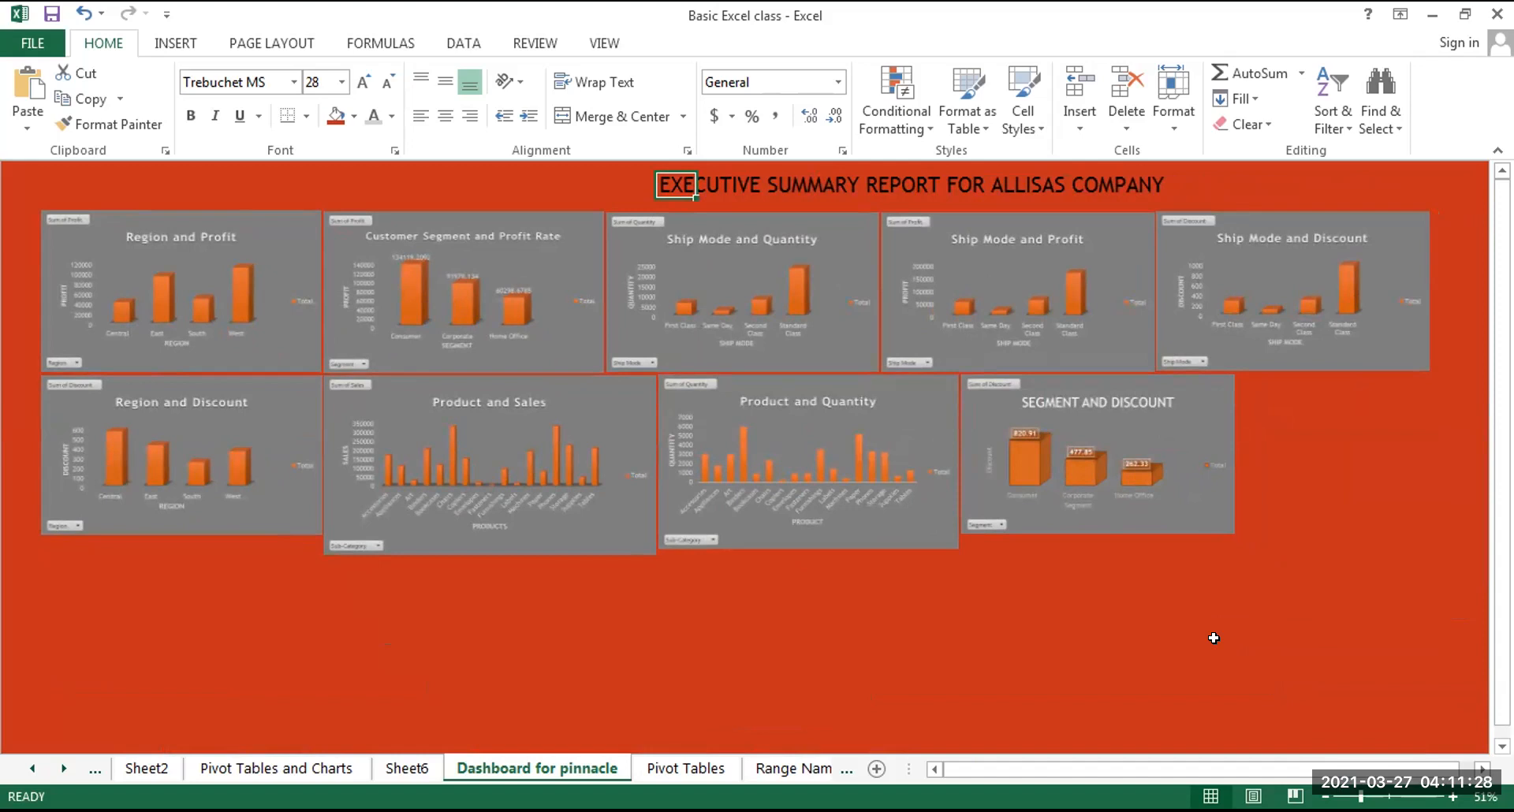
Replace the fill colour of the entire Dashboard for pinnacle sheet with white and save the workbook
{"action": "left_click", "coordinate": [1195, 630]}
{"action": "key", "text": "ctrl+a"}
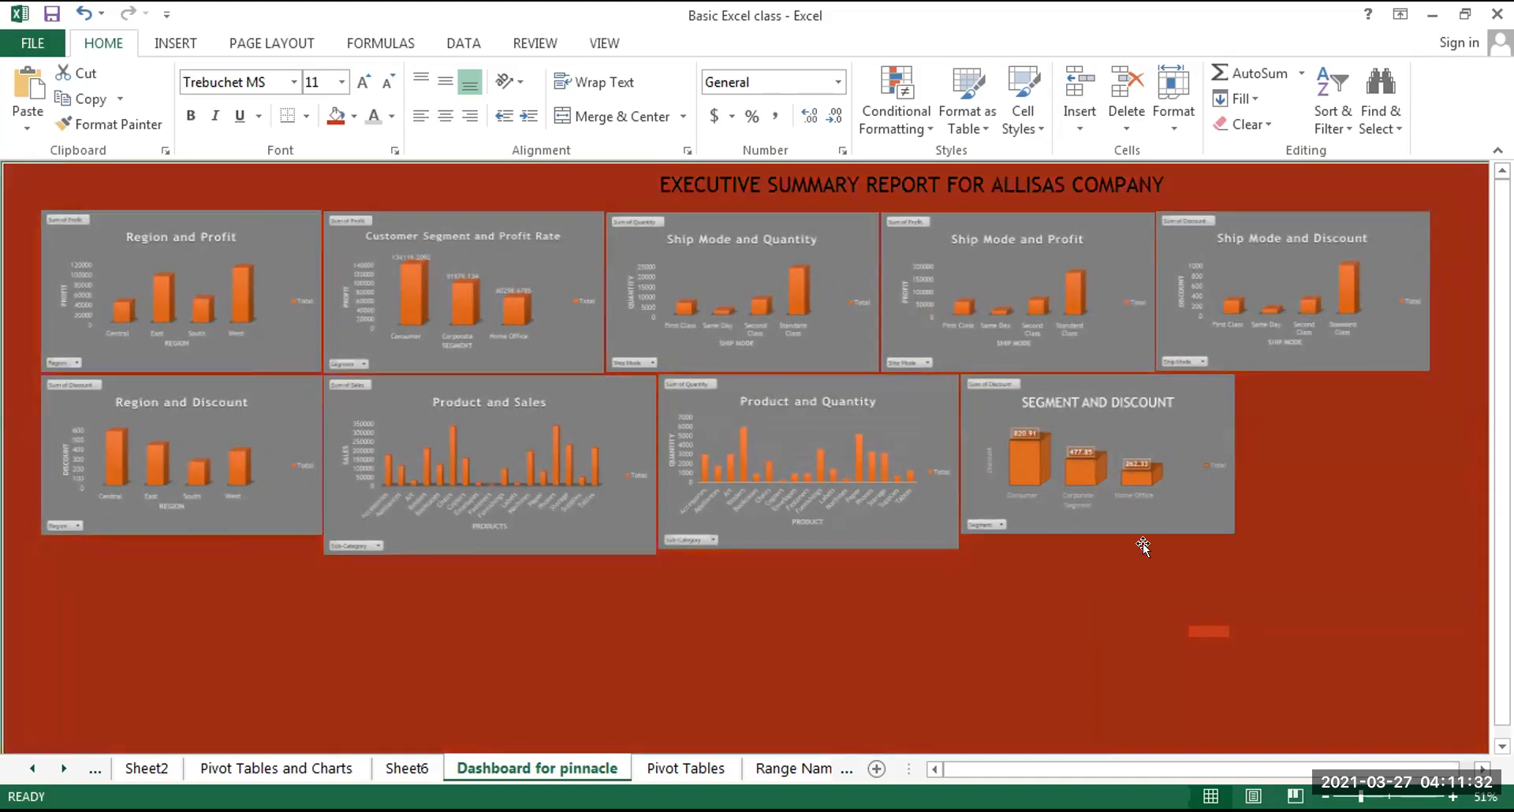
{"action": "left_click", "coordinate": [354, 116]}
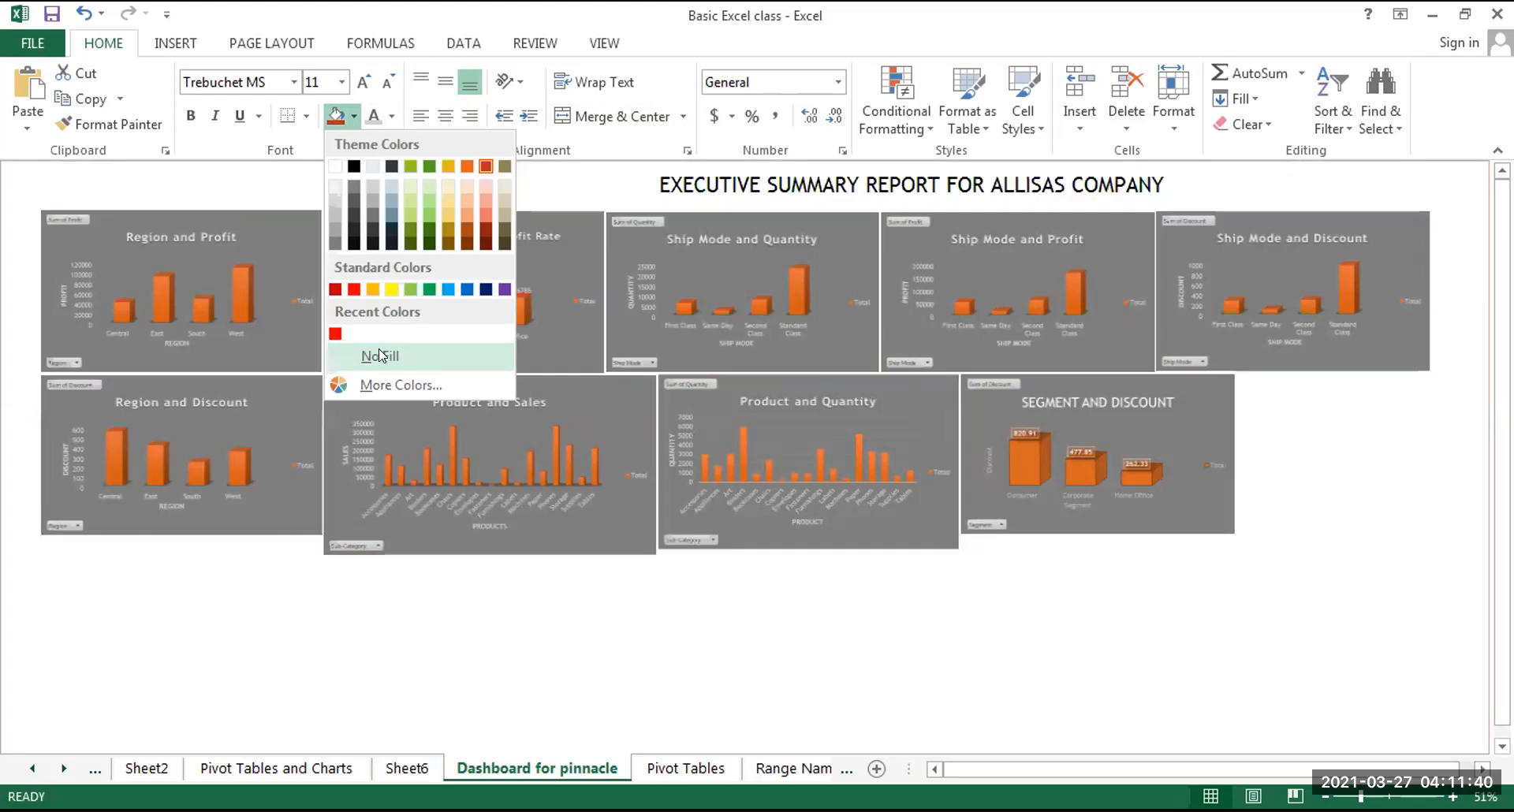
{"action": "left_click", "coordinate": [380, 355]}
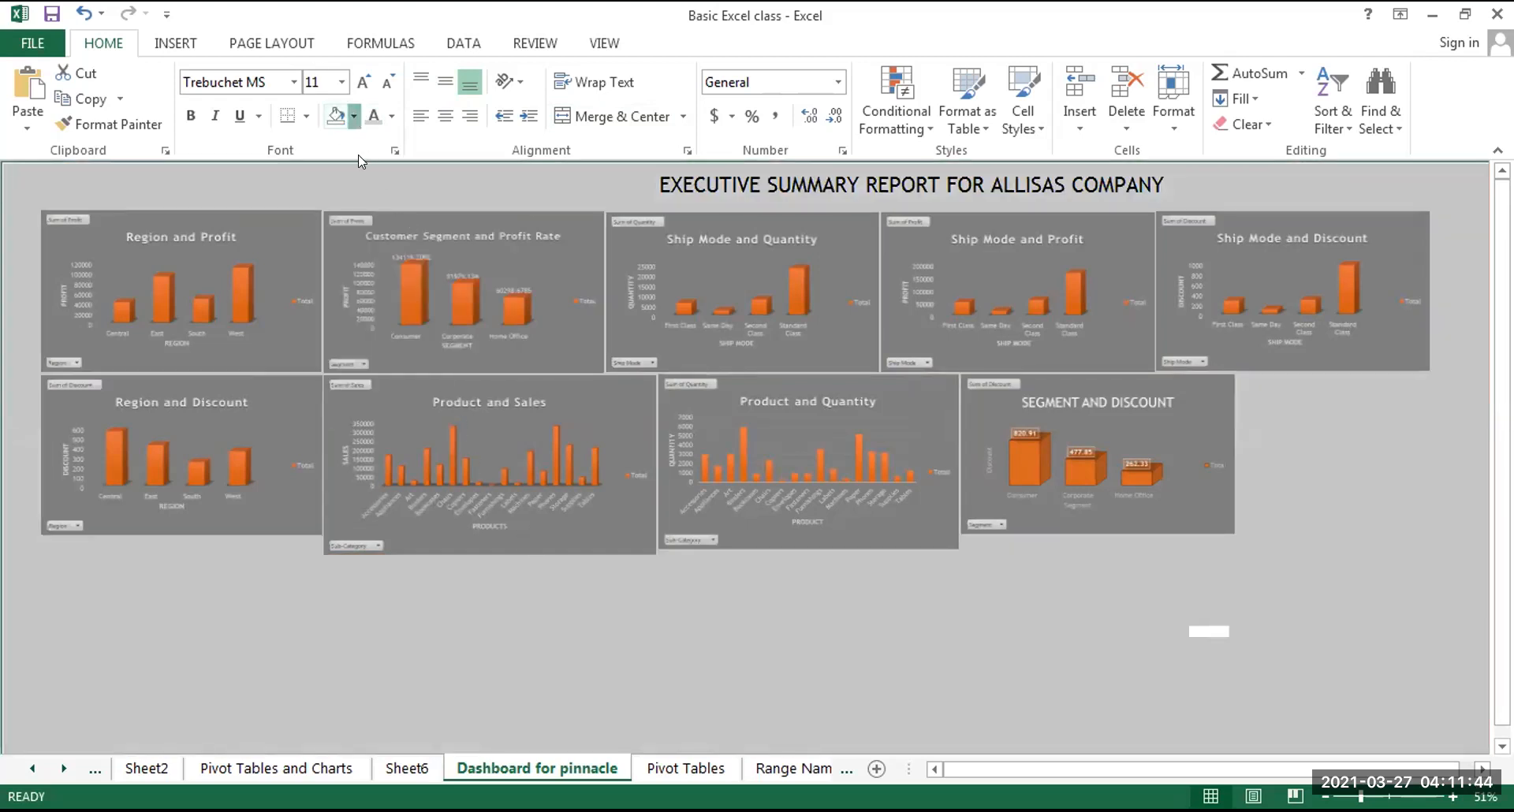
{"action": "left_click", "coordinate": [353, 114]}
{"action": "left_click", "coordinate": [332, 167]}
{"action": "left_click", "coordinate": [344, 112]}
{"action": "left_click", "coordinate": [334, 170]}
{"action": "left_click", "coordinate": [803, 591]}
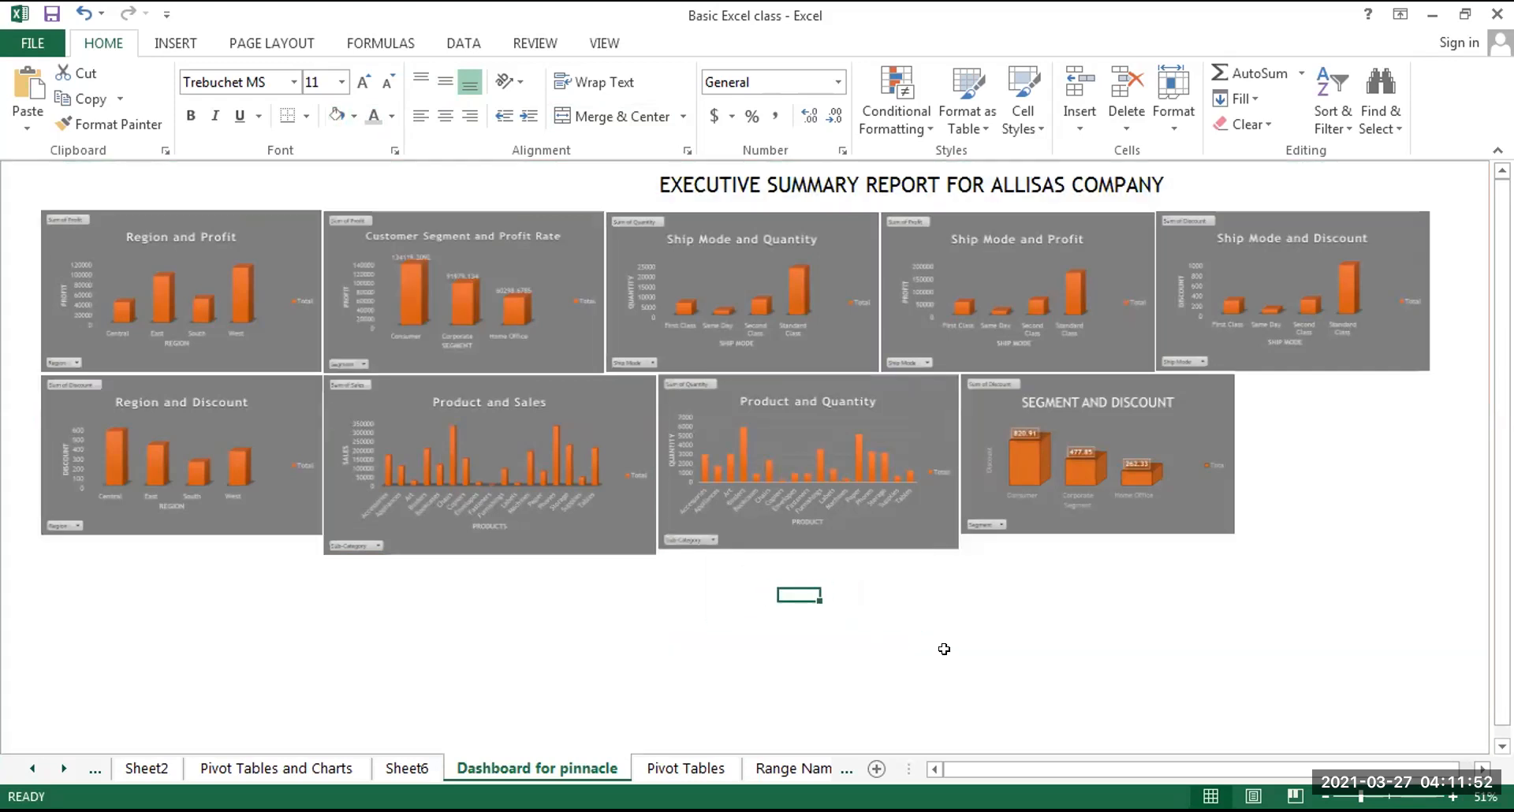
{"action": "key", "text": "ctrl+s"}
Open the Pivot Tables and Charts sheet and bring its first columns into view
{"action": "left_click", "coordinate": [276, 769]}
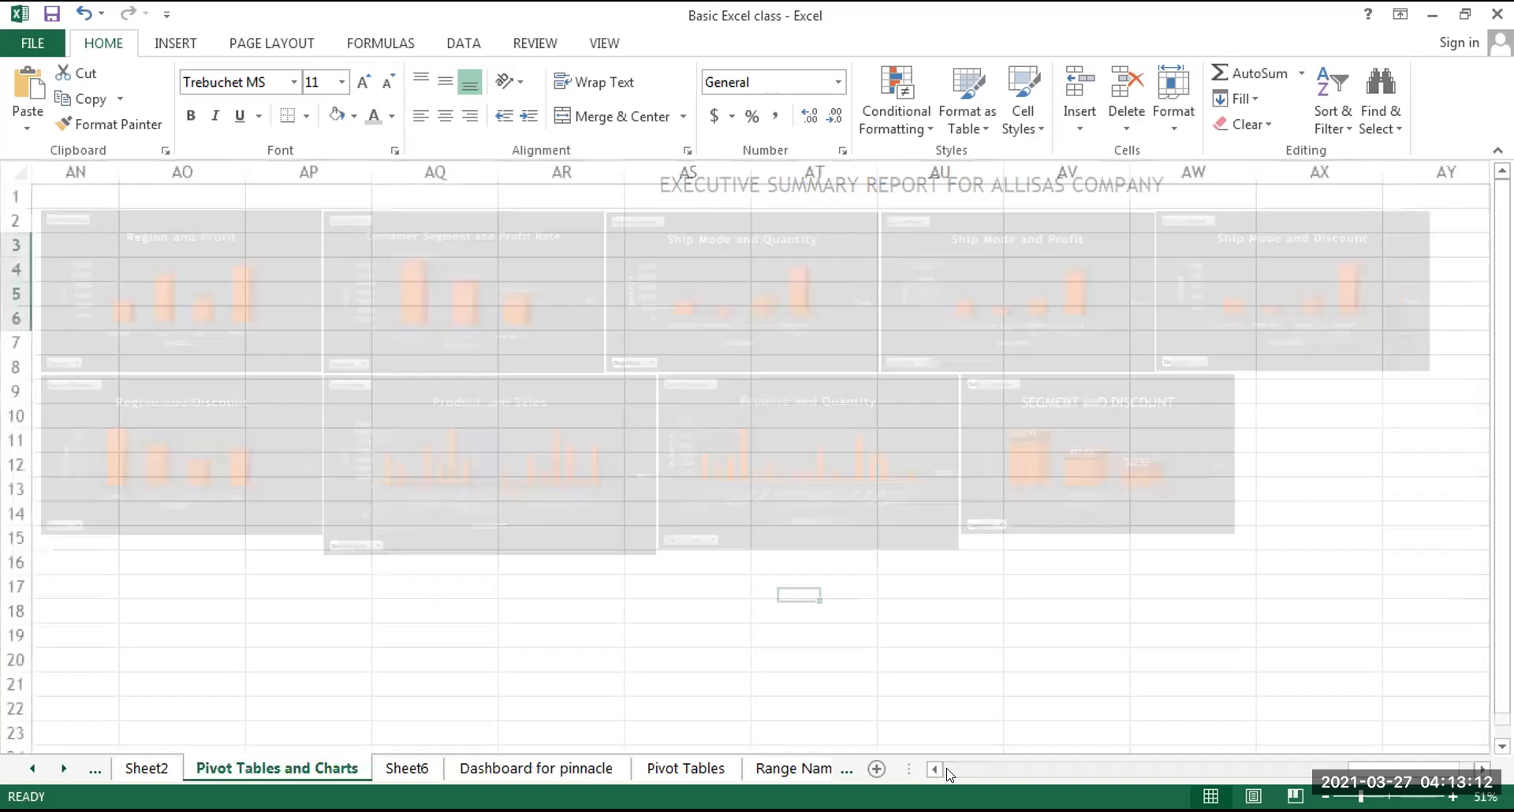
{"action": "left_click", "coordinate": [948, 770]}
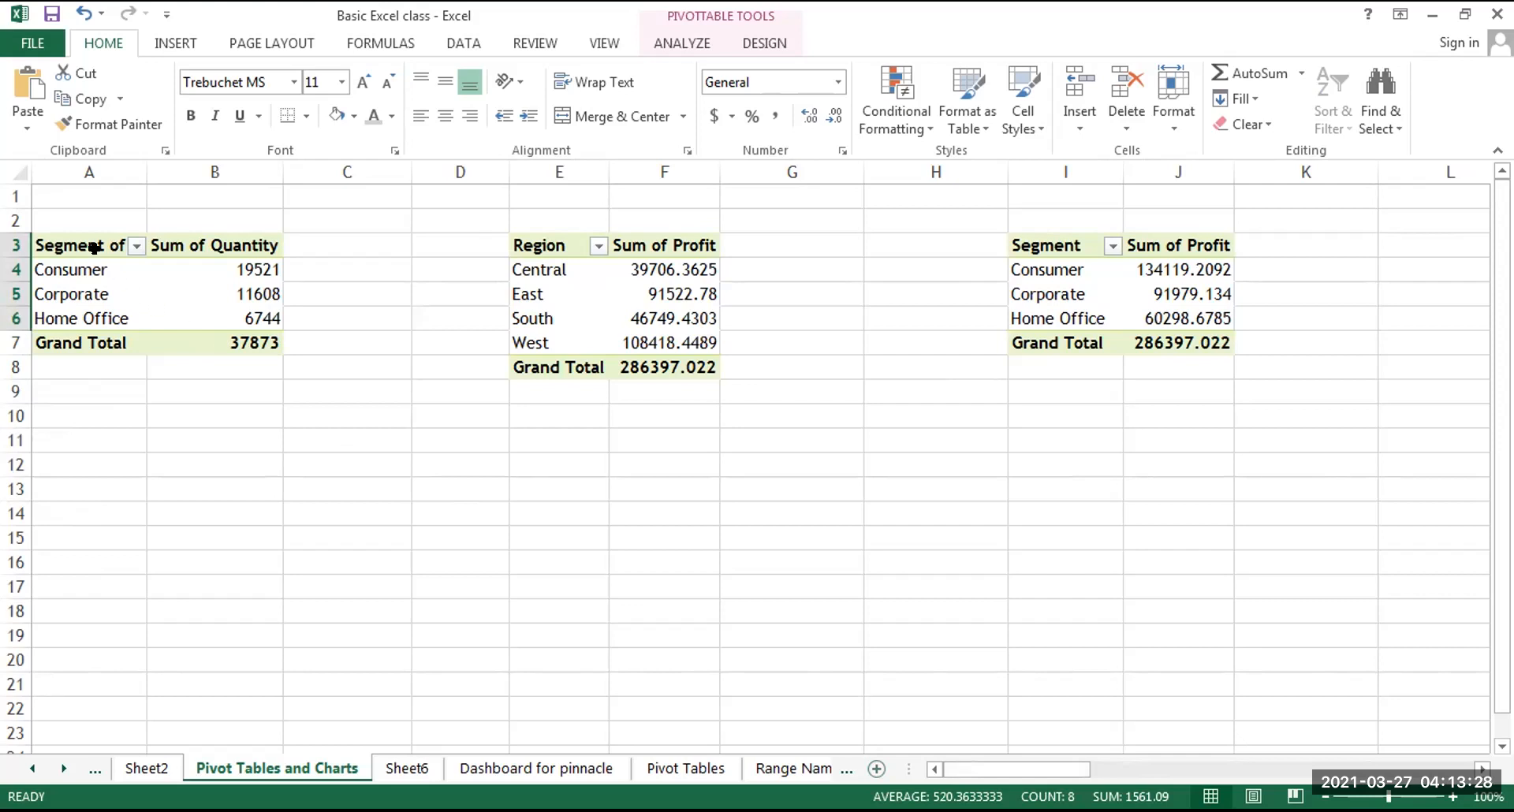
{"action": "left_click", "coordinate": [69, 241]}
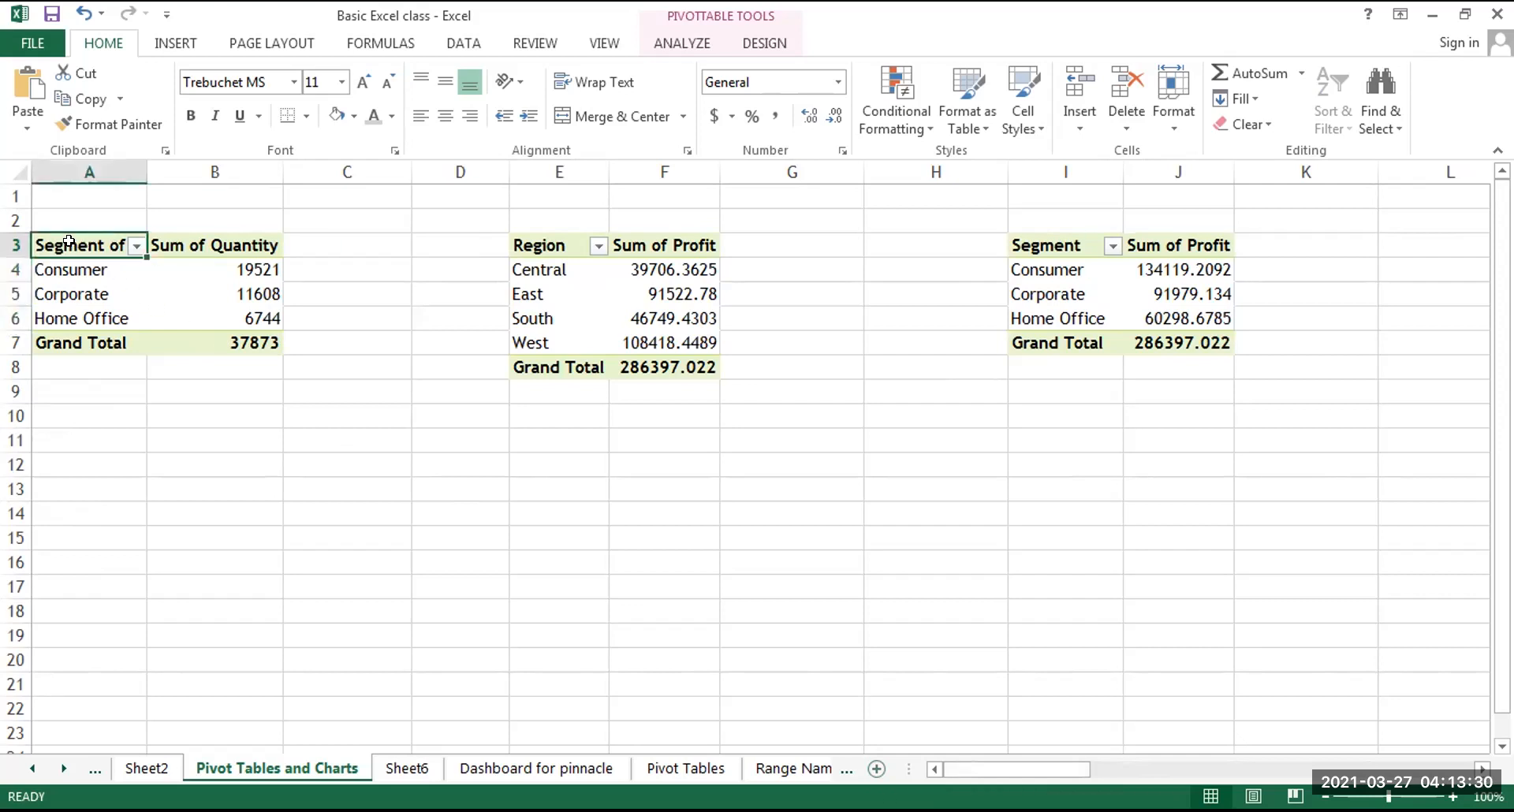
{"action": "key", "text": "shift+Right"}
{"action": "key", "text": "shift+Down"}
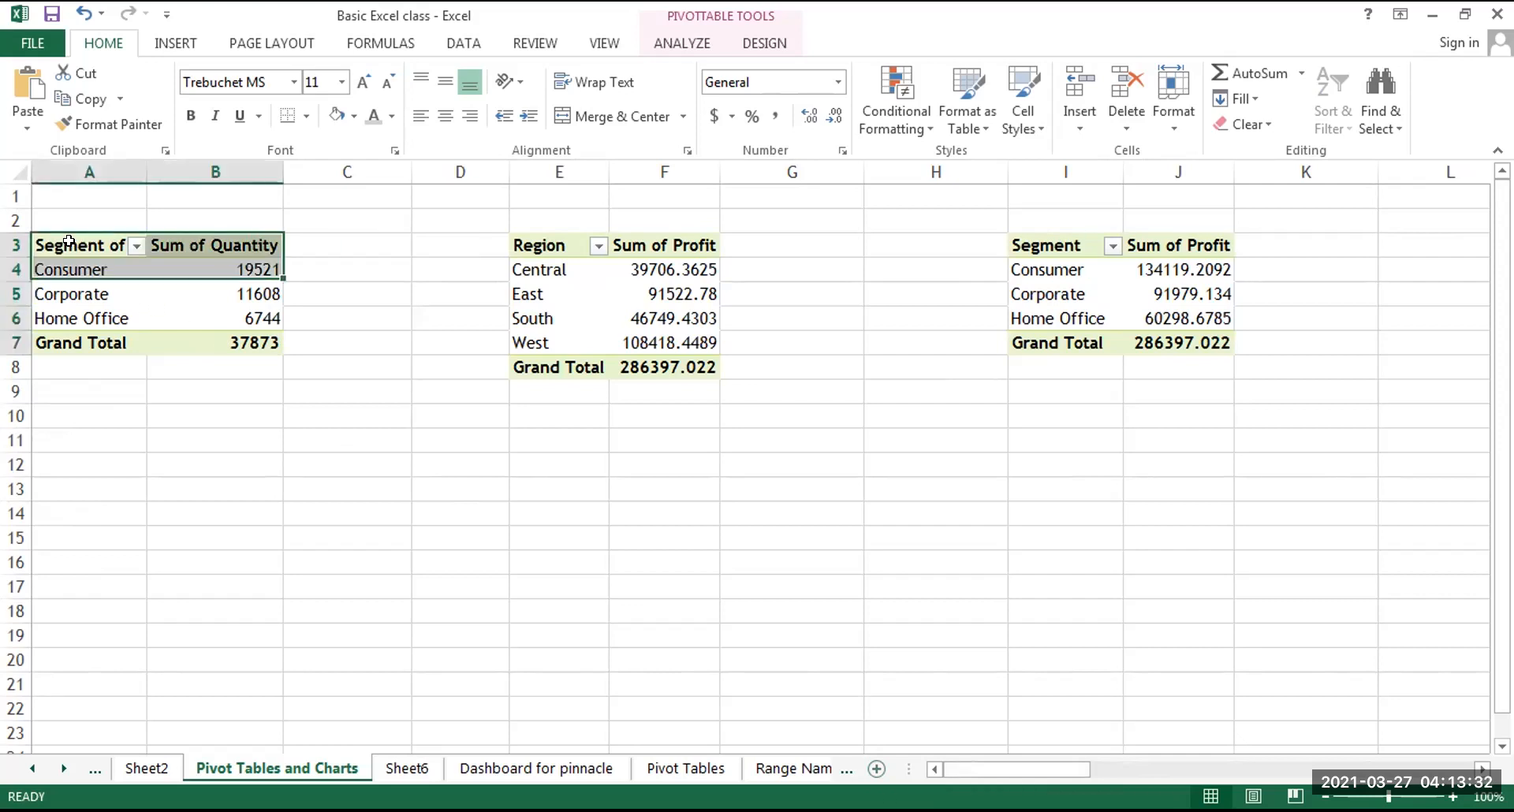
{"action": "key", "text": "shift+Down"}
{"action": "key", "text": "shift+Down"}
{"action": "key", "text": "shift+Down"}
{"action": "key", "text": "ctrl+c"}
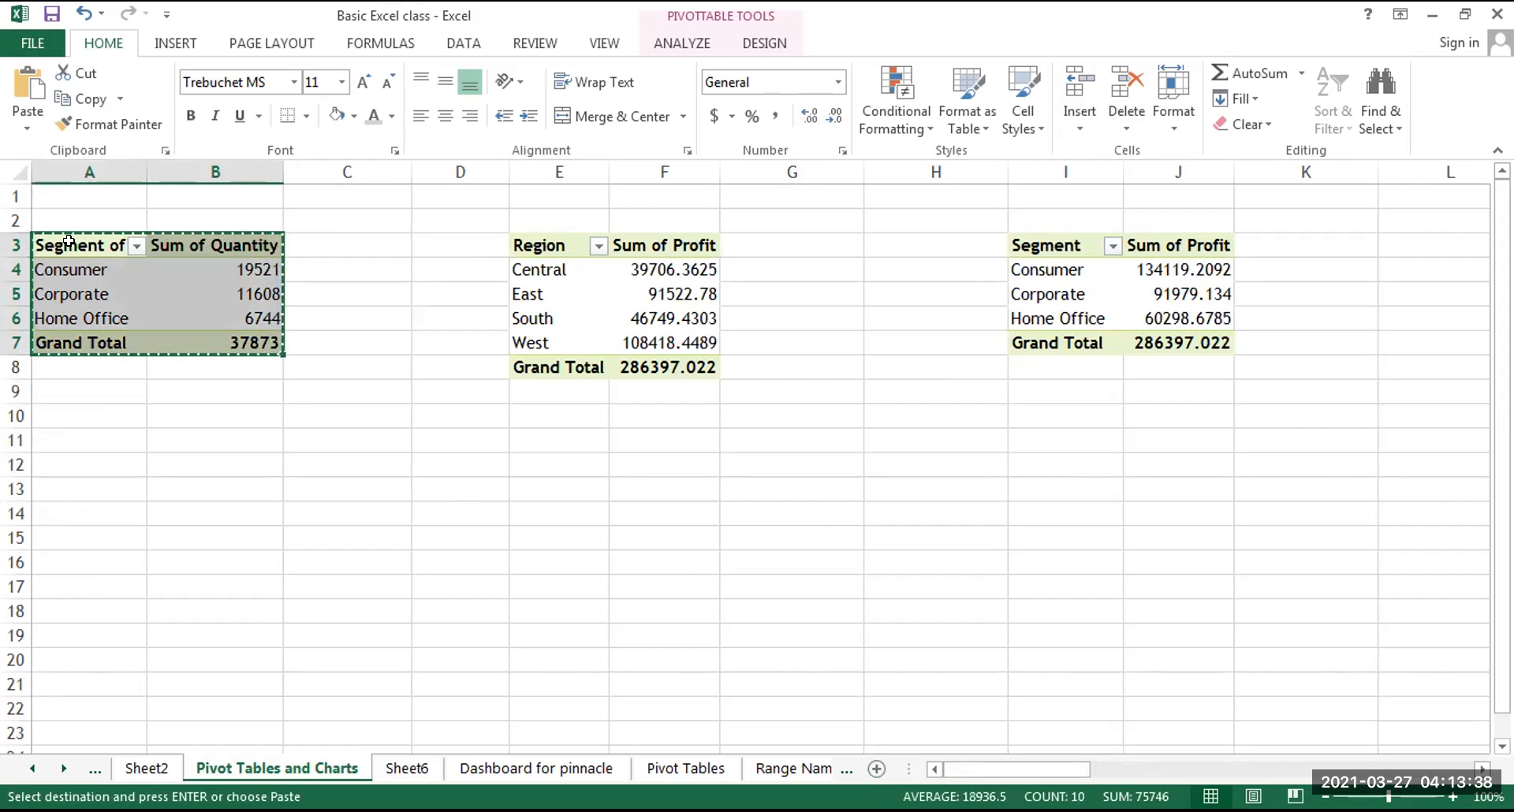
{"action": "key", "text": "shift+Up"}
{"action": "key", "text": "shift+Up"}
{"action": "key", "text": "shift+Up"}
{"action": "key", "text": "shift+Up"}
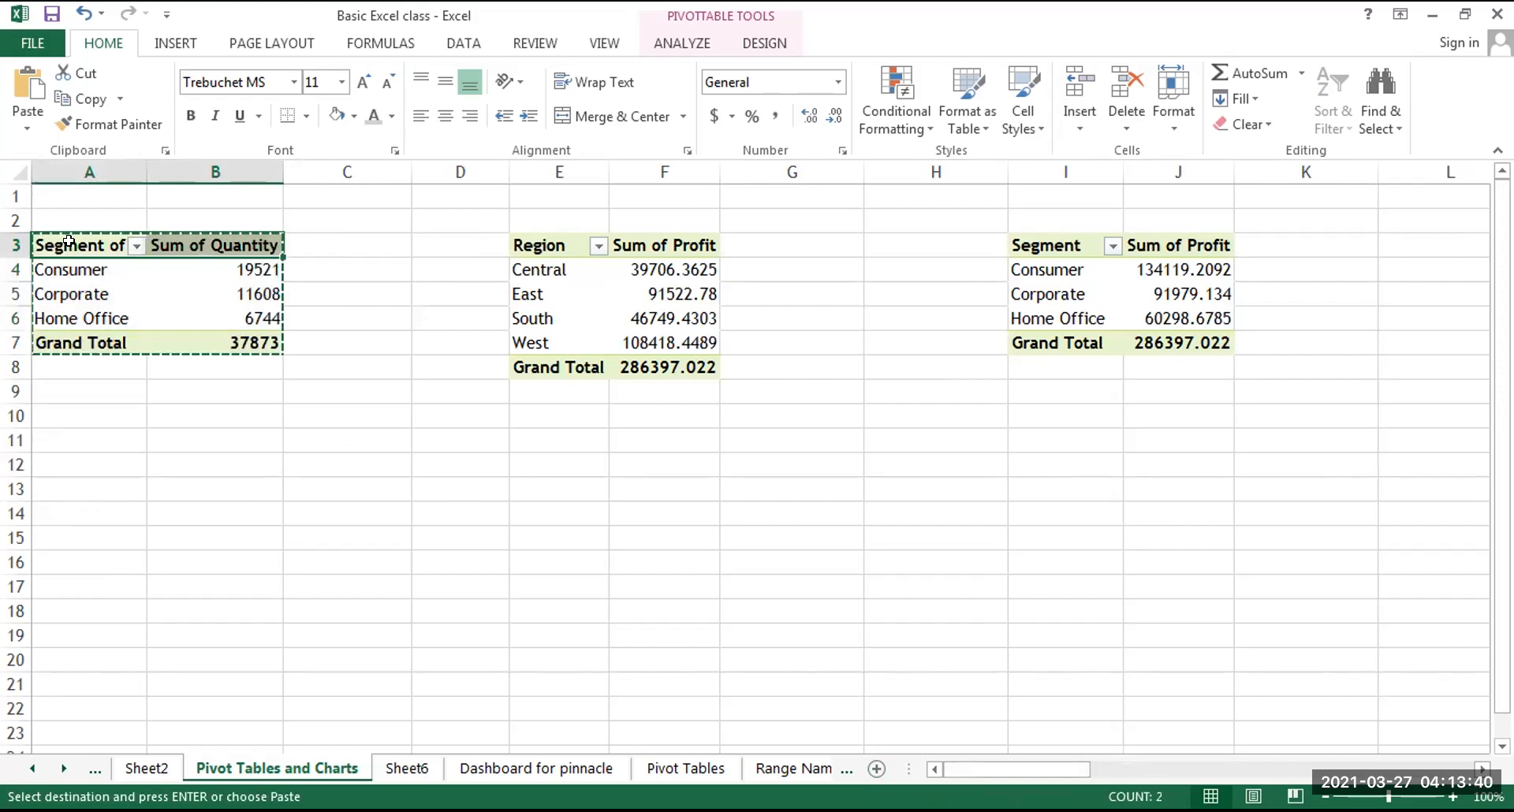
{"action": "key", "text": "shift+Left"}
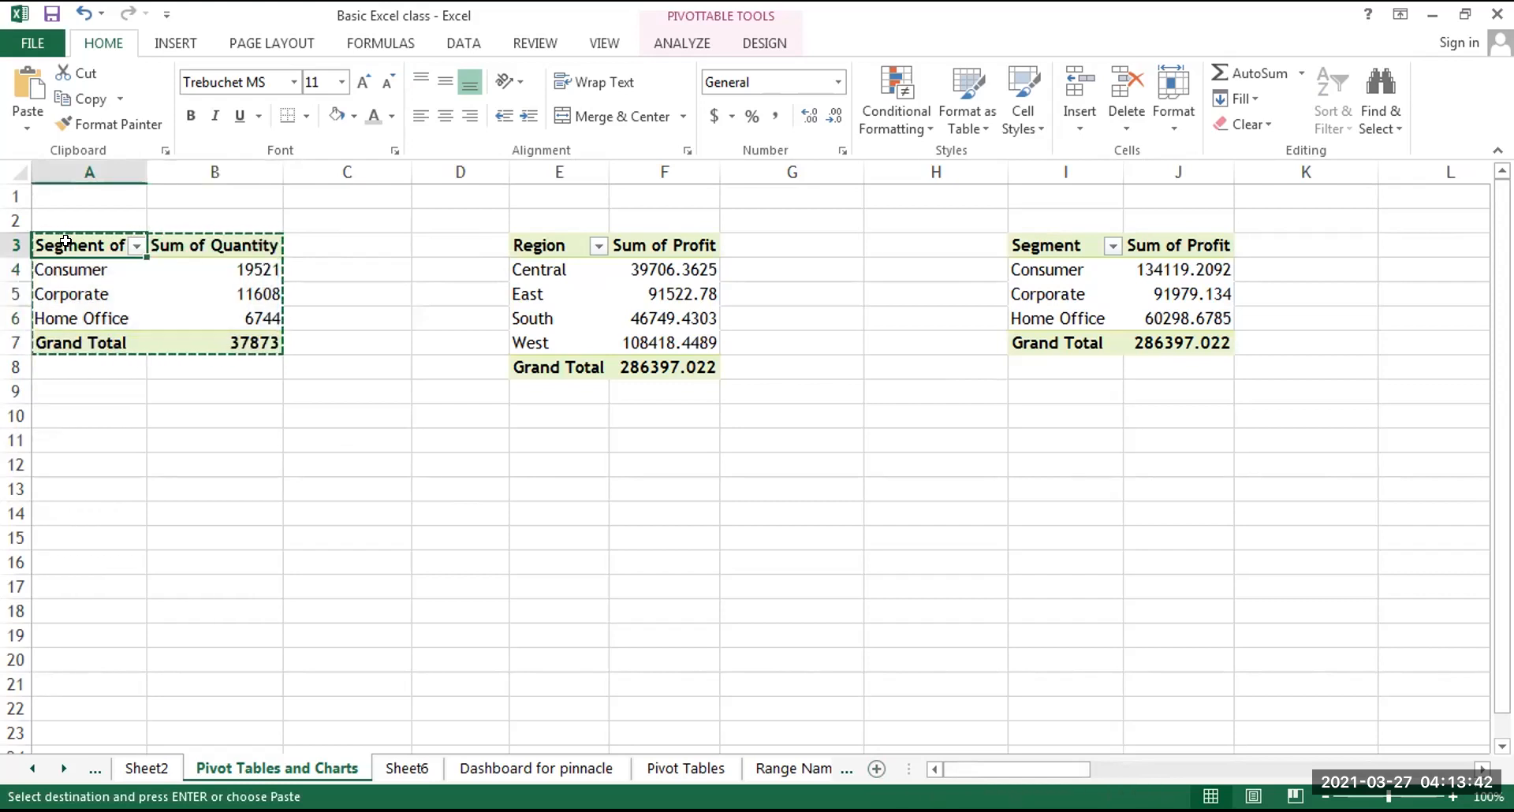
{"action": "left_click", "coordinate": [148, 312]}
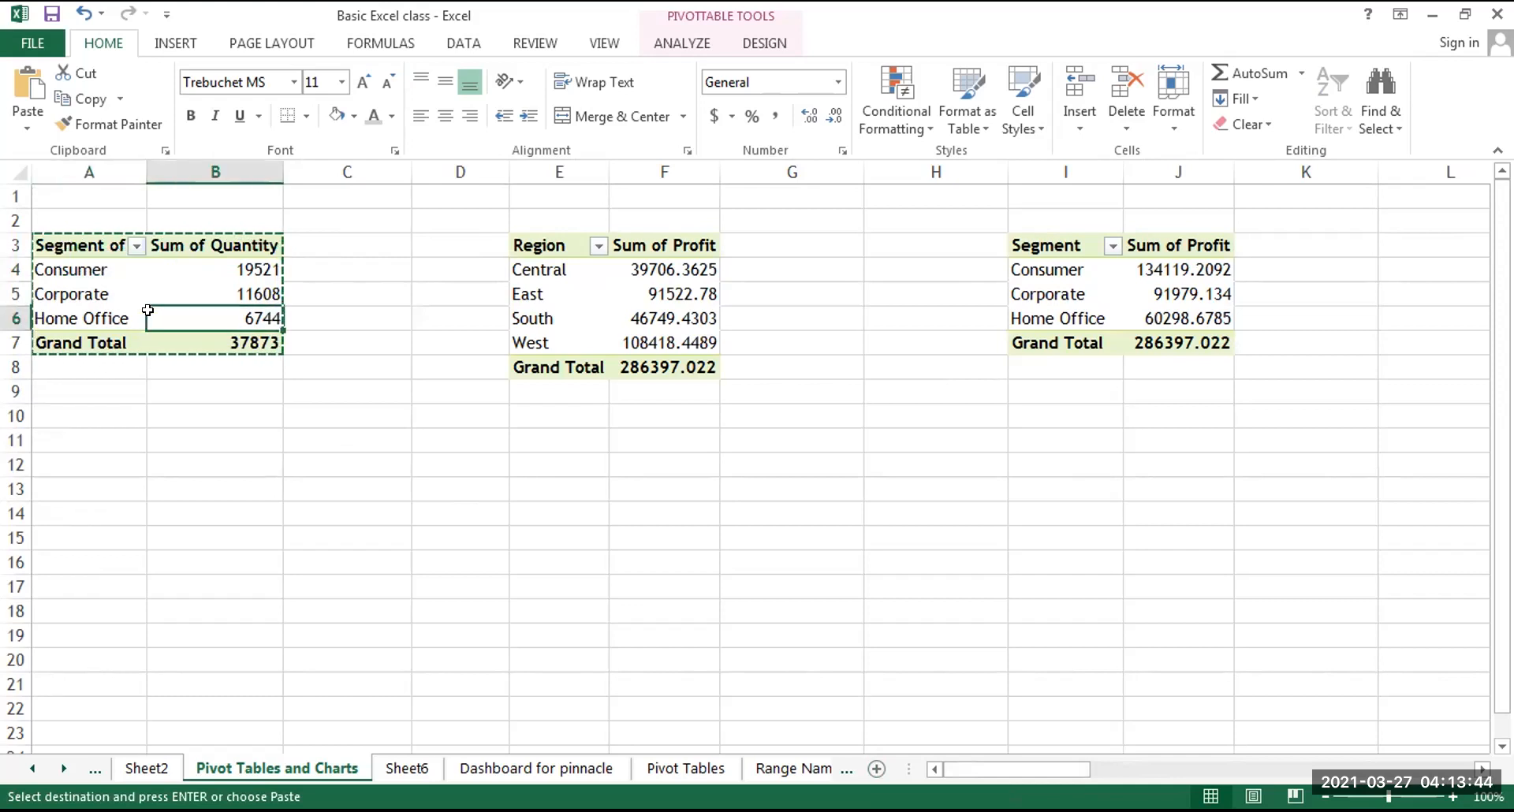
Copy the segment quantity rows A3:B6, without the Grand Total, and paste them at cell A2 of a new sheet
{"action": "left_click", "coordinate": [51, 240]}
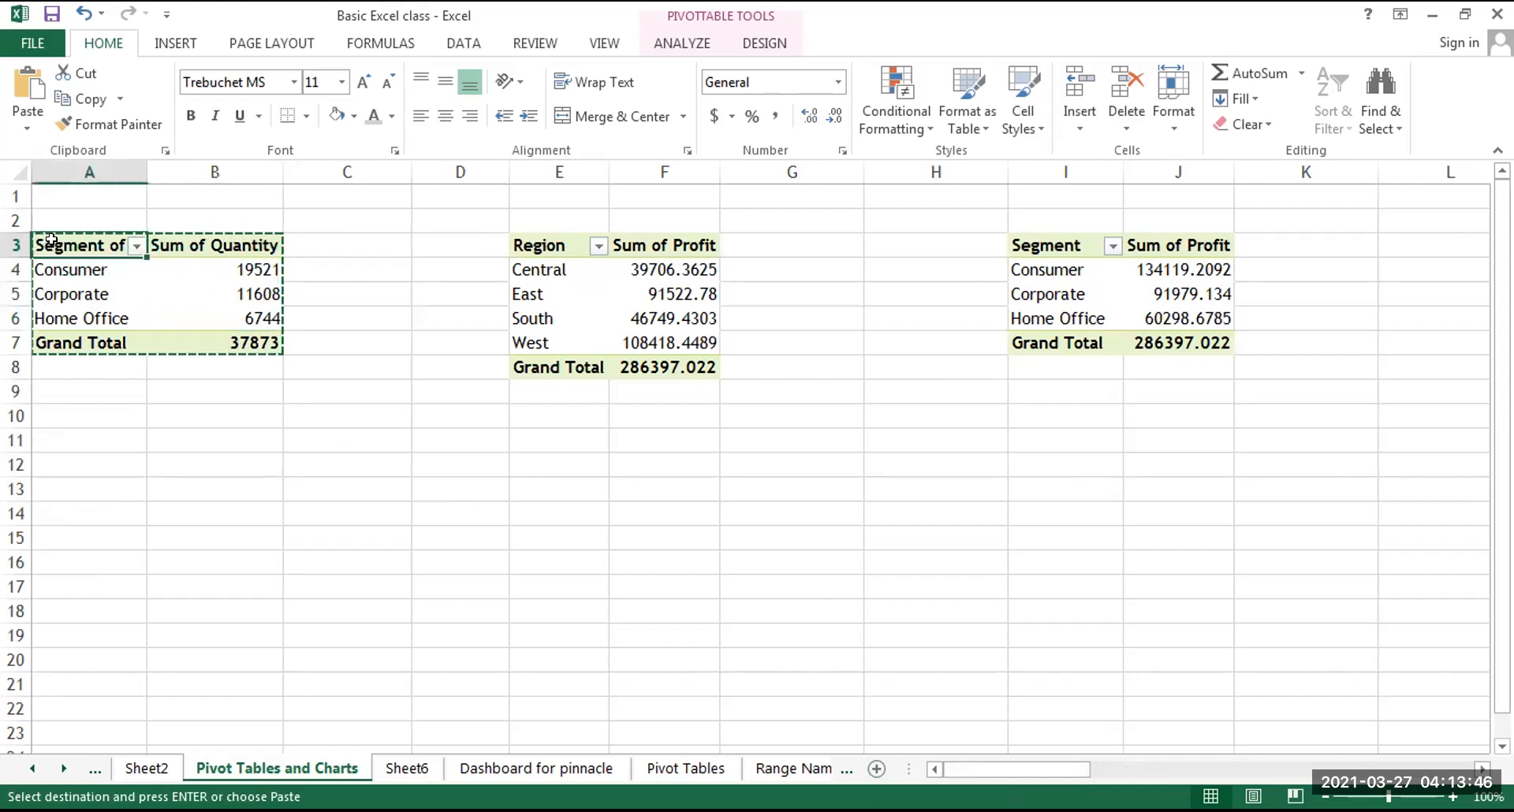
{"action": "key", "text": "shift+Right"}
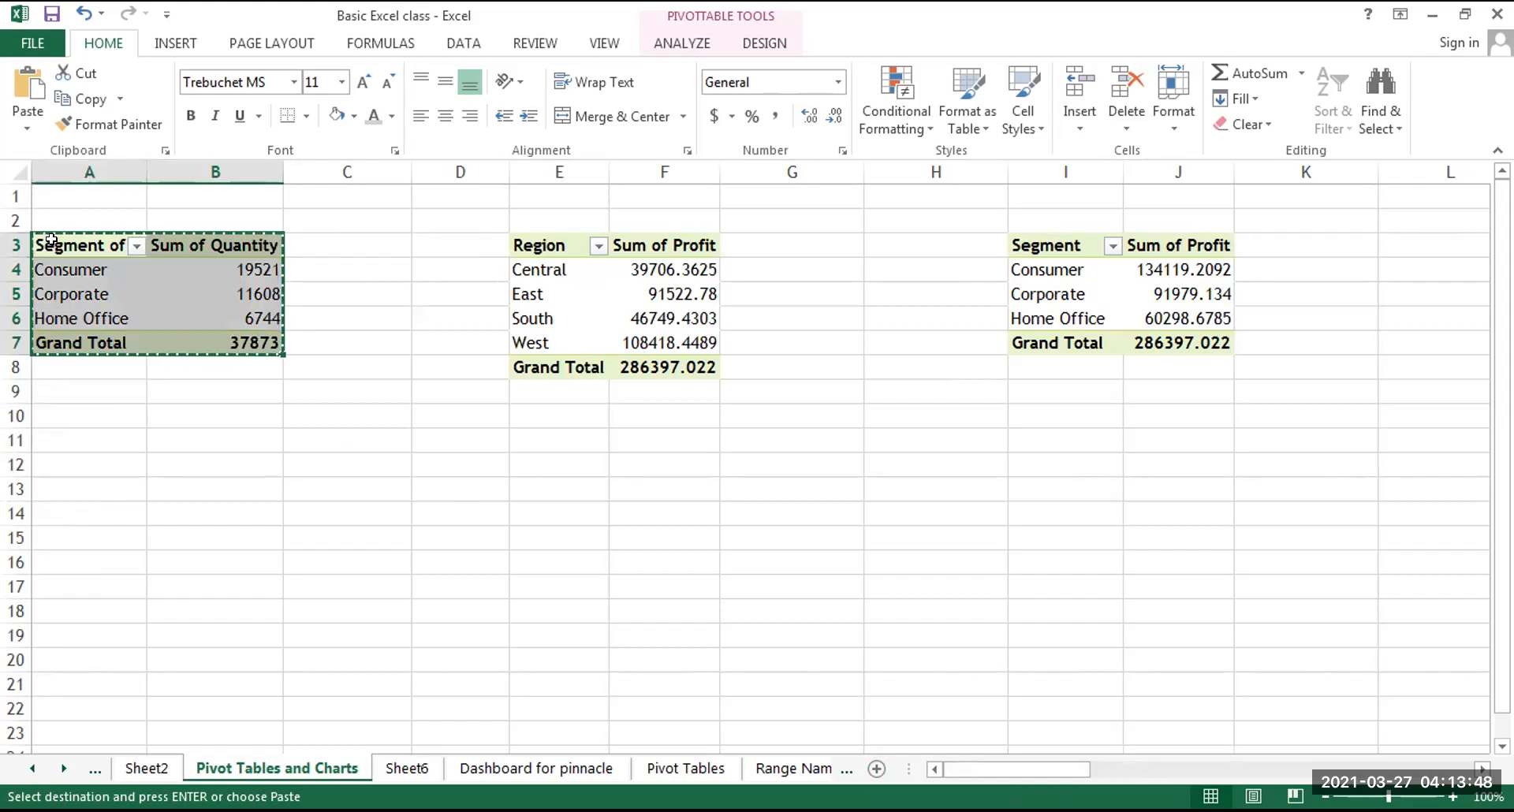
{"action": "key", "text": "ctrl+c"}
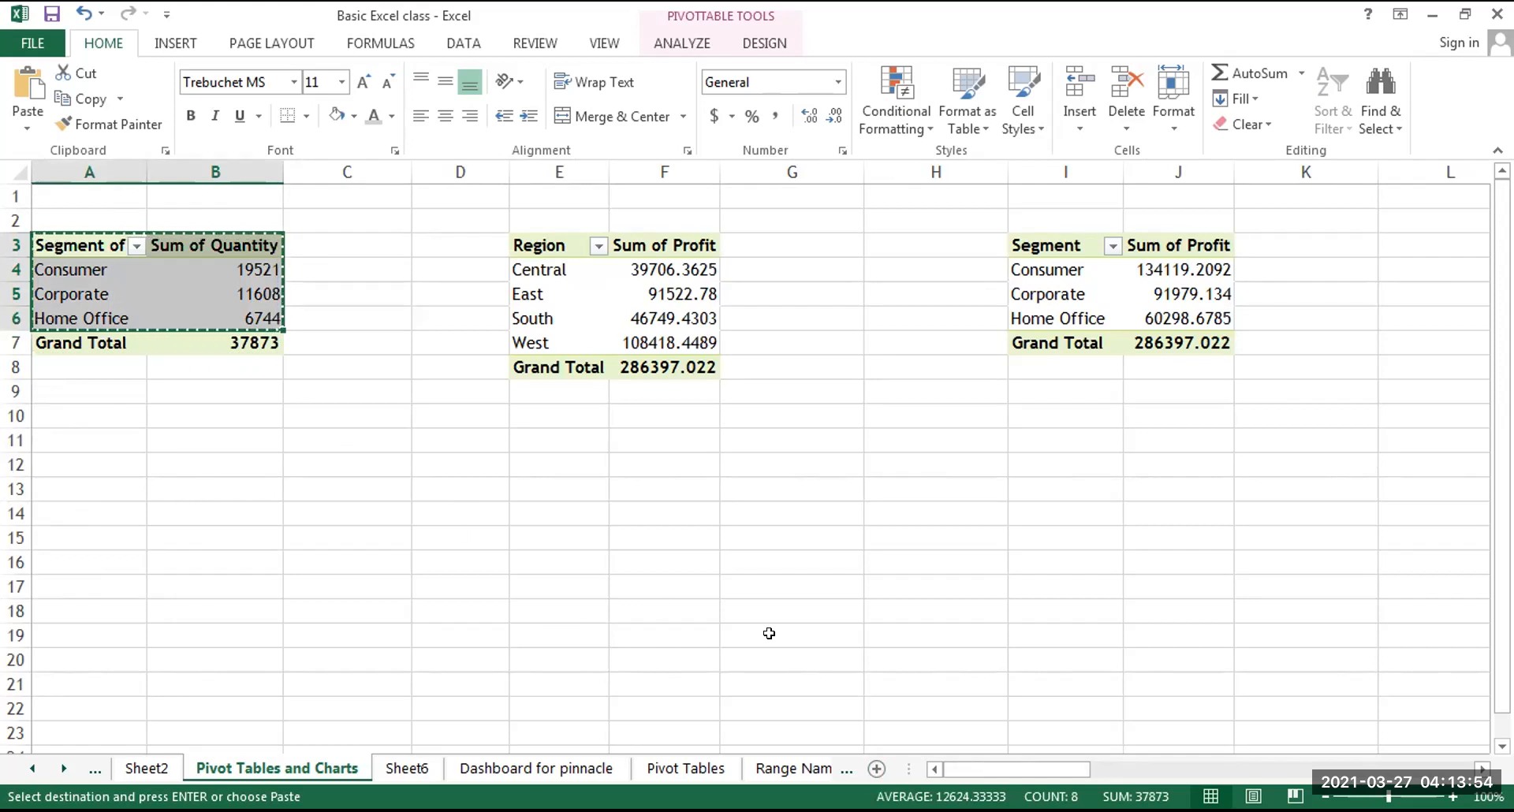
{"action": "left_click", "coordinate": [877, 769]}
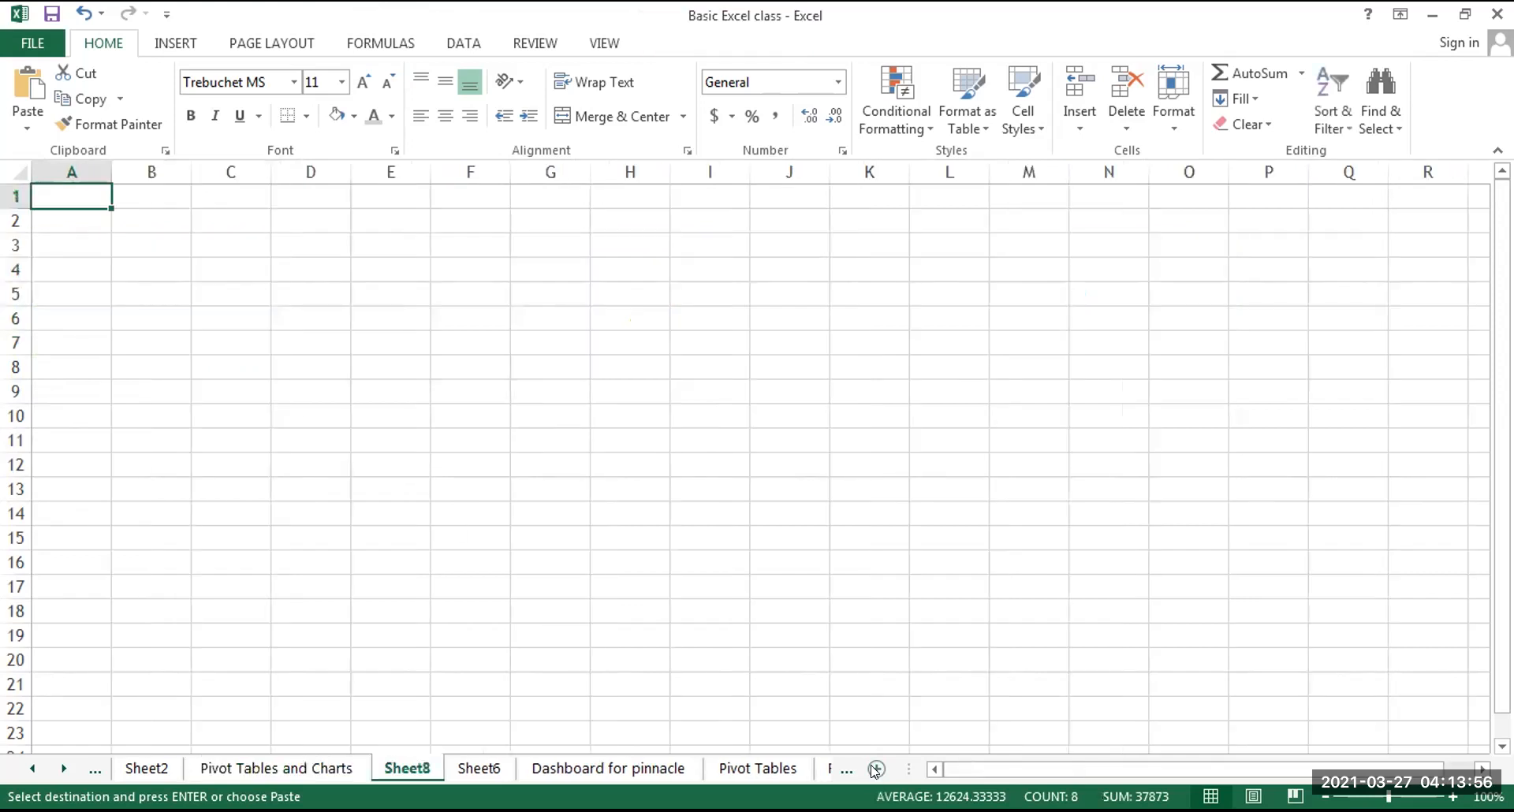
{"action": "left_click", "coordinate": [148, 216]}
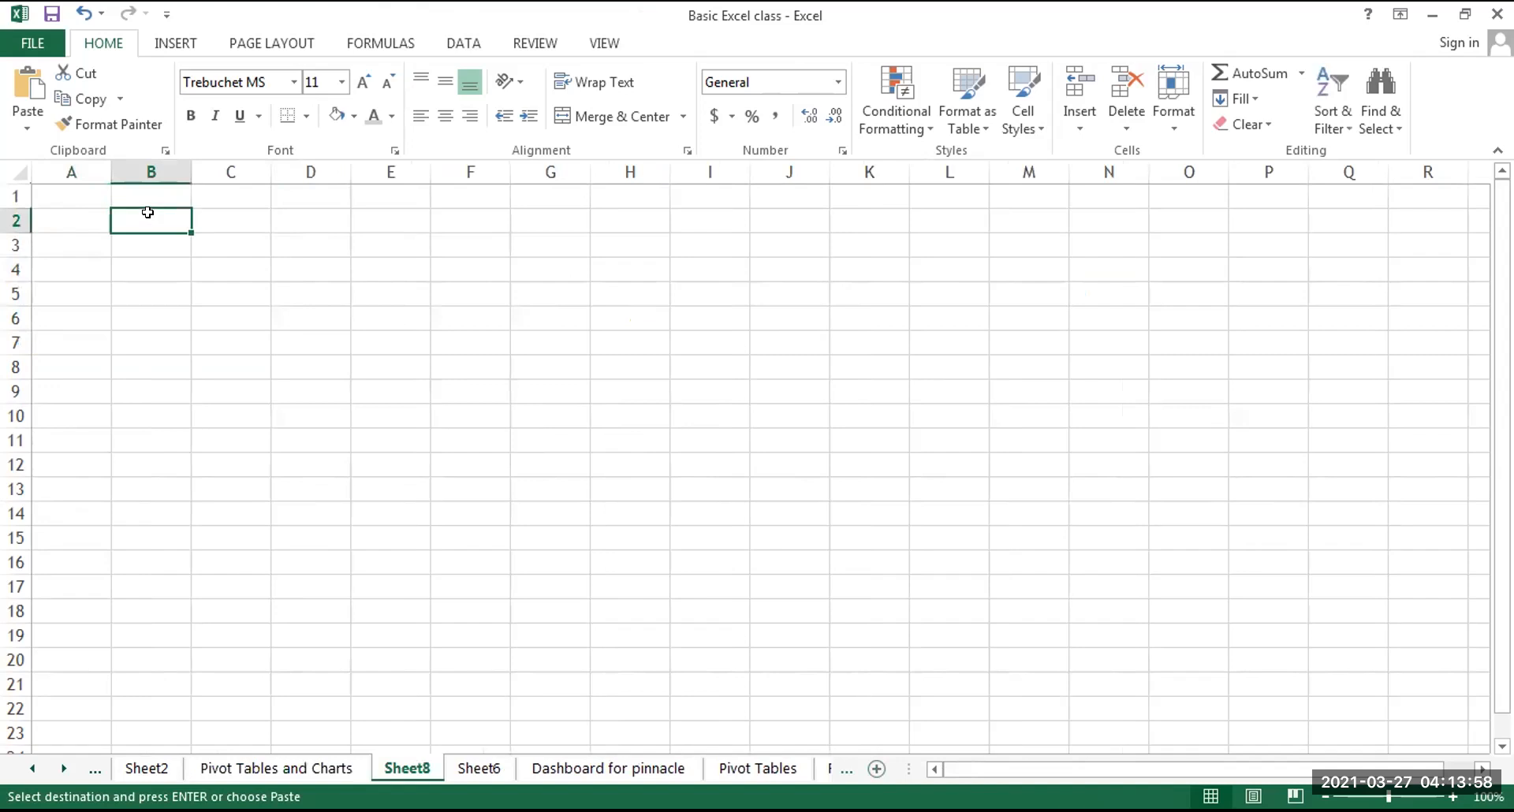
{"action": "left_click", "coordinate": [70, 222]}
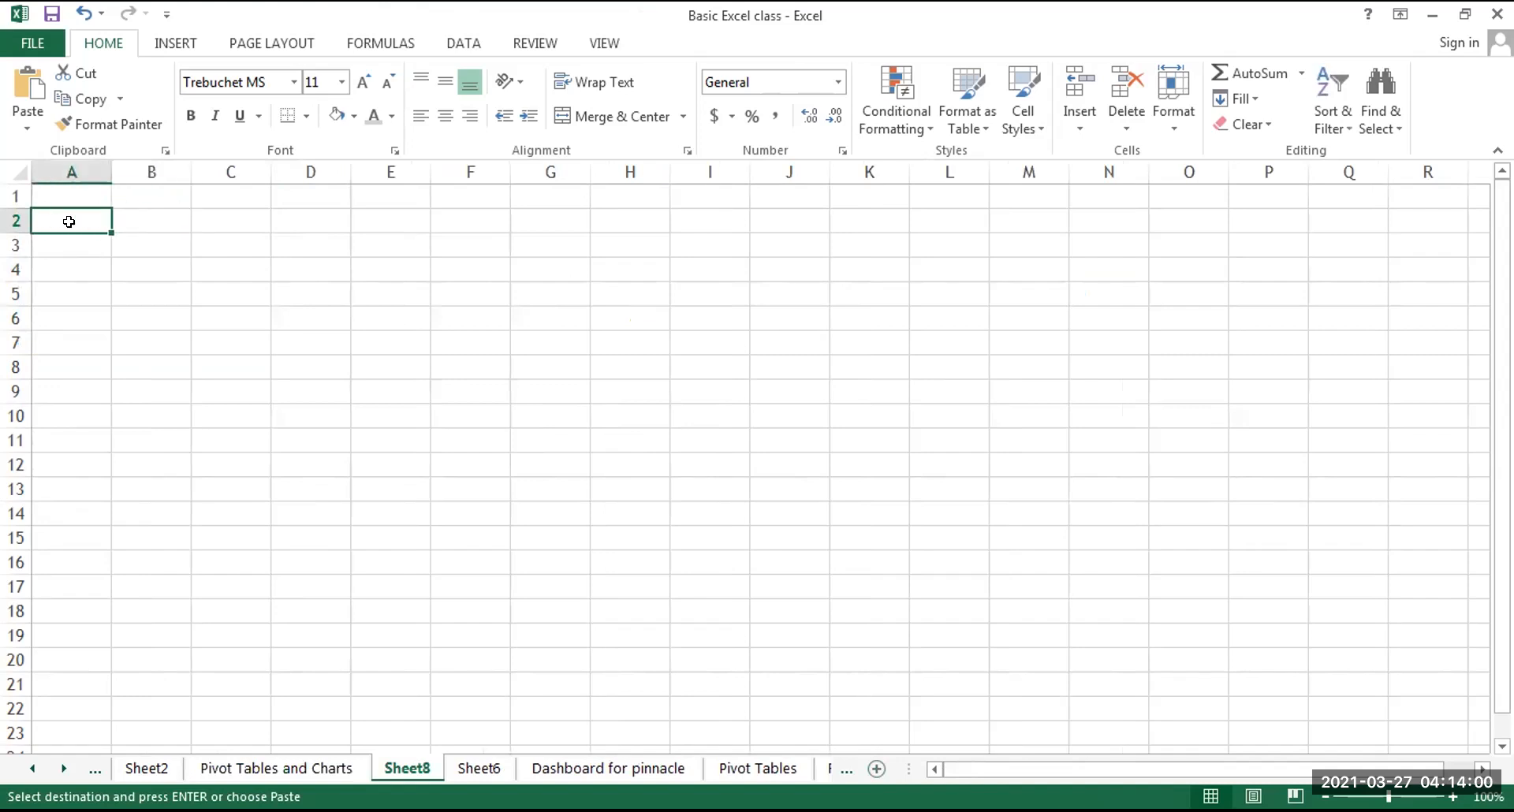
{"action": "key", "text": "ctrl+v"}
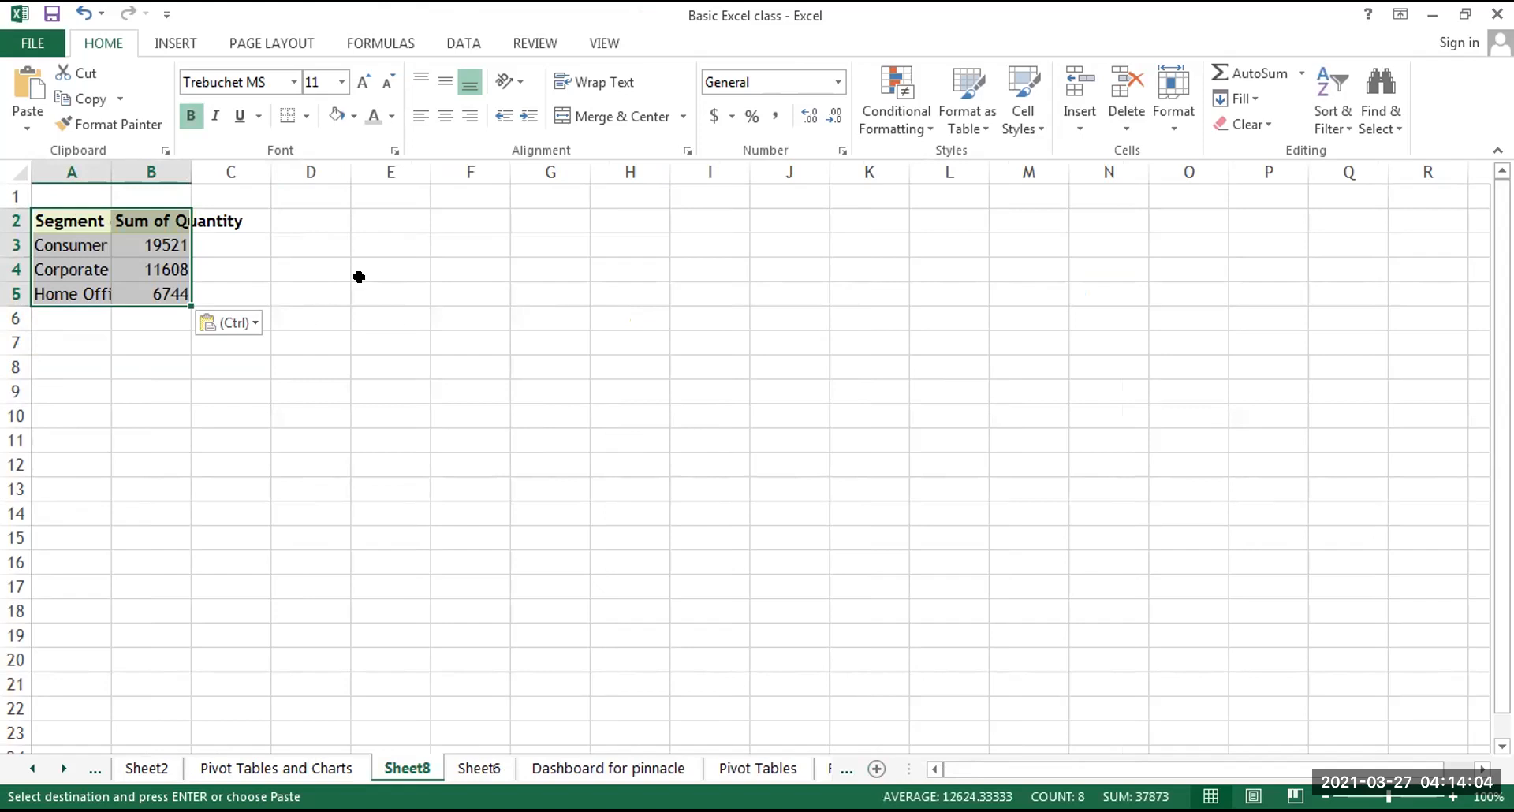
{"action": "left_click", "coordinate": [64, 212]}
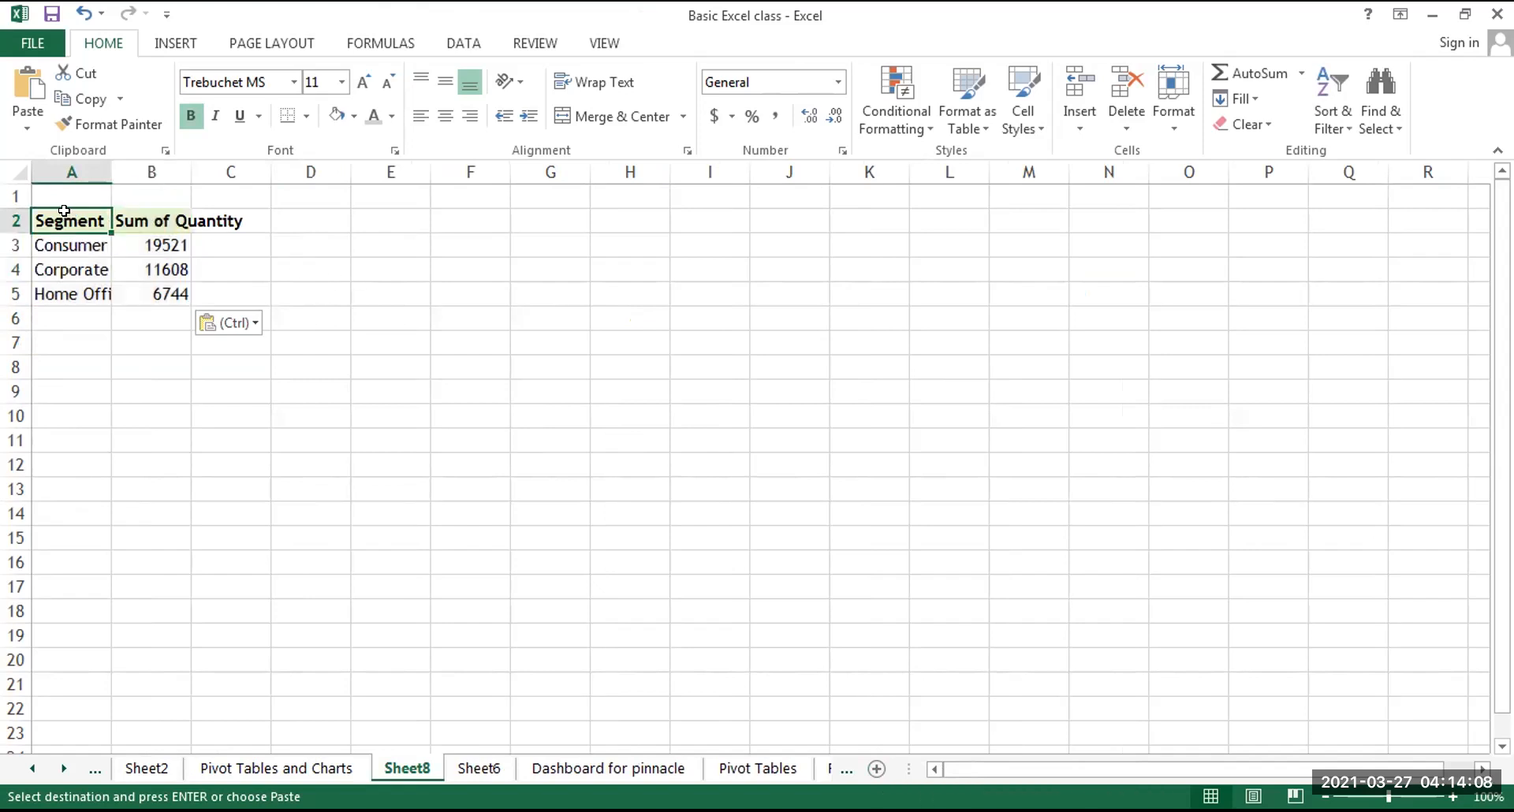
{"action": "key", "text": "shift+Right"}
{"action": "key", "text": "shift+Down"}
{"action": "key", "text": "shift+Down"}
{"action": "key", "text": "shift+Down"}
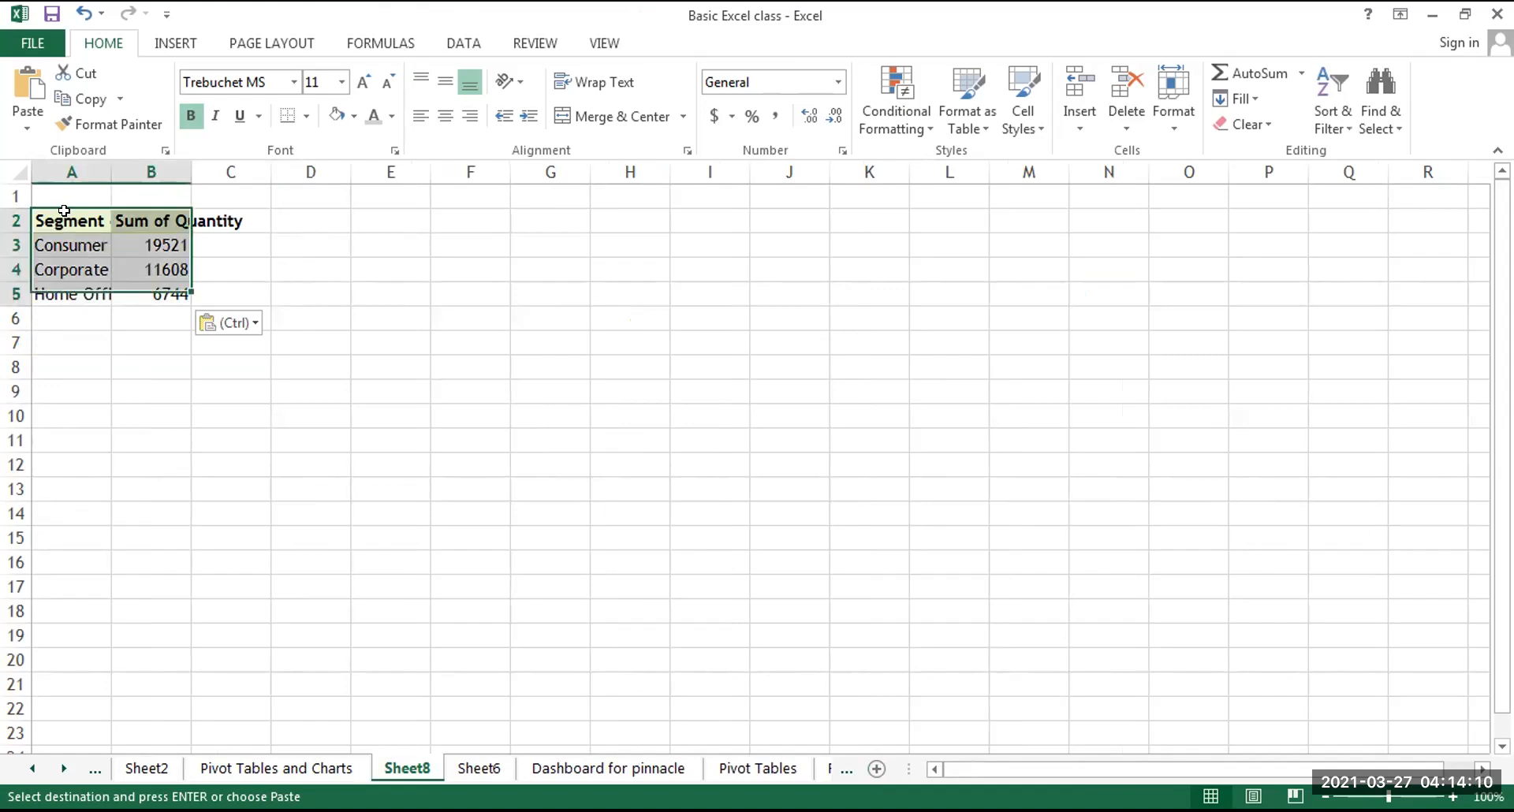
{"action": "key", "text": "shift+Up"}
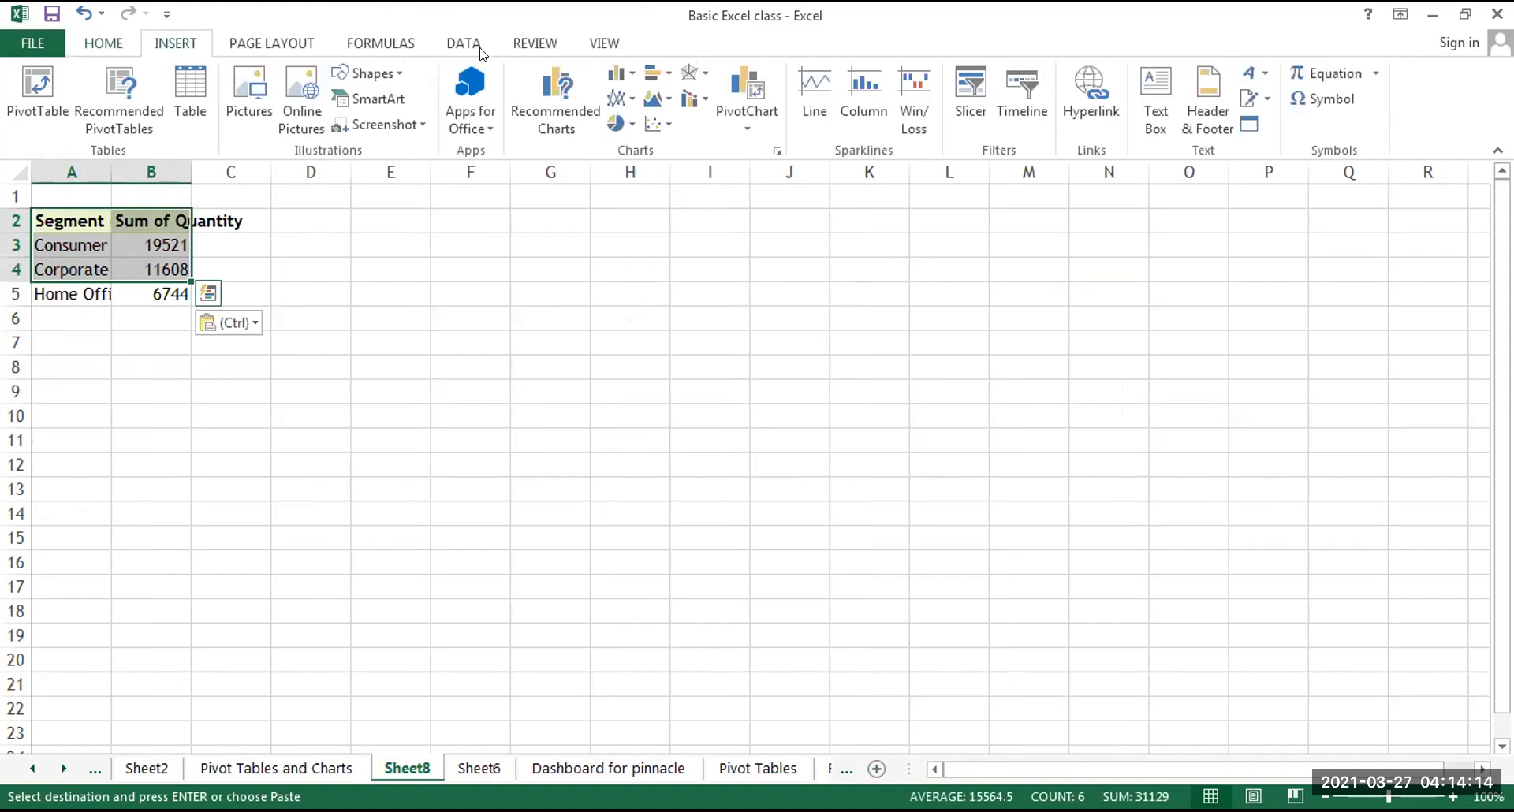
{"action": "left_click", "coordinate": [591, 101]}
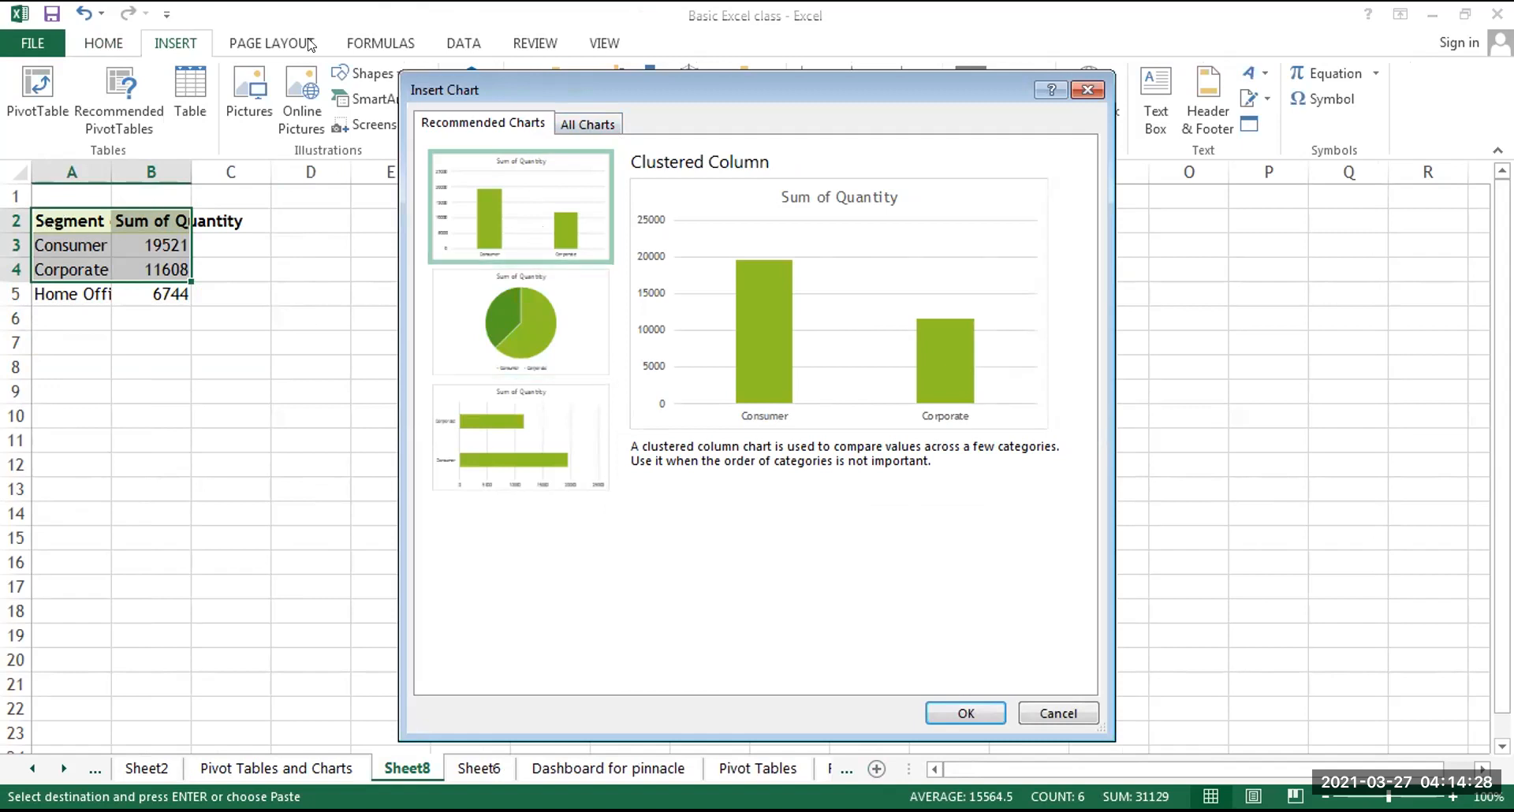
{"action": "left_click", "coordinate": [1088, 89]}
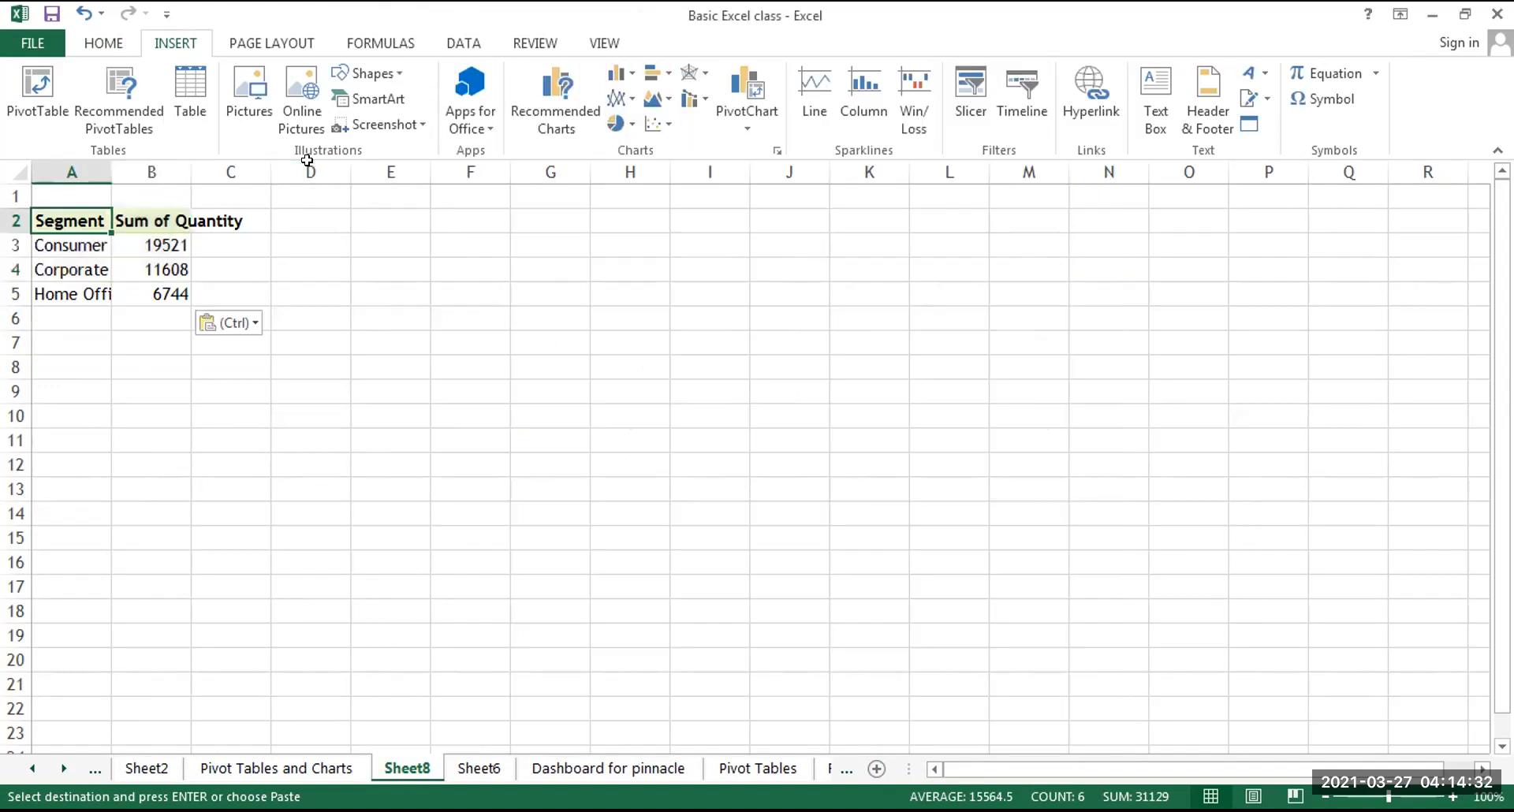
Insert a standard pie chart from the segment quantities in A2:B5
{"action": "key", "text": "ctrl+shift+Right"}
{"action": "key", "text": "ctrl+shift+Down"}
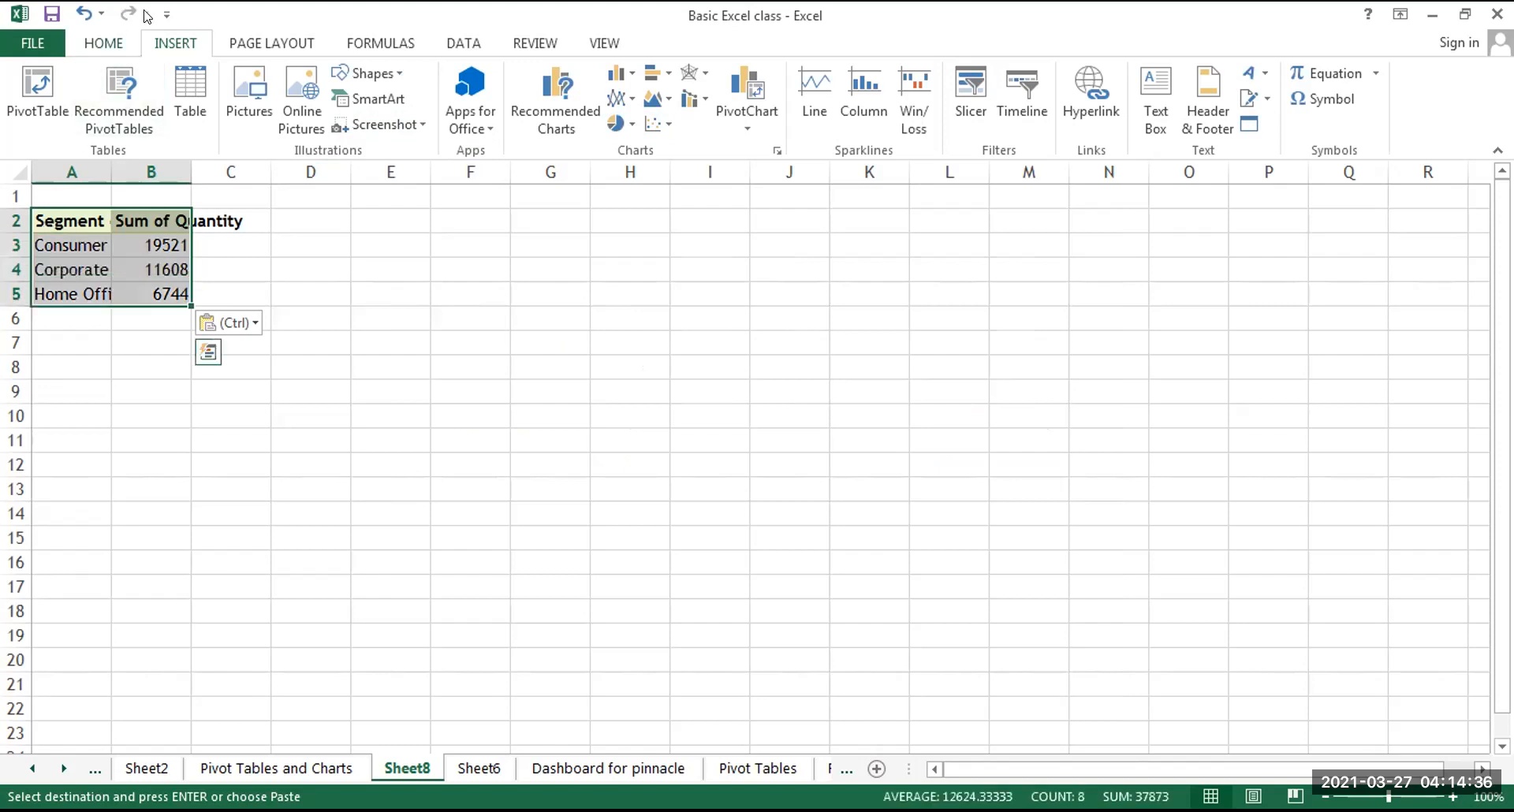
{"action": "left_click", "coordinate": [576, 105]}
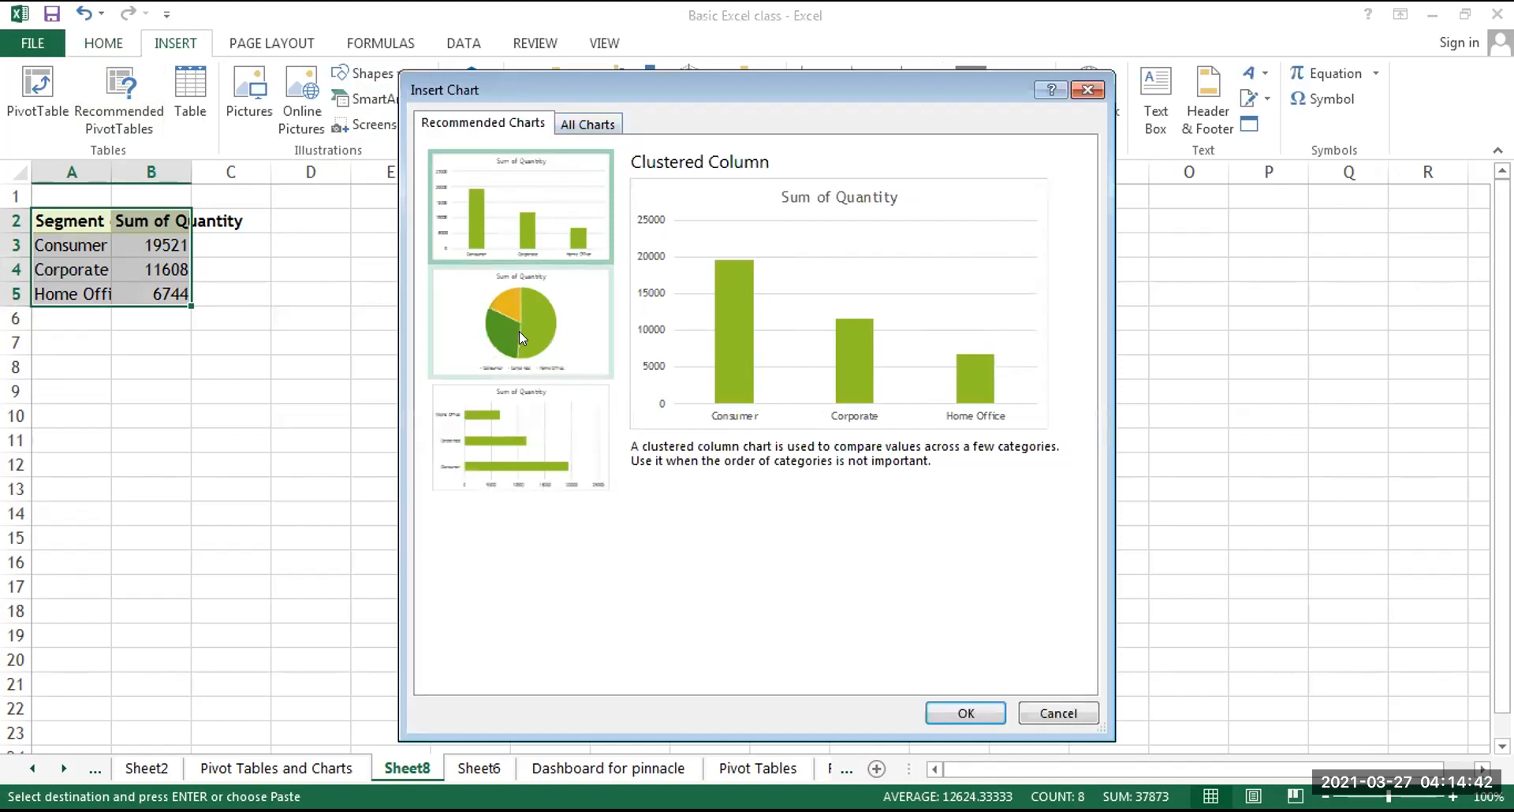
{"action": "left_click", "coordinate": [1088, 90]}
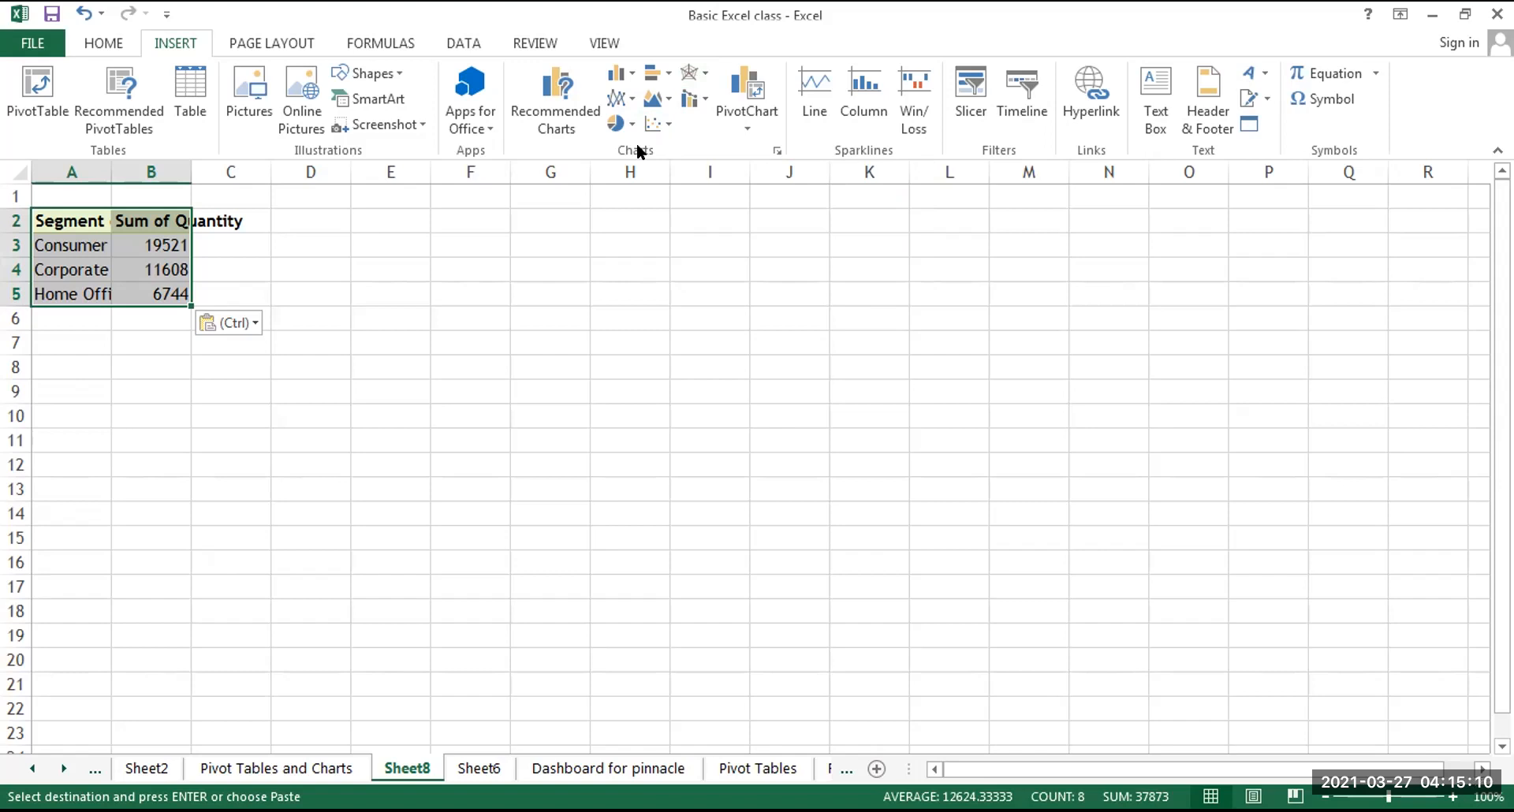
{"action": "left_click", "coordinate": [776, 151]}
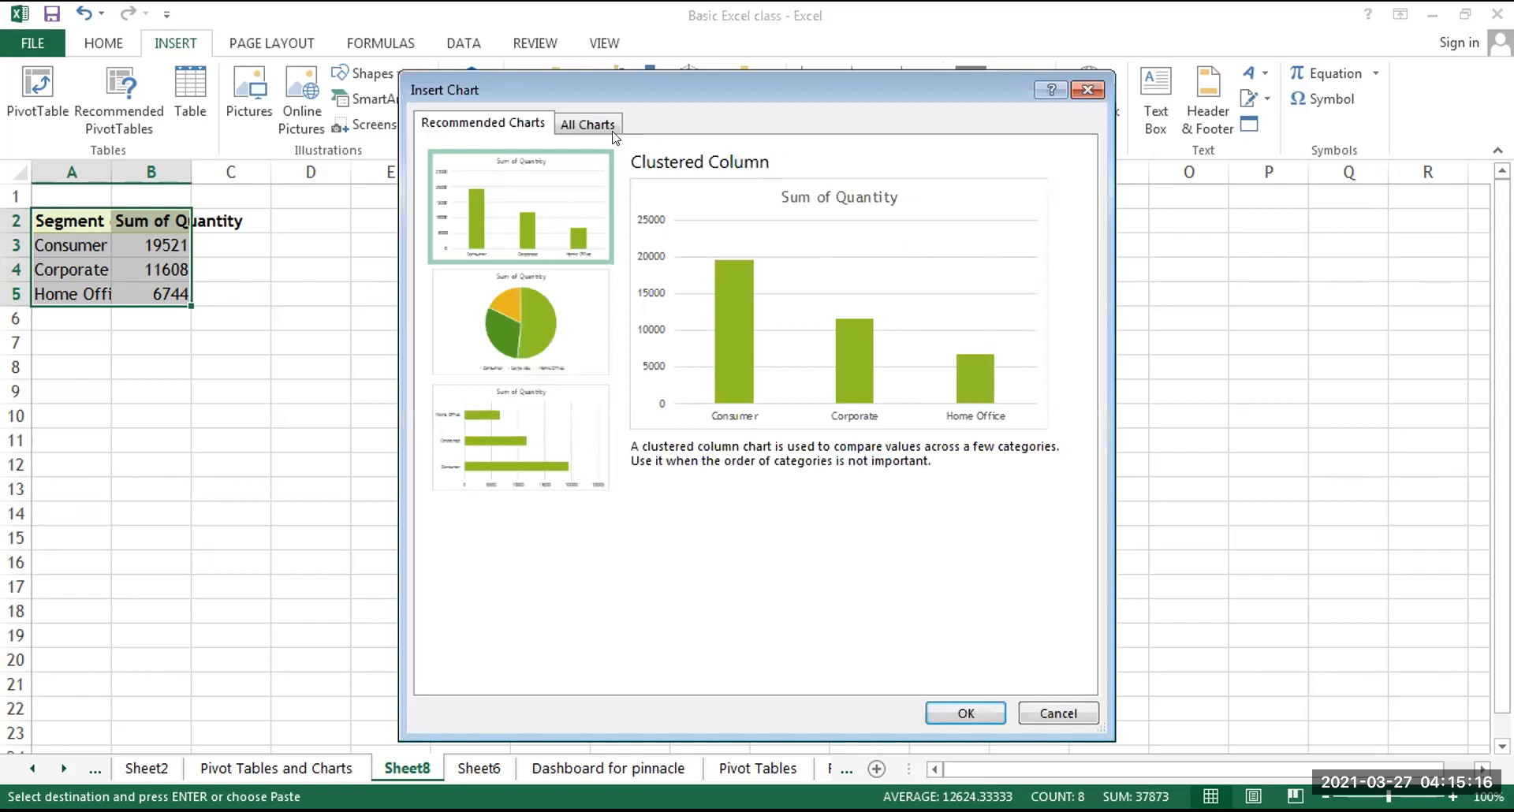
{"action": "left_click", "coordinate": [594, 121]}
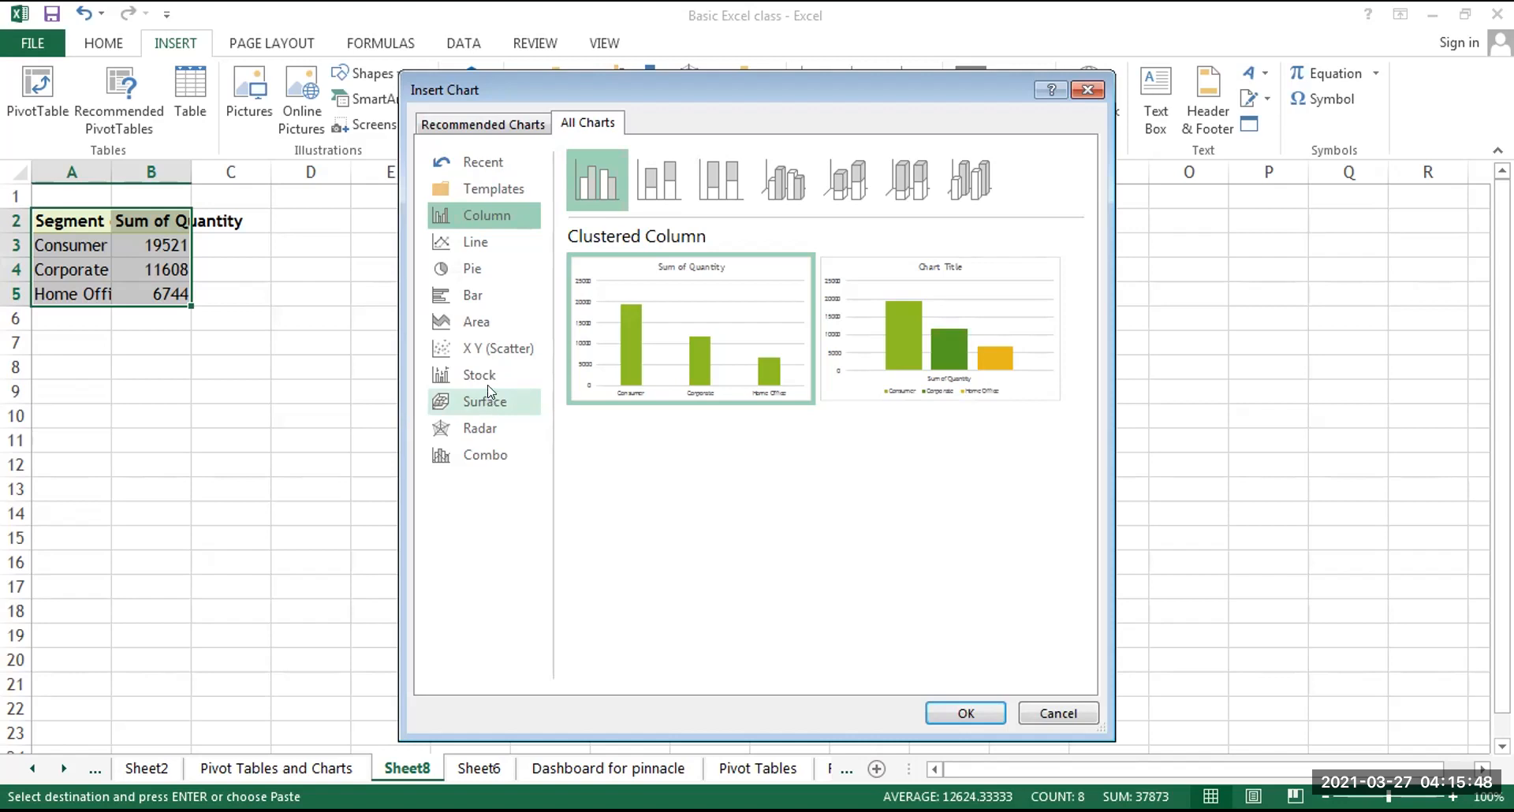
{"action": "left_click", "coordinate": [472, 267]}
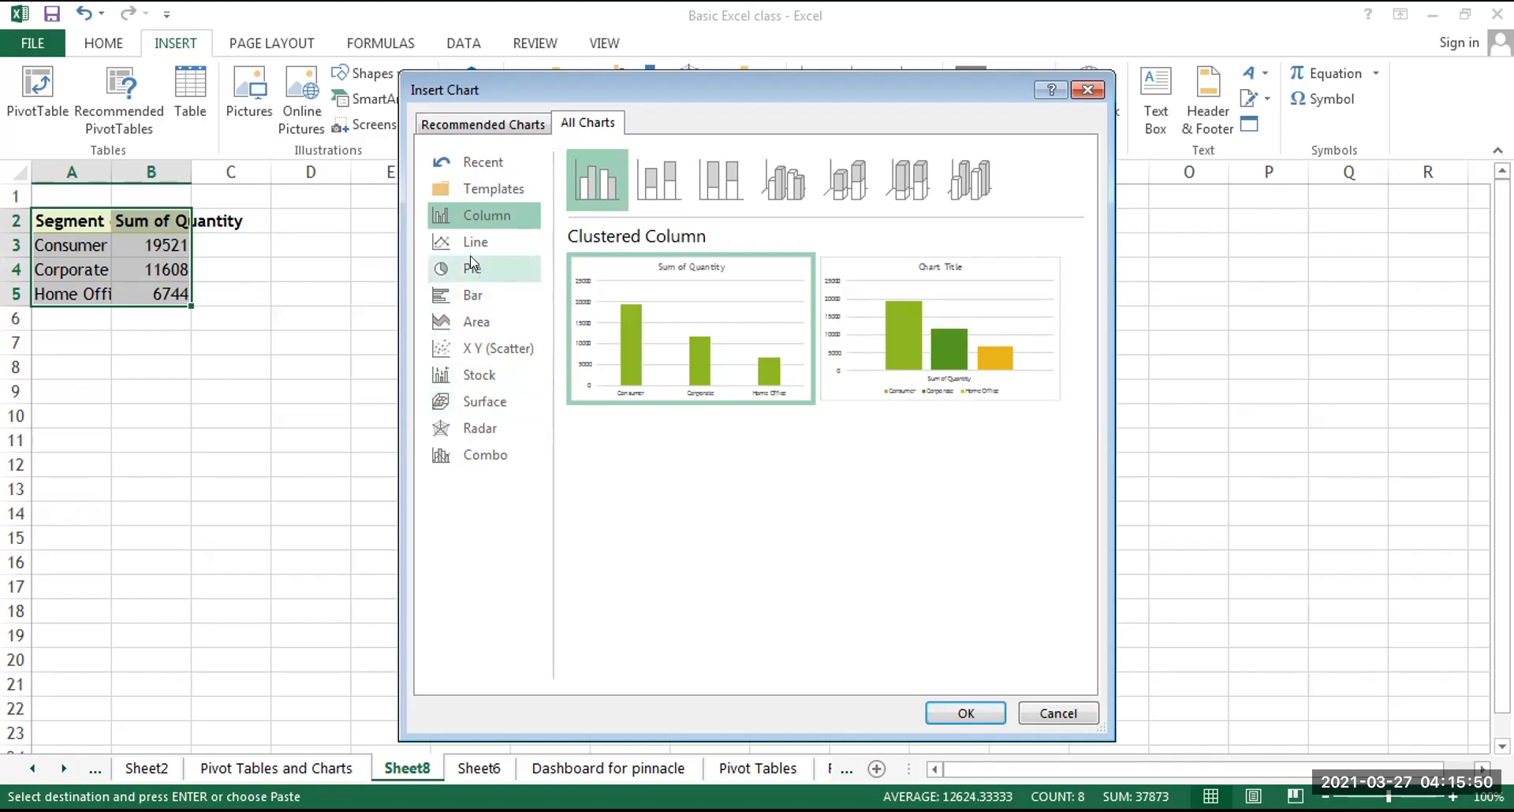
{"action": "left_click", "coordinate": [964, 714]}
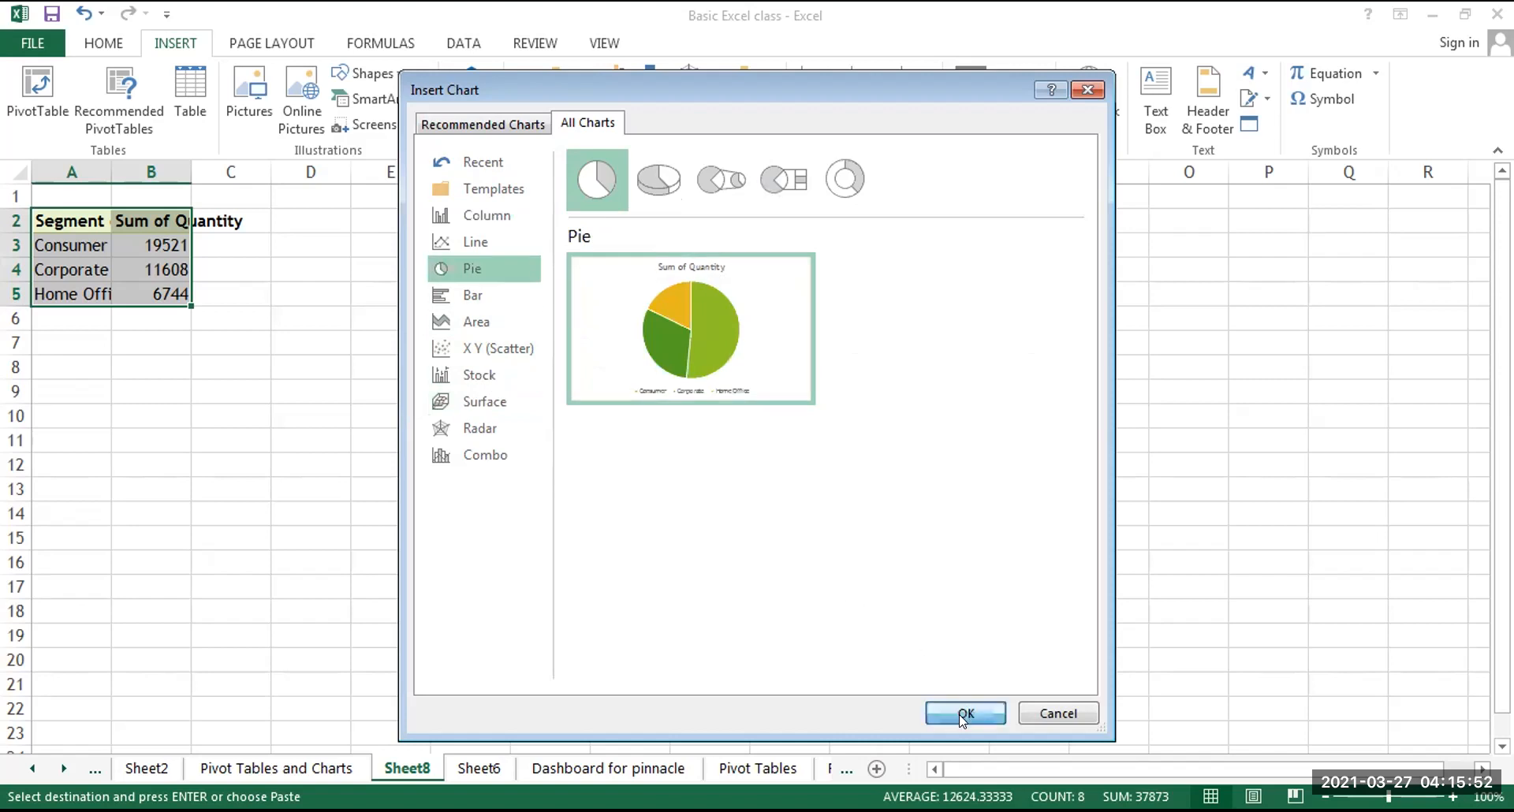
{"action": "mouse_move", "coordinate": [865, 478]}
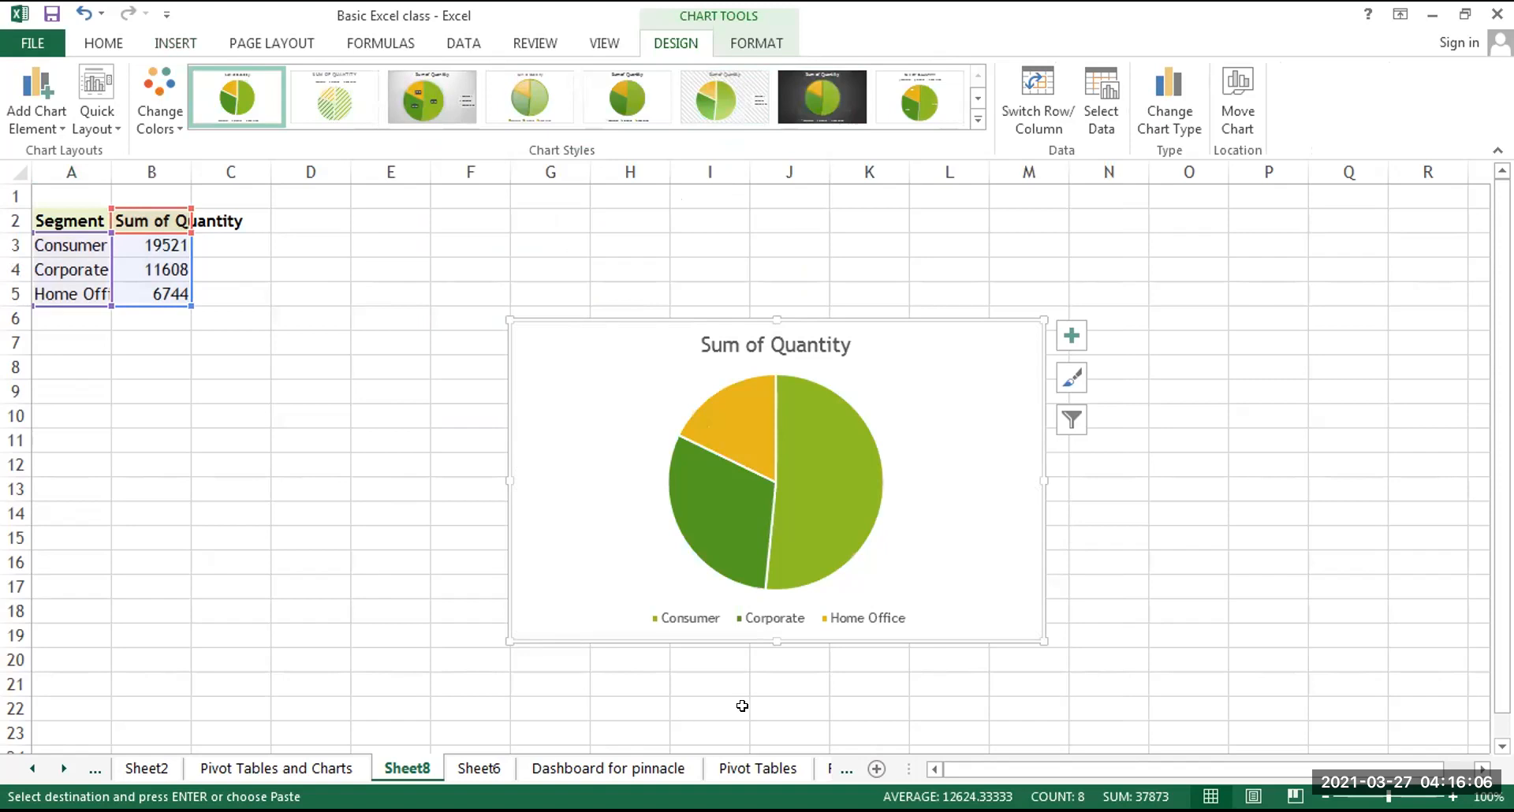
Return to the Dashboard for pinnacle sheet and bring up the available chart and object insertion commands
{"action": "left_click", "coordinate": [626, 769]}
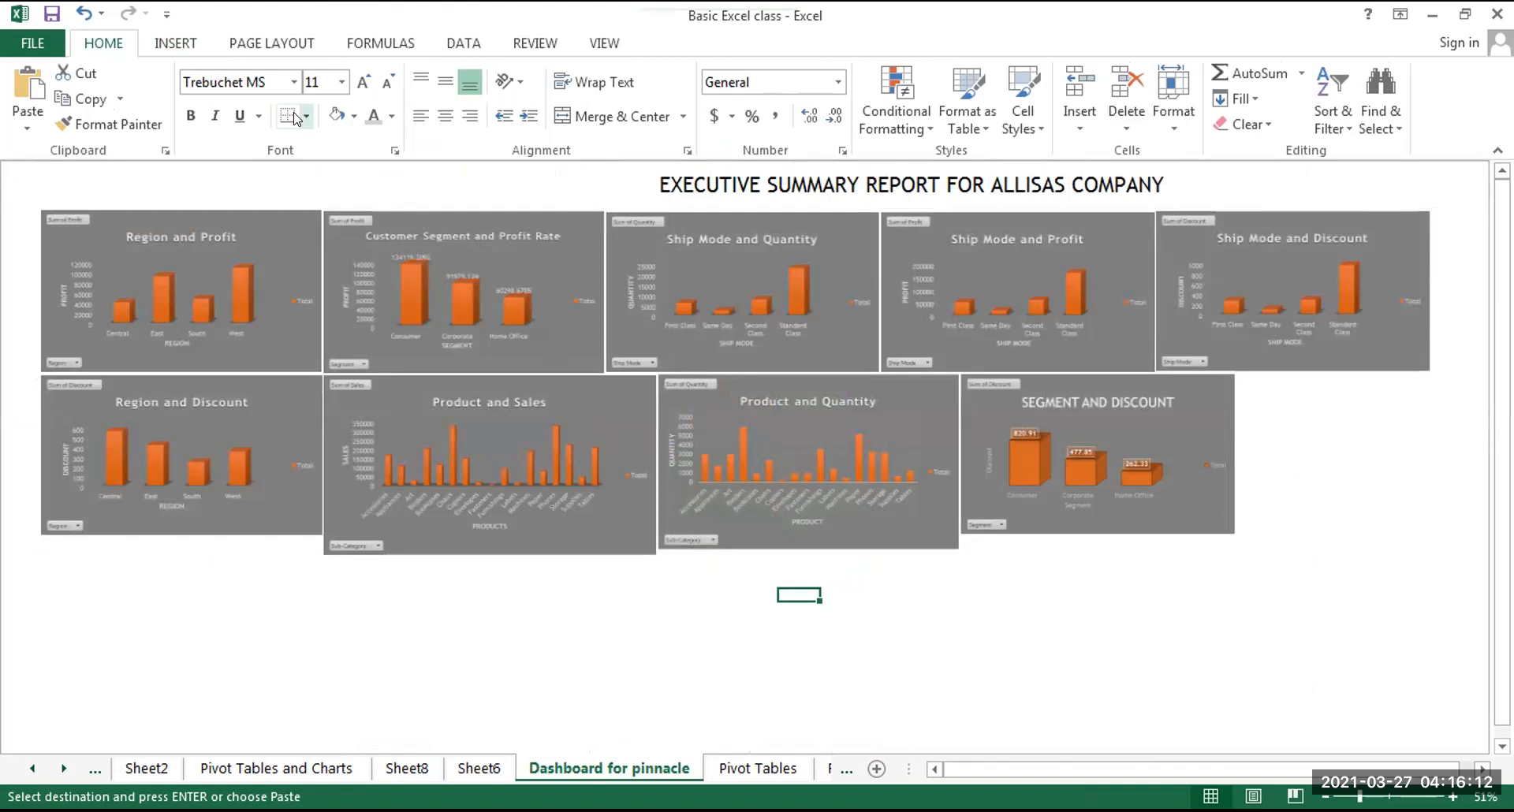
{"action": "left_click", "coordinate": [187, 44]}
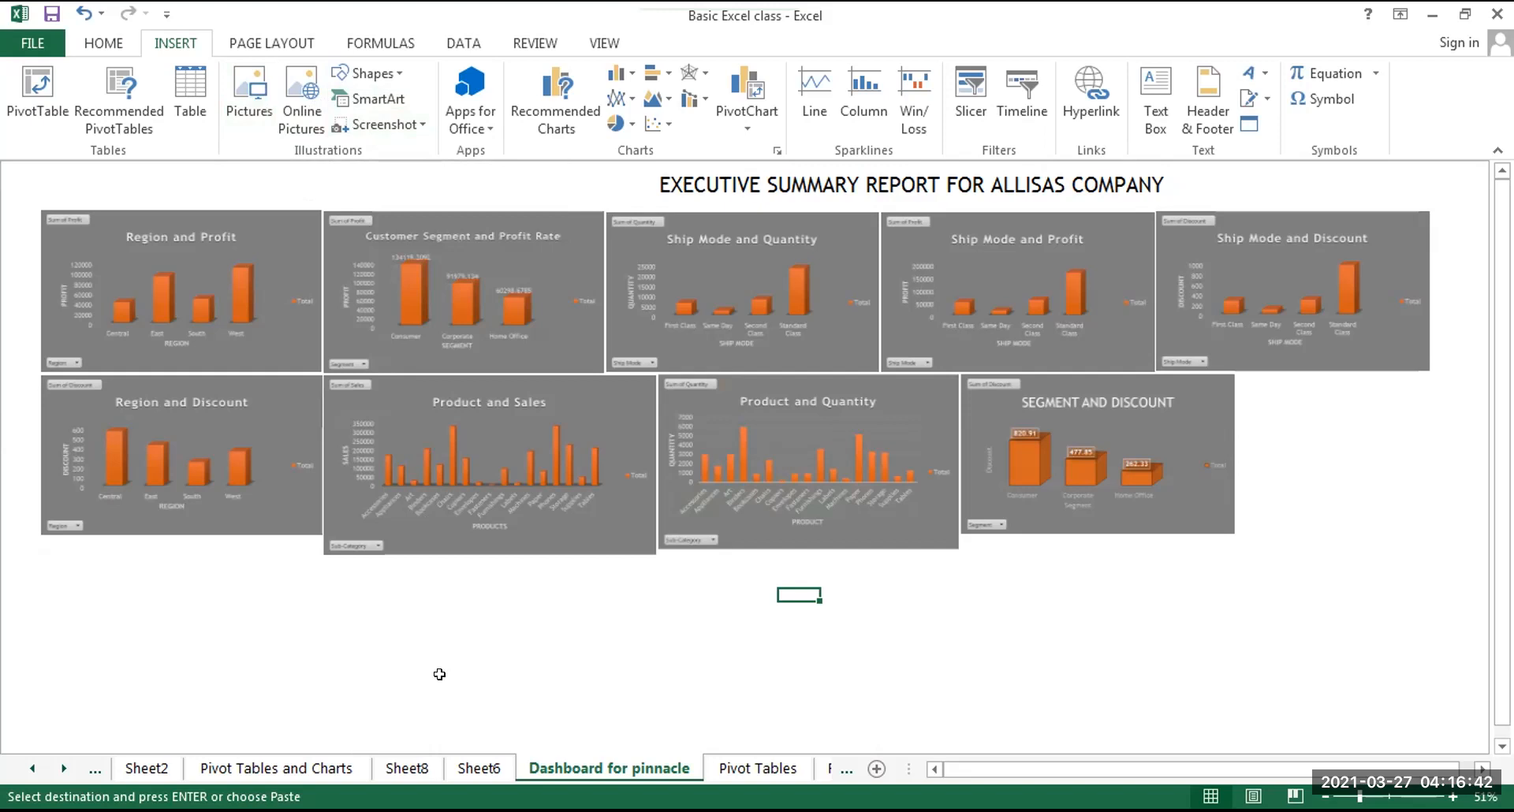
{"action": "left_click", "coordinate": [398, 811]}
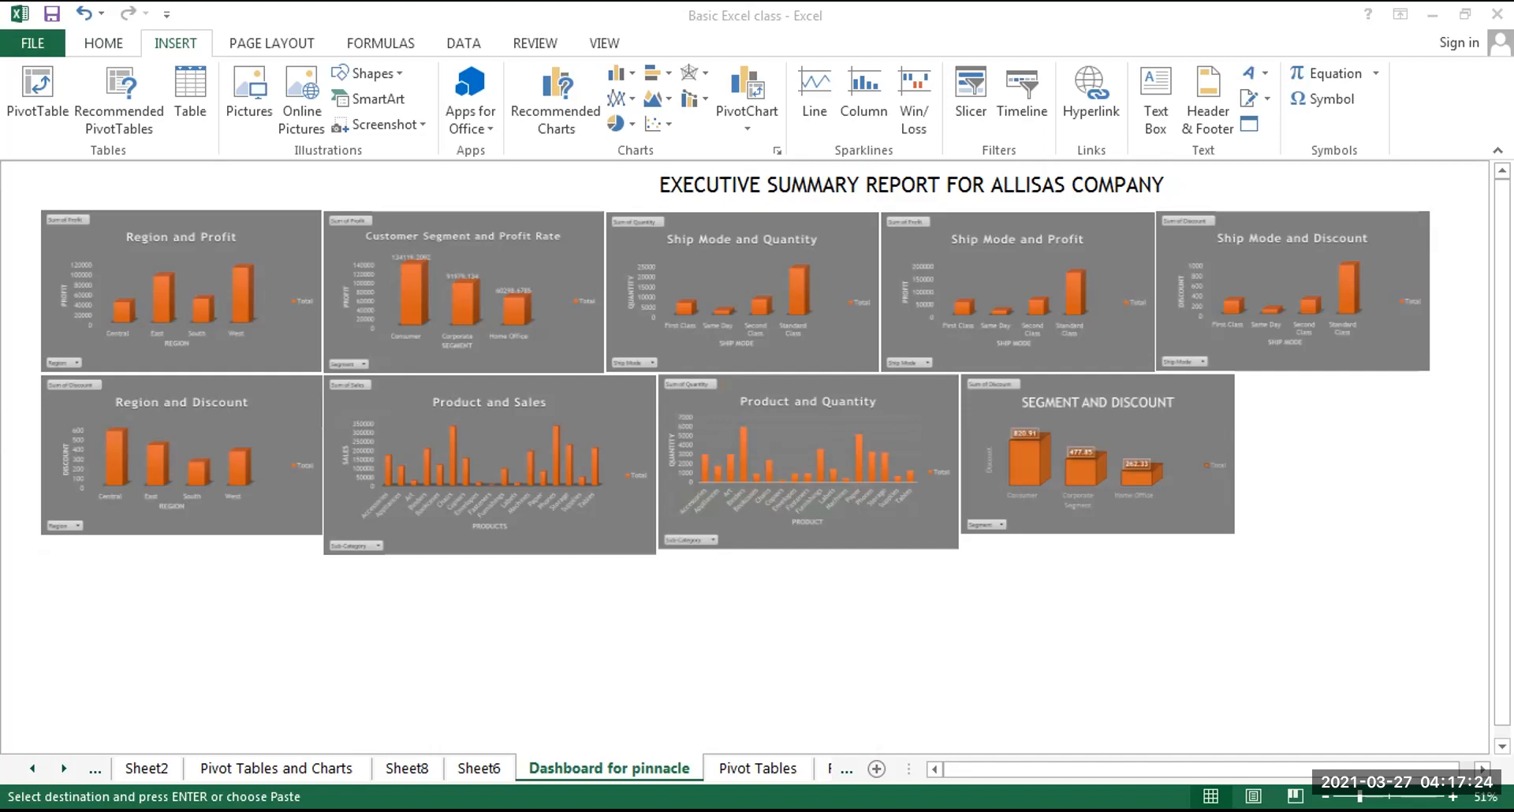
Insert the pinnacle picture from the Downloads folder into the empty area below the dashboard's charts
{"action": "left_click", "coordinate": [799, 595]}
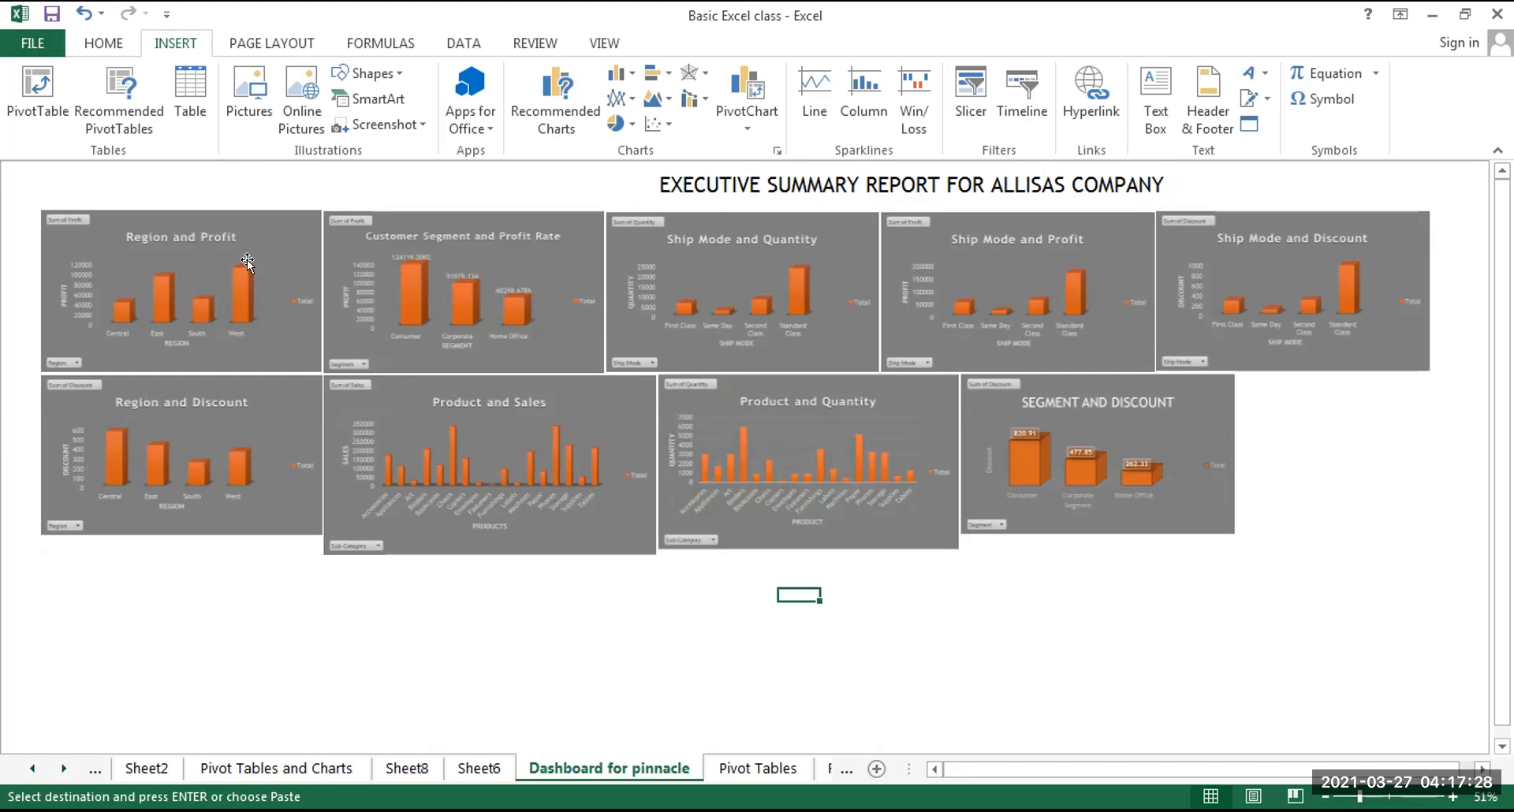
{"action": "left_click", "coordinate": [257, 98]}
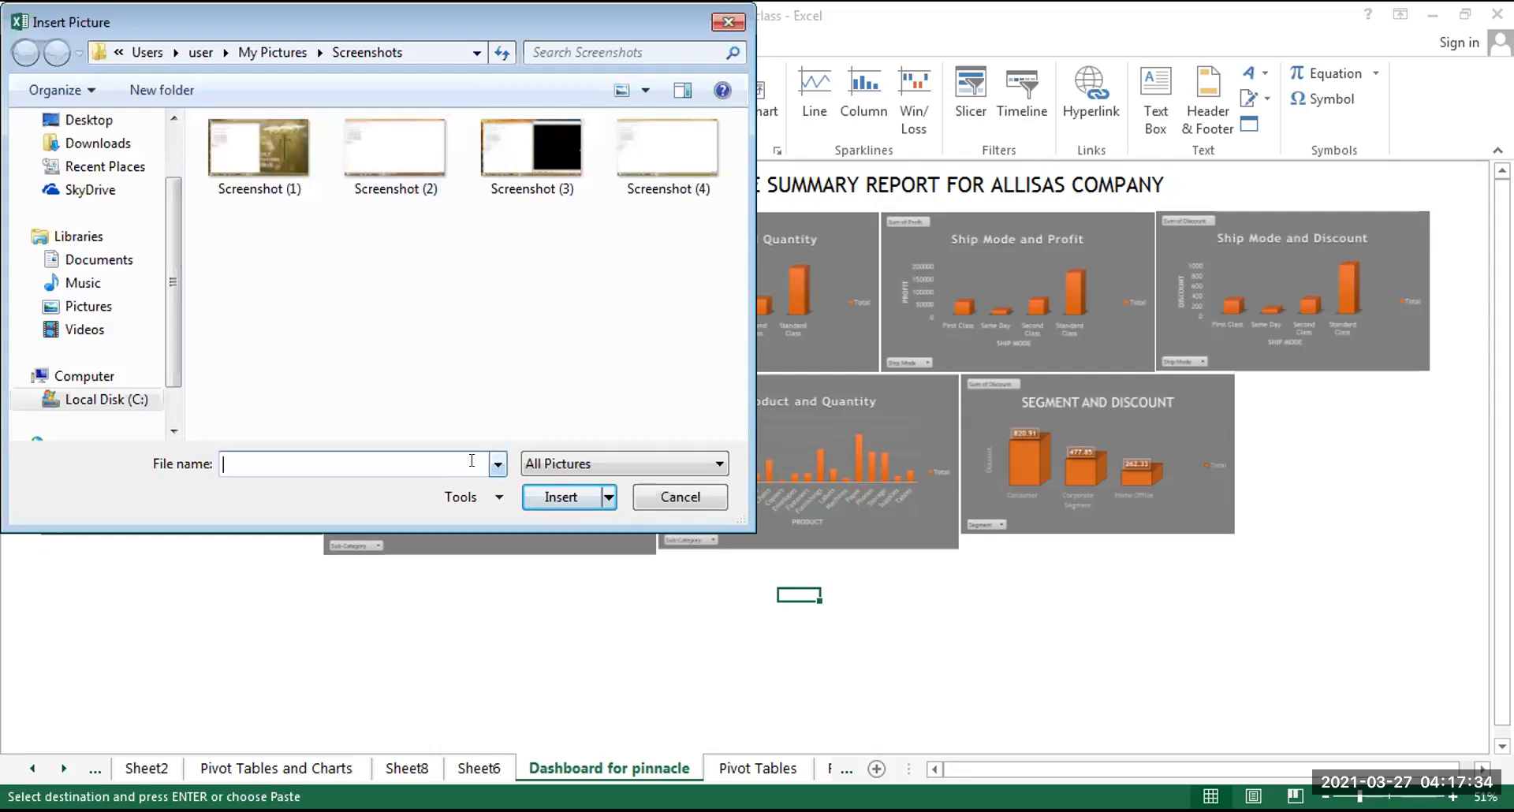
{"action": "left_click", "coordinate": [101, 145]}
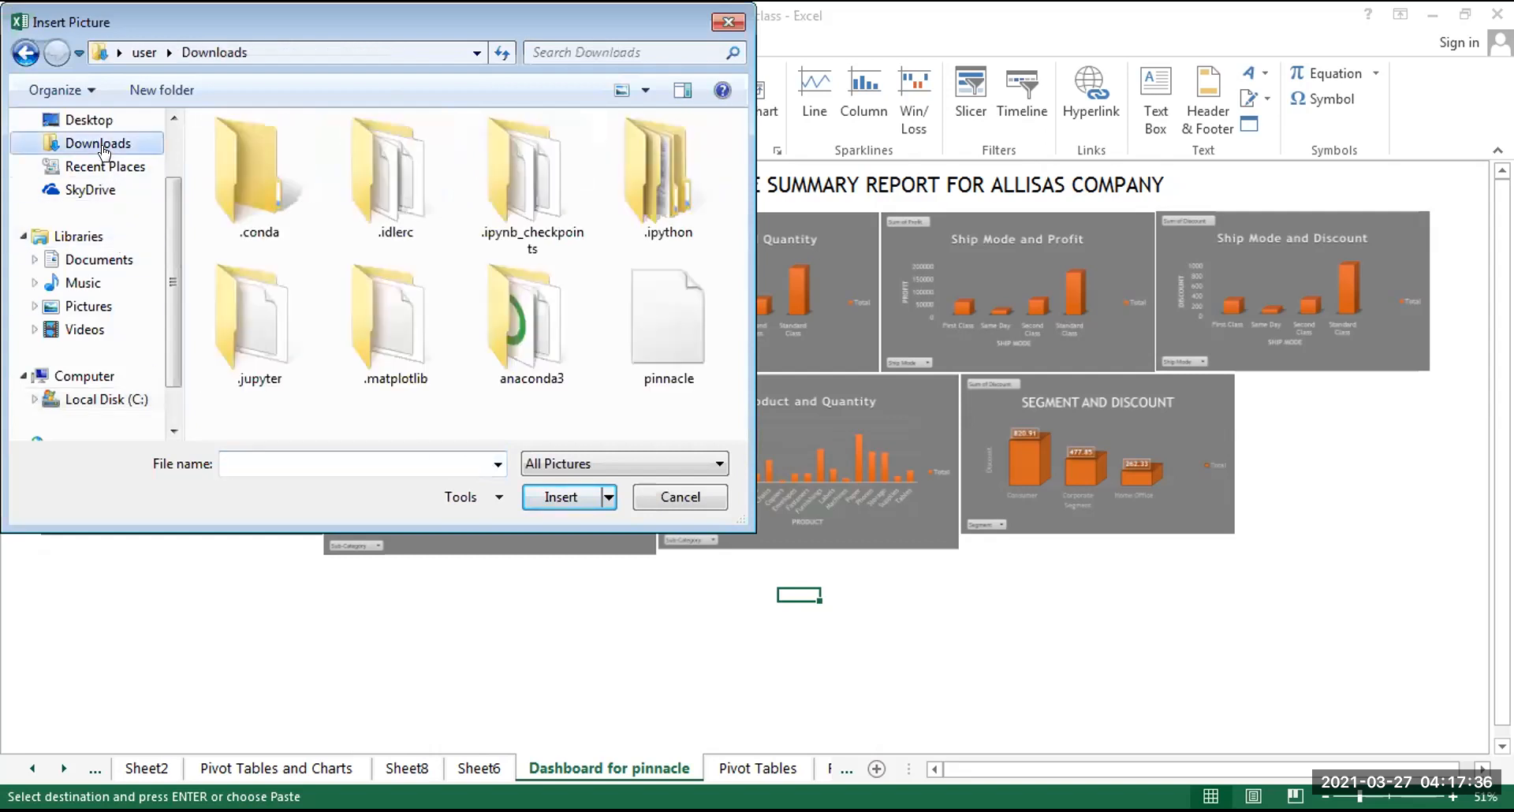
{"action": "left_click", "coordinate": [677, 310]}
{"action": "left_click", "coordinate": [562, 499]}
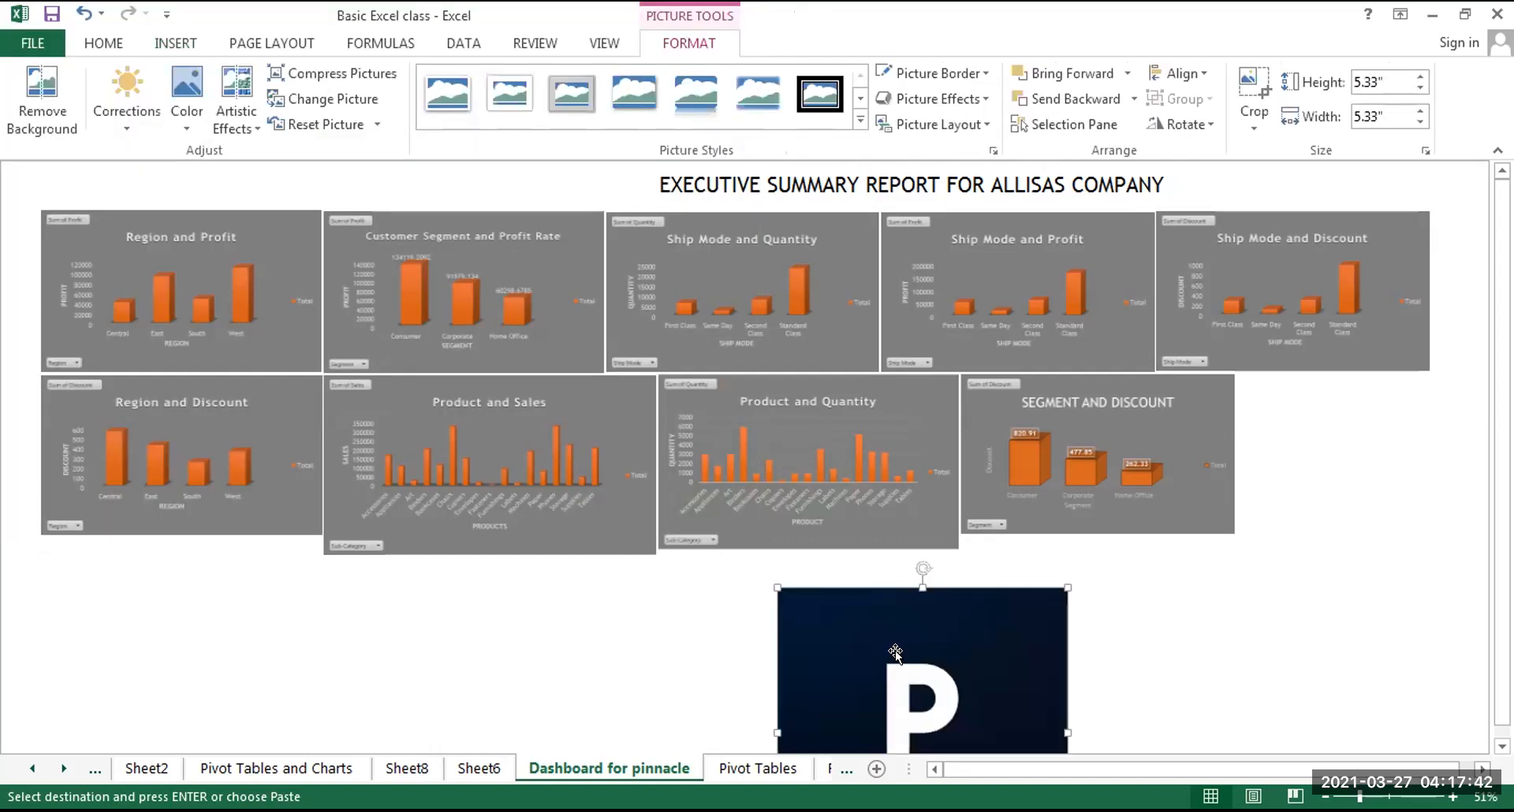
Shrink the inserted logo picture to about 0.78" high and 0.94" wide
{"action": "left_click_drag", "start_coordinate": [897, 653], "coordinate": [856, 636]}
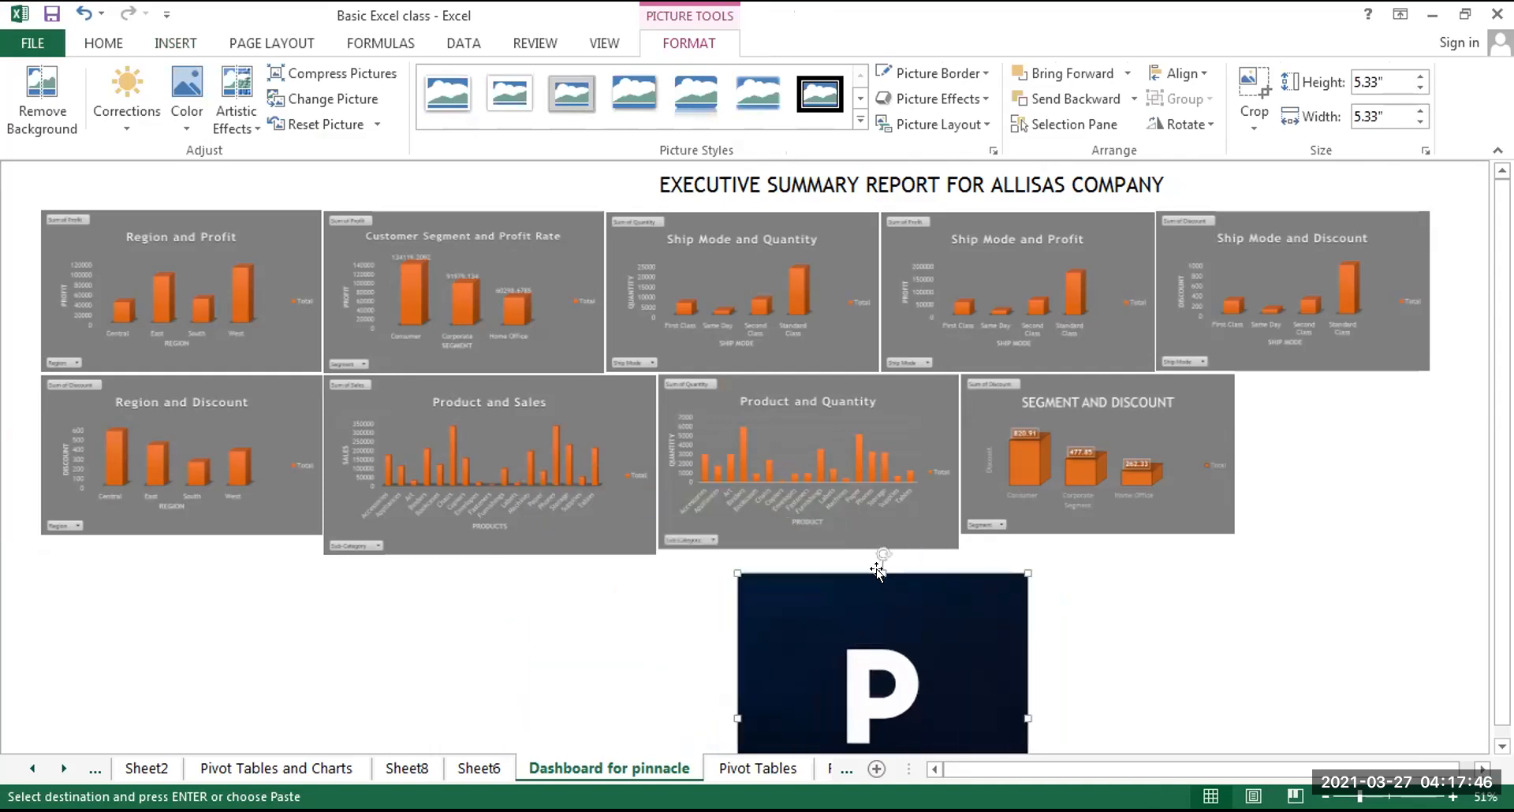
{"action": "left_click_drag", "start_coordinate": [876, 574], "coordinate": [907, 487]}
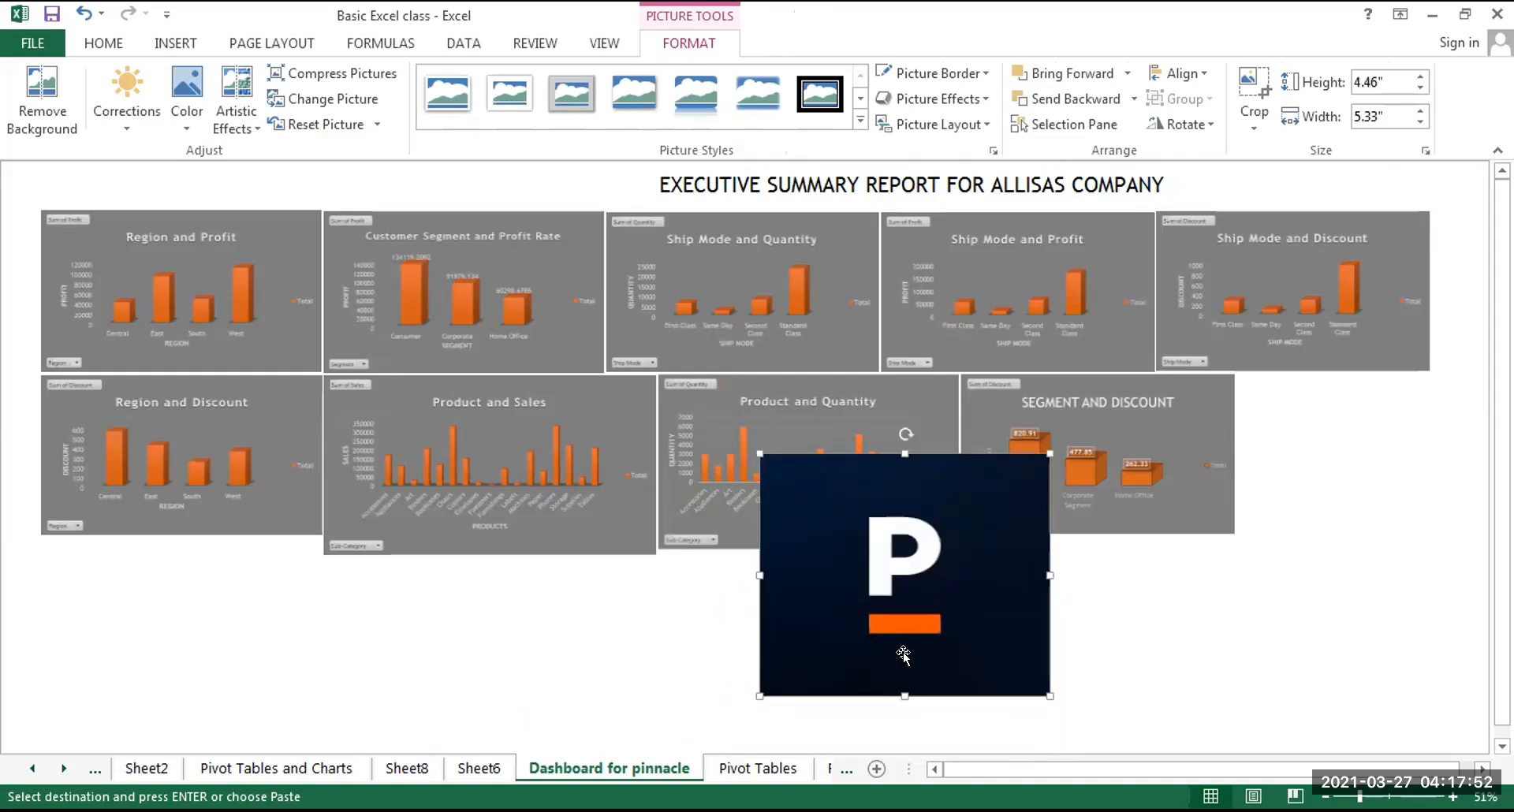
{"action": "left_click_drag", "start_coordinate": [898, 687], "coordinate": [897, 620]}
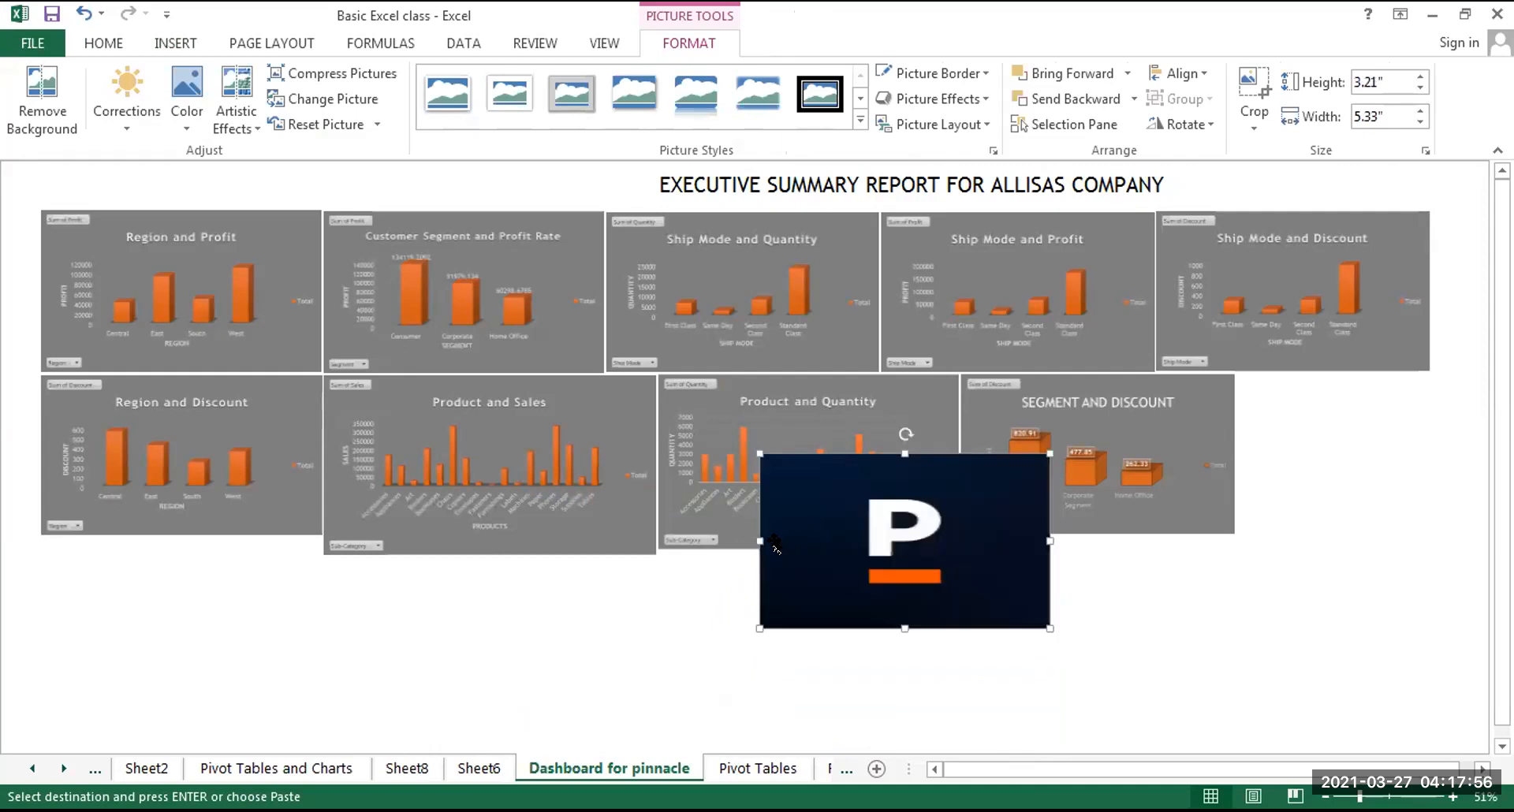
{"action": "left_click_drag", "start_coordinate": [762, 541], "coordinate": [893, 544]}
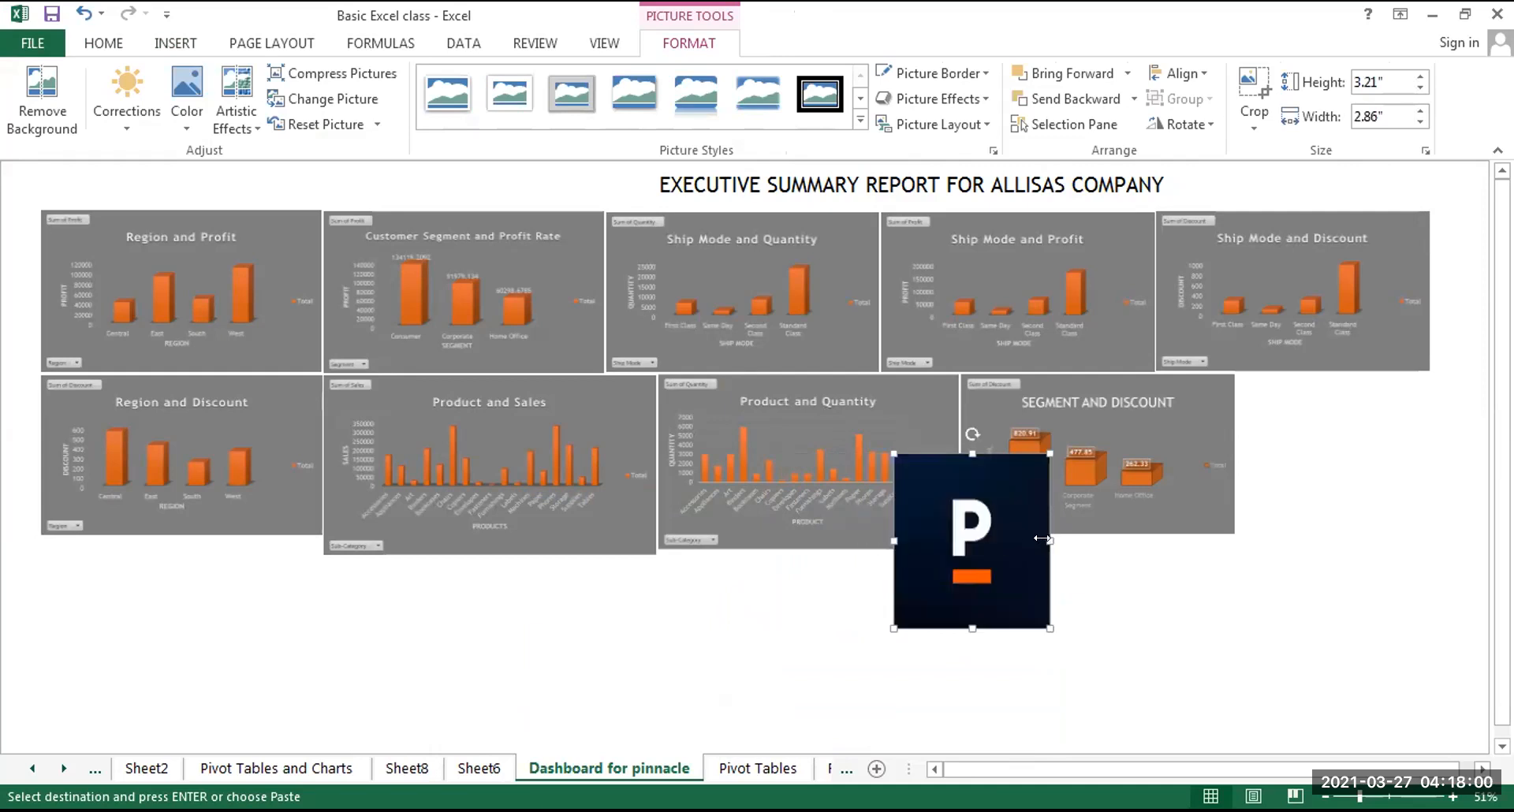
{"action": "left_click_drag", "start_coordinate": [1050, 541], "coordinate": [1017, 541]}
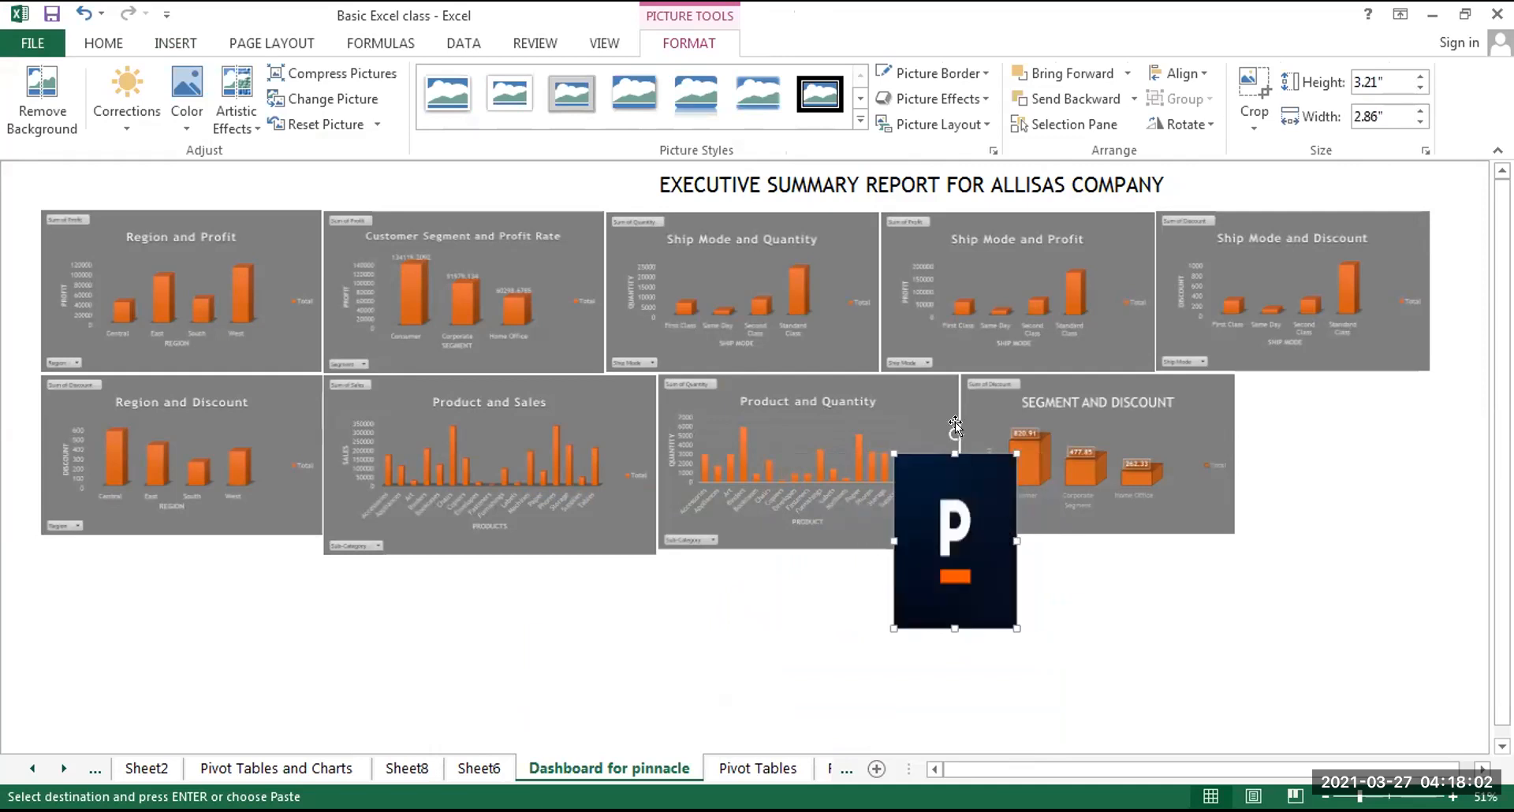
{"action": "left_click_drag", "start_coordinate": [951, 446], "coordinate": [951, 551]}
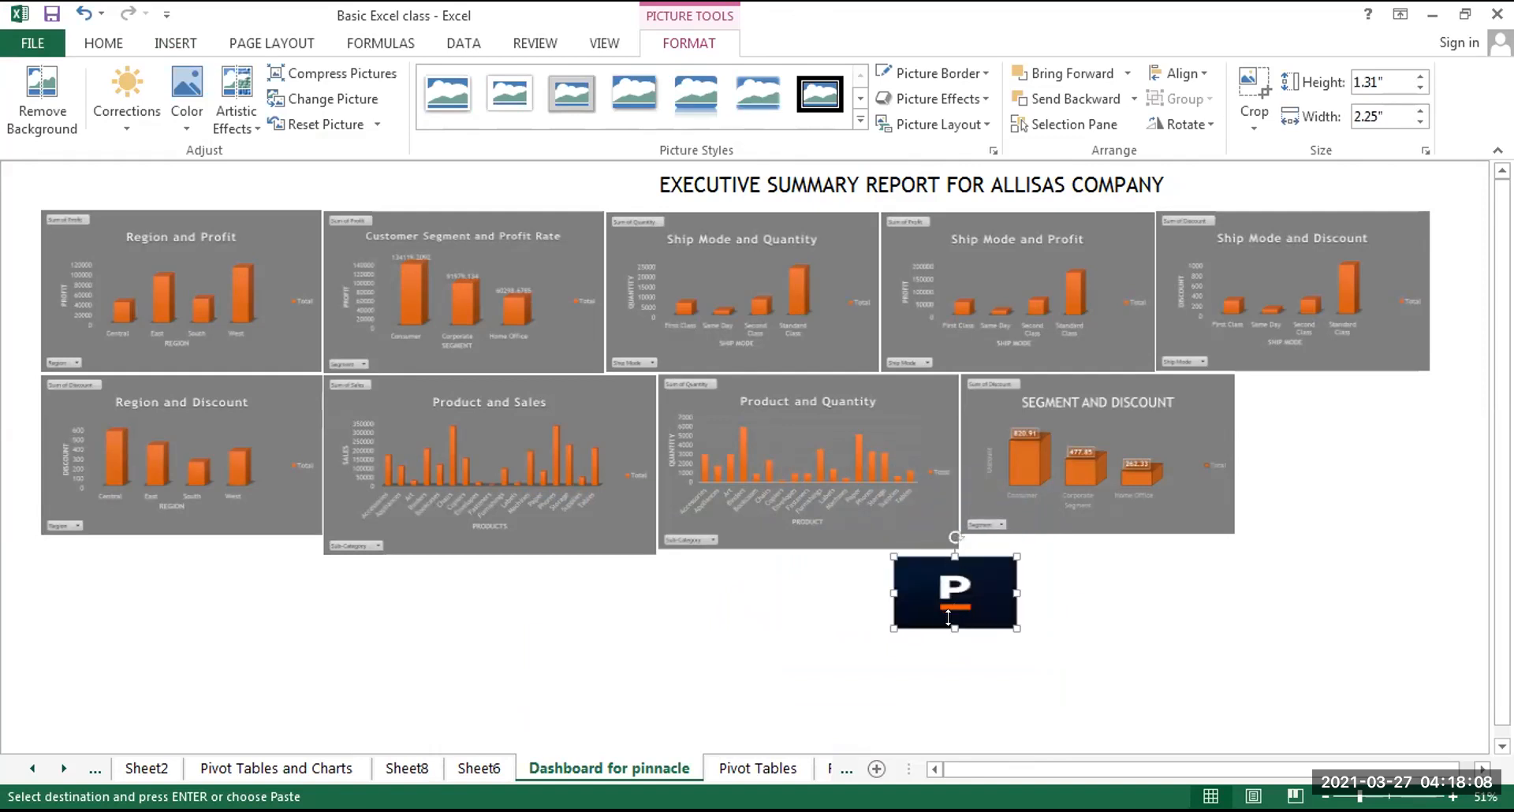
{"action": "left_click_drag", "start_coordinate": [950, 623], "coordinate": [975, 592]}
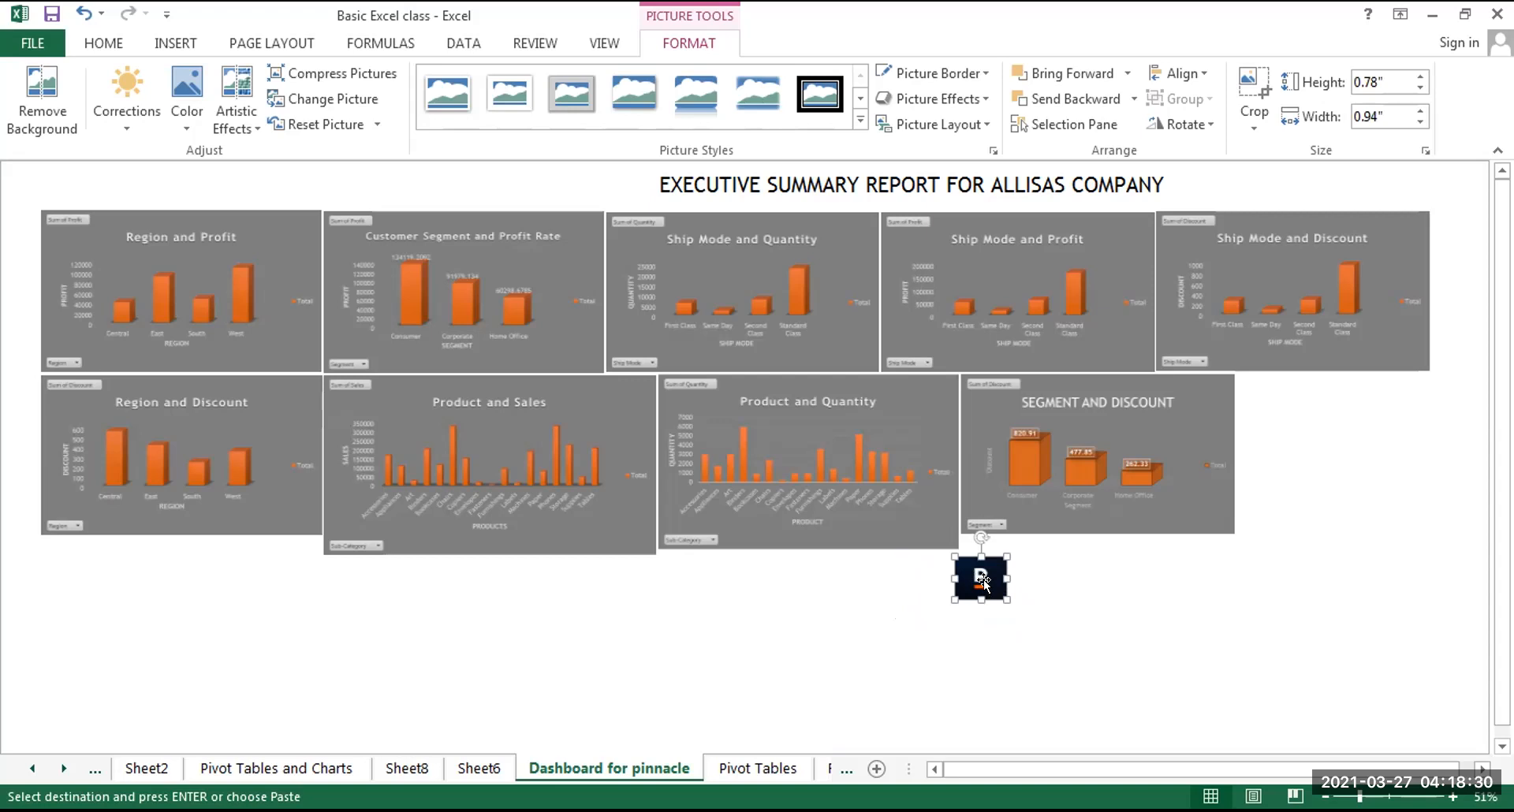
Move the logo to the dashboard's upper-left corner, just above the Region and Profit chart
{"action": "left_click_drag", "start_coordinate": [981, 580], "coordinate": [41, 183]}
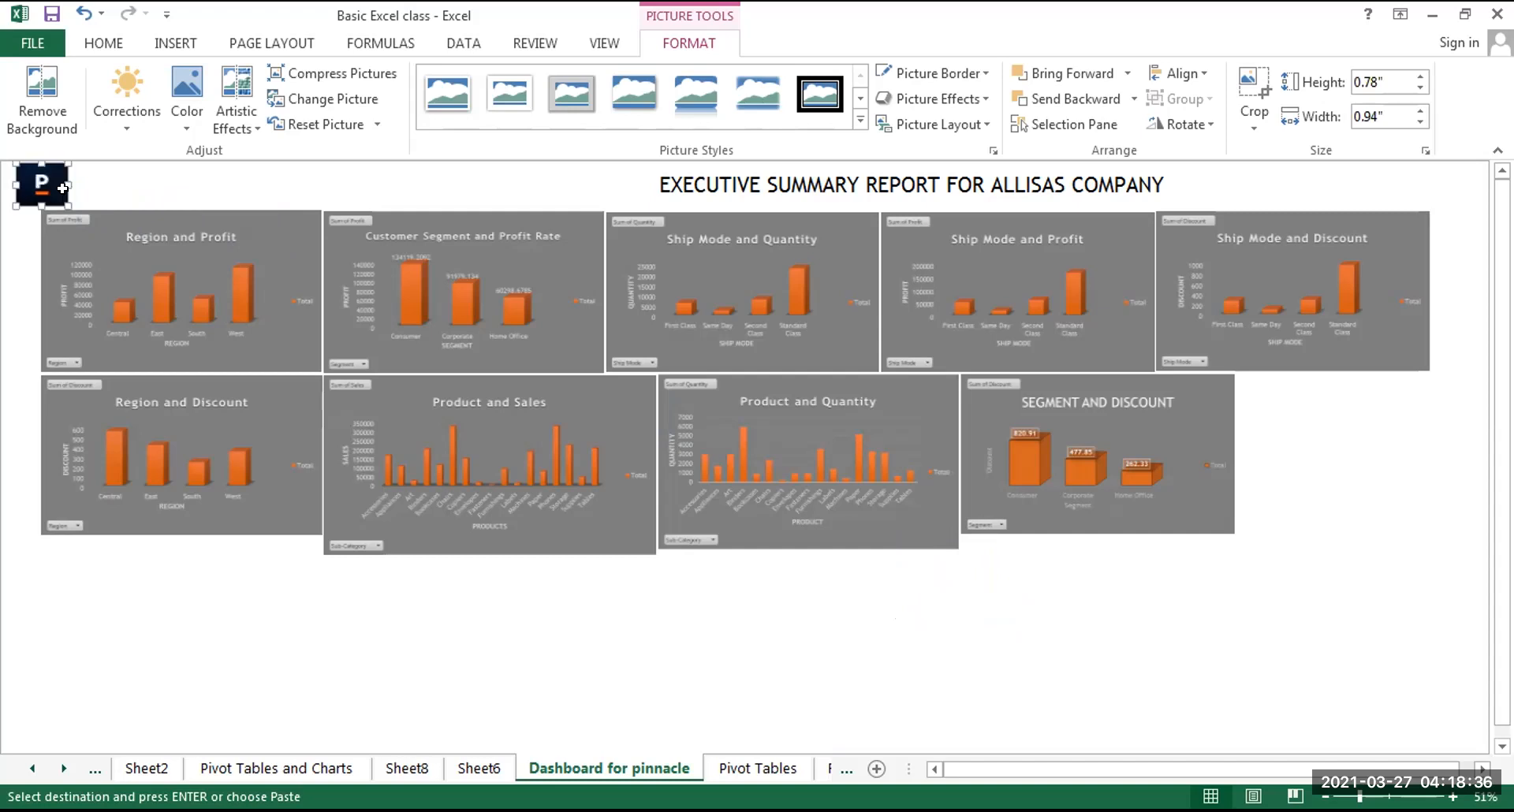
{"action": "left_click", "coordinate": [159, 198]}
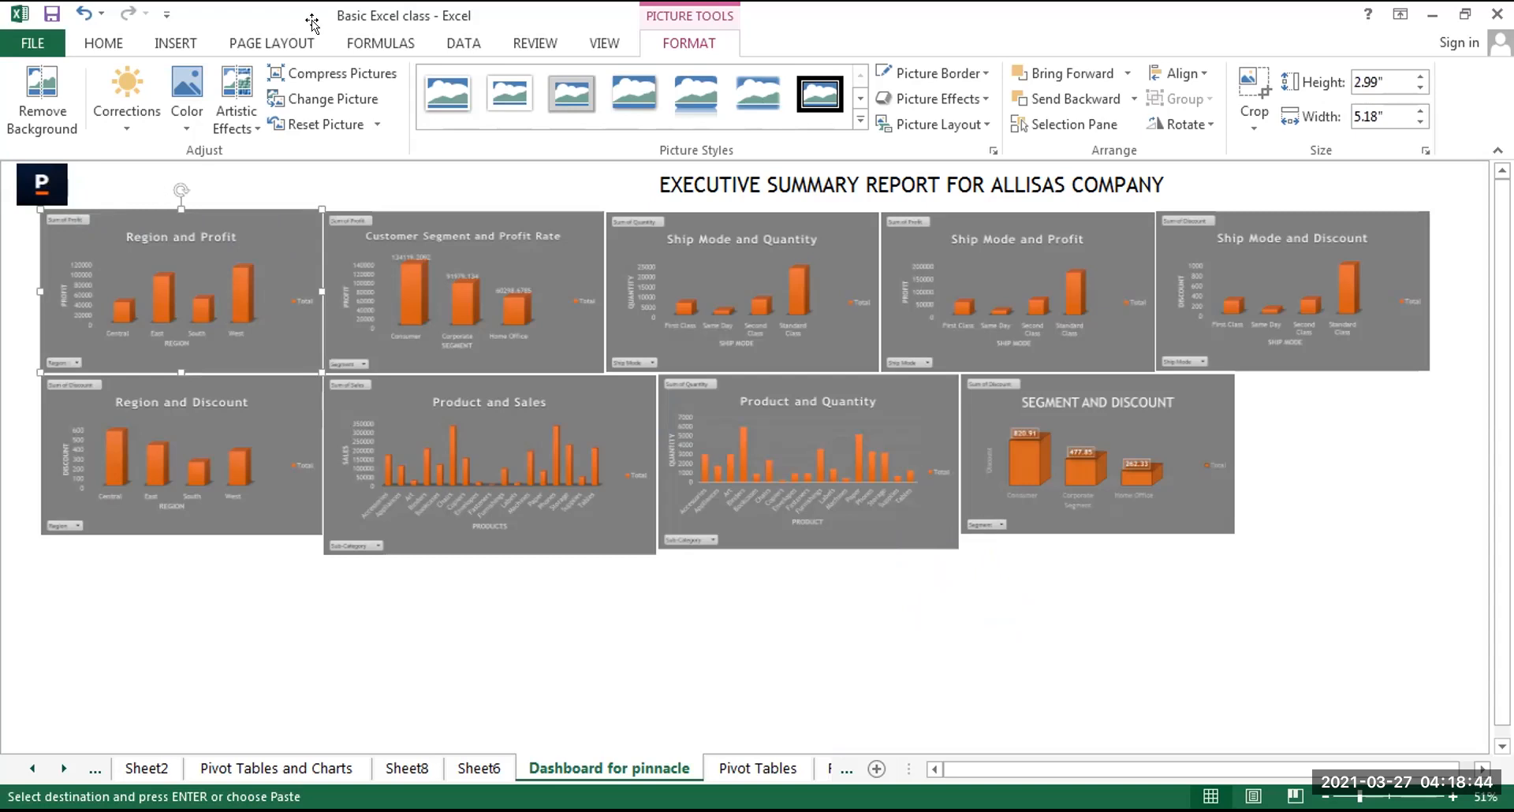
{"action": "left_click", "coordinate": [972, 249]}
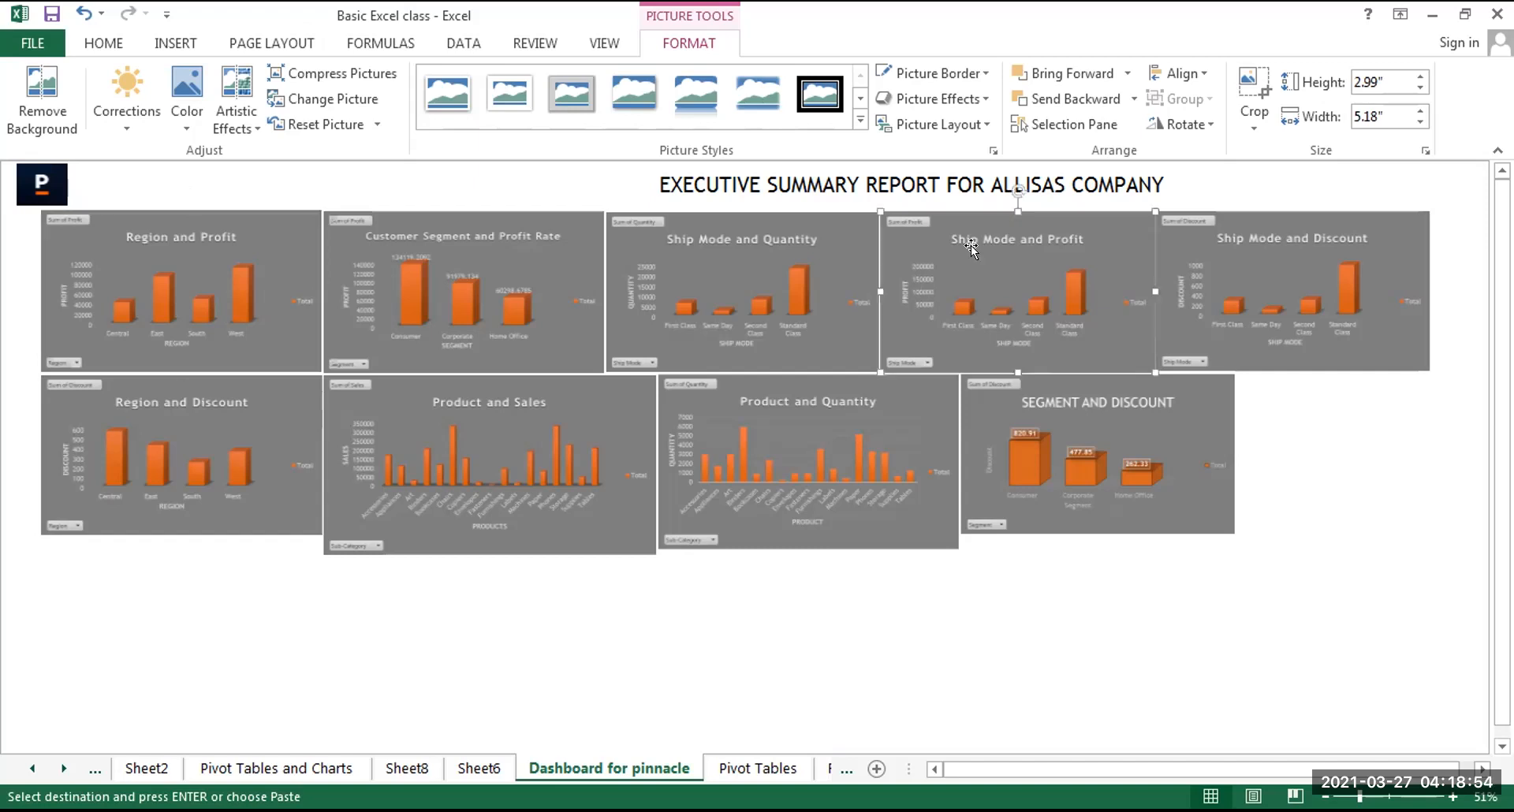
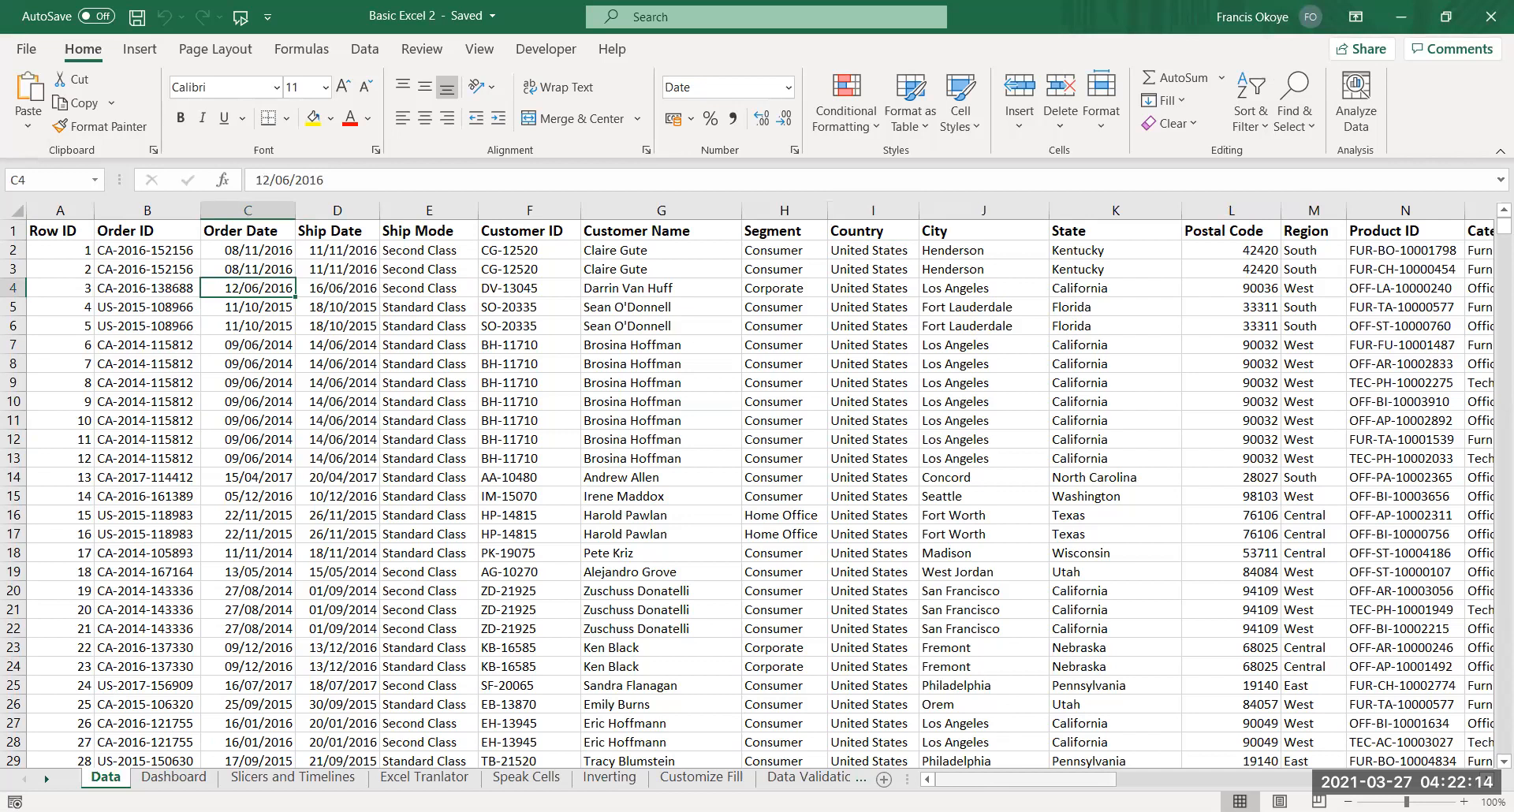
In the Basic Excel 2 workbook, look through the Data sheet's columns and the topic list on the Excel Tranlator sheet
{"action": "left_click_drag", "start_coordinate": [995, 780], "coordinate": [1357, 781]}
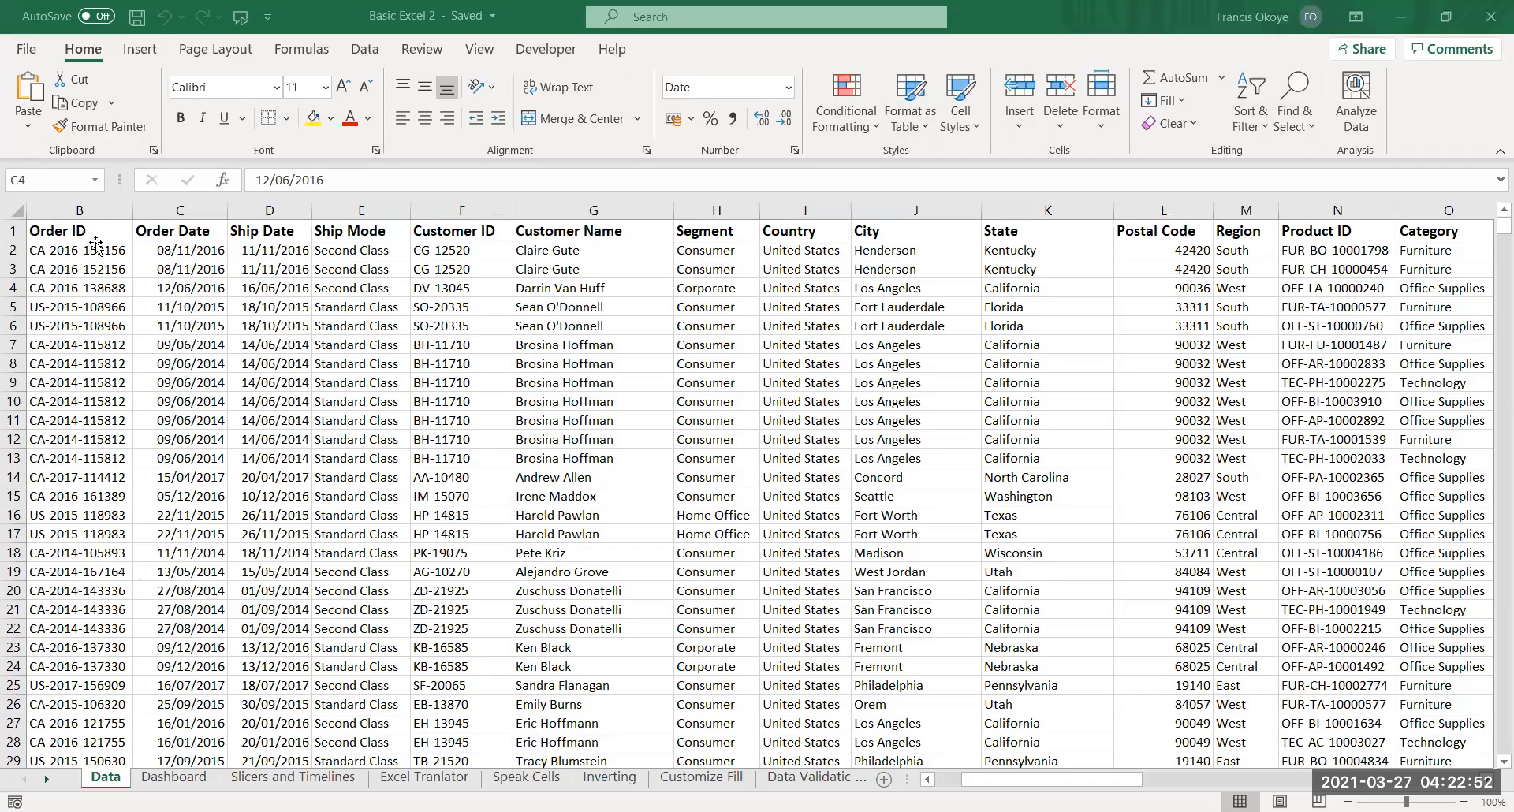
{"action": "key", "text": "ctrl+Home"}
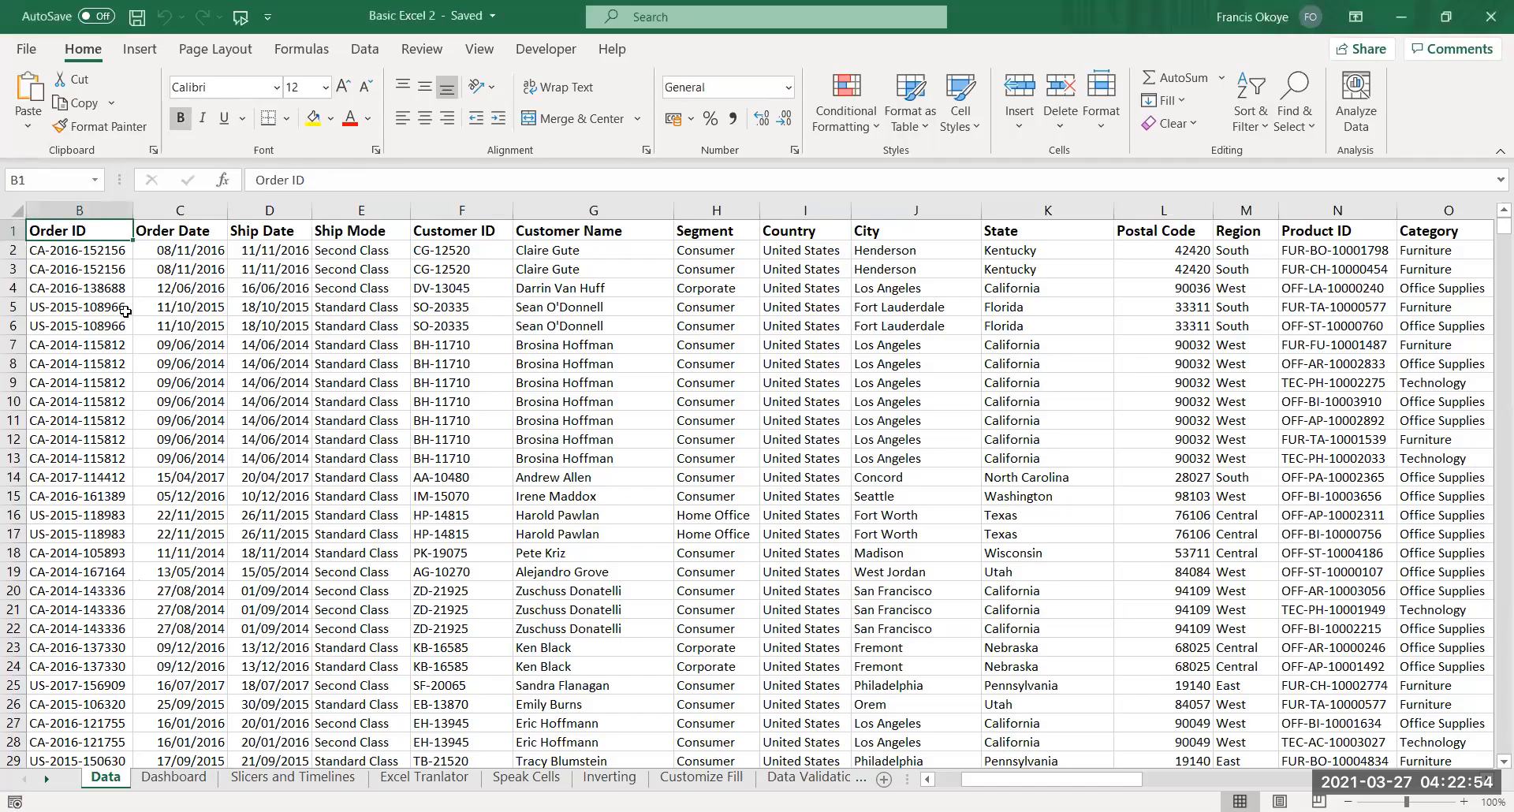
{"action": "key", "text": "ctrl+Right"}
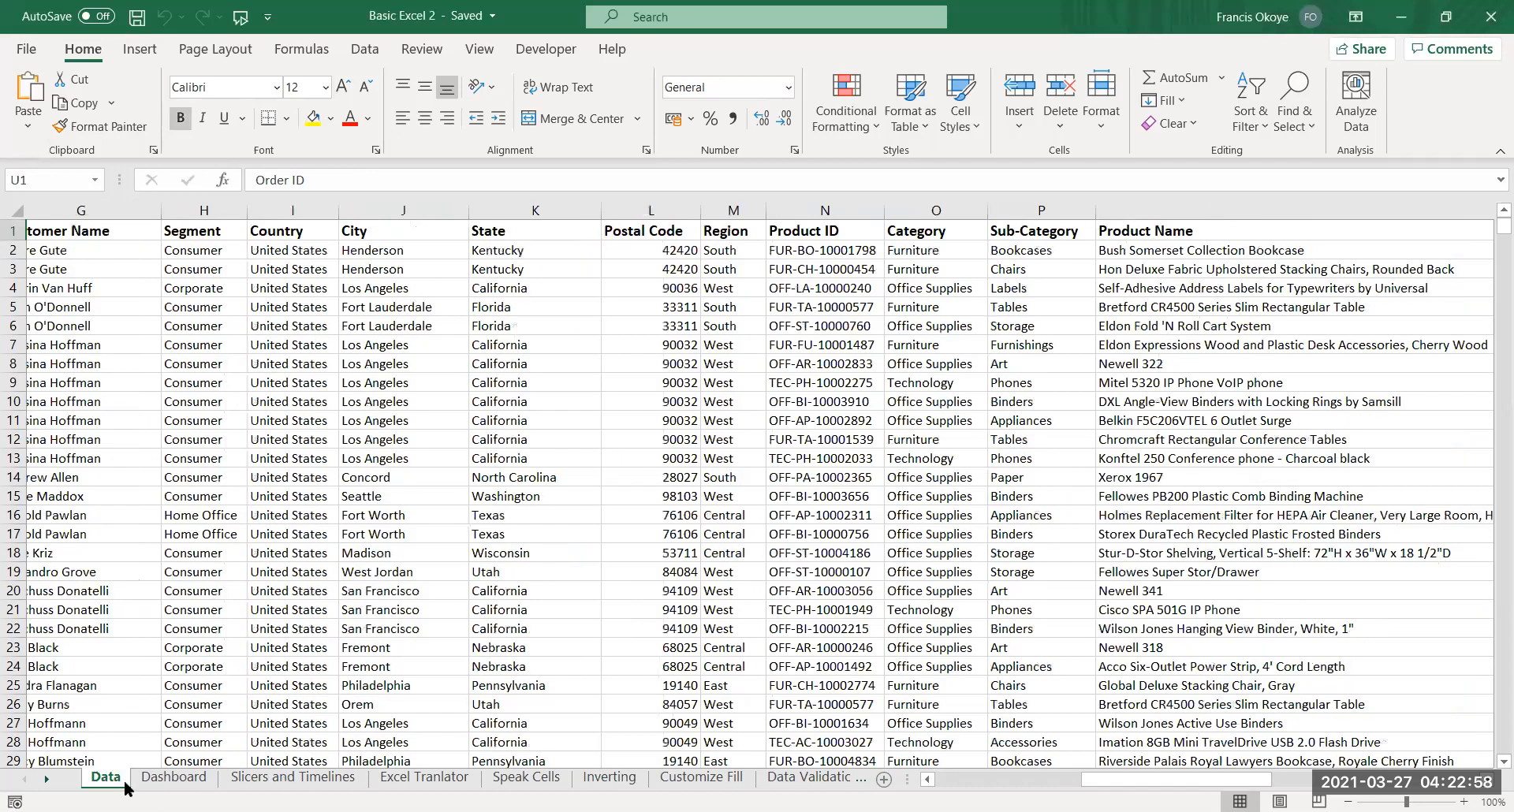
{"action": "left_click", "coordinate": [424, 778]}
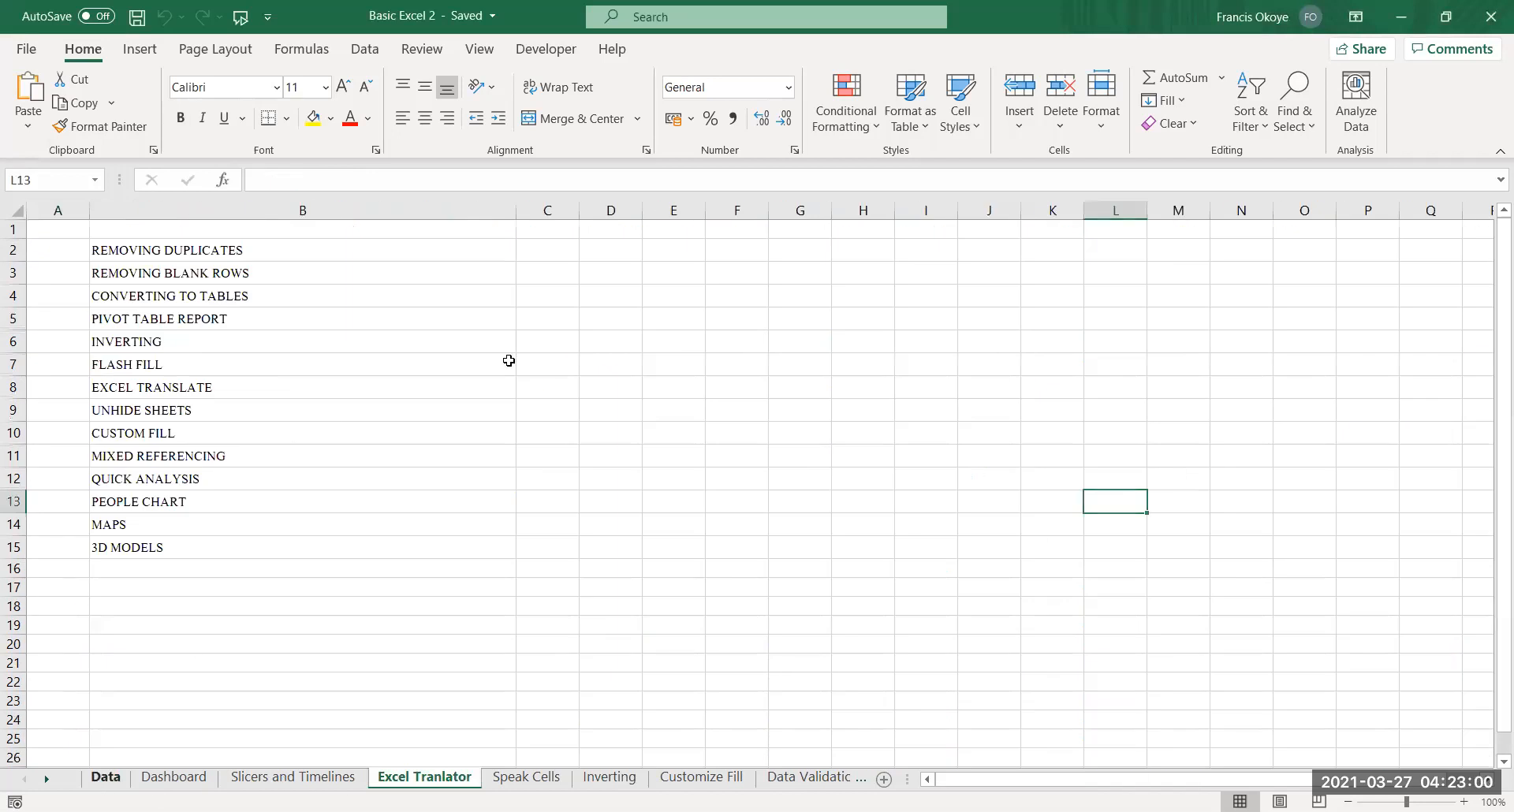
{"action": "key", "text": "ctrl+Page_Up"}
{"action": "key", "text": "ctrl+Page_Up"}
{"action": "key", "text": "ctrl+Page_Up"}
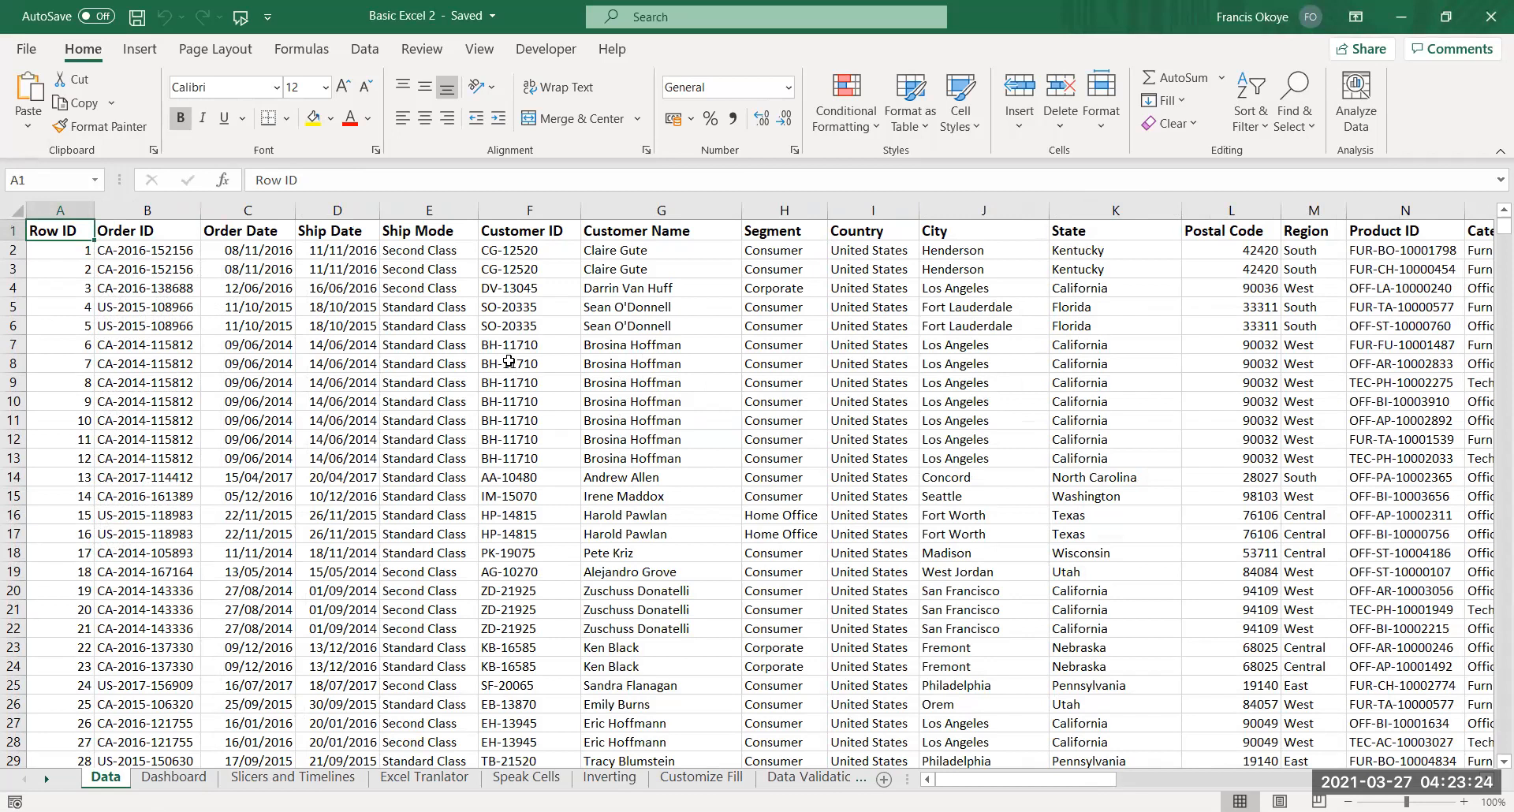
{"action": "left_click", "coordinate": [247, 253]}
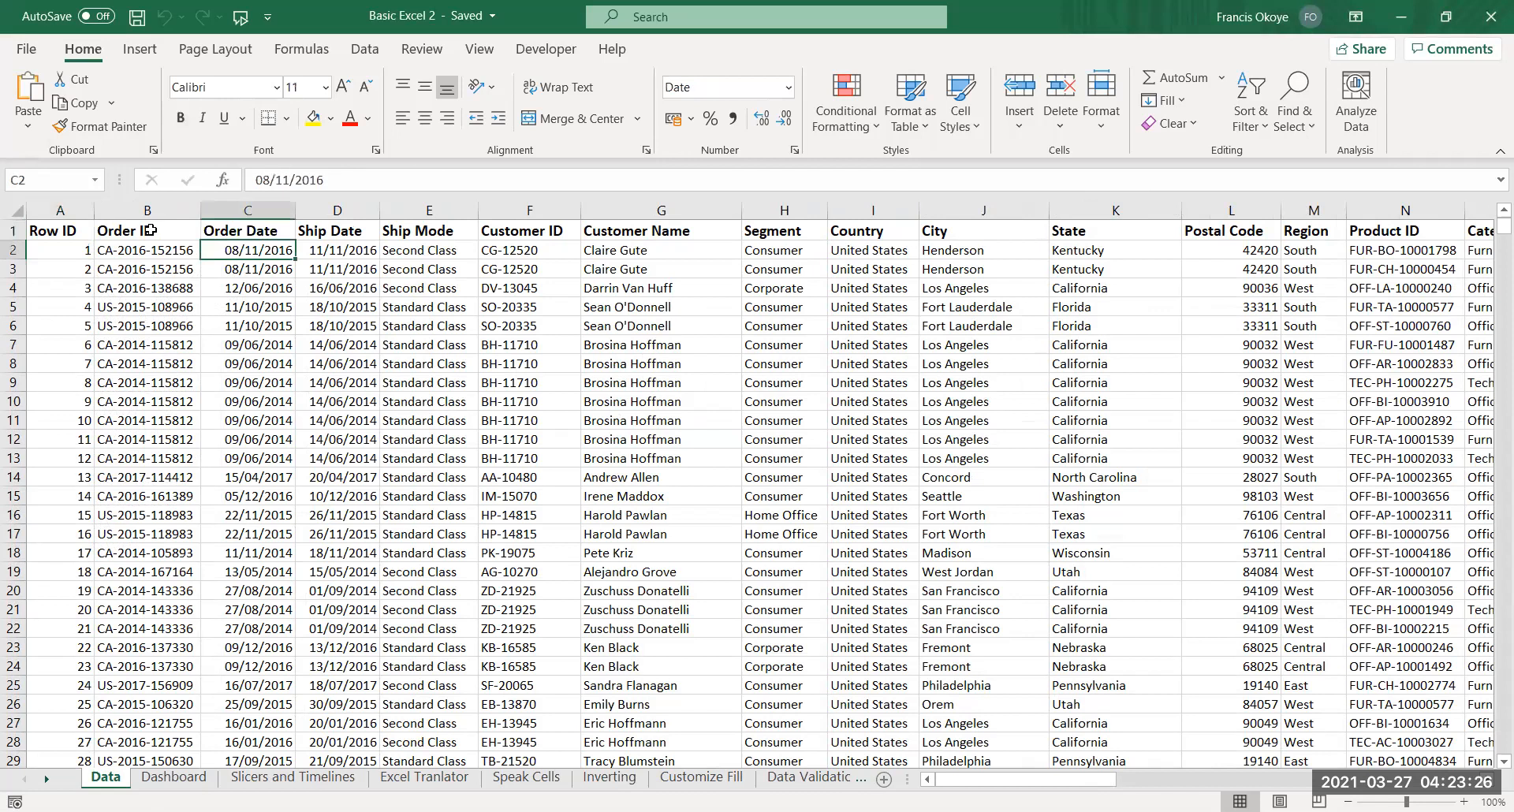
{"action": "left_click", "coordinate": [150, 231]}
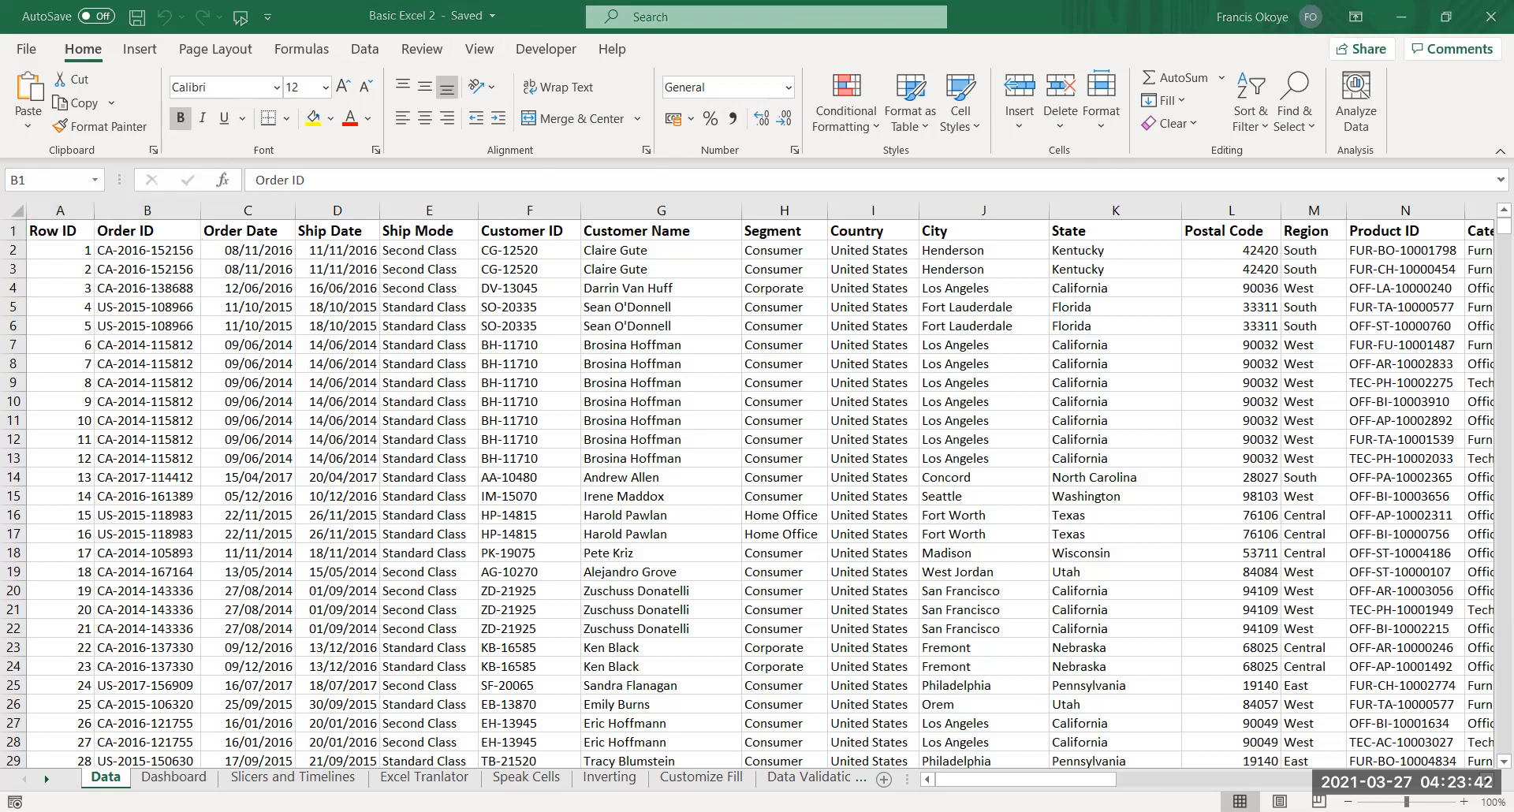
Examine the Expense Management Report charts on the Dashboard sheet alongside the raw records on the Data sheet
{"action": "left_click", "coordinate": [201, 779]}
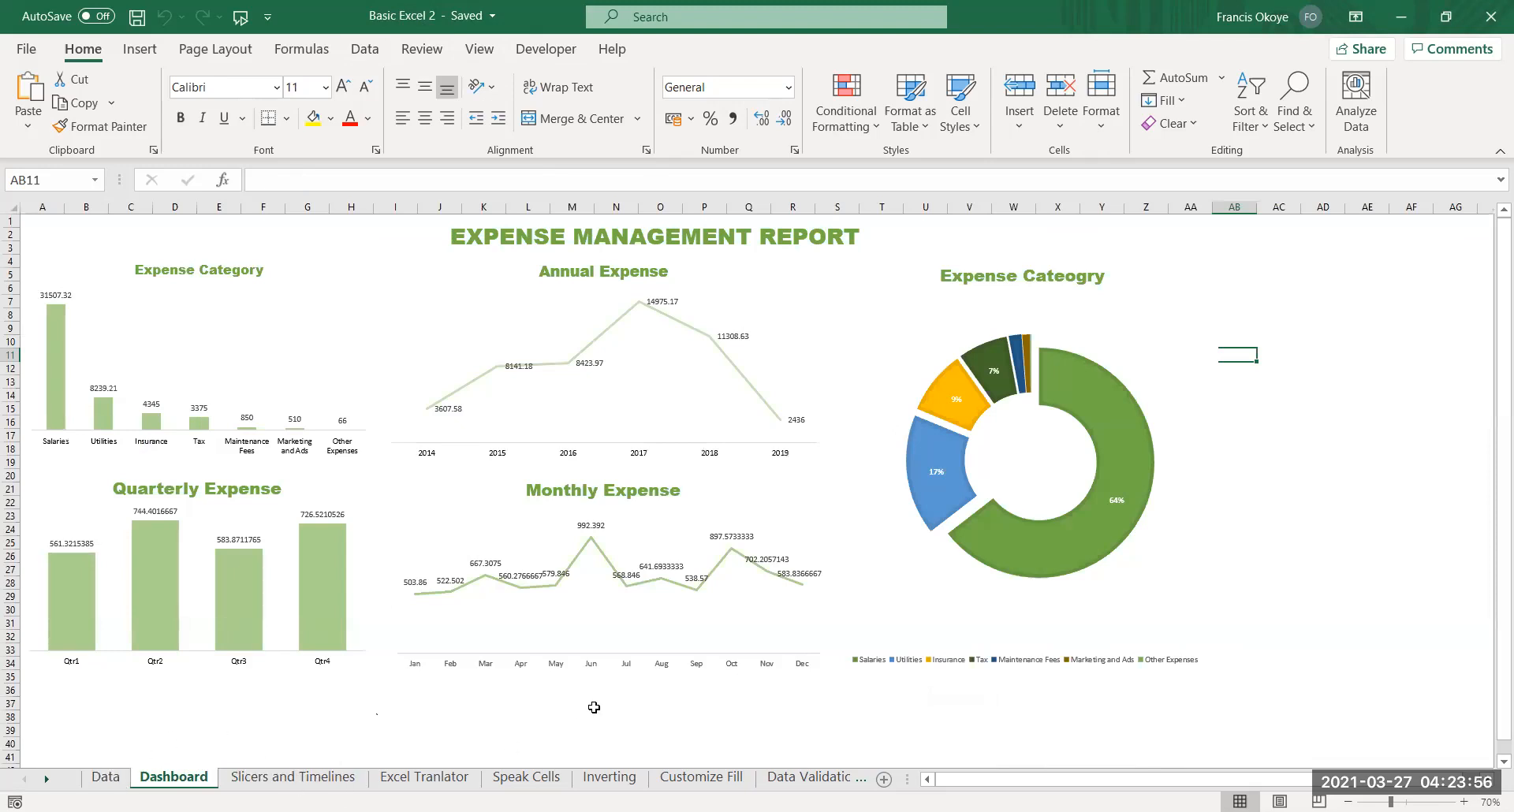
{"action": "left_click", "coordinate": [1388, 467]}
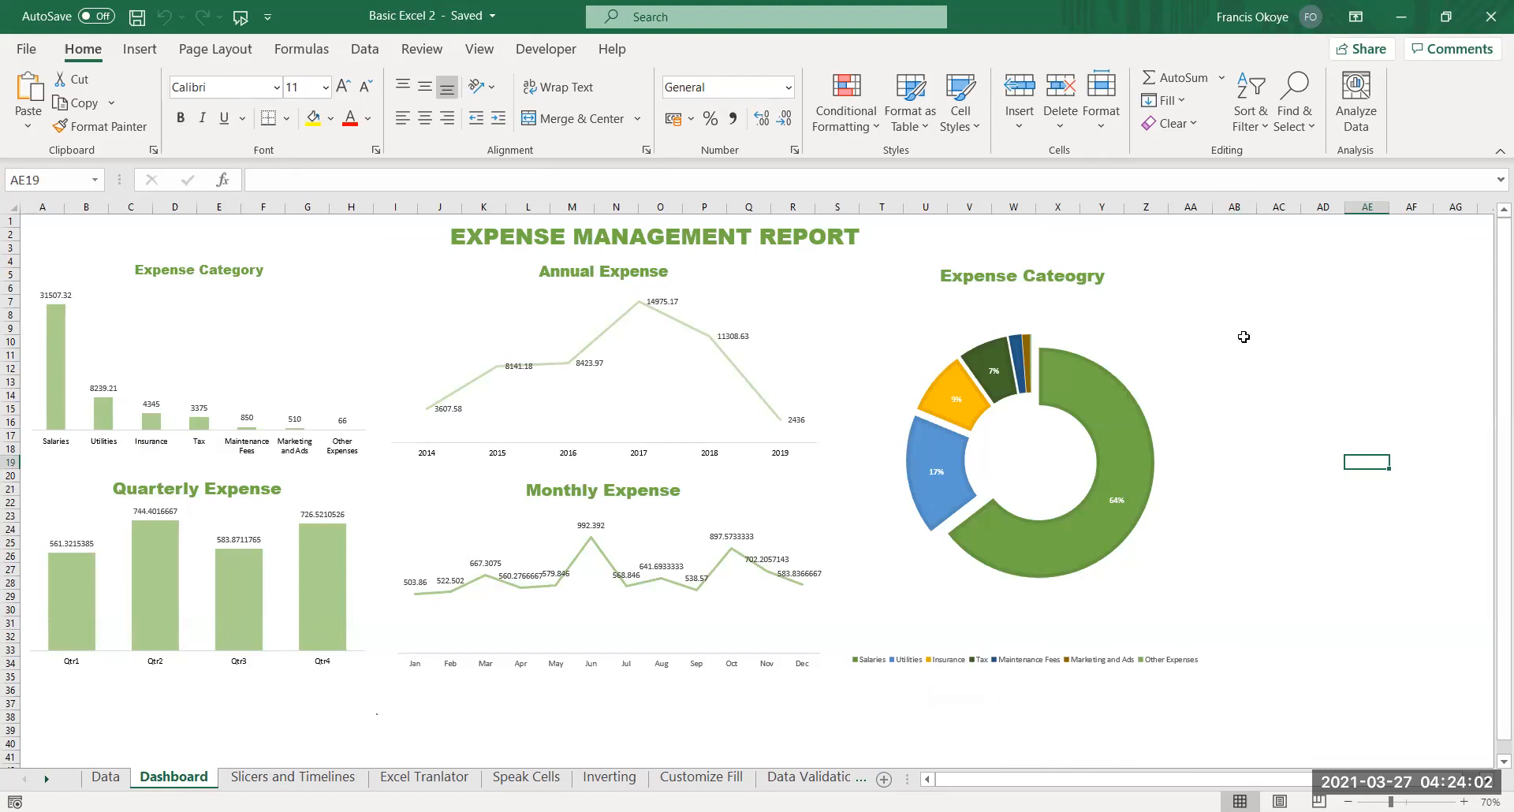
{"action": "mouse_move", "coordinate": [175, 593]}
{"action": "left_click", "coordinate": [267, 730]}
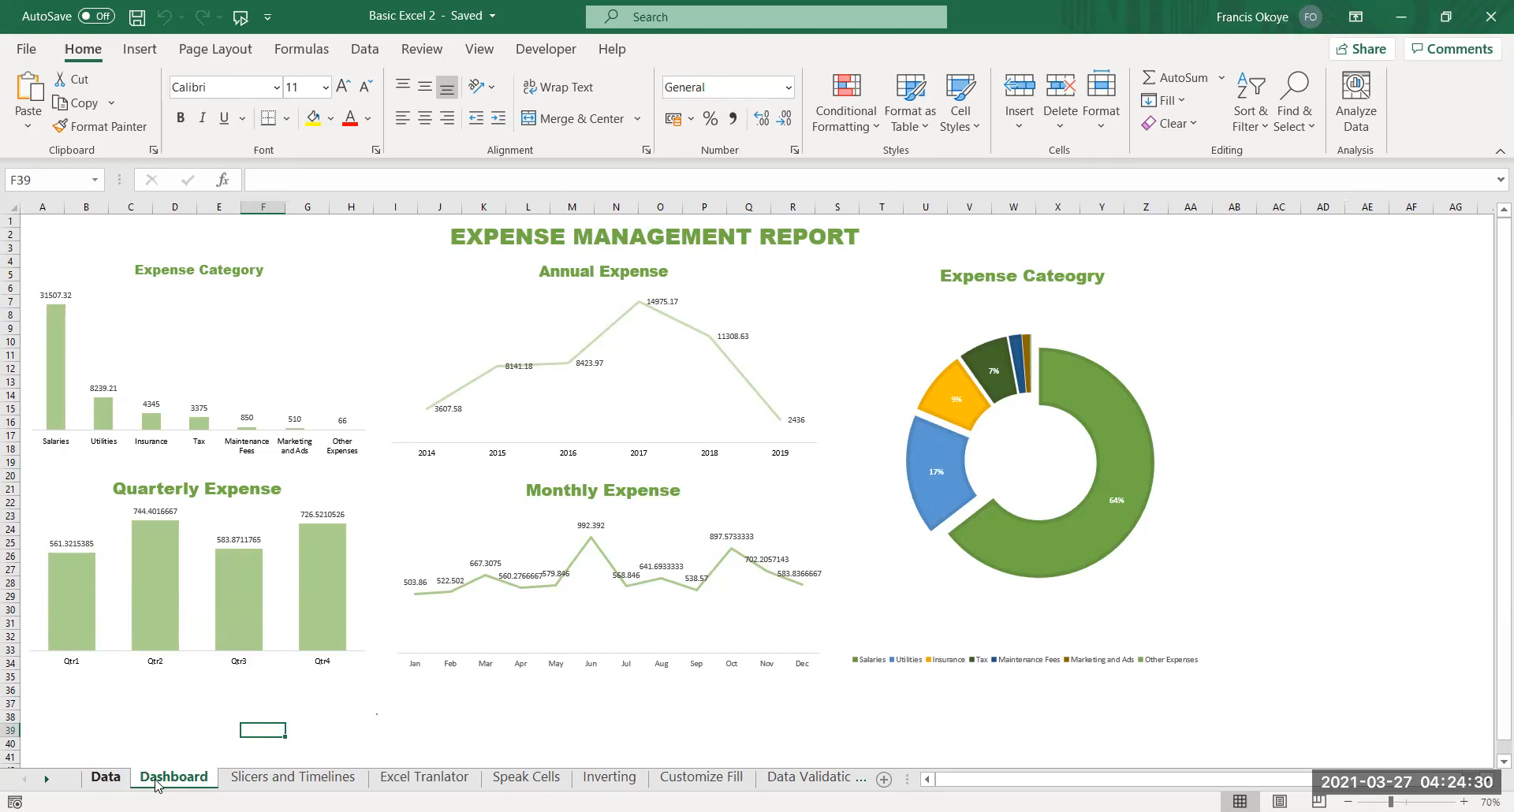
{"action": "left_click", "coordinate": [105, 778]}
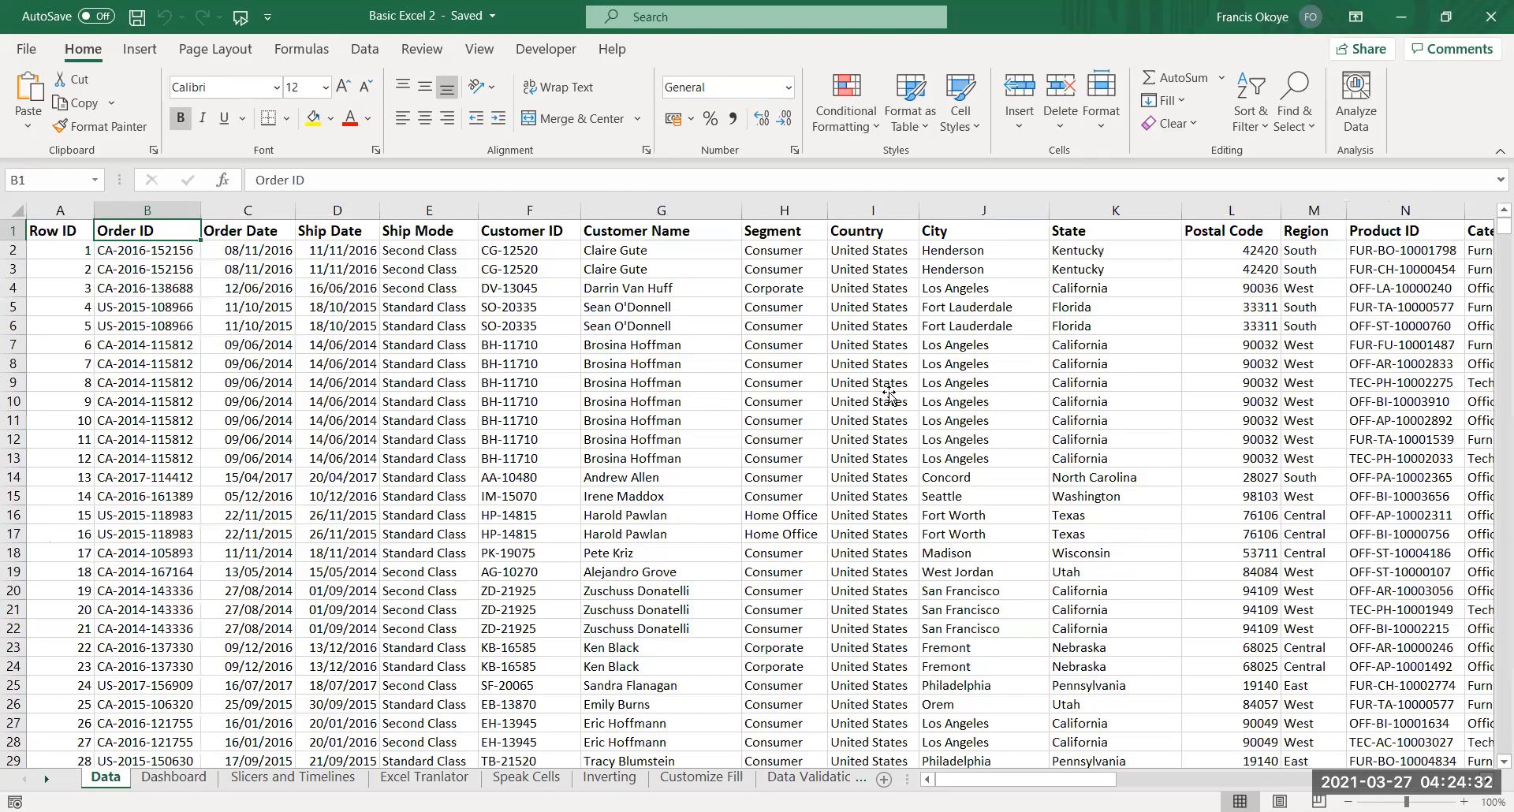
{"action": "key", "text": "ctrl+Page_Down"}
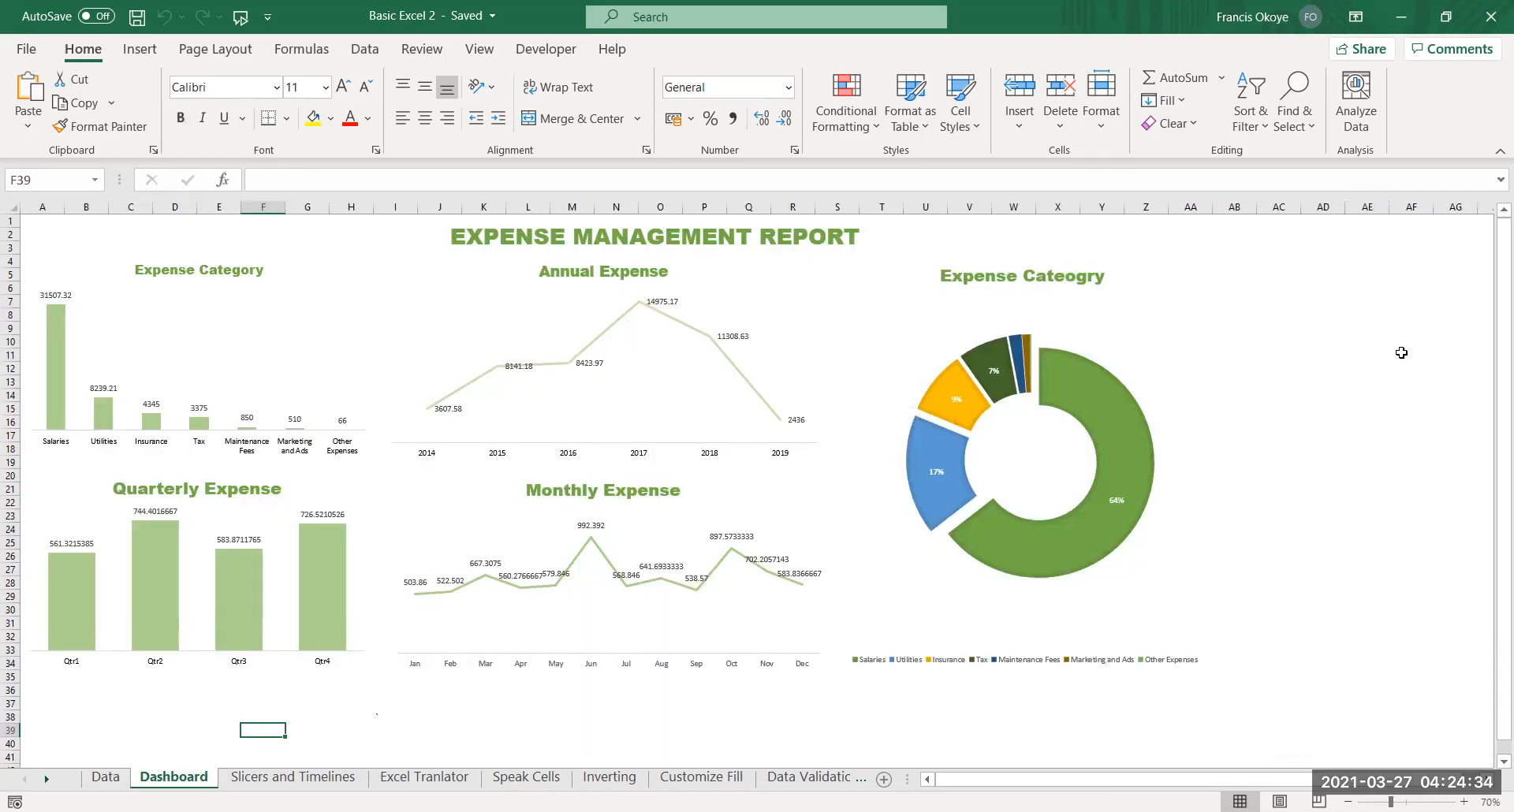
{"action": "left_click", "coordinate": [1401, 352]}
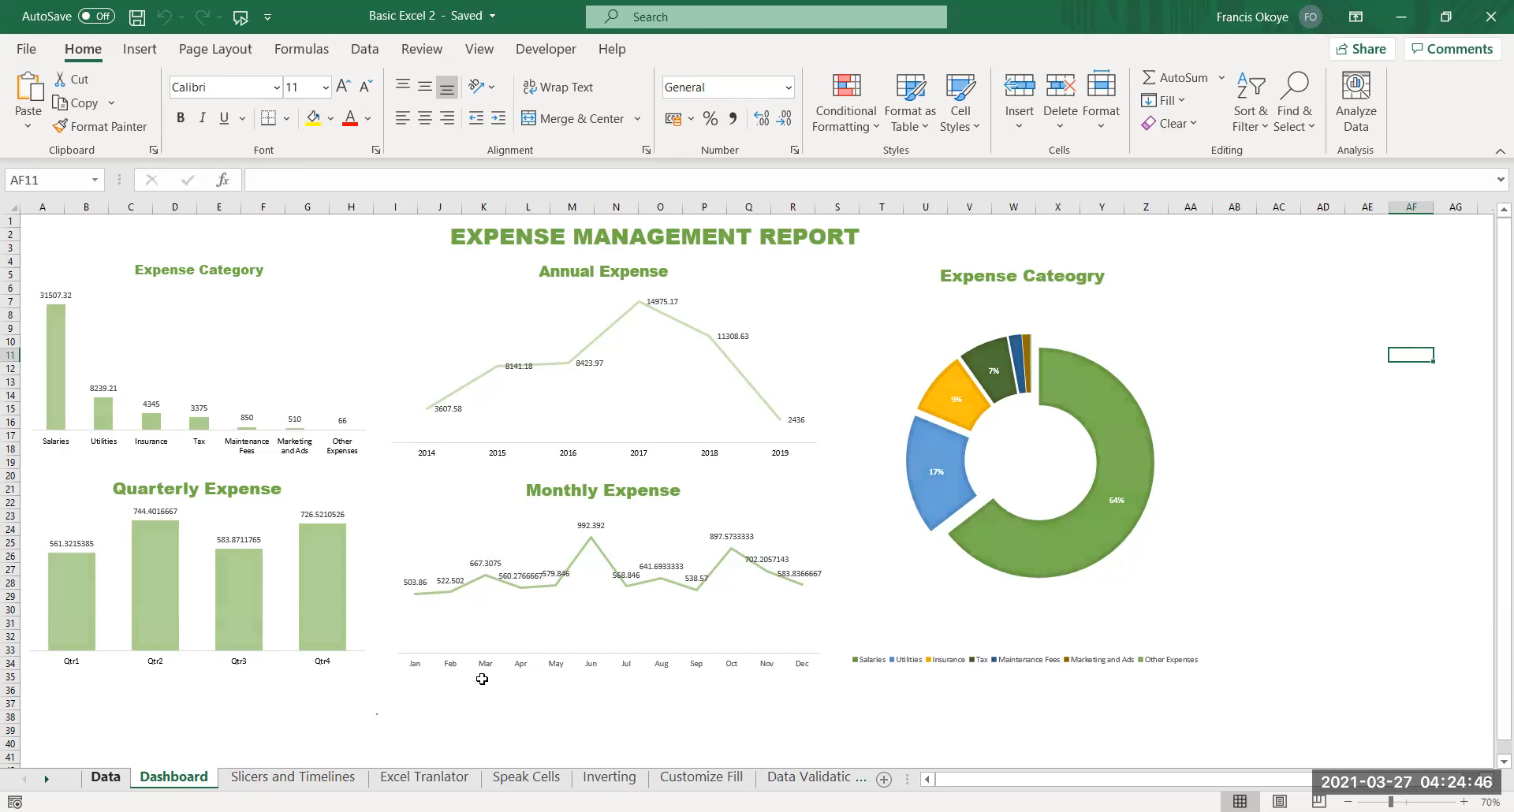
Return to the Data sheet and select the Row ID header in cell A1
{"action": "key", "text": "ctrl+Page_Up"}
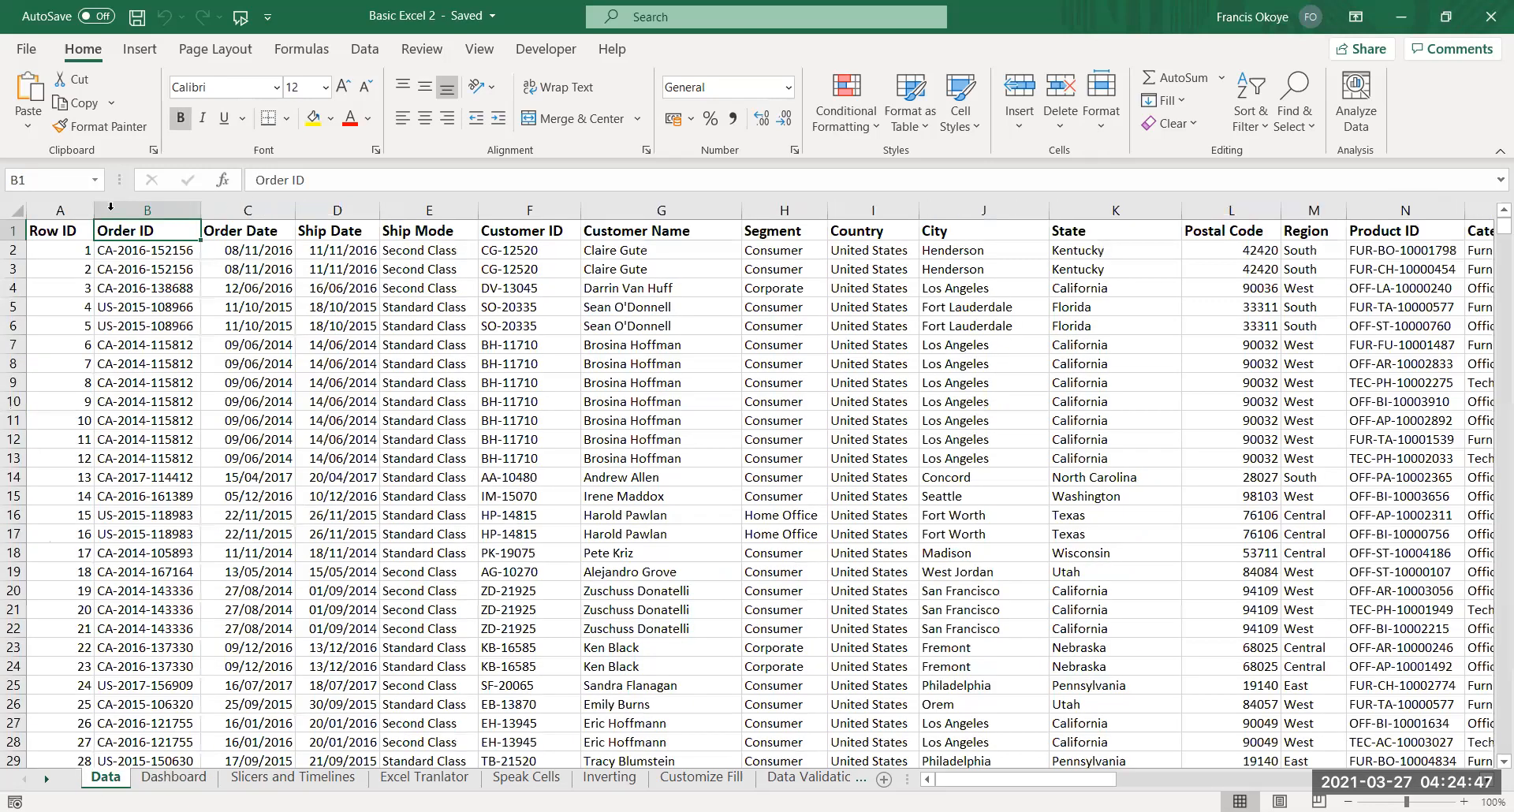
{"action": "left_click", "coordinate": [348, 345]}
{"action": "left_click", "coordinate": [367, 226]}
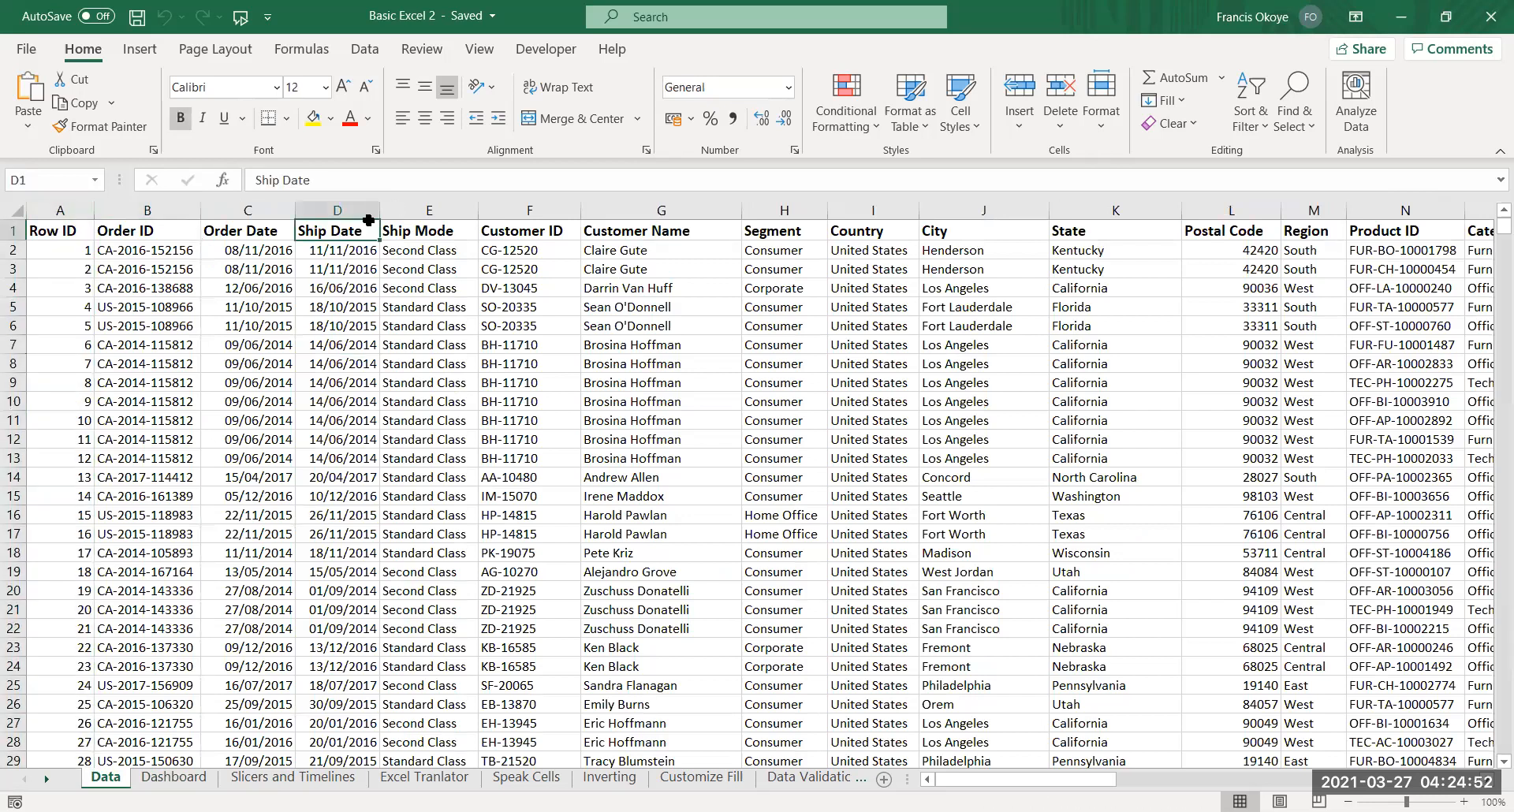
{"action": "key", "text": "ctrl+Right"}
{"action": "key", "text": "ctrl+Left"}
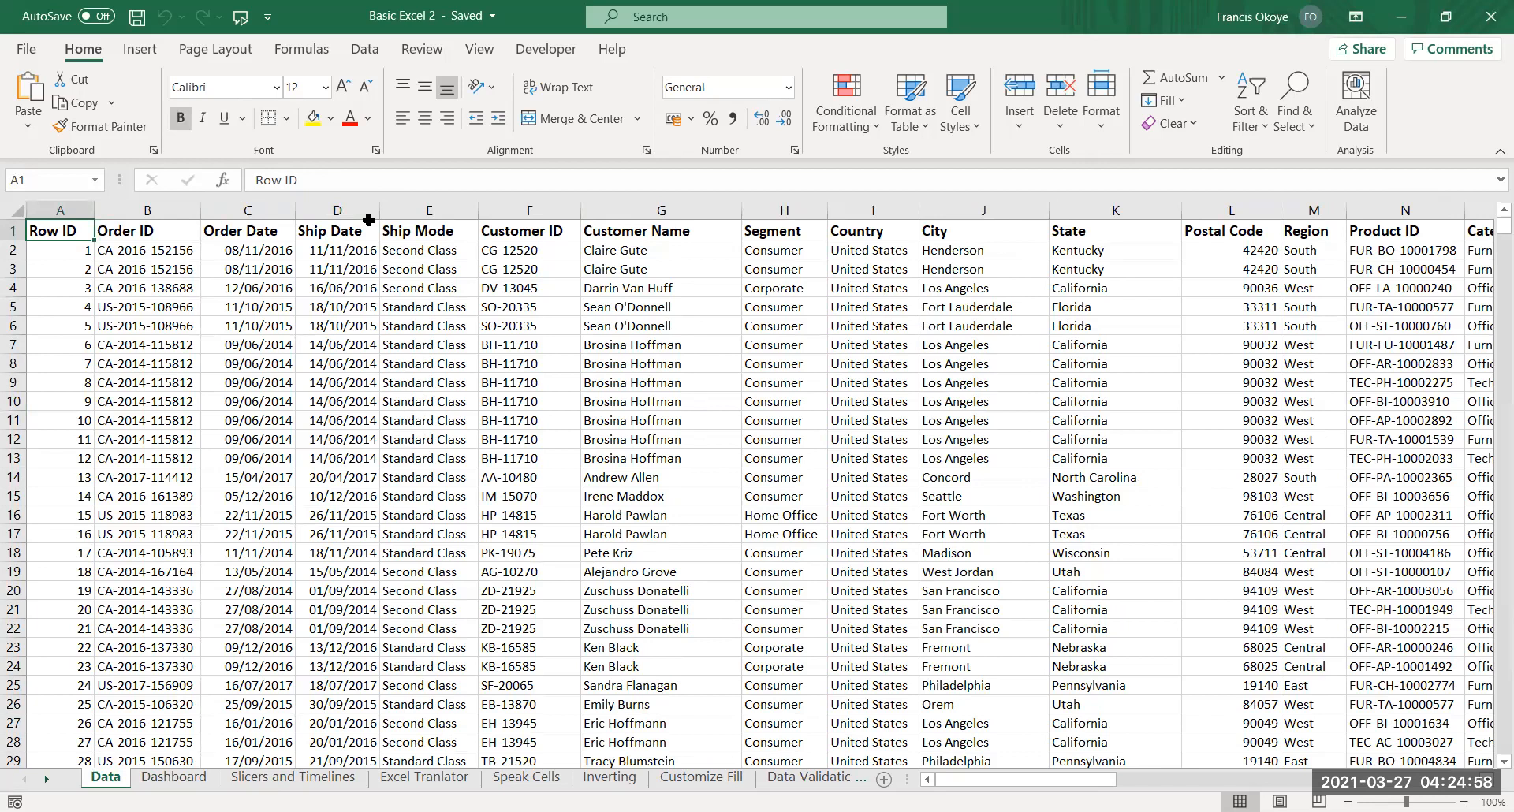
Try to create a table with headers on the Data sheet using cell I12 as its range, and undo it
{"action": "key", "text": "ctrl+t"}
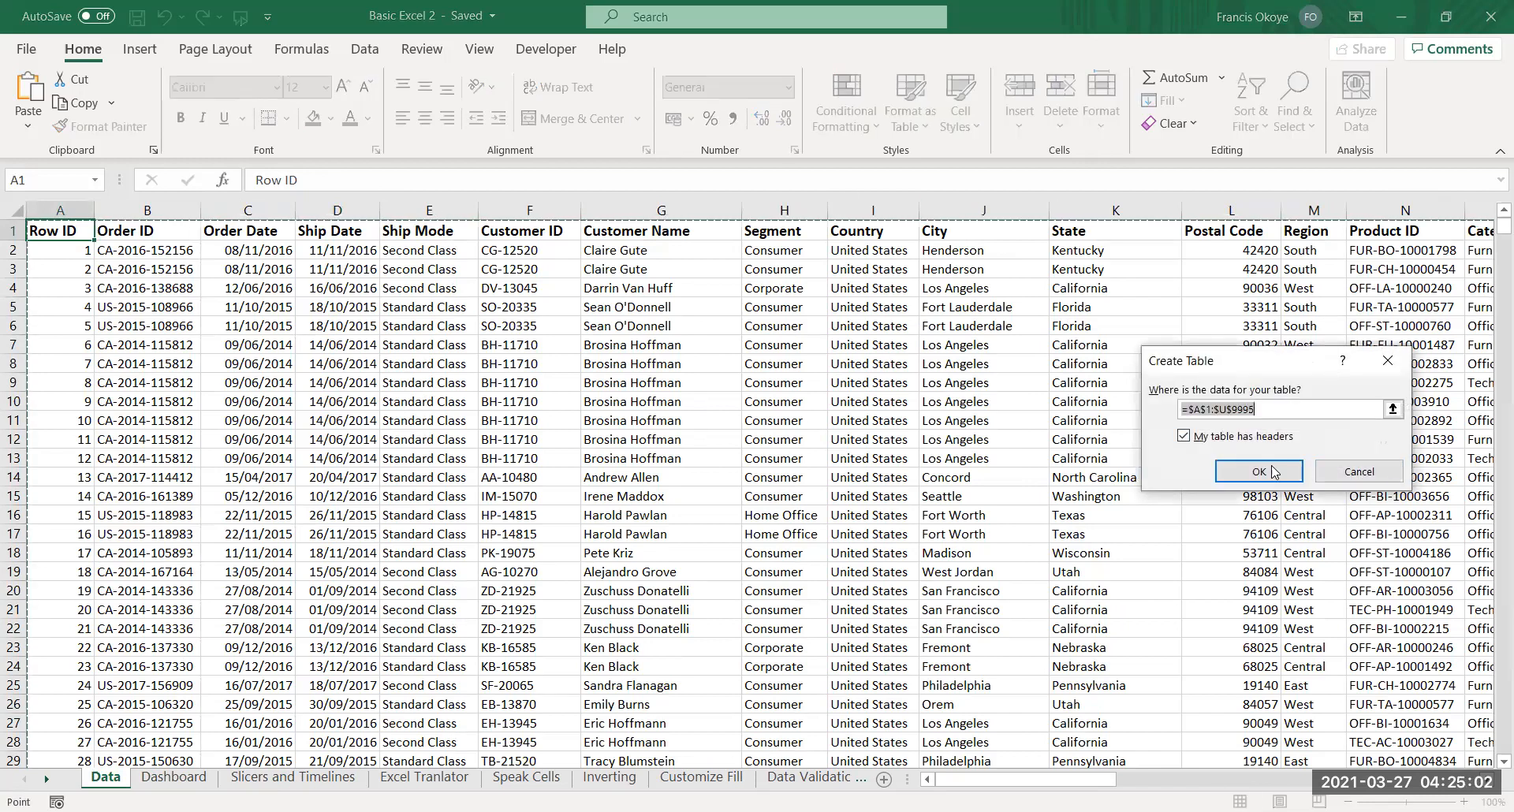
{"action": "left_click", "coordinate": [903, 443]}
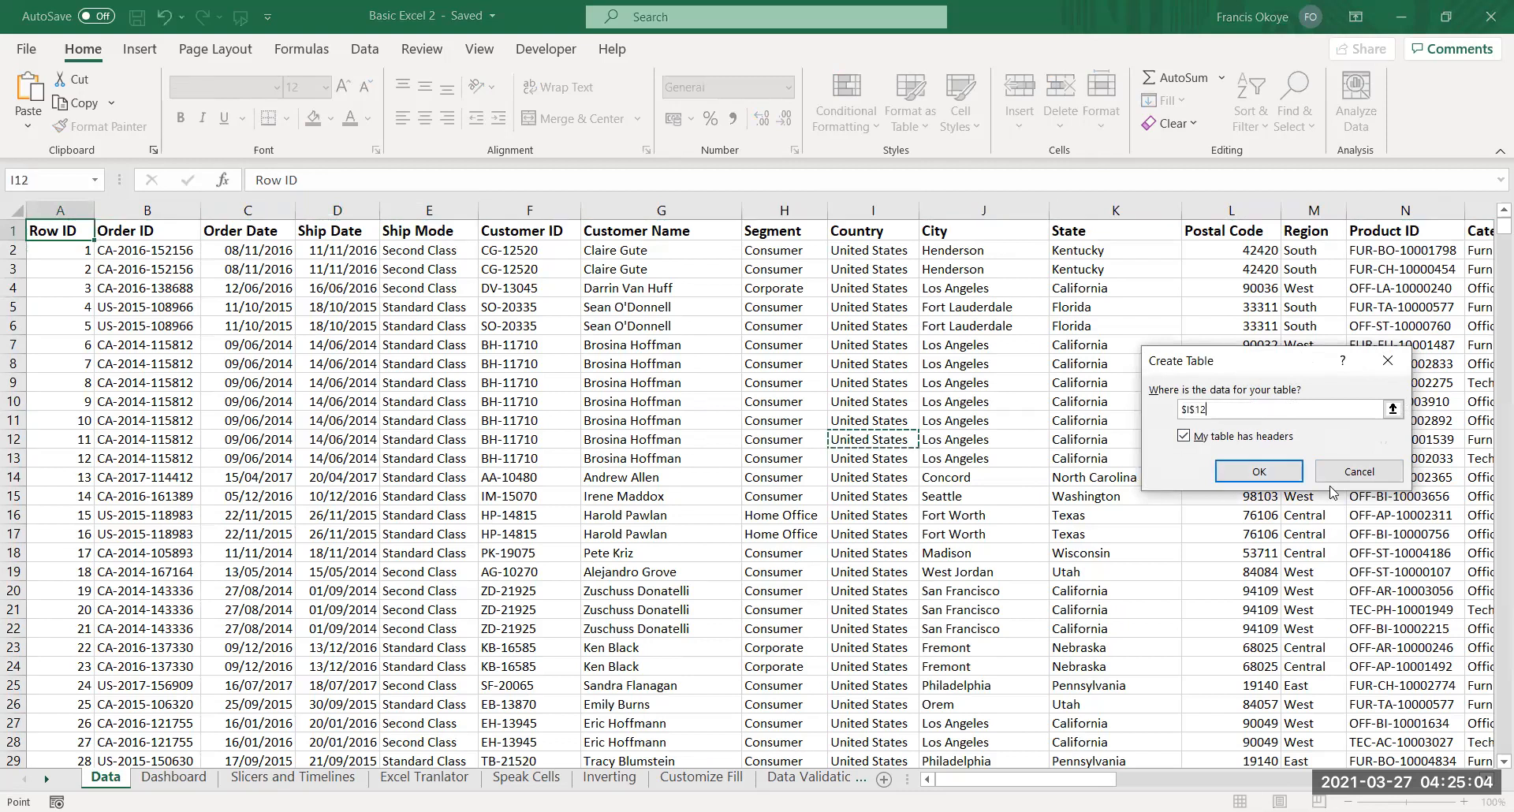
{"action": "left_click", "coordinate": [1237, 470]}
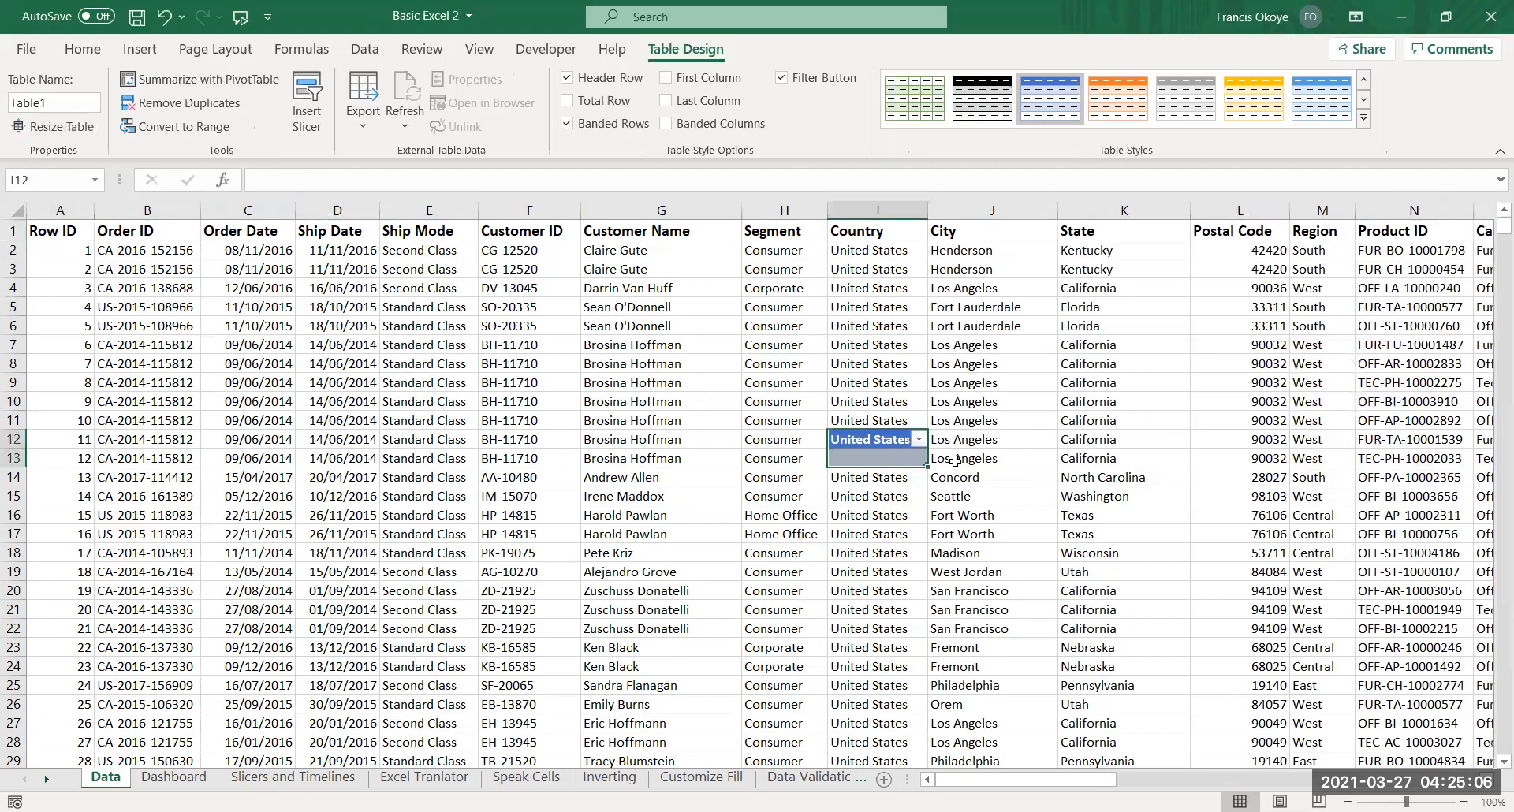
{"action": "key", "text": "ctrl+z"}
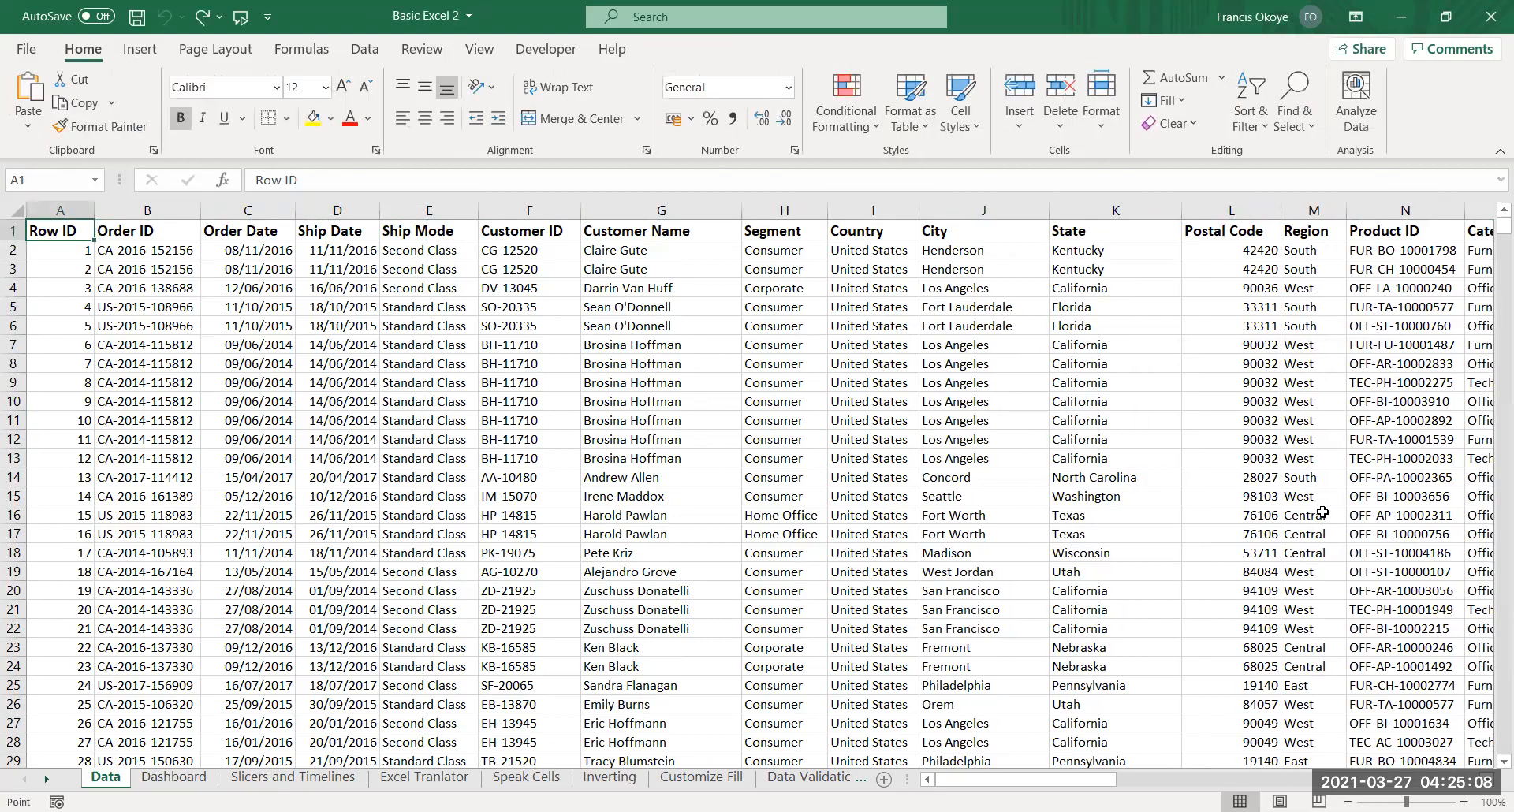
Convert the Data sheet's range A1:U9995 into a table with headers and name it customer
{"action": "key", "text": "ctrl+t"}
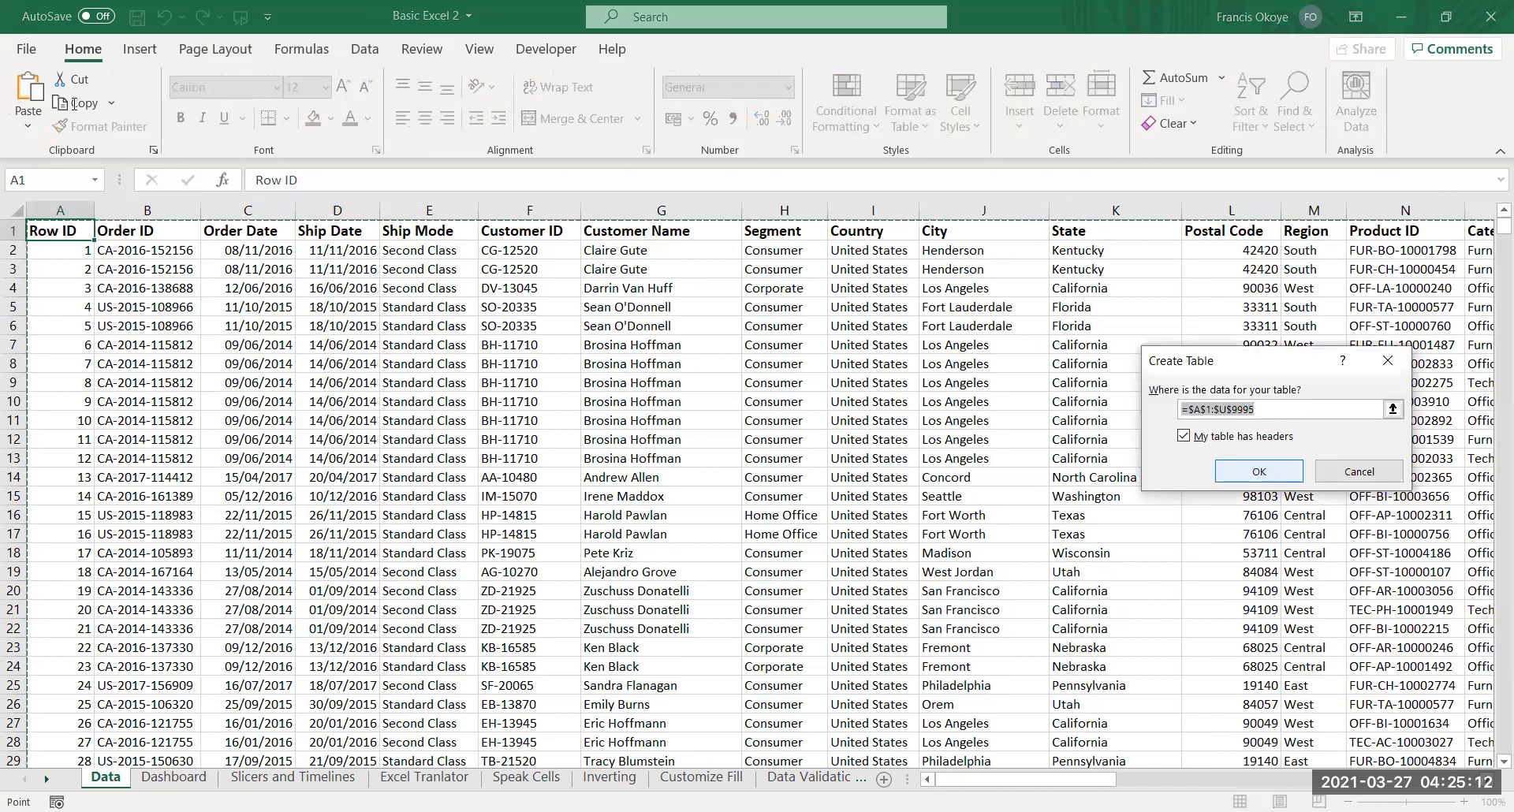
{"action": "key", "text": "Return"}
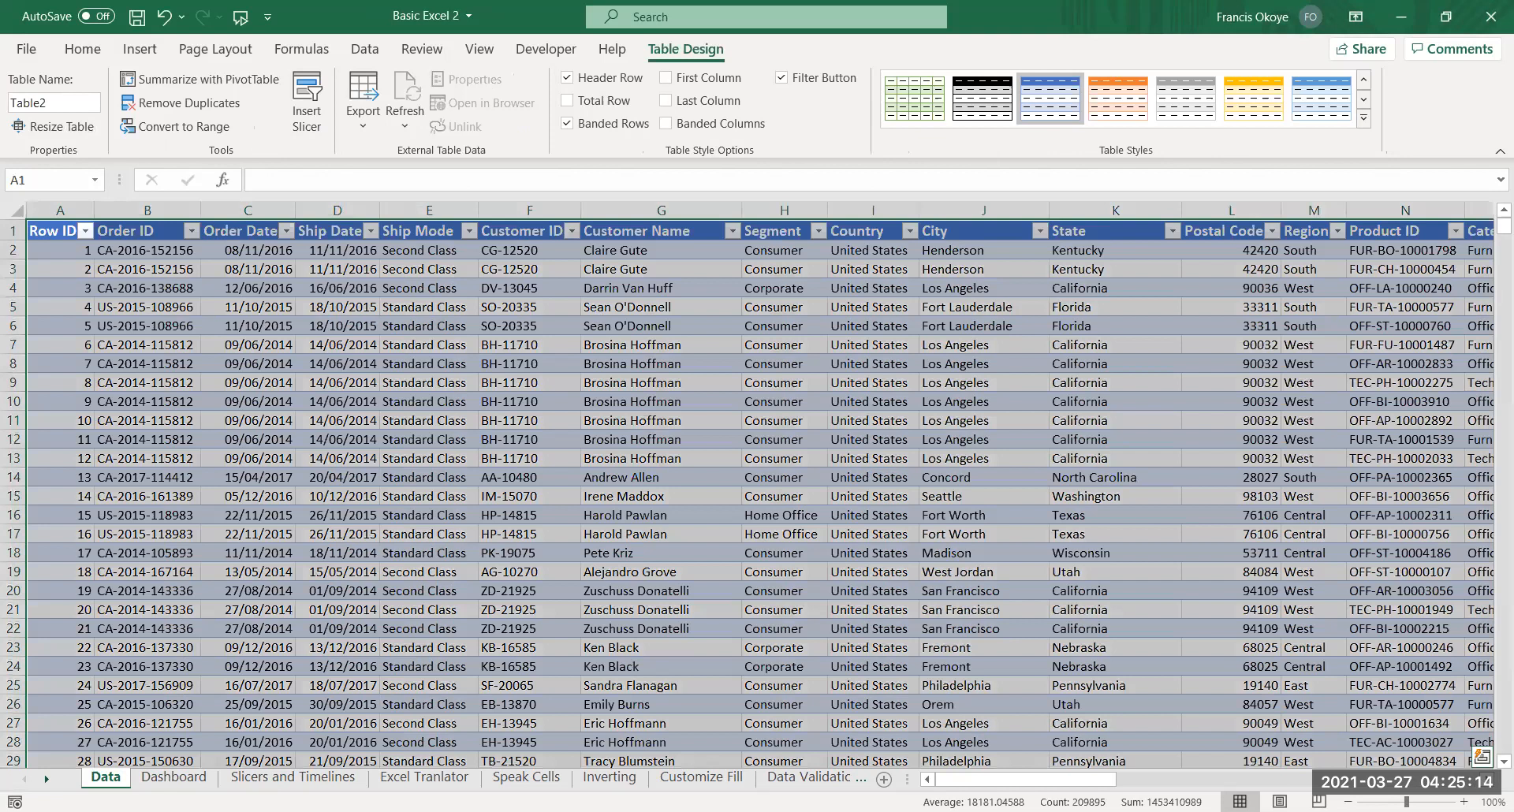
{"action": "left_click", "coordinate": [53, 103]}
{"action": "key", "text": "BackSpace"}
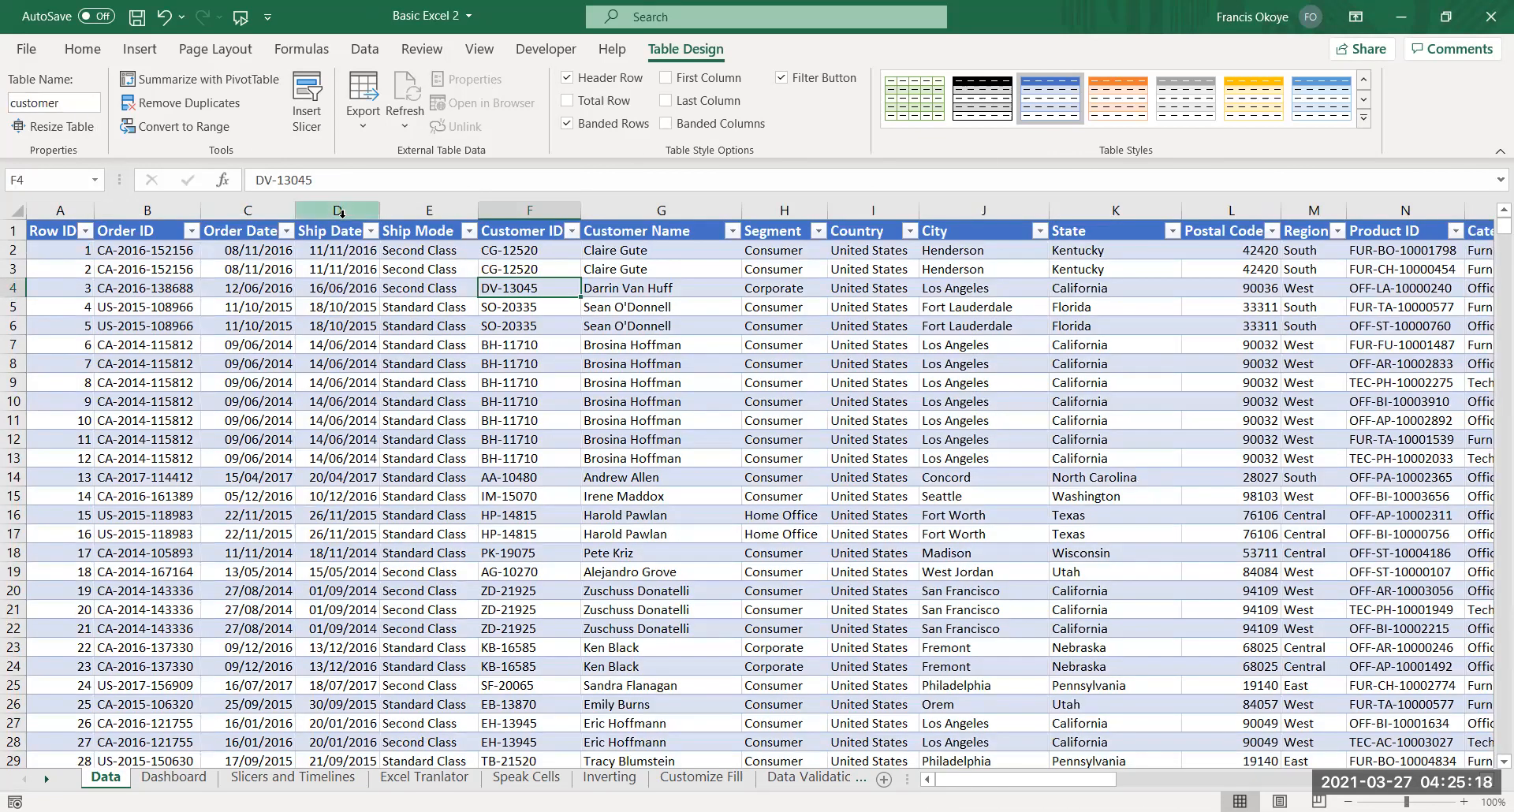
Create a PivotTable from the customer table on a new worksheet, with Segment as rows and the sum of Sales as values
{"action": "left_click", "coordinate": [441, 326]}
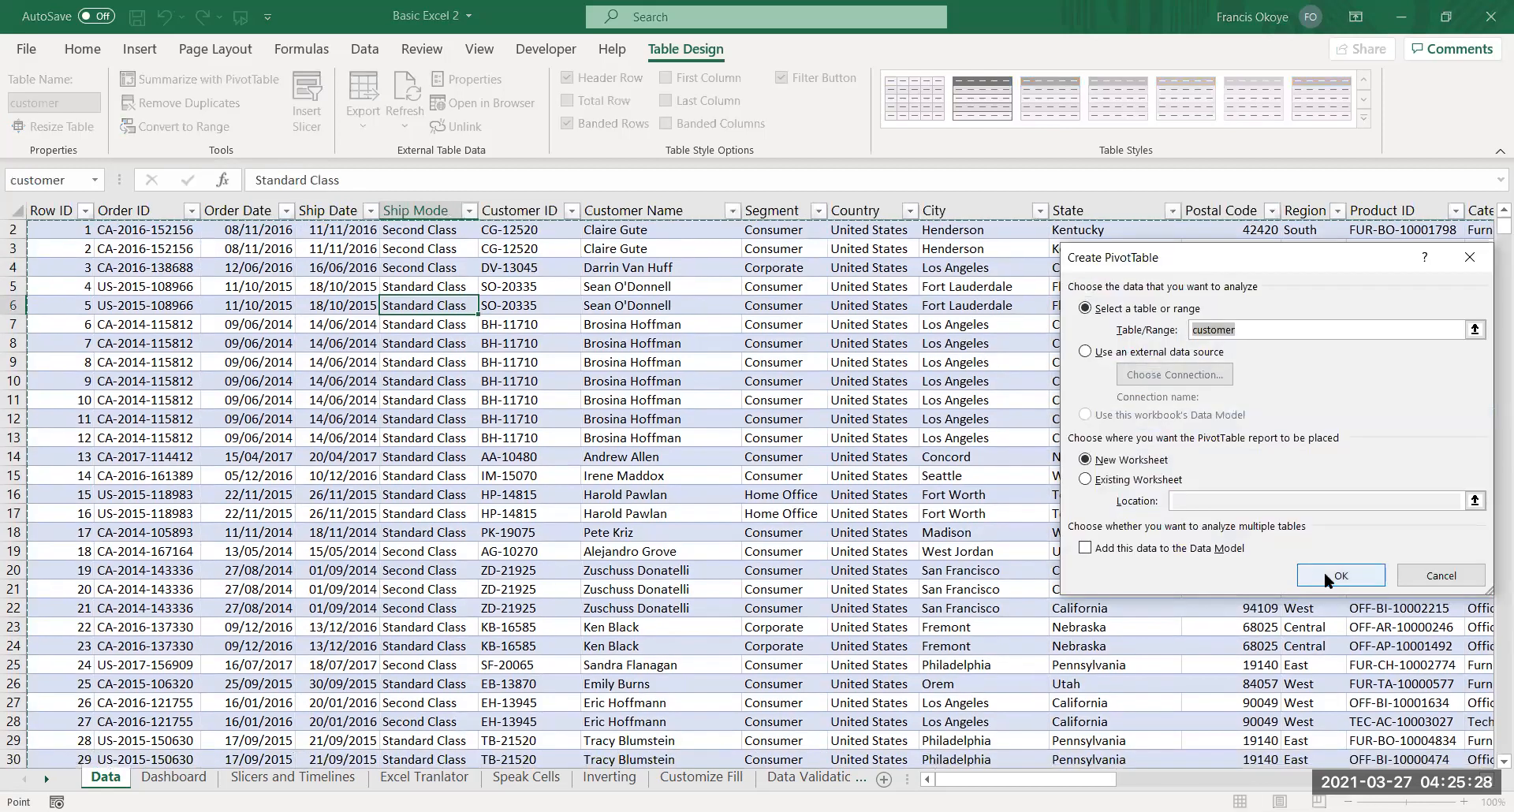
{"action": "left_click", "coordinate": [1325, 572]}
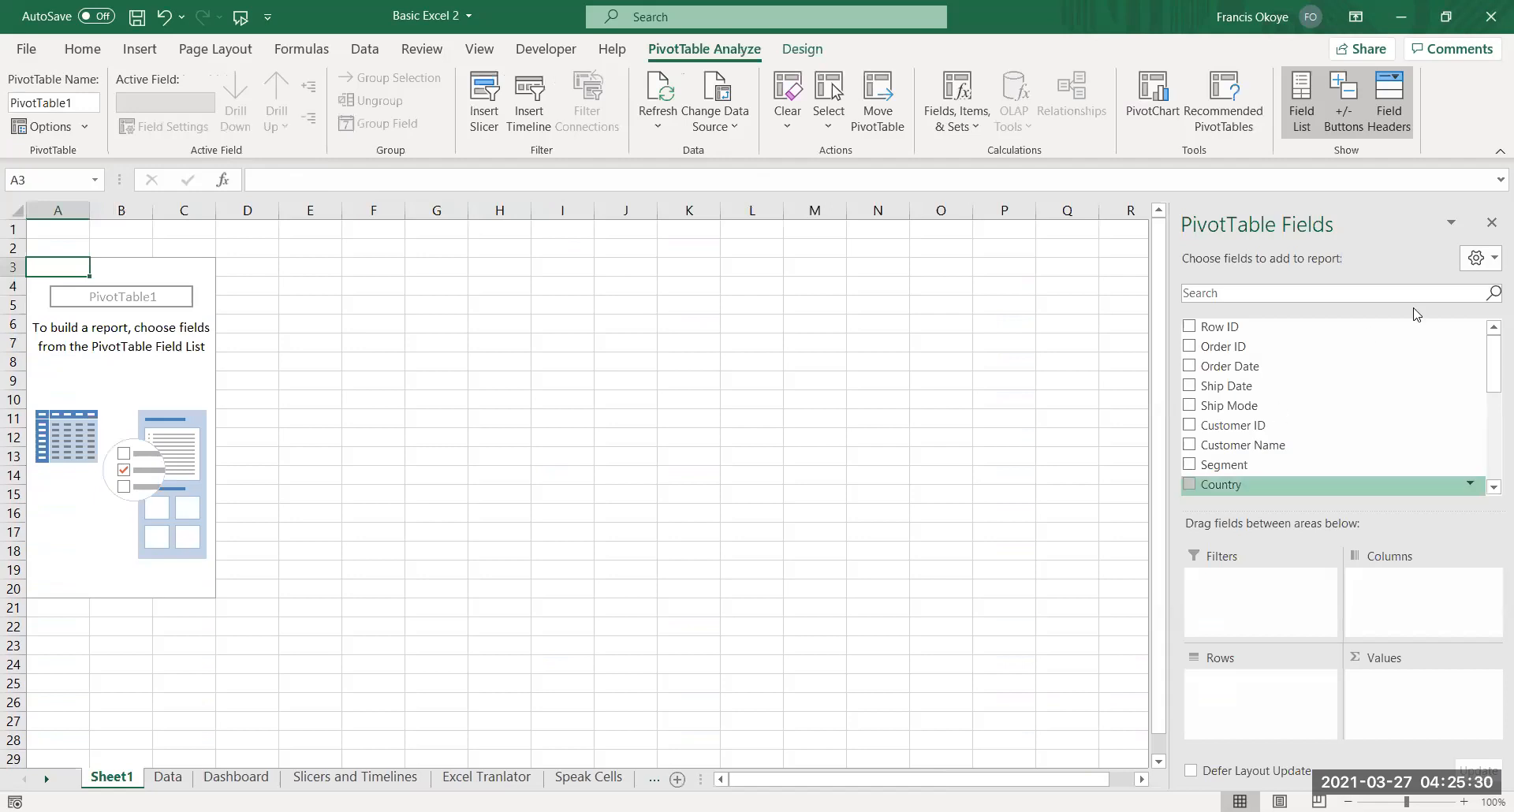
{"action": "mouse_move", "coordinate": [1494, 353]}
{"action": "left_mouse_down"}
{"action": "mouse_move", "coordinate": [1493, 406]}
{"action": "mouse_move", "coordinate": [1491, 339]}
{"action": "left_mouse_up"}
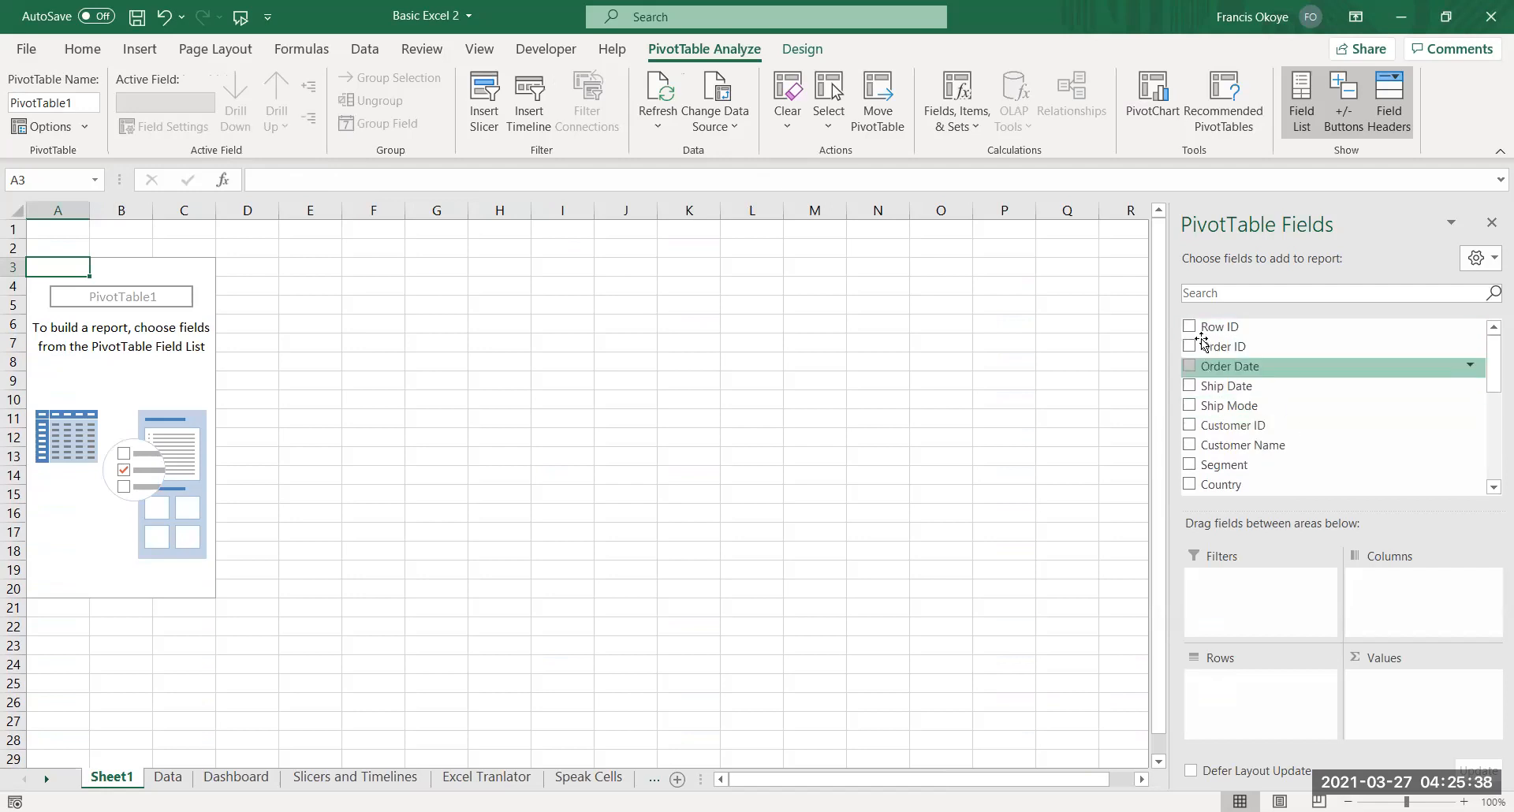
{"action": "left_click_drag", "start_coordinate": [1229, 465], "coordinate": [1243, 729]}
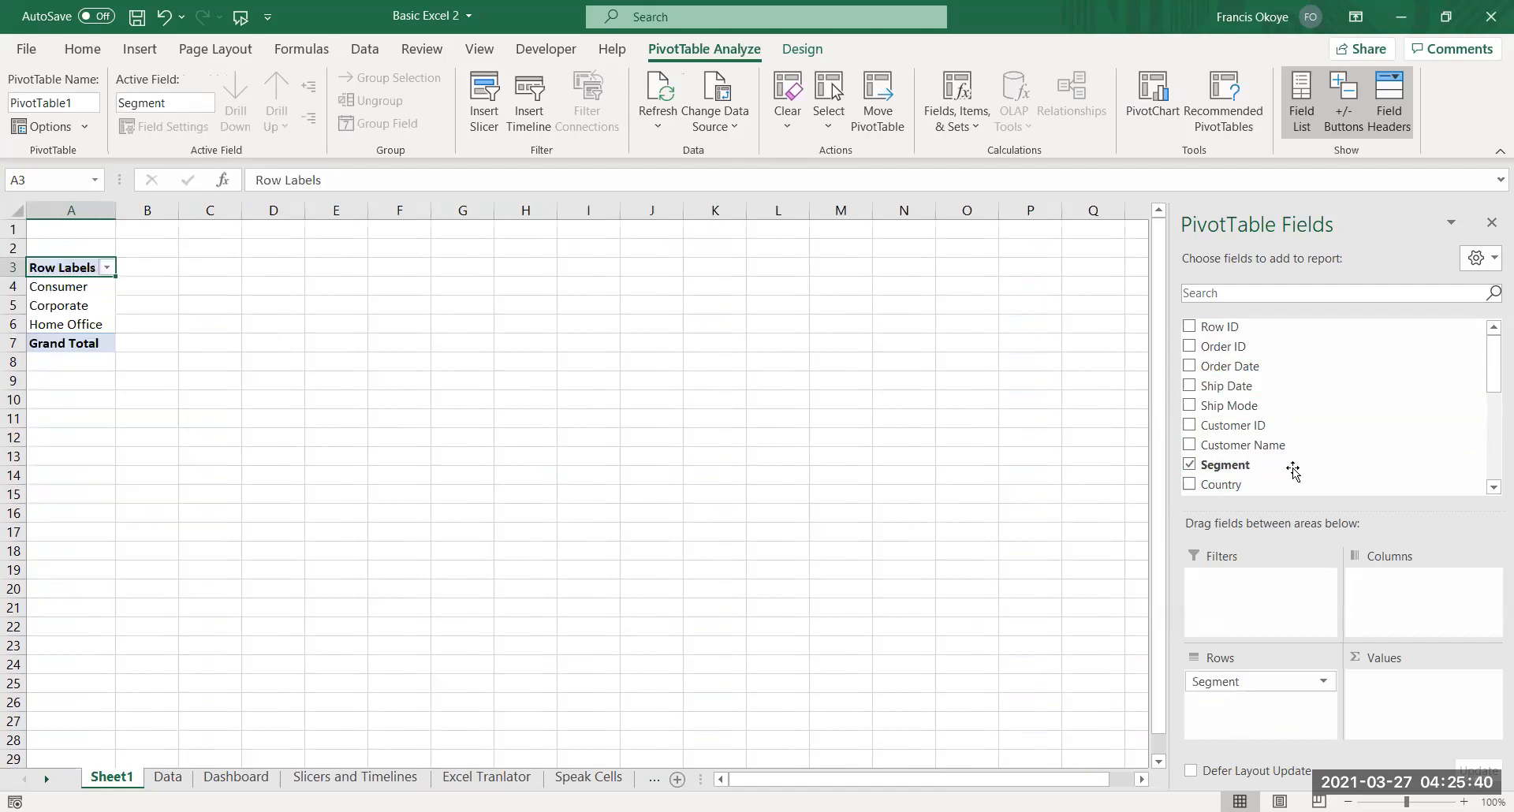
{"action": "left_click_drag", "start_coordinate": [1491, 352], "coordinate": [1493, 420]}
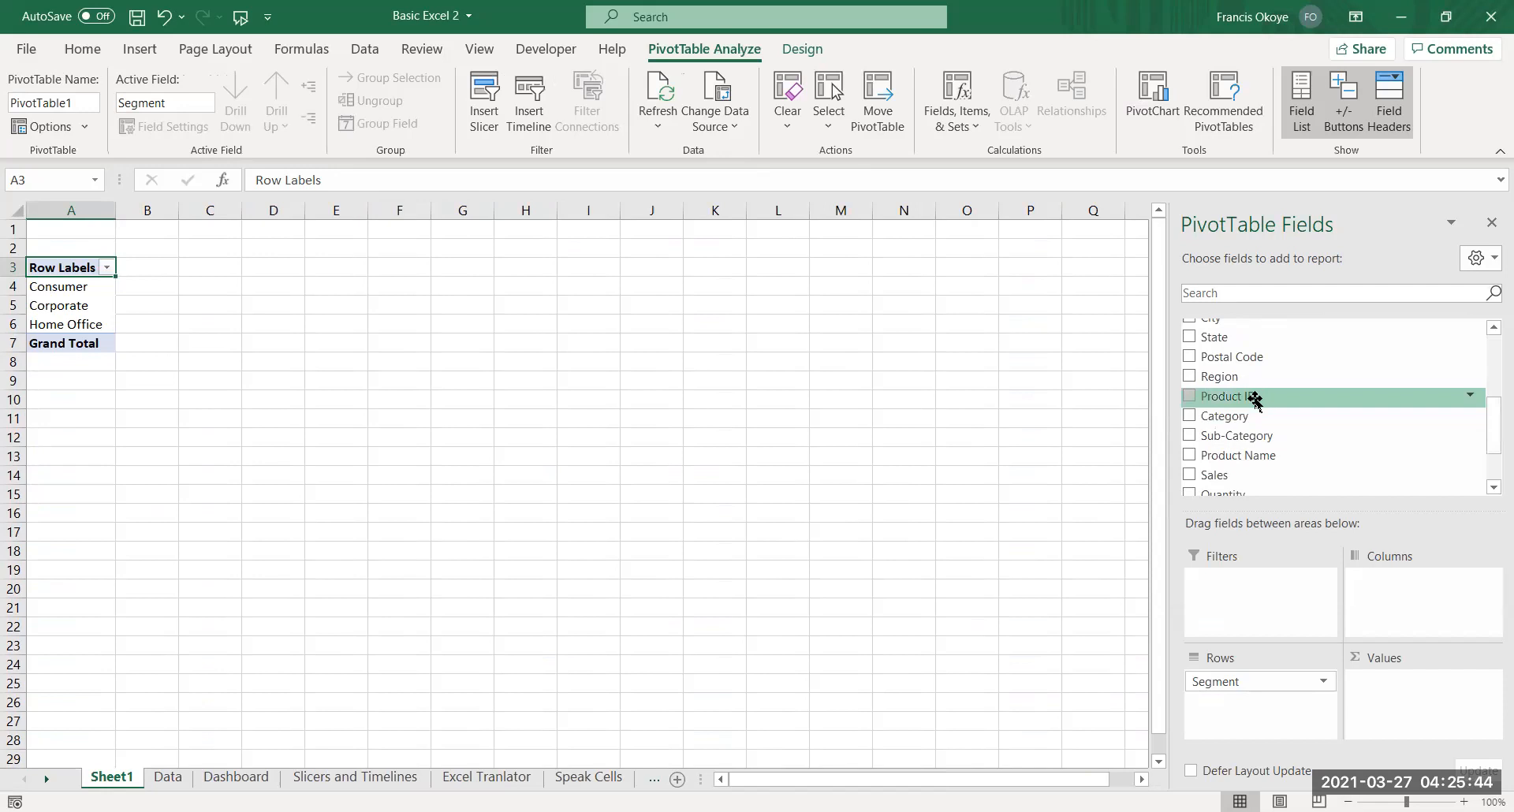
{"action": "left_click_drag", "start_coordinate": [1234, 475], "coordinate": [1399, 694]}
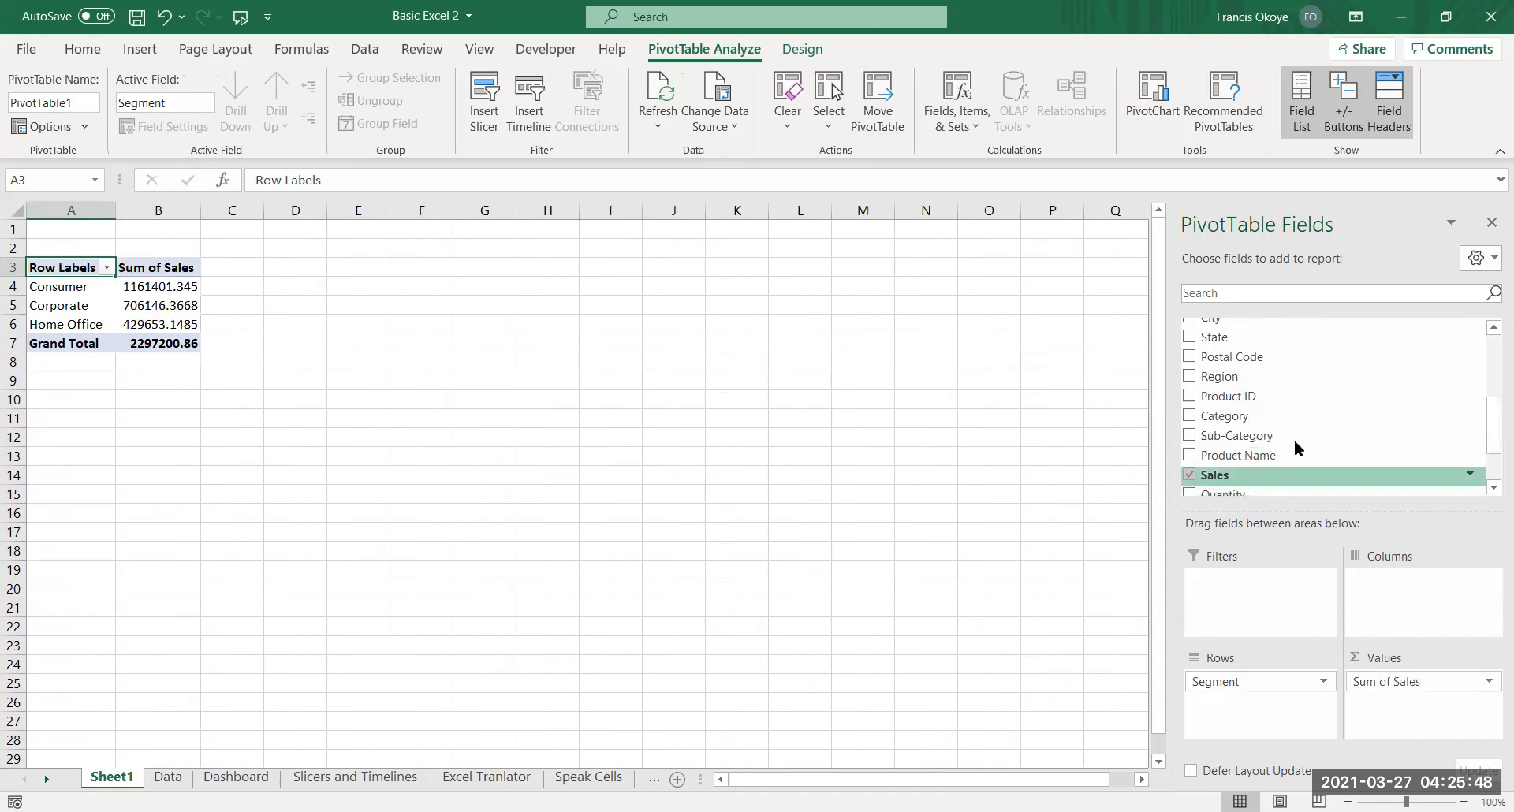
Try adding Category as a second row field below Segment in the PivotTable, and undo it
{"action": "left_click_drag", "start_coordinate": [1252, 413], "coordinate": [1224, 709]}
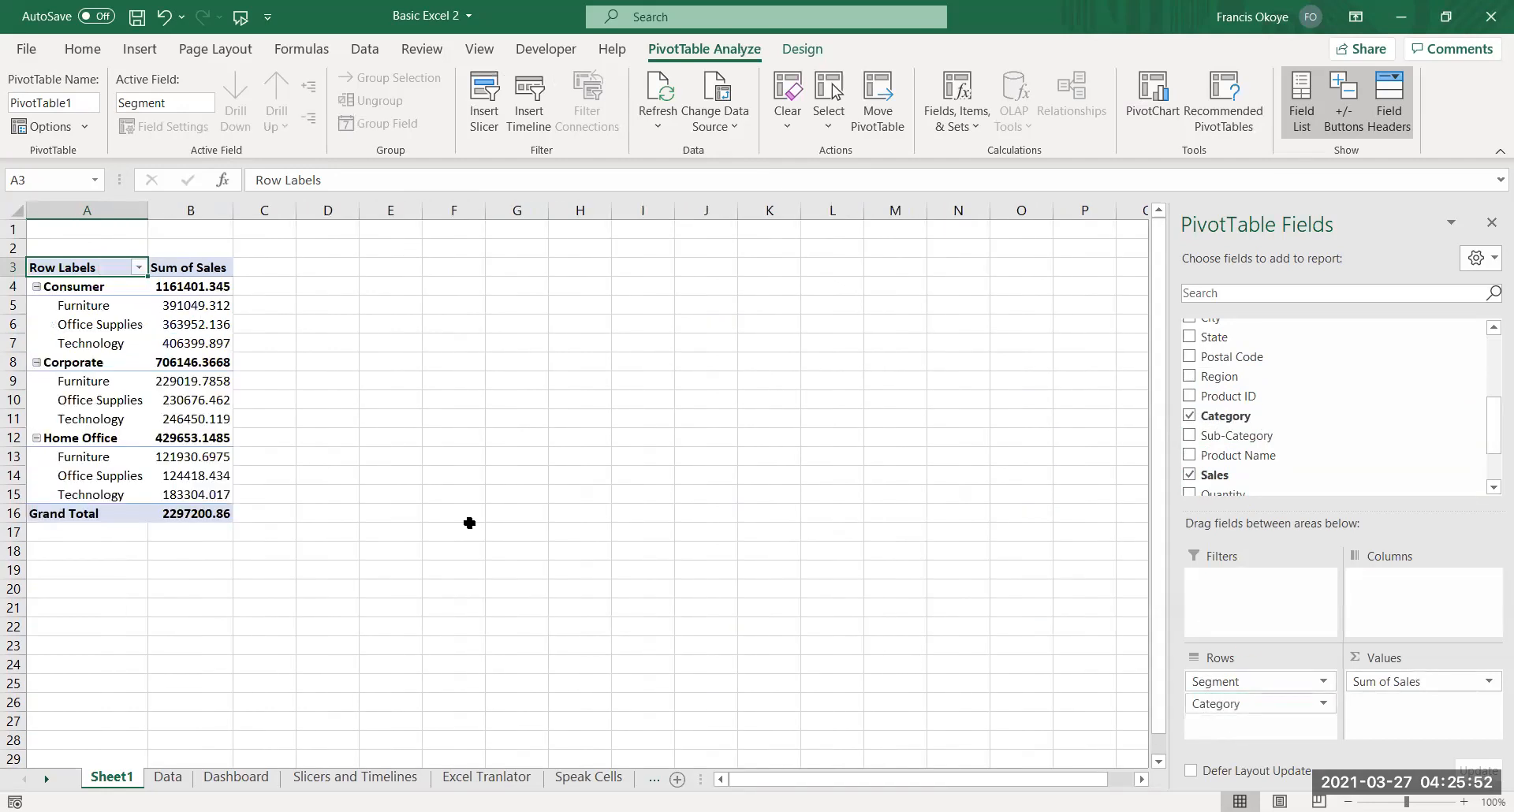
{"action": "left_click", "coordinate": [373, 385]}
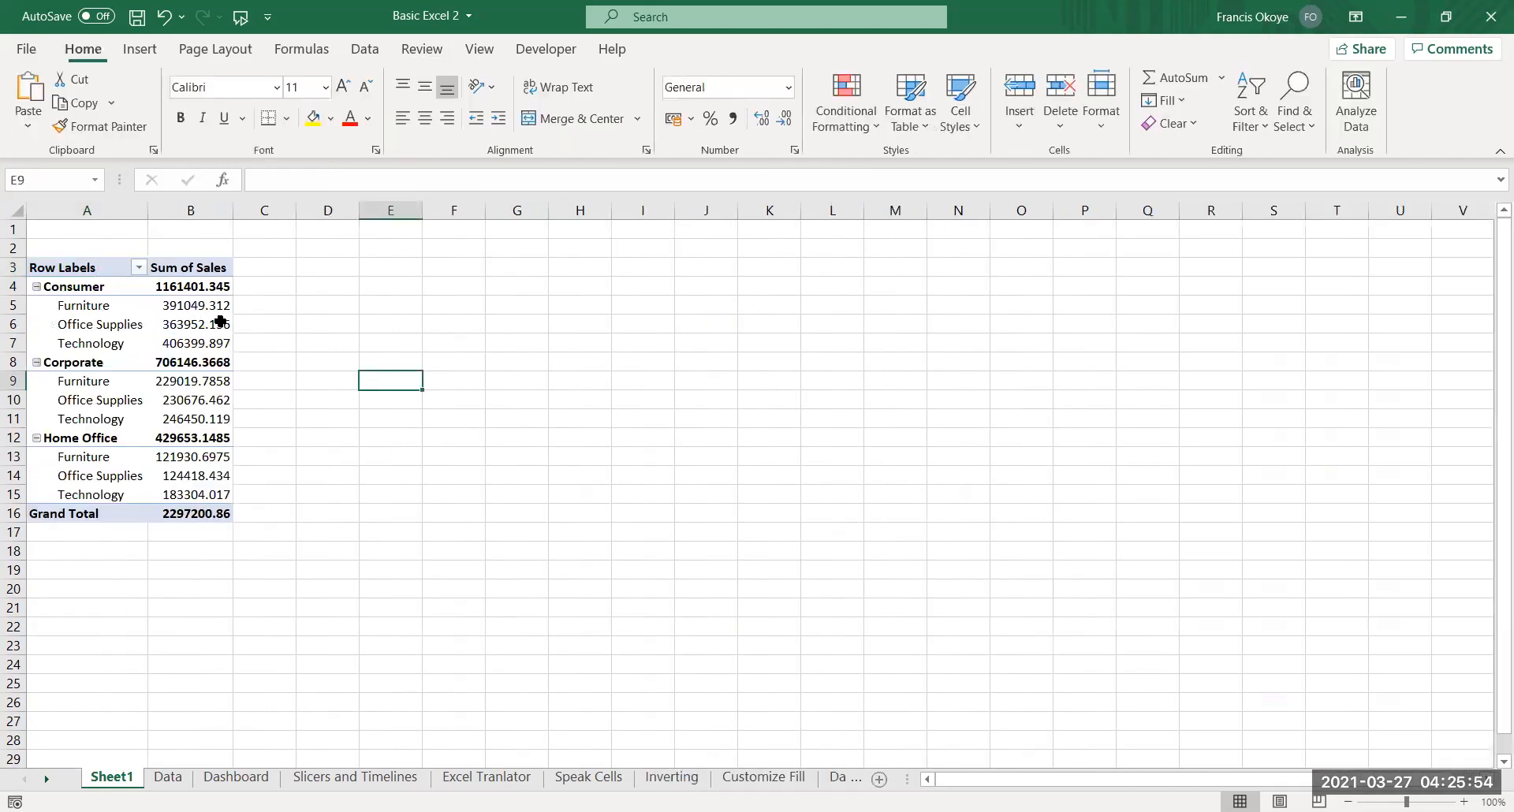
{"action": "left_click", "coordinate": [201, 306]}
{"action": "left_click", "coordinate": [258, 329]}
{"action": "left_click", "coordinate": [206, 291]}
{"action": "key", "text": "Up"}
{"action": "key", "text": "Left"}
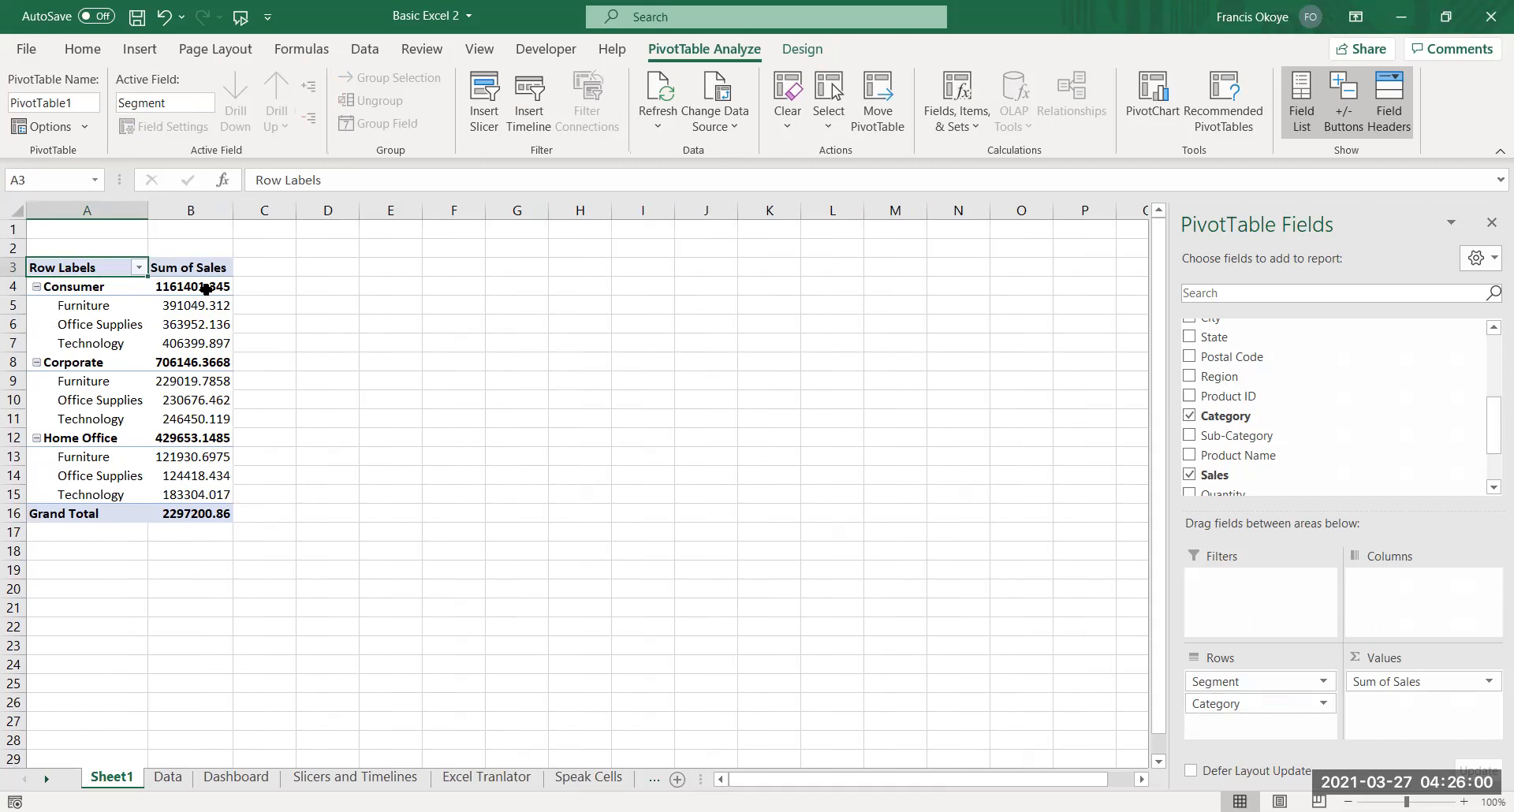
{"action": "key", "text": "ctrl+z"}
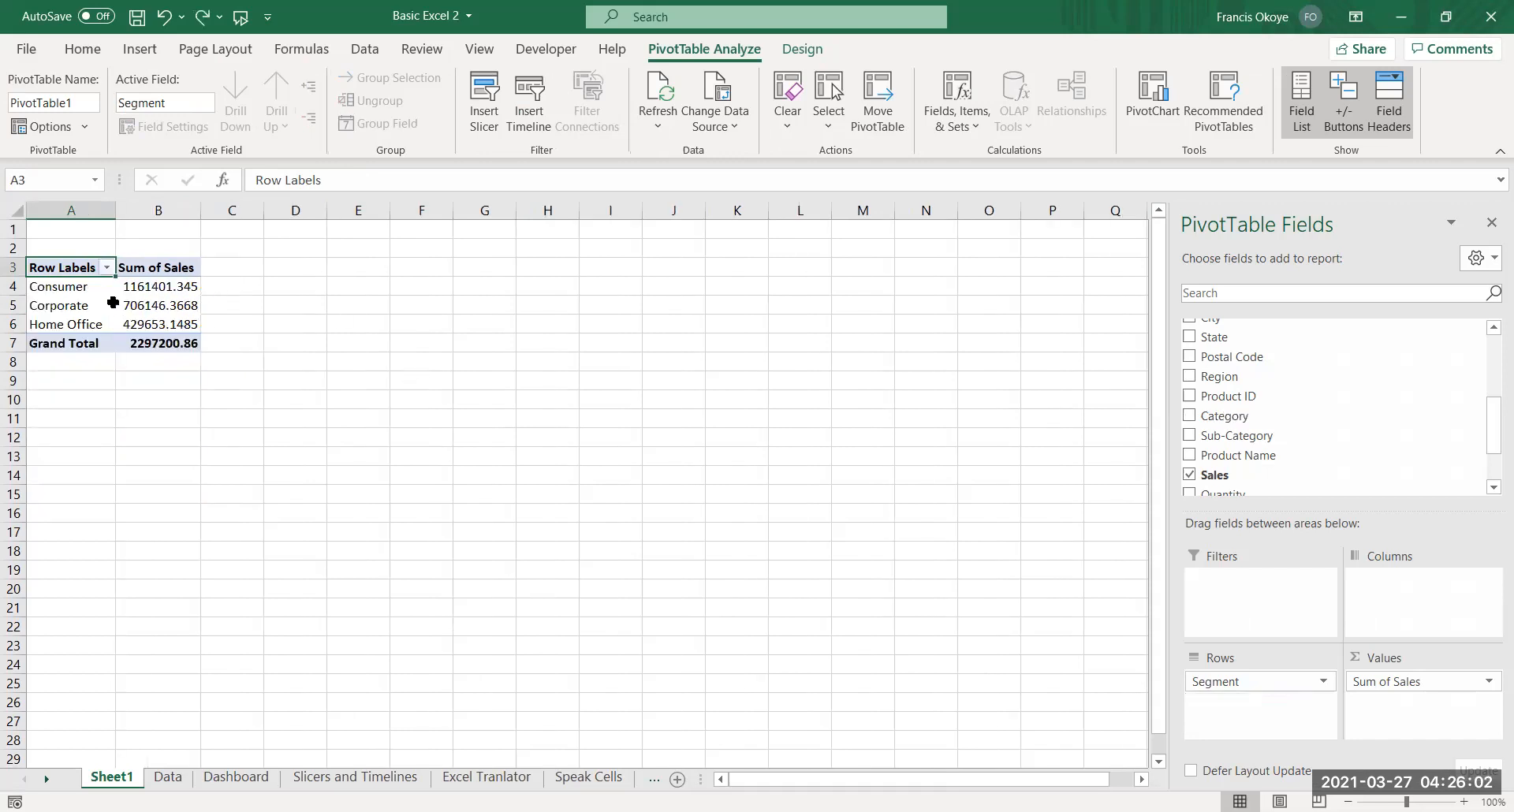
Relabel the PivotTable's row header in A3 as Segment and its grand total row as Total
{"action": "type", "text": "Segment"}
{"action": "key", "text": "Return"}
{"action": "left_click", "coordinate": [61, 340]}
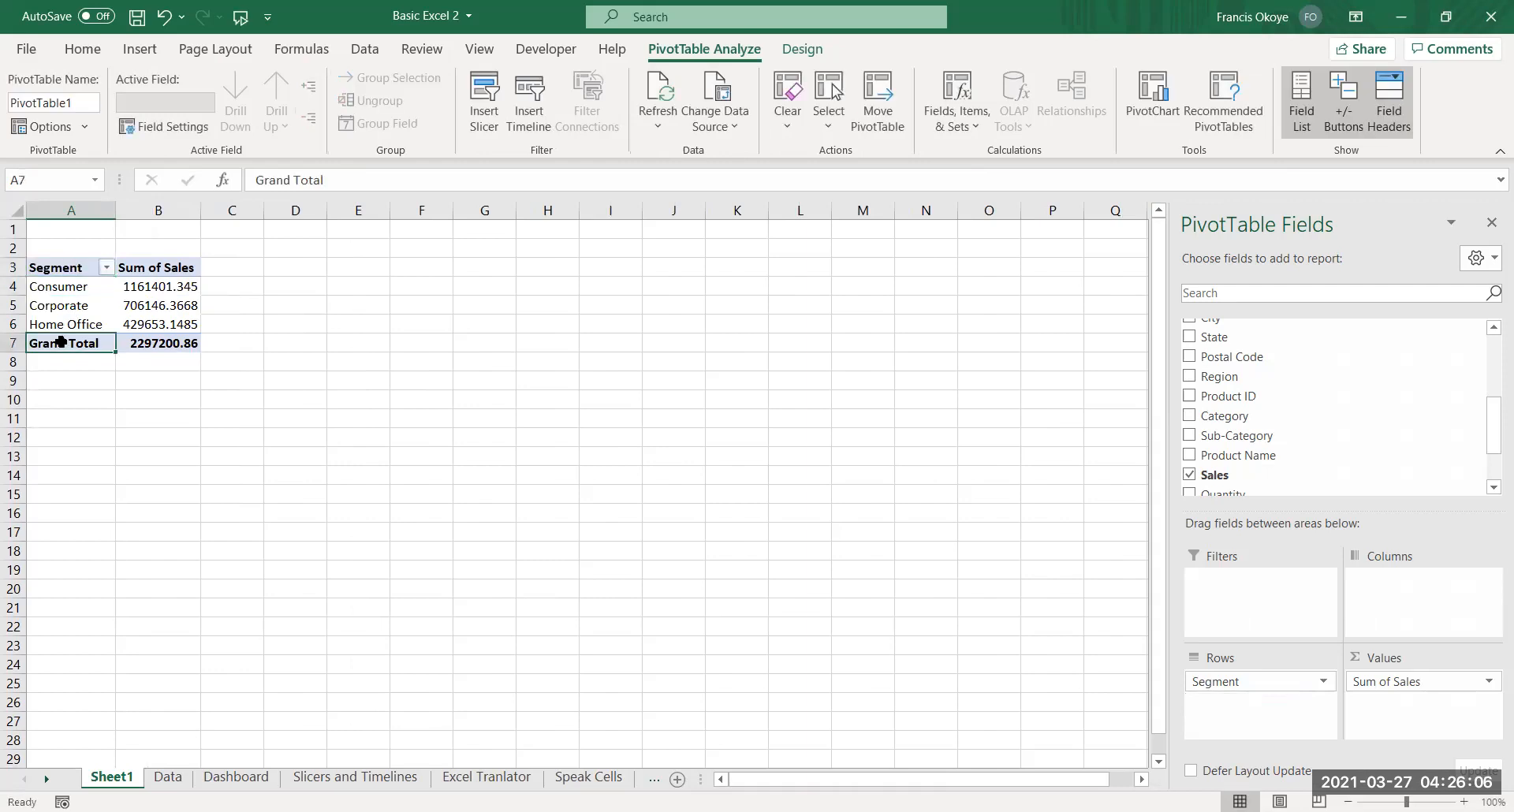
{"action": "type", "text": "T"}
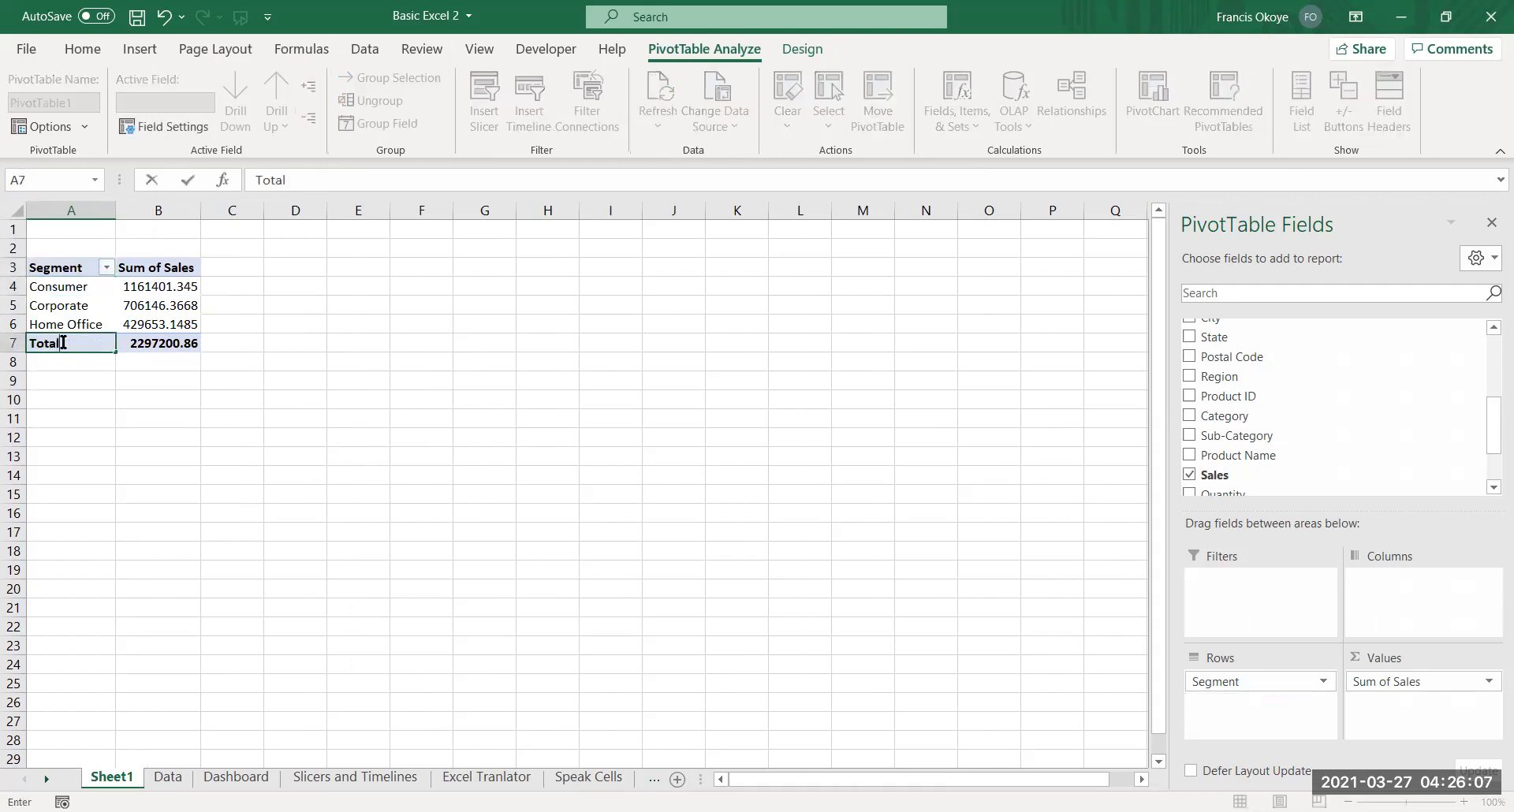
Rename the PivotTable's values header in B3 to Sales Amount
{"action": "left_click", "coordinate": [170, 269]}
{"action": "type", "text": "Sal"}
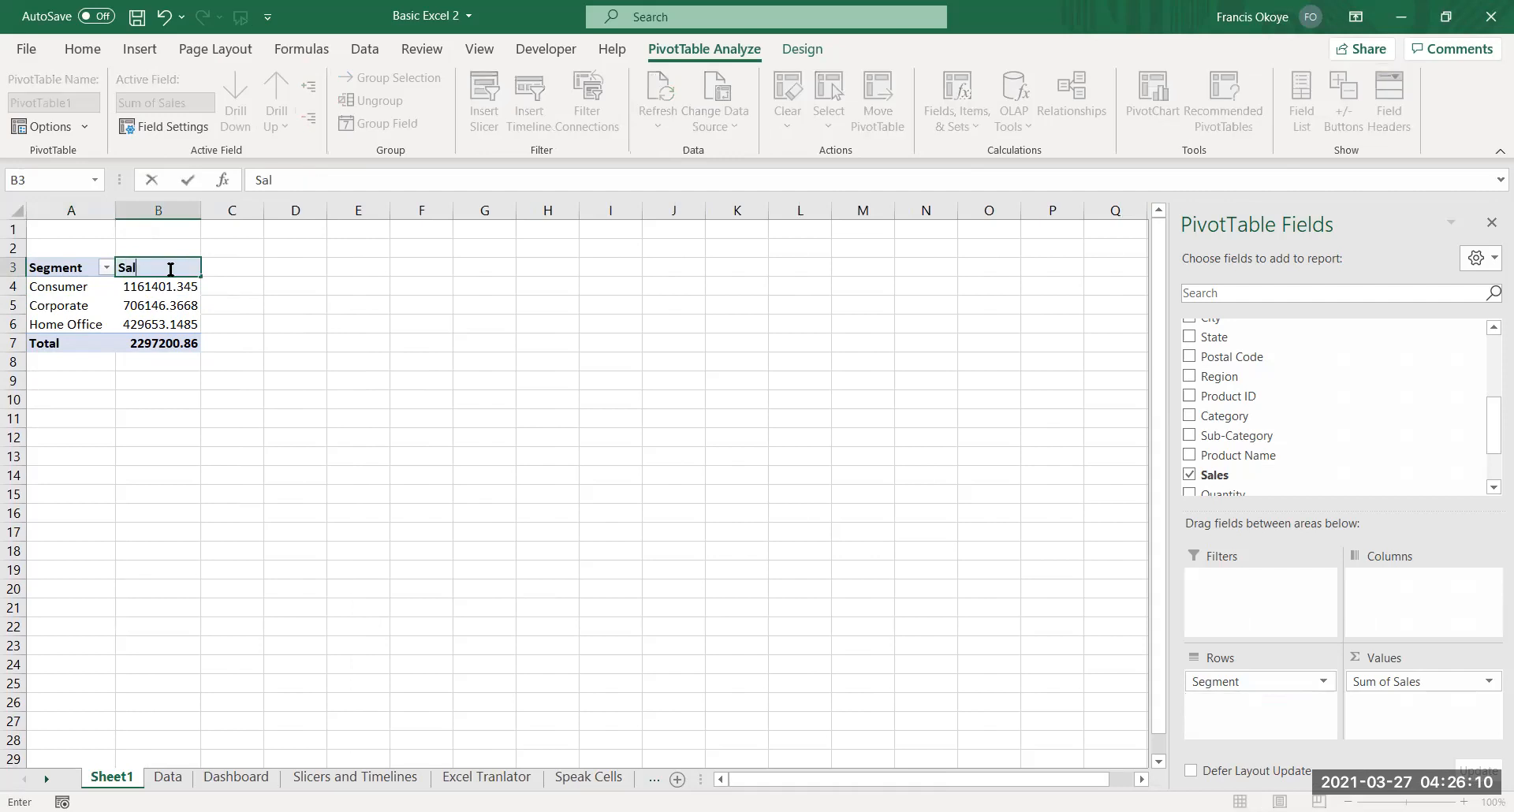
{"action": "key", "text": "Return"}
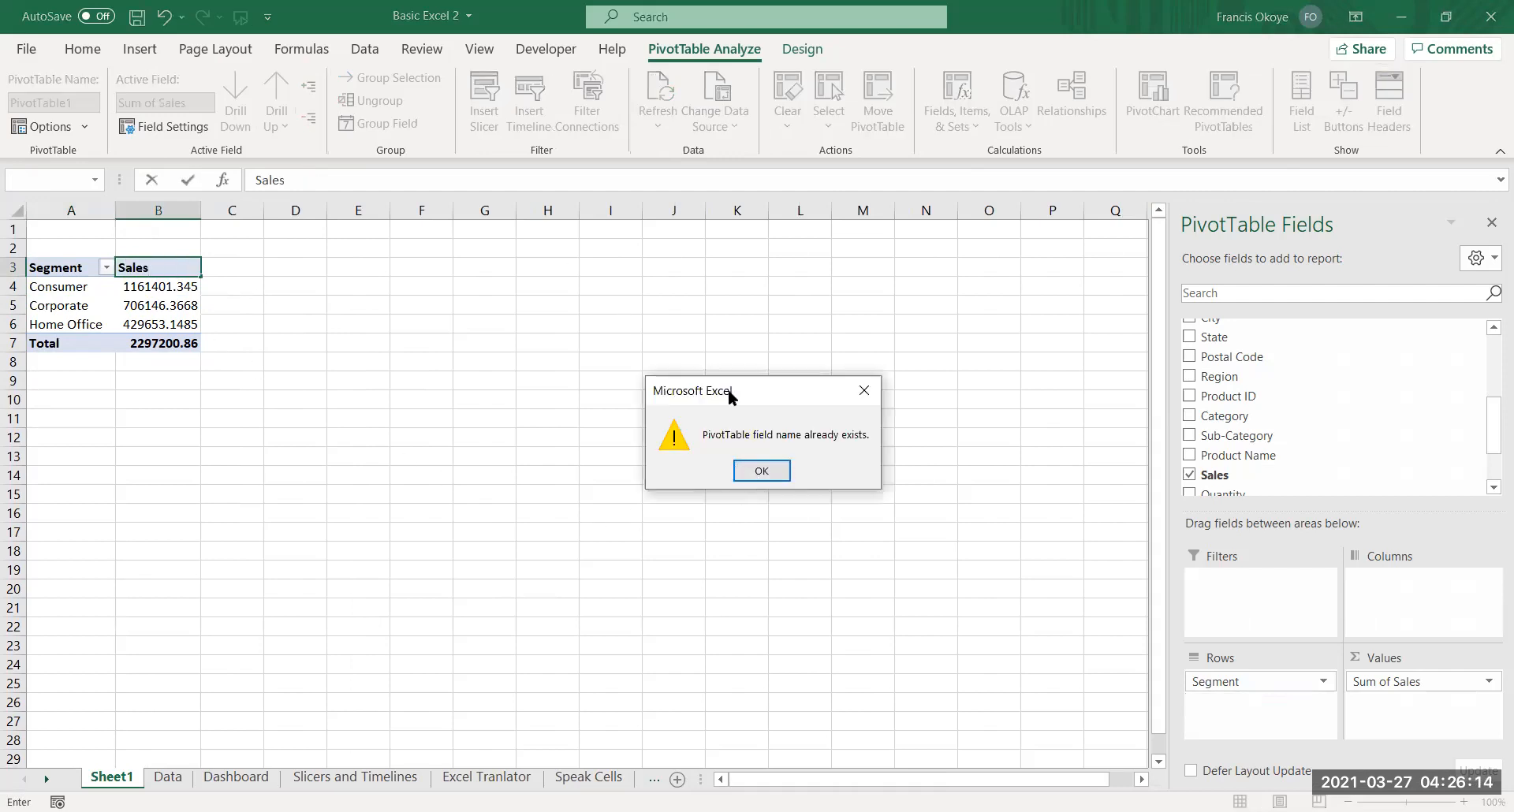
{"action": "key", "text": "Return"}
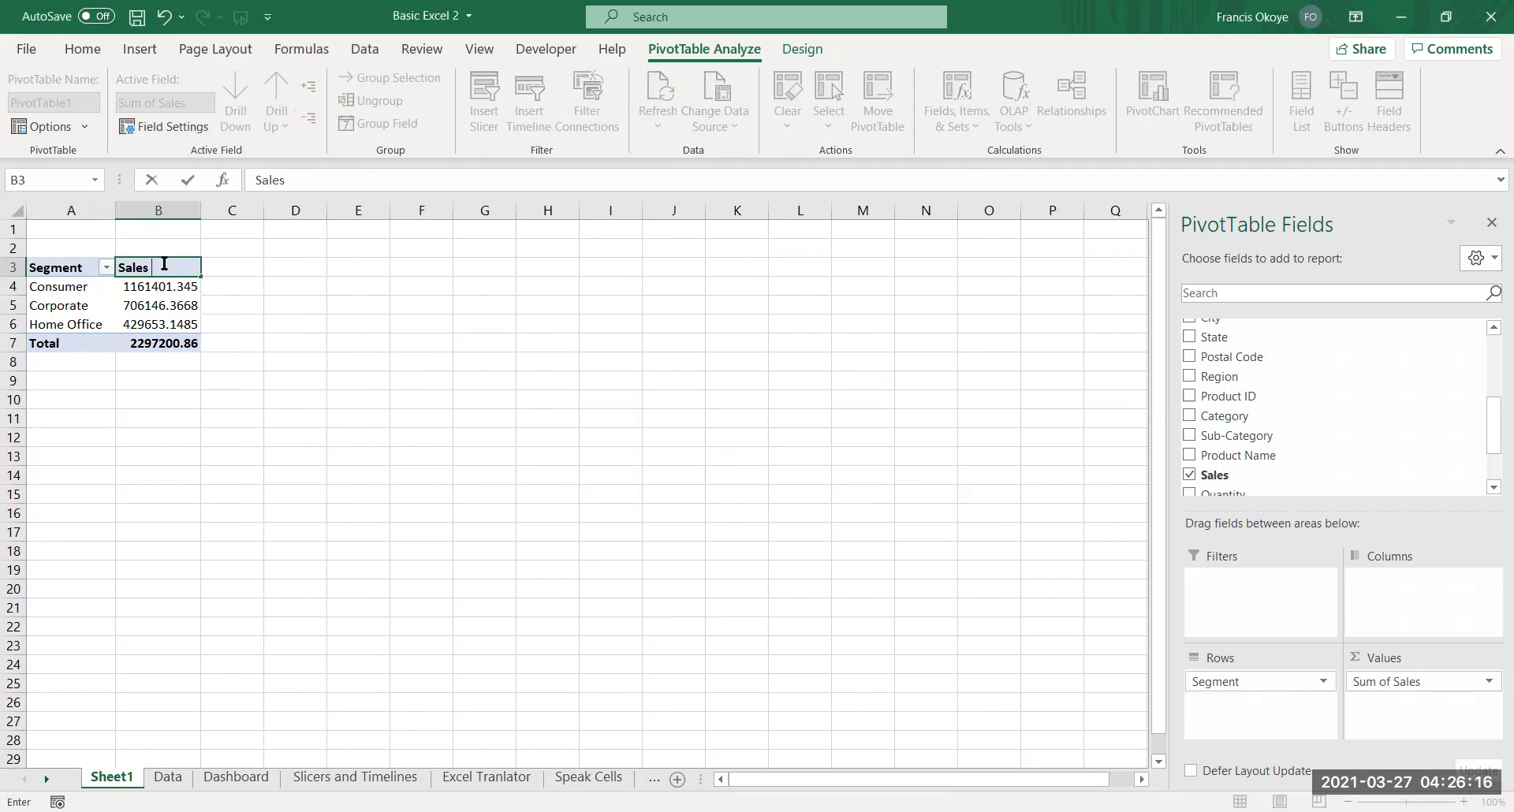
{"action": "type", "text": "mount"}
{"action": "key", "text": "Return"}
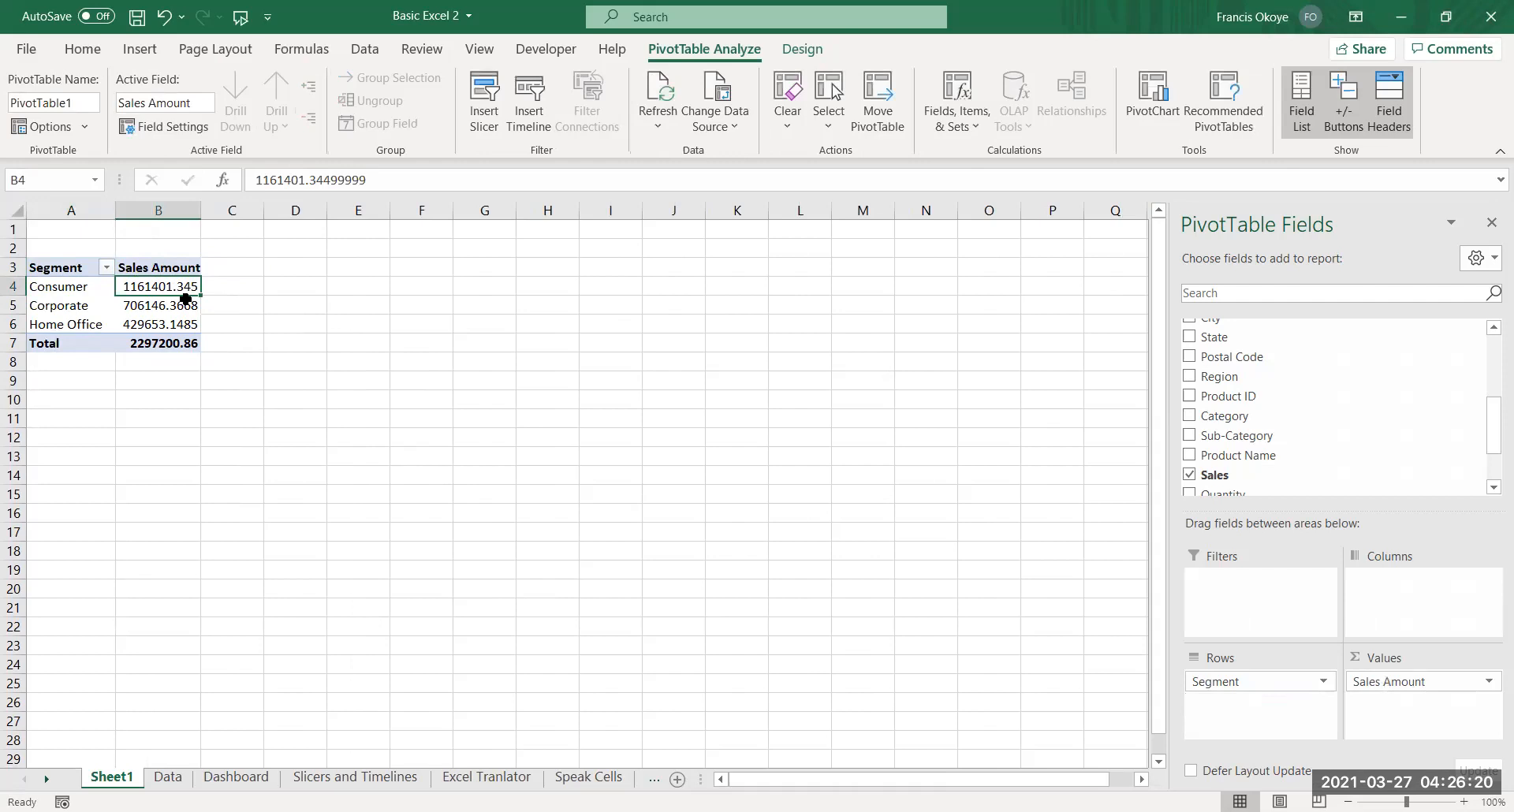
Format the sales figures in B4:B7 as currency and name the PivotTable Segment by Profit
{"action": "key", "text": "ctrl+shift+Down"}
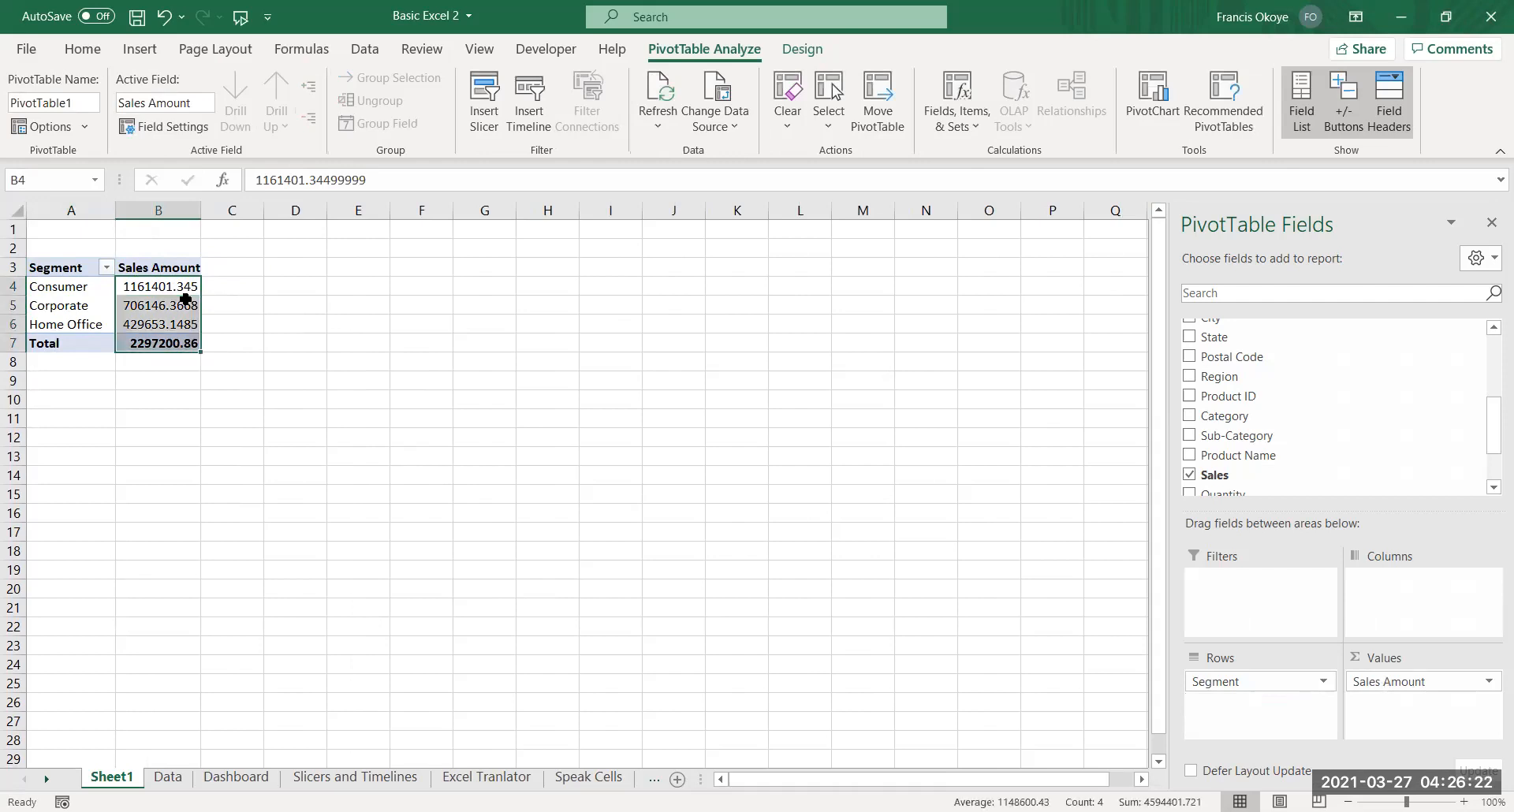
{"action": "key", "text": "ctrl+shift+4"}
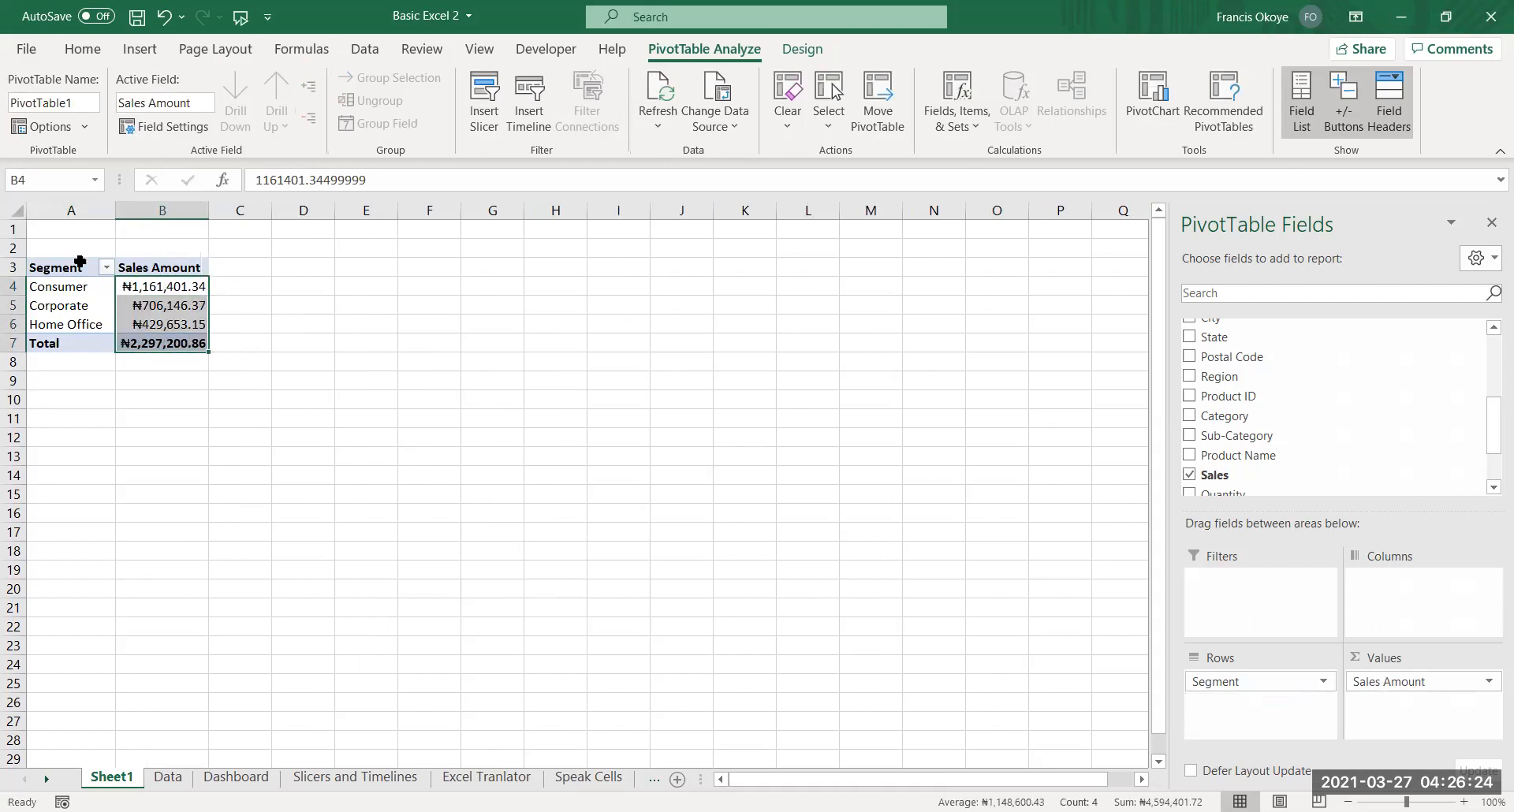
{"action": "double_click", "coordinate": [80, 104]}
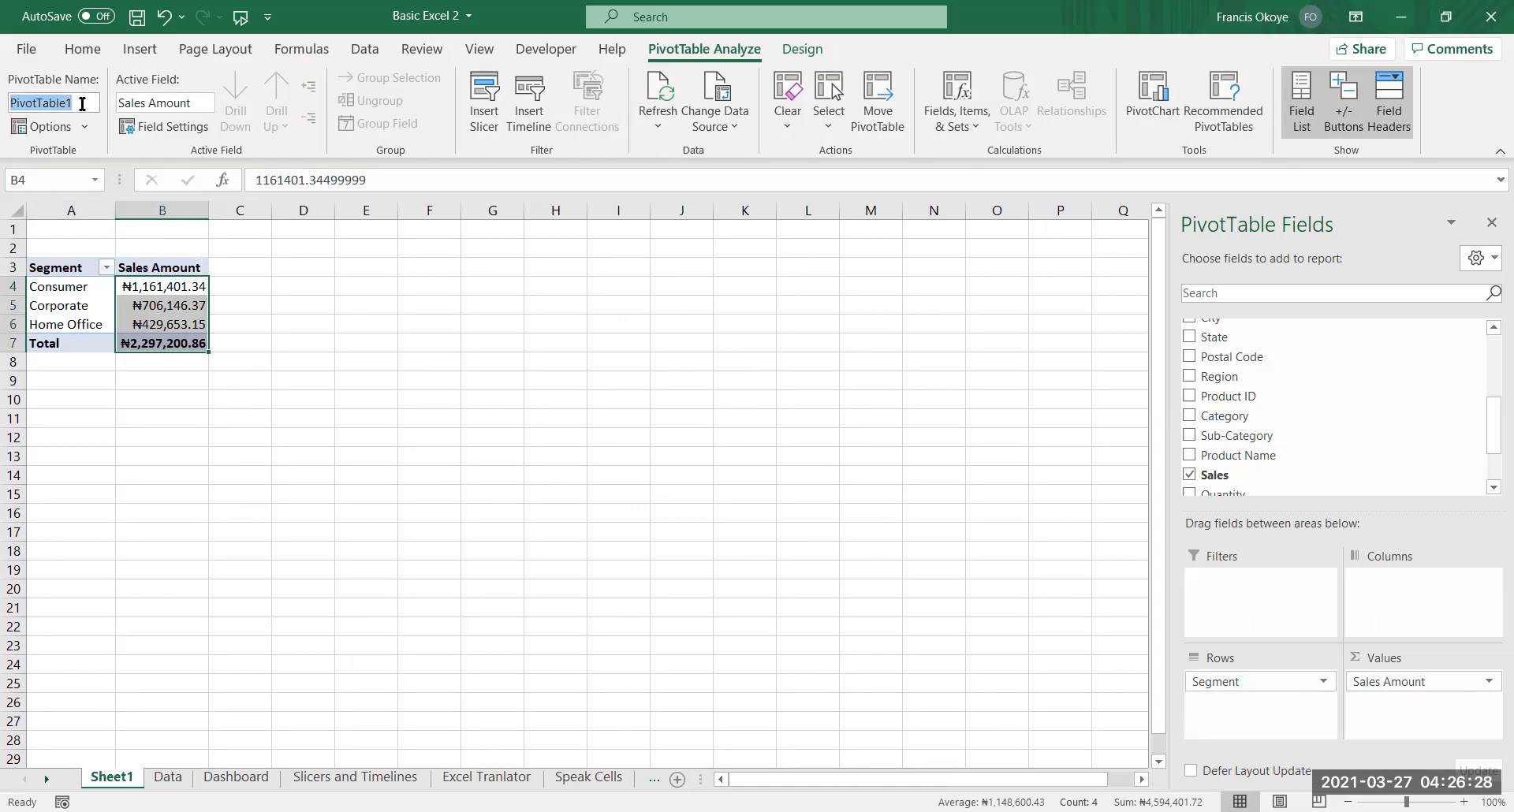
{"action": "type", "text": "S"}
{"action": "type", "text": "egment by Profit"}
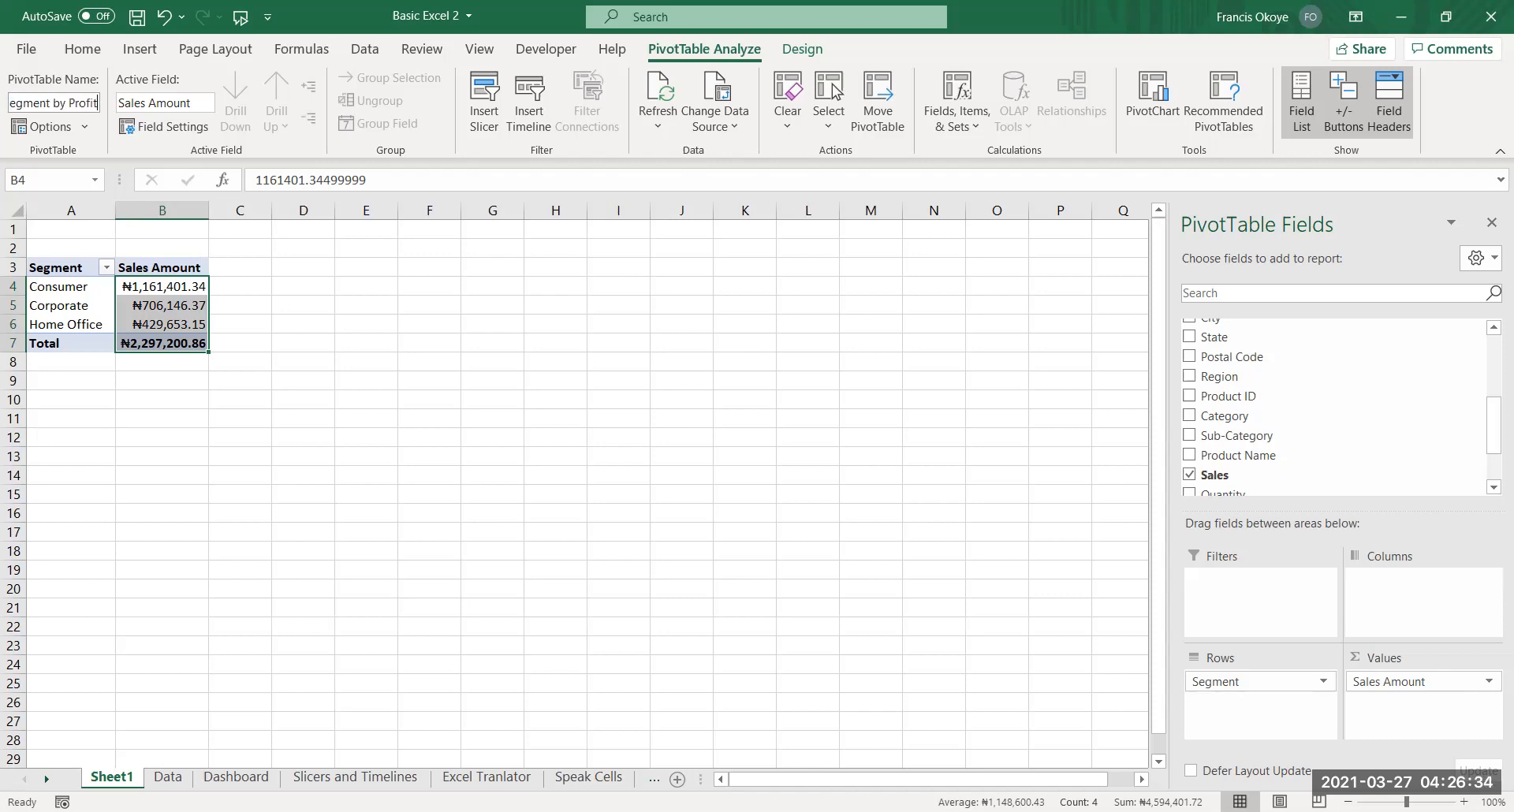
{"action": "left_click", "coordinate": [386, 456]}
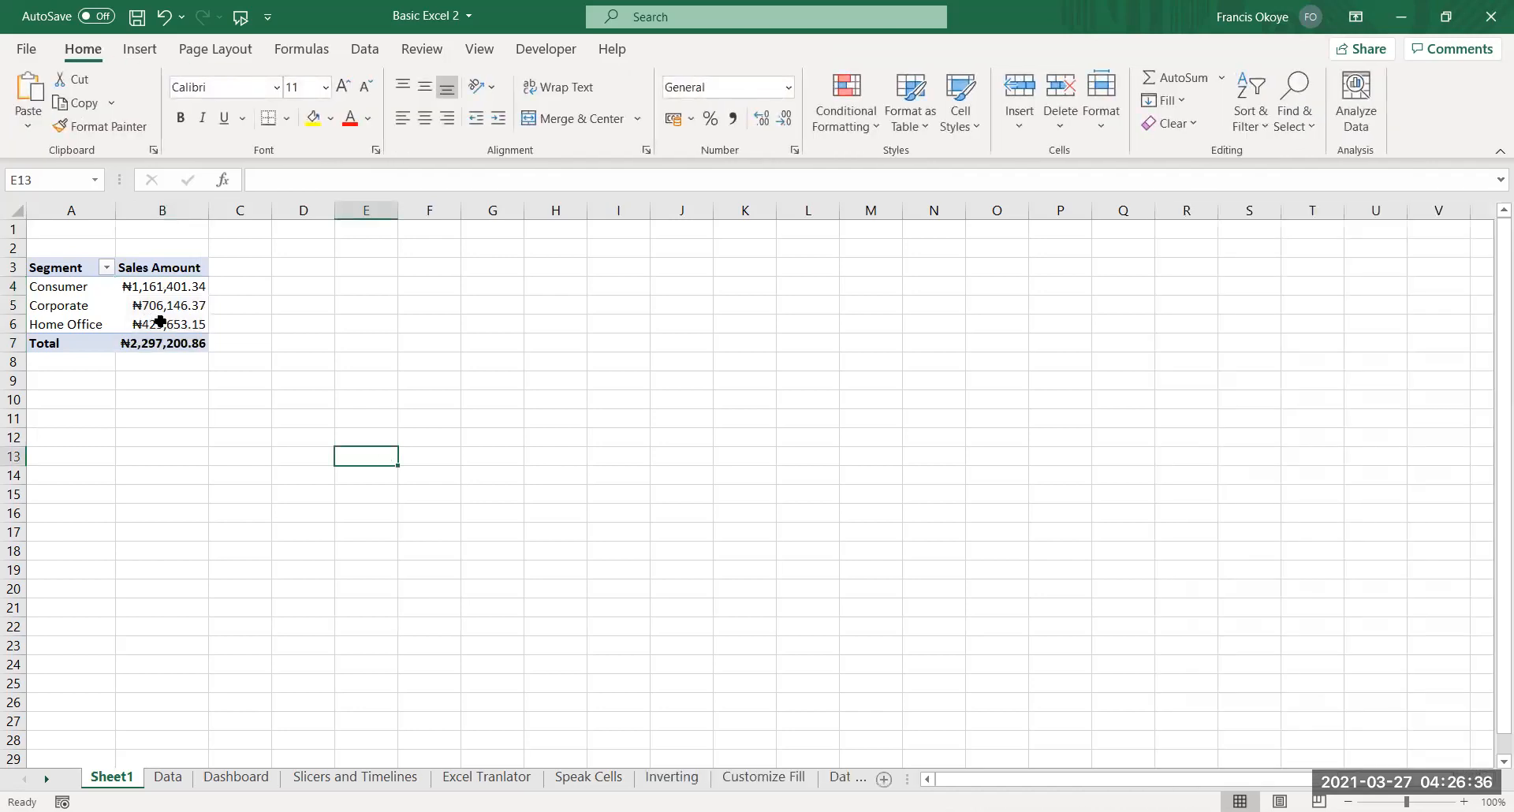
{"action": "left_click", "coordinate": [162, 322]}
{"action": "left_click", "coordinate": [197, 270]}
{"action": "left_click", "coordinate": [180, 305]}
Create a second PivotTable from the customer table at cell D3 of Sheet1, with Category as rows and the sum of Sales as values
{"action": "left_click", "coordinate": [296, 262]}
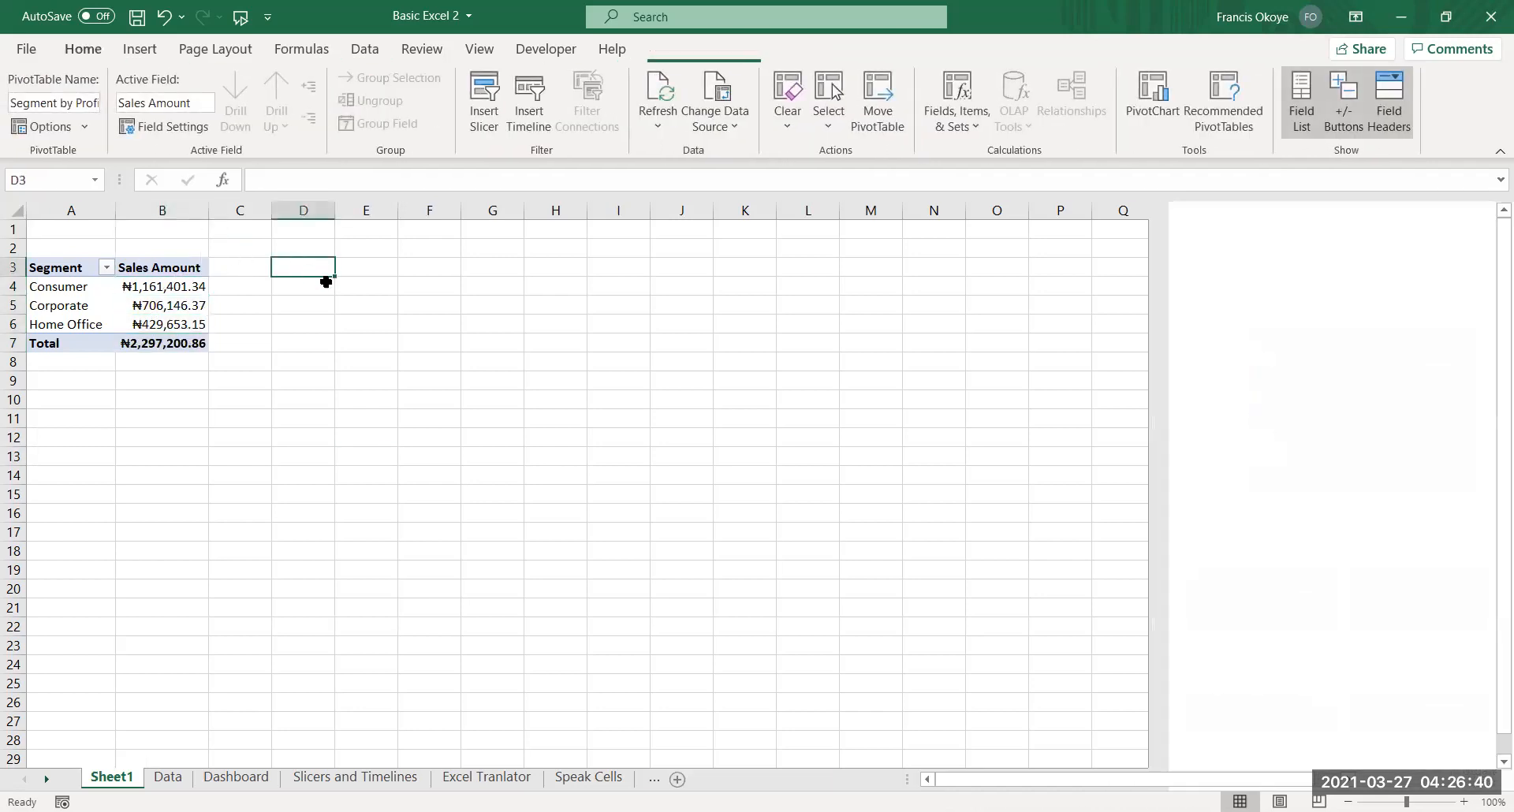
{"action": "left_click", "coordinate": [152, 52]}
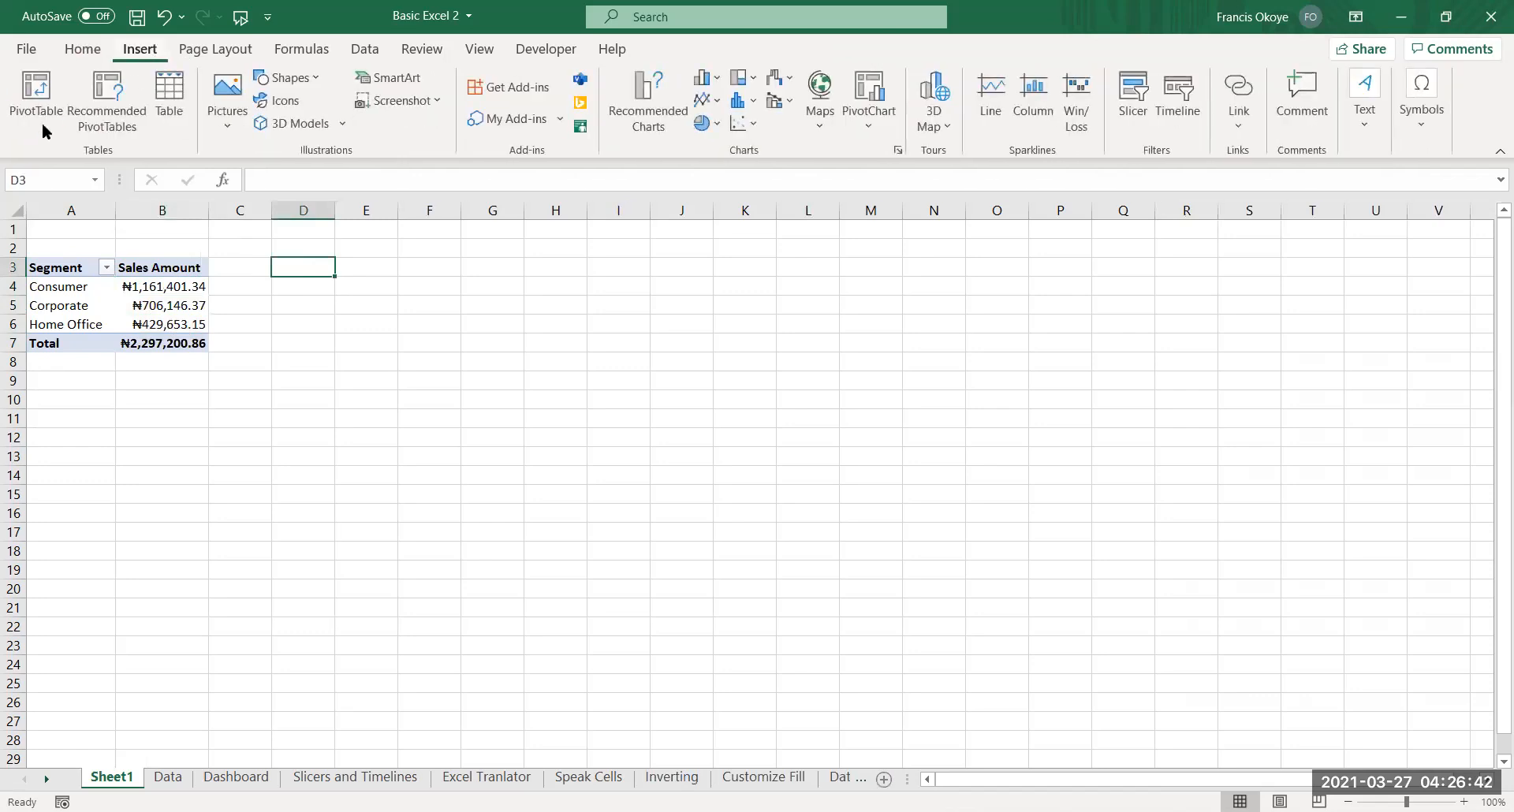
{"action": "left_click", "coordinate": [36, 110]}
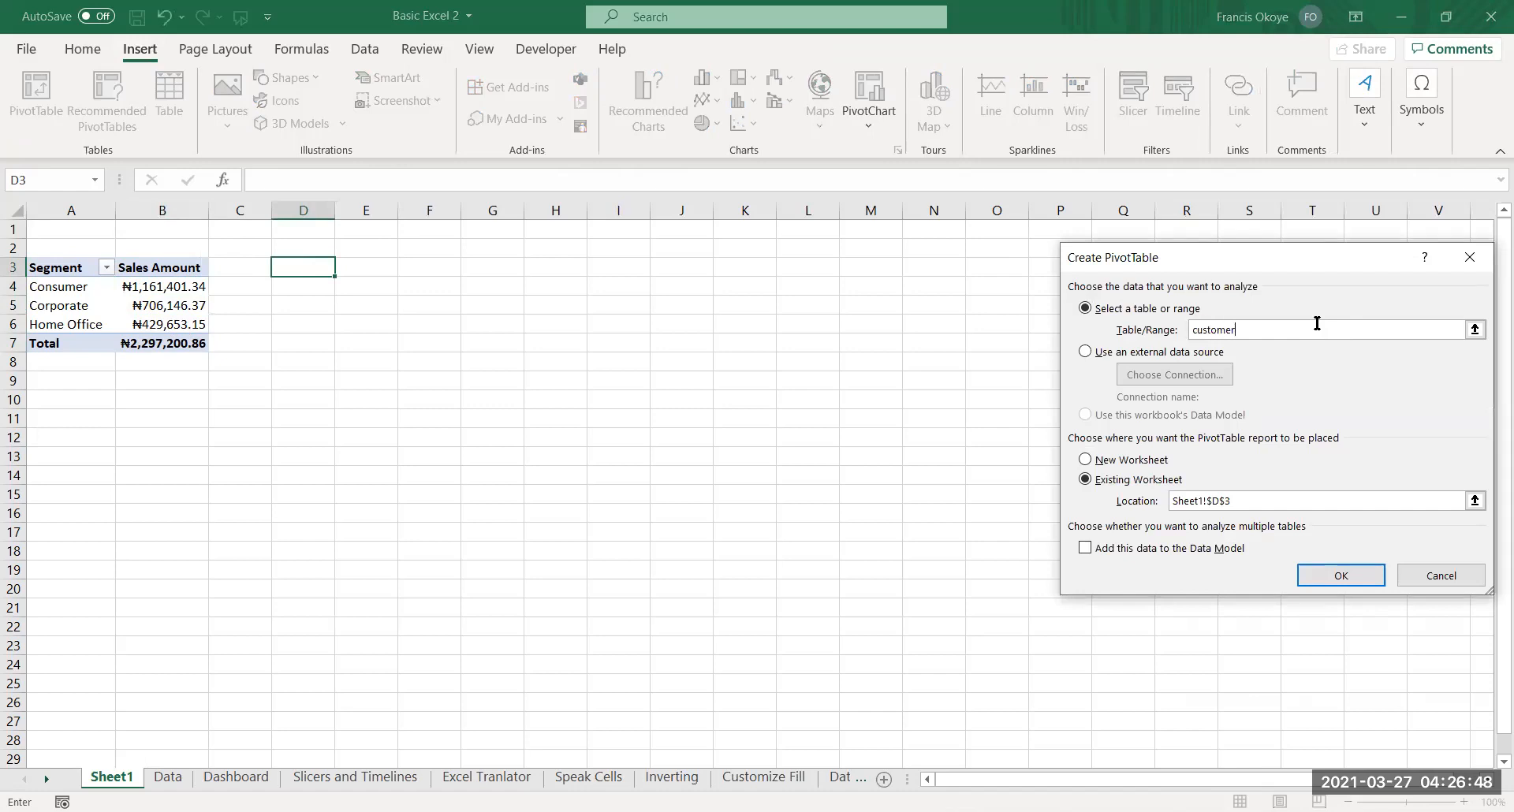
{"action": "left_click", "coordinate": [1350, 577]}
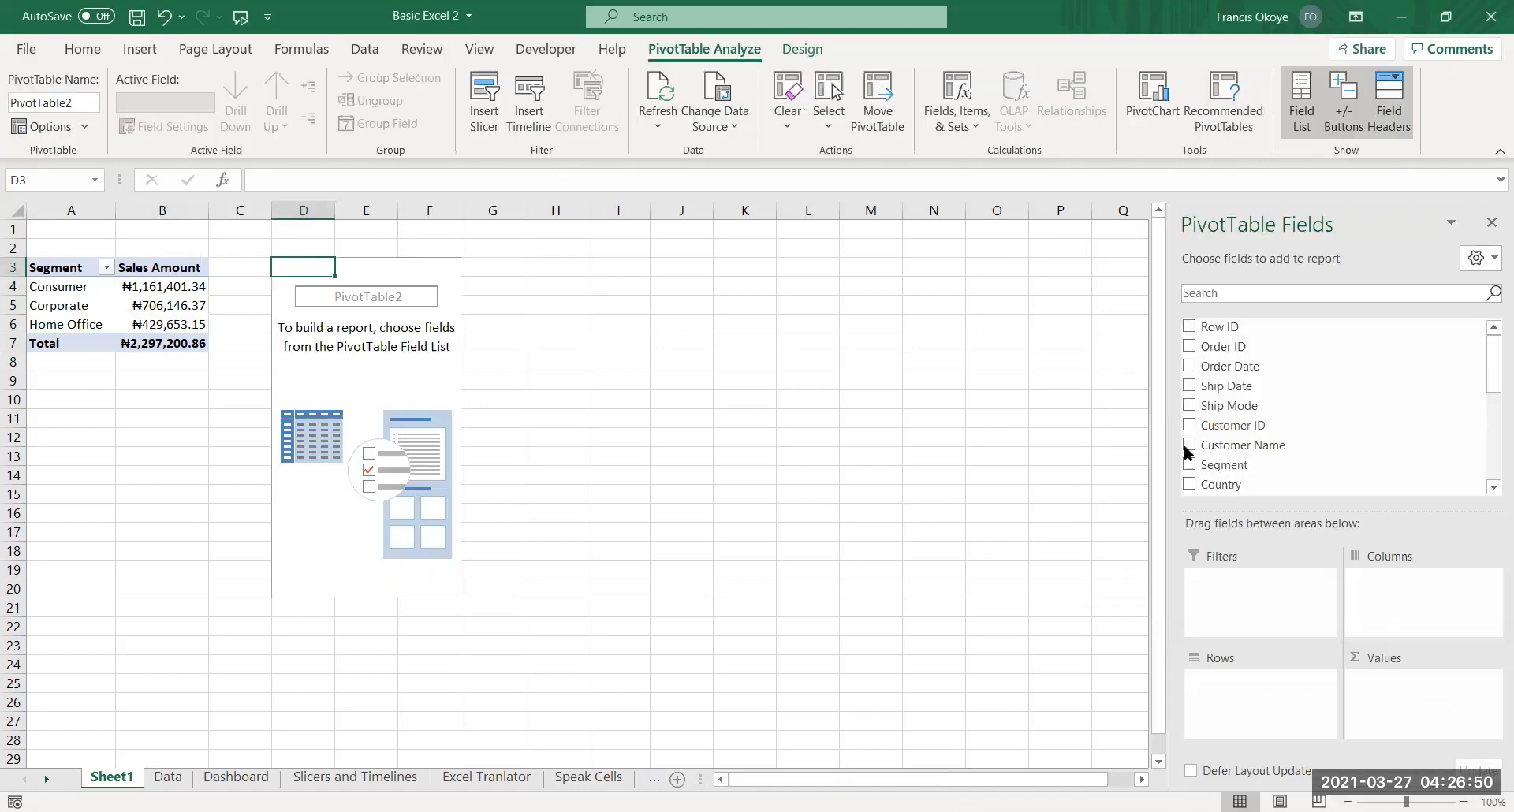
{"action": "left_click_drag", "start_coordinate": [1493, 367], "coordinate": [1491, 429]}
{"action": "left_click_drag", "start_coordinate": [1201, 407], "coordinate": [1262, 694]}
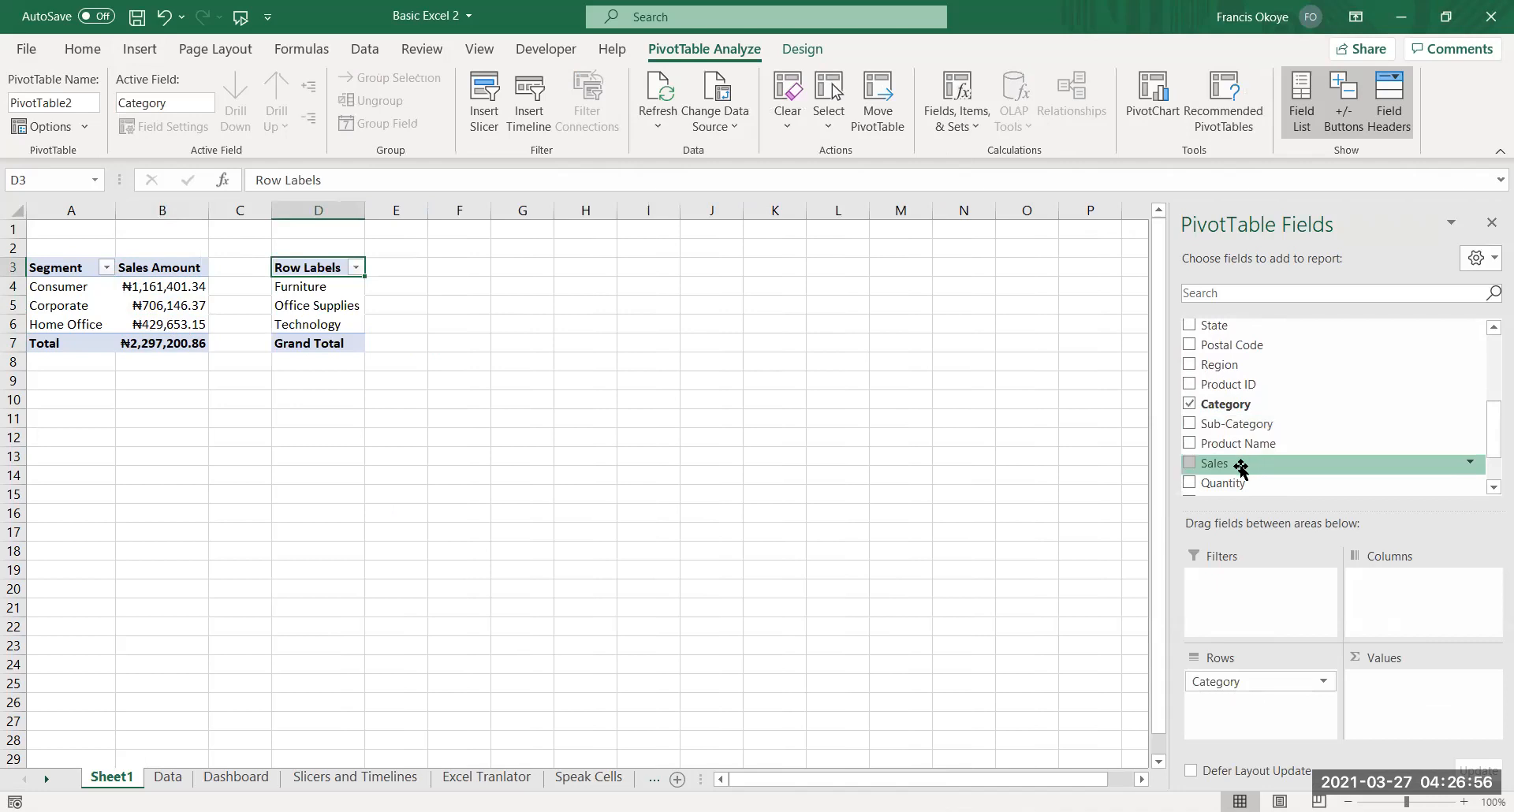
{"action": "left_click_drag", "start_coordinate": [1235, 465], "coordinate": [1392, 688]}
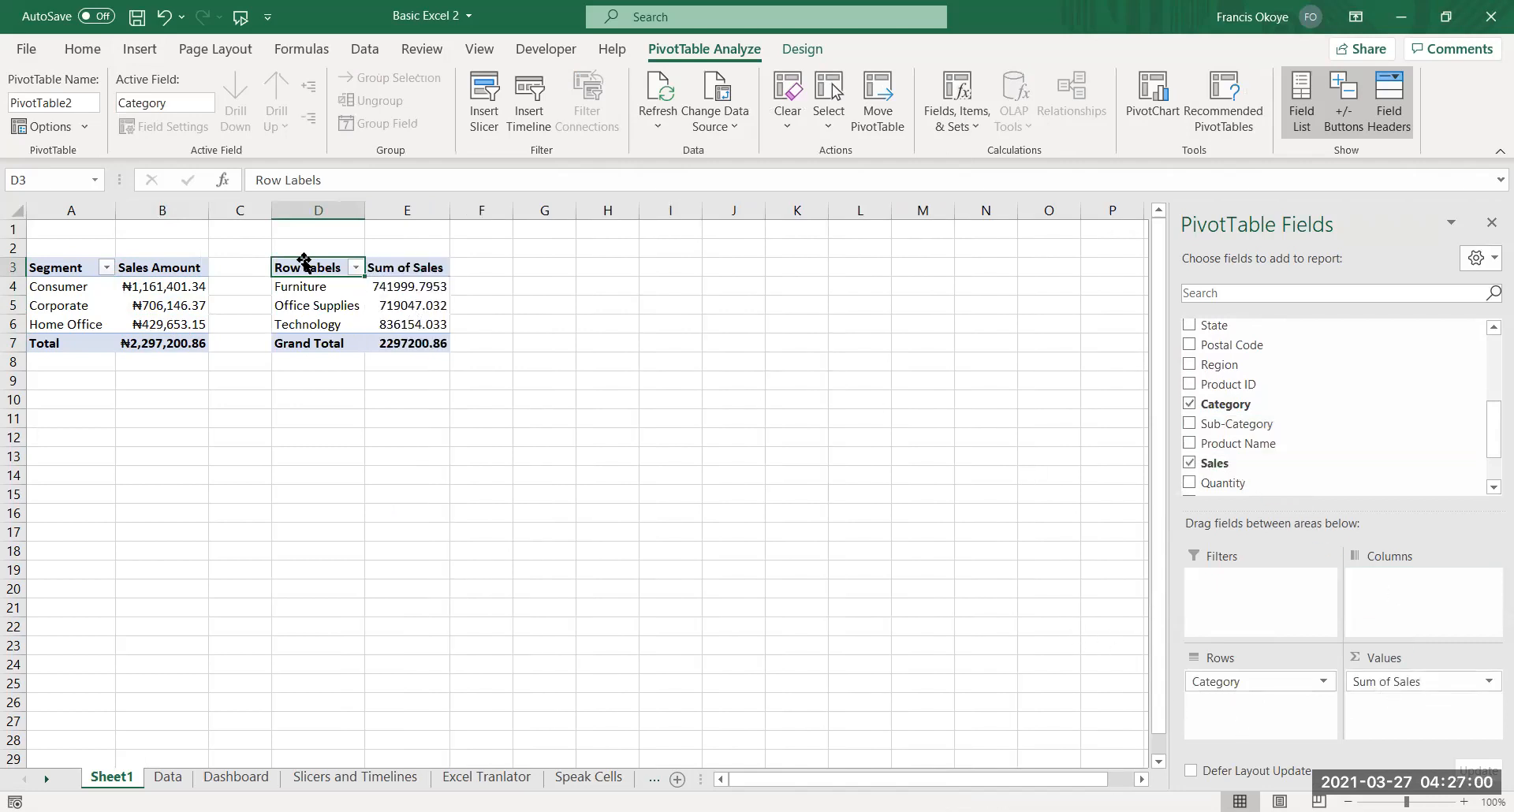
Relabel the second PivotTable's row header in D3 as Category and its grand total row as Total
{"action": "type", "text": "c"}
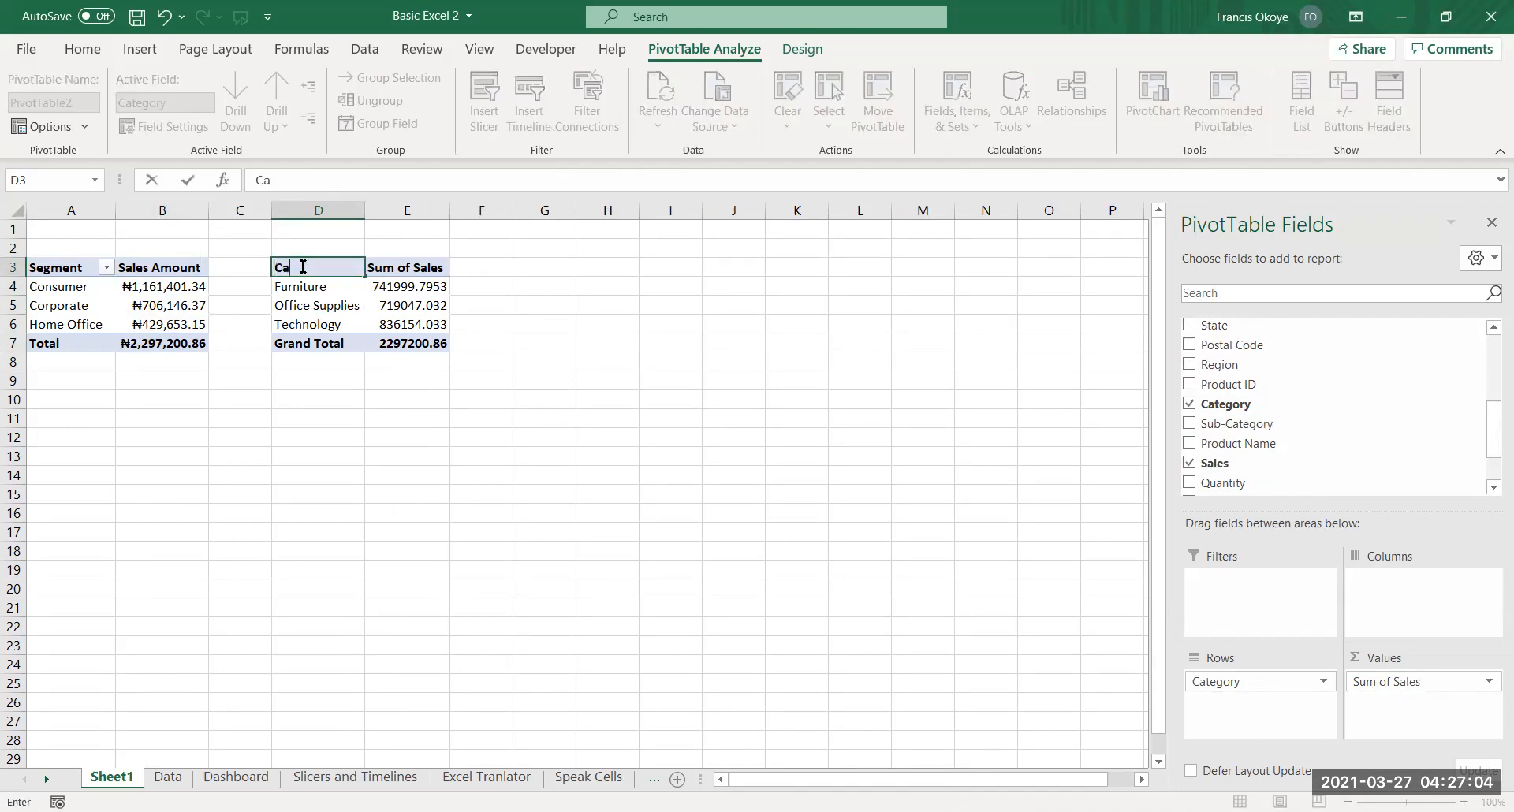
{"action": "type", "text": "ategory"}
{"action": "left_click", "coordinate": [337, 345]}
{"action": "type", "text": "Tot"}
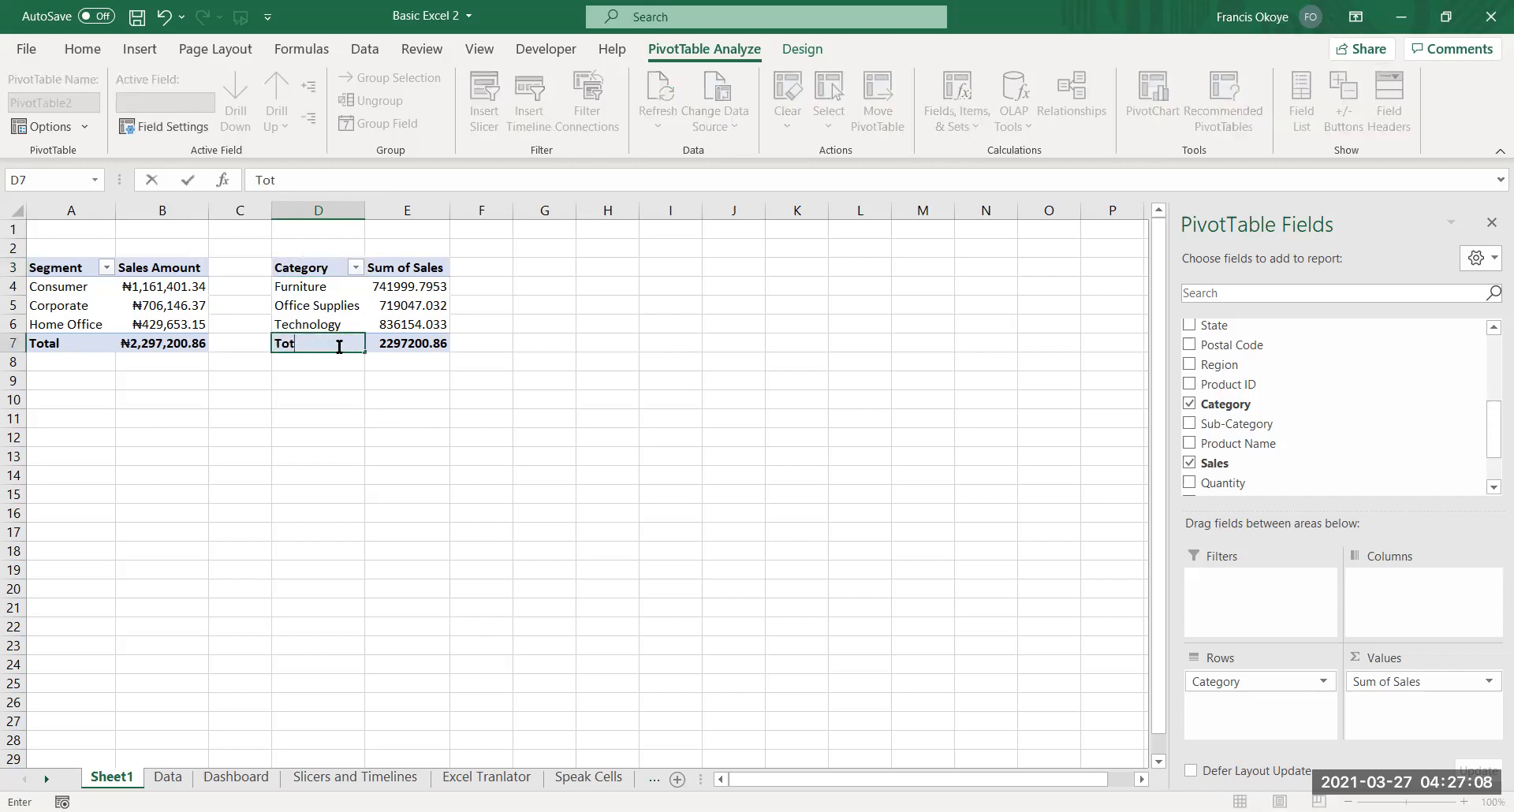
{"action": "left_click", "coordinate": [432, 362]}
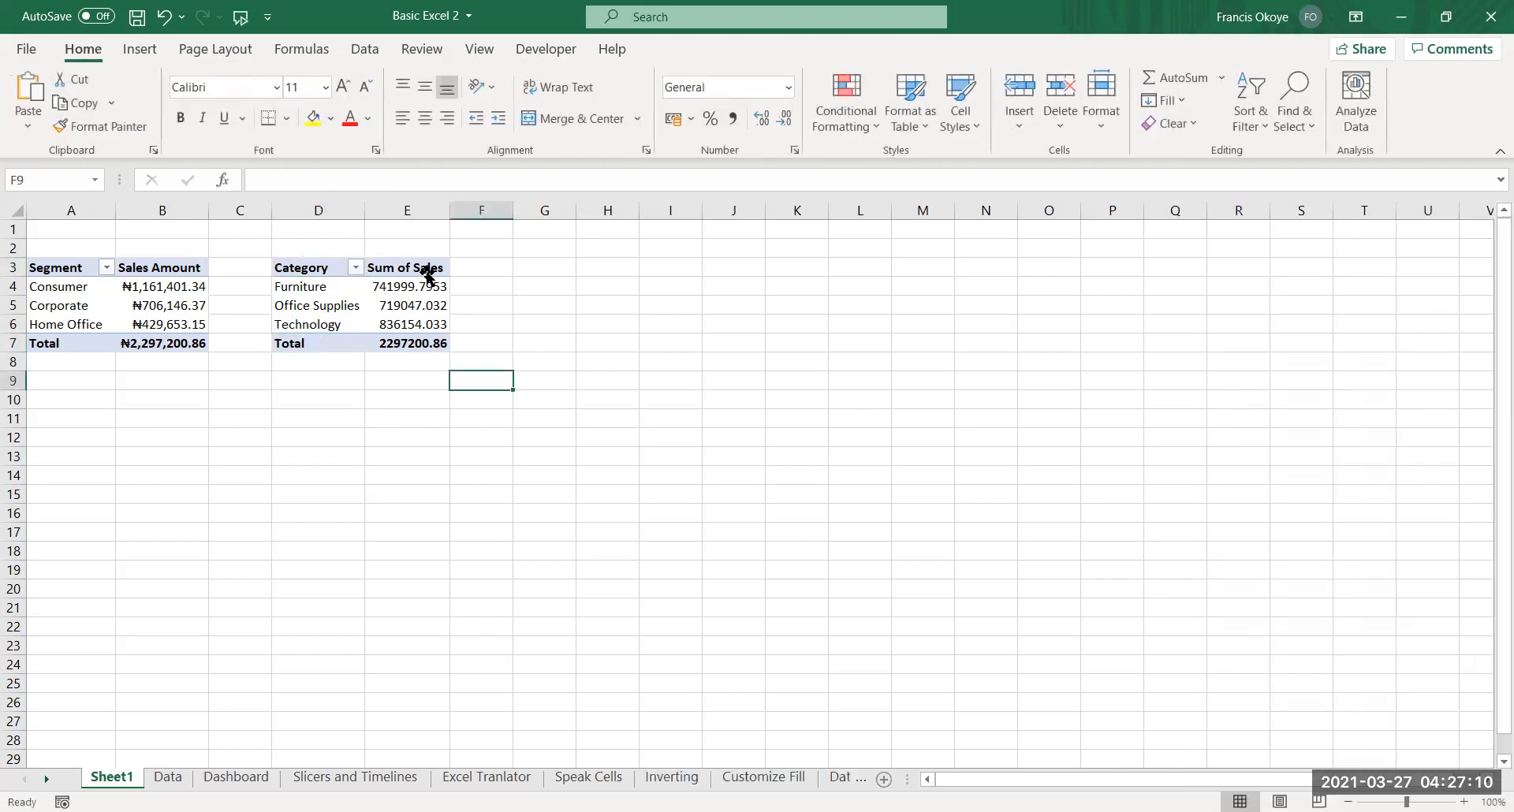
Rename the second PivotTable's values header in E3 to Sales Amount
{"action": "left_click", "coordinate": [427, 274]}
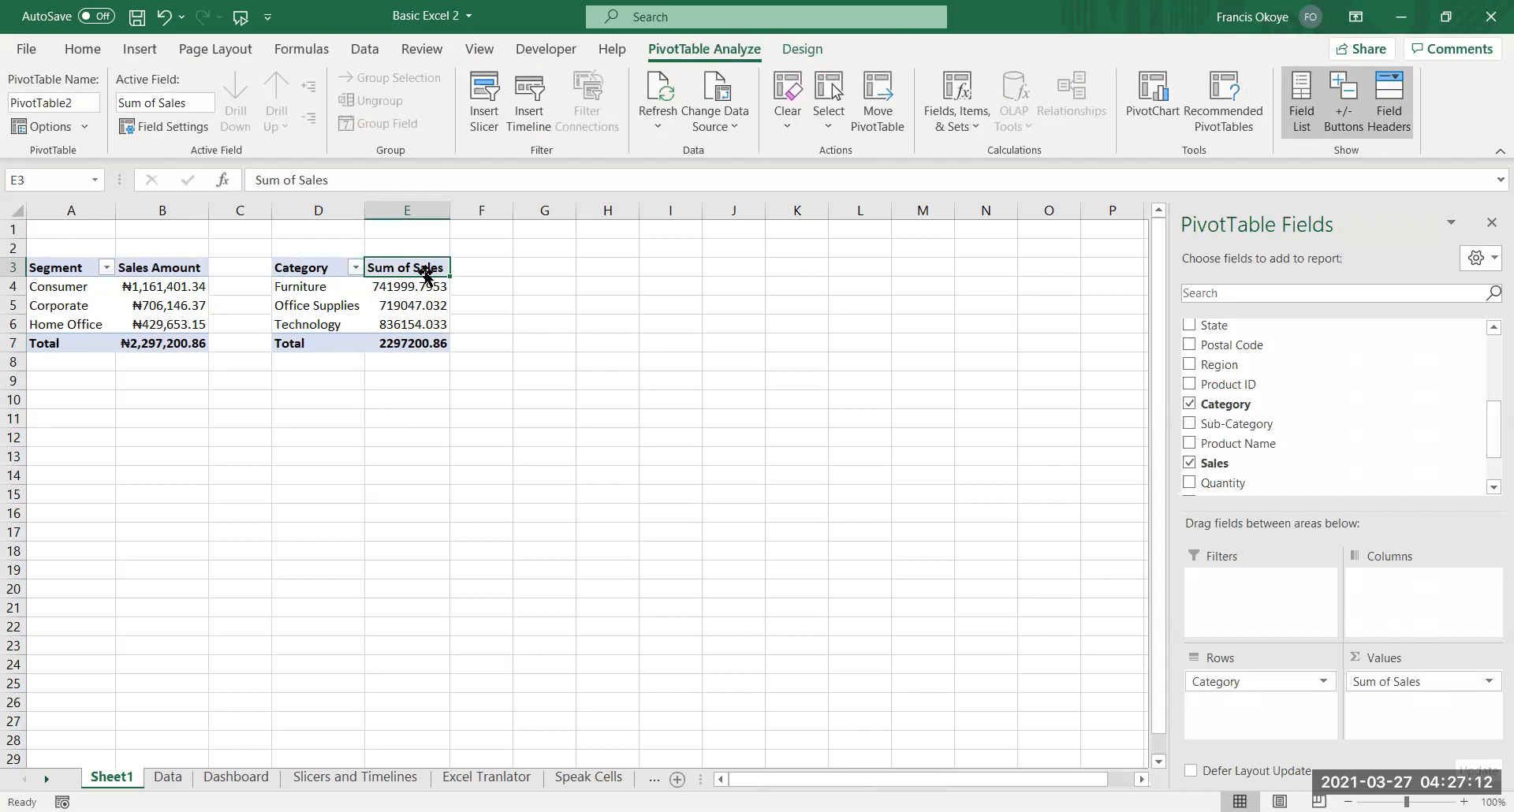
{"action": "type", "text": "Sales Amount"}
{"action": "key", "text": "Return"}
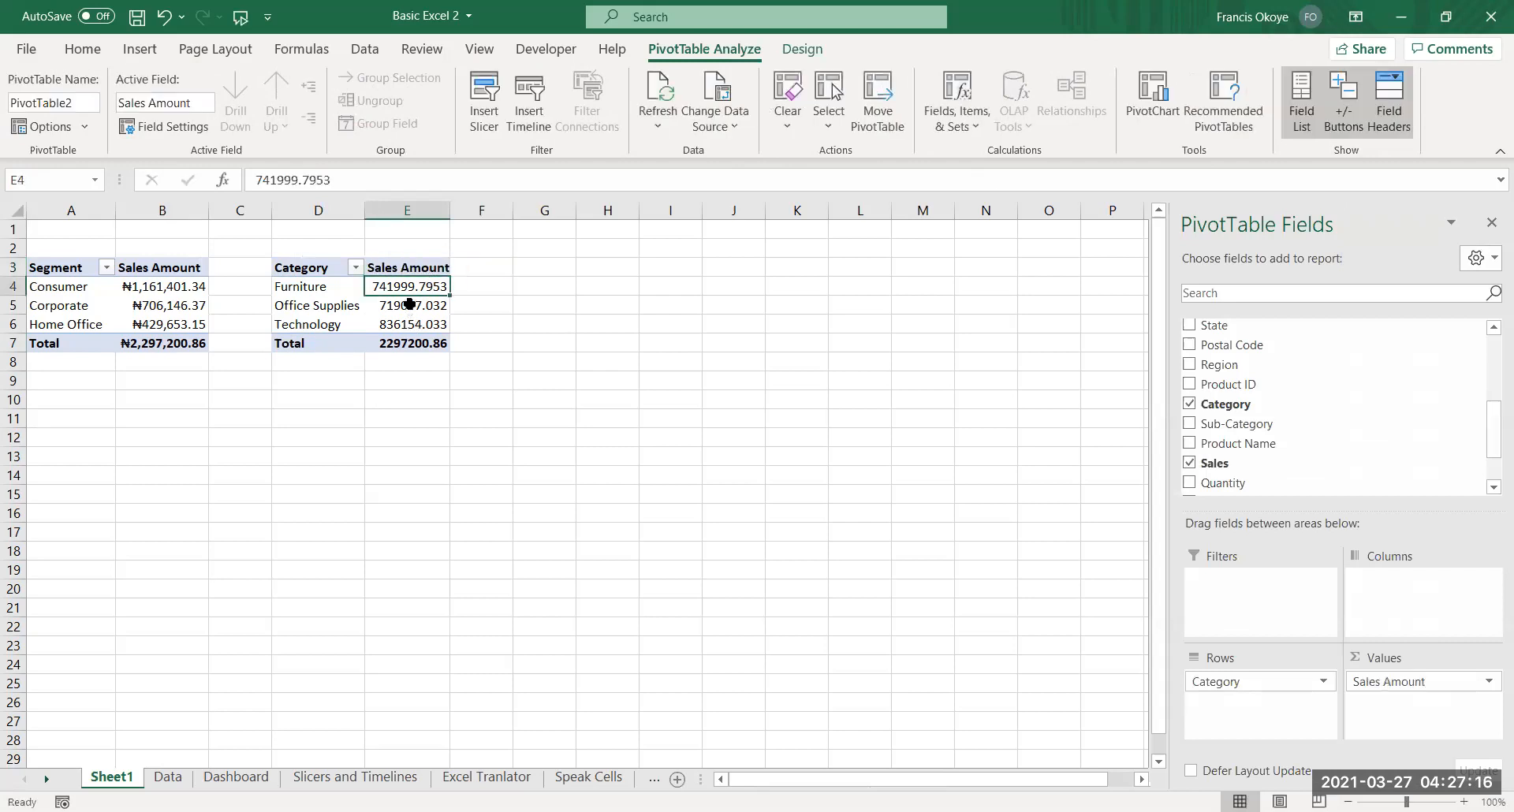
Format the second PivotTable's sales figures in E4:E7 as currency
{"action": "key", "text": "ctrl+shift+Down"}
{"action": "key", "text": "ctrl+shift+4"}
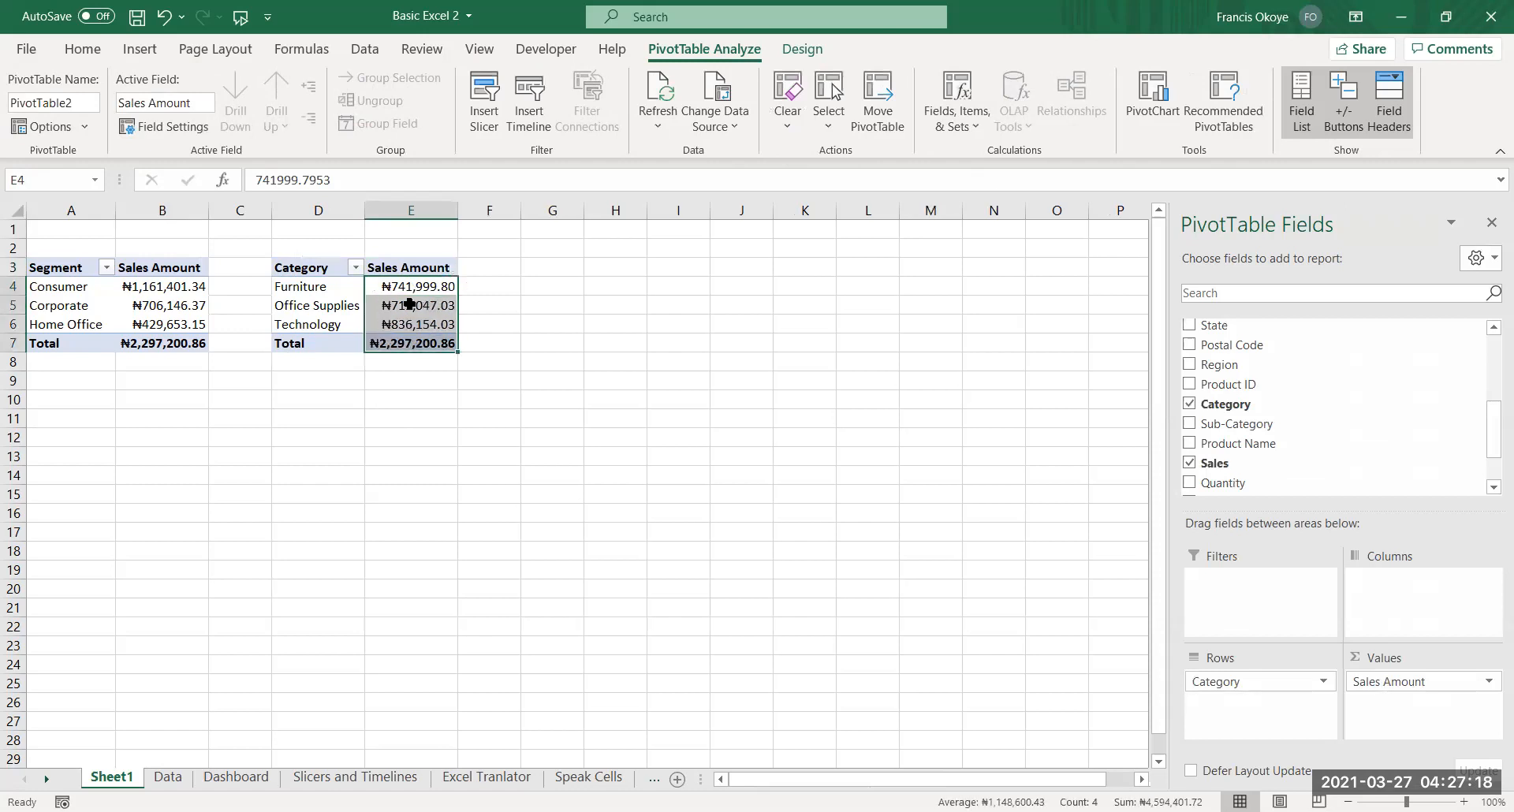
{"action": "left_click", "coordinate": [749, 425]}
{"action": "left_click", "coordinate": [603, 363]}
{"action": "left_click", "coordinate": [441, 286]}
Create a third PivotTable from the customer table at cell G3 of Sheet1, with Region as rows and the sum of Profit as values
{"action": "left_click", "coordinate": [545, 269]}
{"action": "left_click", "coordinate": [142, 50]}
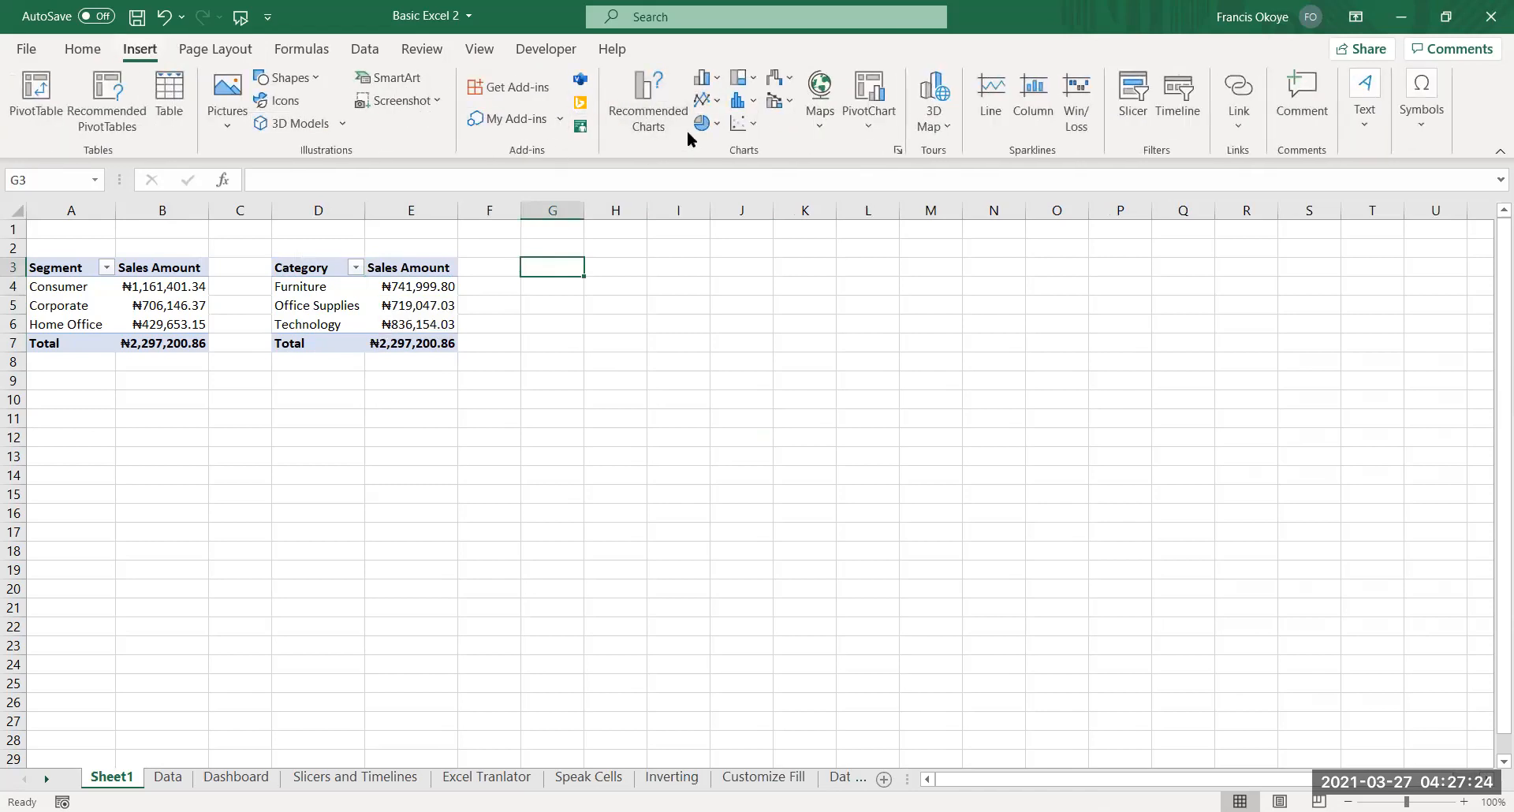
{"action": "left_click", "coordinate": [39, 89]}
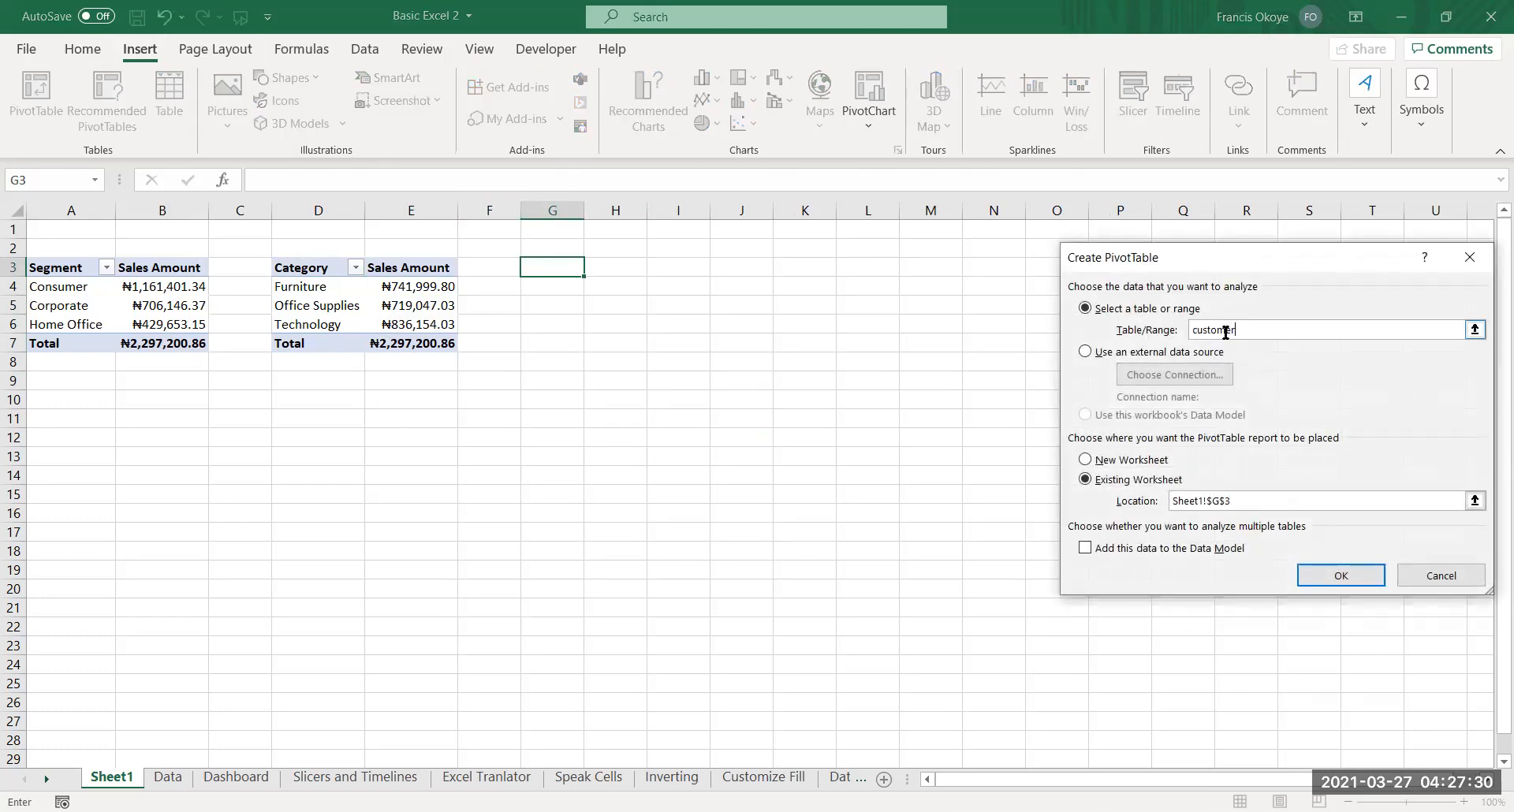
{"action": "key", "text": "Return"}
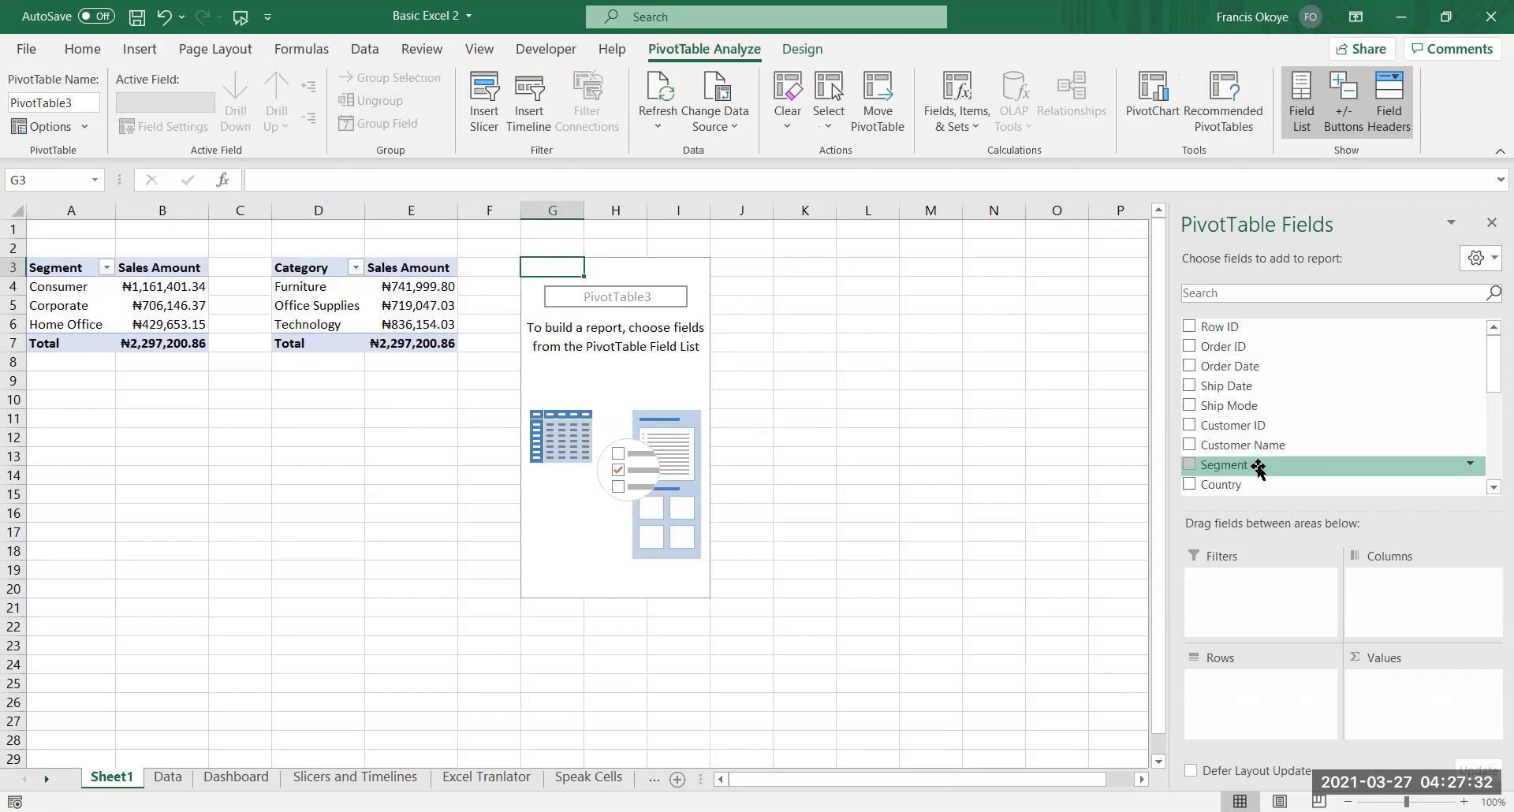
{"action": "left_click_drag", "start_coordinate": [1493, 355], "coordinate": [1492, 407]}
{"action": "left_click_drag", "start_coordinate": [1293, 407], "coordinate": [1252, 684]}
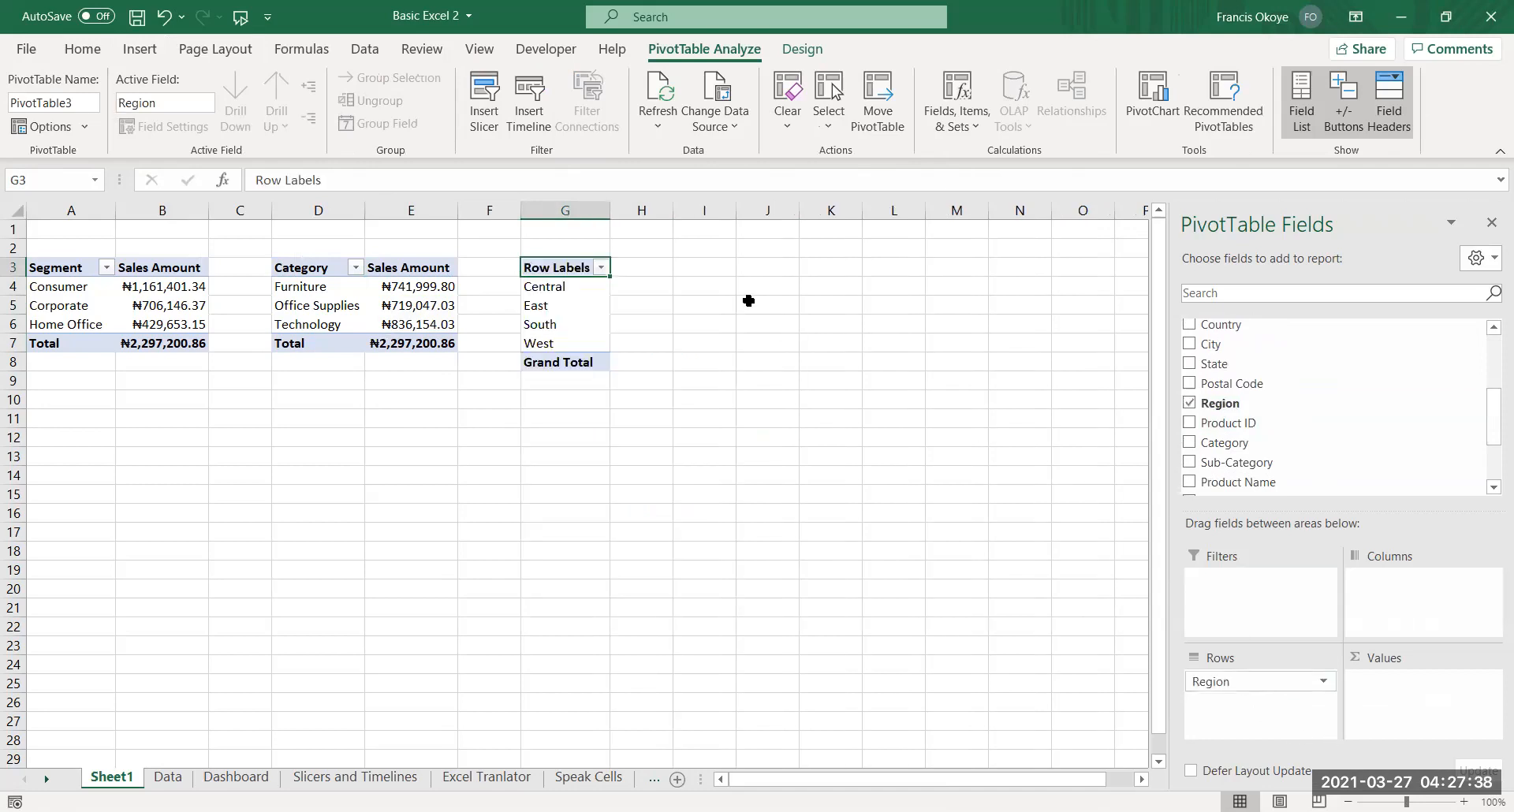
{"action": "left_click", "coordinate": [666, 269]}
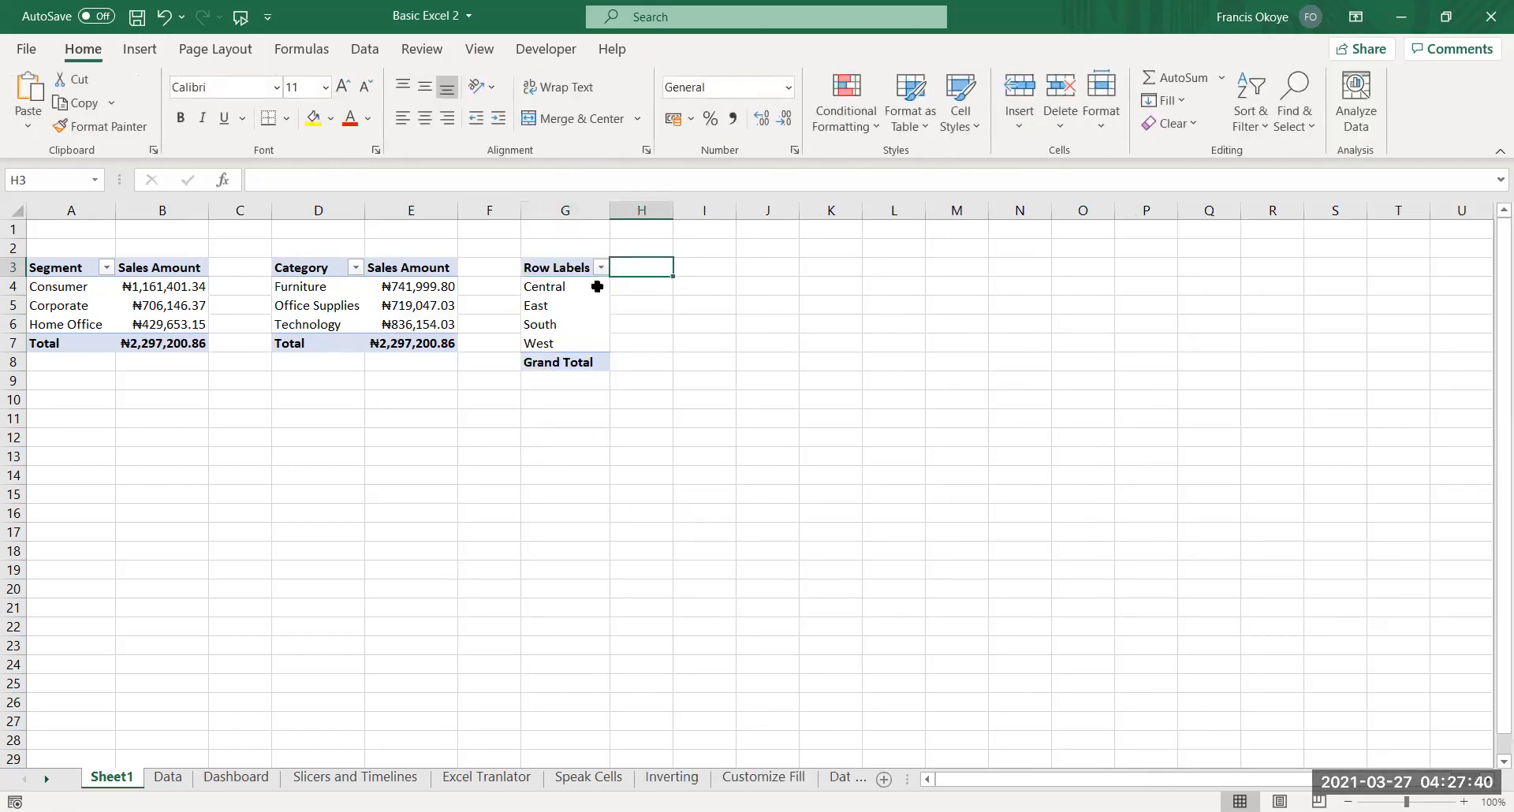
{"action": "left_click", "coordinate": [597, 287]}
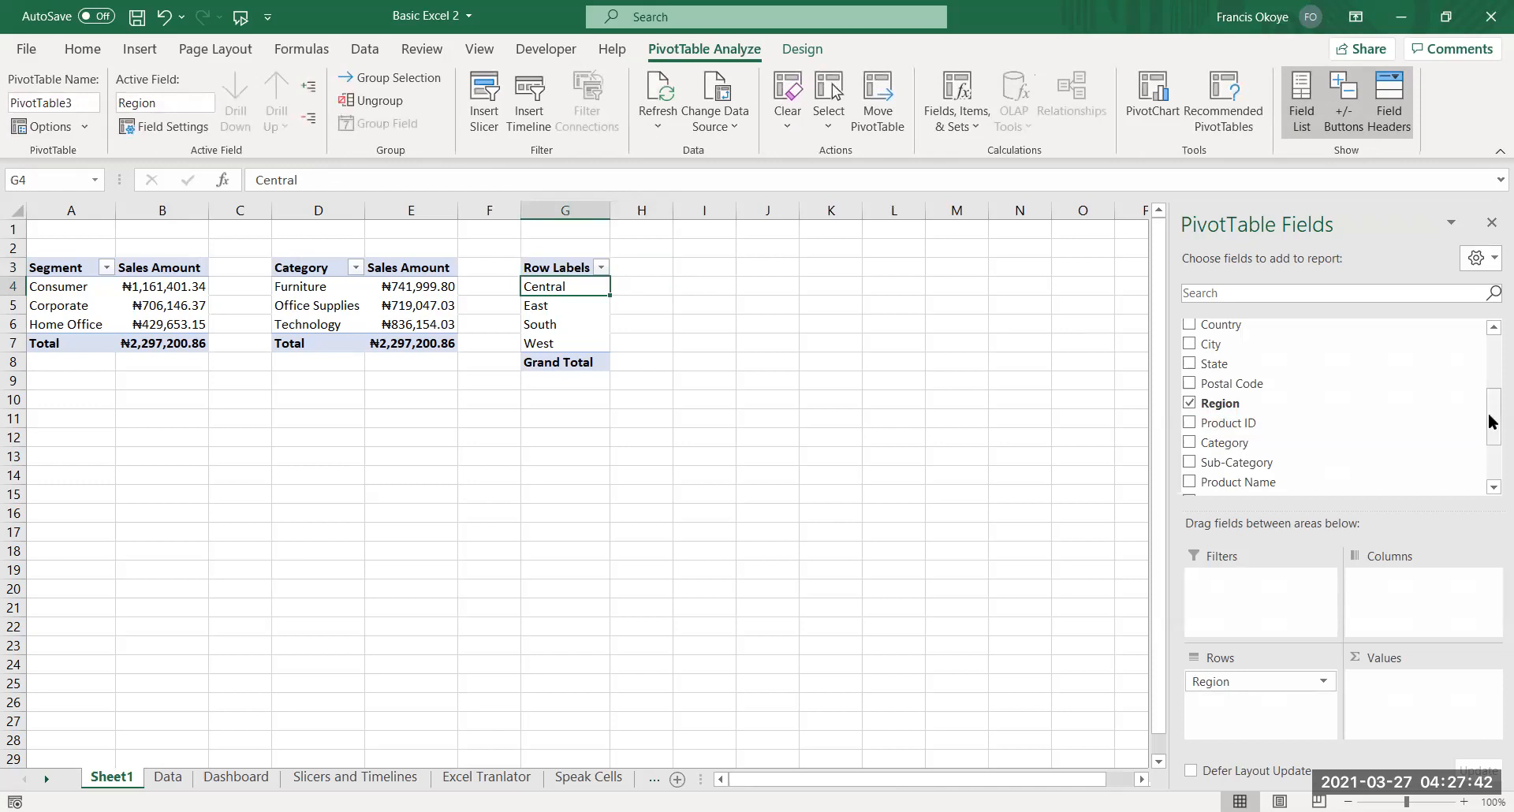
{"action": "left_click_drag", "start_coordinate": [1493, 422], "coordinate": [1493, 459]}
{"action": "left_click_drag", "start_coordinate": [1262, 439], "coordinate": [1422, 706]}
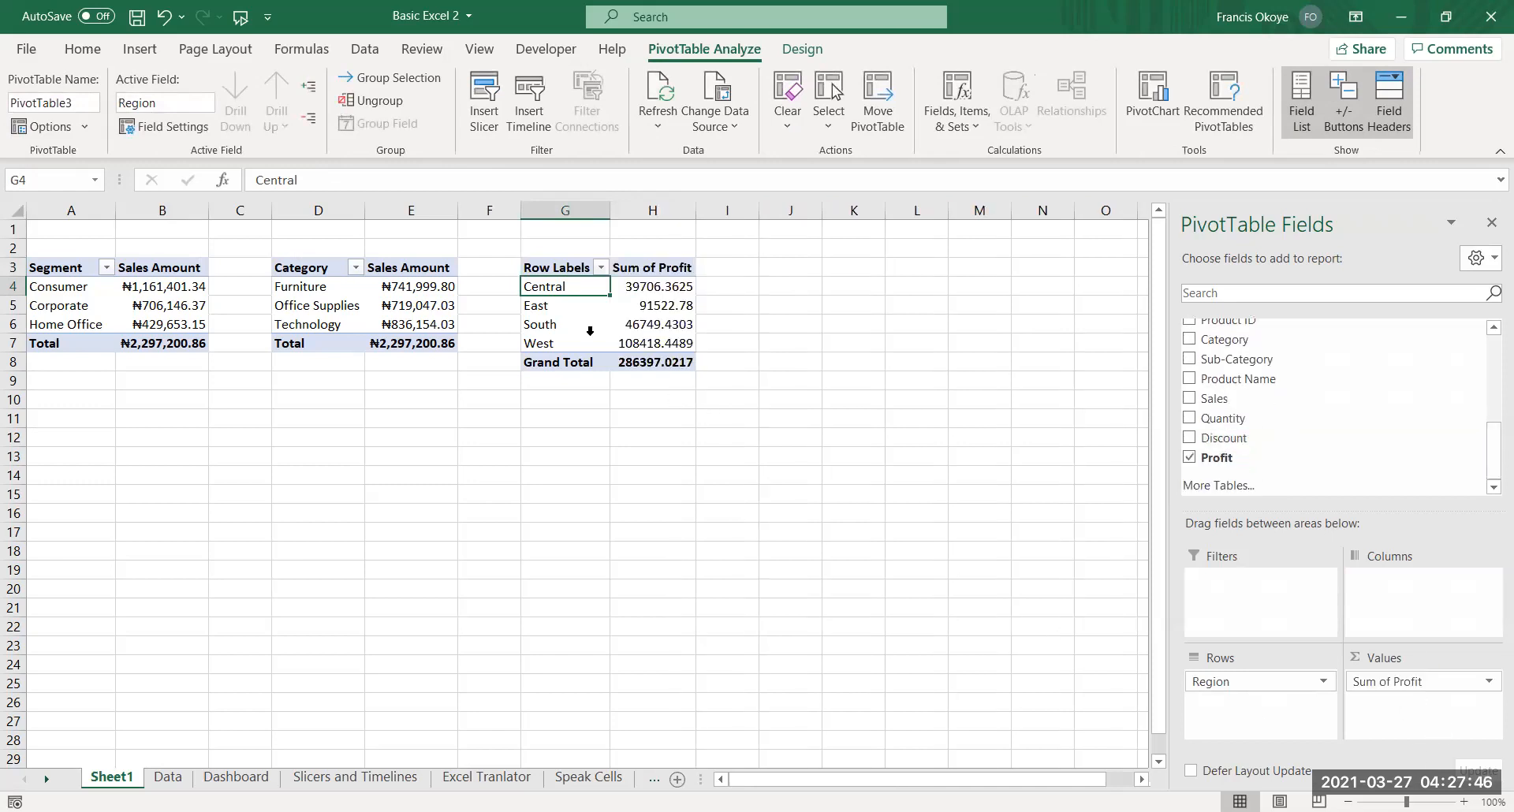
Relabel the third PivotTable's row header in G3 as Region and its grand total row as Total
{"action": "left_click", "coordinate": [564, 265]}
{"action": "type", "text": "Region"}
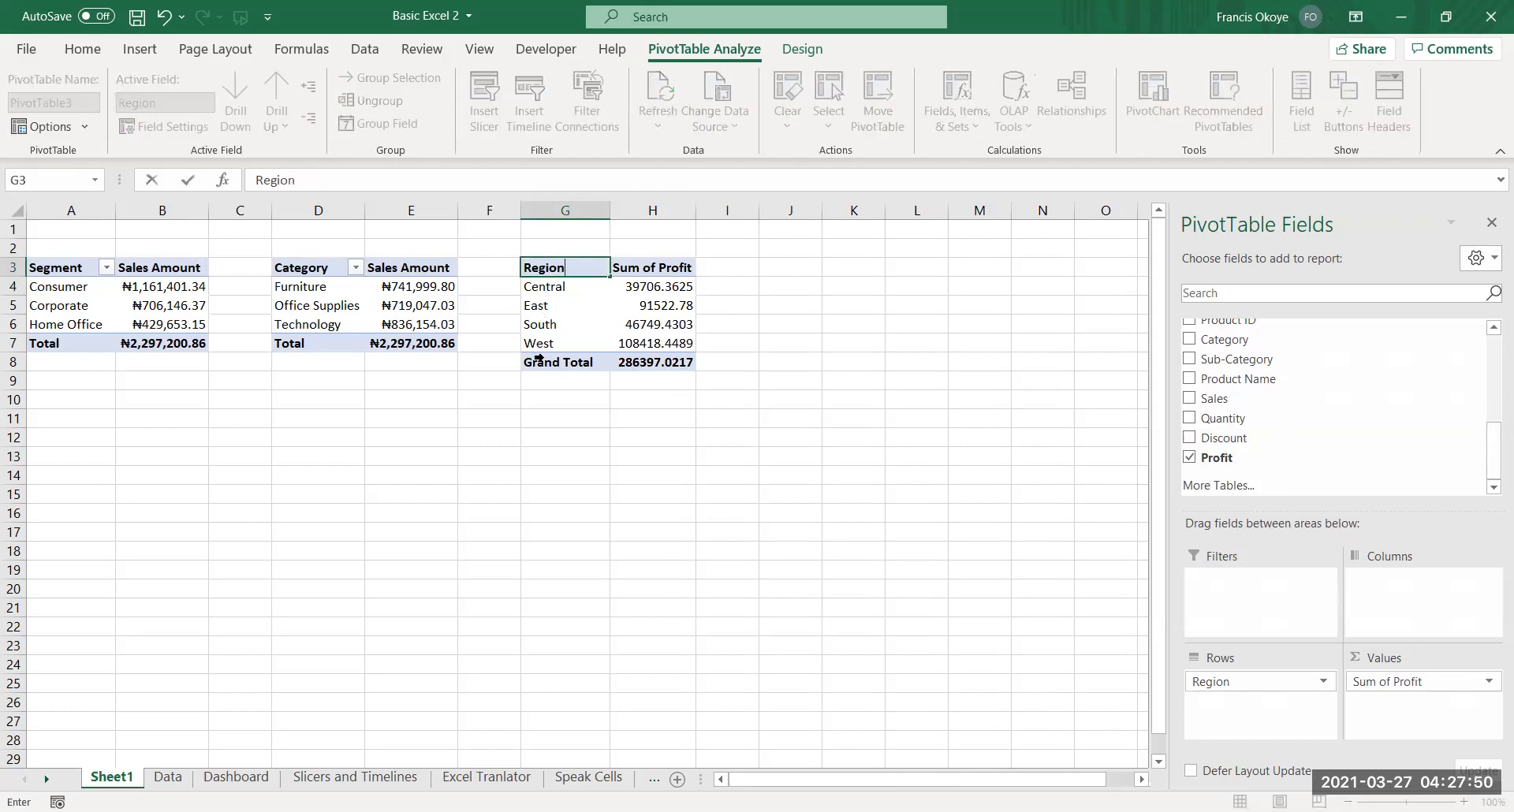
{"action": "left_click", "coordinate": [538, 360]}
{"action": "type", "text": "Tot"}
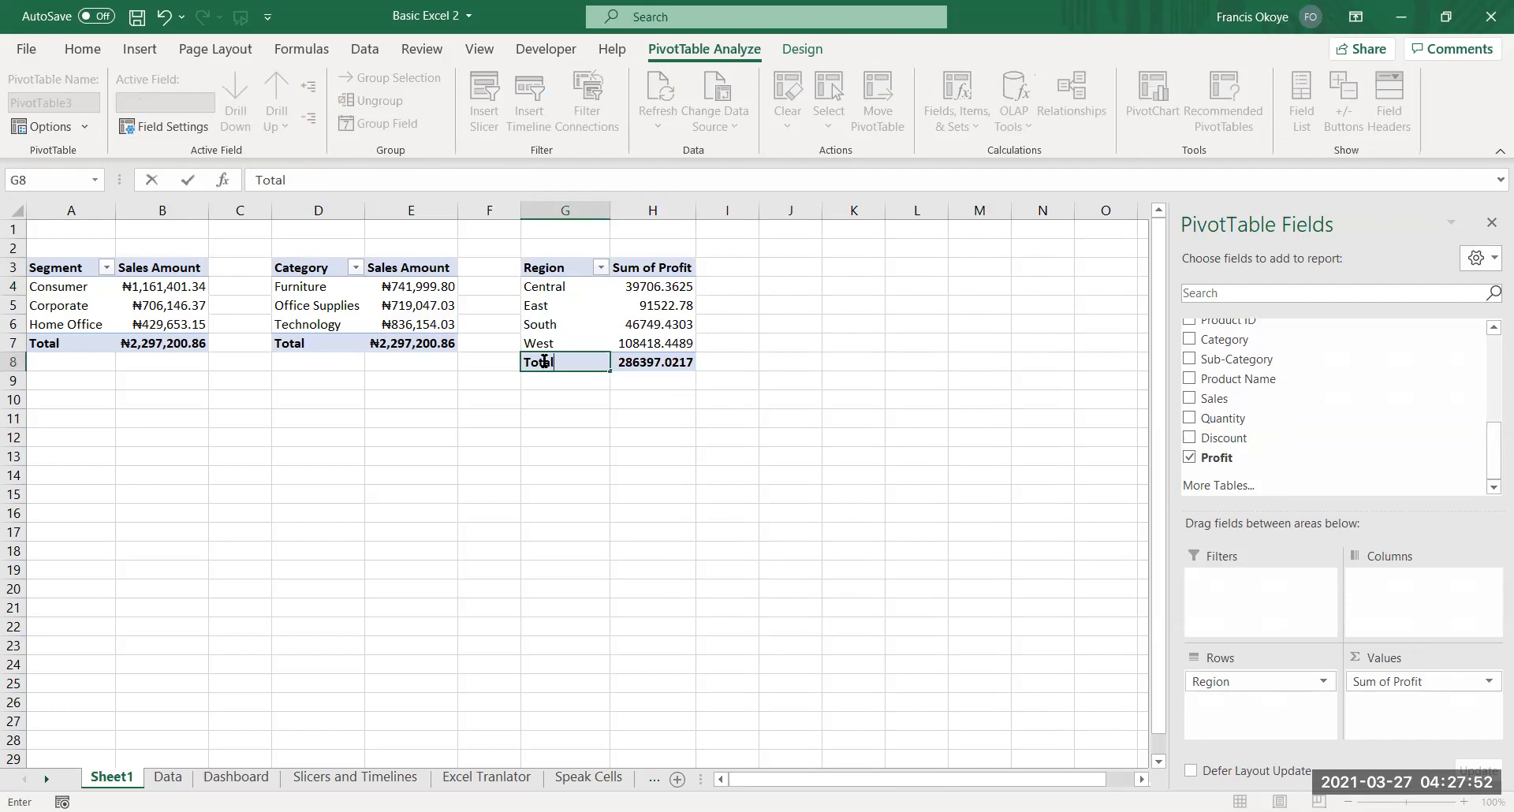
Rename the third PivotTable's values header in H3 to Income
{"action": "left_click", "coordinate": [650, 267]}
{"action": "type", "text": "Prof"}
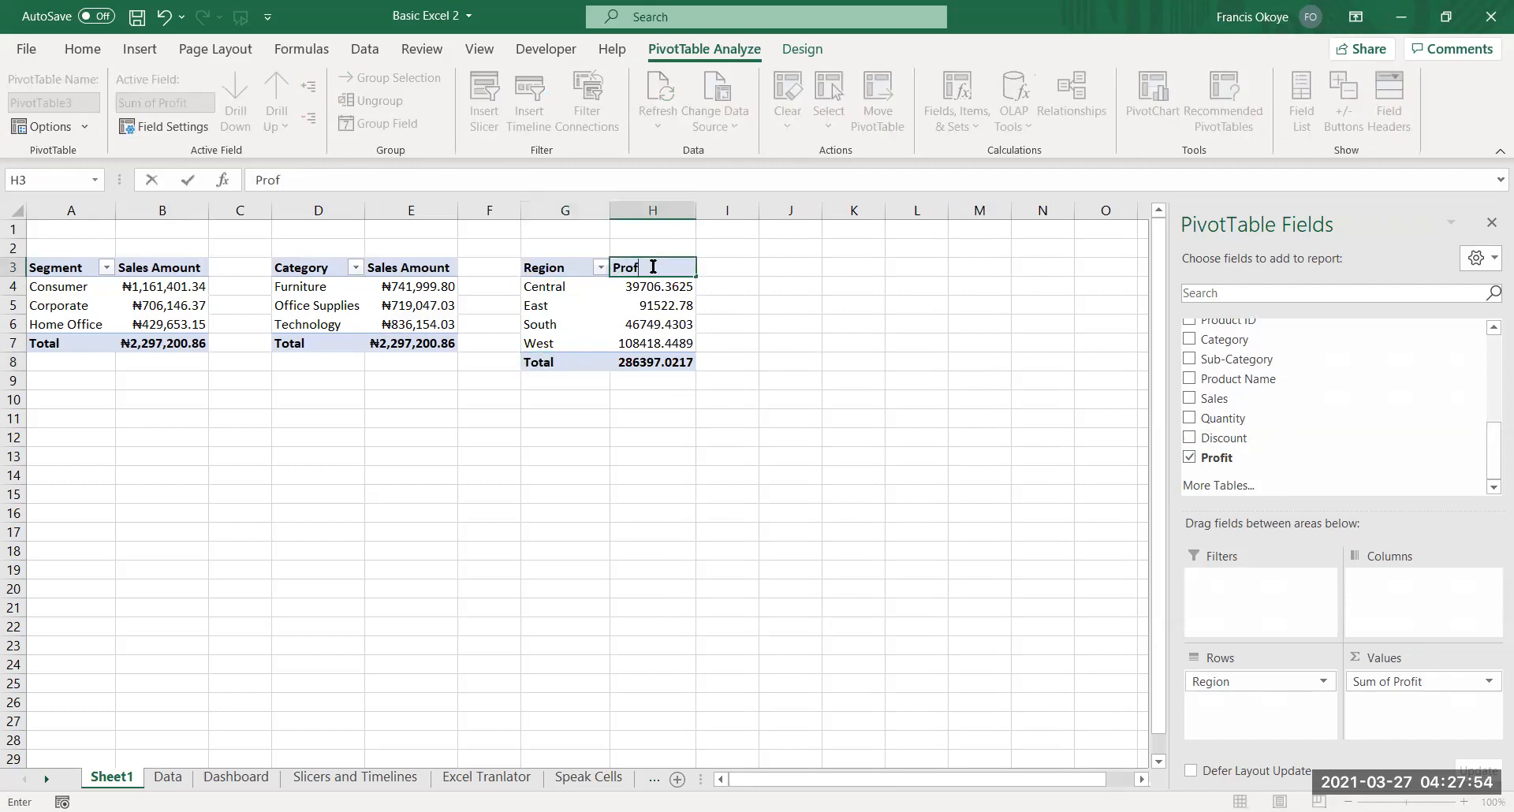
{"action": "key", "text": "Return"}
{"action": "key", "text": "Return"}
{"action": "type", "text": "P"}
{"action": "type", "text": "Income"}
{"action": "key", "text": "Return"}
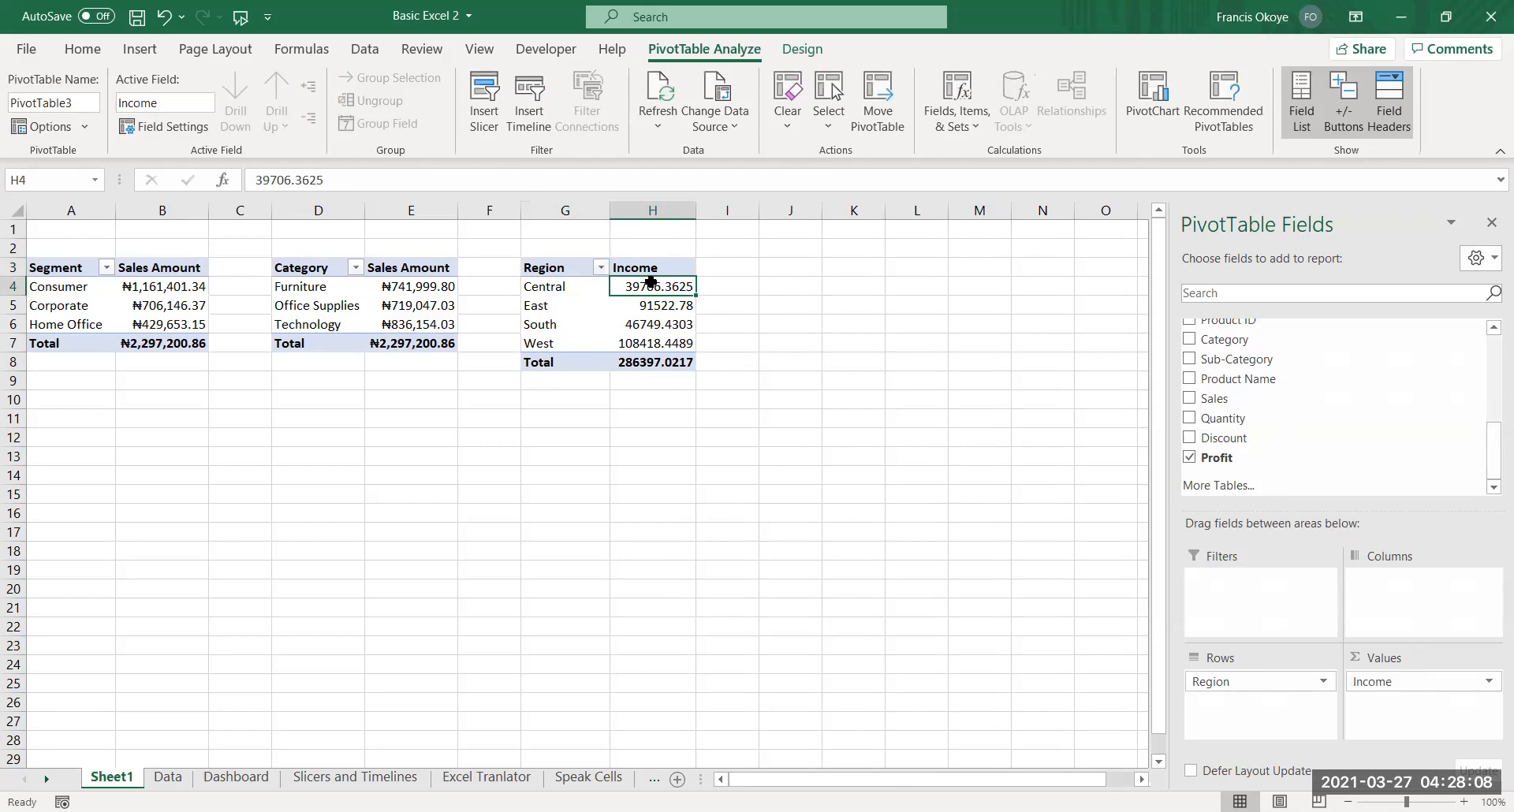
Format the third PivotTable's income figures in H4:H8 as currency
{"action": "left_click", "coordinate": [651, 282]}
{"action": "key", "text": "ctrl+shift+4"}
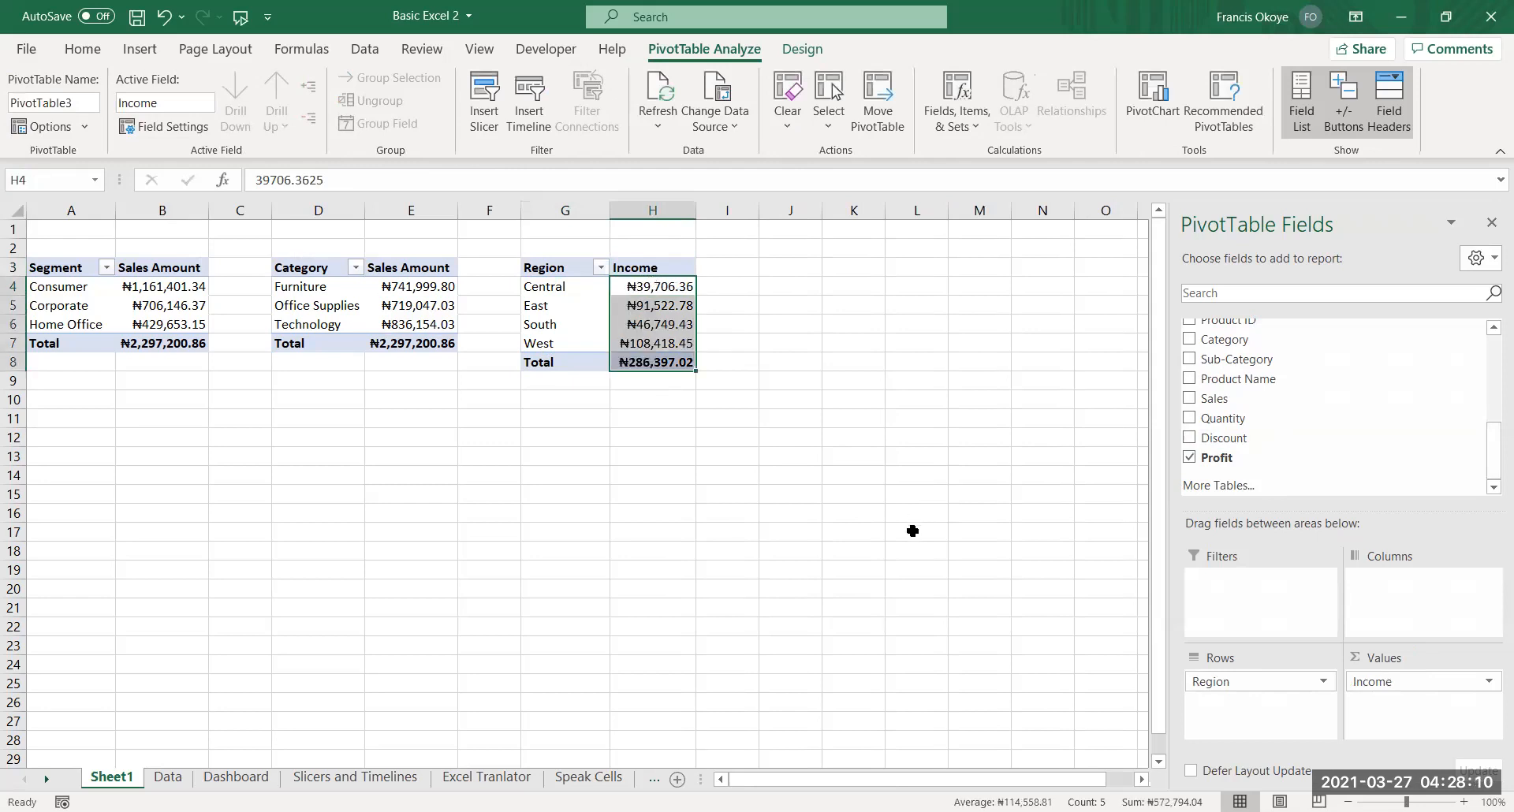
{"action": "left_click", "coordinate": [789, 532]}
{"action": "left_click", "coordinate": [578, 280]}
{"action": "left_click", "coordinate": [111, 293]}
{"action": "left_click", "coordinate": [450, 308]}
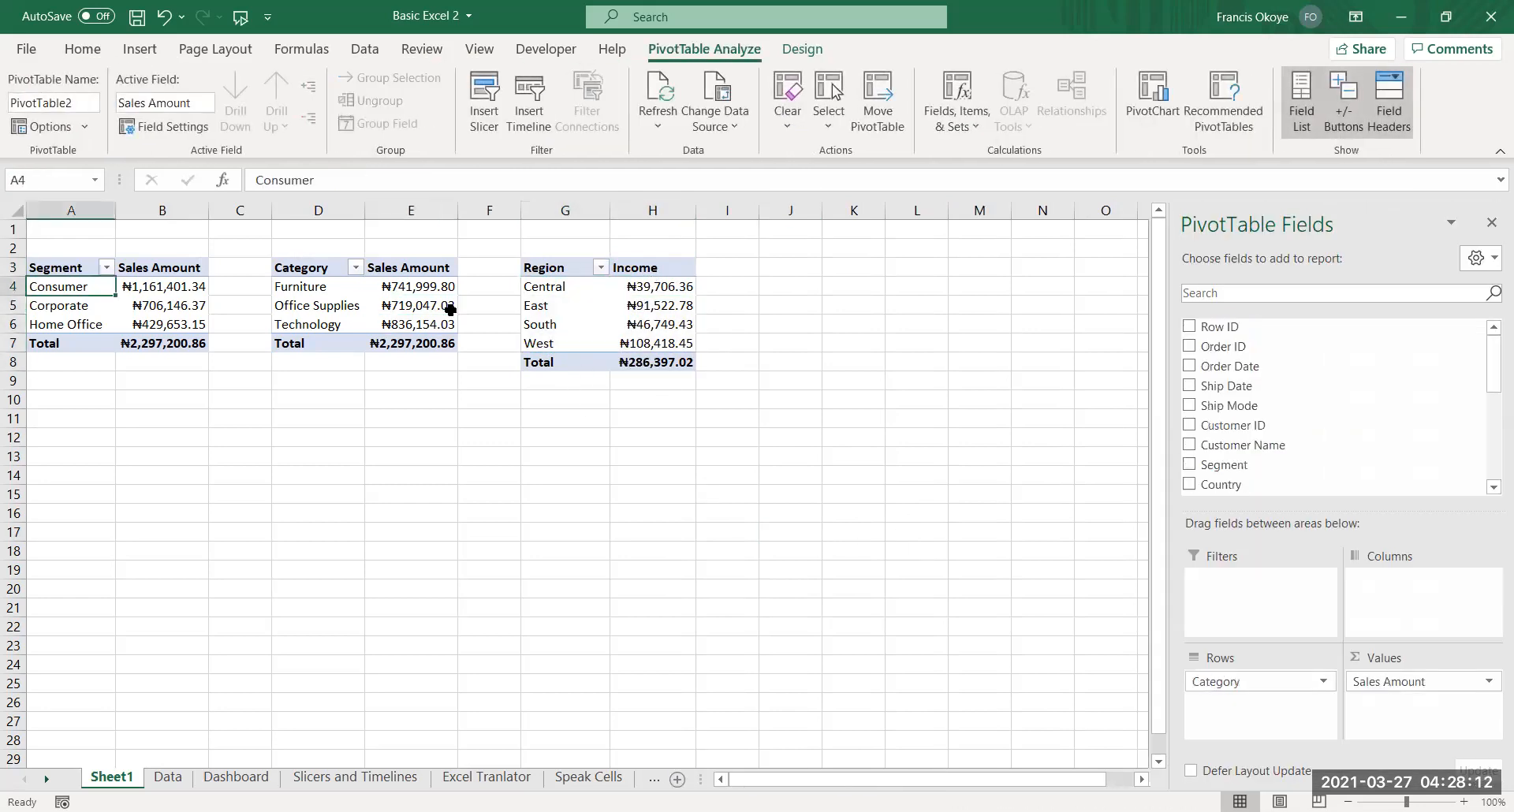
{"action": "left_click", "coordinate": [626, 328]}
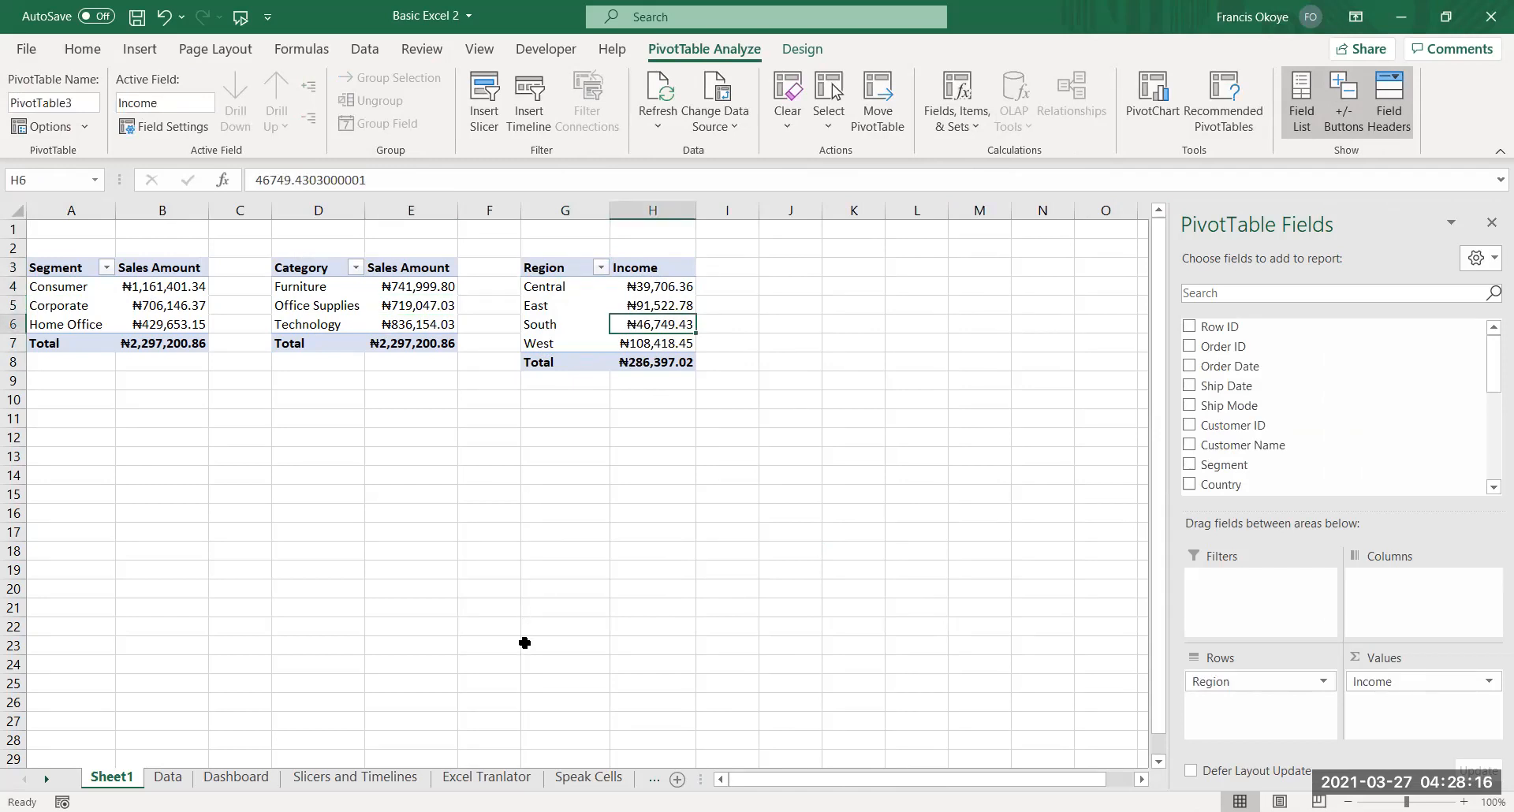
{"action": "left_click", "coordinate": [546, 377]}
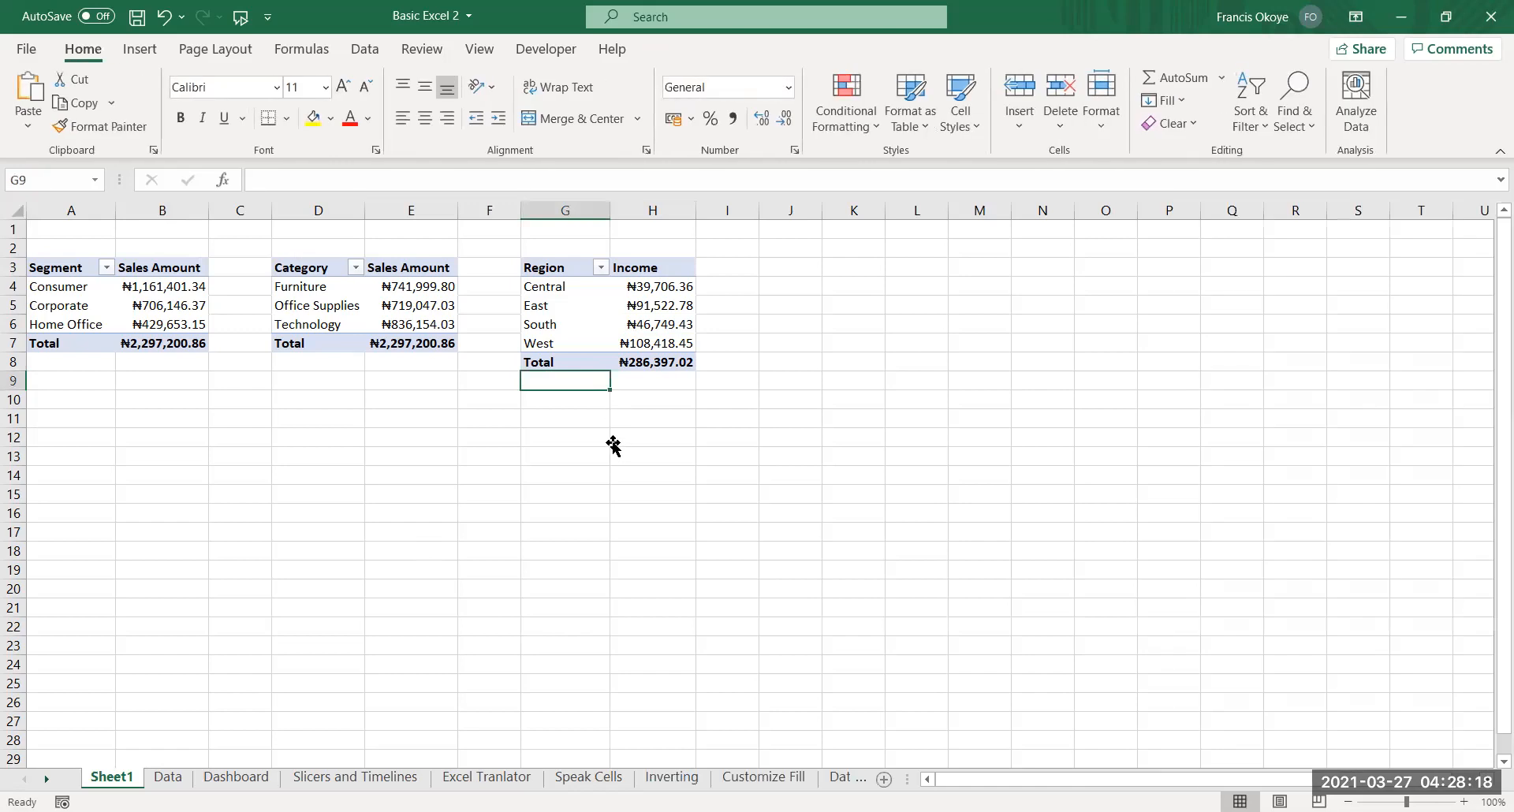
{"action": "left_click_drag", "start_coordinate": [552, 345], "coordinate": [552, 286]}
Create a fourth PivotTable from the customer table at J3 with Order Date as rows, removing Years and Quarters so only months are listed
{"action": "left_click", "coordinate": [788, 266]}
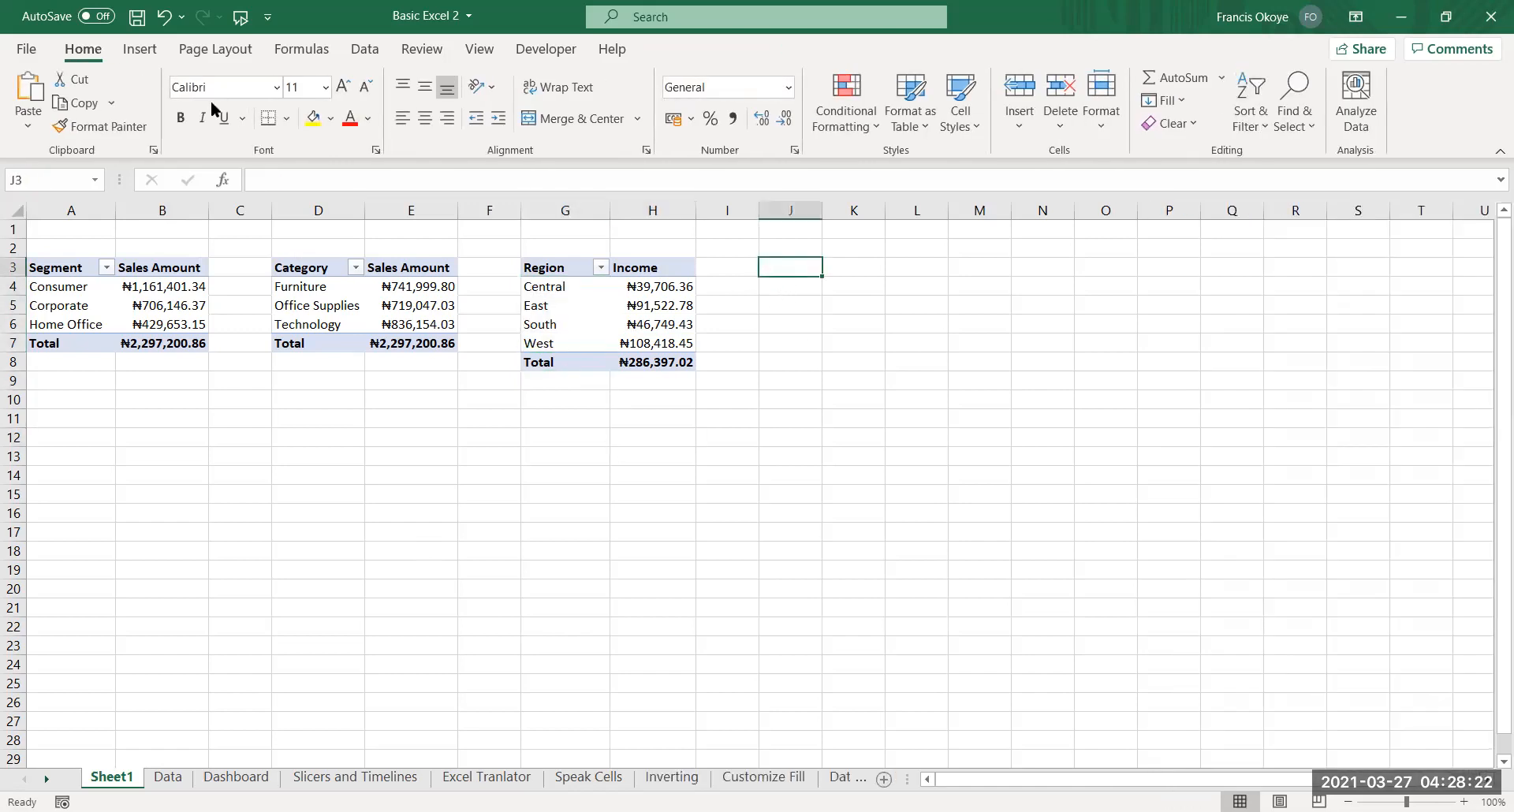
{"action": "left_click", "coordinate": [131, 52]}
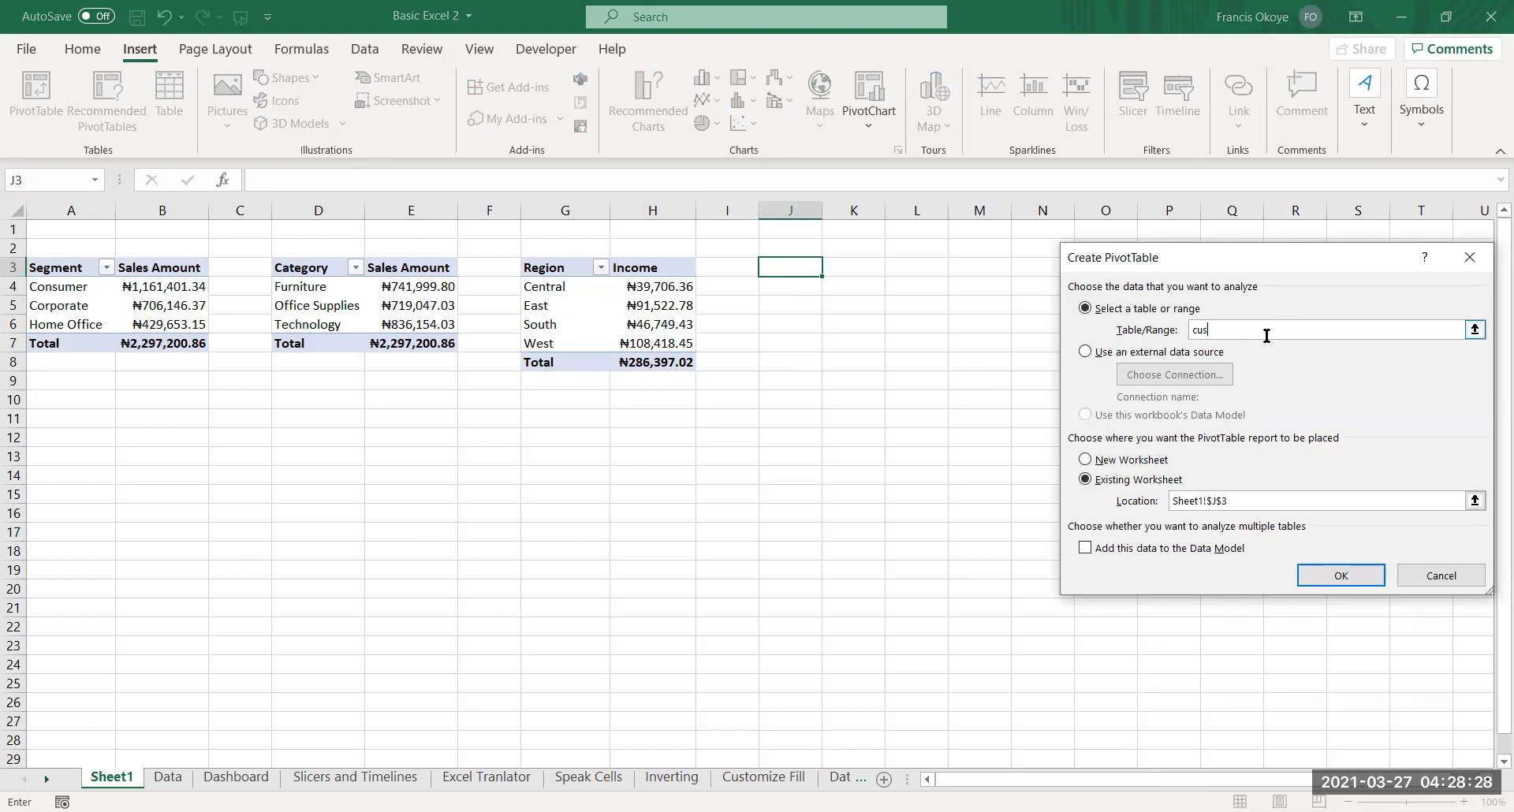
{"action": "left_click", "coordinate": [1338, 573]}
{"action": "left_click_drag", "start_coordinate": [1268, 469], "coordinate": [1256, 716]}
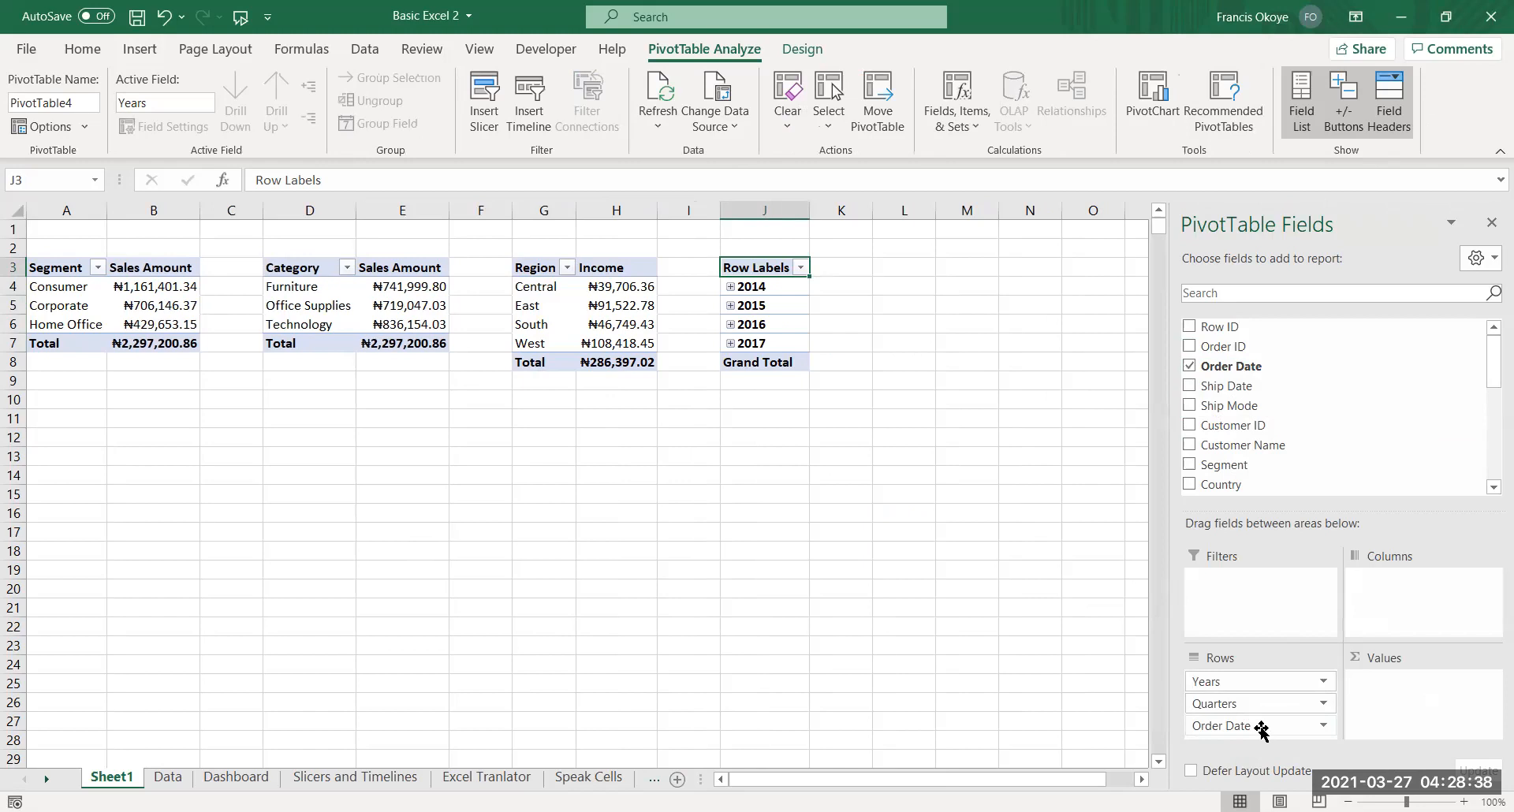
{"action": "left_click_drag", "start_coordinate": [1262, 704], "coordinate": [920, 660]}
{"action": "left_click_drag", "start_coordinate": [1206, 682], "coordinate": [766, 625]}
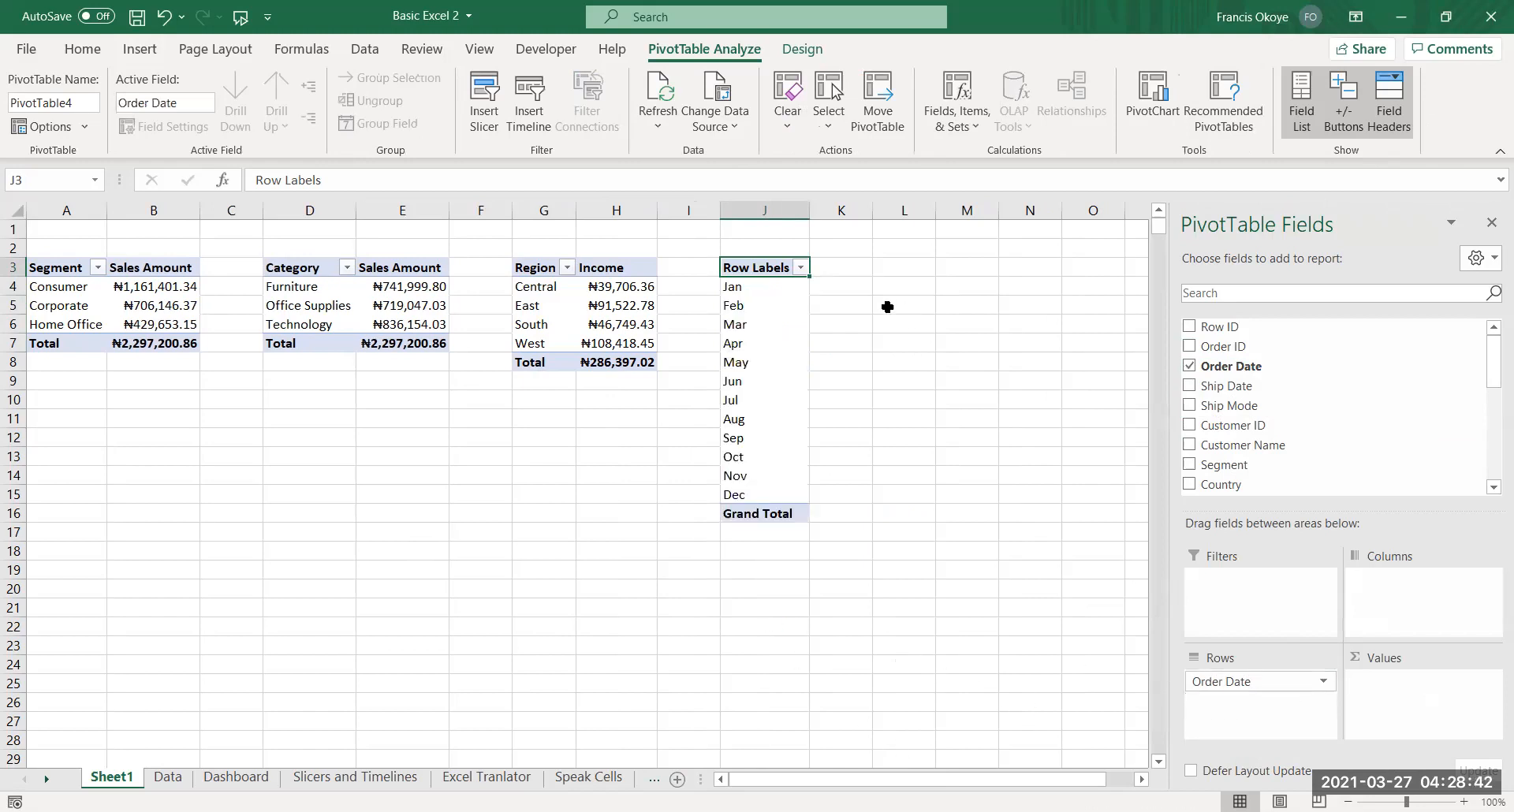
Add the sum of Sales as the fourth PivotTable's values and format K4:K16 as currency
{"action": "left_click_drag", "start_coordinate": [1491, 353], "coordinate": [1490, 413]}
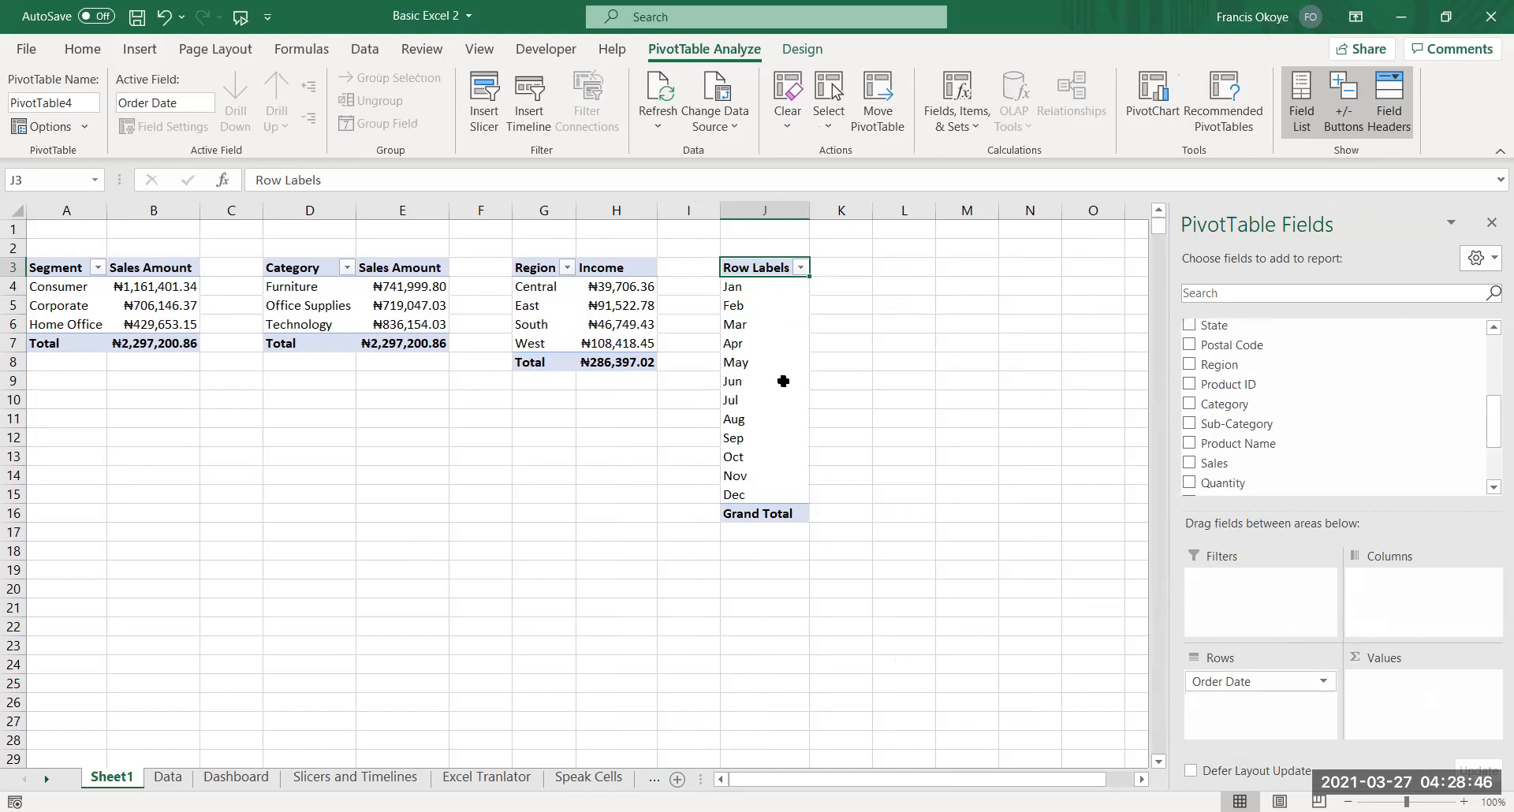
{"action": "left_click_drag", "start_coordinate": [1262, 464], "coordinate": [1459, 740]}
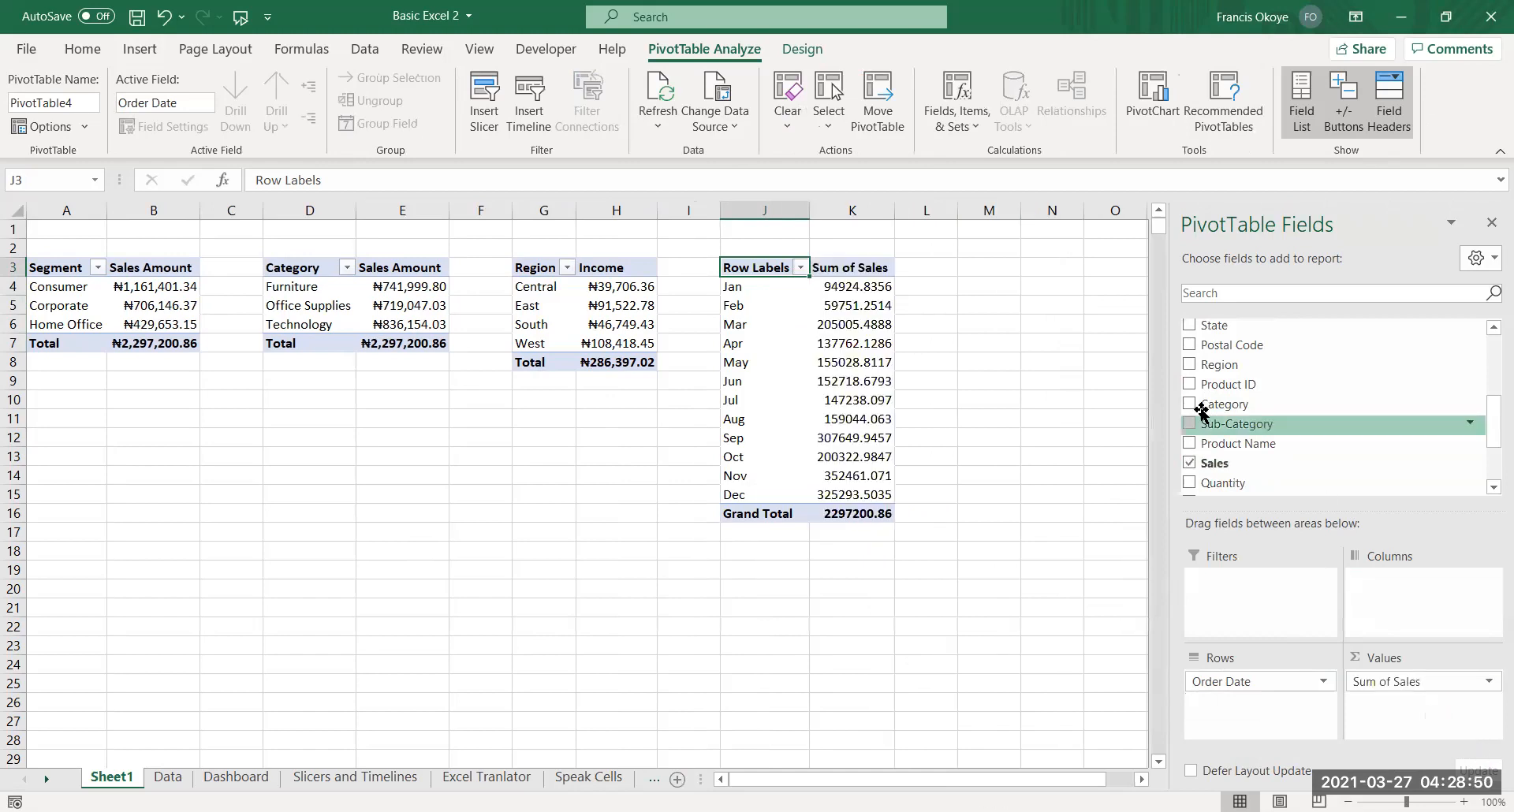
{"action": "left_click", "coordinate": [843, 288]}
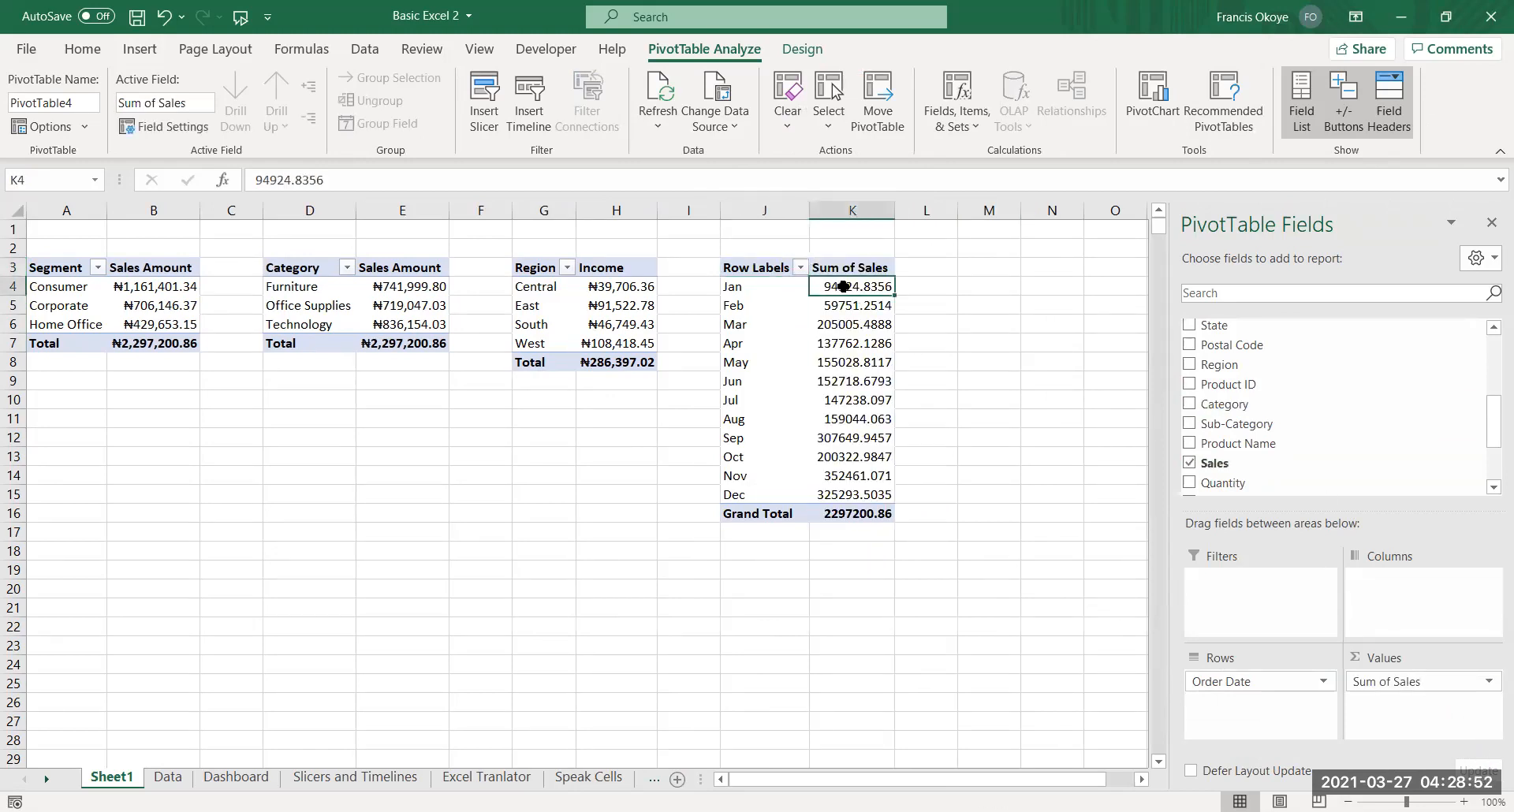
{"action": "key", "text": "ctrl+shift+Down"}
{"action": "key", "text": "ctrl+shift+4"}
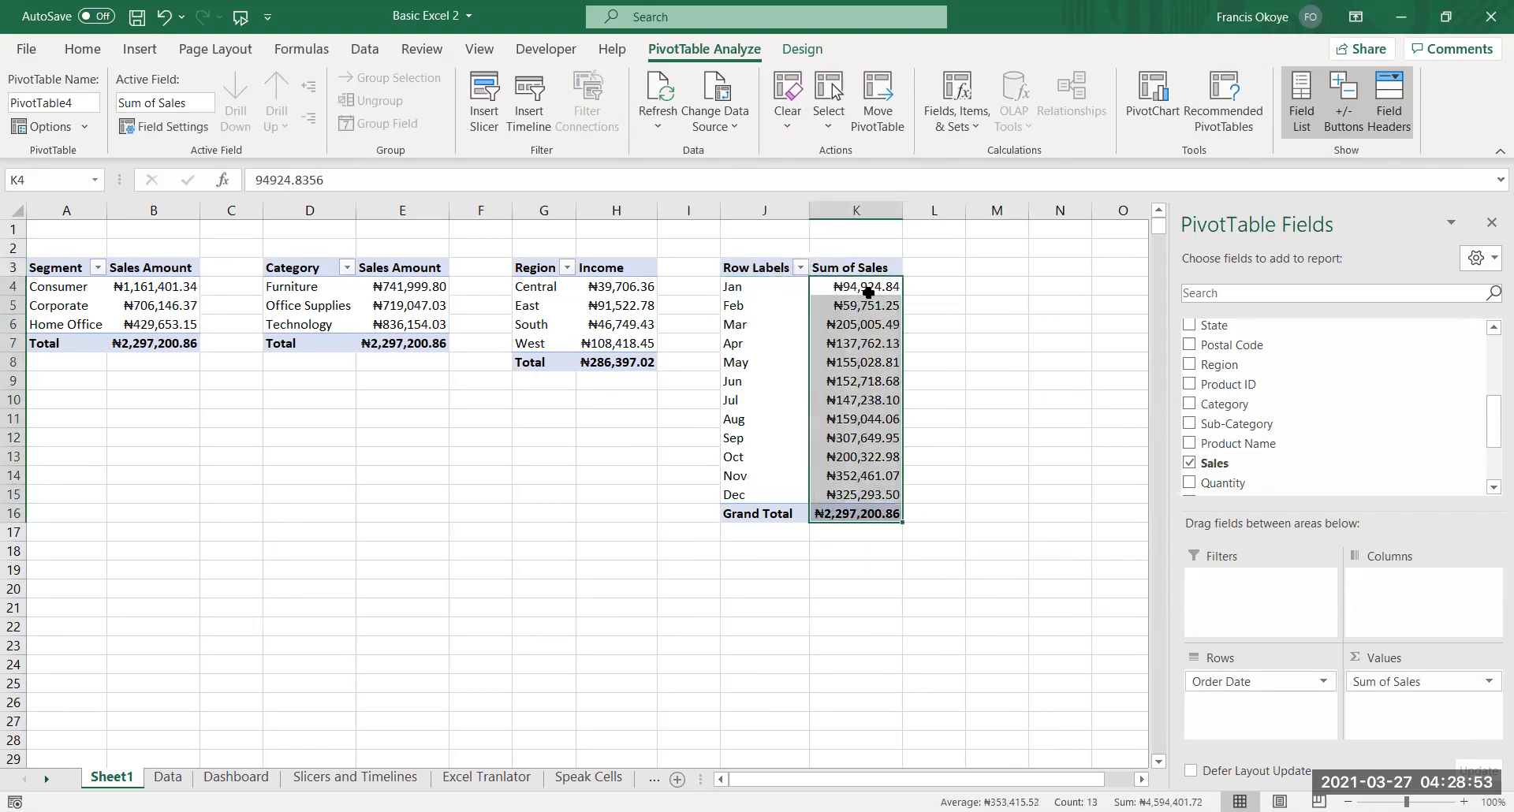
{"action": "left_click", "coordinate": [948, 427]}
Relabel the fourth PivotTable's grand total row as Total and its row header in J3 as Month
{"action": "left_click", "coordinate": [768, 515]}
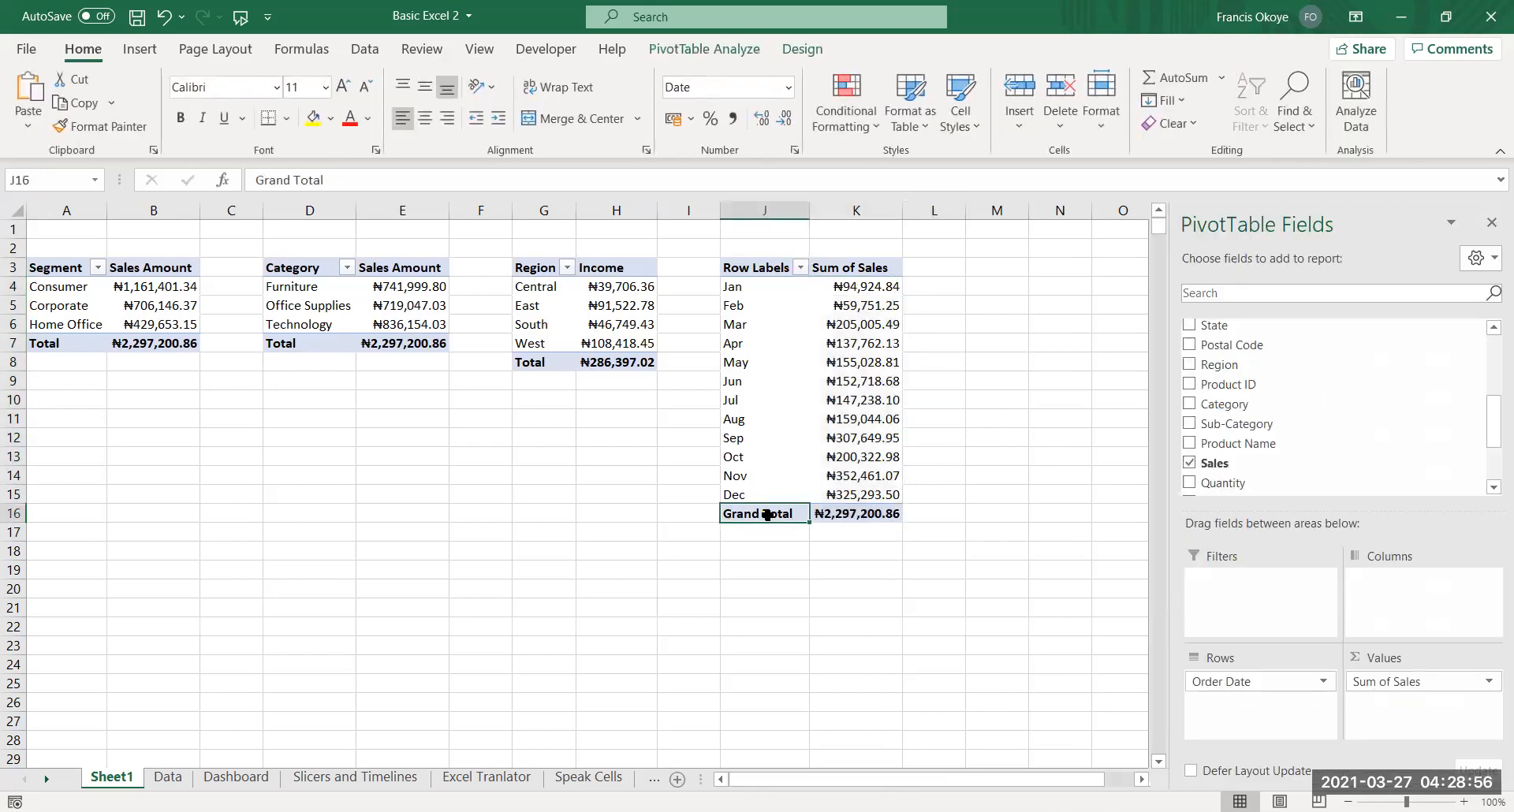
{"action": "type", "text": "Total"}
{"action": "key", "text": "Return"}
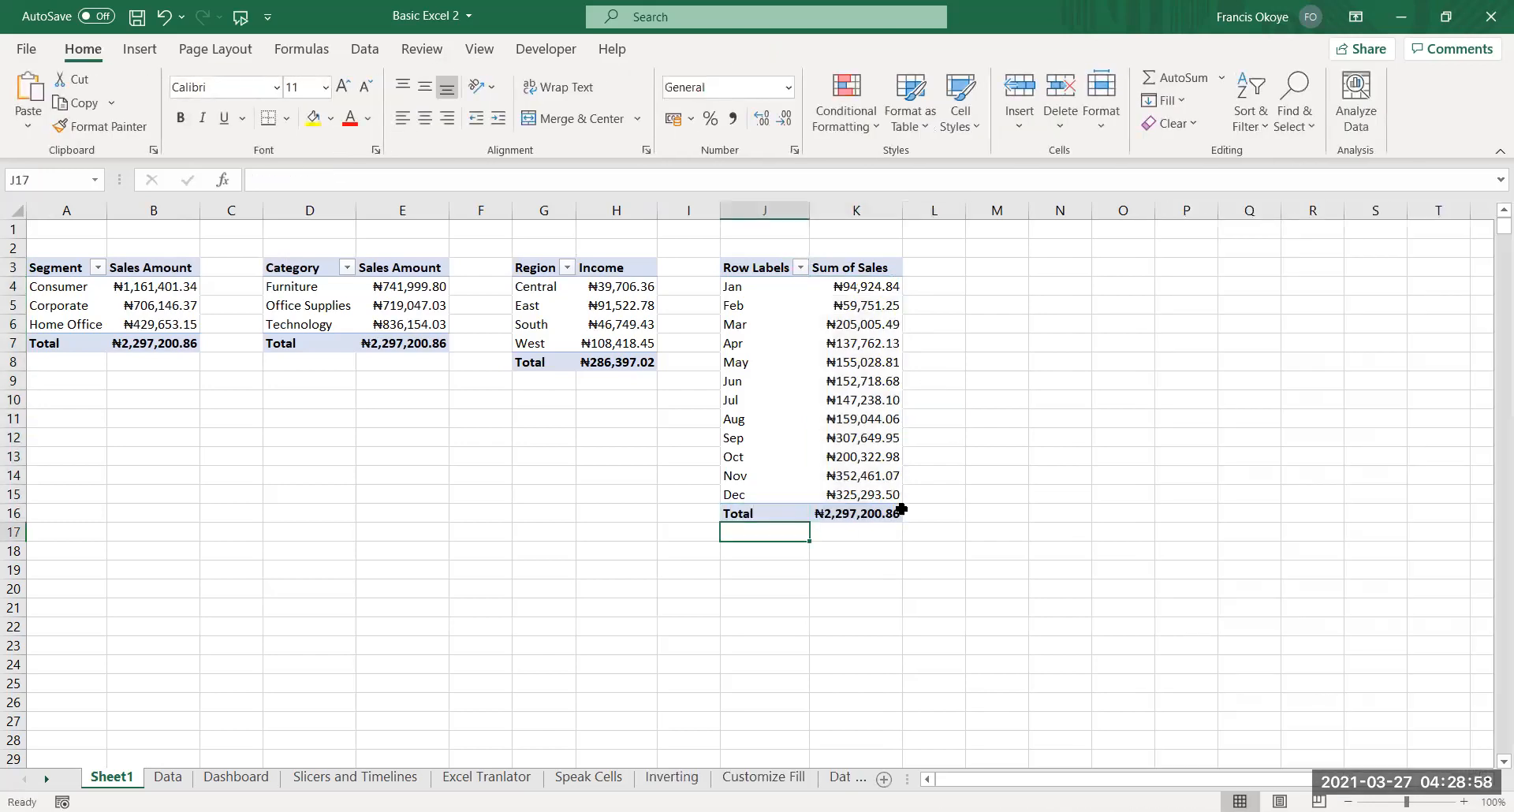
{"action": "left_click", "coordinate": [858, 284]}
{"action": "left_click", "coordinate": [747, 268]}
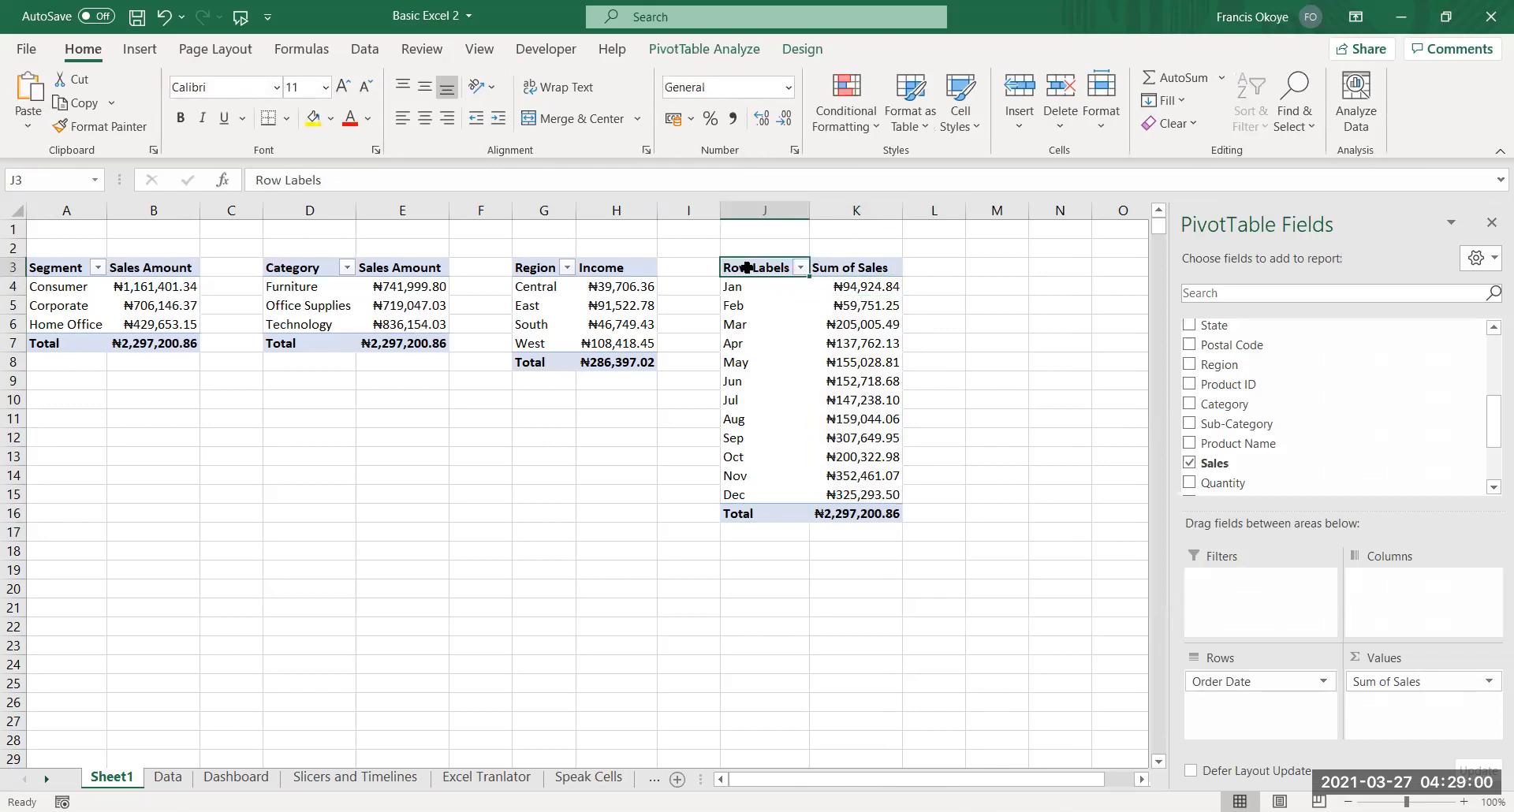
{"action": "type", "text": "Month"}
{"action": "key", "text": "Return"}
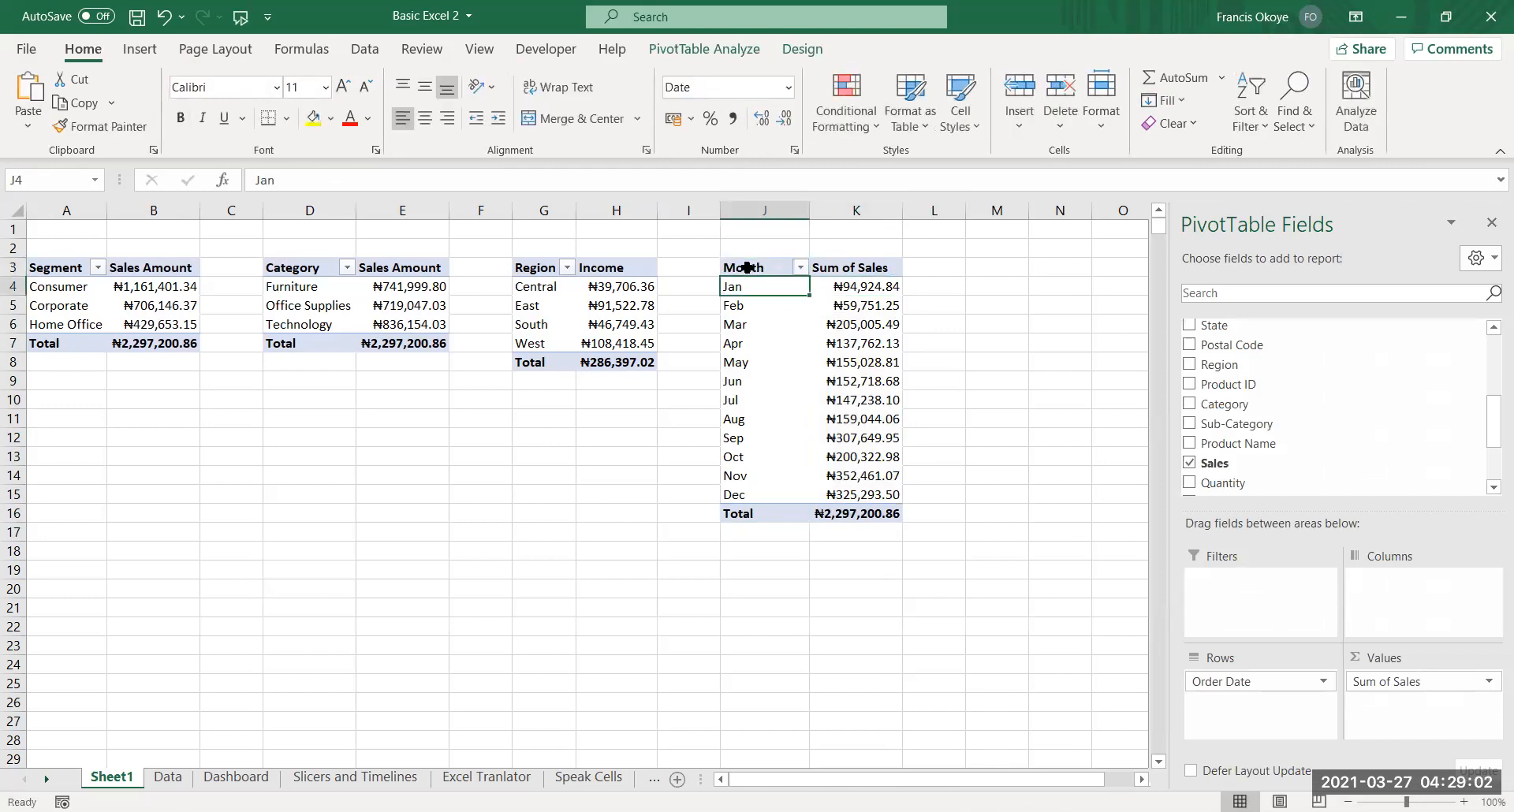
Rename the fourth PivotTable's values header in K3 to Sales Amount
{"action": "left_click", "coordinate": [822, 269]}
{"action": "type", "text": "Sa"}
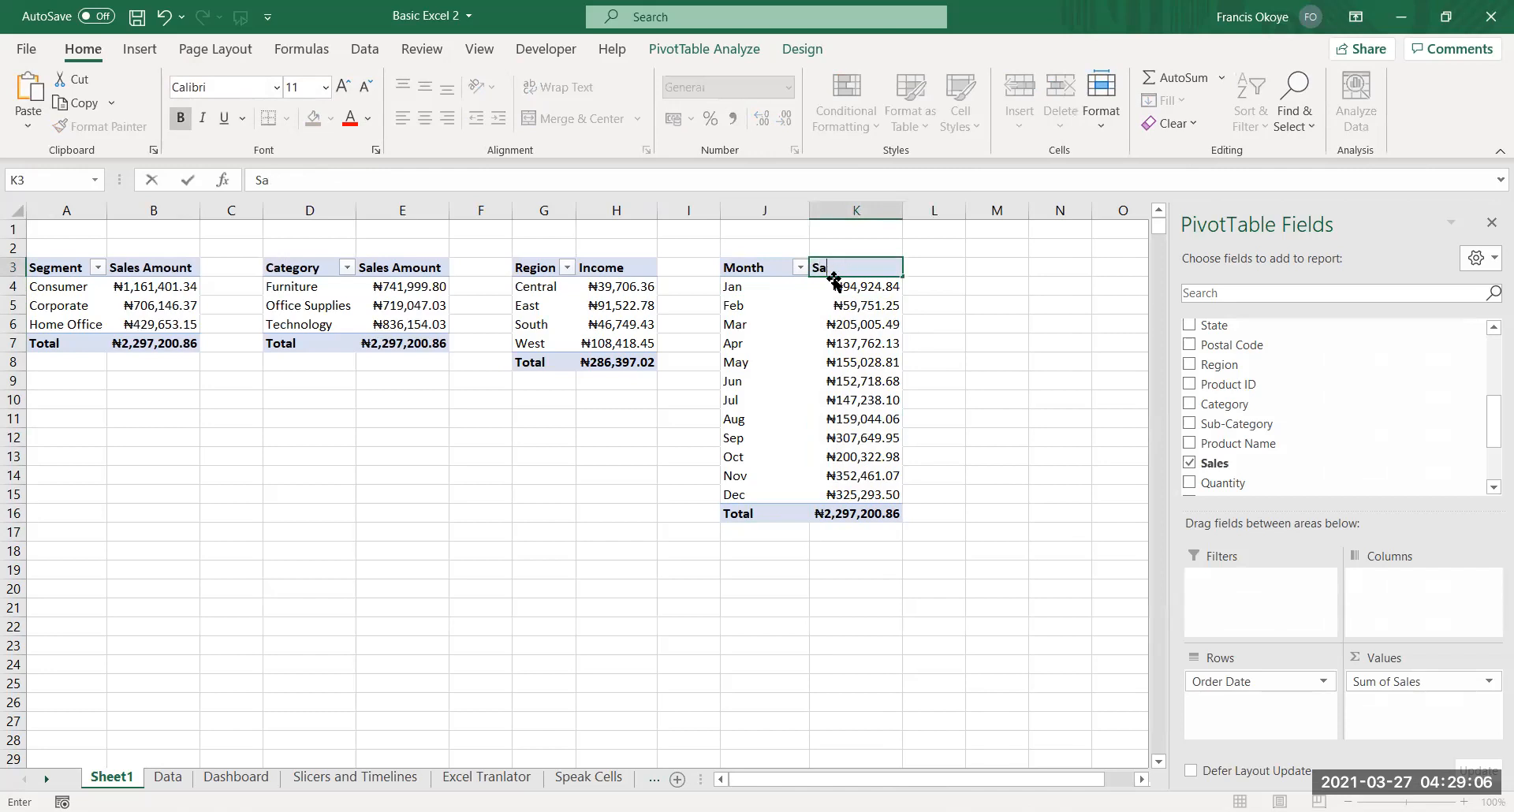
{"action": "type", "text": "les Amount"}
{"action": "key", "text": "Return"}
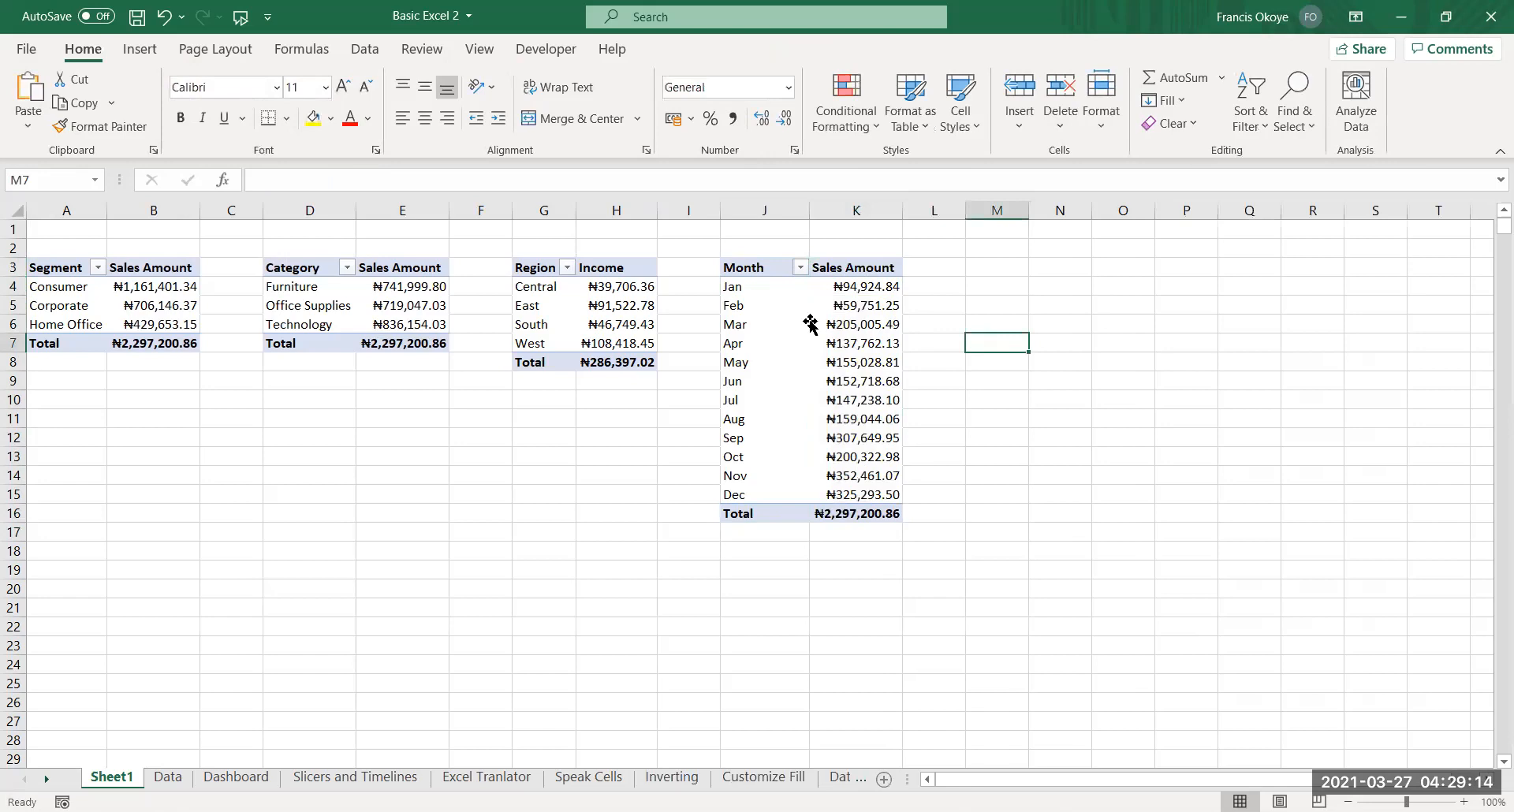
{"action": "left_click", "coordinate": [979, 358]}
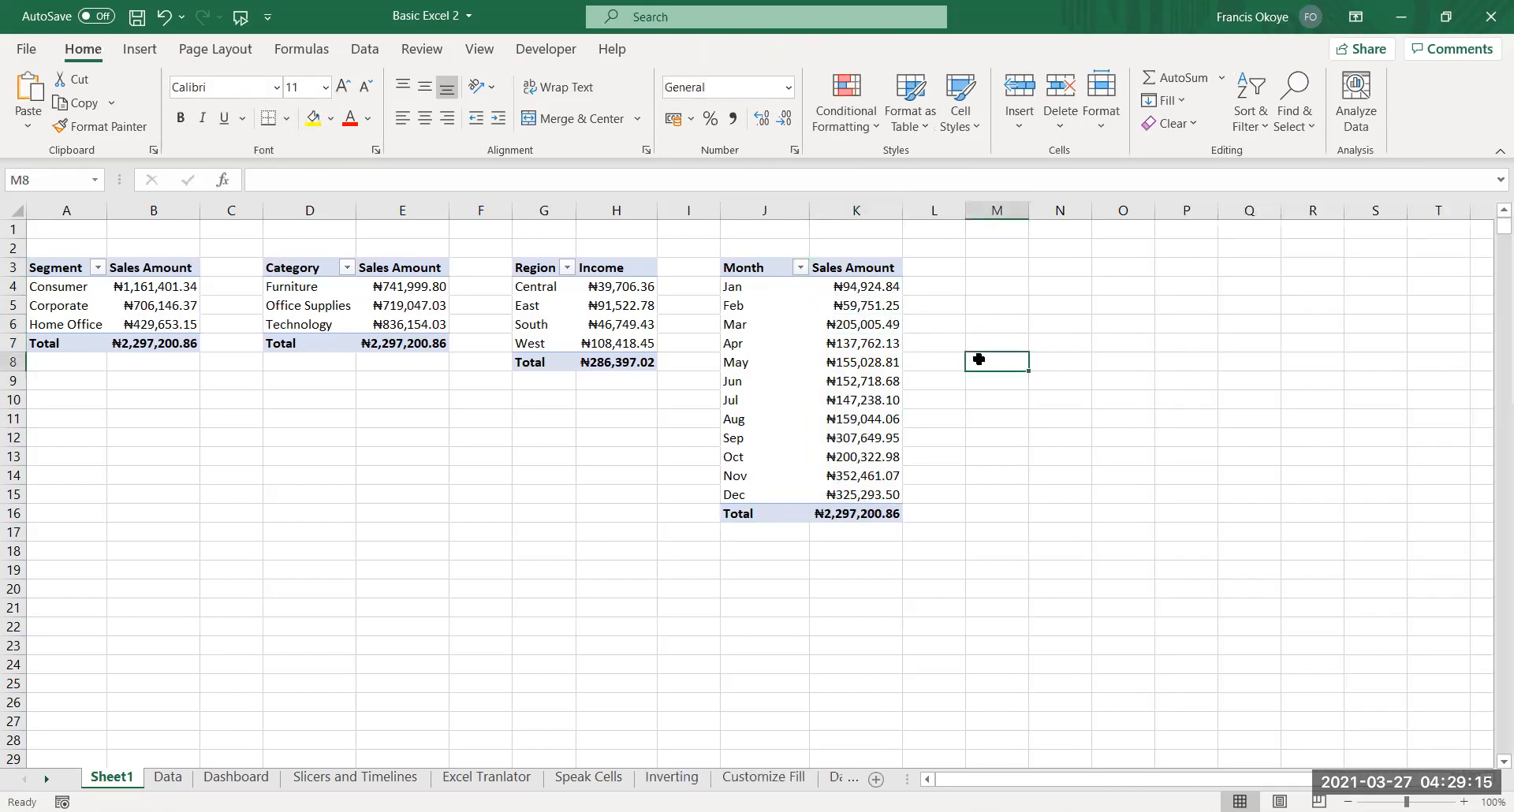
{"action": "left_click", "coordinate": [787, 284]}
{"action": "left_click", "coordinate": [968, 304]}
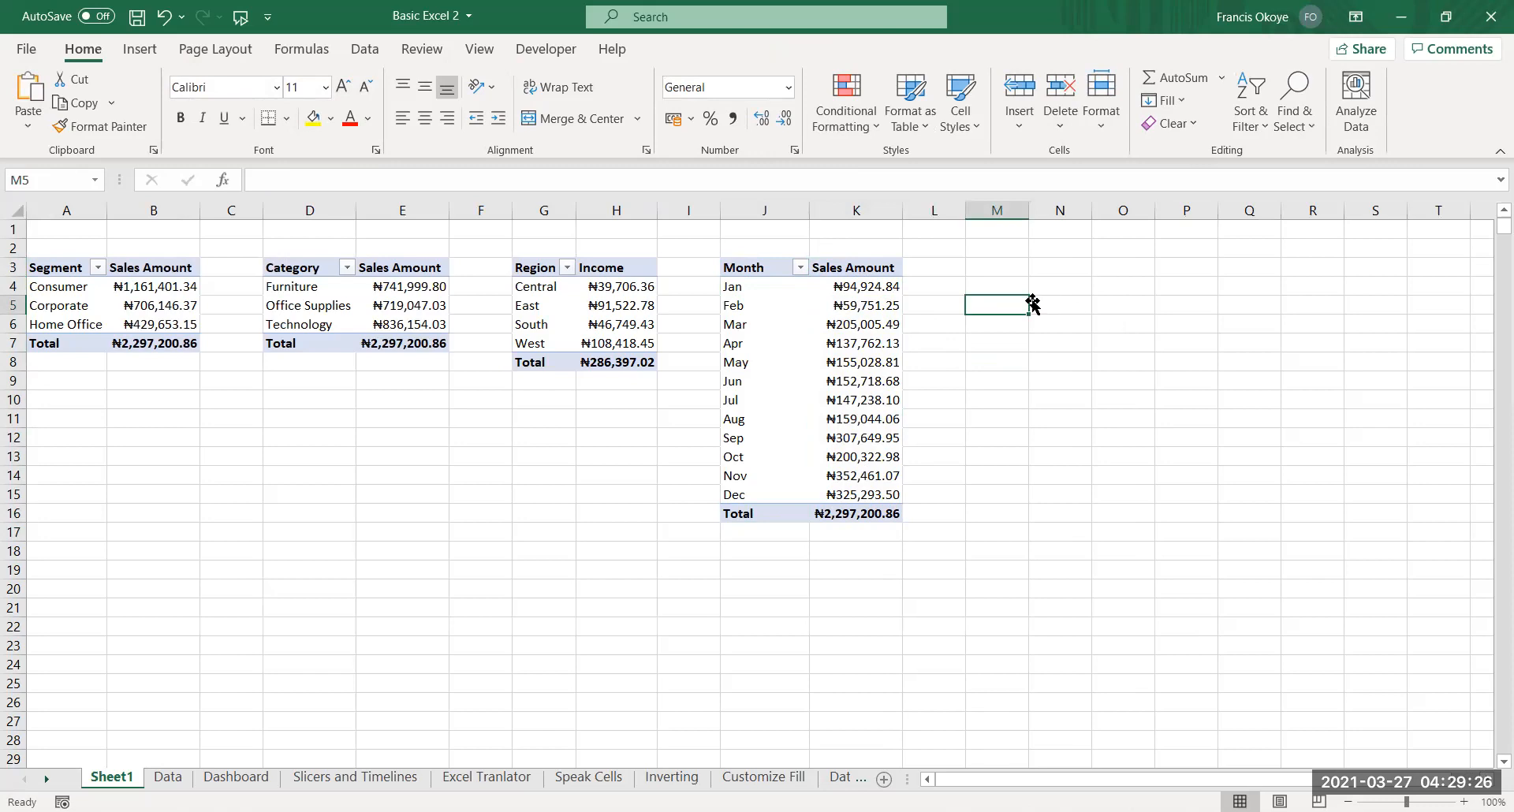
{"action": "left_click", "coordinate": [896, 286]}
{"action": "left_click", "coordinate": [1000, 268]}
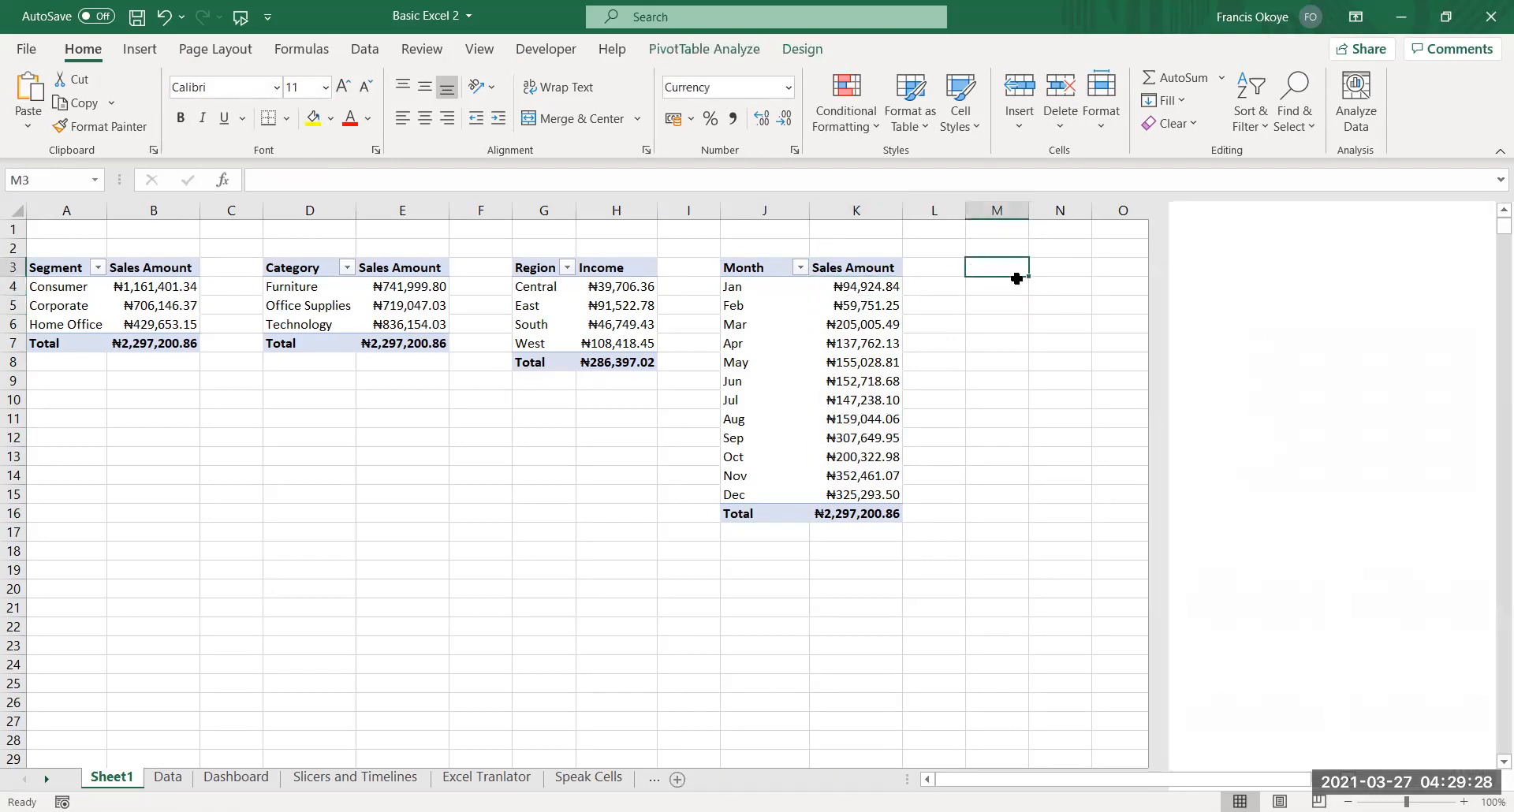
{"action": "left_click_drag", "start_coordinate": [951, 329], "coordinate": [891, 331]}
{"action": "left_click", "coordinate": [983, 269]}
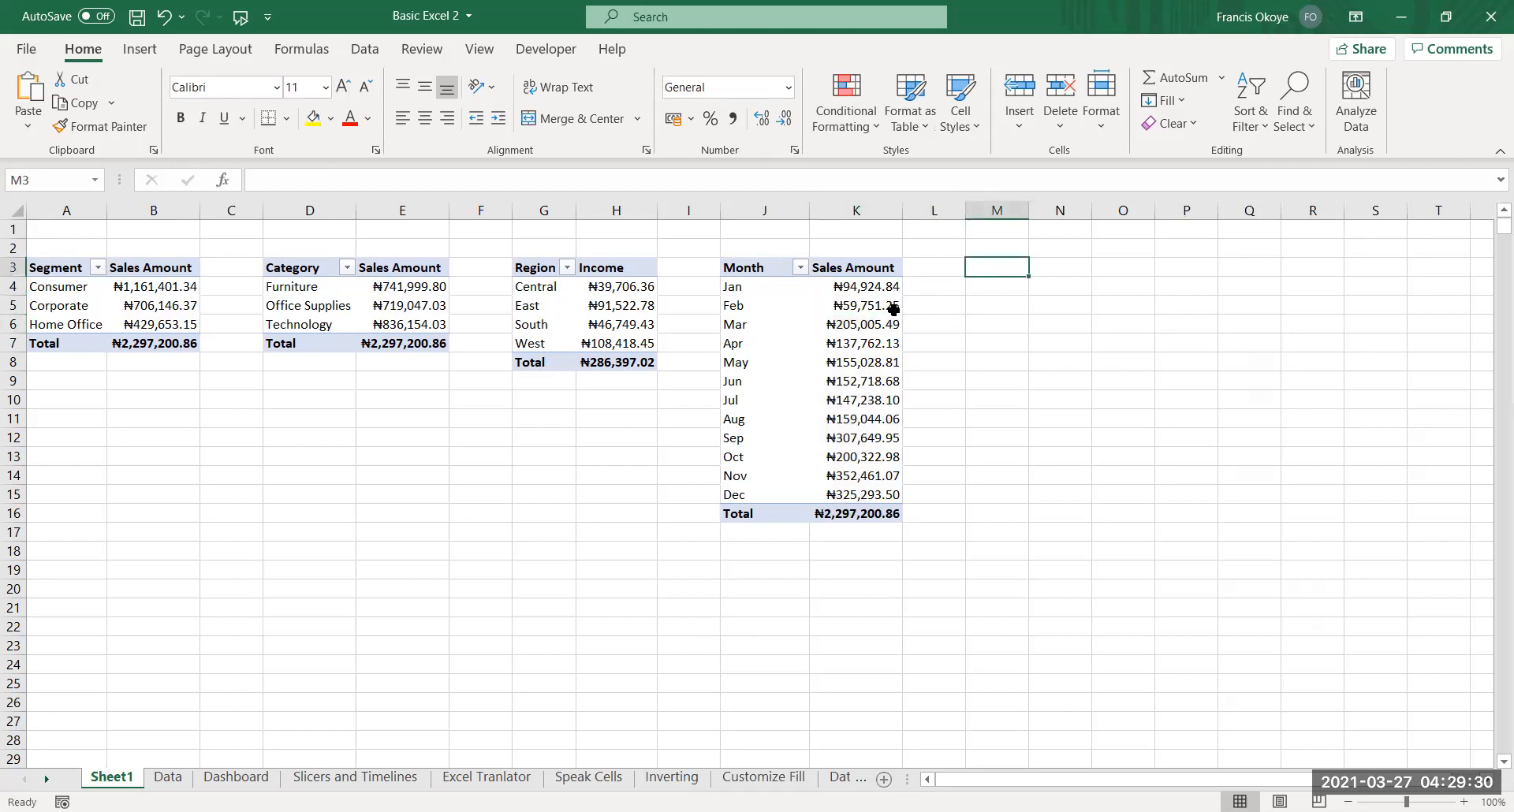
{"action": "left_click", "coordinate": [895, 310]}
{"action": "left_click", "coordinate": [984, 270]}
{"action": "left_click", "coordinate": [851, 324]}
{"action": "left_click", "coordinate": [986, 270]}
{"action": "left_click", "coordinate": [885, 305]}
{"action": "left_click", "coordinate": [984, 269]}
{"action": "left_click", "coordinate": [879, 298]}
{"action": "left_click", "coordinate": [978, 270]}
{"action": "left_click", "coordinate": [871, 308]}
{"action": "left_click", "coordinate": [994, 271]}
{"action": "left_click", "coordinate": [728, 483]}
{"action": "left_click", "coordinate": [666, 490]}
{"action": "left_click", "coordinate": [784, 409]}
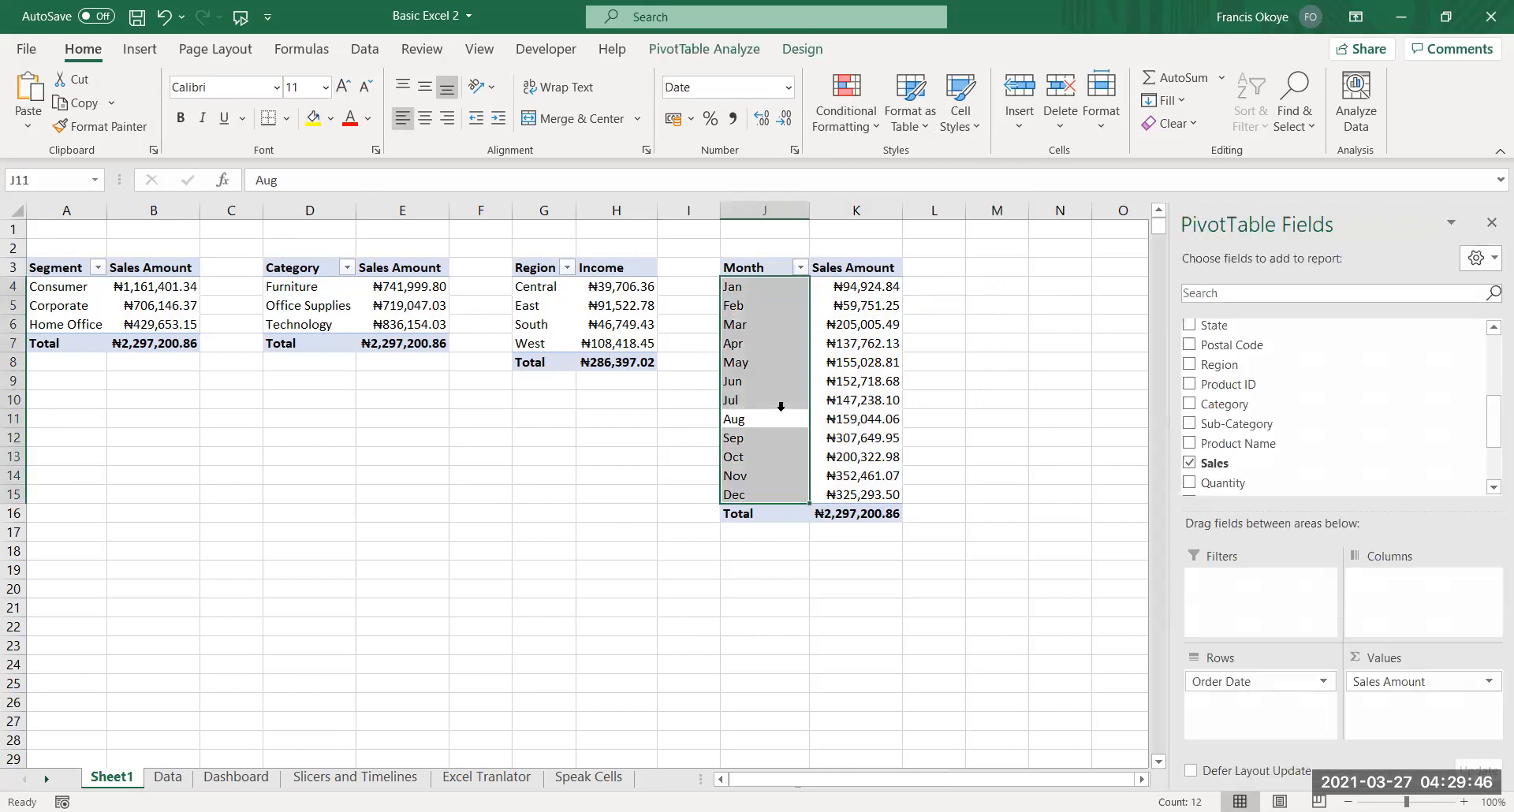
Add a blank worksheet after Sheet1 and rename Sheet1 as Sumamry
{"action": "left_click", "coordinate": [603, 460]}
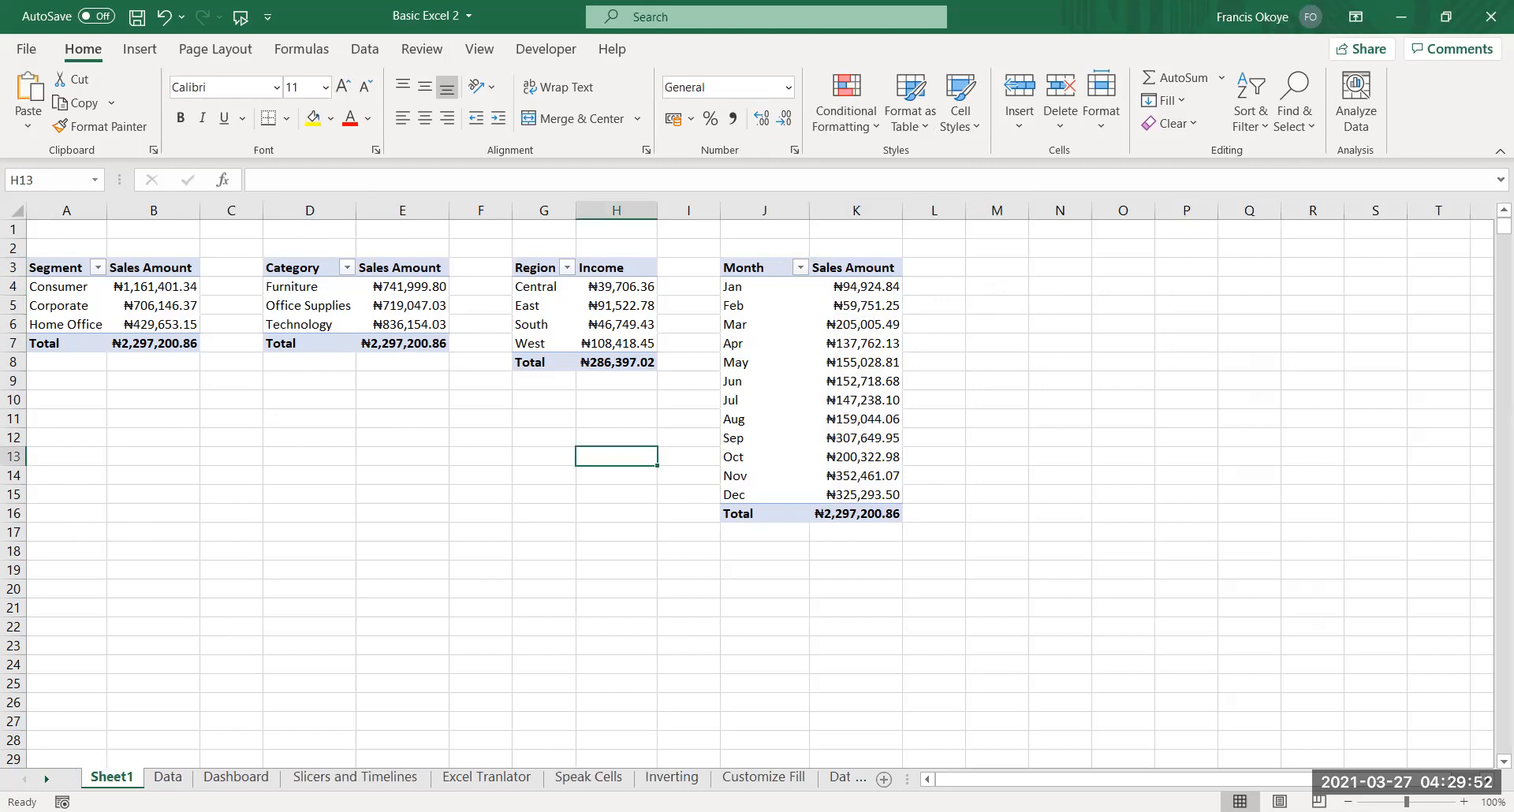
{"action": "left_click", "coordinate": [884, 779]}
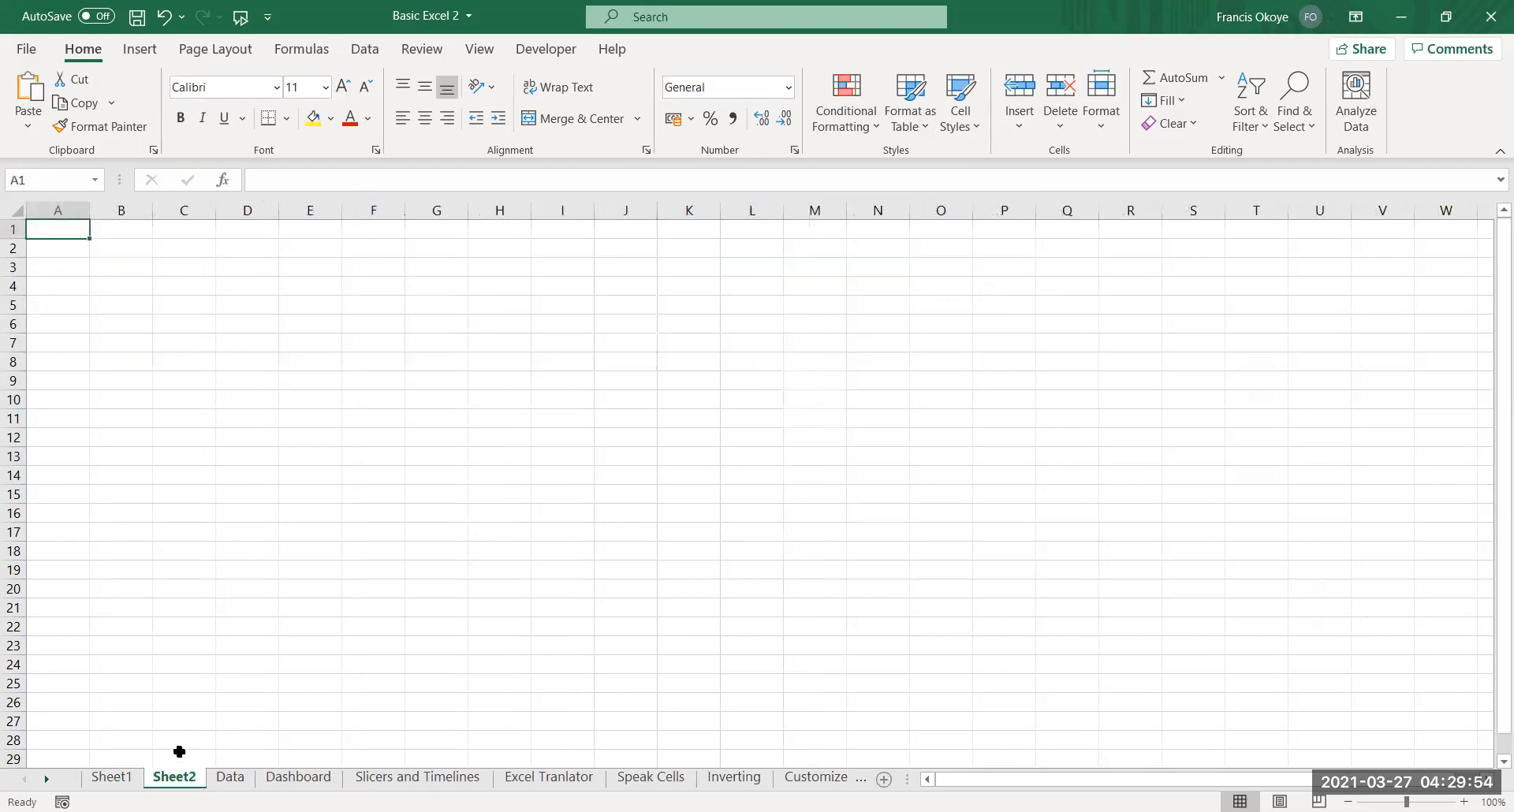
{"action": "left_click", "coordinate": [117, 779]}
{"action": "double_click", "coordinate": [134, 780]}
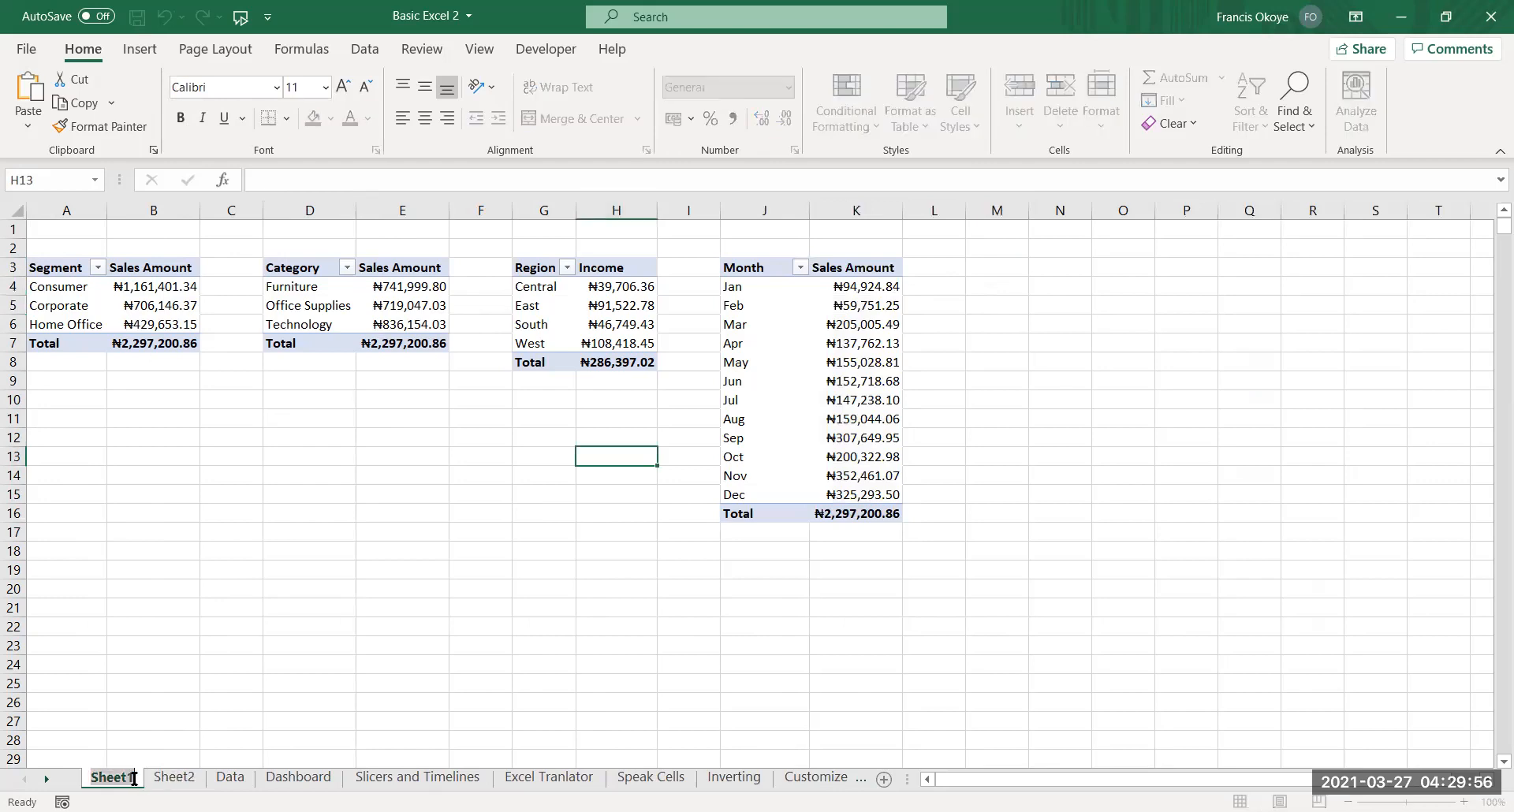
{"action": "key", "text": "BackSpace"}
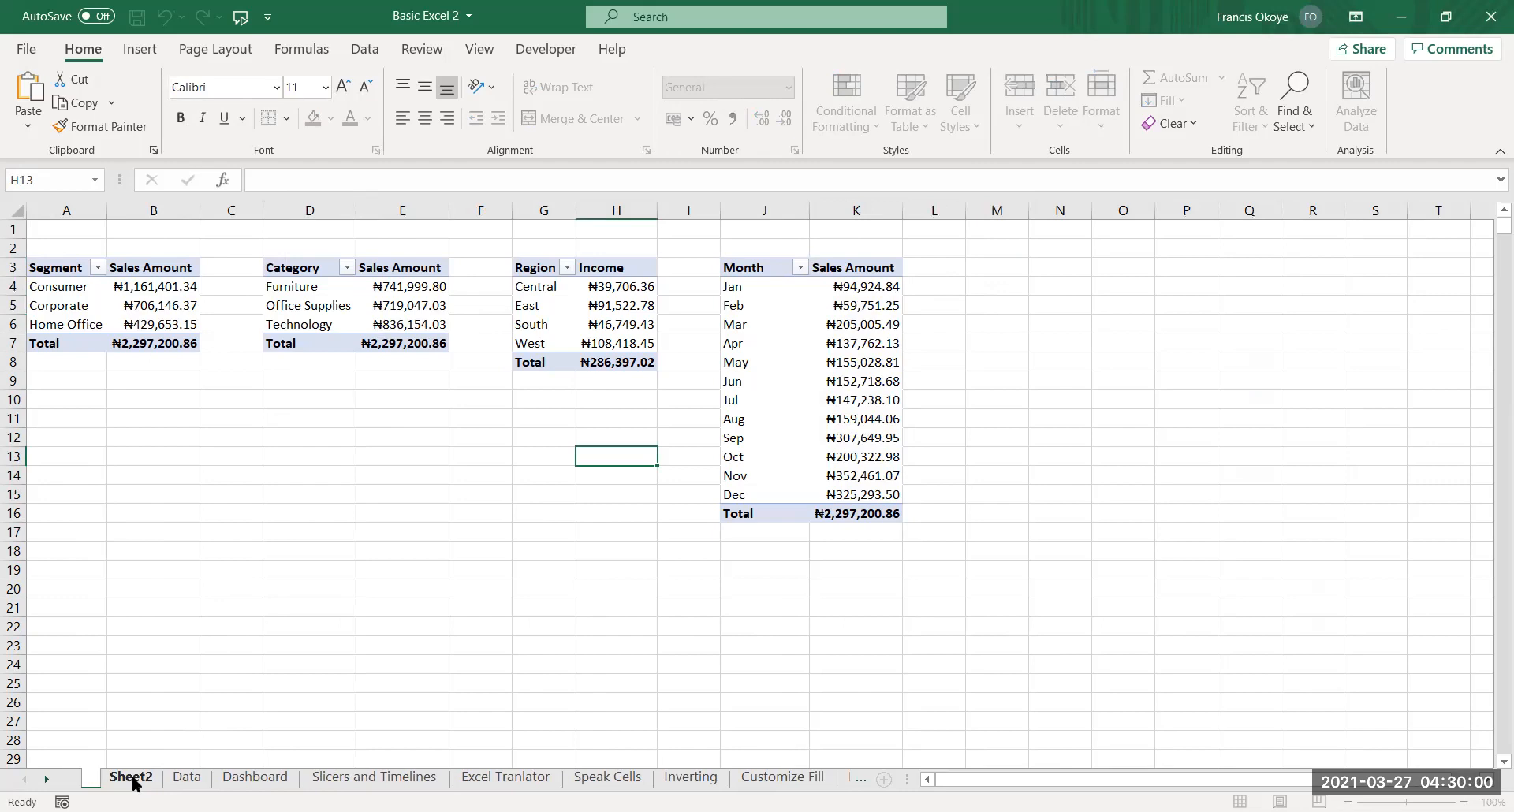
{"action": "type", "text": "Sumamry"}
{"action": "key", "text": "Return"}
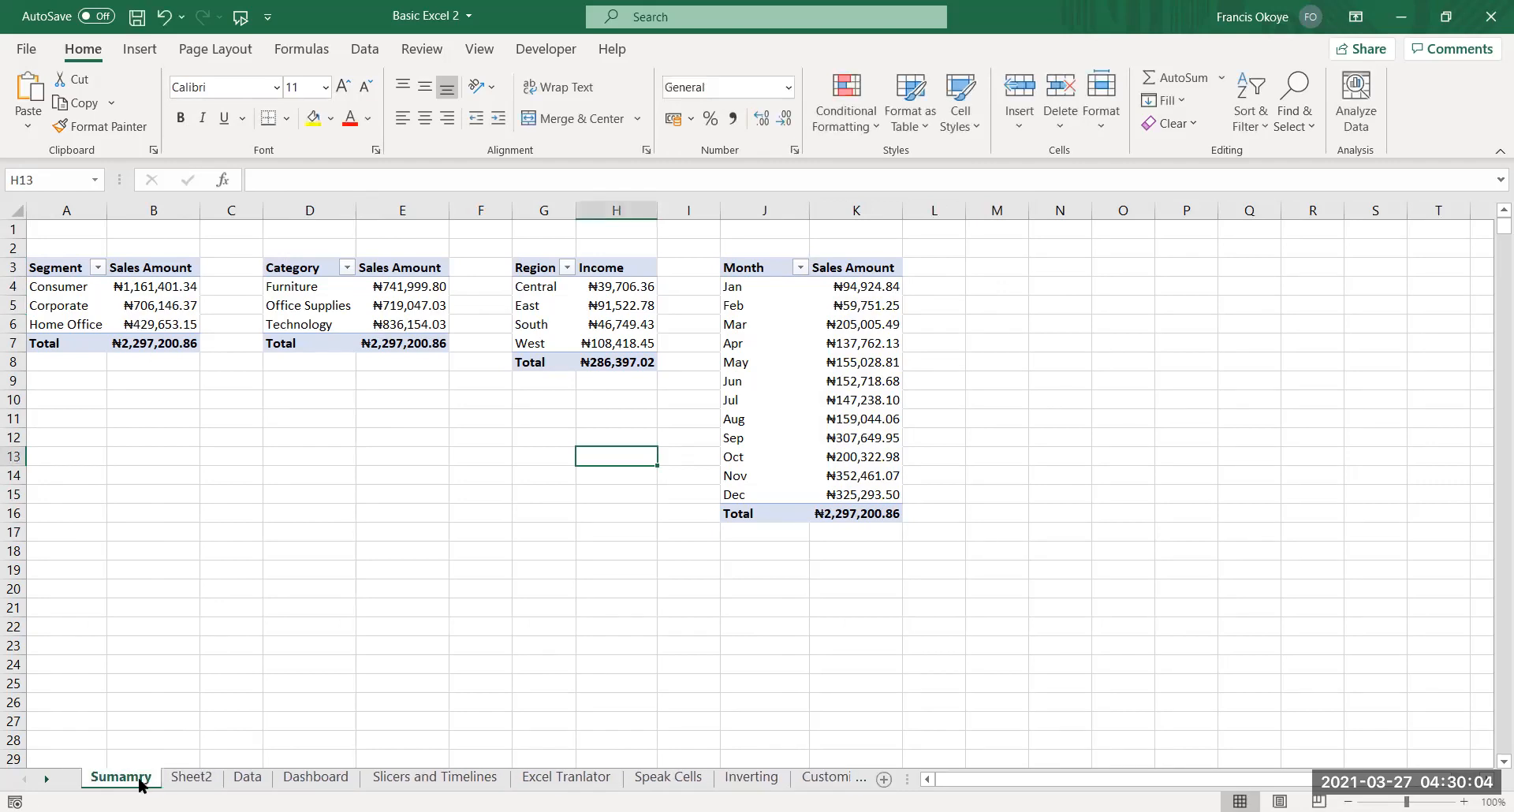
Rename the new blank worksheet, Sheet2, as Report
{"action": "double_click", "coordinate": [193, 780]}
{"action": "type", "text": "Report"}
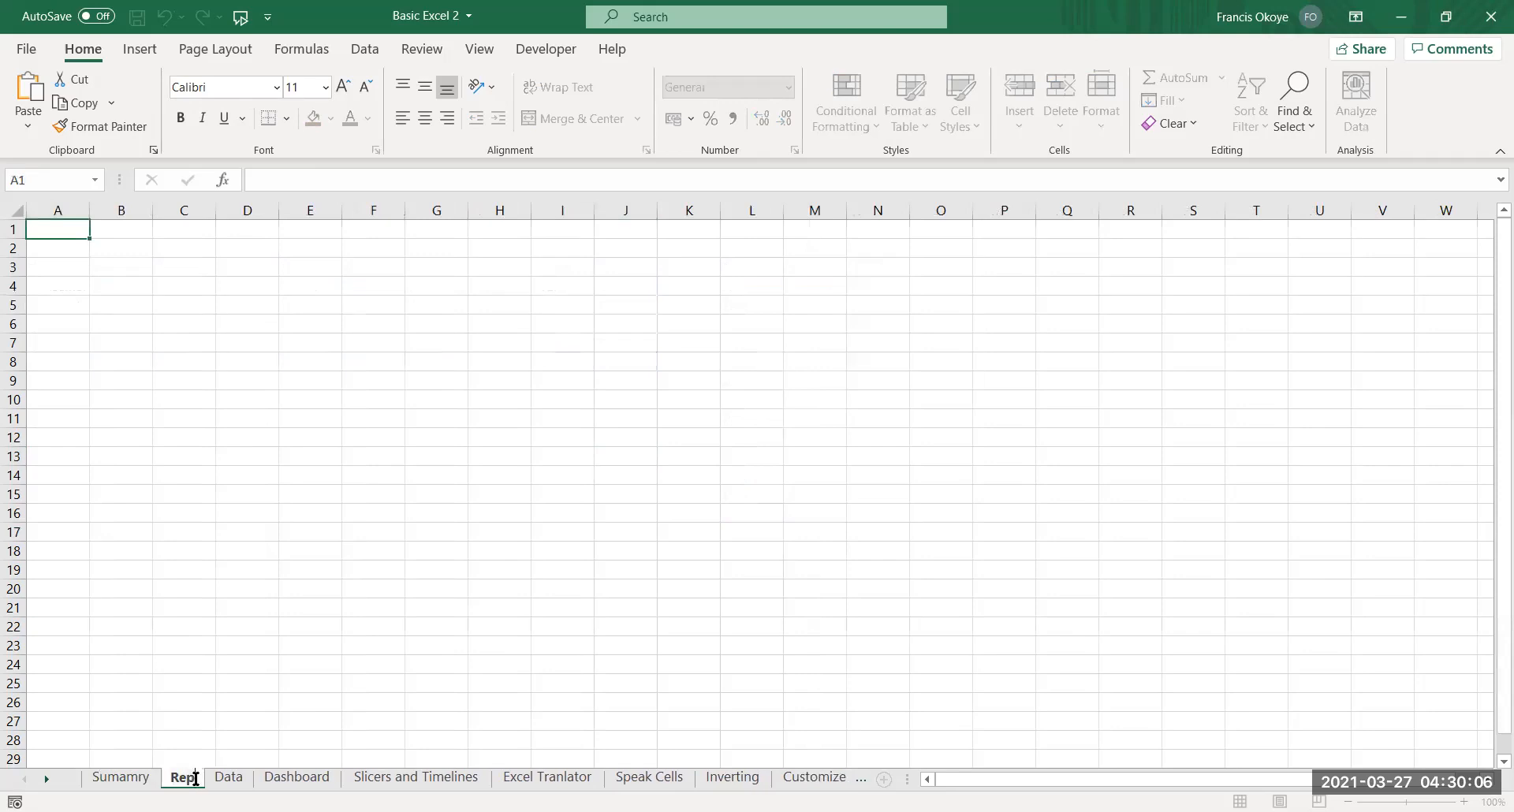
{"action": "key", "text": "Return"}
Turn off the gridlines on the Report sheet
{"action": "left_click", "coordinate": [377, 494]}
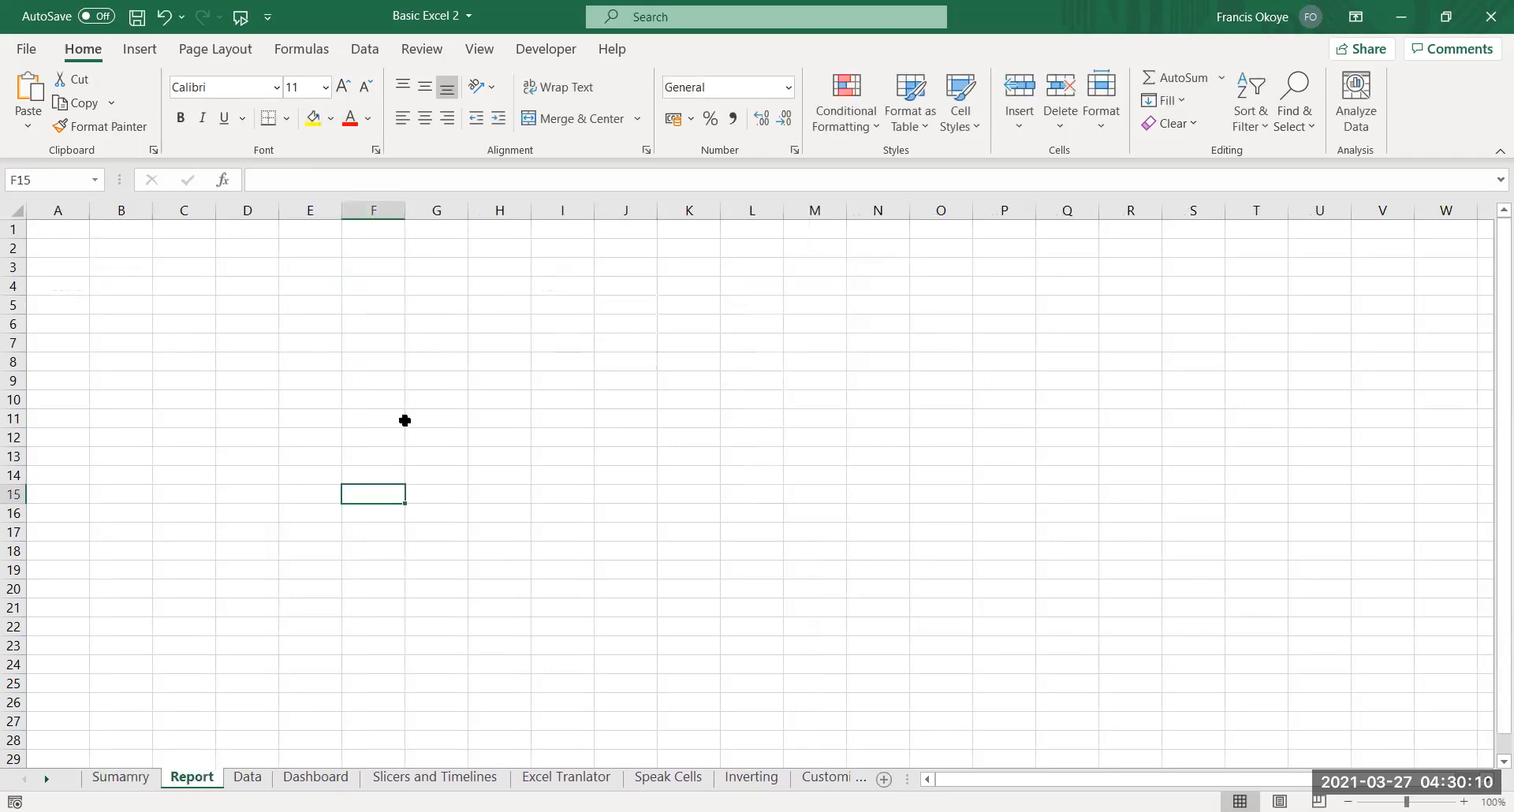
{"action": "left_click", "coordinate": [479, 50]}
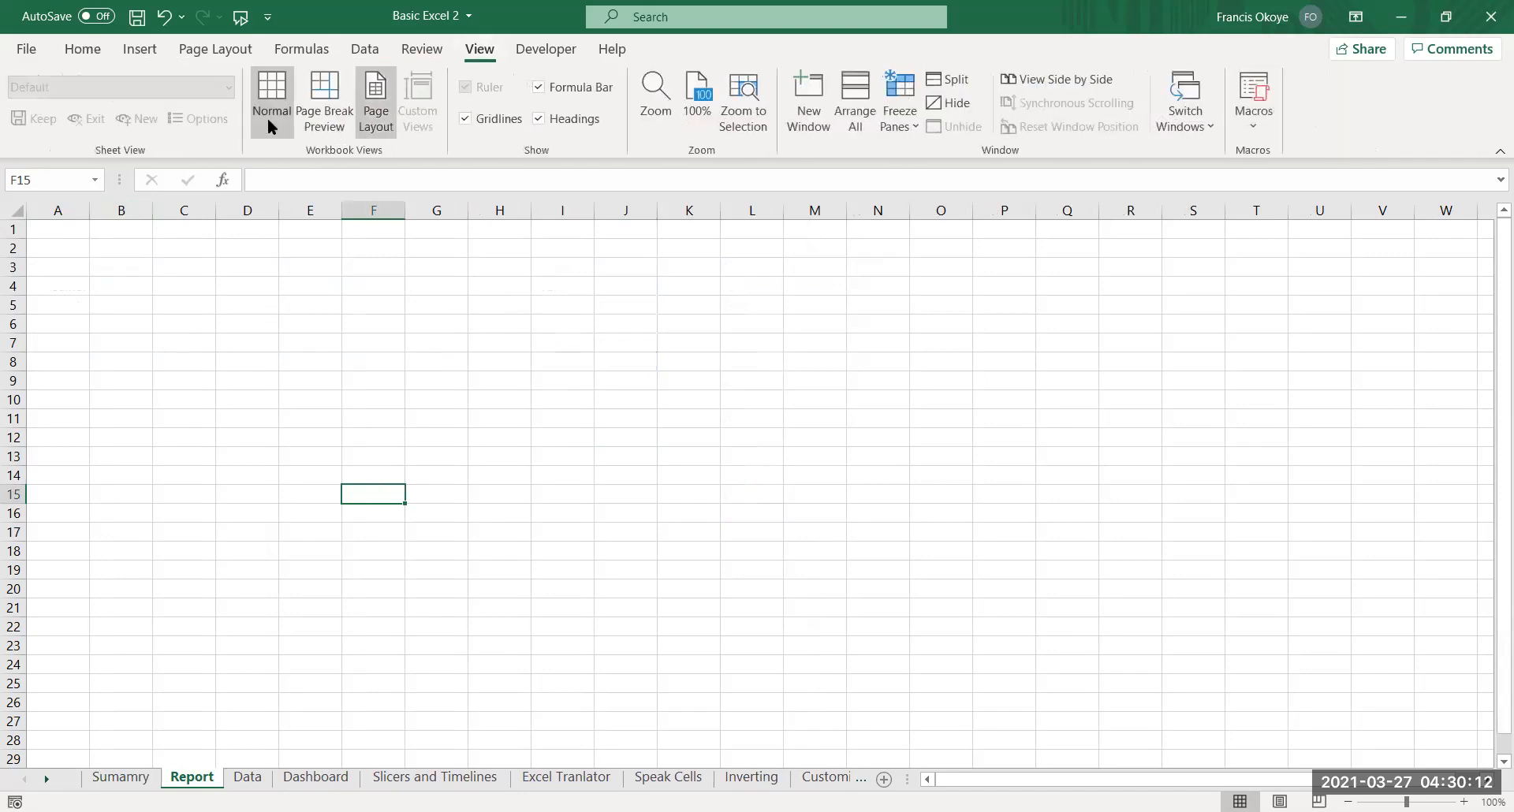
{"action": "left_click", "coordinate": [464, 119]}
{"action": "left_click", "coordinate": [364, 340]}
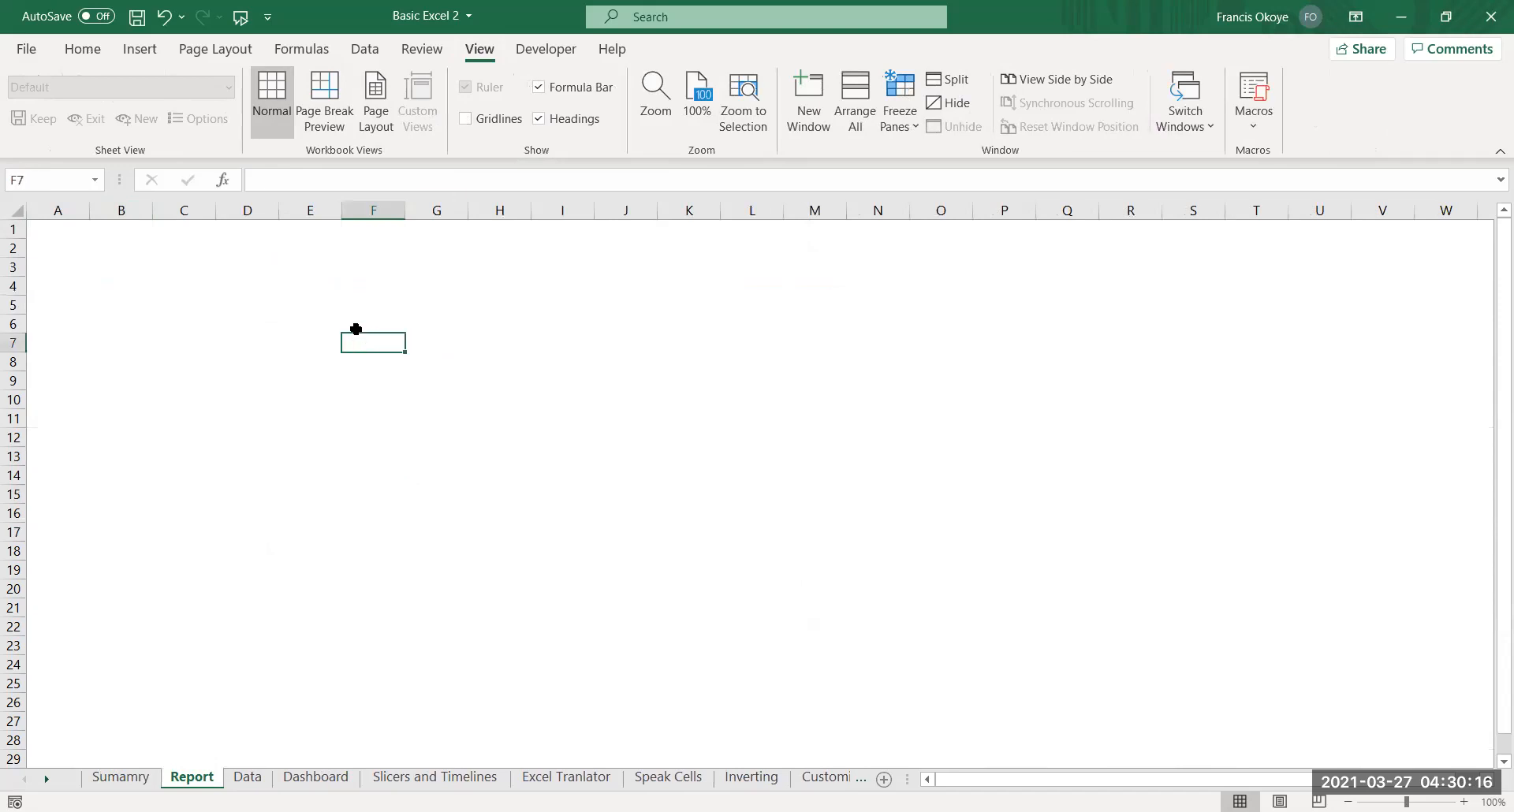
Draw a wide text box across the first rows of the Report sheet, from about column D to column K
{"action": "left_click", "coordinate": [139, 49]}
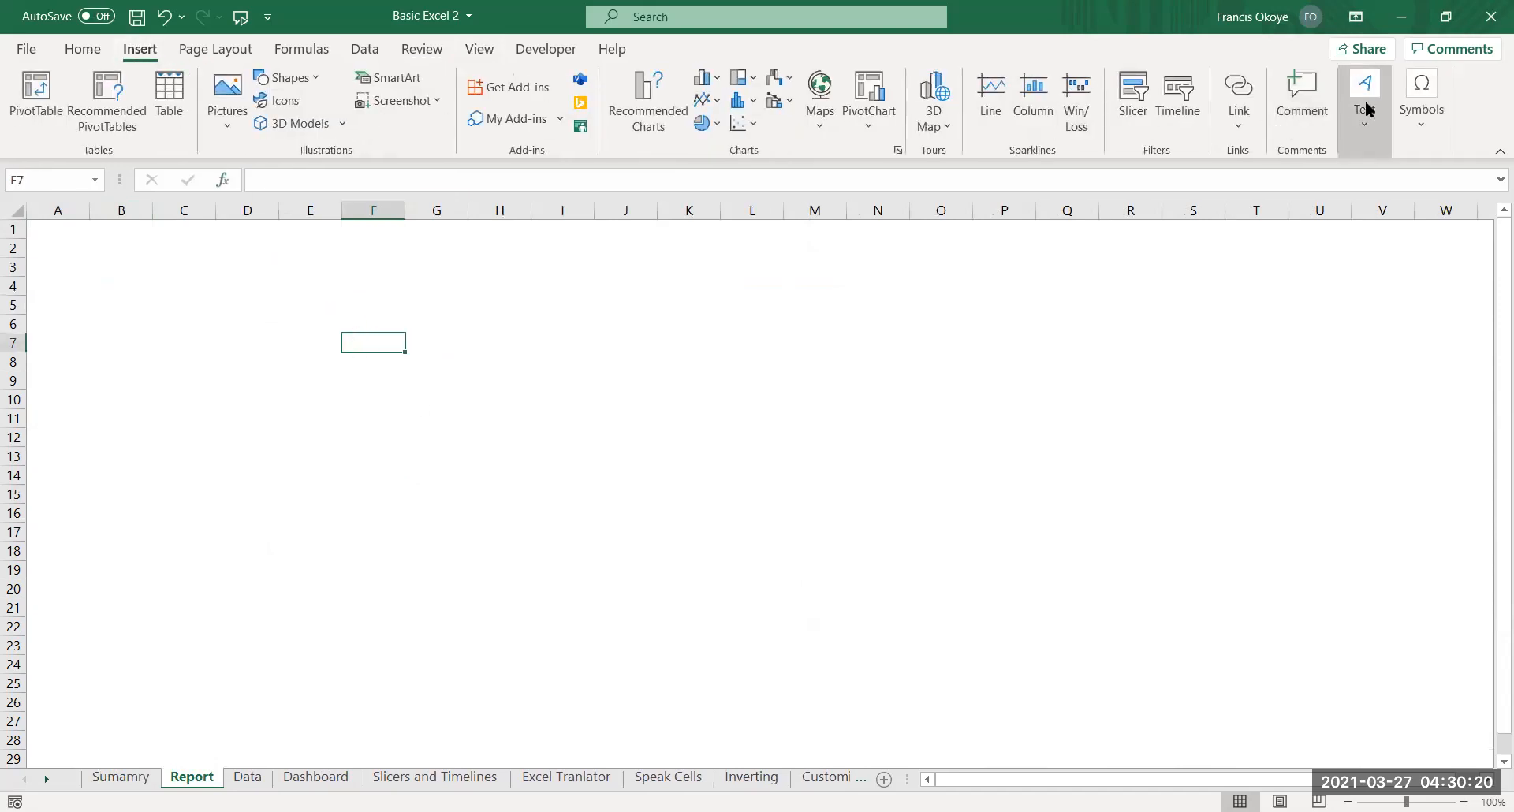
{"action": "left_click", "coordinate": [1367, 109]}
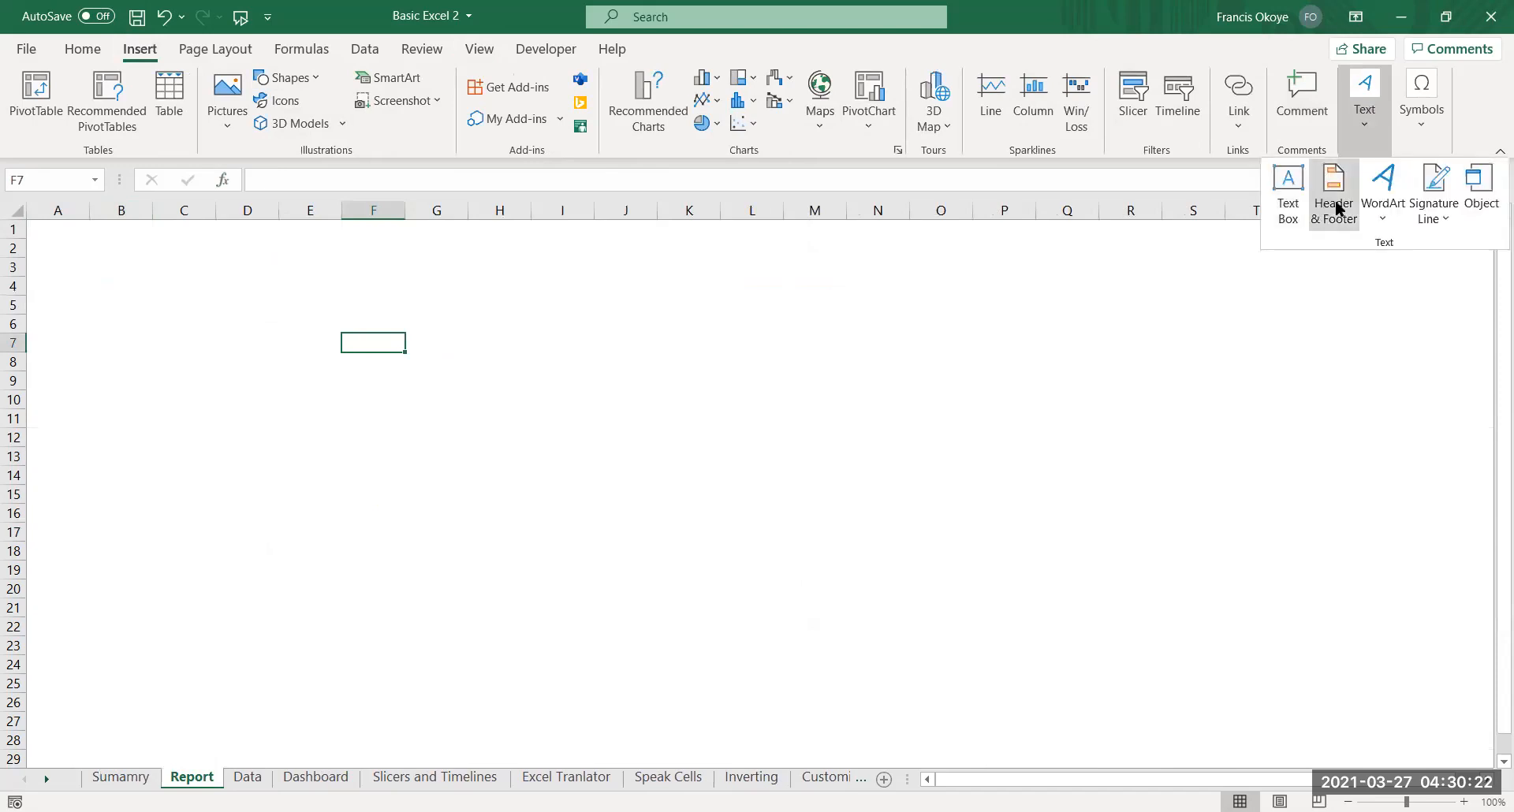
{"action": "left_click", "coordinate": [1287, 203]}
{"action": "left_click_drag", "start_coordinate": [257, 227], "coordinate": [706, 261]}
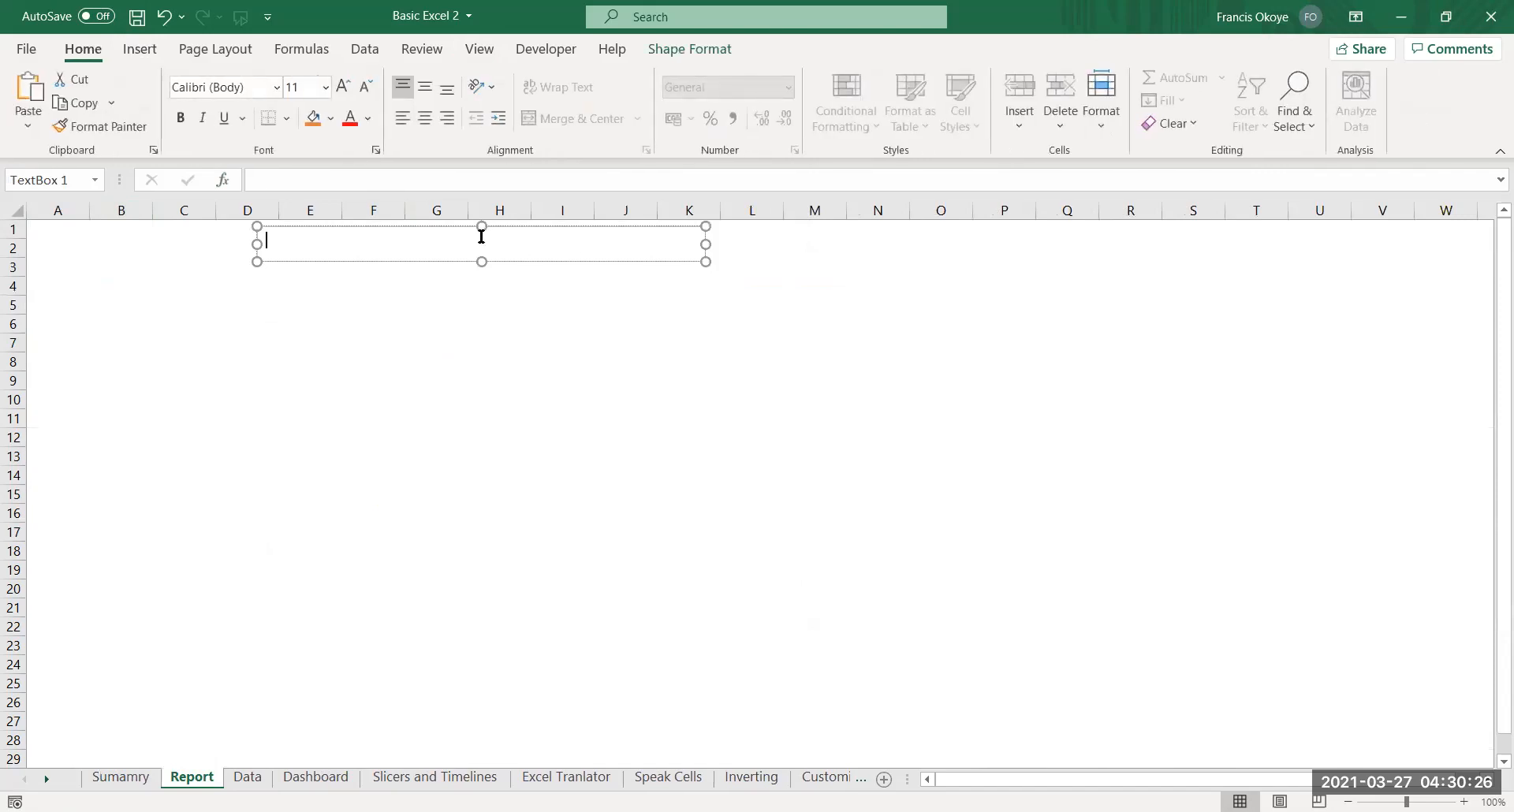
Set the text box's font size to 24, extend its lower edge to about row 4 and enter SALES REPORT
{"action": "left_click", "coordinate": [325, 87]}
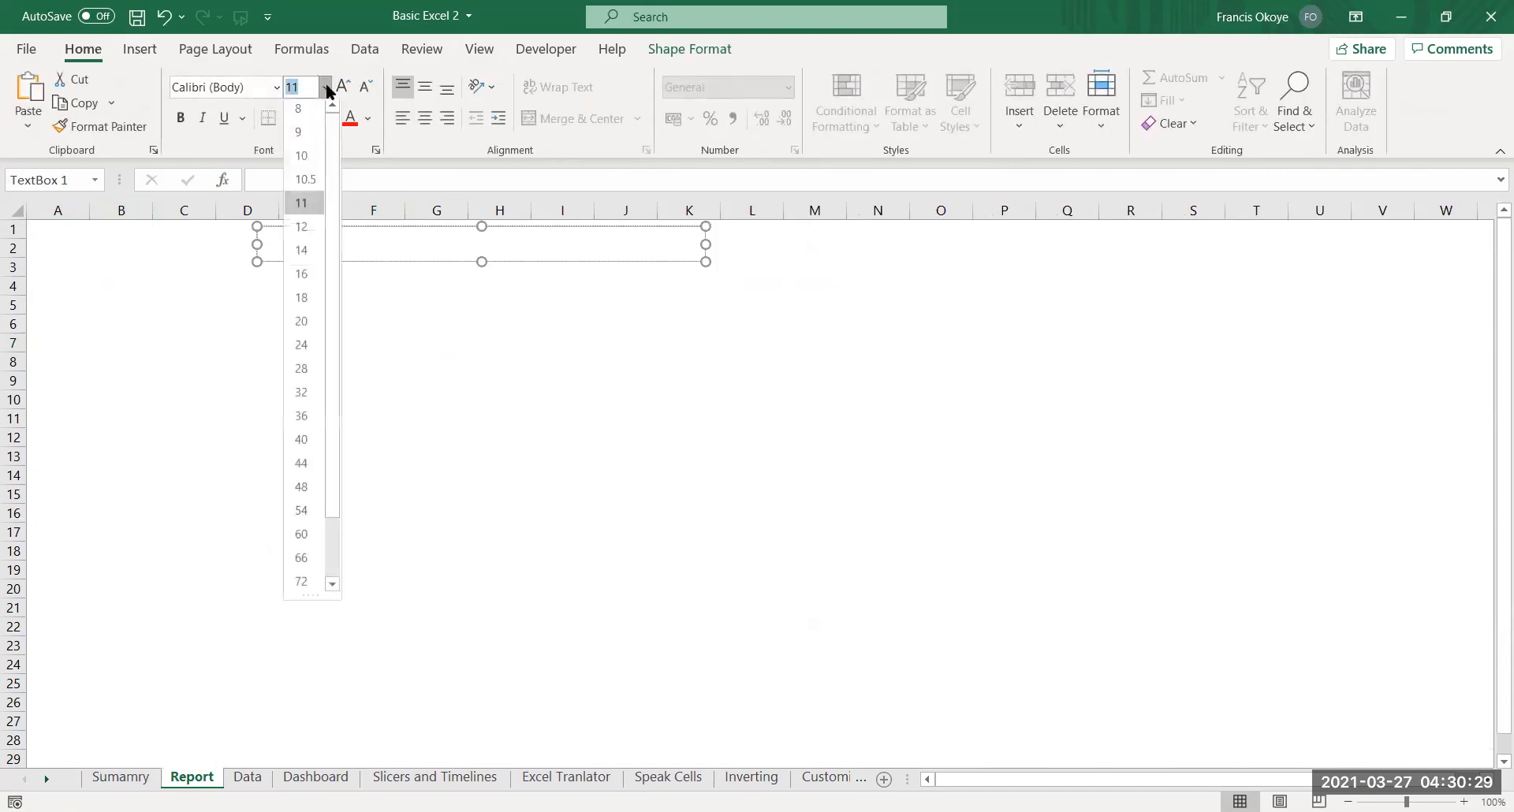
{"action": "left_click", "coordinate": [303, 348]}
{"action": "left_click_drag", "start_coordinate": [485, 261], "coordinate": [483, 285]}
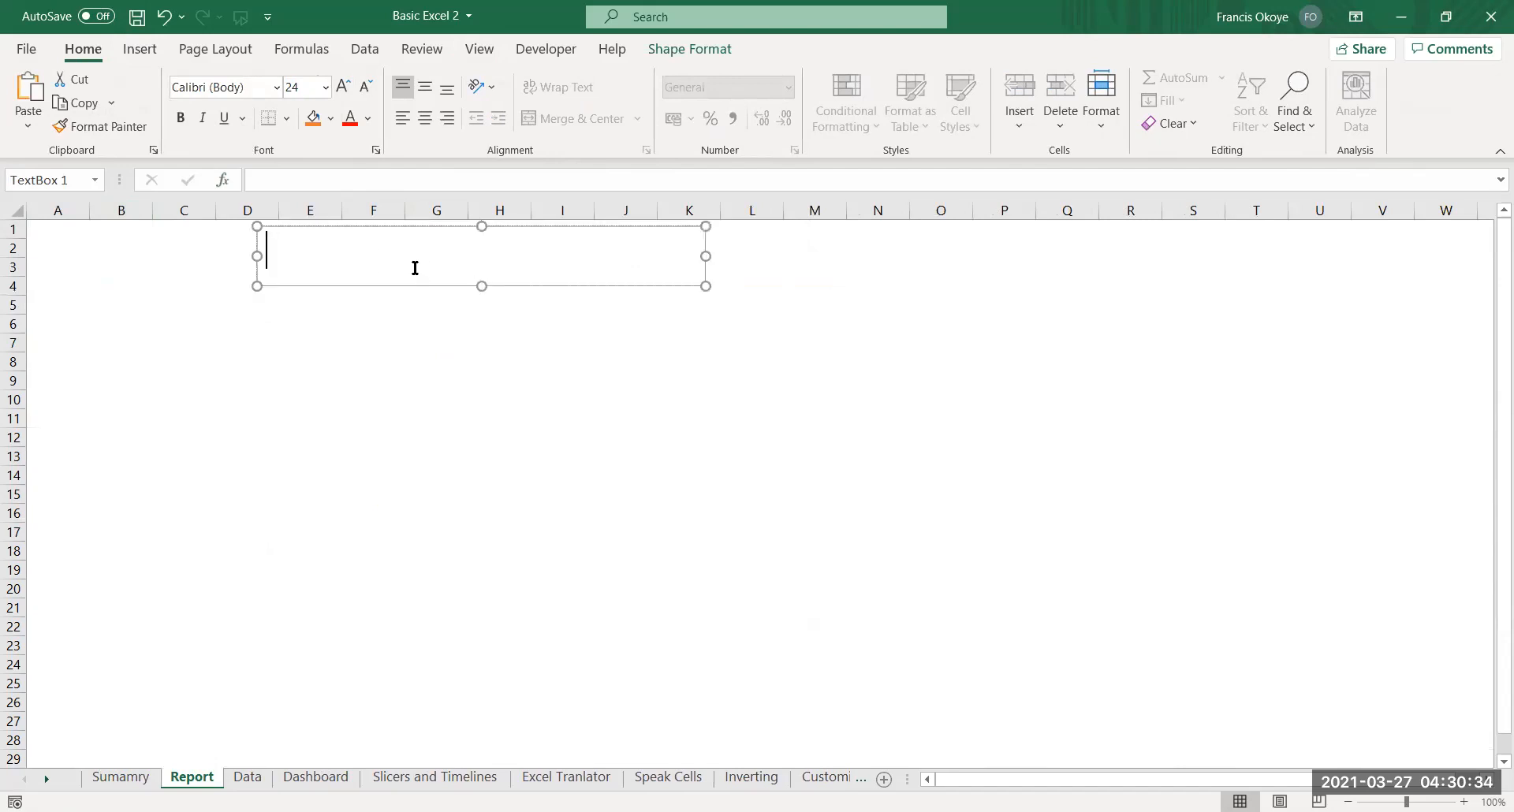
{"action": "type", "text": "SALES REPORT"}
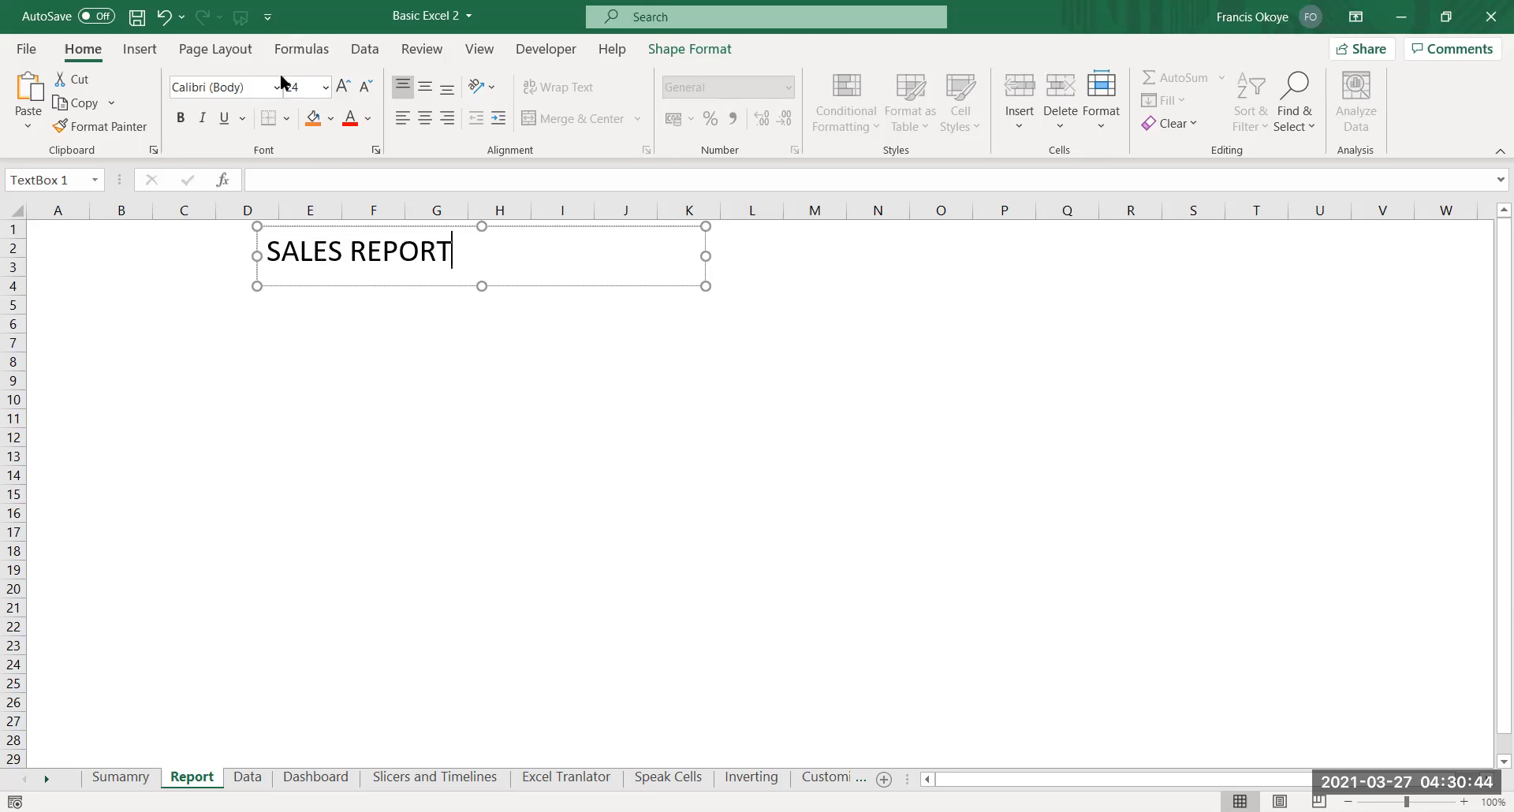
Change the font of the SALES REPORT title to Arial Black
{"action": "left_click", "coordinate": [277, 86]}
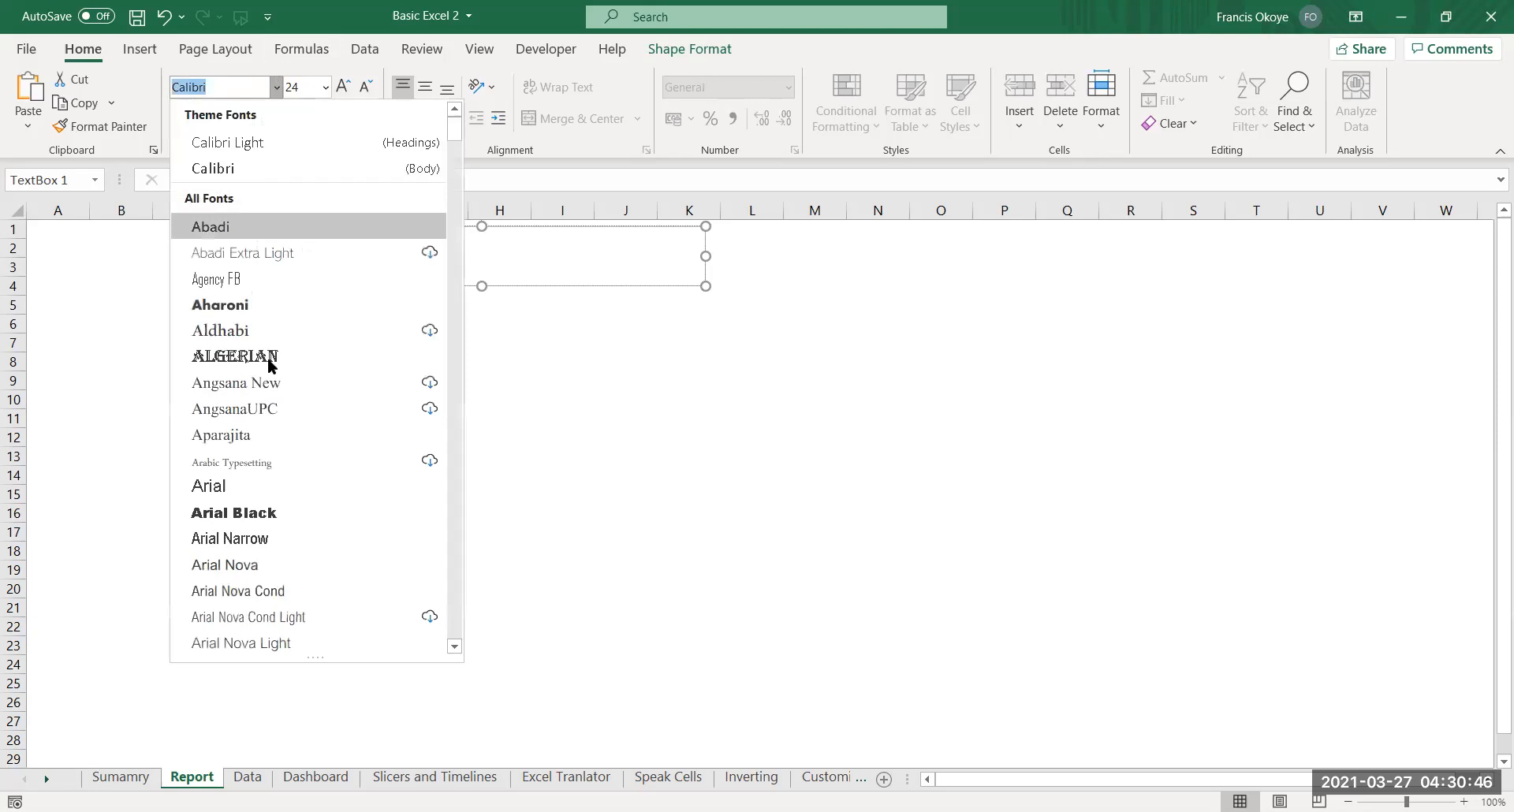
{"action": "left_click", "coordinate": [272, 513]}
{"action": "left_click_drag", "start_coordinate": [475, 278], "coordinate": [296, 247]}
{"action": "left_click", "coordinate": [277, 87]}
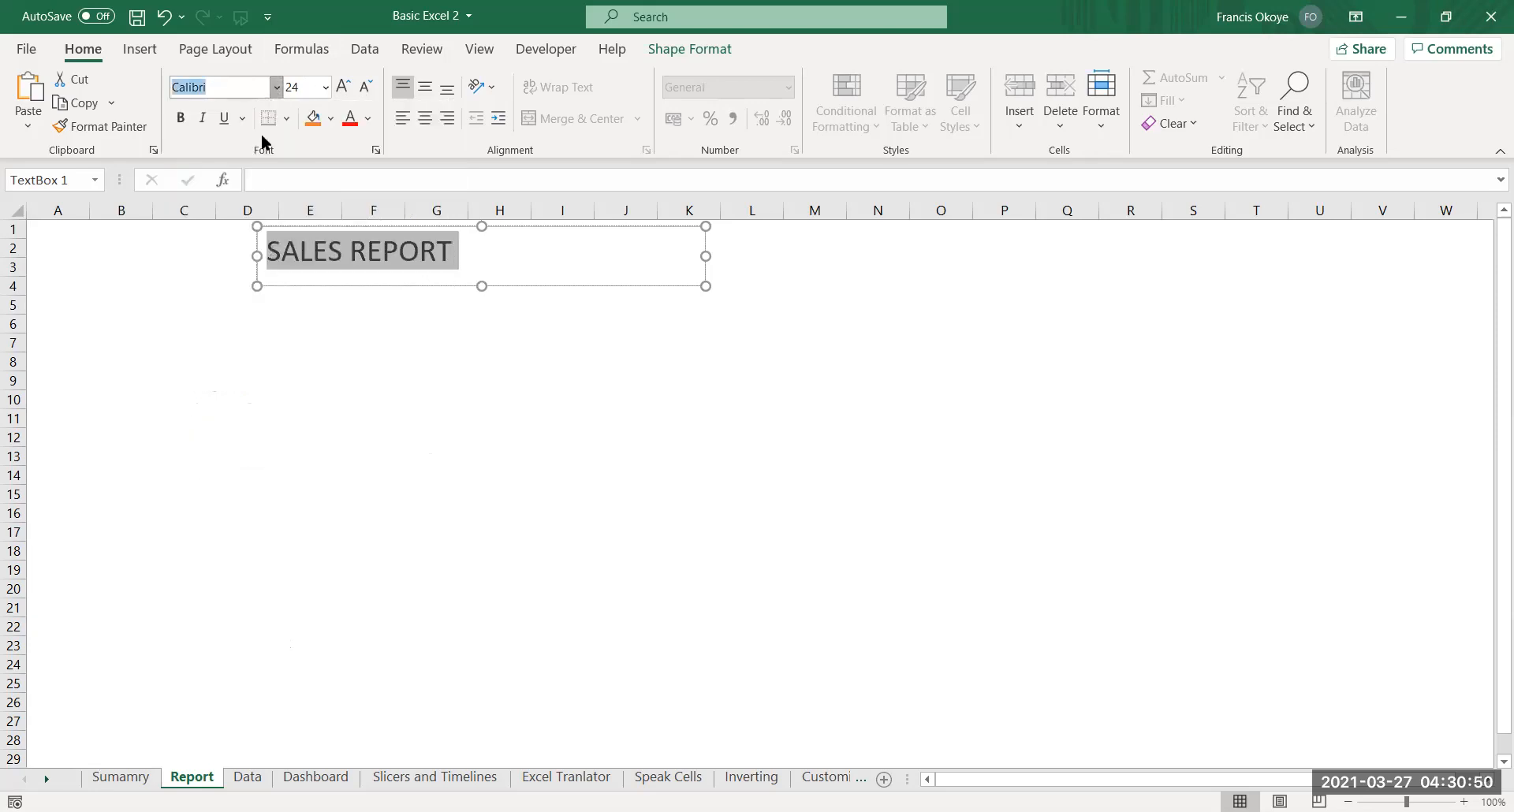
{"action": "left_click", "coordinate": [252, 570]}
{"action": "left_click", "coordinate": [611, 416]}
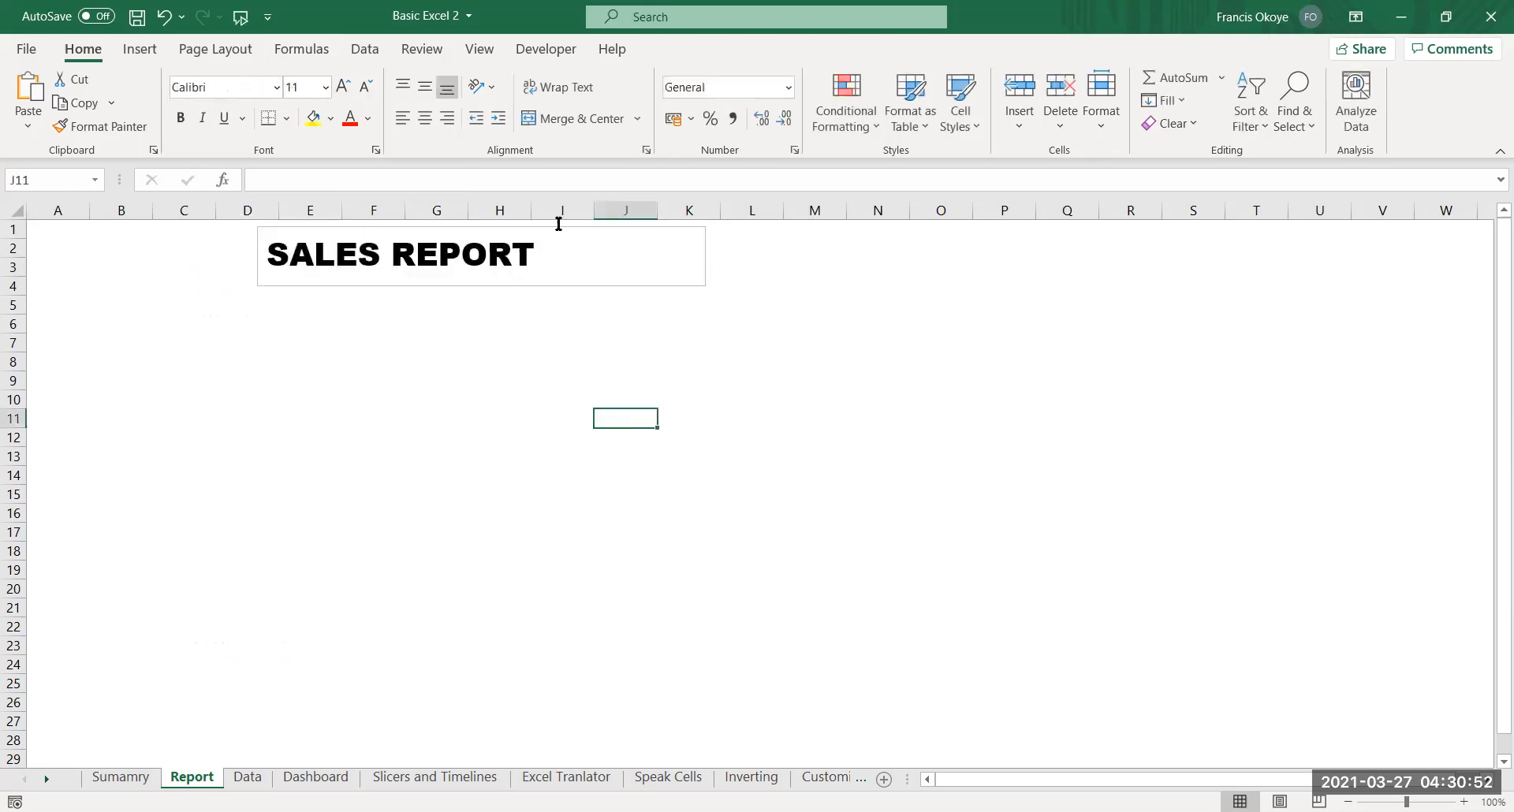
{"action": "left_click_drag", "start_coordinate": [543, 262], "coordinate": [245, 239]}
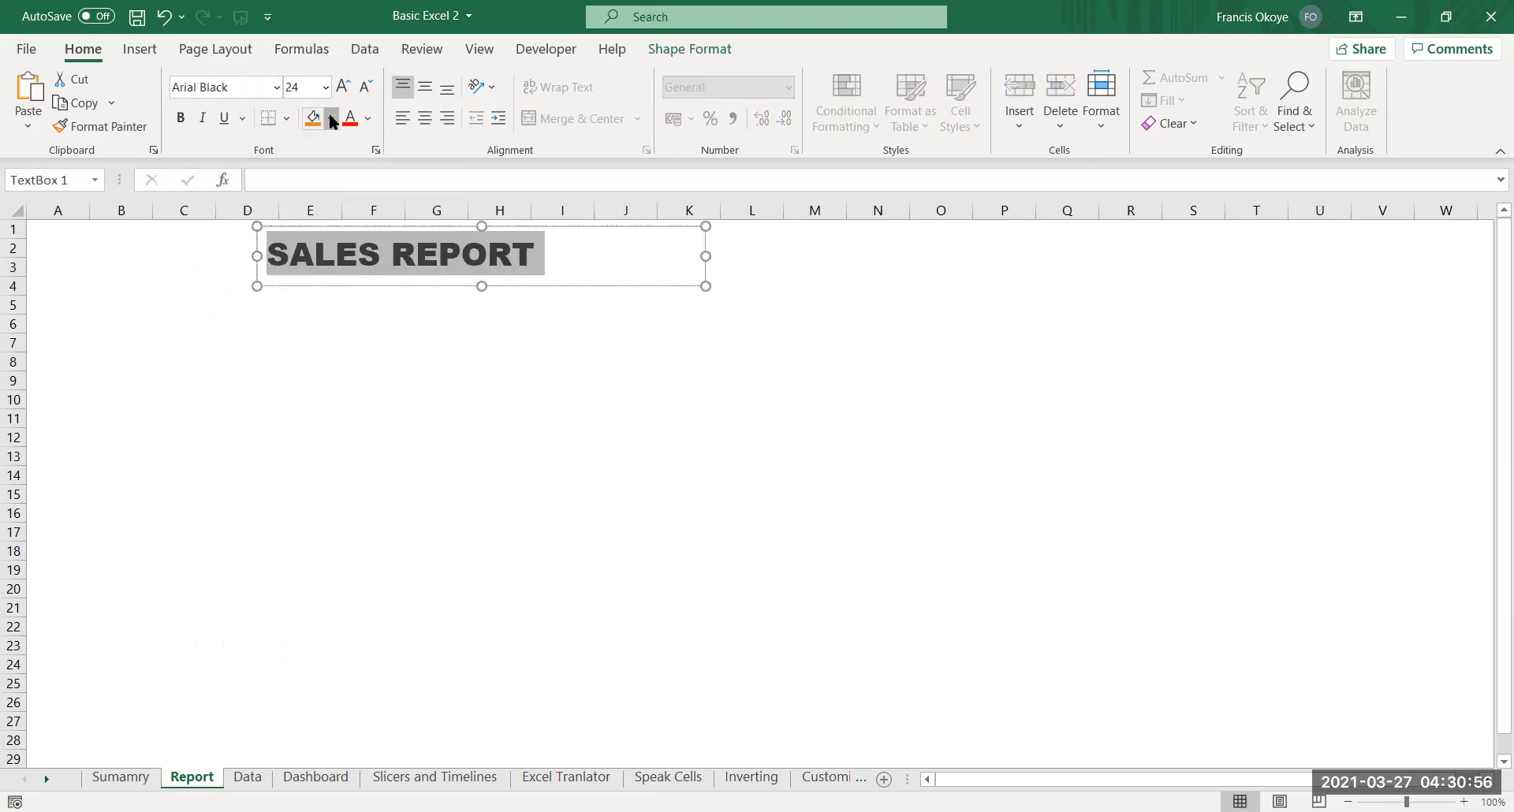
{"action": "left_click", "coordinate": [332, 119]}
{"action": "left_click", "coordinate": [390, 198]}
{"action": "key", "text": "ctrl+z"}
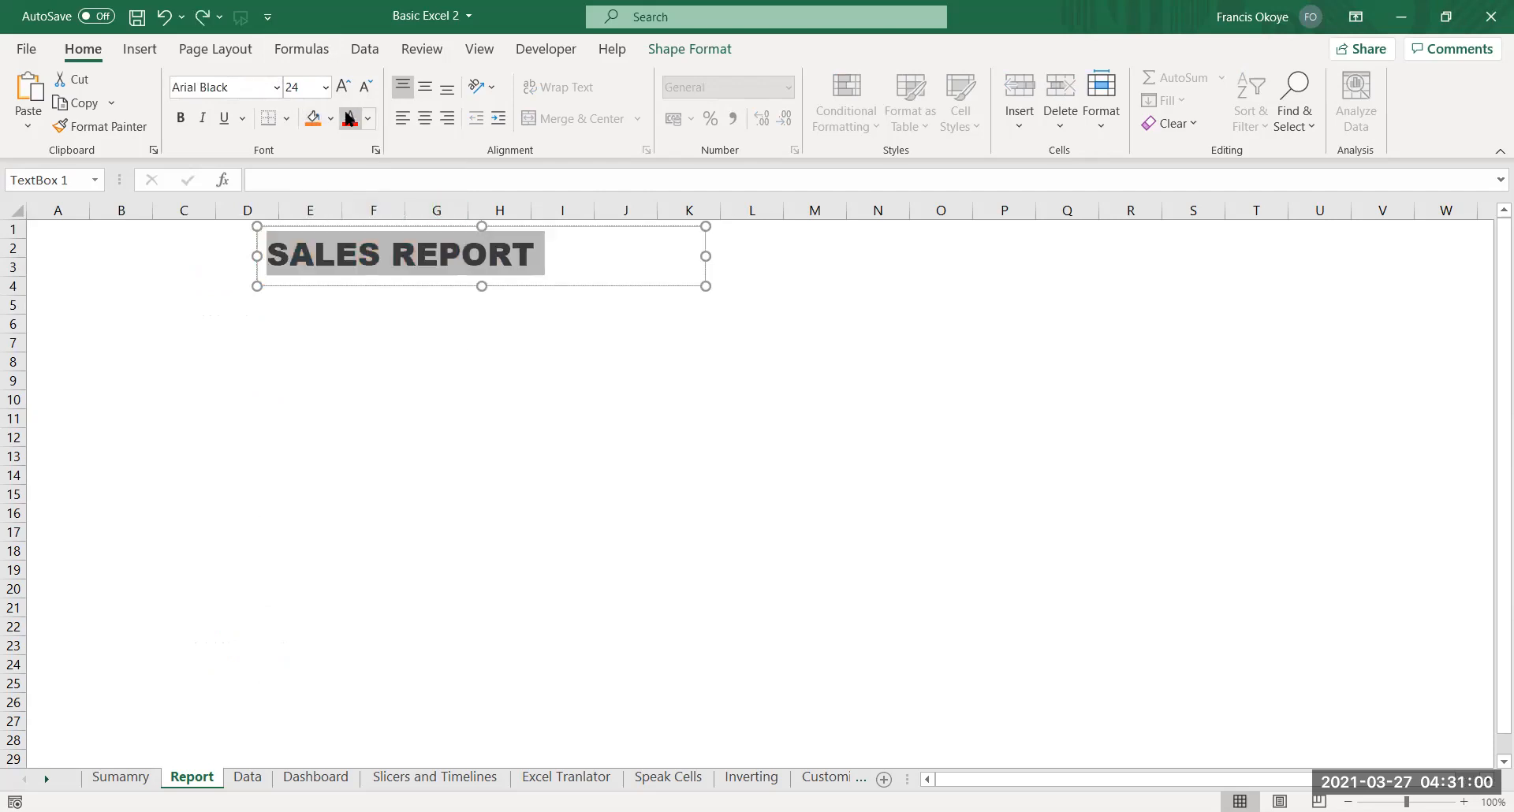
{"action": "left_click", "coordinate": [507, 326]}
Set the font colour of the SALES REPORT title to orange
{"action": "left_click", "coordinate": [547, 257]}
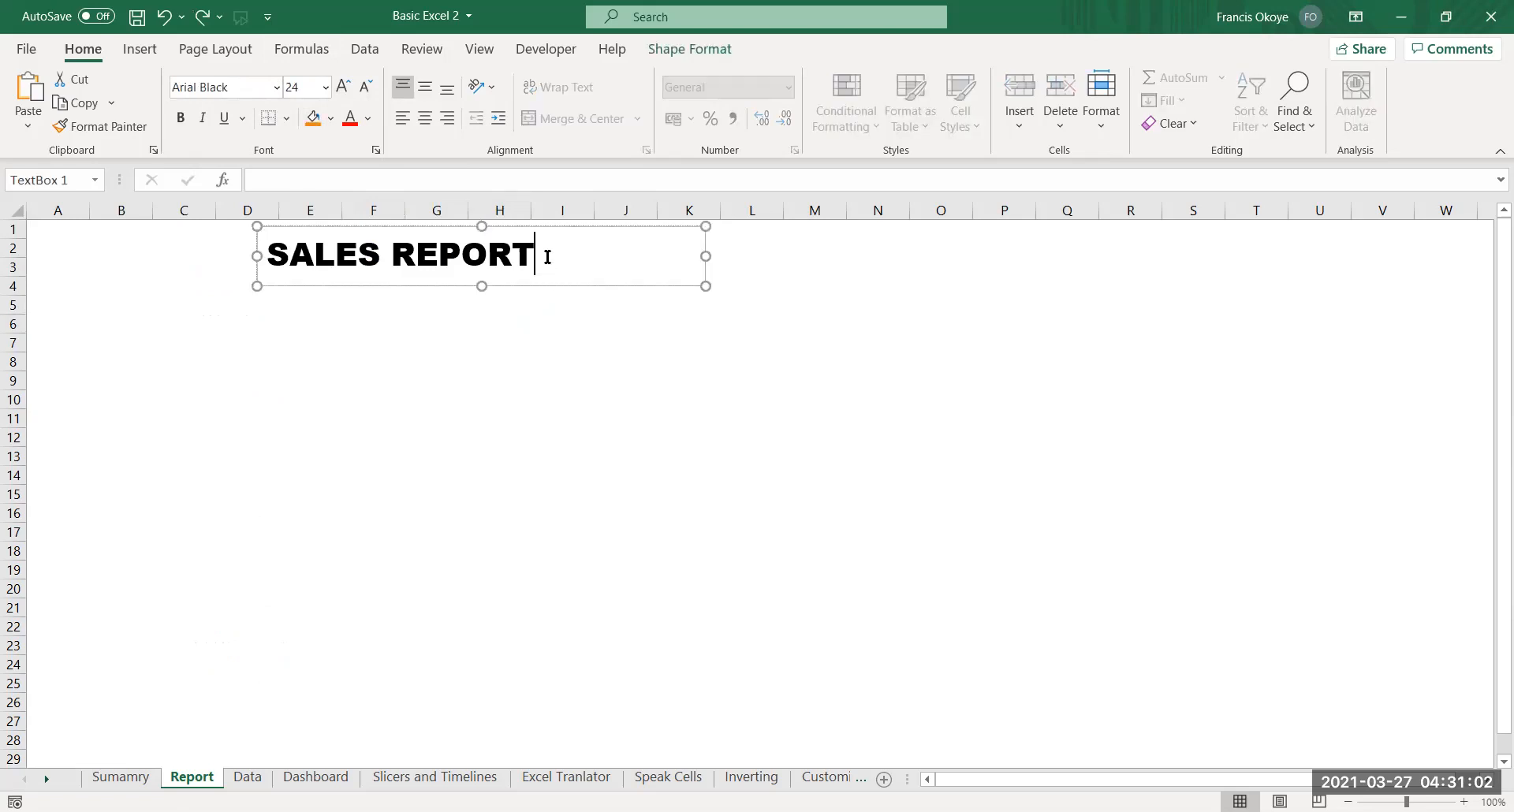
{"action": "left_click_drag", "start_coordinate": [548, 257], "coordinate": [247, 214]}
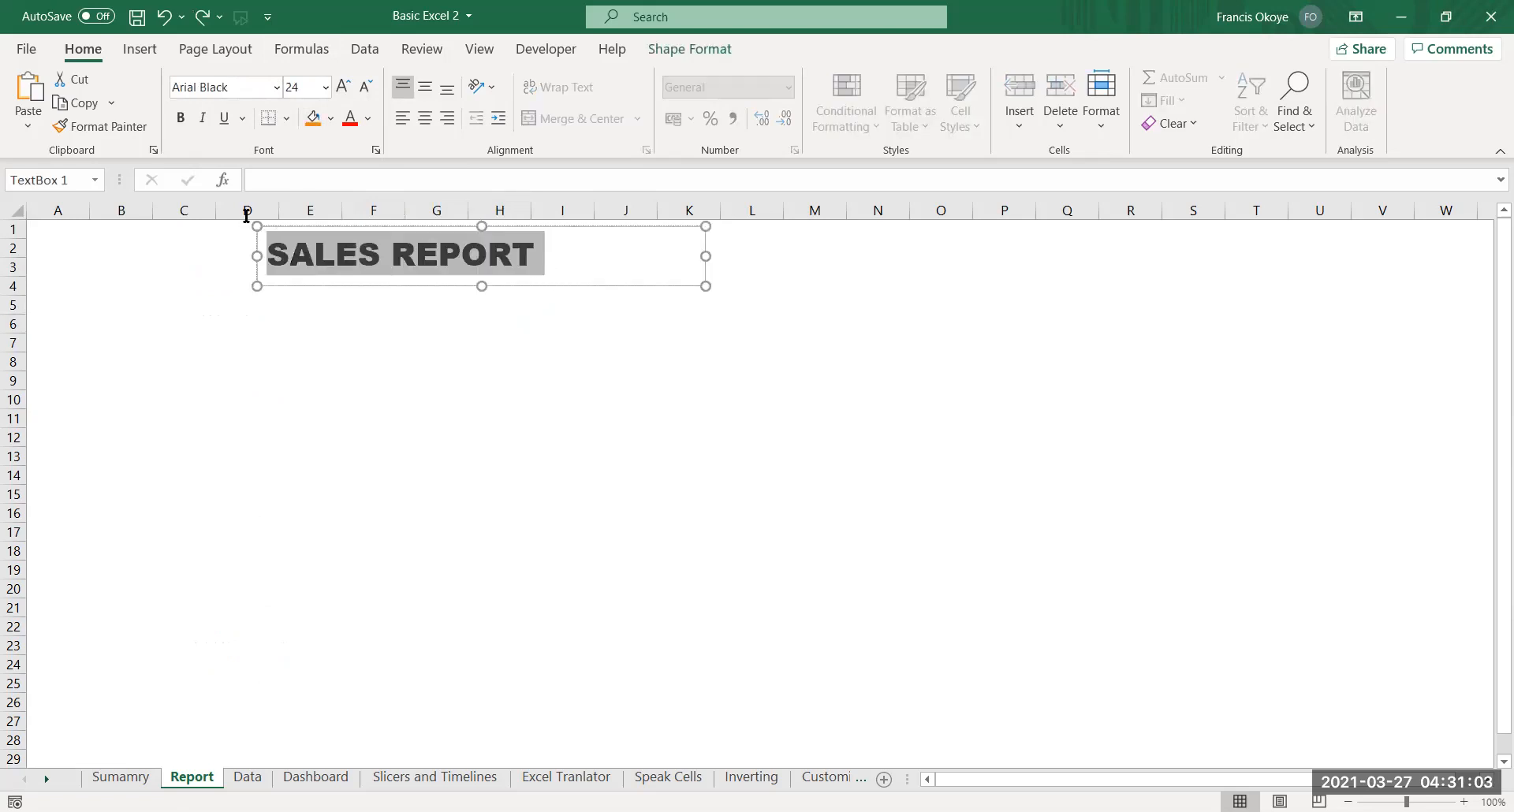
{"action": "left_click", "coordinate": [369, 118]}
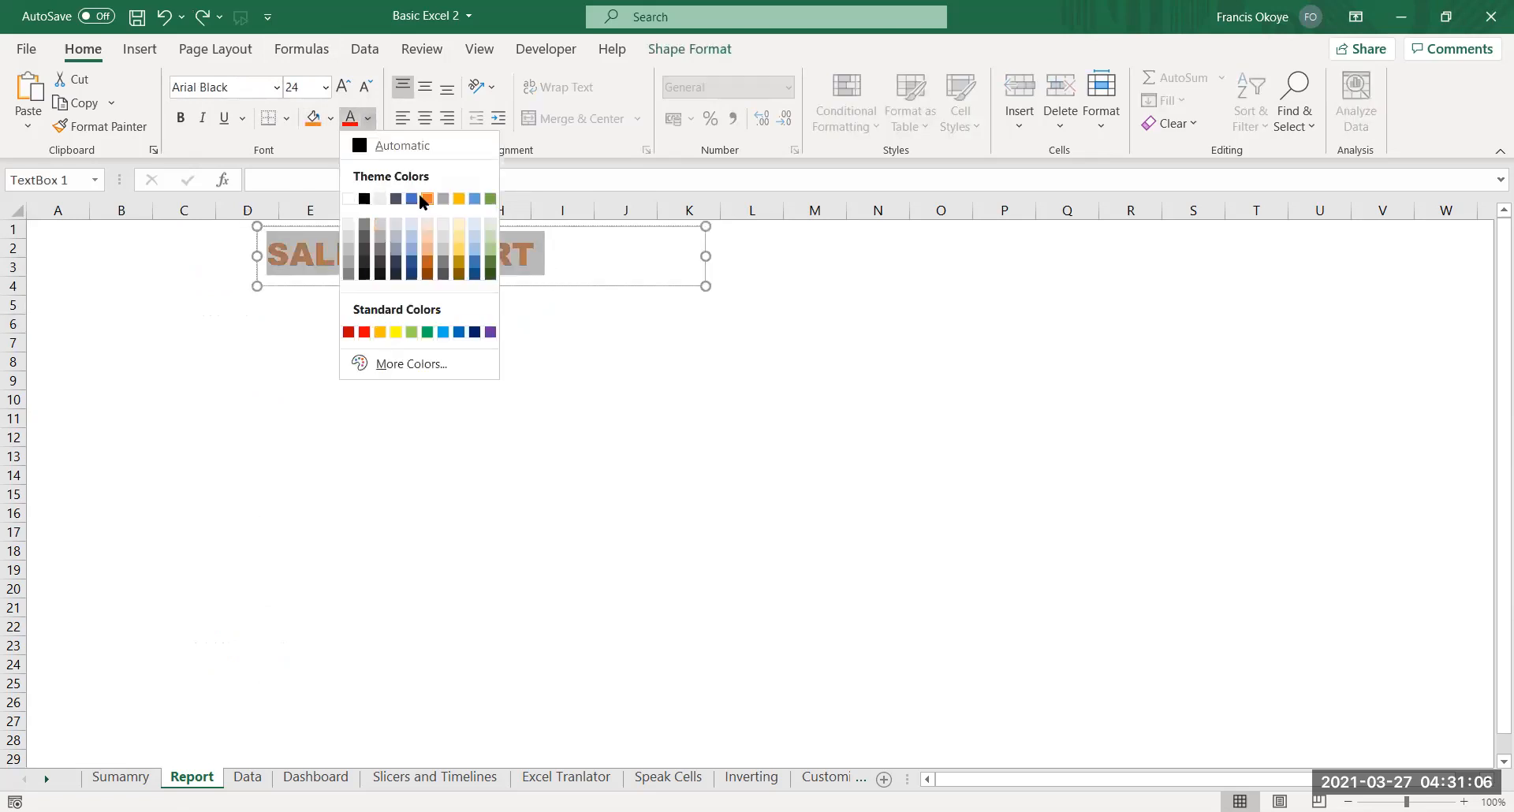
{"action": "left_click", "coordinate": [436, 324]}
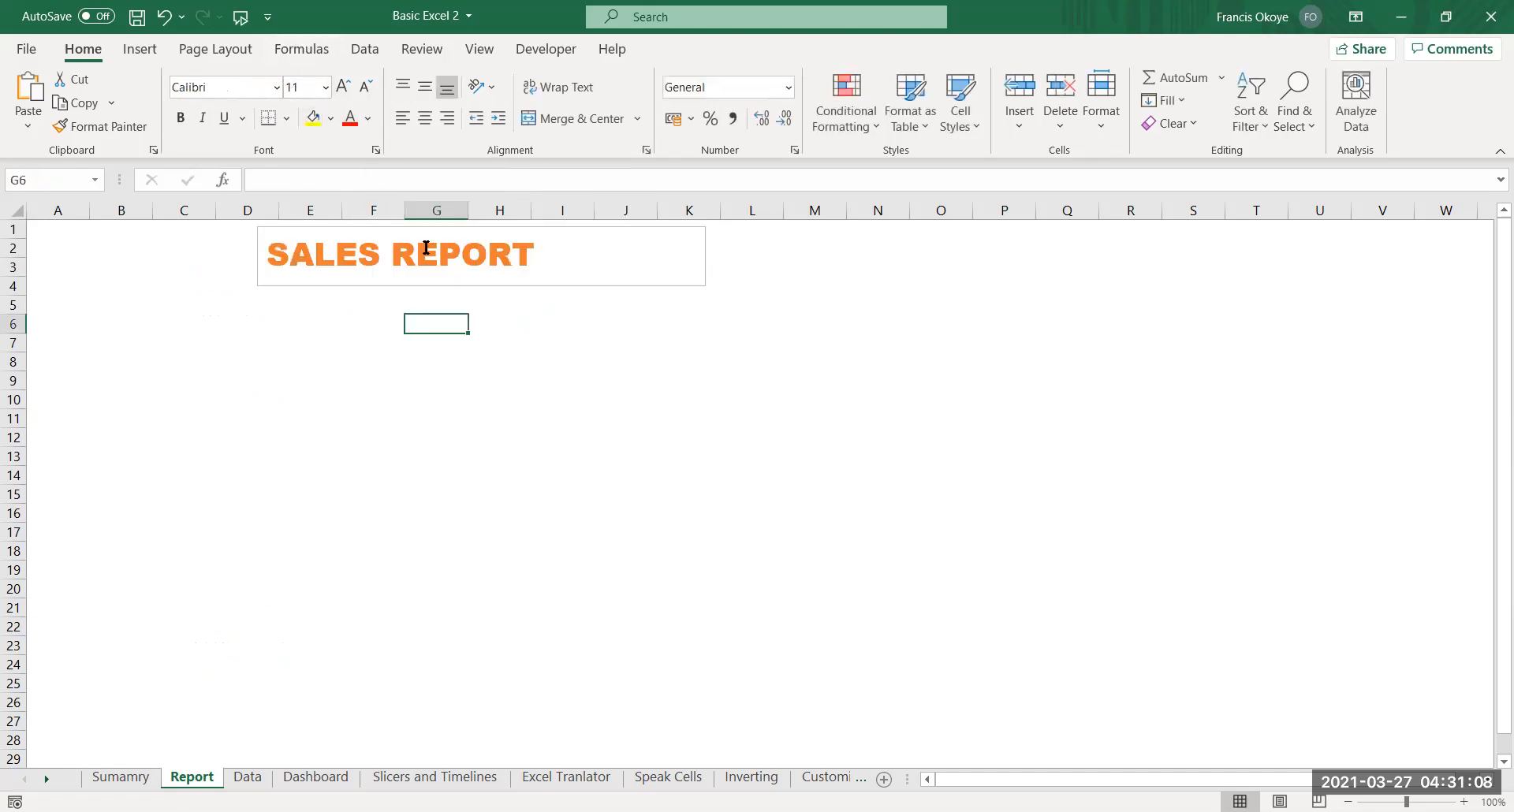
Select all cells of the Report sheet and fill them with black
{"action": "left_click", "coordinate": [17, 210]}
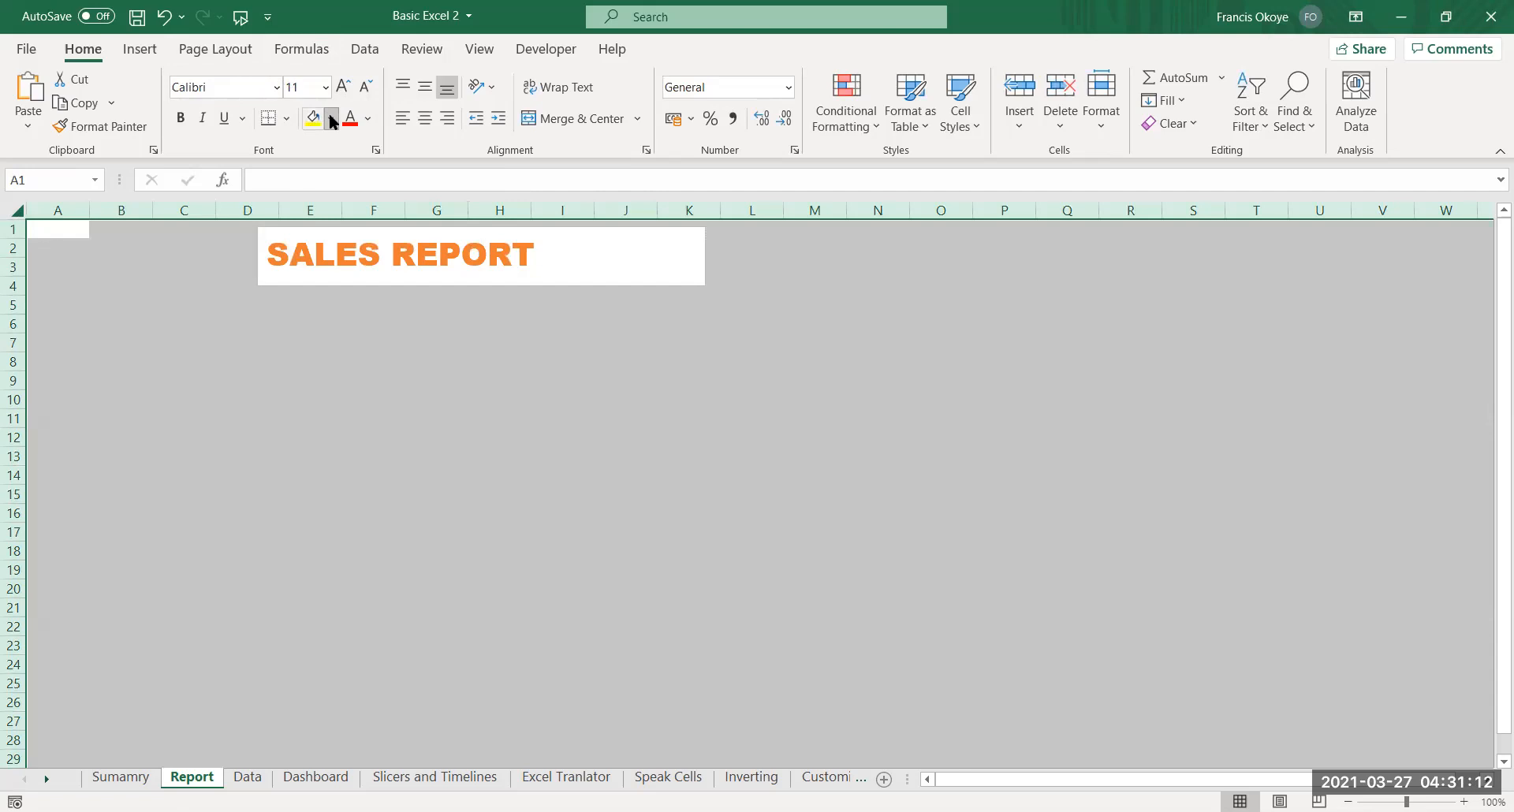
{"action": "left_click", "coordinate": [95, 286]}
{"action": "left_click", "coordinate": [20, 212]}
{"action": "left_click", "coordinate": [332, 120]}
{"action": "left_click", "coordinate": [329, 170]}
{"action": "left_click_drag", "start_coordinate": [374, 325], "coordinate": [374, 343]}
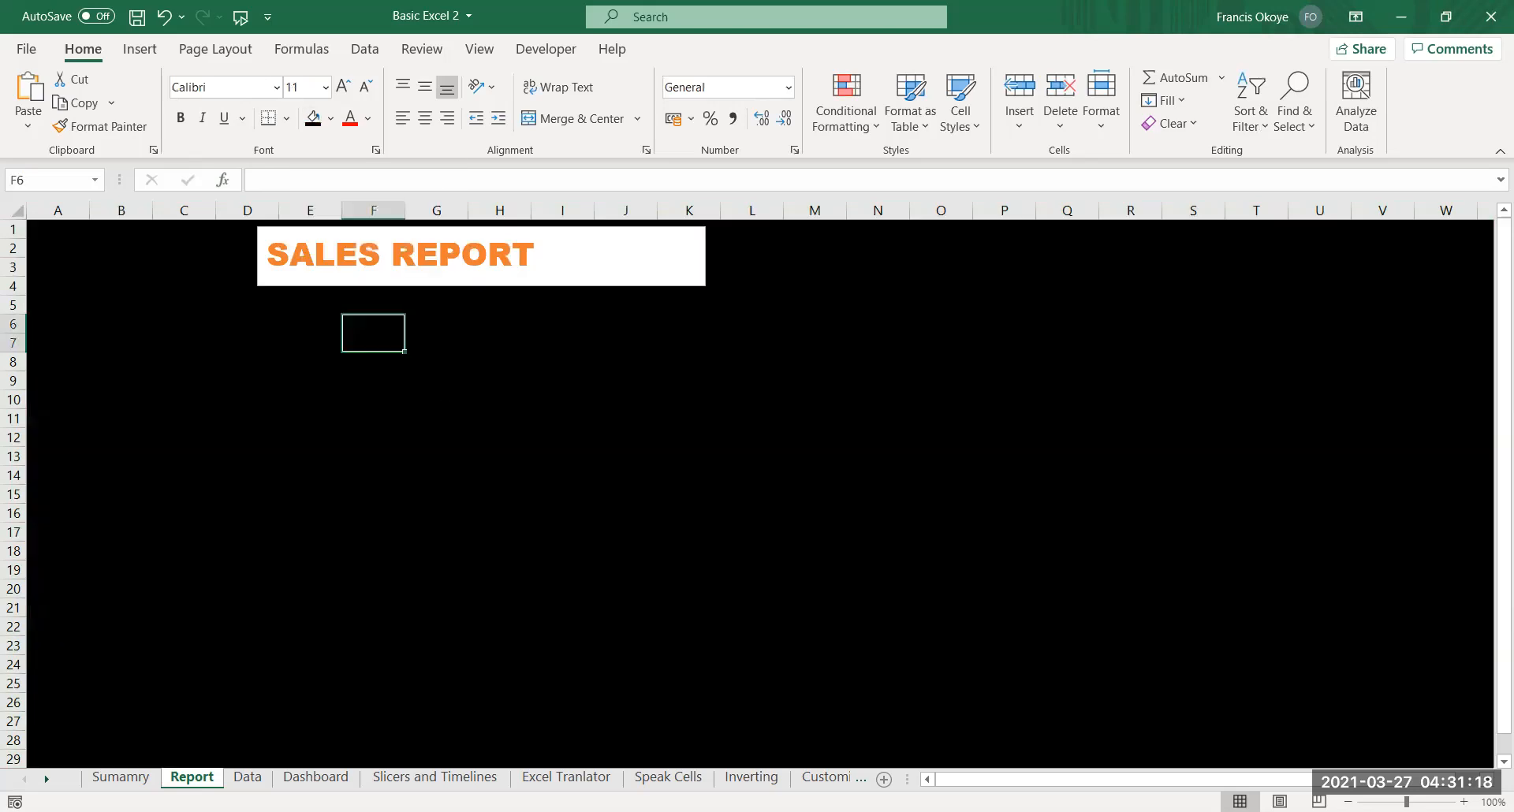
{"action": "left_click", "coordinate": [500, 419]}
Set the font colour of the SALES REPORT title to white
{"action": "left_click", "coordinate": [557, 252]}
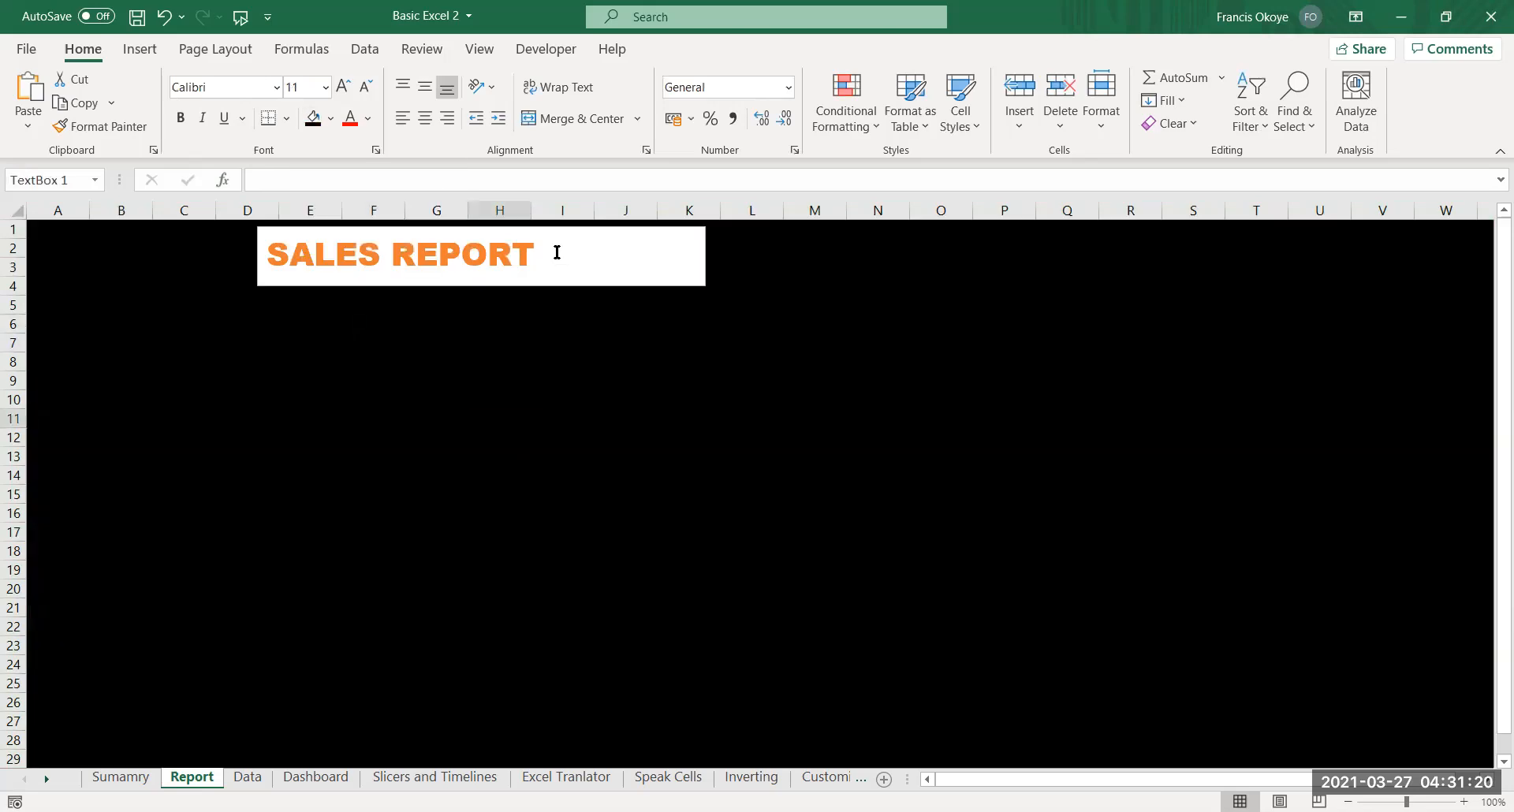
{"action": "left_click_drag", "start_coordinate": [557, 252], "coordinate": [319, 262]}
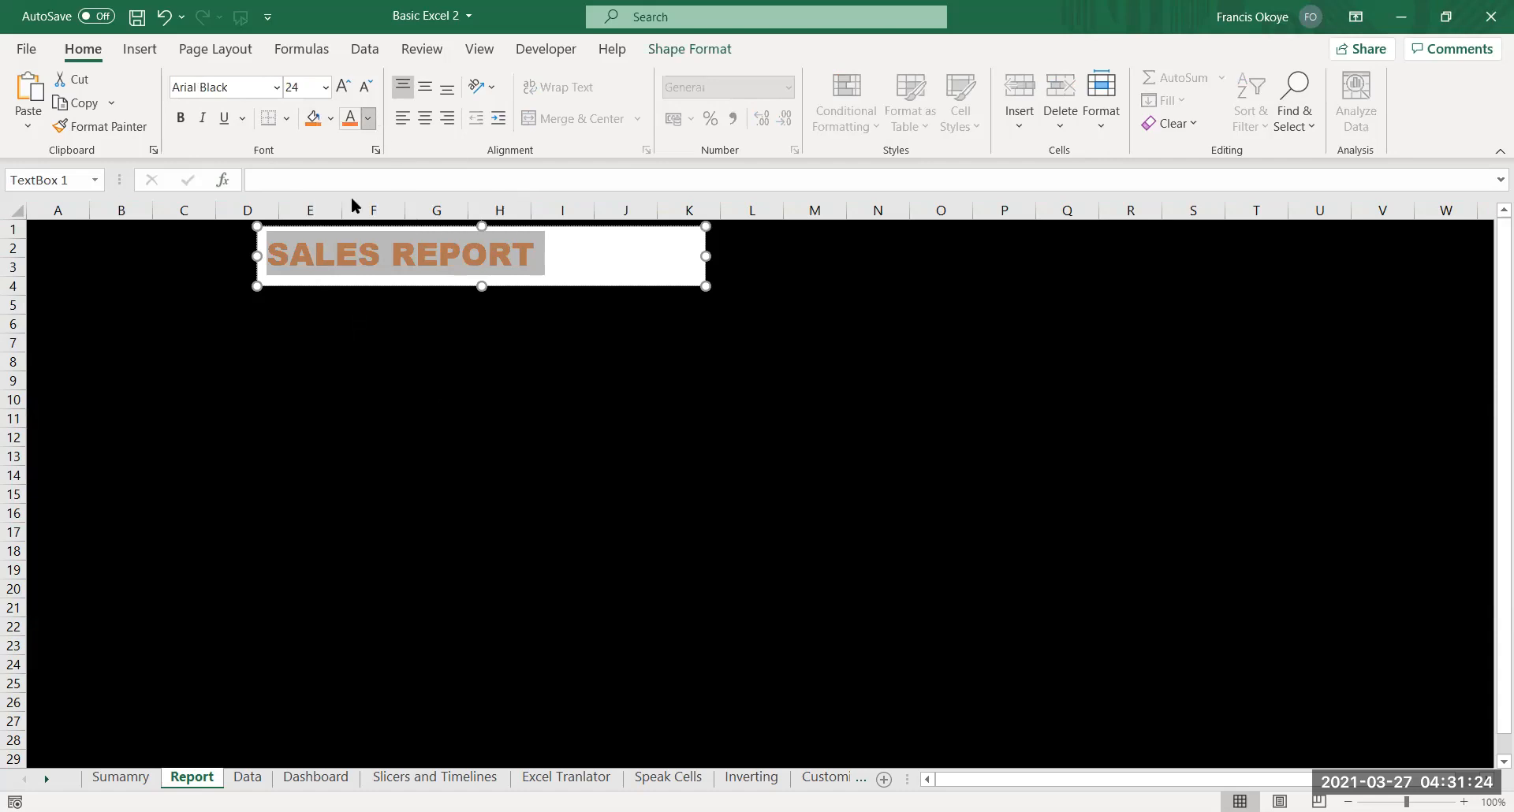
{"action": "left_click", "coordinate": [352, 199]}
{"action": "left_click", "coordinate": [500, 419]}
Fill the SALES REPORT text box with black to match the sheet background
{"action": "left_click", "coordinate": [680, 241]}
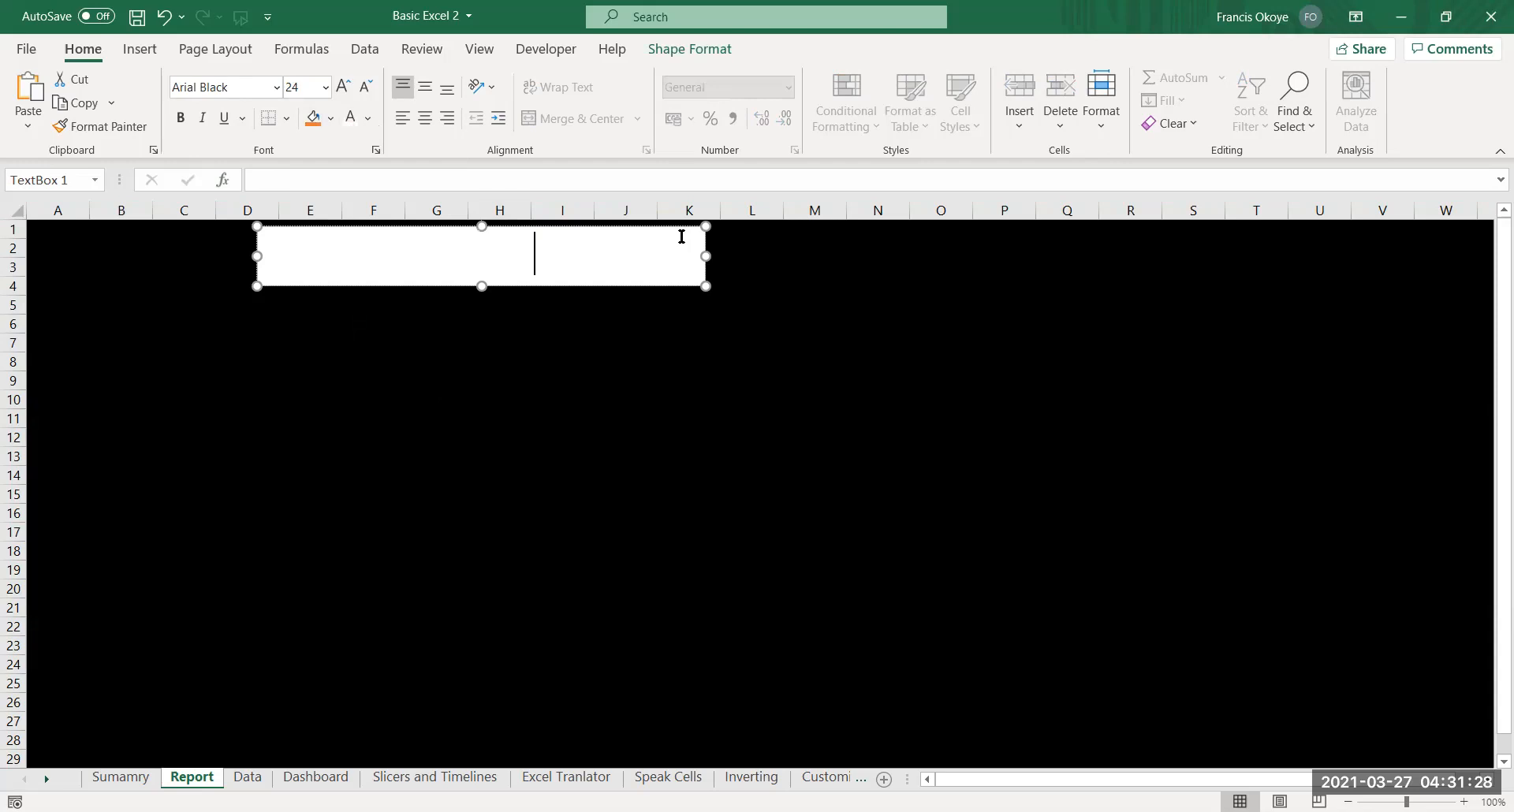
{"action": "right_click", "coordinate": [694, 246]}
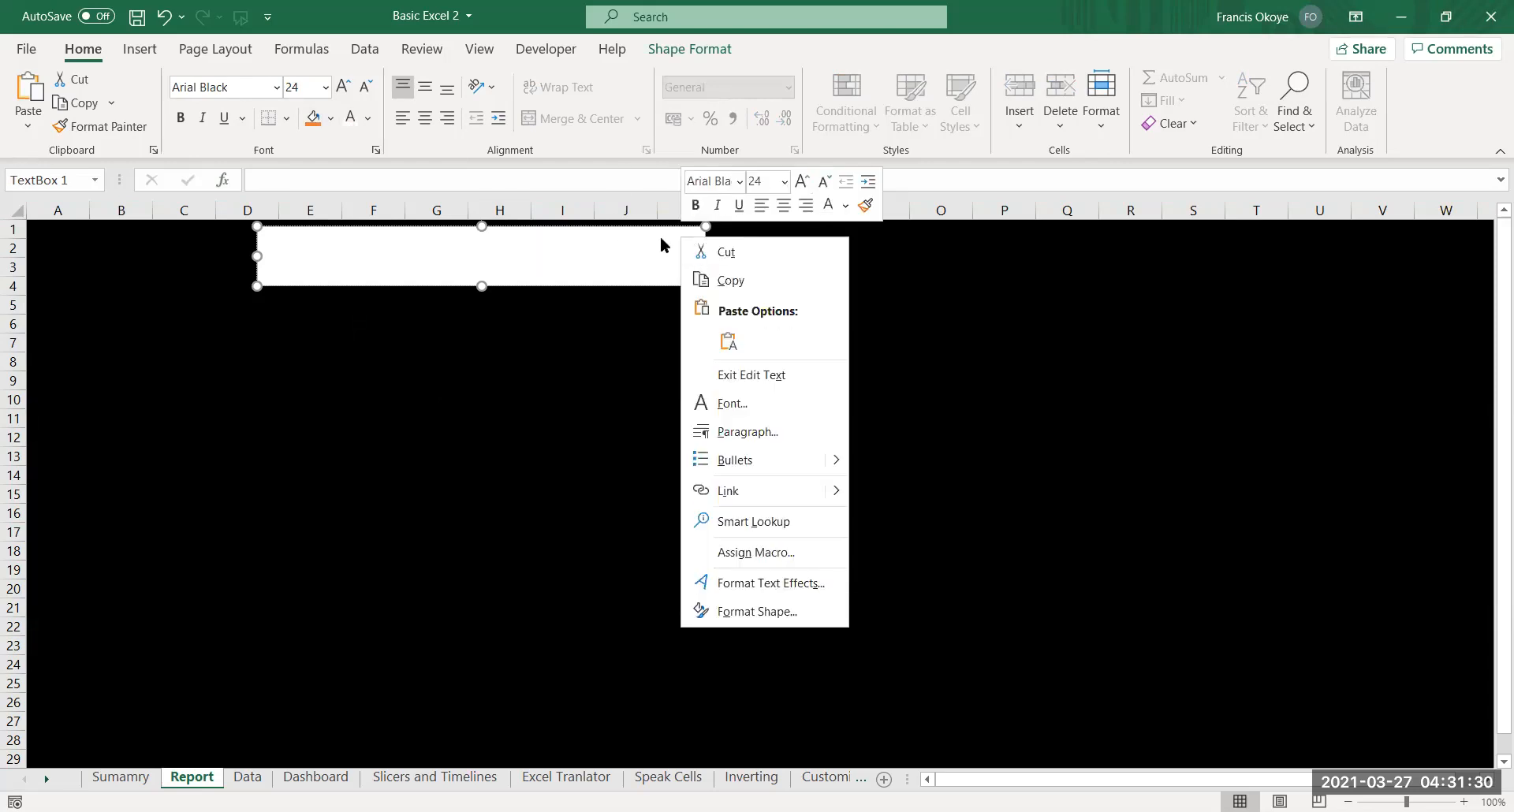
{"action": "left_click", "coordinate": [662, 238]}
{"action": "right_click", "coordinate": [673, 243]}
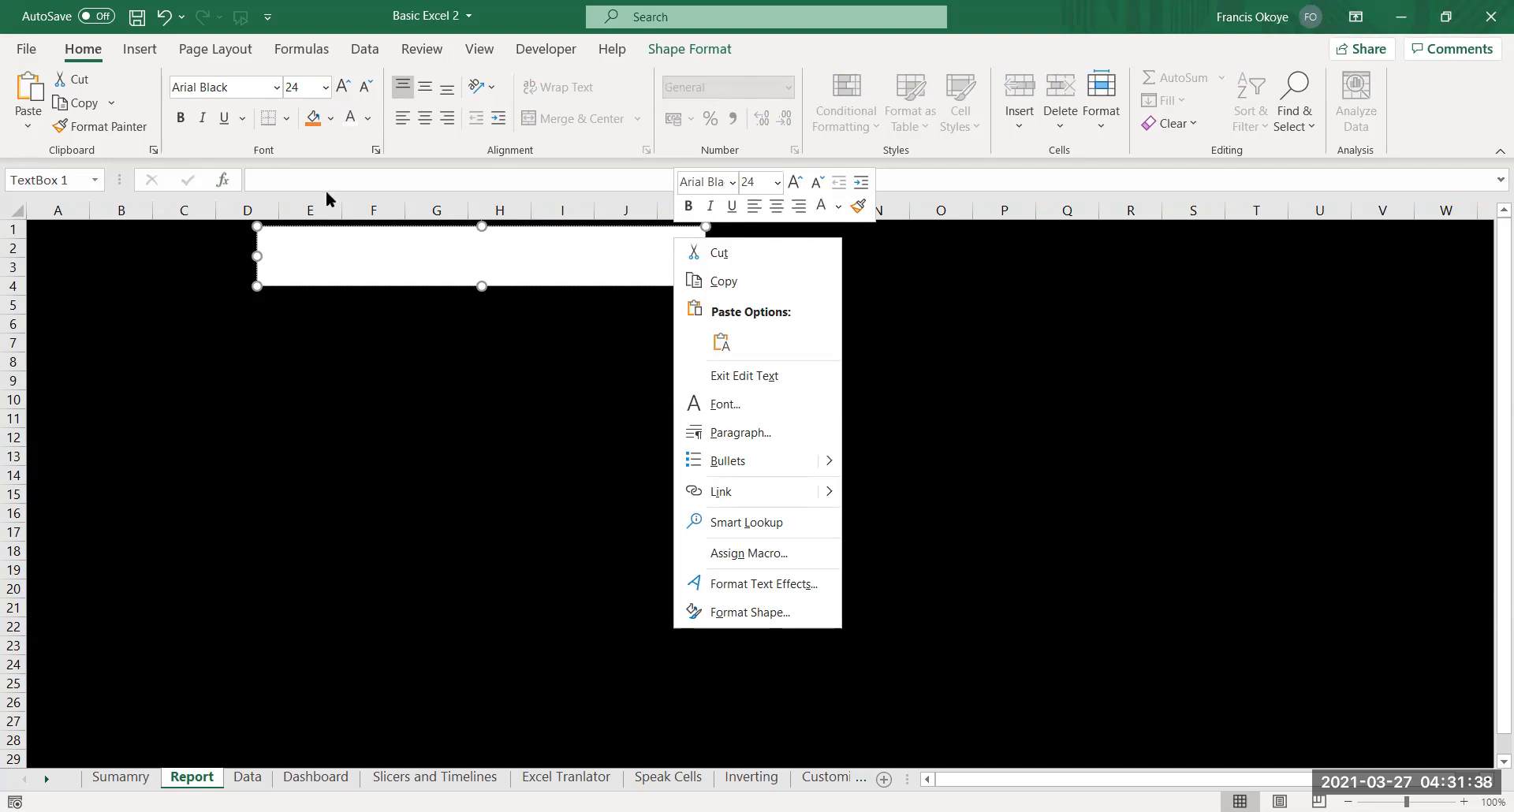
{"action": "left_click", "coordinate": [331, 118]}
{"action": "left_click", "coordinate": [326, 198]}
{"action": "left_click", "coordinate": [499, 381]}
{"action": "left_click", "coordinate": [625, 495]}
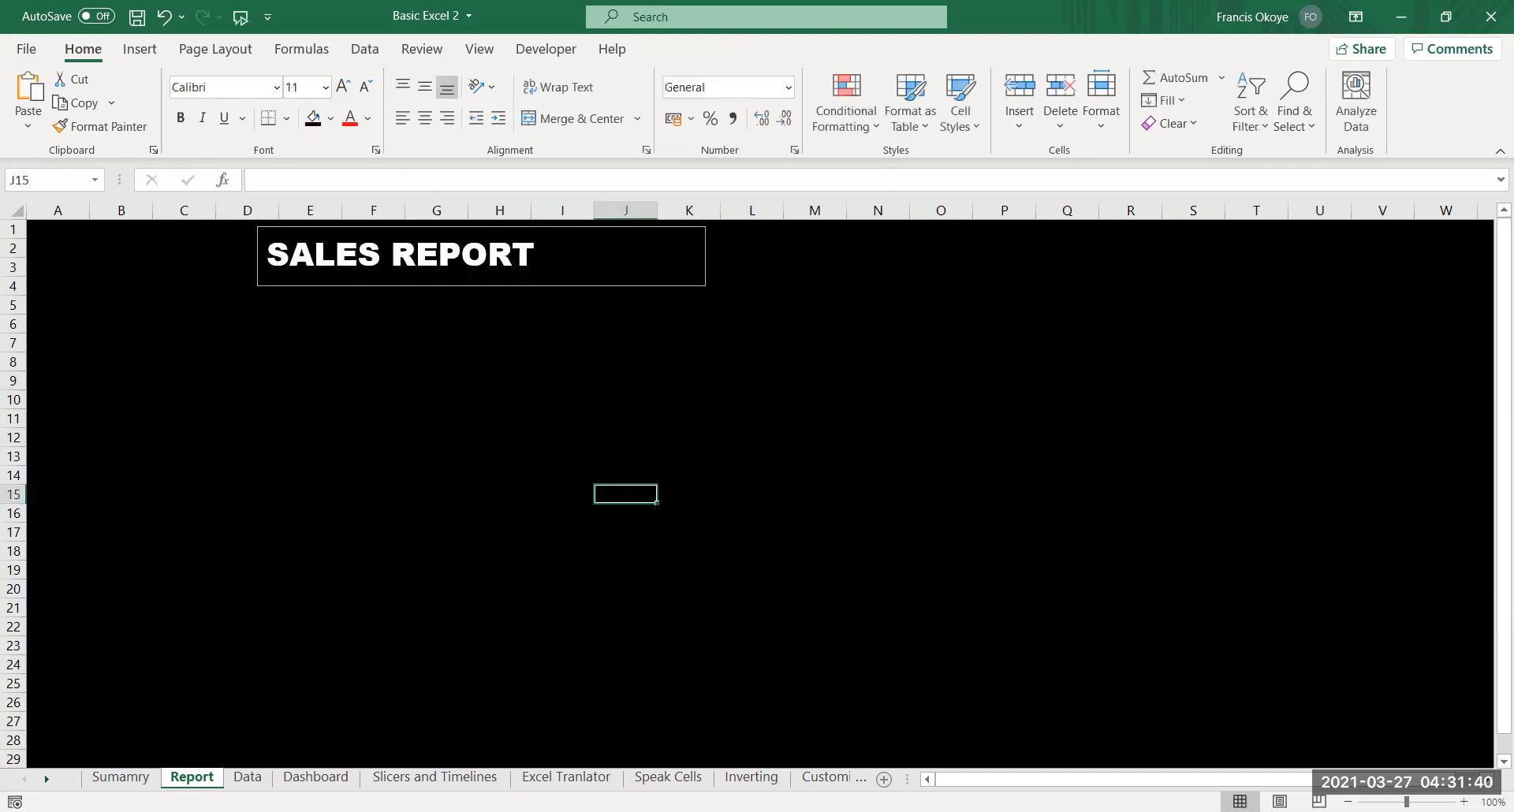
Move the SALES REPORT text box slightly down and to the right, away from the sheet's upper edge
{"action": "mouse_move", "coordinate": [593, 226]}
{"action": "left_mouse_down"}
{"action": "mouse_move", "coordinate": [529, 227]}
{"action": "mouse_move", "coordinate": [606, 235]}
{"action": "left_mouse_up"}
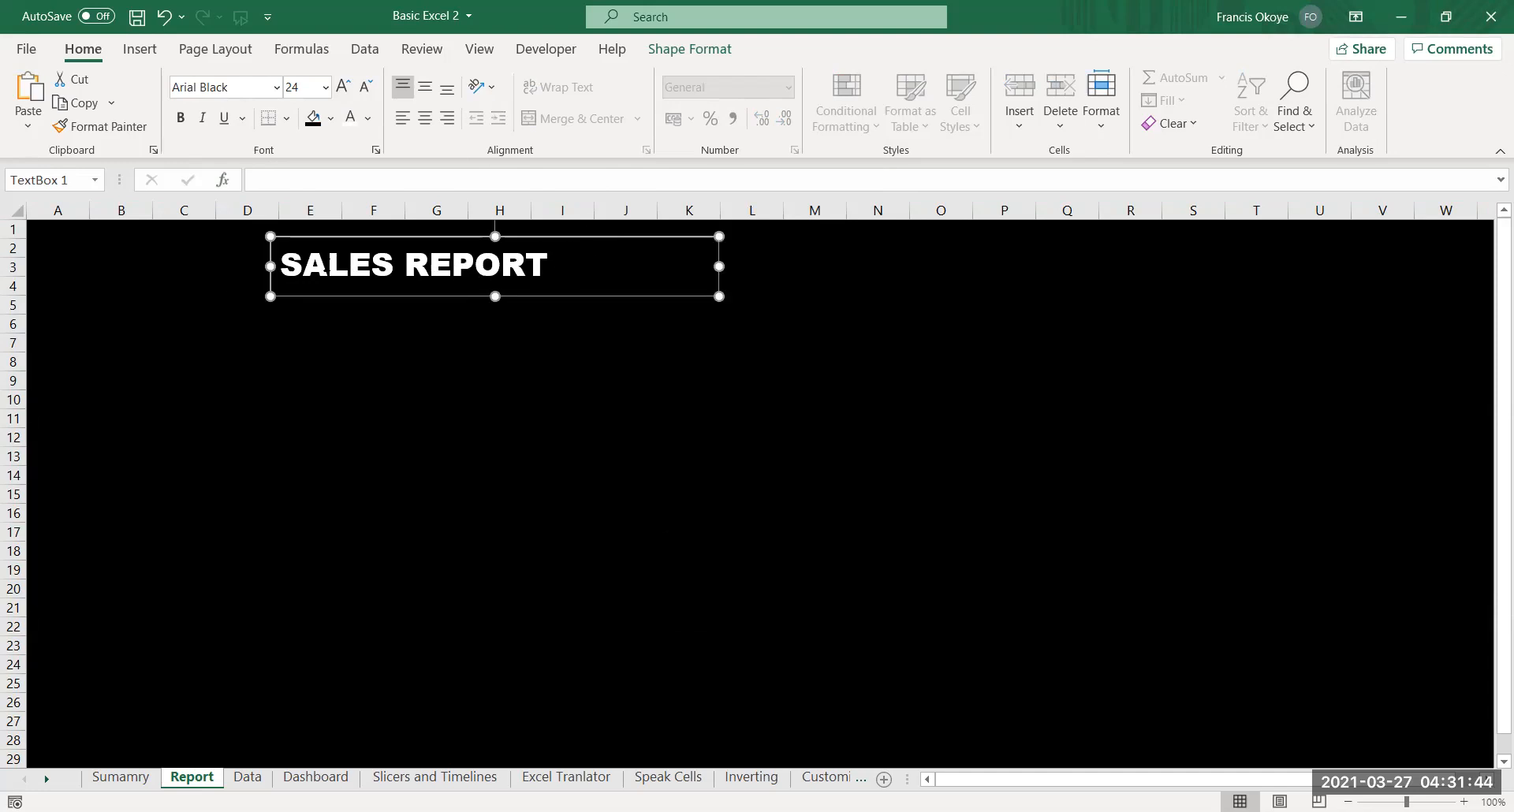
{"action": "left_click", "coordinate": [500, 400]}
{"action": "left_click", "coordinate": [752, 381]}
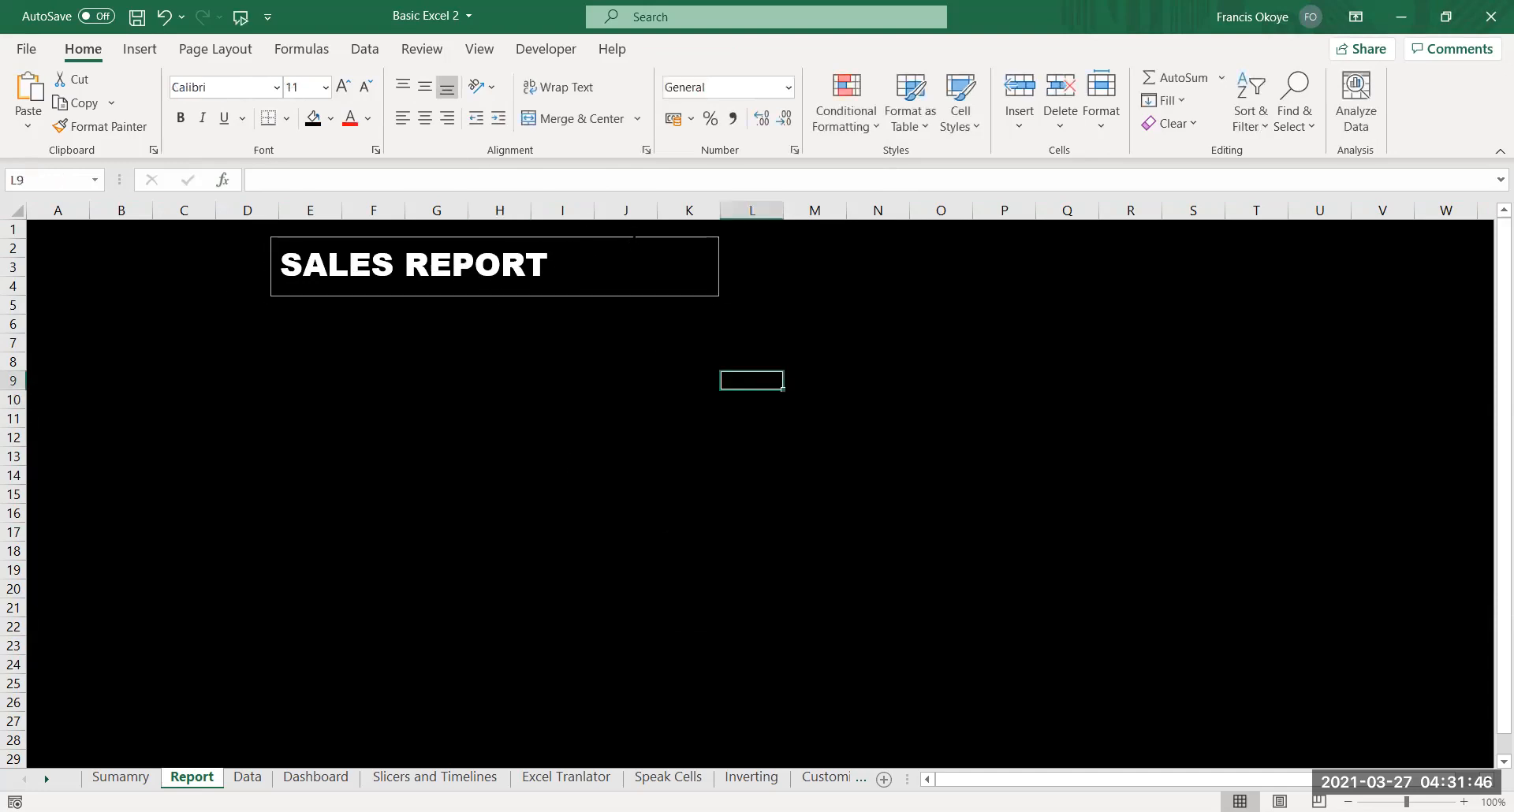
{"action": "left_click", "coordinate": [526, 266]}
{"action": "left_click", "coordinate": [644, 394]}
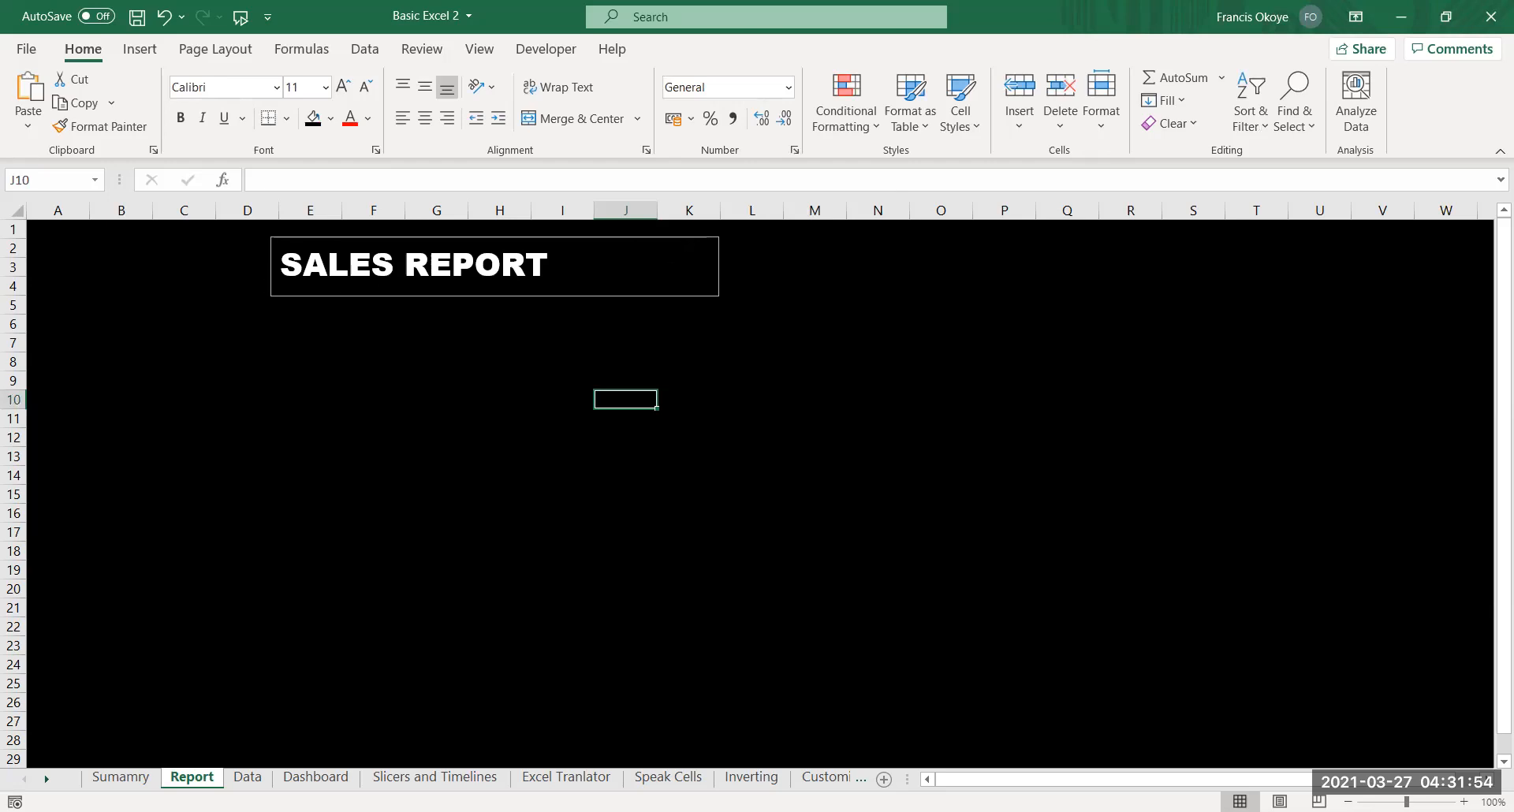
Remove the visible outline of the SALES REPORT text box so it blends into the black sheet
{"action": "left_click", "coordinate": [645, 237]}
{"action": "left_click", "coordinate": [657, 236]}
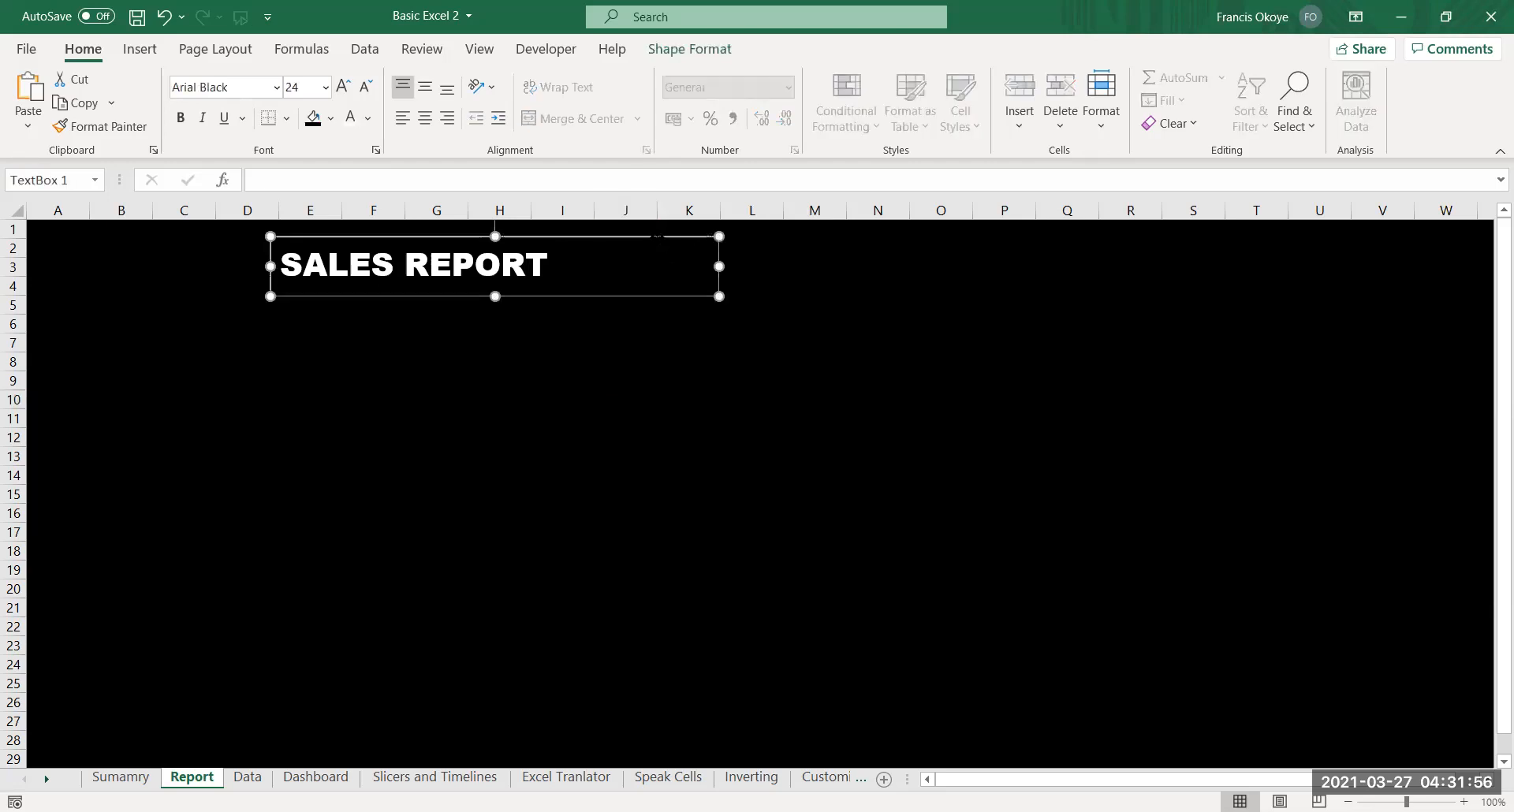
{"action": "right_click", "coordinate": [659, 237]}
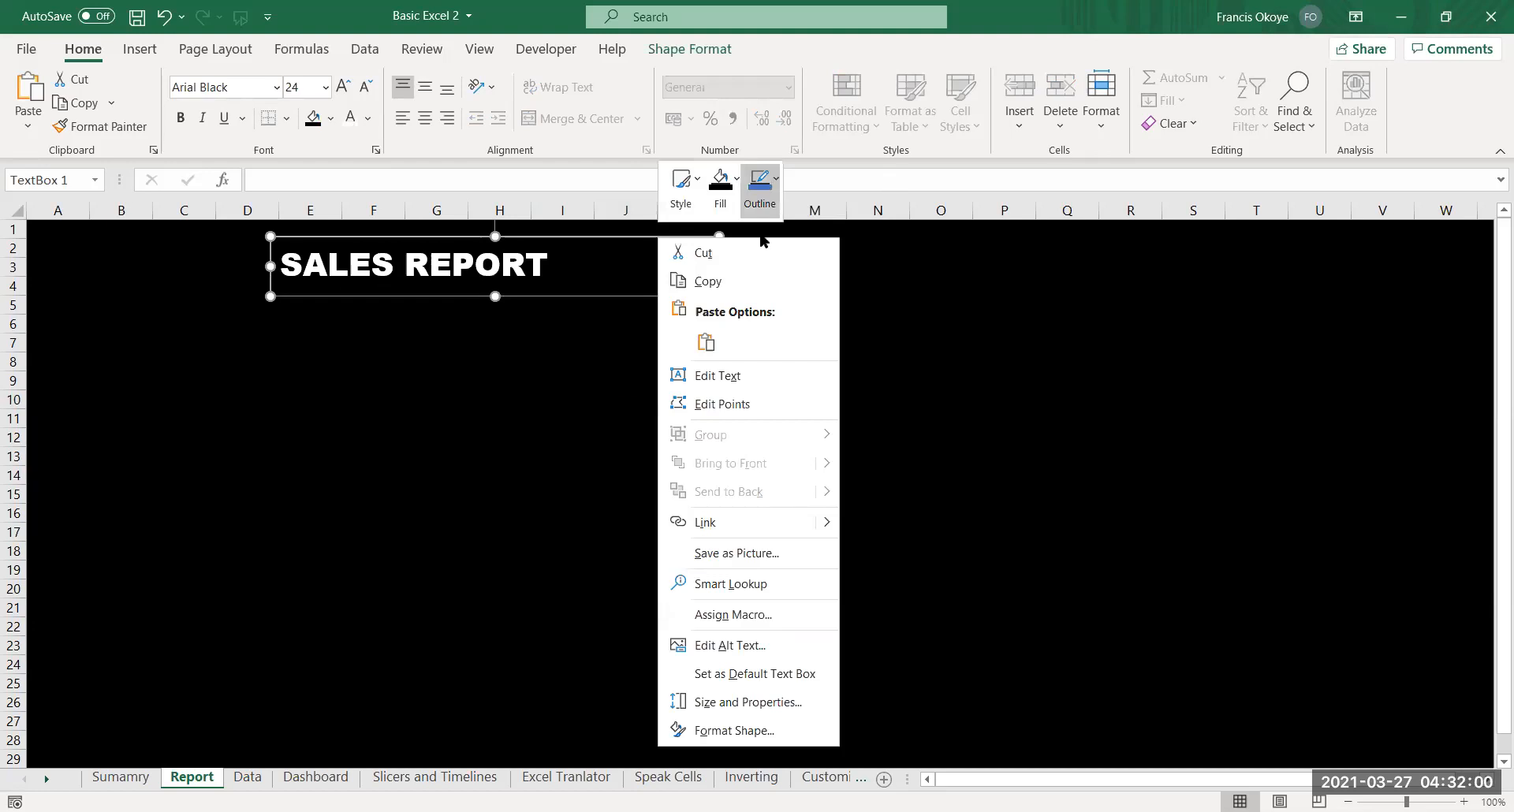
{"action": "left_click", "coordinate": [626, 514]}
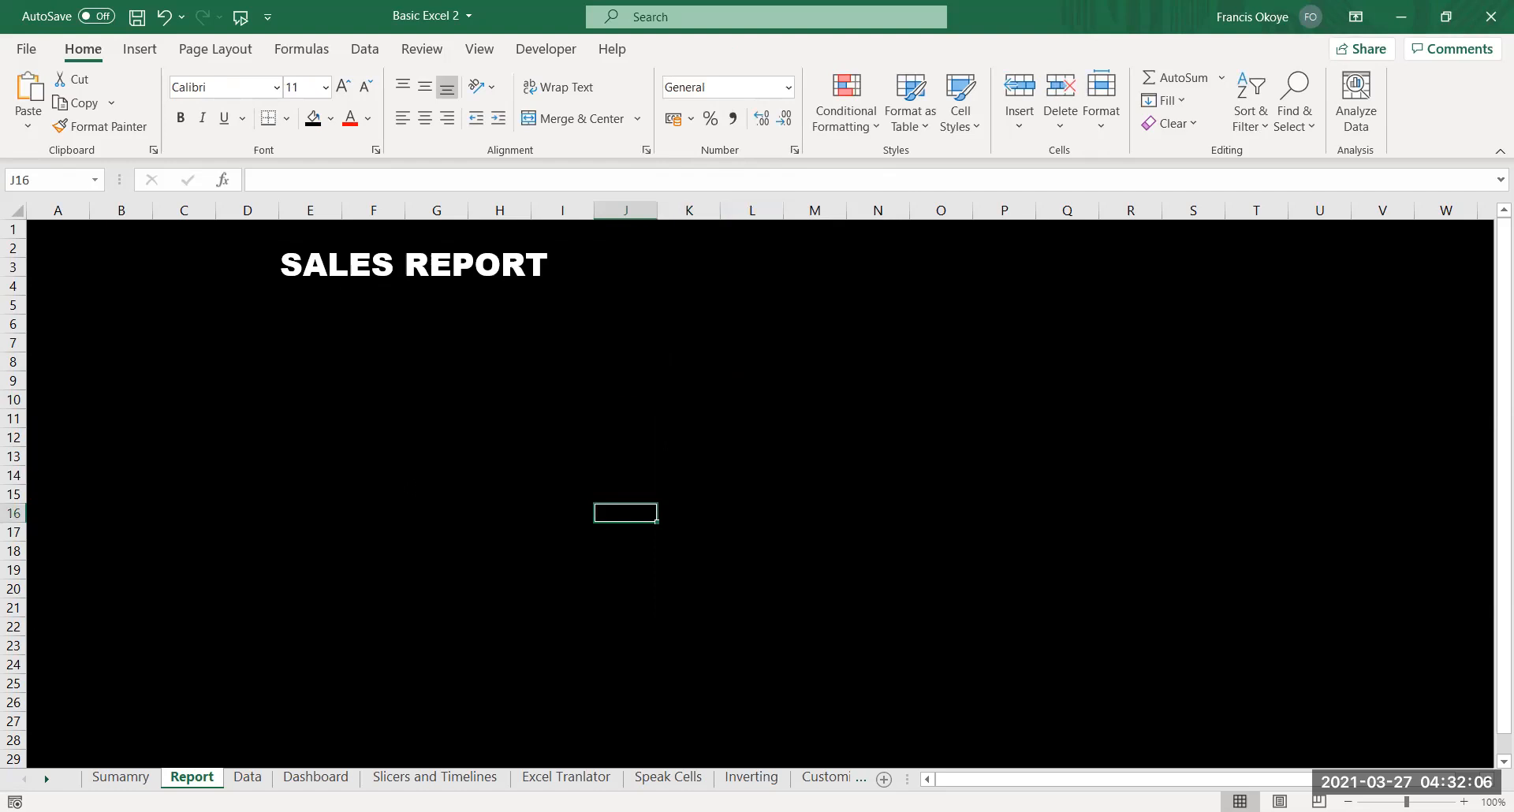
Undo the recent formatting of the Report sheet and title text box, including the black fills and white font
{"action": "key", "text": "ctrl+z"}
{"action": "key", "text": "ctrl+z"}
{"action": "key", "text": "ctrl+z"}
{"action": "key", "text": "ctrl+z"}
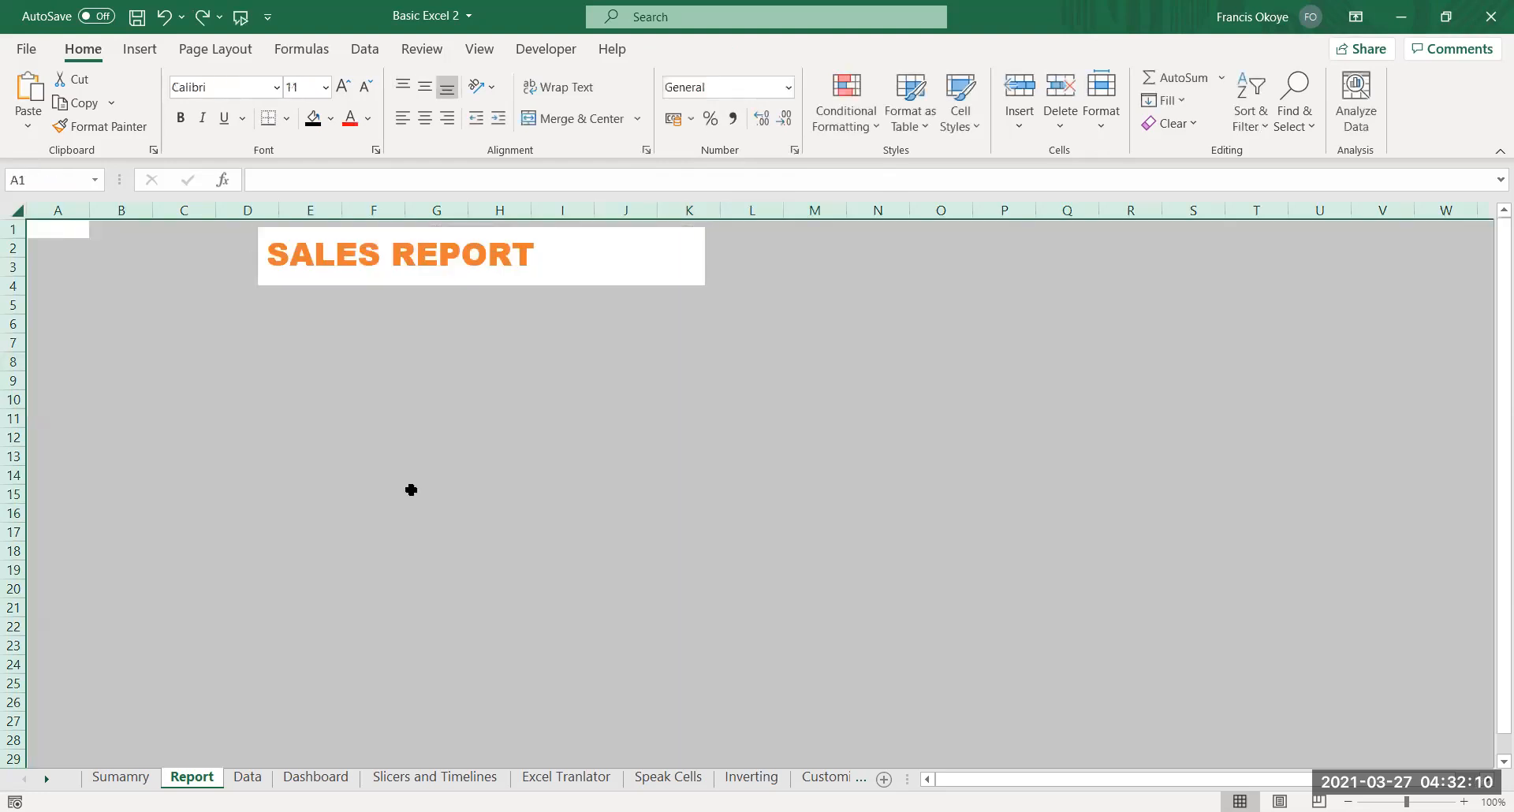
{"action": "key", "text": "ctrl+z"}
Set the font colour of the SALES REPORT title to the standard light green
{"action": "left_click", "coordinate": [463, 456]}
{"action": "left_click", "coordinate": [602, 326]}
{"action": "left_click_drag", "start_coordinate": [551, 273], "coordinate": [193, 254]}
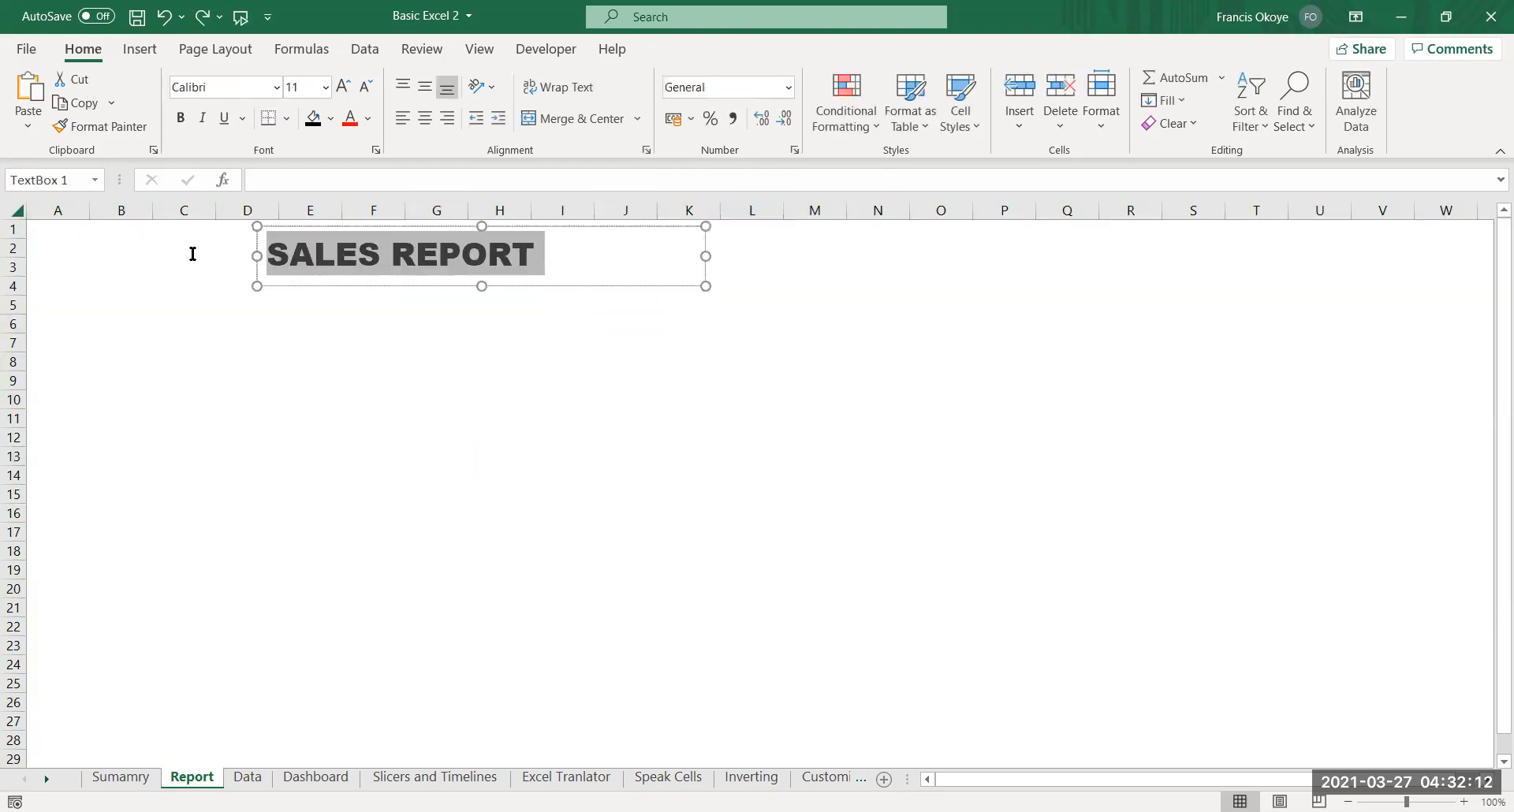
{"action": "left_click", "coordinate": [369, 119]}
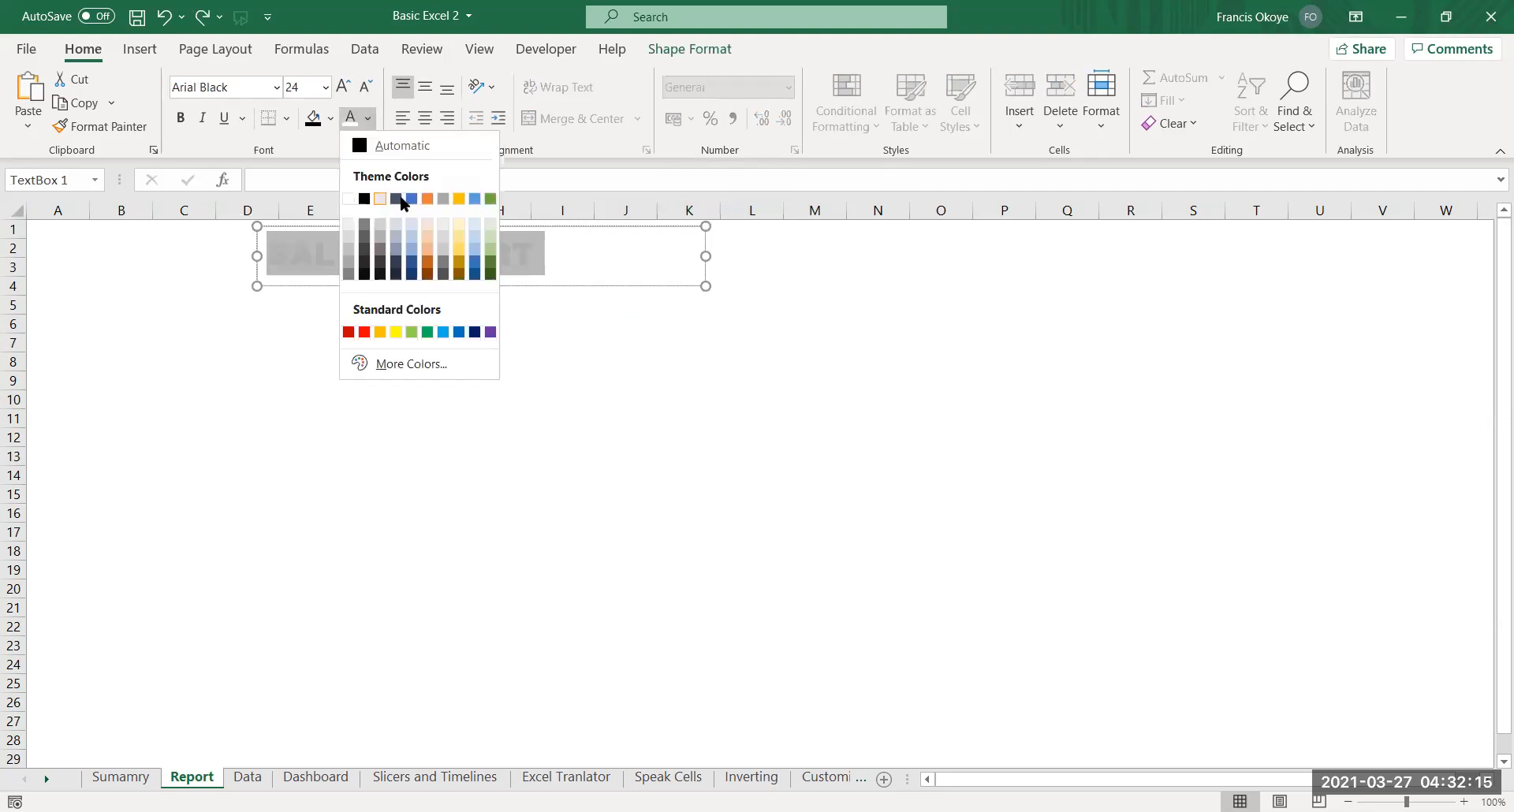
{"action": "left_click", "coordinate": [411, 332]}
{"action": "left_click", "coordinate": [555, 381]}
Centre the SALES REPORT title horizontally within its text box
{"action": "left_click_drag", "start_coordinate": [560, 247], "coordinate": [262, 233]}
{"action": "left_click", "coordinate": [541, 395]}
{"action": "left_click_drag", "start_coordinate": [536, 257], "coordinate": [224, 253]}
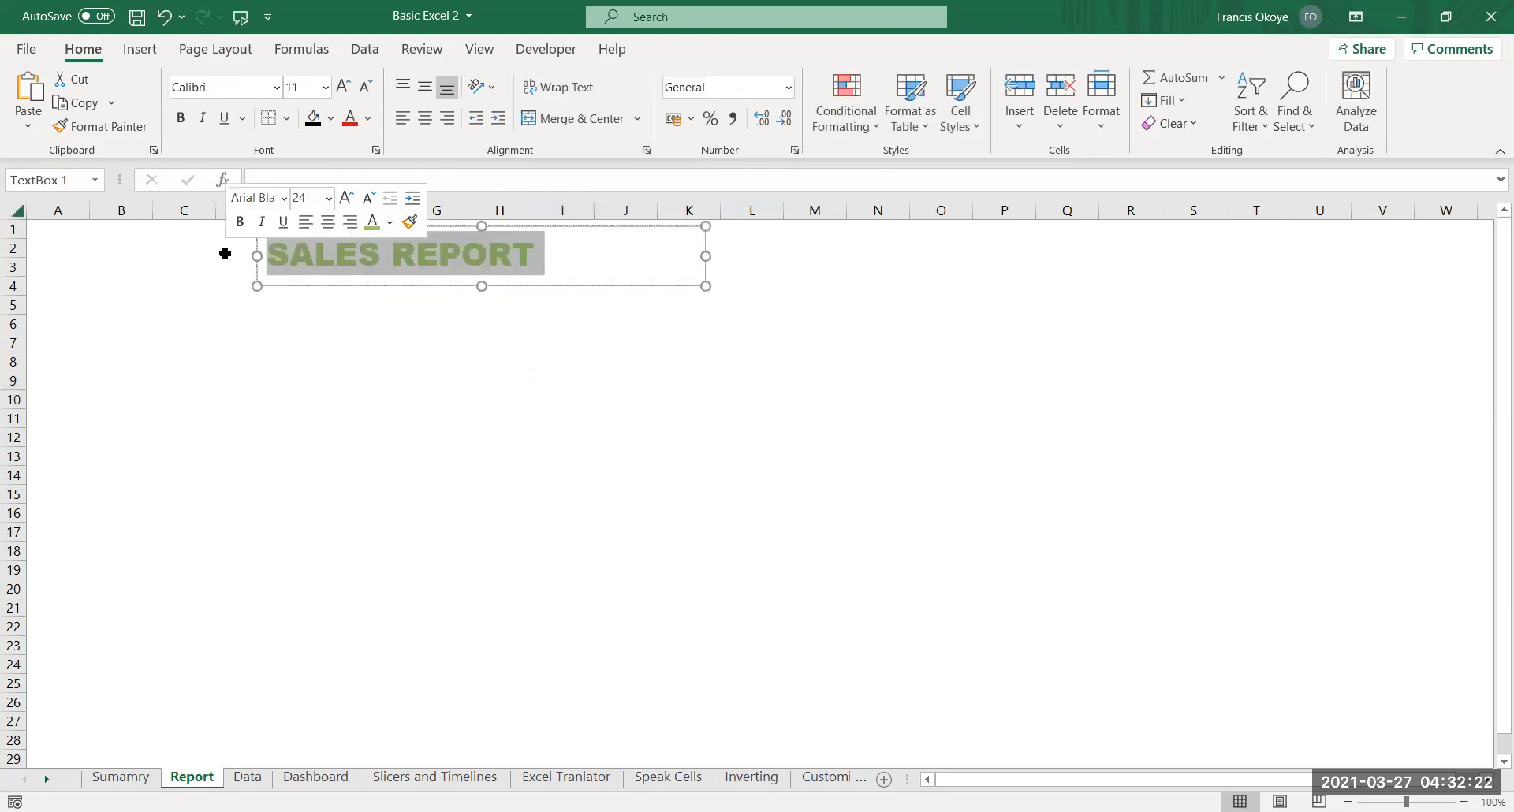
{"action": "key", "text": "ctrl+e"}
{"action": "left_click", "coordinate": [308, 458]}
{"action": "left_click", "coordinate": [442, 356]}
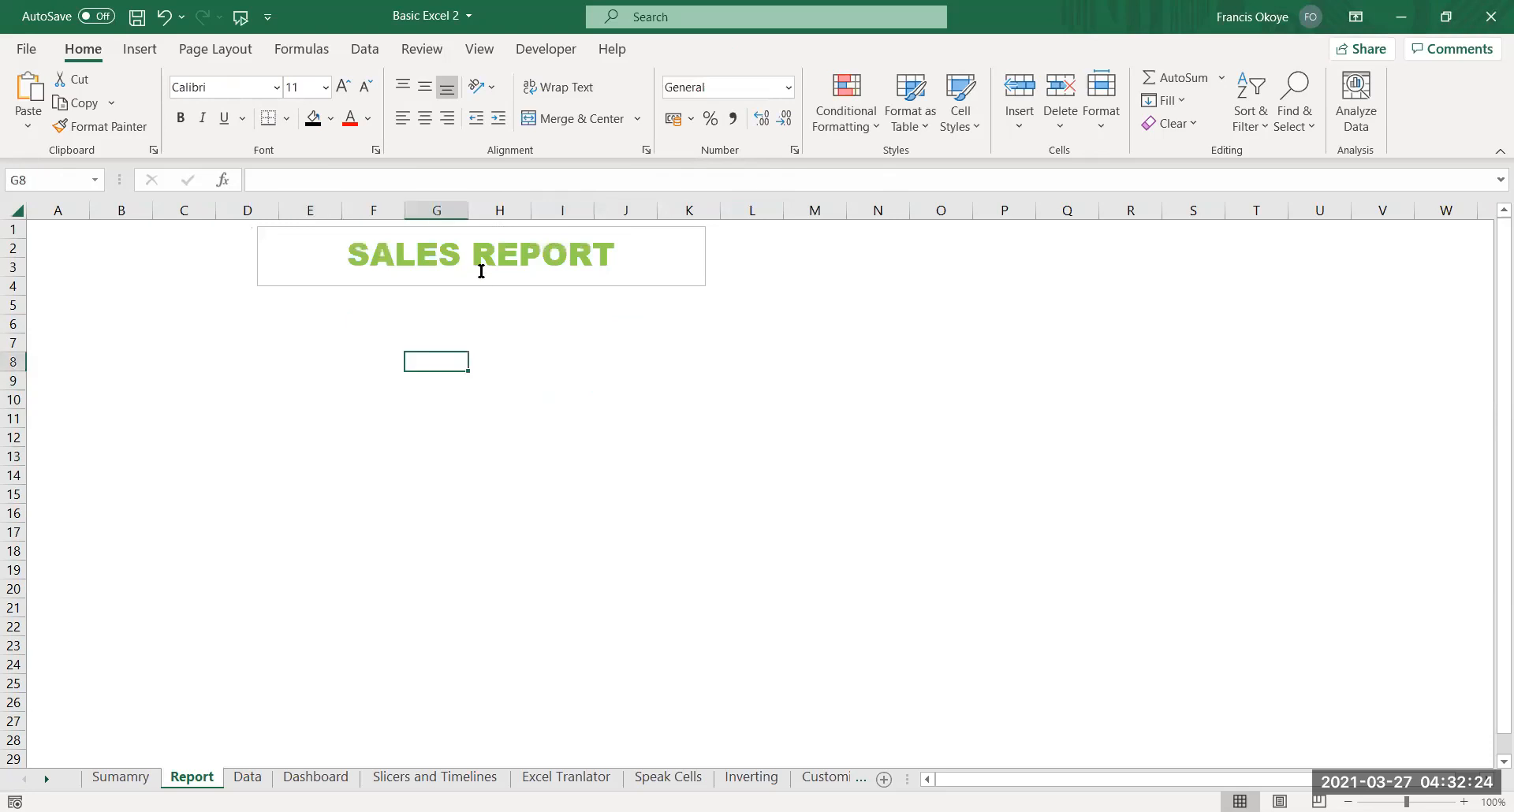
Move the SALES REPORT text box slightly to the left on the Report sheet
{"action": "mouse_move", "coordinate": [492, 232]}
{"action": "left_mouse_down"}
{"action": "mouse_move", "coordinate": [402, 223]}
{"action": "mouse_move", "coordinate": [474, 228]}
{"action": "left_mouse_up"}
{"action": "left_click", "coordinate": [418, 416]}
{"action": "left_click", "coordinate": [412, 344]}
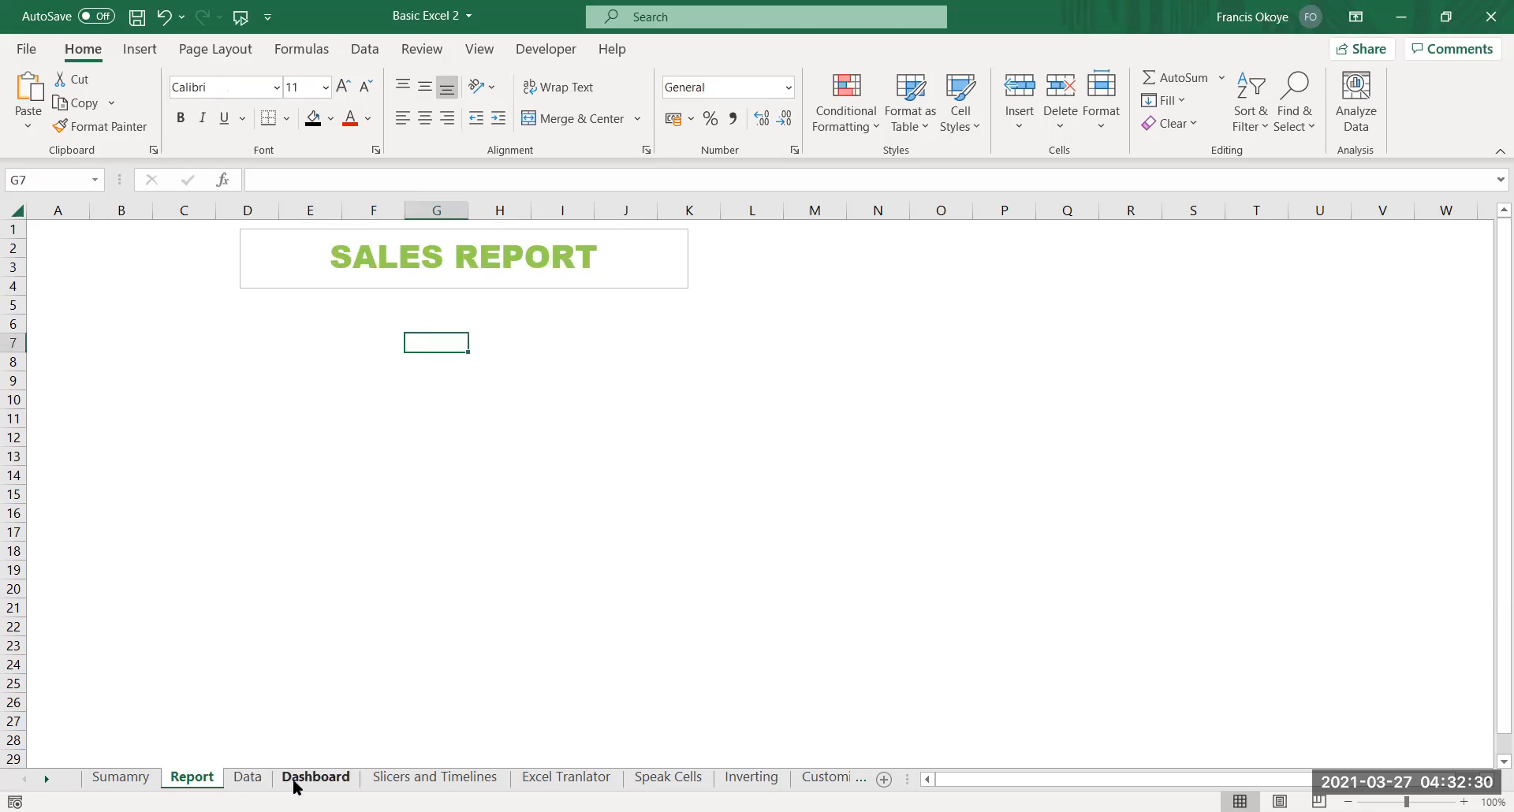
Try to insert a treemap chart from the Segment PivotTable data (A3:B6) on the Sumamry sheet
{"action": "left_click", "coordinate": [134, 779]}
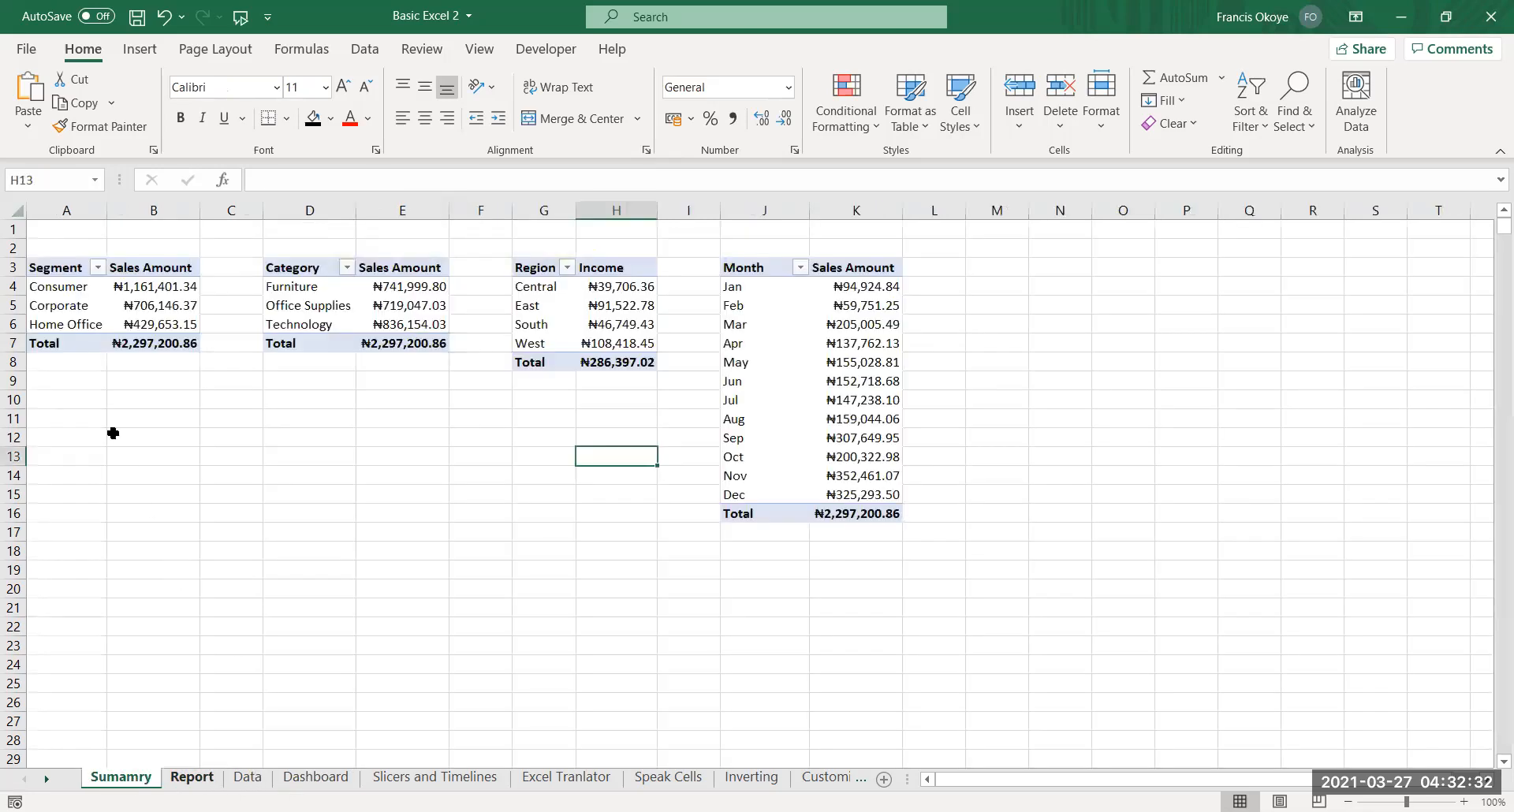
{"action": "left_click_drag", "start_coordinate": [68, 272], "coordinate": [169, 331]}
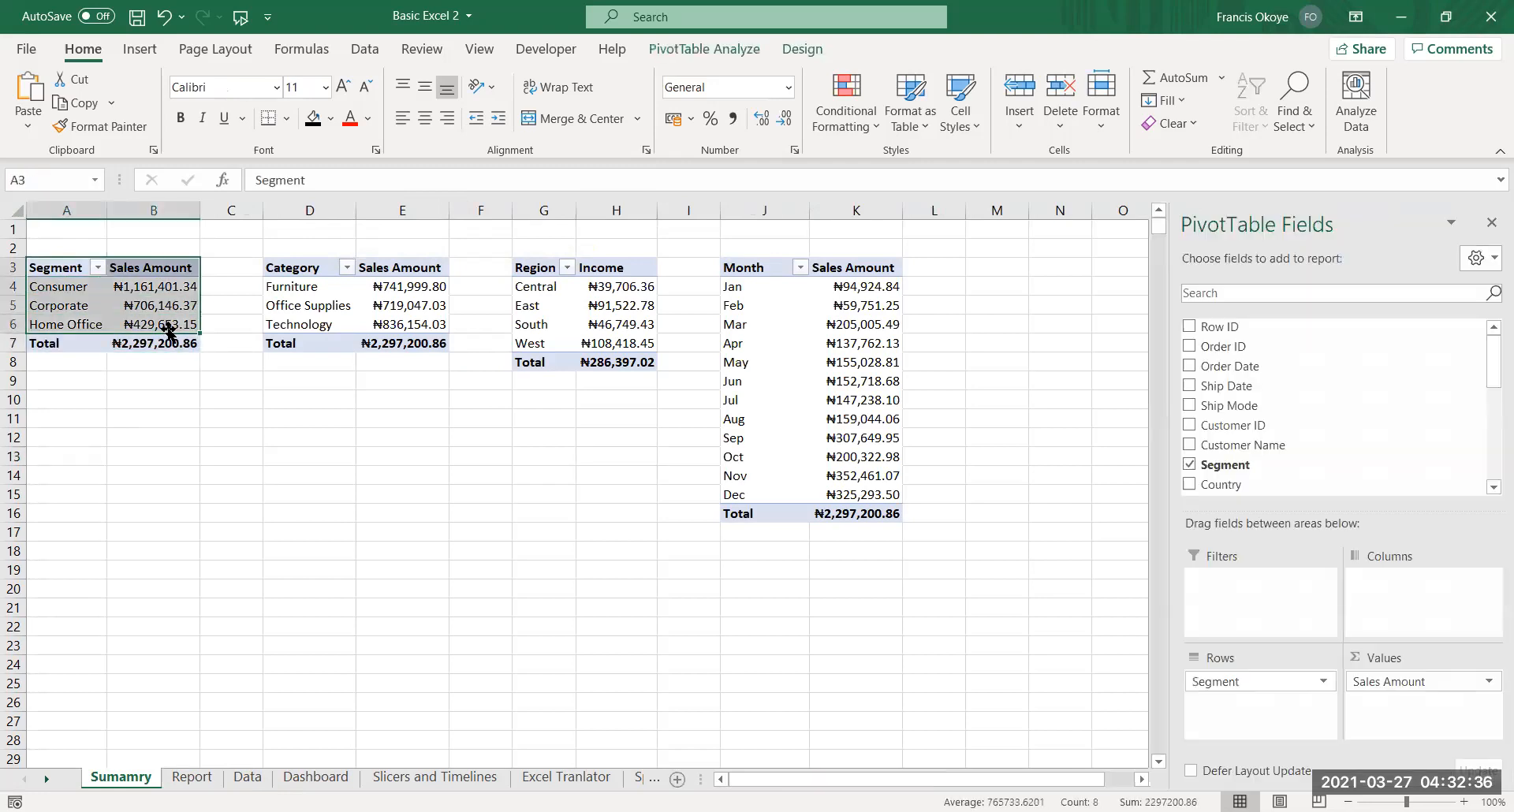
{"action": "left_click", "coordinate": [133, 419]}
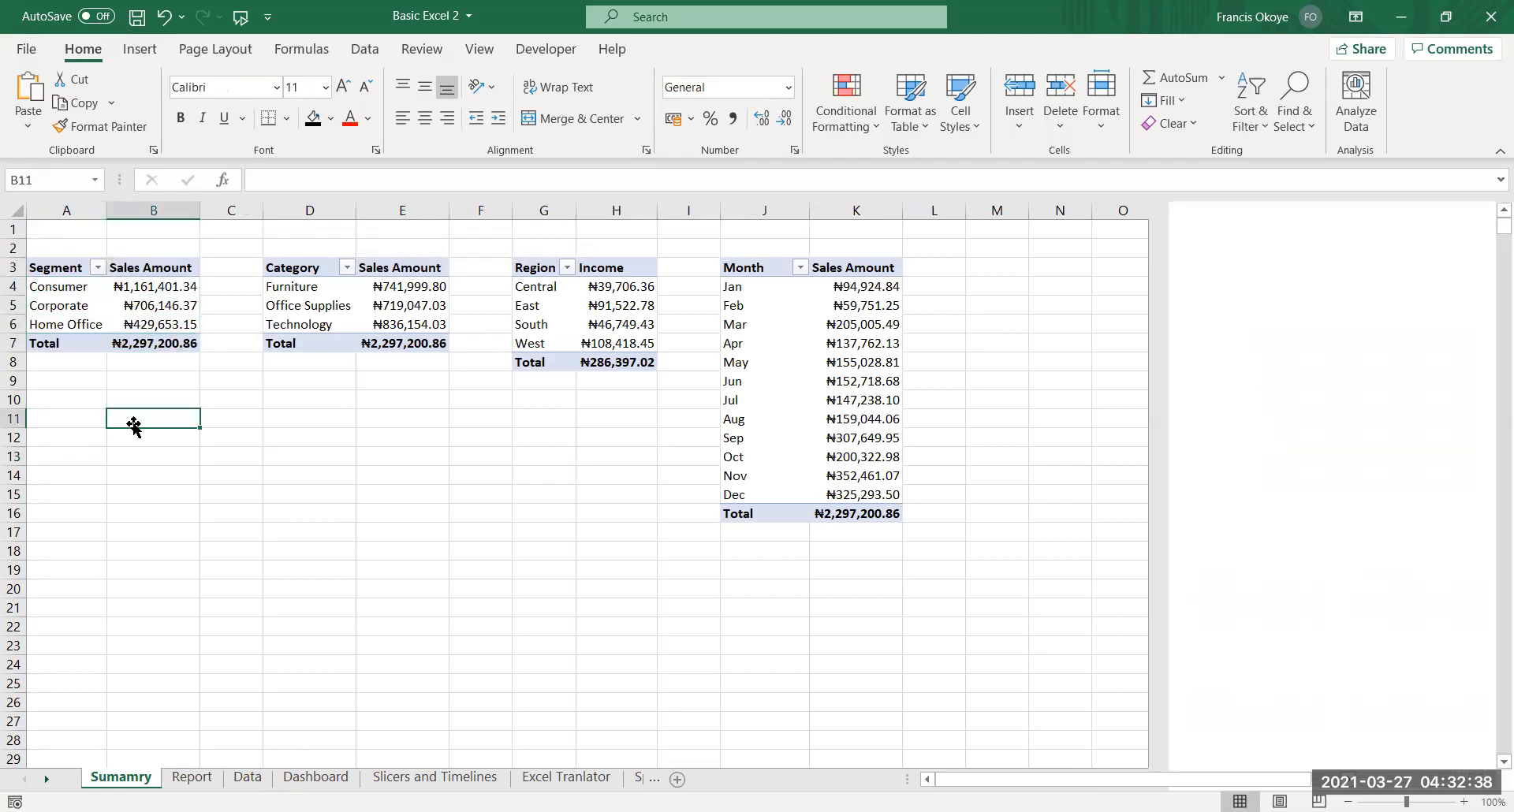
{"action": "left_click_drag", "start_coordinate": [51, 273], "coordinate": [175, 329]}
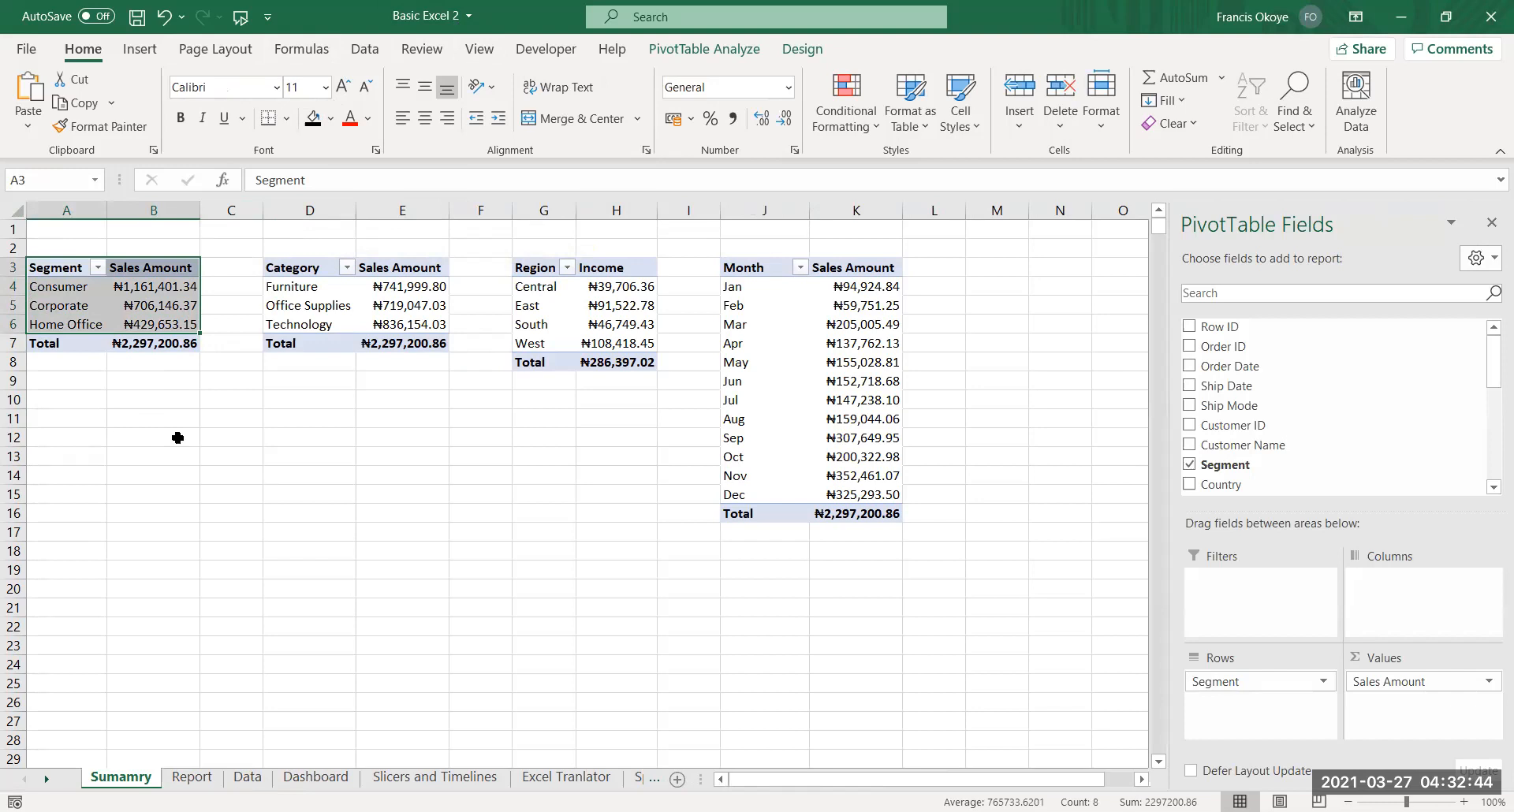
{"action": "left_click", "coordinate": [365, 50]}
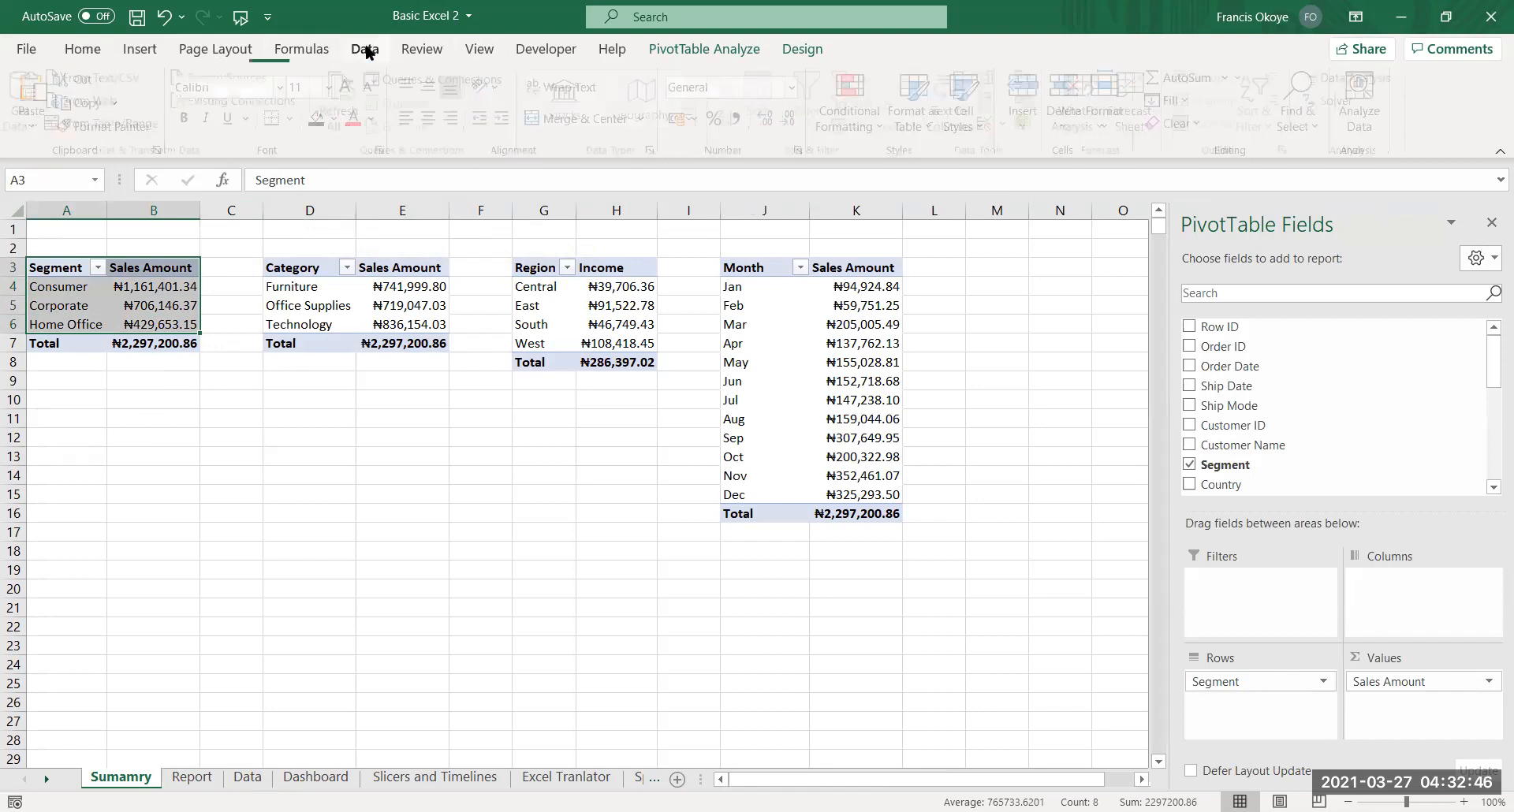
{"action": "left_click", "coordinate": [139, 50]}
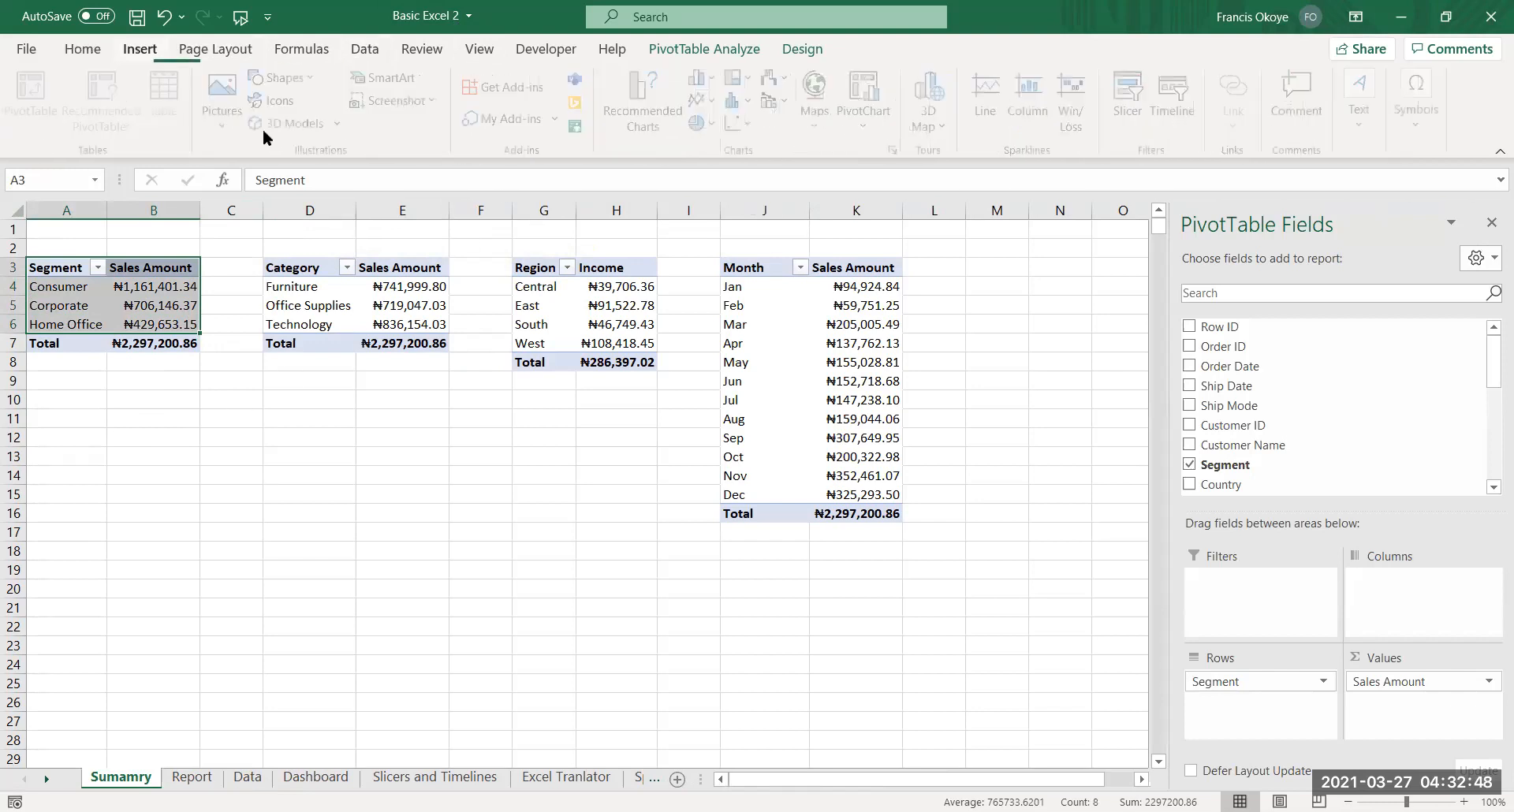
{"action": "left_click", "coordinate": [897, 150]}
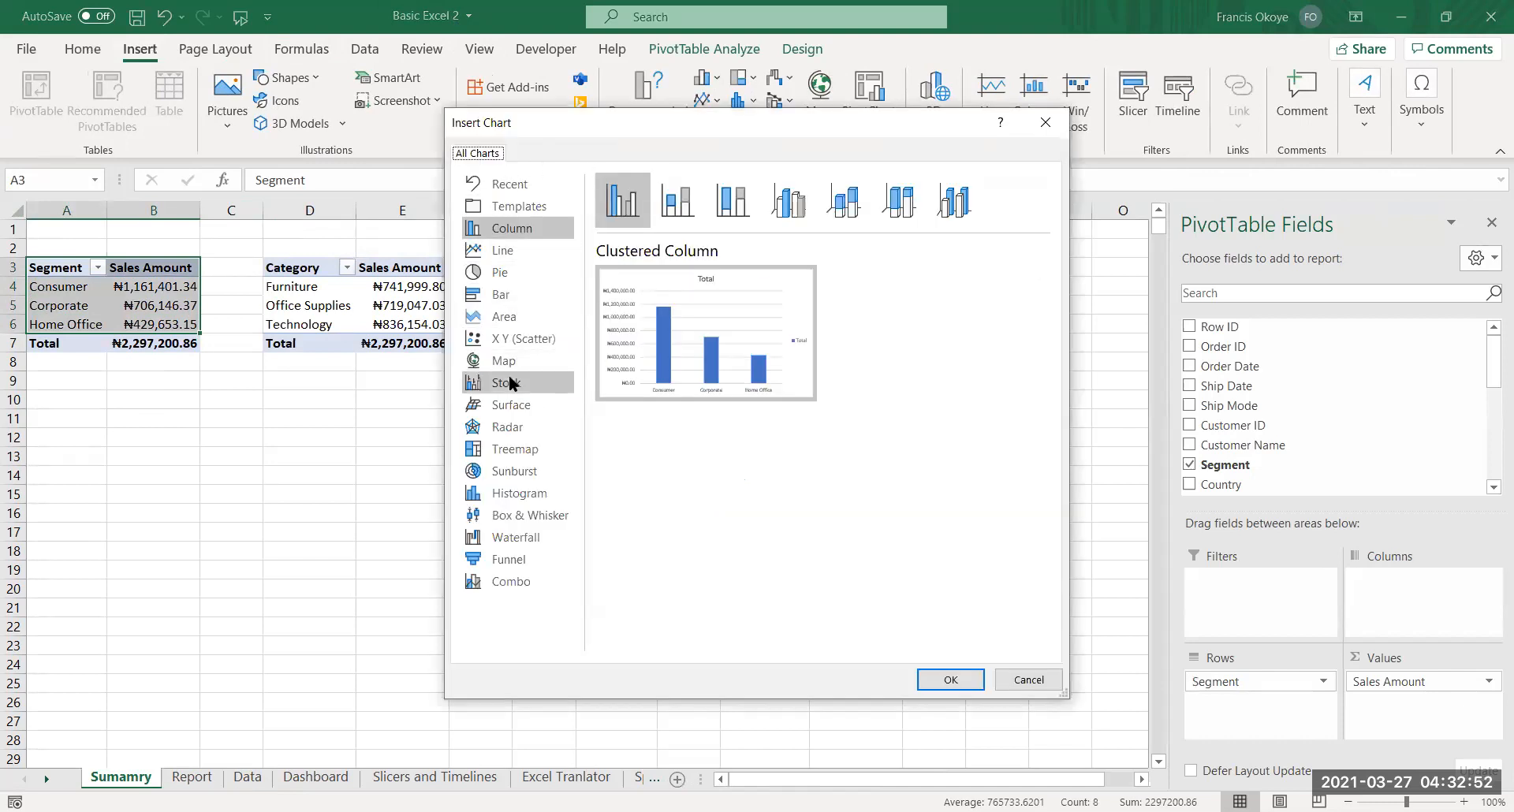
{"action": "left_click", "coordinate": [511, 449]}
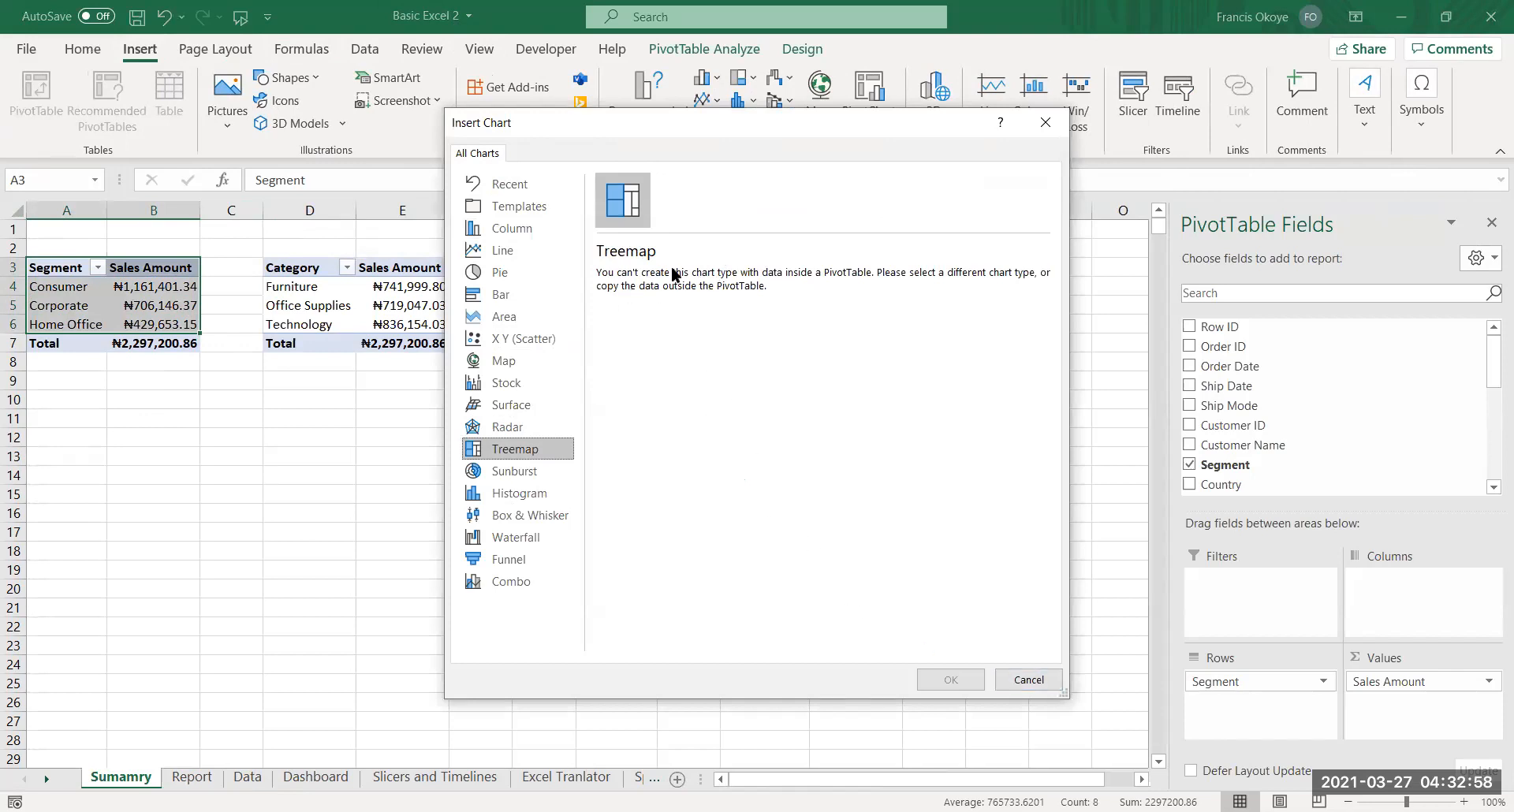
{"action": "left_click", "coordinate": [1018, 679]}
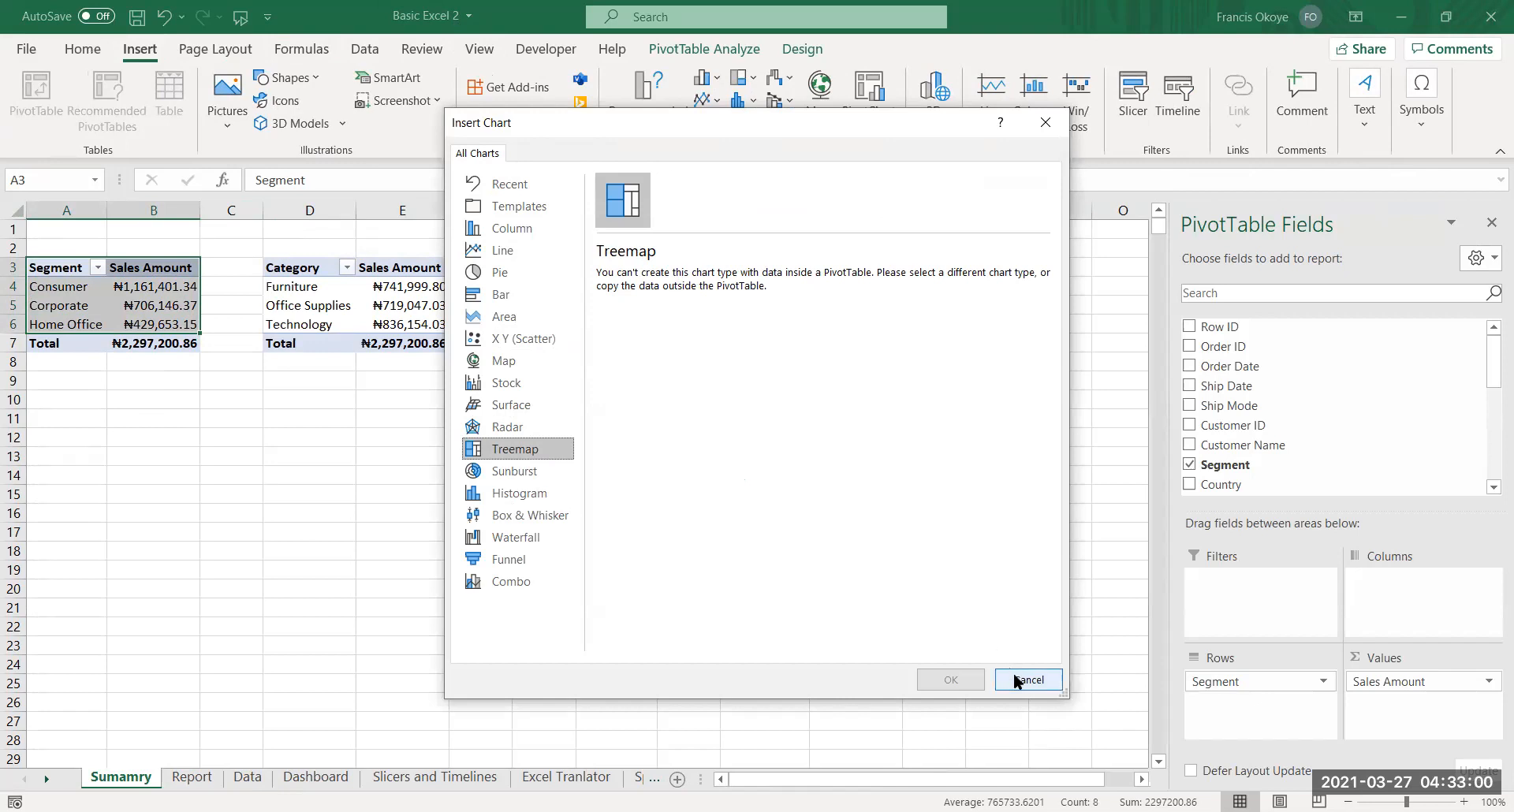
{"action": "left_click", "coordinate": [342, 487]}
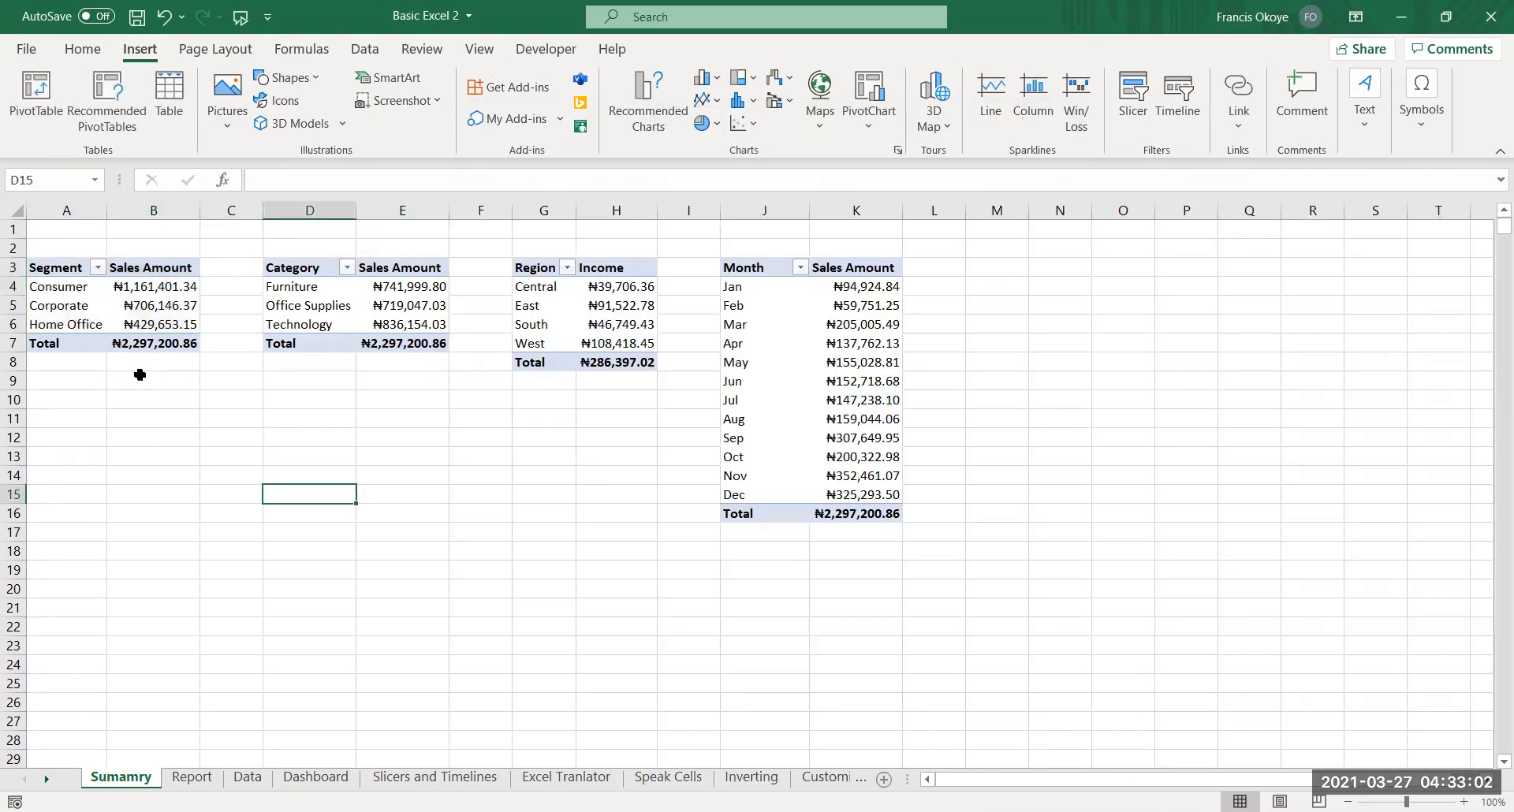
Create a PivotTable from the CUSTOMER table at cell M3 of the existing Sumamry sheet
{"action": "left_click", "coordinate": [308, 278]}
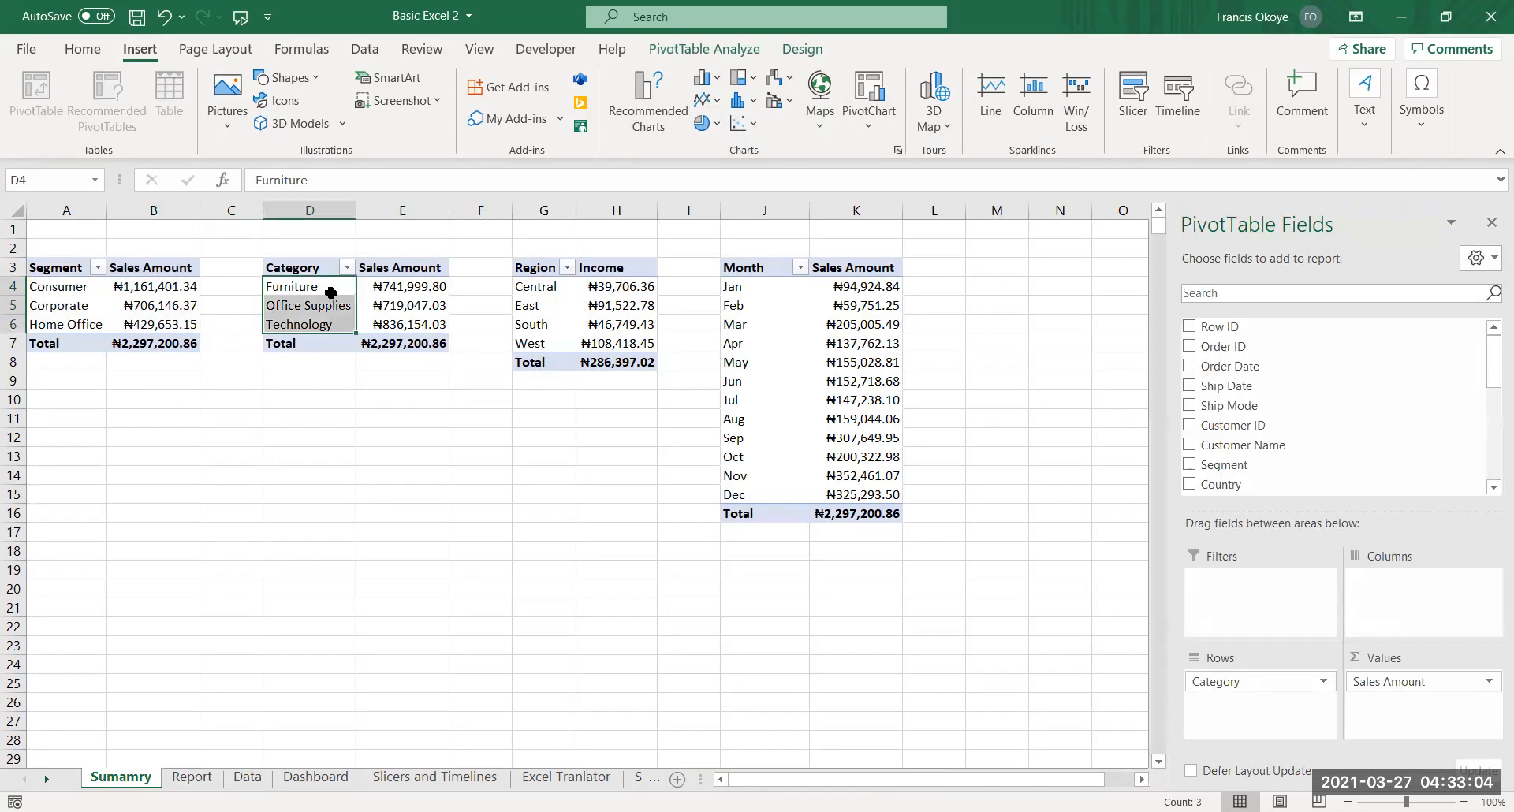
{"action": "left_click", "coordinate": [330, 292]}
{"action": "left_click", "coordinate": [305, 401]}
{"action": "left_click", "coordinate": [345, 326]}
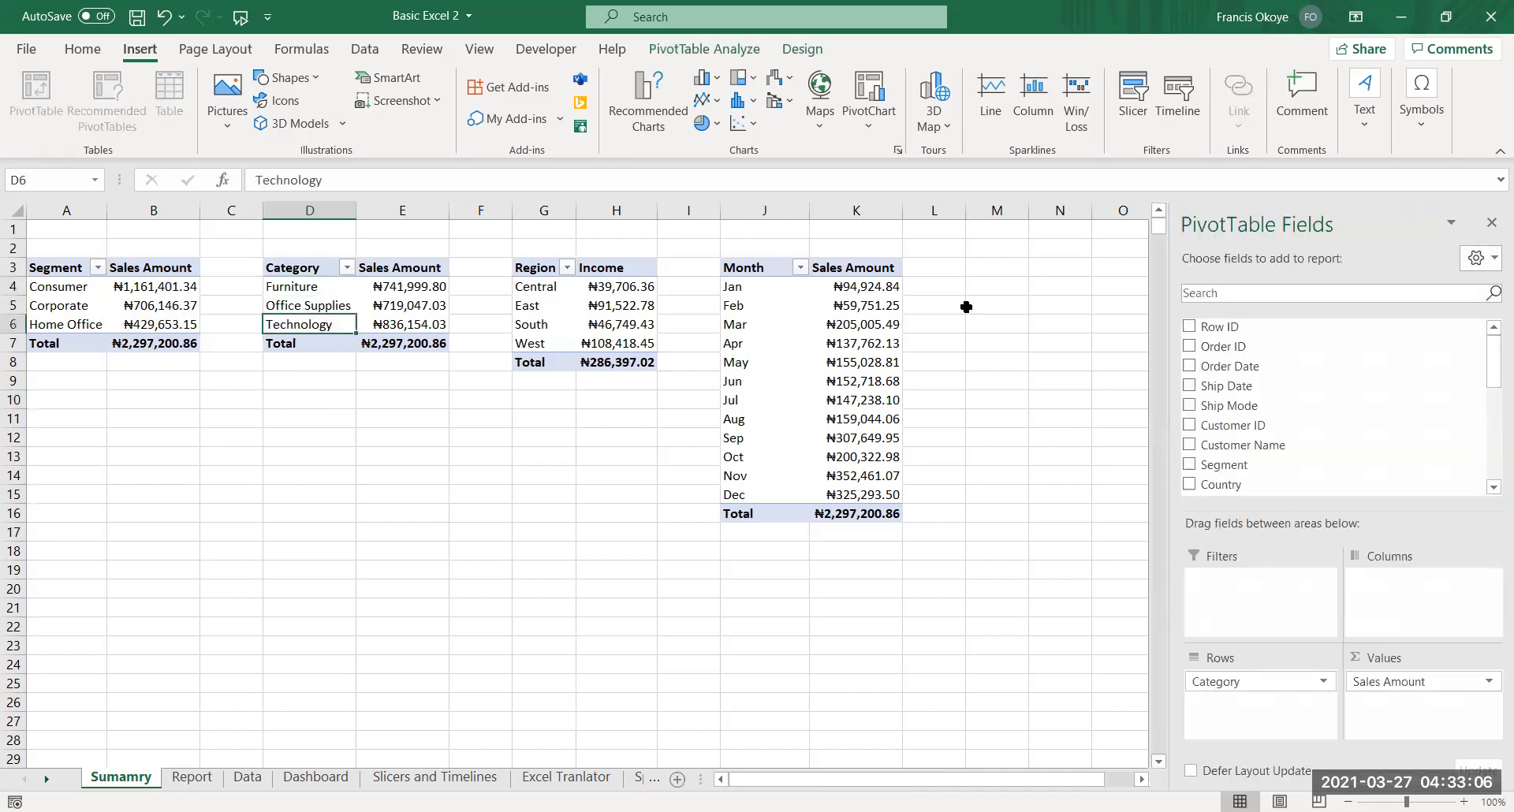
{"action": "left_click", "coordinate": [986, 272]}
{"action": "left_click", "coordinate": [32, 94]}
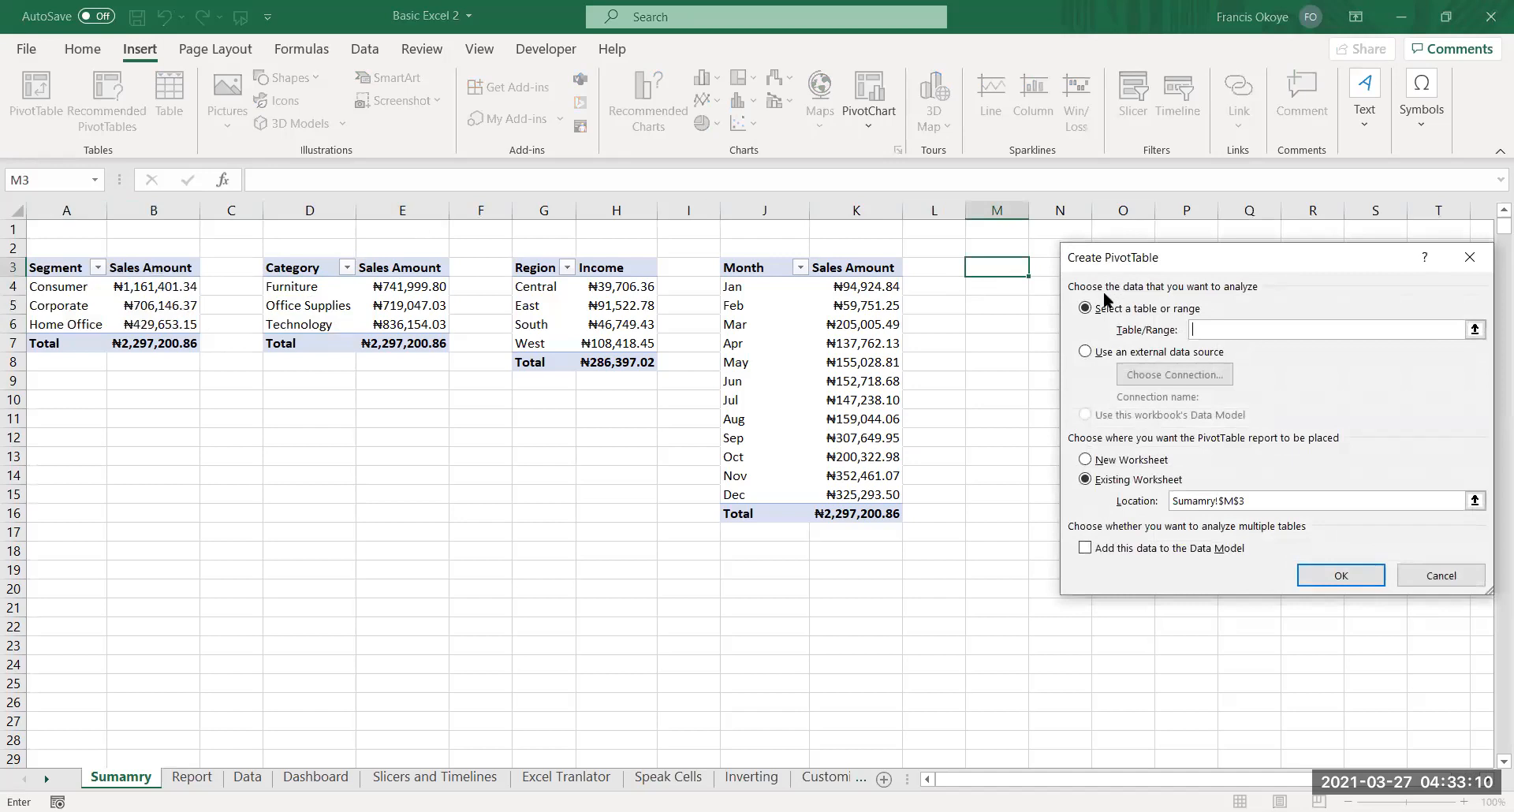
{"action": "type", "text": "CUSTOMER"}
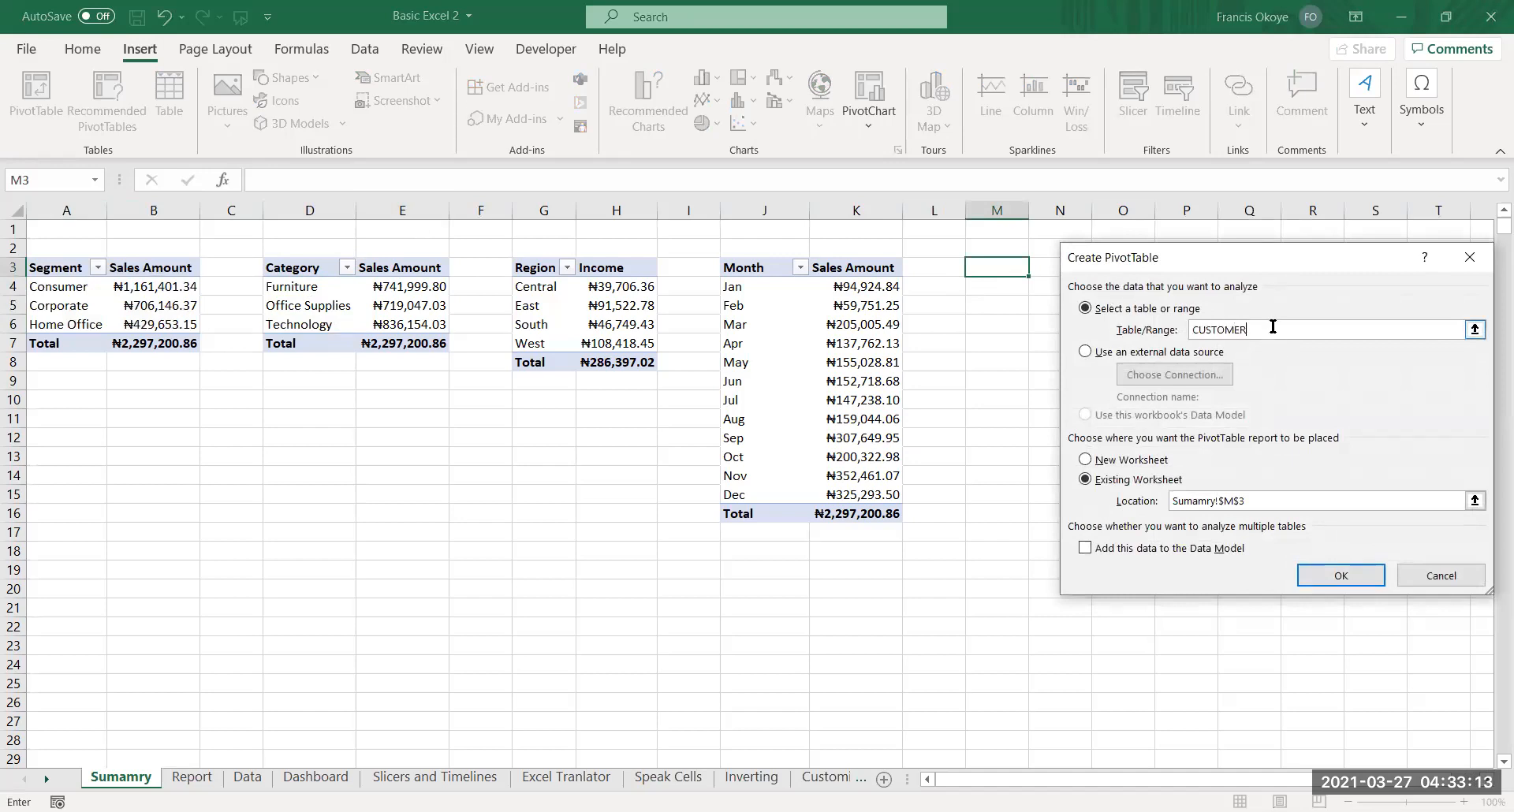
{"action": "left_click", "coordinate": [1338, 582]}
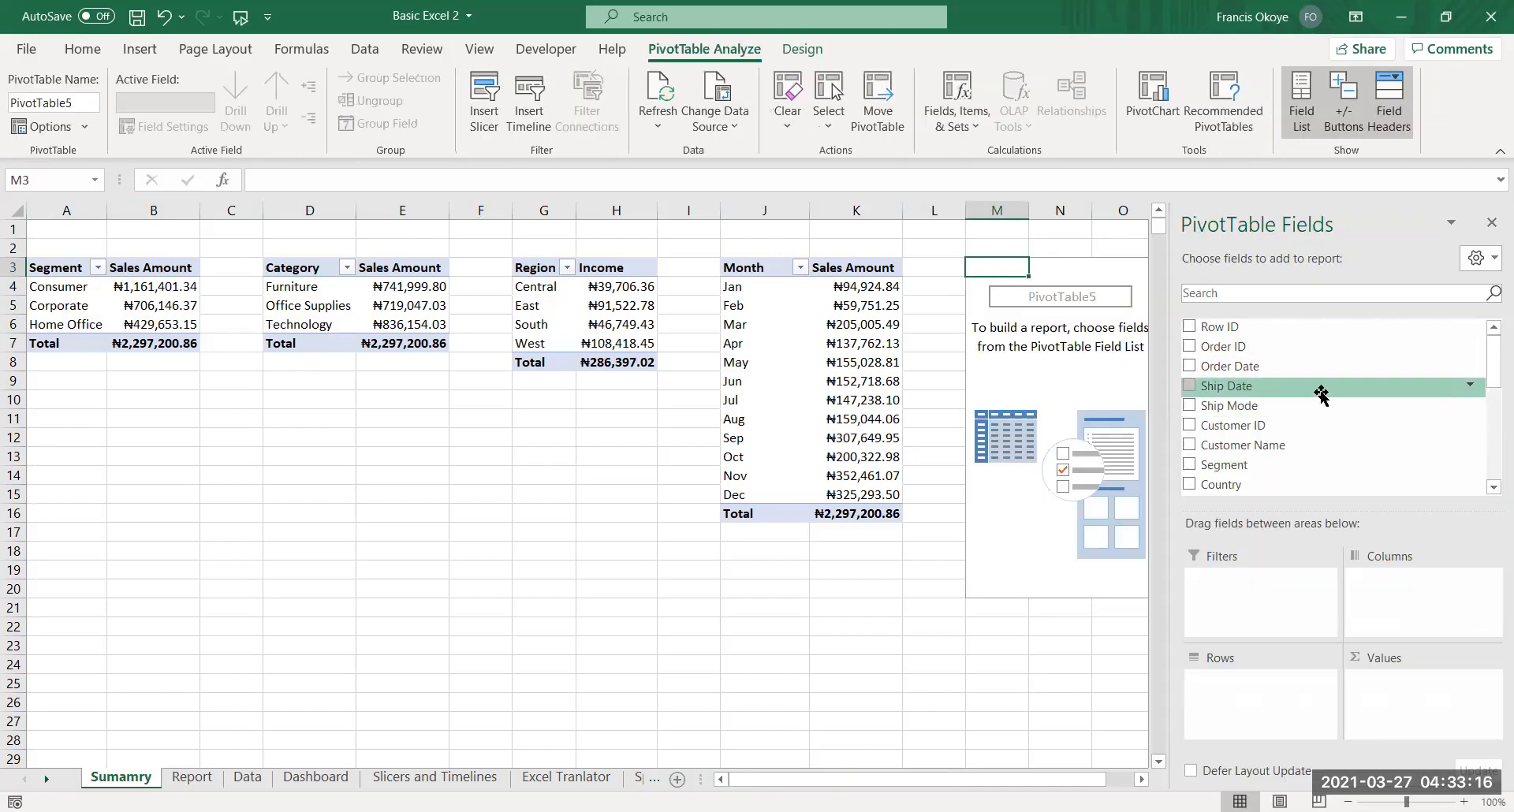
Add the Category field to the rows of the new PivotTable at M3
{"action": "left_click_drag", "start_coordinate": [1493, 359], "coordinate": [1493, 422]}
{"action": "left_click_drag", "start_coordinate": [1294, 361], "coordinate": [1262, 694]}
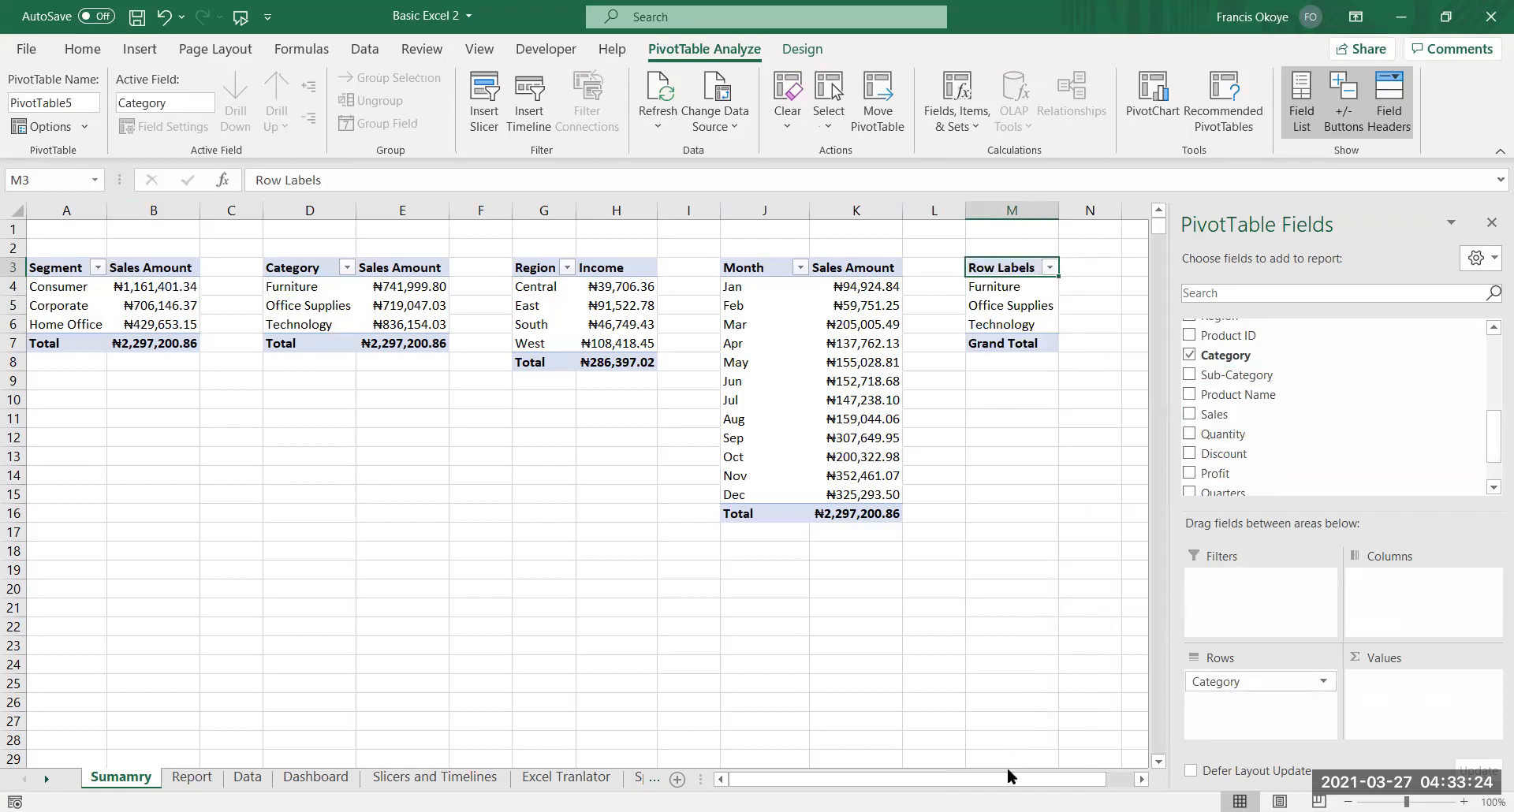
{"action": "scroll", "coordinate": [1004, 781], "scroll_direction": "right", "scroll_amount": 1}
{"action": "left_click", "coordinate": [1253, 686]}
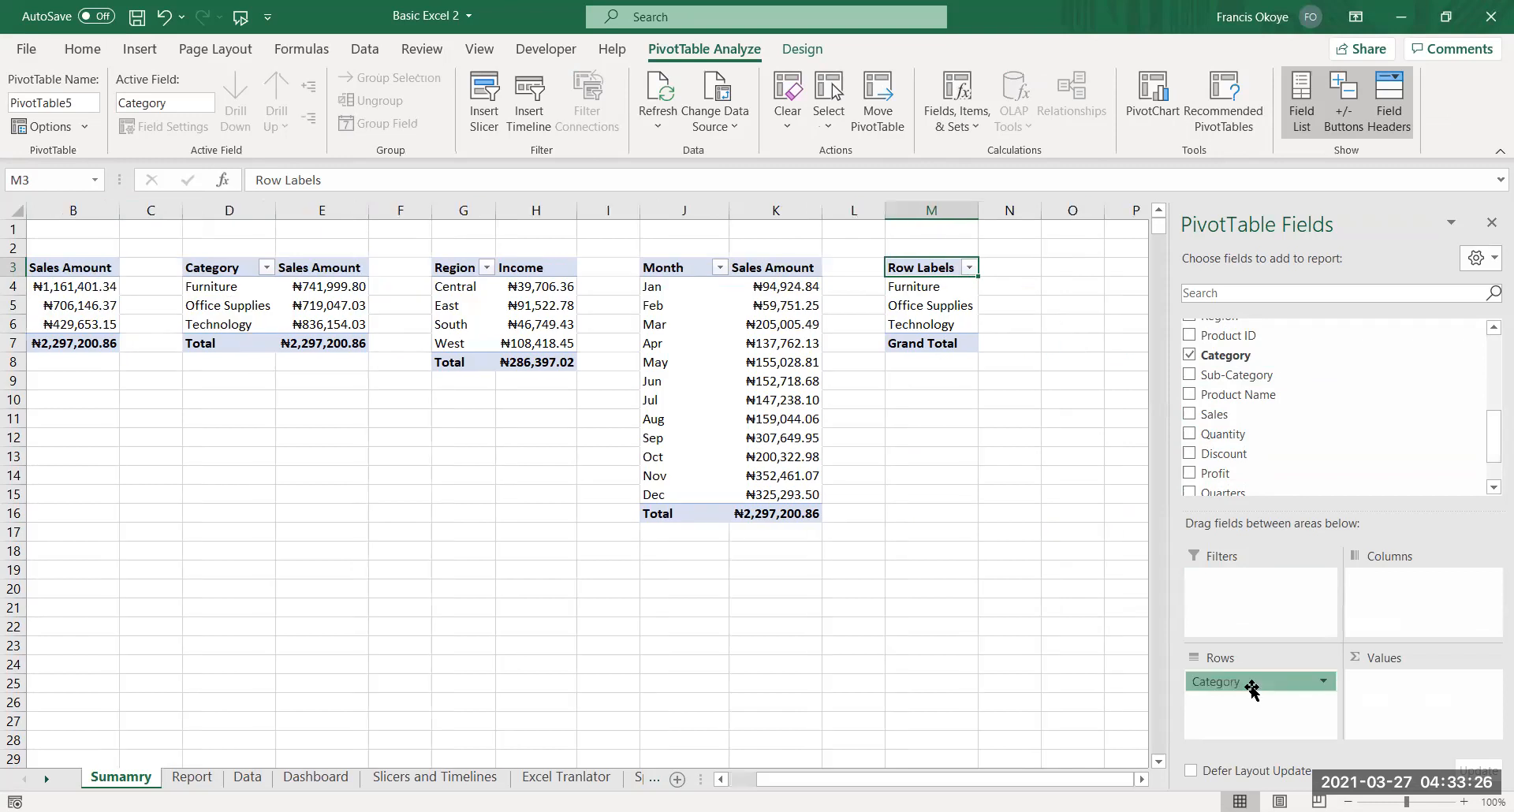
{"action": "left_click", "coordinate": [1350, 337]}
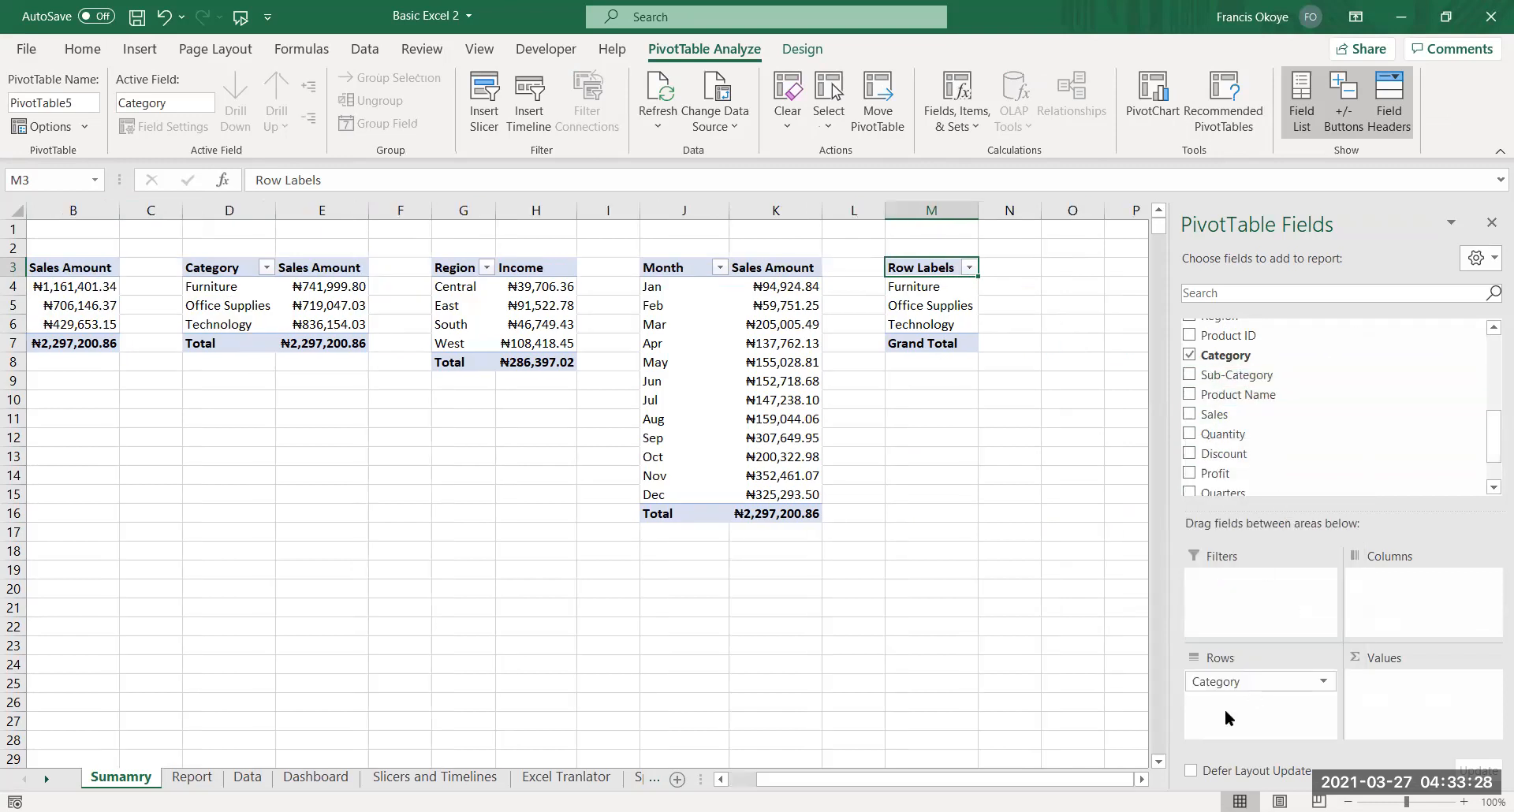
Try Sub-Category instead of Category as both rows and counted values of the new PivotTable, and remove it from both areas
{"action": "left_click_drag", "start_coordinate": [1229, 688], "coordinate": [1130, 419]}
{"action": "left_click_drag", "start_coordinate": [1236, 376], "coordinate": [1277, 703]}
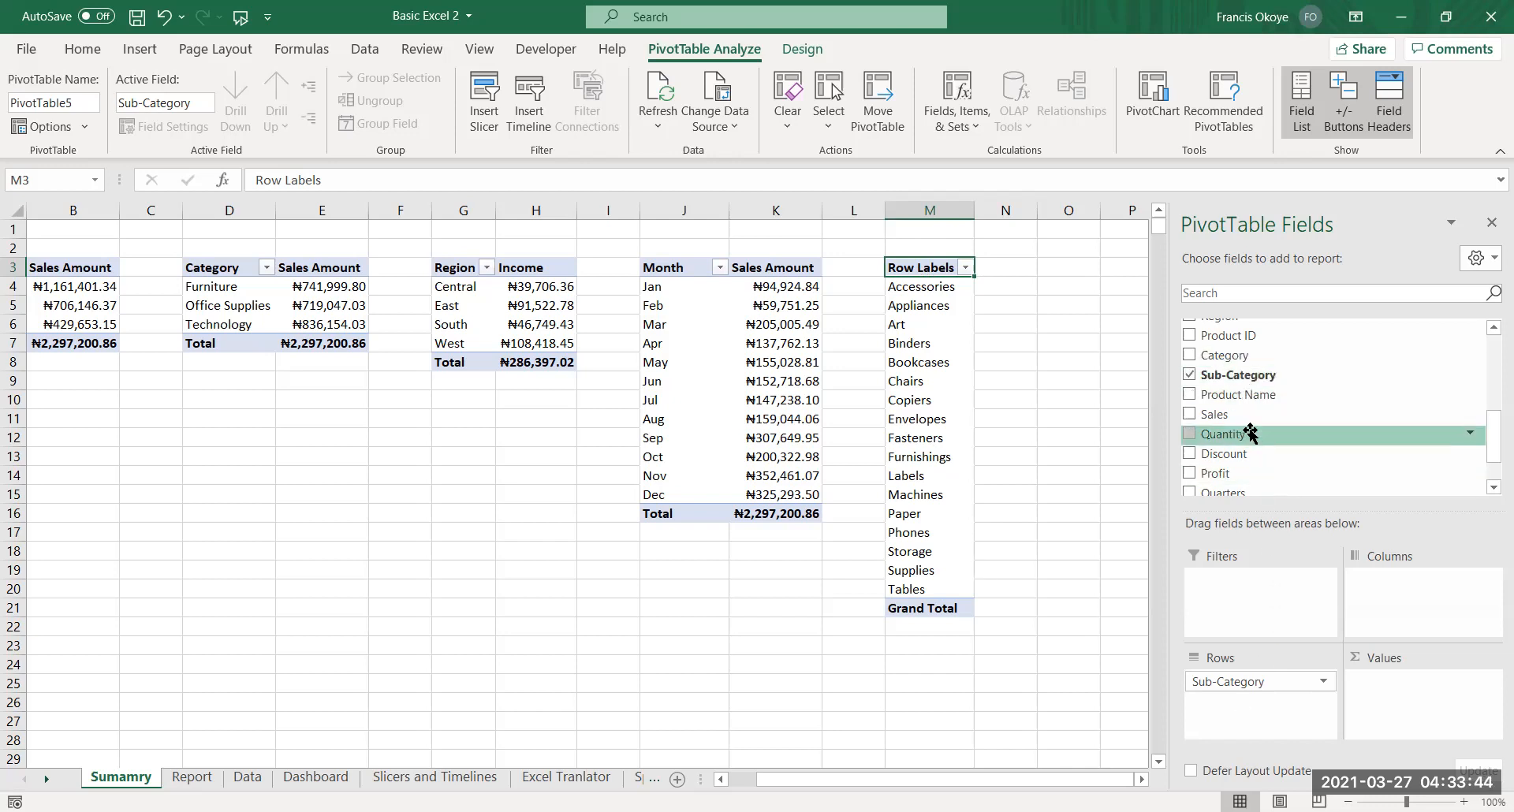
{"action": "left_click_drag", "start_coordinate": [1237, 374], "coordinate": [1411, 710]}
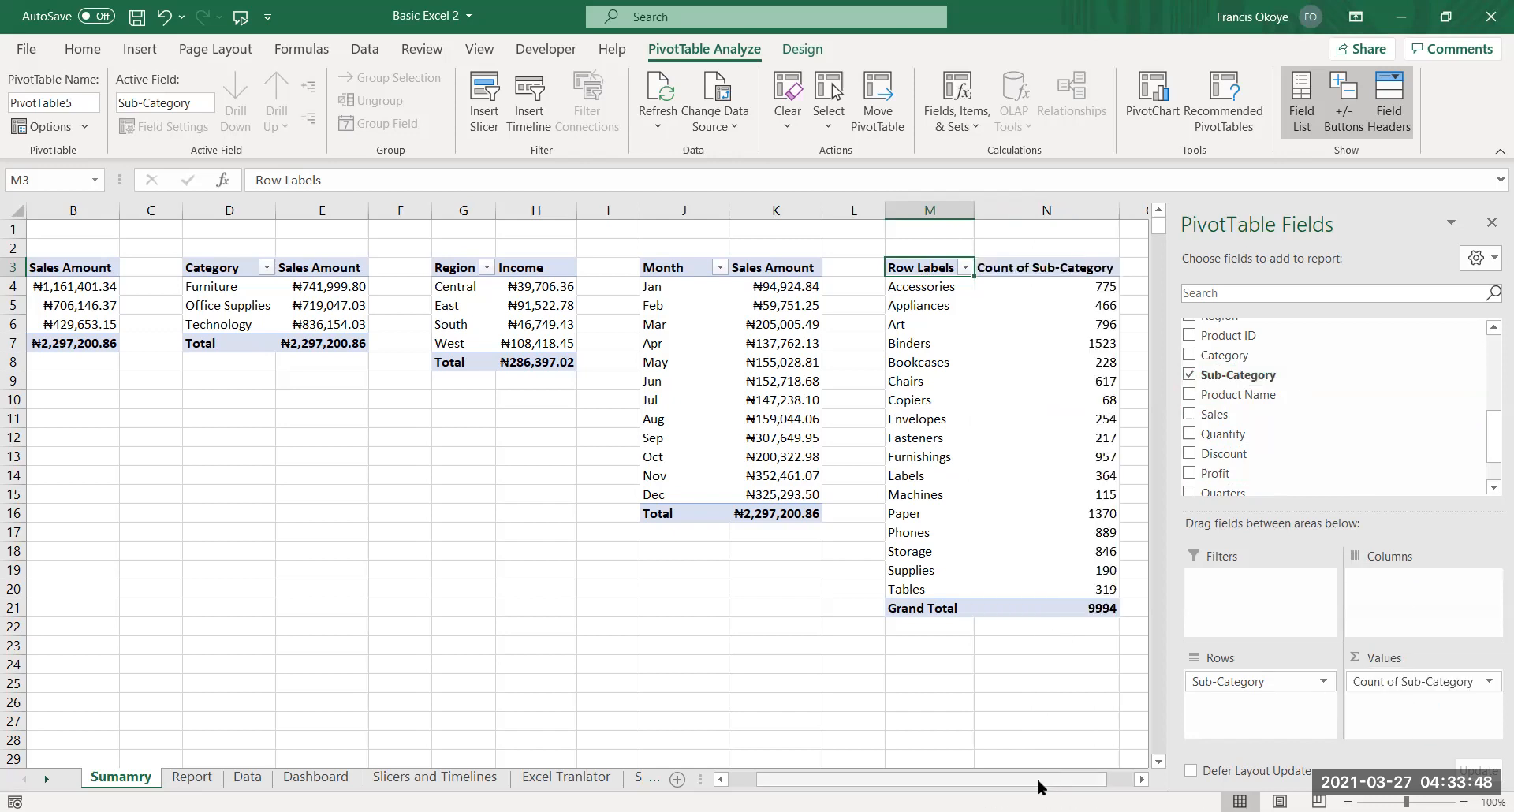
{"action": "scroll", "coordinate": [1001, 316], "scroll_direction": "right", "scroll_amount": 1}
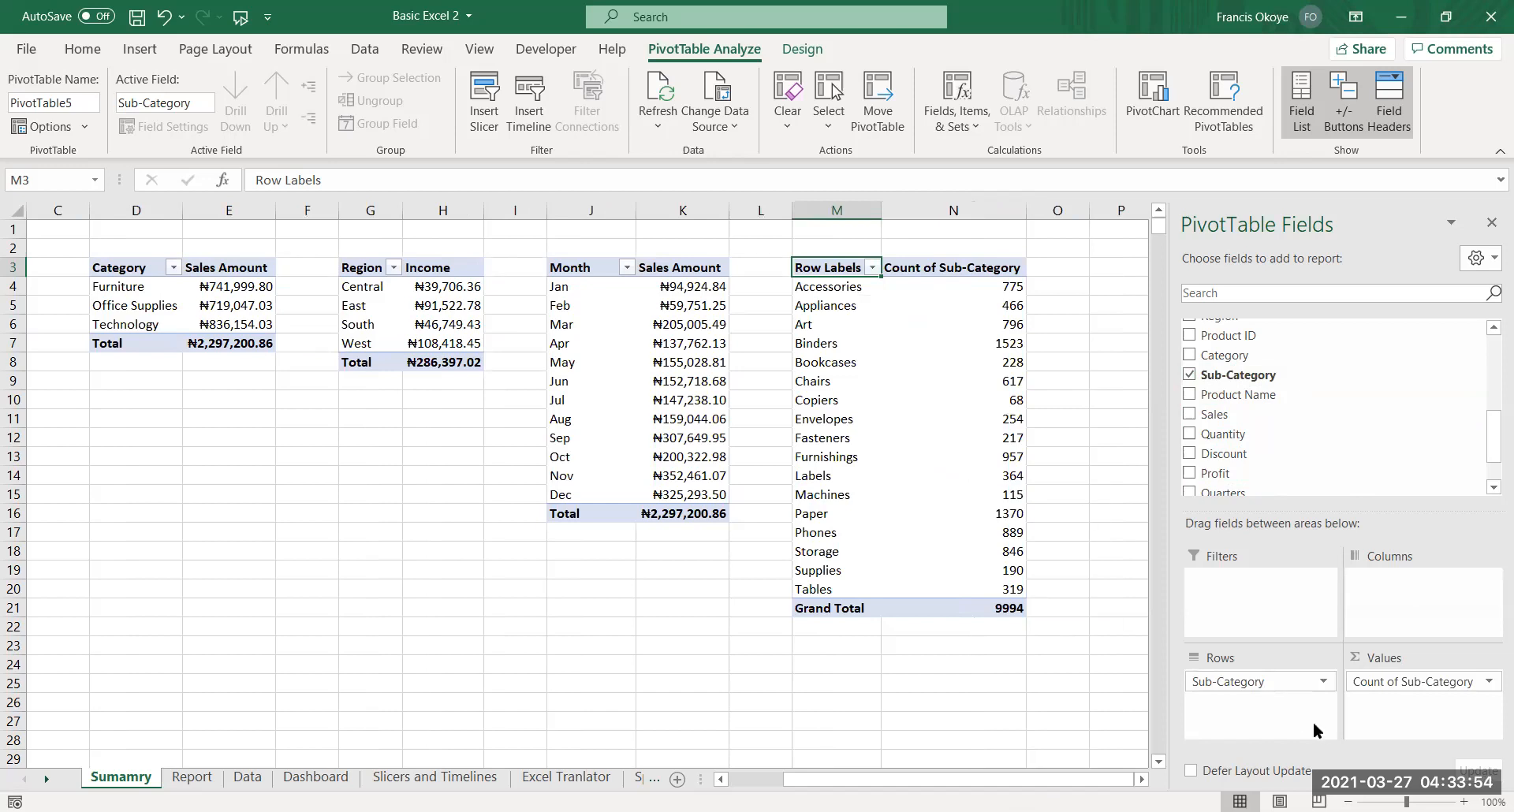
{"action": "left_click_drag", "start_coordinate": [1262, 681], "coordinate": [1010, 639]}
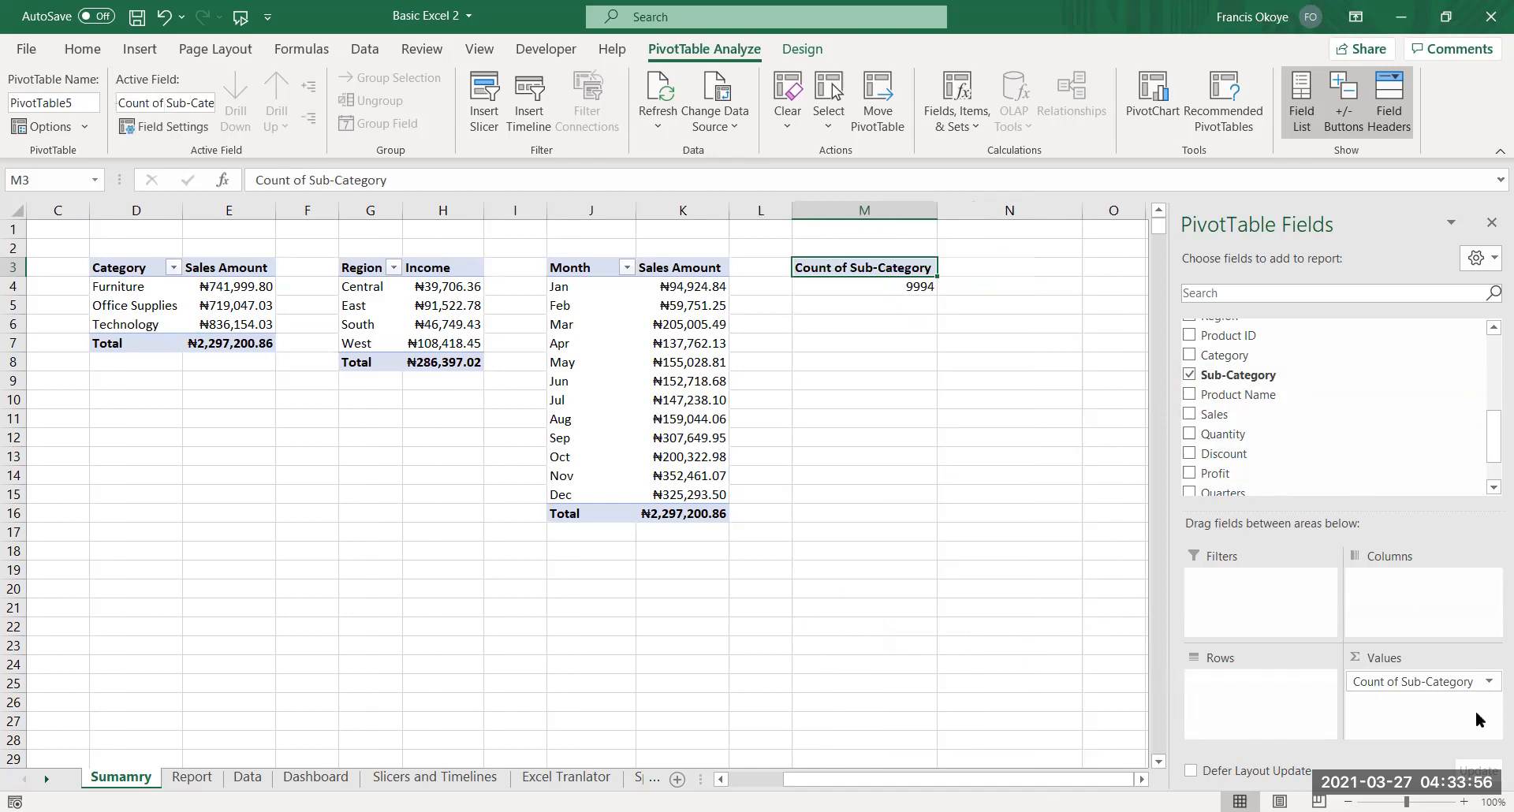
{"action": "left_click_drag", "start_coordinate": [1442, 688], "coordinate": [917, 493]}
Use Category as the rows of the PivotTable at M3 and add the count of Category as its values
{"action": "left_click_drag", "start_coordinate": [1206, 355], "coordinate": [1261, 713]}
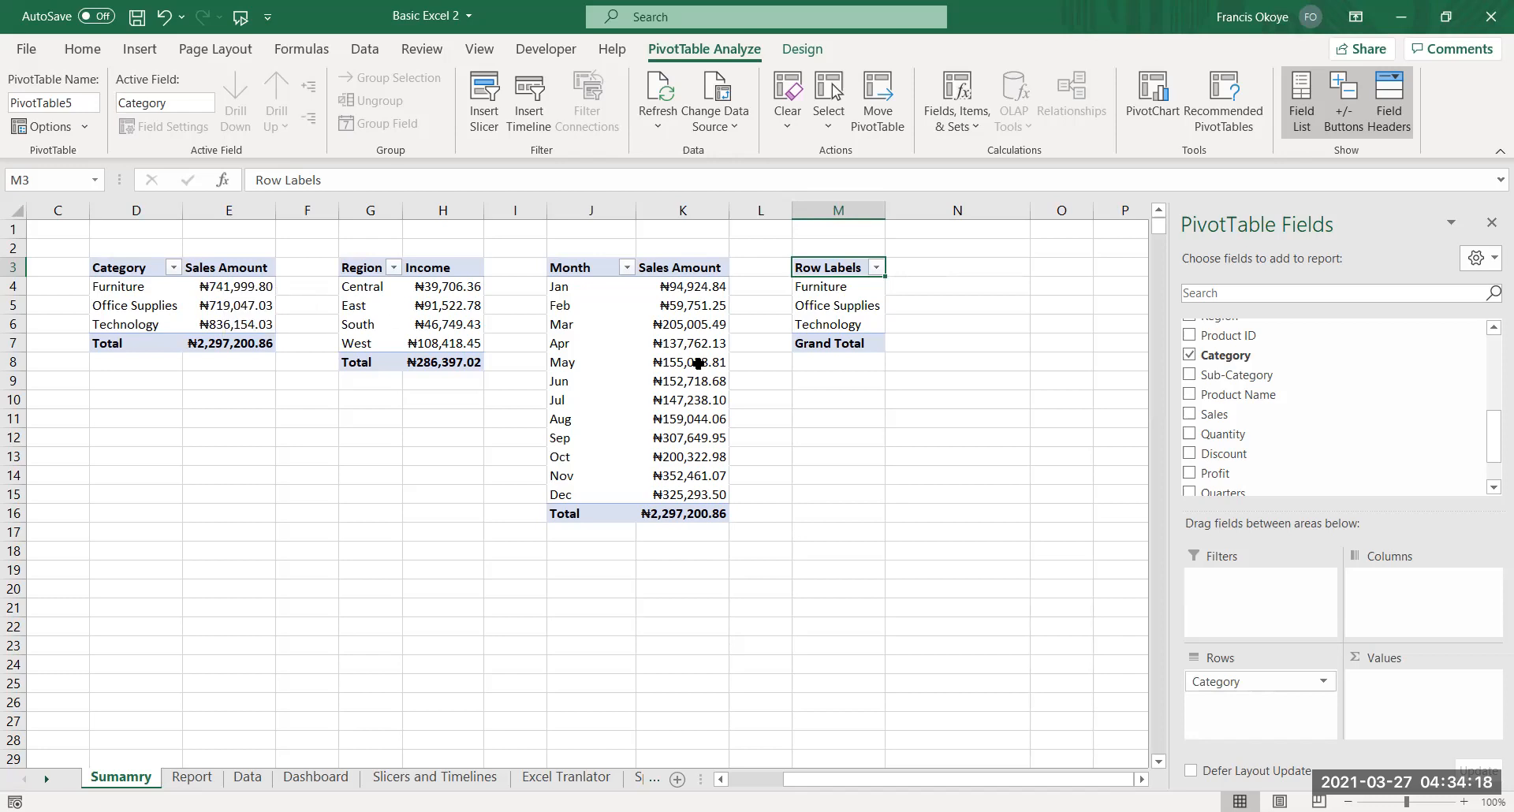
{"action": "left_click_drag", "start_coordinate": [1218, 433], "coordinate": [1124, 430]}
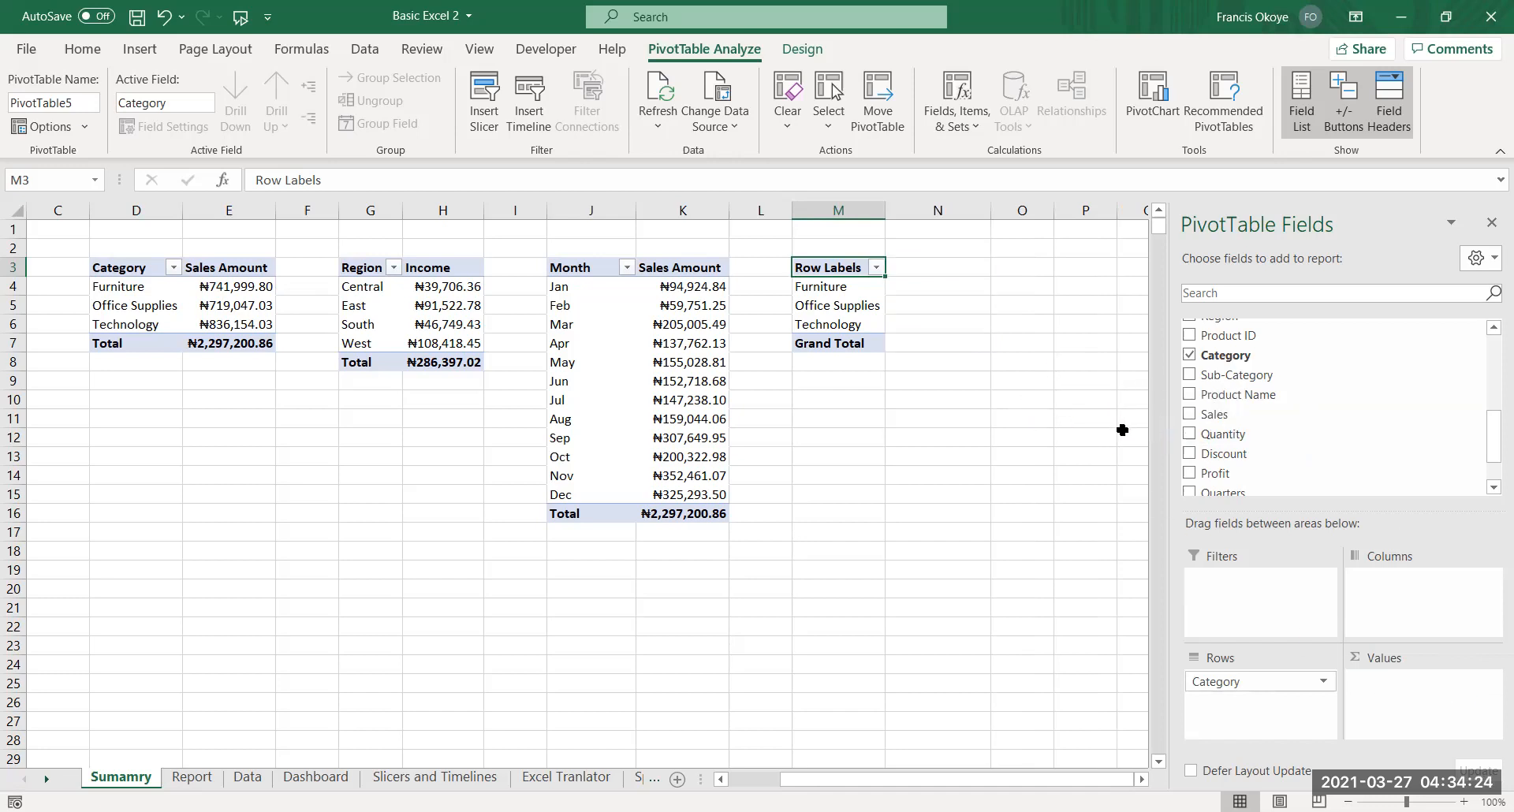
{"action": "left_click", "coordinate": [848, 285]}
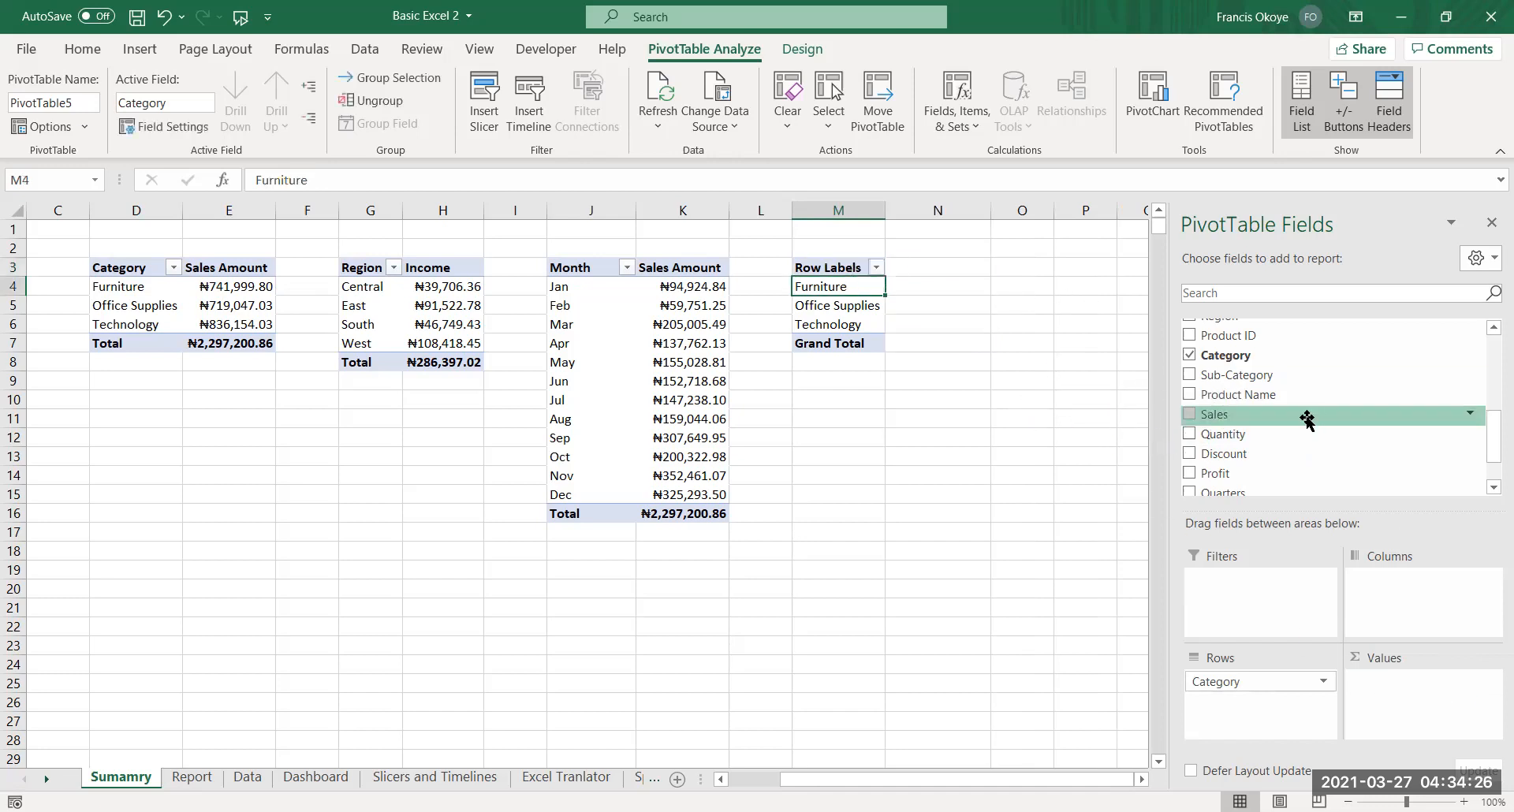
{"action": "left_click_drag", "start_coordinate": [1221, 355], "coordinate": [1415, 705]}
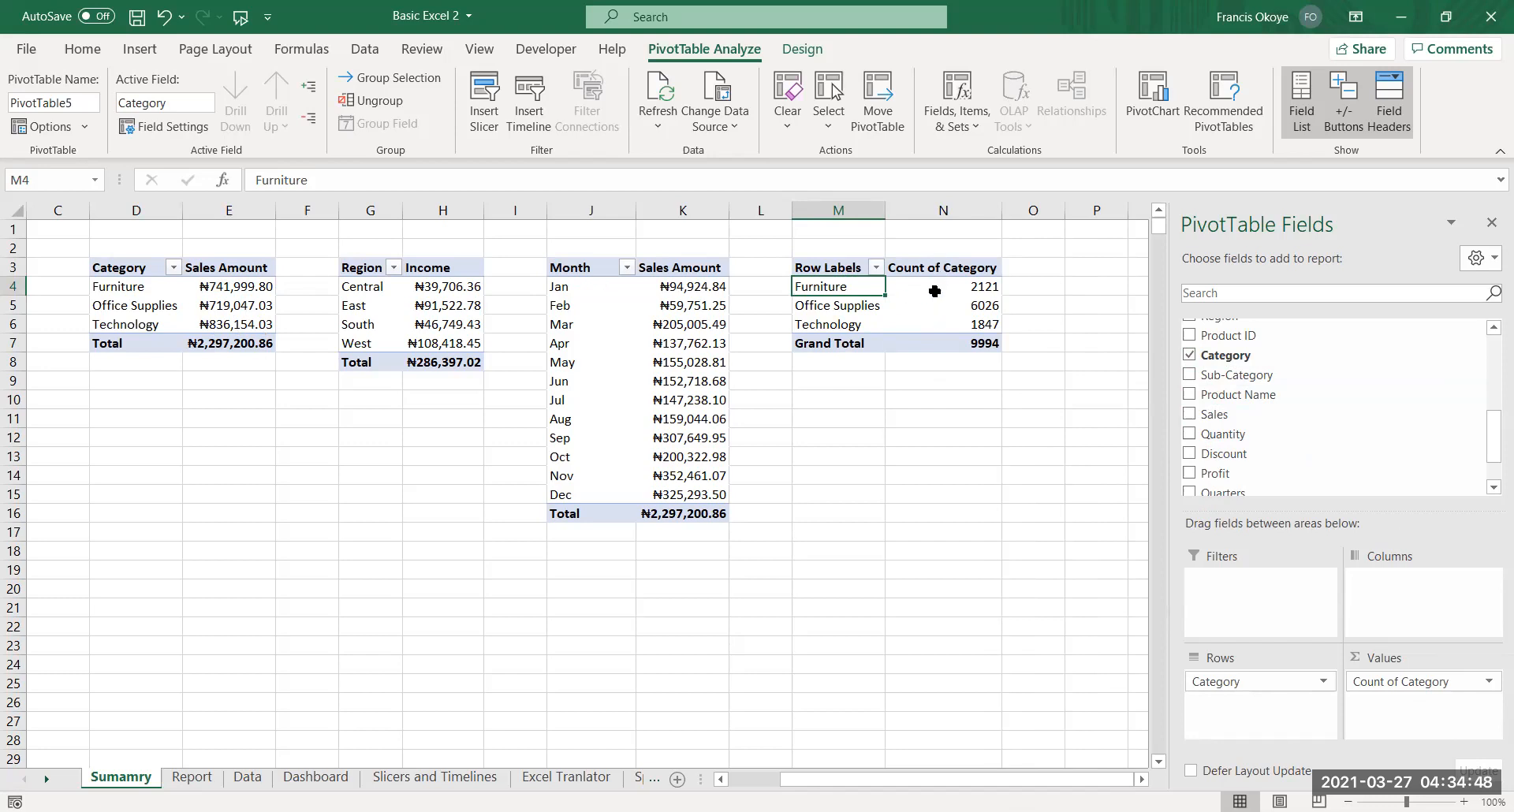
Try to insert a treemap chart directly from the category counts in M4:N6 of the PivotTable
{"action": "left_click", "coordinate": [946, 370]}
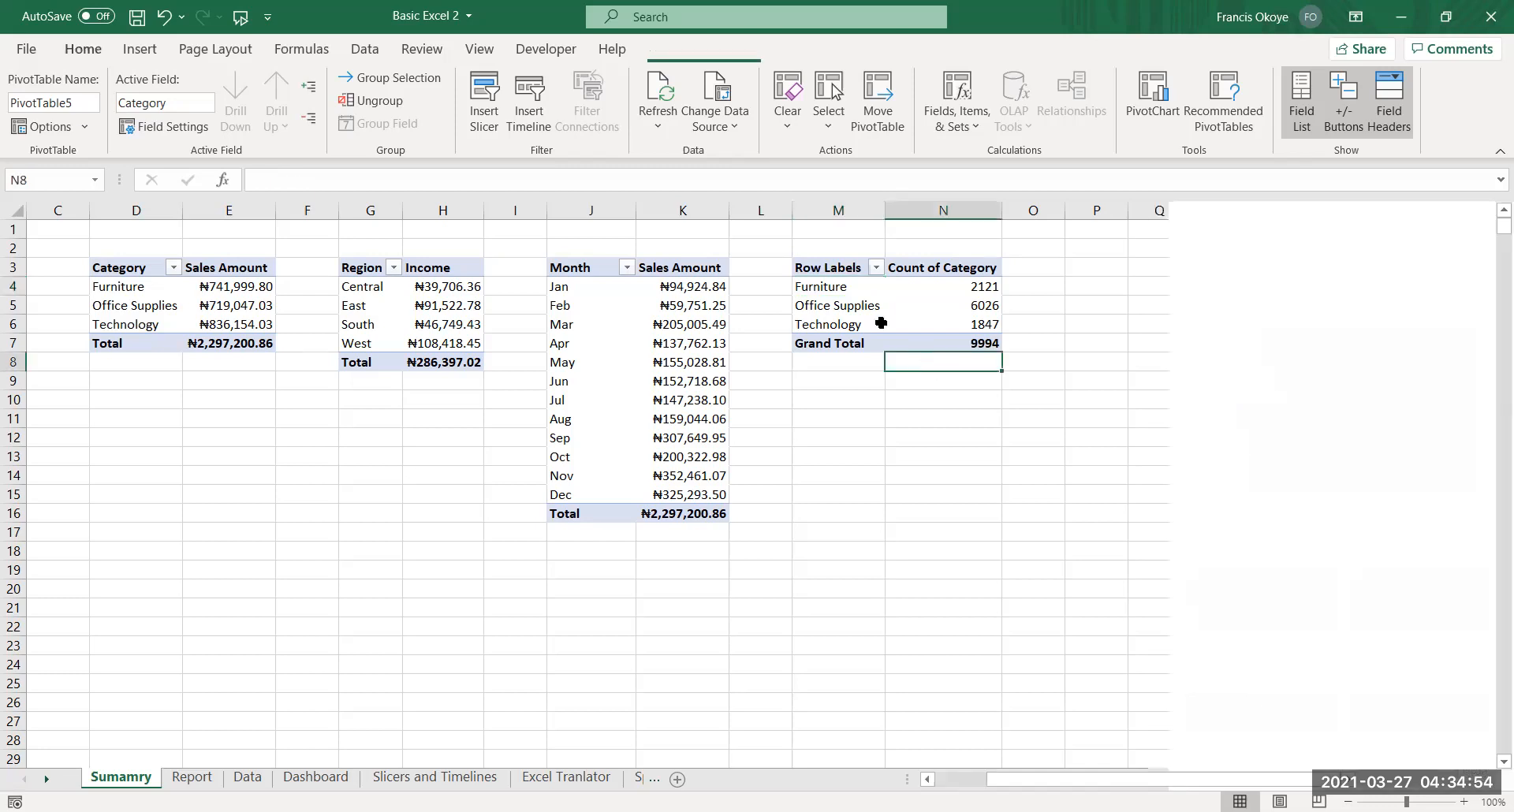
{"action": "left_click_drag", "start_coordinate": [826, 285], "coordinate": [966, 326]}
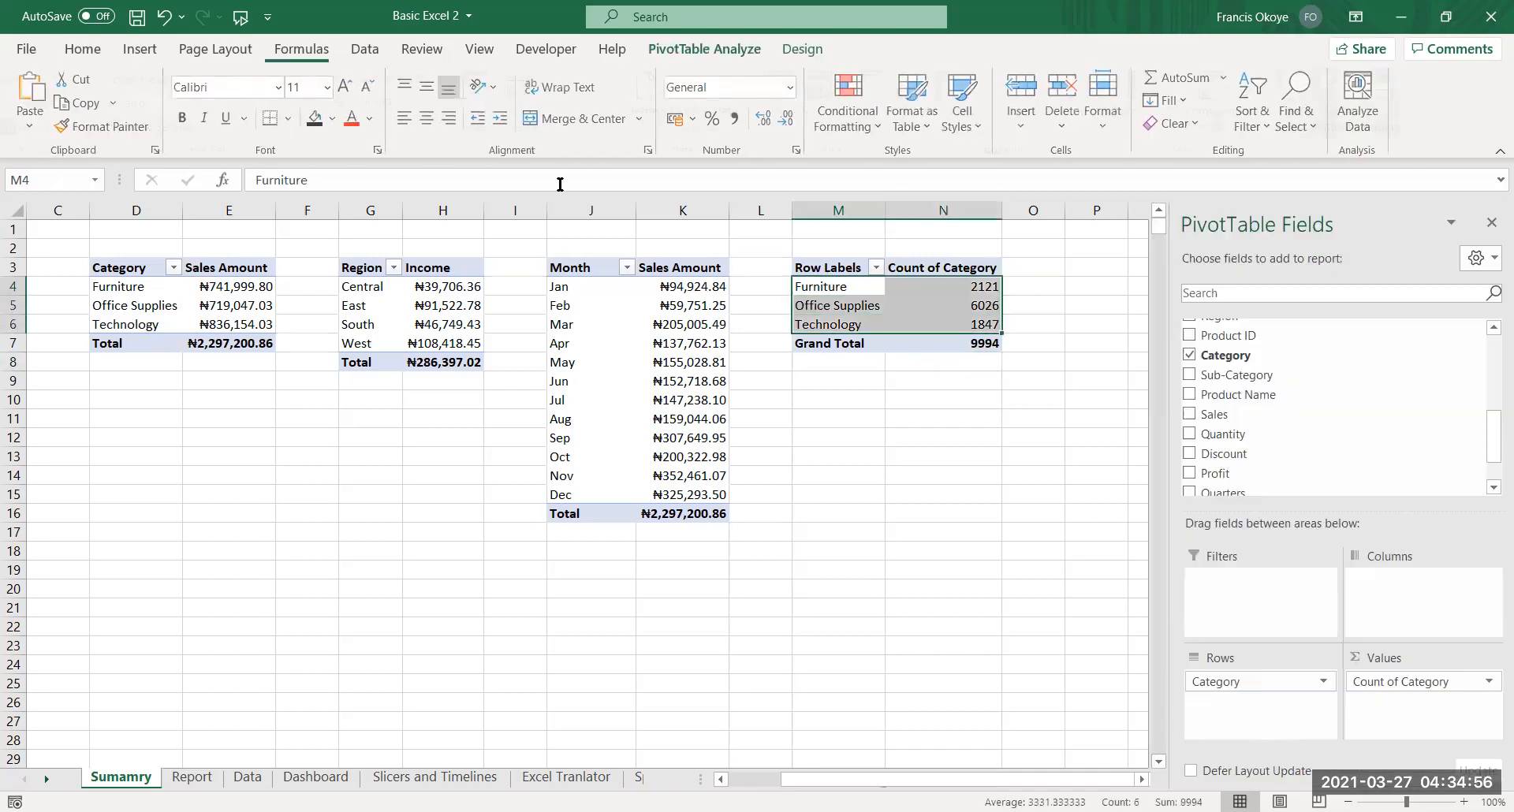
{"action": "left_click", "coordinate": [140, 48]}
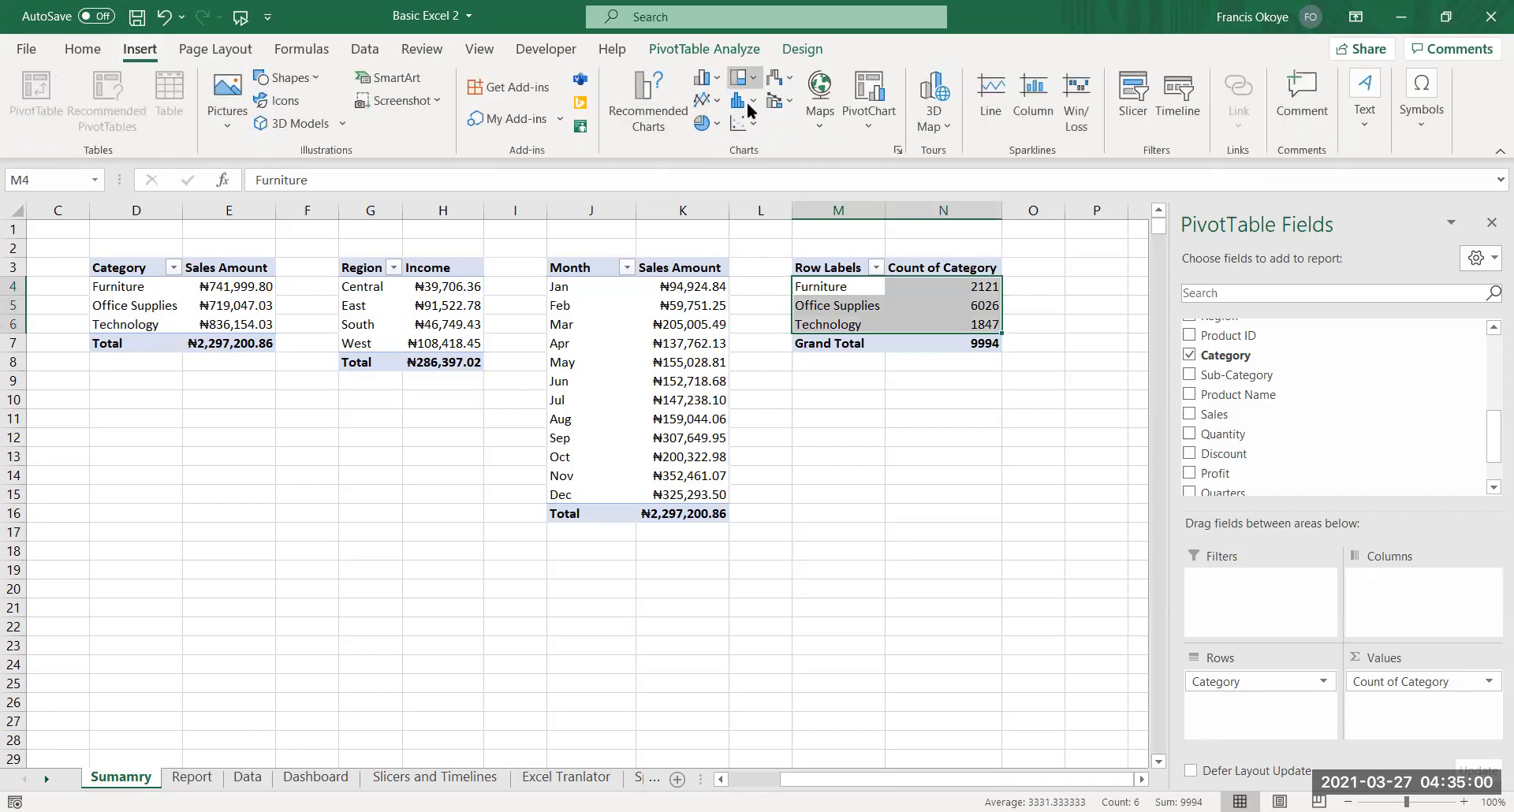
{"action": "left_click", "coordinate": [742, 77]}
{"action": "left_click", "coordinate": [755, 154]}
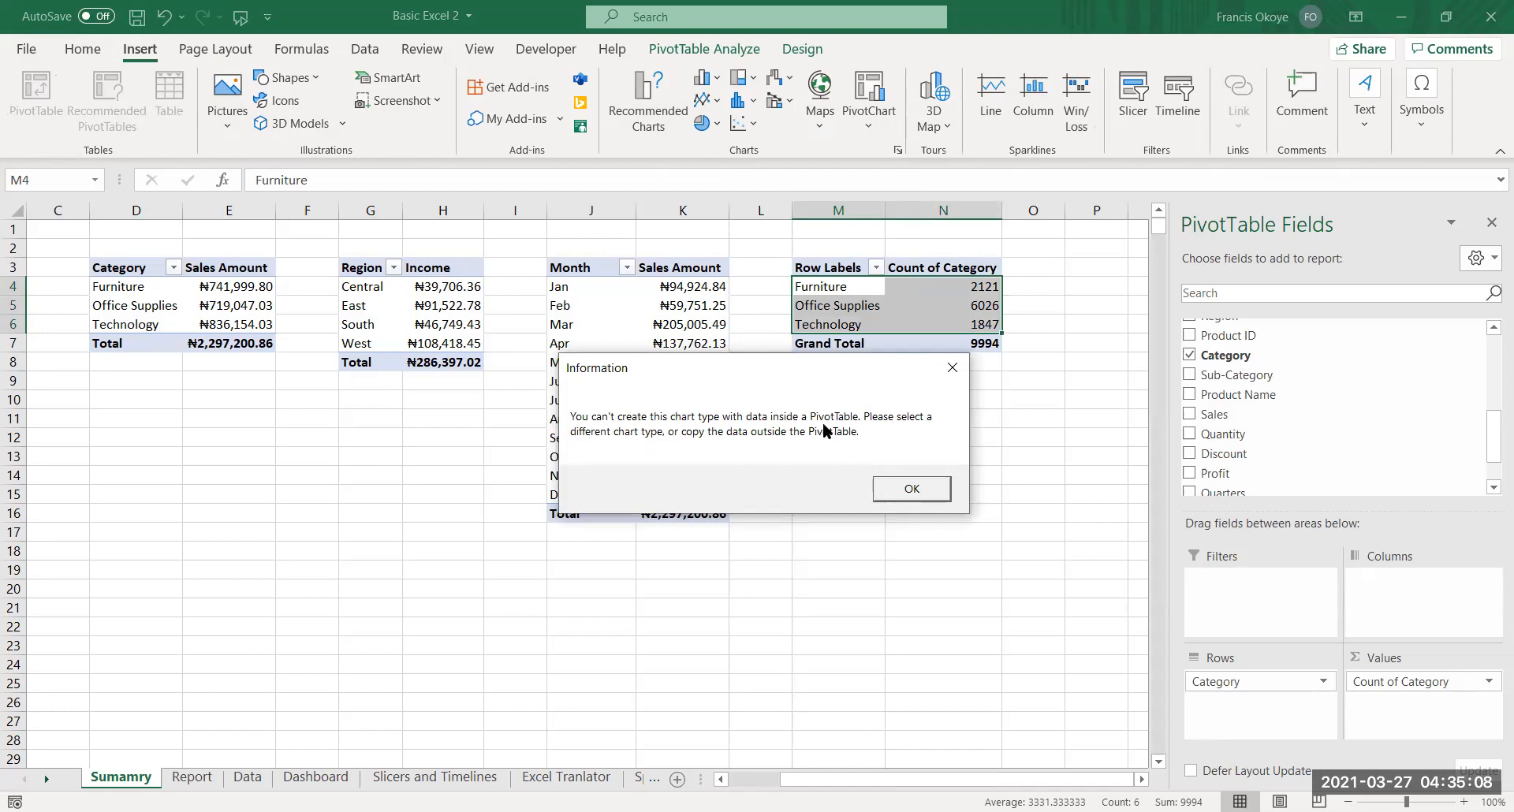
{"action": "left_click", "coordinate": [908, 490]}
{"action": "left_click", "coordinate": [907, 494]}
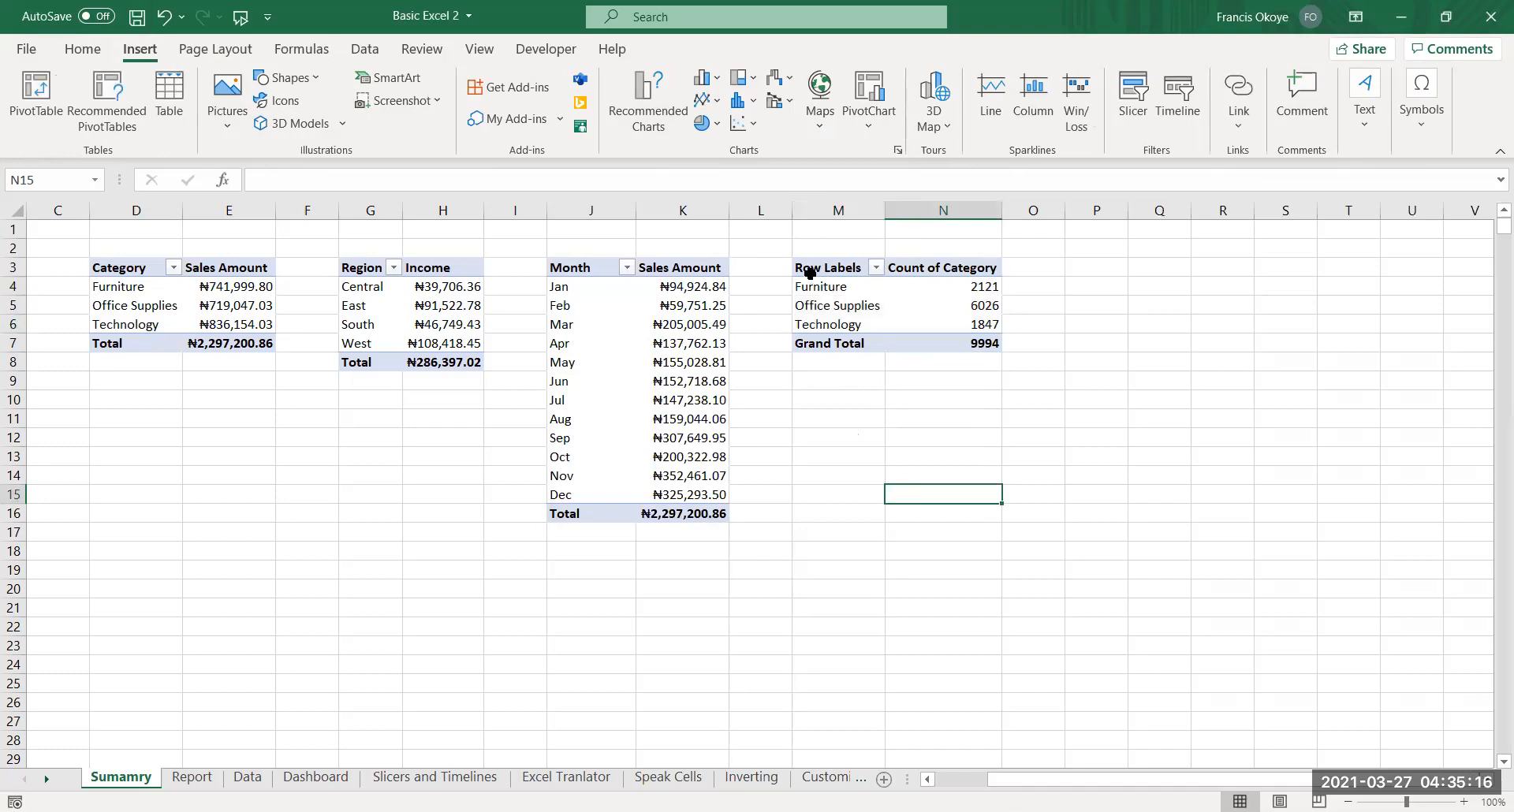
{"action": "left_click_drag", "start_coordinate": [810, 273], "coordinate": [969, 325]}
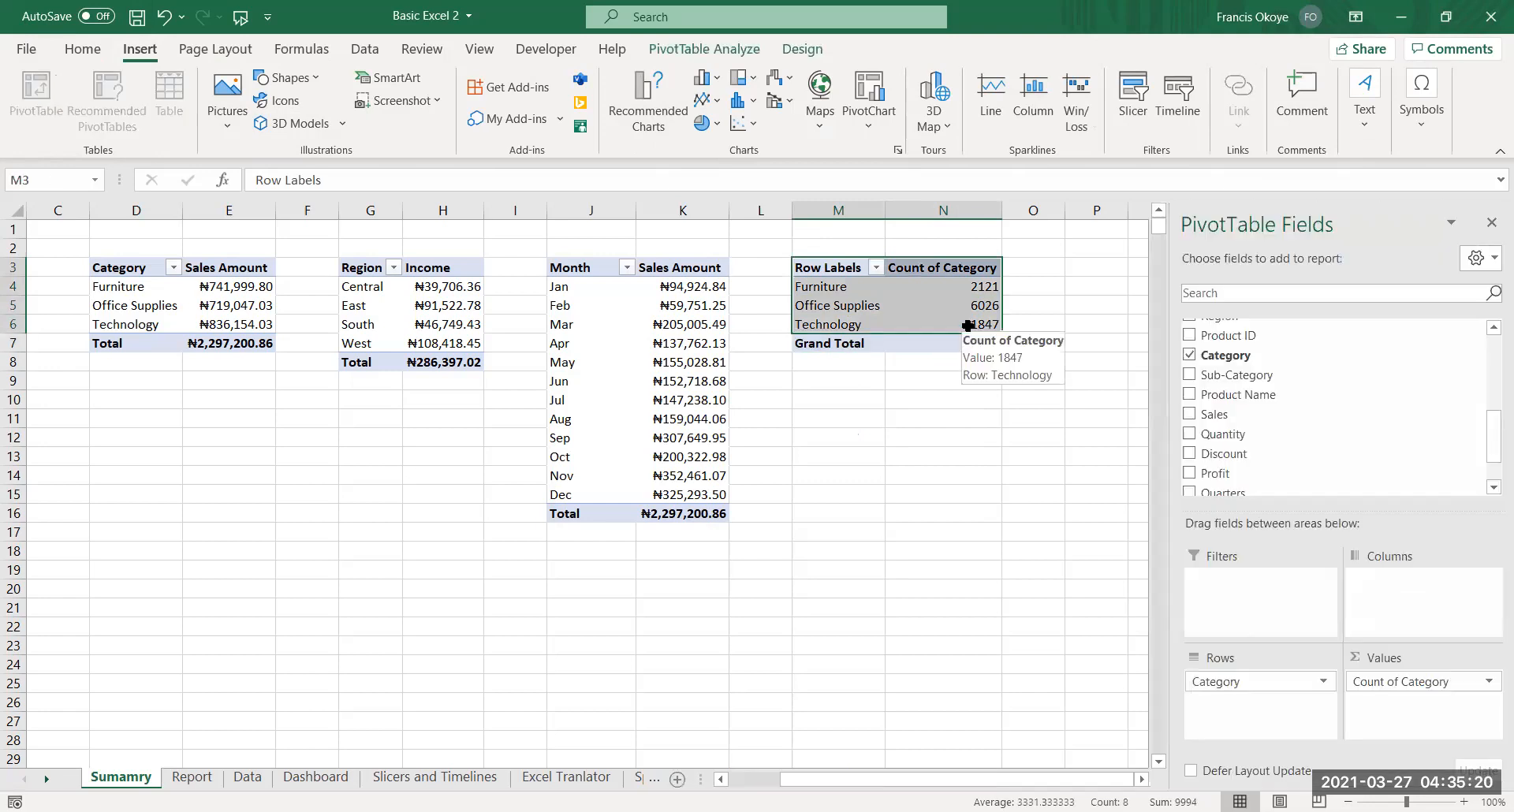
{"action": "left_click", "coordinate": [943, 381]}
{"action": "left_click_drag", "start_coordinate": [815, 268], "coordinate": [957, 325]}
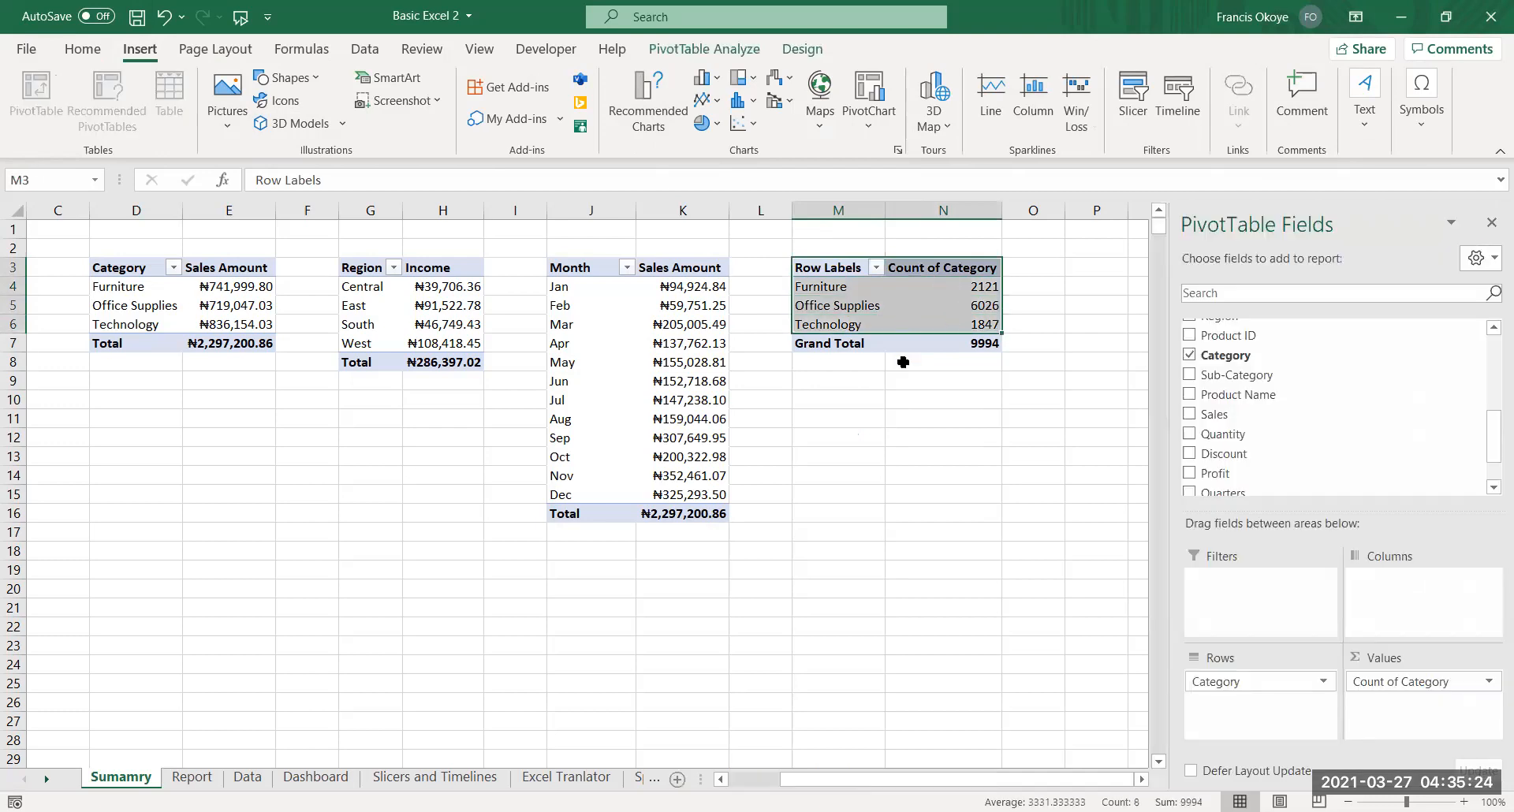
{"action": "left_click", "coordinate": [877, 126]}
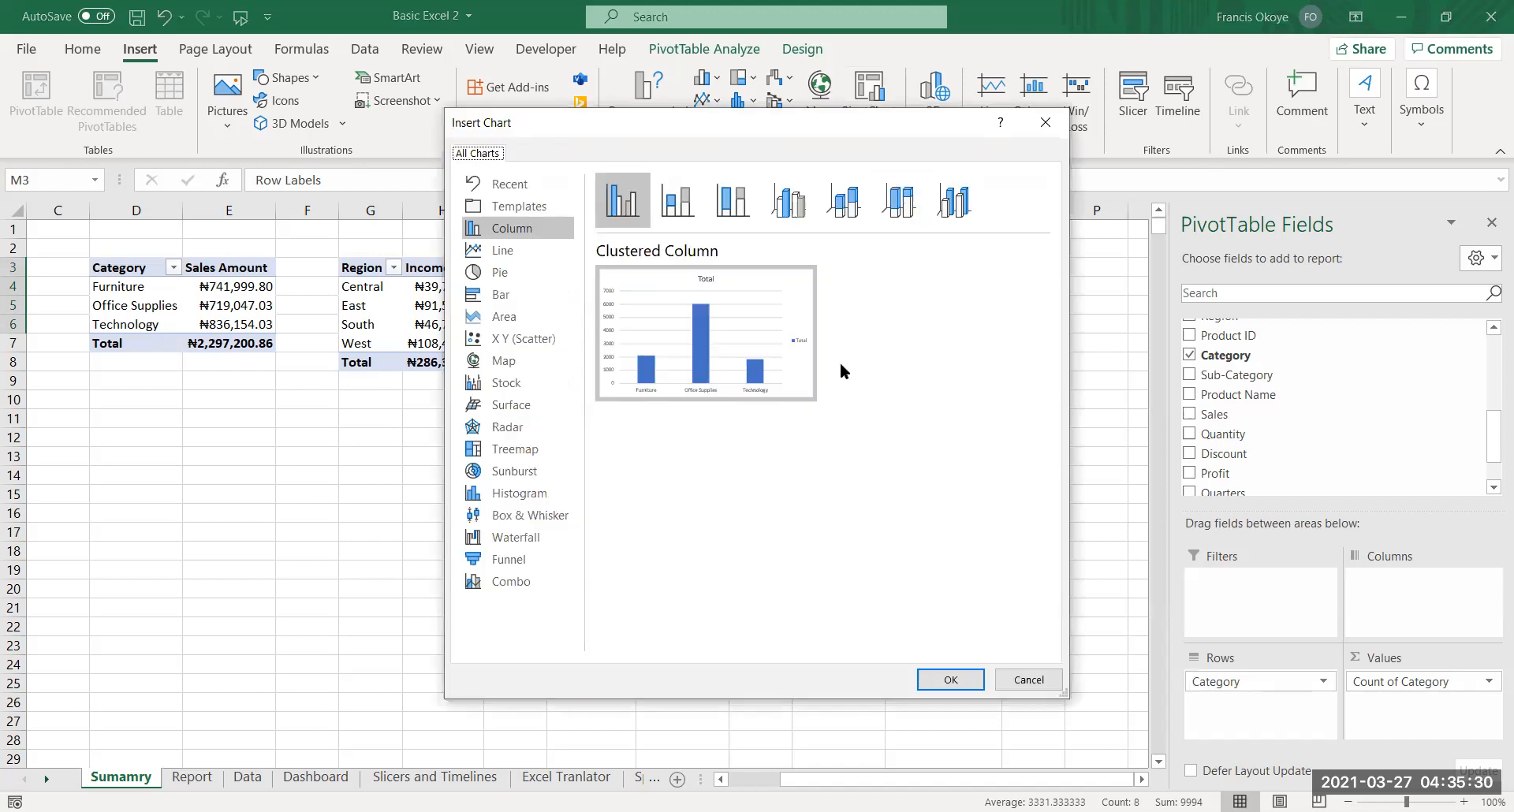
{"action": "mouse_move", "coordinate": [773, 319]}
{"action": "left_click", "coordinate": [1025, 677]}
{"action": "left_click", "coordinate": [931, 475]}
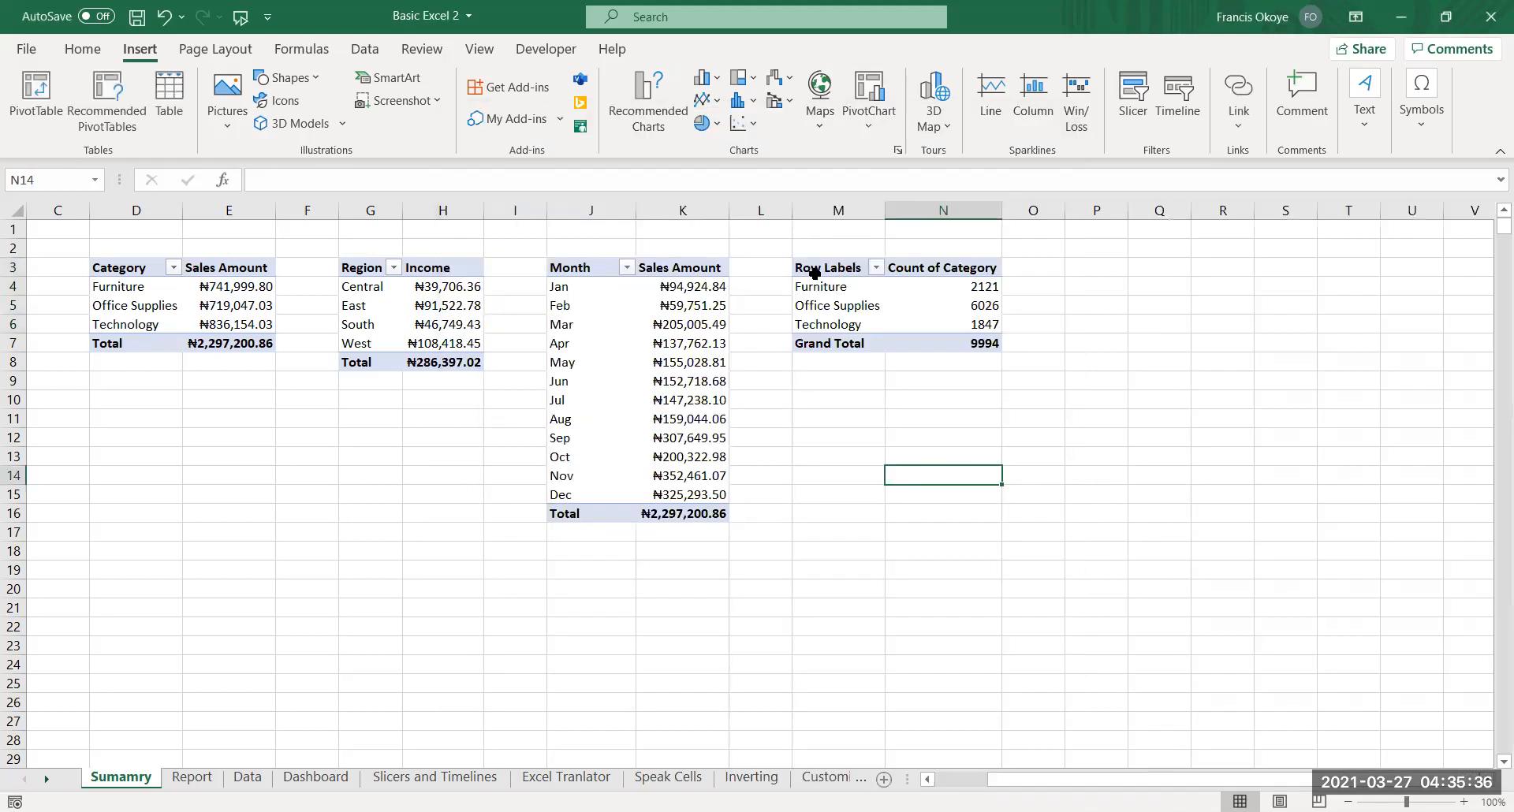
Copy the PivotTable range M3:N6, without its grand total, and paste it at M10
{"action": "left_click", "coordinate": [814, 273]}
{"action": "key", "text": "shift+Right"}
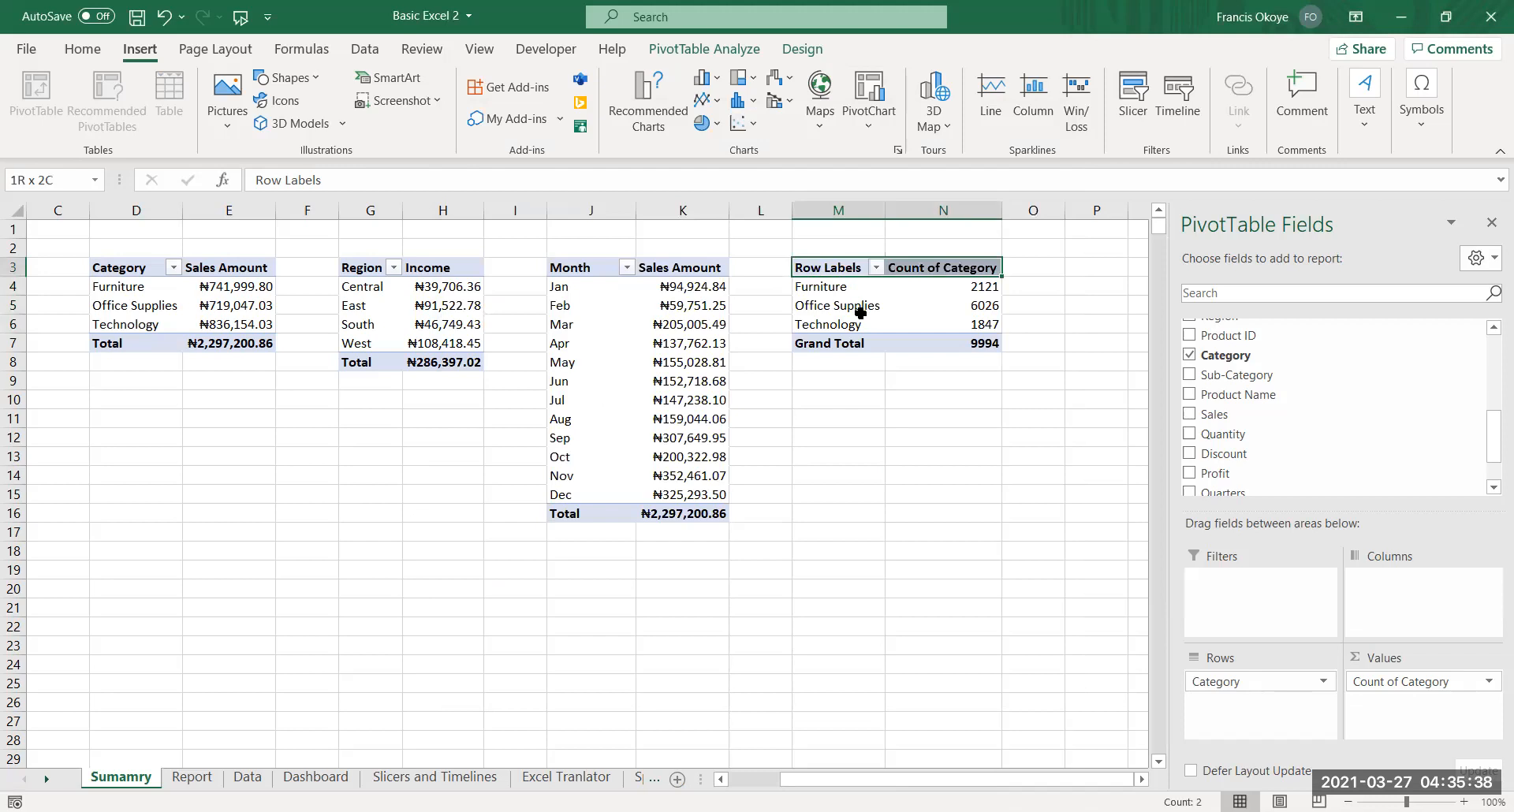
{"action": "key", "text": "shift+Down"}
{"action": "key", "text": "shift+Down"}
{"action": "key", "text": "shift+Down"}
{"action": "key", "text": "ctrl+c"}
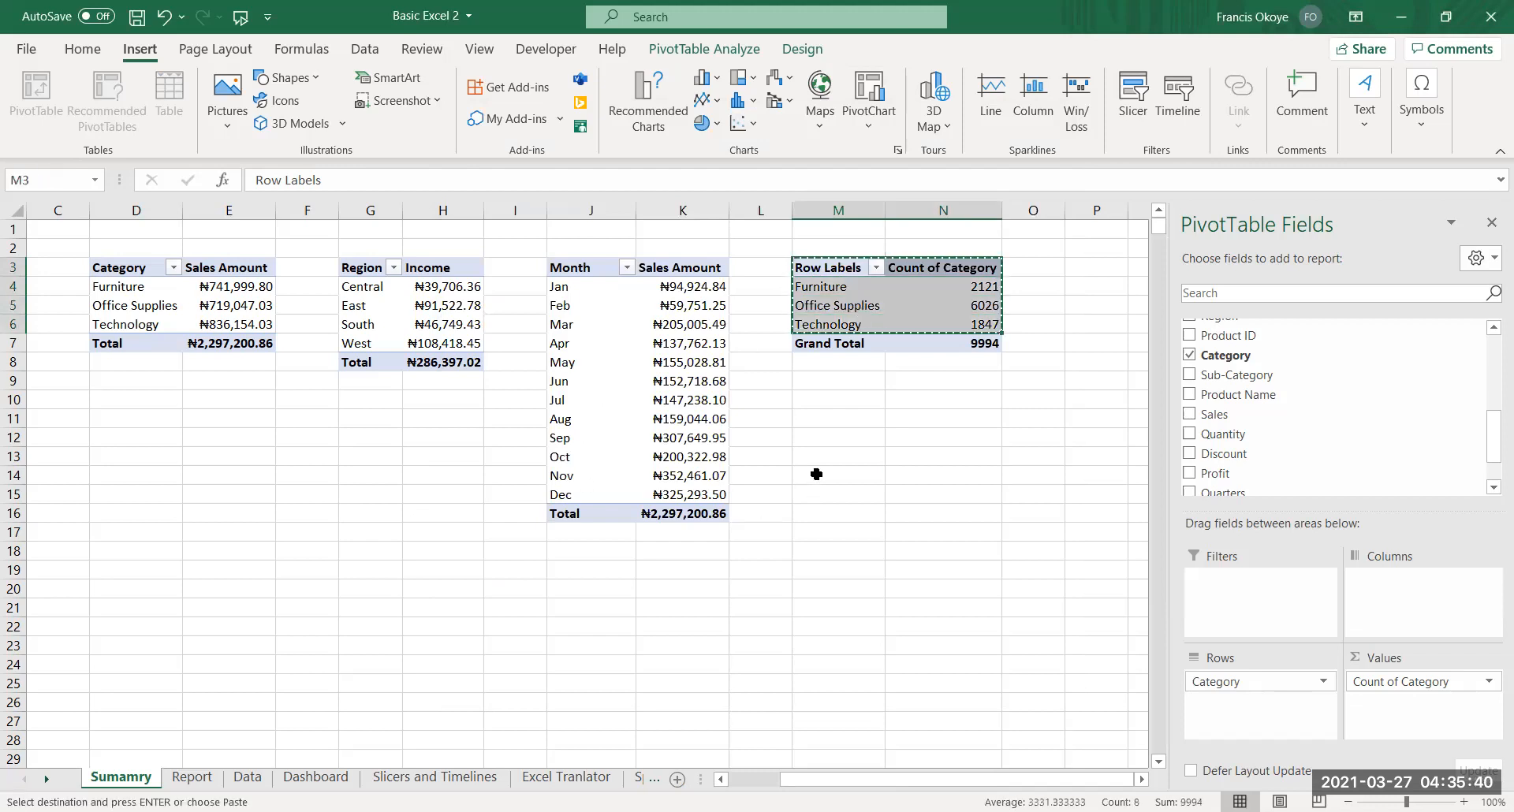
{"action": "left_click", "coordinate": [838, 398]}
{"action": "key", "text": "ctrl+v"}
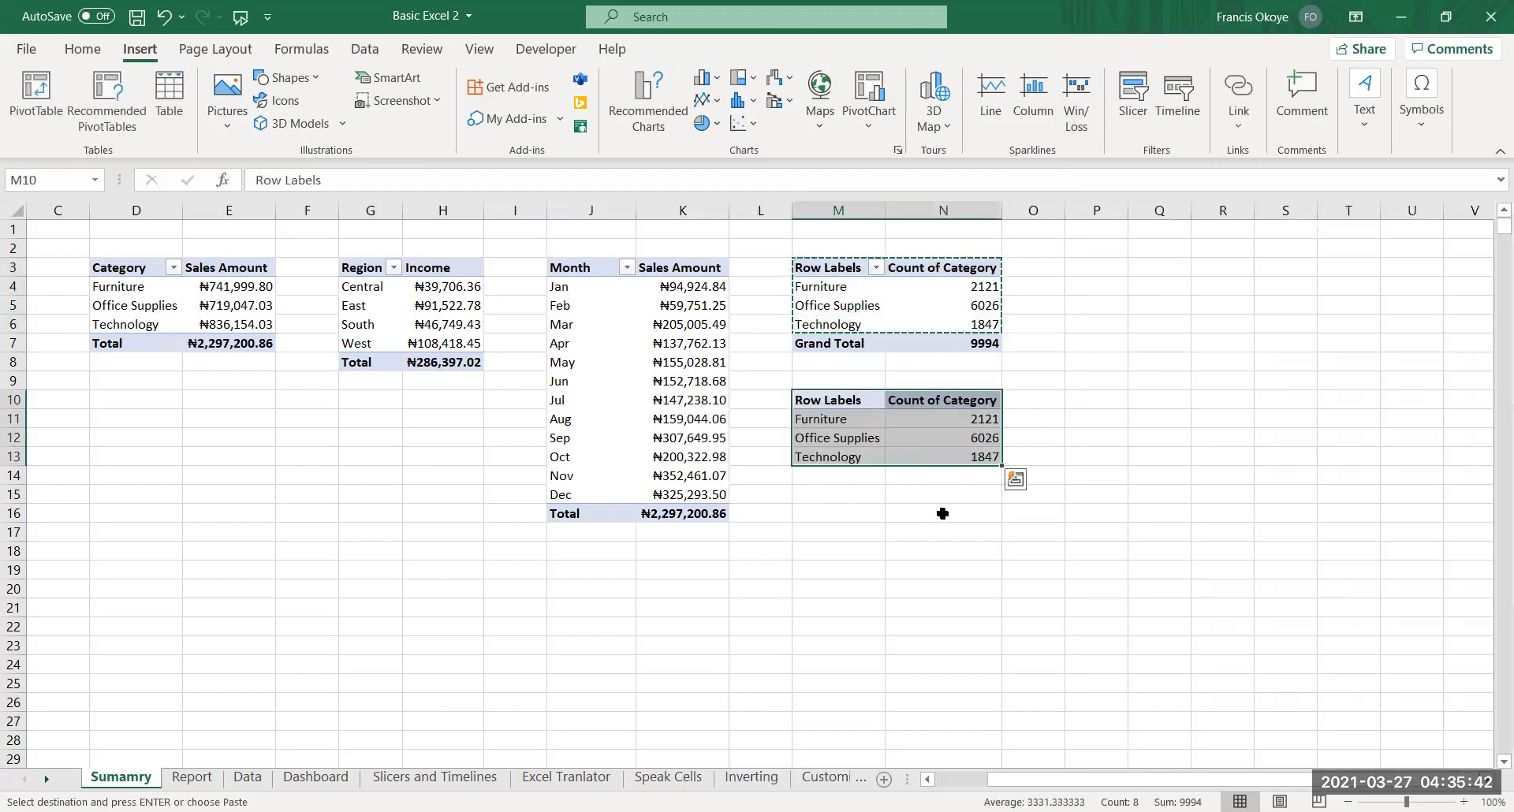
{"action": "left_click", "coordinate": [942, 514]}
Rename the copied table's headers in M10 and N10 as Category and Number
{"action": "left_click", "coordinate": [833, 402]}
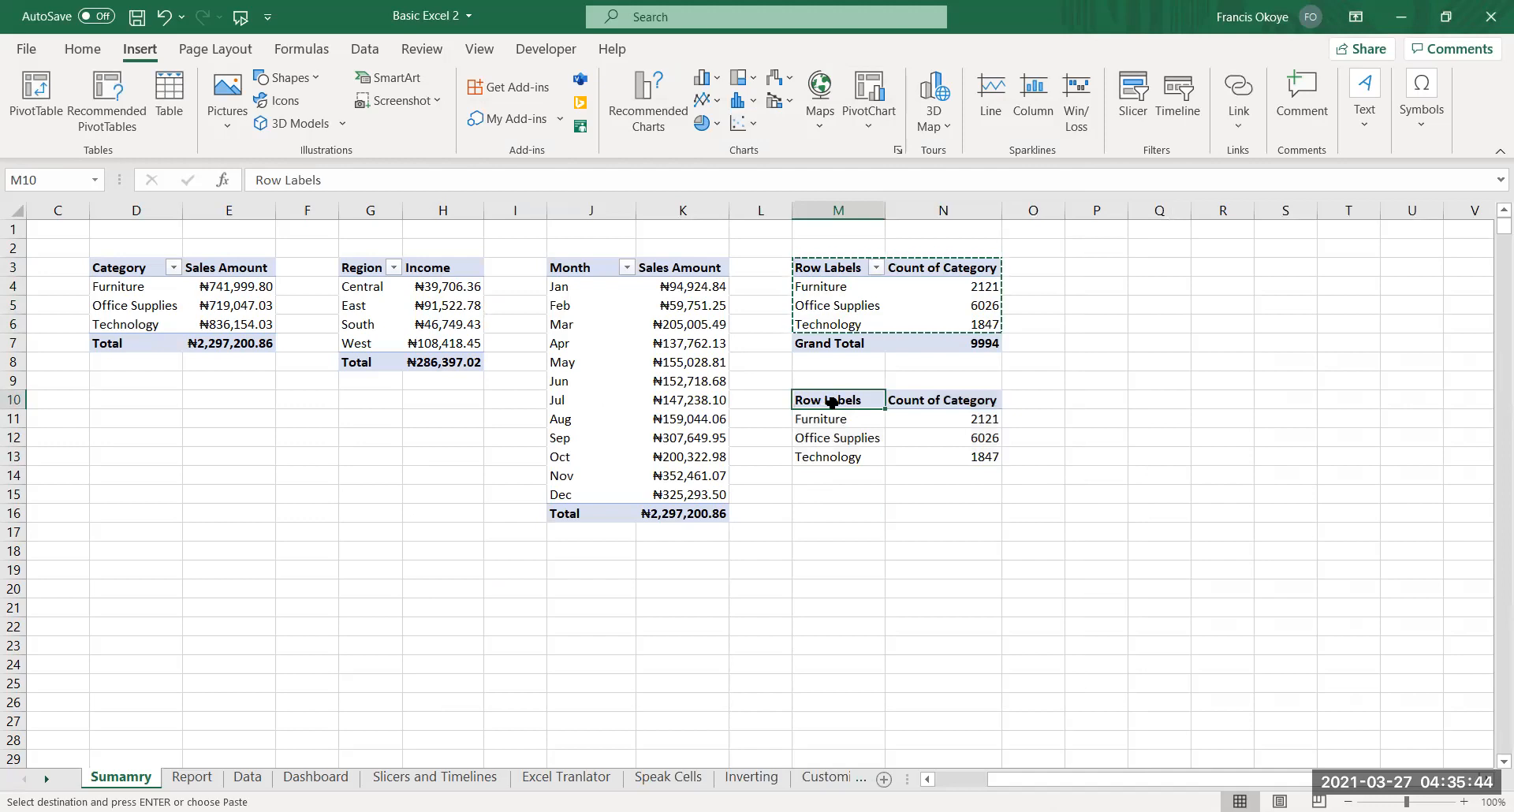
{"action": "type", "text": "cAT"}
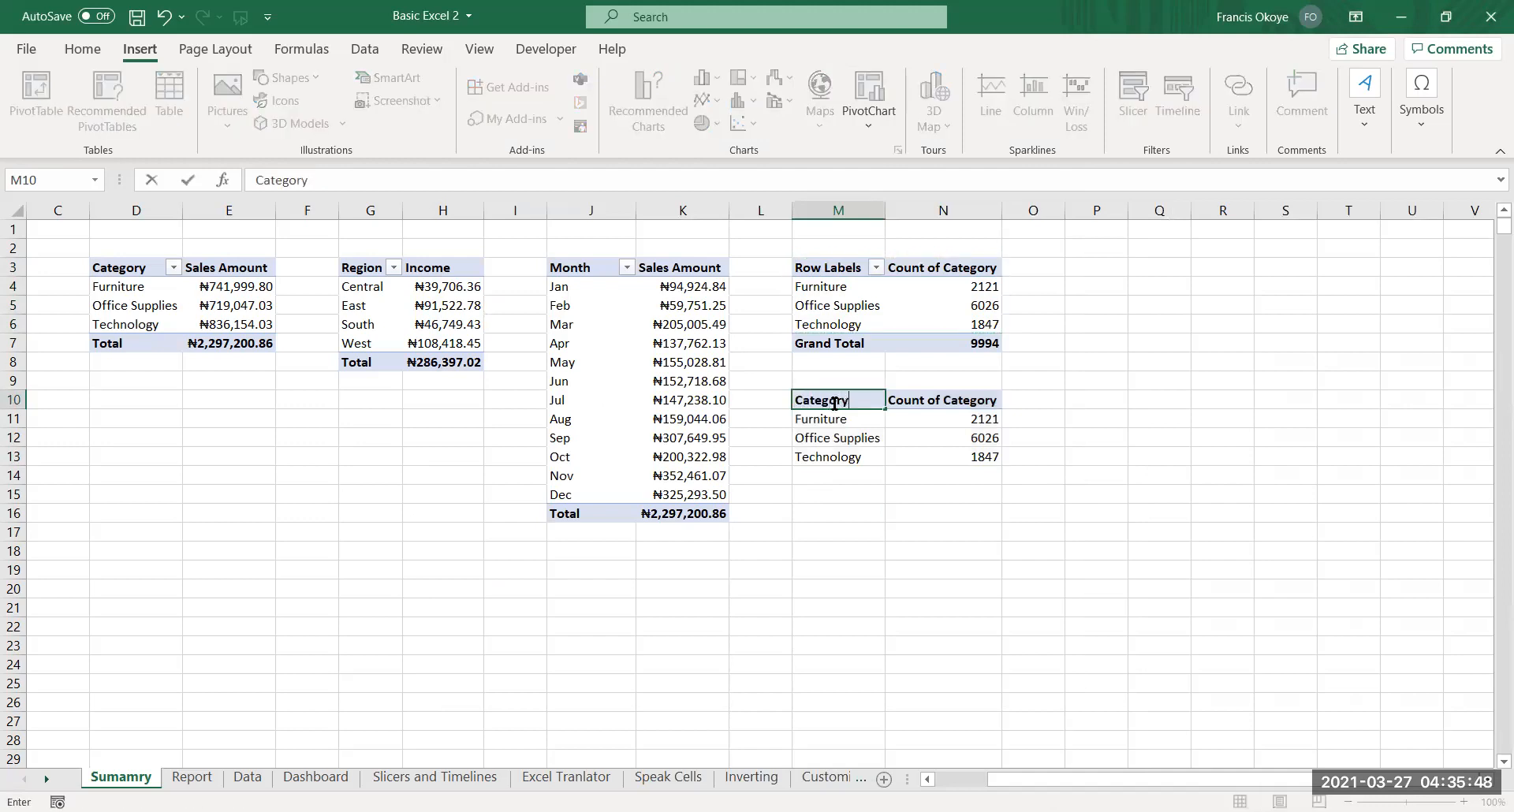
{"action": "left_click", "coordinate": [928, 402]}
{"action": "type", "text": "NUmbe"}
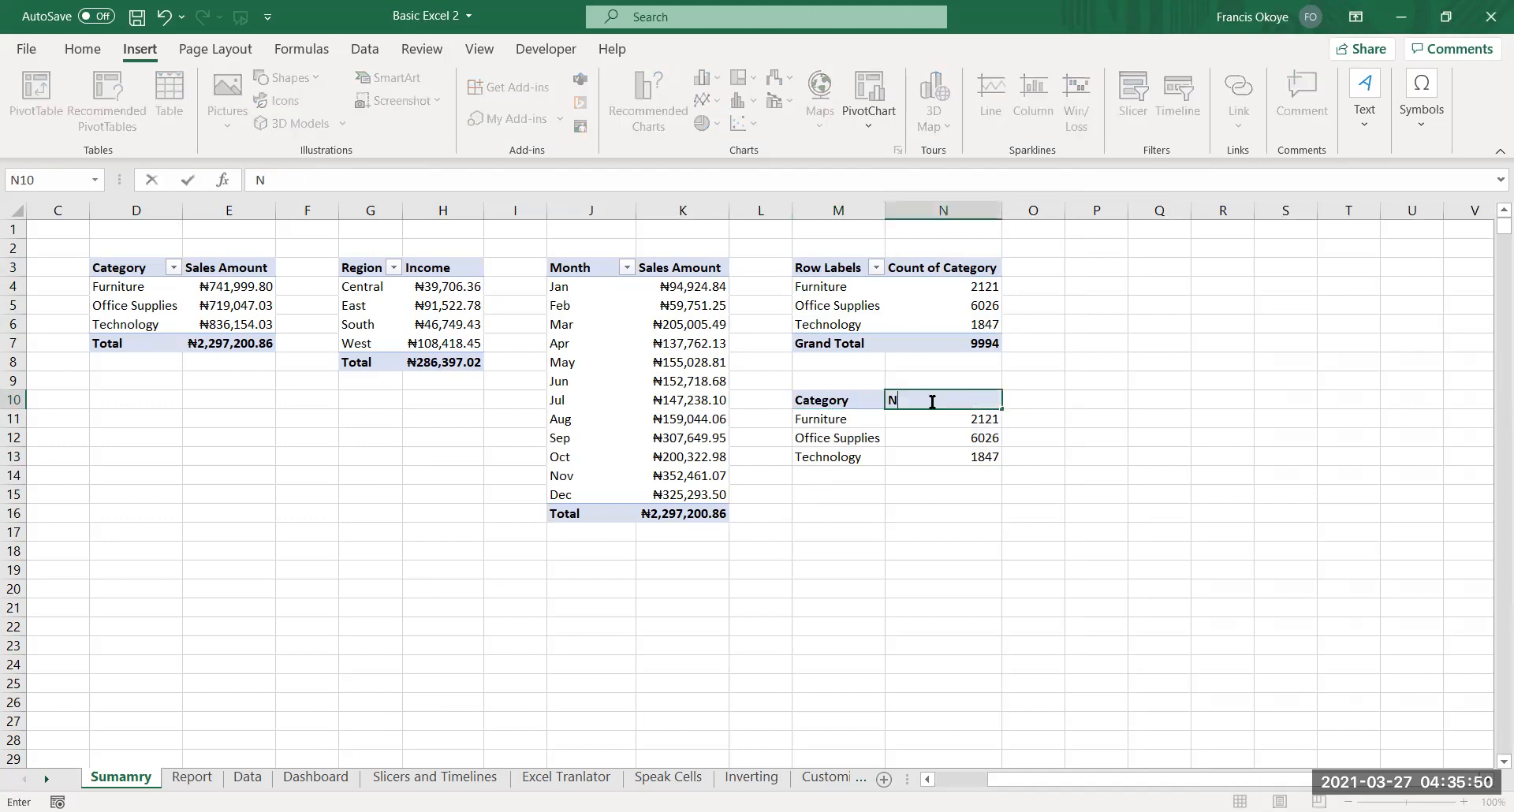
{"action": "key", "text": "BackSpace"}
{"action": "key", "text": "BackSpace"}
{"action": "type", "text": "umber"}
{"action": "key", "text": "Return"}
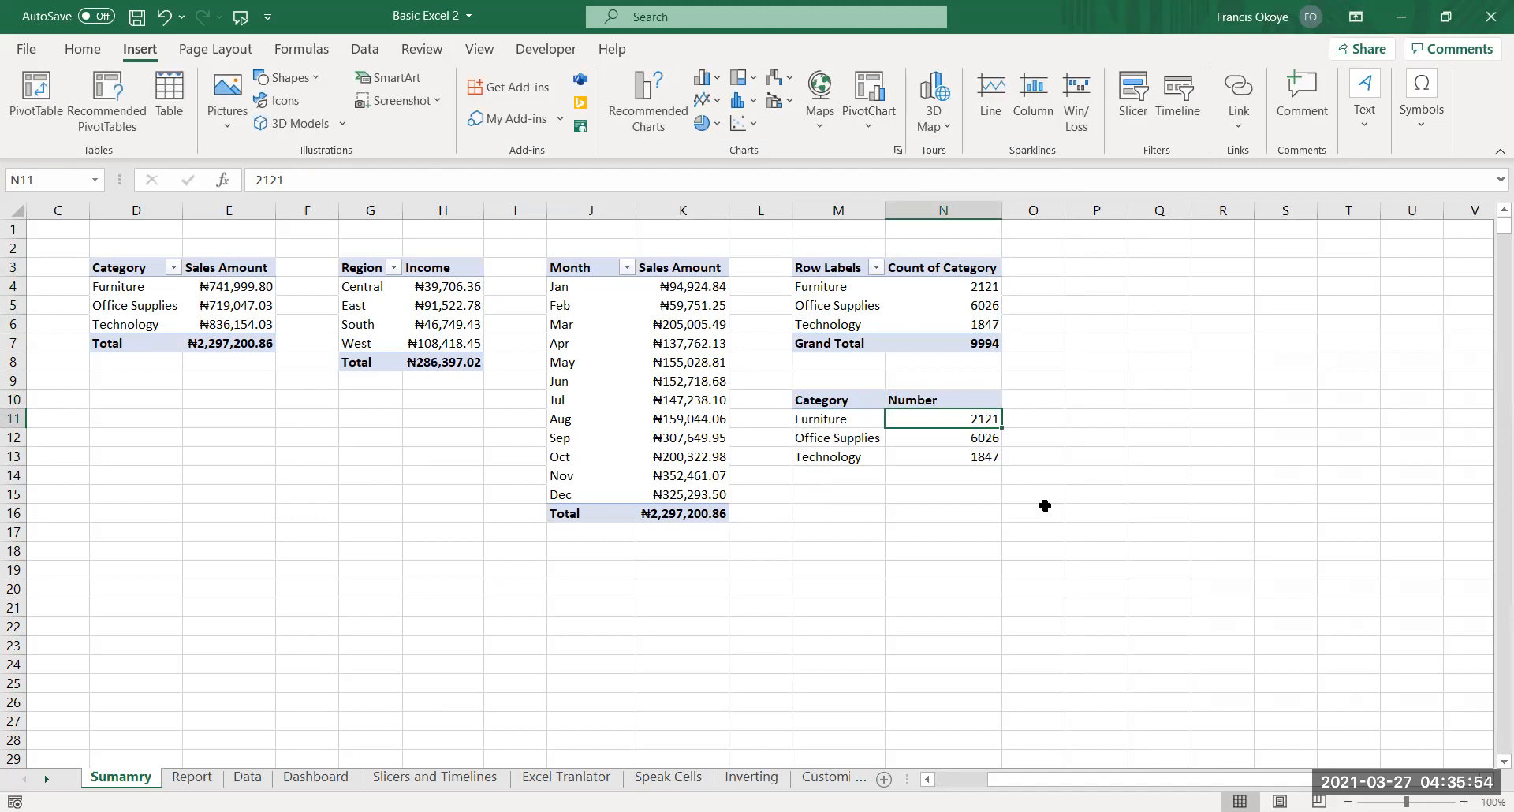
{"action": "left_click", "coordinate": [1072, 553]}
Insert a treemap chart from range M10:N13, widened and placed below the Category and Region PivotTables
{"action": "left_click_drag", "start_coordinate": [834, 408], "coordinate": [981, 457]}
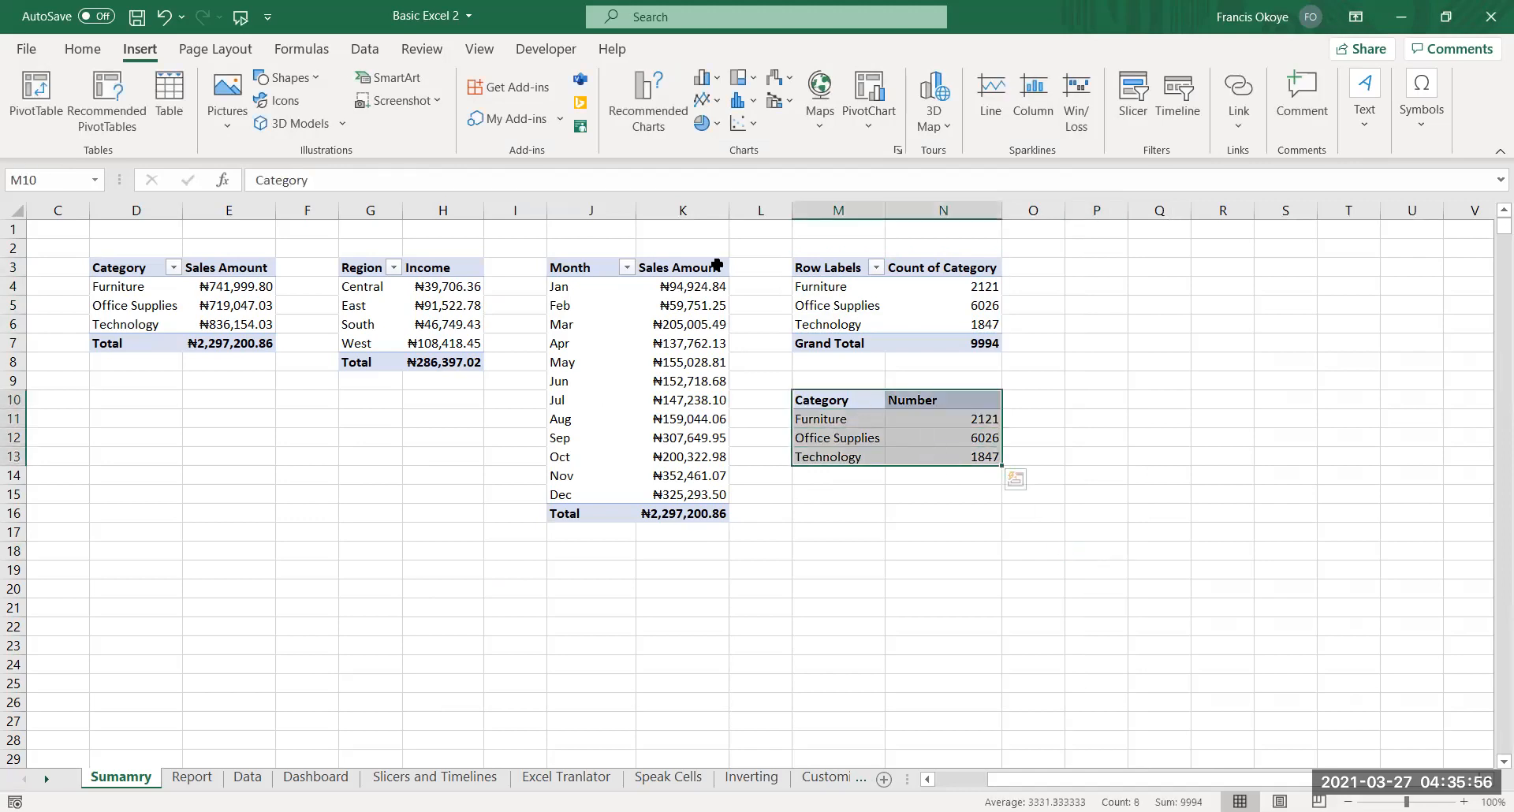
{"action": "left_click", "coordinate": [743, 77]}
{"action": "left_click", "coordinate": [773, 144]}
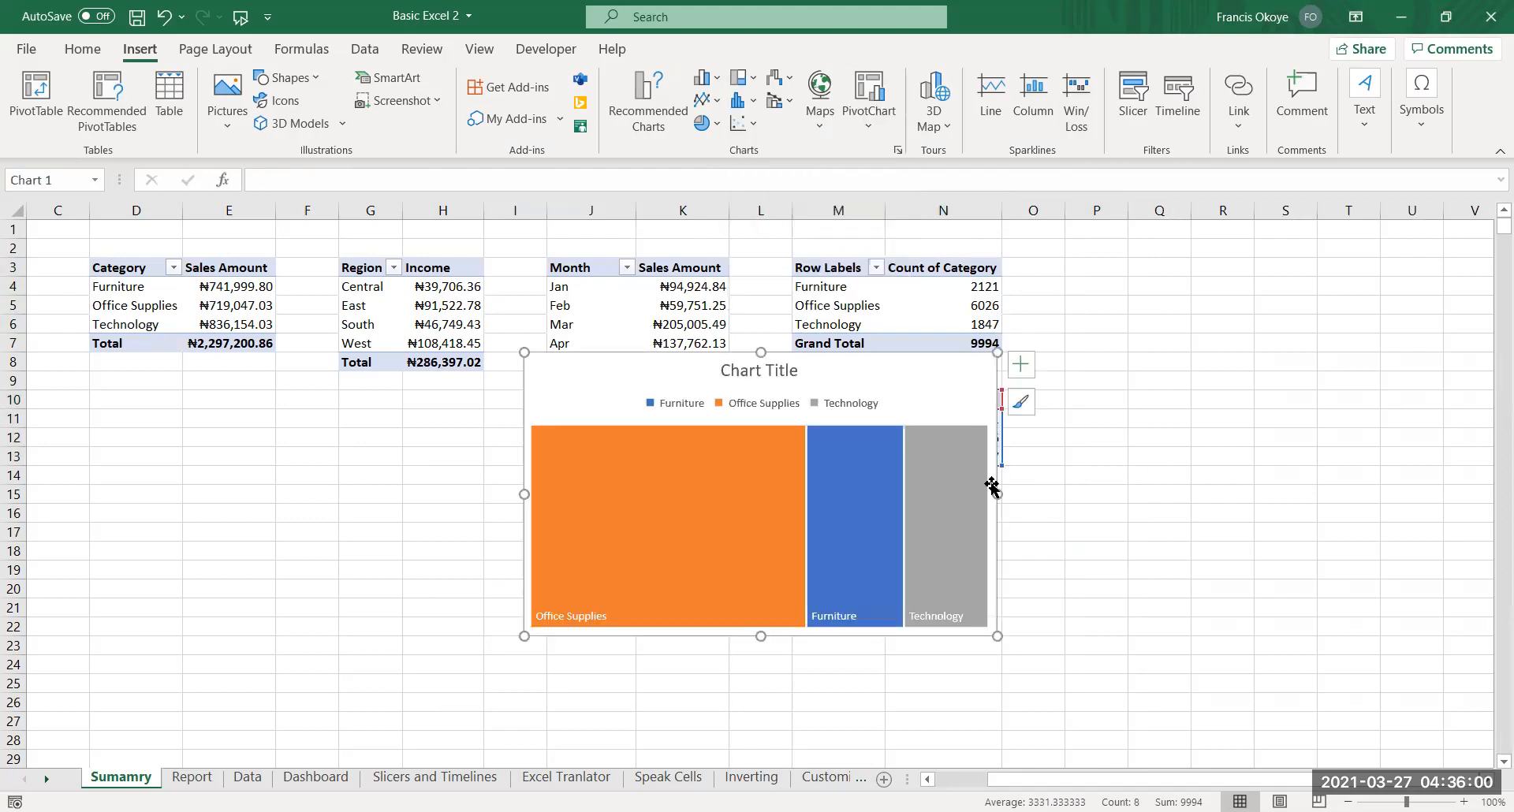
{"action": "left_click_drag", "start_coordinate": [996, 485], "coordinate": [1080, 575]}
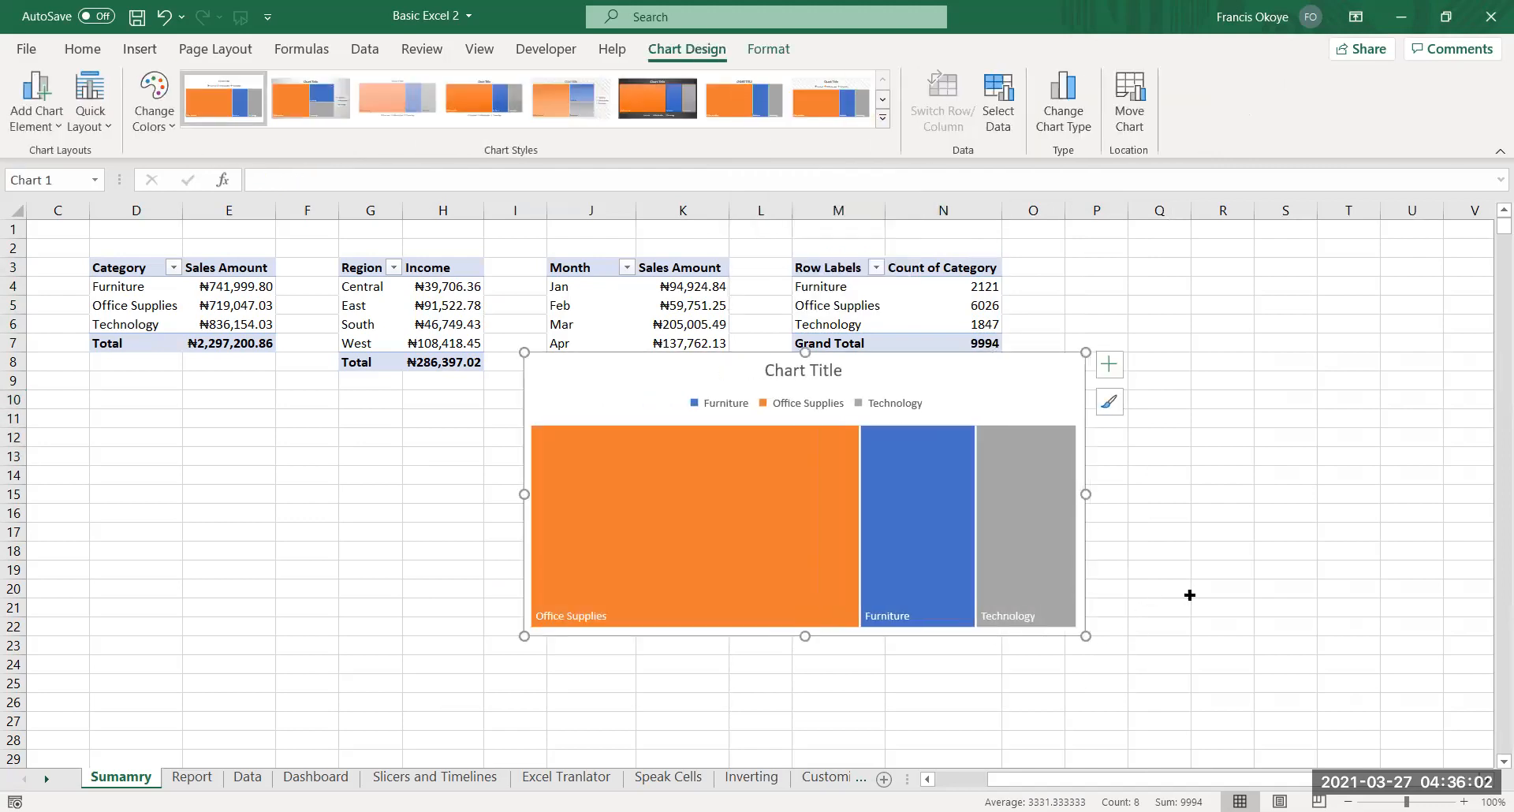
{"action": "left_click", "coordinate": [1183, 593]}
{"action": "left_click", "coordinate": [800, 371]}
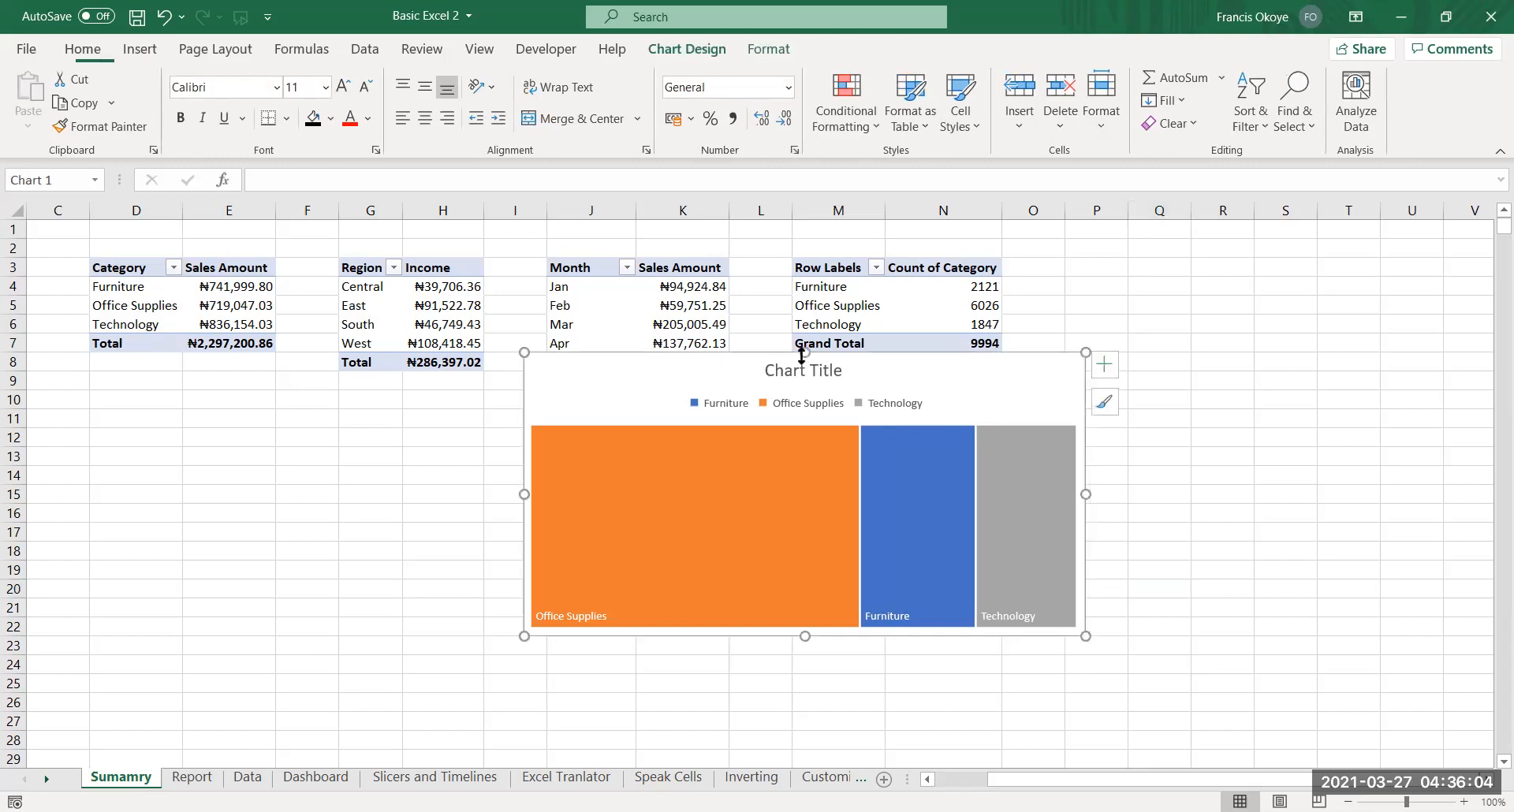
{"action": "left_click", "coordinate": [804, 374]}
{"action": "mouse_move", "coordinate": [856, 373]}
{"action": "left_mouse_down"}
{"action": "mouse_move", "coordinate": [868, 426]}
{"action": "mouse_move", "coordinate": [661, 402]}
{"action": "mouse_move", "coordinate": [513, 446]}
{"action": "mouse_move", "coordinate": [413, 444]}
{"action": "mouse_move", "coordinate": [348, 477]}
{"action": "mouse_move", "coordinate": [347, 492]}
{"action": "left_mouse_up"}
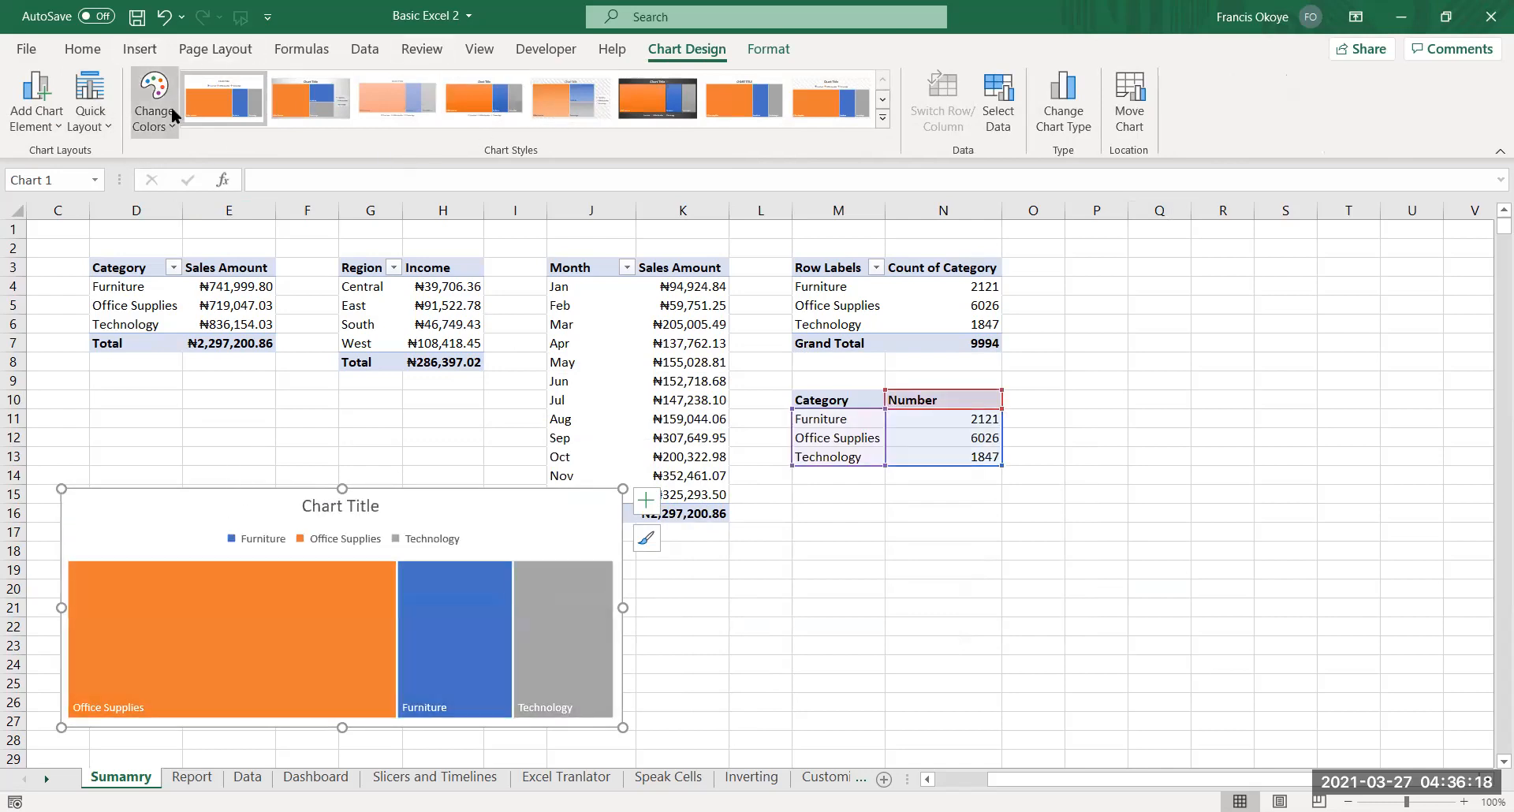
Change the treemap to the recommended Funnel chart type
{"action": "left_click", "coordinate": [142, 50]}
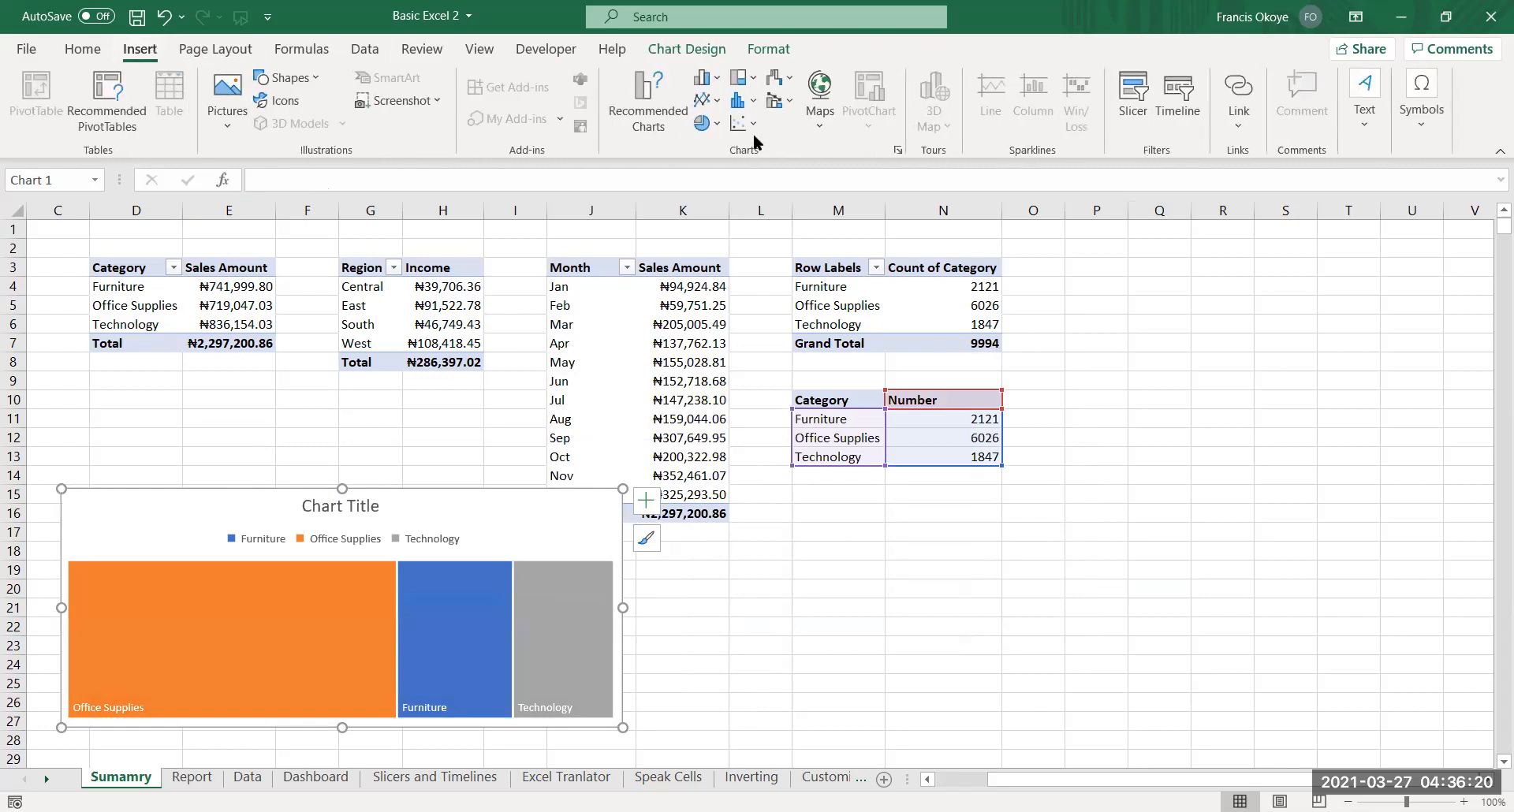
{"action": "left_click", "coordinate": [666, 130]}
{"action": "left_click", "coordinate": [556, 532]}
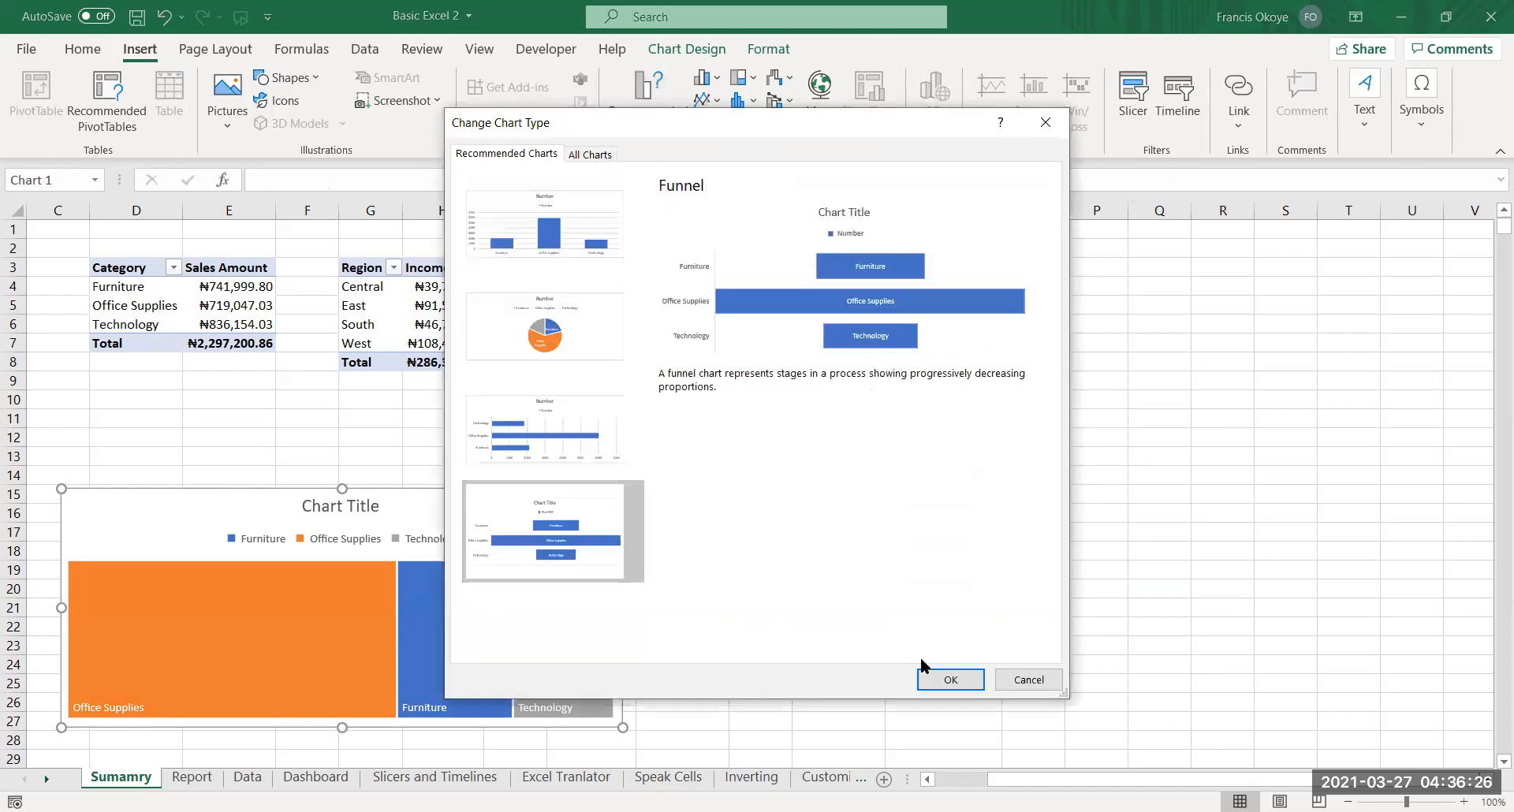
{"action": "left_click", "coordinate": [843, 582]}
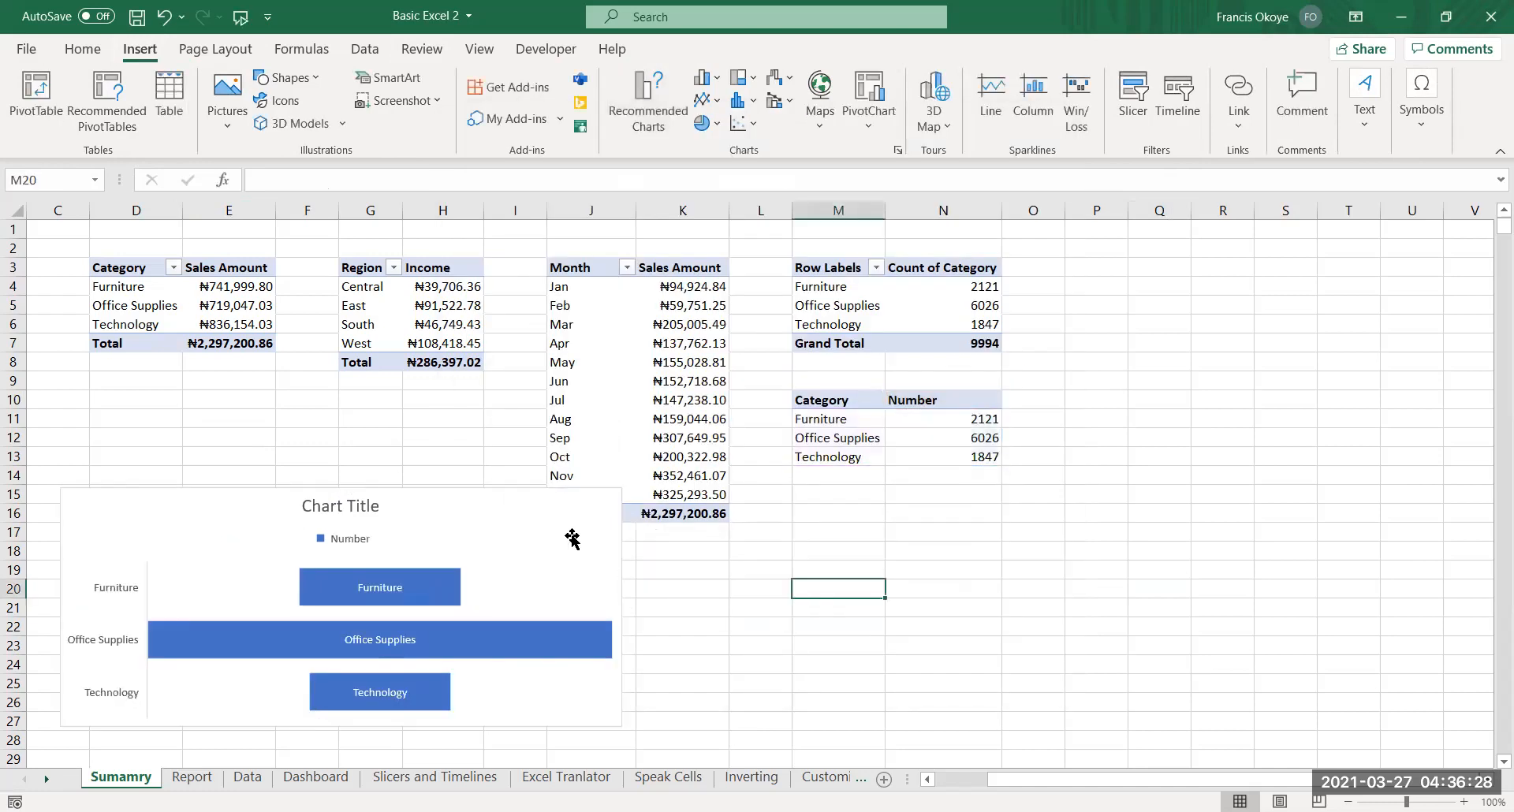
{"action": "left_click", "coordinate": [882, 535]}
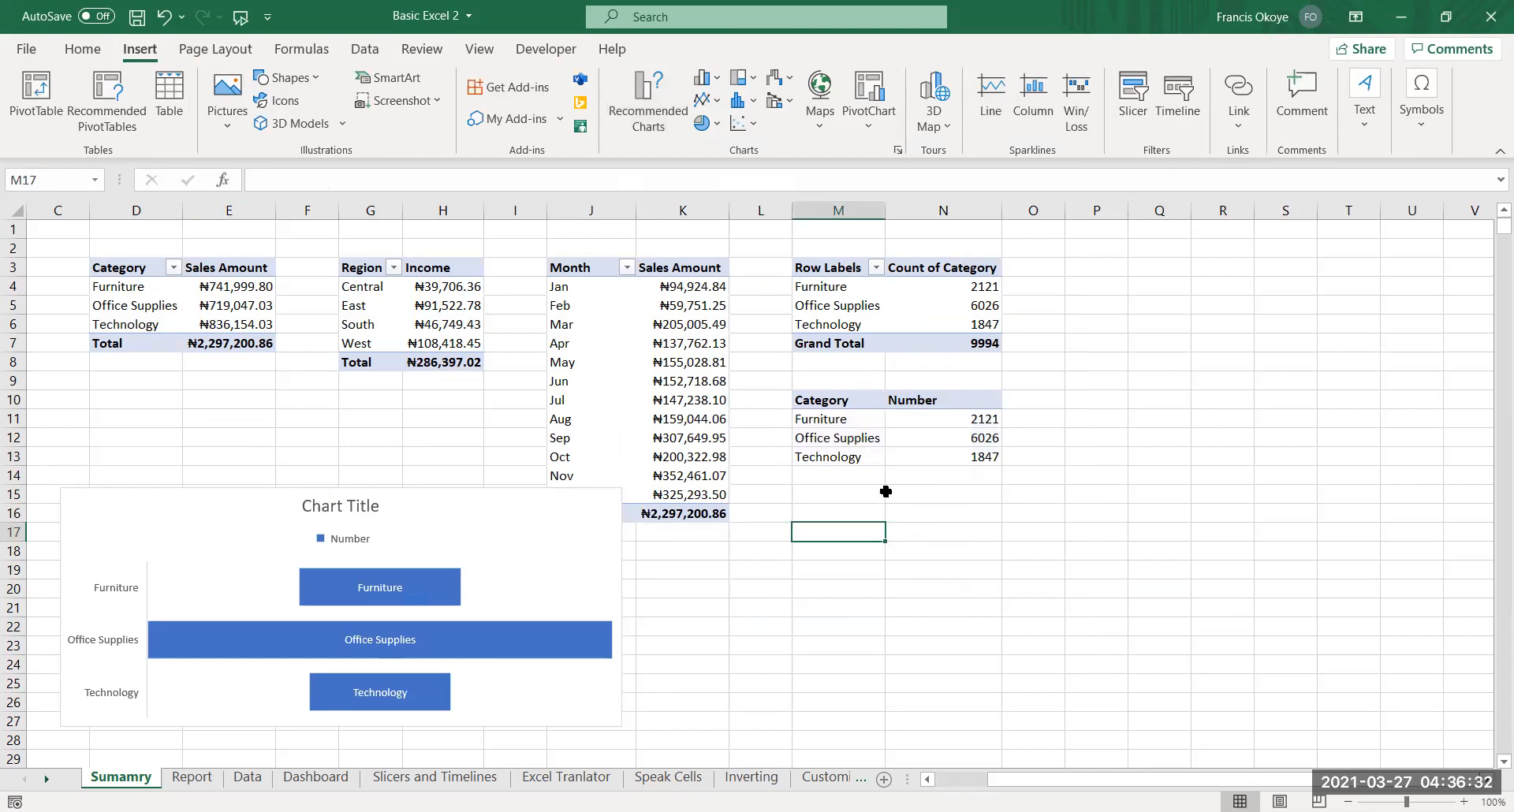
Move the funnel chart below the copied category table, with its upper-left corner near N17
{"action": "left_click_drag", "start_coordinate": [416, 492], "coordinate": [1333, 530]}
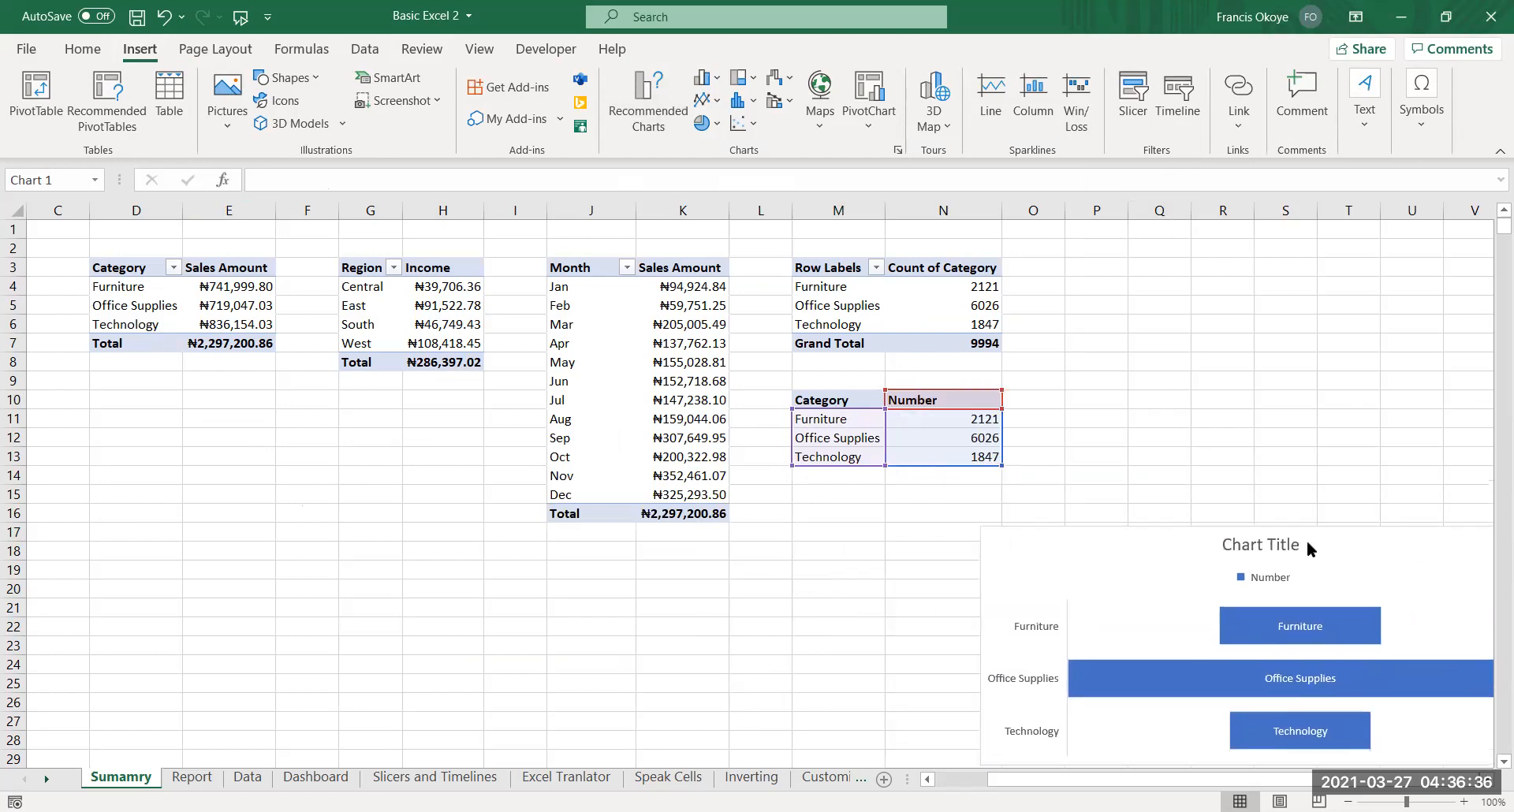
{"action": "left_click", "coordinate": [1180, 497]}
{"action": "left_click", "coordinate": [1180, 535]}
{"action": "left_click", "coordinate": [1148, 438]}
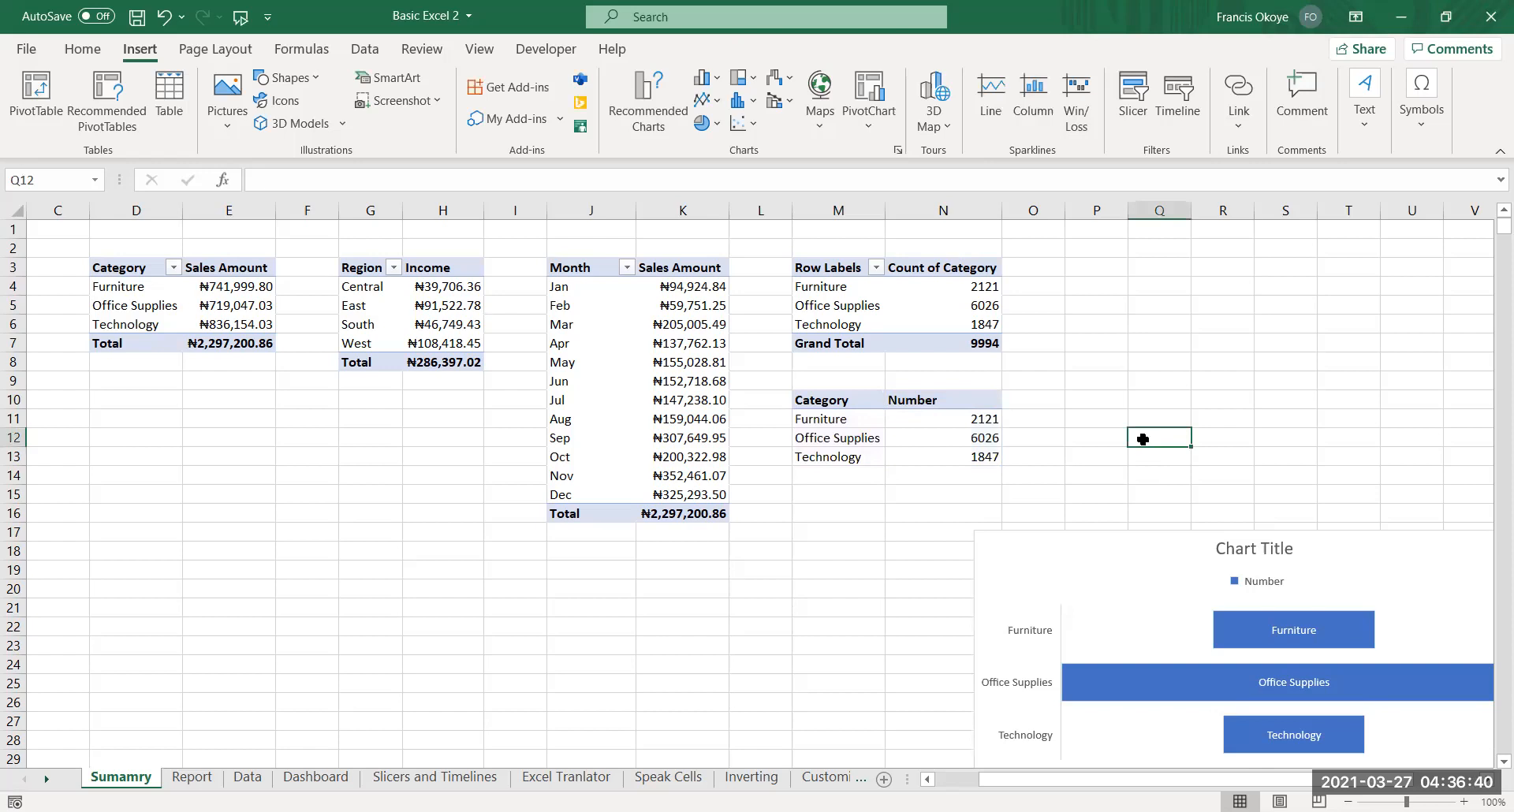
Hide the field list of the category count PivotTable at M3
{"action": "left_click", "coordinate": [903, 336]}
{"action": "left_click", "coordinate": [841, 290]}
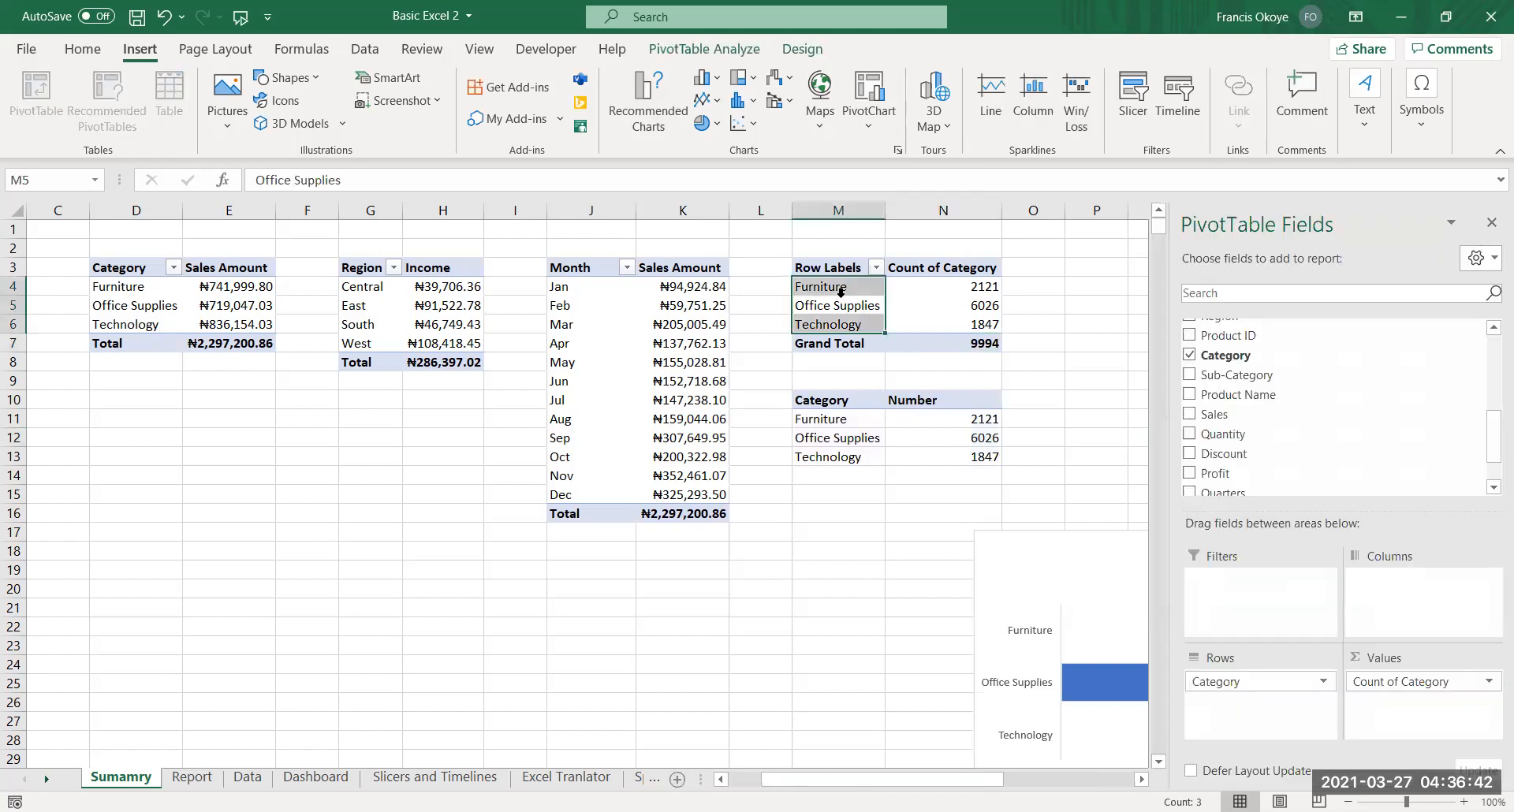
{"action": "left_click", "coordinate": [899, 320]}
{"action": "left_click", "coordinate": [824, 272]}
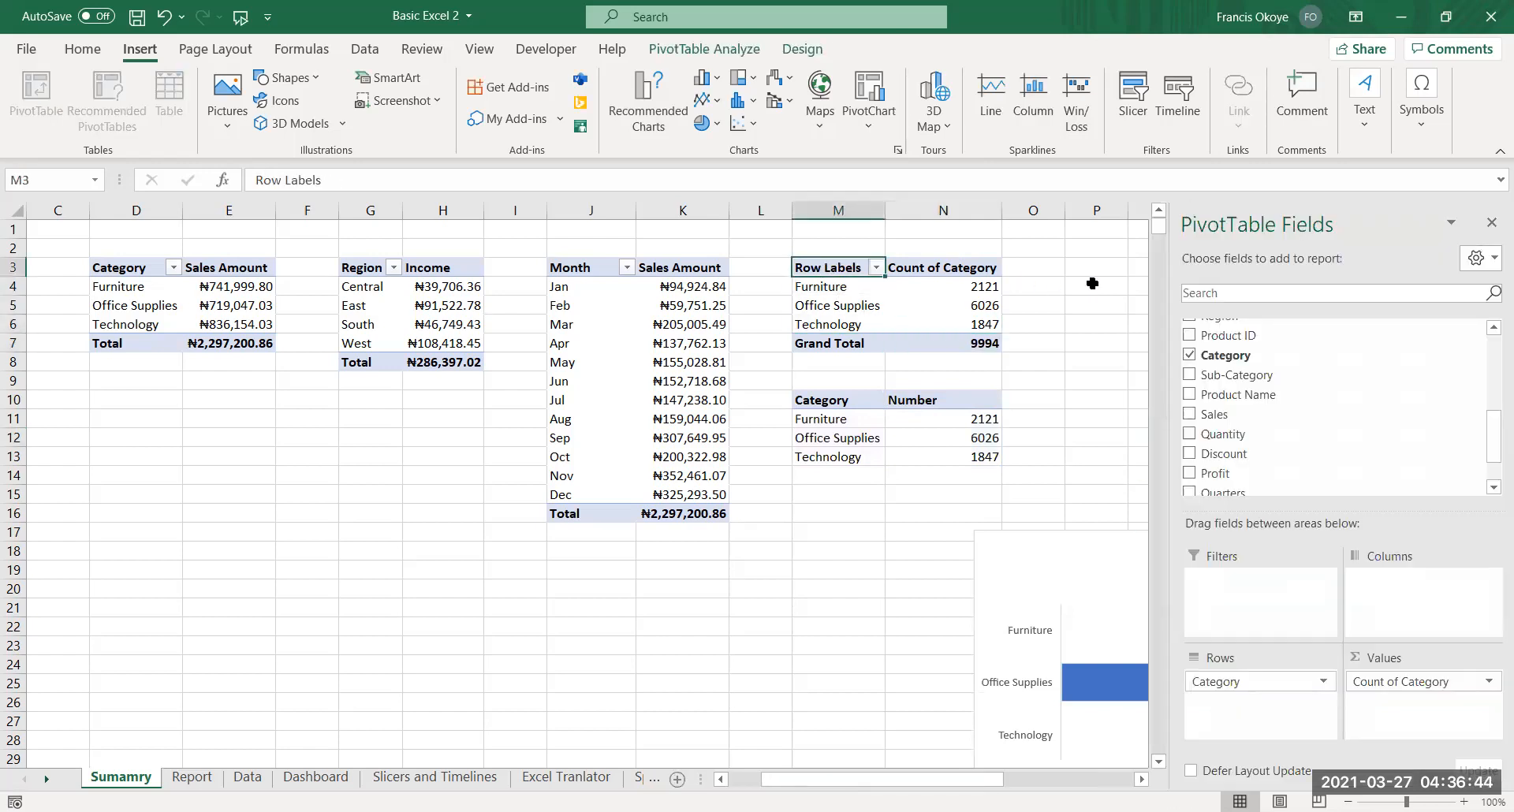
{"action": "left_click", "coordinate": [1492, 223]}
{"action": "left_click", "coordinate": [887, 302]}
{"action": "left_click", "coordinate": [852, 286]}
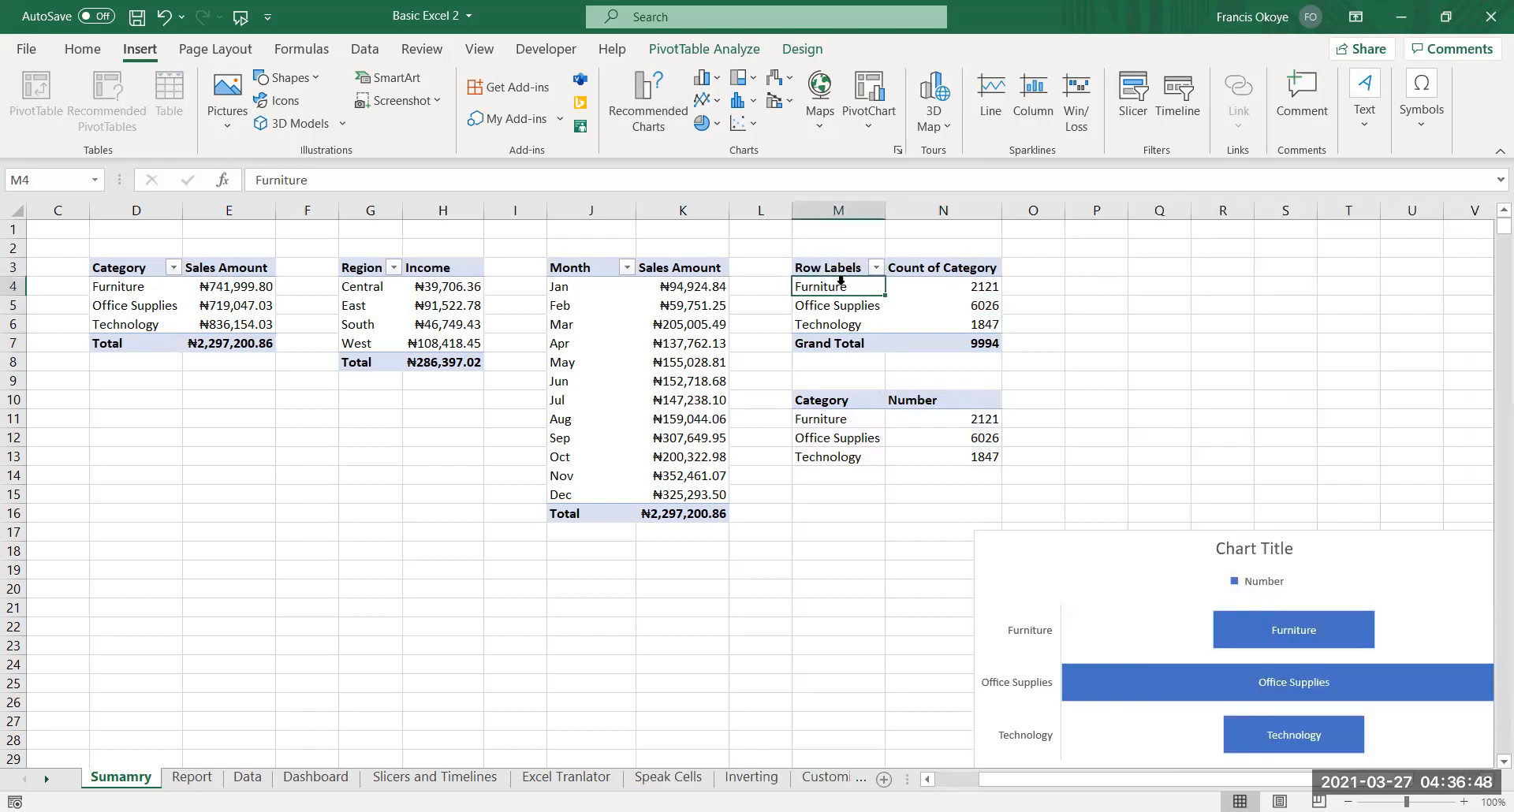
Try again to insert a chart directly from the PivotTable range M3:N6, including its headers
{"action": "left_click_drag", "start_coordinate": [837, 276], "coordinate": [956, 319]}
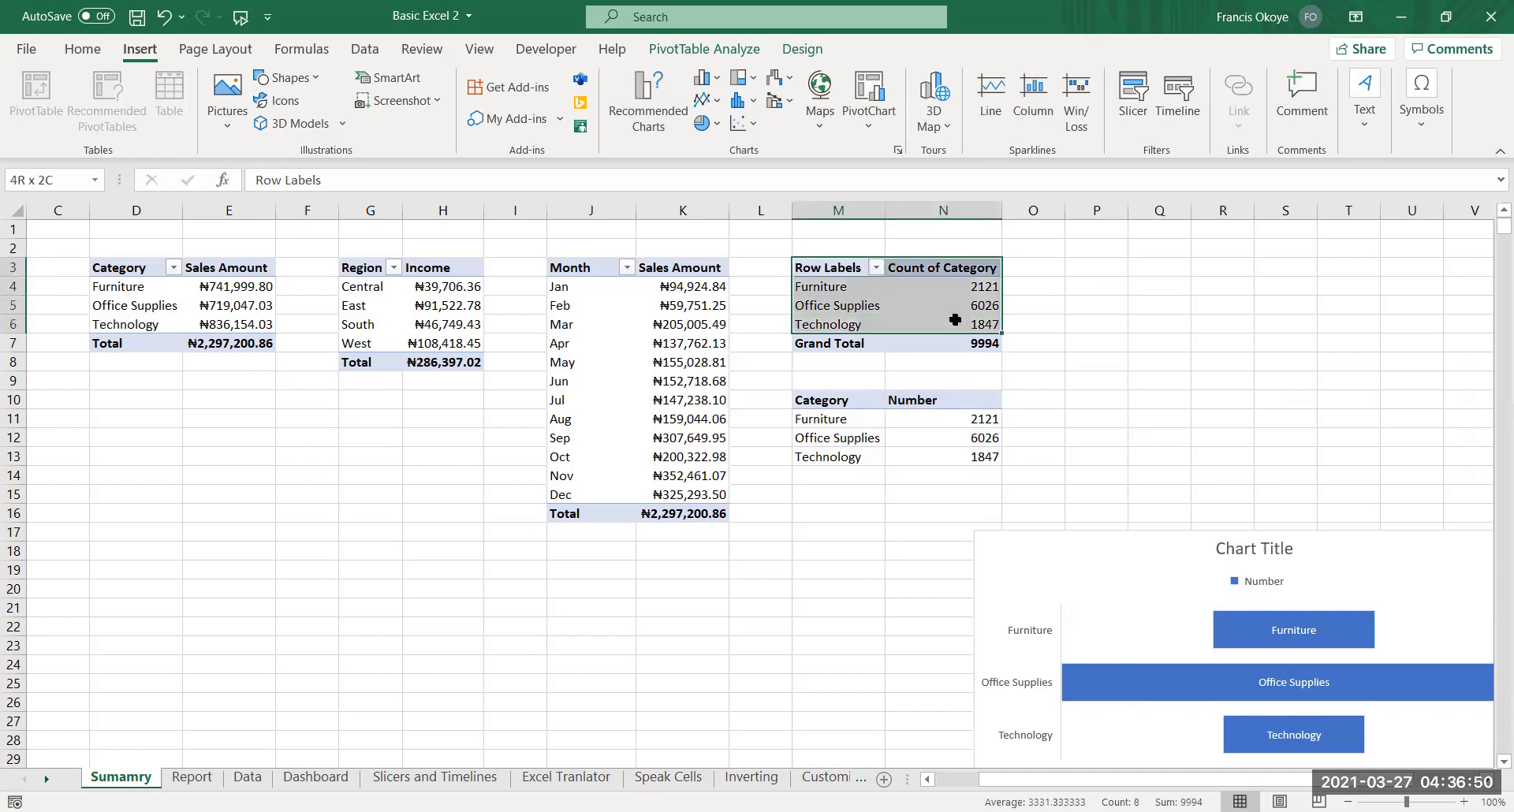
{"action": "left_click", "coordinate": [701, 103]}
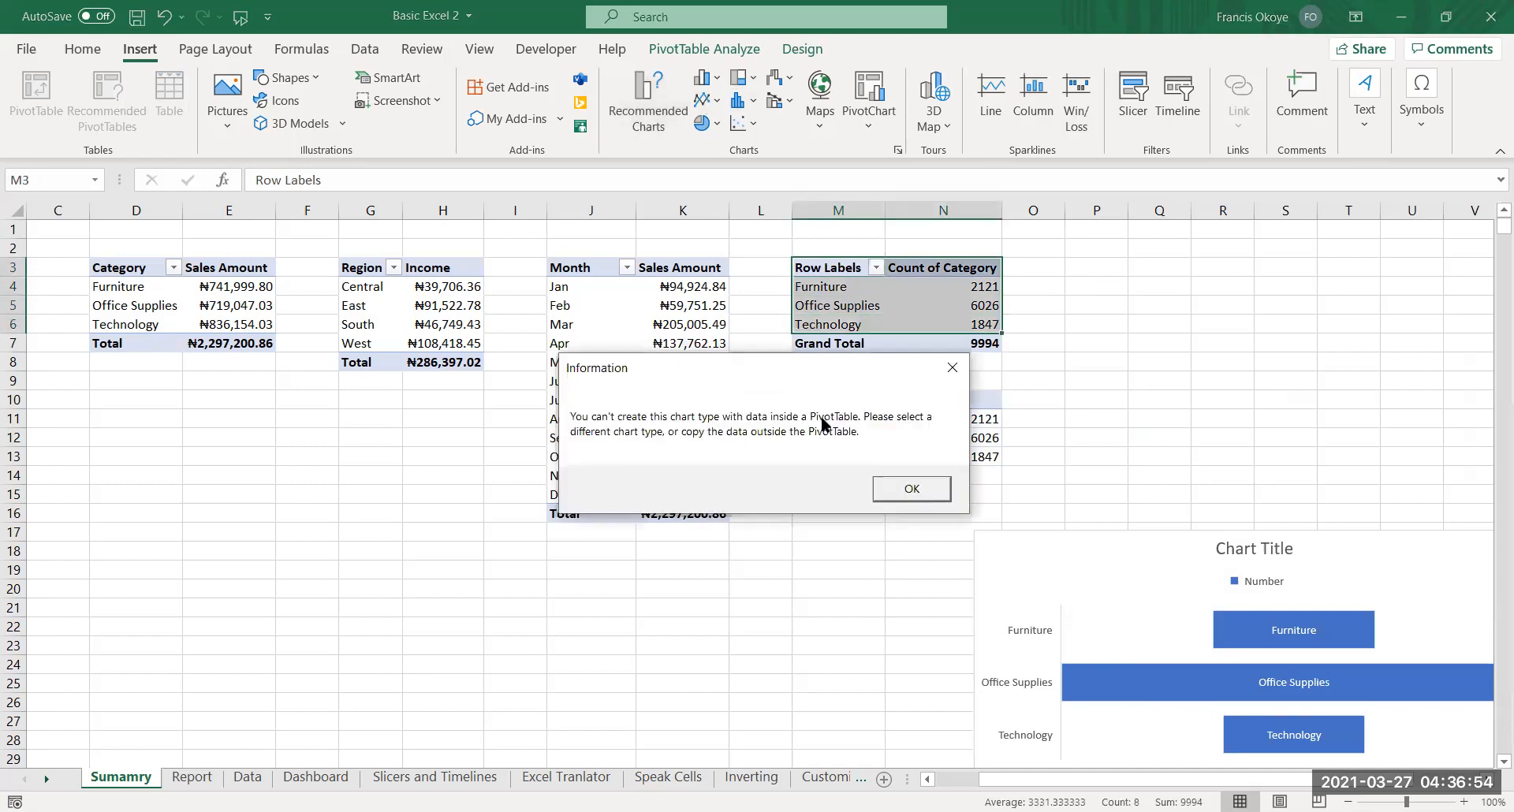
{"action": "left_click", "coordinate": [928, 494]}
Copy the PivotTable range M3:N6 to P3 and fit the widths of columns P and Q to their contents
{"action": "left_click_drag", "start_coordinate": [816, 272], "coordinate": [946, 326]}
{"action": "key", "text": "ctrl+c"}
{"action": "left_click", "coordinate": [1115, 264]}
{"action": "key", "text": "ctrl+v"}
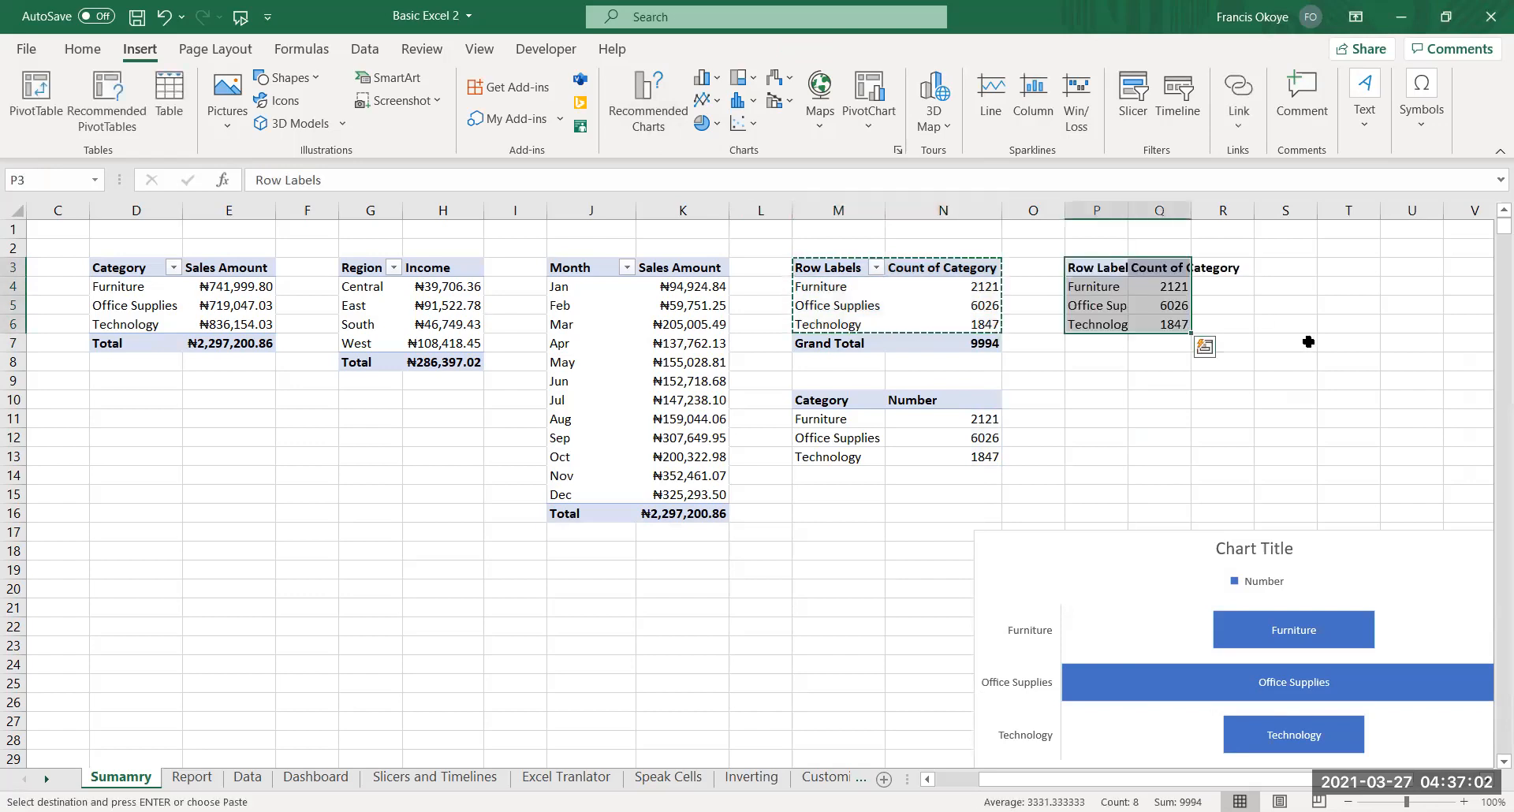
{"action": "left_click", "coordinate": [1309, 342]}
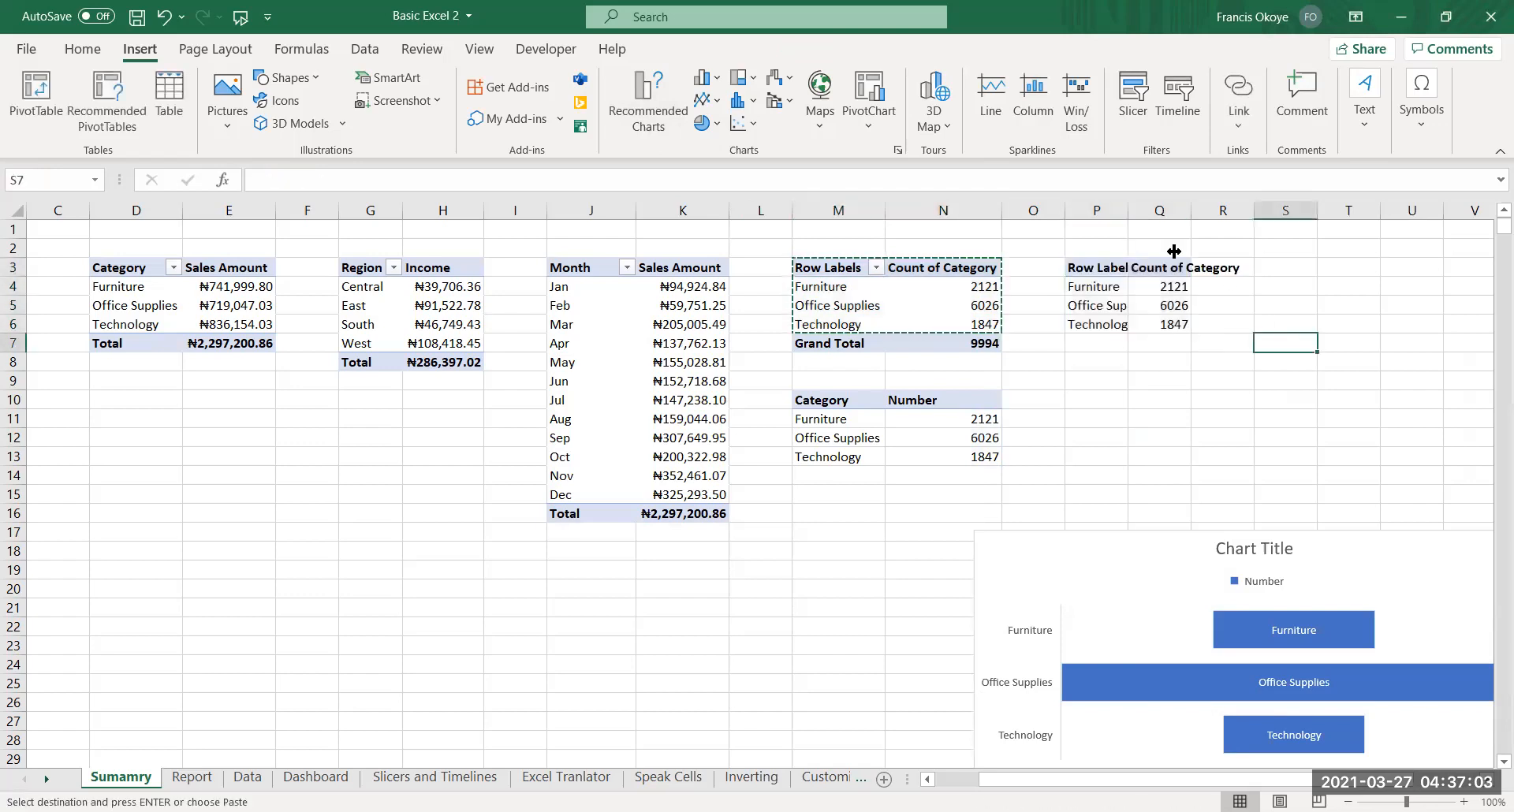
{"action": "double_click", "coordinate": [1220, 210]}
Insert a treemap chart from the copied category counts in P3:Q6
{"action": "left_click_drag", "start_coordinate": [1105, 268], "coordinate": [1211, 325]}
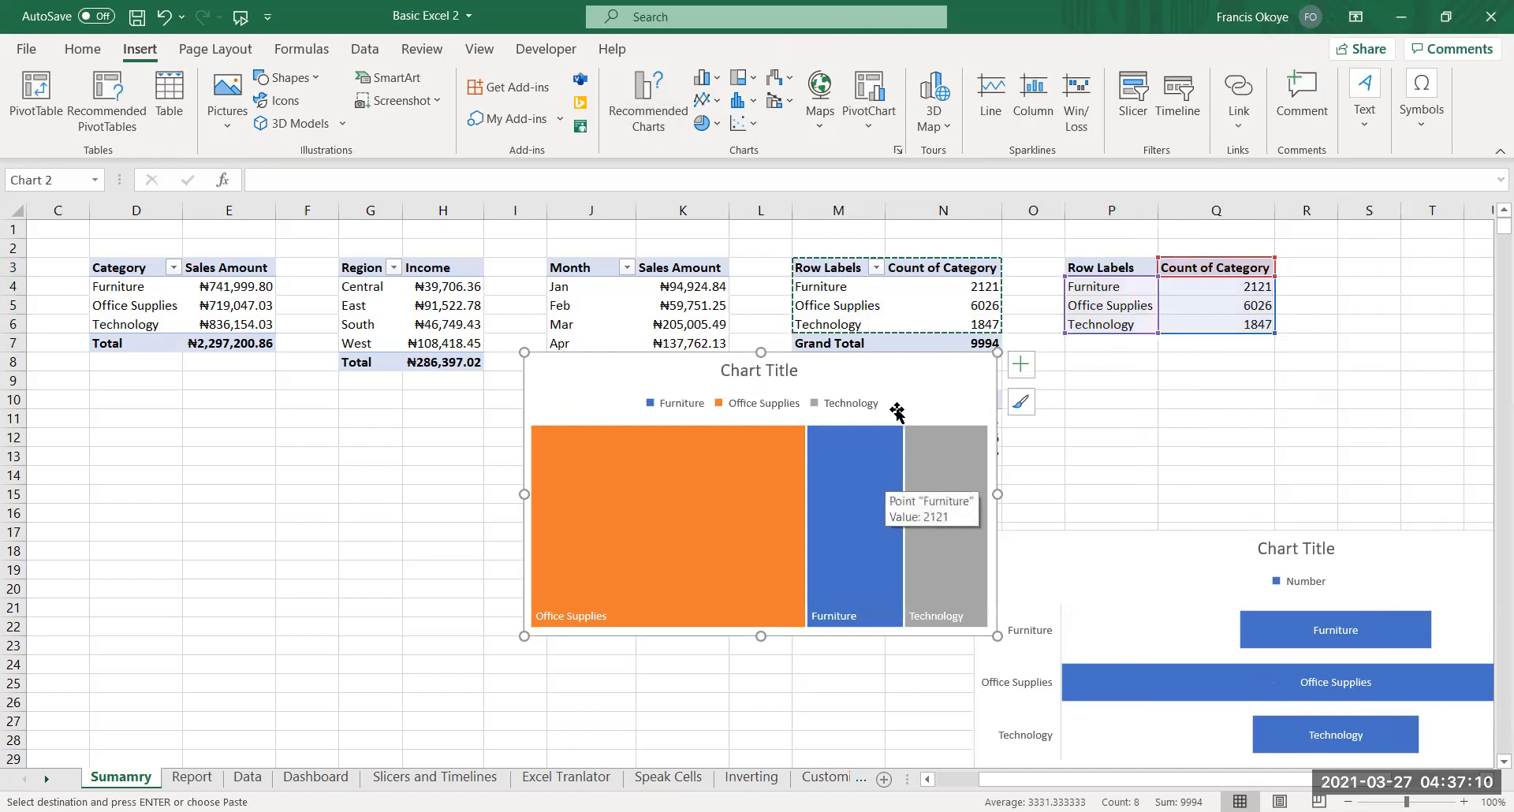
Delete the treemap chart made from the copied category counts and clear the copy marquee around M3:N6
{"action": "left_click_drag", "start_coordinate": [900, 353], "coordinate": [580, 373]}
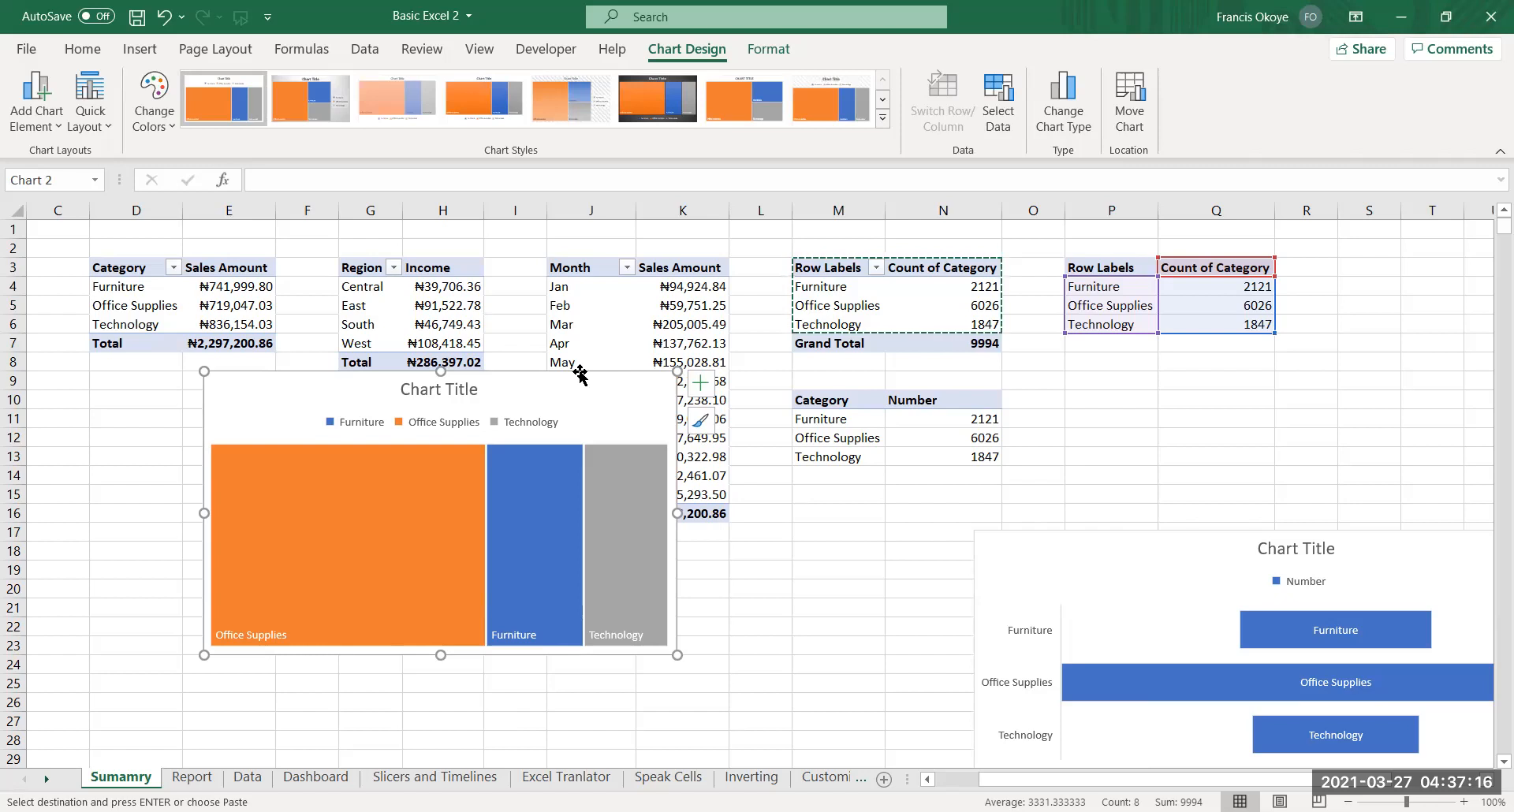
{"action": "key", "text": "Delete"}
{"action": "left_click", "coordinate": [1088, 380]}
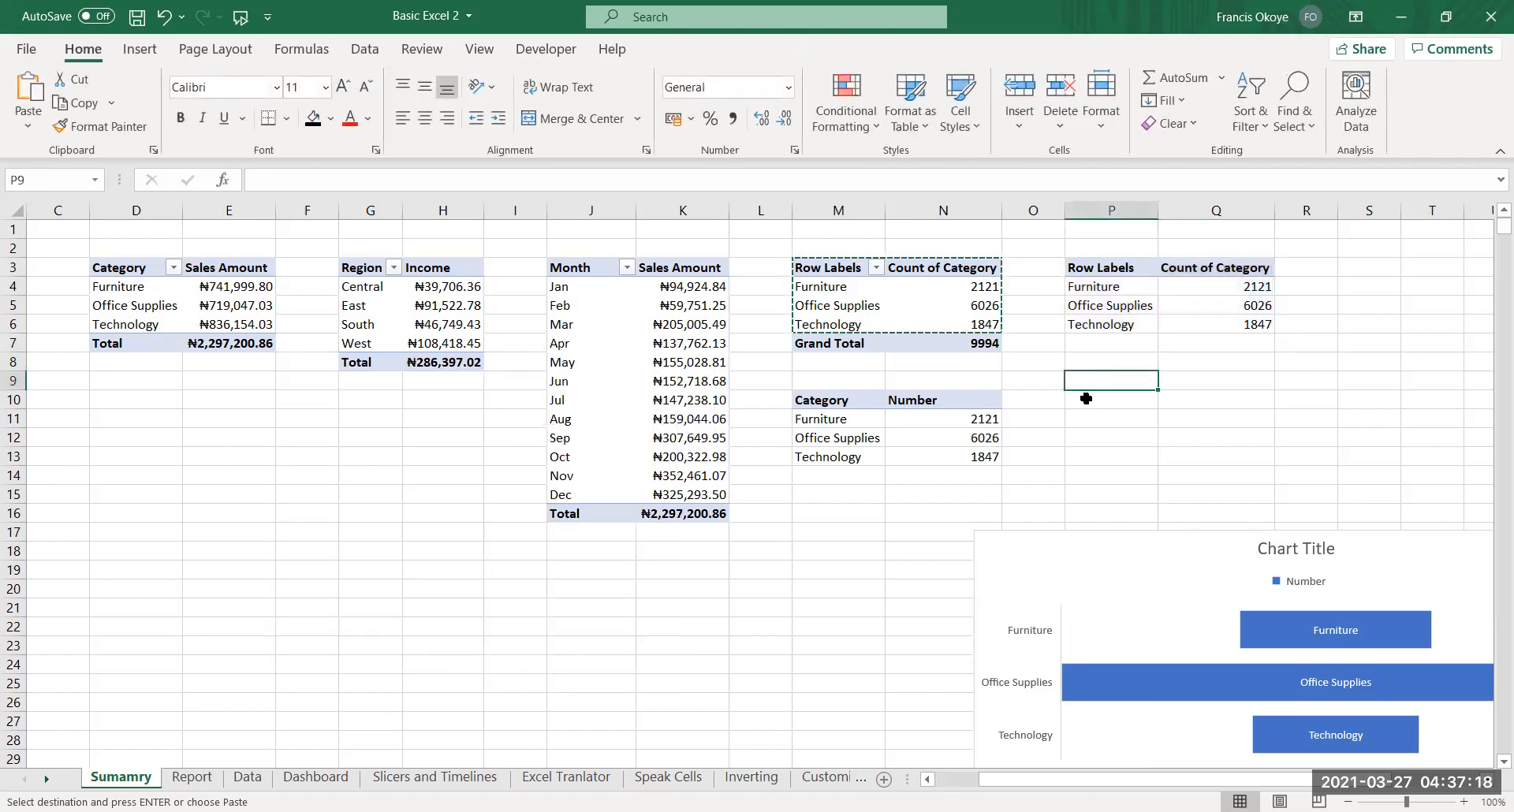
{"action": "key", "text": "Escape"}
{"action": "left_click_drag", "start_coordinate": [824, 400], "coordinate": [824, 419]}
{"action": "left_click_drag", "start_coordinate": [913, 441], "coordinate": [955, 456]}
{"action": "left_click", "coordinate": [1028, 396]}
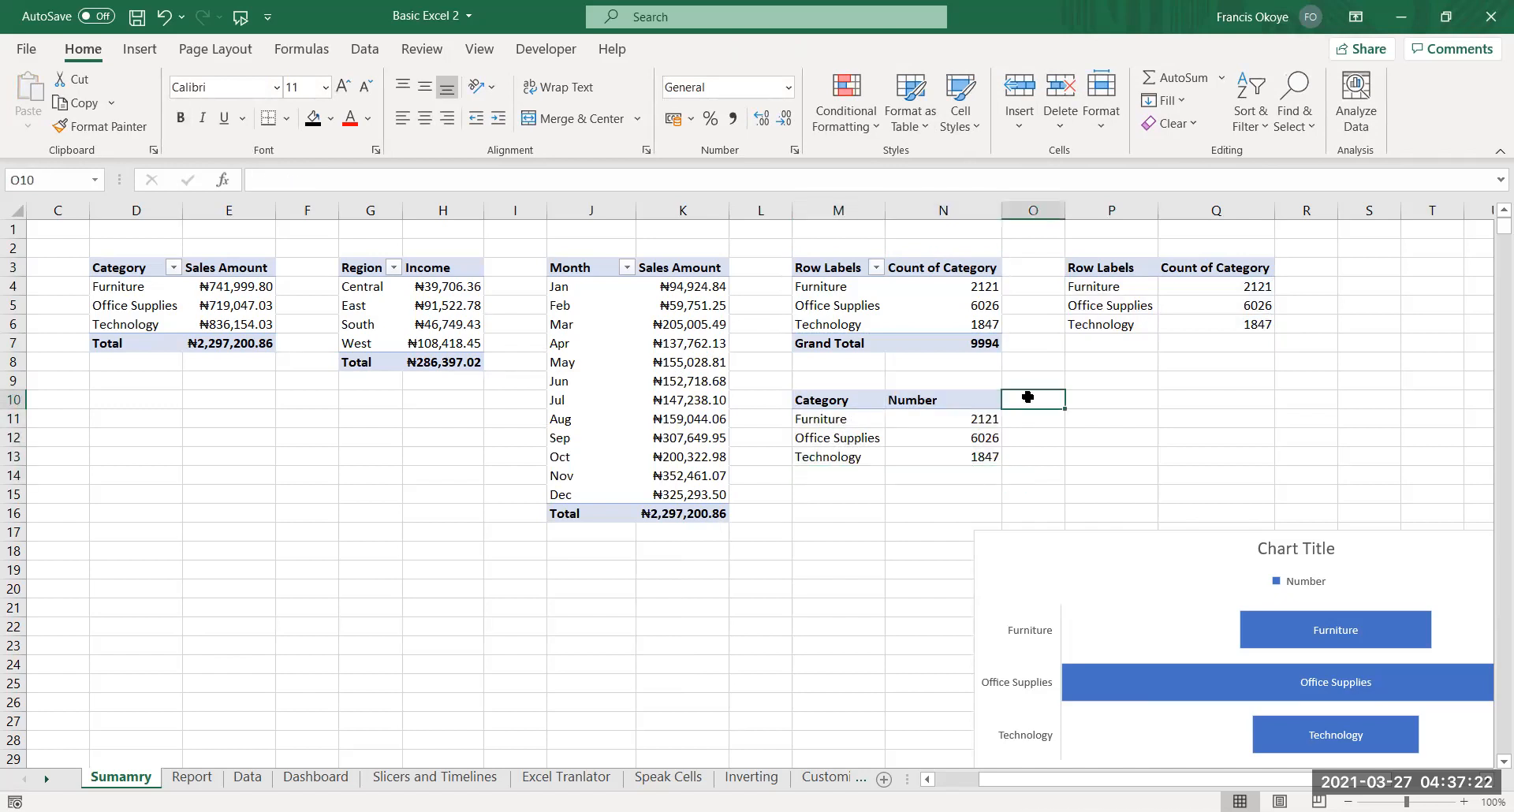
Remove the funnel chart's legend and move the chart directly beneath the Category and Number table at M10:N13
{"action": "left_click", "coordinate": [1127, 528]}
{"action": "left_click_drag", "start_coordinate": [1128, 532], "coordinate": [1160, 444]}
{"action": "left_click", "coordinate": [1339, 485]}
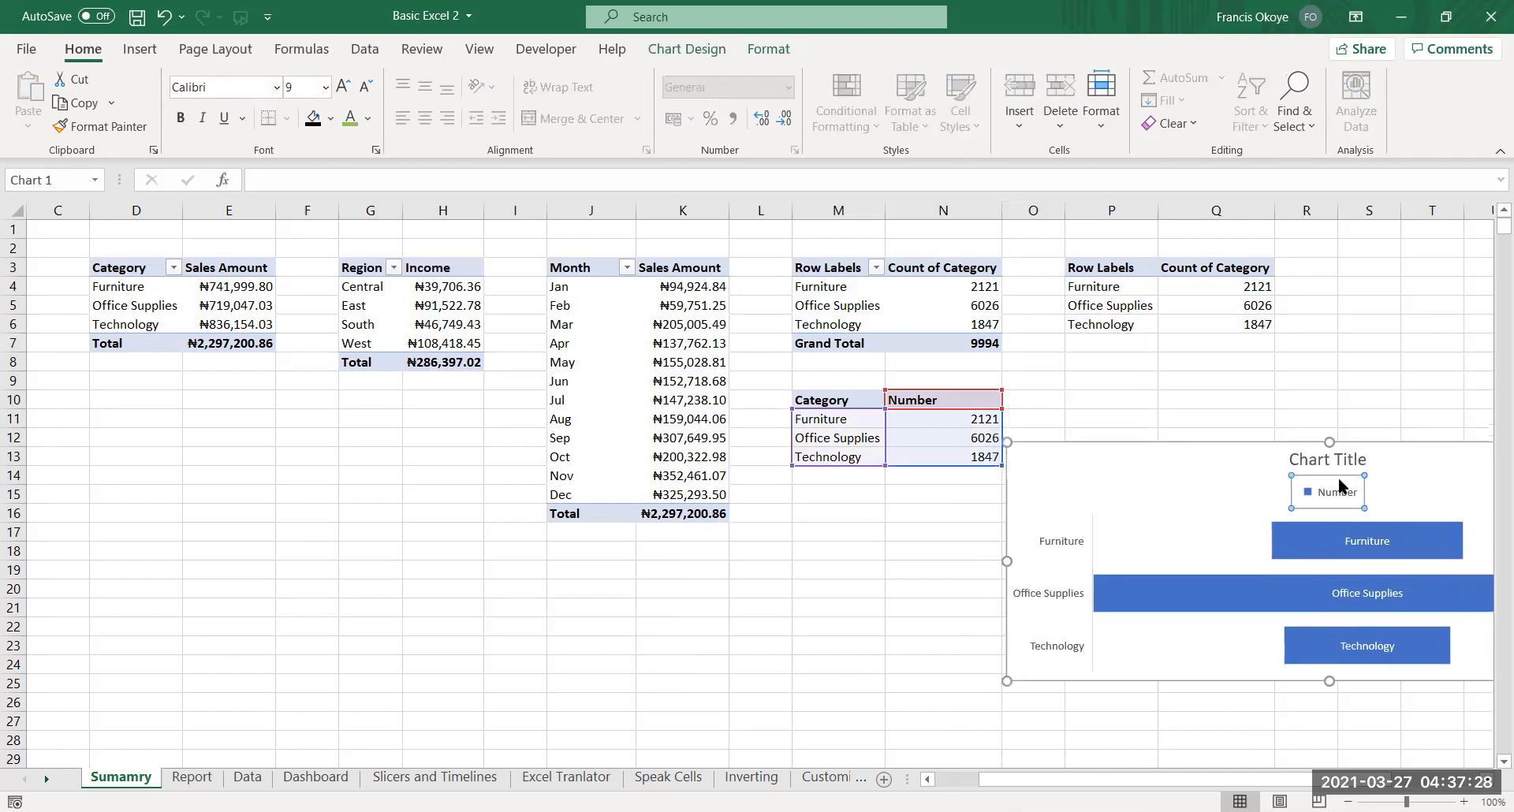
{"action": "key", "text": "Delete"}
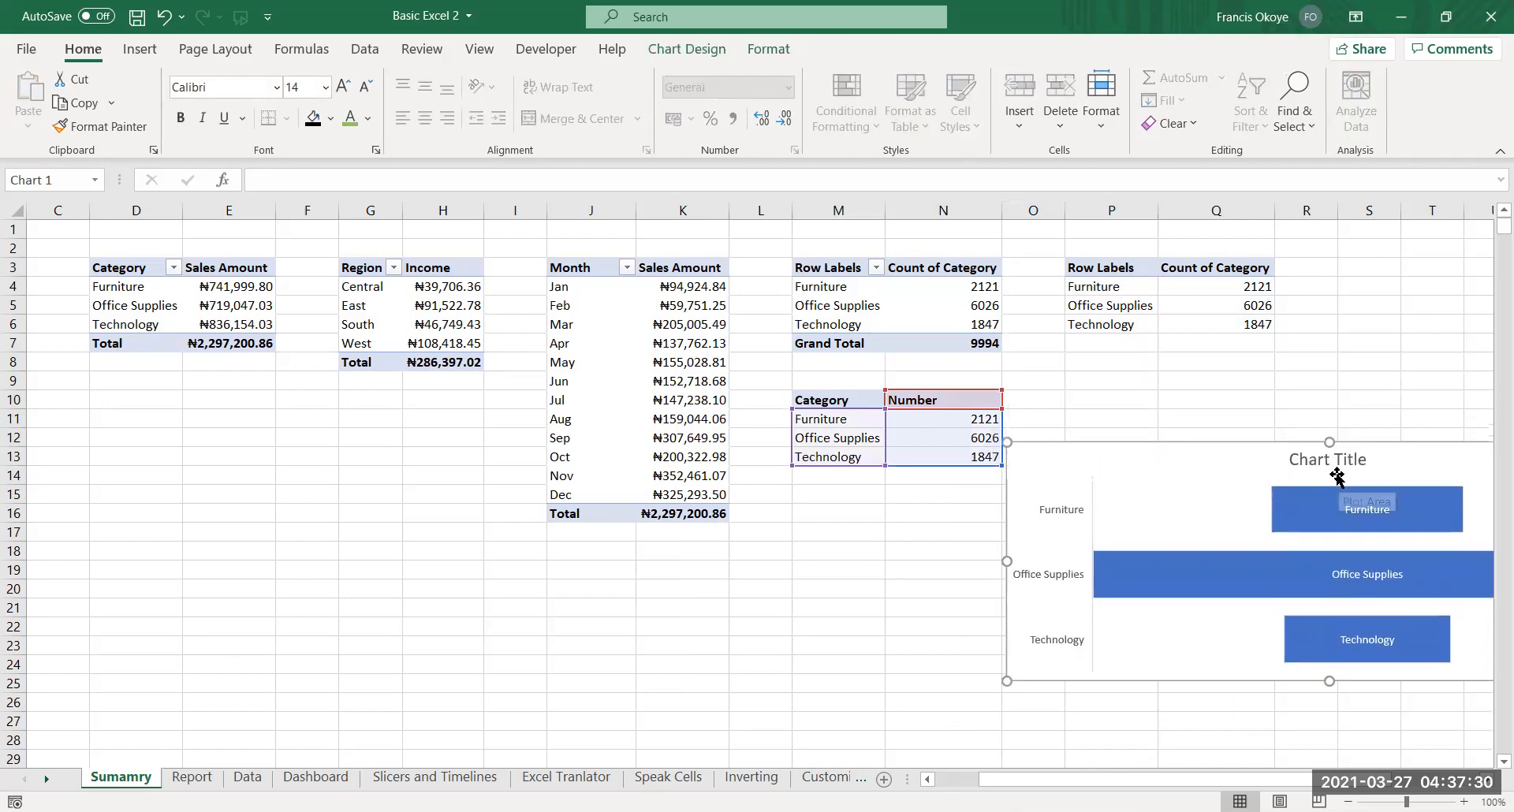
{"action": "left_click_drag", "start_coordinate": [1279, 449], "coordinate": [1074, 480]}
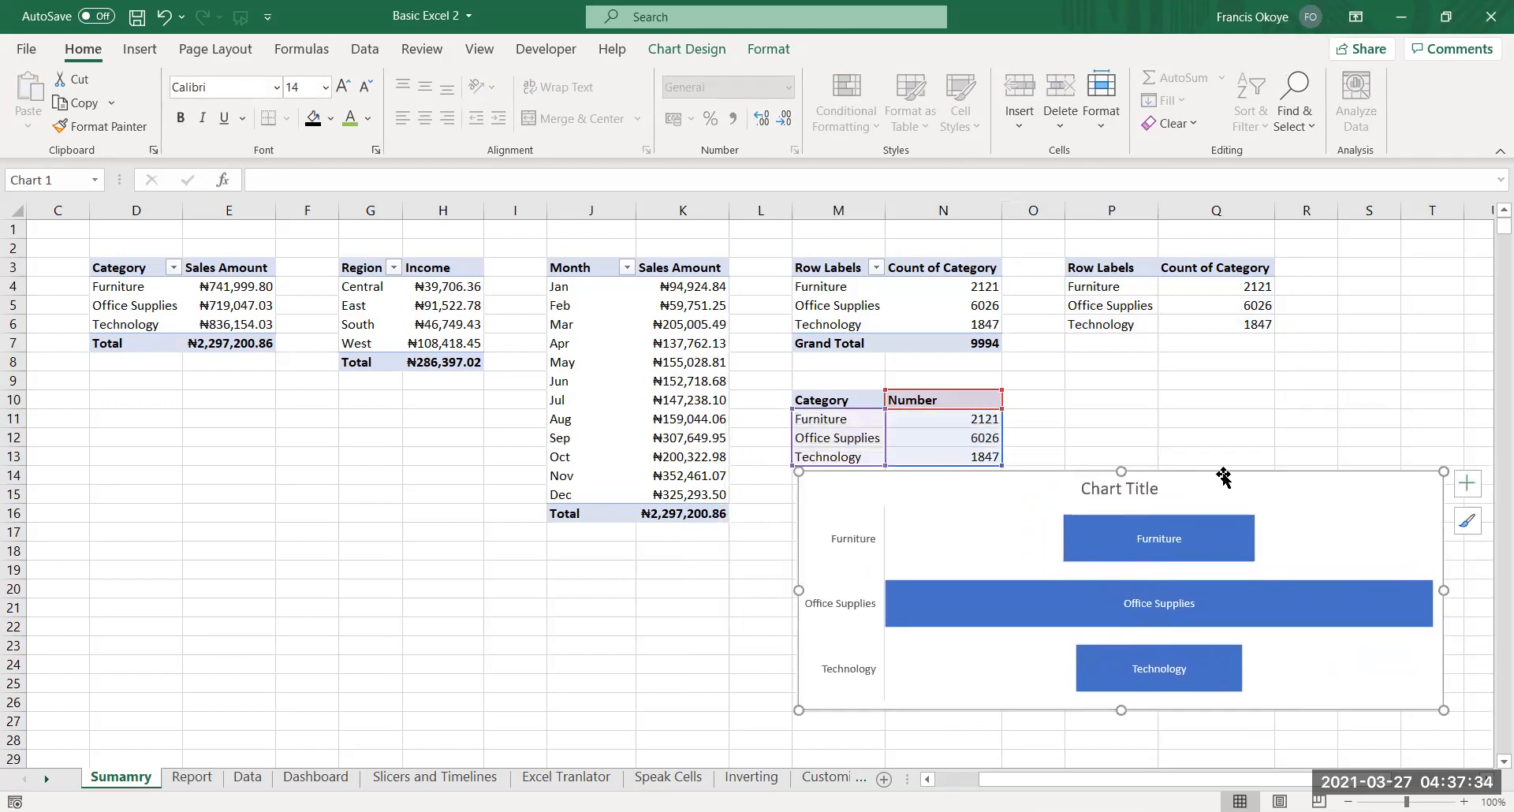
Recolour the funnel chart with the fourth Colorful palette, which begins with green, and nudge the chart slightly sideways
{"action": "left_click", "coordinate": [687, 49]}
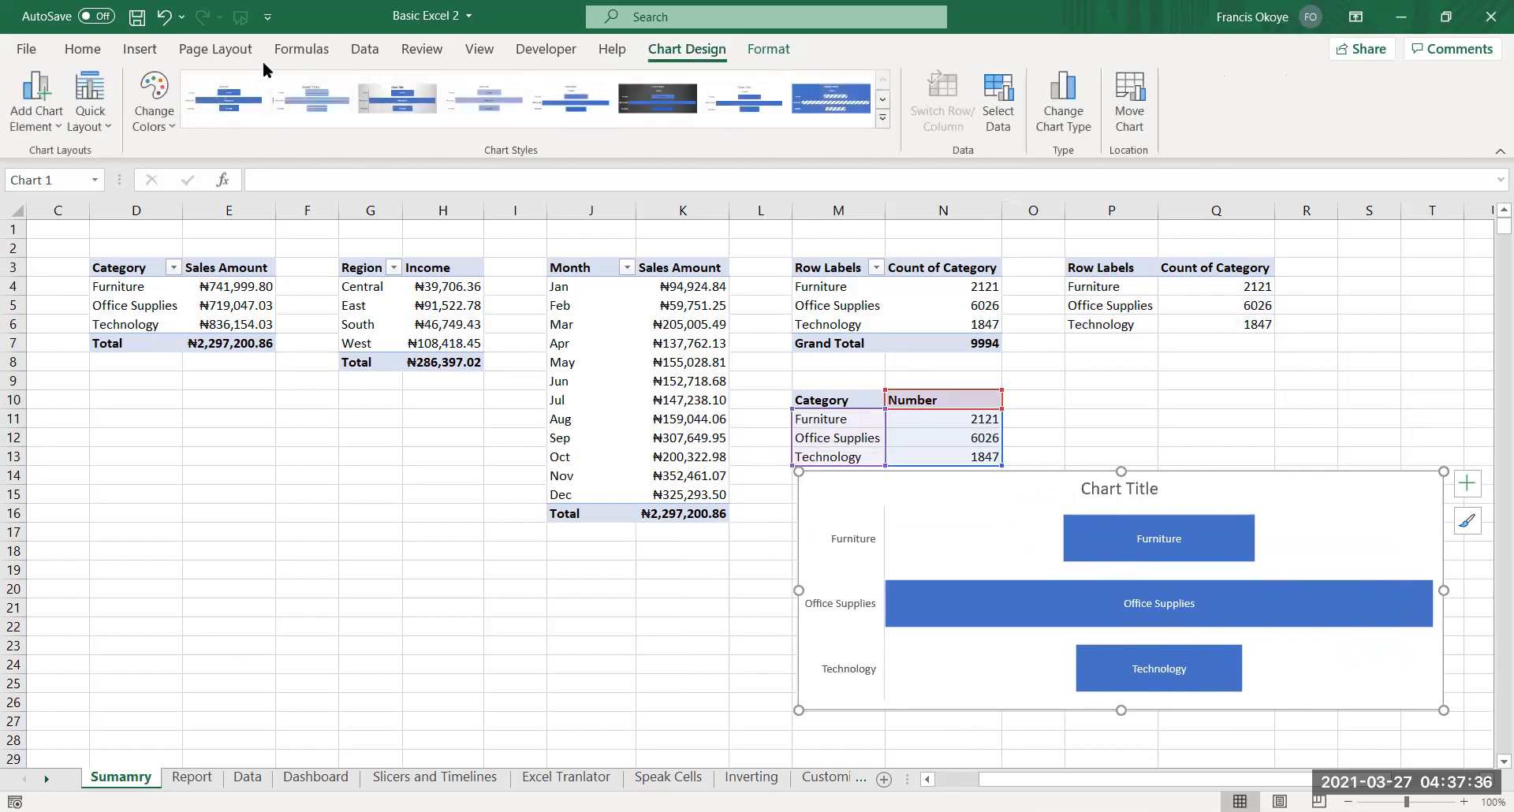
{"action": "left_click", "coordinate": [146, 114]}
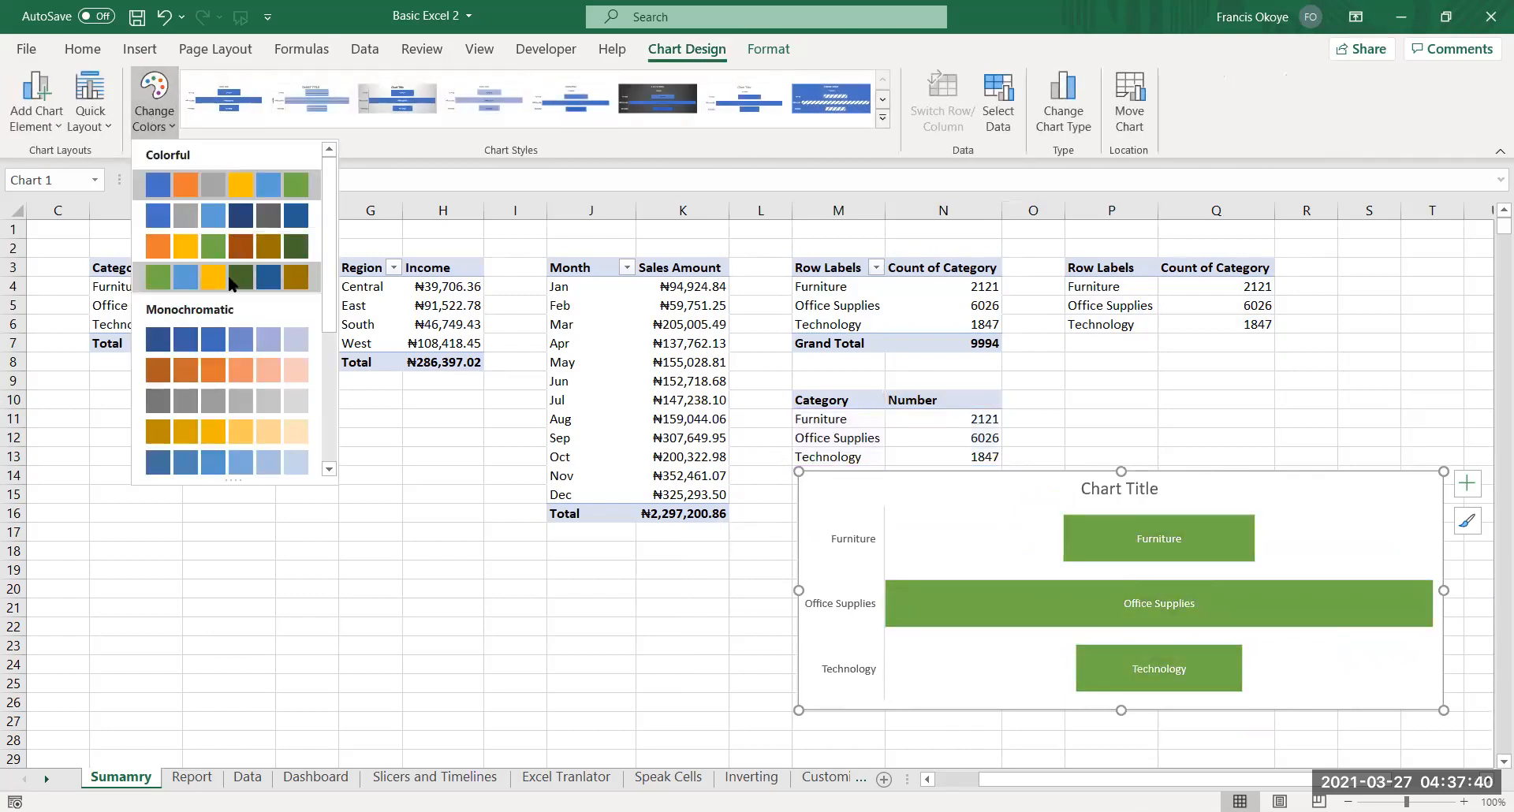
{"action": "left_click", "coordinate": [232, 283]}
{"action": "left_click", "coordinate": [1443, 423]}
{"action": "left_click", "coordinate": [1198, 472]}
{"action": "left_click_drag", "start_coordinate": [1199, 472], "coordinate": [1089, 487]}
Change the funnel chart's title to Category Sold and close the Format Shape pane
{"action": "left_click", "coordinate": [1166, 488]}
{"action": "type", "text": "CAt"}
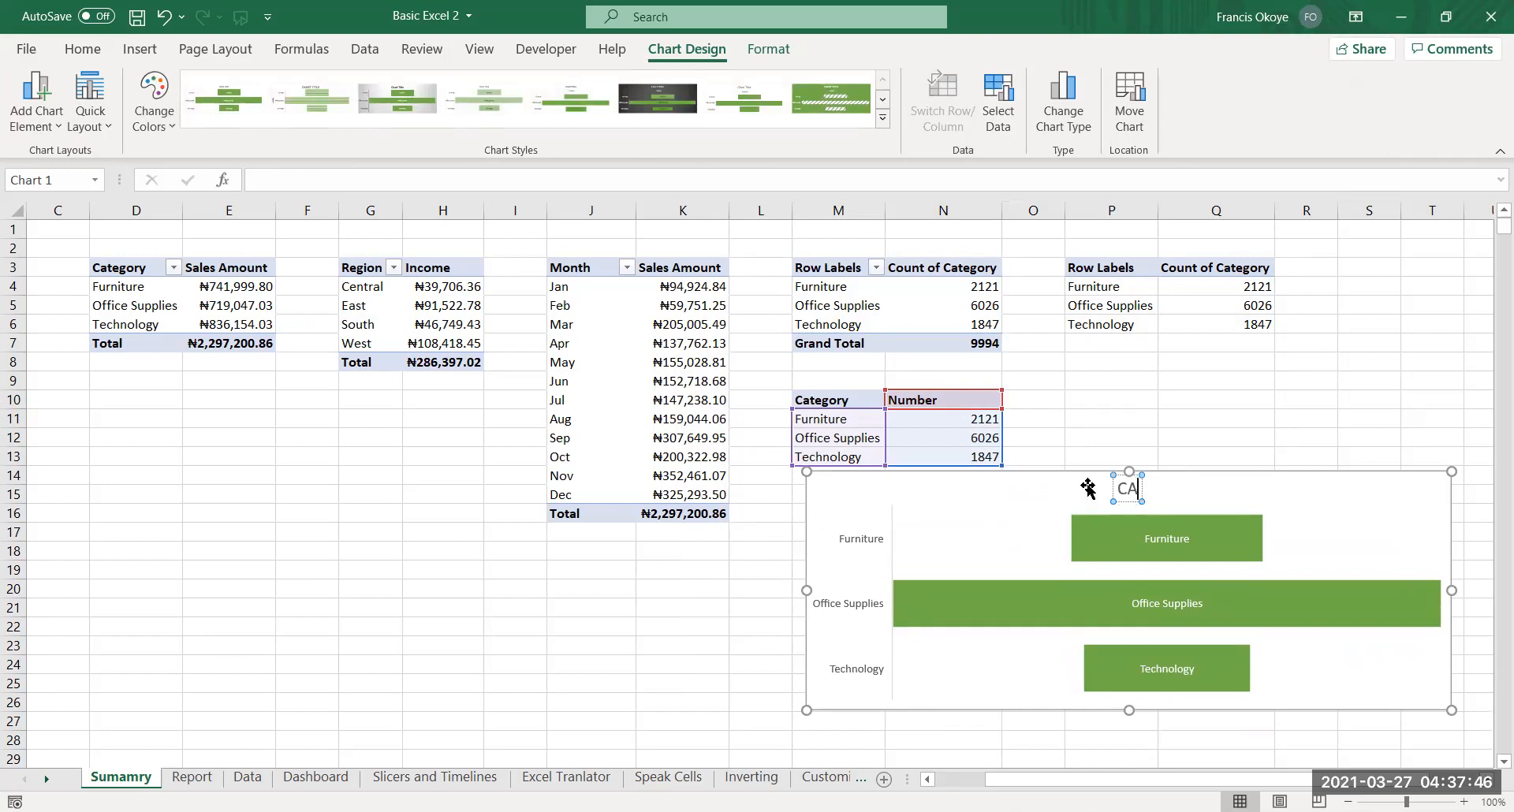
{"action": "key", "text": "BackSpace"}
{"action": "key", "text": "BackSpace"}
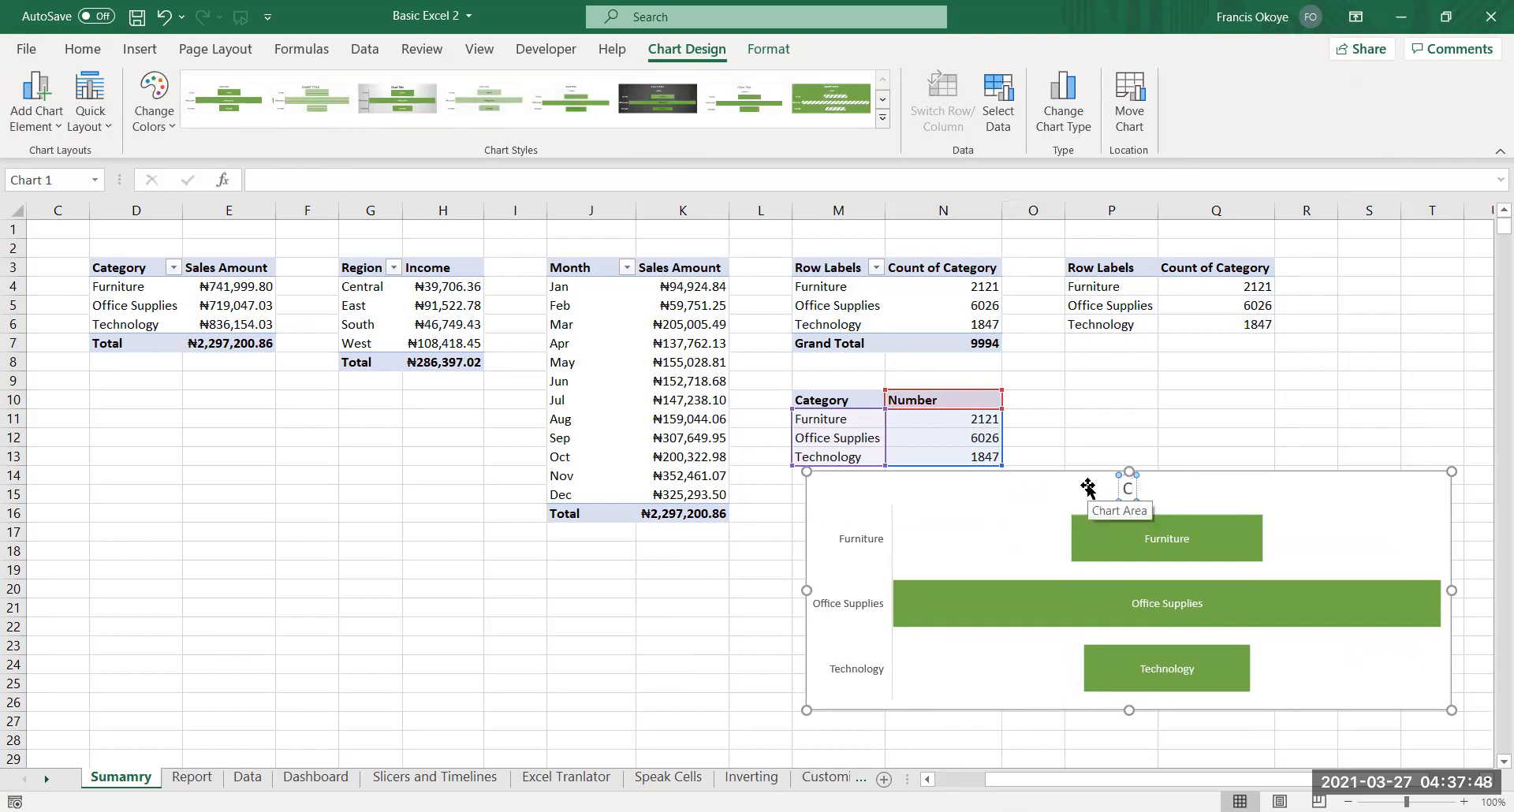
{"action": "type", "text": "ategory S"}
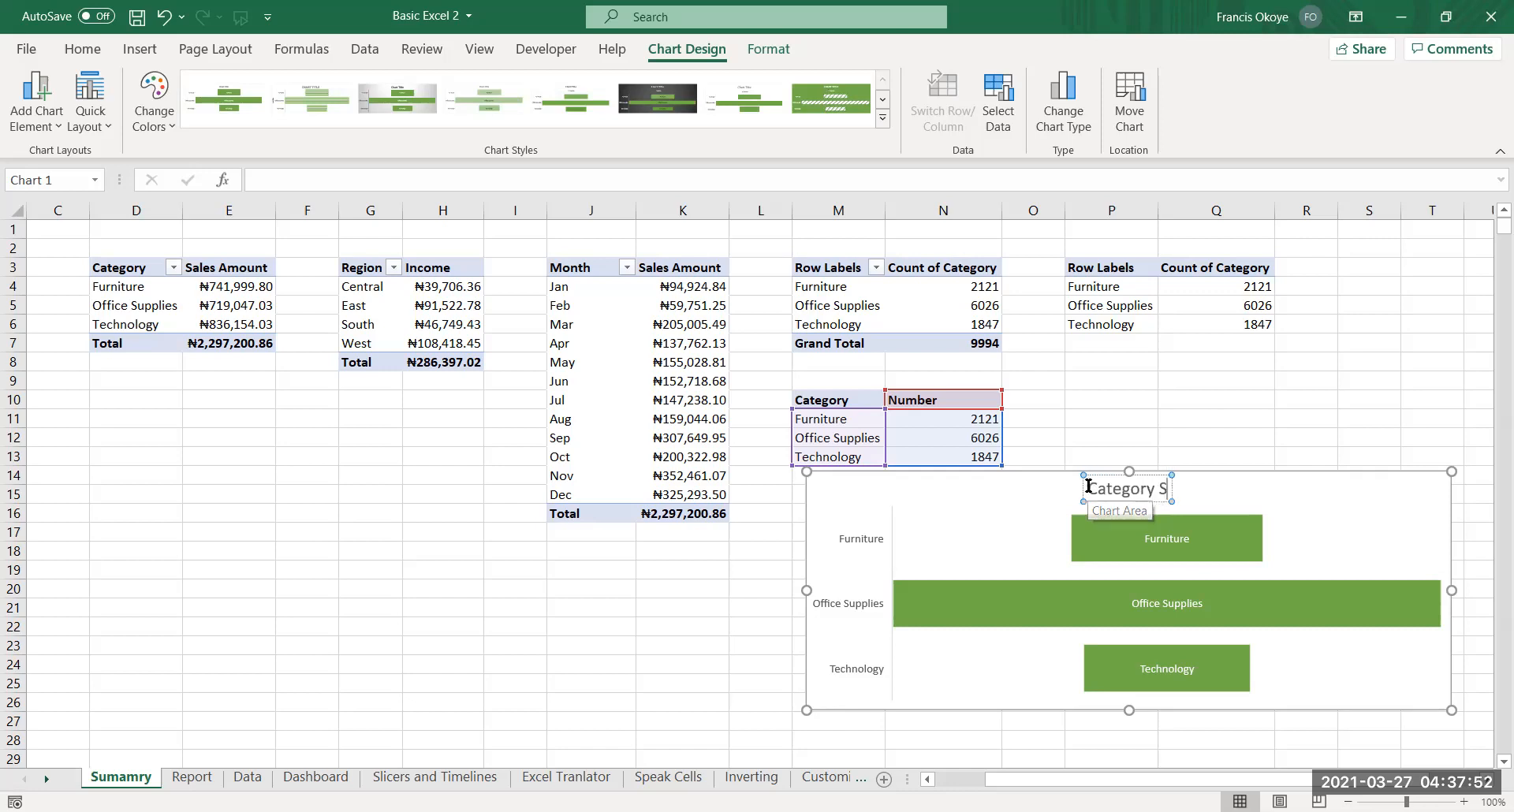
{"action": "type", "text": "old"}
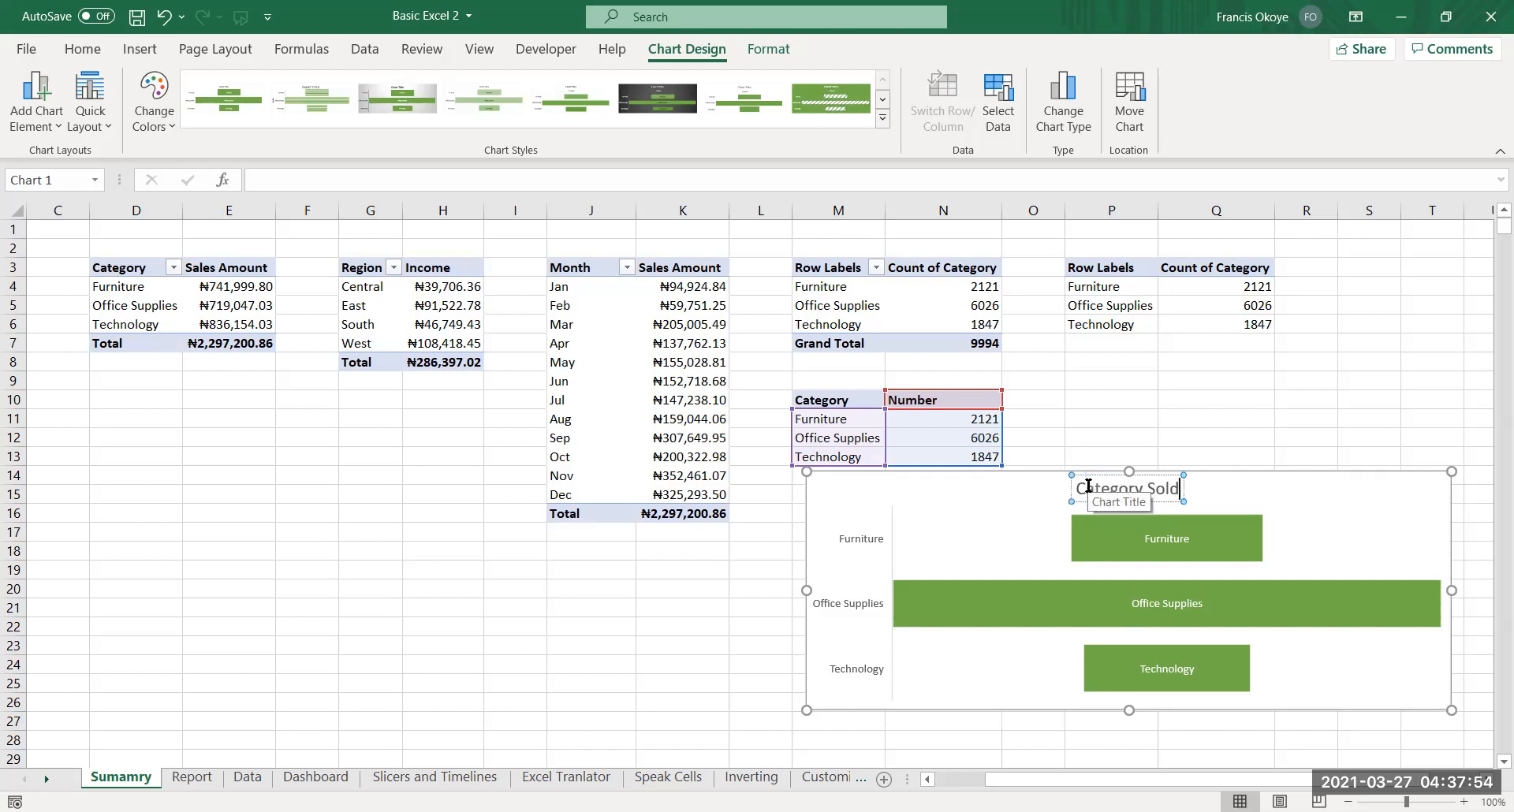
{"action": "left_click", "coordinate": [1241, 430]}
{"action": "left_click", "coordinate": [1181, 490]}
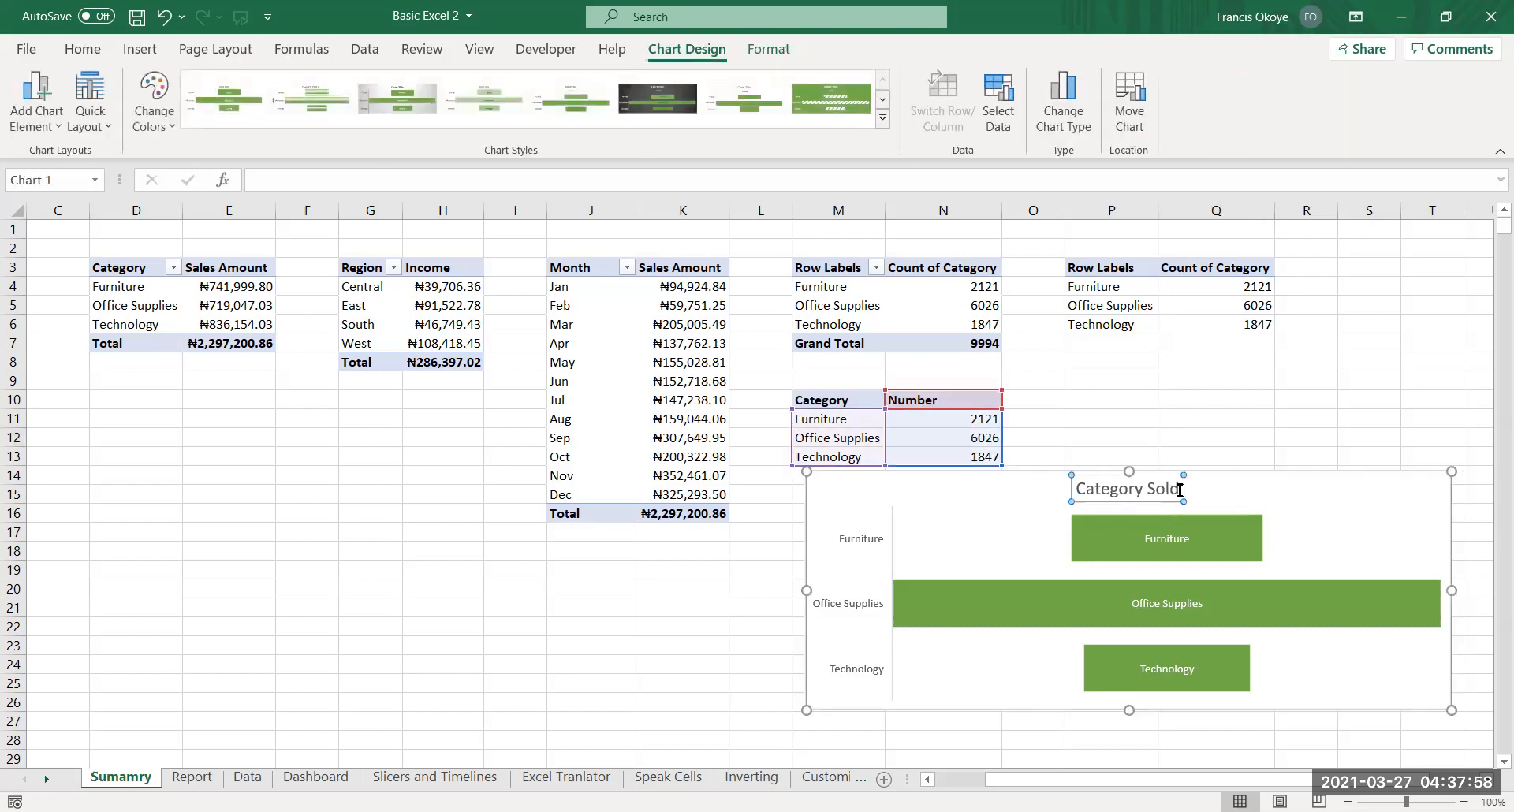
{"action": "left_click", "coordinate": [1112, 419]}
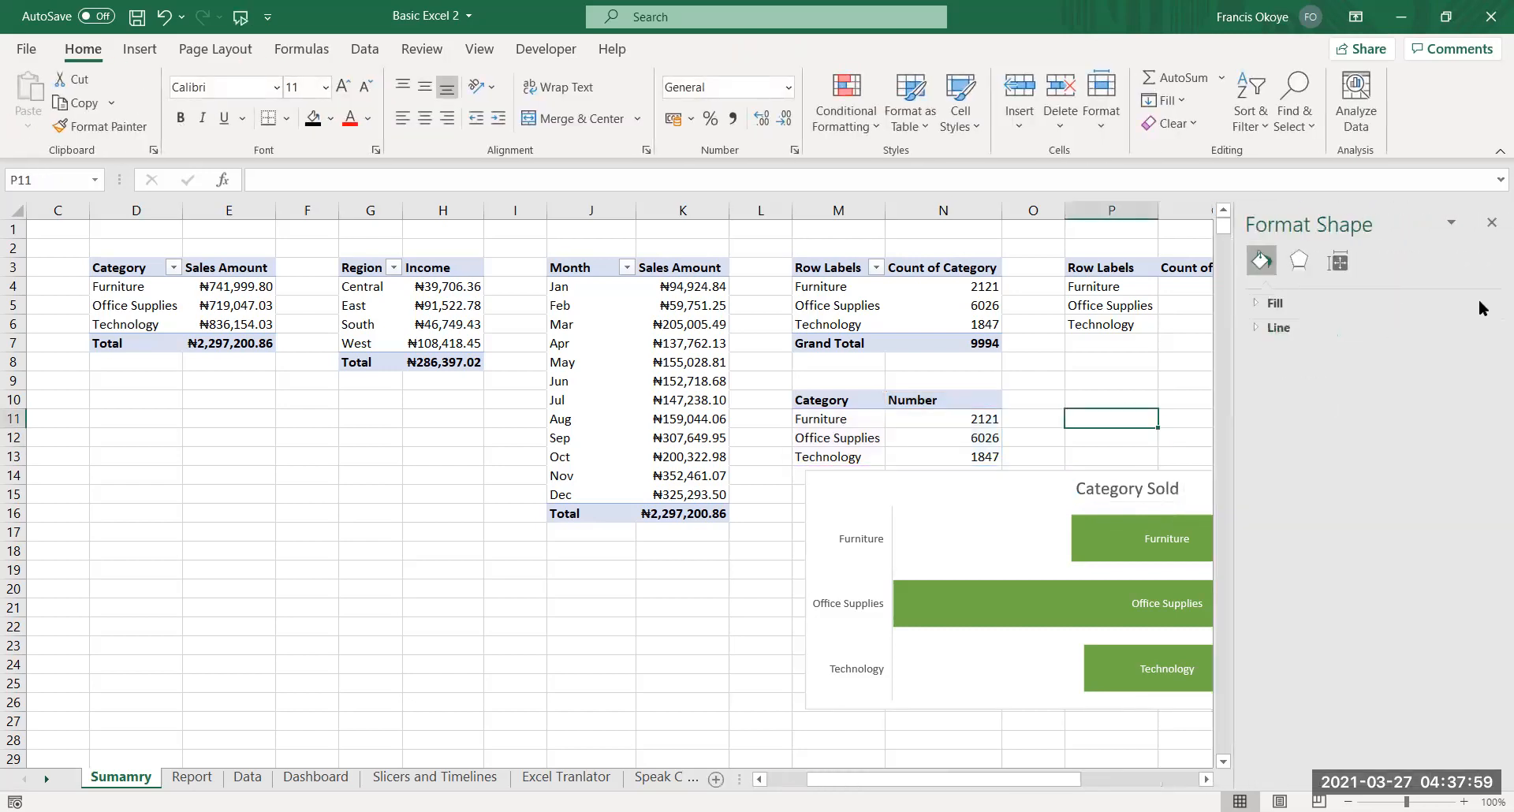
{"action": "left_click", "coordinate": [1492, 223]}
Cut the Category Sold funnel chart from the summary sheet and paste it at B13 on the Report sheet
{"action": "left_click", "coordinate": [1165, 490]}
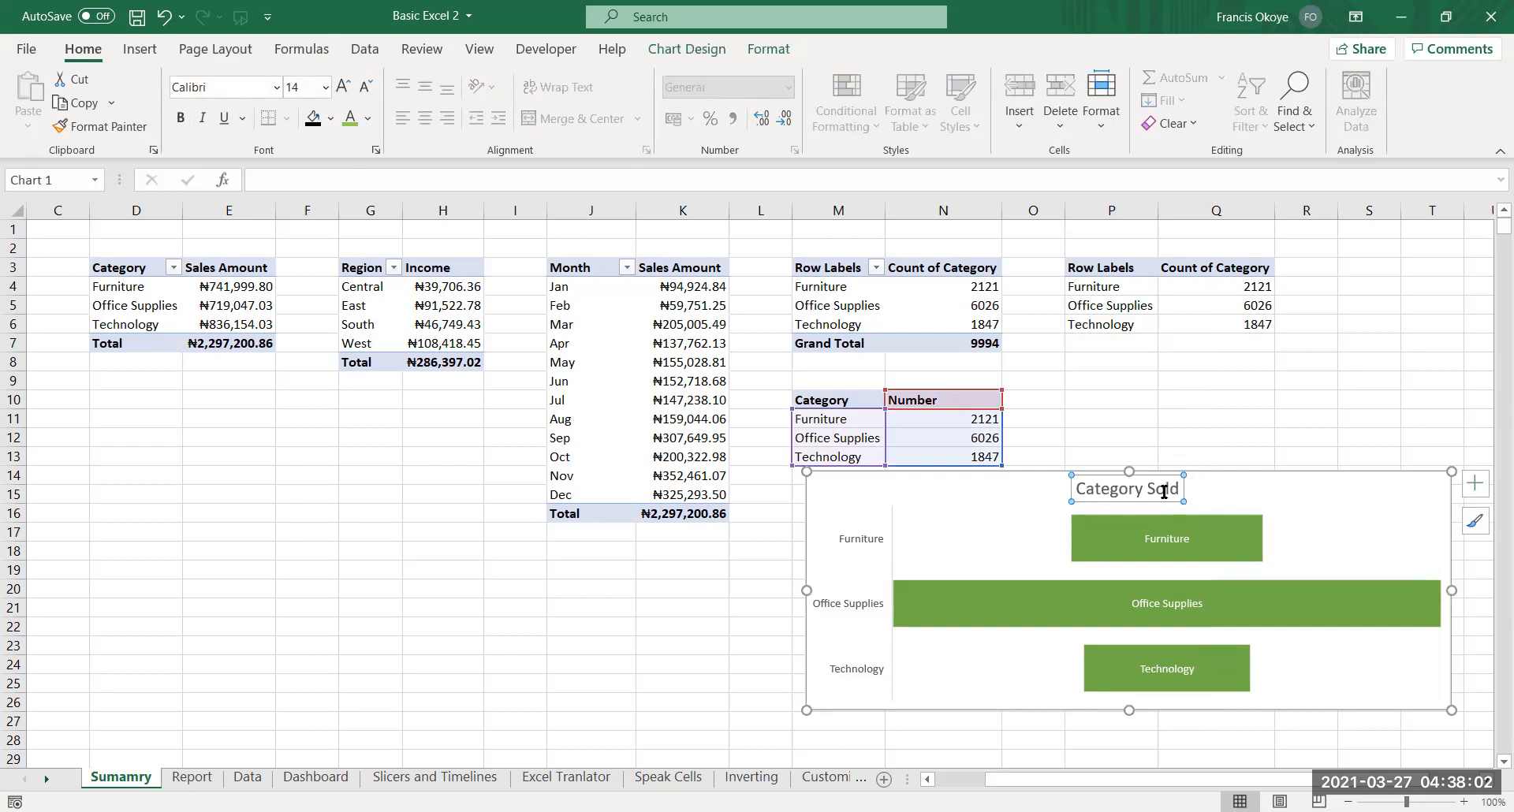
{"action": "left_click", "coordinate": [1217, 414]}
{"action": "left_click_drag", "start_coordinate": [1231, 475], "coordinate": [1252, 470]}
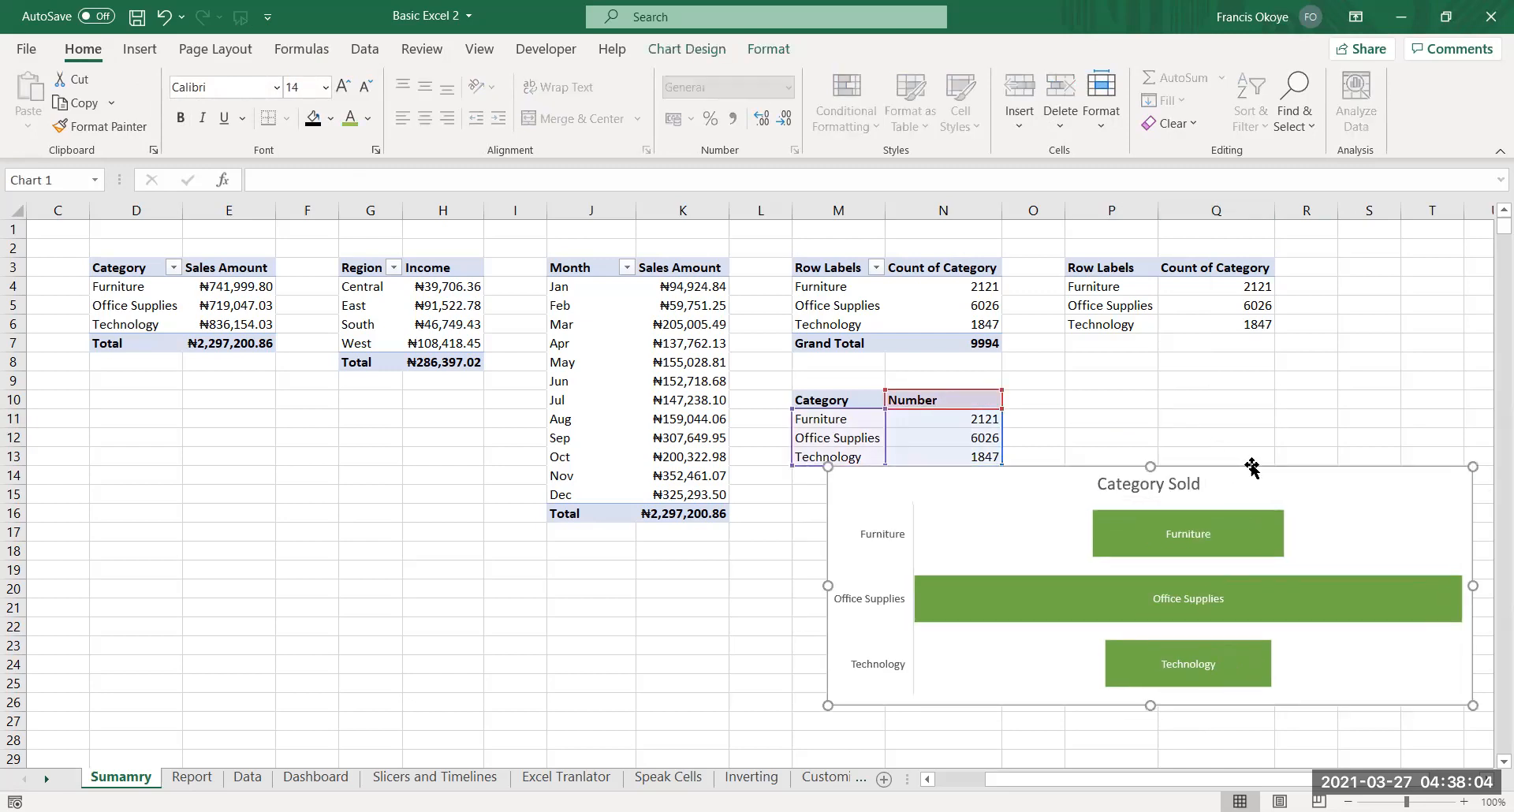
{"action": "key", "text": "ctrl"}
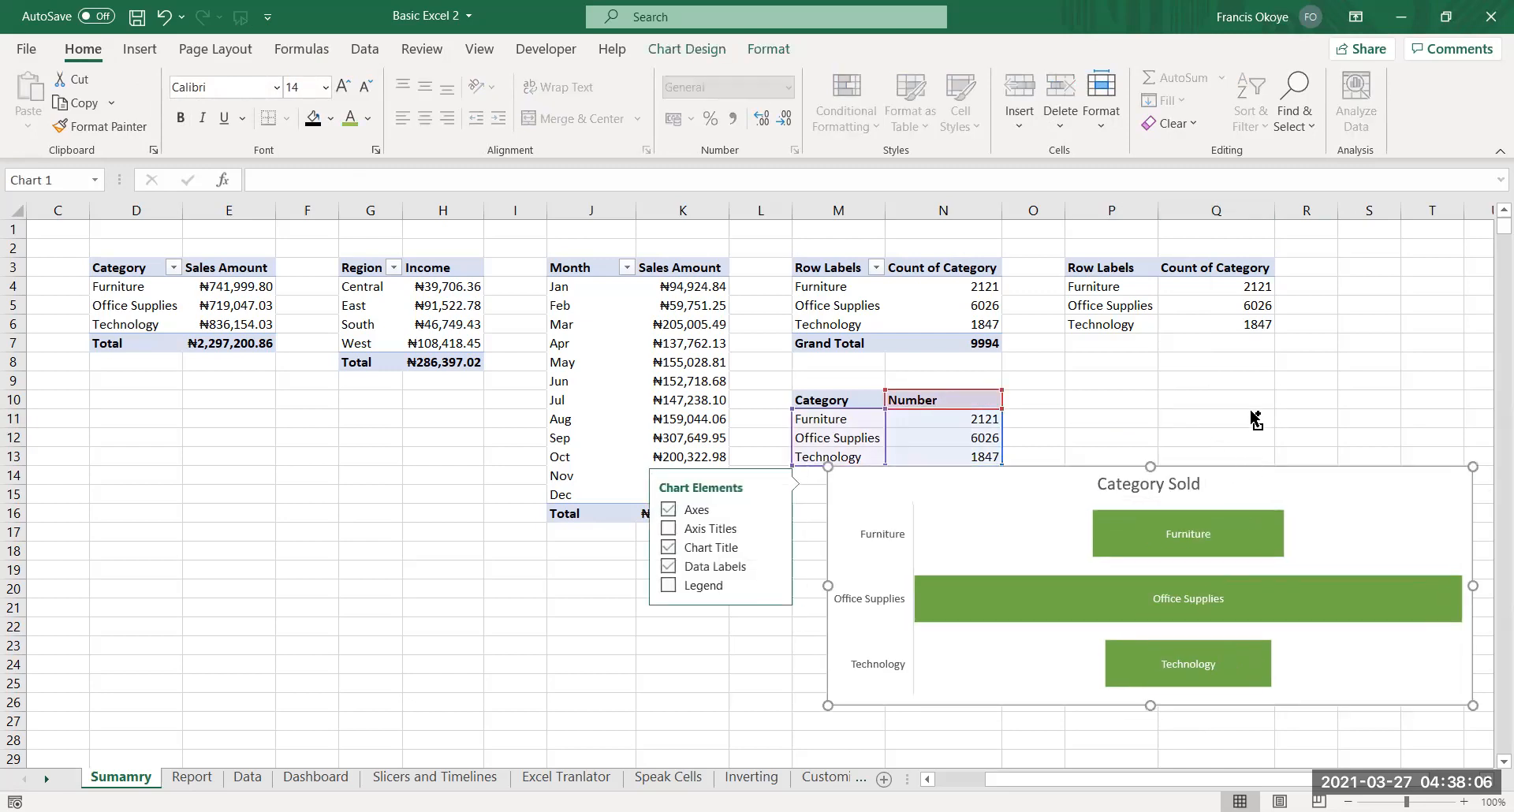
{"action": "key", "text": "Escape"}
{"action": "key", "text": "Escape"}
{"action": "left_click", "coordinate": [1221, 475]}
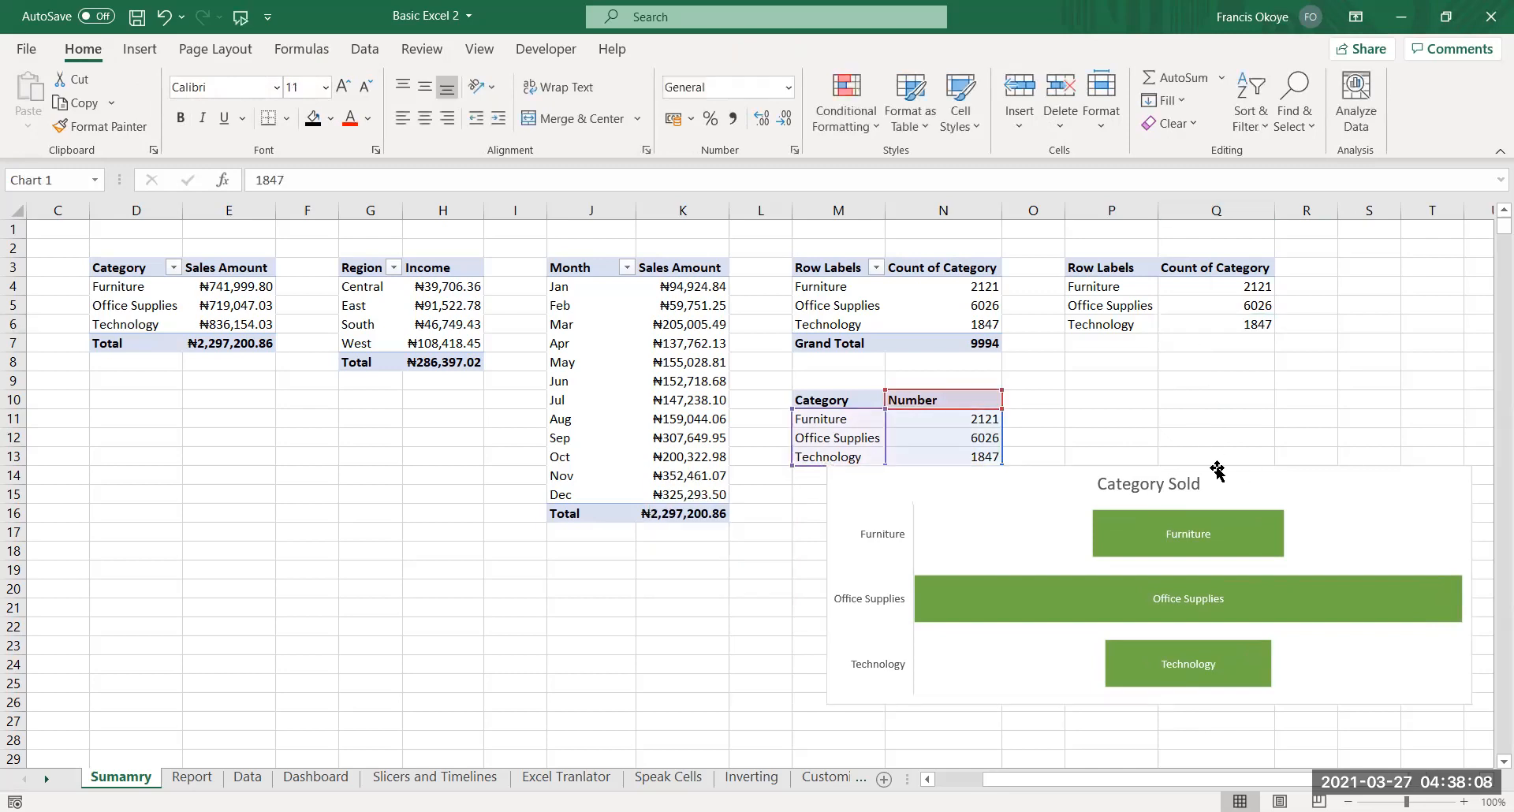
{"action": "key", "text": "Delete"}
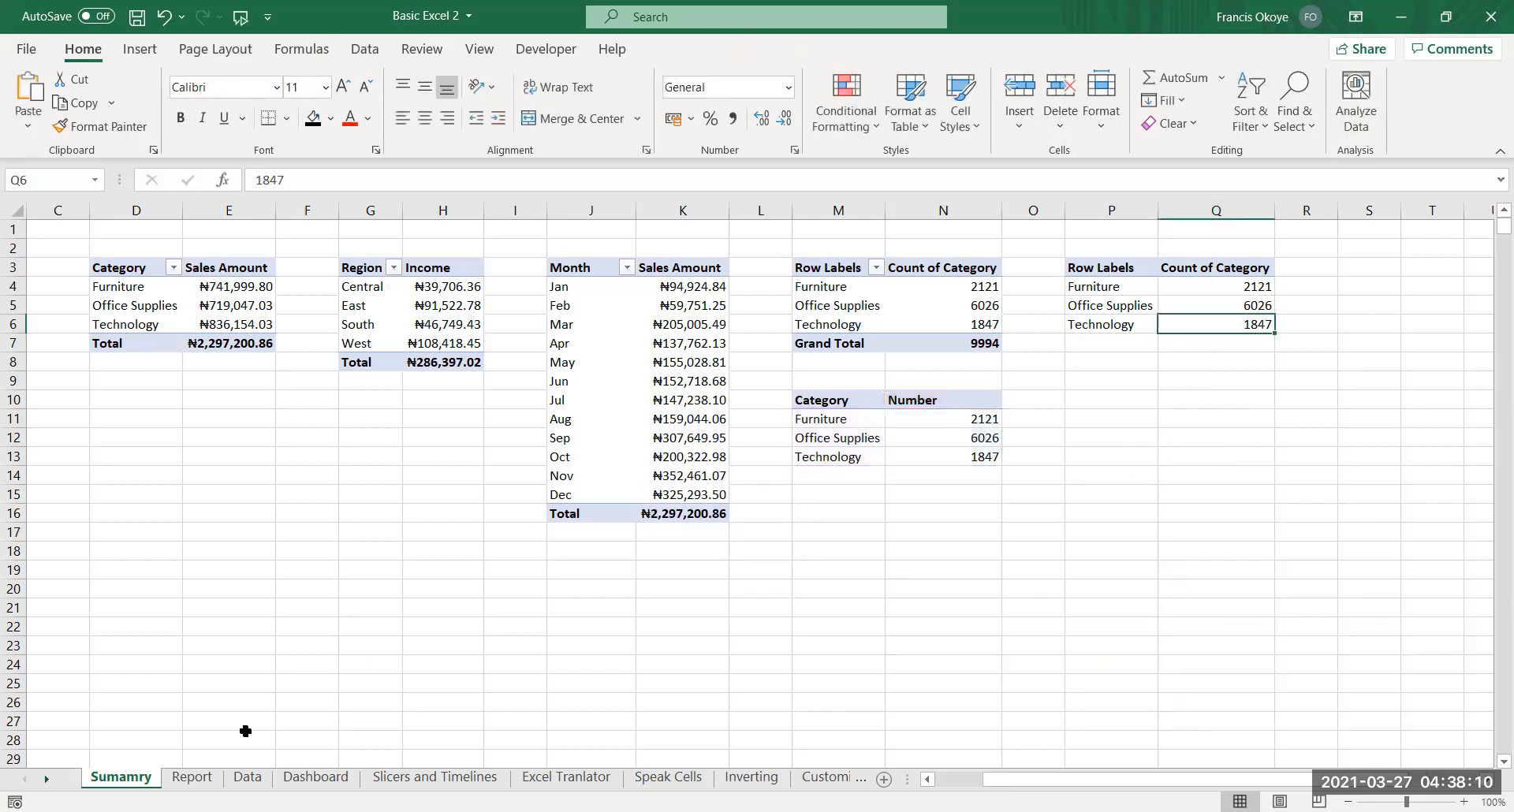
{"action": "left_click", "coordinate": [192, 777]}
{"action": "left_click", "coordinate": [123, 455]}
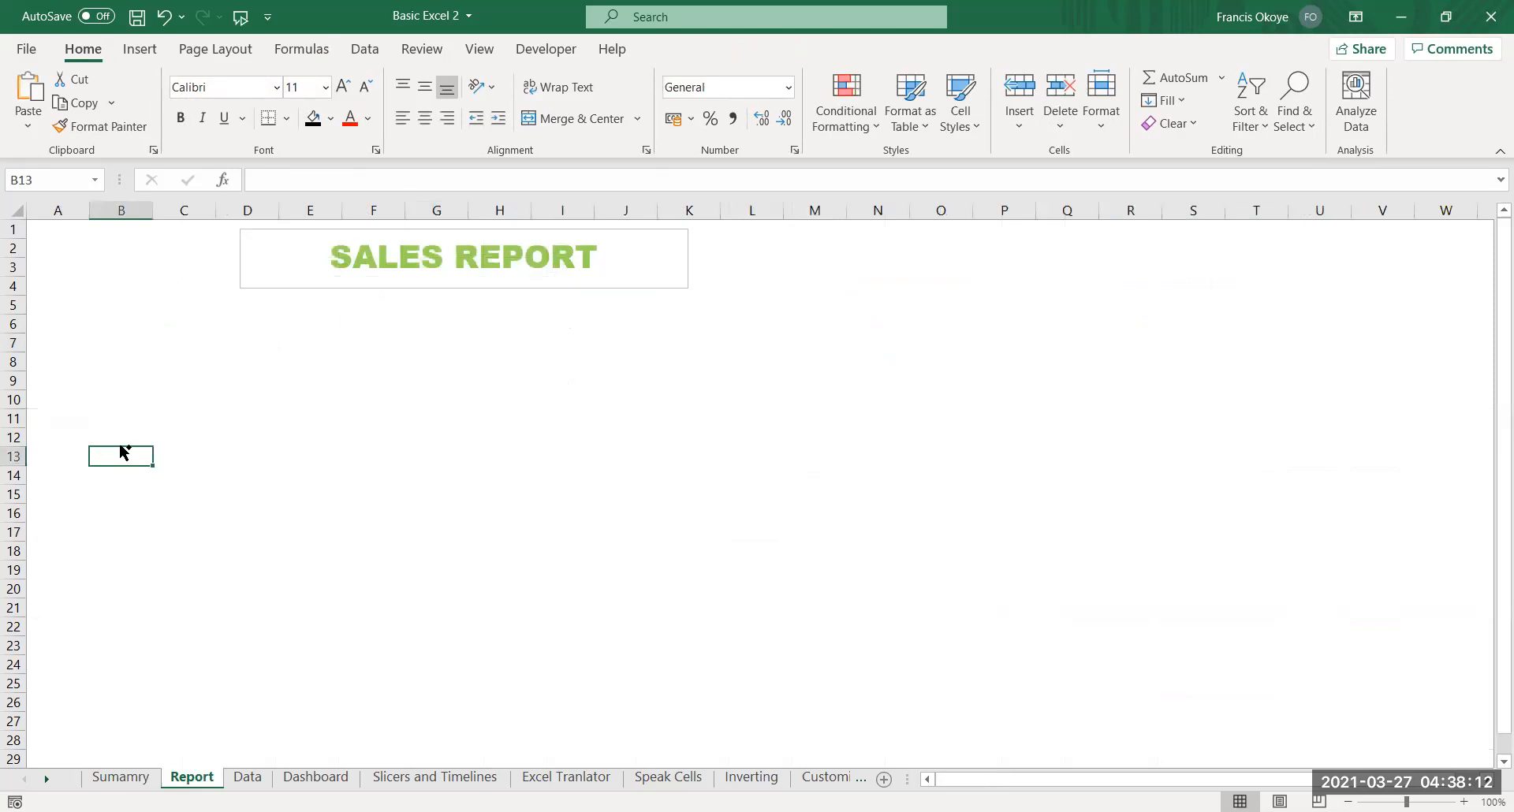
{"action": "key", "text": "ctrl+v"}
Position the Category Sold chart against column A with its top edge at row 6, below the SALES REPORT heading
{"action": "left_click_drag", "start_coordinate": [362, 439], "coordinate": [302, 437]}
{"action": "left_click", "coordinate": [783, 525]}
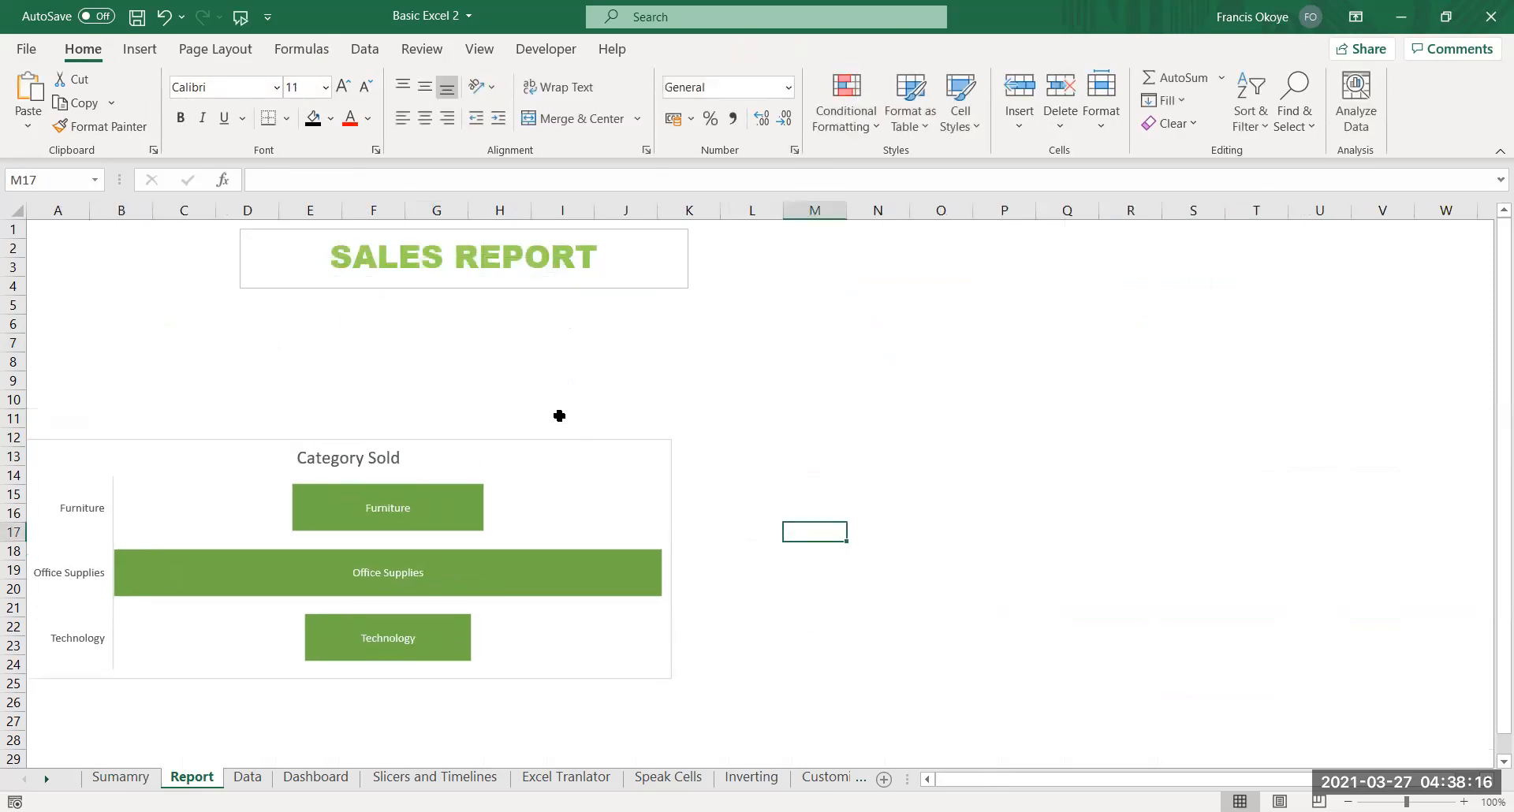
{"action": "left_click", "coordinate": [545, 437]}
{"action": "left_click_drag", "start_coordinate": [499, 442], "coordinate": [500, 323]}
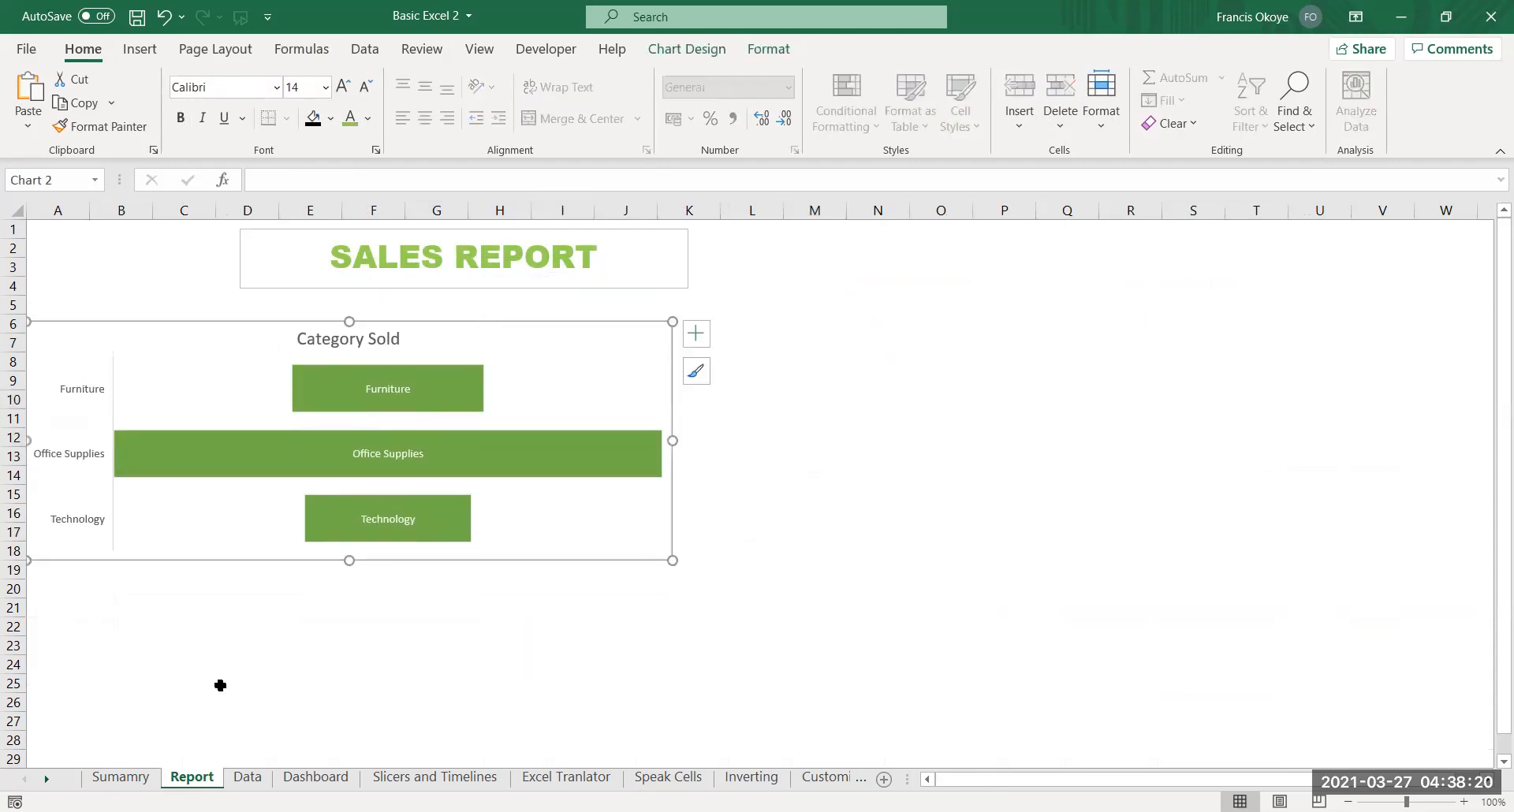
Insert a clustered column chart from the Category and Number table M10:N13 on the summary sheet
{"action": "left_click", "coordinate": [118, 778]}
{"action": "left_click_drag", "start_coordinate": [846, 410], "coordinate": [947, 452]}
{"action": "left_click", "coordinate": [914, 490]}
{"action": "left_click", "coordinate": [834, 398]}
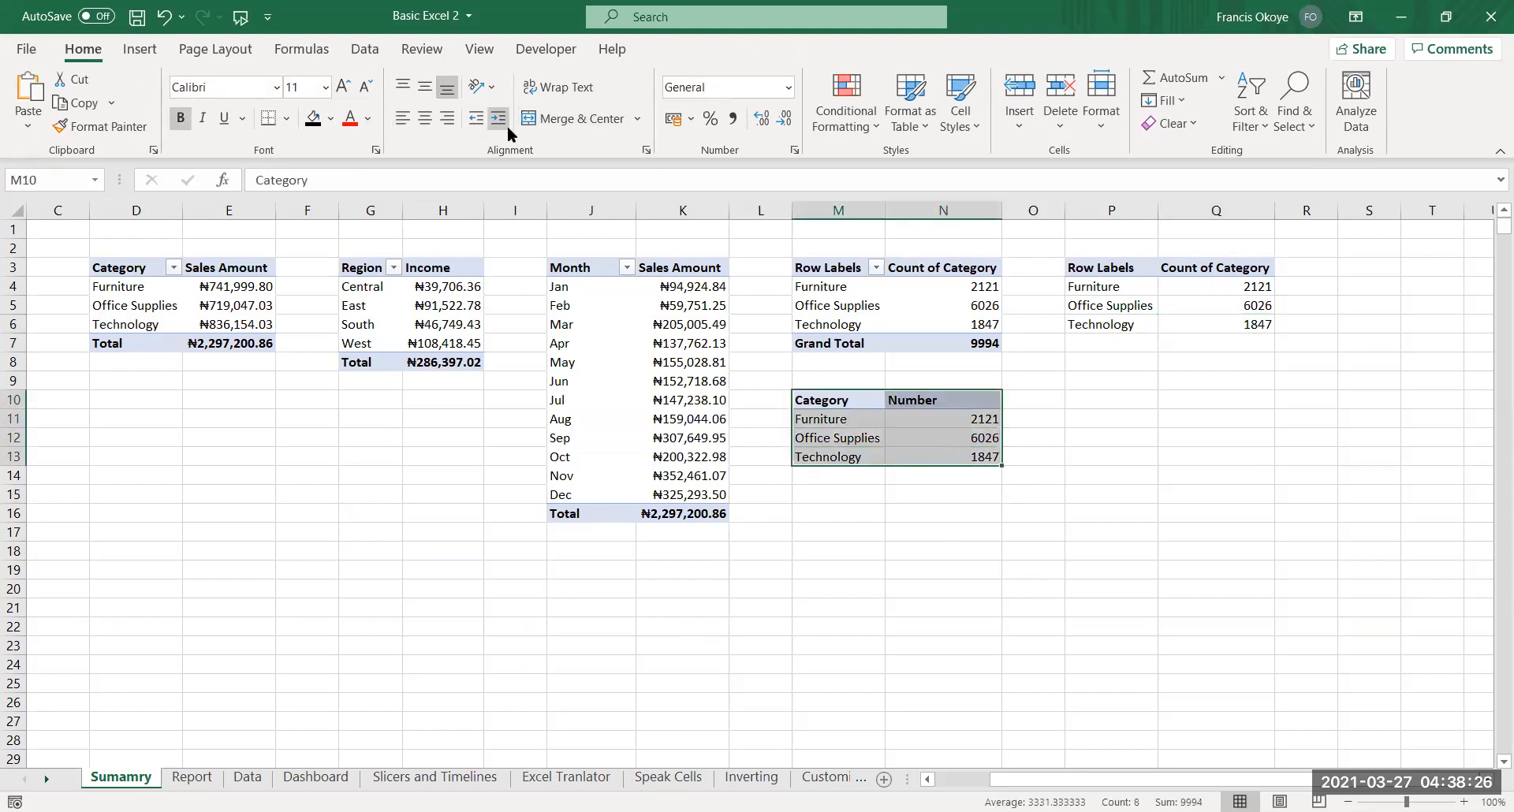
{"action": "left_click", "coordinate": [140, 50]}
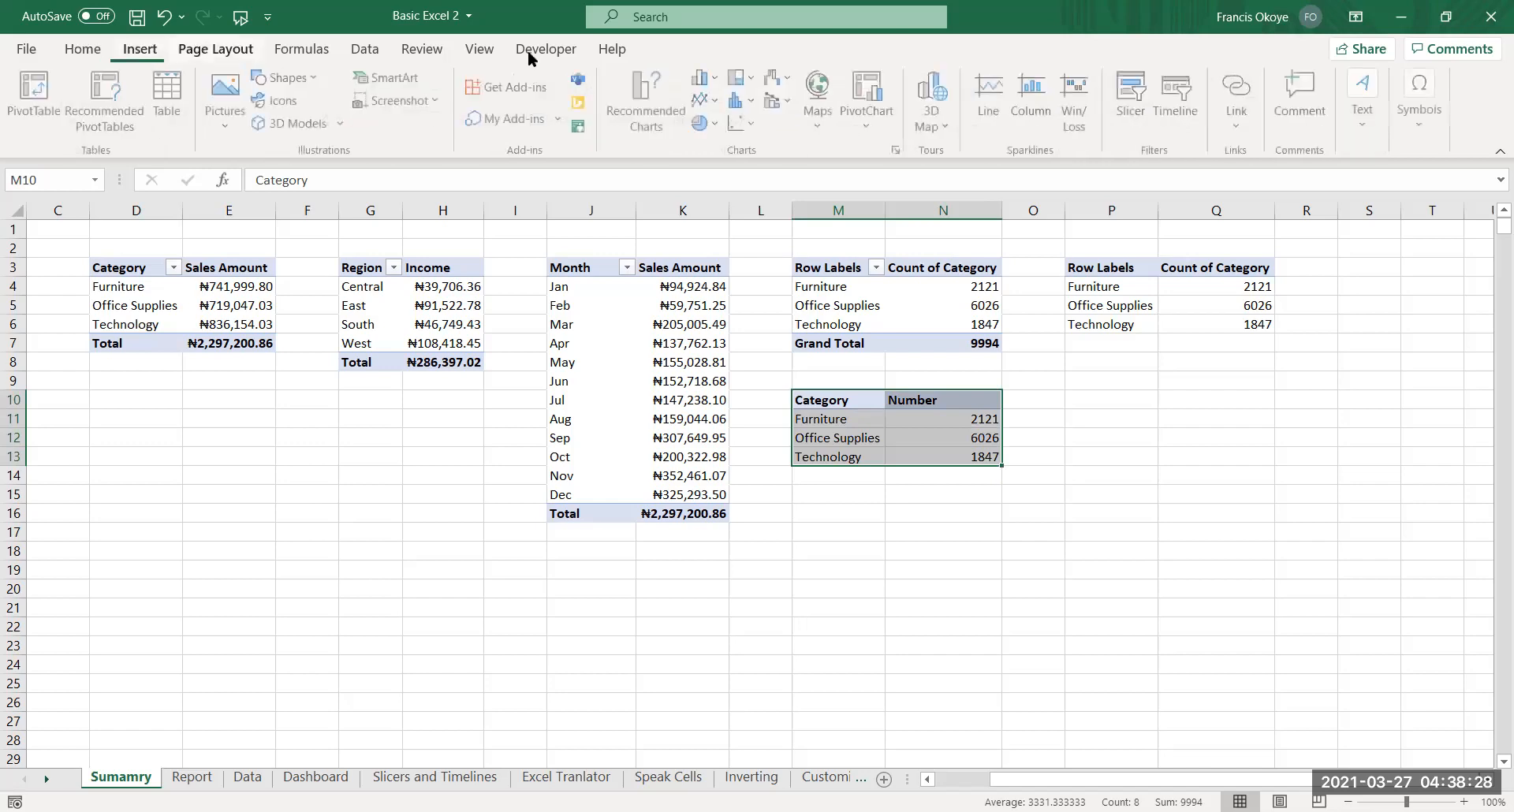
{"action": "left_click", "coordinate": [736, 105]}
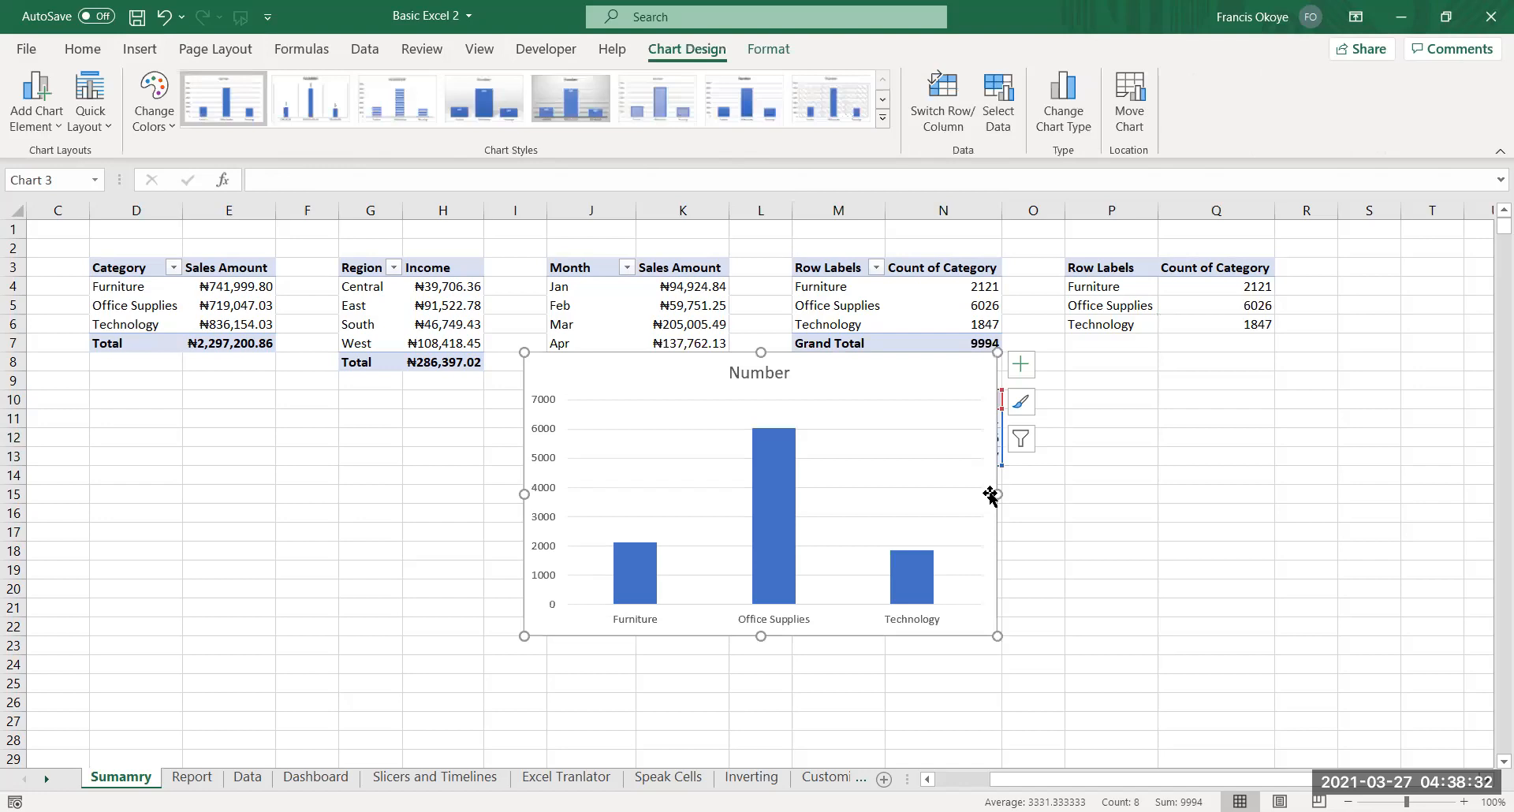
Move the column chart to column A at row 2 and enlarge it to span columns A to Q down to row 24
{"action": "left_click_drag", "start_coordinate": [991, 497], "coordinate": [1055, 483]}
{"action": "left_click_drag", "start_coordinate": [474, 231], "coordinate": [176, 194]}
{"action": "left_click_drag", "start_coordinate": [811, 364], "coordinate": [595, 331]}
{"action": "key", "text": "ctrl+z"}
{"action": "left_click_drag", "start_coordinate": [720, 351], "coordinate": [75, 233]}
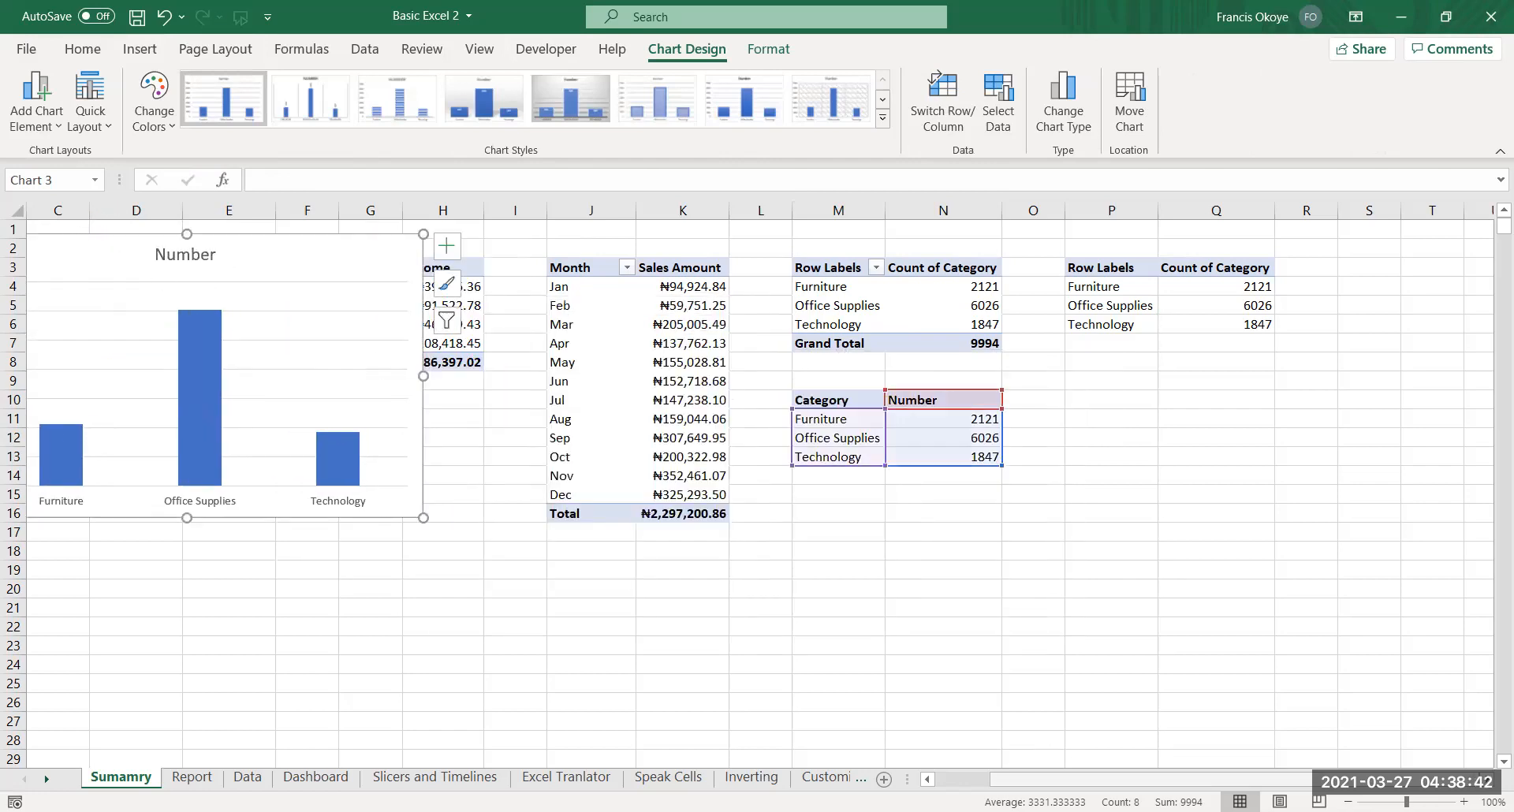
{"action": "left_click_drag", "start_coordinate": [1056, 779], "coordinate": [998, 779]}
{"action": "left_click_drag", "start_coordinate": [315, 235], "coordinate": [193, 253]}
{"action": "left_click", "coordinate": [176, 313]}
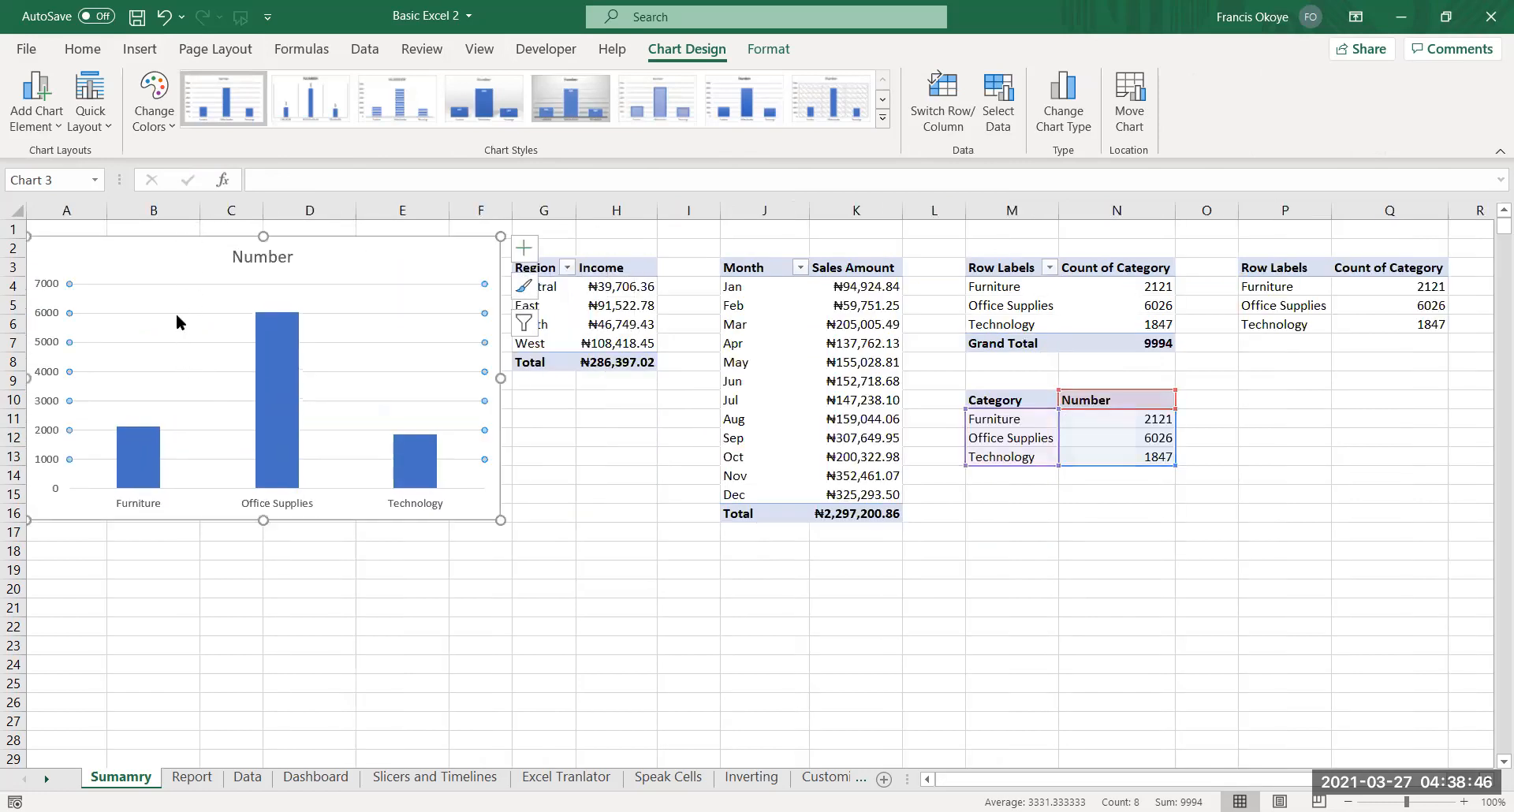
{"action": "left_click", "coordinate": [176, 317]}
{"action": "left_click_drag", "start_coordinate": [500, 519], "coordinate": [1452, 676]}
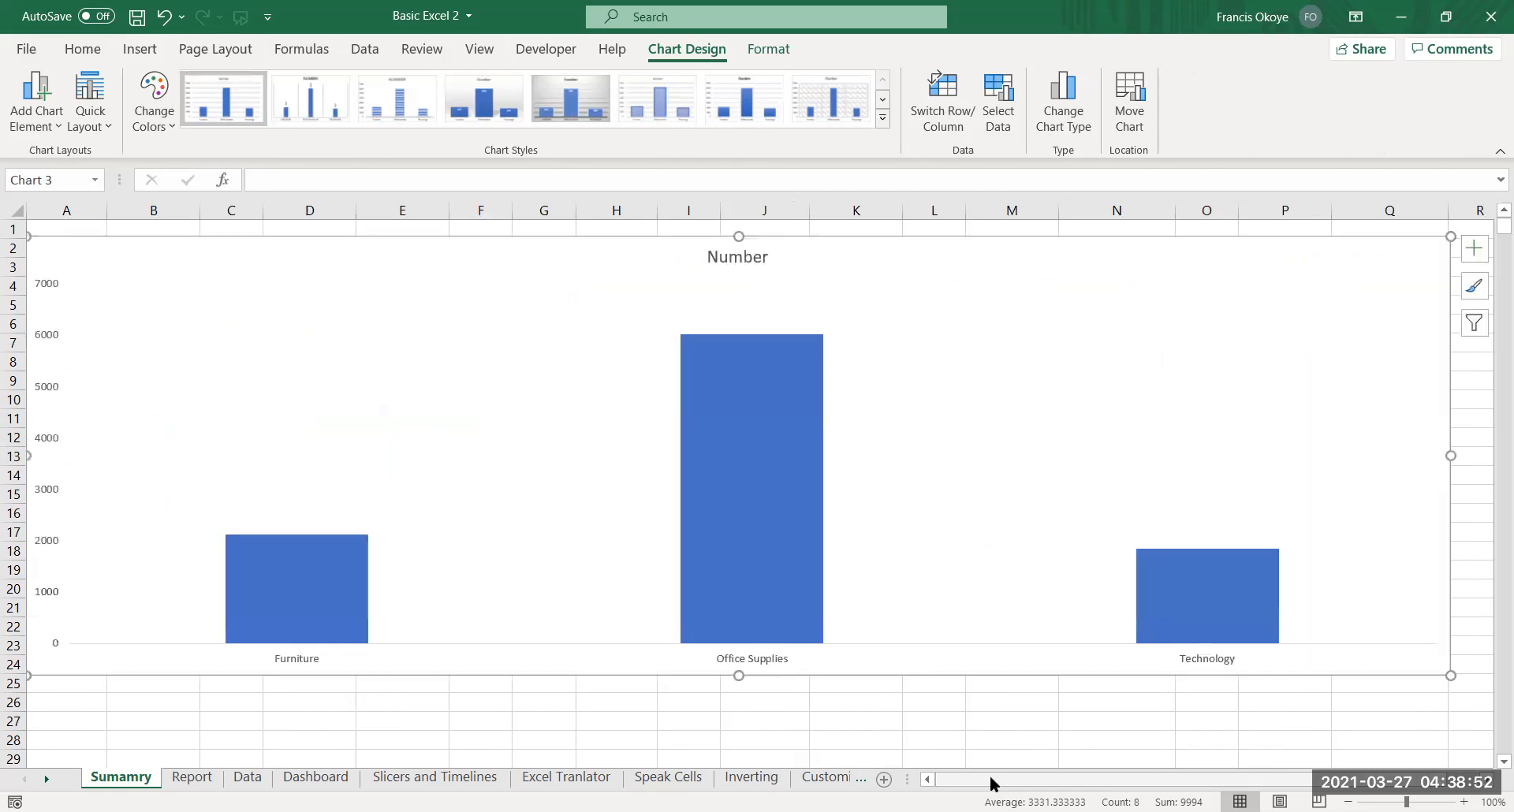
Look at the Report sheet's layout, return to the summary sheet and delete the enlarged column chart
{"action": "left_click", "coordinate": [1007, 745]}
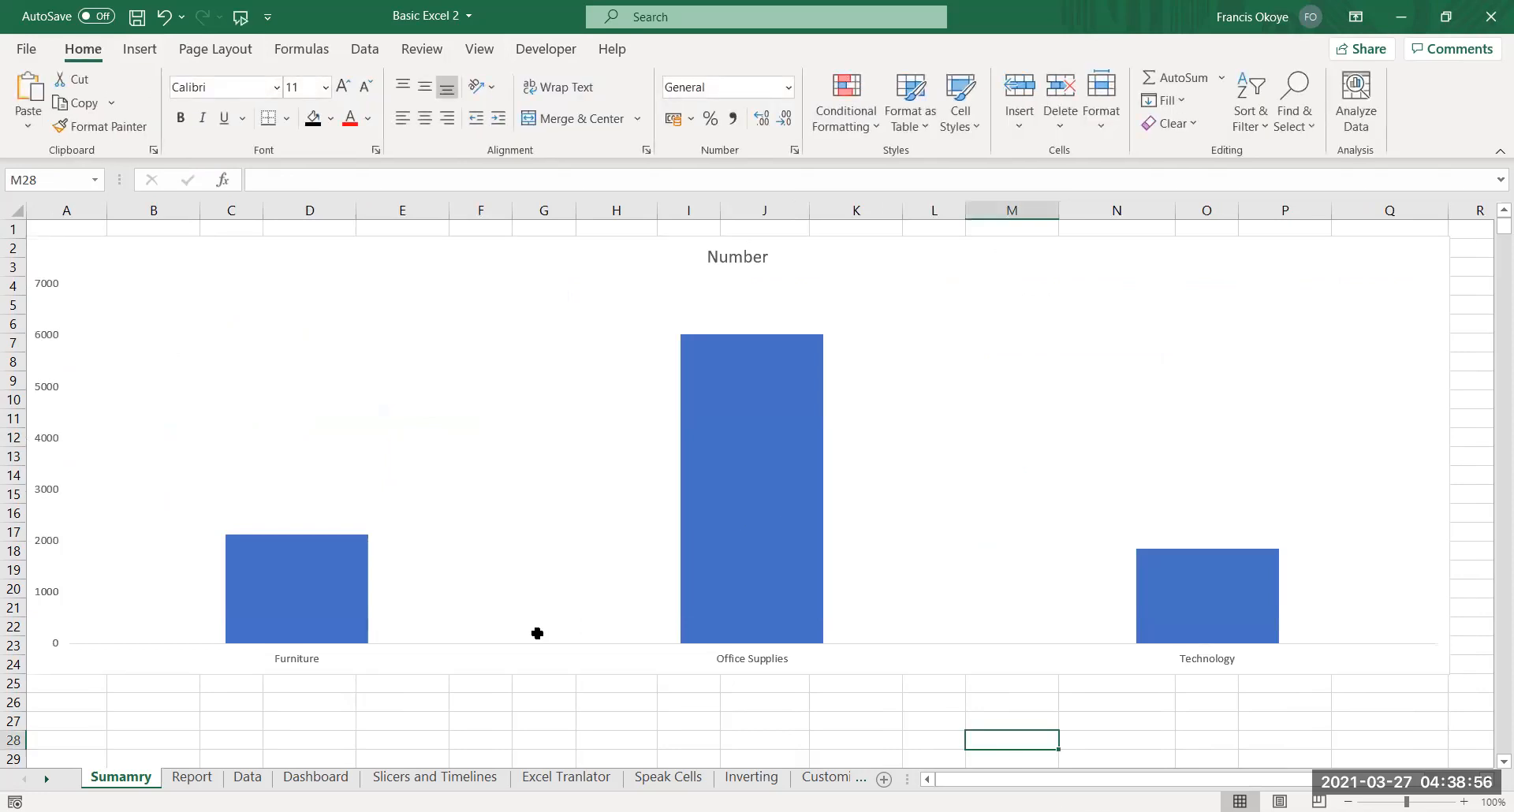
{"action": "left_click", "coordinate": [191, 779]}
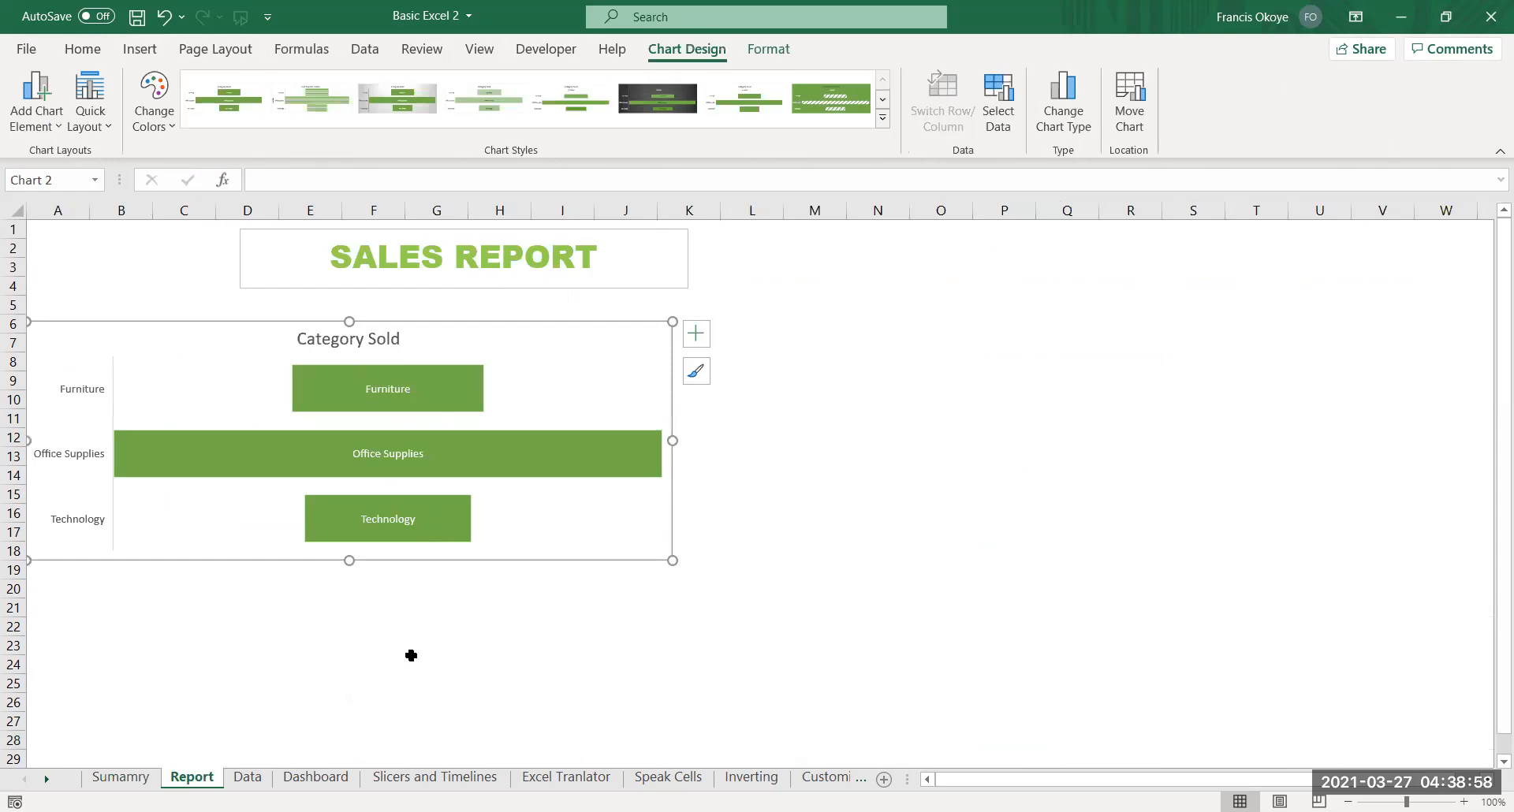
{"action": "left_click", "coordinate": [120, 777]}
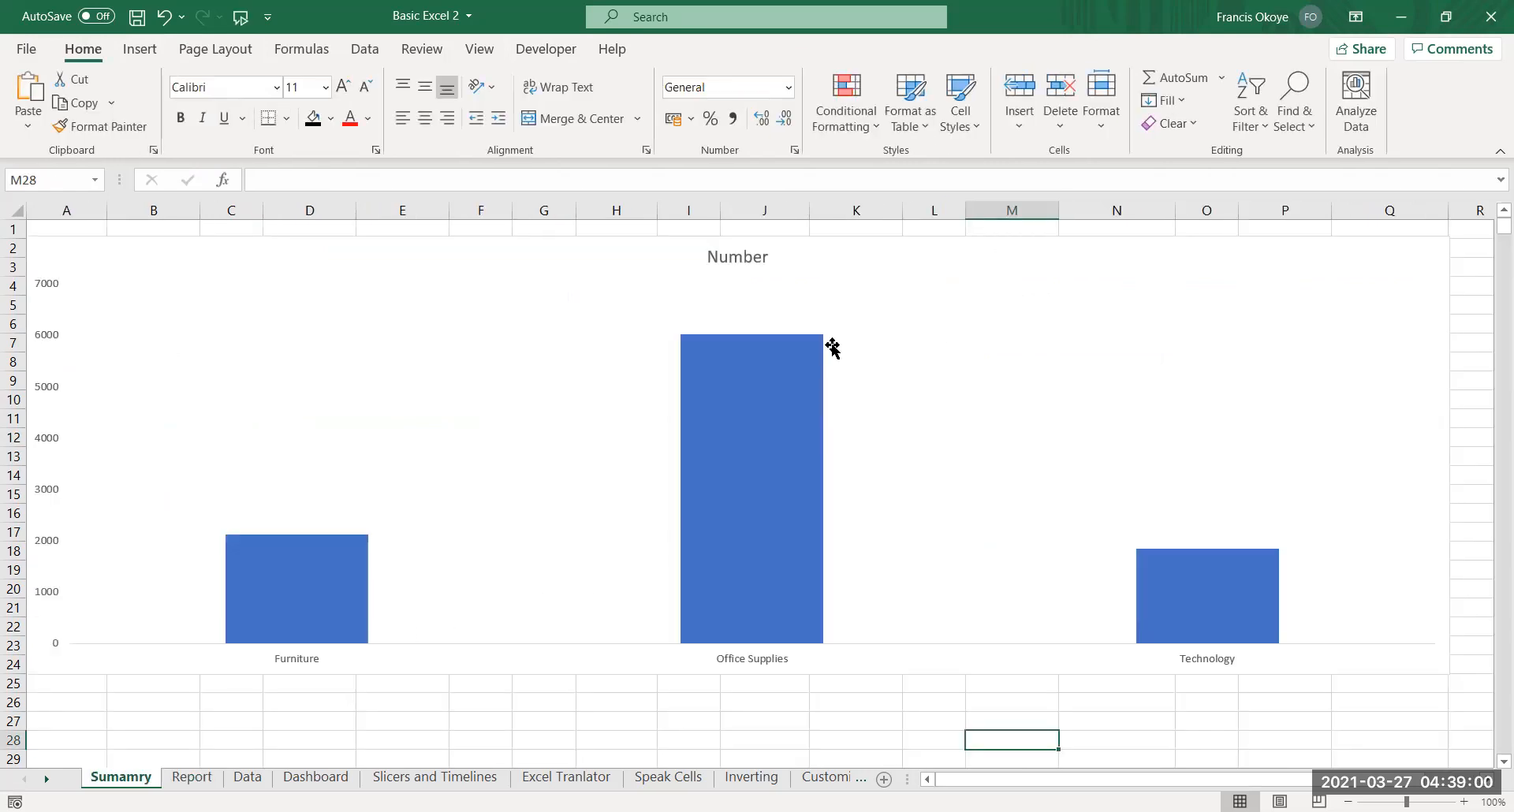
{"action": "left_click", "coordinate": [997, 245]}
{"action": "key", "text": "Delete"}
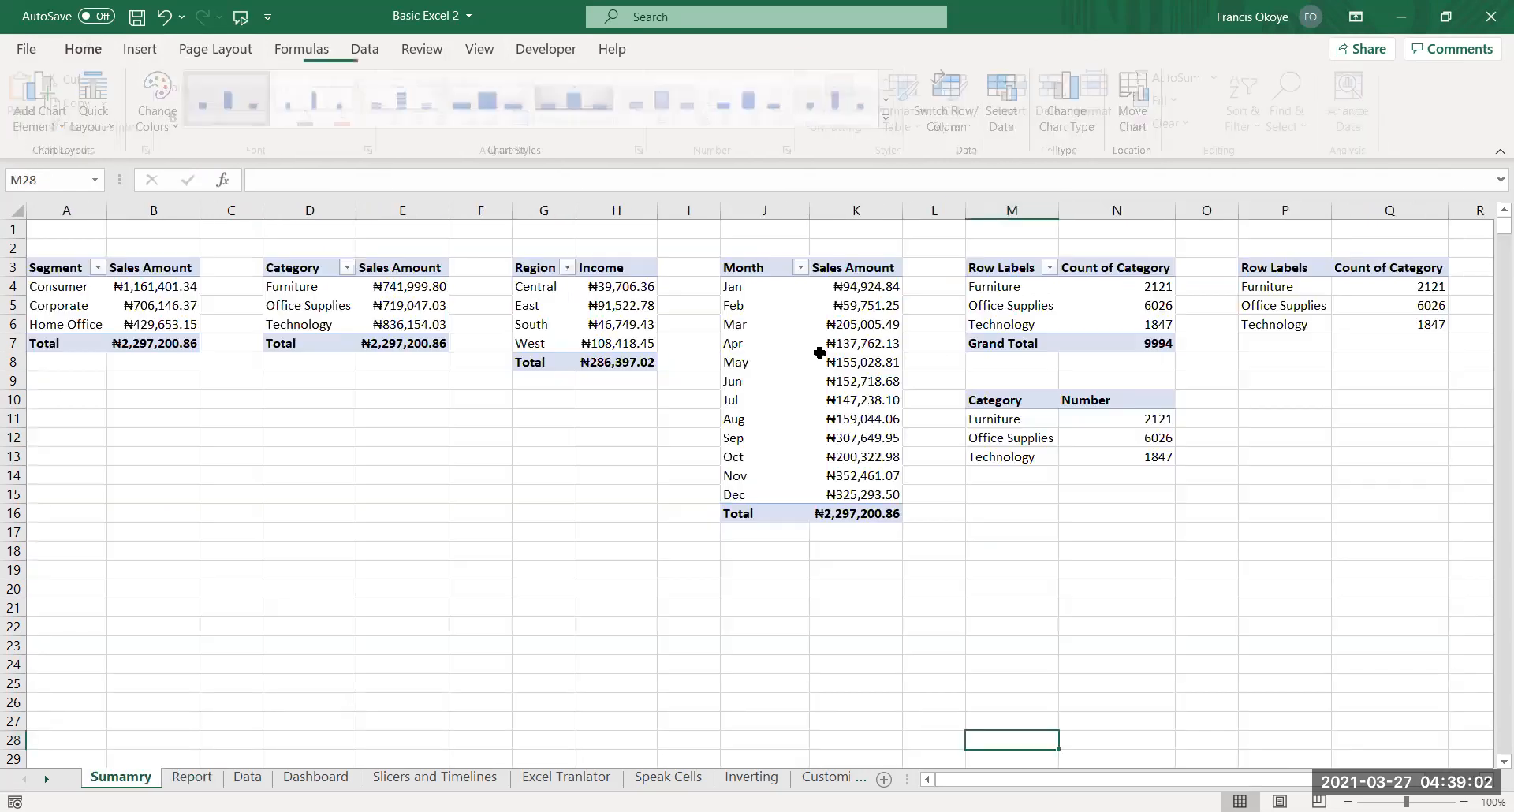
Correct the spelling of the summary sheet's name to Summary
{"action": "double_click", "coordinate": [120, 778]}
{"action": "left_click", "coordinate": [126, 778]}
{"action": "key", "text": "BackSpace"}
{"action": "type", "text": "a"}
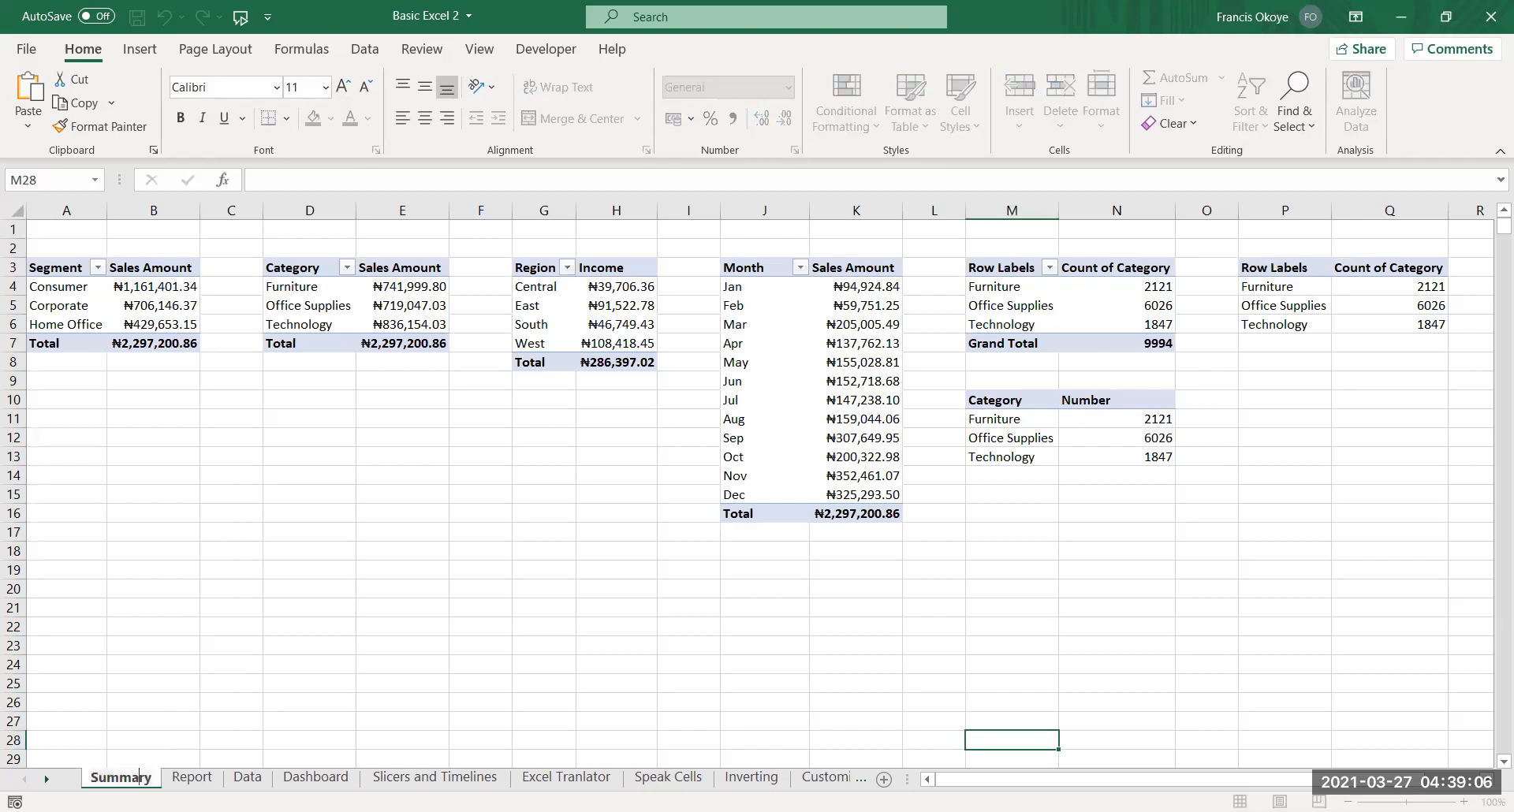
{"action": "key", "text": "Return"}
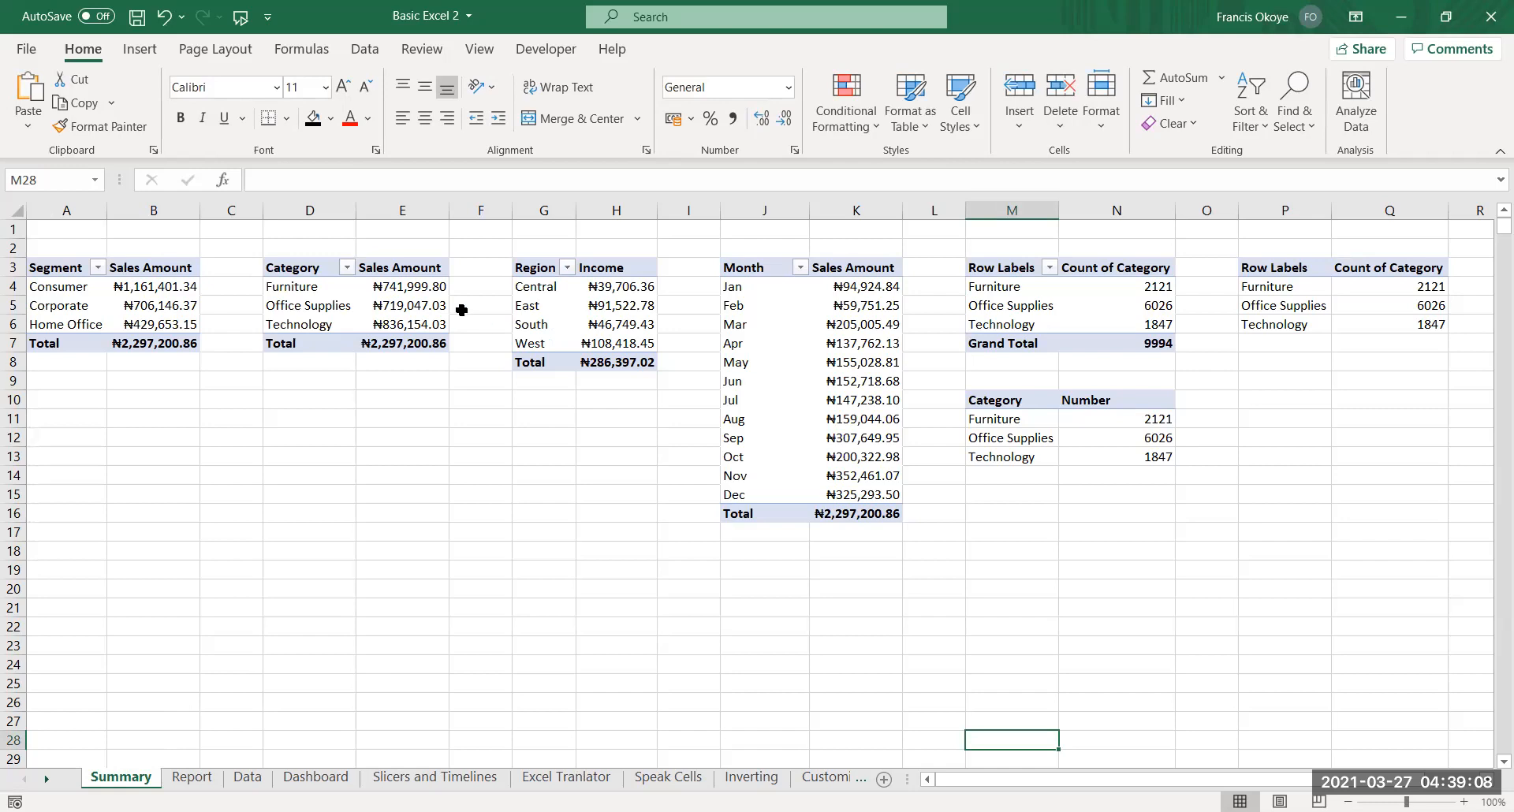
Insert a clustered column PivotChart from the Region and Income PivotTable on the Summary sheet
{"action": "left_click", "coordinate": [533, 270]}
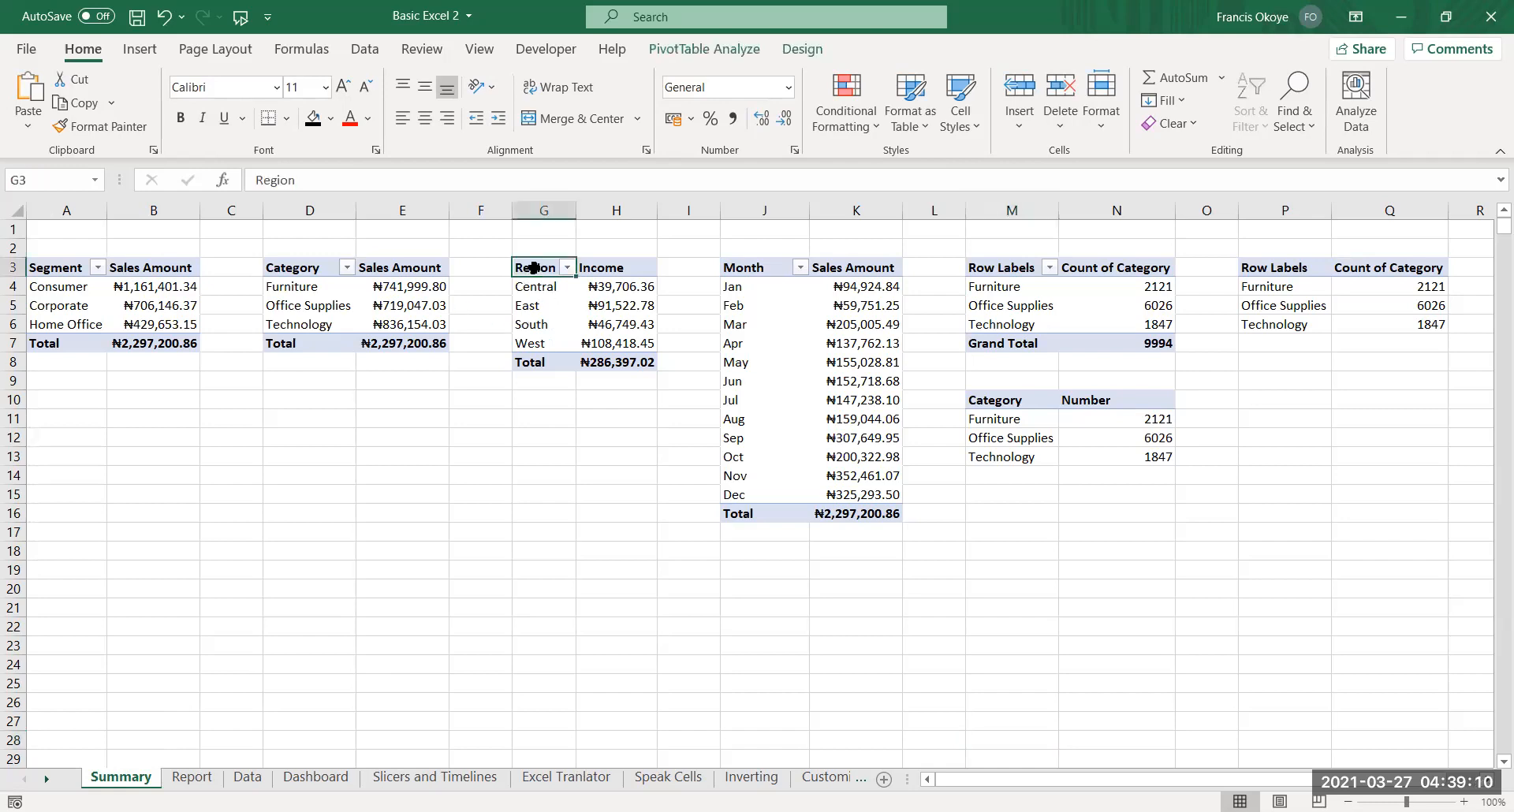
{"action": "key", "text": "shift+Right"}
{"action": "key", "text": "ctrl+shift+Down"}
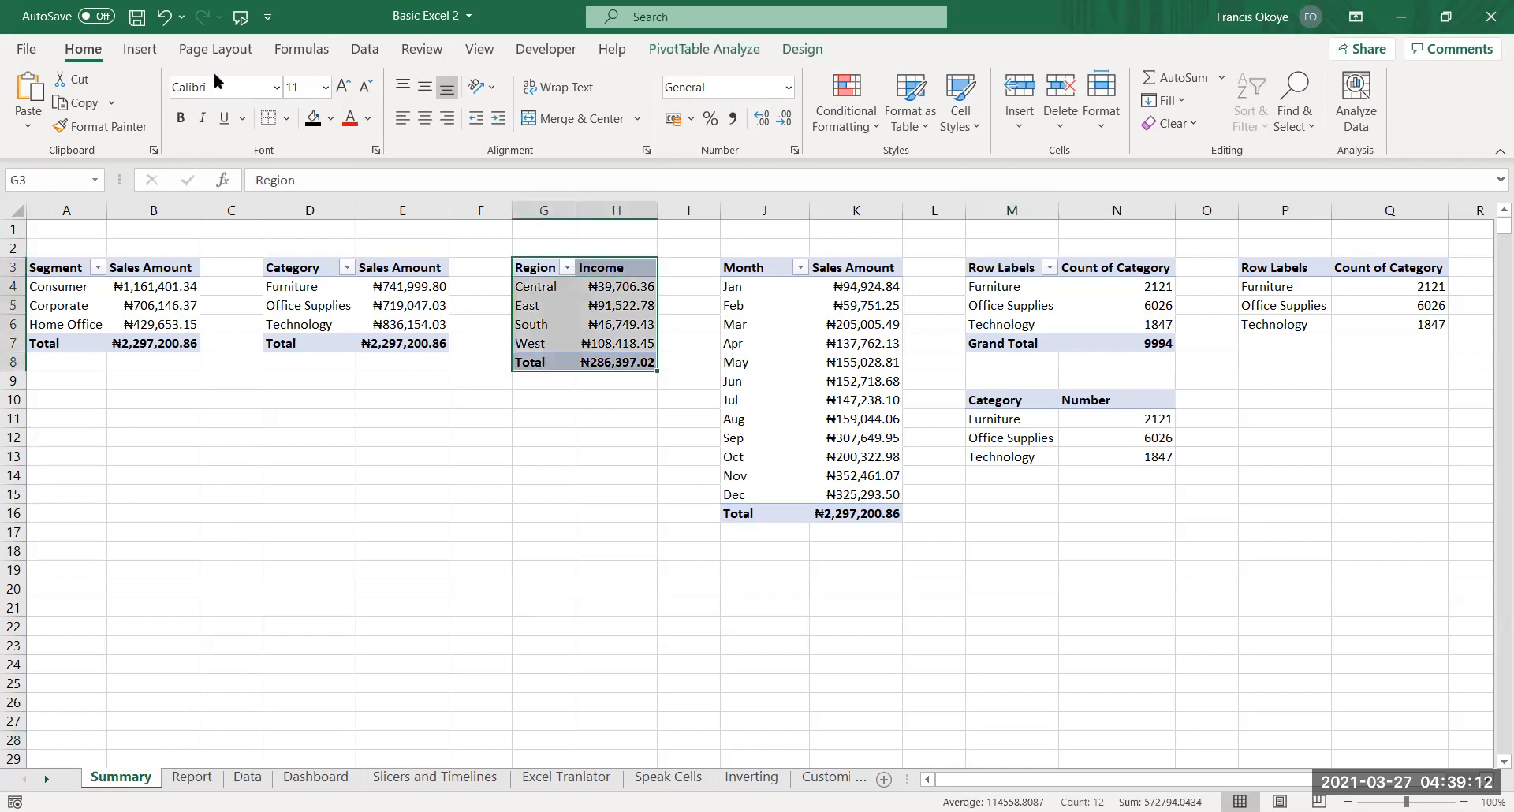
{"action": "left_click", "coordinate": [139, 49]}
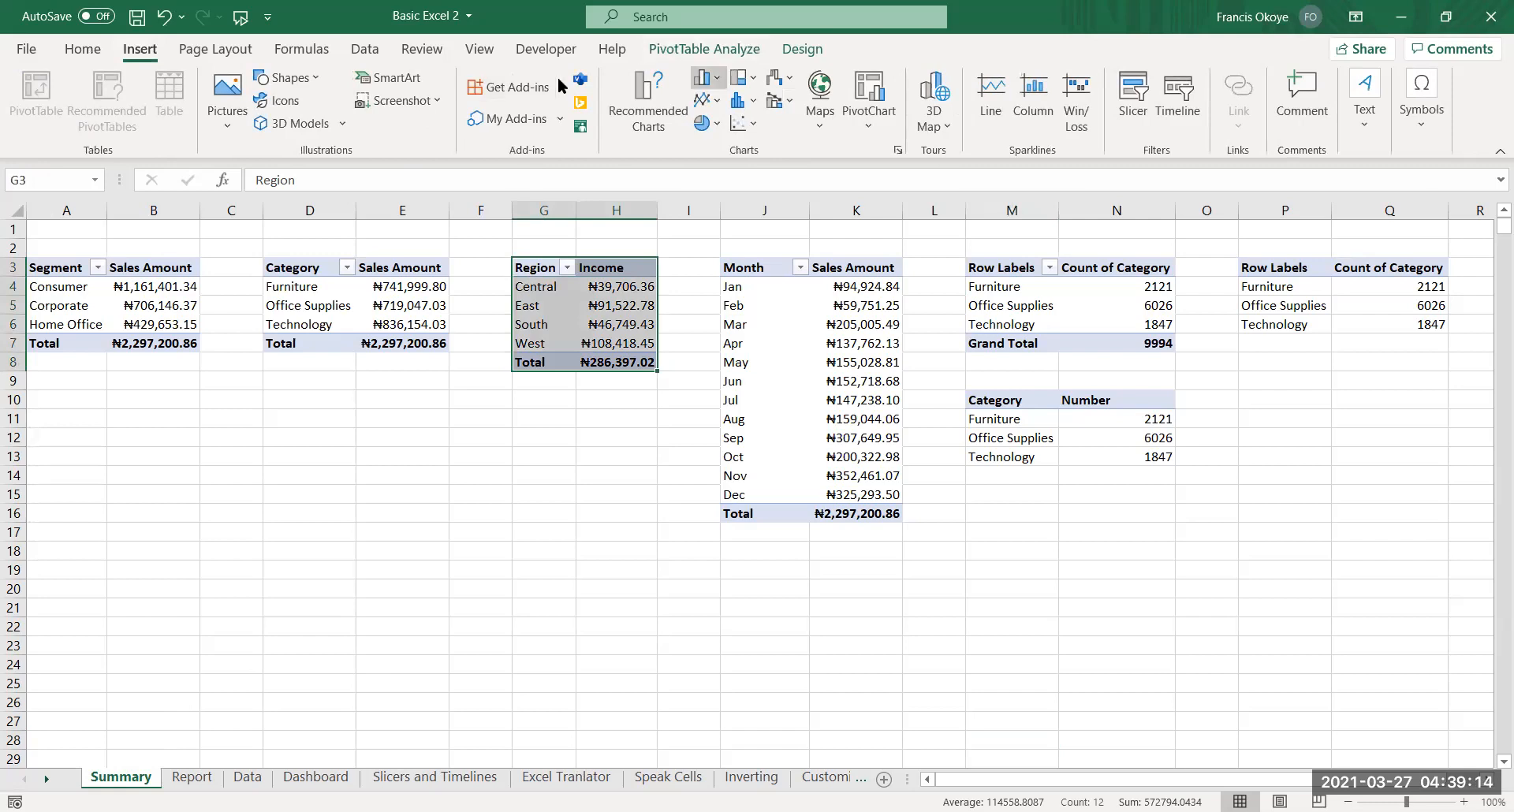
{"action": "key", "text": "alt+F1"}
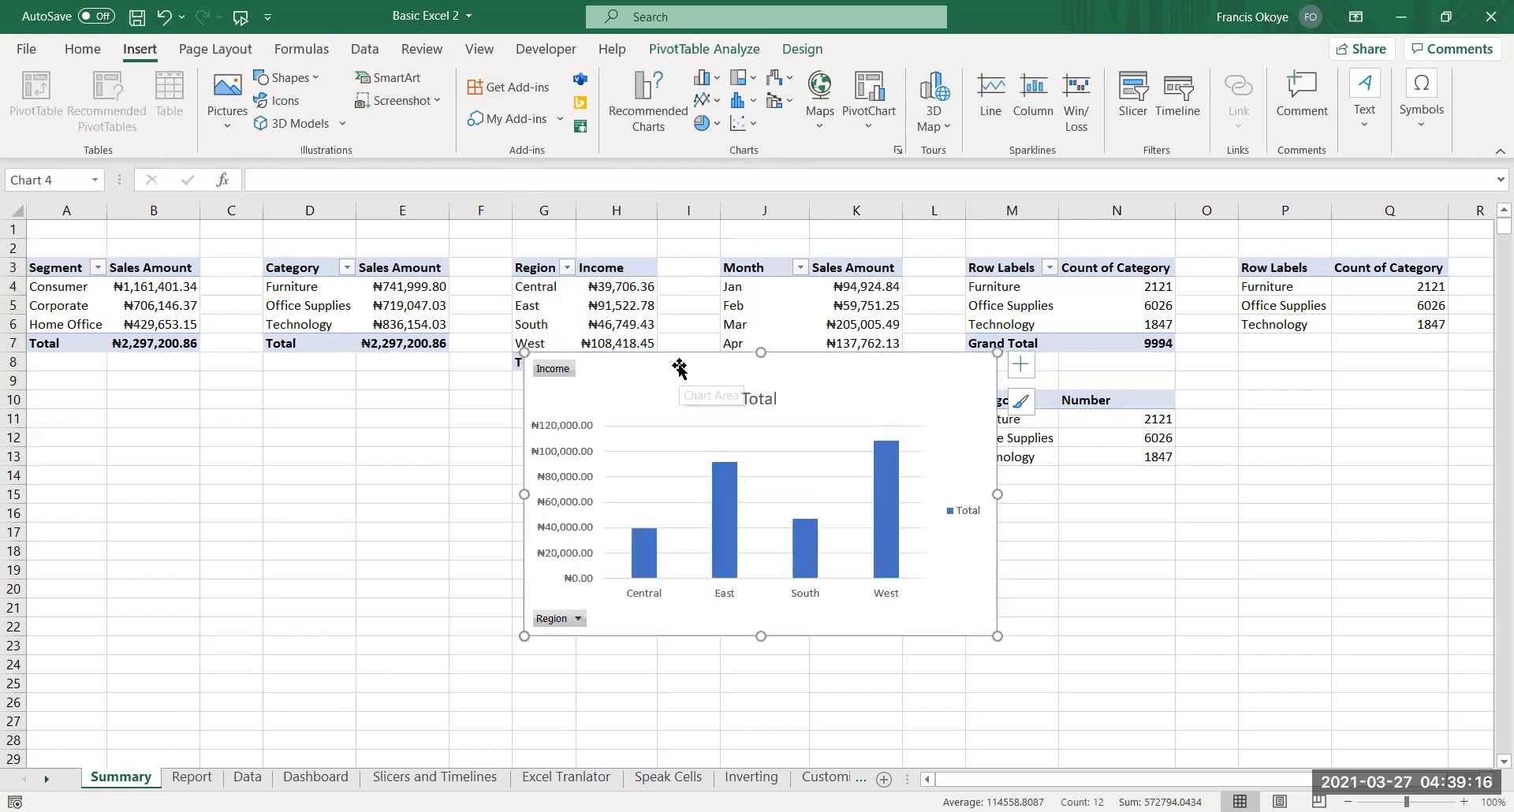
Move the new region chart from the Summary sheet to cell L7 of the Report sheet
{"action": "key", "text": "ctrl+x"}
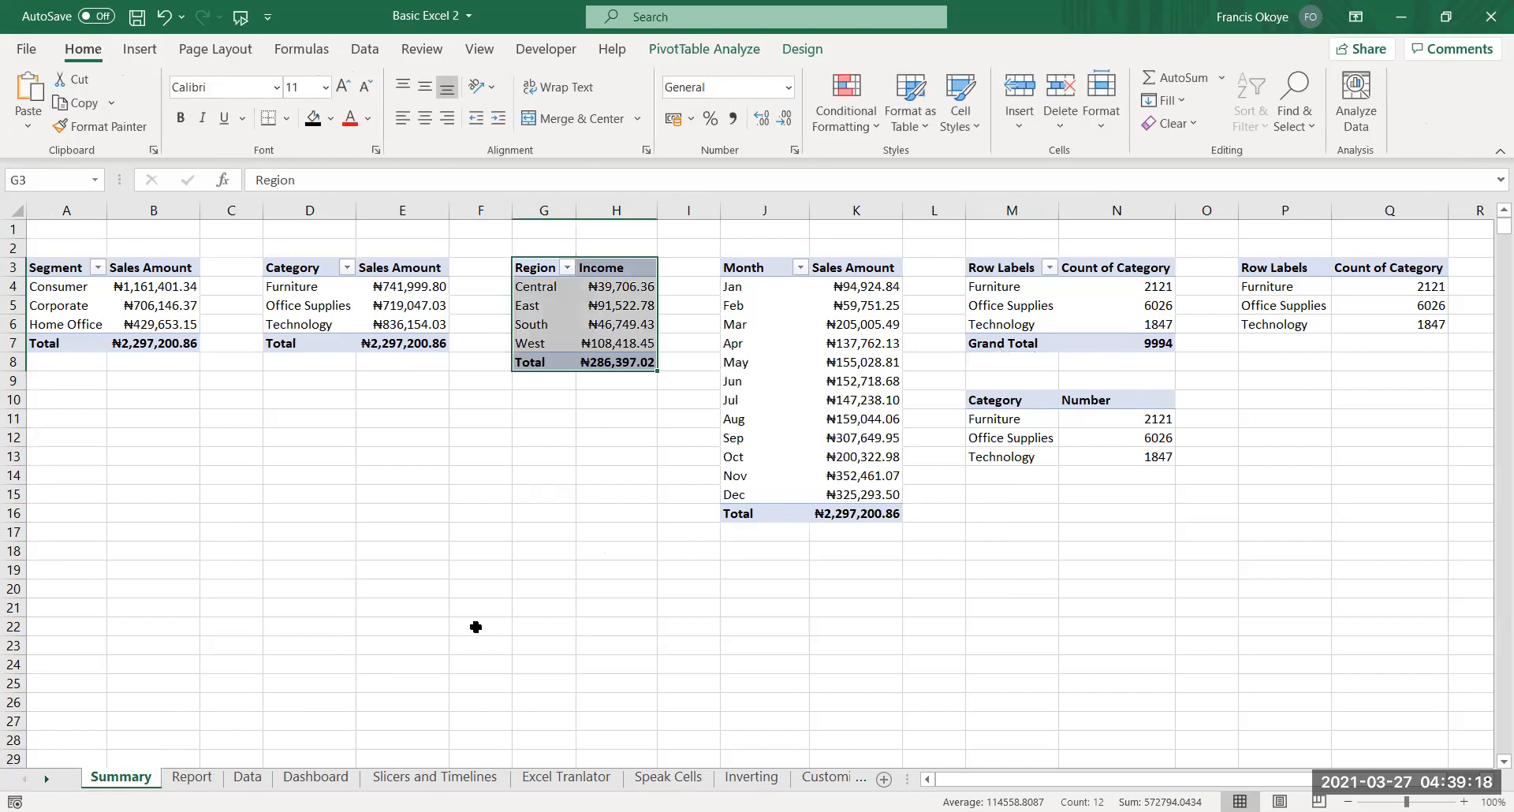
{"action": "left_click", "coordinate": [207, 778]}
{"action": "left_click", "coordinate": [769, 343]}
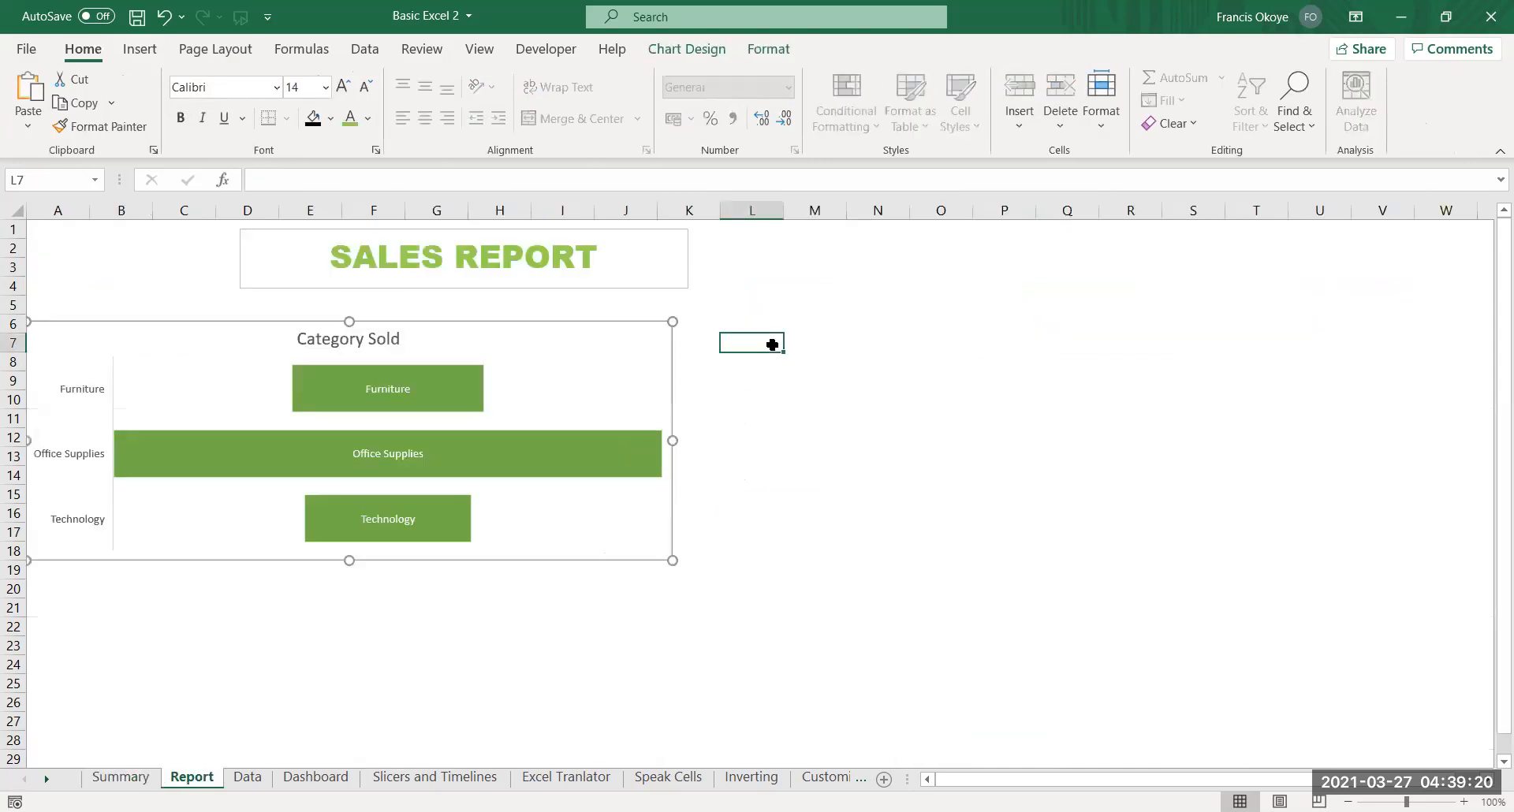
{"action": "key", "text": "ctrl+v"}
Position the region chart beside the Category Sold chart and resize it to span columns L to S, rows 5 to 19
{"action": "left_click_drag", "start_coordinate": [812, 339], "coordinate": [813, 316]}
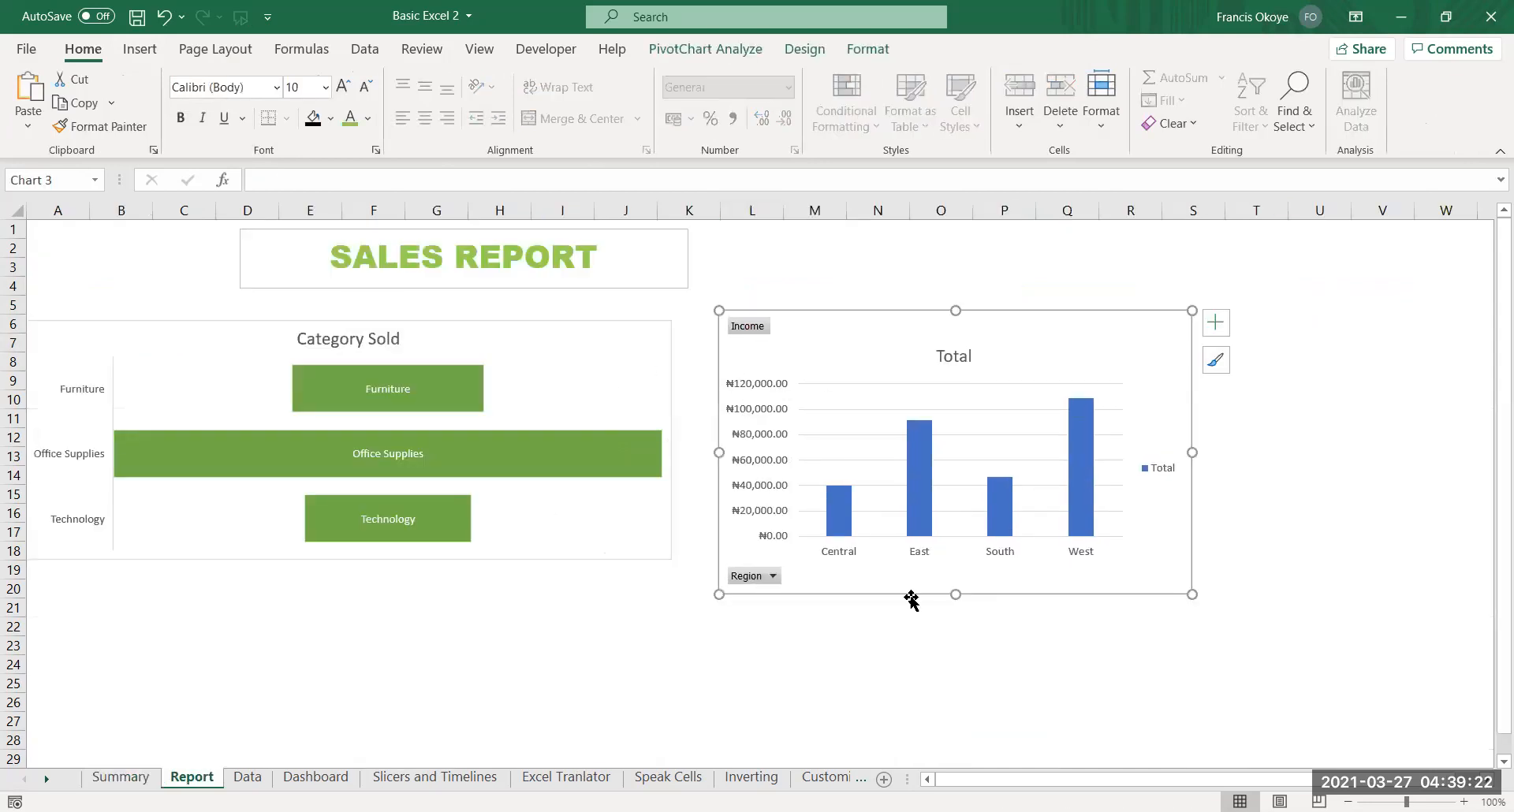
{"action": "left_click_drag", "start_coordinate": [951, 597], "coordinate": [953, 576]}
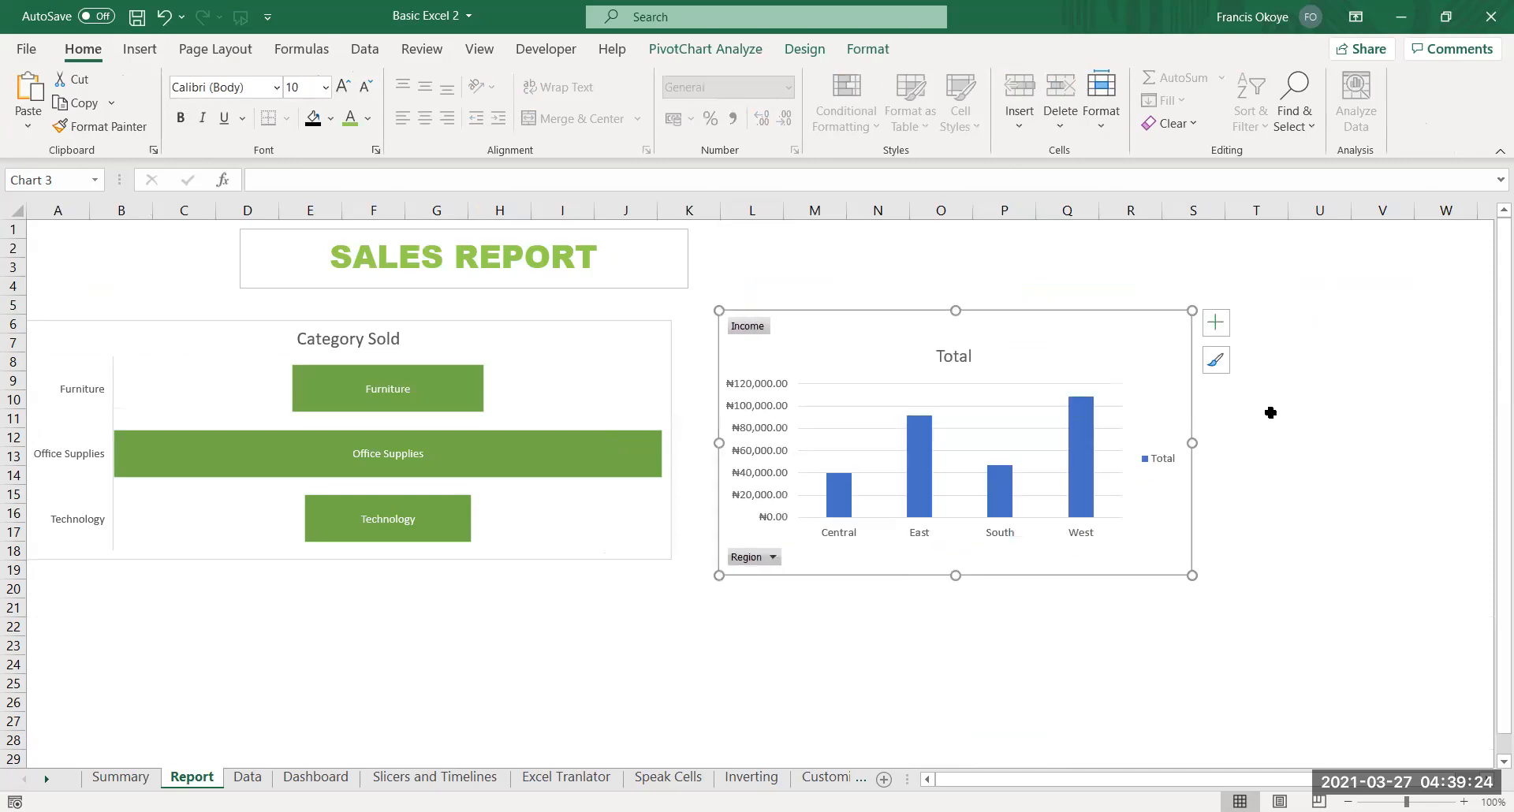
{"action": "left_click_drag", "start_coordinate": [1183, 443], "coordinate": [1219, 443]}
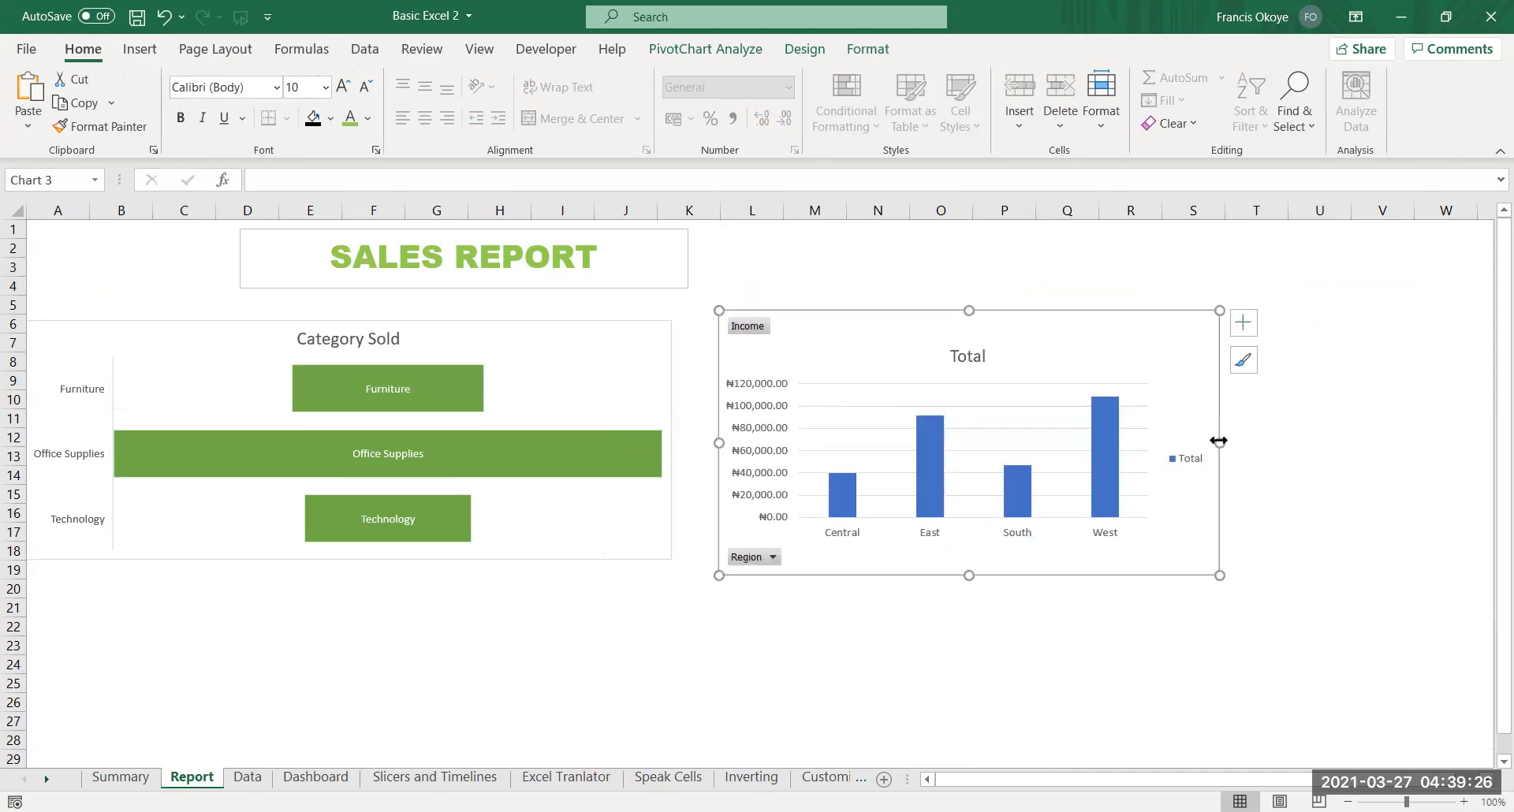
{"action": "left_click", "coordinate": [988, 404]}
{"action": "key", "text": "Escape"}
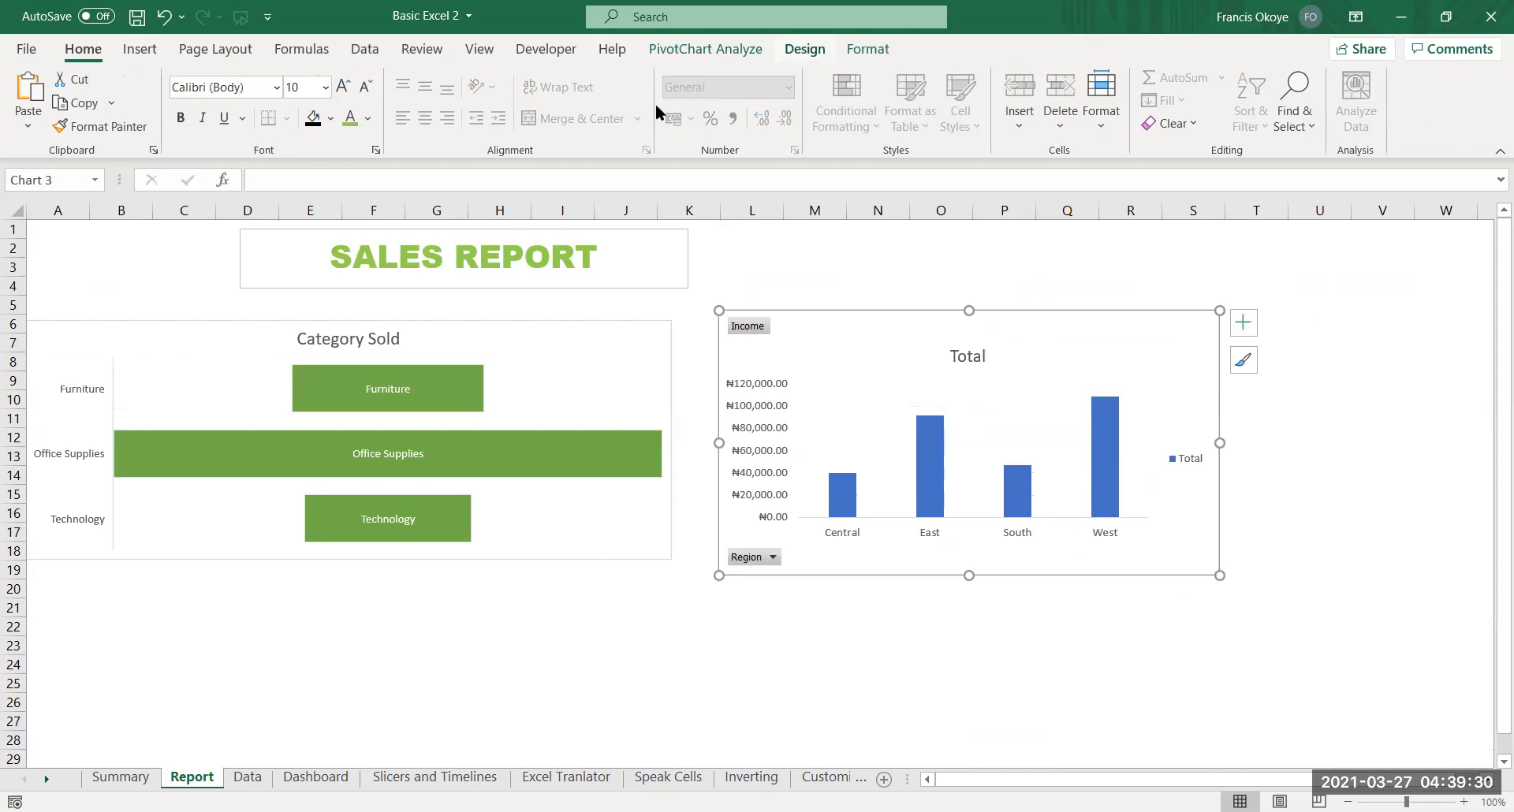
Recolour the region chart's columns green to match the Category Sold chart
{"action": "left_click", "coordinate": [805, 49]}
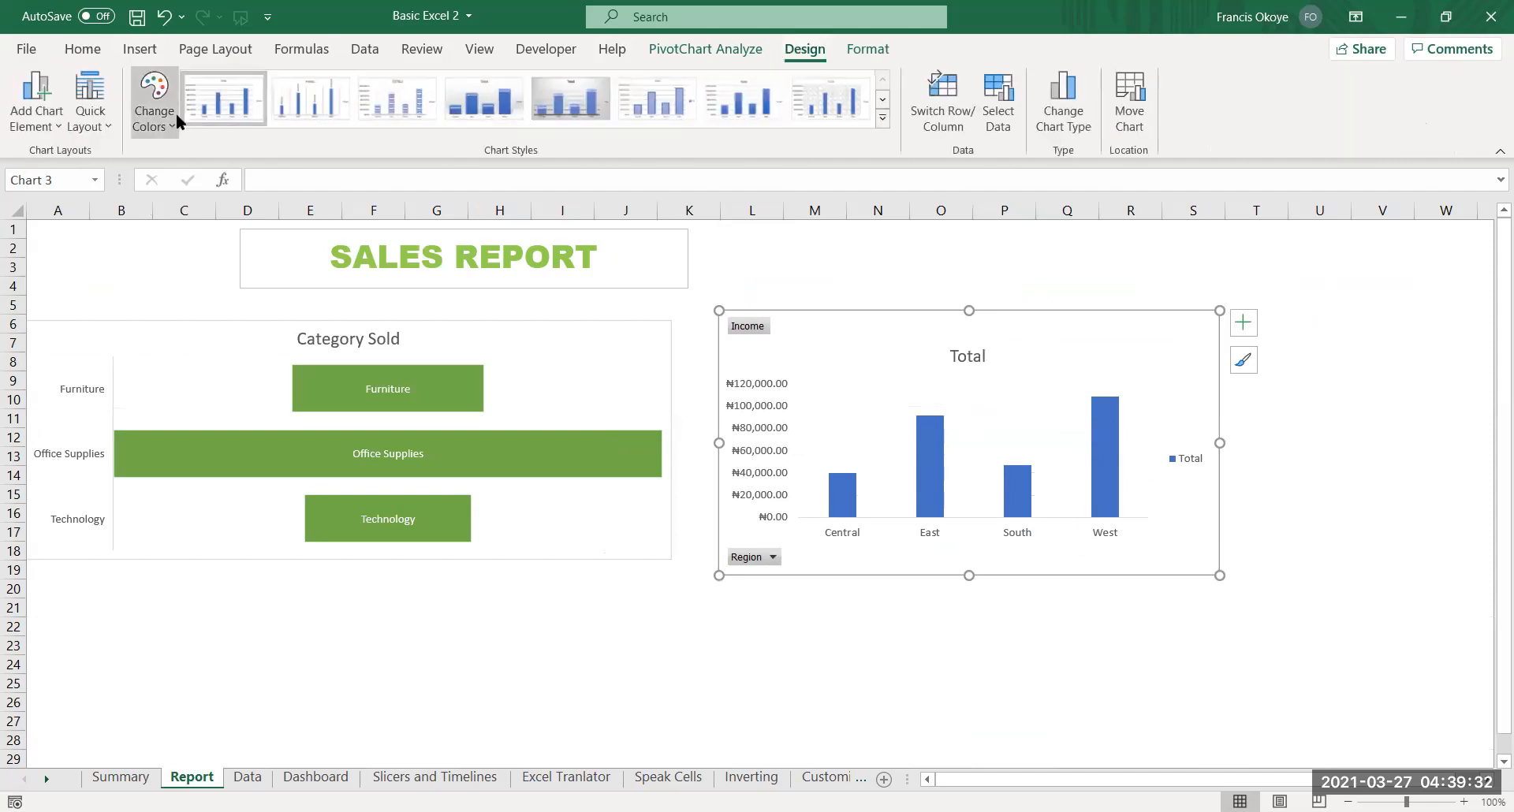
{"action": "left_click", "coordinate": [176, 116]}
{"action": "left_click", "coordinate": [241, 277]}
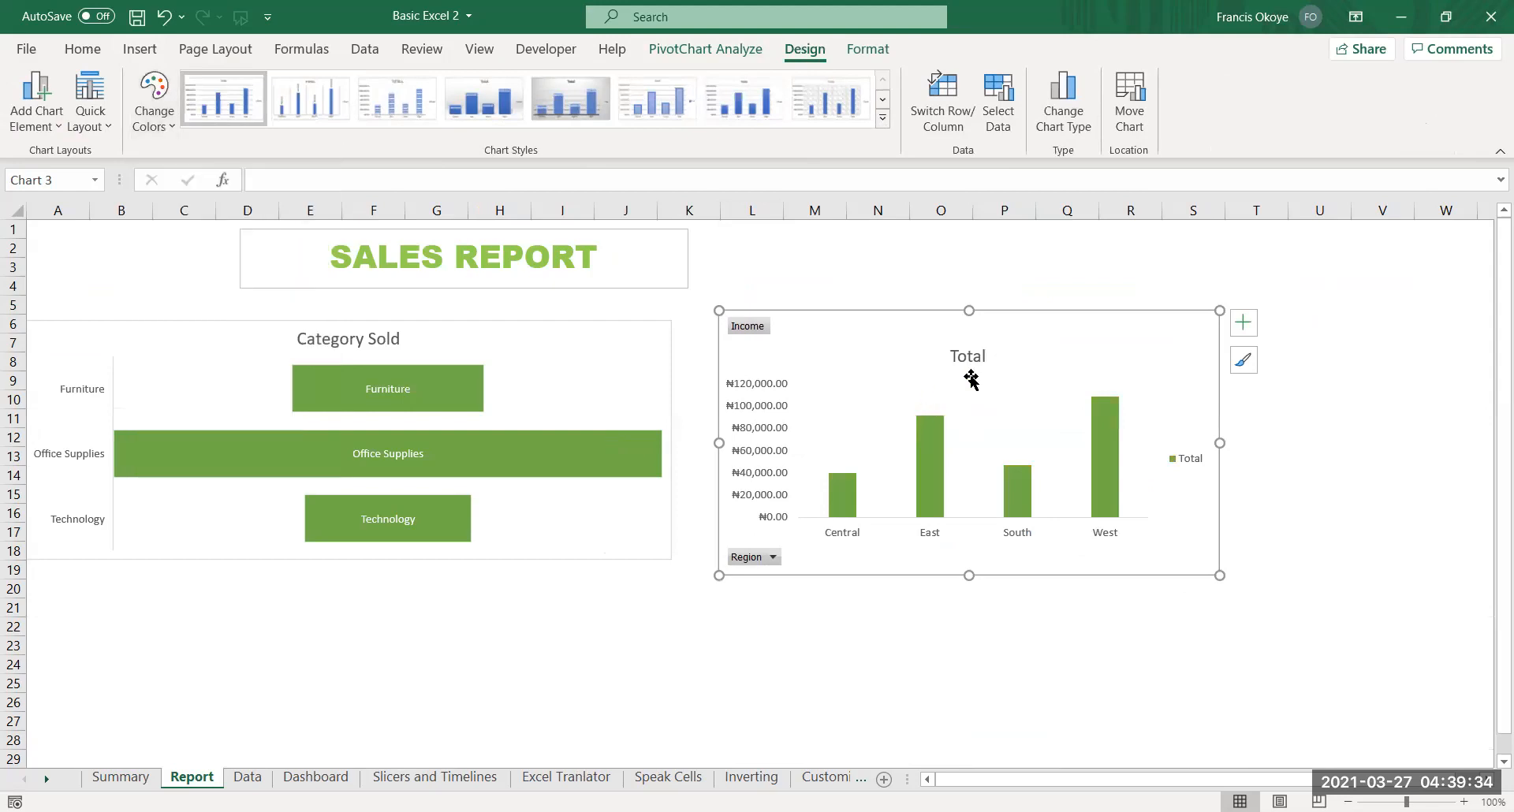
Change the region chart's title to "Sales by Region"
{"action": "left_click", "coordinate": [983, 352]}
{"action": "left_click_drag", "start_coordinate": [986, 354], "coordinate": [956, 355]}
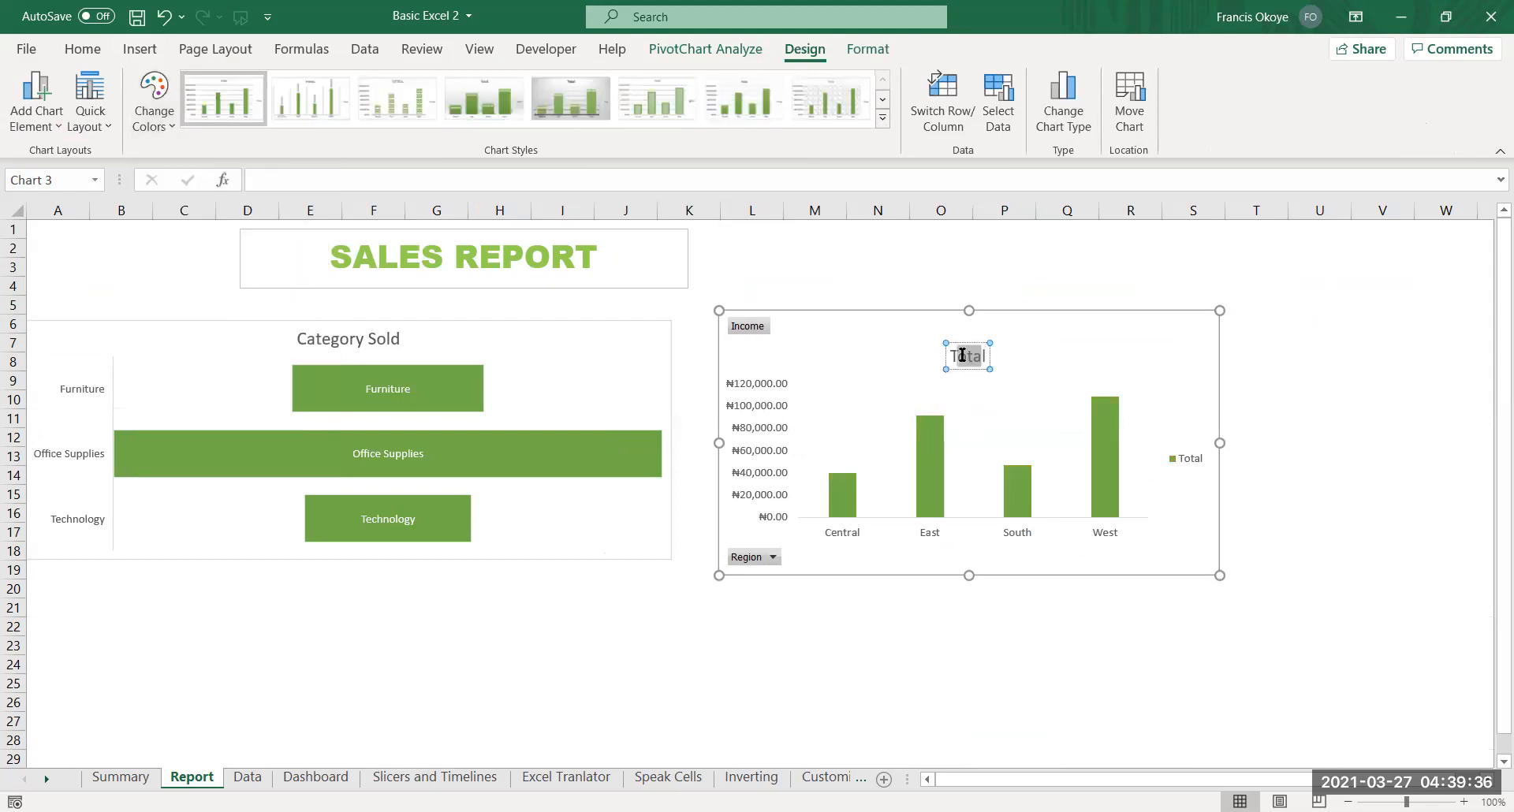
{"action": "key", "text": "Delete"}
{"action": "type", "text": "Sales"}
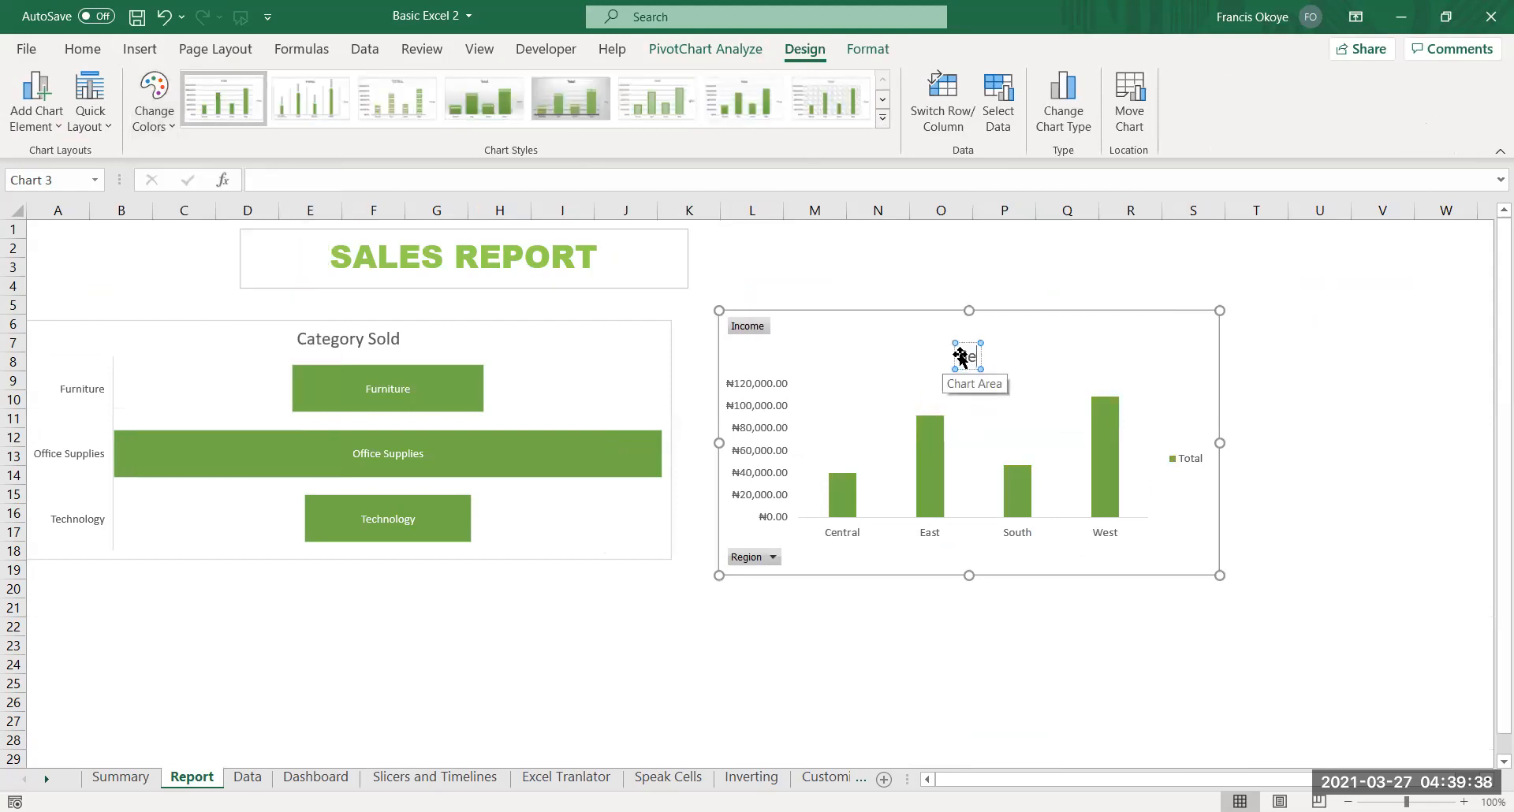
{"action": "type", "text": " by"}
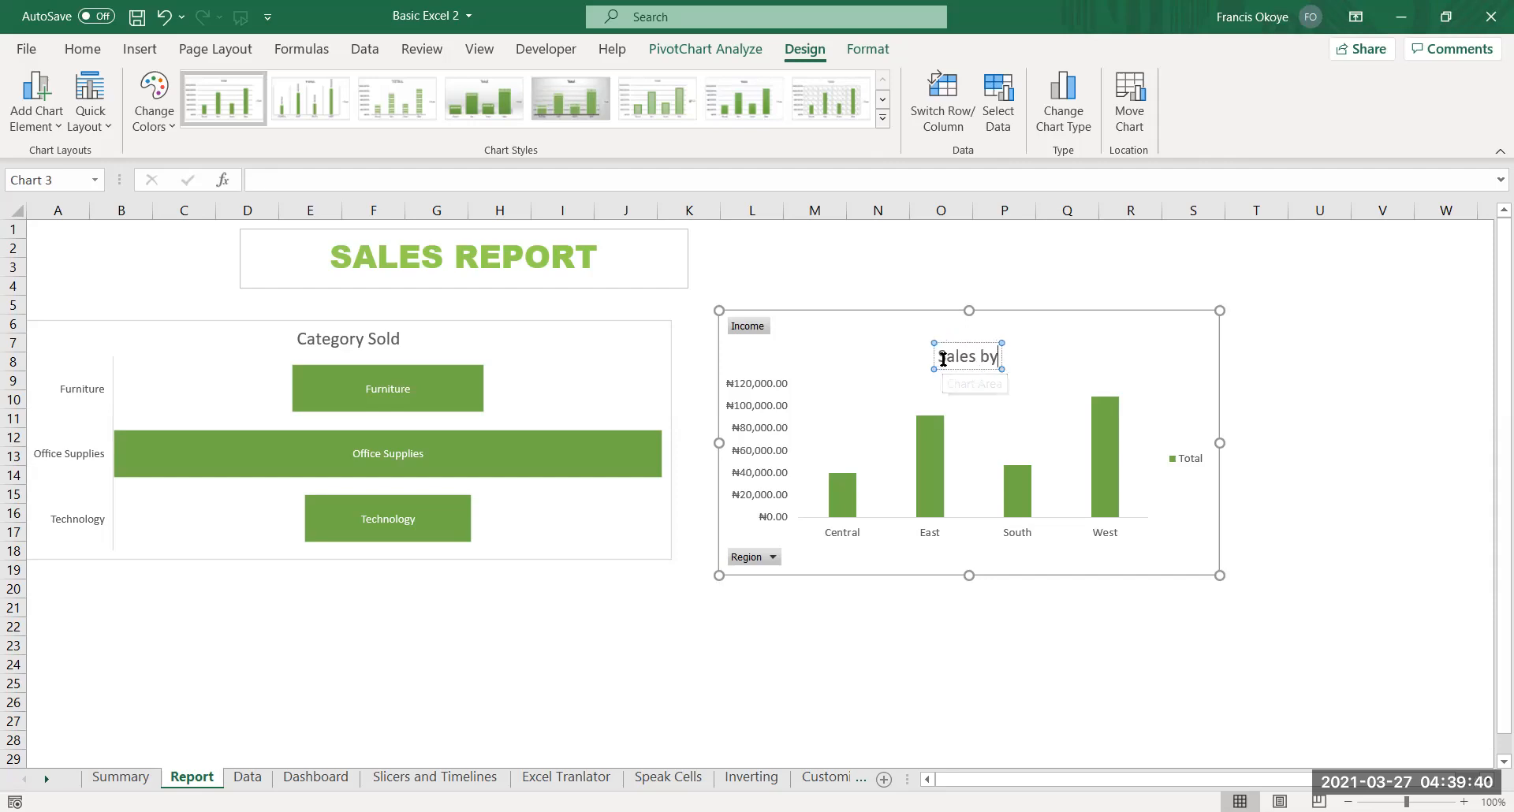
{"action": "type", "text": " Region"}
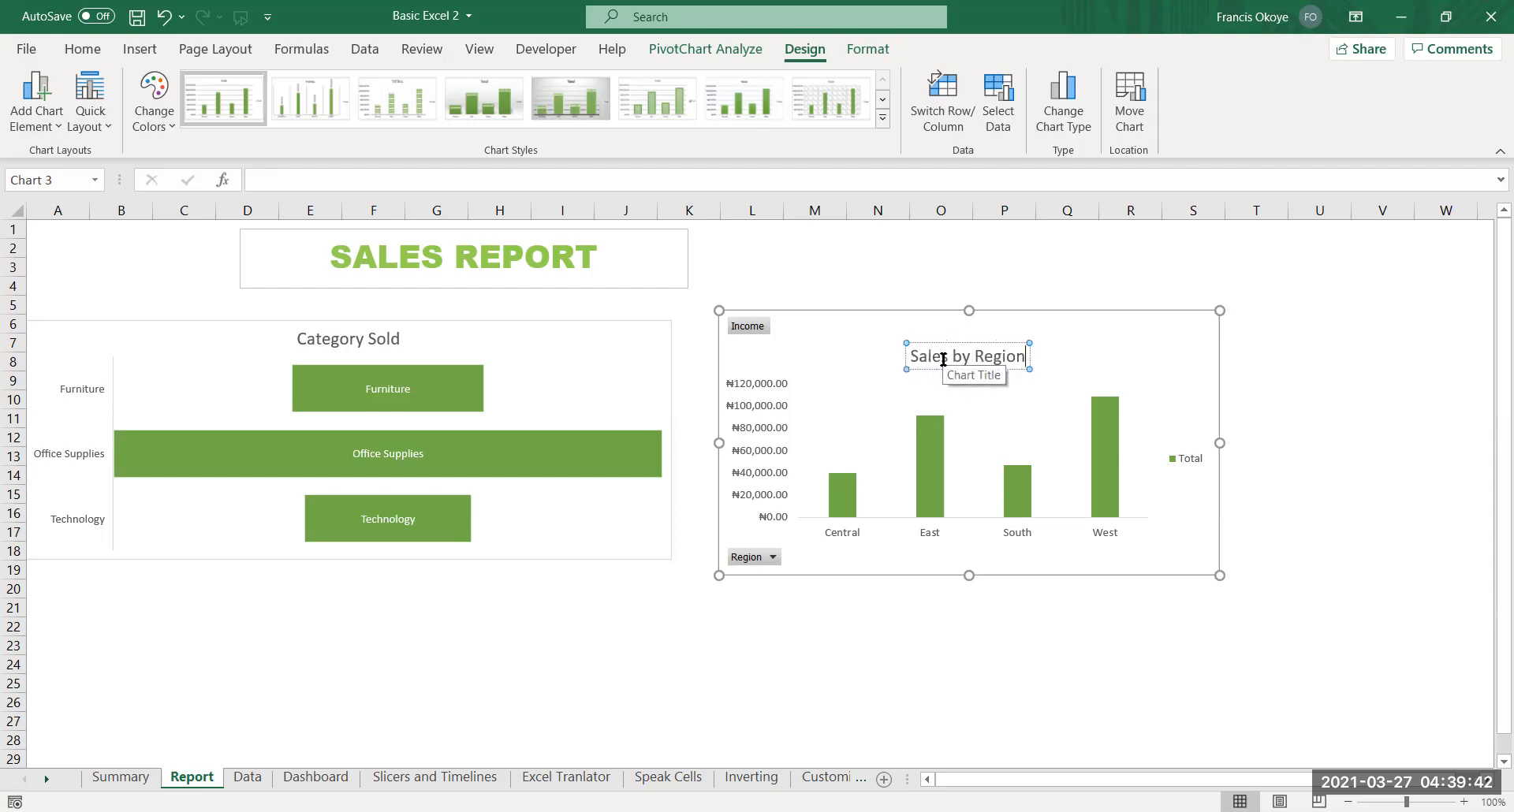
{"action": "left_click", "coordinate": [1087, 364]}
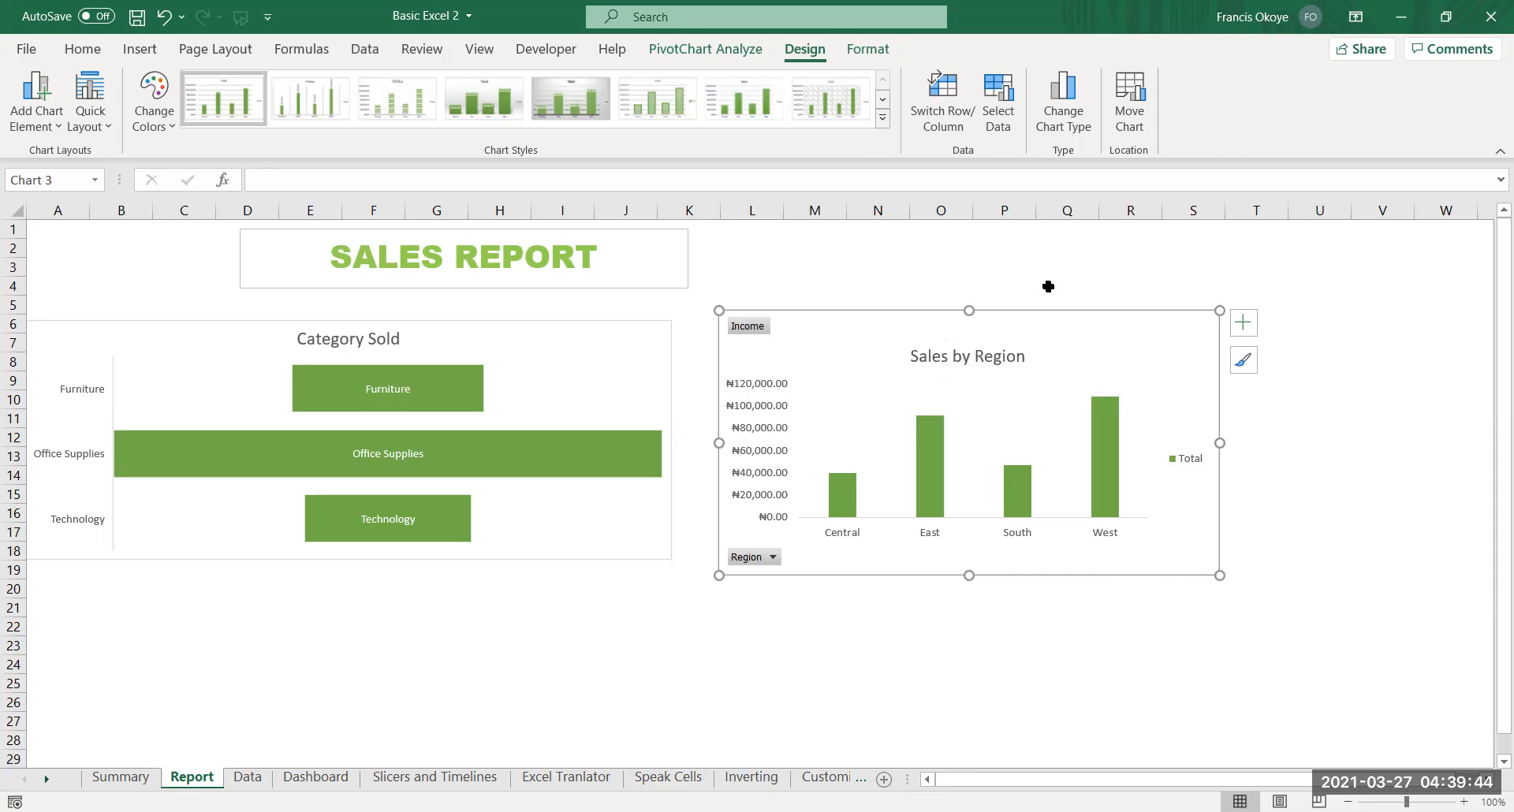
Align the top of the Sales by Region chart with the Category Sold chart and hide all its field buttons
{"action": "left_click_drag", "start_coordinate": [1039, 307], "coordinate": [1027, 316]}
{"action": "left_click", "coordinate": [833, 282]}
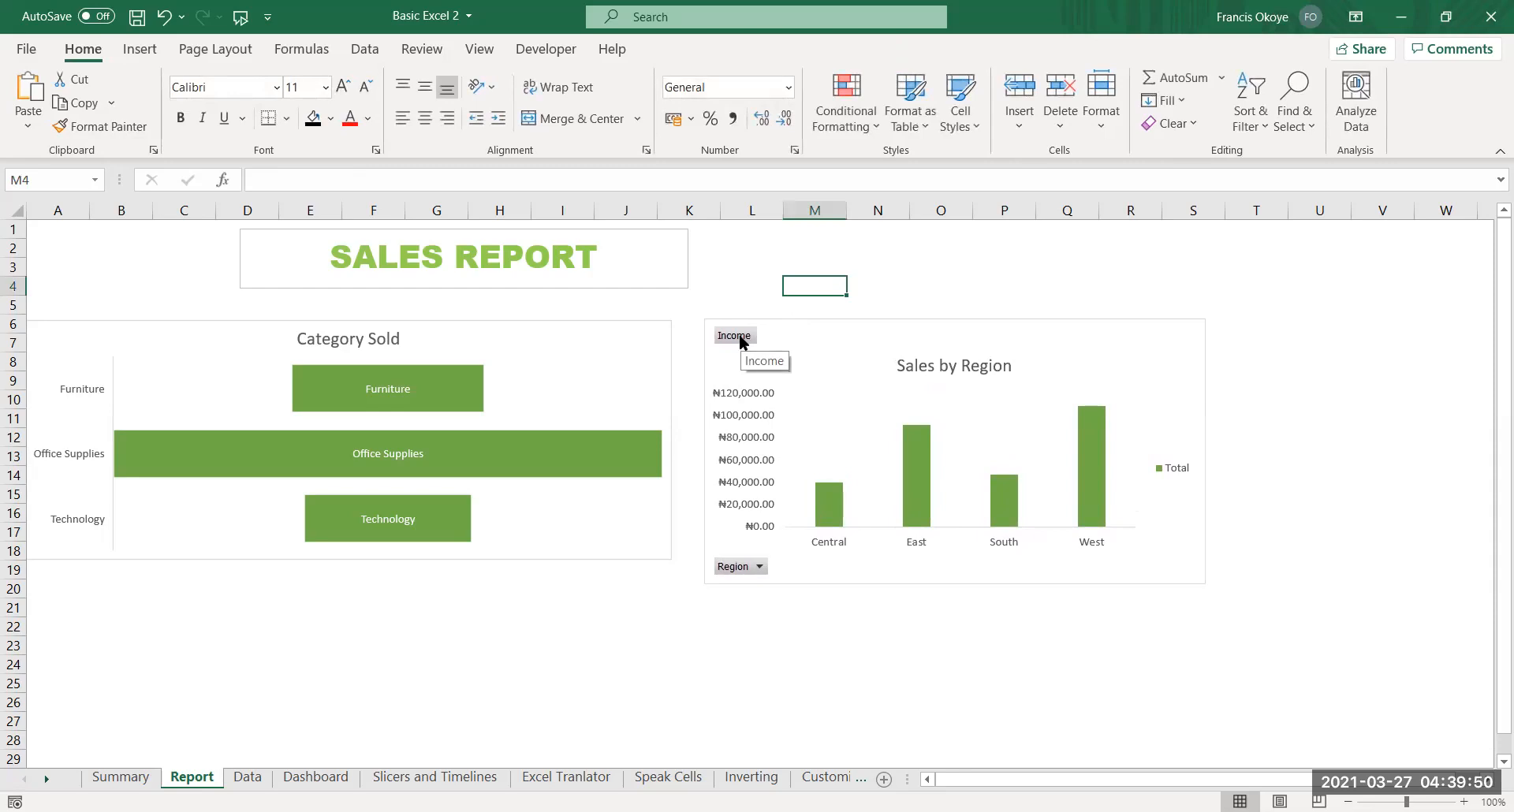
{"action": "right_click", "coordinate": [740, 339]}
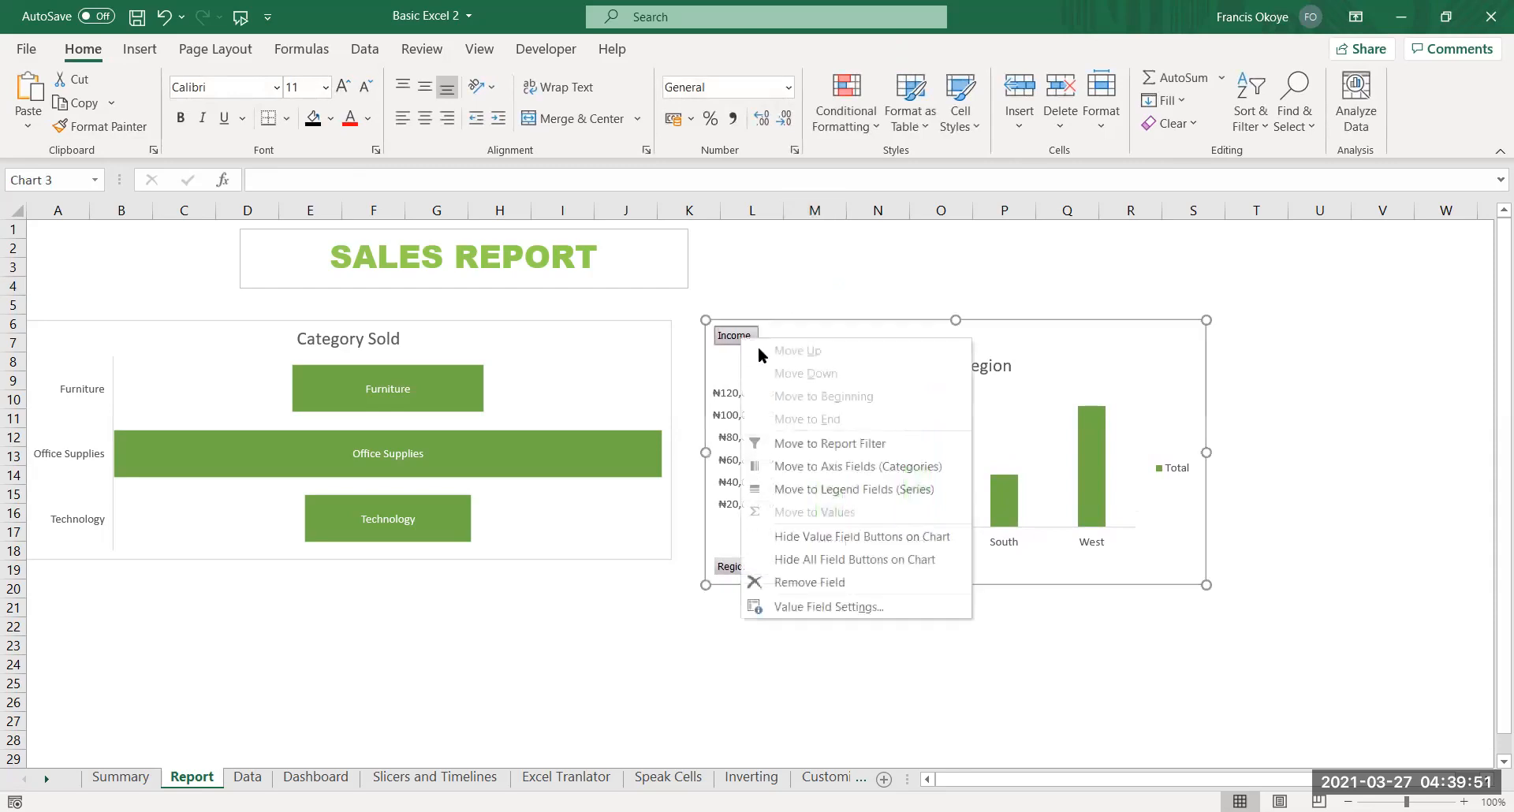
{"action": "left_click", "coordinate": [851, 558]}
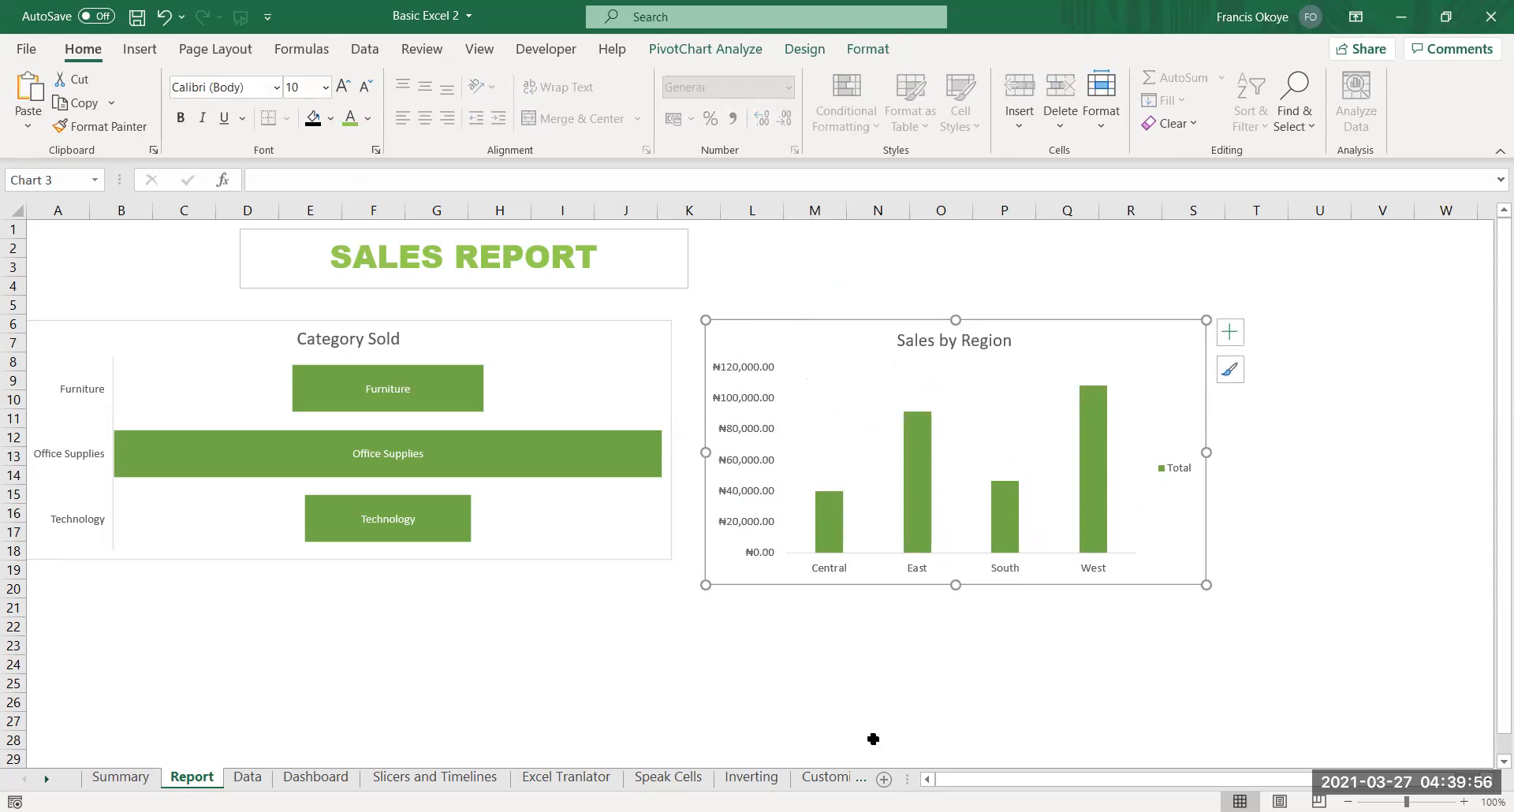
Delete the legend and the vertical value axis from the Sales by Region chart
{"action": "left_click", "coordinate": [1183, 448]}
{"action": "key", "text": "Delete"}
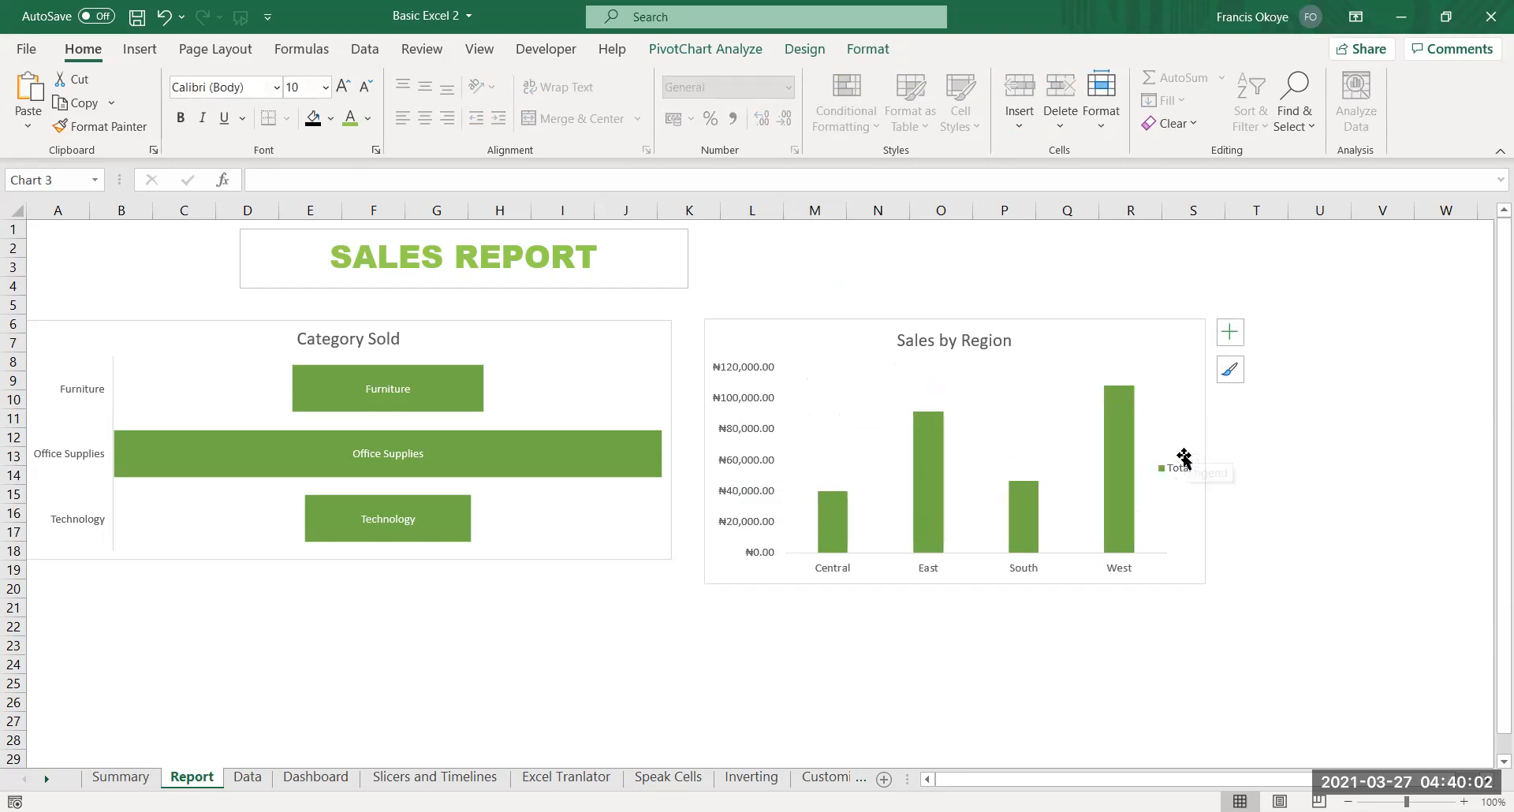
{"action": "left_click", "coordinate": [1369, 493]}
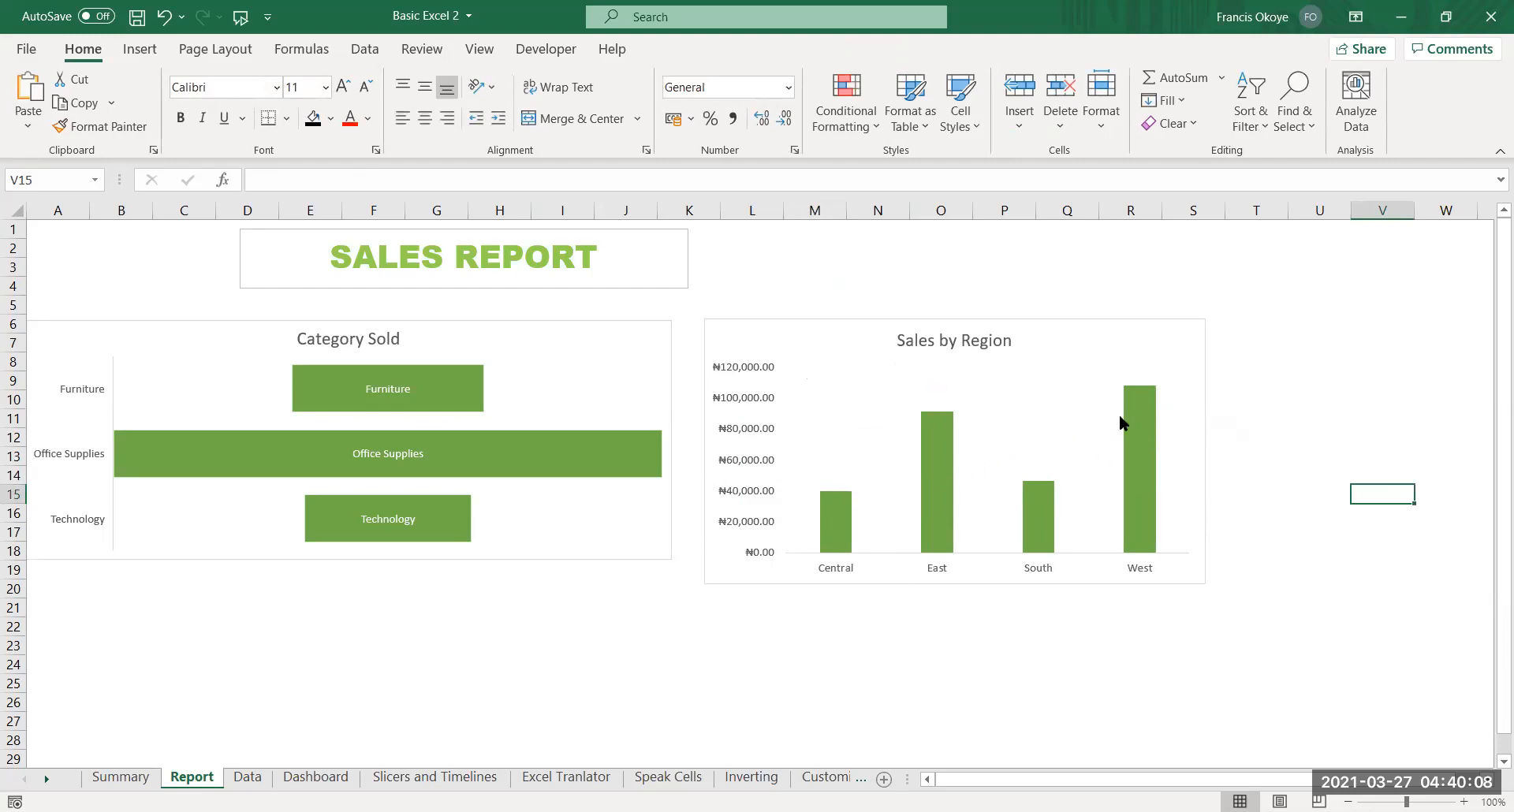
{"action": "left_click", "coordinate": [746, 390]}
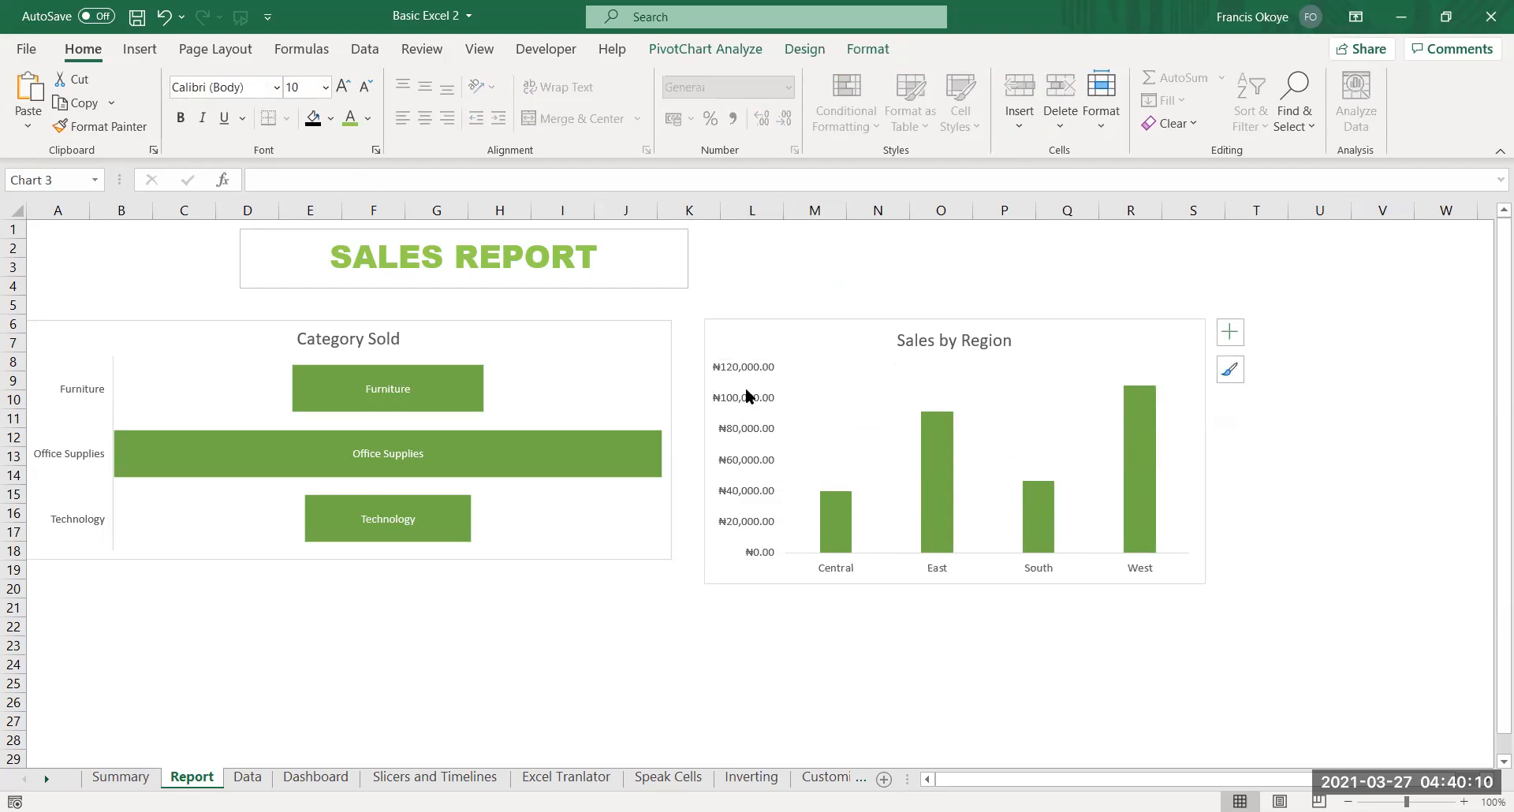
{"action": "key", "text": "Delete"}
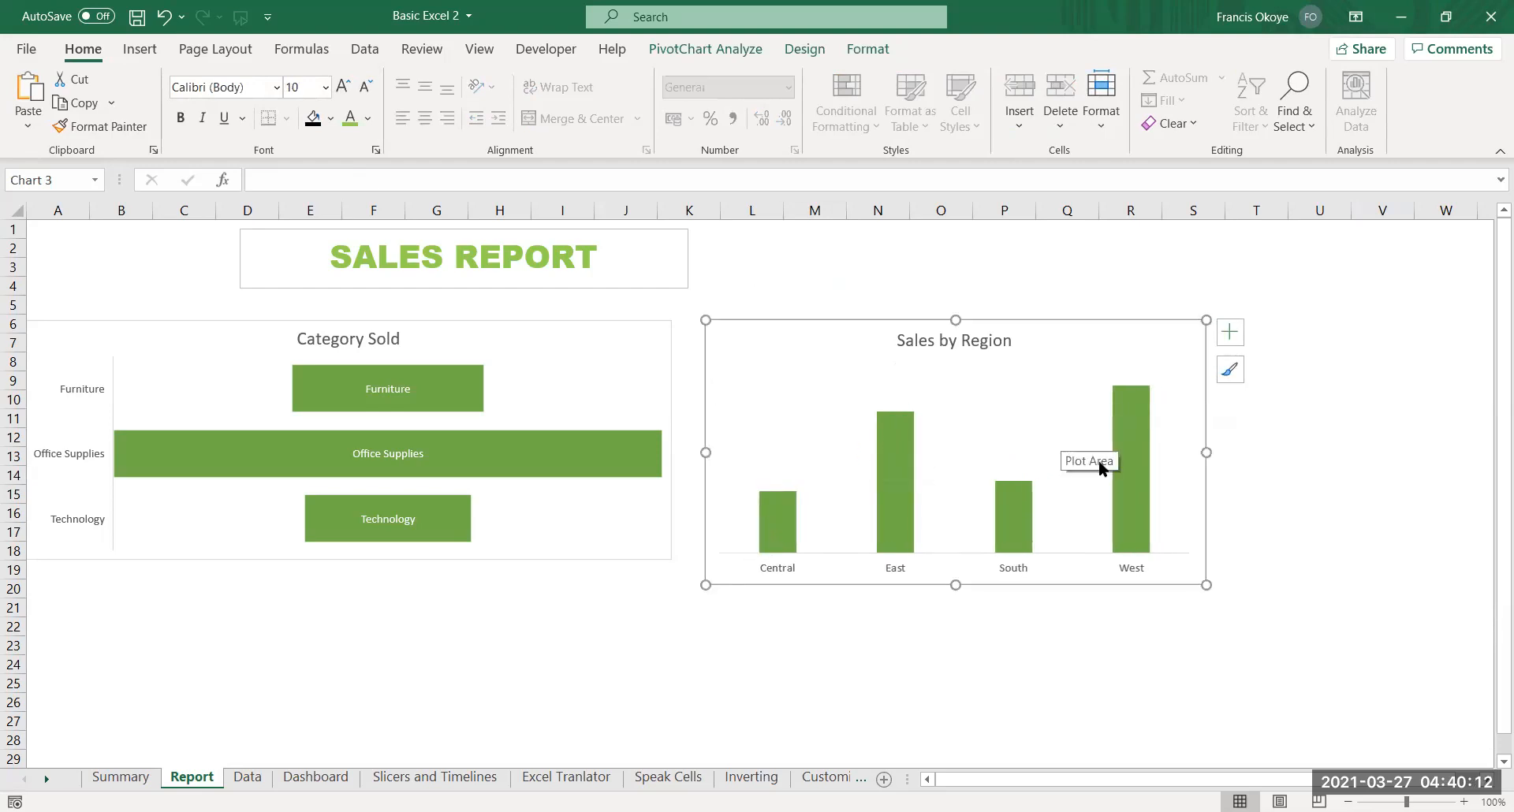
{"action": "right_click", "coordinate": [1123, 437]}
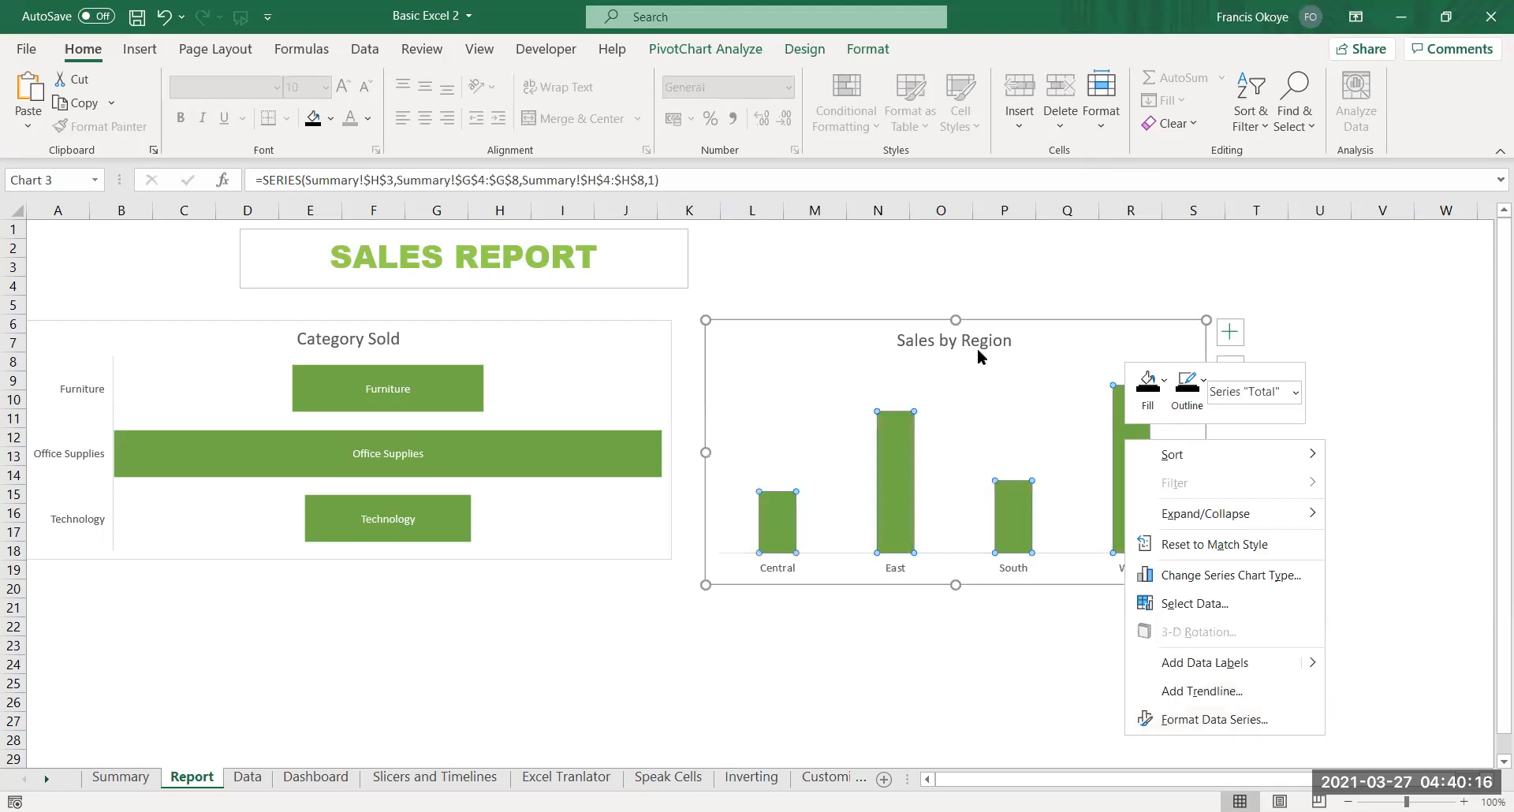
{"action": "key", "text": "Escape"}
{"action": "right_click", "coordinate": [1028, 521]}
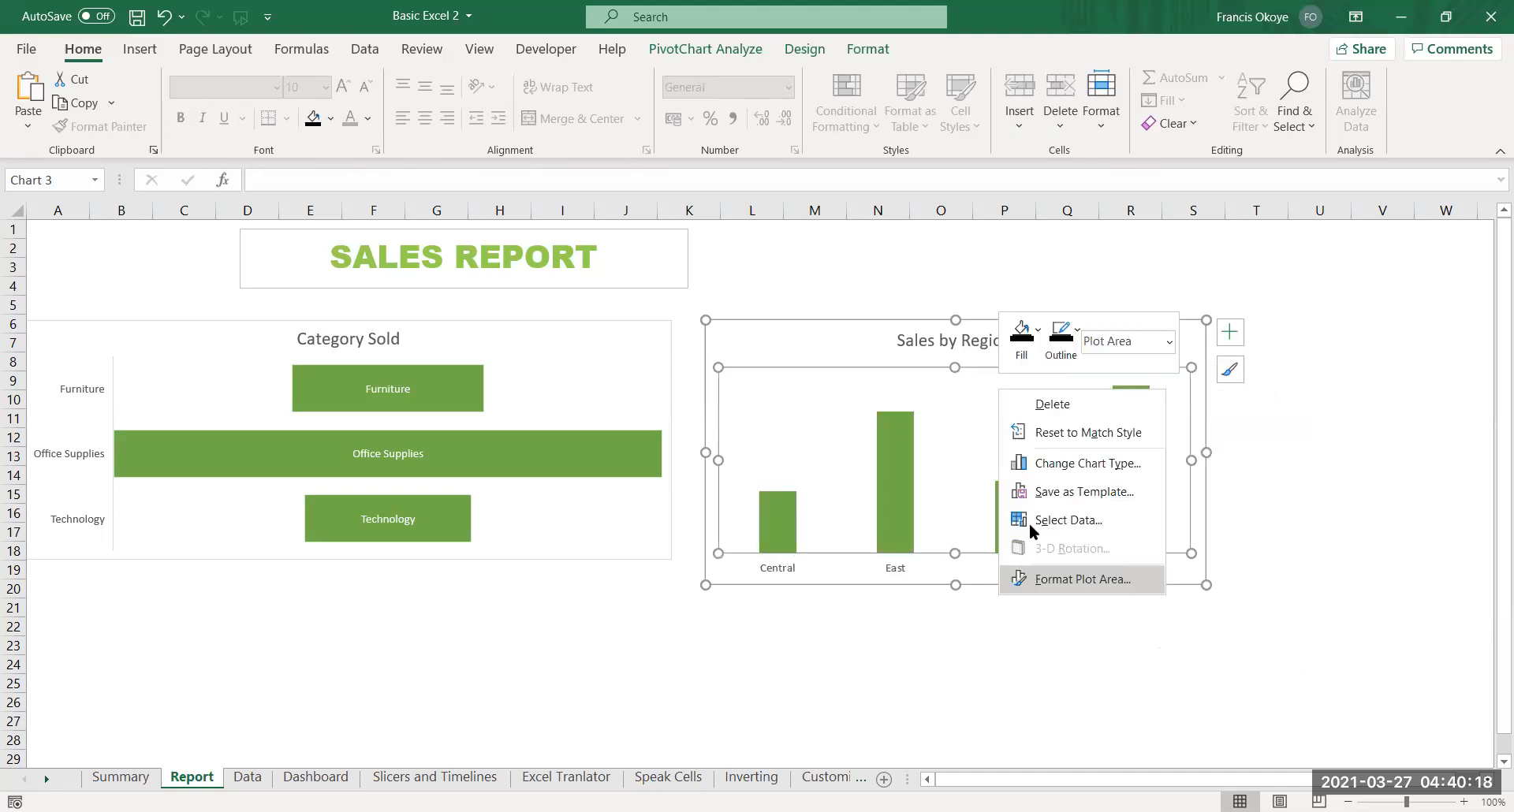
{"action": "left_click", "coordinate": [1069, 578]}
{"action": "left_click", "coordinate": [1492, 222]}
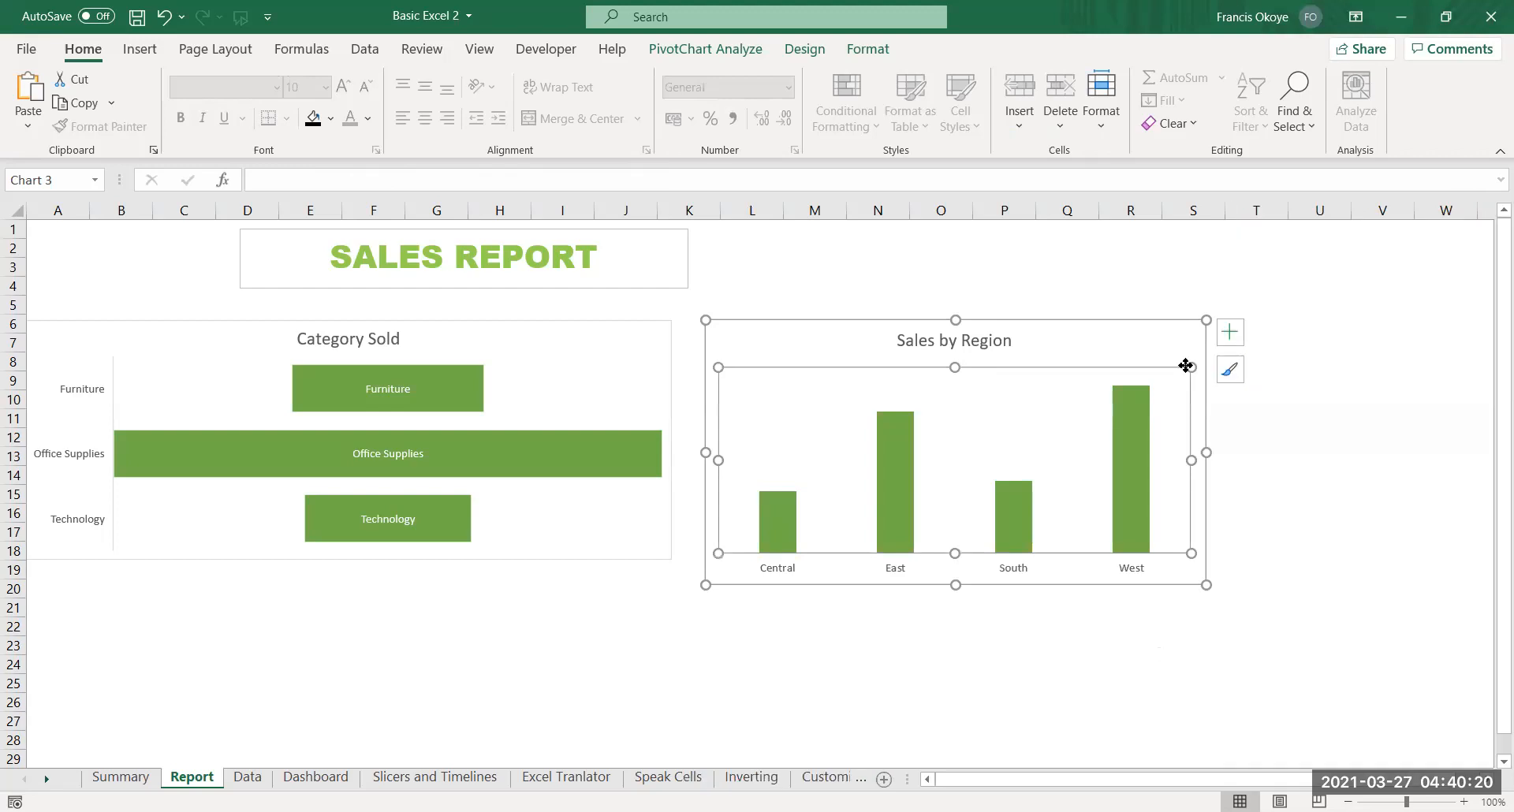
{"action": "left_click", "coordinate": [1229, 339]}
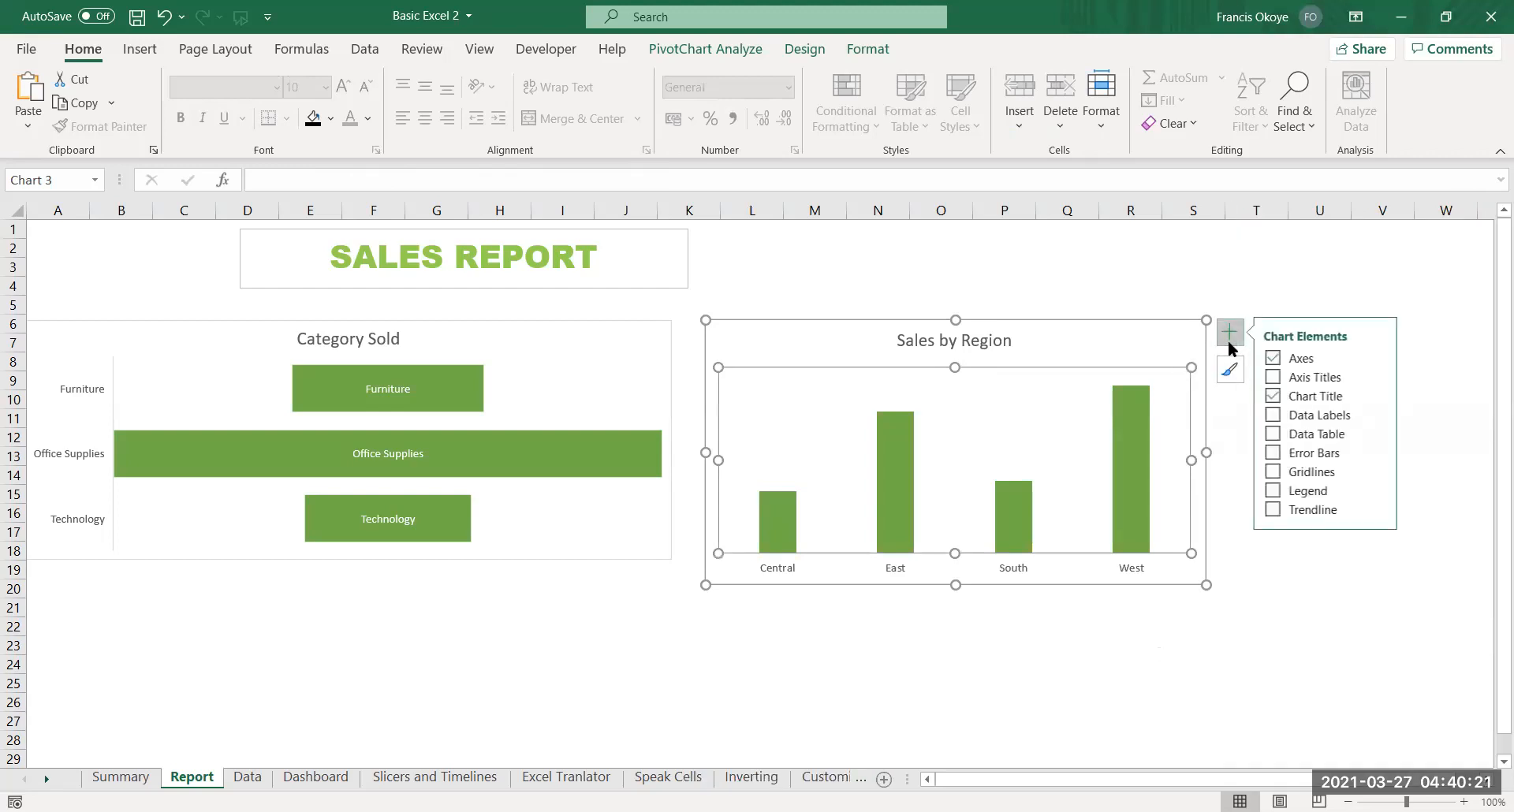
{"action": "left_click", "coordinate": [1292, 604]}
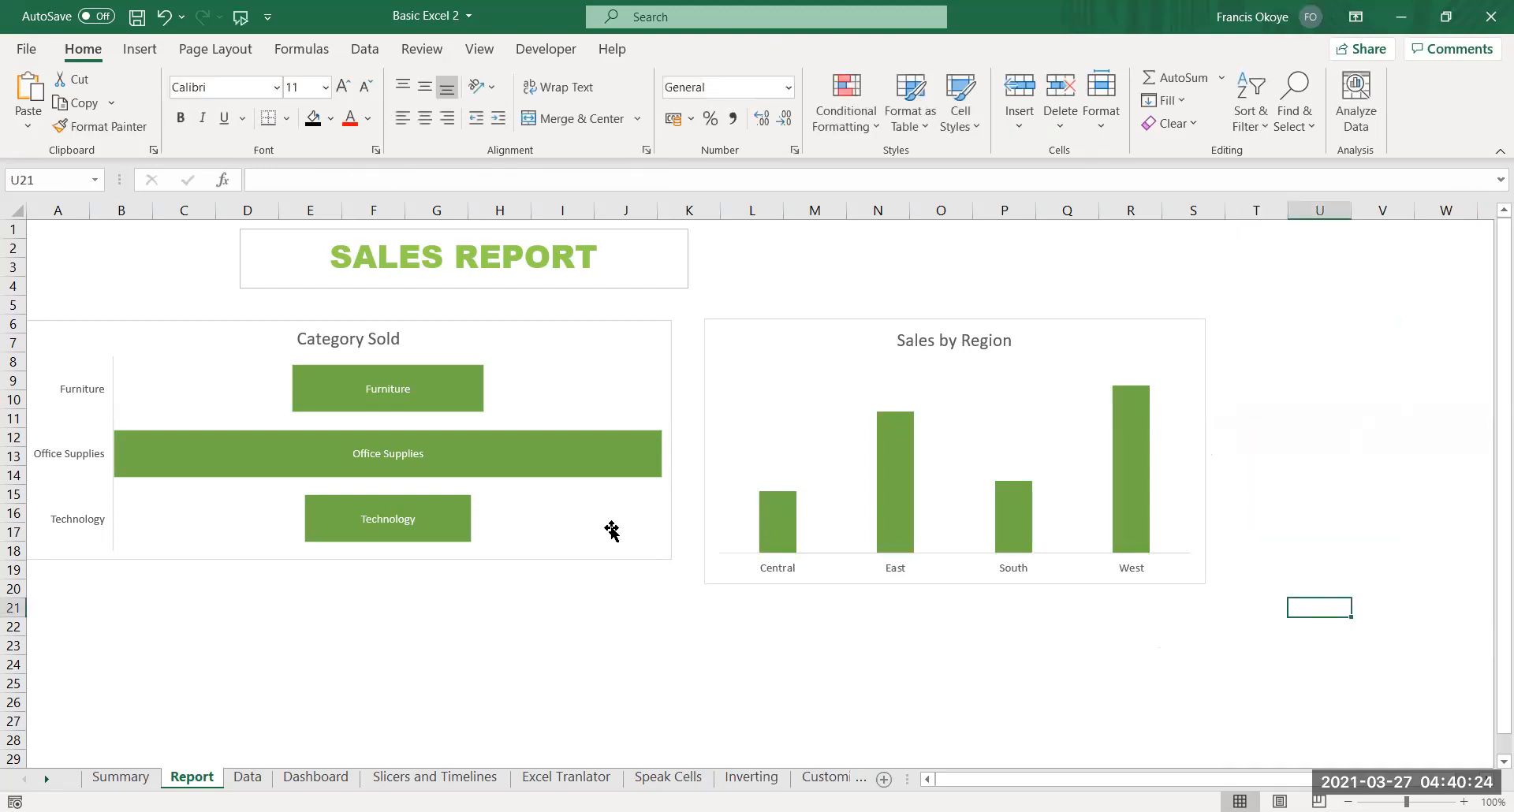
{"action": "left_click", "coordinate": [134, 779]}
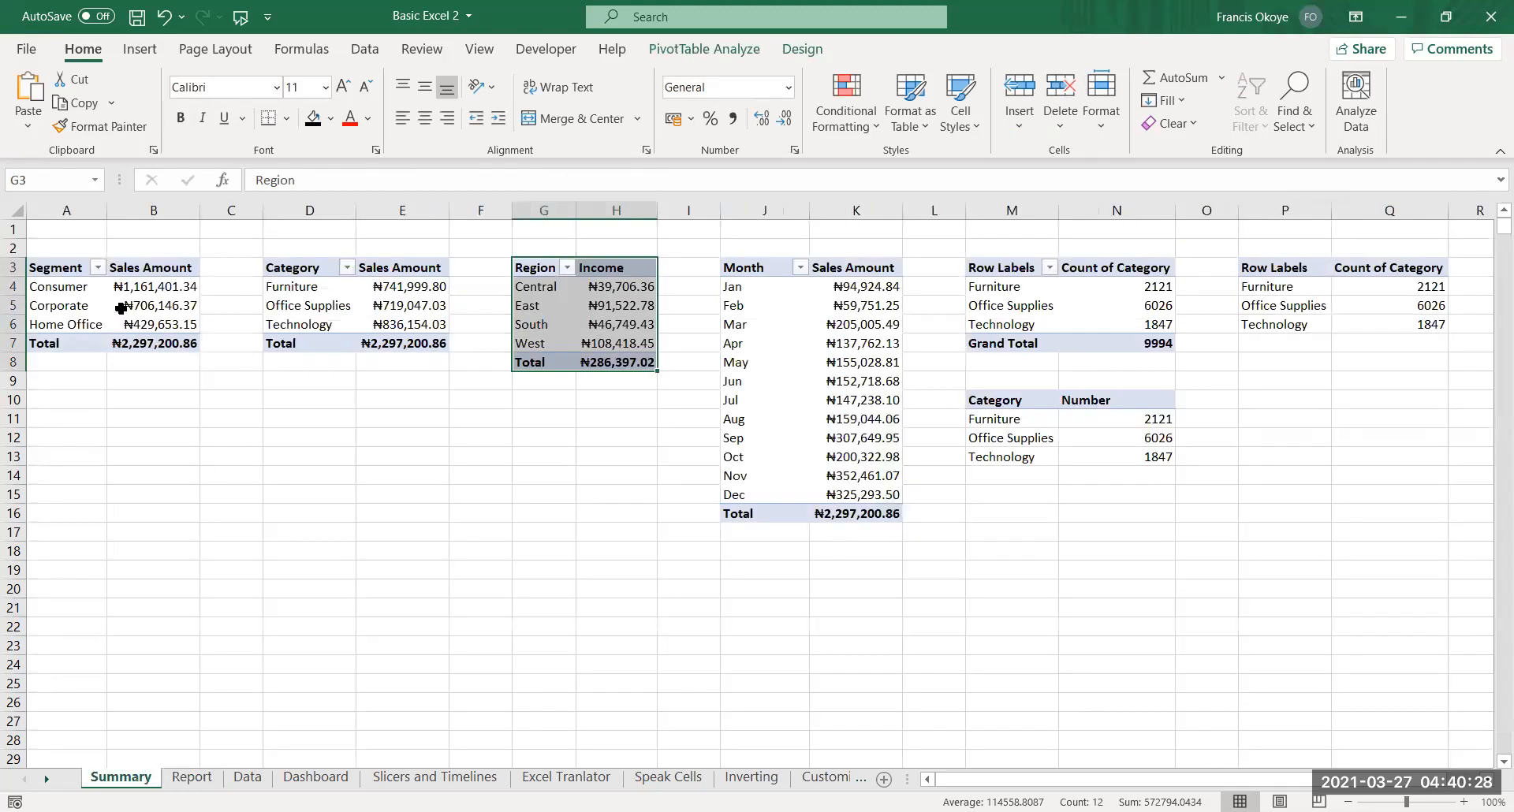
{"action": "left_click_drag", "start_coordinate": [71, 288], "coordinate": [118, 323]}
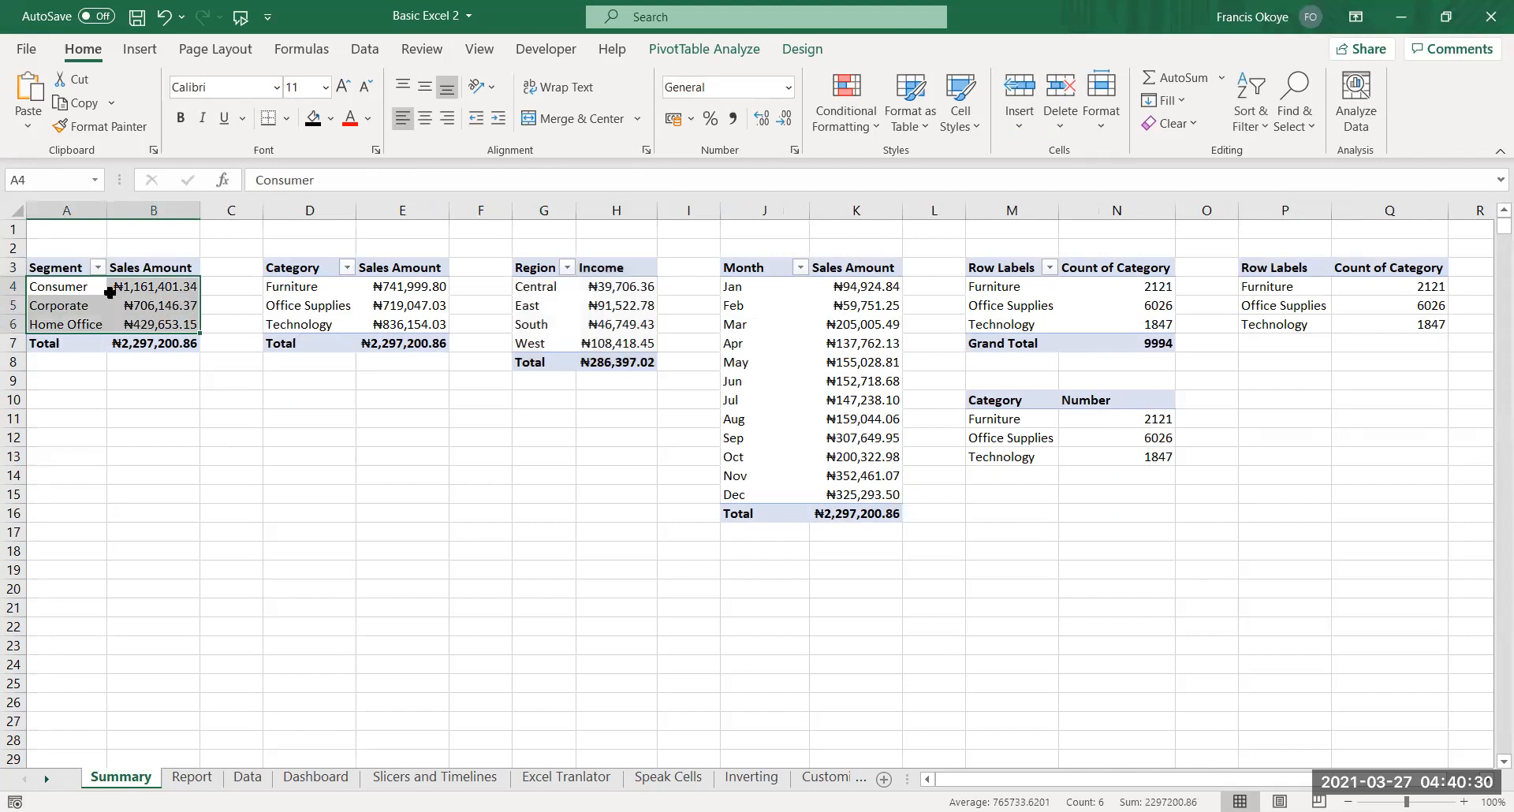
{"action": "left_click", "coordinate": [97, 272]}
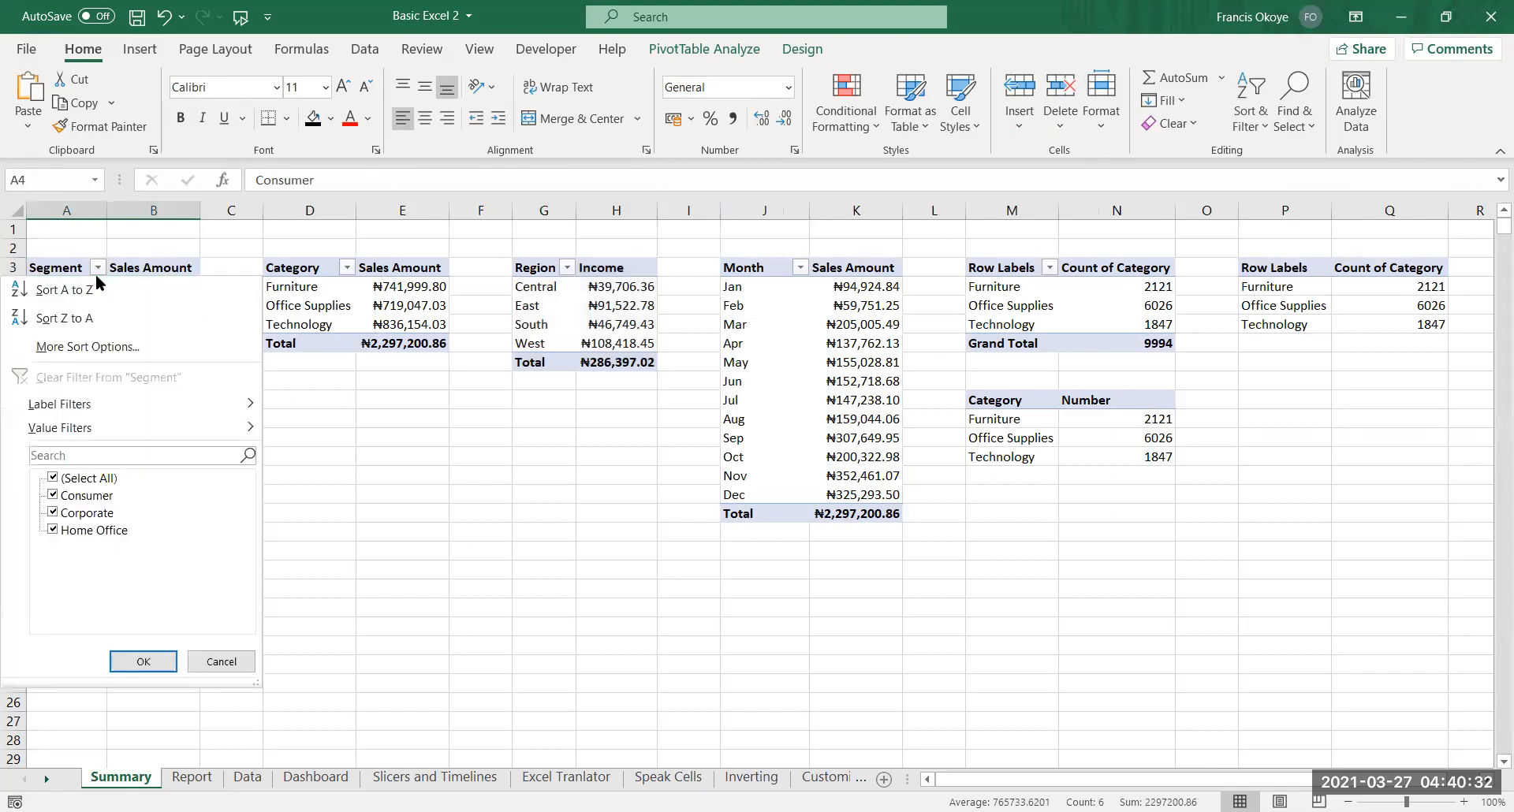
{"action": "left_click", "coordinate": [115, 347]}
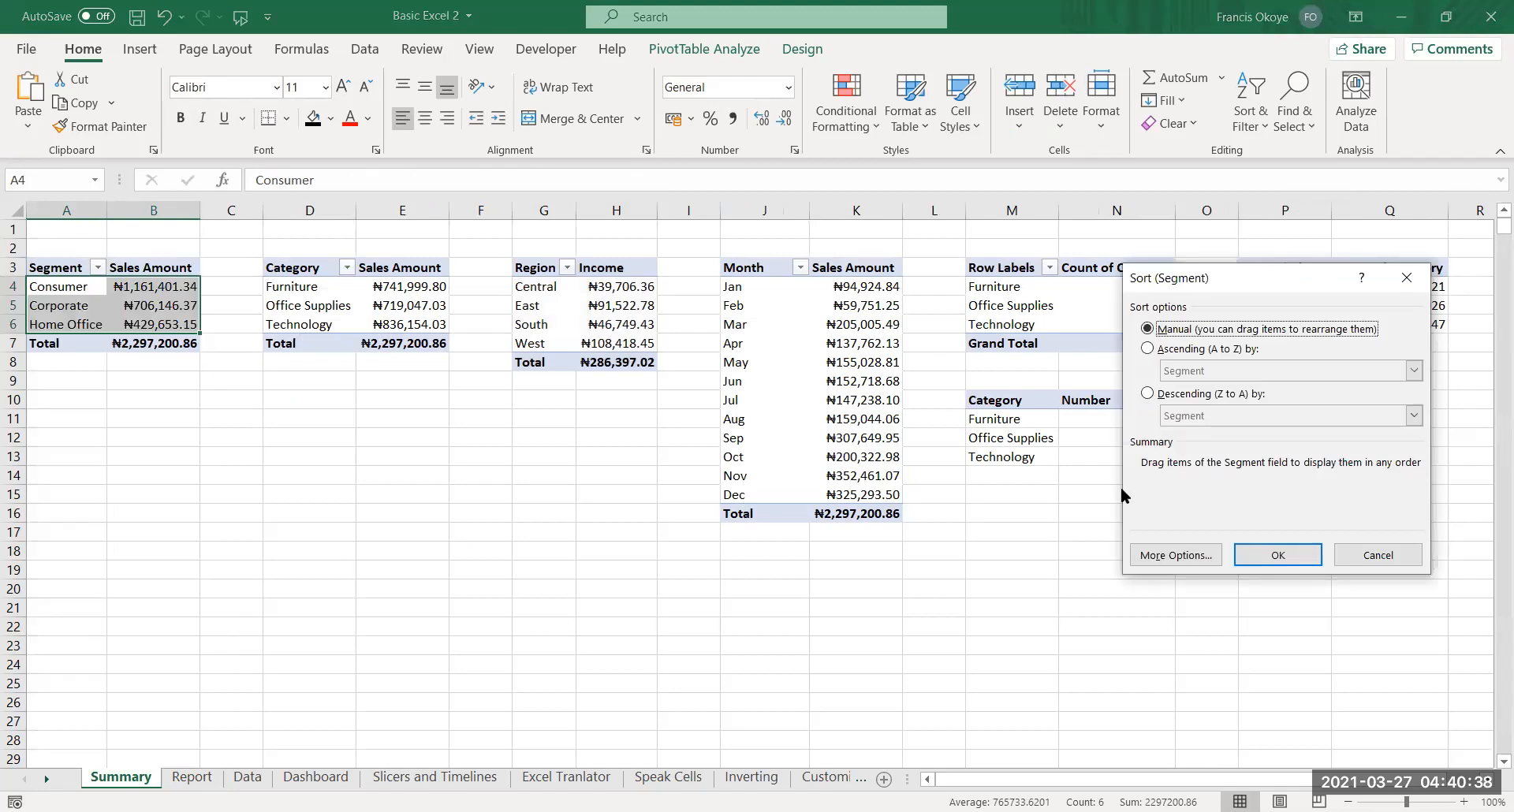
{"action": "left_click", "coordinate": [1356, 546]}
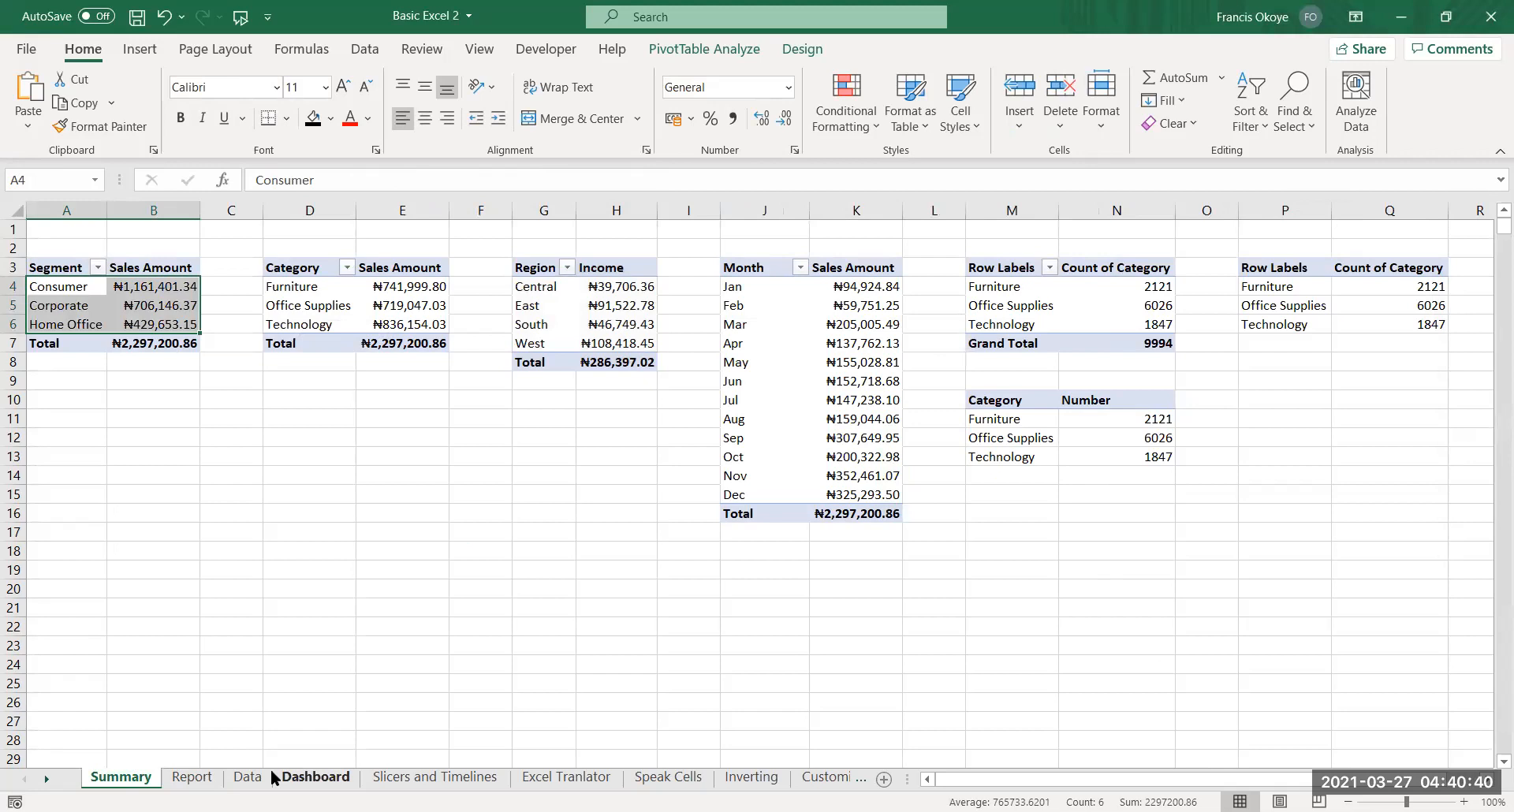
{"action": "left_click", "coordinate": [189, 777]}
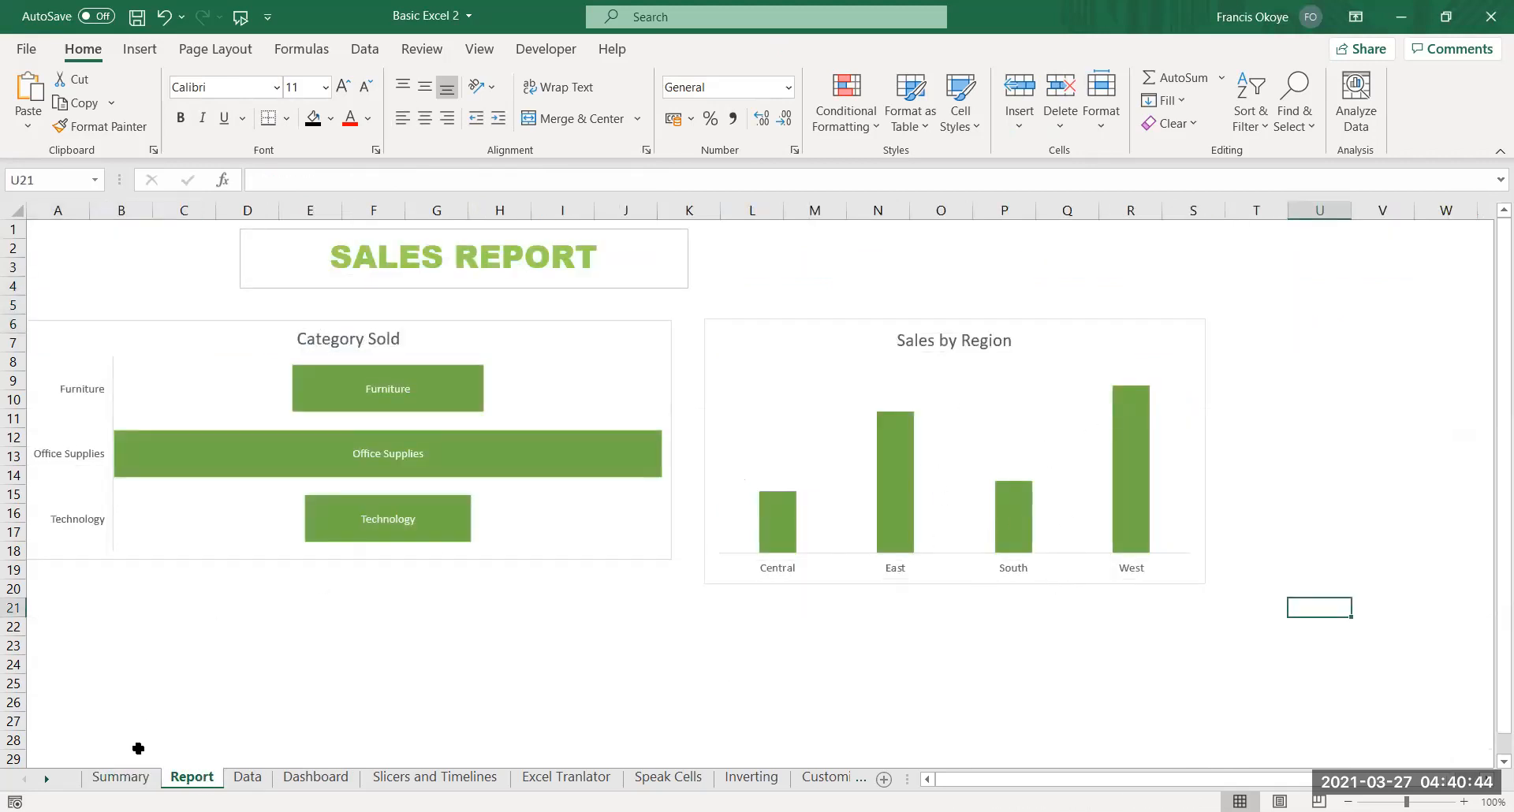
Open the additional sort options for the Region field of the Income PivotTable on the Summary sheet
{"action": "left_click", "coordinate": [134, 778]}
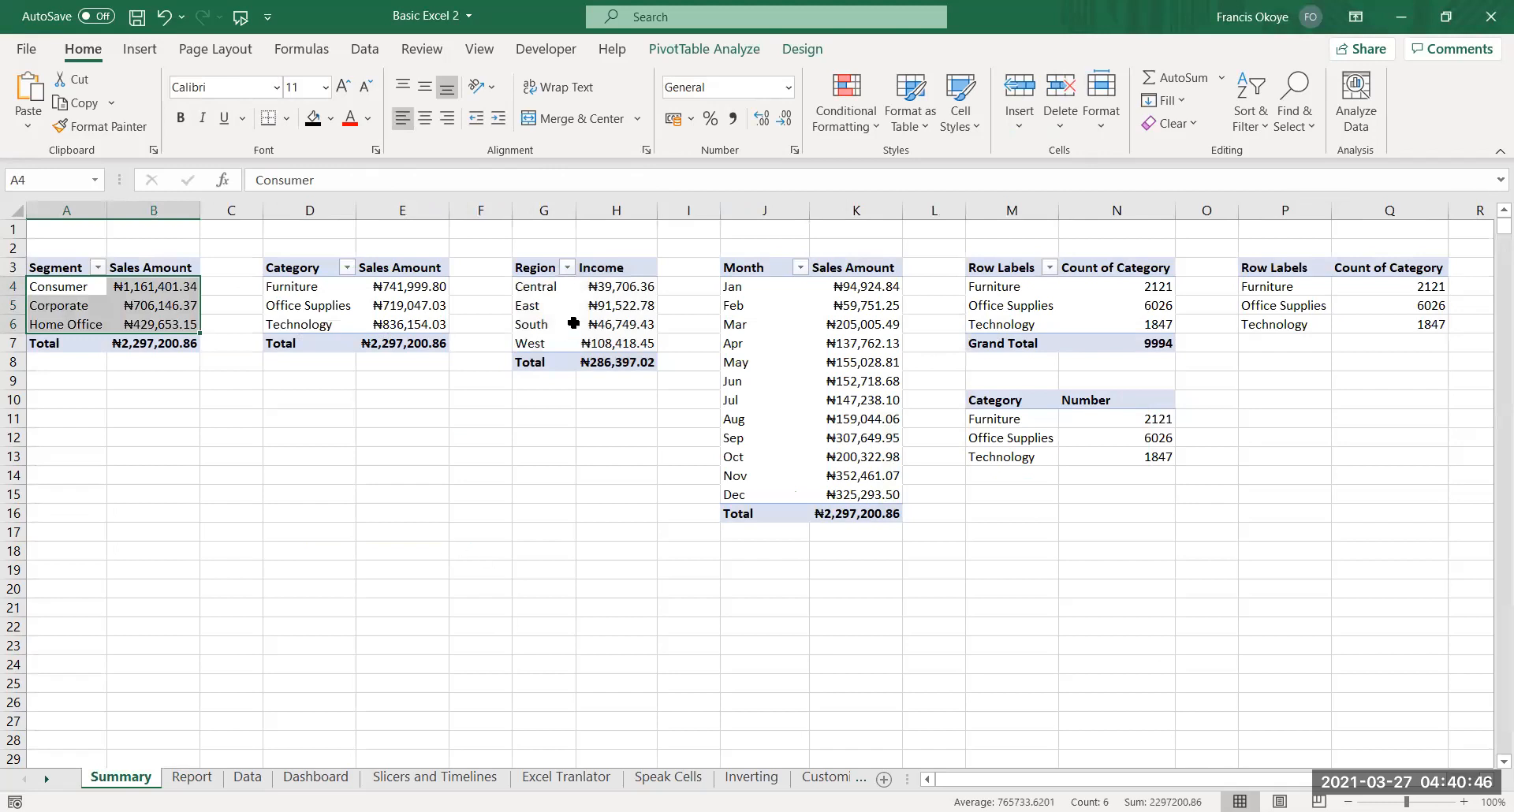
{"action": "left_click_drag", "start_coordinate": [536, 273], "coordinate": [591, 347]}
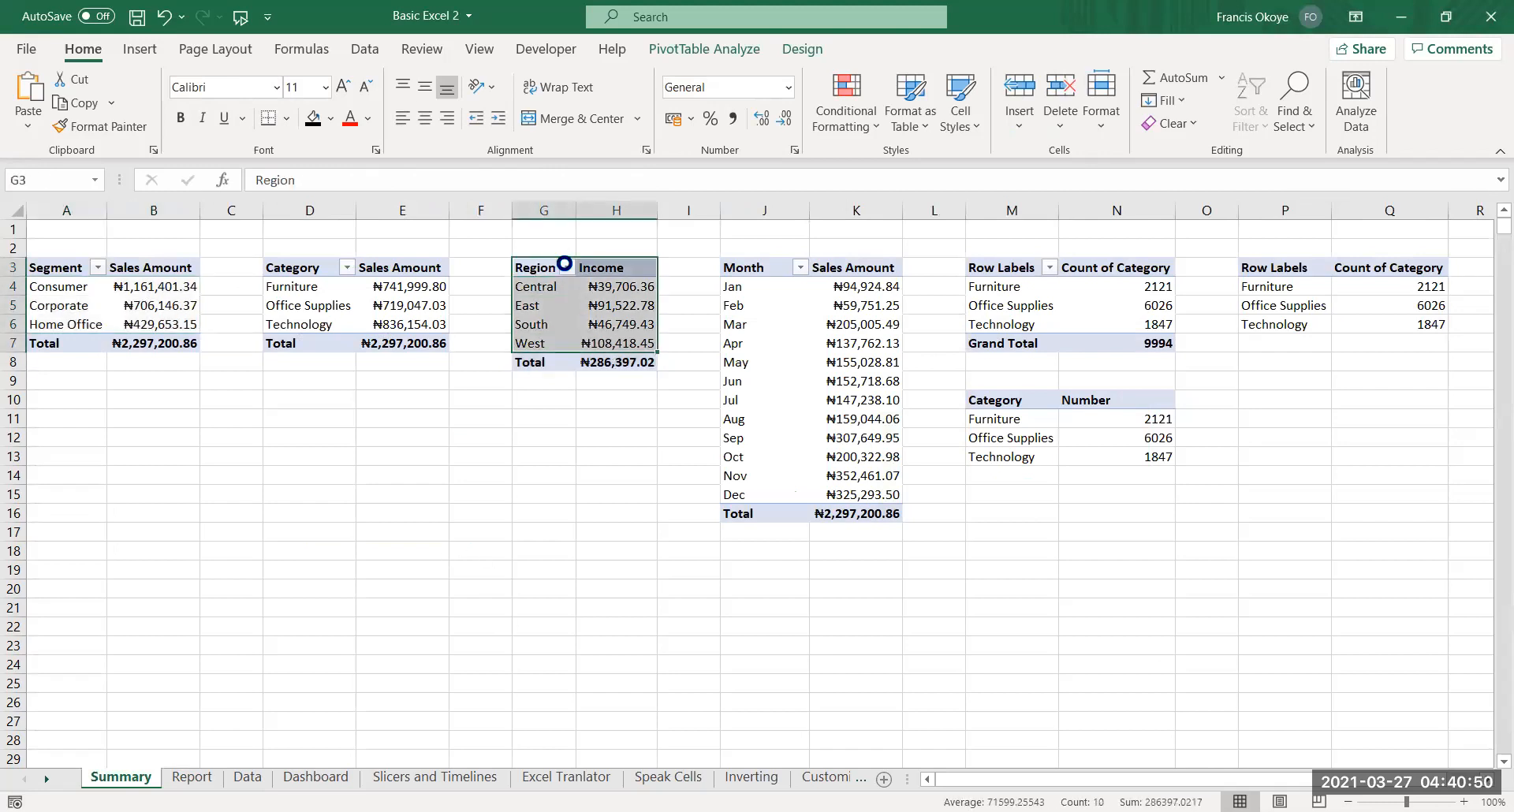
{"action": "left_click", "coordinate": [566, 266]}
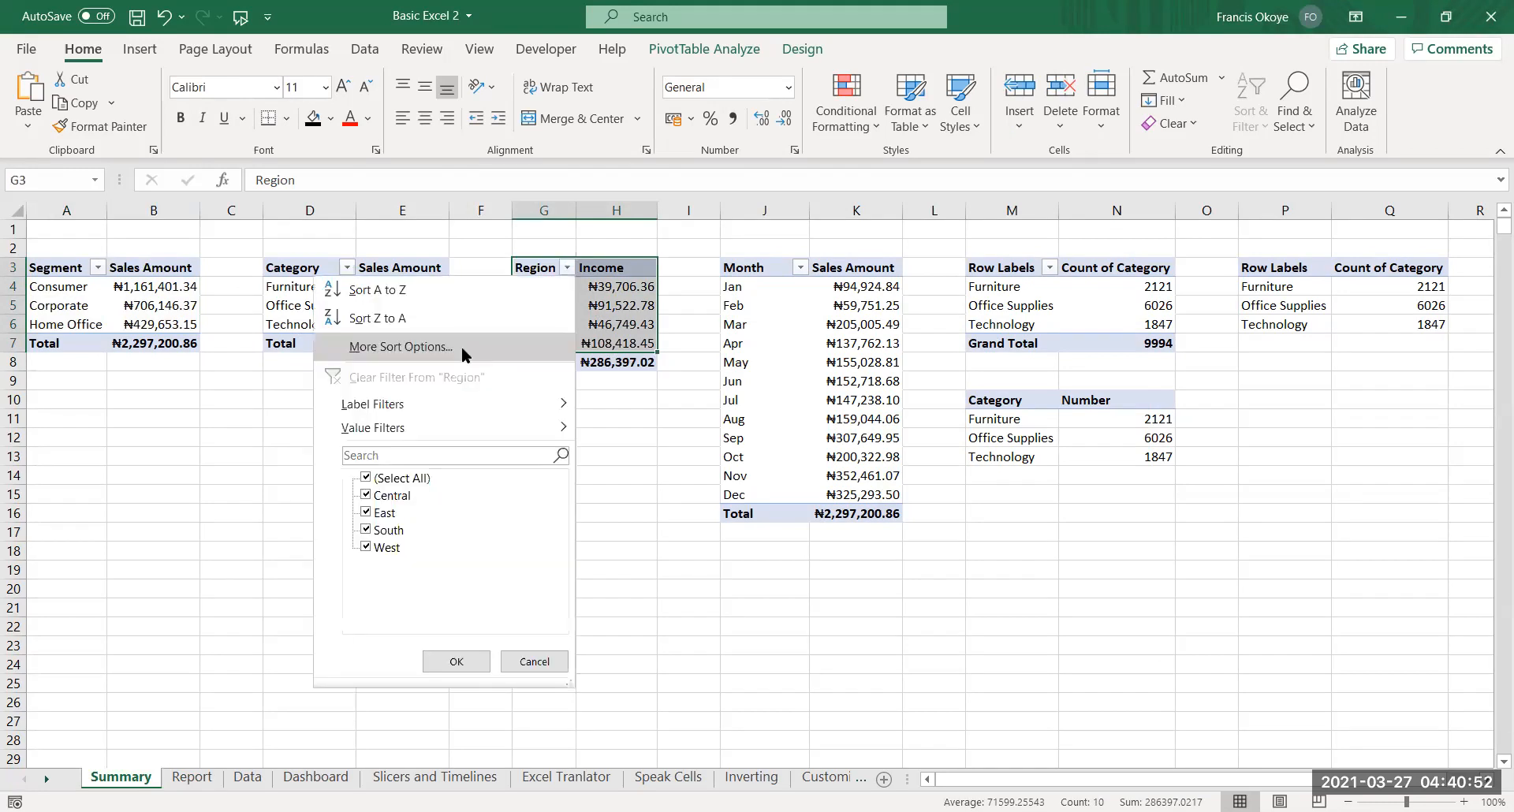
{"action": "left_click", "coordinate": [461, 347]}
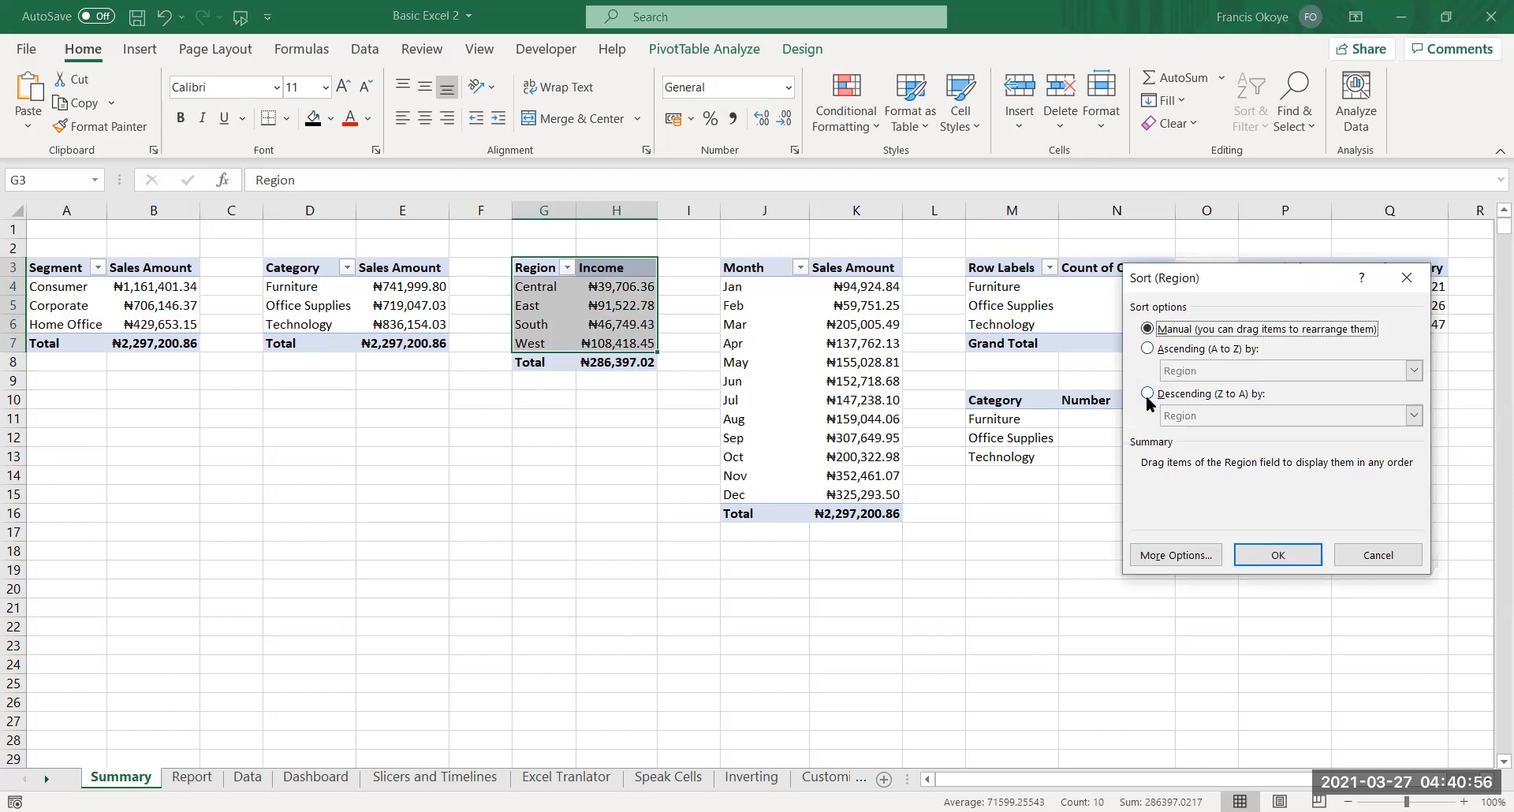
Sort the Region pivot table in ascending order by Income
{"action": "left_click", "coordinate": [1148, 348]}
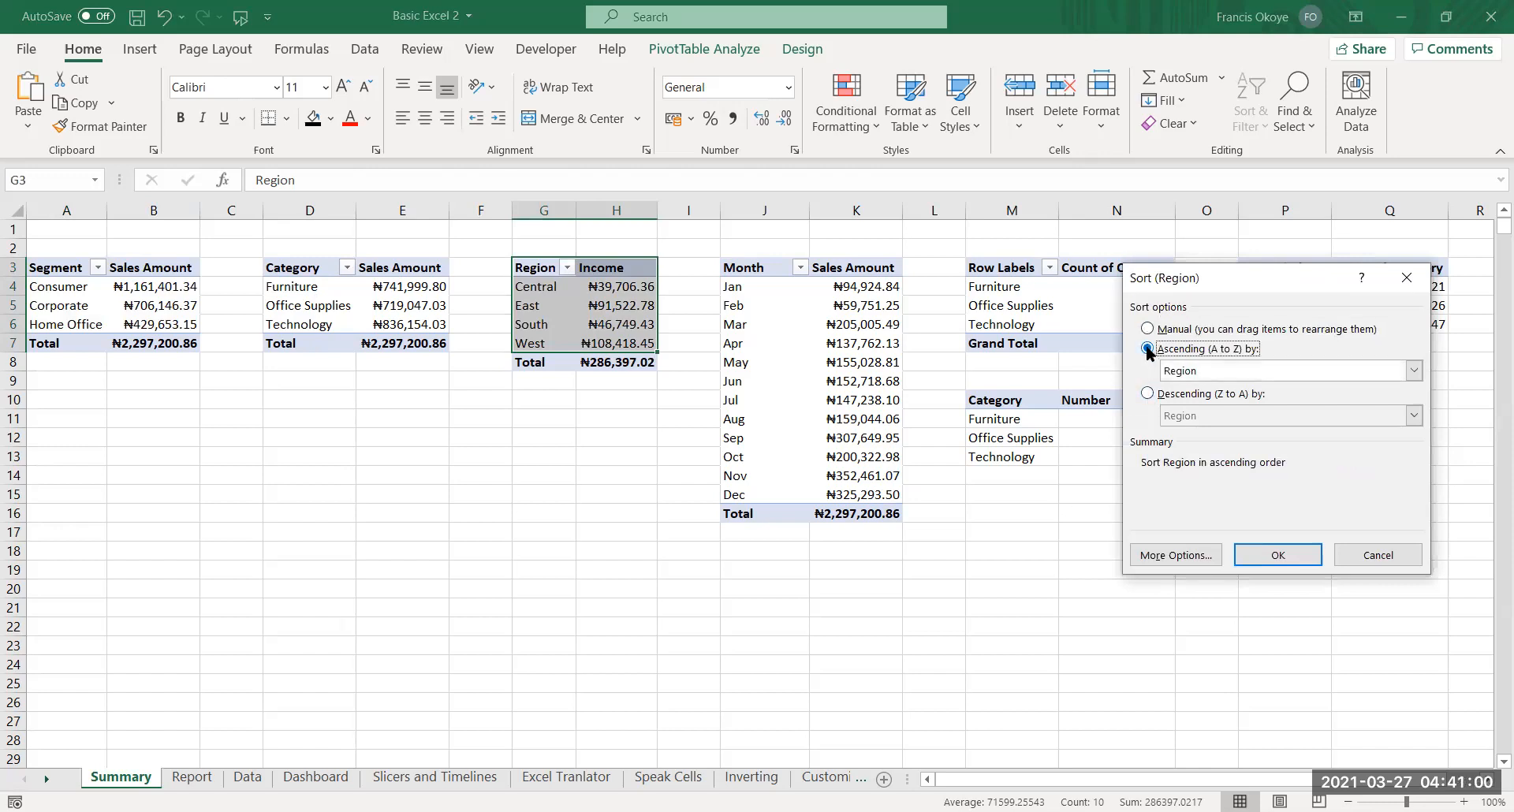
{"action": "left_click", "coordinate": [1280, 372]}
{"action": "left_click", "coordinate": [1247, 404]}
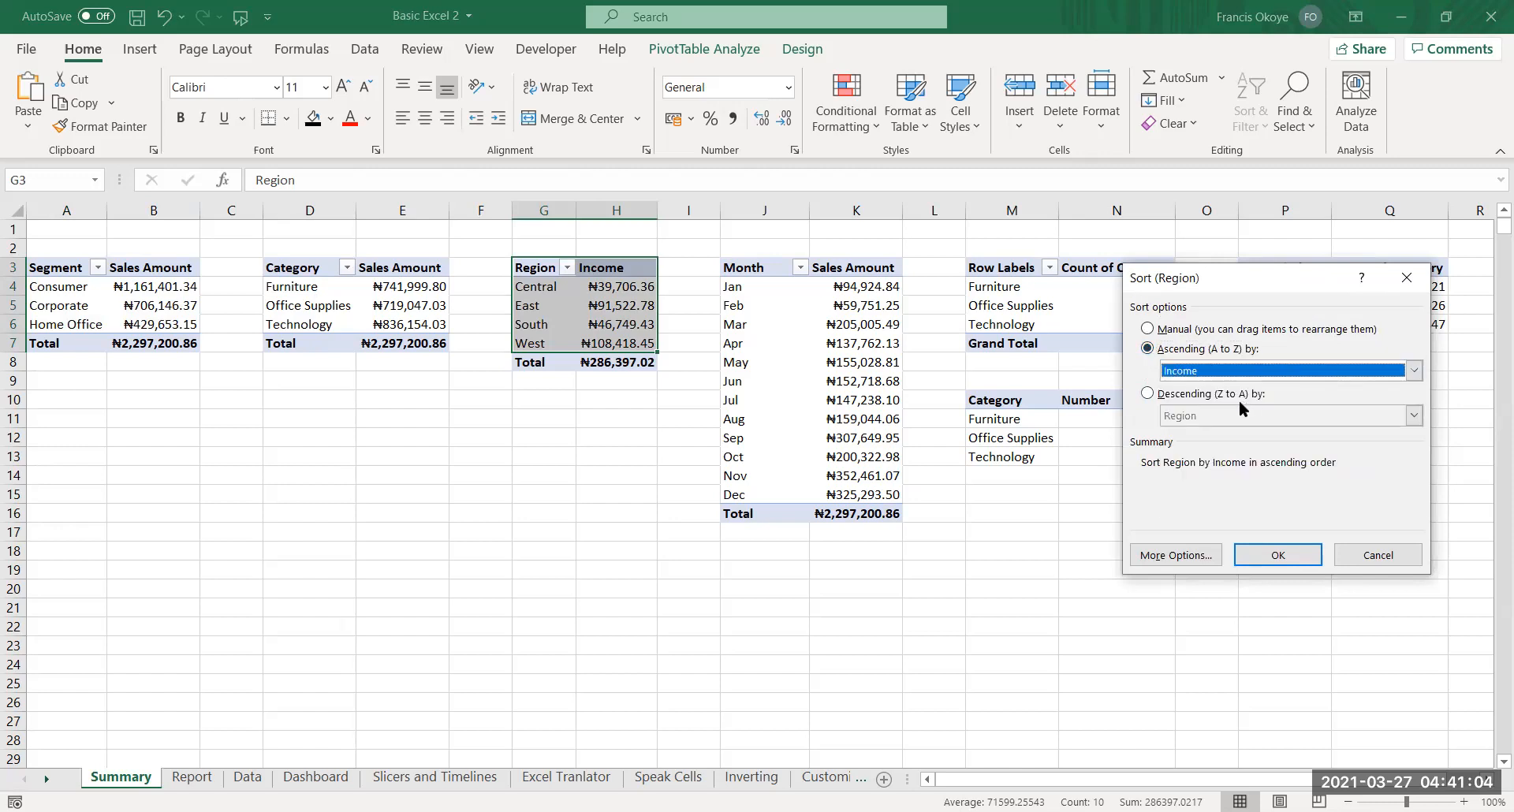
{"action": "left_click", "coordinate": [1260, 552]}
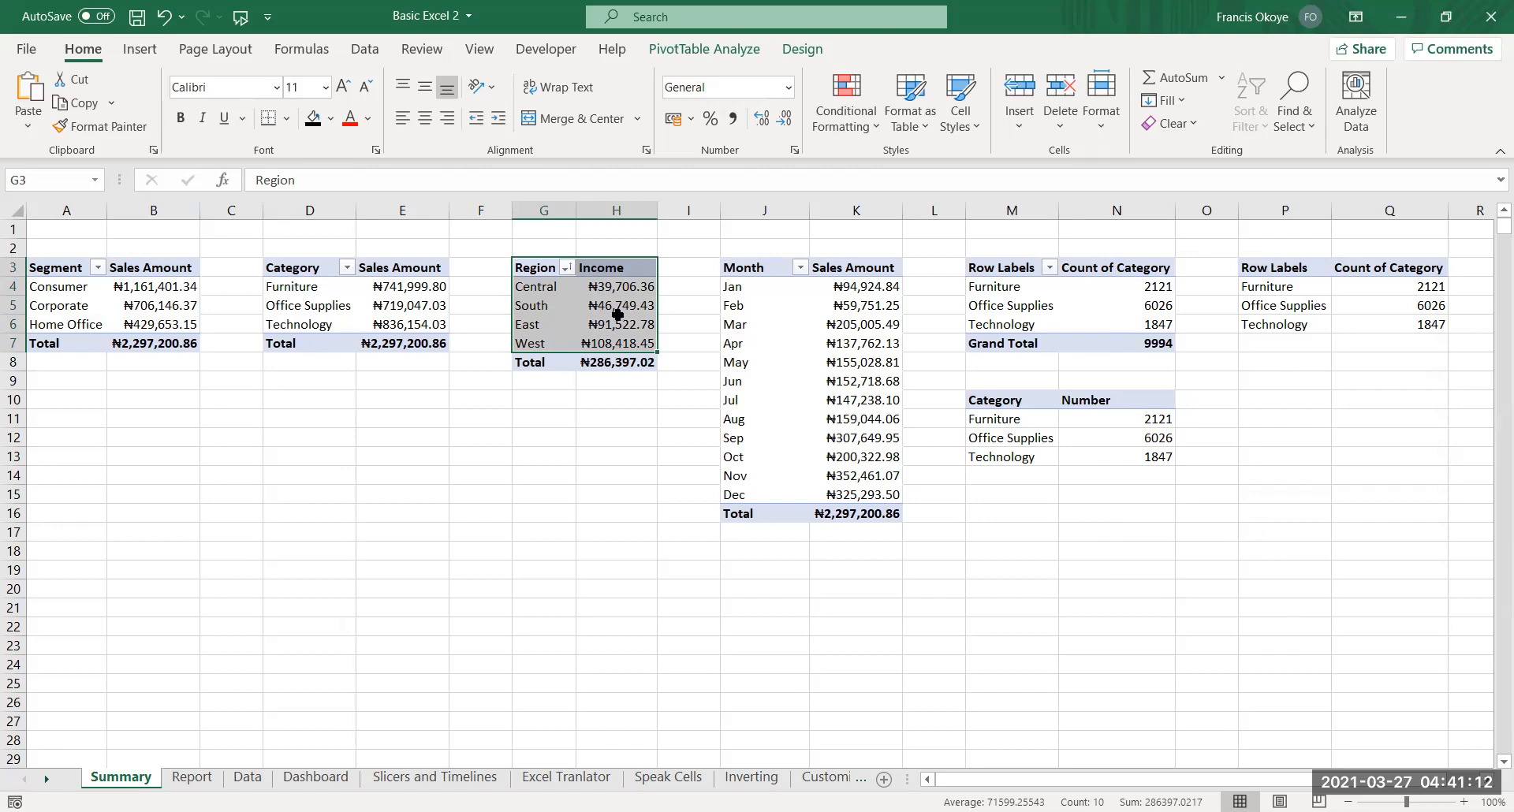
{"action": "mouse_move", "coordinate": [618, 315]}
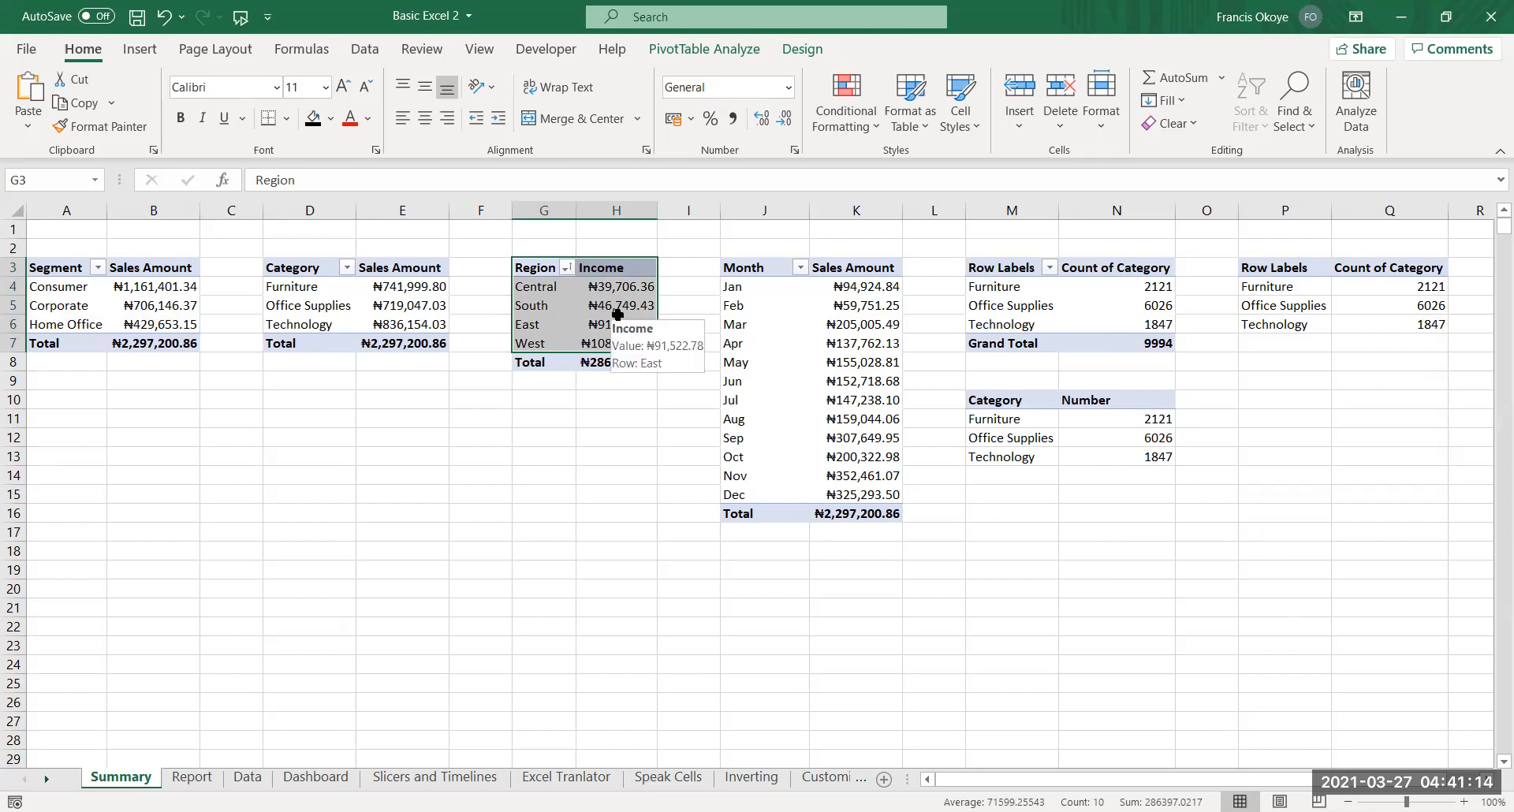
Check the bar order of the Sales by Region chart on the Report sheet
{"action": "left_click", "coordinate": [567, 267]}
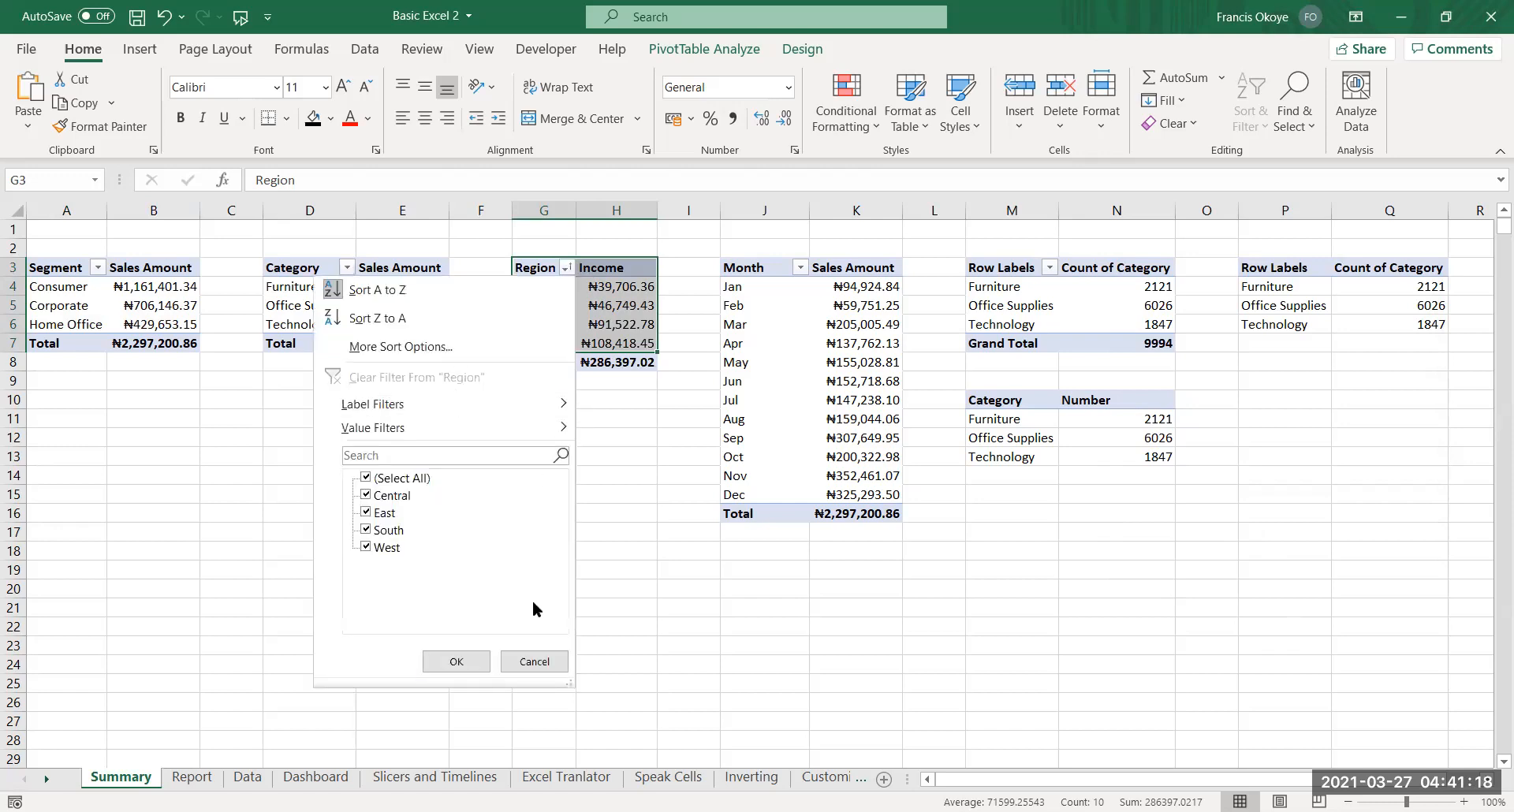
{"action": "left_click", "coordinate": [537, 661]}
{"action": "key", "text": "ctrl+Page_Down"}
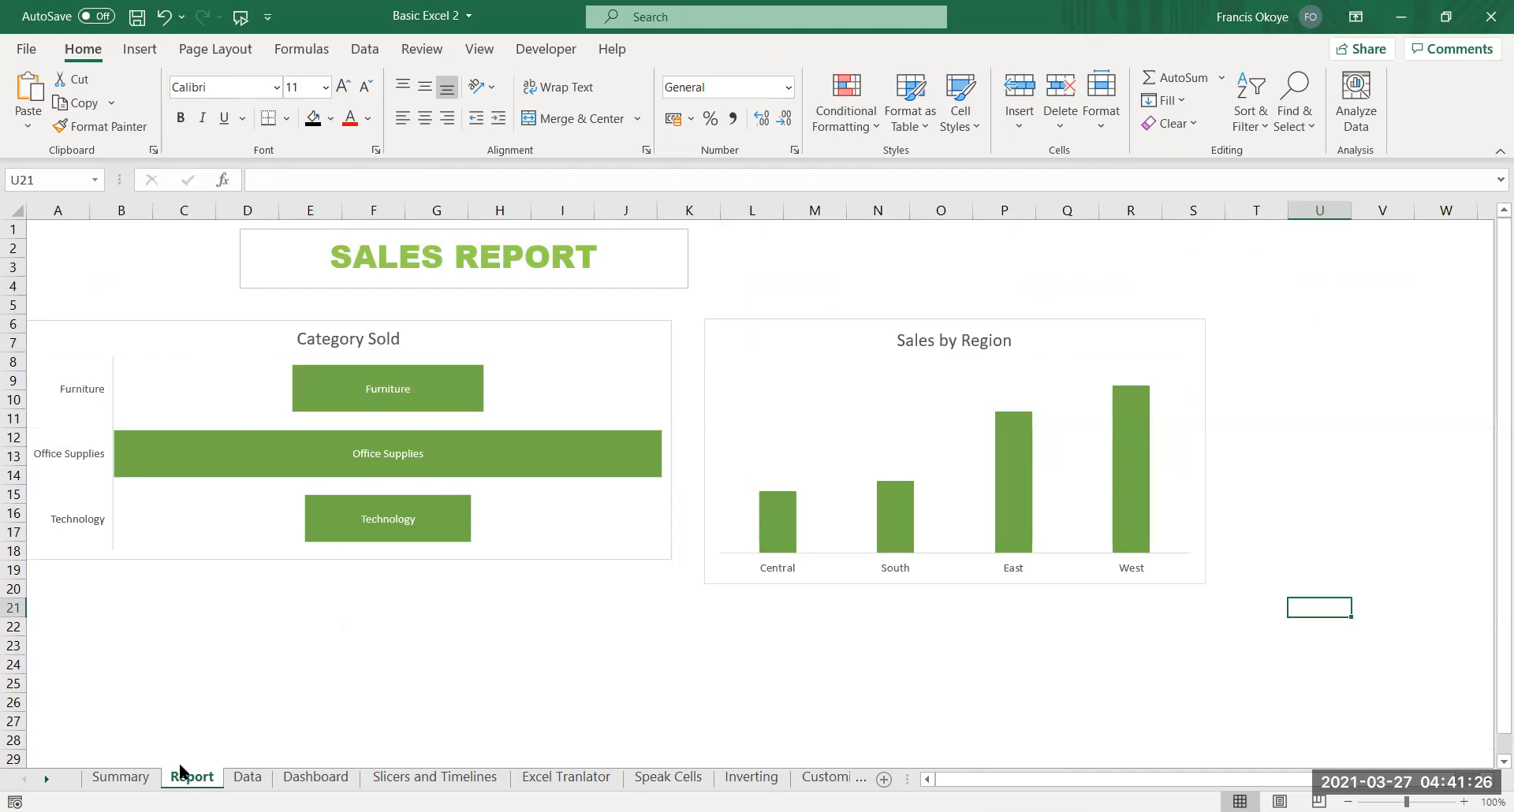
Sort the Region pivot table on the Summary sheet in descending order by Income
{"action": "left_click", "coordinate": [120, 777]}
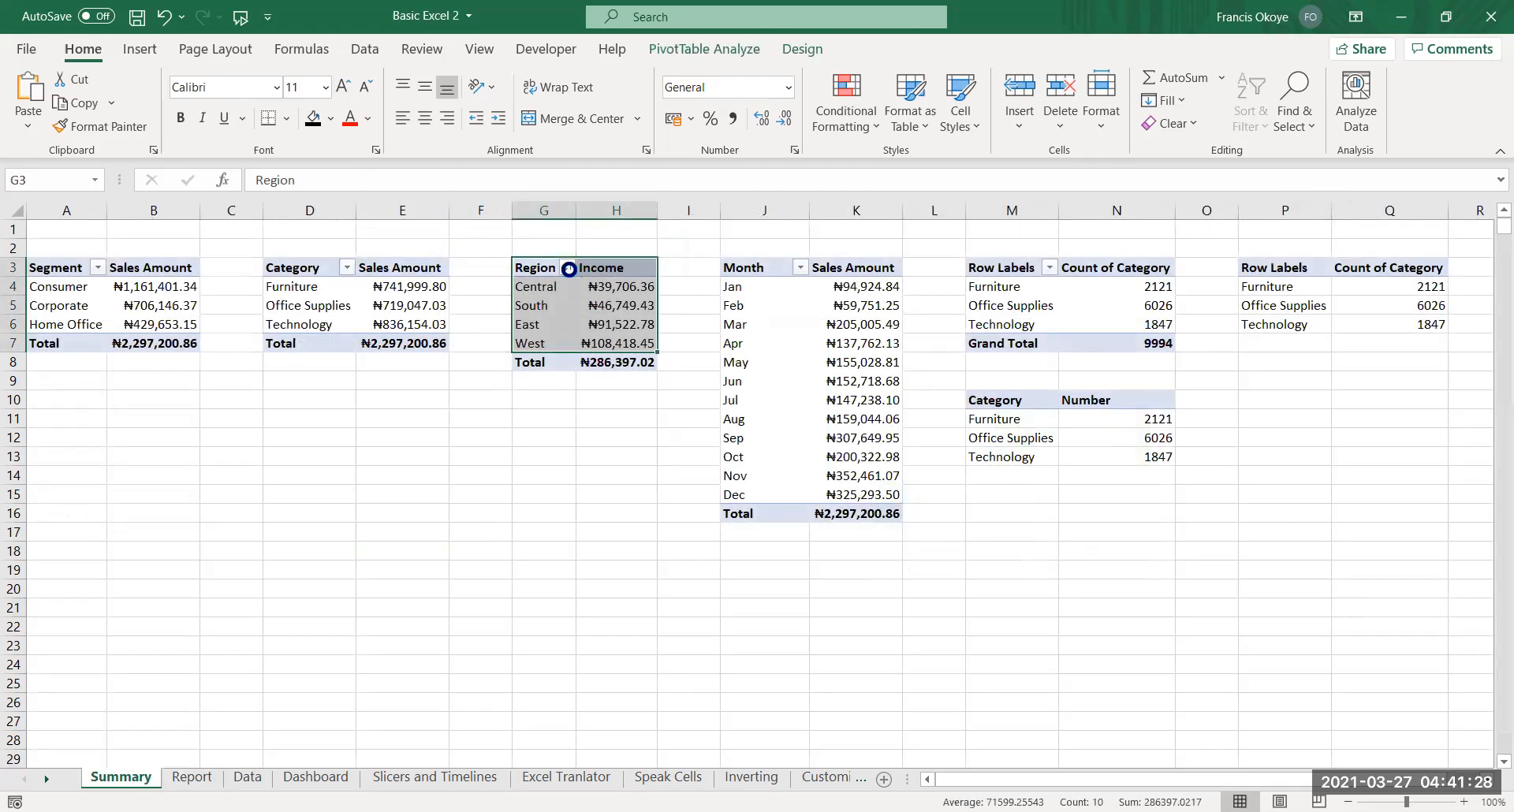
{"action": "left_click", "coordinate": [567, 268]}
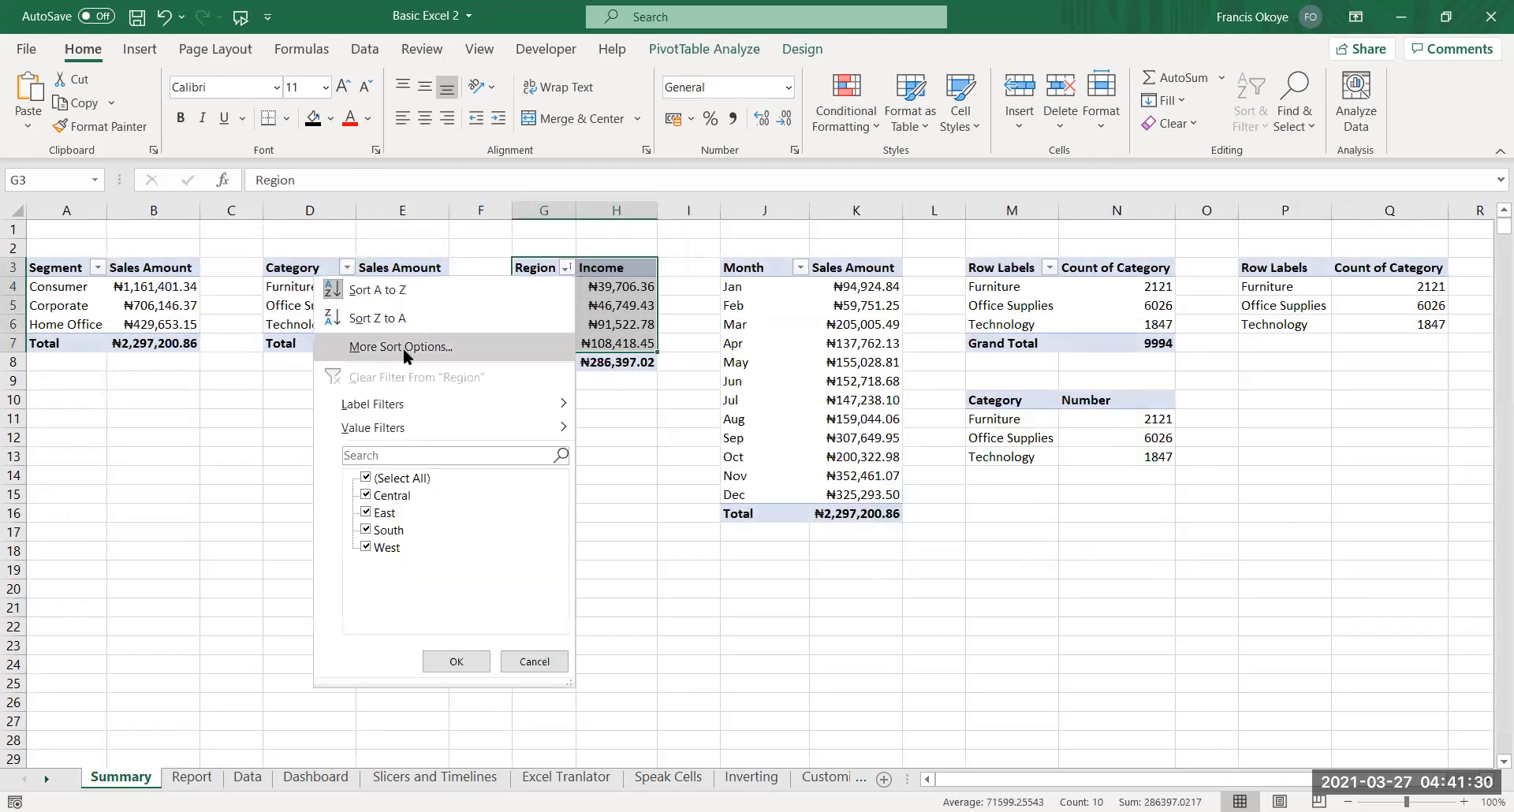
{"action": "left_click", "coordinate": [403, 348]}
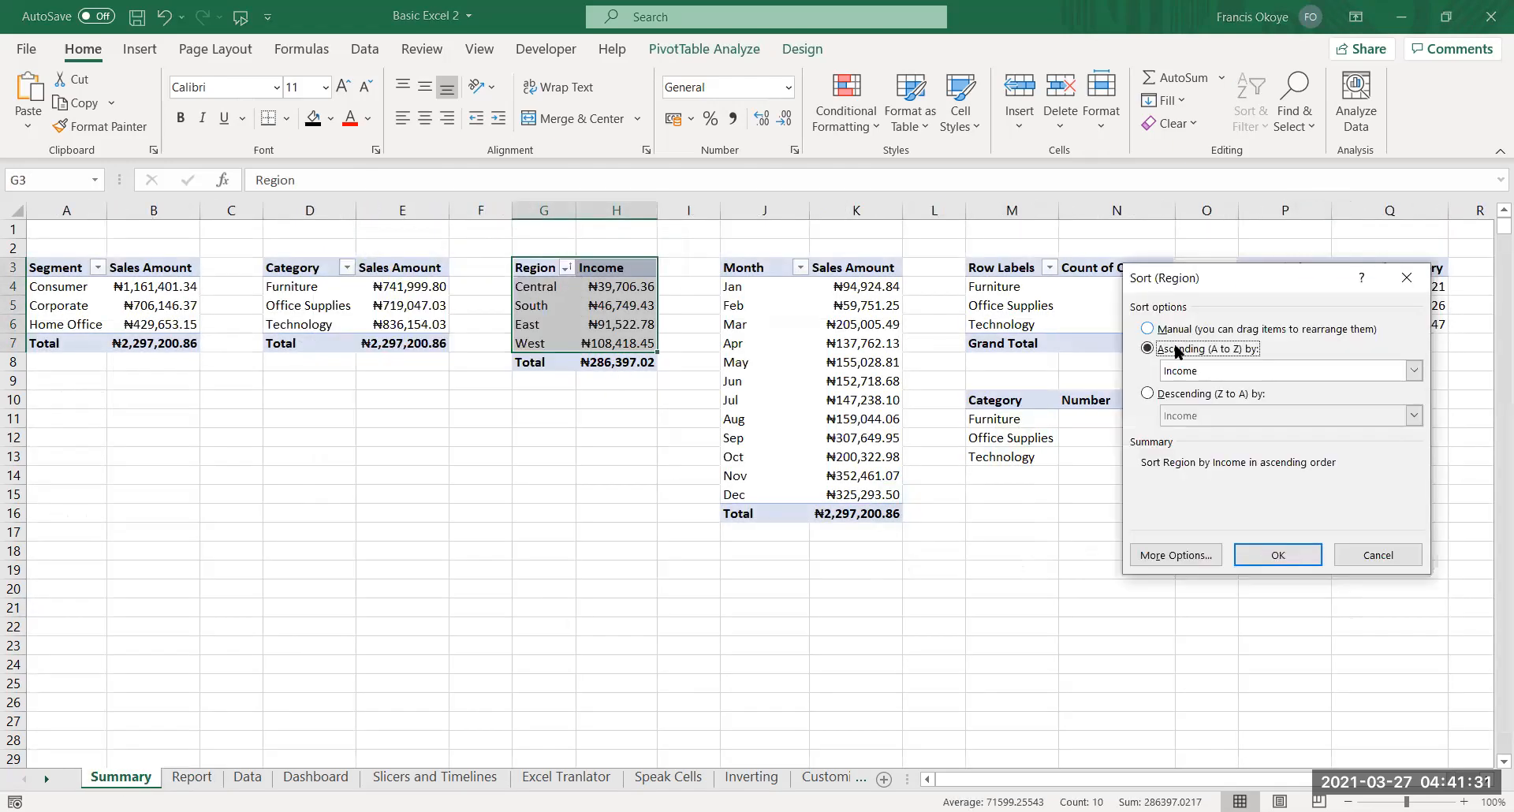
{"action": "left_click", "coordinate": [1147, 392]}
{"action": "left_click", "coordinate": [1220, 414]}
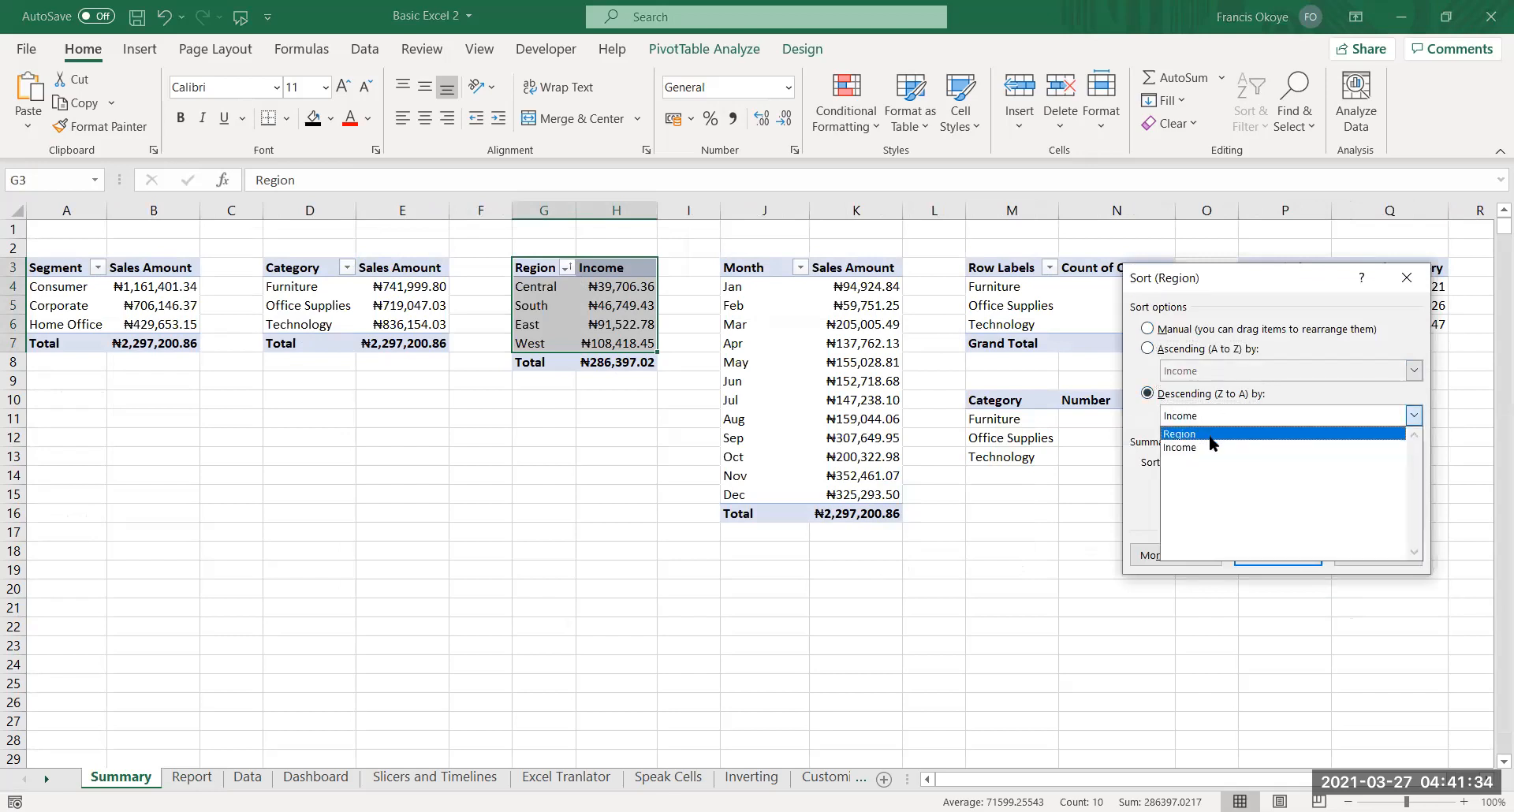
{"action": "left_click", "coordinate": [1208, 445]}
{"action": "left_click", "coordinate": [1285, 562]}
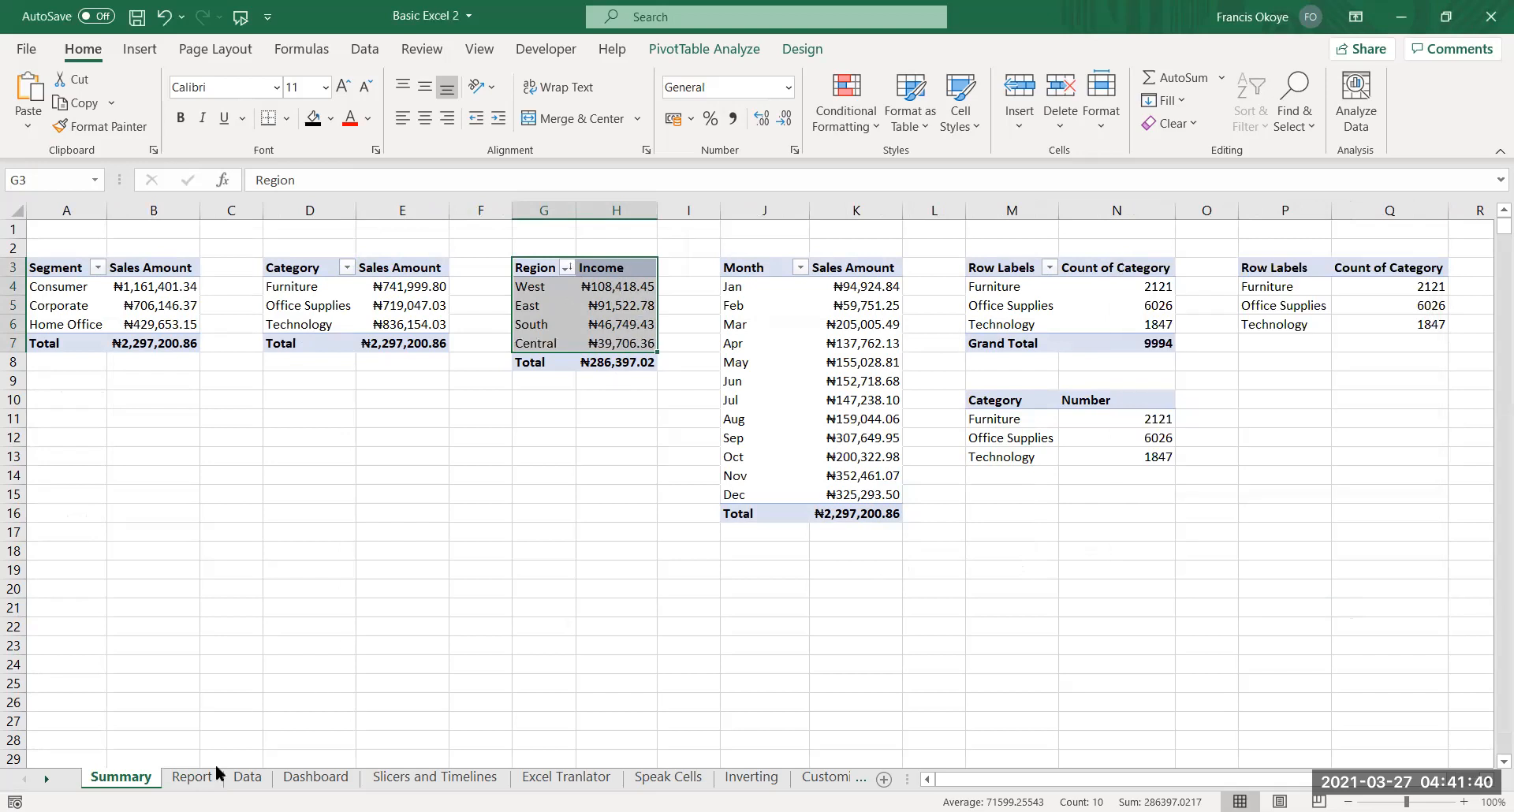
View the re-sorted Sales by Region chart on the Report sheet and return to the Summary sheet
{"action": "left_click", "coordinate": [193, 778]}
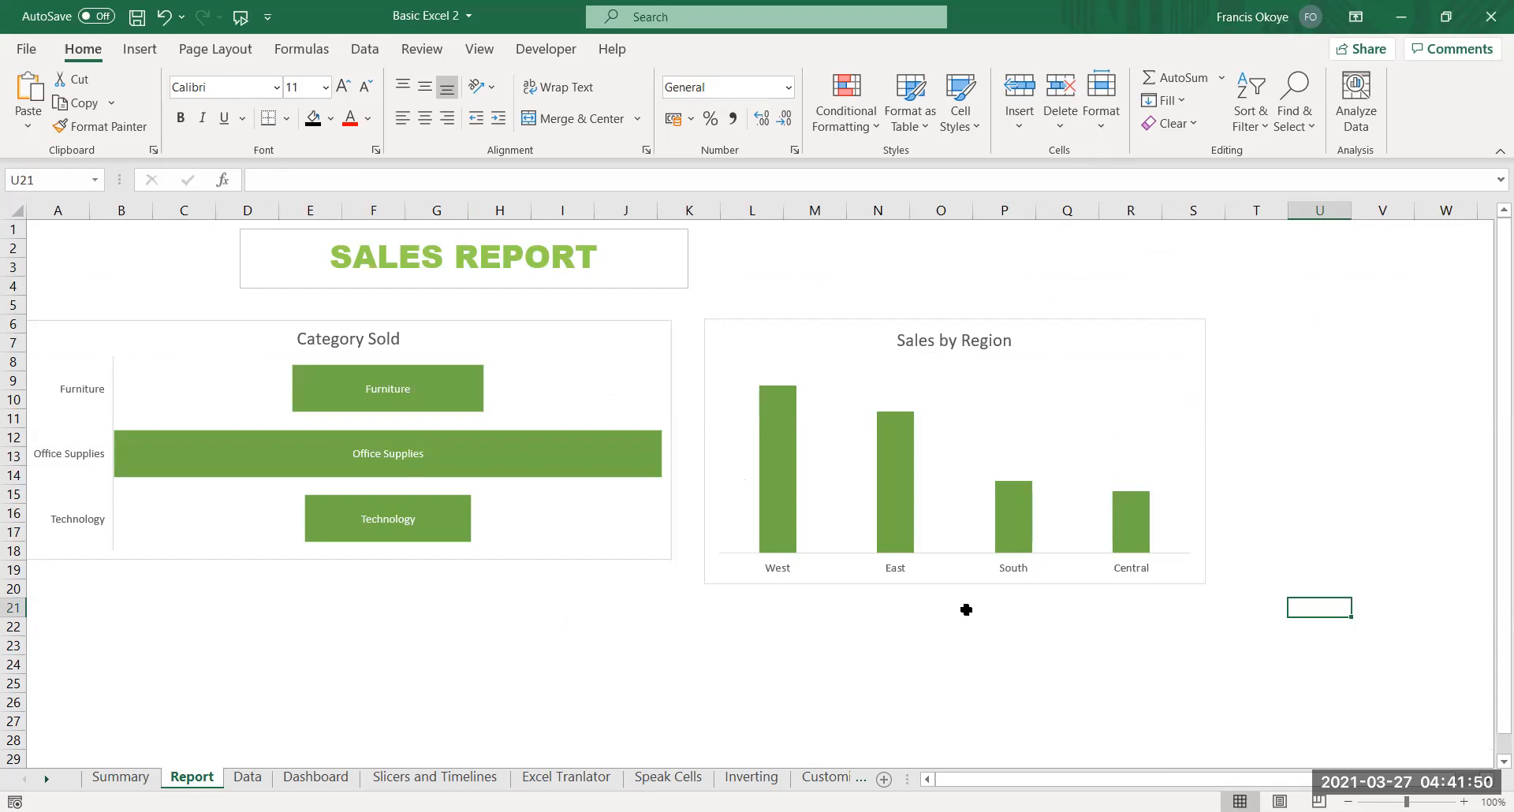
{"action": "left_click", "coordinate": [120, 777]}
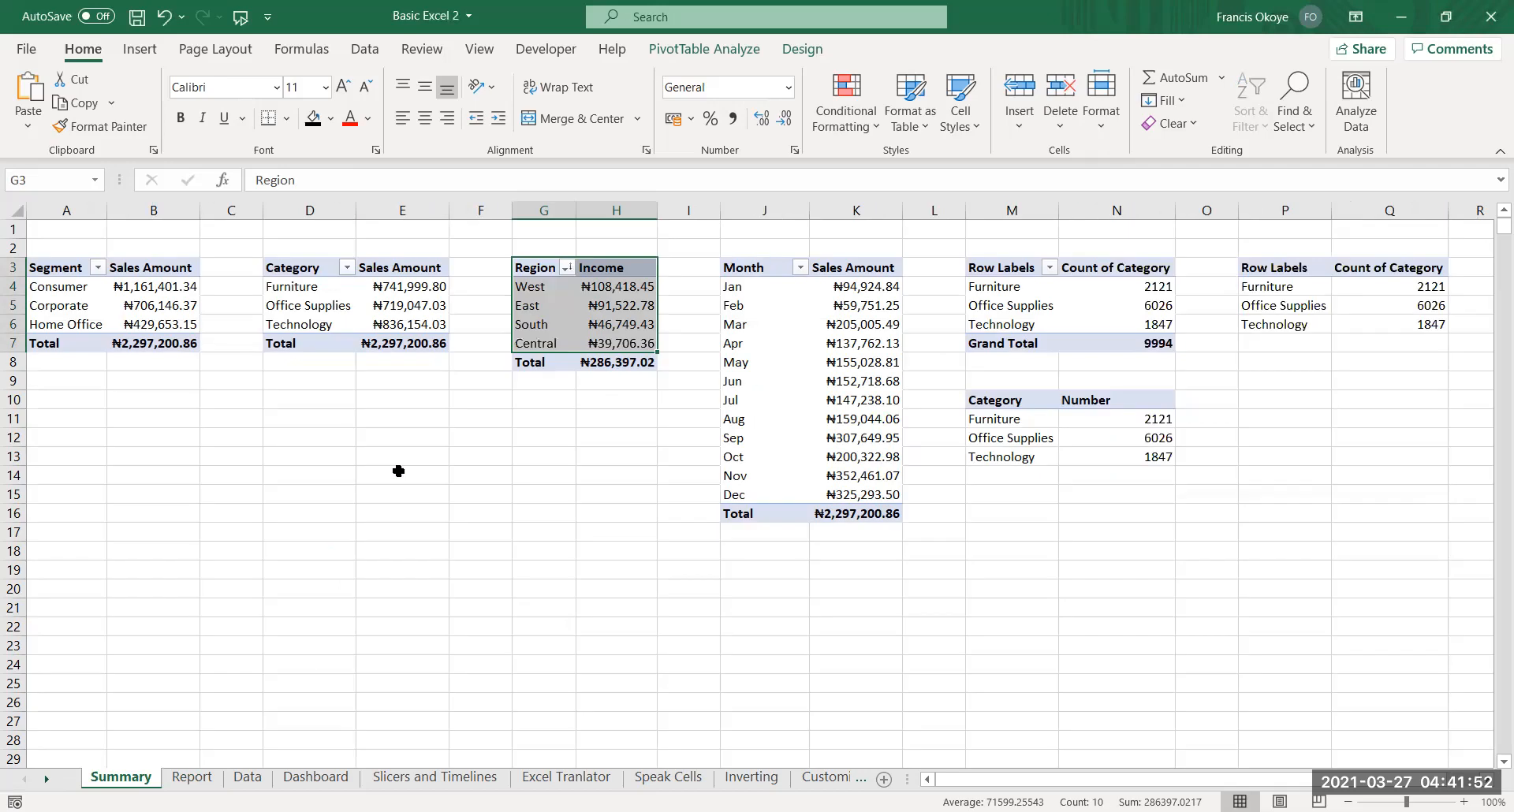
{"action": "left_click", "coordinate": [399, 471]}
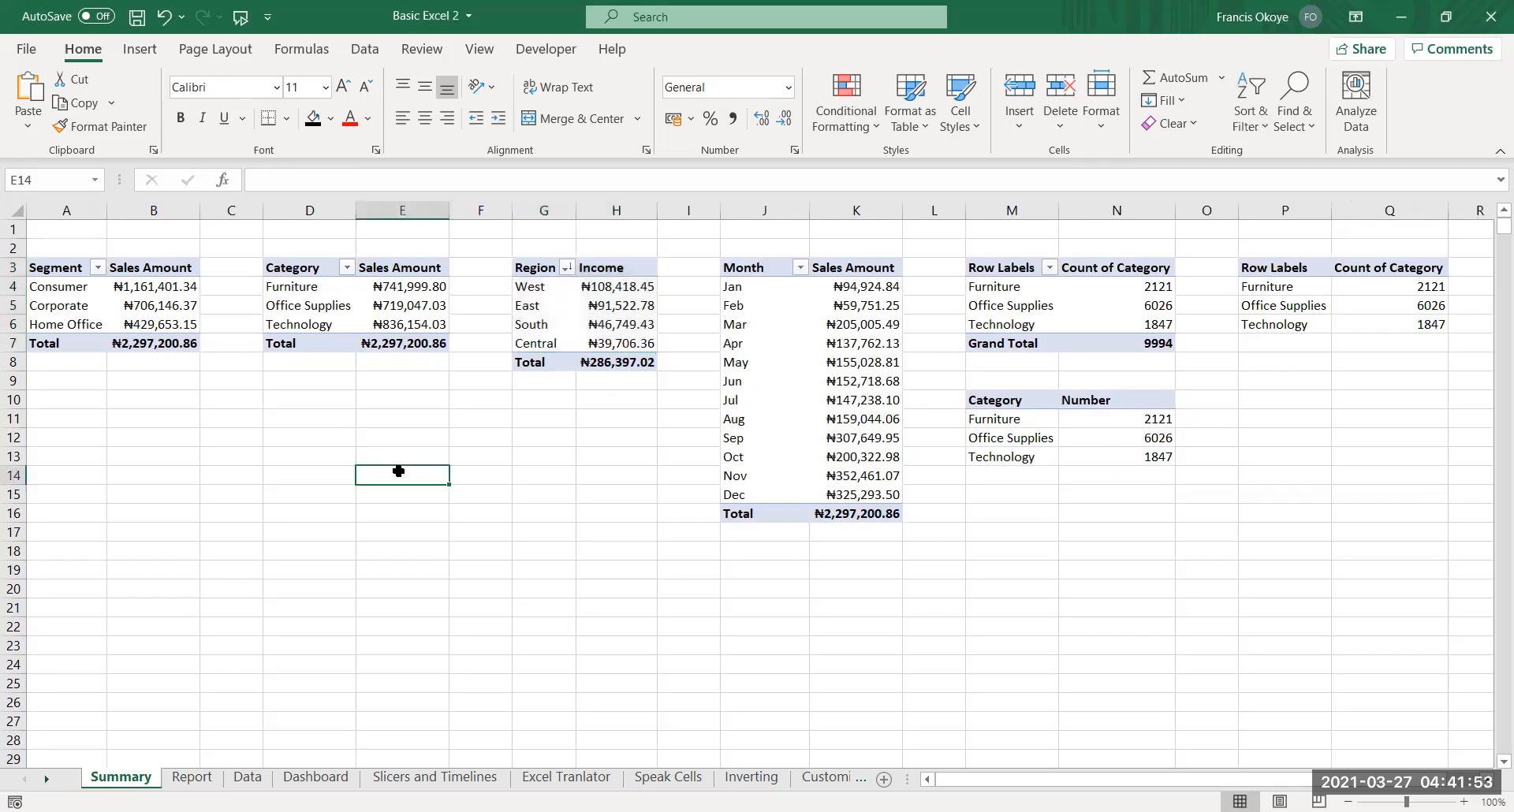
Examine the source table's columns on the Data sheet, from Row ID across to Profit
{"action": "left_click", "coordinate": [605, 293]}
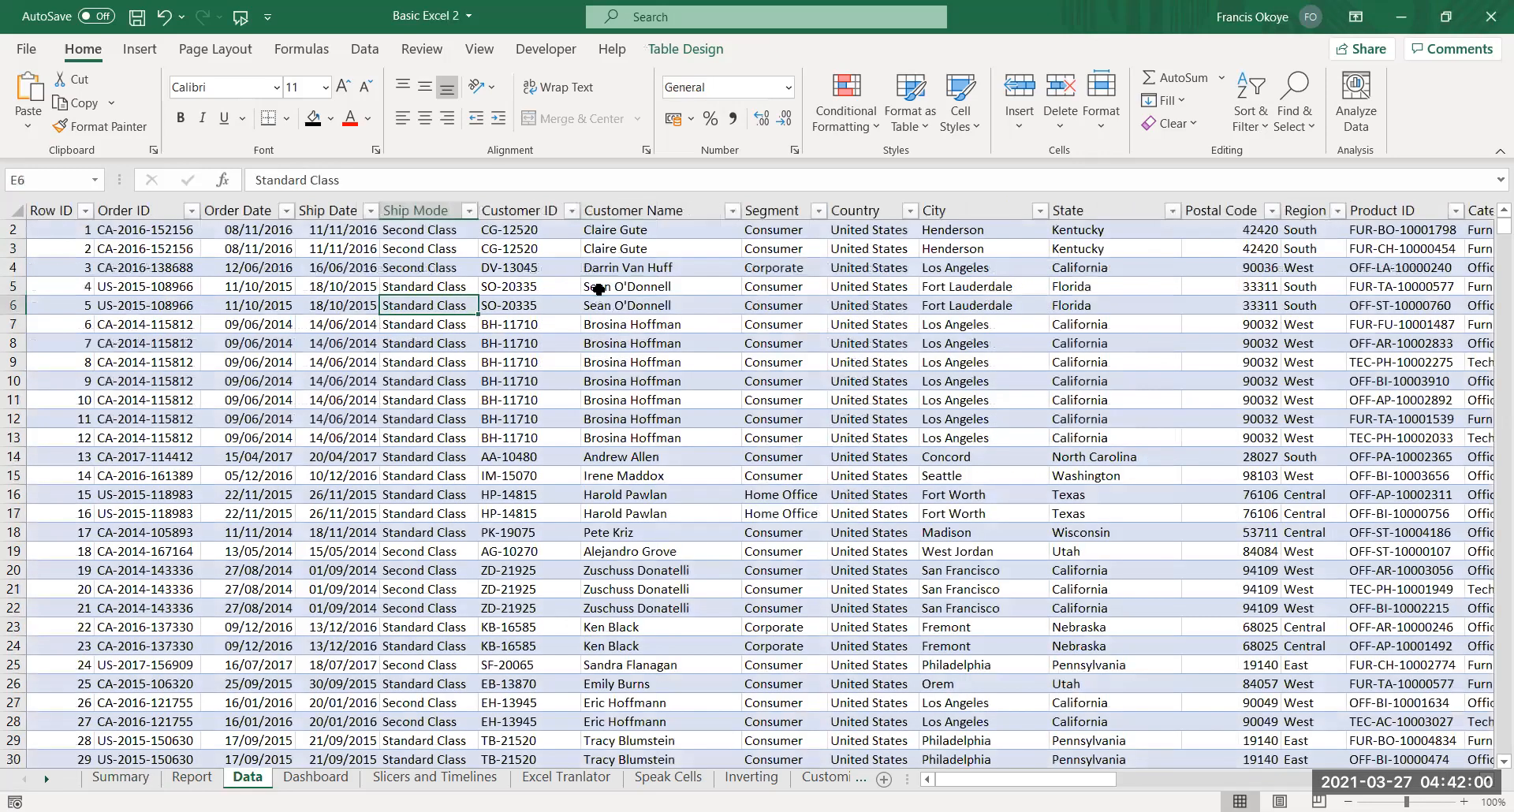
{"action": "left_click", "coordinate": [659, 246]}
{"action": "key", "text": "Up"}
{"action": "key", "text": "Up"}
{"action": "key", "text": "Right"}
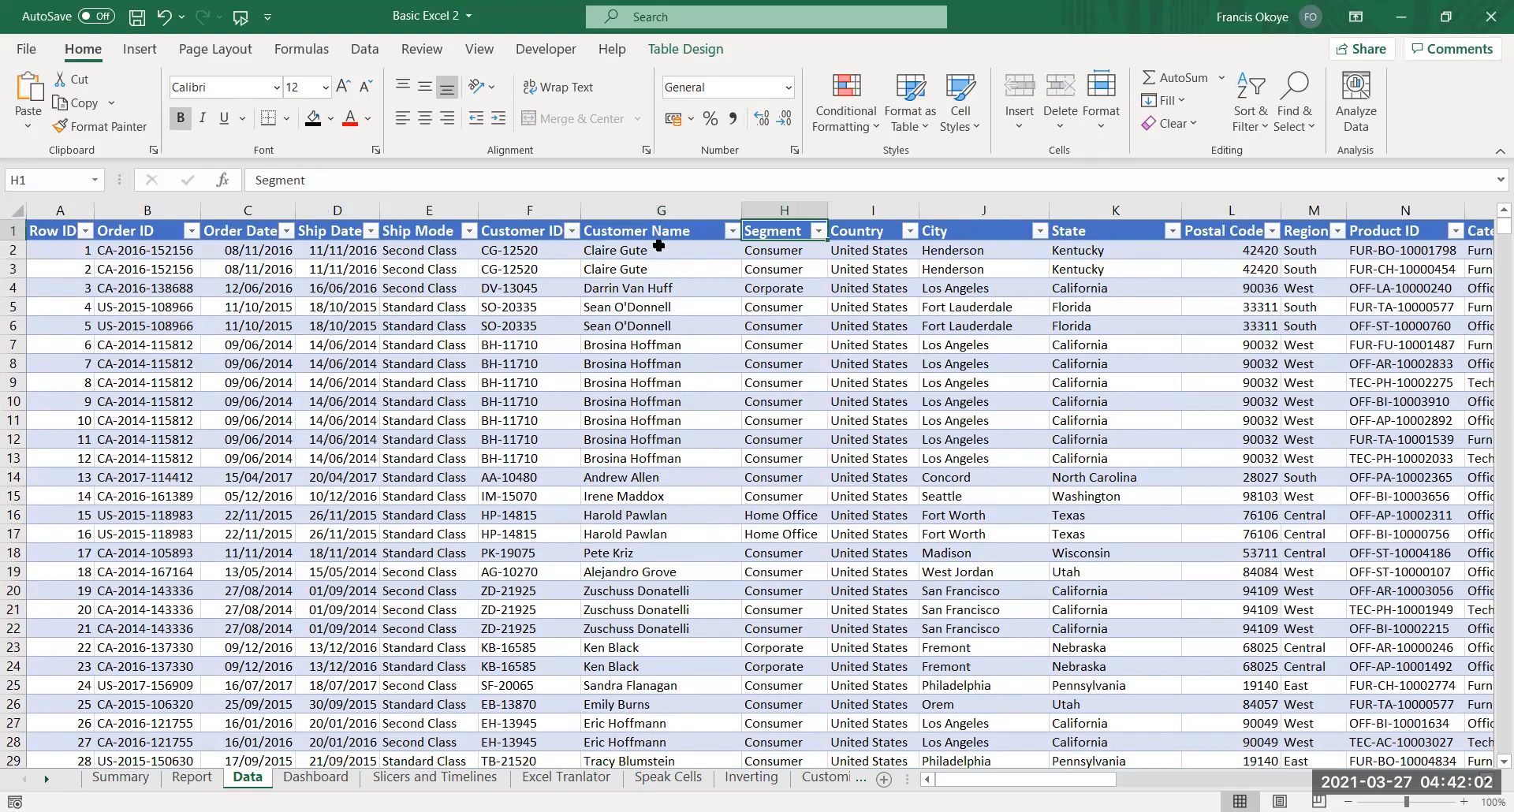
{"action": "key", "text": "ctrl+Right"}
{"action": "key", "text": "Left"}
{"action": "key", "text": "Left"}
{"action": "key", "text": "Down"}
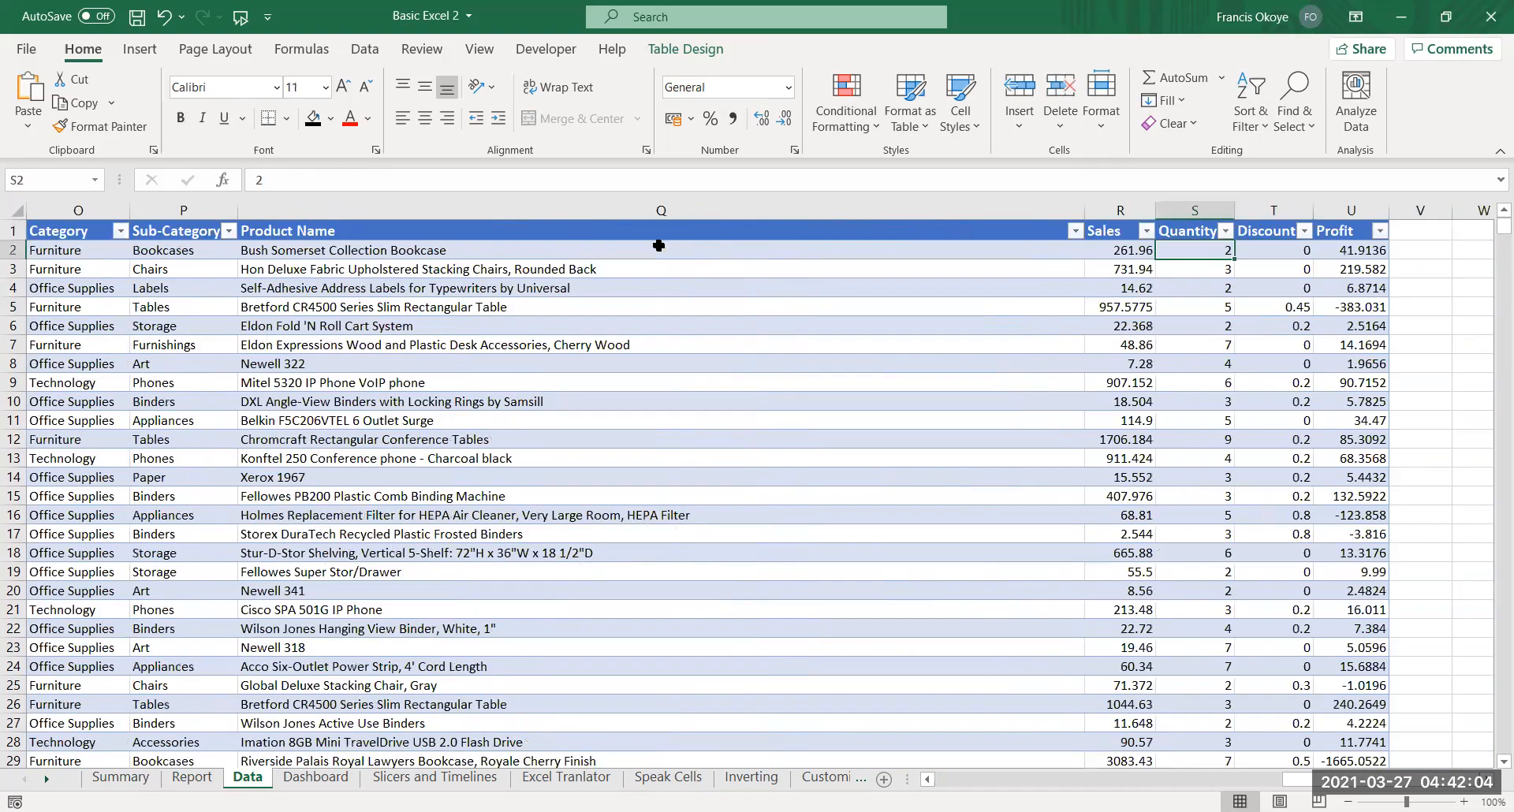
{"action": "key", "text": "ctrl+Left"}
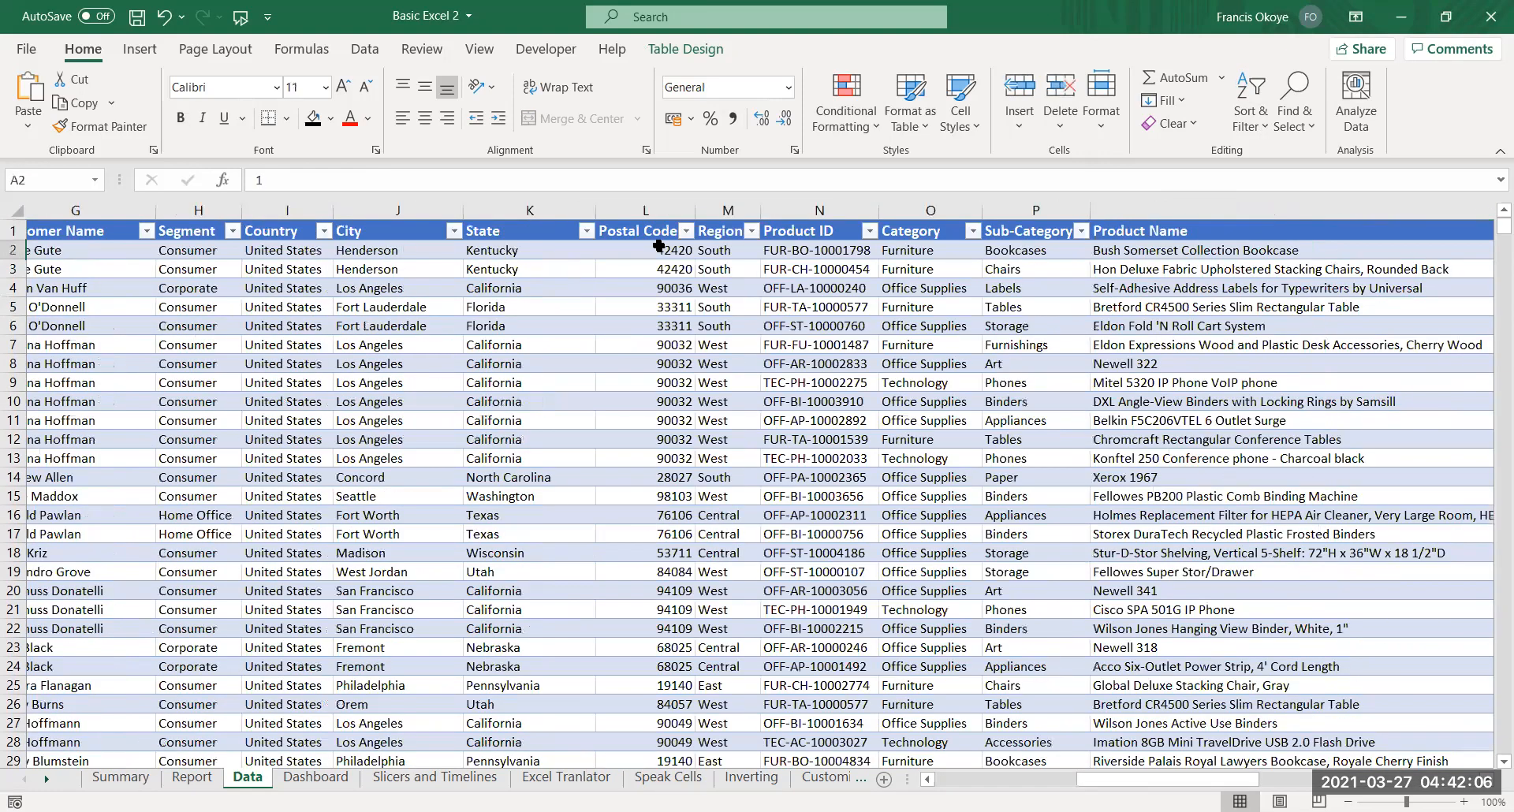
Extend the Data table by filling its last two records, rows 9994 and 9995, down to row 10145
{"action": "key", "text": "ctrl+Down"}
{"action": "key", "text": "Down"}
{"action": "key", "text": "Right"}
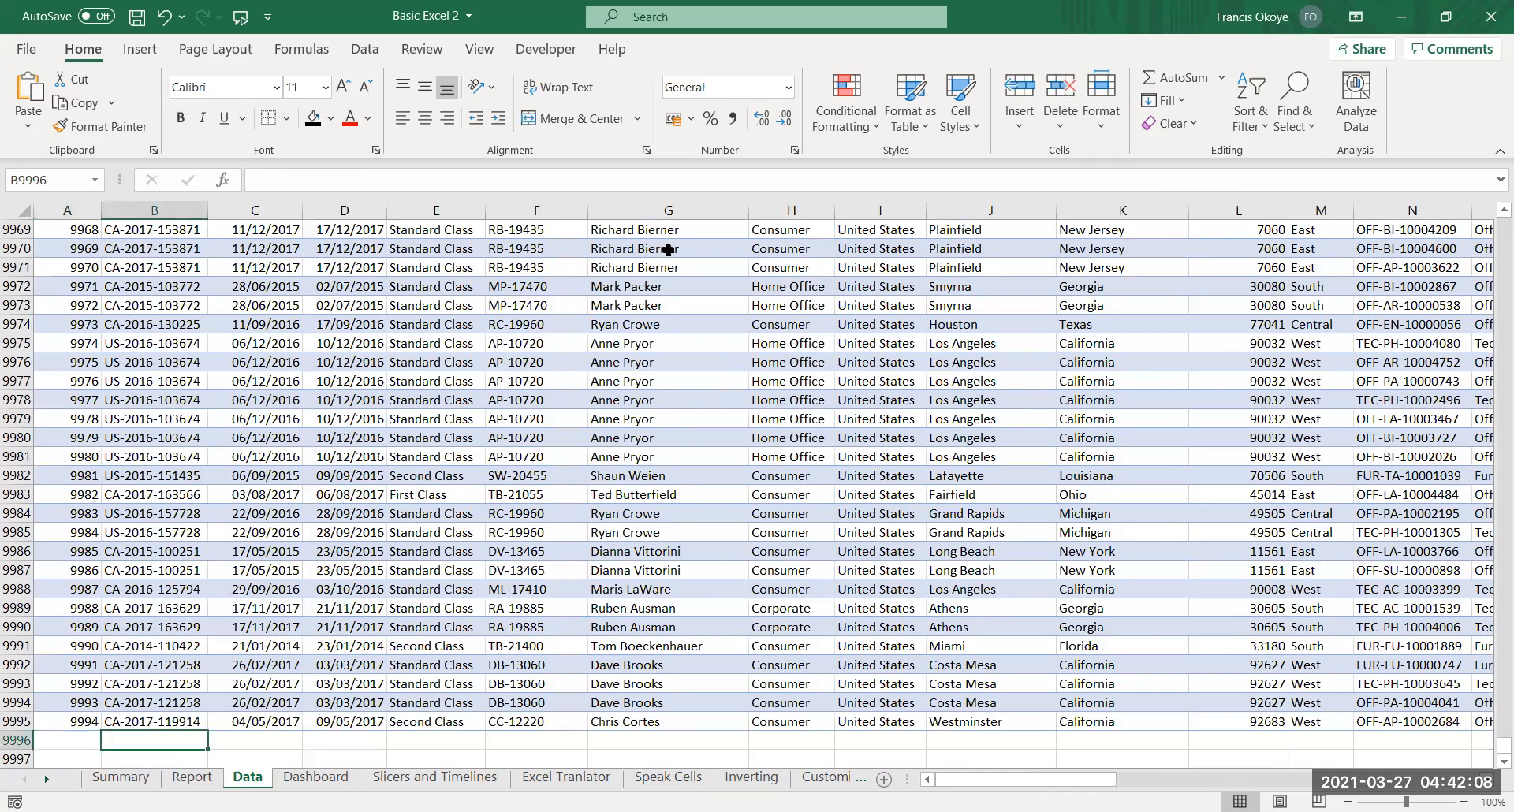
{"action": "double_click", "coordinate": [124, 702]}
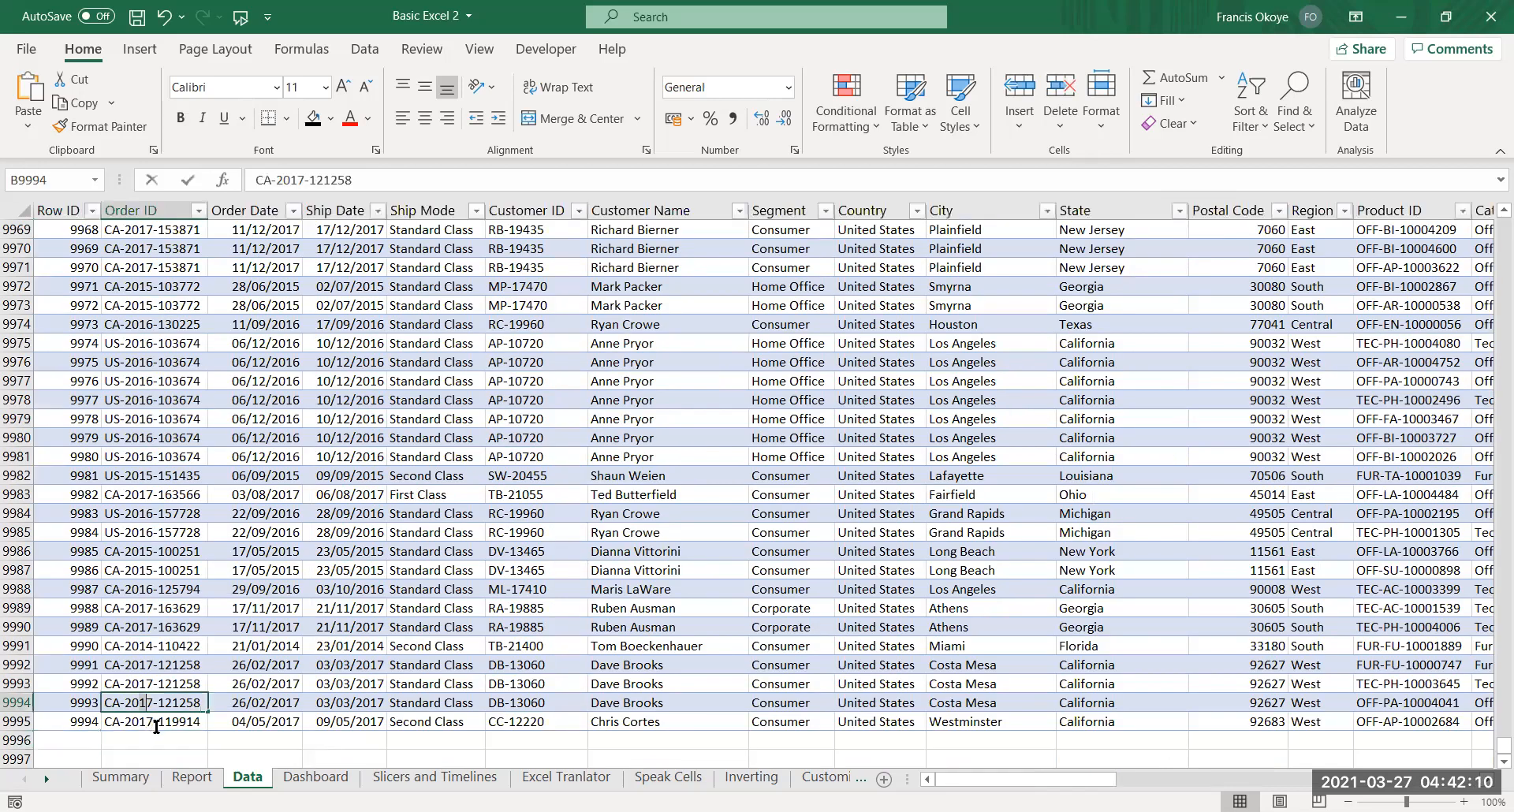
{"action": "key", "text": "Escape"}
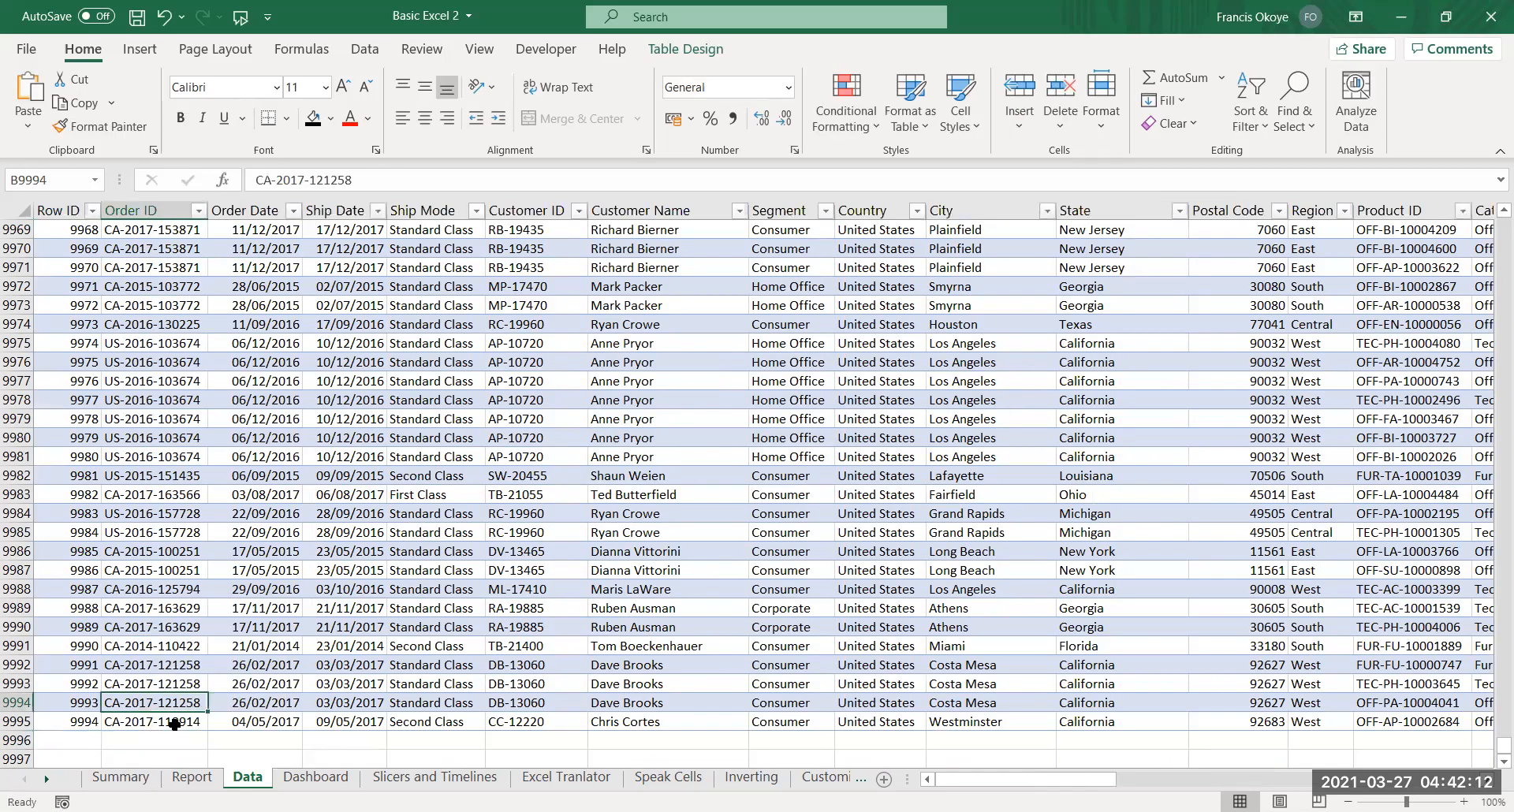
{"action": "key", "text": "Left"}
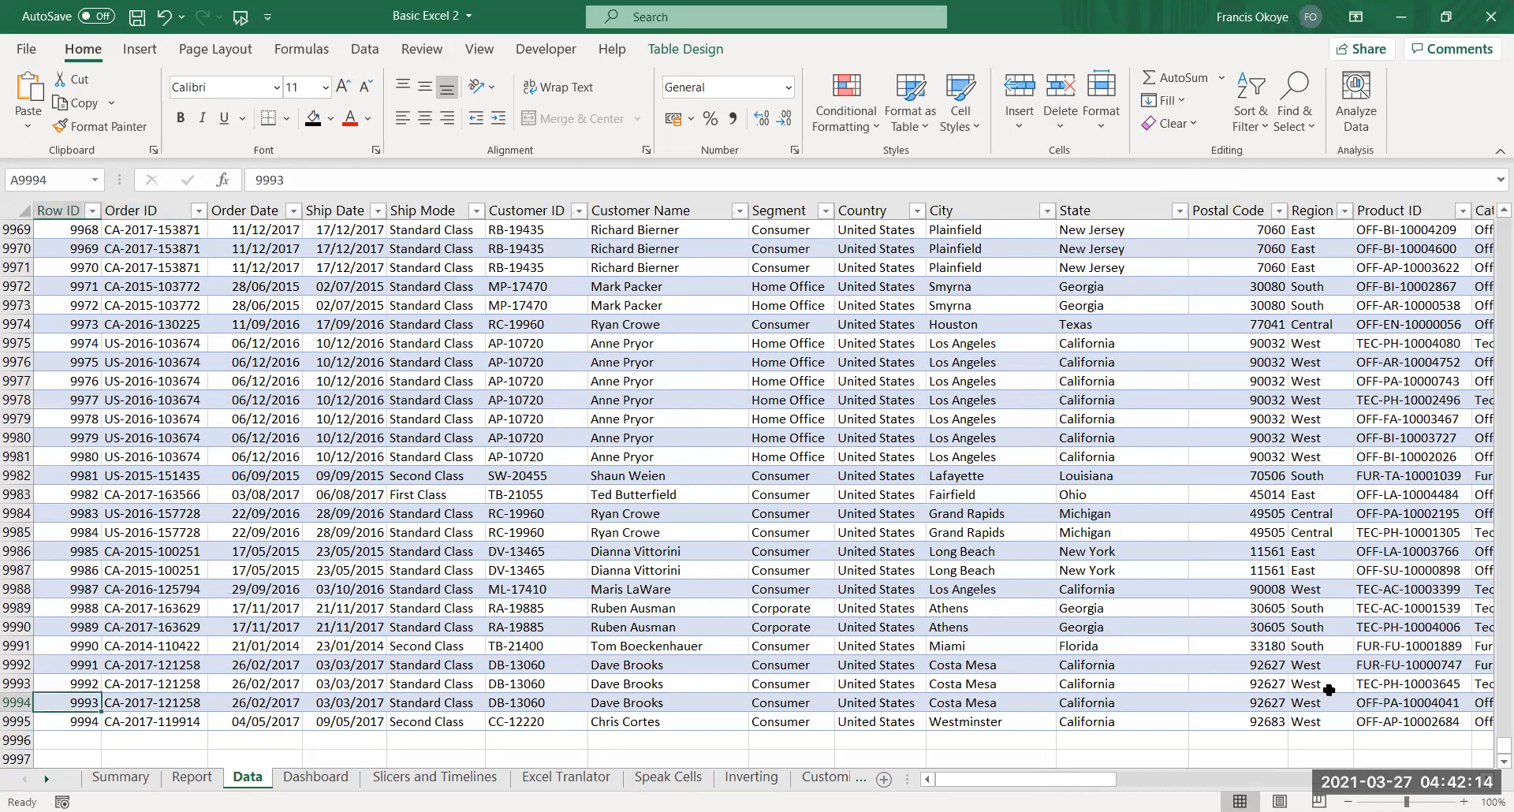
{"action": "key", "text": "ctrl+shift+End"}
{"action": "left_click_drag", "start_coordinate": [1396, 732], "coordinate": [974, 440]}
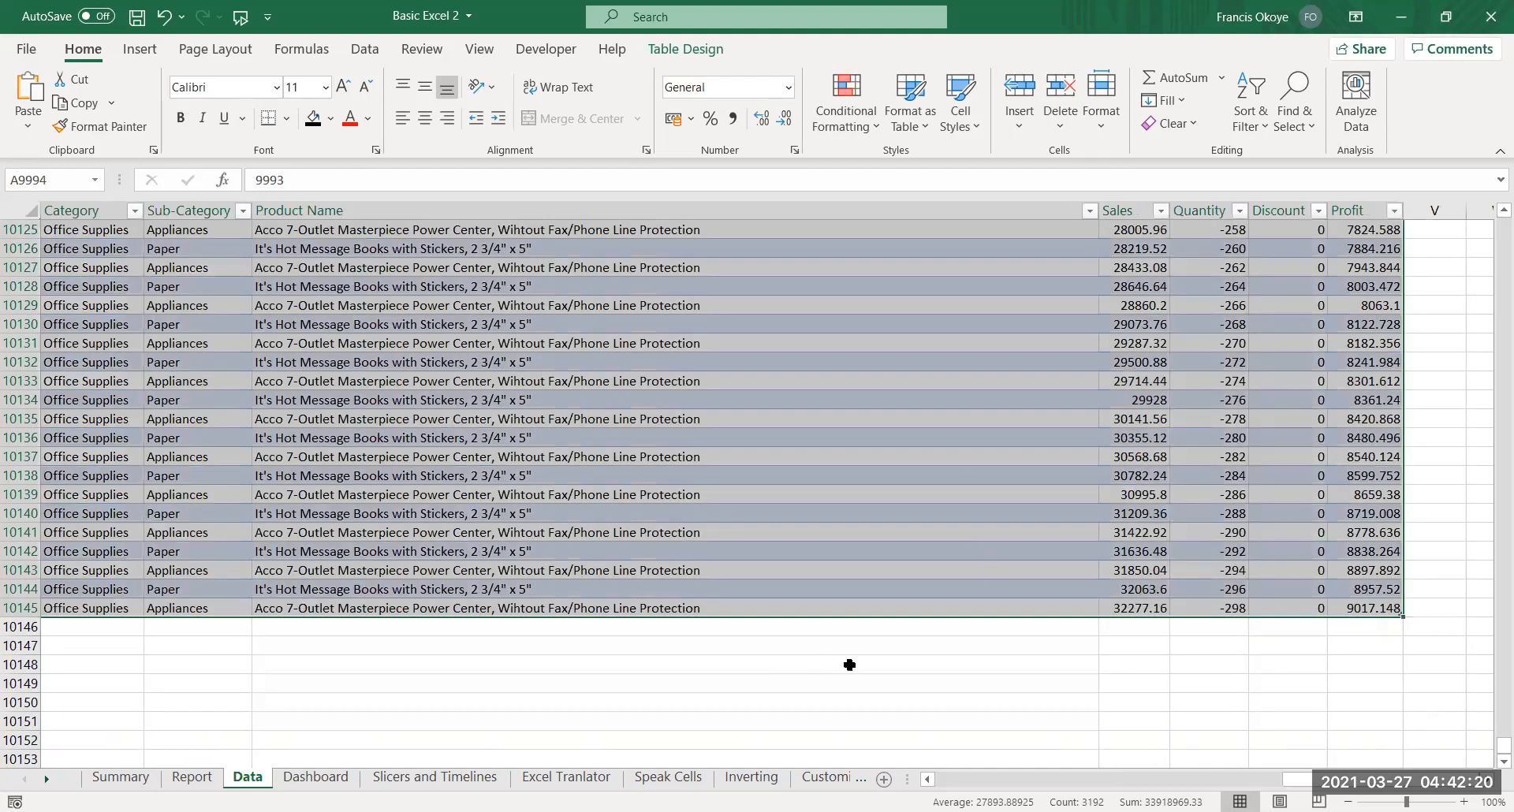
Refresh all workbook data from the Report sheet to update the Sales by Region chart
{"action": "left_click", "coordinate": [193, 778]}
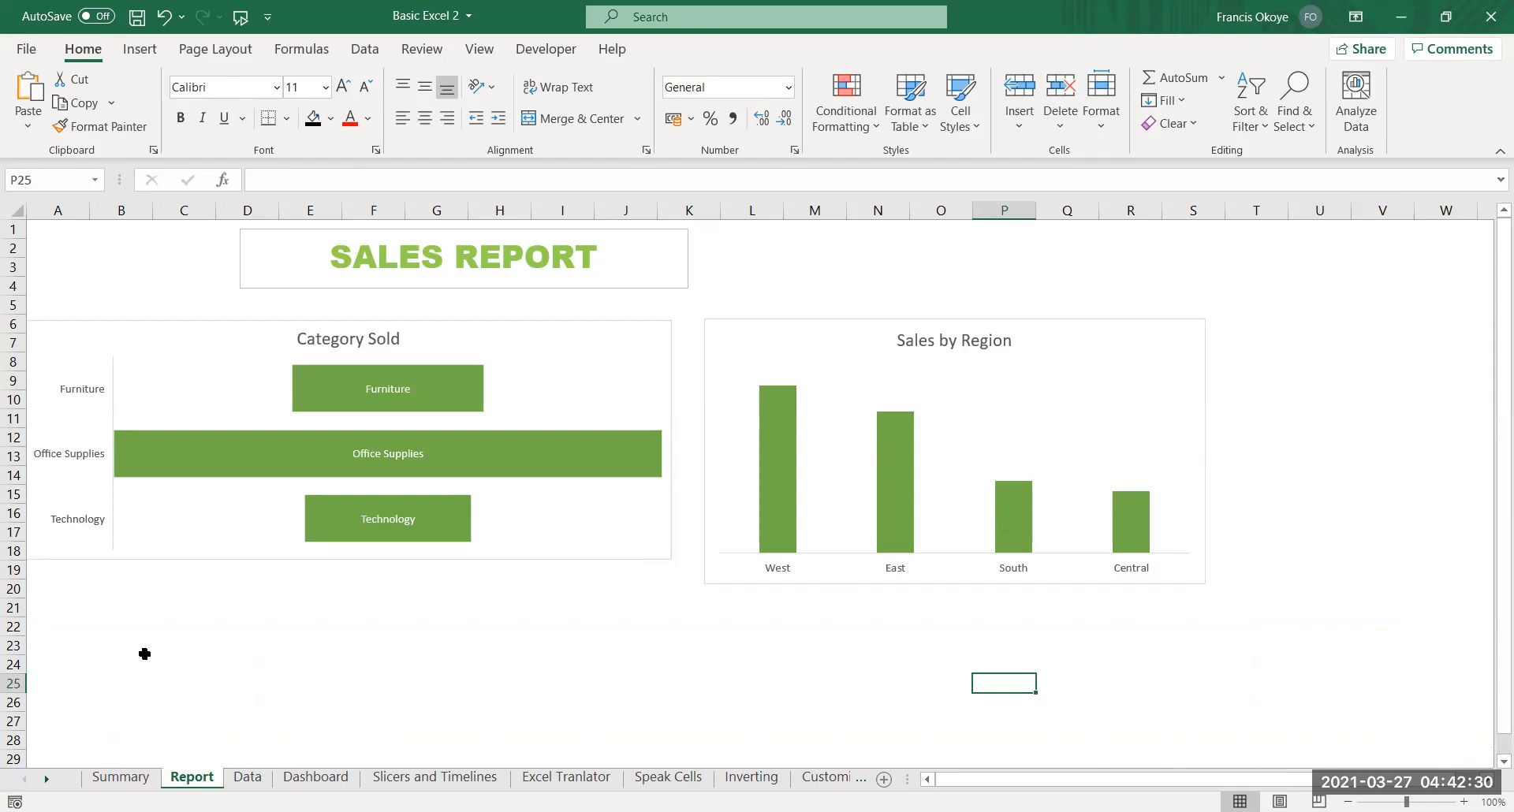
{"action": "left_click", "coordinate": [365, 50]}
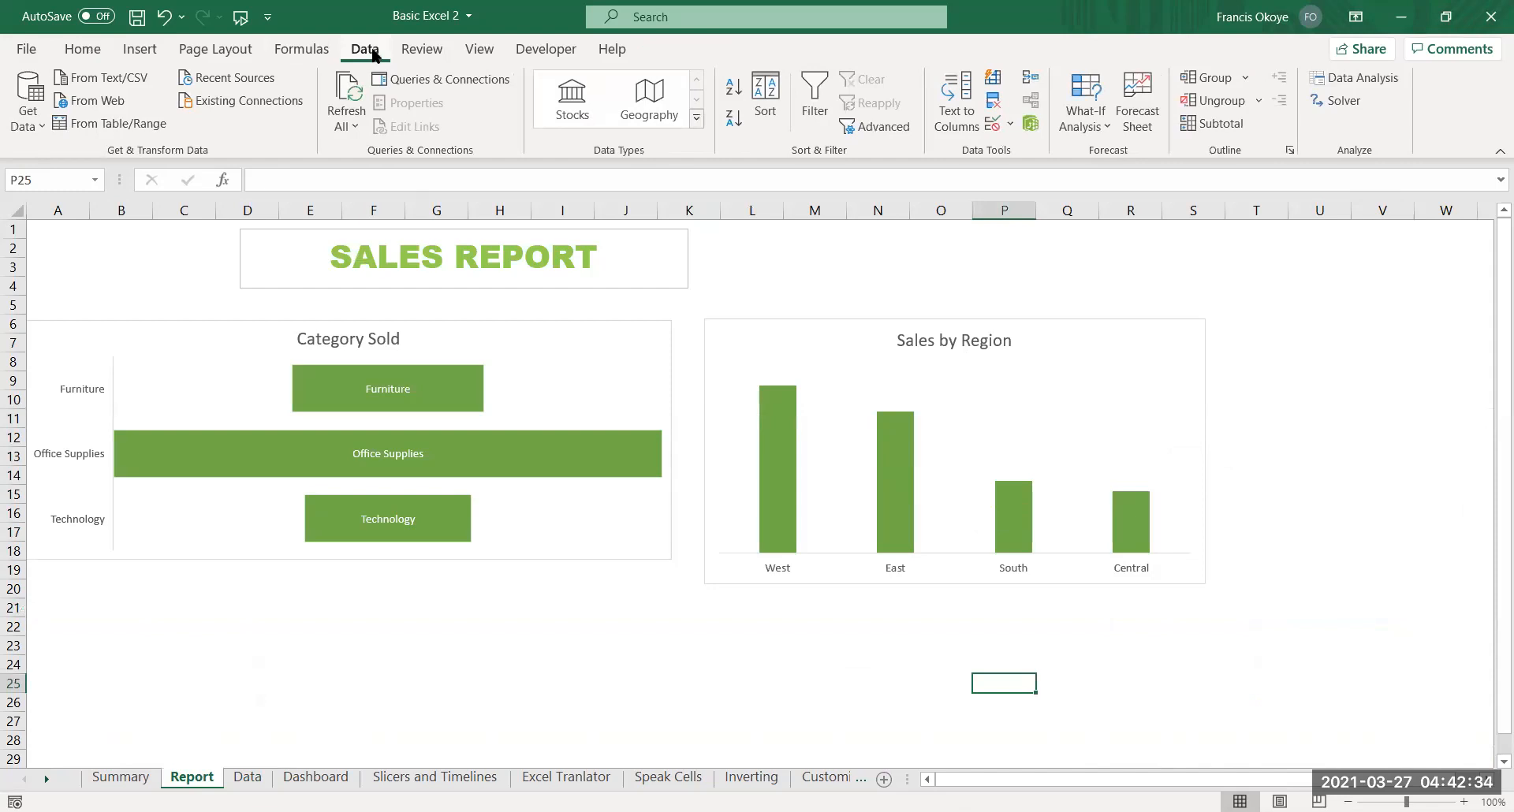
{"action": "left_click", "coordinate": [344, 105]}
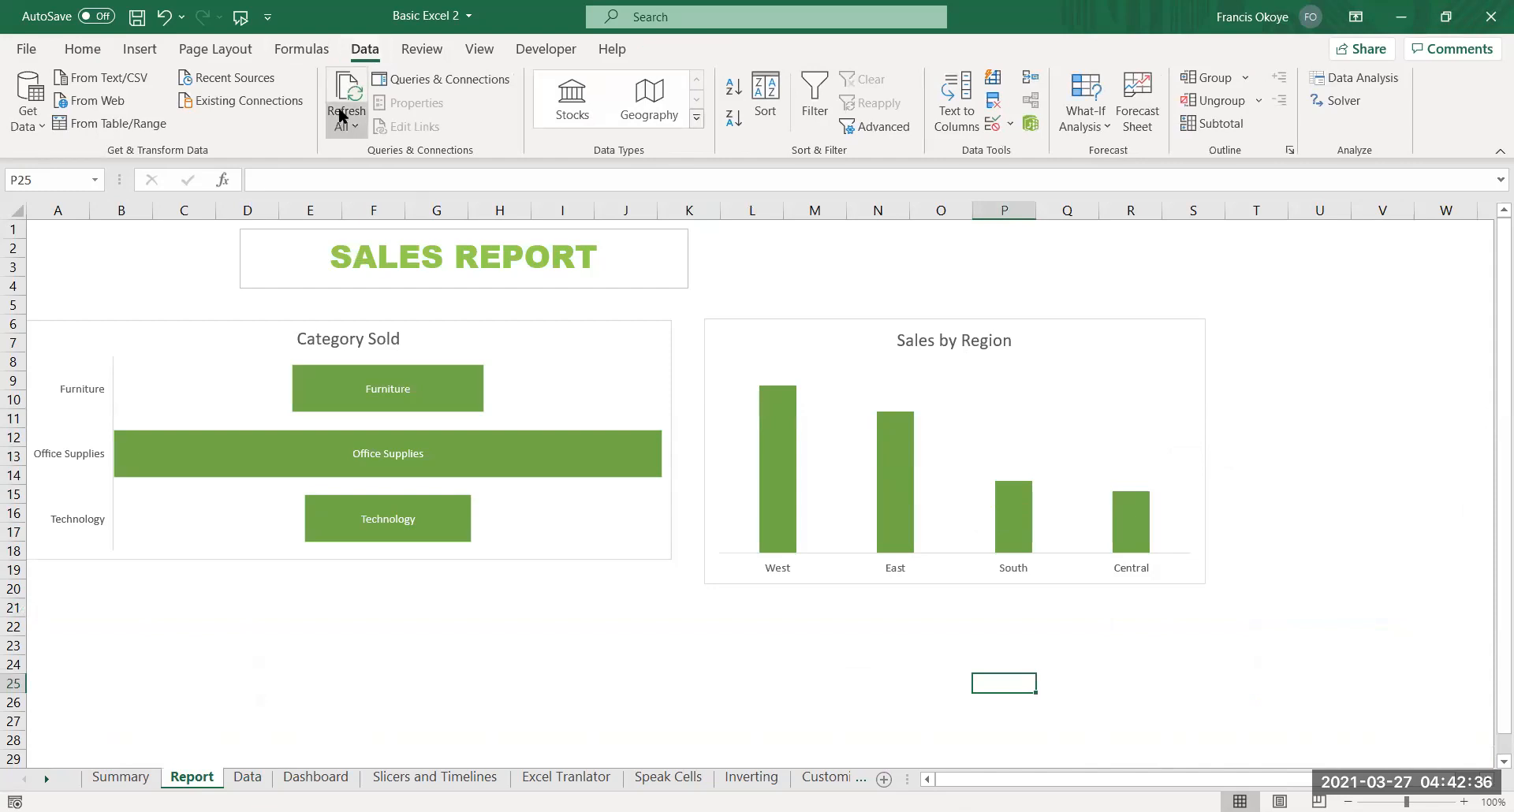
{"action": "left_click", "coordinate": [741, 663]}
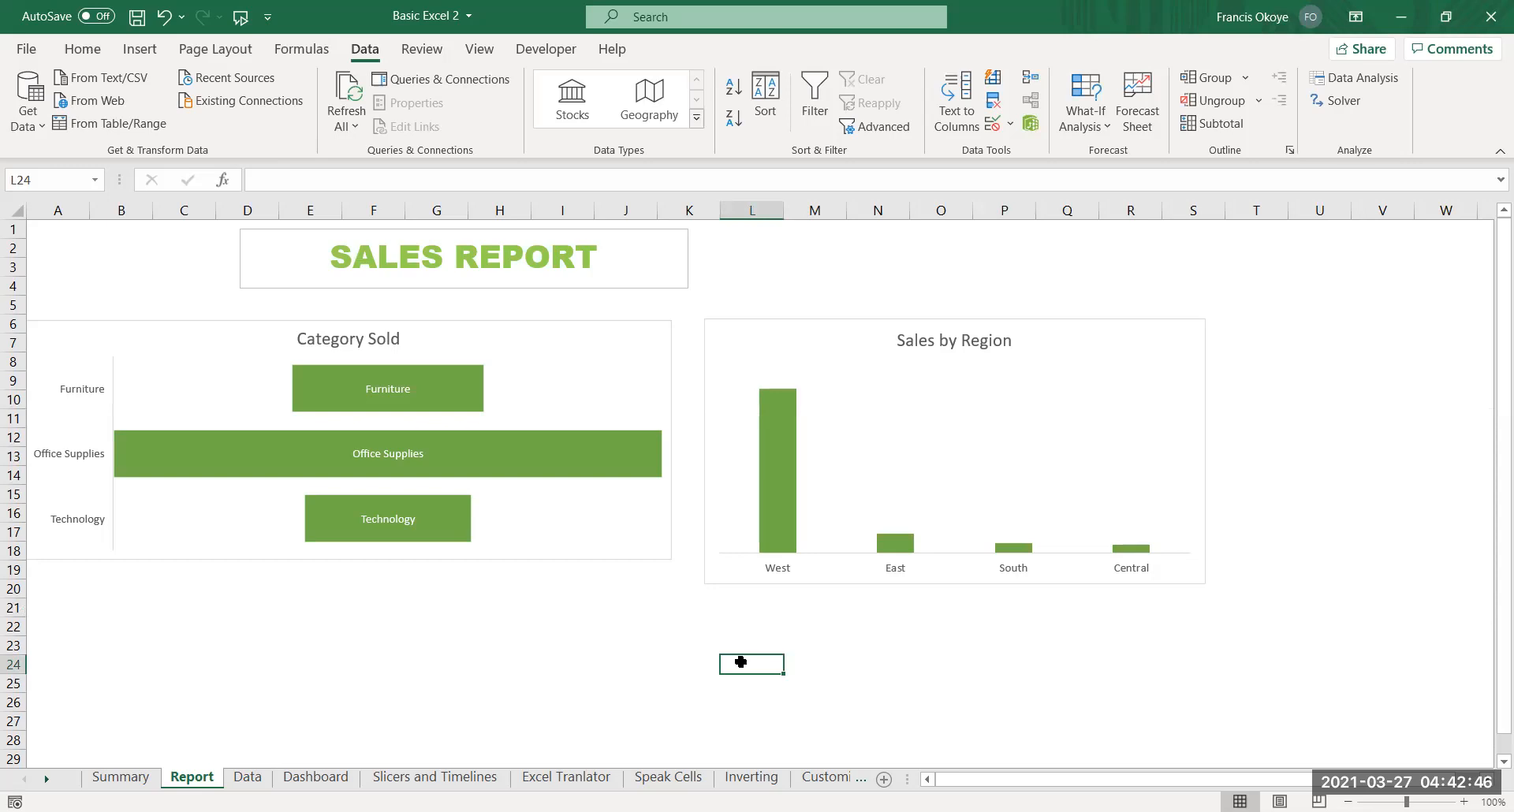
Undo the data refresh and the rows filled into the Data table
{"action": "key", "text": "ctrl+z"}
{"action": "key", "text": "ctrl+z"}
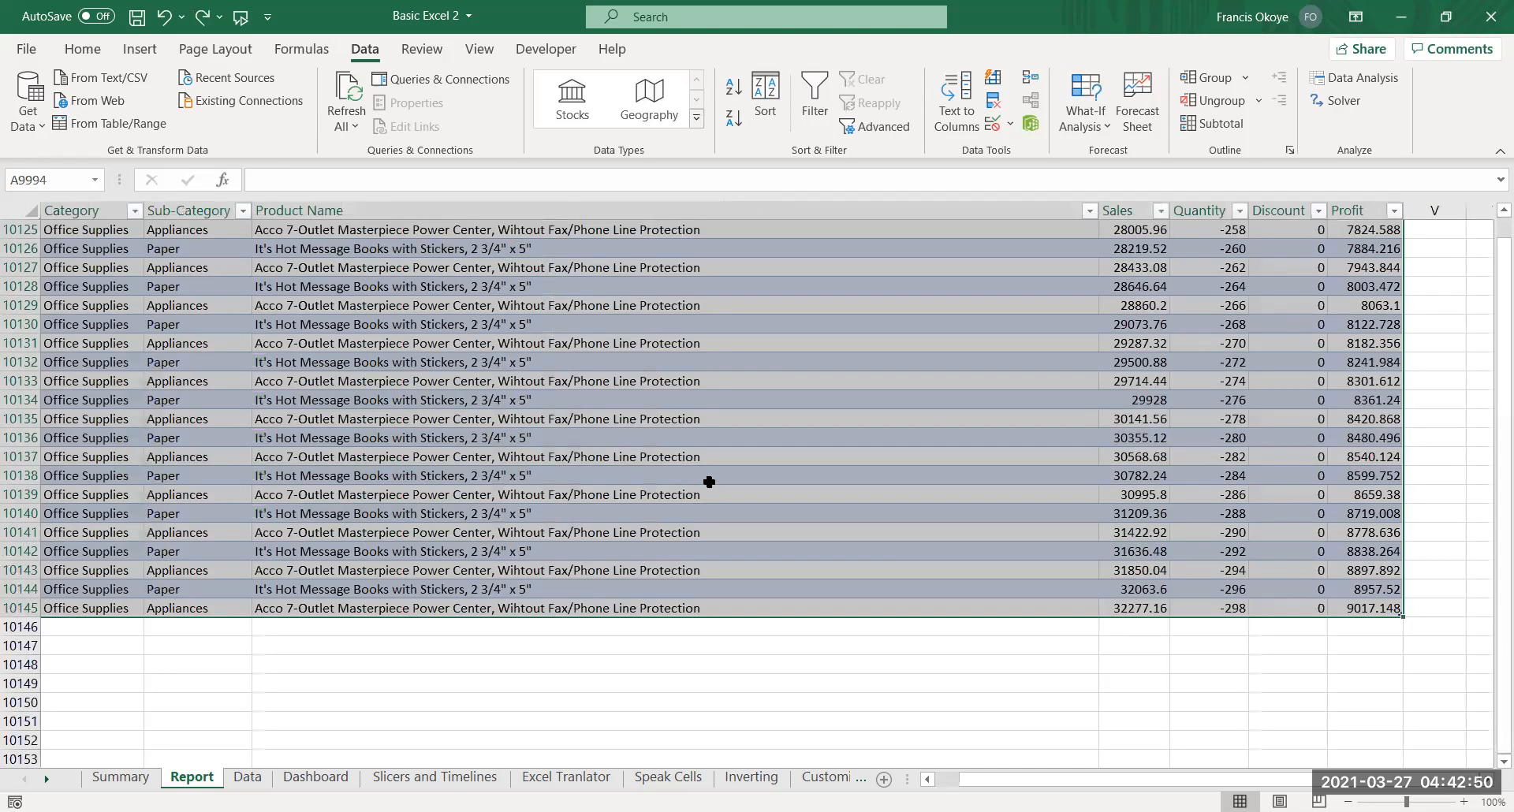
{"action": "key", "text": "ctrl+z"}
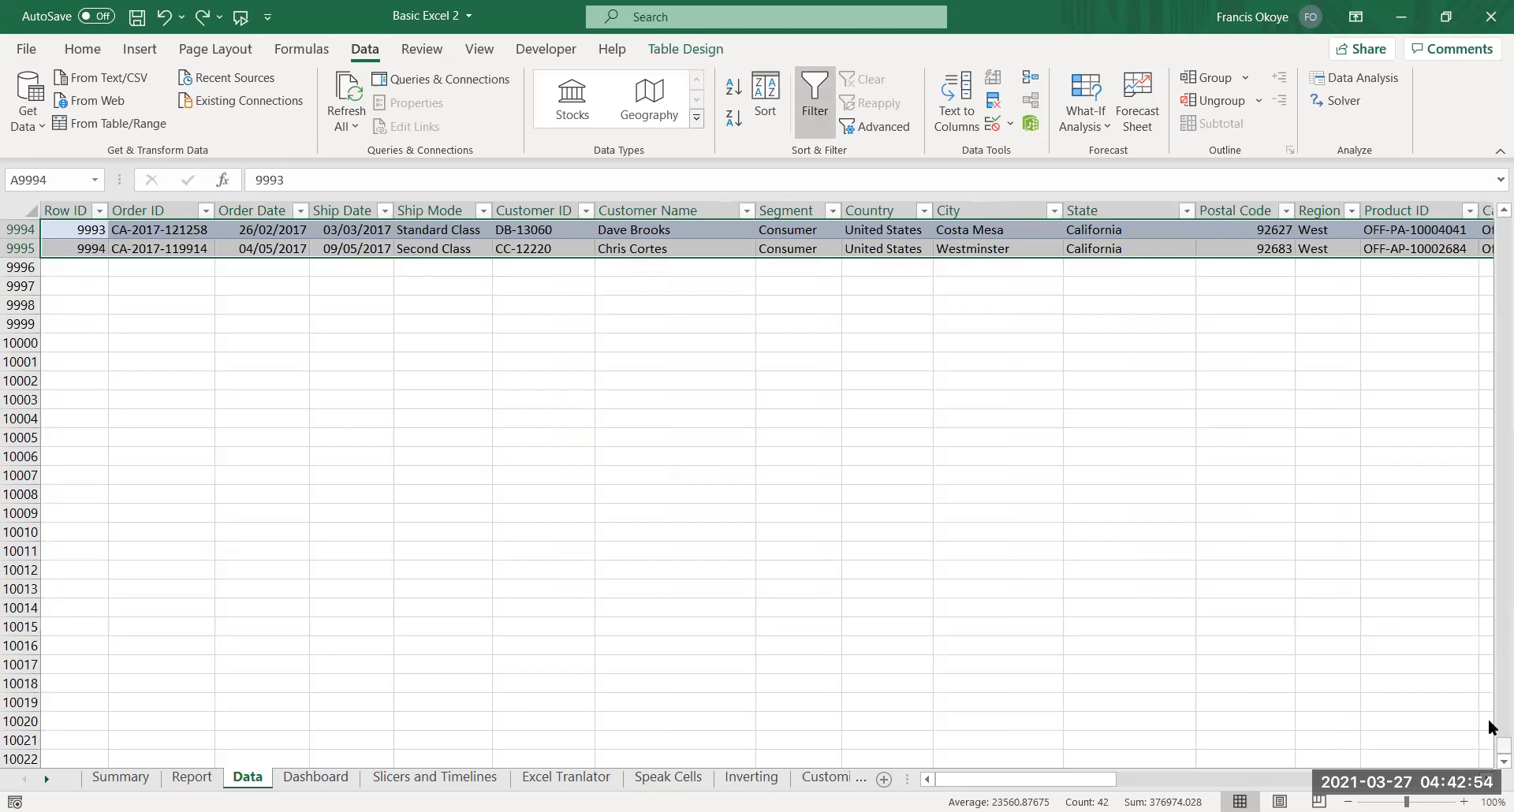
{"action": "scroll", "coordinate": [832, 392], "scroll_direction": "up", "scroll_amount": 1}
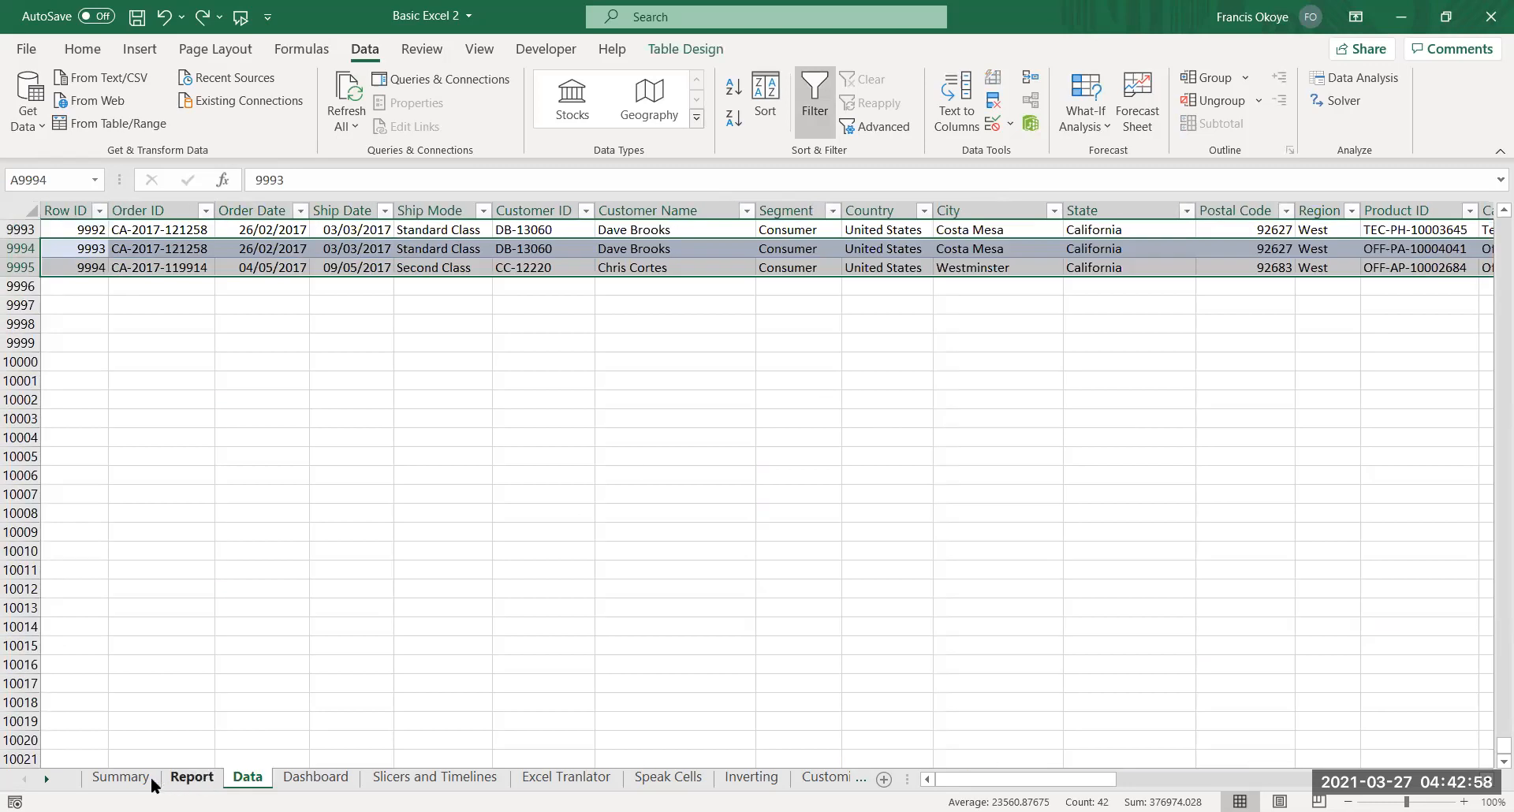
Review the restored charts on the Report sheet alongside the Data and Summary sheets
{"action": "left_click", "coordinate": [120, 778]}
{"action": "left_click", "coordinate": [192, 777]}
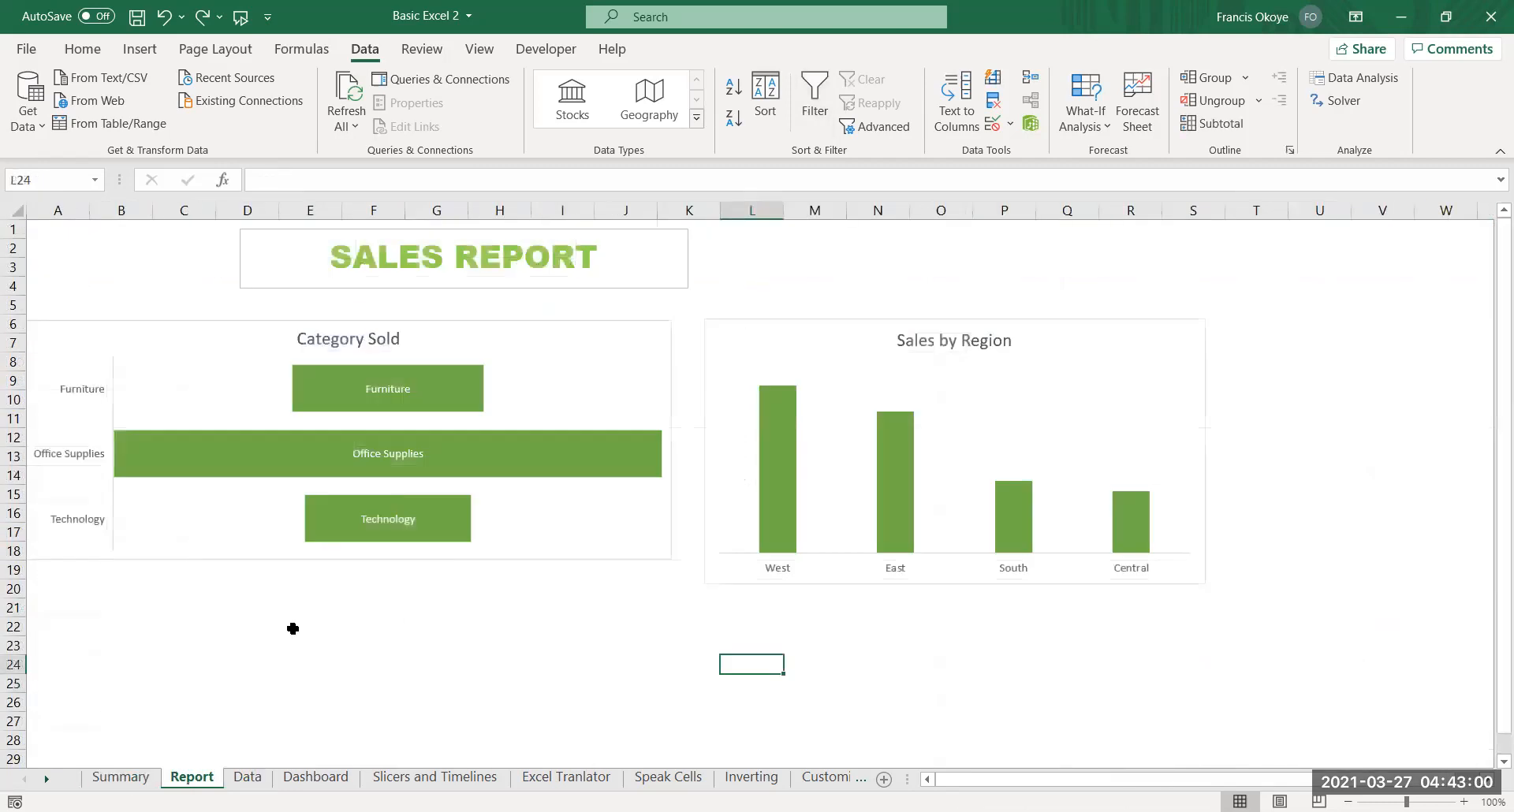
{"action": "left_click", "coordinate": [1186, 705]}
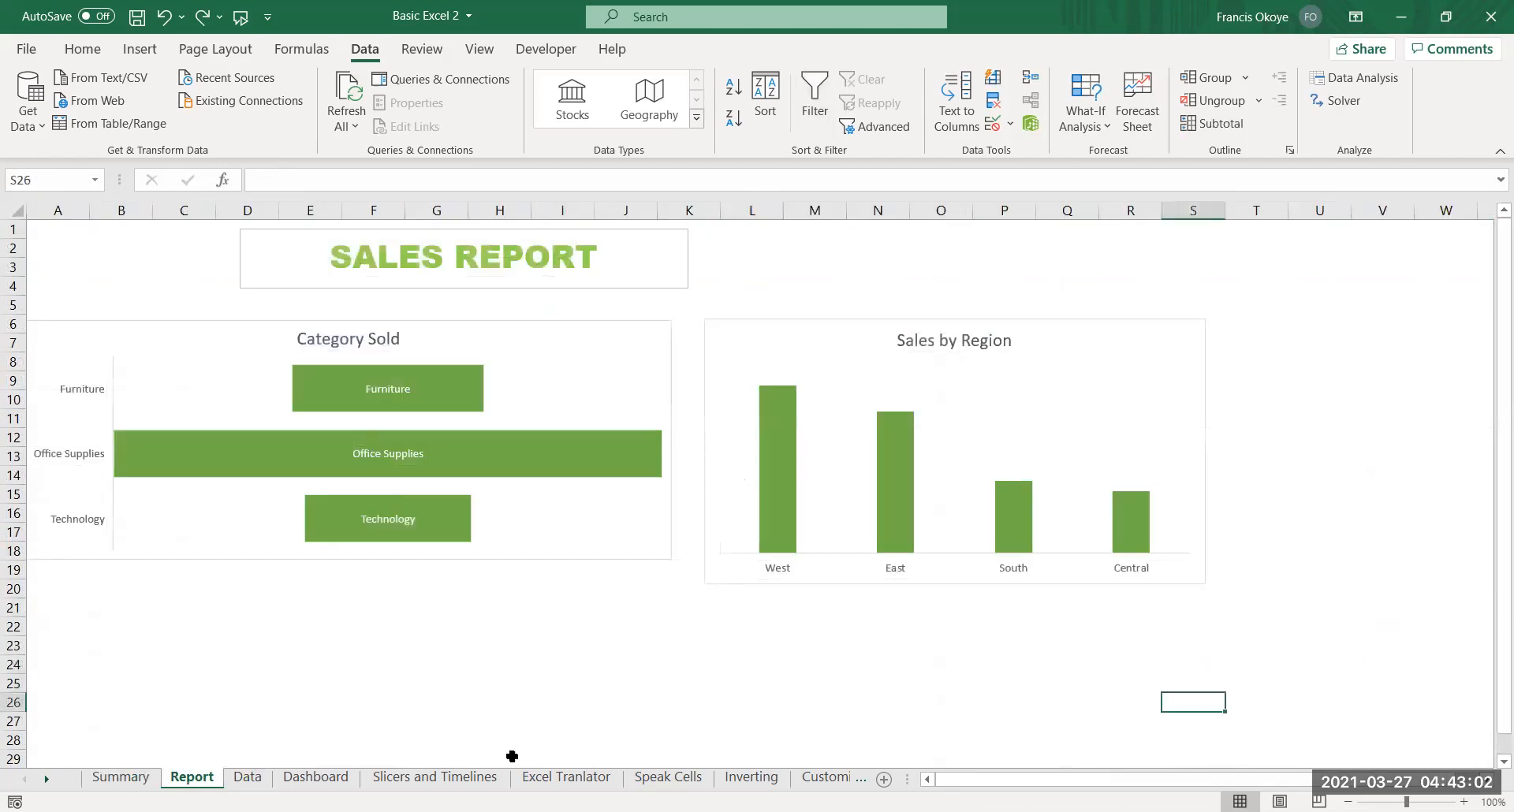
{"action": "left_click", "coordinate": [249, 778]}
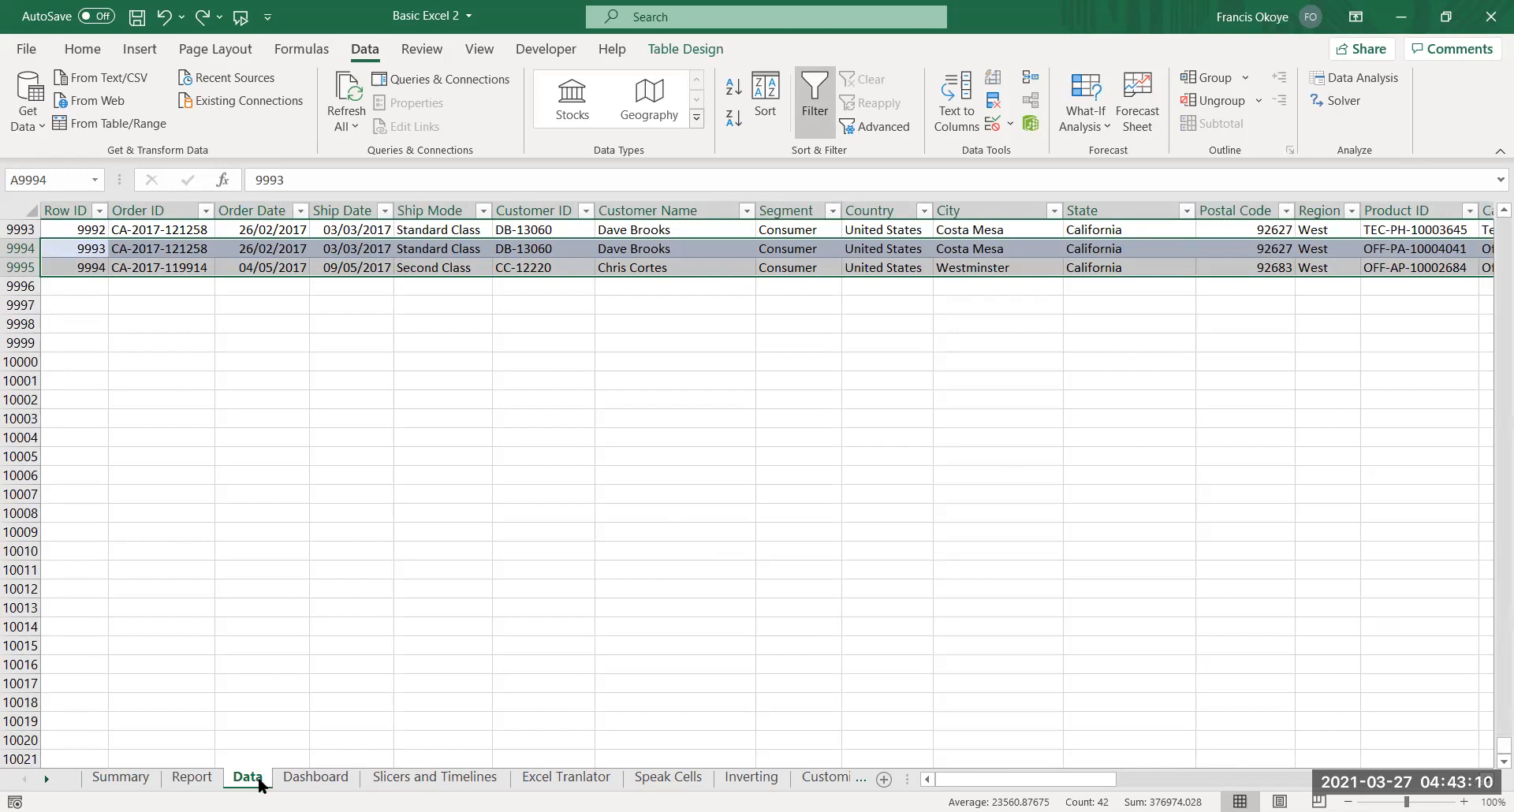
{"action": "left_click", "coordinate": [120, 778]}
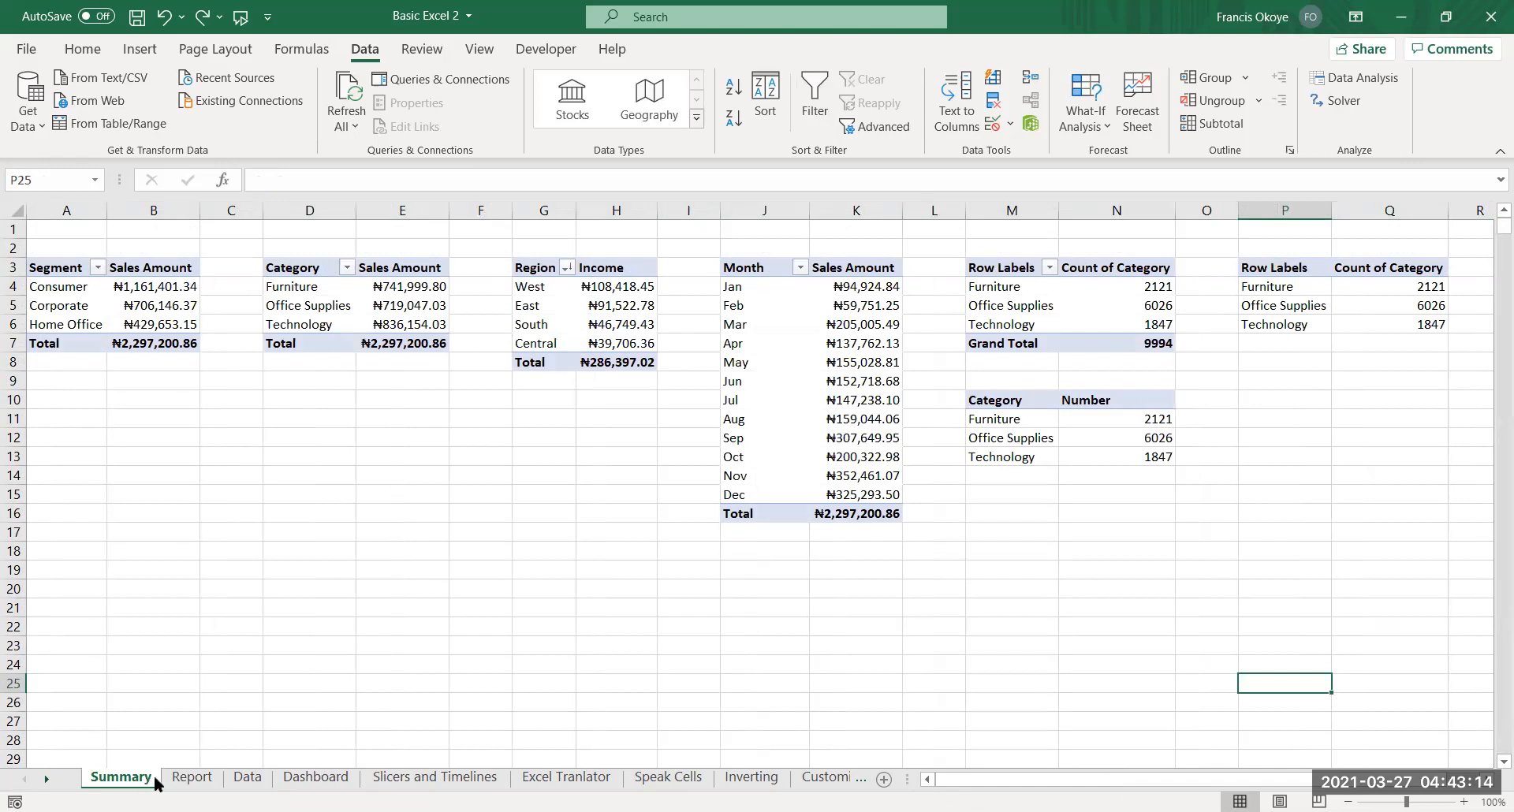
{"action": "left_click", "coordinate": [189, 778]}
{"action": "left_click", "coordinate": [246, 778]}
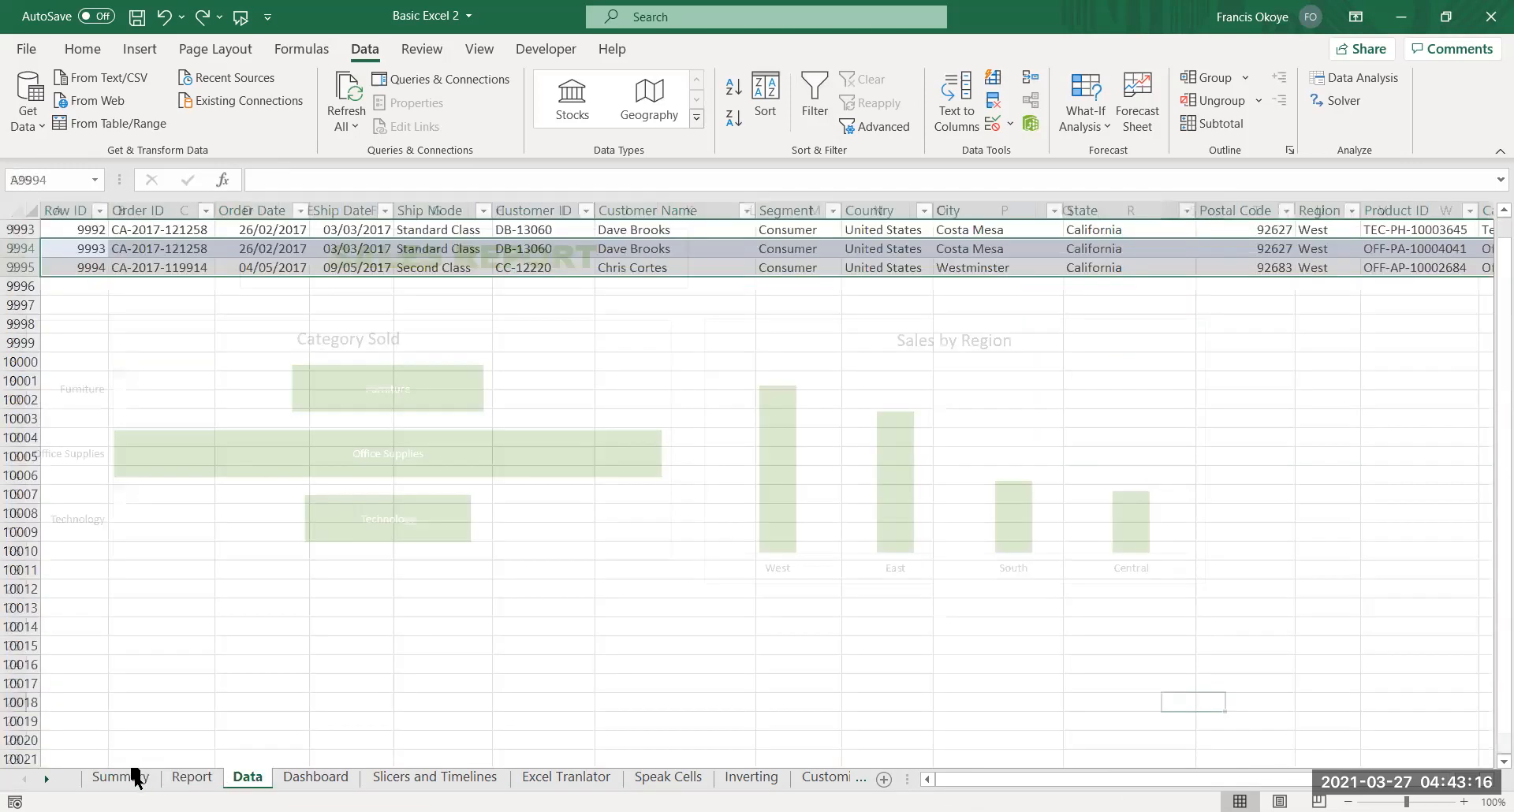
Move the Data sheet ahead of the Summary sheet in the workbook's sheet order
{"action": "left_click_drag", "start_coordinate": [134, 779], "coordinate": [99, 777]}
{"action": "left_click", "coordinate": [165, 777]}
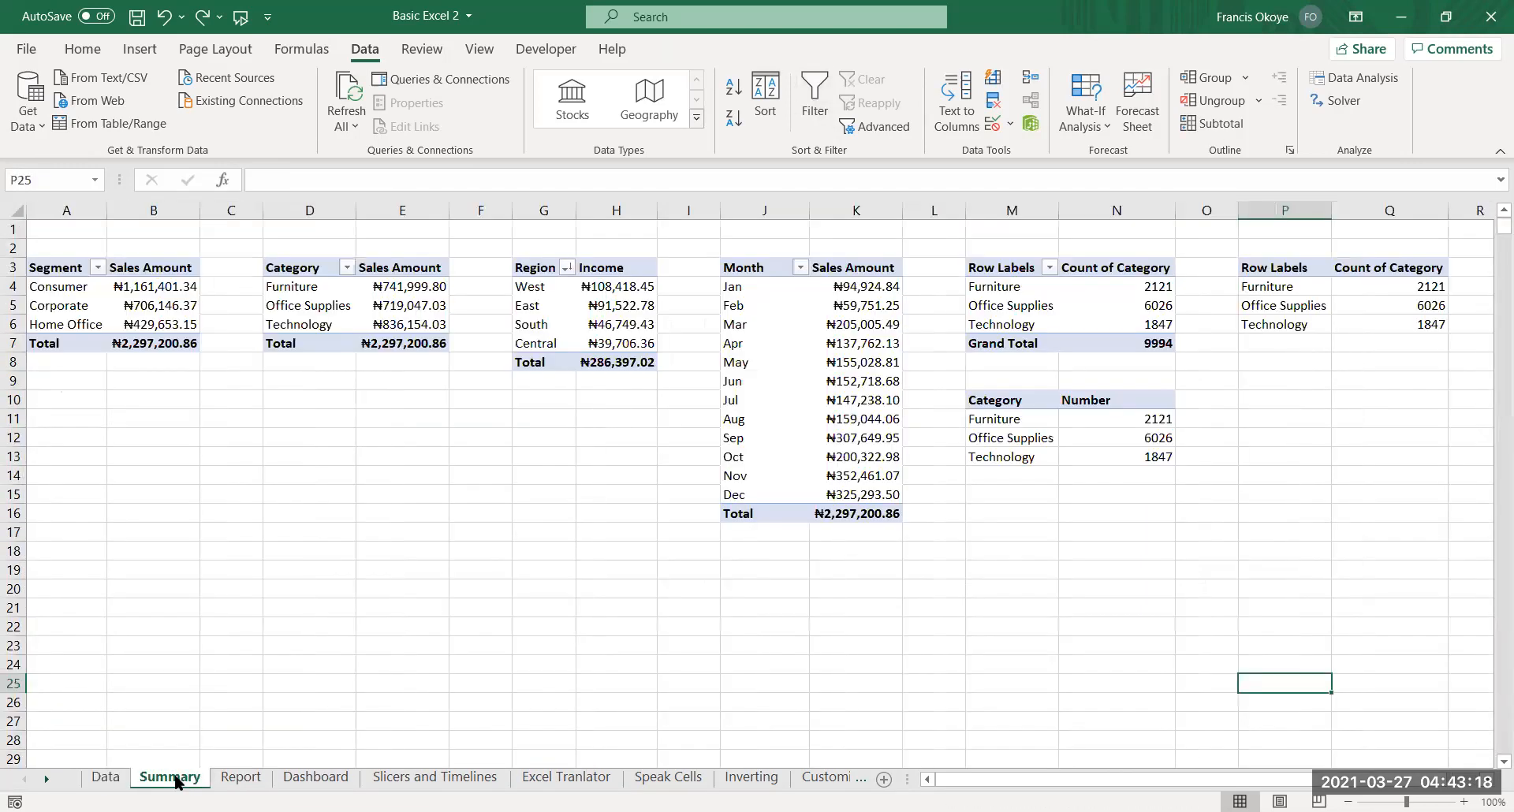
Shift the Sales by Region chart slightly upward on the Report sheet and reduce its height a little
{"action": "left_click", "coordinate": [245, 778]}
{"action": "left_click", "coordinate": [447, 664]}
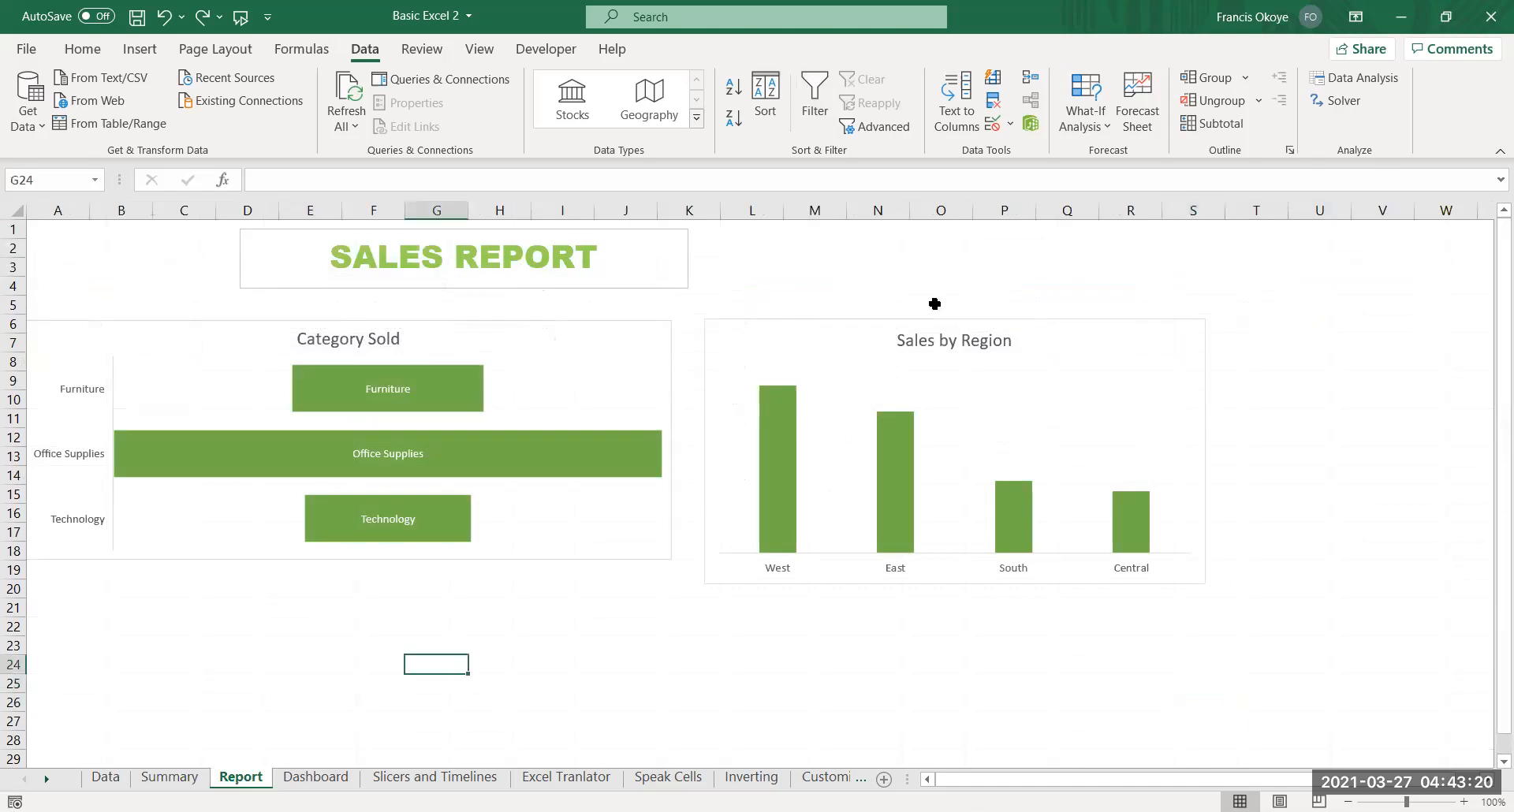
{"action": "left_click_drag", "start_coordinate": [977, 314], "coordinate": [975, 304]}
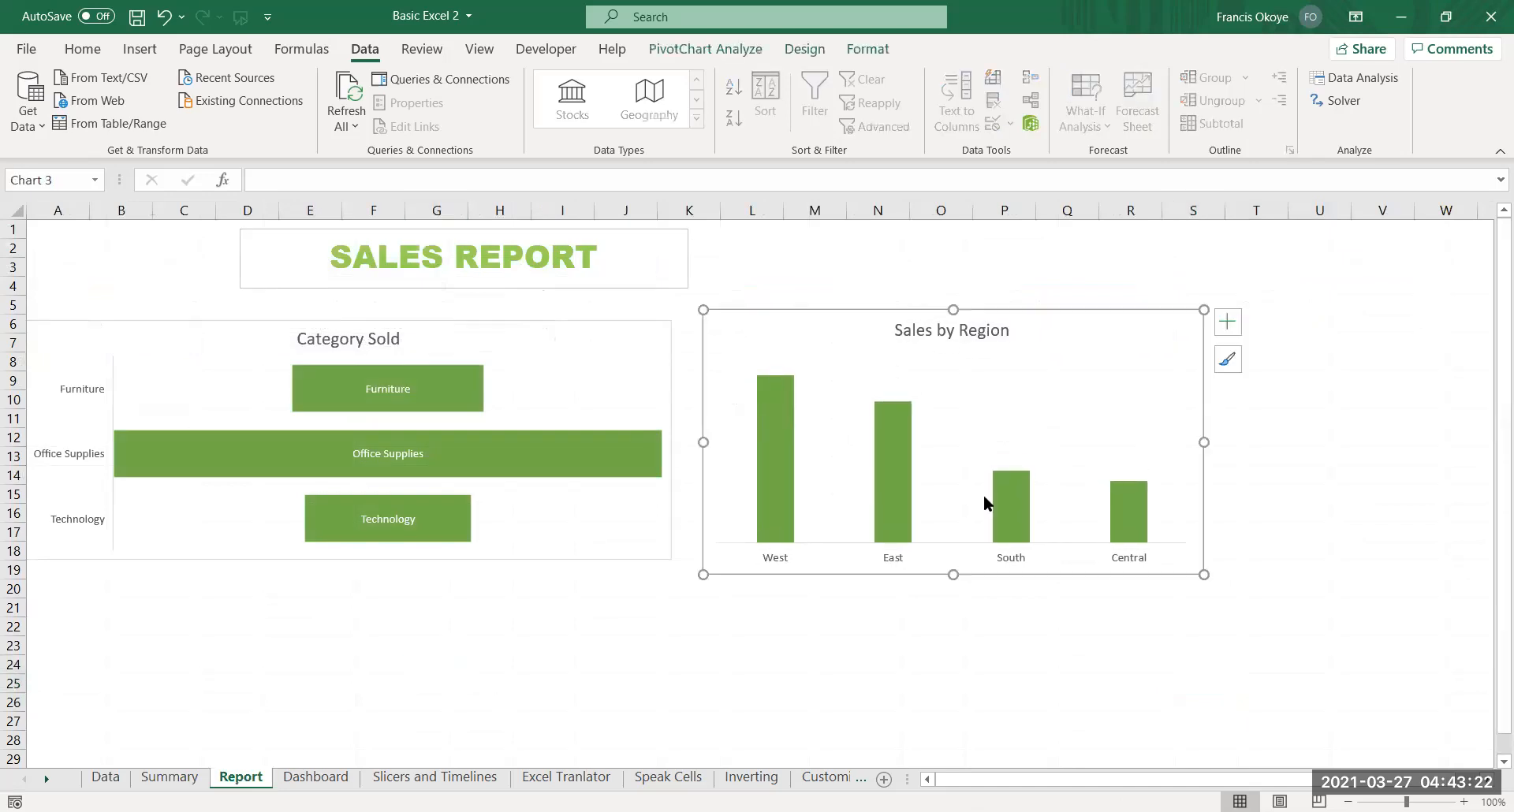
{"action": "left_click_drag", "start_coordinate": [955, 575], "coordinate": [955, 568]}
{"action": "left_click", "coordinate": [957, 597]}
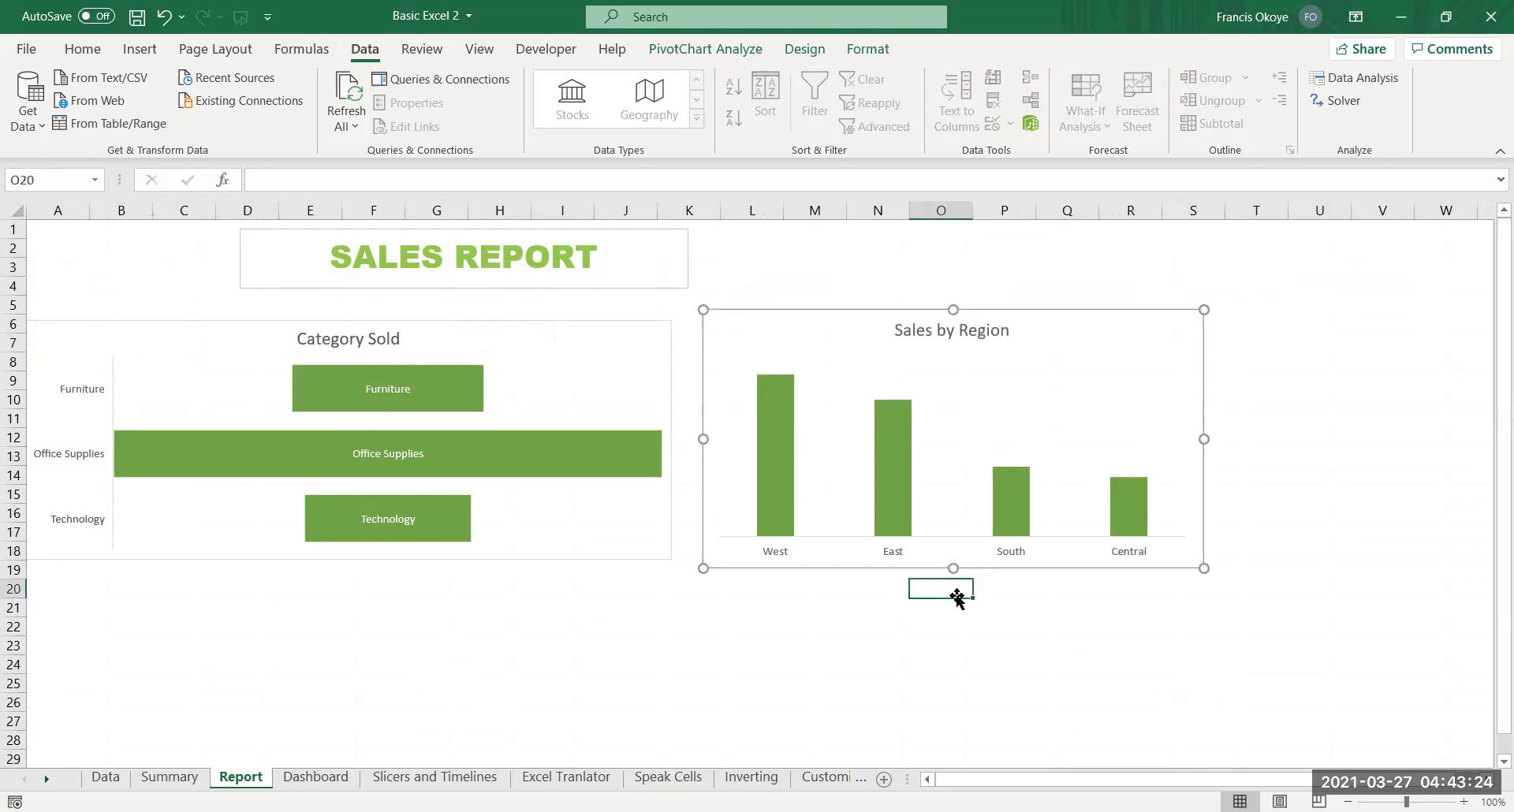
Insert a line PivotChart of the monthly sales in J3:K15 on the Summary sheet, resize it and place it below the Segment, Category and Region tables
{"action": "left_click", "coordinate": [157, 781]}
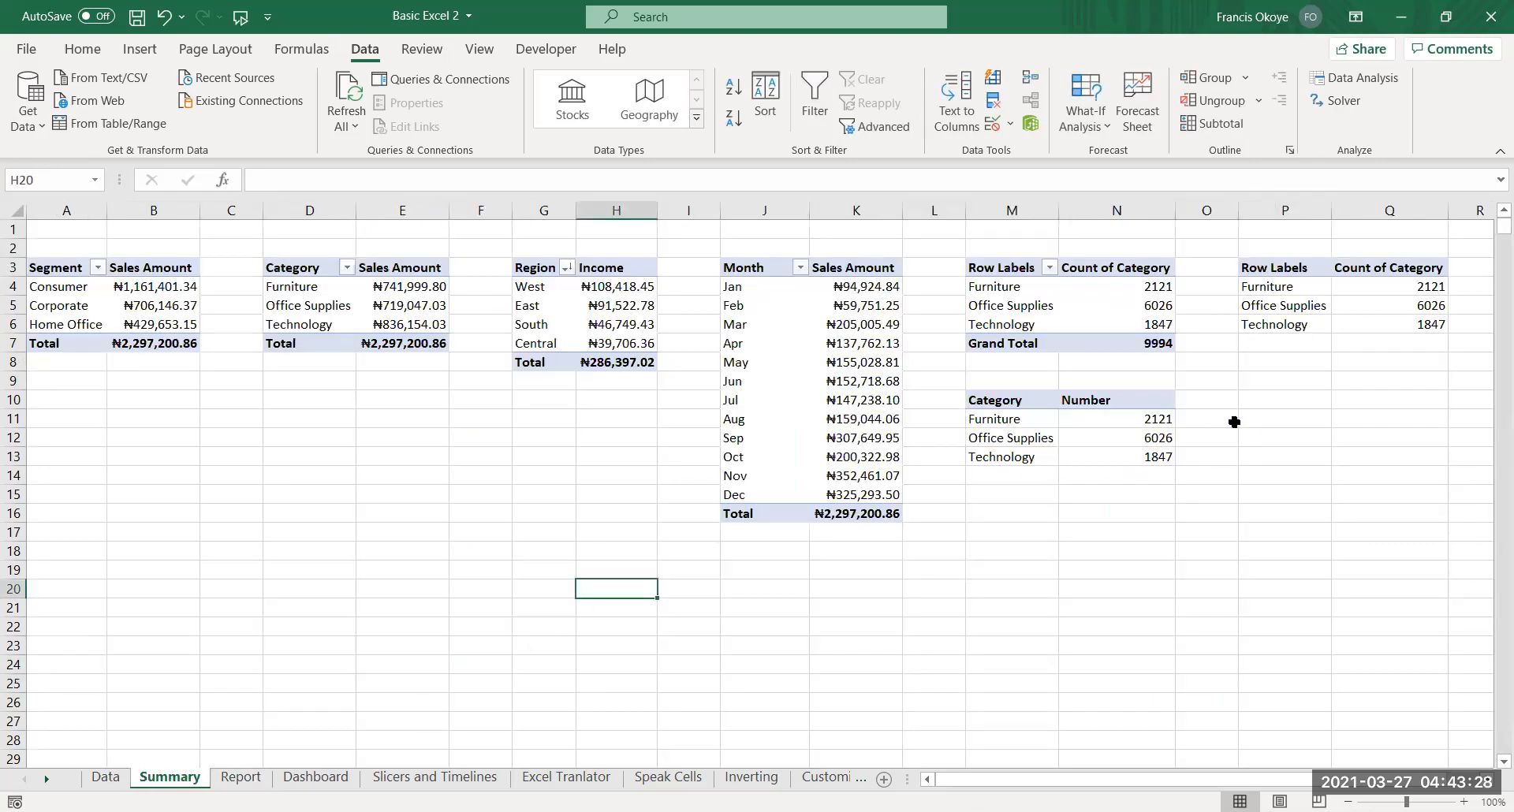
{"action": "left_click_drag", "start_coordinate": [737, 268], "coordinate": [867, 497]}
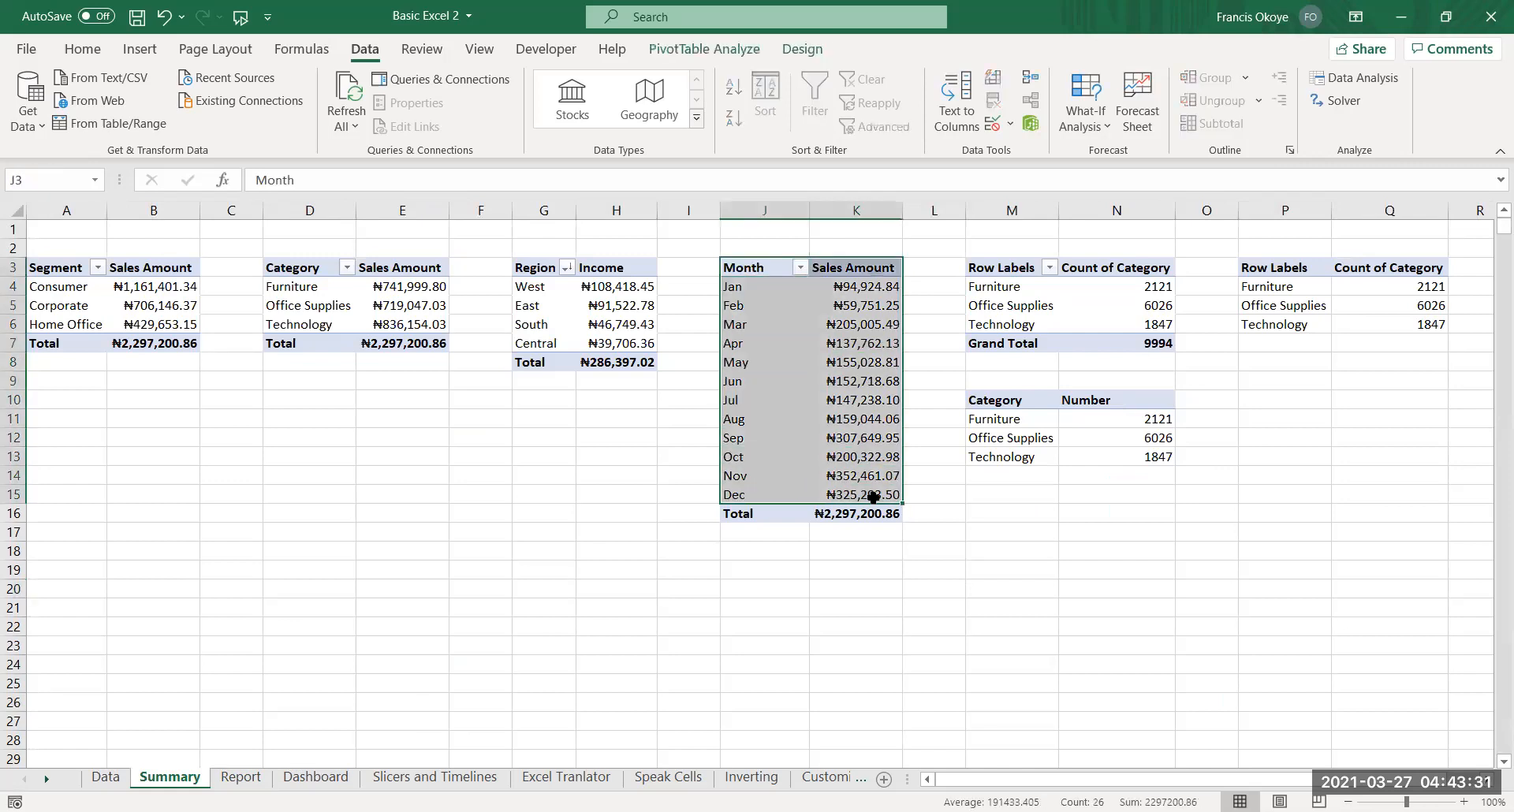
{"action": "left_click", "coordinate": [138, 57]}
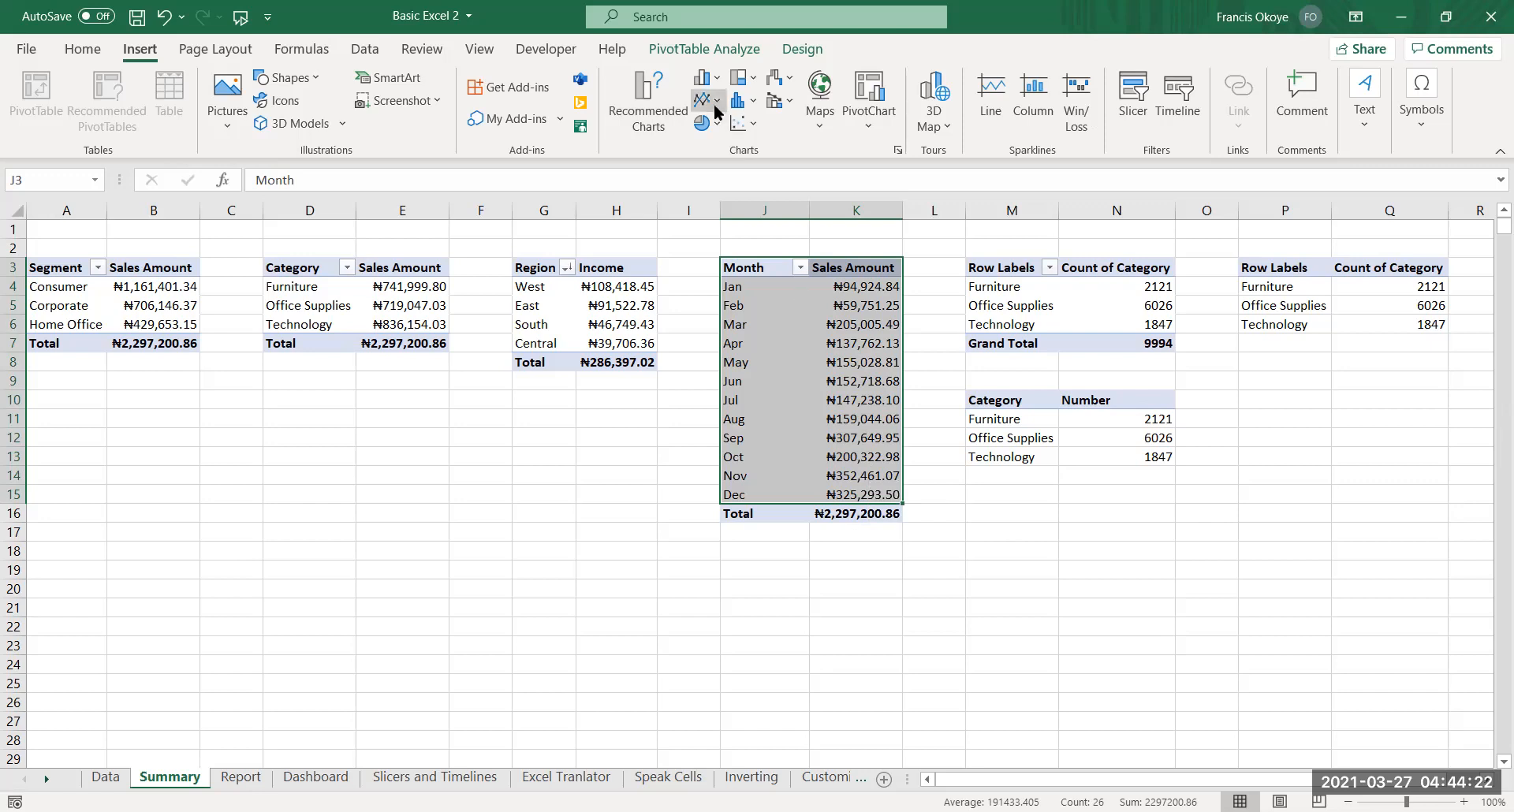
{"action": "left_click", "coordinate": [724, 165]}
{"action": "left_click_drag", "start_coordinate": [997, 495], "coordinate": [1333, 563]}
{"action": "left_click_drag", "start_coordinate": [1025, 352], "coordinate": [649, 434]}
Remove the gridlines and the legend from the monthly sales line chart
{"action": "left_click", "coordinate": [579, 524]}
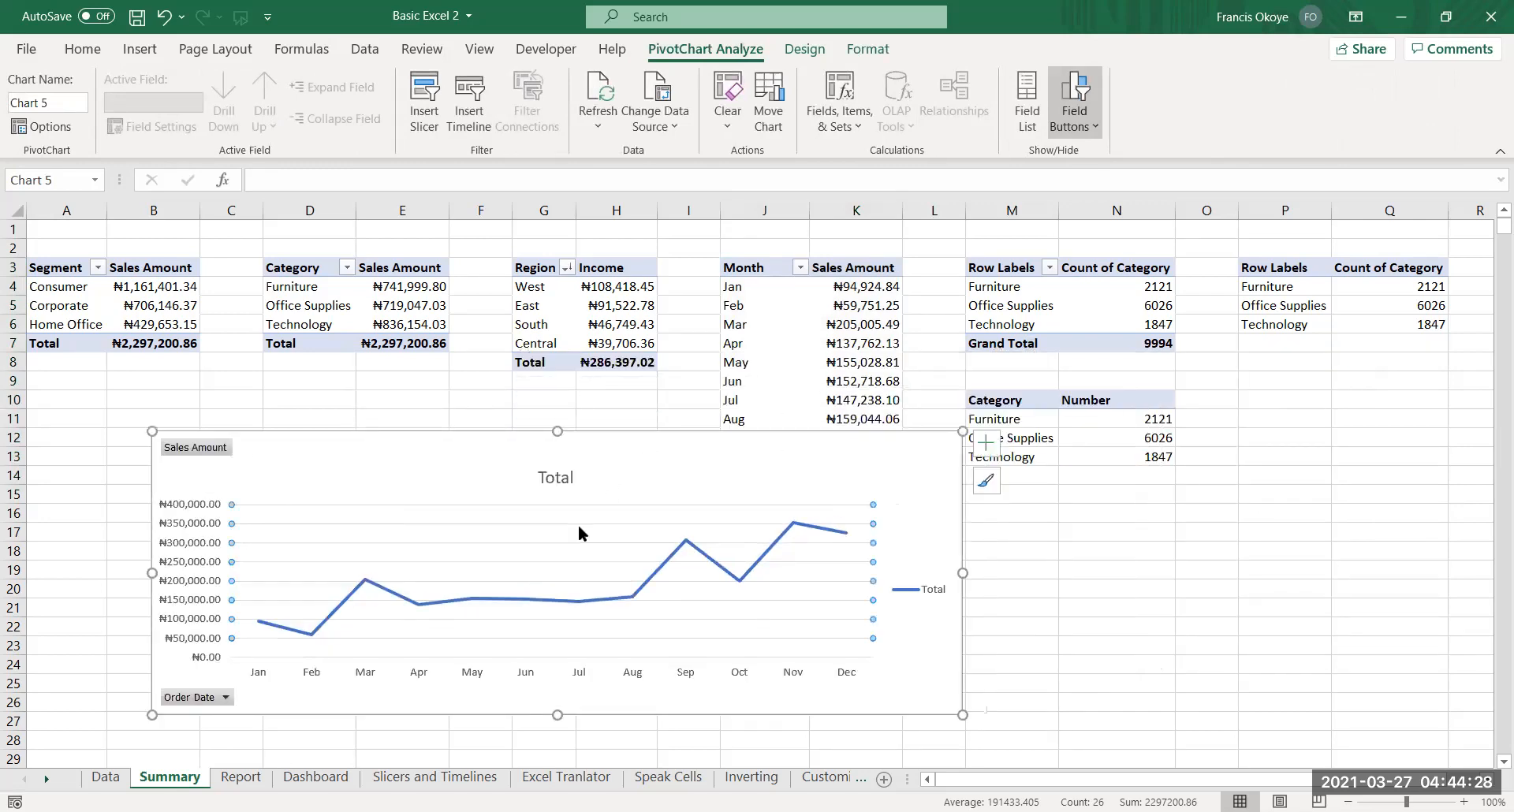
{"action": "key", "text": "Delete"}
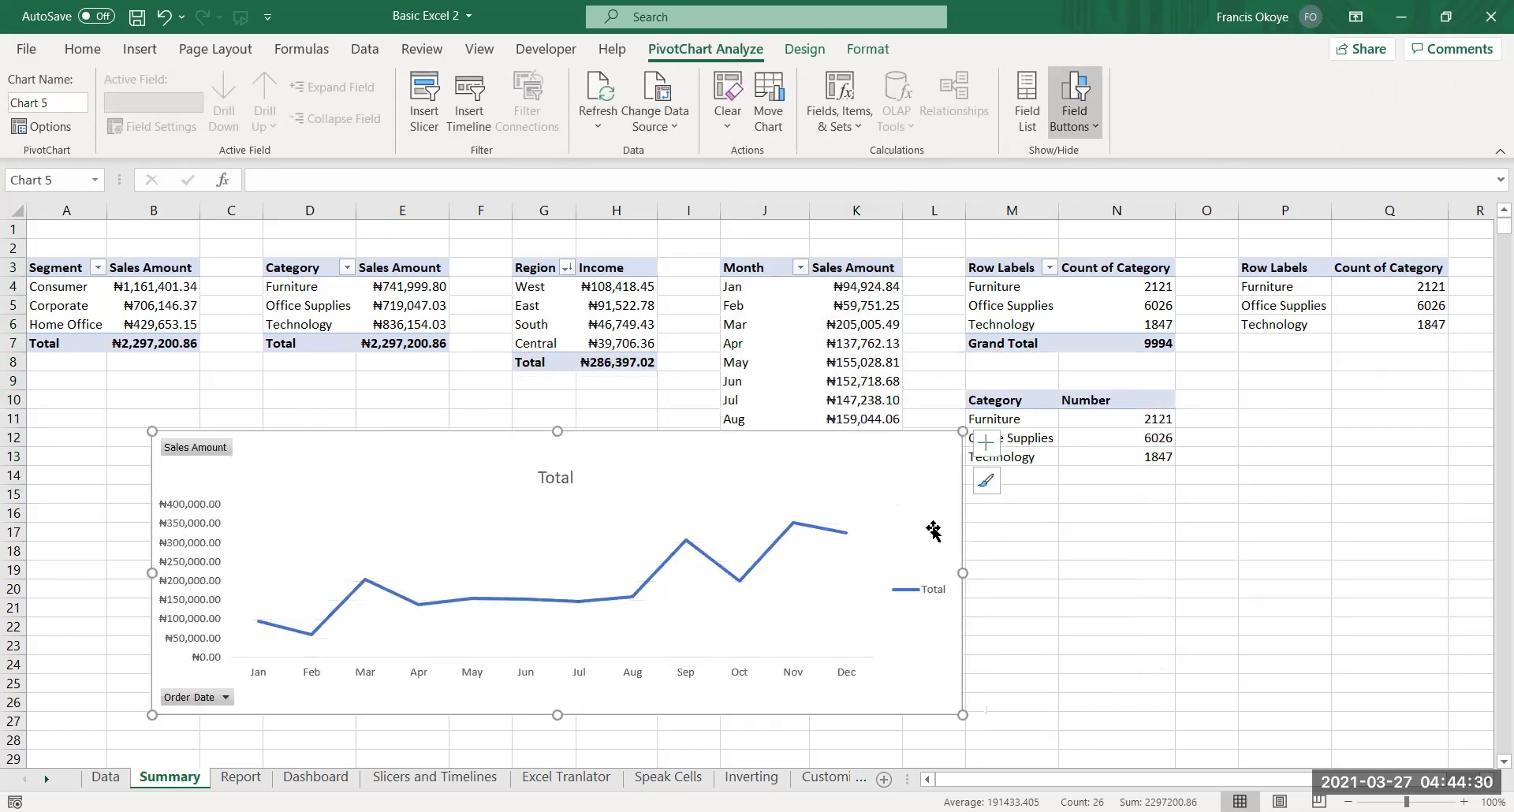
{"action": "key", "text": "Delete"}
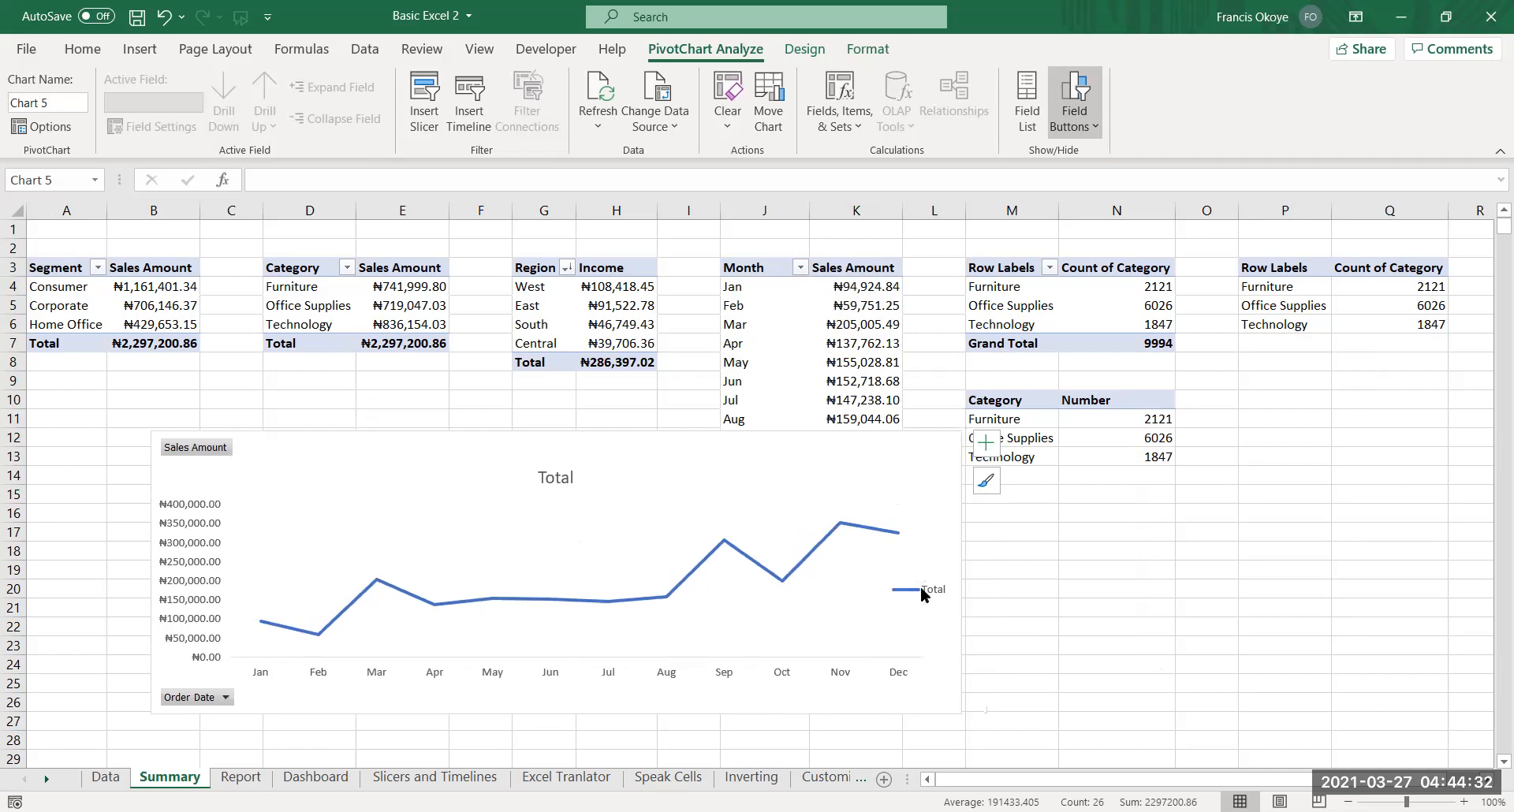
Drill down into February's sales amount in the Month pivot table to list its underlying records
{"action": "left_click", "coordinate": [843, 269]}
{"action": "left_click", "coordinate": [816, 292]}
{"action": "left_click", "coordinate": [771, 270]}
{"action": "left_click", "coordinate": [833, 274]}
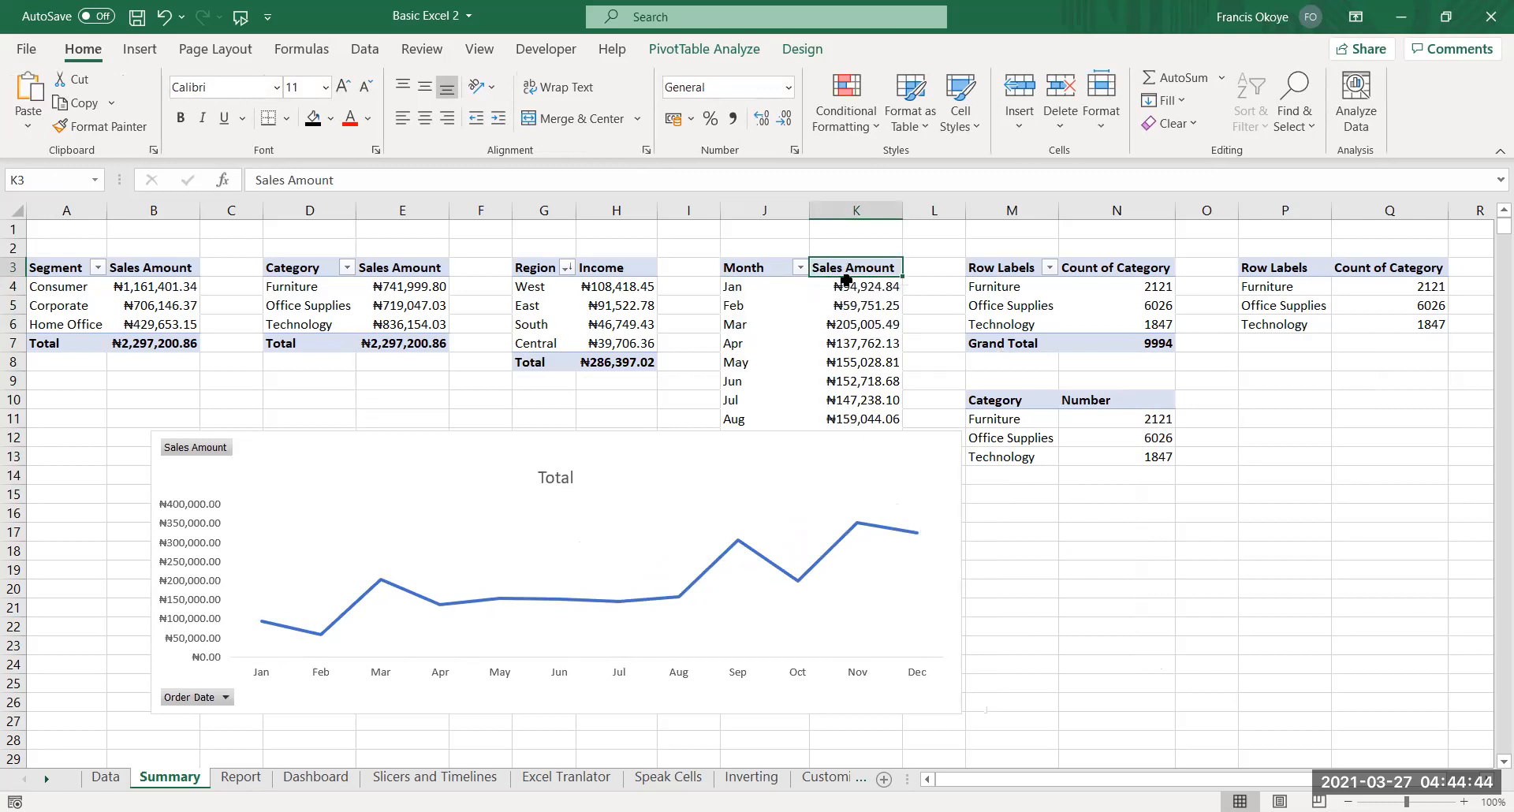
{"action": "left_click", "coordinate": [785, 272]}
{"action": "left_click", "coordinate": [839, 269]}
{"action": "left_click", "coordinate": [850, 306]}
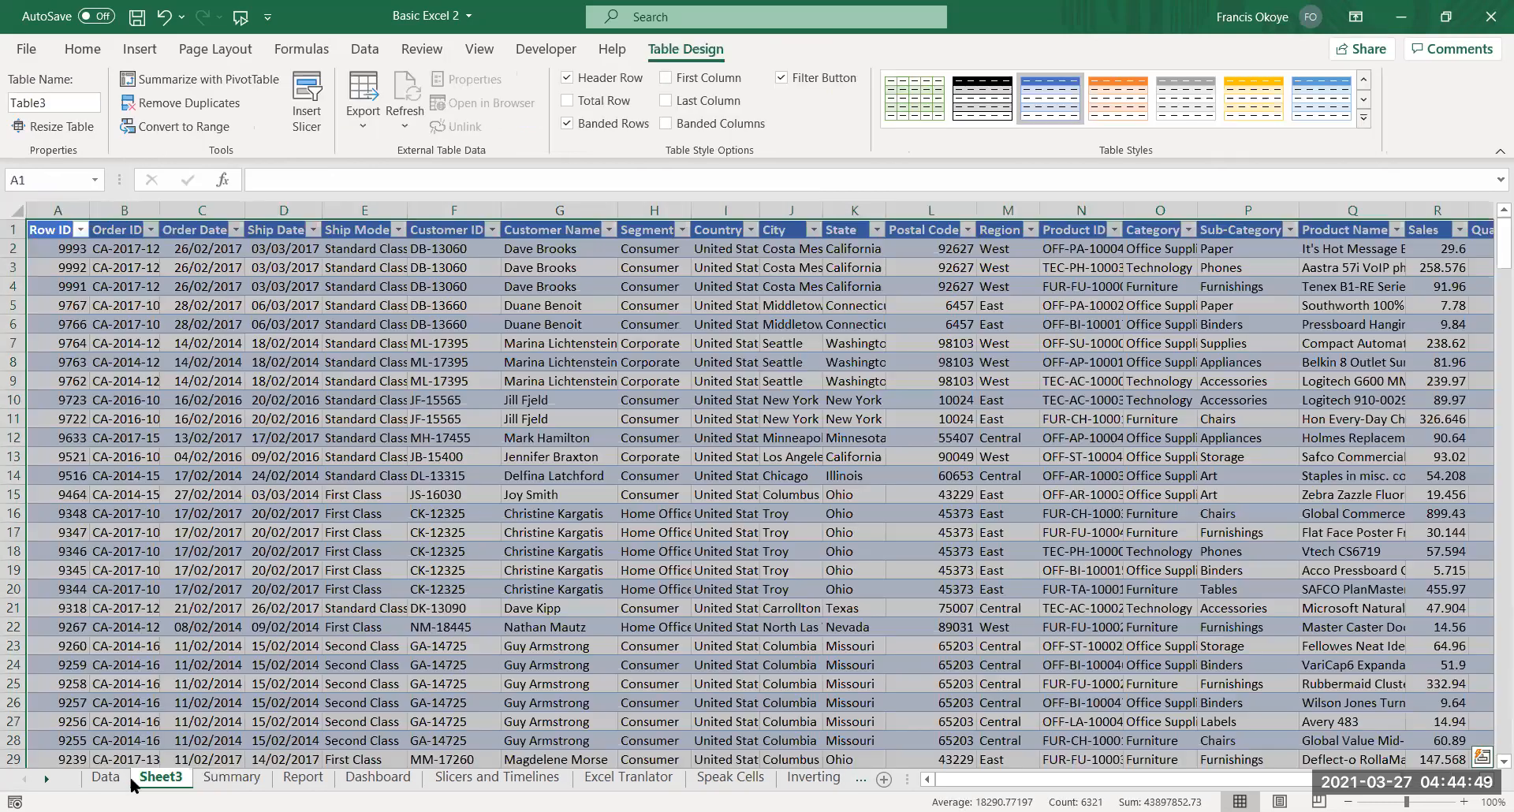
Delete the monthly sales line chart from the Summary sheet
{"action": "left_click", "coordinate": [117, 779]}
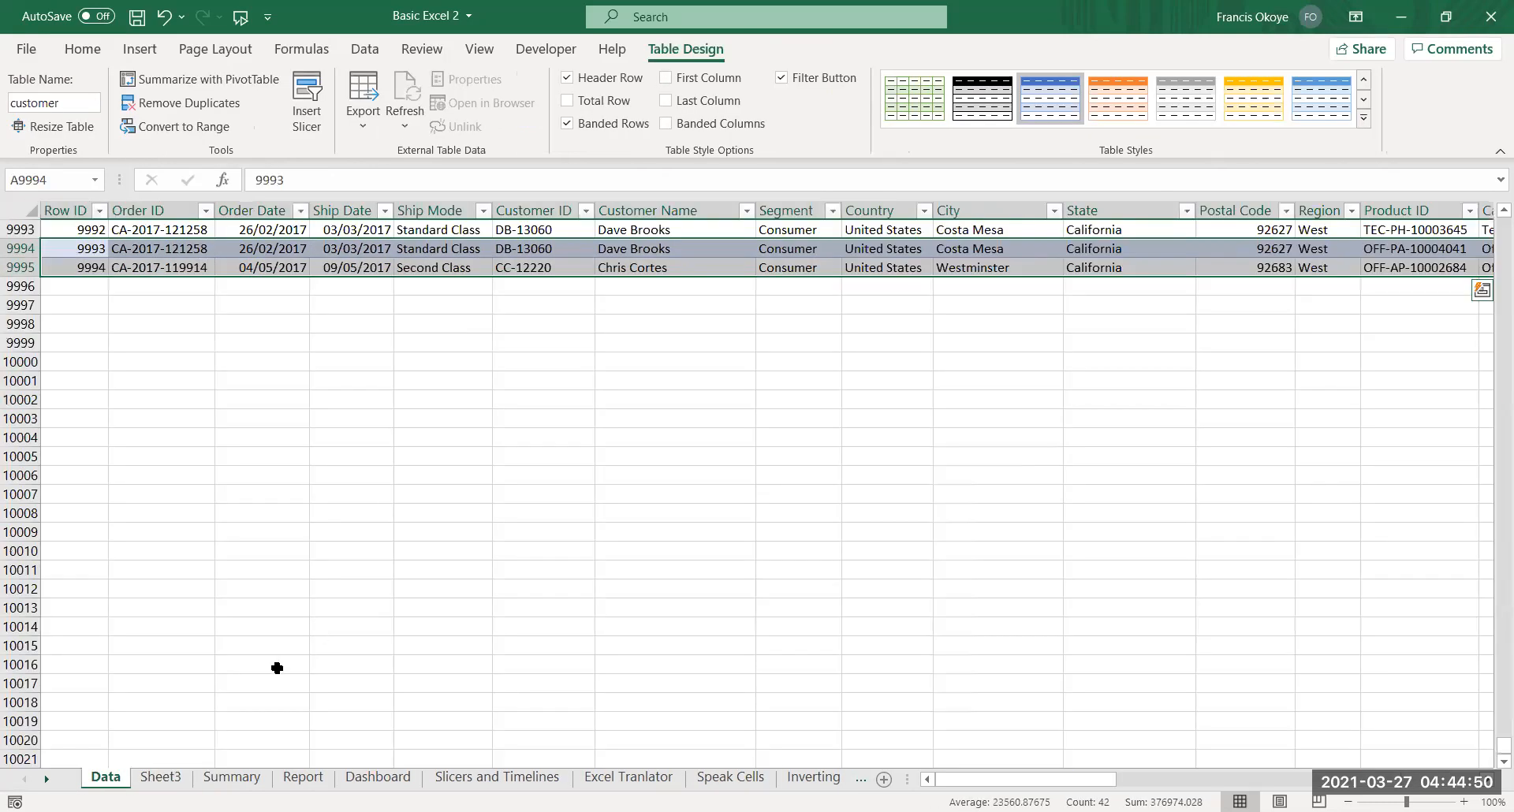
{"action": "left_click", "coordinate": [221, 780]}
{"action": "left_click", "coordinate": [751, 473]}
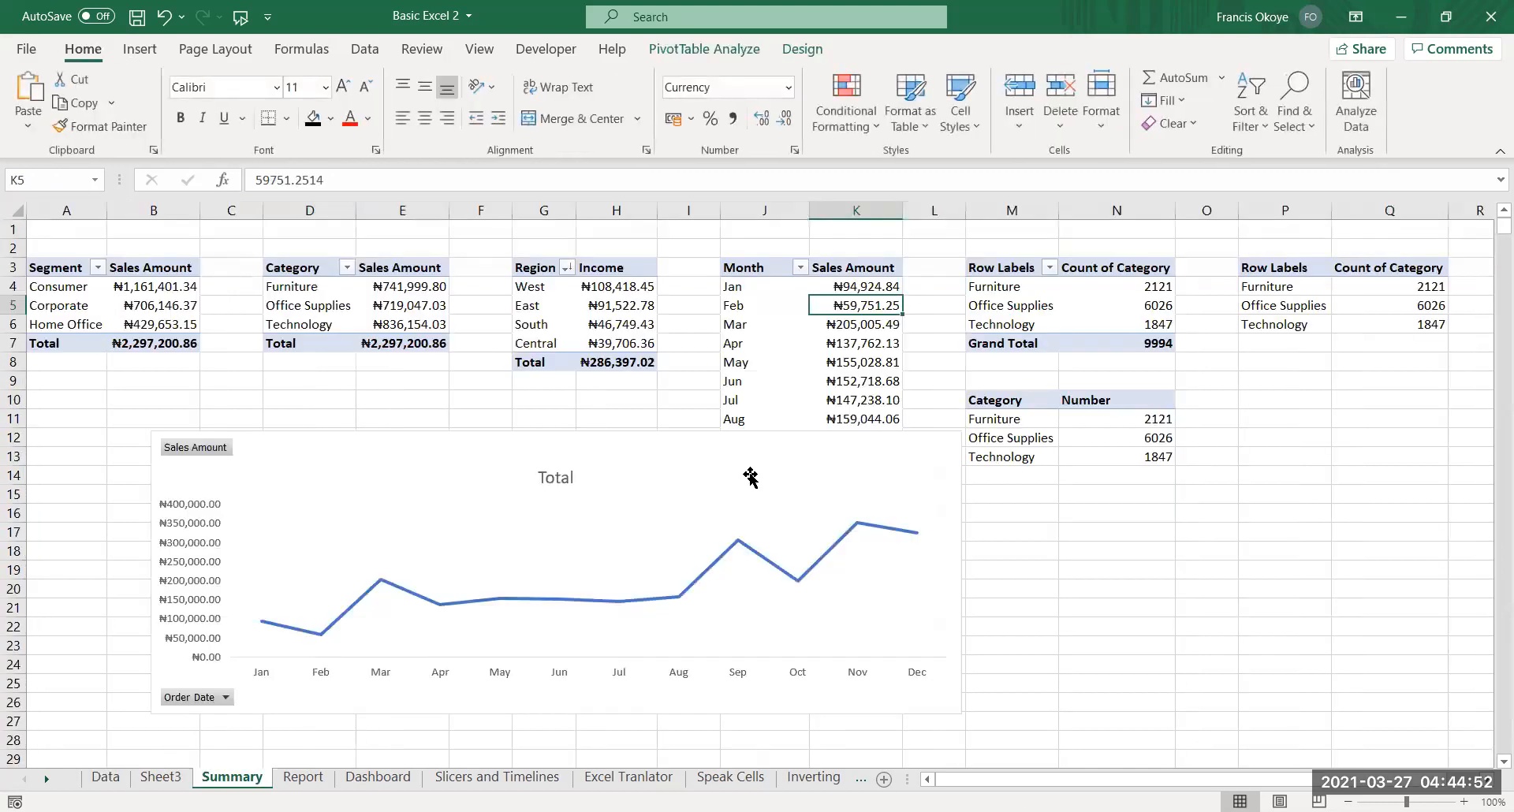
{"action": "left_click", "coordinate": [759, 435]}
{"action": "key", "text": "Delete"}
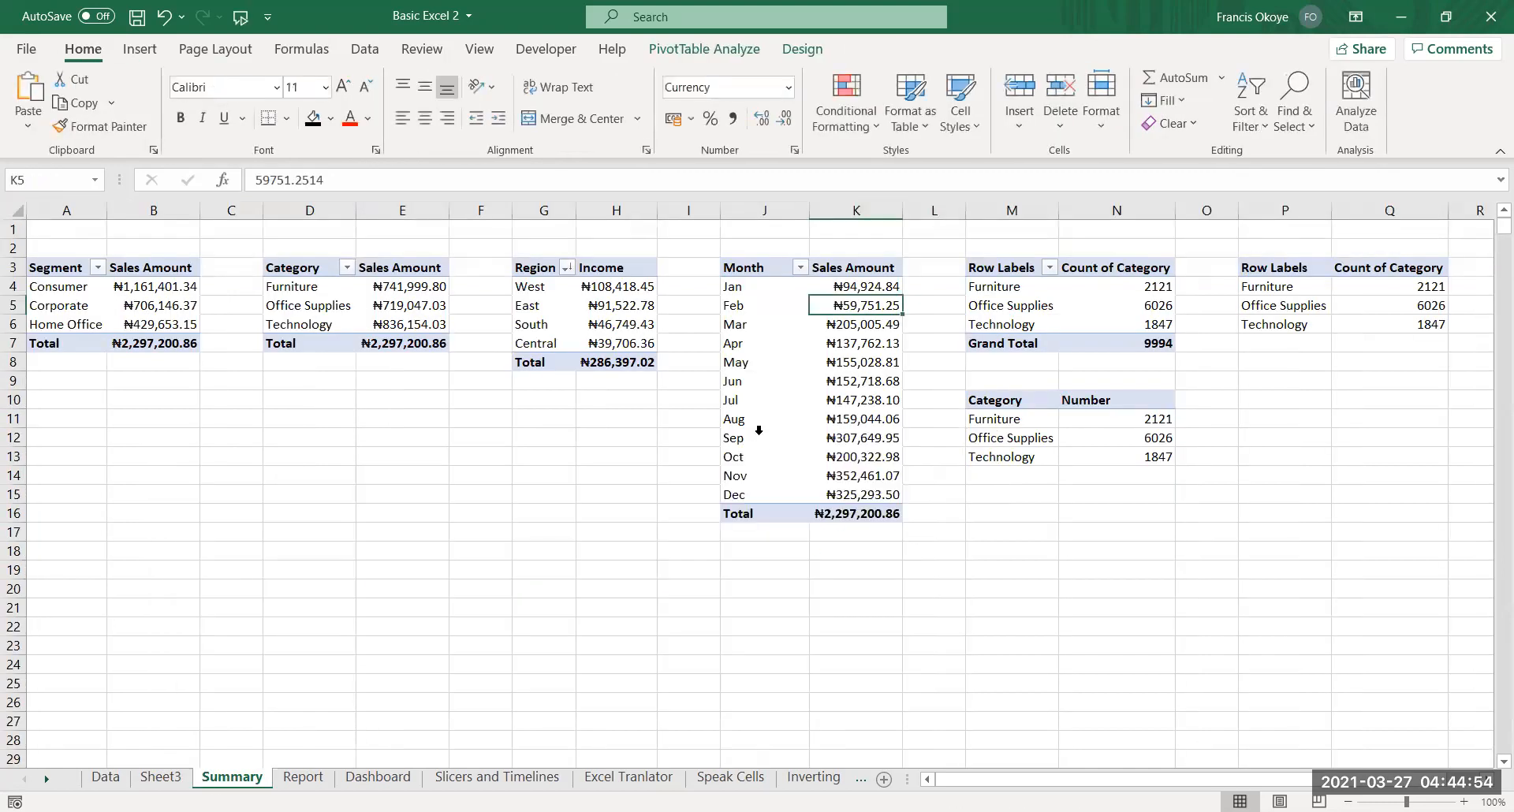
Check the Month pivot table's filter options and drill down into its total sales amount
{"action": "left_click", "coordinate": [760, 431]}
{"action": "left_click", "coordinate": [833, 418]}
{"action": "left_click", "coordinate": [867, 268]}
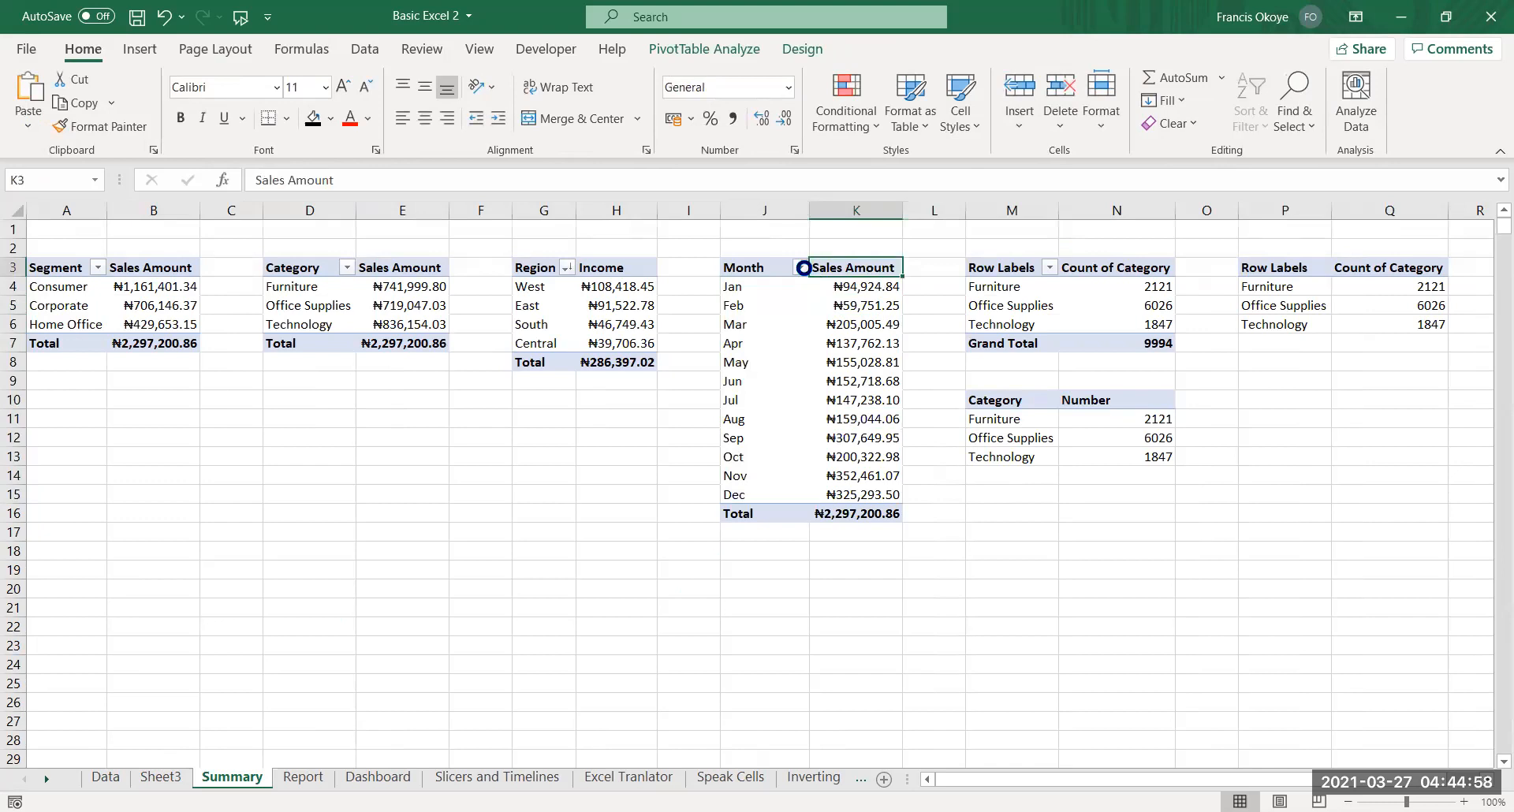
{"action": "left_click", "coordinate": [801, 268]}
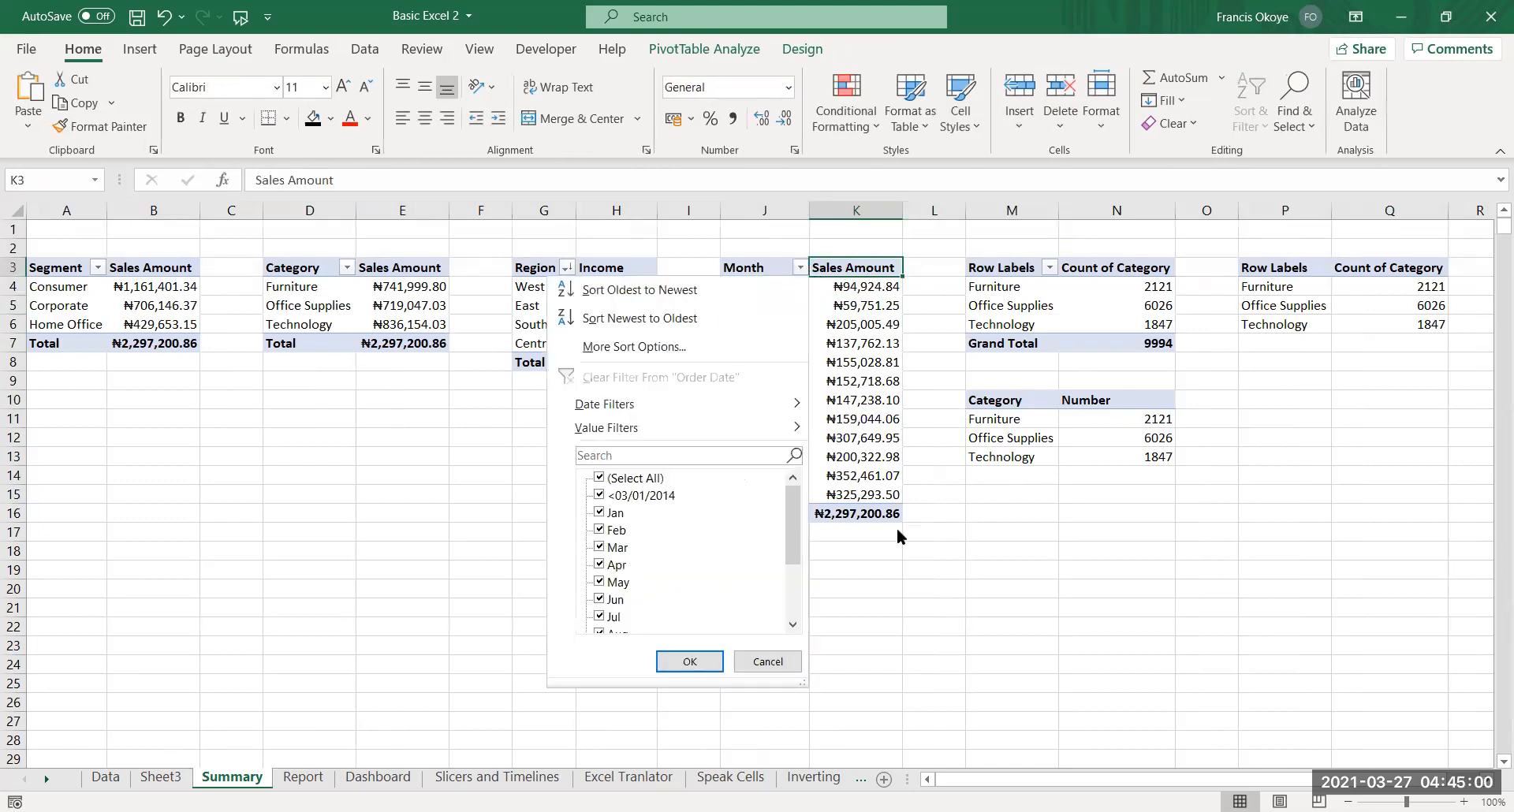
{"action": "left_click", "coordinate": [876, 513]}
{"action": "double_click", "coordinate": [875, 513]}
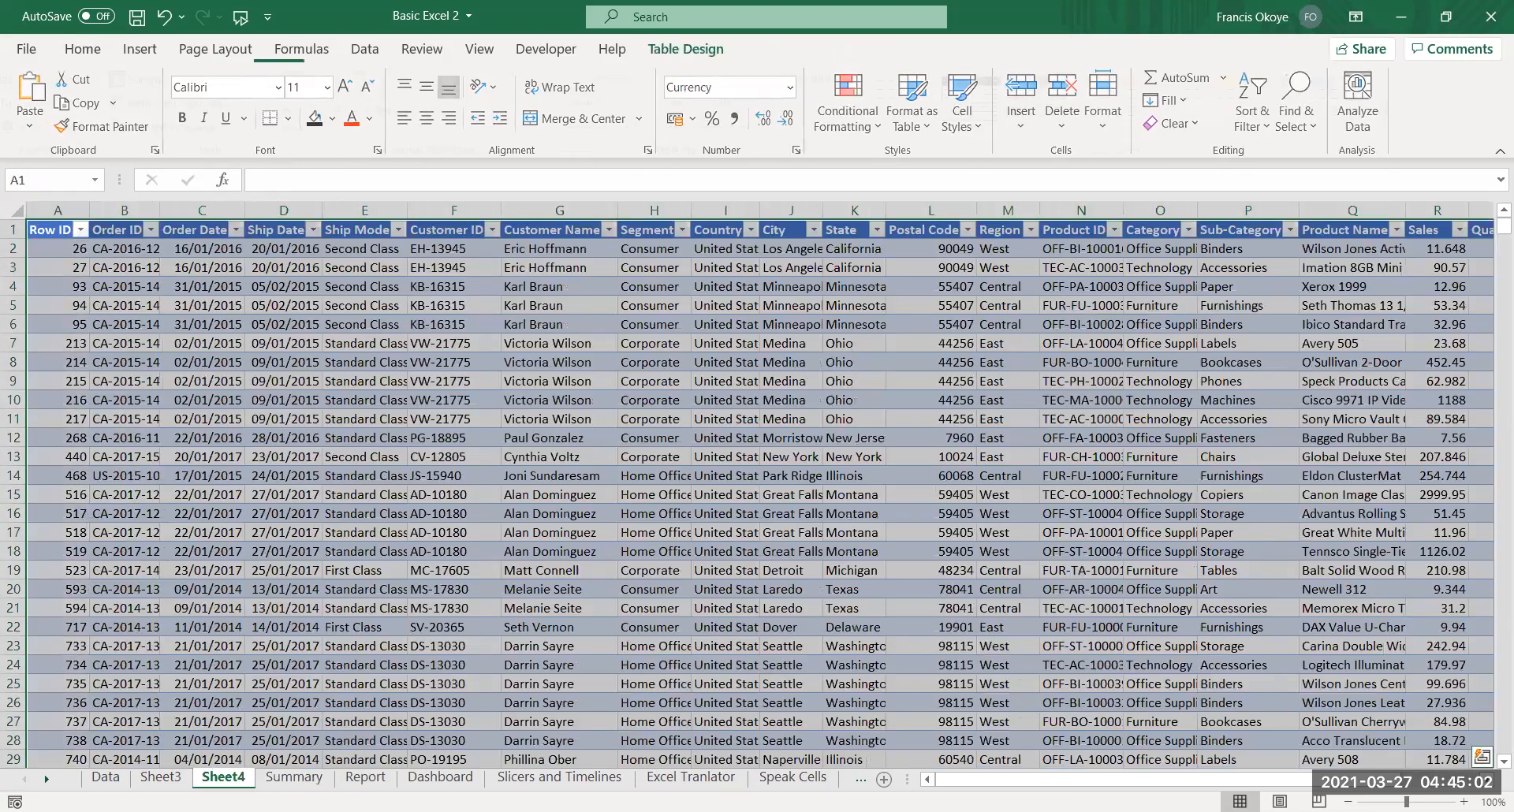
Permanently delete the drill-down sheet Sheet3
{"action": "left_click", "coordinate": [106, 777]}
{"action": "left_click", "coordinate": [161, 778]}
{"action": "right_click", "coordinate": [160, 776]}
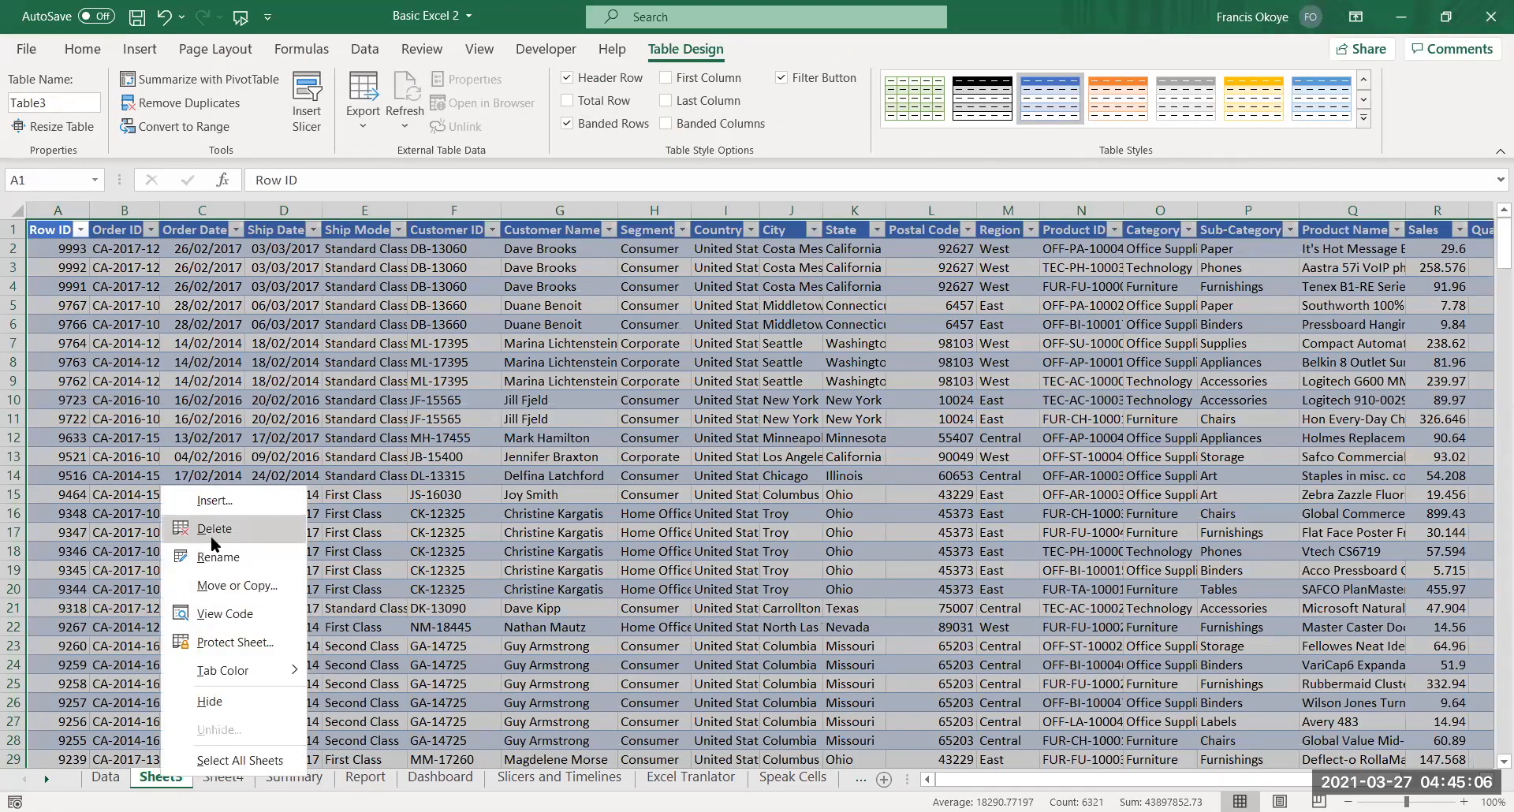
{"action": "left_click", "coordinate": [214, 530]}
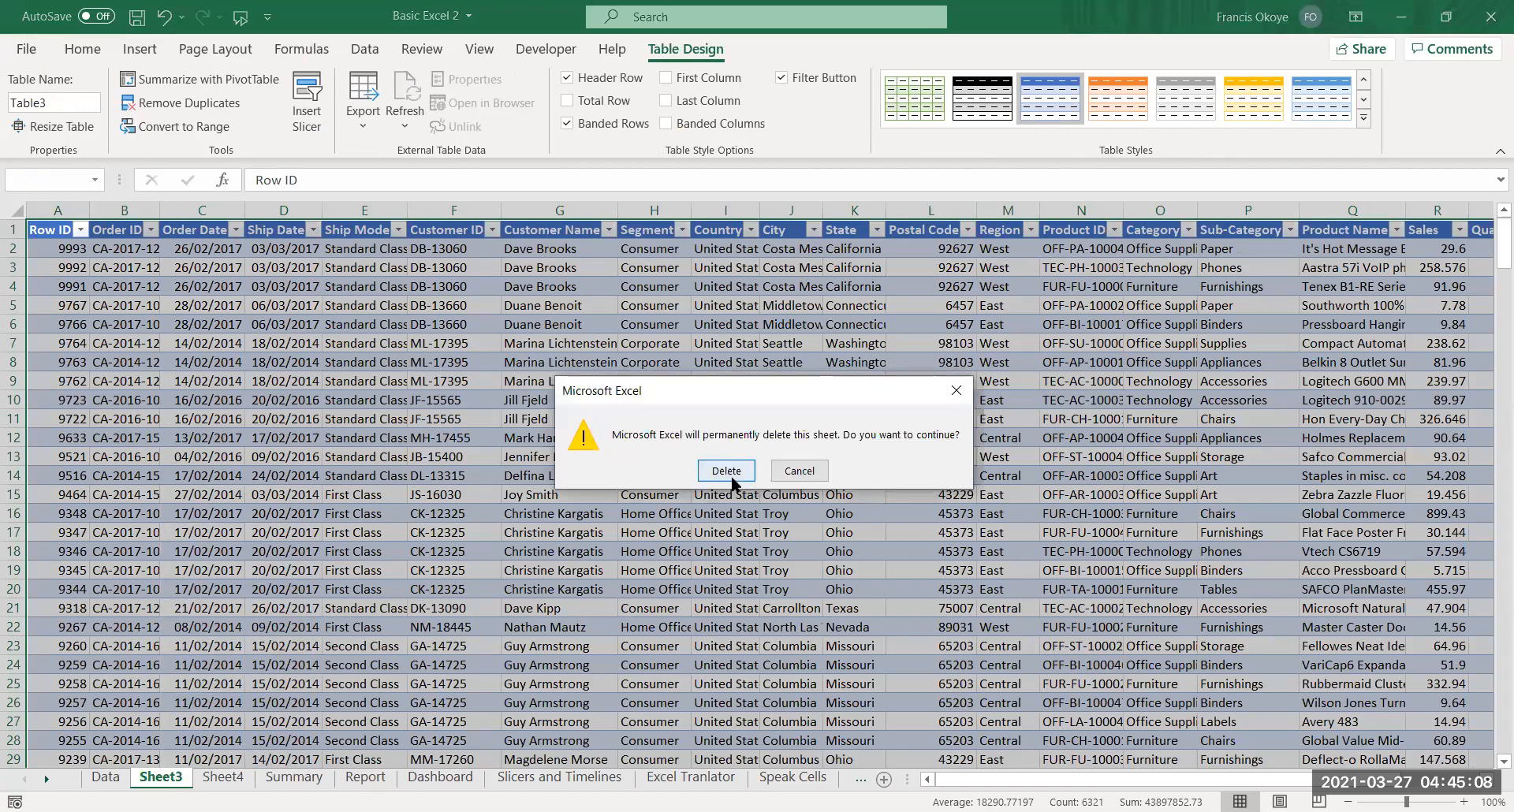
{"action": "left_click", "coordinate": [730, 471]}
Delete the drill-down sheet Sheet4 and return to the Summary sheet
{"action": "left_click", "coordinate": [246, 781]}
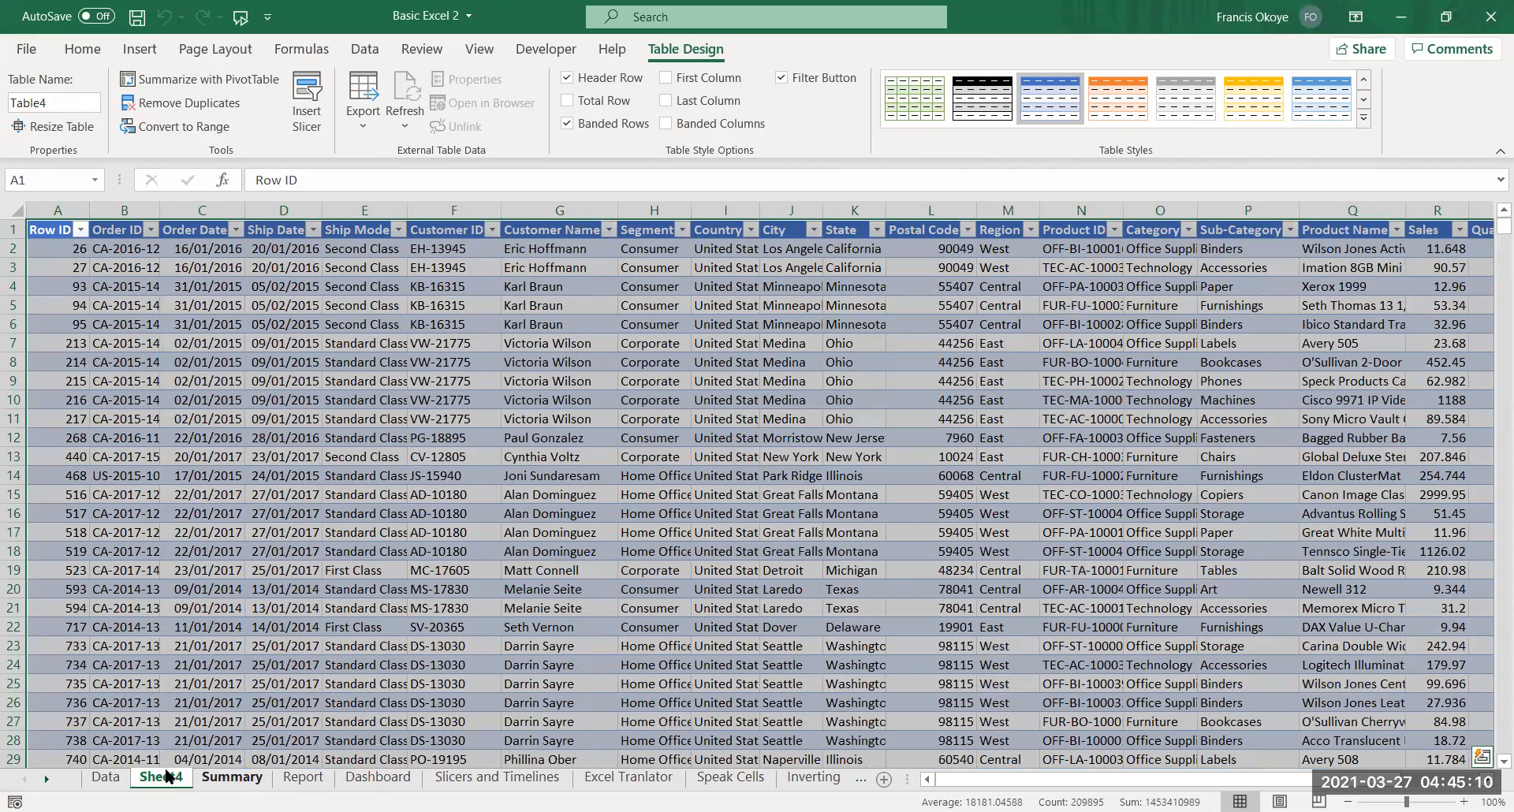
{"action": "left_click", "coordinate": [157, 780]}
{"action": "right_click", "coordinate": [157, 781]}
{"action": "left_click", "coordinate": [209, 530]}
{"action": "key", "text": "Return"}
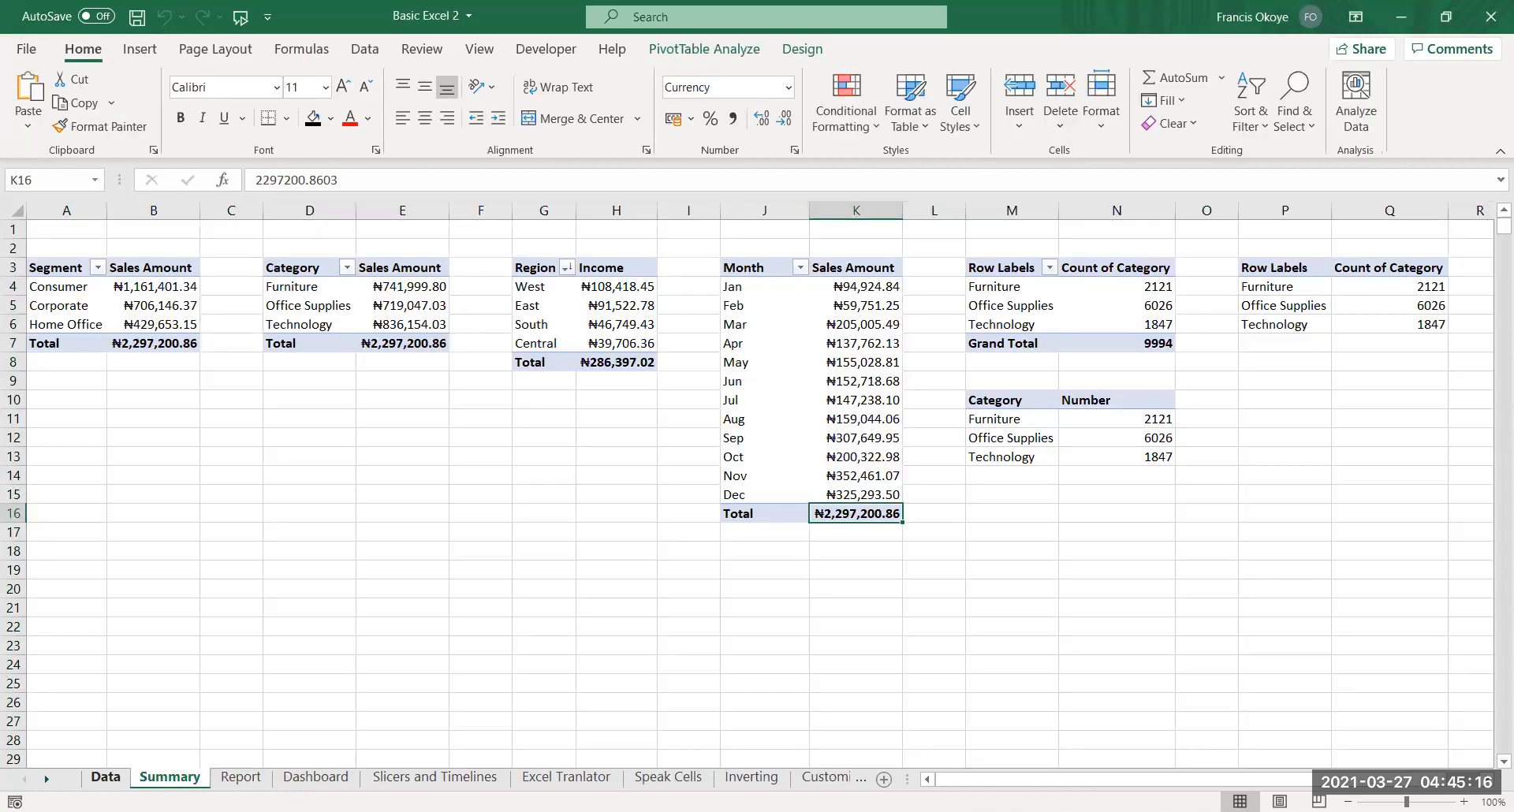
Check the Data table and create a PivotTable from the customer table at cell J19 of the Summary sheet
{"action": "left_click", "coordinate": [105, 777]}
{"action": "left_click", "coordinate": [1288, 514]}
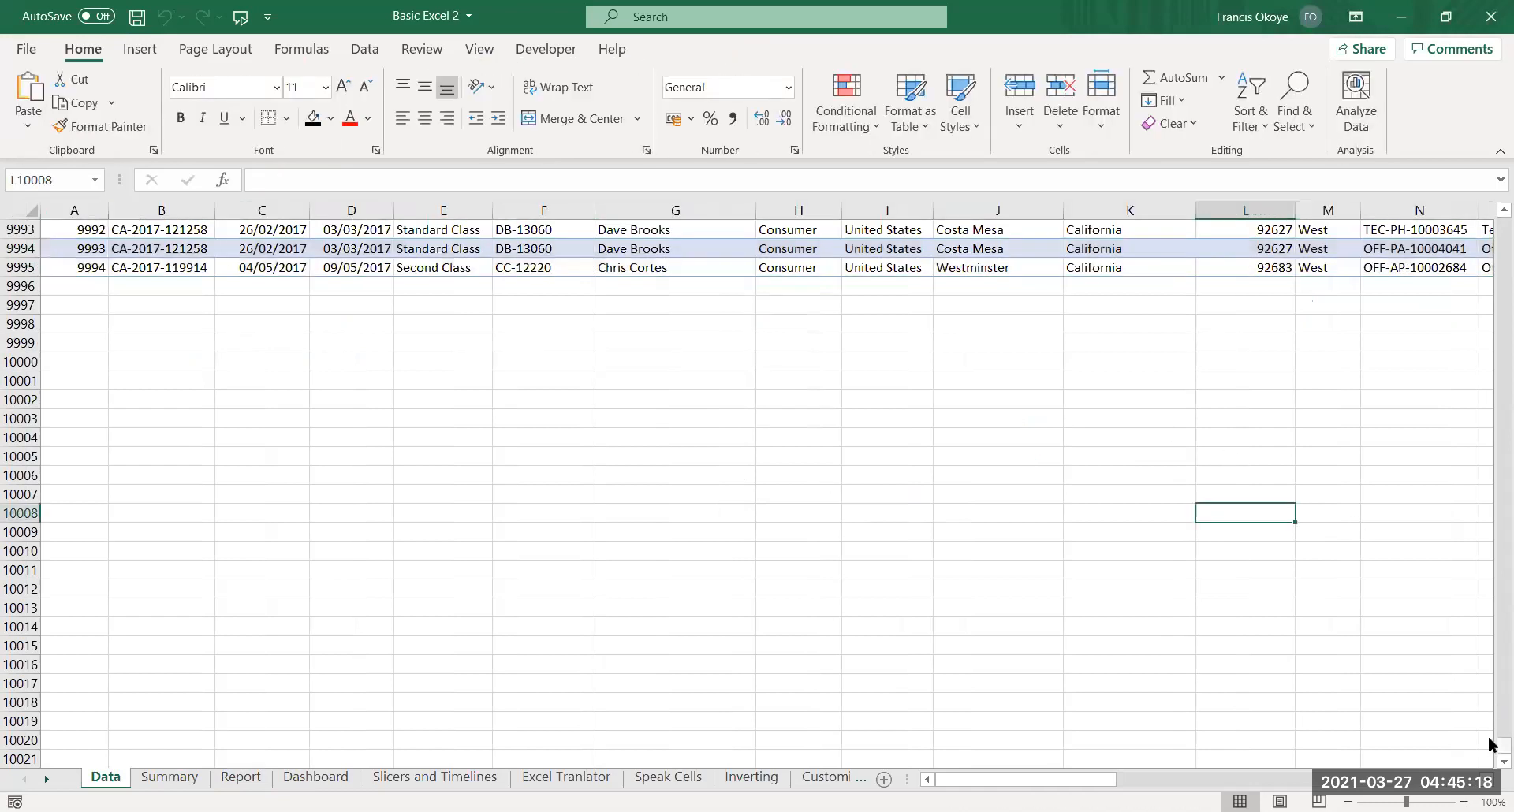
{"action": "scroll", "coordinate": [831, 538], "scroll_direction": "up", "scroll_amount": 20}
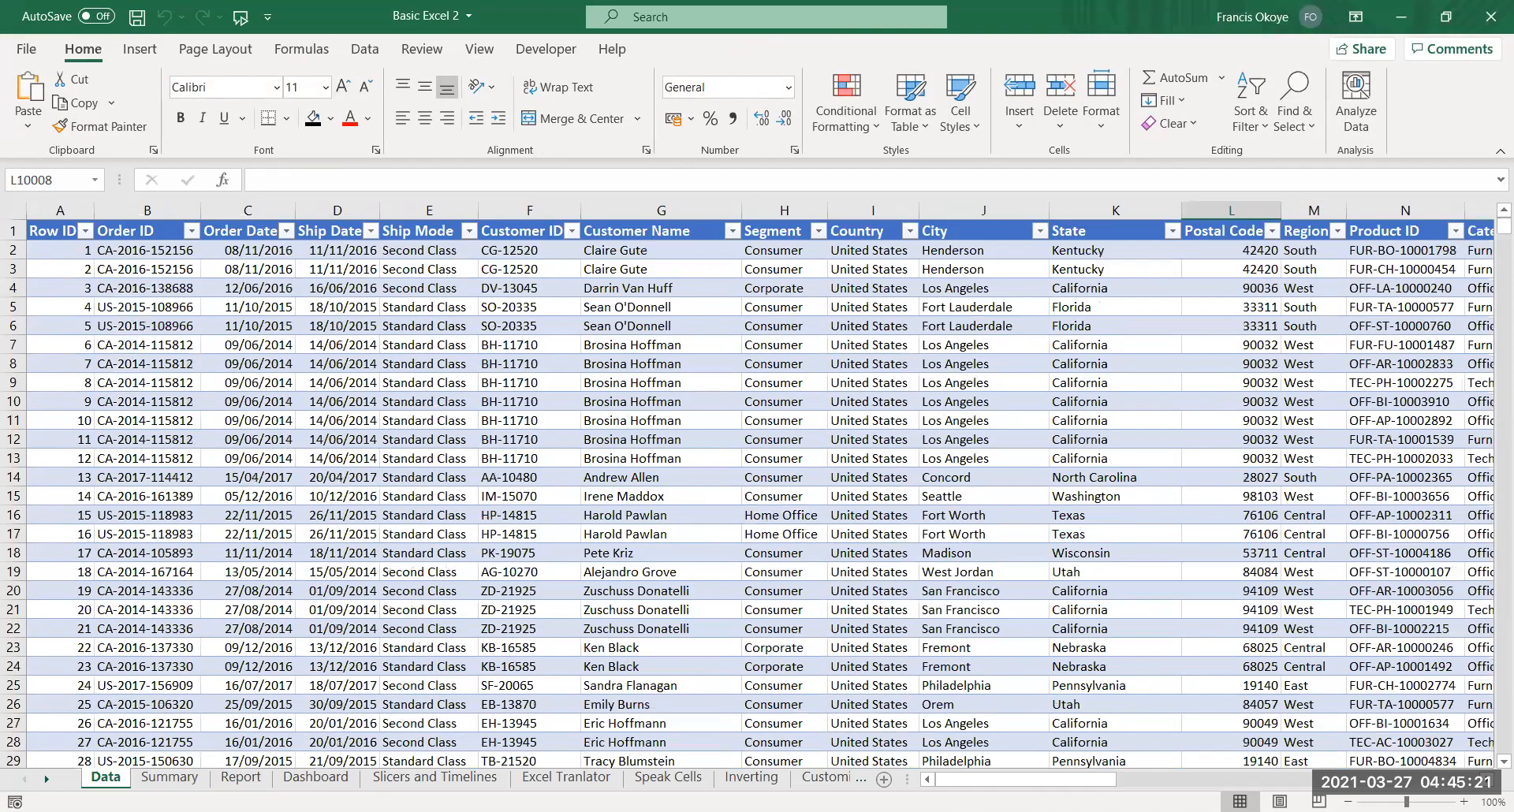
{"action": "left_click", "coordinate": [170, 777]}
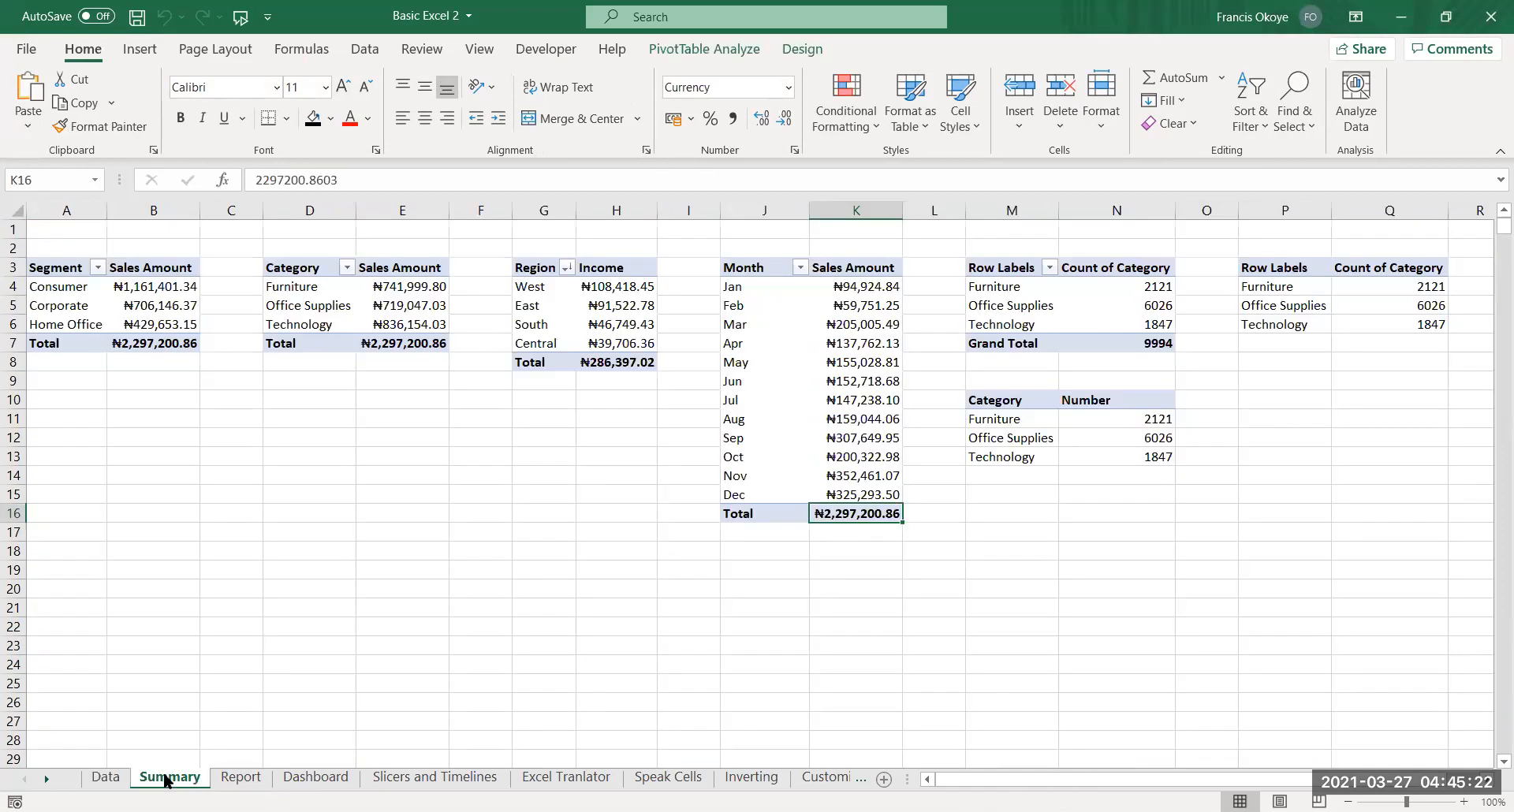
{"action": "left_click", "coordinate": [106, 777]}
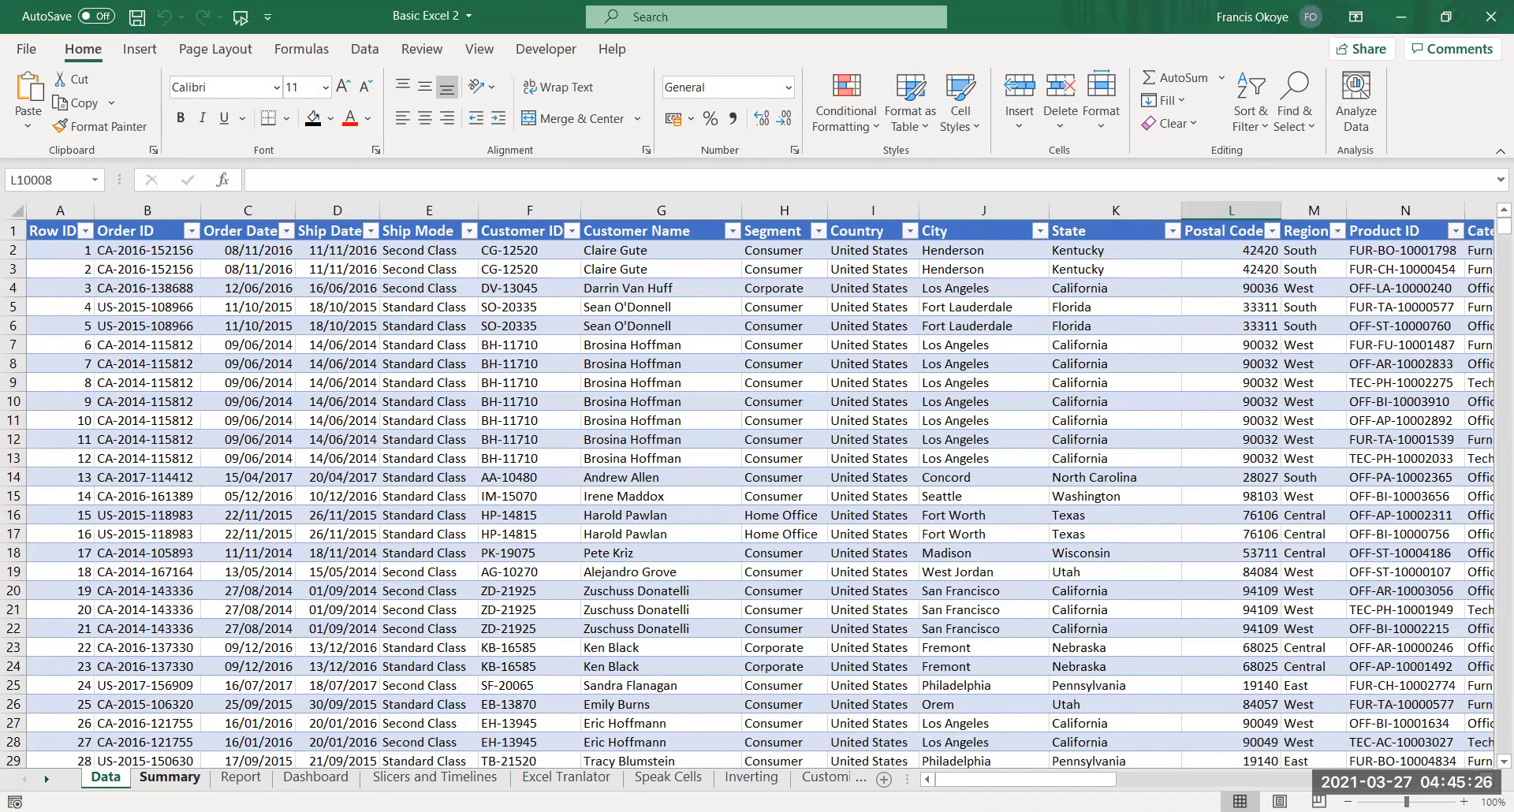
{"action": "left_click", "coordinate": [168, 777]}
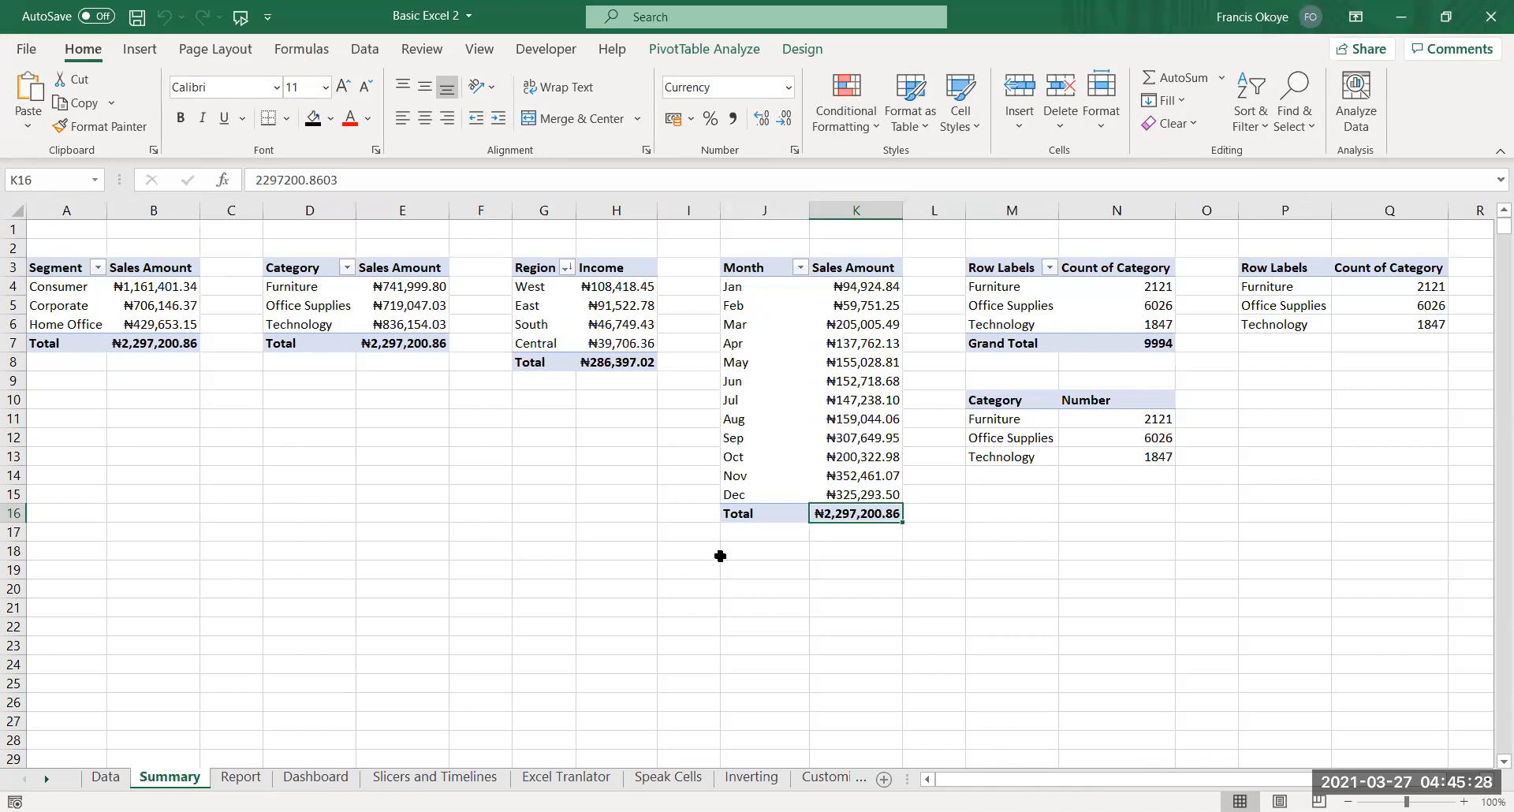
{"action": "left_click", "coordinate": [744, 566]}
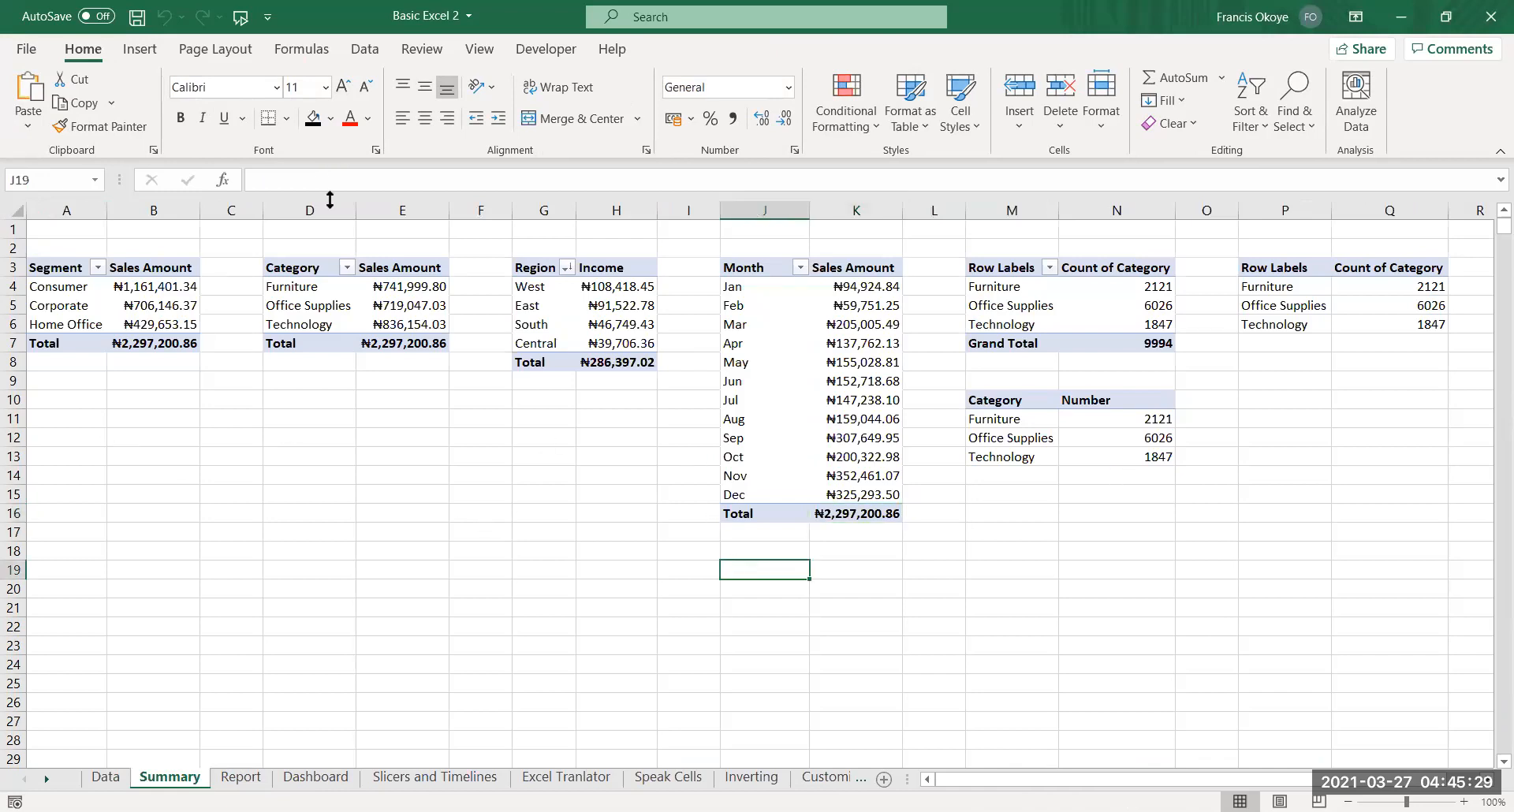
{"action": "left_click", "coordinate": [139, 49]}
{"action": "left_click", "coordinate": [37, 101]}
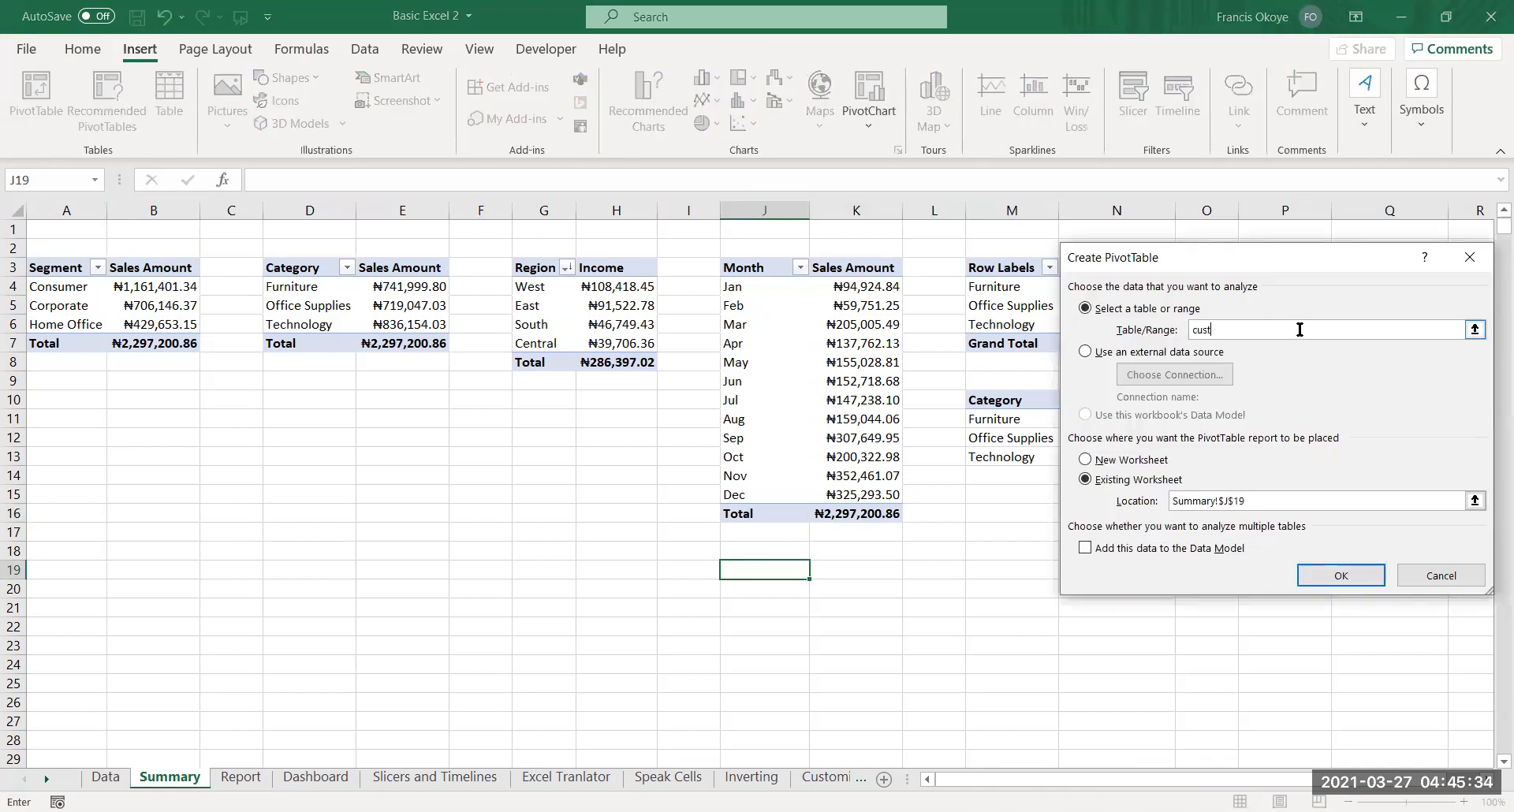
{"action": "left_click", "coordinate": [1340, 577]}
Add Order Date to the rows of the new PivotTable and Profit to its values
{"action": "left_click_drag", "start_coordinate": [1266, 375], "coordinate": [1251, 706]}
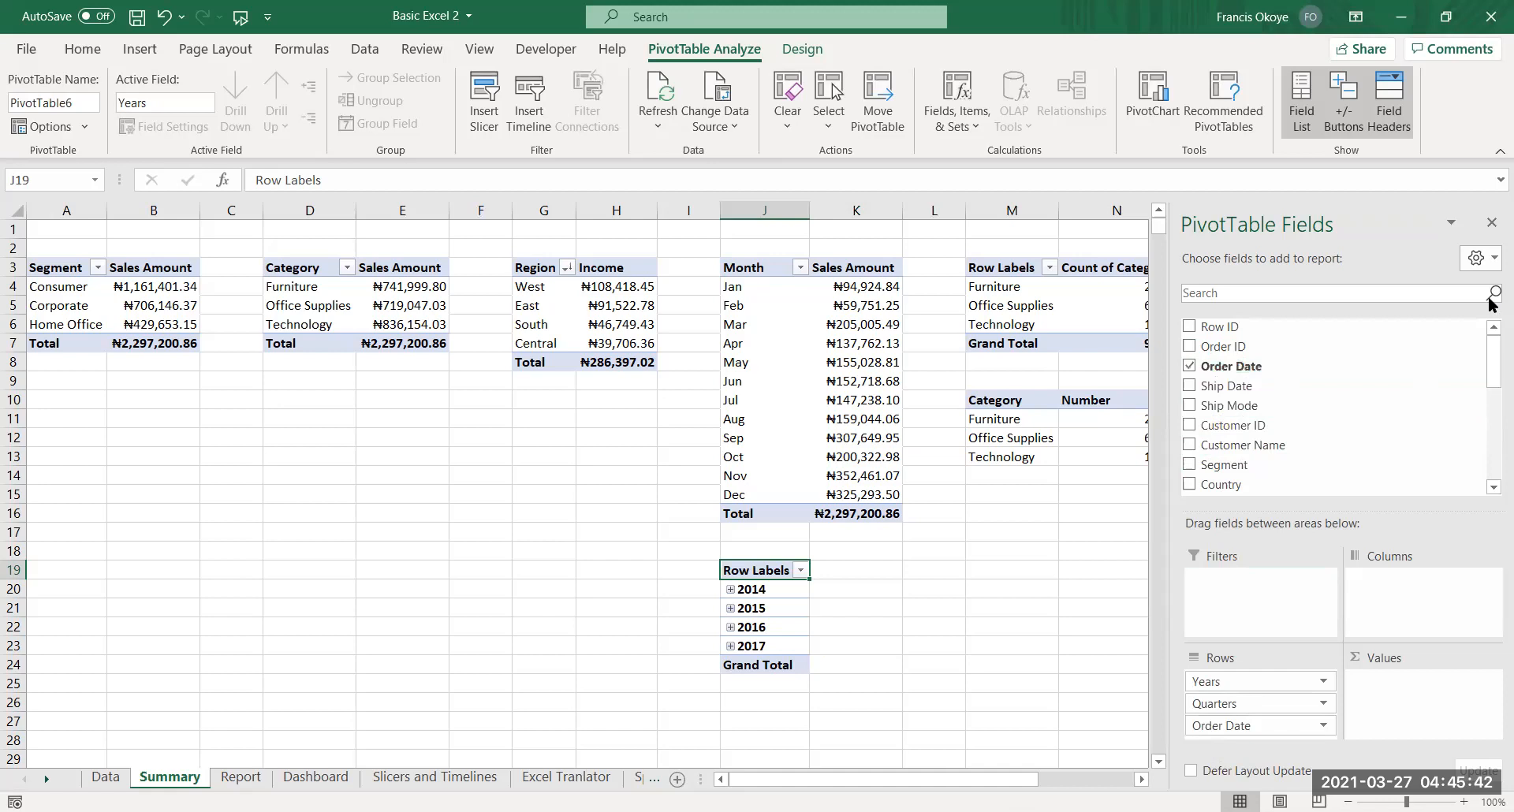
{"action": "left_click_drag", "start_coordinate": [1492, 347], "coordinate": [1489, 453]}
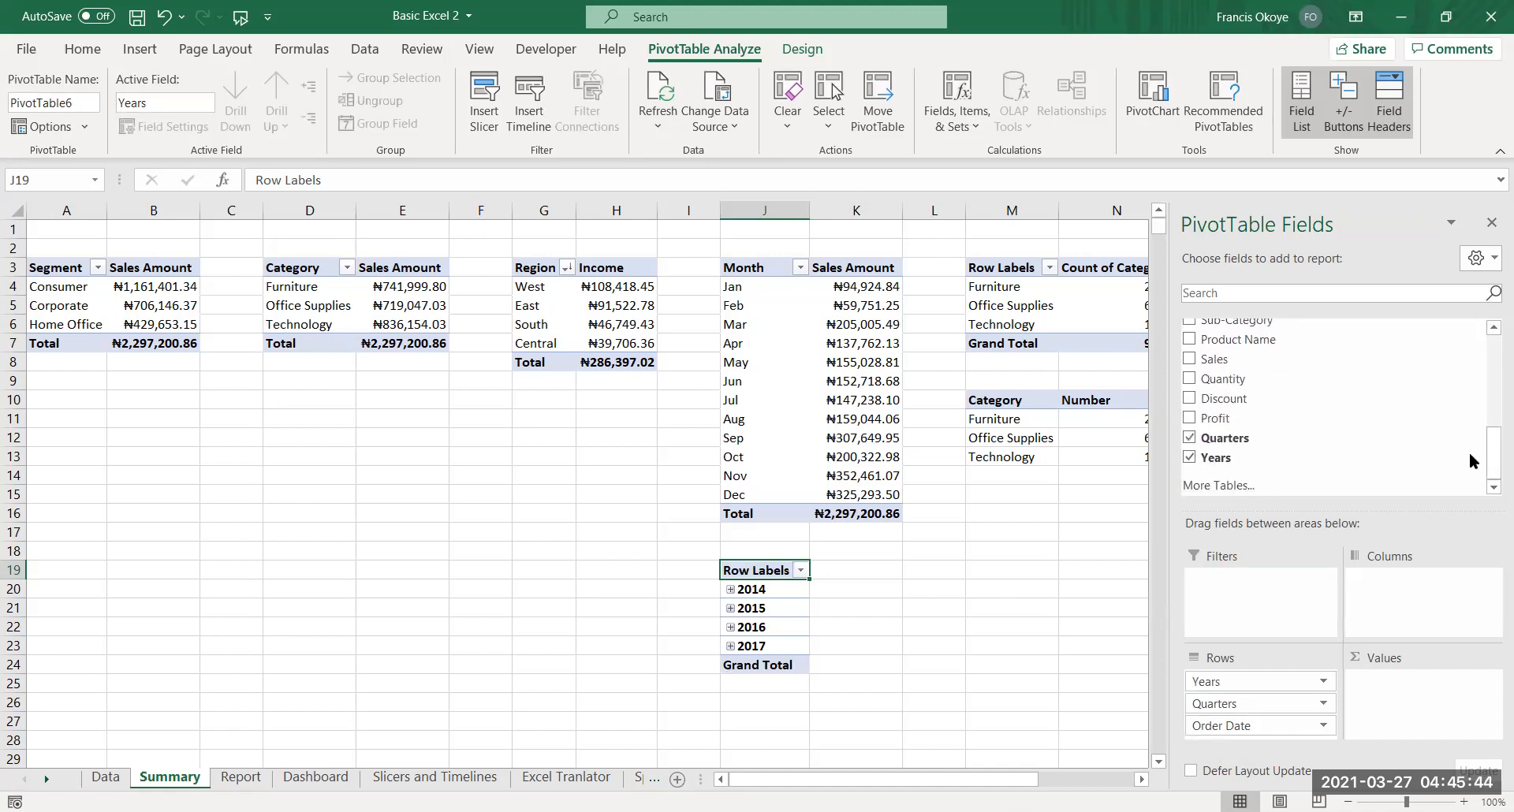
{"action": "left_click_drag", "start_coordinate": [1254, 419], "coordinate": [1370, 694]}
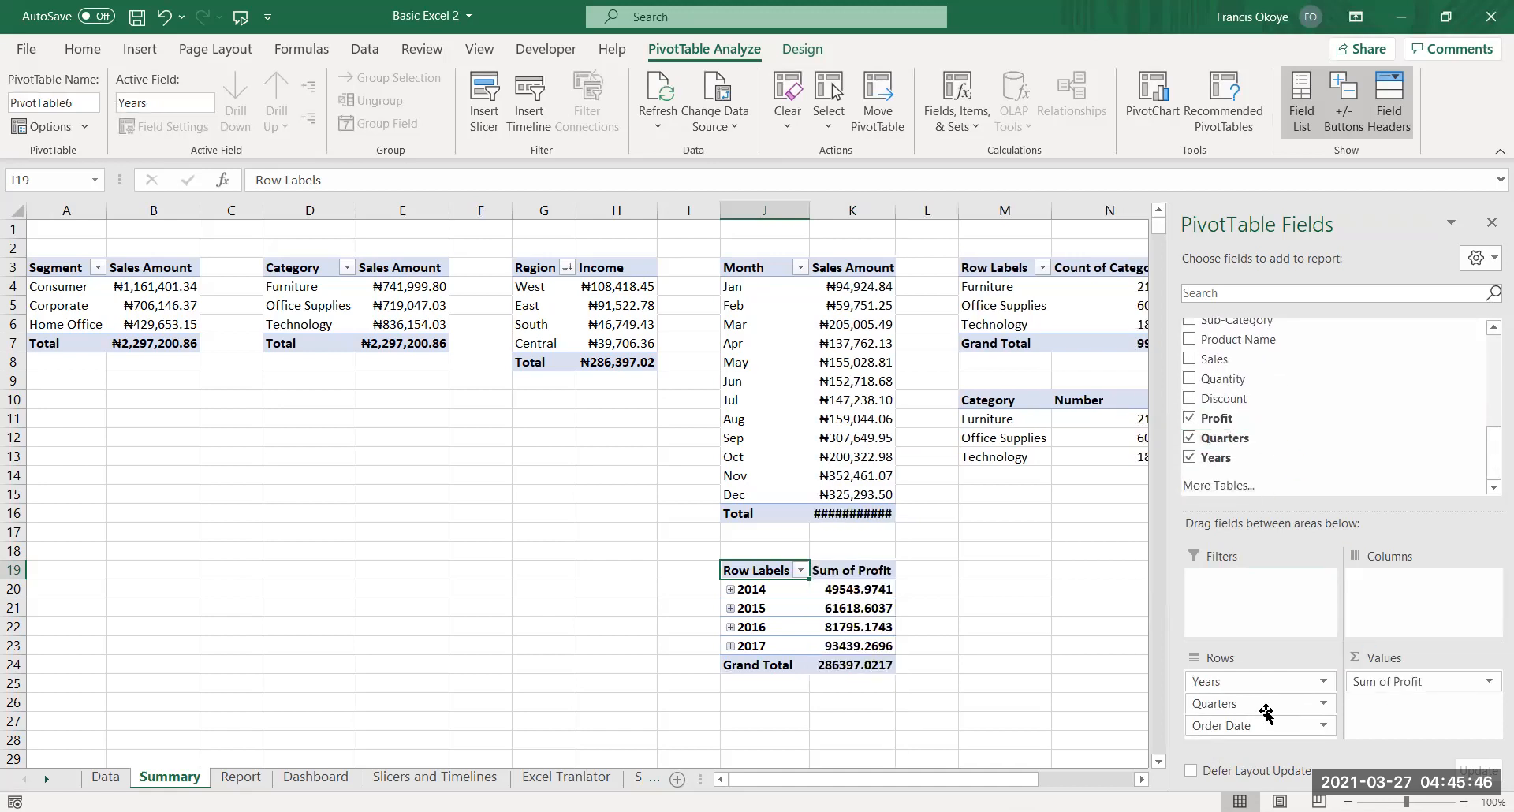
Remove Quarters and Order Date from the new PivotTable's rows, keeping only Years
{"action": "left_click_drag", "start_coordinate": [1271, 710], "coordinate": [1005, 707]}
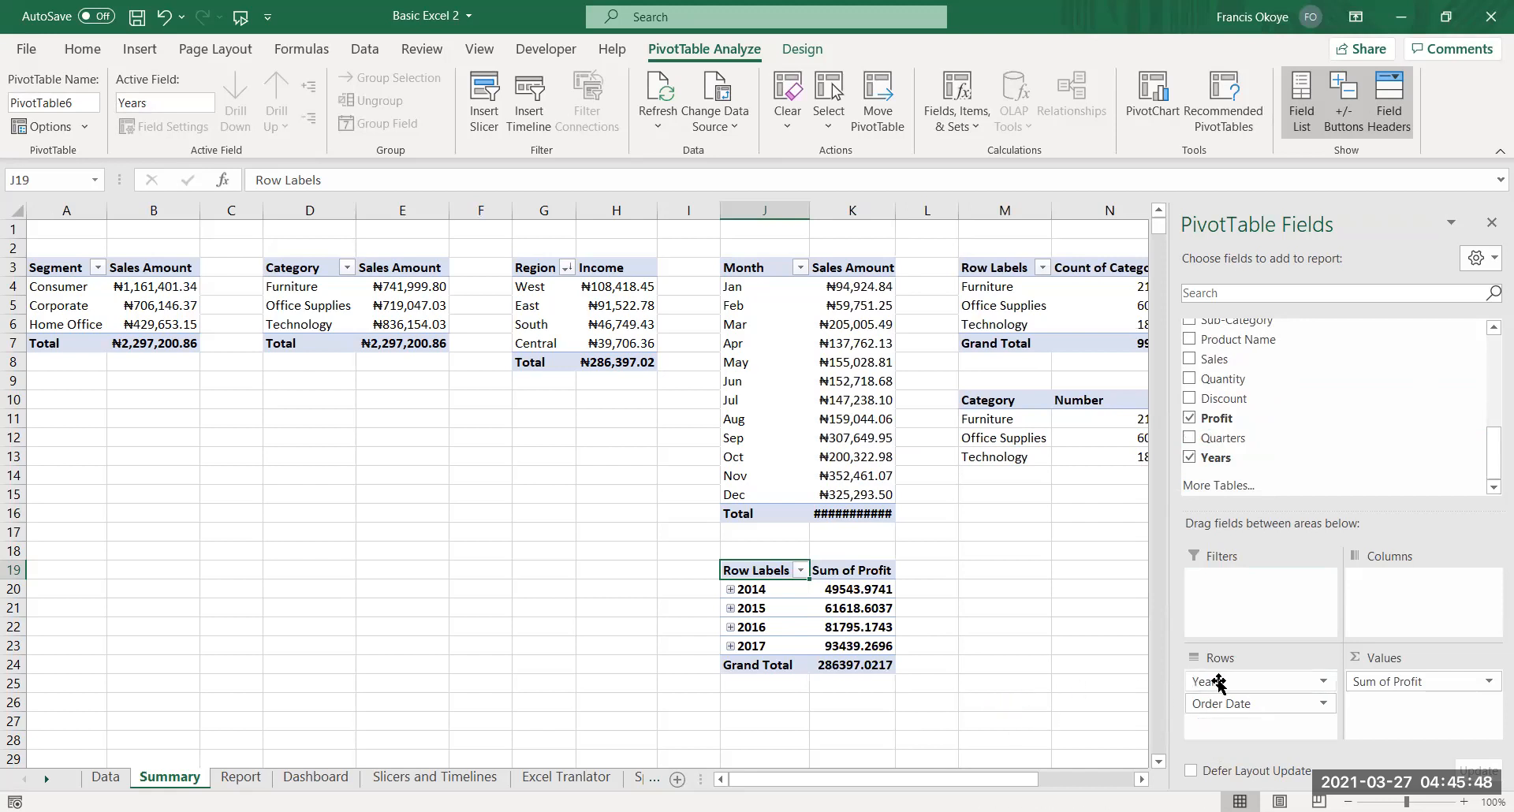
{"action": "left_click_drag", "start_coordinate": [1219, 683], "coordinate": [961, 667]}
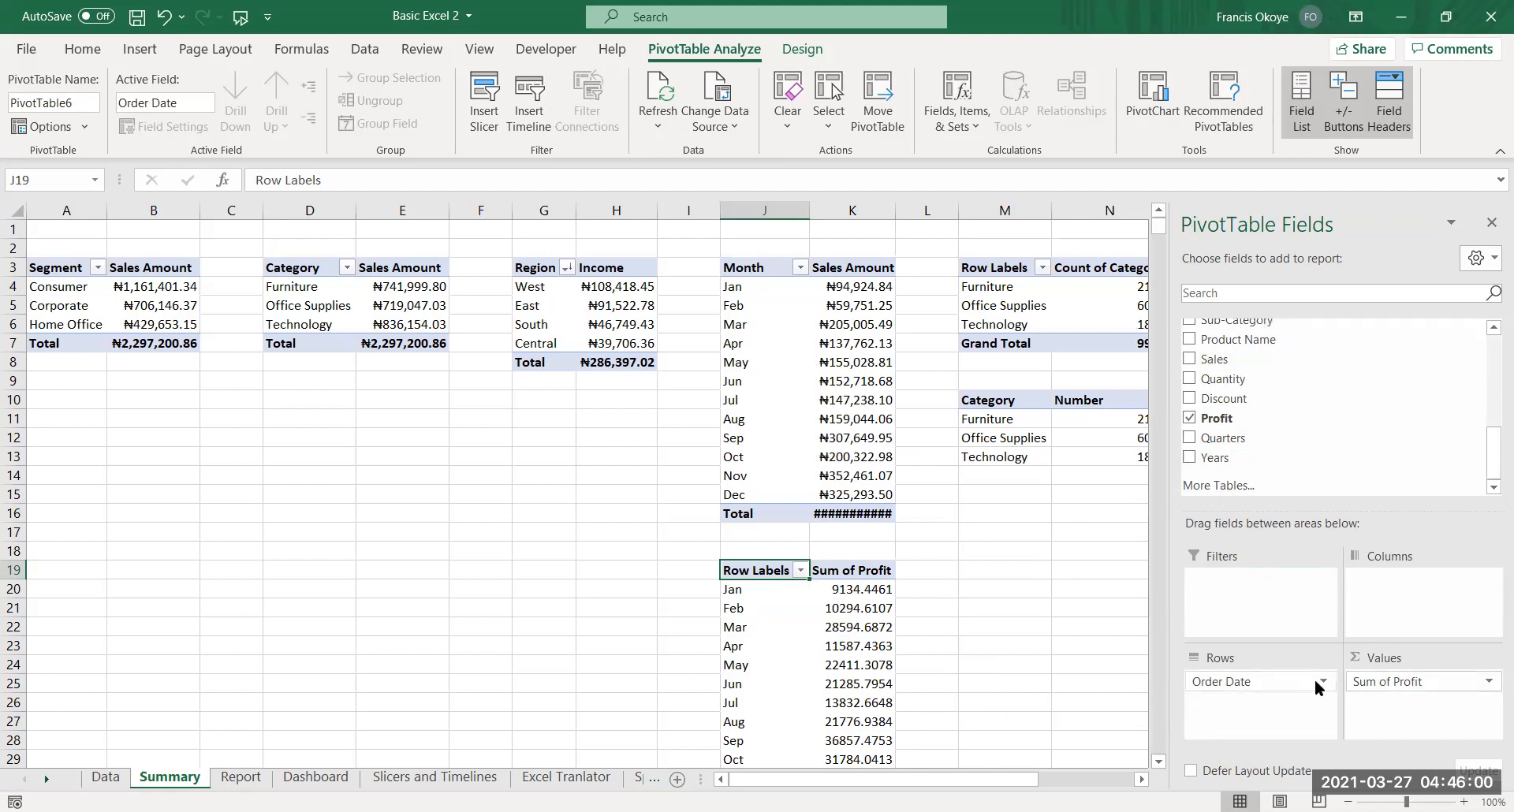
{"action": "left_click_drag", "start_coordinate": [1238, 457], "coordinate": [1025, 647]}
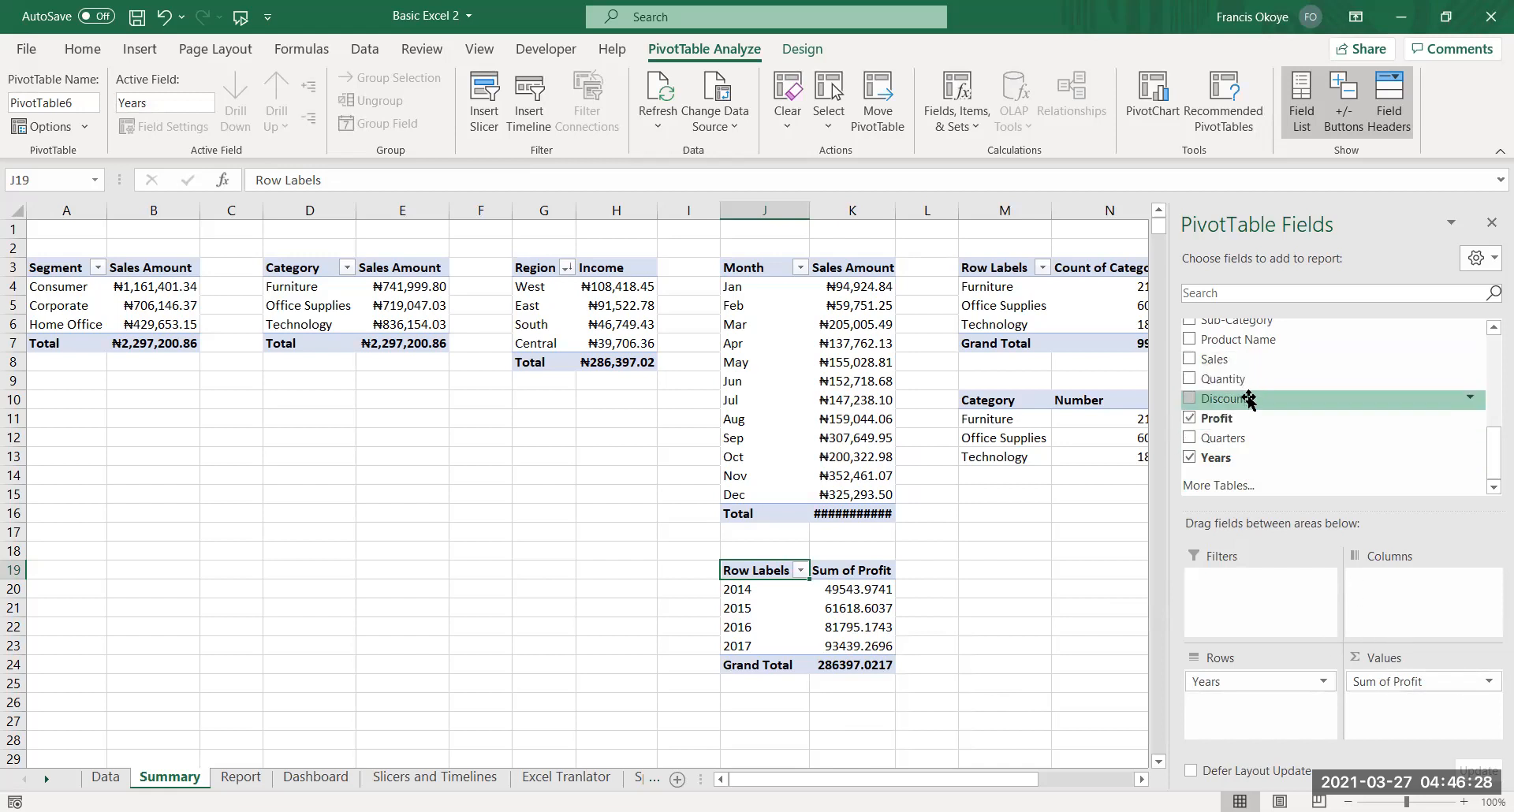
Replace Years with Order Date in the rows of the PivotTable at J19 so profit is listed by month
{"action": "left_click_drag", "start_coordinate": [1491, 451], "coordinate": [1491, 365]}
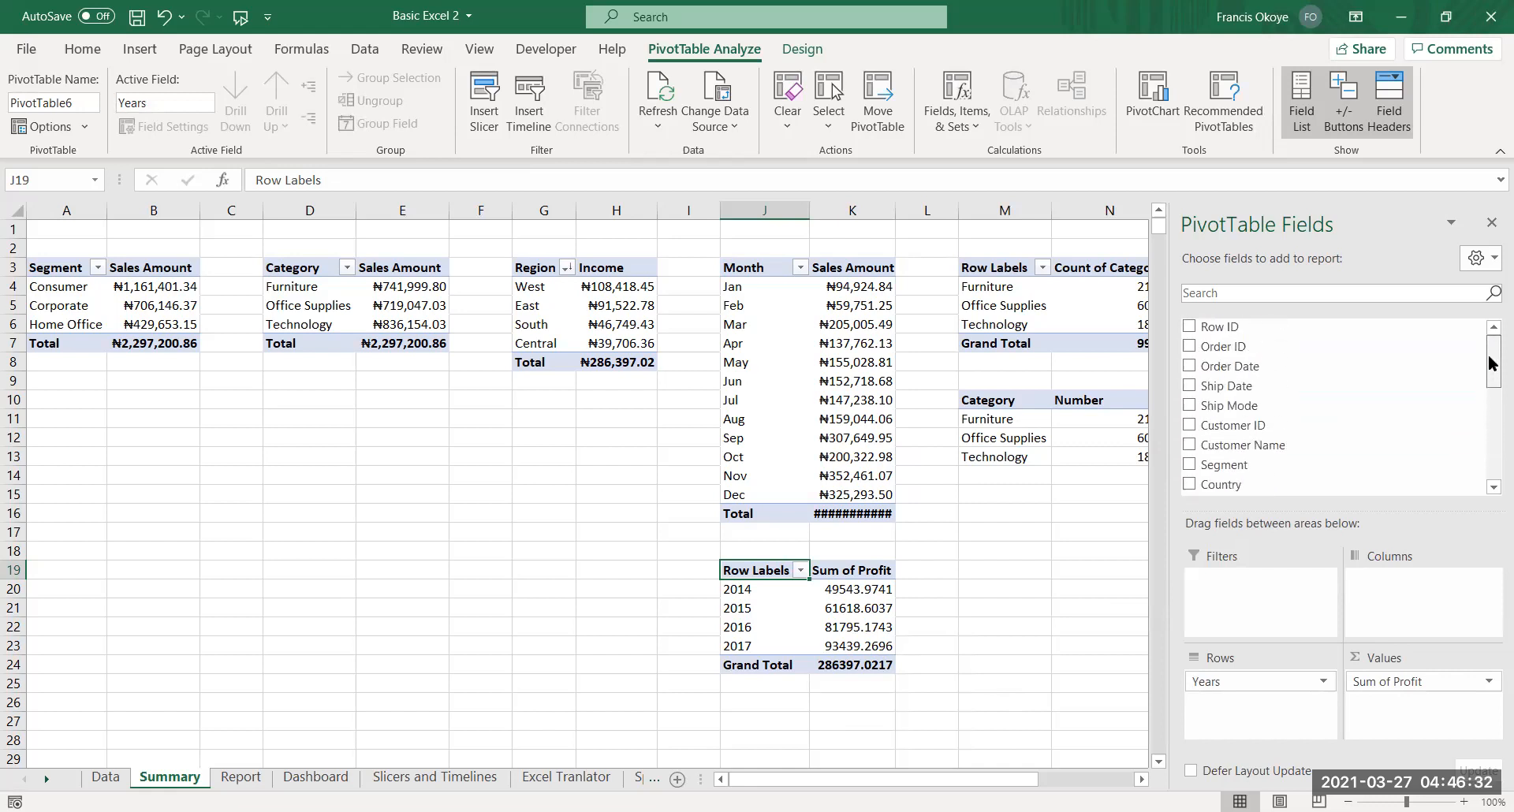
{"action": "left_click_drag", "start_coordinate": [1261, 367], "coordinate": [1131, 722]}
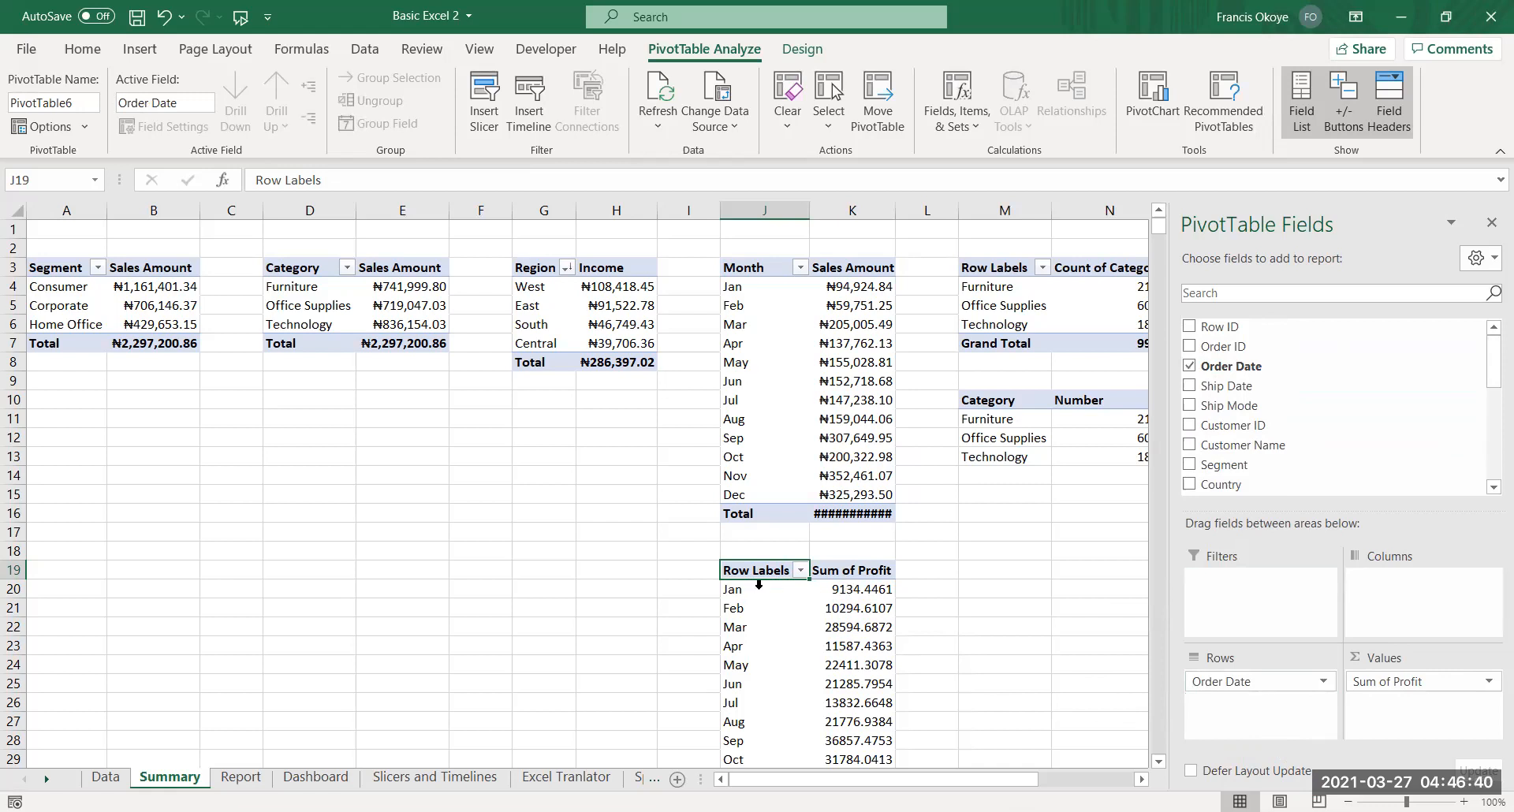
{"action": "left_click", "coordinate": [866, 588]}
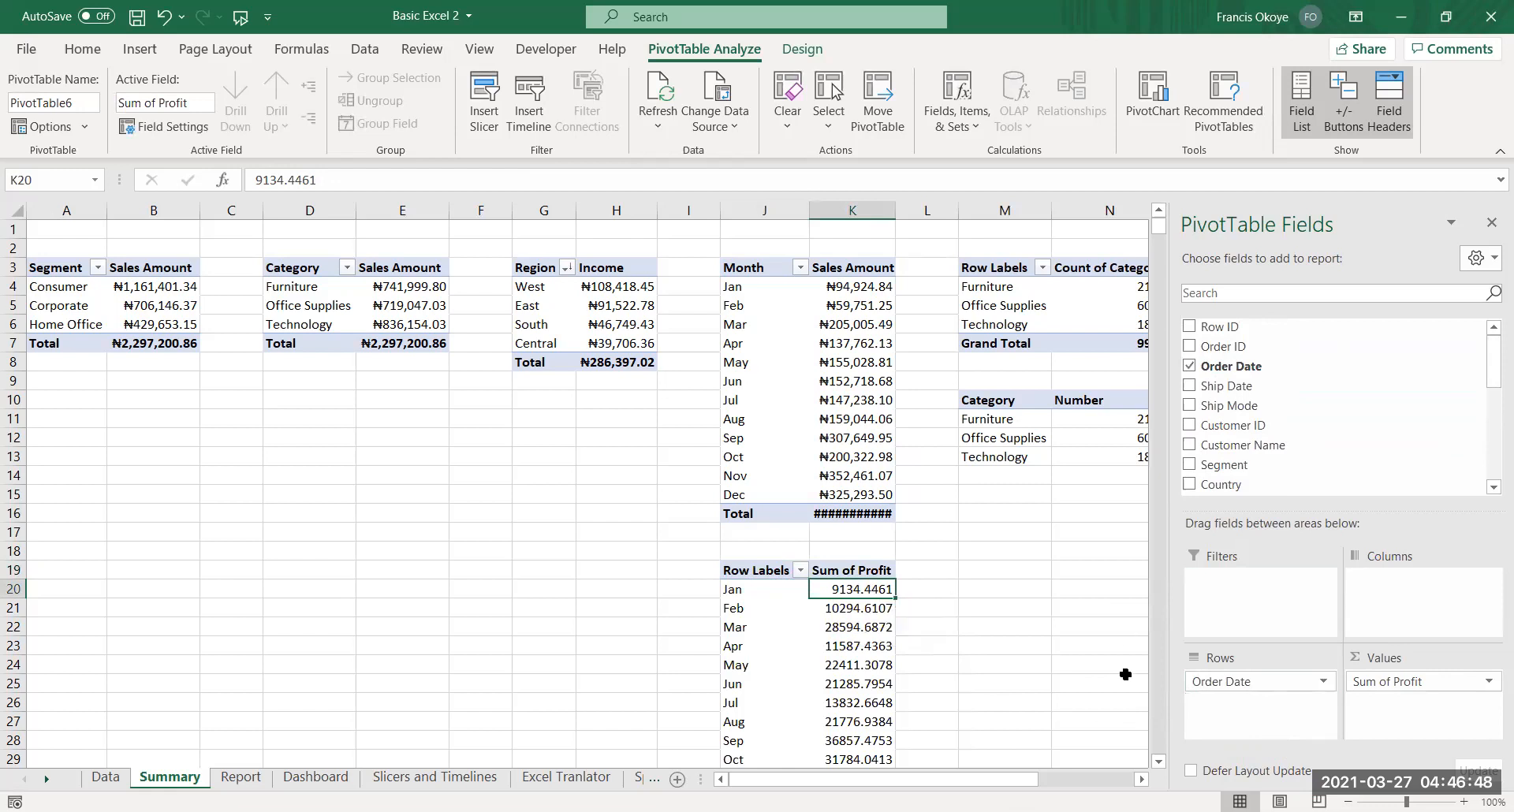
{"action": "left_click", "coordinate": [1160, 762]}
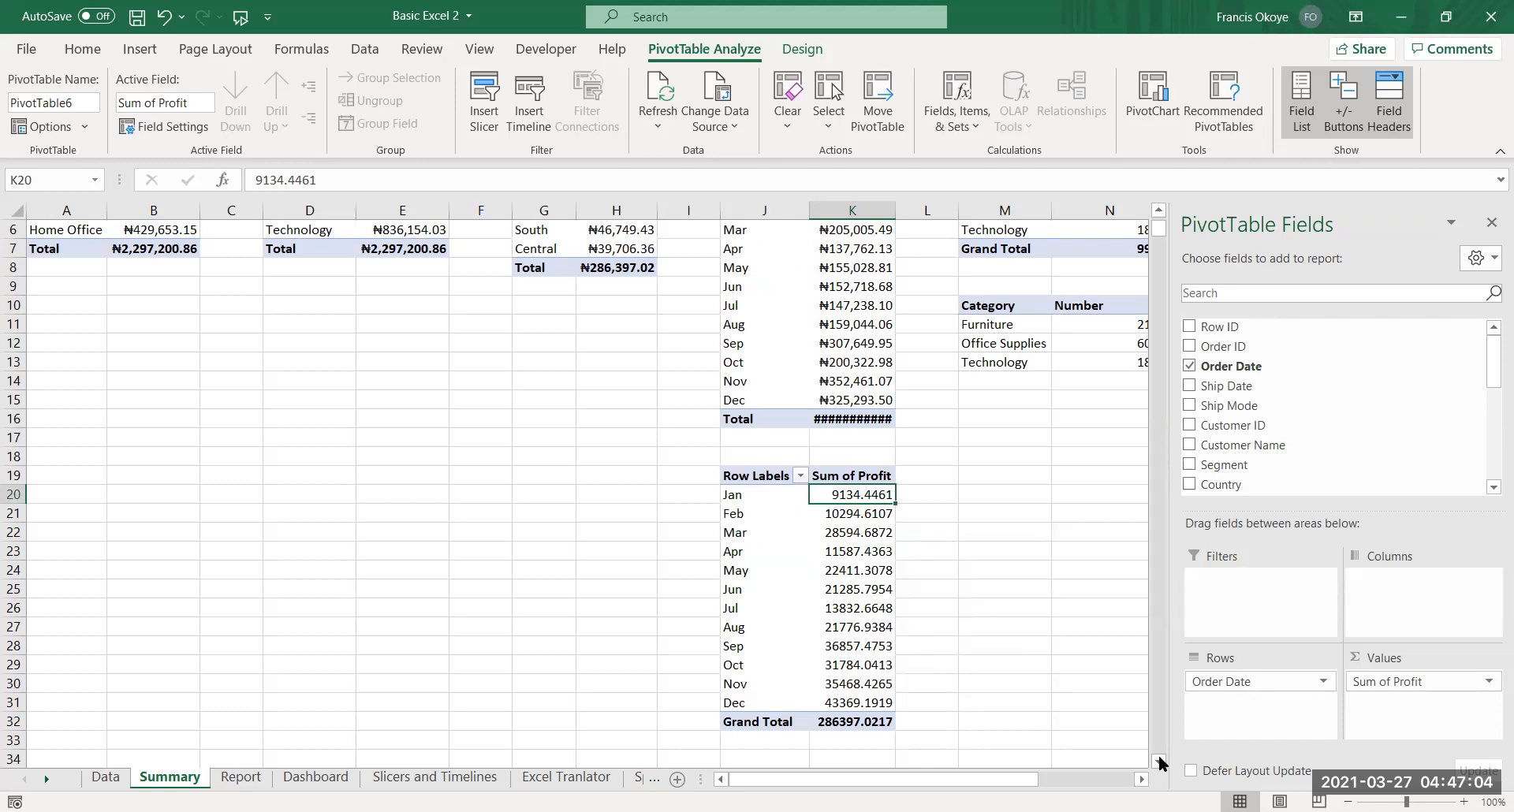
Change the monthly PivotTable's Profit value field to summarize by Average
{"action": "left_click", "coordinate": [1488, 681]}
{"action": "left_click", "coordinate": [1425, 661]}
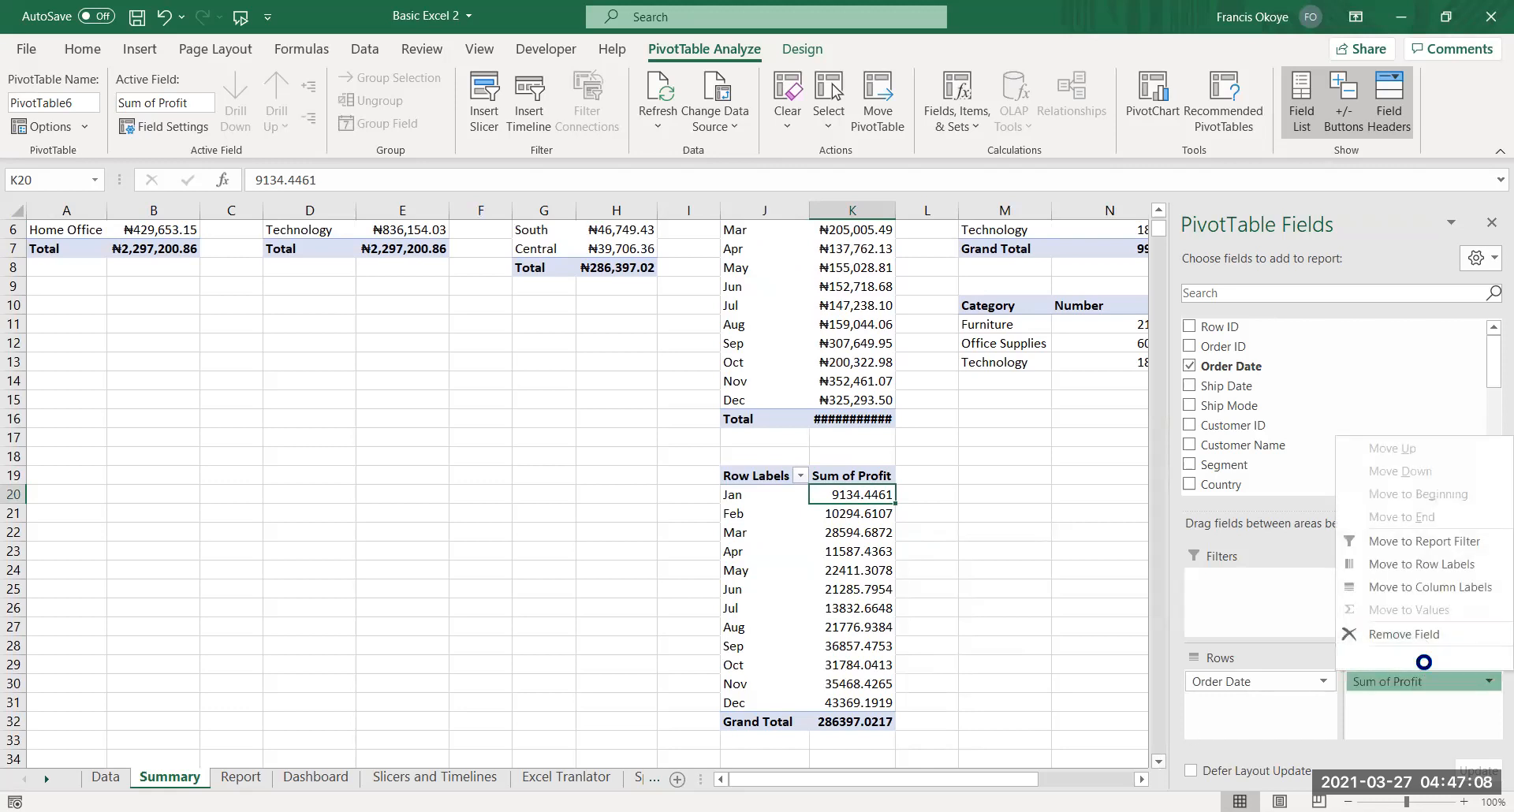
{"action": "left_click", "coordinate": [1168, 465]}
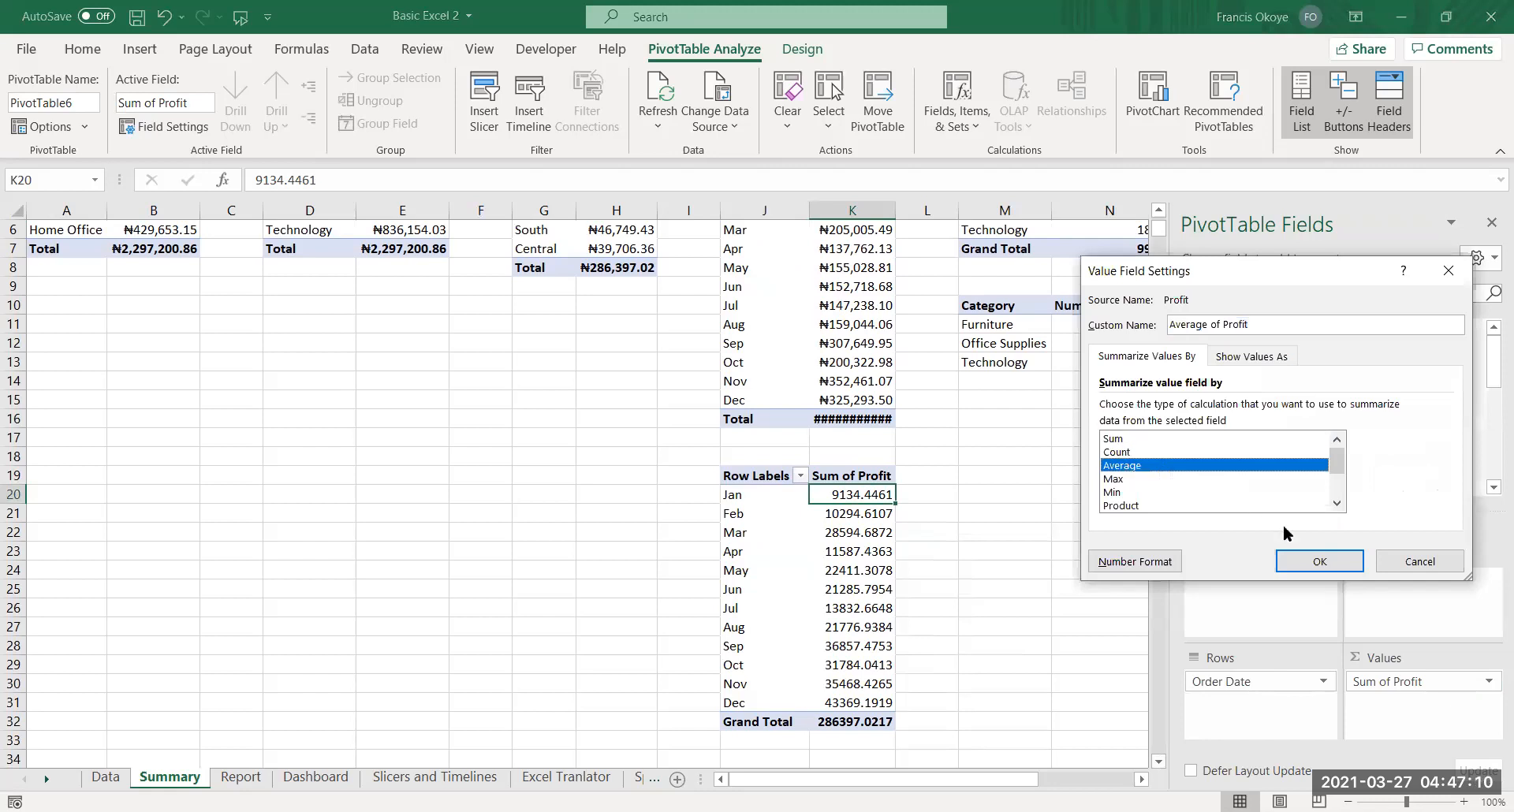
{"action": "left_click", "coordinate": [1319, 561]}
{"action": "left_click", "coordinate": [951, 496]}
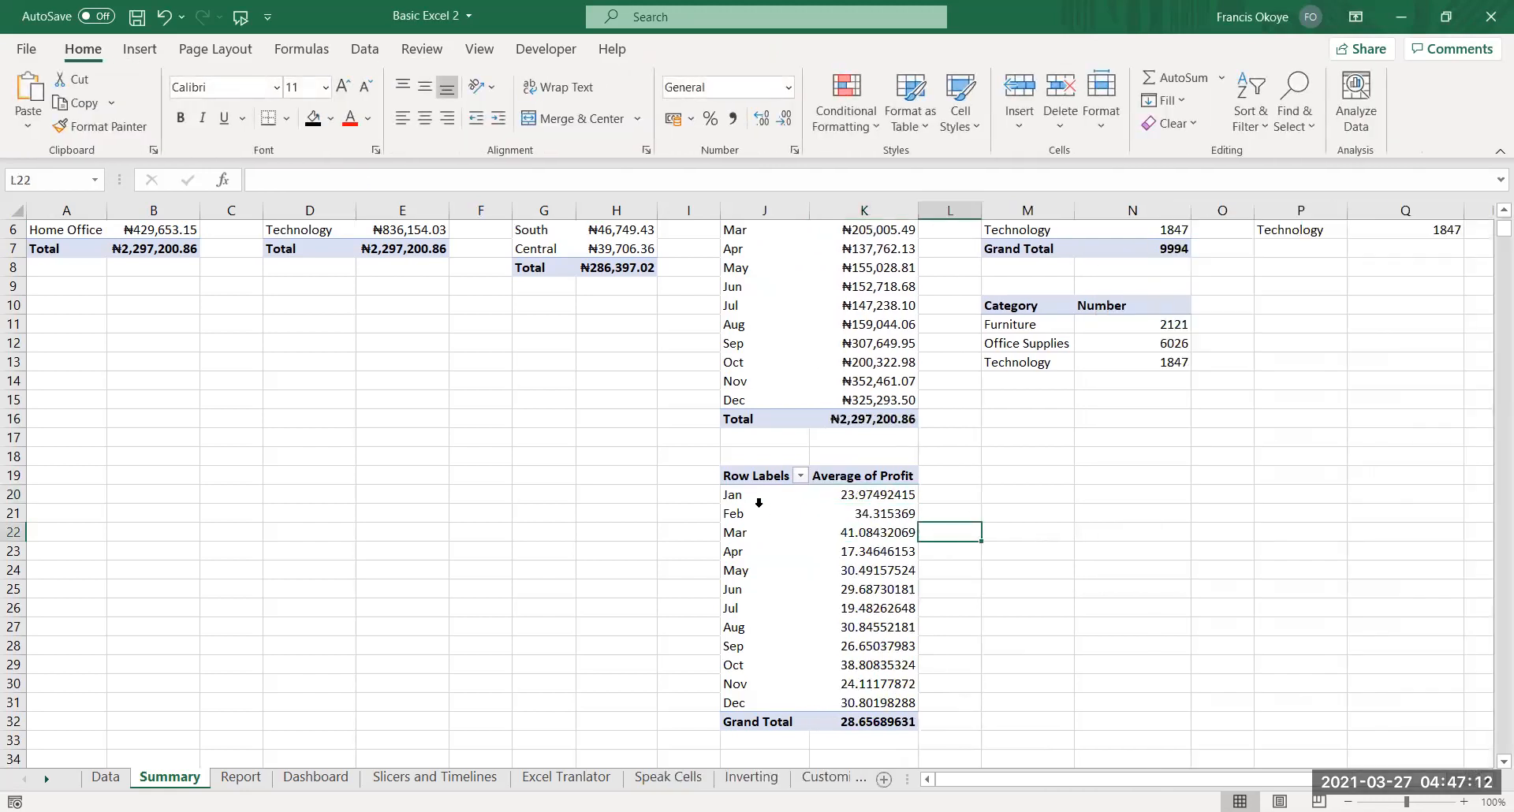
Relabel the monthly PivotTable's headers as Month and Average Profit, and its grand total row as Total
{"action": "left_click", "coordinate": [757, 495]}
{"action": "left_click", "coordinate": [761, 479]}
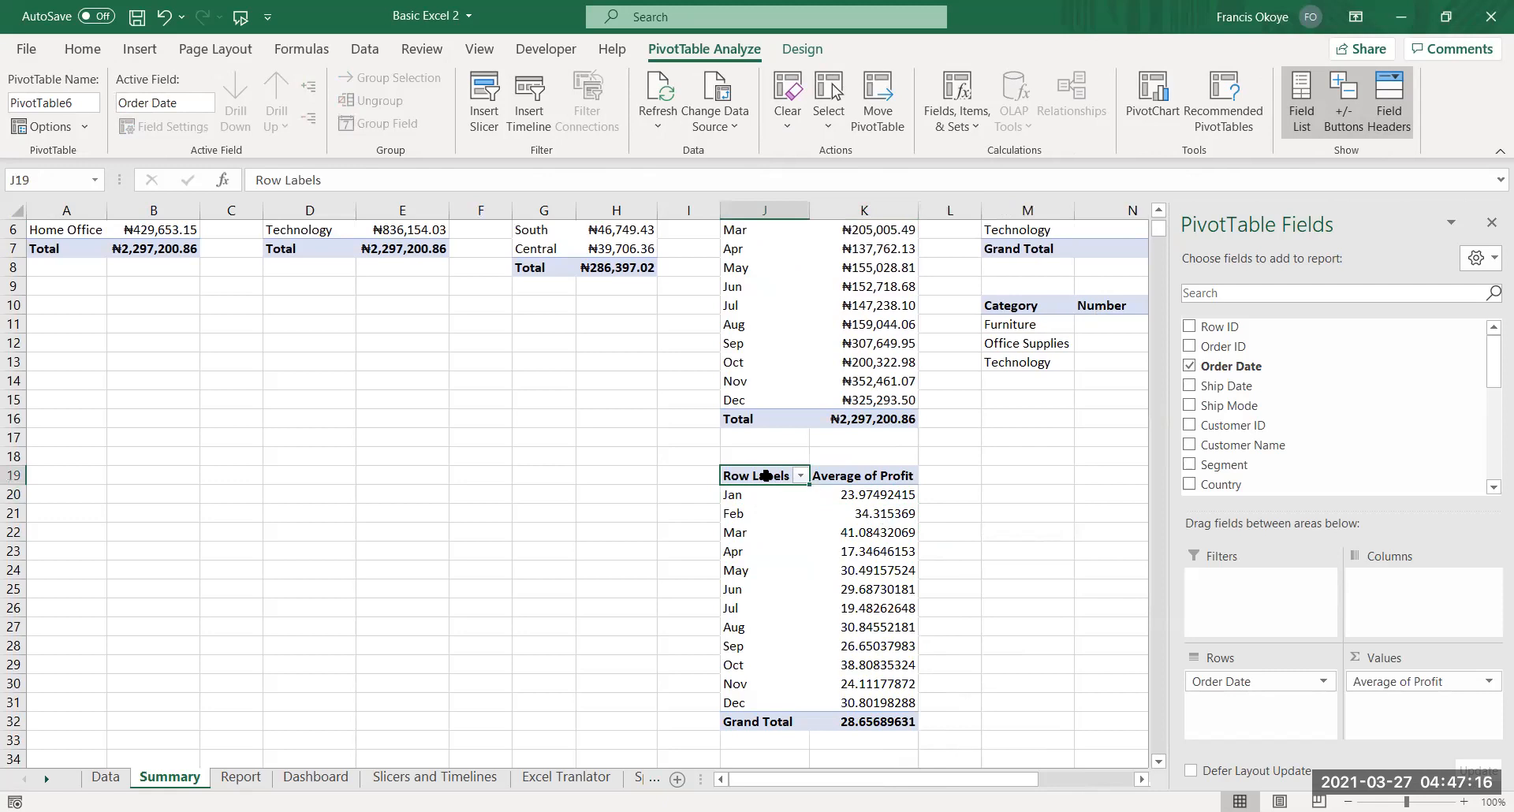
{"action": "type", "text": "Month"}
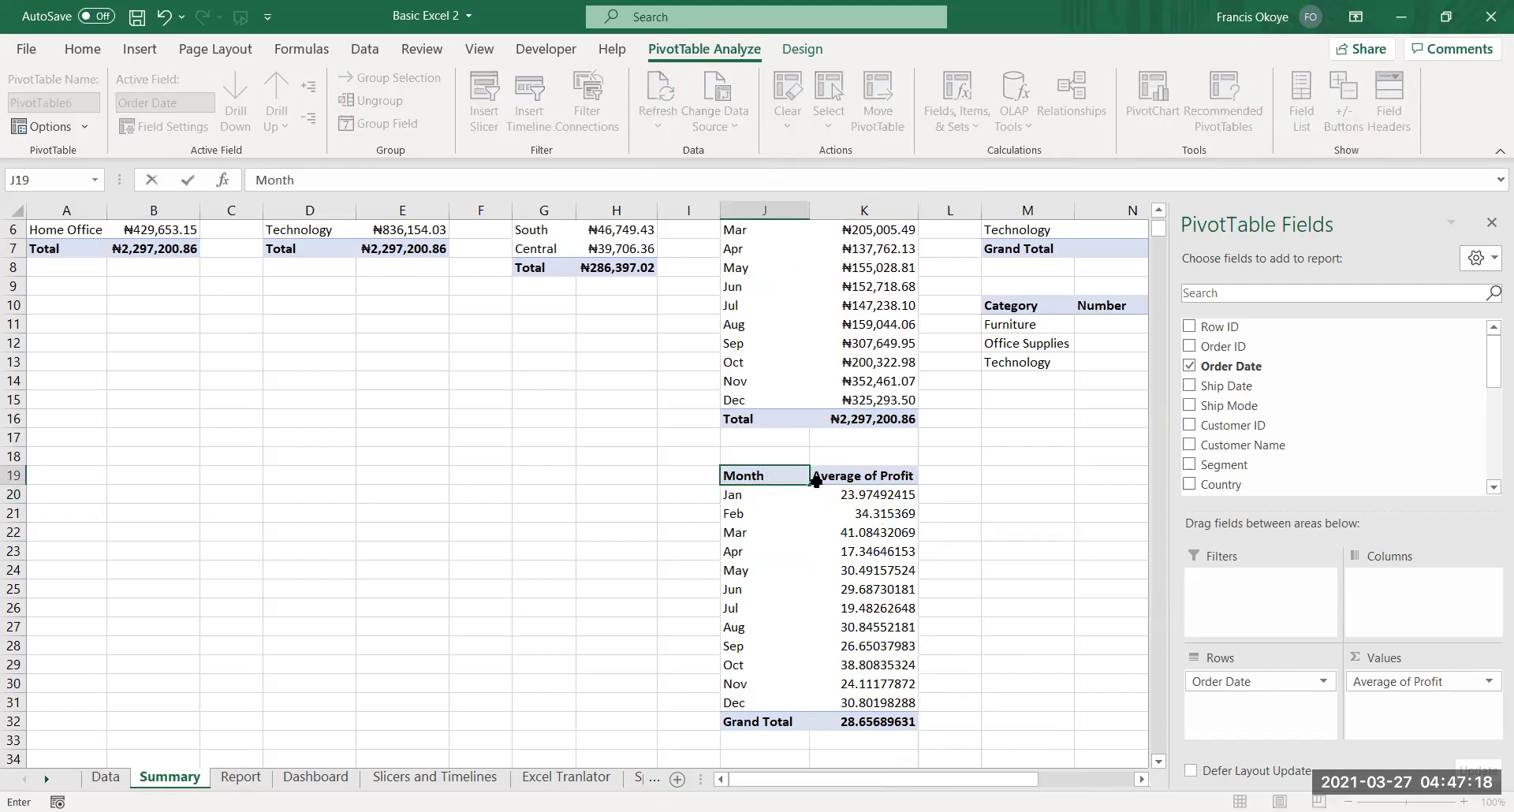
{"action": "left_click", "coordinate": [836, 473]}
{"action": "type", "text": "Average Profit"}
{"action": "key", "text": "Return"}
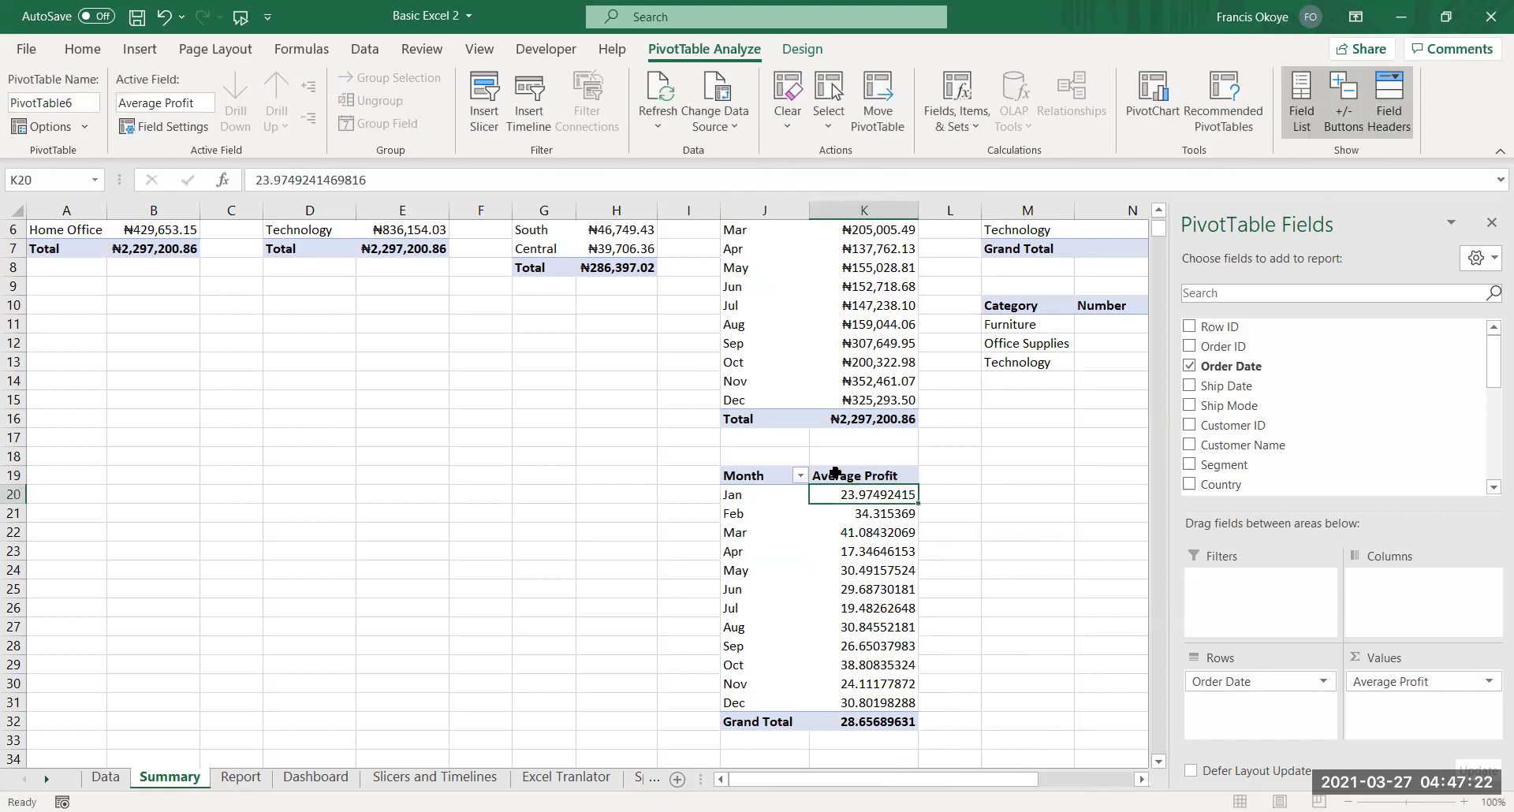
{"action": "left_click", "coordinate": [749, 721]}
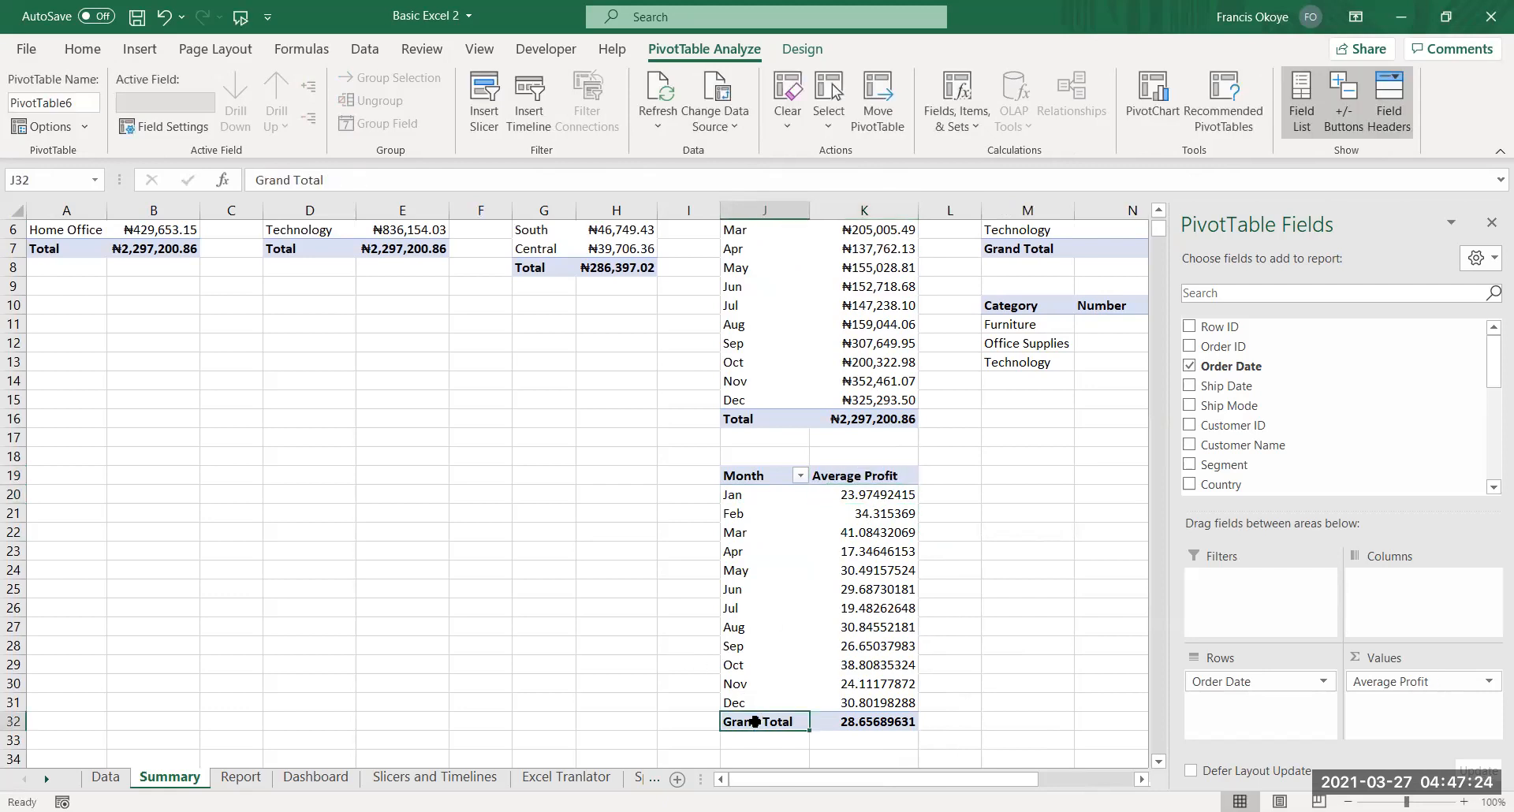
{"action": "type", "text": "Total"}
{"action": "key", "text": "Return"}
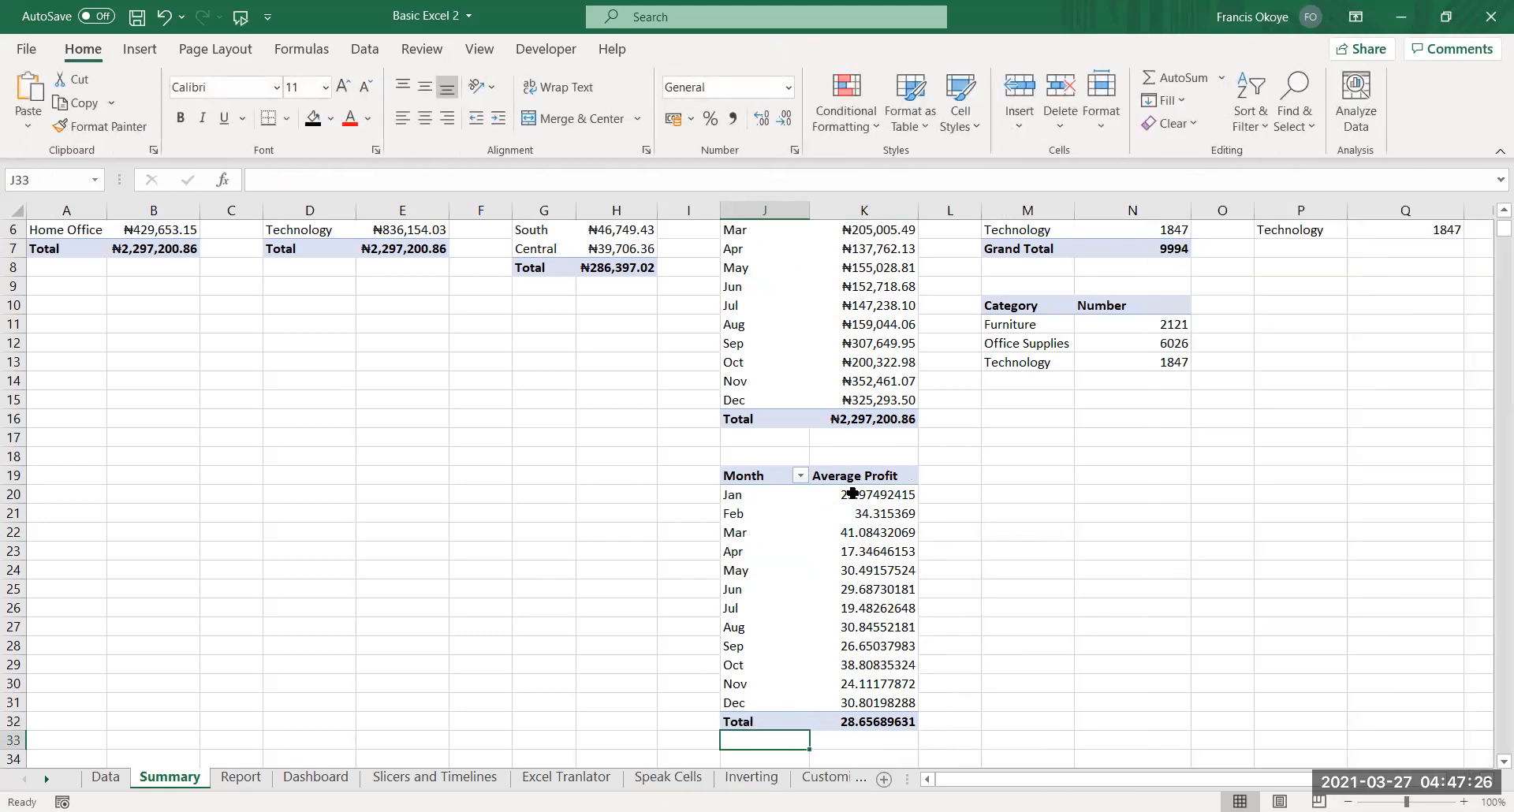
Apply the naira currency format with two decimals to the average profit values in K20:K32
{"action": "left_click", "coordinate": [852, 494]}
{"action": "key", "text": "ctrl+shift+Down"}
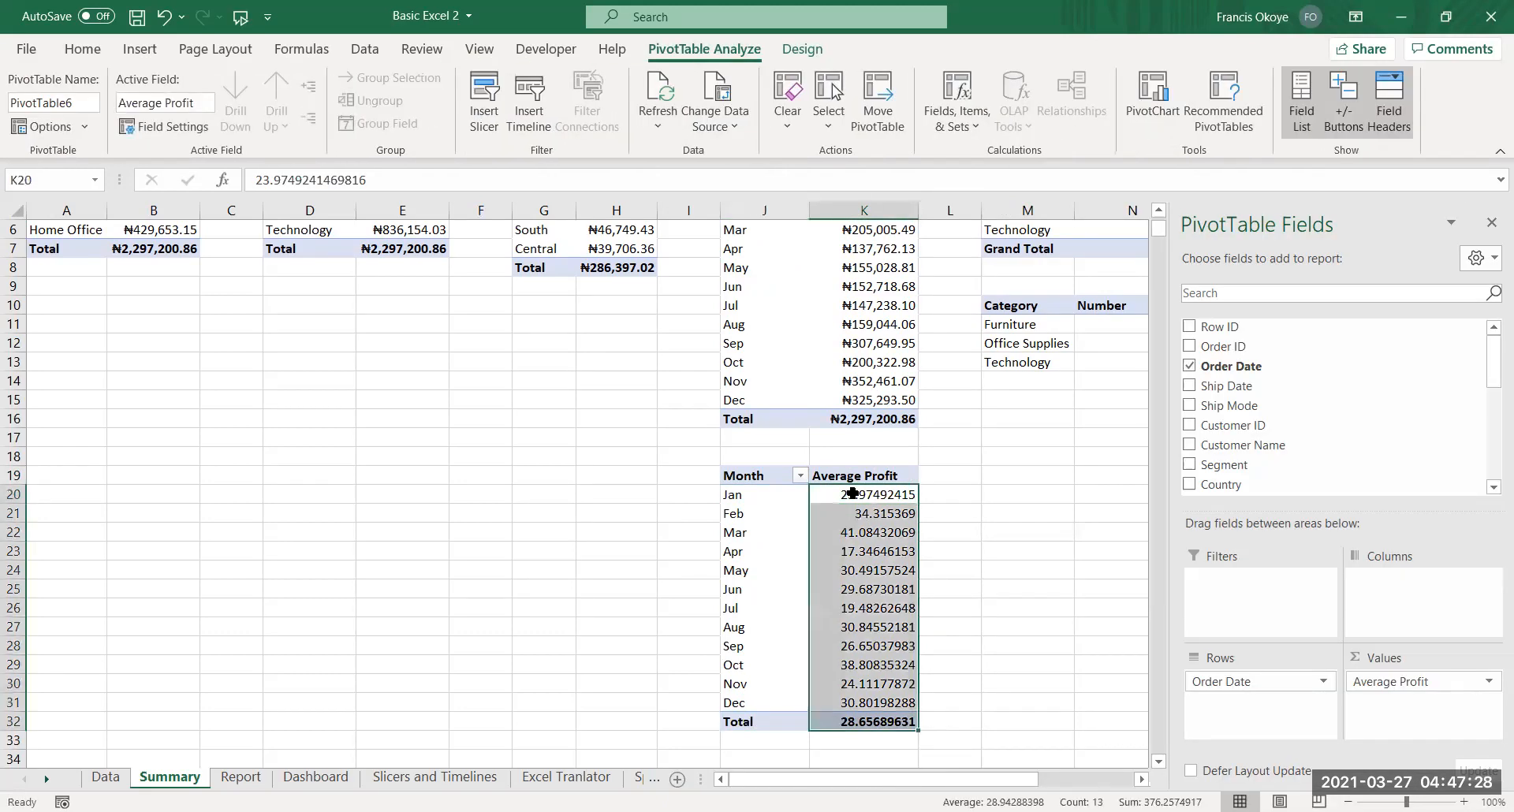
{"action": "key", "text": "ctrl+shift+4"}
{"action": "left_click", "coordinate": [1065, 530]}
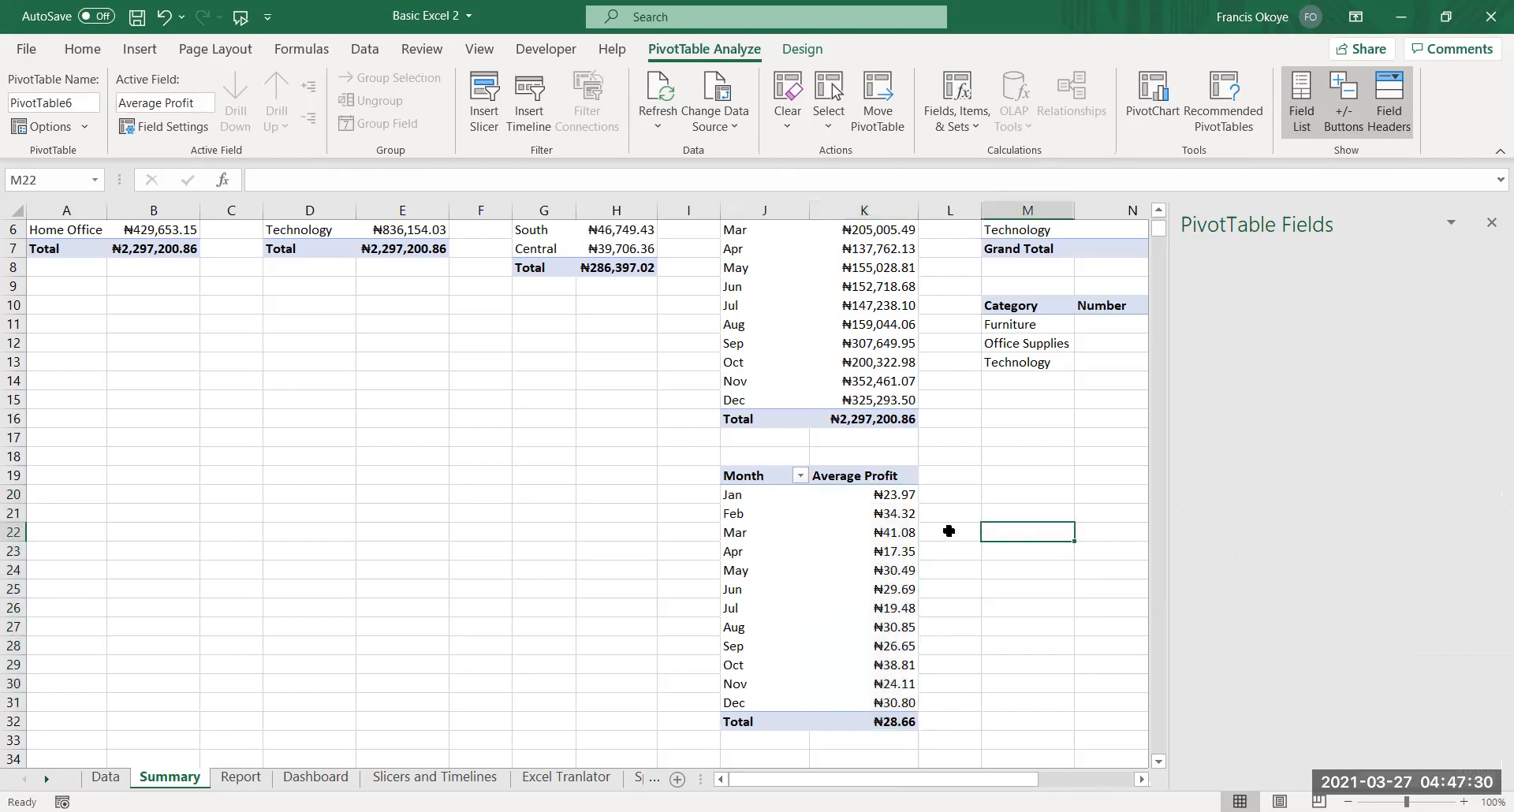
Insert a line PivotChart of average profit by month from J19:K31, widen it and shift it away from the PivotTable
{"action": "left_click_drag", "start_coordinate": [736, 473], "coordinate": [906, 720]}
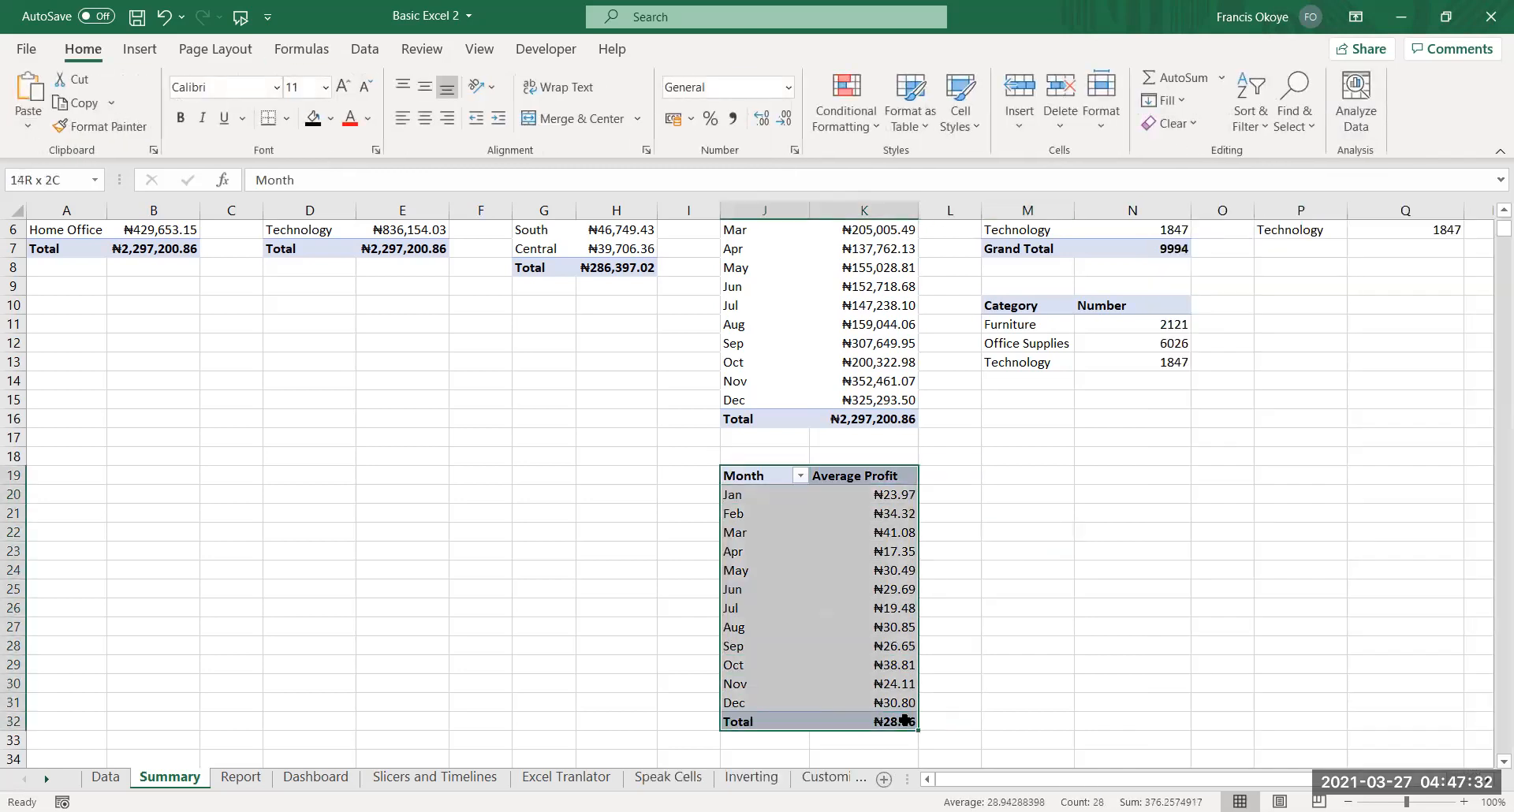
{"action": "key", "text": "shift+Up"}
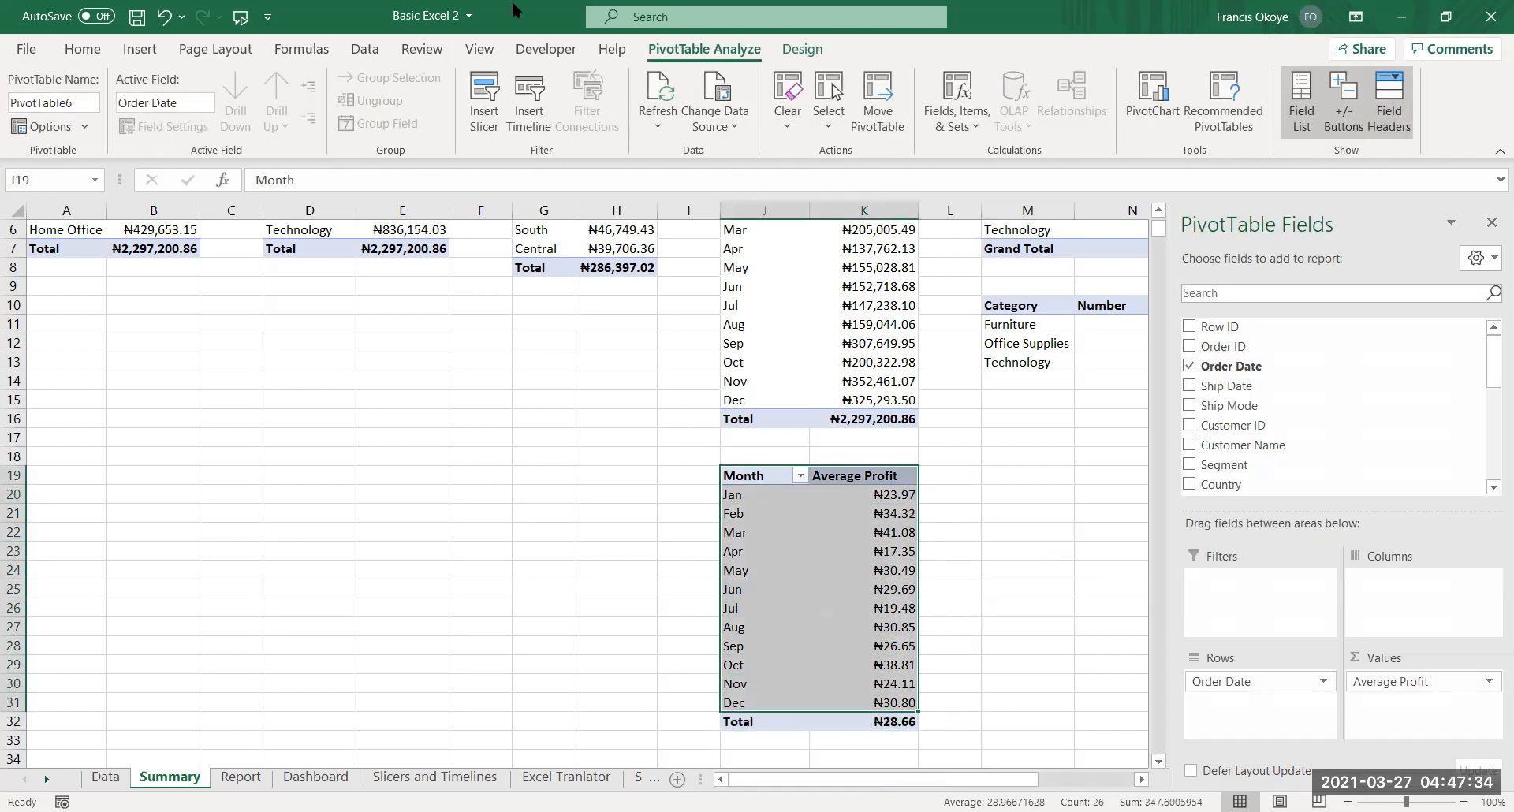
{"action": "left_click", "coordinate": [142, 49]}
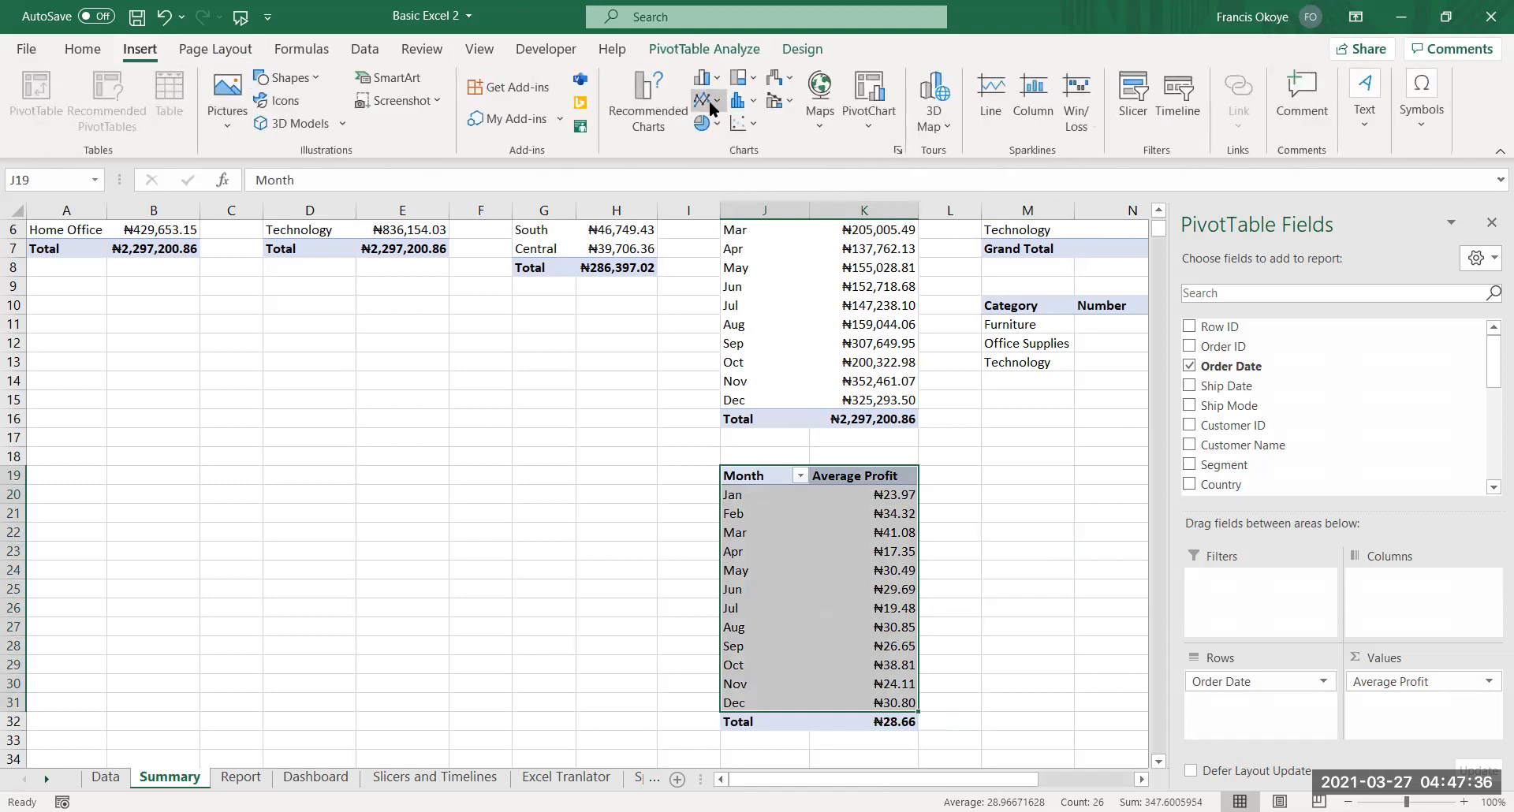
{"action": "left_click", "coordinate": [715, 155]}
{"action": "left_click_drag", "start_coordinate": [825, 494], "coordinate": [1033, 494]}
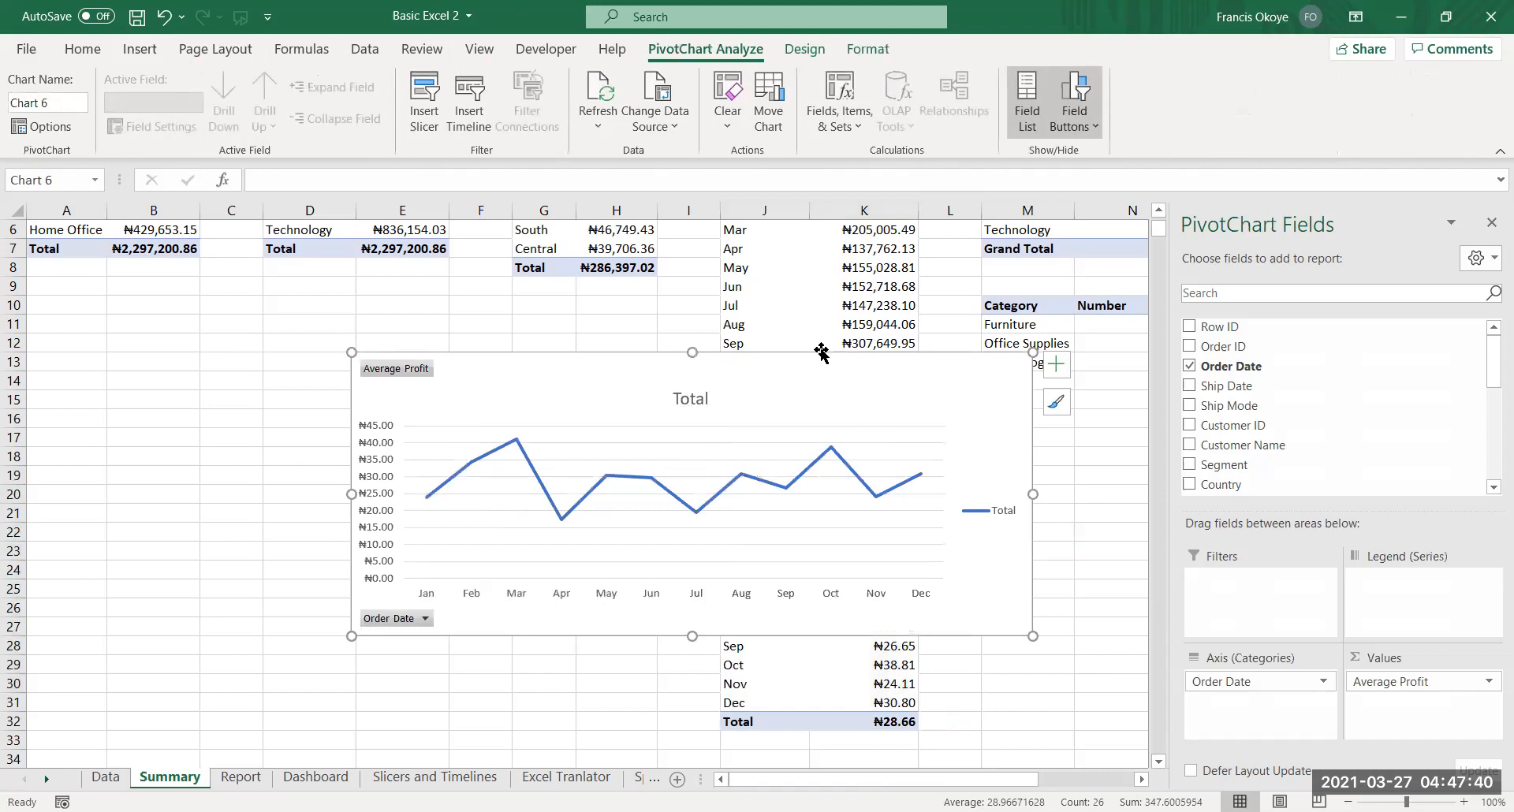
{"action": "left_click_drag", "start_coordinate": [821, 352], "coordinate": [570, 352]}
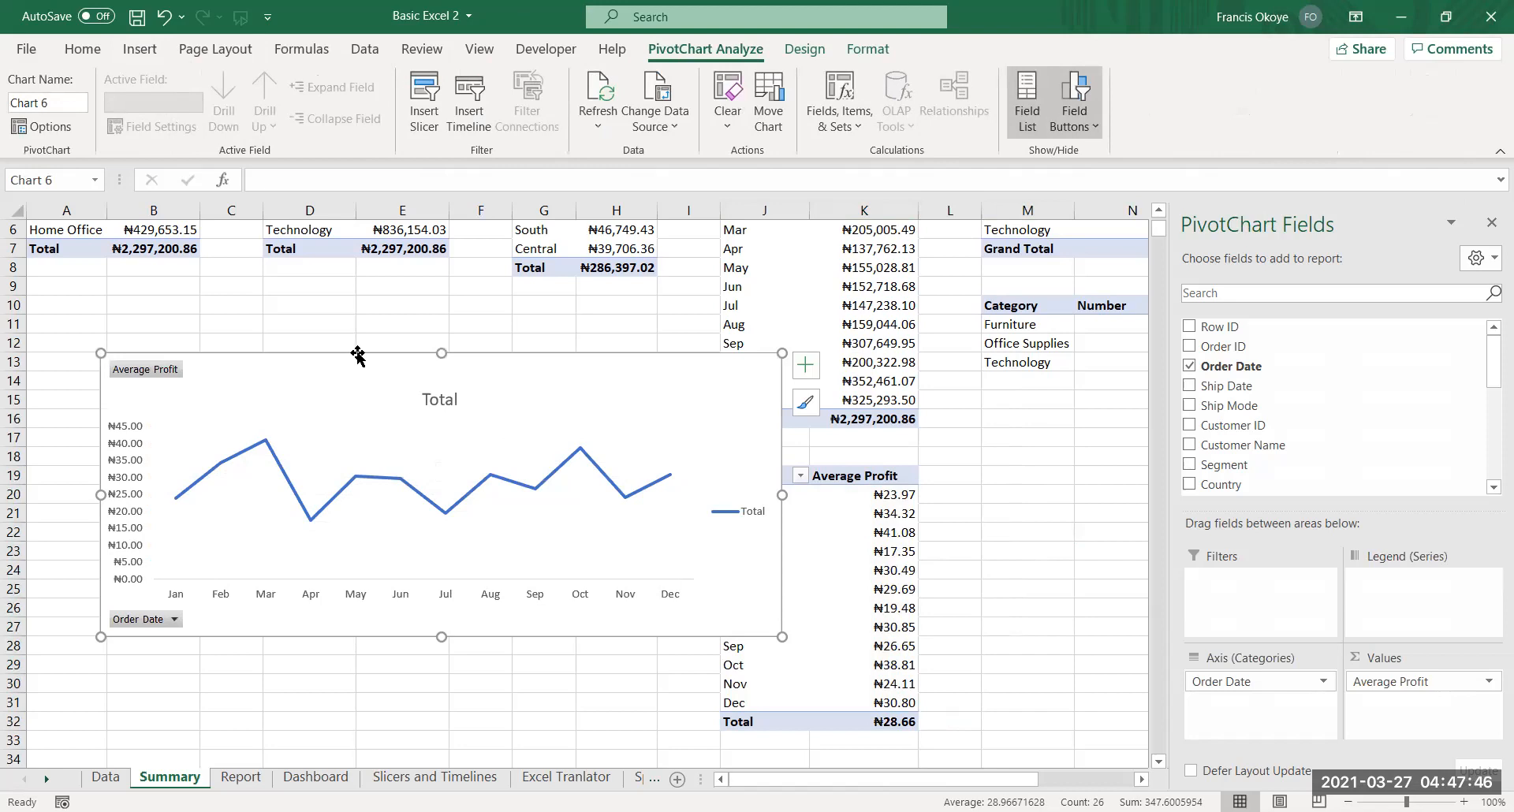
Delete the average profit line chart from the Summary sheet, leaving the monthly PivotTable in place
{"action": "key", "text": "ctrl"}
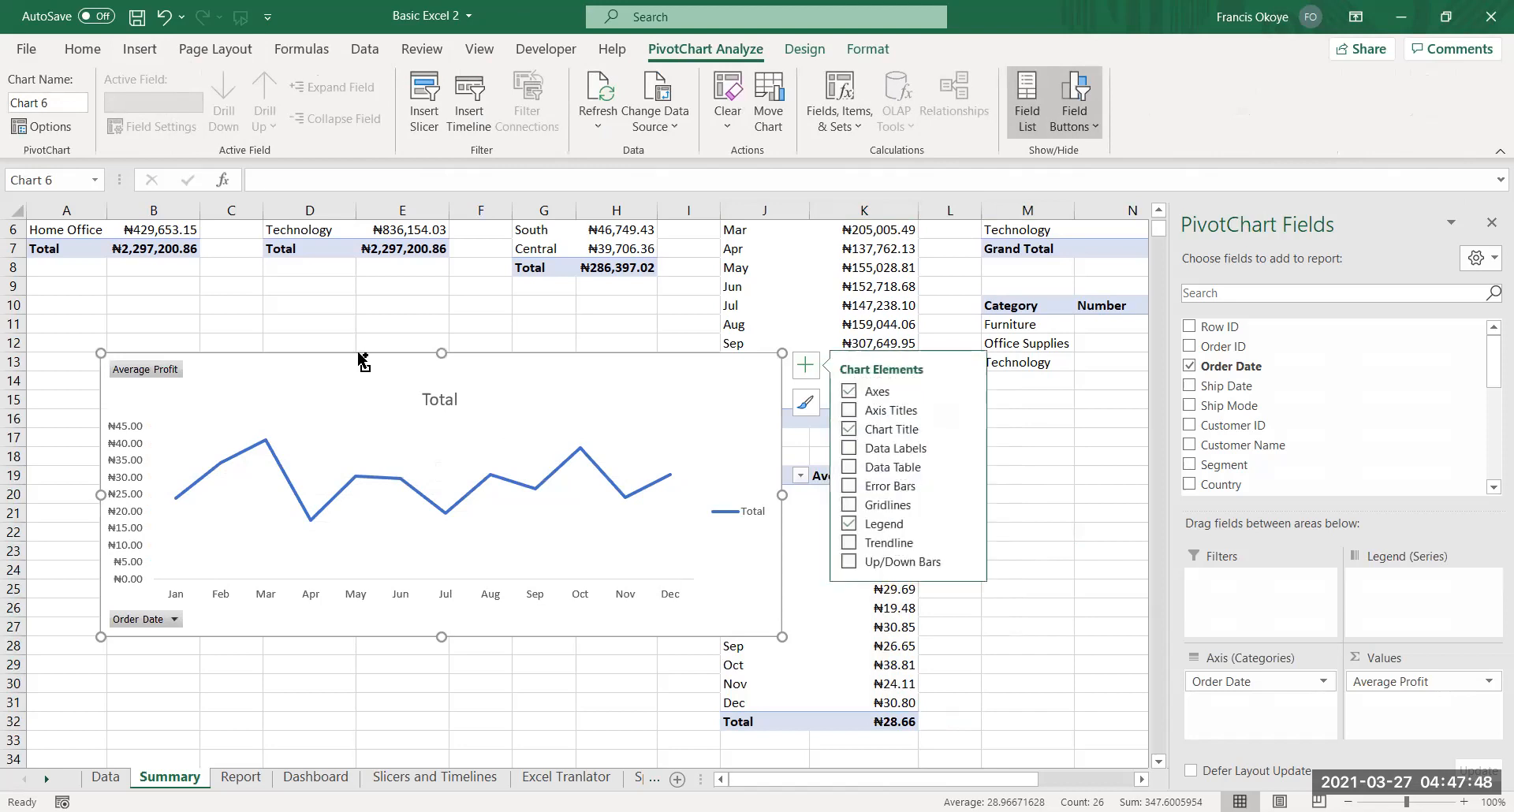
{"action": "left_click", "coordinate": [367, 324]}
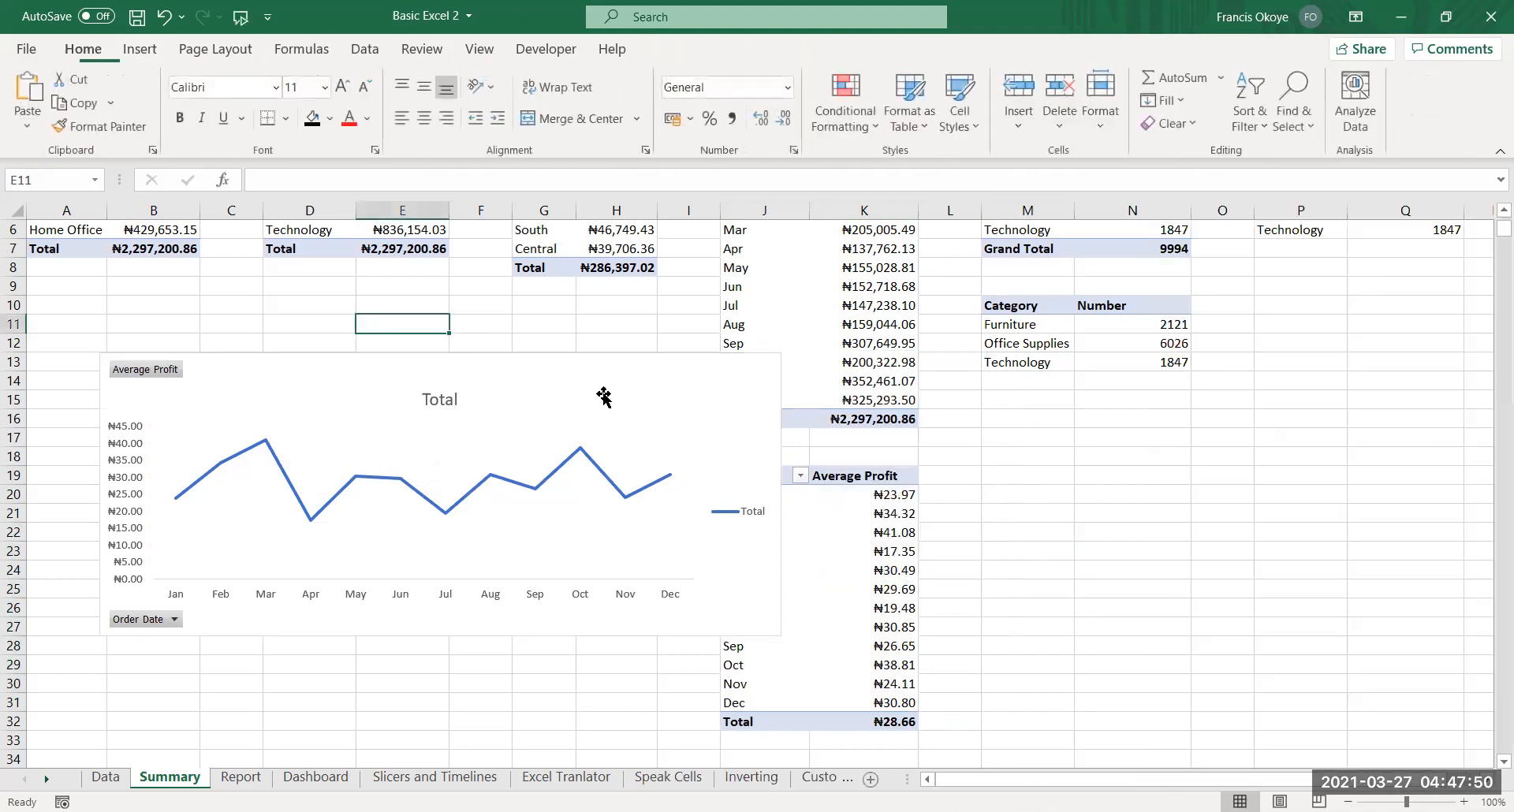
{"action": "left_click", "coordinate": [580, 325]}
{"action": "left_click", "coordinate": [563, 354]}
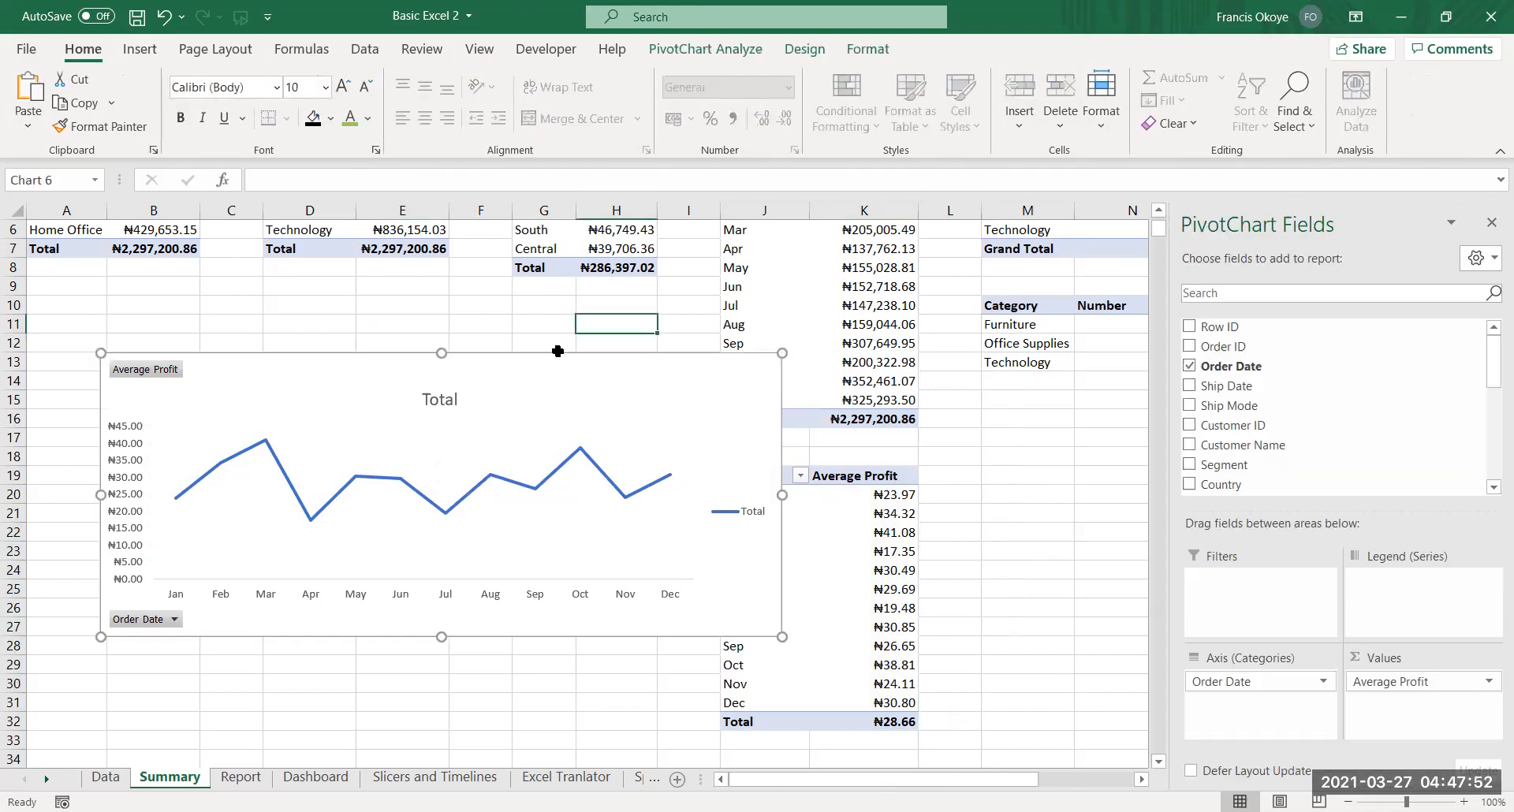
{"action": "key", "text": "Delete"}
{"action": "left_click", "coordinate": [881, 496]}
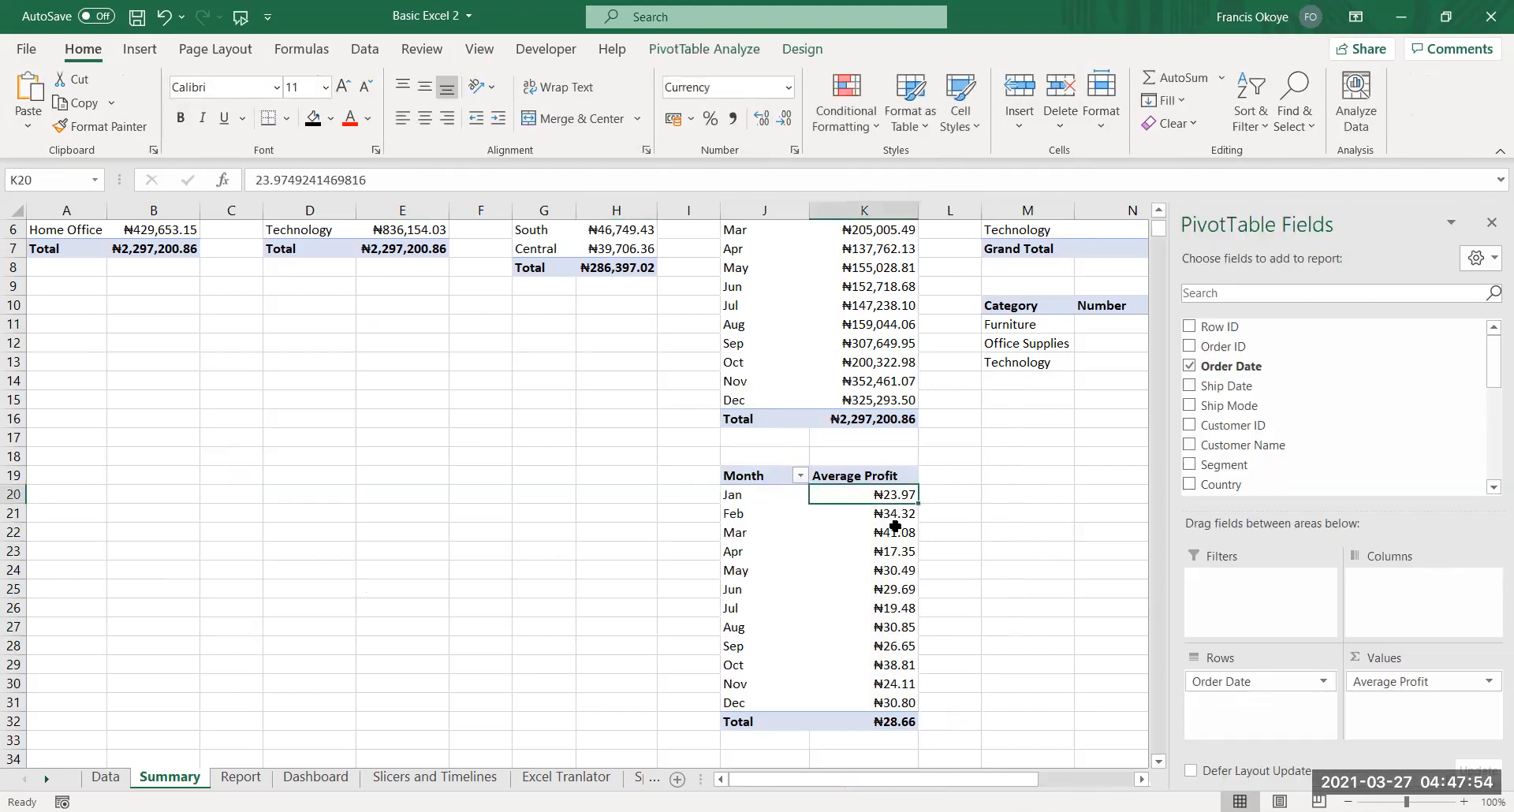
{"action": "key", "text": "ctrl+z"}
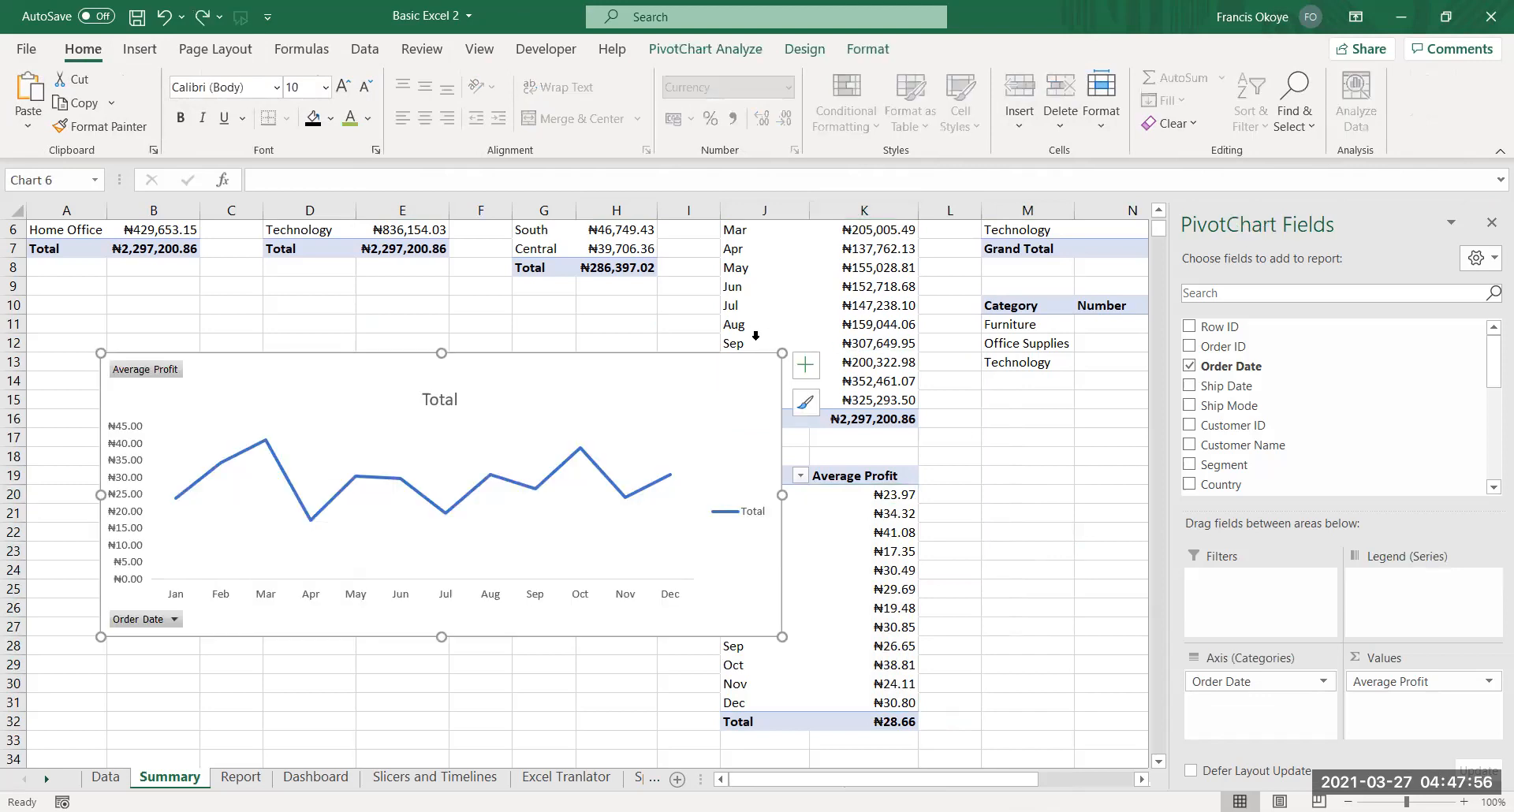
{"action": "key", "text": "Delete"}
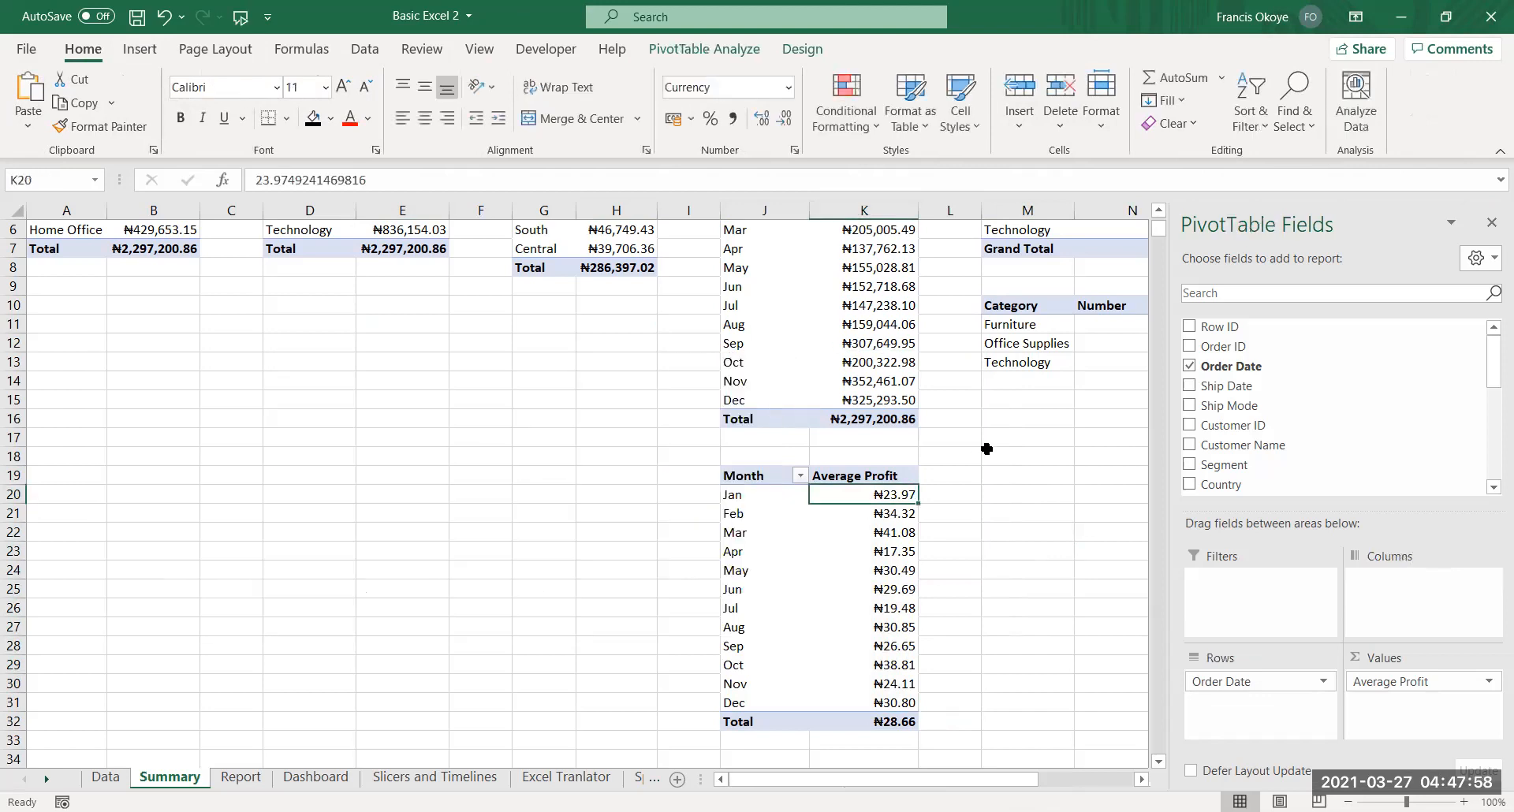
Create a PivotTable from the customer table at cell M19 of the Summary sheet
{"action": "left_click", "coordinate": [1018, 479]}
{"action": "left_click", "coordinate": [139, 49]}
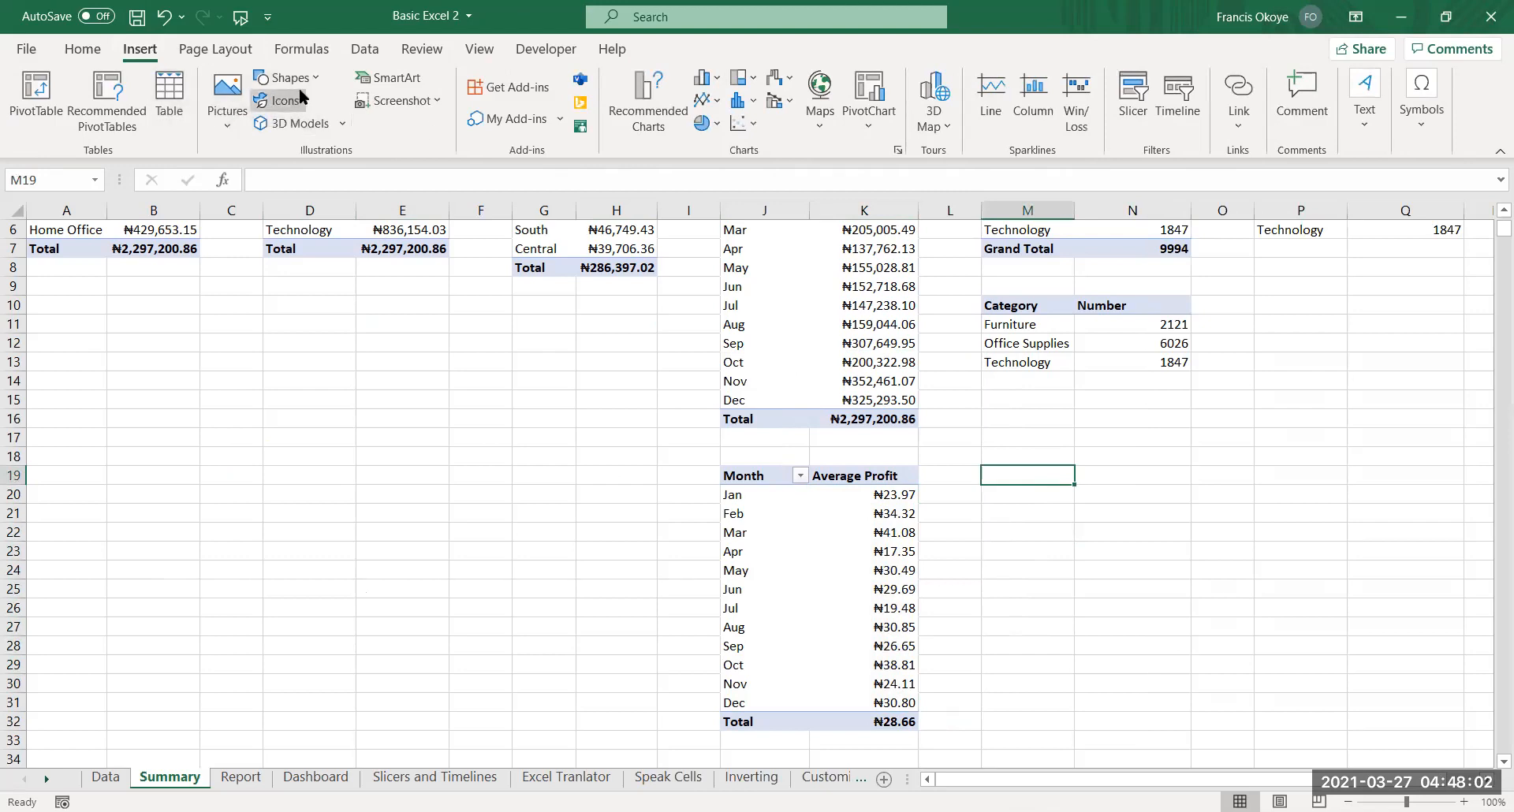
{"action": "left_click", "coordinate": [33, 96]}
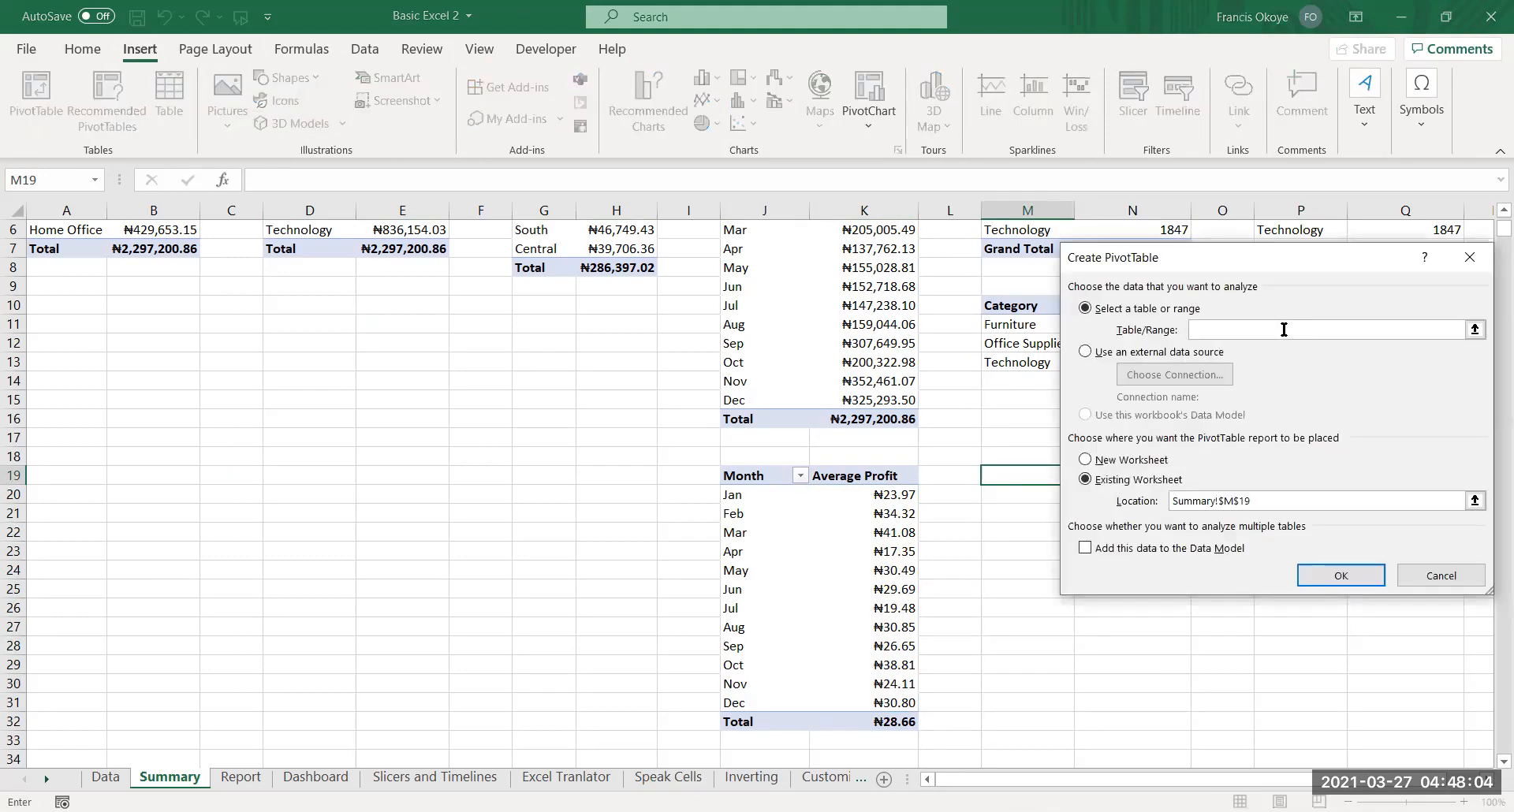
{"action": "type", "text": "customer"}
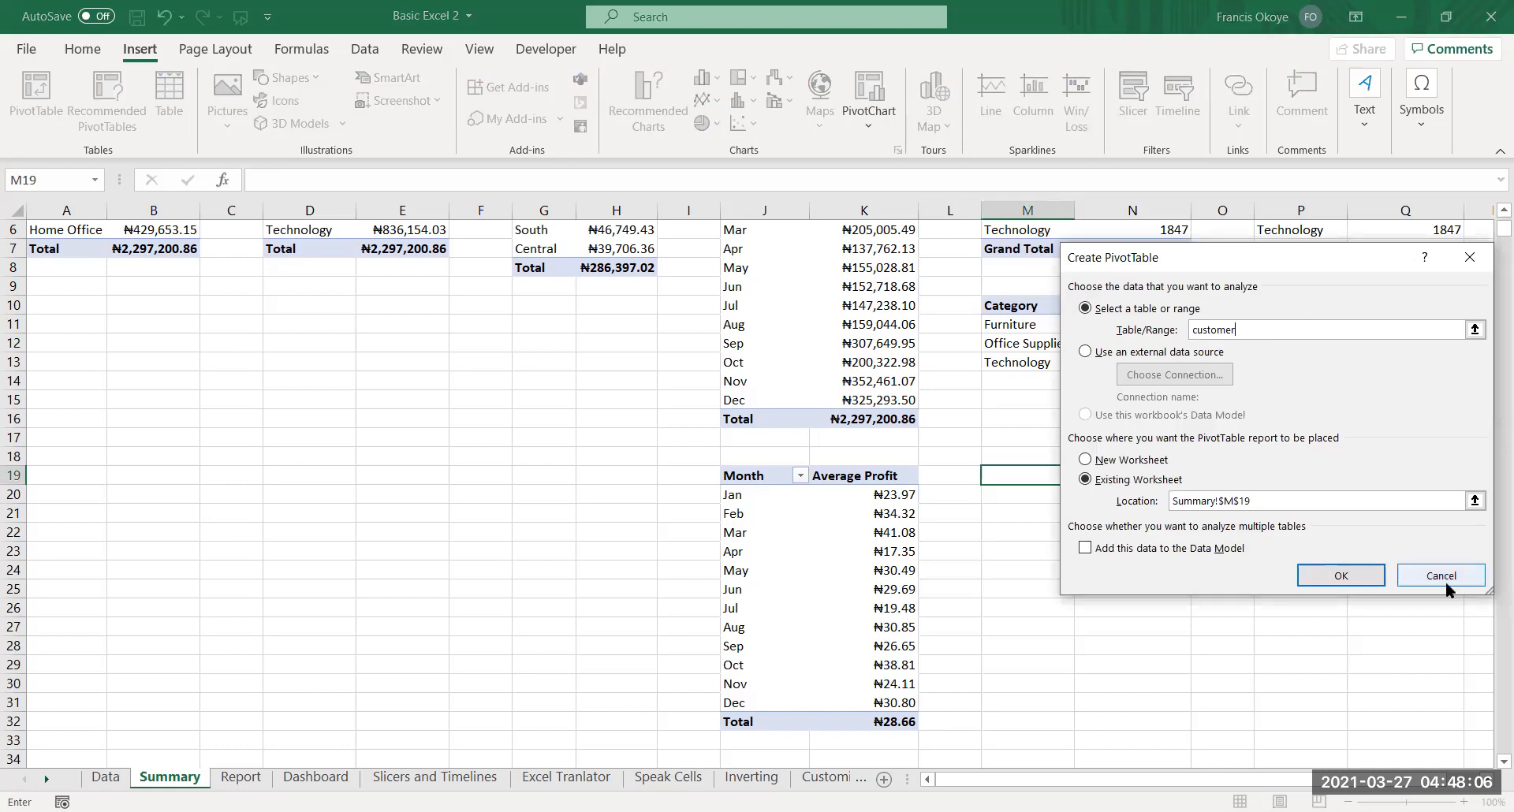
{"action": "left_click", "coordinate": [1341, 576]}
Set up the PivotTable at M19 with only Years of the Order Date in its rows and Sum of Profit in its values
{"action": "left_click_drag", "start_coordinate": [1226, 366], "coordinate": [1259, 698]}
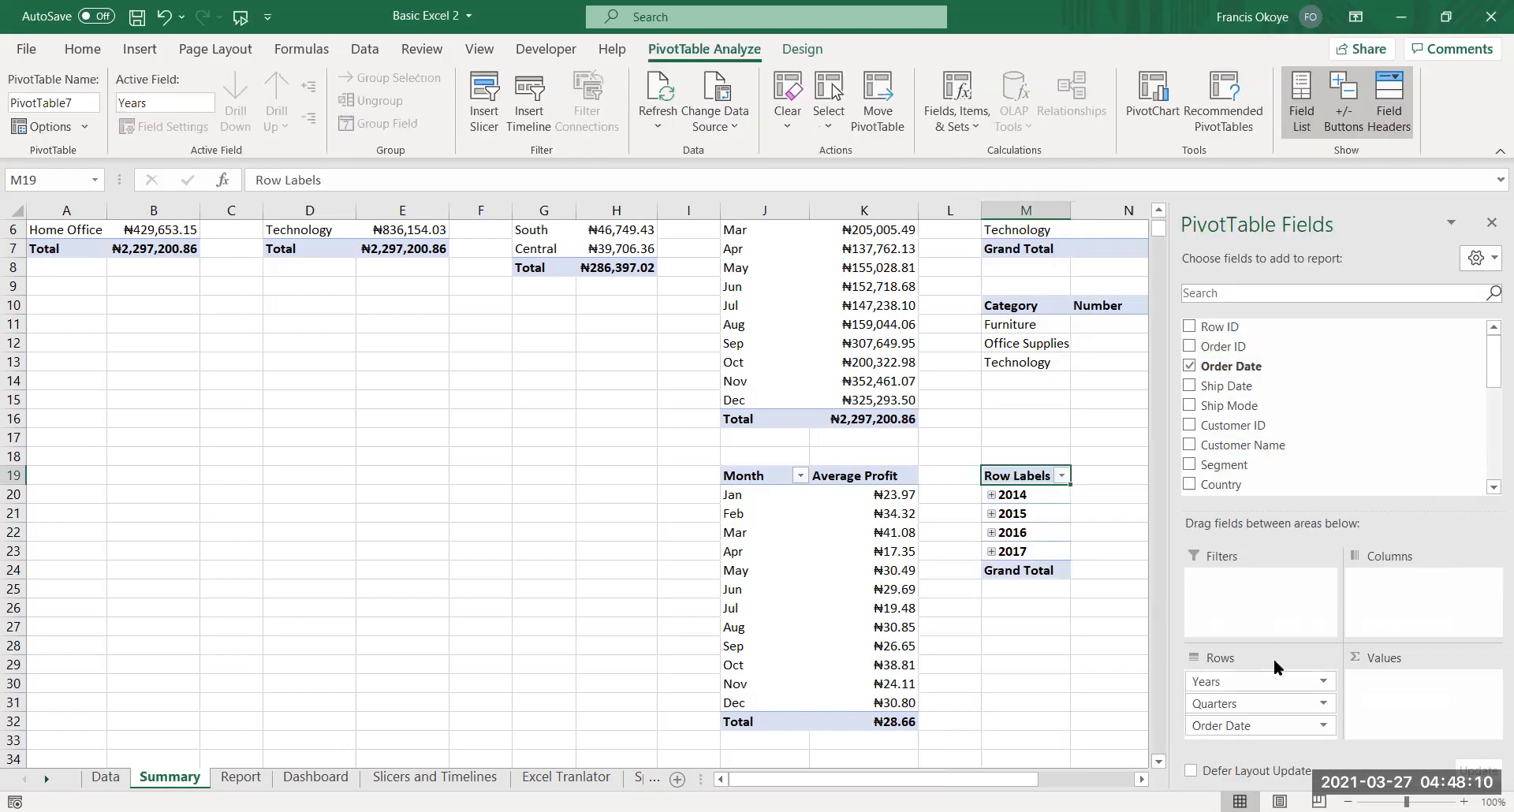
{"action": "left_click_drag", "start_coordinate": [1493, 351], "coordinate": [1493, 441]}
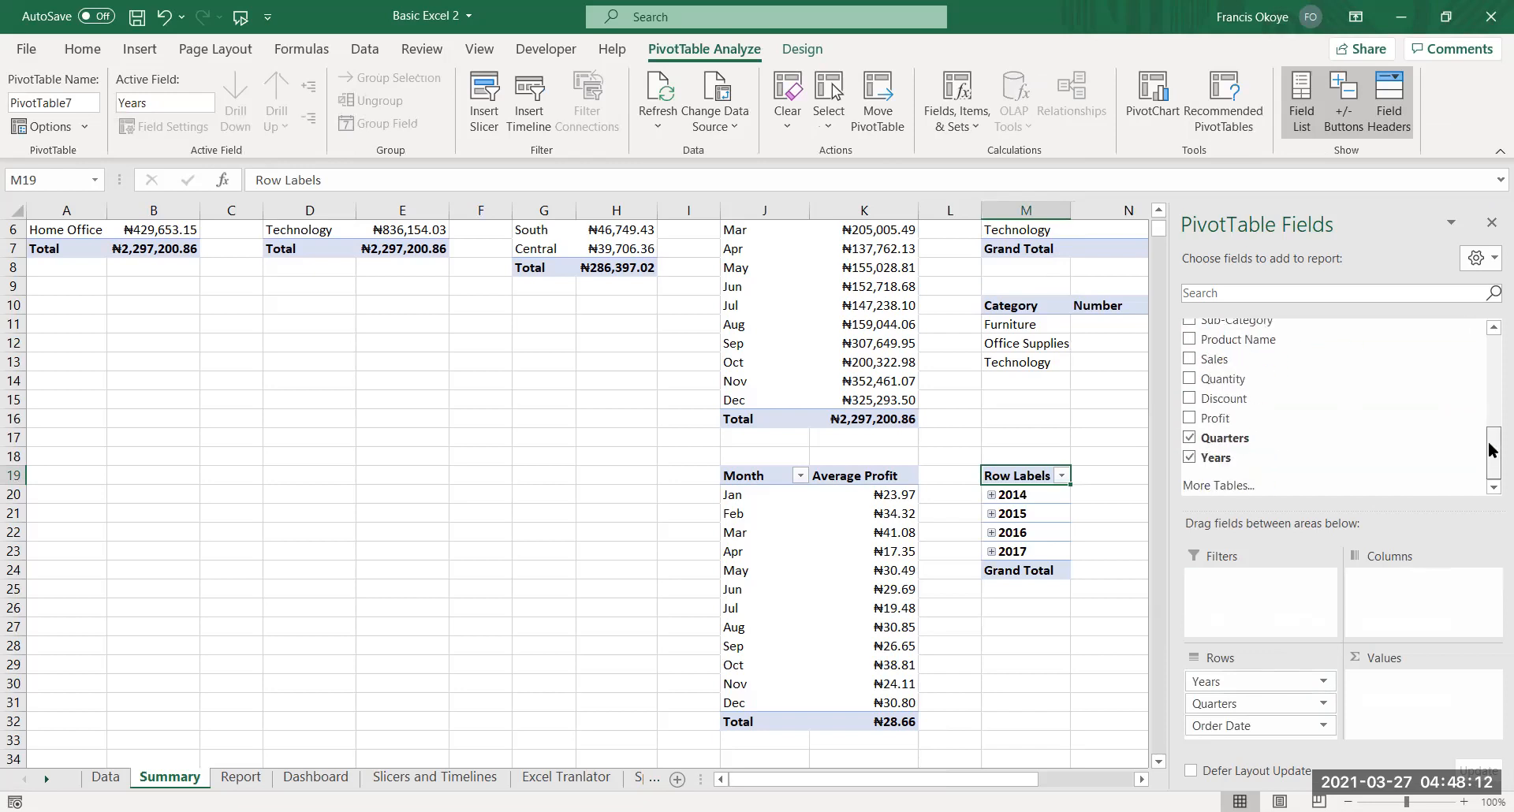
{"action": "left_click_drag", "start_coordinate": [1298, 418], "coordinate": [1408, 714]}
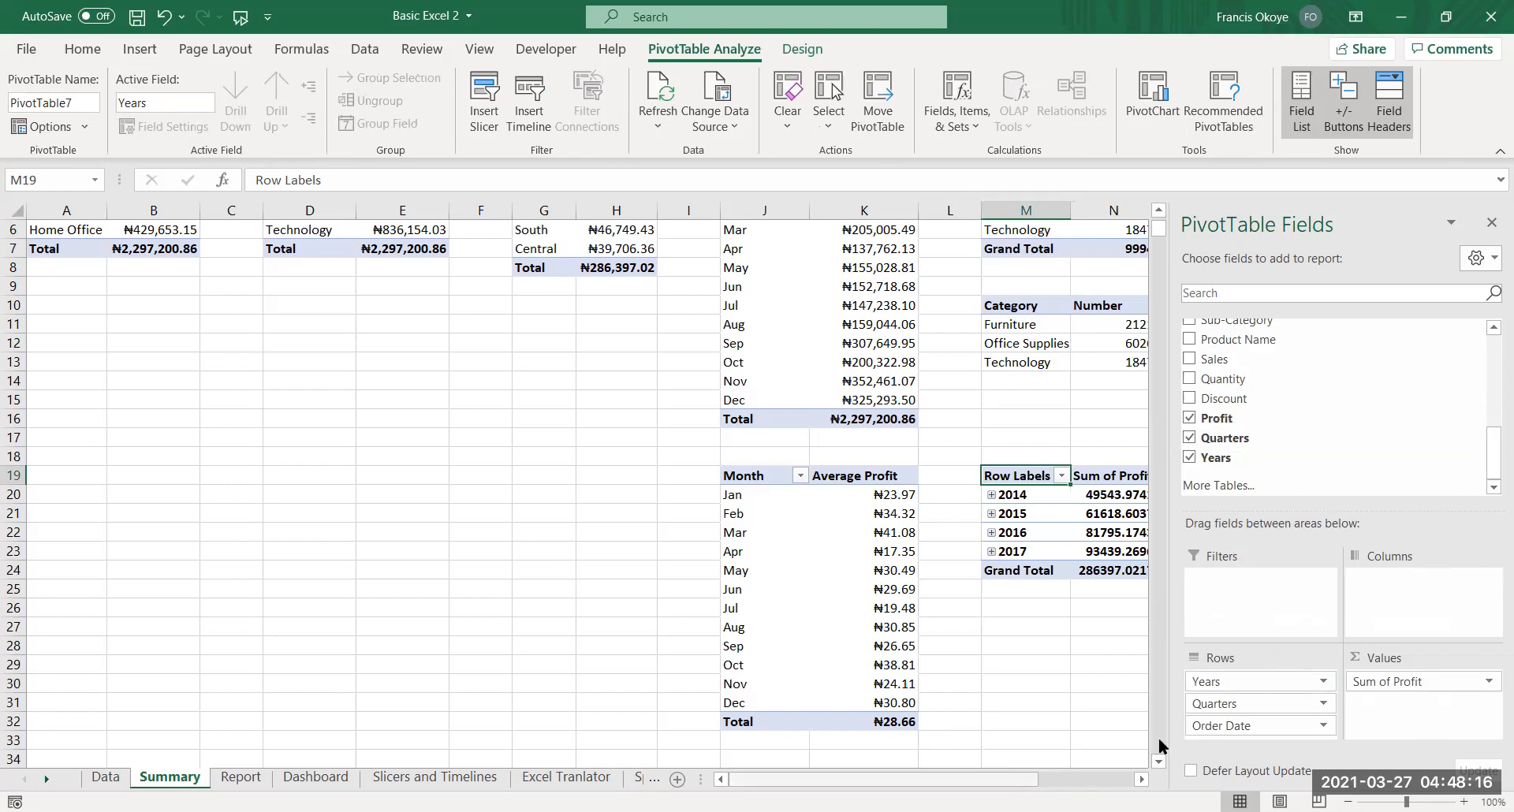
{"action": "left_click_drag", "start_coordinate": [1263, 699], "coordinate": [1077, 717]}
{"action": "left_click_drag", "start_coordinate": [1270, 716], "coordinate": [967, 524]}
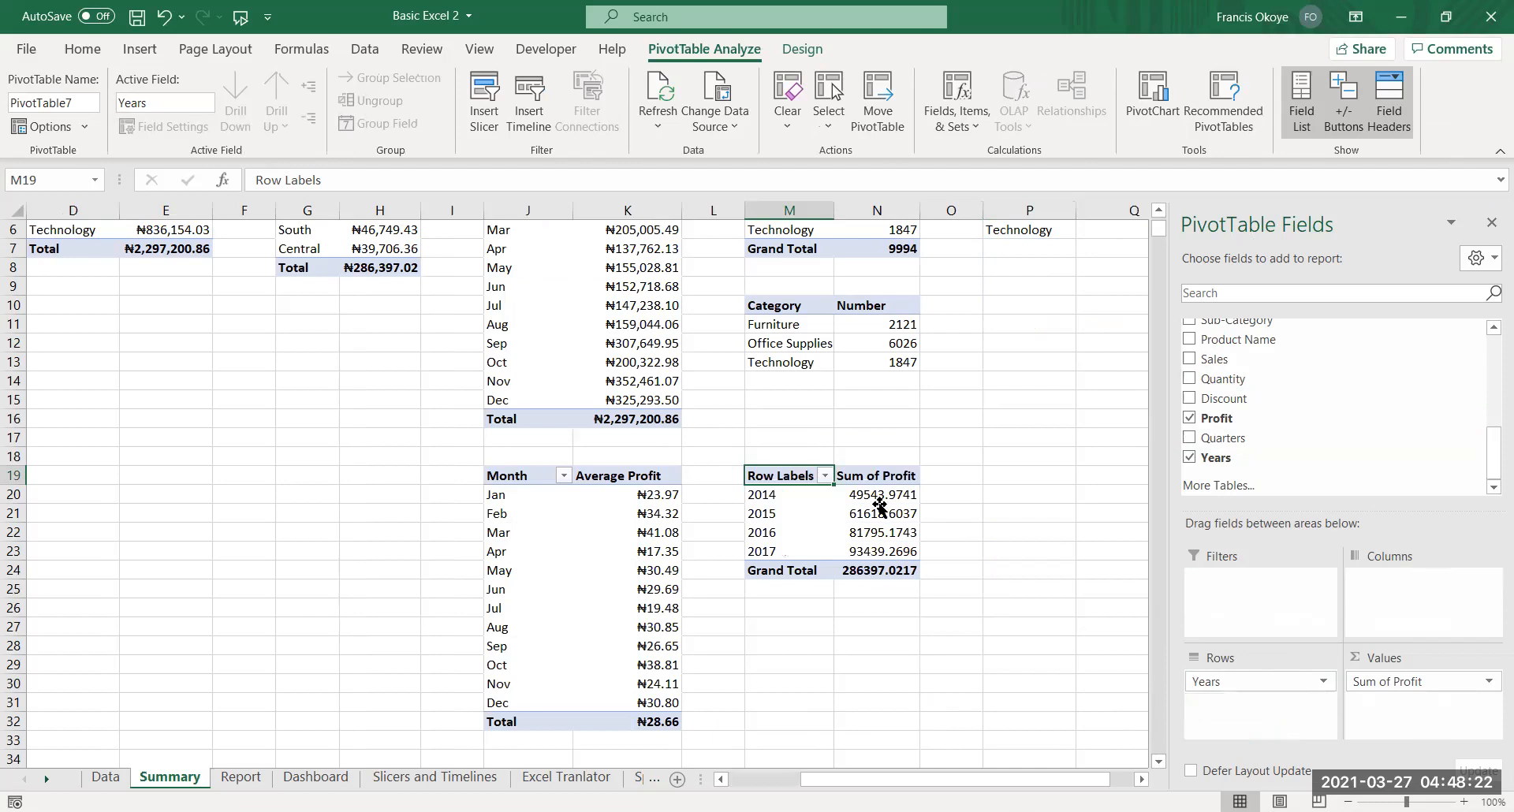
Apply the naira currency format with two decimals to the yearly profit values in N20:N23
{"action": "left_click_drag", "start_coordinate": [880, 497], "coordinate": [881, 551]}
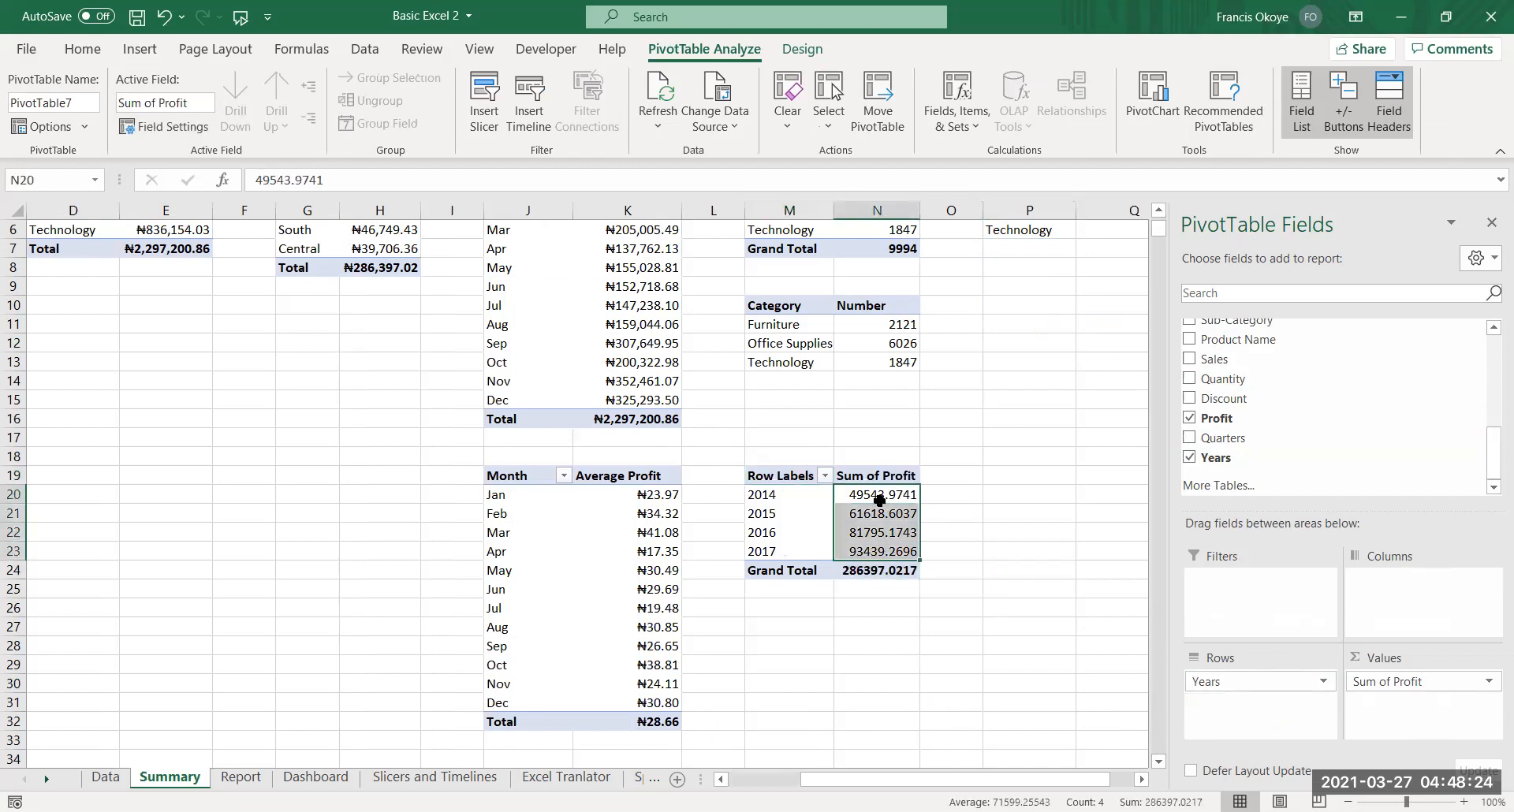
{"action": "key", "text": "ctrl+shift+4"}
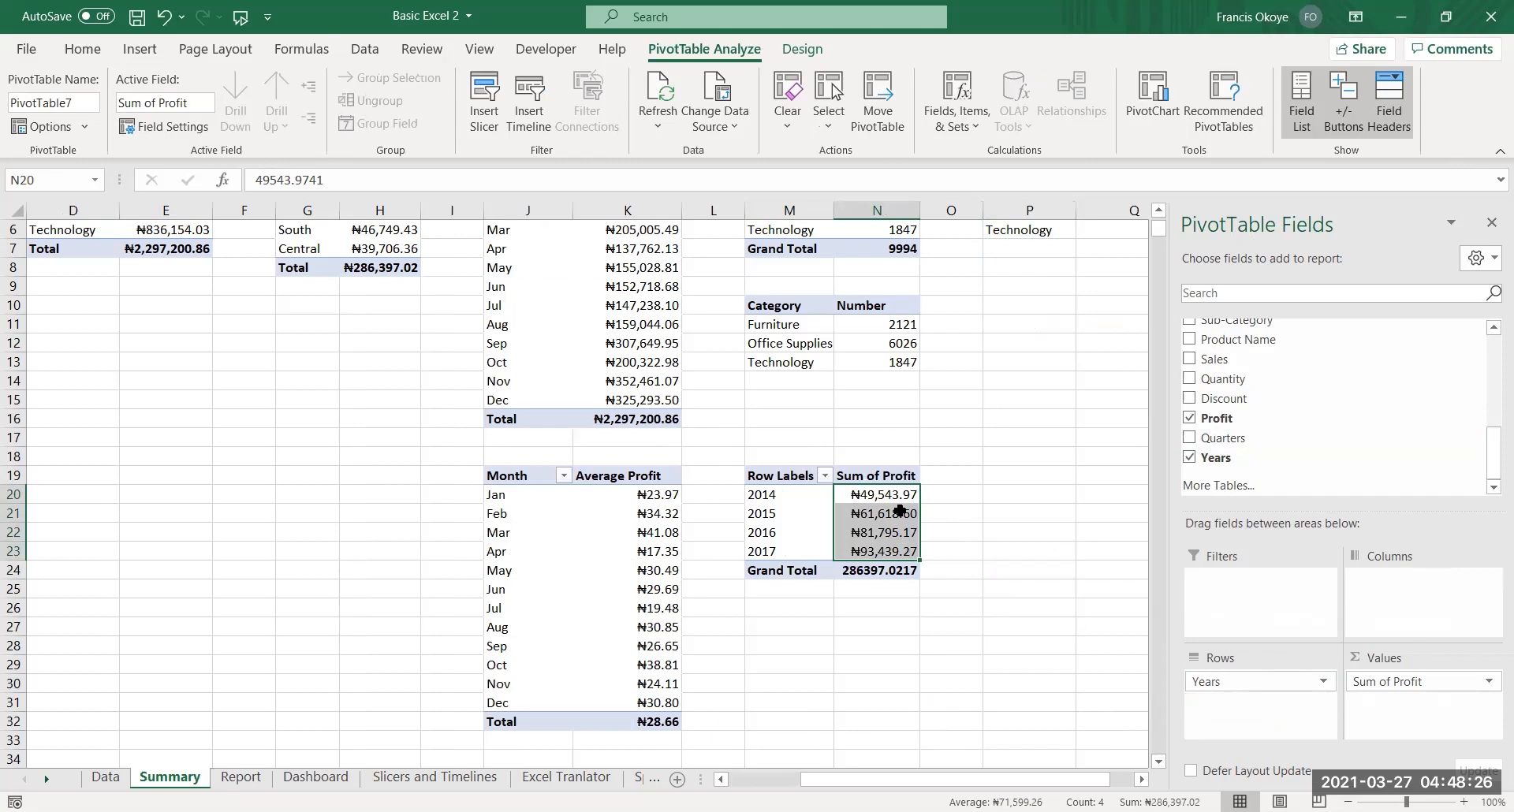
{"action": "left_click", "coordinate": [1088, 609]}
{"action": "left_click", "coordinate": [864, 497]}
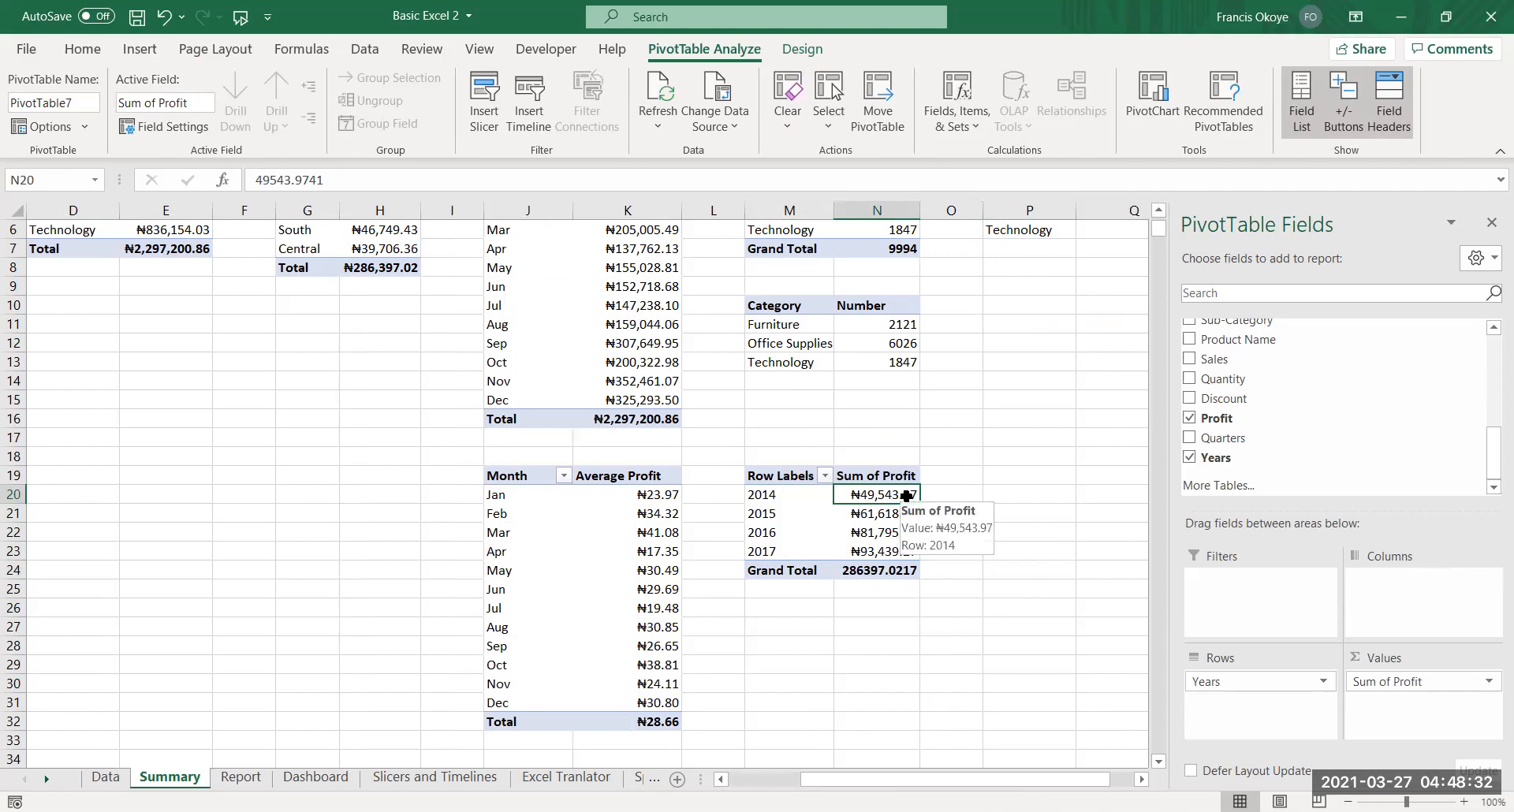
Examine the profit for each year from 2014 to 2017 in the yearly PivotTable beside the monthly average profits
{"action": "left_click", "coordinate": [885, 514]}
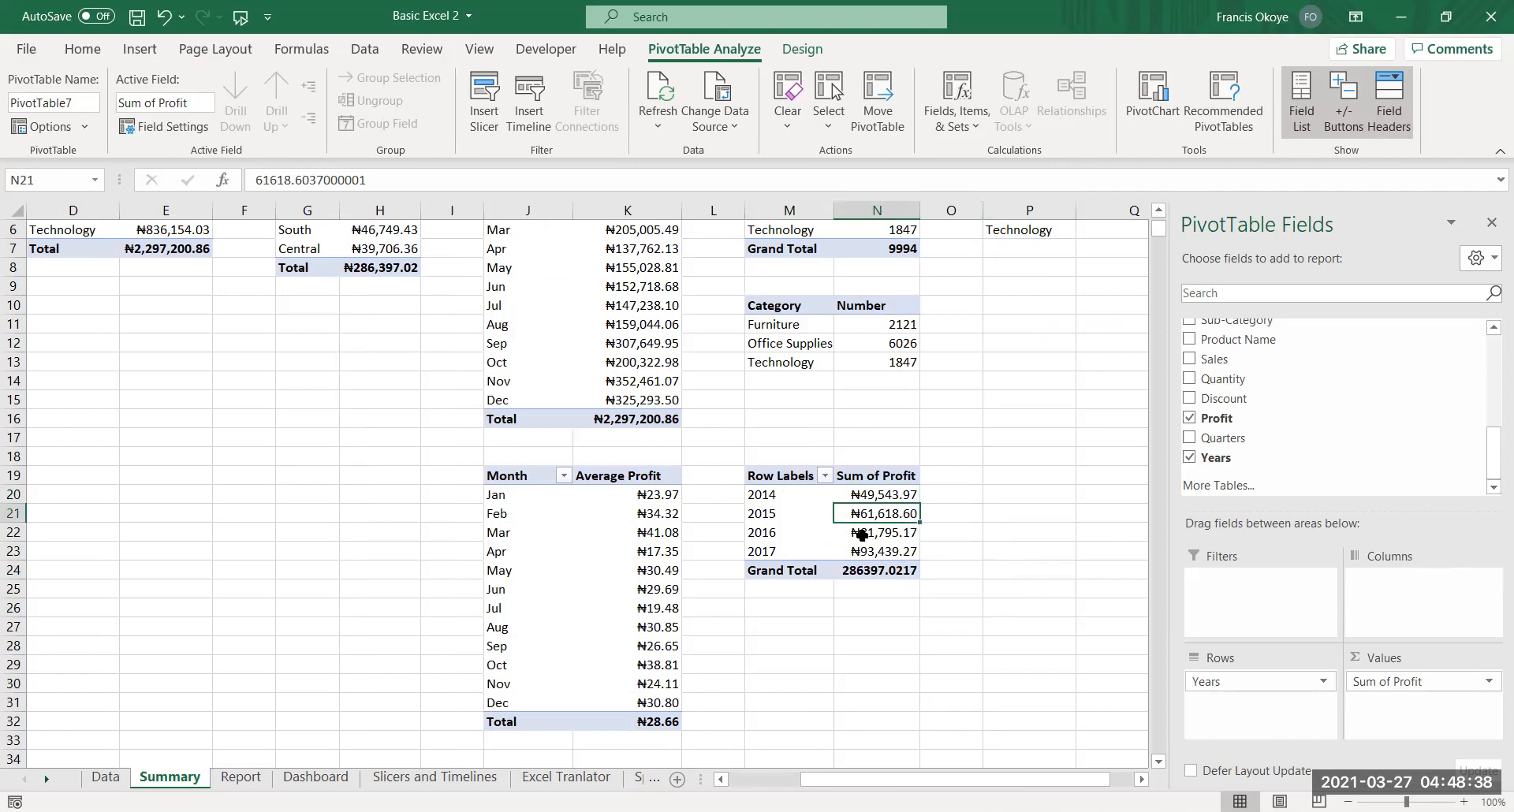
{"action": "left_click", "coordinate": [883, 534]}
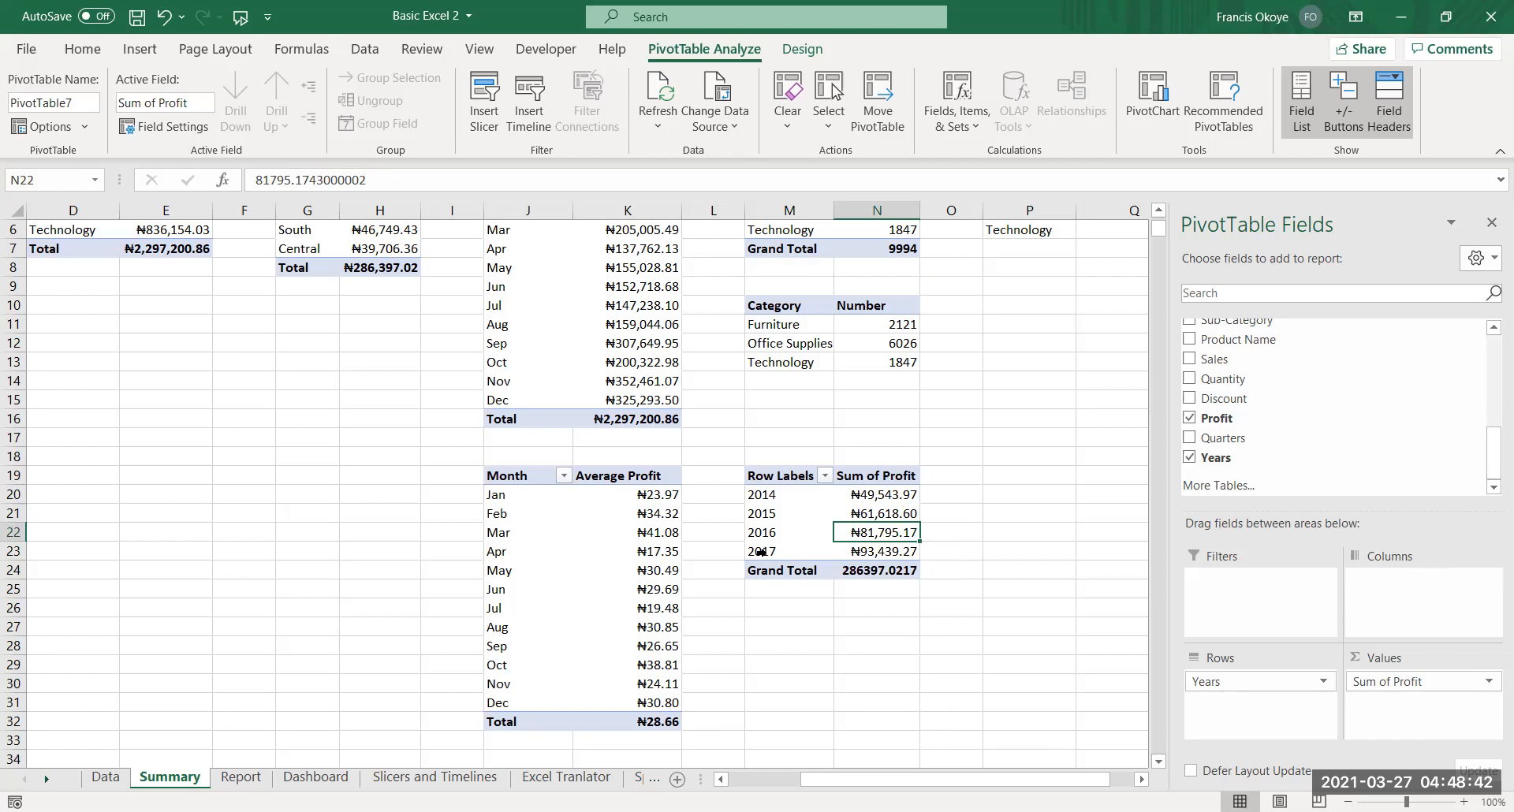
{"action": "left_click", "coordinate": [876, 553]}
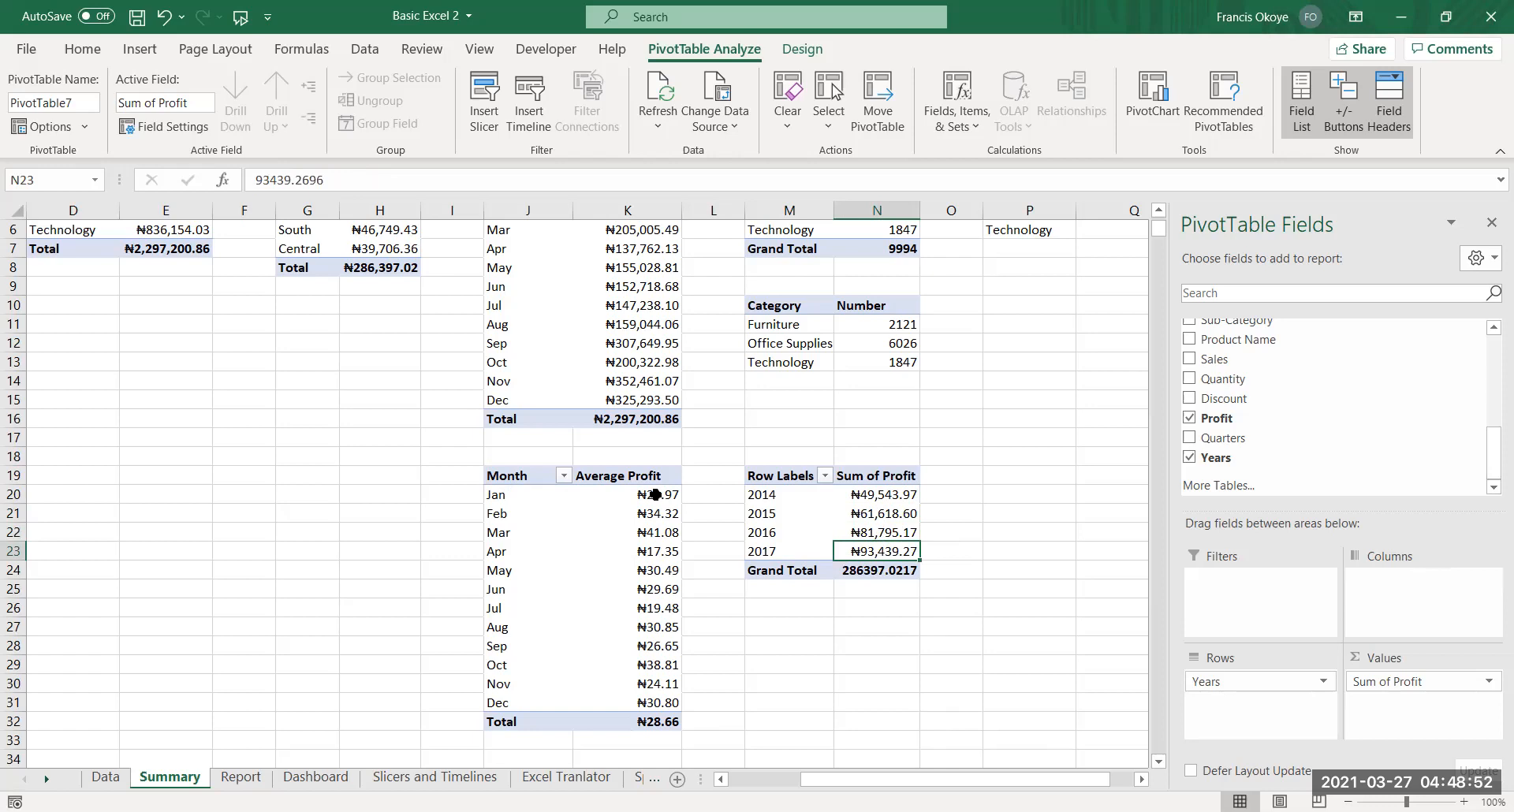
{"action": "left_click", "coordinate": [862, 497]}
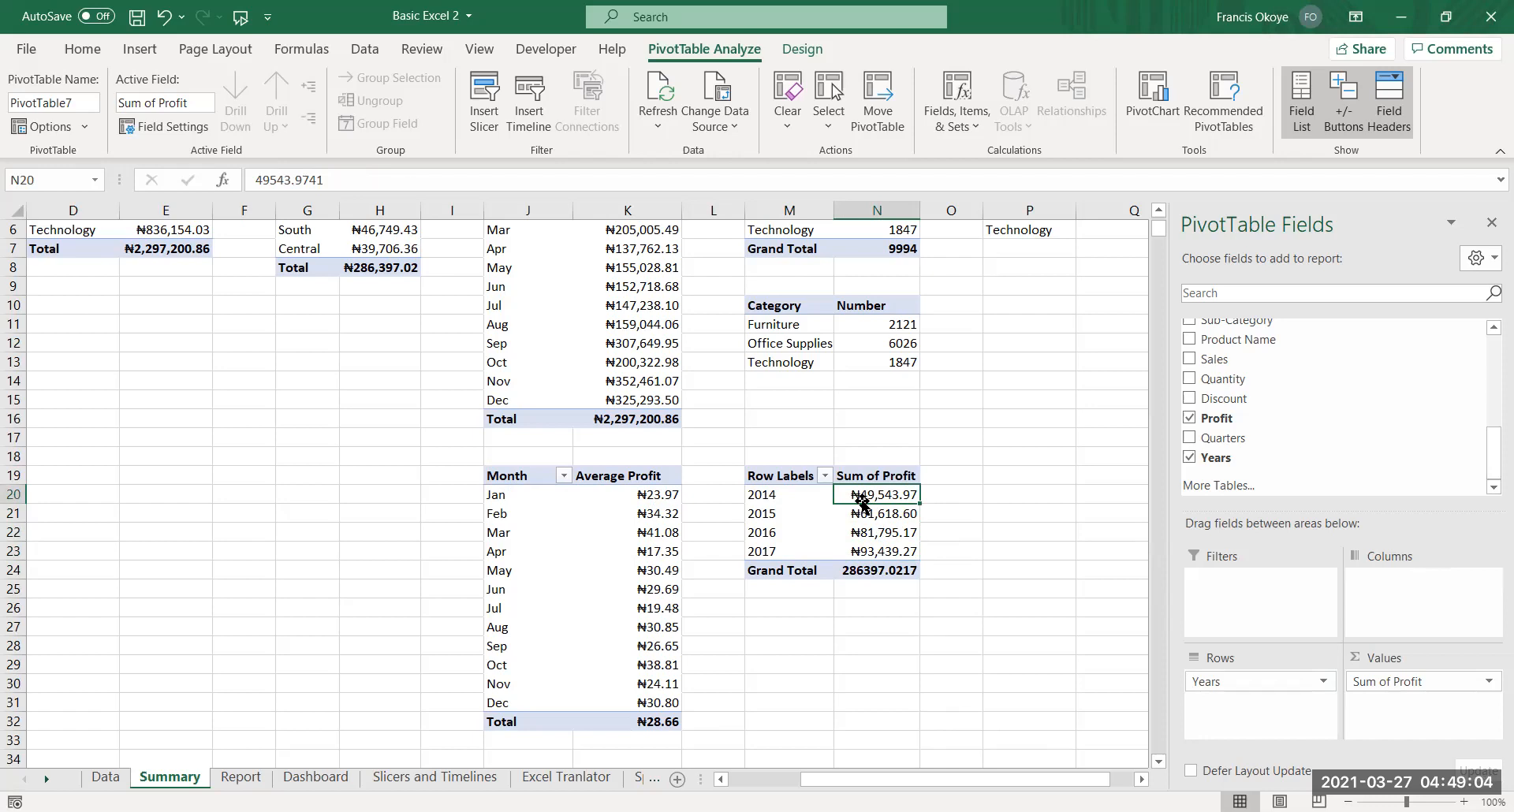
{"action": "left_click", "coordinate": [989, 499]}
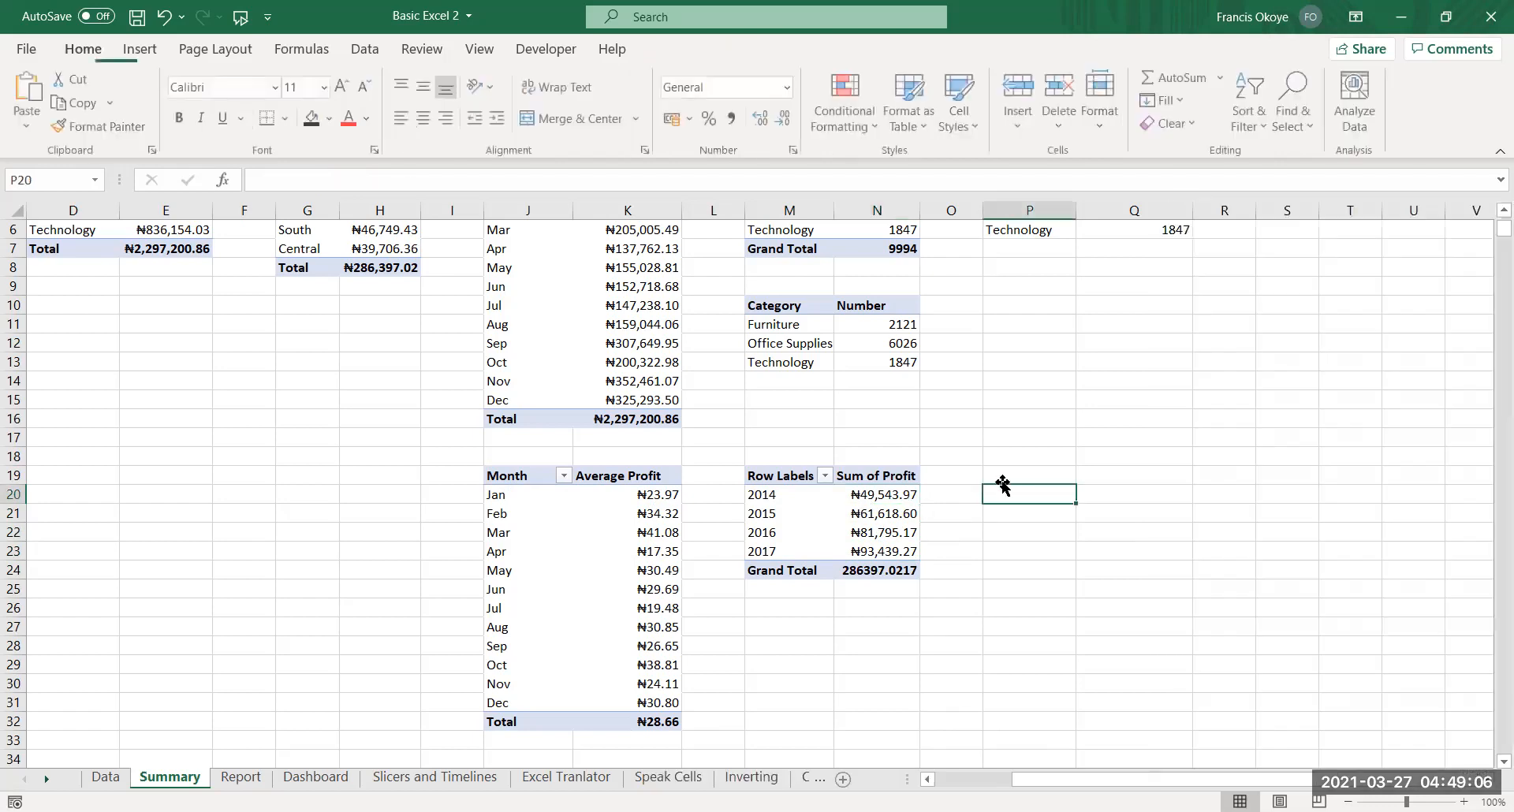
{"action": "left_click", "coordinate": [897, 518]}
{"action": "left_click", "coordinate": [988, 475]}
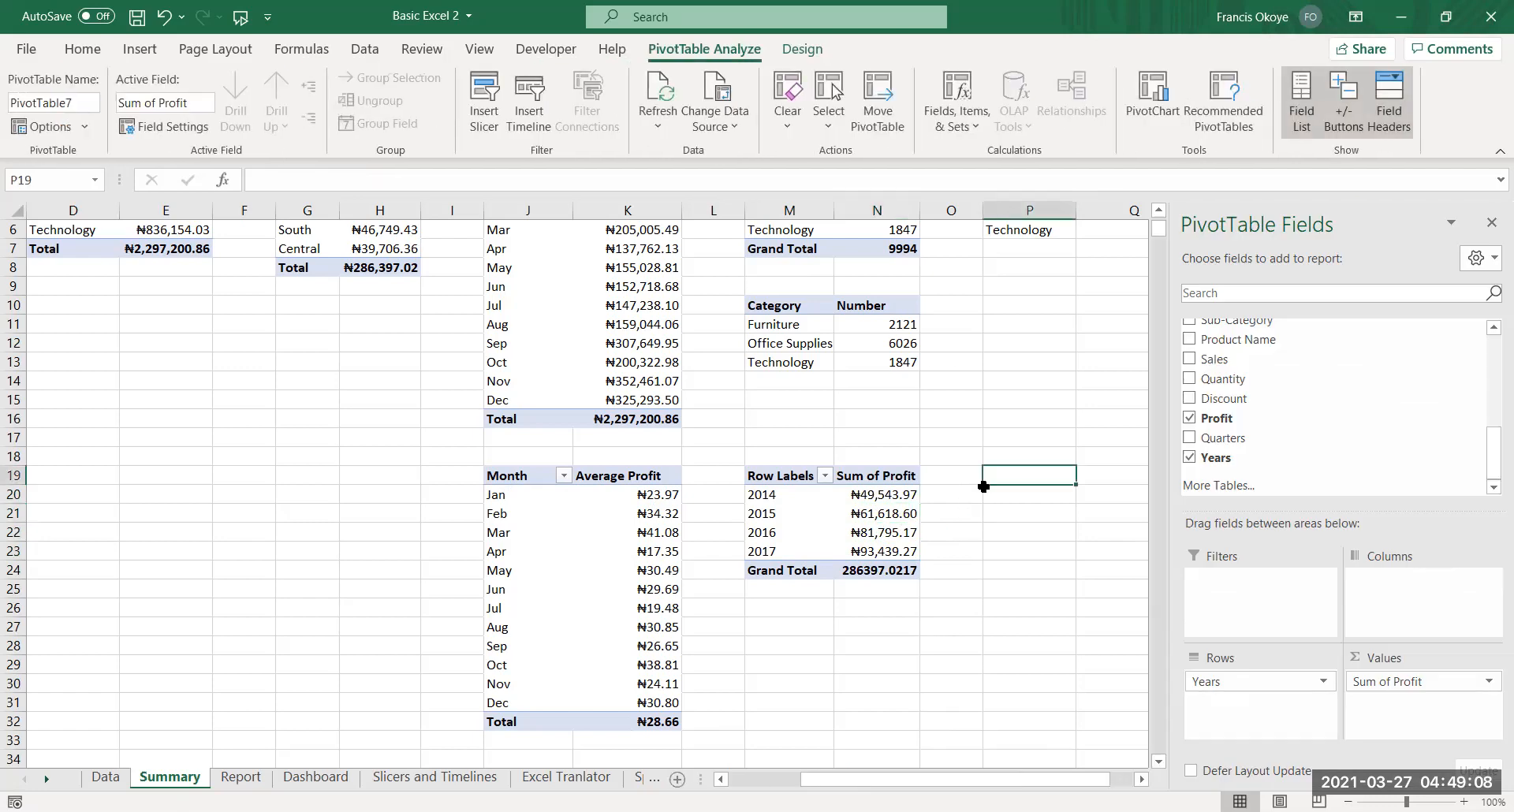
{"action": "left_click", "coordinate": [802, 494]}
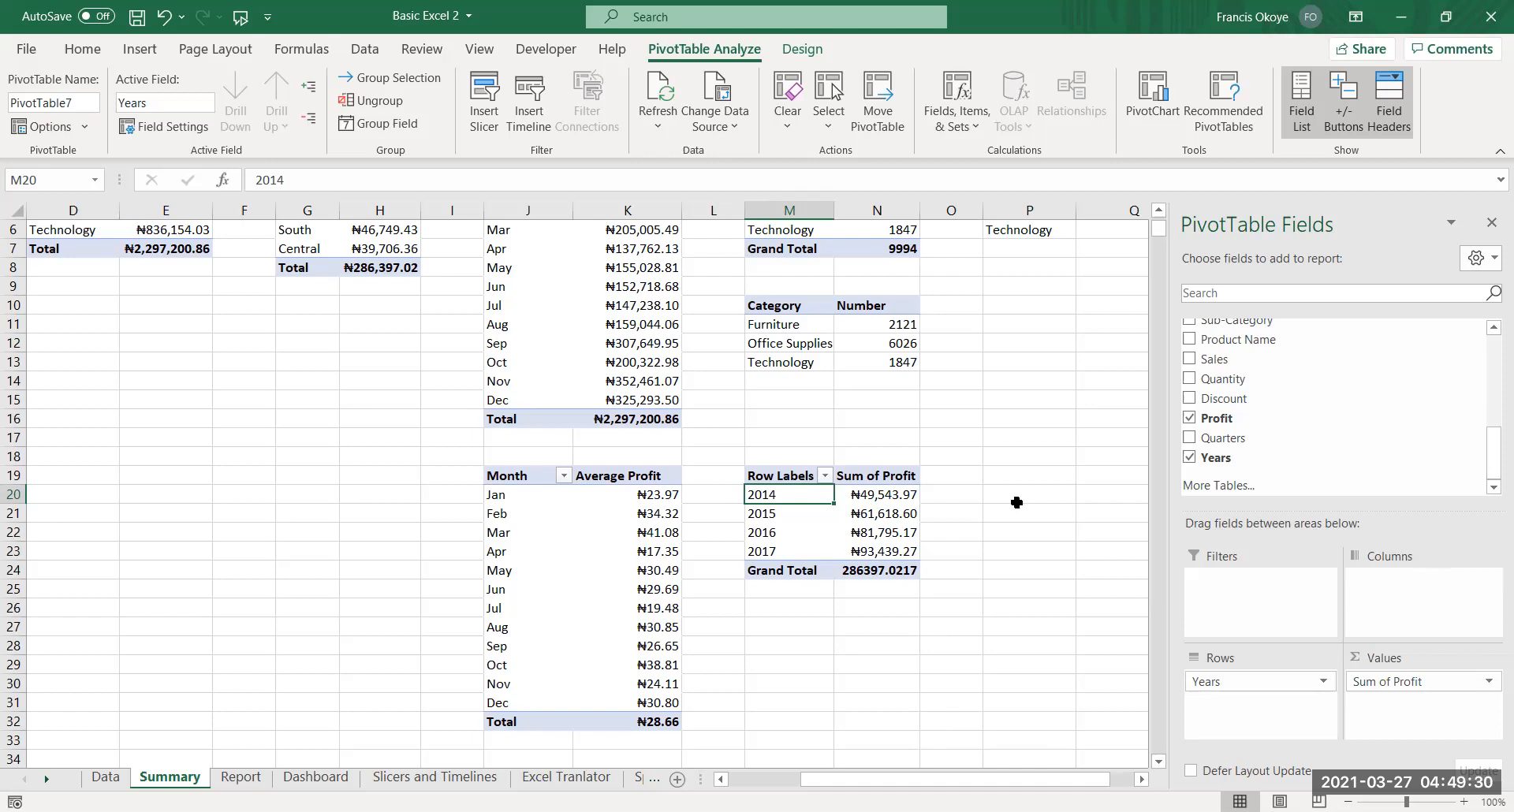
{"action": "left_click", "coordinate": [999, 591]}
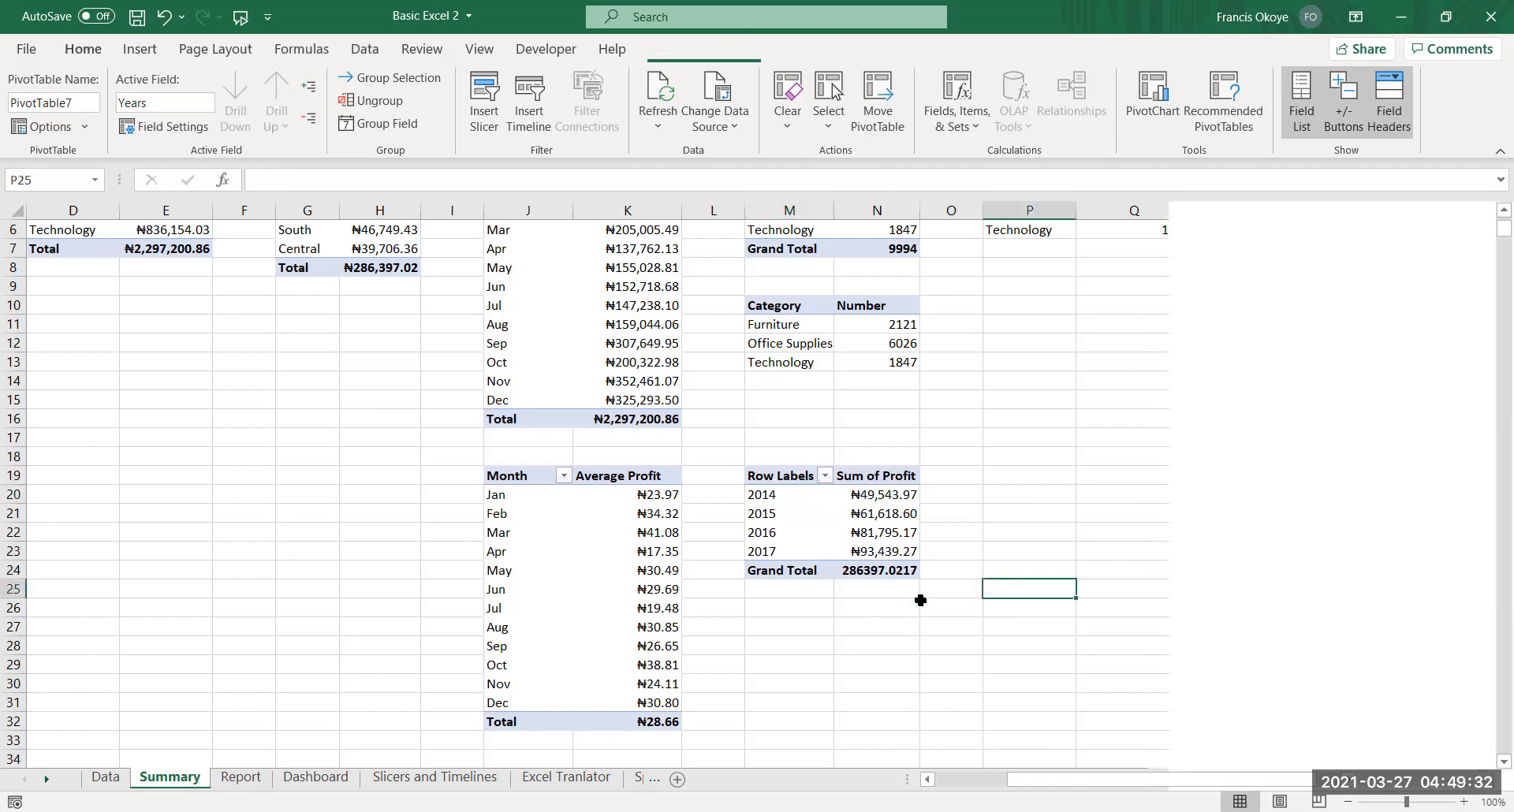
Insert a line PivotChart from the monthly average profit range J19:K31 on the Summary sheet
{"action": "left_click_drag", "start_coordinate": [516, 477], "coordinate": [643, 702]}
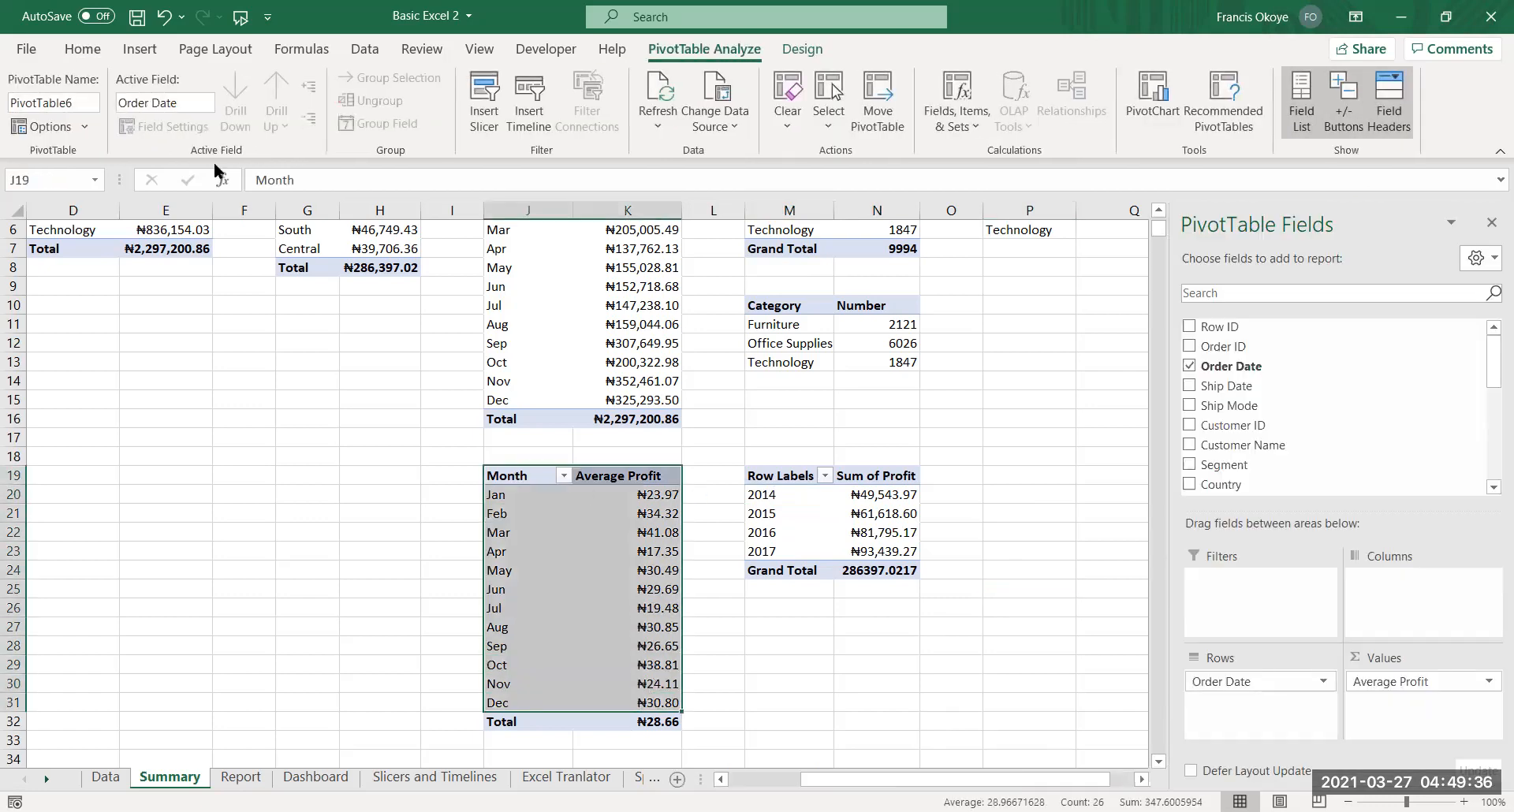
{"action": "left_click", "coordinate": [139, 48]}
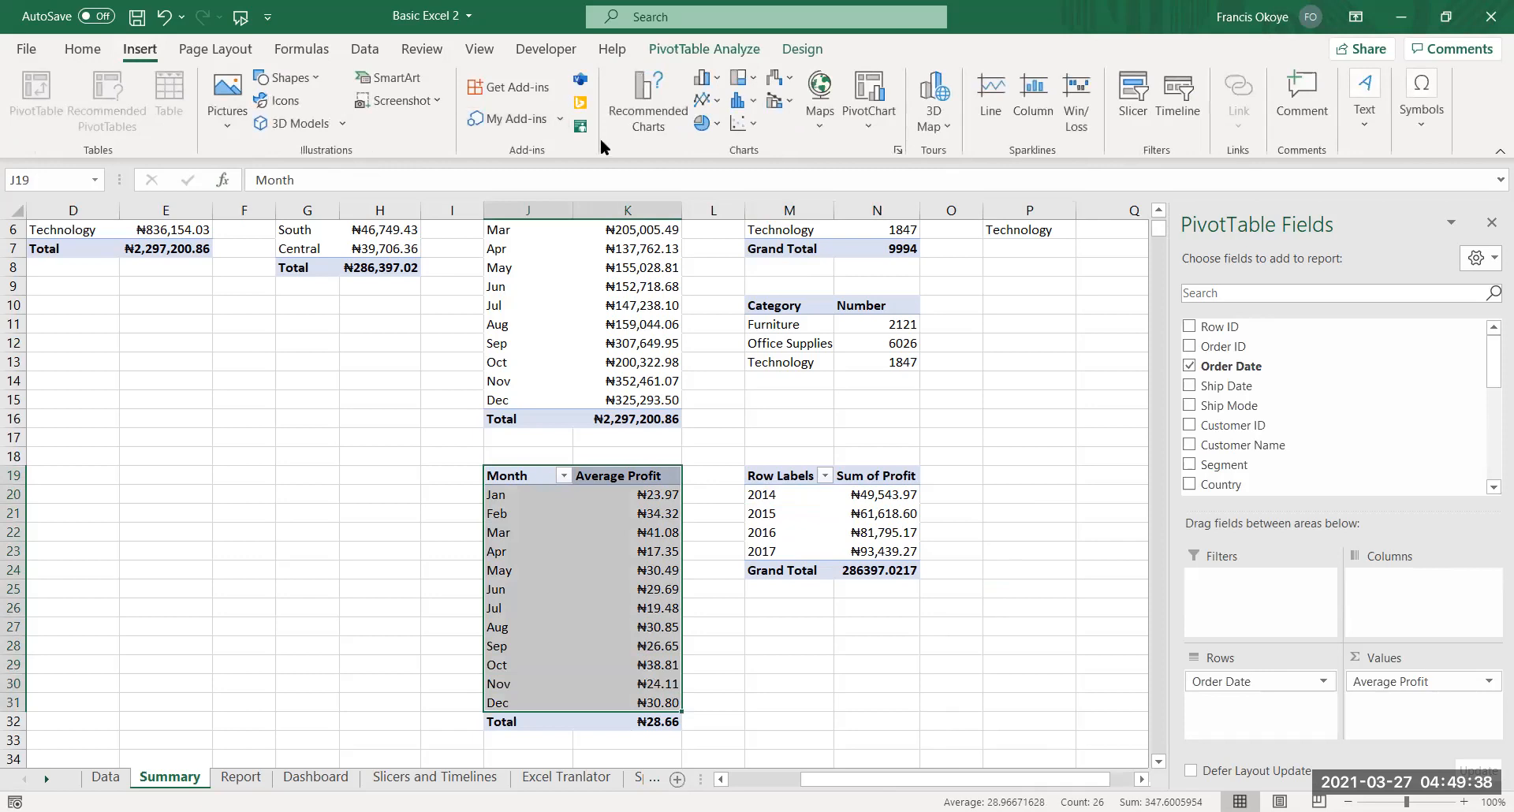
{"action": "left_click", "coordinate": [702, 103]}
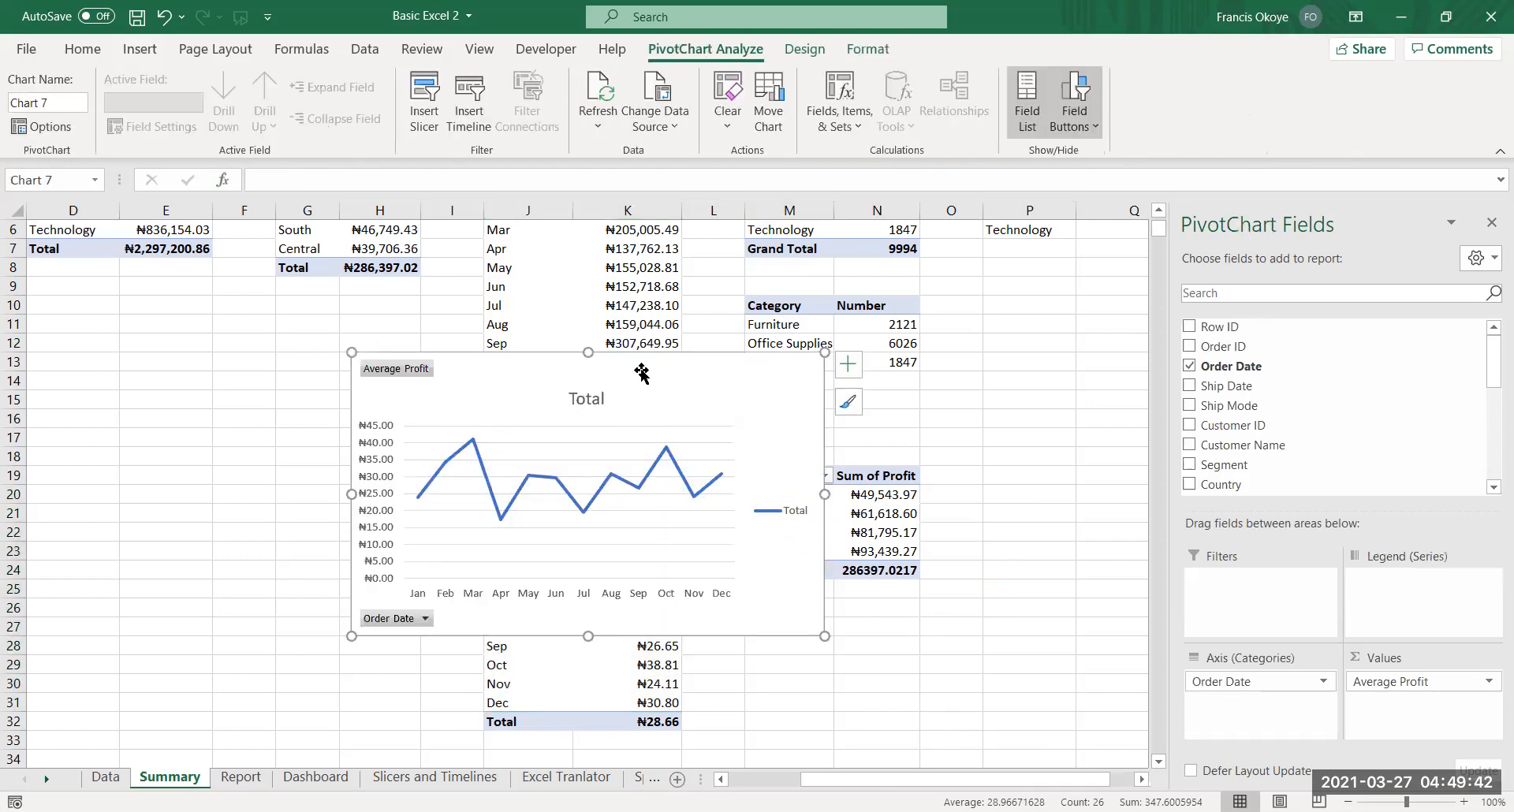
Move the average profit line chart from the Summary sheet to the Report sheet, beneath the Category Sold chart
{"action": "key", "text": "ctrl+x"}
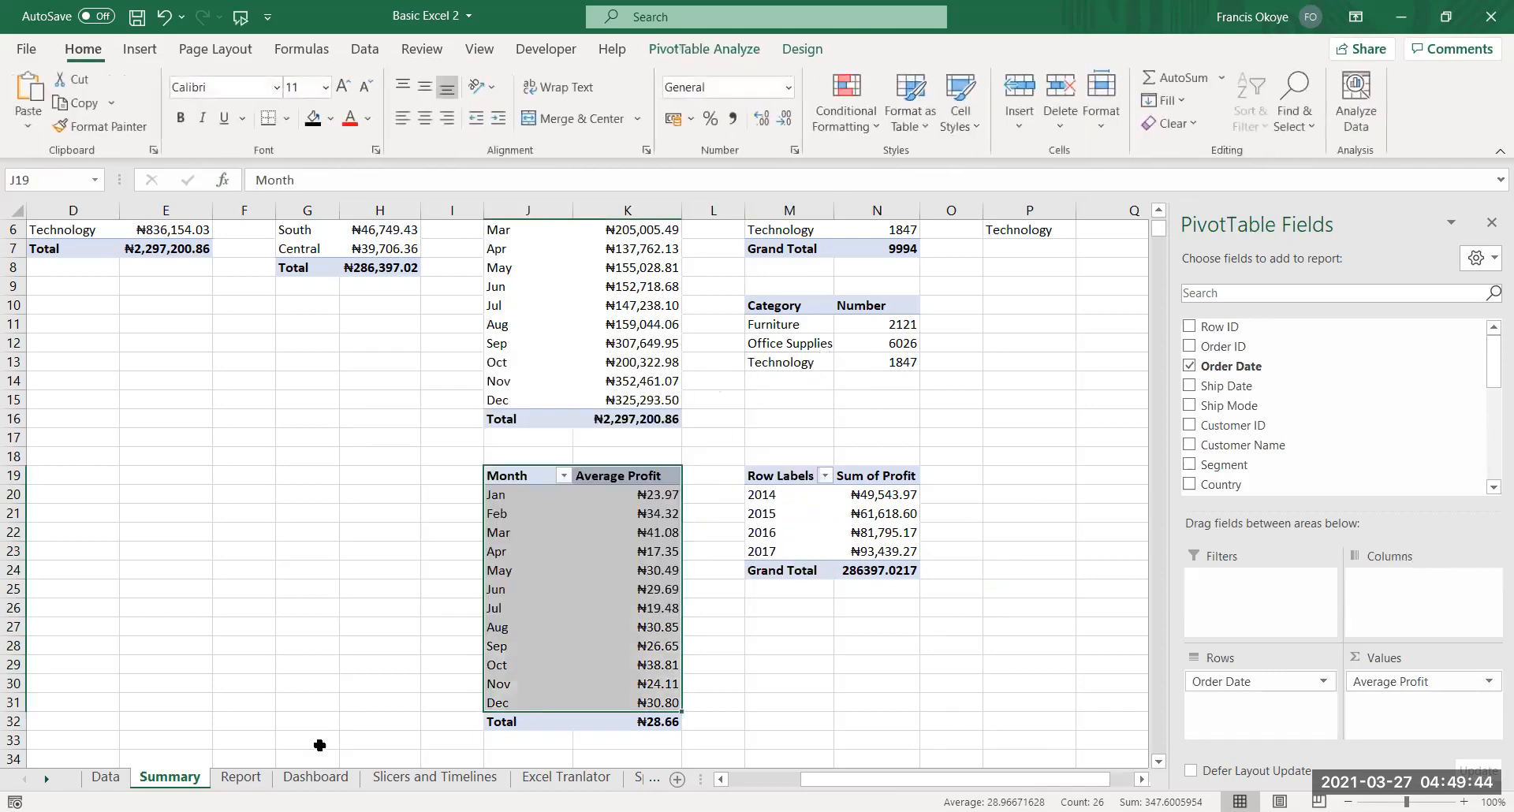
{"action": "left_click", "coordinate": [256, 778]}
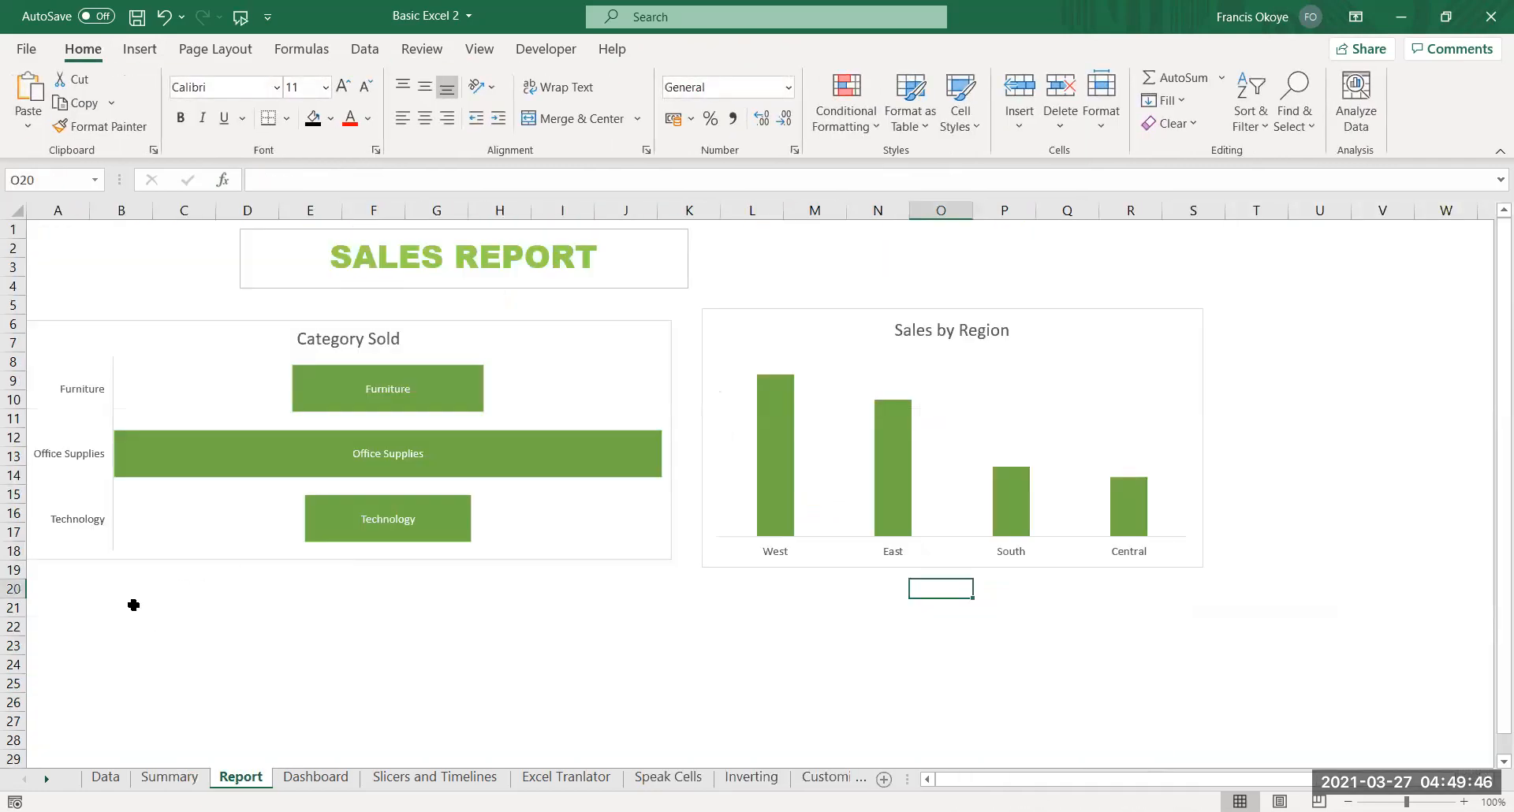
{"action": "left_click", "coordinate": [70, 577]}
{"action": "key", "text": "ctrl+v"}
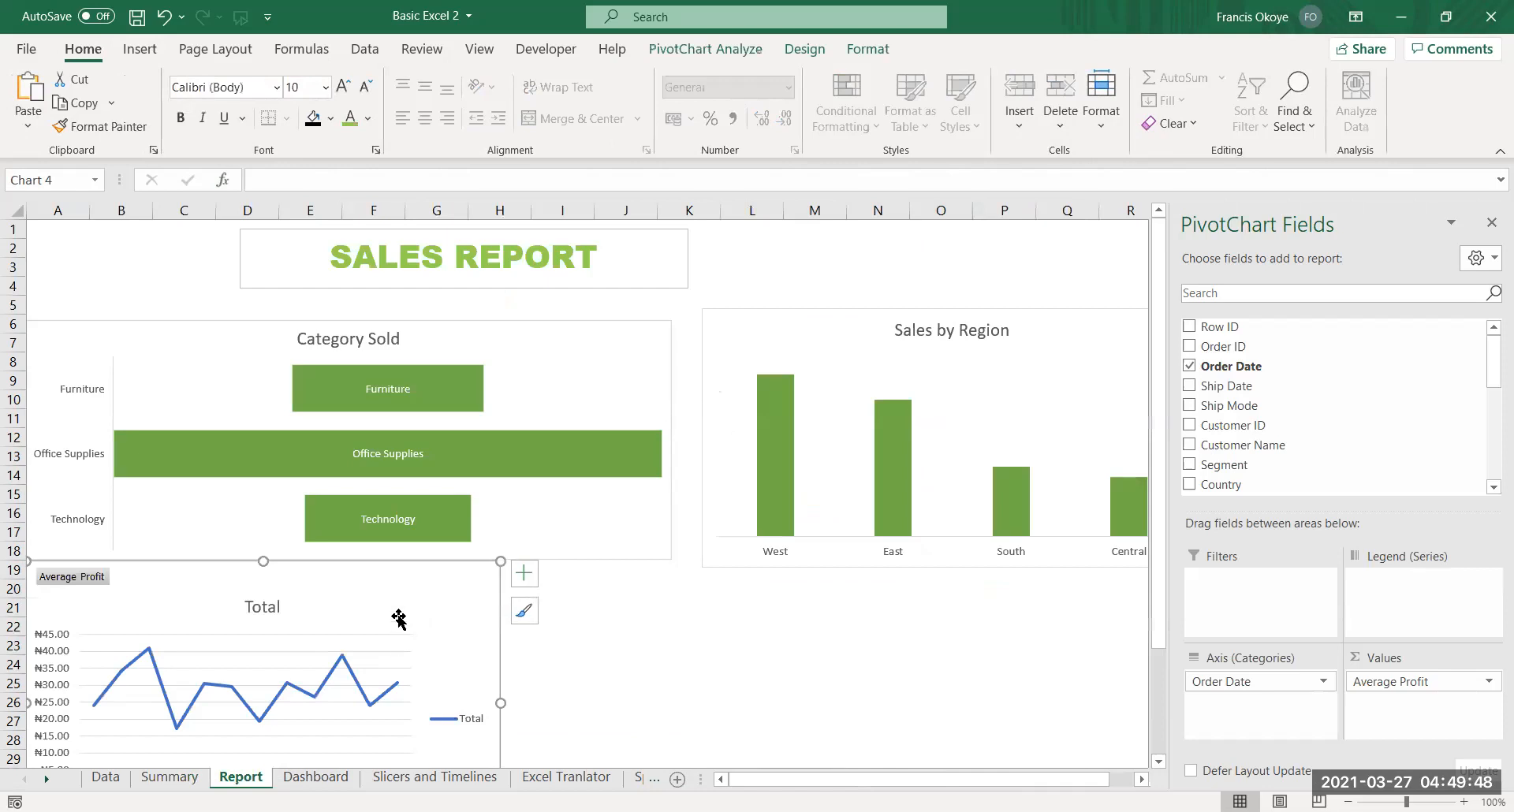
Widen the line chart to match the Category Sold chart, shift it slightly down, and close the PivotChart field list
{"action": "left_click_drag", "start_coordinate": [500, 703], "coordinate": [671, 703]}
{"action": "left_click_drag", "start_coordinate": [501, 564], "coordinate": [502, 569]}
{"action": "left_click", "coordinate": [1491, 223]}
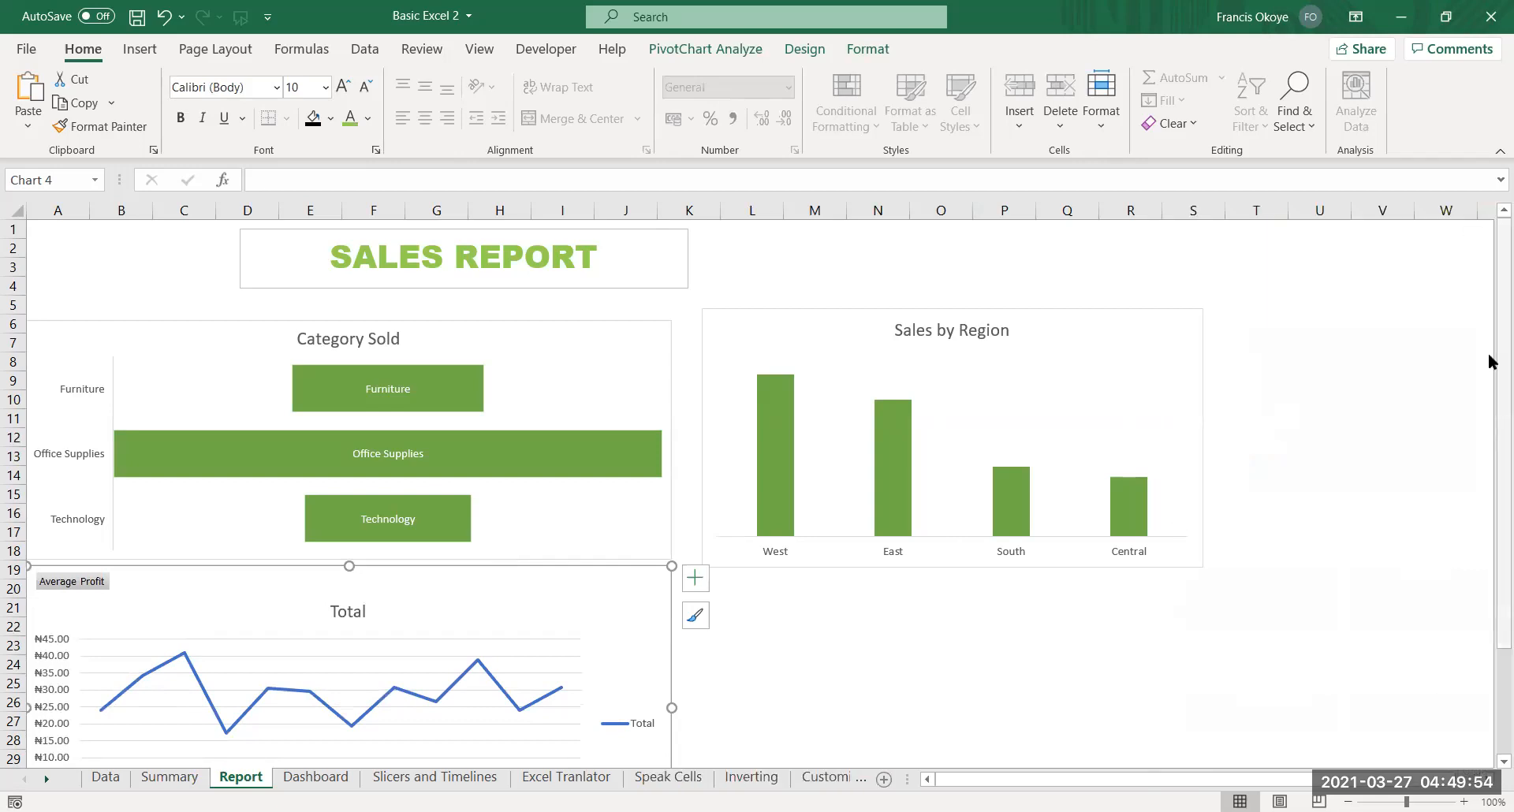
Delete the legend and the horizontal gridlines from the average profit line chart on the Report sheet
{"action": "left_click_drag", "start_coordinate": [1503, 402], "coordinate": [1502, 507]}
{"action": "left_click", "coordinate": [1068, 550]}
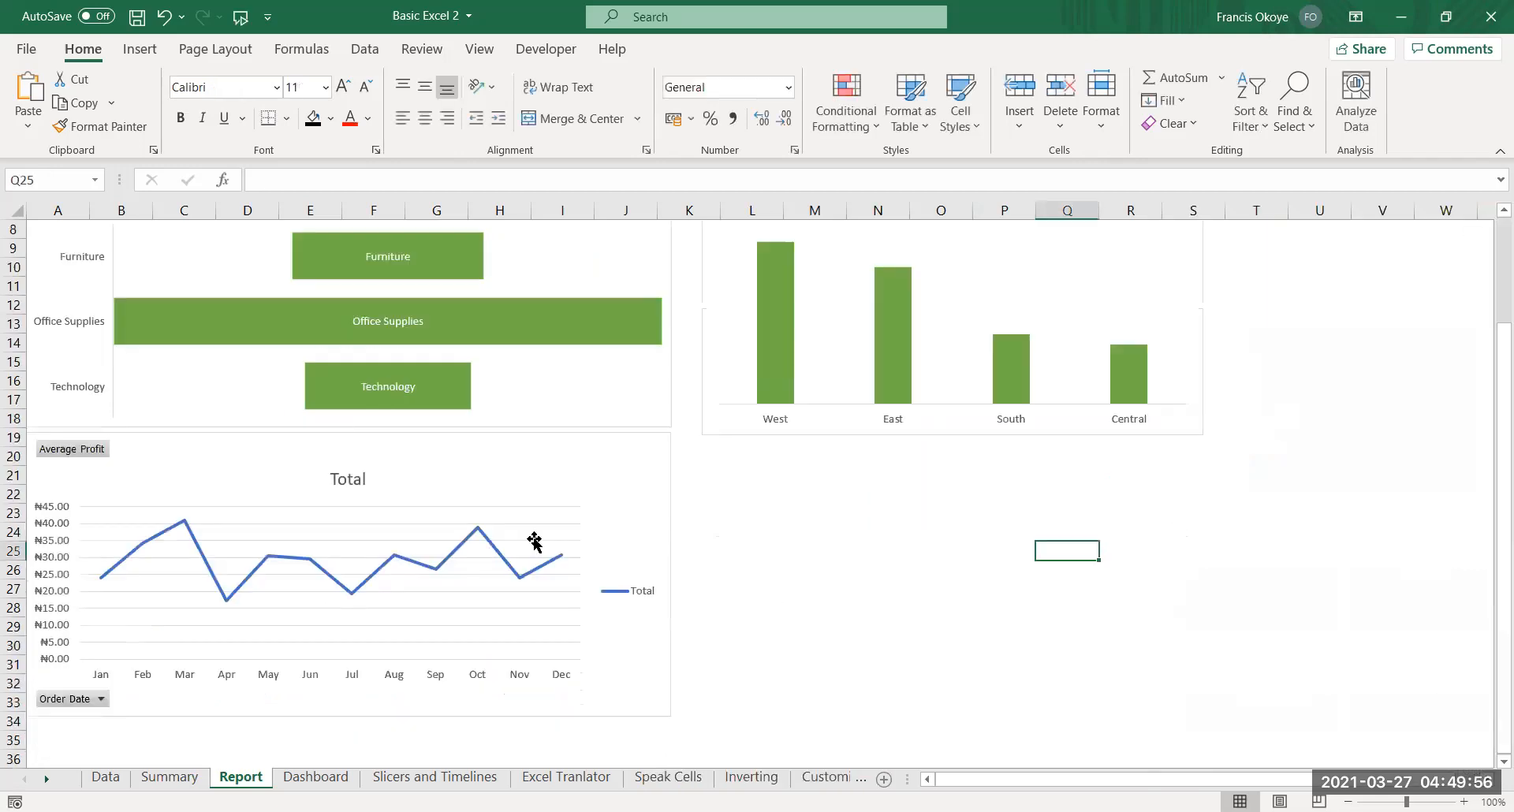
{"action": "left_click", "coordinate": [615, 591]}
{"action": "left_click", "coordinate": [615, 592]}
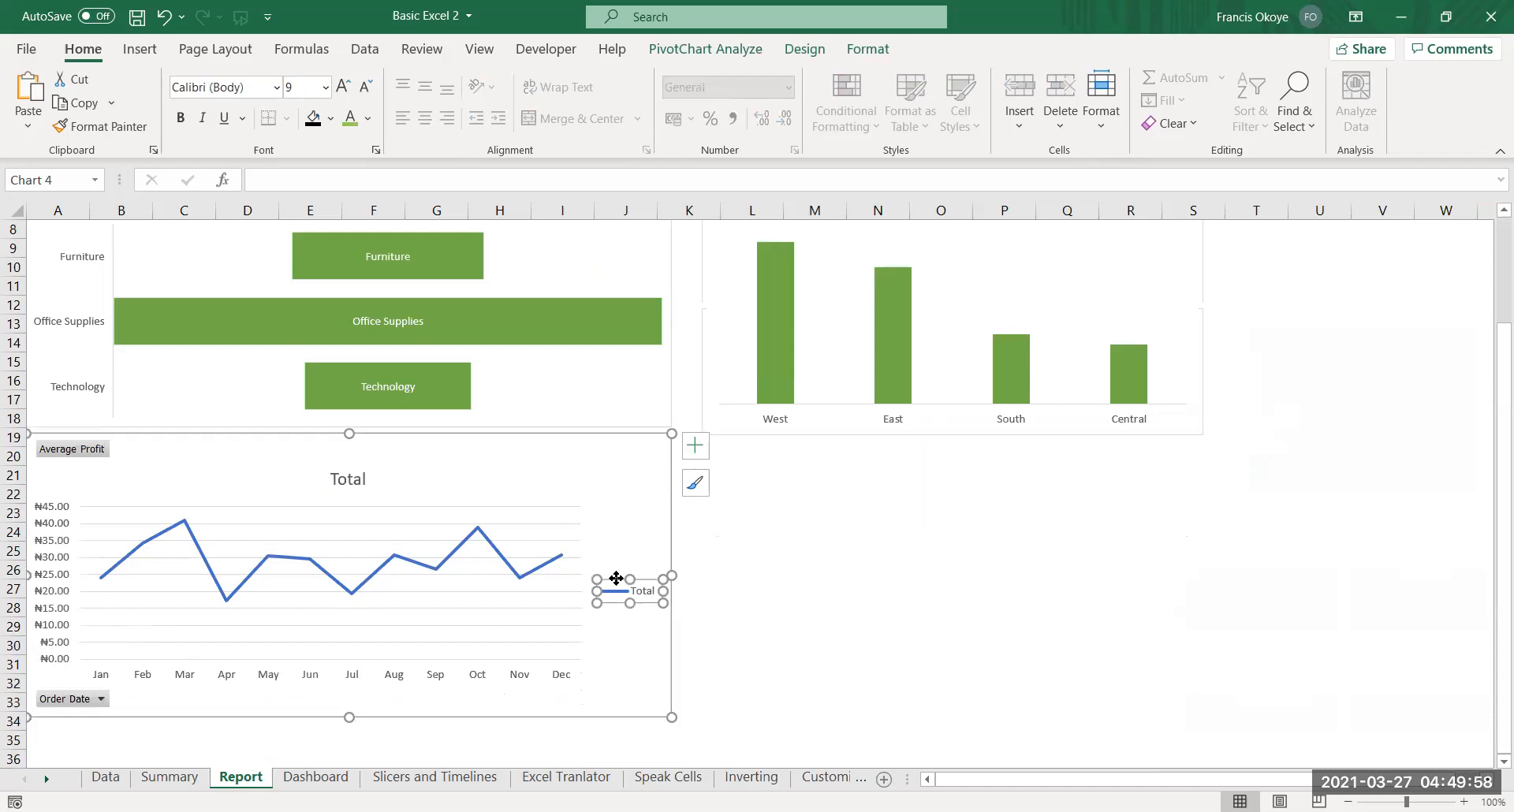
{"action": "key", "text": "Delete"}
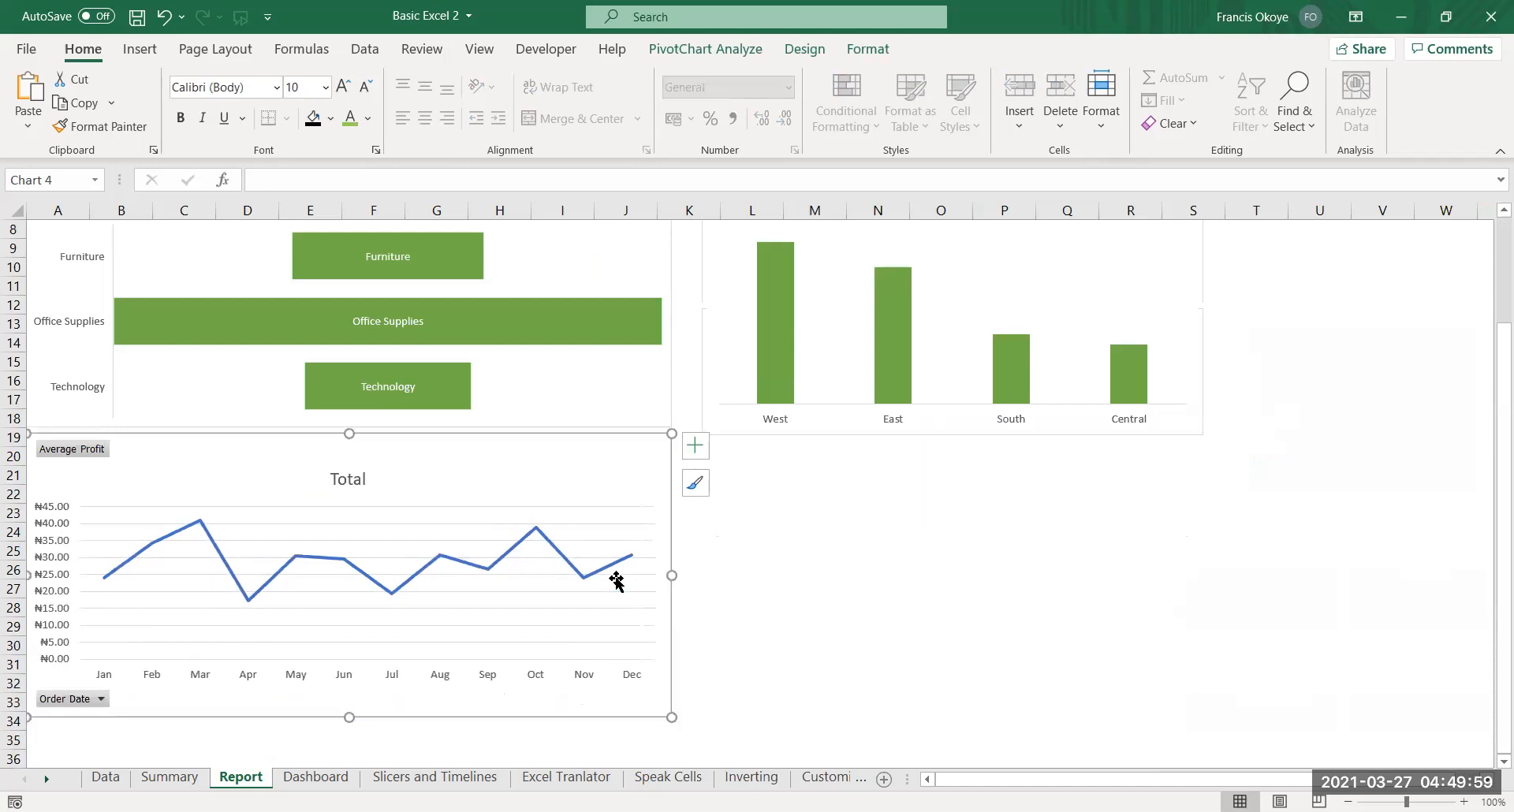
{"action": "left_click", "coordinate": [416, 523]}
{"action": "key", "text": "Delete"}
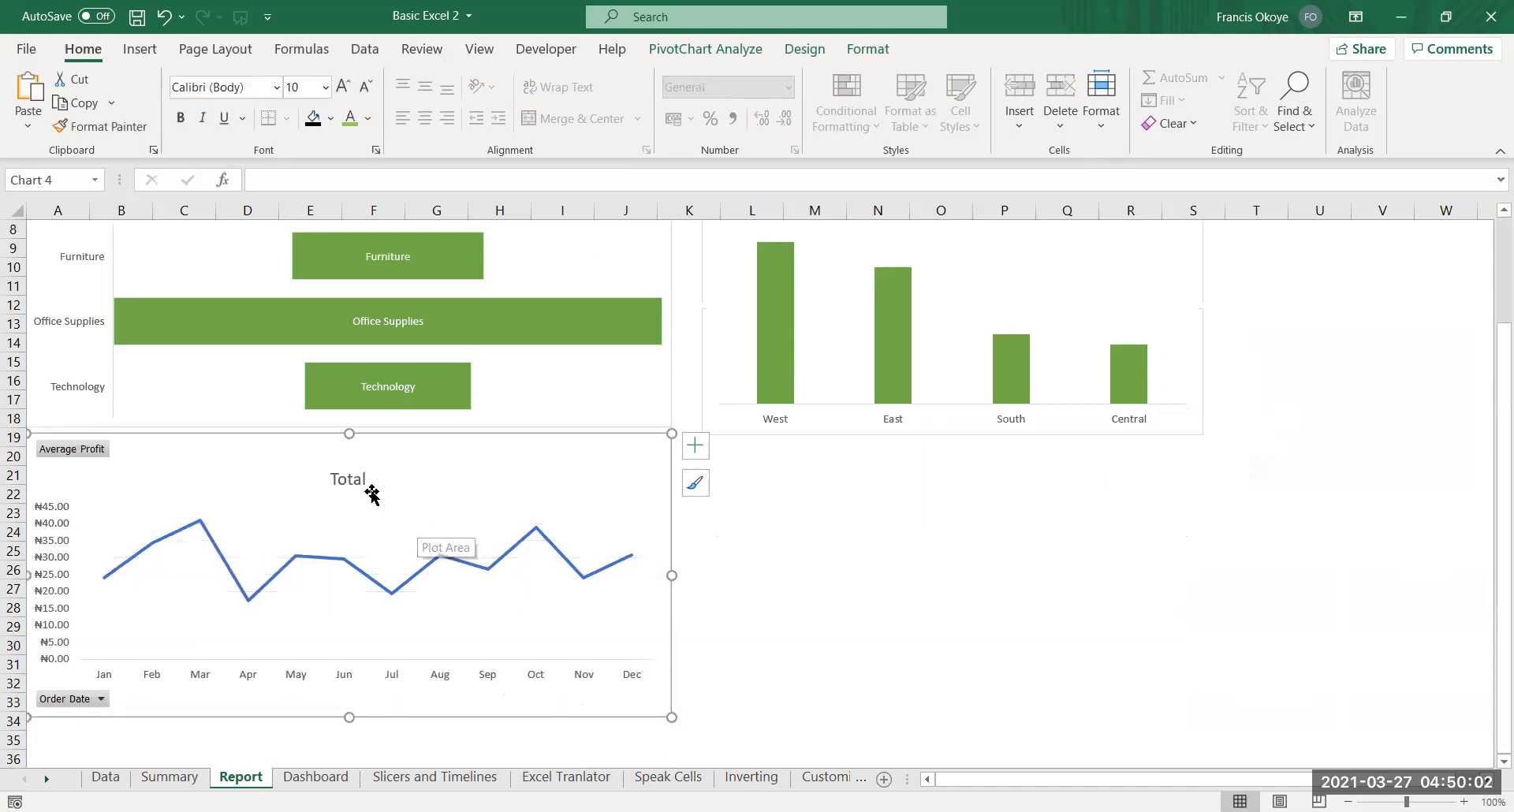
Set the outline of the line chart's data series to the theme green used by the other charts
{"action": "left_click", "coordinate": [405, 583]}
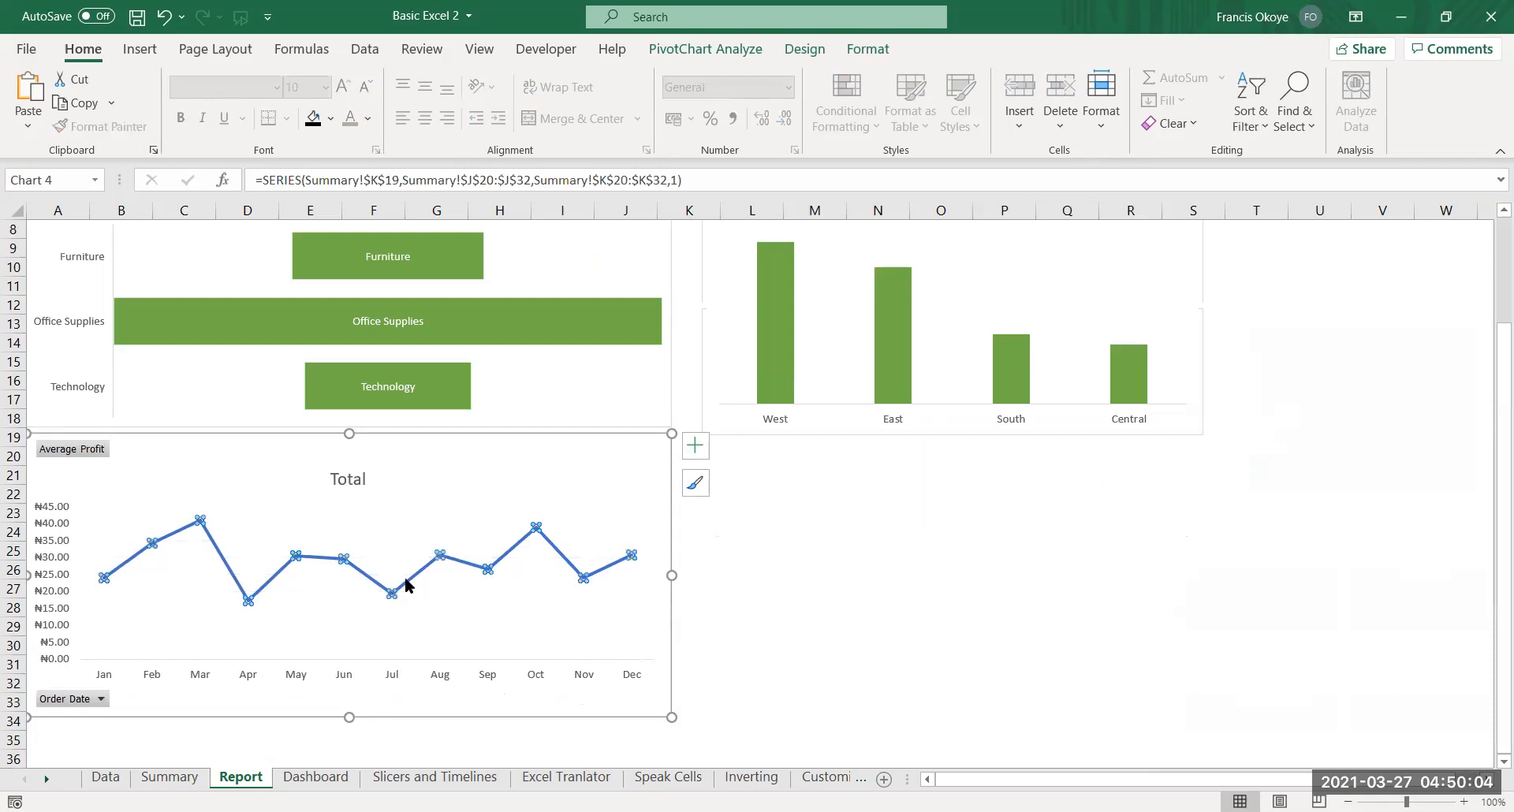
{"action": "right_click", "coordinate": [405, 580]}
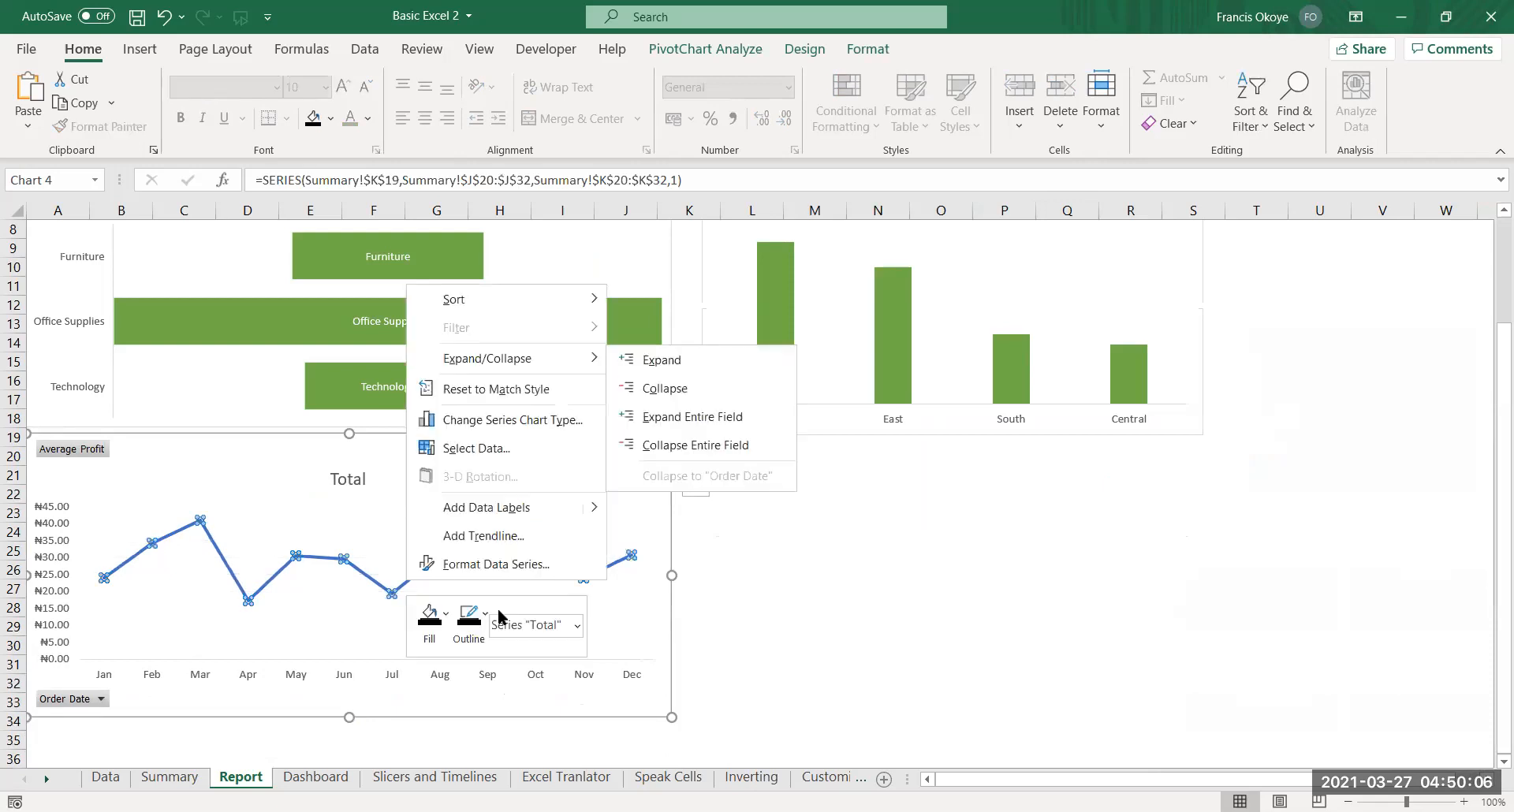
{"action": "left_click", "coordinate": [487, 618]}
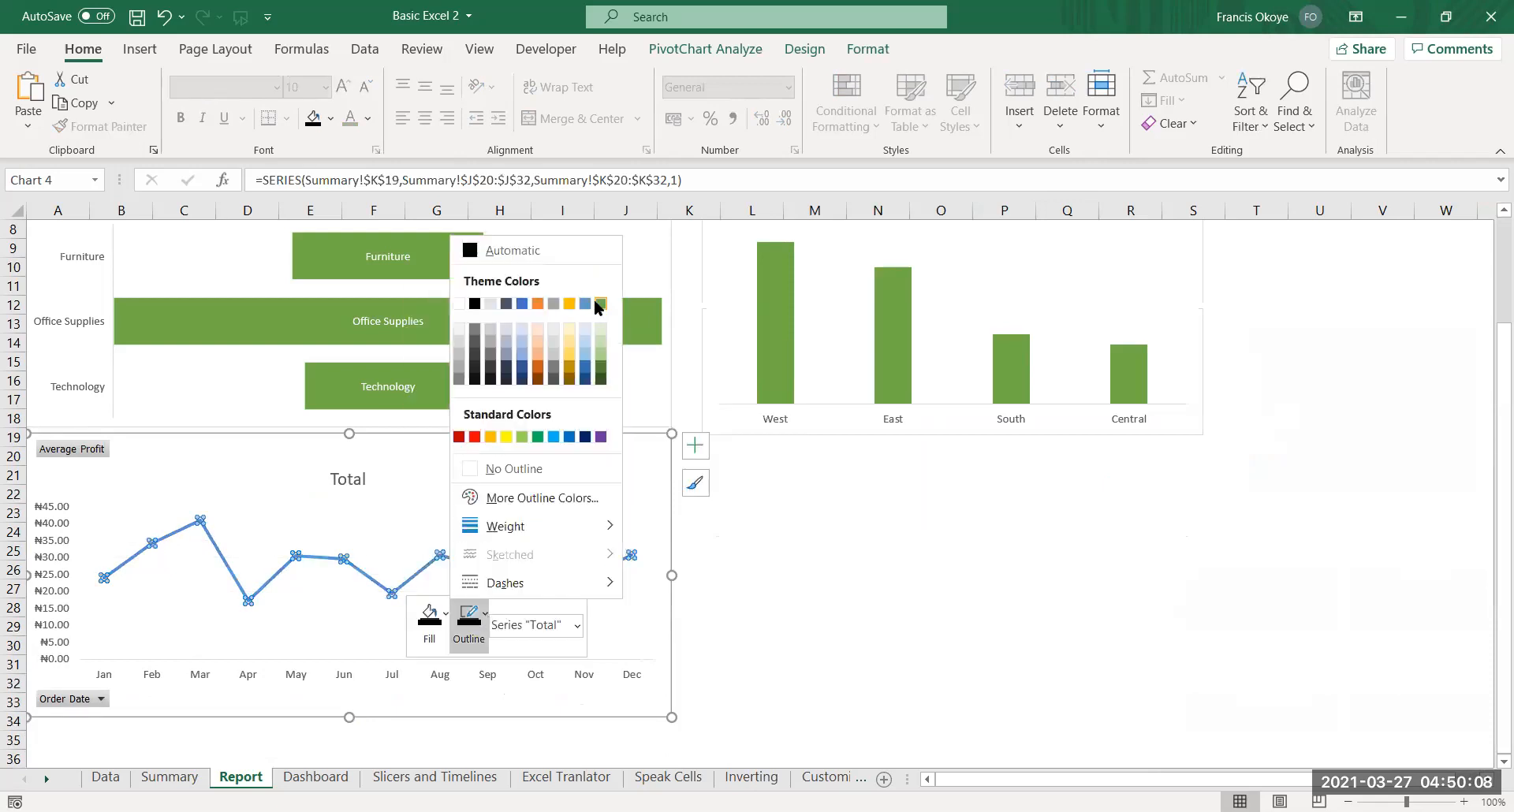
{"action": "left_click", "coordinate": [843, 668]}
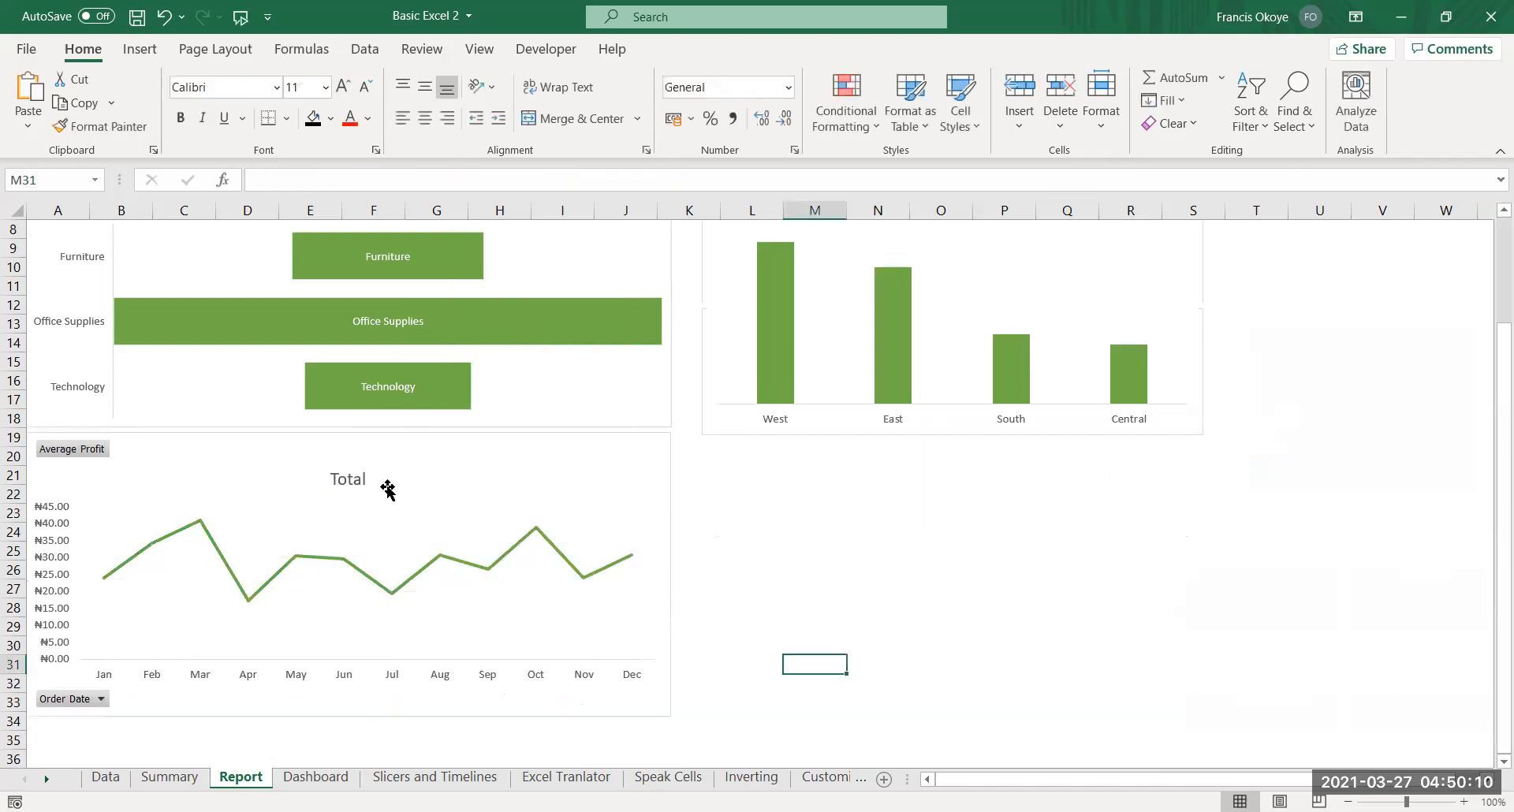
Change the line chart's title from Total to "Average Monthly Sales"
{"action": "left_click", "coordinate": [362, 481]}
{"action": "left_click", "coordinate": [365, 481]}
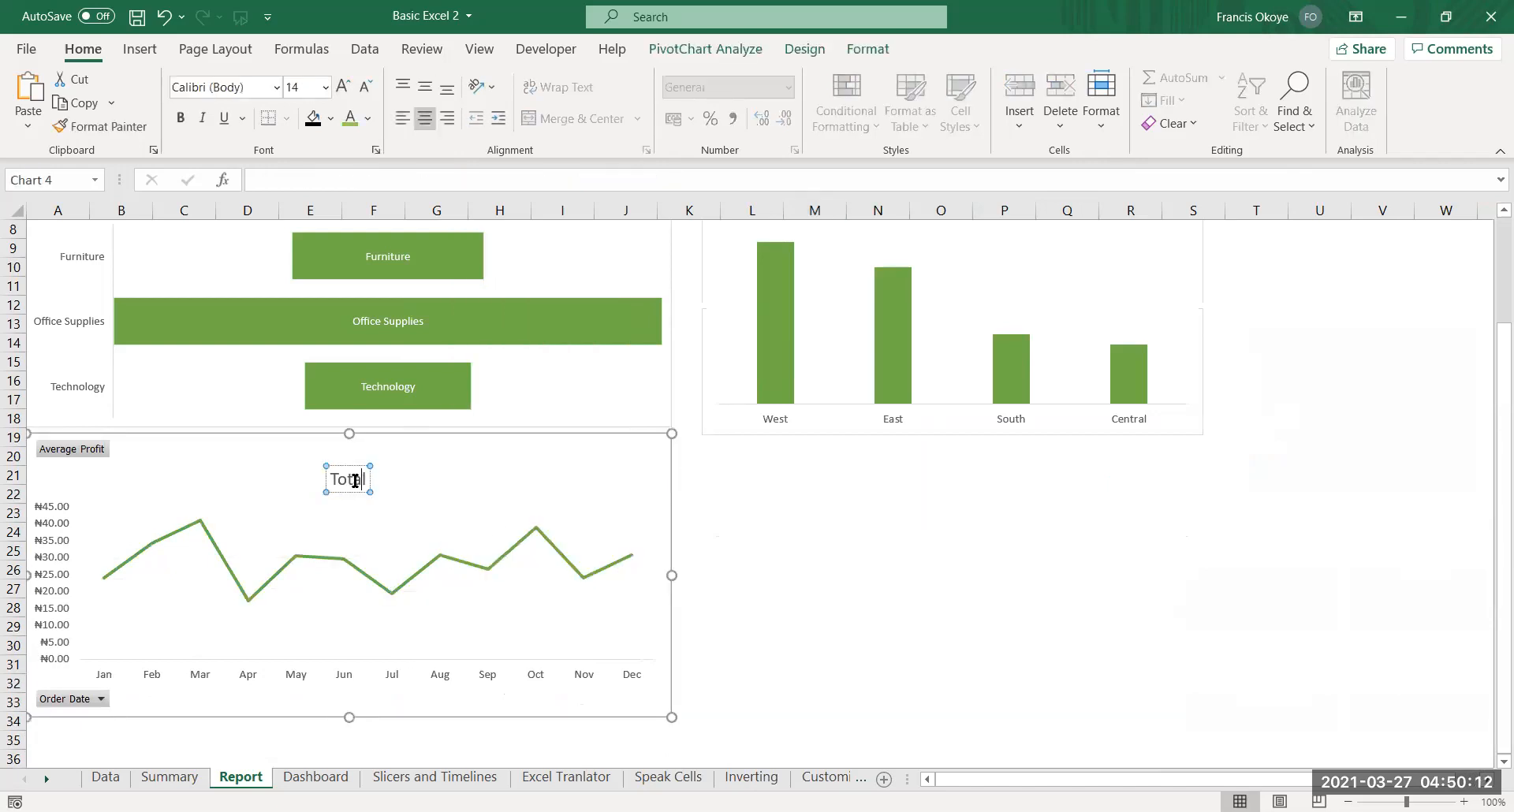
{"action": "double_click", "coordinate": [355, 482]}
{"action": "type", "text": "Average"}
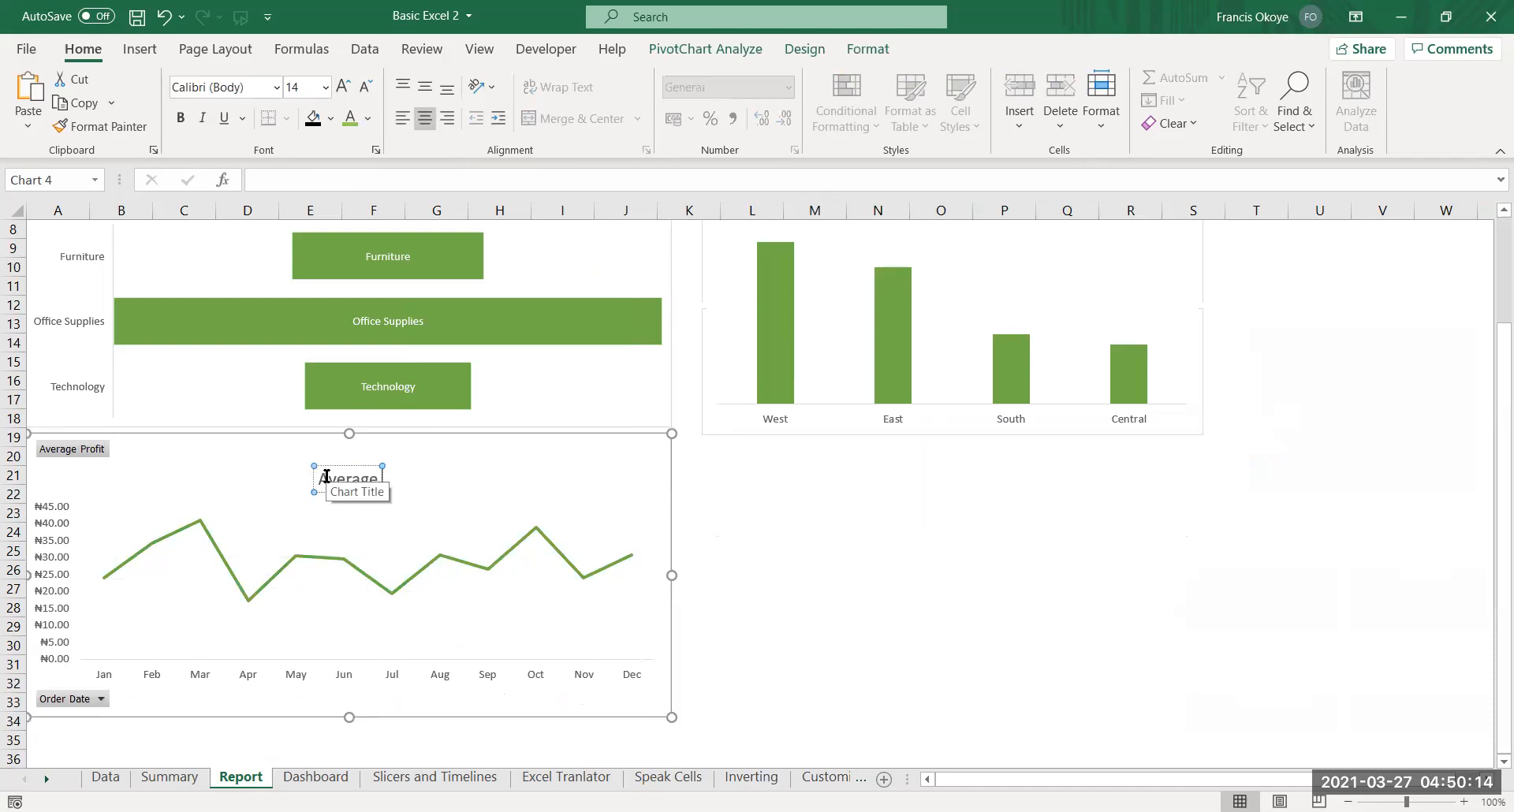
{"action": "type", "text": " Monthly Sales"}
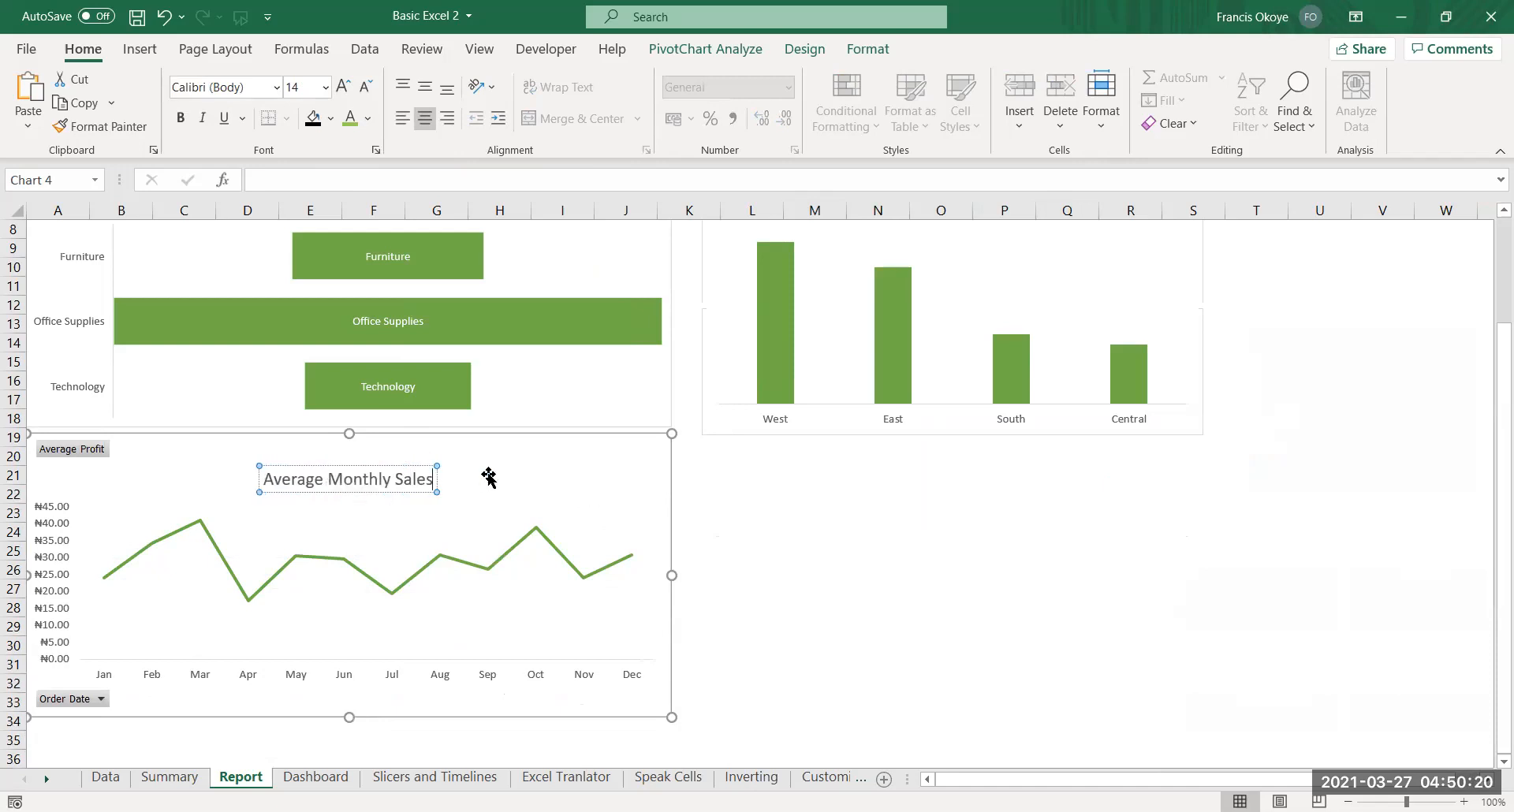
{"action": "left_click", "coordinate": [530, 484]}
{"action": "left_click", "coordinate": [885, 588]}
Format the Average Monthly Sales title in light green Arial Black and nudge the Category Sold chart slightly down
{"action": "left_click", "coordinate": [474, 489]}
{"action": "left_click", "coordinate": [430, 476]}
{"action": "triple_click", "coordinate": [315, 481]}
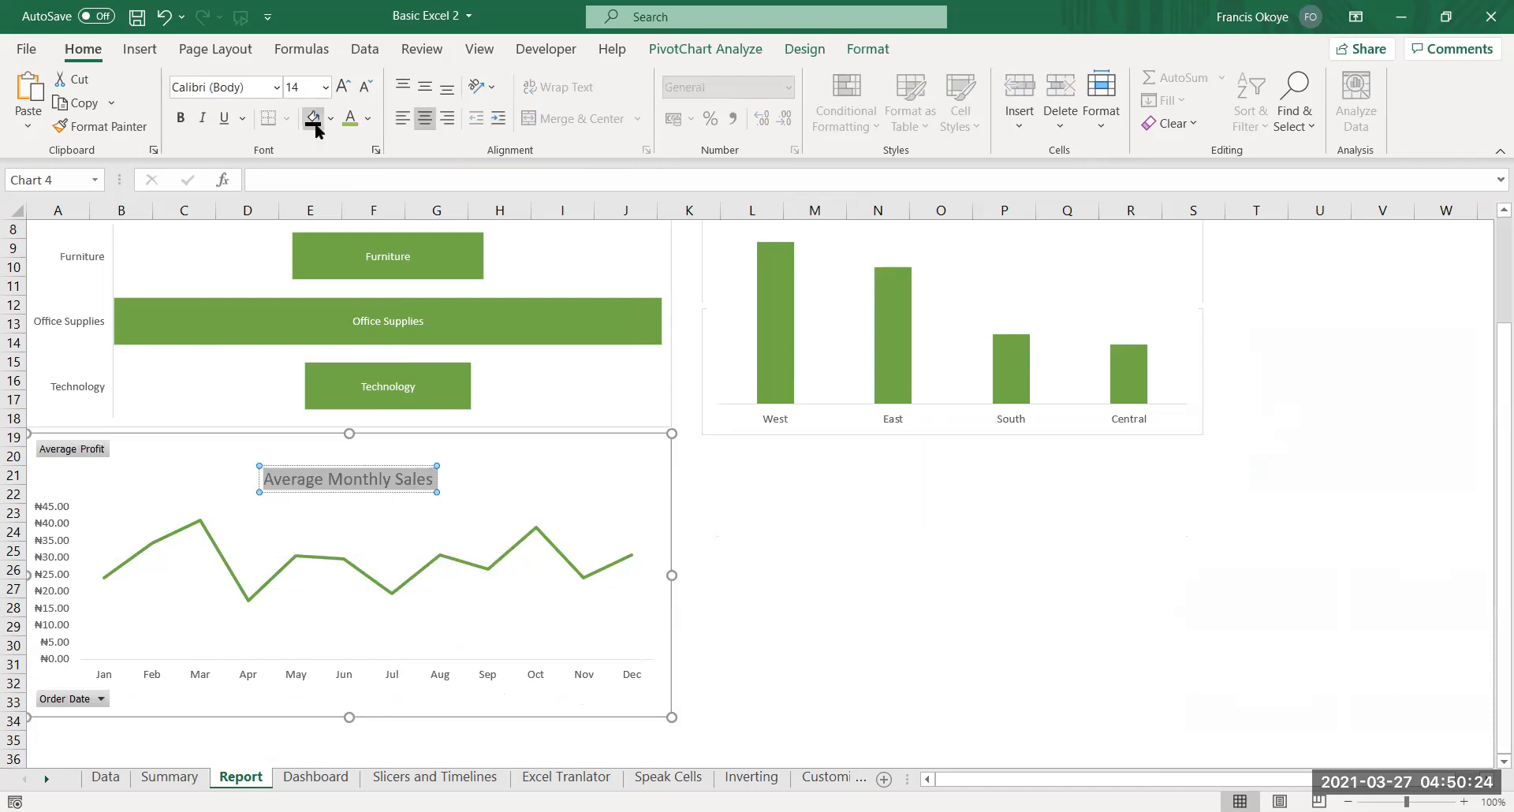
{"action": "left_click", "coordinate": [350, 118]}
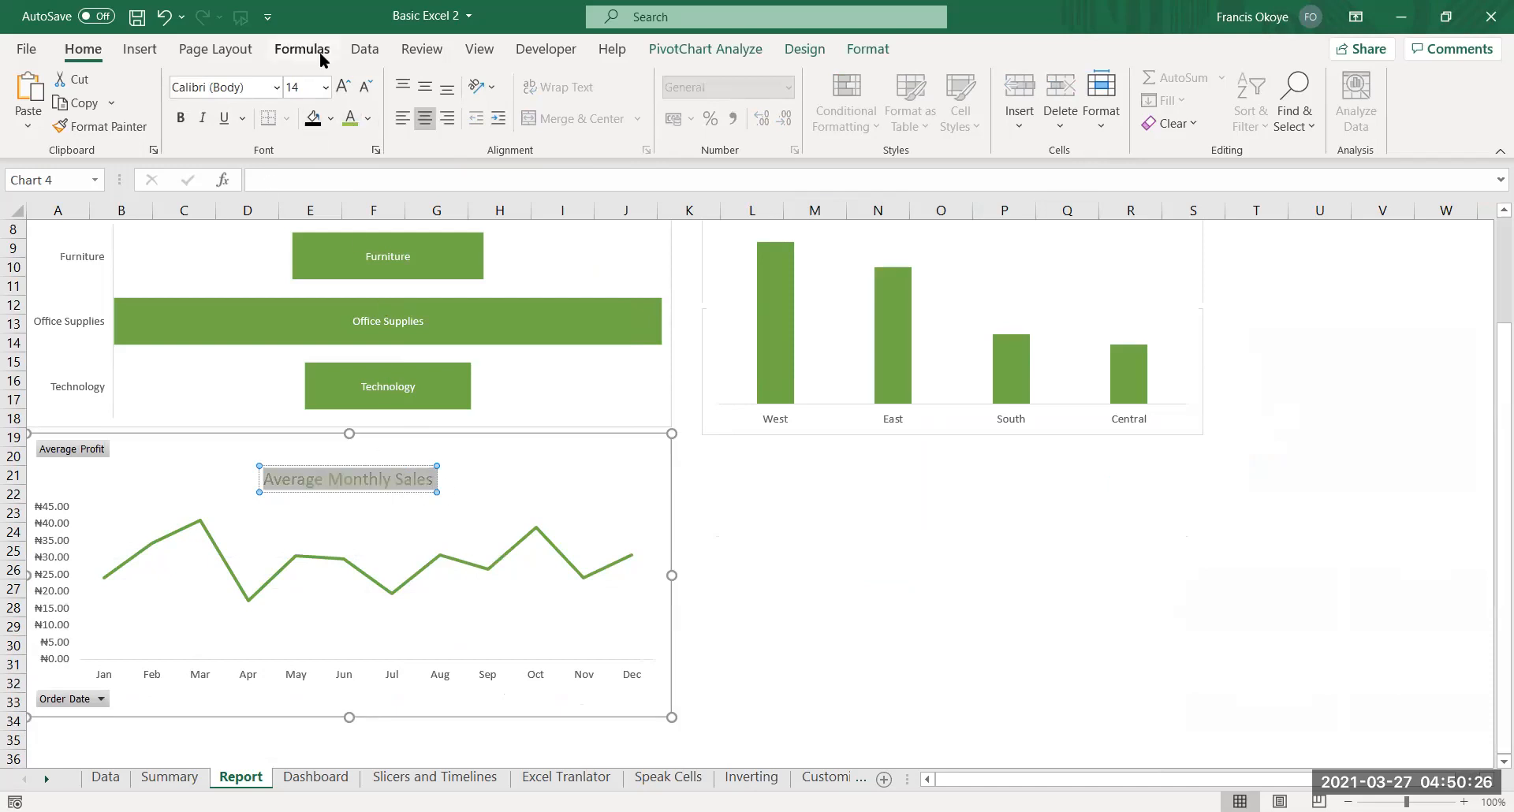
{"action": "left_click", "coordinate": [278, 87]}
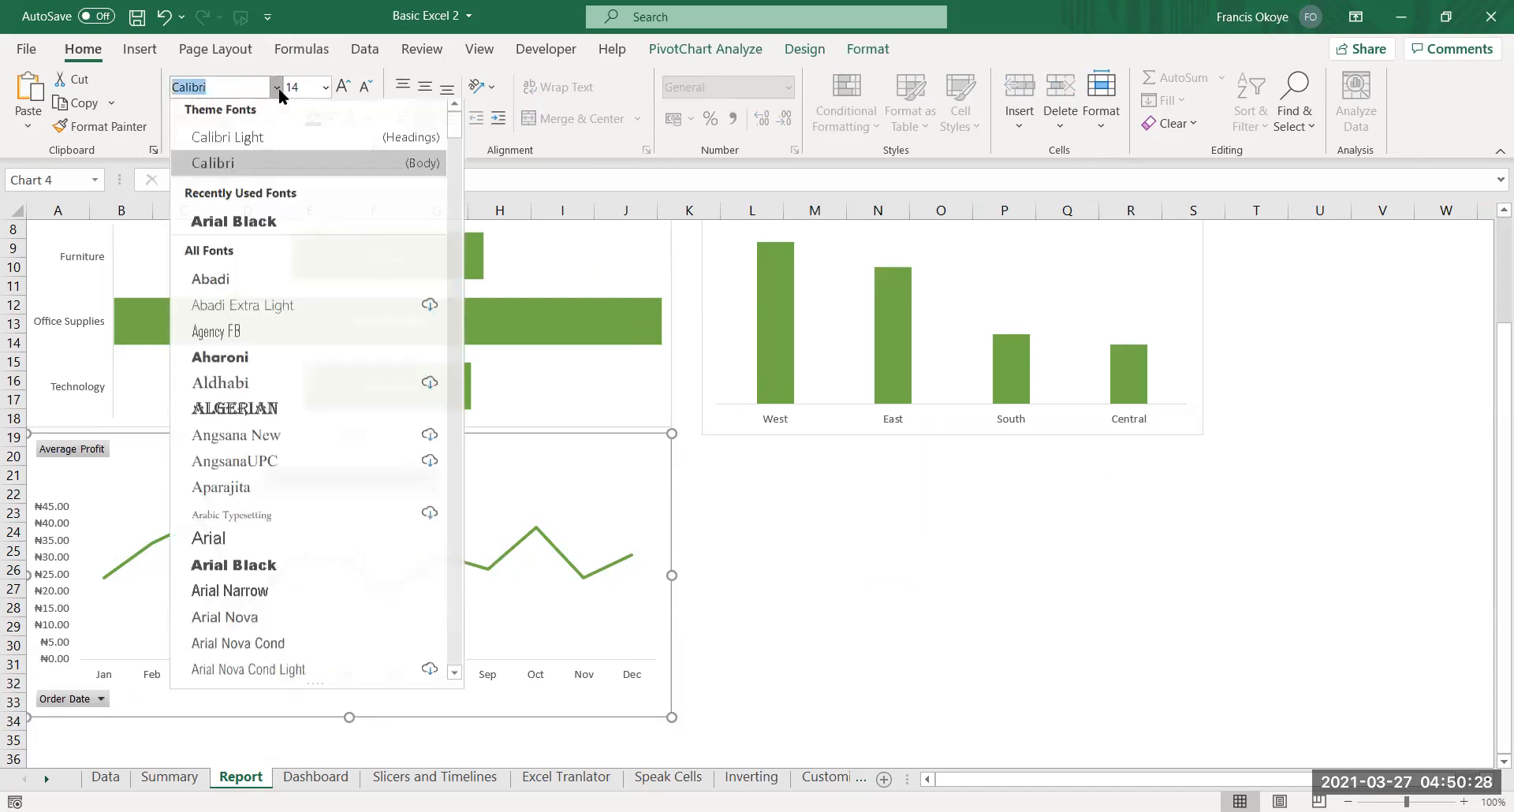
{"action": "left_click", "coordinate": [268, 215]}
{"action": "left_click_drag", "start_coordinate": [496, 427], "coordinate": [497, 435]}
{"action": "left_click", "coordinate": [658, 529]}
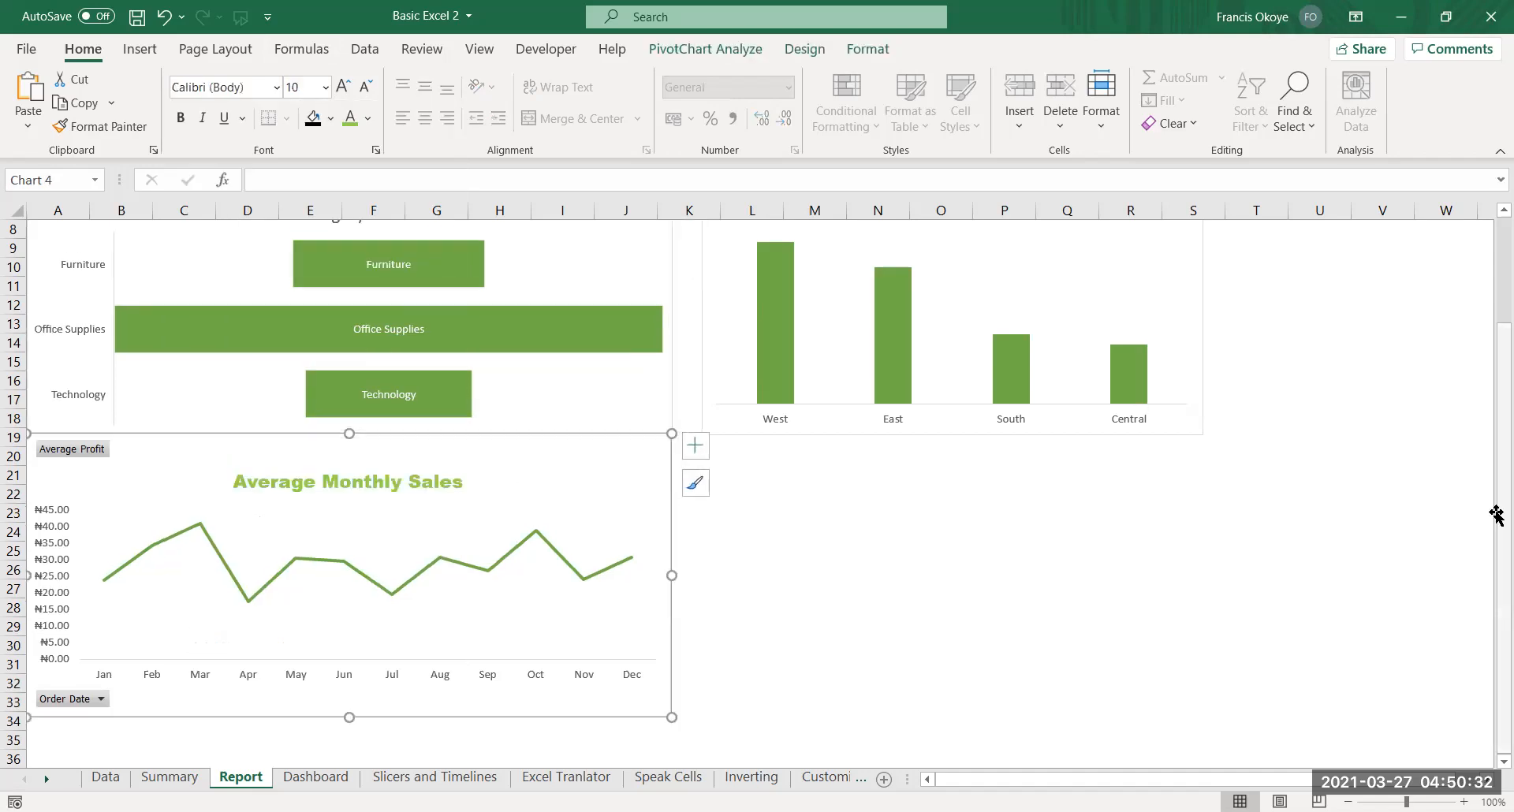
Format the Sales by Region chart title in light green Arial Black
{"action": "left_click_drag", "start_coordinate": [1501, 513], "coordinate": [1501, 406]}
{"action": "double_click", "coordinate": [1004, 332]}
{"action": "left_click_drag", "start_coordinate": [1010, 332], "coordinate": [904, 339]}
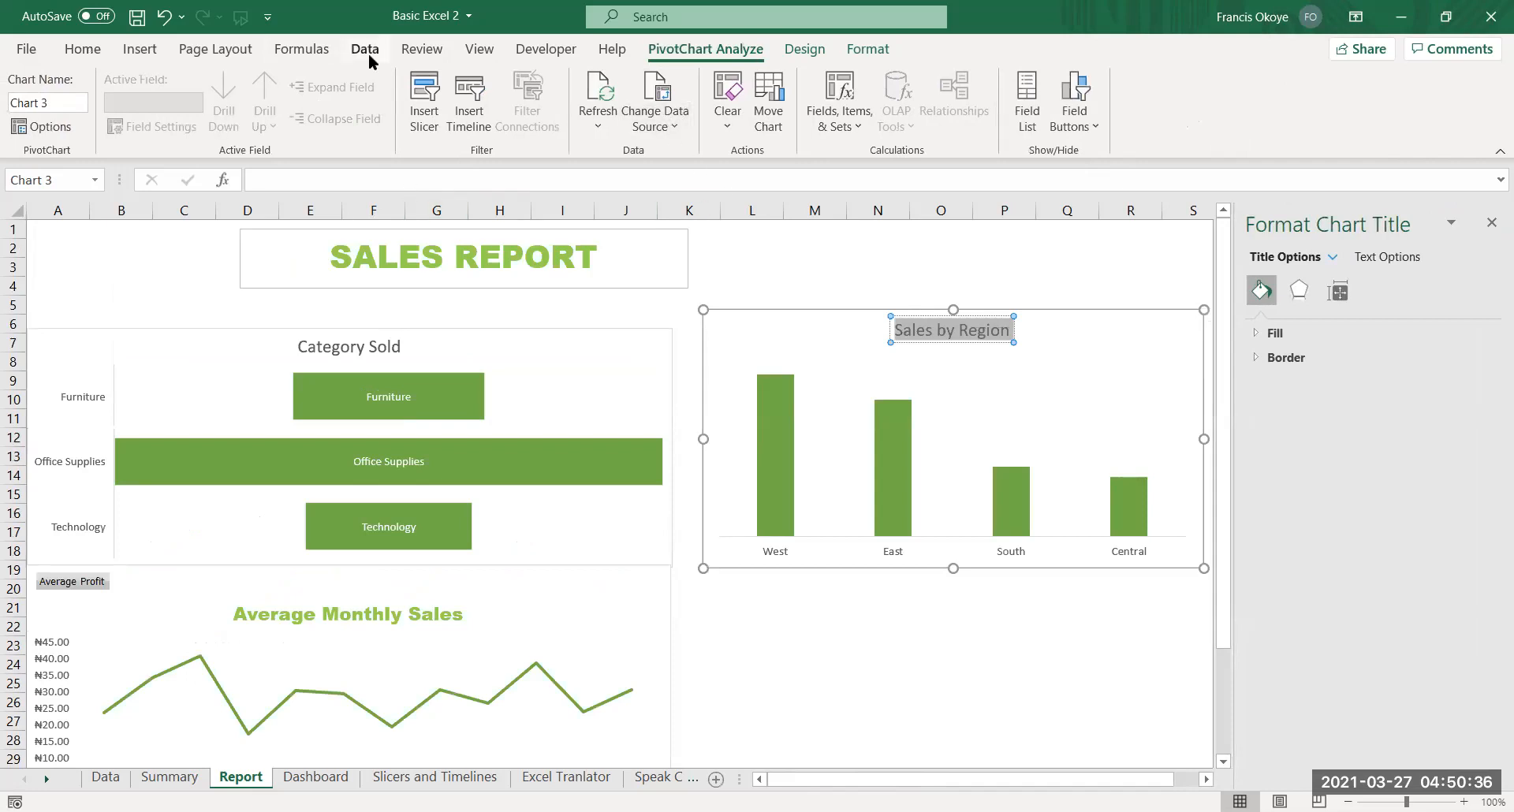
{"action": "left_click", "coordinate": [80, 49]}
{"action": "left_click", "coordinate": [348, 118]}
{"action": "left_click", "coordinate": [254, 91]}
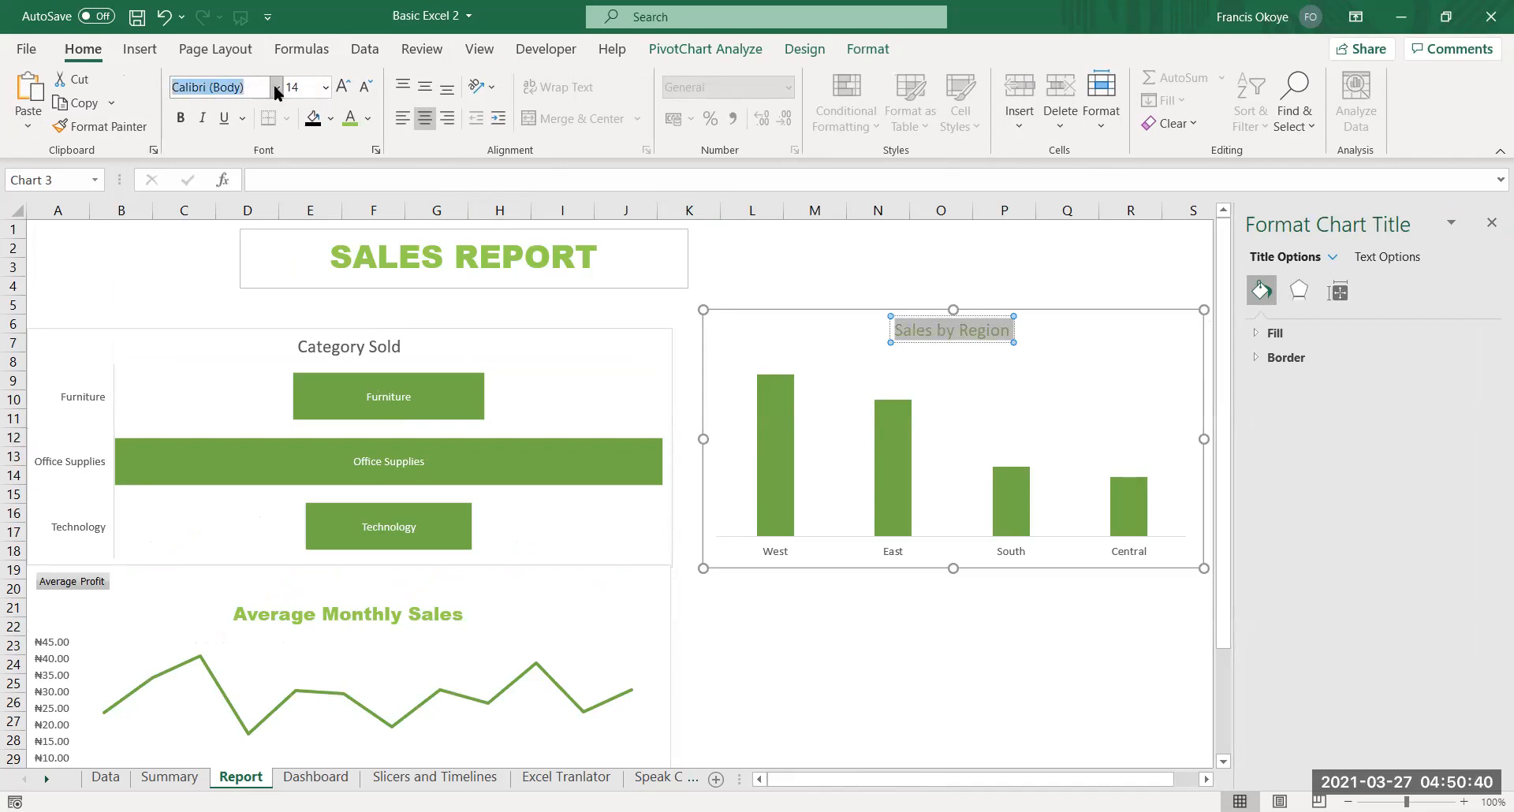
{"action": "left_click", "coordinate": [276, 88]}
{"action": "left_click", "coordinate": [277, 229]}
Format the Category Sold chart title in light green Arial Black
{"action": "left_click", "coordinate": [394, 351]}
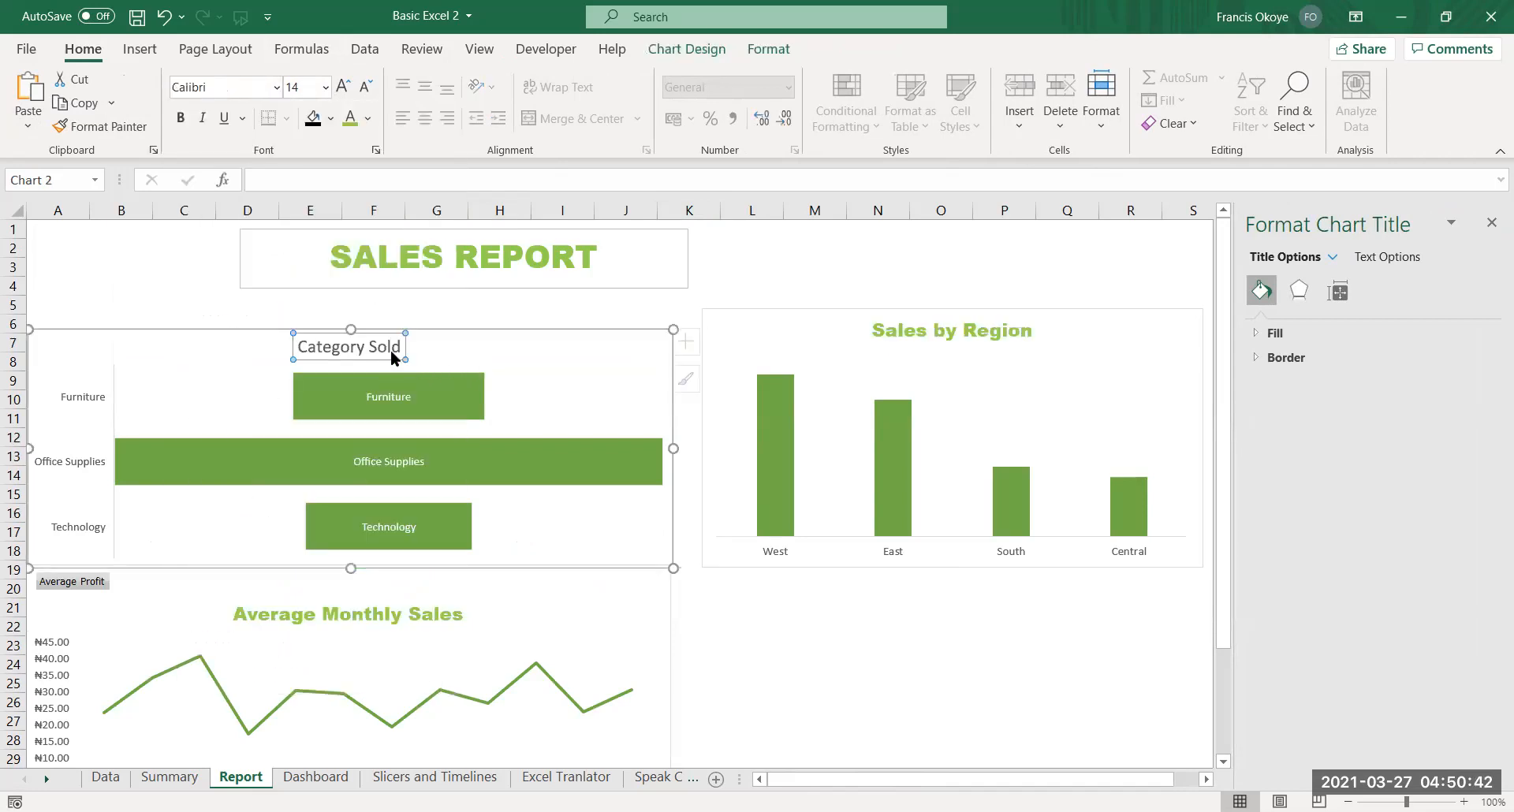
{"action": "double_click", "coordinate": [390, 347]}
{"action": "left_click", "coordinate": [319, 339], "text": "shift"}
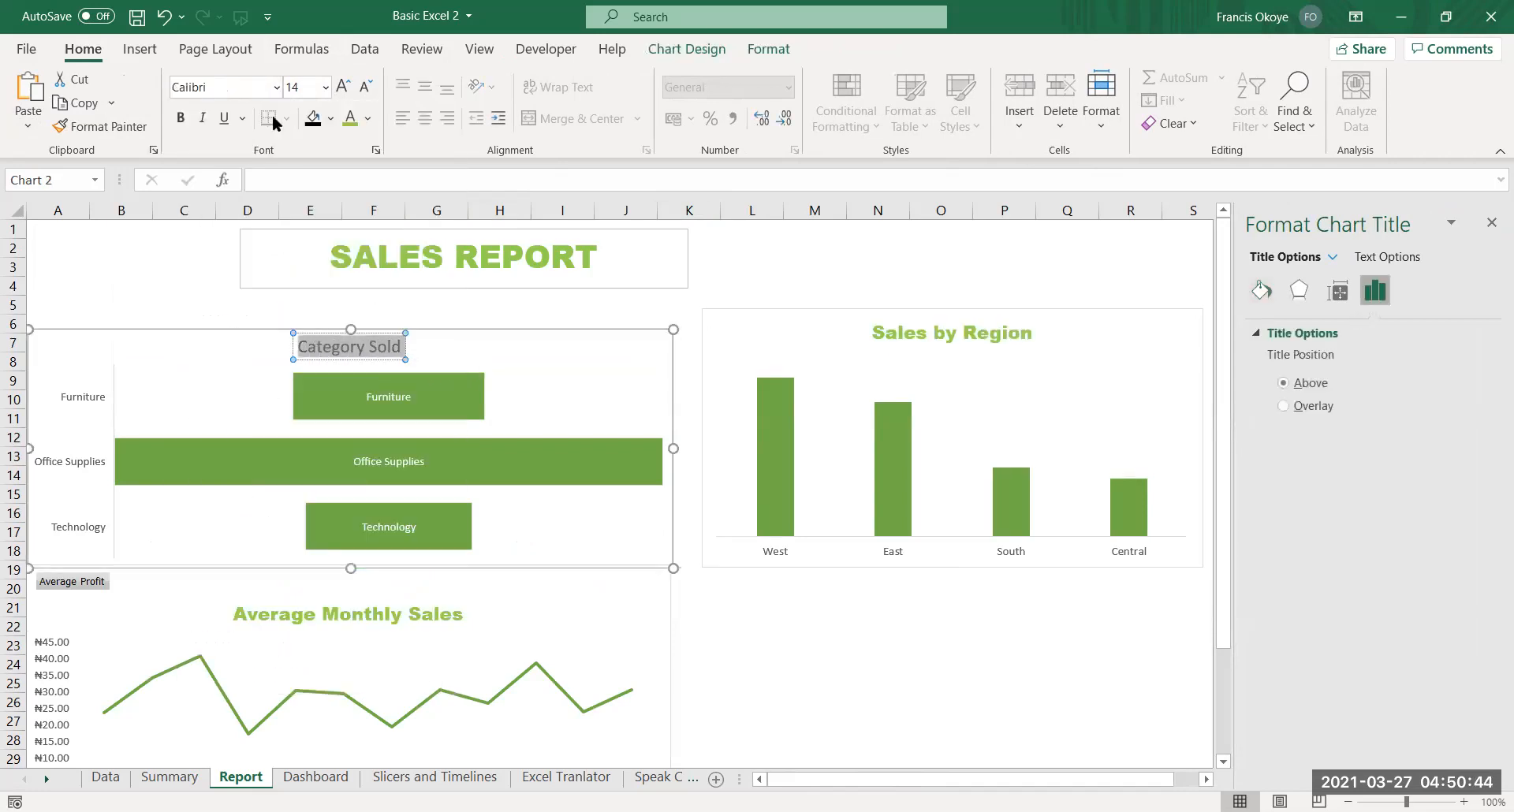
{"action": "left_click", "coordinate": [350, 119]}
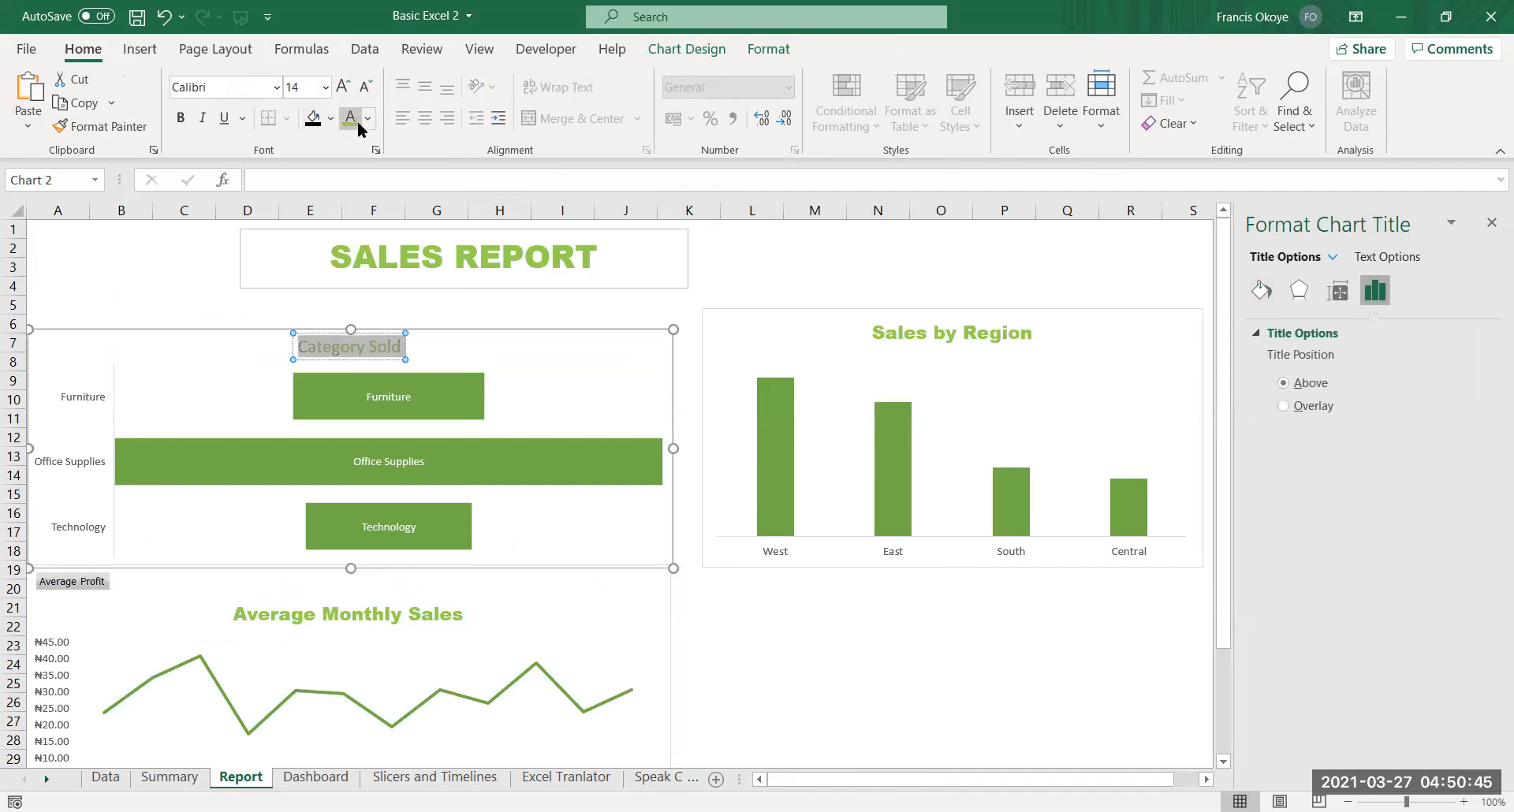
{"action": "left_click", "coordinate": [276, 87]}
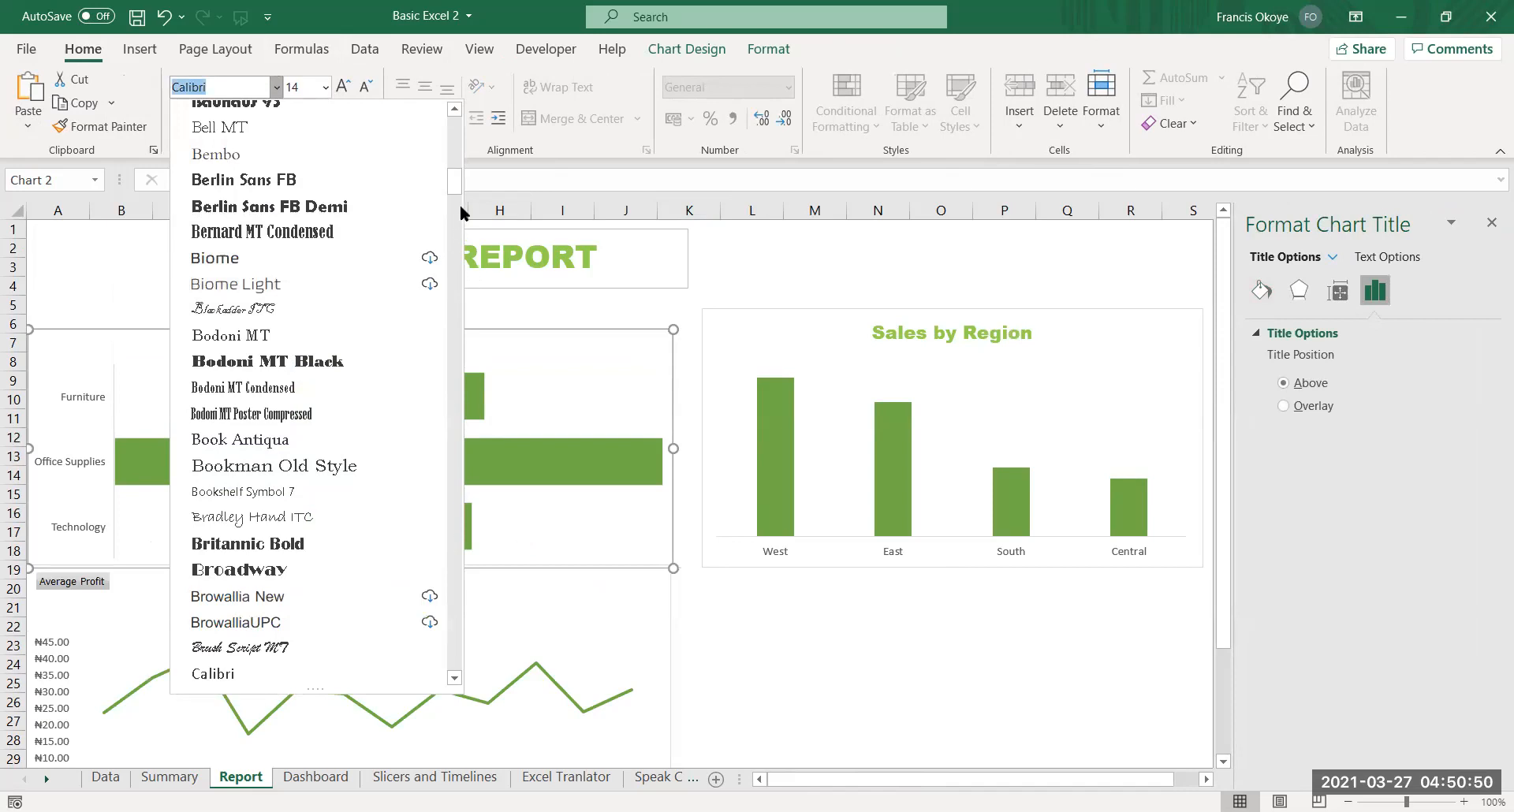
{"action": "left_click_drag", "start_coordinate": [454, 183], "coordinate": [455, 114]}
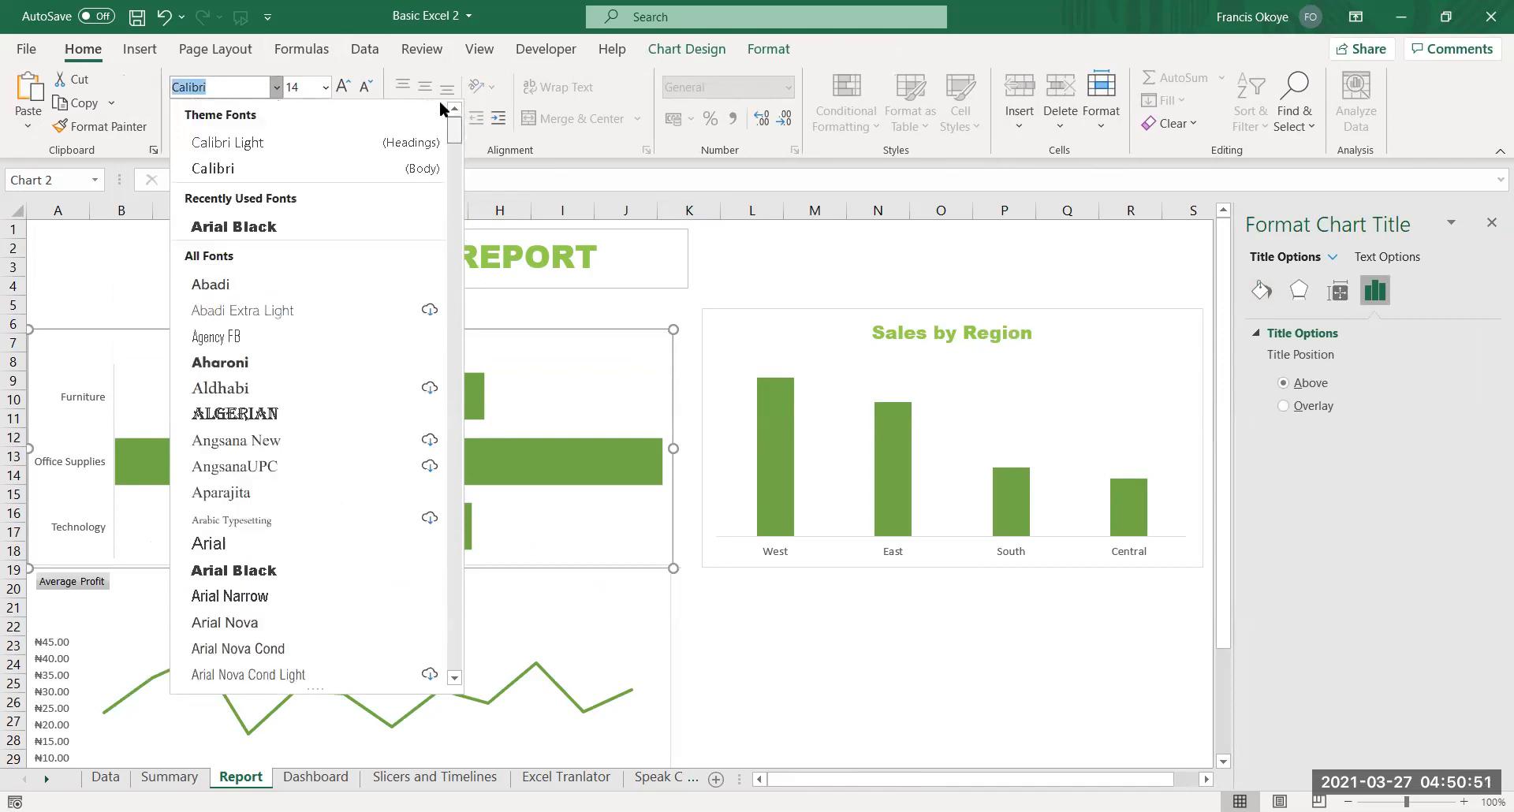
{"action": "left_click", "coordinate": [286, 229]}
{"action": "left_click", "coordinate": [423, 349]}
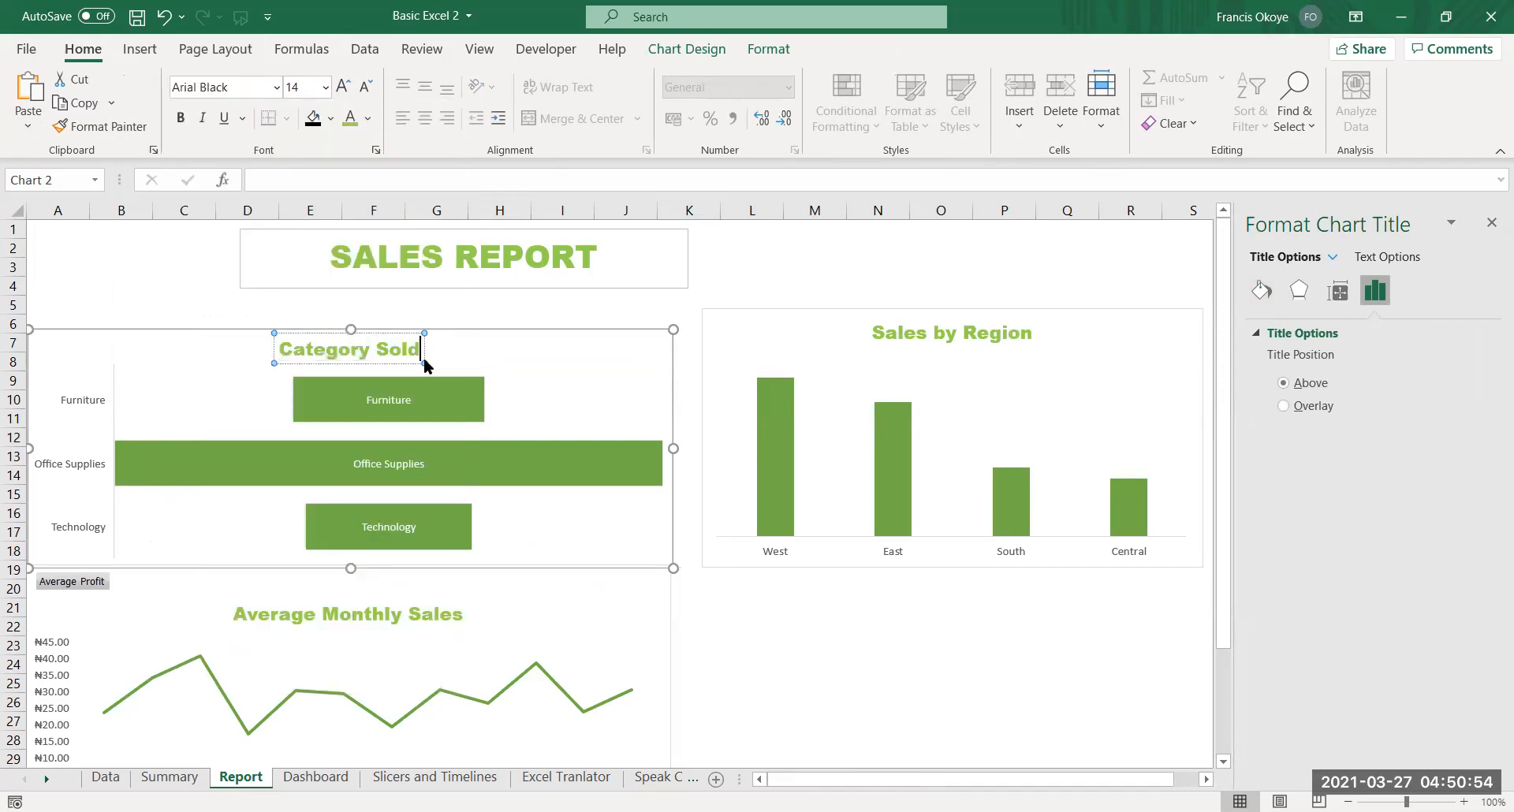
Move the Category Sold and Sales by Region charts up beneath the report title and shorten the Sales by Region chart slightly
{"action": "left_click", "coordinate": [385, 312]}
{"action": "left_click_drag", "start_coordinate": [389, 332], "coordinate": [366, 298]}
{"action": "mouse_move", "coordinate": [842, 306]}
{"action": "left_mouse_down"}
{"action": "mouse_move", "coordinate": [809, 293]}
{"action": "mouse_move", "coordinate": [825, 286]}
{"action": "left_mouse_up"}
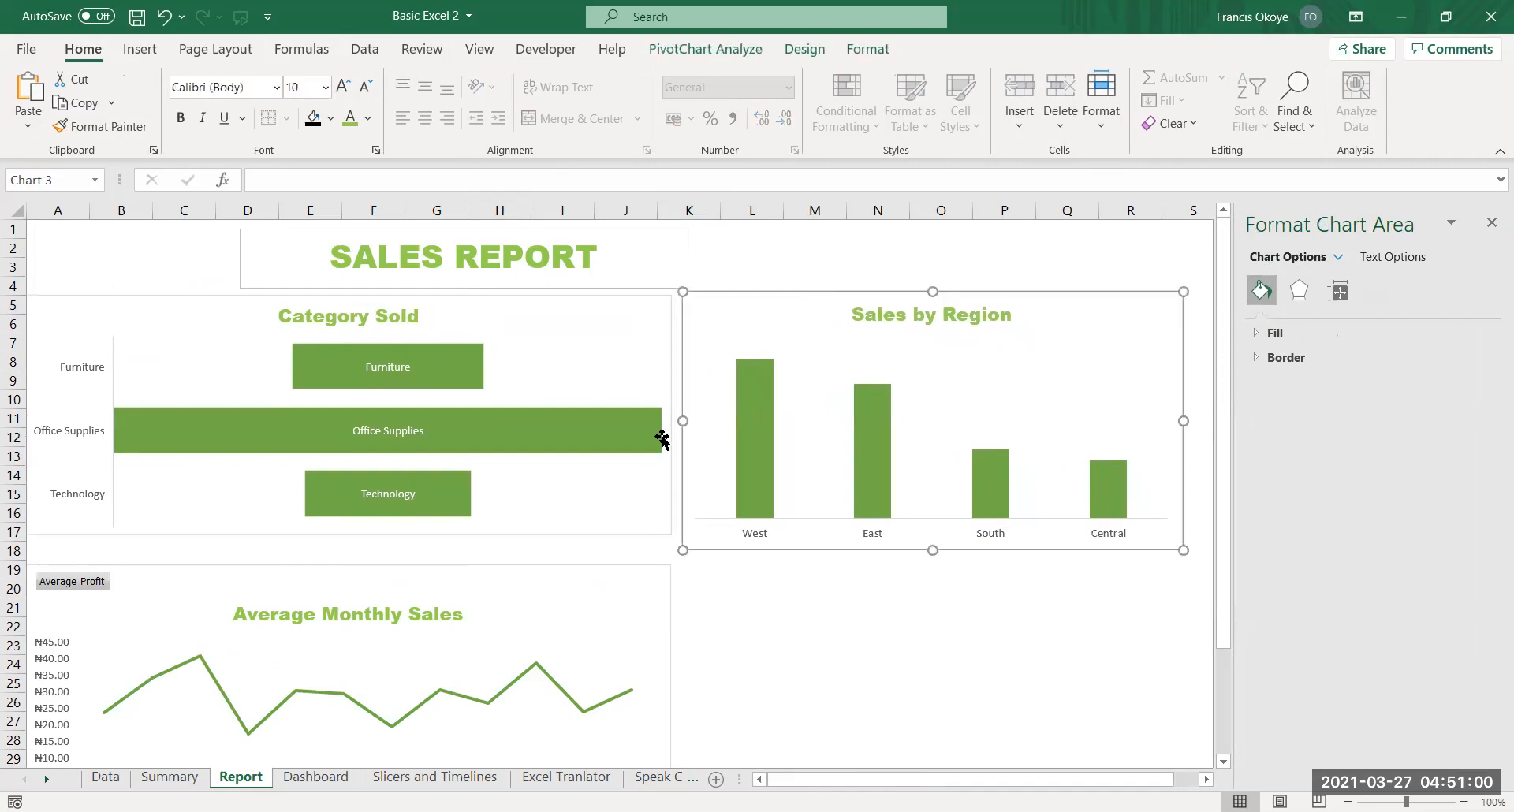
{"action": "left_click_drag", "start_coordinate": [933, 550], "coordinate": [933, 528]}
Move the Average Monthly Sales chart up and widen it to column R, and delete its vertical axis
{"action": "left_click_drag", "start_coordinate": [614, 569], "coordinate": [614, 550]}
{"action": "left_click_drag", "start_coordinate": [672, 692], "coordinate": [1188, 704]}
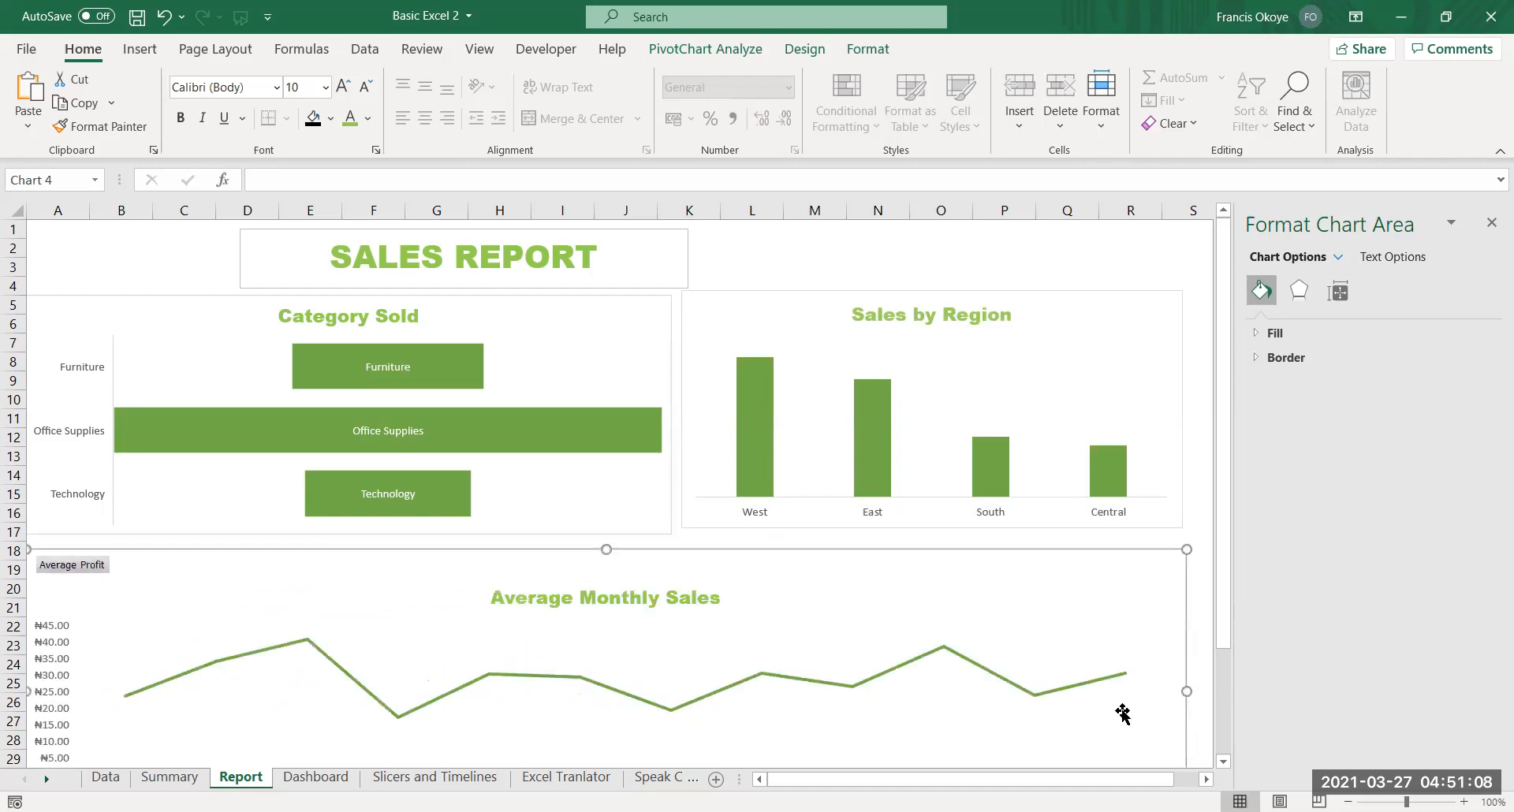
{"action": "left_click", "coordinate": [34, 642]}
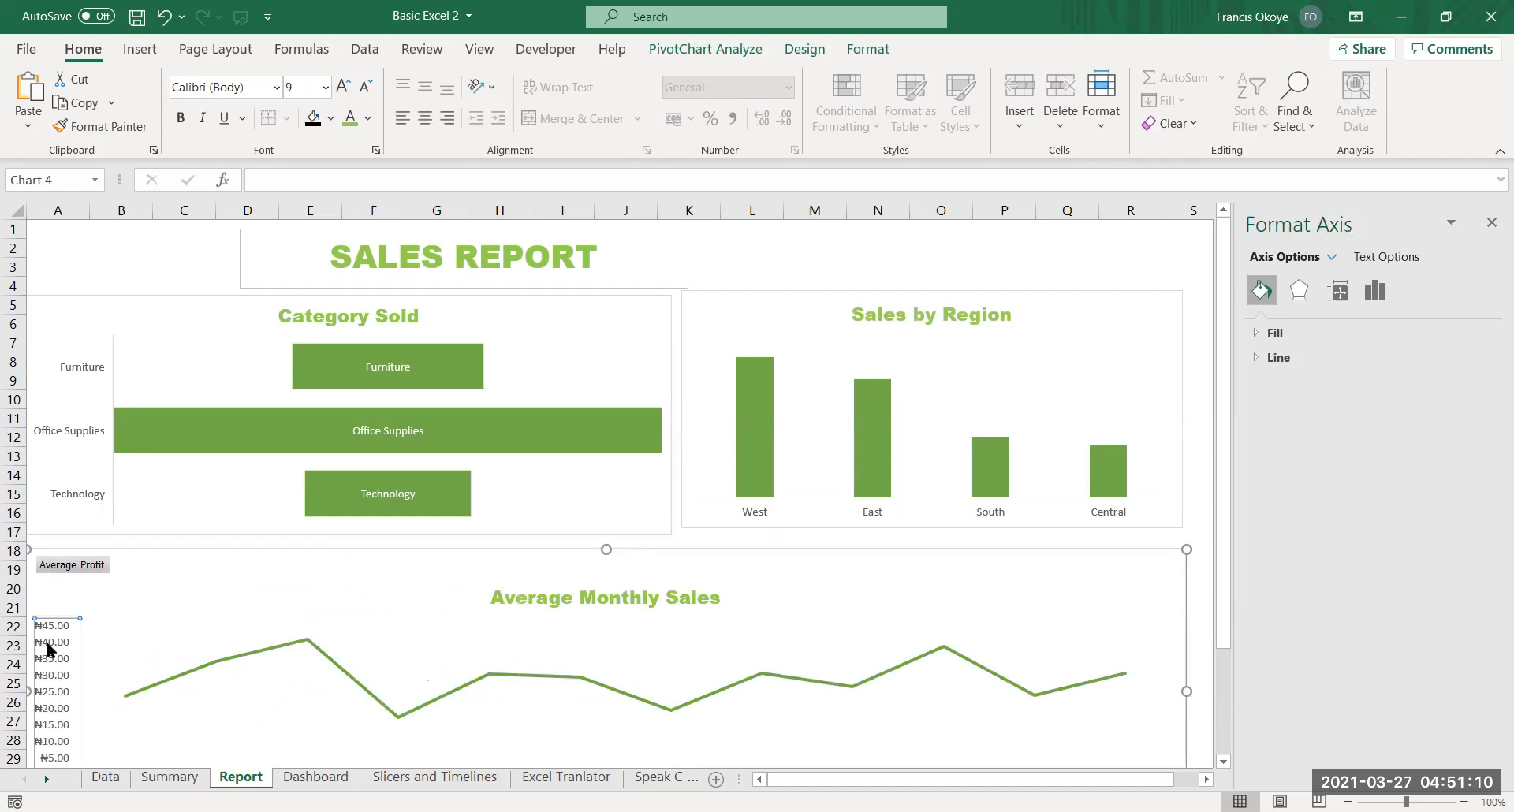
{"action": "key", "text": "Delete"}
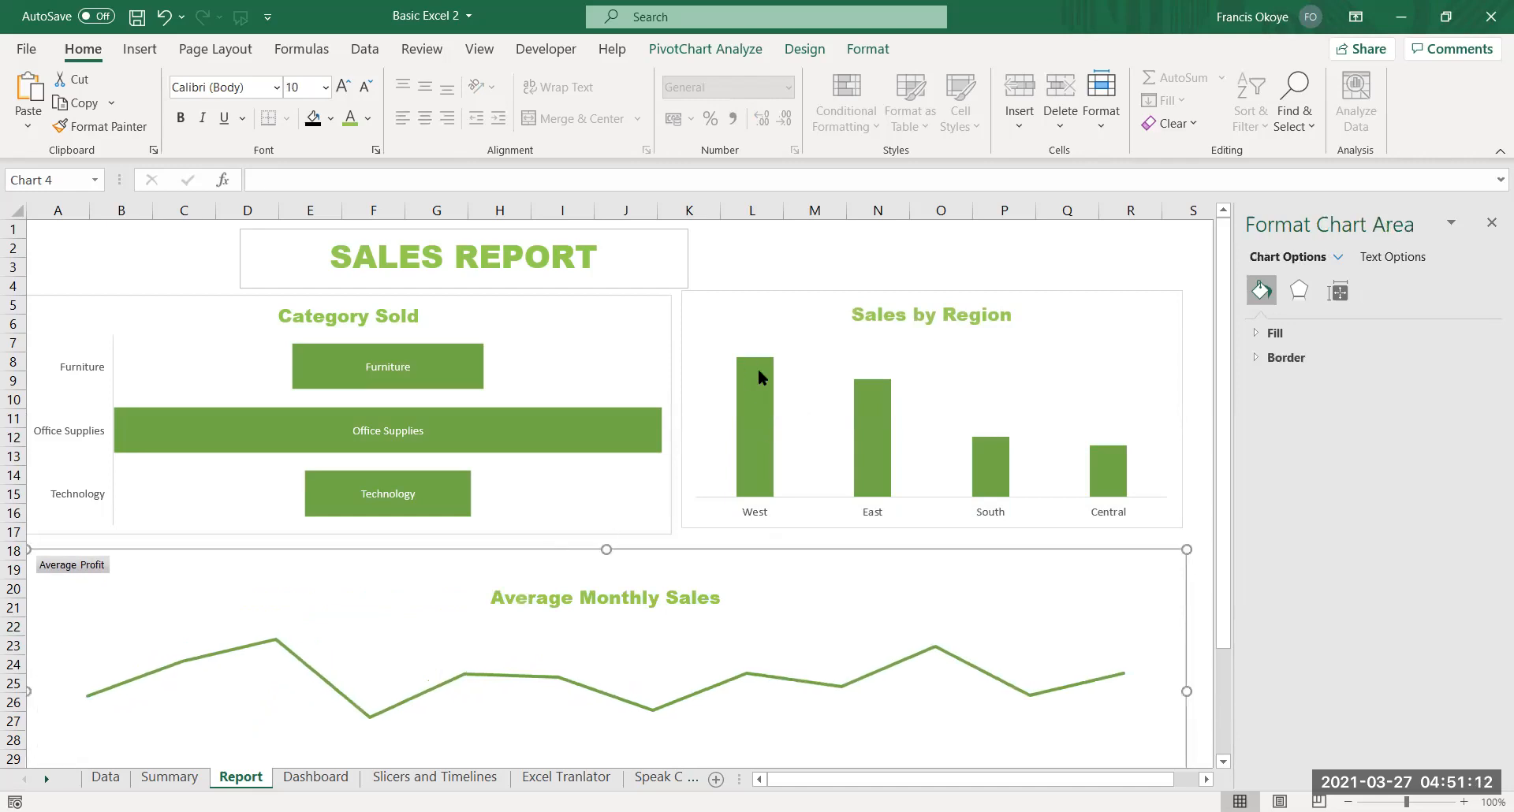
Apply chart Layout 2 to the Sales by Region chart to show data labels, and delete its legend
{"action": "left_click", "coordinate": [759, 371]}
{"action": "left_click", "coordinate": [805, 48]}
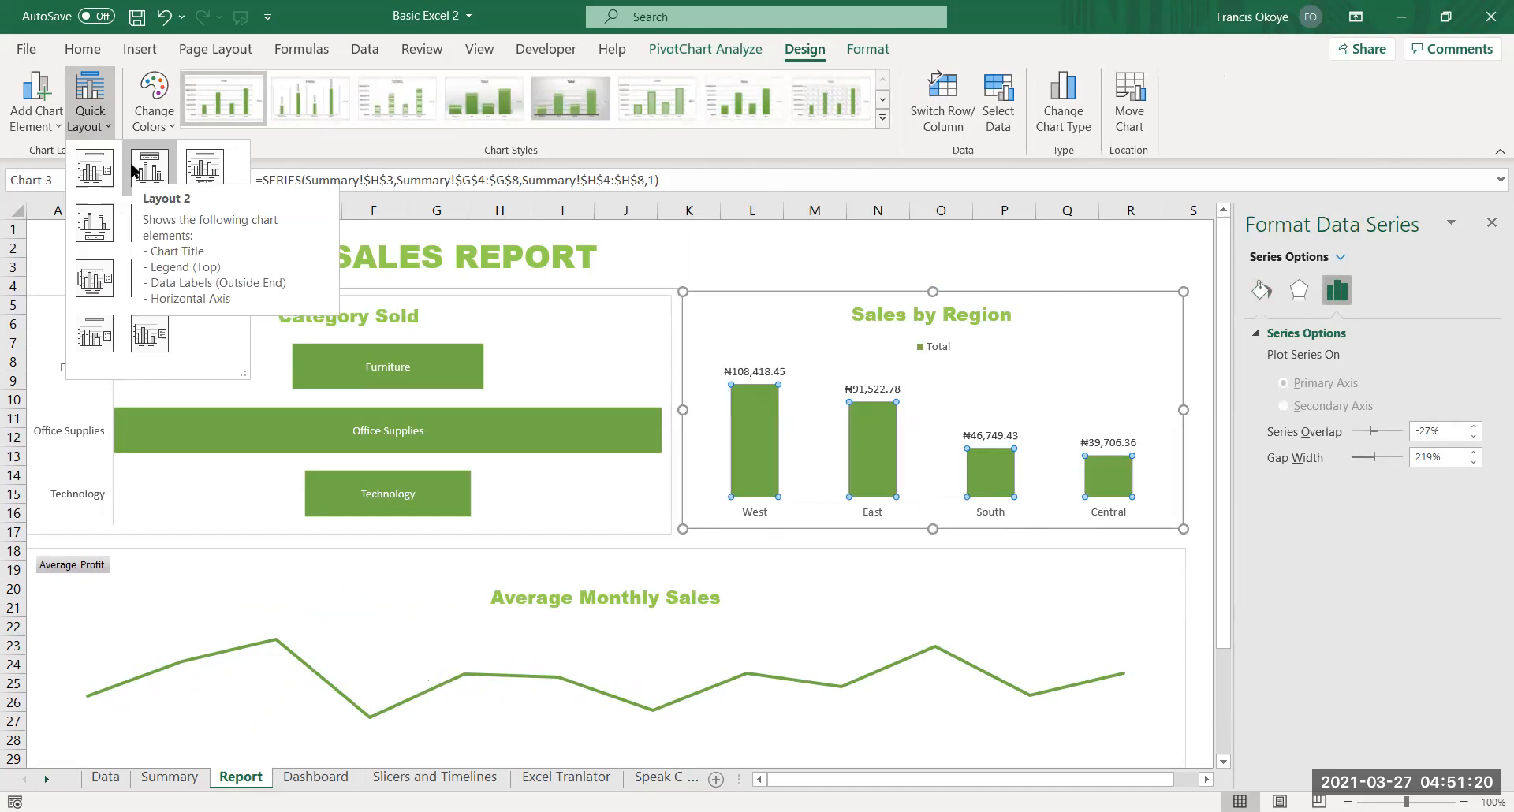
{"action": "left_click", "coordinate": [134, 170]}
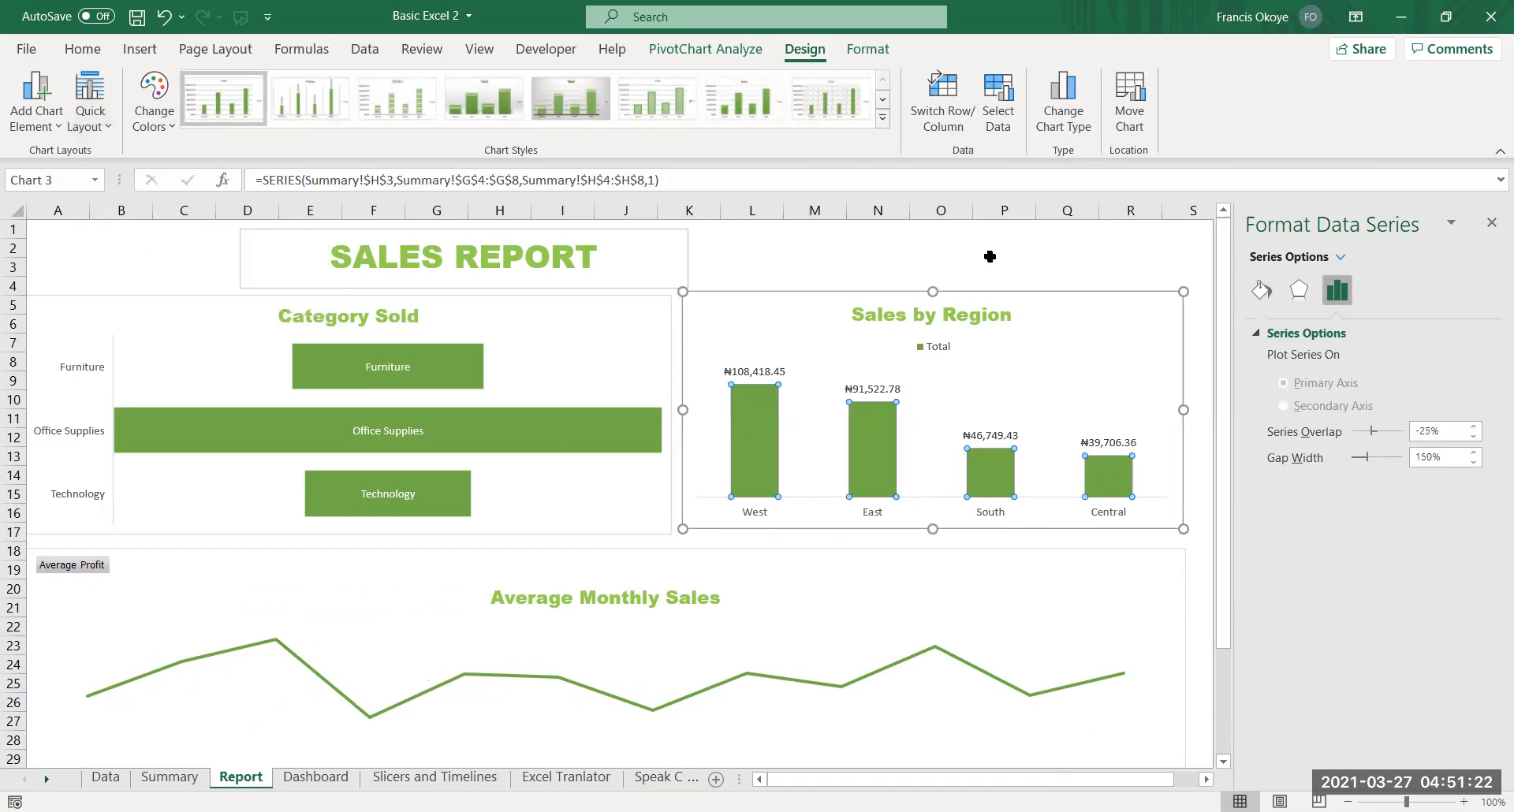
{"action": "left_click", "coordinate": [1038, 245]}
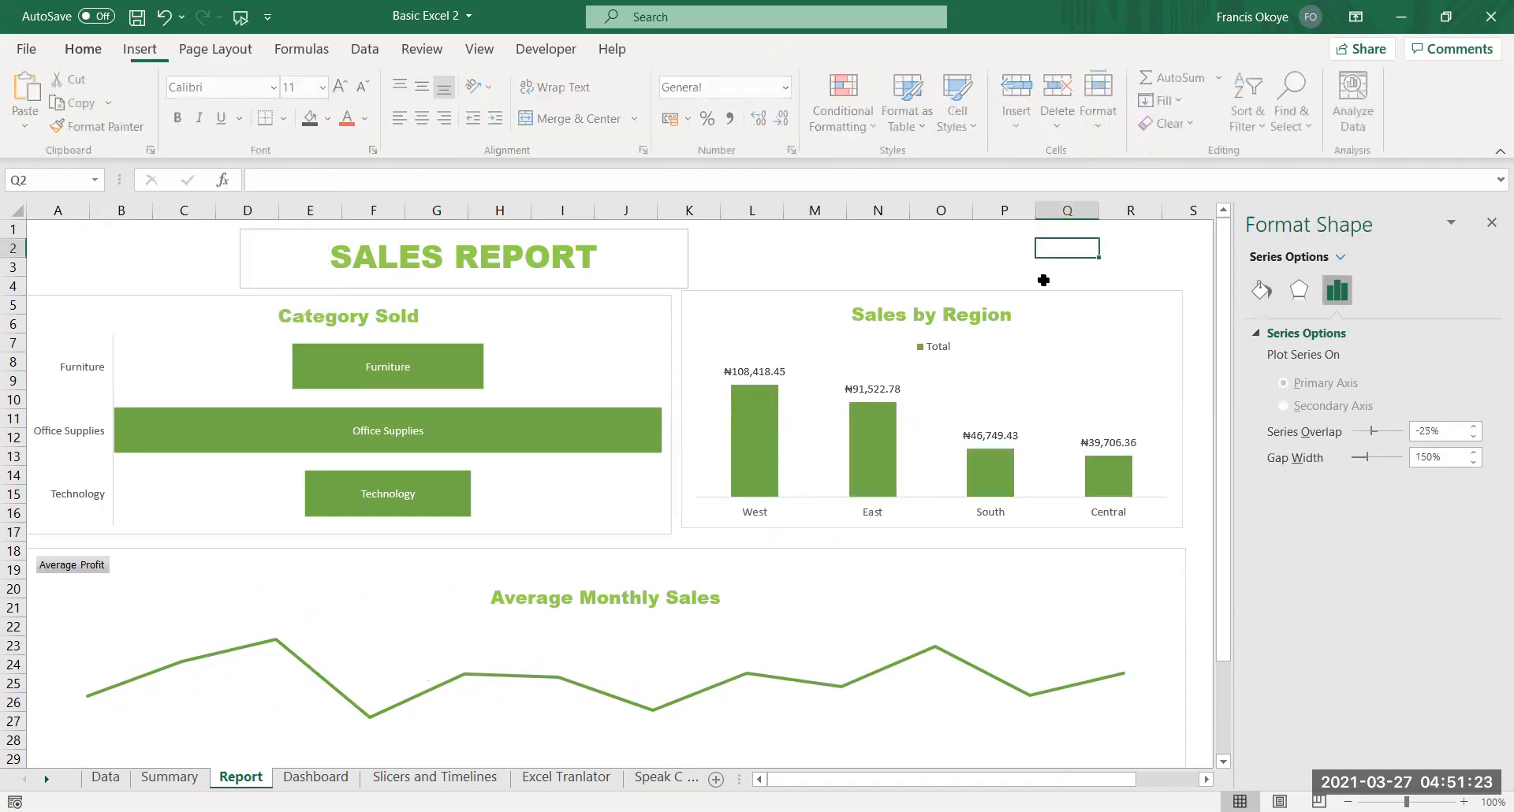
{"action": "left_click", "coordinate": [948, 346]}
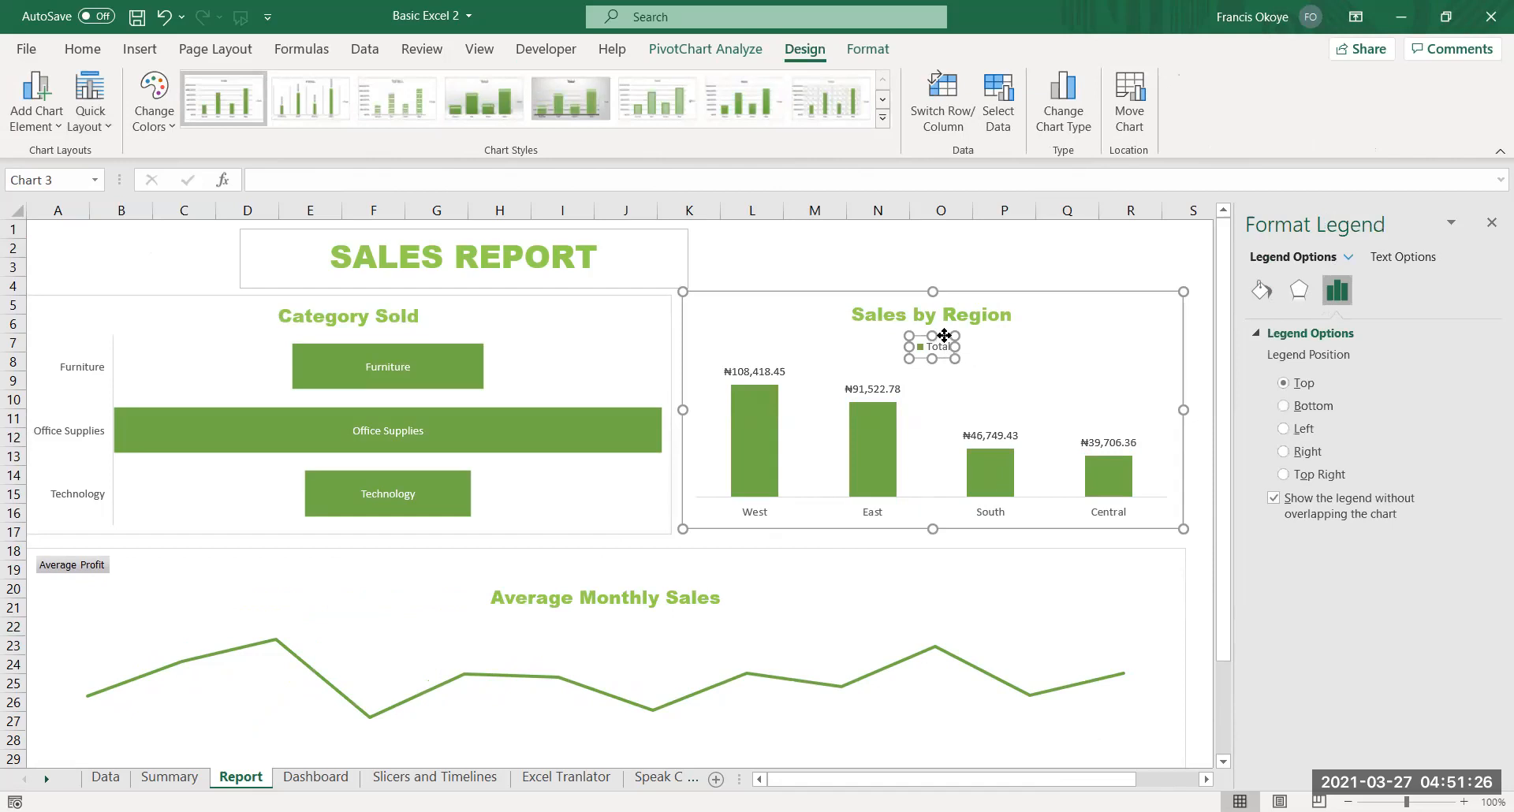
{"action": "key", "text": "Delete"}
{"action": "left_click", "coordinate": [1005, 267]}
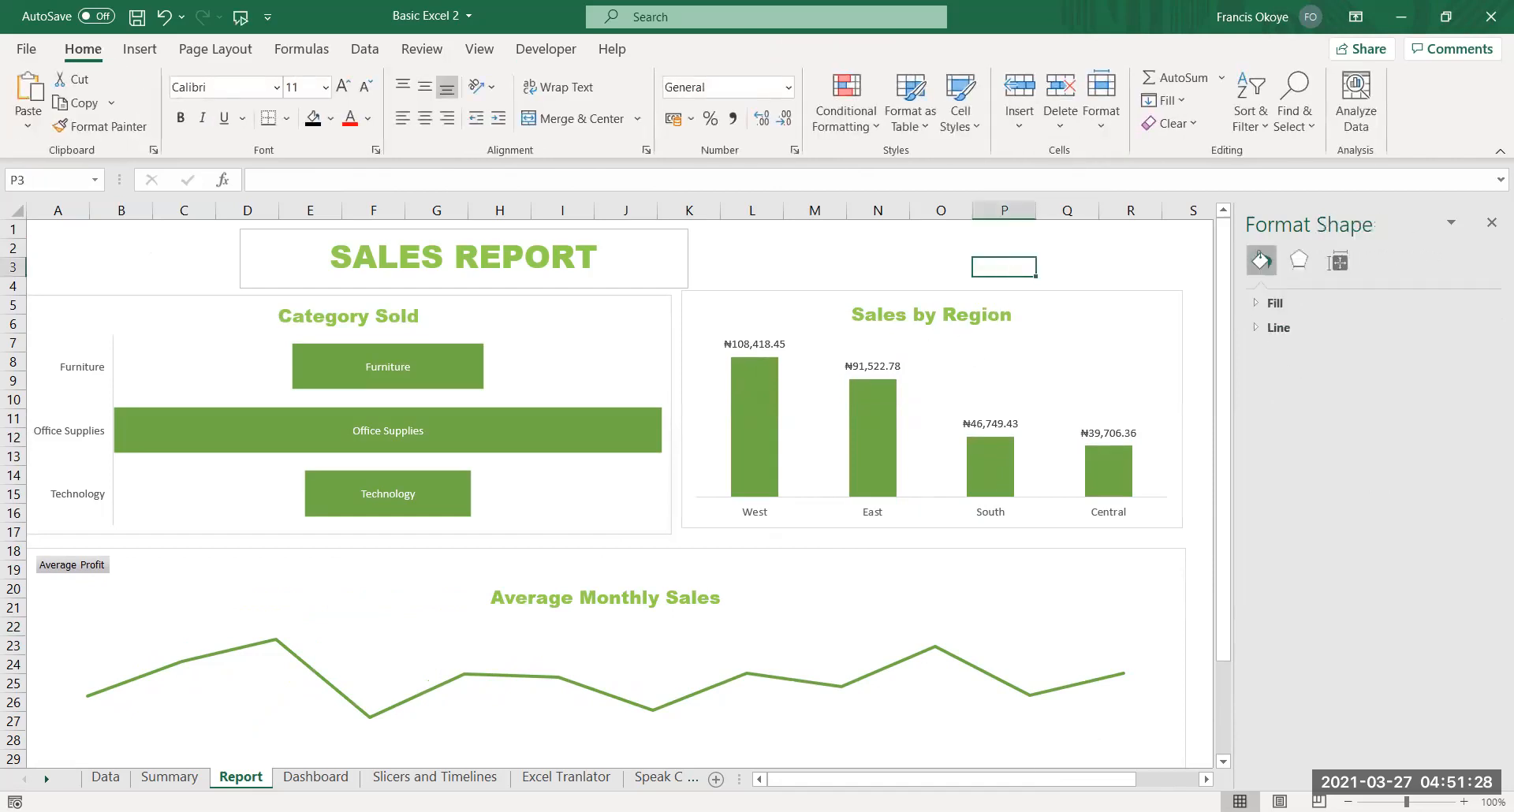
Zoom the Report sheet out to 70% and shift the SALES REPORT title box to centre it above the charts
{"action": "scroll", "coordinate": [1223, 560], "scroll_direction": "down", "scroll_amount": 1}
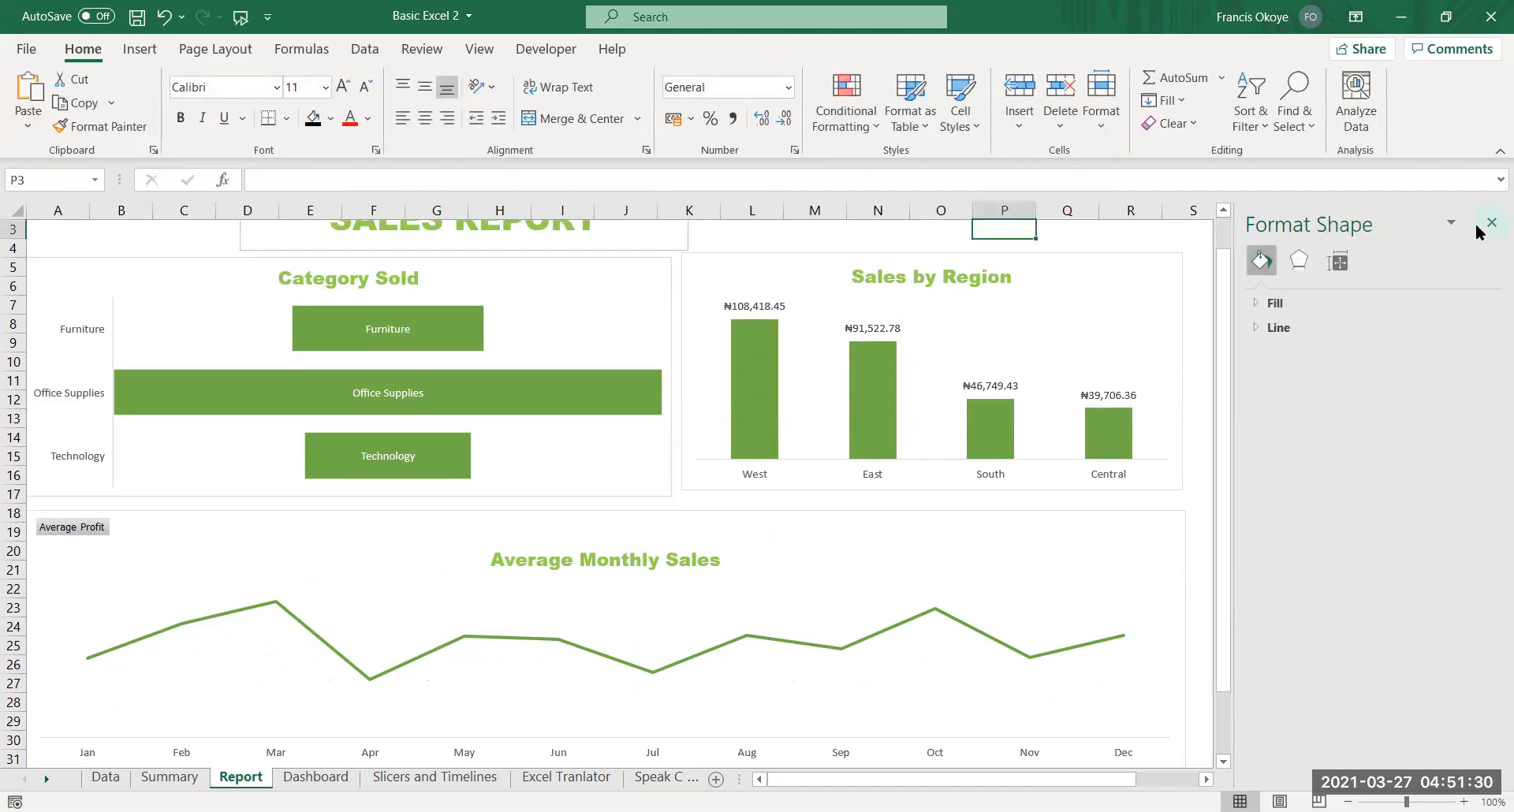
{"action": "left_click", "coordinate": [1492, 223]}
{"action": "scroll", "coordinate": [1184, 399], "scroll_direction": "down", "scroll_amount": 3}
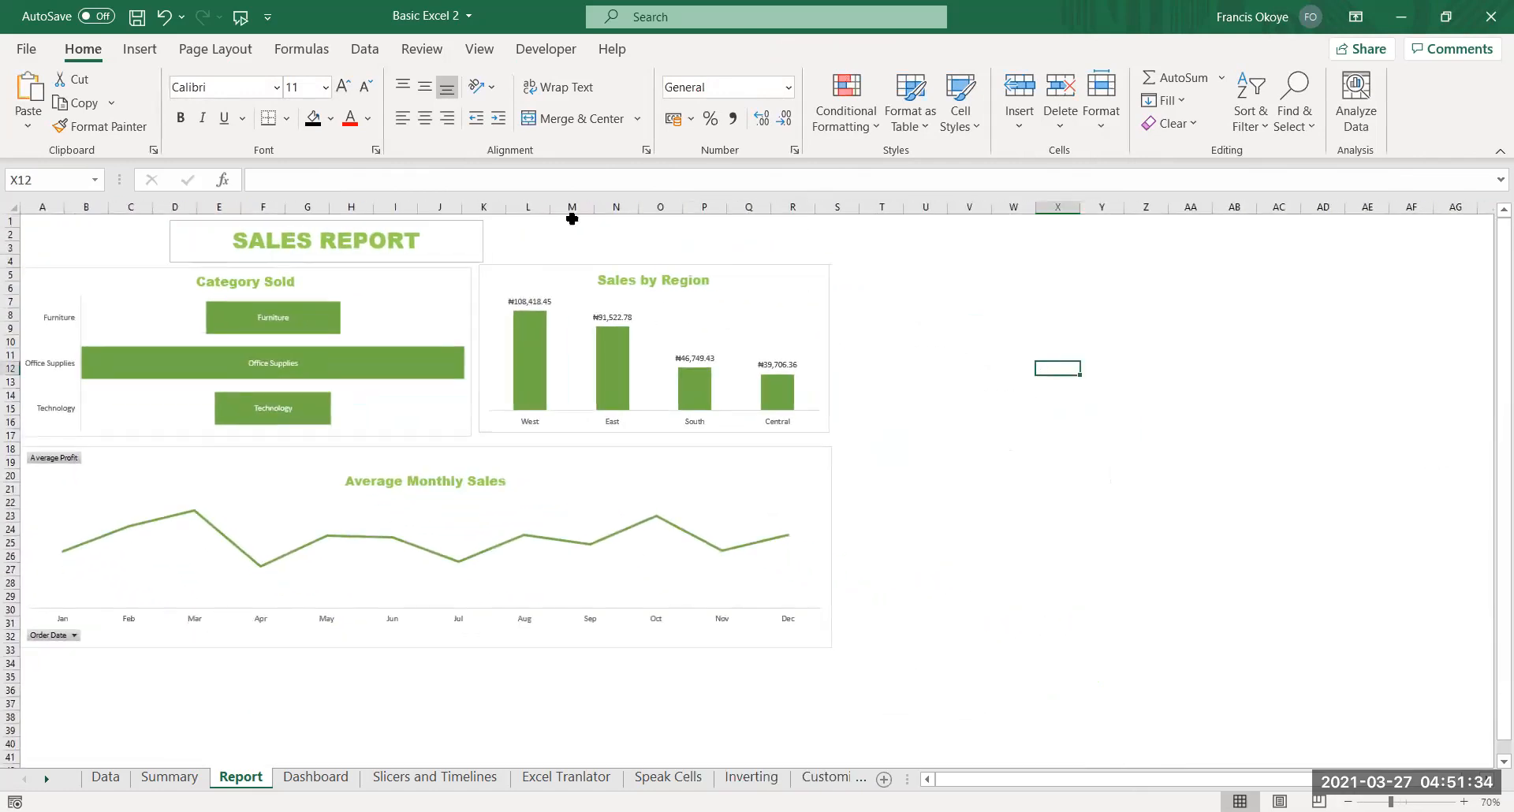
{"action": "left_click", "coordinate": [430, 225]}
{"action": "left_click_drag", "start_coordinate": [430, 224], "coordinate": [521, 223]}
{"action": "left_click", "coordinate": [1146, 395]}
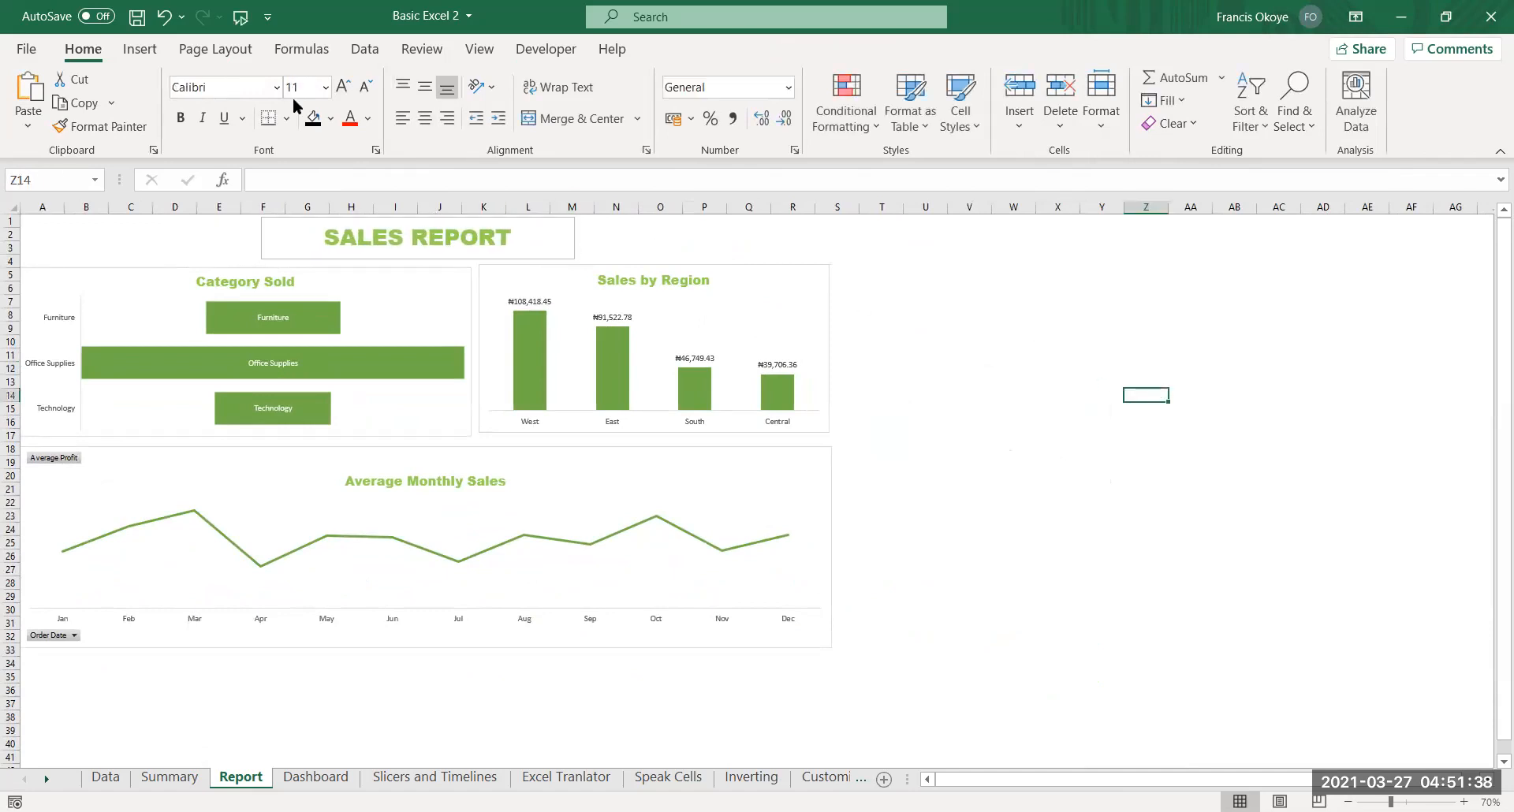
Insert the kuda picture from the March2021 folder on the Desktop
{"action": "left_click", "coordinate": [140, 49]}
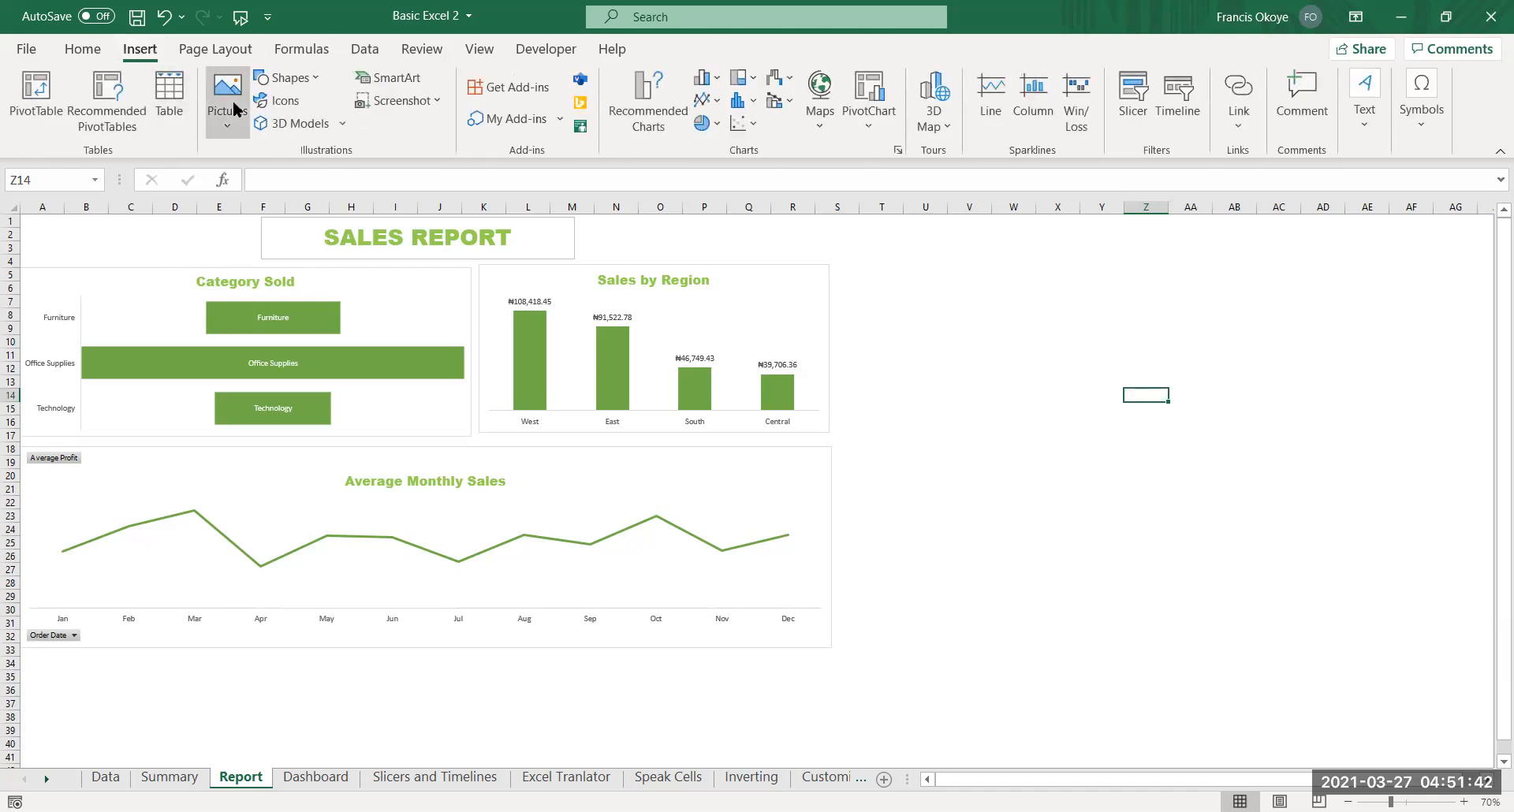
{"action": "left_click", "coordinate": [234, 109]}
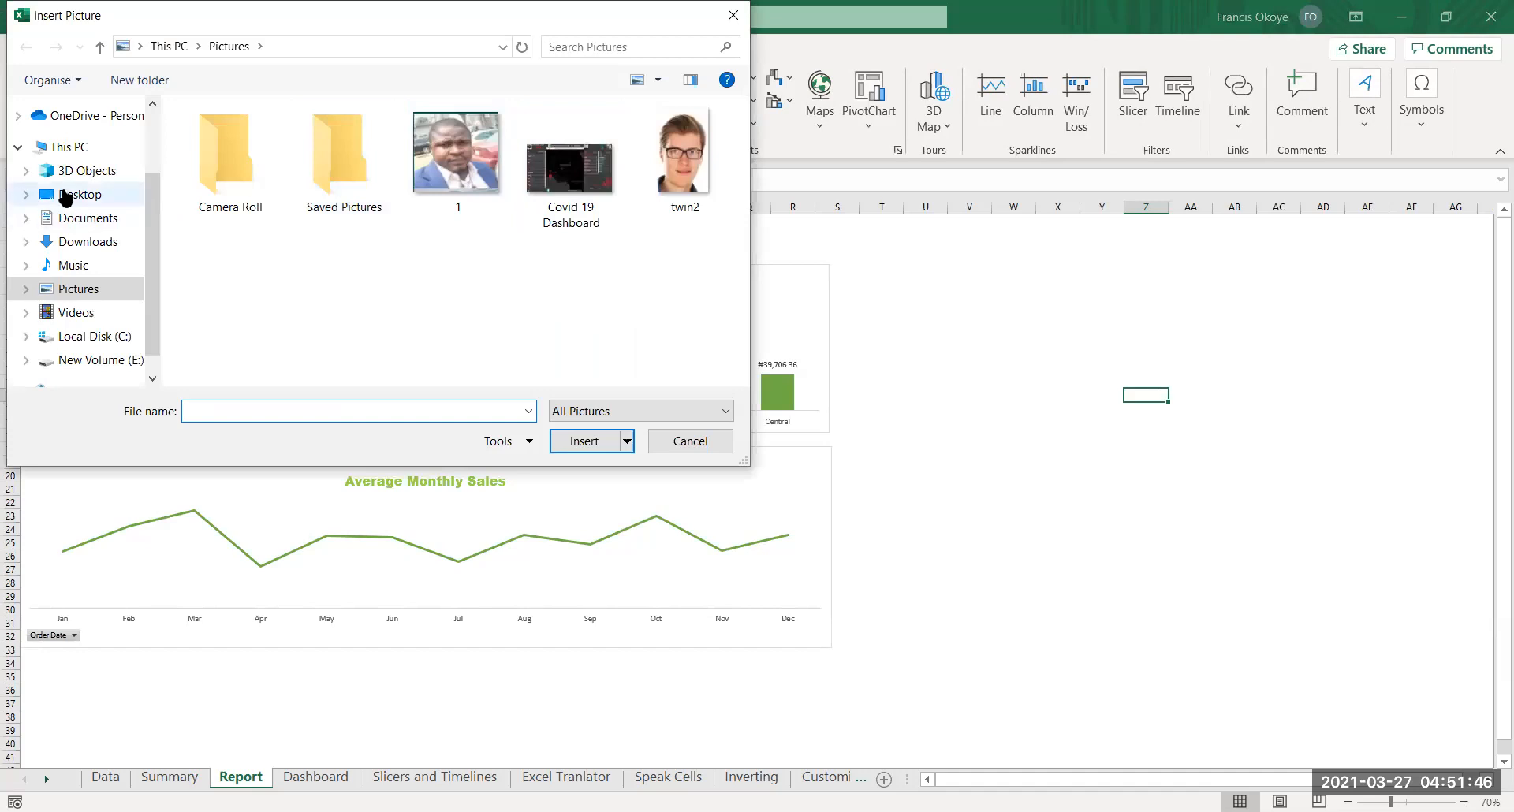
{"action": "left_click", "coordinate": [80, 194]}
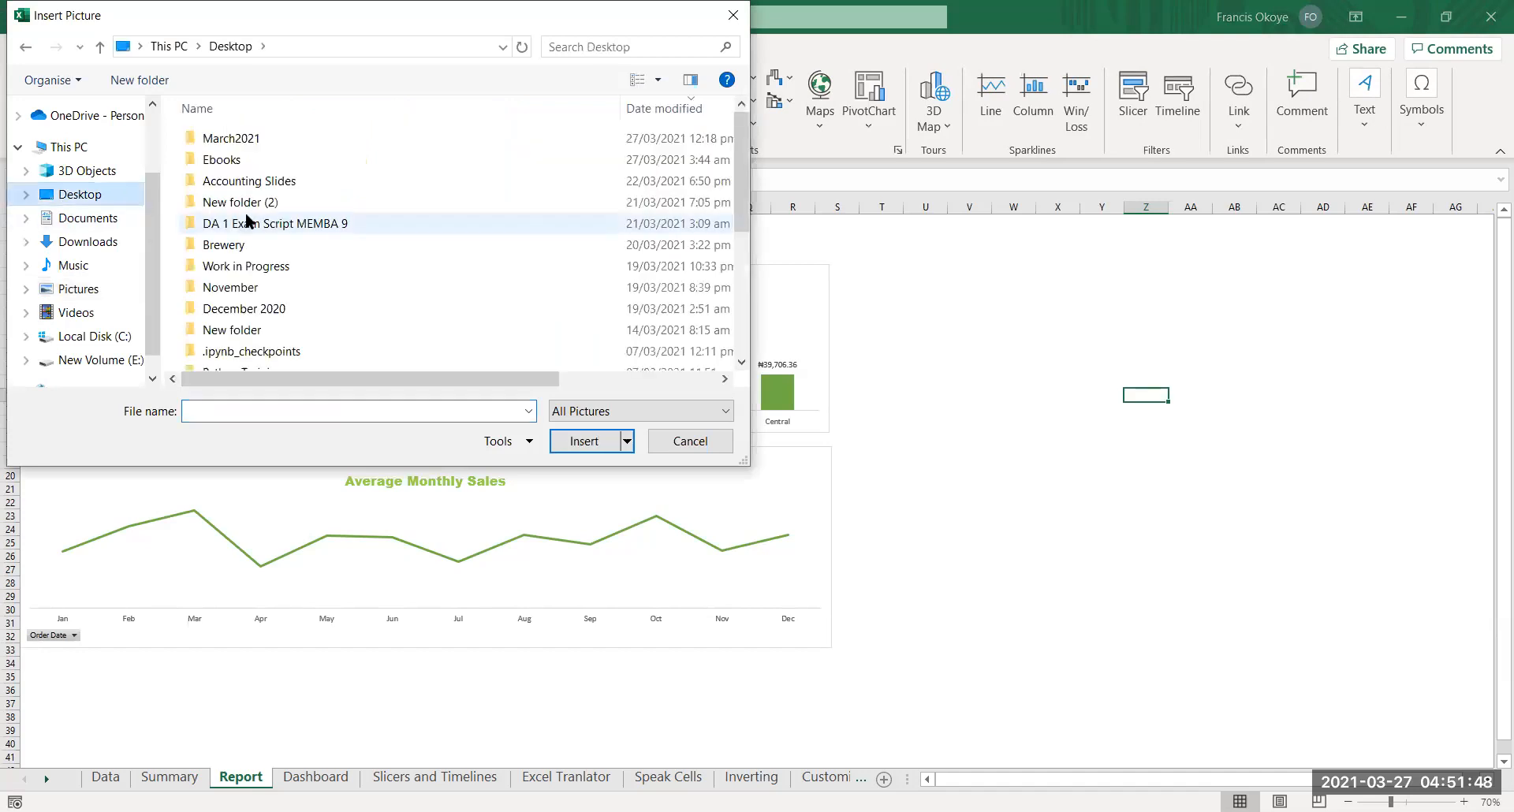
{"action": "double_click", "coordinate": [237, 136]}
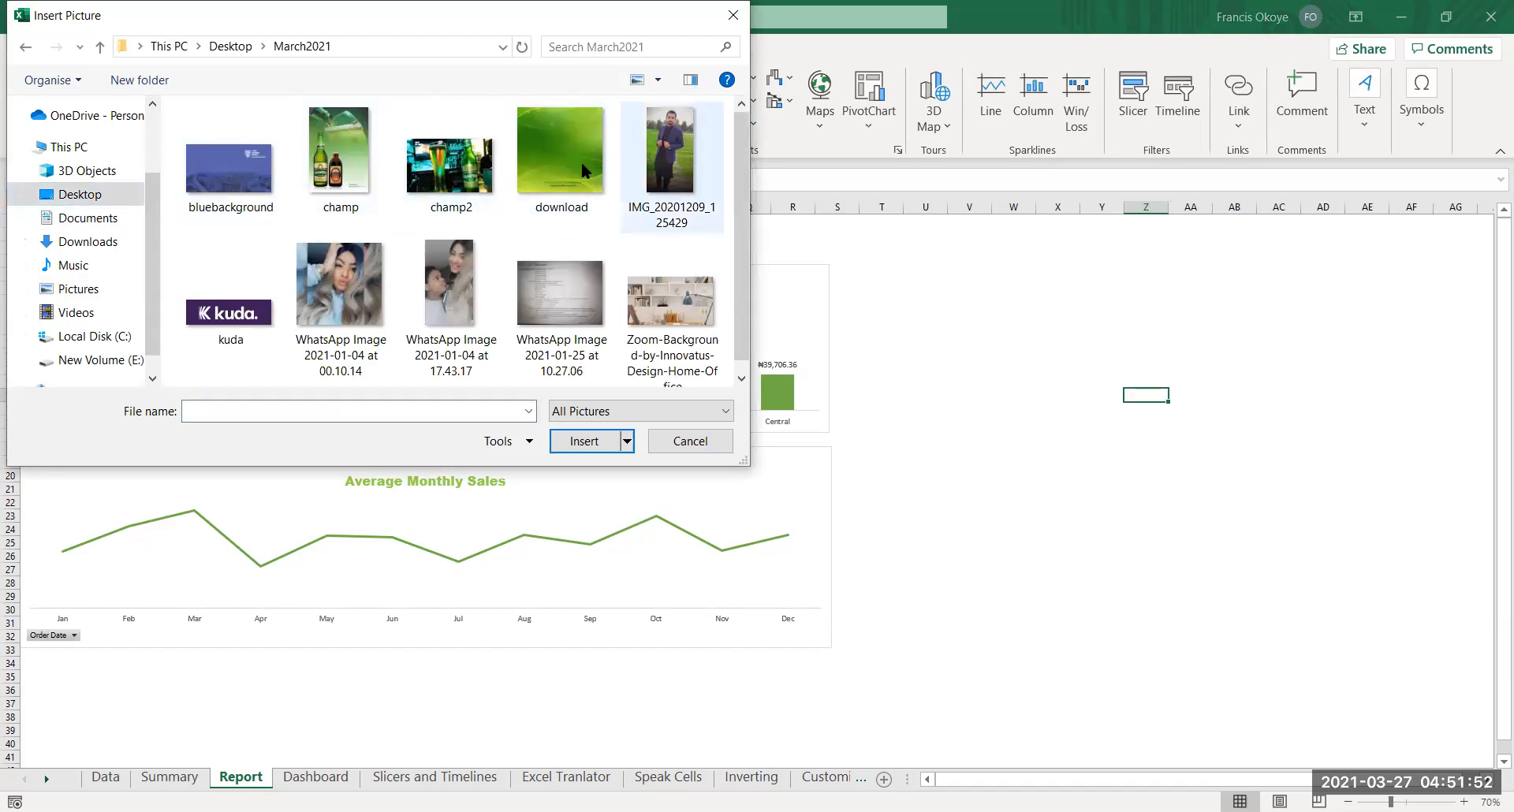
{"action": "left_click", "coordinate": [256, 312]}
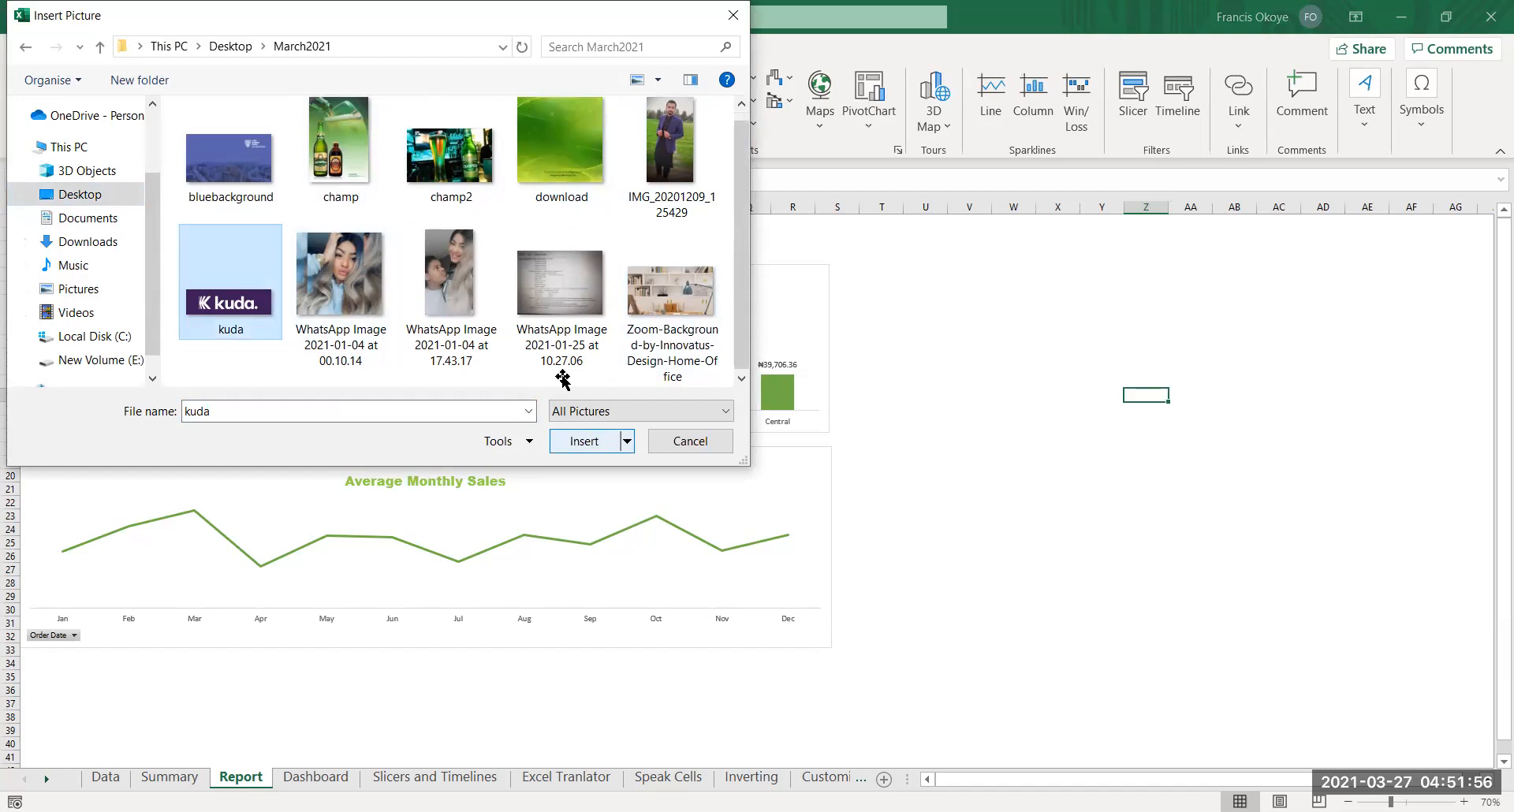
{"action": "left_click", "coordinate": [585, 441]}
Shrink the kuda logo to about 3.81 cm wide by 1.72 cm high and place it at cell A1 above the Category Sold chart
{"action": "left_click_drag", "start_coordinate": [1197, 445], "coordinate": [1093, 420]}
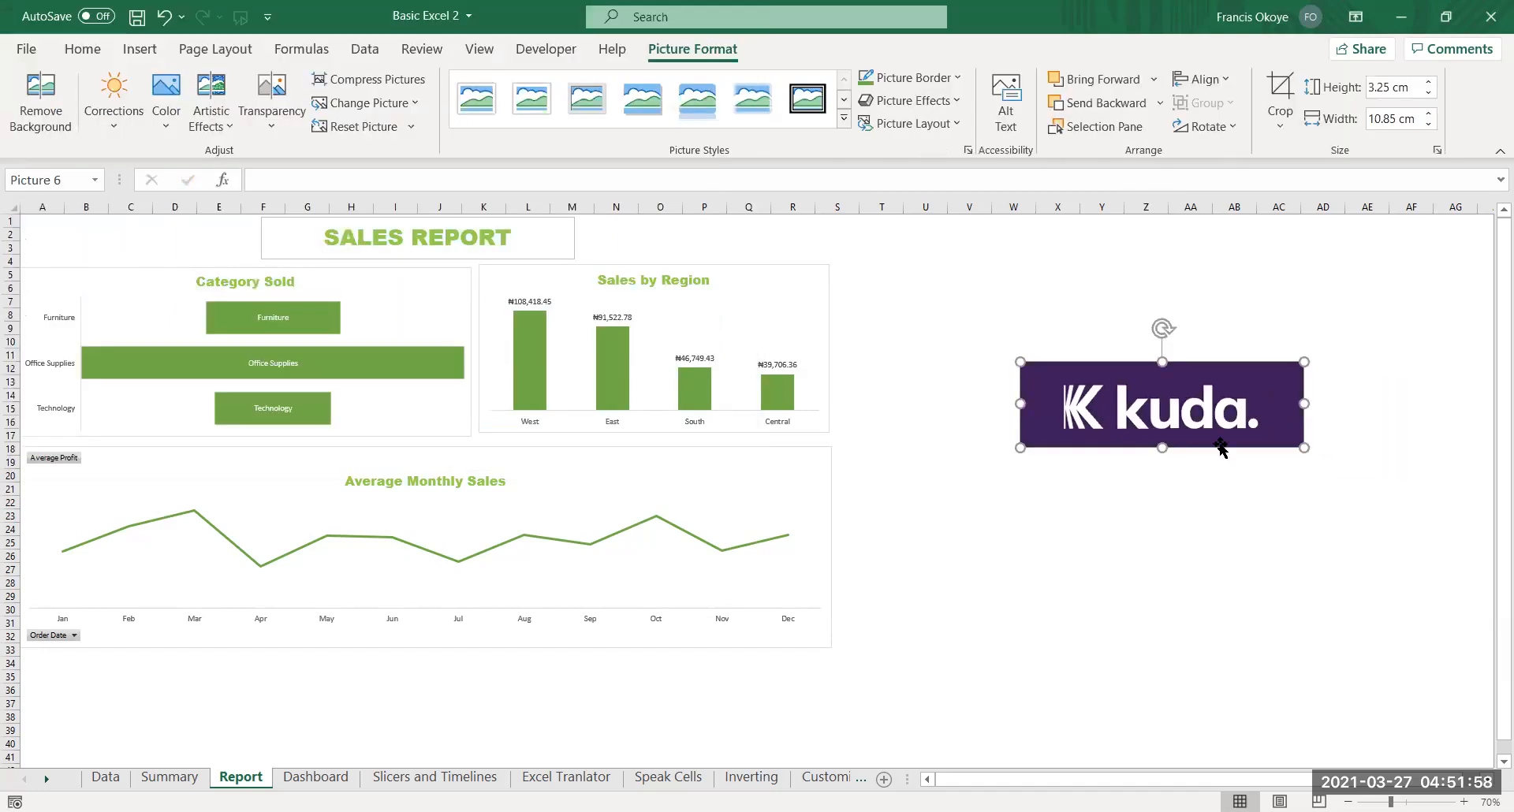
{"action": "left_click_drag", "start_coordinate": [1303, 403], "coordinate": [68, 260]}
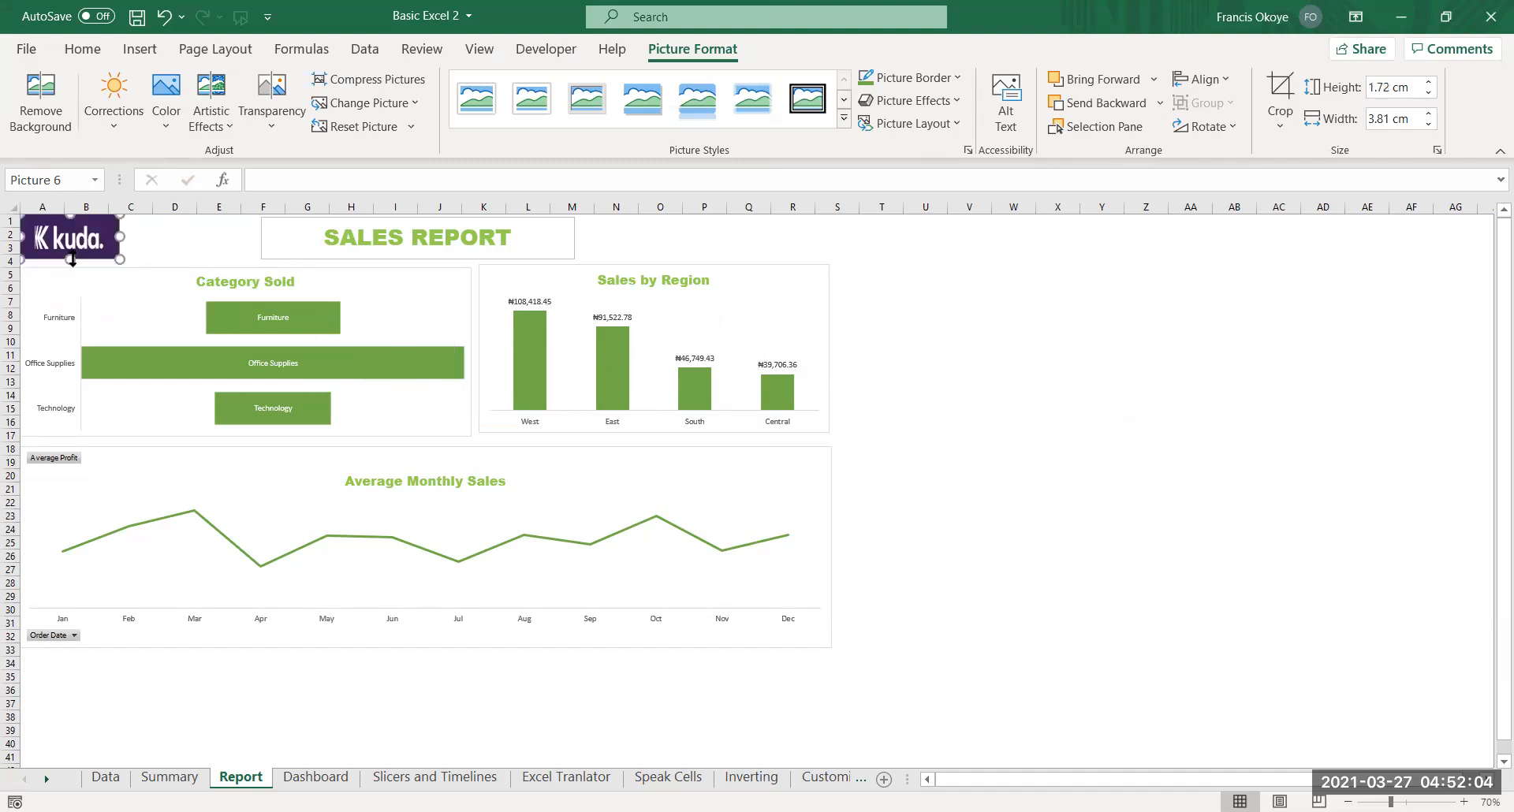
{"action": "left_click", "coordinate": [162, 246]}
{"action": "left_click", "coordinate": [996, 535]}
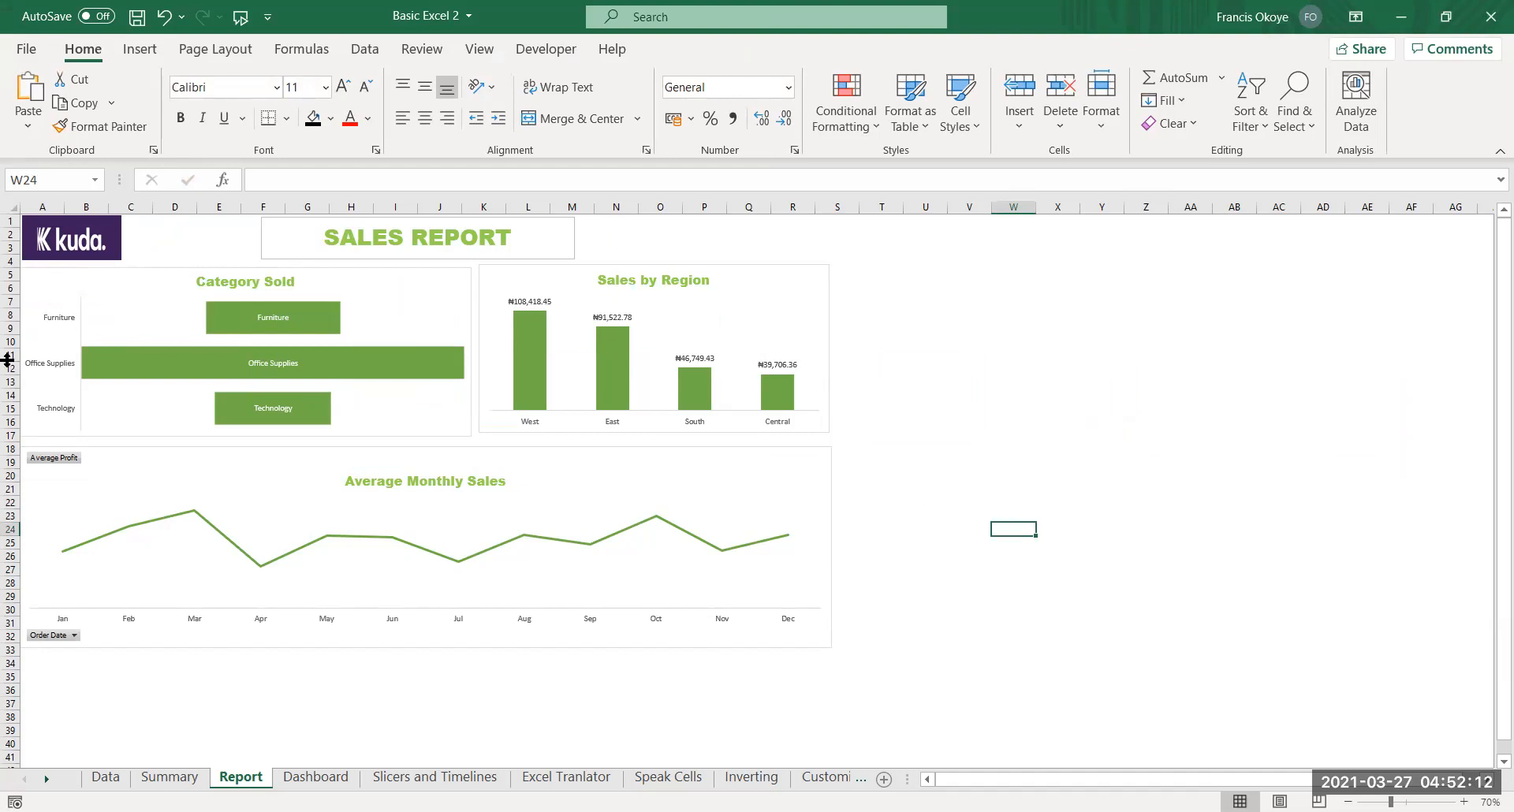
Hide all field buttons on the Average Monthly Sales chart
{"action": "right_click", "coordinate": [53, 460]}
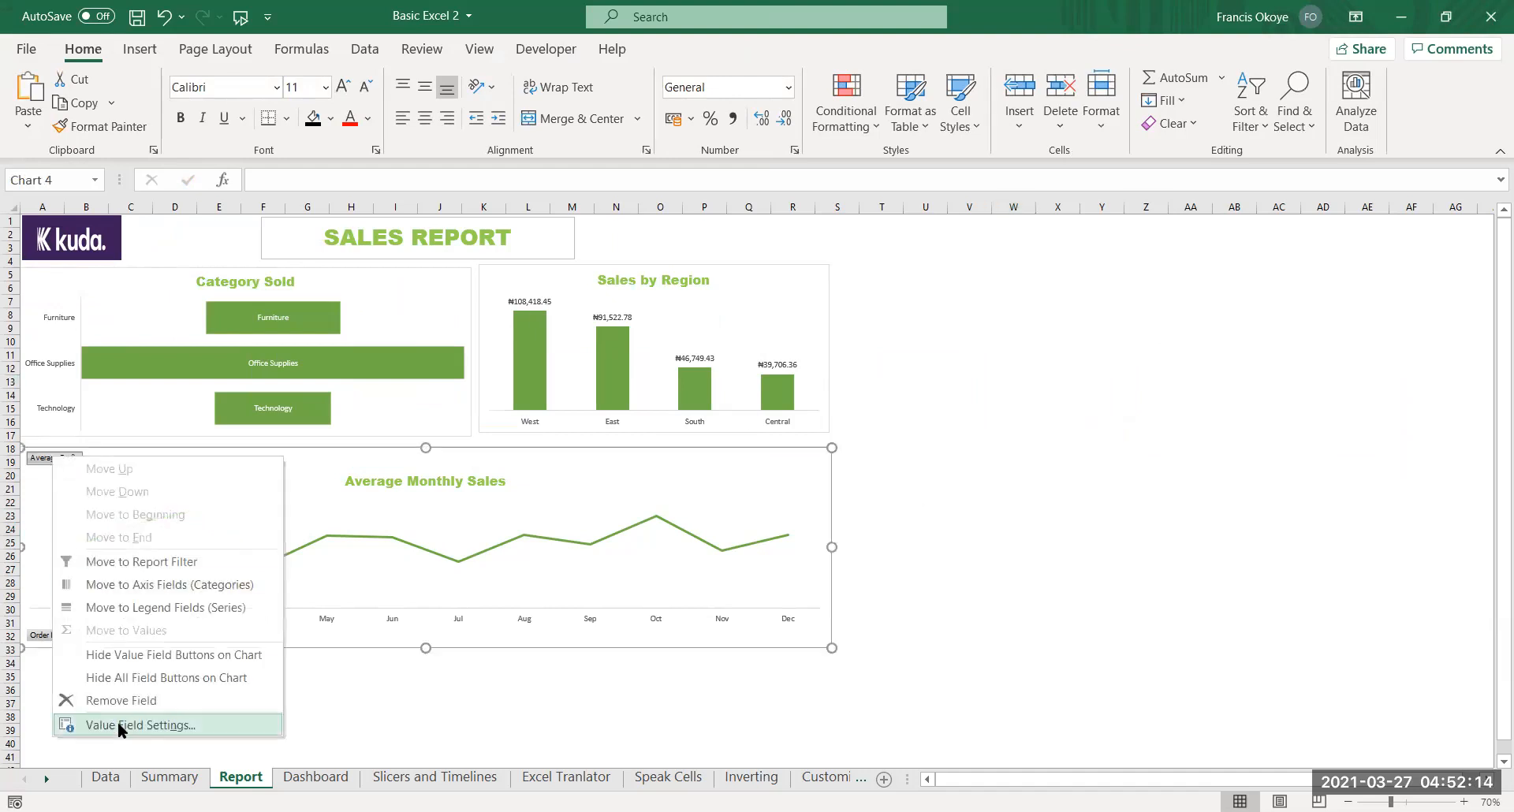
{"action": "left_click", "coordinate": [157, 681]}
{"action": "left_click", "coordinate": [969, 609]}
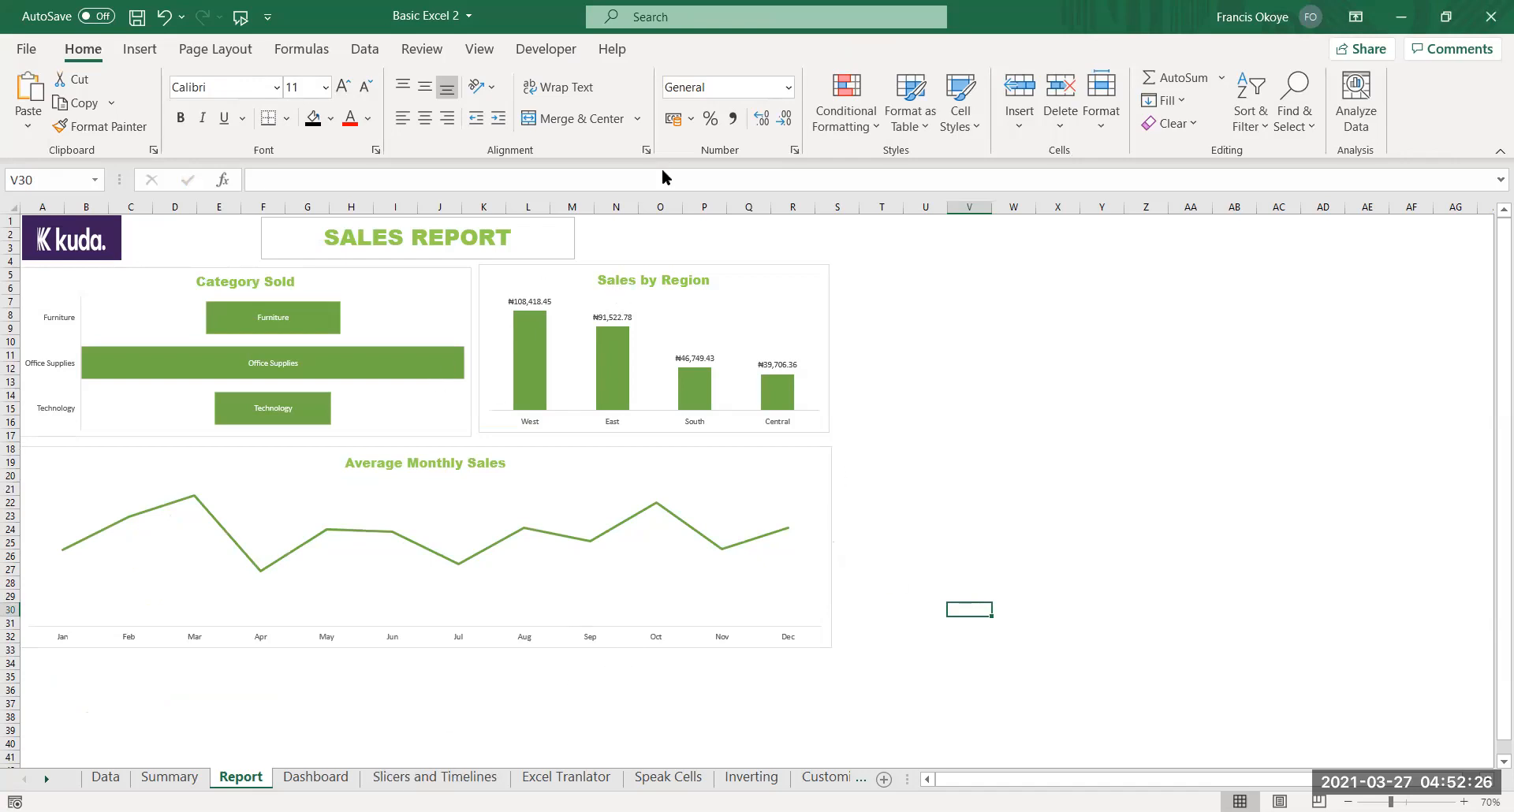
{"action": "left_click", "coordinate": [410, 298]}
{"action": "left_click", "coordinate": [984, 355]}
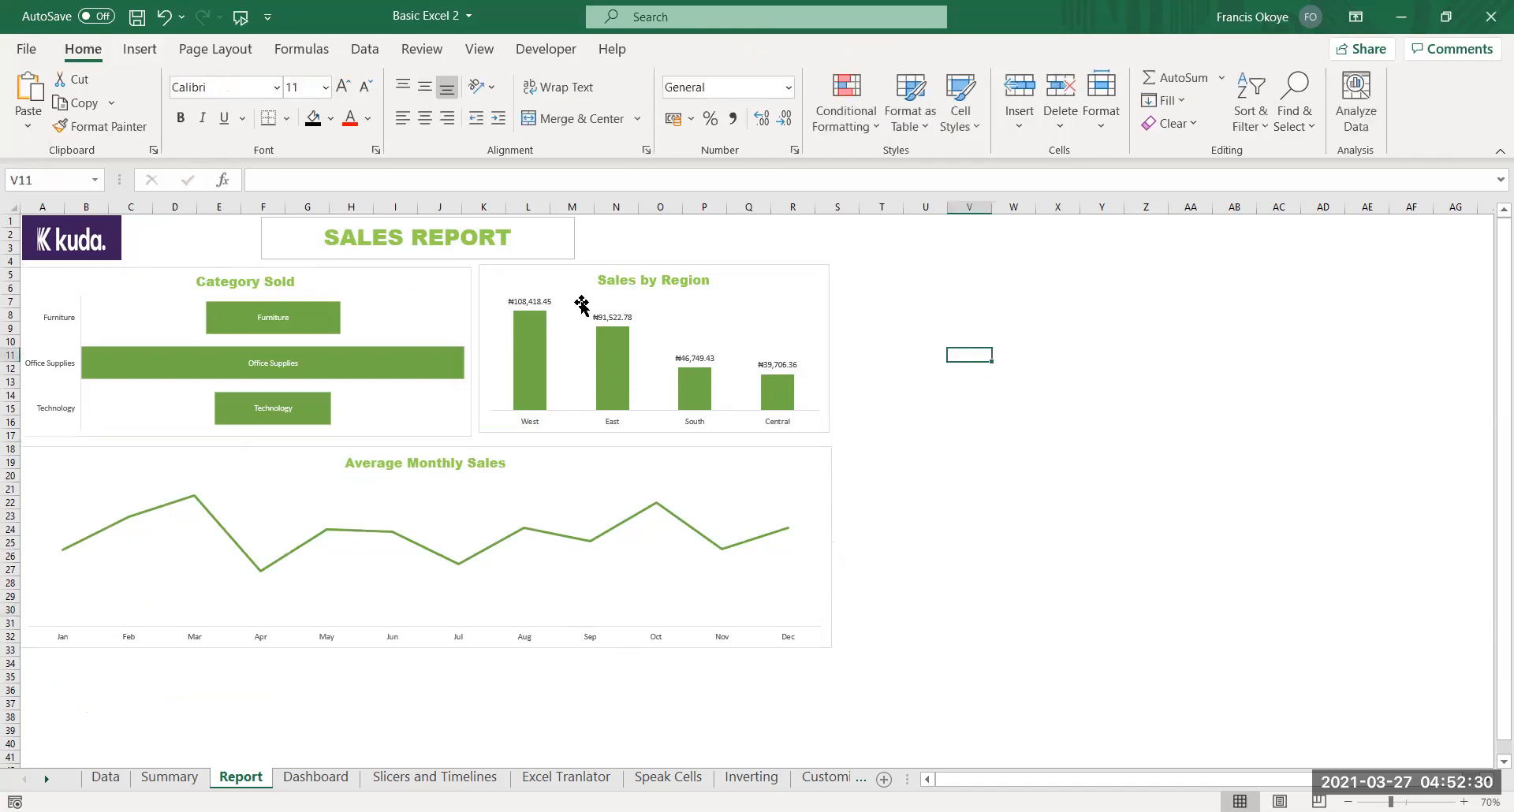
{"action": "left_click", "coordinate": [421, 281]}
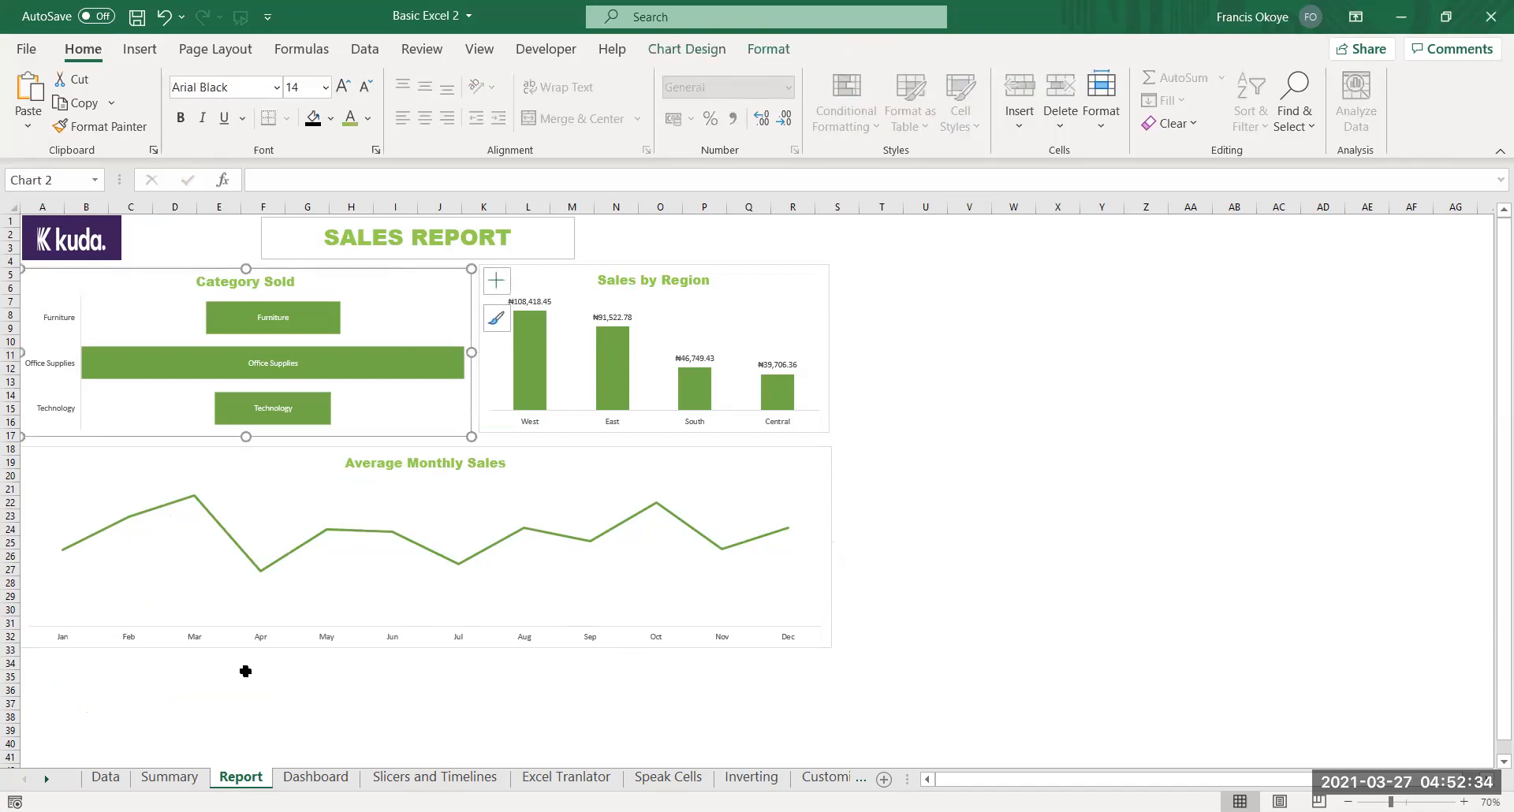
Insert a PivotTable at cell S3 of the Summary sheet, using customer as the source table
{"action": "left_click", "coordinate": [105, 778]}
{"action": "left_click", "coordinate": [172, 777]}
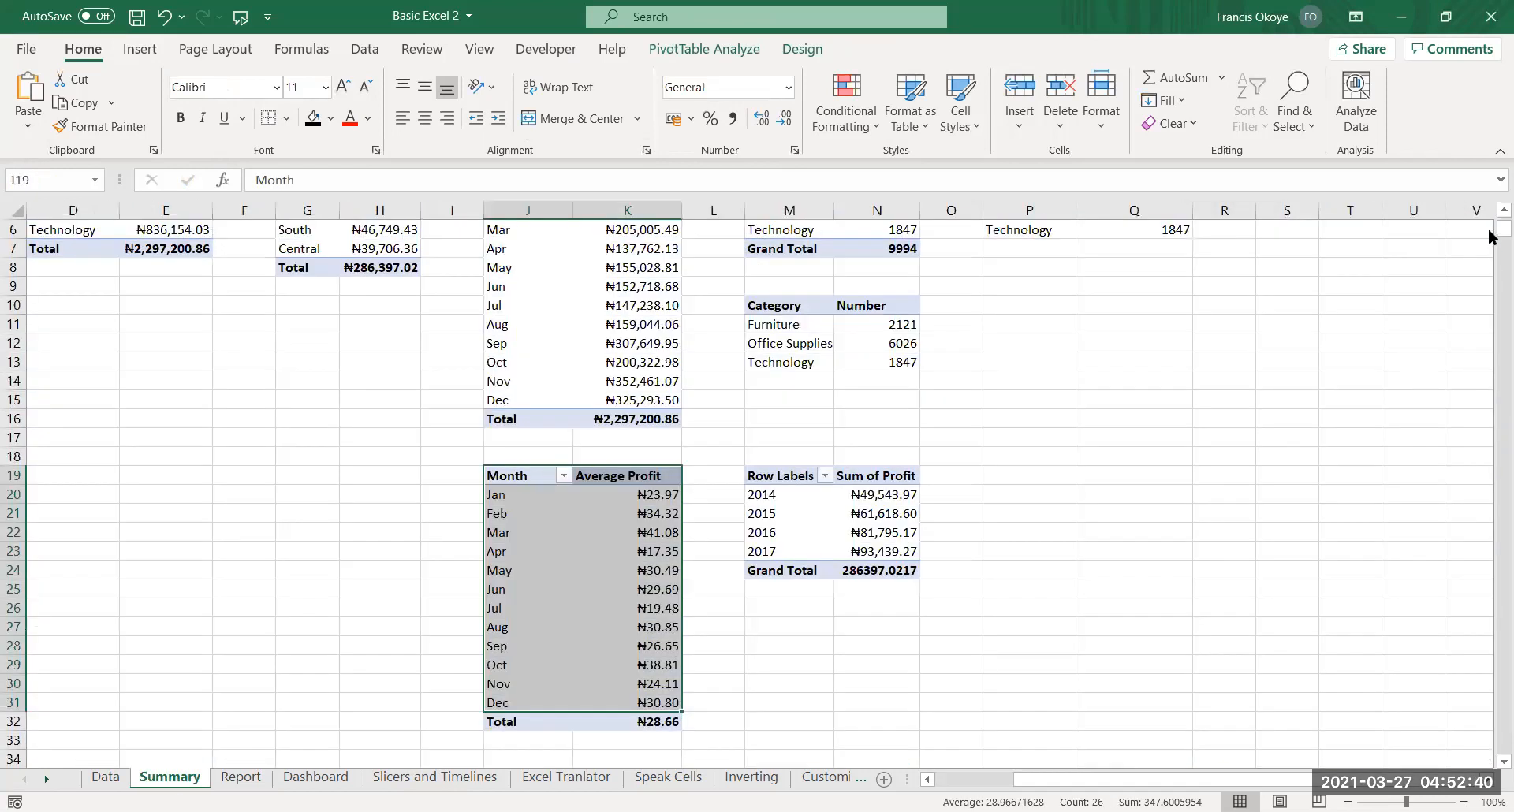
{"action": "scroll", "coordinate": [1491, 235], "scroll_direction": "down", "scroll_amount": 10}
{"action": "scroll", "coordinate": [1120, 471], "scroll_direction": "up", "scroll_amount": 11}
{"action": "left_click", "coordinate": [1120, 474]}
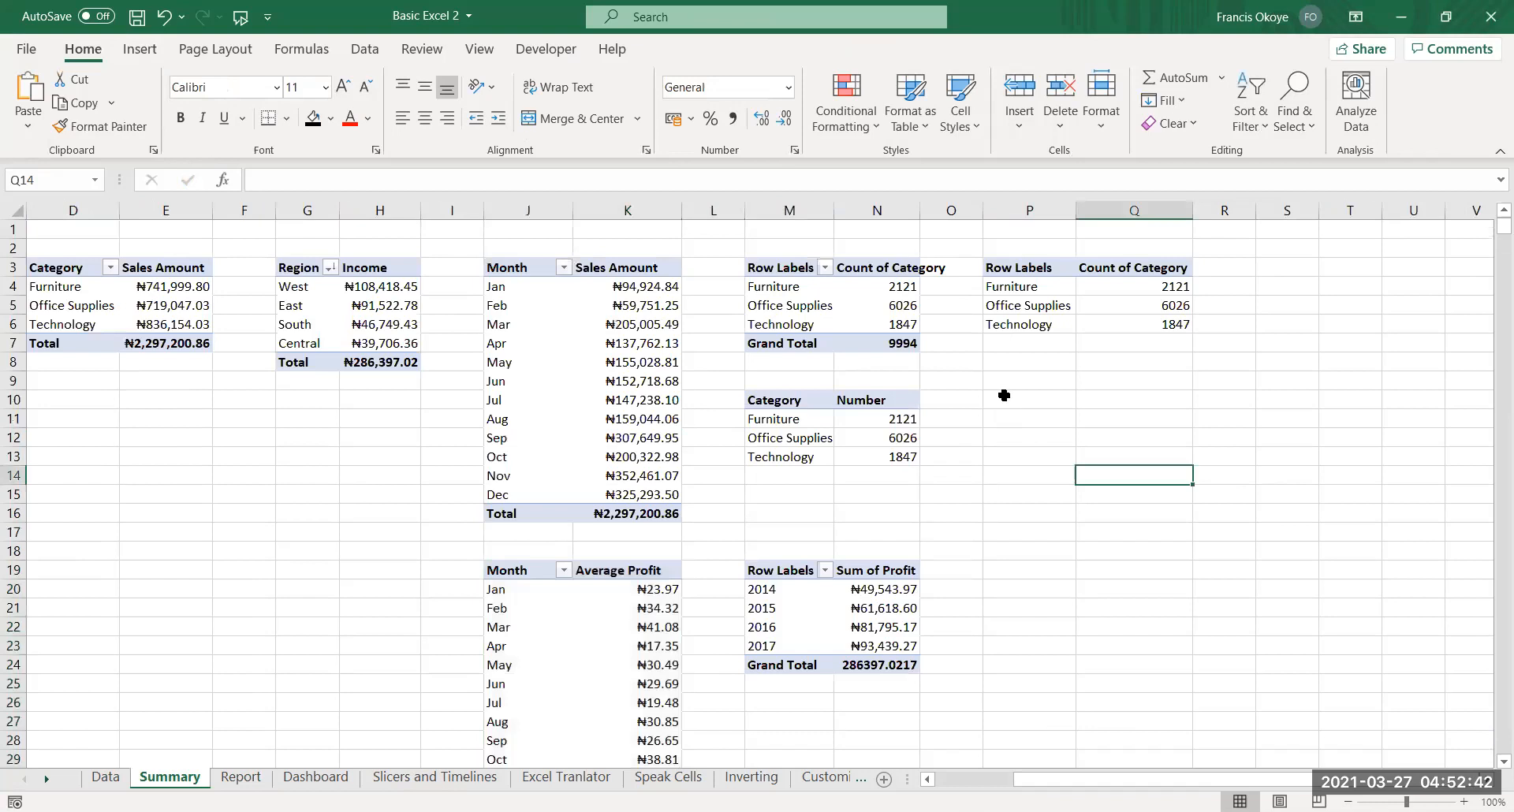
{"action": "left_click", "coordinate": [1024, 379]}
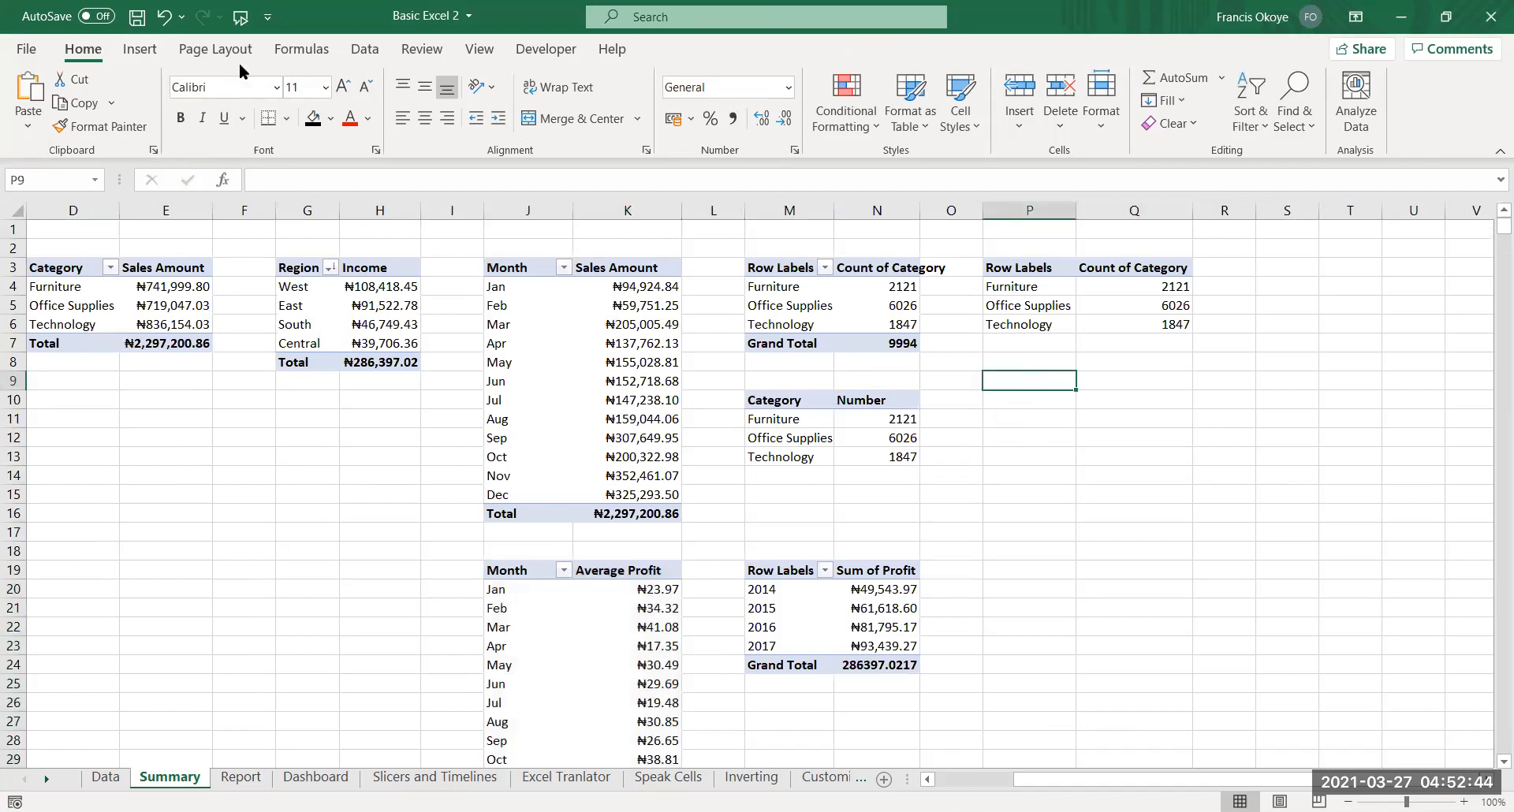
{"action": "left_click", "coordinate": [1280, 269]}
{"action": "left_click", "coordinate": [139, 49]}
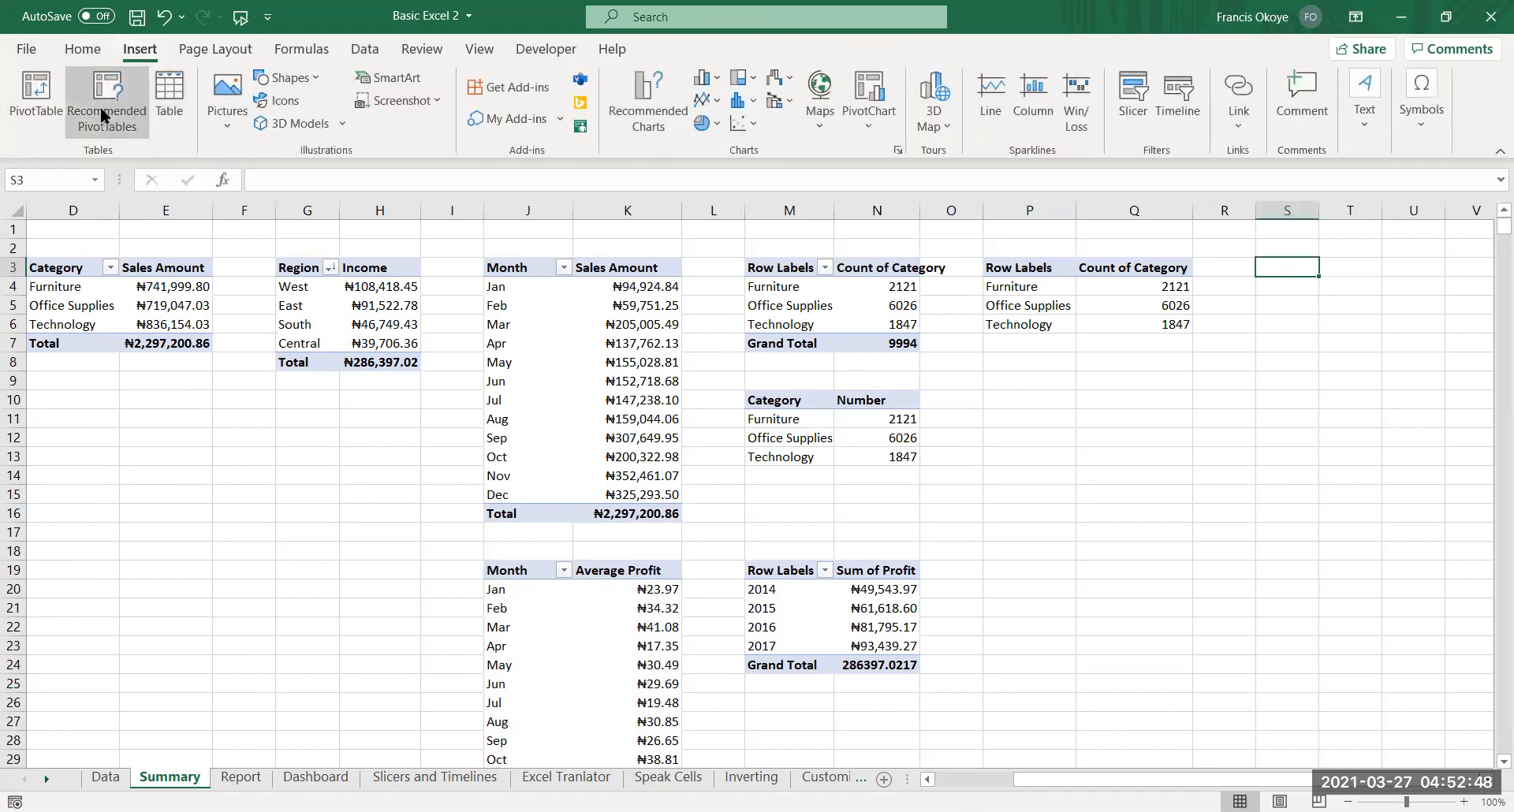
{"action": "left_click", "coordinate": [38, 102]}
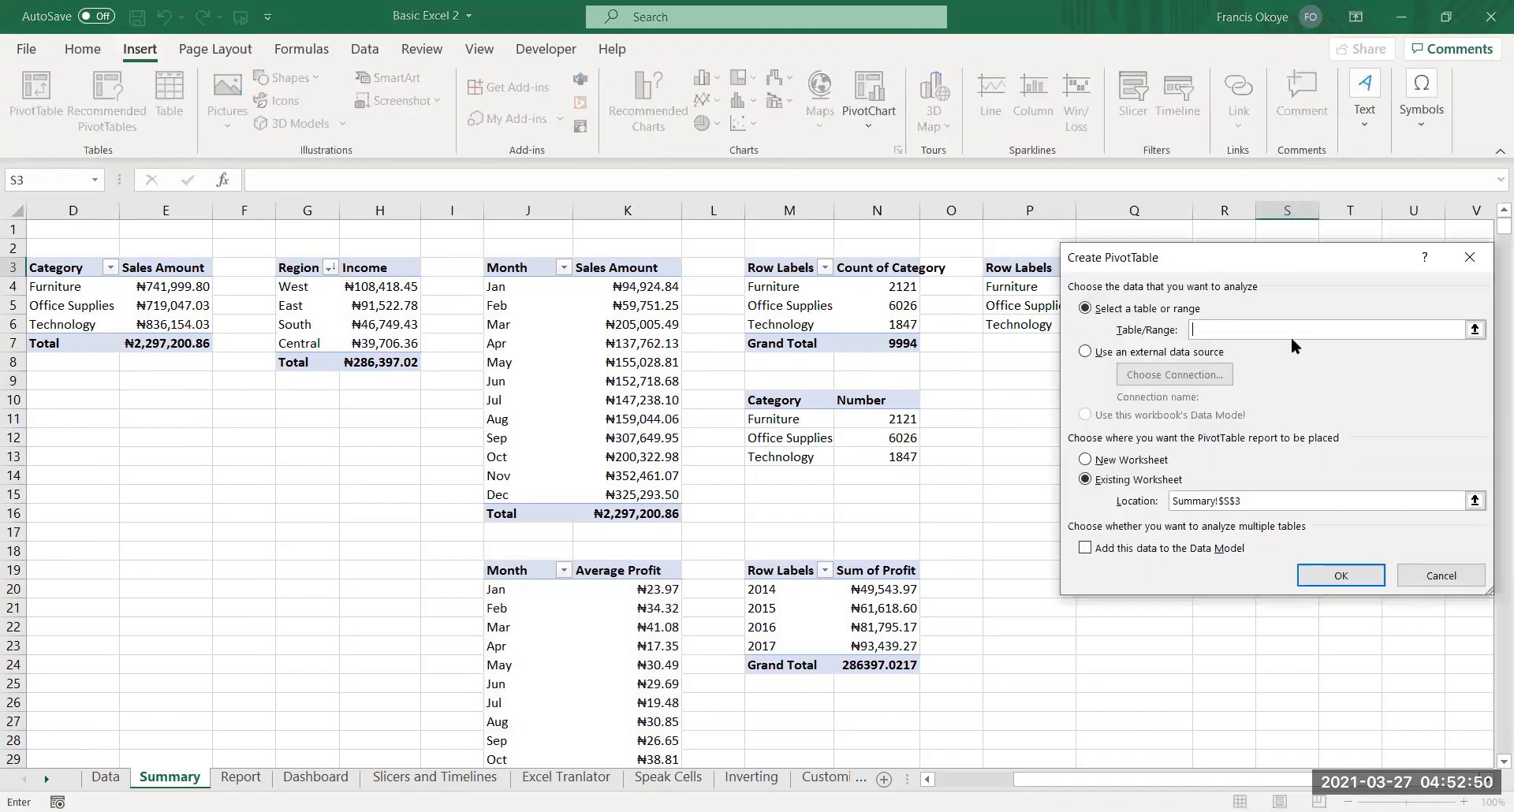
{"action": "type", "text": "customer"}
{"action": "left_click", "coordinate": [1359, 582]}
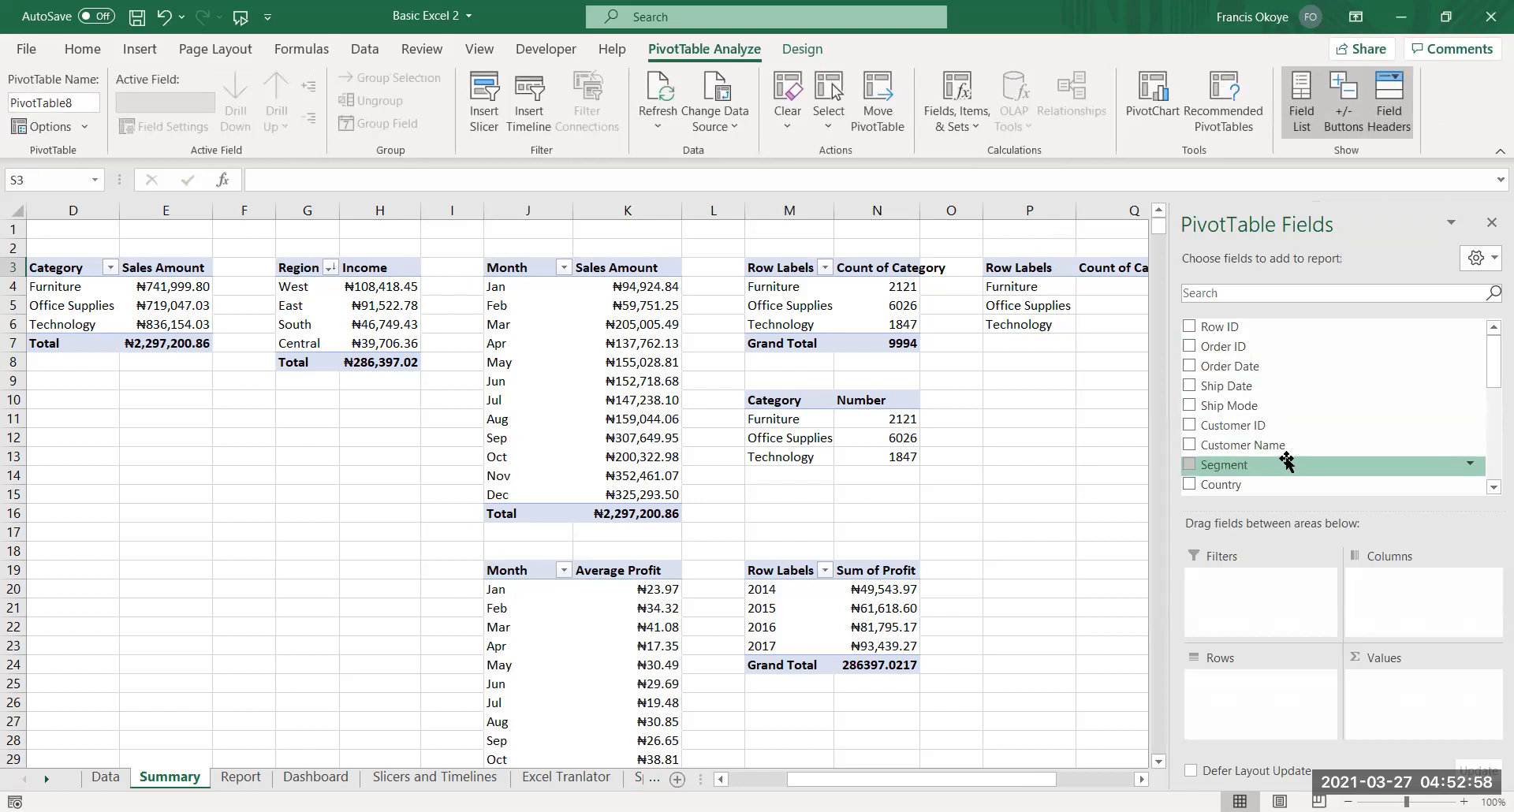
Set the new PivotTable's rows to Sub-Category and its values to the sum of Profit, and close the field list
{"action": "left_click_drag", "start_coordinate": [1490, 352], "coordinate": [1491, 418]}
{"action": "left_click_drag", "start_coordinate": [1254, 403], "coordinate": [1297, 700]}
{"action": "left_click_drag", "start_coordinate": [1493, 430], "coordinate": [1493, 455]}
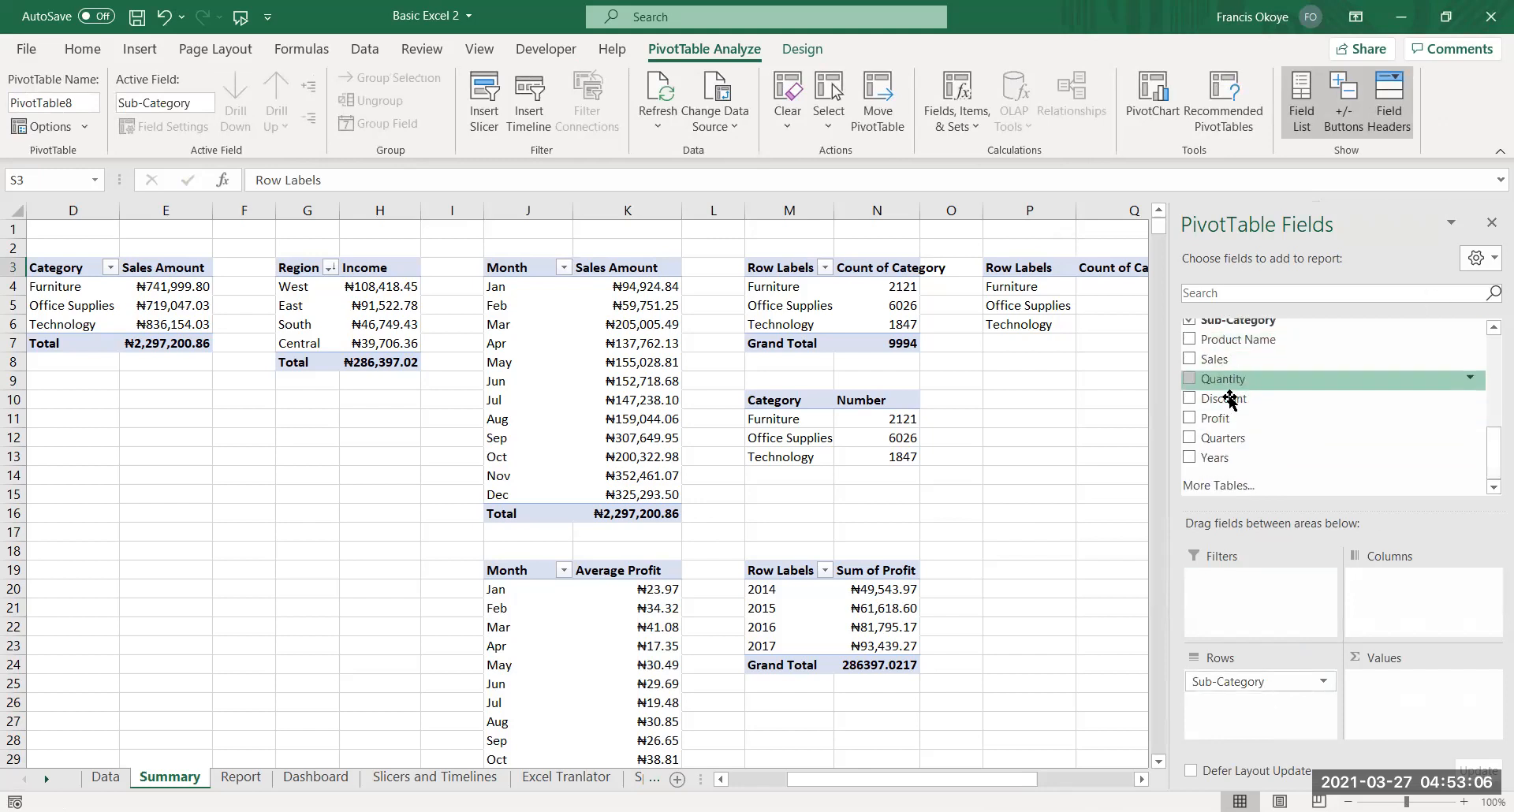
{"action": "left_click_drag", "start_coordinate": [1243, 419], "coordinate": [1431, 696]}
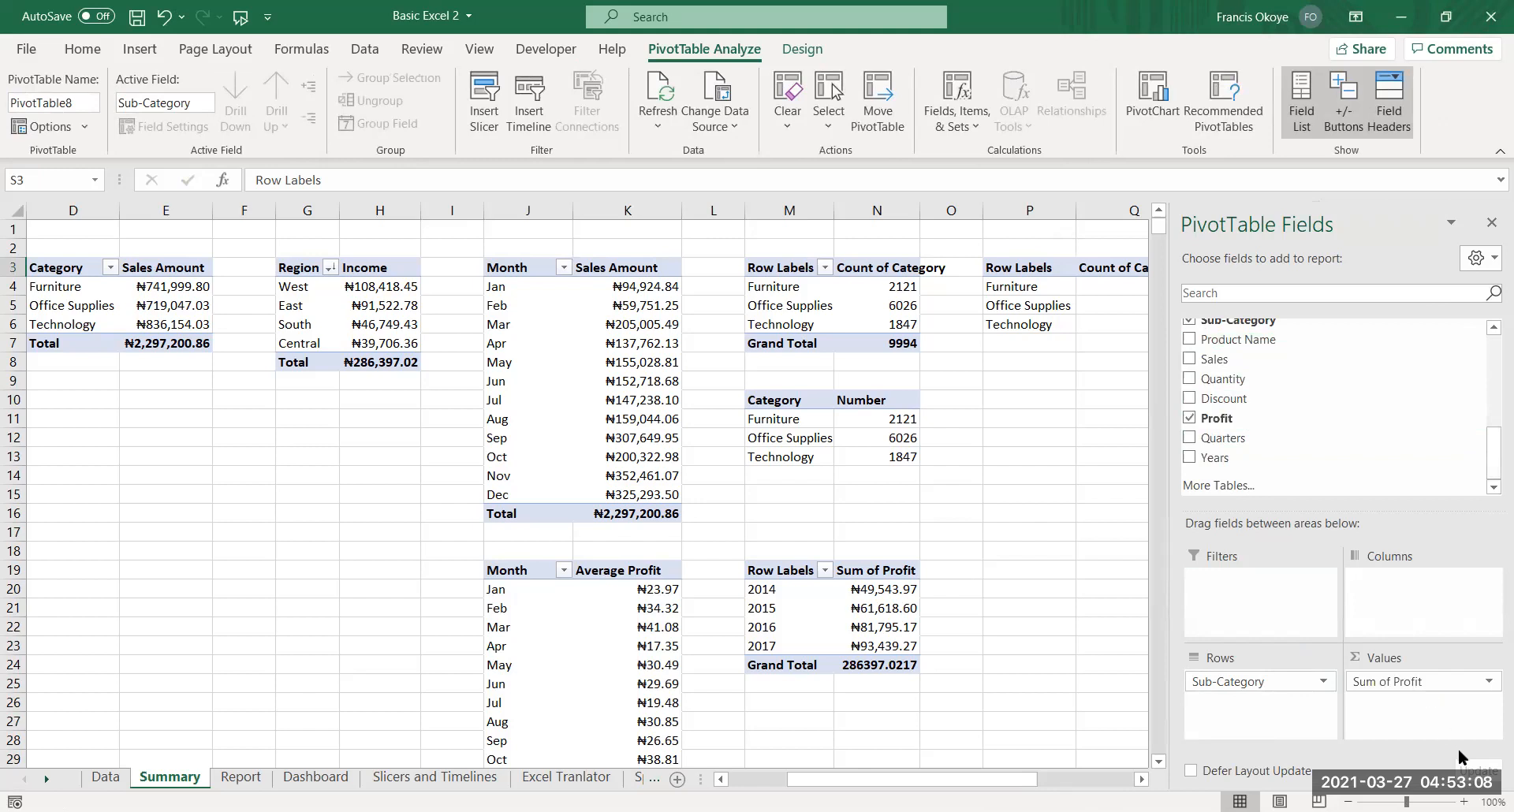
{"action": "left_click", "coordinate": [1491, 222]}
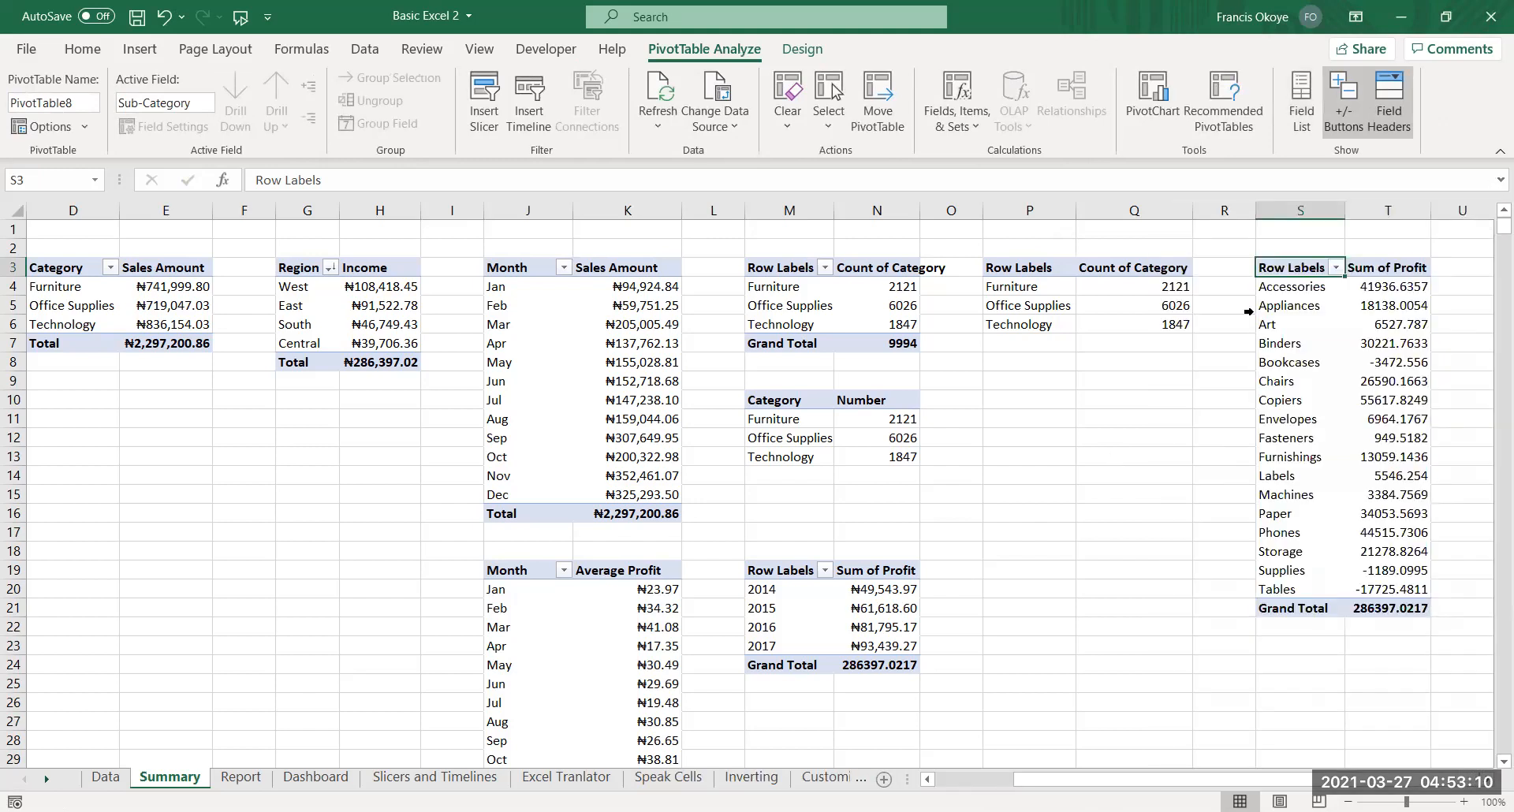
Rename the new PivotTable's row header in S3 to Subcategory and its grand total label in S21 to Total
{"action": "left_click", "coordinate": [1294, 265]}
{"action": "left_click", "coordinate": [1293, 266]}
{"action": "type", "text": "Subcategory"}
{"action": "key", "text": "Return"}
{"action": "left_click", "coordinate": [1290, 608]}
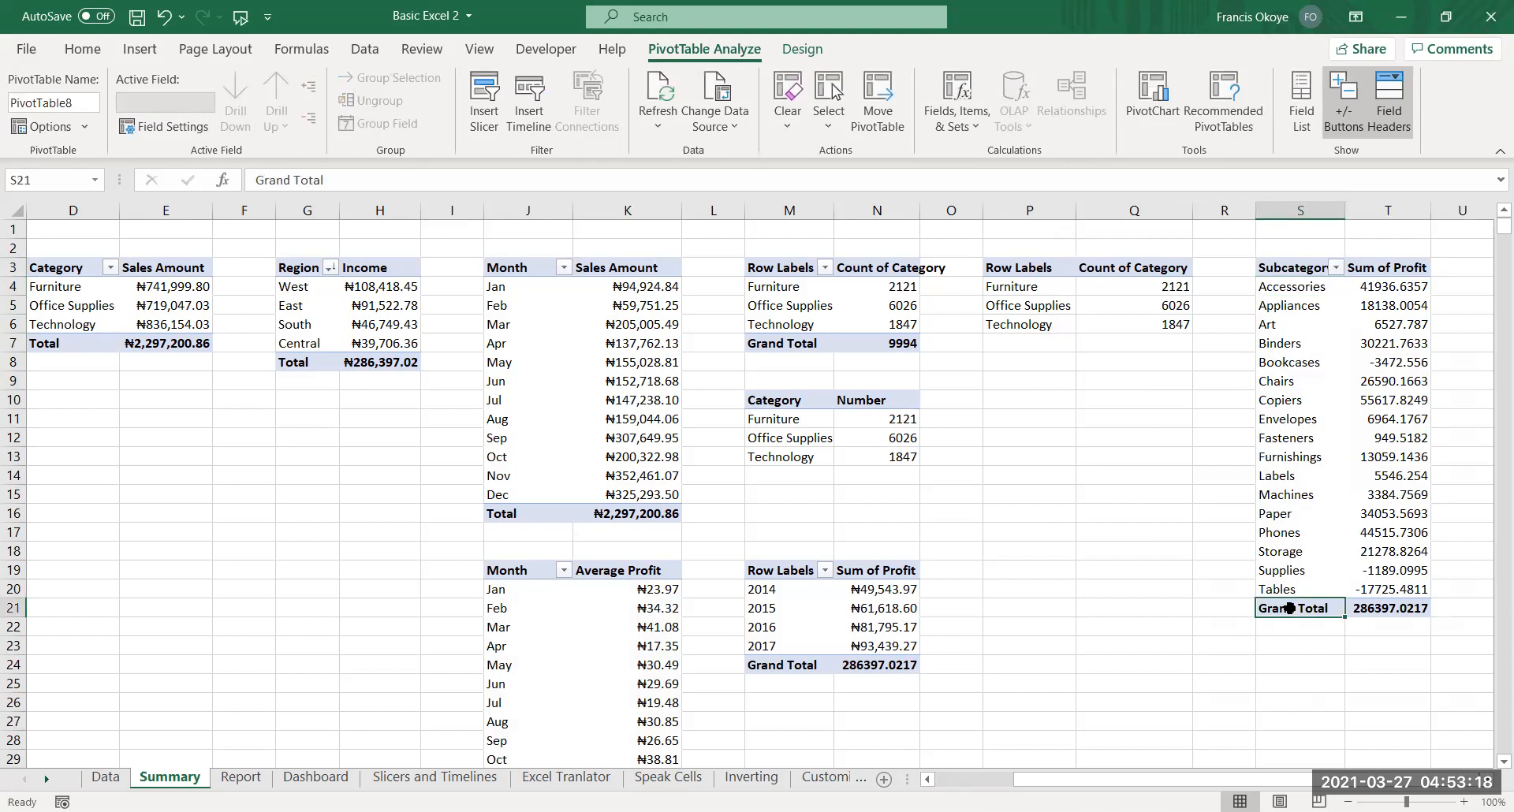
{"action": "type", "text": "Total"}
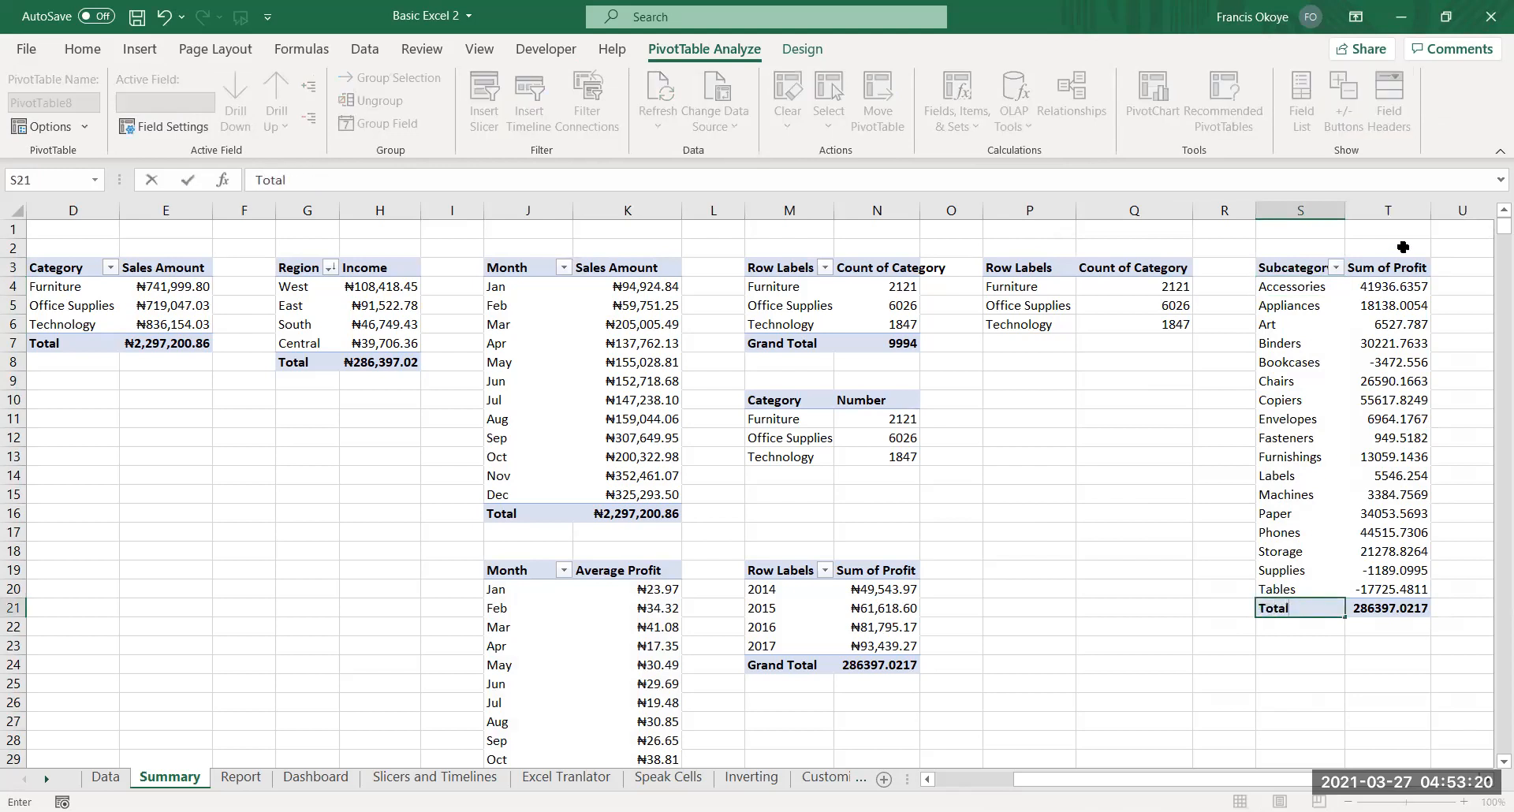
Rename the new PivotTable's value header in T3 to Profits, after trying Profit
{"action": "left_click", "coordinate": [1386, 267]}
{"action": "type", "text": "Prof"}
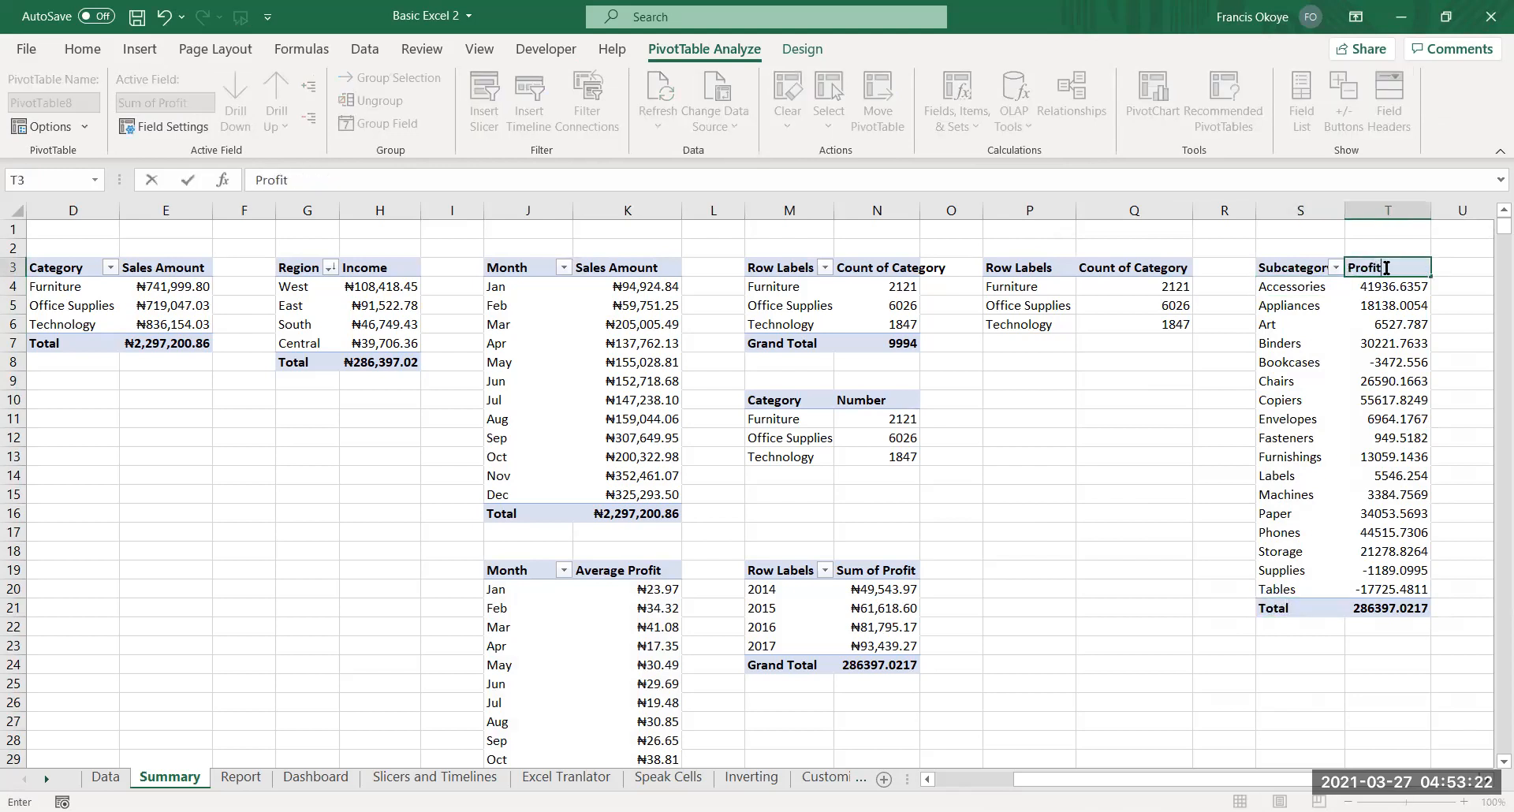
{"action": "type", "text": "it"}
{"action": "key", "text": "Return"}
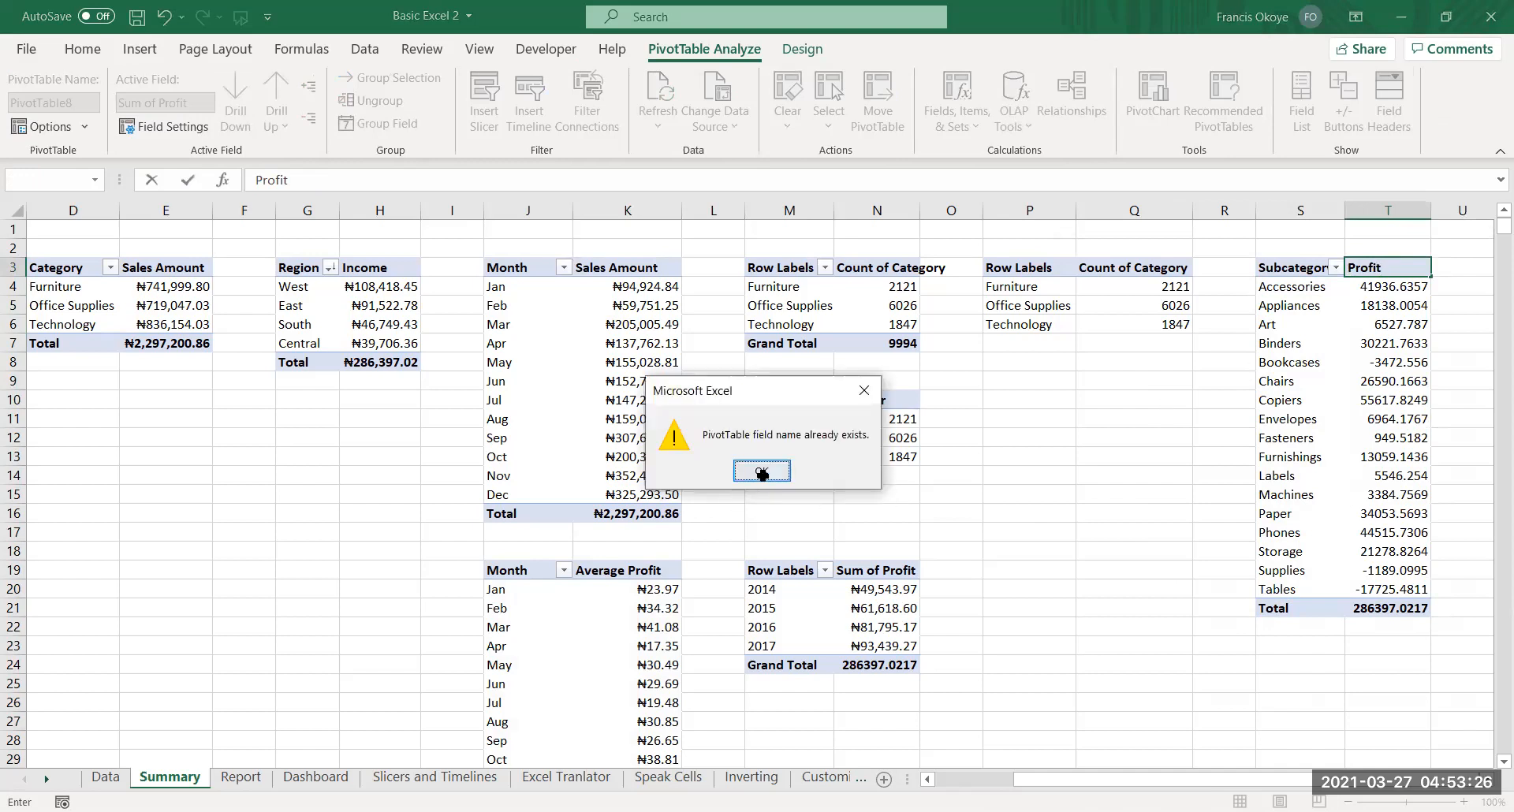
{"action": "left_click", "coordinate": [760, 471]}
{"action": "type", "text": "s"}
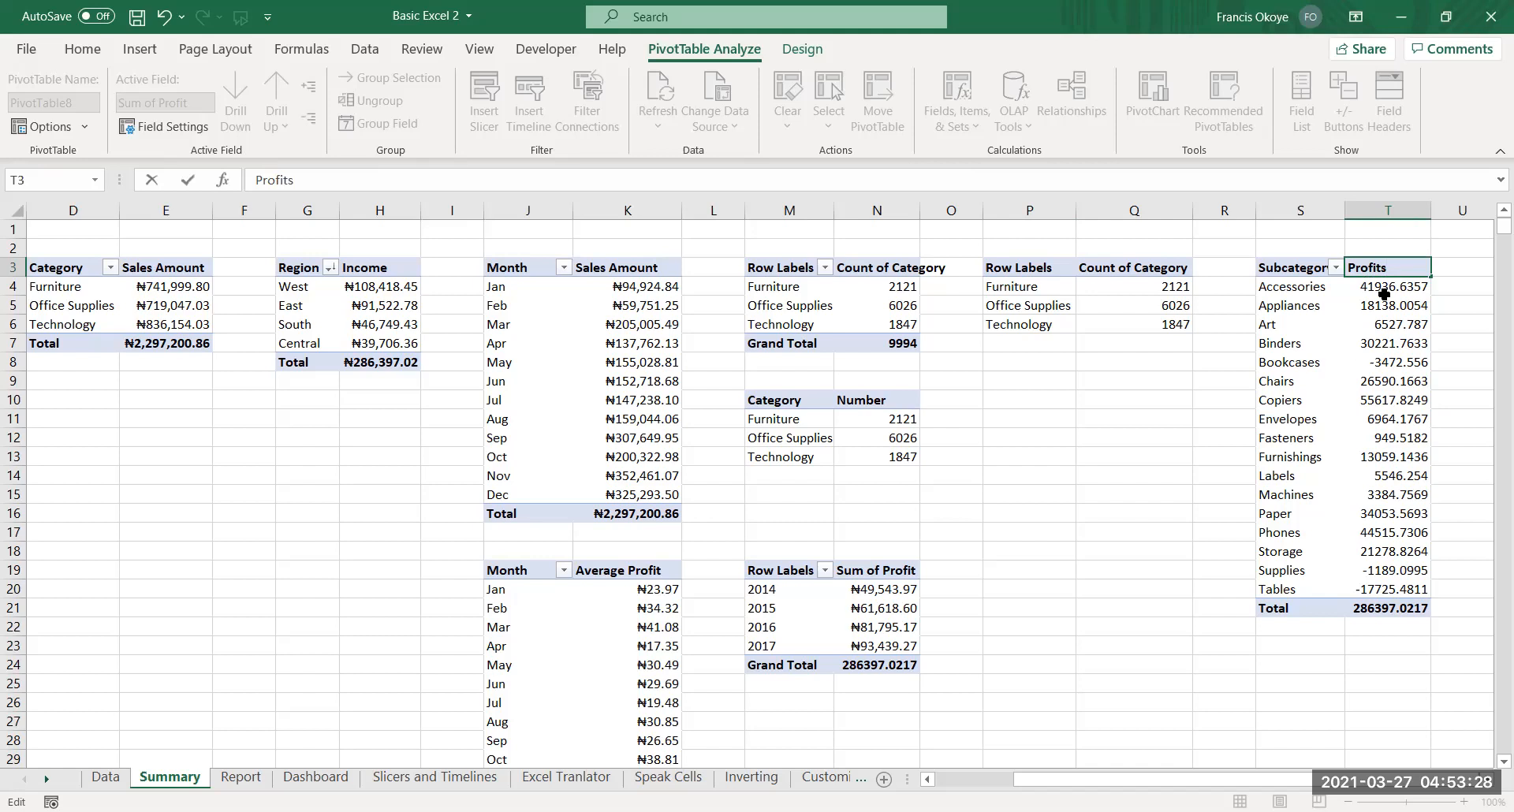
{"action": "key", "text": "Return"}
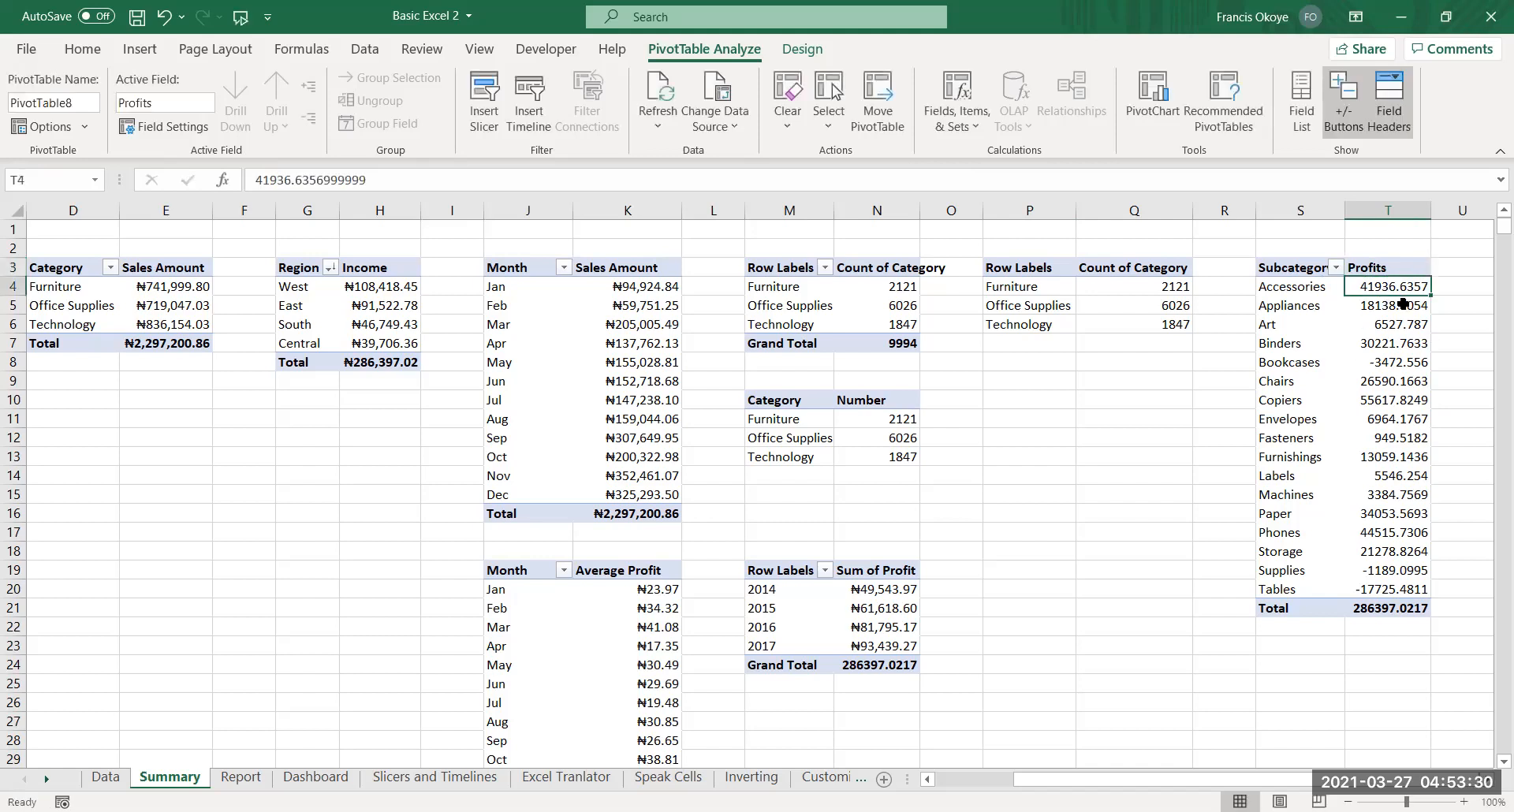
Format the profit values in T4:T21 as naira currency with two decimal places
{"action": "key", "text": "ctrl+shift+Down"}
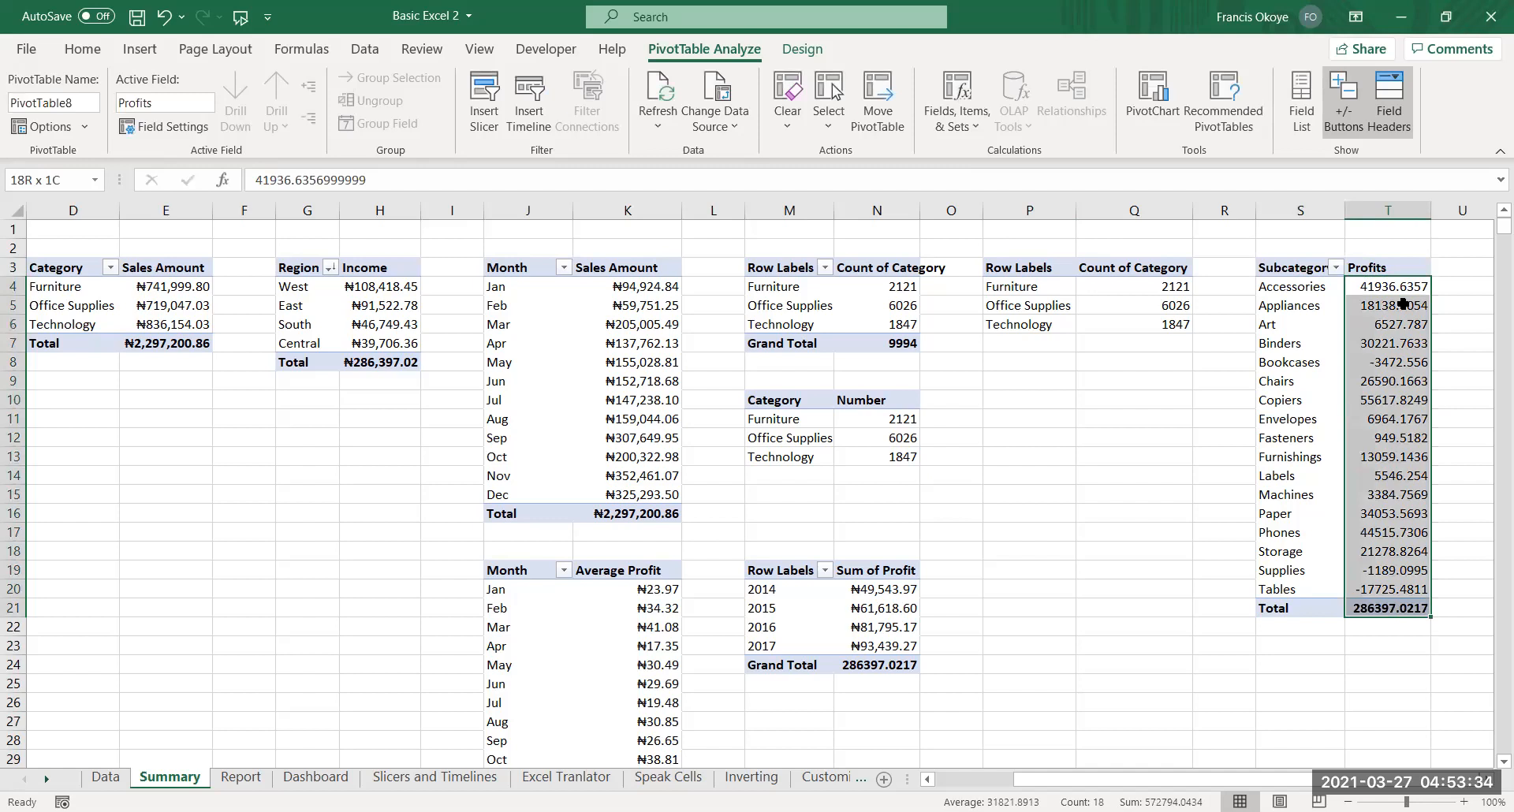
{"action": "key", "text": "ctrl+shift+4"}
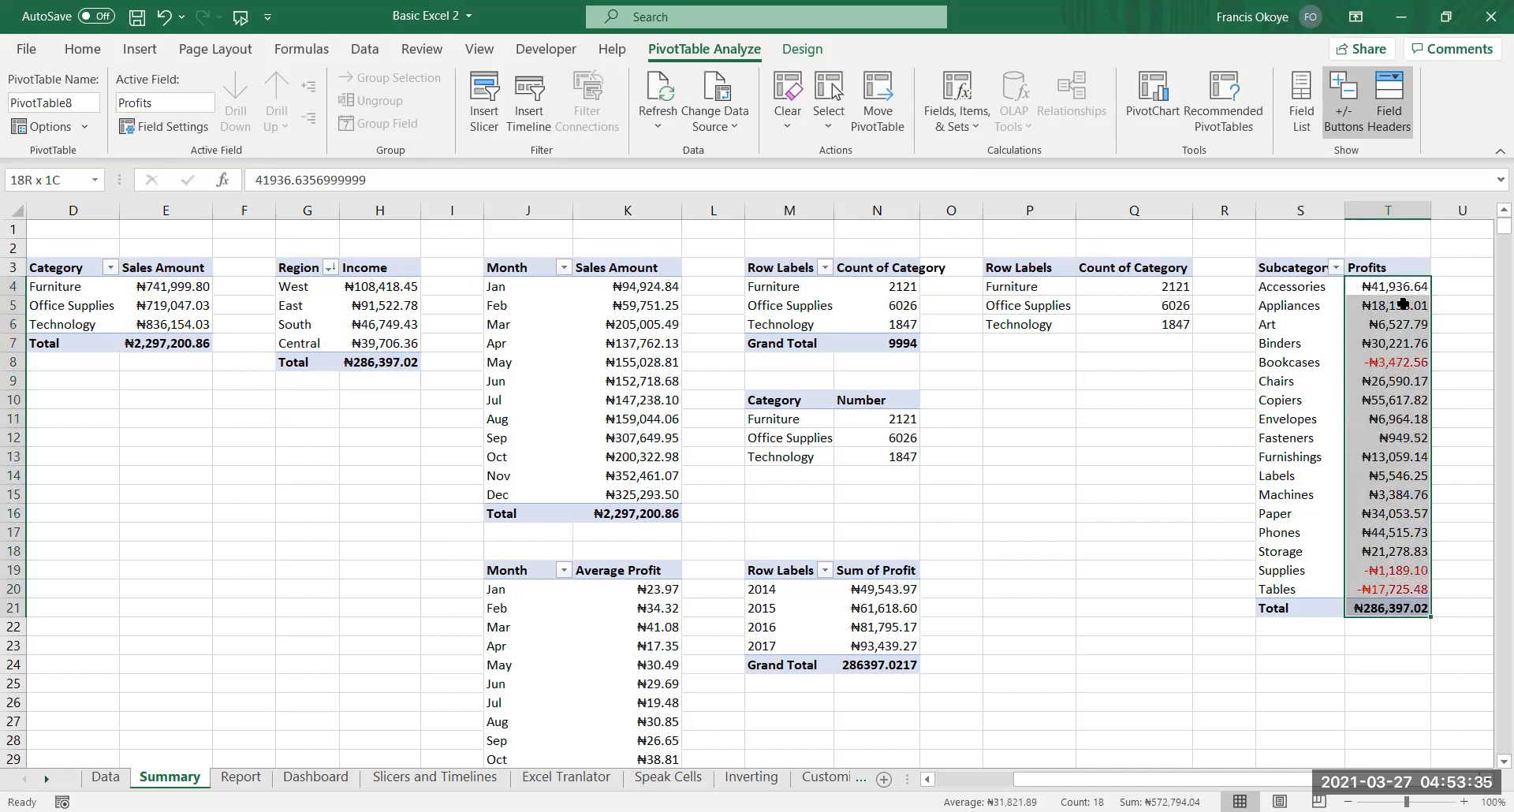
{"action": "left_click", "coordinate": [1382, 741]}
Insert a 2-D clustered column chart from the Subcategory and Profits PivotTable in S3:T21
{"action": "left_click_drag", "start_coordinate": [1294, 263], "coordinate": [1386, 600]}
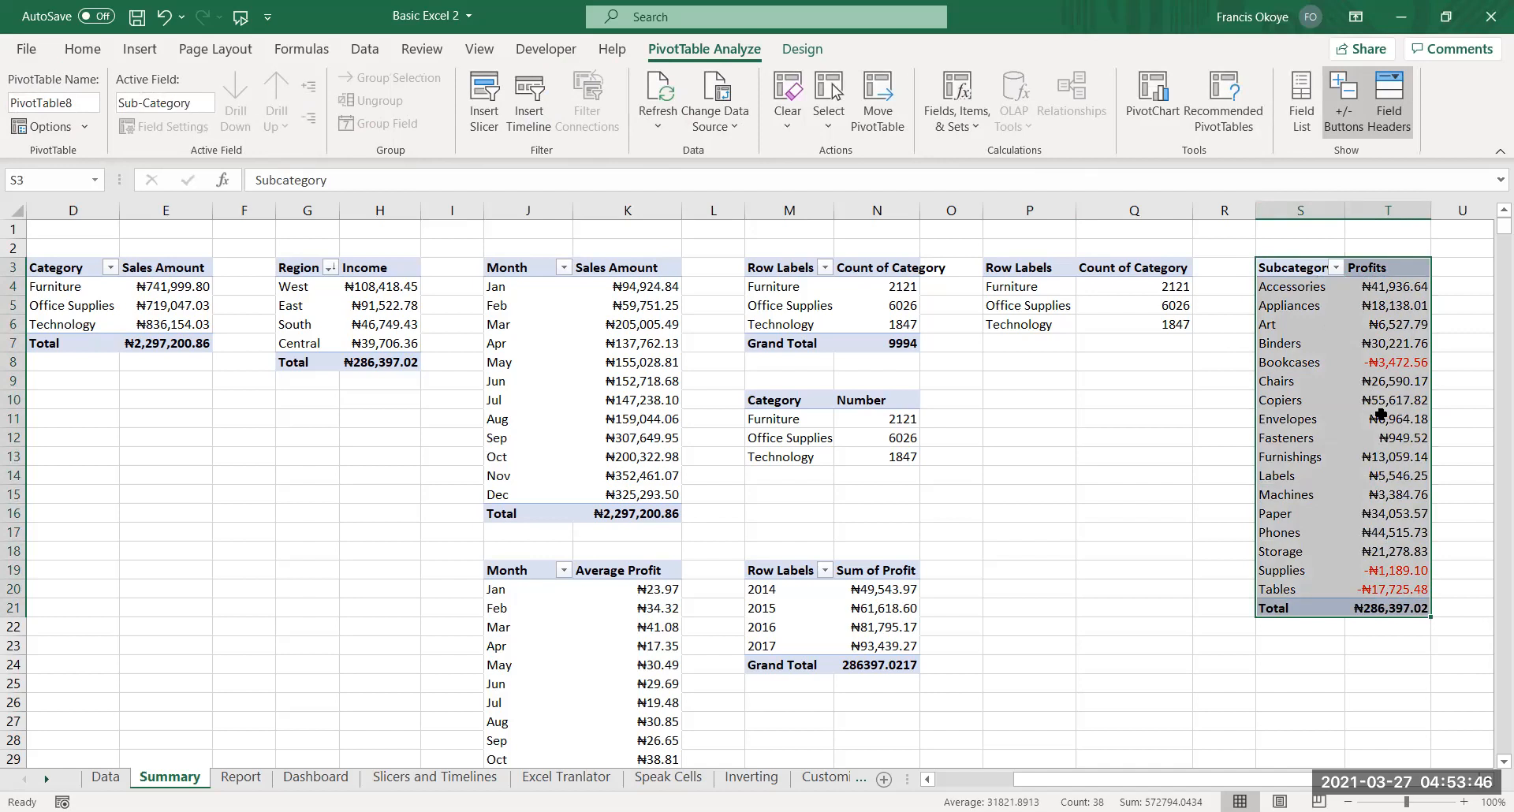
{"action": "mouse_move", "coordinate": [1381, 414]}
{"action": "left_click", "coordinate": [143, 50]}
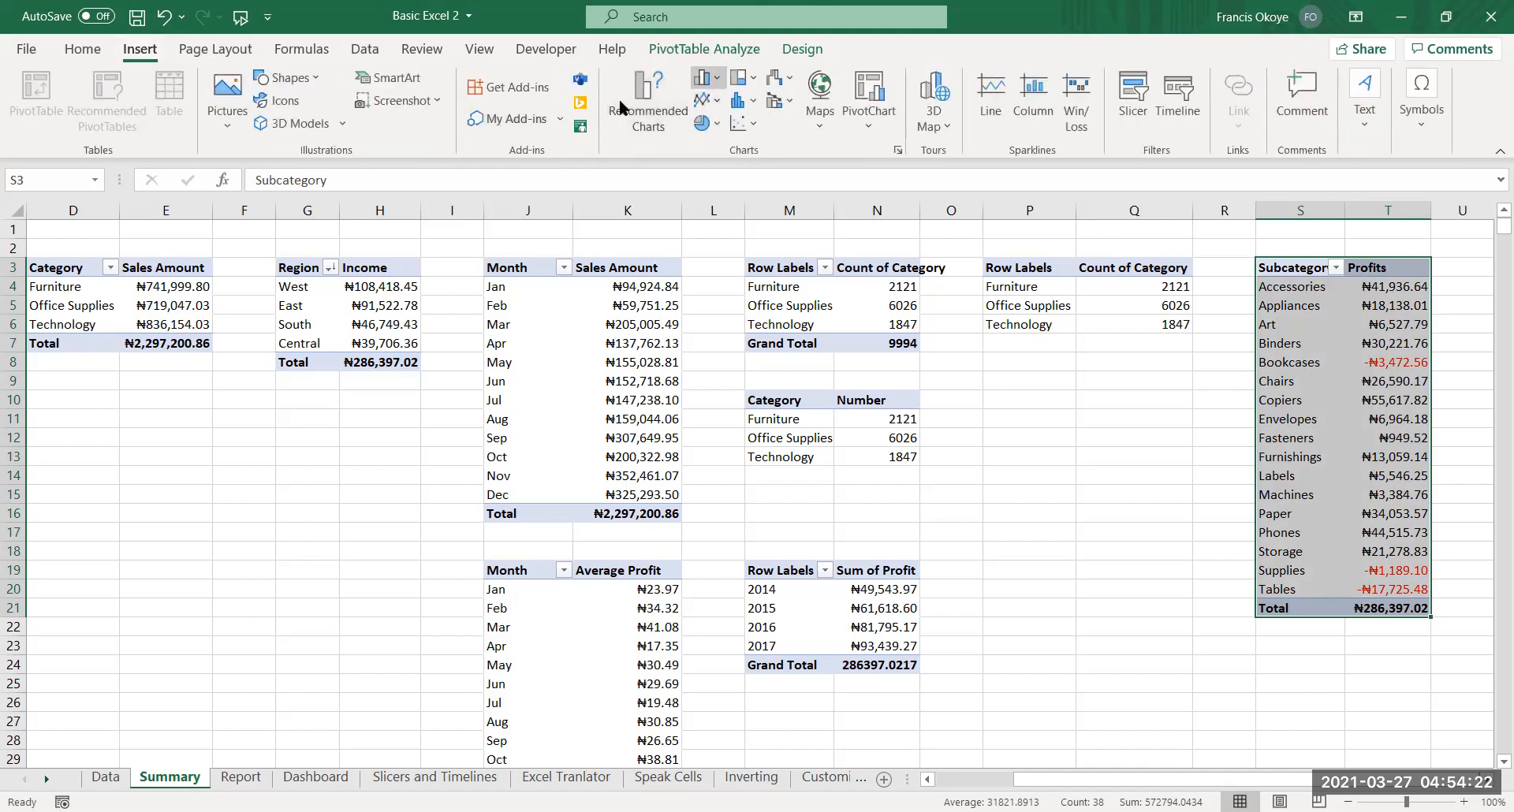
{"action": "left_click", "coordinate": [704, 78]}
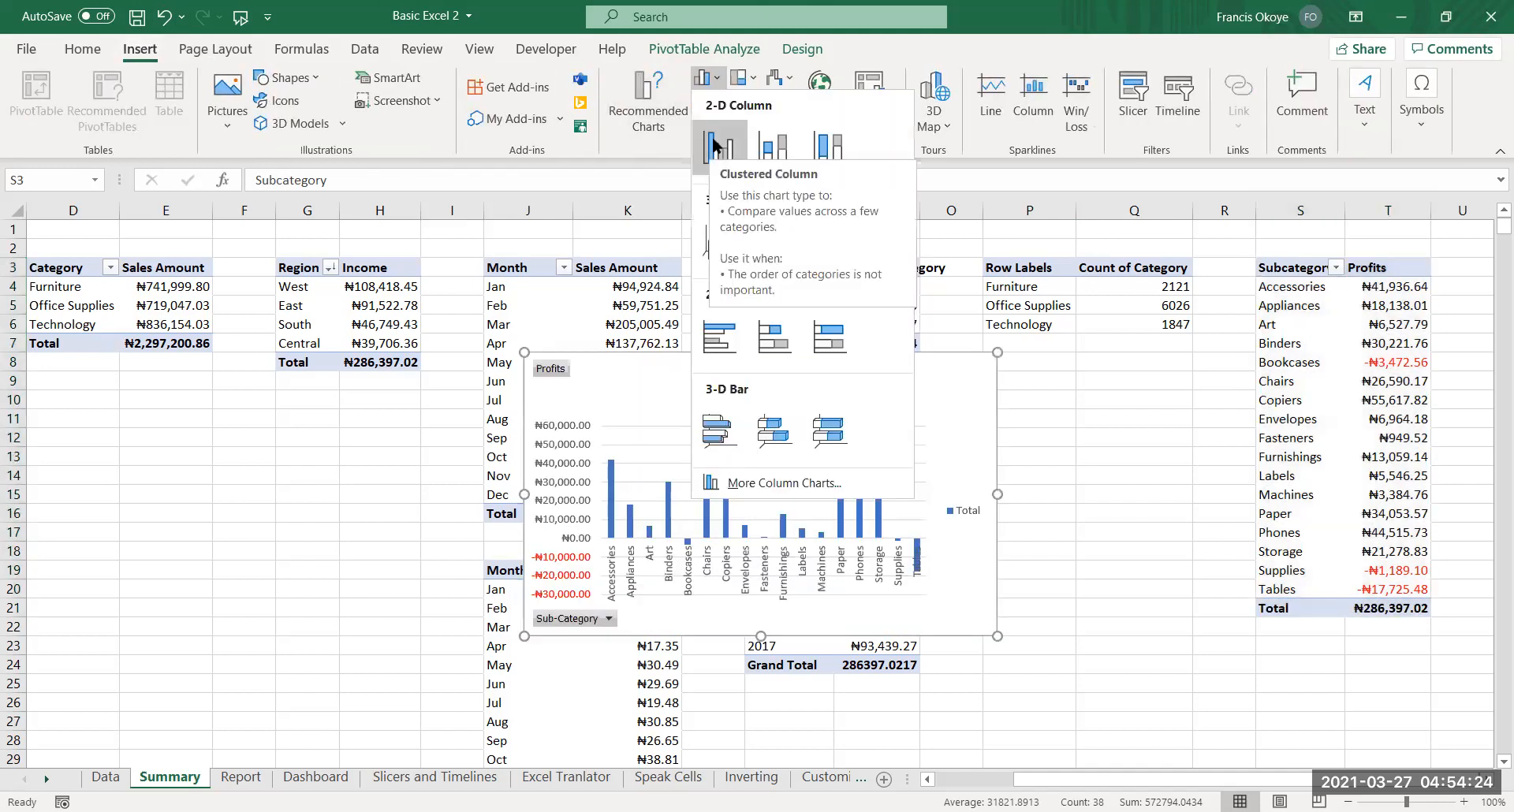
{"action": "left_click", "coordinate": [714, 146]}
Widen the new subcategory profits chart and move it to span about H6 to P20
{"action": "left_click_drag", "start_coordinate": [998, 494], "coordinate": [1221, 494]}
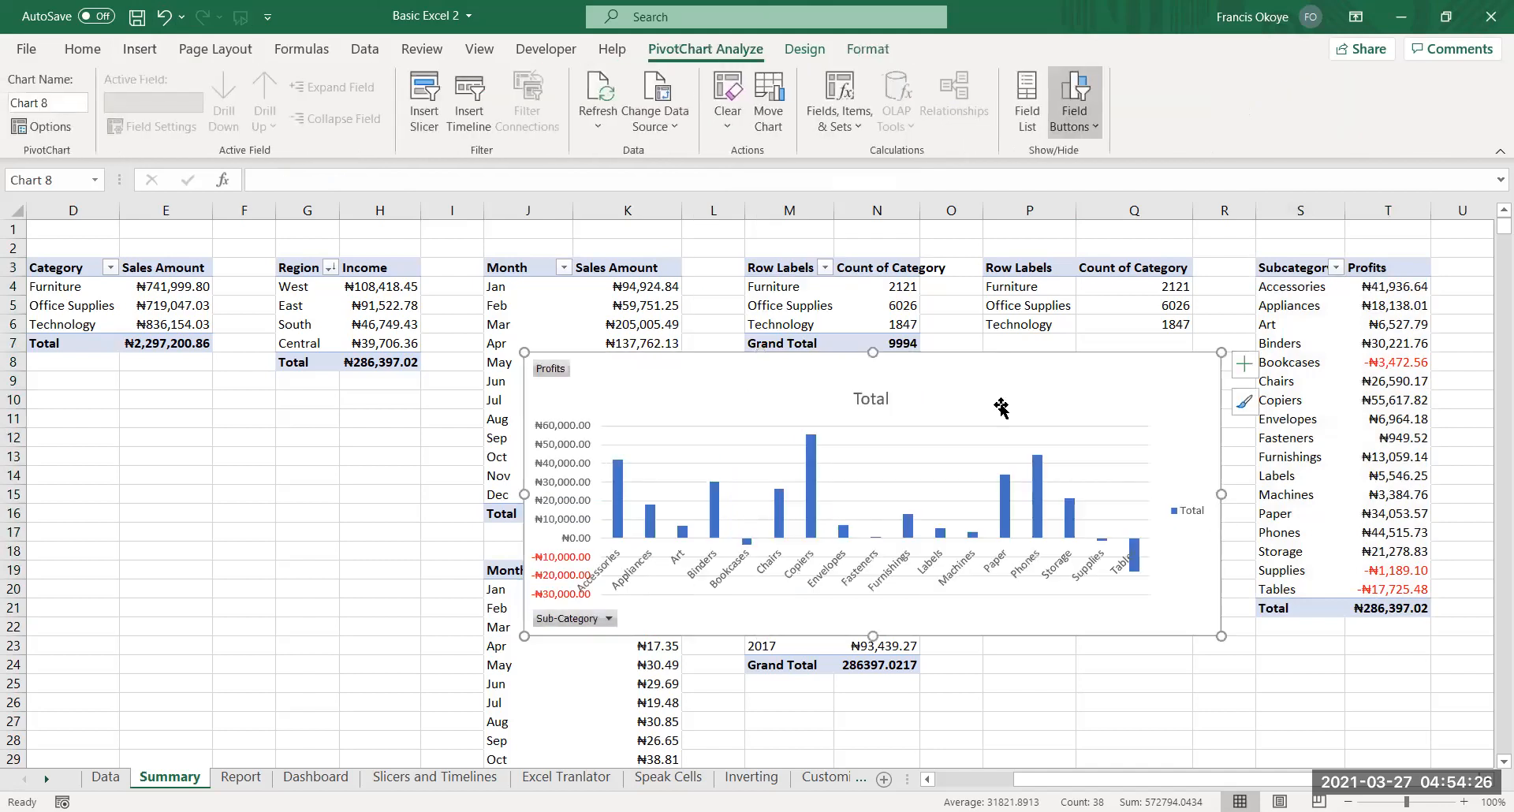
{"action": "left_click_drag", "start_coordinate": [991, 365], "coordinate": [831, 324]}
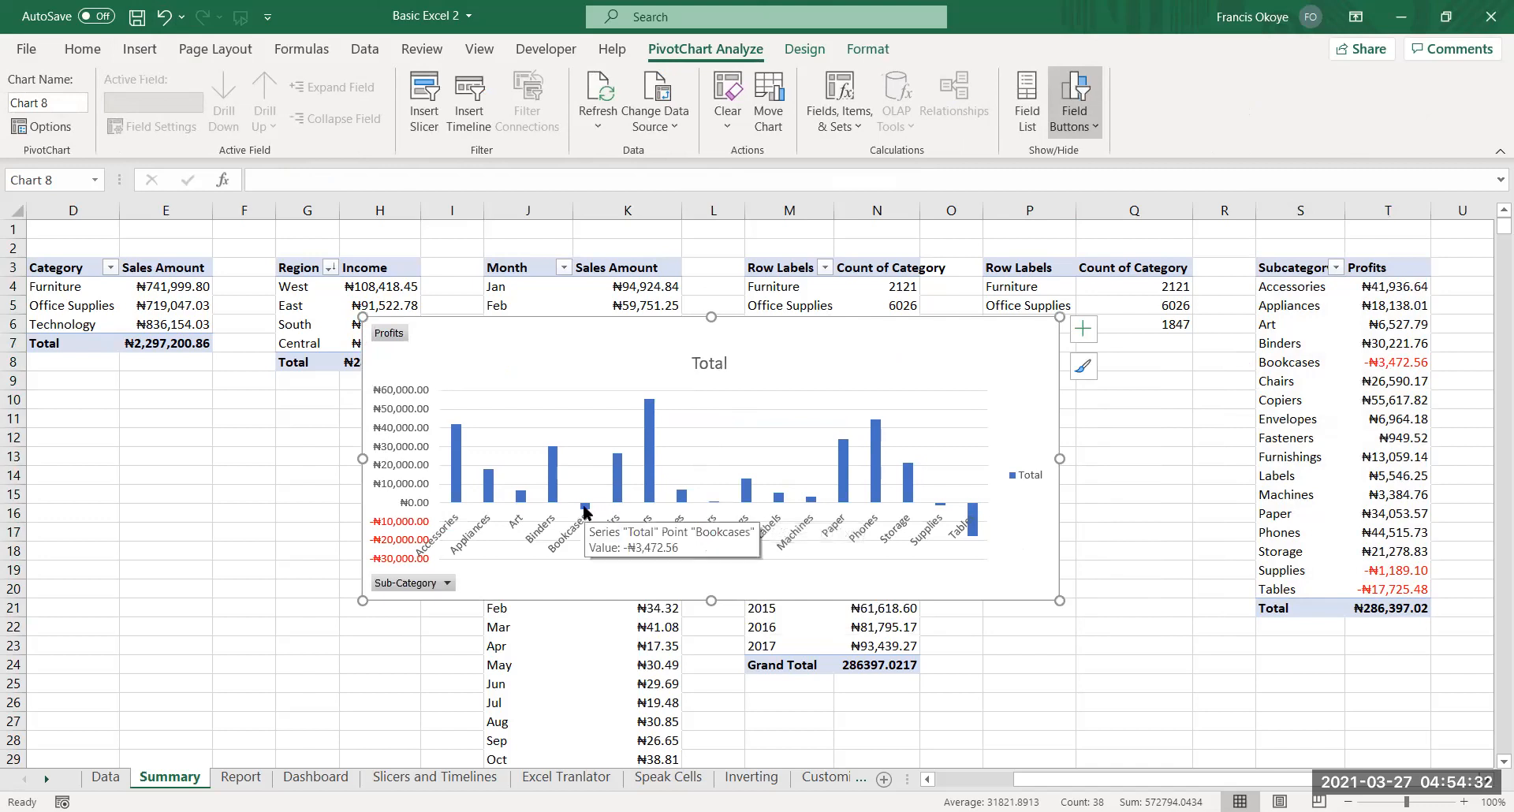
{"action": "left_click", "coordinate": [585, 508]}
{"action": "left_click", "coordinate": [609, 585]}
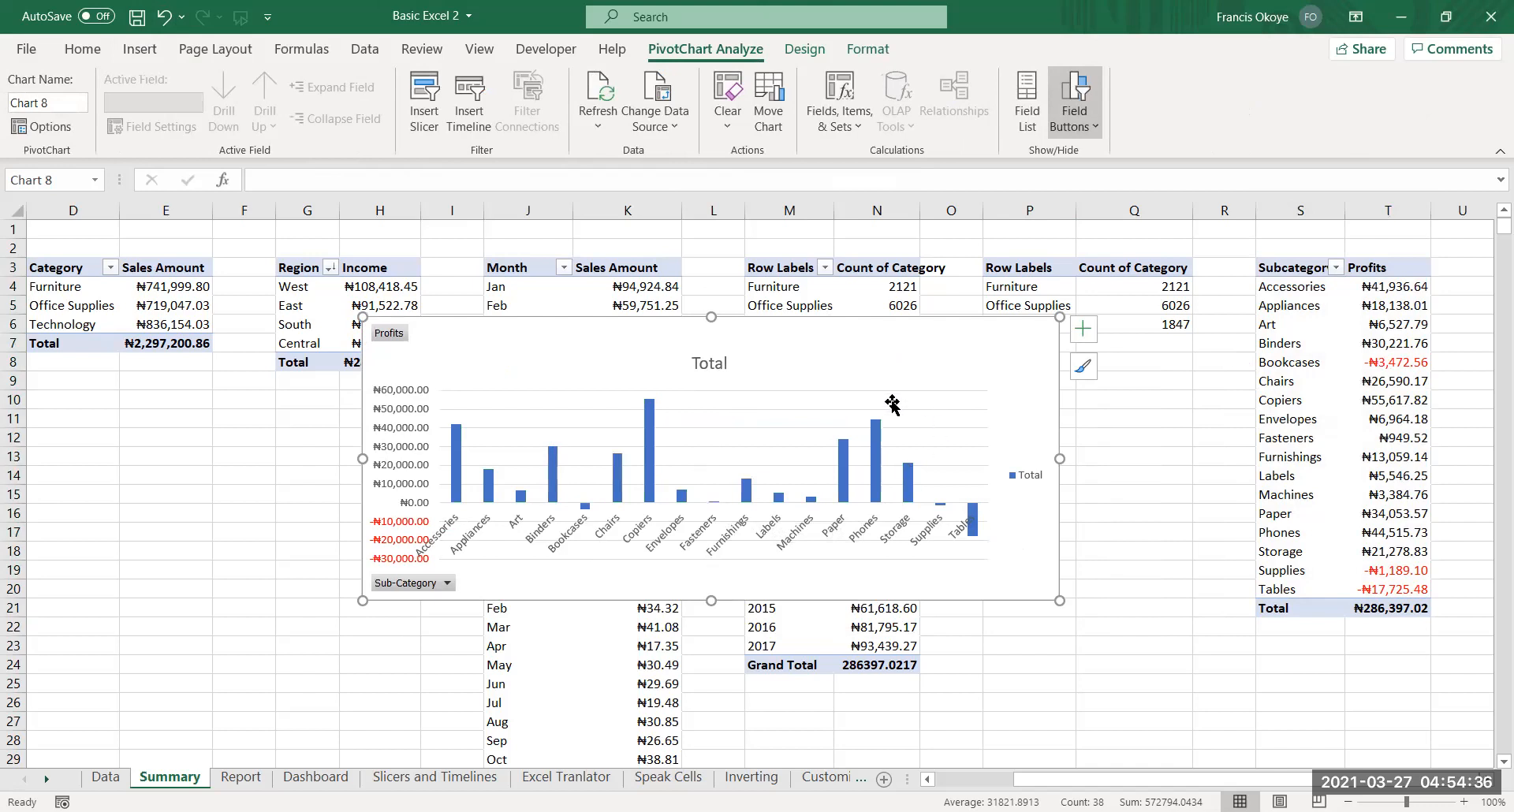
Try several chart styles on the subcategory profits chart and apply Style 4
{"action": "left_click", "coordinate": [747, 304]}
{"action": "left_click", "coordinate": [730, 314]}
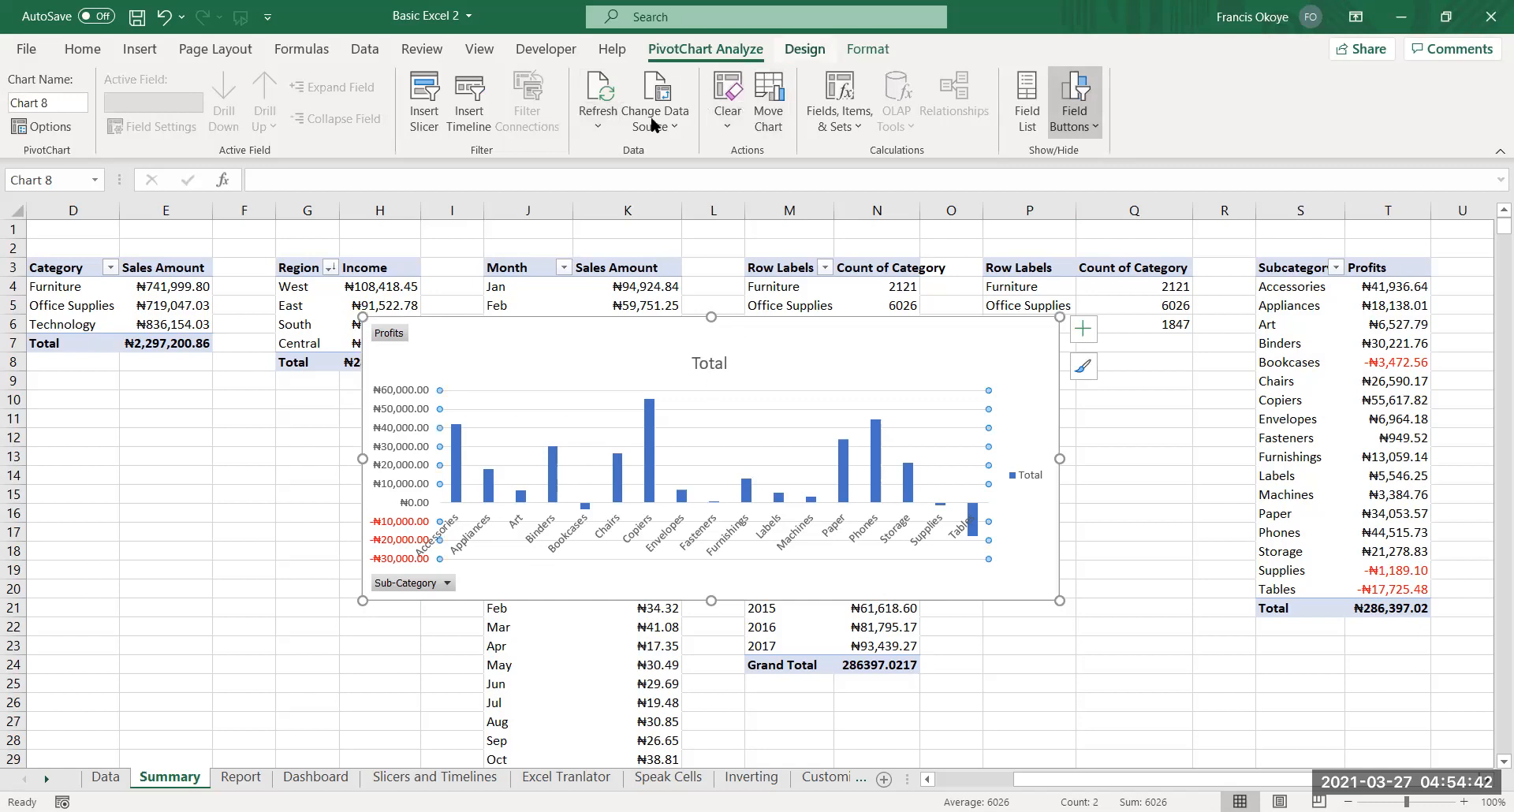
{"action": "left_click", "coordinate": [804, 49]}
{"action": "left_click", "coordinate": [347, 107]}
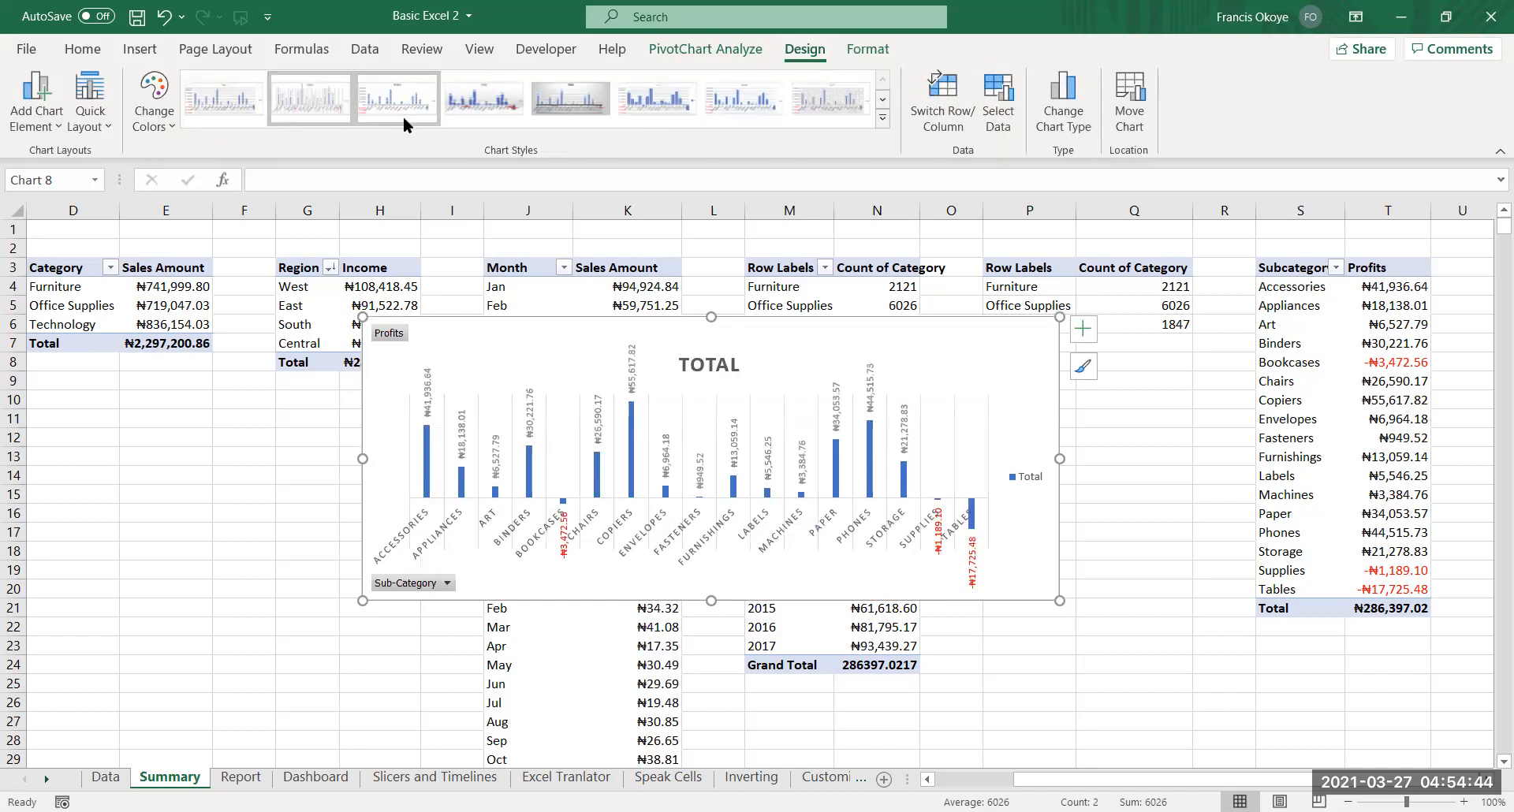
{"action": "left_click", "coordinate": [493, 121]}
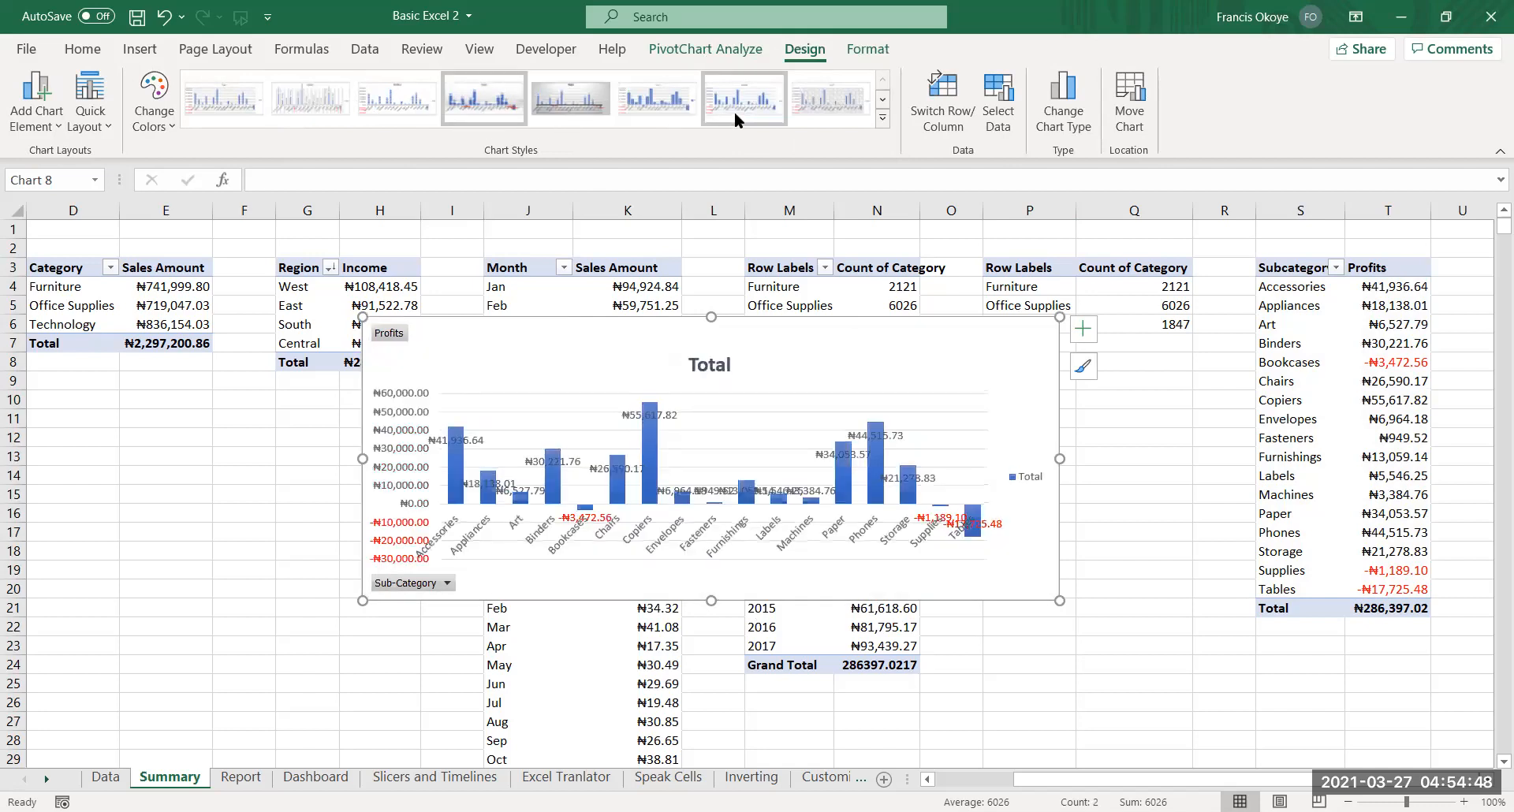
{"action": "left_click", "coordinate": [882, 119]}
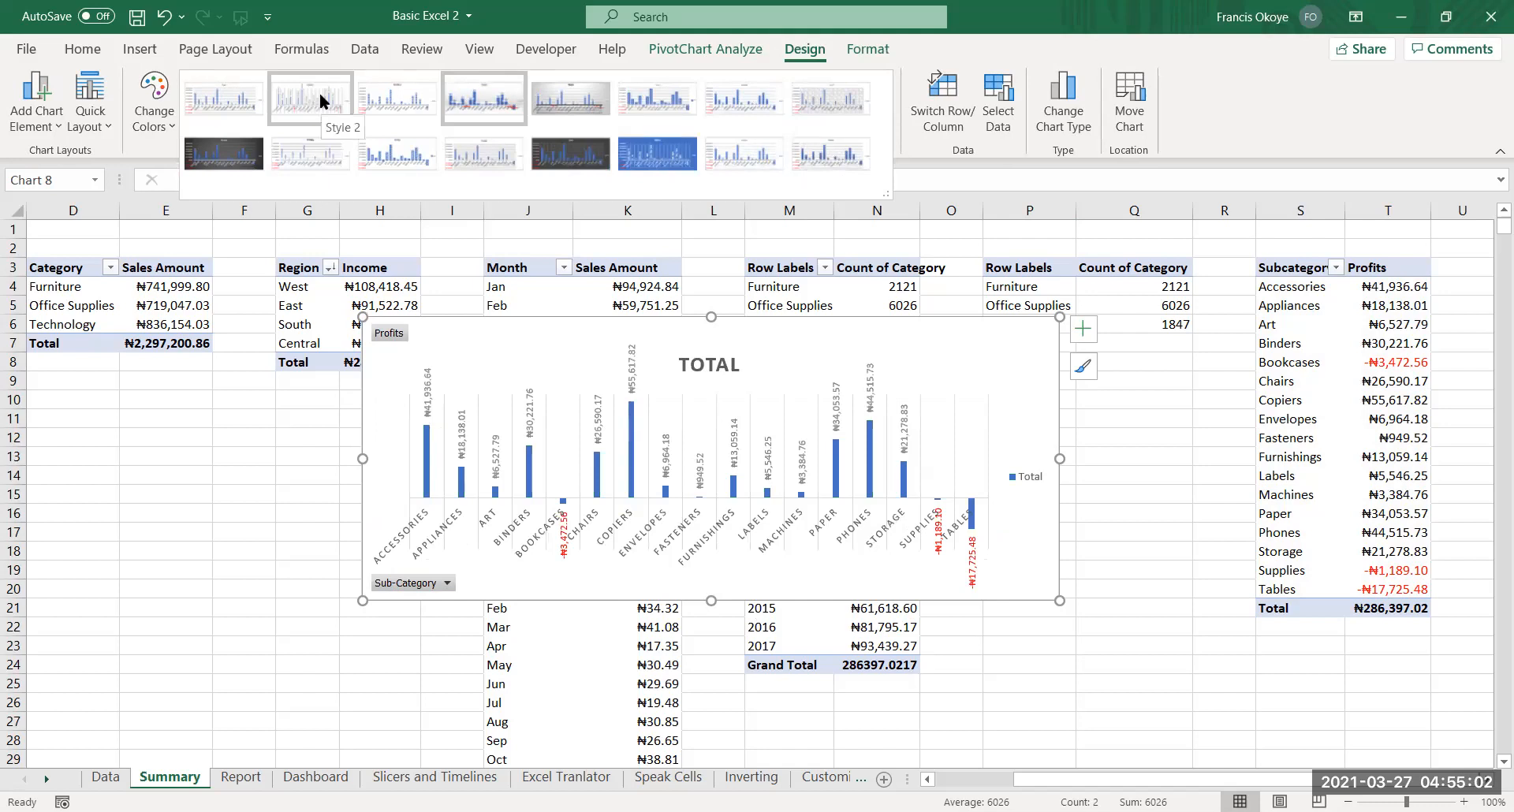
Apply the quick layout without a title or data labels and with a legend beside the plot to the profits chart
{"action": "left_click", "coordinate": [88, 120]}
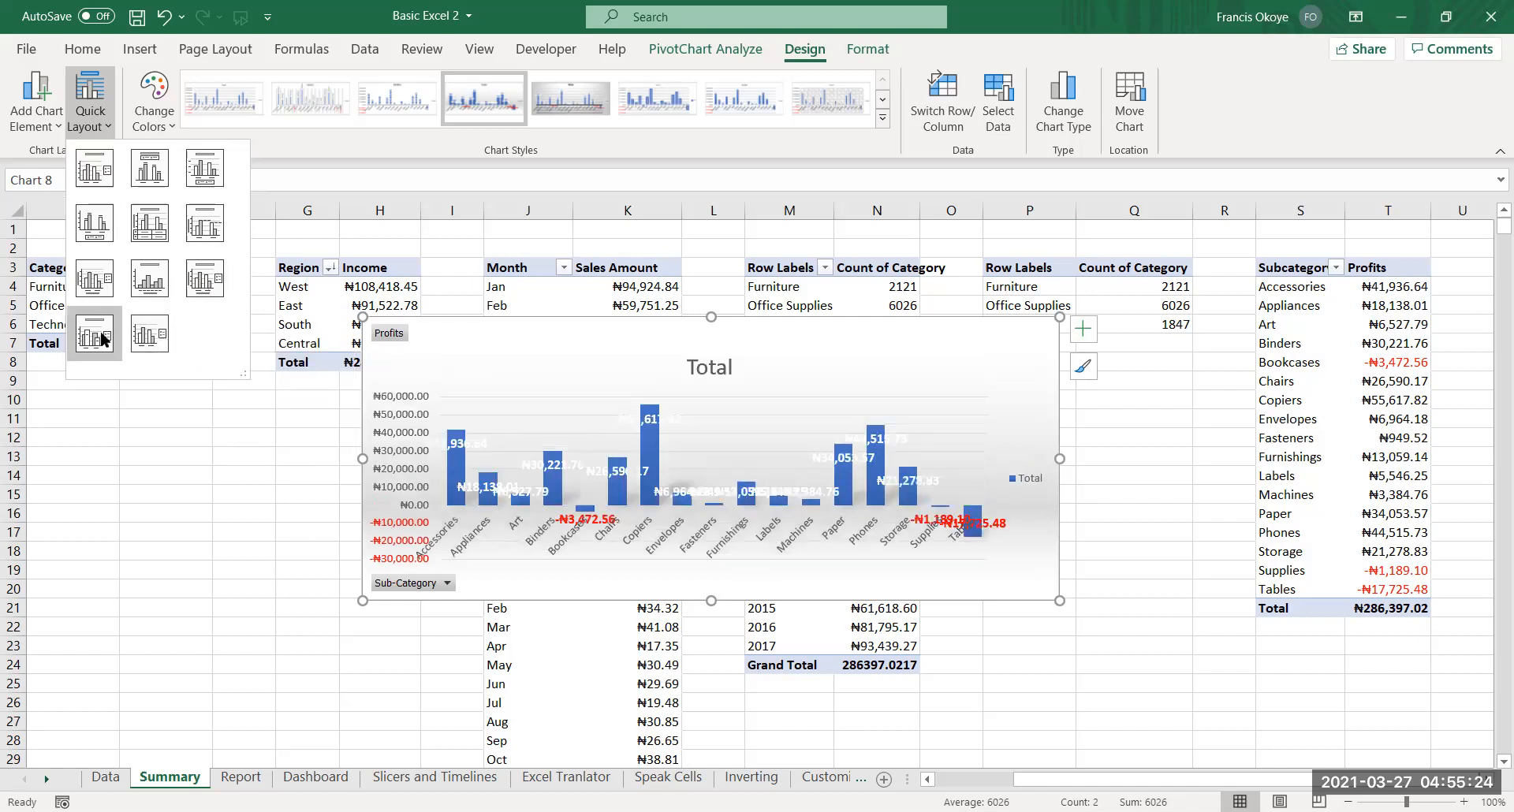
{"action": "left_click", "coordinate": [144, 339]}
{"action": "left_click", "coordinate": [1148, 662]}
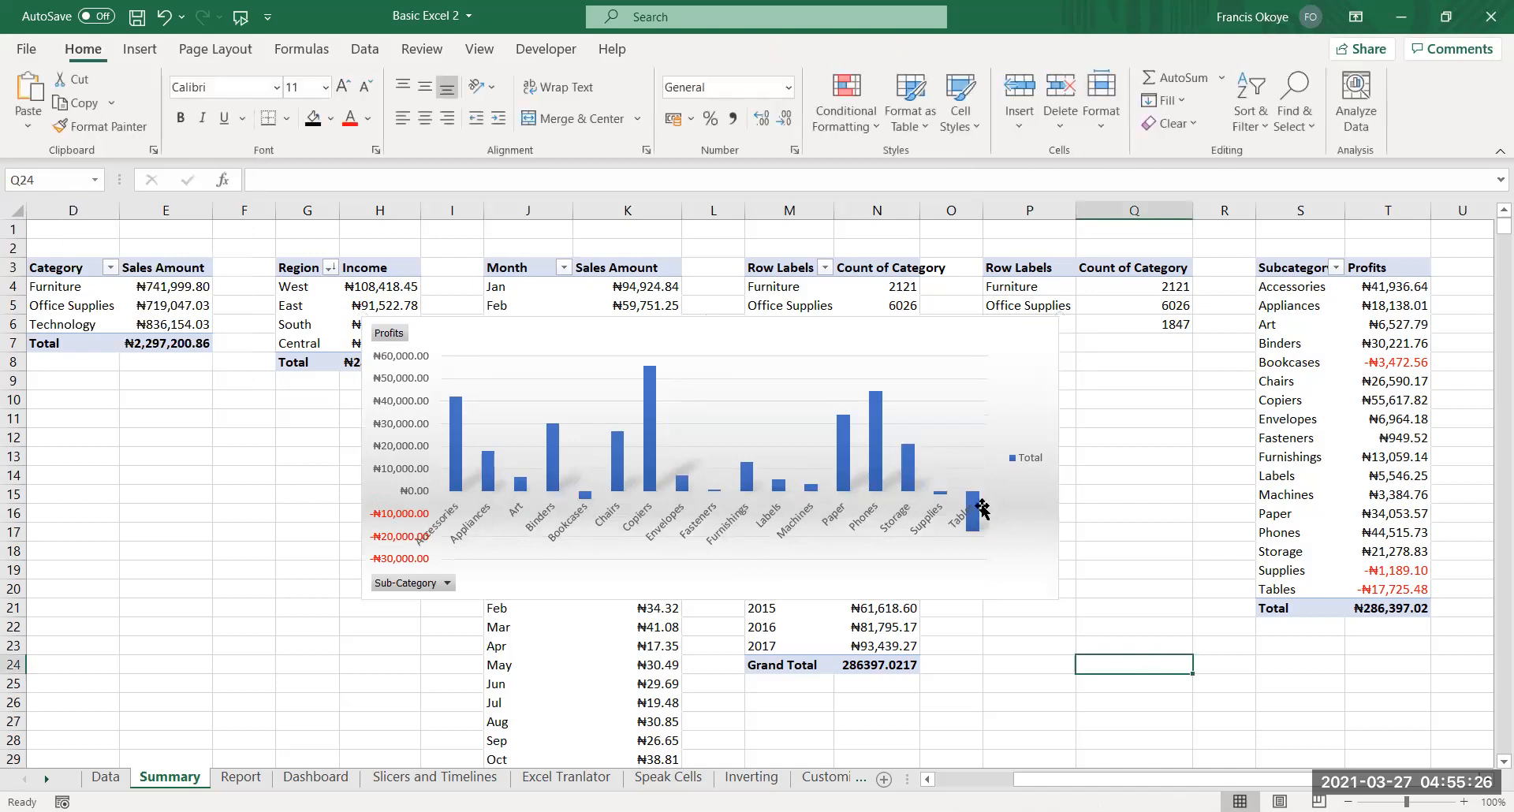
{"action": "left_click", "coordinate": [975, 521]}
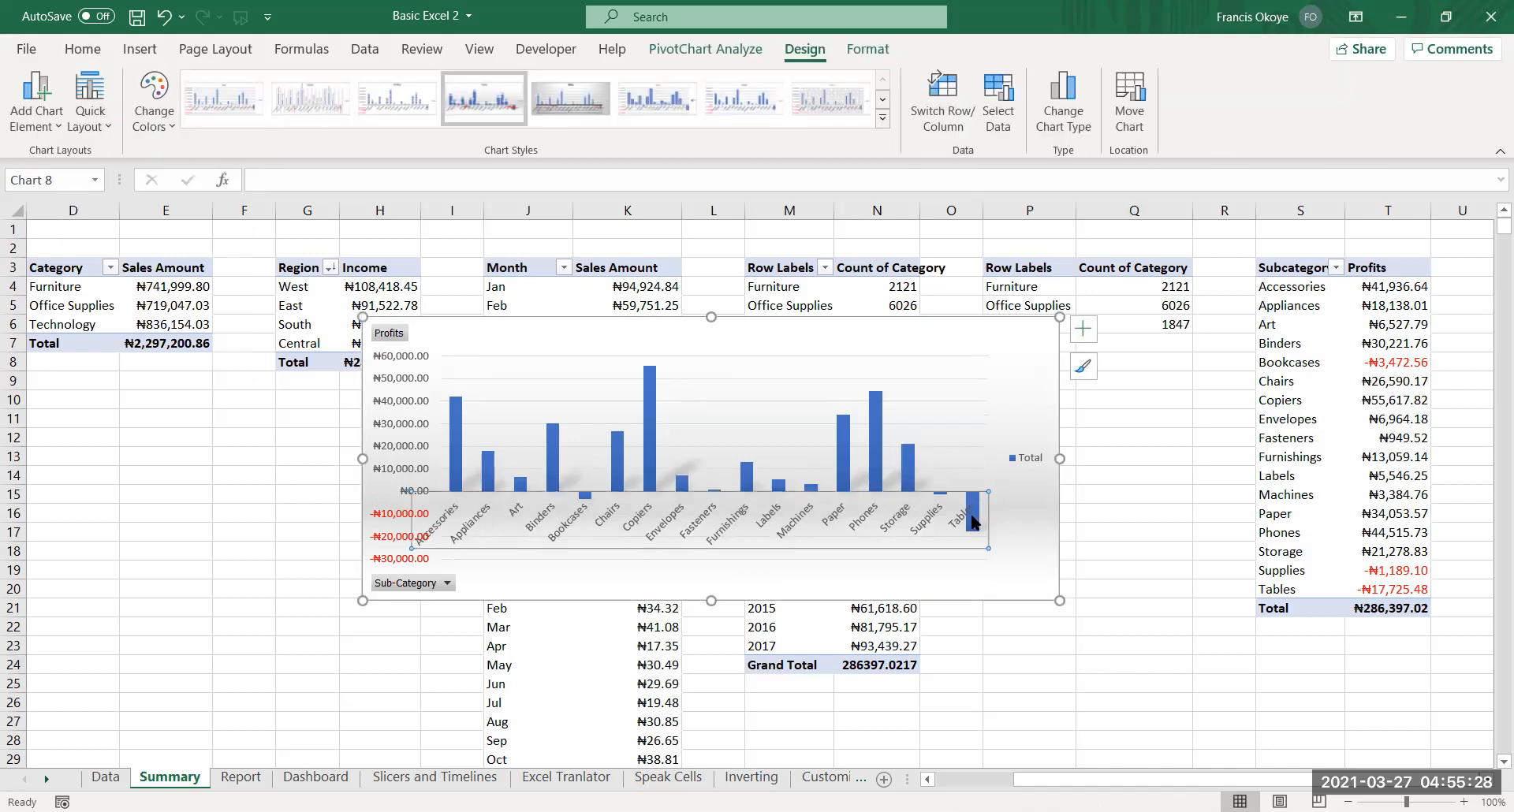
{"action": "double_click", "coordinate": [984, 530]}
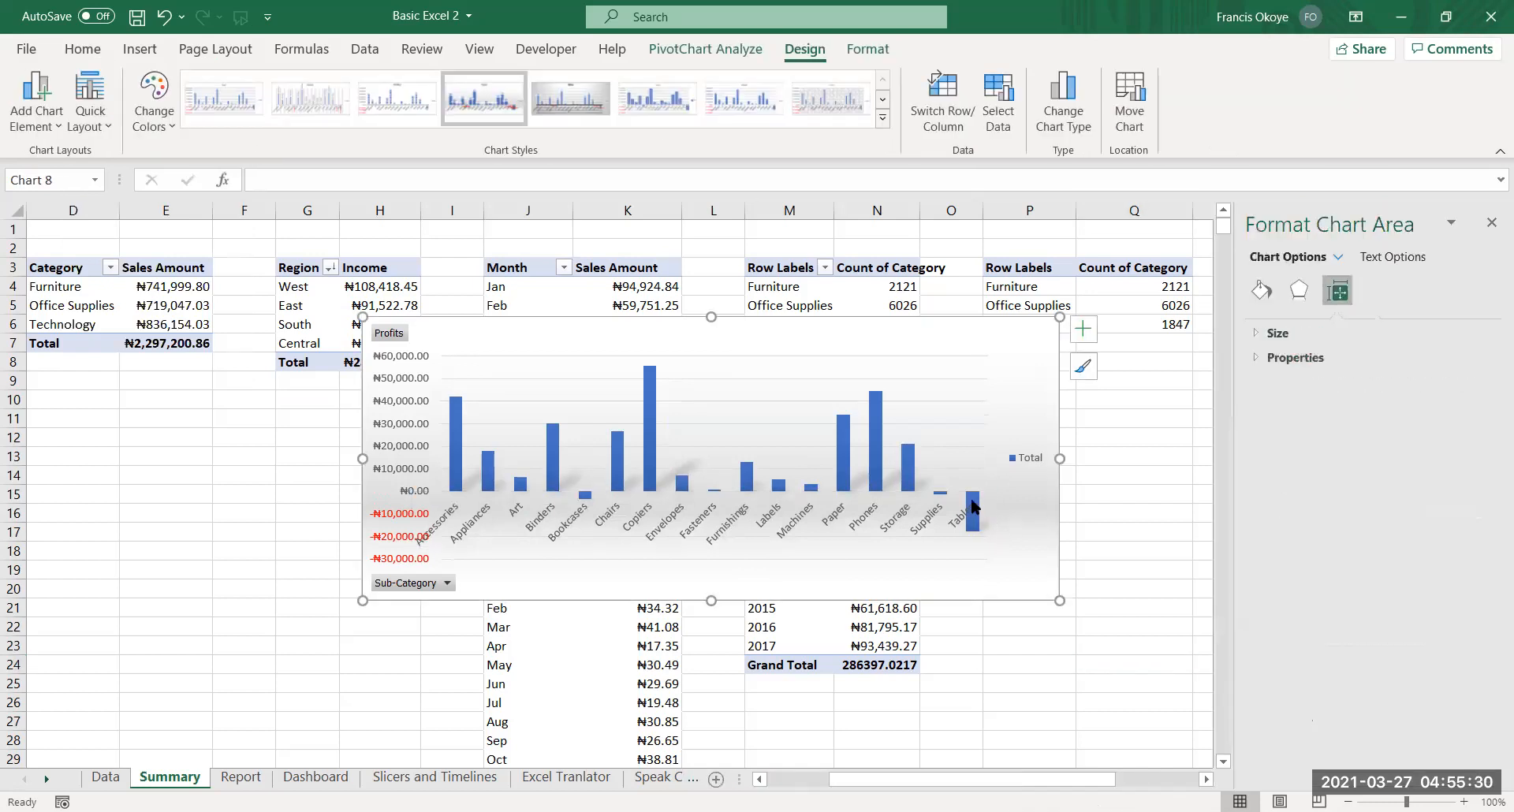
{"action": "left_click", "coordinate": [963, 546]}
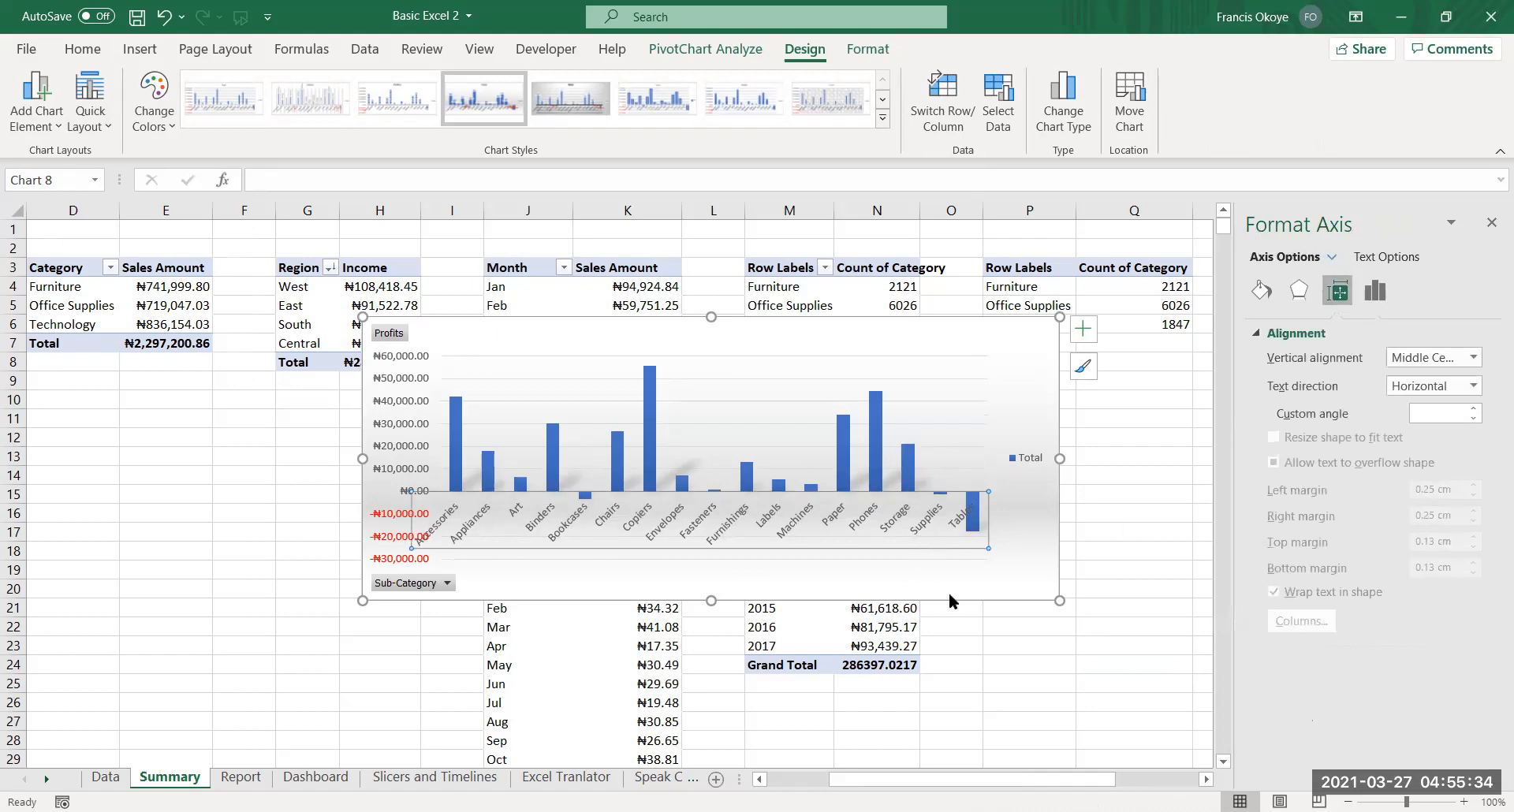
{"action": "left_click", "coordinate": [976, 508]}
{"action": "left_click", "coordinate": [975, 509]}
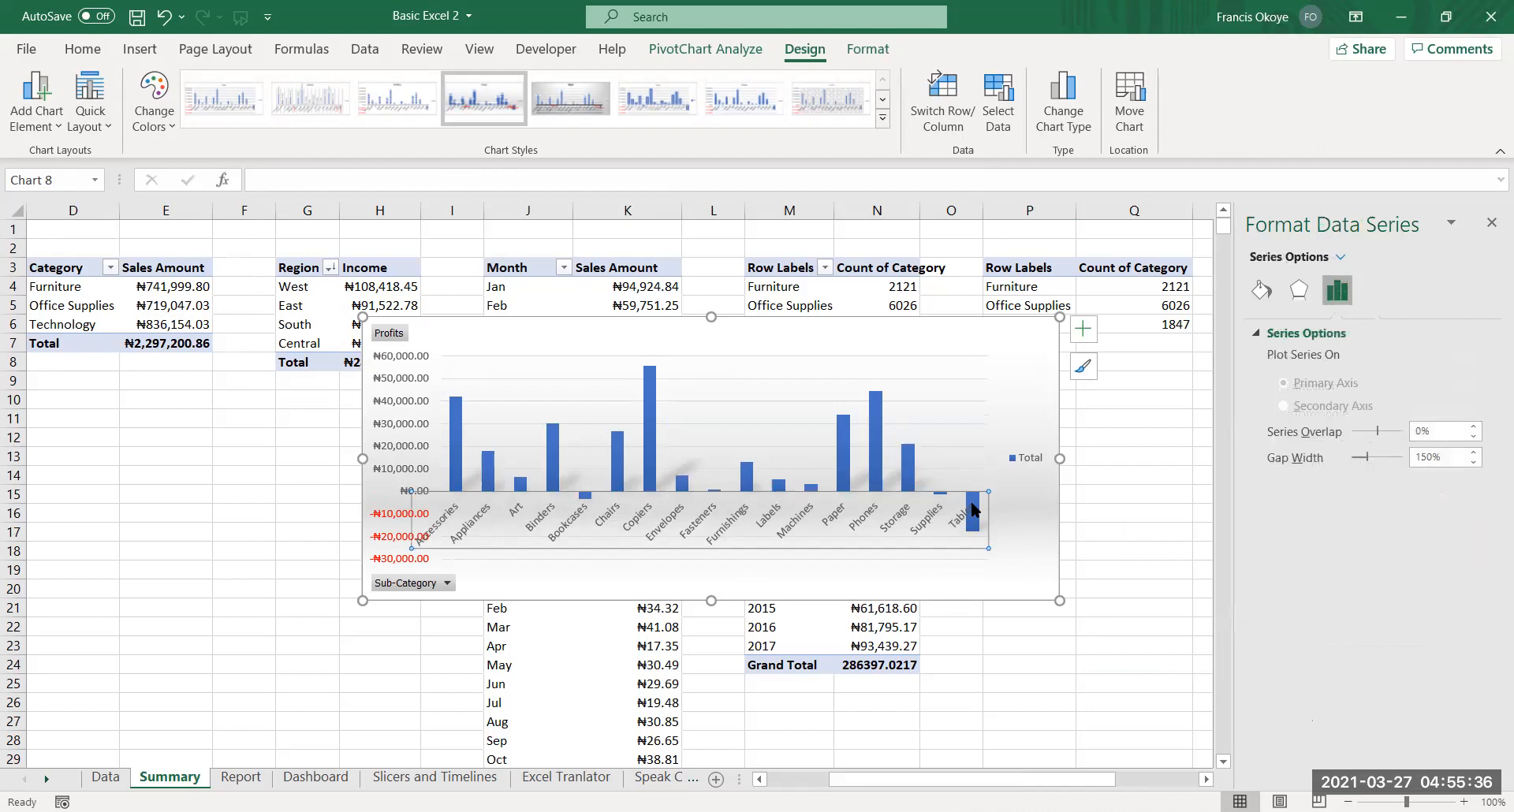
{"action": "left_click", "coordinate": [930, 492]}
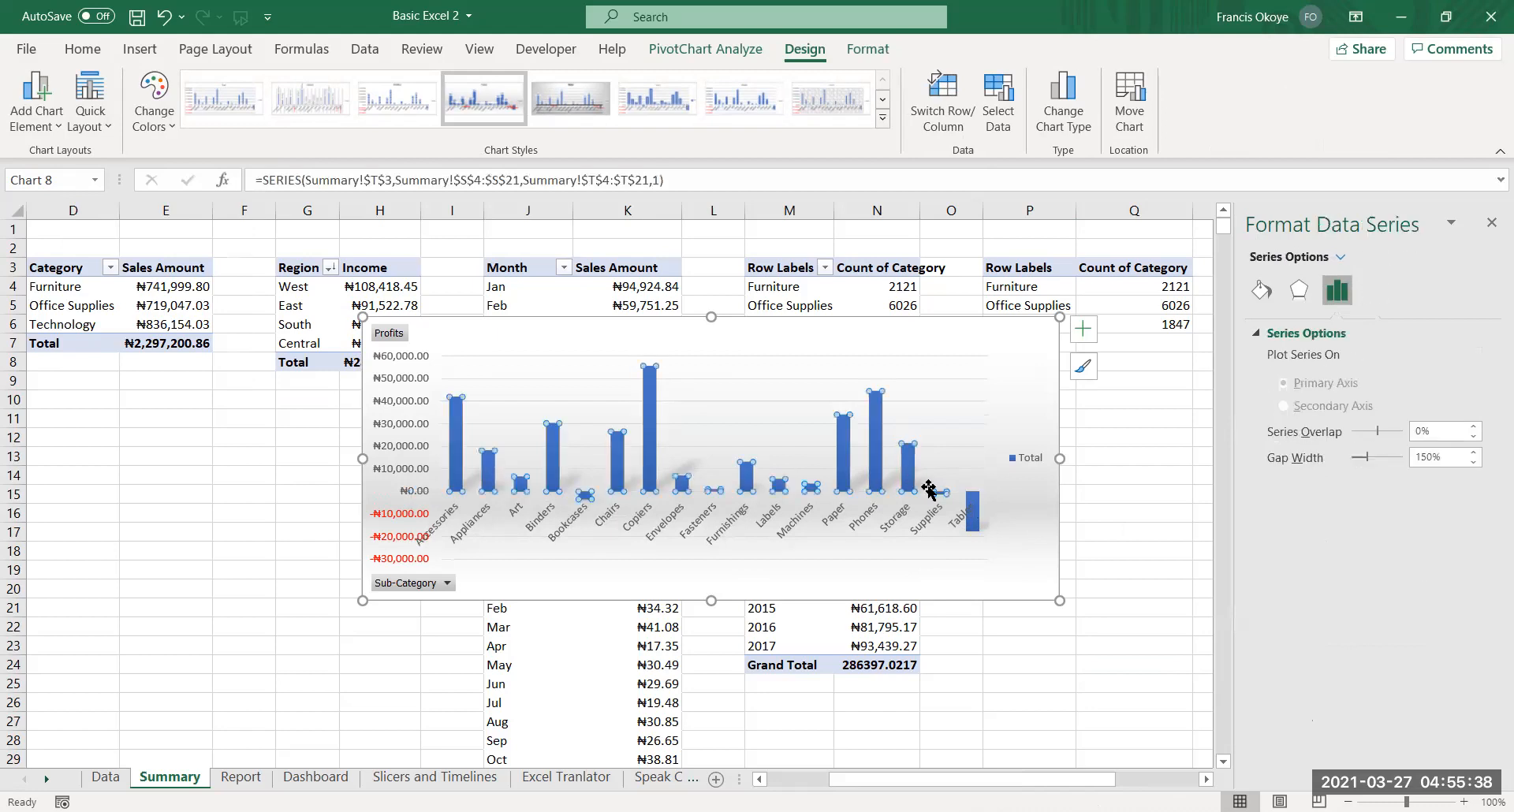
{"action": "left_click", "coordinate": [975, 509]}
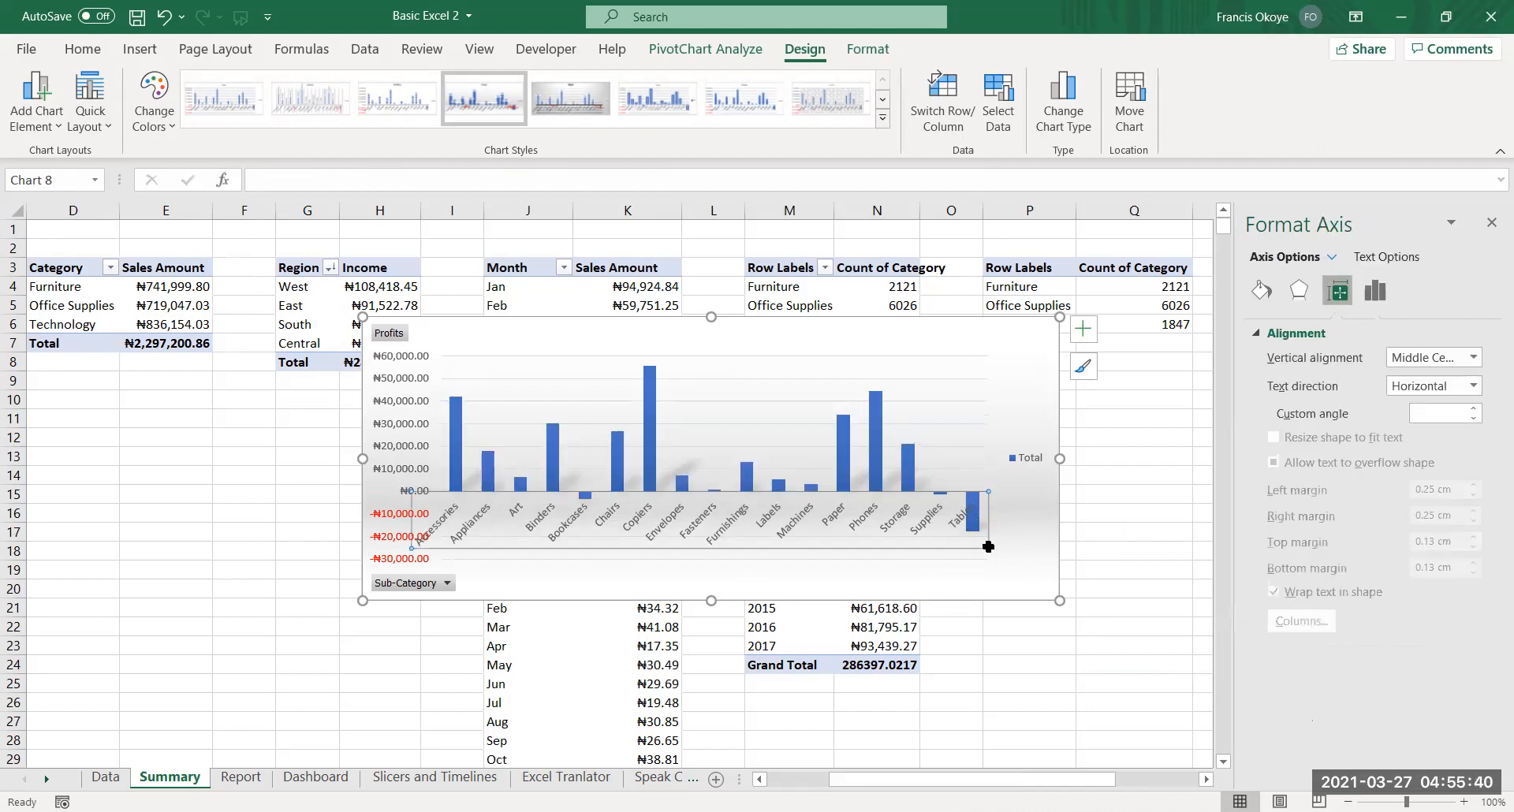
{"action": "left_click", "coordinate": [986, 497]}
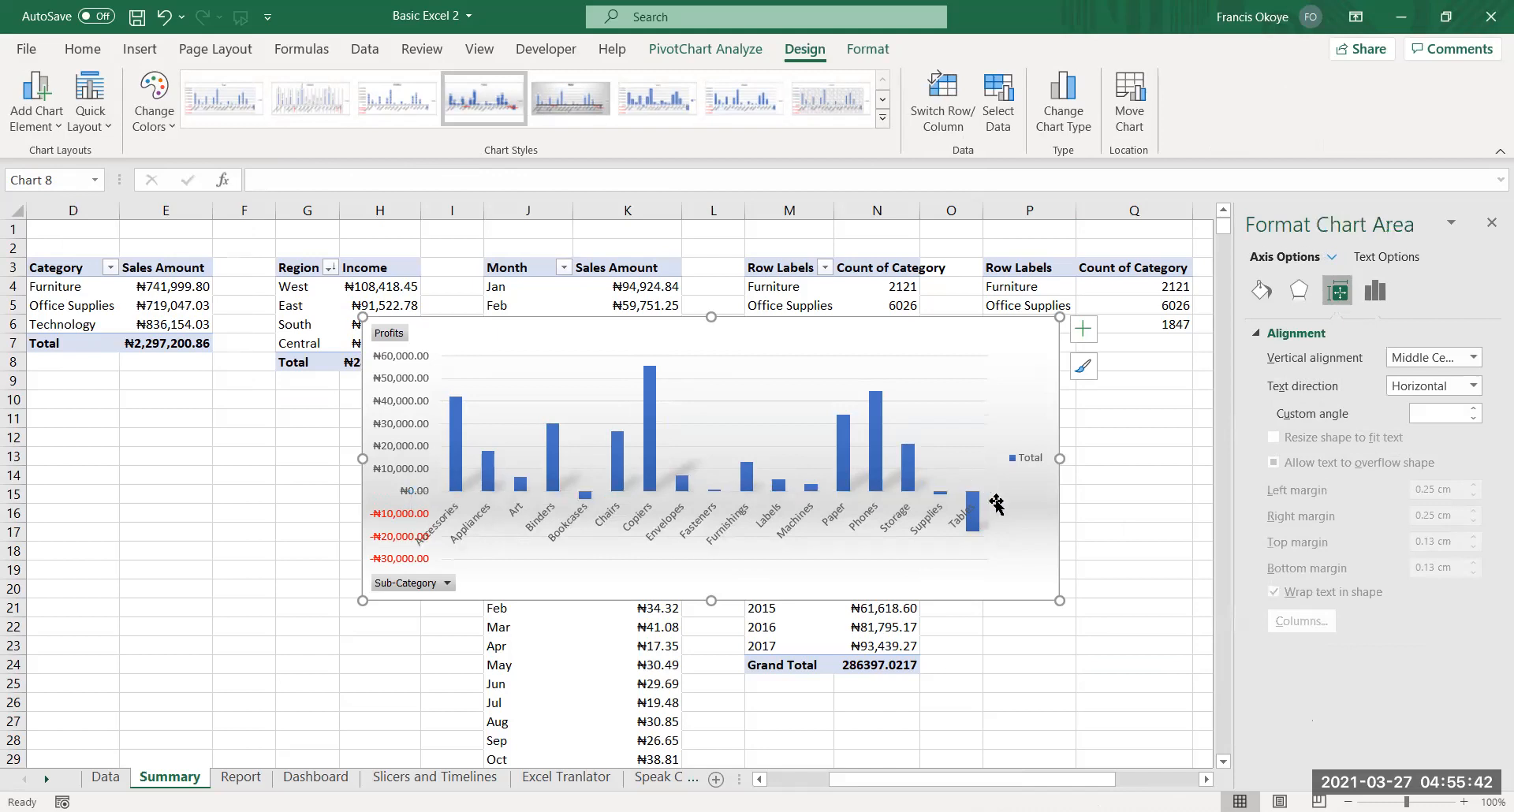
Delete the legend from the subcategory profits chart
{"action": "left_click", "coordinate": [1025, 457]}
{"action": "left_click", "coordinate": [1018, 444]}
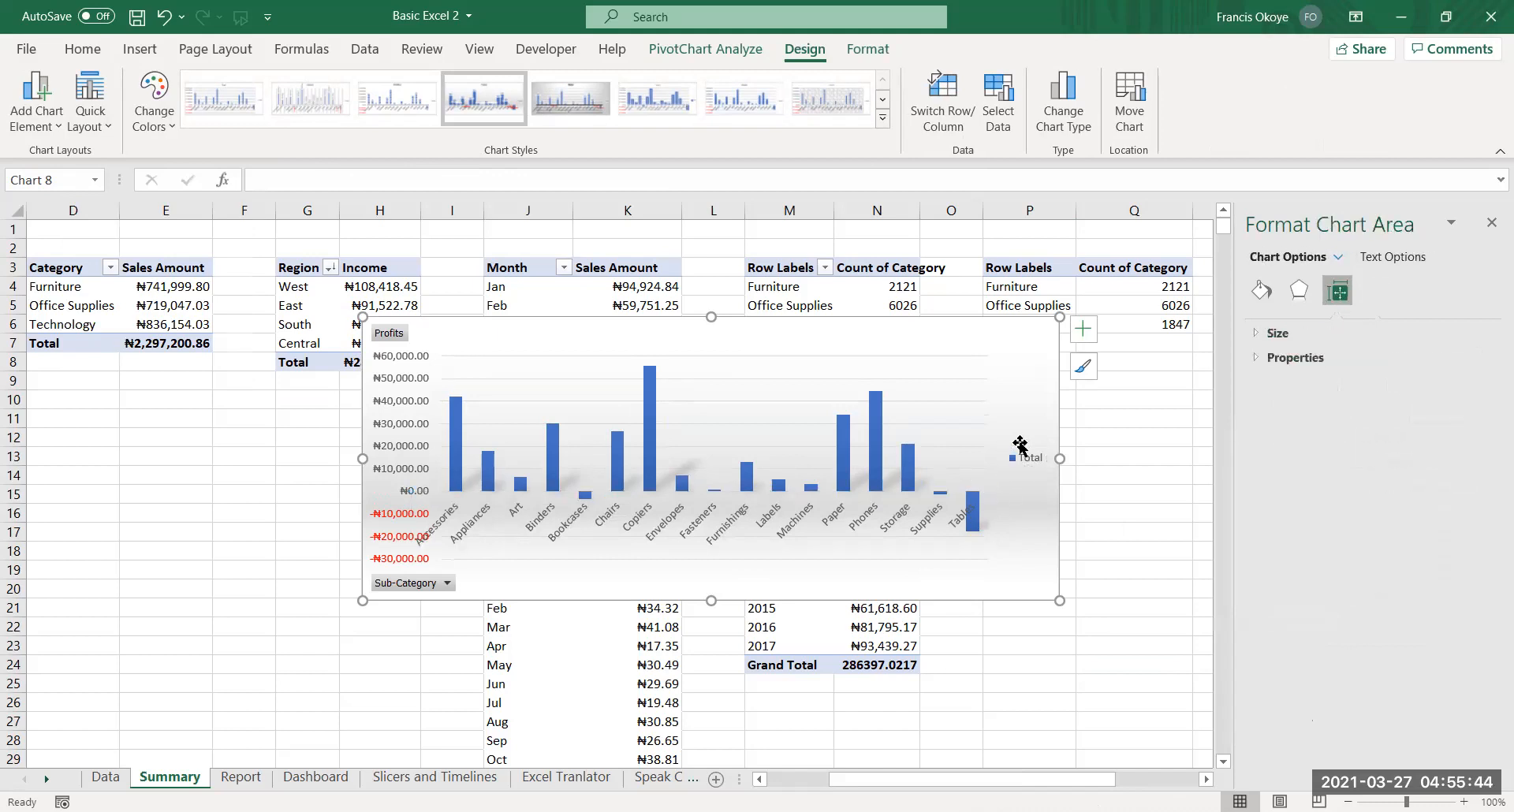
{"action": "left_click", "coordinate": [1025, 458]}
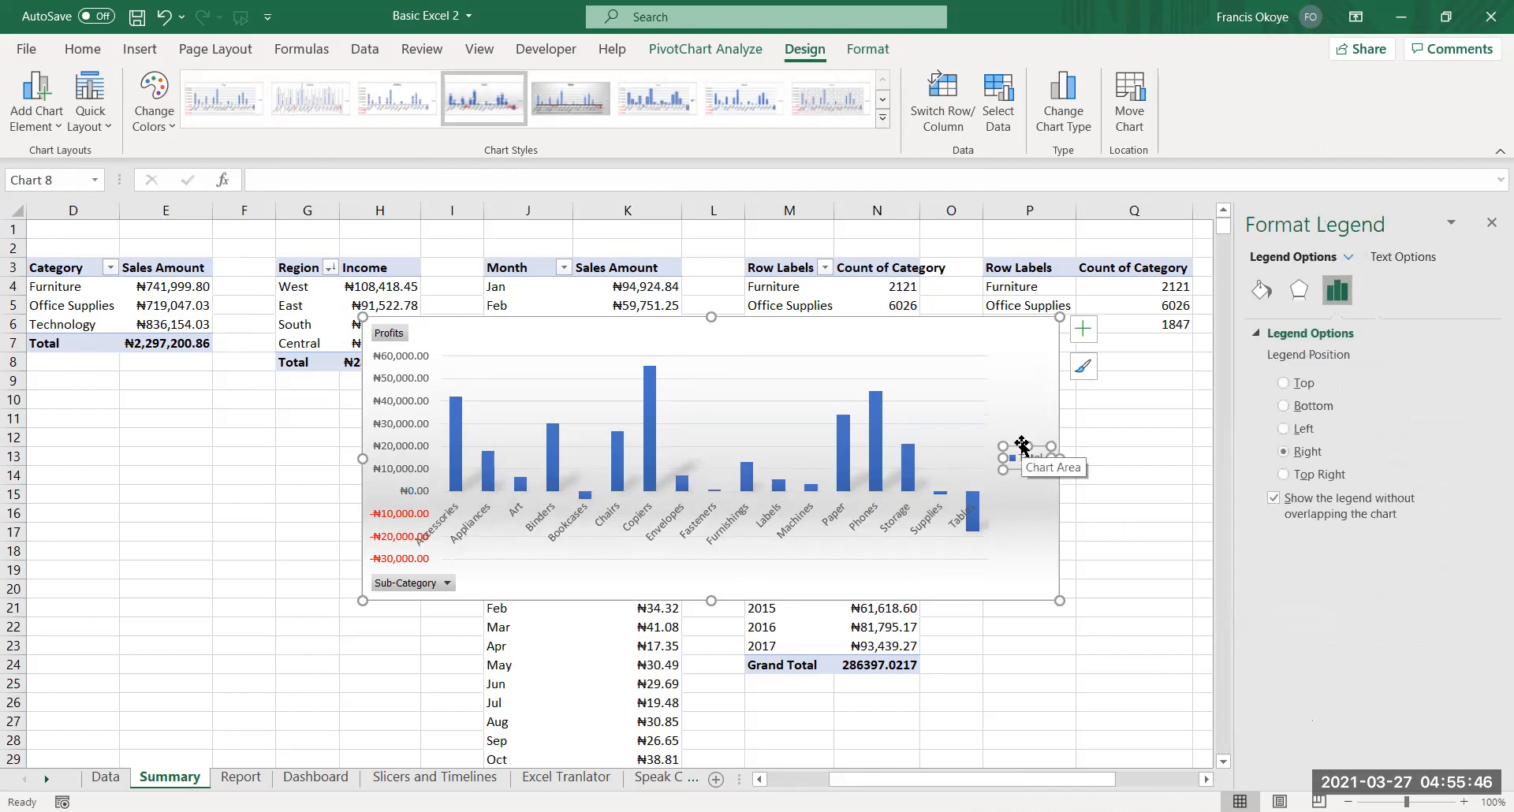
{"action": "key", "text": "Delete"}
Try the gray chart style with data labels on the subcategory profits chart, and undo it
{"action": "left_click", "coordinate": [605, 497]}
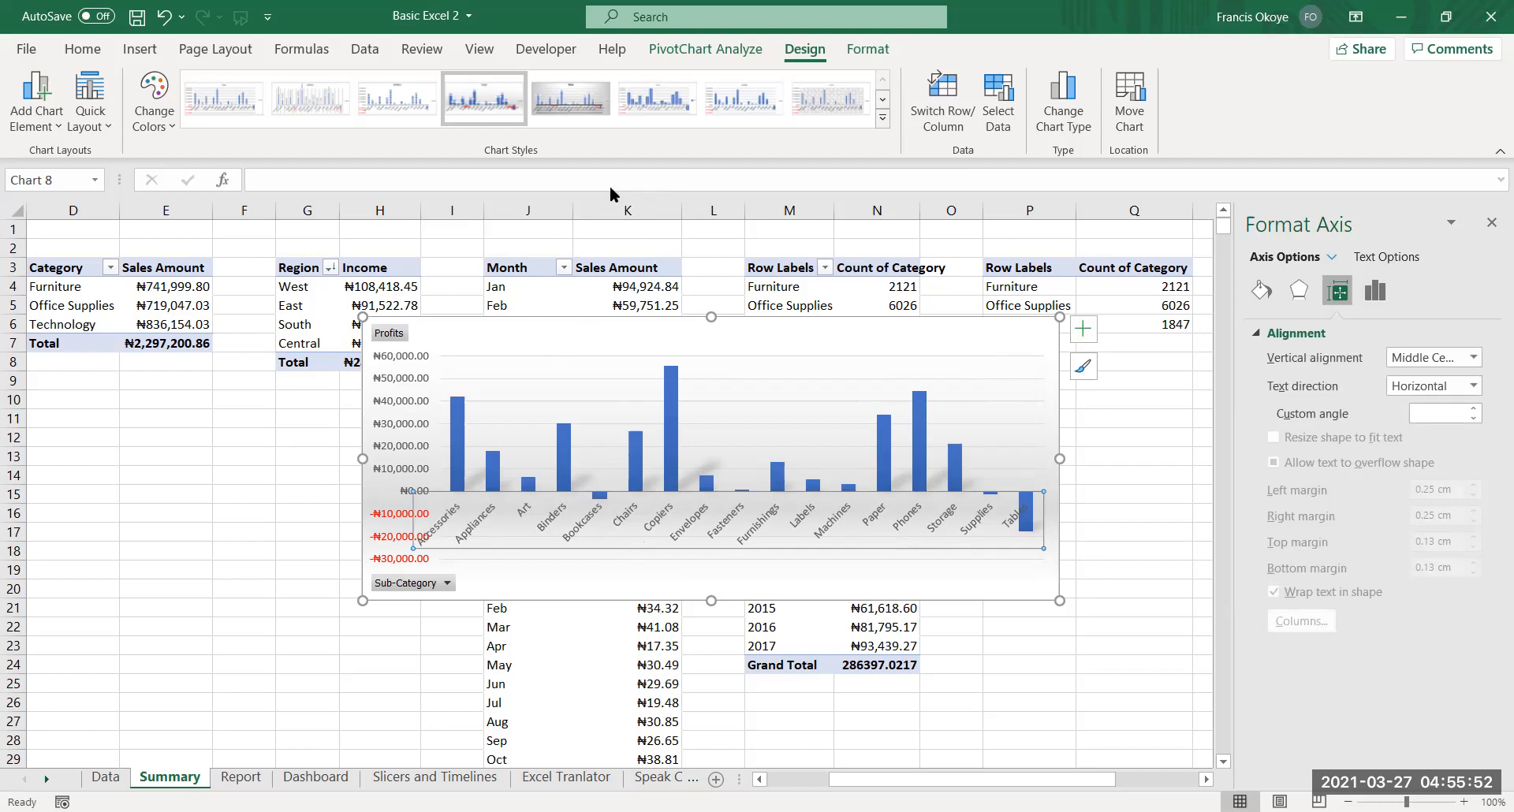
{"action": "left_click", "coordinate": [580, 110]}
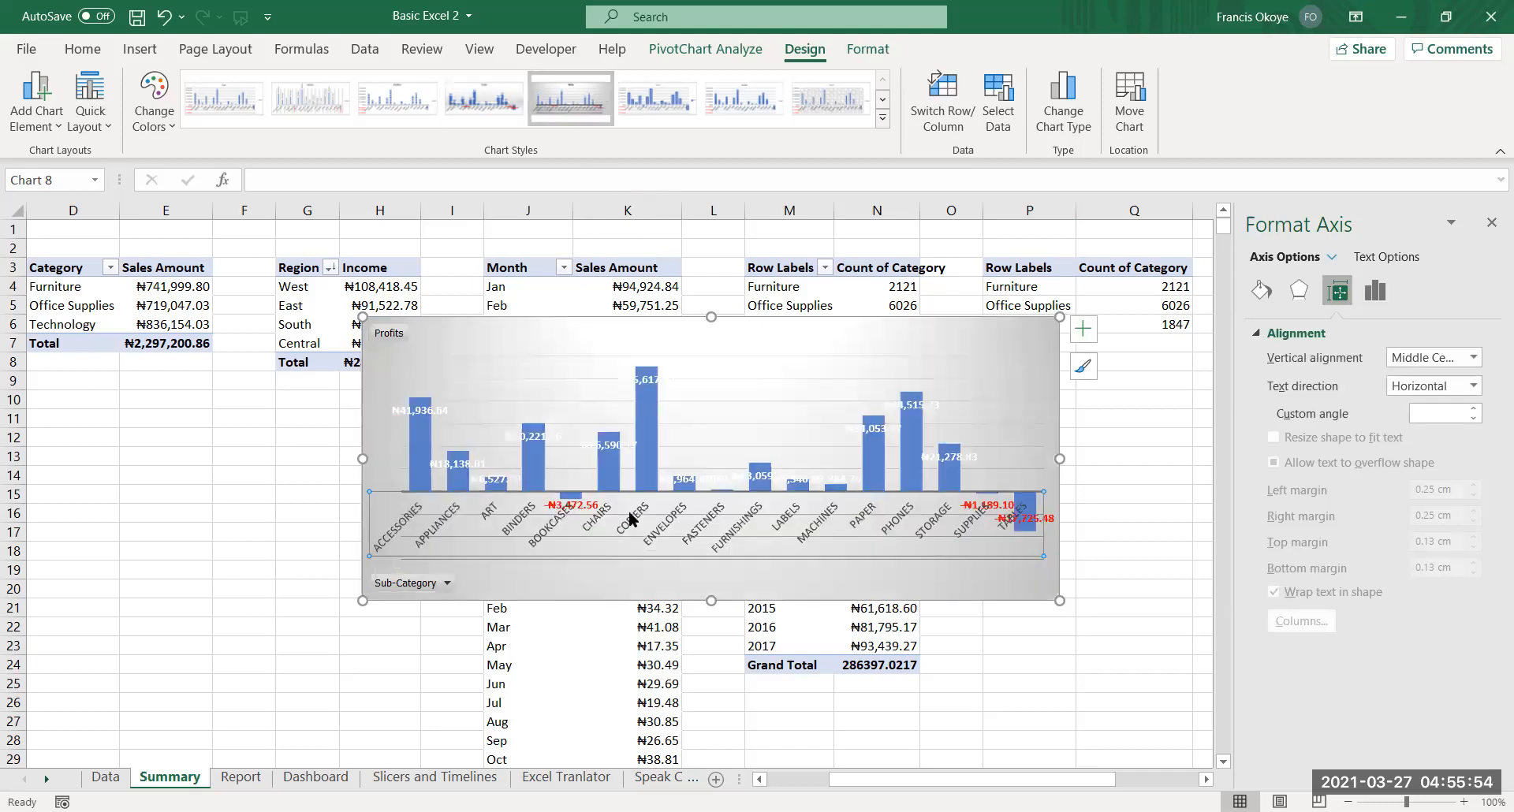
{"action": "left_click", "coordinate": [621, 581]}
{"action": "key", "text": "ctrl+z"}
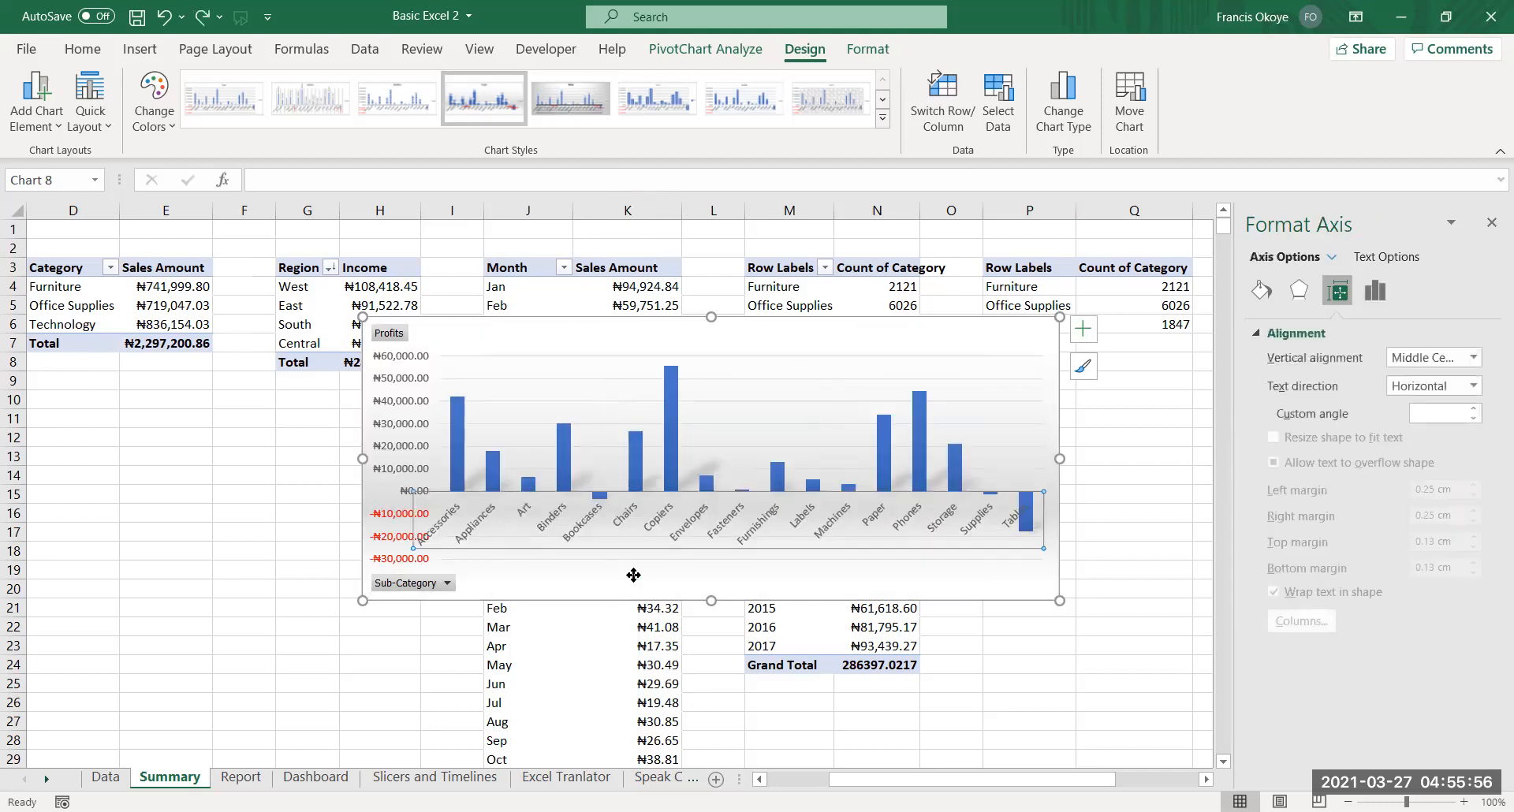
Cut the whole subcategory profits chart from the Summary sheet and switch to the Report sheet
{"action": "left_click", "coordinate": [835, 377]}
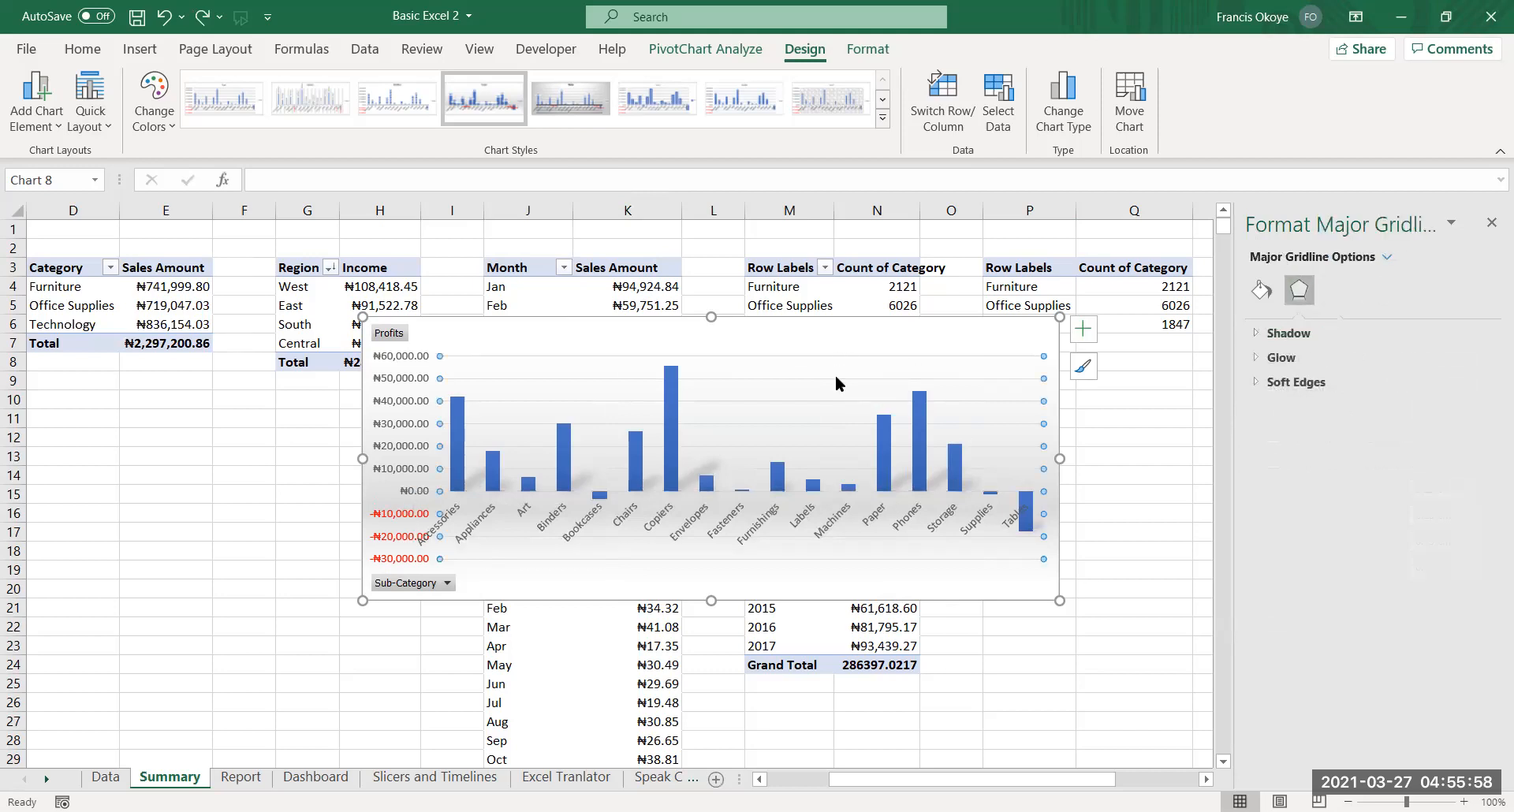
{"action": "left_click", "coordinate": [835, 375]}
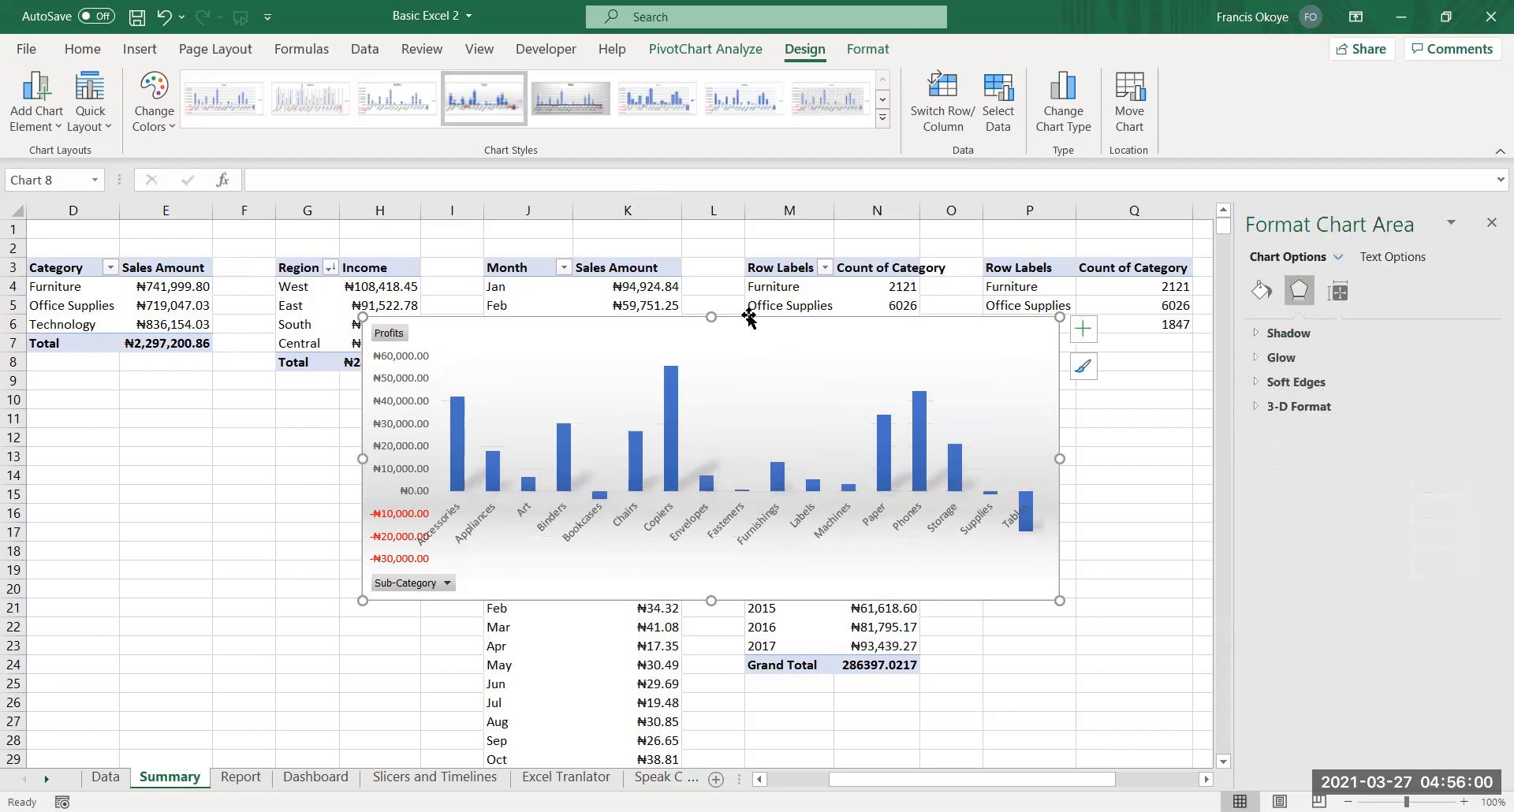
{"action": "key", "text": "Delete"}
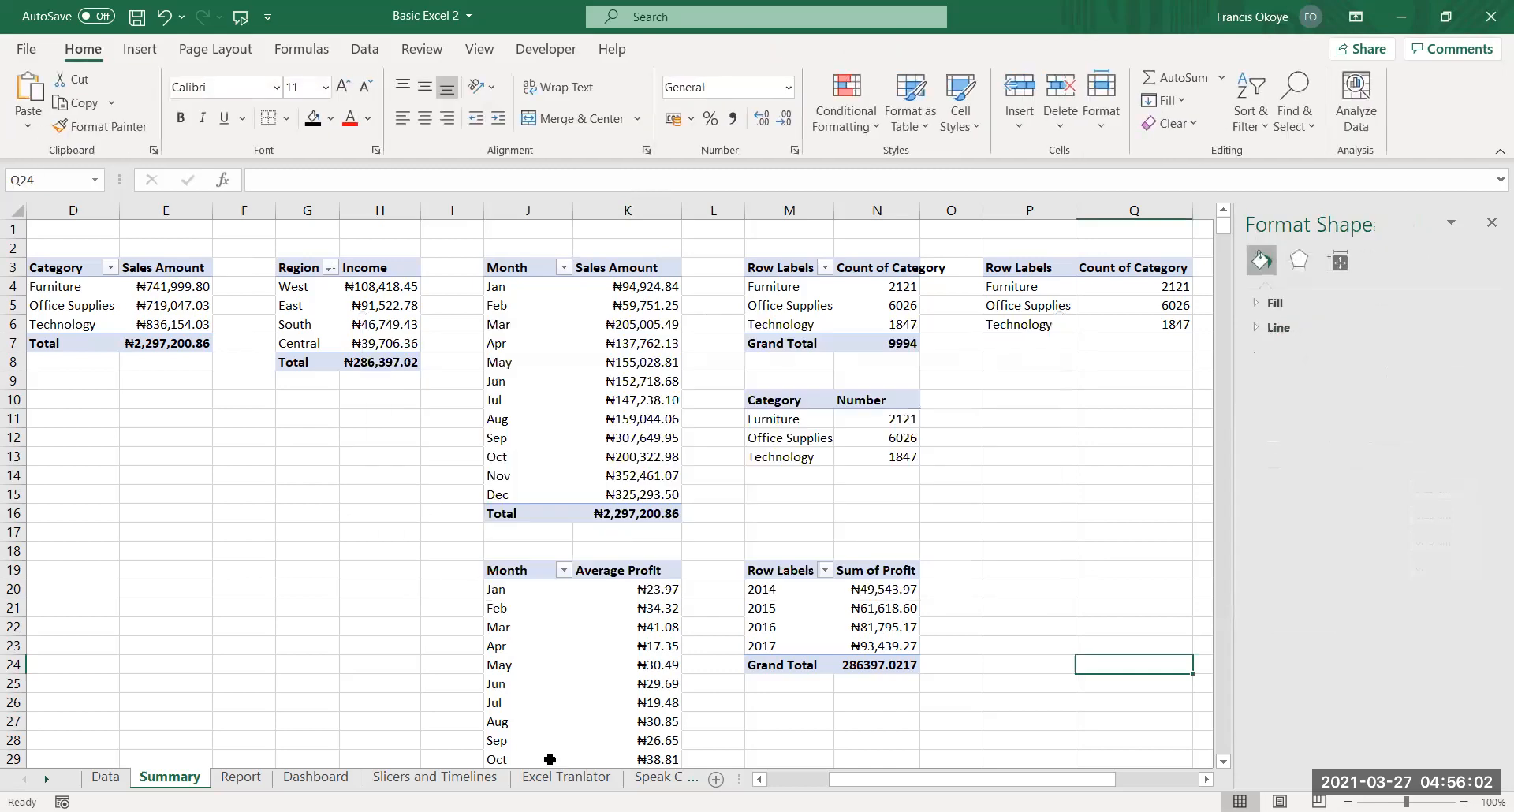
{"action": "left_click", "coordinate": [243, 778]}
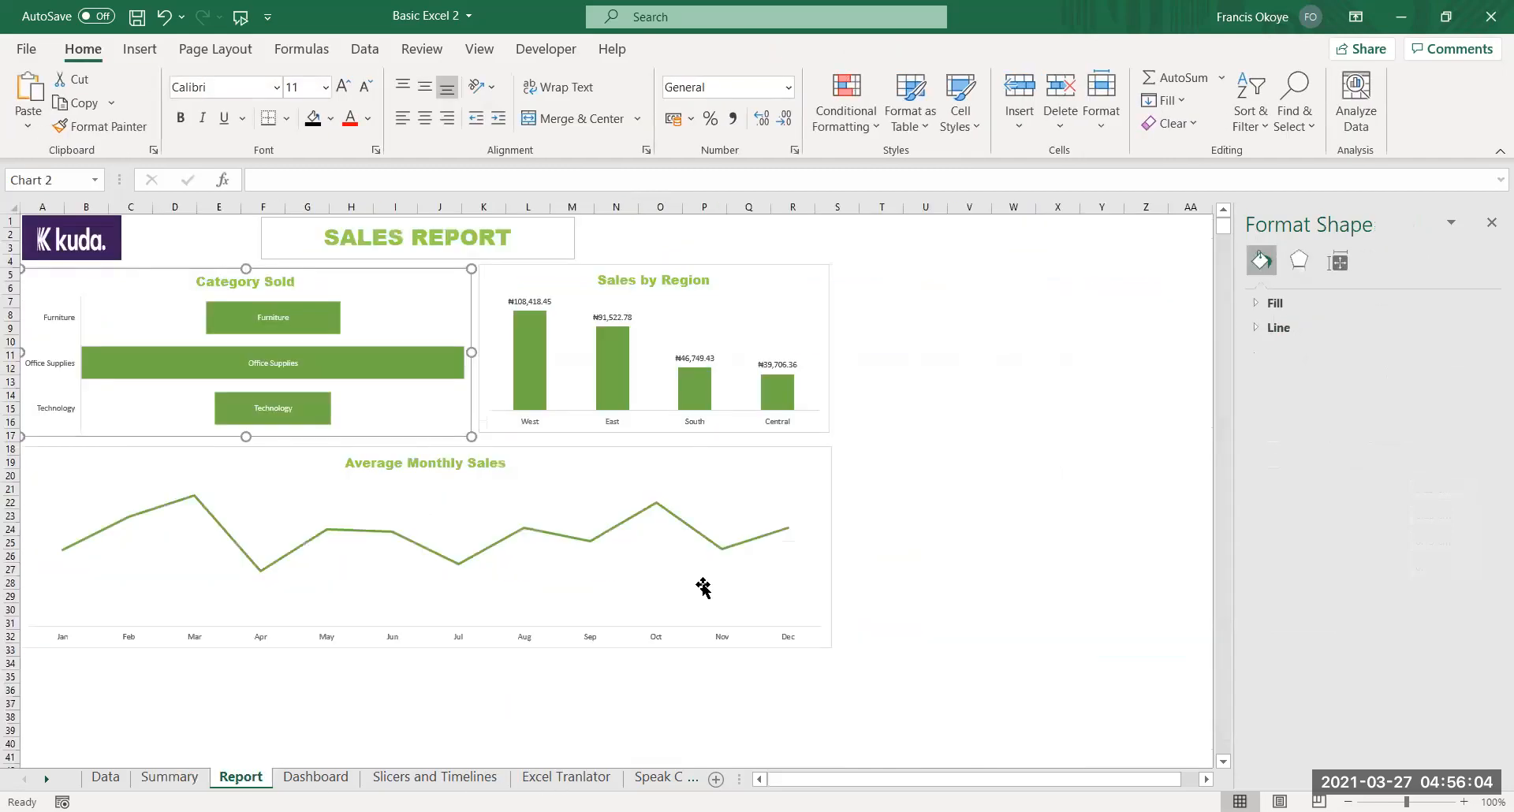
Narrow the Average Monthly Sales chart so its right edge ends at about column J
{"action": "left_click", "coordinate": [868, 272]}
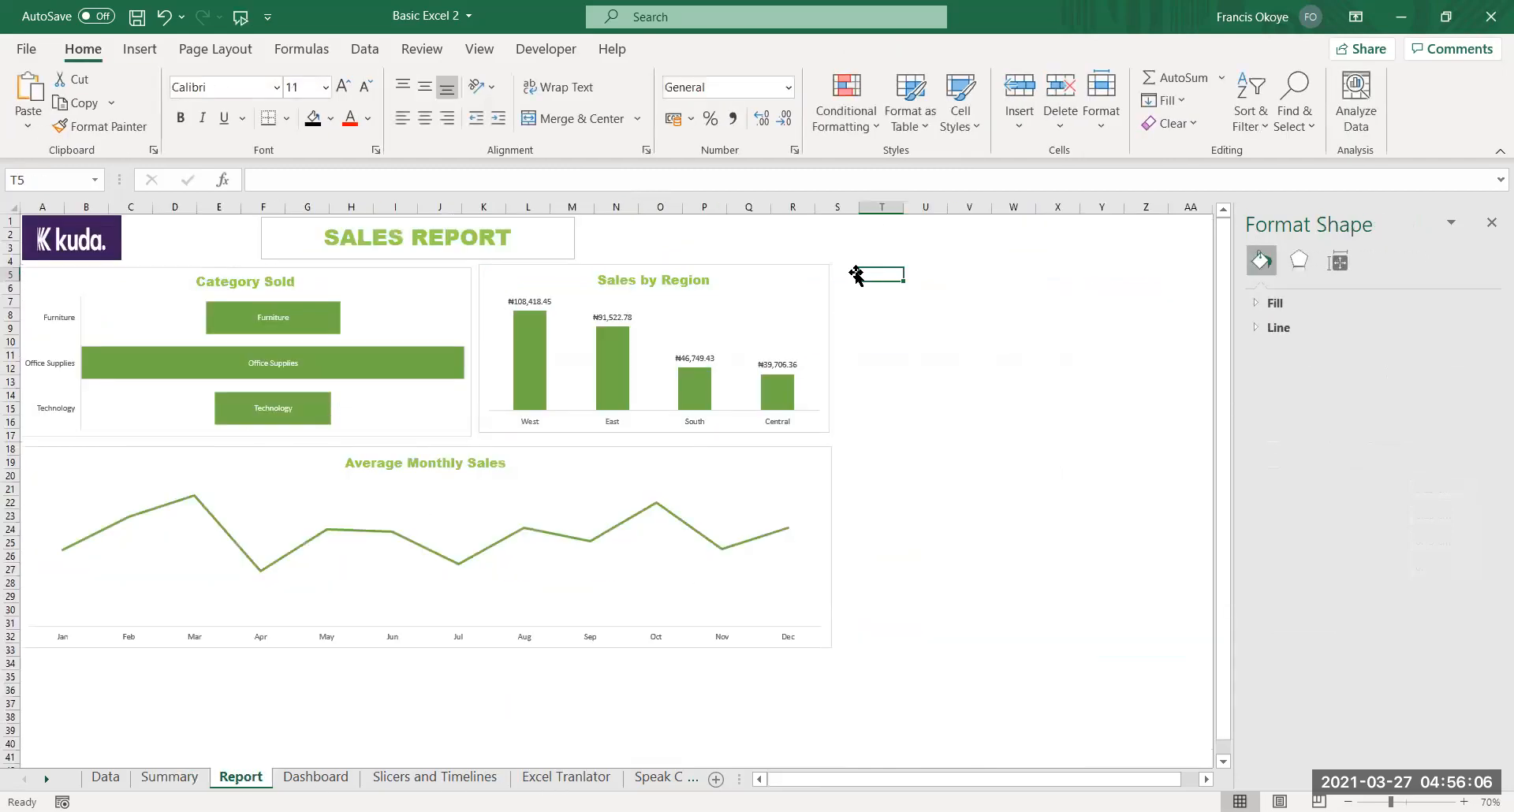
{"action": "left_click", "coordinate": [805, 482]}
{"action": "left_click_drag", "start_coordinate": [830, 546], "coordinate": [448, 547]}
Paste the profits chart at K18 on the Report sheet and align its upper edge with the Average Monthly Sales chart
{"action": "left_click", "coordinate": [495, 461]}
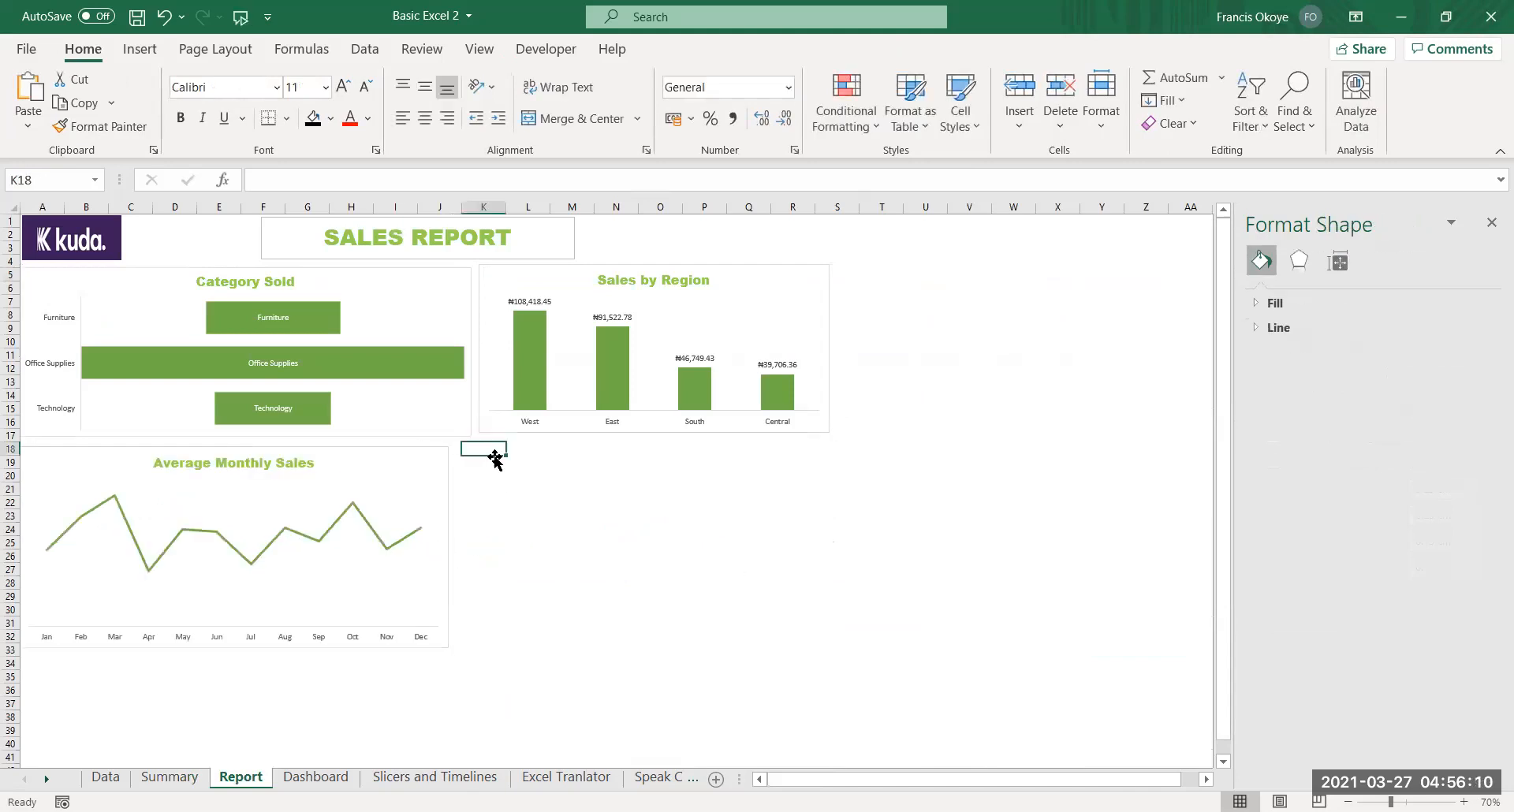
{"action": "key", "text": "ctrl+v"}
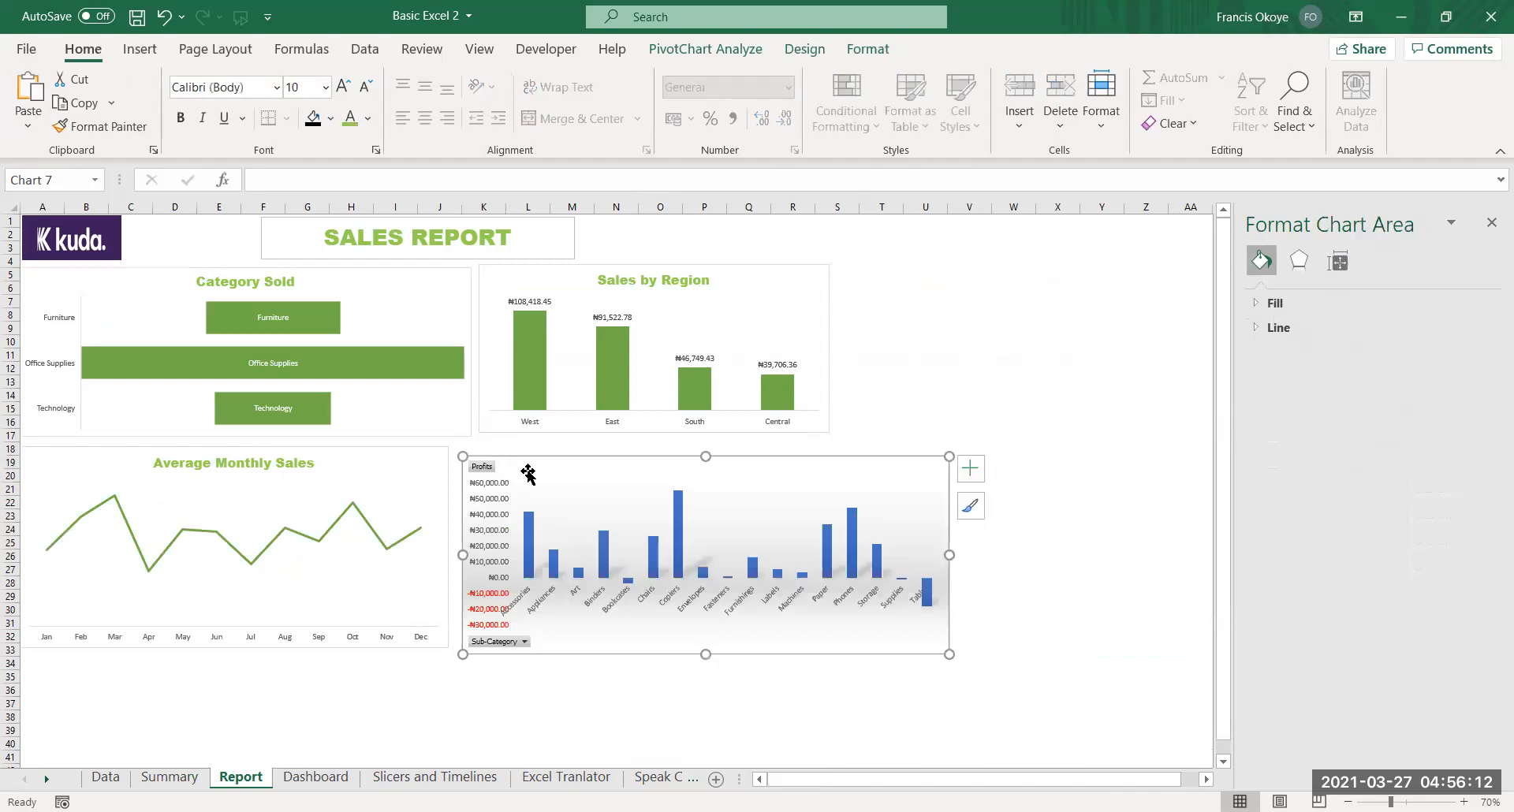
{"action": "left_click_drag", "start_coordinate": [563, 452], "coordinate": [575, 444]}
Widen the Average Monthly Sales chart to match Category Sold, and move and narrow the profits chart to fit beneath Sales by Region
{"action": "left_click", "coordinate": [418, 542]}
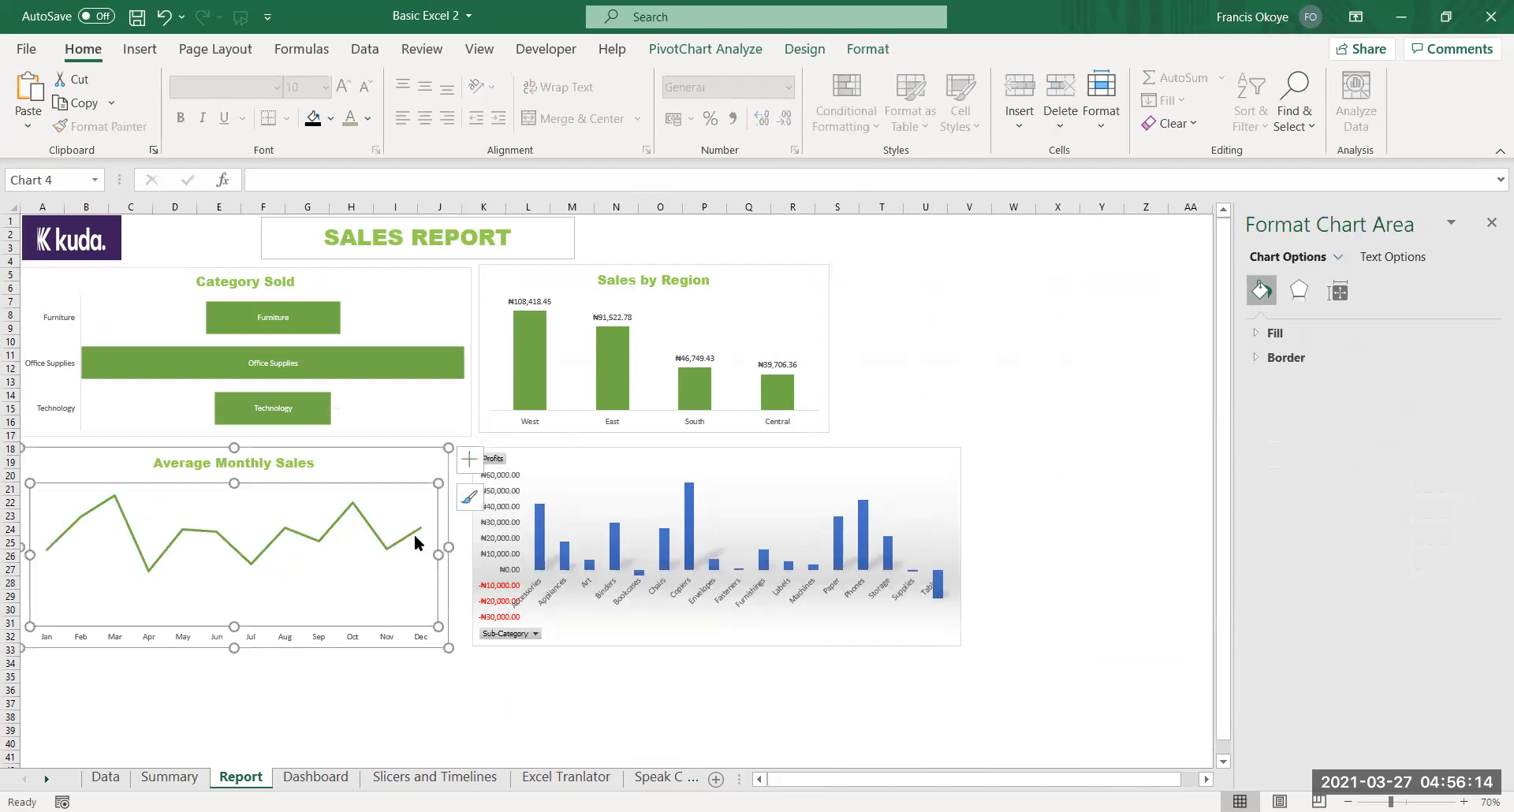
{"action": "left_click_drag", "start_coordinate": [452, 544], "coordinate": [474, 547]}
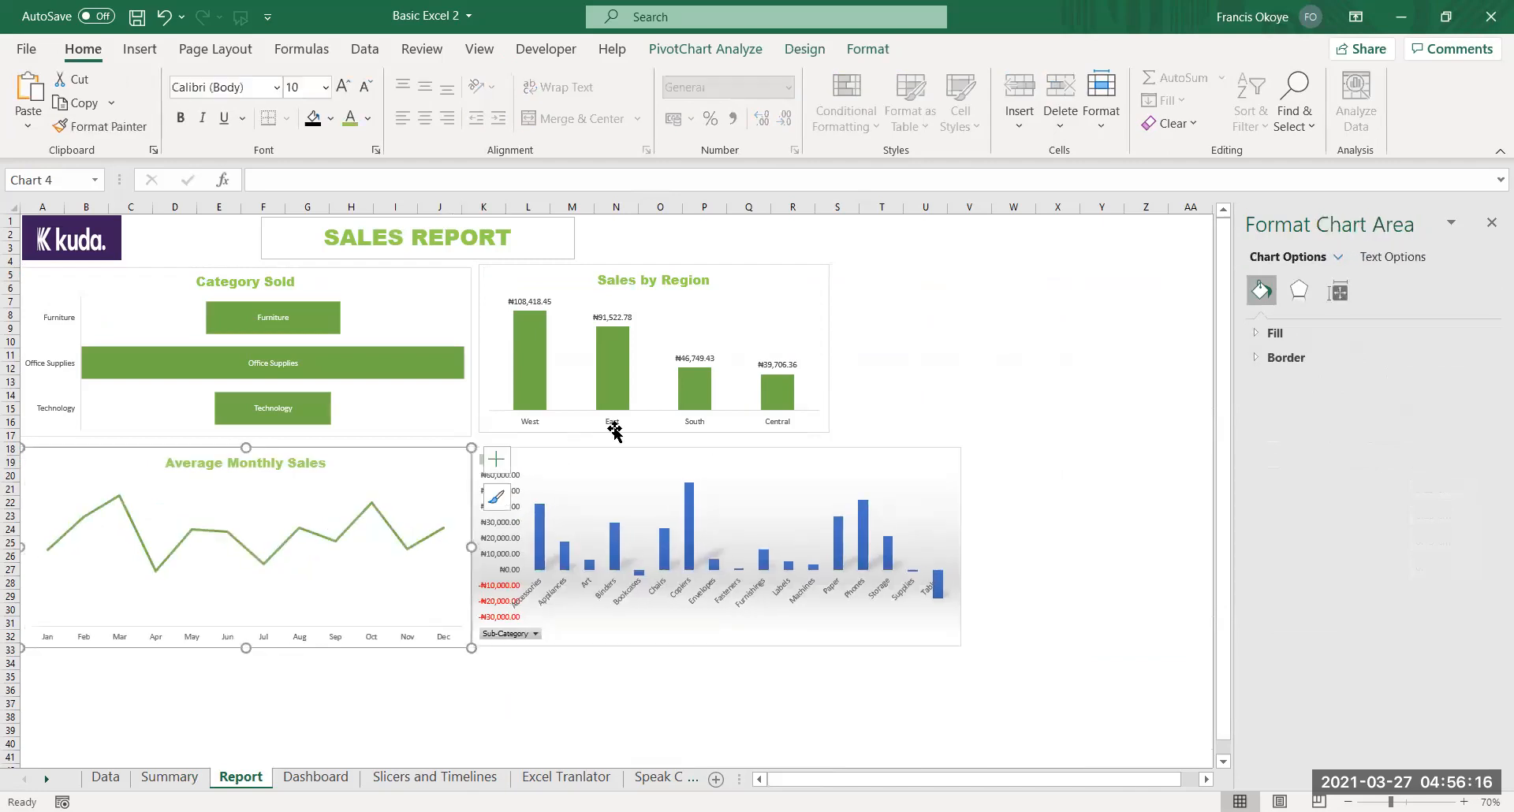
{"action": "left_click_drag", "start_coordinate": [606, 448], "coordinate": [611, 446]}
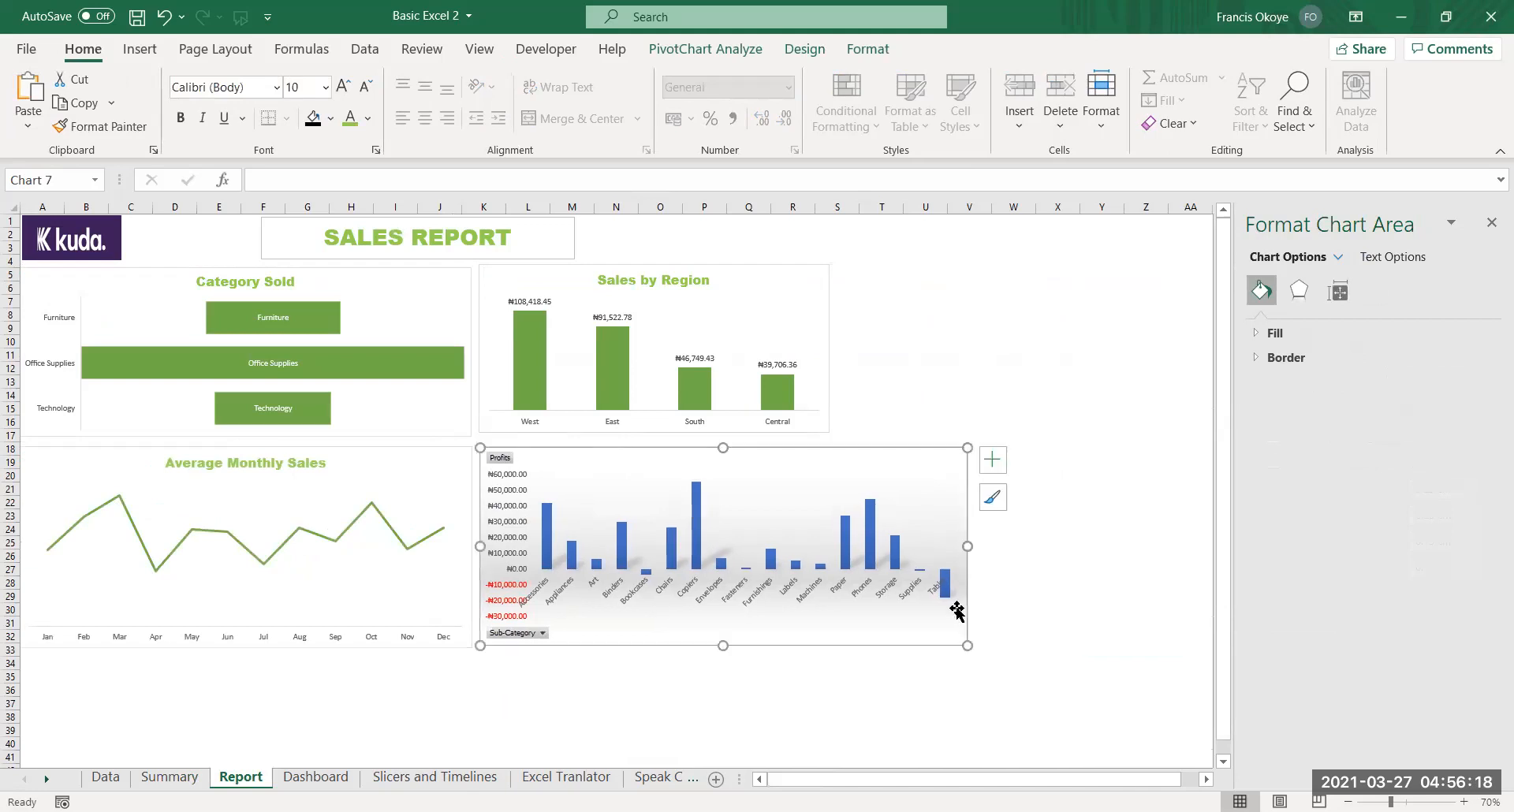
{"action": "left_click_drag", "start_coordinate": [968, 546], "coordinate": [833, 550]}
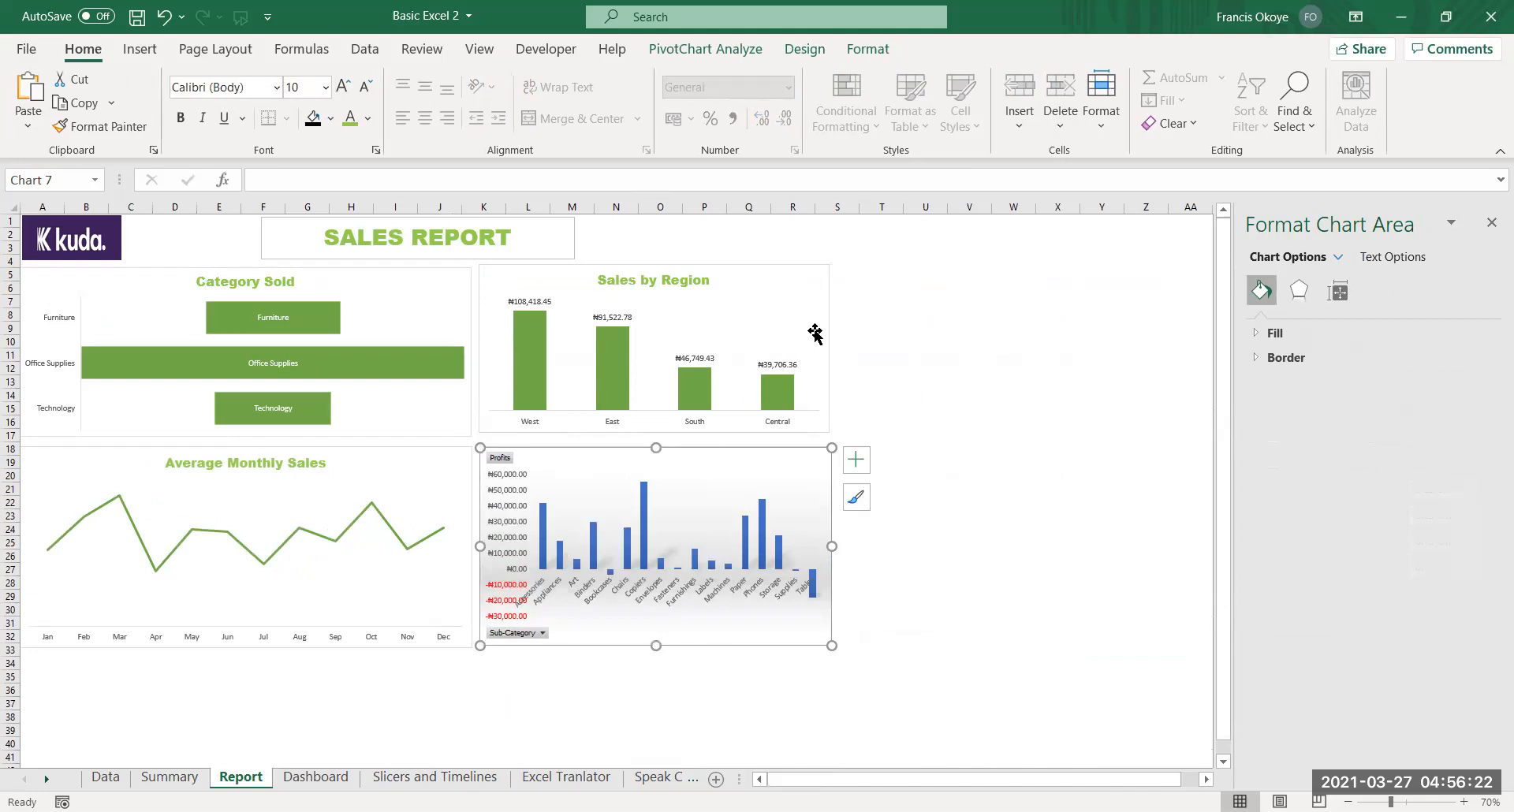
Recolor the profits chart on the Report sheet with the green monochromatic palette
{"action": "left_click", "coordinate": [1464, 802]}
{"action": "left_click", "coordinate": [1464, 803]}
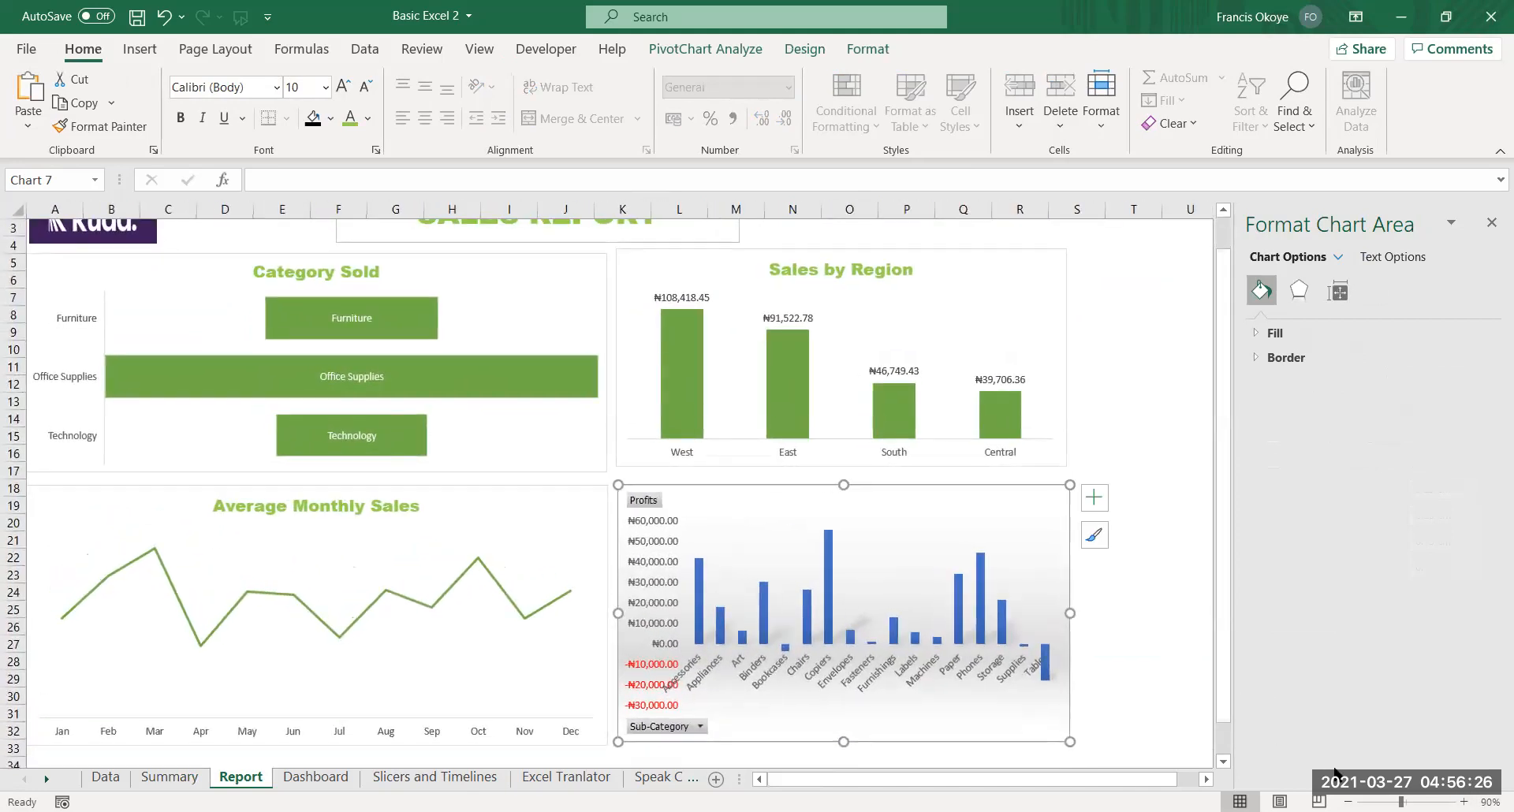
{"action": "scroll", "coordinate": [994, 603], "scroll_direction": "down", "scroll_amount": 1}
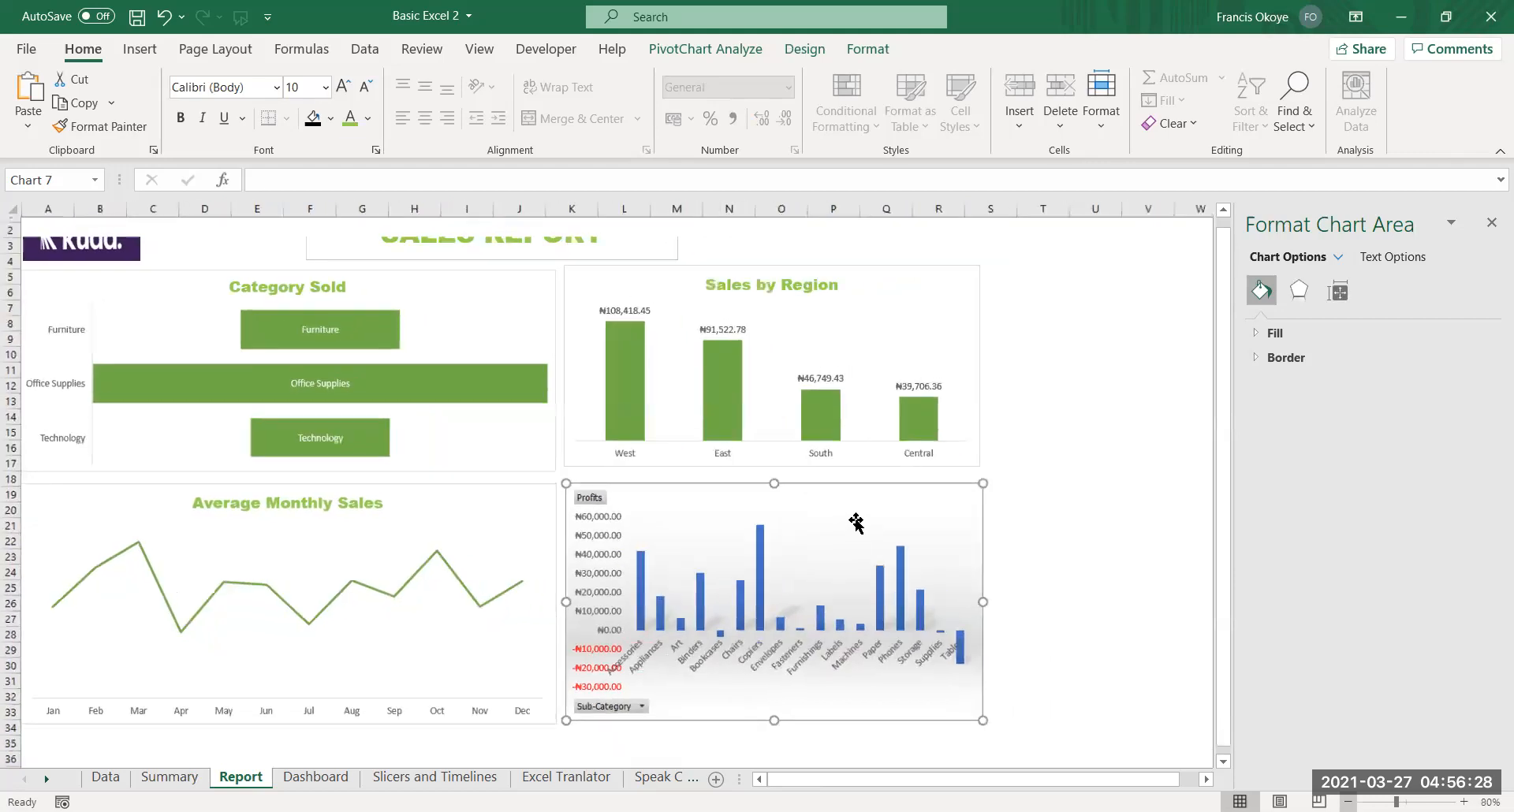
{"action": "left_click", "coordinate": [862, 514]}
{"action": "left_click", "coordinate": [805, 49]}
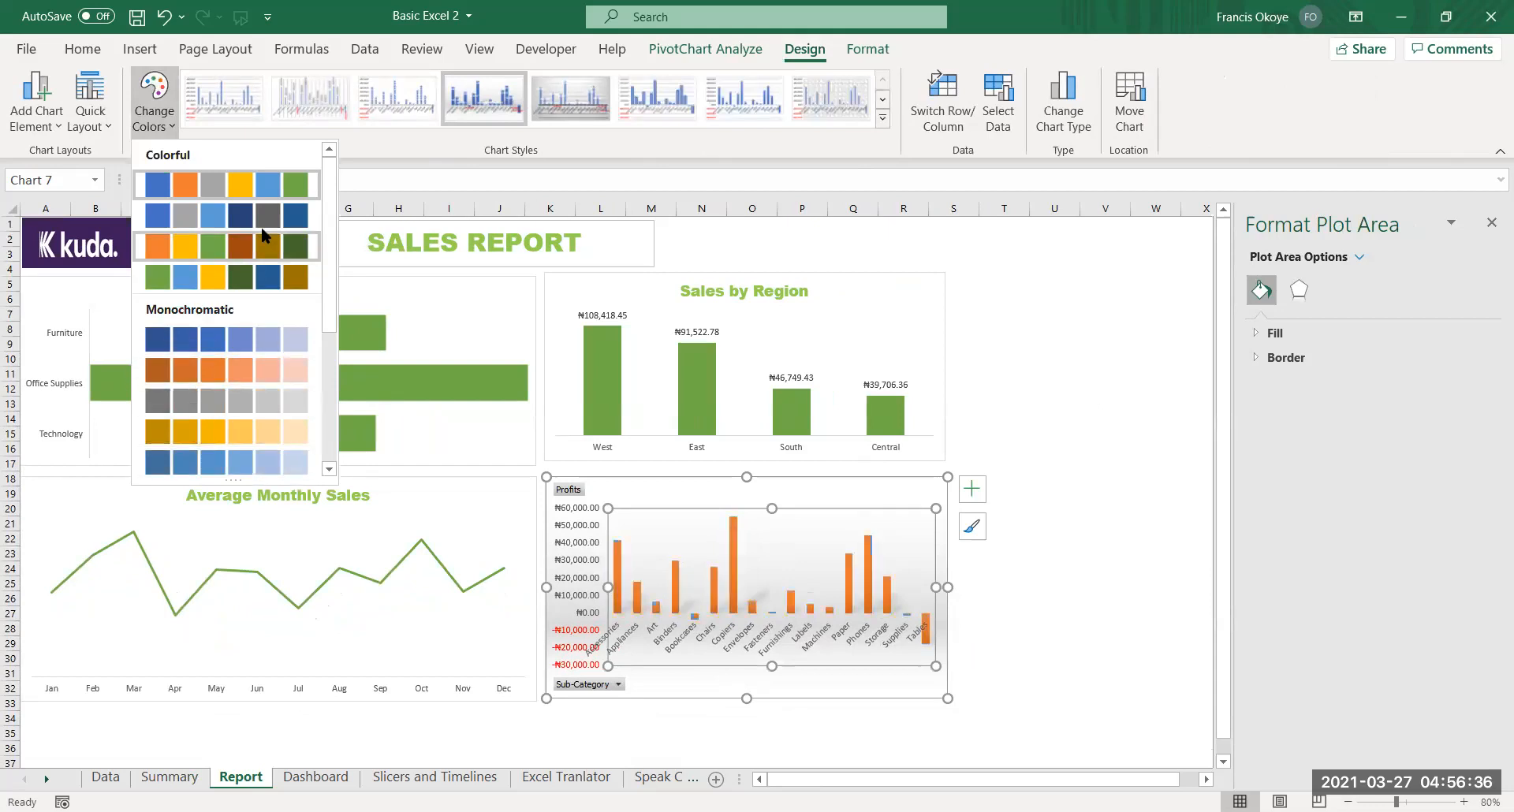
{"action": "left_click_drag", "start_coordinate": [325, 210], "coordinate": [301, 313]}
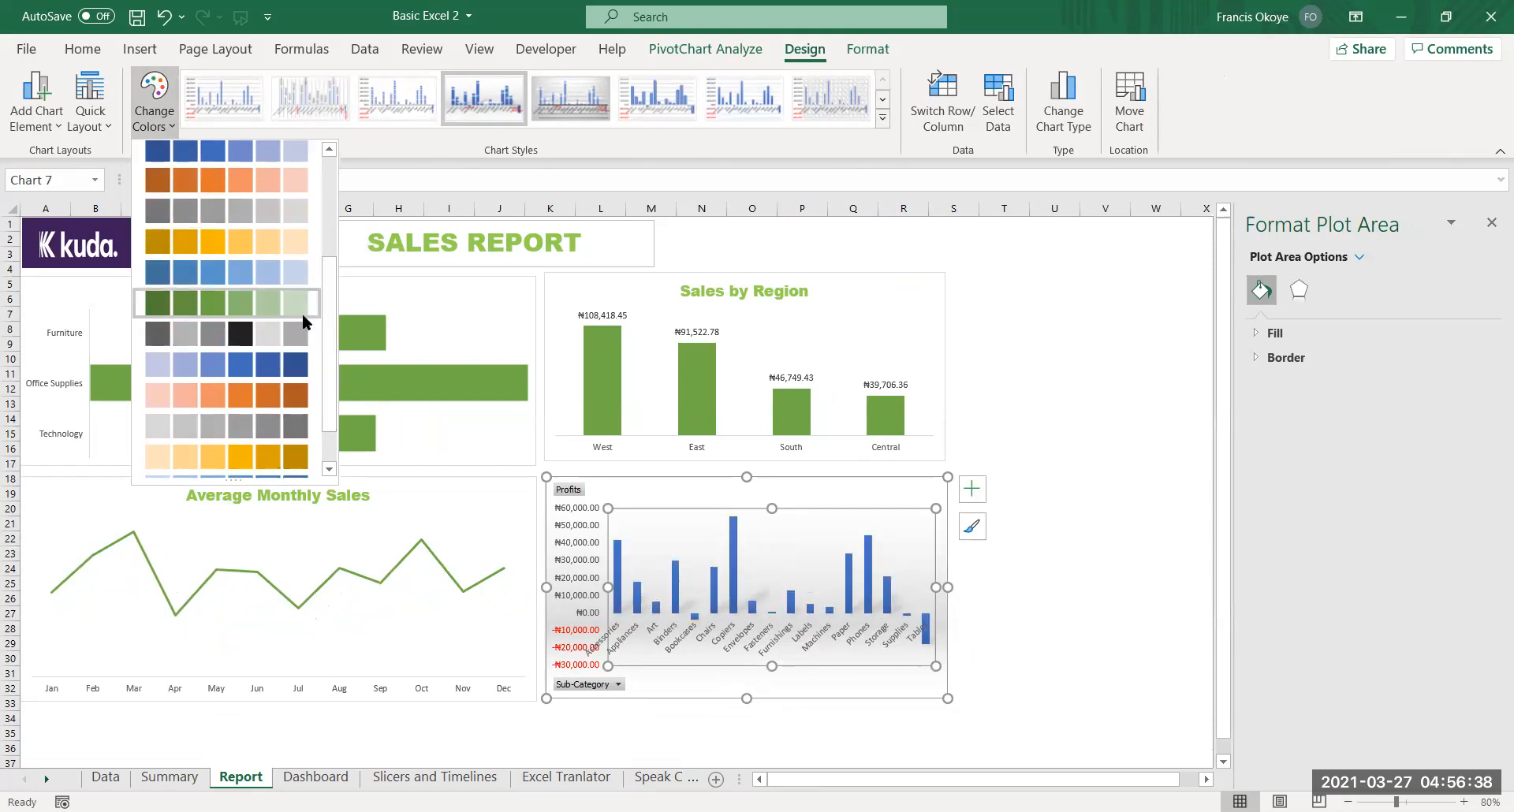
{"action": "left_click", "coordinate": [267, 299]}
{"action": "left_click", "coordinate": [1106, 569]}
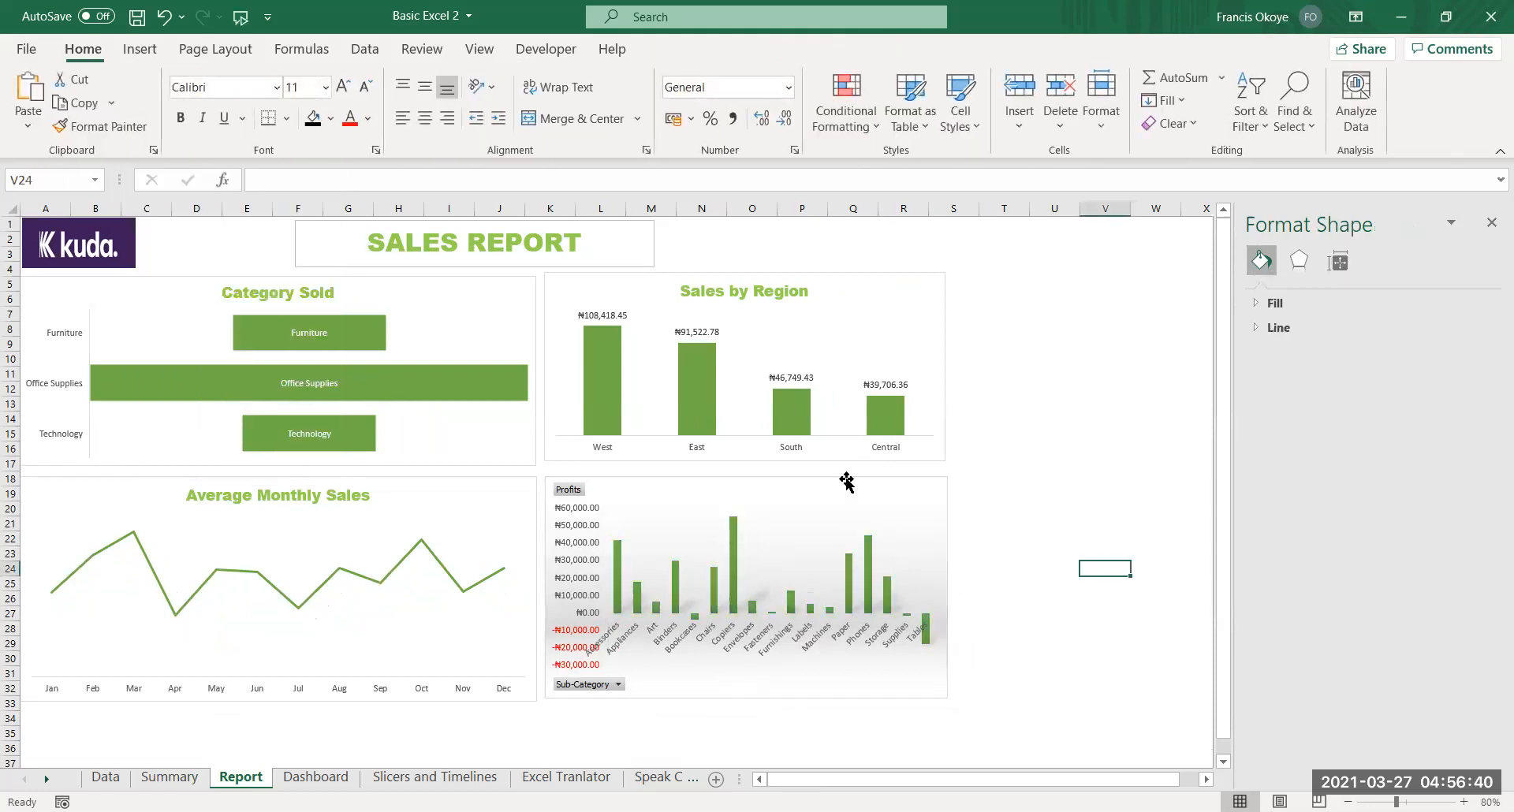
Delete the vertical value axis from the profits chart and hide all its field buttons
{"action": "left_click", "coordinate": [551, 519]}
{"action": "key", "text": "Delete"}
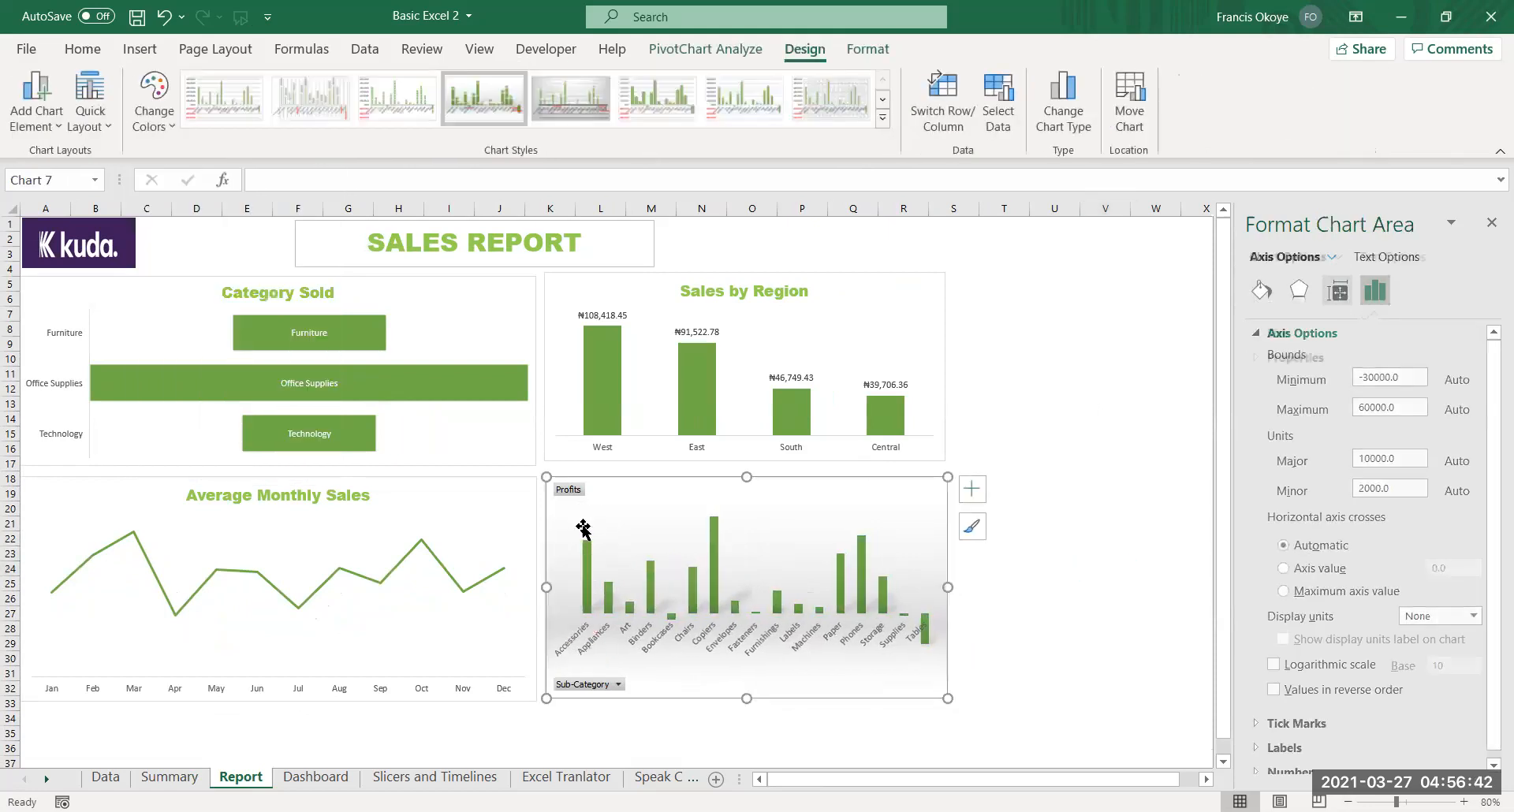
{"action": "right_click", "coordinate": [606, 684]}
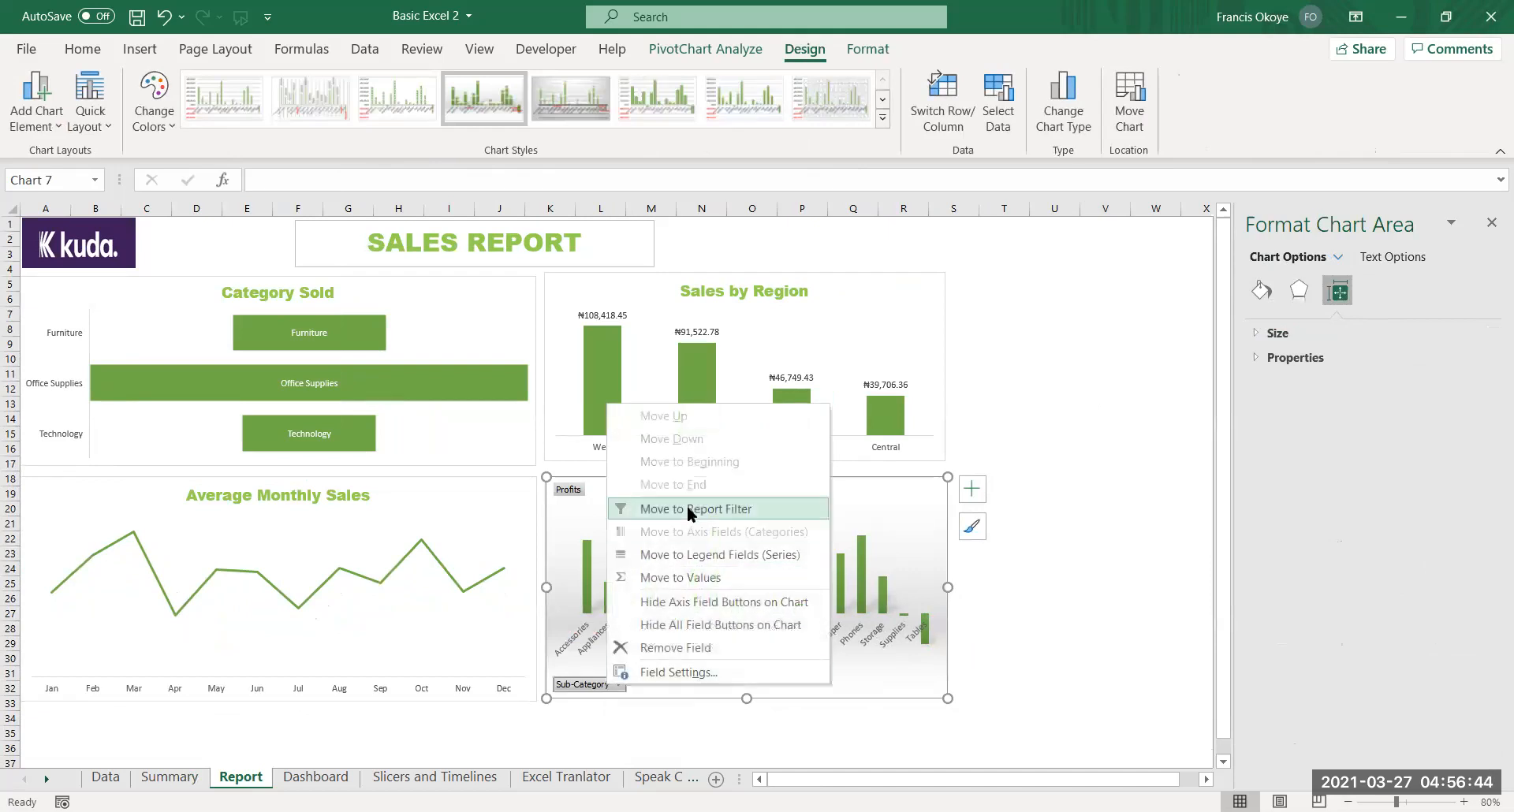
{"action": "left_click", "coordinate": [680, 623]}
{"action": "left_click", "coordinate": [975, 644]}
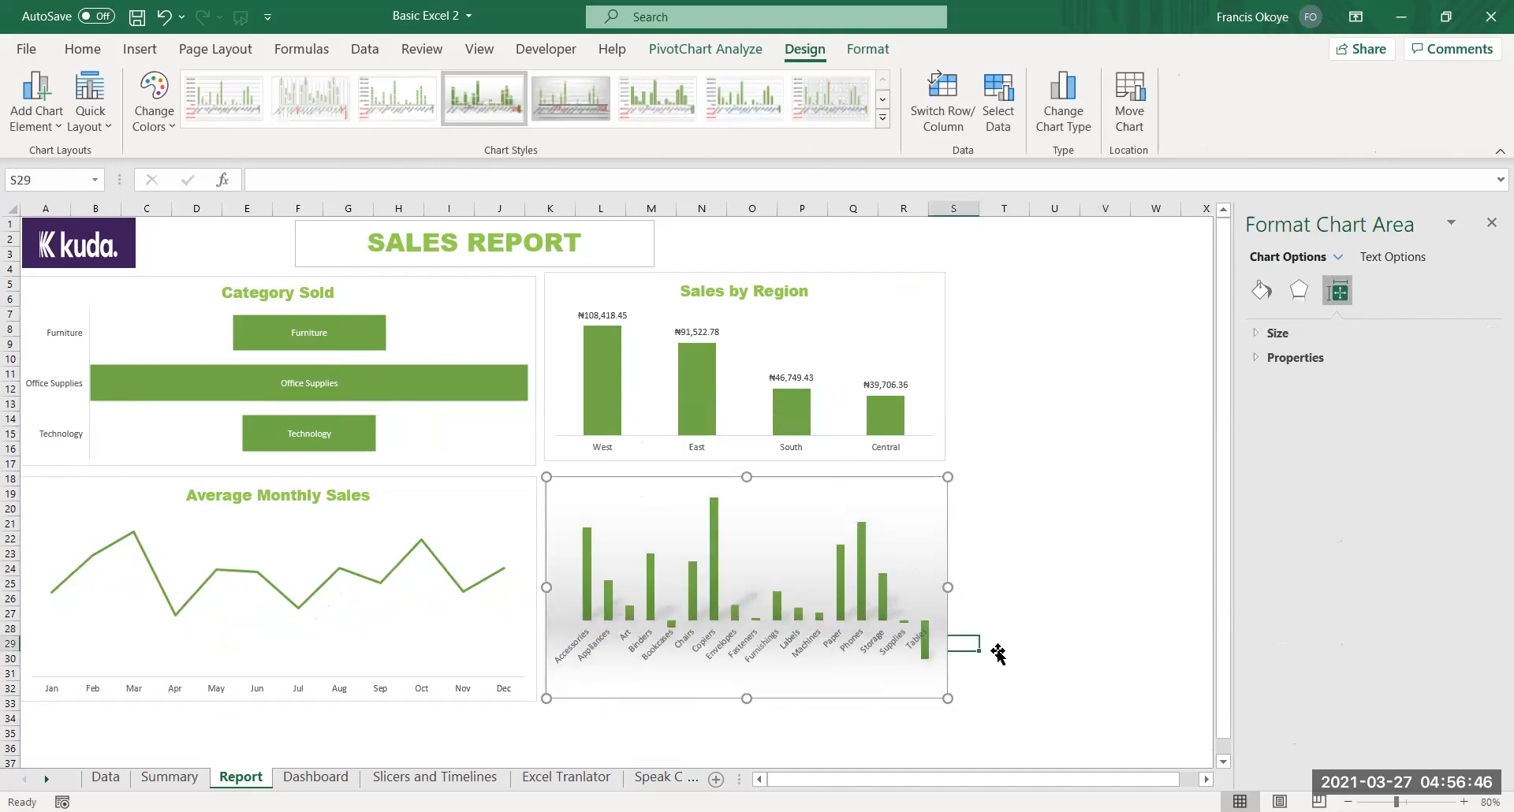
Add a chart title to the profits chart
{"action": "left_click", "coordinate": [812, 503]}
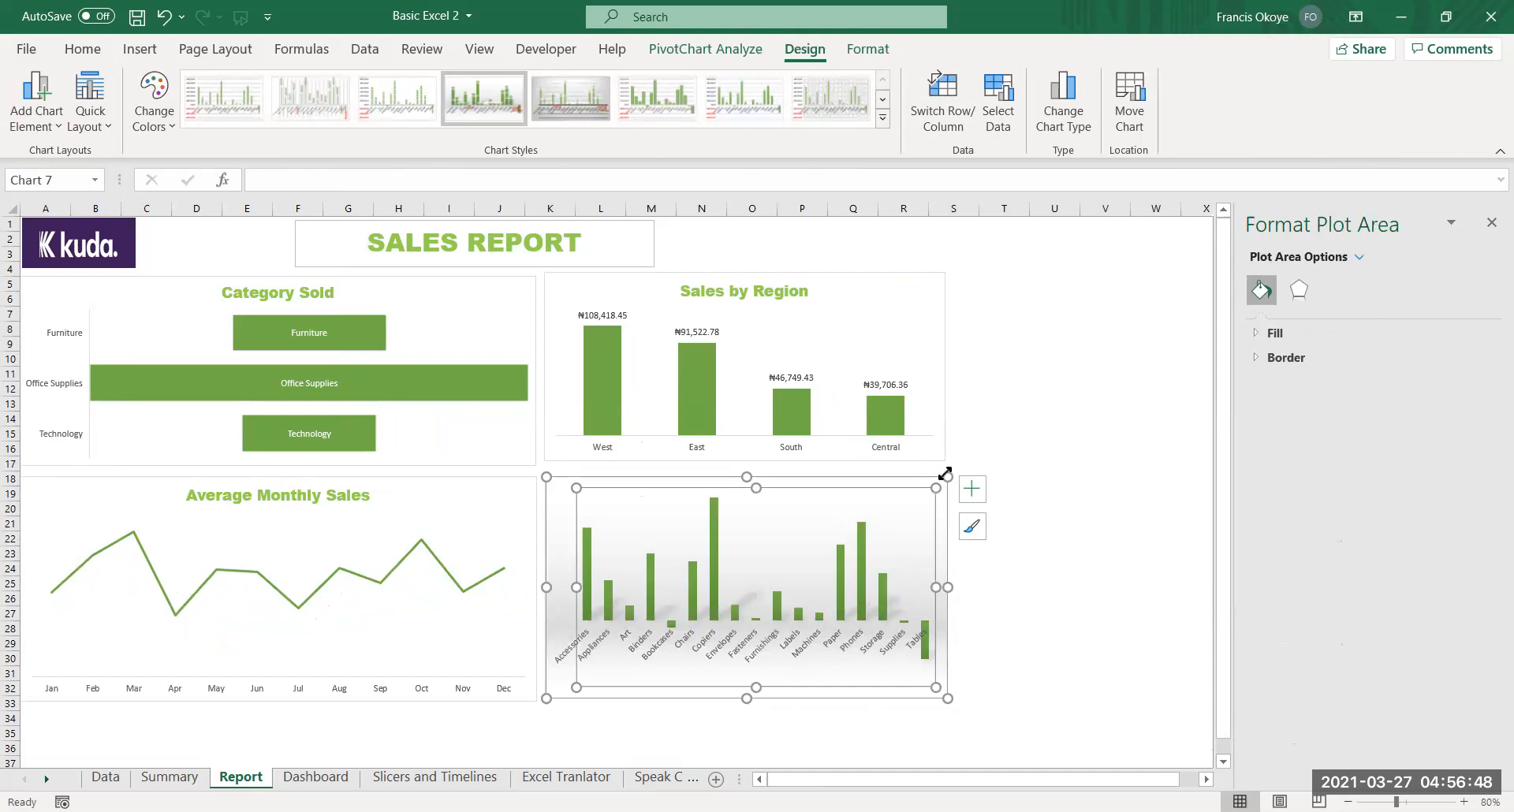
{"action": "left_click", "coordinate": [971, 488]}
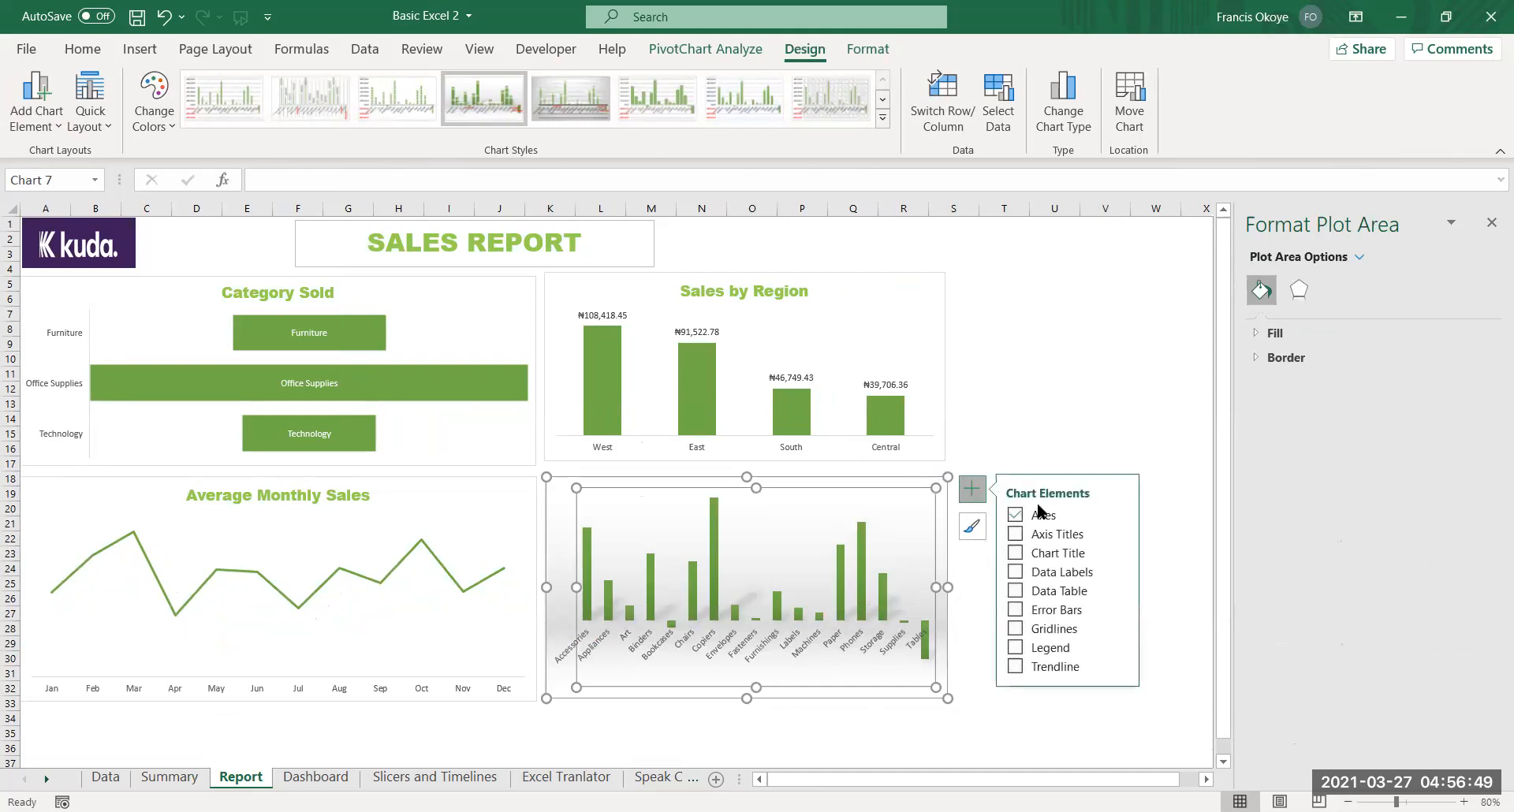
{"action": "left_click", "coordinate": [1016, 553]}
Replace the profits chart's default title with "Sub Category by Profit"
{"action": "left_click", "coordinate": [318, 489]}
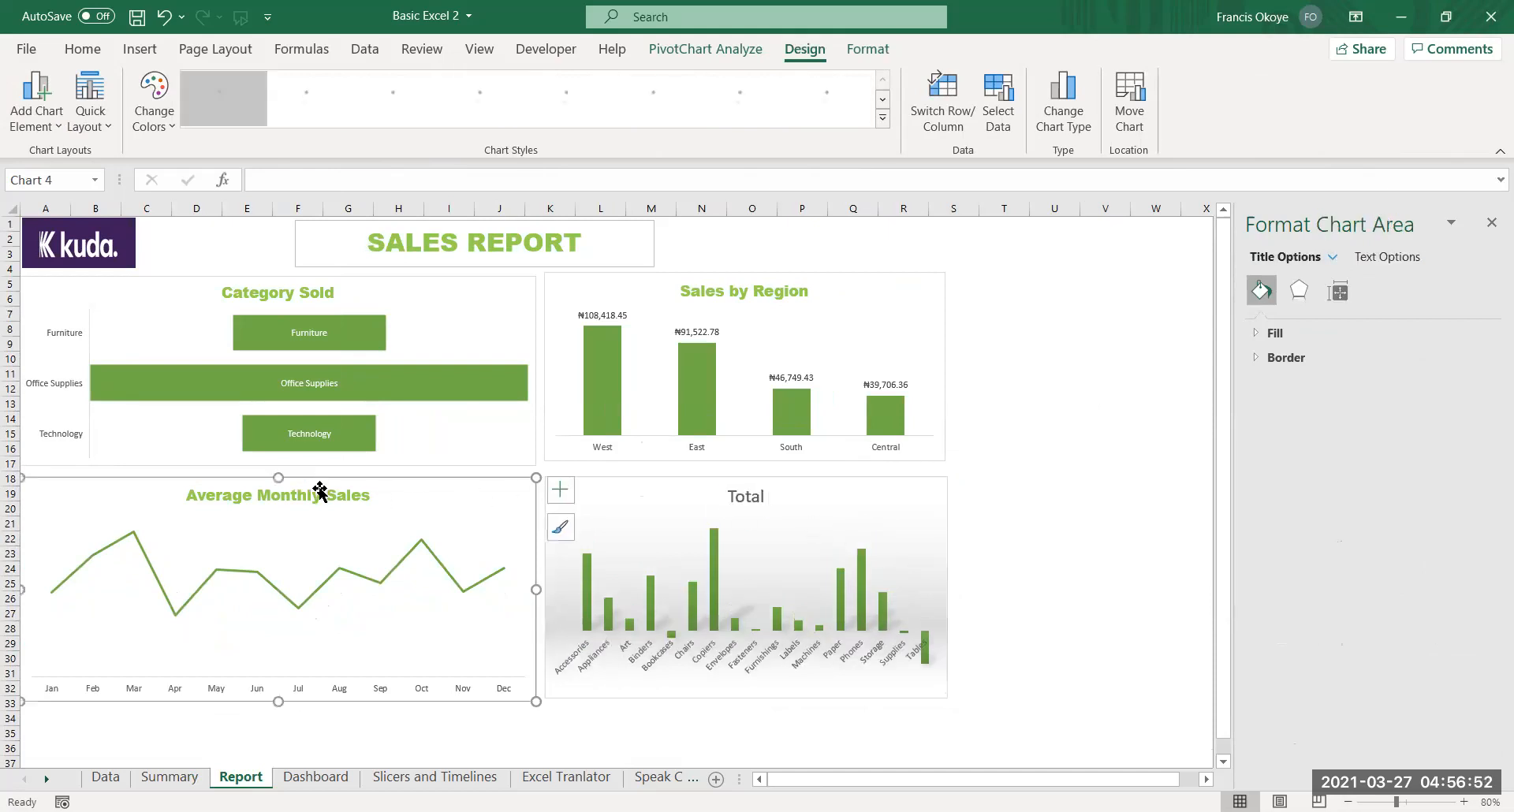
{"action": "left_click", "coordinate": [295, 497]}
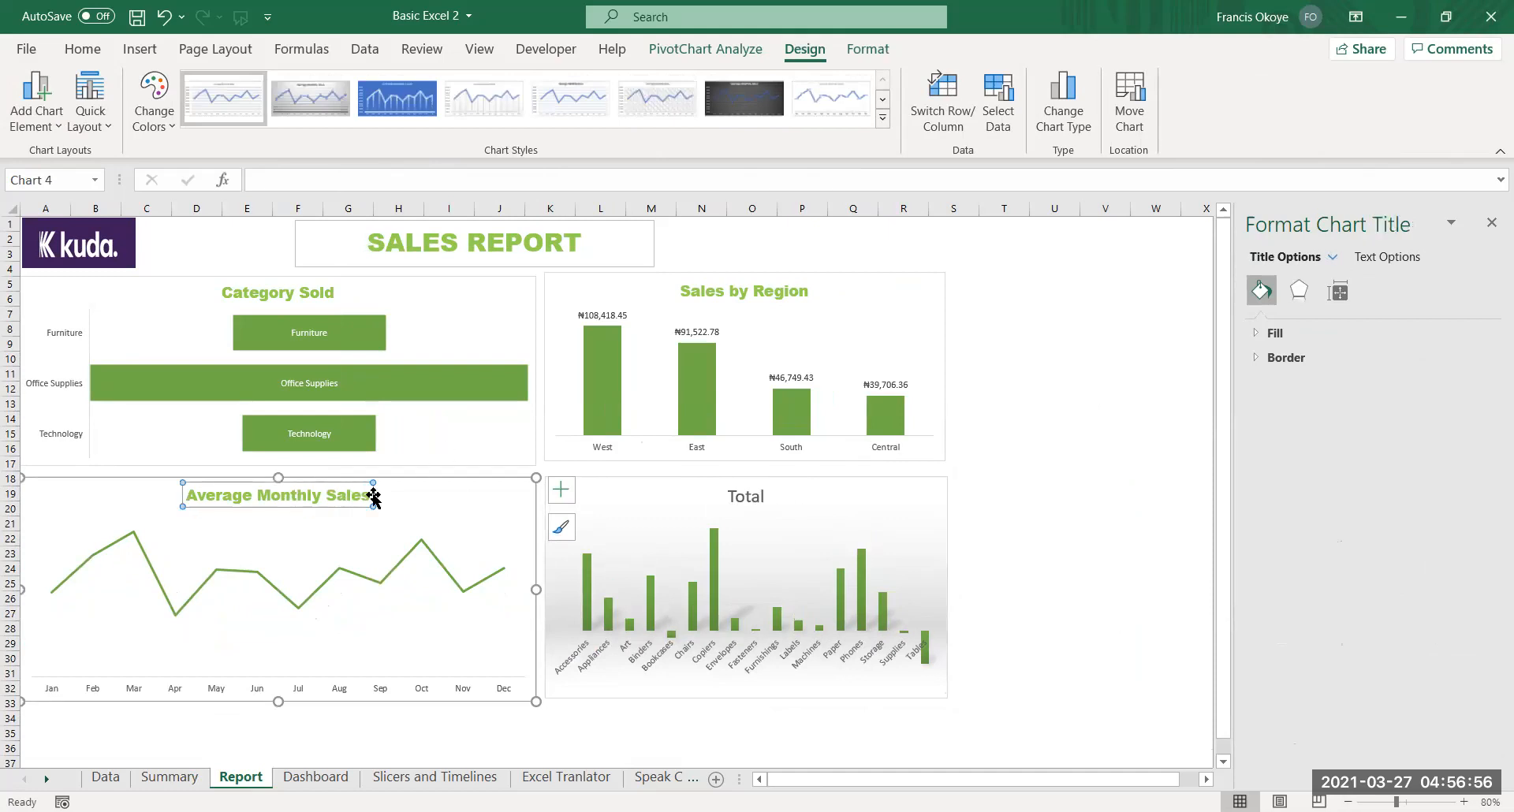
{"action": "left_click", "coordinate": [746, 496]}
{"action": "mouse_move", "coordinate": [746, 496]}
{"action": "left_mouse_down"}
{"action": "mouse_move", "coordinate": [720, 496]}
{"action": "mouse_move", "coordinate": [765, 478]}
{"action": "left_mouse_up"}
{"action": "left_click", "coordinate": [726, 486]}
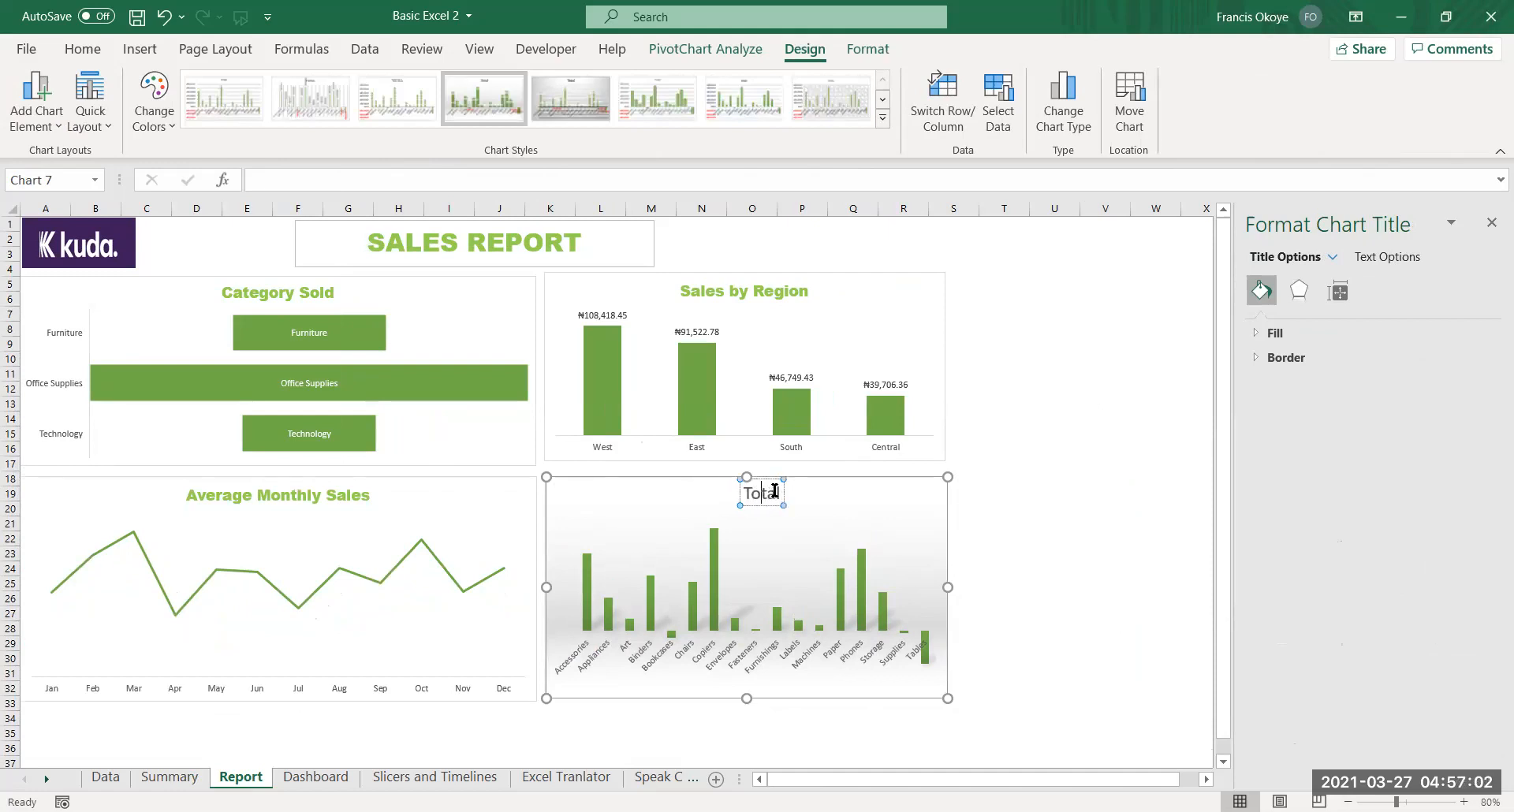
{"action": "double_click", "coordinate": [774, 490]}
{"action": "type", "text": "Sub Ca"}
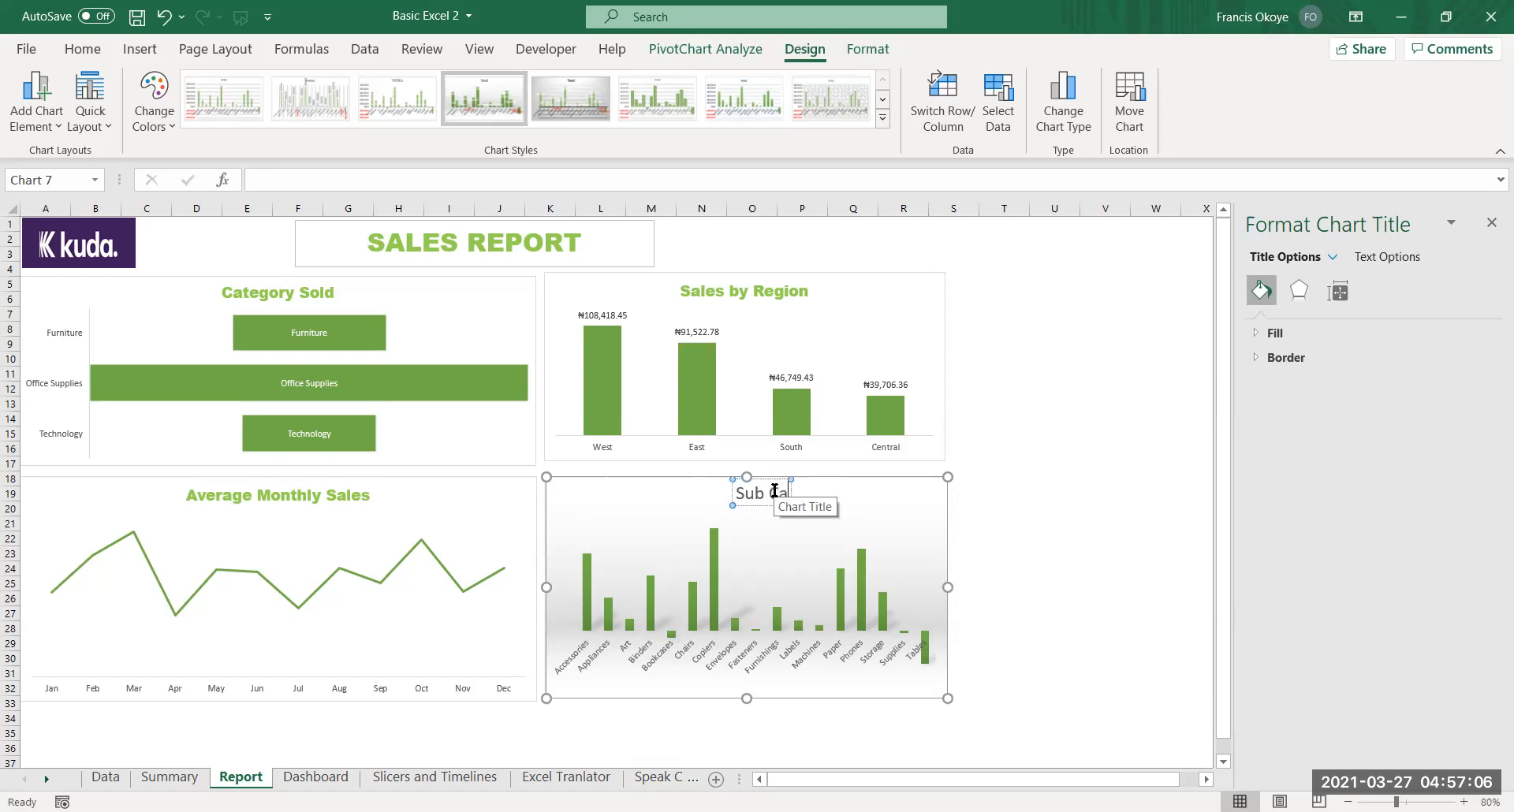
{"action": "type", "text": "tegory by Profit"}
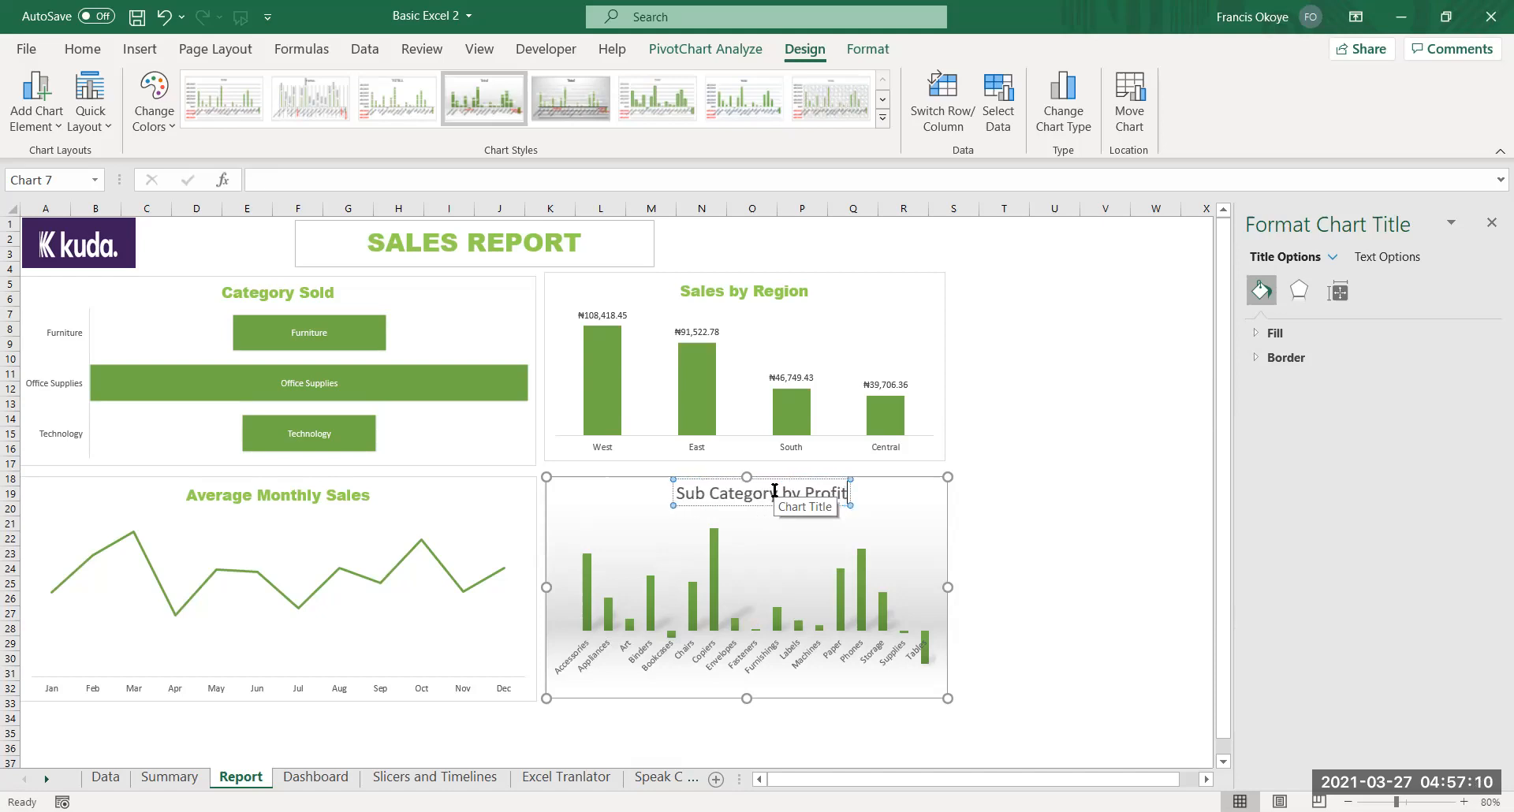
Format the Sub Category by Profit title in green Arial Black to match the other chart titles
{"action": "triple_click", "coordinate": [795, 496]}
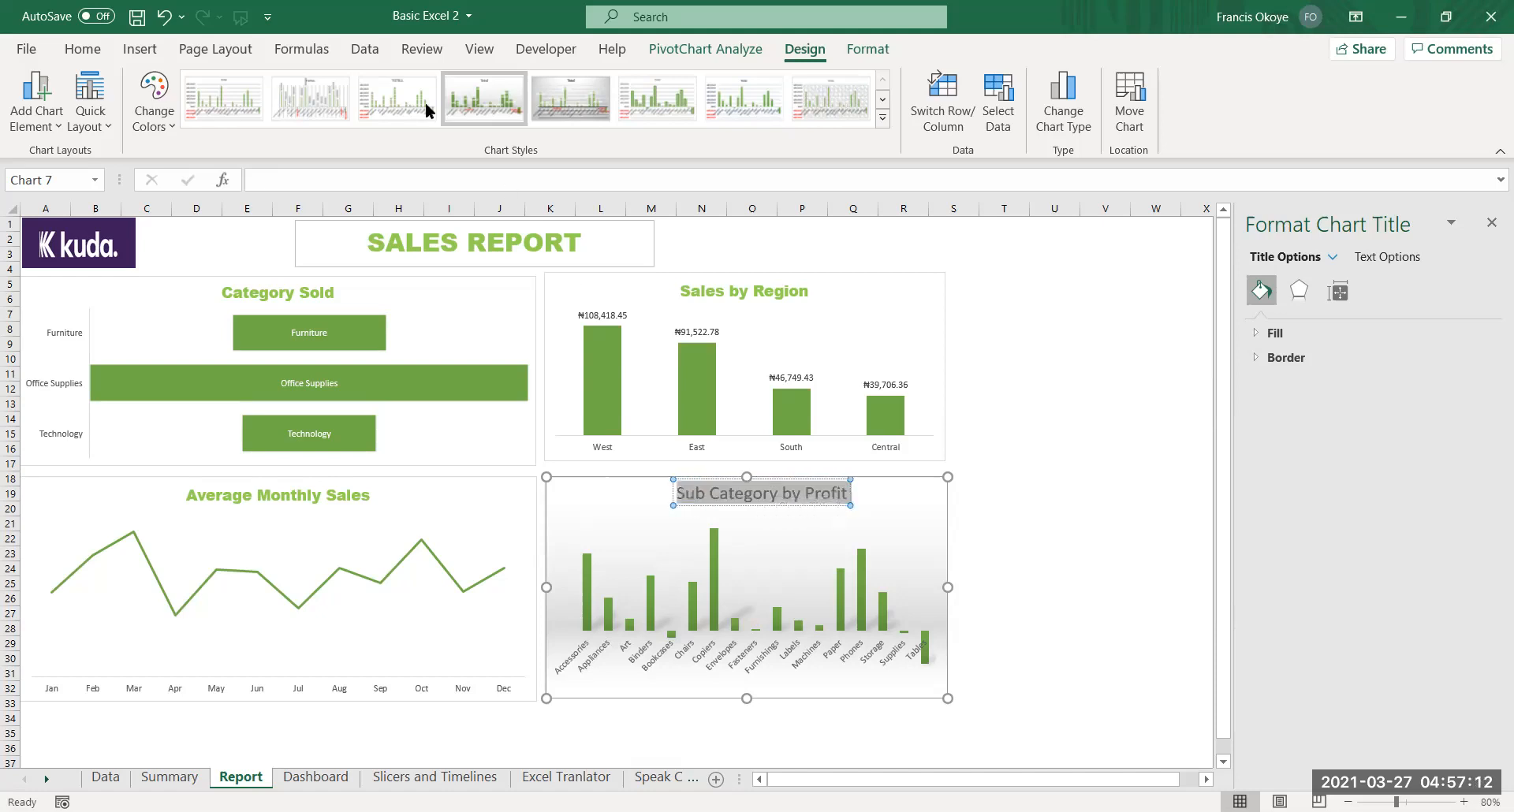
{"action": "left_click", "coordinate": [86, 55]}
{"action": "left_click", "coordinate": [349, 119]}
{"action": "left_click", "coordinate": [276, 87]}
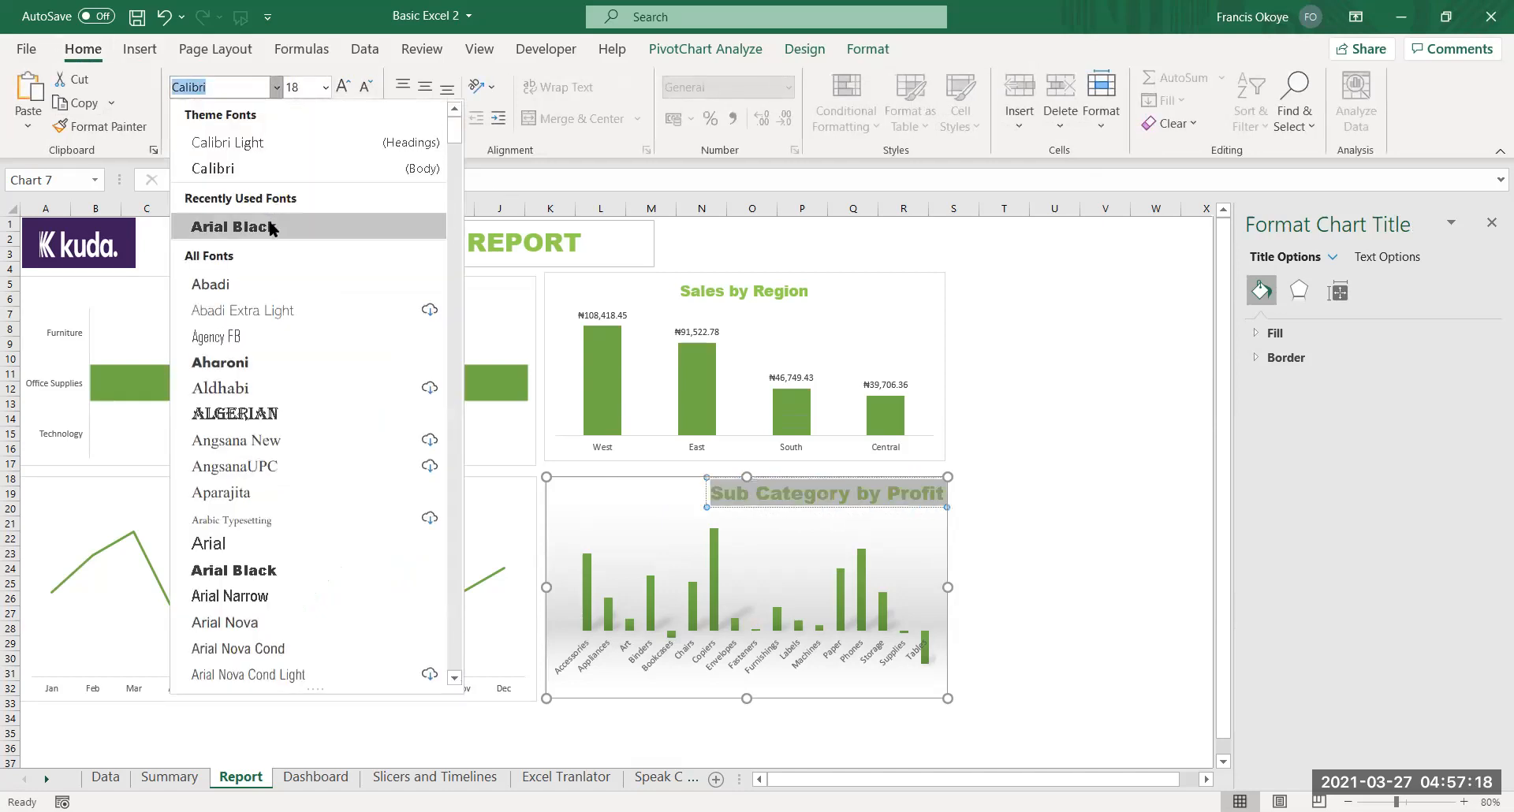
{"action": "left_click", "coordinate": [274, 226]}
Center the Sub Category by Profit title horizontally above its columns
{"action": "left_click", "coordinate": [776, 479]}
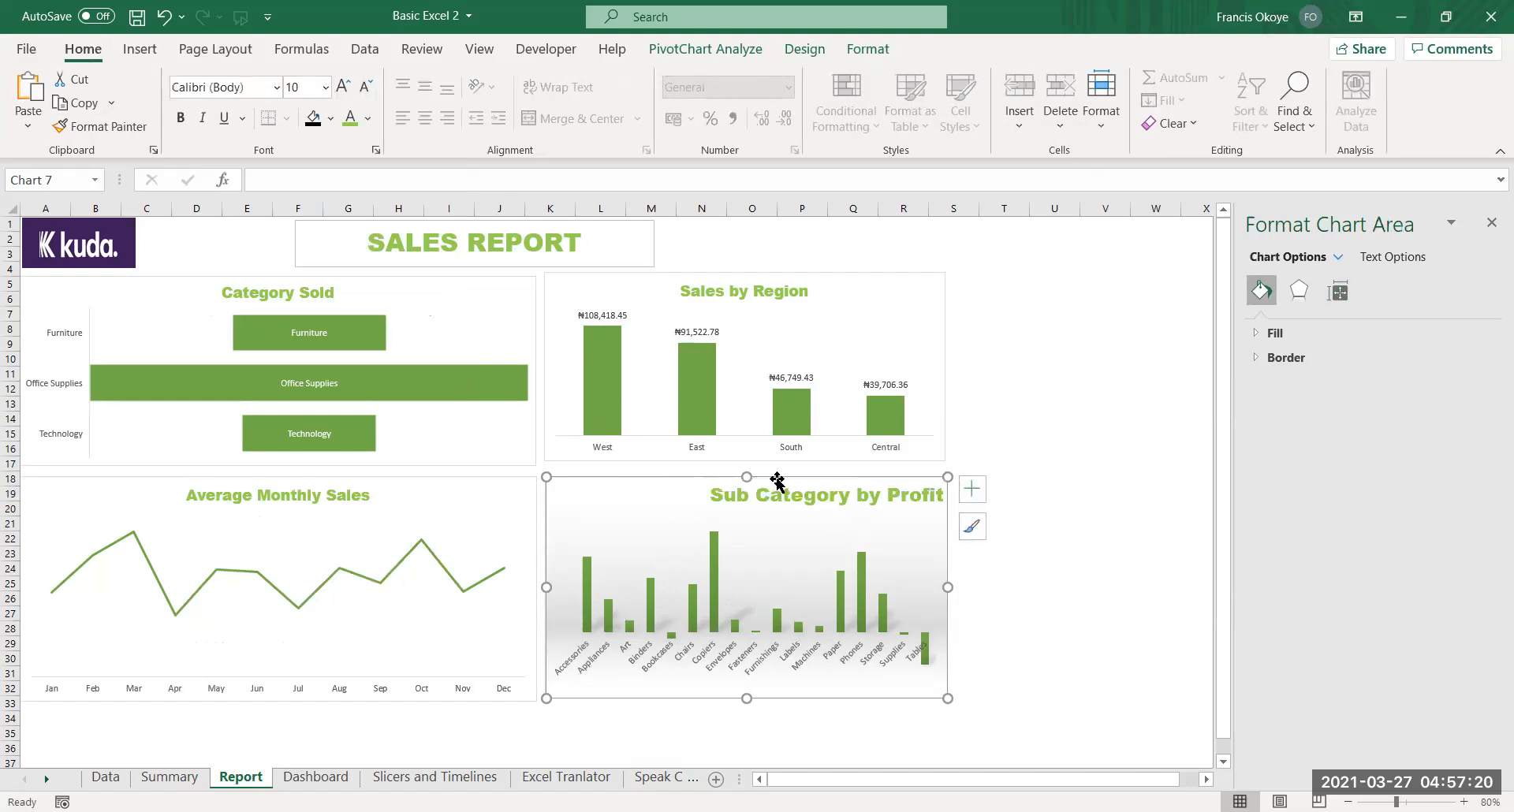
{"action": "mouse_move", "coordinate": [776, 479]}
{"action": "left_mouse_down"}
{"action": "mouse_move", "coordinate": [745, 485]}
{"action": "mouse_move", "coordinate": [775, 480]}
{"action": "left_mouse_up"}
{"action": "left_click", "coordinate": [787, 506]}
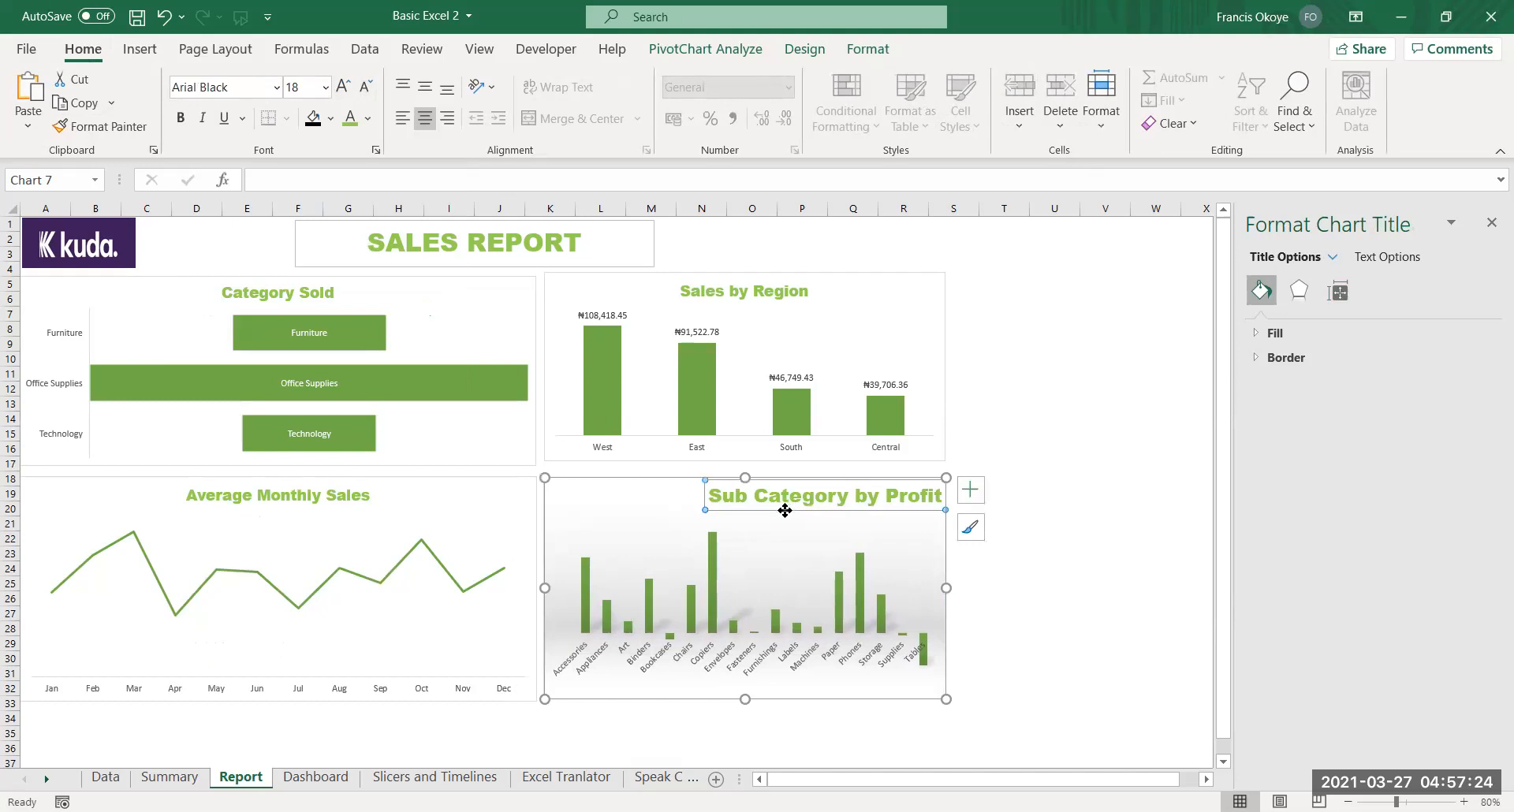
{"action": "left_click_drag", "start_coordinate": [715, 505], "coordinate": [632, 508]}
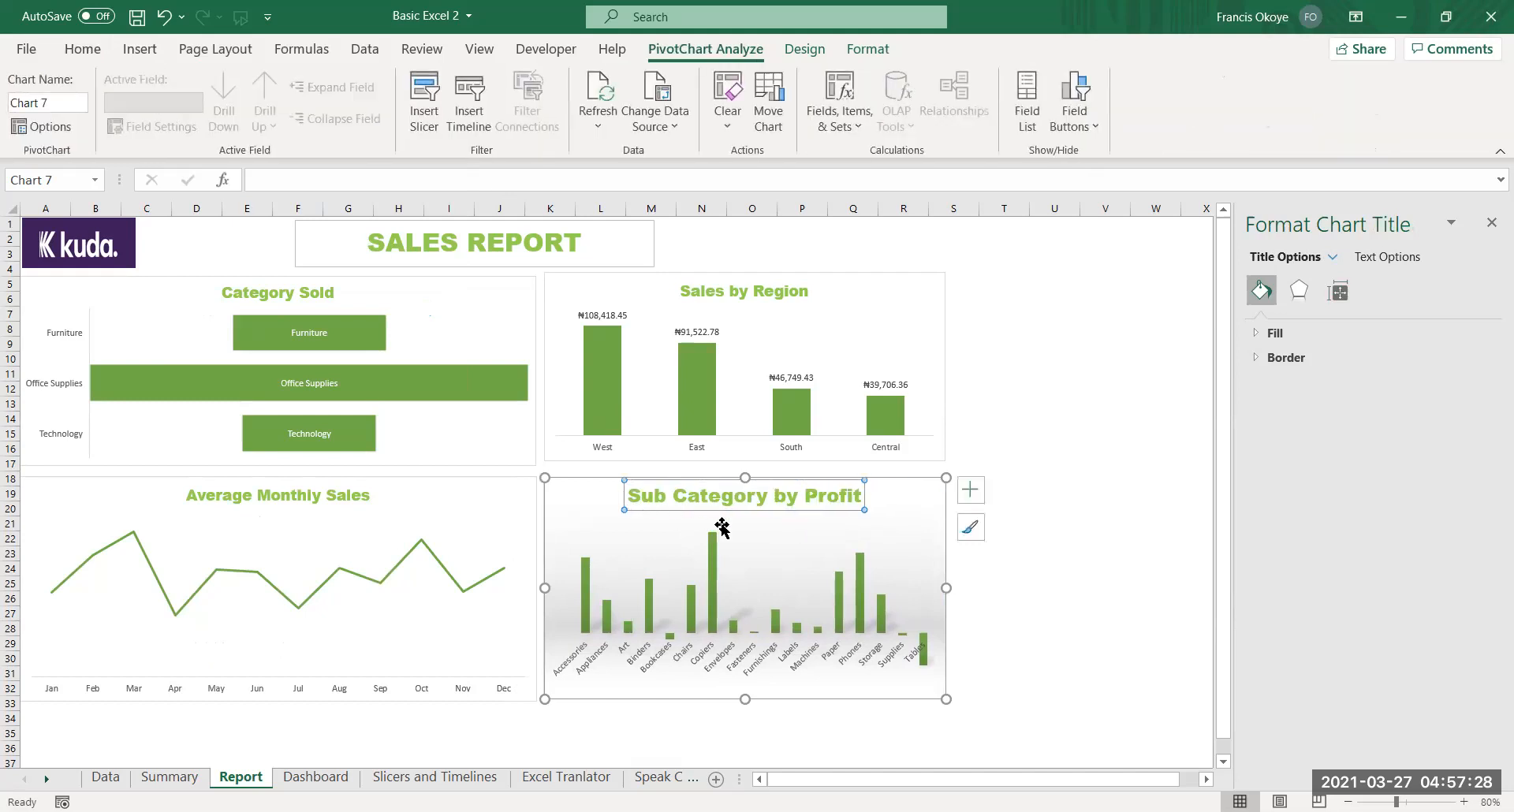
{"action": "left_click", "coordinate": [1086, 585]}
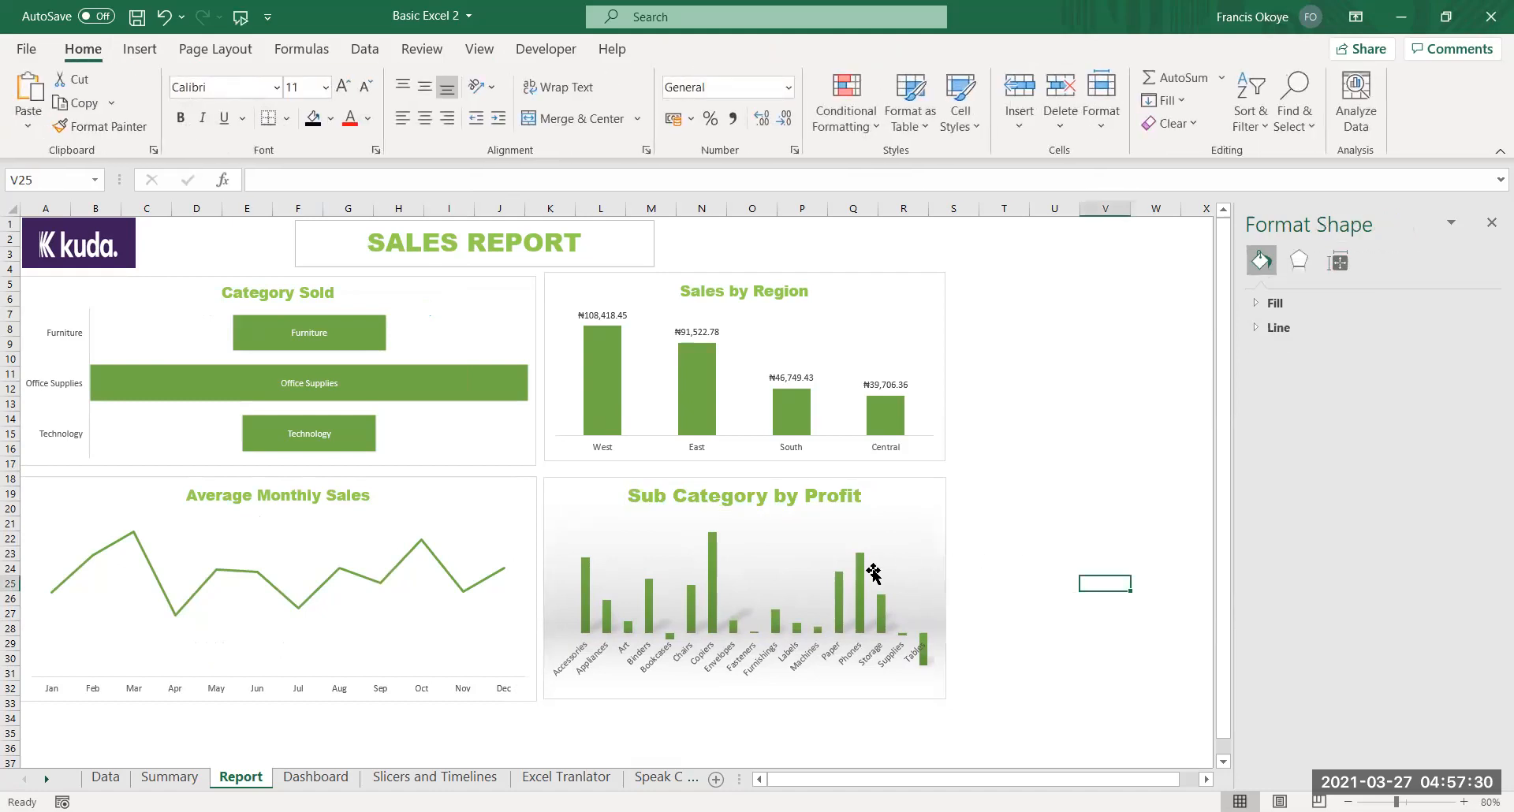
{"action": "left_click", "coordinate": [897, 509]}
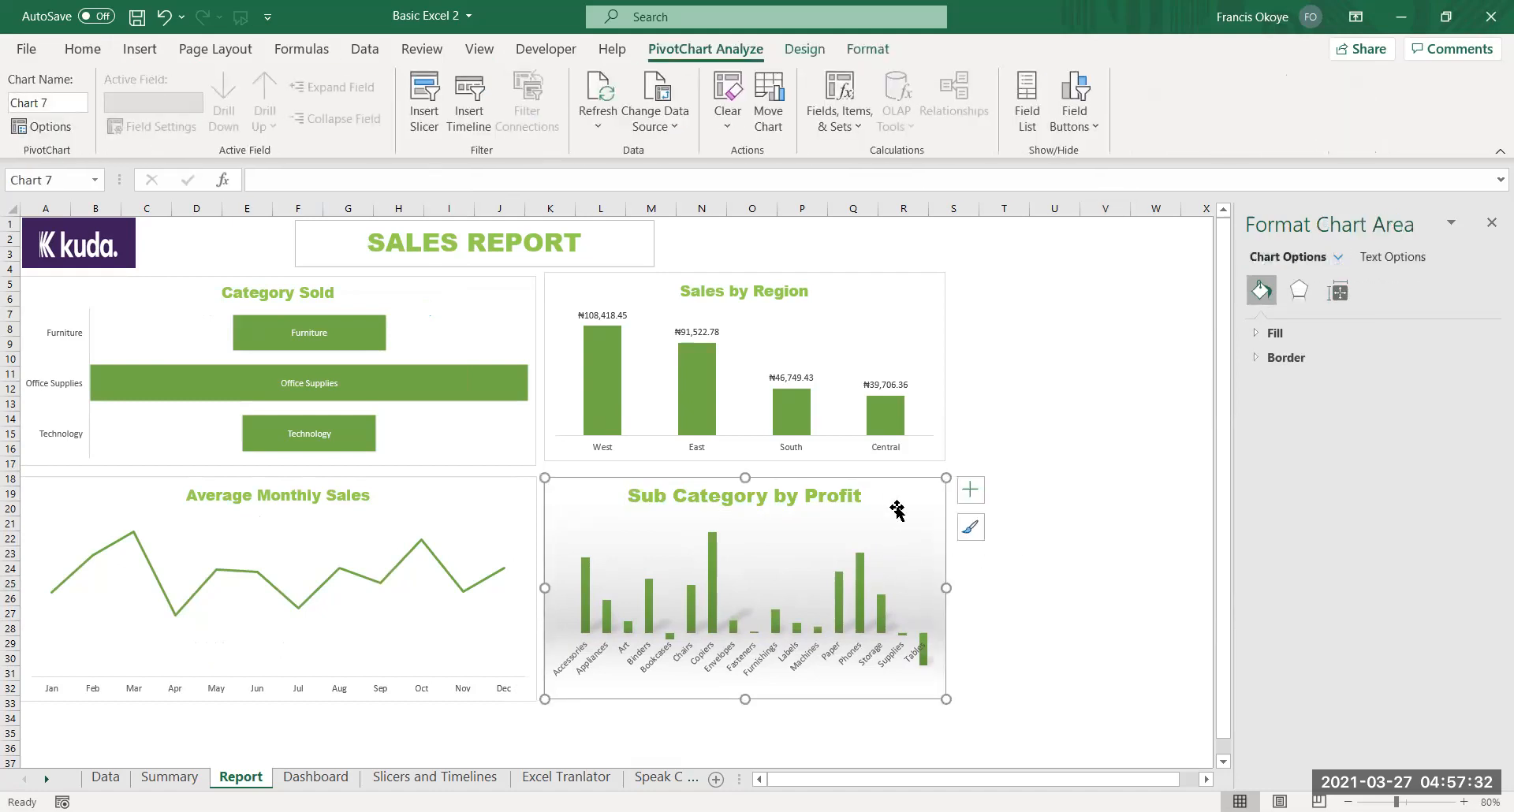
{"action": "left_click", "coordinate": [1039, 331]}
{"action": "left_click", "coordinate": [872, 511]}
{"action": "left_click", "coordinate": [1052, 366]}
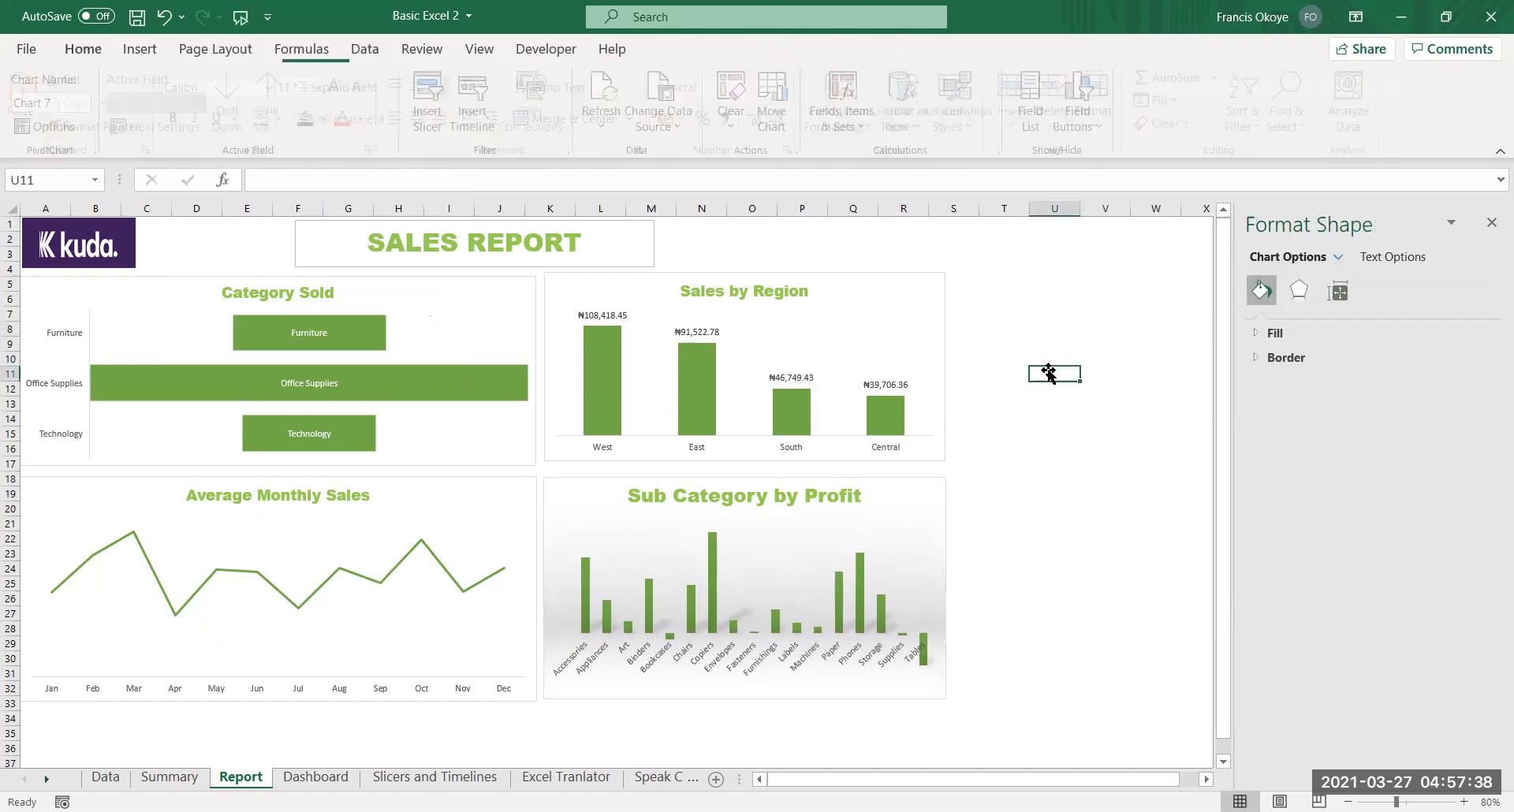
{"action": "left_click", "coordinate": [929, 493]}
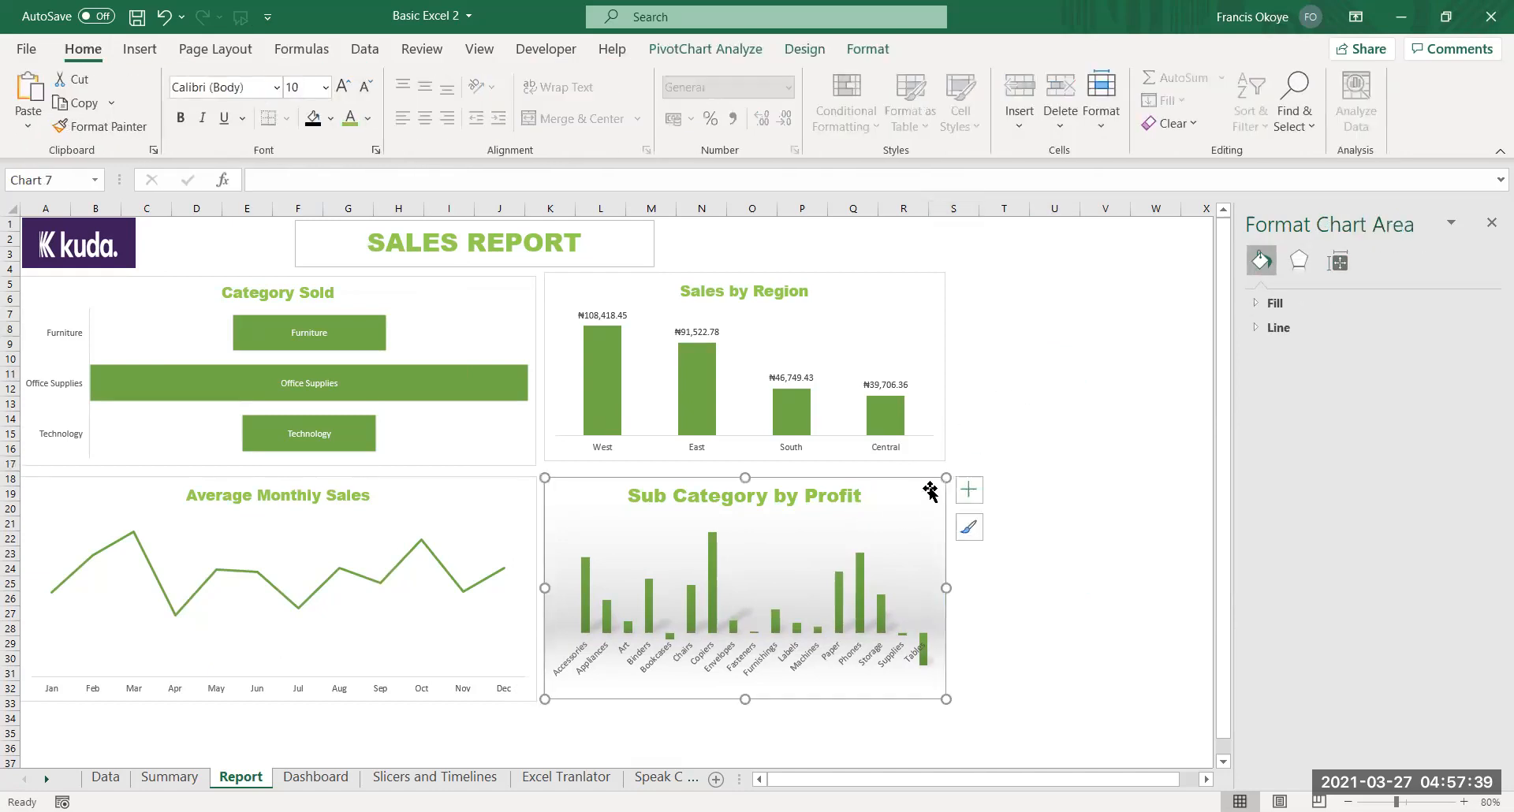
Insert Segment, Quarters and Years slicers for the Sub Category by Profit chart
{"action": "left_click", "coordinate": [140, 49]}
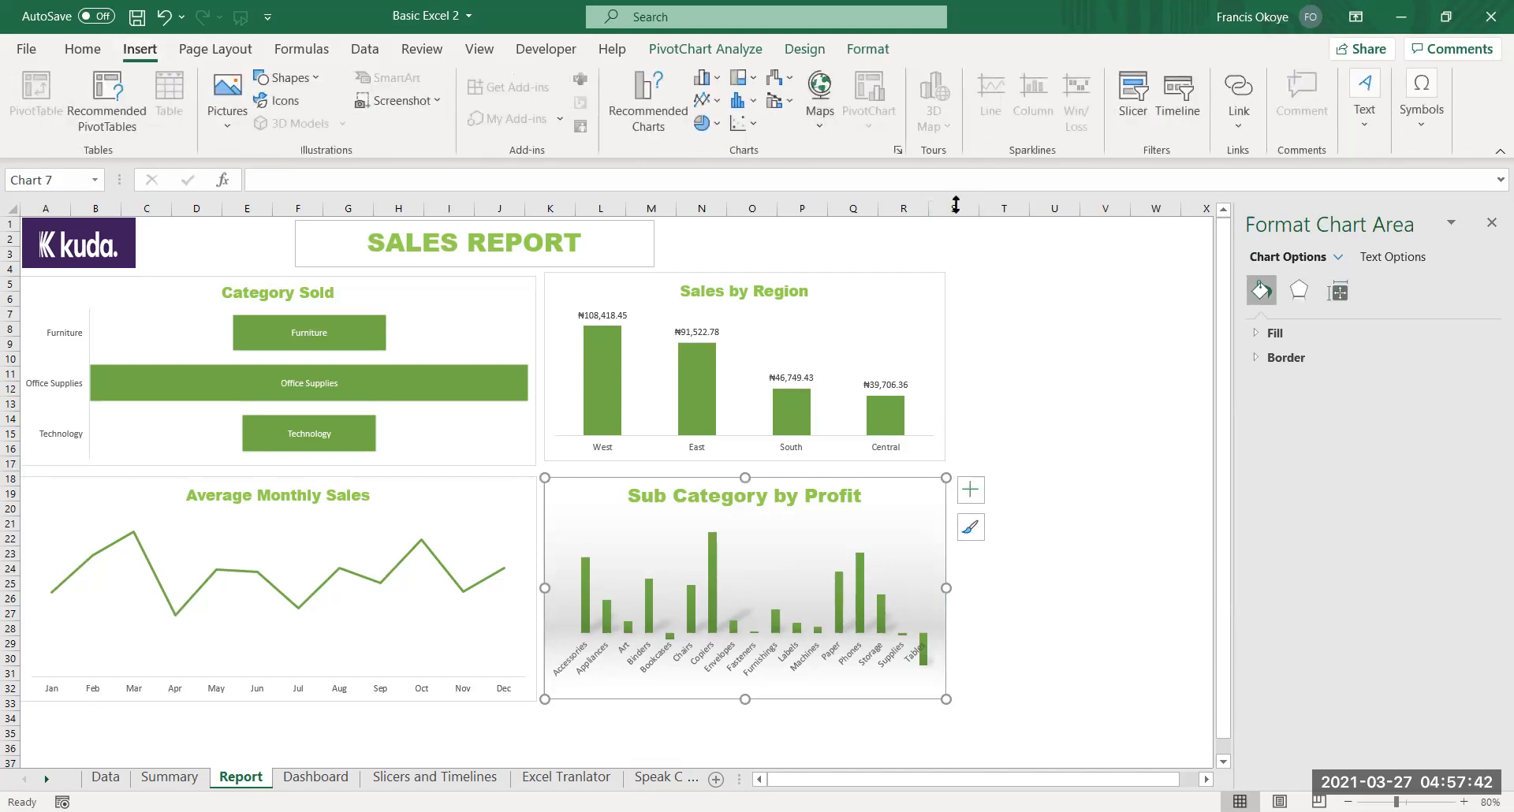
{"action": "left_click", "coordinate": [1054, 399]}
{"action": "left_click", "coordinate": [913, 485]}
{"action": "left_click", "coordinate": [1065, 431]}
{"action": "left_click", "coordinate": [907, 495]}
{"action": "left_click", "coordinate": [1136, 108]}
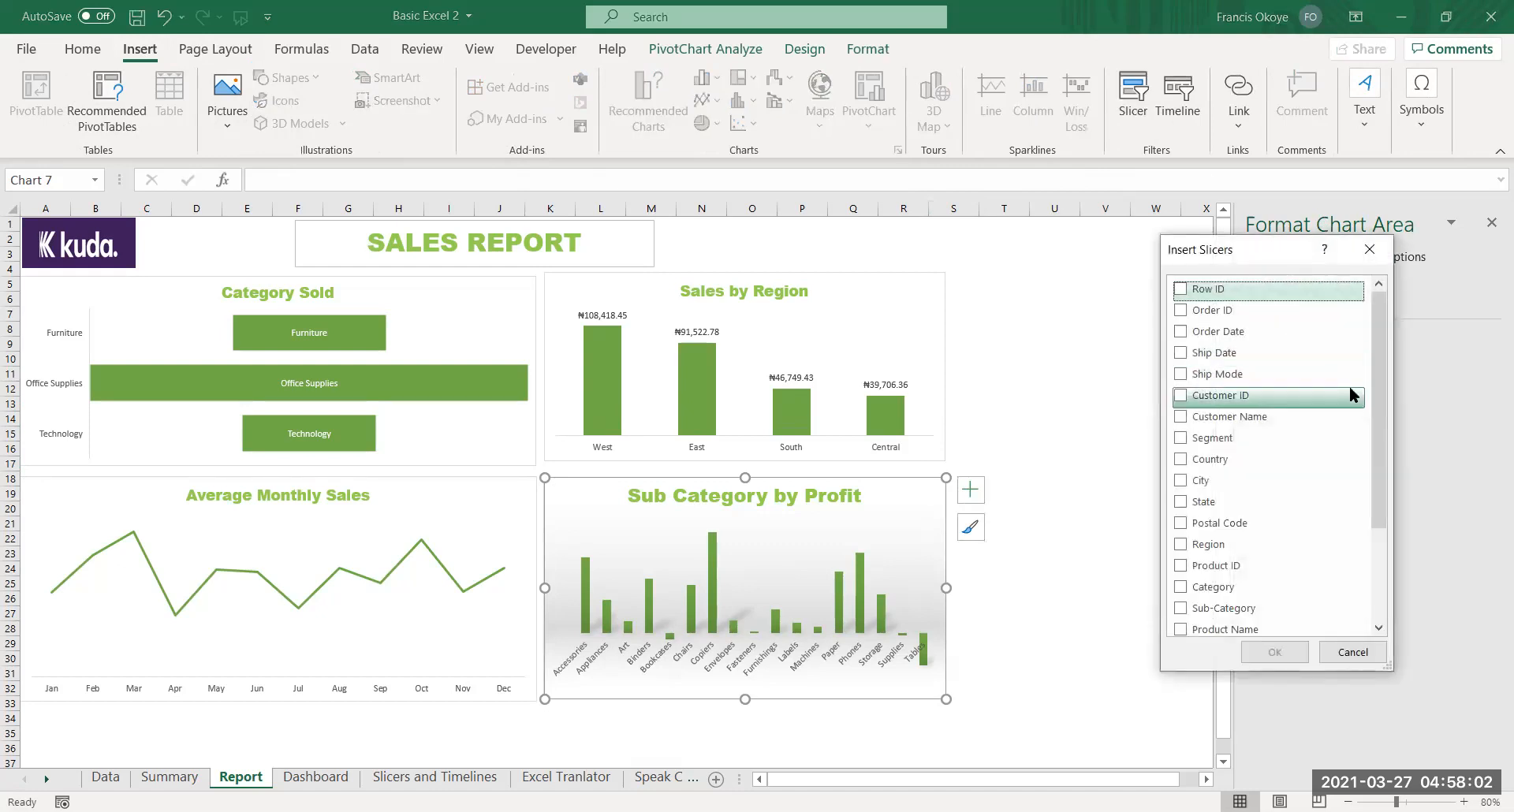
{"action": "left_click_drag", "start_coordinate": [1379, 372], "coordinate": [1380, 471]}
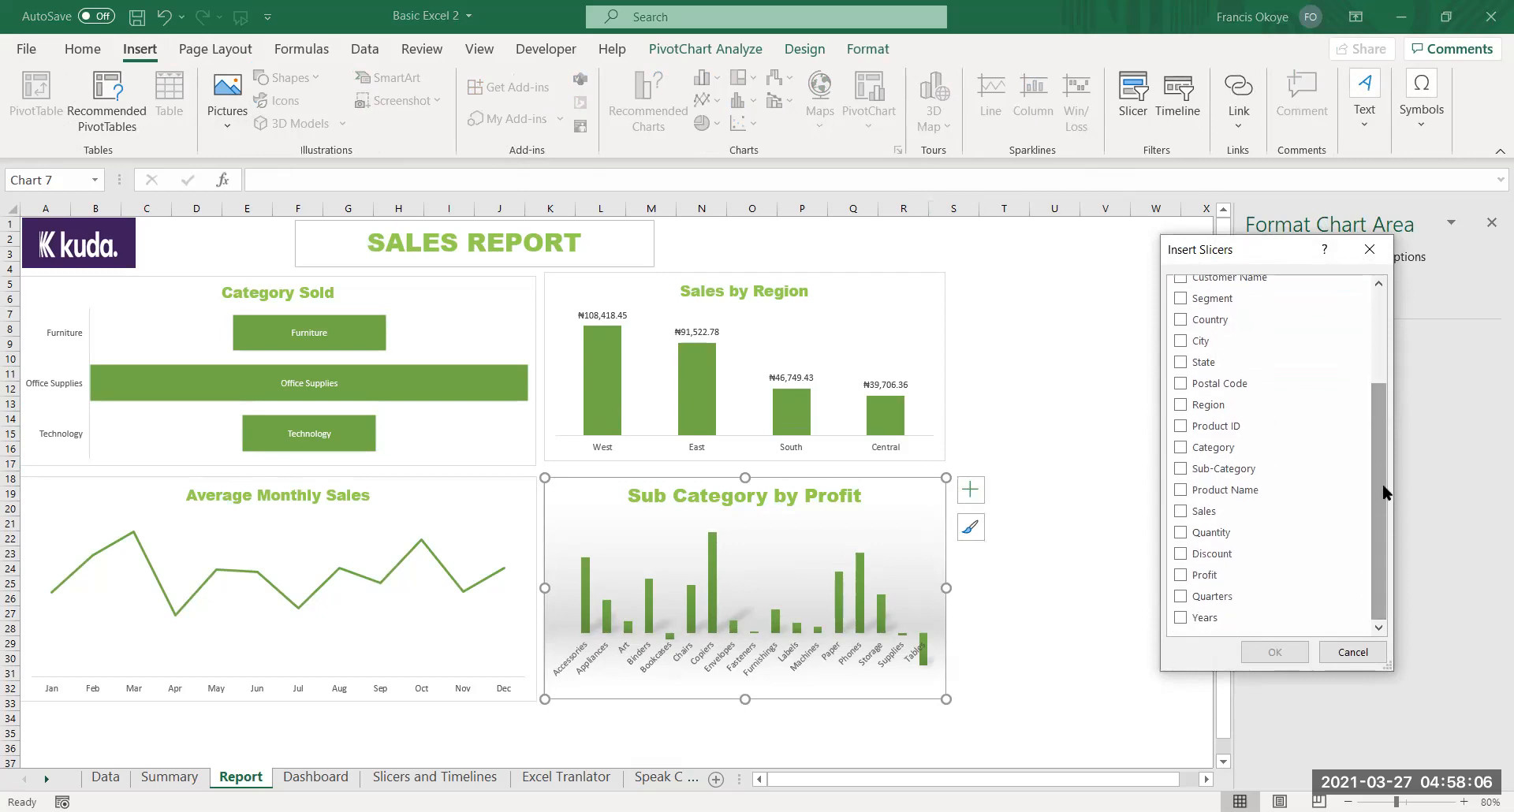
{"action": "left_click", "coordinate": [1181, 595]}
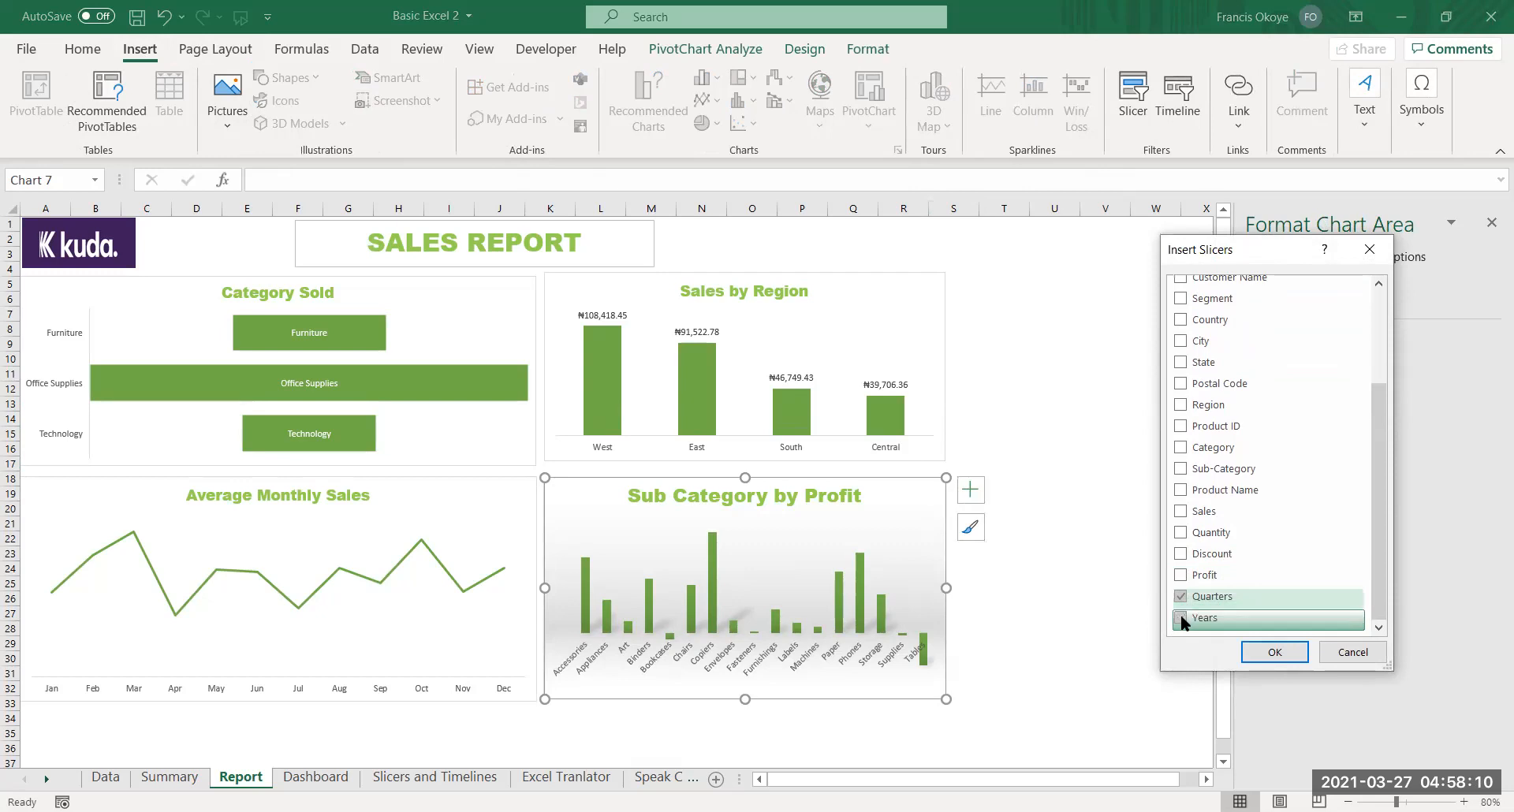
{"action": "left_click", "coordinate": [1182, 619]}
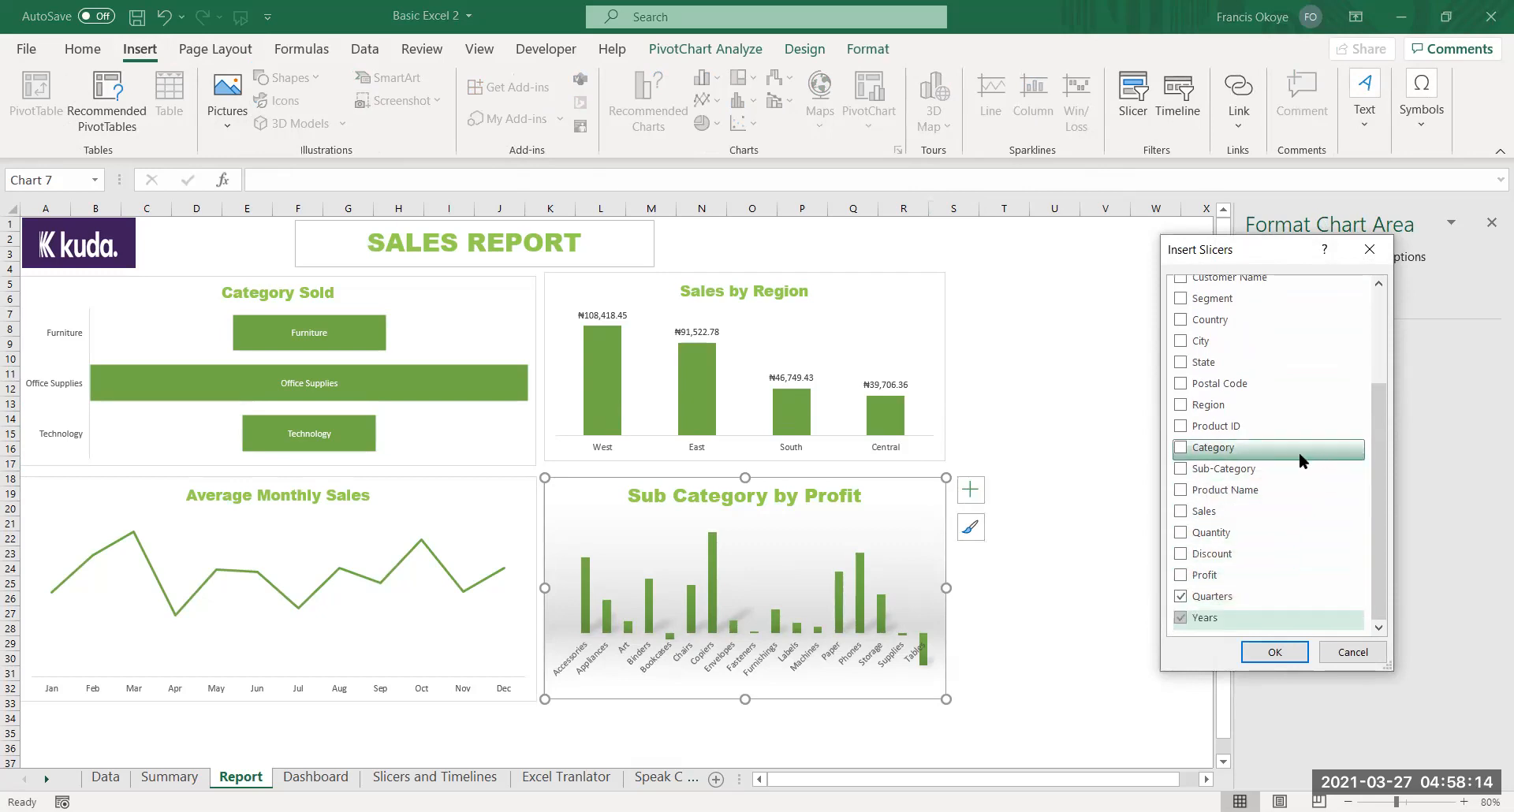
{"action": "left_click_drag", "start_coordinate": [1376, 543], "coordinate": [1373, 507]}
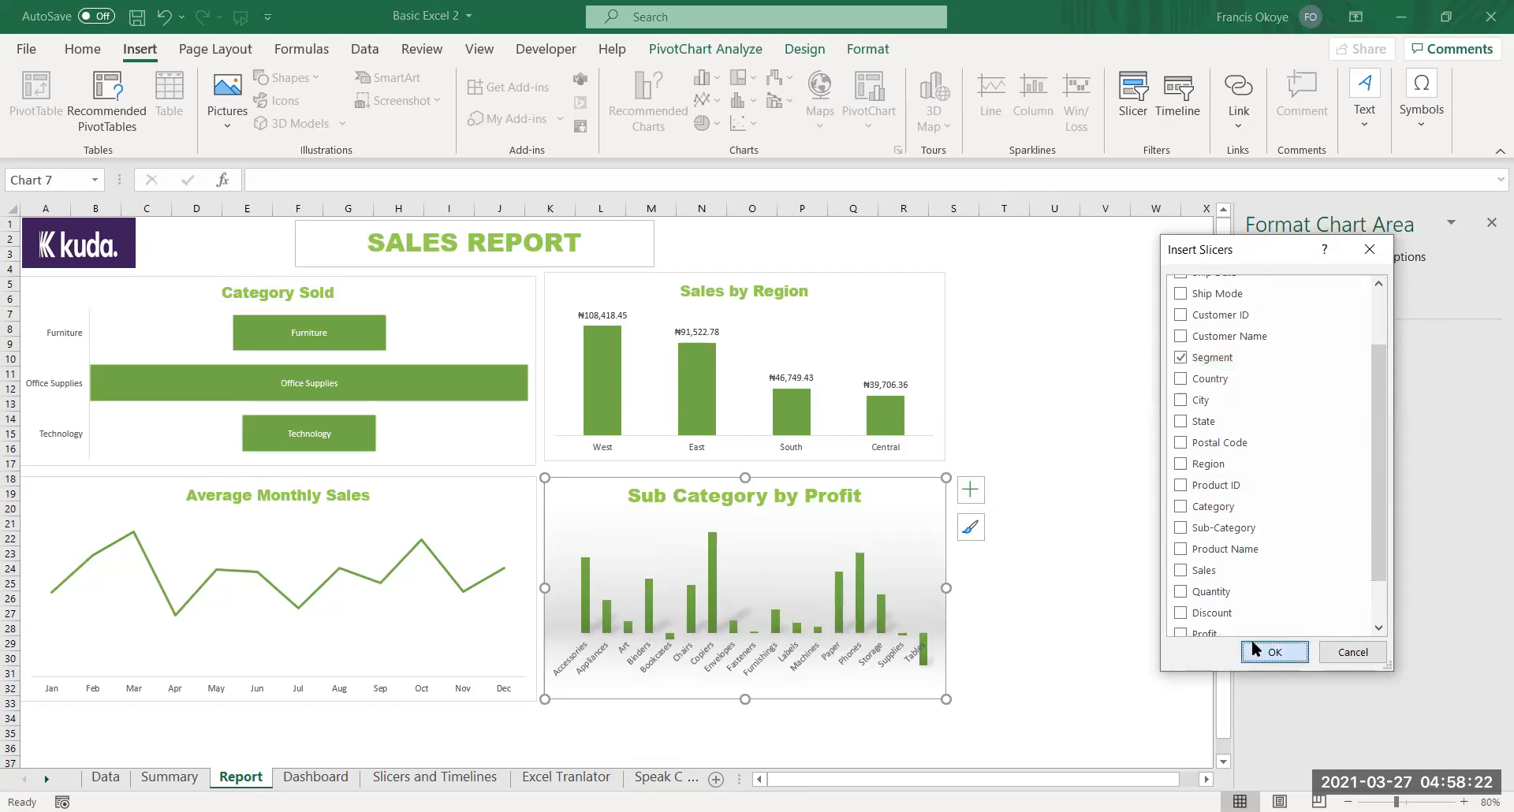
{"action": "key", "text": "Return"}
Stack the Years and Quarters slicers in the empty area beside the charts and move the Segment slicer next to Years
{"action": "left_click_drag", "start_coordinate": [653, 436], "coordinate": [1082, 220]}
{"action": "left_click", "coordinate": [627, 384]}
{"action": "left_click_drag", "start_coordinate": [627, 384], "coordinate": [1089, 445]}
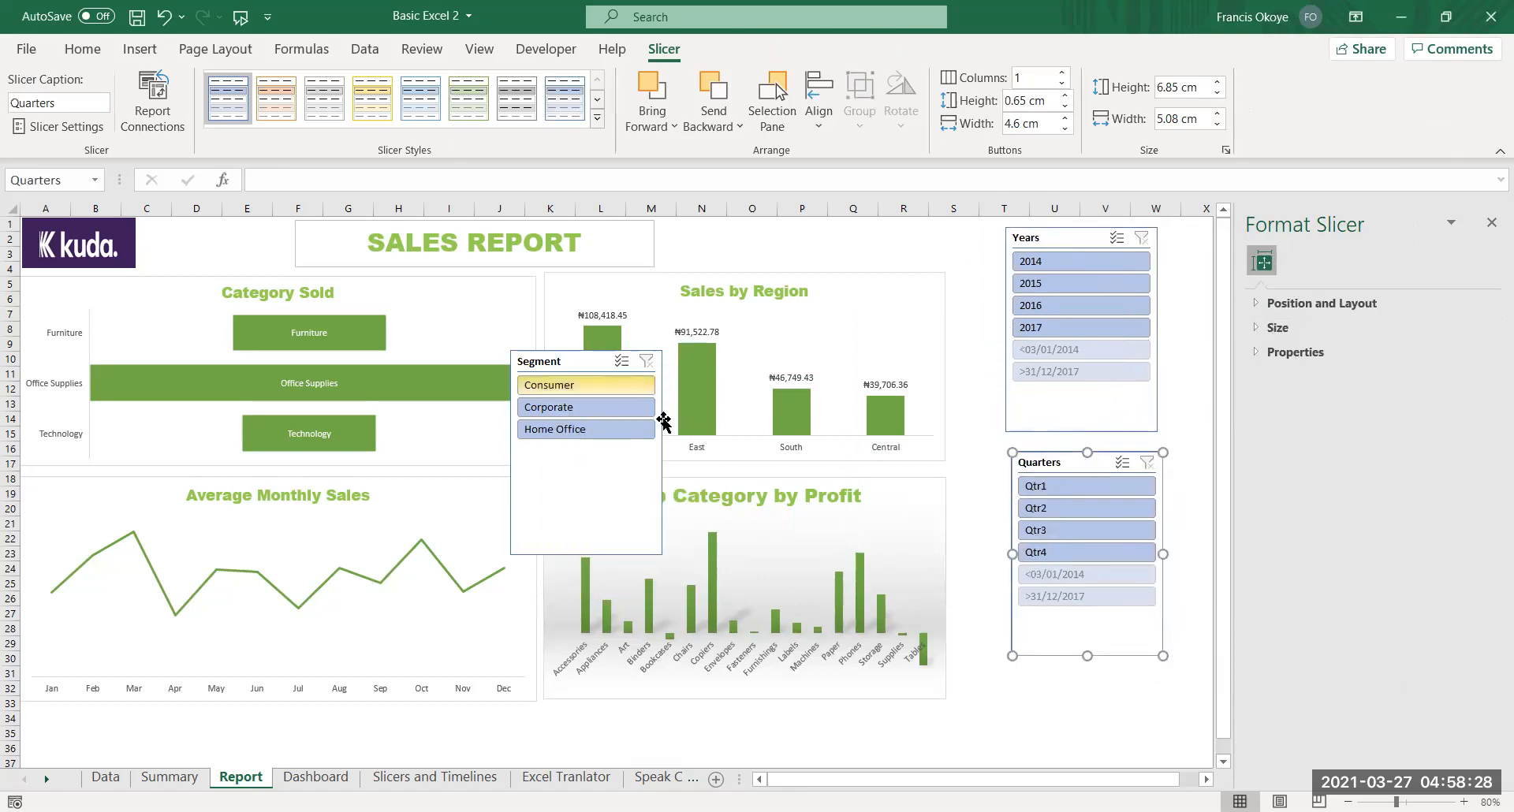
{"action": "left_click_drag", "start_coordinate": [570, 360], "coordinate": [994, 239]}
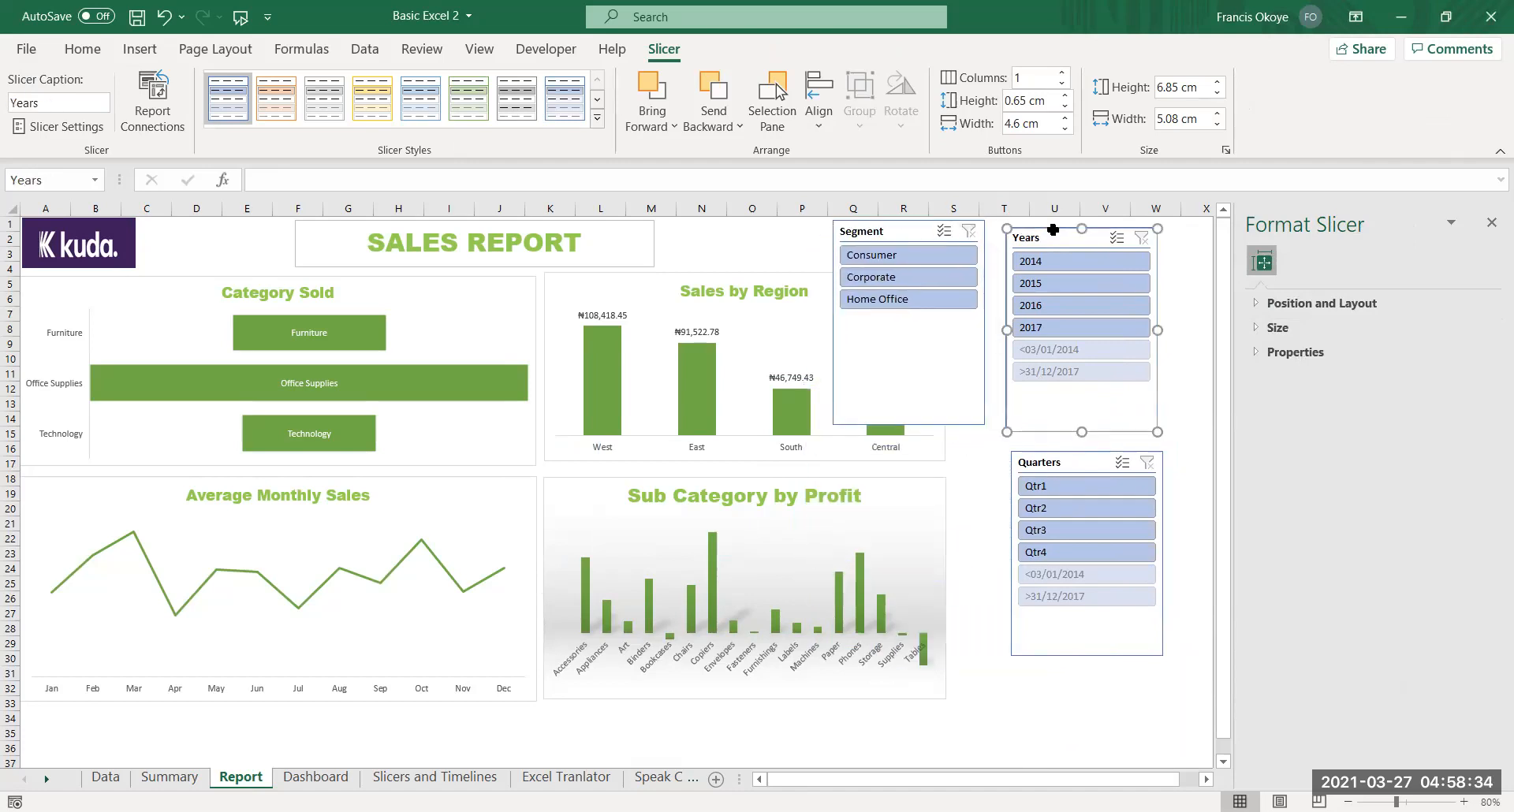
Delete the Years slicer and move the Segment slicer into its place above Quarters
{"action": "key", "text": "Delete"}
{"action": "left_click_drag", "start_coordinate": [877, 232], "coordinate": [1051, 242]}
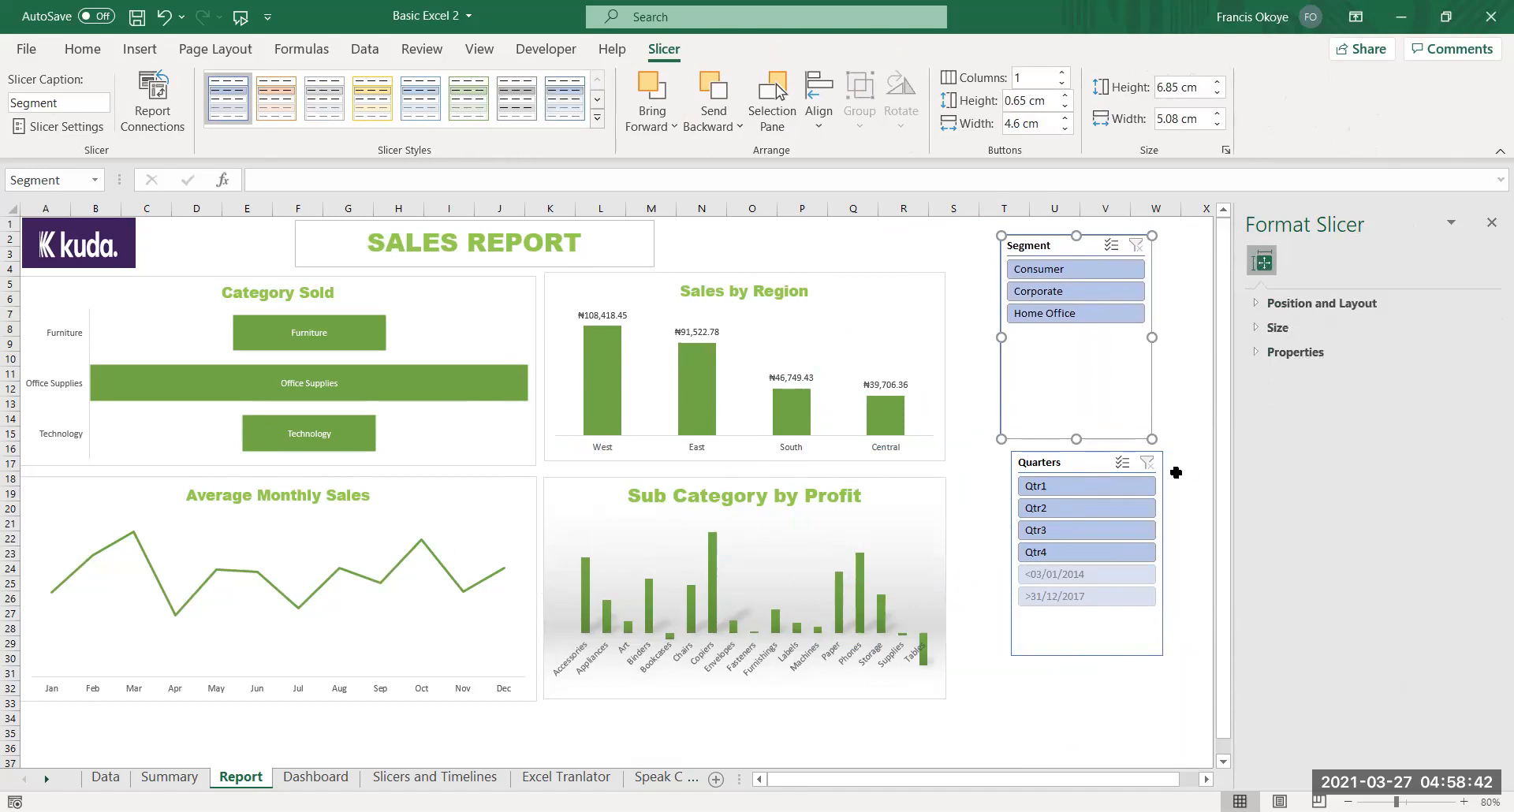
{"action": "left_click", "coordinate": [1105, 456]}
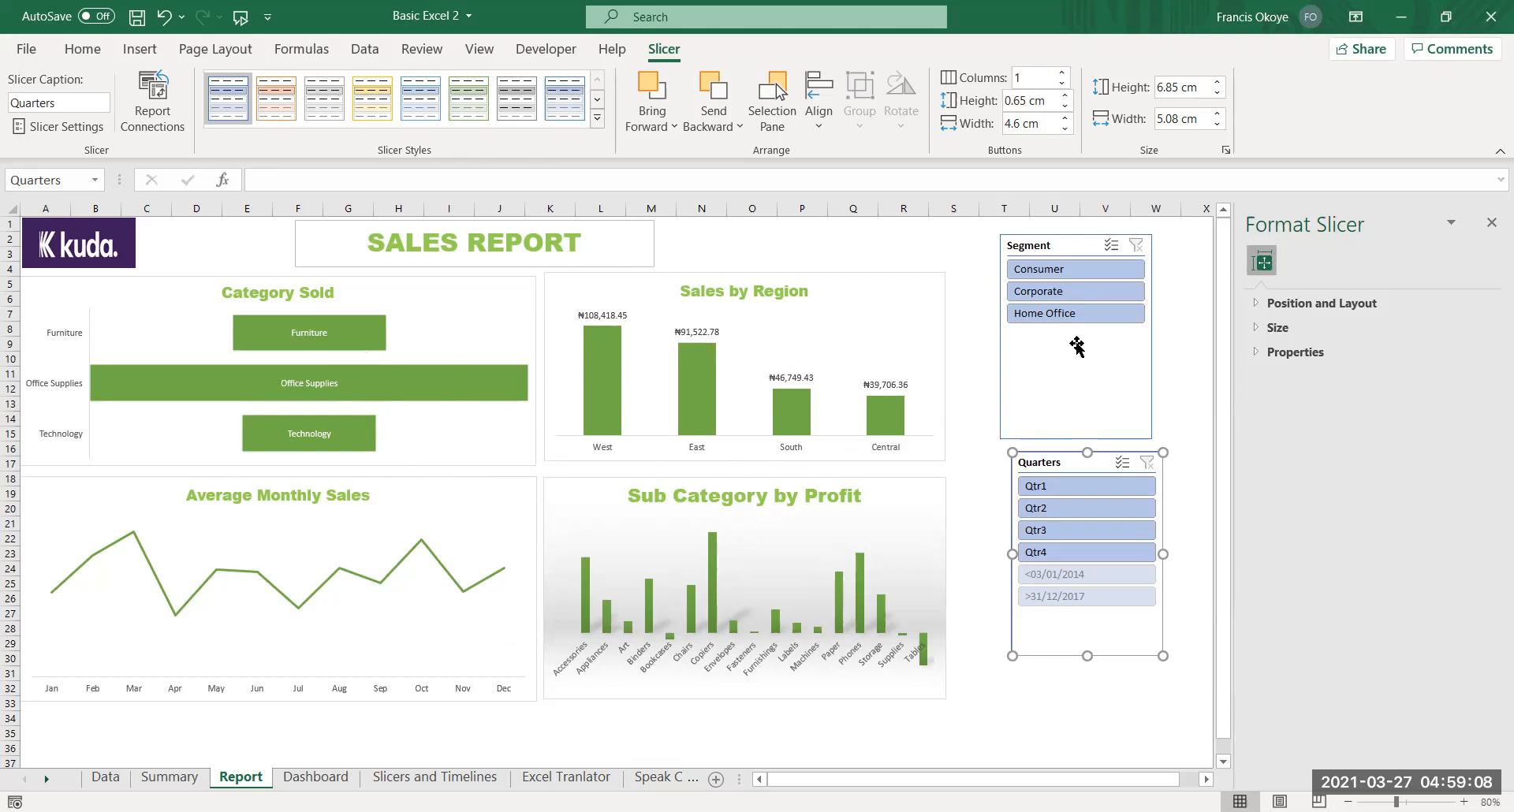
Test the Segment slicer on the profits chart with Consumer, Corporate and Home Office, and clear its filter
{"action": "left_click", "coordinate": [1064, 273]}
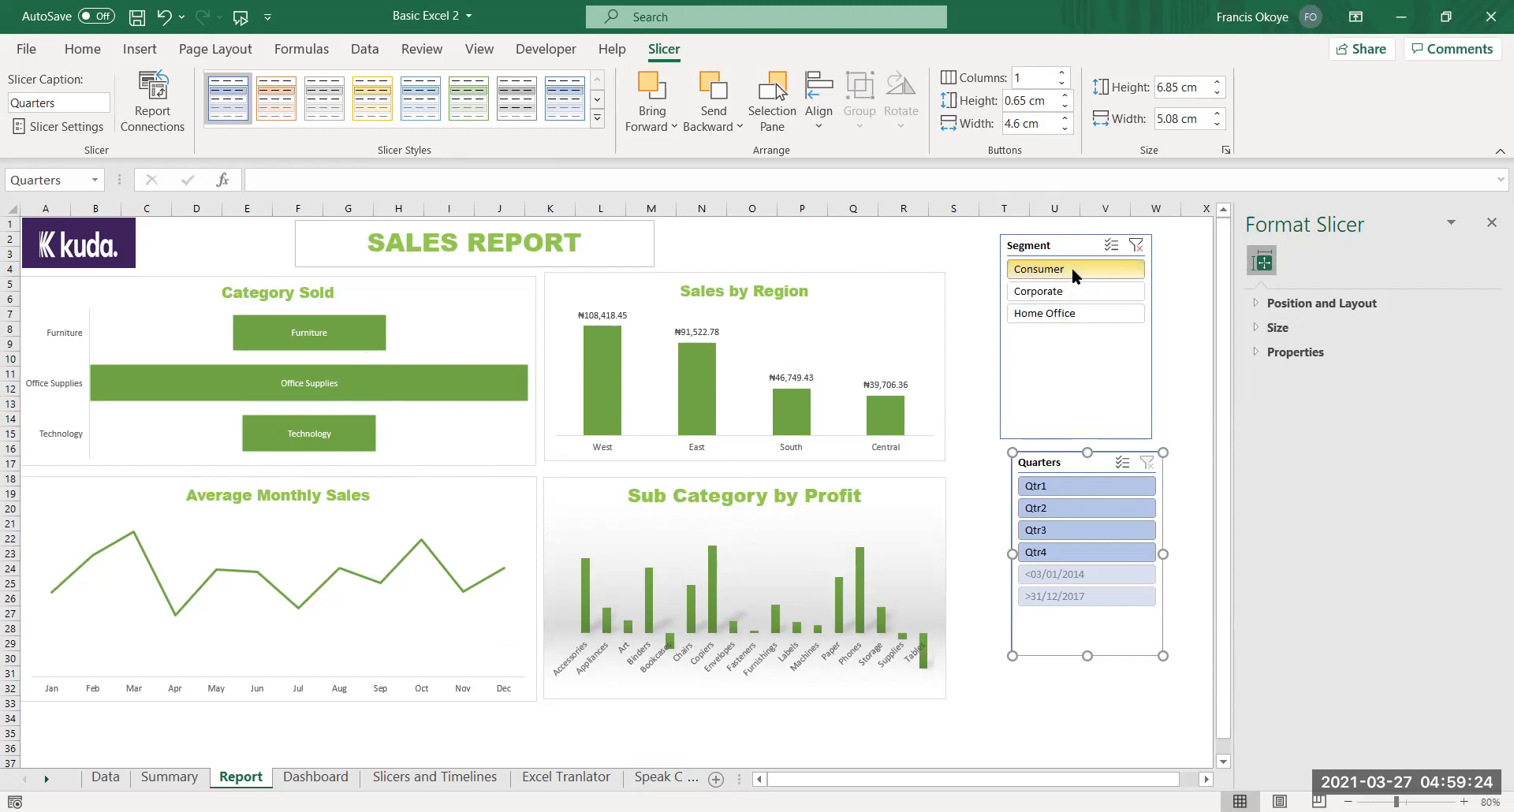
{"action": "left_click", "coordinate": [1136, 245]}
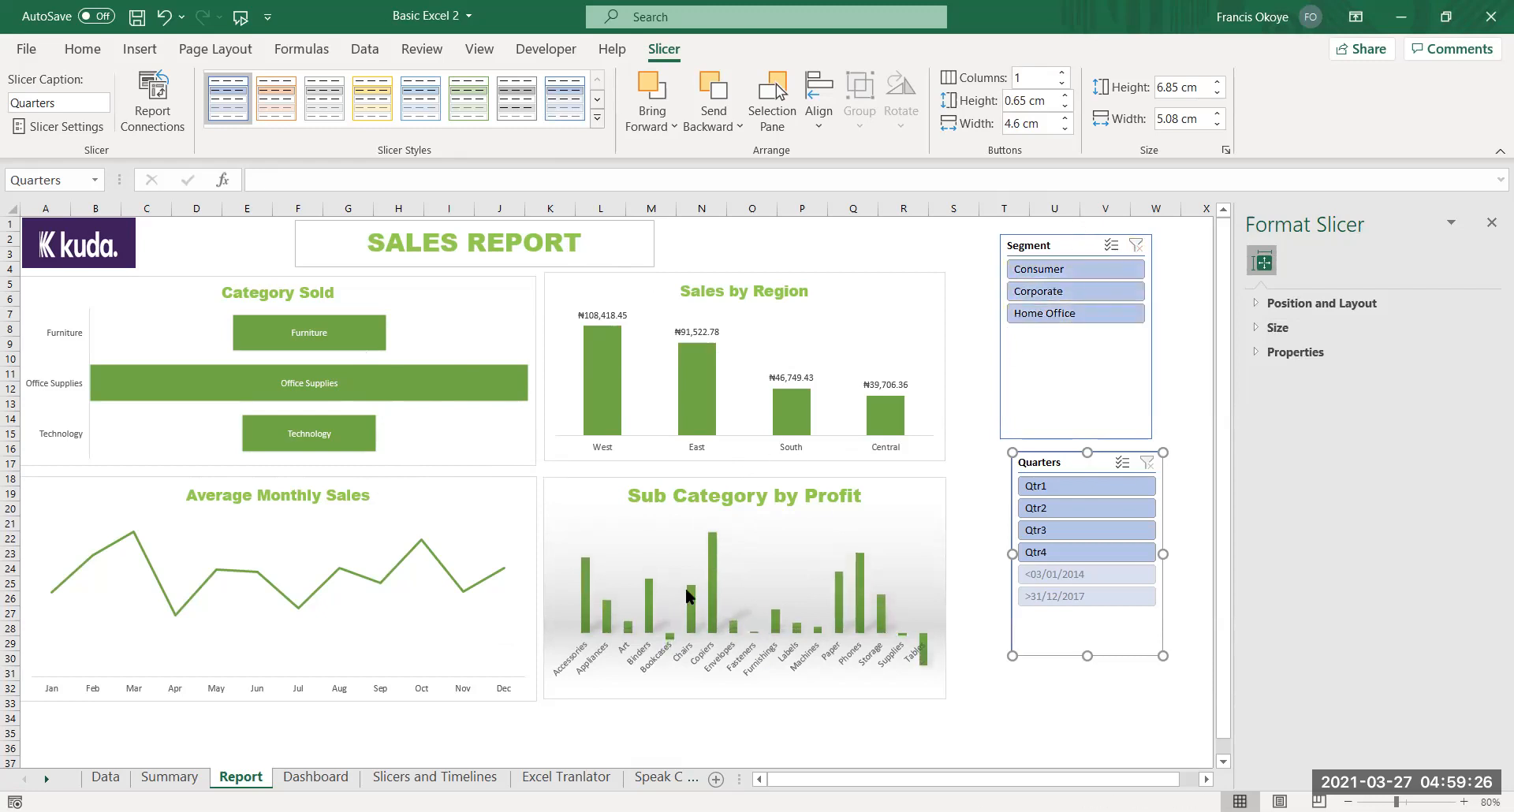
{"action": "left_click", "coordinate": [1050, 269]}
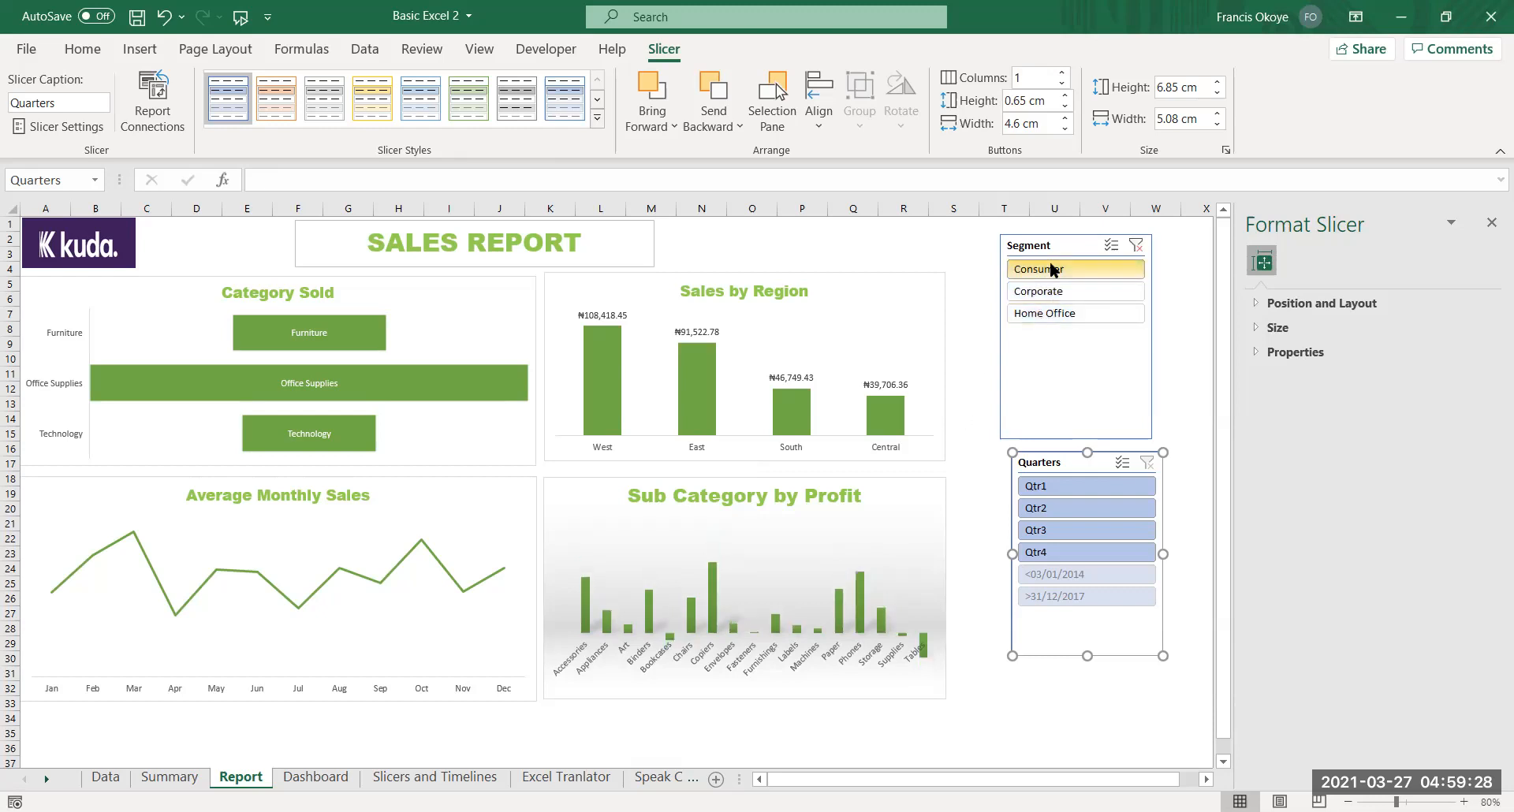
{"action": "left_click", "coordinate": [1057, 291]}
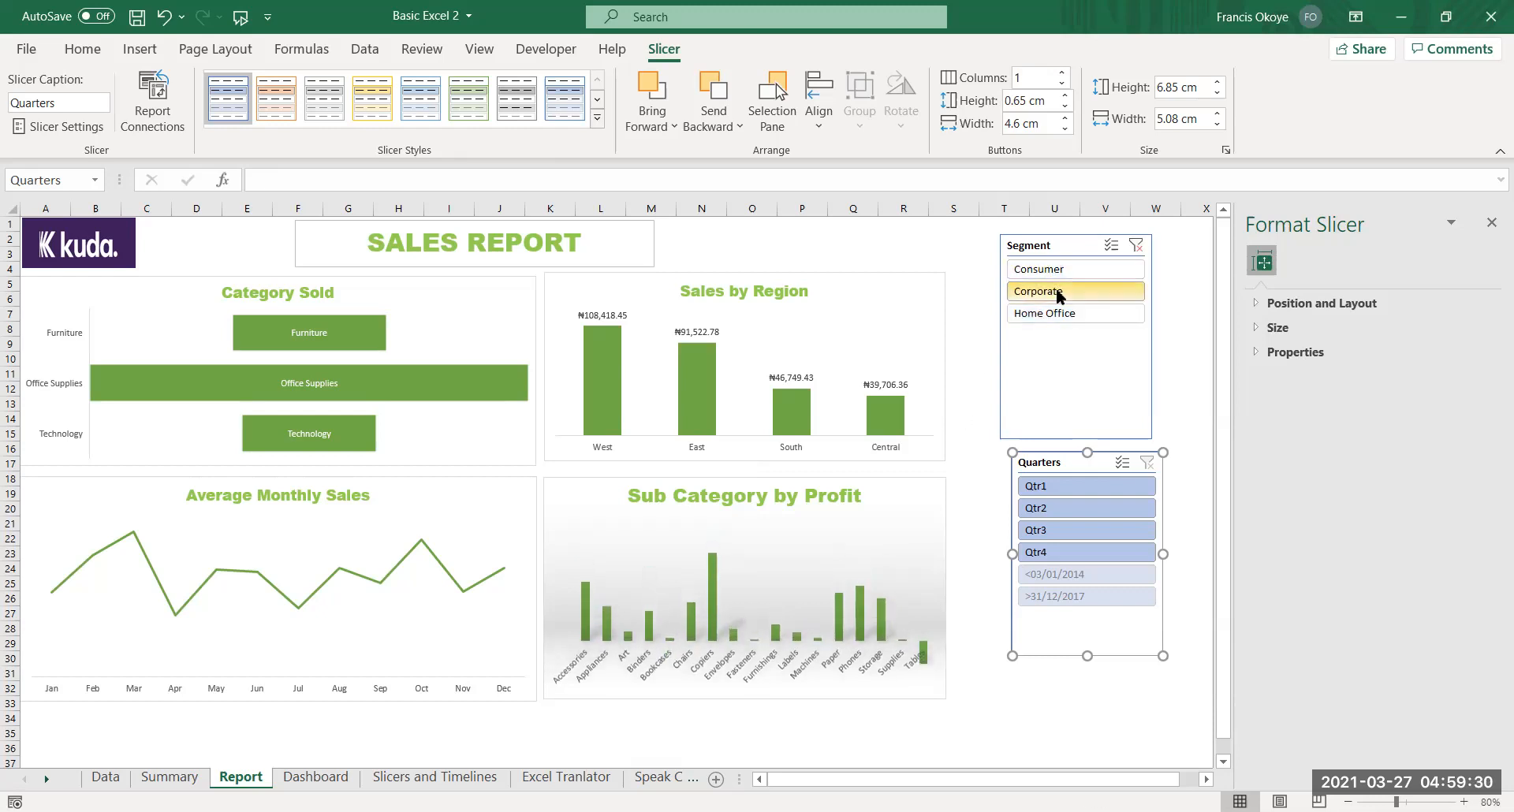
{"action": "left_click", "coordinate": [1054, 313]}
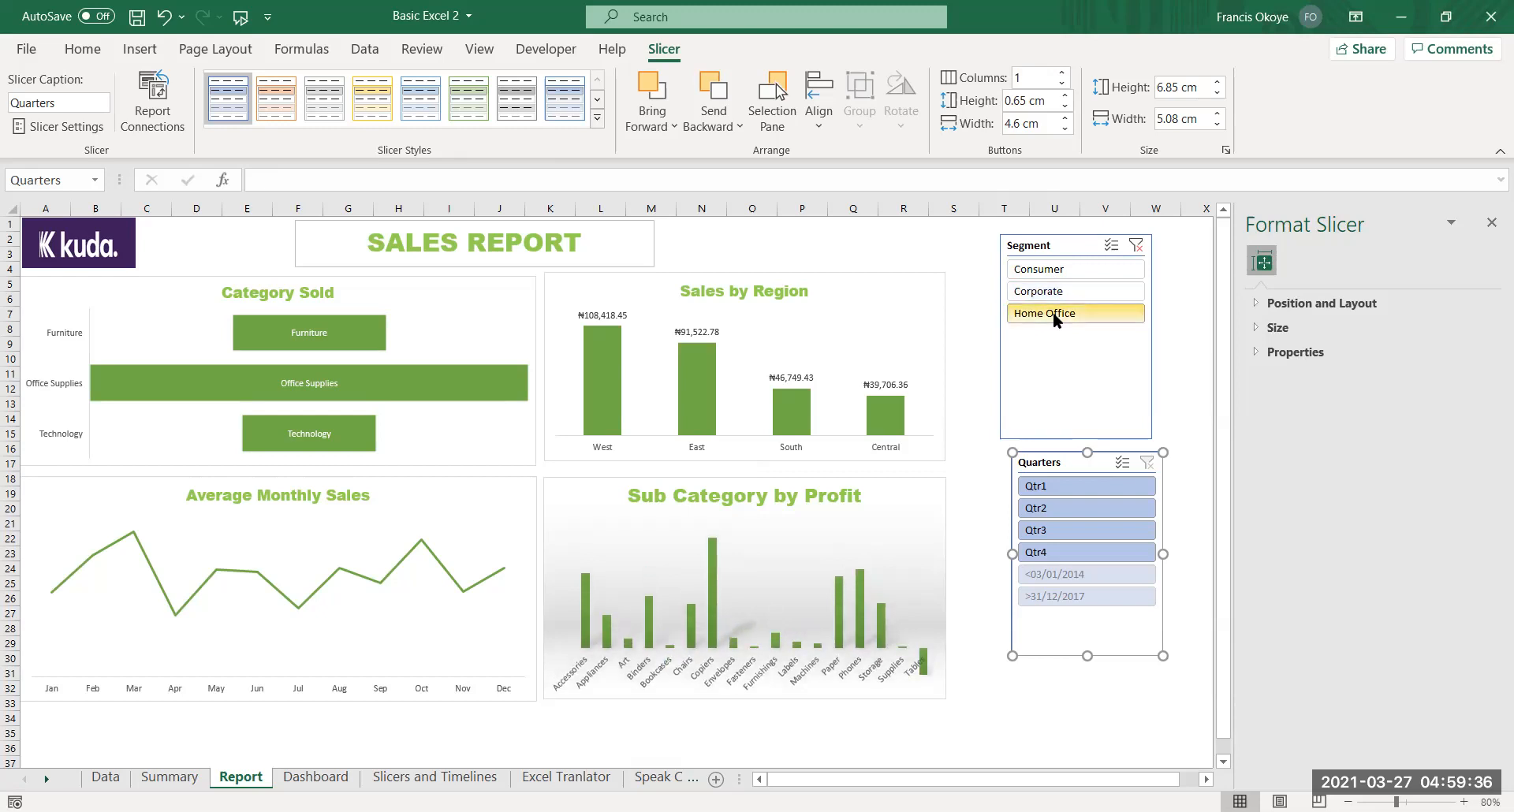
{"action": "left_click", "coordinate": [1110, 247]}
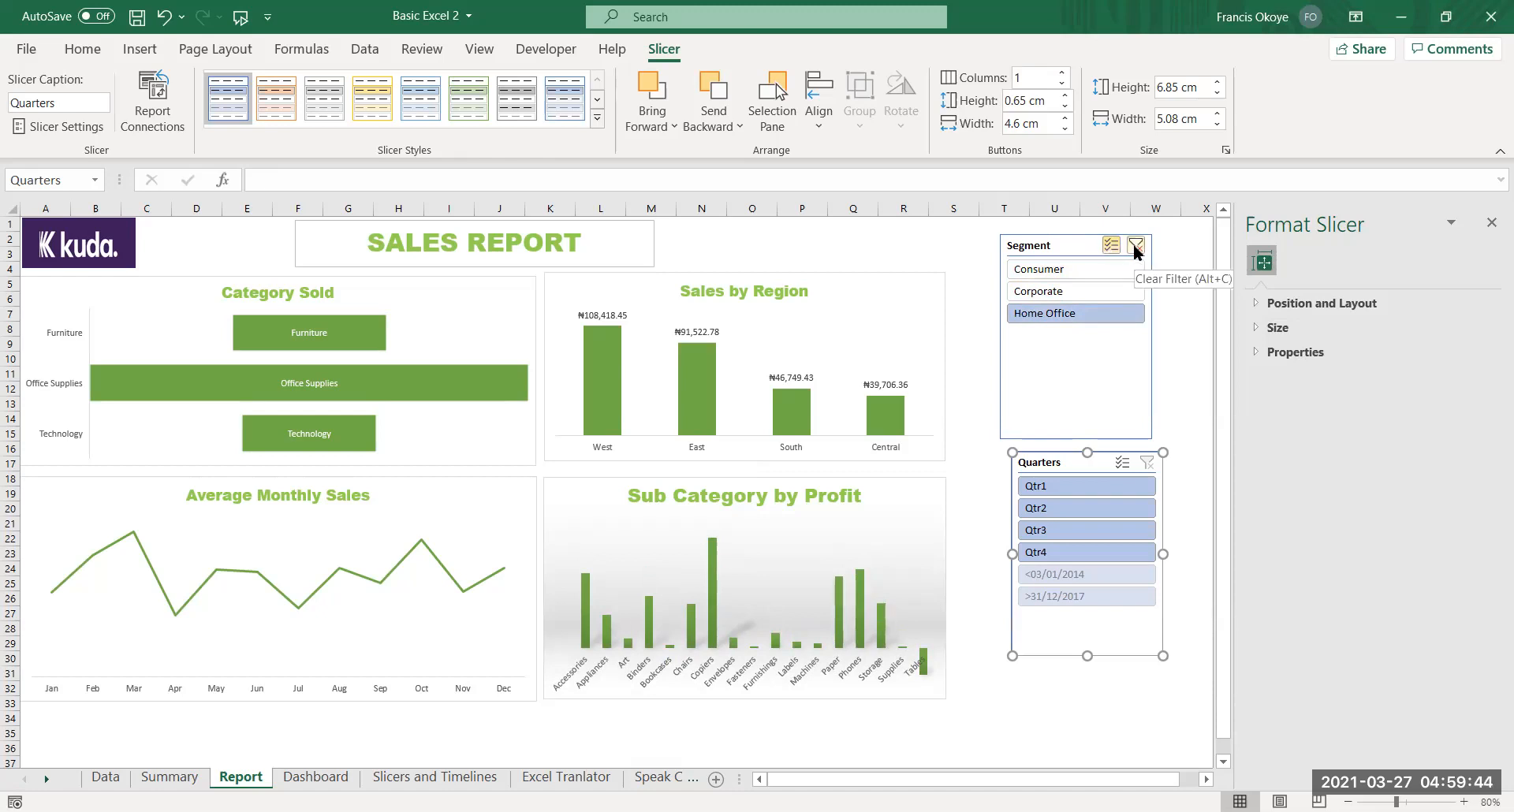
{"action": "left_click", "coordinate": [1135, 247]}
Shorten the Segment slicer to a height of about 3.54 cm and apply the dark green slicer style
{"action": "left_click", "coordinate": [1073, 249]}
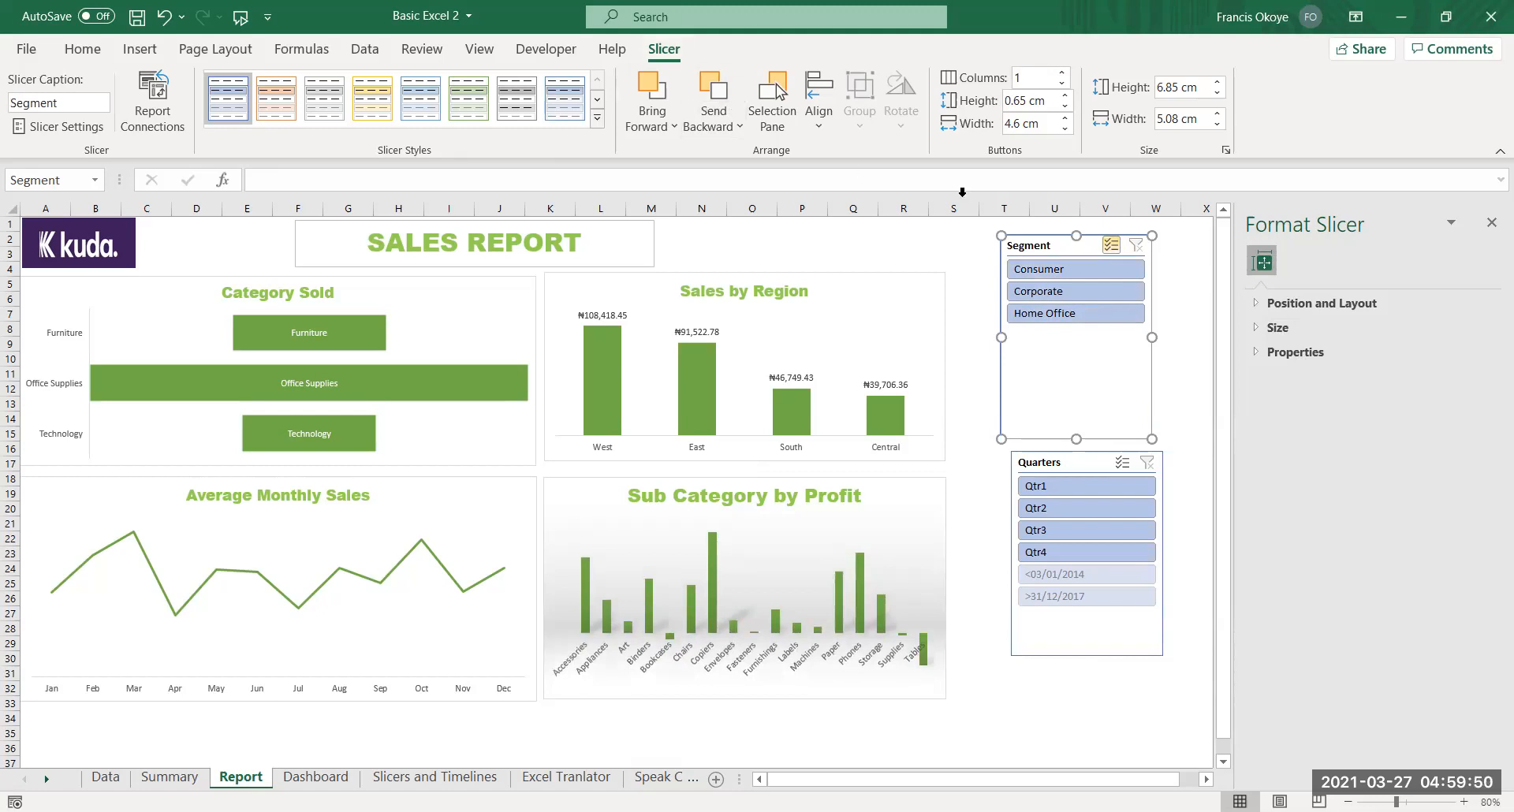
{"action": "left_click_drag", "start_coordinate": [1071, 440], "coordinate": [1071, 341]}
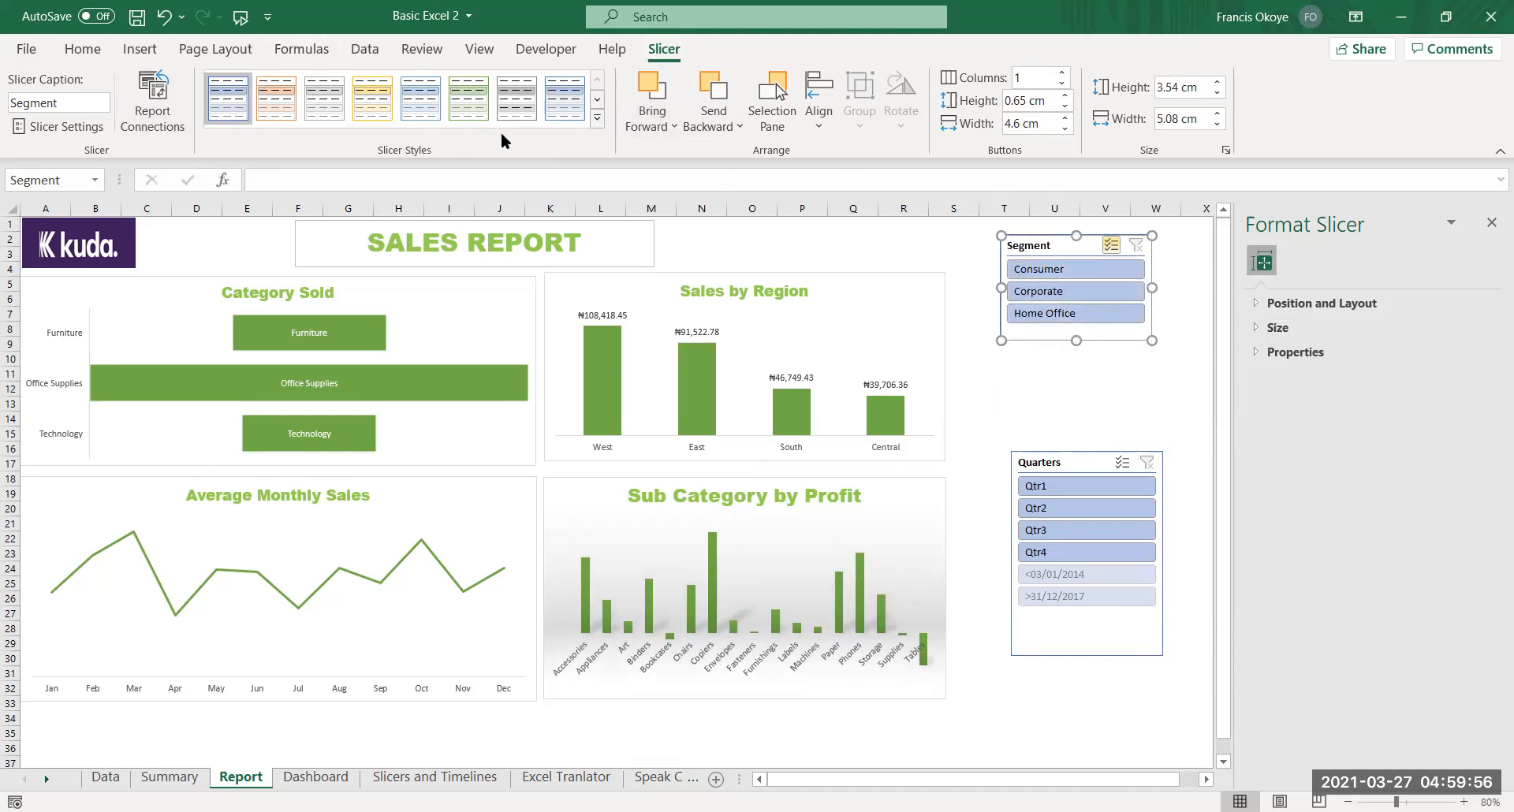
{"action": "left_click", "coordinate": [595, 100]}
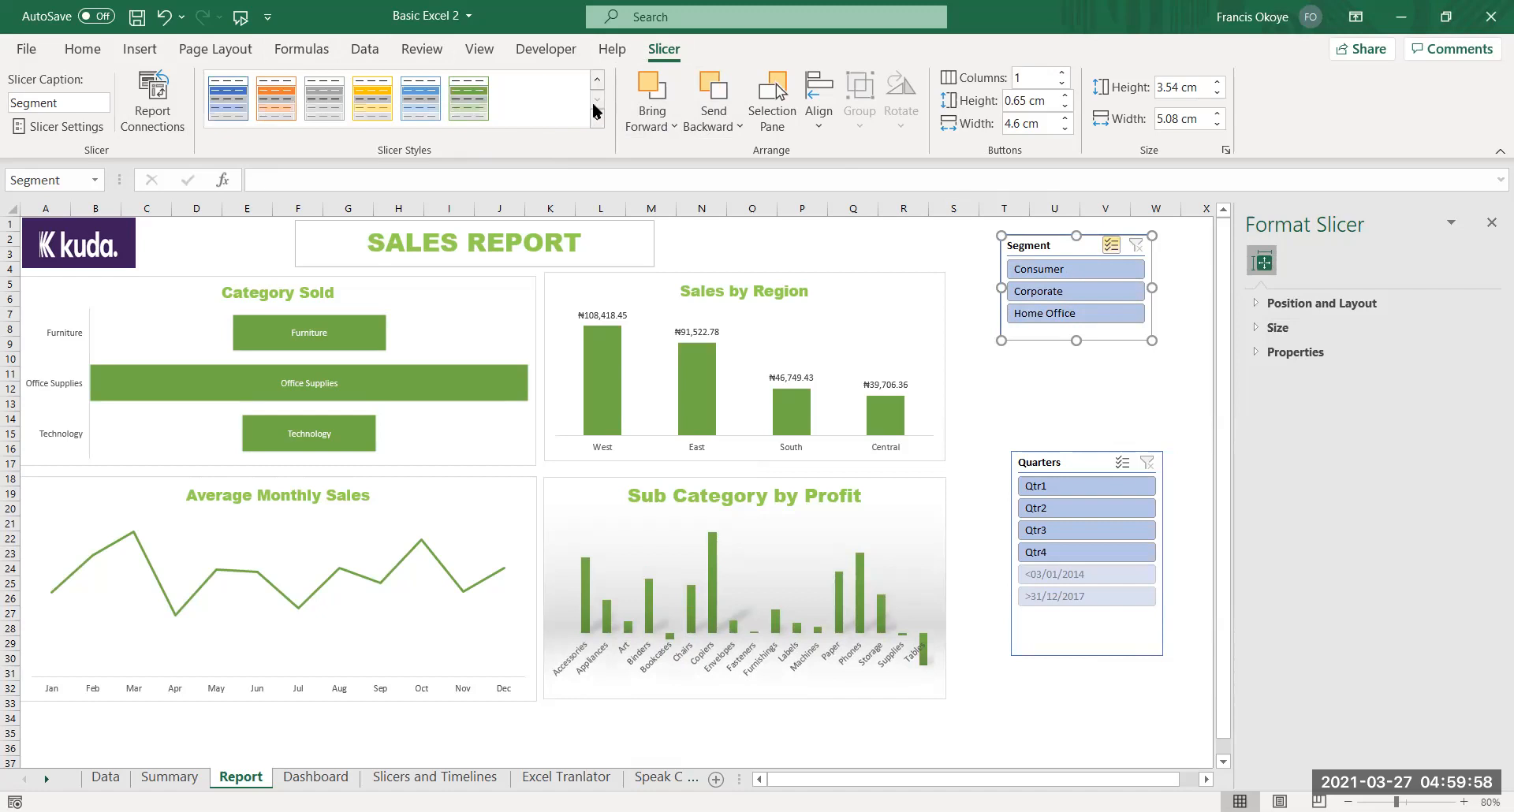
{"action": "left_click", "coordinate": [471, 105]}
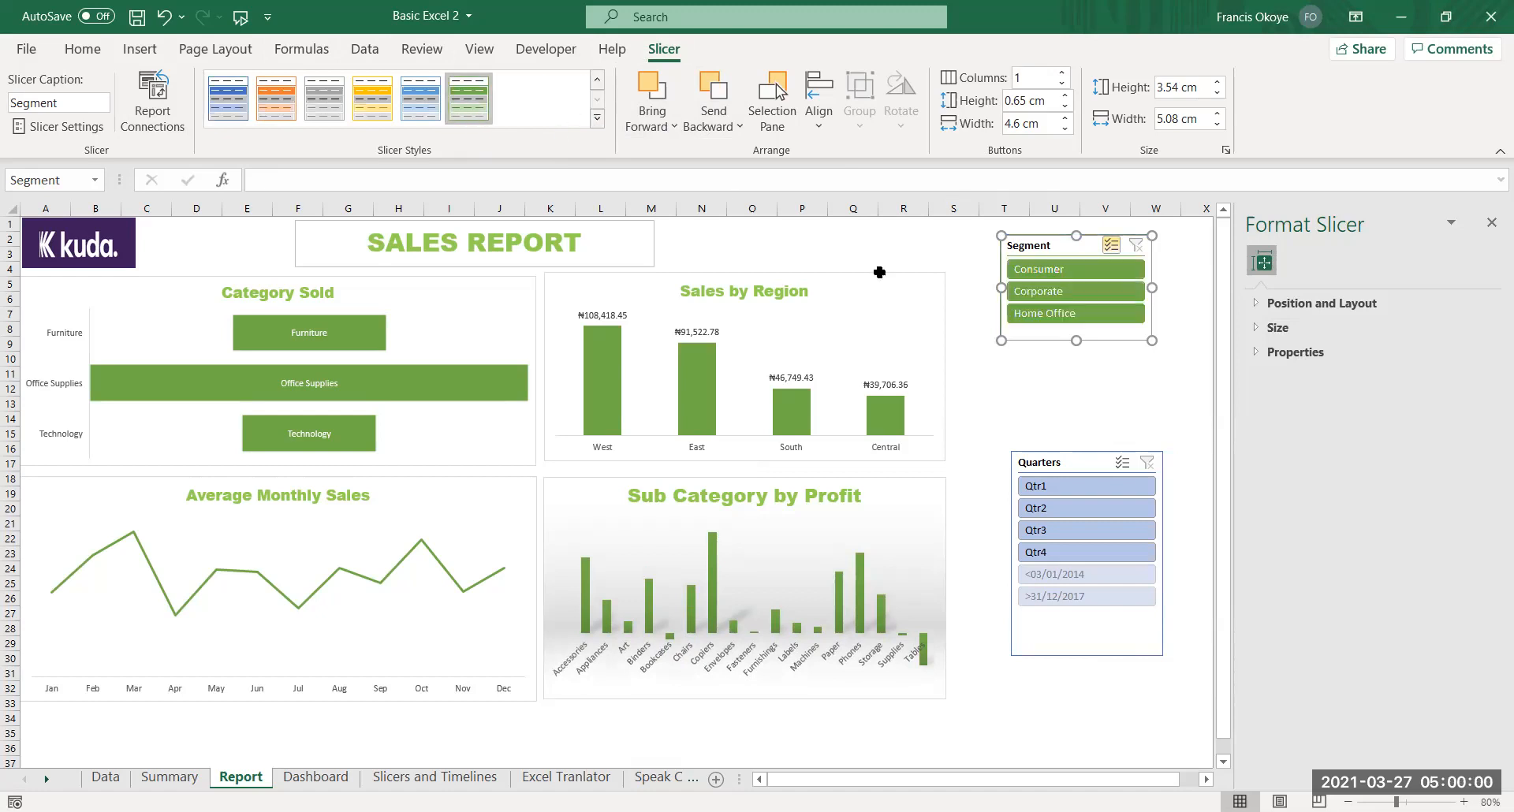
{"action": "left_click", "coordinate": [1100, 386]}
{"action": "left_click", "coordinate": [1072, 254]}
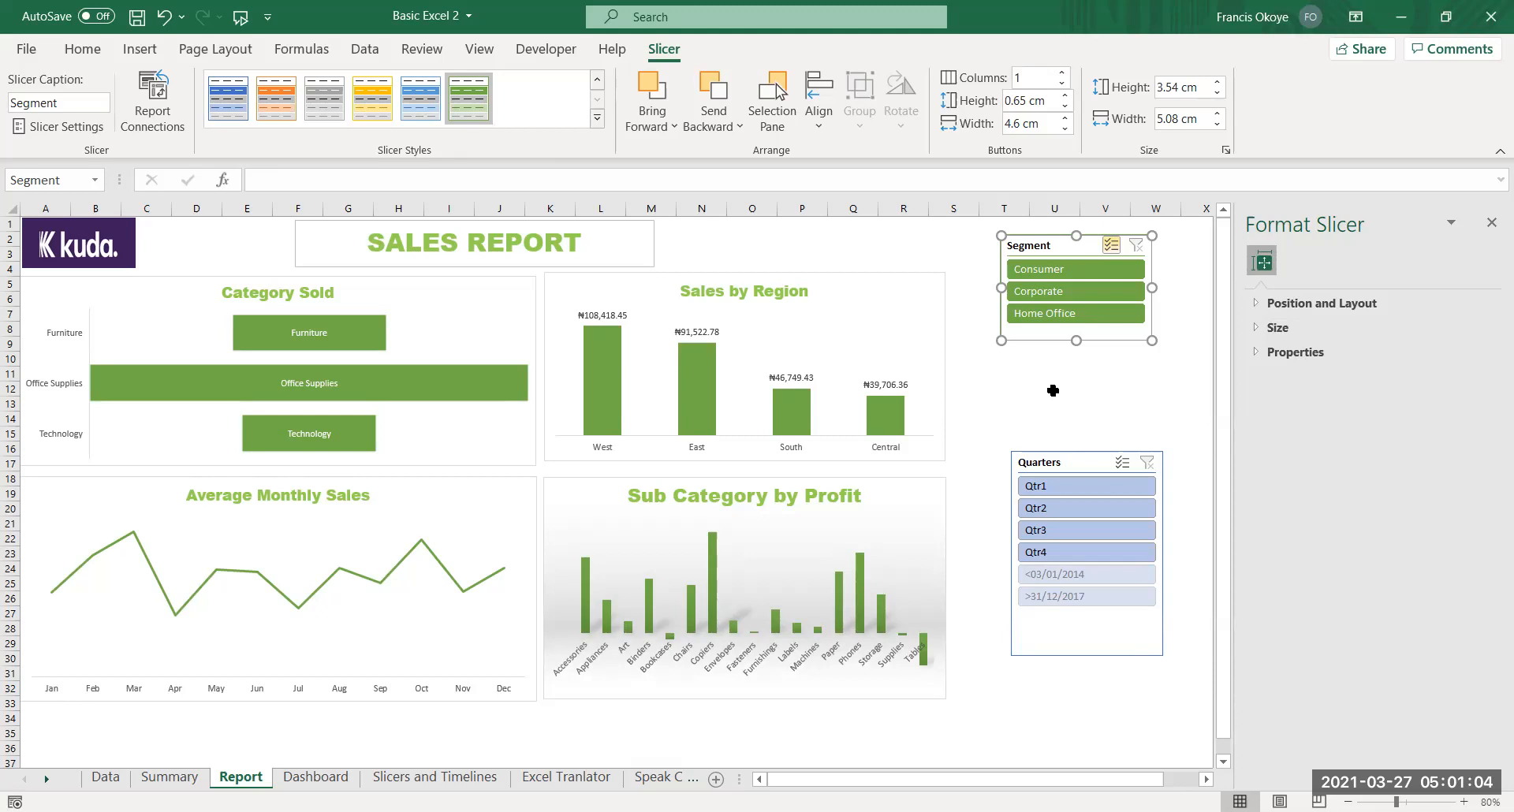
Remove the Segment and Quarters slicers from the Report sheet
{"action": "right_click", "coordinate": [1055, 238]}
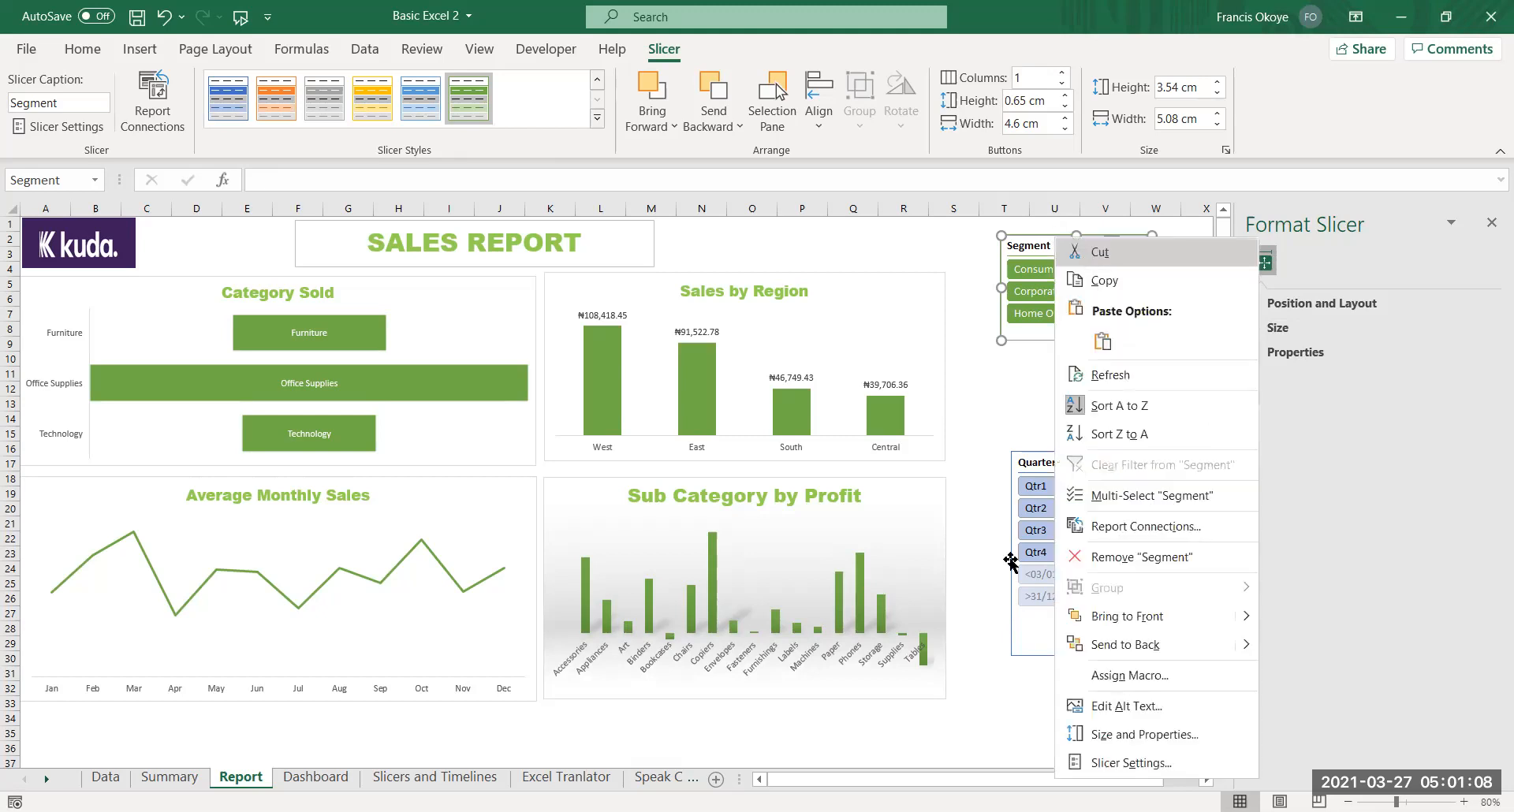
{"action": "key", "text": "v"}
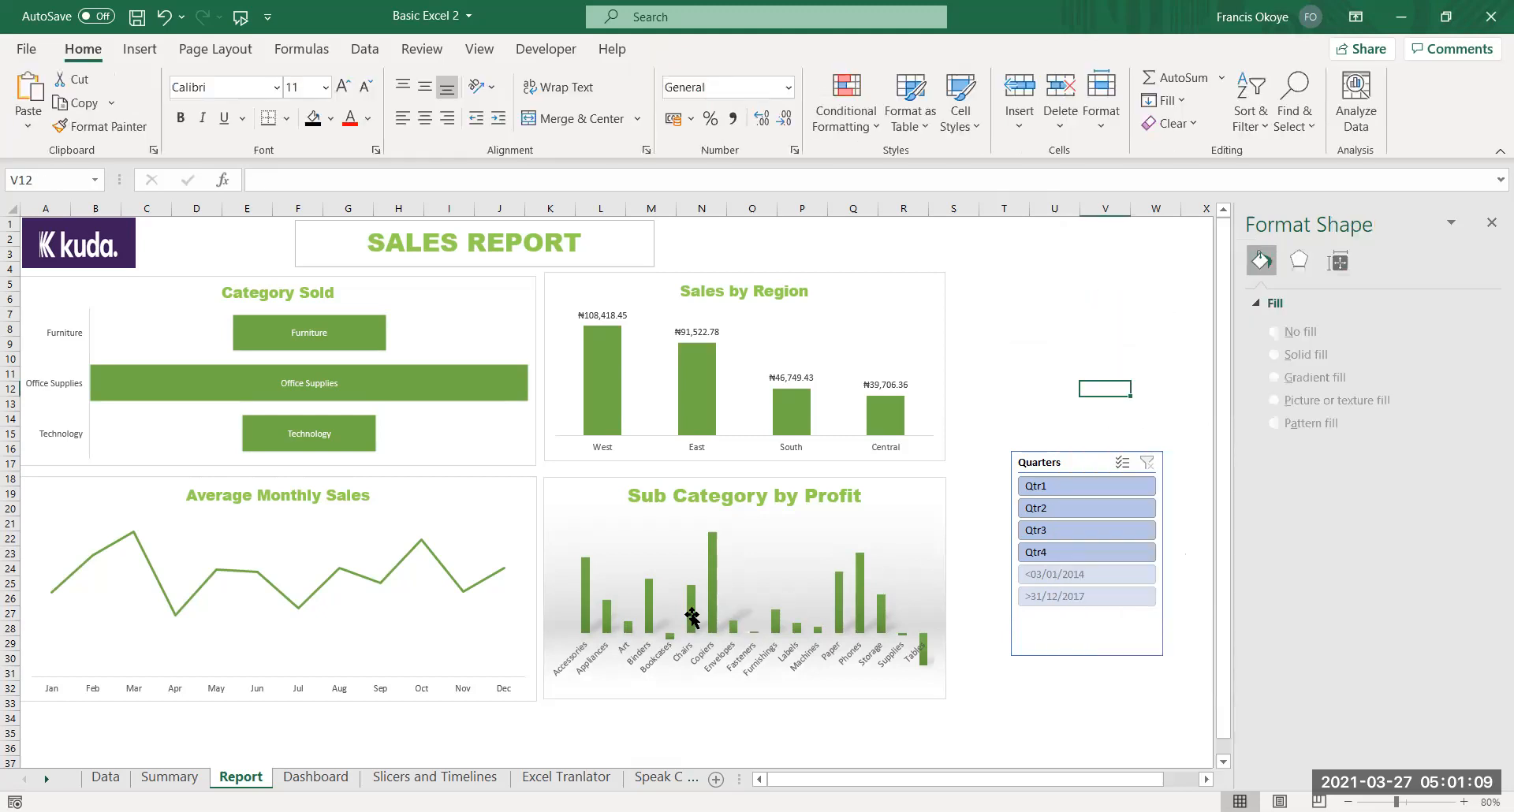
{"action": "left_click", "coordinate": [1089, 449]}
{"action": "right_click", "coordinate": [1087, 448]}
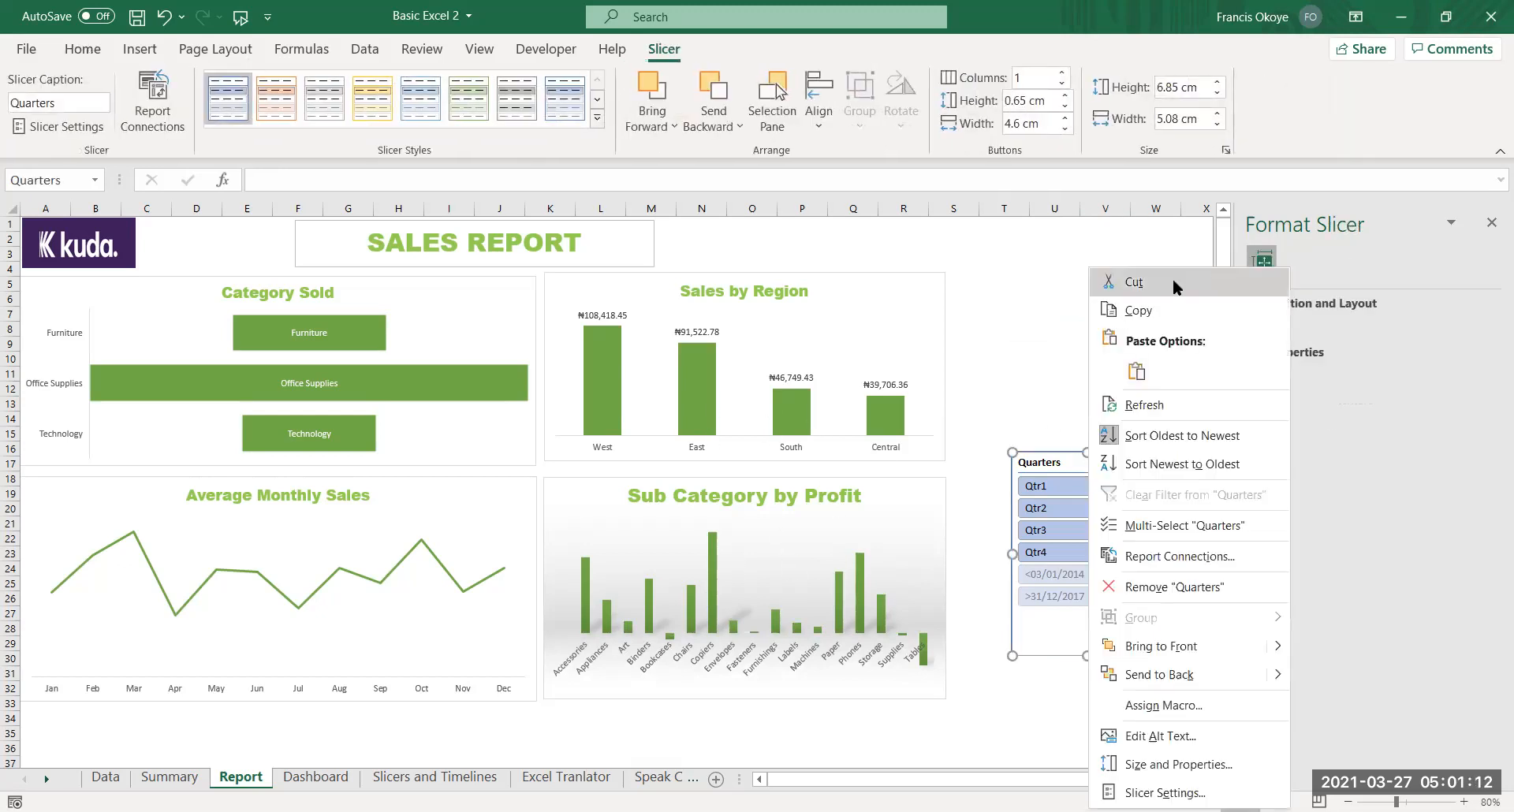
{"action": "left_click", "coordinate": [1174, 286]}
Apply the chart style with vertical data labels and an uppercase title to the Sub Category by Profit chart
{"action": "left_click", "coordinate": [907, 517]}
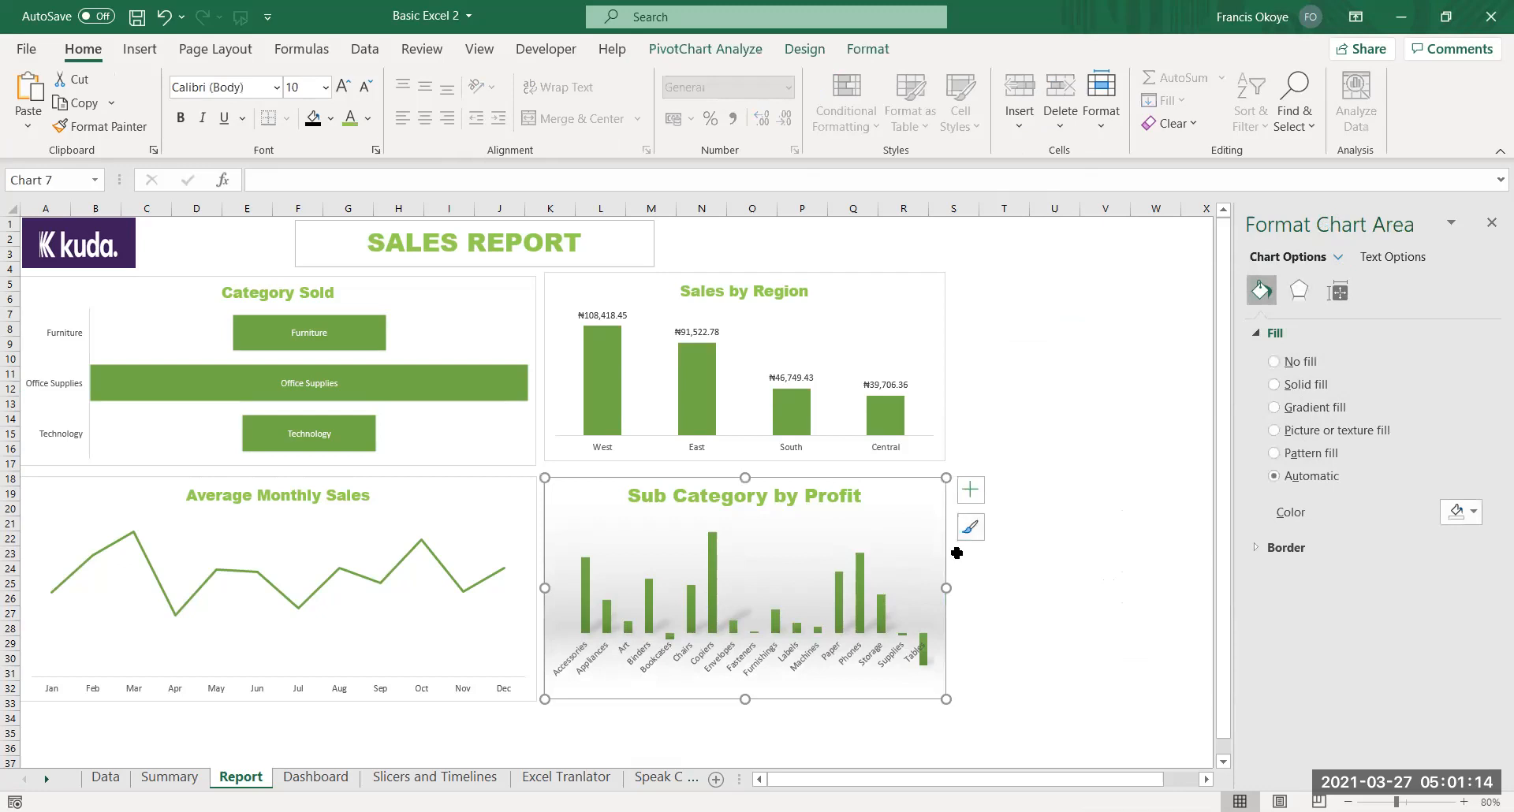
{"action": "left_click", "coordinate": [805, 49]}
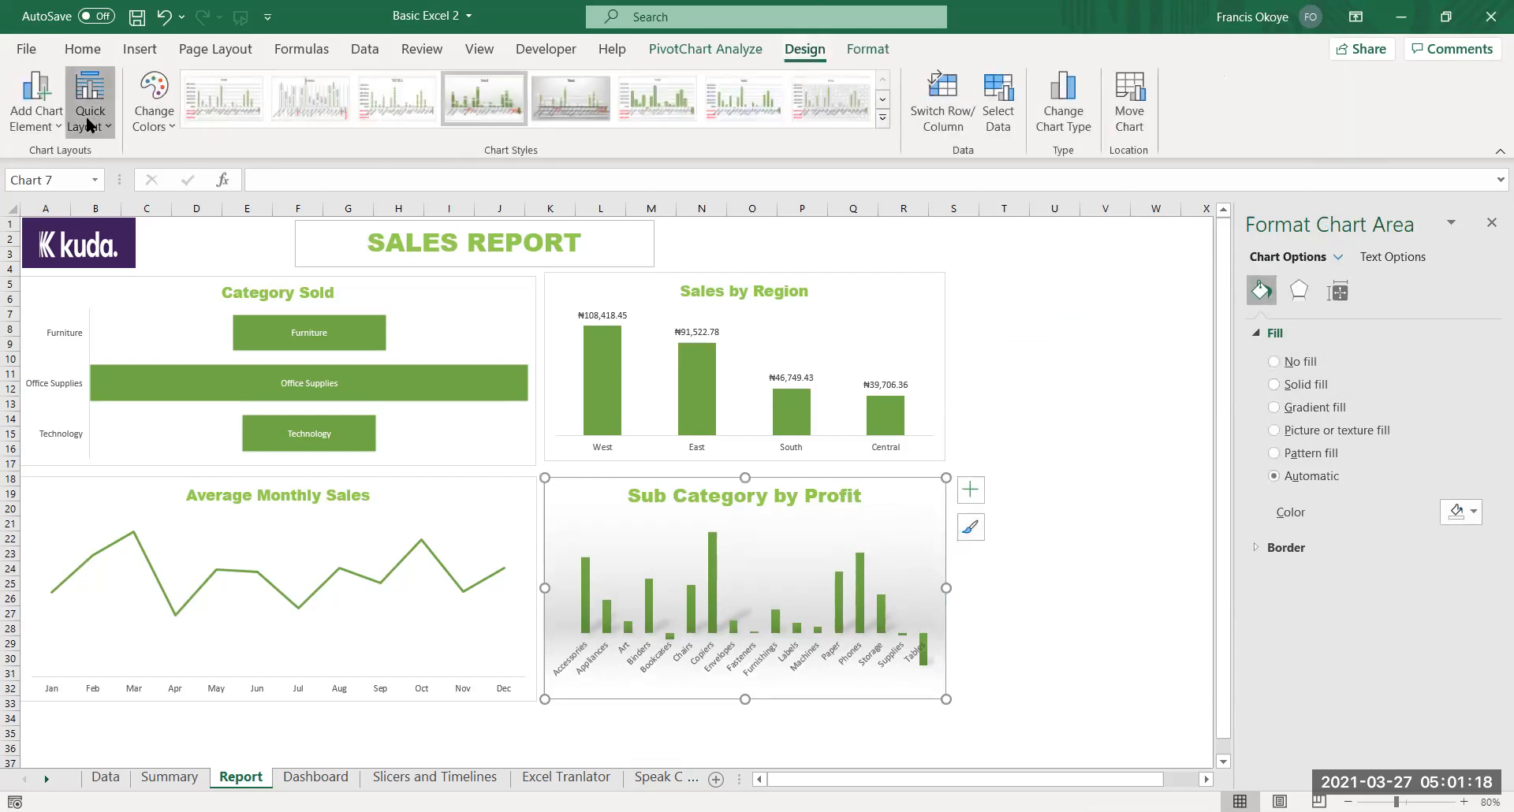
{"action": "left_click", "coordinate": [89, 120]}
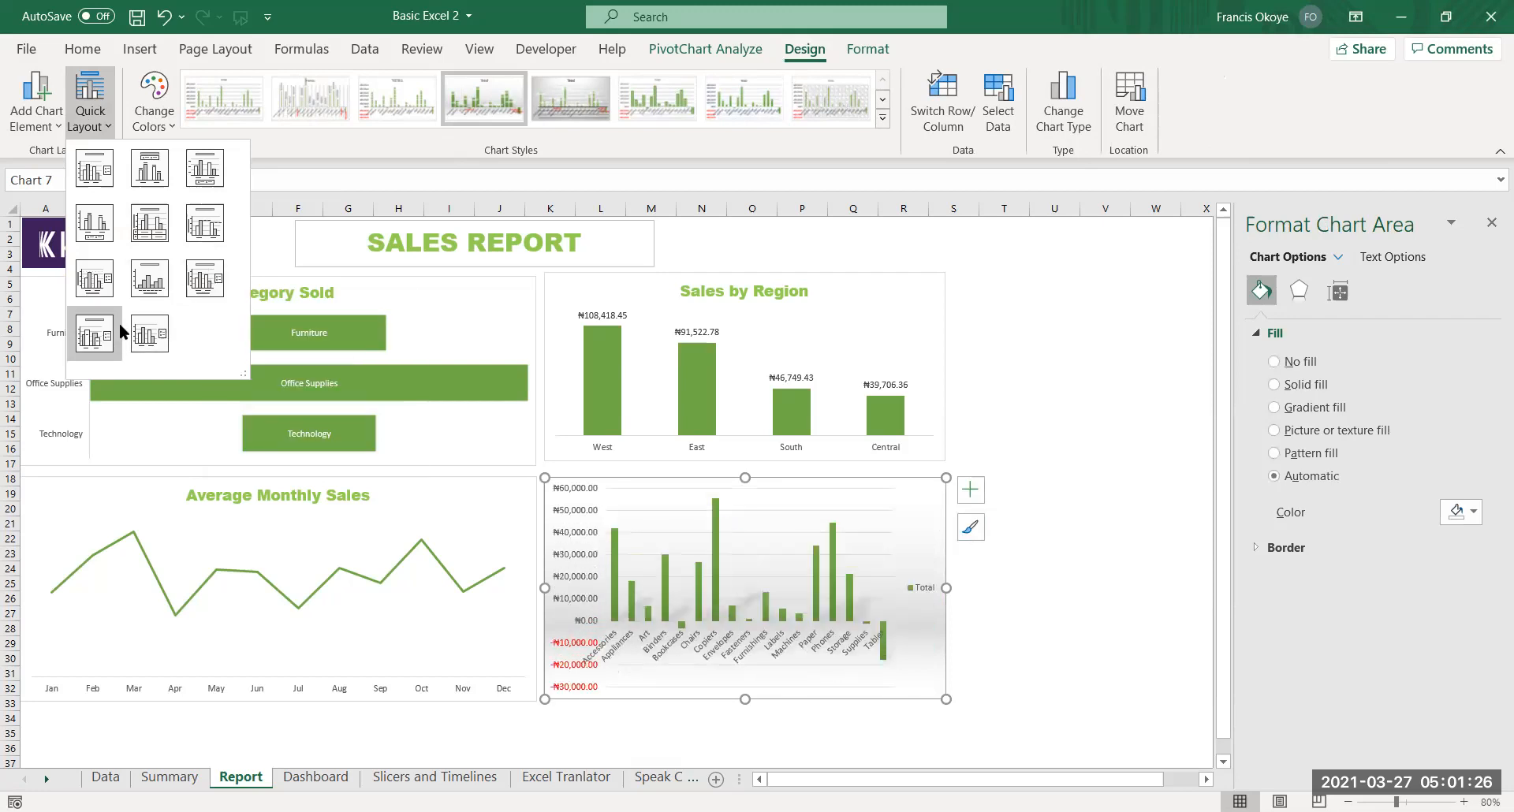
{"action": "left_click", "coordinate": [859, 107]}
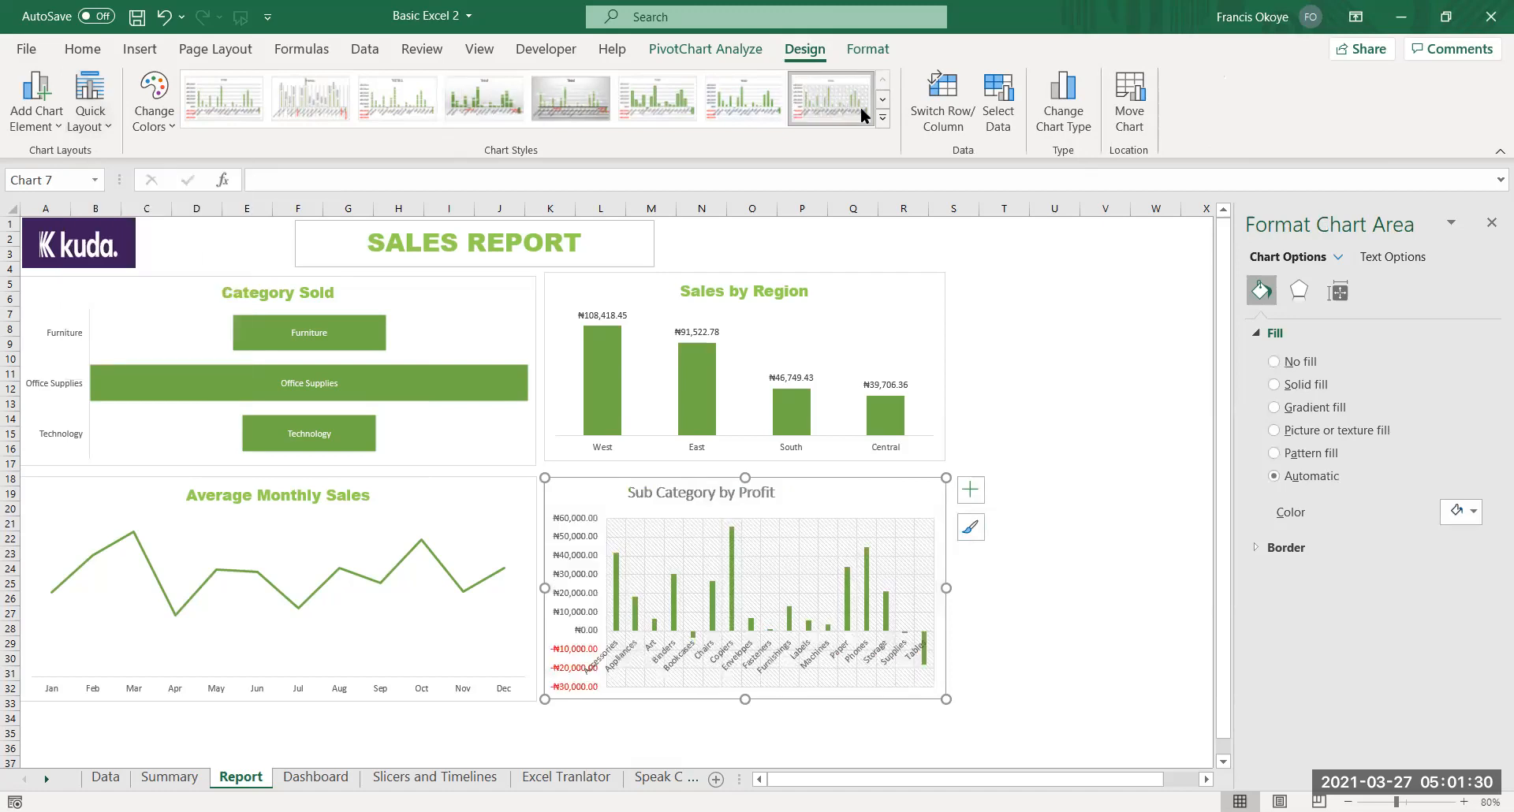
{"action": "left_click", "coordinate": [882, 119]}
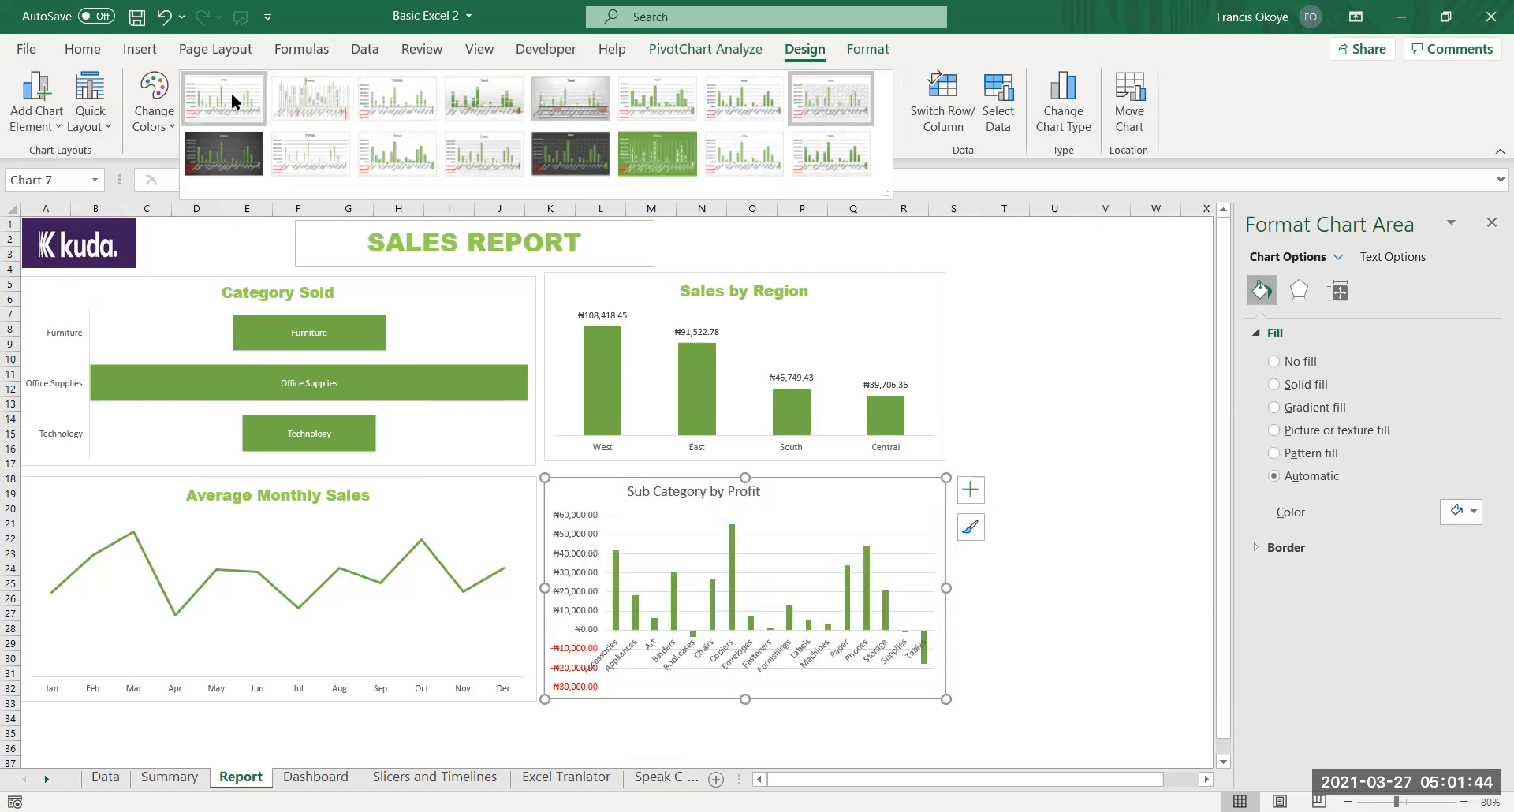
{"action": "left_click", "coordinate": [310, 99]}
{"action": "left_click", "coordinate": [812, 538]}
{"action": "key", "text": "Delete"}
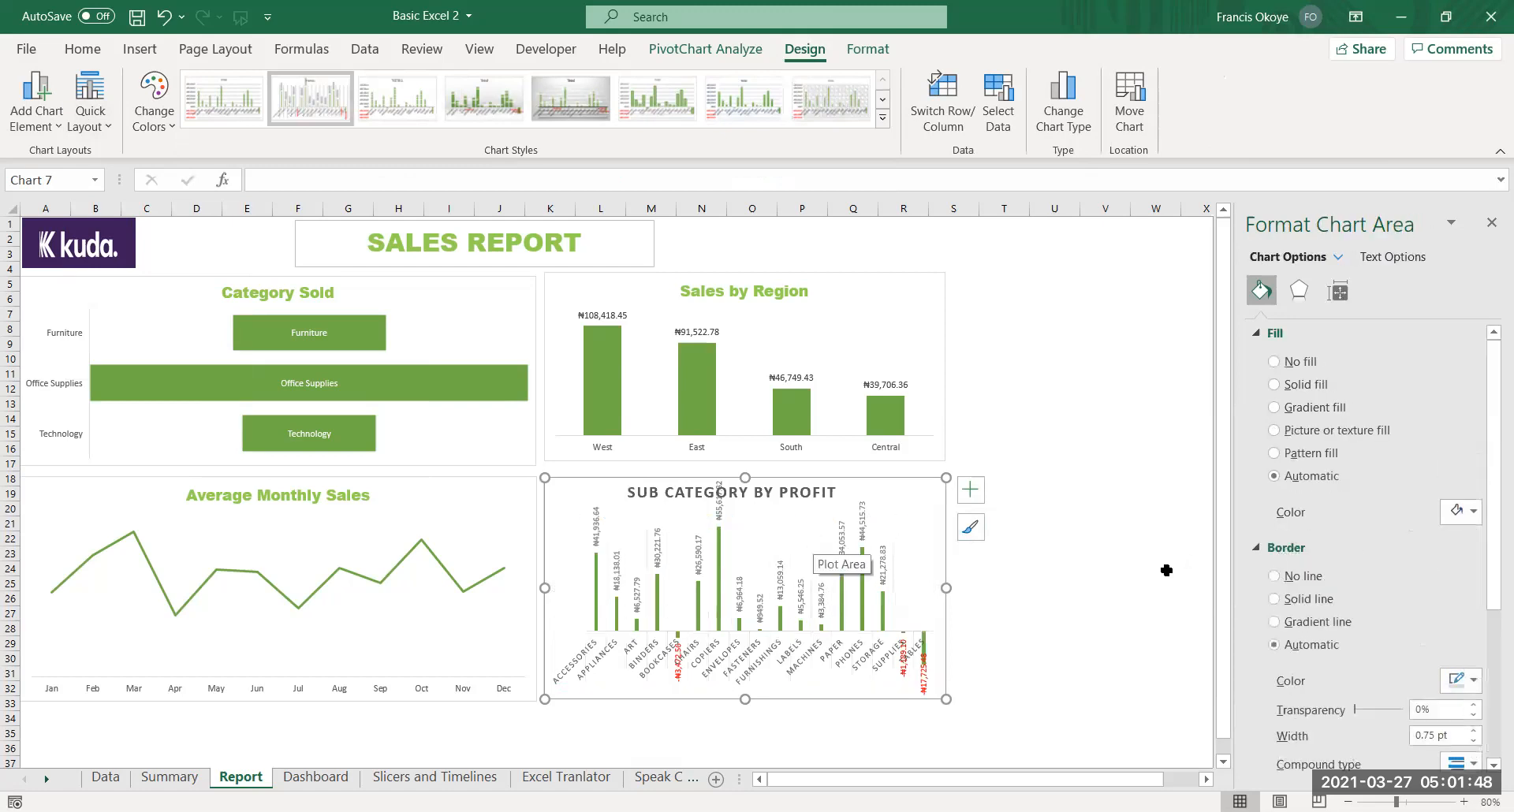
Make the Sub Category by Profit chart taller and nudge it into place just below the Sales by Region chart
{"action": "left_click_drag", "start_coordinate": [741, 483], "coordinate": [742, 466]}
{"action": "left_click_drag", "start_coordinate": [745, 691], "coordinate": [745, 720]}
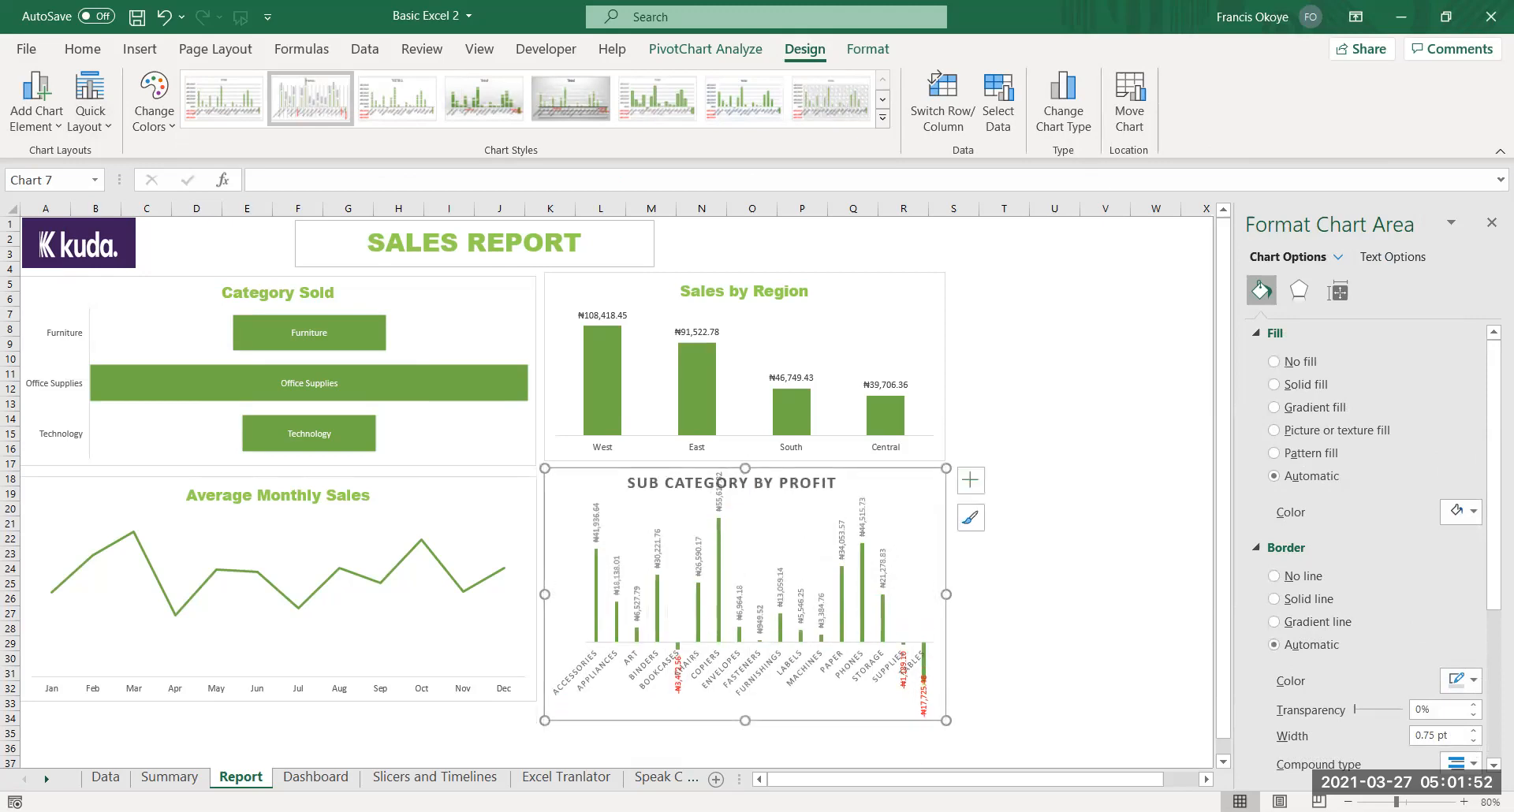
{"action": "scroll", "coordinate": [720, 483], "scroll_direction": "up", "scroll_amount": 2}
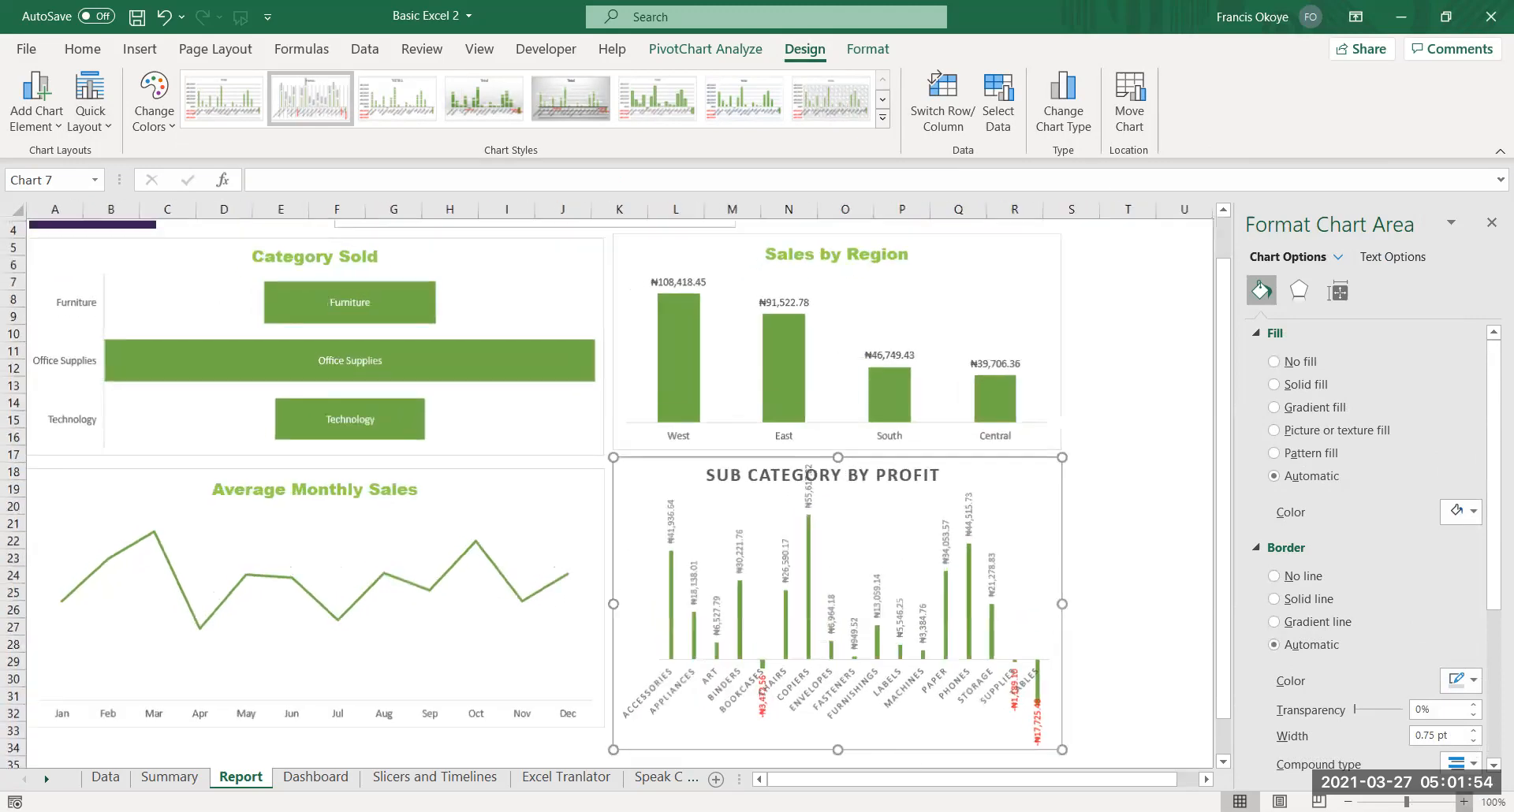
{"action": "left_click_drag", "start_coordinate": [984, 787], "coordinate": [1025, 782]}
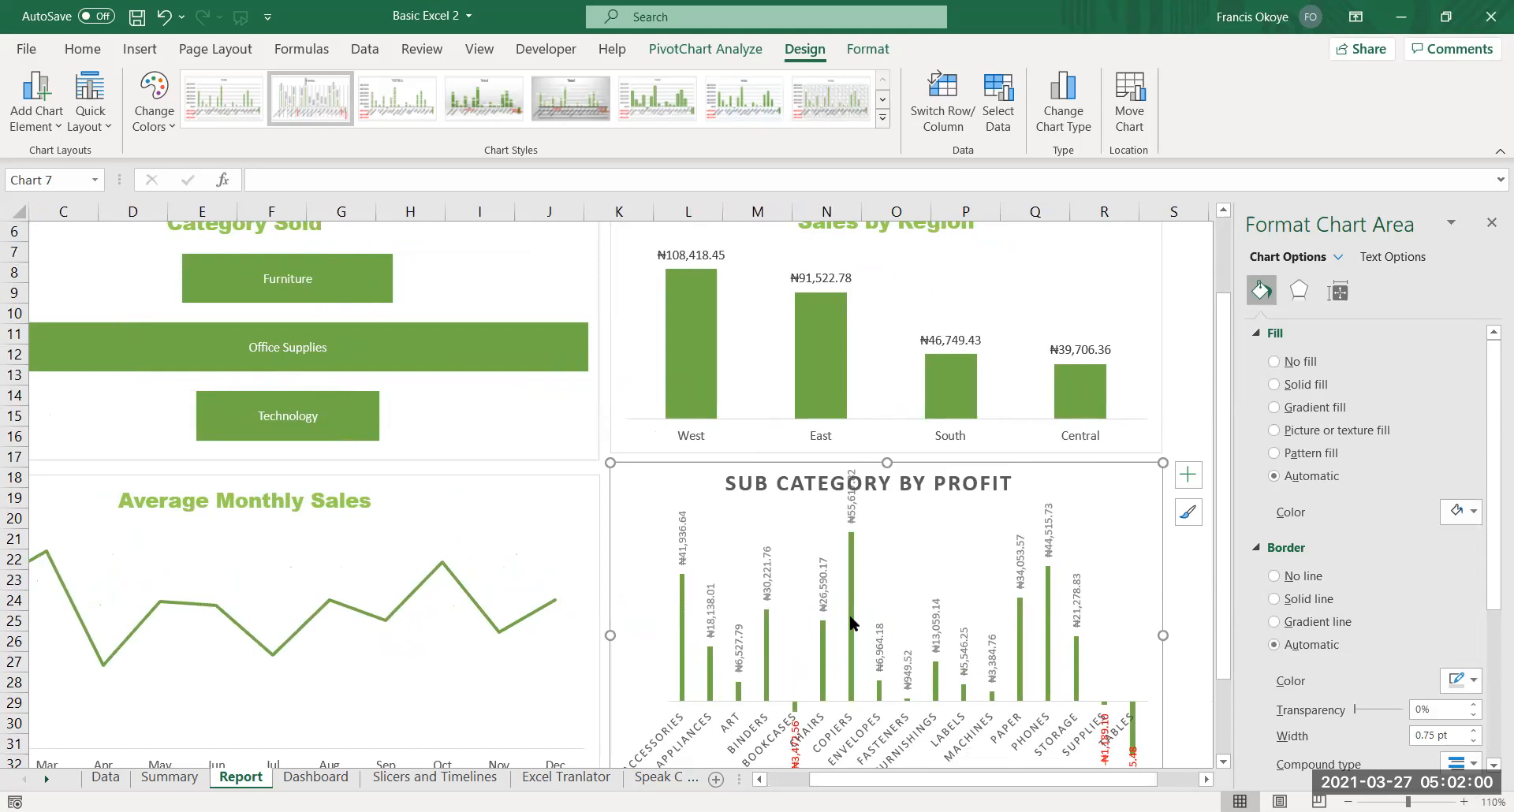
{"action": "left_click", "coordinate": [1492, 223]}
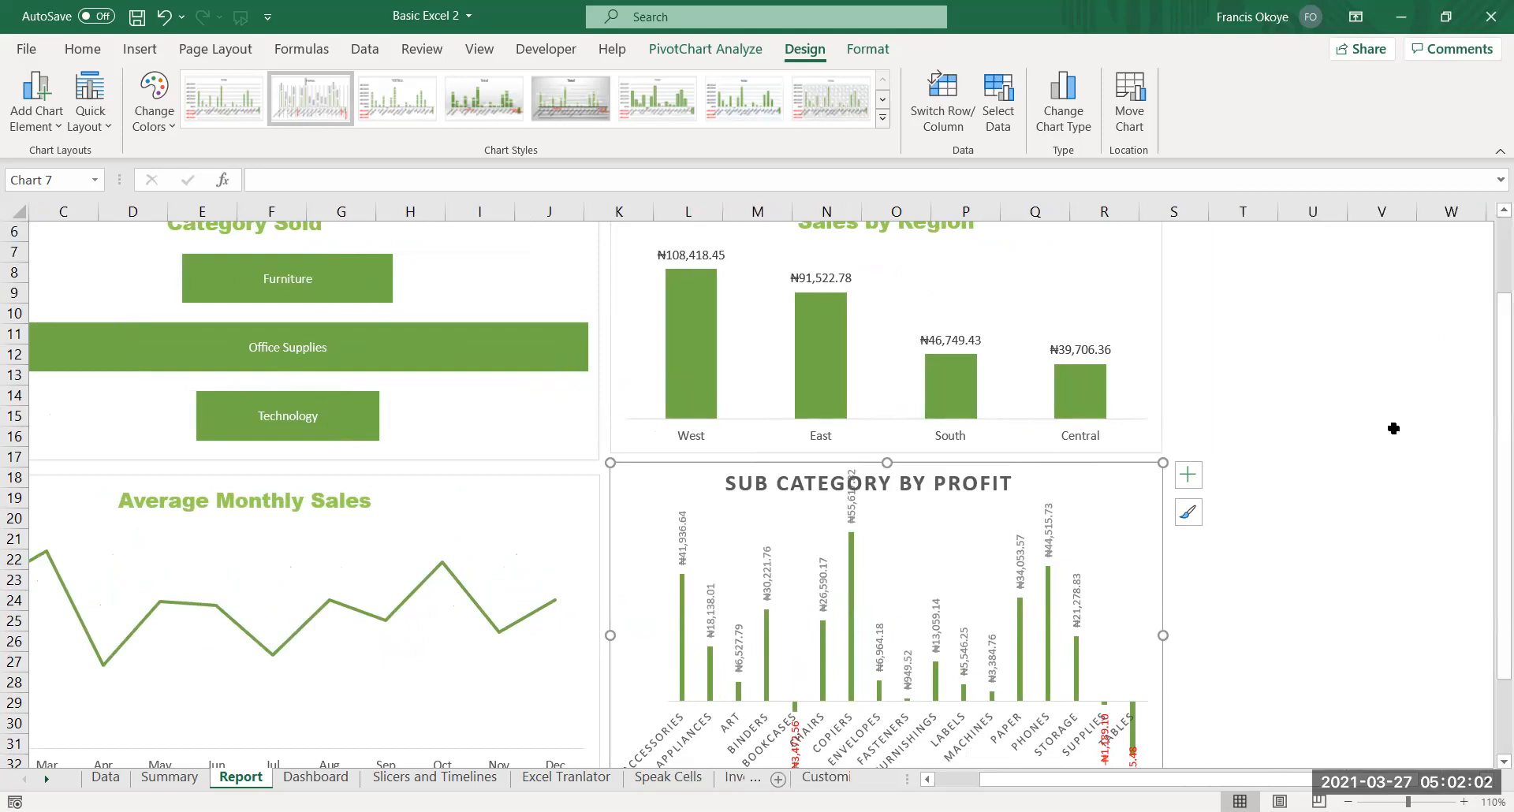
{"action": "left_click_drag", "start_coordinate": [976, 462], "coordinate": [974, 467]}
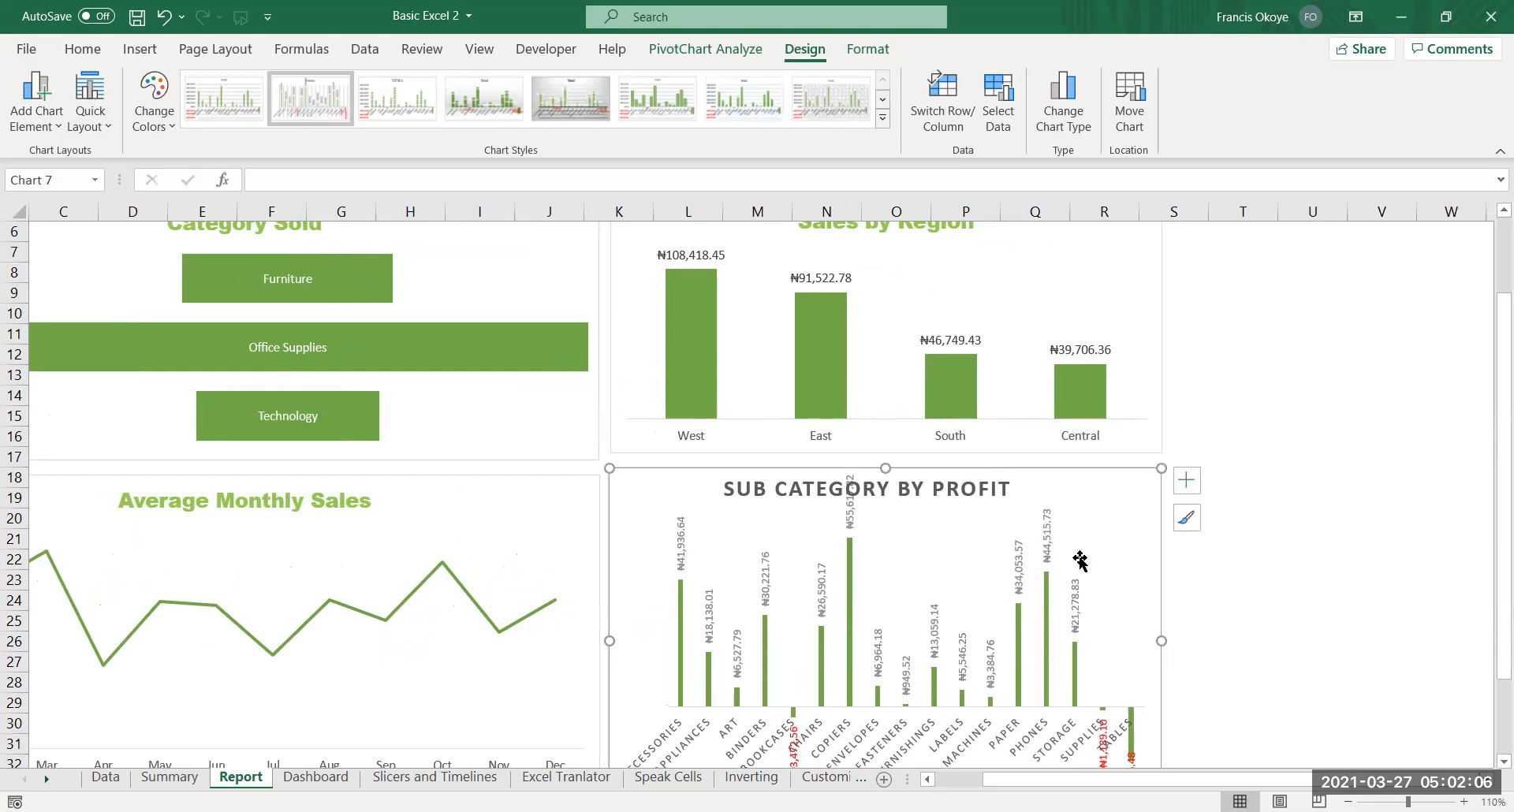
Change the Sub Category by Profit chart from columns to a horizontal bar chart
{"action": "left_click", "coordinate": [1223, 619]}
{"action": "left_click", "coordinate": [972, 469]}
{"action": "left_click", "coordinate": [1090, 124]}
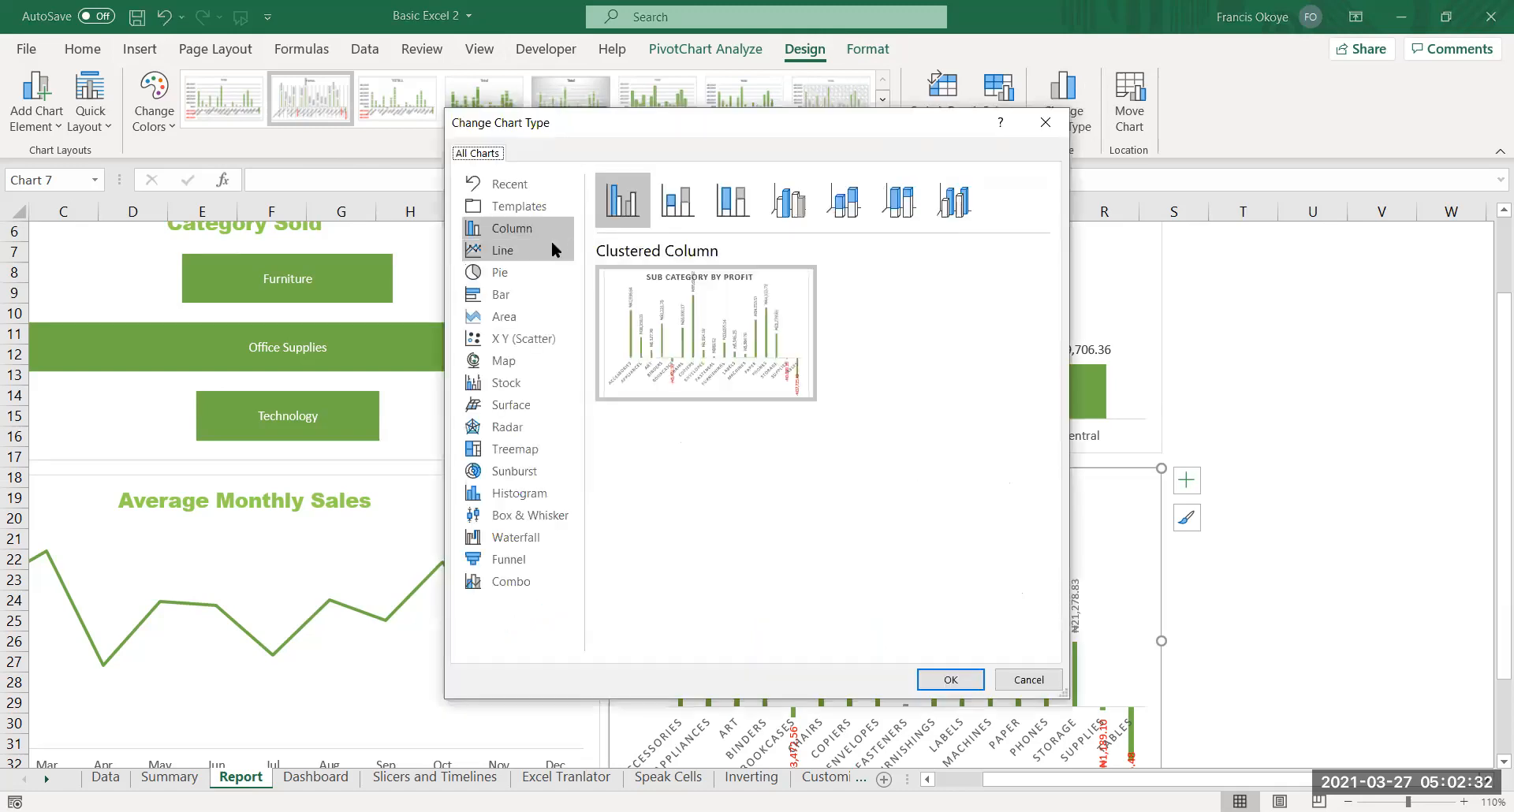
{"action": "left_click", "coordinate": [511, 293]}
{"action": "mouse_move", "coordinate": [696, 332]}
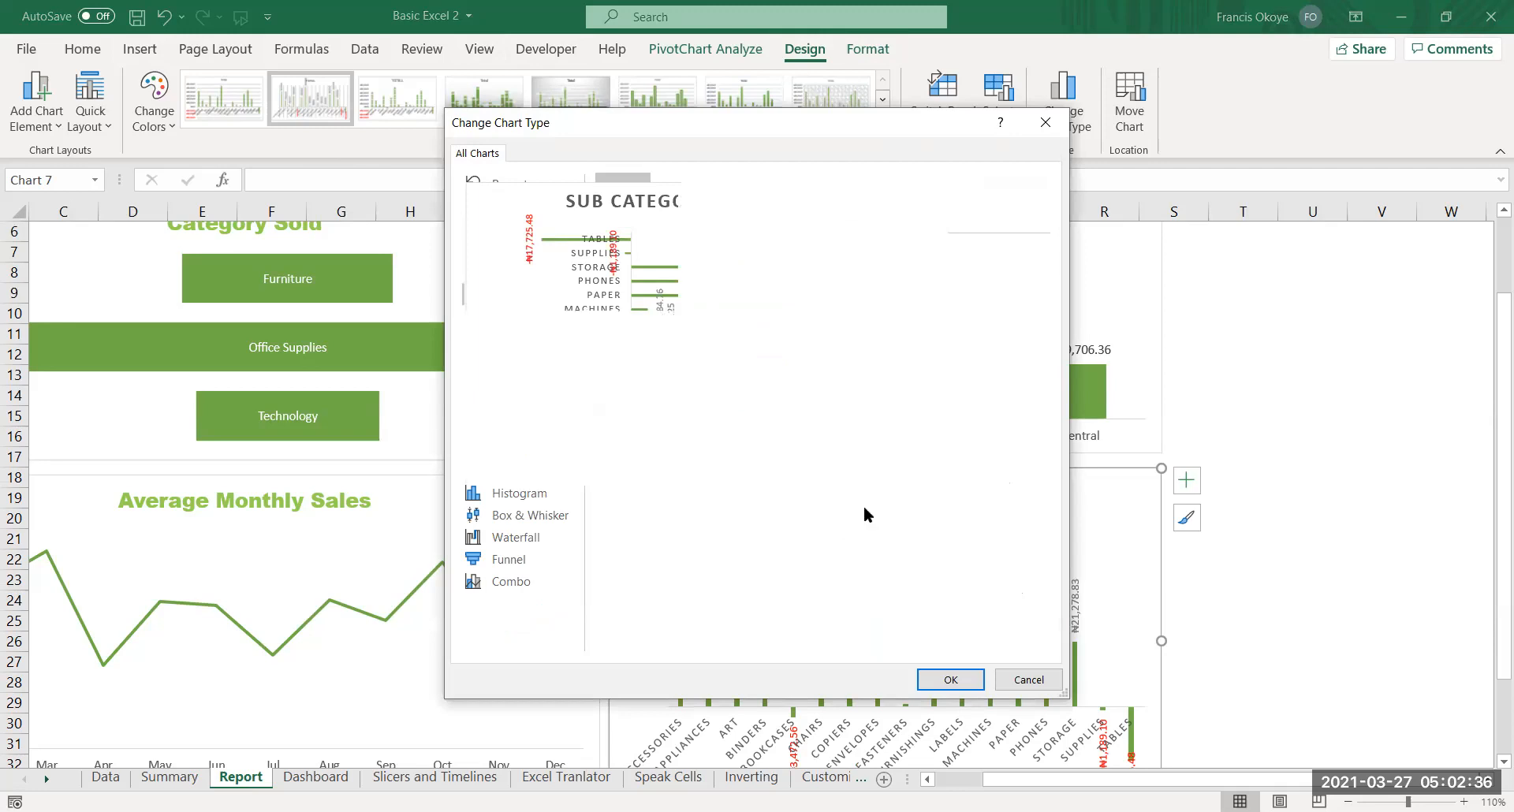
{"action": "left_click", "coordinate": [937, 679]}
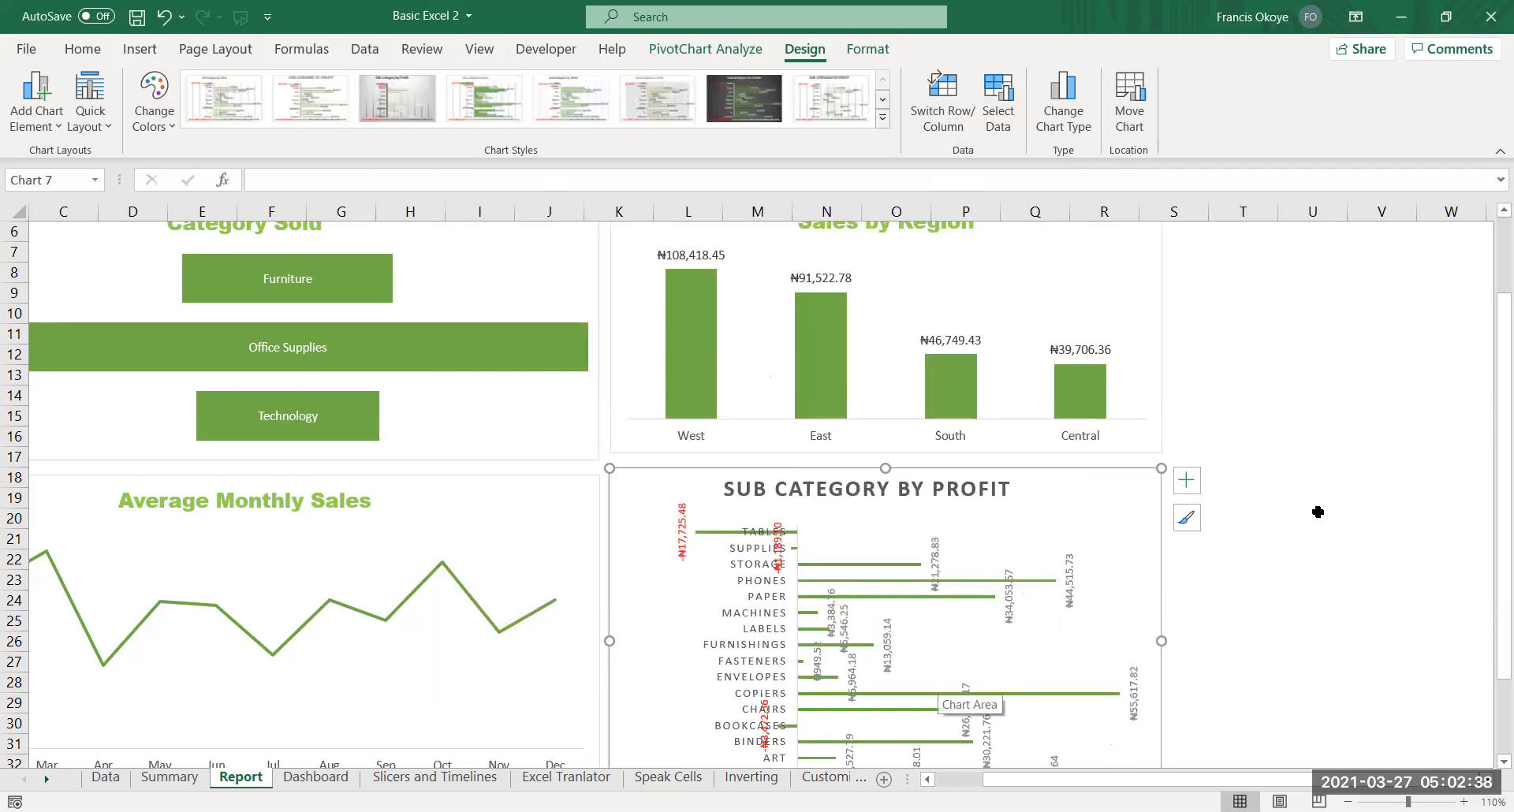
Give the Sub Category by Profit bar chart the gradient-bar style and the quick layout with data labels and a bottom legend
{"action": "scroll", "coordinate": [1489, 469], "scroll_direction": "down", "scroll_amount": 2}
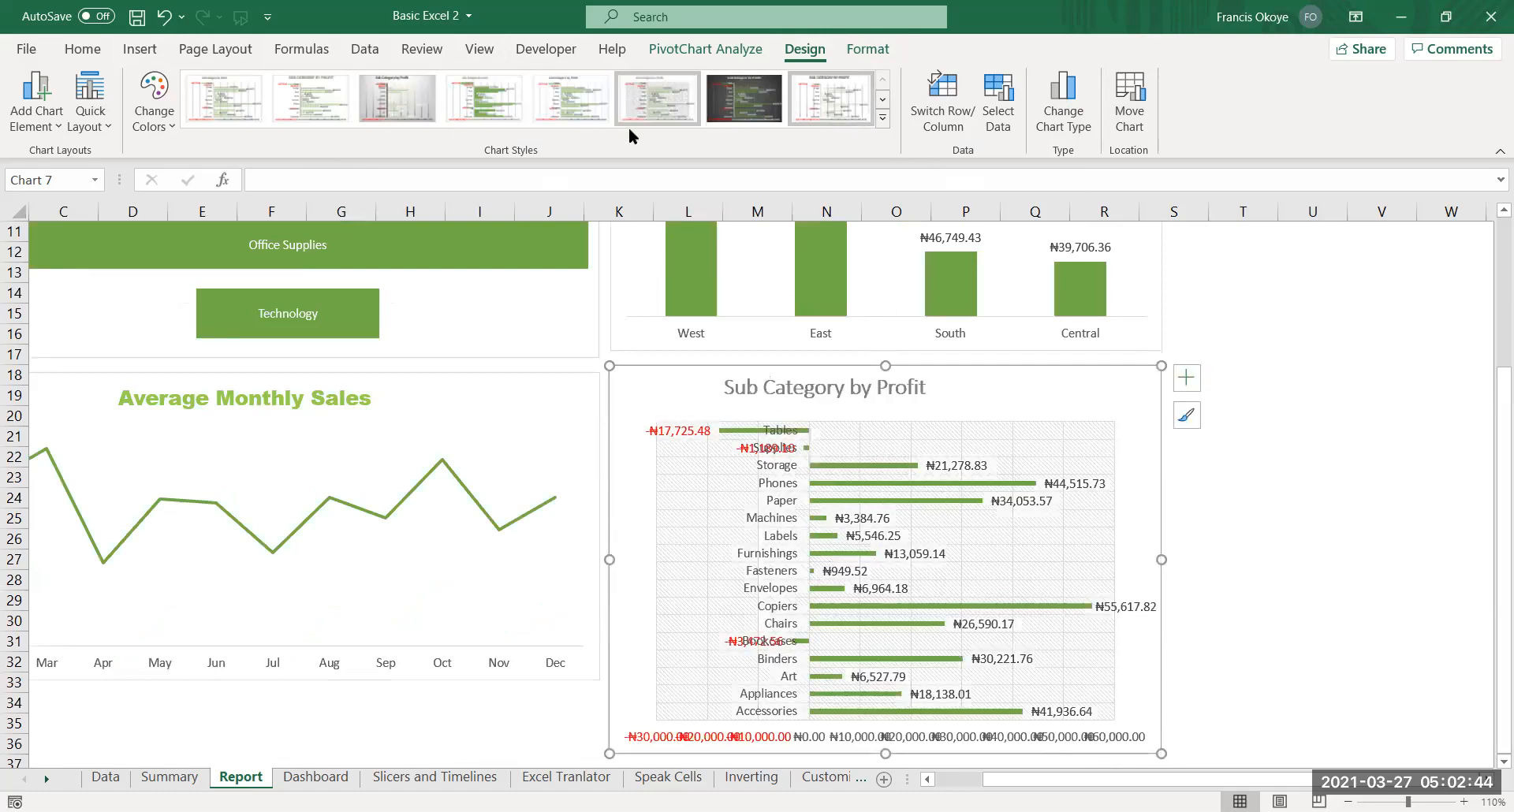
{"action": "left_click", "coordinate": [1296, 523]}
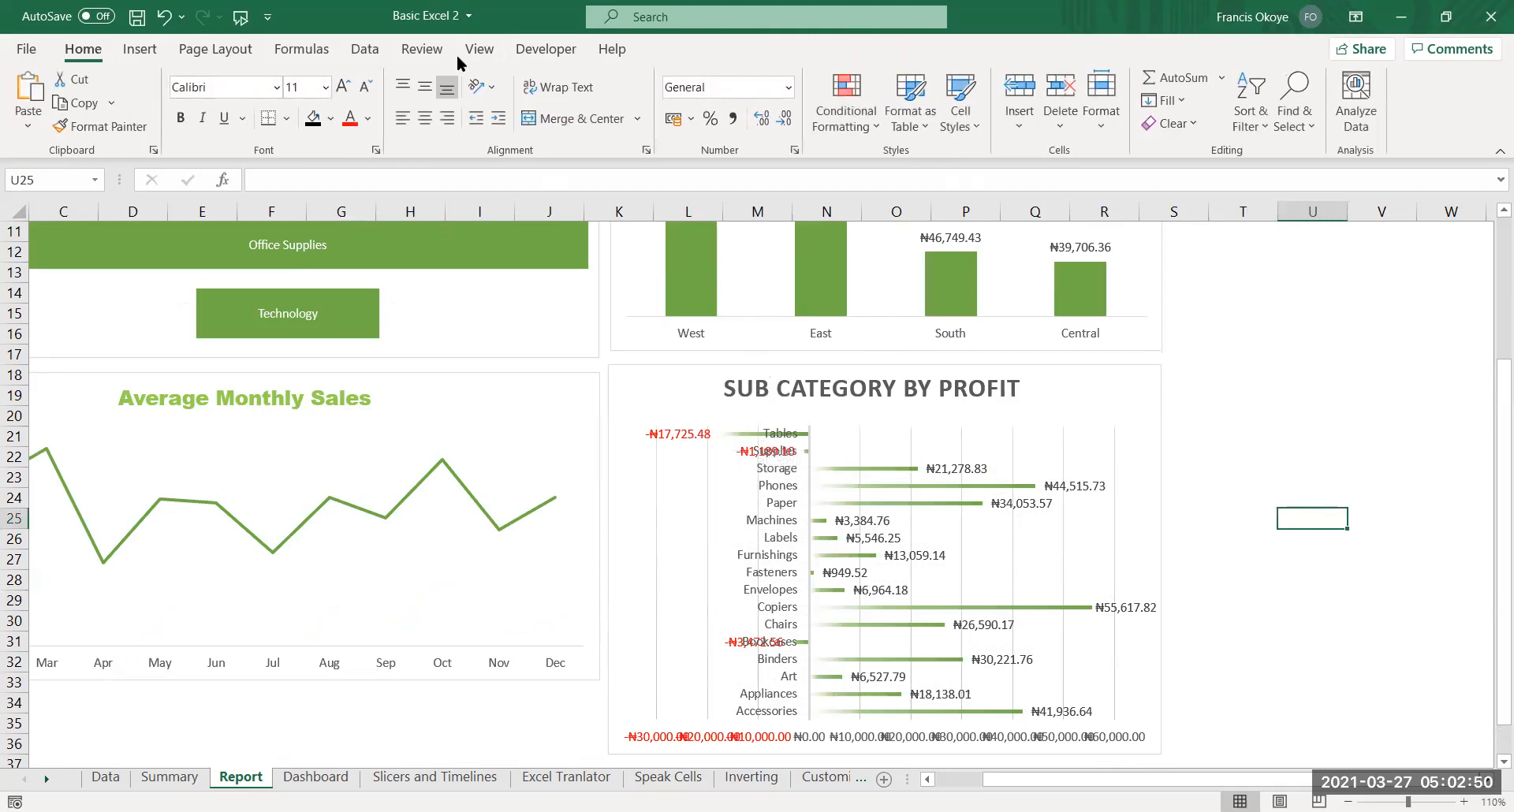
{"action": "left_click", "coordinate": [924, 443]}
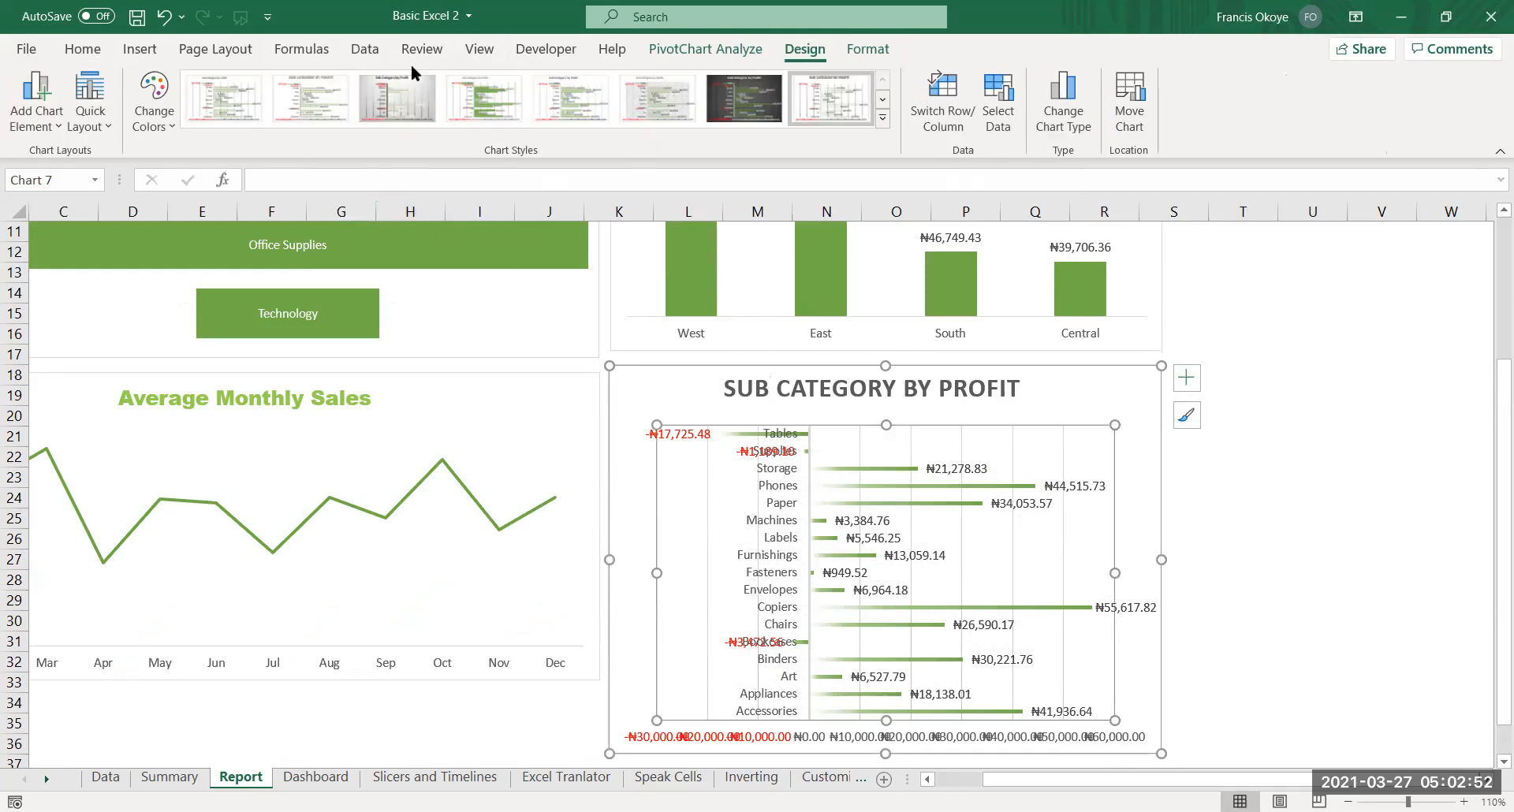
{"action": "left_click", "coordinate": [80, 109]}
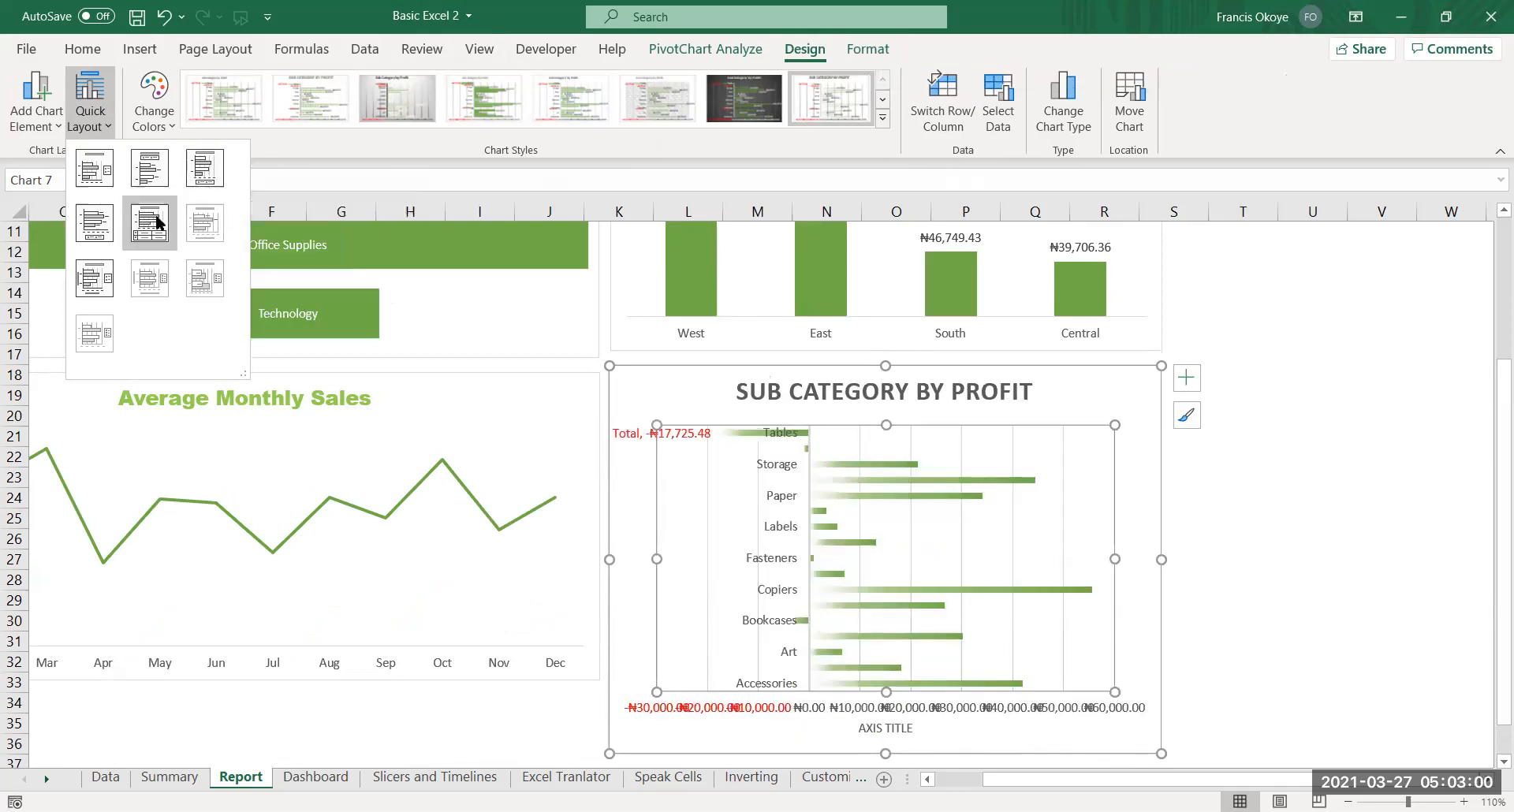
{"action": "left_click", "coordinate": [116, 216]}
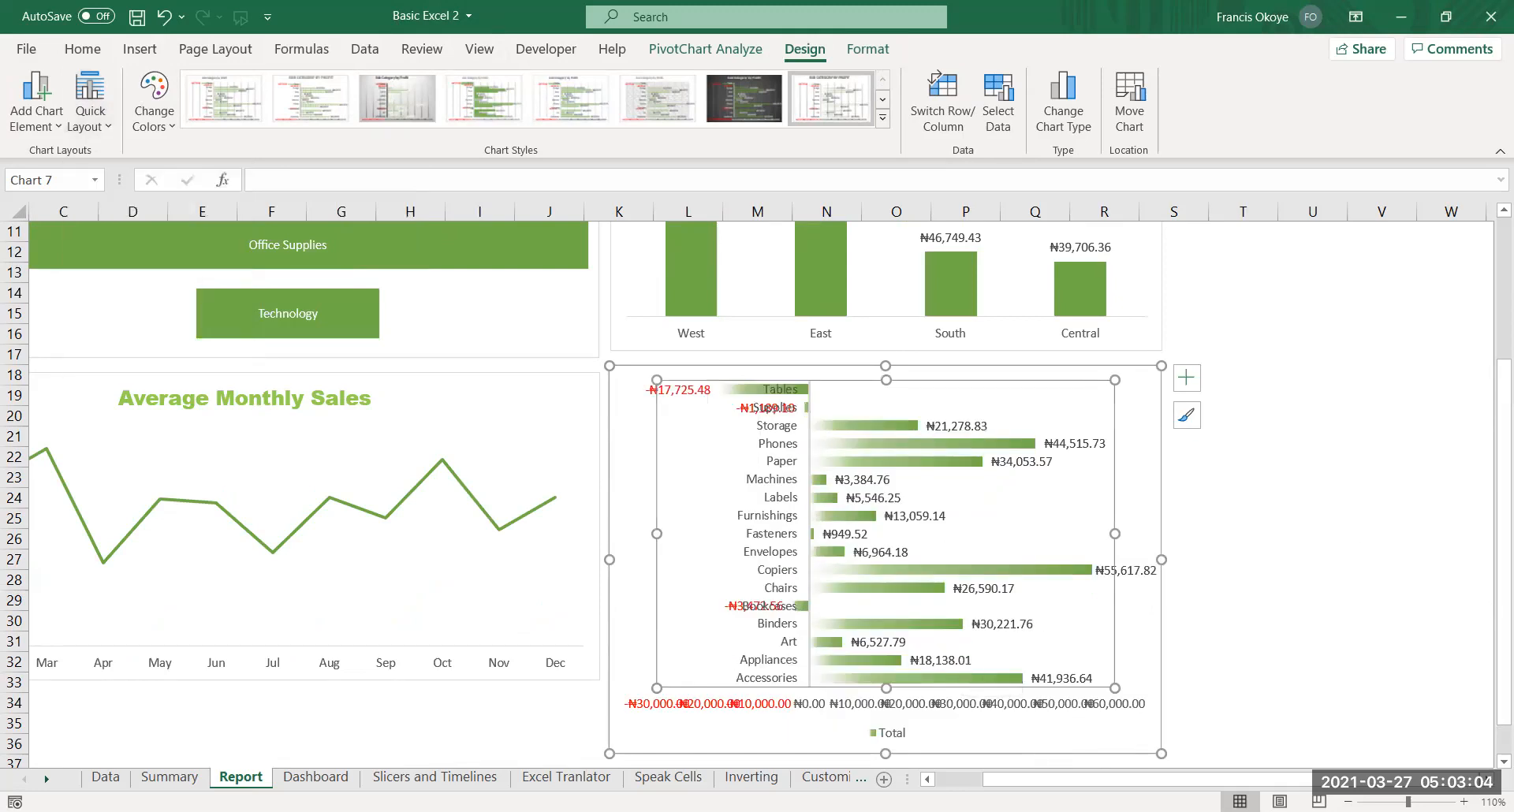
Stretch the sub-category bar chart downward past row 42 and delete its legend and horizontal value axis
{"action": "scroll", "coordinate": [1491, 753], "scroll_direction": "down", "scroll_amount": 1}
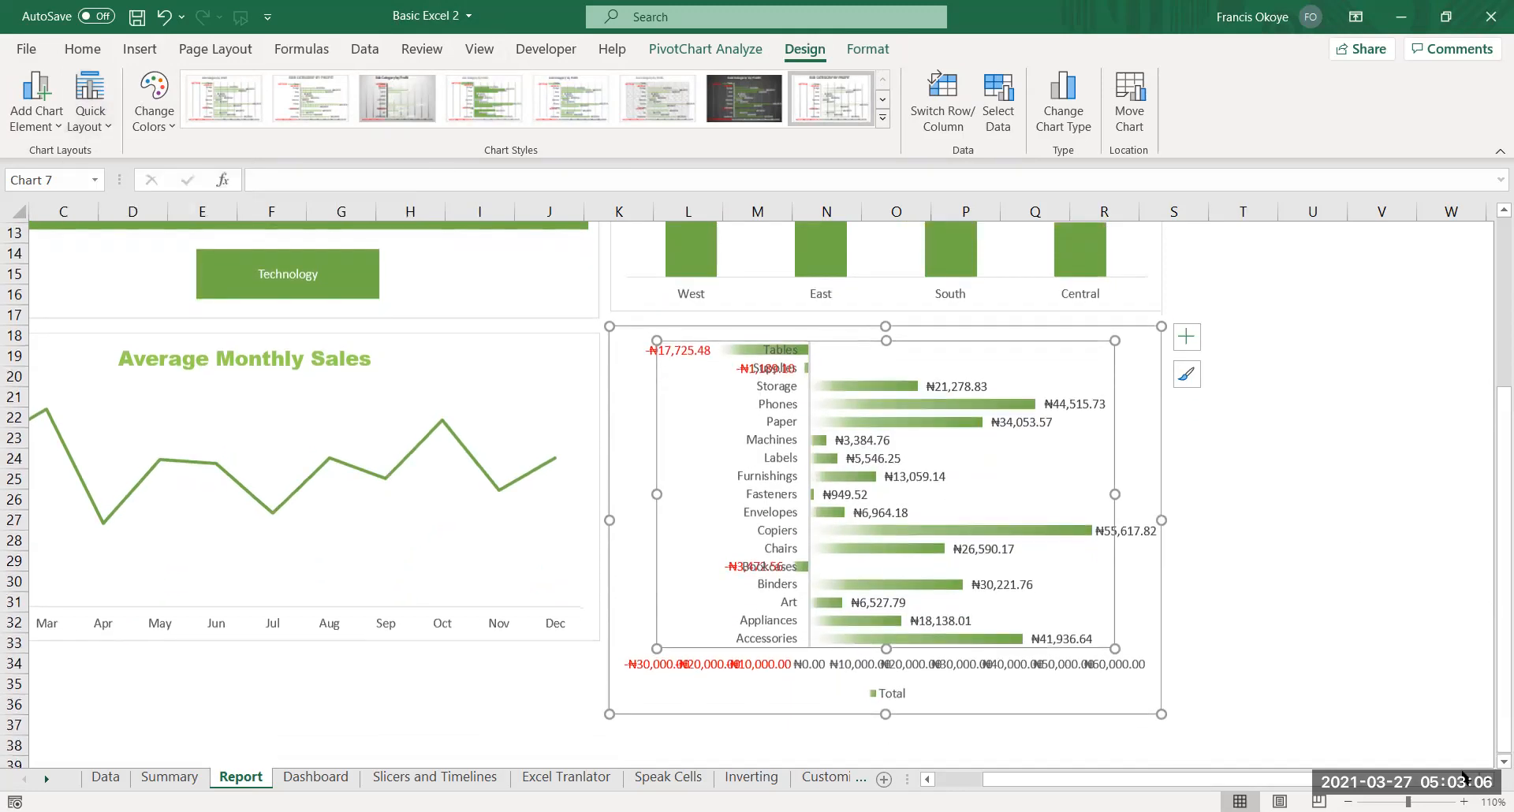
{"action": "scroll", "coordinate": [1073, 763], "scroll_direction": "down", "scroll_amount": 2, "text": "ctrl"}
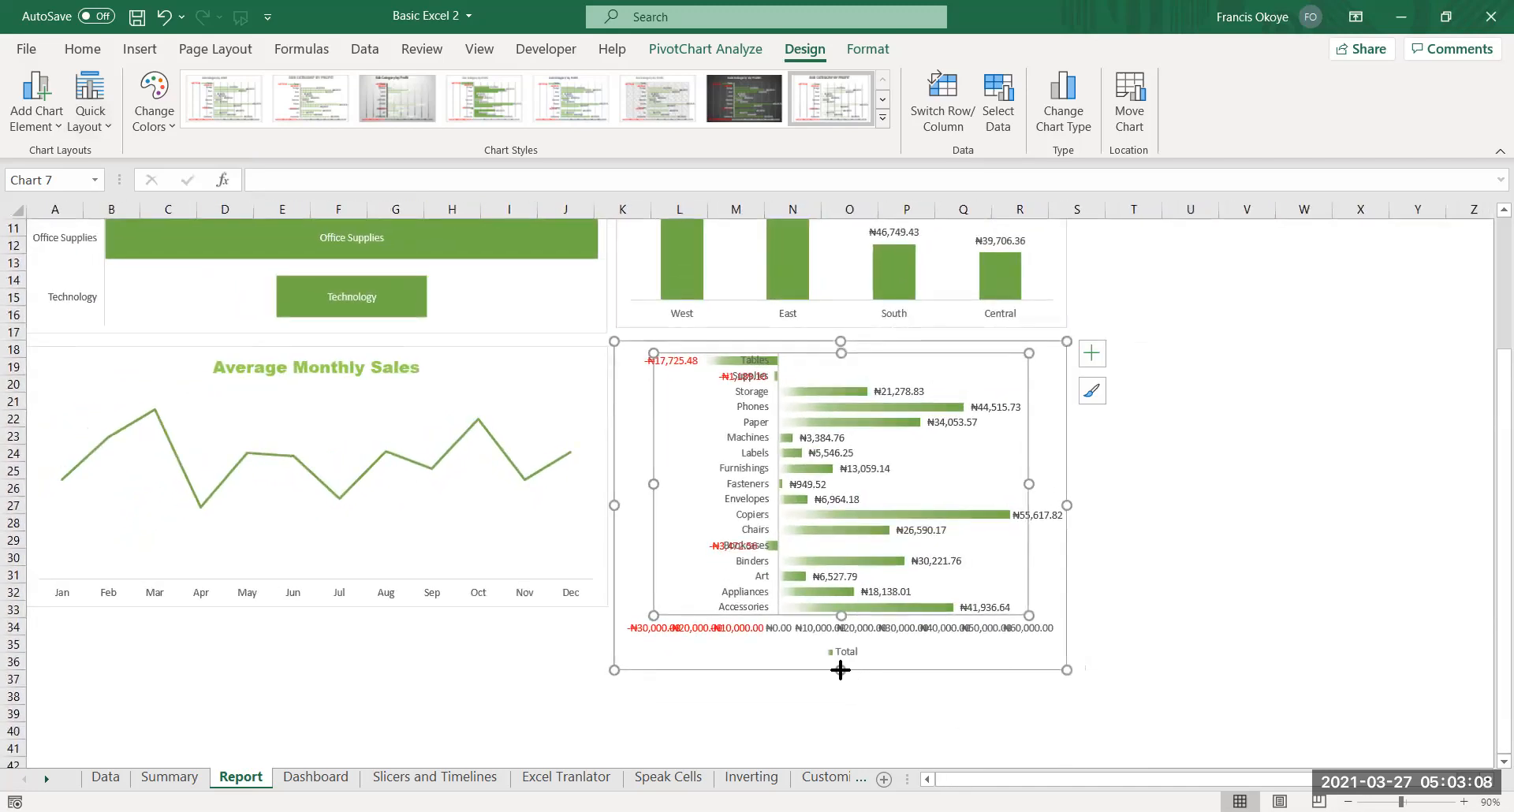
{"action": "left_click", "coordinate": [844, 745]}
{"action": "key", "text": "Delete"}
{"action": "left_click", "coordinate": [884, 754]}
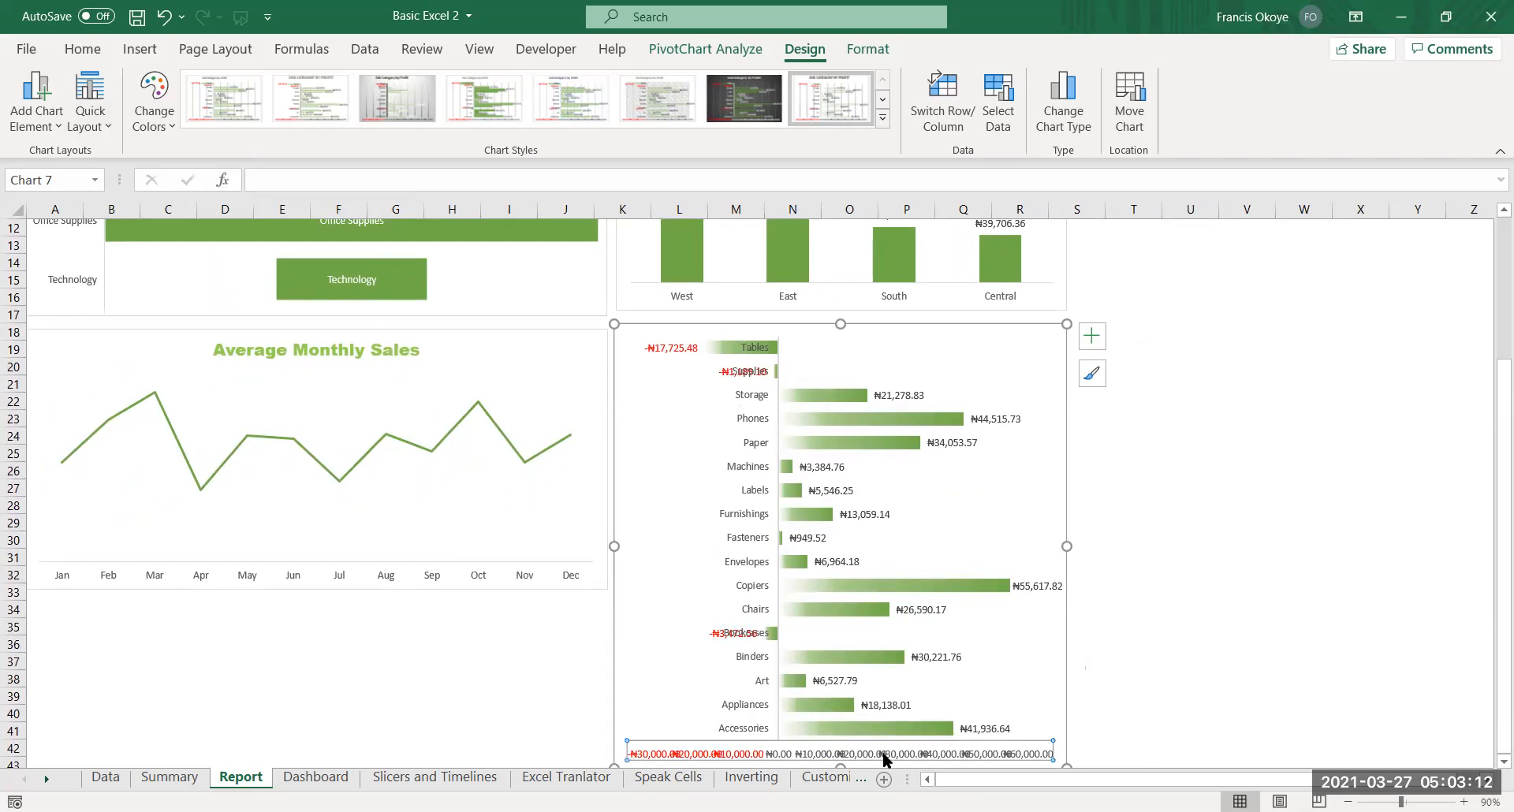
{"action": "key", "text": "Delete"}
Delete the negative-value data labels for Bookcases, Supplies and Tables in the sub-category bar chart
{"action": "left_click", "coordinate": [708, 645]}
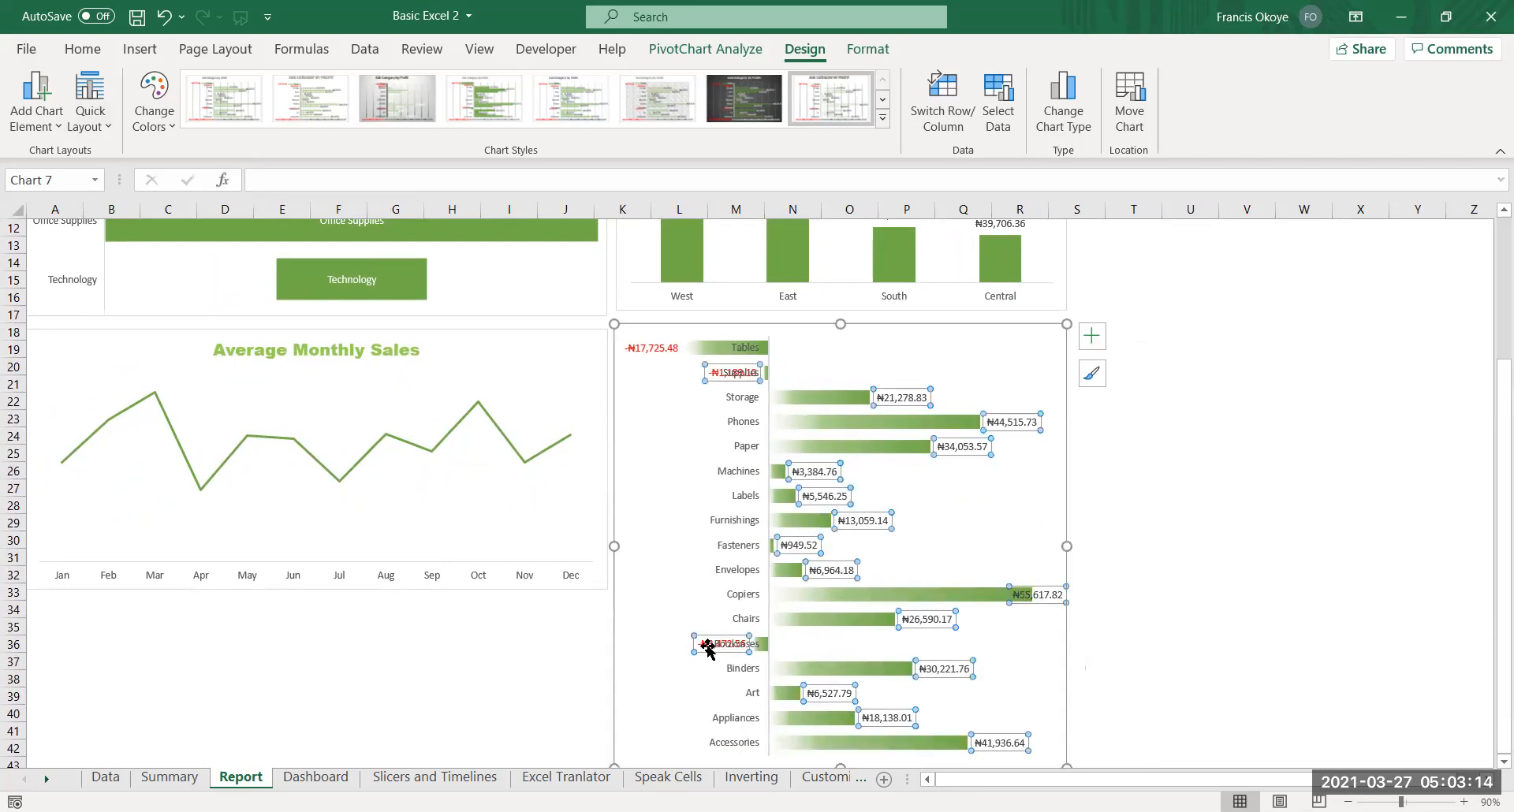
{"action": "left_click", "coordinate": [703, 636]}
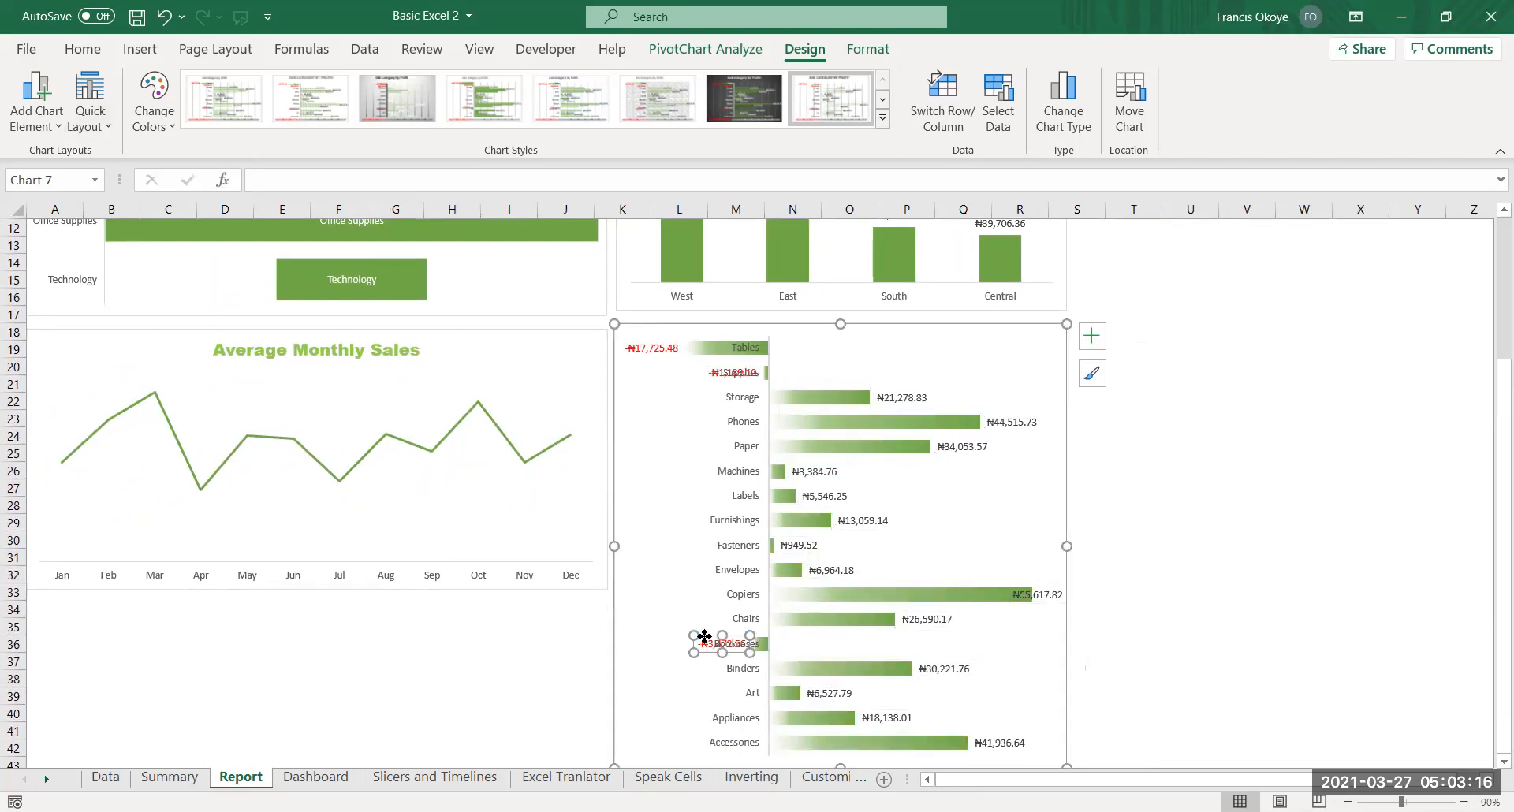
{"action": "key", "text": "Delete"}
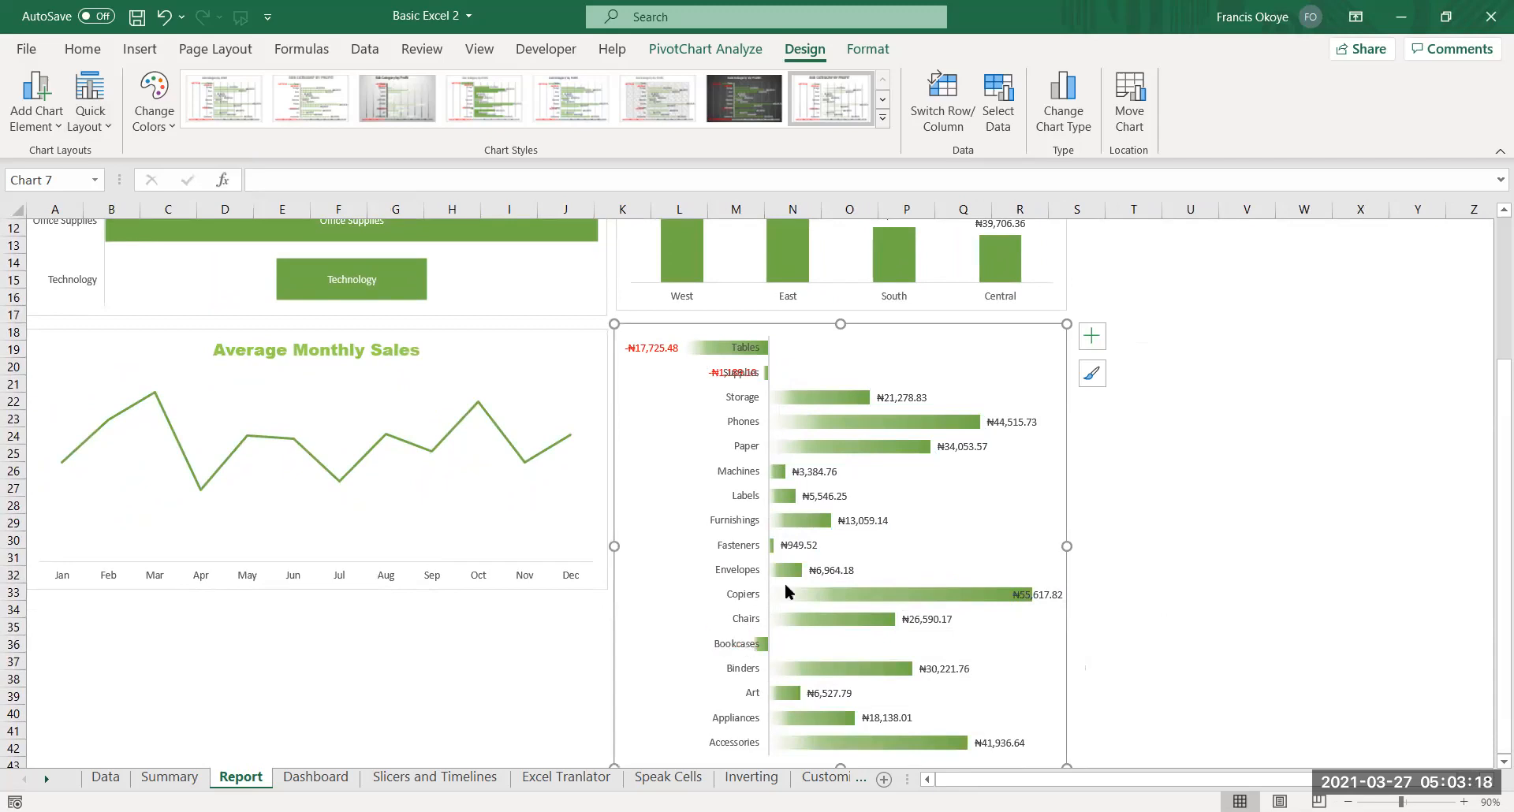
{"action": "left_click", "coordinate": [704, 371]}
{"action": "left_click", "coordinate": [704, 371]}
{"action": "left_click", "coordinate": [723, 366]}
{"action": "key", "text": "Delete"}
{"action": "left_click", "coordinate": [644, 339]}
{"action": "left_click", "coordinate": [644, 339]}
{"action": "key", "text": "Delete"}
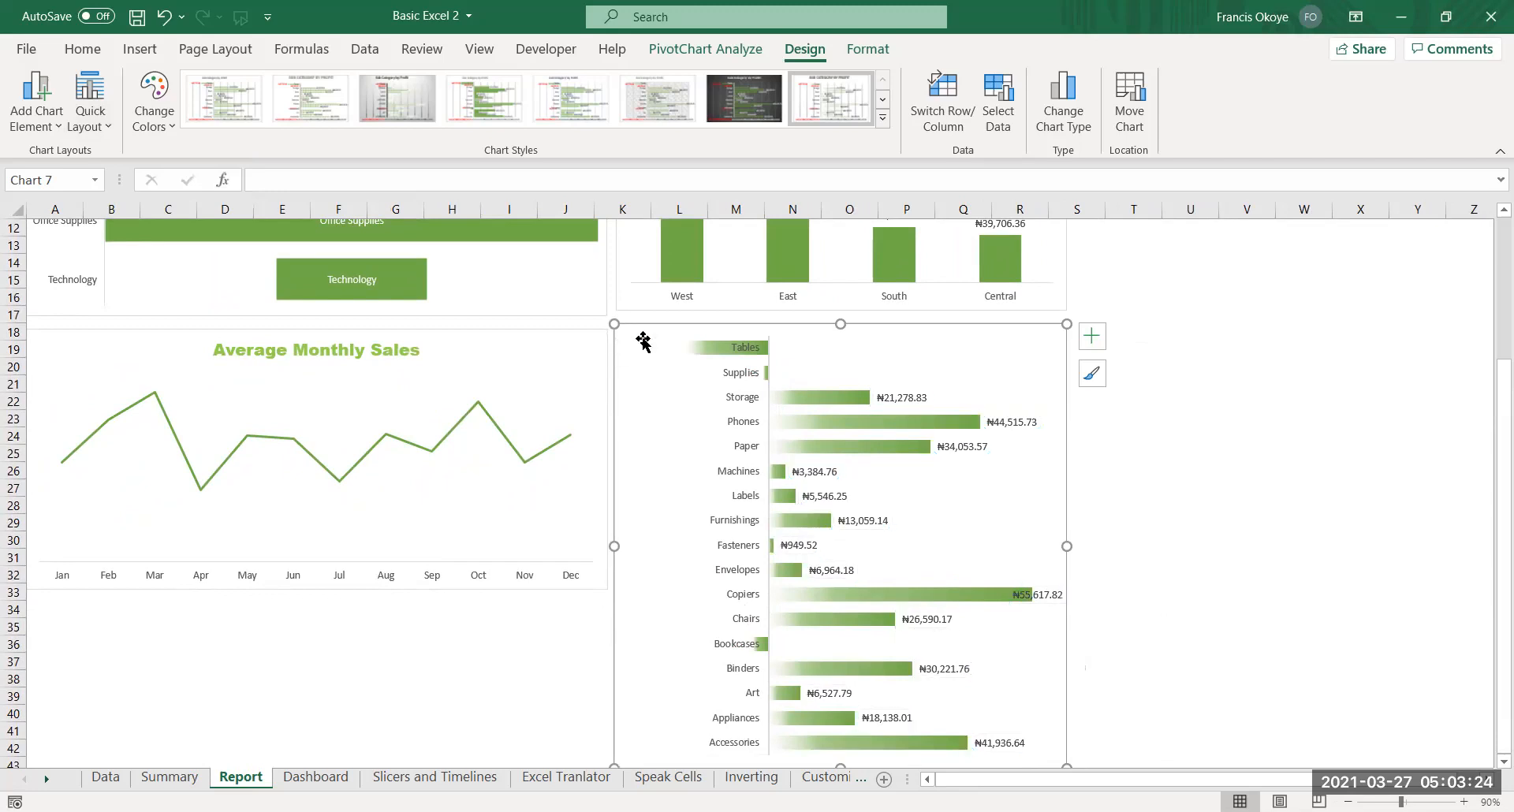
Fill only the Tables bar in the sub-category chart with standard red
{"action": "left_click", "coordinate": [716, 347]}
{"action": "left_click", "coordinate": [717, 344]}
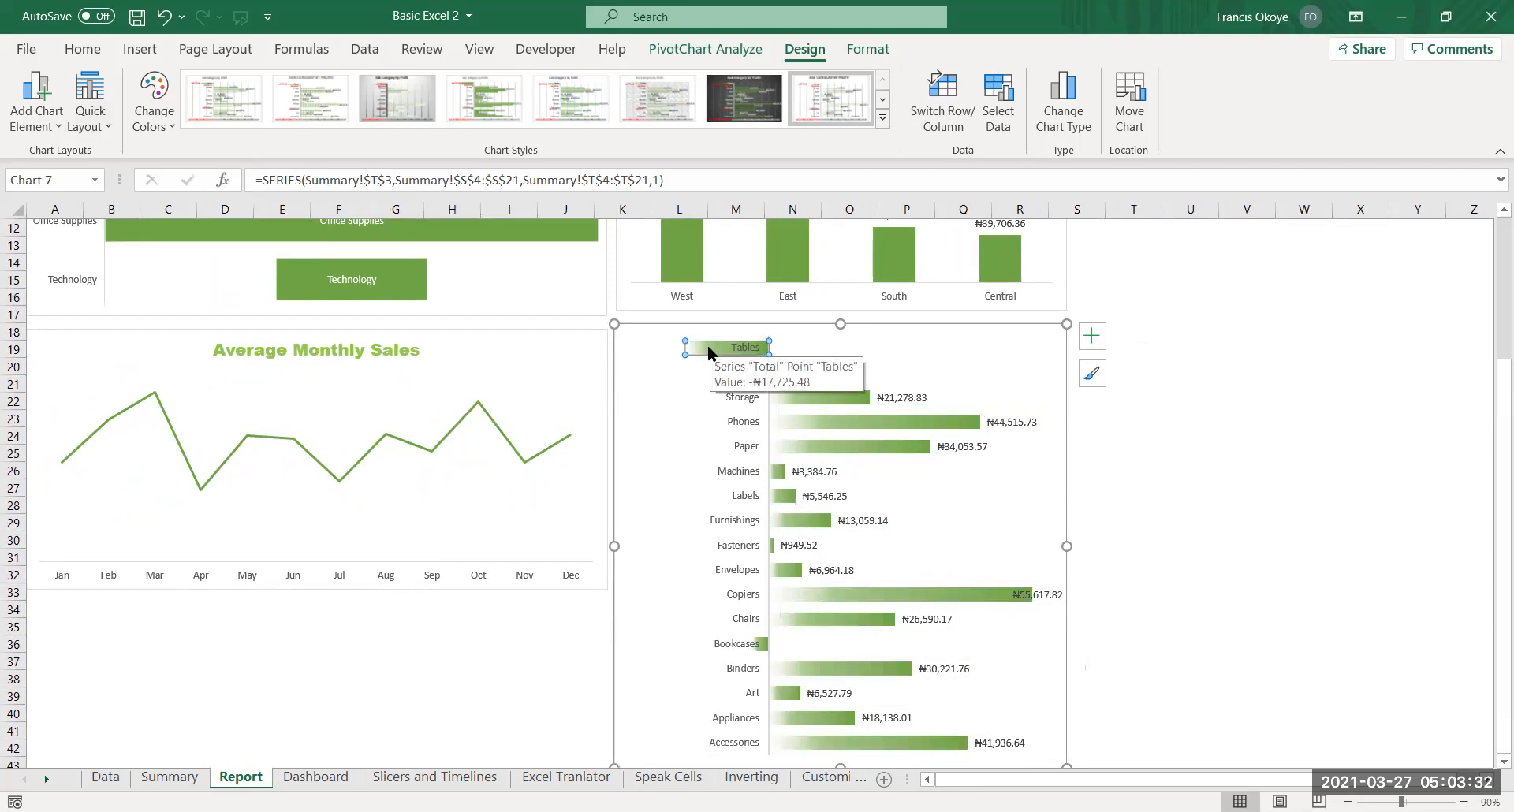
{"action": "right_click", "coordinate": [708, 344]}
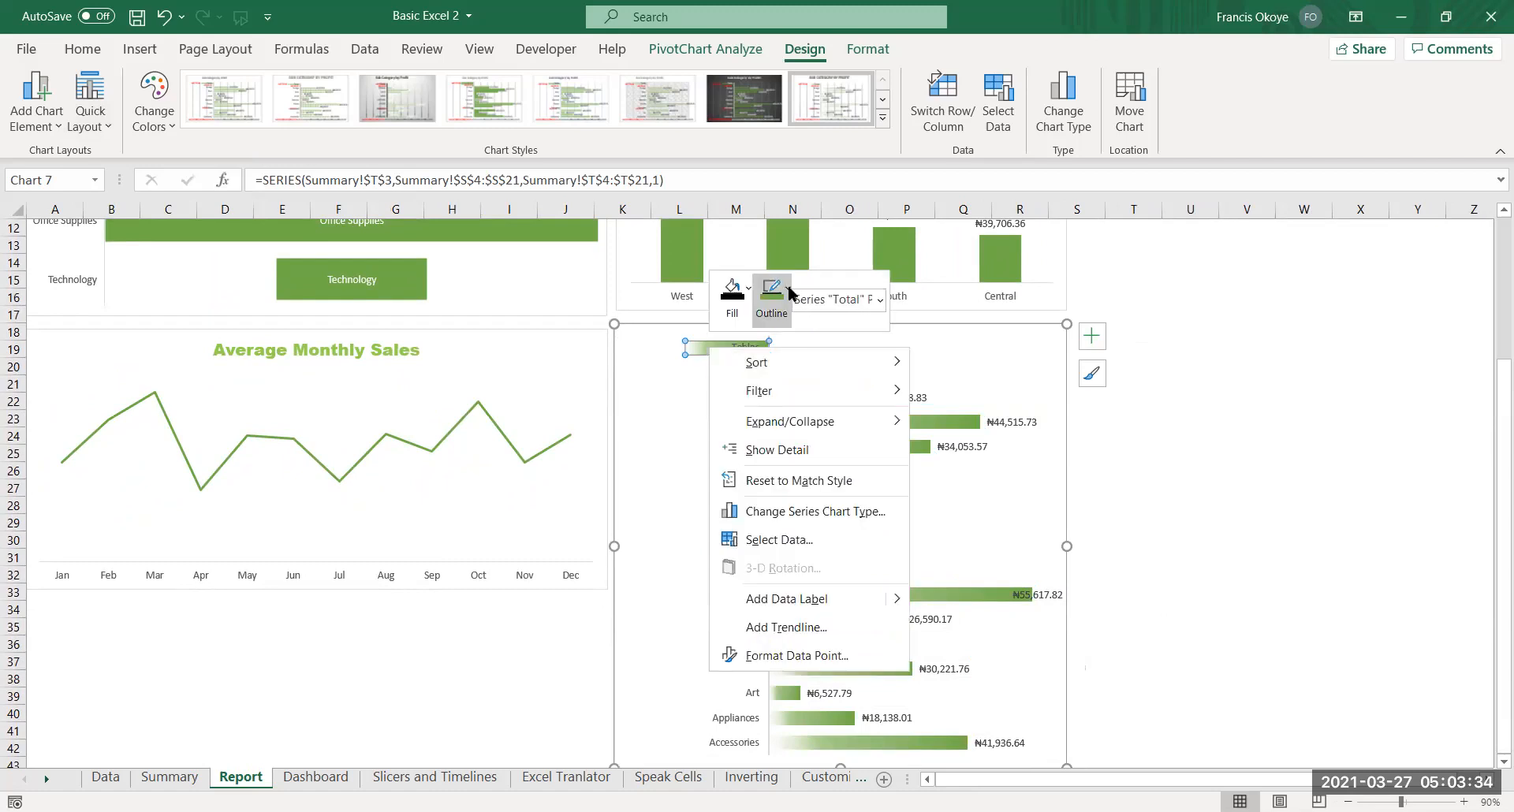
{"action": "left_click", "coordinate": [732, 298]}
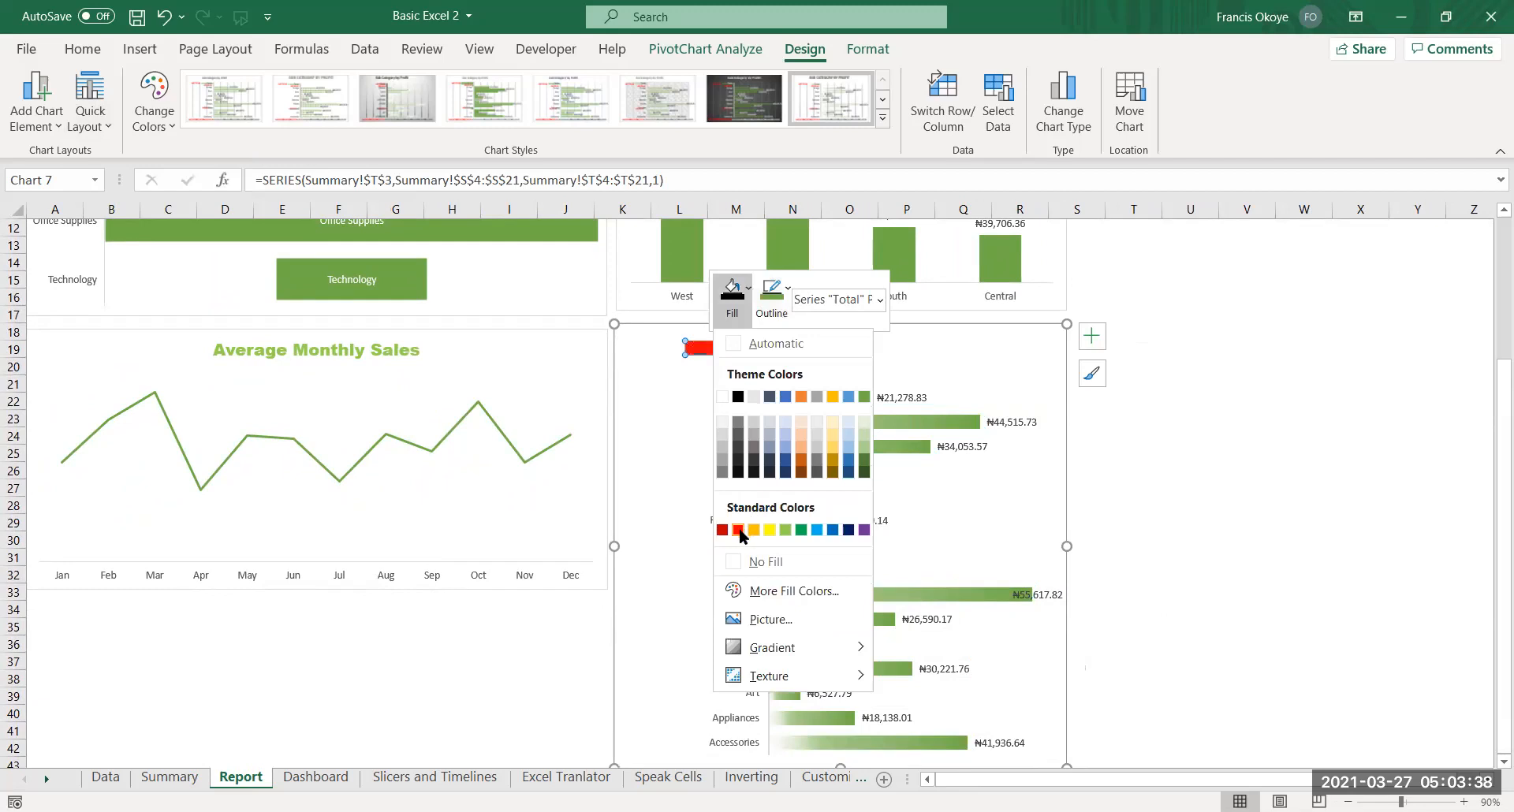
{"action": "left_click", "coordinate": [738, 530]}
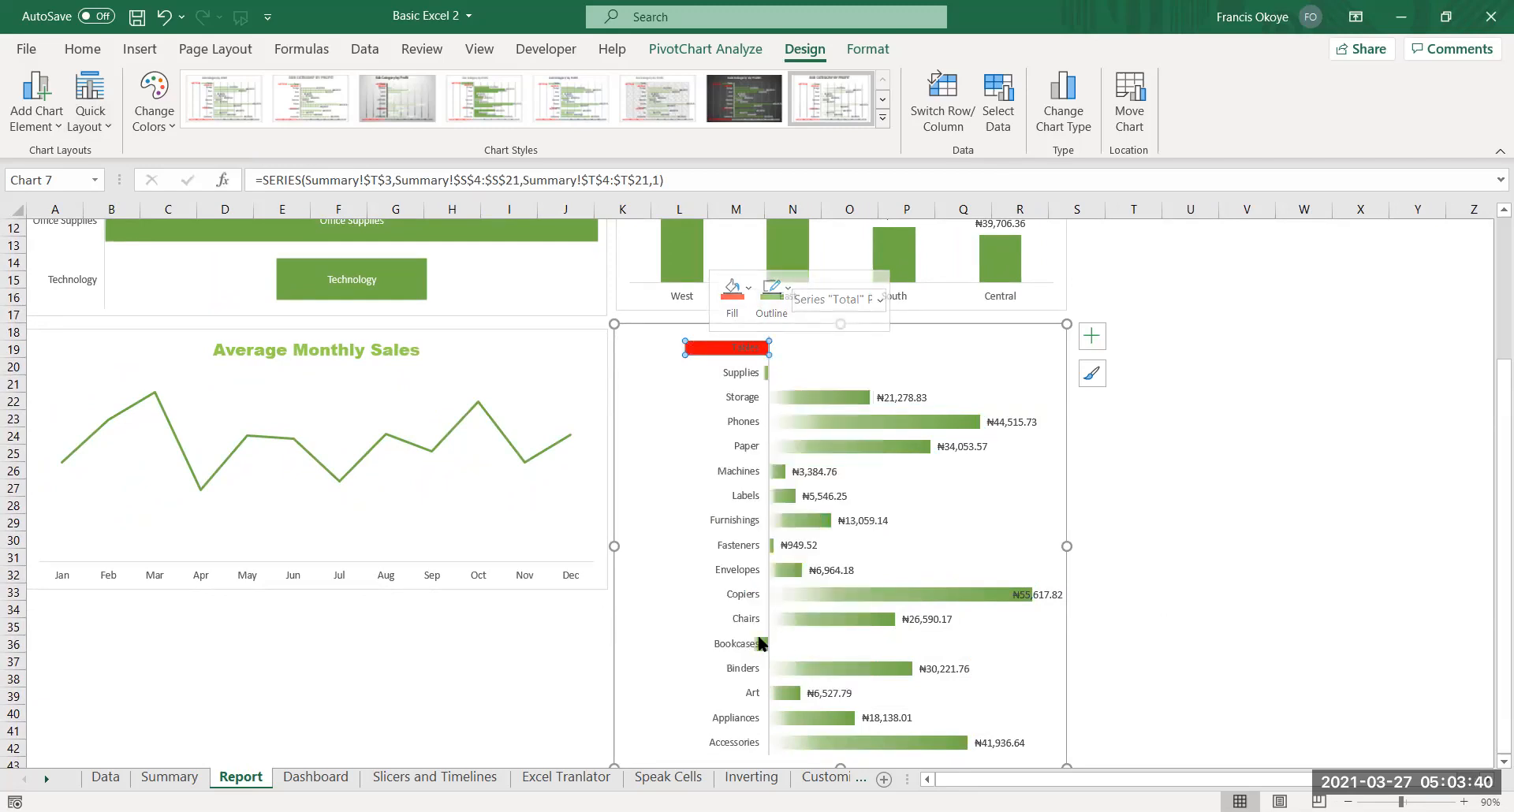
{"action": "left_click", "coordinate": [762, 643]}
{"action": "double_click", "coordinate": [762, 645]}
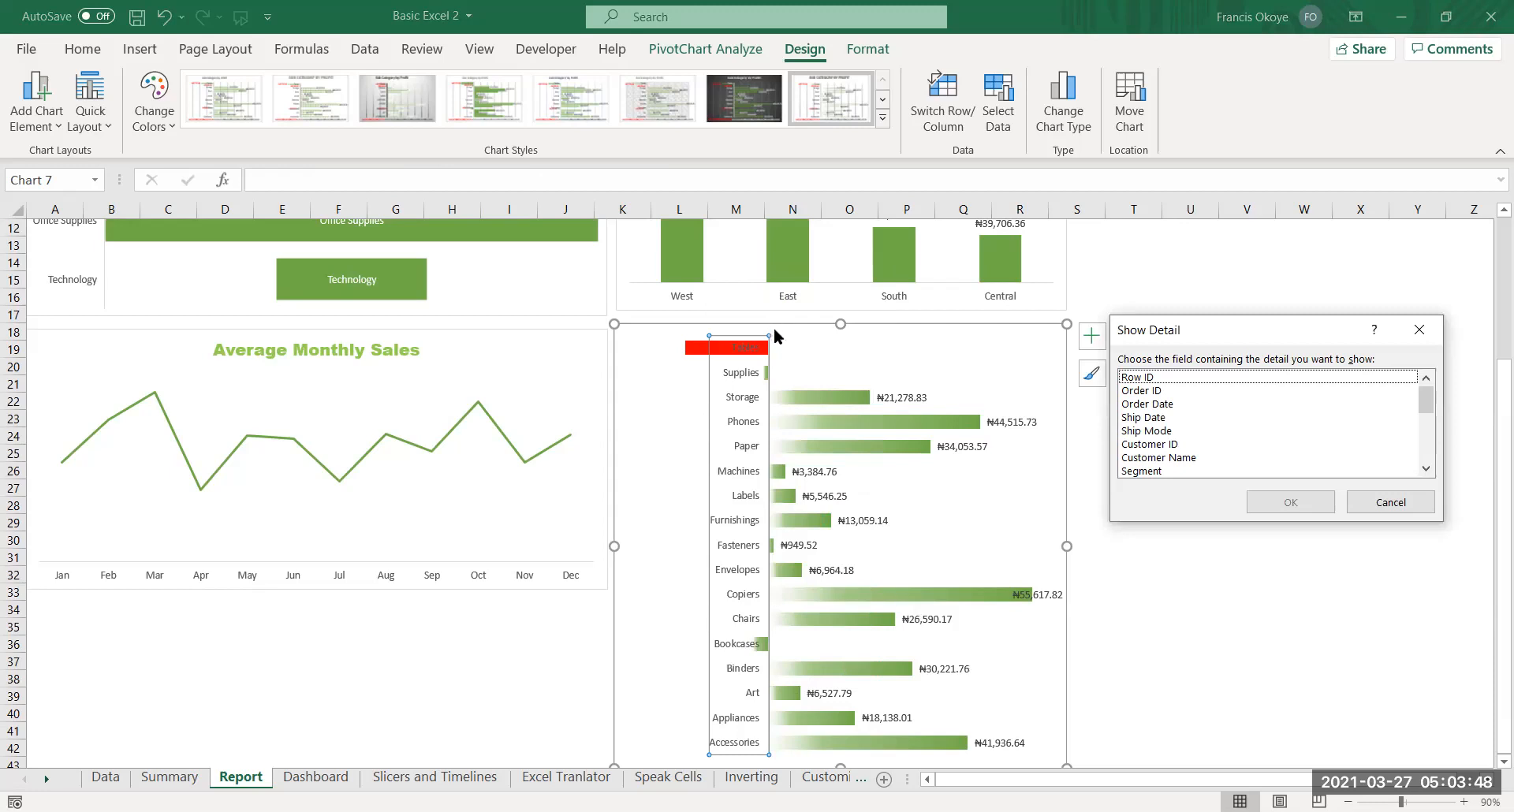
{"action": "left_click", "coordinate": [1390, 502]}
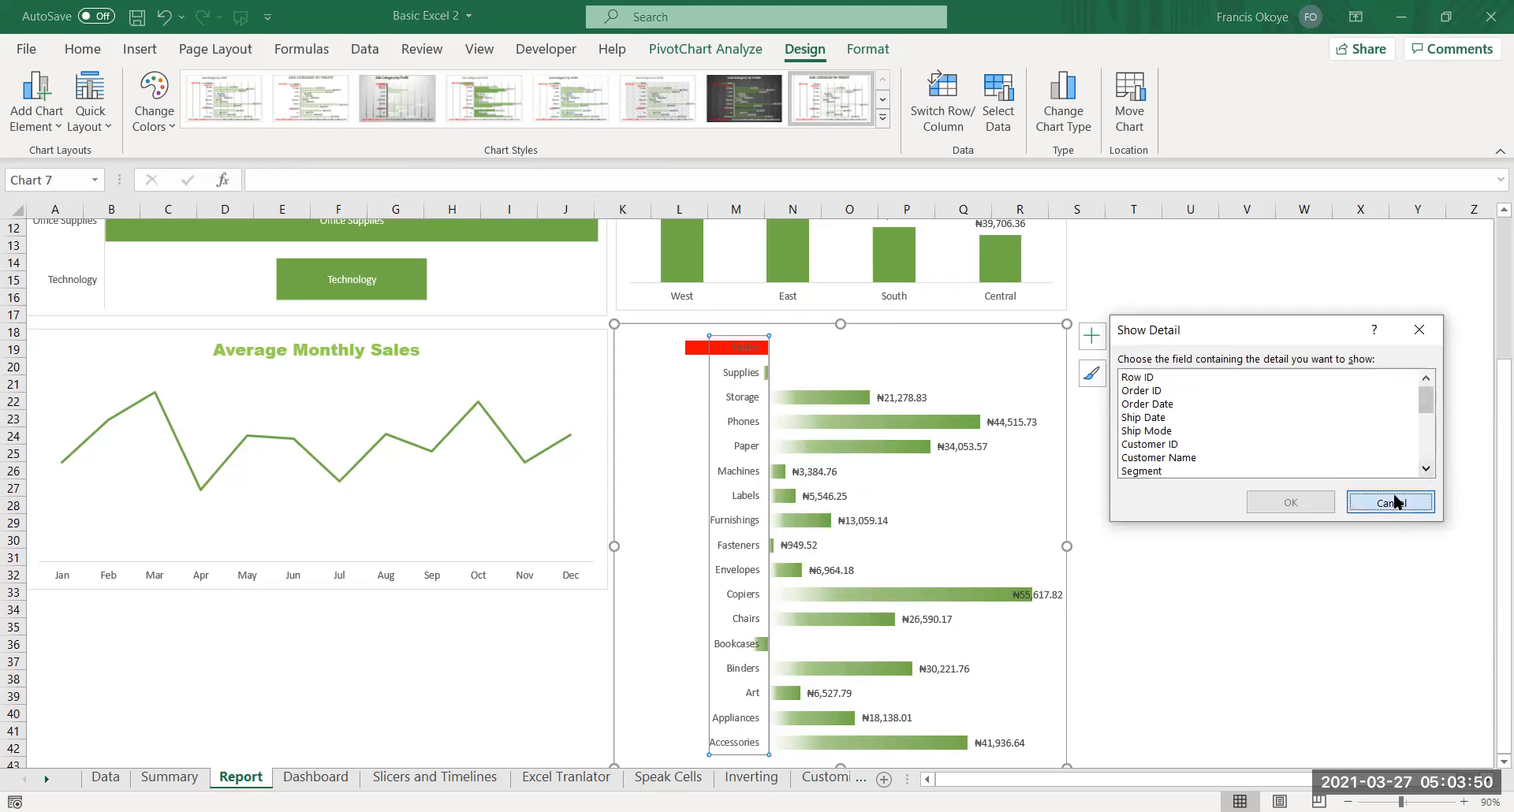
Fill only the Bookcases bar in the sub-category chart with standard red
{"action": "left_click", "coordinate": [789, 623]}
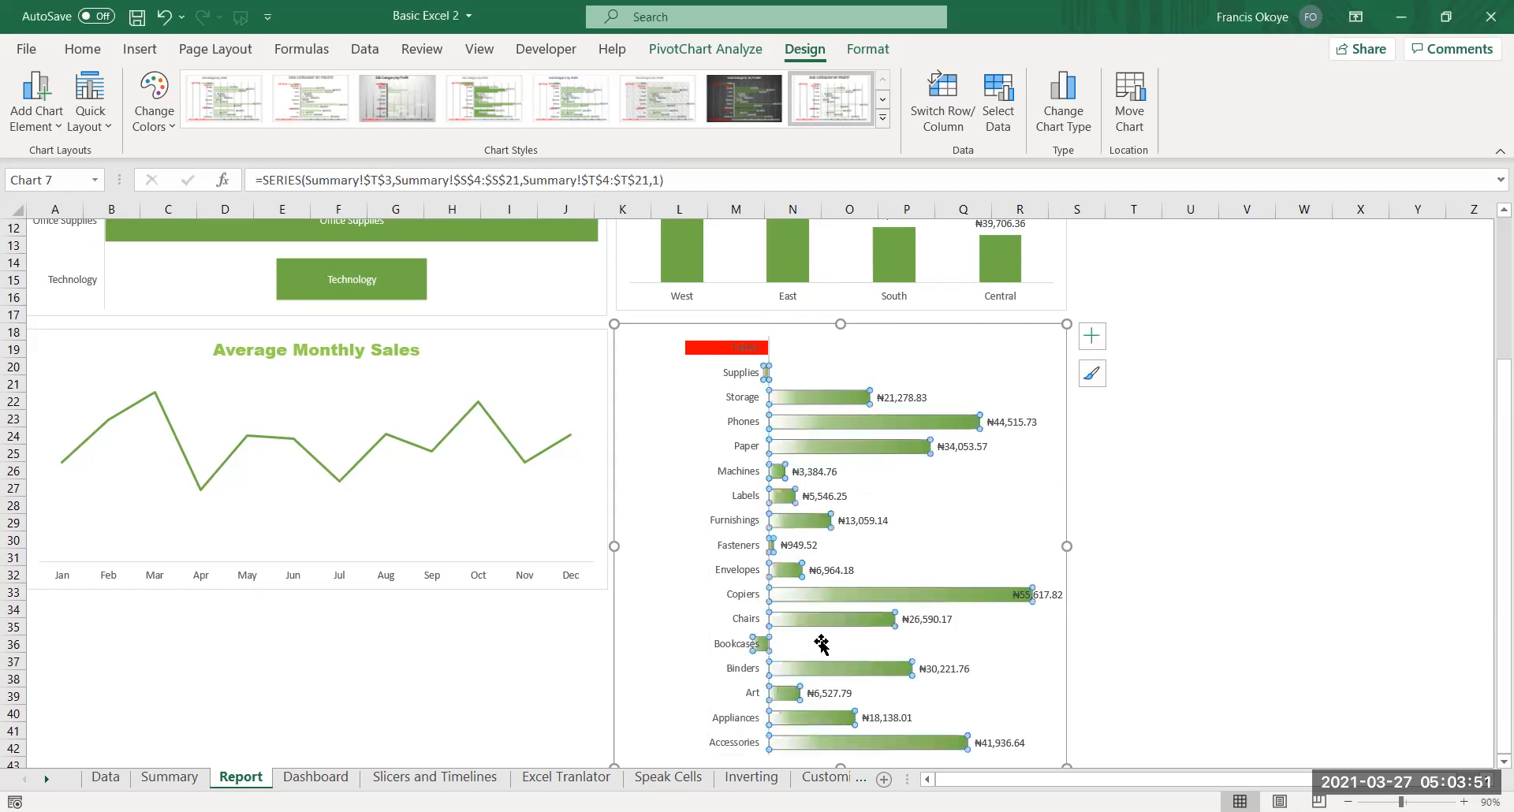
{"action": "left_click", "coordinate": [762, 647]}
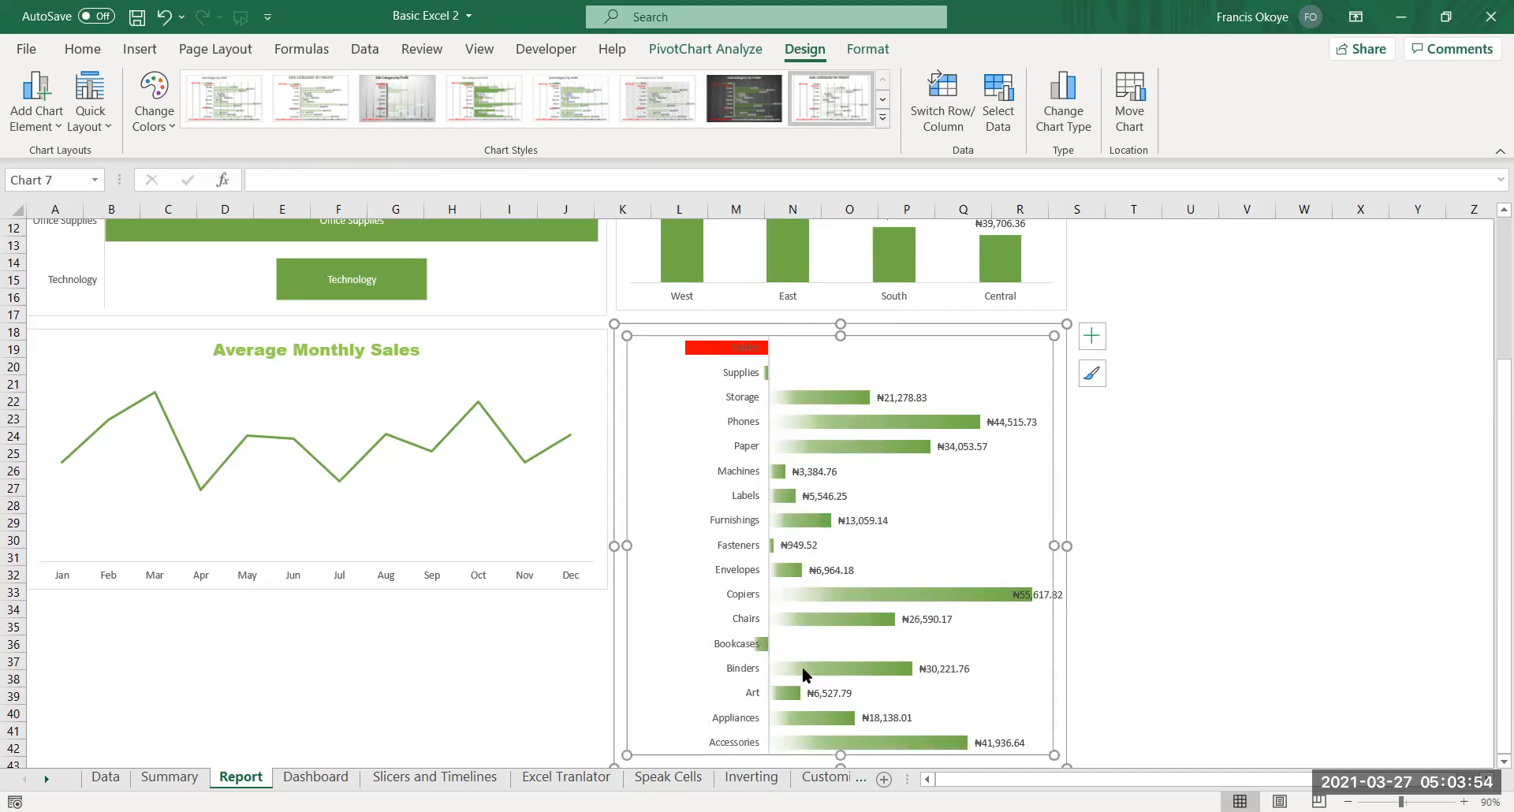
{"action": "left_click", "coordinate": [806, 671]}
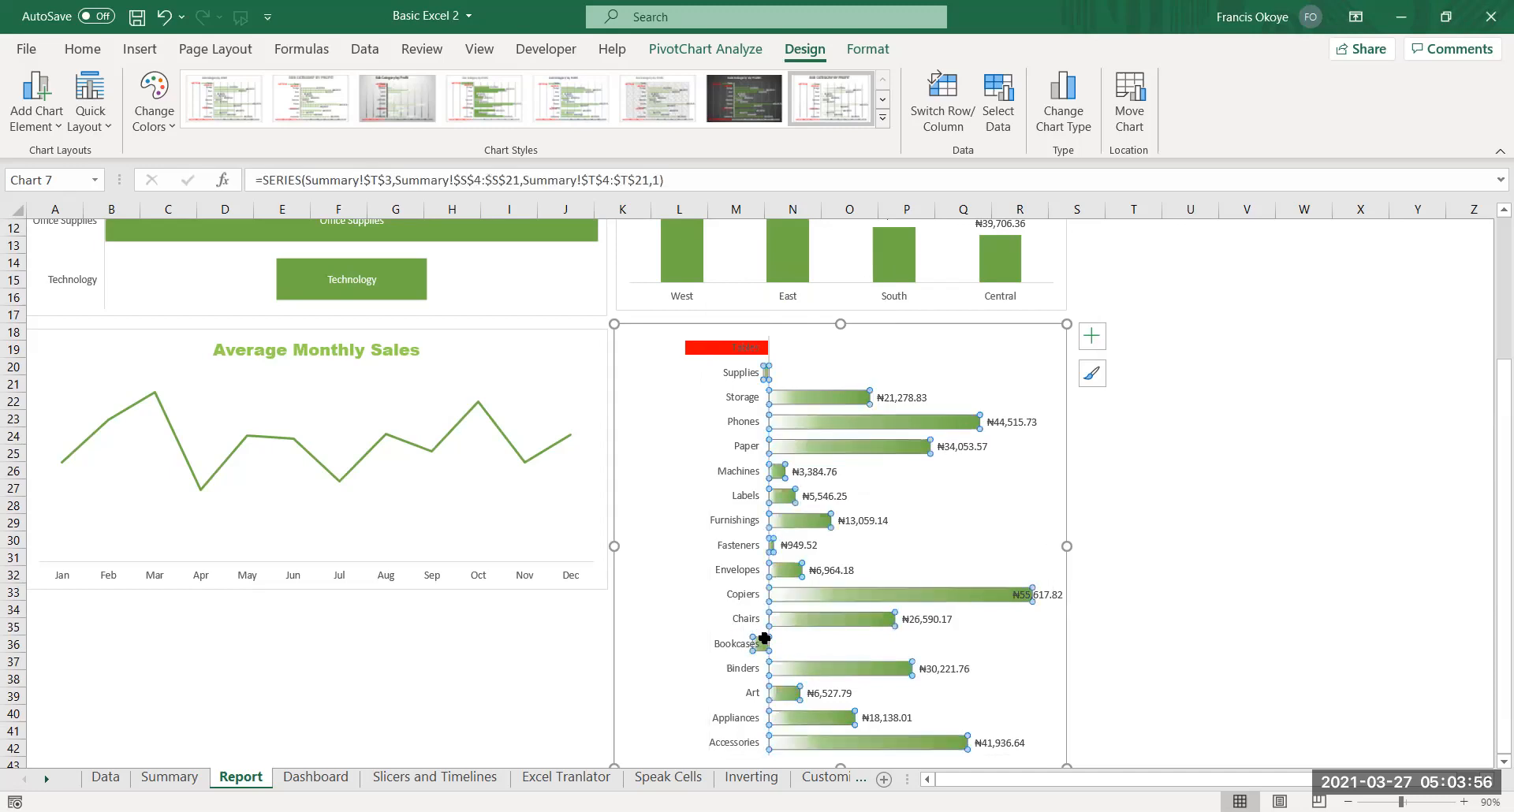
{"action": "left_click", "coordinate": [765, 639]}
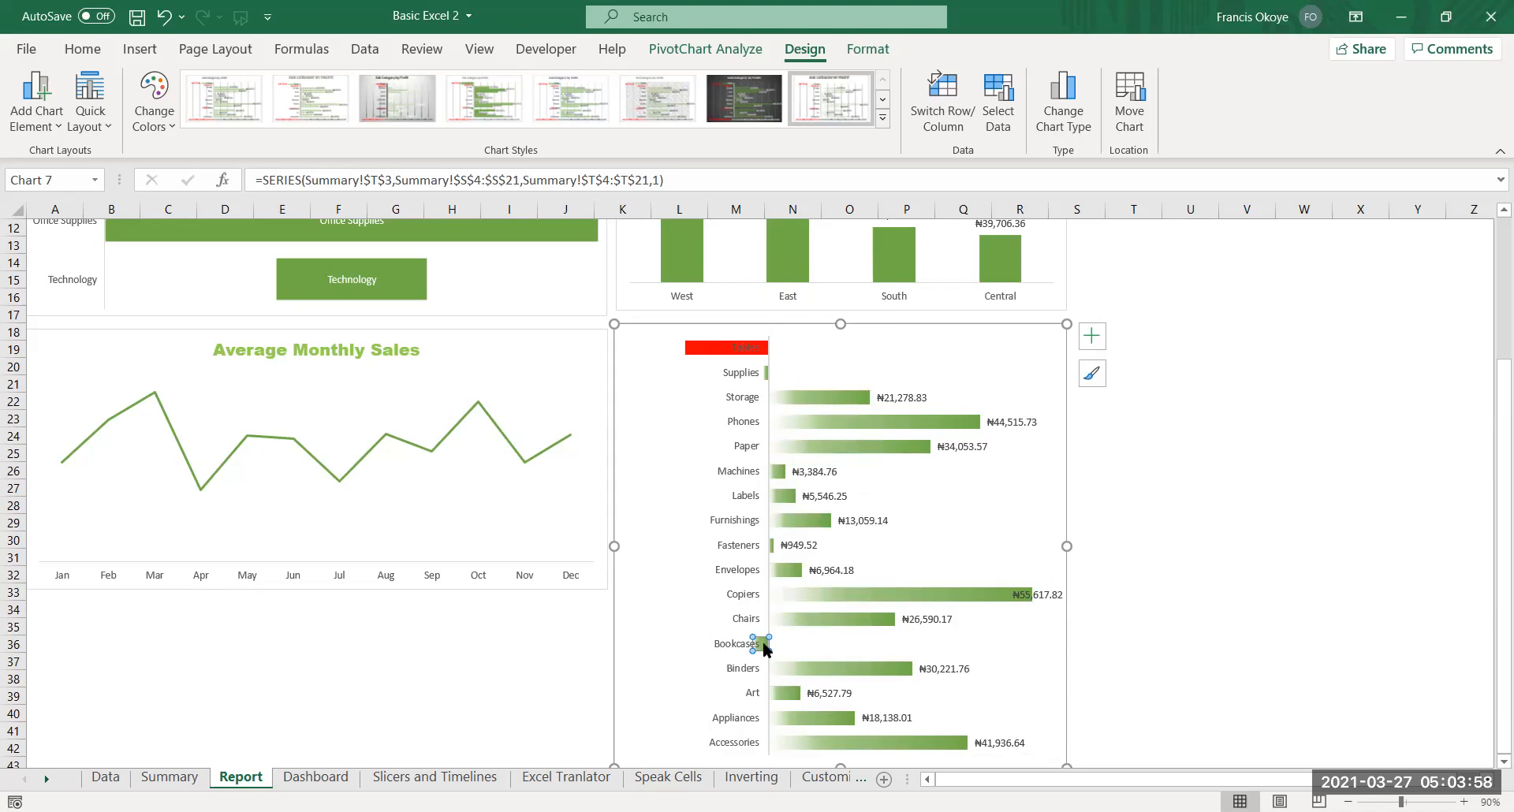
{"action": "right_click", "coordinate": [764, 647]}
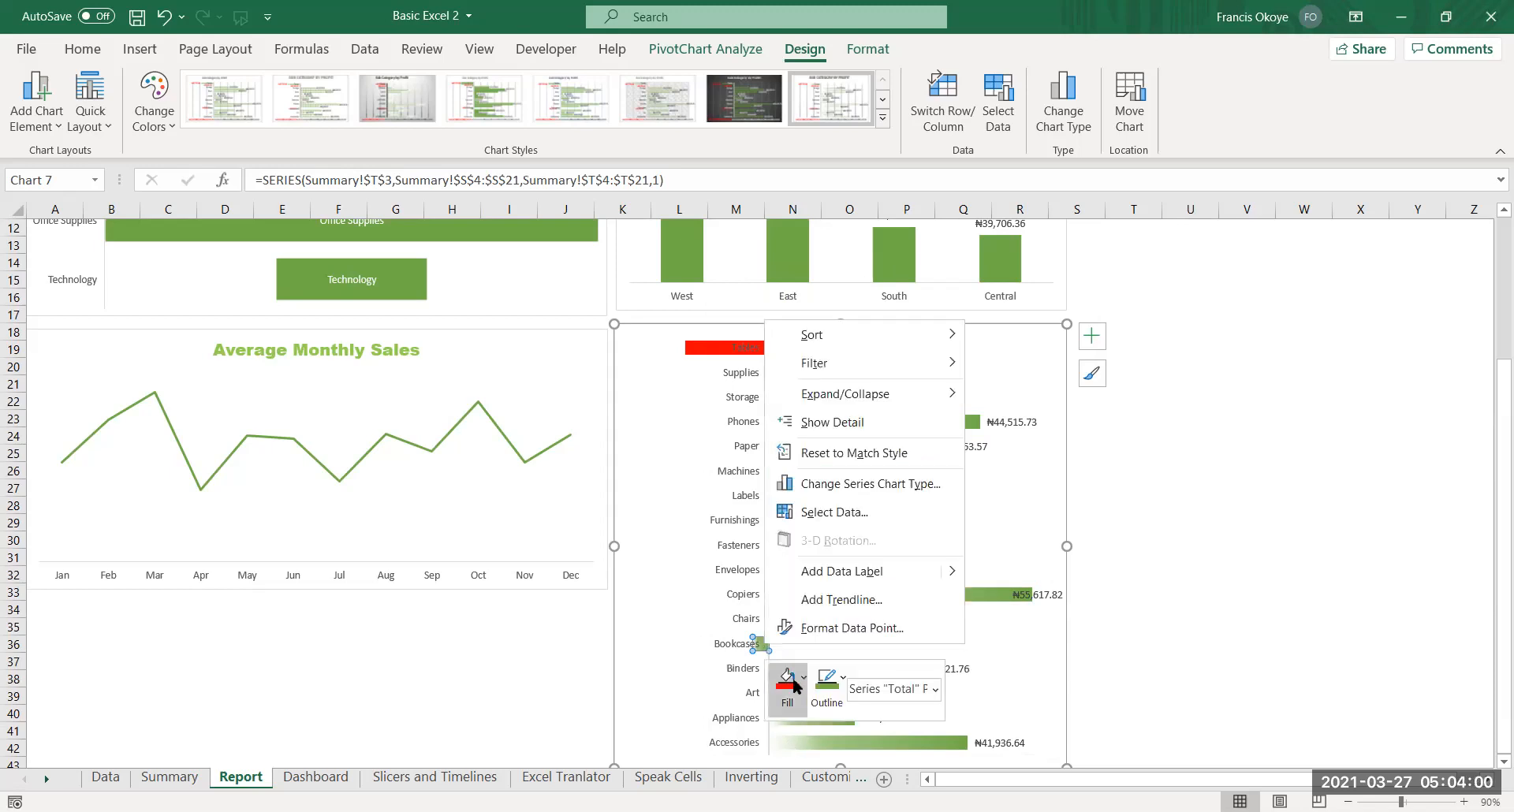
{"action": "left_click", "coordinate": [795, 683]}
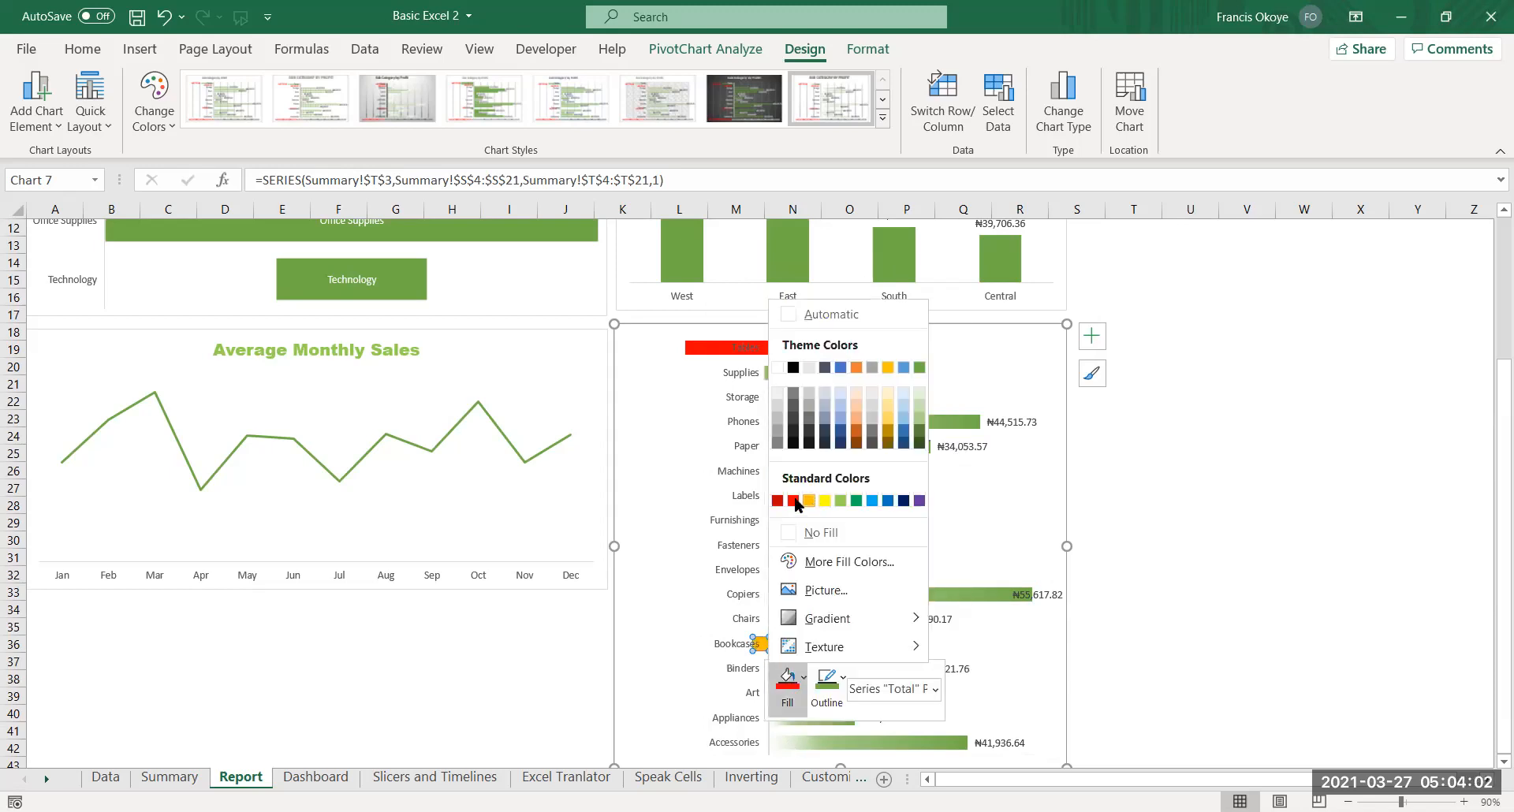
{"action": "left_click", "coordinate": [794, 501]}
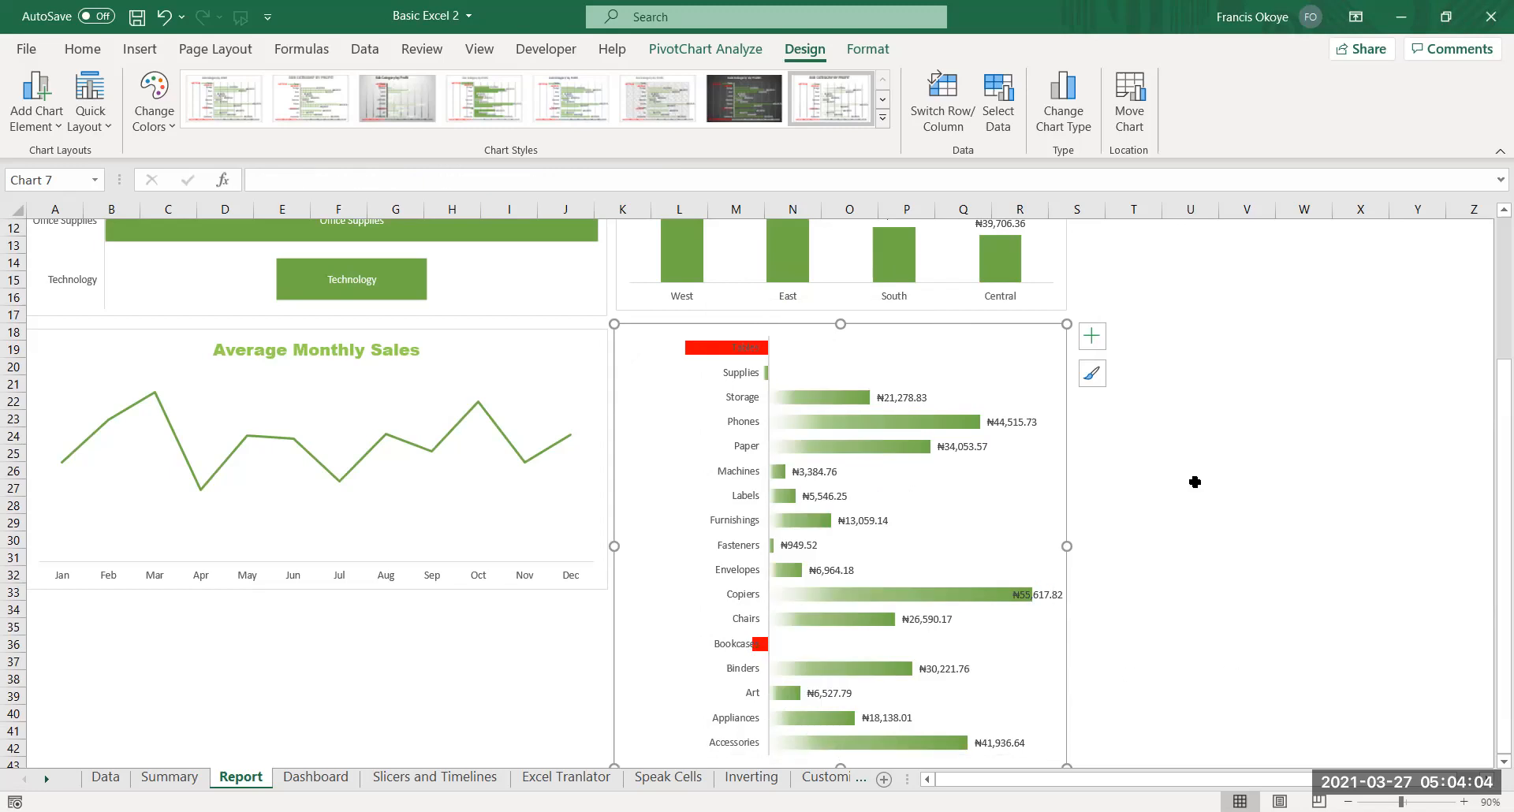
Try widening the sub-category bar chart slightly, and return its edge to align with the region chart above
{"action": "left_click_drag", "start_coordinate": [1068, 547], "coordinate": [1080, 544]}
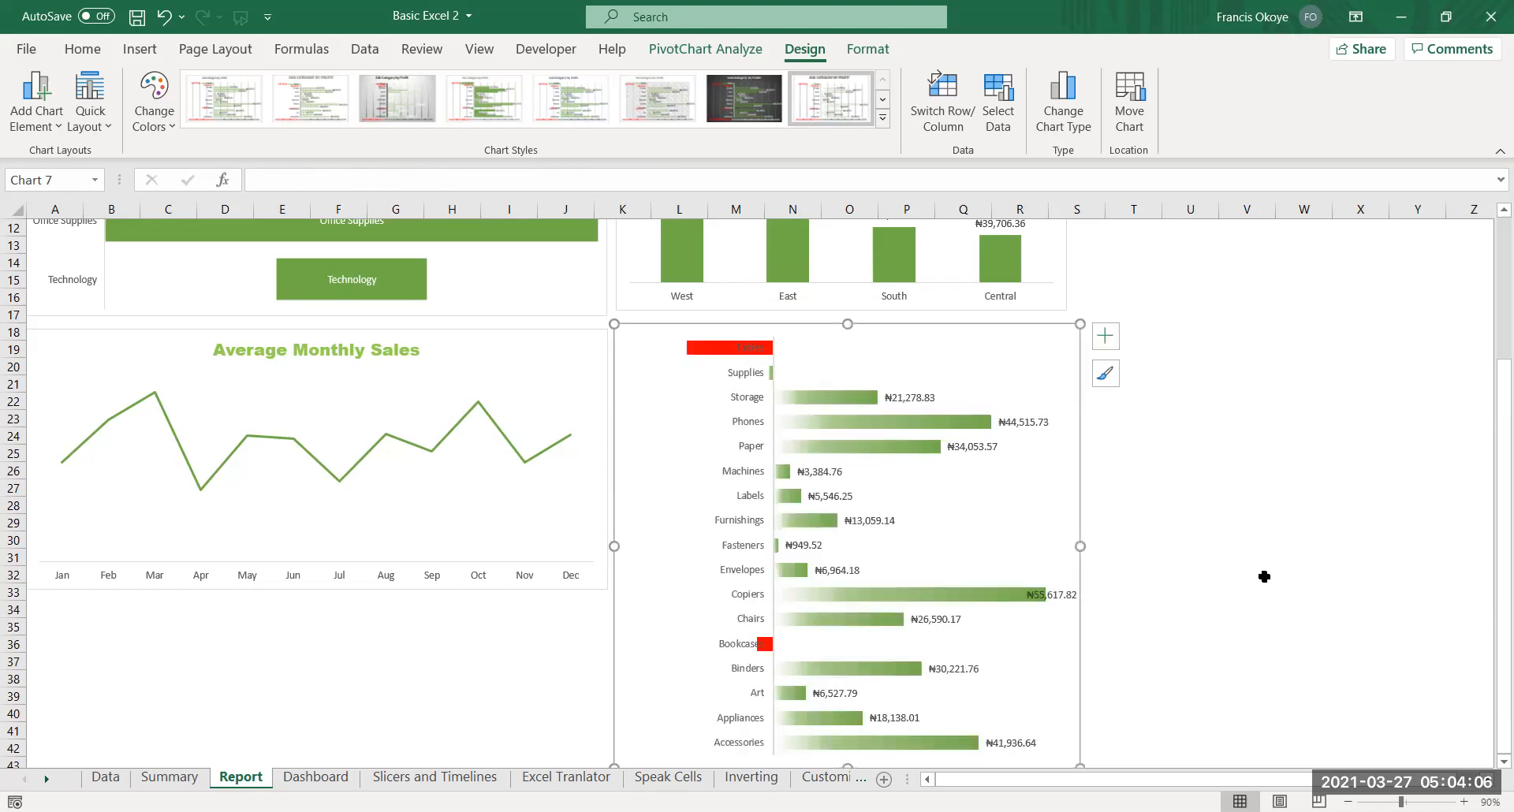
{"action": "left_click", "coordinate": [1247, 573]}
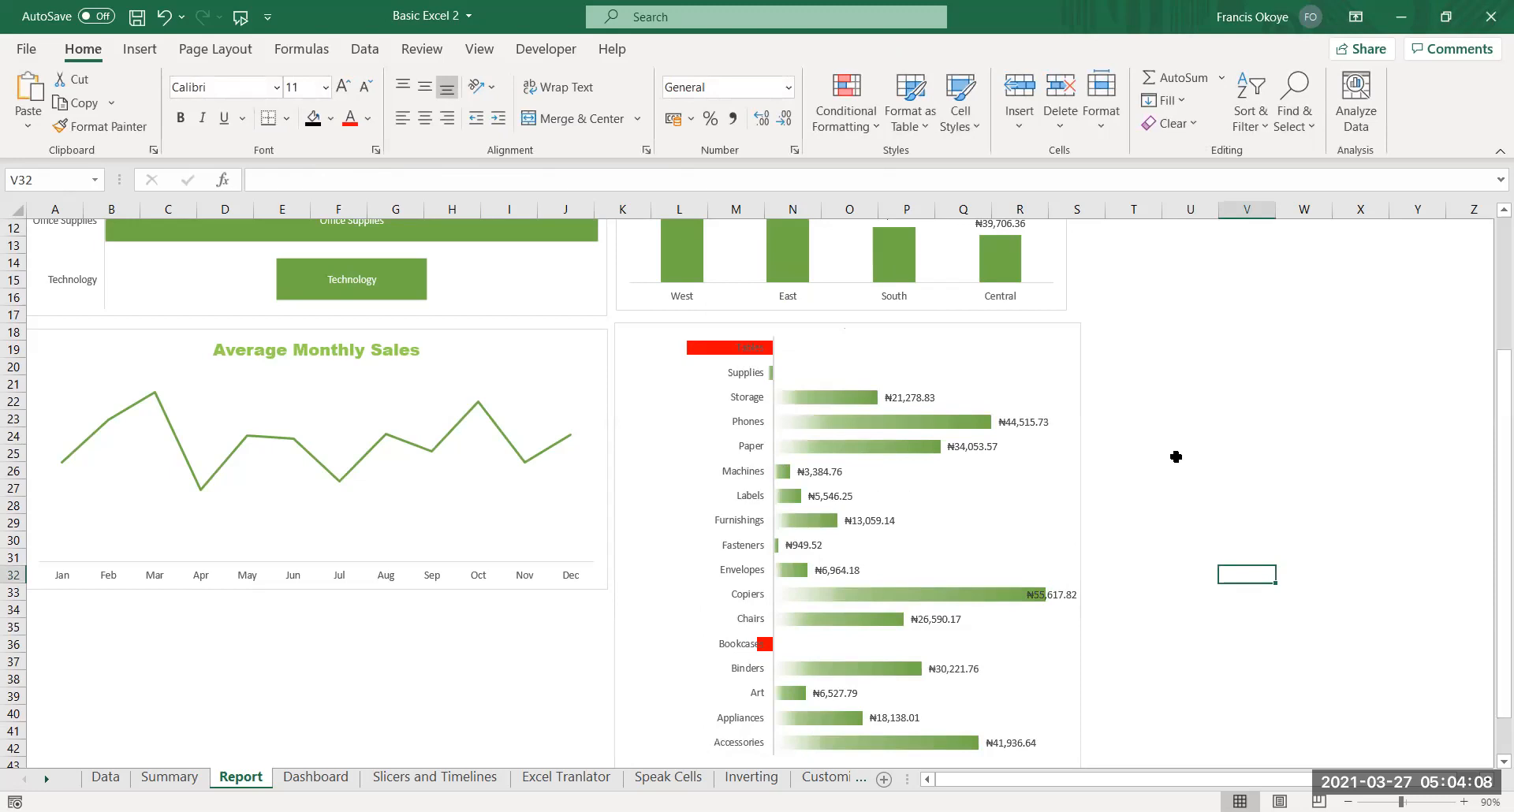
{"action": "left_click", "coordinate": [1084, 518]}
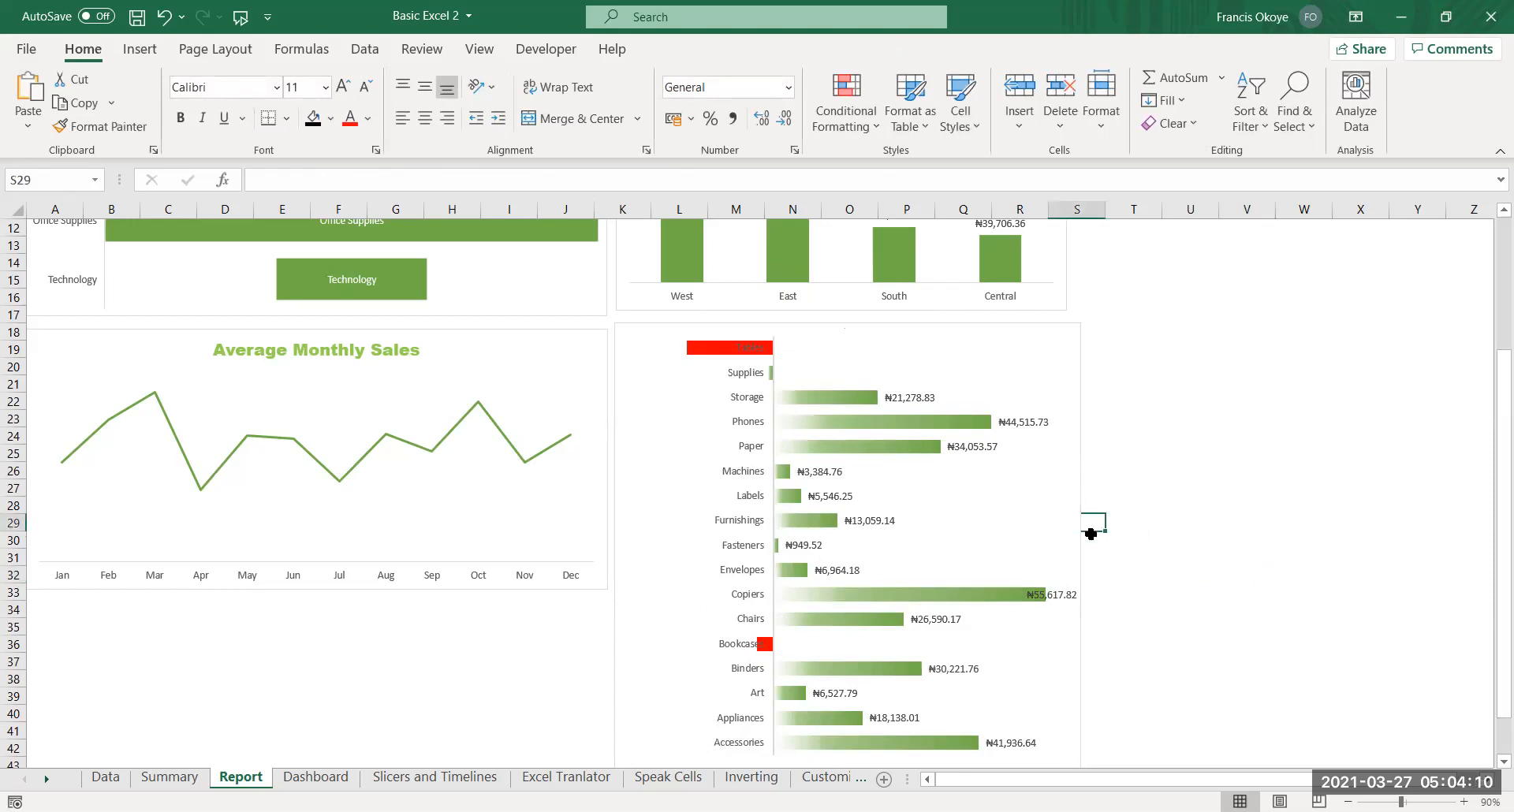
{"action": "left_click", "coordinate": [1081, 582]}
{"action": "left_click_drag", "start_coordinate": [1081, 546], "coordinate": [1067, 546]}
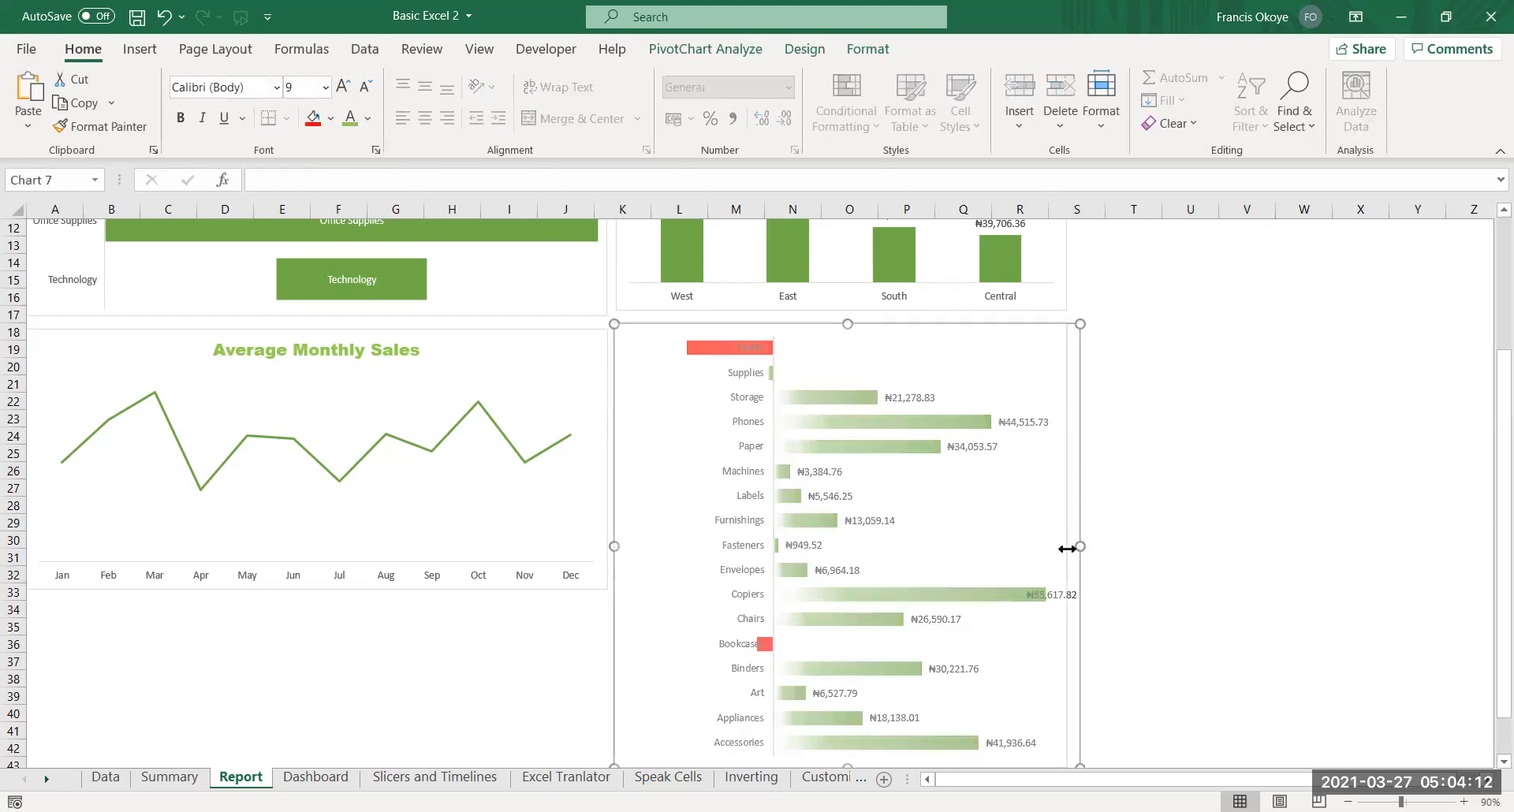
{"action": "left_click", "coordinate": [1173, 605]}
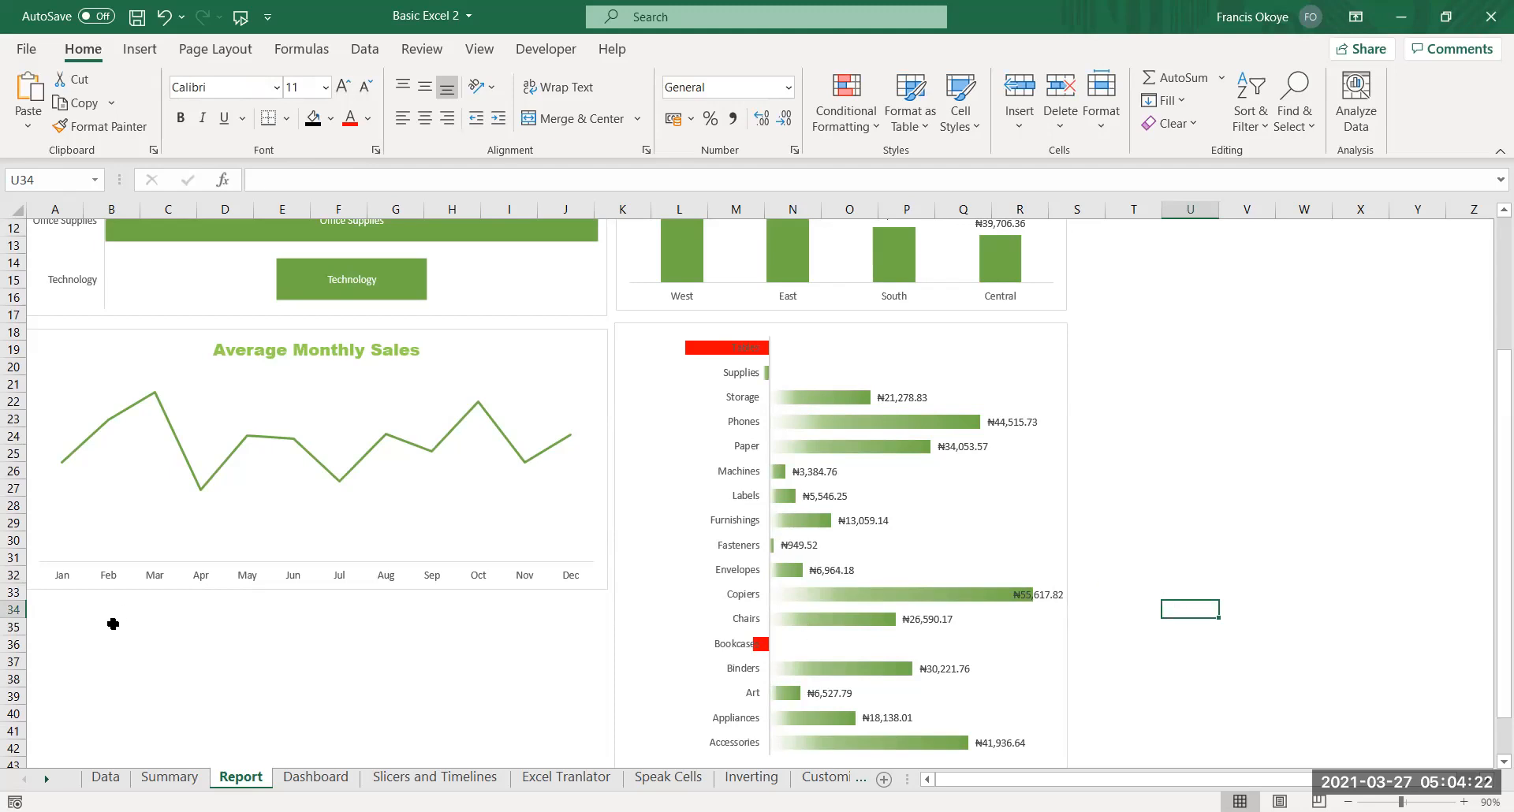
Remove the decimals from the Subcategory Profits values on the Summary sheet and check the chart labels on the Report sheet
{"action": "left_click", "coordinate": [152, 776]}
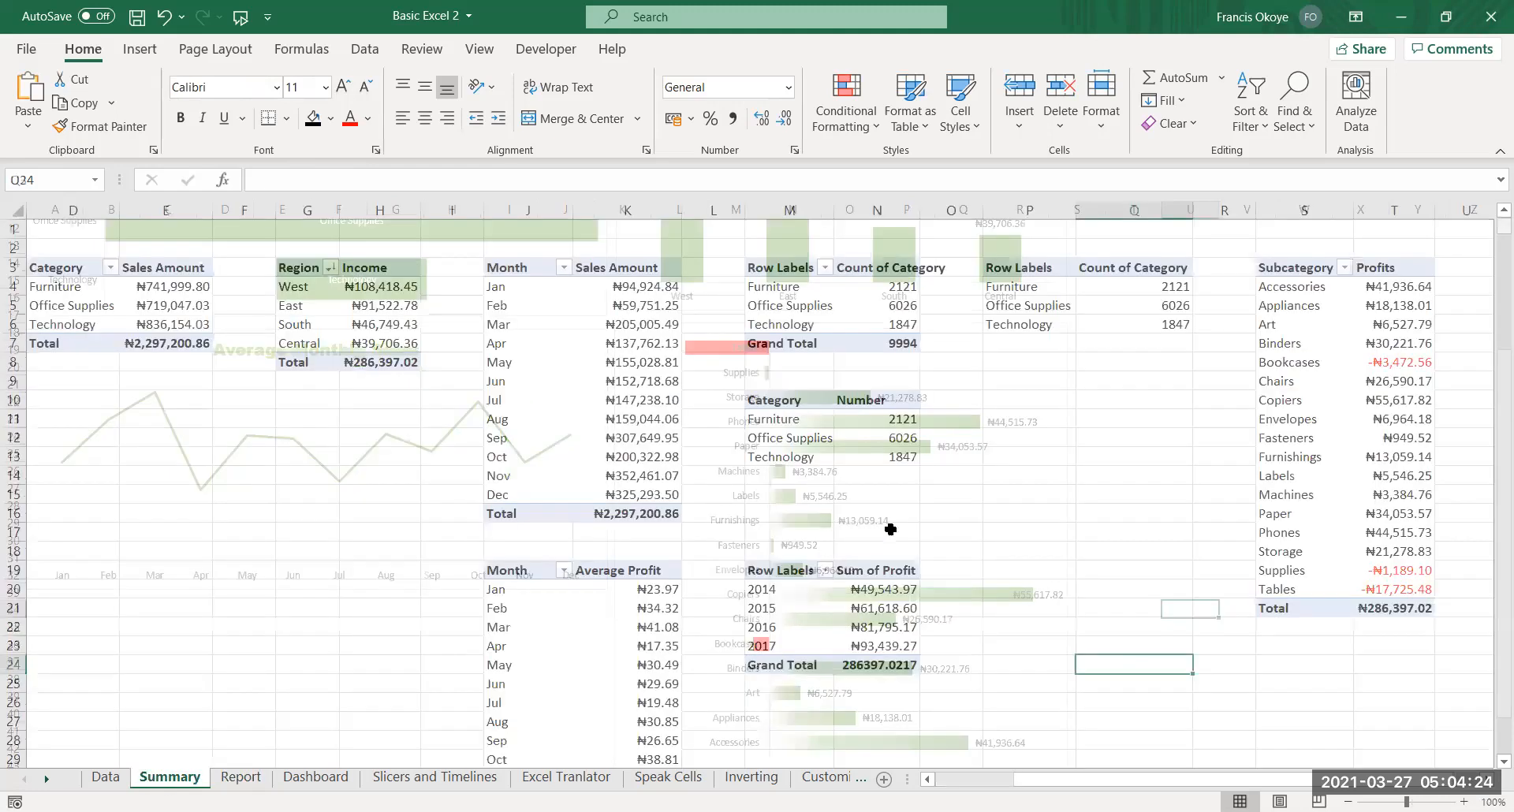
{"action": "left_click_drag", "start_coordinate": [1368, 287], "coordinate": [1392, 609]}
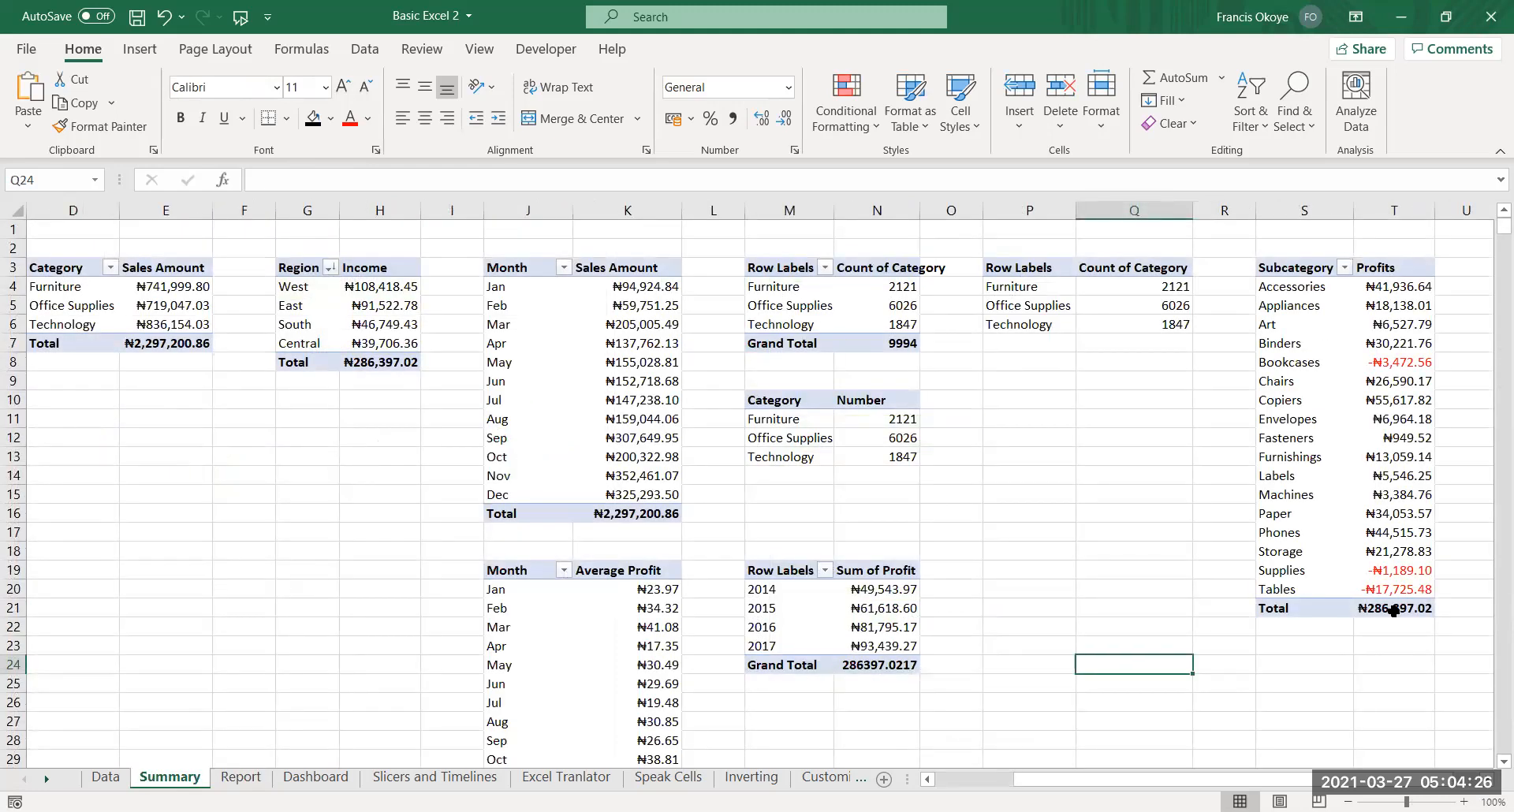
{"action": "left_click", "coordinate": [784, 118]}
{"action": "left_click", "coordinate": [784, 119]}
{"action": "left_click", "coordinate": [1261, 609]}
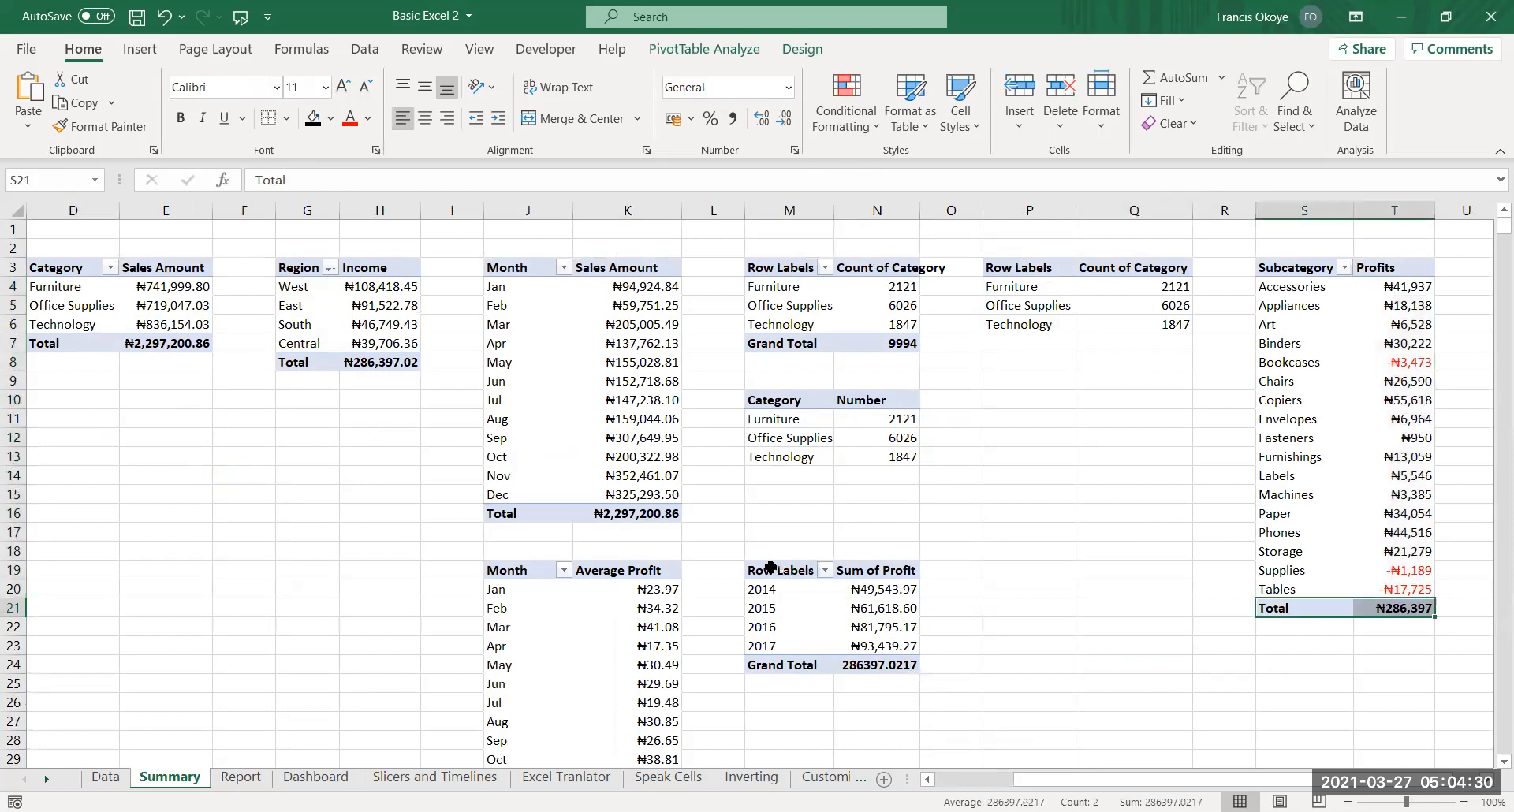
{"action": "left_click", "coordinate": [269, 777]}
{"action": "left_click", "coordinate": [1242, 557]}
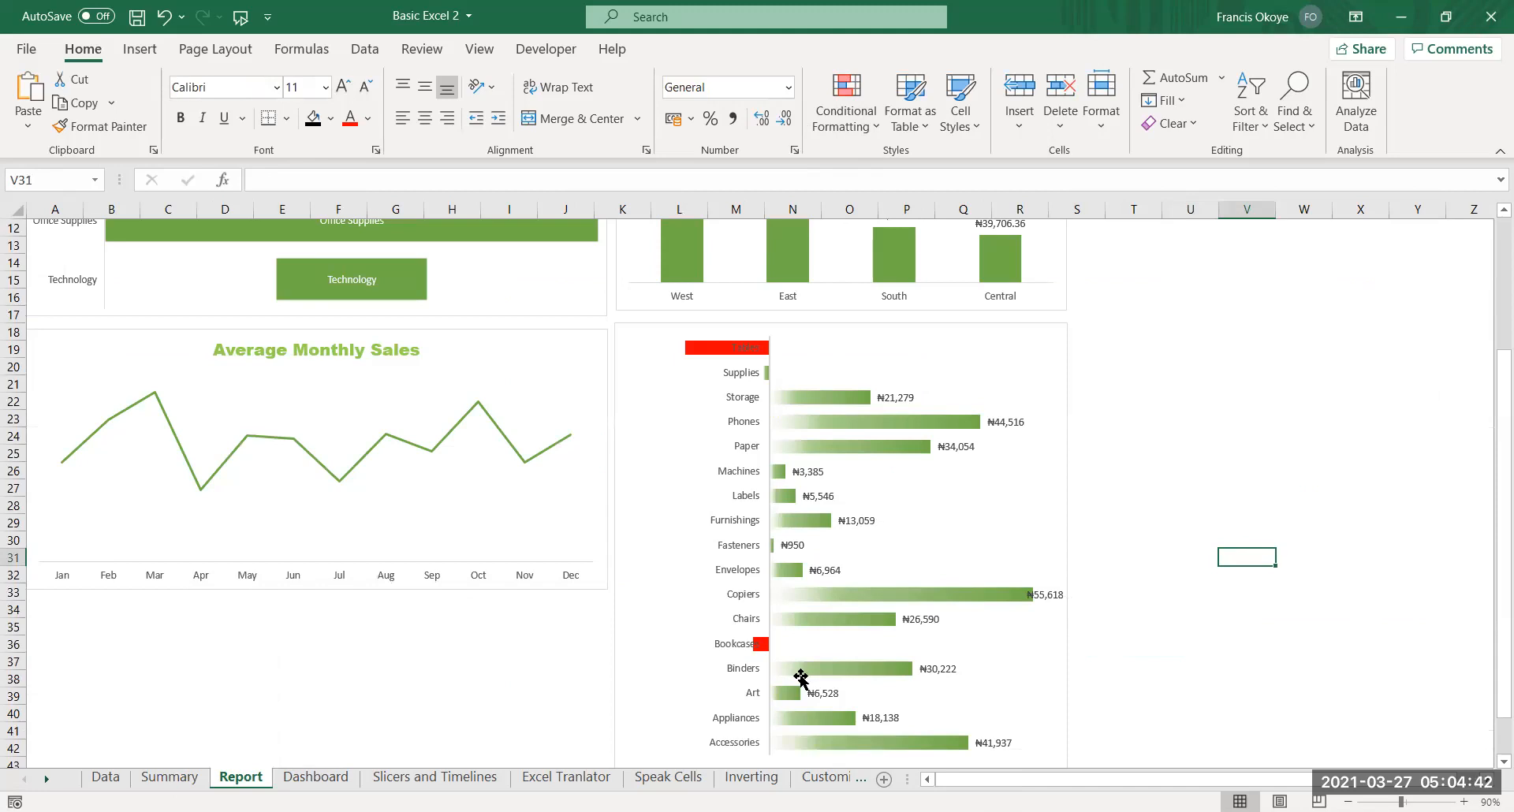
Restore two decimal places to the Subcategory Profits values, including the total, on the Summary sheet
{"action": "left_click", "coordinate": [175, 778]}
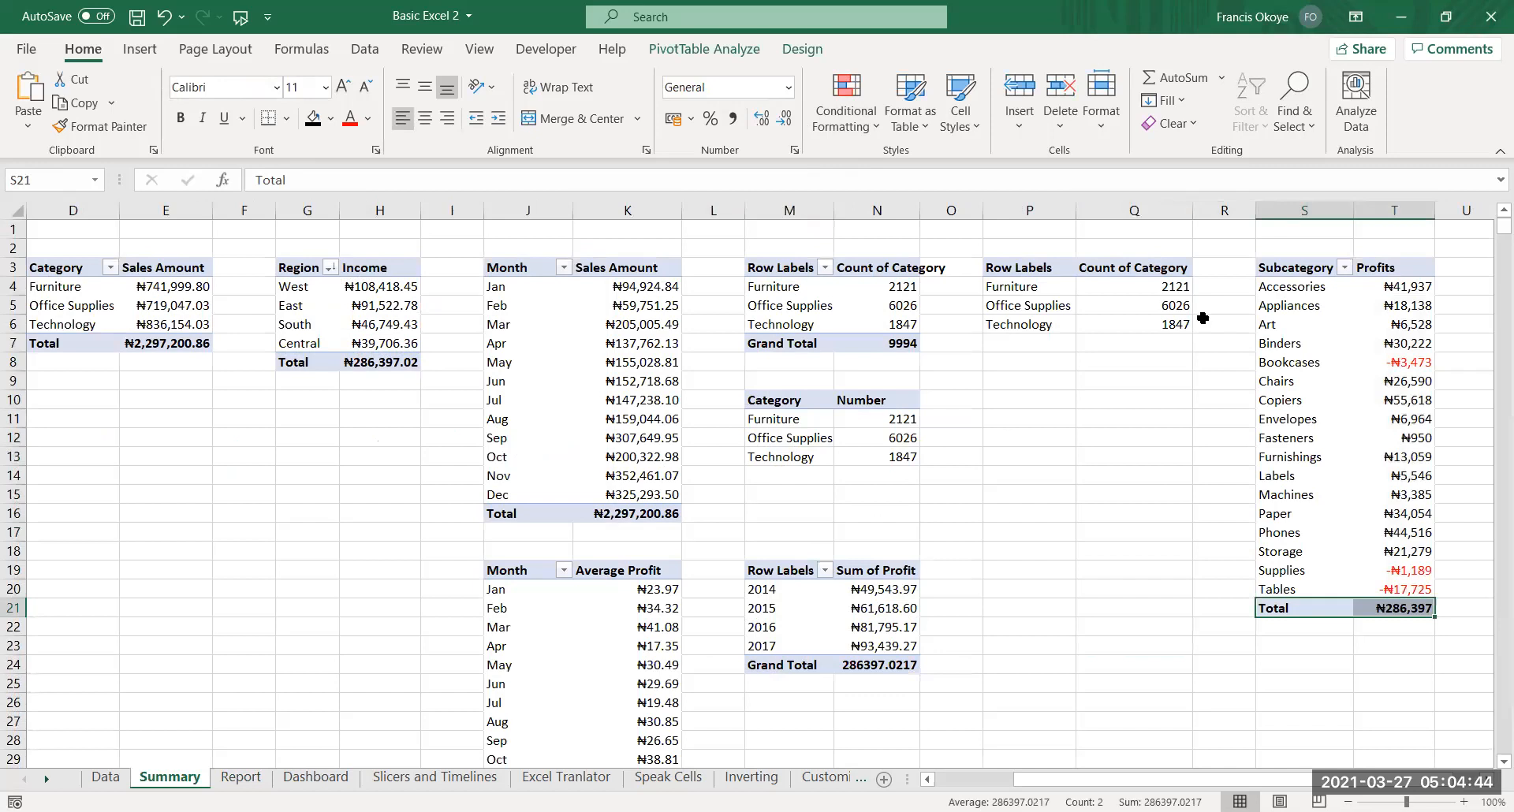
{"action": "left_click_drag", "start_coordinate": [1405, 293], "coordinate": [1402, 612]}
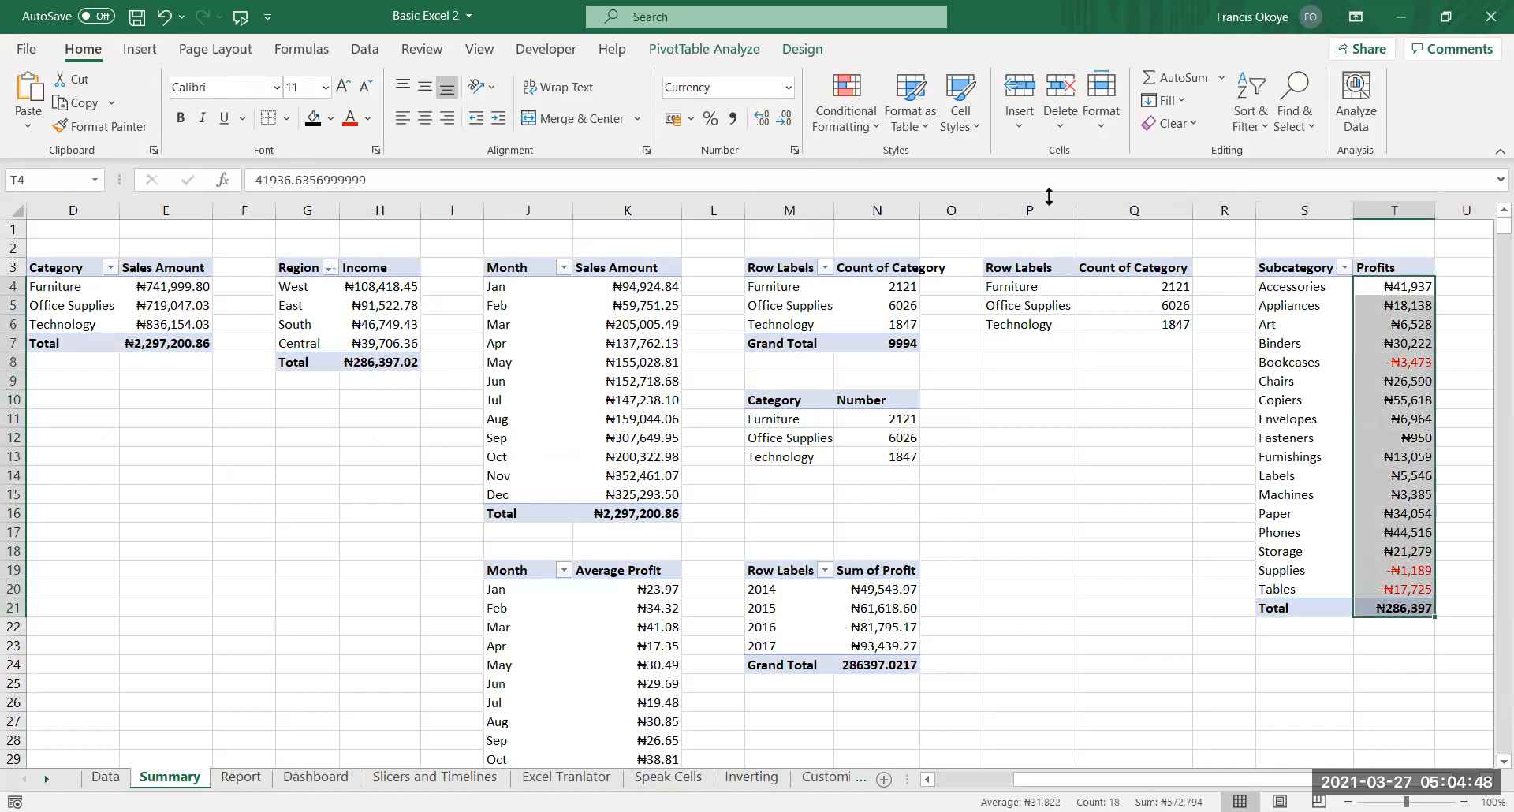
{"action": "left_click", "coordinate": [761, 122]}
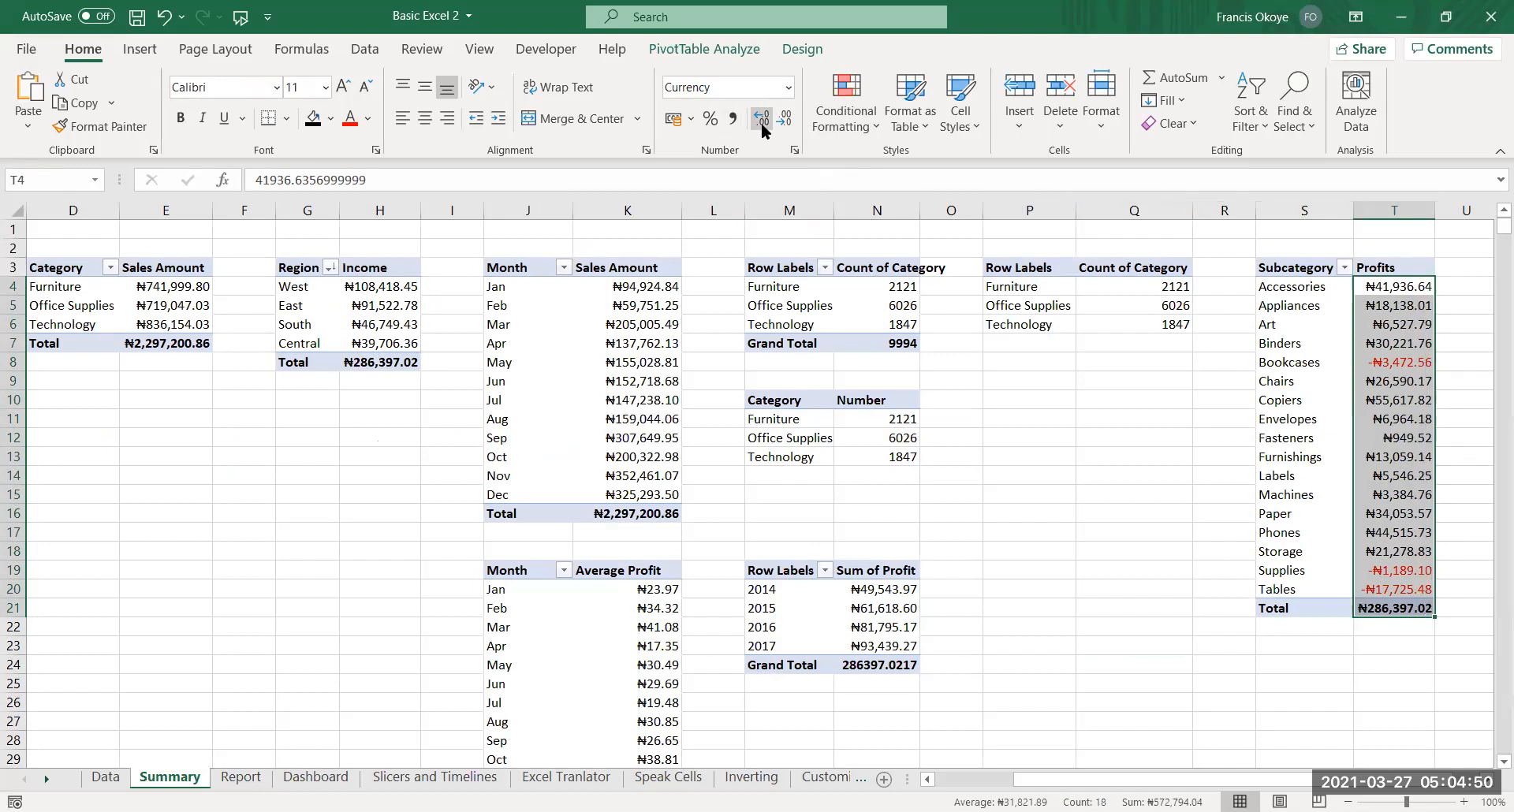
Remove the decimal places from the subcategory Profits values on the Summary sheet and review the subcategory profit chart on the Report sheet
{"action": "left_click", "coordinate": [786, 120]}
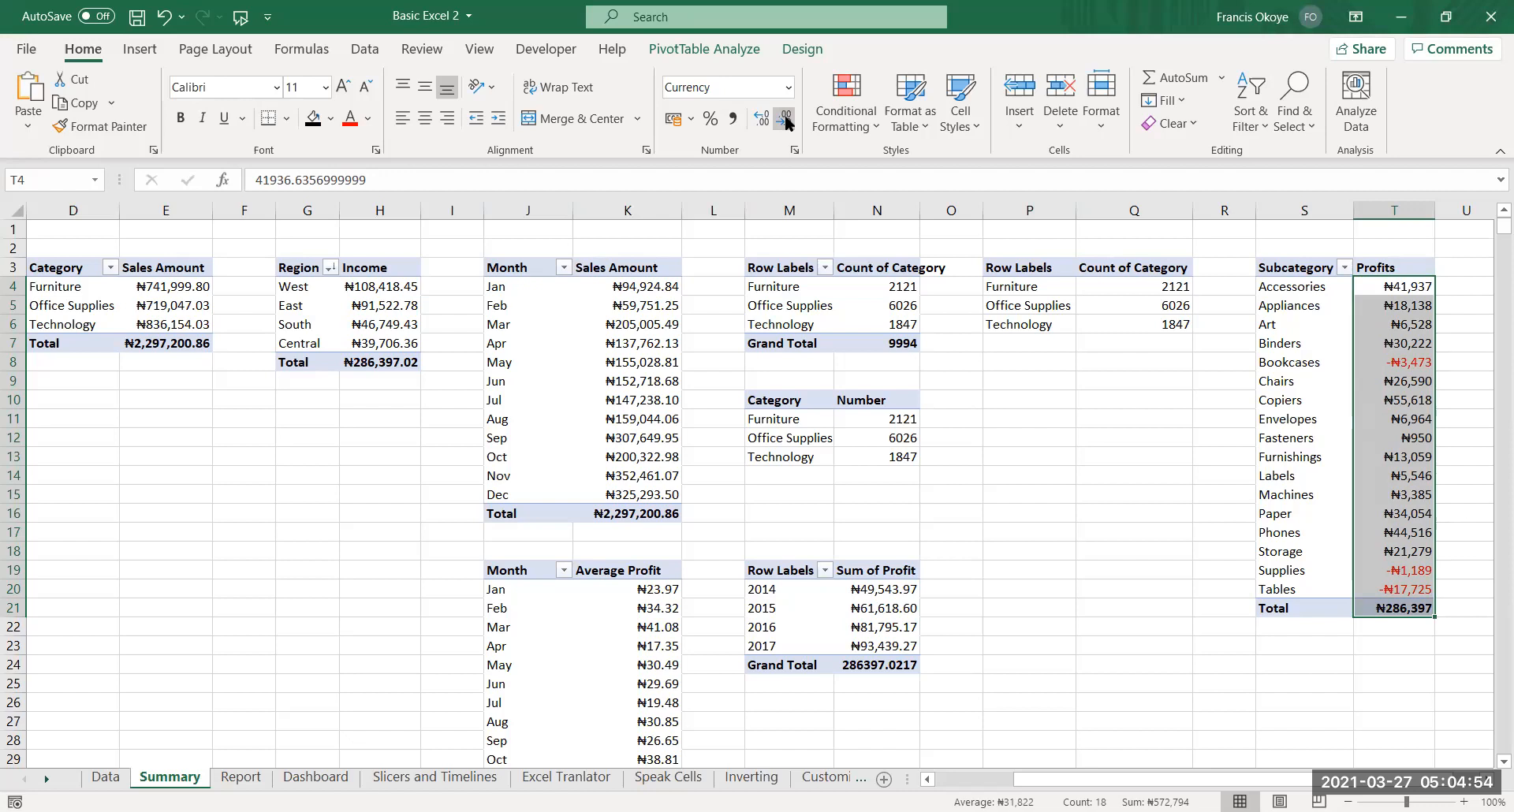
{"action": "left_click", "coordinate": [240, 780]}
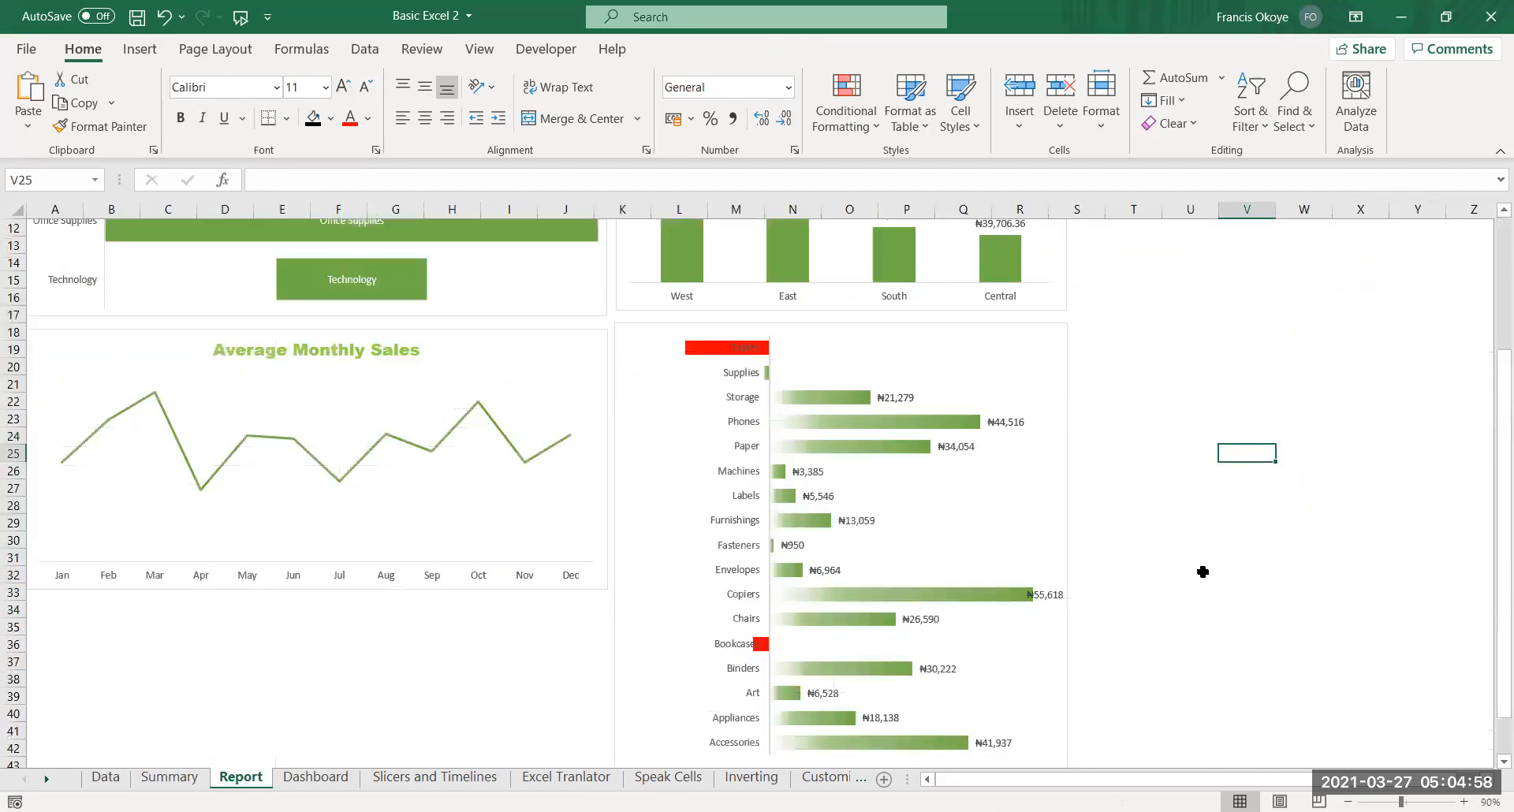
{"action": "left_click", "coordinate": [1203, 572]}
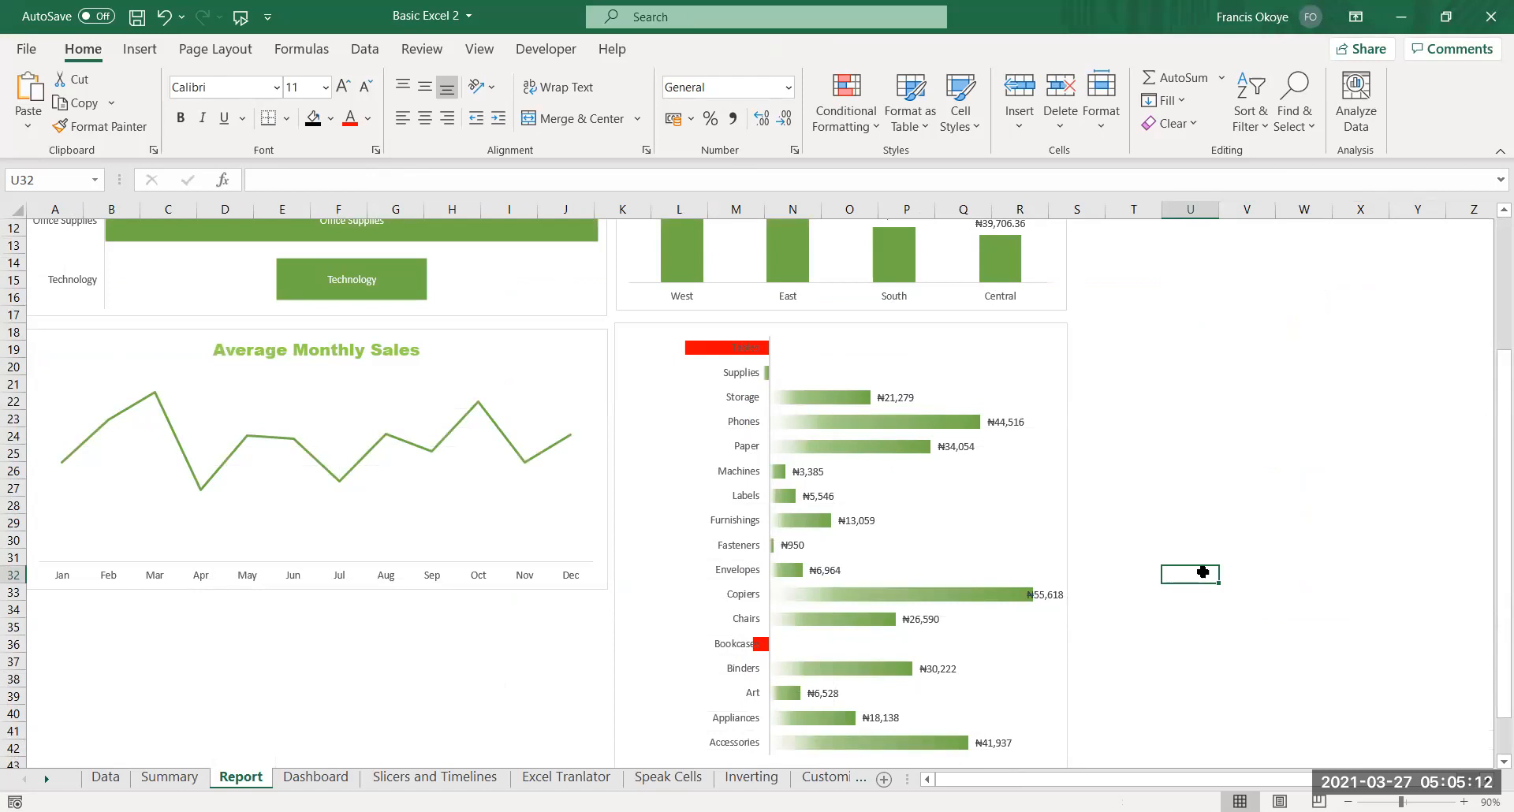
{"action": "mouse_move", "coordinate": [1490, 619]}
{"action": "left_mouse_down"}
{"action": "mouse_move", "coordinate": [1487, 603]}
{"action": "mouse_move", "coordinate": [1487, 652]}
{"action": "mouse_move", "coordinate": [1491, 416]}
{"action": "mouse_move", "coordinate": [1491, 623]}
{"action": "left_mouse_up"}
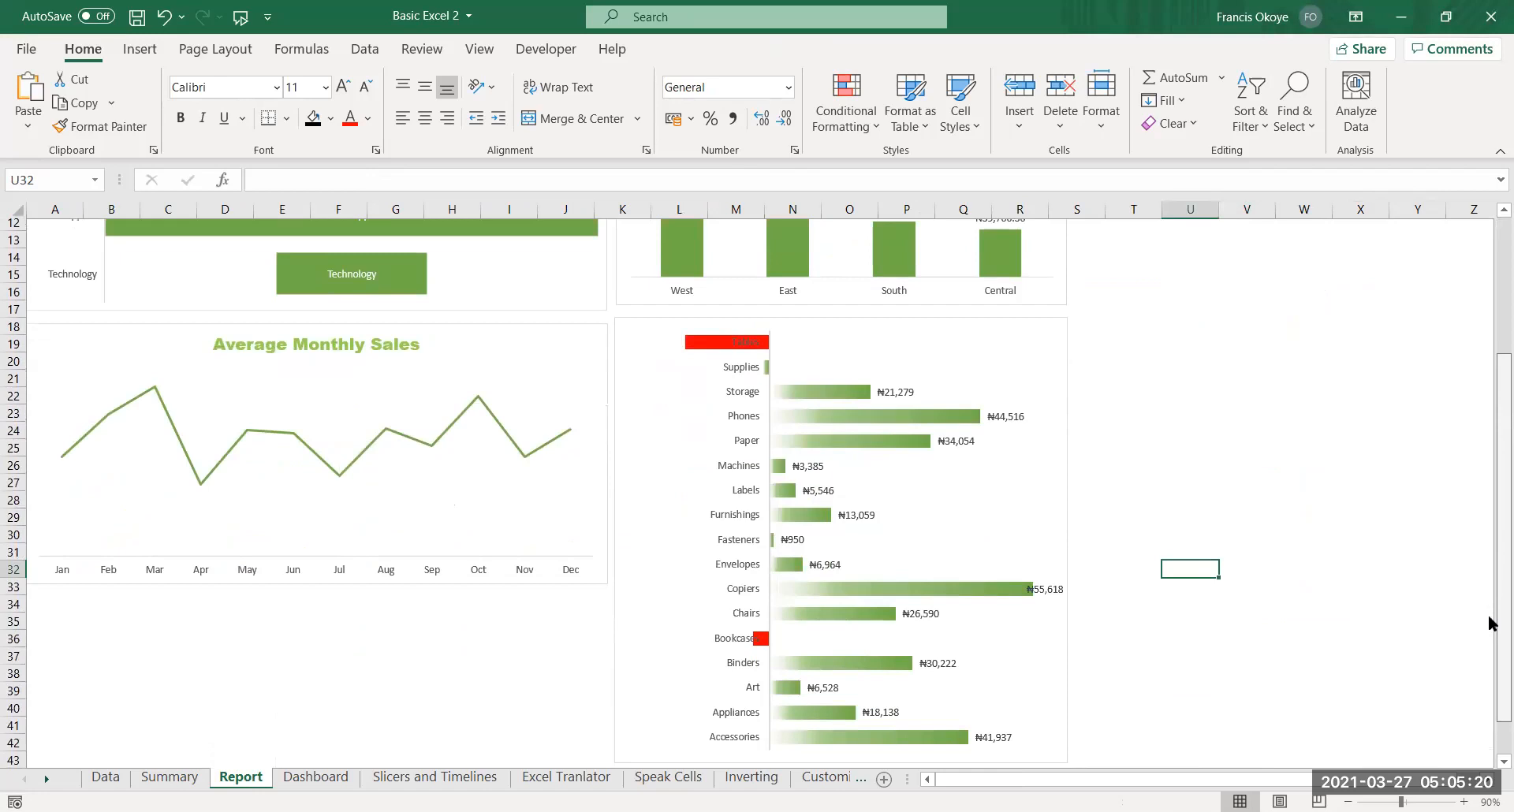
Compare the subcategory and yearly profit pivot tables on the Summary sheet with the charts on the Report sheet
{"action": "left_click", "coordinate": [169, 777]}
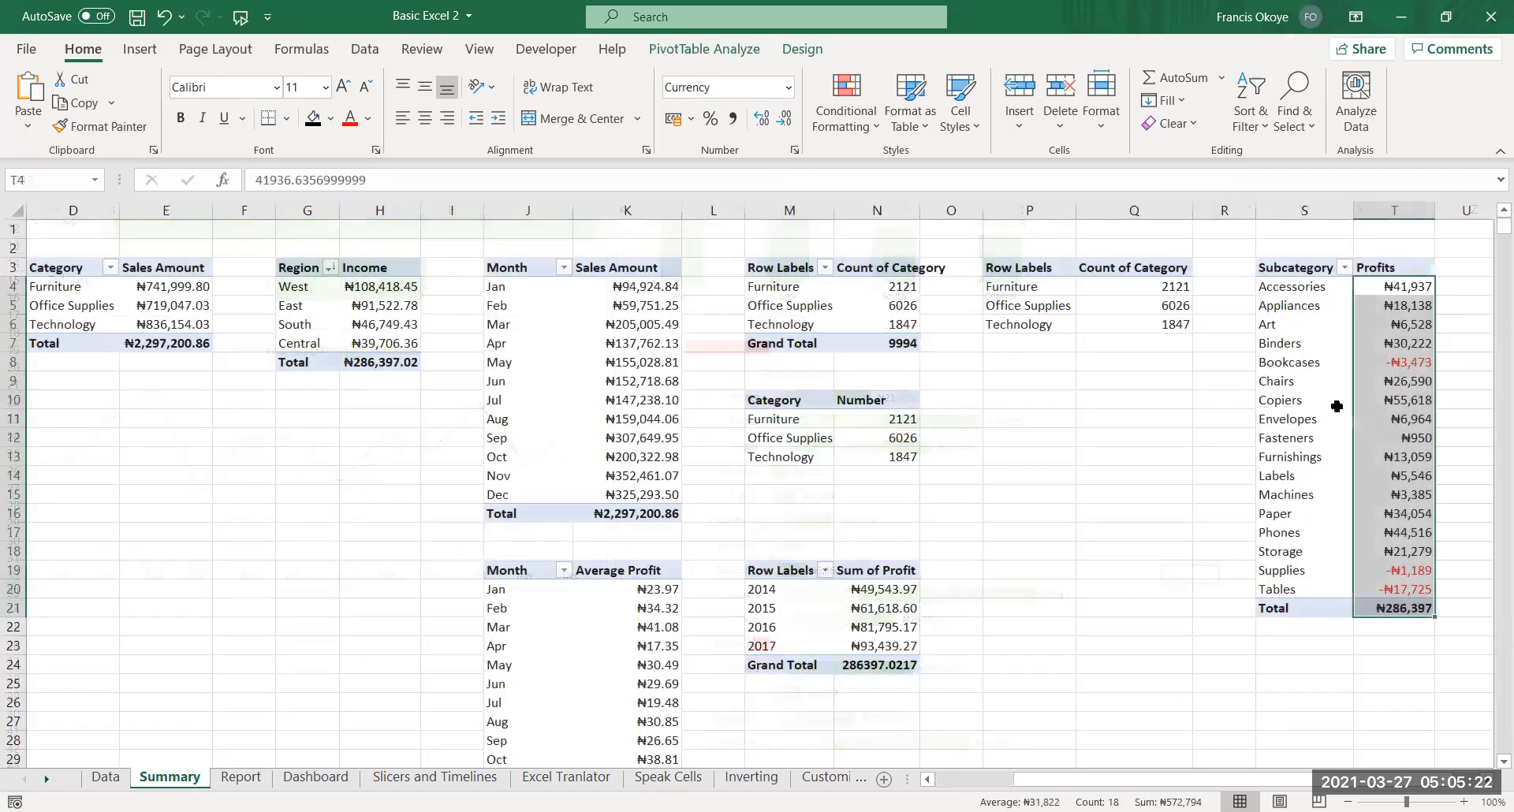
{"action": "mouse_move", "coordinate": [1414, 430]}
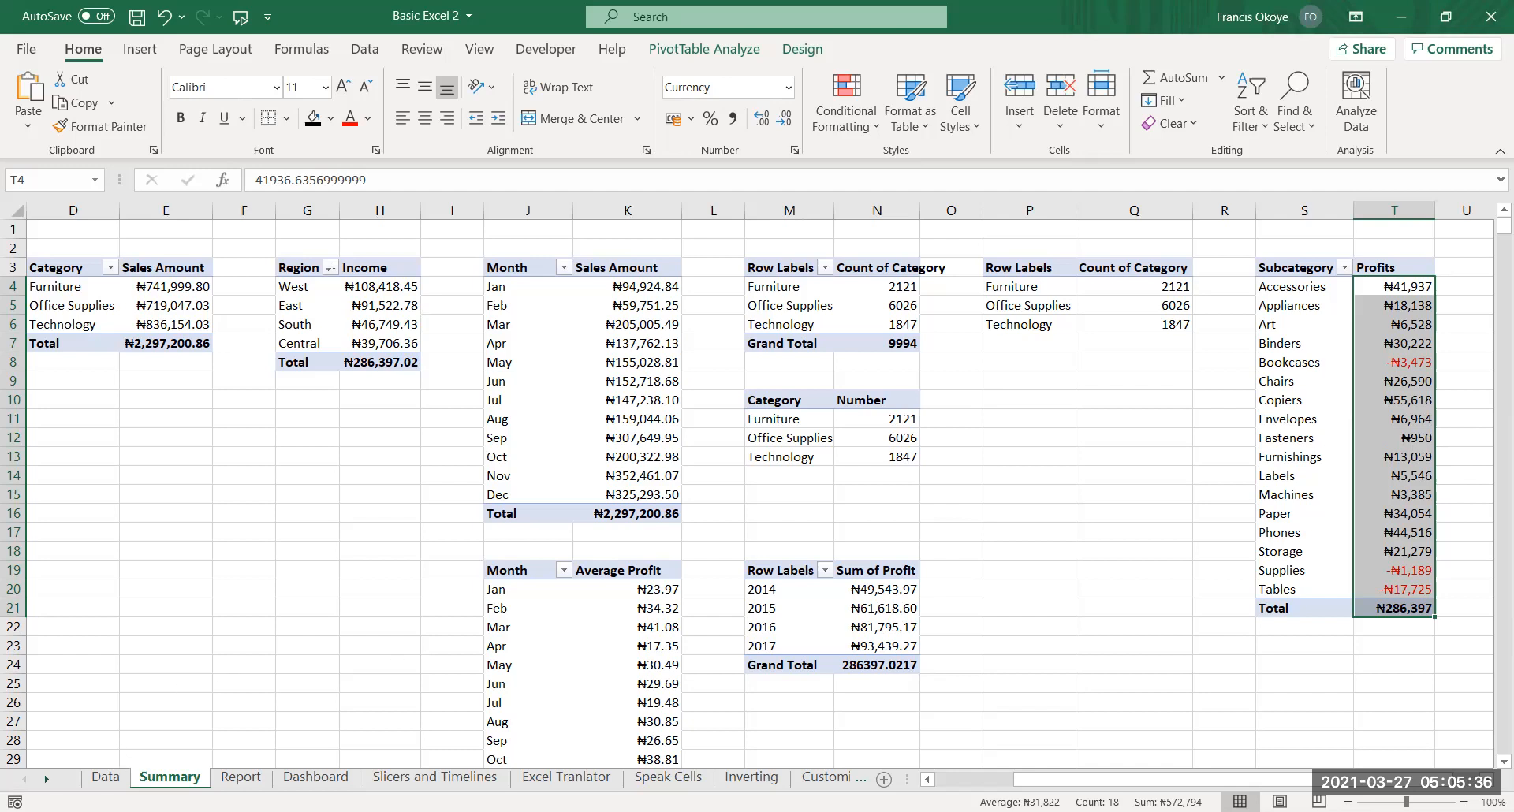
{"action": "left_click", "coordinate": [241, 777]}
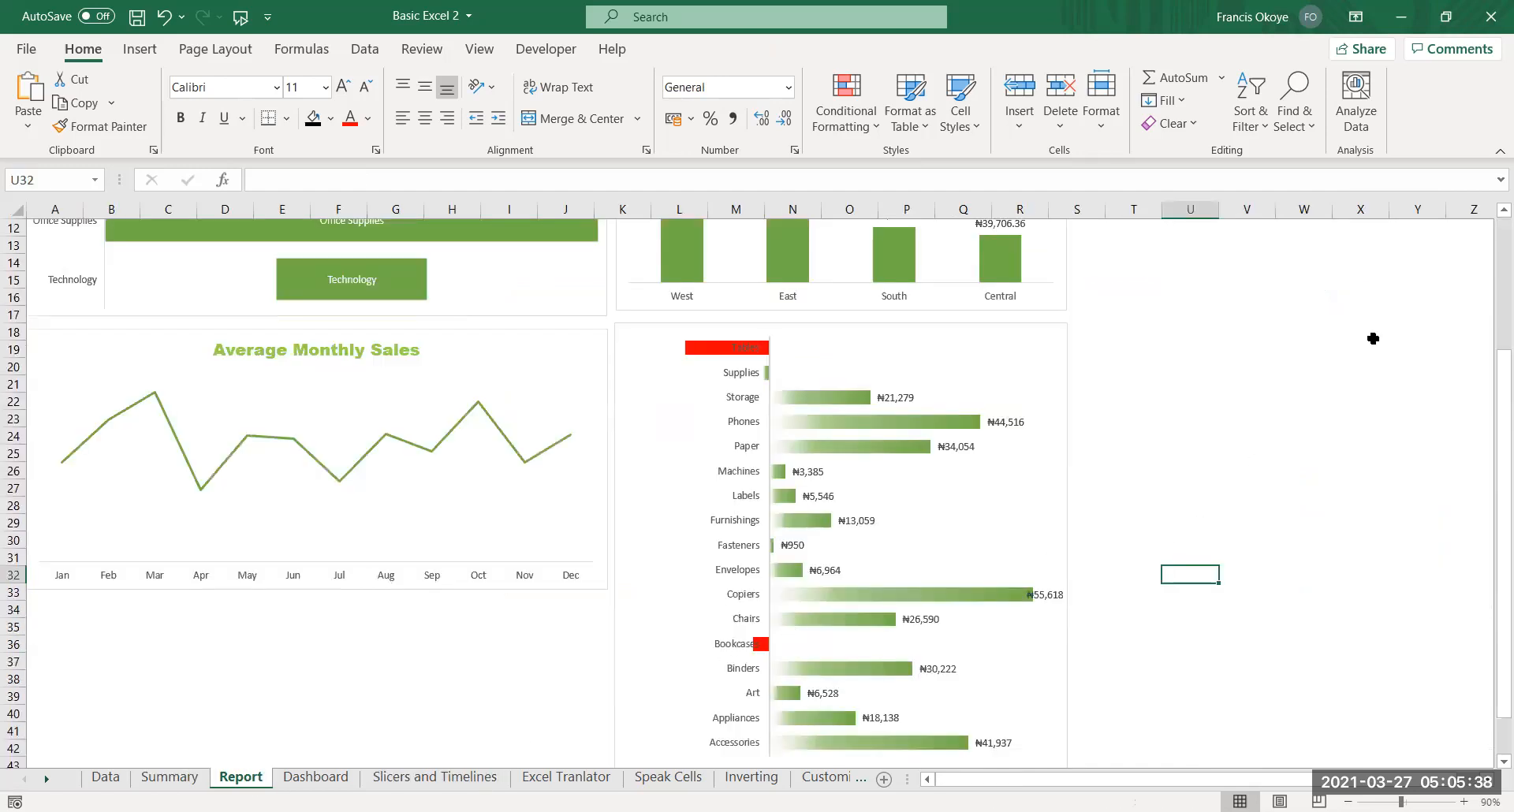
{"action": "left_click_drag", "start_coordinate": [1491, 360], "coordinate": [1490, 535]}
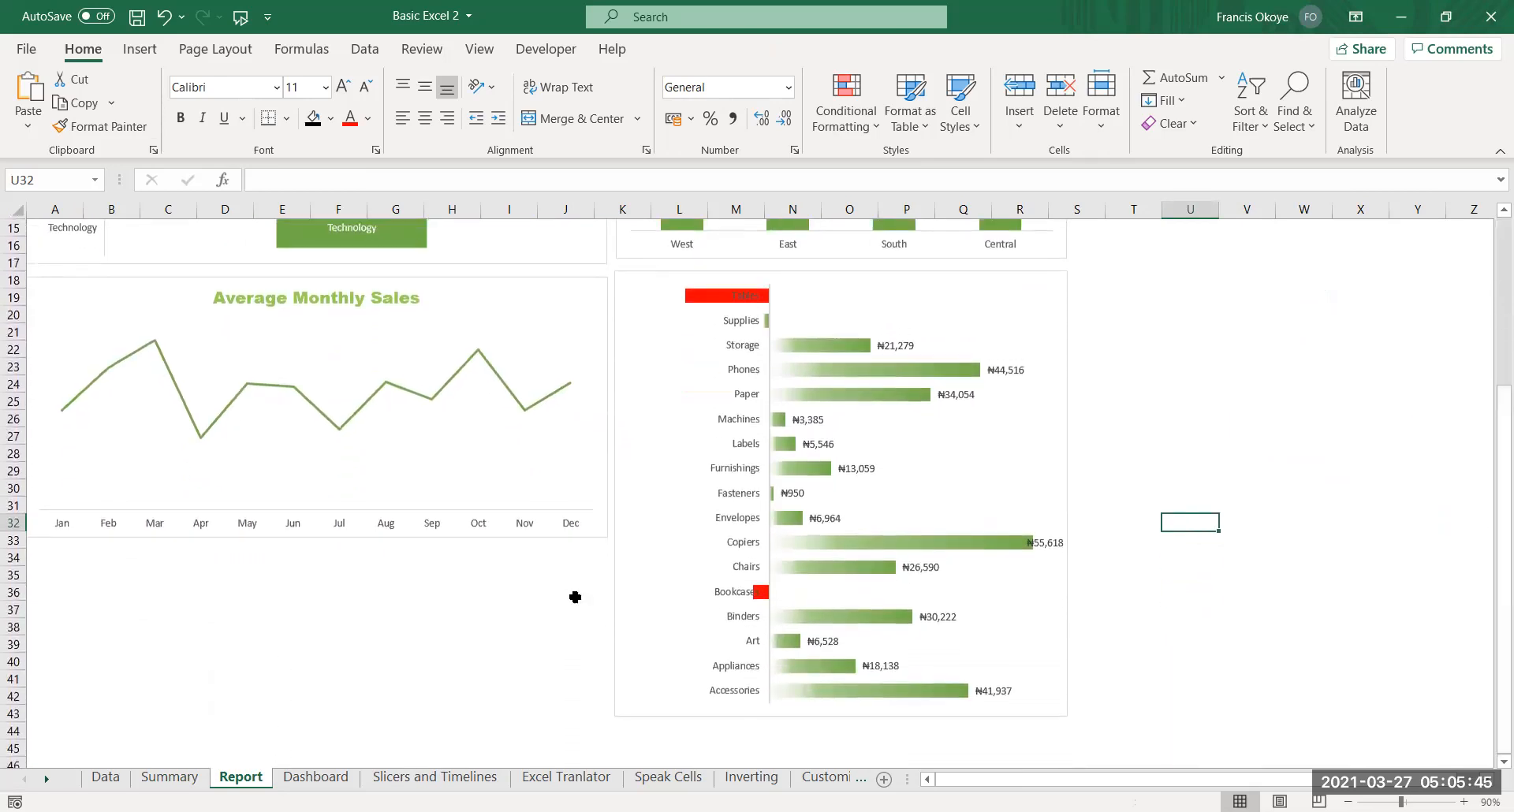
{"action": "left_click", "coordinate": [169, 777]}
{"action": "left_click_drag", "start_coordinate": [787, 571], "coordinate": [882, 648]}
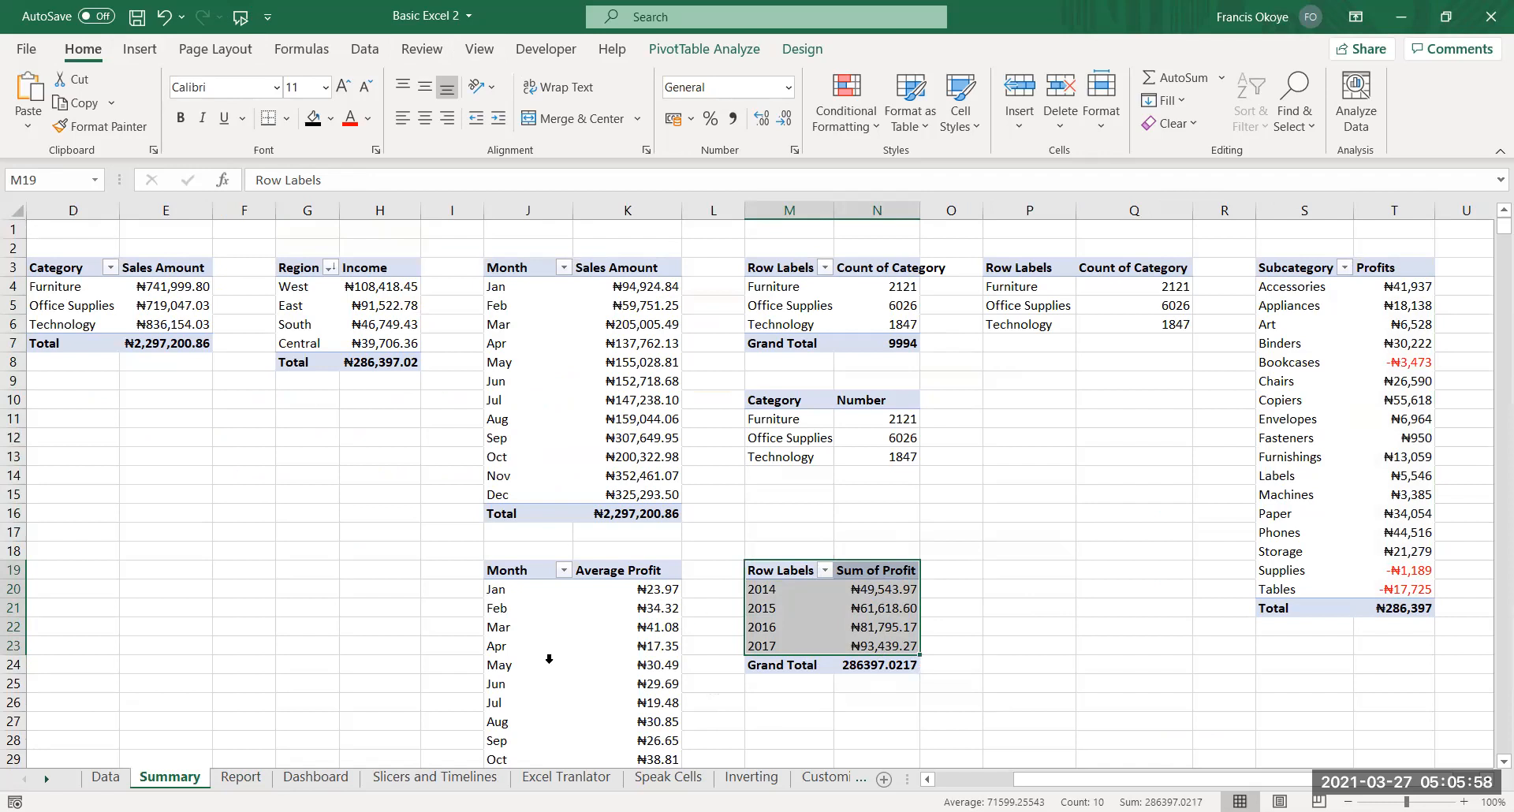
{"action": "left_click", "coordinate": [251, 780]}
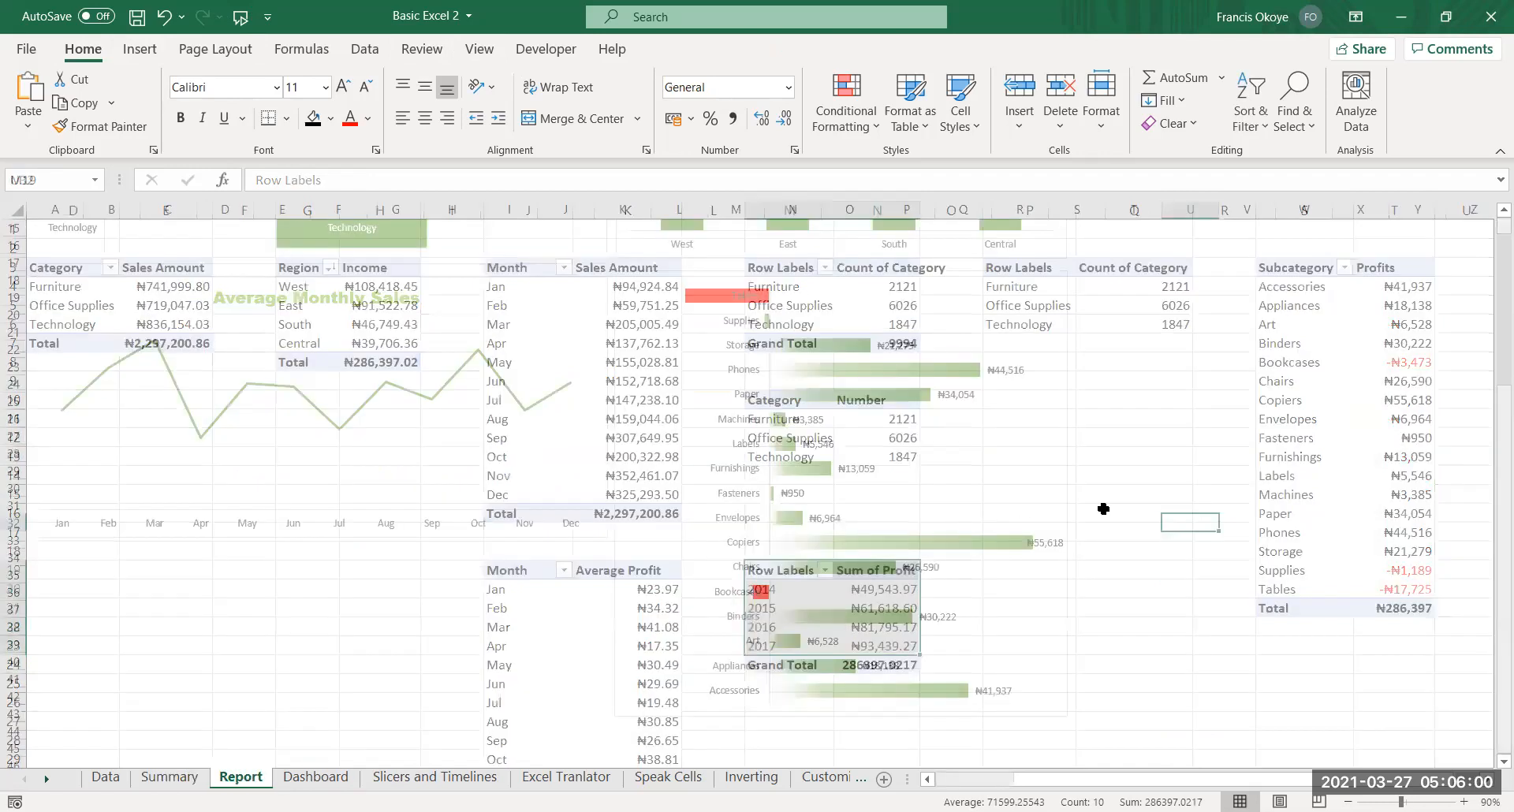
{"action": "left_click_drag", "start_coordinate": [1491, 514], "coordinate": [1491, 430]}
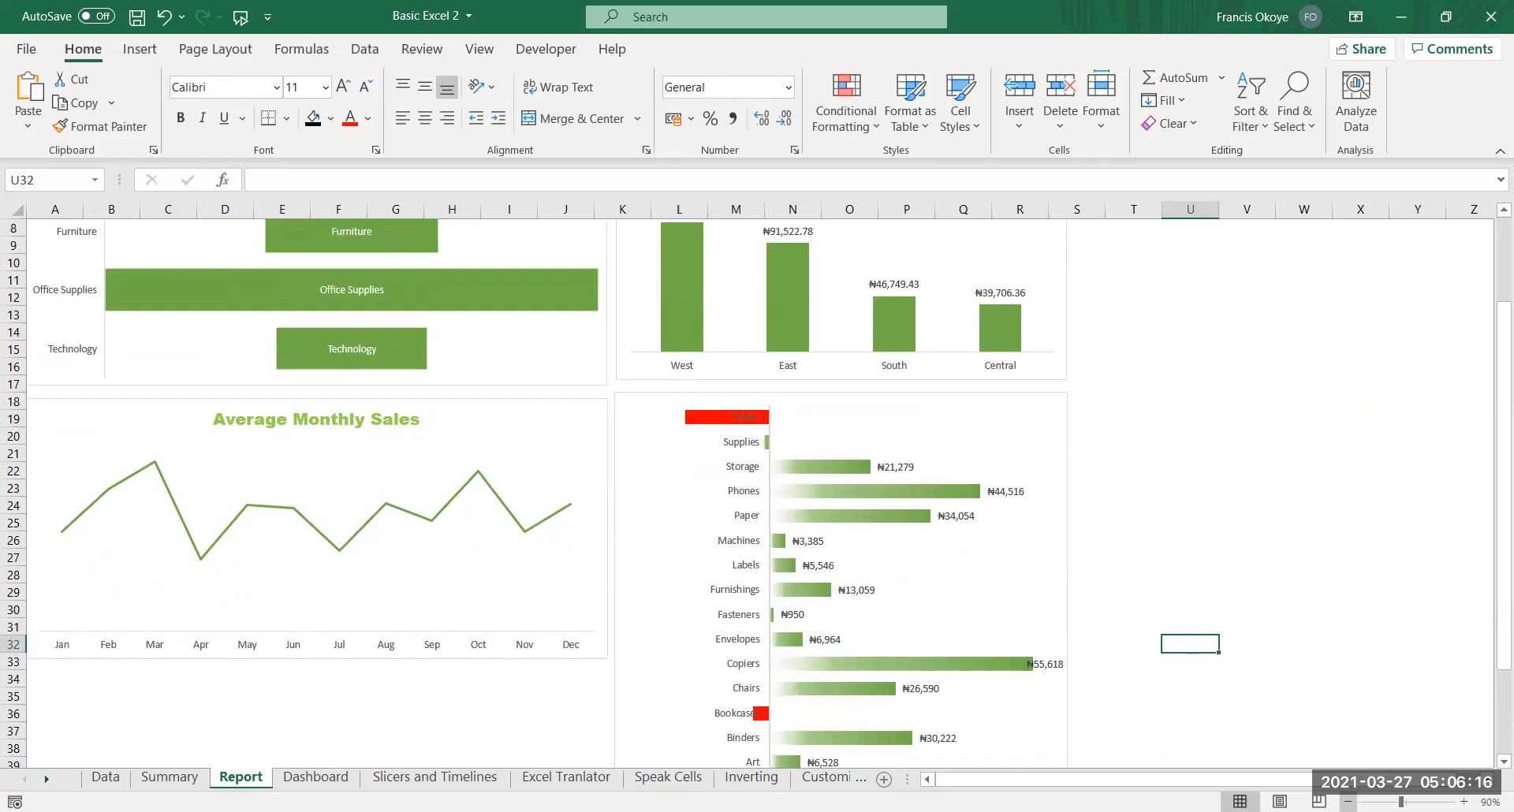
Insert a Years slicer for the subcategory profit bar chart and place it beside the Sales by Region chart
{"action": "left_click", "coordinate": [1349, 802]}
{"action": "left_click", "coordinate": [1349, 802]}
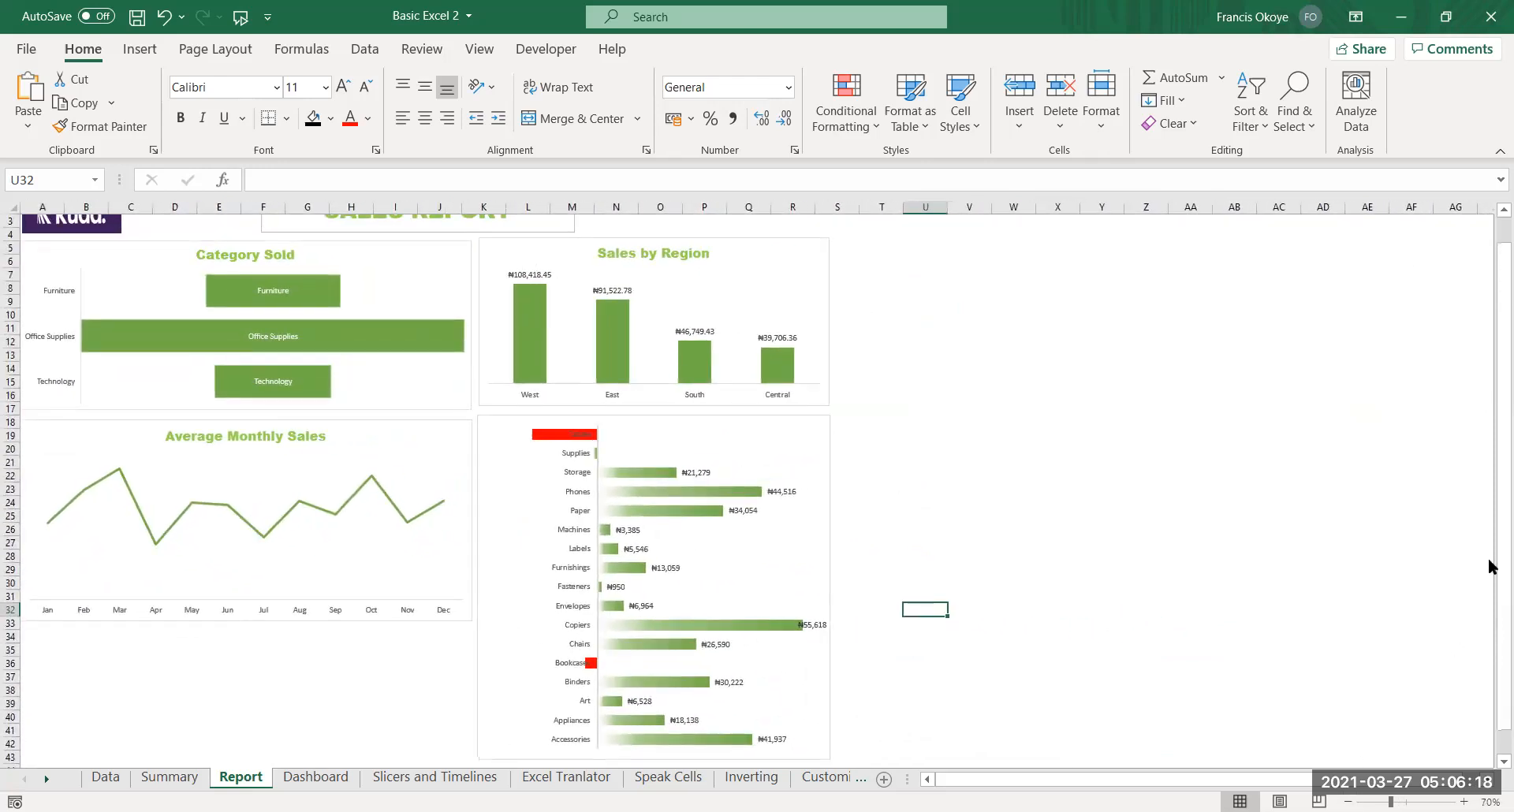
{"action": "left_click_drag", "start_coordinate": [1491, 582], "coordinate": [1491, 579]}
{"action": "left_click", "coordinate": [1136, 650]}
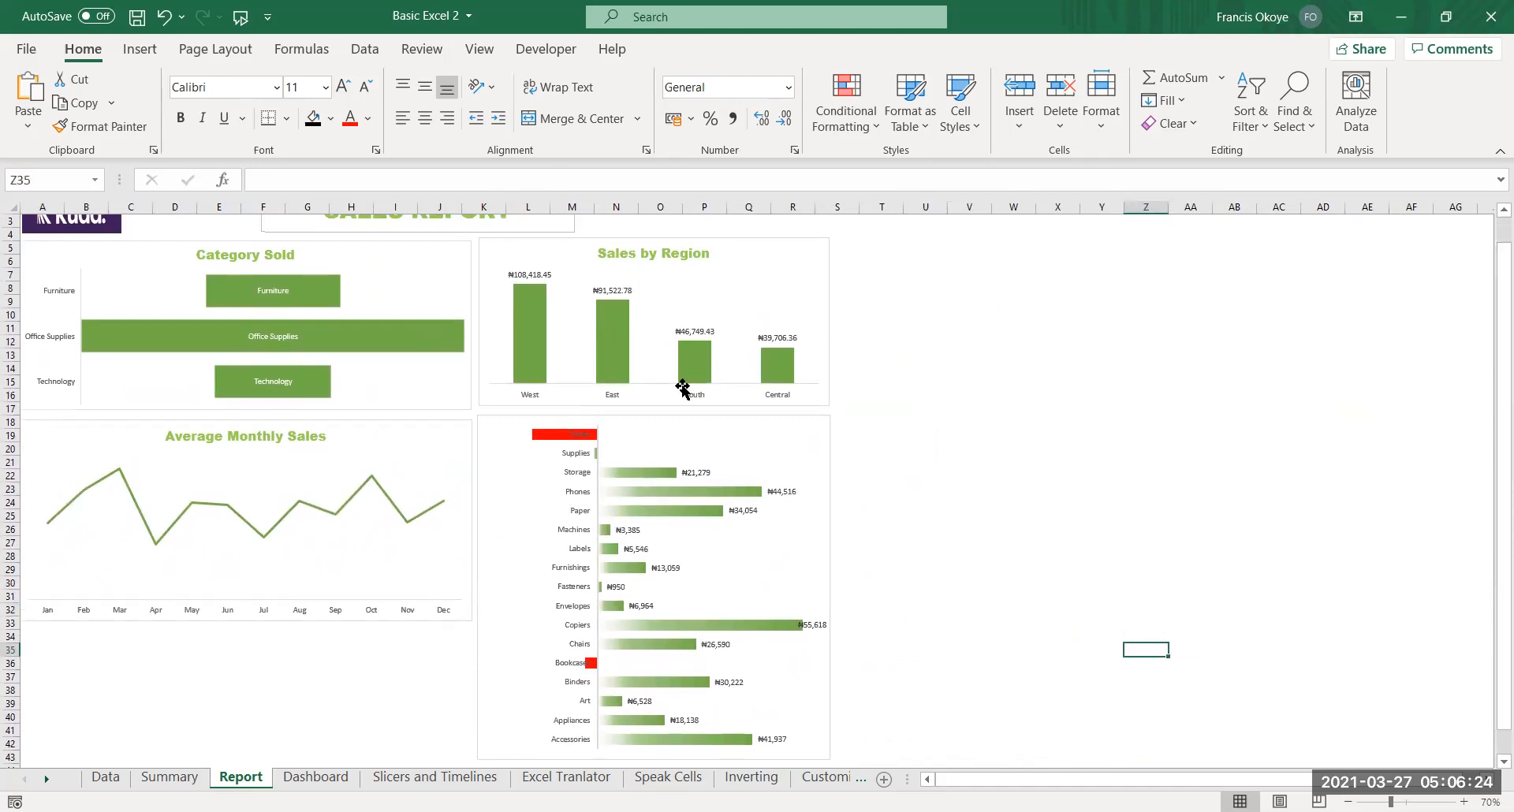
{"action": "left_click", "coordinate": [680, 424]}
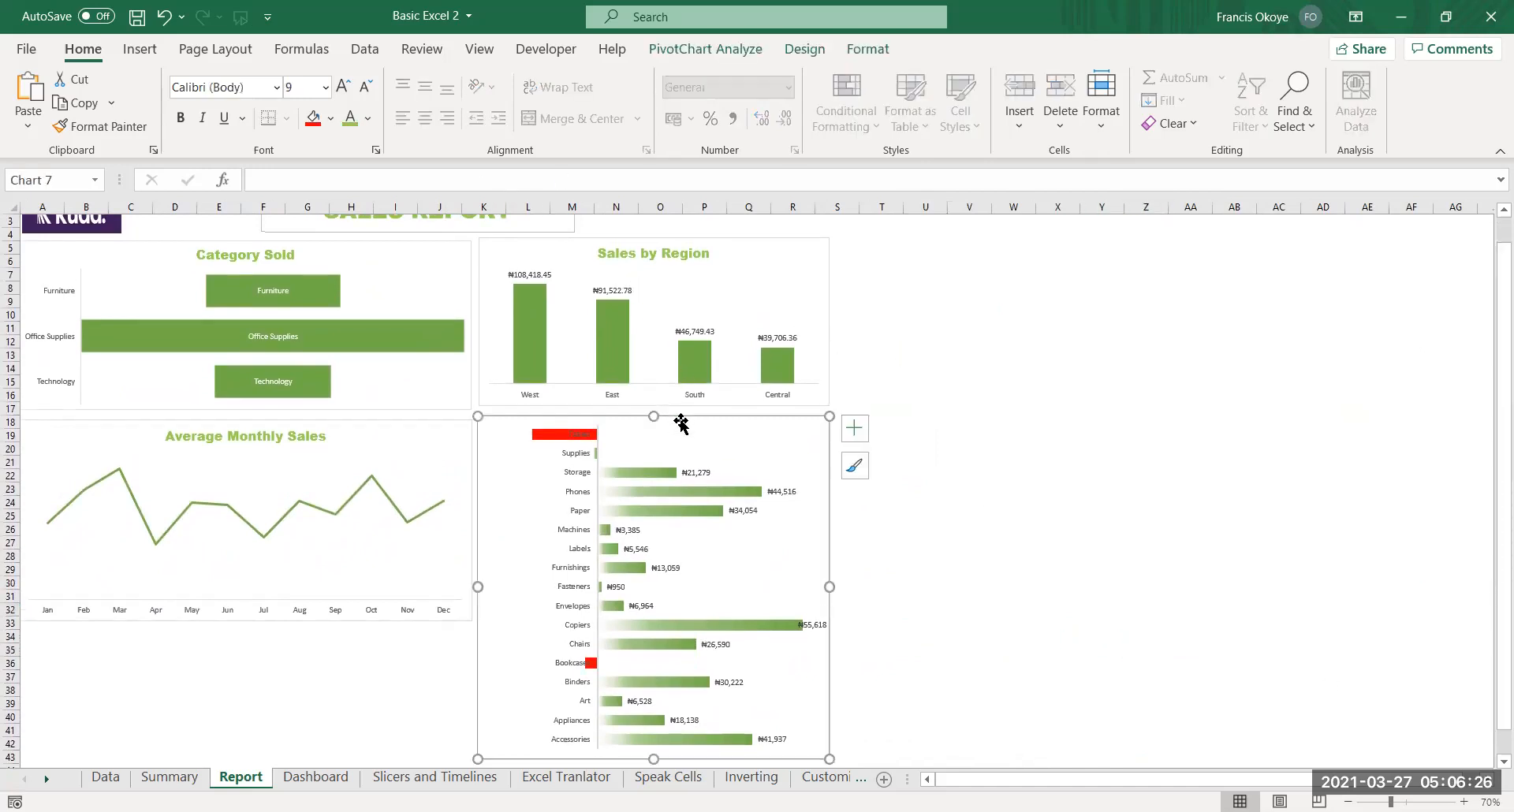
{"action": "left_click", "coordinate": [132, 49]}
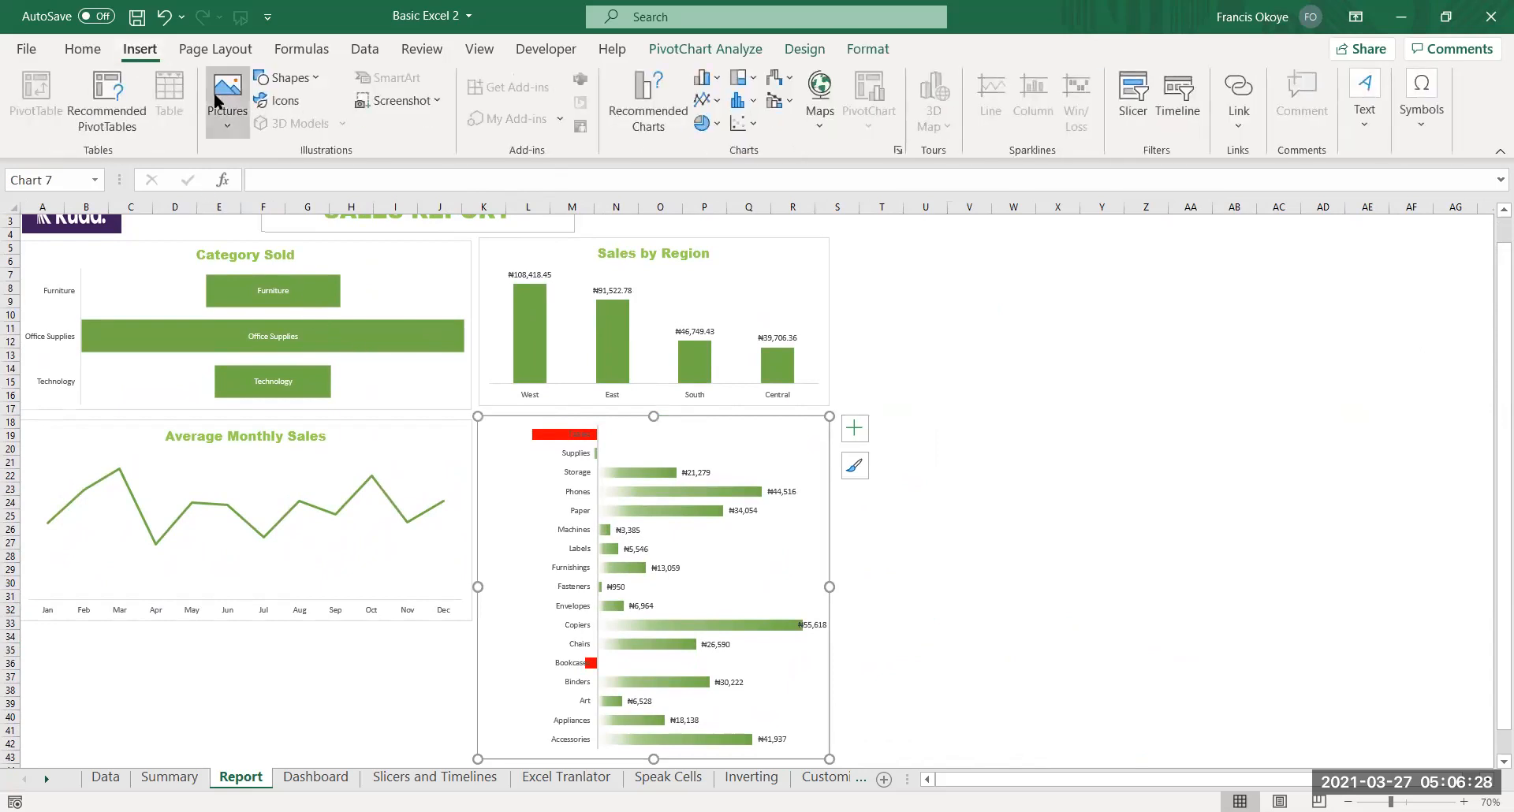
{"action": "left_click", "coordinate": [1134, 98]}
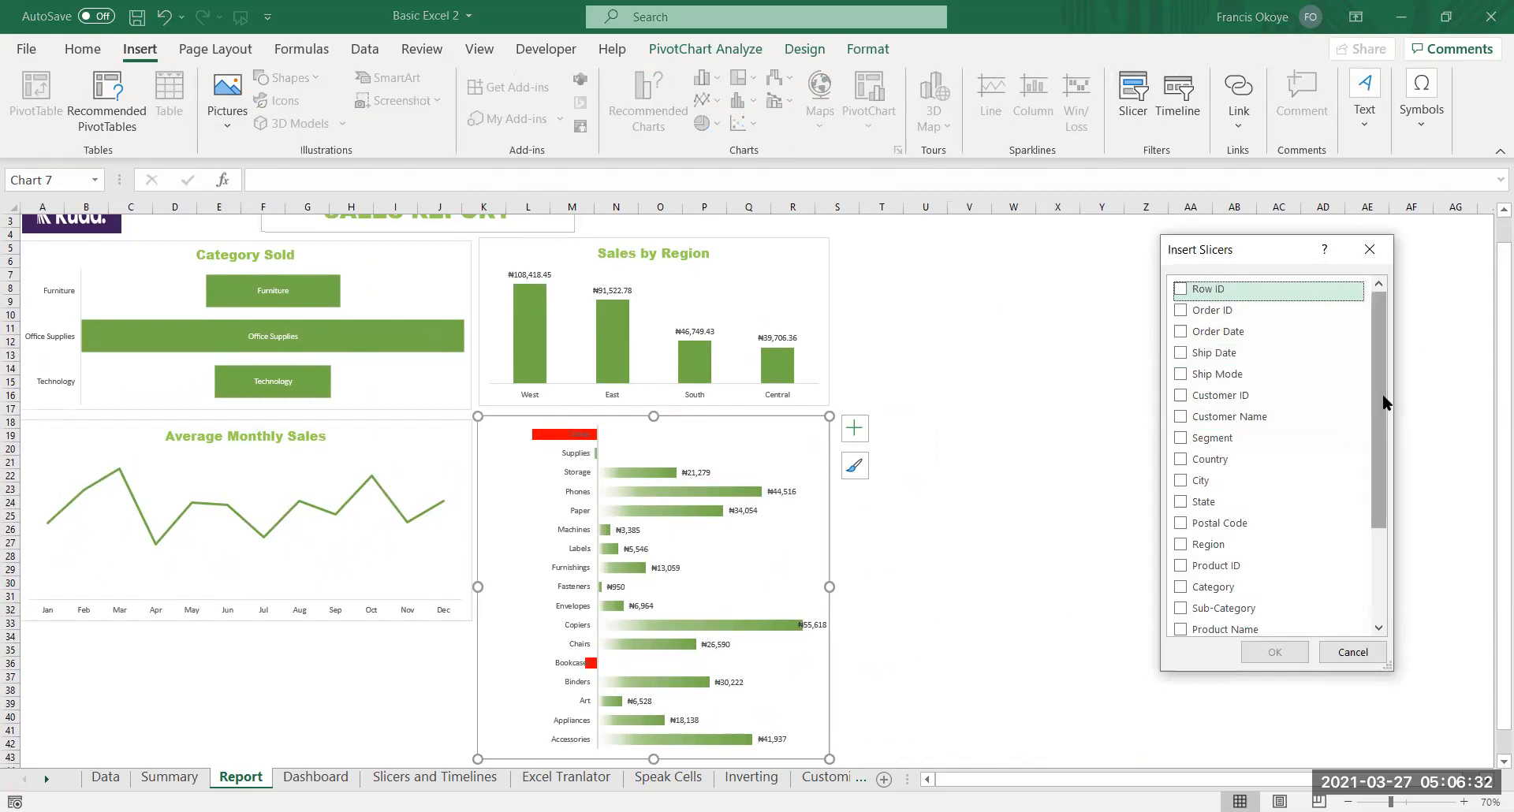
{"action": "scroll", "coordinate": [1371, 401], "scroll_direction": "down", "scroll_amount": 3}
{"action": "left_click", "coordinate": [1181, 618]}
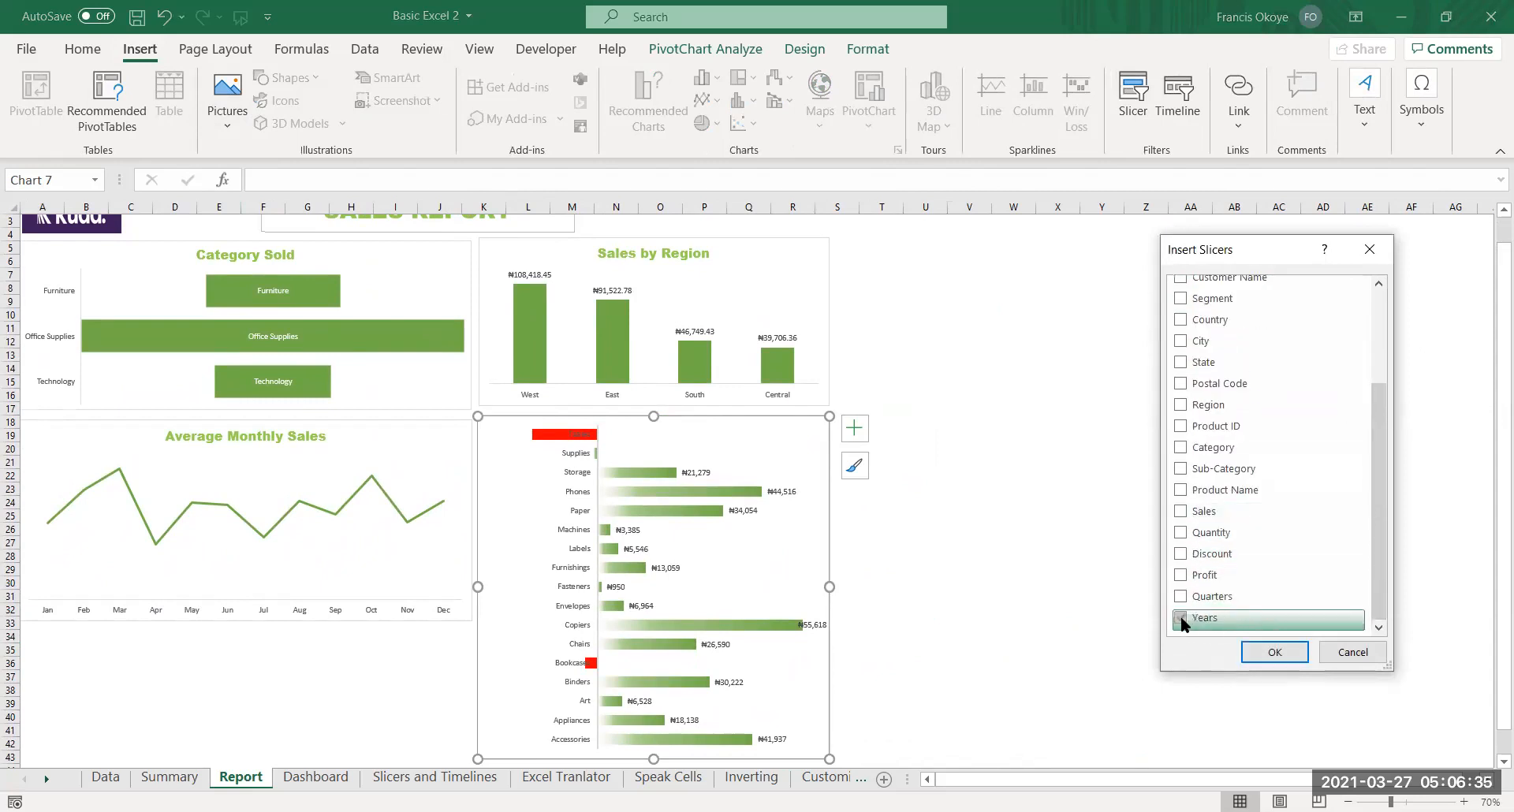
{"action": "left_click", "coordinate": [1258, 649]}
{"action": "left_click_drag", "start_coordinate": [758, 410], "coordinate": [946, 250]}
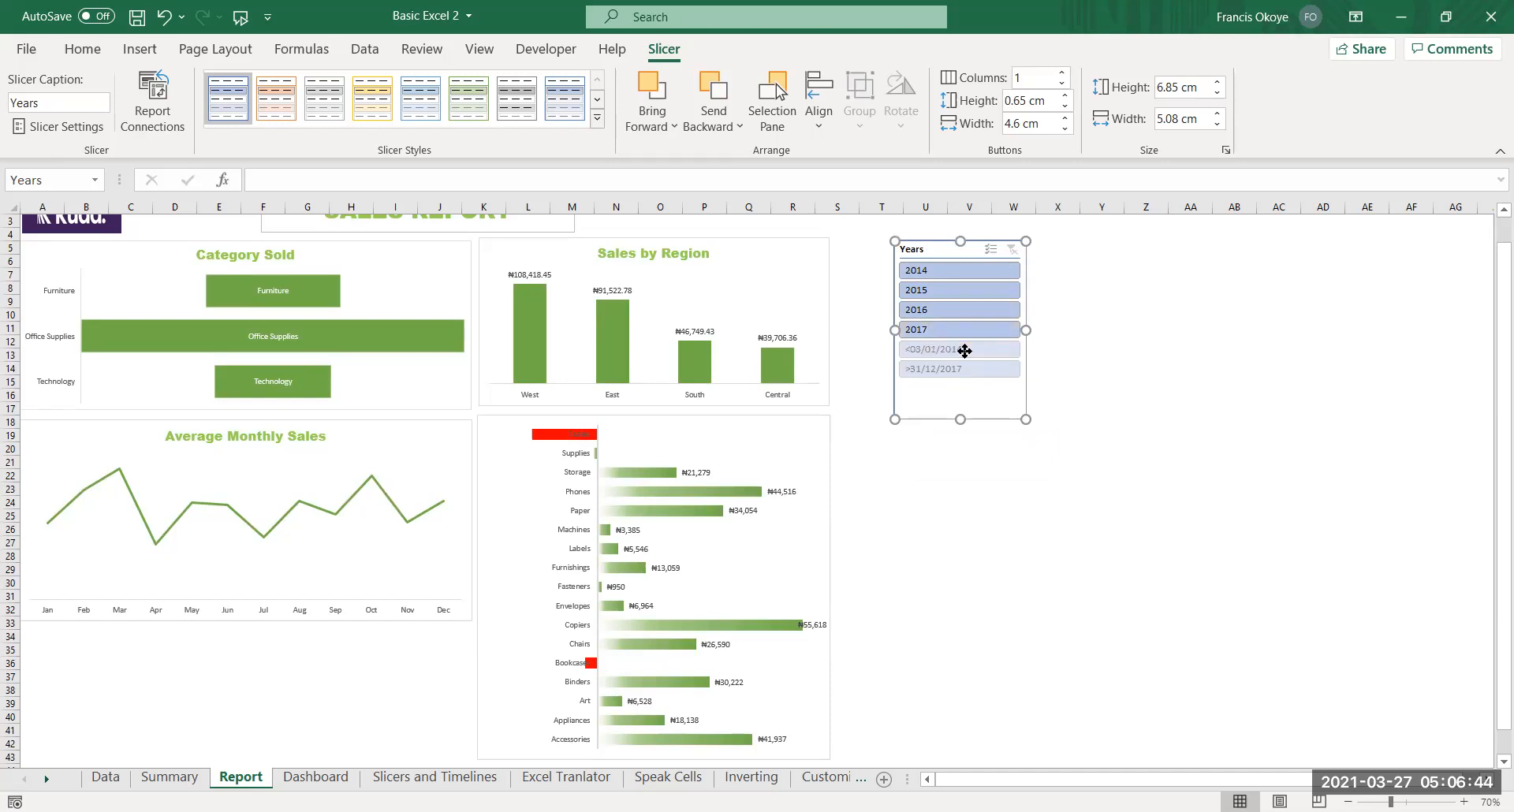
{"action": "right_click", "coordinate": [964, 353]}
{"action": "left_click", "coordinate": [956, 343]}
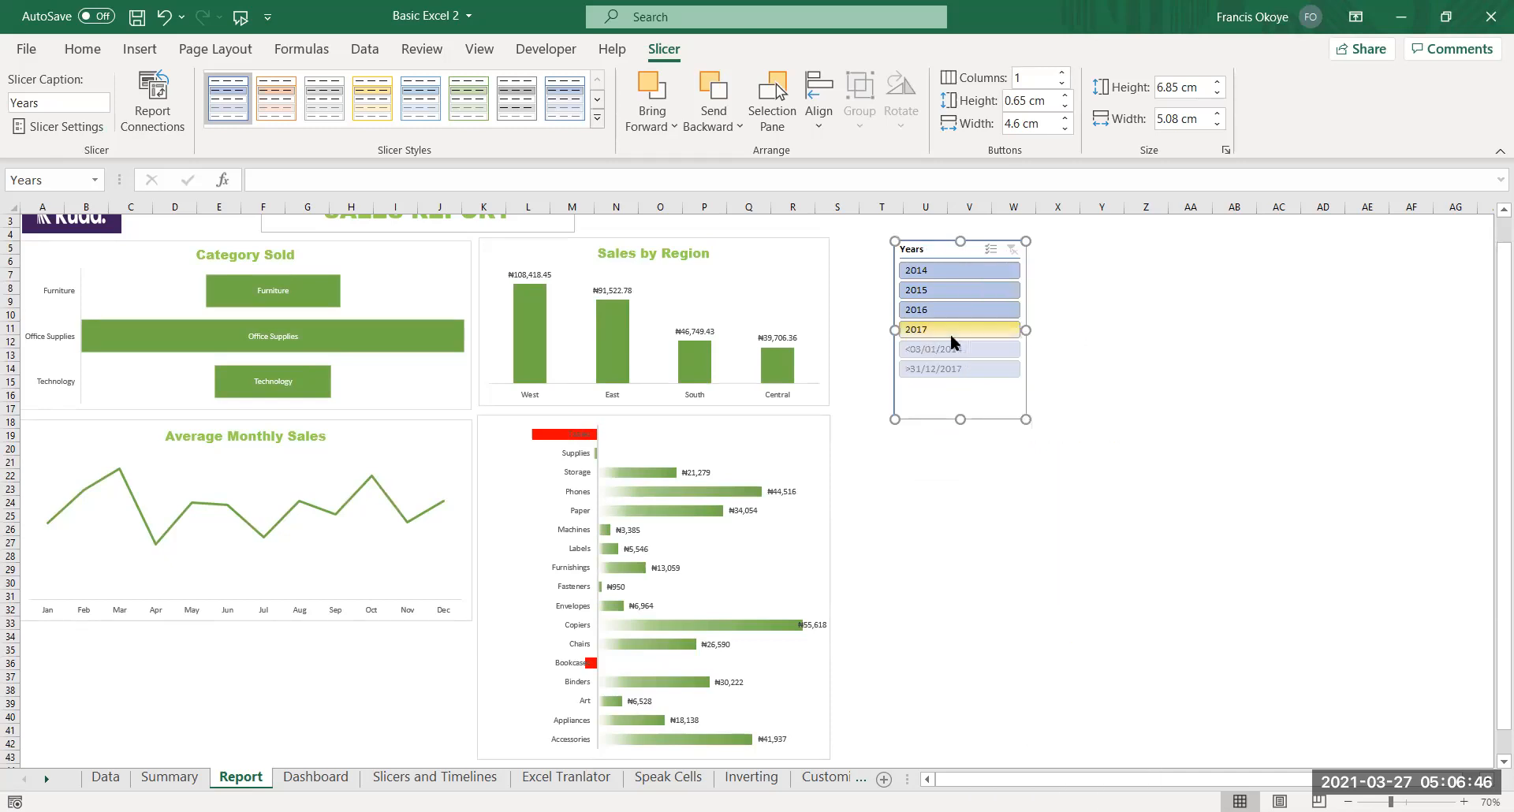
{"action": "right_click", "coordinate": [951, 341]}
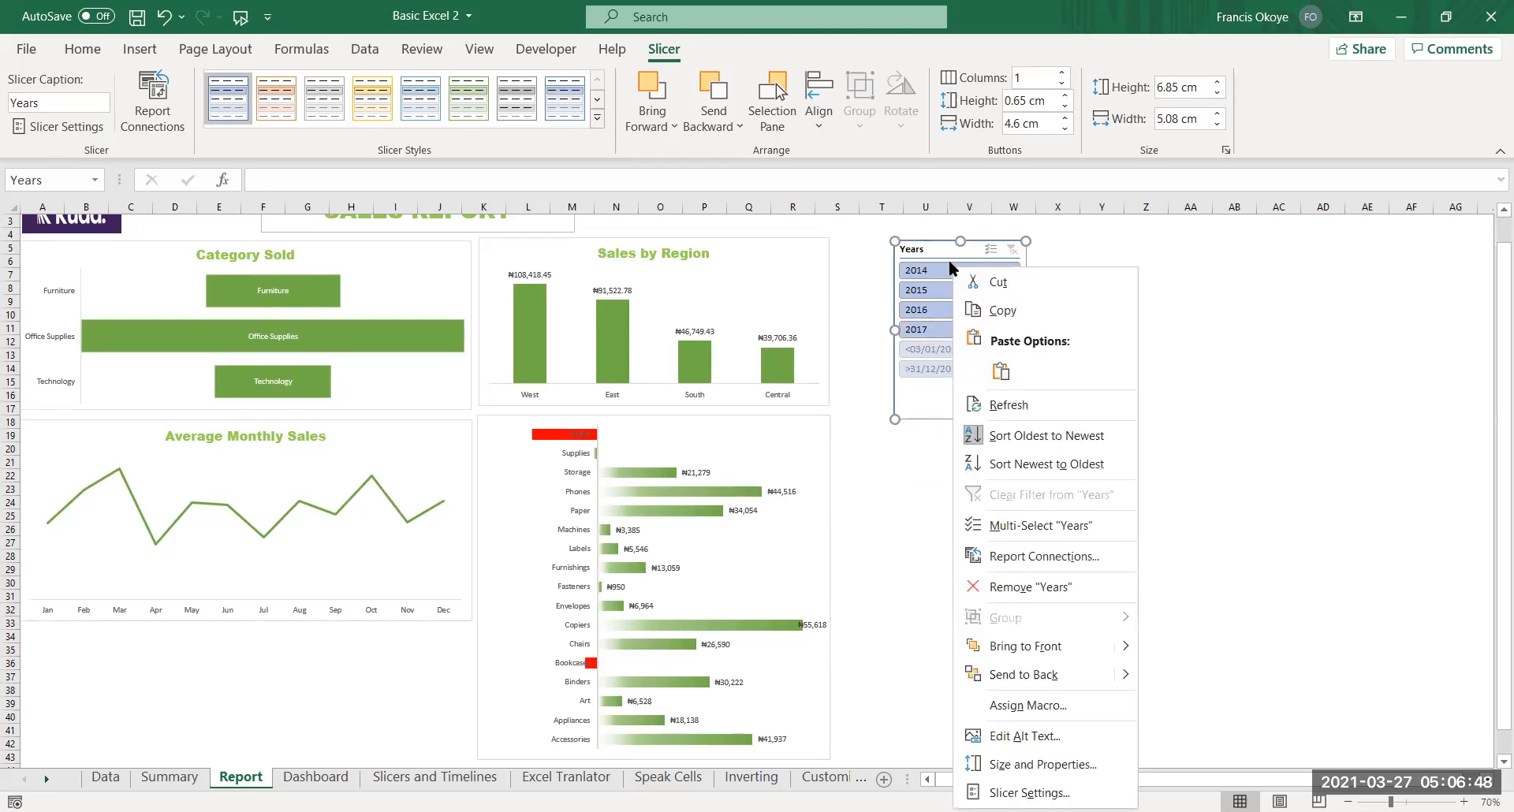
{"action": "left_click", "coordinate": [379, 35]}
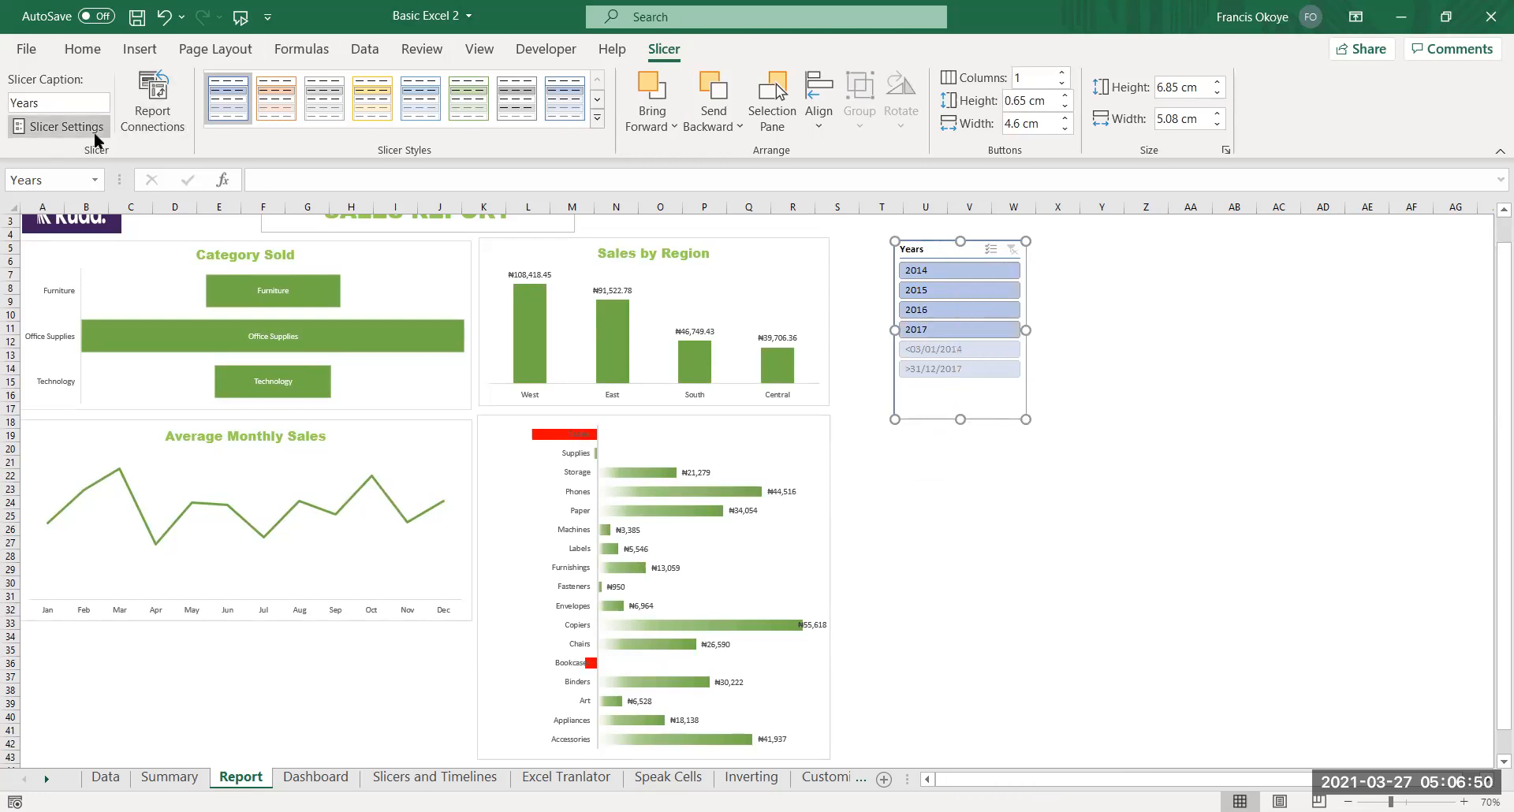
Try hiding items with no data in the Years slicer's settings and undo that change
{"action": "left_click", "coordinate": [66, 126]}
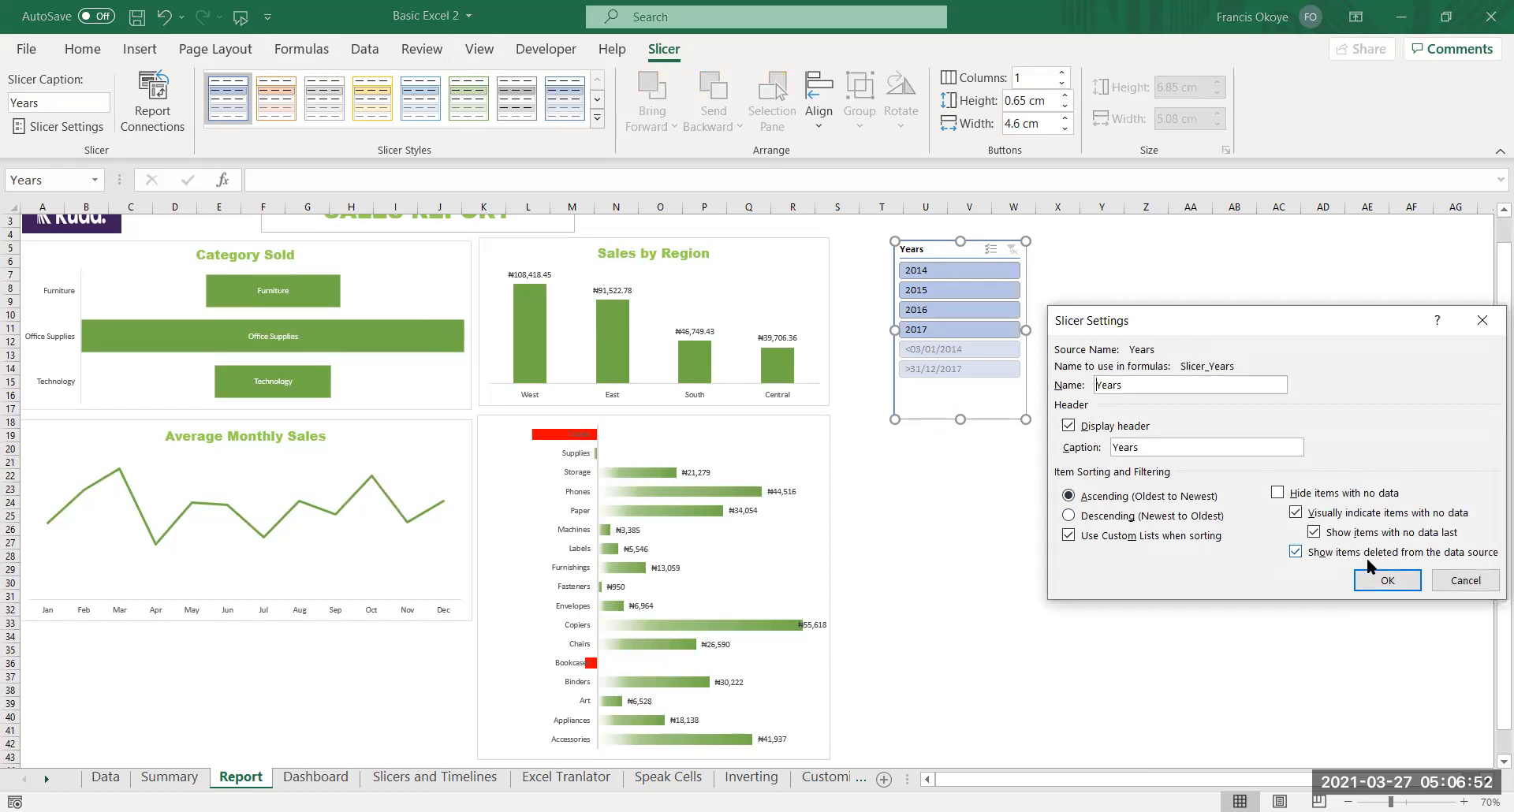
{"action": "left_click", "coordinate": [1278, 493]}
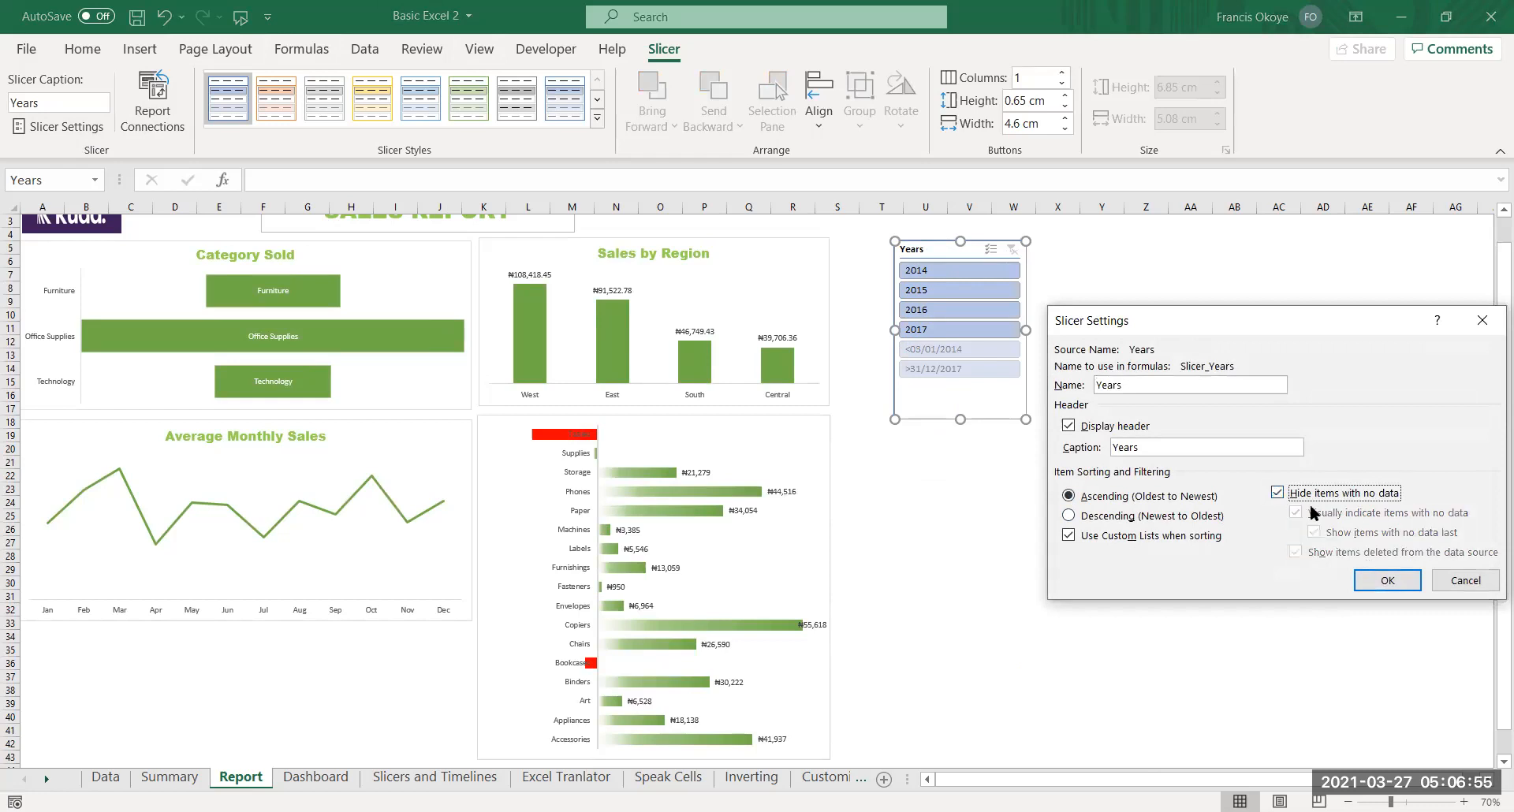
{"action": "left_click", "coordinate": [1388, 580]}
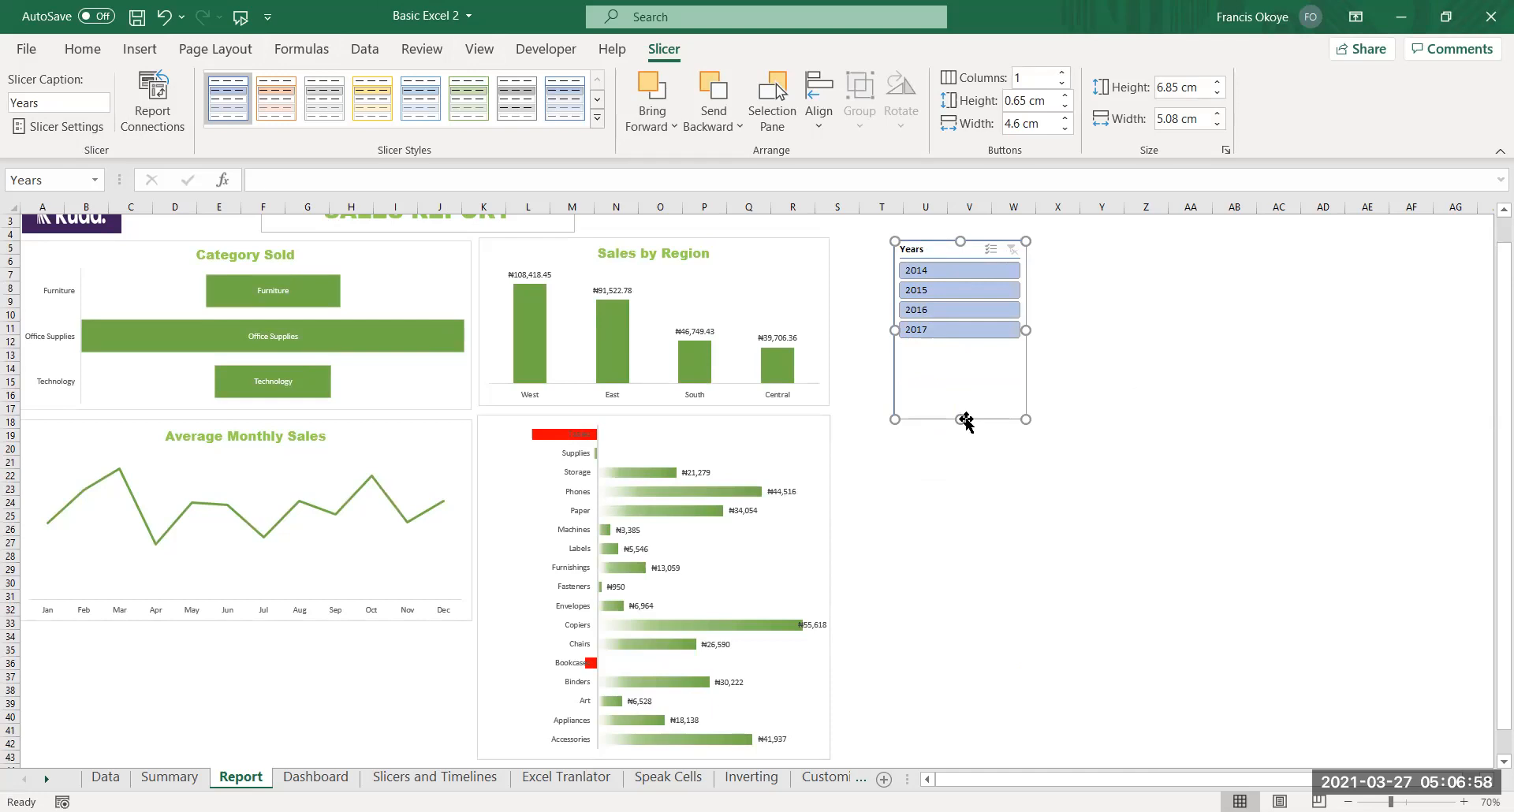
{"action": "key", "text": "ctrl+z"}
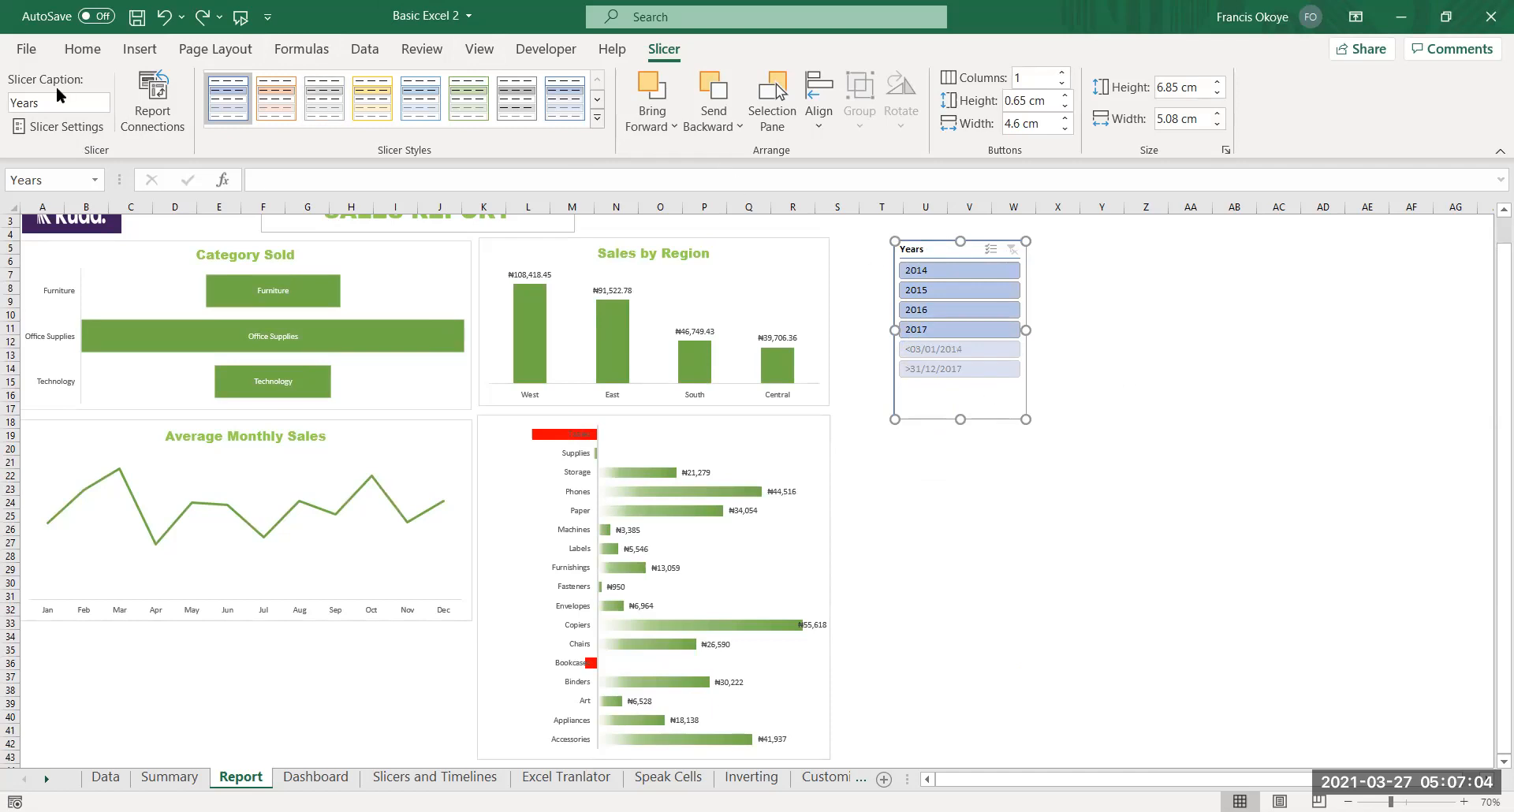
Set the Years slicer to hide items with no data and shrink its height to about 4.09 cm
{"action": "left_click", "coordinate": [65, 128]}
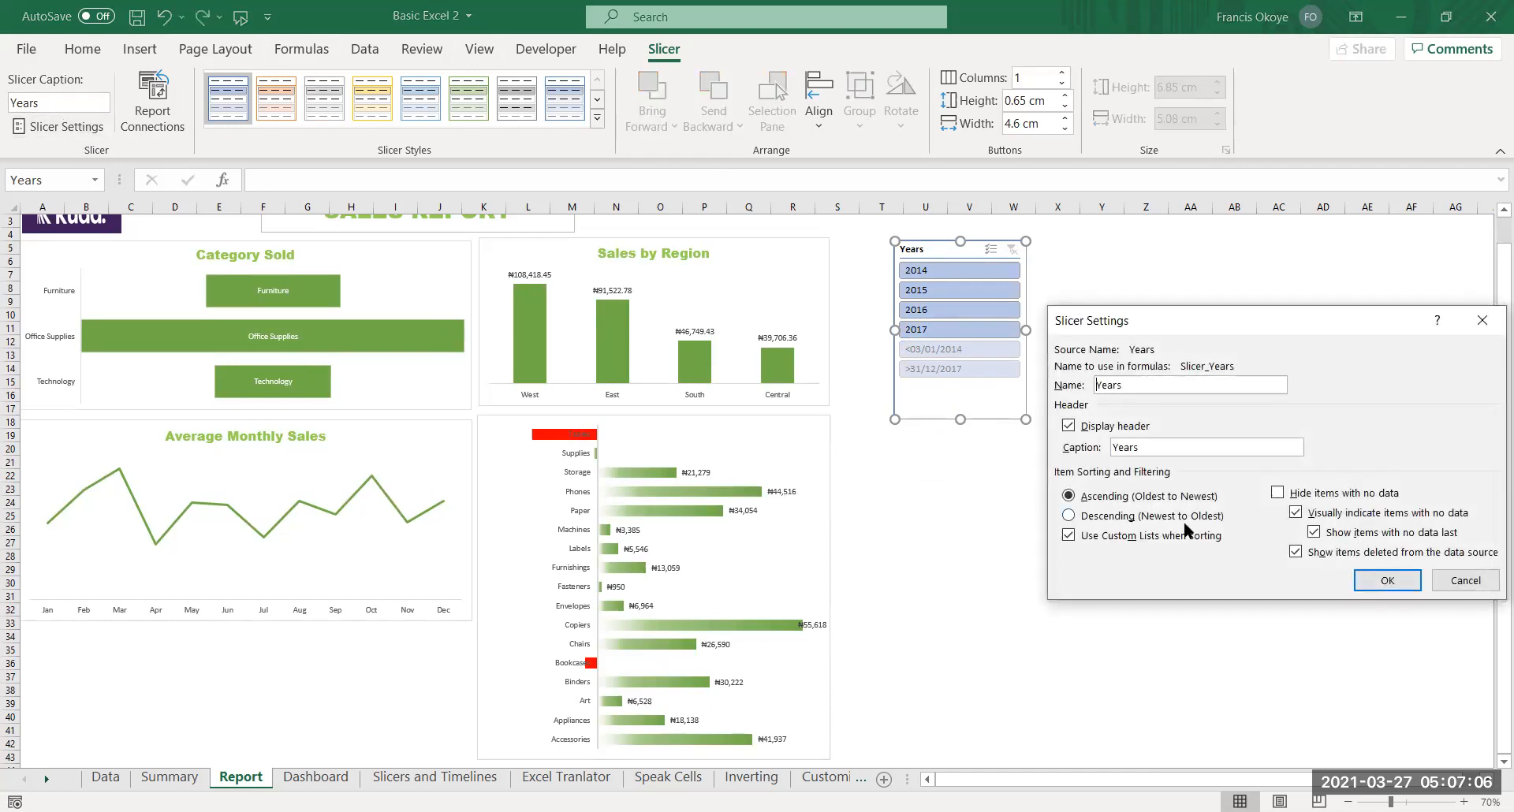
{"action": "left_click", "coordinate": [1278, 493]}
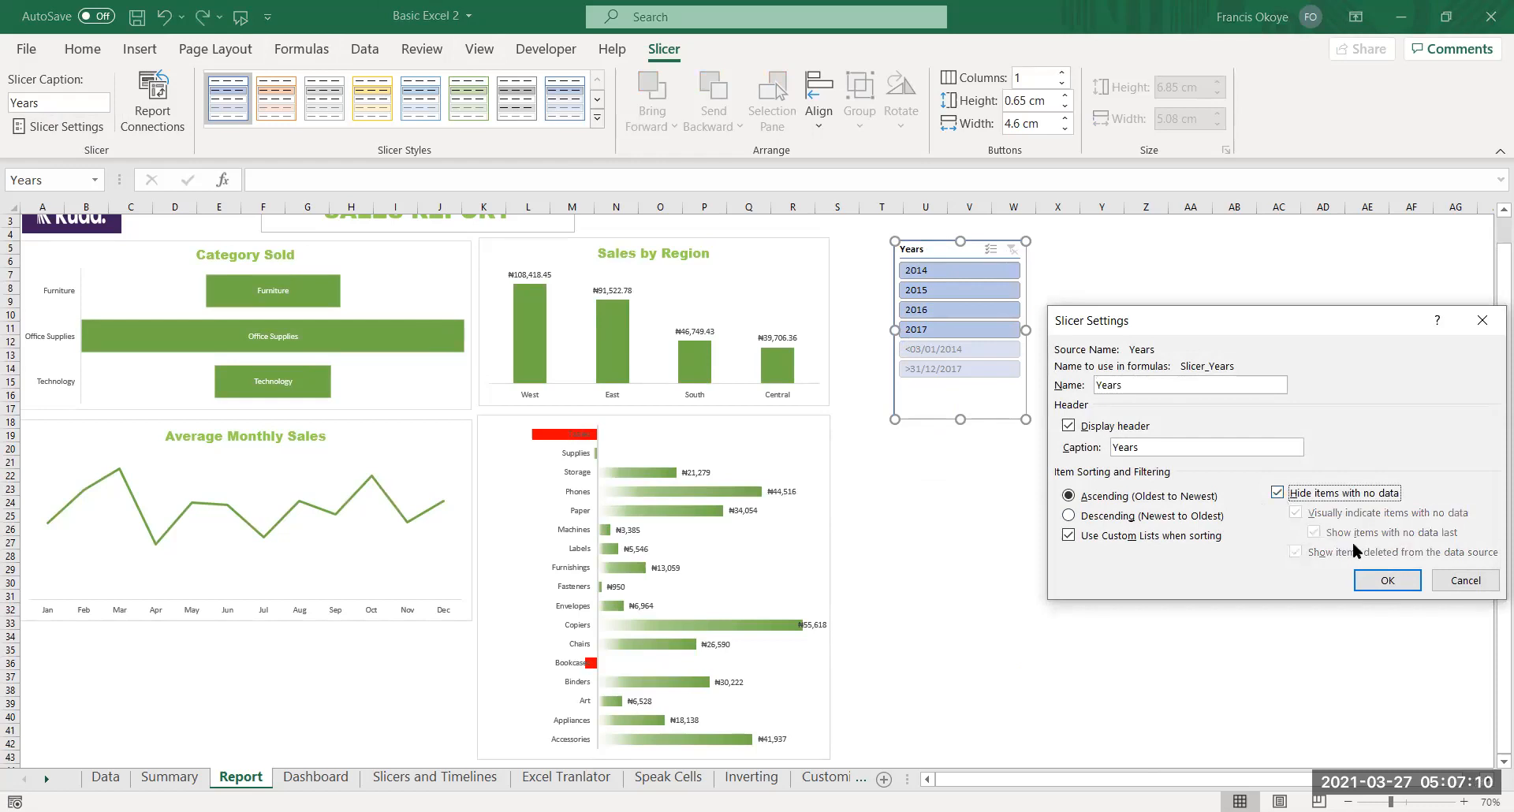
{"action": "left_click", "coordinate": [1377, 580]}
{"action": "left_click_drag", "start_coordinate": [959, 413], "coordinate": [958, 347]}
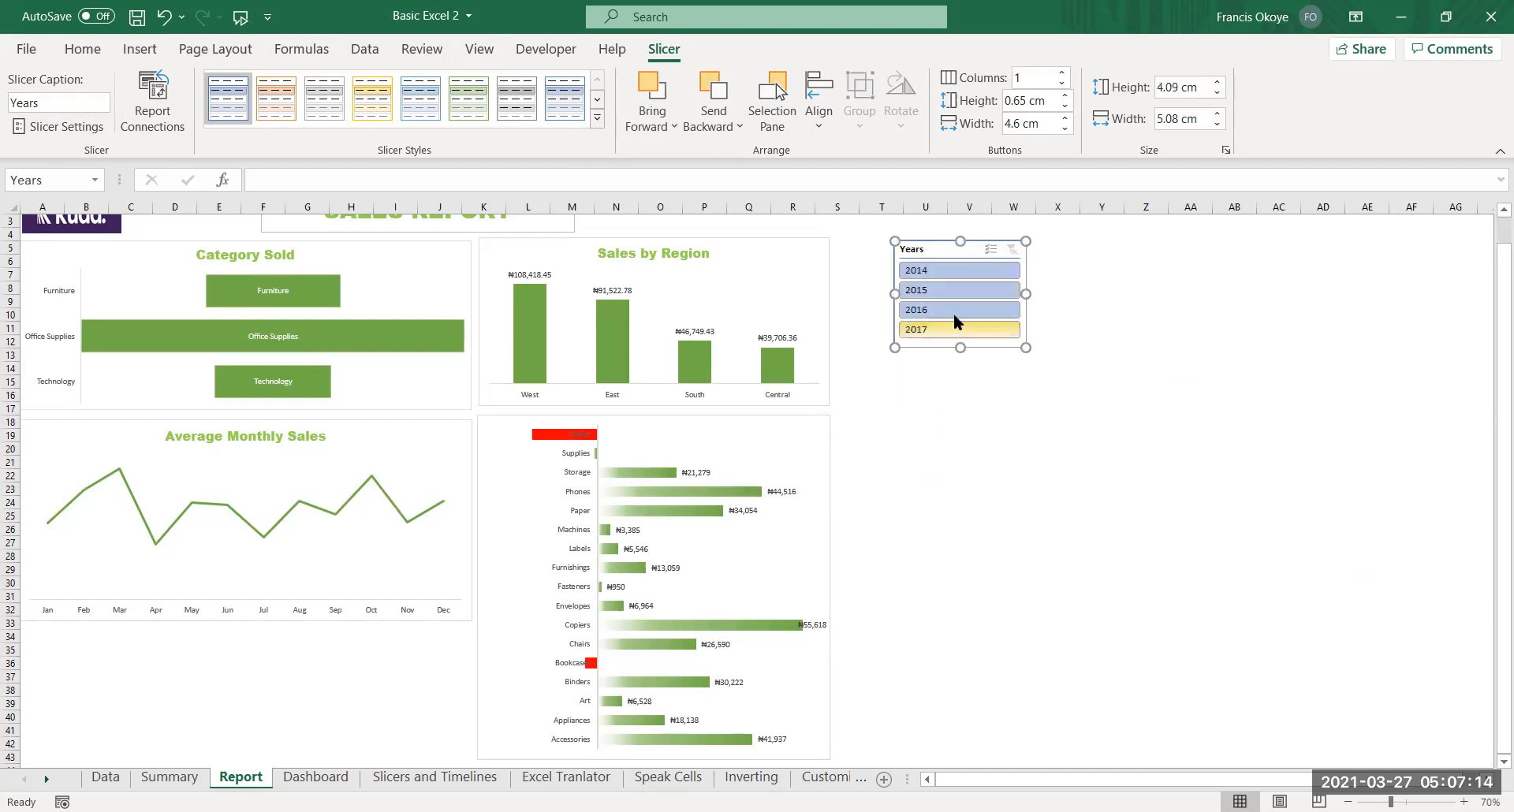
{"action": "left_click", "coordinate": [1077, 368]}
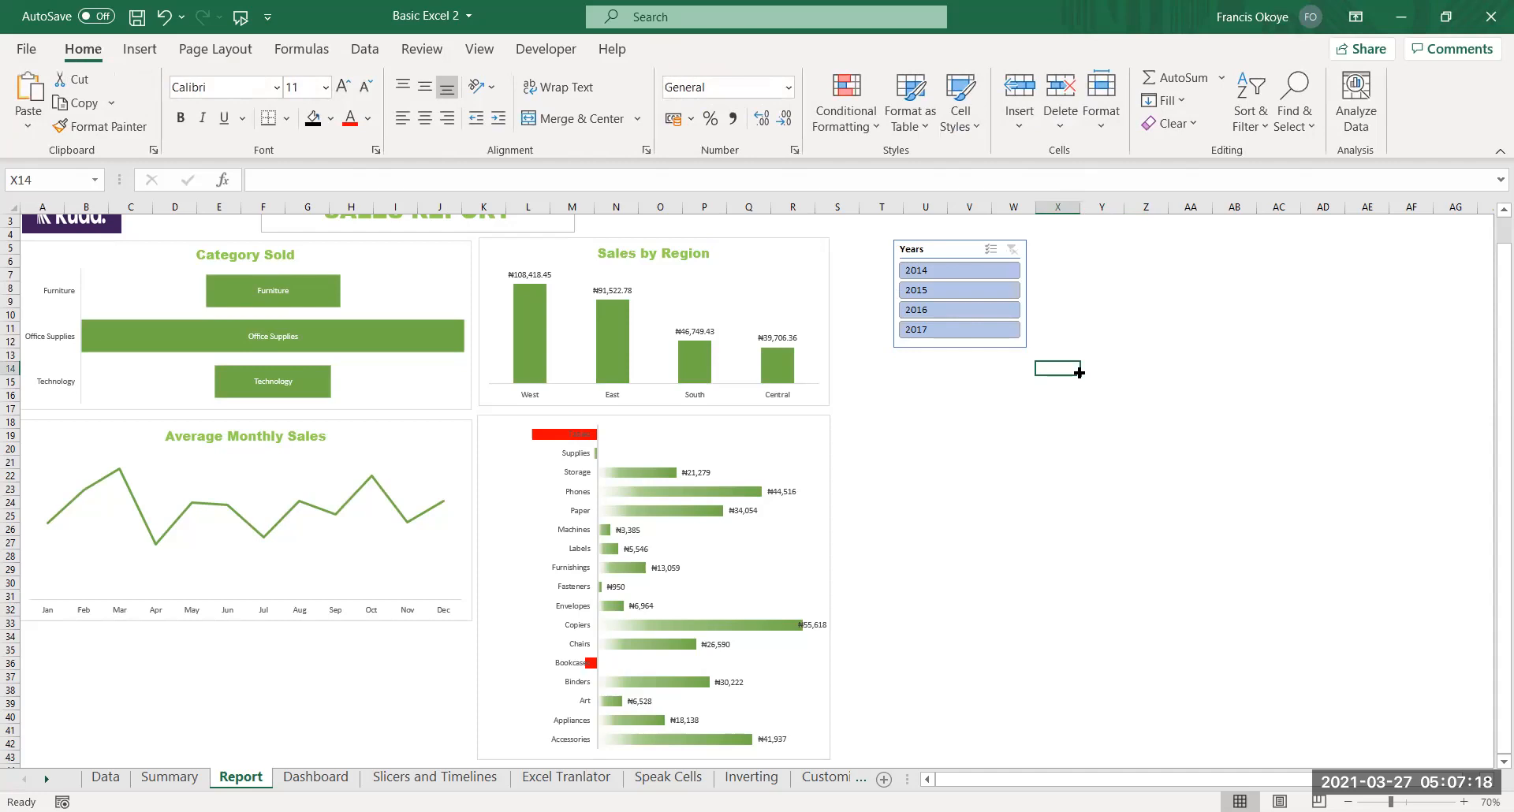
Filter the subcategory profit chart with the Years slicer by 2015, by 2017 and finally by 2014
{"action": "left_click", "coordinate": [982, 289]}
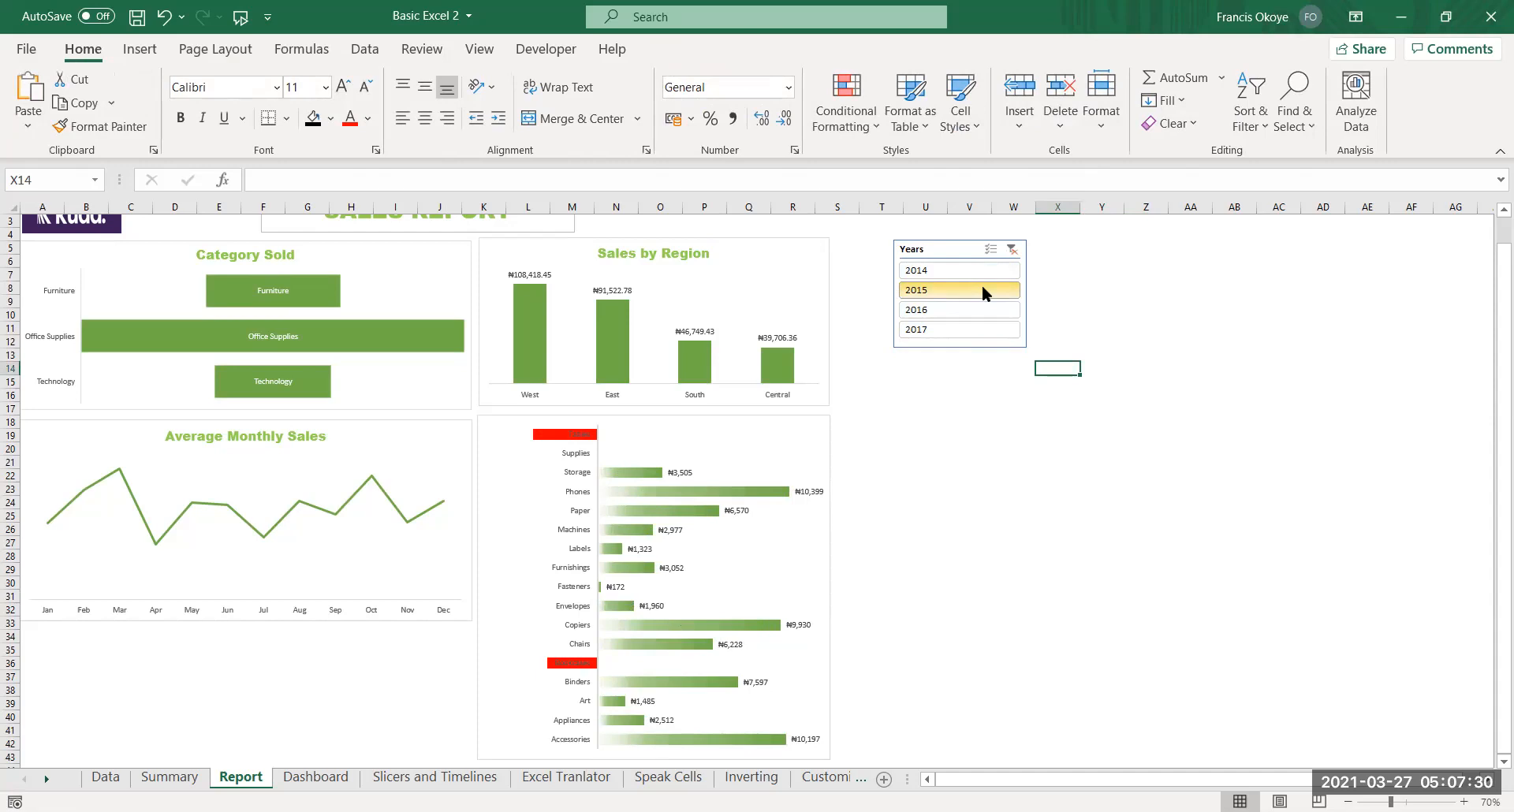
{"action": "left_click", "coordinate": [953, 325]}
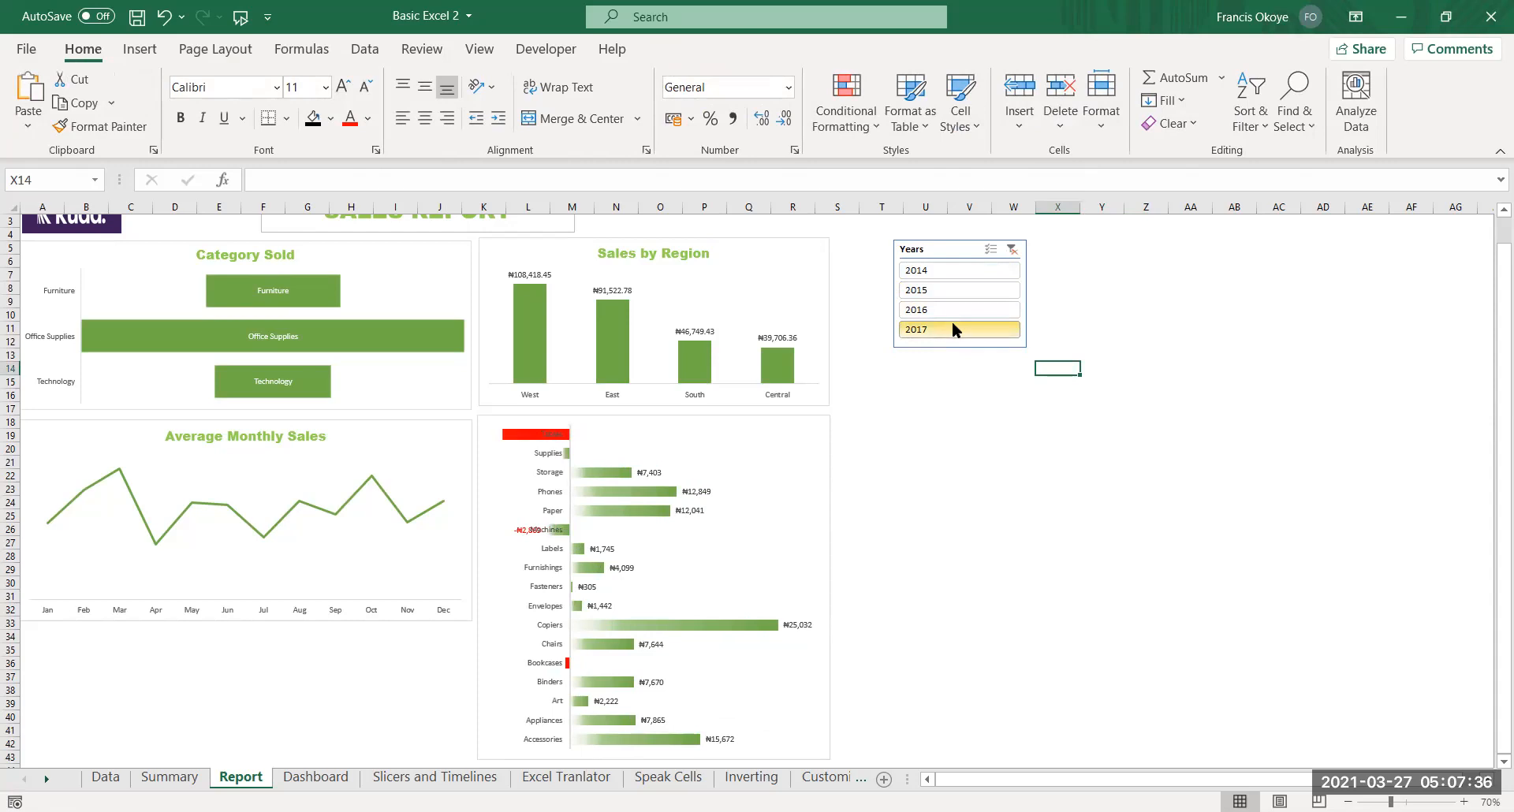
{"action": "left_click", "coordinate": [941, 267]}
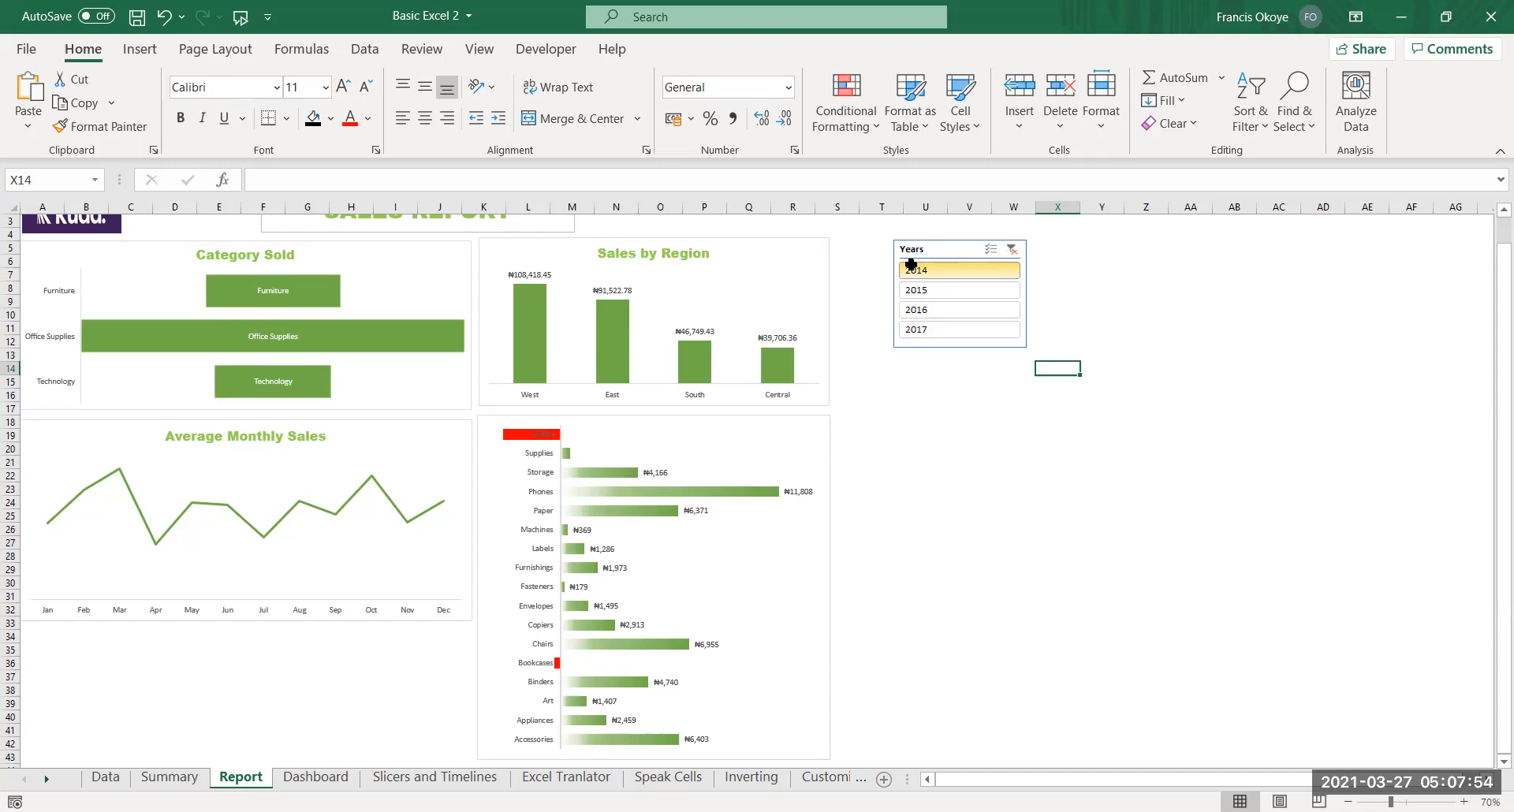
Check the order records on the Data sheet and return to the Report sheet
{"action": "left_click", "coordinate": [103, 777]}
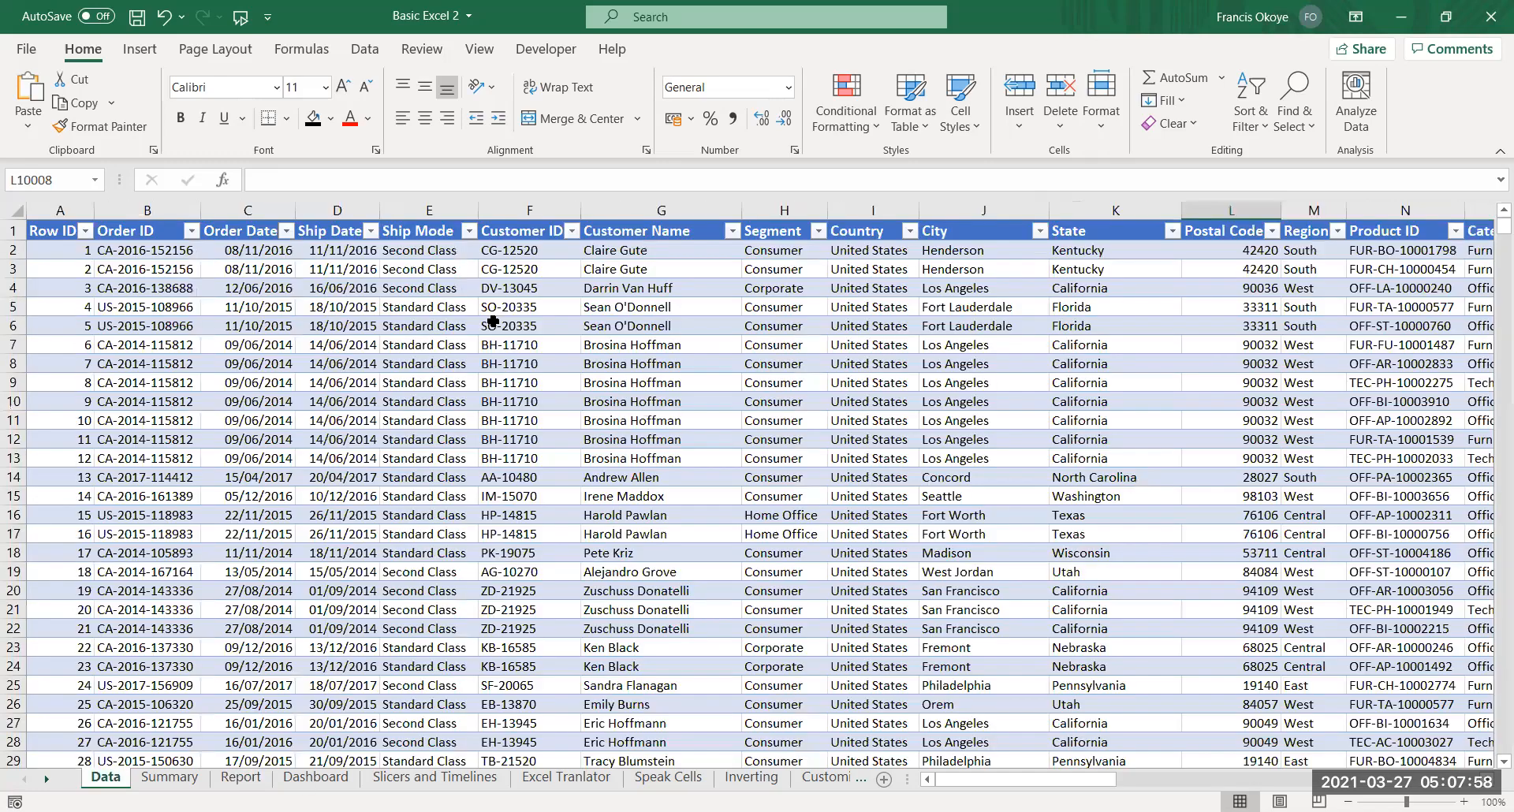
{"action": "left_click", "coordinate": [493, 324]}
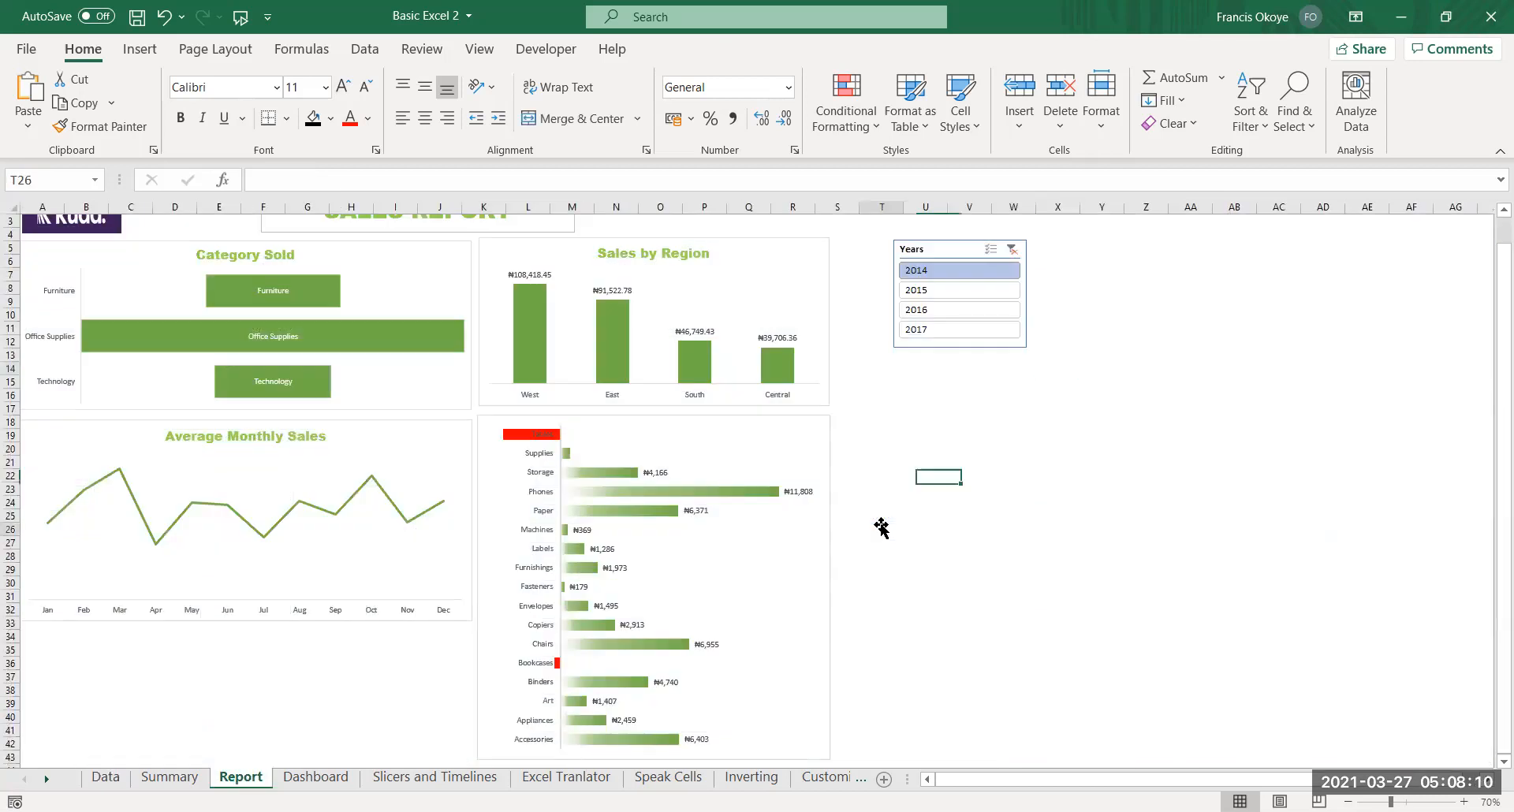
{"action": "left_click", "coordinate": [881, 528]}
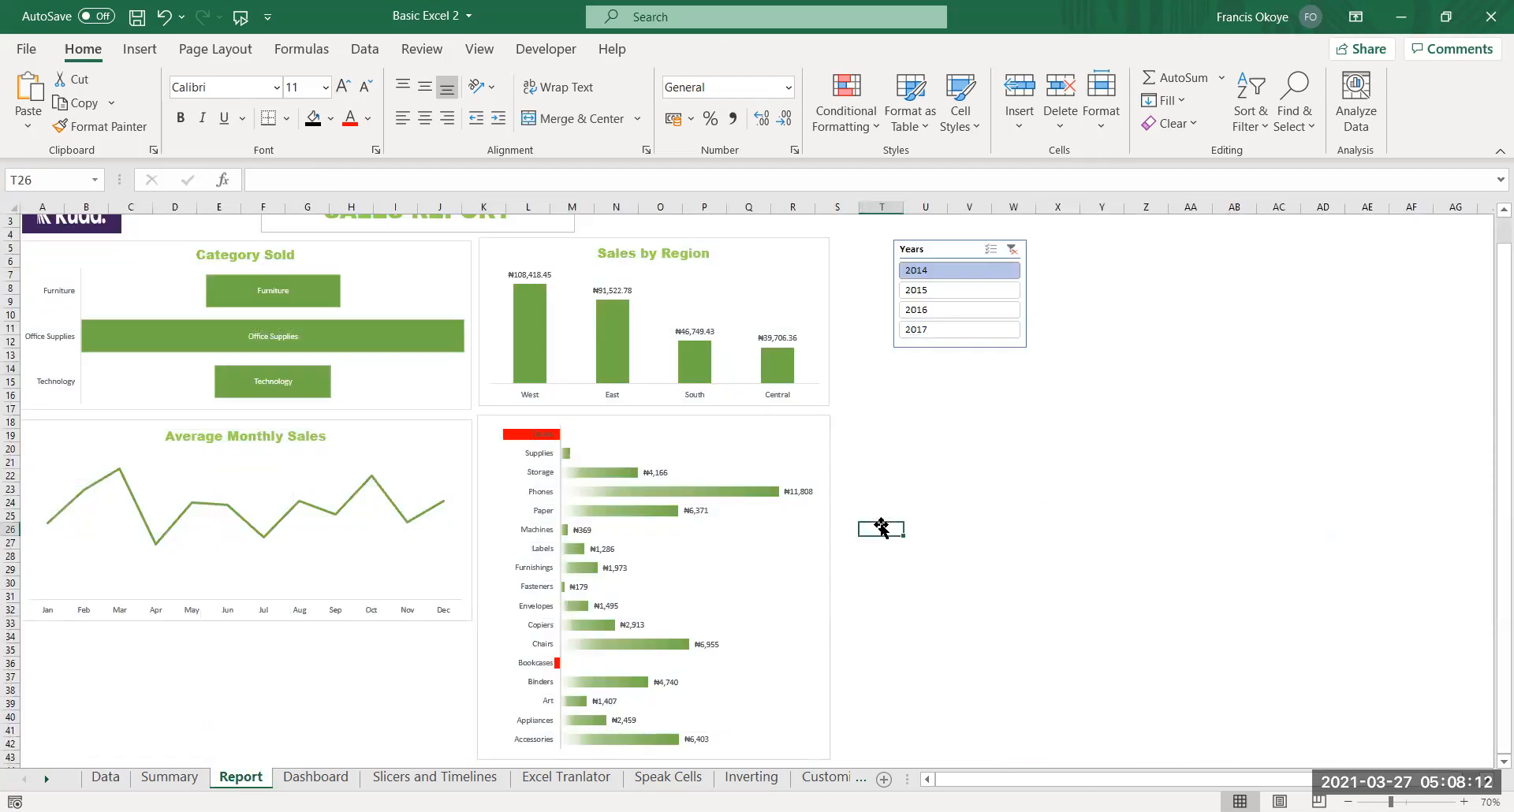
Move the Years slicer closer to the Sales by Region chart and apply the solid green slicer style
{"action": "left_click_drag", "start_coordinate": [942, 246], "coordinate": [898, 241]}
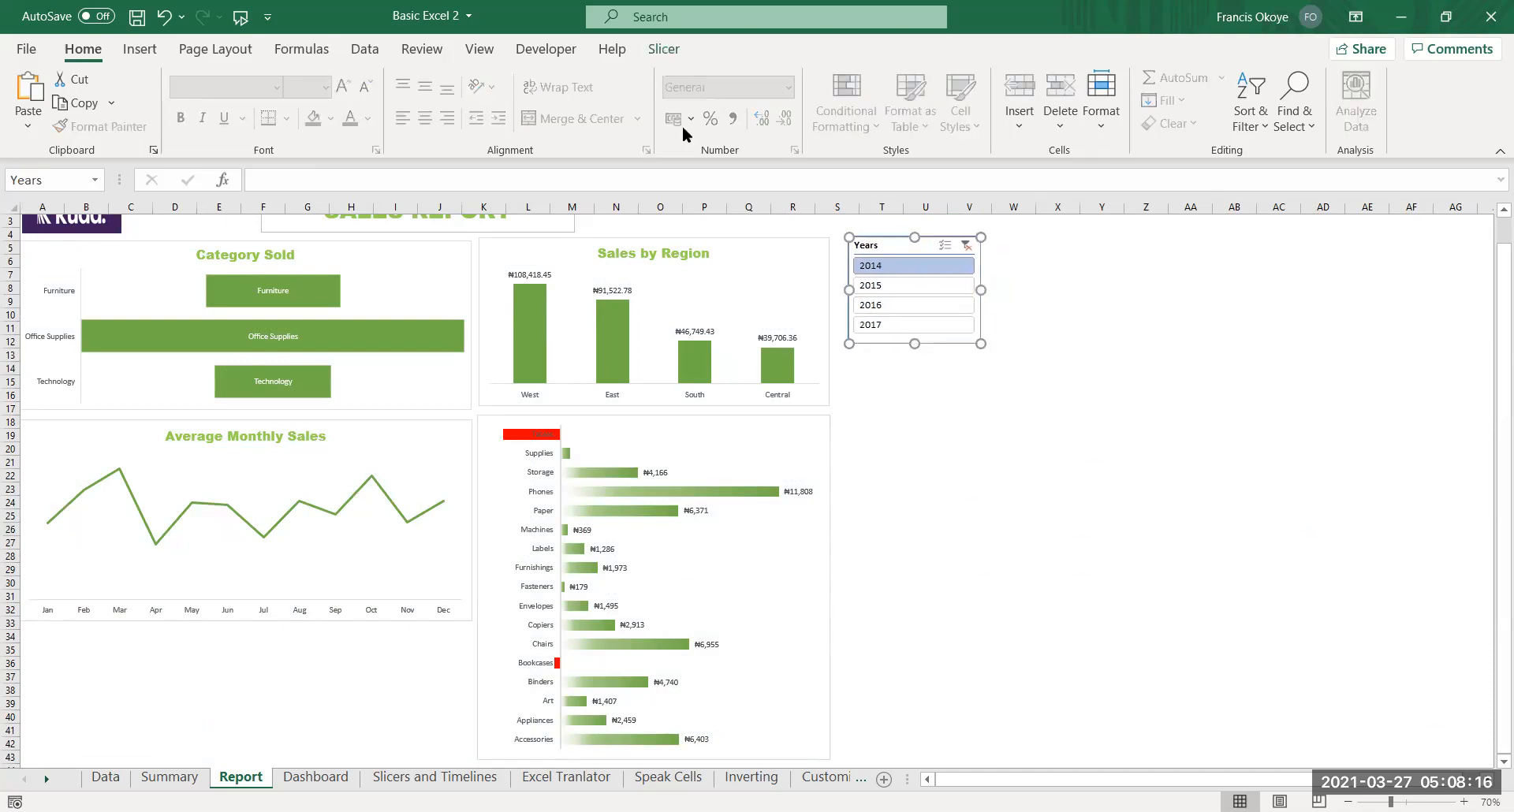
{"action": "left_click", "coordinate": [664, 48]}
{"action": "left_click", "coordinate": [597, 116]}
{"action": "left_click", "coordinate": [464, 212]}
{"action": "left_click", "coordinate": [969, 436]}
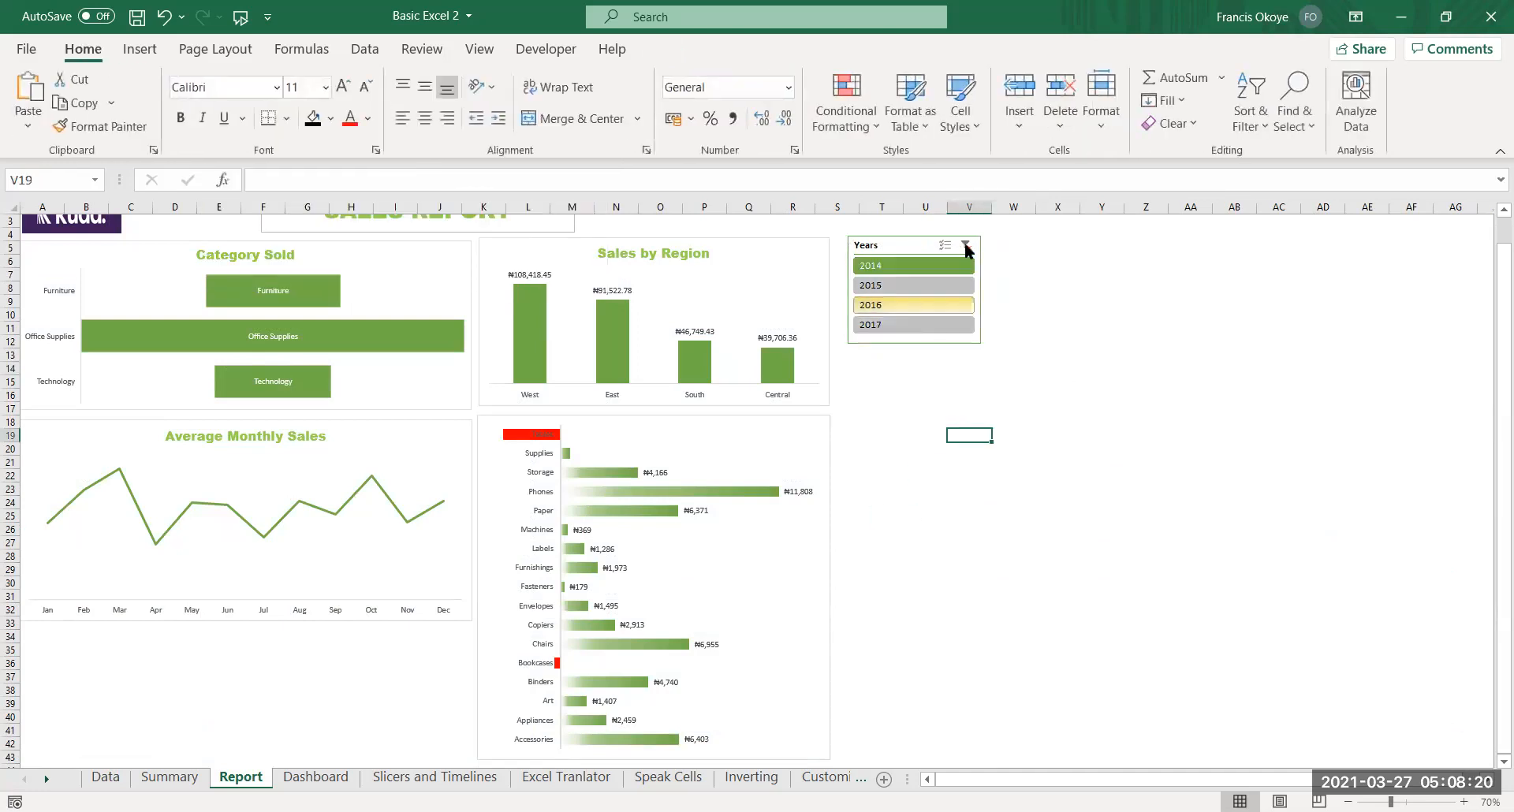
Clear the Years slicer's filter and review the pivot tables listed in its Report Connections
{"action": "left_click", "coordinate": [937, 263]}
{"action": "left_click", "coordinate": [967, 245]}
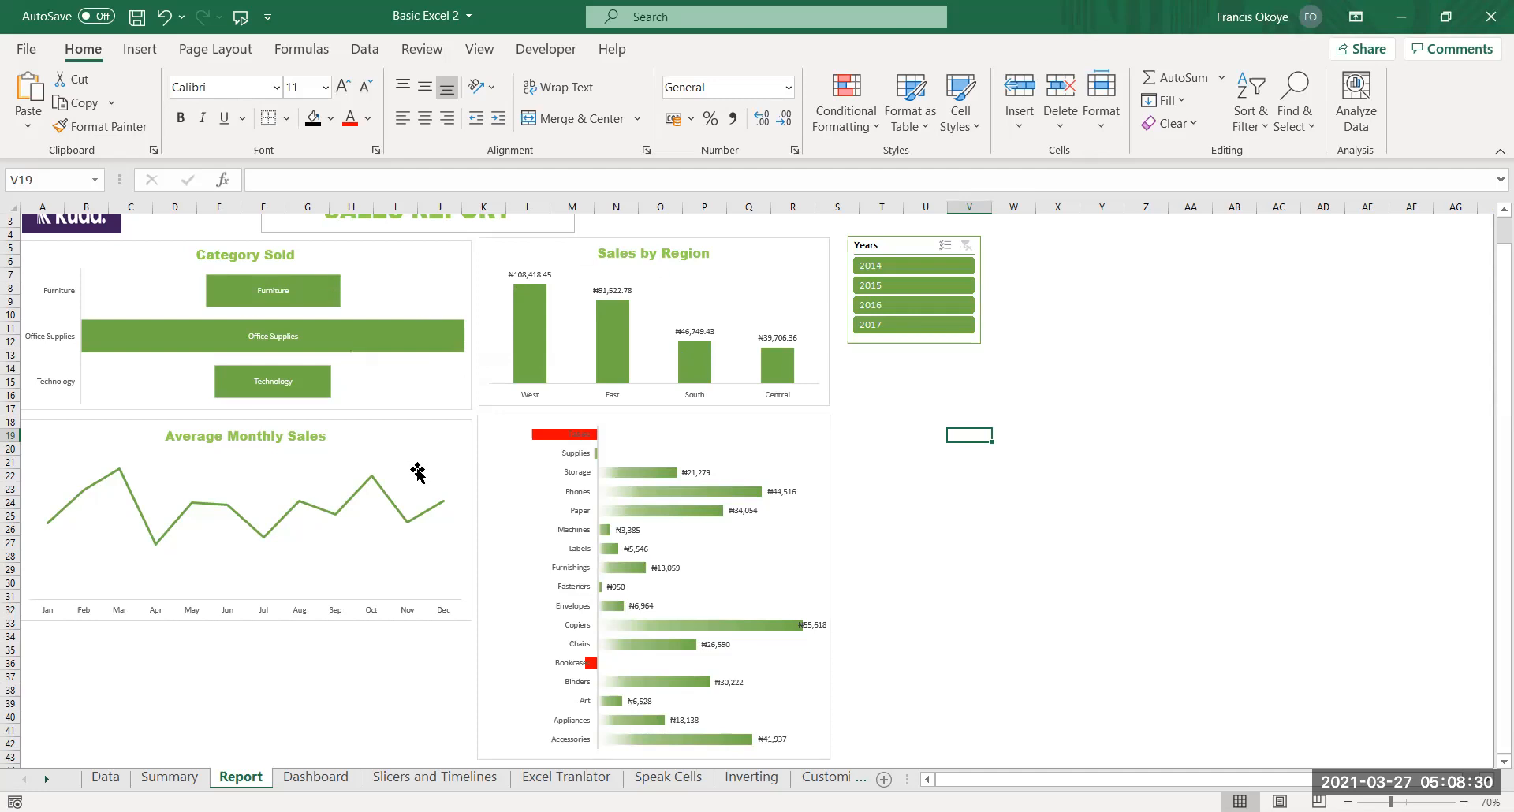
{"action": "left_click", "coordinate": [899, 247]}
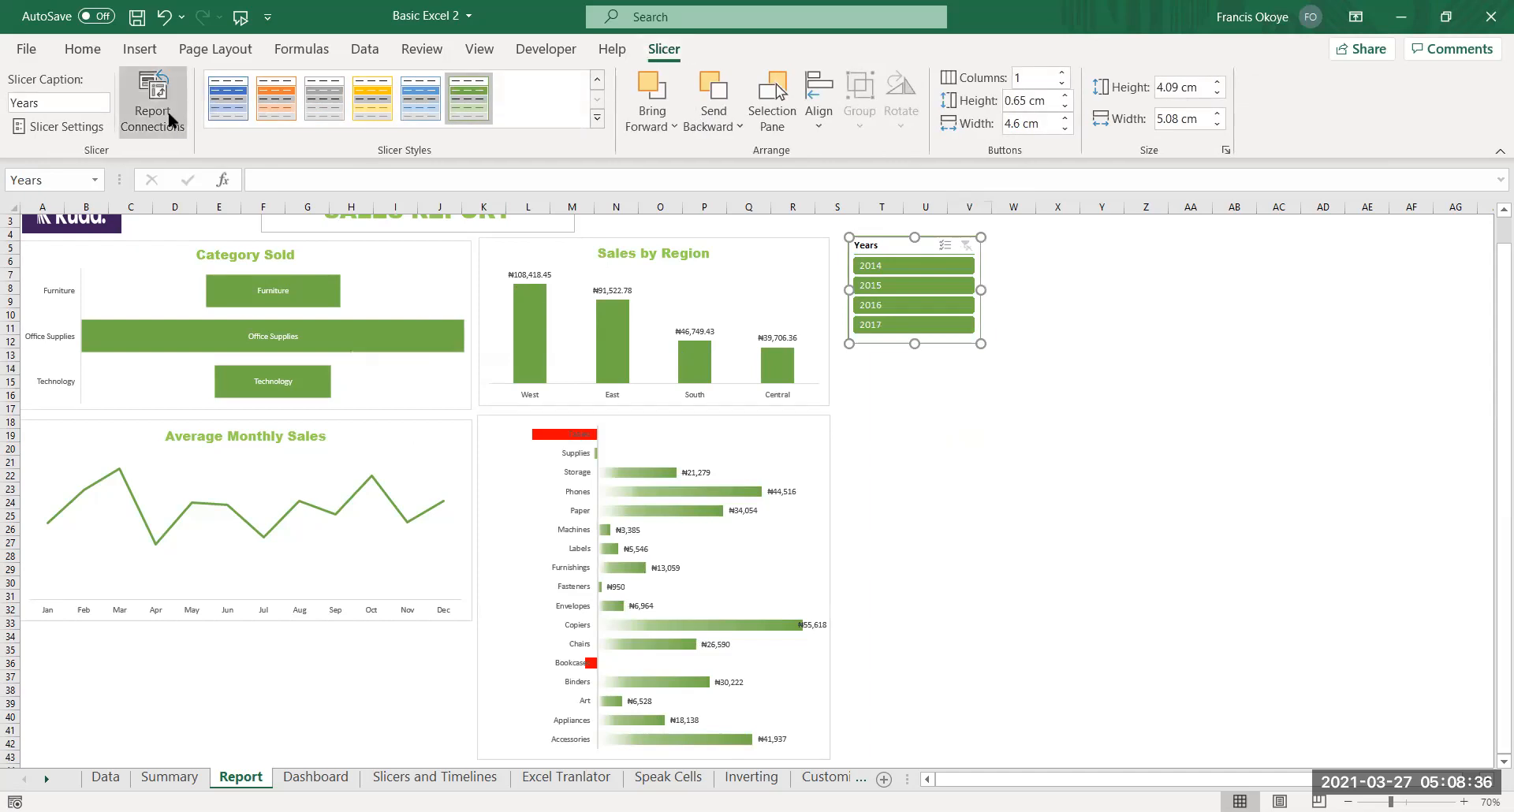
{"action": "left_click", "coordinate": [154, 109]}
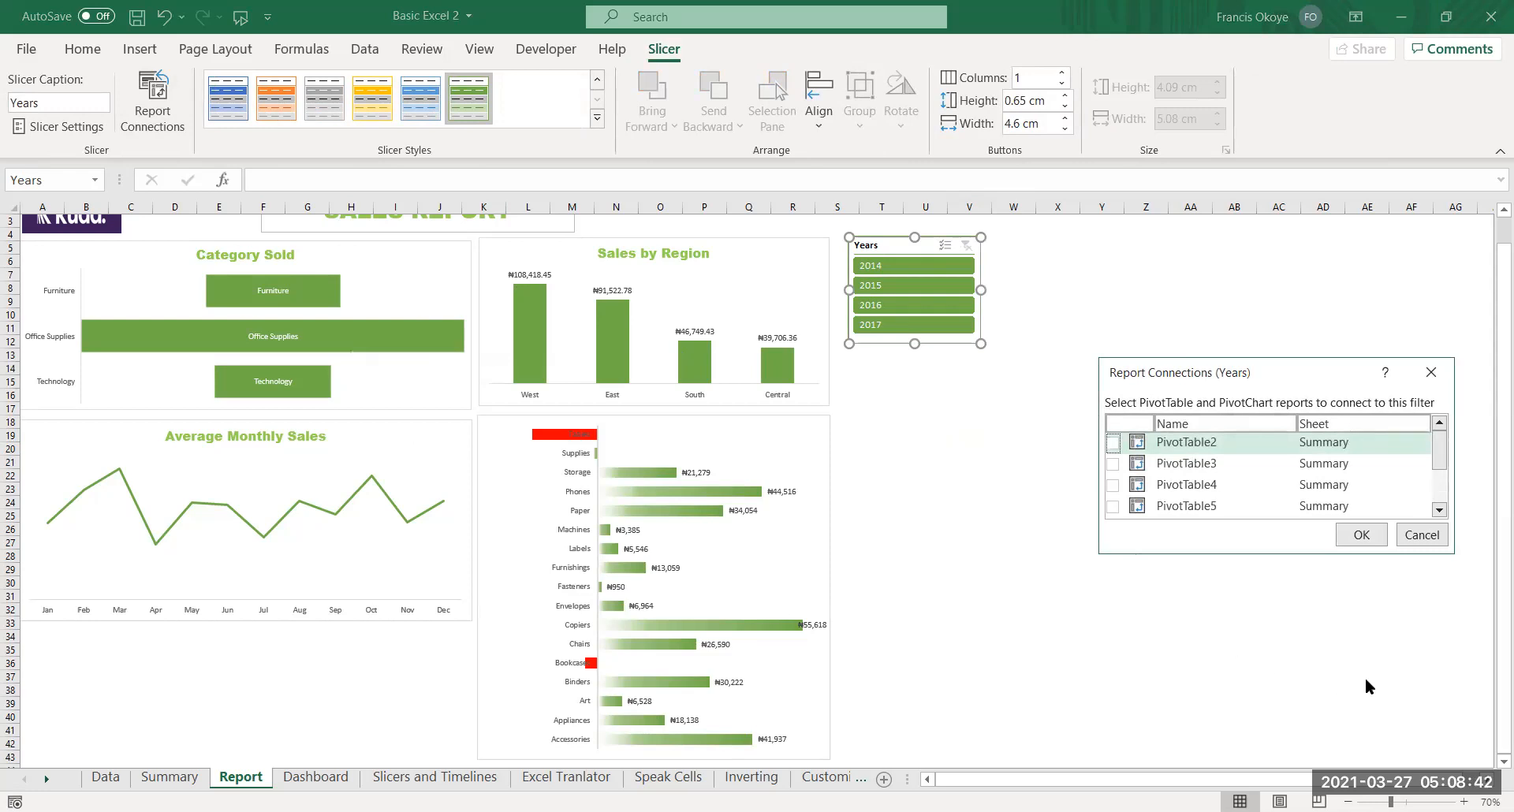
{"action": "mouse_move", "coordinate": [1440, 448]}
{"action": "left_mouse_down"}
{"action": "mouse_move", "coordinate": [1438, 500]}
{"action": "mouse_move", "coordinate": [1437, 448]}
{"action": "left_mouse_up"}
{"action": "left_click", "coordinate": [1420, 536]}
Check the pivot table name of the category sales table on the Summary sheet, and compare it with the Years slicer's Report Connections
{"action": "left_click", "coordinate": [163, 779]}
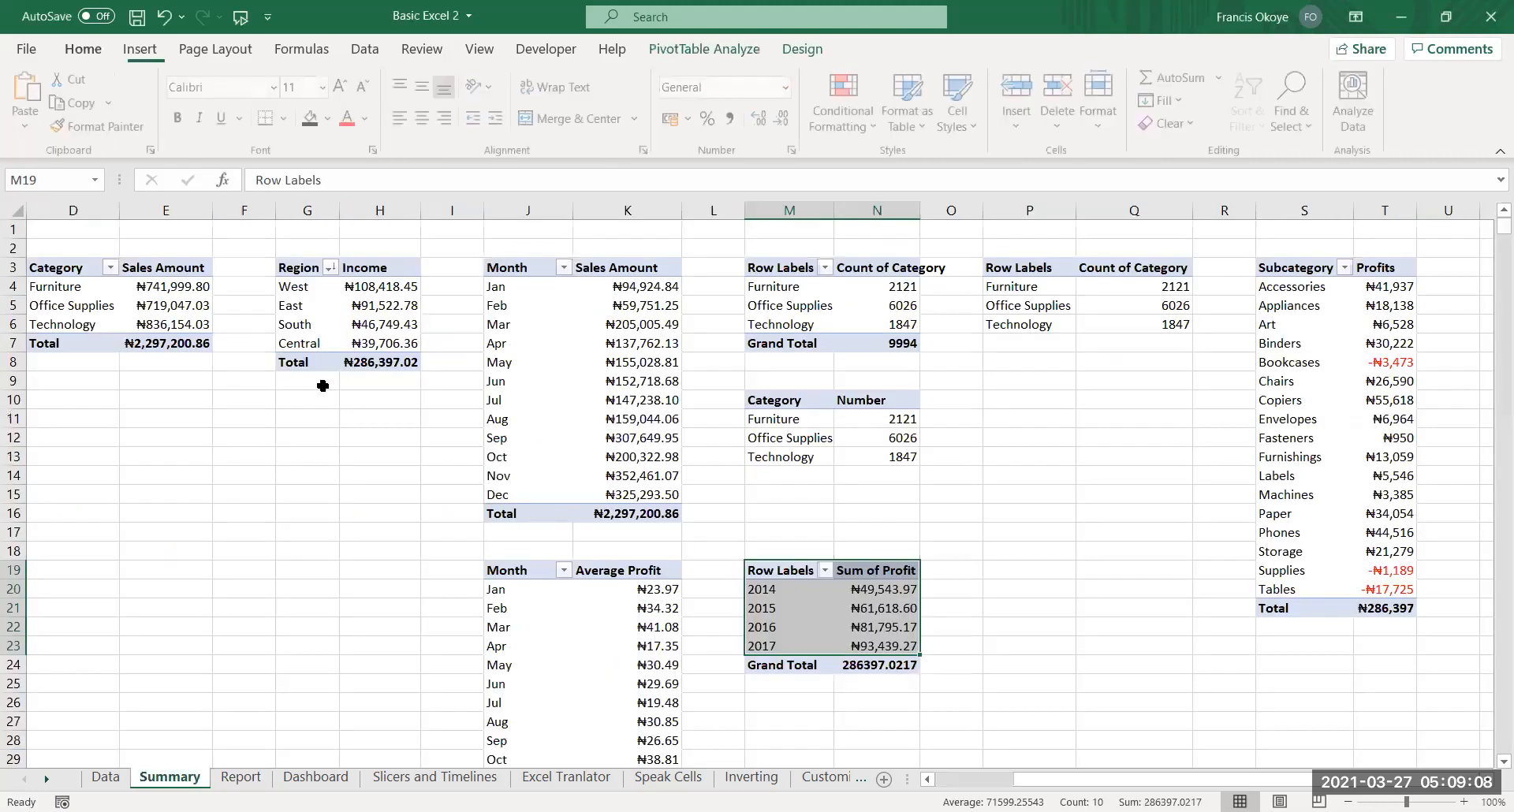
{"action": "left_click", "coordinate": [142, 303]}
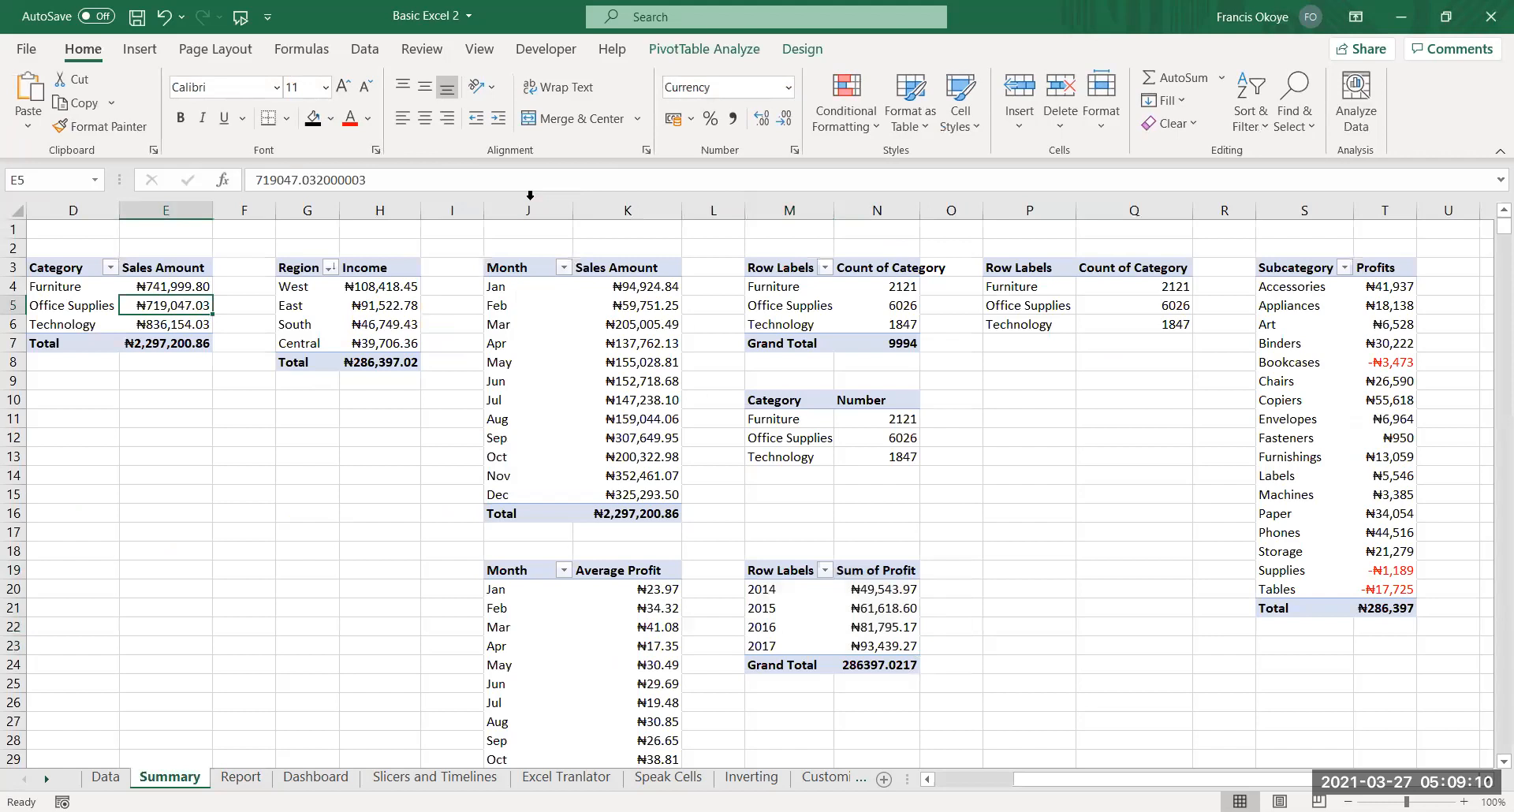
{"action": "left_click", "coordinate": [710, 49]}
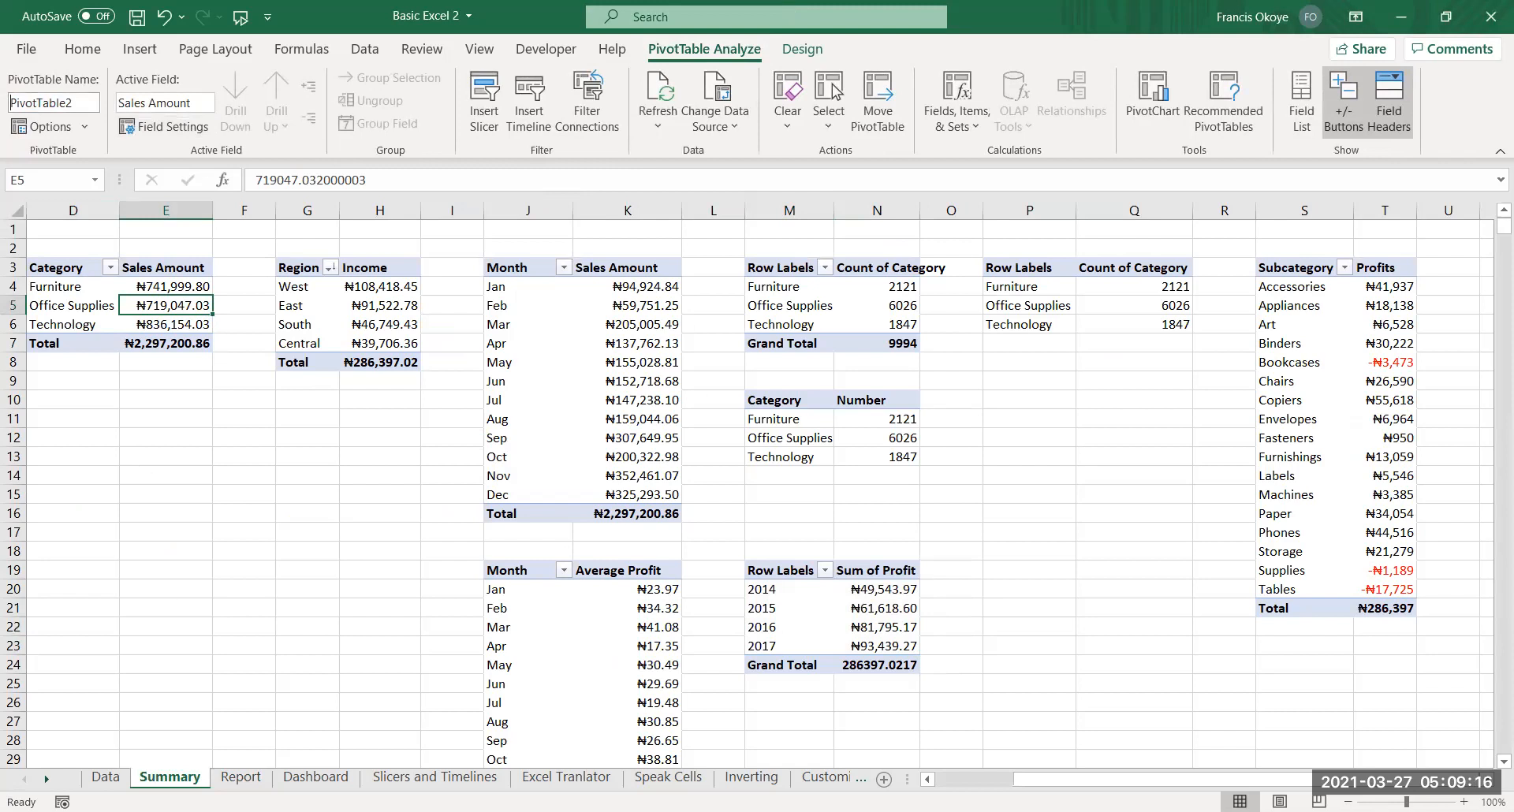
{"action": "left_click", "coordinate": [240, 777]}
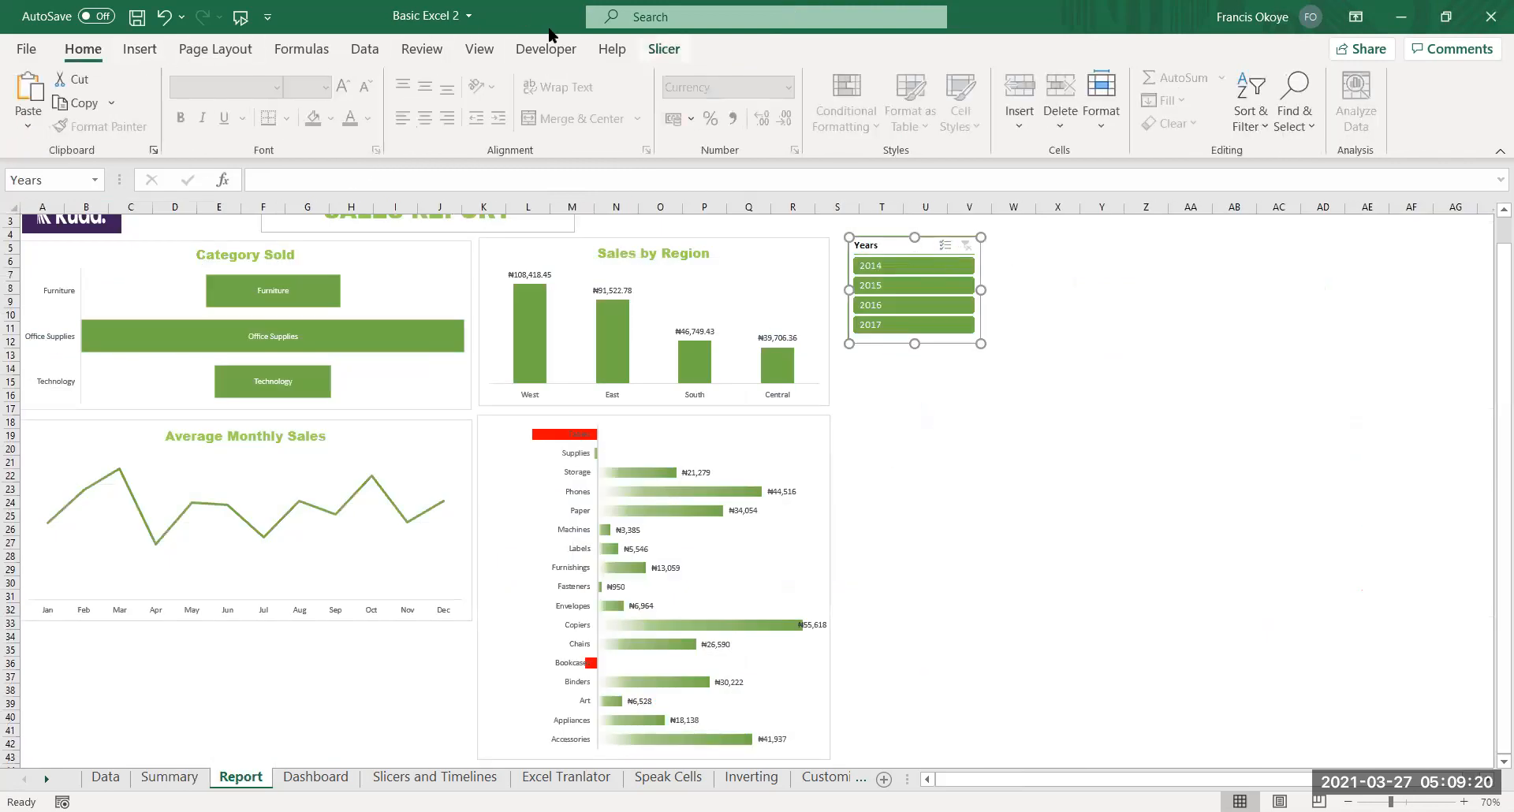
{"action": "left_click", "coordinate": [664, 49]}
{"action": "left_click", "coordinate": [152, 101]}
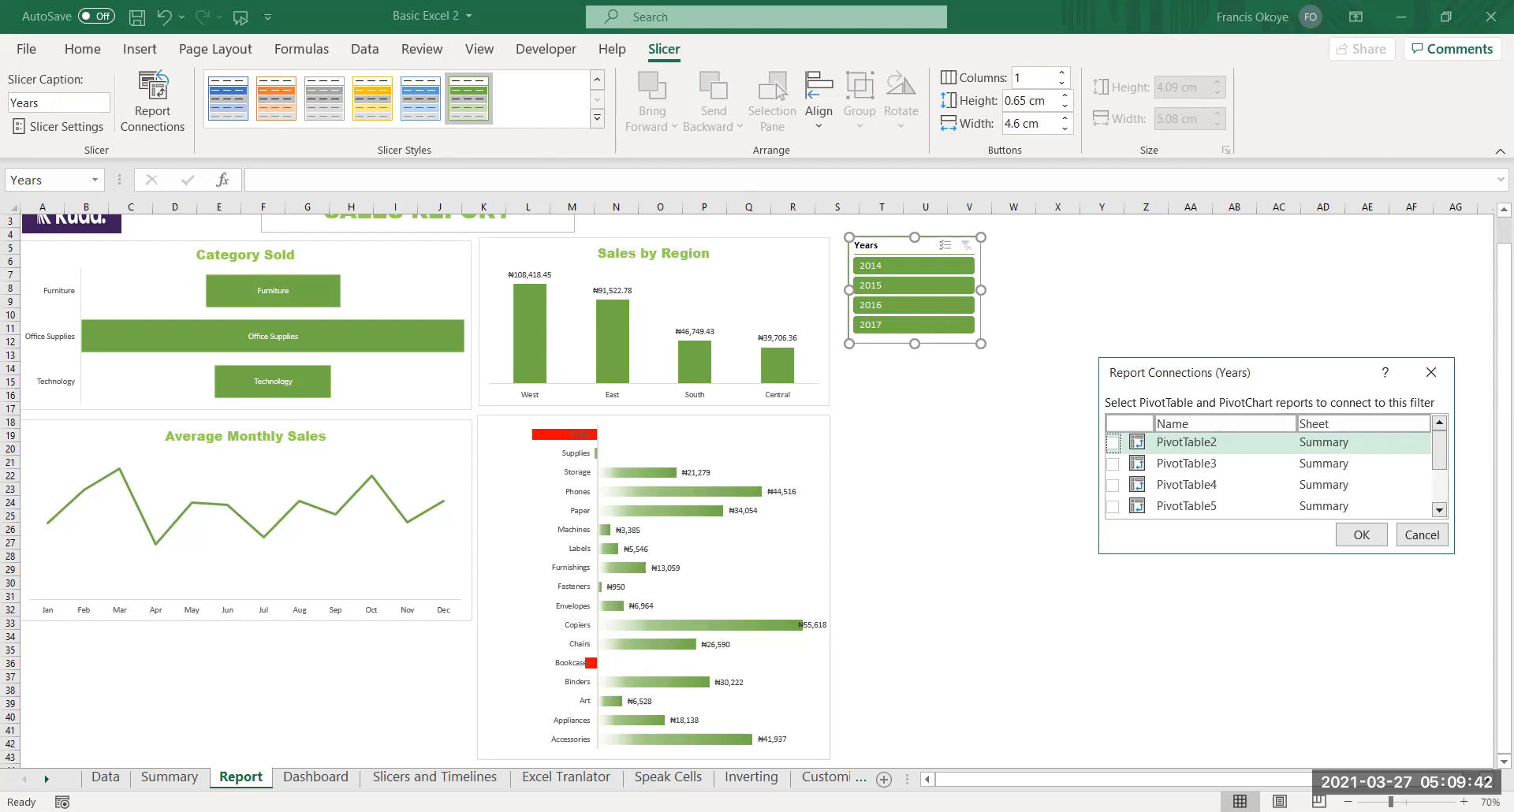
{"action": "left_click", "coordinate": [1442, 537]}
Rename the pivot table of sales amounts per category on the Summary sheet as CategorybySales
{"action": "left_click", "coordinate": [168, 779]}
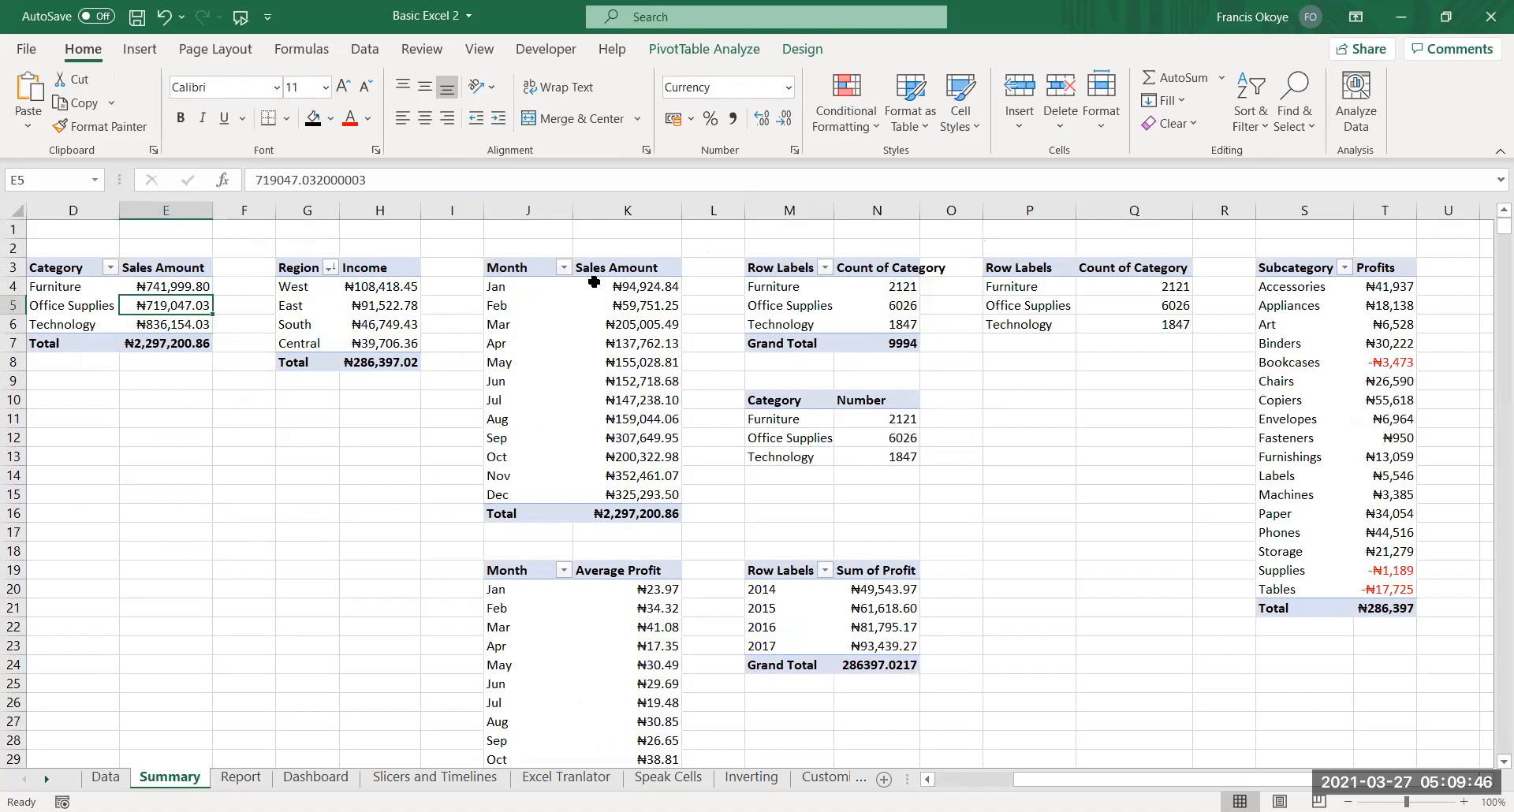
{"action": "left_click", "coordinate": [705, 49]}
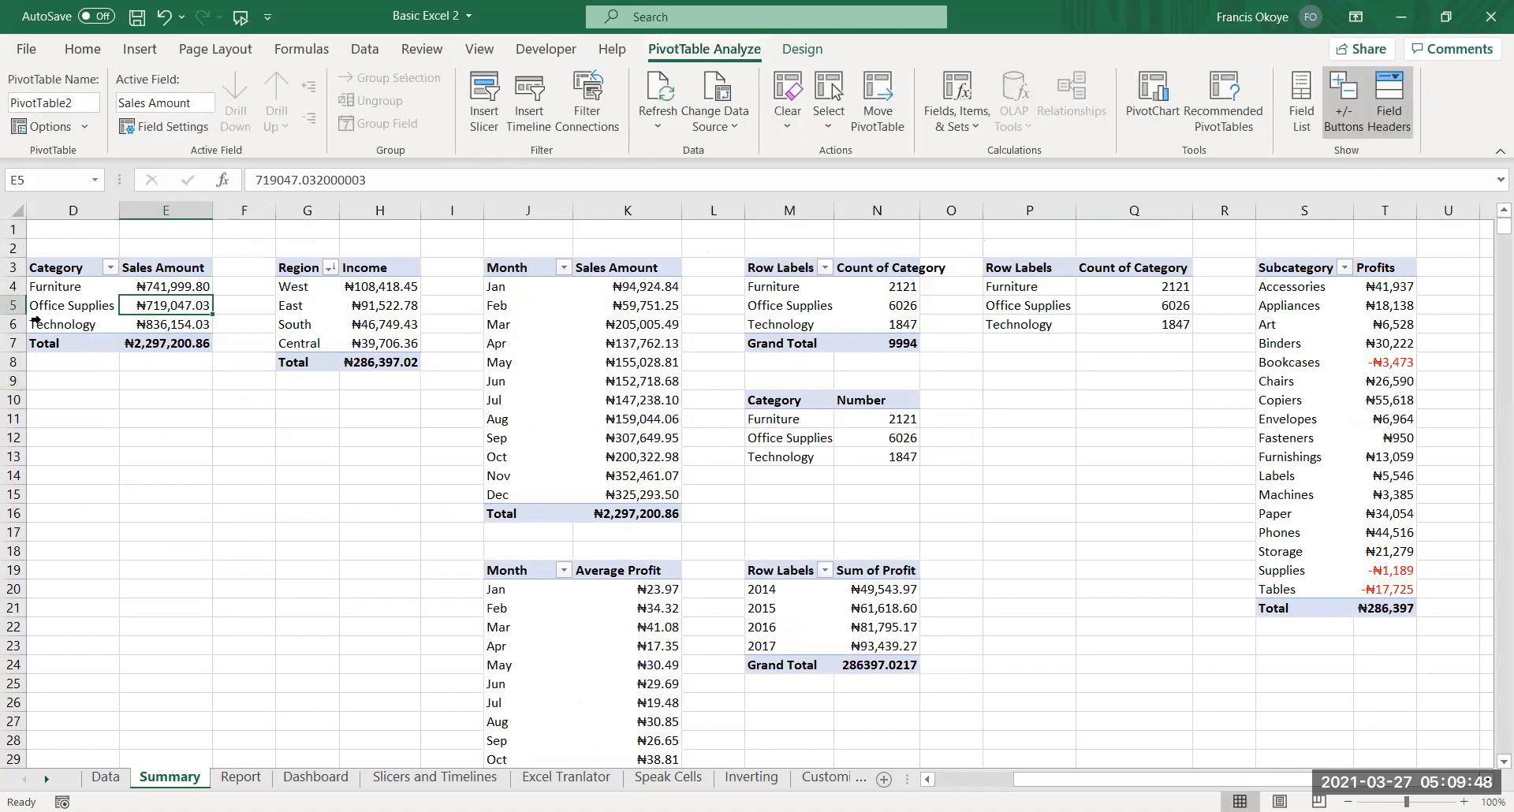
{"action": "left_click", "coordinate": [79, 103]}
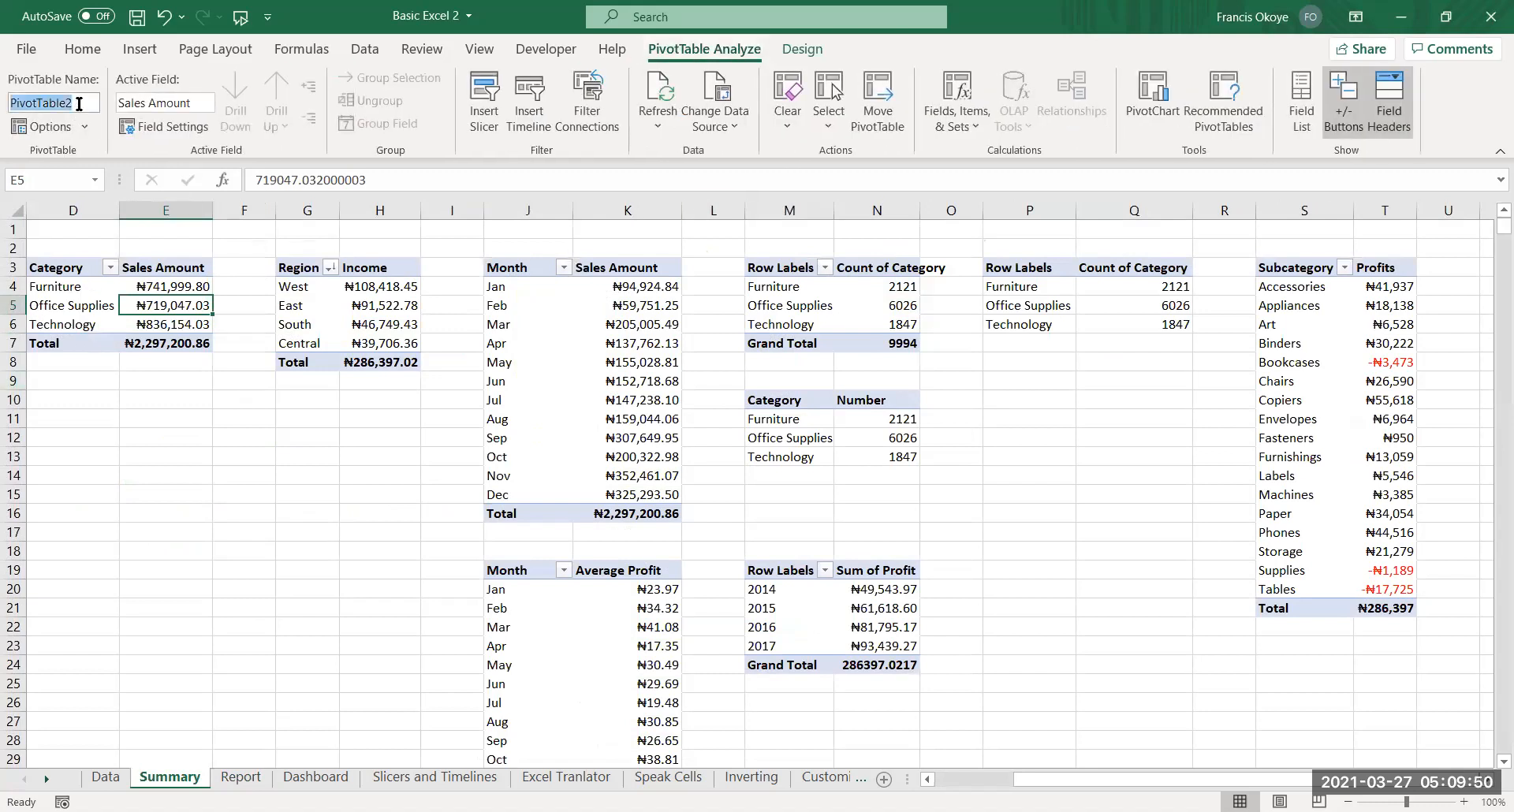
{"action": "type", "text": "CatergorybySales"}
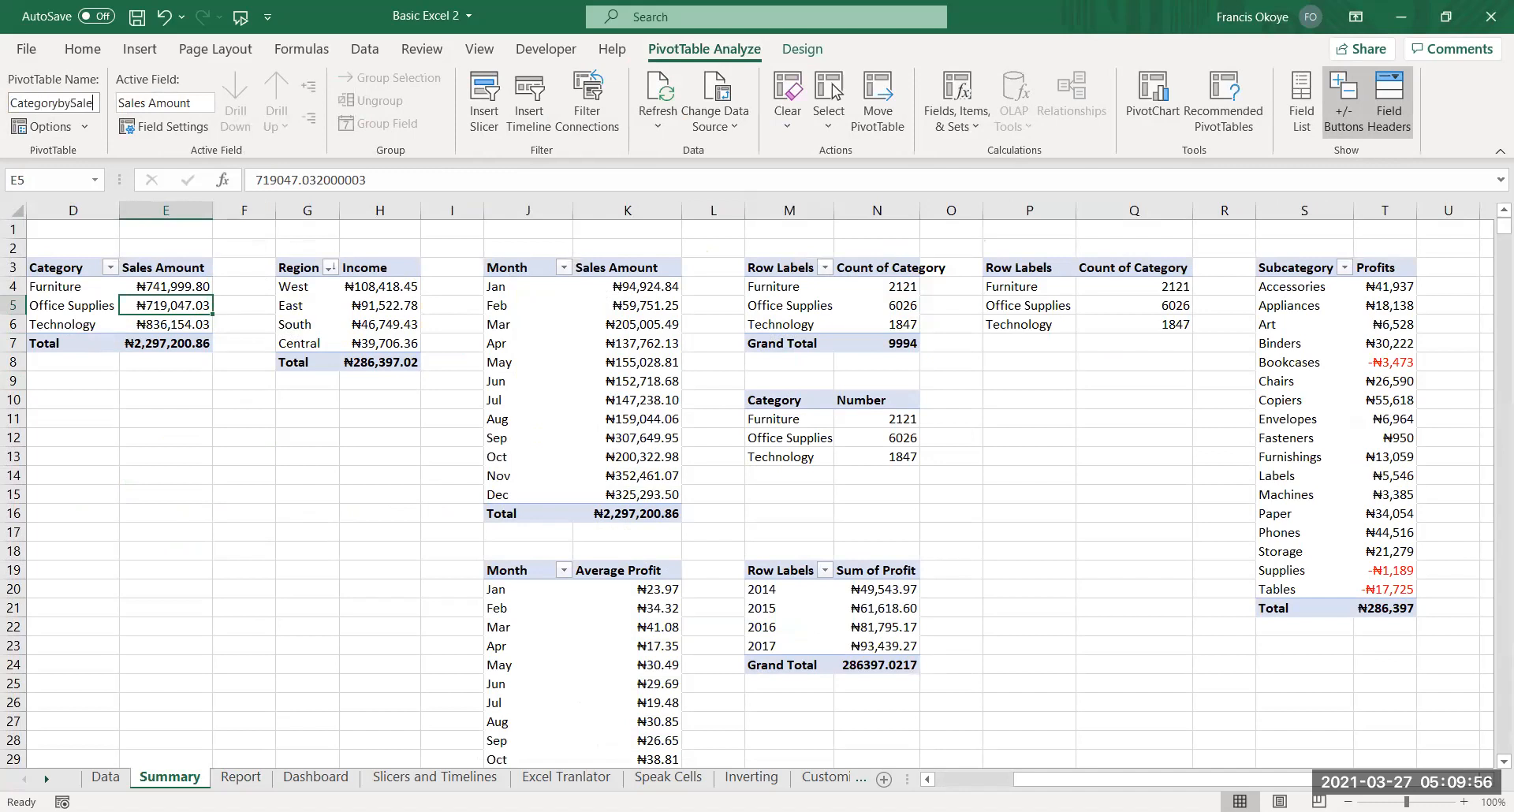
{"action": "left_click", "coordinate": [93, 382]}
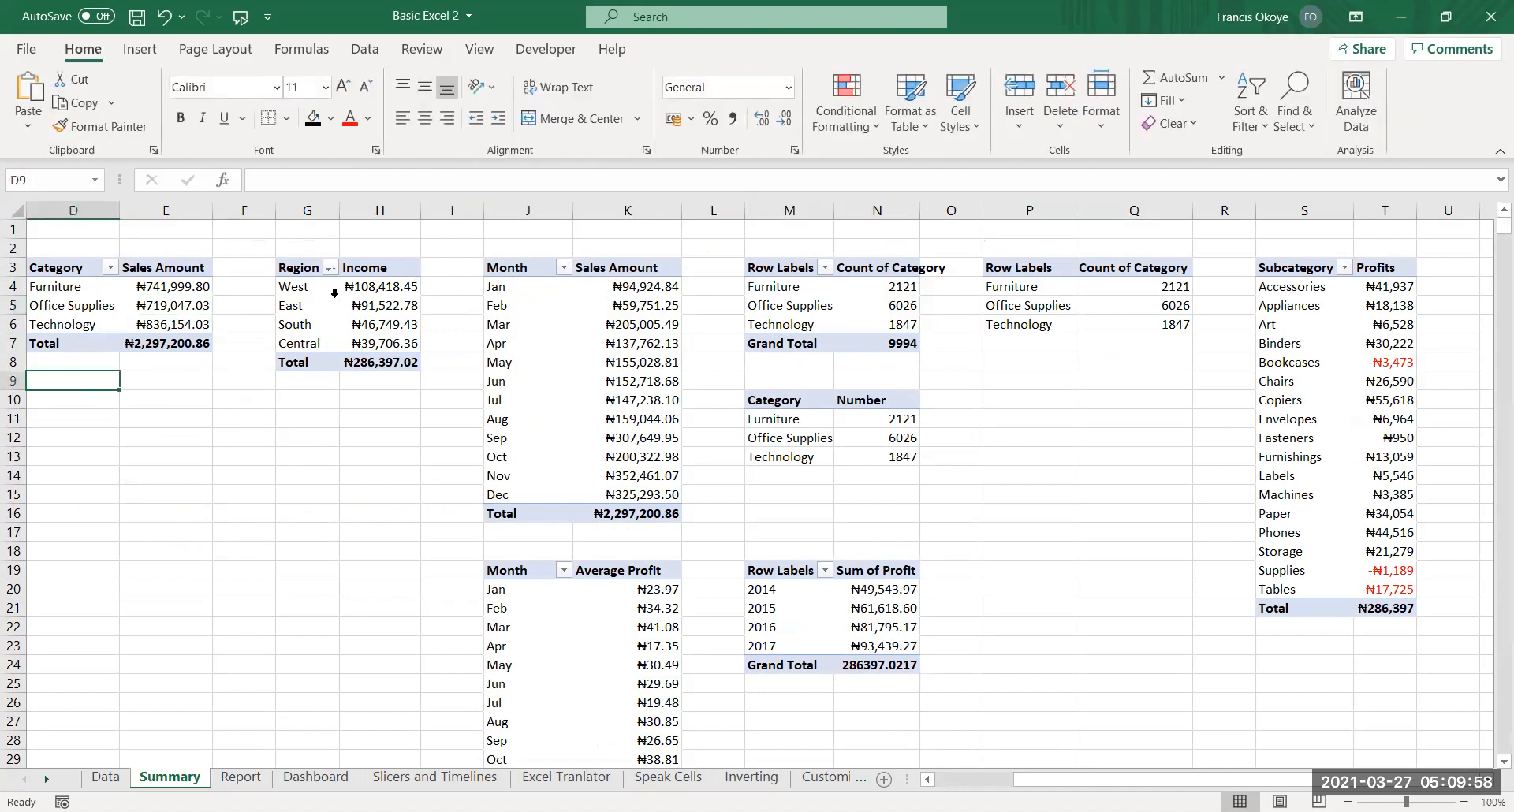
Rename the pivot table of income per region as Region by Profit
{"action": "left_click", "coordinate": [284, 305]}
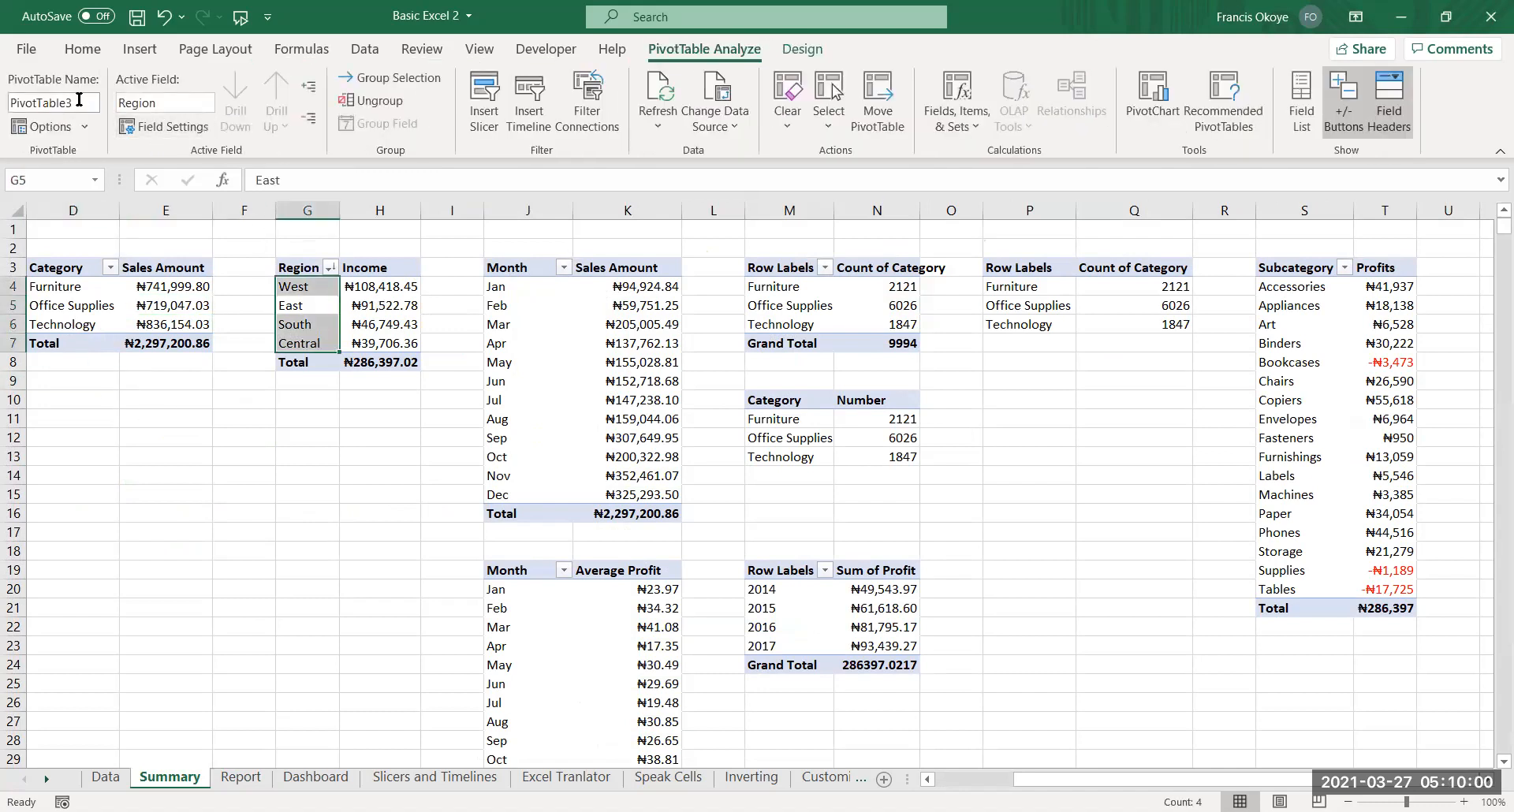
{"action": "left_click_drag", "start_coordinate": [11, 103], "coordinate": [79, 99]}
{"action": "type", "text": "Region by Income"}
{"action": "key", "text": "BackSpace"}
{"action": "key", "text": "BackSpace"}
{"action": "key", "text": "BackSpace"}
{"action": "key", "text": "BackSpace"}
{"action": "key", "text": "BackSpace"}
{"action": "key", "text": "BackSpace"}
{"action": "type", "text": "Profit"}
{"action": "left_click", "coordinate": [414, 475]}
Rename the pivot table of sales amounts per month as Monthly Sales
{"action": "left_click", "coordinate": [570, 396]}
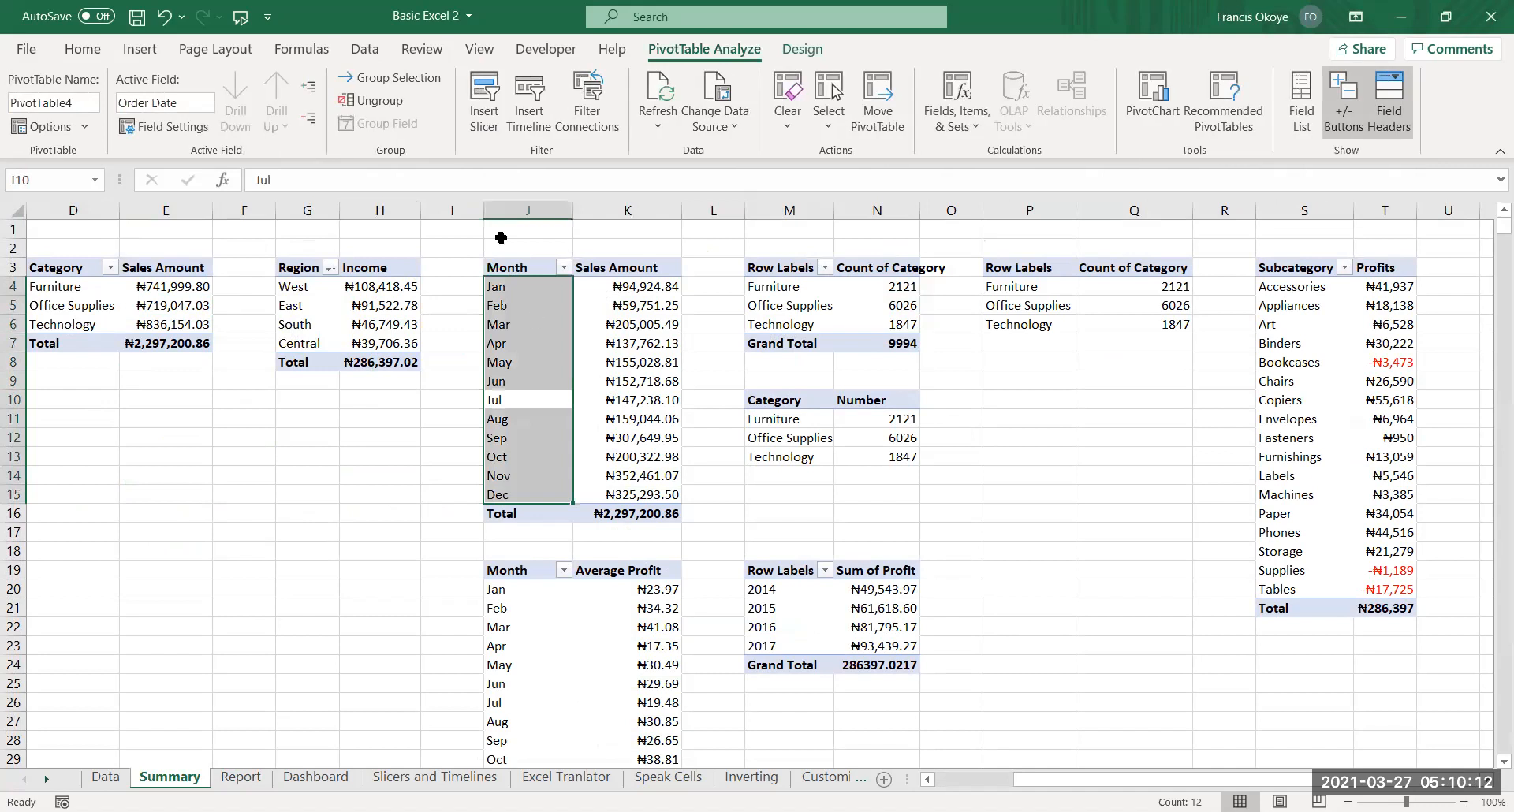
{"action": "left_click", "coordinate": [78, 98]}
{"action": "type", "text": "Monthlyu"}
{"action": "key", "text": "BackSpace"}
{"action": "type", "text": "D"}
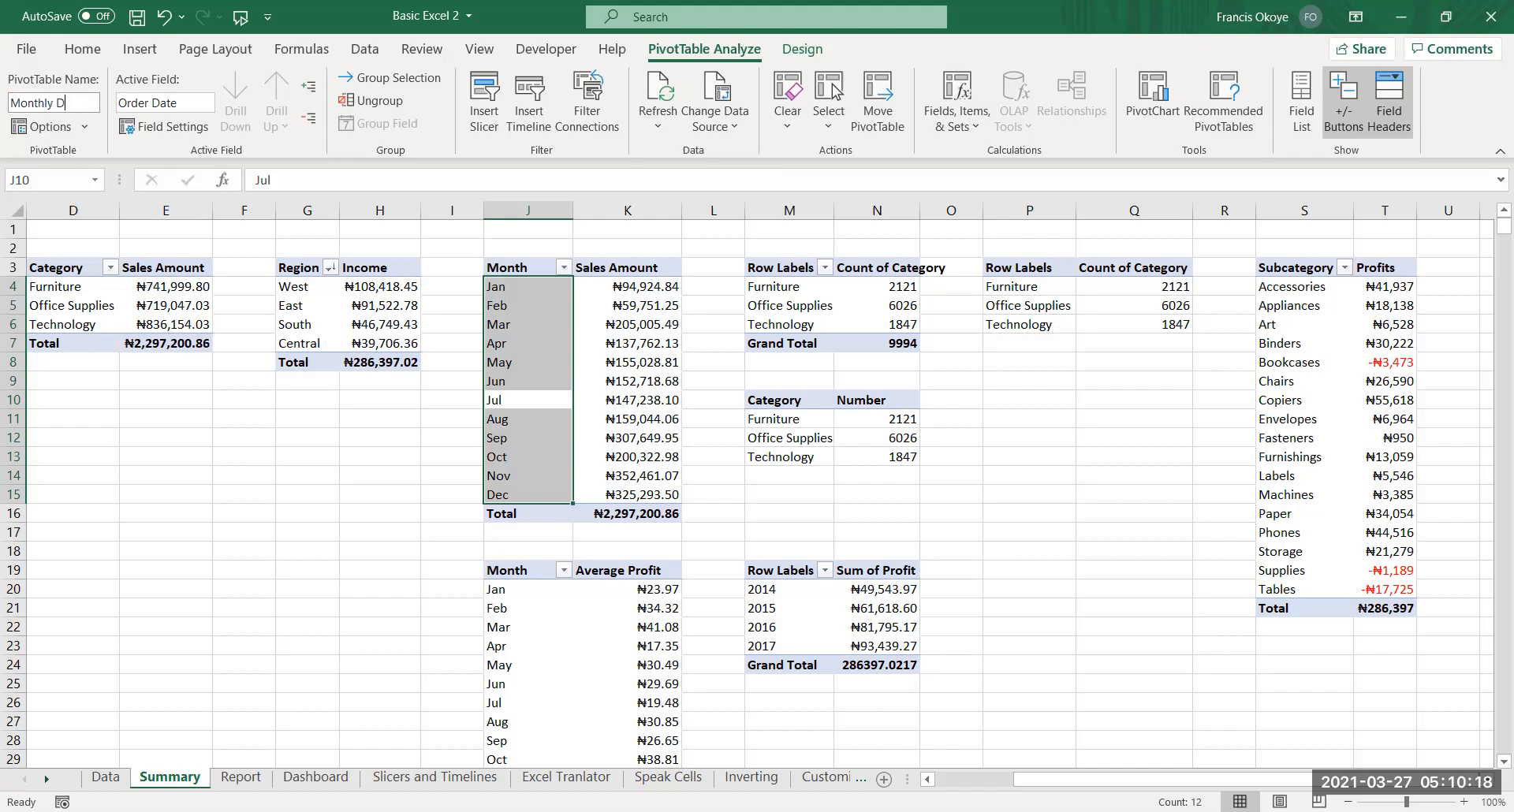
{"action": "type", "text": "Sales"}
{"action": "key", "text": "Return"}
Try to delete the Row Labels header in cell M3 of the category count pivot table
{"action": "left_click", "coordinate": [906, 468]}
{"action": "left_click", "coordinate": [856, 307]}
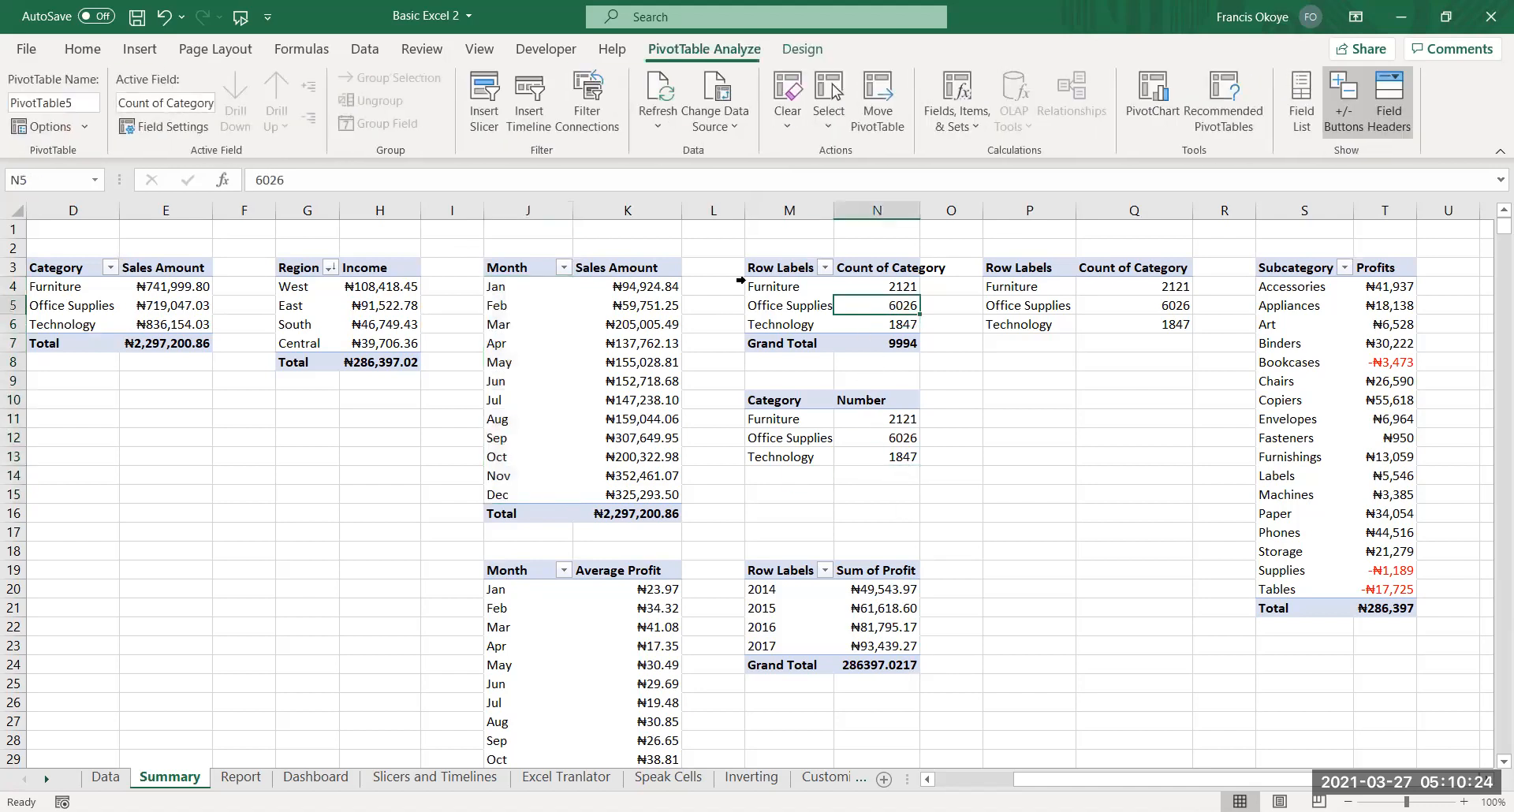
{"action": "left_click", "coordinate": [747, 284]}
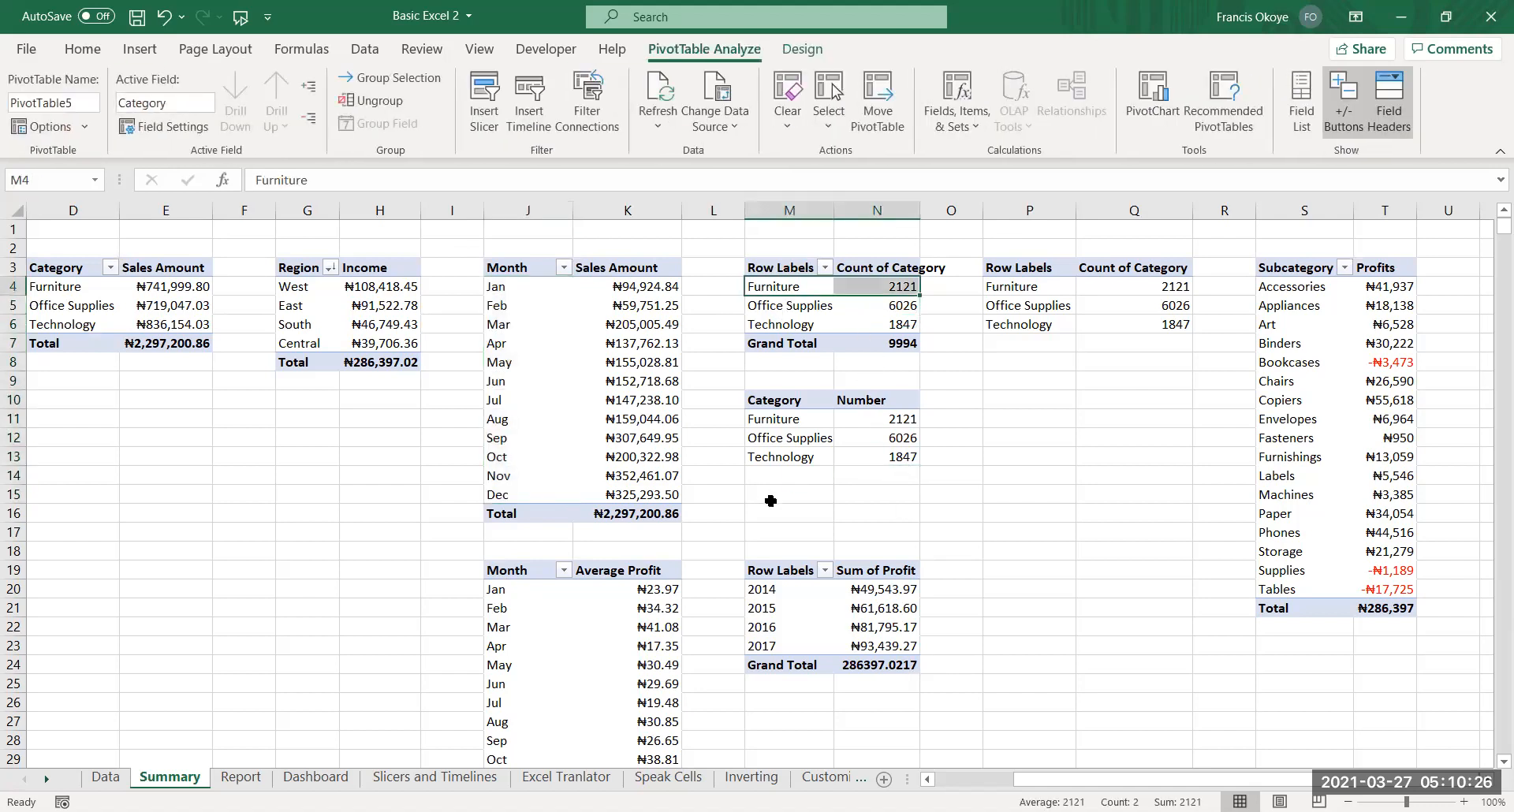
{"action": "left_click", "coordinate": [781, 267]}
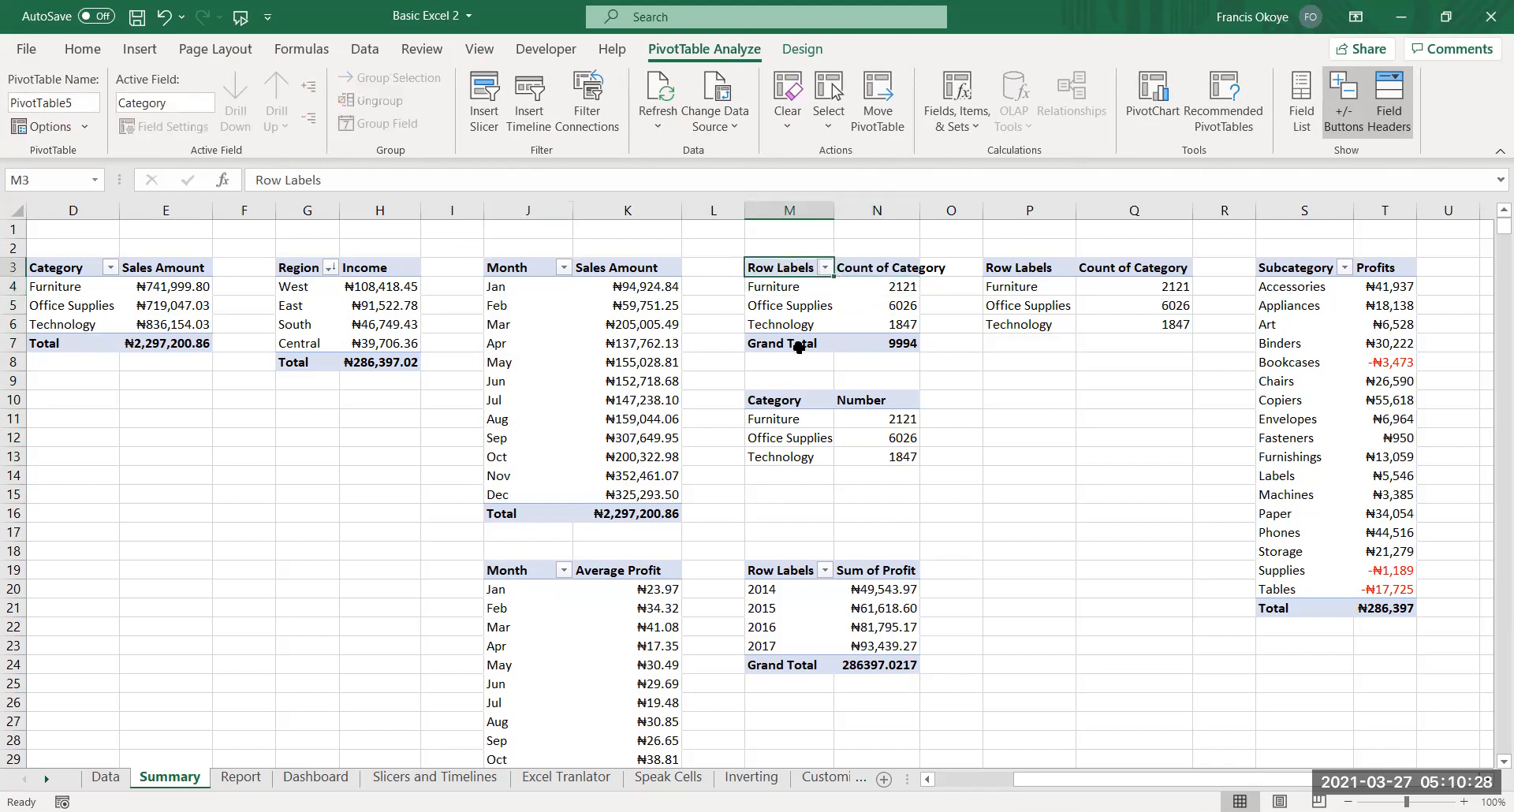
{"action": "key", "text": "Delete"}
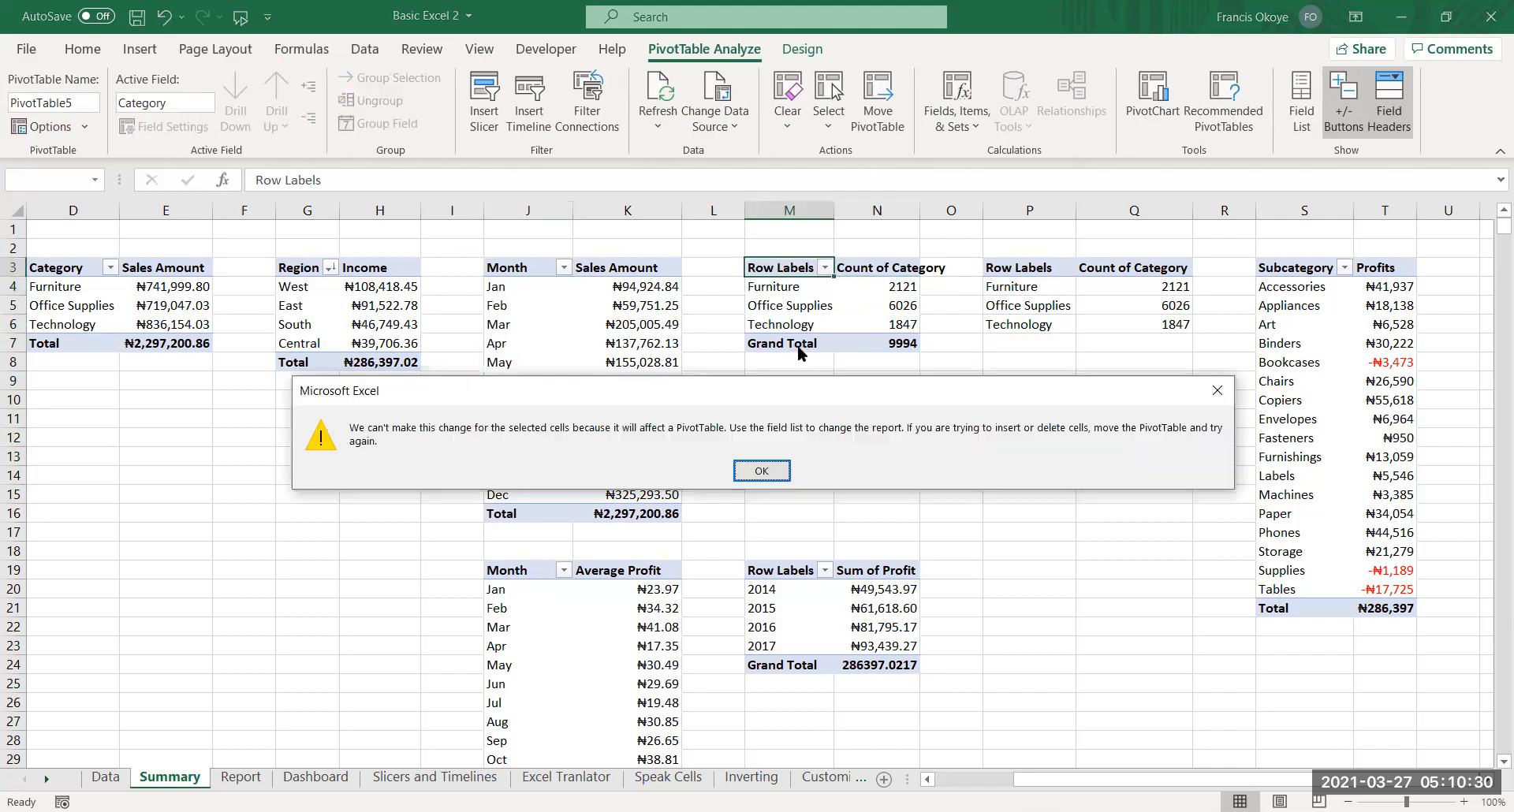
{"action": "left_click", "coordinate": [762, 472]}
Change the row header in cell M3 of the category count pivot table to Category
{"action": "left_click", "coordinate": [787, 234]}
{"action": "left_click", "coordinate": [797, 269]}
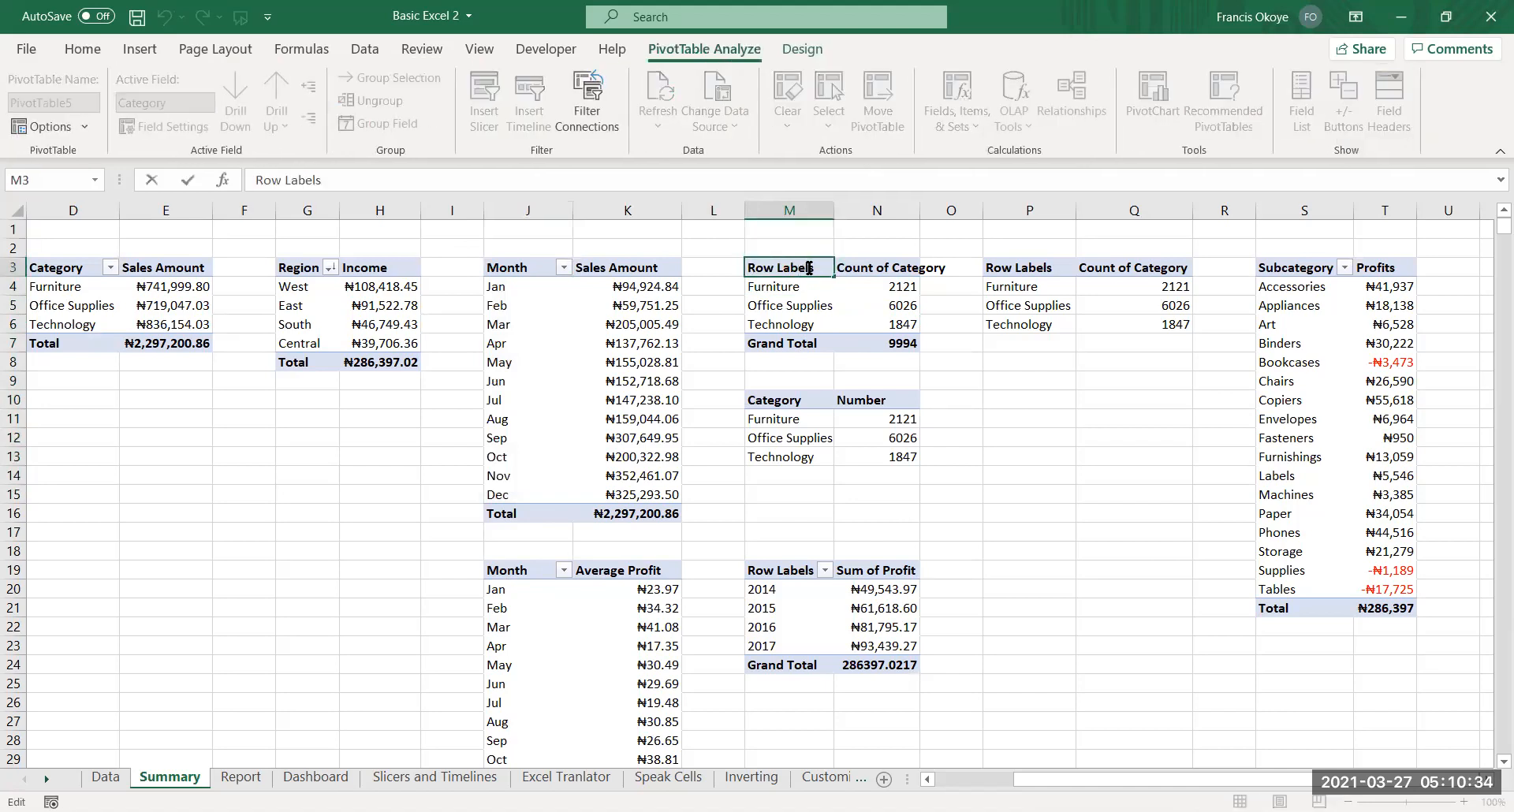
{"action": "double_click", "coordinate": [809, 269]}
{"action": "type", "text": "Categor"}
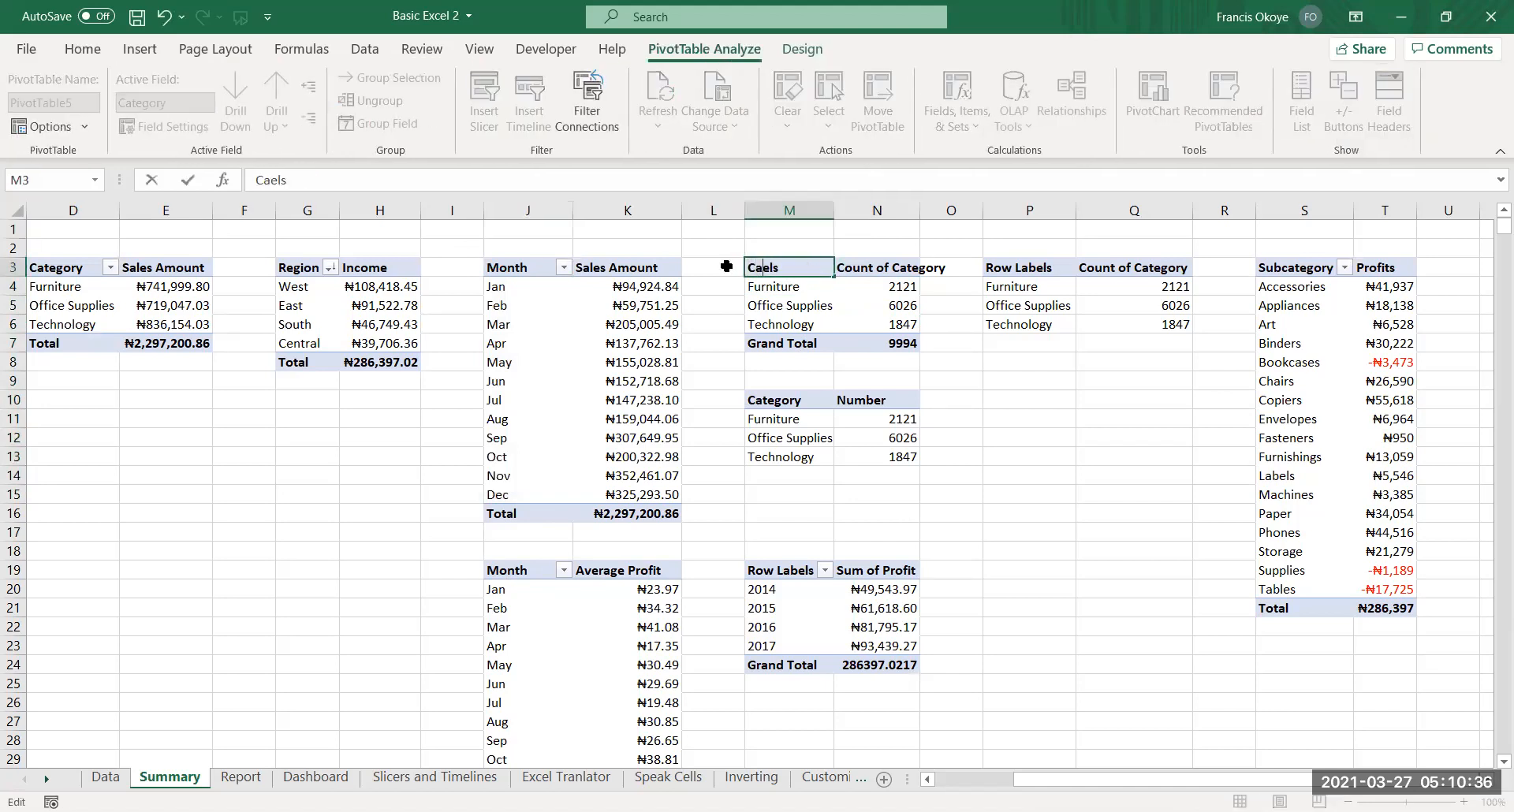
{"action": "type", "text": "y"}
{"action": "key", "text": "BackSpace"}
{"action": "key", "text": "BackSpace"}
{"action": "key", "text": "Return"}
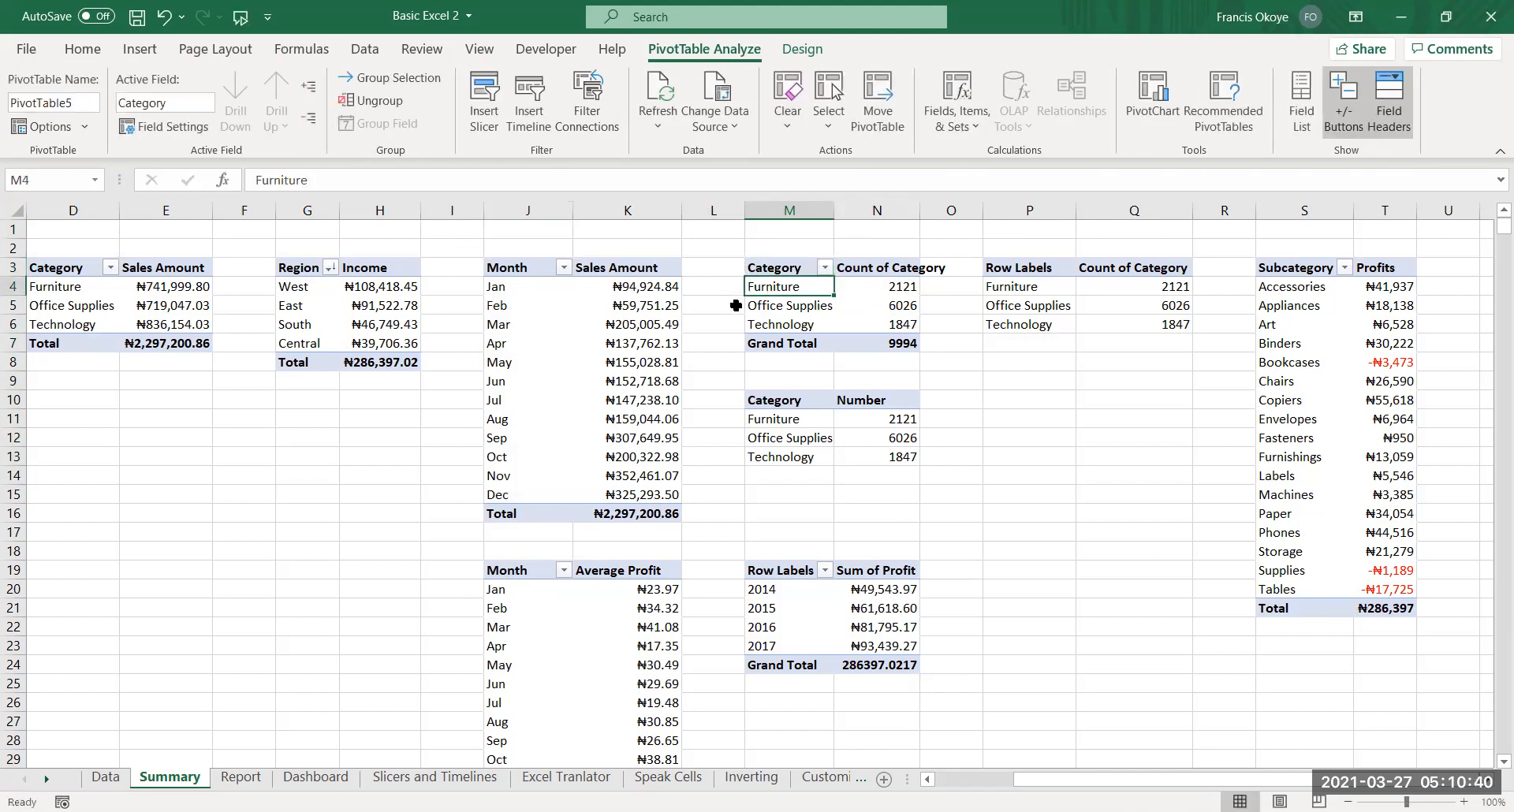
Change the Grand Total label in cell M7 of the category count pivot table to Total
{"action": "key", "text": "Down"}
{"action": "key", "text": "Down"}
{"action": "key", "text": "Down"}
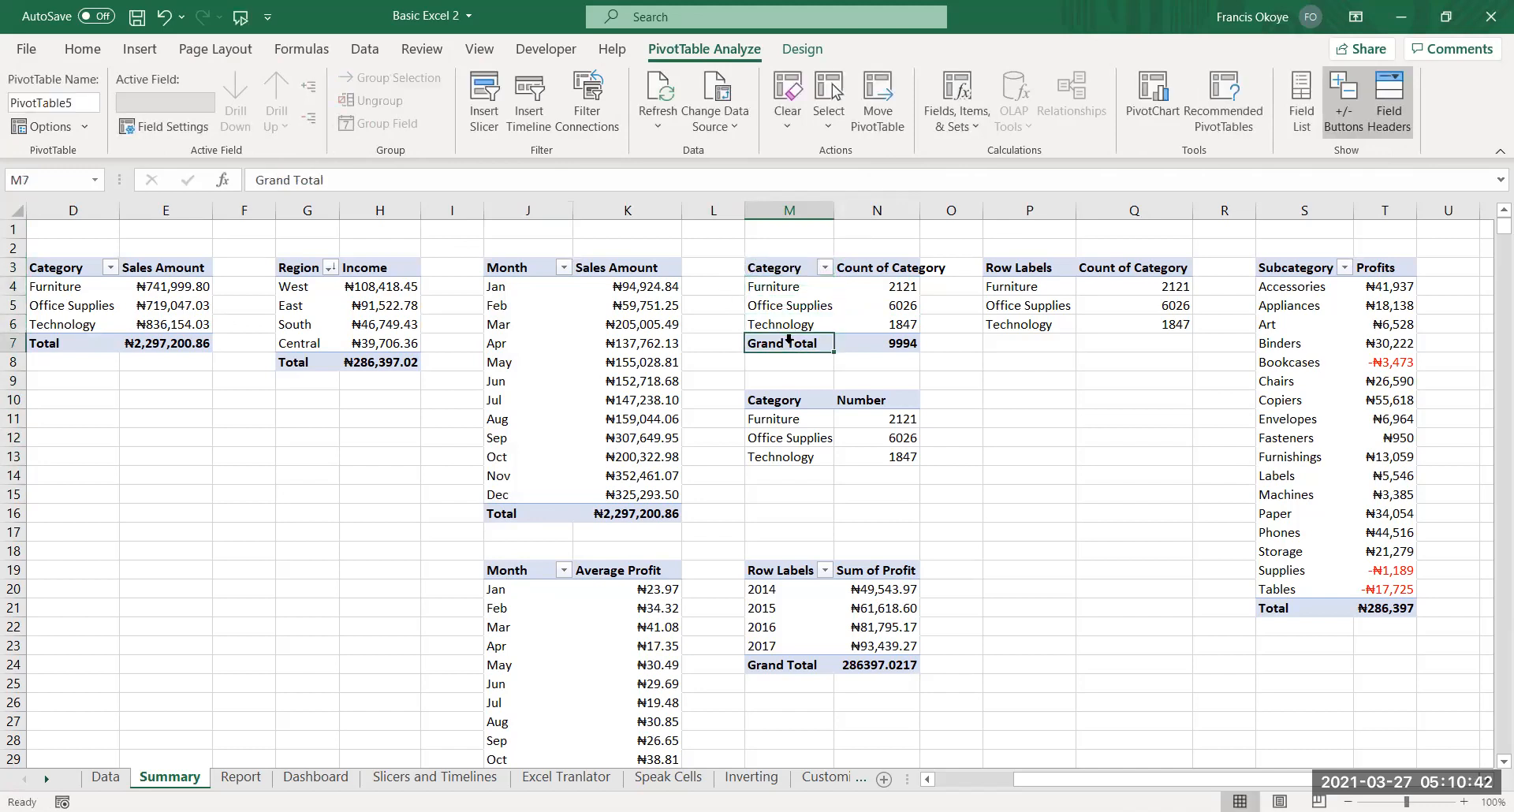
{"action": "type", "text": "Total"}
{"action": "key", "text": "Return"}
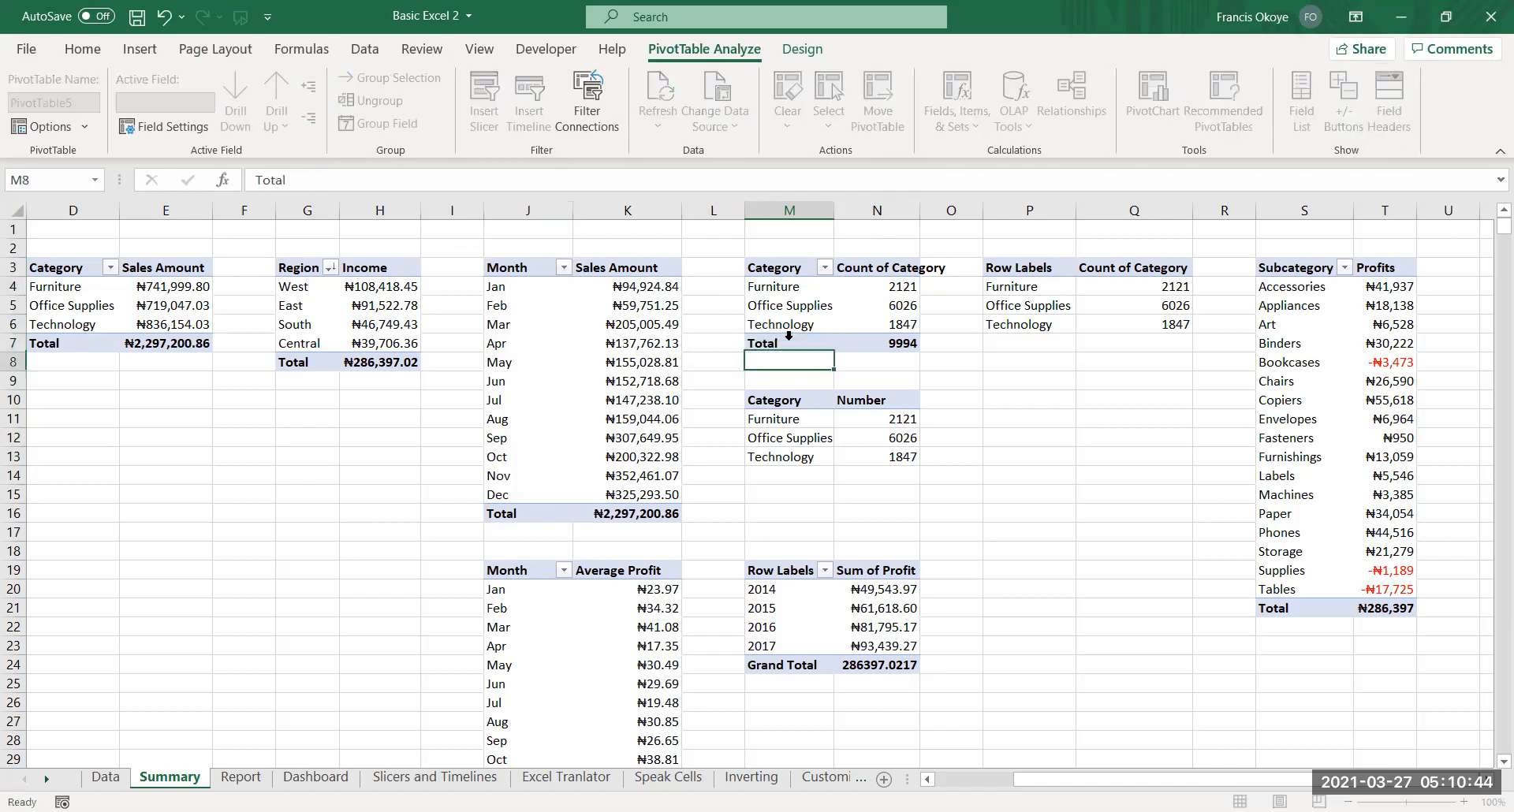
Change the Count of Category header in cell N3 to Number
{"action": "left_click", "coordinate": [872, 268]}
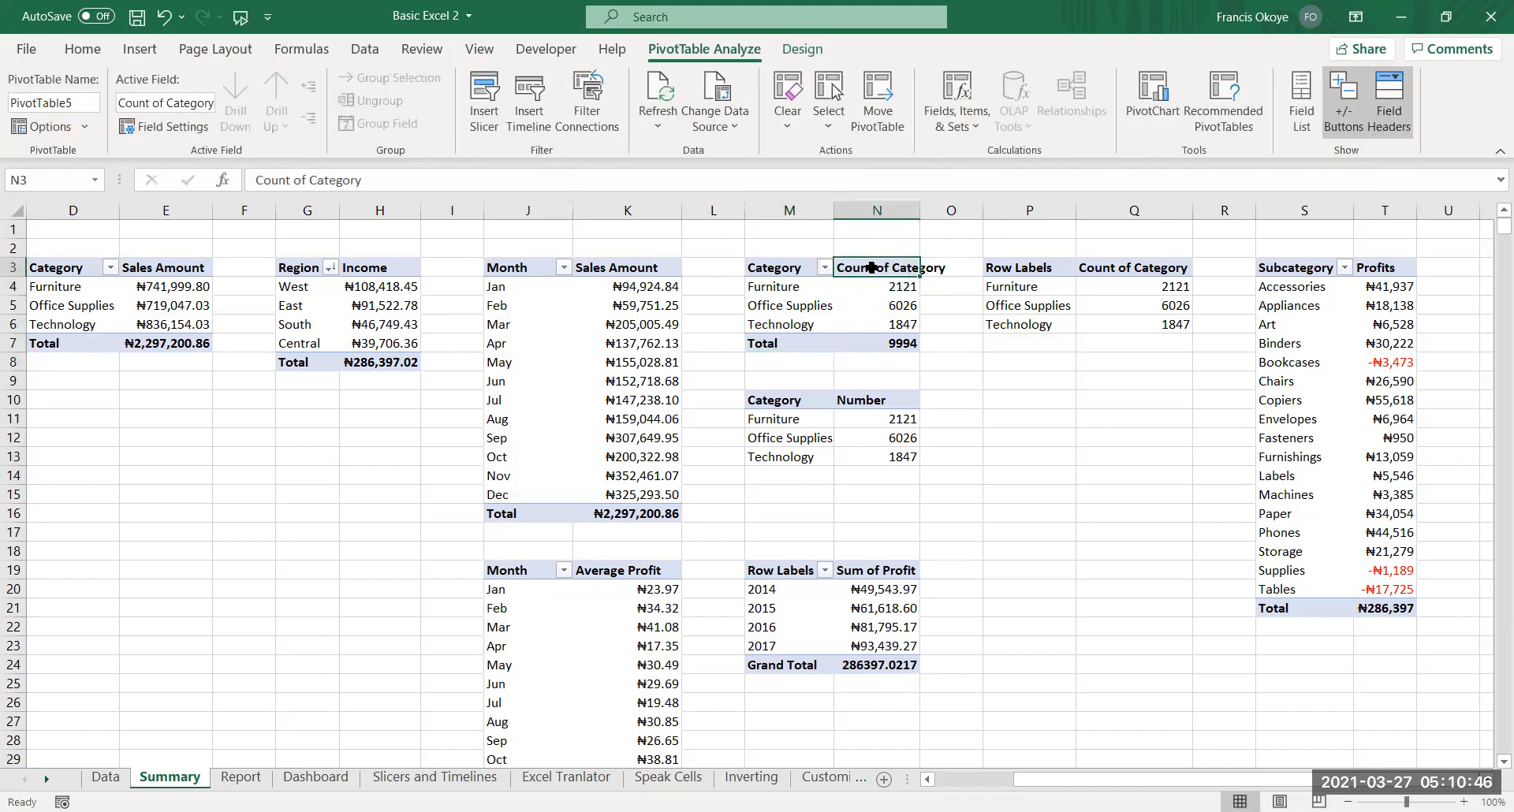
{"action": "type", "text": "Nunbe"}
{"action": "key", "text": "BackSpace"}
{"action": "key", "text": "BackSpace"}
{"action": "key", "text": "BackSpace"}
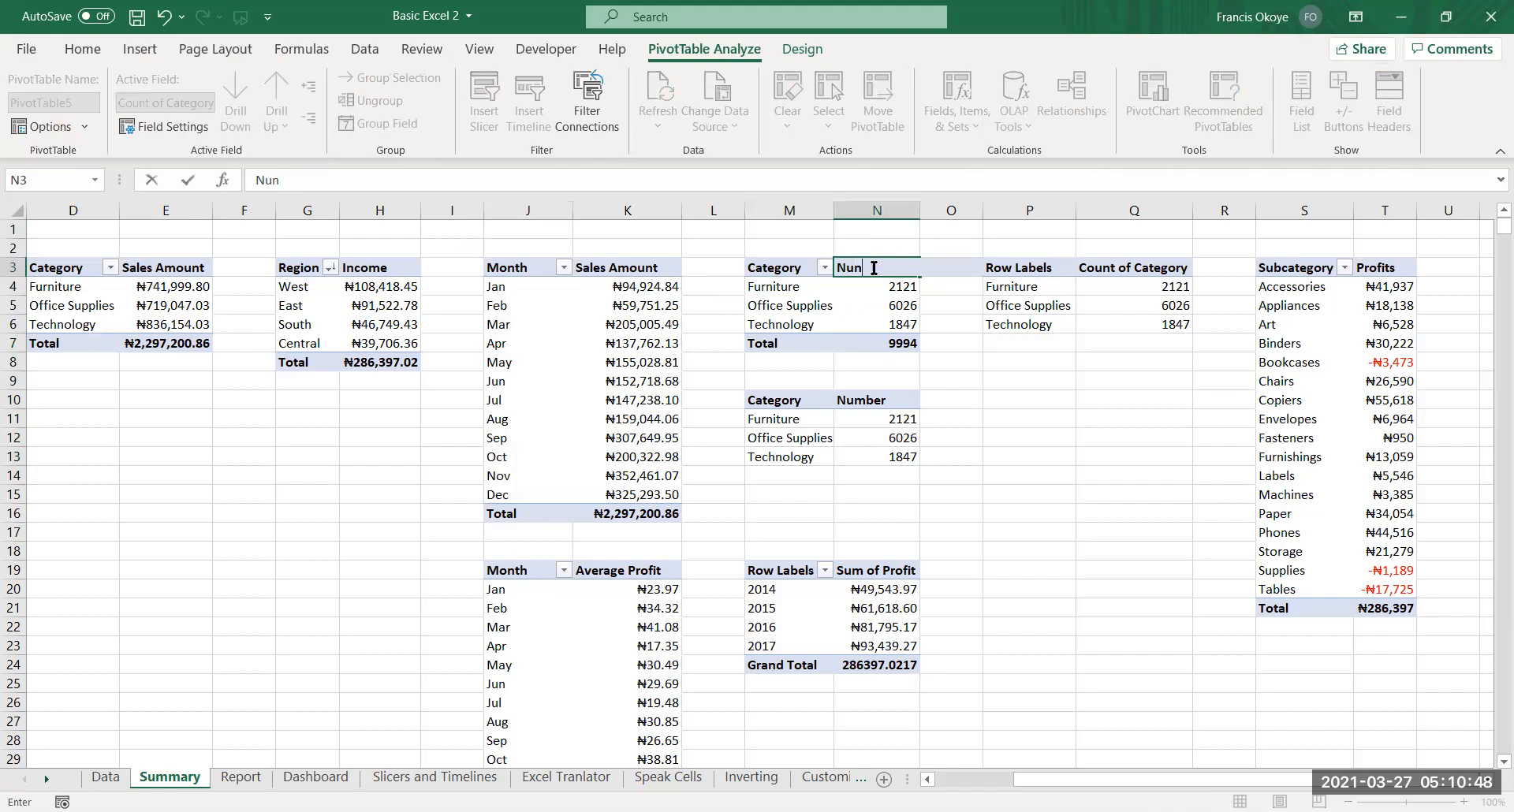
{"action": "key", "text": "BackSpace"}
{"action": "type", "text": "umber"}
{"action": "key", "text": "Return"}
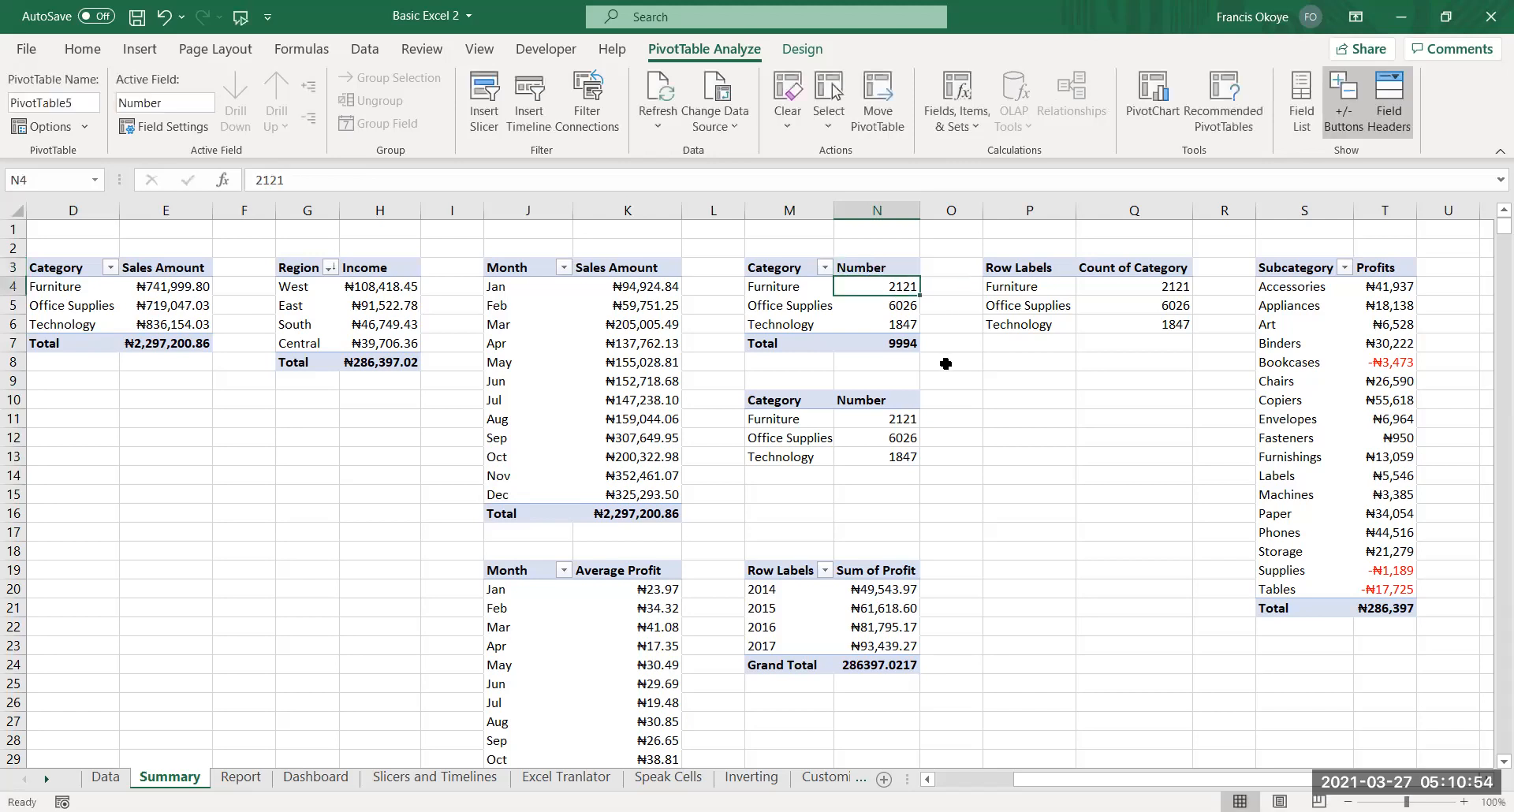
{"action": "left_click", "coordinate": [952, 363]}
{"action": "left_click", "coordinate": [989, 312]}
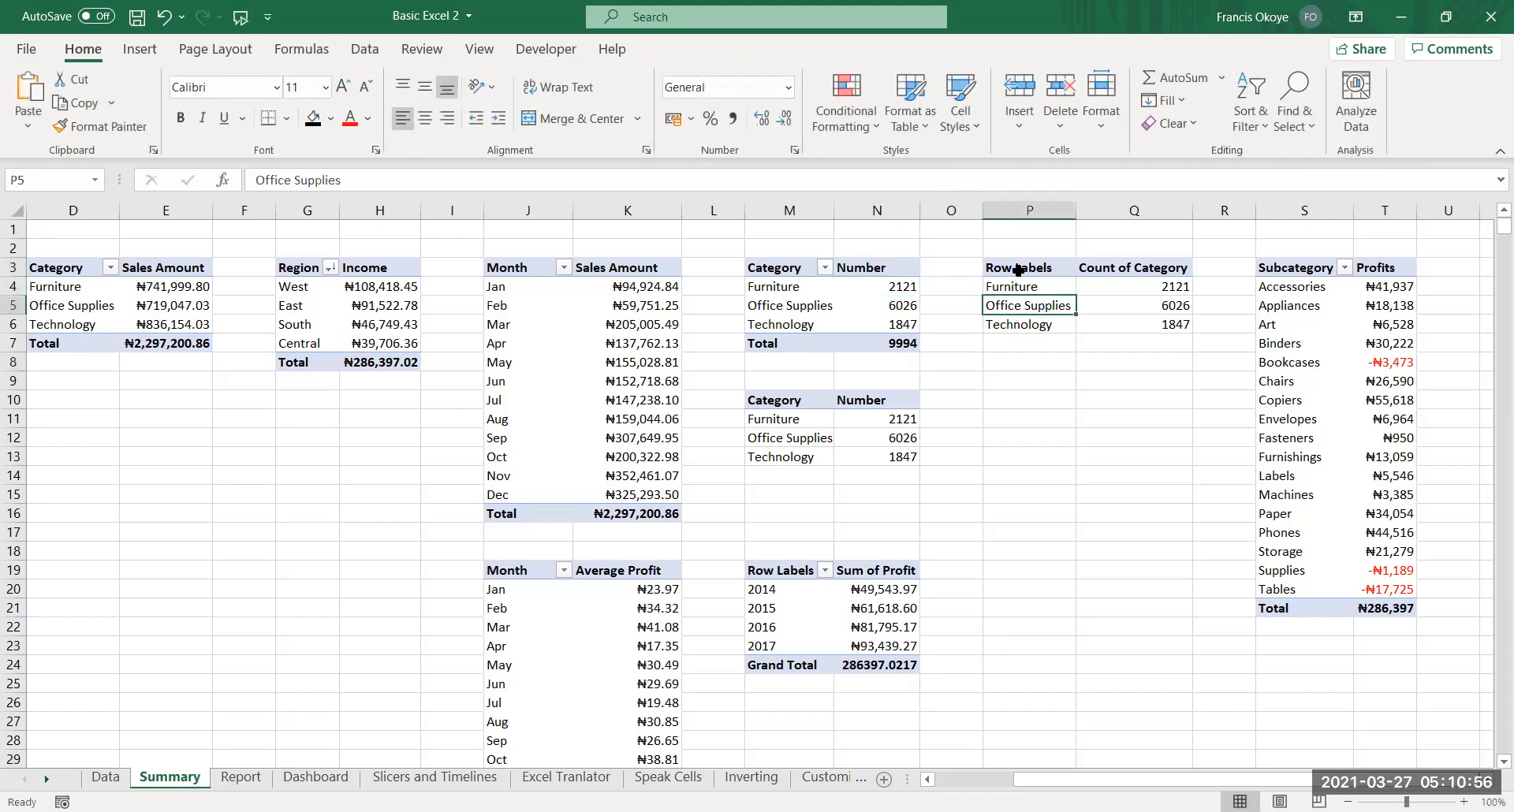
{"action": "left_click", "coordinate": [1016, 269]}
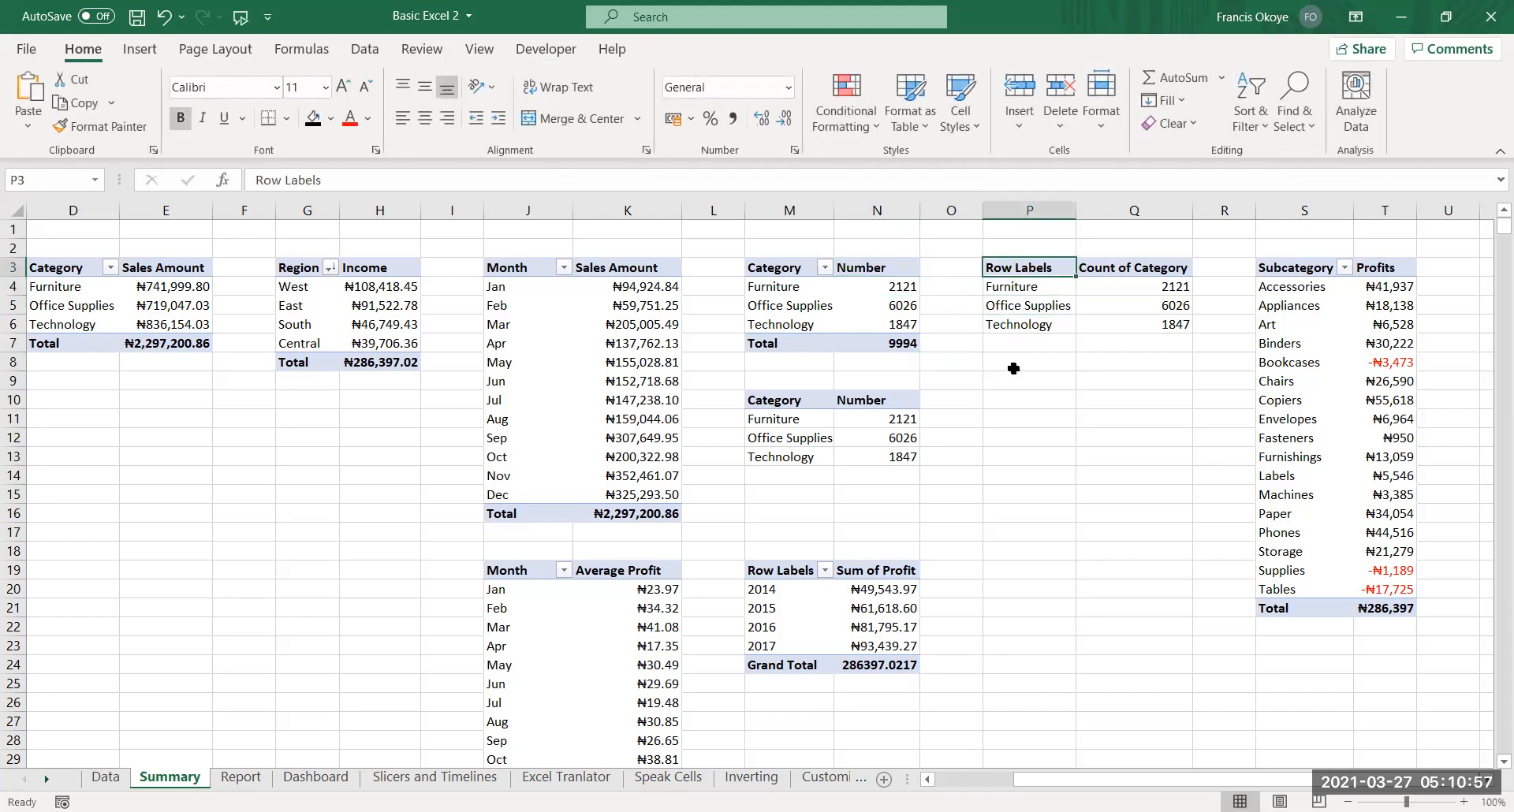
Rename the pivot table with the Subcategory and Profits columns as Sub Category by Profit
{"action": "left_click", "coordinate": [1306, 268]}
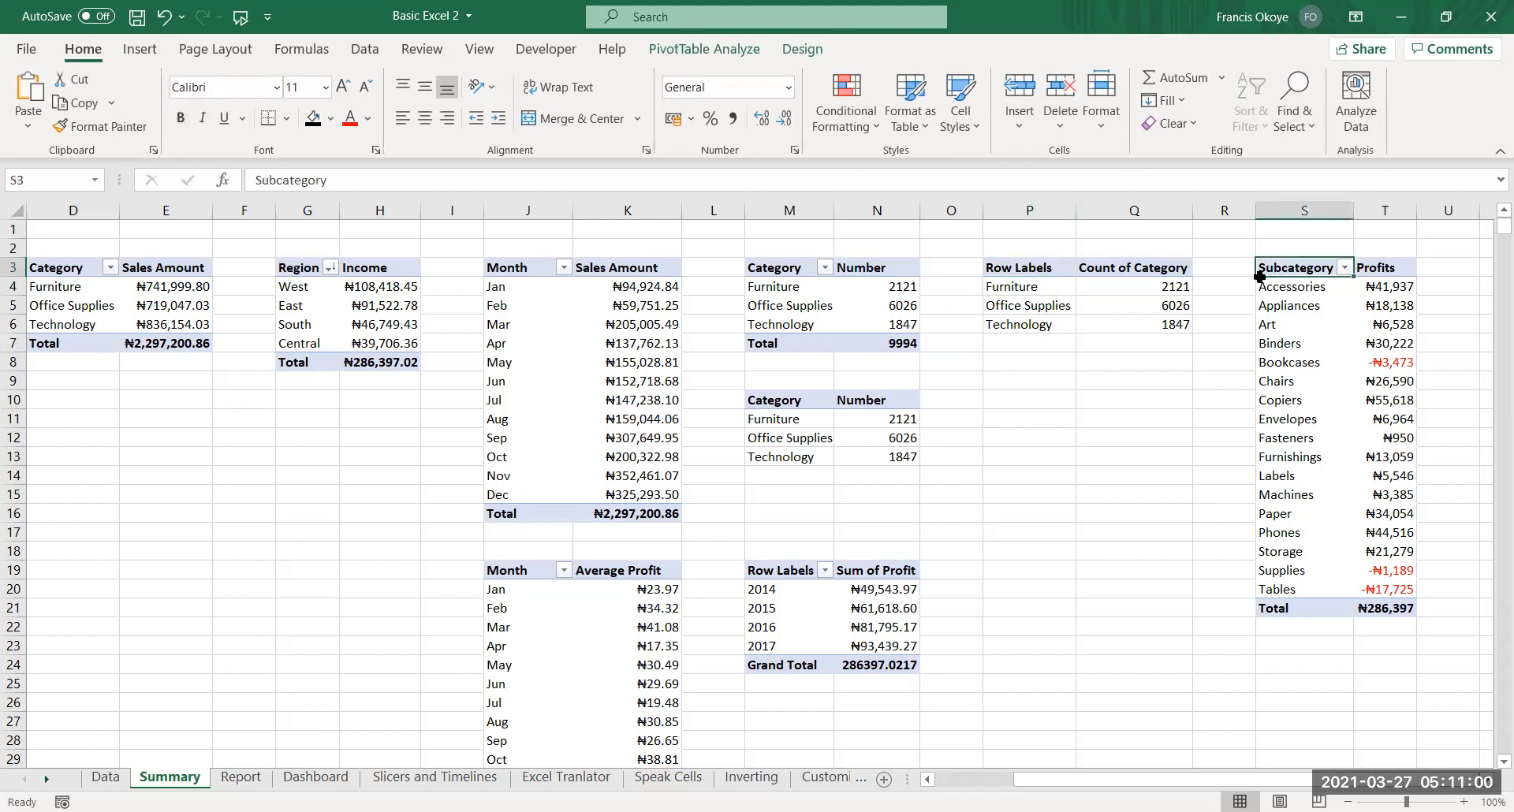
{"action": "left_click", "coordinate": [705, 49]}
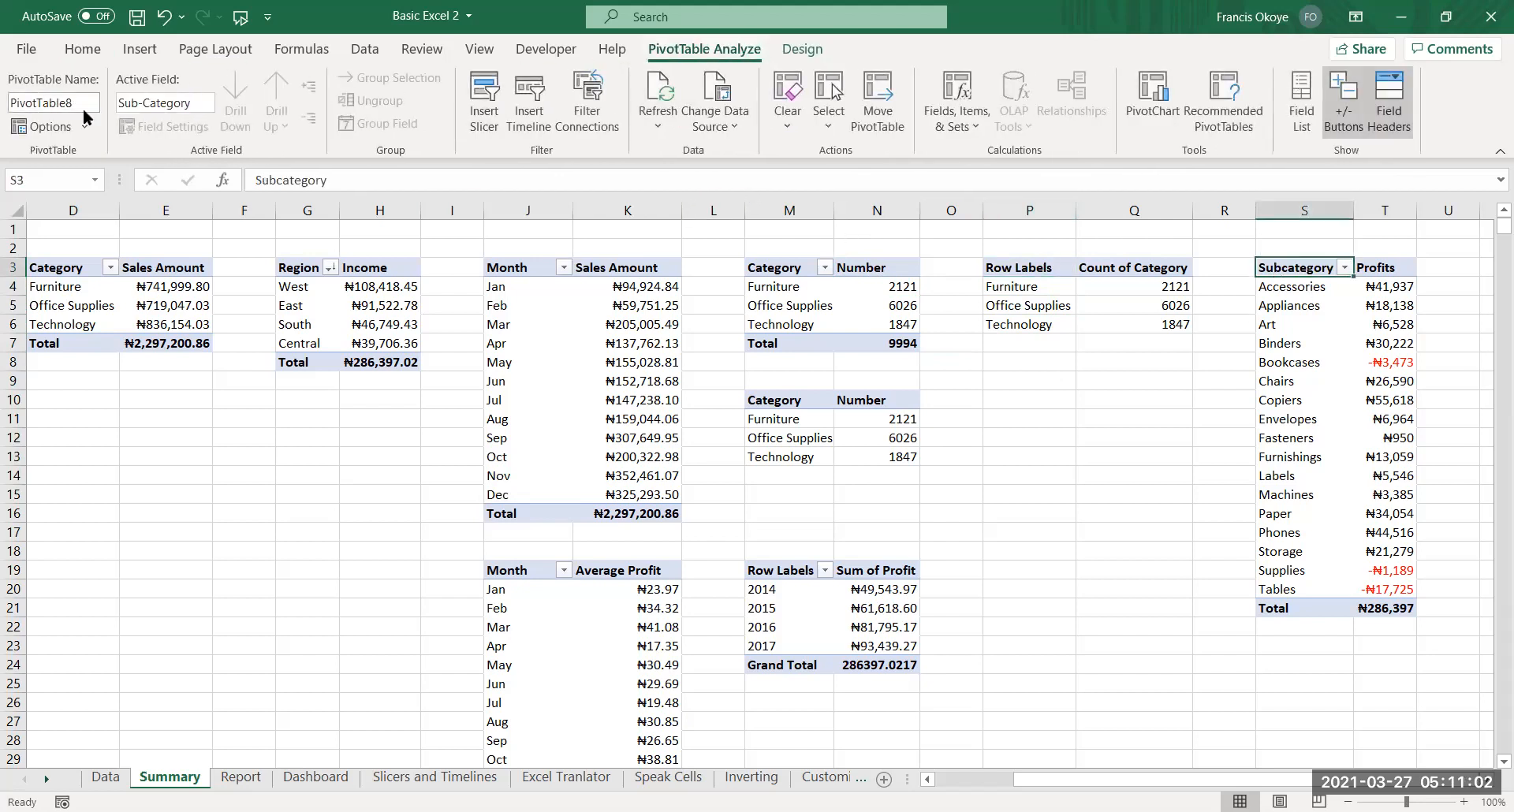
{"action": "left_click", "coordinate": [32, 101]}
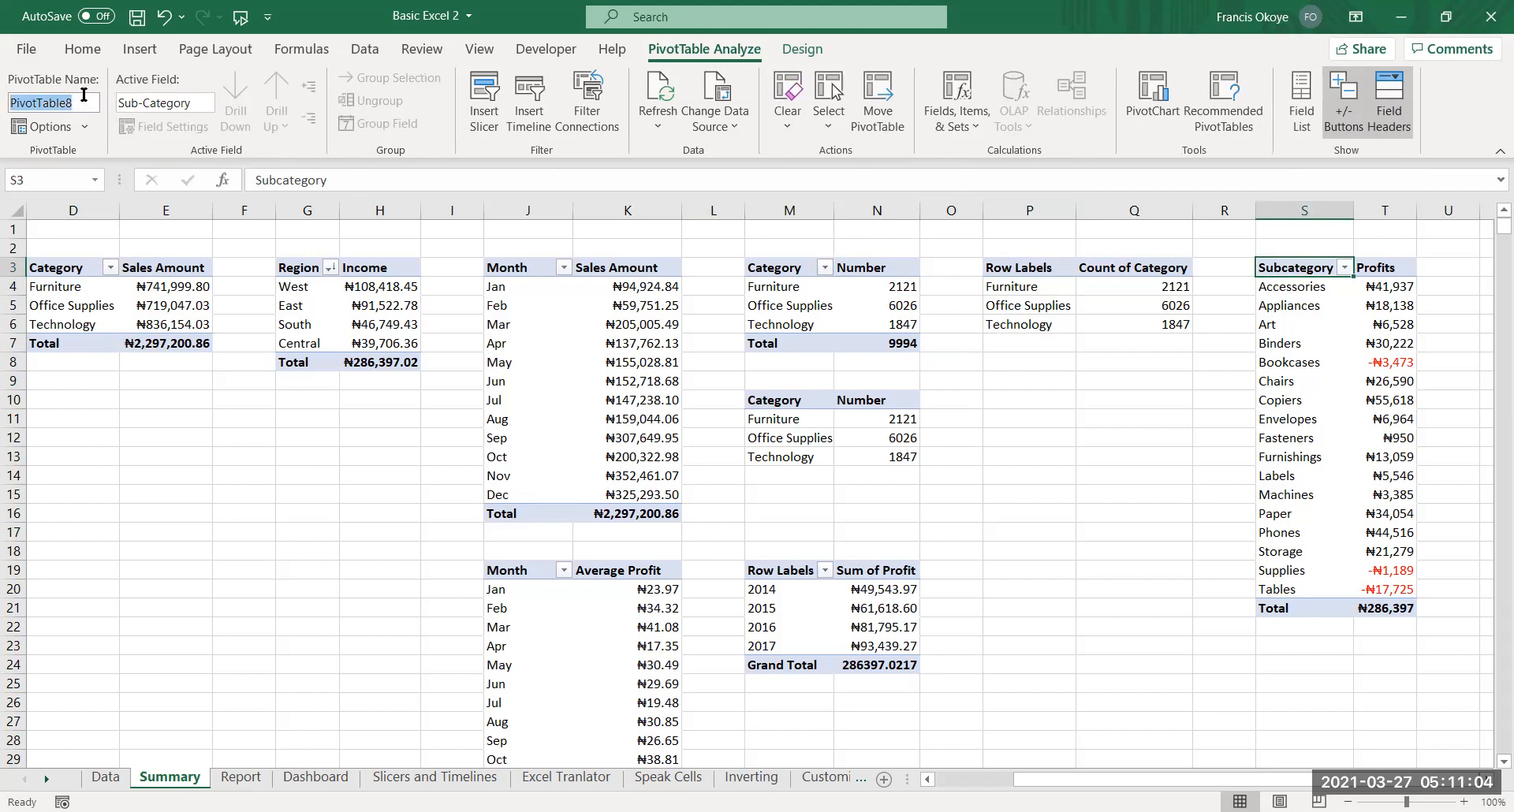
{"action": "type", "text": "Sub Category"}
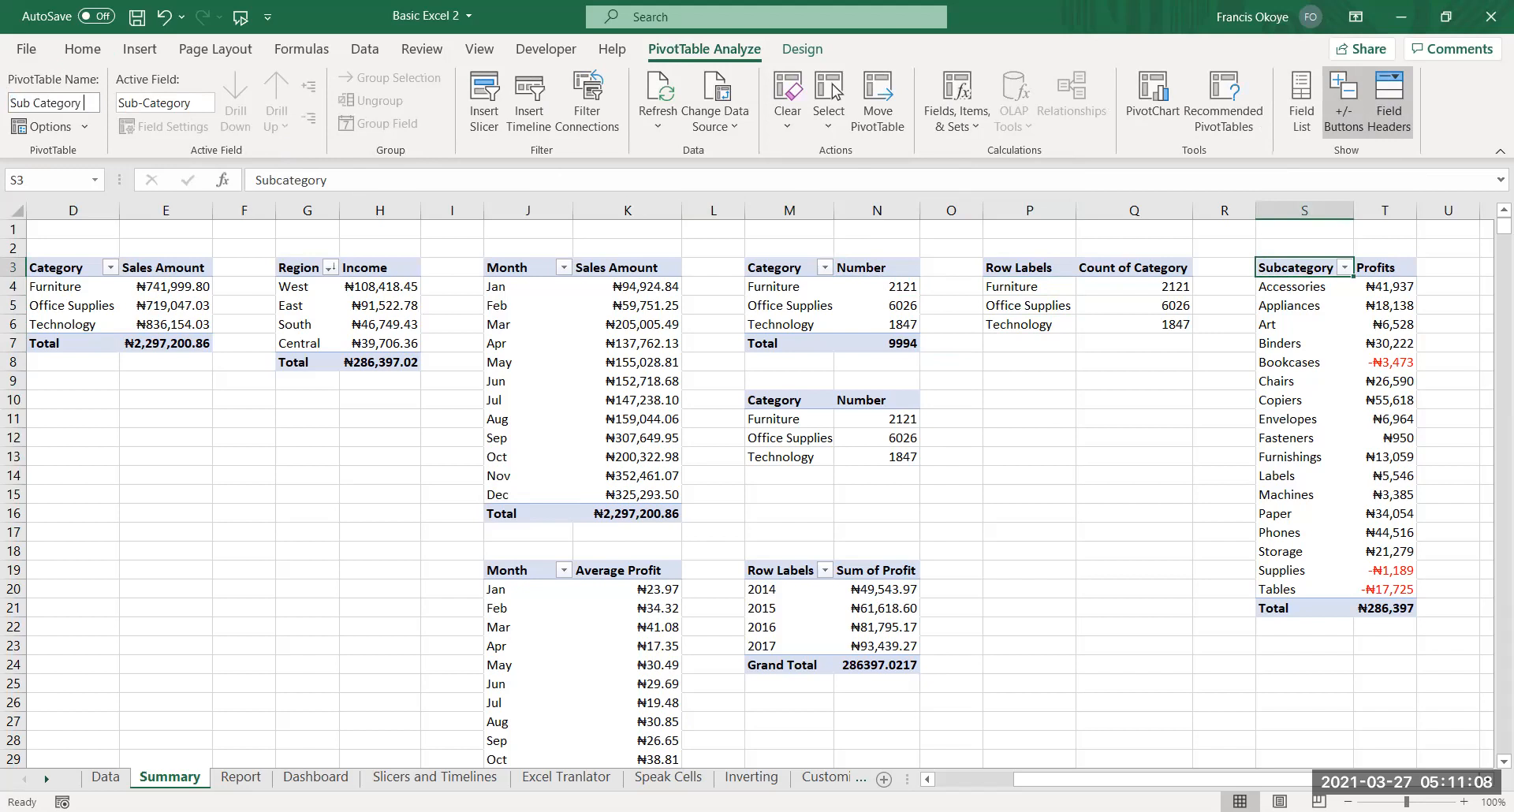
{"action": "type", "text": " by Profit"}
{"action": "key", "text": "Return"}
{"action": "left_click", "coordinate": [347, 458]}
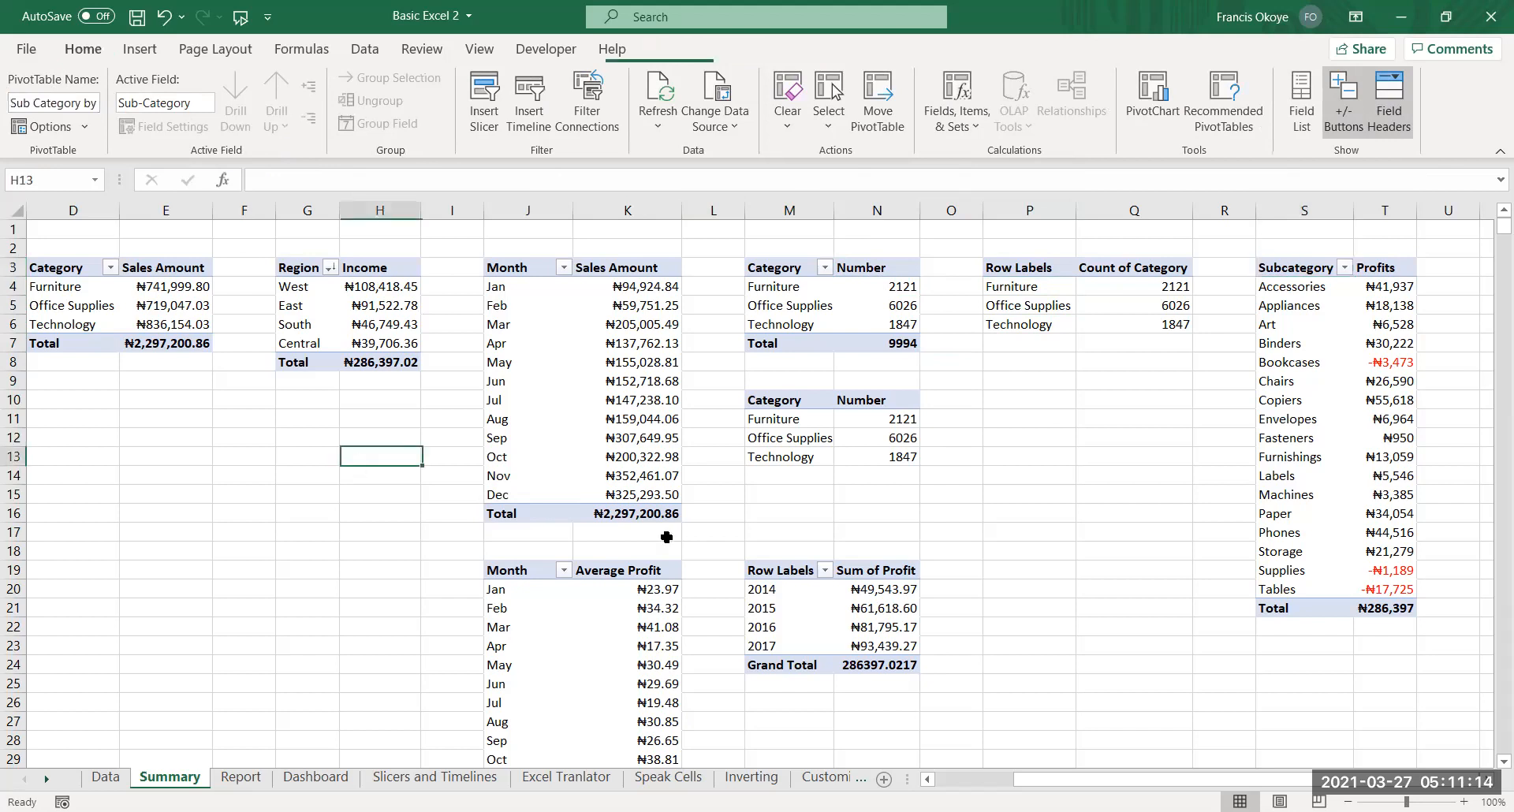
{"action": "left_click", "coordinate": [1089, 559]}
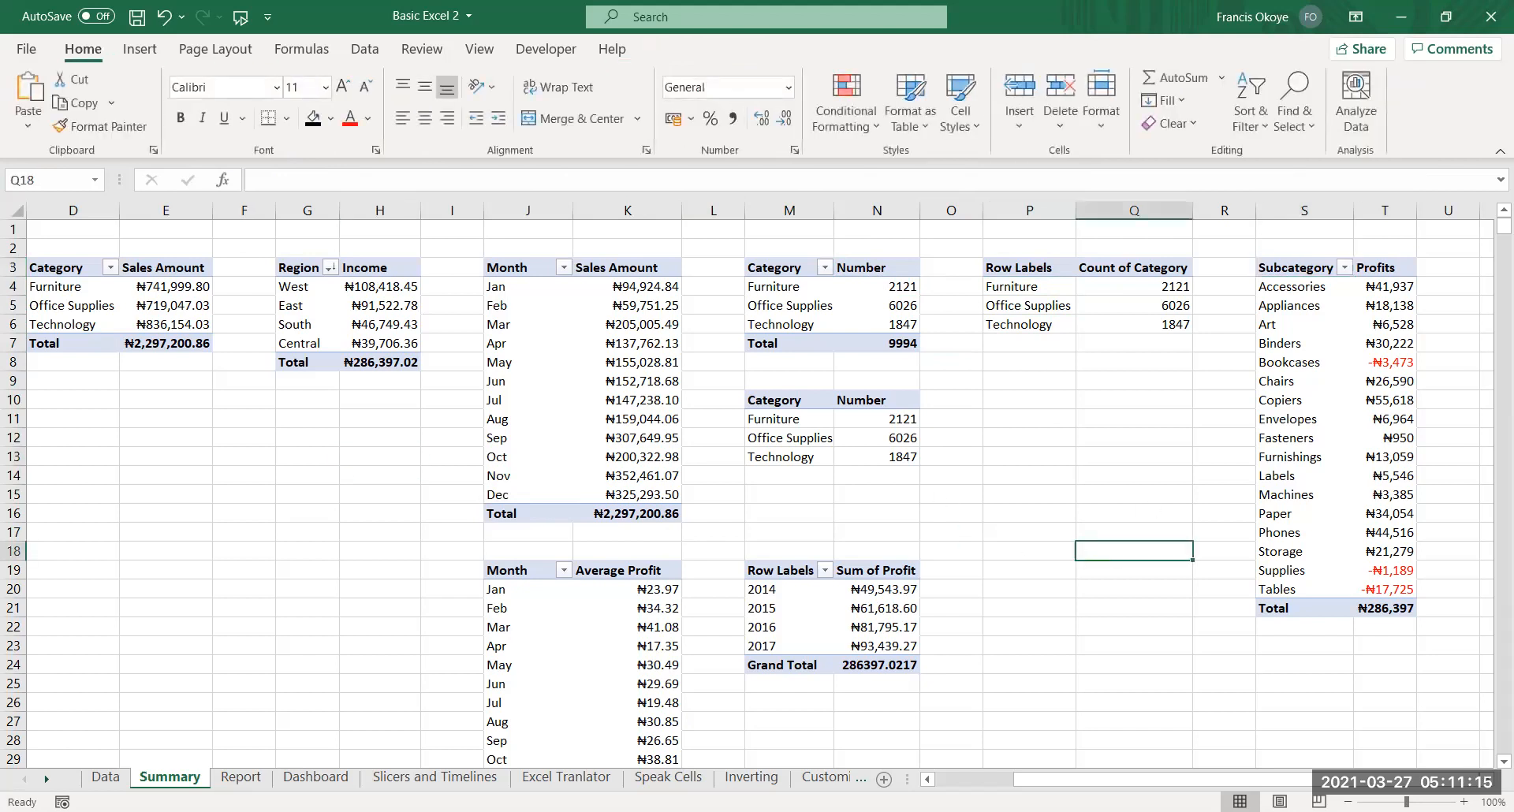
On the Report sheet, connect the Years slicer to Segment by Profit, Region by Profit, CategorybySales and Monthly Sales
{"action": "left_click", "coordinate": [250, 779]}
{"action": "left_click", "coordinate": [1054, 353]}
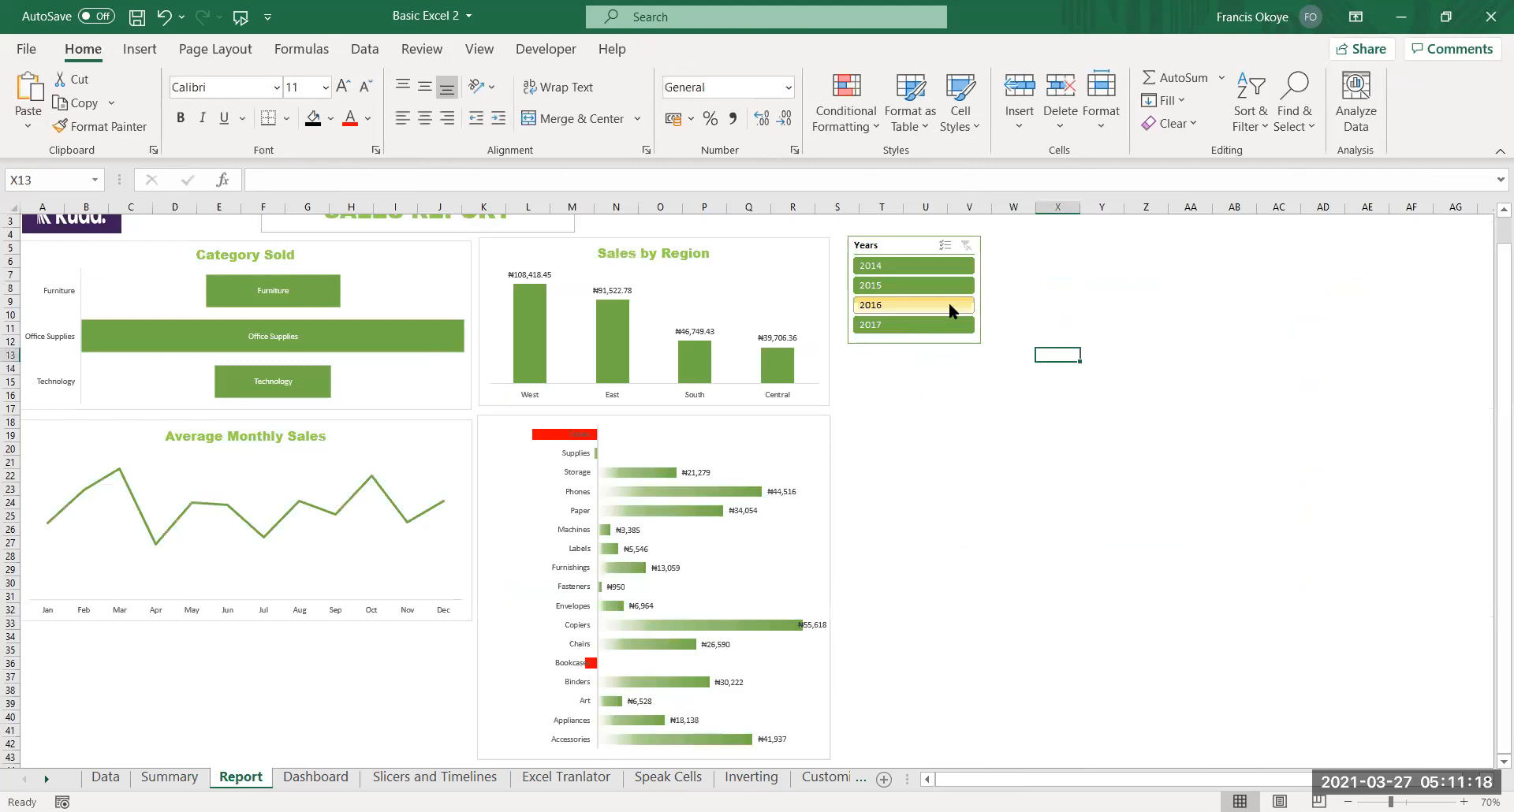
{"action": "left_click", "coordinate": [917, 242]}
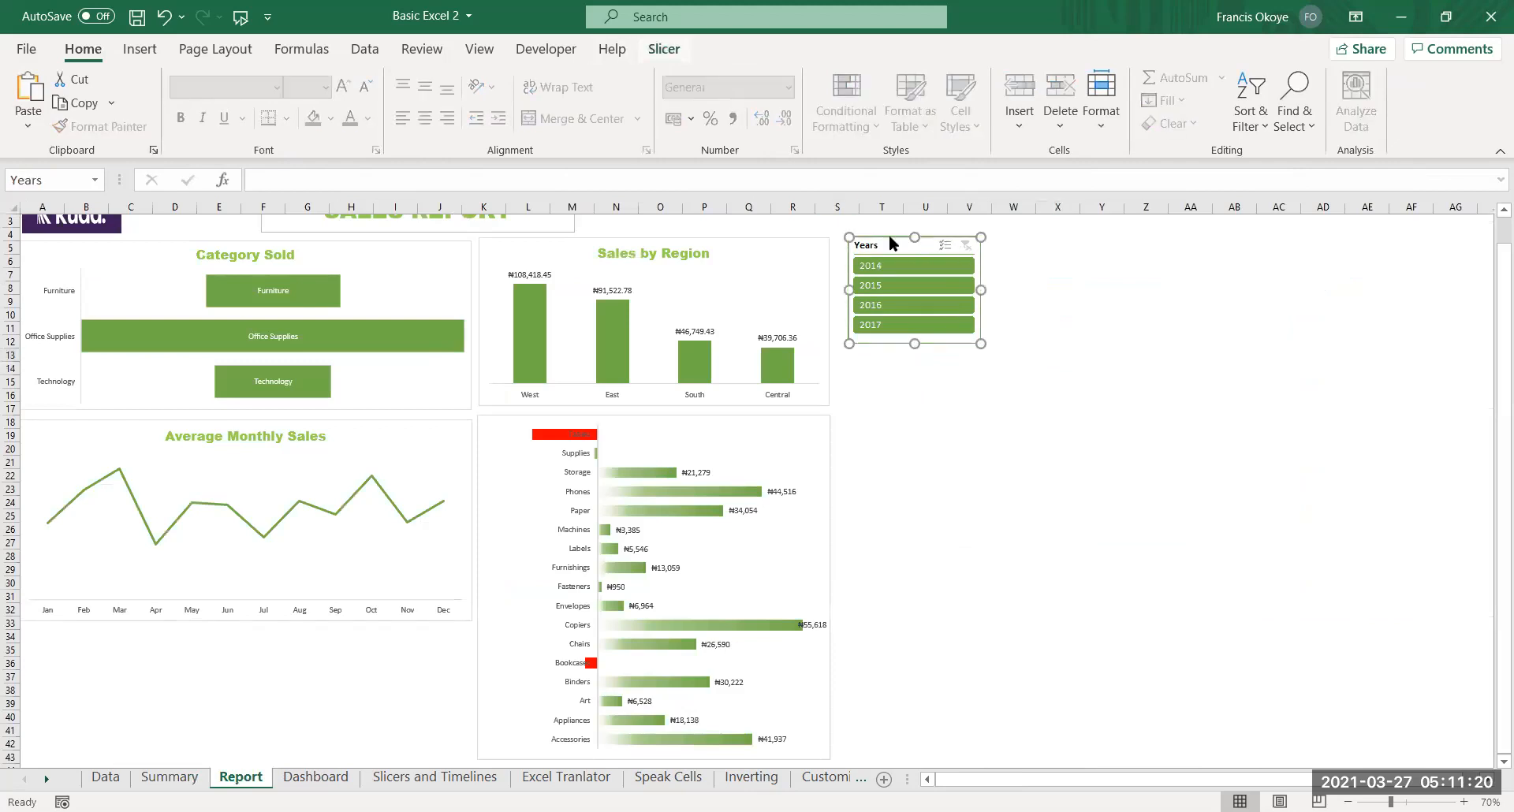
{"action": "left_click", "coordinate": [664, 49]}
{"action": "left_click", "coordinate": [152, 119]}
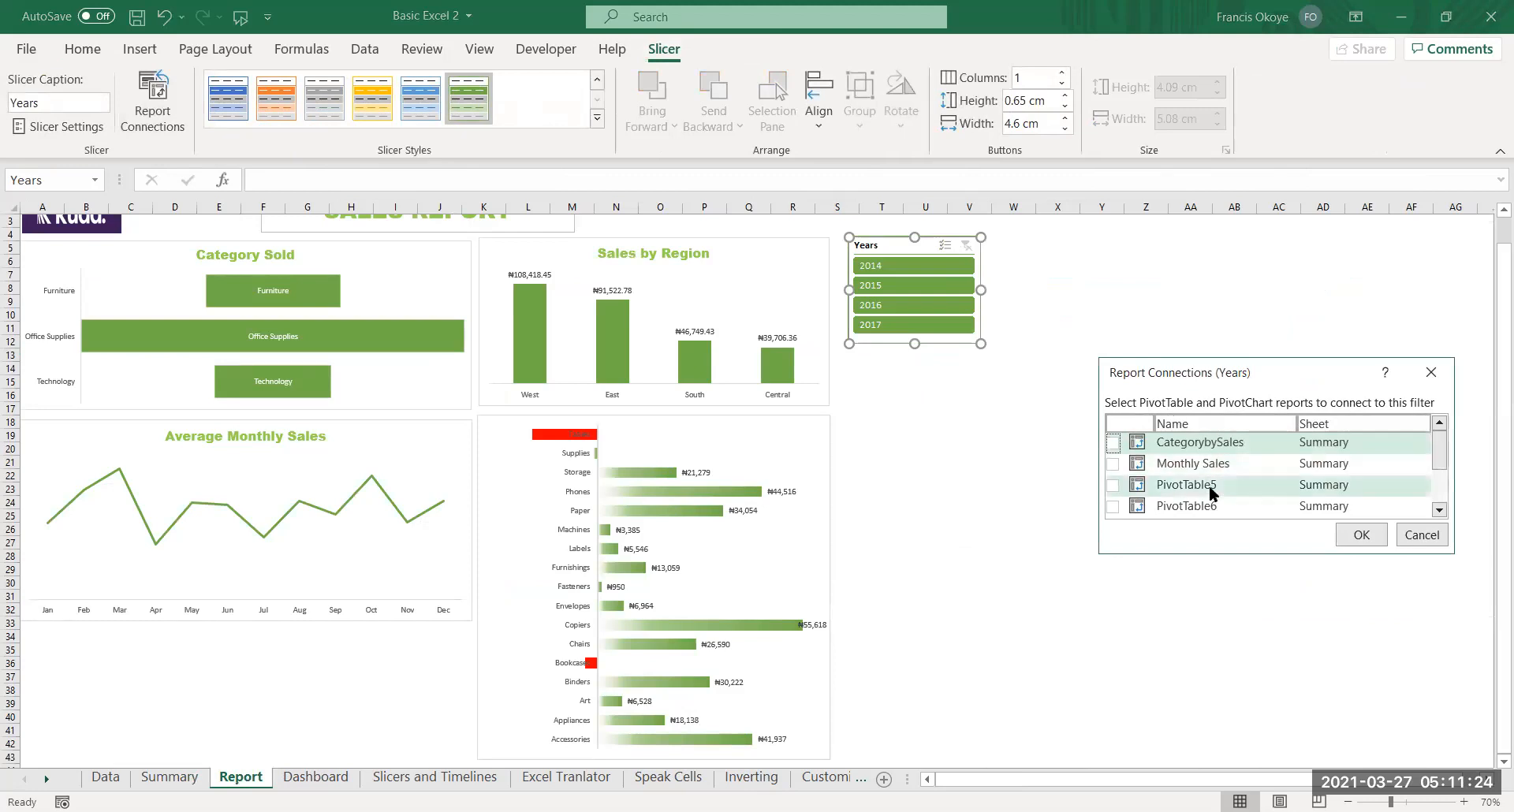
{"action": "left_click_drag", "start_coordinate": [1439, 445], "coordinate": [1417, 486]}
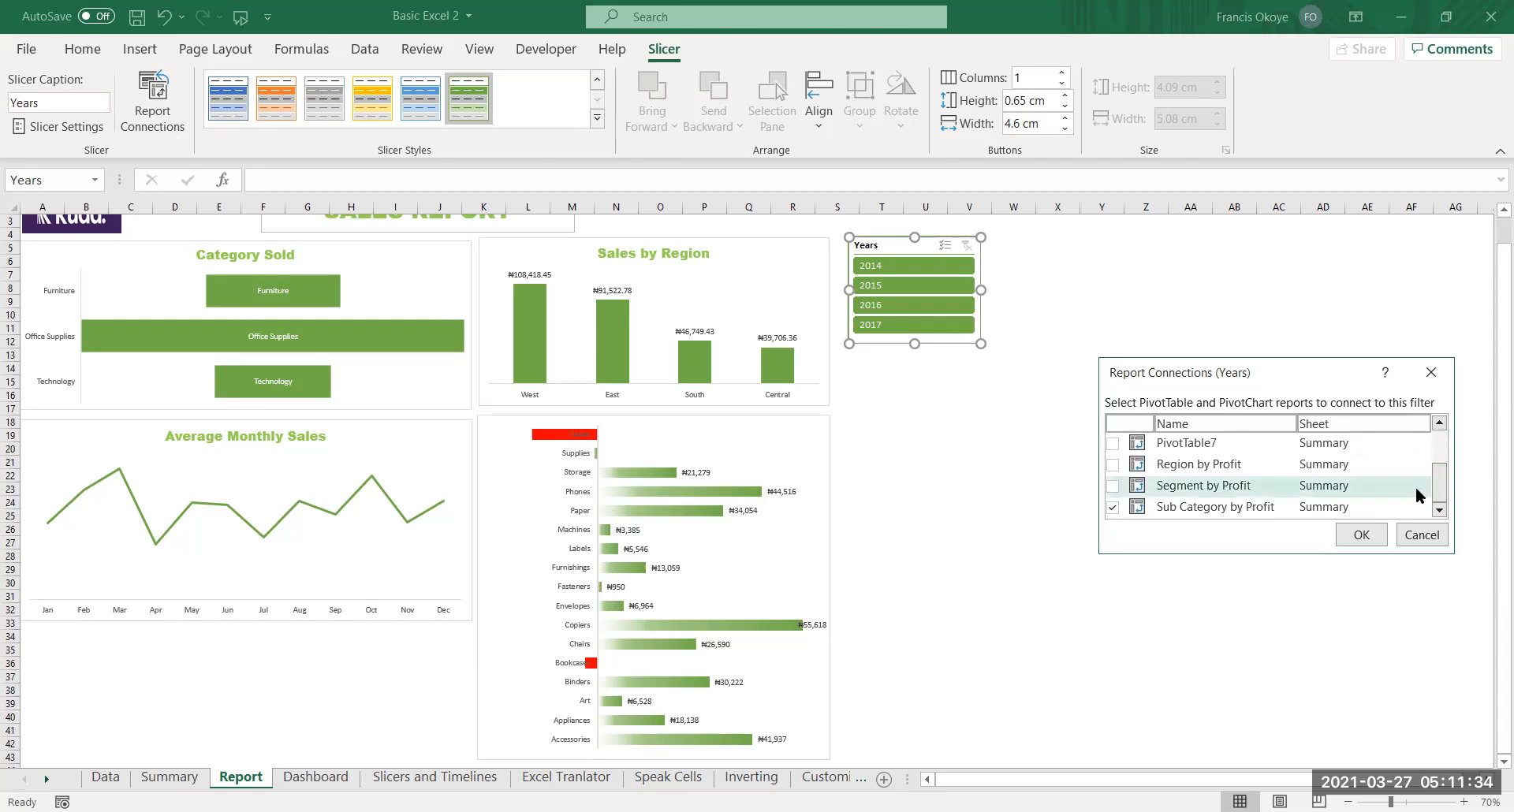
{"action": "left_click", "coordinate": [1113, 486]}
{"action": "left_click", "coordinate": [1113, 465]}
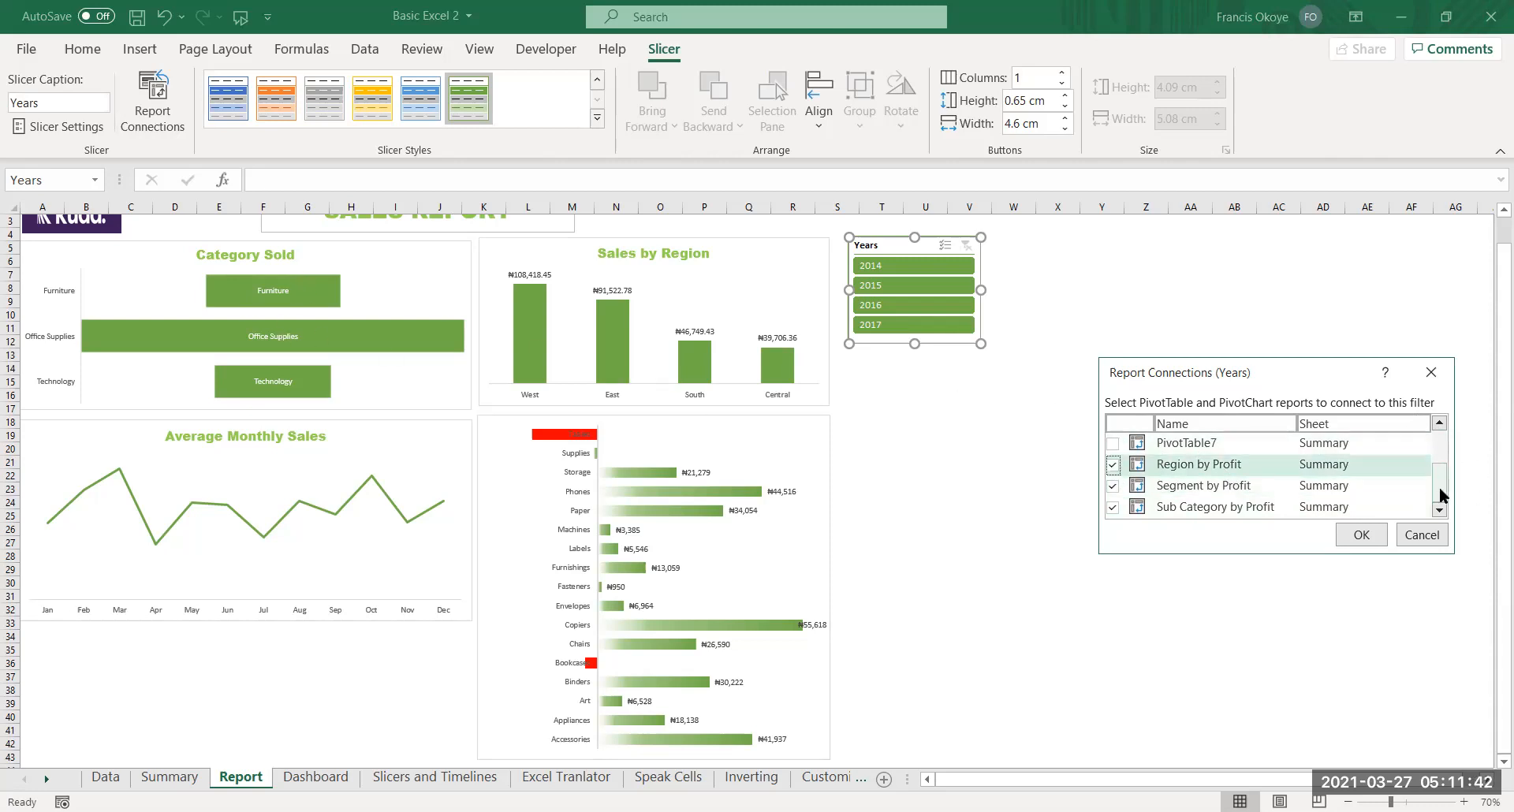
{"action": "left_click_drag", "start_coordinate": [1440, 489], "coordinate": [1437, 442]}
{"action": "left_click", "coordinate": [1116, 443]}
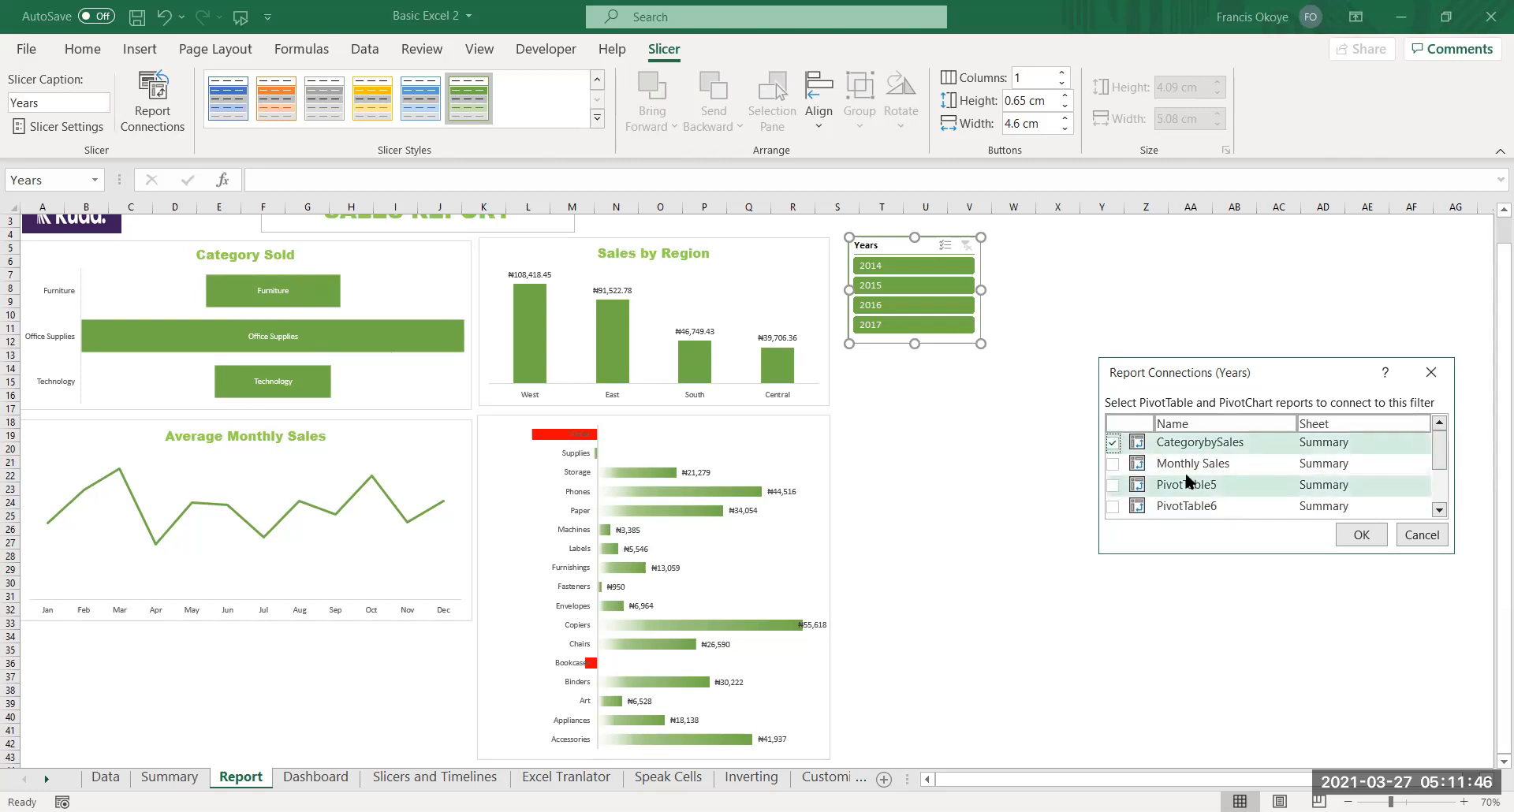
{"action": "left_click", "coordinate": [1114, 464]}
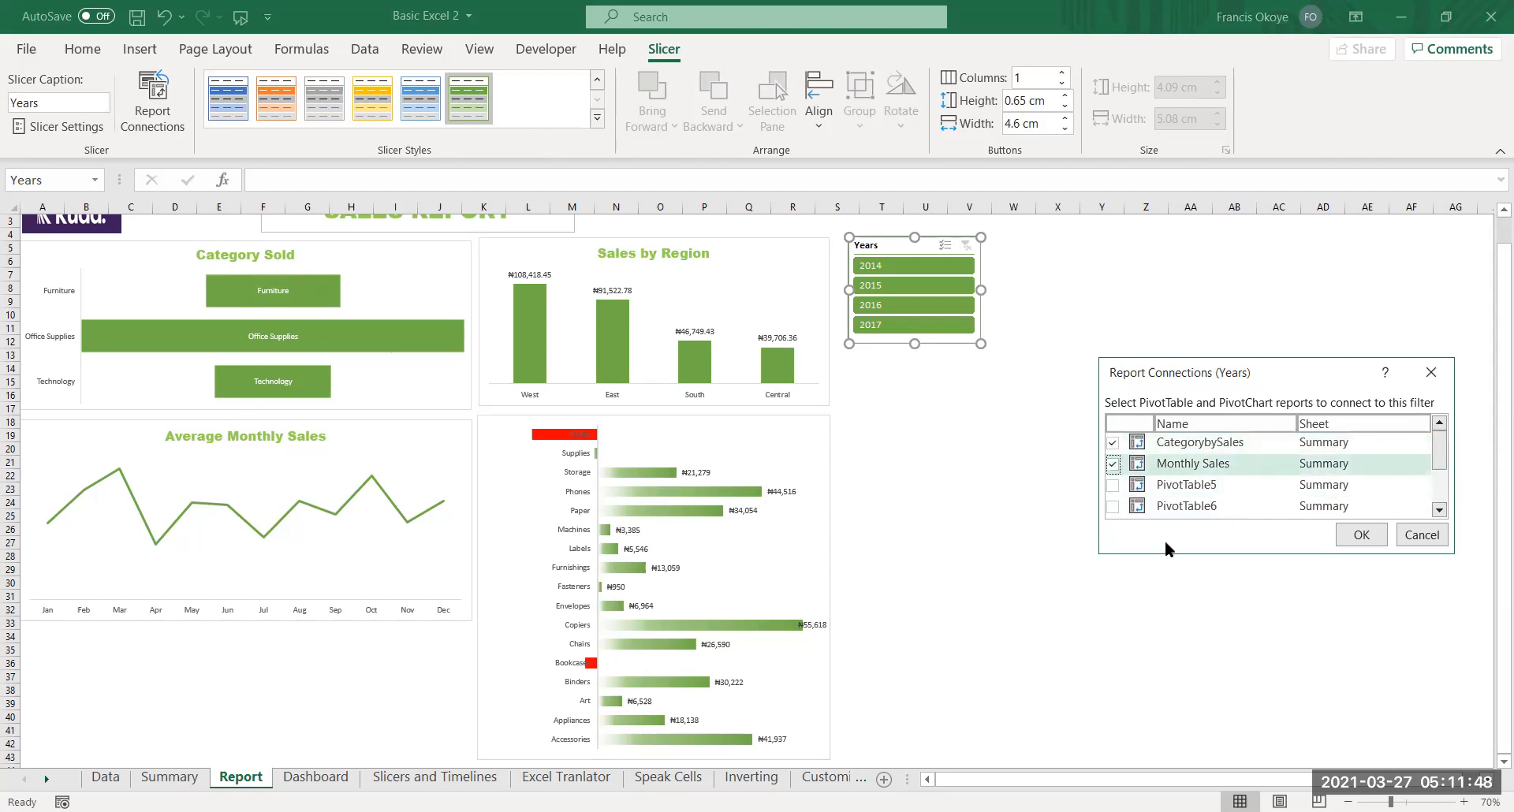
{"action": "left_click", "coordinate": [1360, 537]}
{"action": "left_click", "coordinate": [1187, 394]}
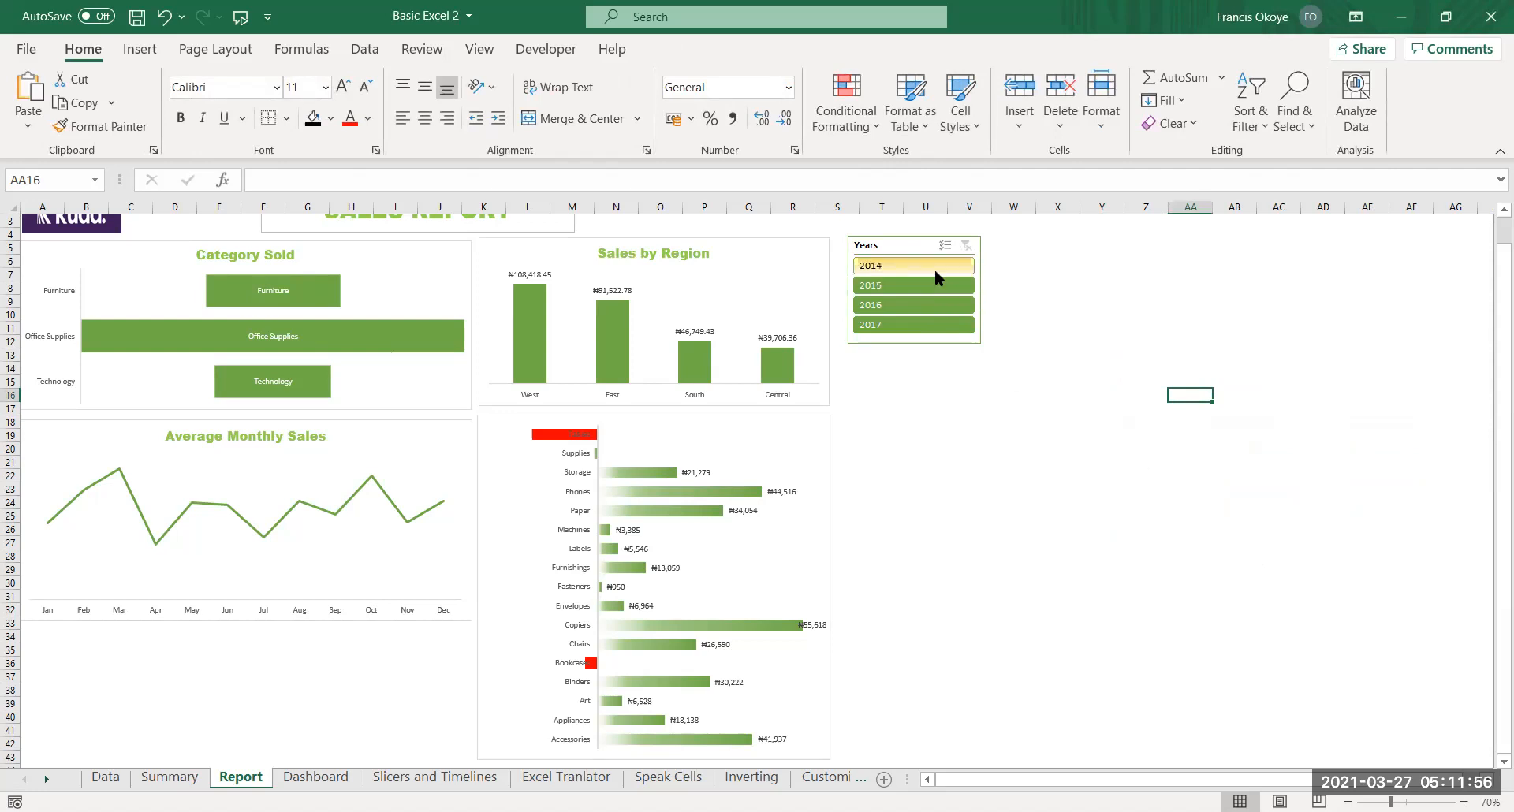
Test the Years slicer by alternating between 2014 and 2015, comparing the report charts, and clear the filter
{"action": "left_click", "coordinate": [937, 267]}
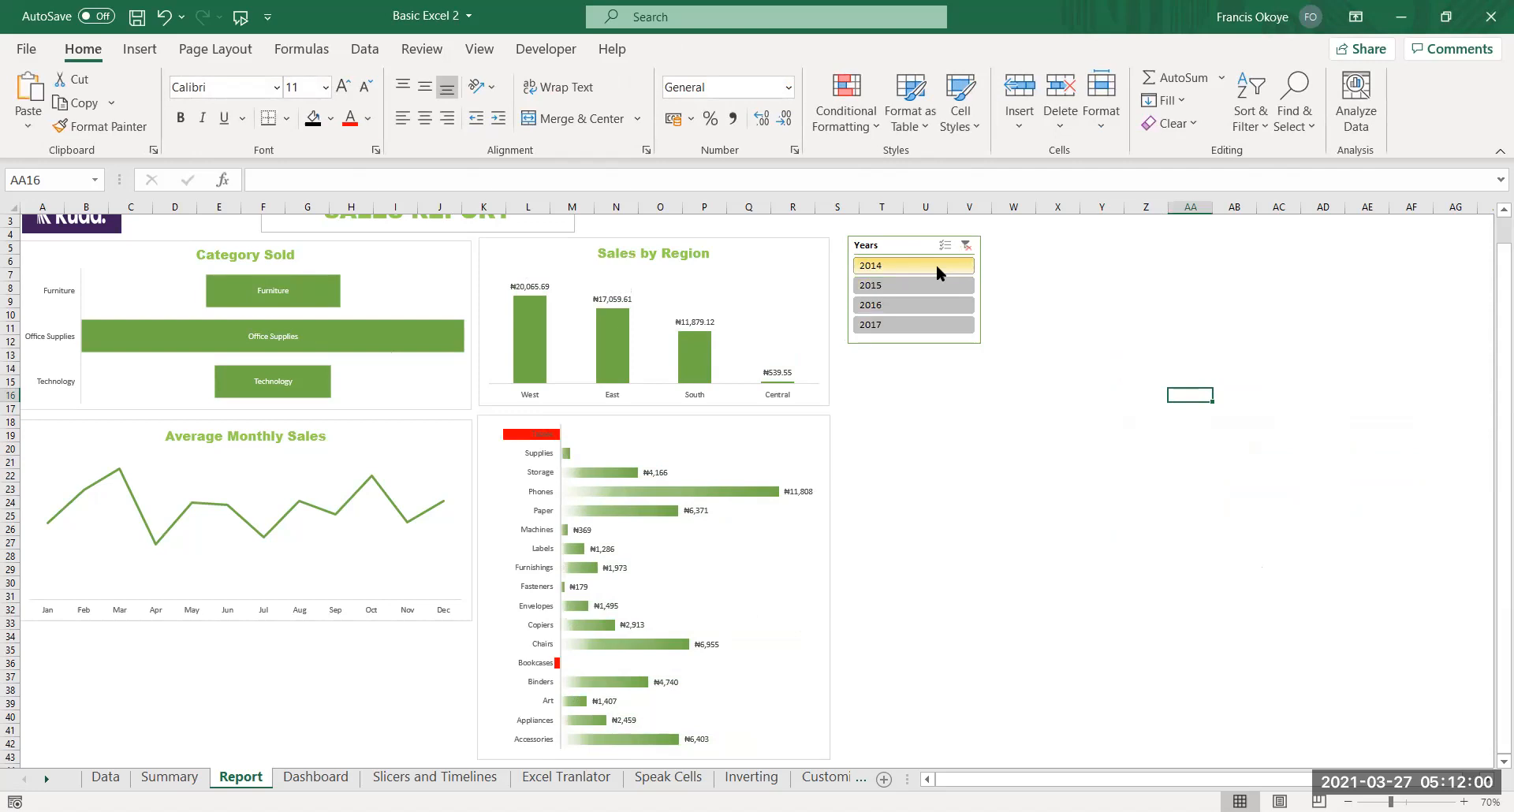
{"action": "left_click", "coordinate": [935, 281]}
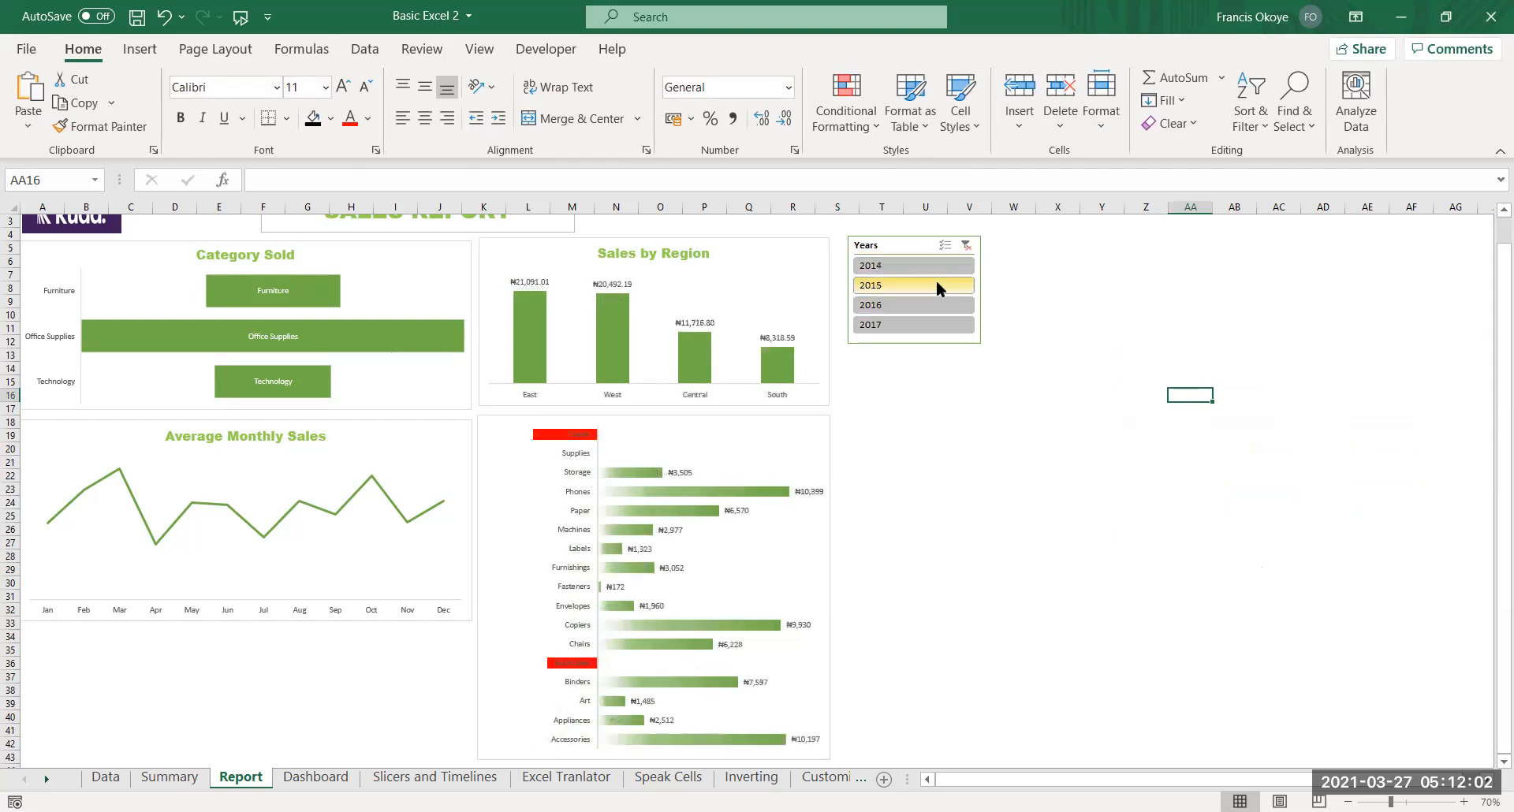
{"action": "left_click", "coordinate": [935, 267]}
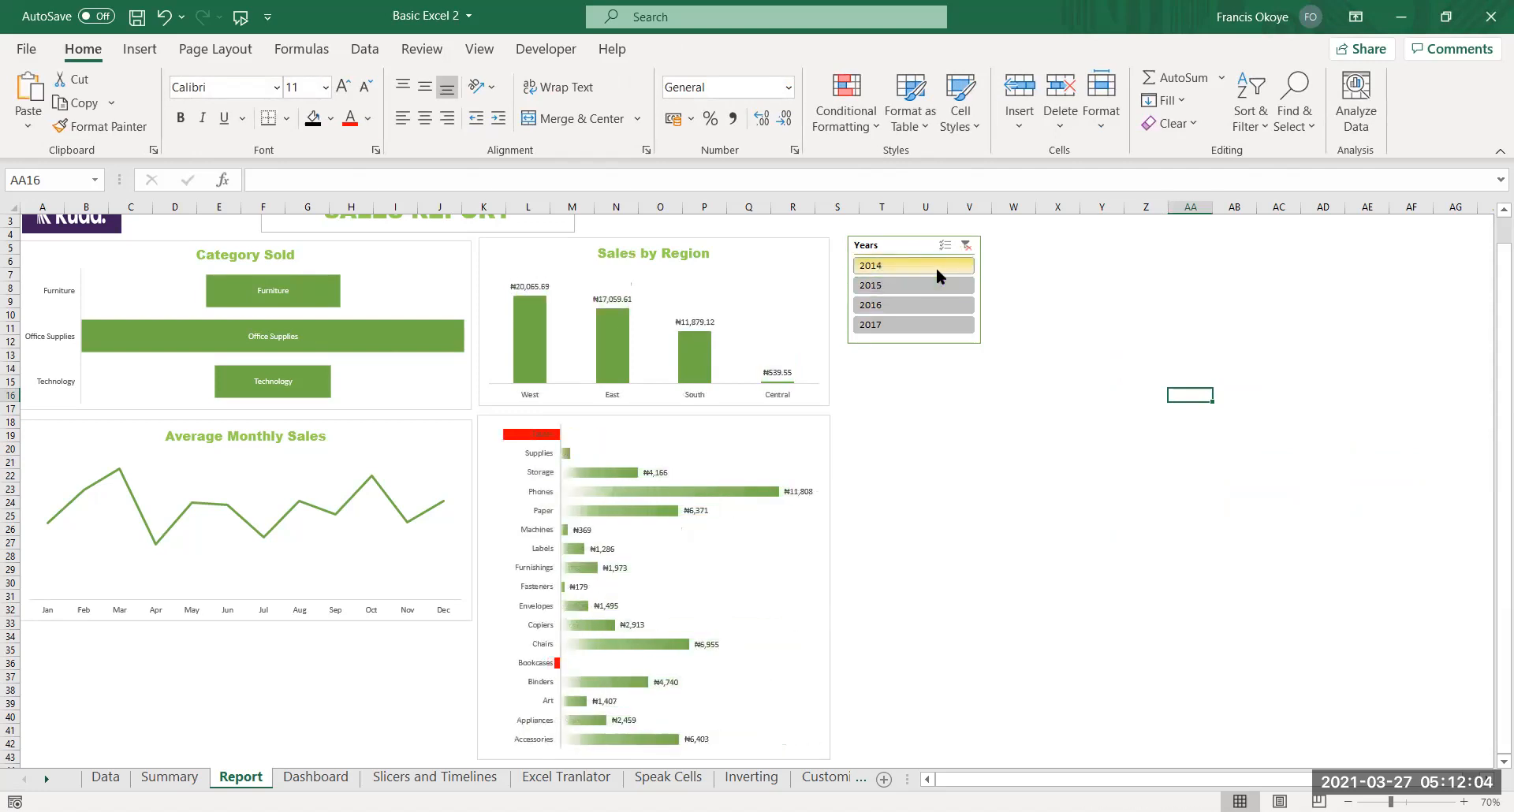
{"action": "left_click", "coordinate": [938, 278]}
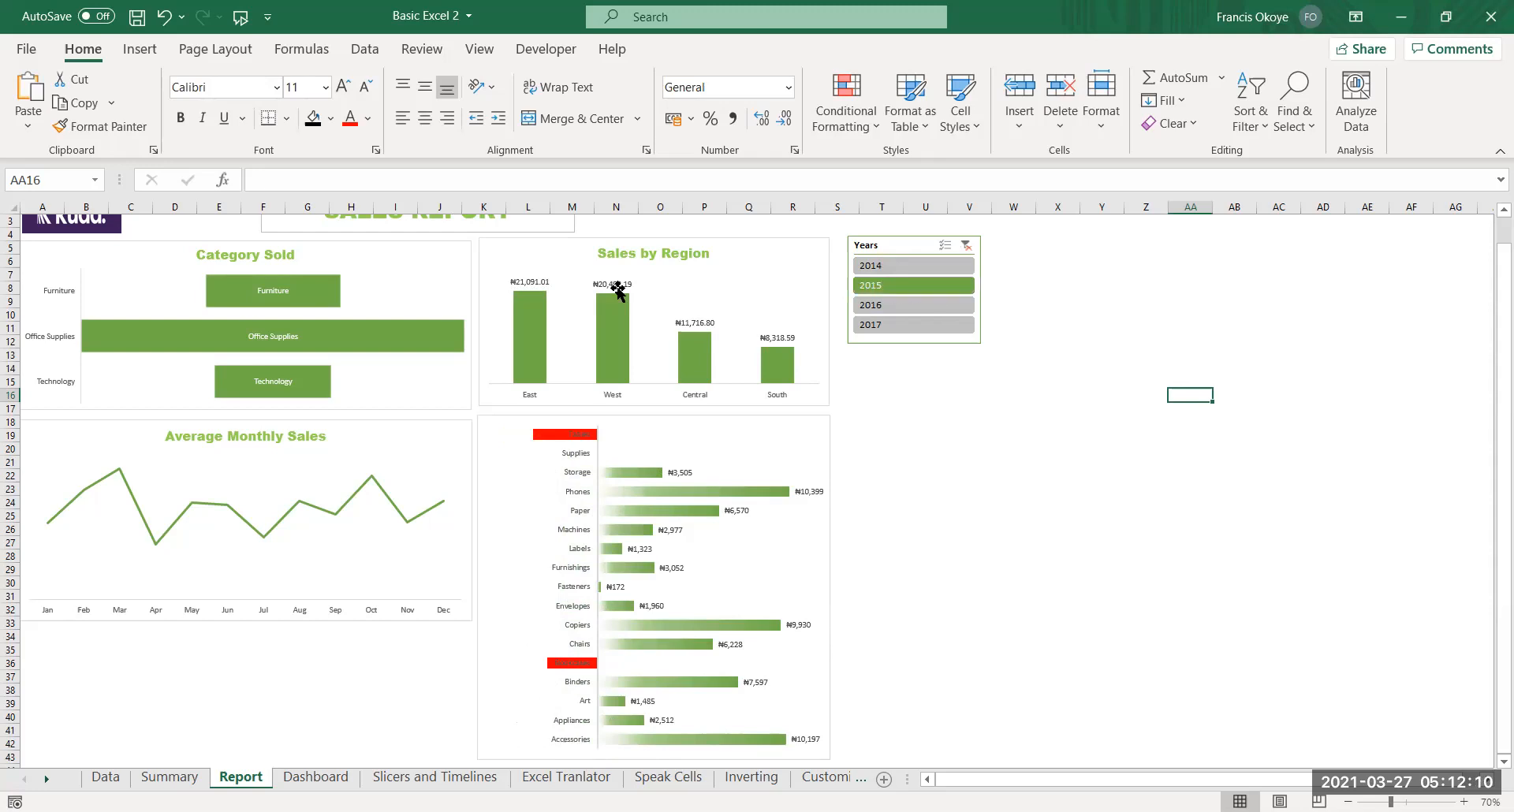
{"action": "left_click", "coordinate": [382, 294]}
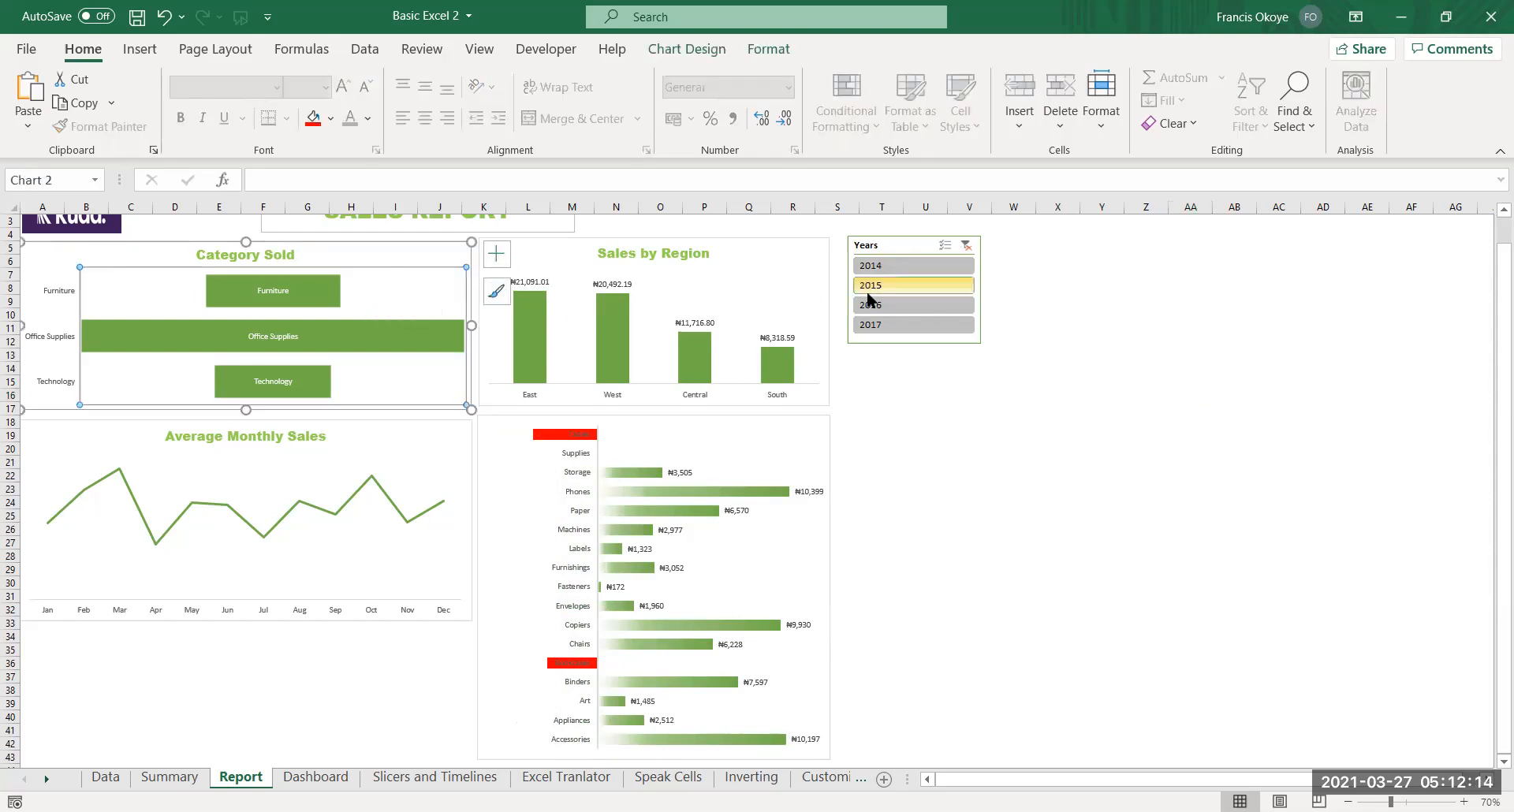
{"action": "left_click", "coordinate": [967, 245]}
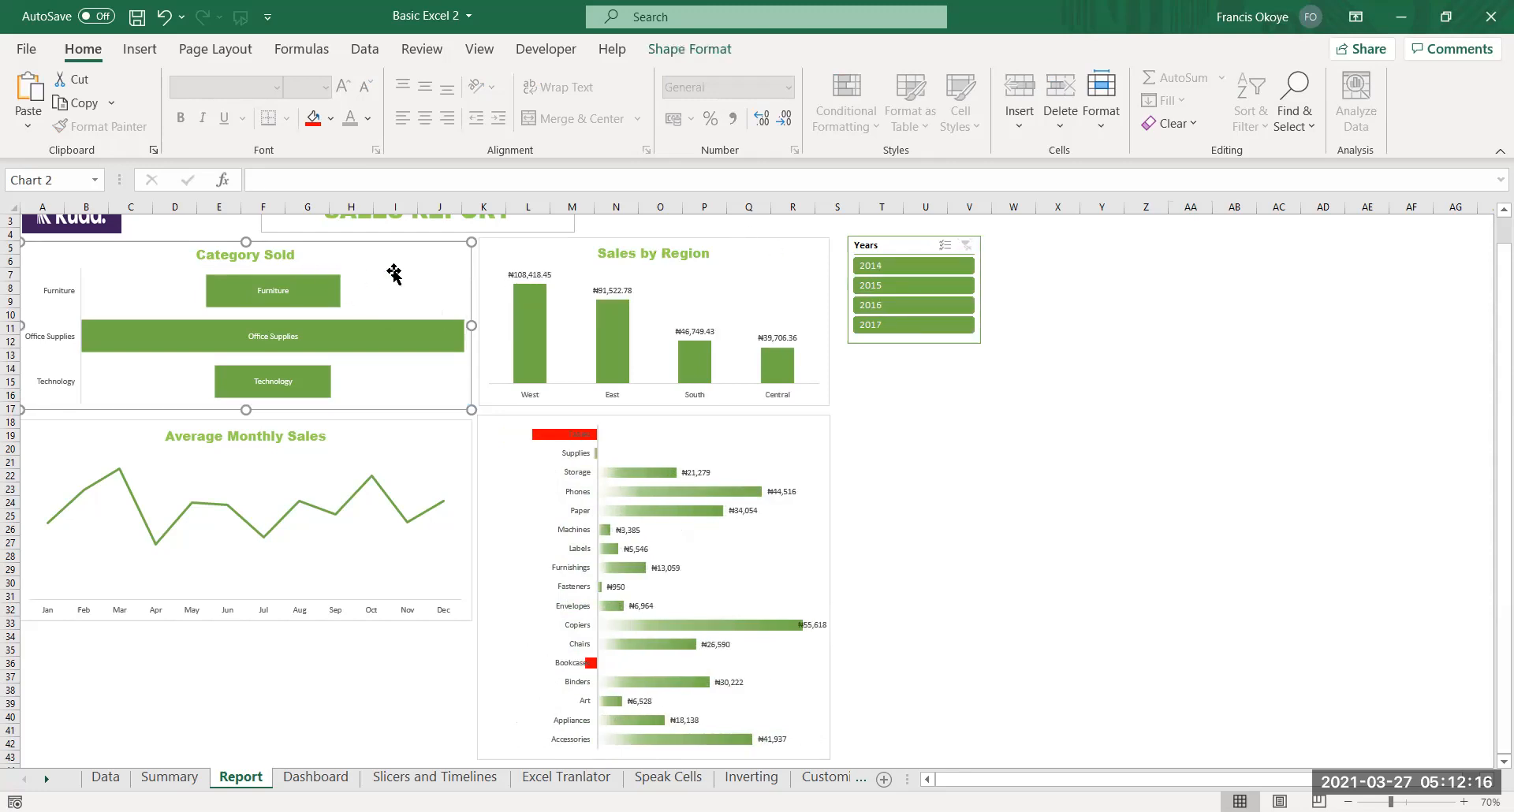
{"action": "left_click", "coordinate": [348, 251]}
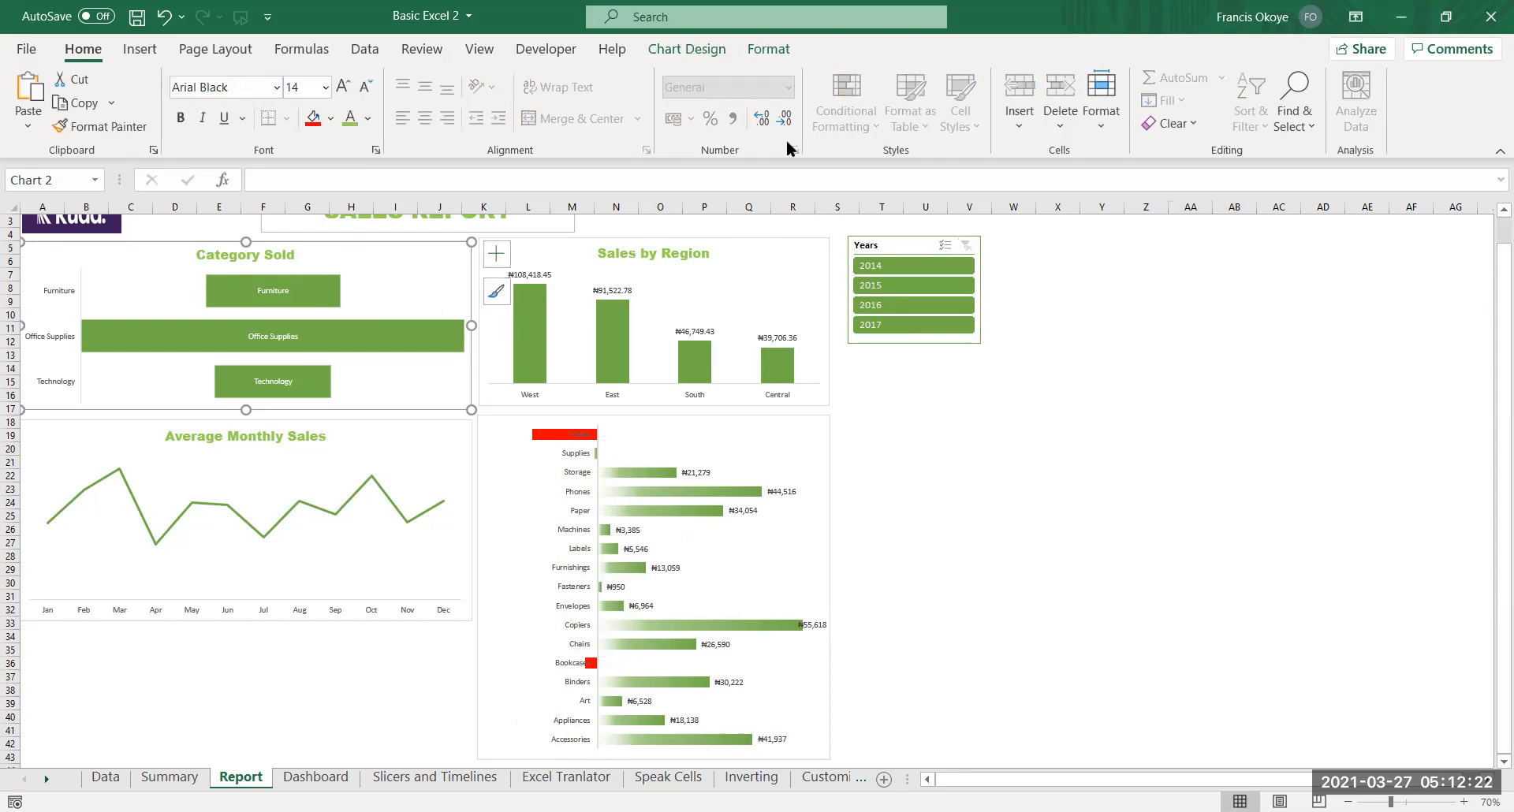
Extend the Years slicer's report connections to include PivotTable5, PivotTable6 and PivotTable7
{"action": "left_click", "coordinate": [872, 246]}
{"action": "left_click", "coordinate": [664, 48]}
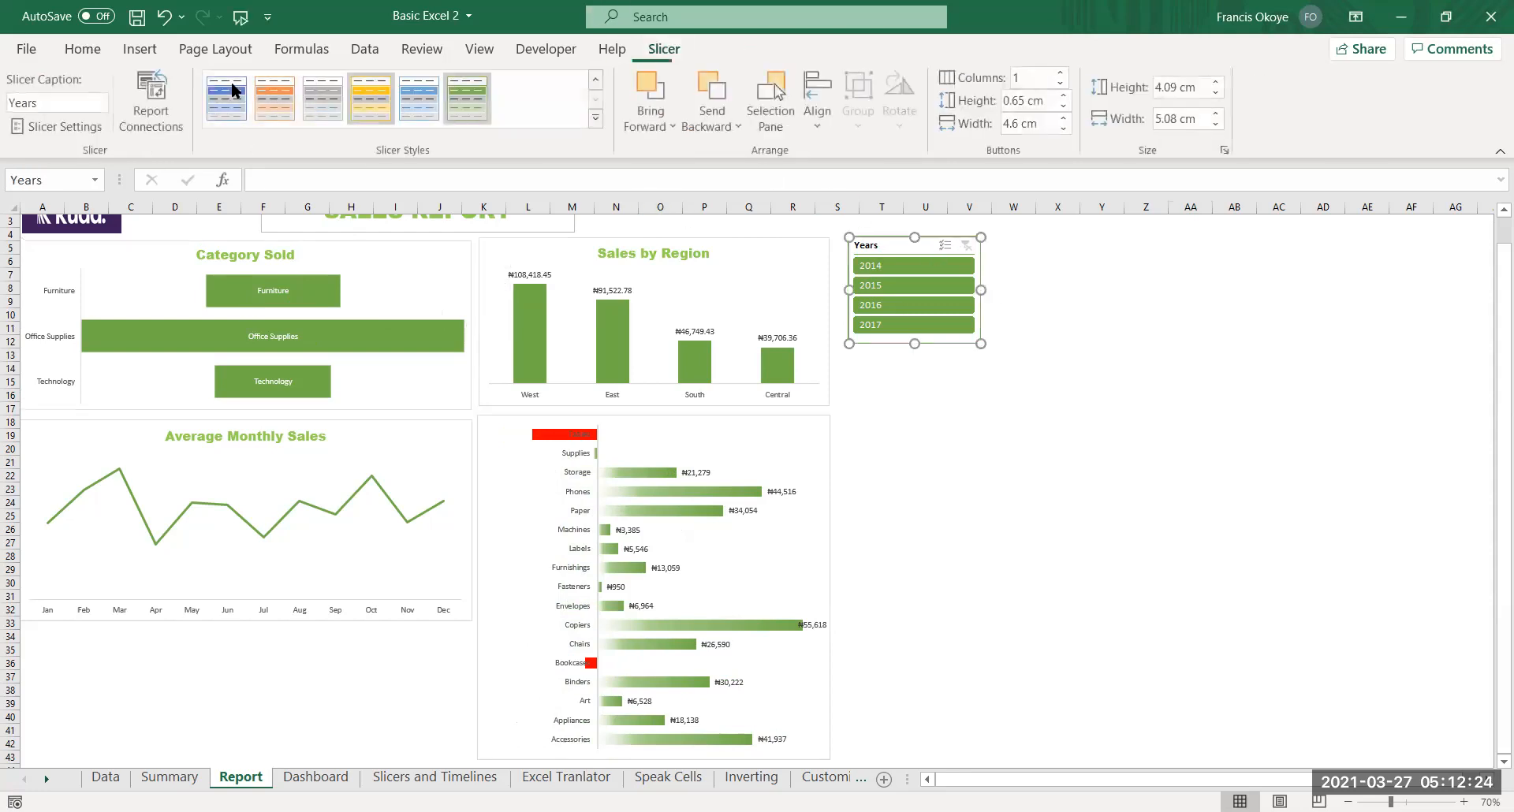
{"action": "left_click", "coordinate": [152, 119]}
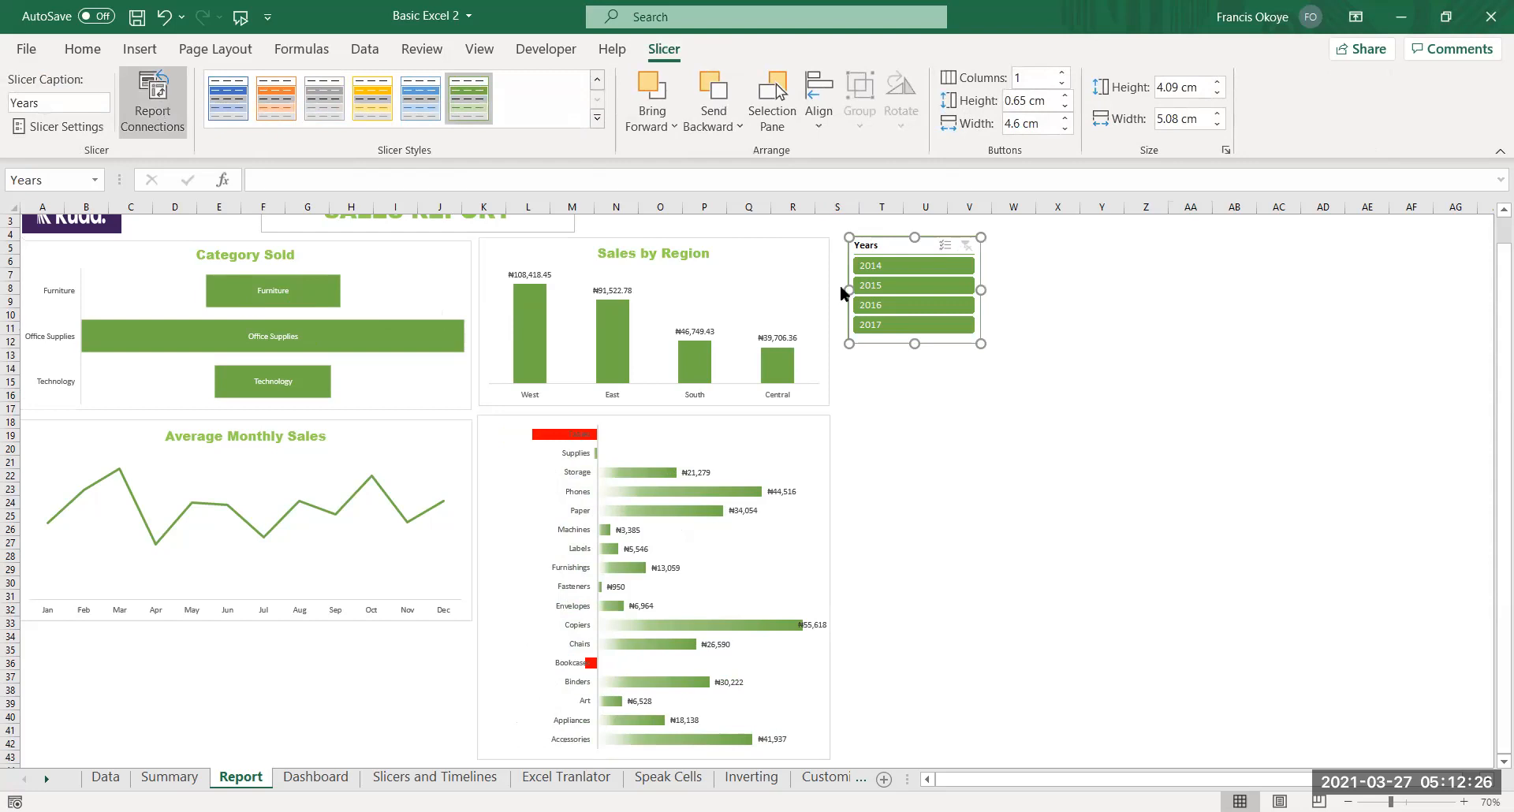
{"action": "left_click_drag", "start_coordinate": [1439, 455], "coordinate": [1447, 404]}
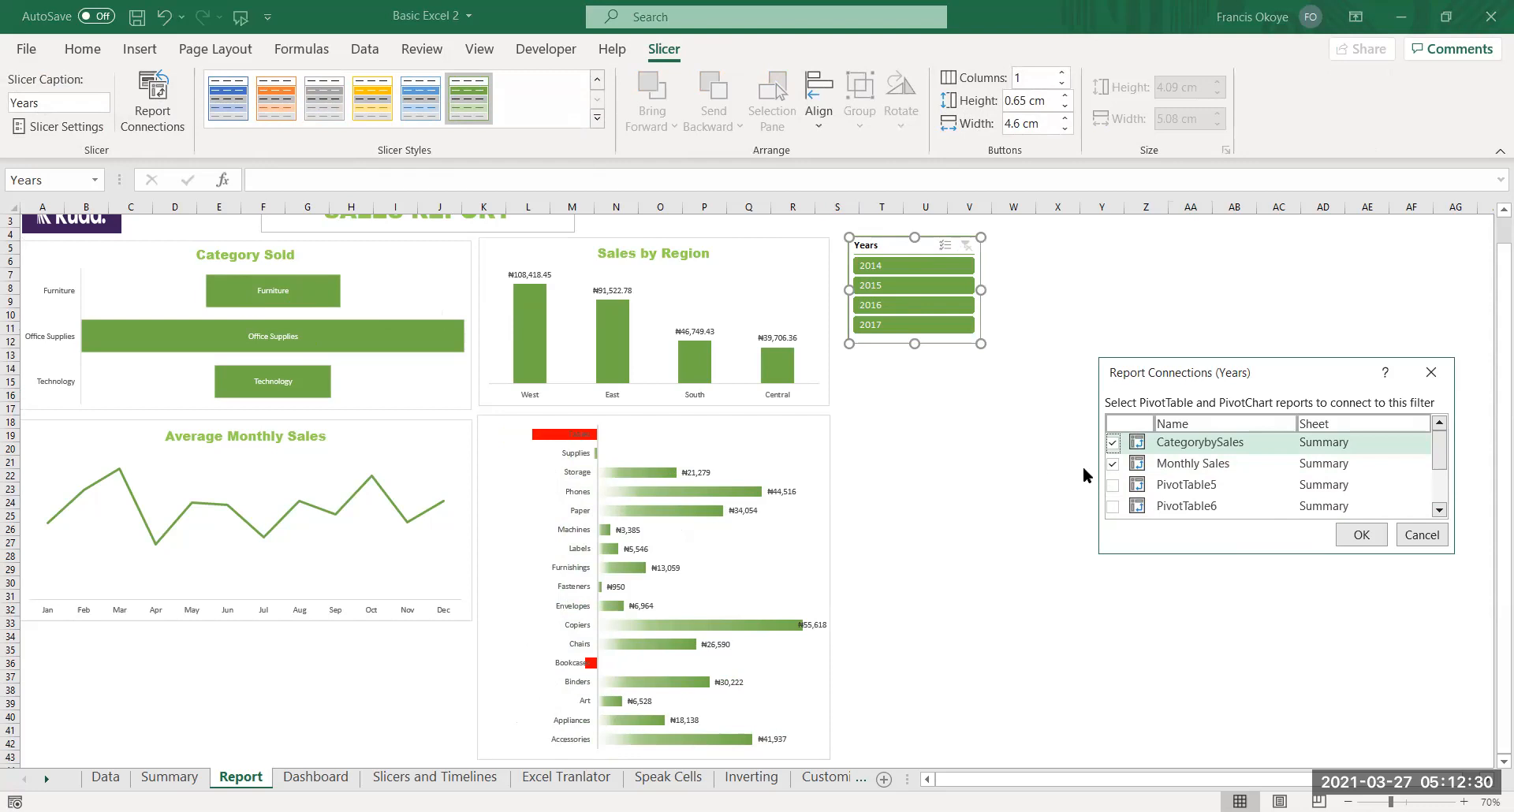
{"action": "left_click", "coordinate": [1113, 507]}
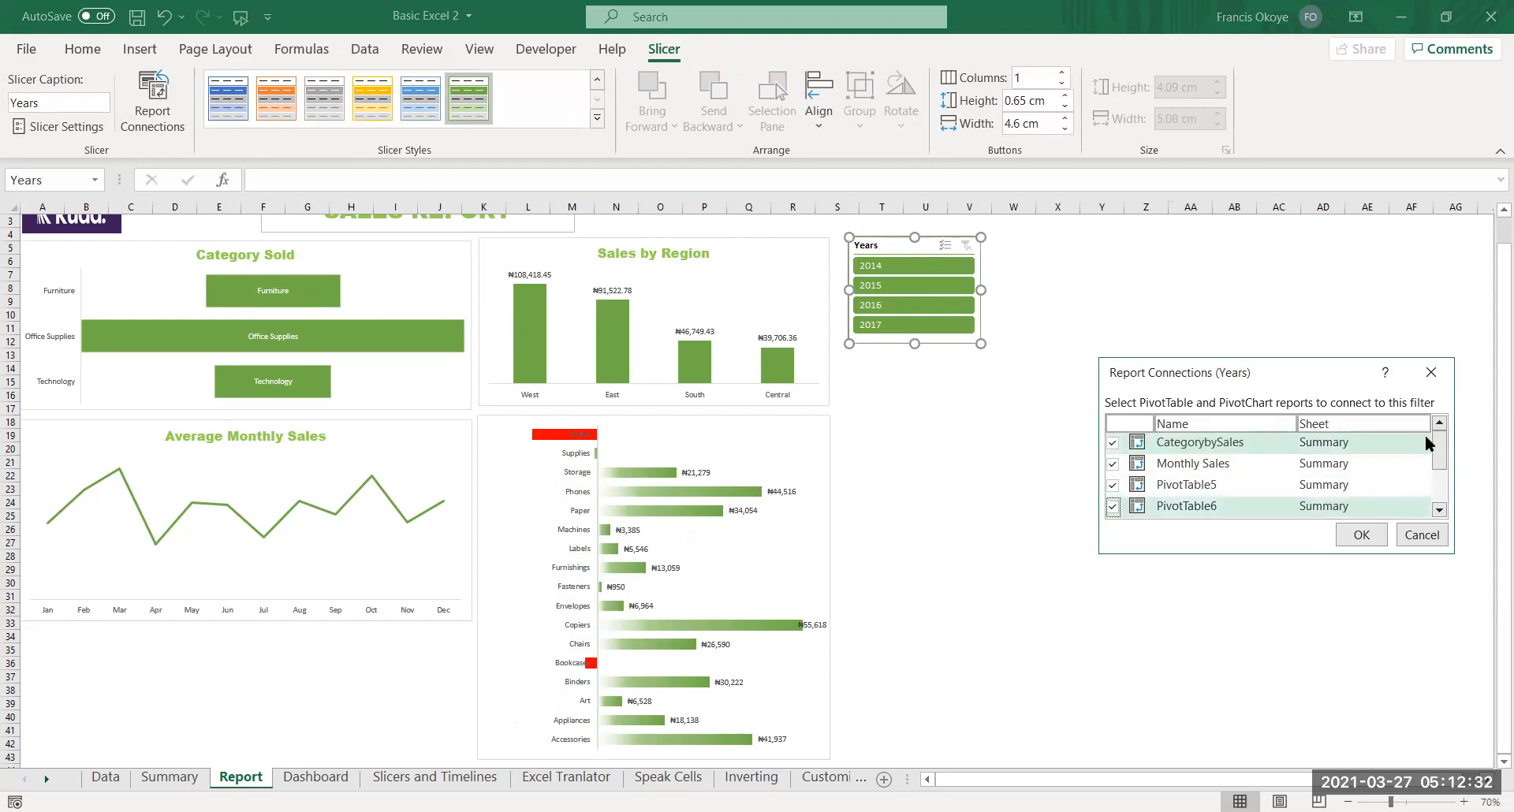
{"action": "left_click_drag", "start_coordinate": [1438, 446], "coordinate": [1439, 466]}
{"action": "left_click", "coordinate": [1113, 471]}
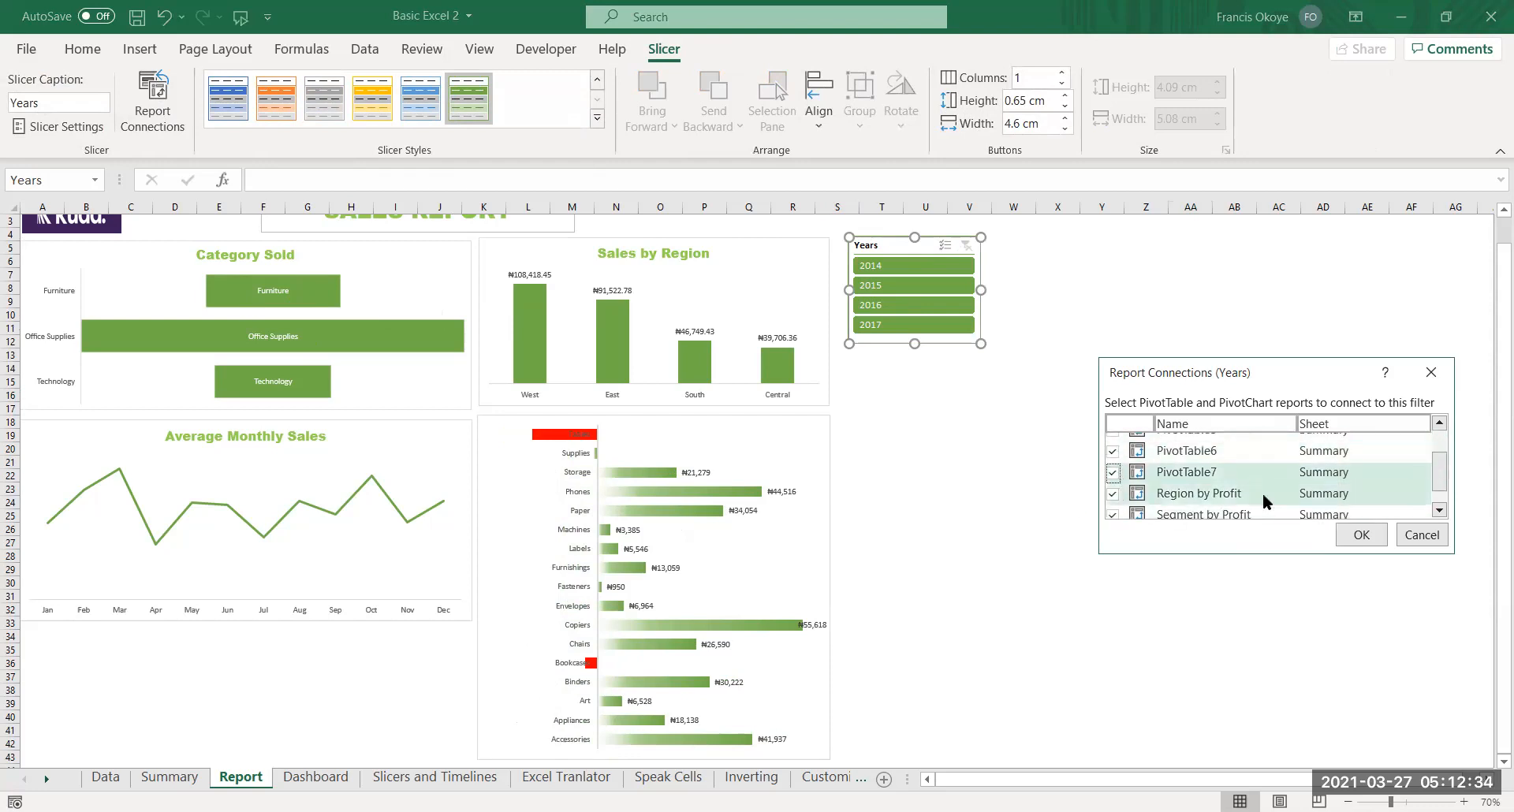
{"action": "left_click", "coordinate": [1362, 534]}
Check how the Category Sold and other charts respond to the 2014 and 2015 slicer filters, and clear the filter
{"action": "left_click", "coordinate": [916, 264]}
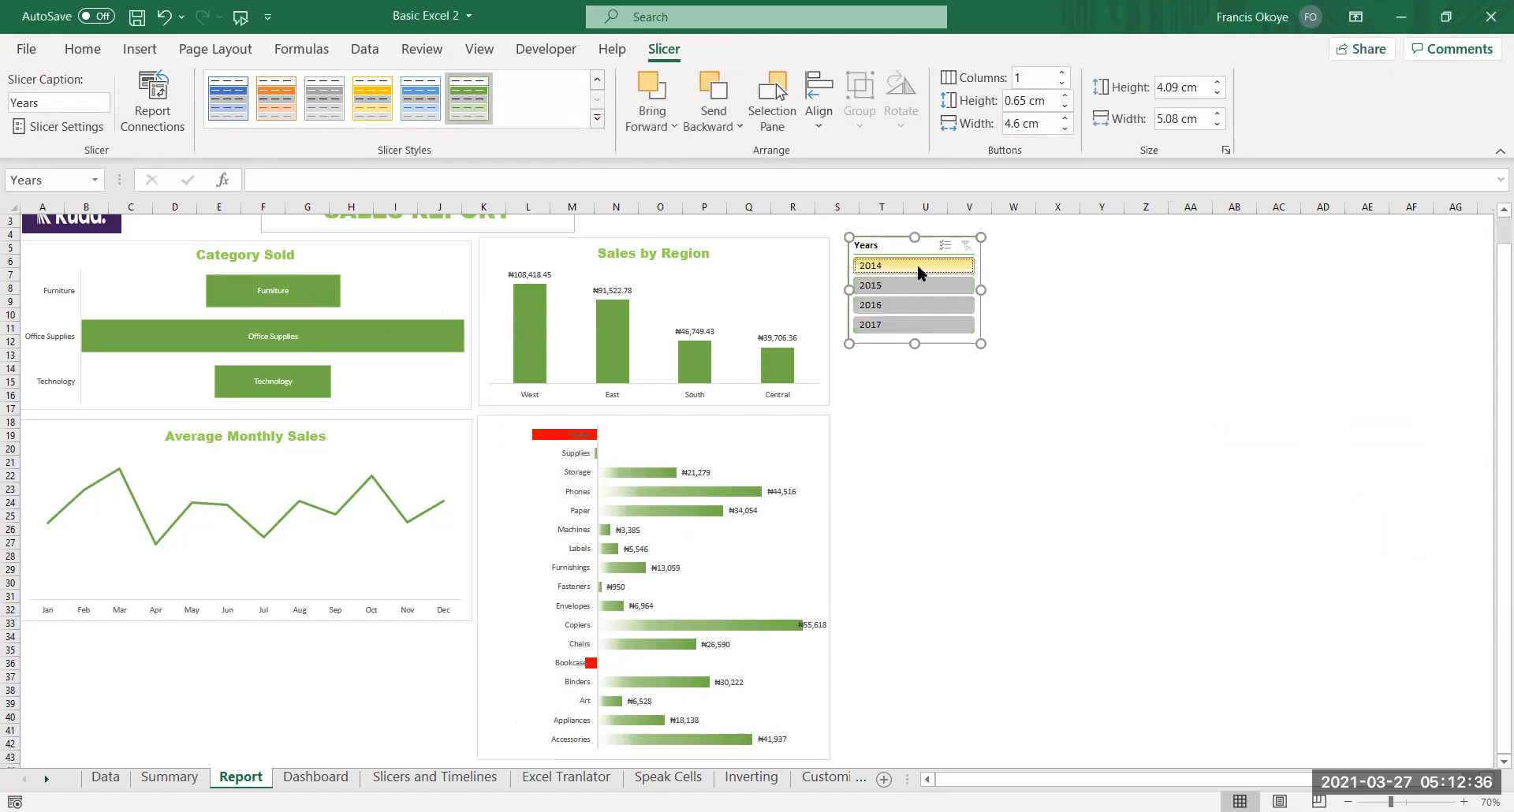
{"action": "left_click", "coordinate": [921, 284]}
{"action": "left_click", "coordinate": [923, 263]}
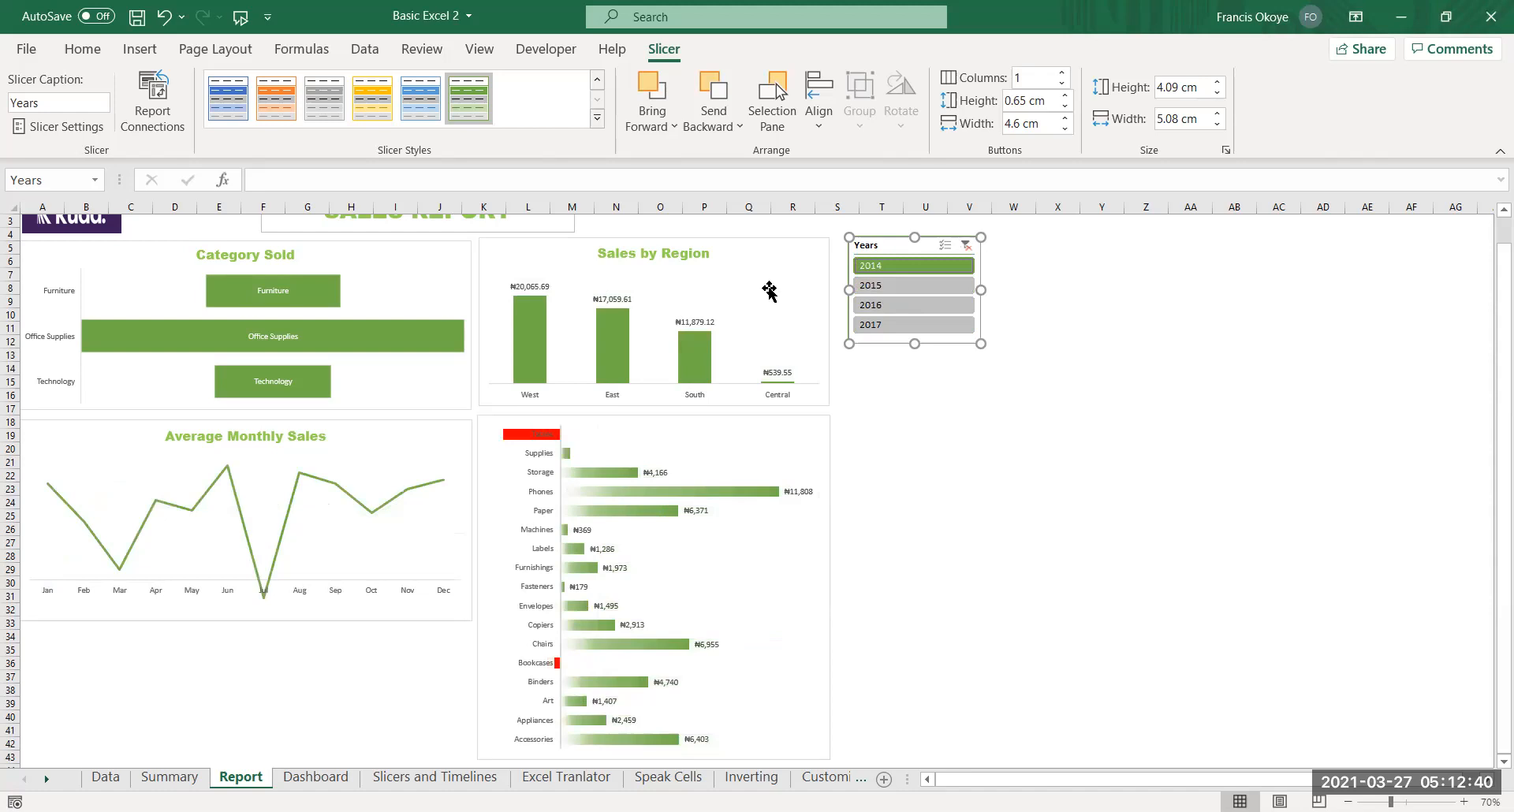
{"action": "left_click", "coordinate": [904, 283]}
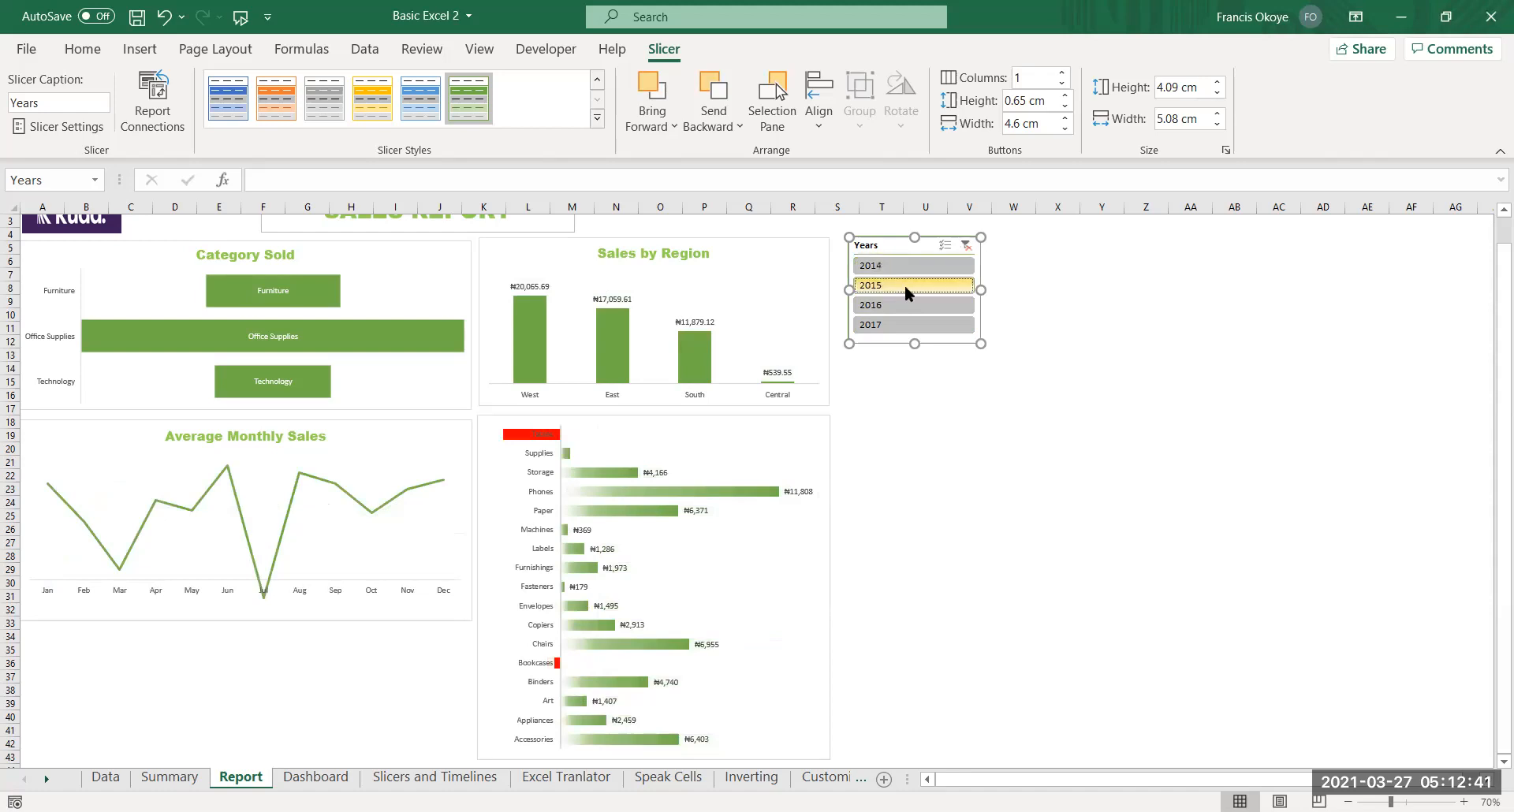
{"action": "left_click", "coordinate": [382, 268]}
{"action": "left_click", "coordinate": [389, 259]}
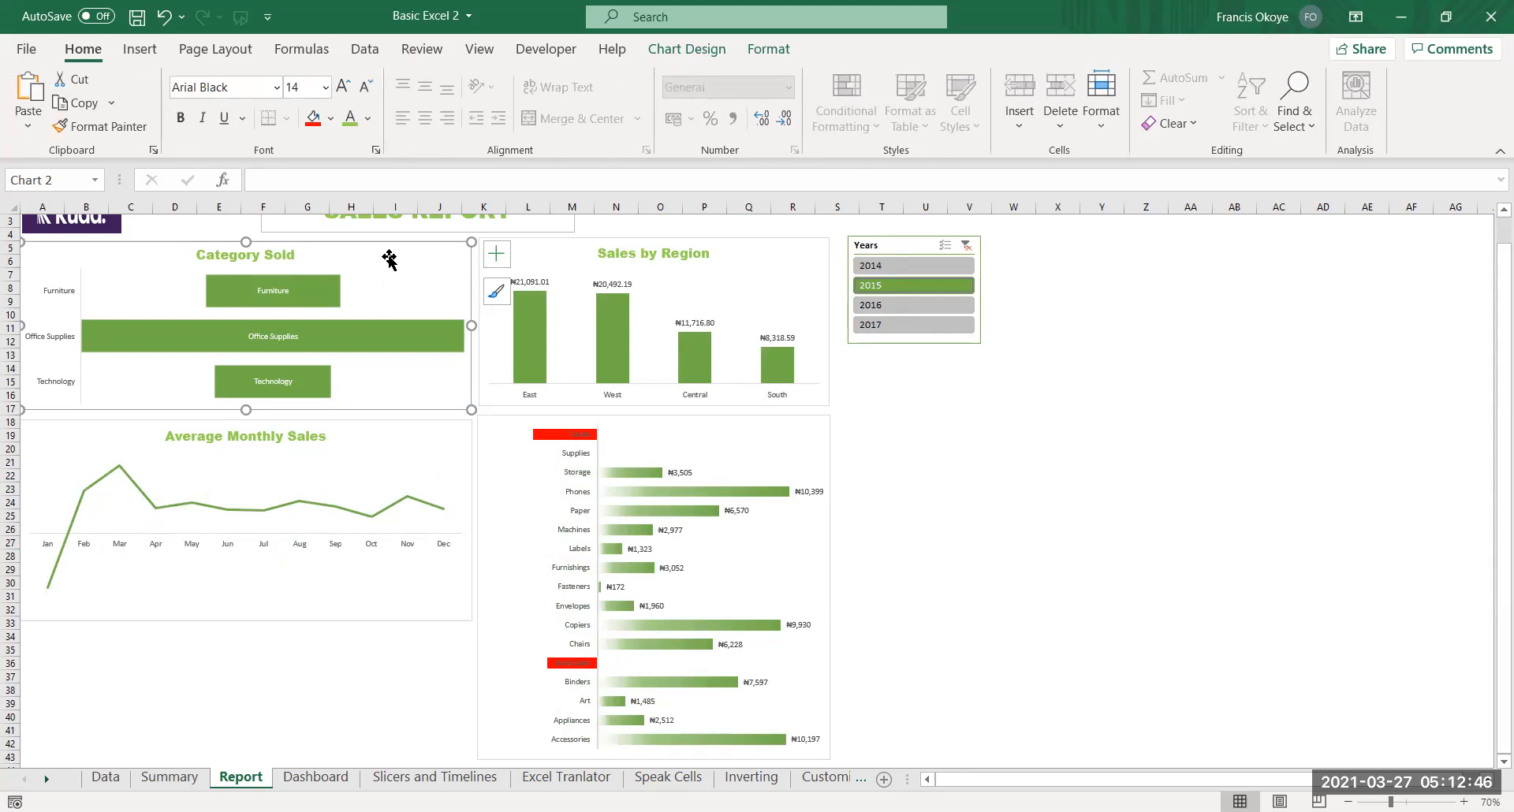
{"action": "left_click", "coordinate": [967, 245]}
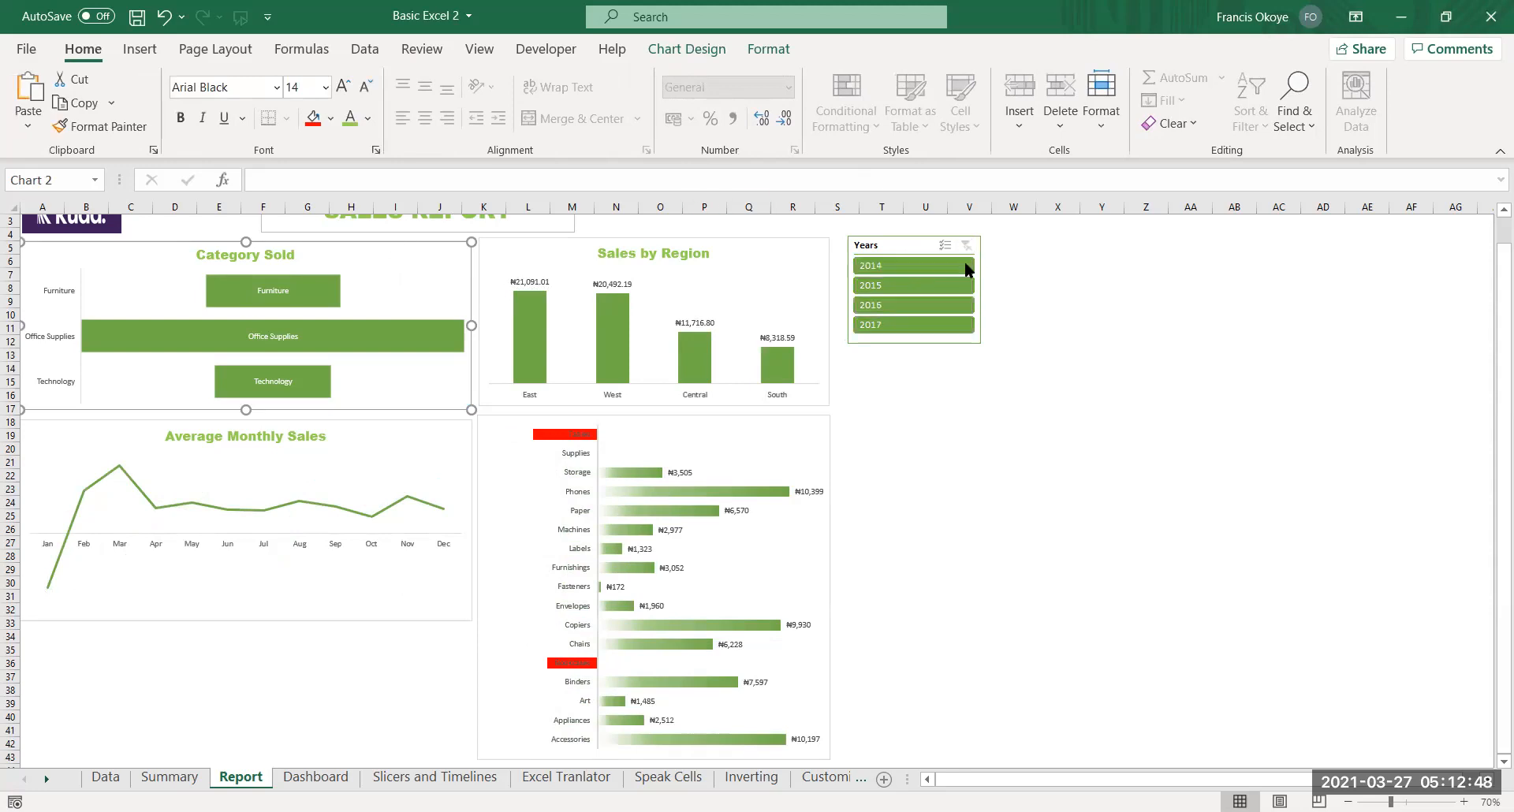
Cycle the Years slicer through 2014, 2015, 2017 and 2016 to examine each chart, ending on 2014
{"action": "left_click", "coordinate": [911, 264]}
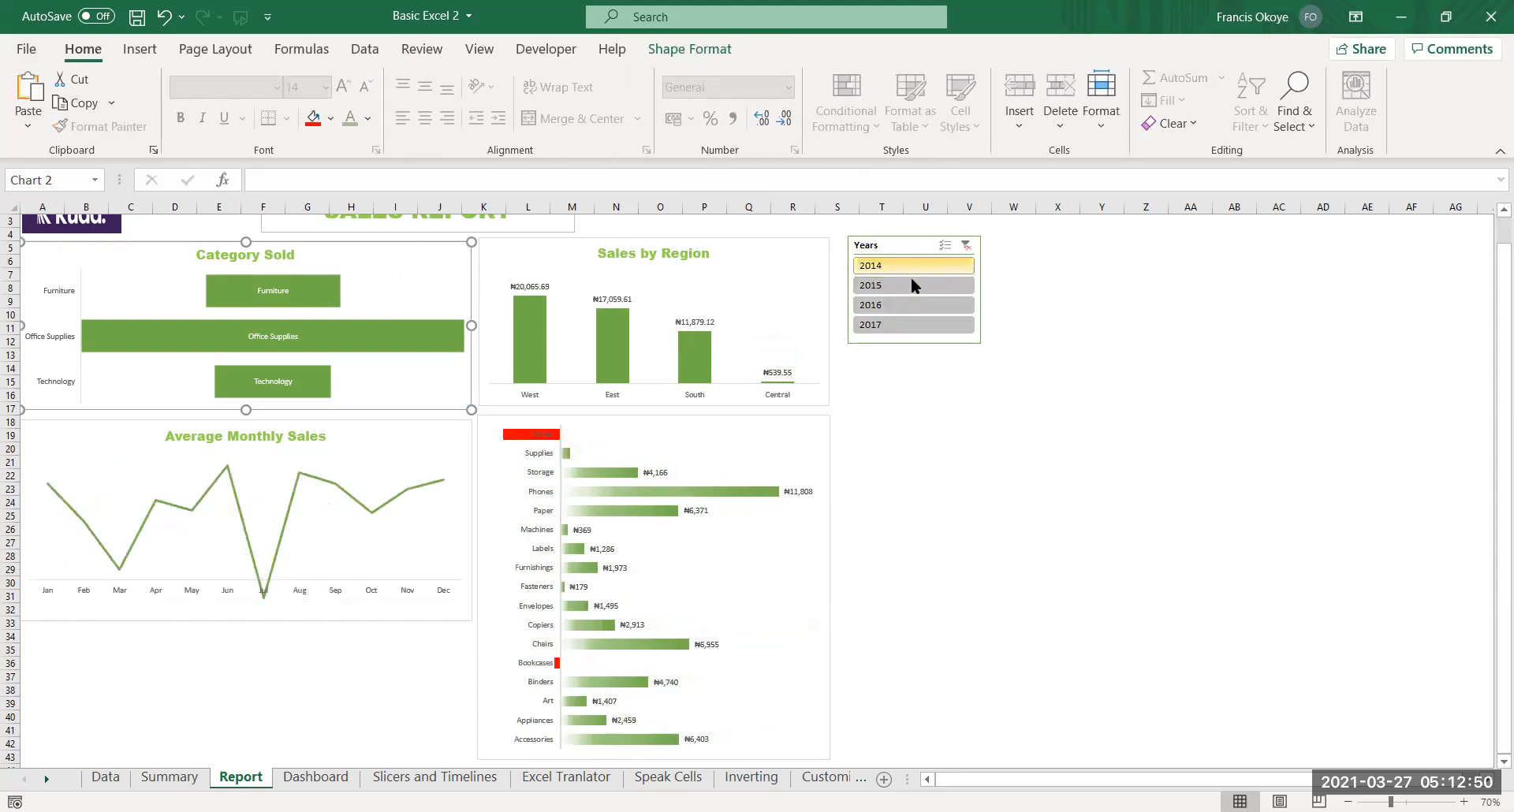
{"action": "left_click", "coordinate": [911, 284]}
{"action": "left_click", "coordinate": [912, 324]}
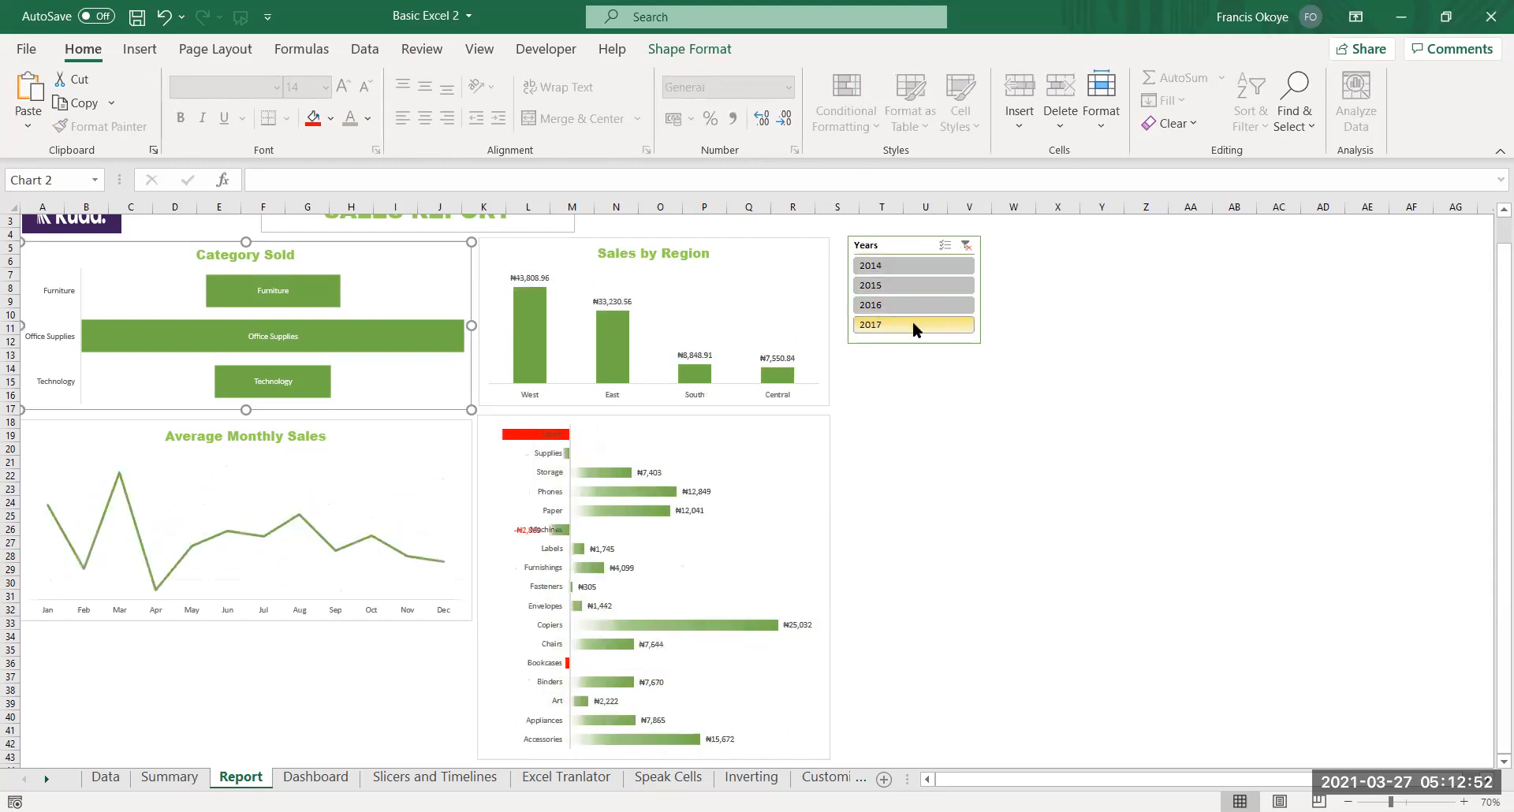
{"action": "left_click", "coordinate": [912, 305]}
{"action": "left_click", "coordinate": [911, 281]}
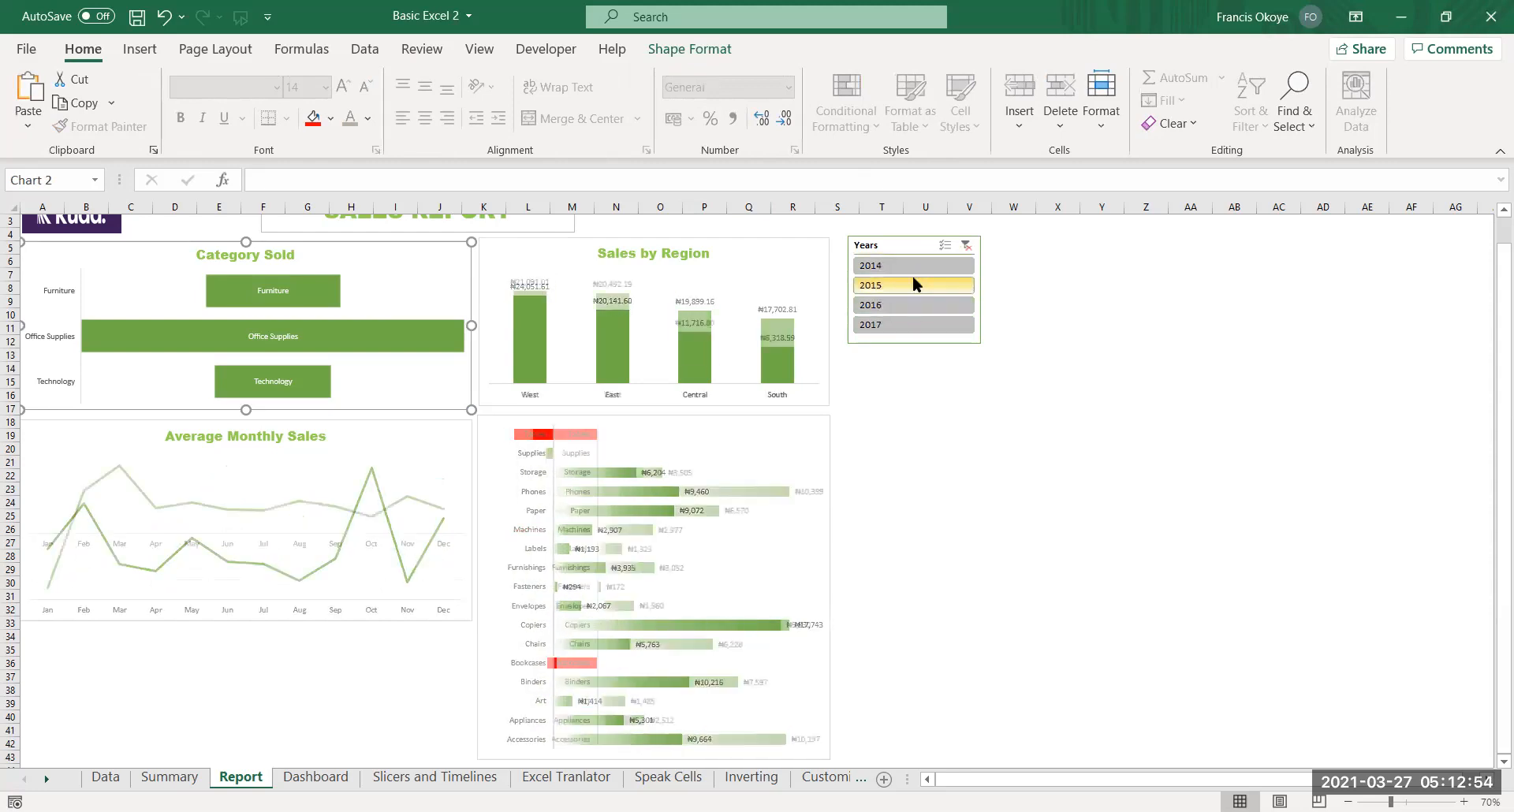
{"action": "left_click", "coordinate": [915, 268]}
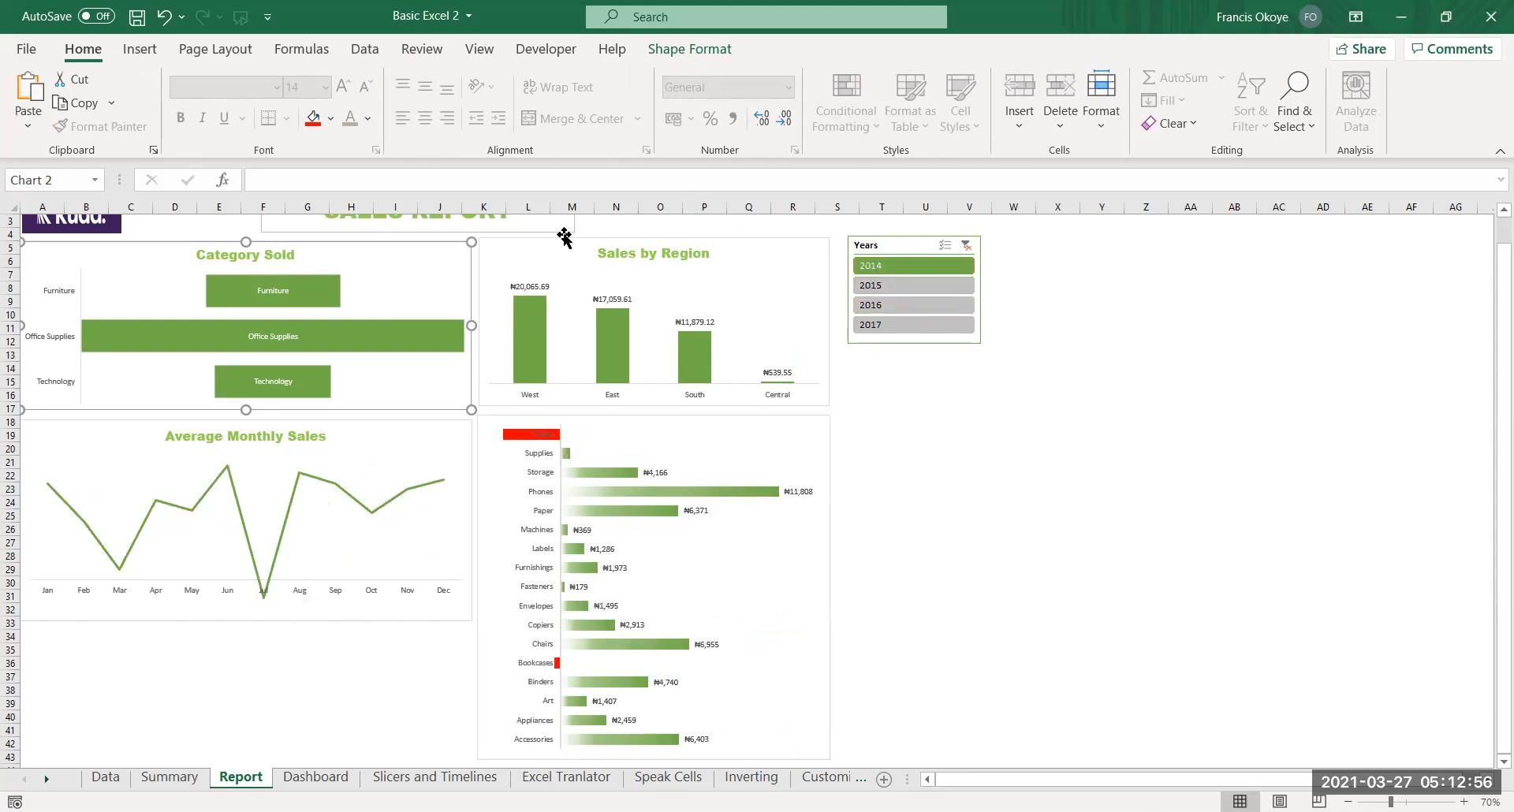
Review the Summary sheet's pivot tables and delete the Category Sold chart from the Report sheet
{"action": "left_click", "coordinate": [402, 249]}
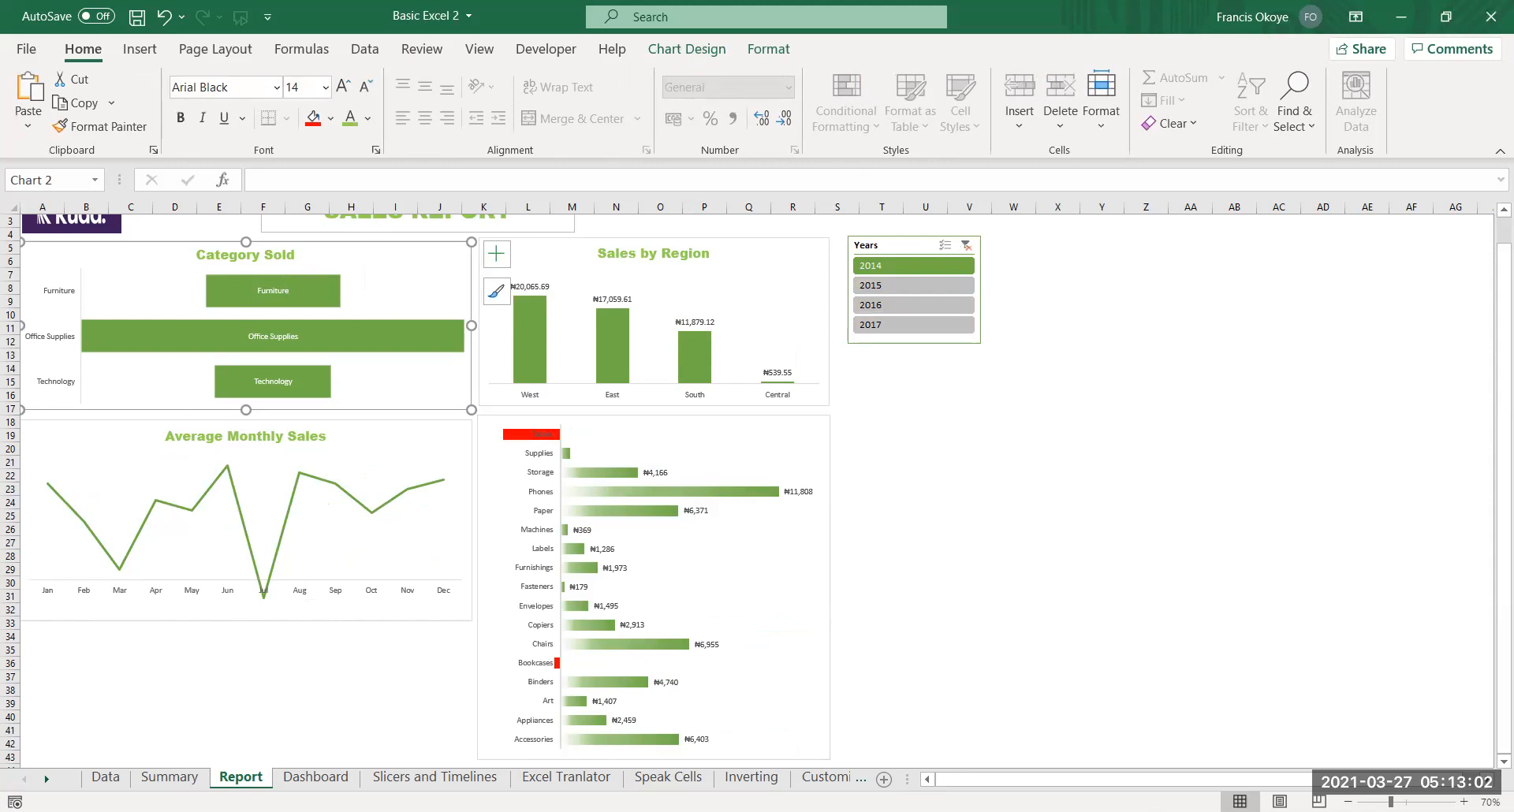
{"action": "left_click", "coordinate": [191, 784]}
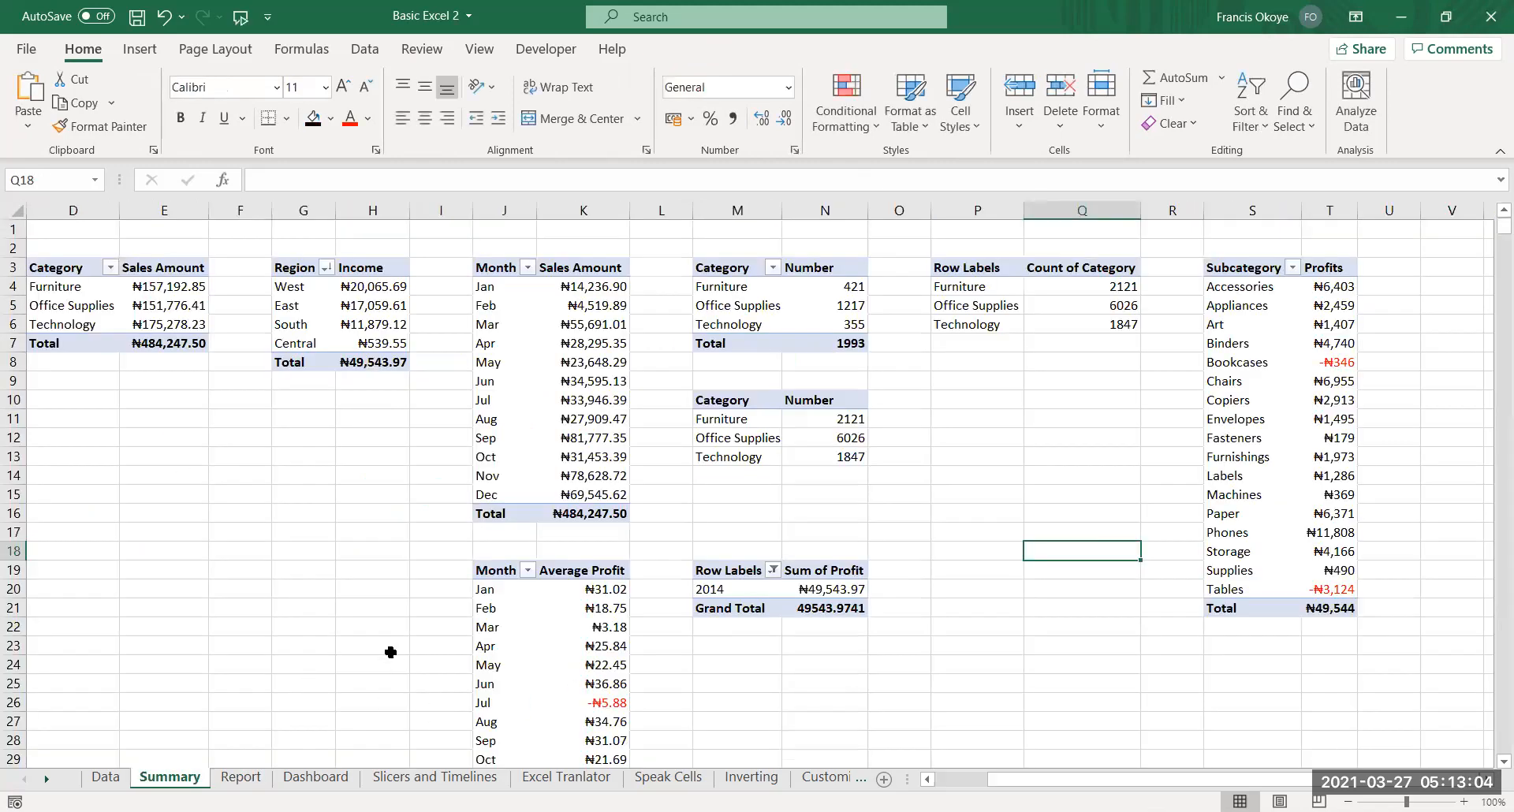
{"action": "left_click", "coordinate": [362, 591]}
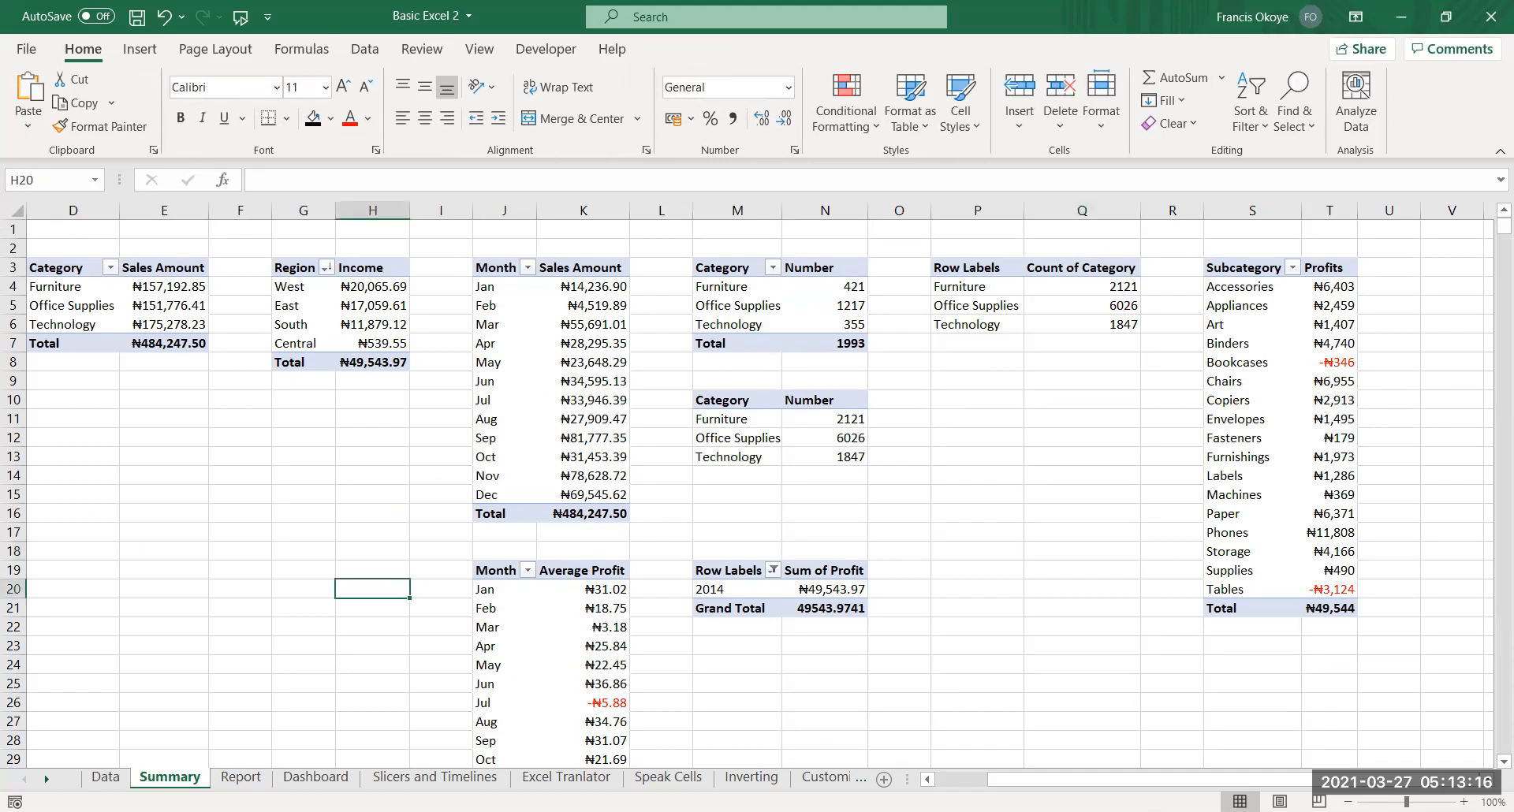
{"action": "left_click", "coordinate": [243, 778]}
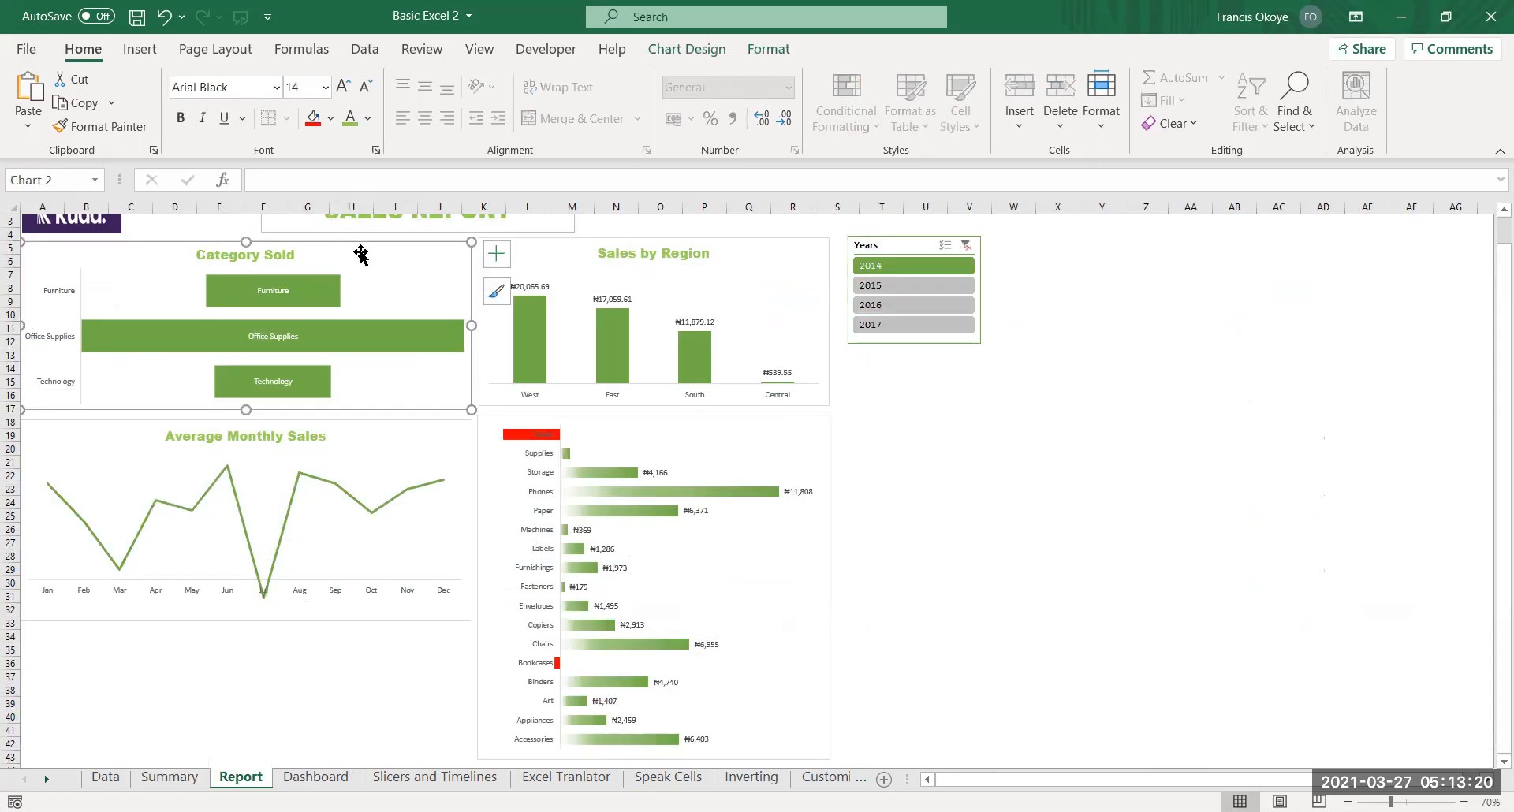
{"action": "key", "text": "Delete"}
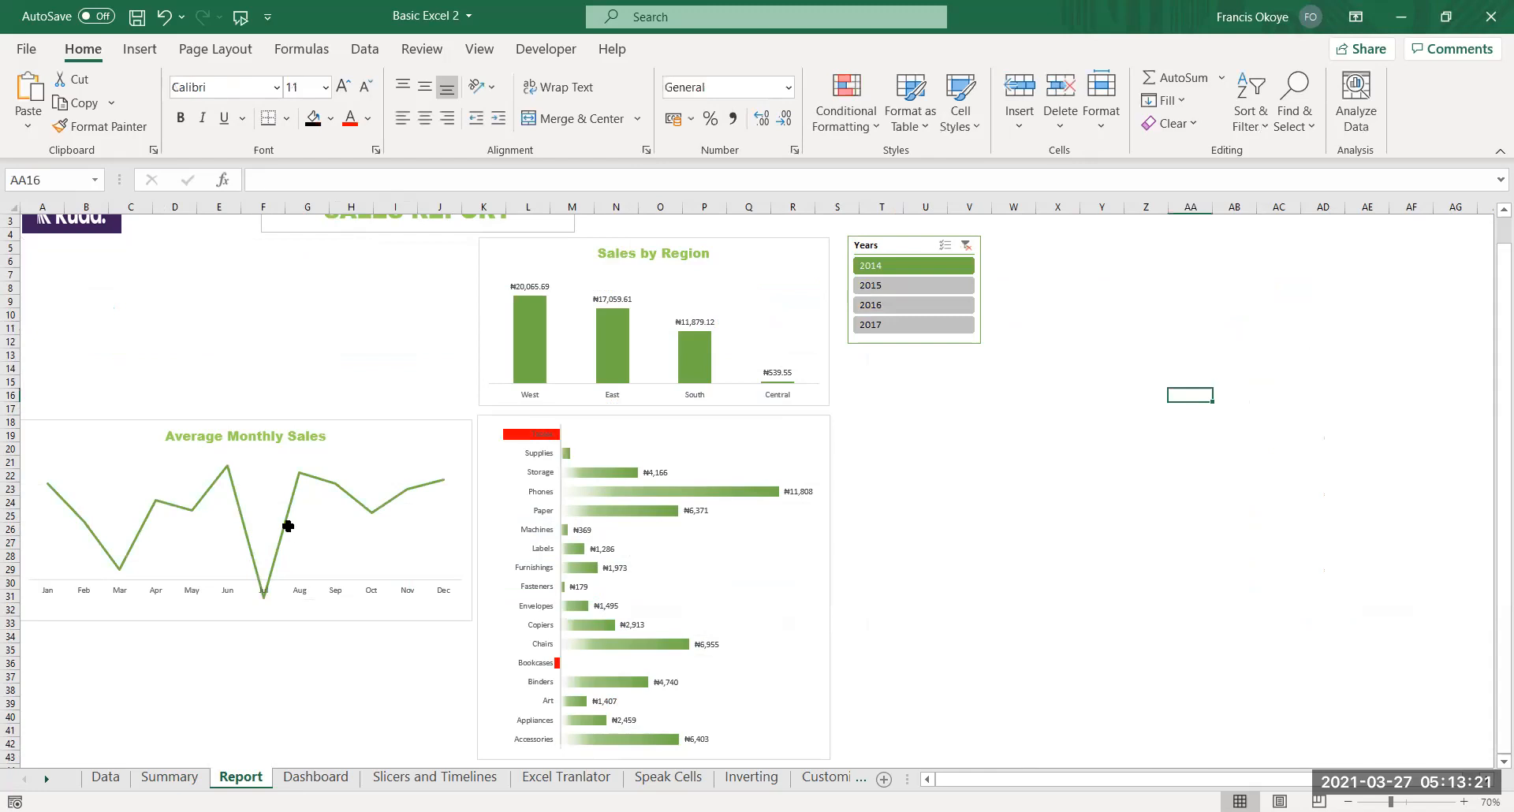
Insert a clustered column PivotChart from the Category and Sales Amount pivot table on the Summary sheet
{"action": "left_click", "coordinate": [187, 778]}
{"action": "left_click_drag", "start_coordinate": [63, 272], "coordinate": [158, 328]}
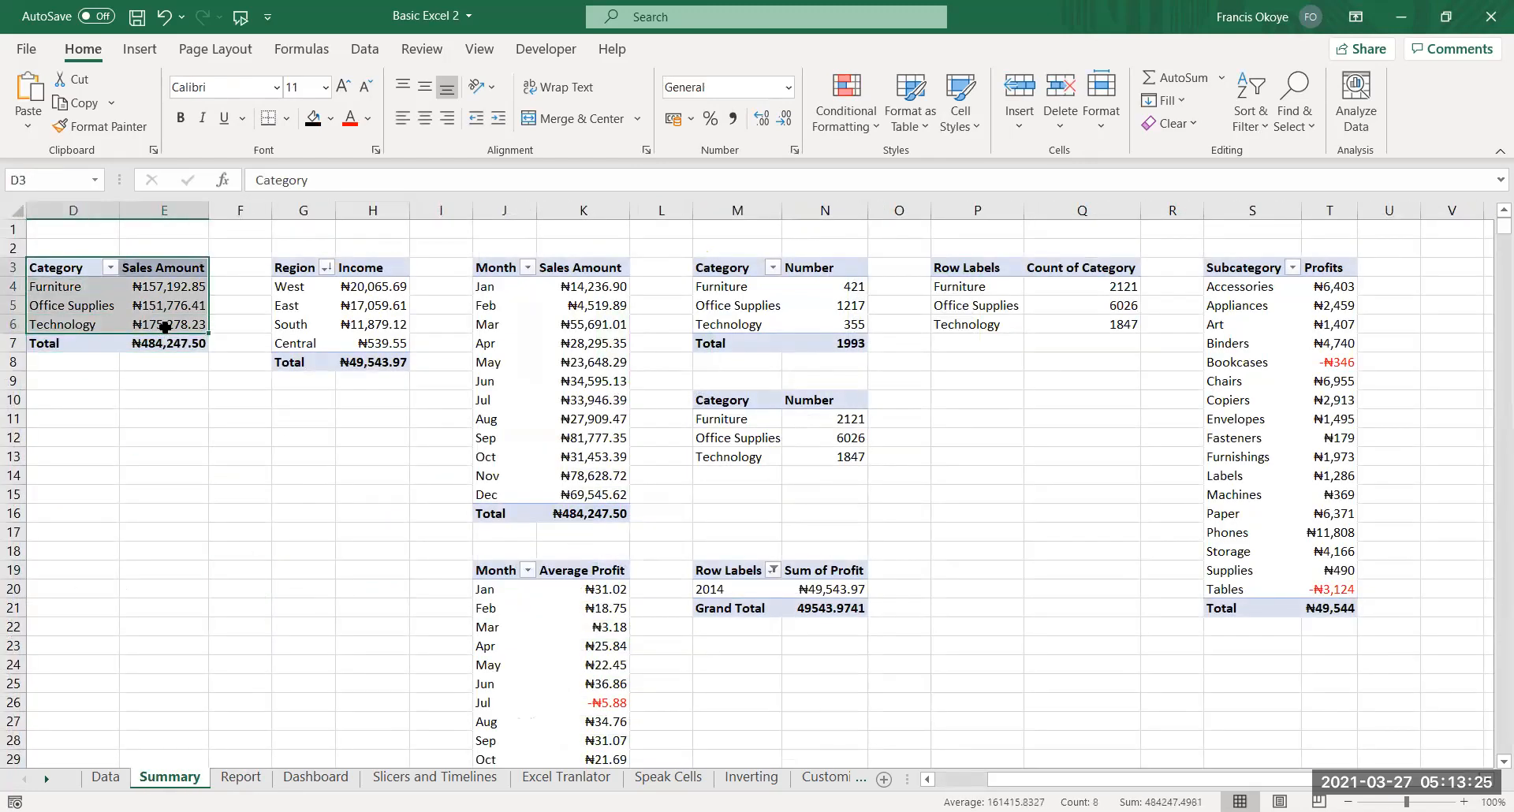
{"action": "left_click", "coordinate": [143, 56]}
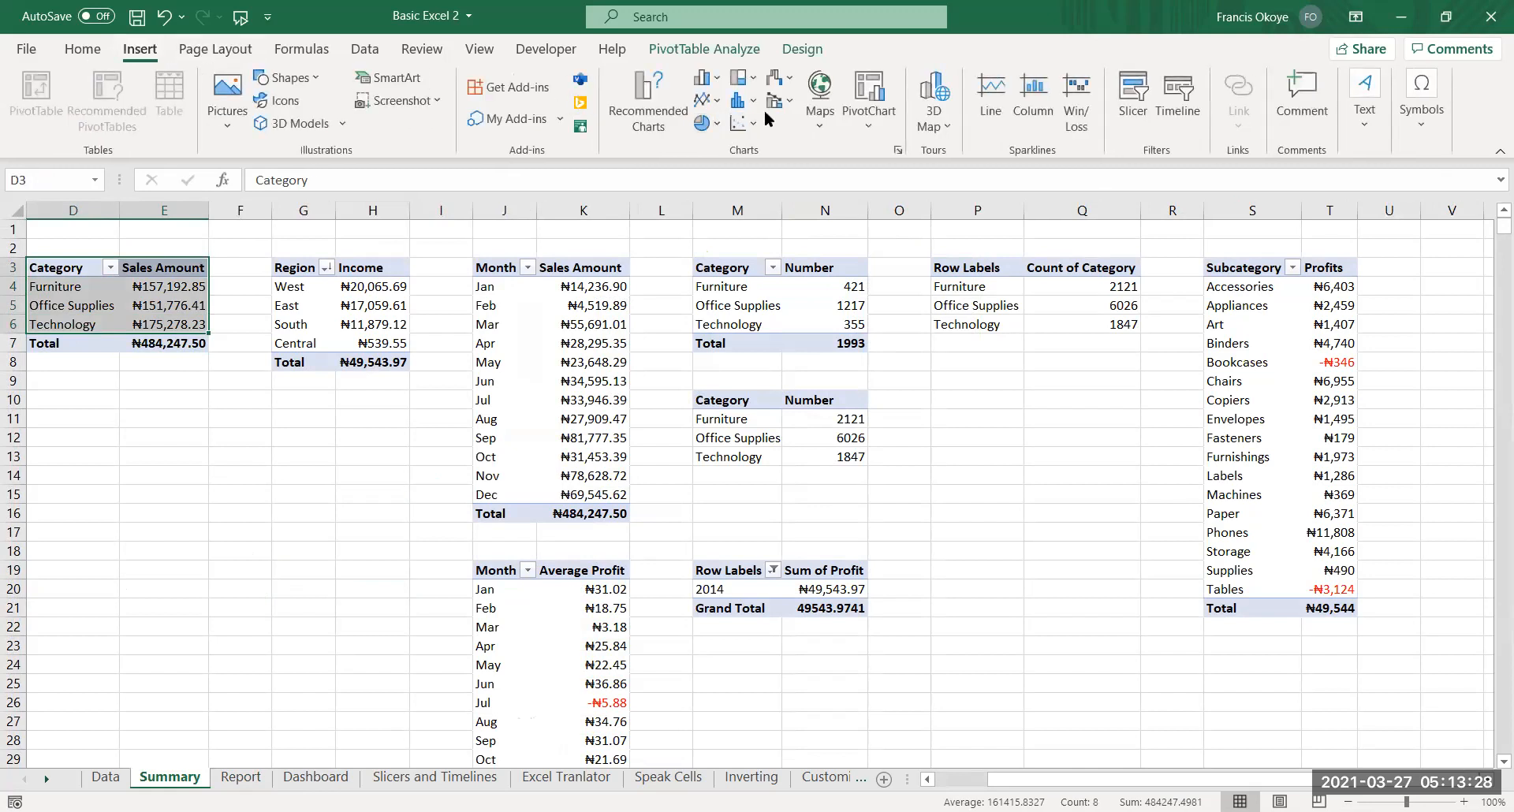
{"action": "left_click", "coordinate": [718, 98]}
{"action": "left_click", "coordinate": [732, 139]}
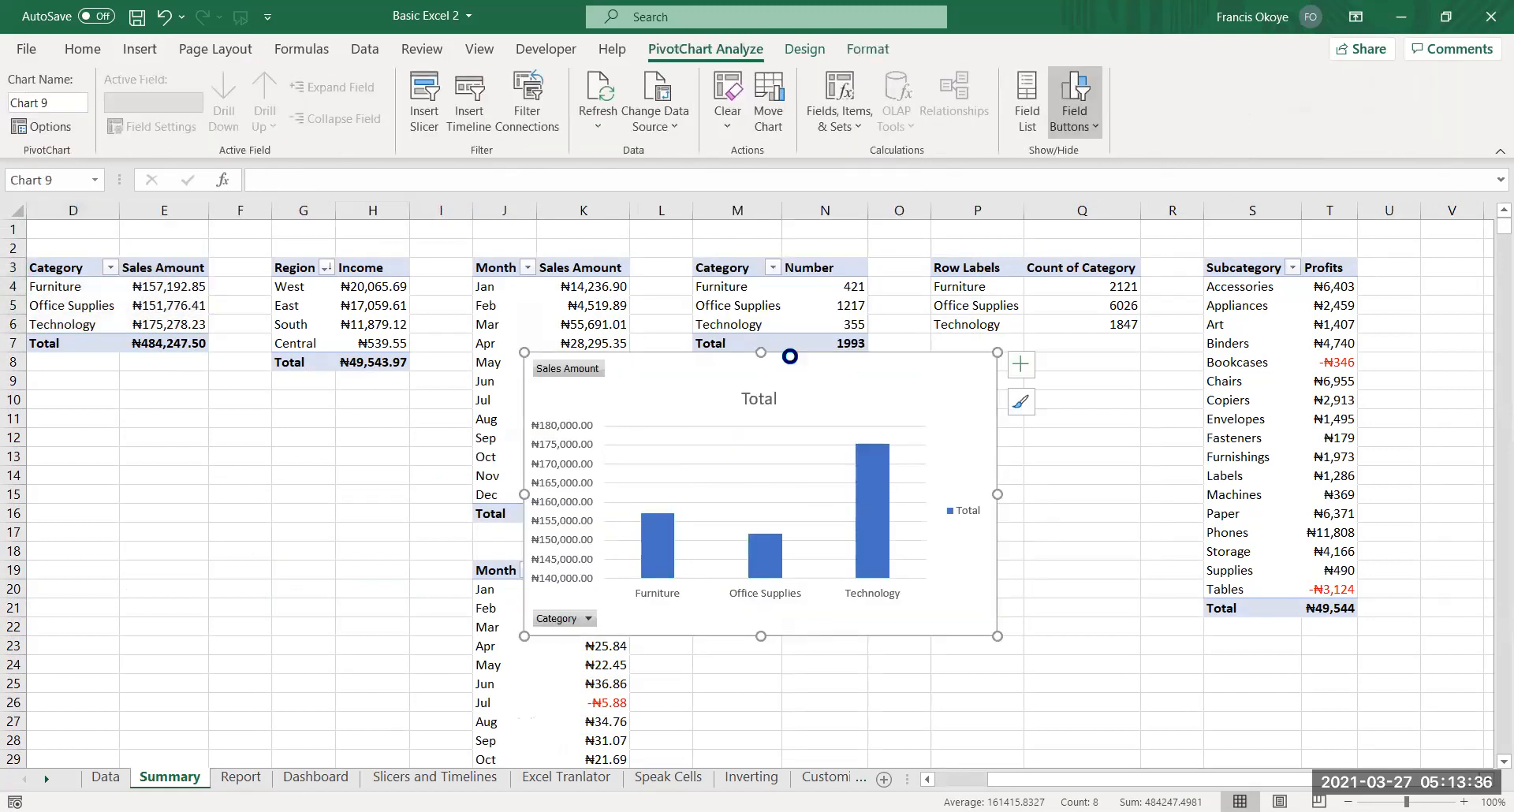
Check the name of the Category pivot table and move its new chart from the Summary sheet to the Report sheet
{"action": "key", "text": "Delete"}
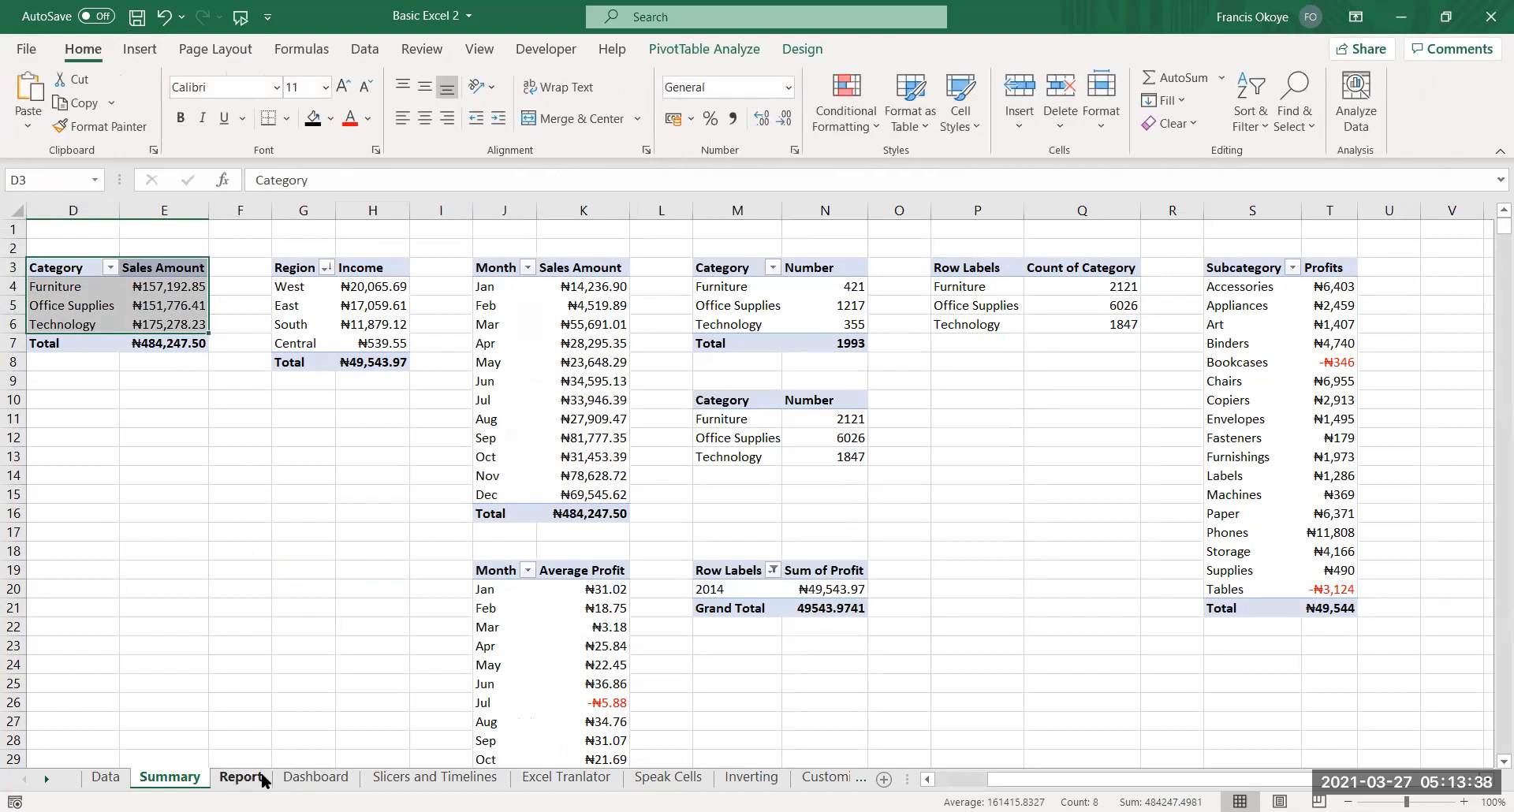
{"action": "key", "text": "alt+F1"}
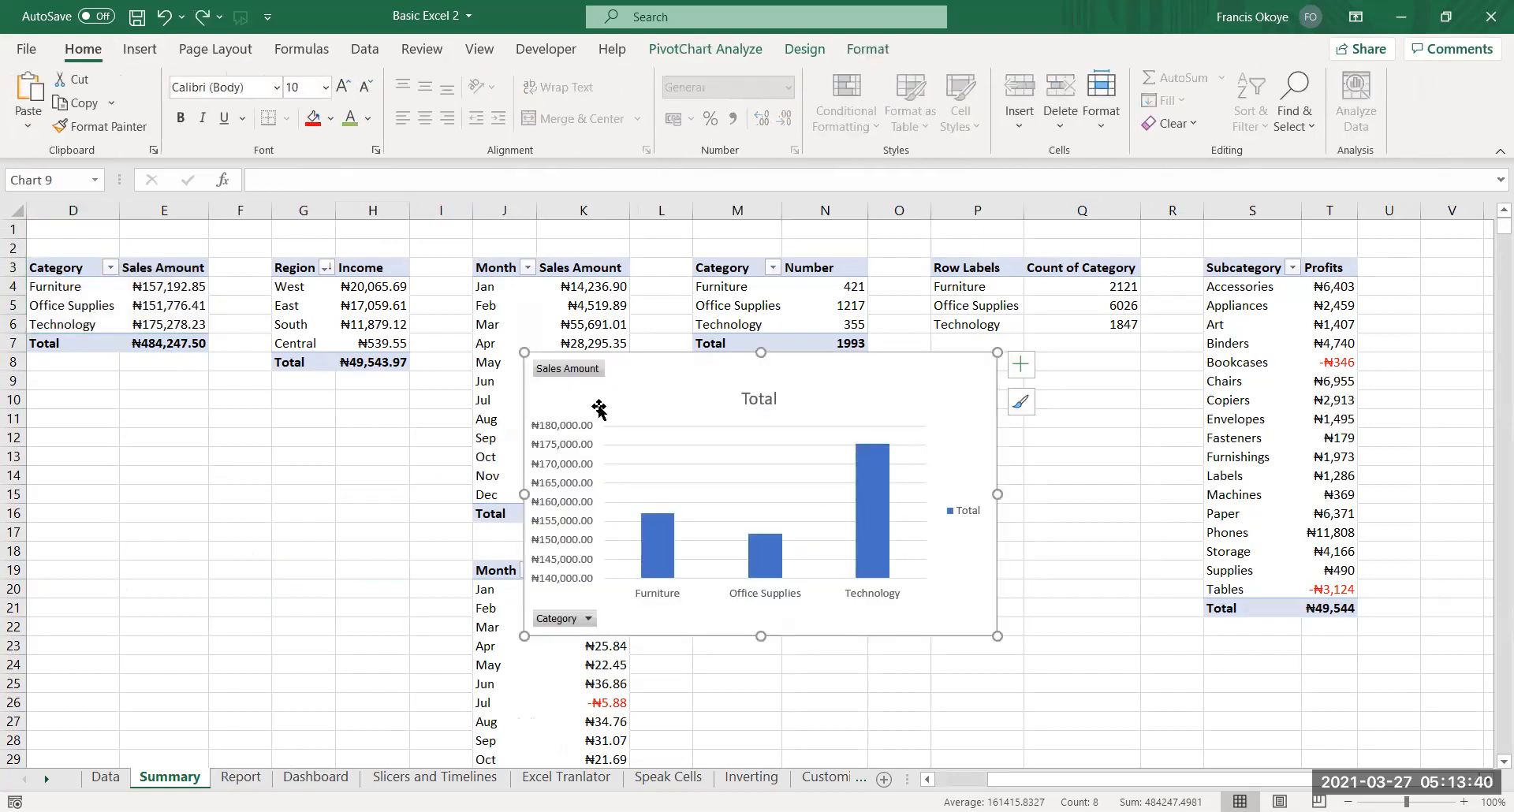
{"action": "left_click", "coordinate": [145, 308]}
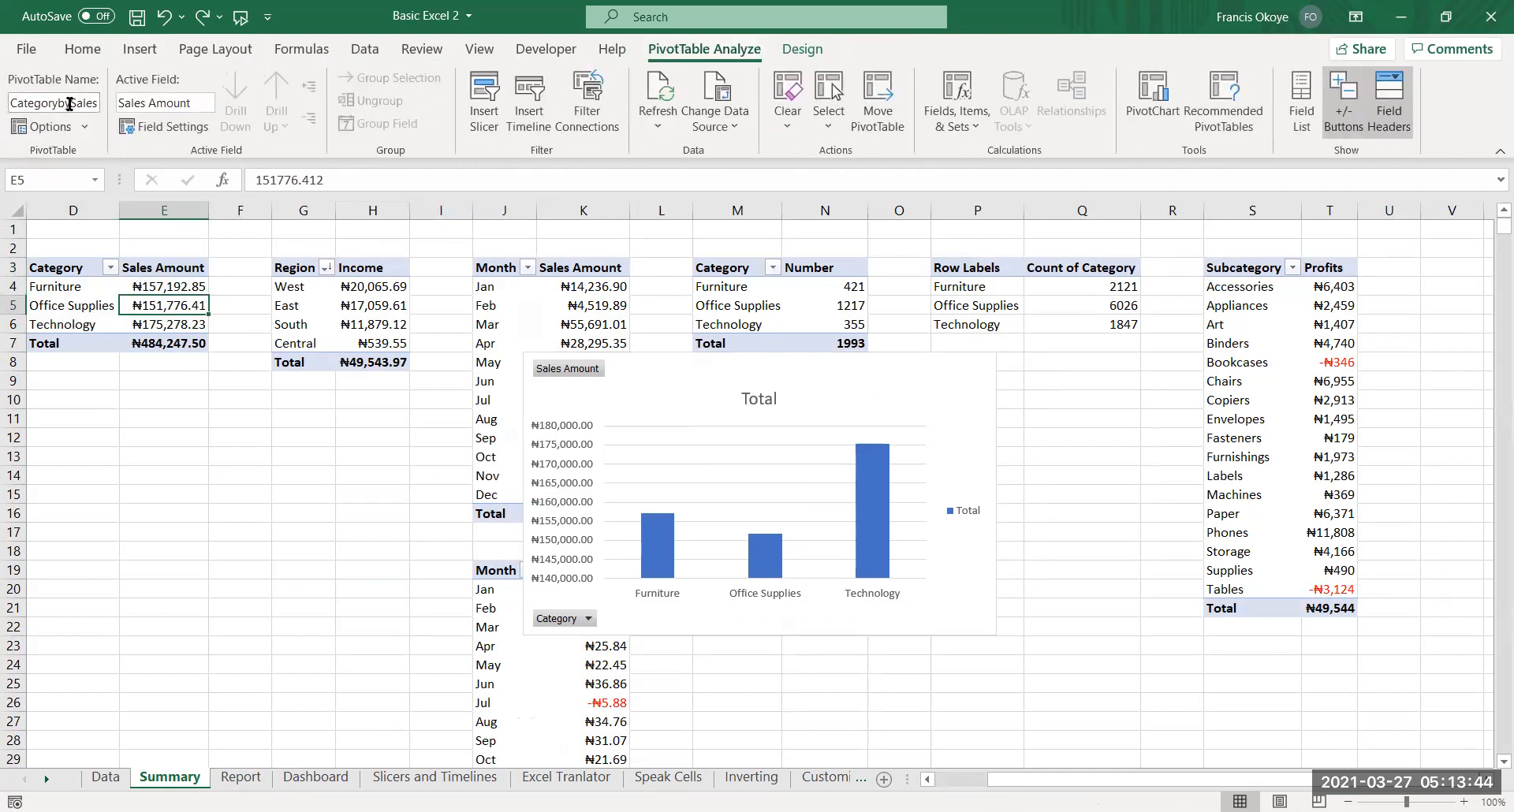
{"action": "left_click", "coordinate": [922, 363]}
{"action": "key", "text": "Delete"}
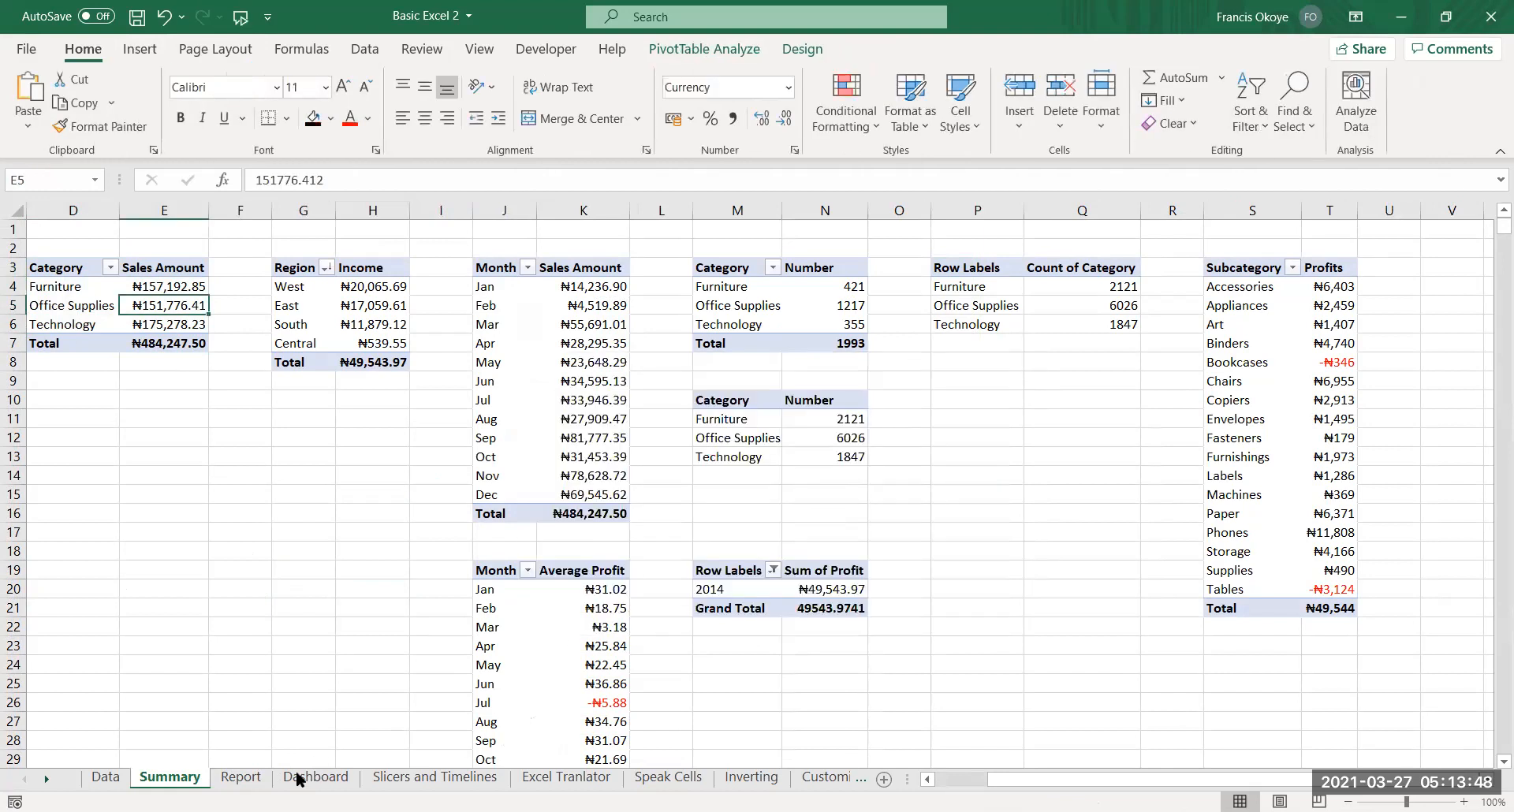
{"action": "left_click", "coordinate": [244, 778]}
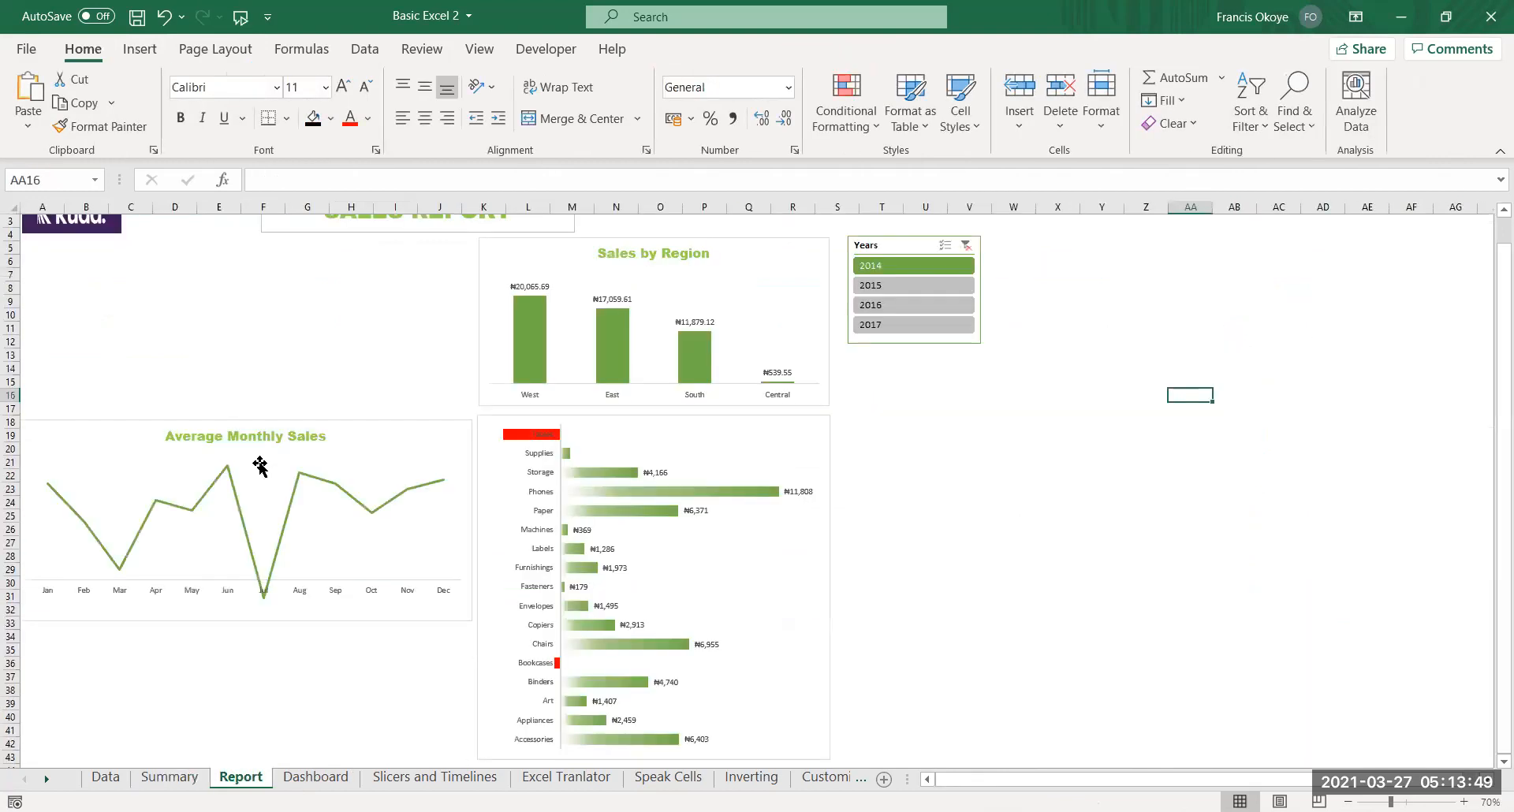
{"action": "left_click", "coordinate": [47, 258]}
{"action": "key", "text": "ctrl+v"}
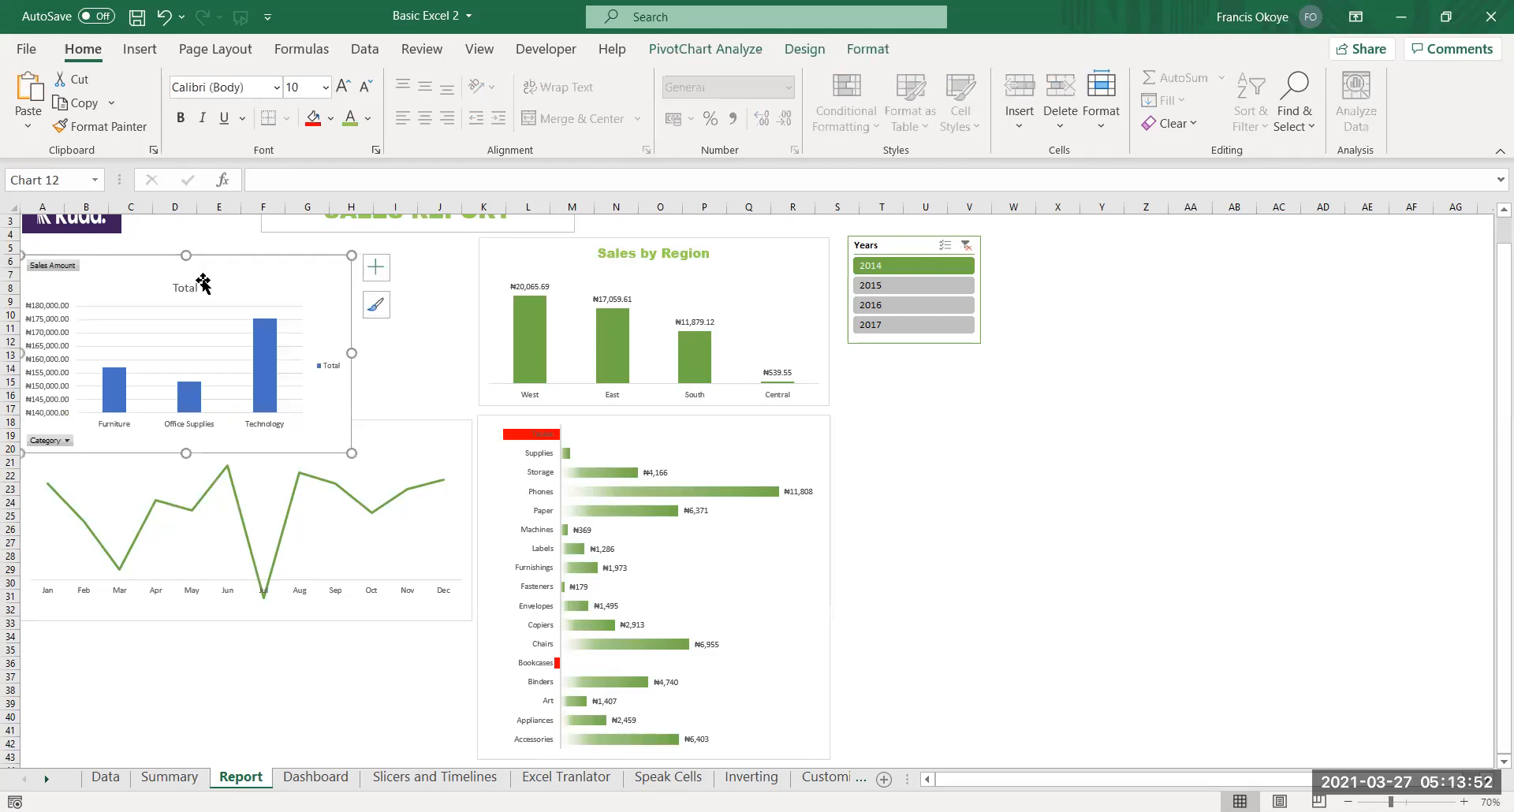
Fit the pasted chart into the gap beside Sales by Region by widening it and shifting Average Monthly Sales down
{"action": "mouse_move", "coordinate": [223, 257]}
{"action": "left_mouse_down"}
{"action": "mouse_move", "coordinate": [280, 241]}
{"action": "mouse_move", "coordinate": [237, 239]}
{"action": "left_mouse_up"}
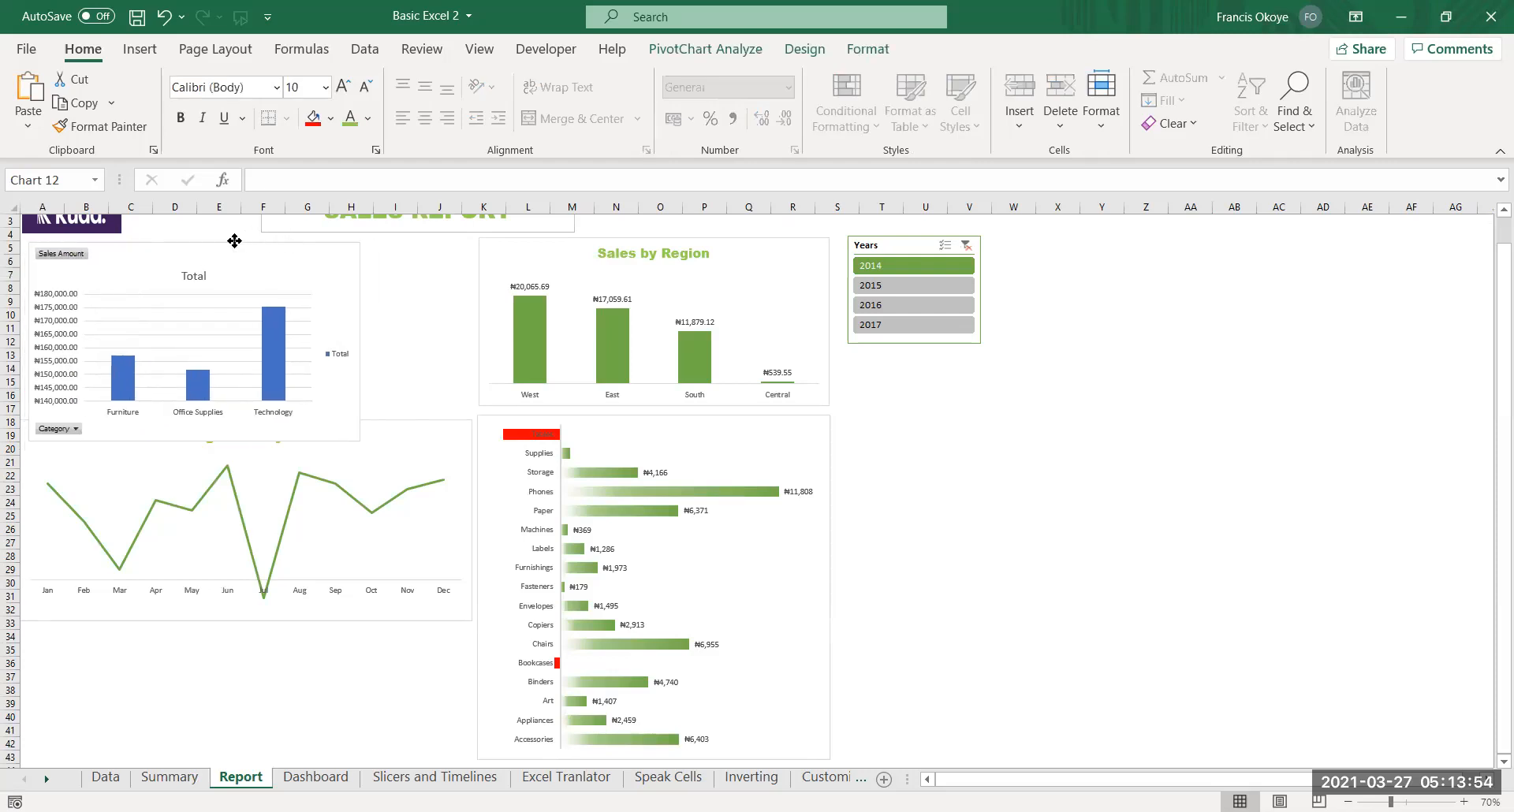
{"action": "left_click_drag", "start_coordinate": [361, 341], "coordinate": [449, 342]}
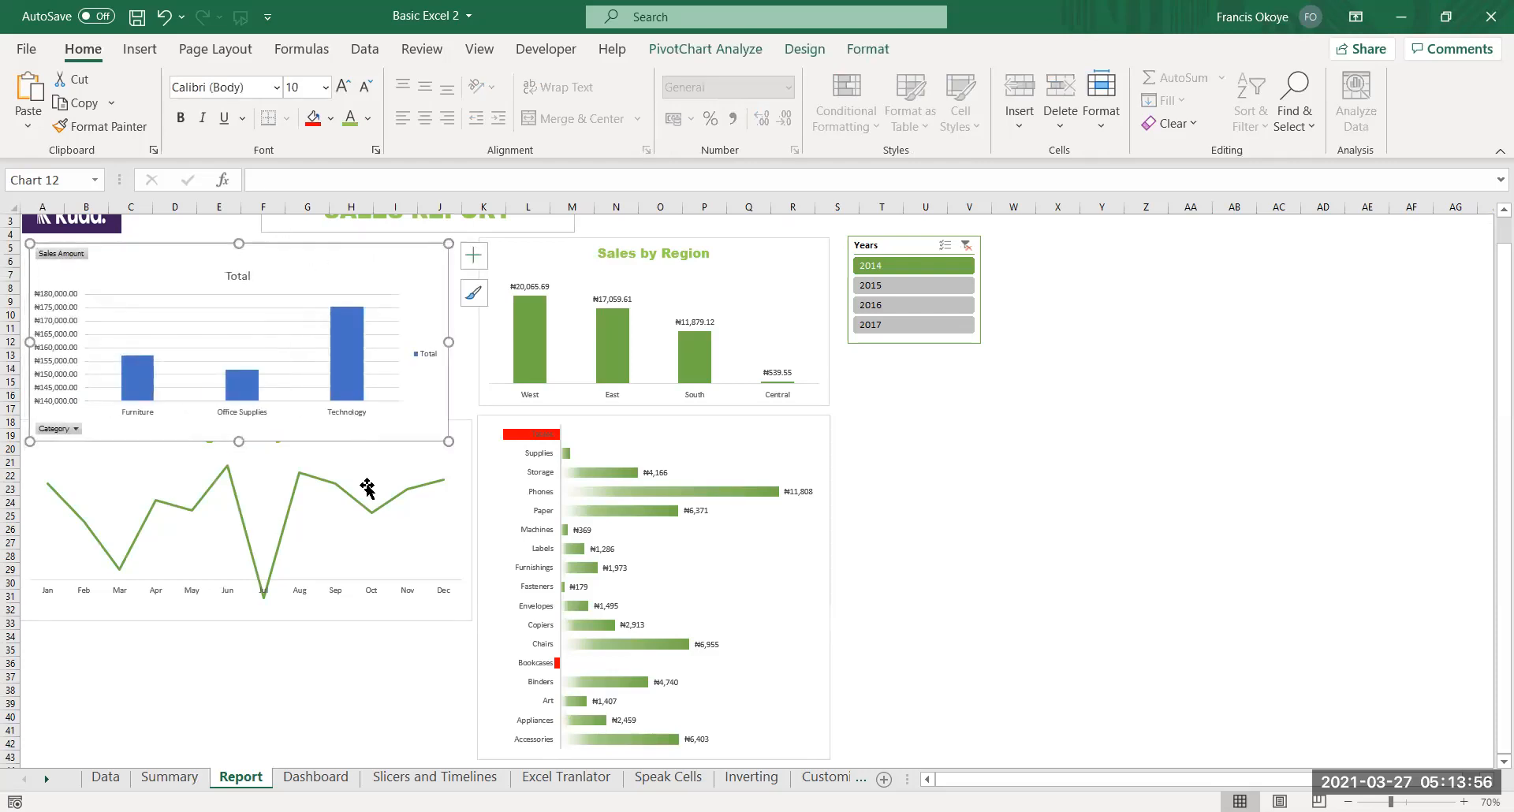
{"action": "left_click_drag", "start_coordinate": [465, 429], "coordinate": [463, 468]}
{"action": "left_click", "coordinate": [448, 352]}
{"action": "left_click_drag", "start_coordinate": [449, 341], "coordinate": [482, 336]}
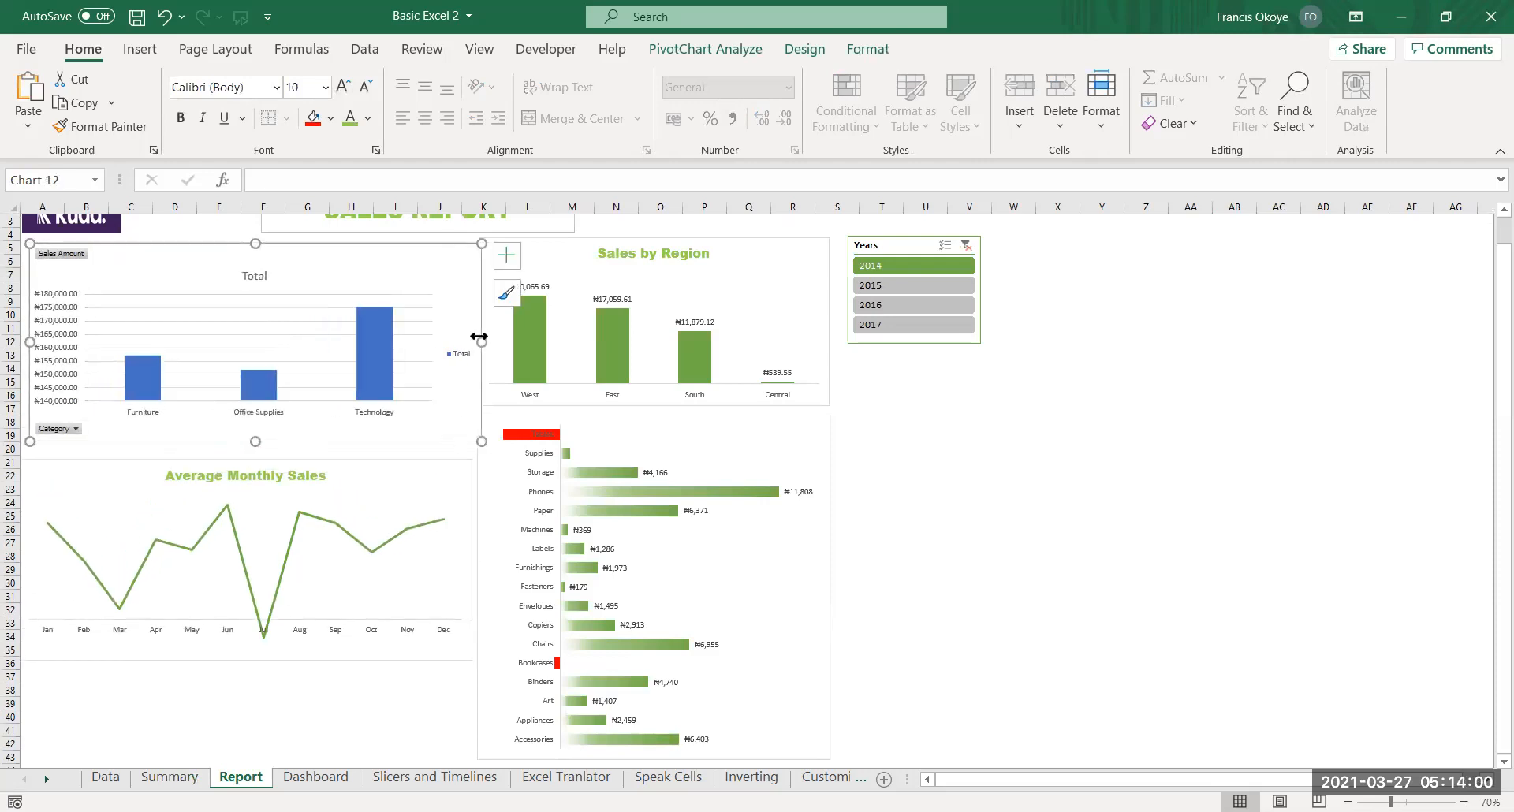
{"action": "left_click_drag", "start_coordinate": [401, 243], "coordinate": [394, 242]}
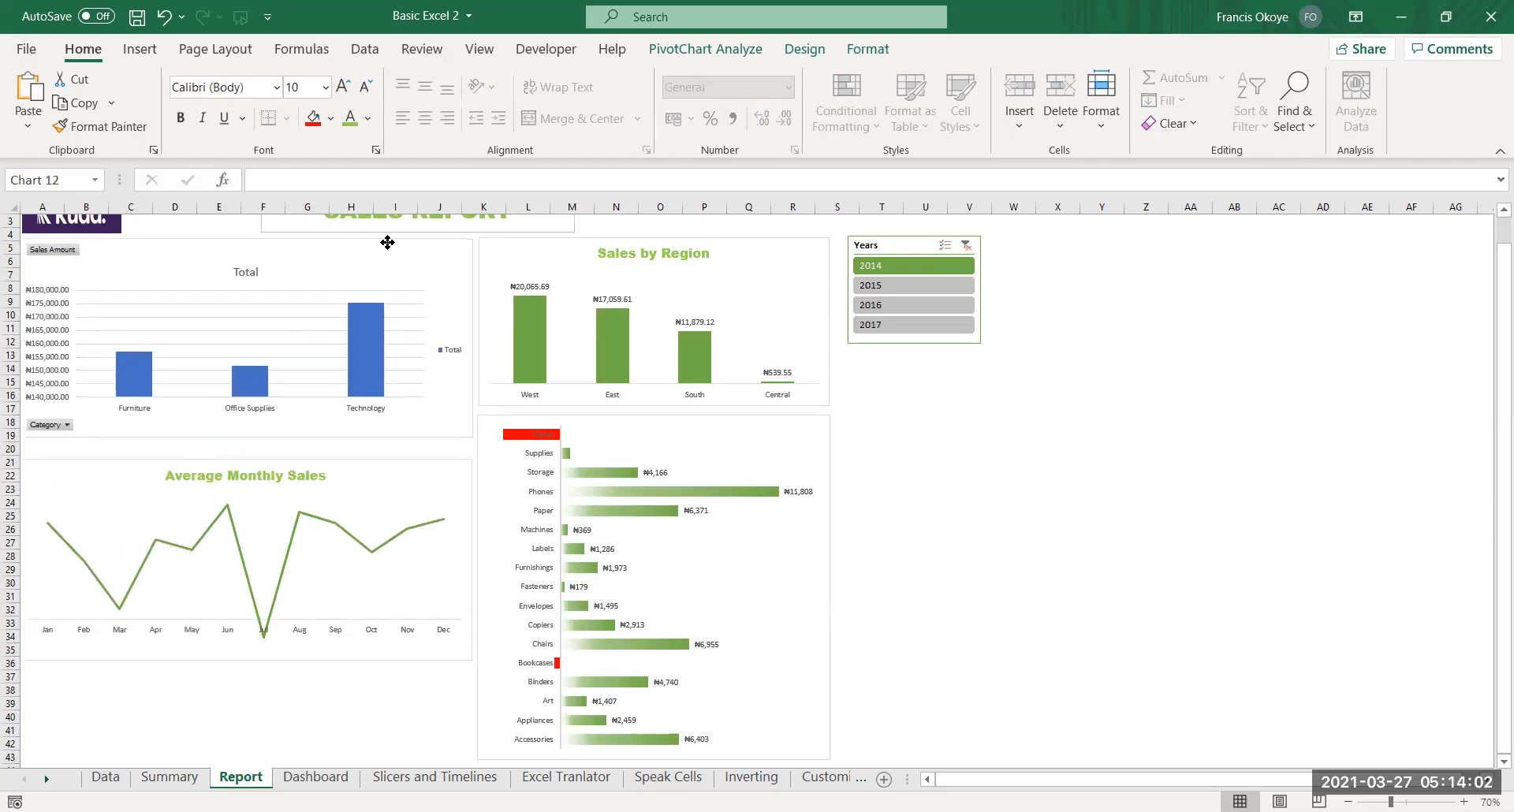
Check the Sales by Region title's font and retitle the new chart "Category by Sales"
{"action": "left_click", "coordinate": [608, 252]}
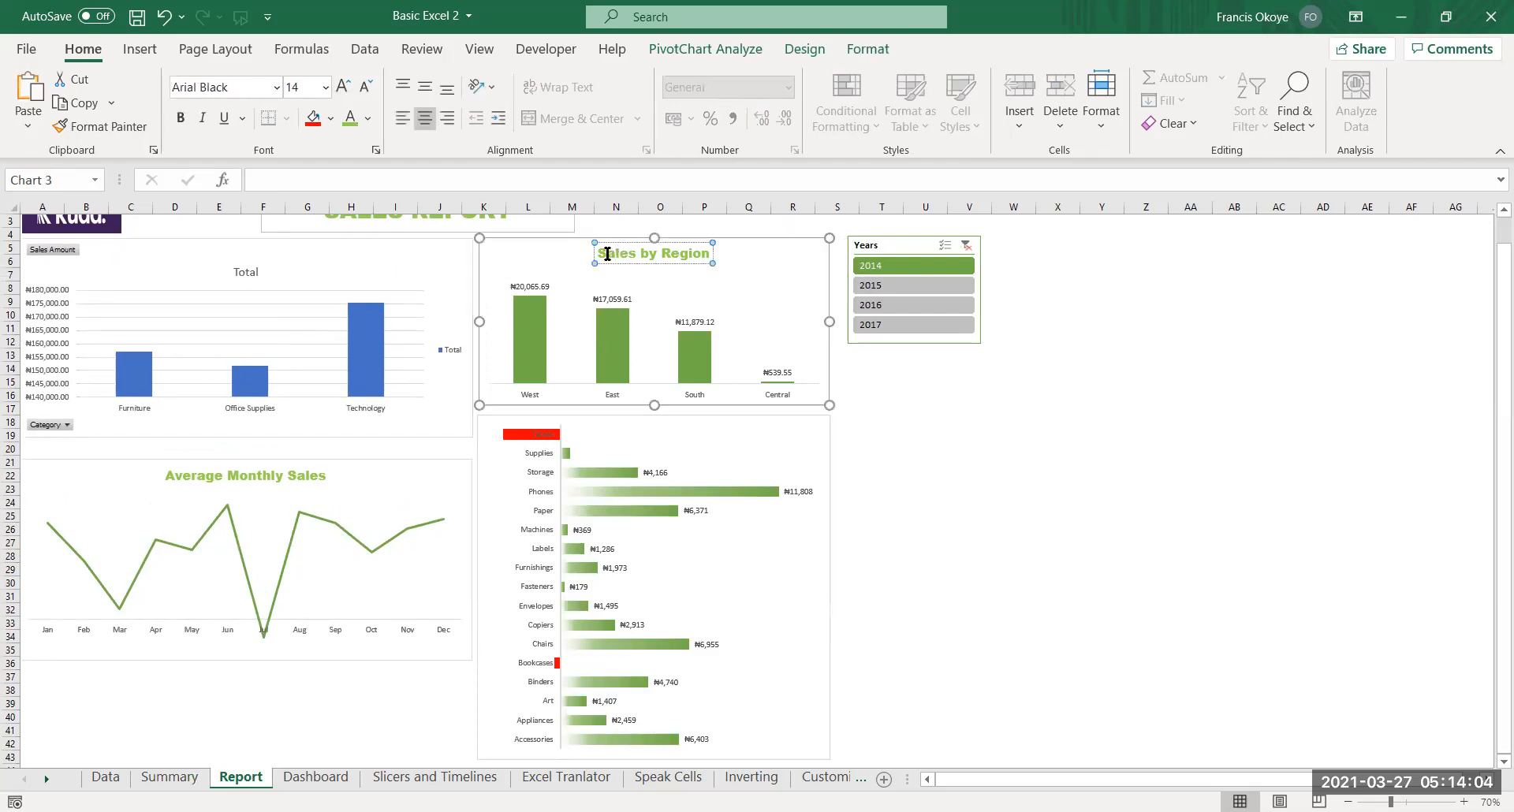
{"action": "left_click", "coordinate": [254, 272]}
{"action": "double_click", "coordinate": [255, 272]}
{"action": "type", "text": "Category B"}
{"action": "key", "text": "BackSpace"}
{"action": "type", "text": "="}
{"action": "key", "text": "BackSpace"}
{"action": "key", "text": "BackSpace"}
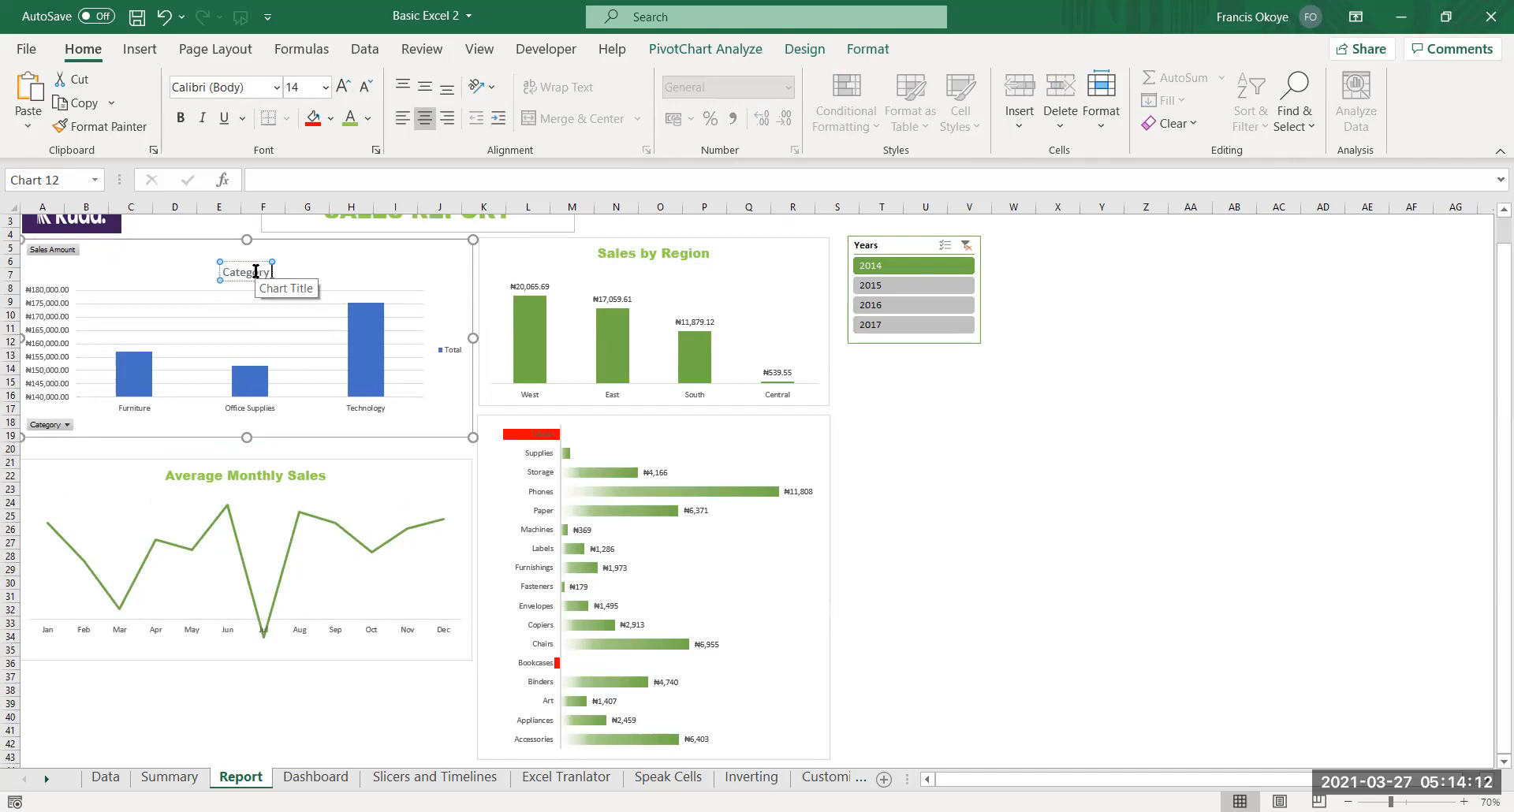
{"action": "type", "text": "by Sales"}
Format the Category by Sales title in green Arial Black to match the other chart titles
{"action": "key", "text": "ctrl+a"}
{"action": "left_click", "coordinate": [351, 118]}
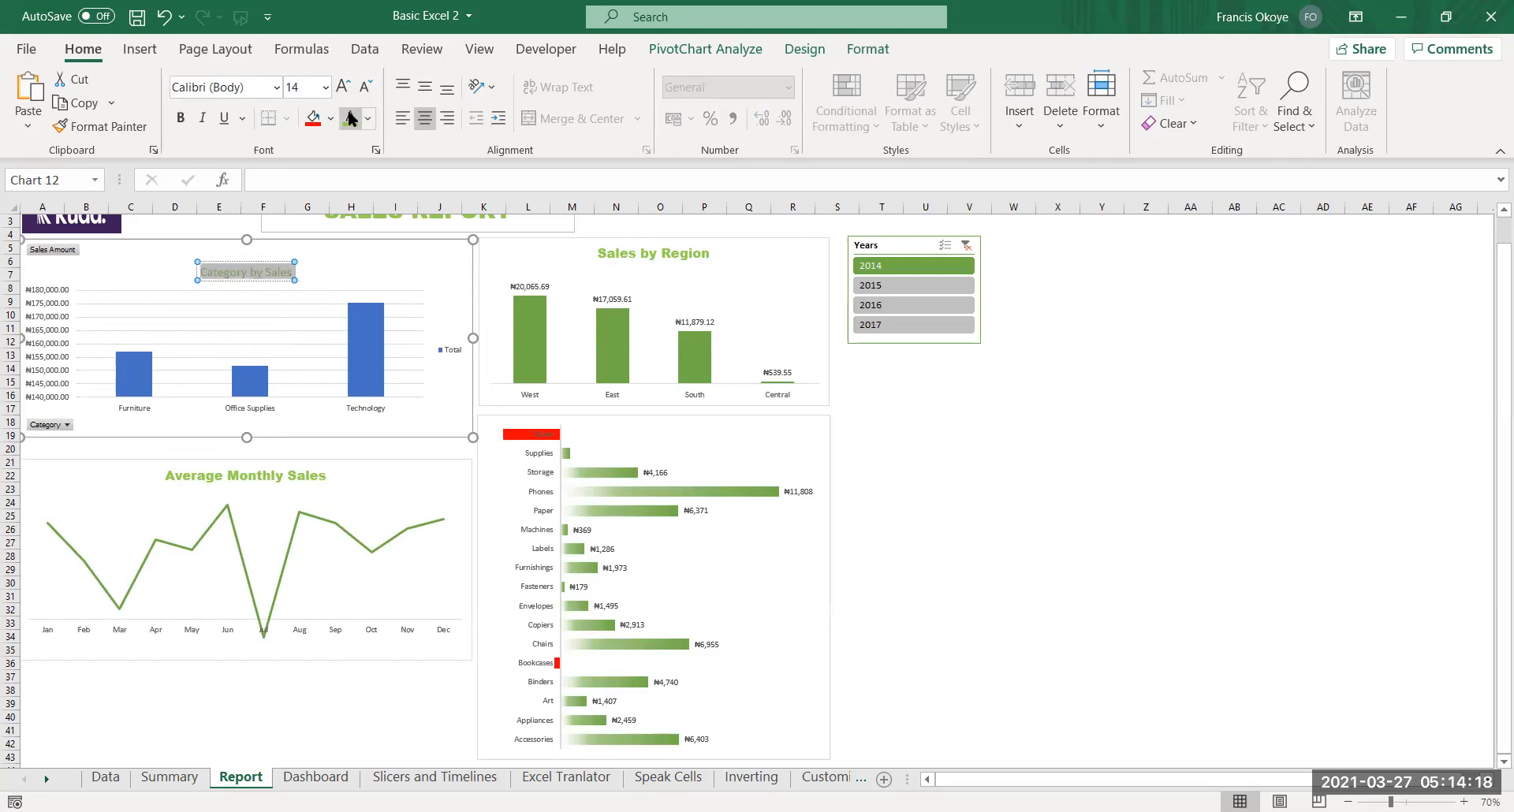
{"action": "left_click", "coordinate": [276, 87]}
{"action": "left_click", "coordinate": [265, 227]}
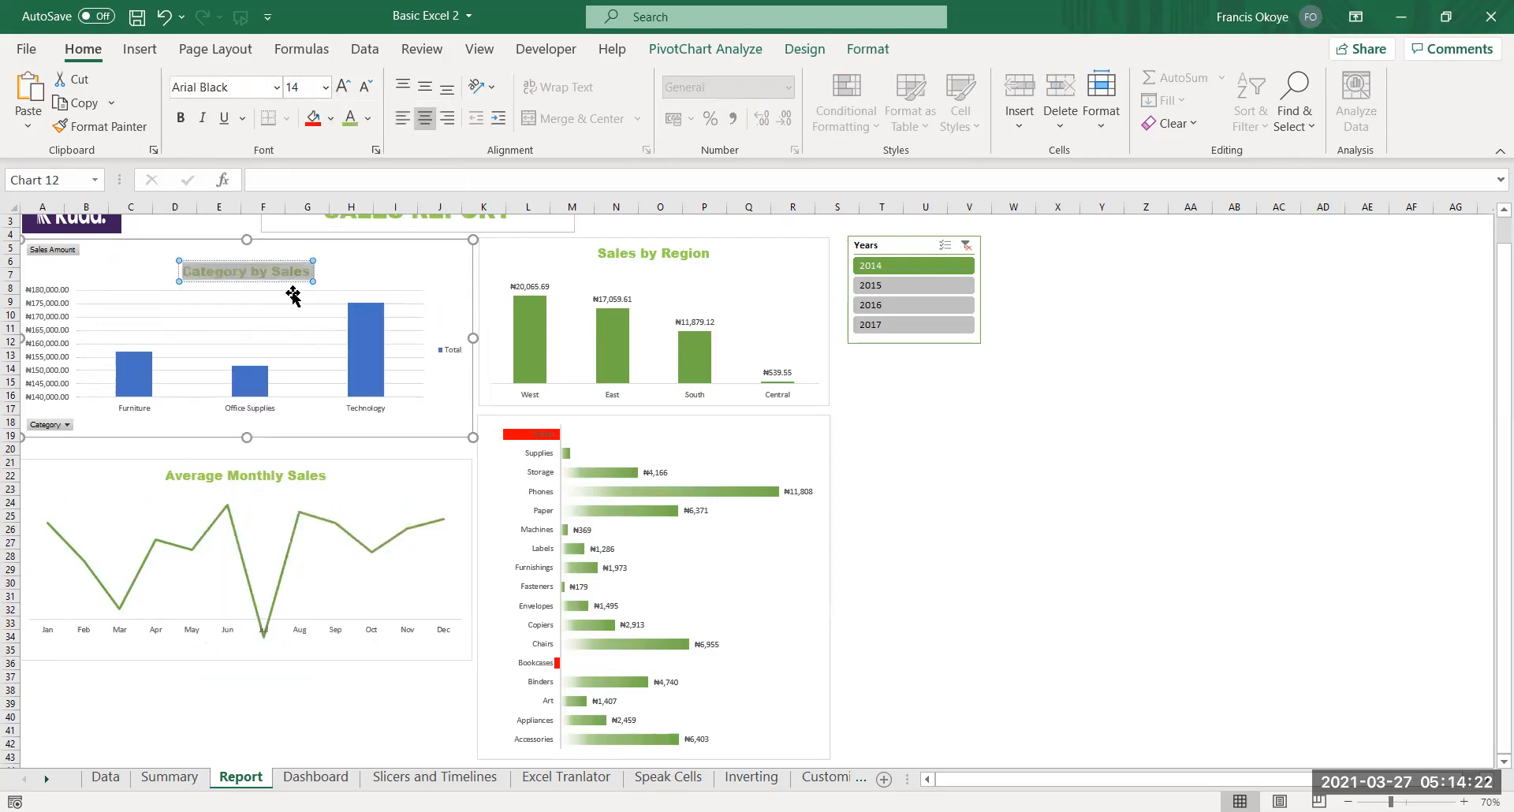
{"action": "left_click", "coordinate": [344, 278]}
Remove the vertical value axis and the gridlines from the Category by Sales chart
{"action": "left_click", "coordinate": [40, 300]}
{"action": "key", "text": "Delete"}
{"action": "left_click", "coordinate": [112, 320]}
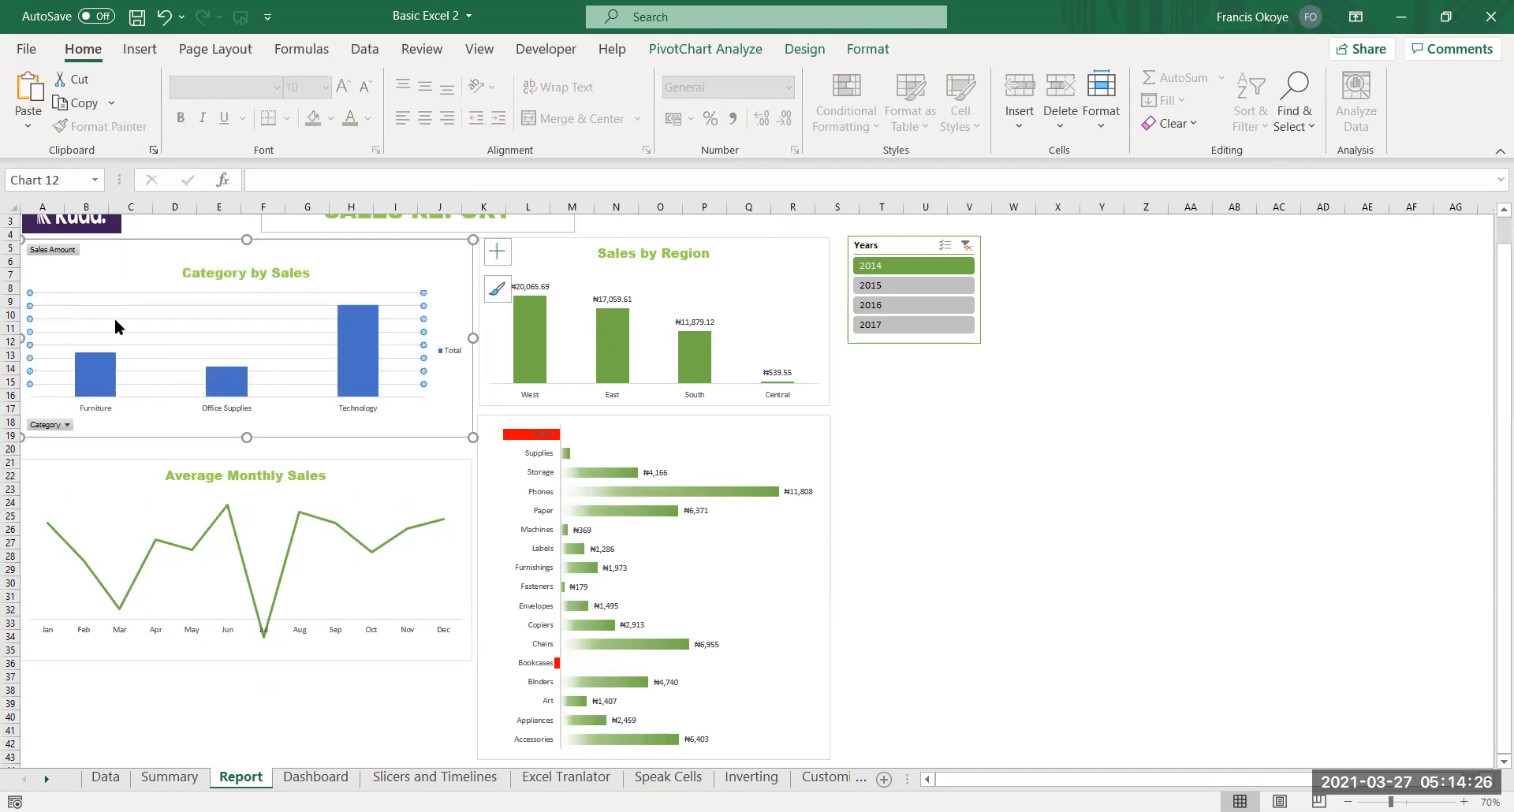
{"action": "key", "text": "Delete"}
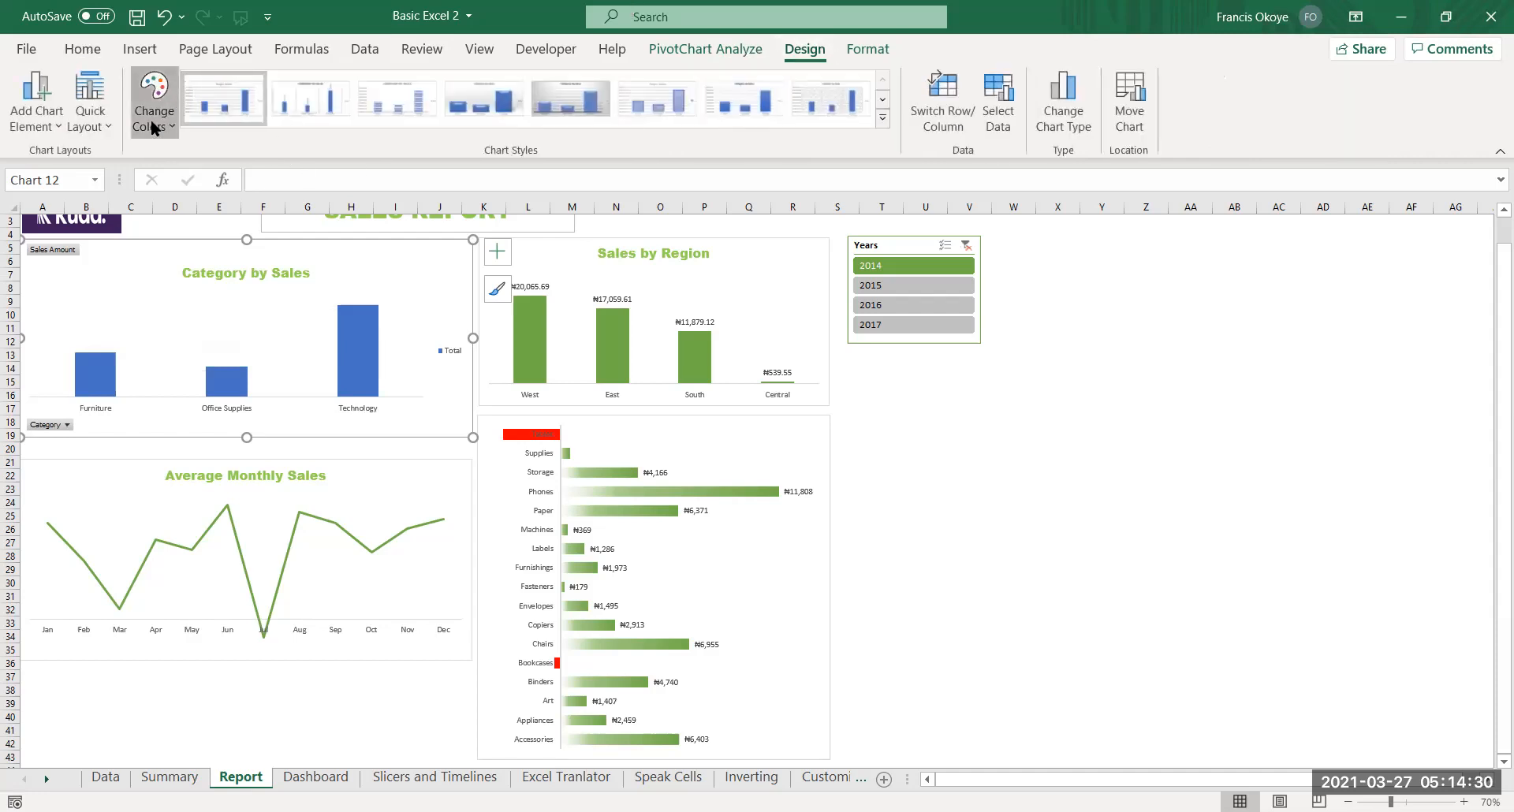
Recolour the Category by Sales columns with a green monochromatic palette
{"action": "left_click", "coordinate": [152, 128]}
{"action": "scroll", "coordinate": [315, 354], "scroll_direction": "down", "scroll_amount": 5}
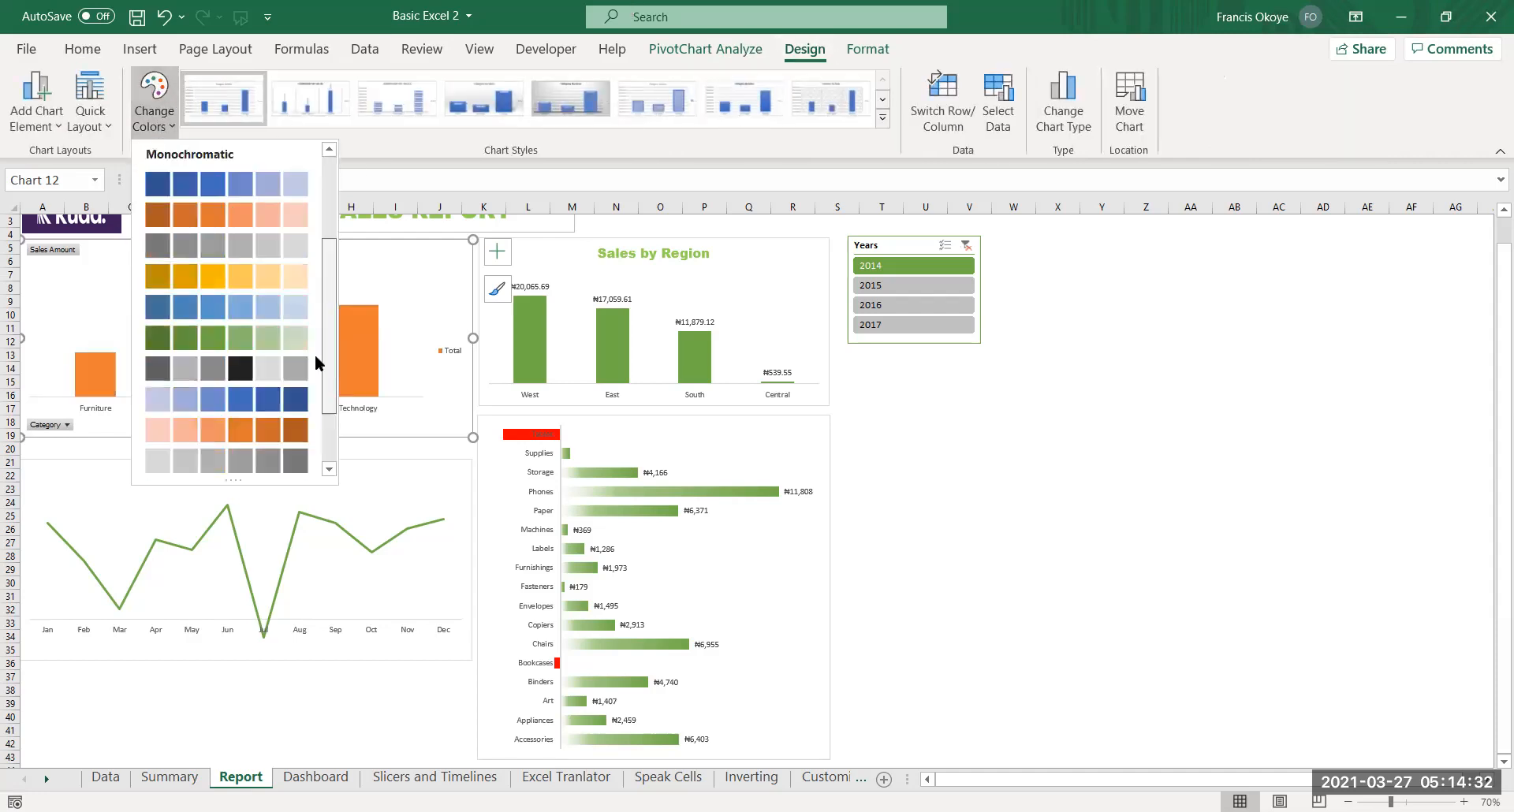
{"action": "left_click", "coordinate": [244, 458]}
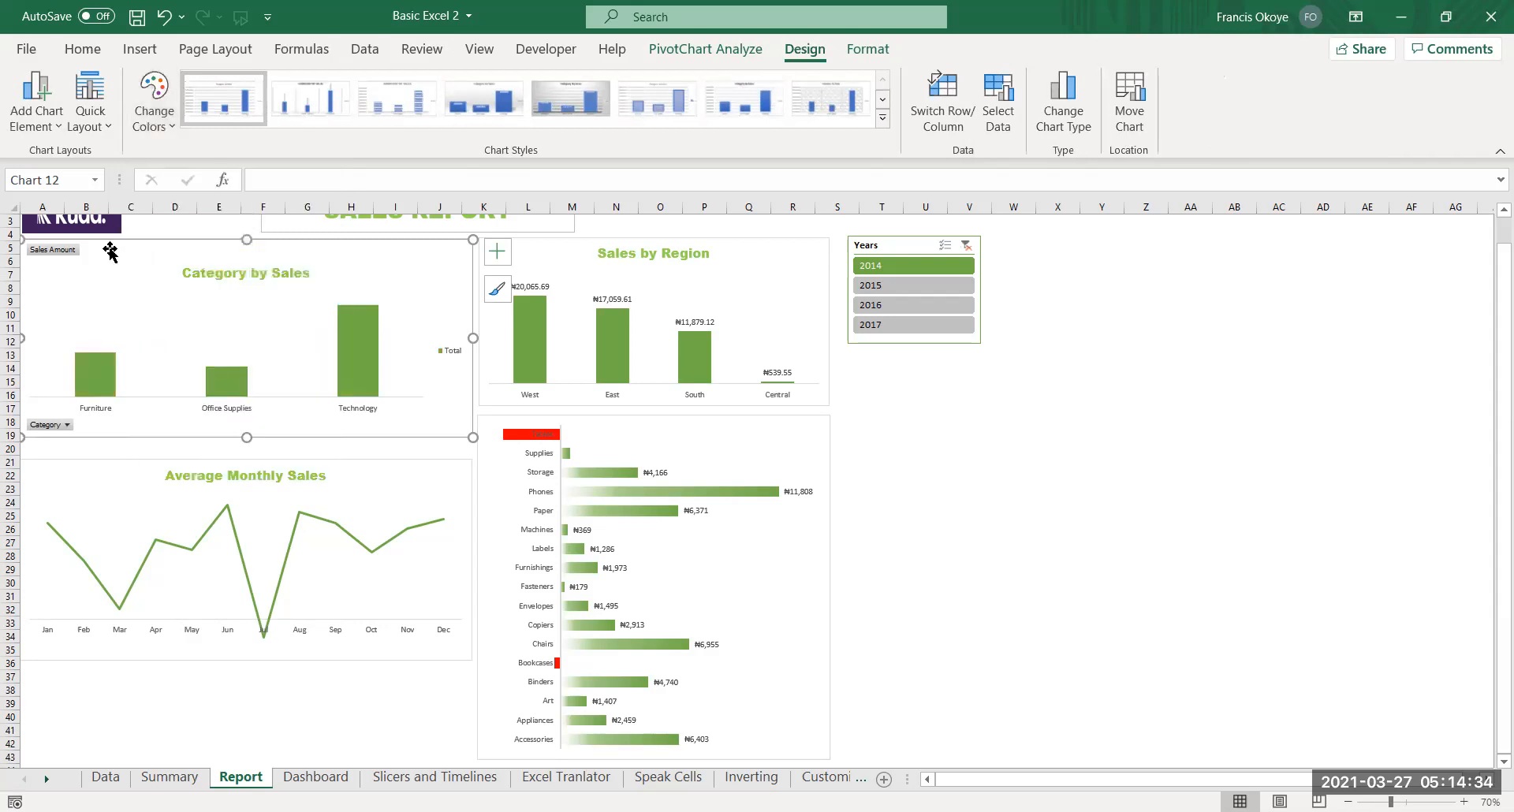
Hide all field buttons on the Category by Sales chart and delete its legend
{"action": "right_click", "coordinate": [63, 251]}
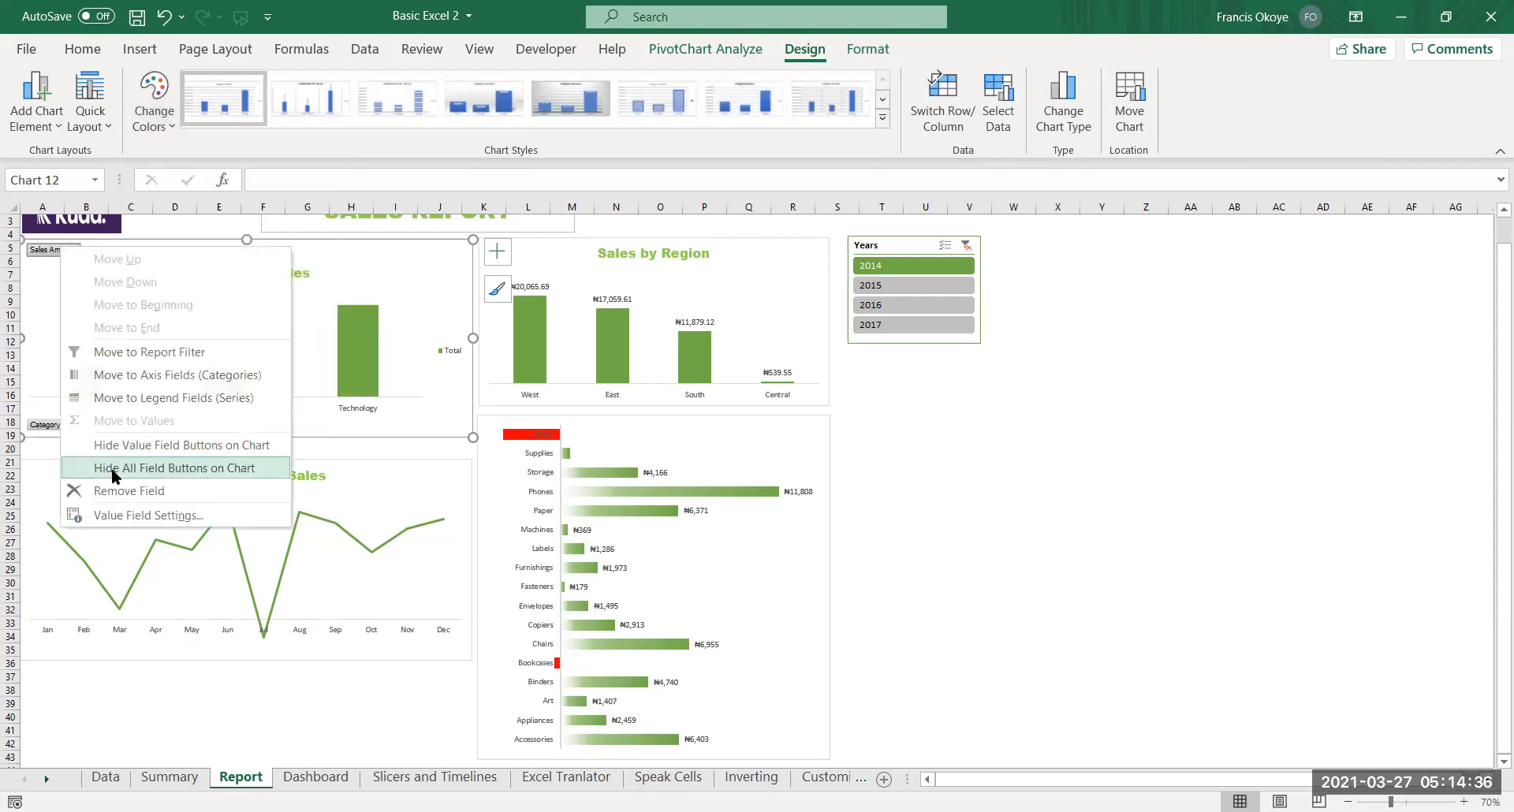
{"action": "left_click", "coordinate": [114, 472]}
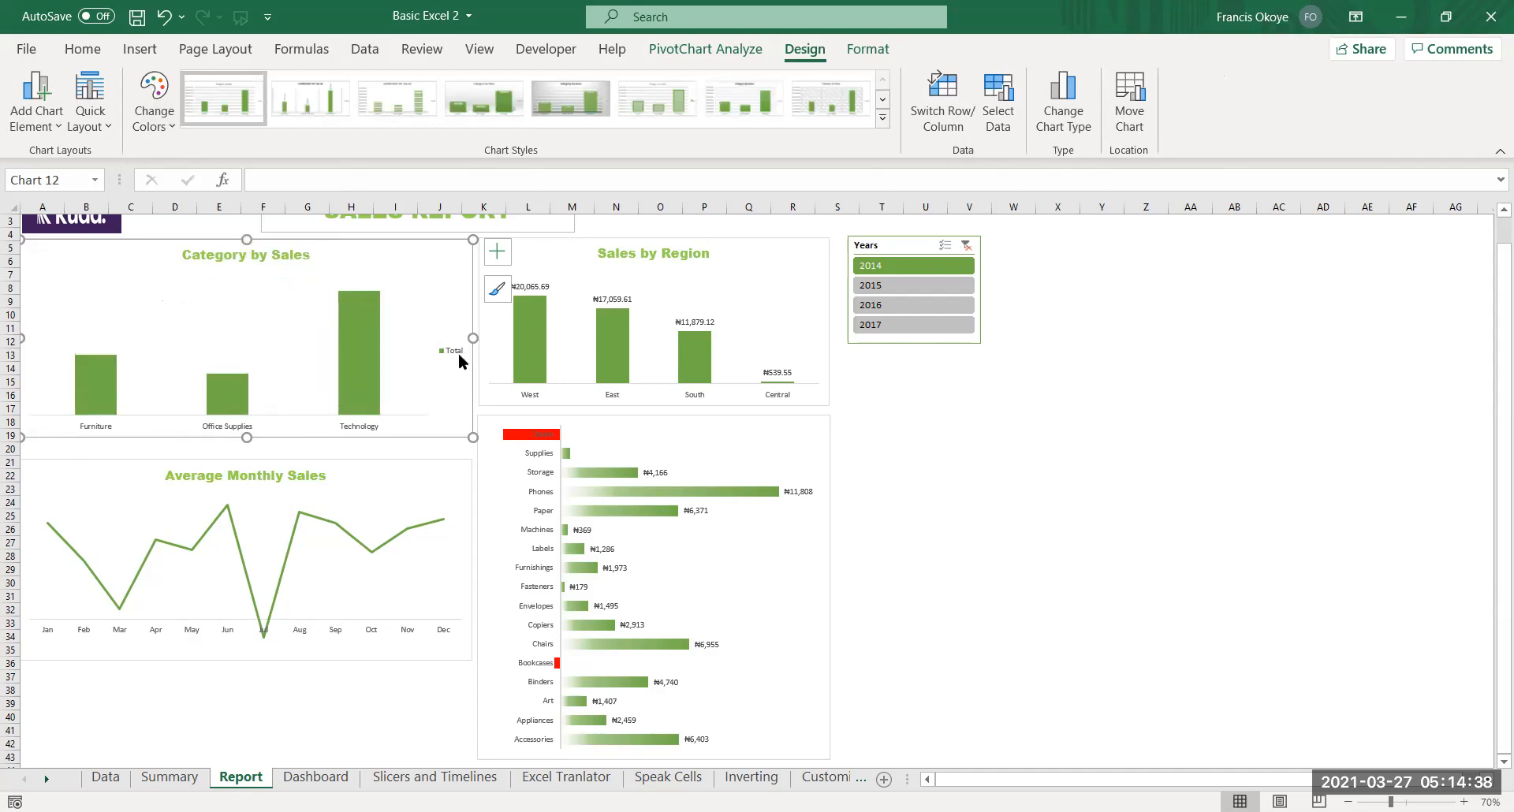
{"action": "key", "text": "Delete"}
{"action": "left_click", "coordinate": [1147, 553]}
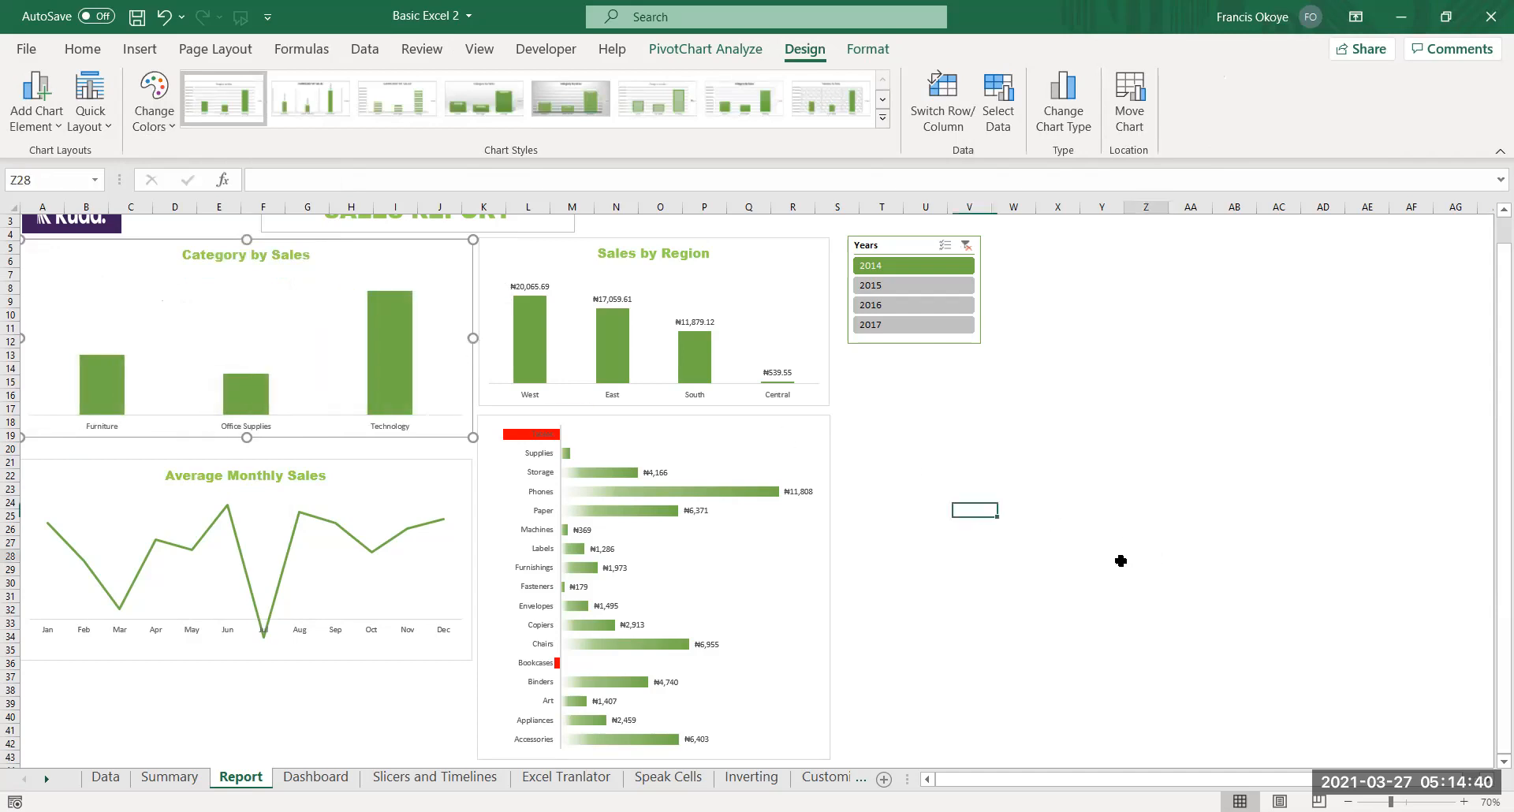
Clear the Years slicer and cycle it through 2015, 2016, 2017 and 2014 to compare Category by Sales with the other charts
{"action": "left_click", "coordinate": [375, 339]}
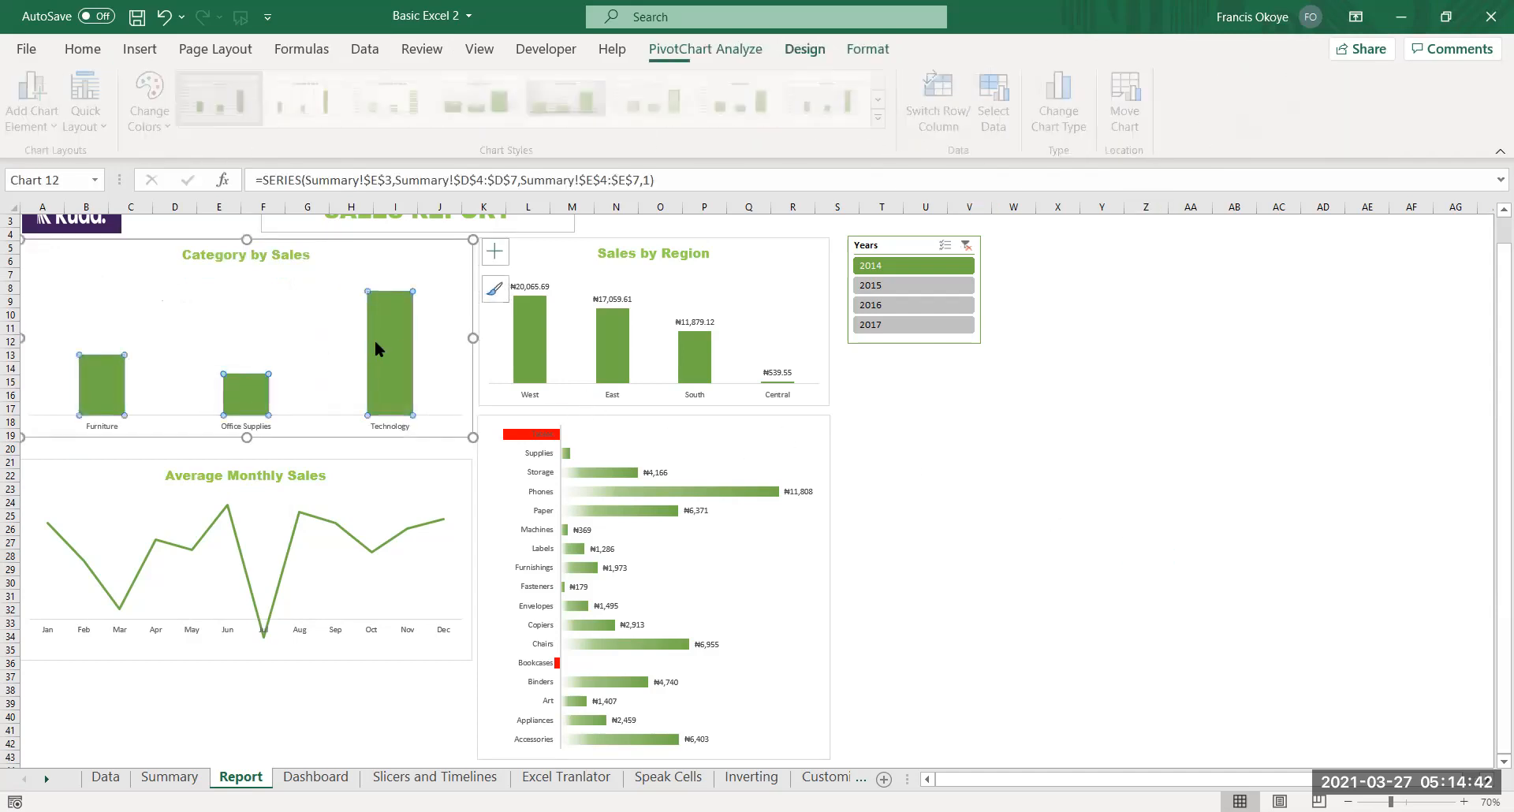
{"action": "left_click", "coordinate": [967, 247]}
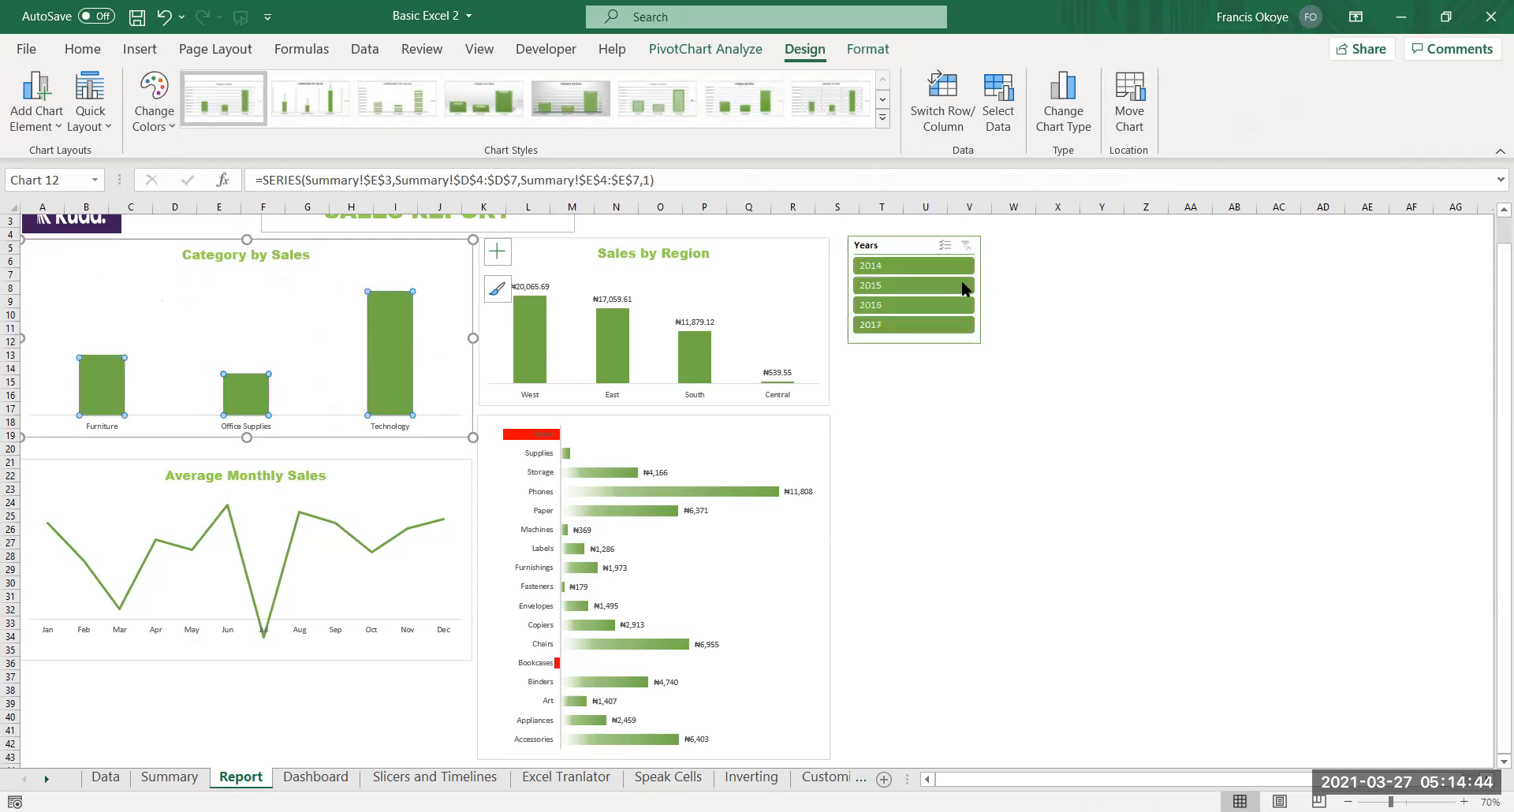
{"action": "left_click", "coordinate": [906, 284]}
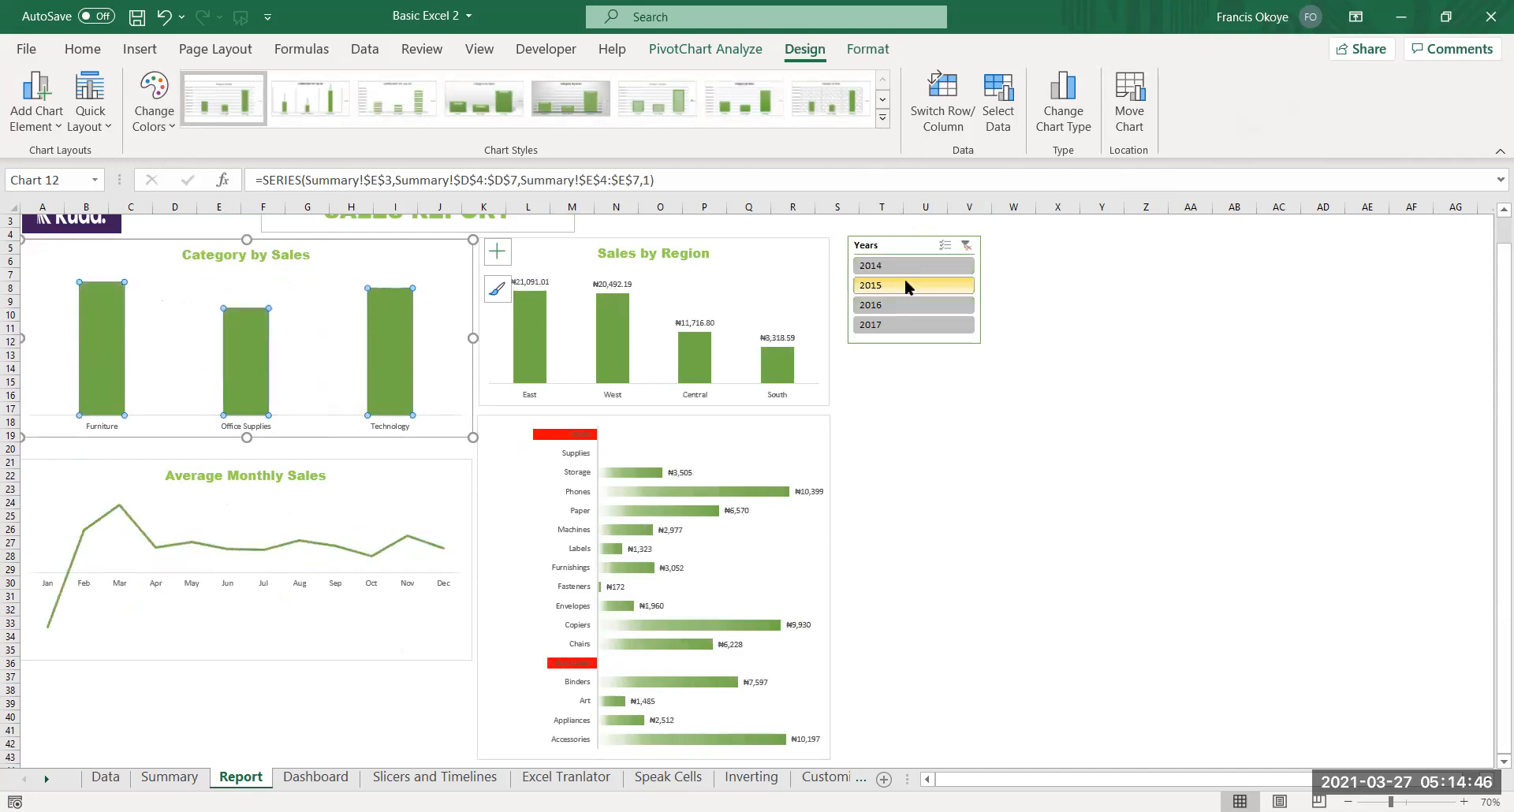
{"action": "left_click", "coordinate": [903, 305]}
{"action": "left_click", "coordinate": [903, 323]}
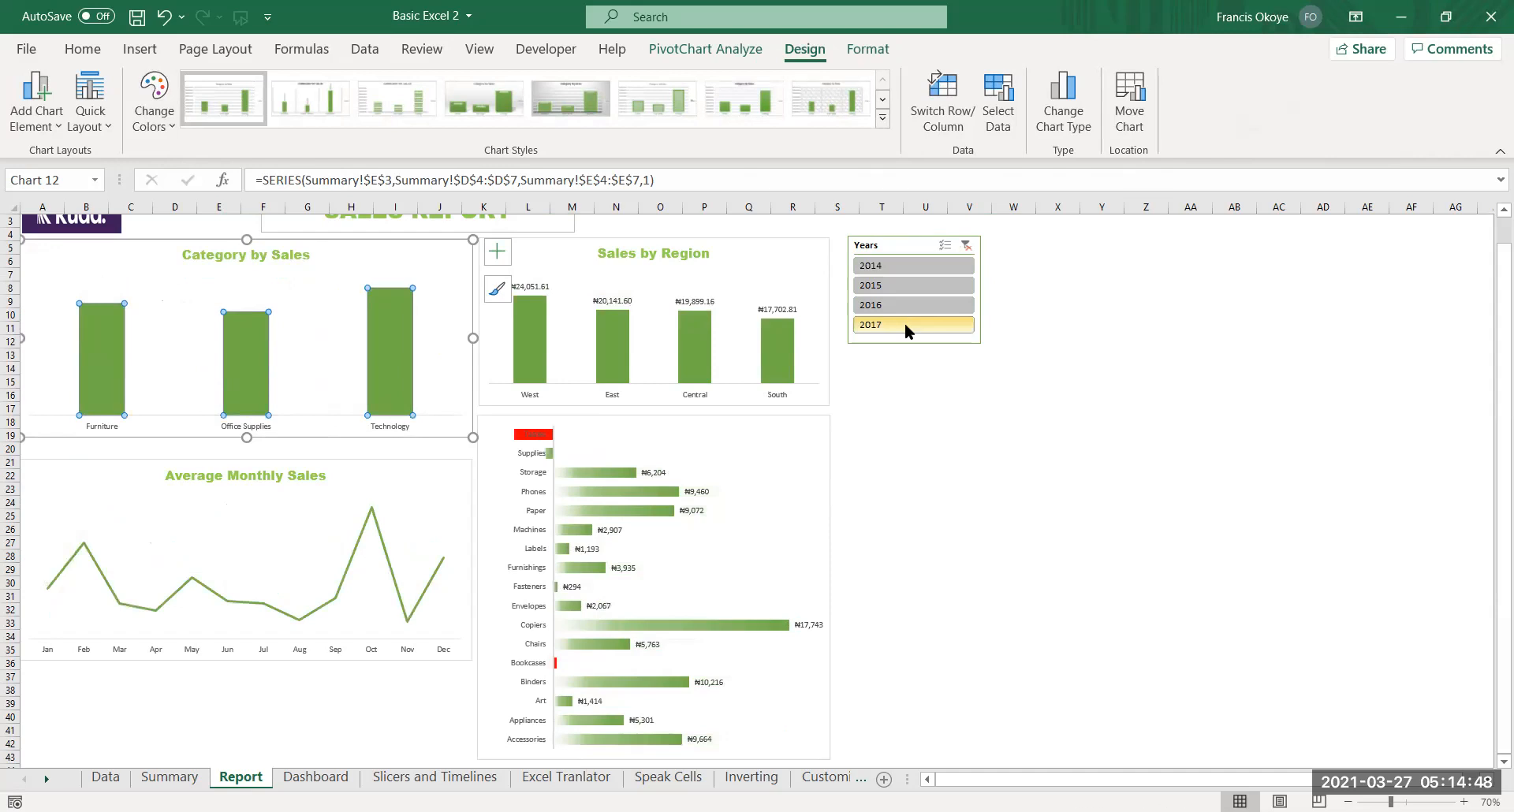
{"action": "left_click", "coordinate": [904, 304]}
{"action": "left_click", "coordinate": [902, 285]}
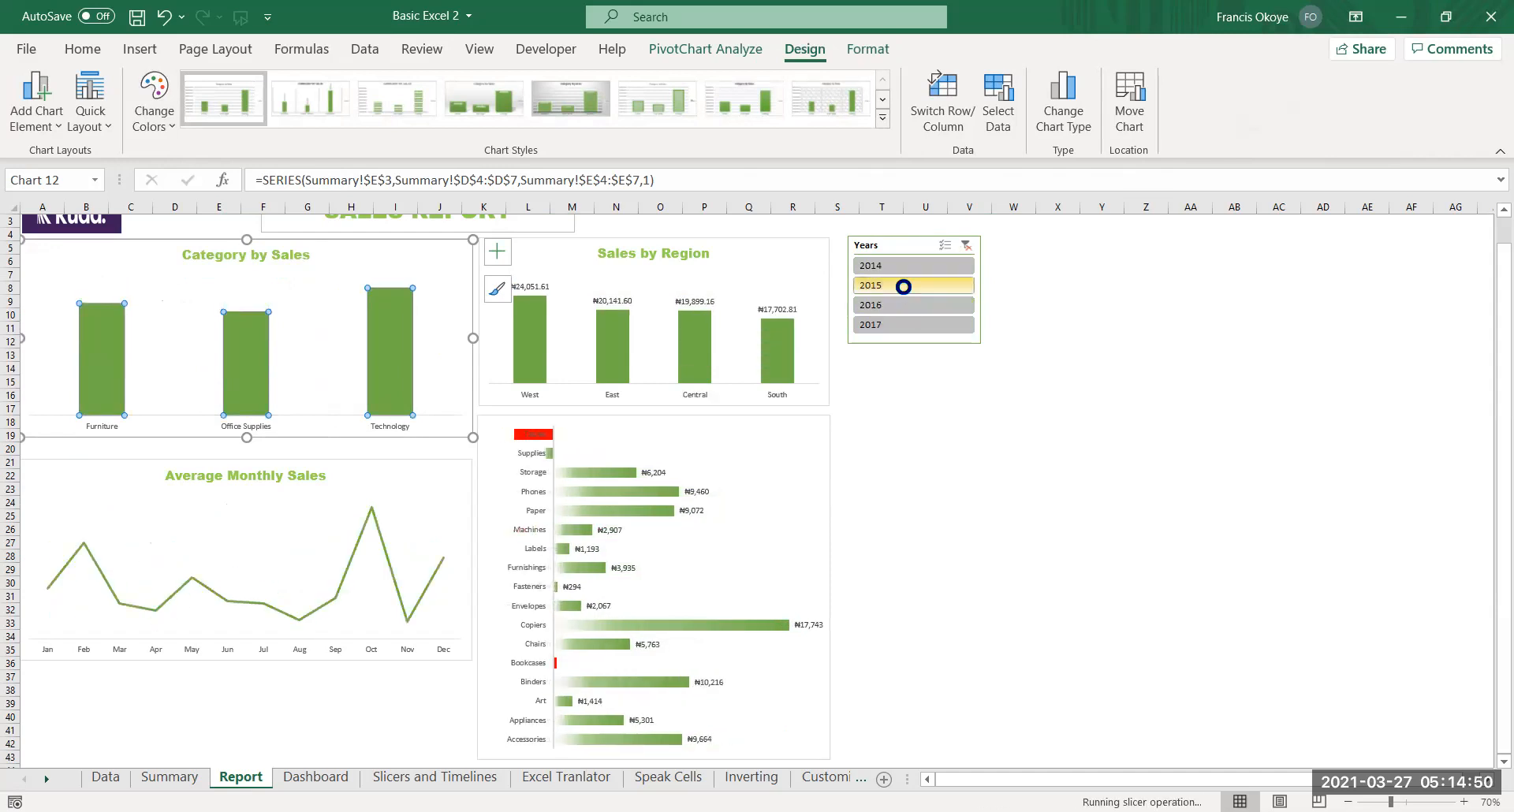
{"action": "left_click", "coordinate": [903, 266]}
{"action": "left_click", "coordinate": [911, 282]}
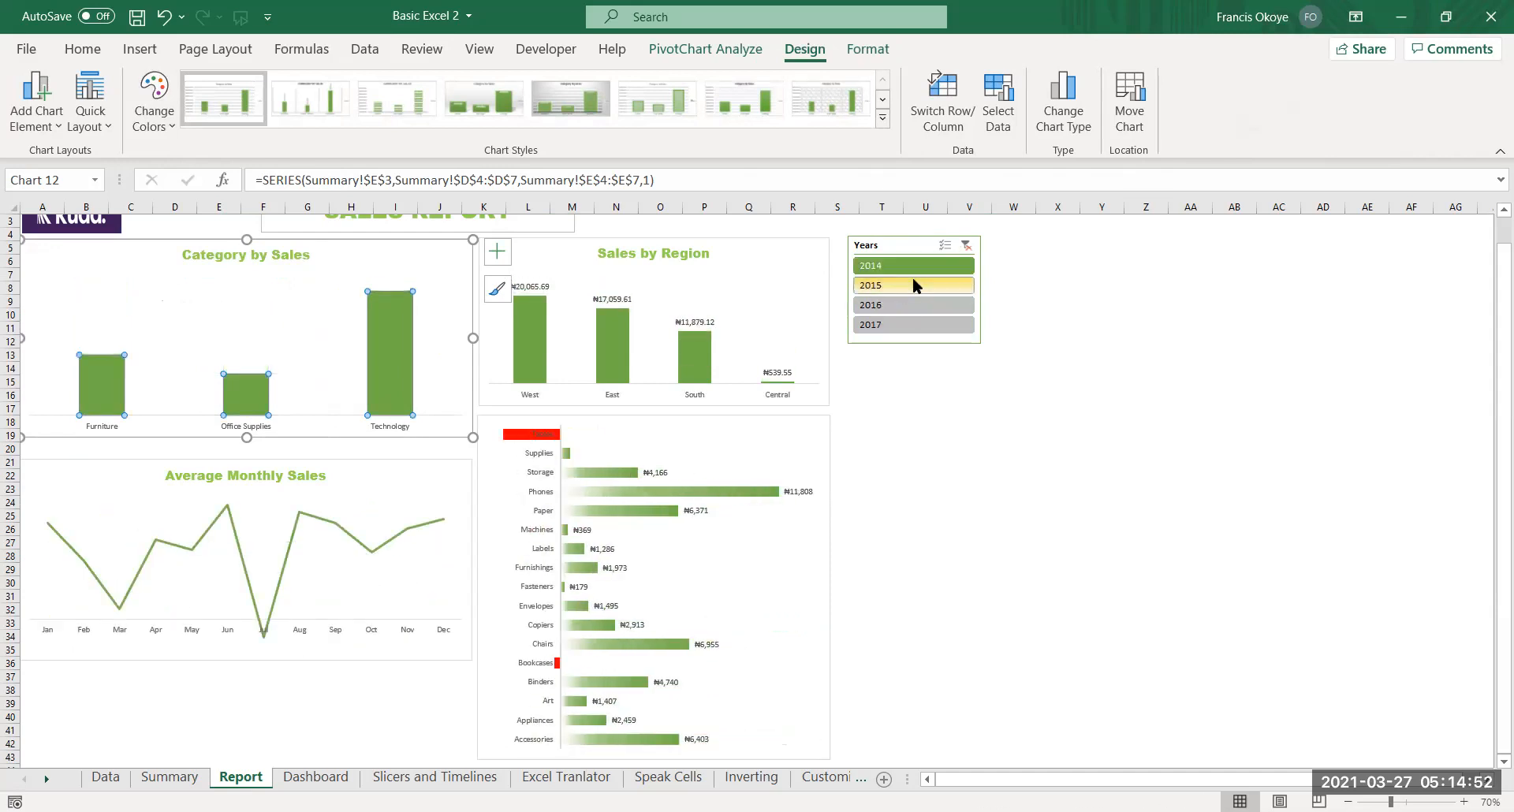
Filter the report by 2016 and 2017 with the Years slicer, and clear the slicer's filter
{"action": "left_click", "coordinate": [915, 304]}
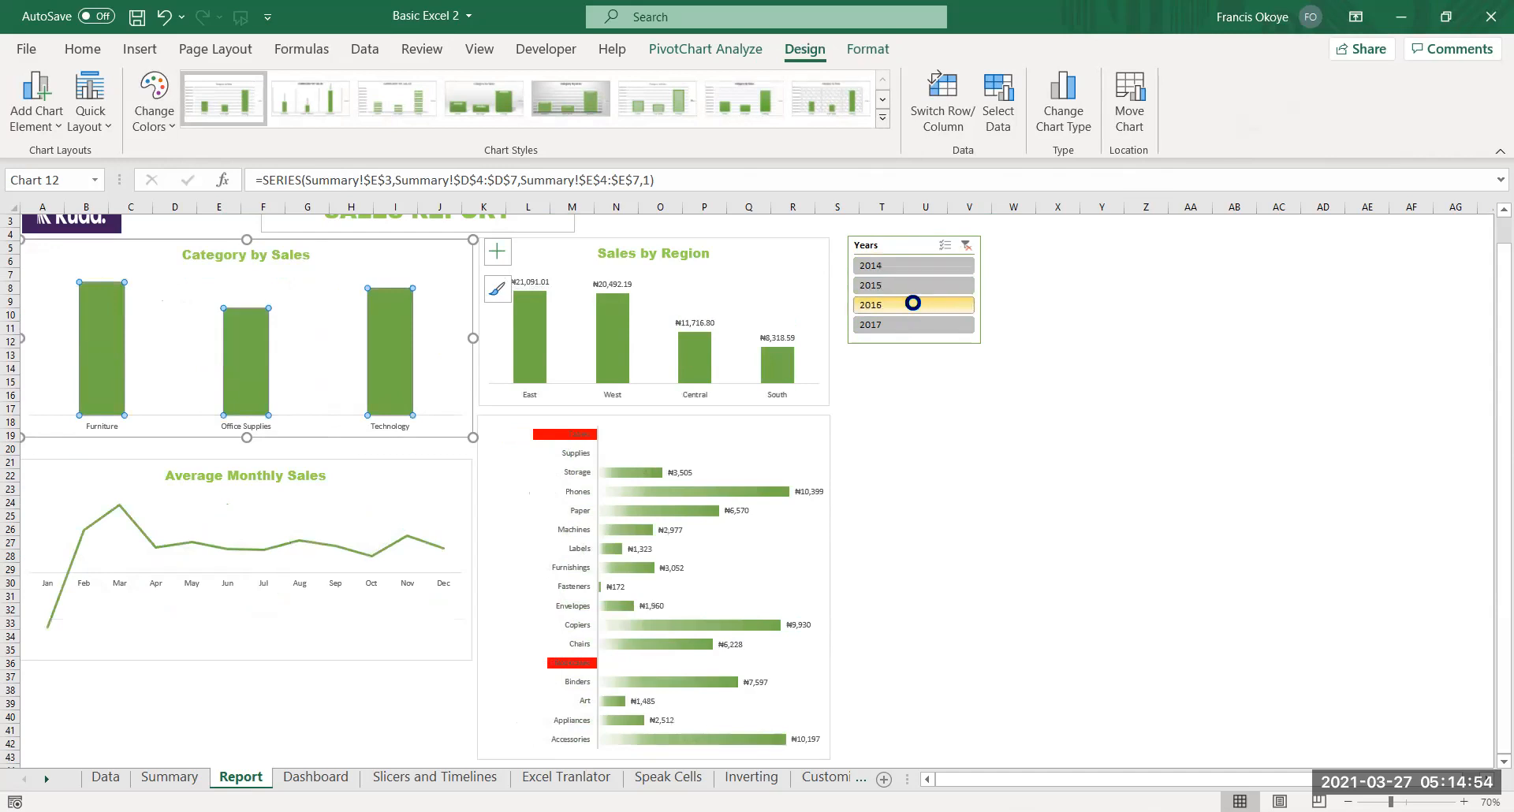
{"action": "left_click", "coordinate": [911, 322]}
{"action": "left_click", "coordinate": [947, 384]}
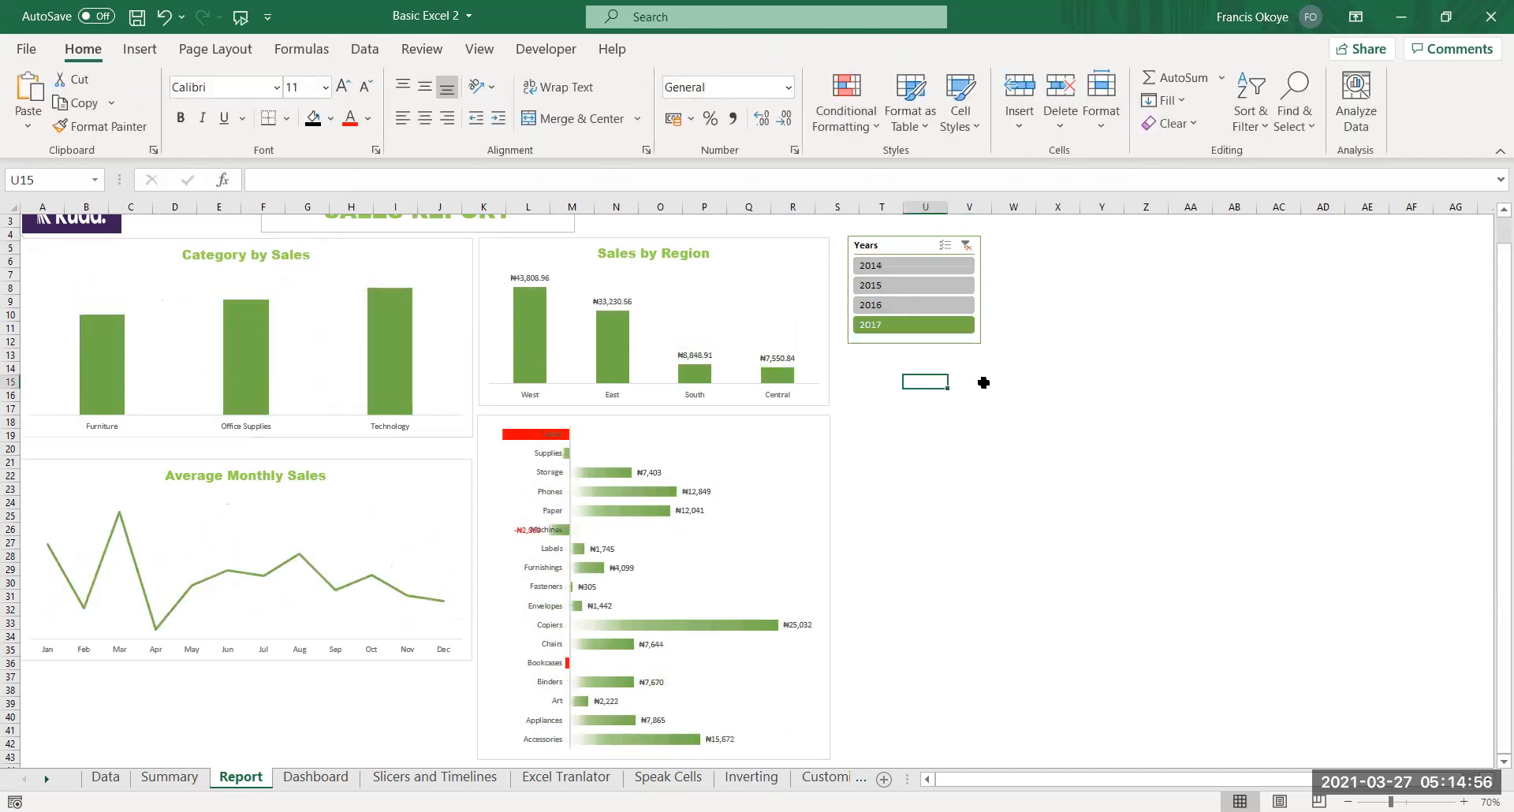
{"action": "left_click", "coordinate": [966, 245]}
{"action": "left_click", "coordinate": [1050, 356]}
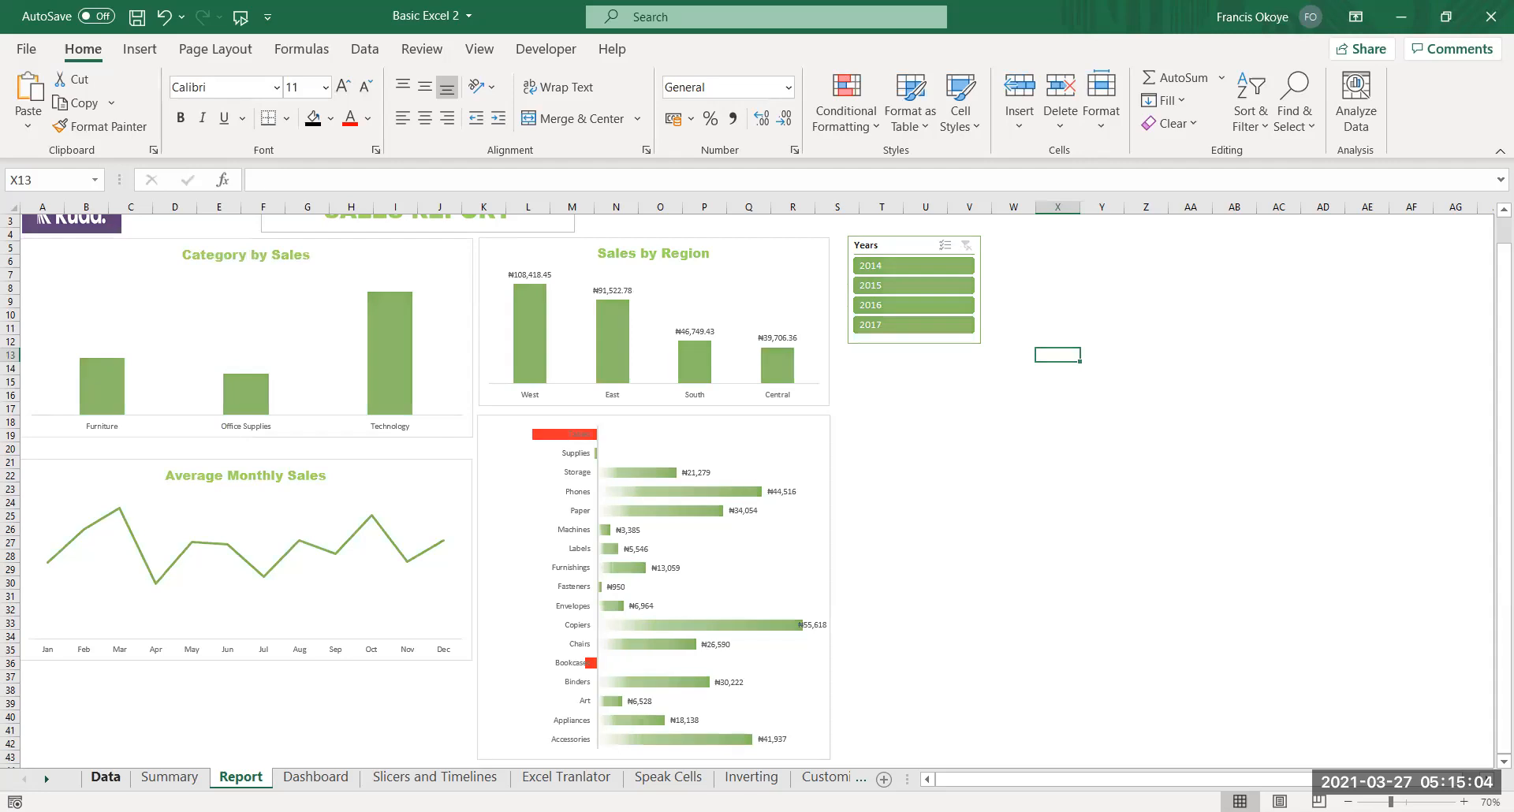
Look through the Data and Summary sheets behind the charts and return to the Report sheet
{"action": "left_click", "coordinate": [105, 778]}
{"action": "left_click", "coordinate": [169, 779]}
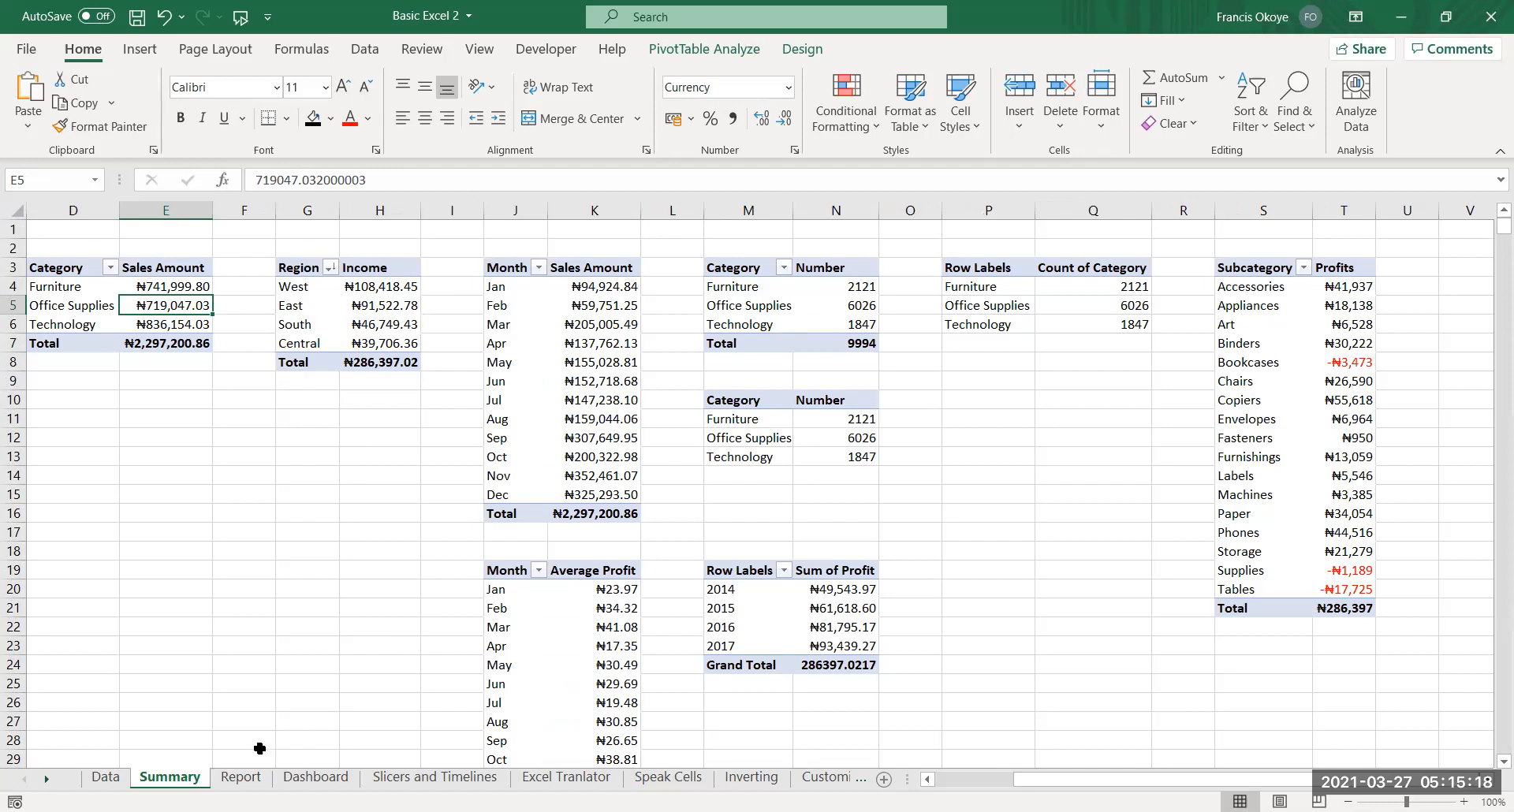
{"action": "left_click", "coordinate": [239, 779]}
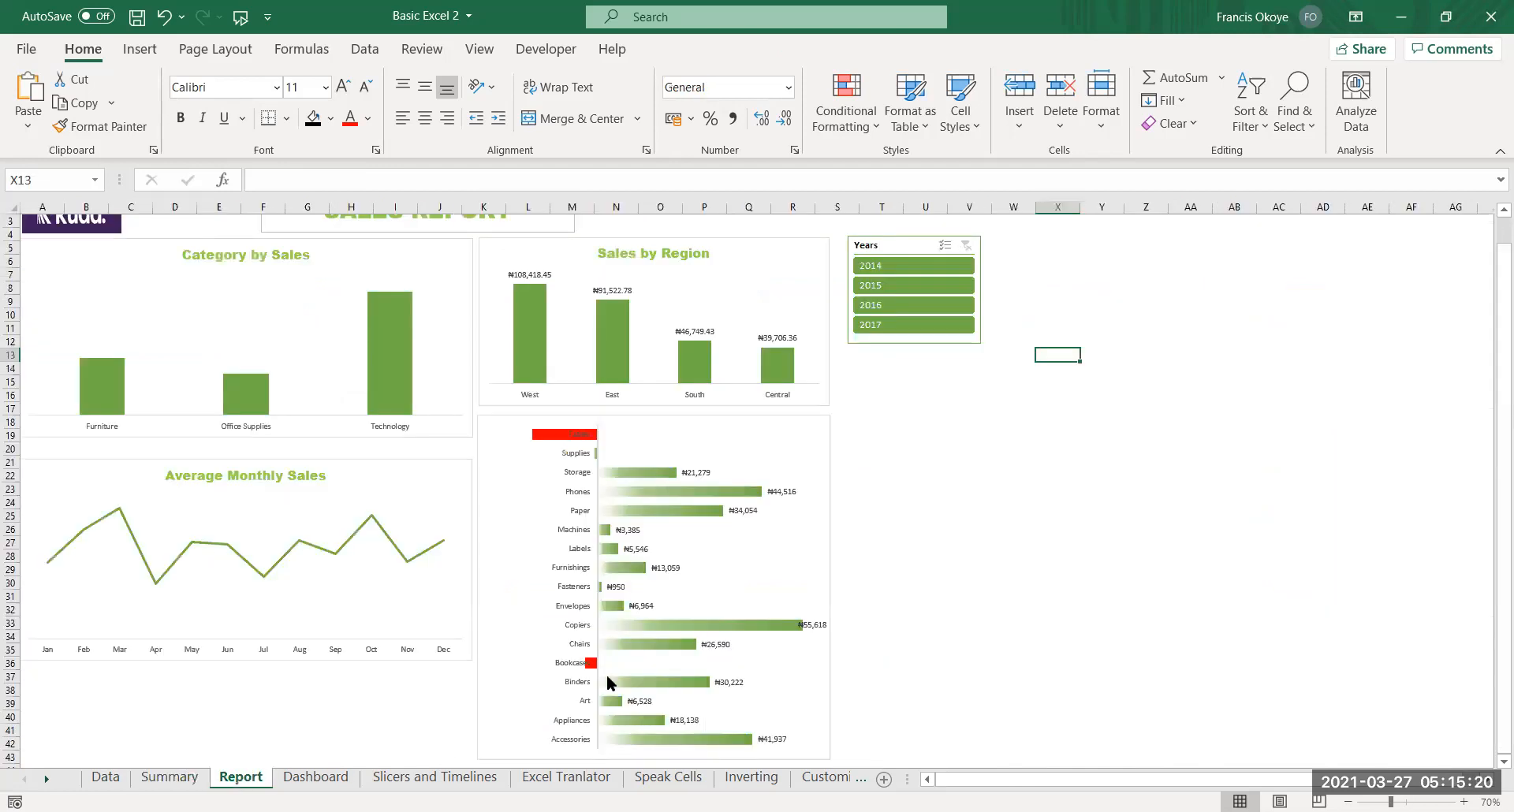
{"action": "left_click", "coordinate": [1026, 479]}
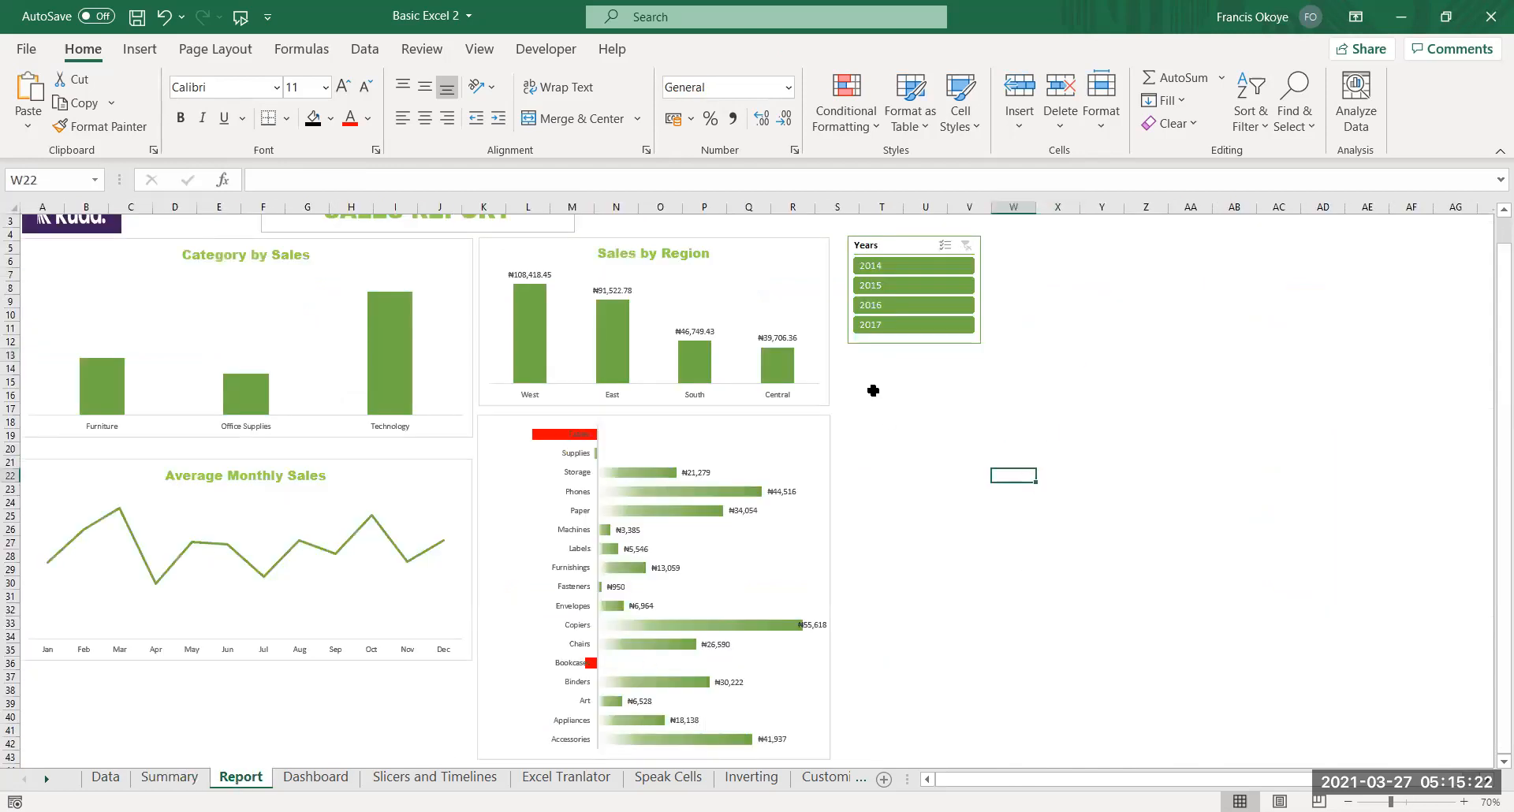
Cycle the Years slicer through 2017, 2016, 2015 and 2014 to compare all charts, and clear its filter
{"action": "left_click", "coordinate": [957, 463]}
{"action": "left_click", "coordinate": [897, 325]}
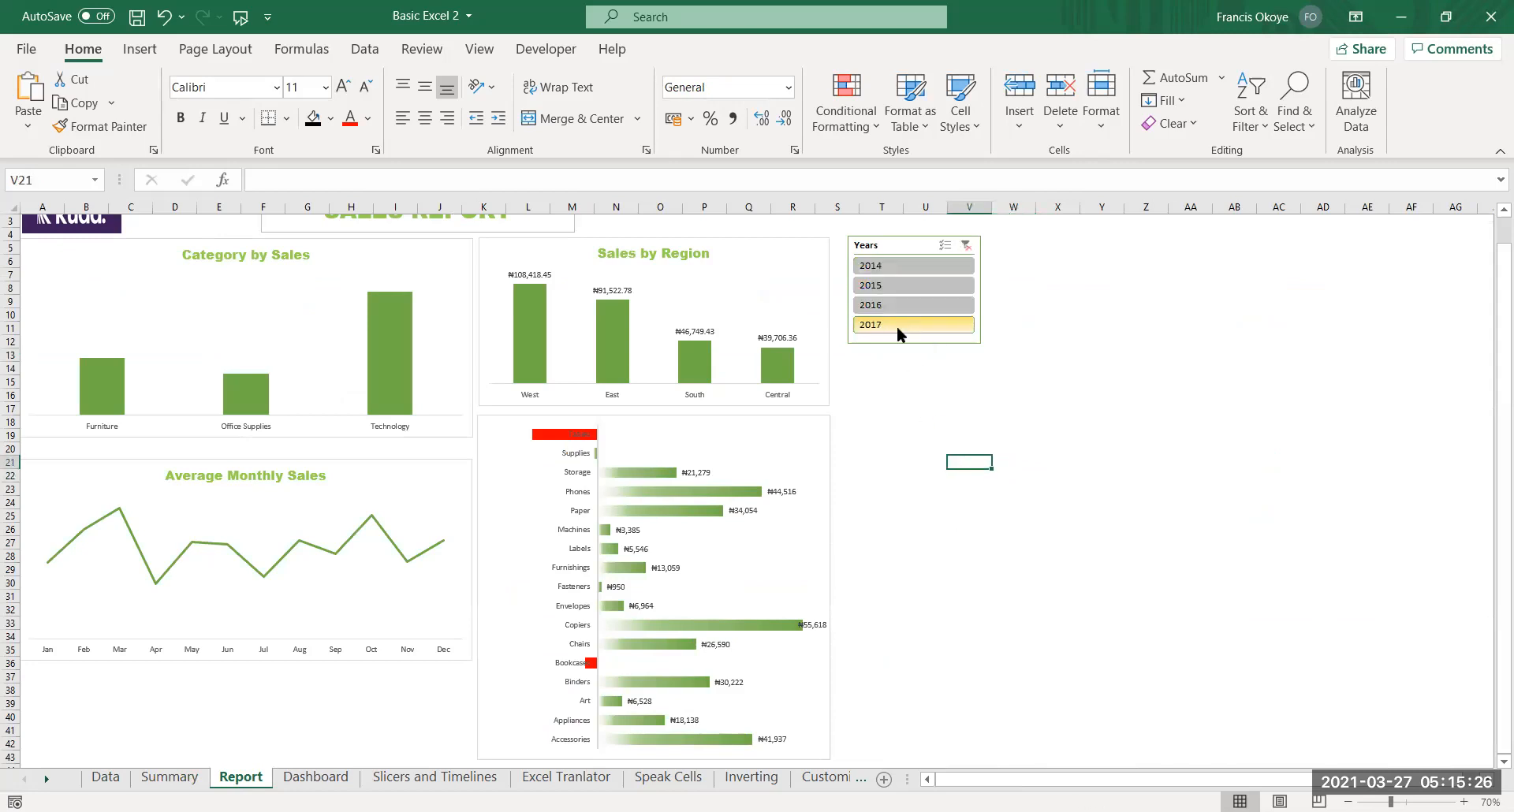
{"action": "left_click", "coordinate": [902, 305]}
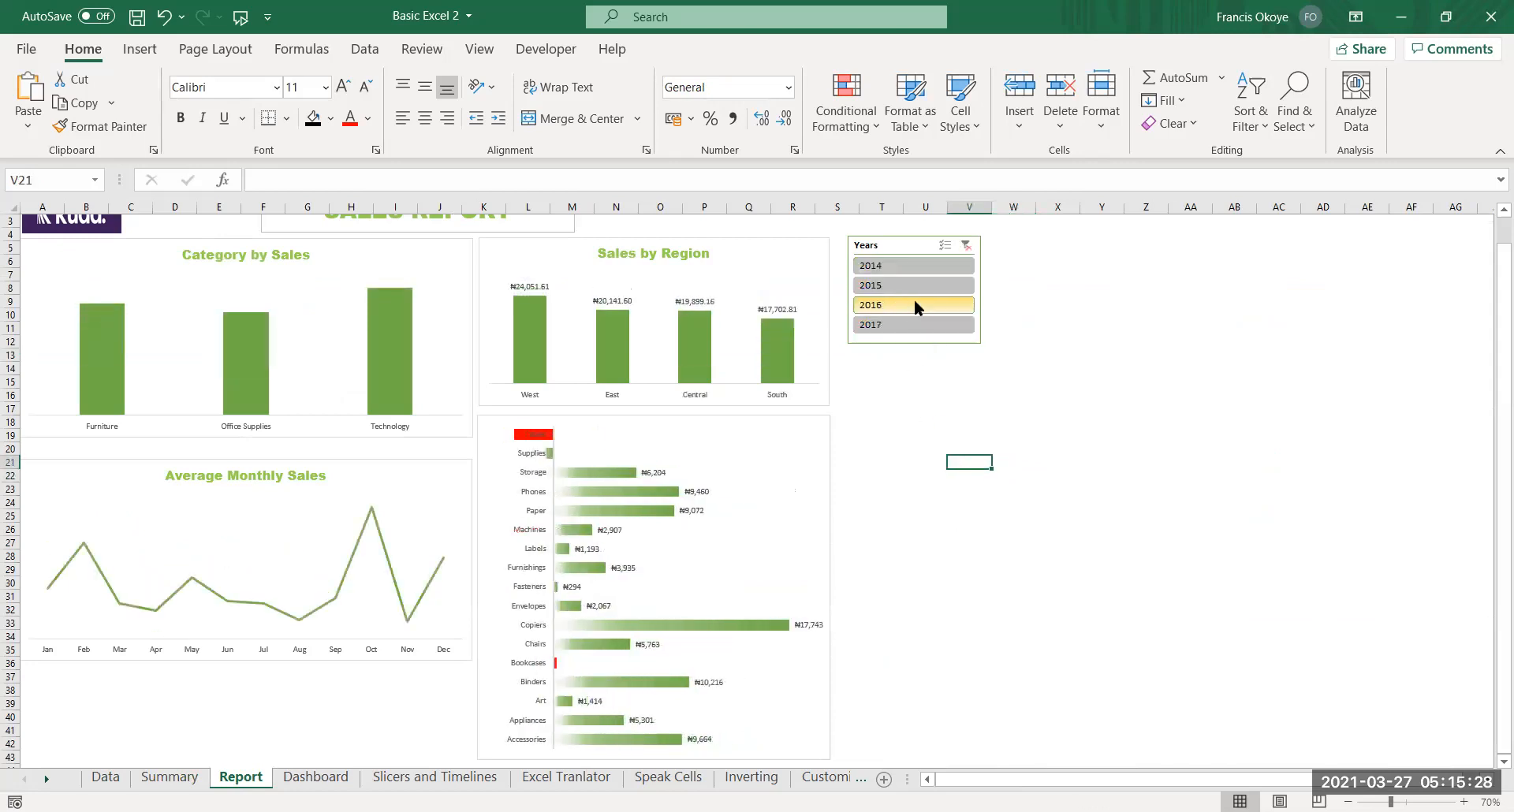
{"action": "left_click", "coordinate": [923, 284]}
{"action": "left_click", "coordinate": [943, 268]}
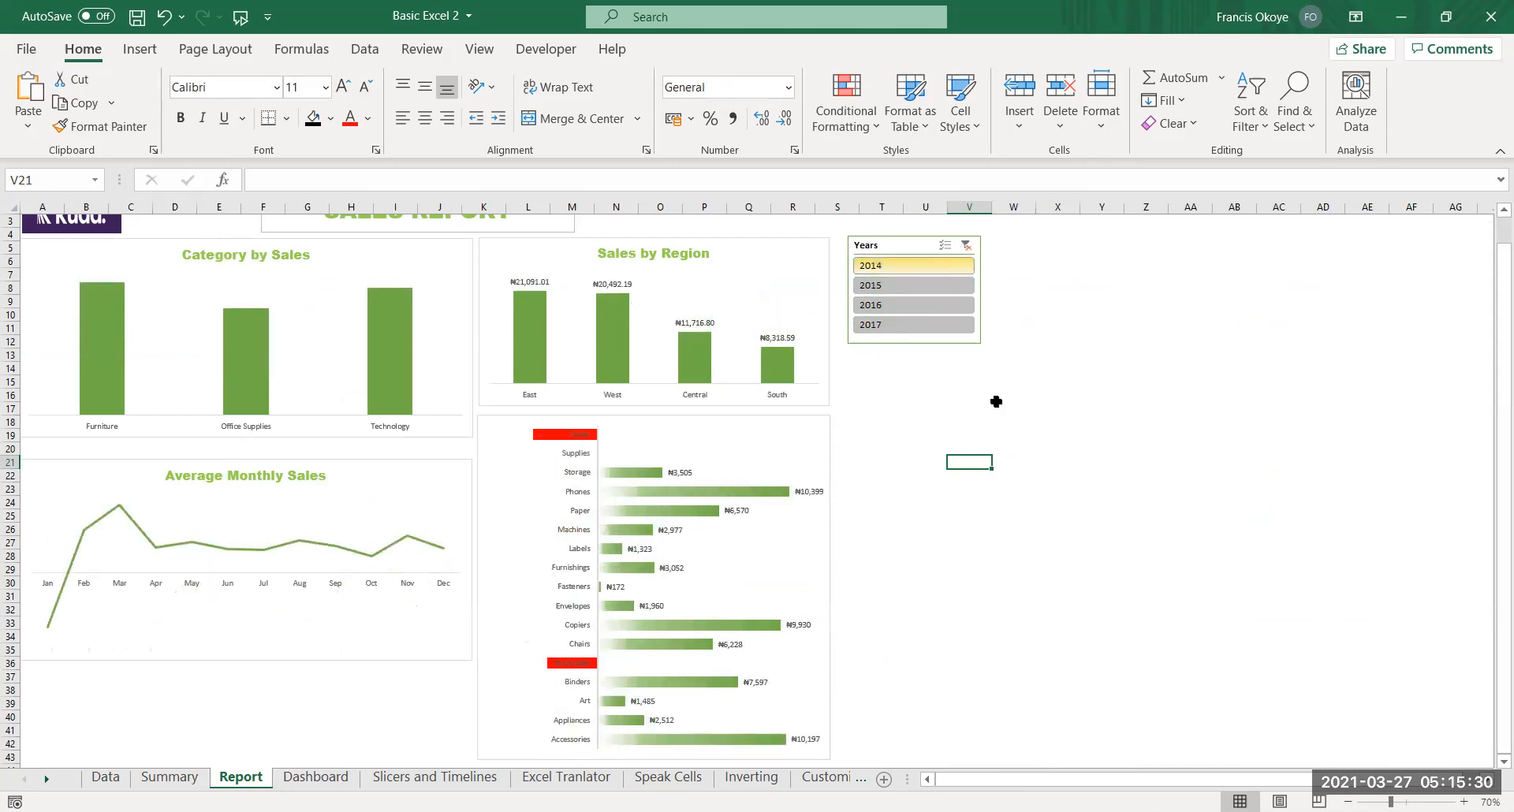
{"action": "left_click", "coordinate": [966, 245]}
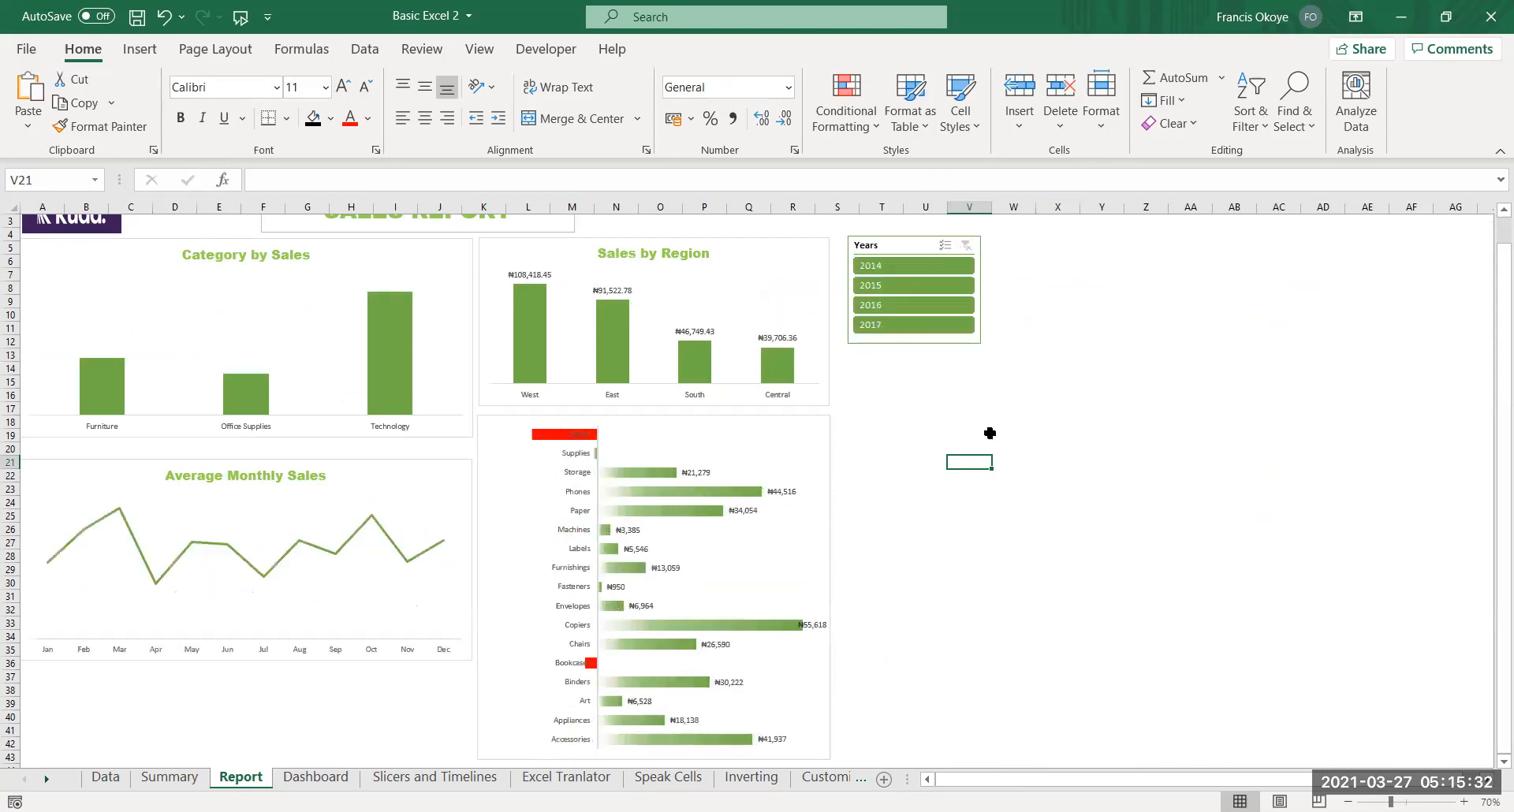
{"action": "left_click", "coordinate": [1000, 461]}
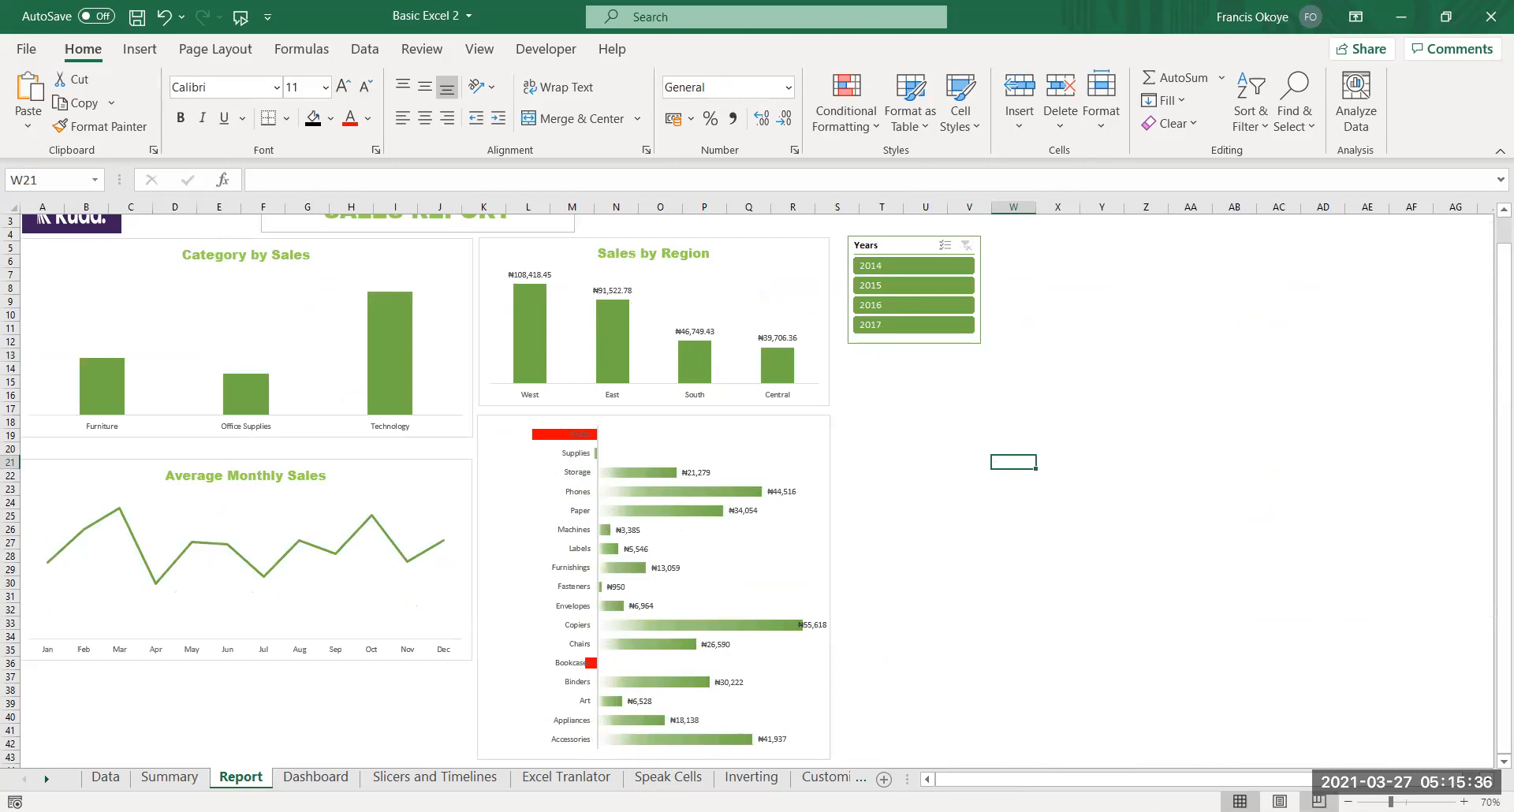
{"action": "left_click", "coordinate": [1348, 802]}
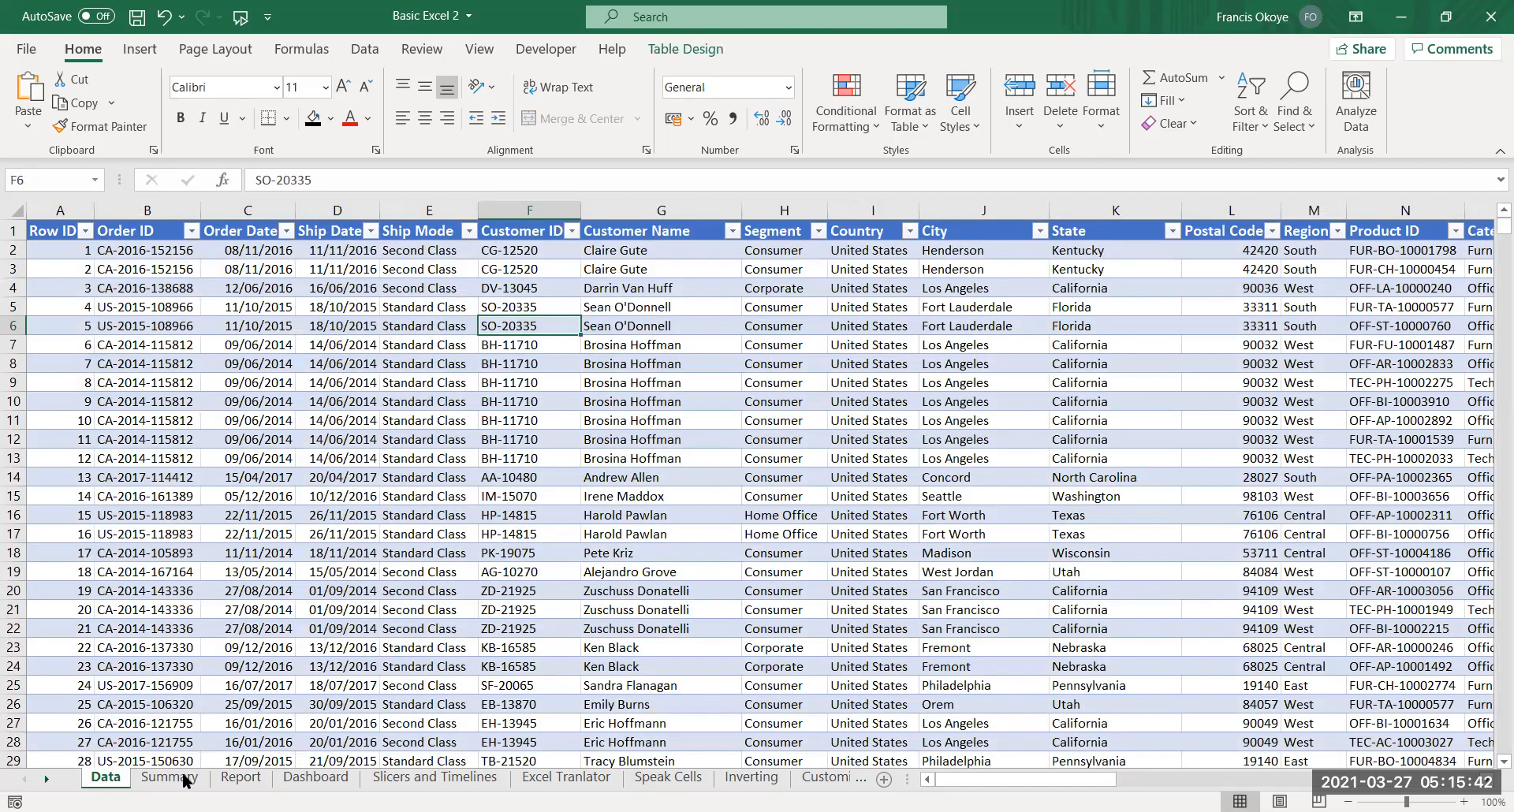
On the Summary sheet, insert a column chart from the category Sales Amount range D3:E6, move it below the table and delete it
{"action": "left_click", "coordinate": [184, 779]}
{"action": "mouse_move", "coordinate": [589, 652]}
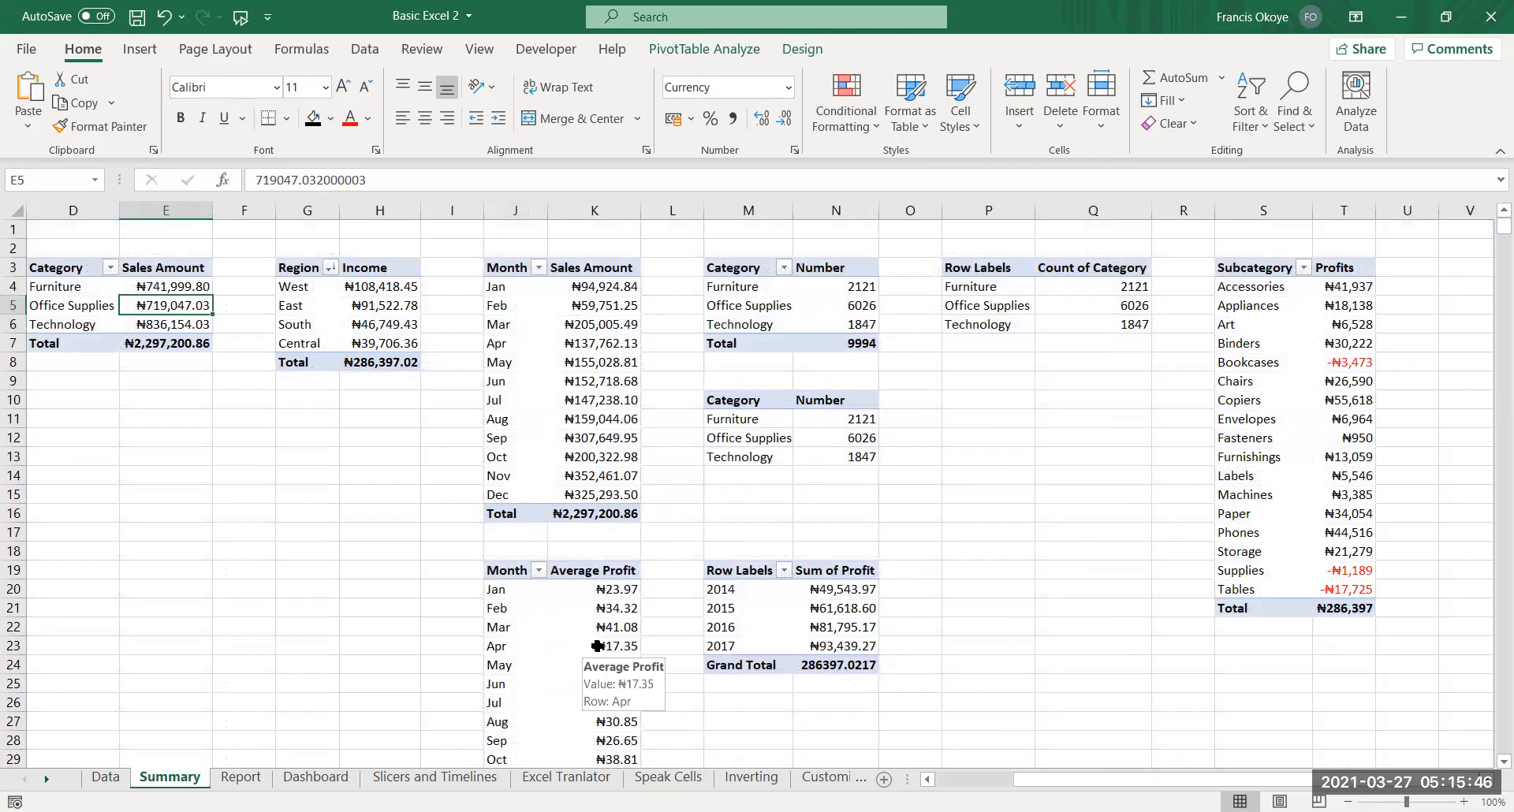
{"action": "left_click", "coordinate": [59, 270]}
{"action": "left_click_drag", "start_coordinate": [58, 271], "coordinate": [200, 331]}
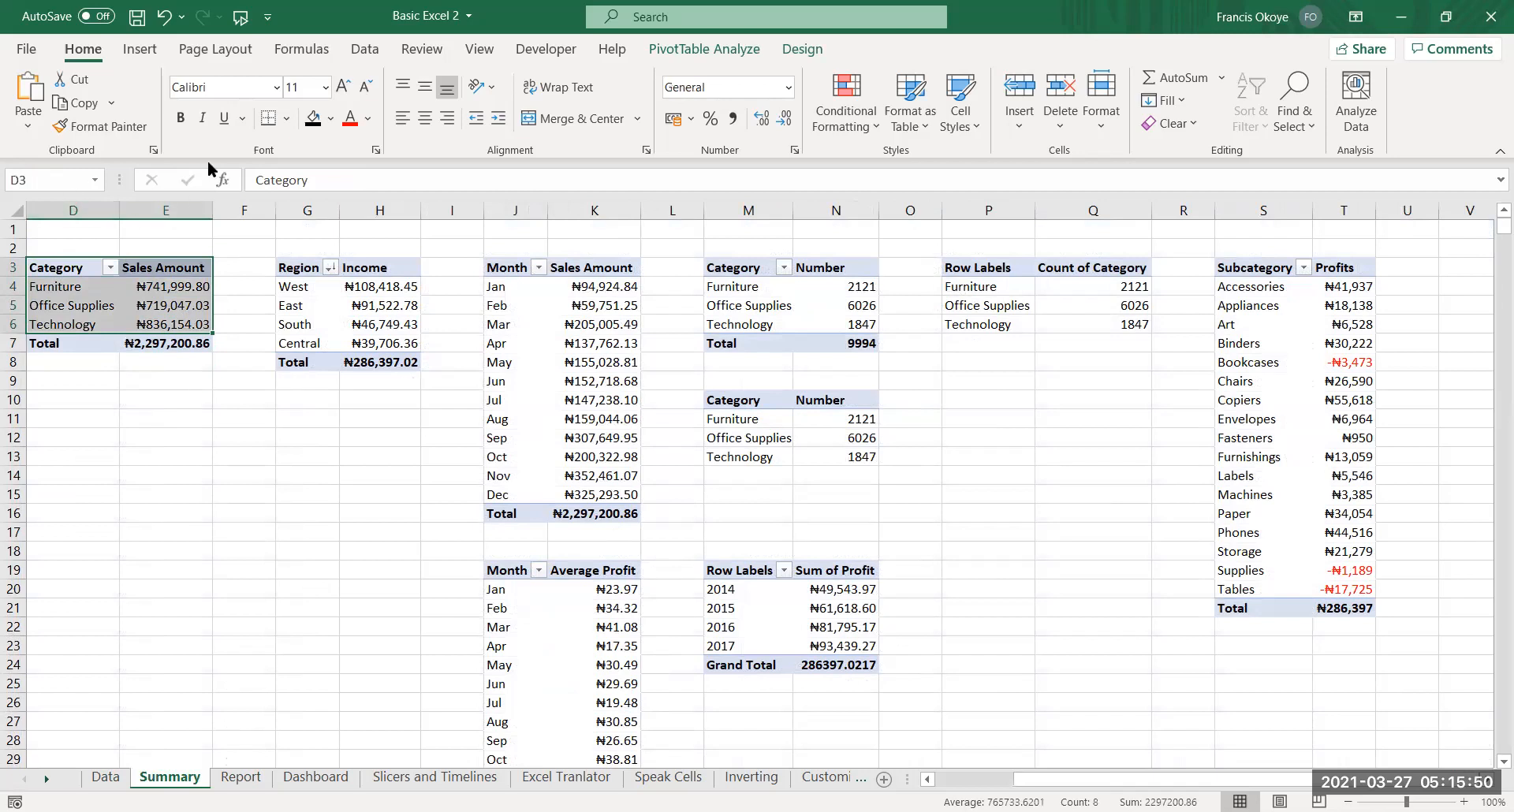
{"action": "left_click", "coordinate": [140, 49]}
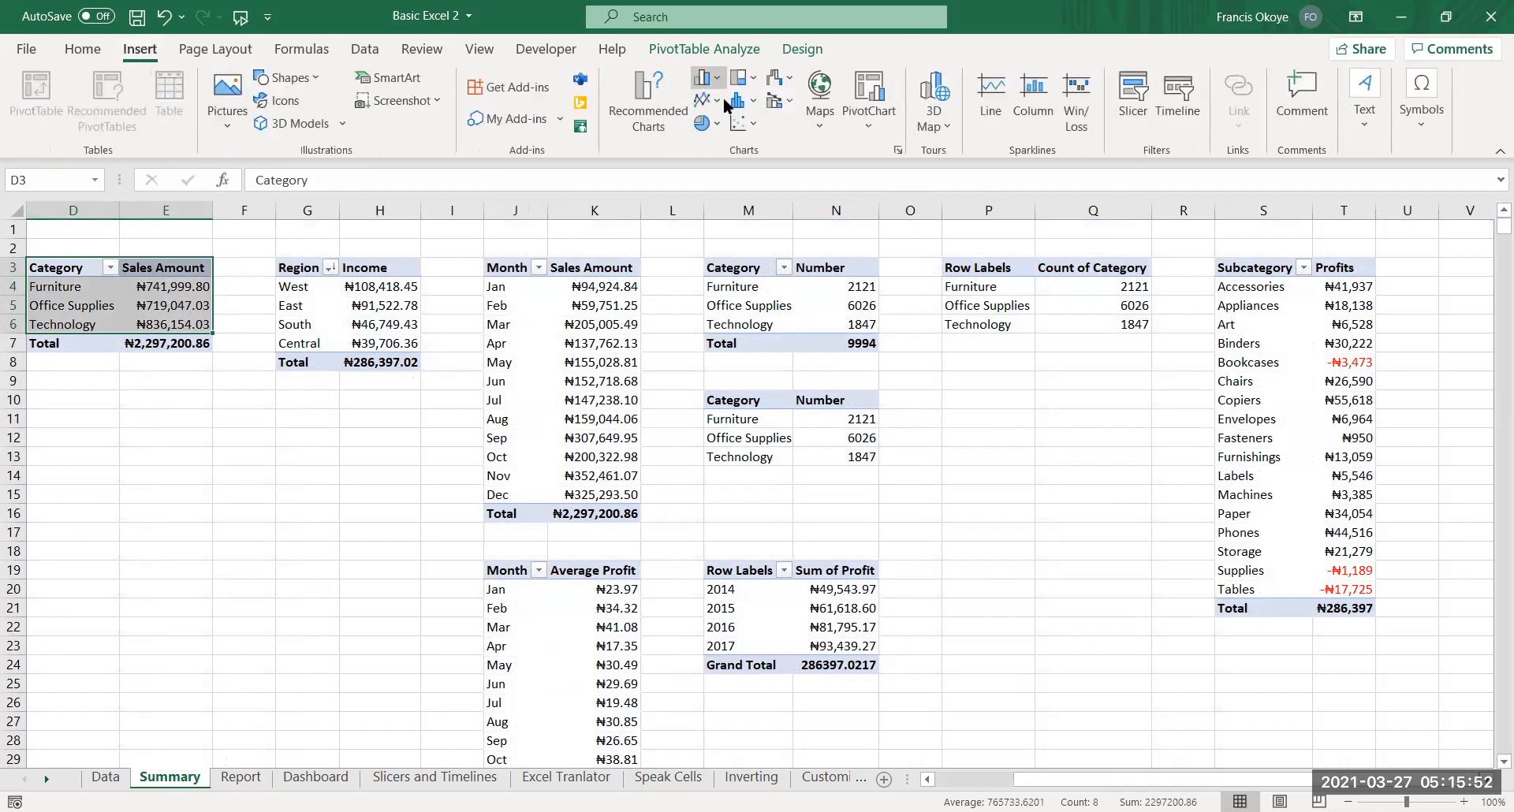
{"action": "key", "text": "alt+F1"}
{"action": "left_click_drag", "start_coordinate": [838, 349], "coordinate": [377, 387]}
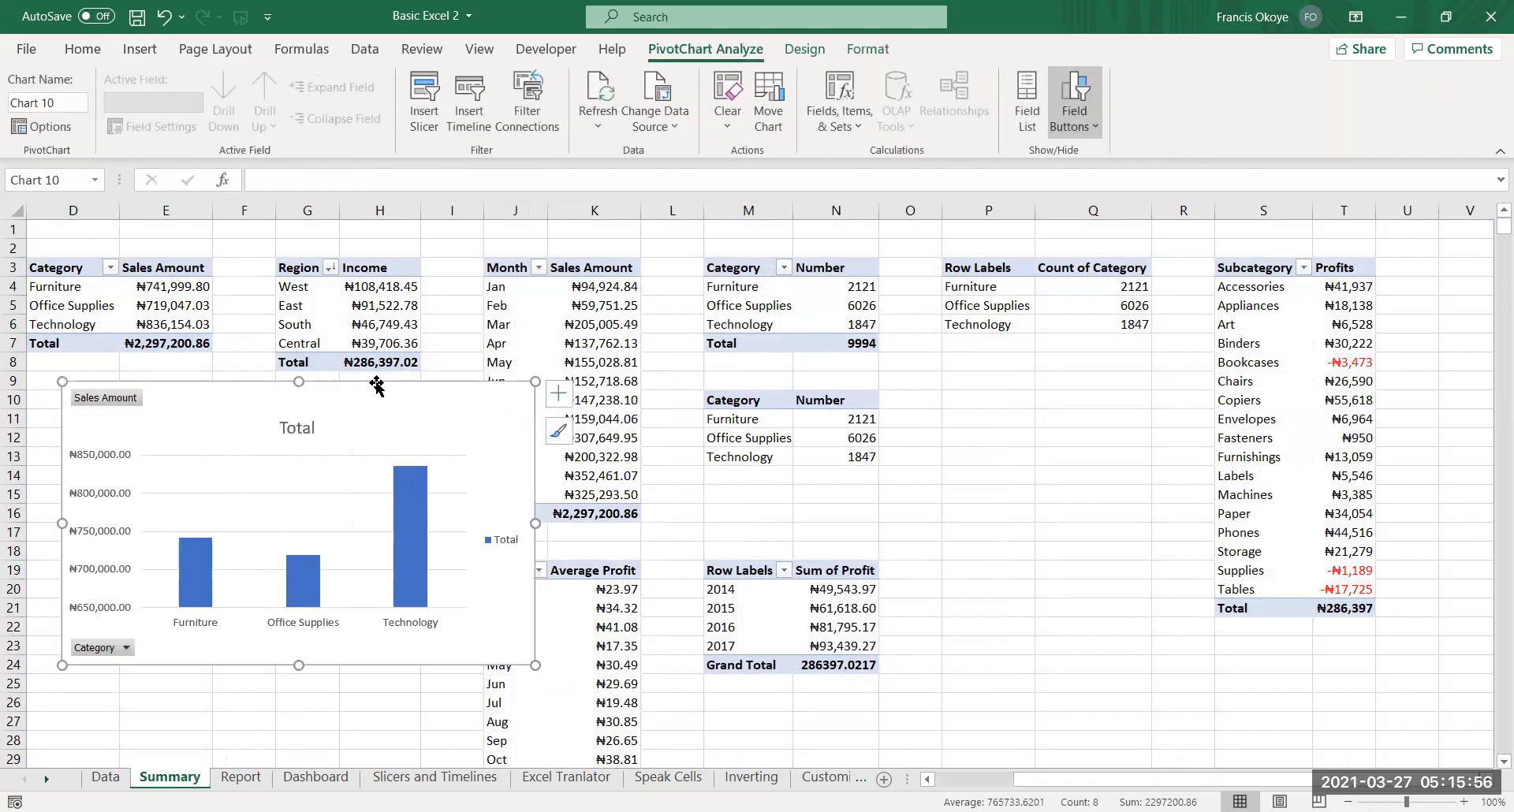
{"action": "key", "text": "Delete"}
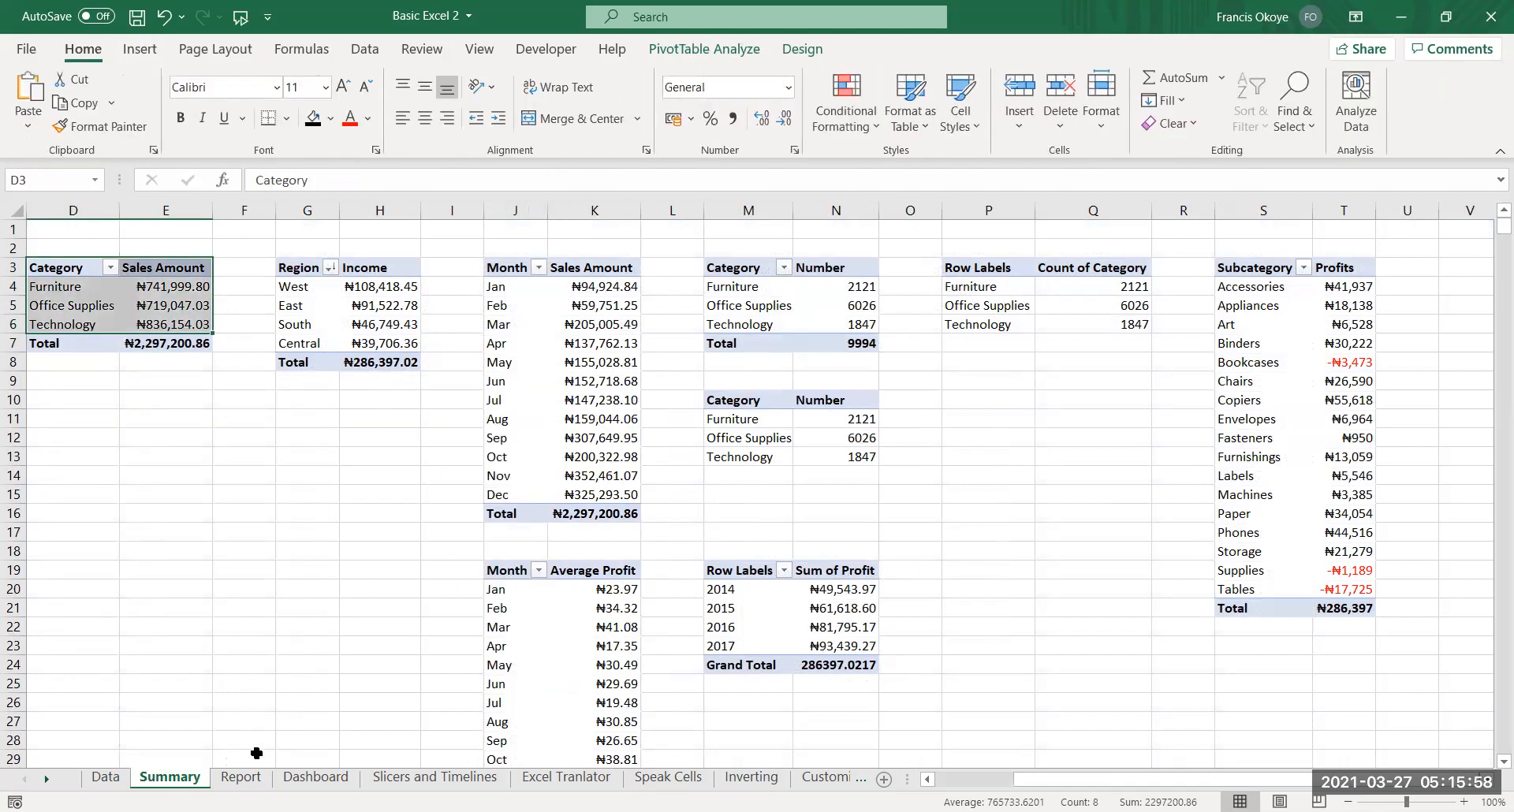
Return to the Report sheet and examine the Years slicer's report connections without changing them
{"action": "left_click", "coordinate": [245, 777]}
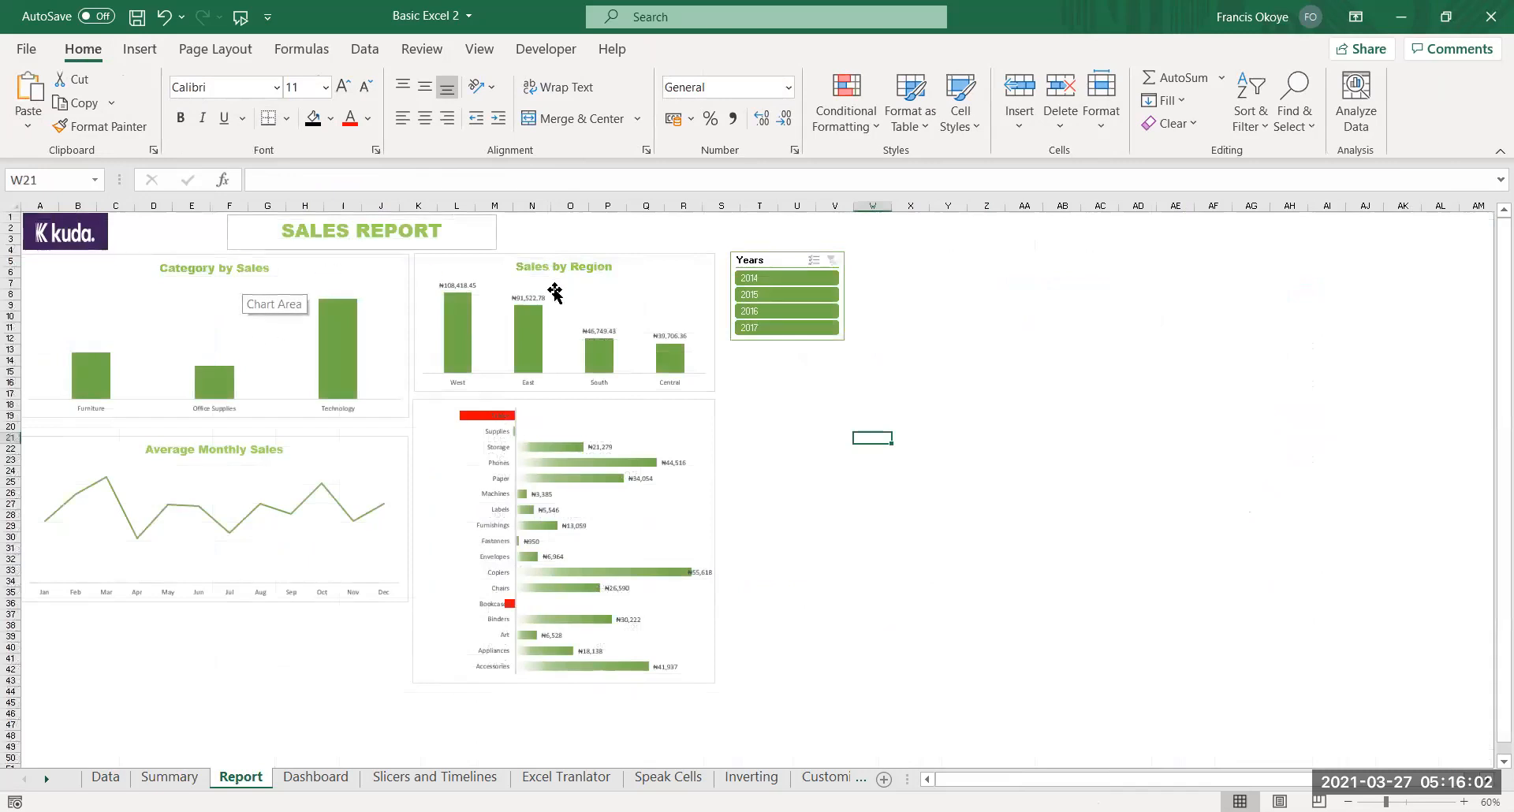
{"action": "mouse_move", "coordinate": [572, 458]}
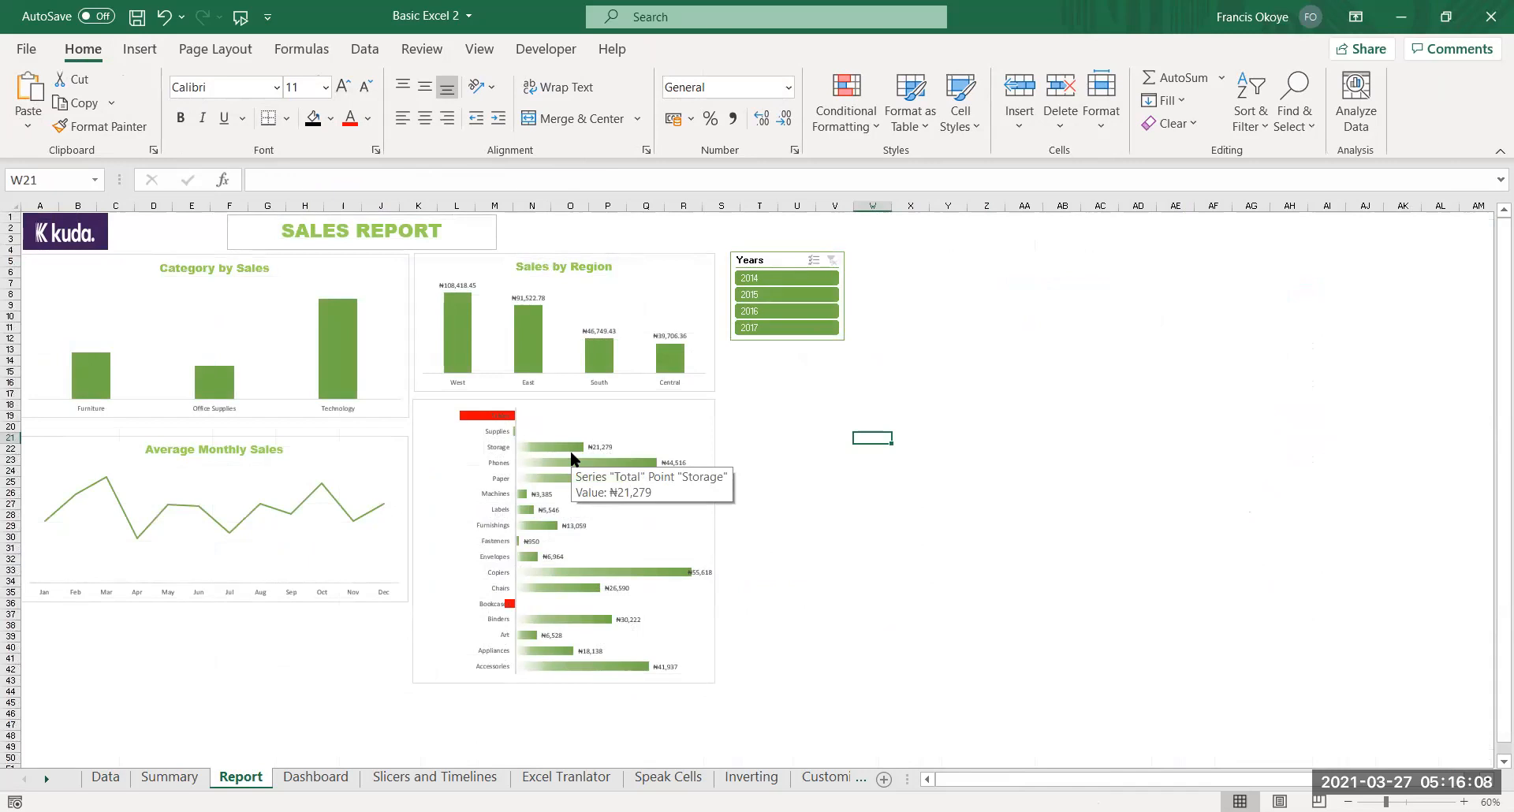
{"action": "left_click", "coordinate": [771, 261]}
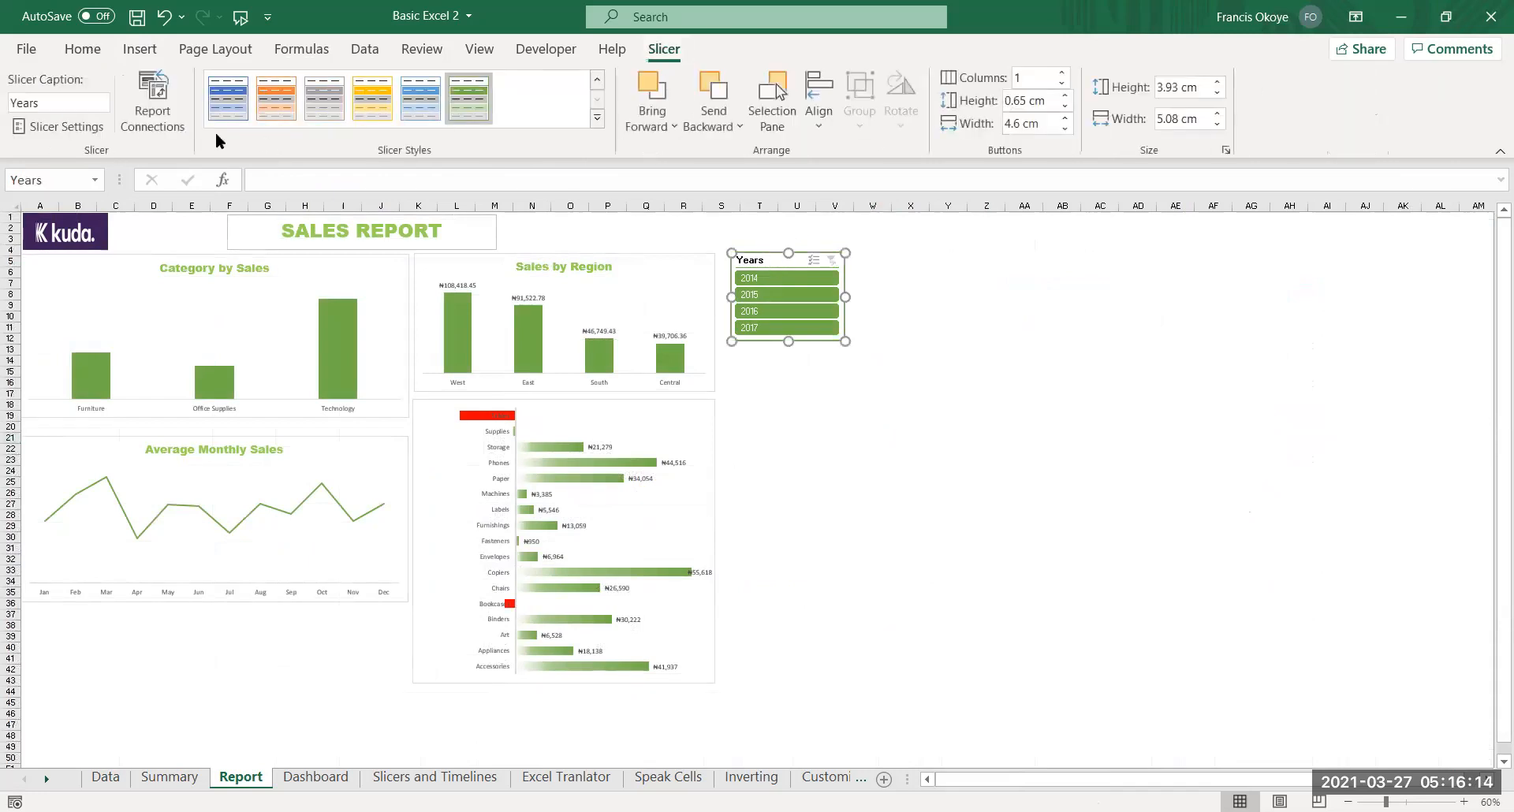
{"action": "left_click", "coordinate": [159, 121]}
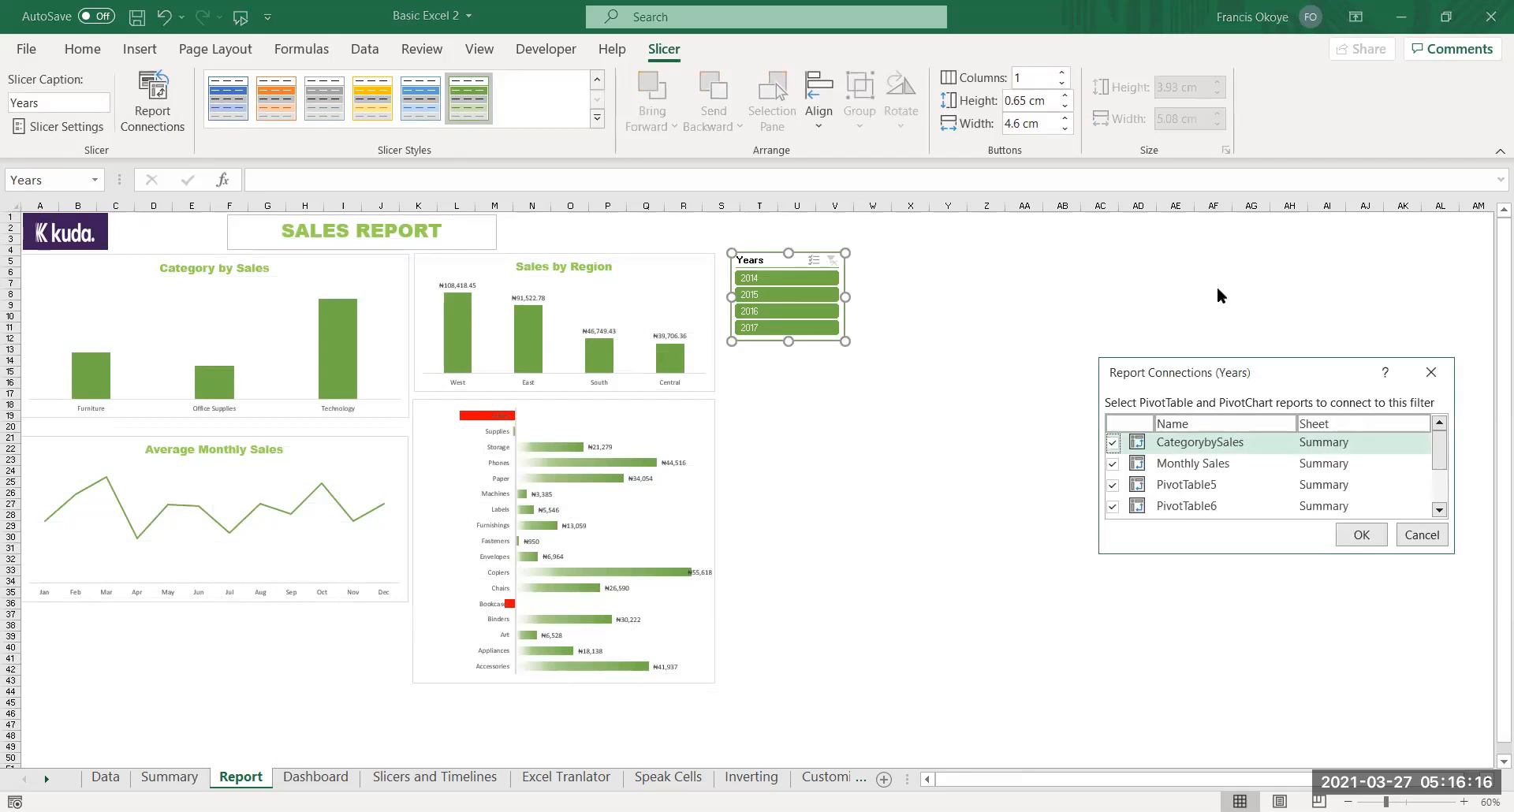
{"action": "left_click", "coordinate": [1431, 373]}
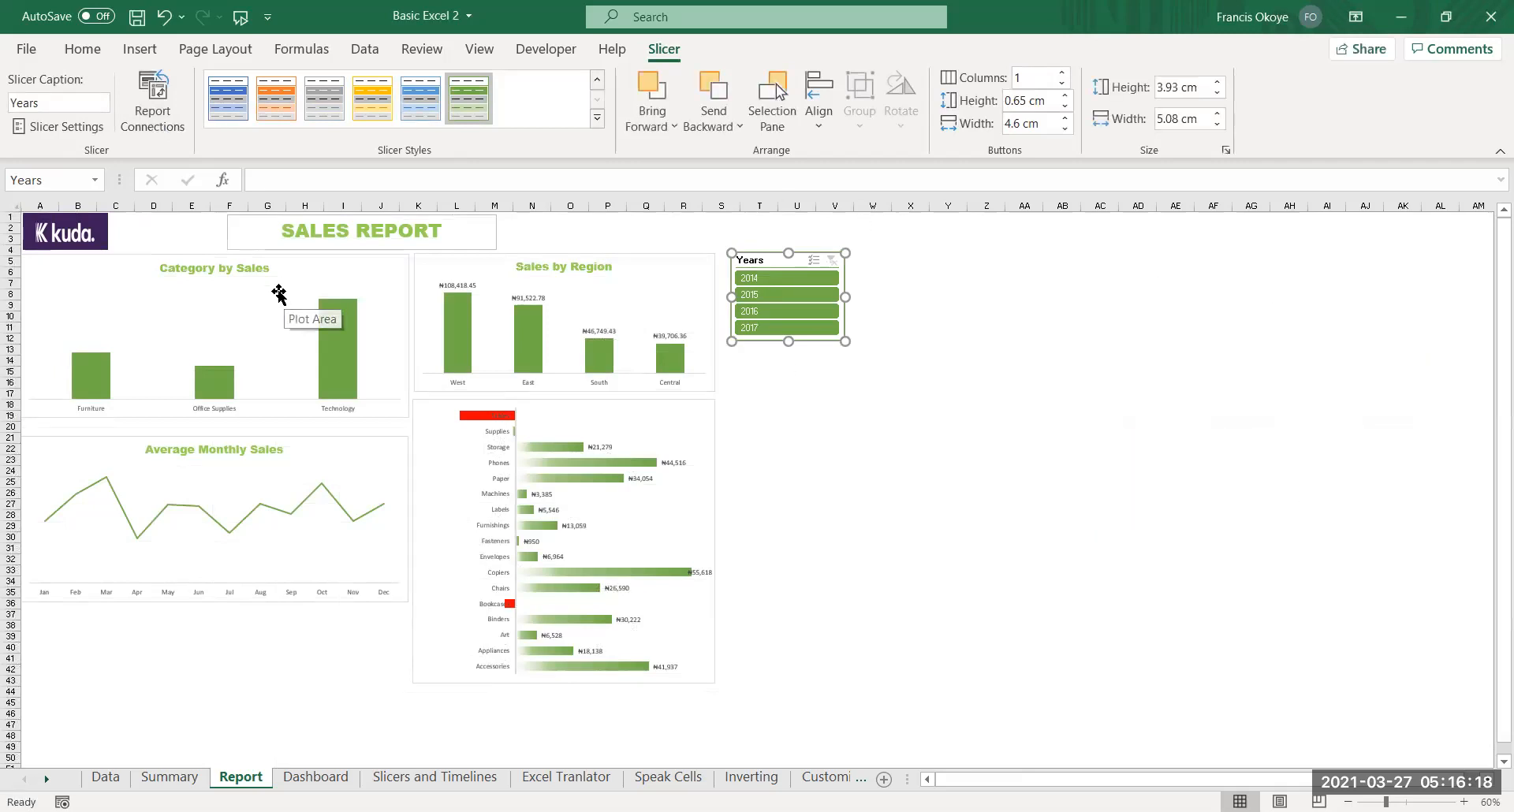
Filter the report by 2017 with the Years slicer to check the connected charts, and clear the filter
{"action": "left_click", "coordinate": [282, 276]}
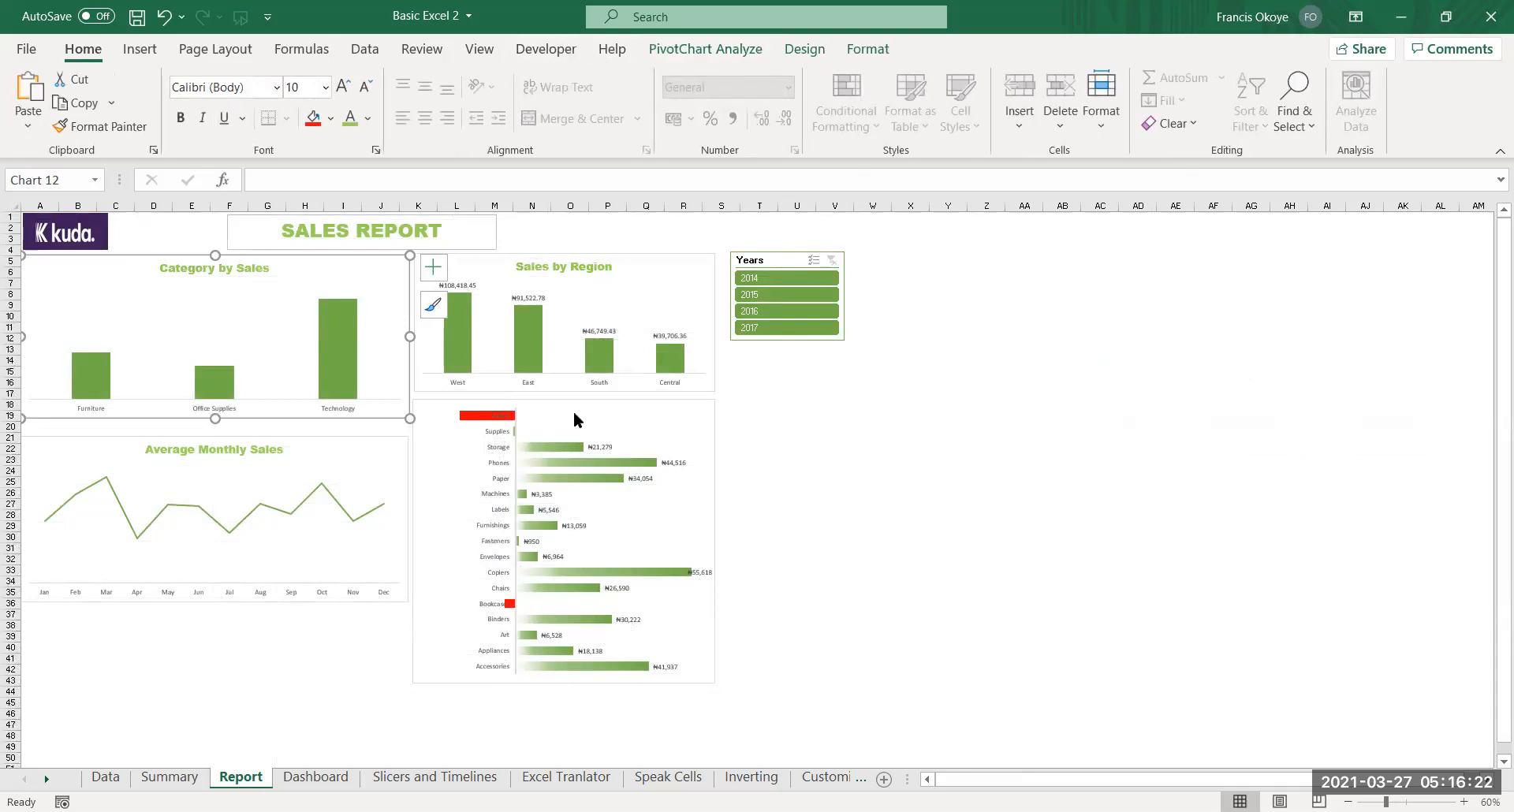
{"action": "left_click", "coordinate": [767, 329]}
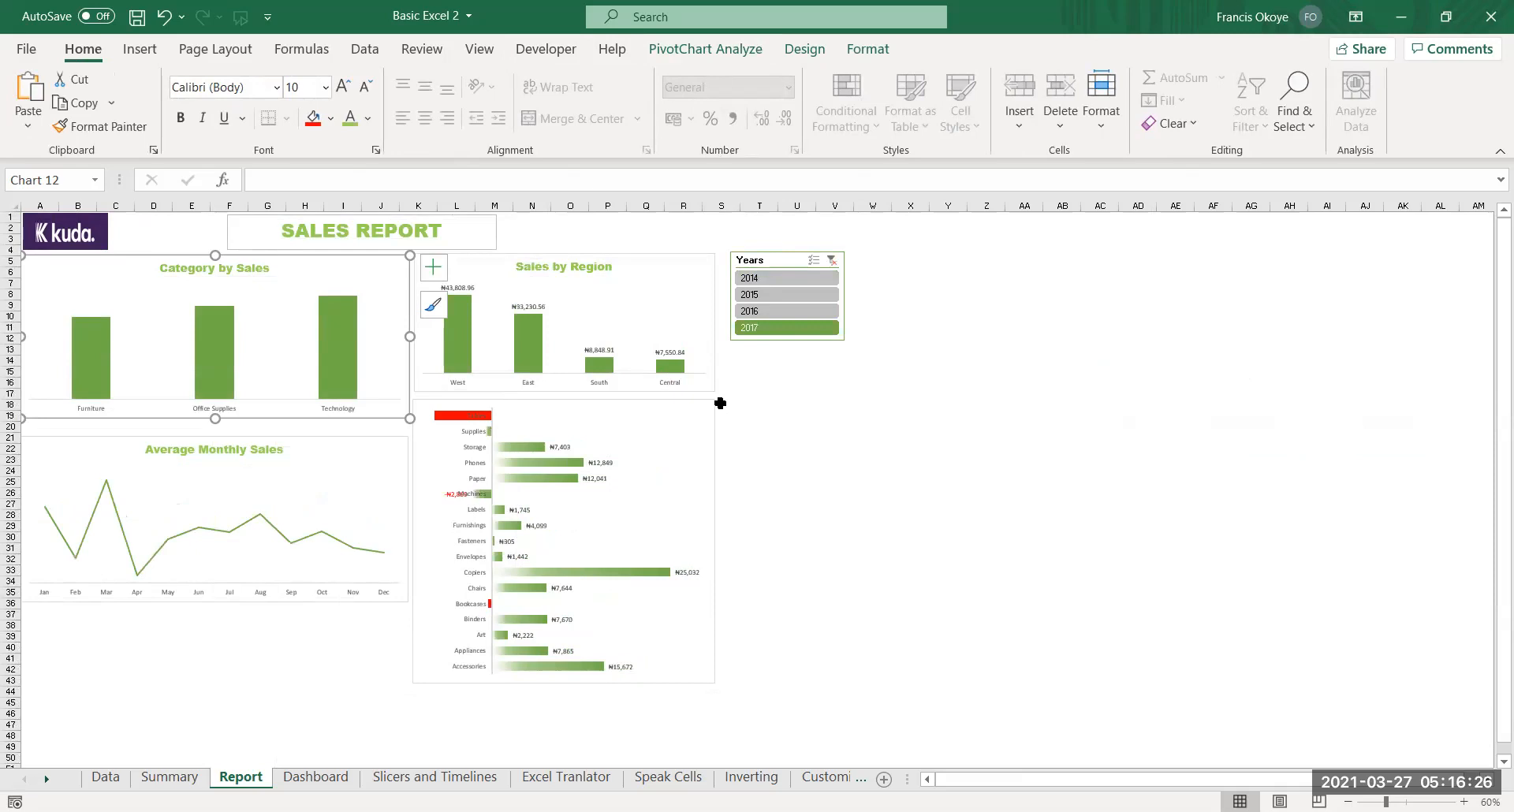
{"action": "left_click", "coordinate": [831, 259]}
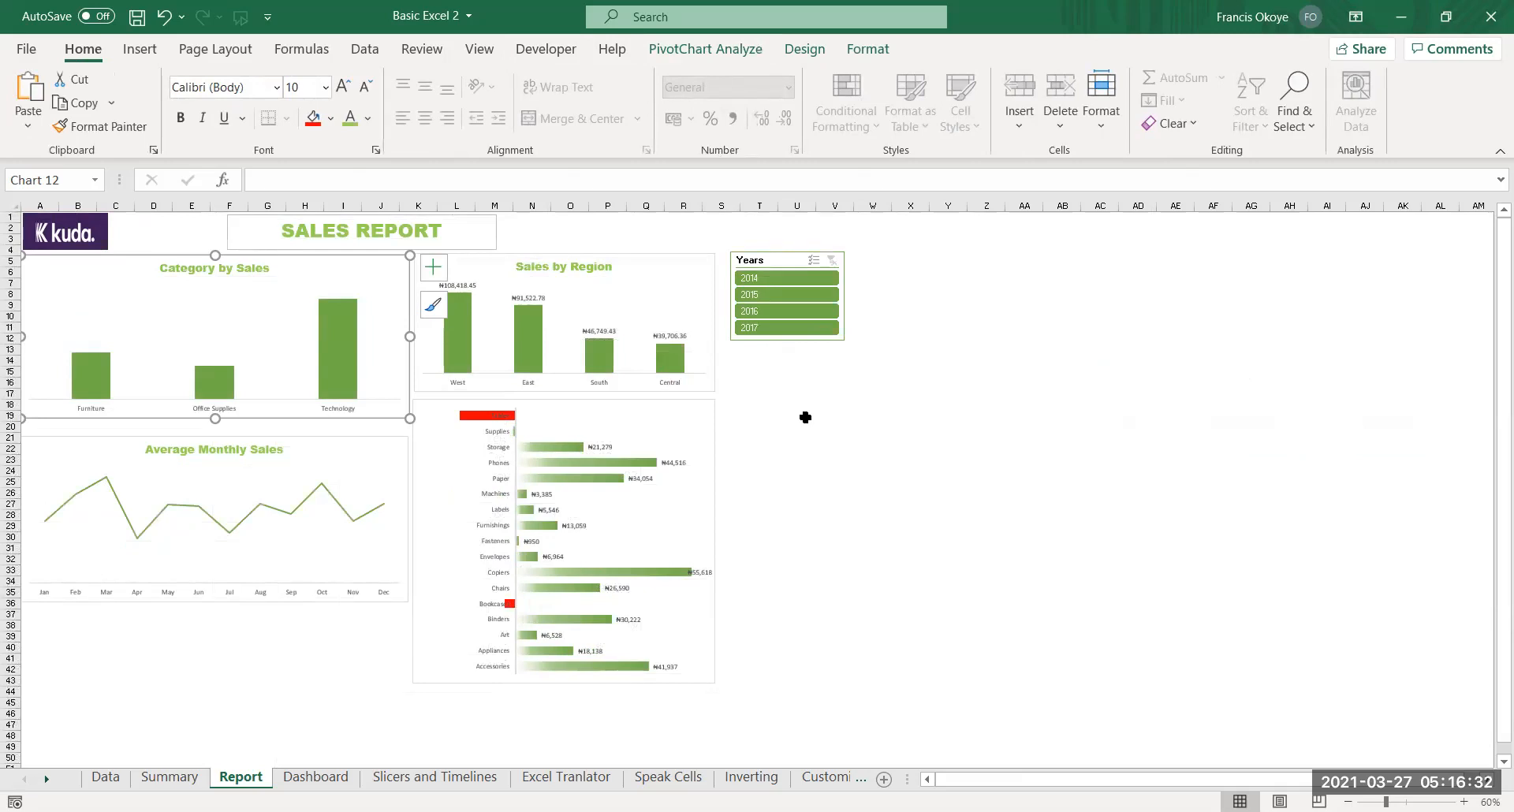
Disconnect the Monthly Sales pivot table from the Years slicer in its report connections
{"action": "left_click", "coordinate": [299, 465]}
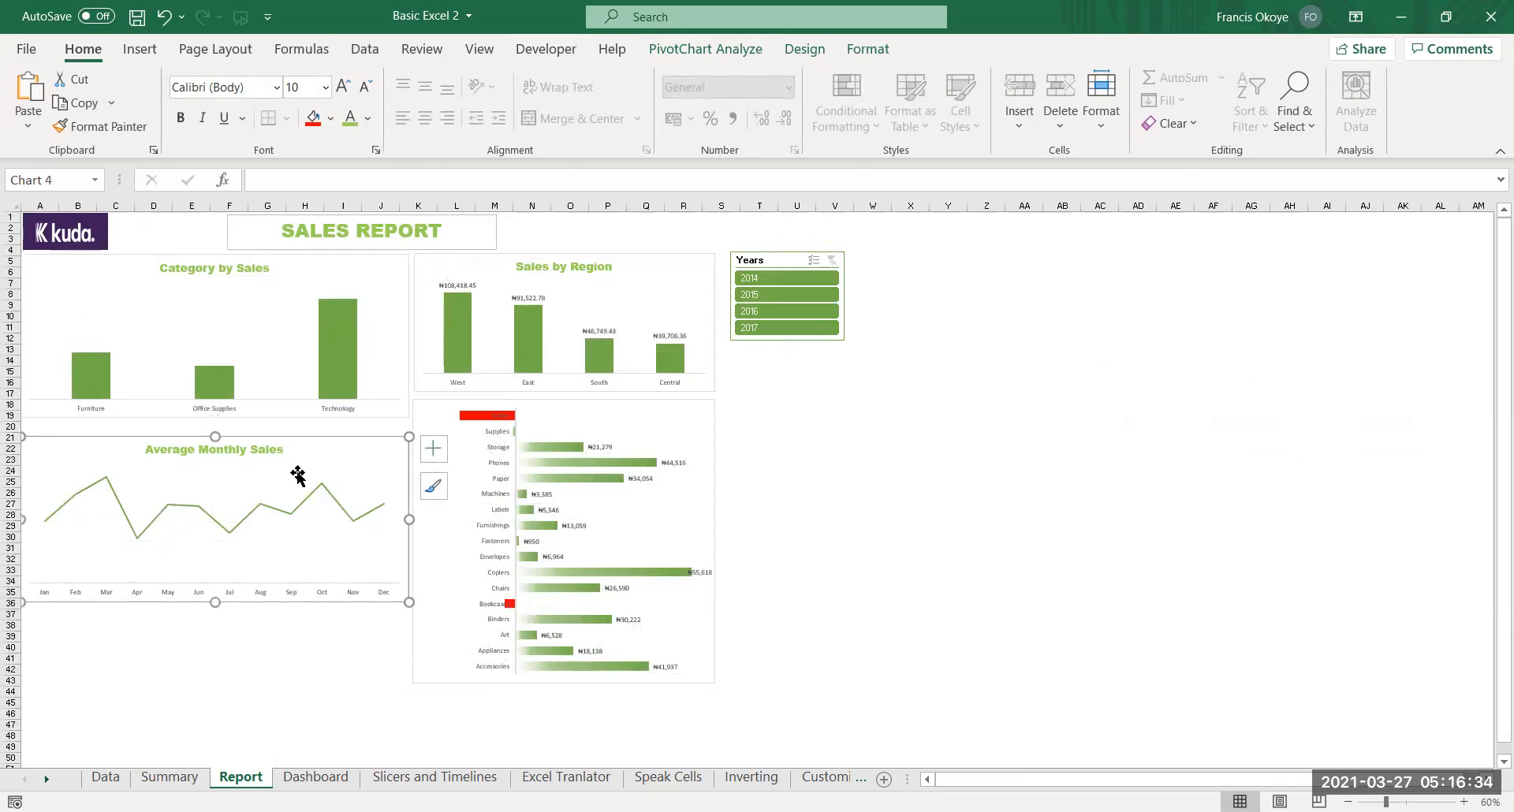
{"action": "left_click", "coordinate": [777, 261]}
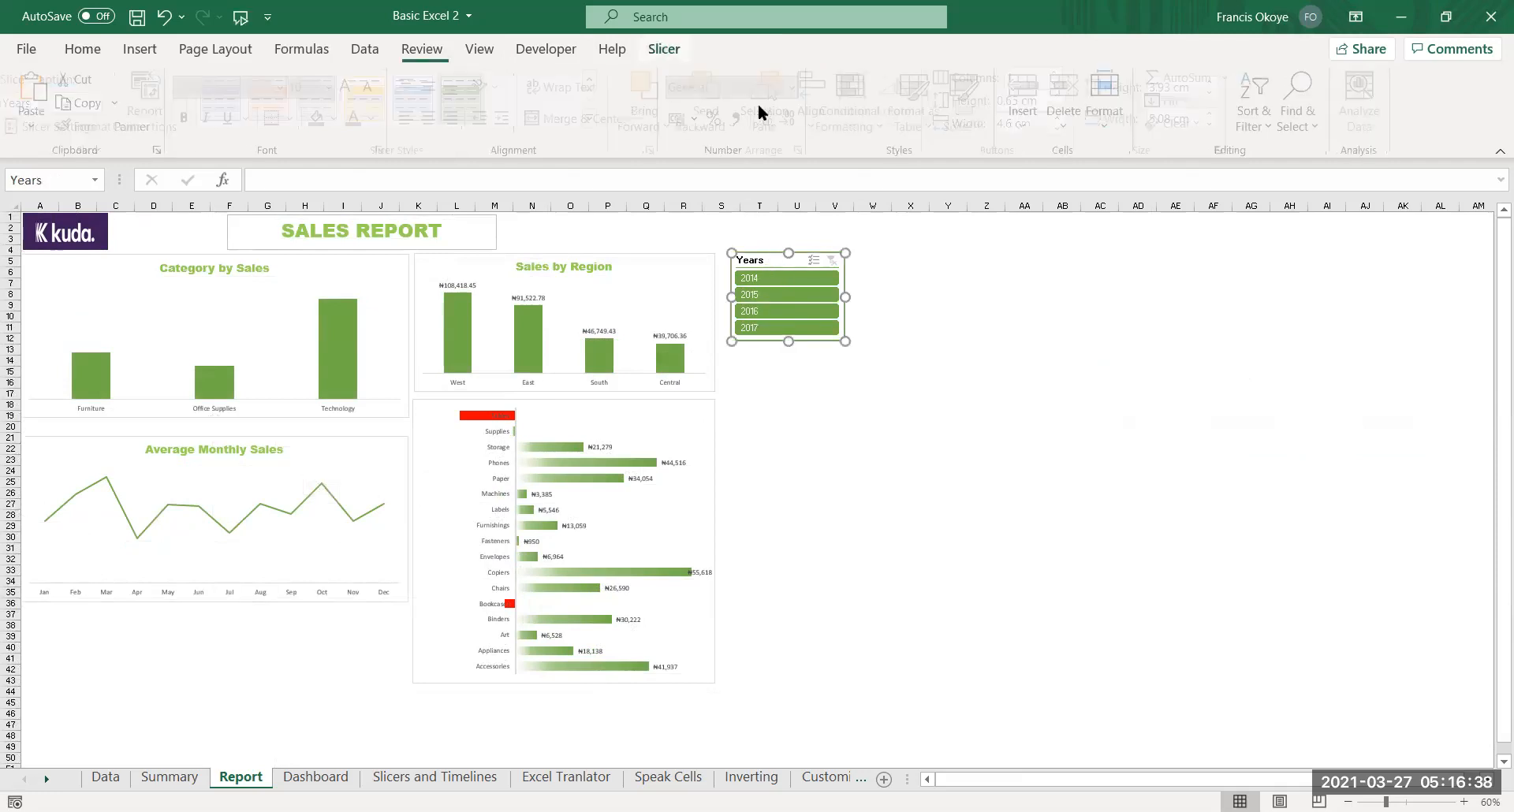
{"action": "left_click", "coordinate": [162, 110]}
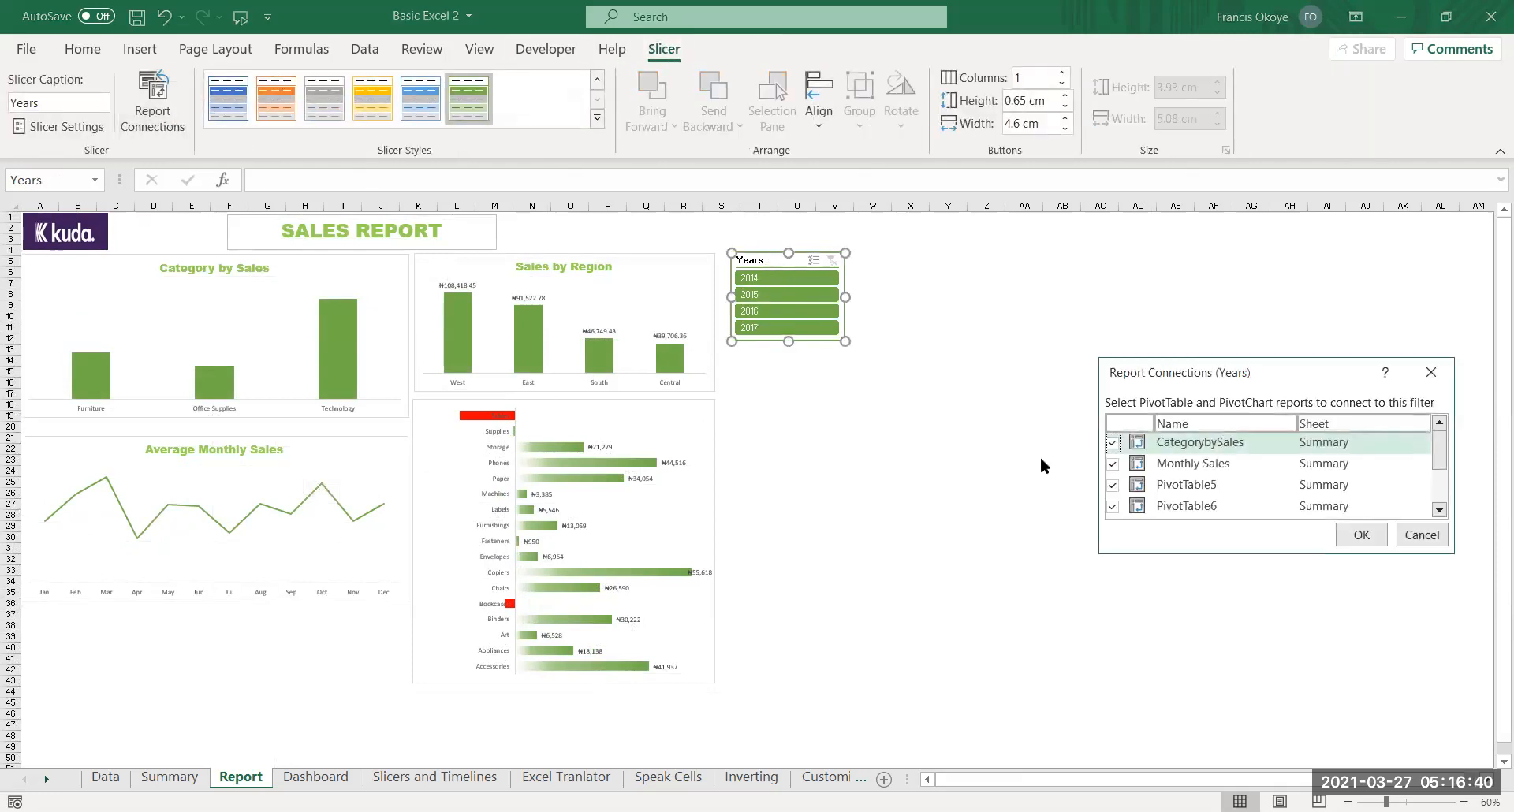
{"action": "left_click", "coordinate": [1113, 464]}
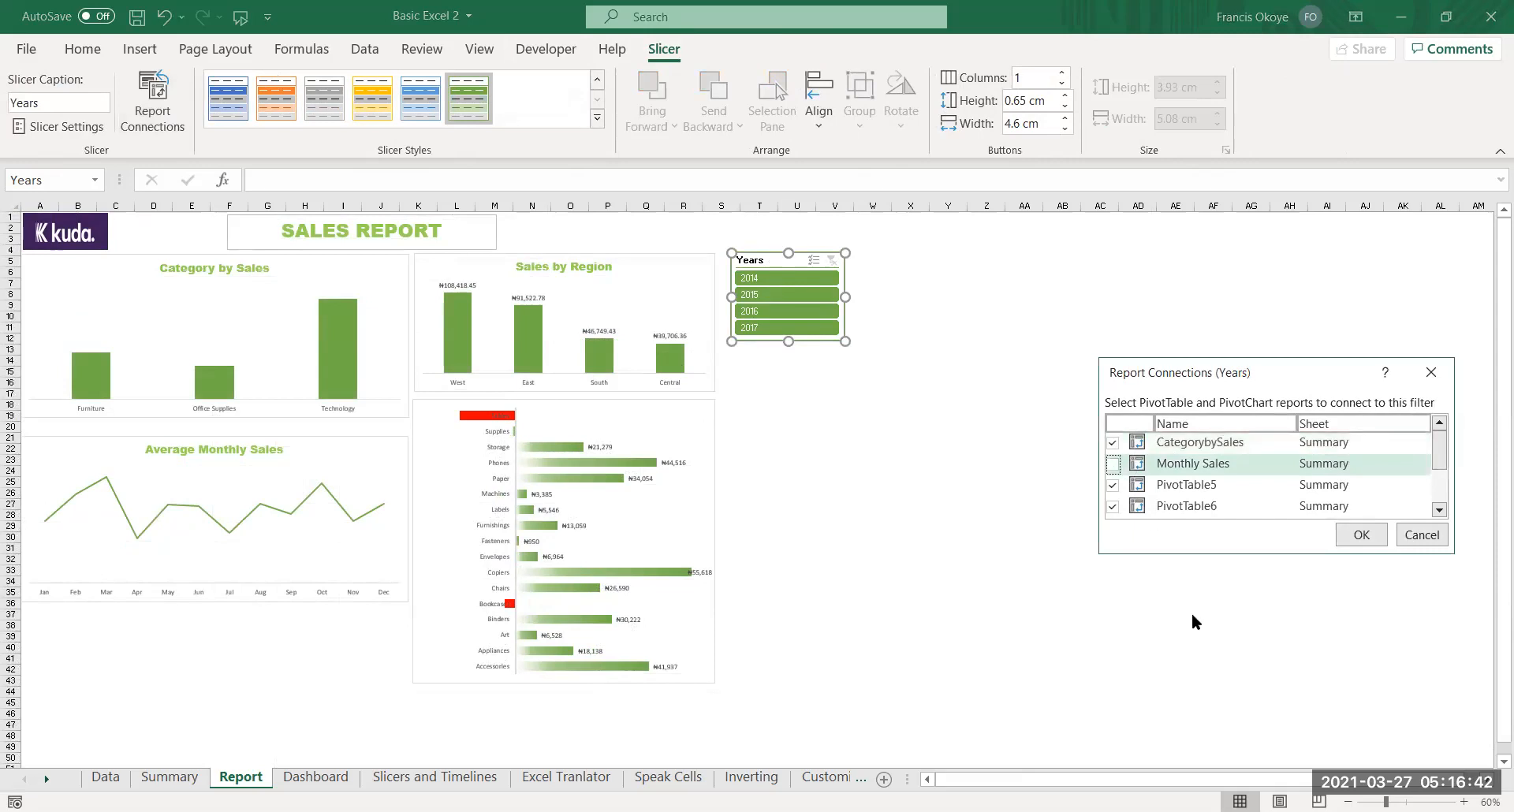
{"action": "left_click", "coordinate": [1362, 535]}
Test the Years slicer with 2017 against the Average Monthly Sales chart and clear the filter
{"action": "left_click", "coordinate": [819, 325]}
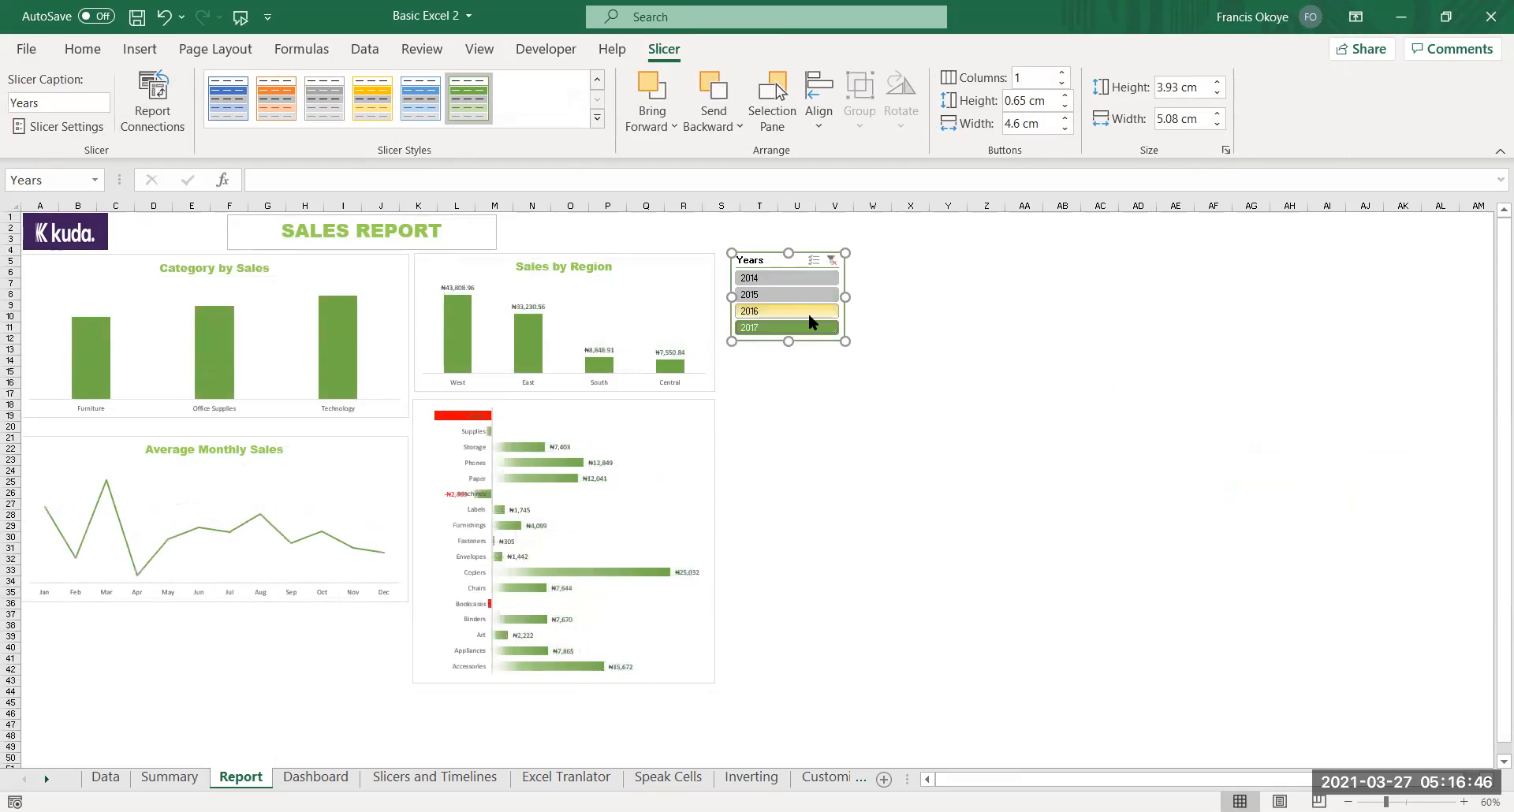
{"action": "left_click", "coordinate": [831, 259]}
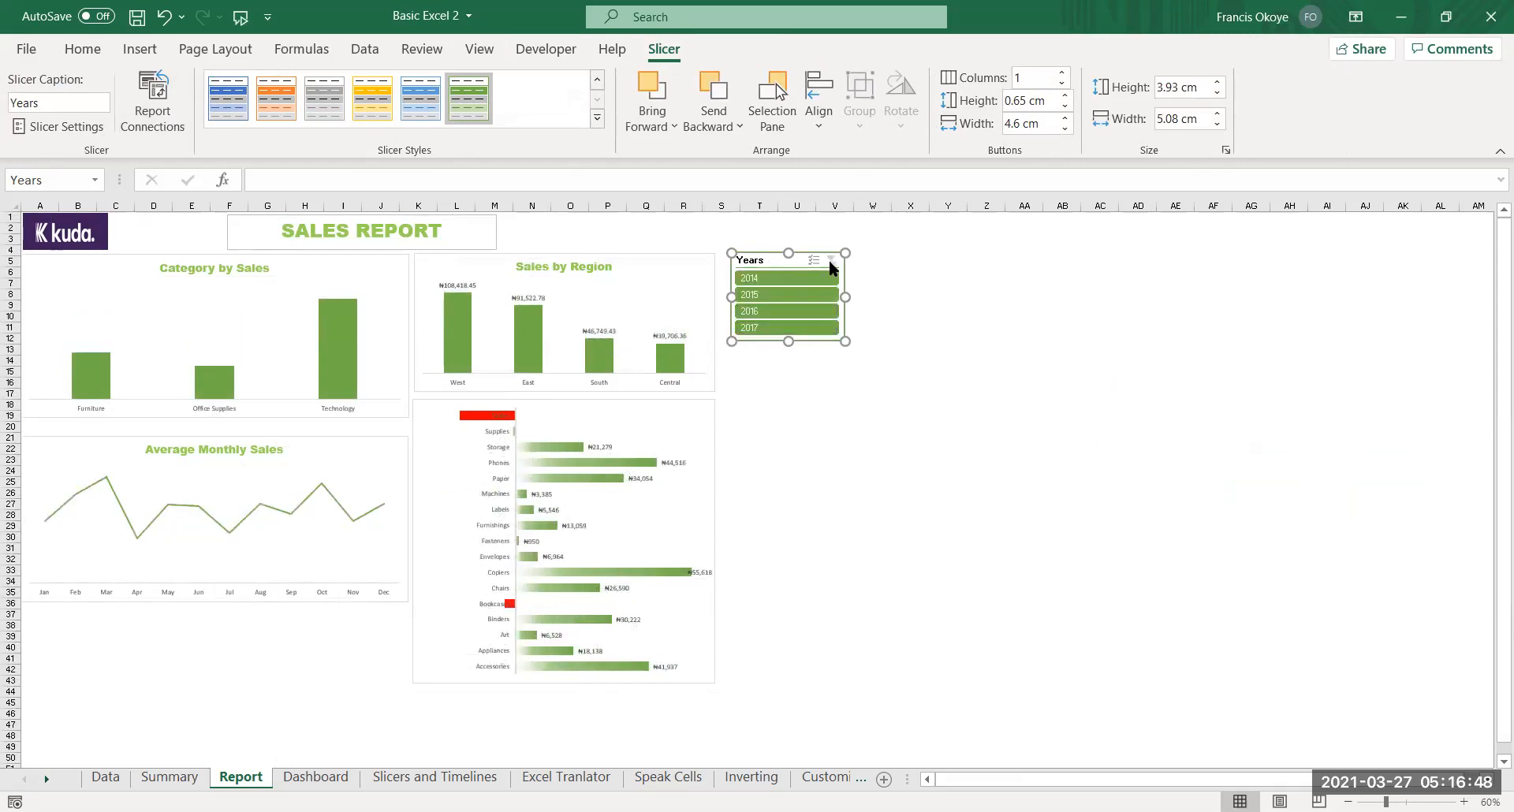
{"action": "left_click", "coordinate": [257, 469]}
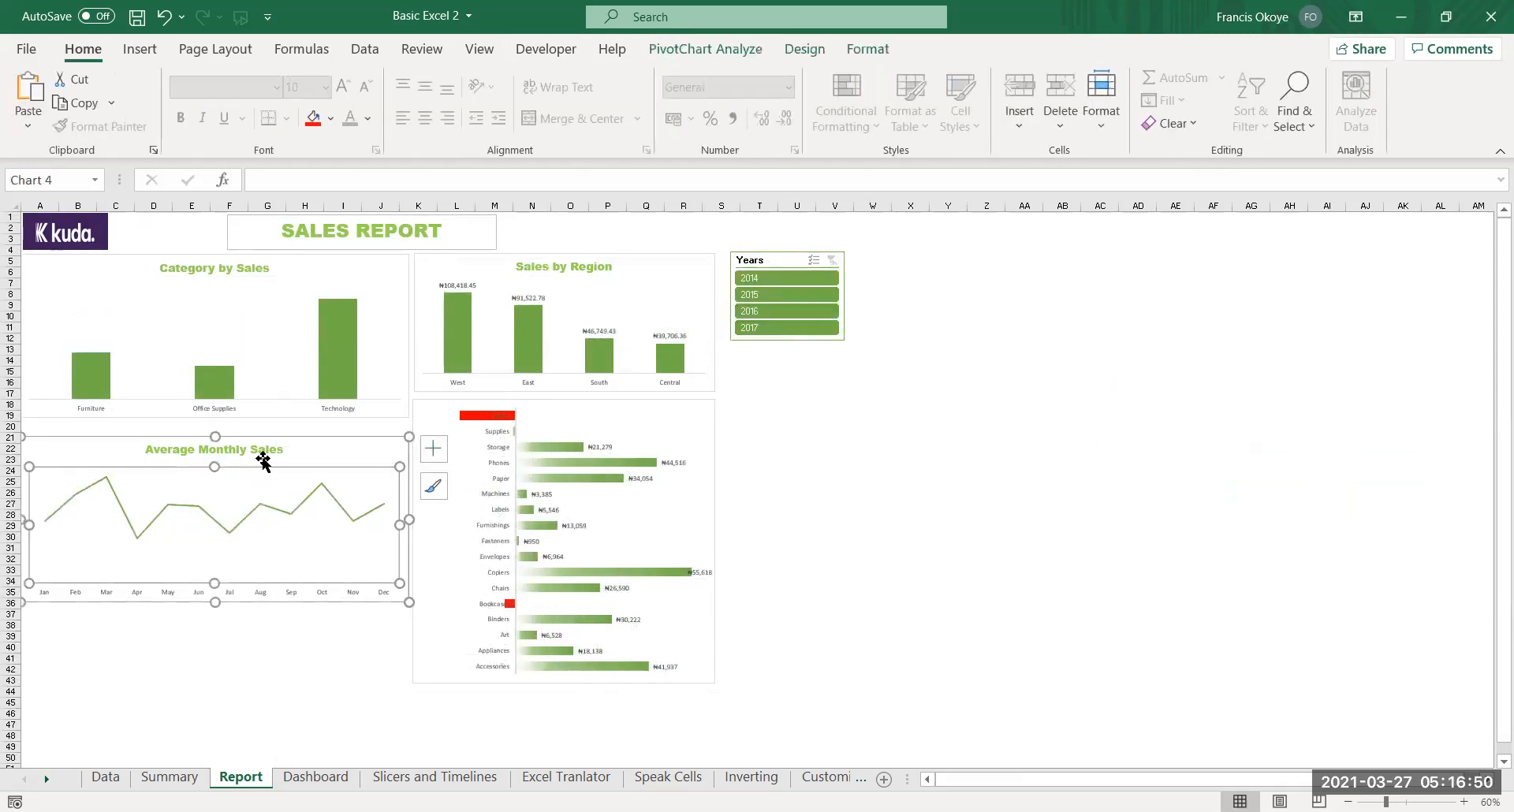
Check the Summary pivot tables, and disconnect PivotTable5, PivotTable6 and PivotTable7 from the Years slicer in its report connections
{"action": "left_click", "coordinate": [170, 778]}
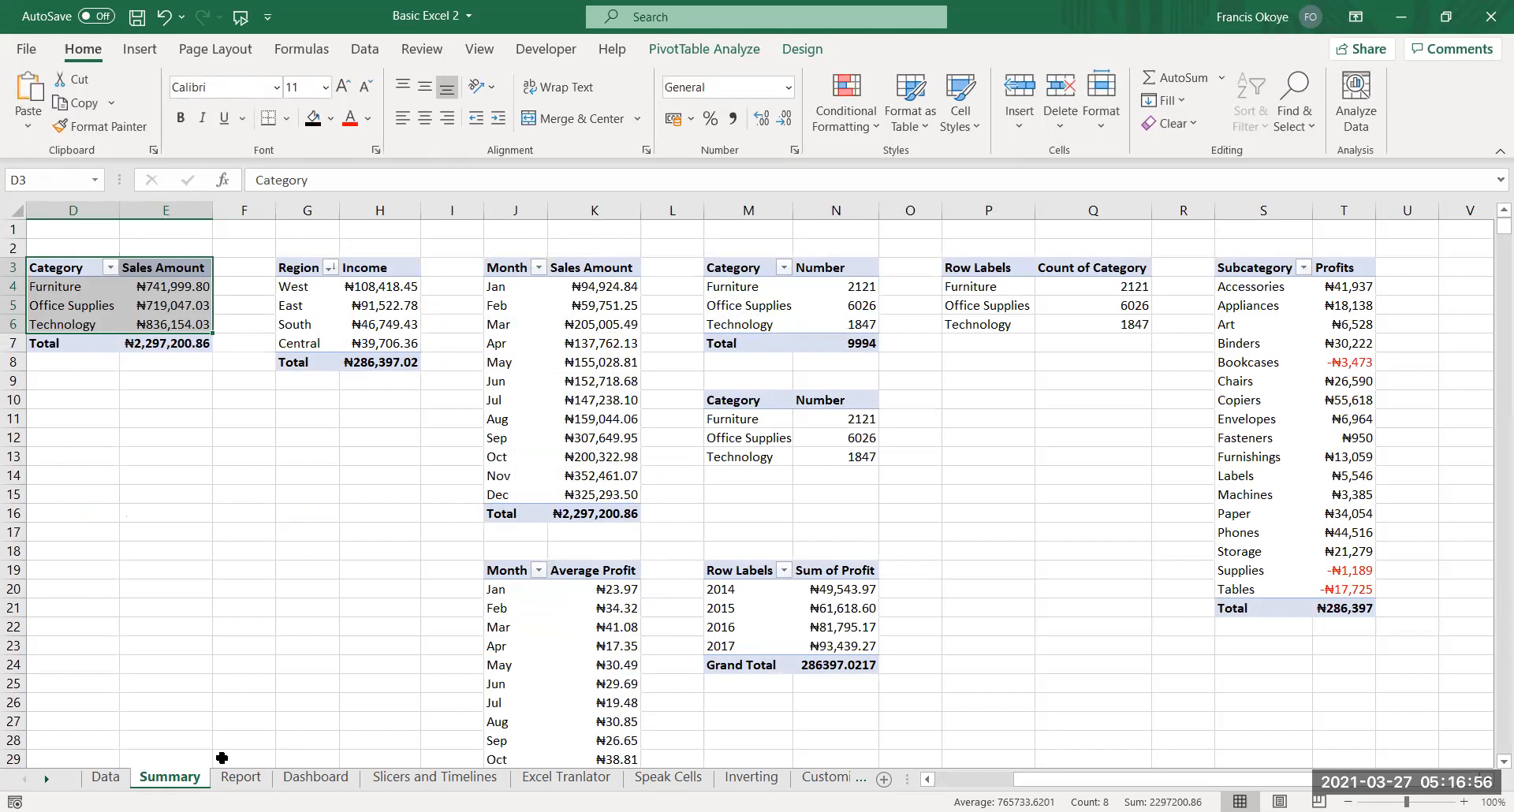
{"action": "left_click", "coordinate": [229, 781]}
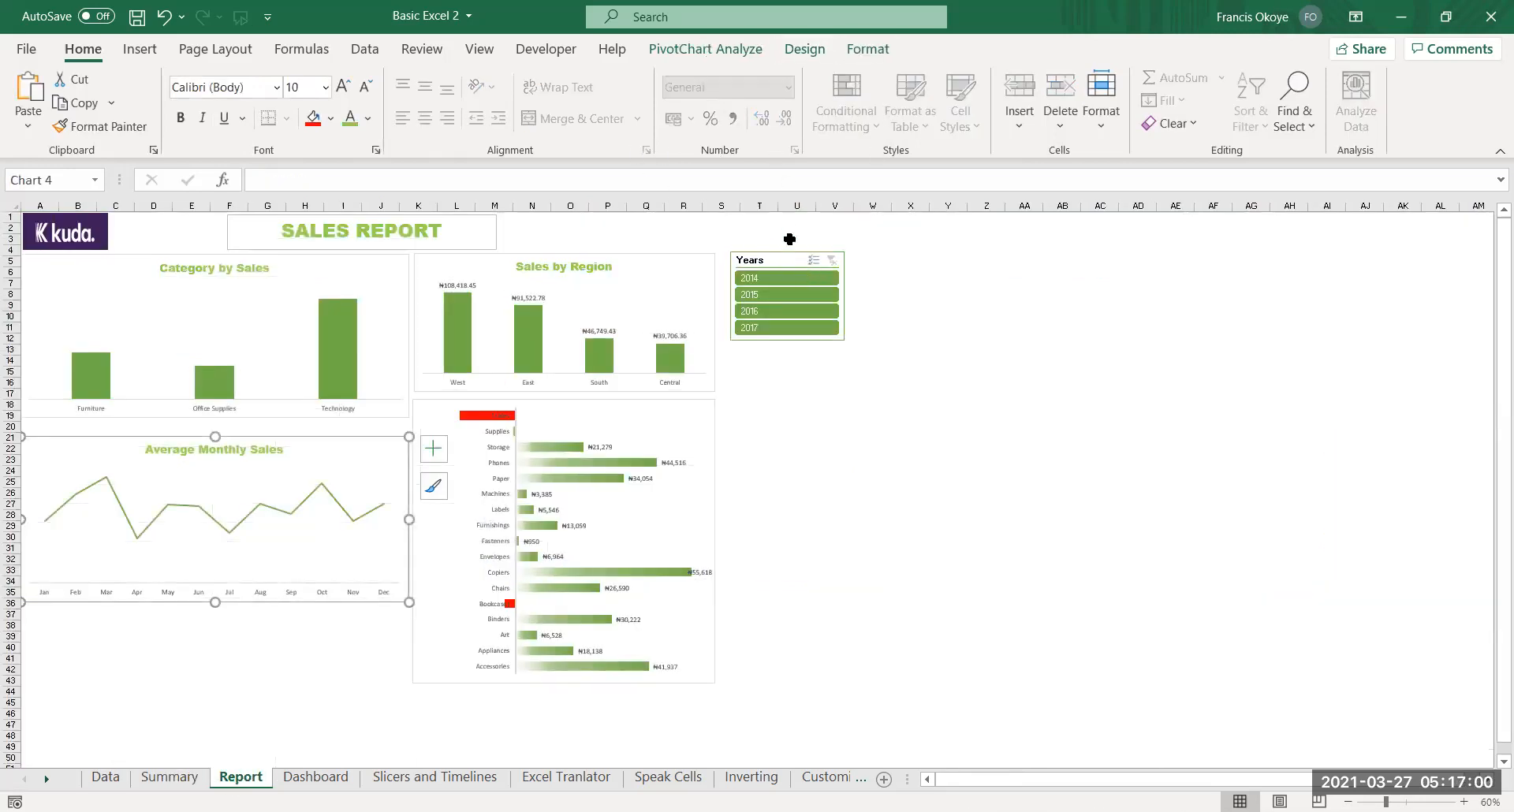
{"action": "left_click", "coordinate": [774, 260]}
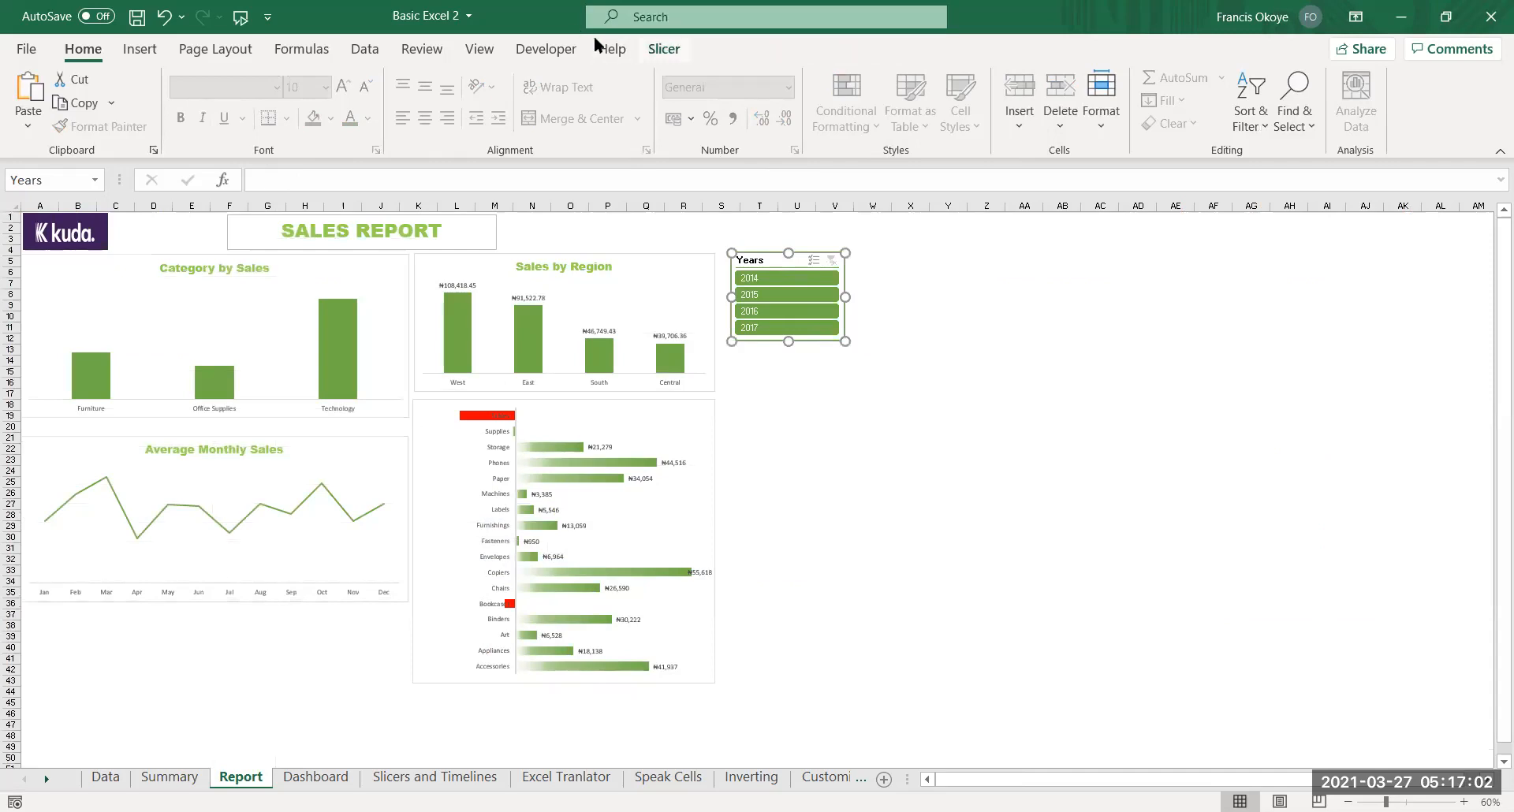
{"action": "left_click", "coordinate": [664, 49]}
{"action": "left_click", "coordinate": [152, 107]}
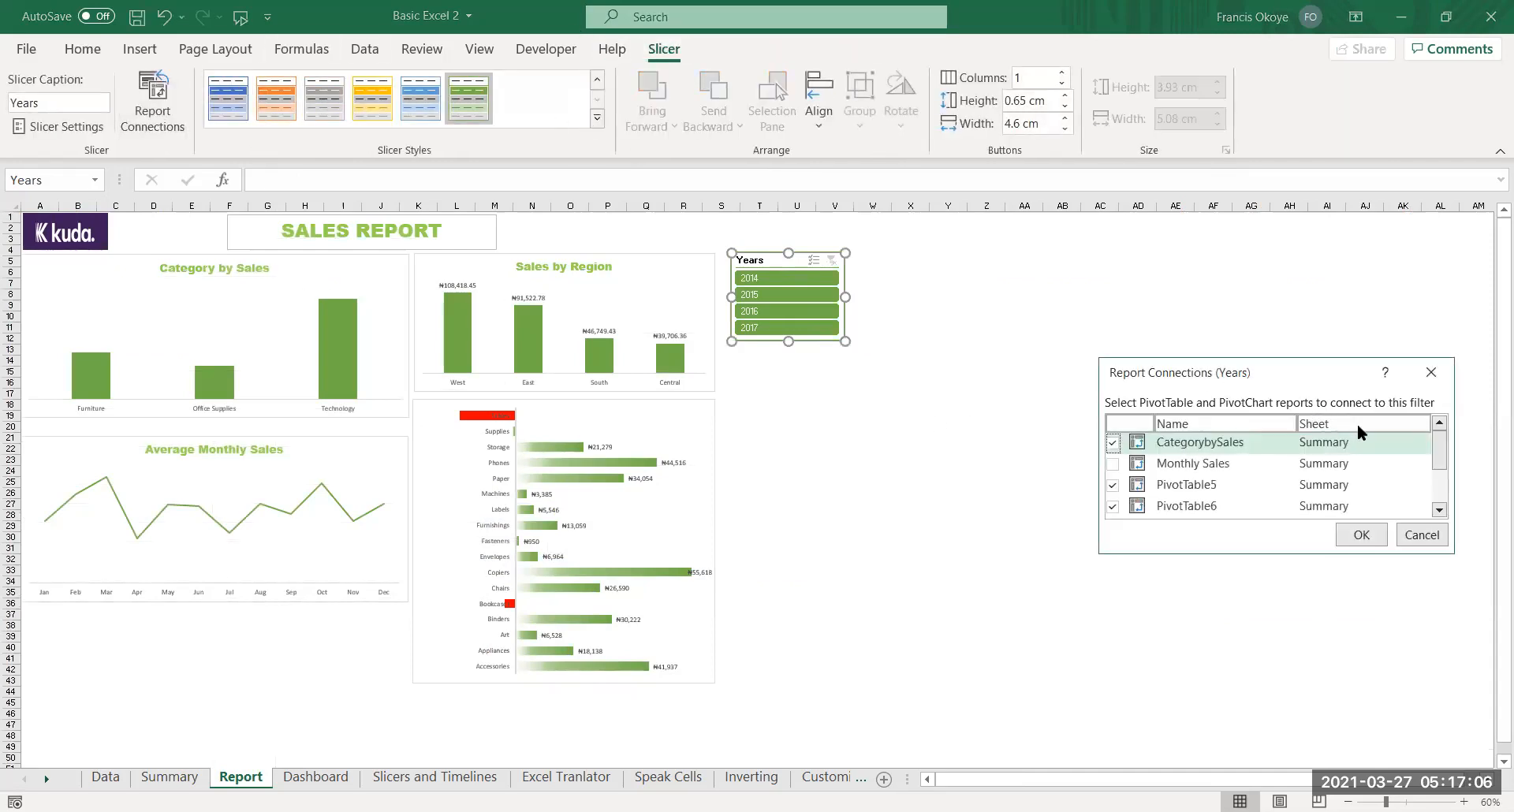
{"action": "mouse_move", "coordinate": [1440, 449]}
{"action": "left_mouse_down"}
{"action": "mouse_move", "coordinate": [1441, 485]}
{"action": "mouse_move", "coordinate": [1440, 450]}
{"action": "left_mouse_up"}
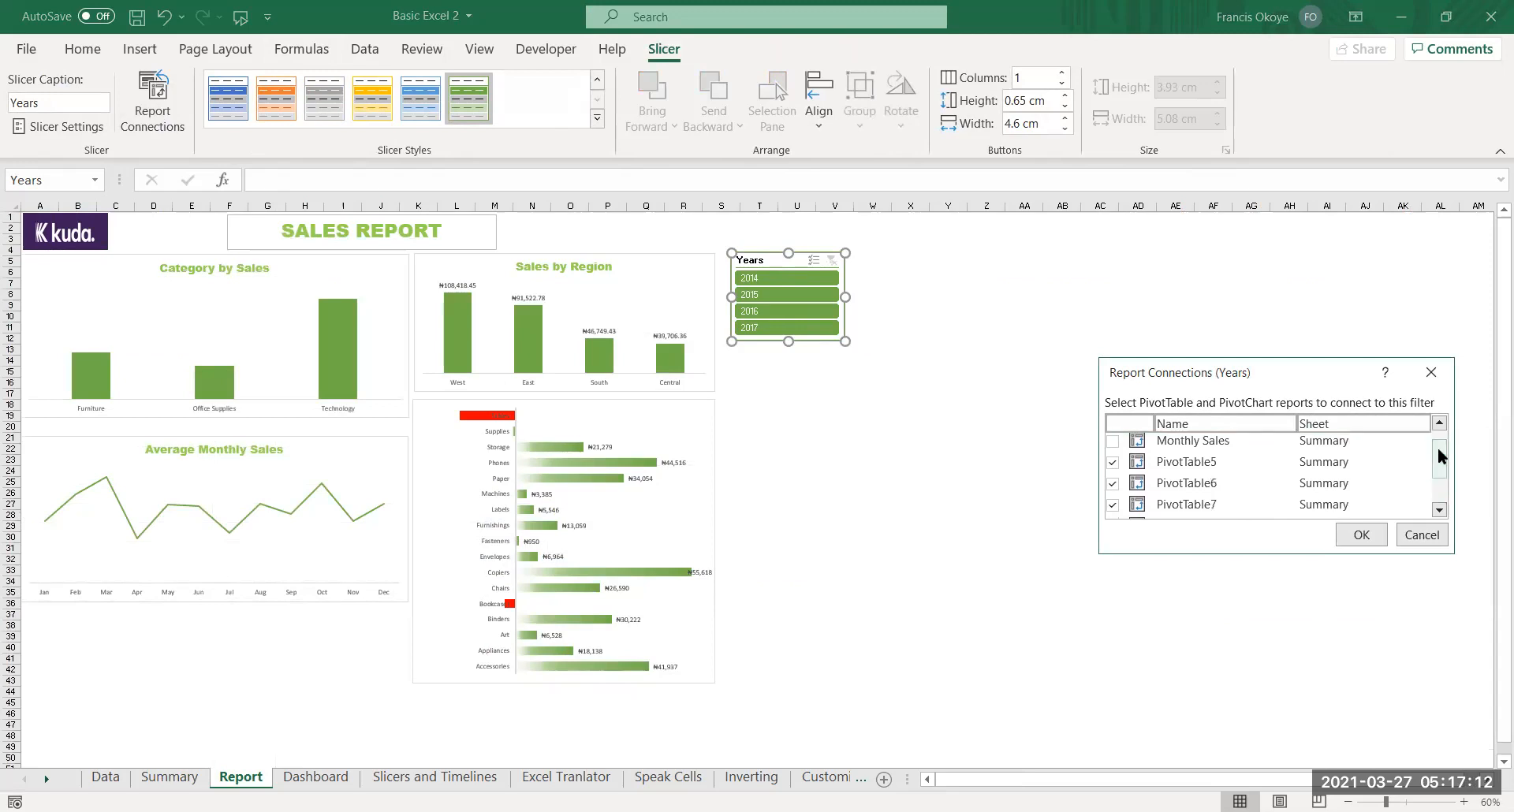
{"action": "left_click", "coordinate": [1113, 483]}
{"action": "left_click", "coordinate": [1113, 504]}
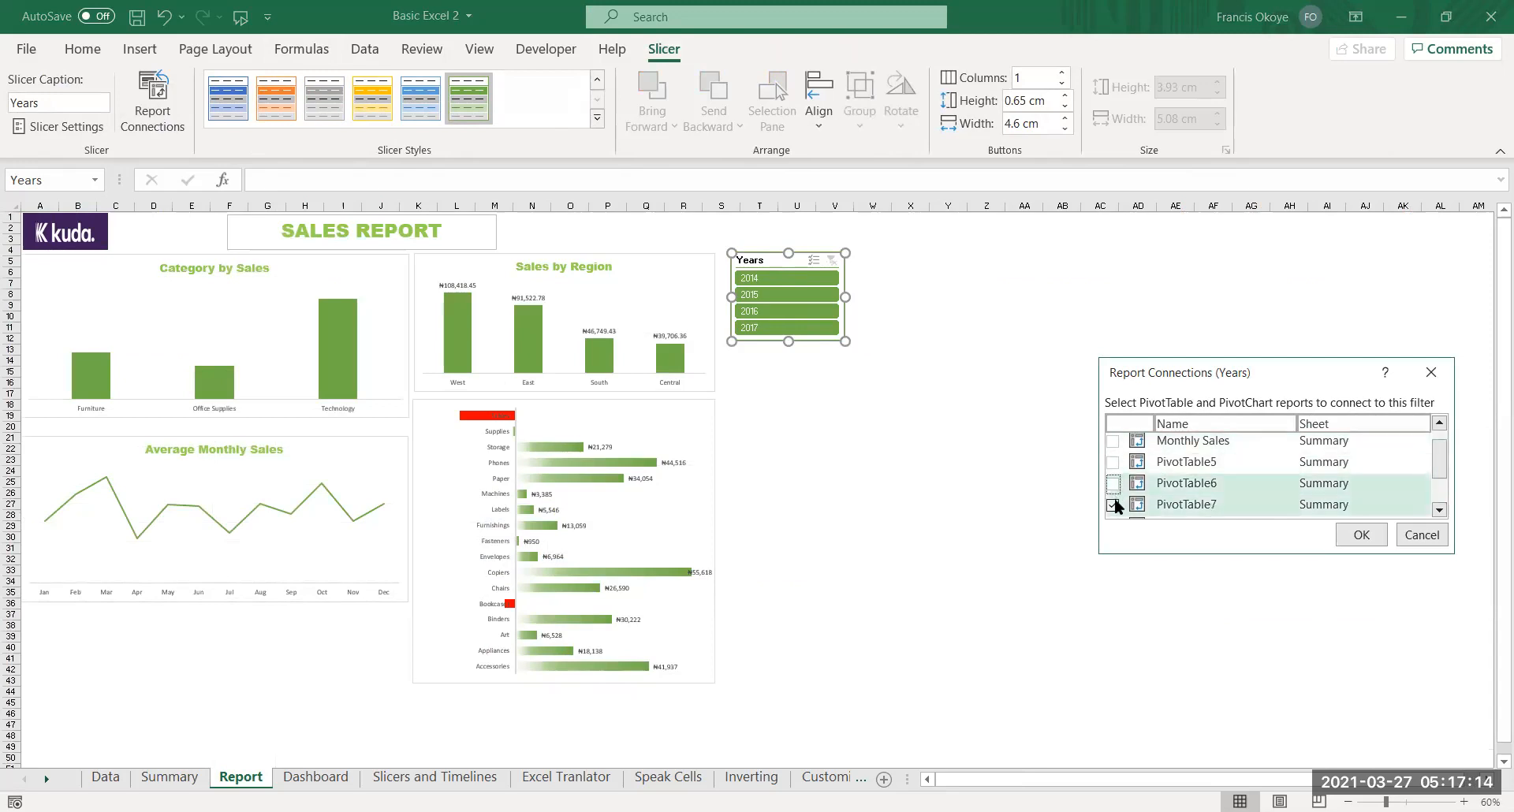
{"action": "left_click", "coordinate": [1363, 535]}
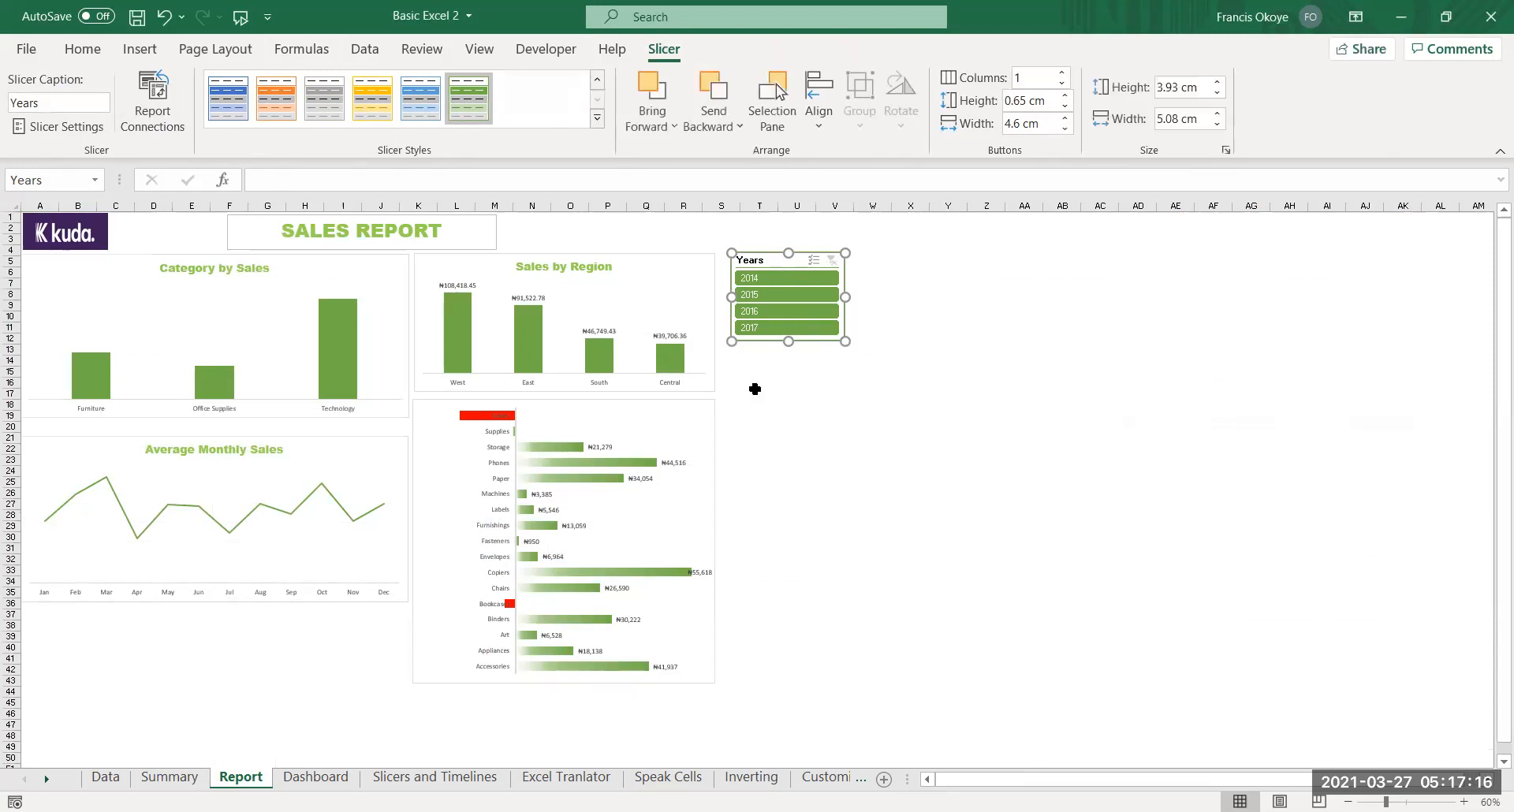
Filter the report by 2015 and by 2017 with the Years slicer to check which charts respond
{"action": "left_click", "coordinate": [799, 299]}
{"action": "left_click", "coordinate": [797, 311]}
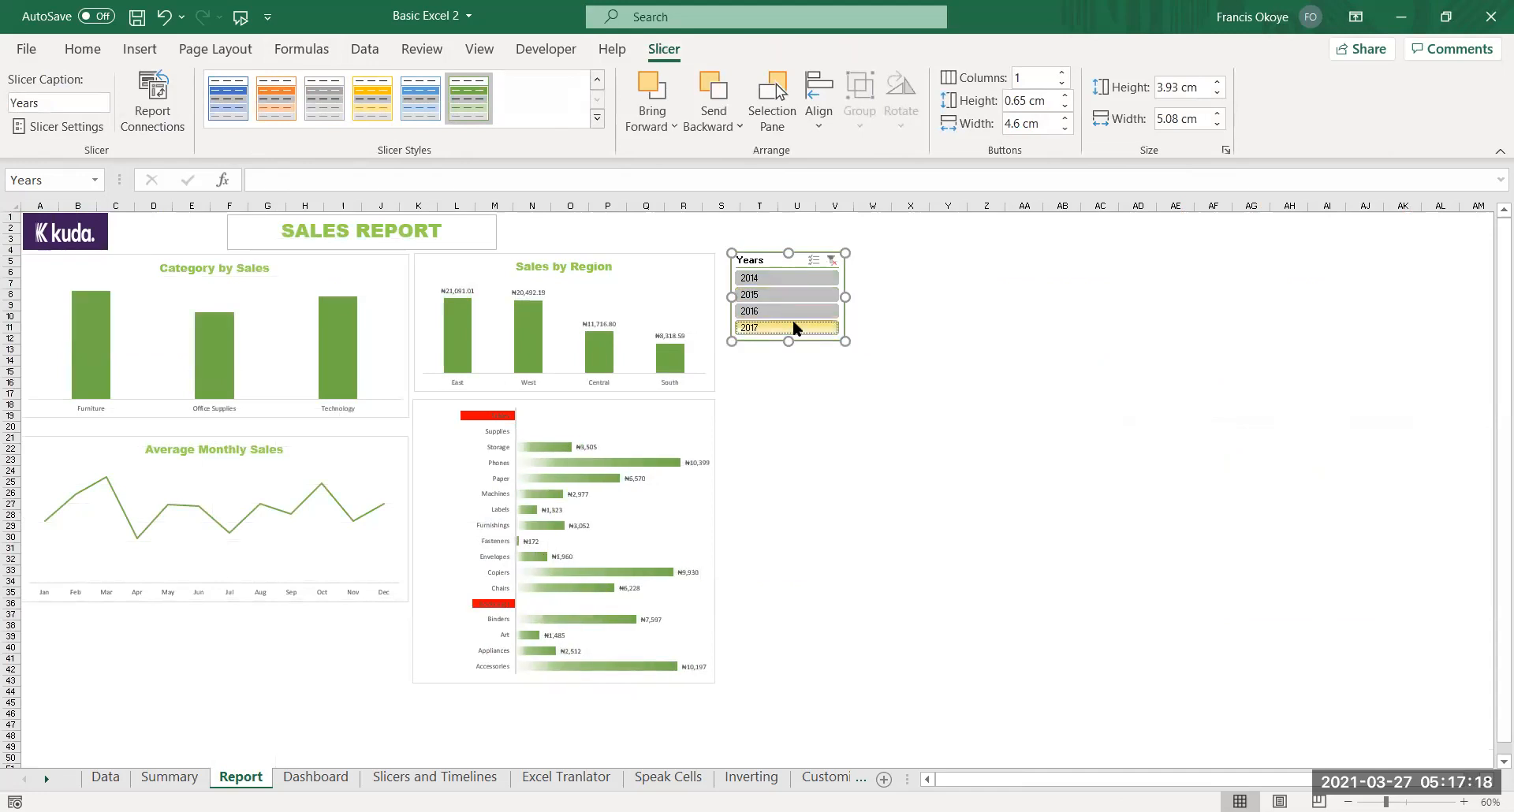
{"action": "left_click", "coordinate": [794, 325]}
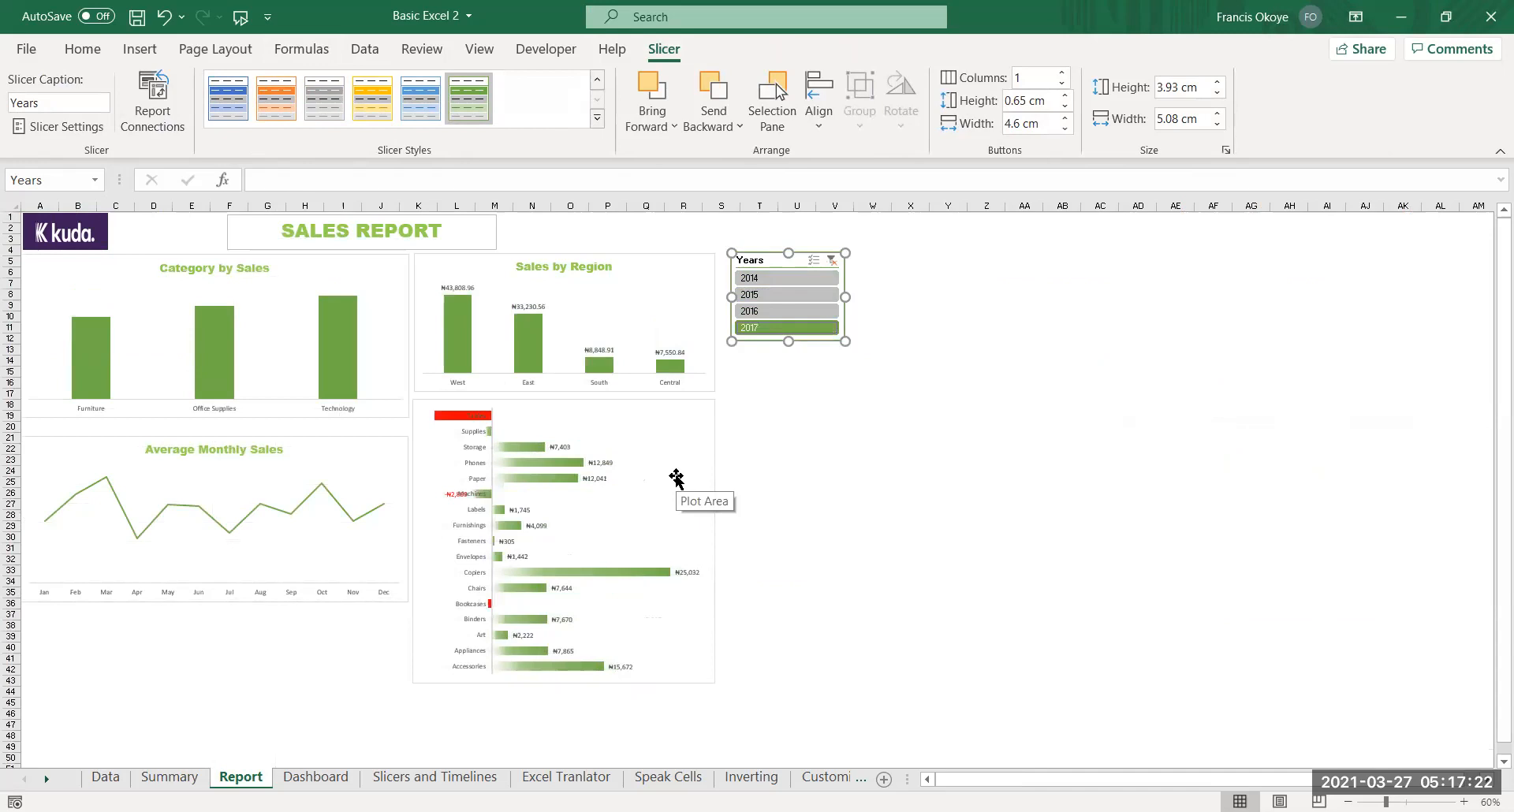
{"action": "left_click", "coordinate": [677, 448]}
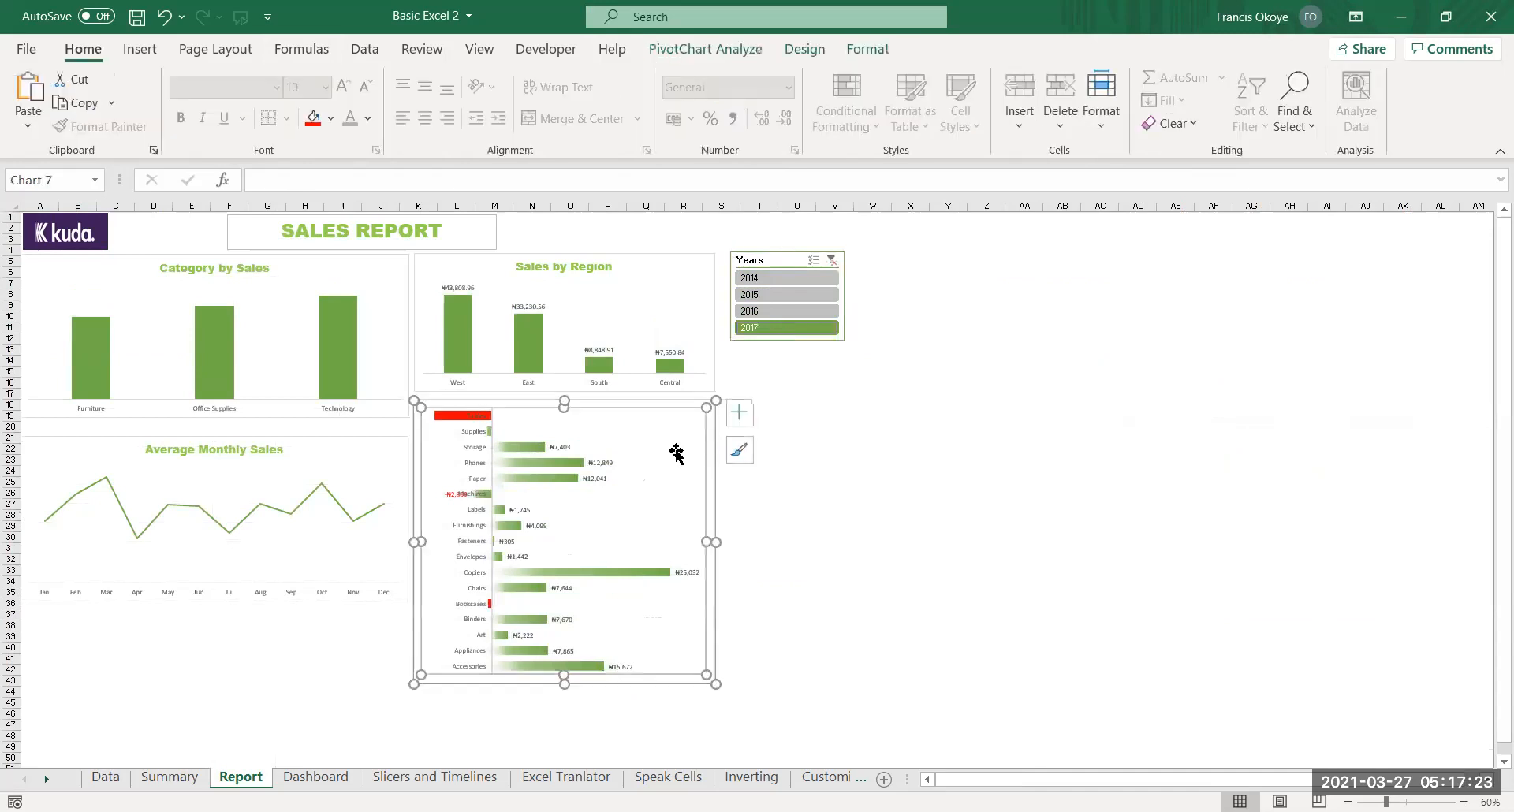
{"action": "left_click", "coordinate": [138, 50]}
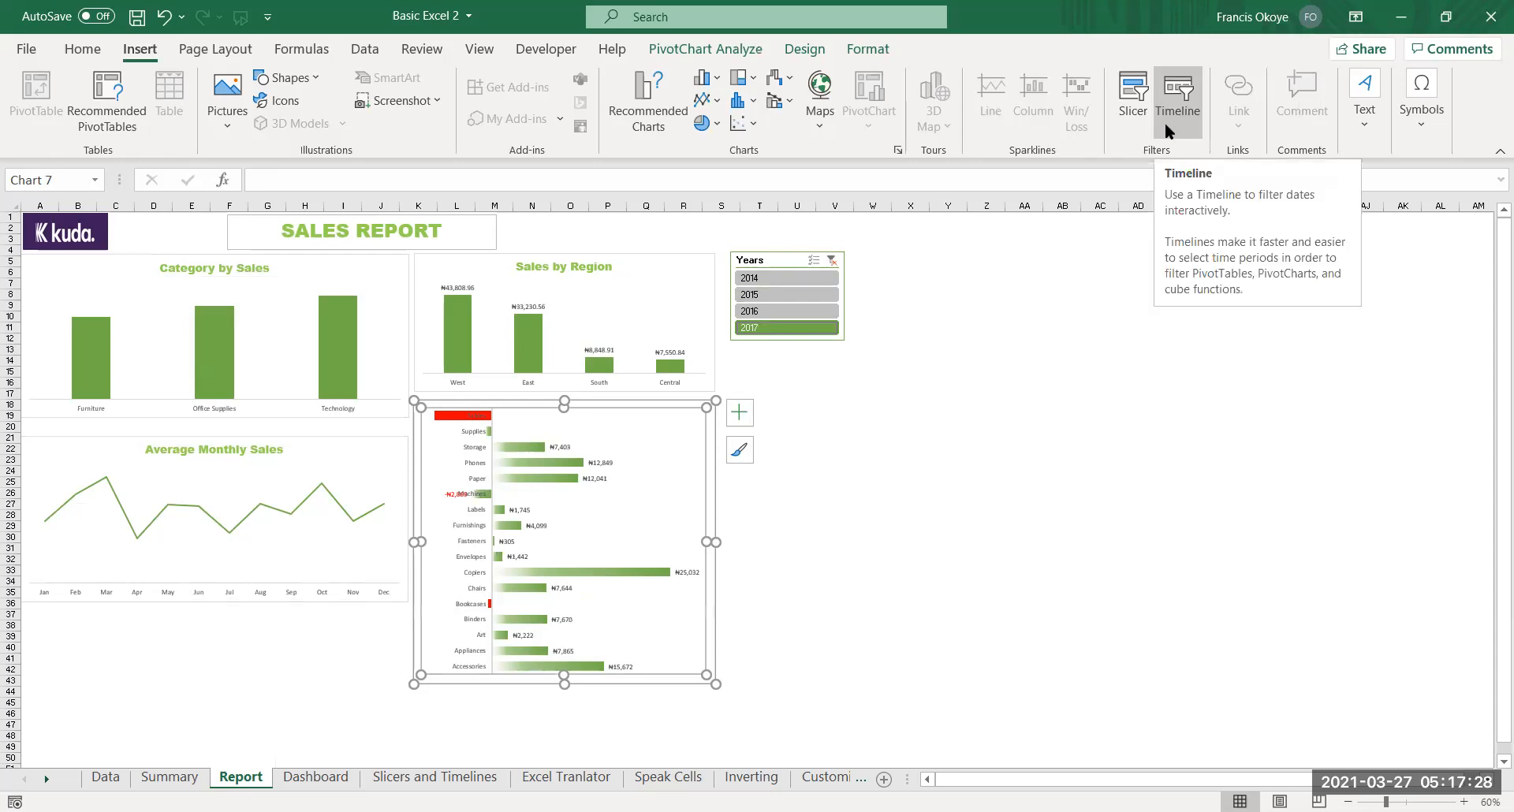
{"action": "left_click", "coordinate": [820, 450]}
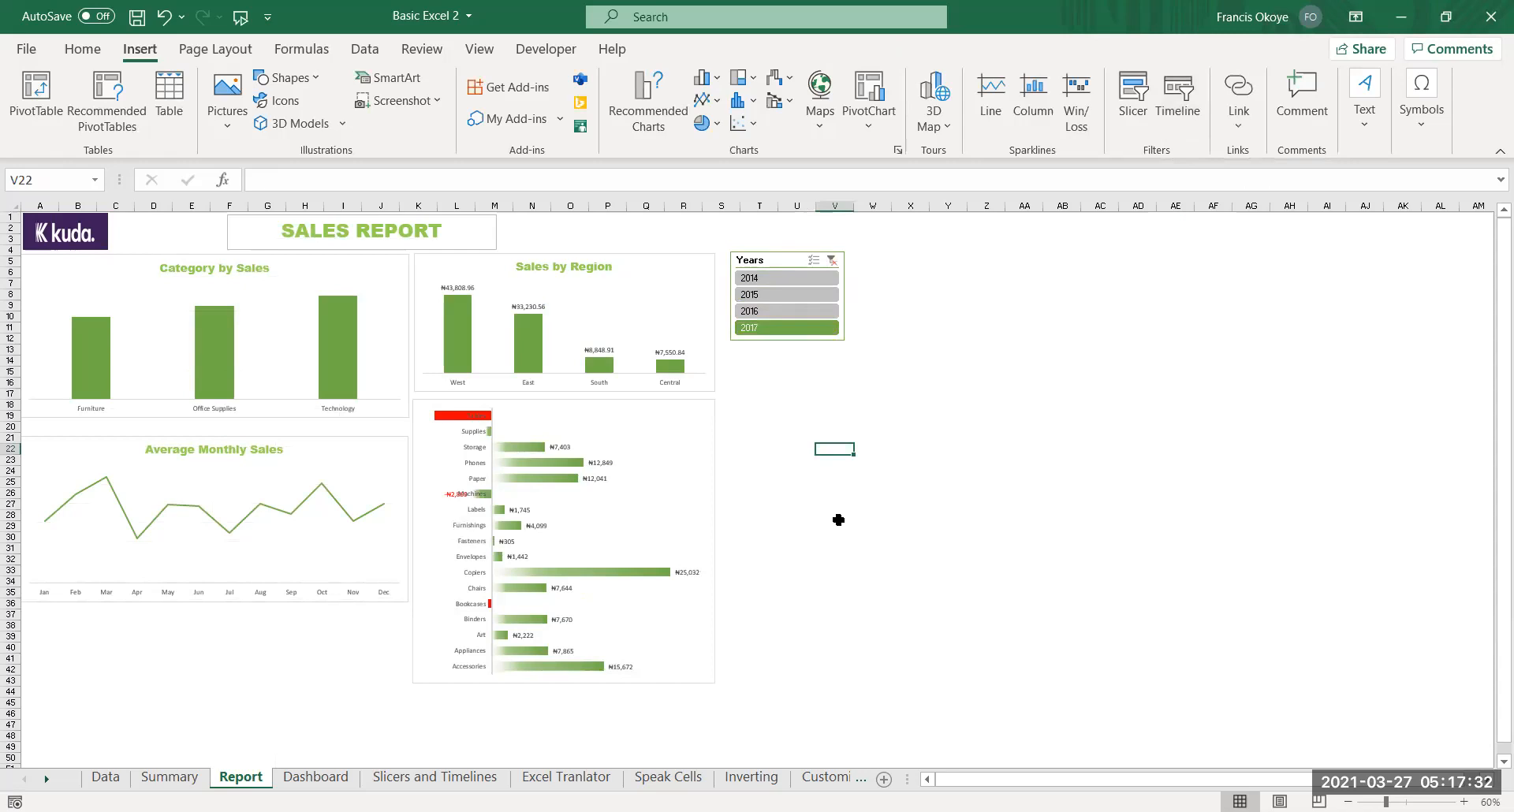
Filter the report by each year from 2014 to 2017 with the Years slicer to compare the charts, and clear the filter
{"action": "left_click", "coordinate": [792, 279]}
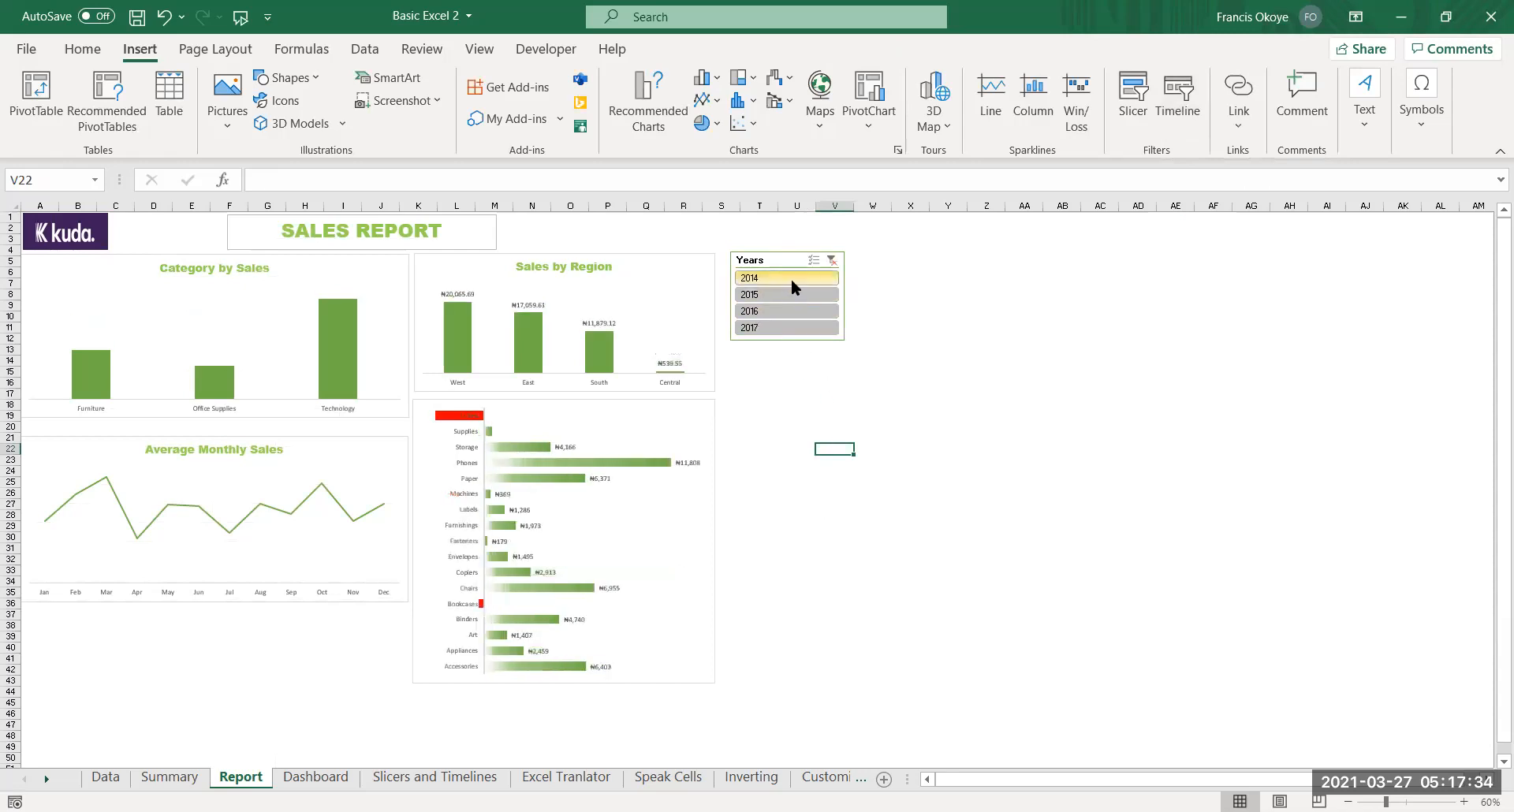
{"action": "left_click", "coordinate": [787, 292]}
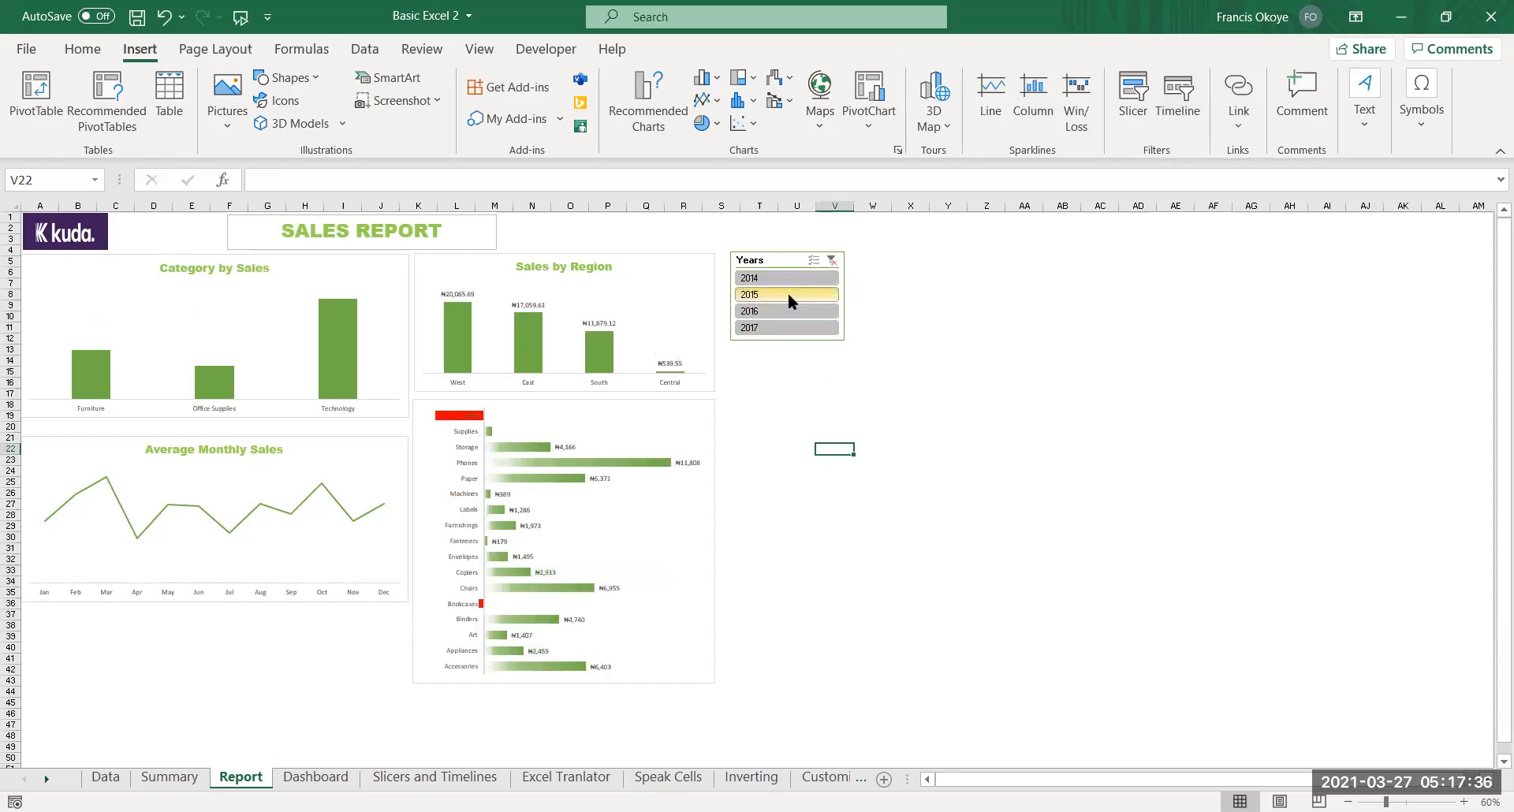
{"action": "left_click", "coordinate": [780, 310]}
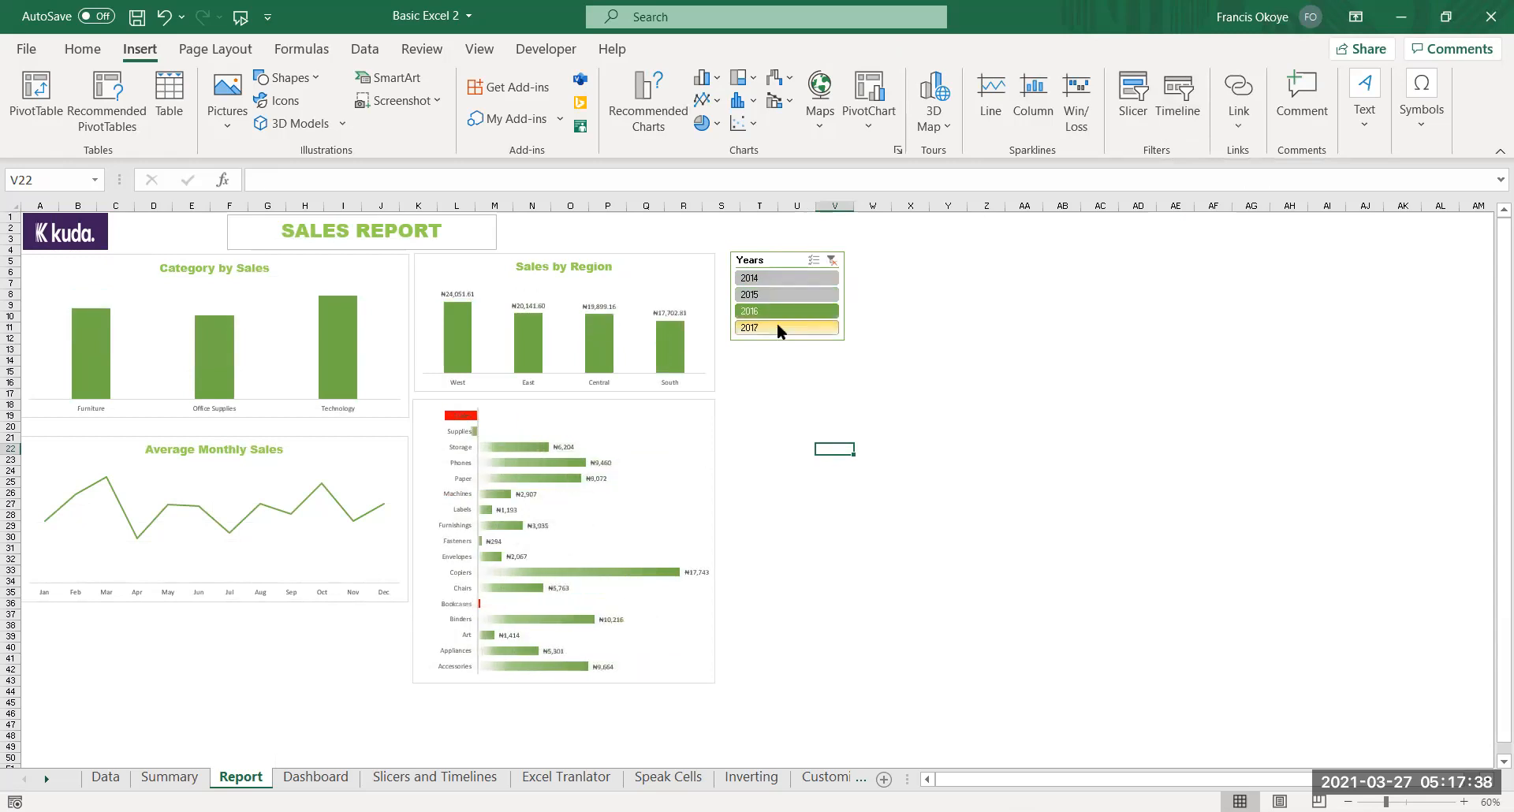
{"action": "left_click", "coordinate": [777, 325]}
{"action": "left_click", "coordinate": [783, 292]}
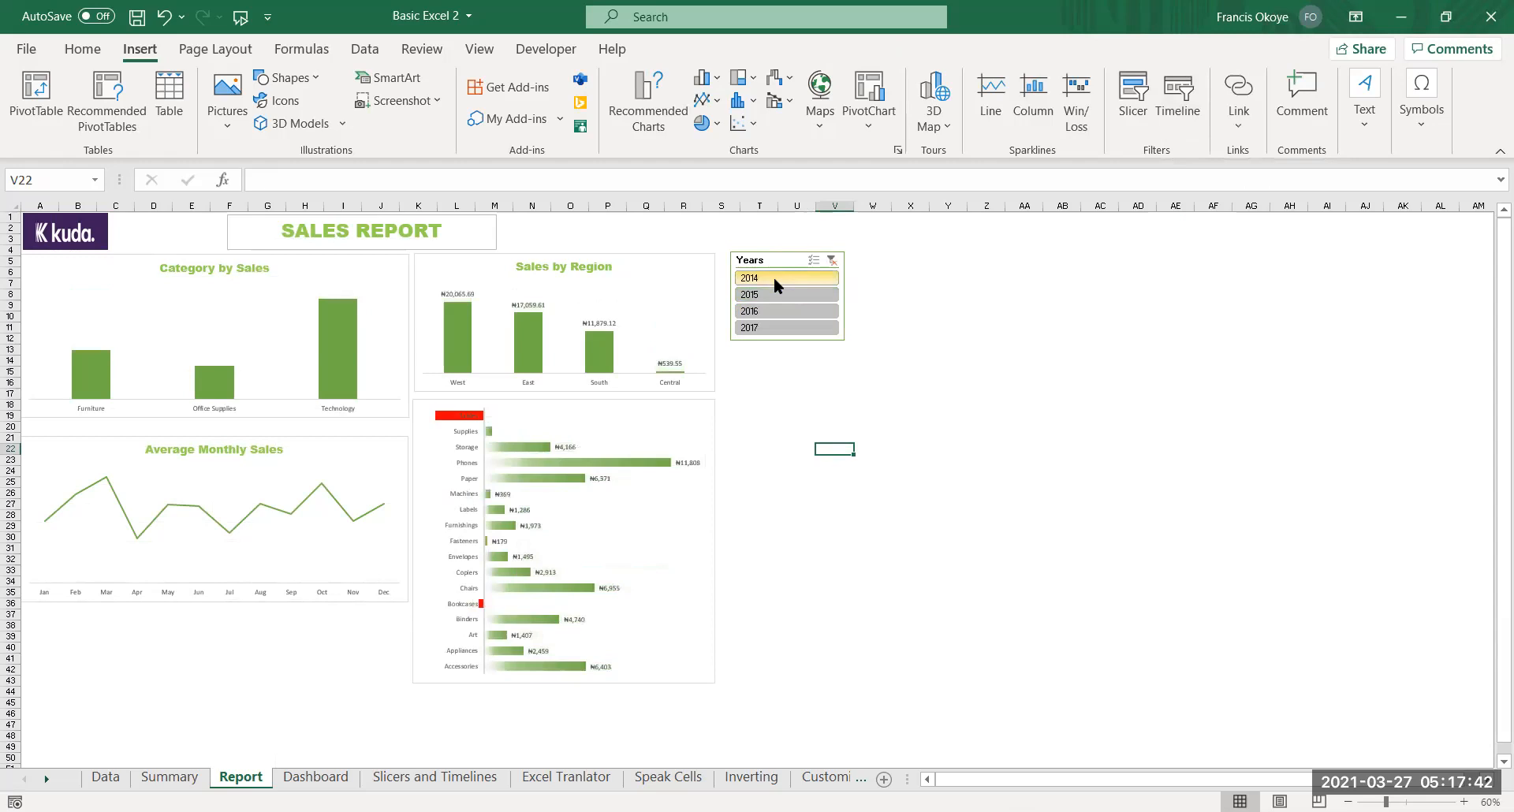
{"action": "left_click", "coordinate": [773, 293]}
{"action": "left_click", "coordinate": [769, 311]}
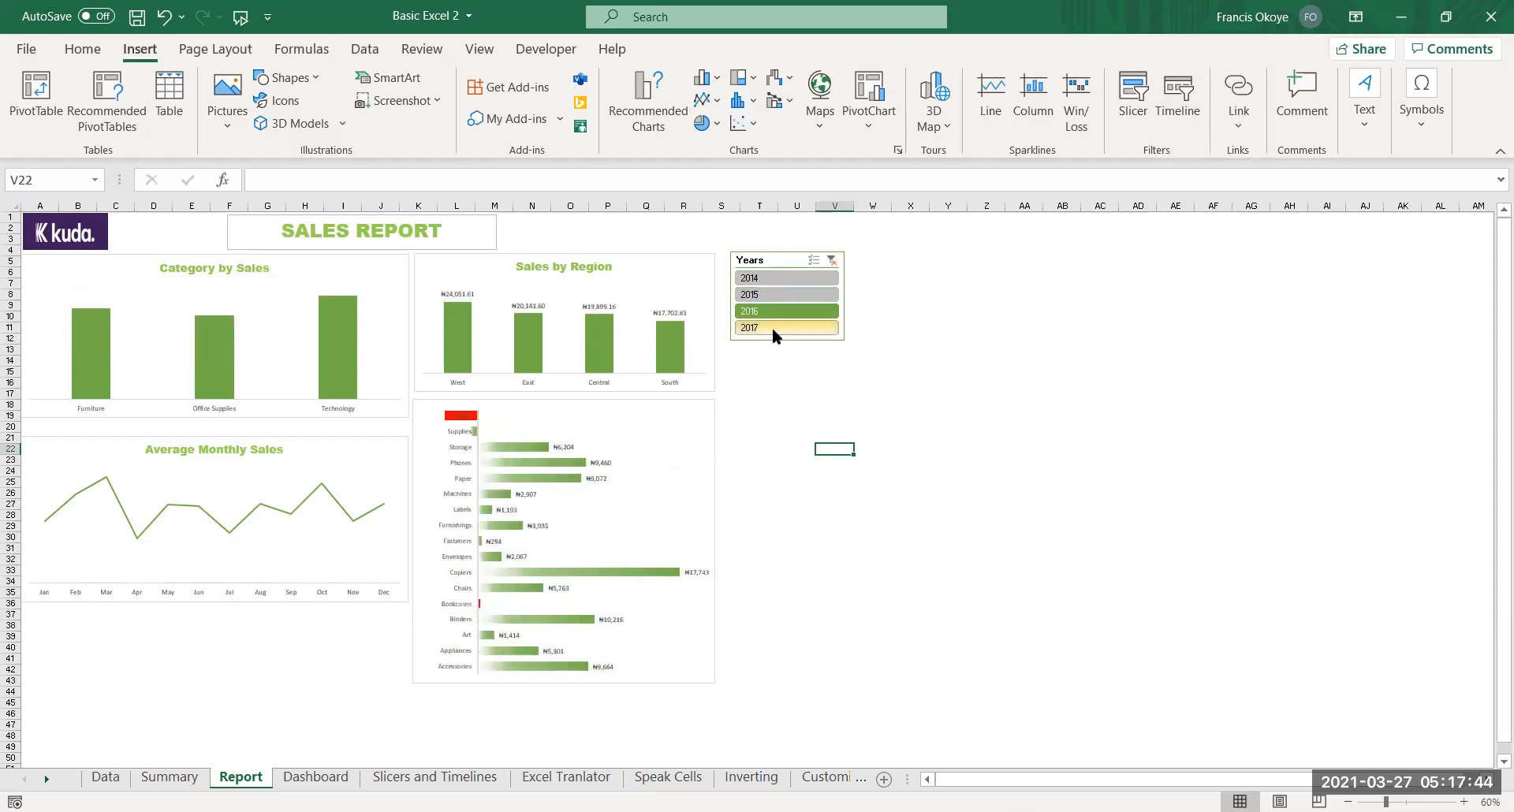
{"action": "left_click", "coordinate": [774, 328]}
{"action": "left_click", "coordinate": [774, 326]}
{"action": "left_click", "coordinate": [776, 308]}
{"action": "left_click", "coordinate": [948, 339]}
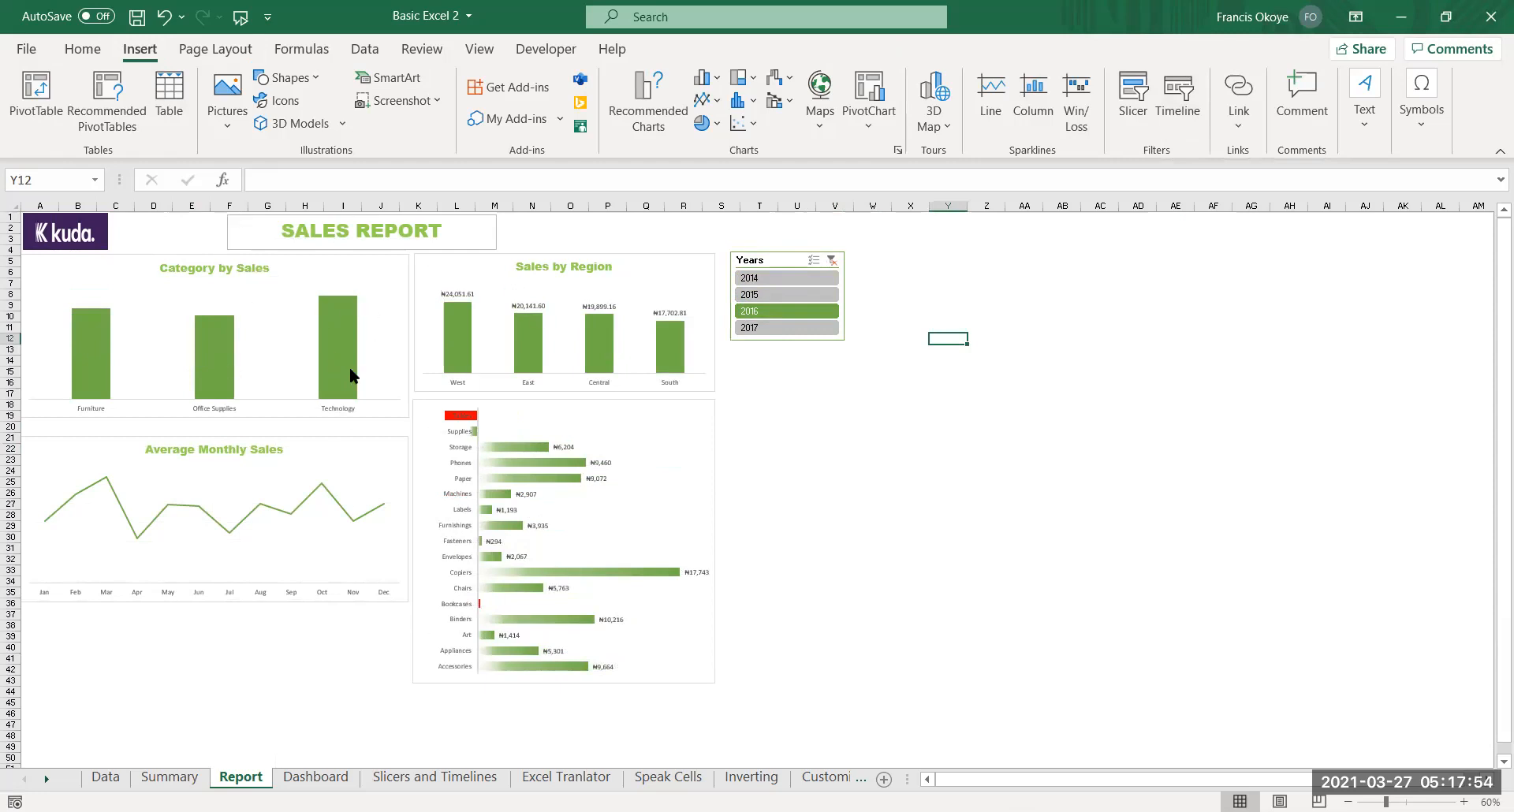
{"action": "left_click", "coordinate": [830, 503]}
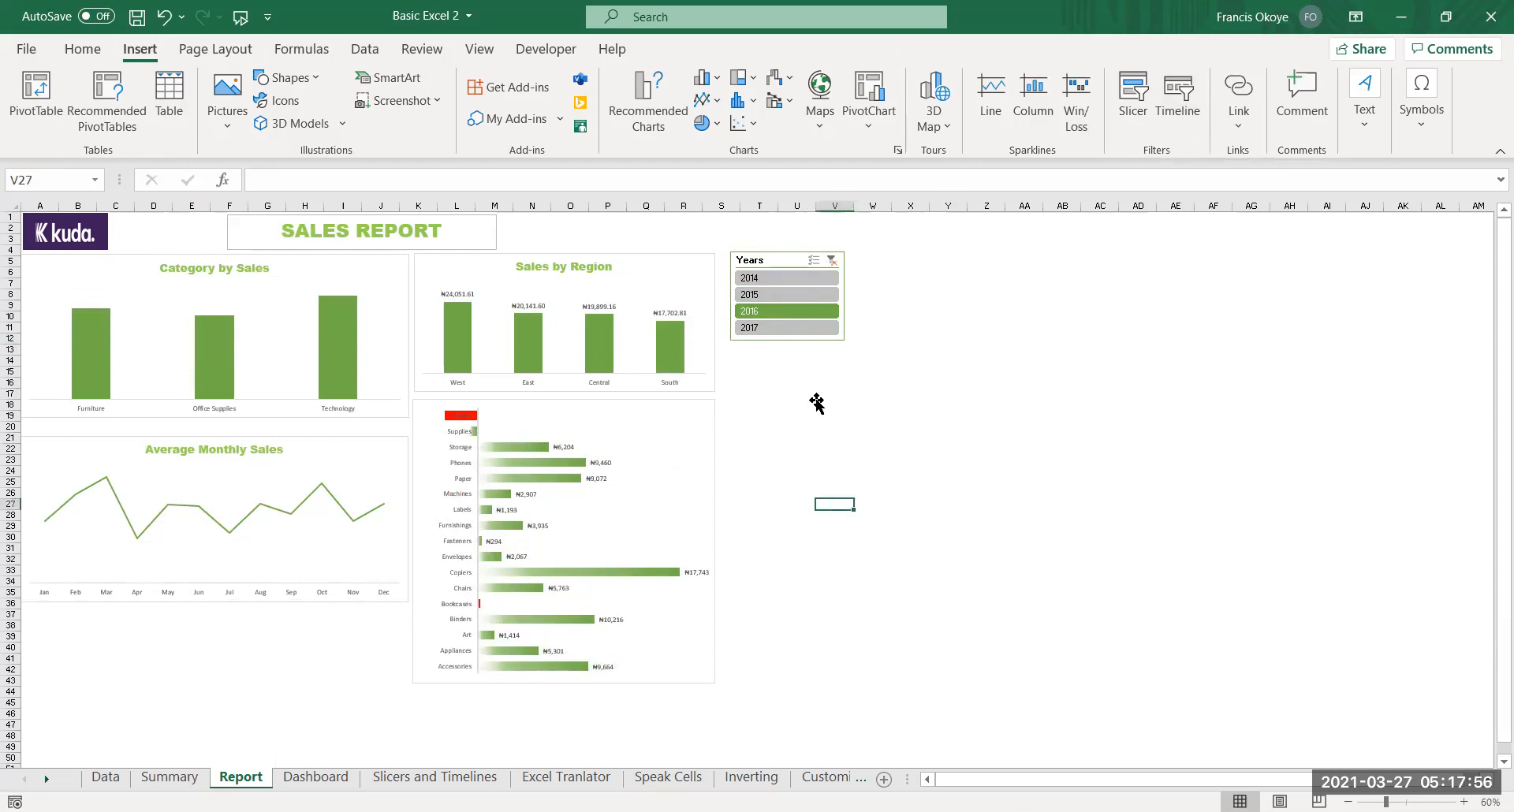
{"action": "left_click", "coordinate": [834, 264]}
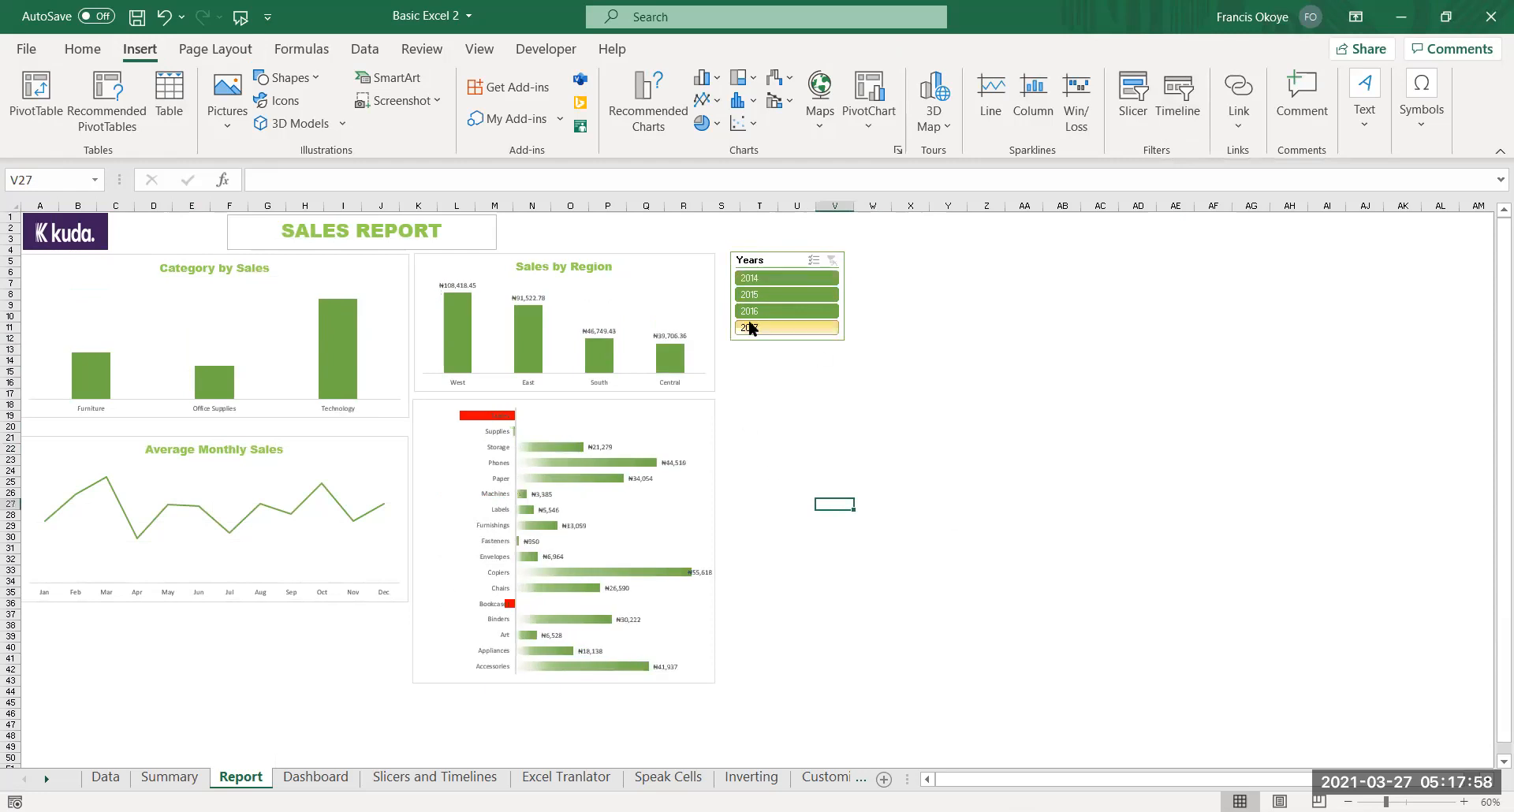
{"action": "left_click", "coordinate": [791, 361]}
{"action": "left_click", "coordinate": [773, 370]}
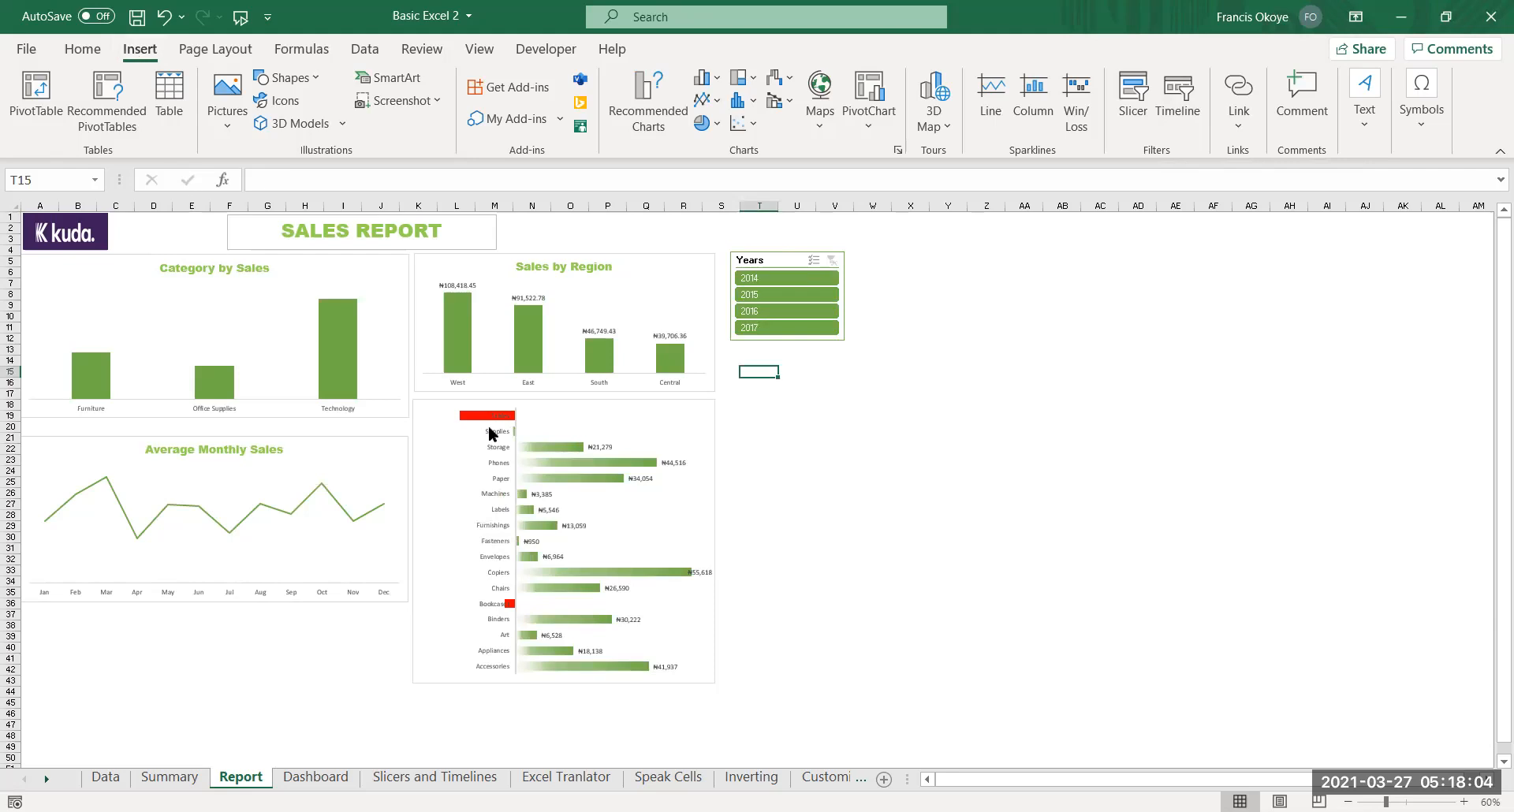
Insert a Segment slicer for the subcategory profits chart and place it directly below the Years slicer
{"action": "left_click", "coordinate": [665, 423]}
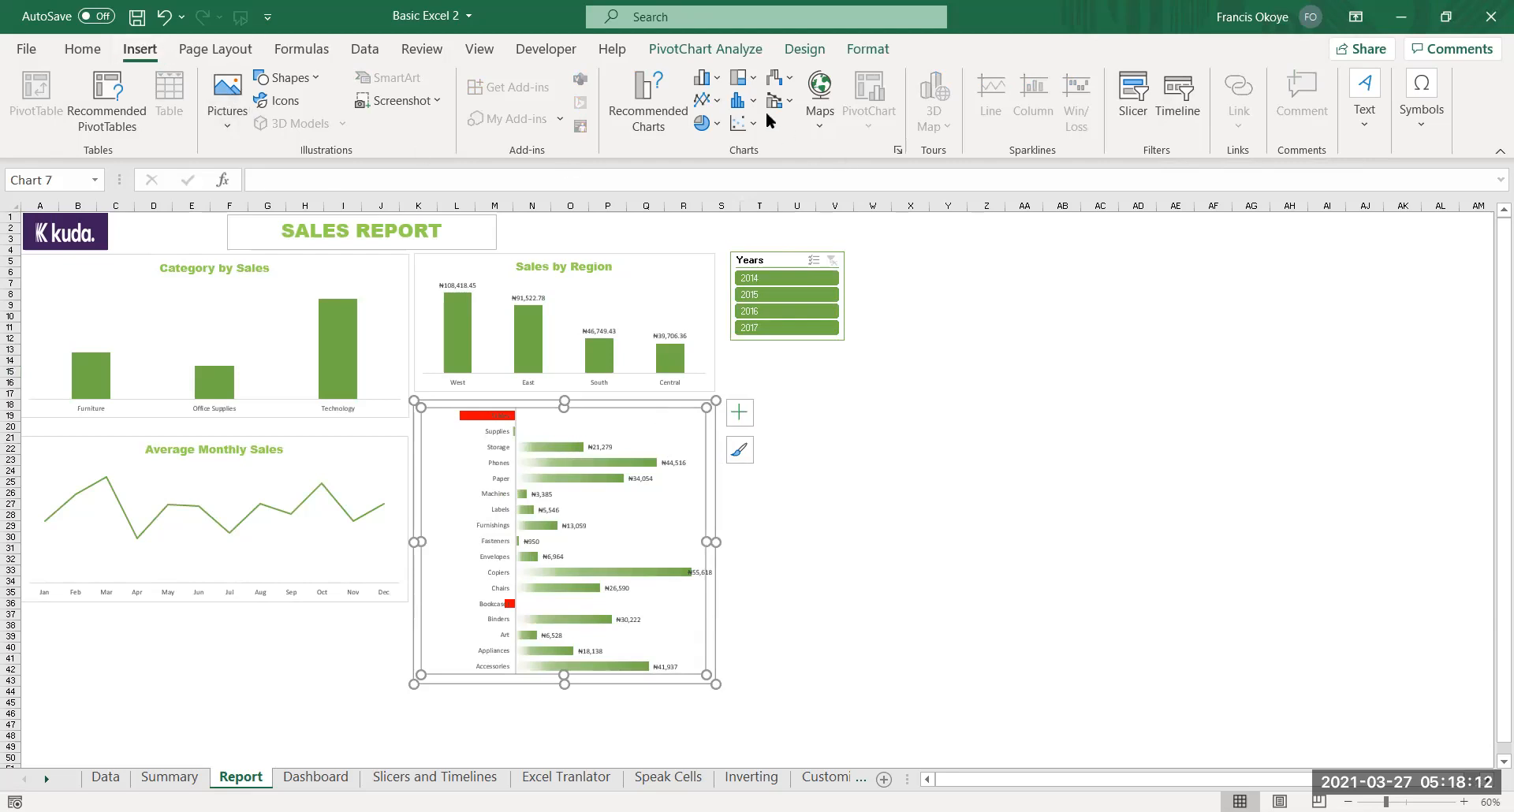
{"action": "left_click", "coordinate": [1130, 106]}
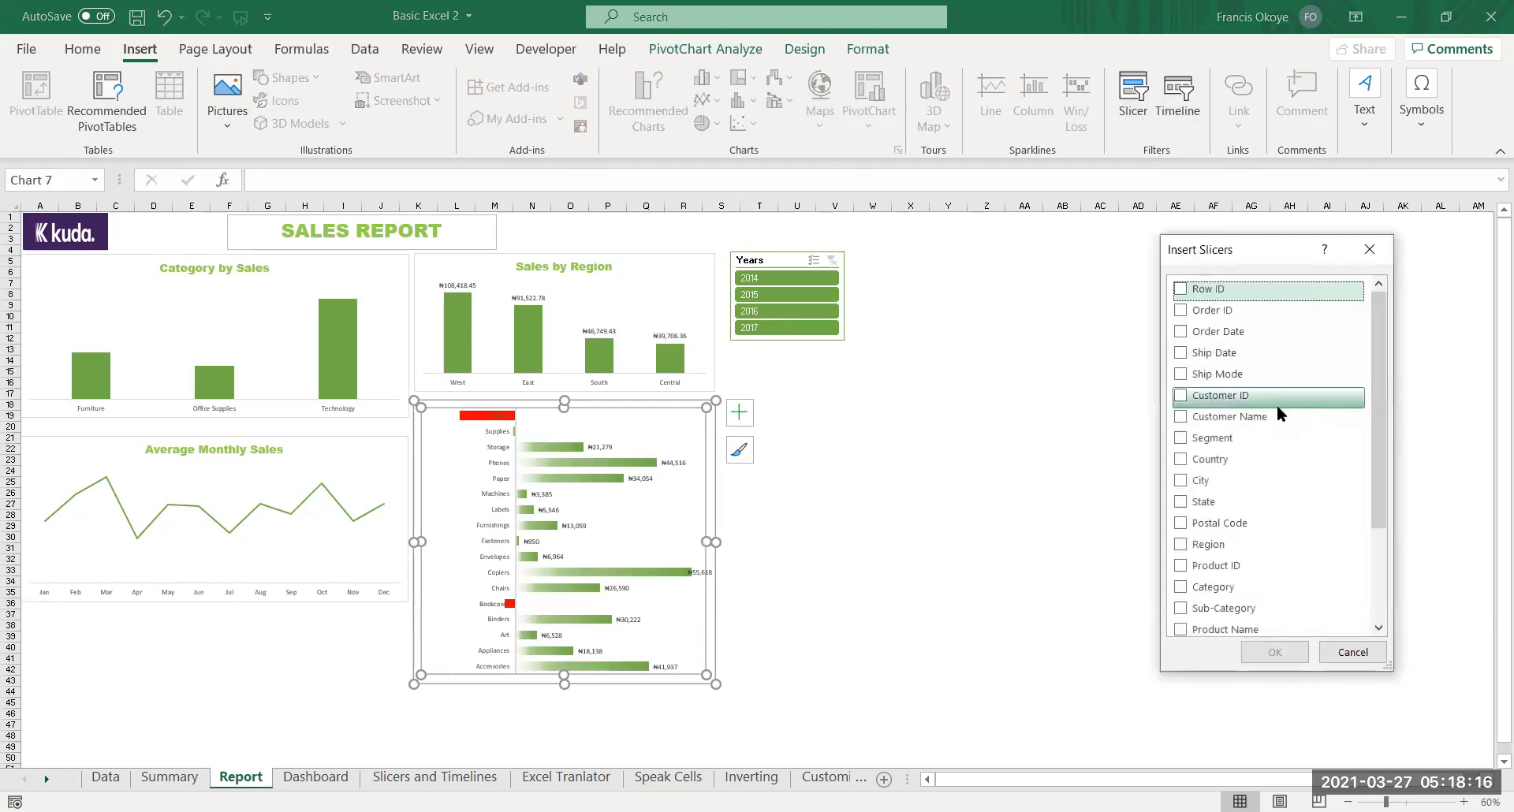
{"action": "left_click", "coordinate": [1185, 441]}
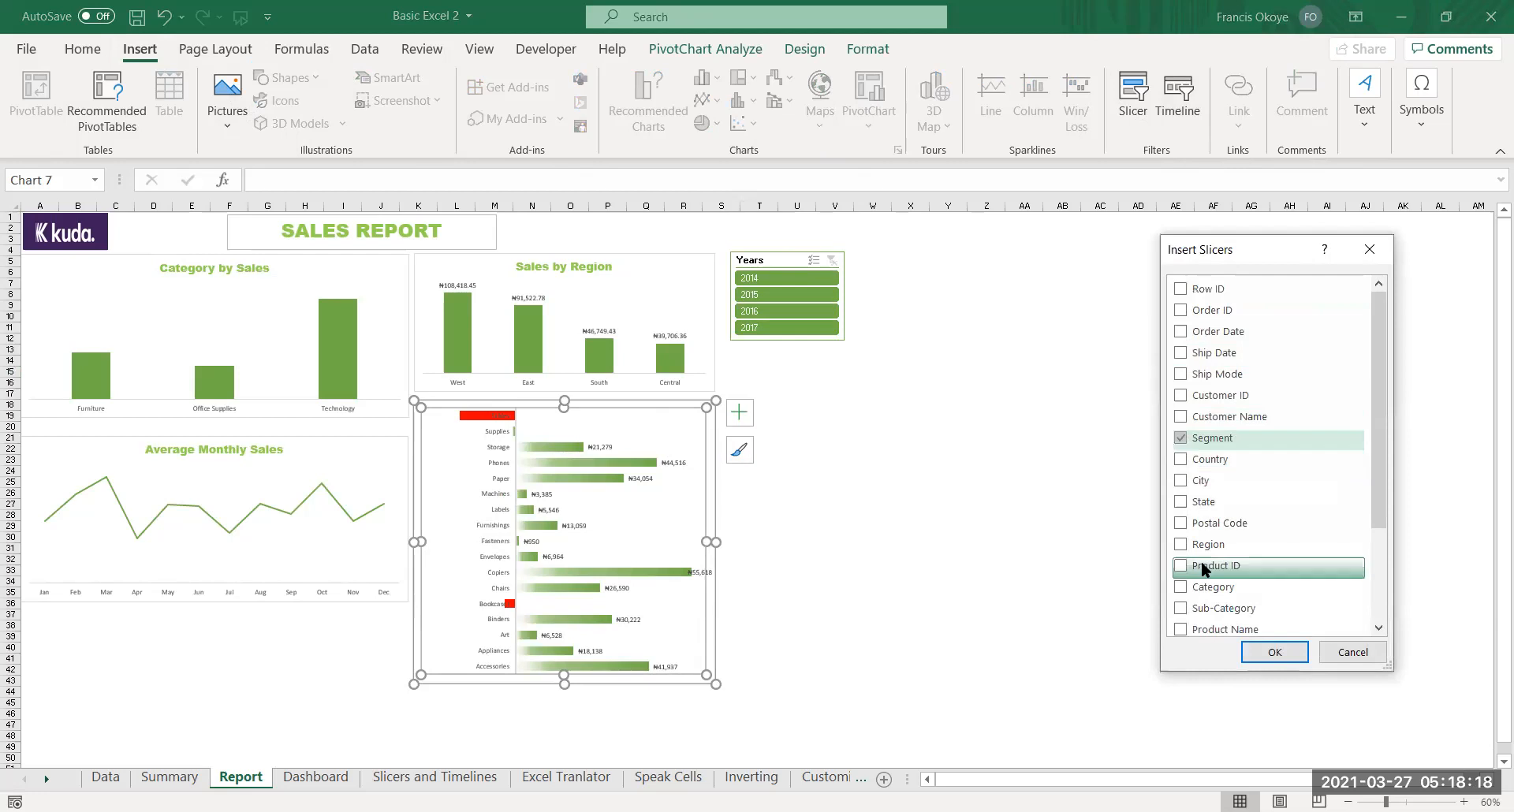
{"action": "left_click", "coordinate": [1274, 651]}
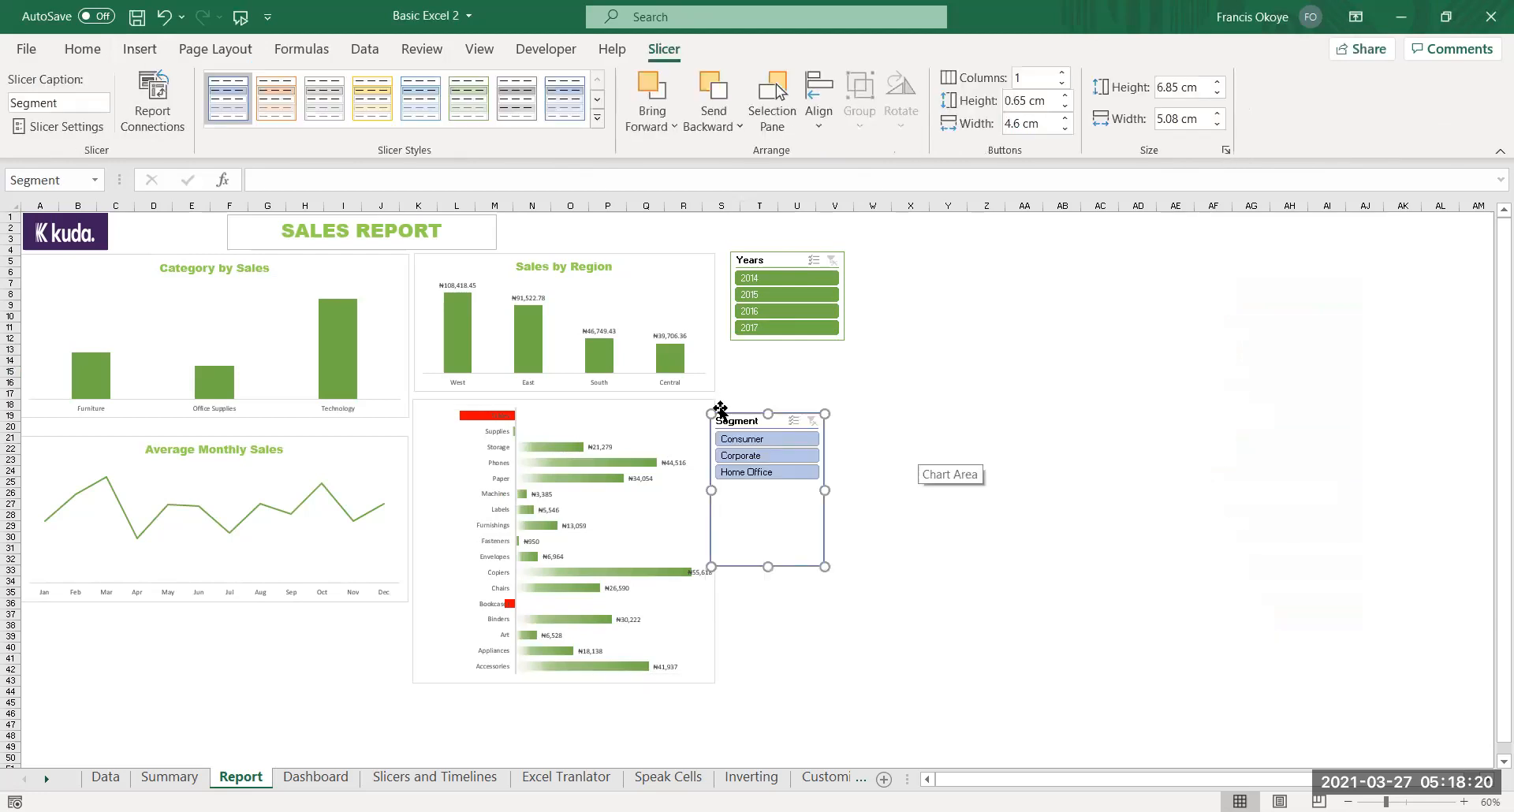
{"action": "left_click_drag", "start_coordinate": [761, 402], "coordinate": [770, 353]}
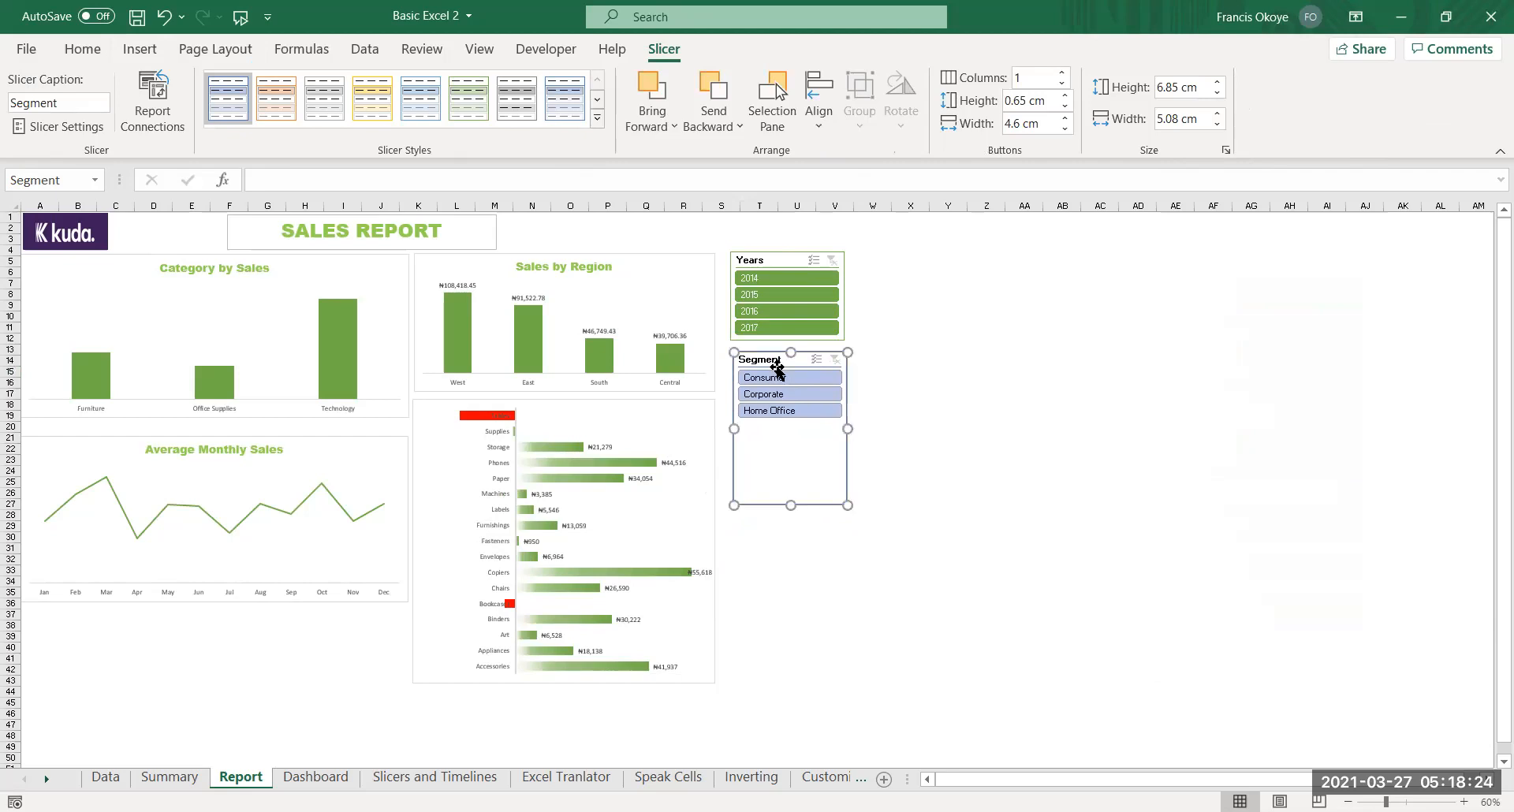
Test the Segment slicer with Consumer, Corporate and Home Office on the subcategory profits chart, and delete the slicer
{"action": "left_click", "coordinate": [780, 380]}
{"action": "left_click", "coordinate": [781, 394]}
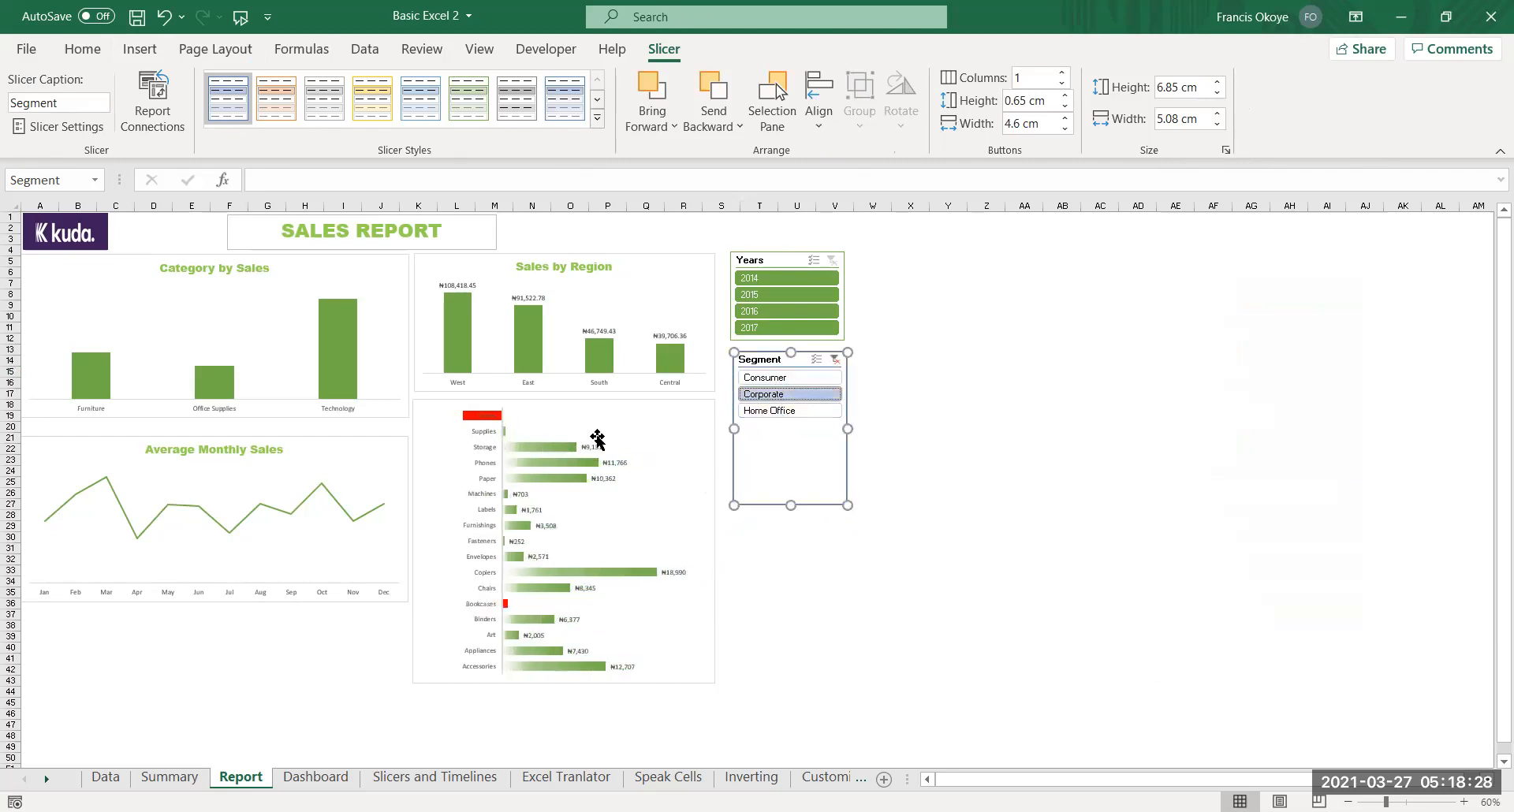
{"action": "left_click", "coordinate": [771, 411]}
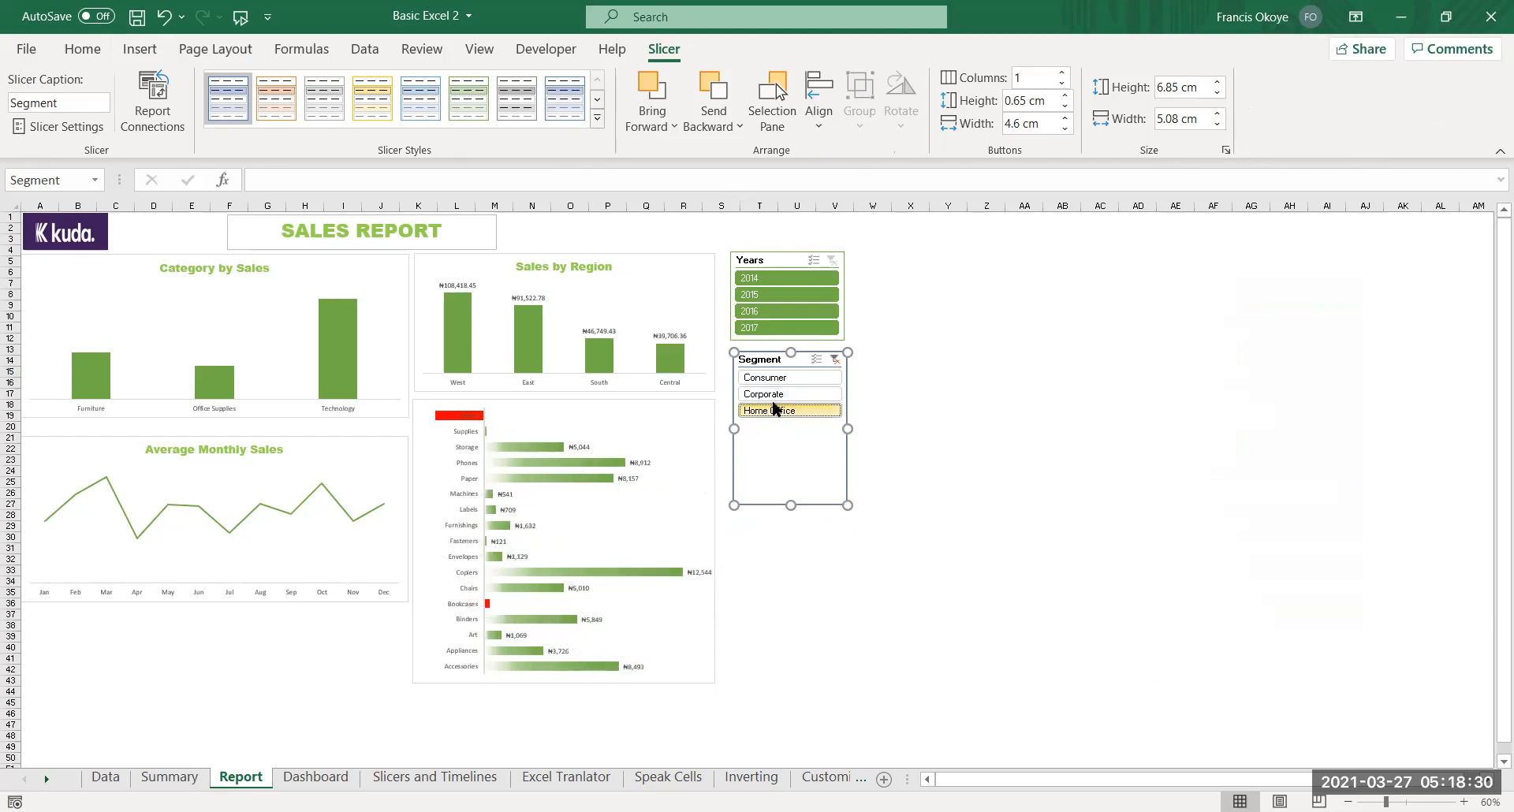
{"action": "left_click", "coordinate": [781, 395]}
{"action": "left_click", "coordinate": [813, 377]}
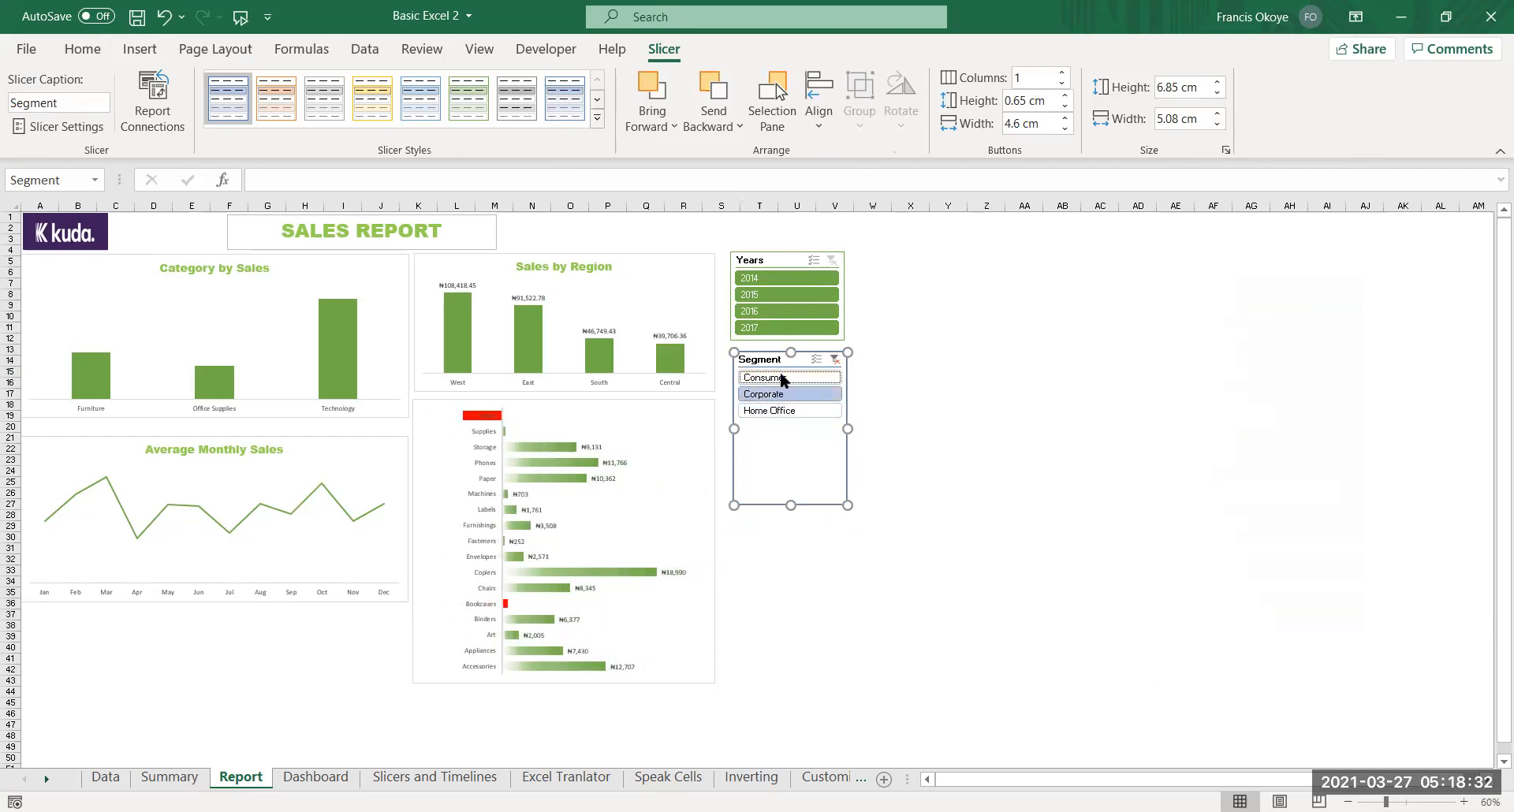
{"action": "left_click", "coordinate": [836, 359]}
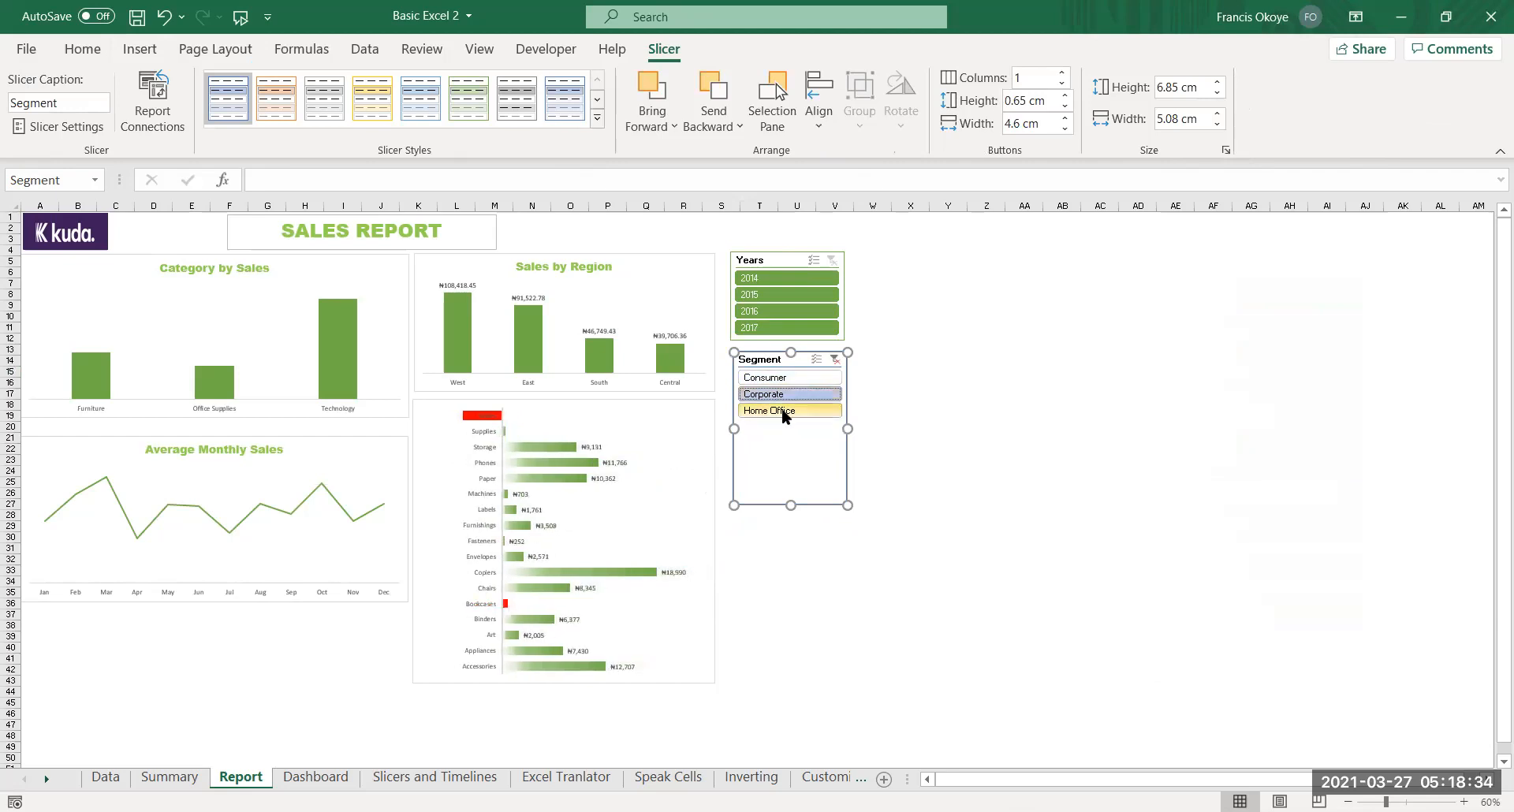
{"action": "left_click", "coordinate": [788, 377]}
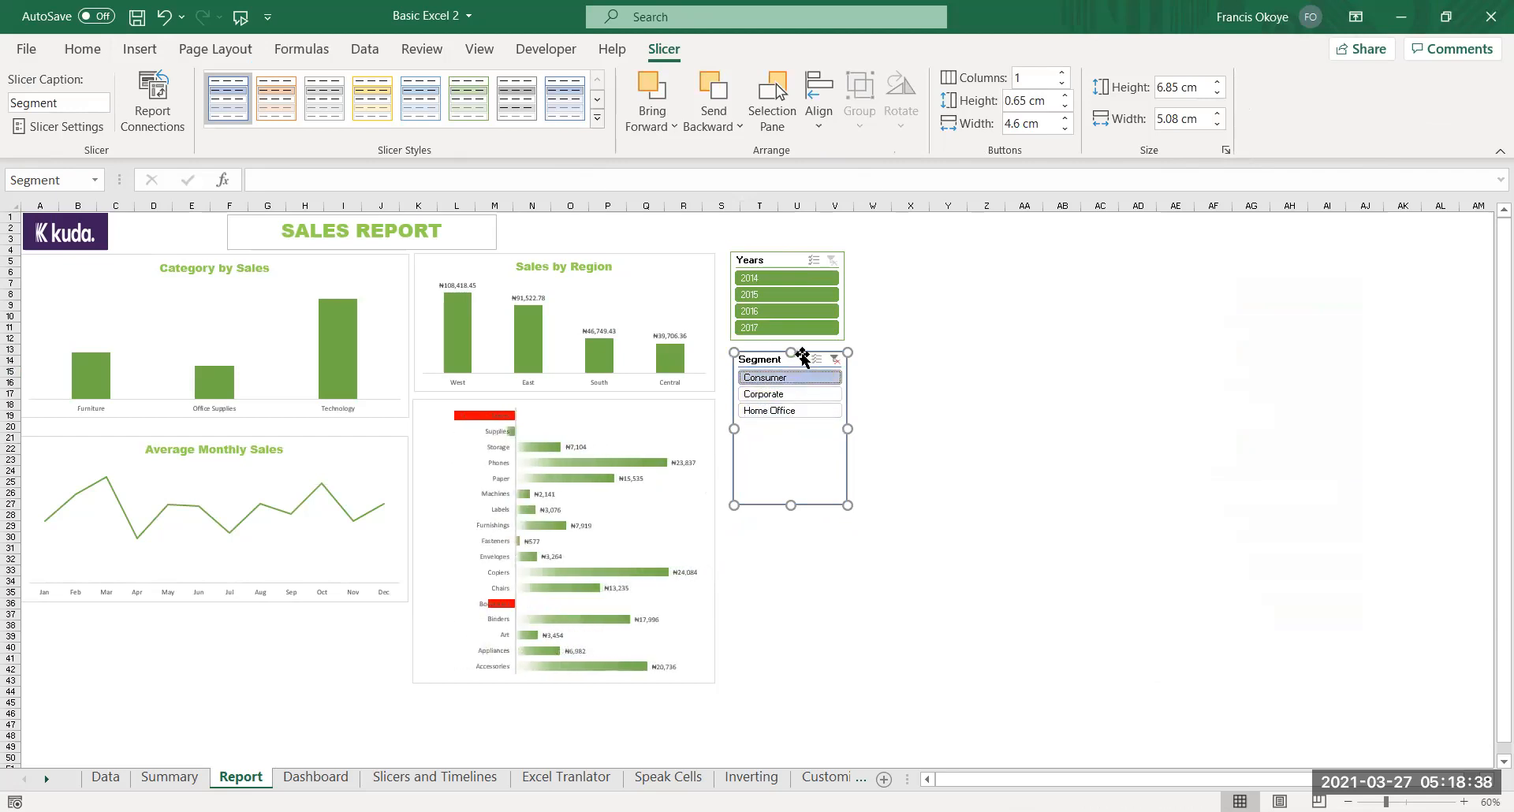
{"action": "key", "text": "Delete"}
{"action": "left_click", "coordinate": [872, 438]}
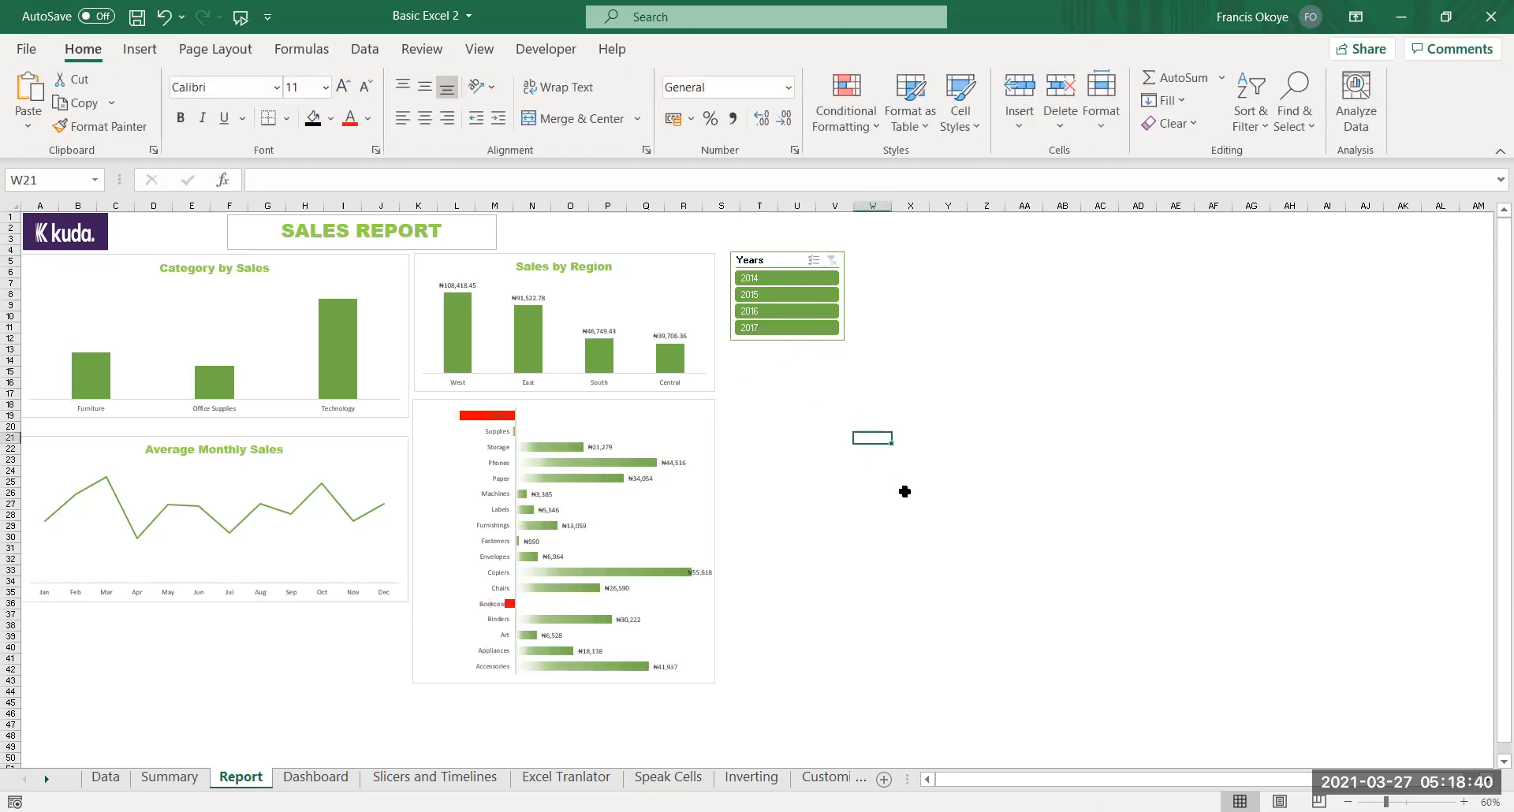
Insert Ship Mode and Segment slicers for the subcategory profits chart
{"action": "left_click", "coordinate": [626, 414]}
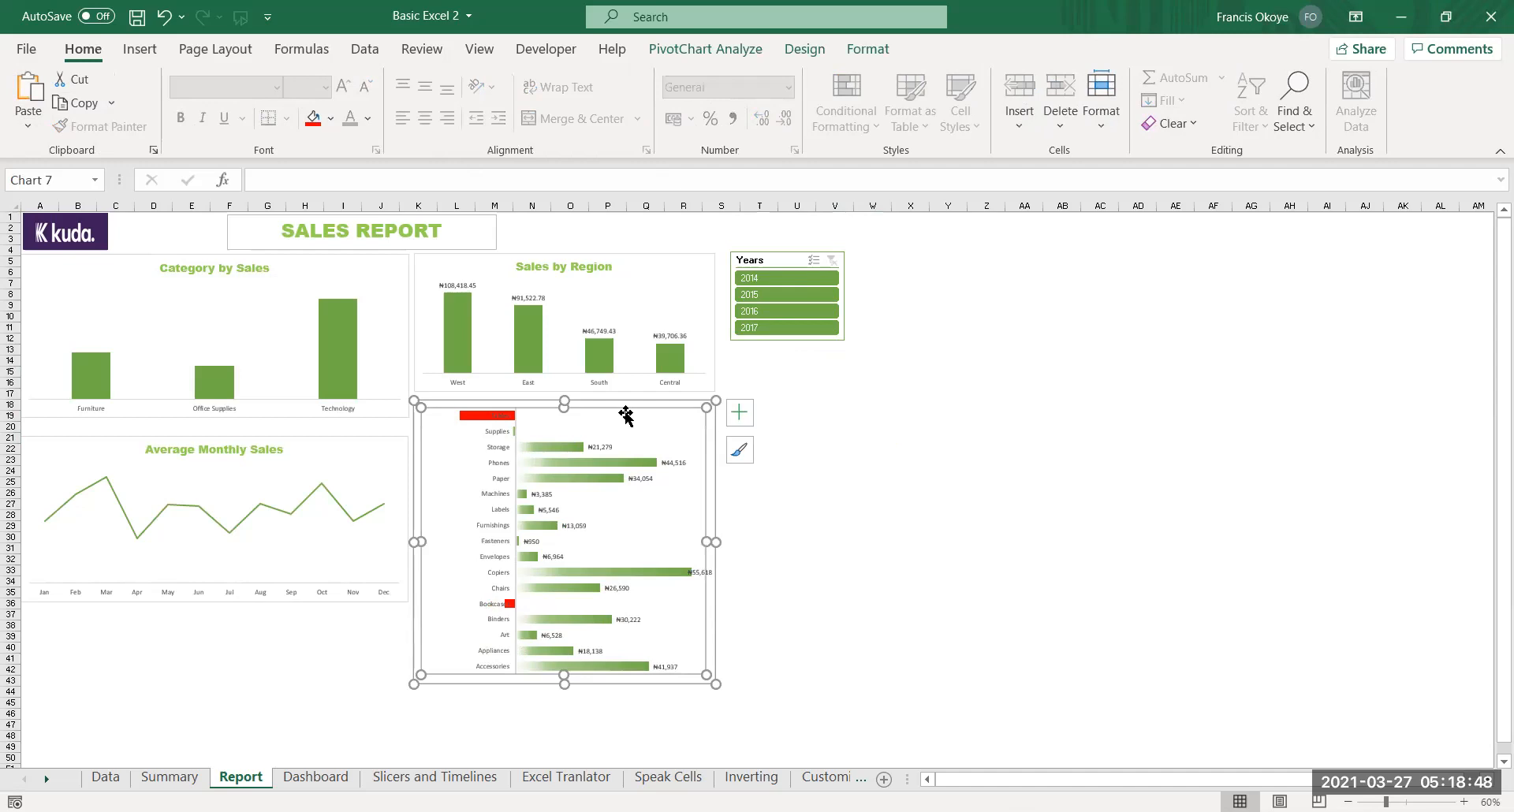
{"action": "left_click", "coordinate": [131, 55]}
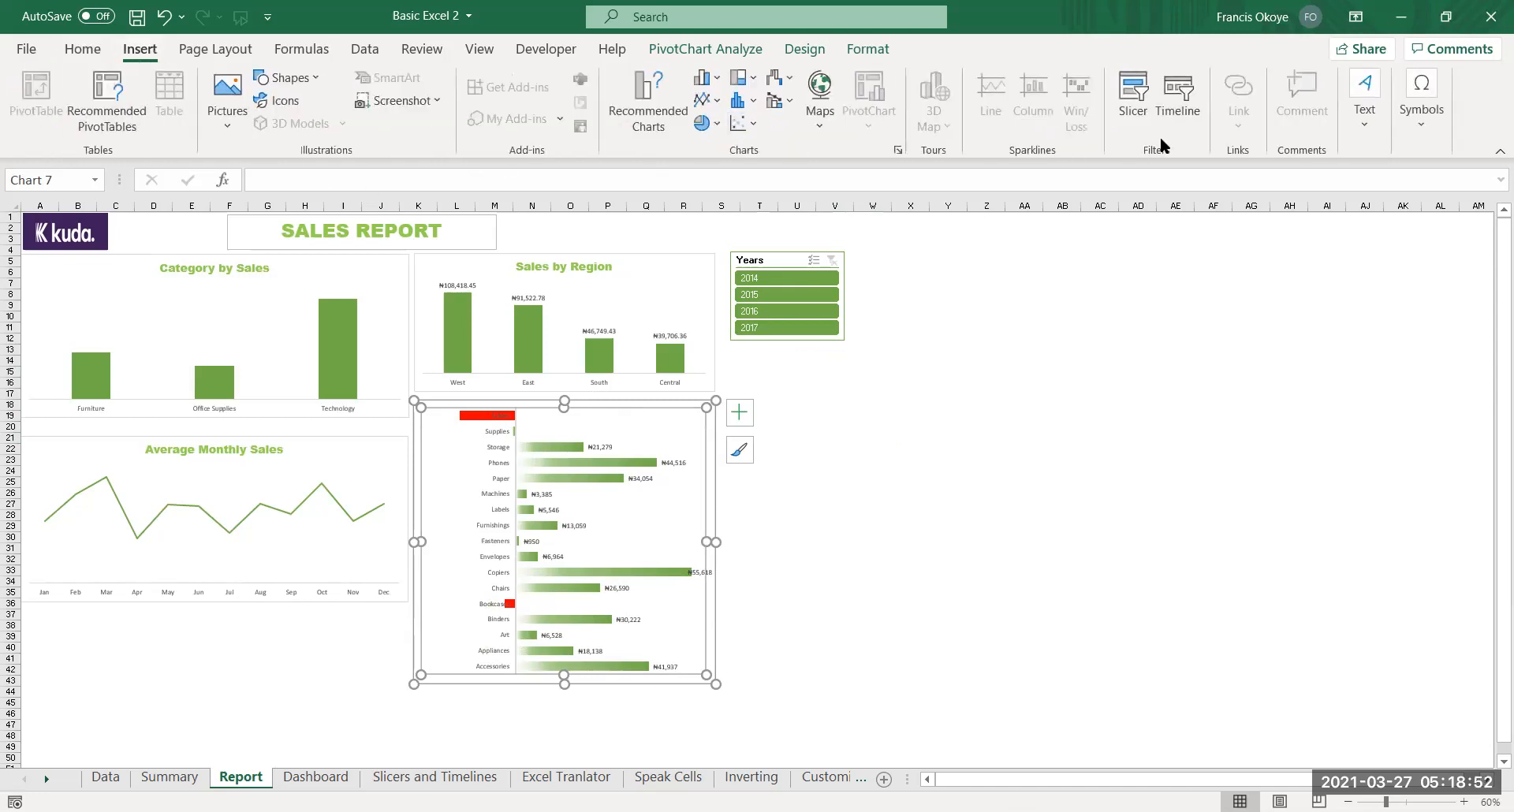
{"action": "left_click", "coordinate": [1124, 107]}
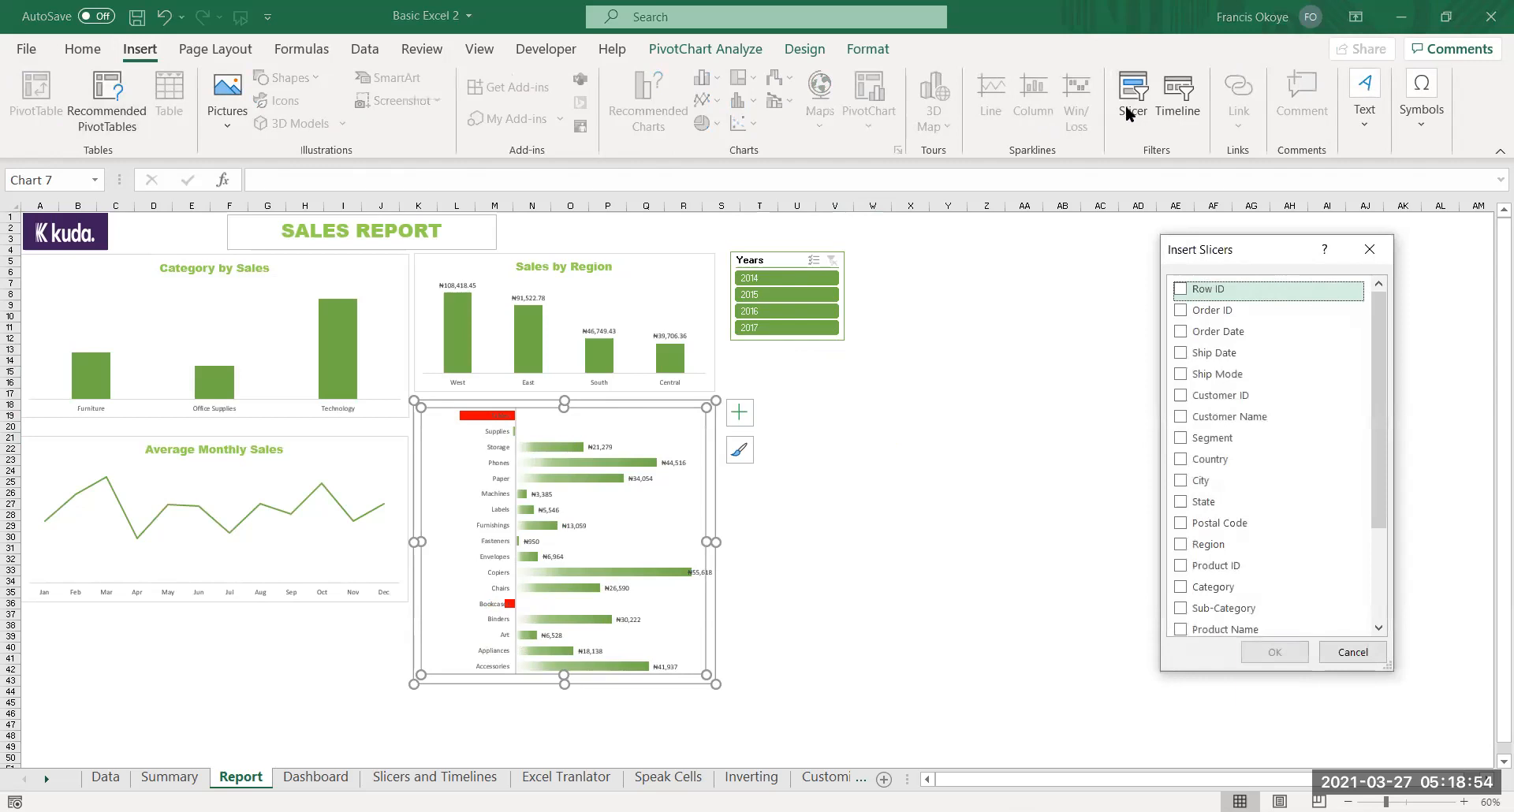
{"action": "left_click", "coordinate": [1180, 438]}
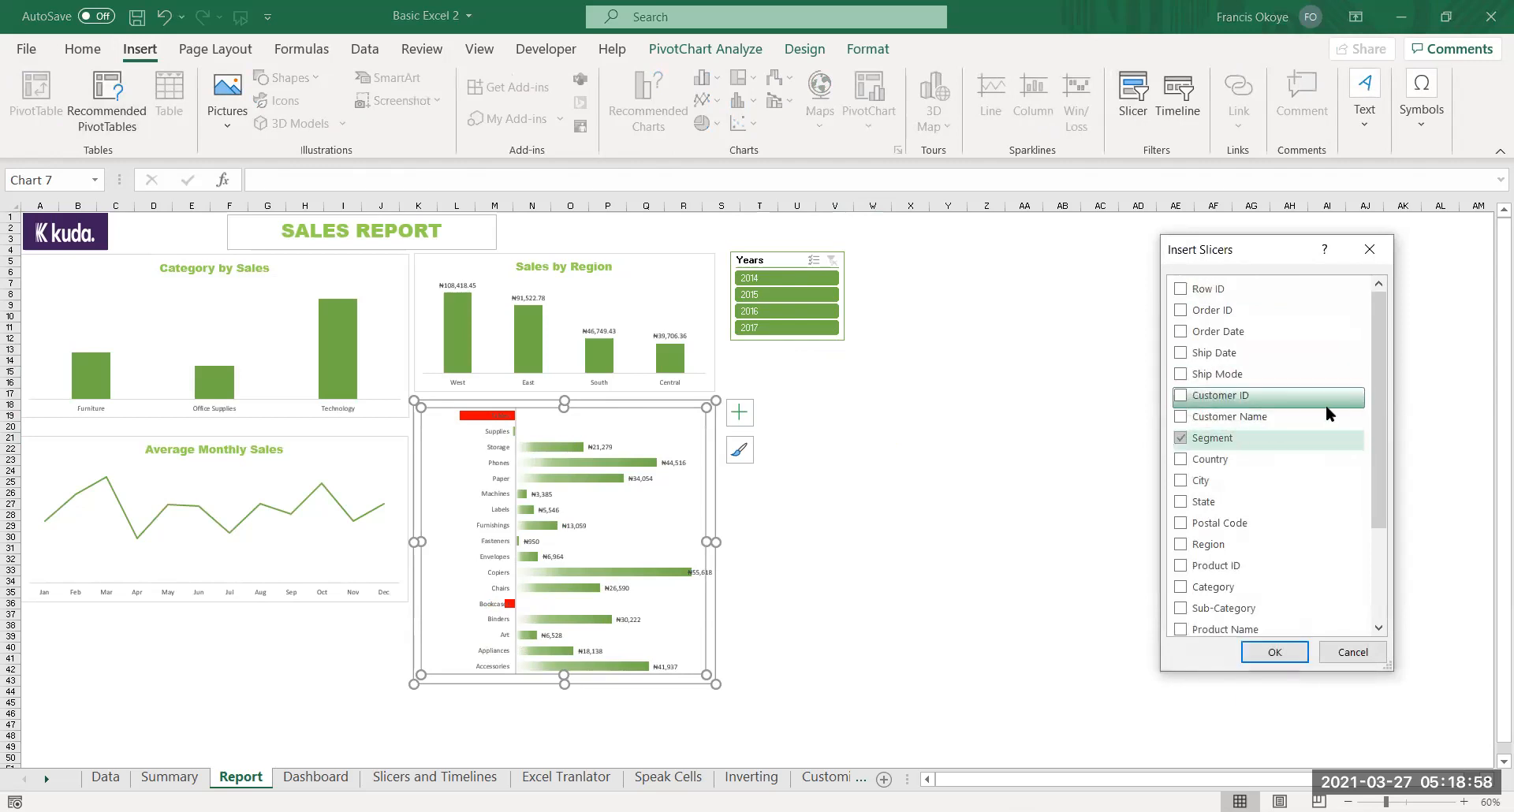
{"action": "left_click", "coordinate": [1181, 378]}
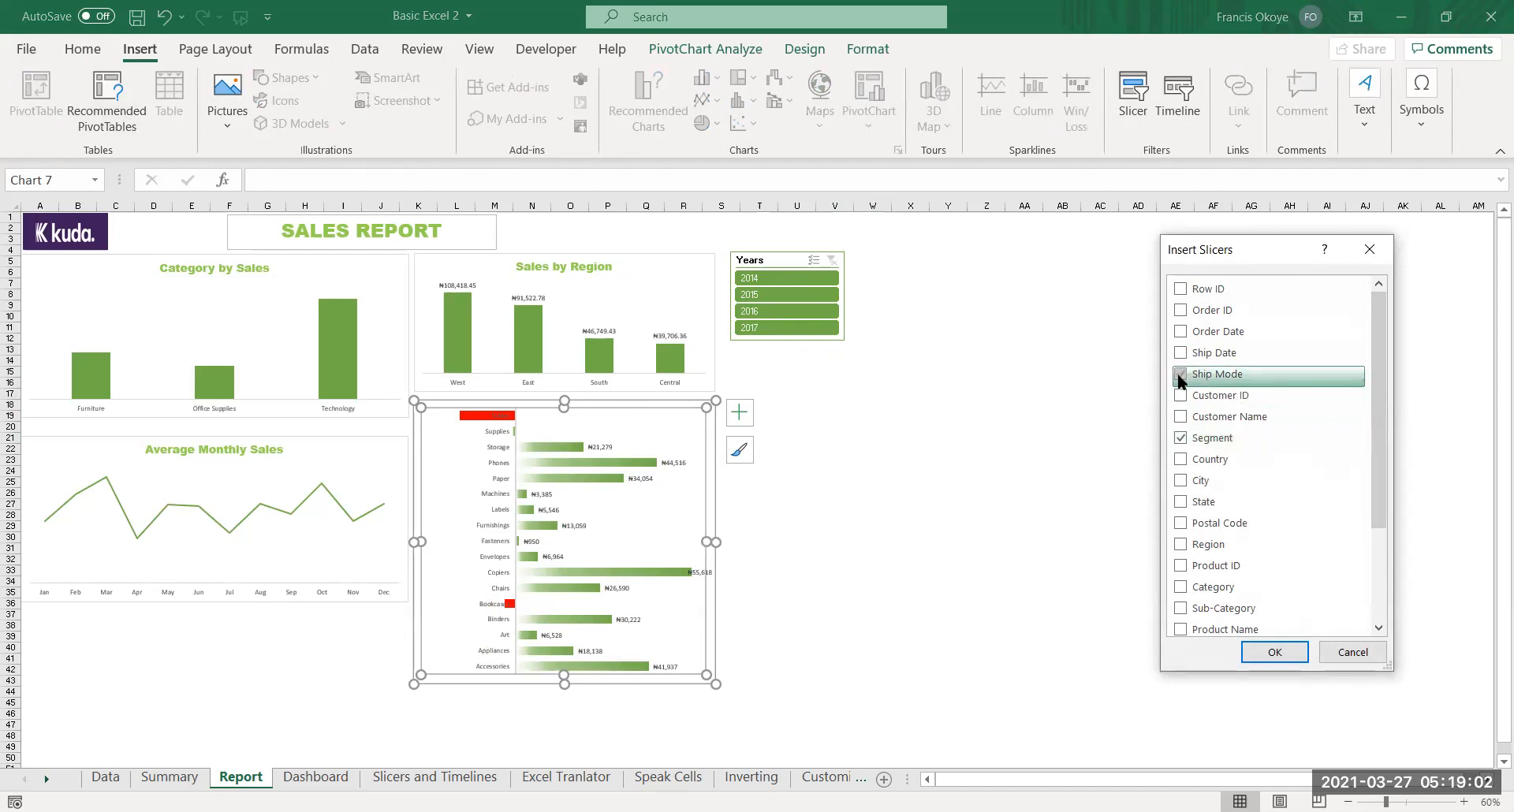
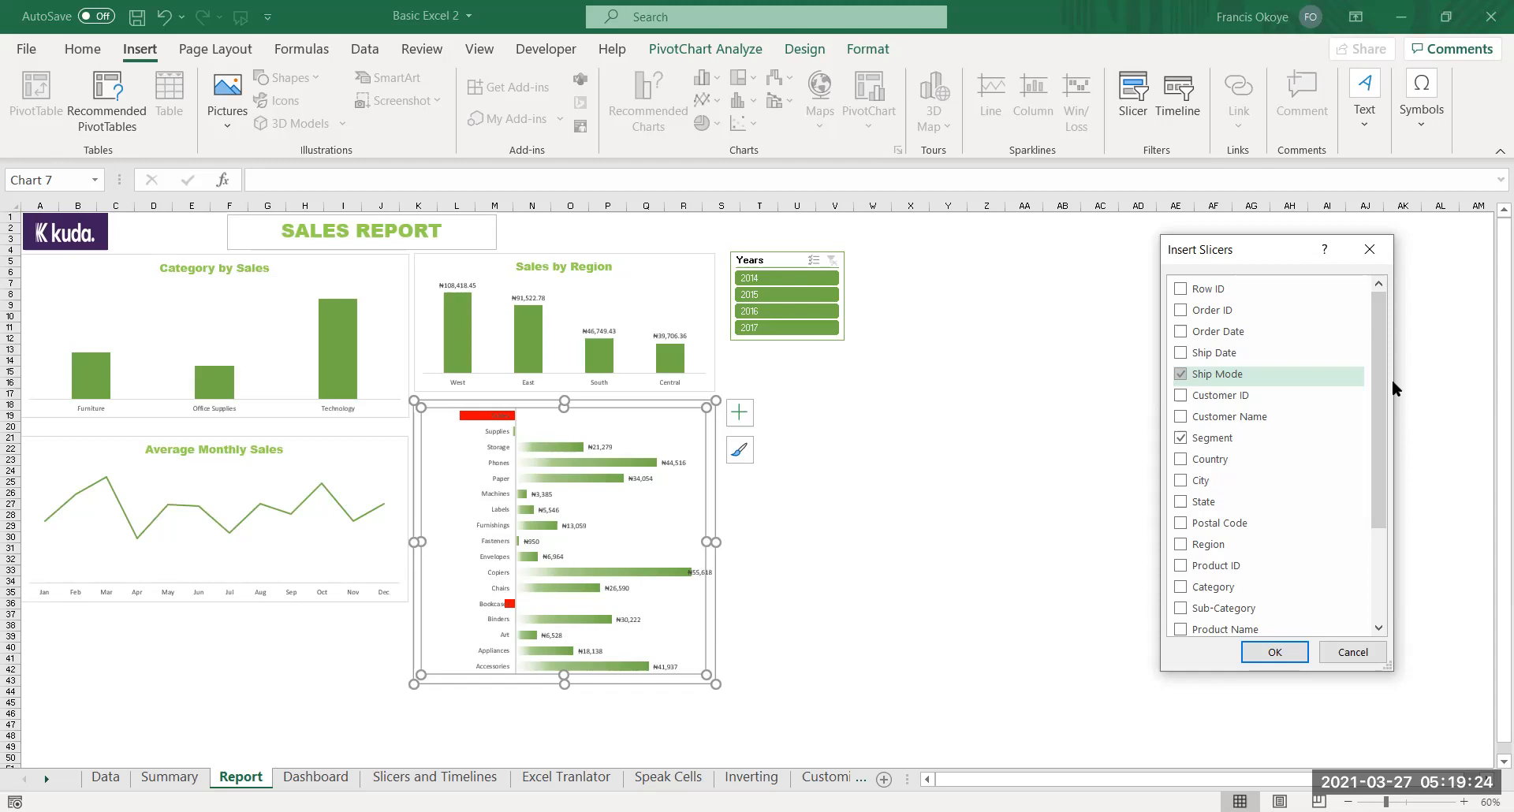
{"action": "left_click", "coordinate": [1300, 645]}
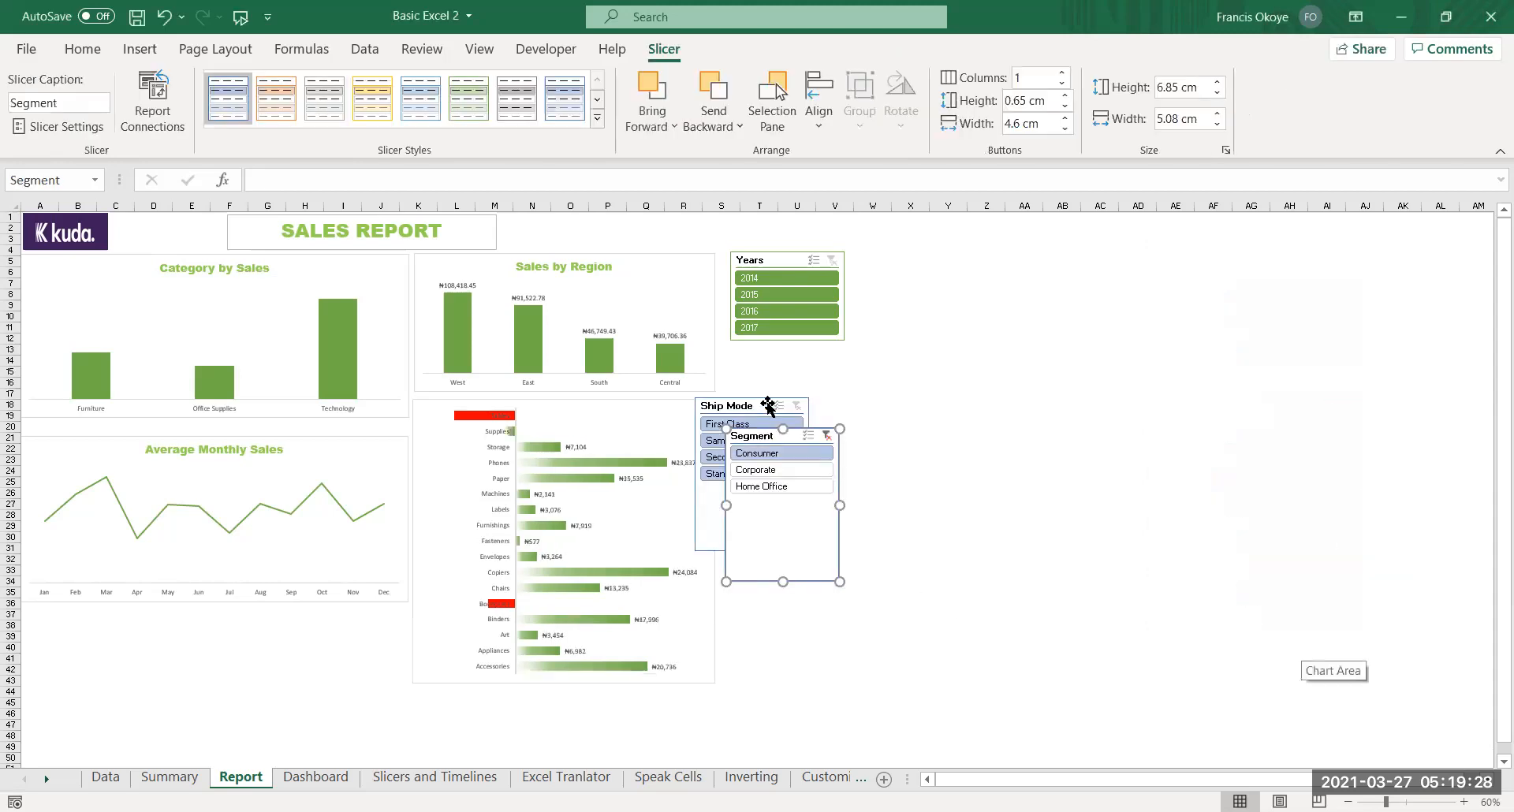
Stack the Ship Mode and Segment slicers below the Years slicer, shorten them to about 3.9 cm and 3.42 cm, and clear the Segment filter
{"action": "left_click_drag", "start_coordinate": [769, 406], "coordinate": [804, 353]}
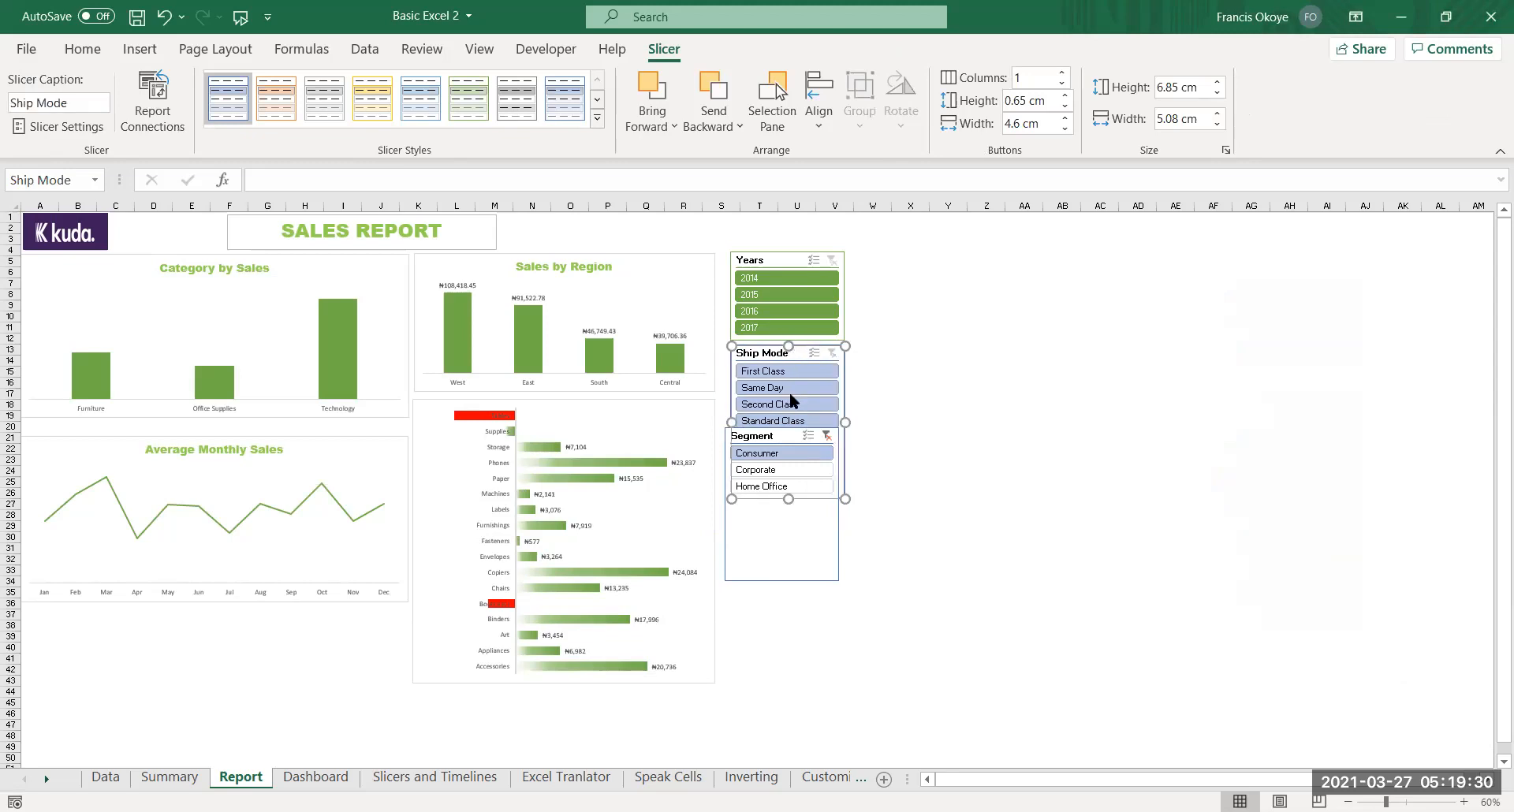
{"action": "mouse_move", "coordinate": [770, 433]}
{"action": "left_mouse_down"}
{"action": "mouse_move", "coordinate": [778, 523]}
{"action": "mouse_move", "coordinate": [793, 432]}
{"action": "left_mouse_up"}
{"action": "left_click", "coordinate": [784, 494]}
{"action": "left_click_drag", "start_coordinate": [791, 516], "coordinate": [784, 438]}
{"action": "left_click", "coordinate": [829, 450]}
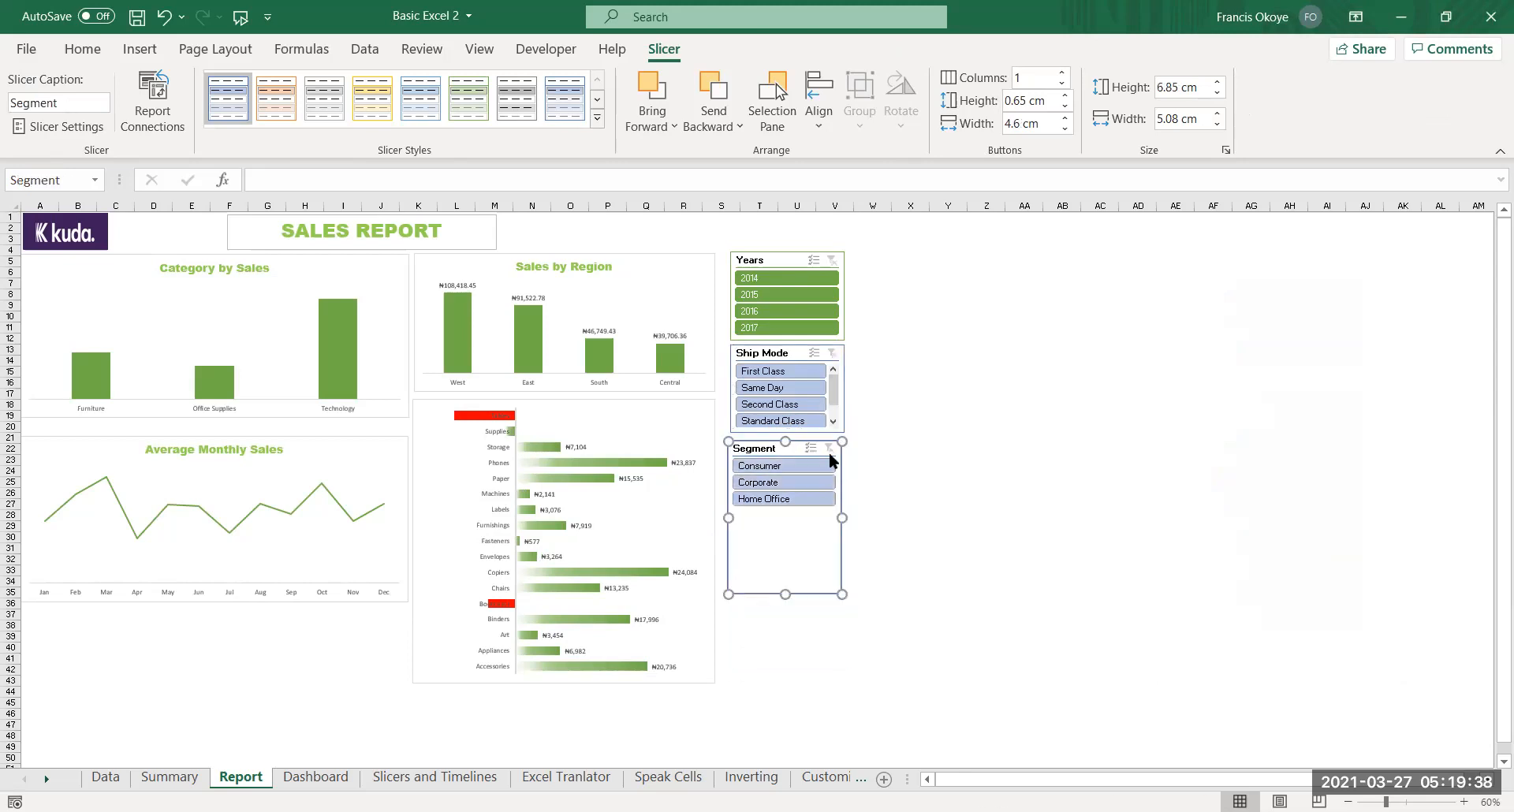
{"action": "left_click_drag", "start_coordinate": [785, 594], "coordinate": [786, 518]}
Apply the dark green slicer style to both the Ship Mode and Segment slicers
{"action": "left_click", "coordinate": [786, 352]}
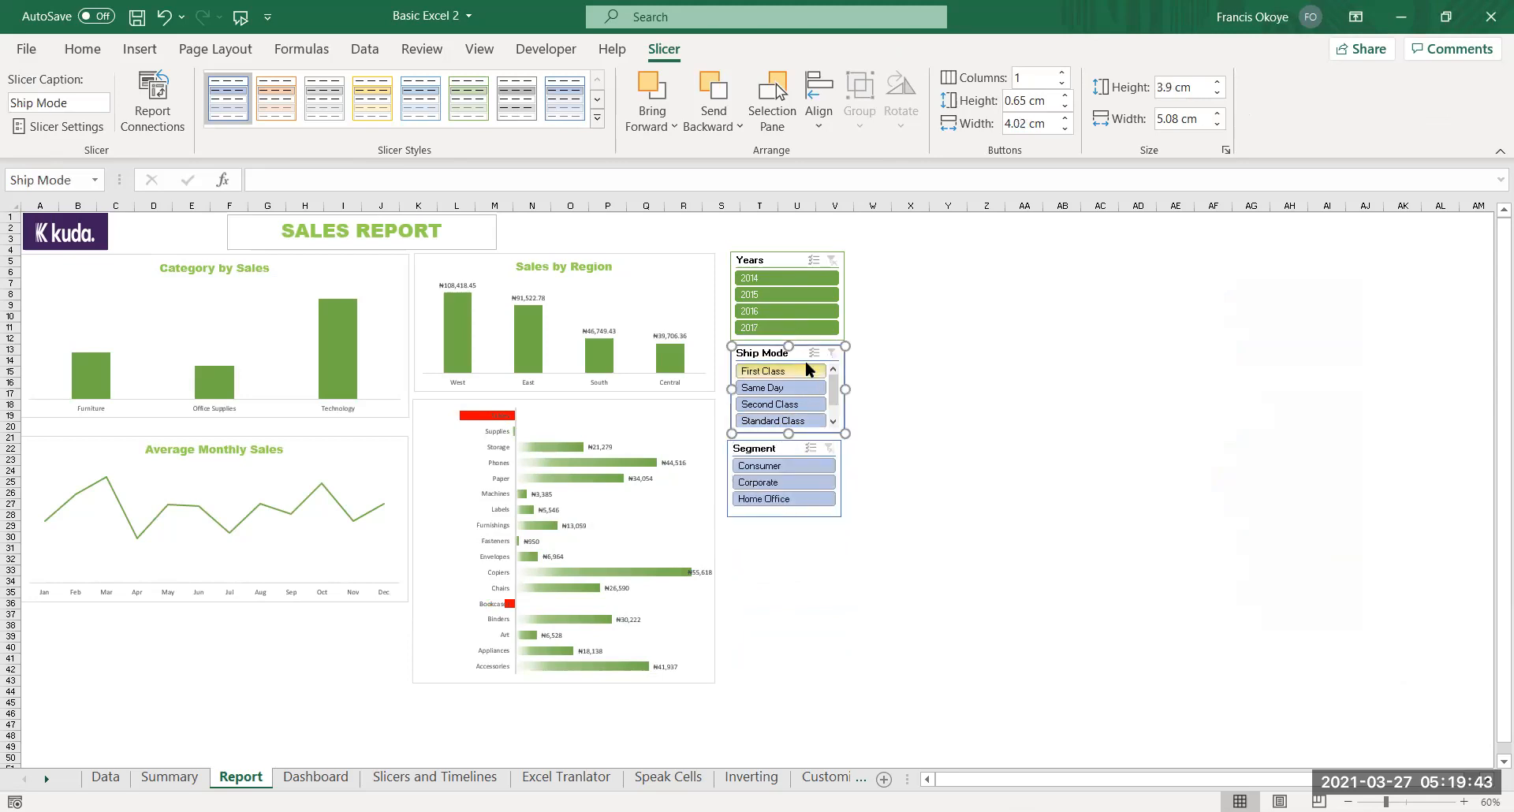
{"action": "left_click", "coordinate": [599, 119]}
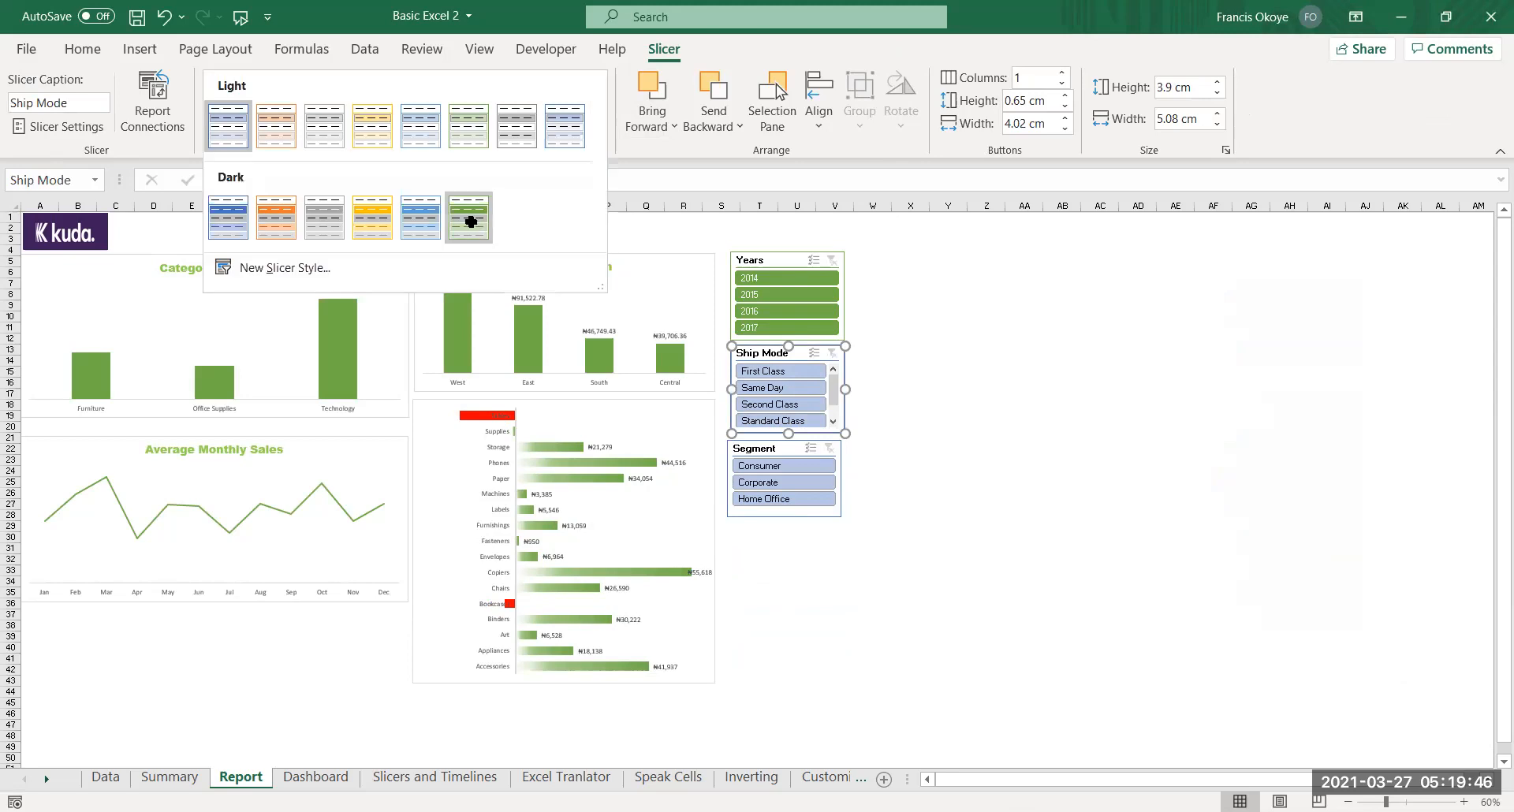
{"action": "left_click", "coordinate": [471, 222]}
{"action": "key", "text": "Escape"}
{"action": "left_click", "coordinate": [785, 510]}
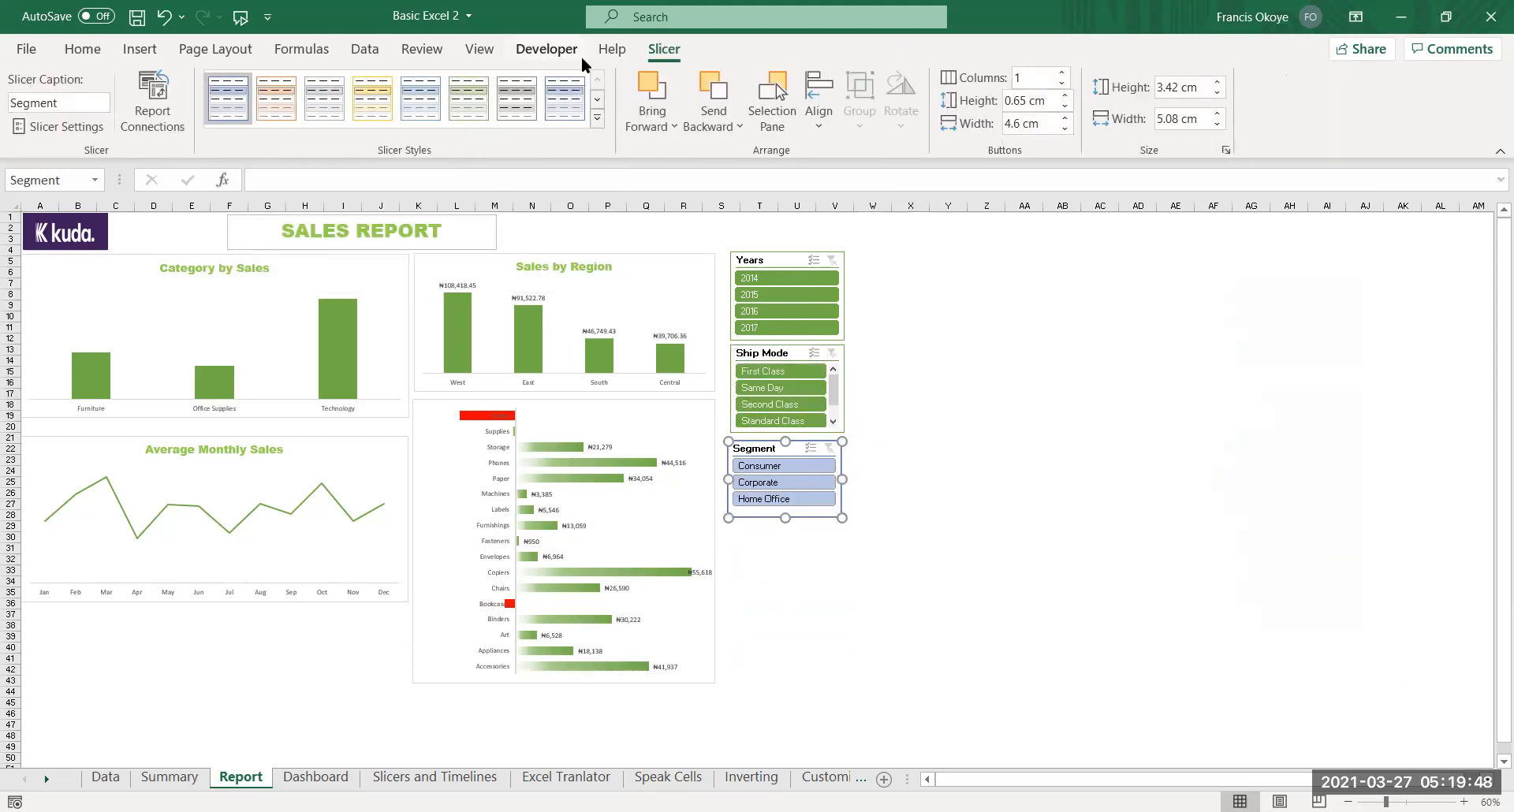
{"action": "left_click", "coordinate": [595, 116]}
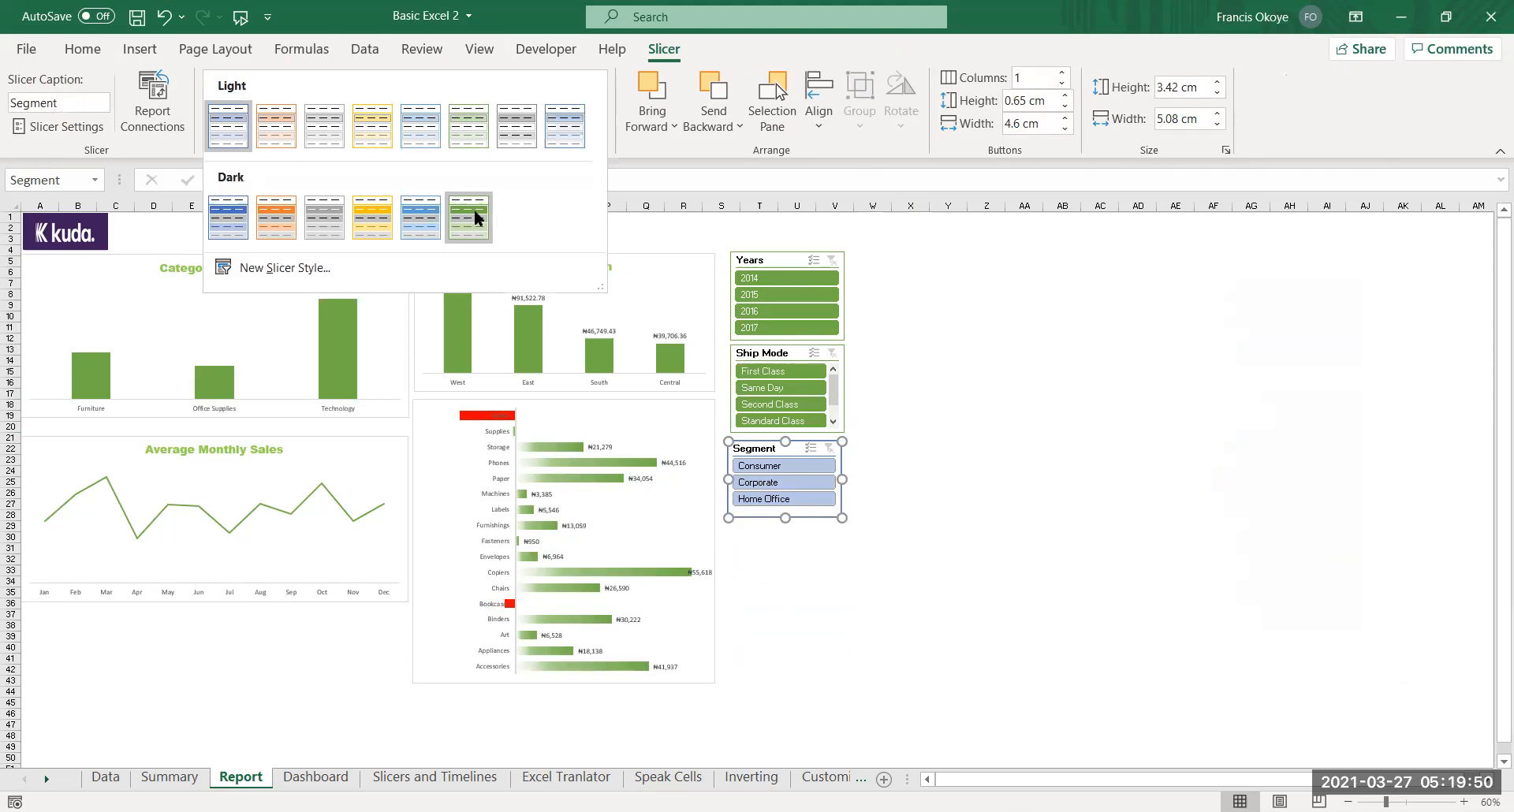
{"action": "left_click", "coordinate": [473, 218]}
{"action": "key", "text": "Escape"}
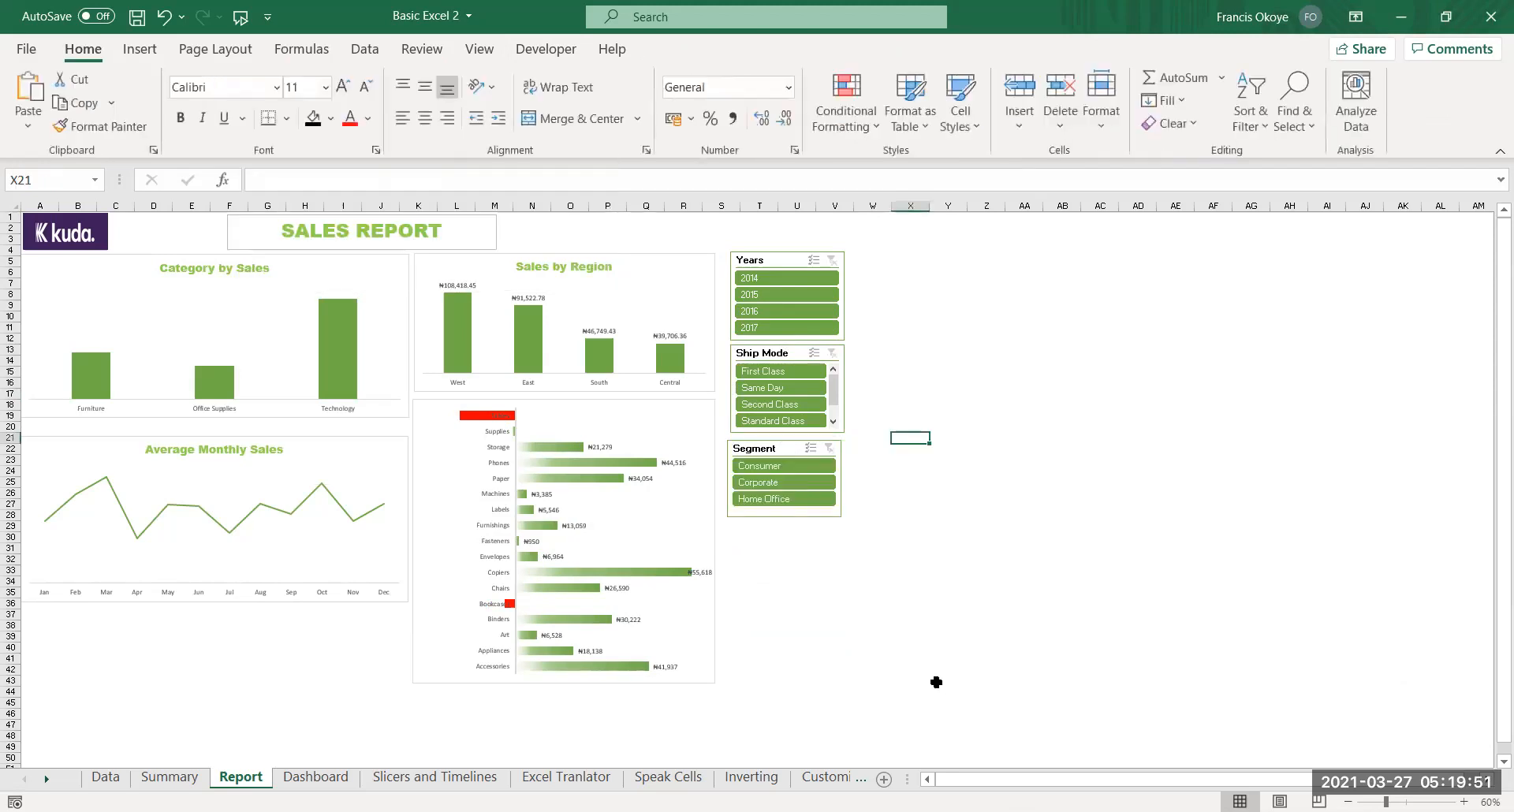
Filter by Consumer with the Segment slicer to check which charts respond, and clear the filter
{"action": "left_click", "coordinate": [795, 462]}
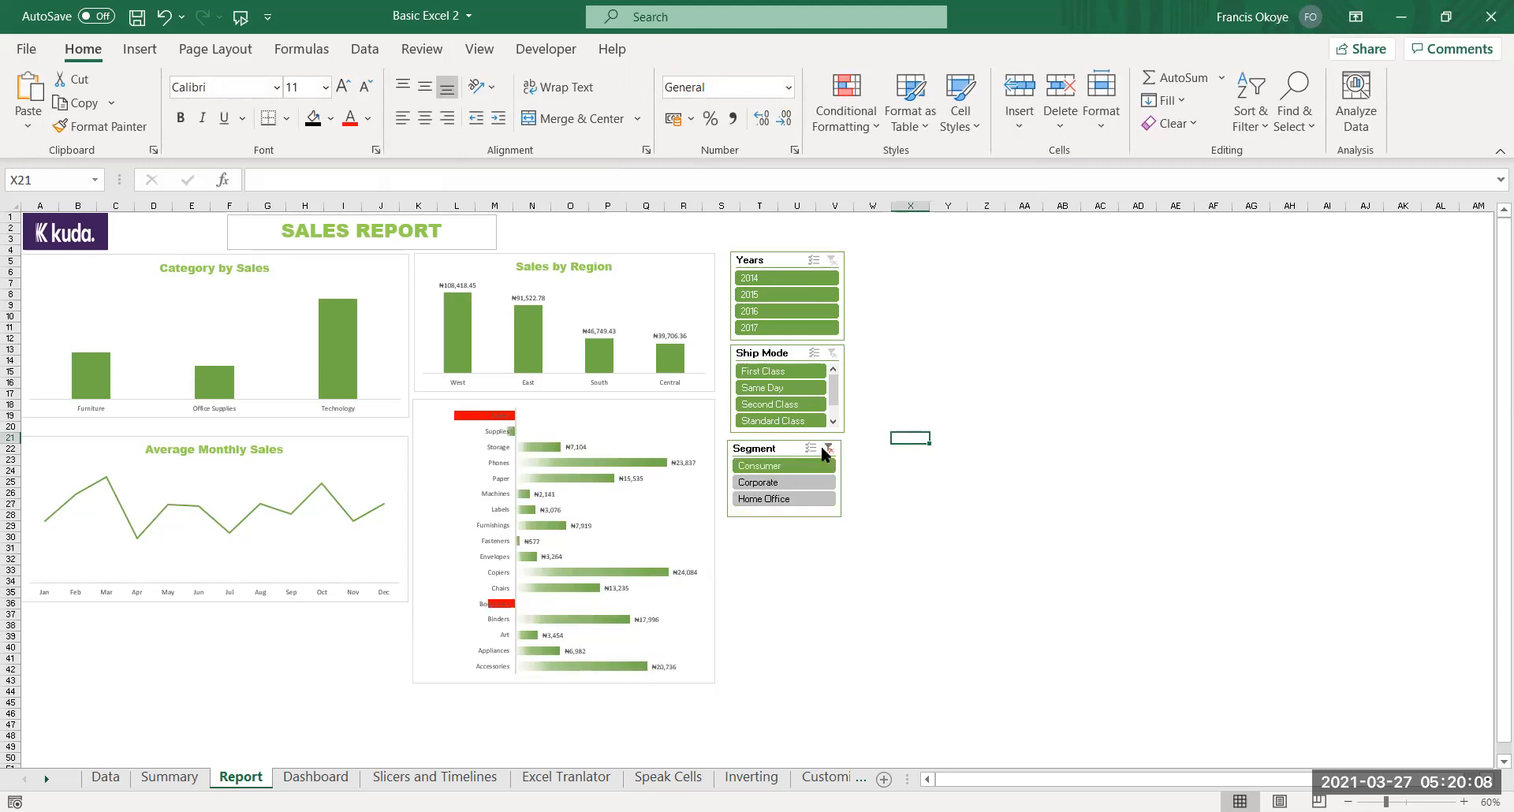
{"action": "left_click", "coordinate": [829, 448]}
{"action": "left_click", "coordinate": [868, 464]}
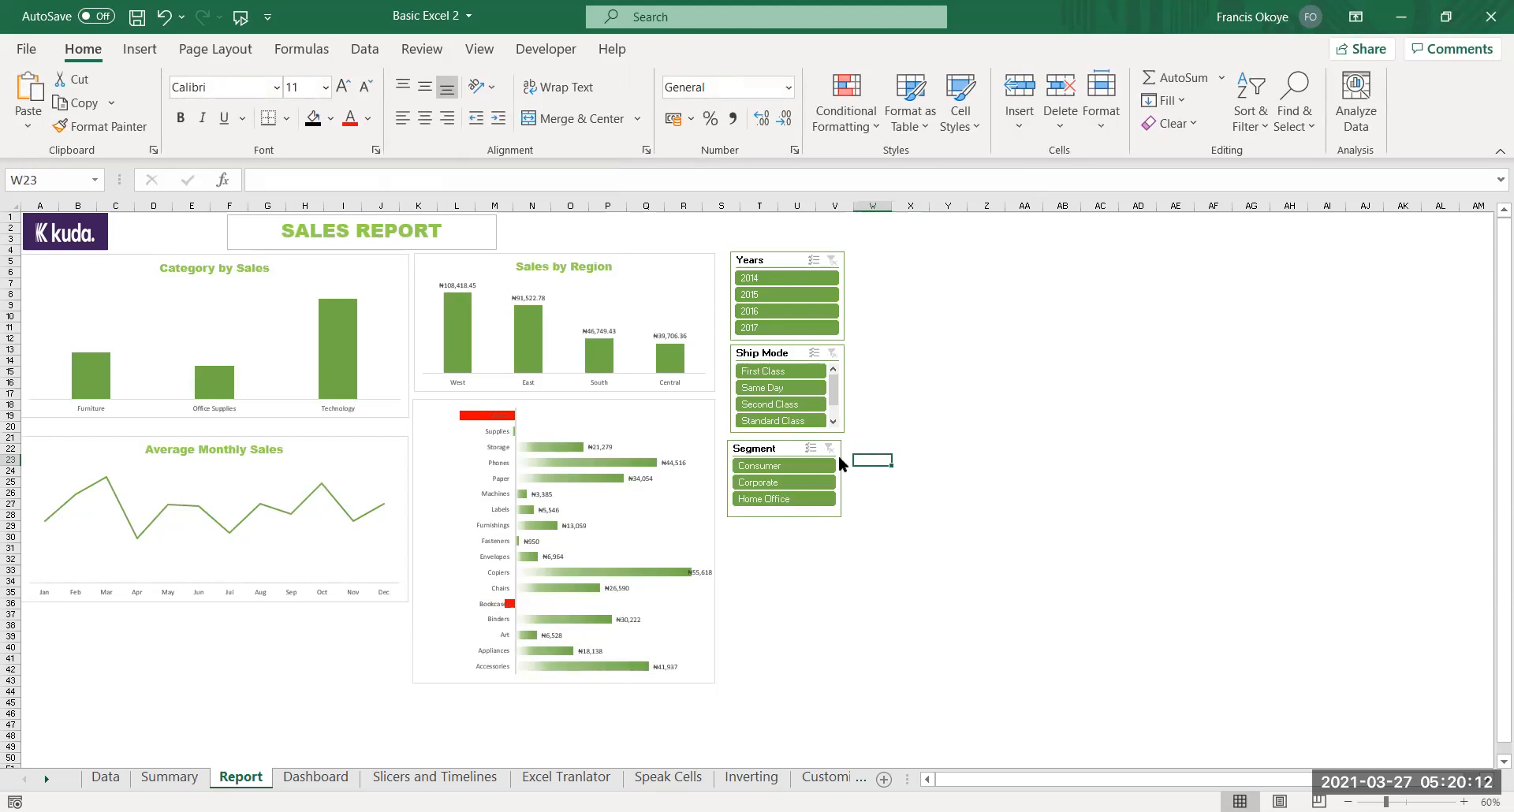
Move the subcategory profits chart down to about row 21 and make the Sales by Region chart slightly taller above it
{"action": "left_click", "coordinate": [584, 402]}
{"action": "left_click_drag", "start_coordinate": [584, 402], "coordinate": [585, 448]}
{"action": "left_click", "coordinate": [579, 386]}
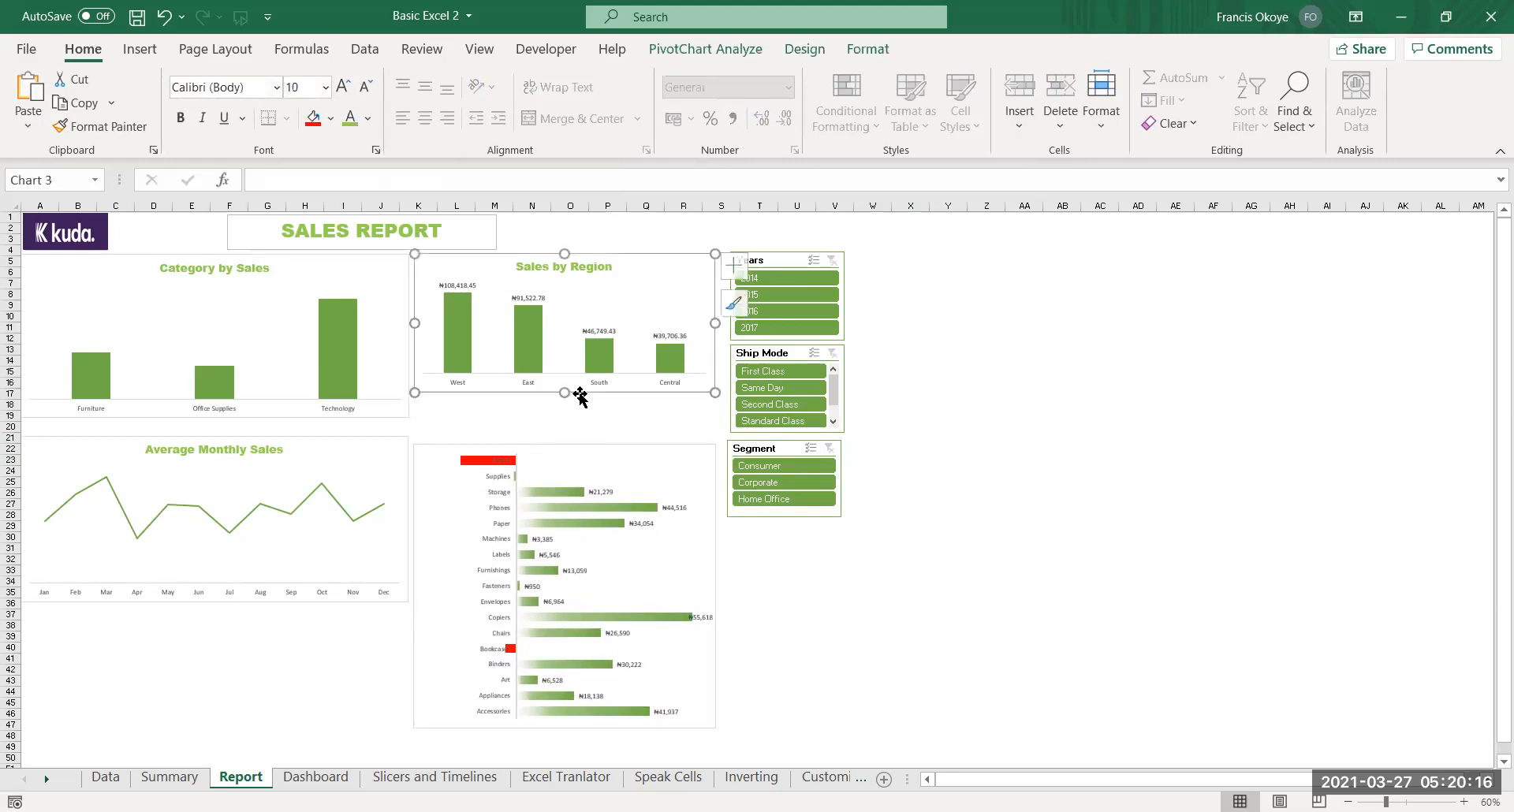
{"action": "left_click_drag", "start_coordinate": [565, 390], "coordinate": [578, 432]}
{"action": "left_click", "coordinate": [578, 442]}
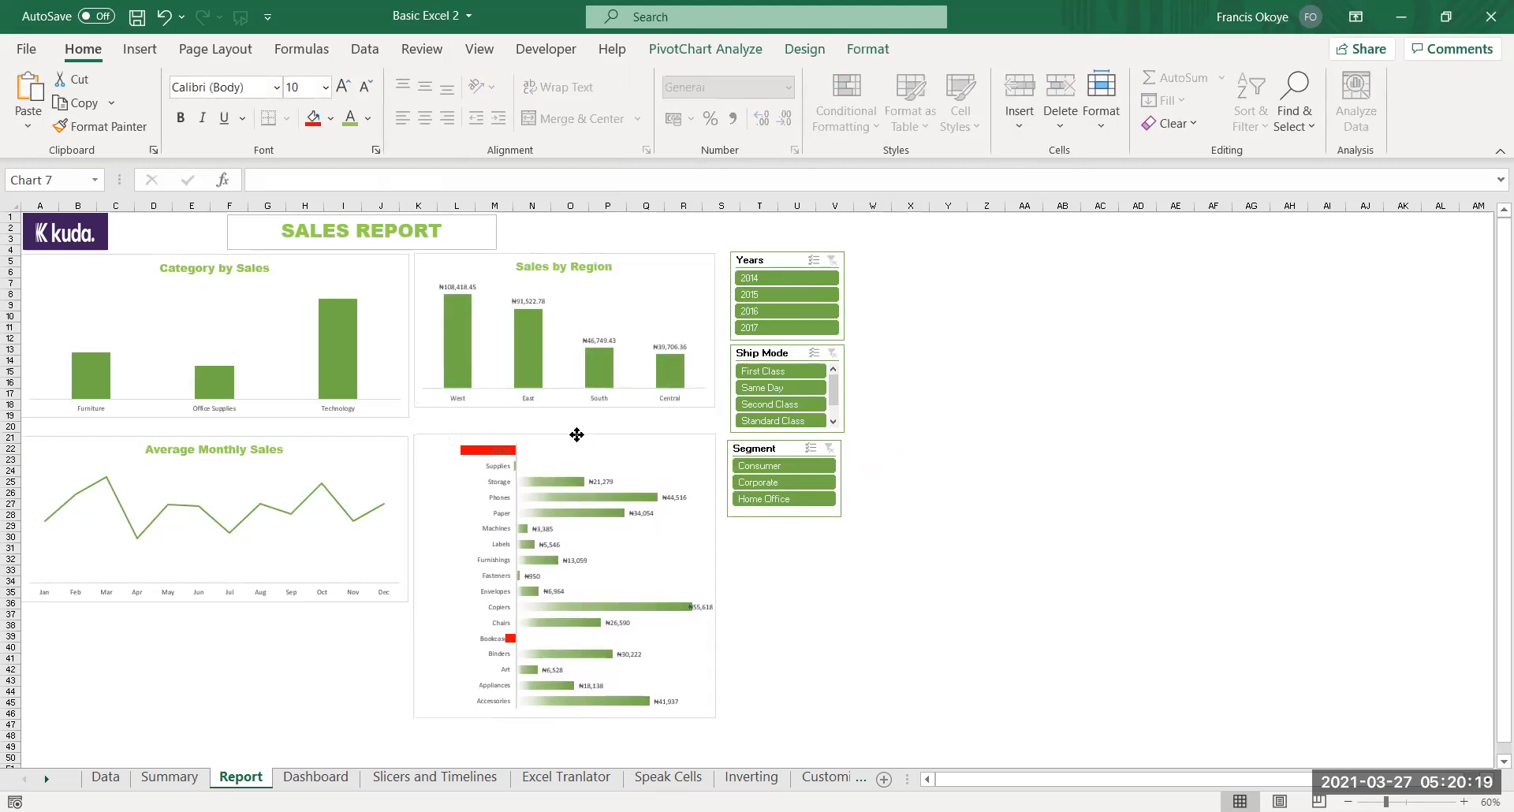
Test the Segment slicer with Consumer and the Ship Mode slicer with First Class on the charts, clearing each filter
{"action": "left_click", "coordinate": [781, 466]}
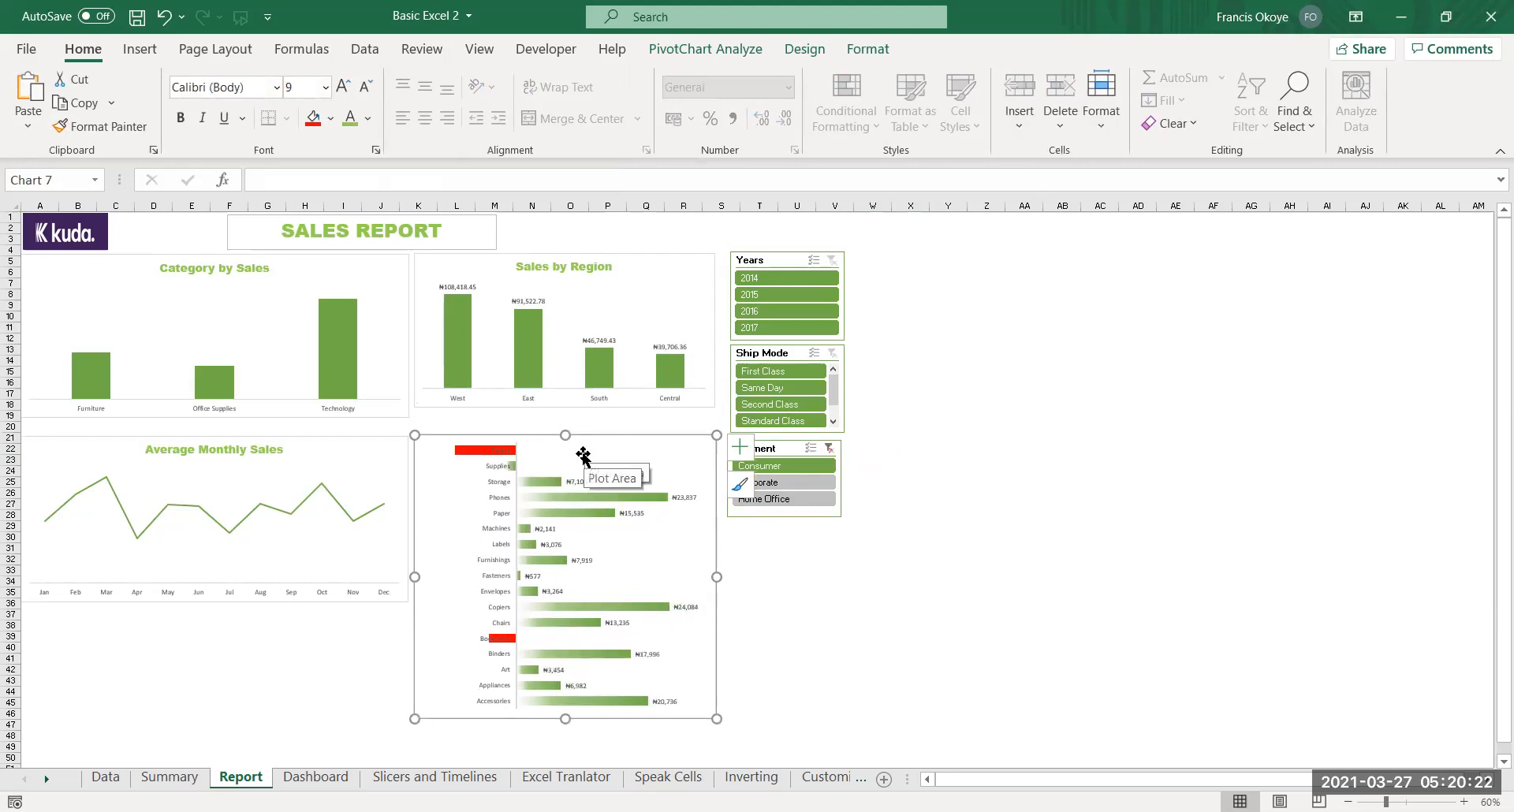
{"action": "left_click", "coordinate": [830, 448]}
{"action": "left_click", "coordinate": [883, 472]}
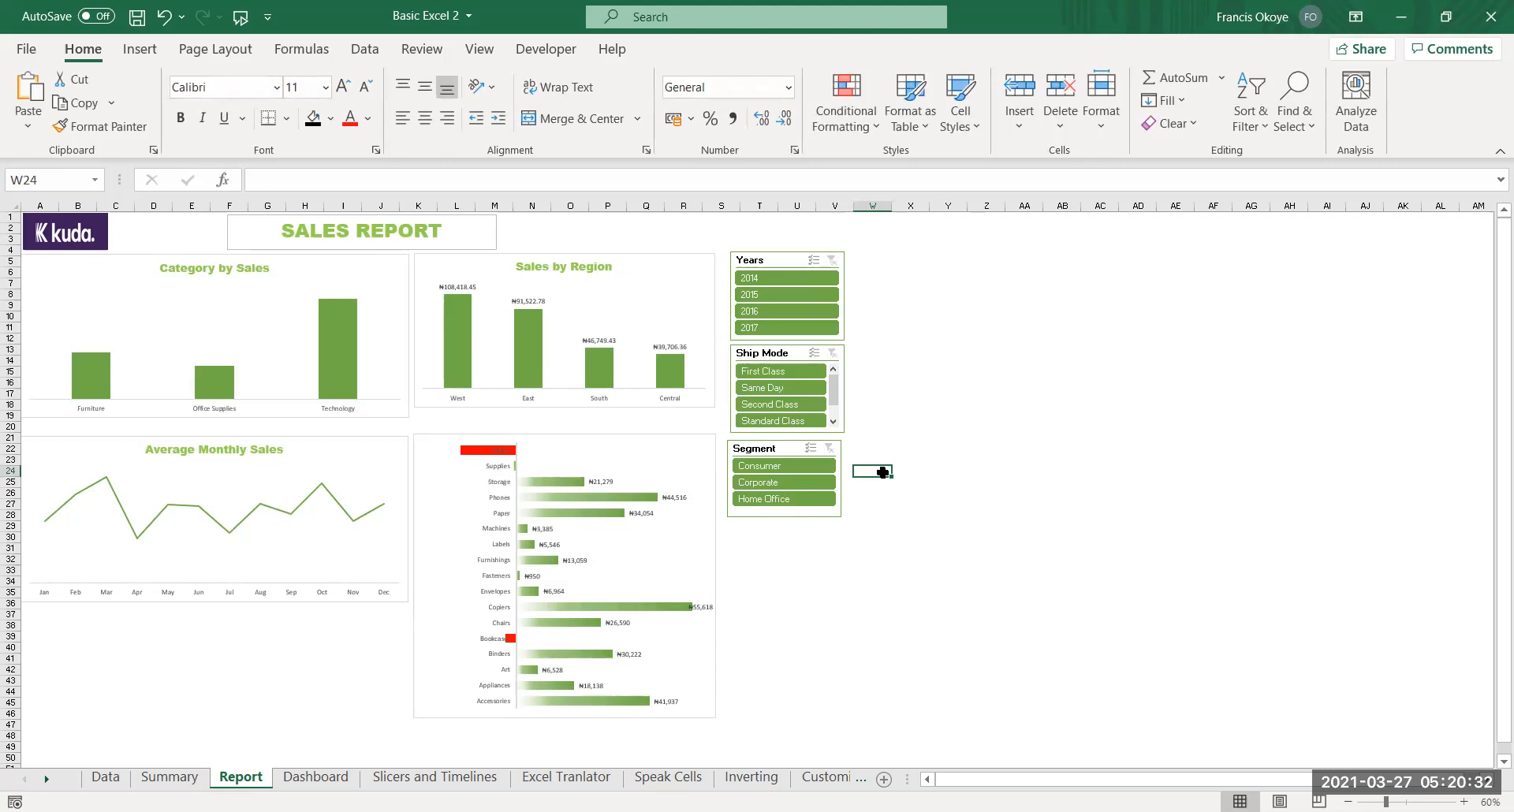
{"action": "left_click", "coordinate": [773, 372]}
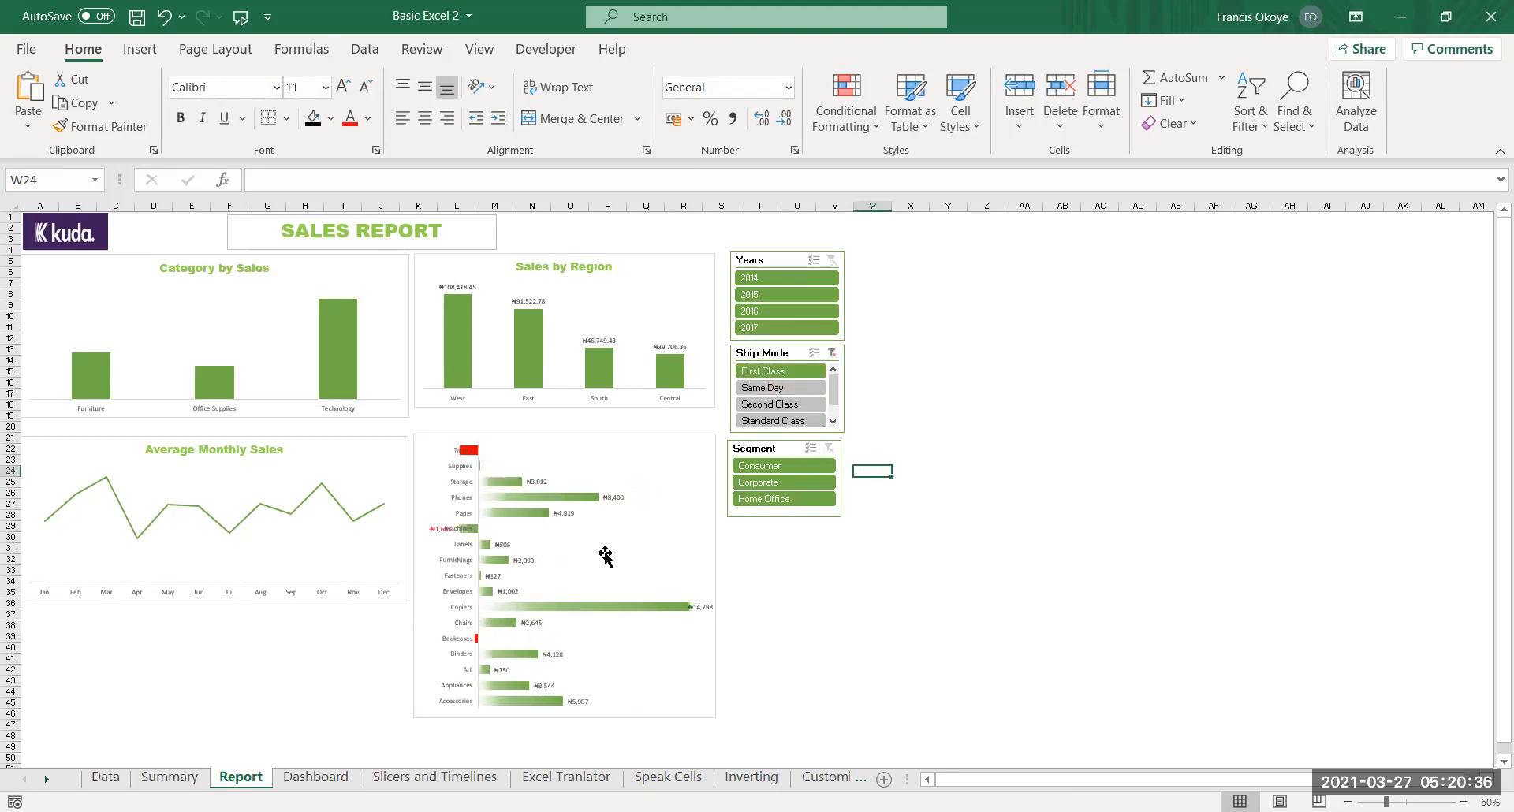
{"action": "left_click", "coordinate": [832, 353]}
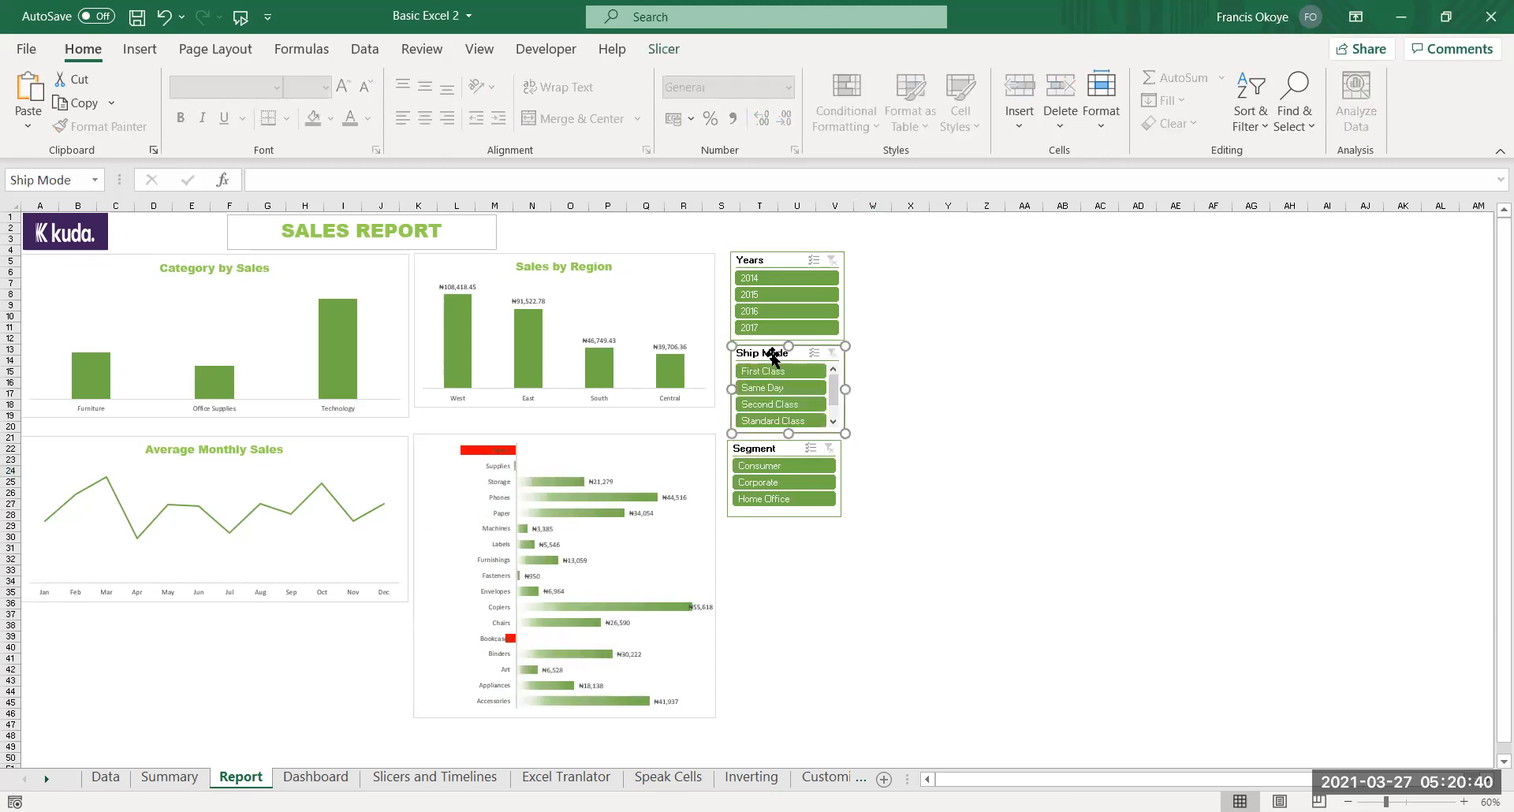
Connect the Ship Mode slicer to all the listed Summary sheet pivot tables, and test it on the charts with First Class and Same Day
{"action": "left_click", "coordinate": [664, 49]}
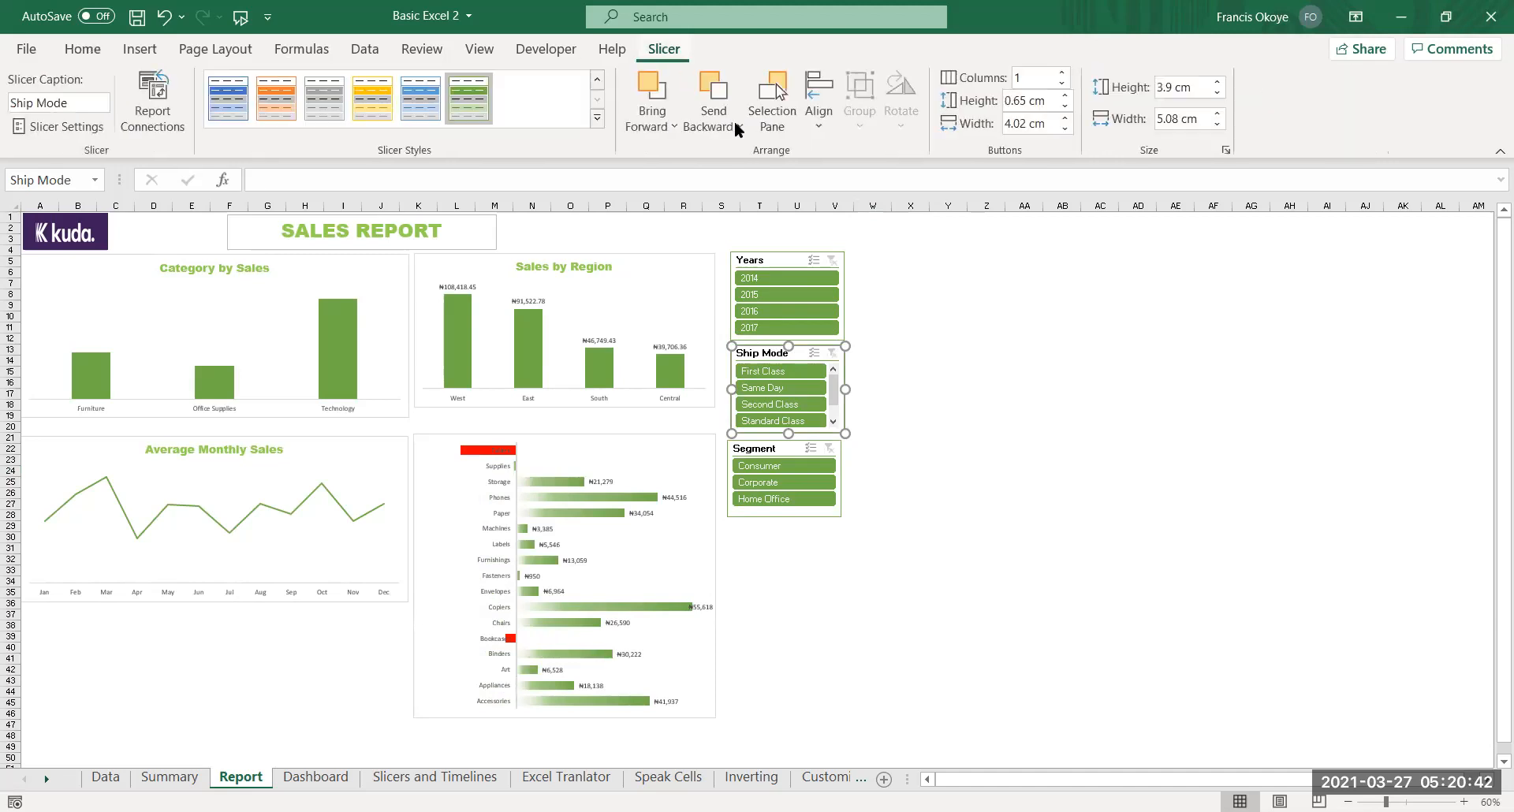
{"action": "left_click", "coordinate": [180, 112]}
{"action": "left_click", "coordinate": [1113, 442]}
{"action": "left_click", "coordinate": [1113, 464]}
{"action": "left_click", "coordinate": [1113, 485]}
{"action": "left_click", "coordinate": [1112, 506]}
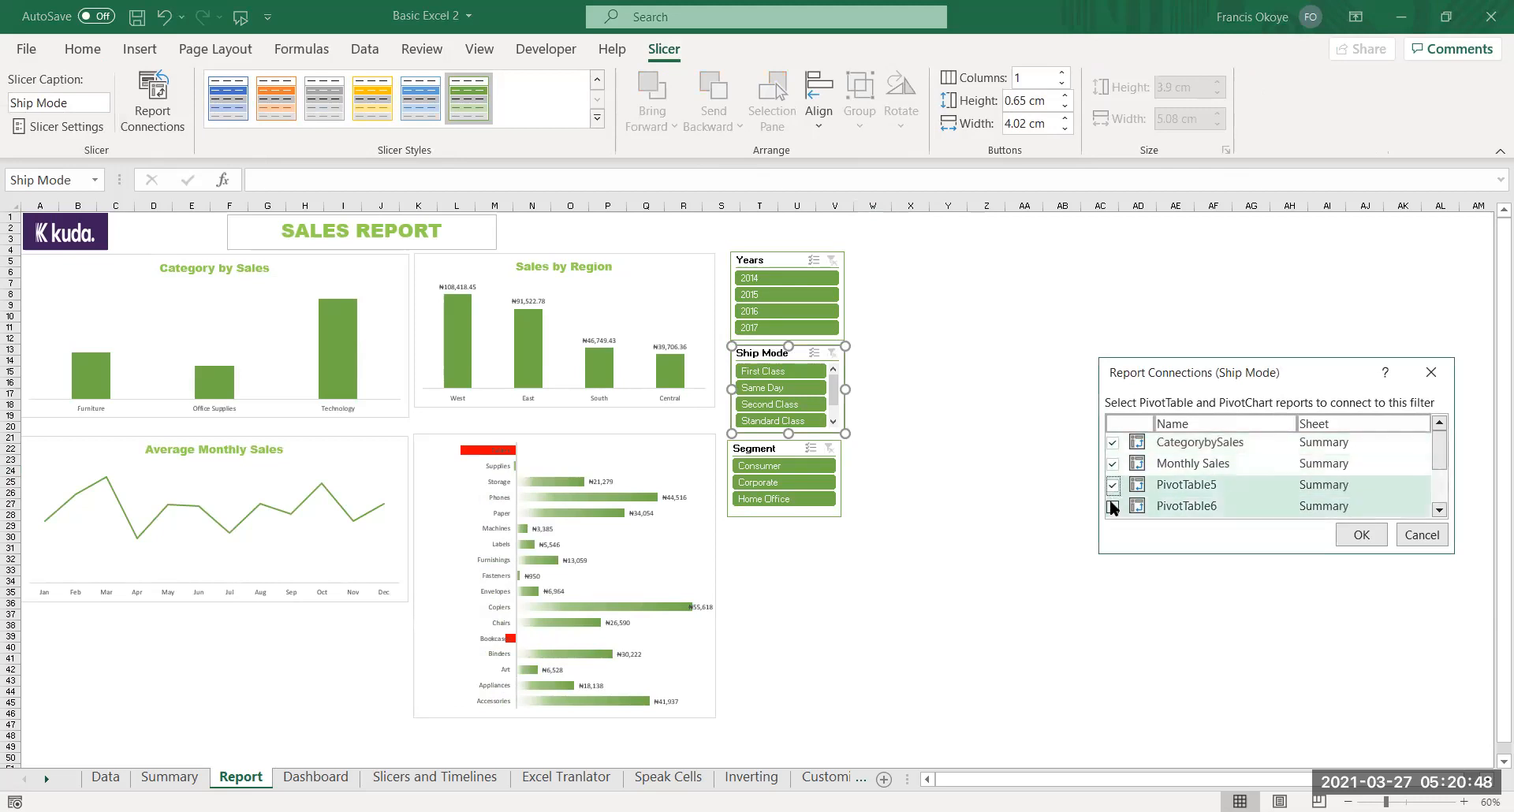
{"action": "scroll", "coordinate": [1439, 499], "scroll_direction": "down", "scroll_amount": 2}
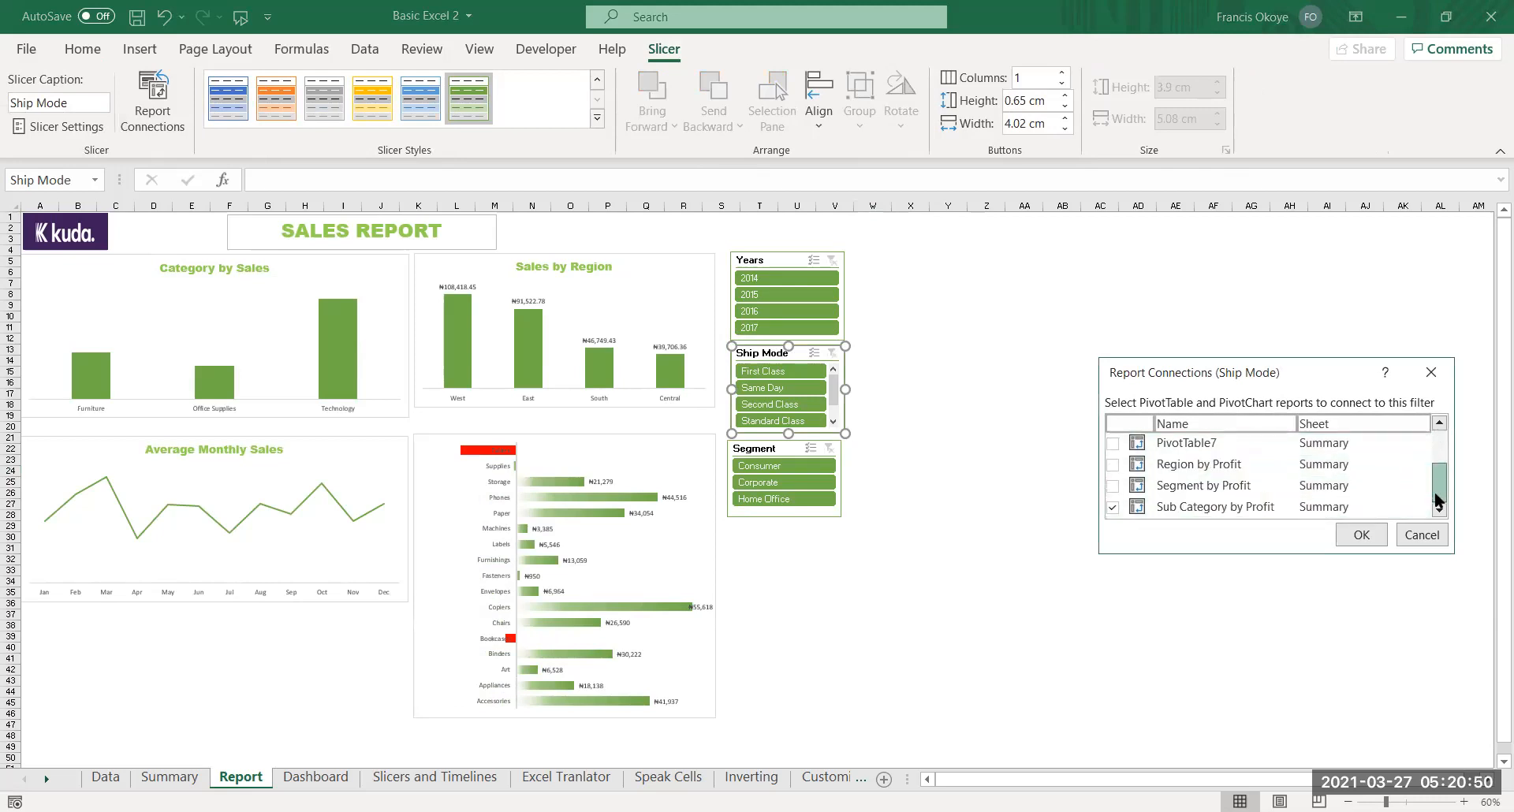
{"action": "left_click", "coordinate": [1114, 486]}
{"action": "left_click", "coordinate": [1114, 466]}
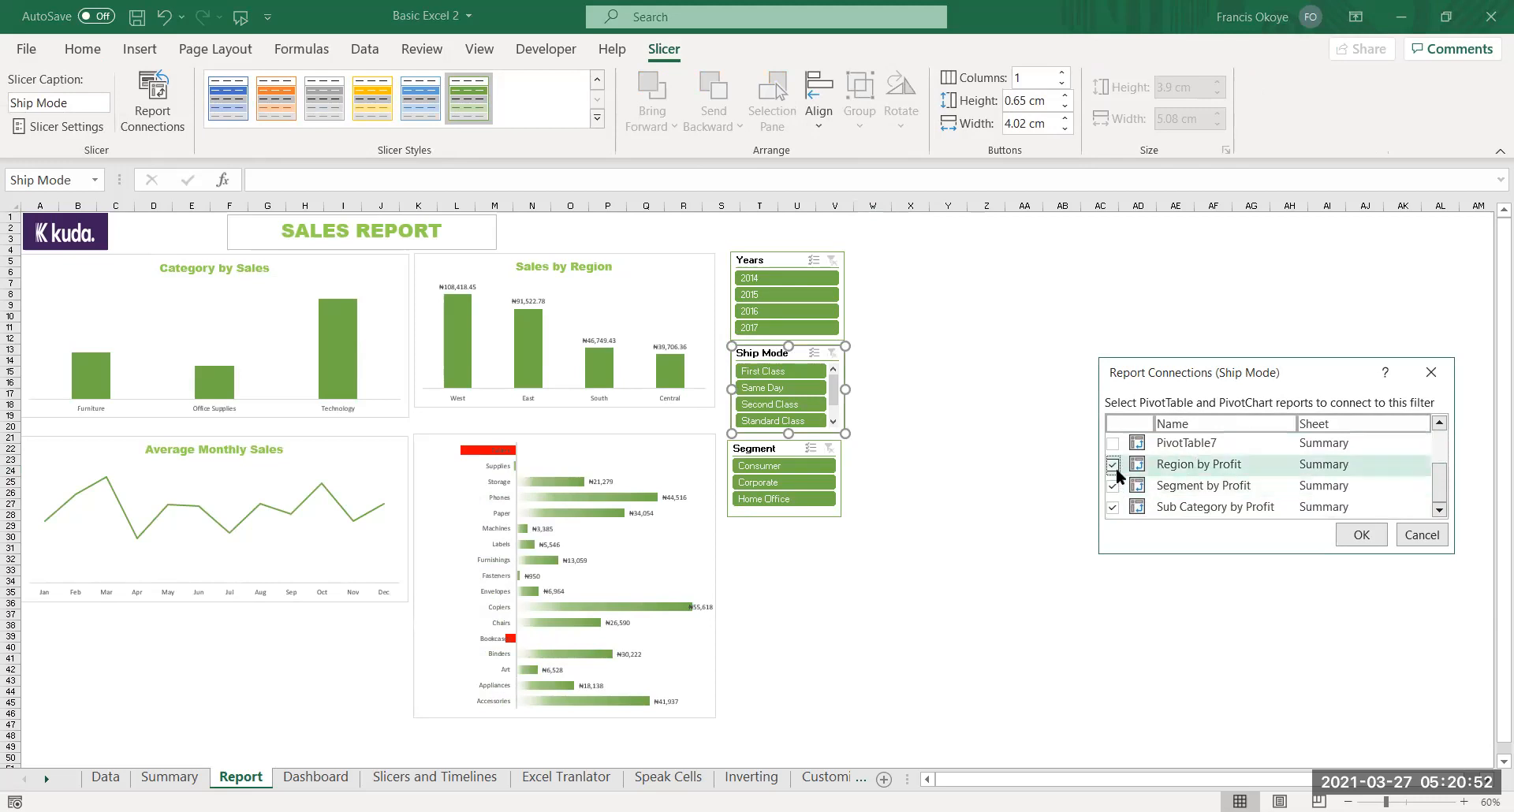
{"action": "left_click", "coordinate": [1113, 443]}
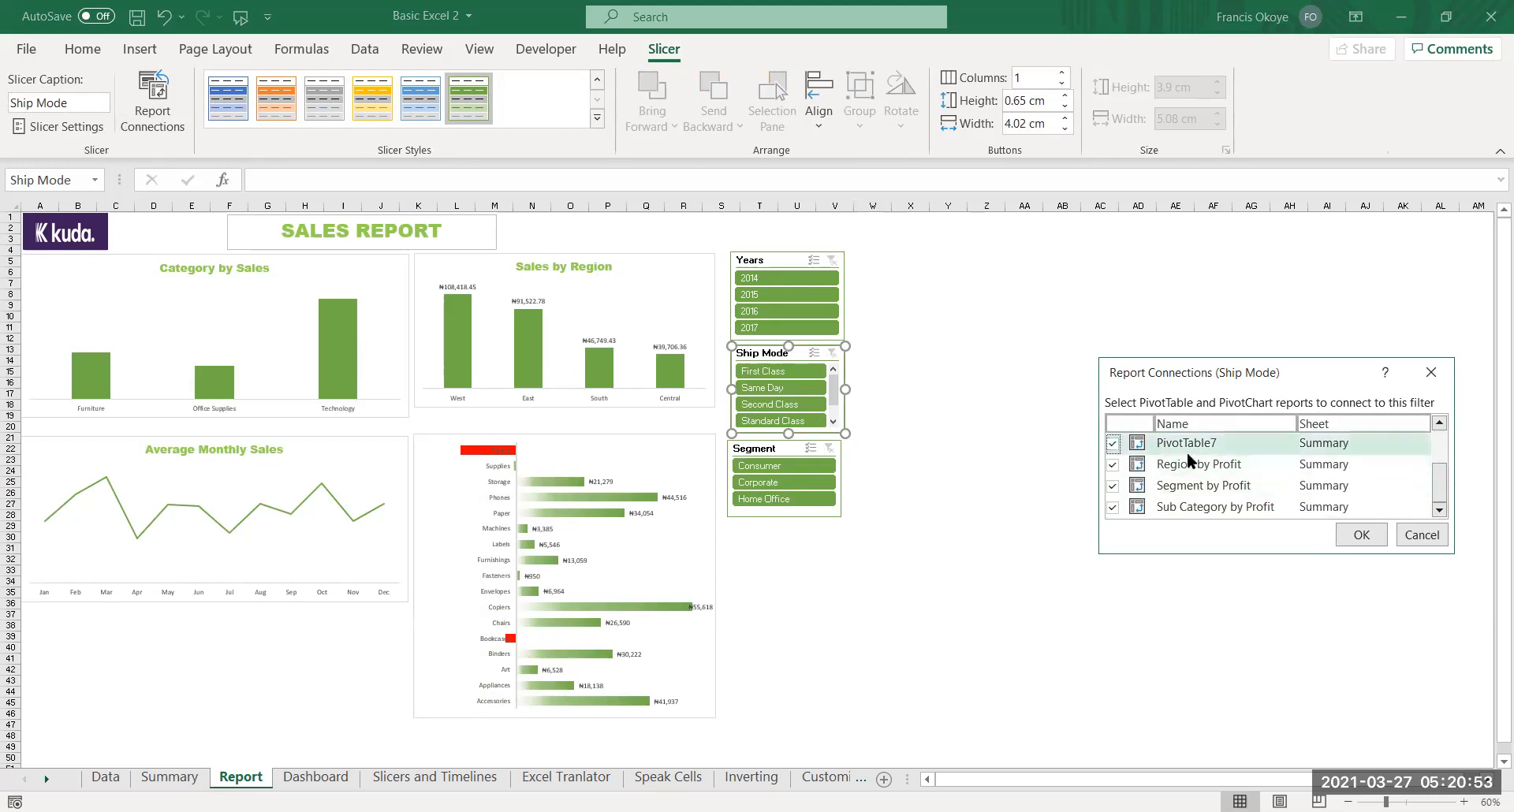
{"action": "left_click", "coordinate": [1352, 533]}
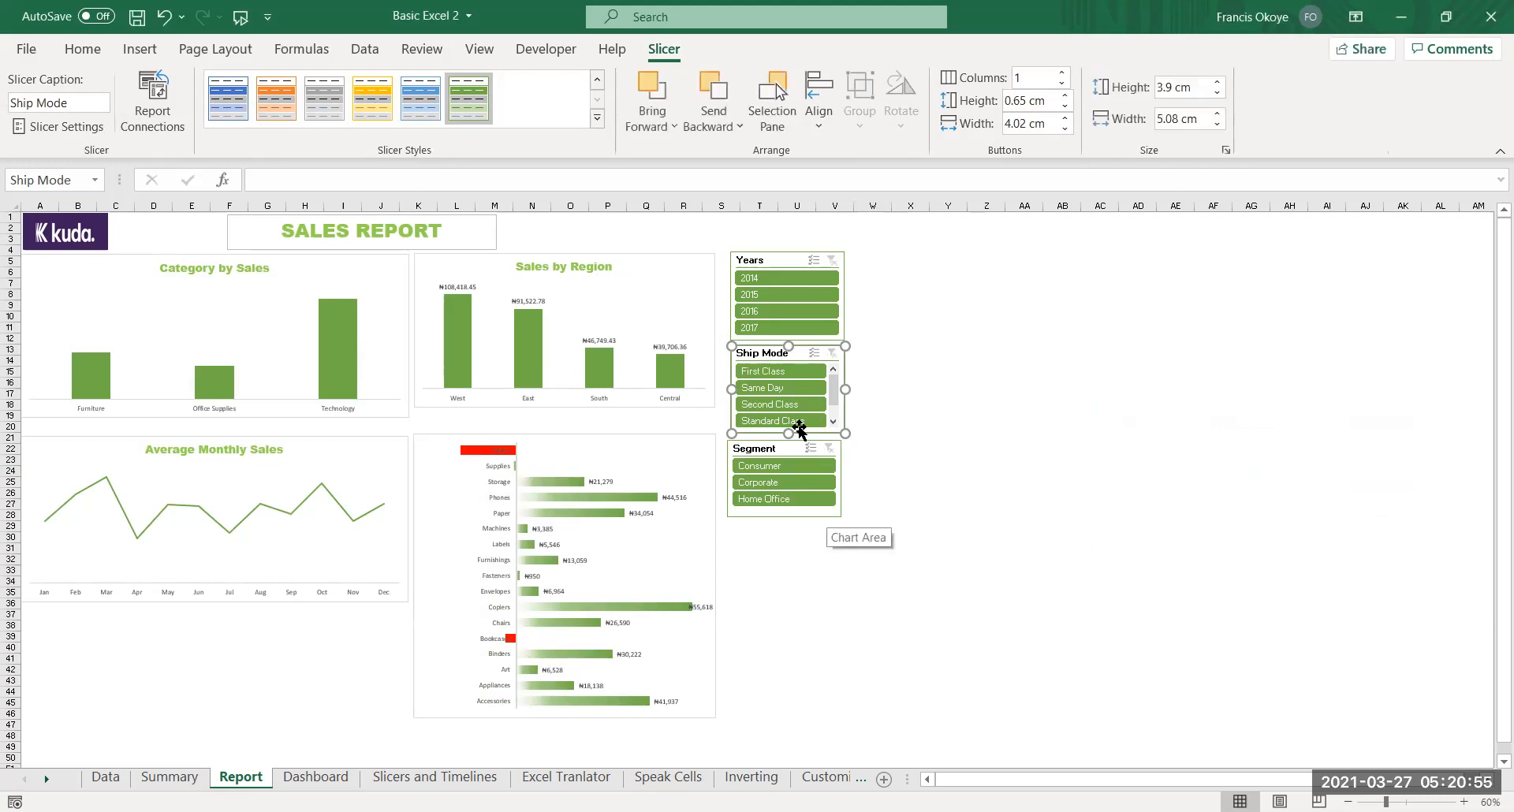
{"action": "left_click", "coordinate": [784, 374]}
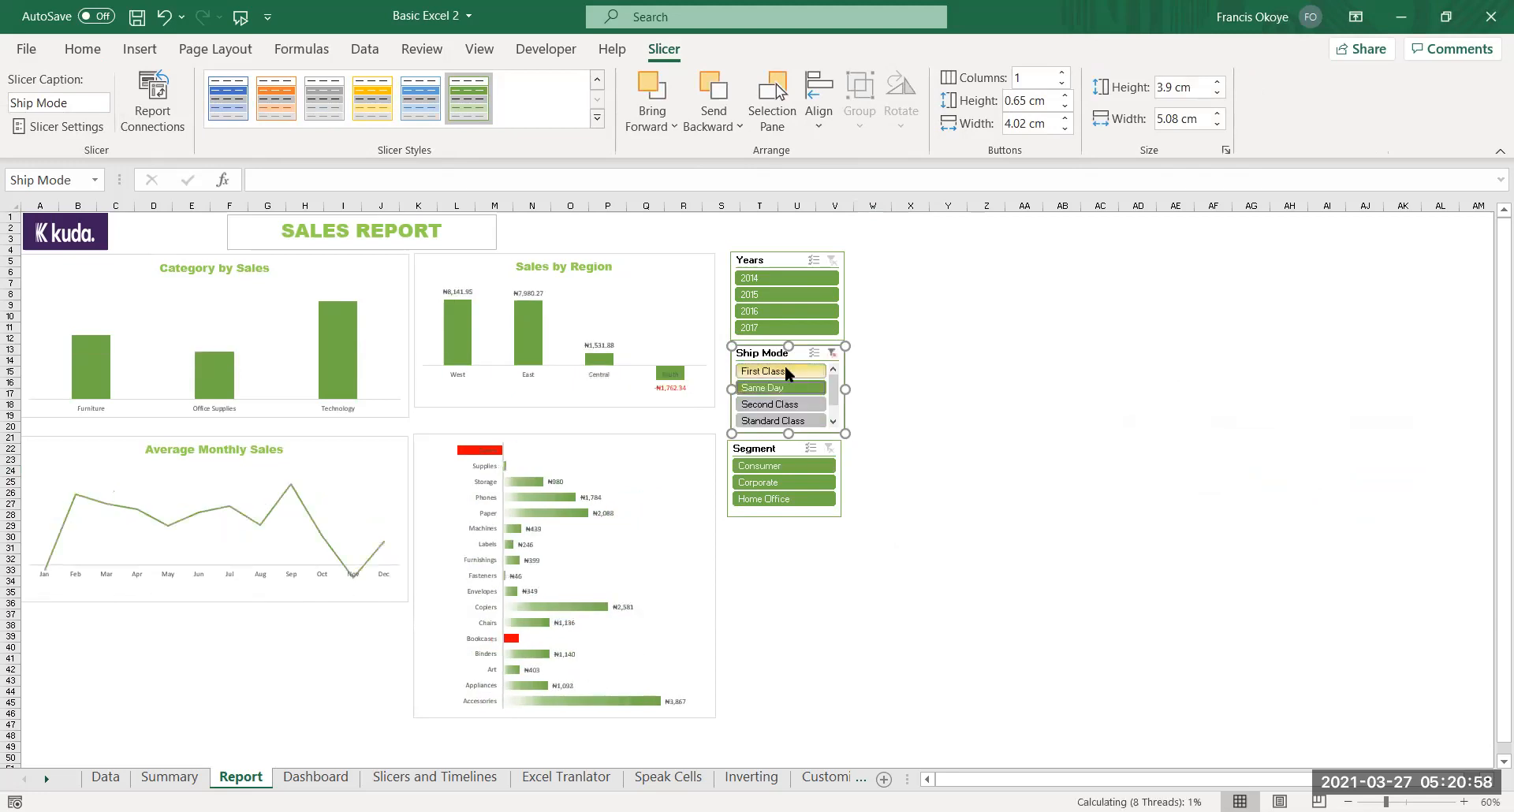
{"action": "left_click", "coordinate": [781, 387]}
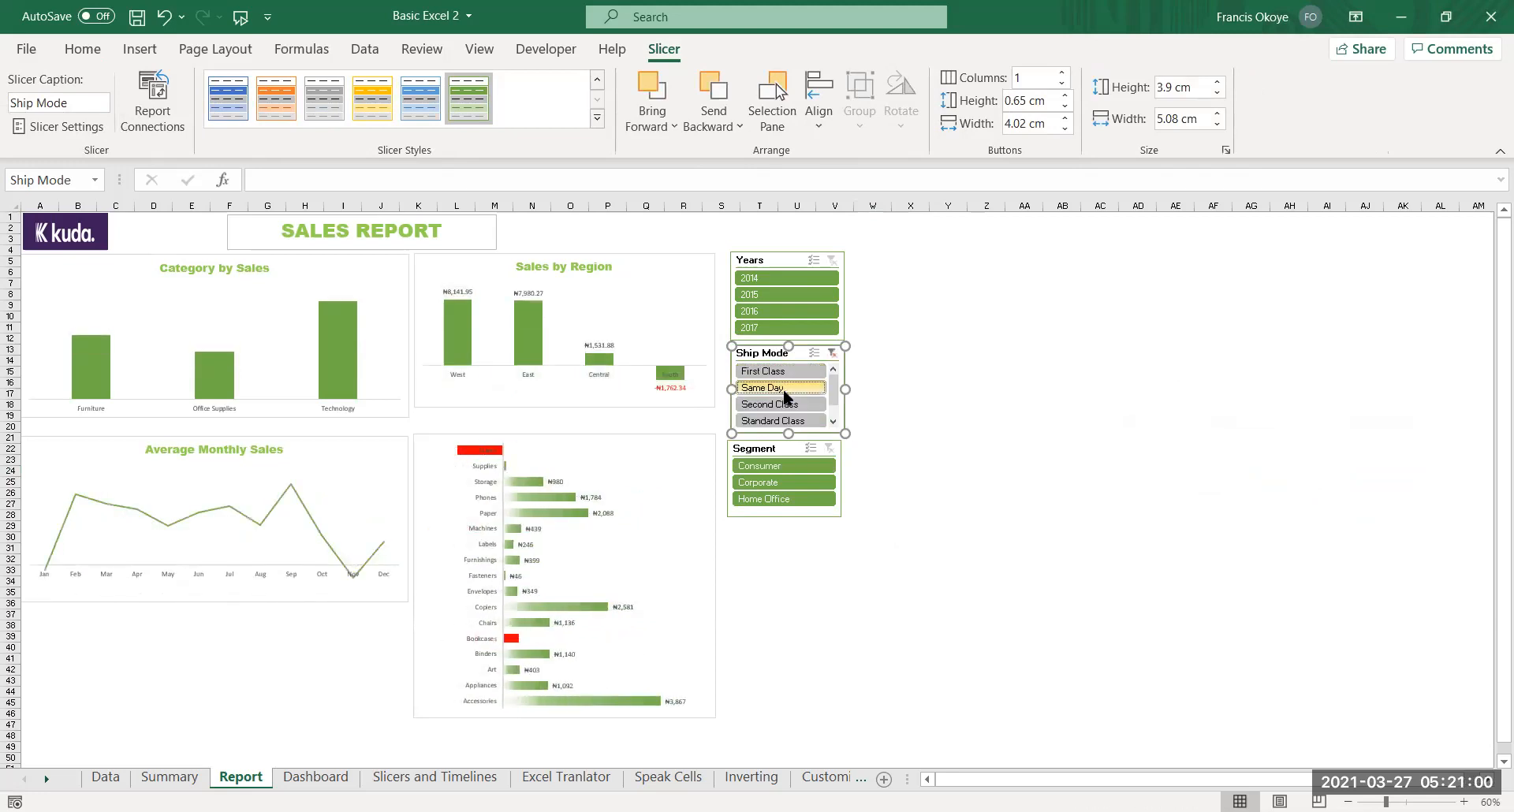
Connect the Segment slicer to all the listed Summary sheet pivot tables through its report connections
{"action": "left_click", "coordinate": [770, 454]}
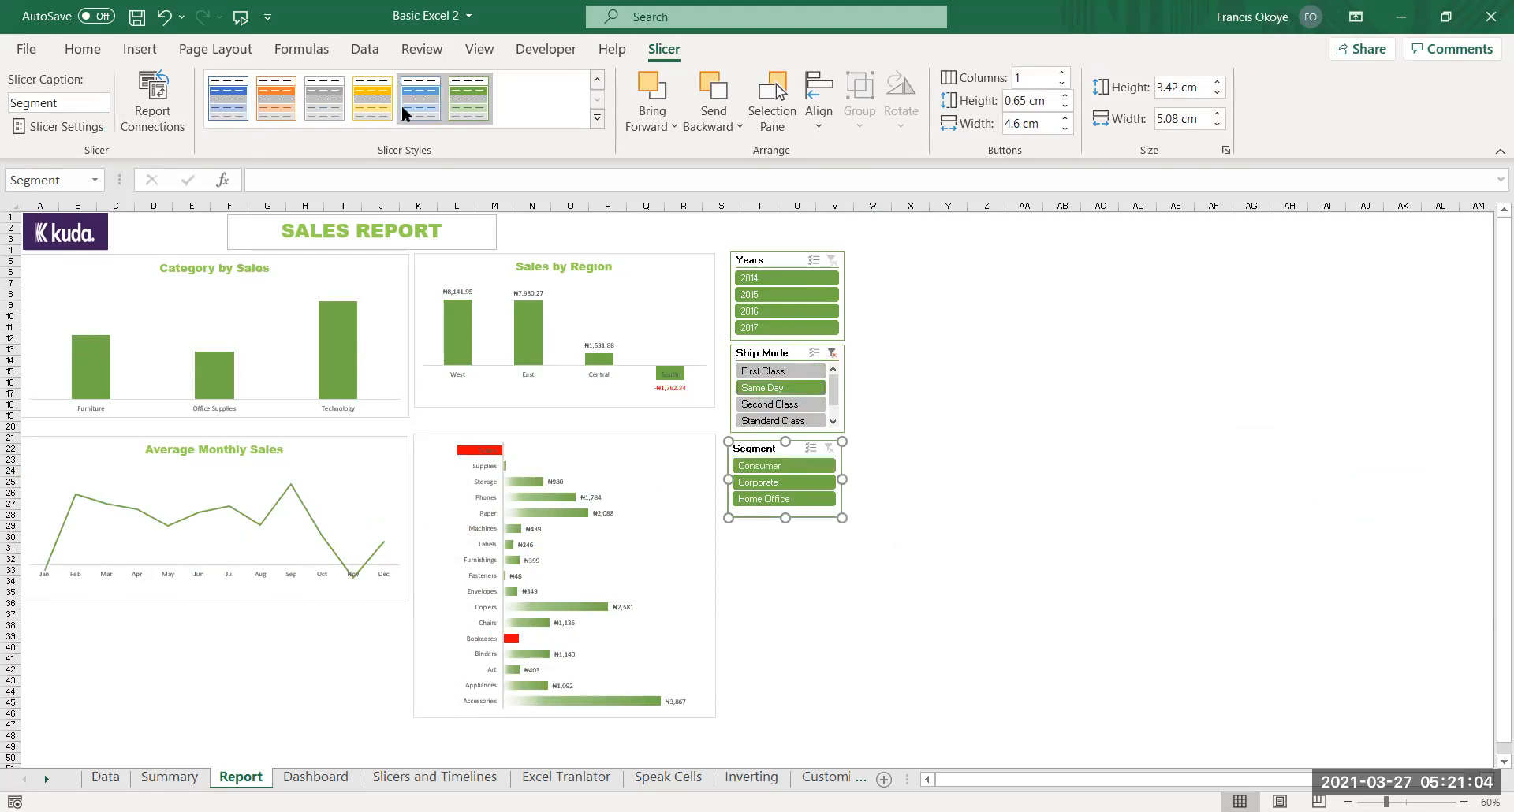
{"action": "left_click", "coordinate": [152, 101]}
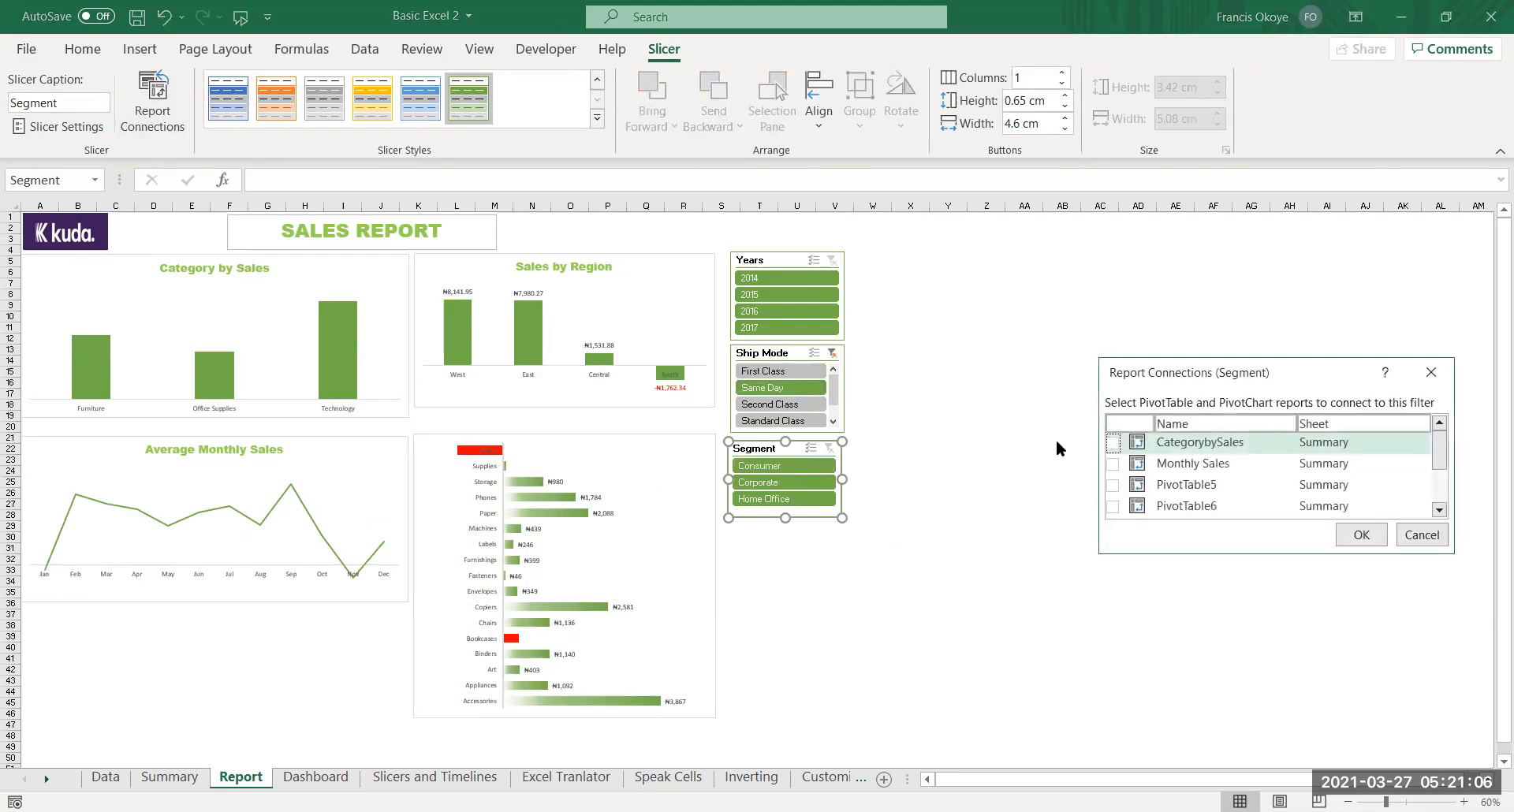
{"action": "left_click", "coordinate": [1113, 442]}
{"action": "left_click", "coordinate": [1113, 463]}
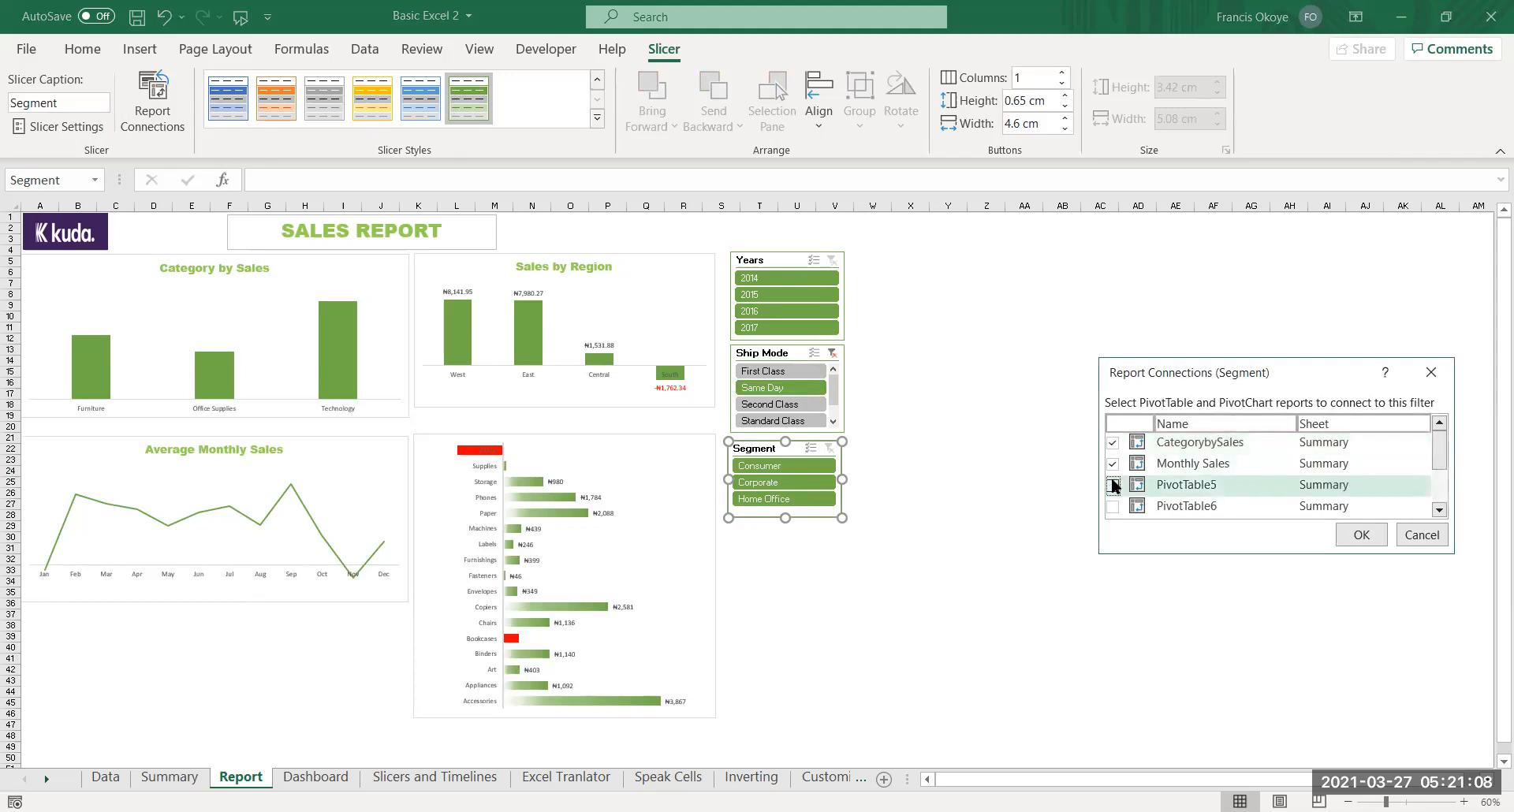
{"action": "left_click", "coordinate": [1114, 506]}
{"action": "left_click", "coordinate": [1113, 485]}
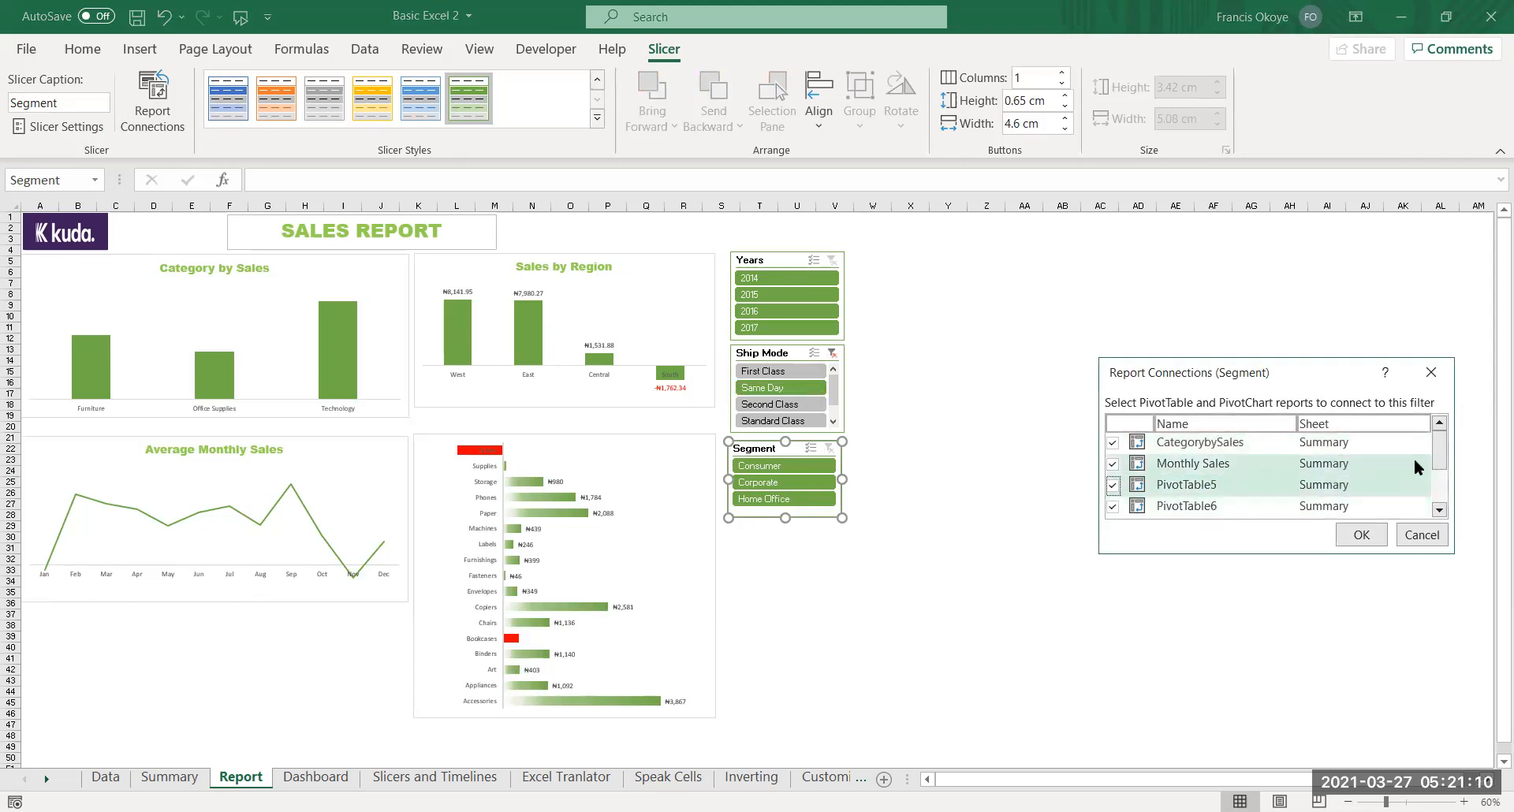
{"action": "scroll", "coordinate": [1440, 449], "scroll_direction": "down", "scroll_amount": 2}
{"action": "left_click", "coordinate": [1113, 442]}
{"action": "left_click", "coordinate": [1113, 463]}
{"action": "left_click", "coordinate": [1113, 486]}
{"action": "scroll", "coordinate": [1434, 481], "scroll_direction": "up", "scroll_amount": 2}
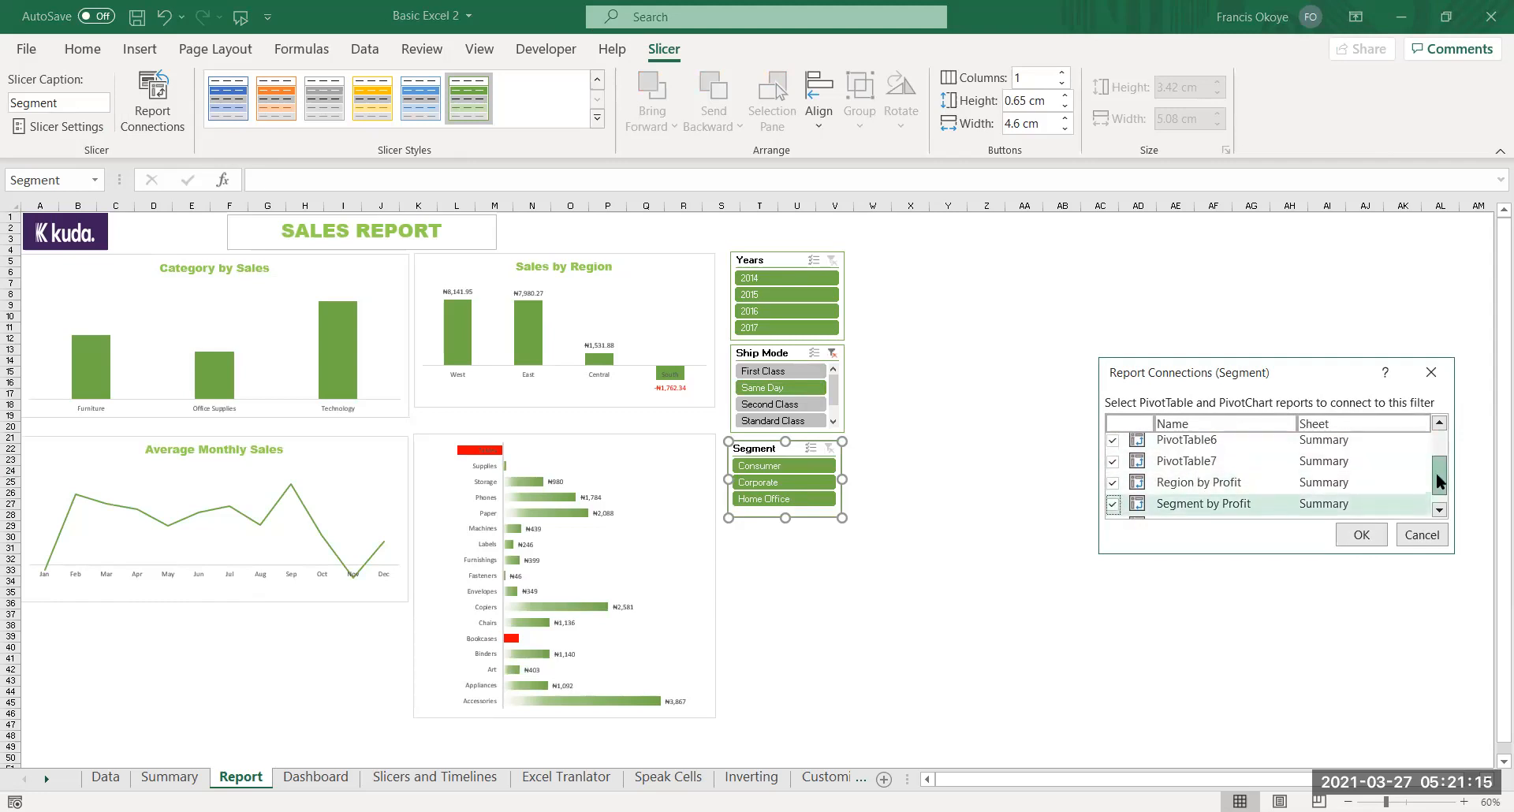
{"action": "left_click", "coordinate": [1361, 534]}
{"action": "left_click", "coordinate": [1018, 449]}
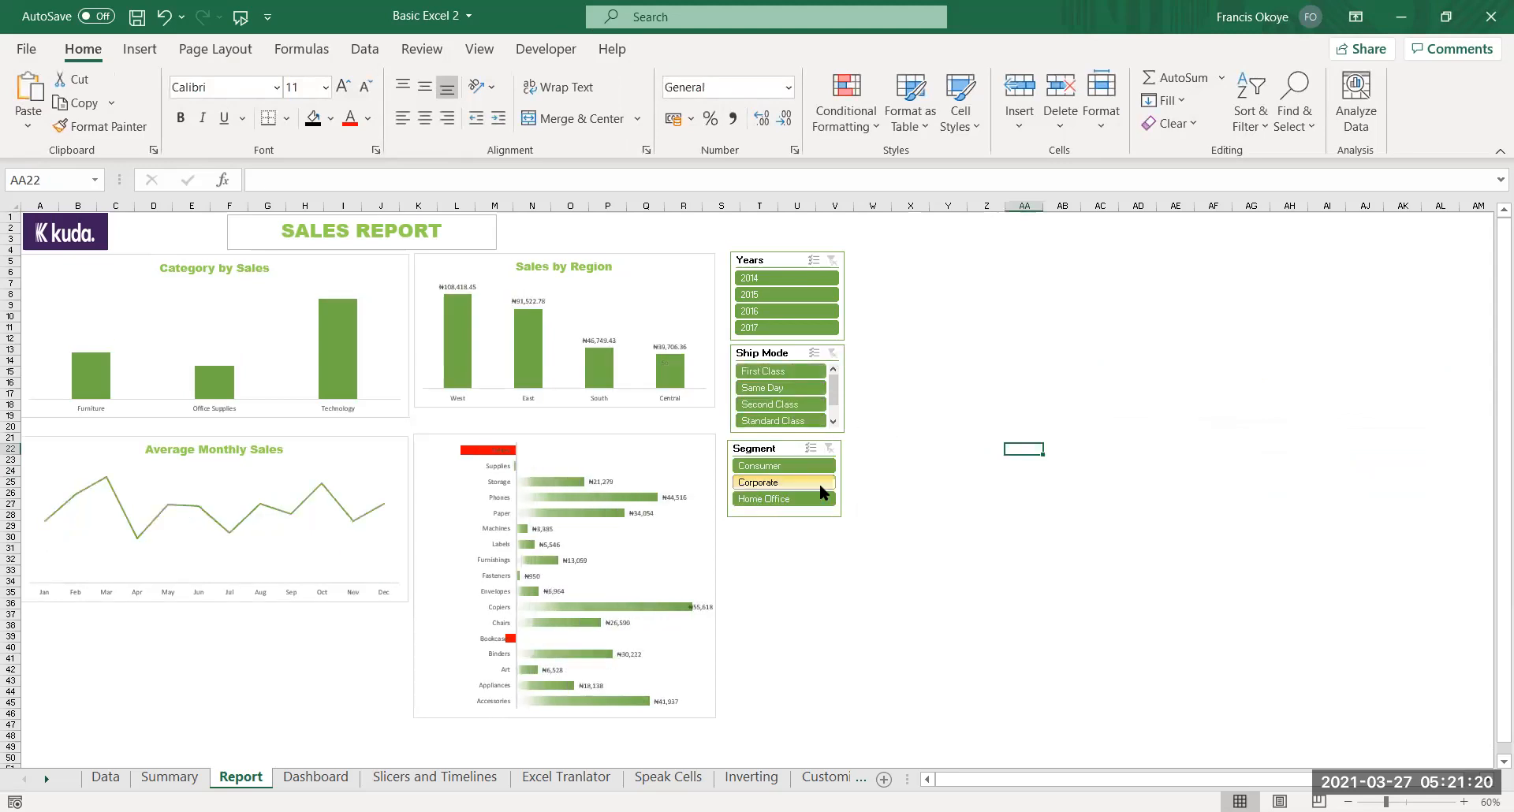
Test the combined slicers on the charts with 2014 and First Class, filtering the segment by Consumer and by Corporate
{"action": "left_click", "coordinate": [755, 280]}
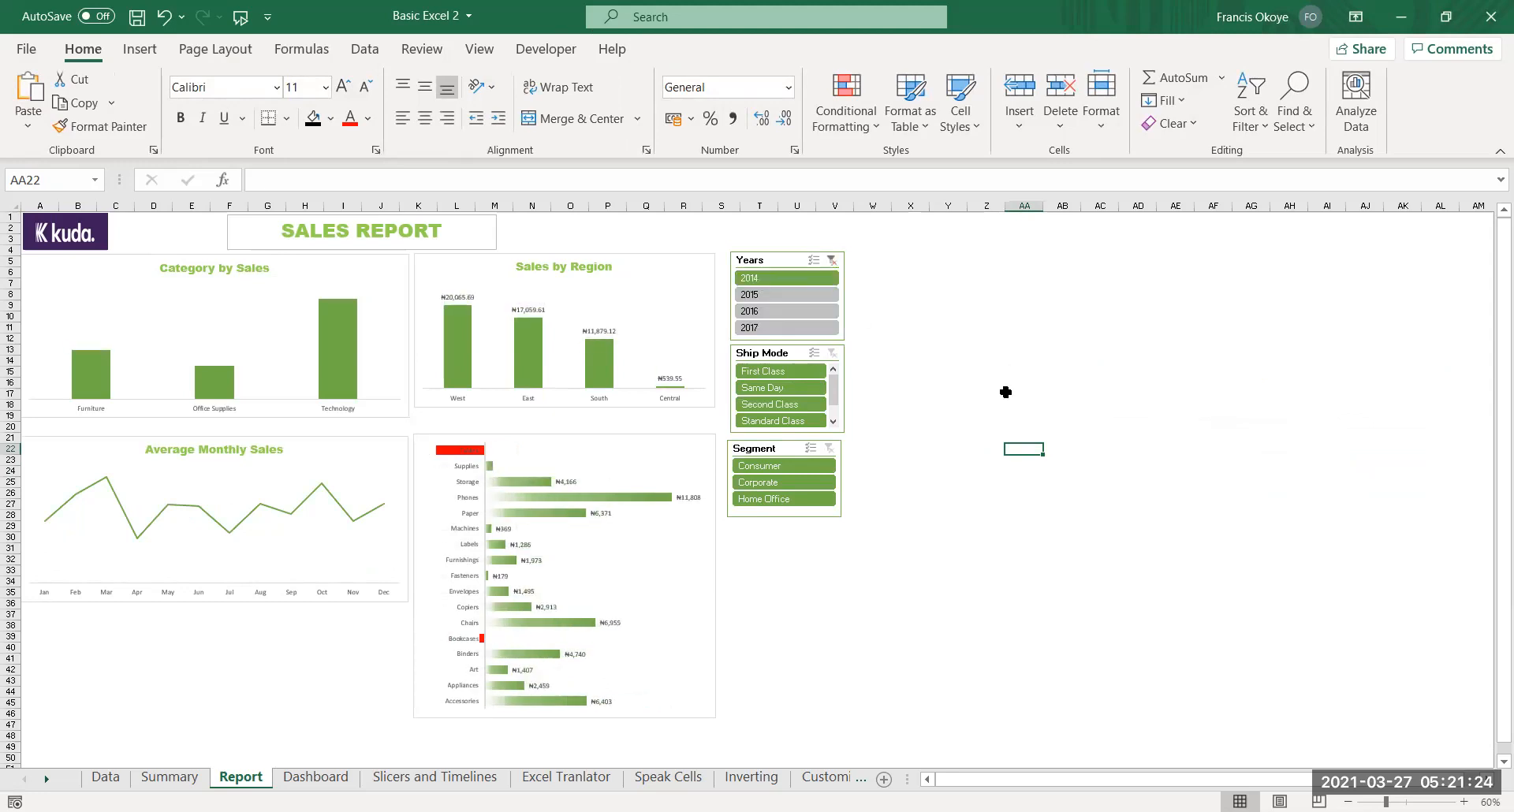
{"action": "left_click", "coordinate": [785, 372]}
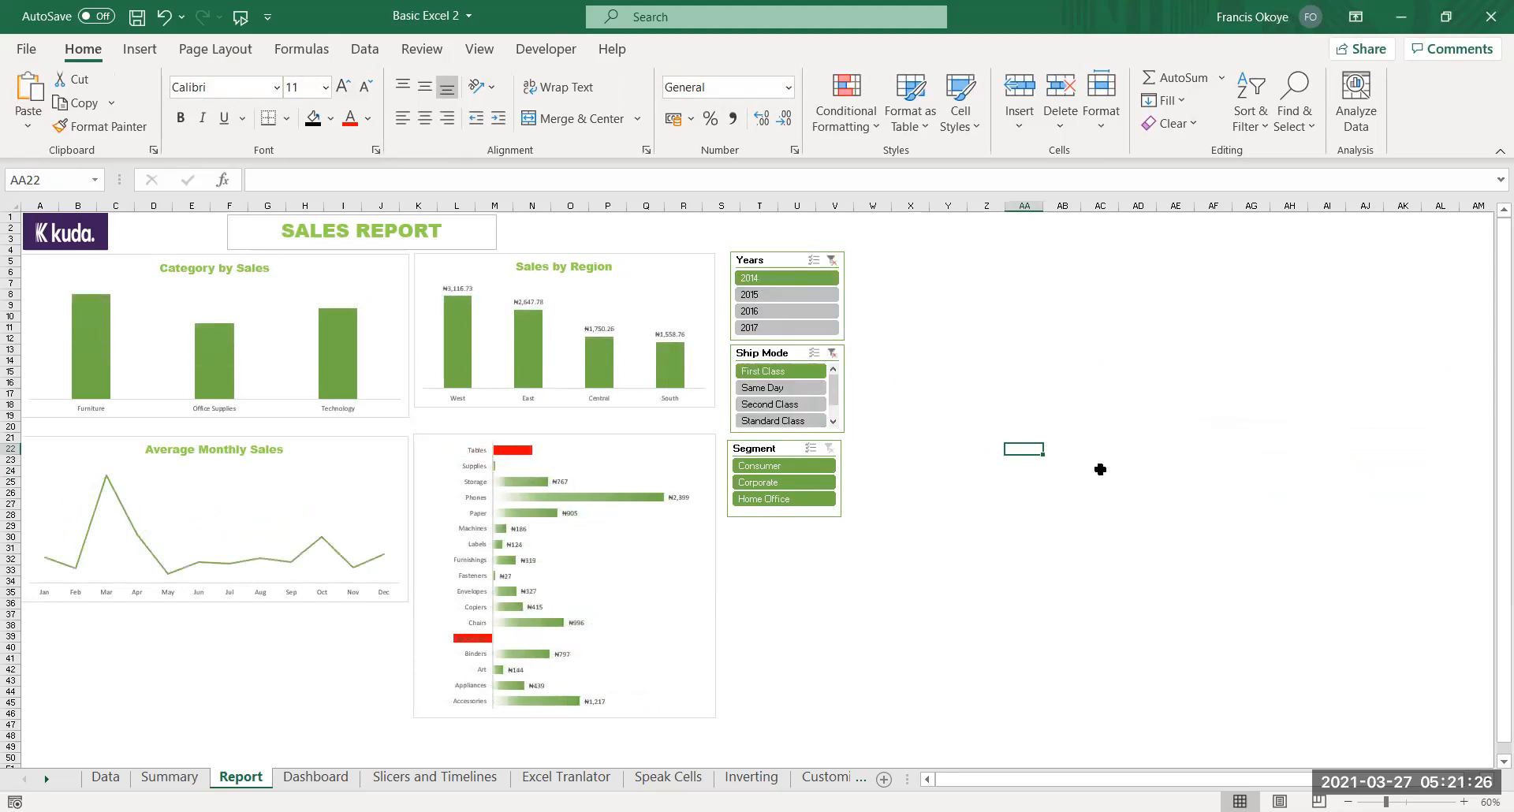
{"action": "left_click", "coordinate": [765, 467]}
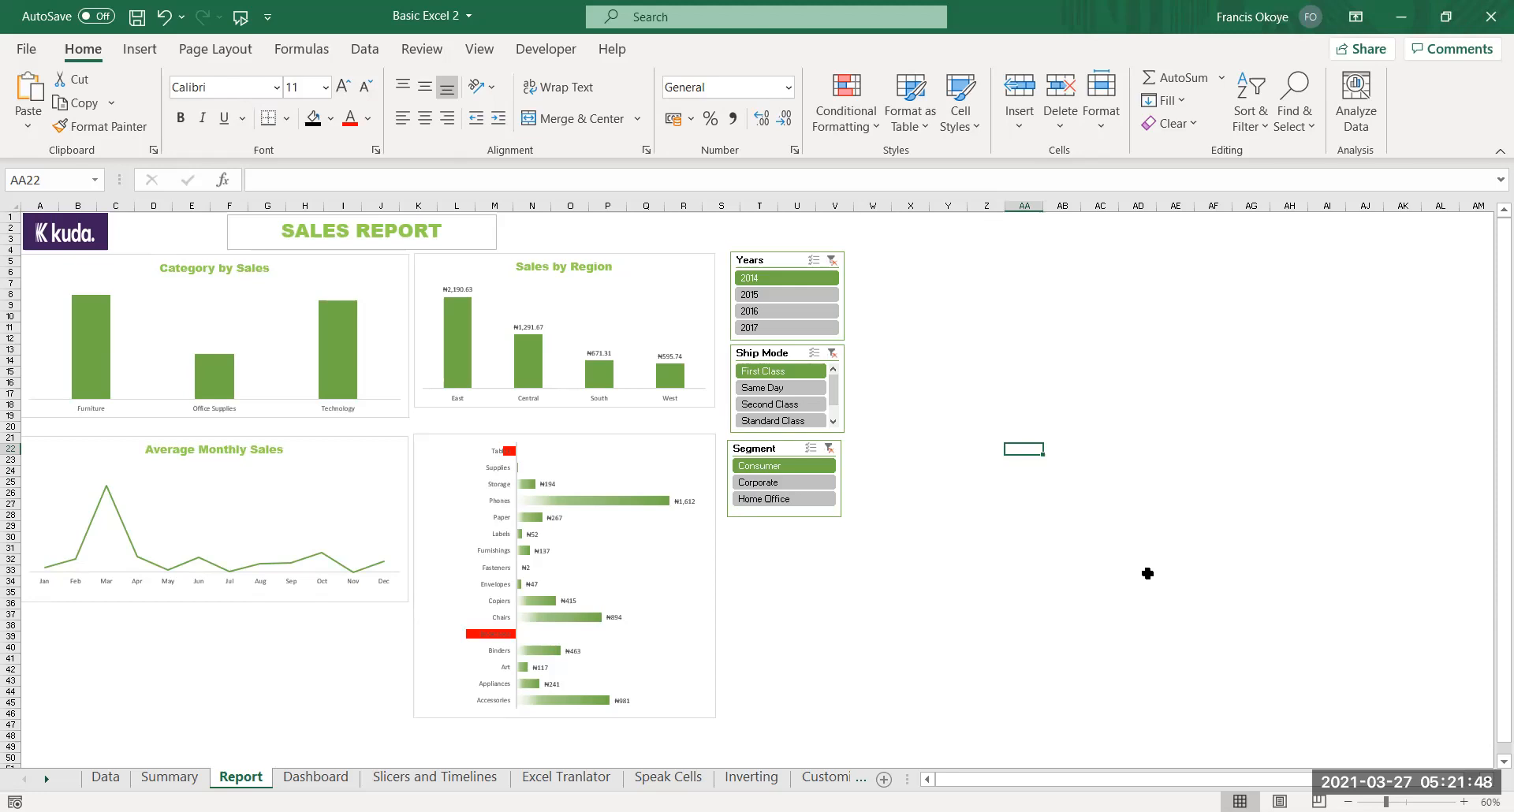
{"action": "left_click", "coordinate": [787, 482]}
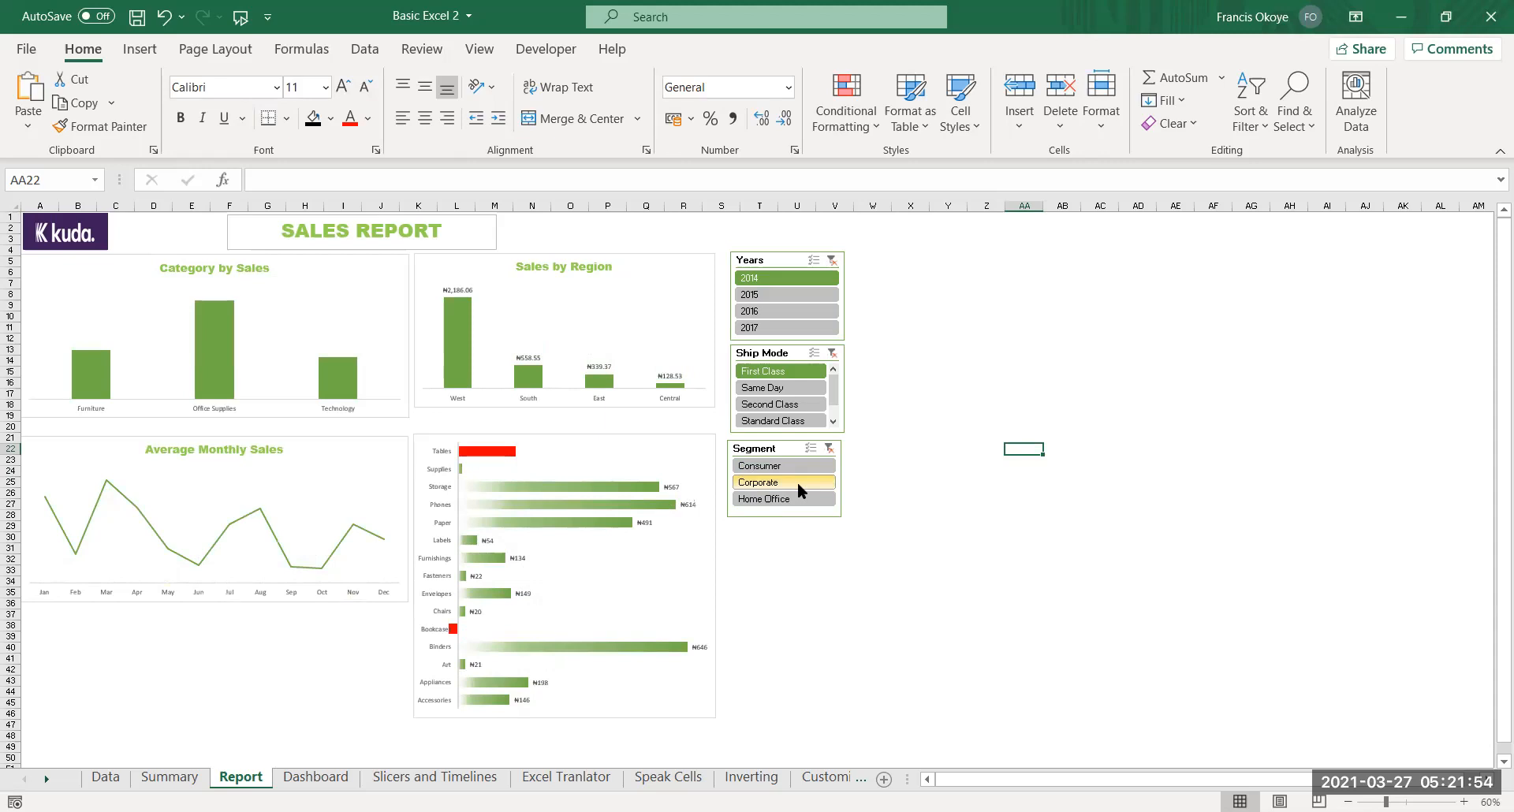
{"action": "left_click", "coordinate": [797, 482]}
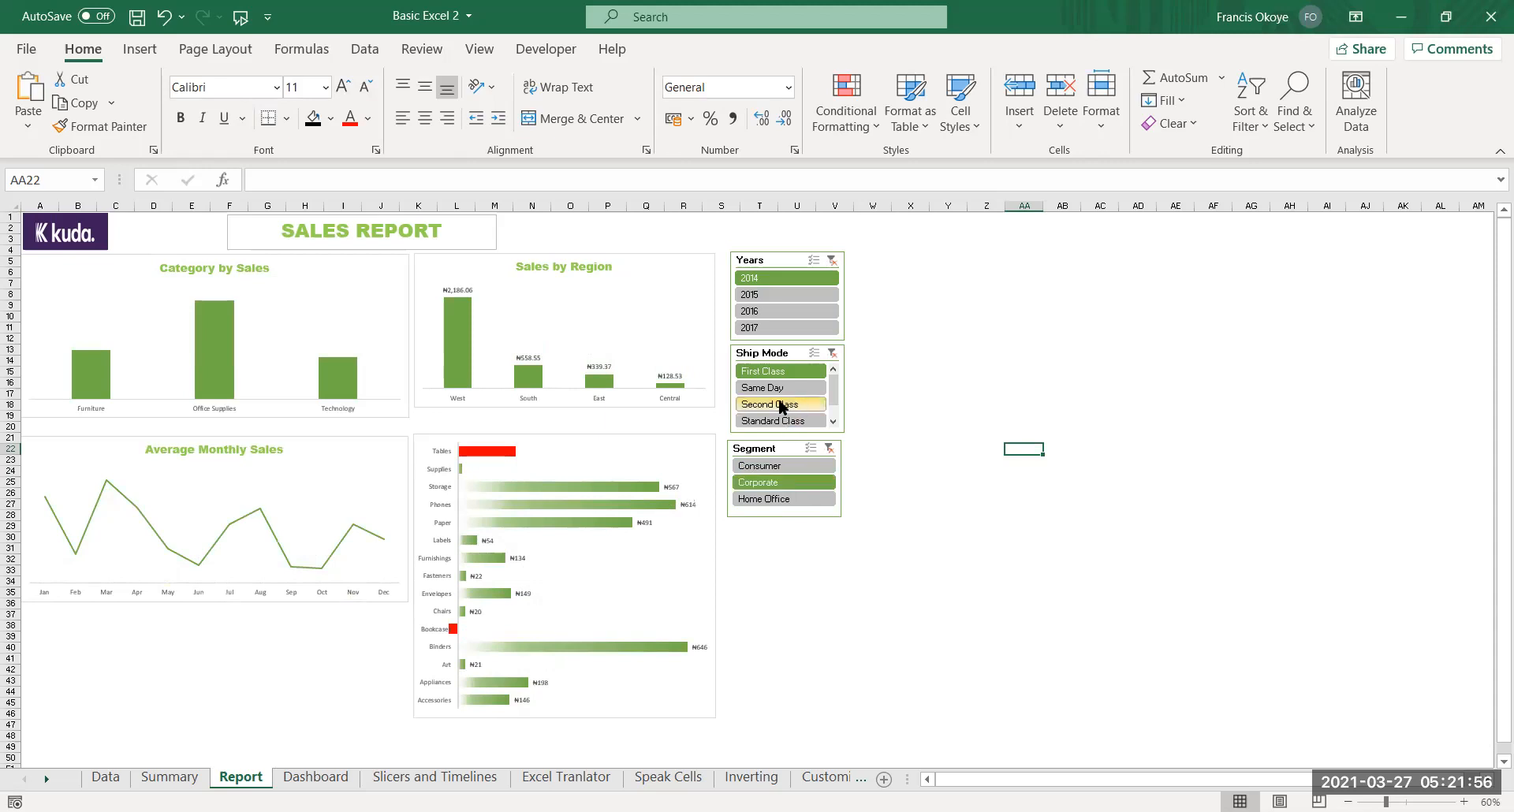
Change the fill of the negative bars in the subcategory profits chart from red to the standard light green
{"action": "left_click", "coordinate": [500, 453]}
{"action": "left_click", "coordinate": [499, 454]}
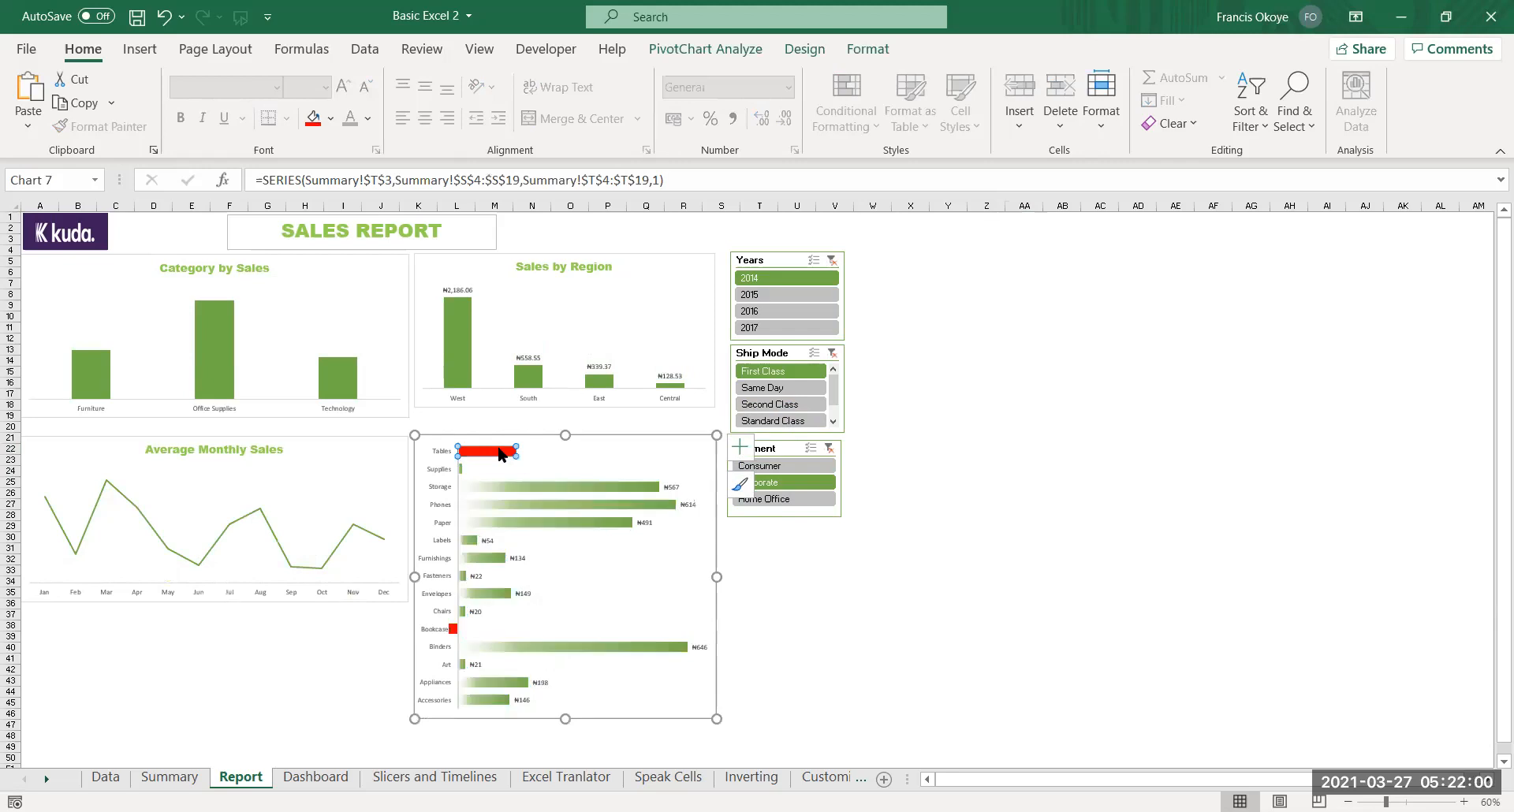
{"action": "right_click", "coordinate": [500, 454]}
{"action": "left_click", "coordinate": [537, 393]}
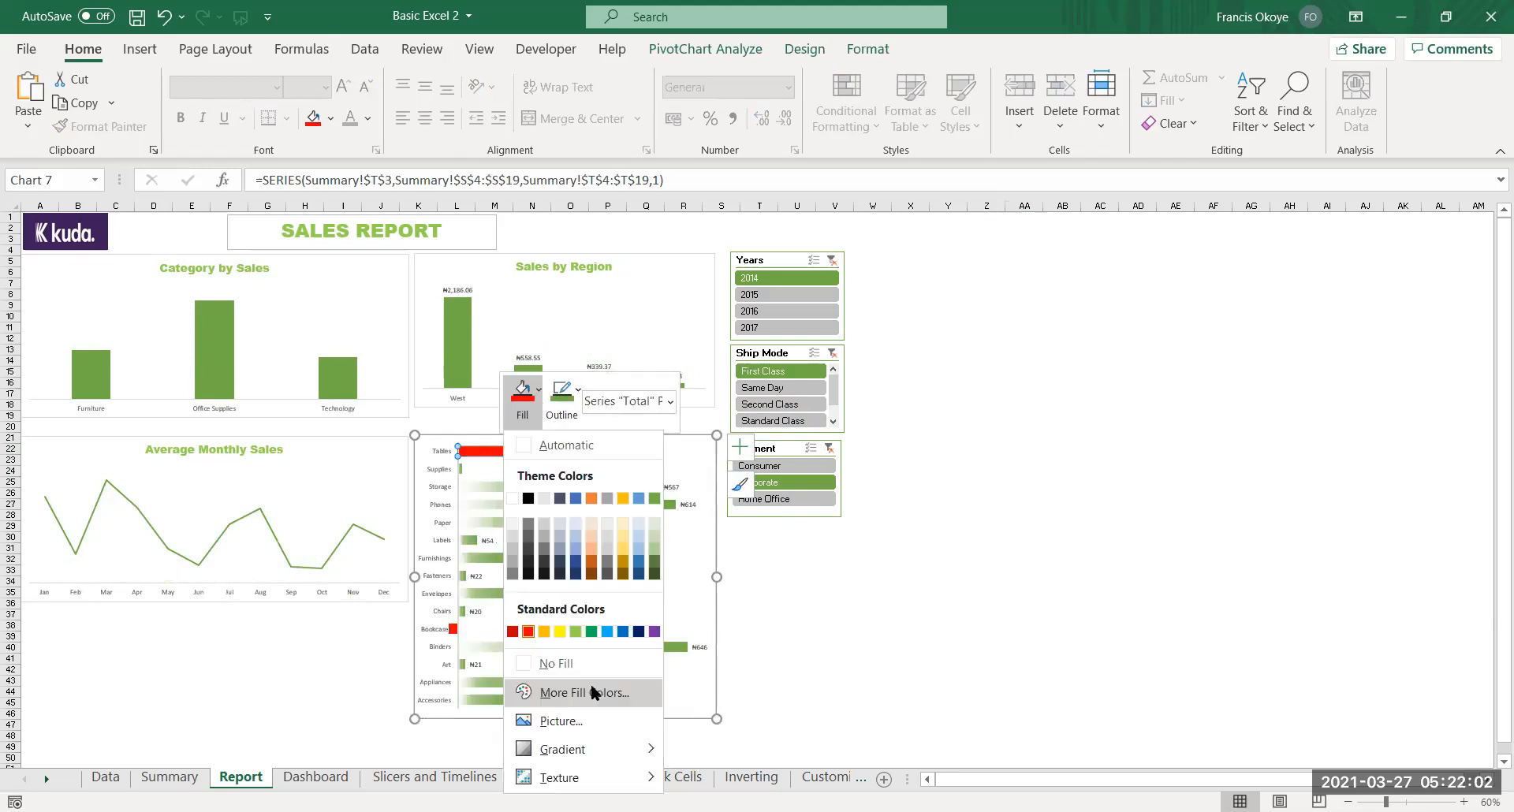
{"action": "left_click", "coordinate": [576, 631]}
{"action": "left_click", "coordinate": [798, 647]}
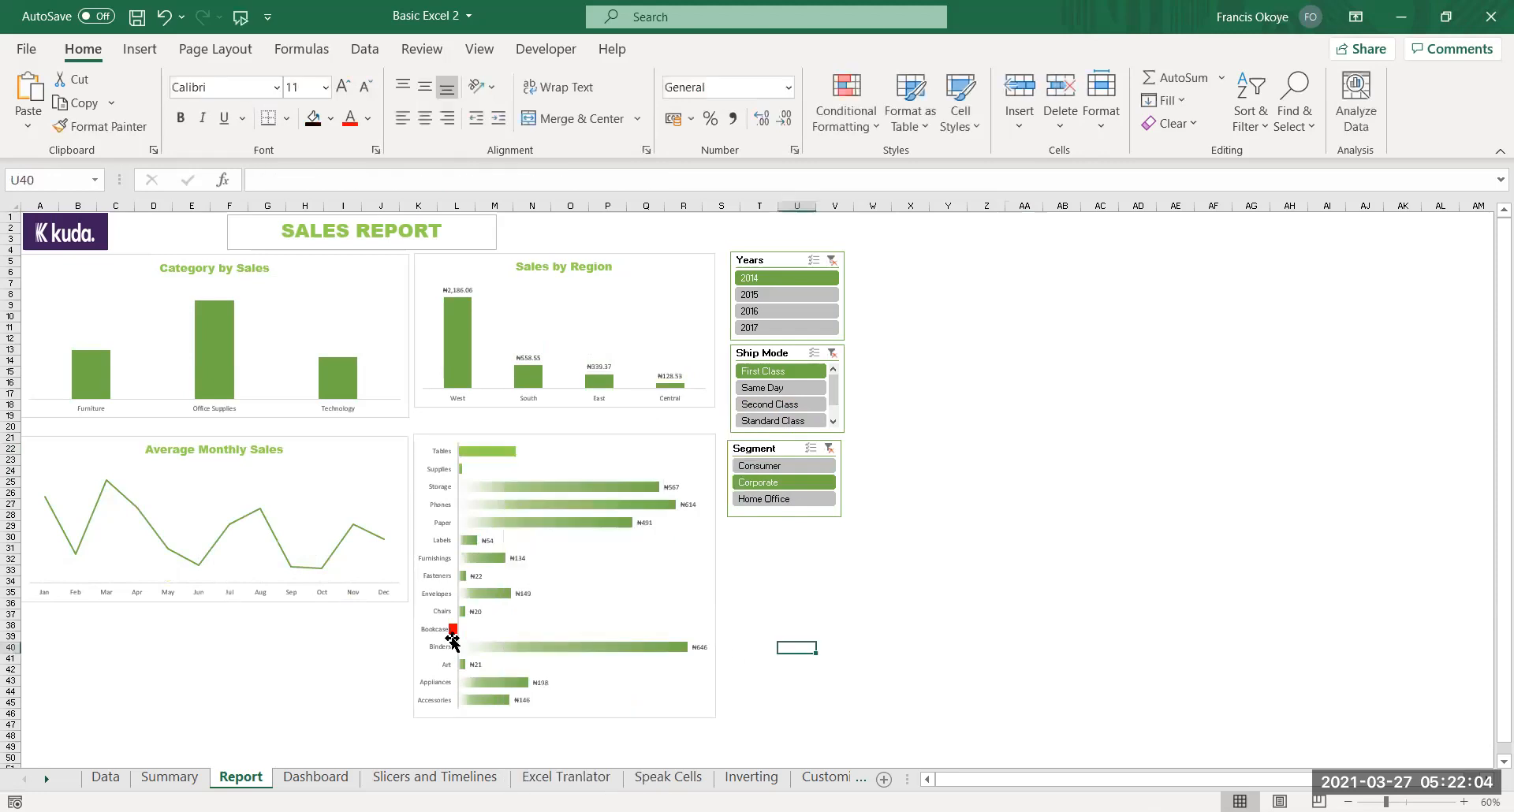
{"action": "left_click", "coordinate": [453, 629]}
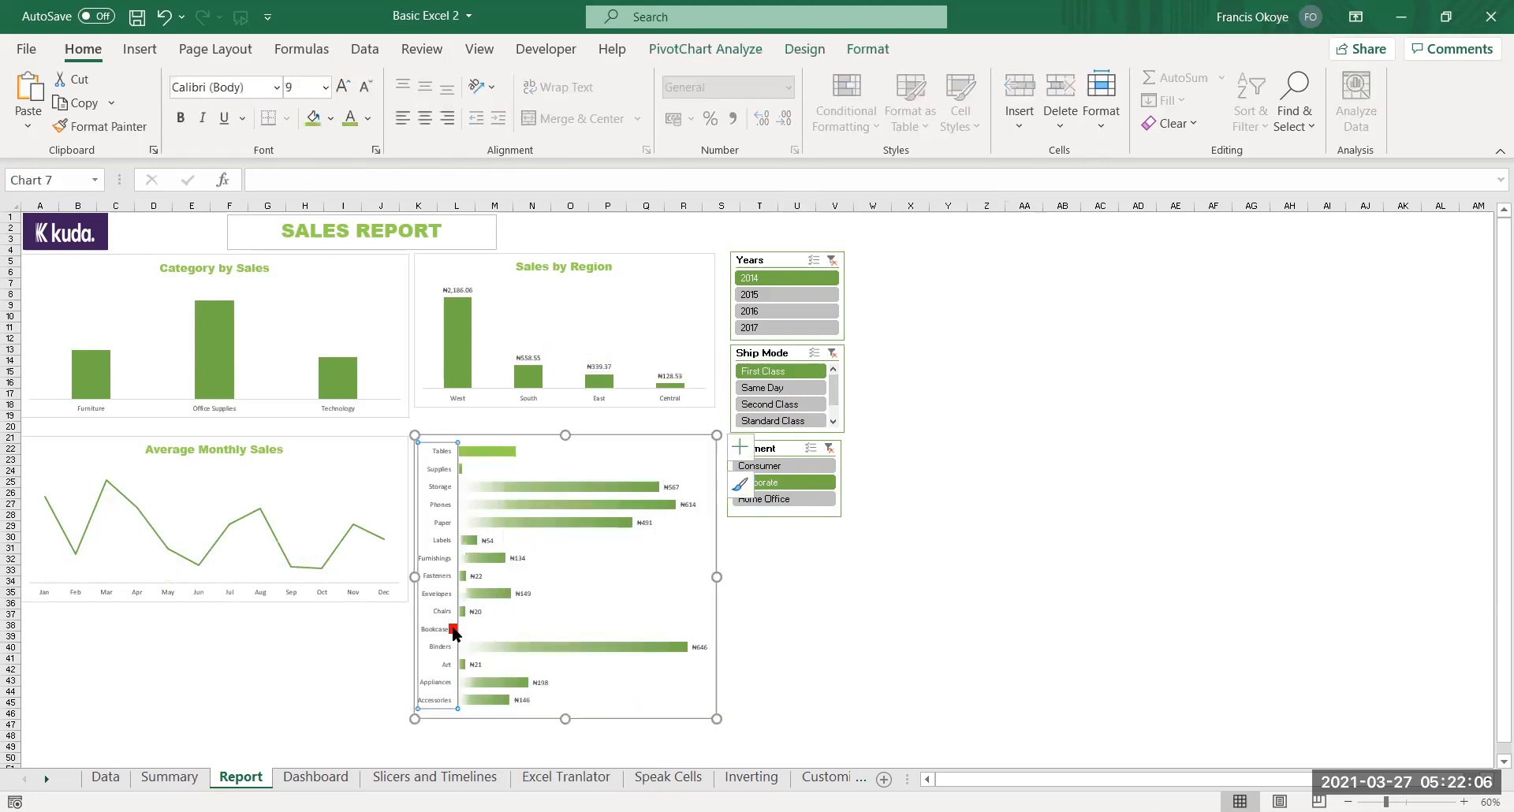
{"action": "right_click", "coordinate": [455, 633]}
{"action": "left_click", "coordinate": [476, 666]}
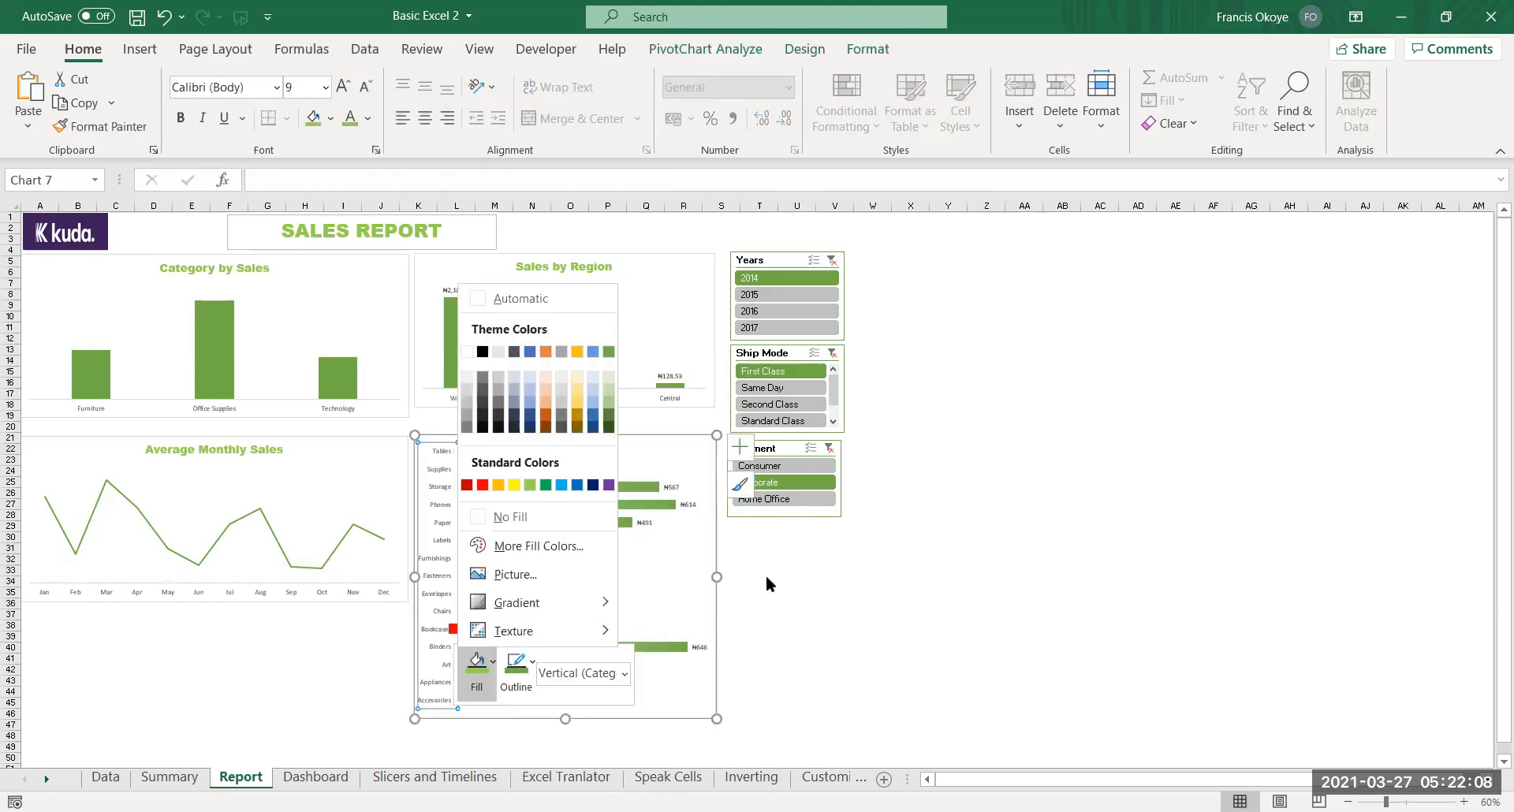
{"action": "left_click", "coordinate": [957, 659]}
{"action": "left_click", "coordinate": [963, 683]}
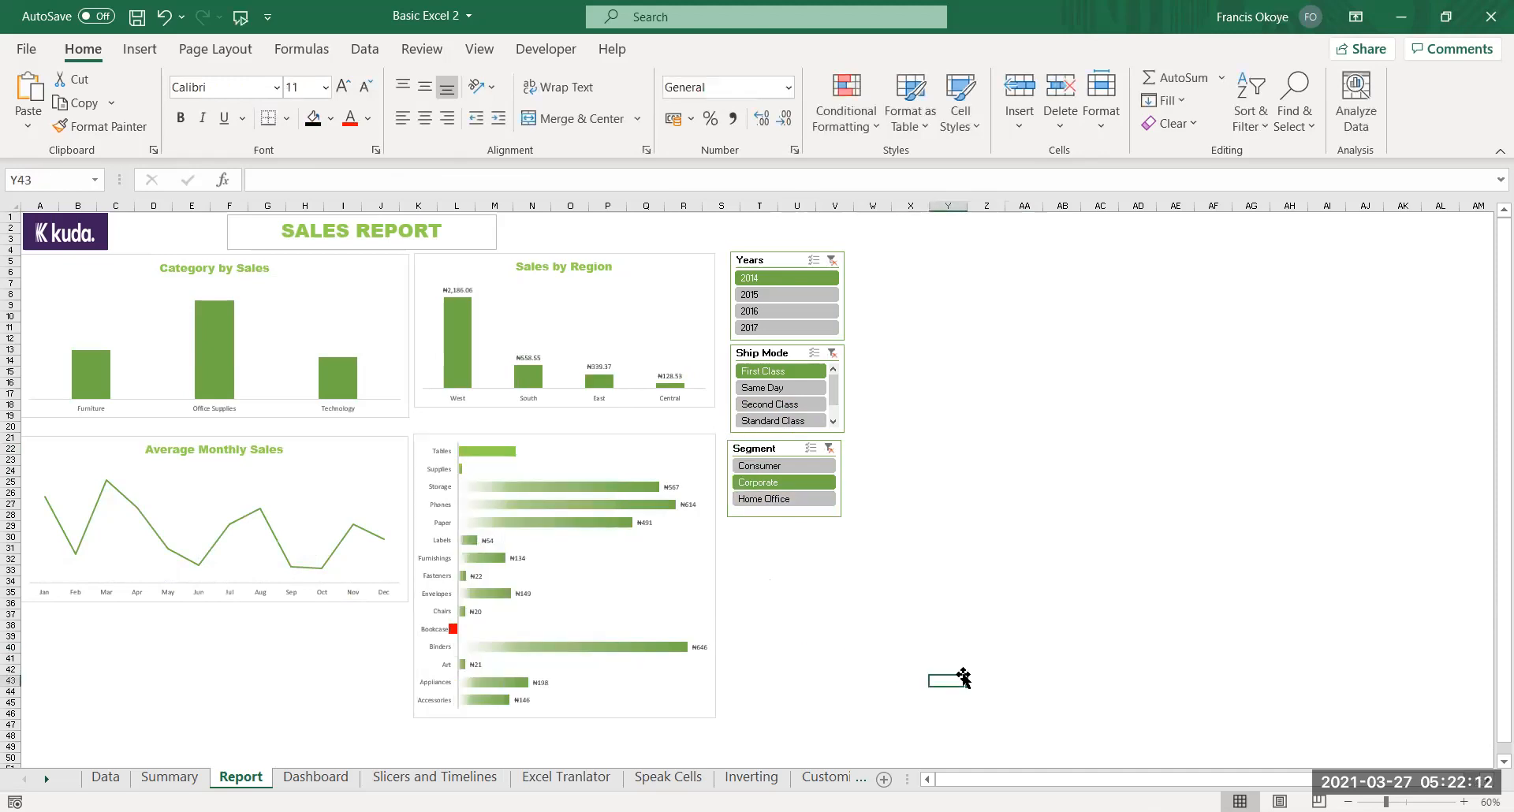
{"action": "left_click", "coordinate": [912, 561]}
{"action": "left_click", "coordinate": [913, 597]}
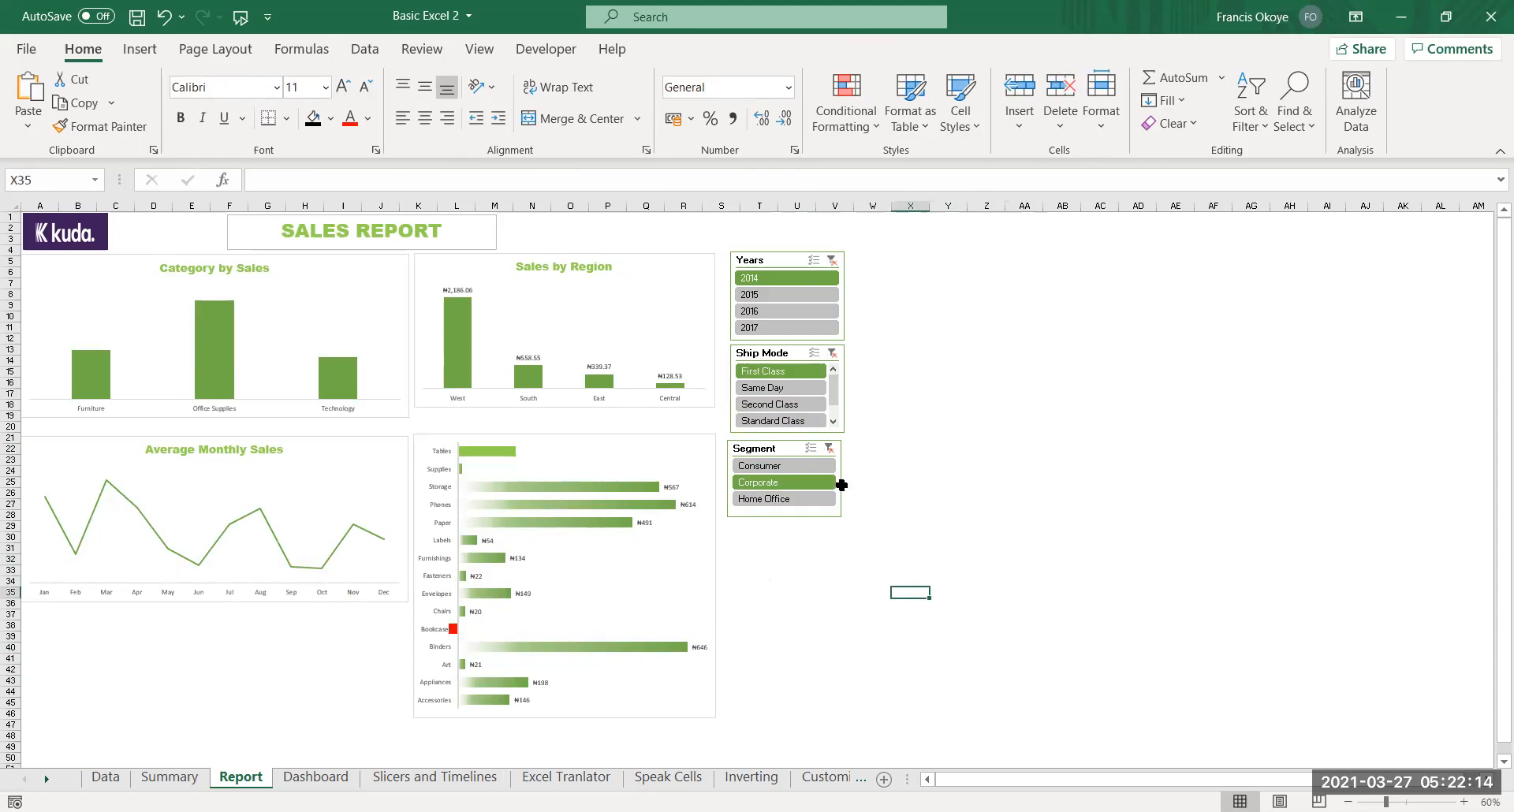
Clear the filters on the Segment, Ship Mode and Years slicers
{"action": "left_click", "coordinate": [829, 448]}
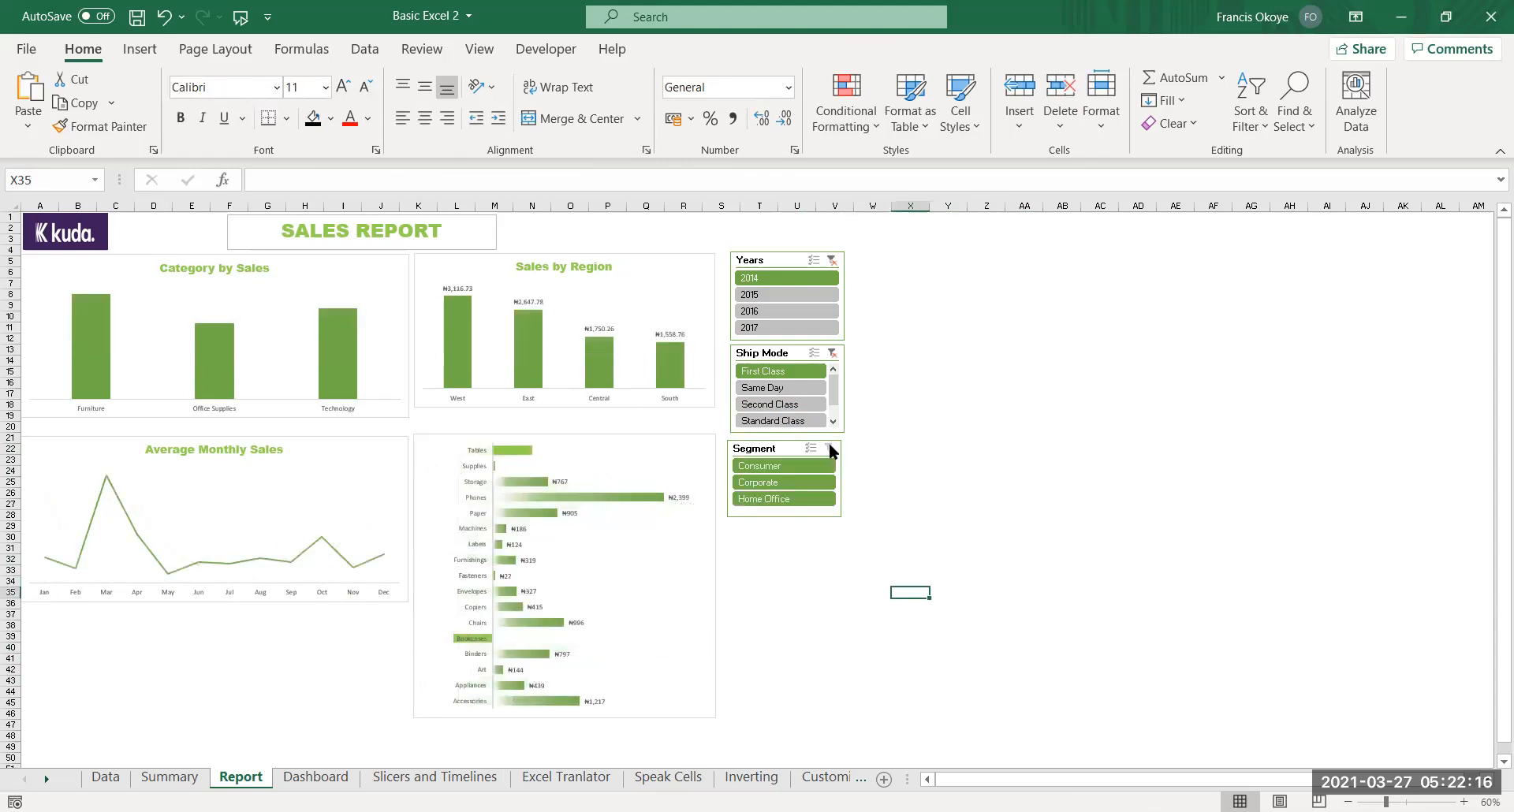
{"action": "left_click", "coordinate": [835, 353]}
{"action": "left_click", "coordinate": [832, 261]}
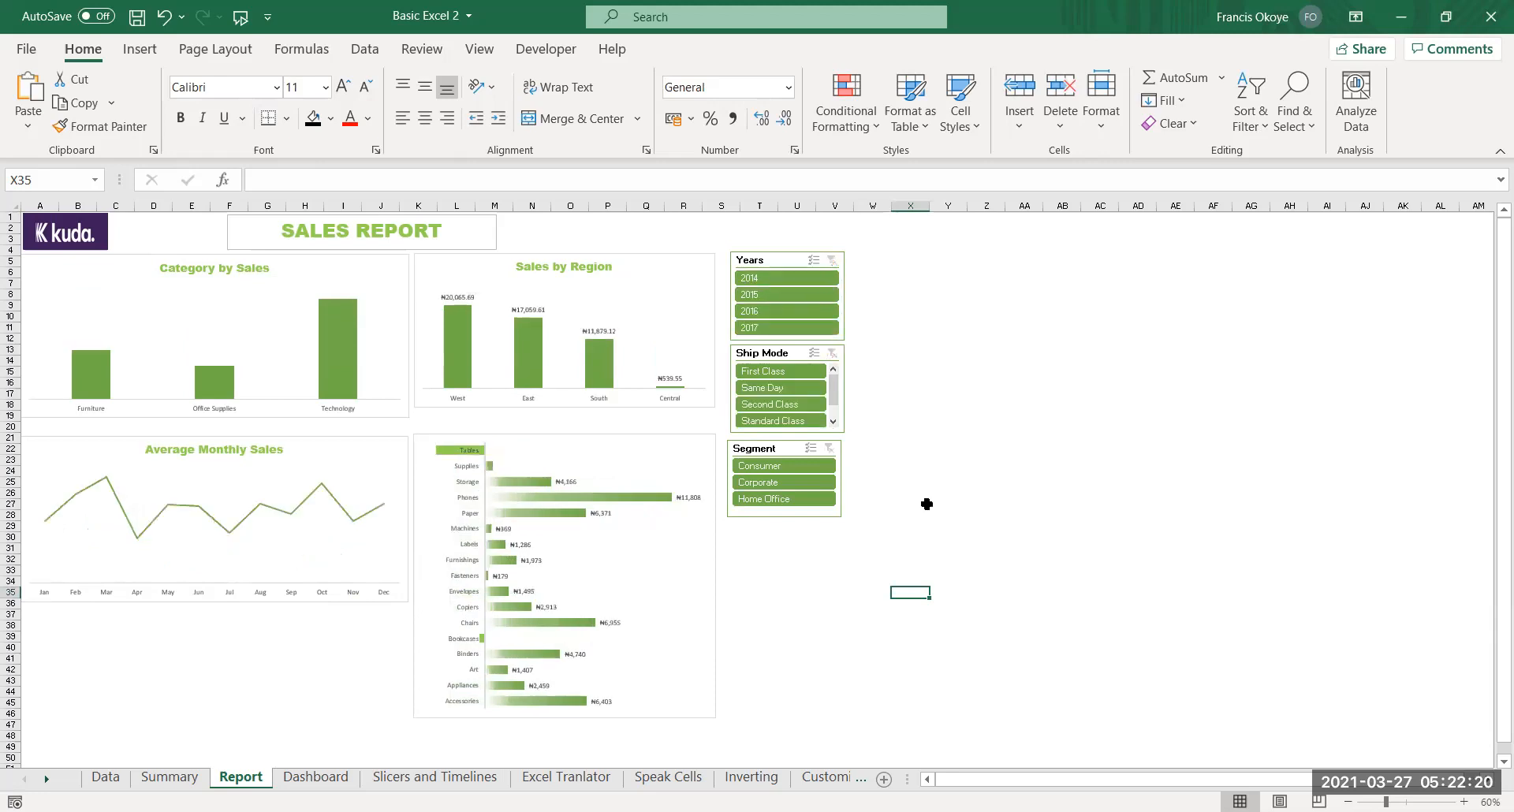
{"action": "left_click", "coordinate": [931, 515]}
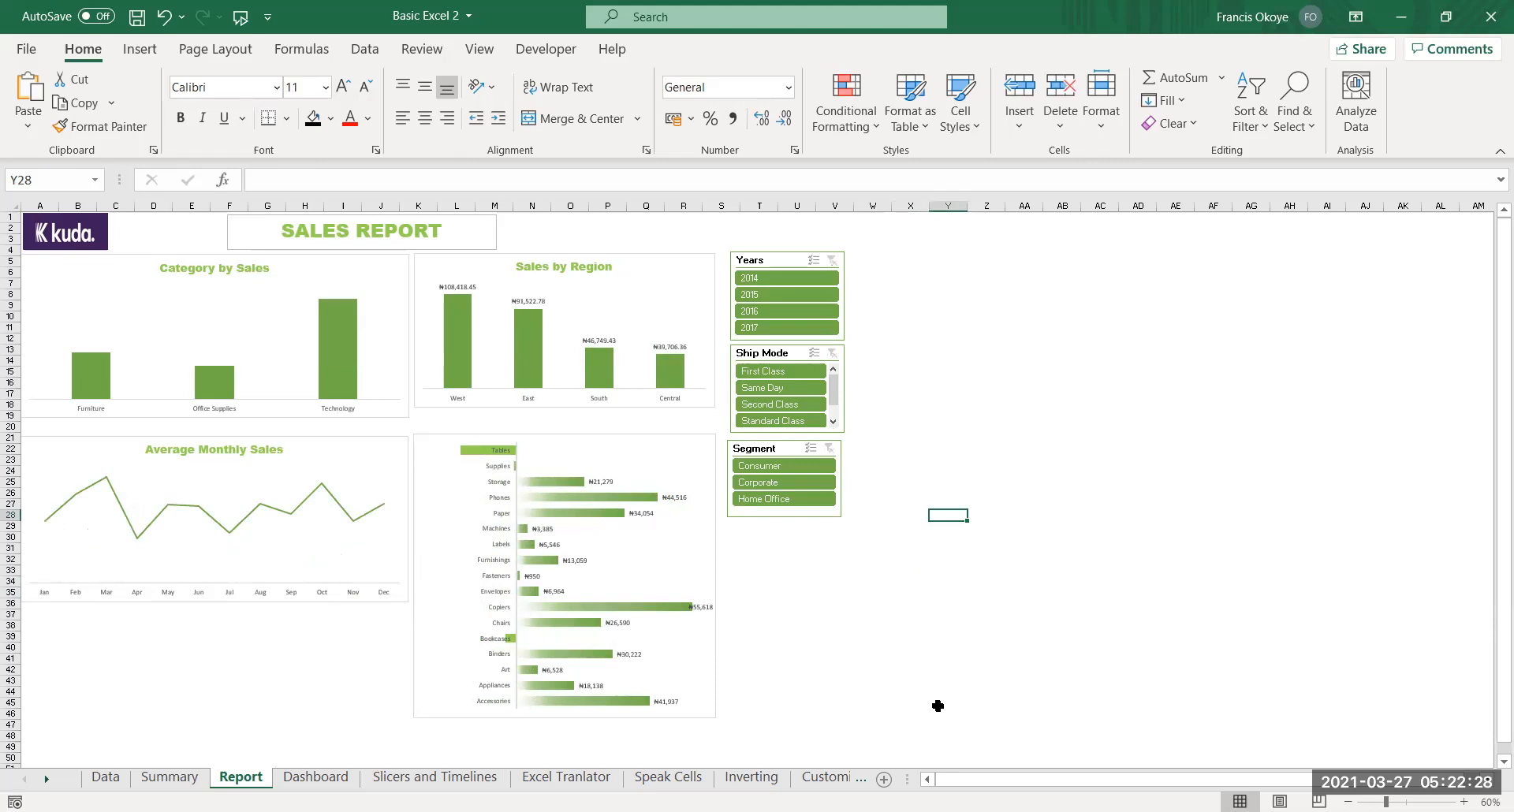
Insert an Order Date timeline for the subcategory profits chart
{"action": "left_click", "coordinate": [659, 443]}
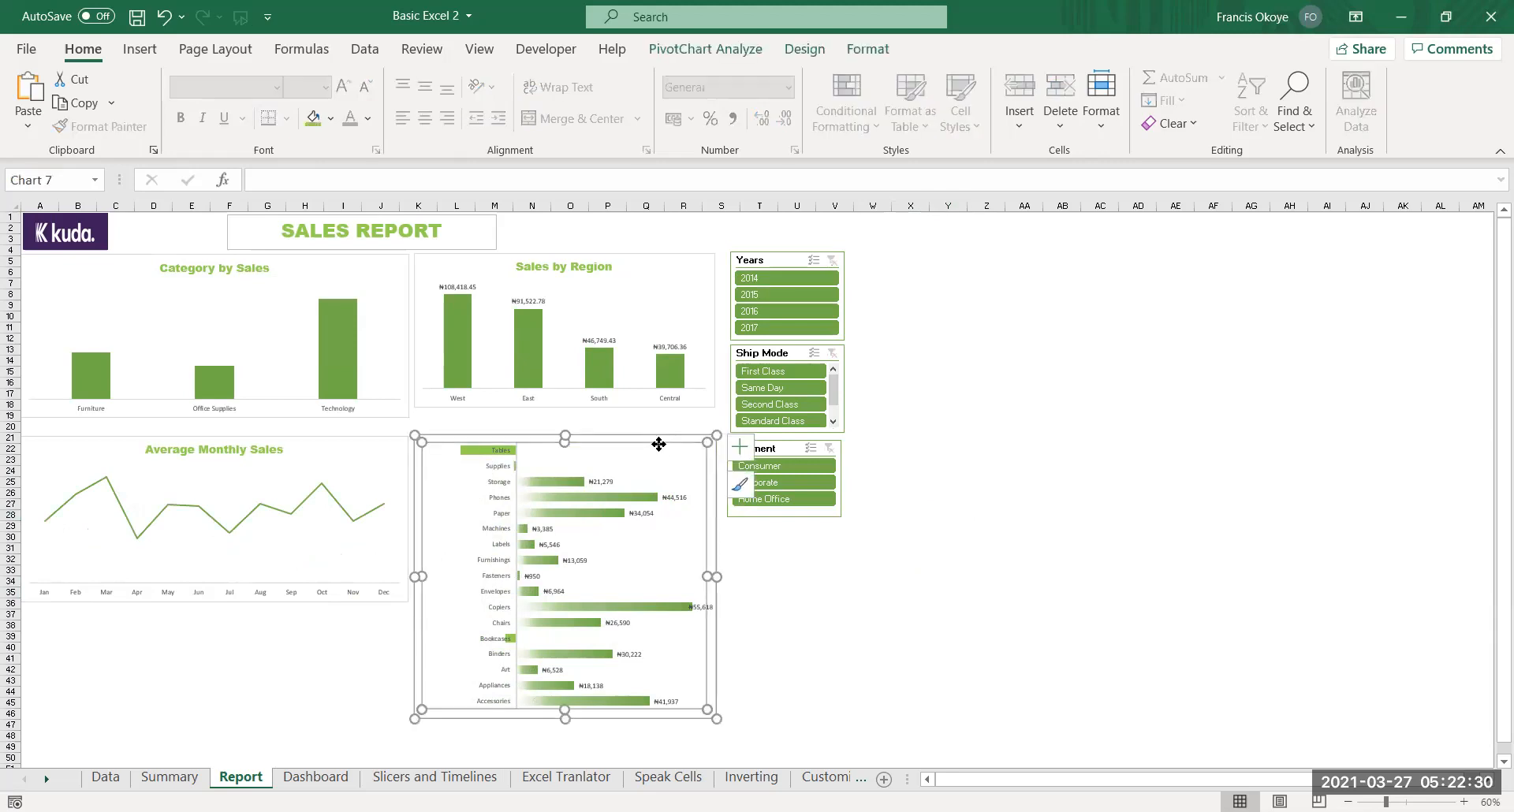
{"action": "left_click", "coordinate": [133, 51]}
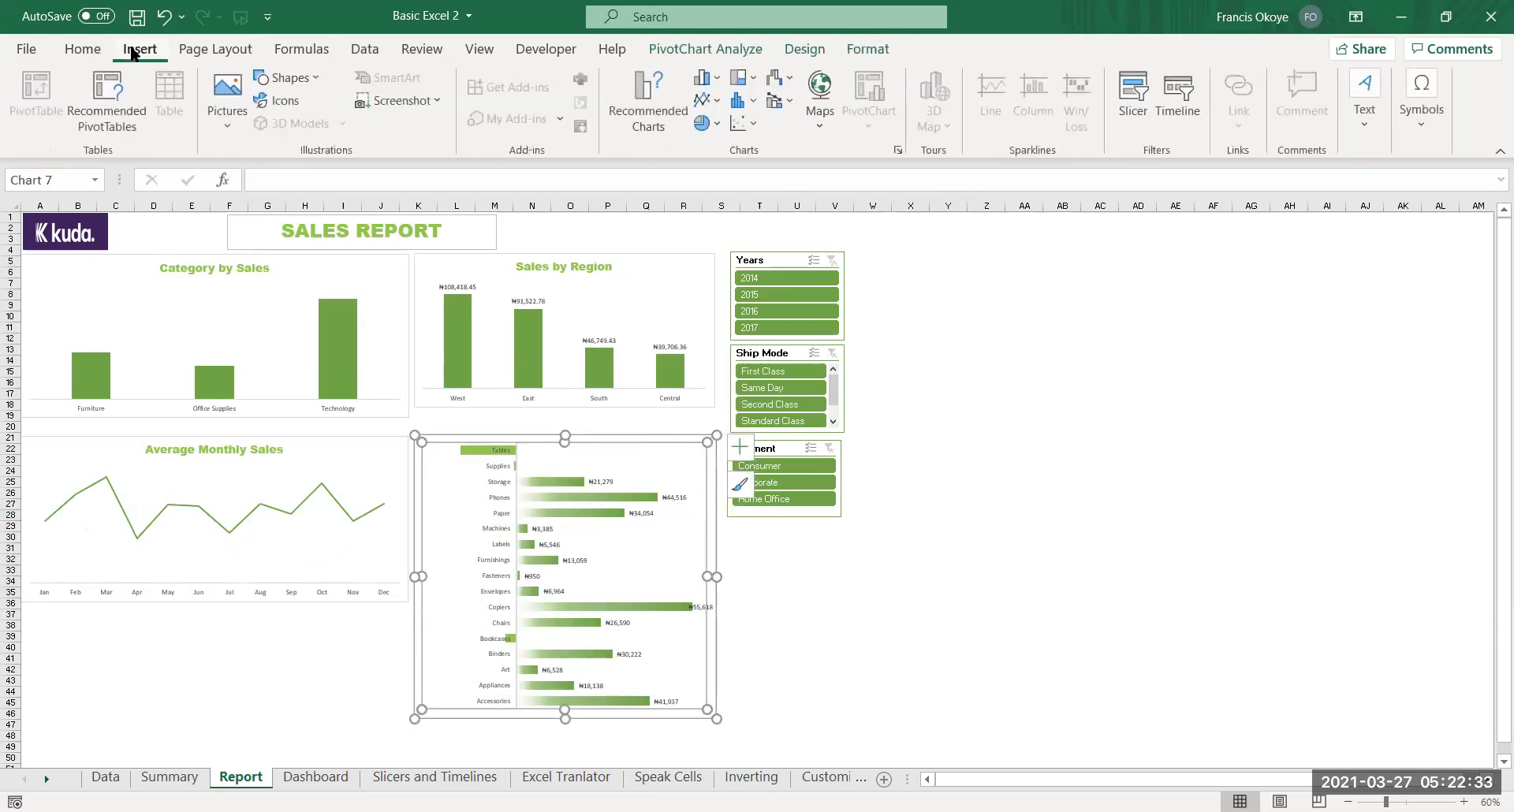
{"action": "left_click", "coordinate": [1183, 111]}
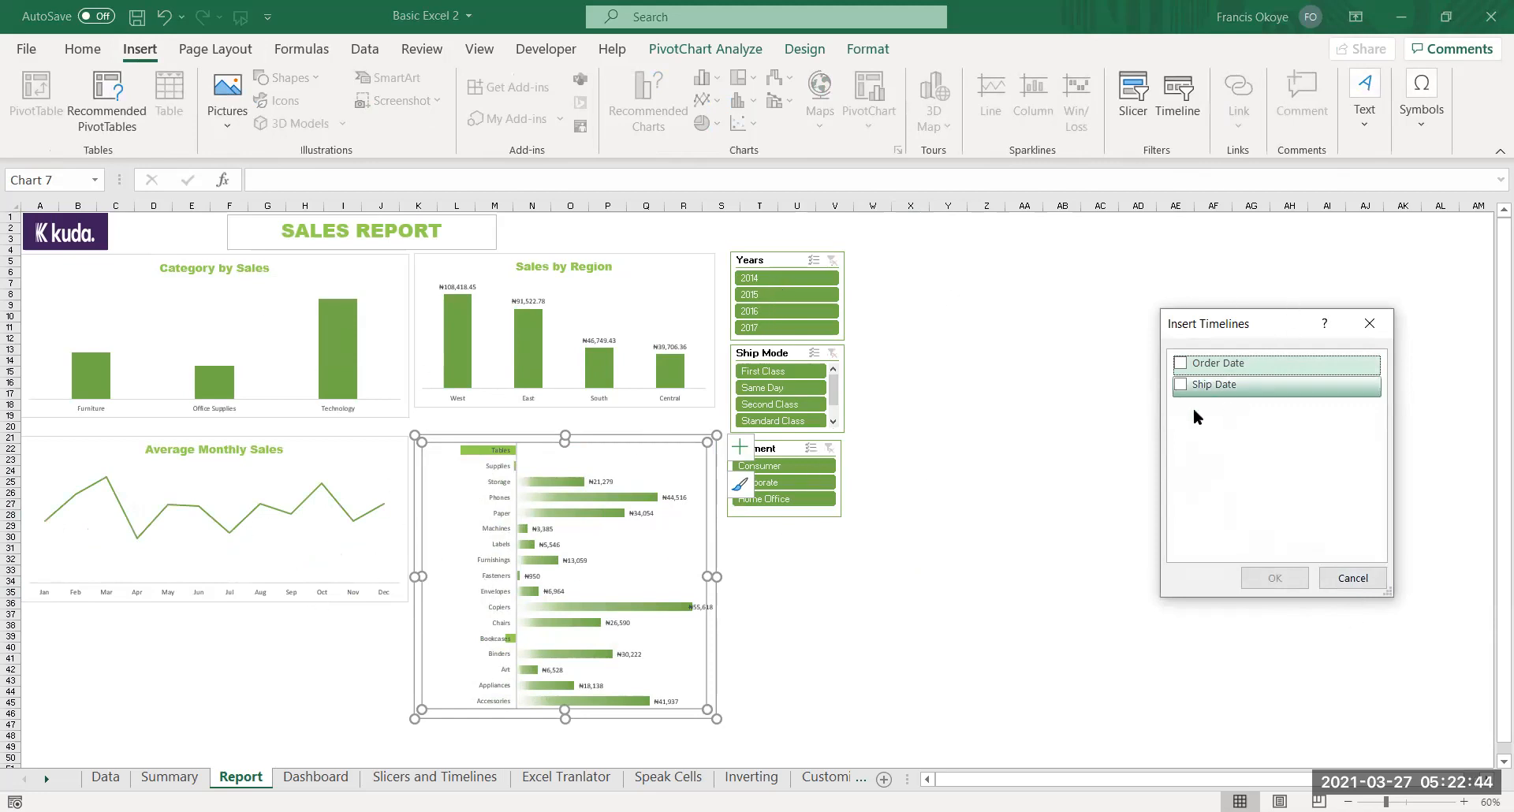
{"action": "left_click", "coordinate": [1181, 364]}
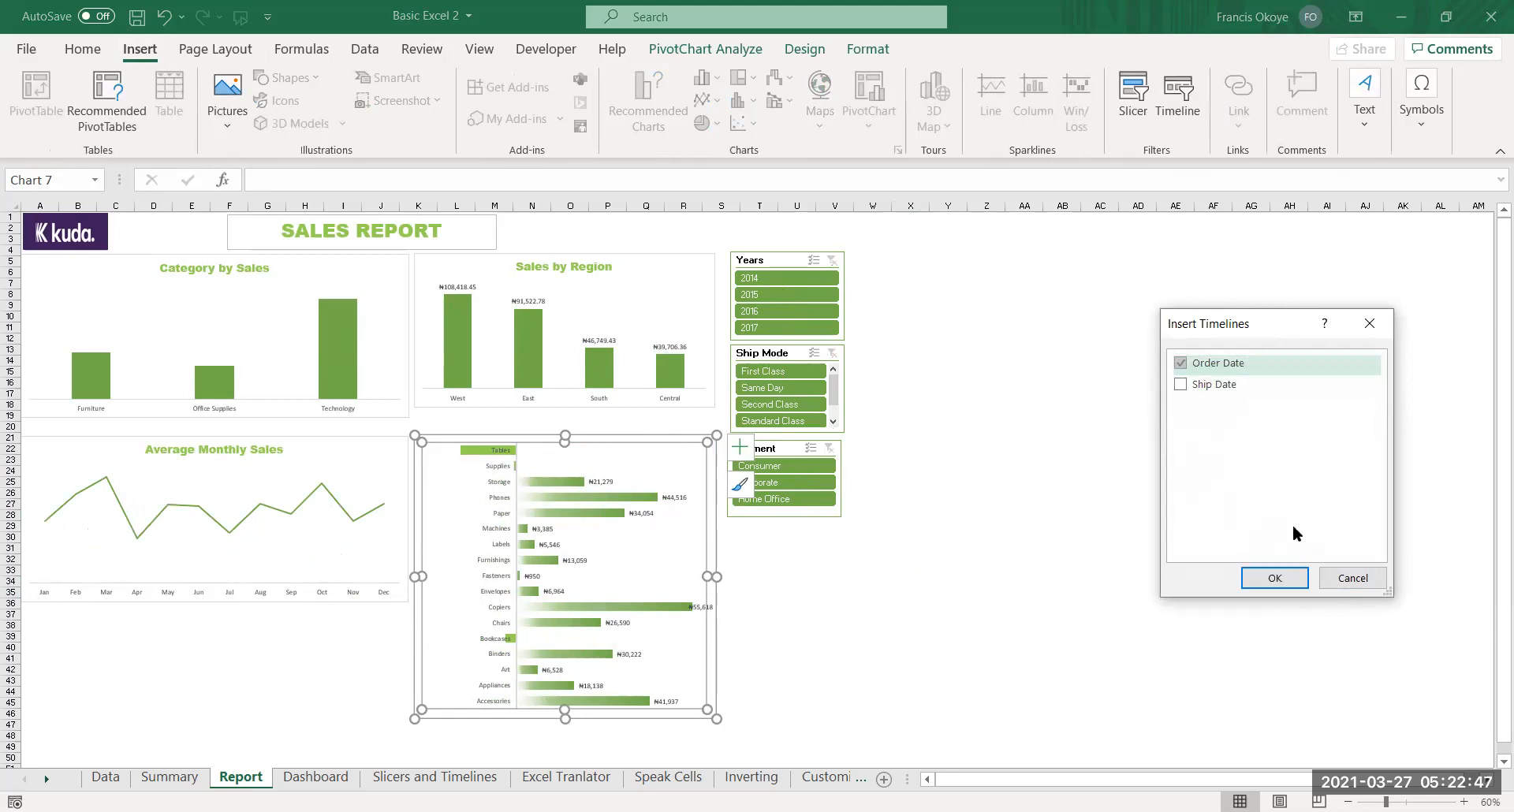
{"action": "left_click", "coordinate": [1275, 579]}
Place the Order Date timeline below the Segment slicer at about 4.71 by 11.17 cm and apply the green timeline style
{"action": "left_click_drag", "start_coordinate": [781, 449], "coordinate": [847, 535]}
{"action": "left_click_drag", "start_coordinate": [829, 617], "coordinate": [829, 640]}
{"action": "left_click_drag", "start_coordinate": [937, 585], "coordinate": [978, 584]}
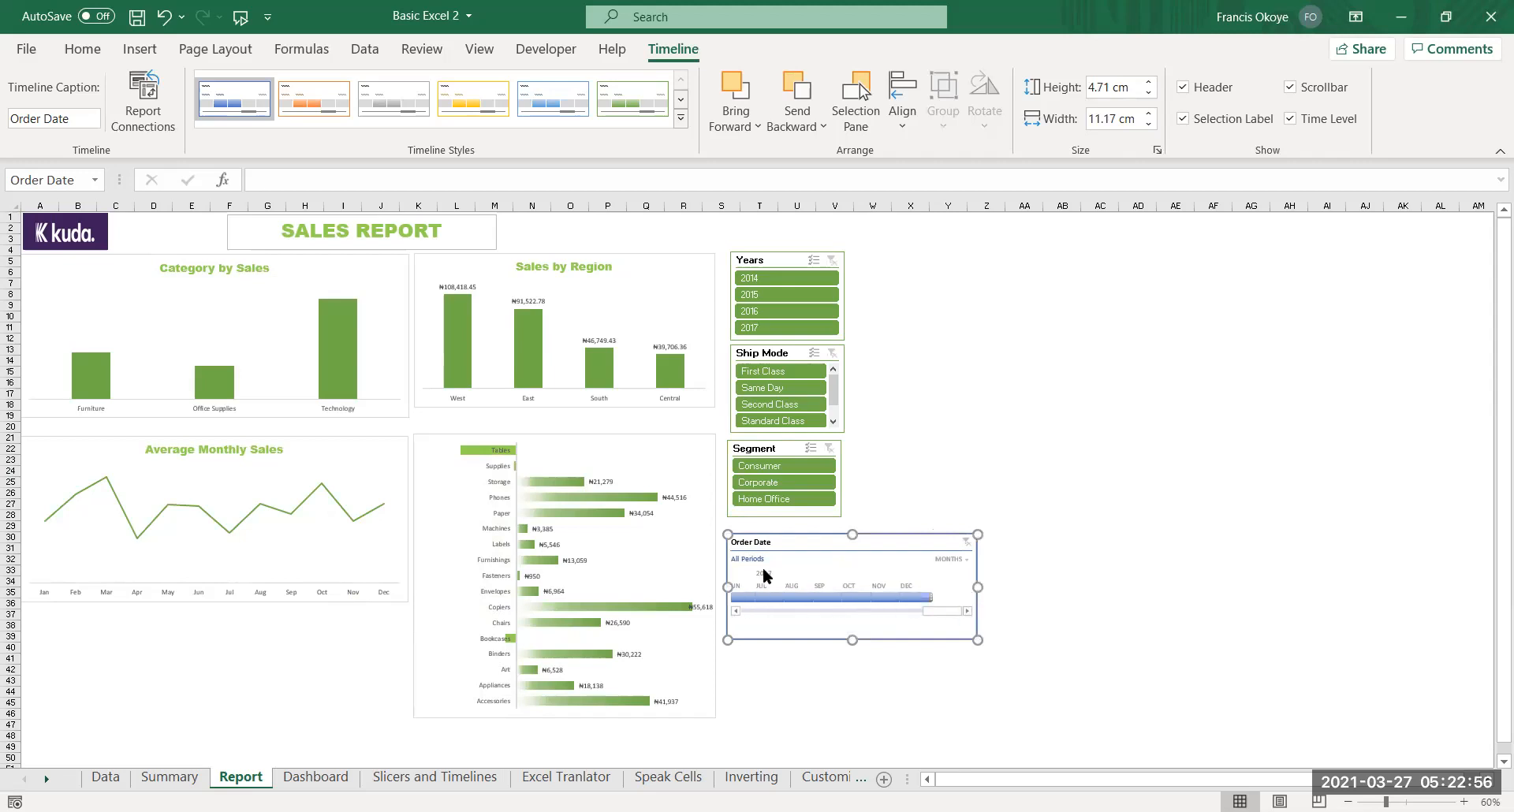
{"action": "left_click", "coordinate": [632, 101]}
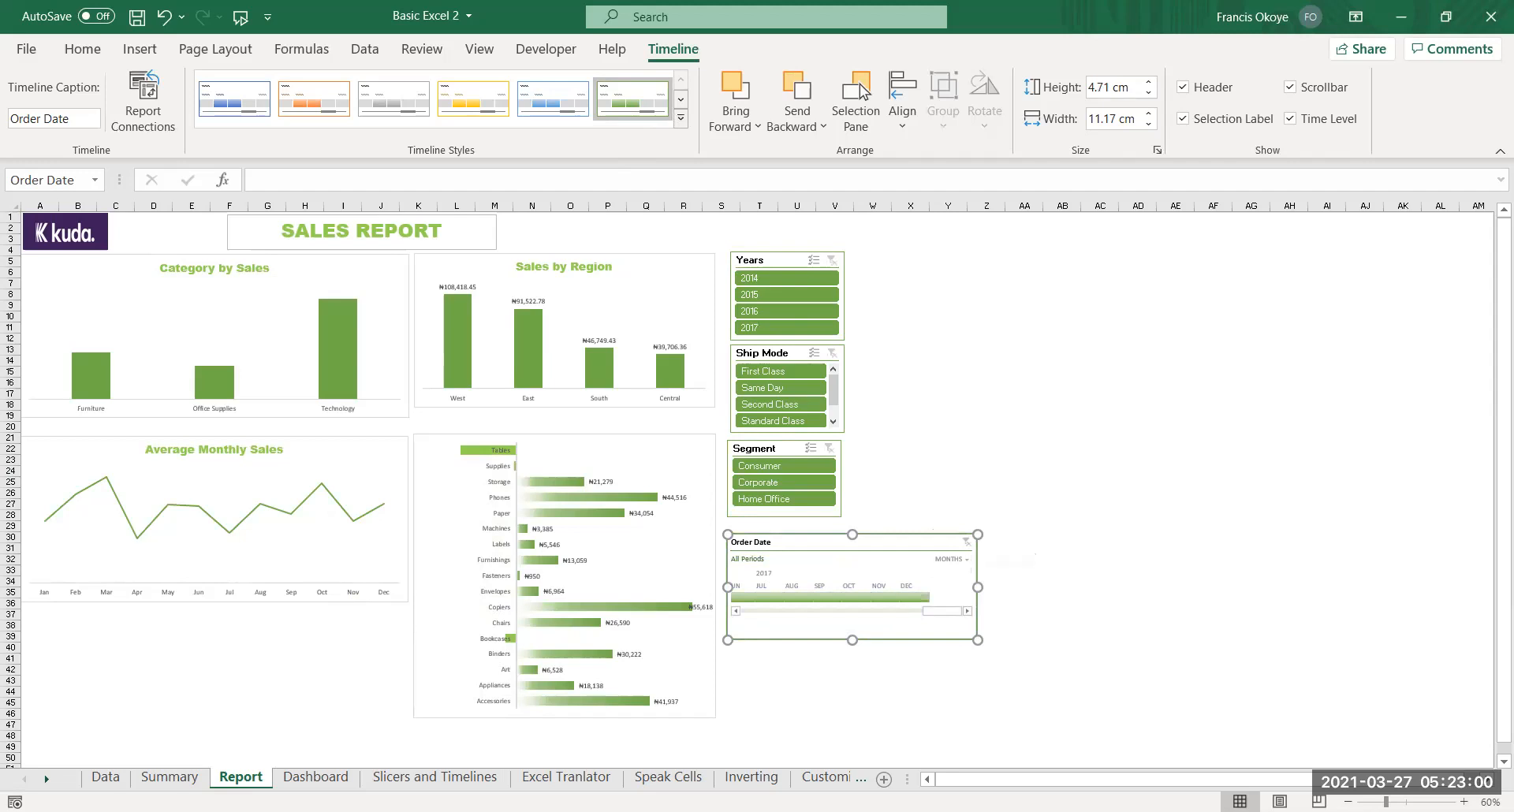
Test the Order Date timeline on the subcategory profits chart by filtering through individual months of 2017, ending with June
{"action": "scroll", "coordinate": [755, 485], "scroll_direction": "up", "scroll_amount": 5}
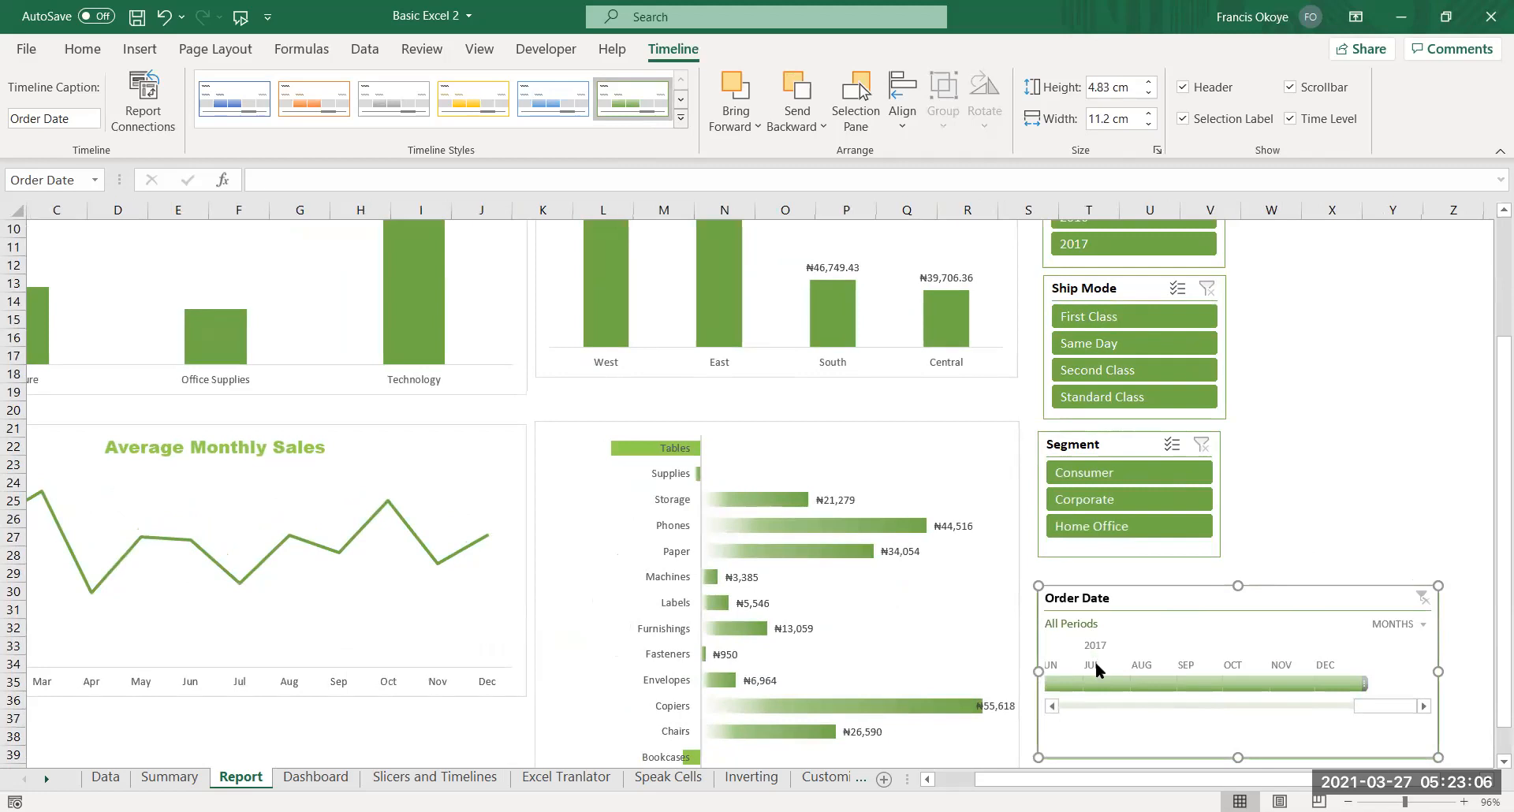
{"action": "left_click", "coordinate": [1102, 684]}
{"action": "left_click", "coordinate": [1157, 683]}
{"action": "left_click", "coordinate": [1195, 683]}
{"action": "left_click", "coordinate": [1247, 684]}
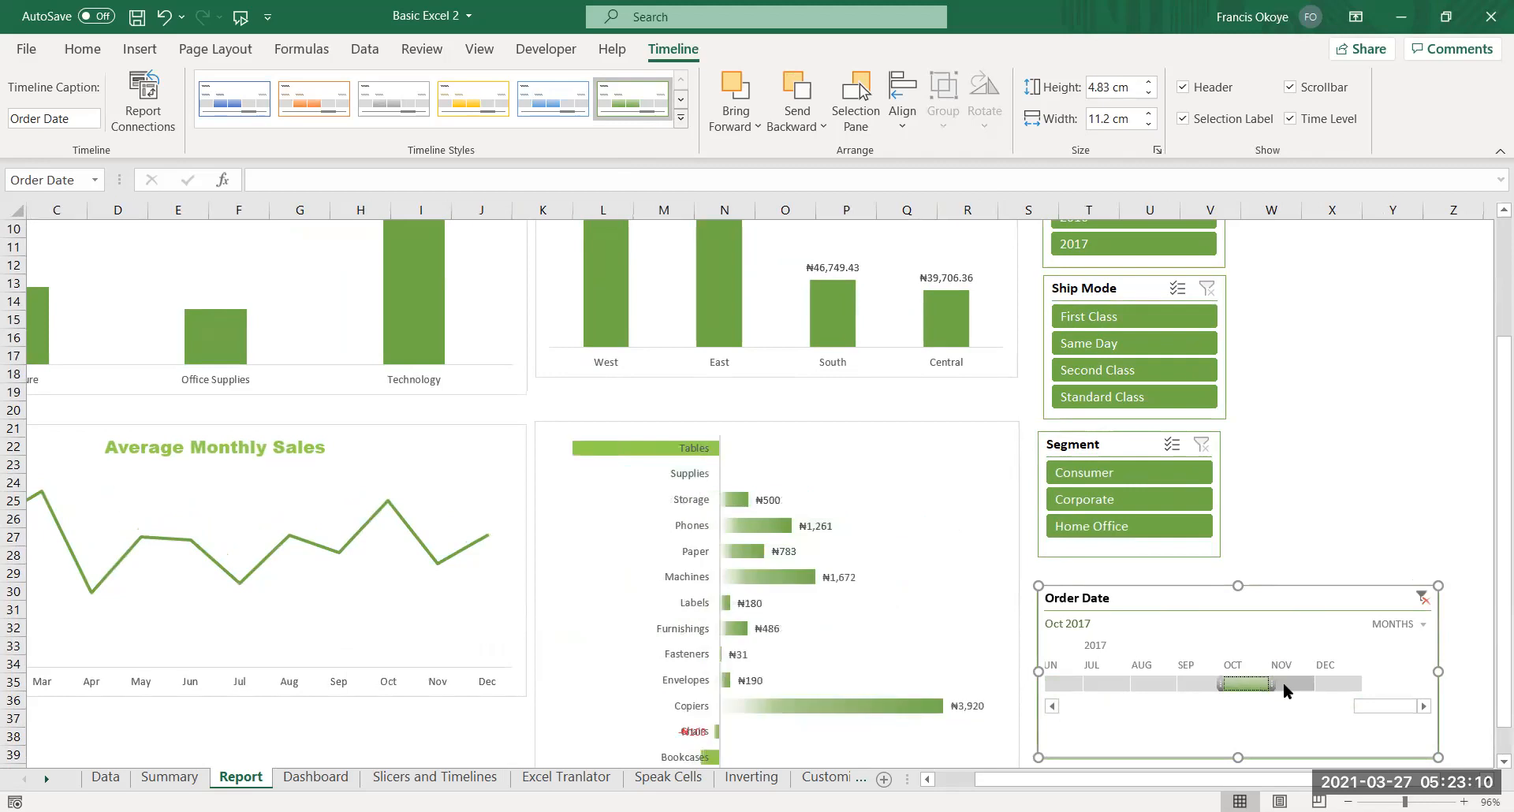
{"action": "left_click", "coordinate": [1284, 683]}
{"action": "left_click", "coordinate": [1328, 683]}
{"action": "left_click", "coordinate": [1284, 685]}
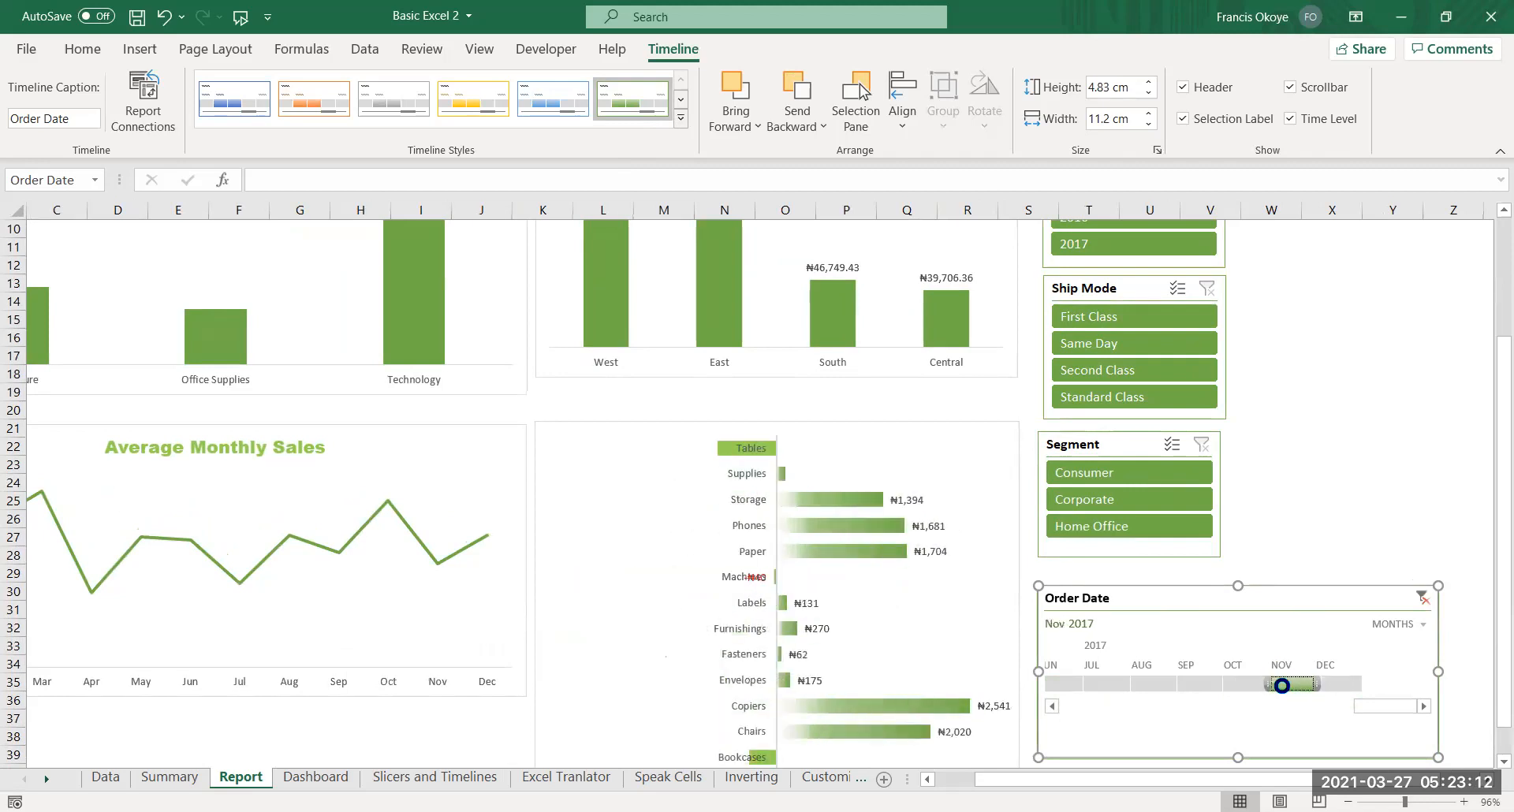
{"action": "left_click", "coordinate": [1199, 686]}
{"action": "left_click", "coordinate": [1109, 683]}
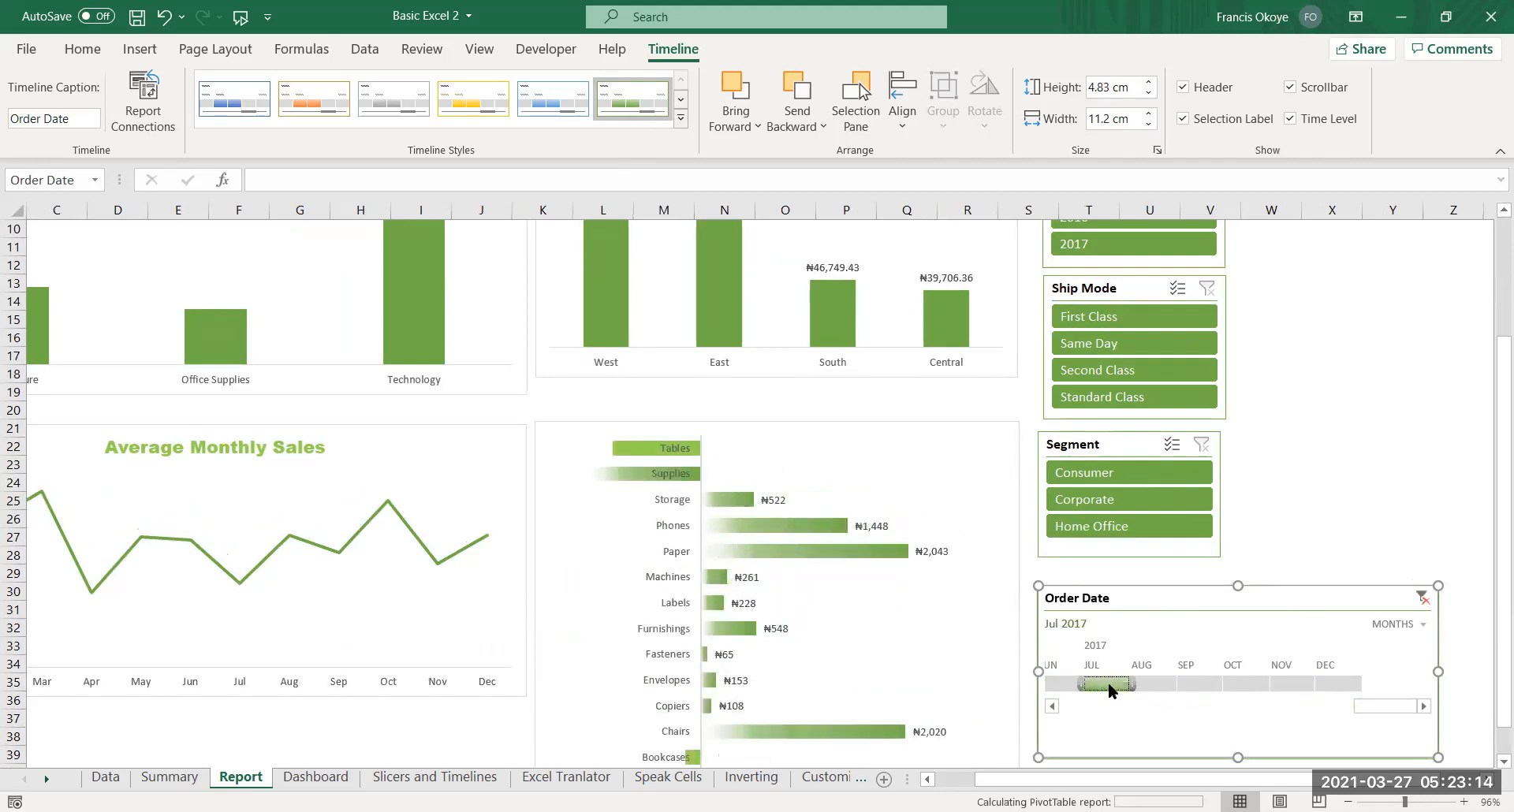
{"action": "left_click", "coordinate": [1068, 683]}
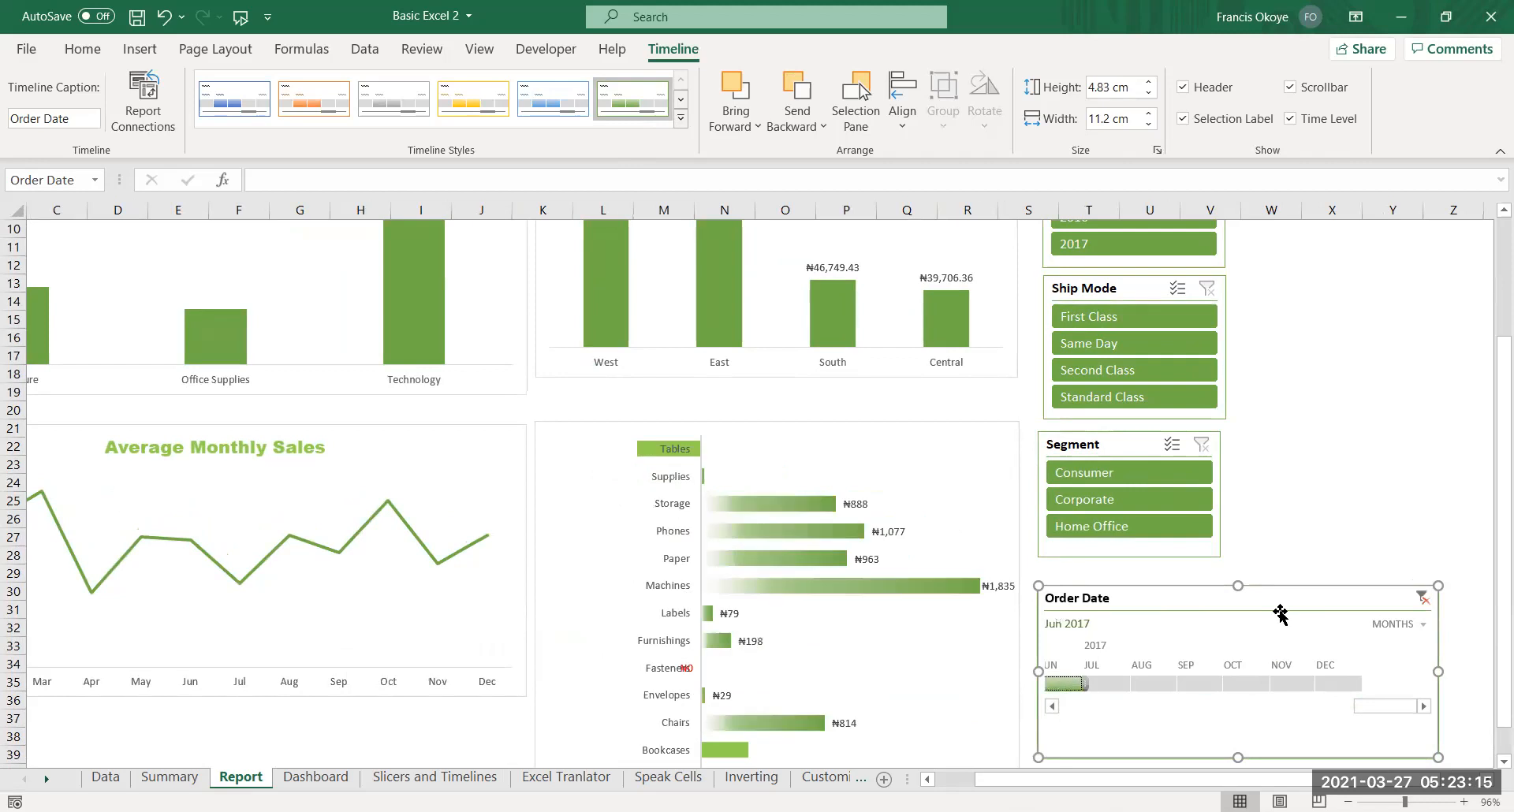
Test the Order Date timeline on the subcategory profits chart by quarter with Q2 2015 and by year with 2017
{"action": "left_click", "coordinate": [1416, 622]}
{"action": "left_click", "coordinate": [1419, 683]}
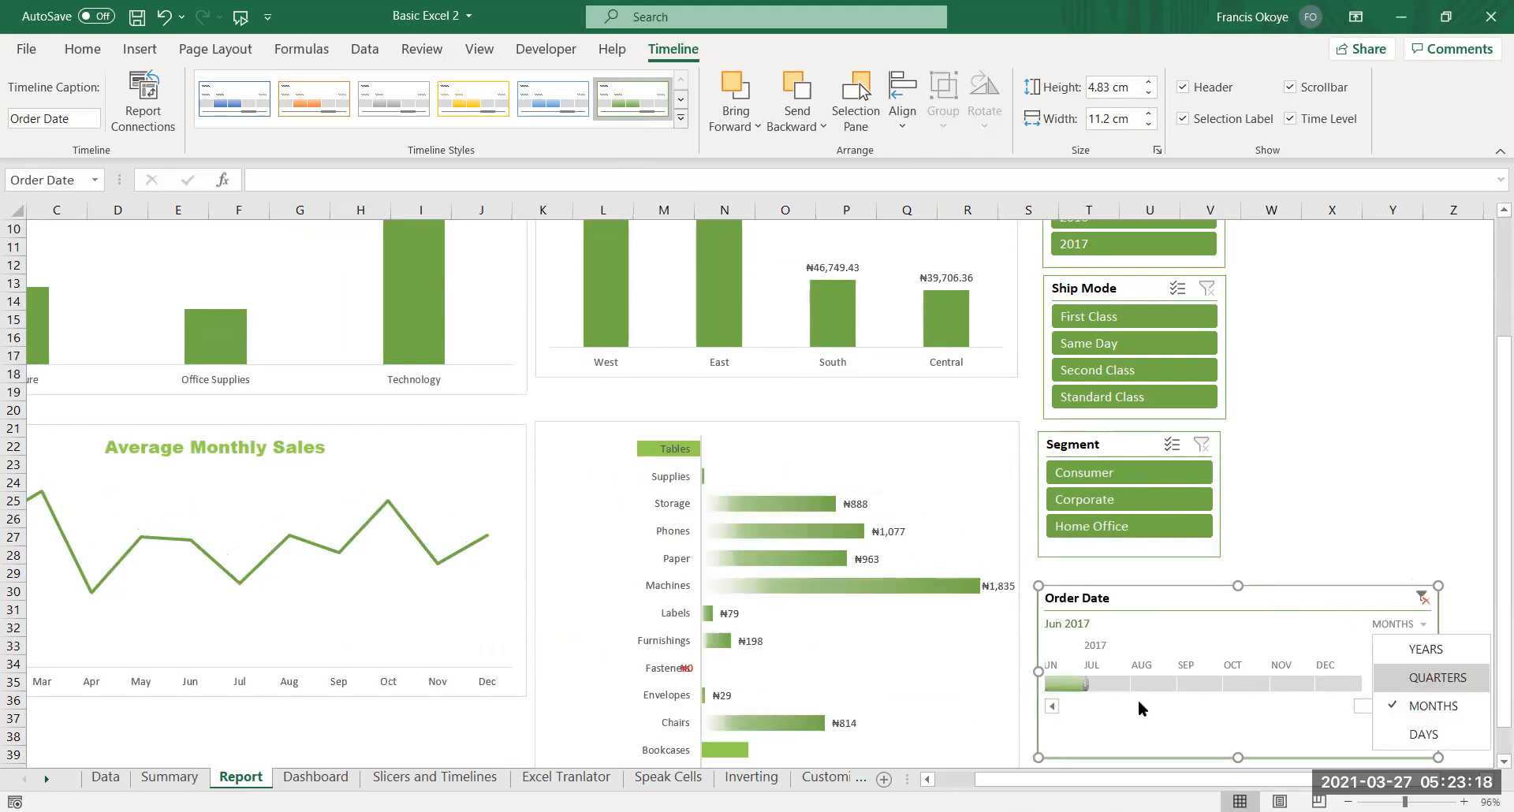
{"action": "left_click", "coordinate": [1085, 676]}
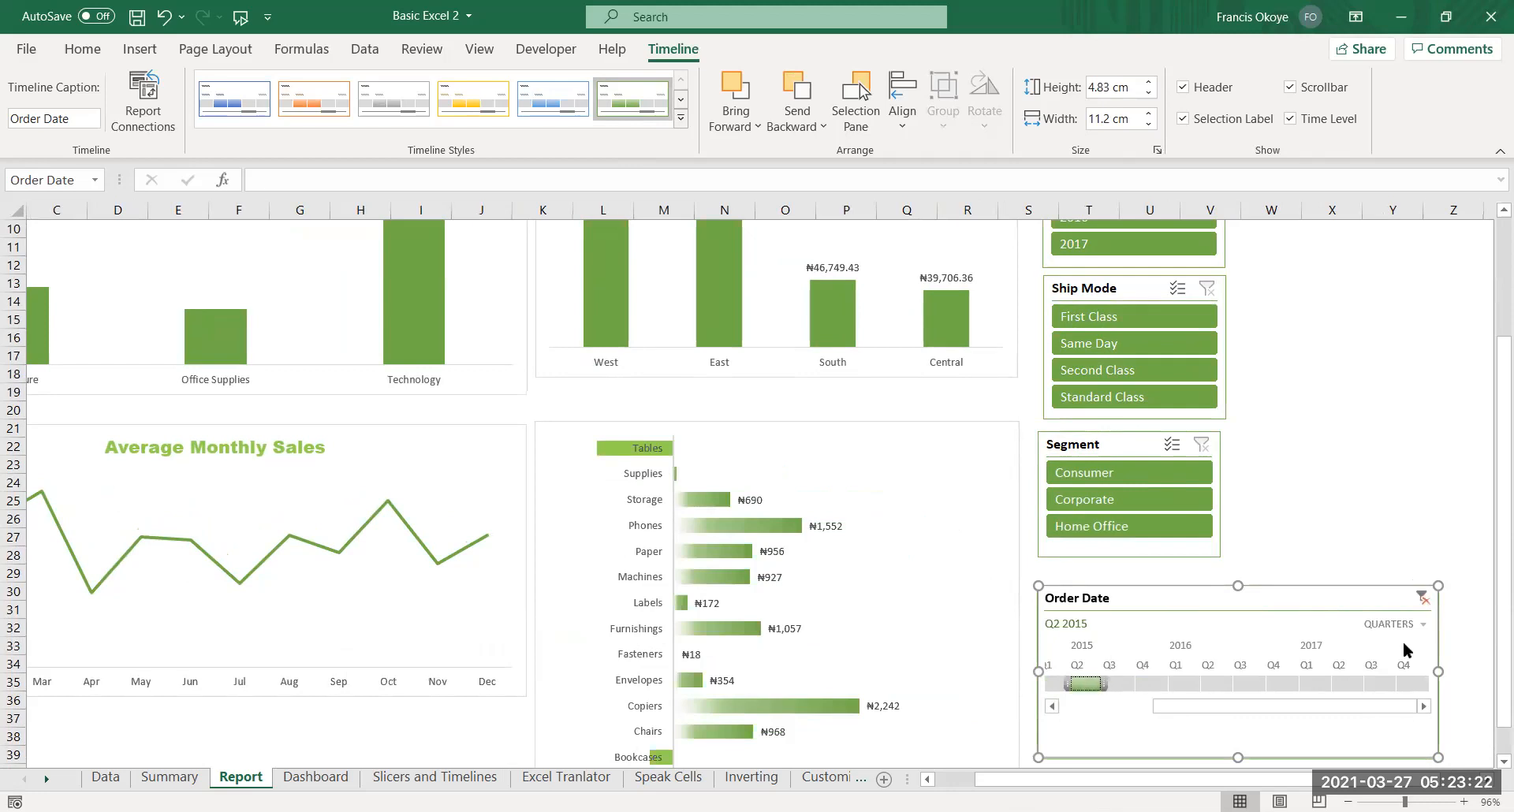
{"action": "left_click", "coordinate": [1421, 627]}
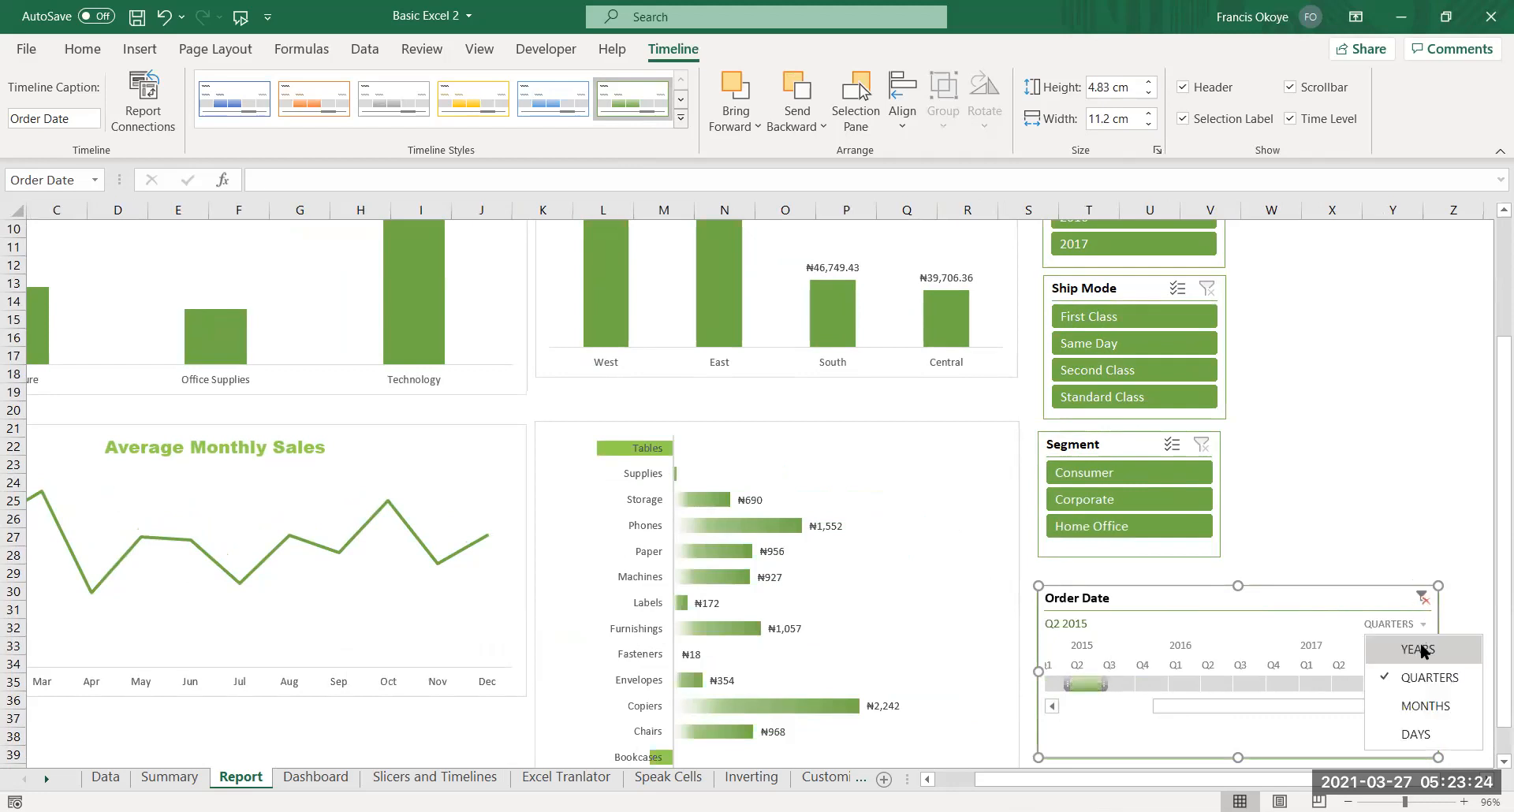
{"action": "left_click", "coordinate": [1421, 649]}
{"action": "left_click", "coordinate": [1213, 683]}
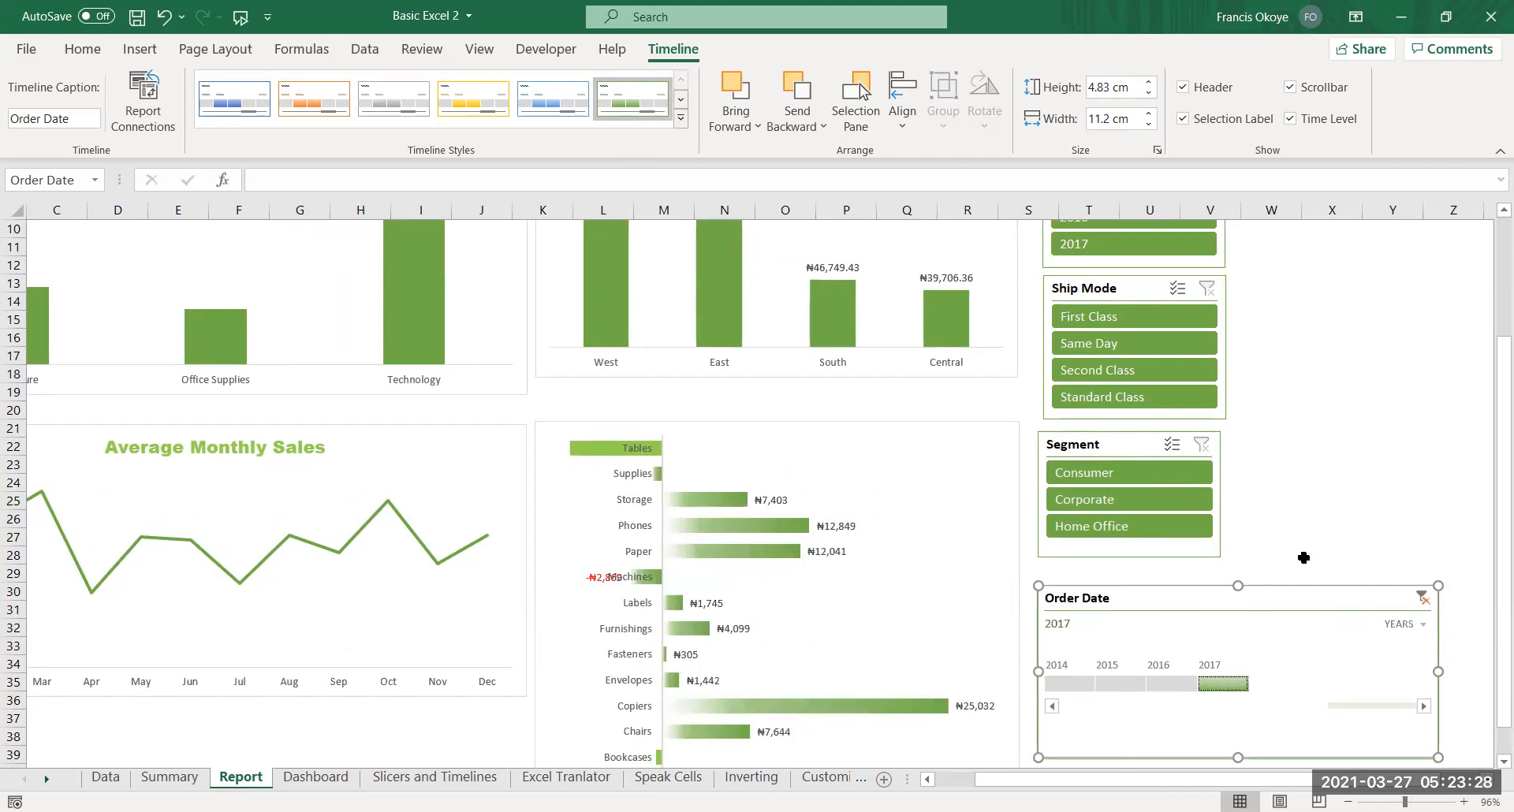
Shrink the Order Date timeline to about 3.75 by 5.53 cm and place it beside the Years slicer
{"action": "left_click_drag", "start_coordinate": [1239, 587], "coordinate": [1238, 562]}
{"action": "left_click_drag", "start_coordinate": [1243, 752], "coordinate": [1239, 697]}
{"action": "left_click_drag", "start_coordinate": [1437, 629], "coordinate": [1236, 643]}
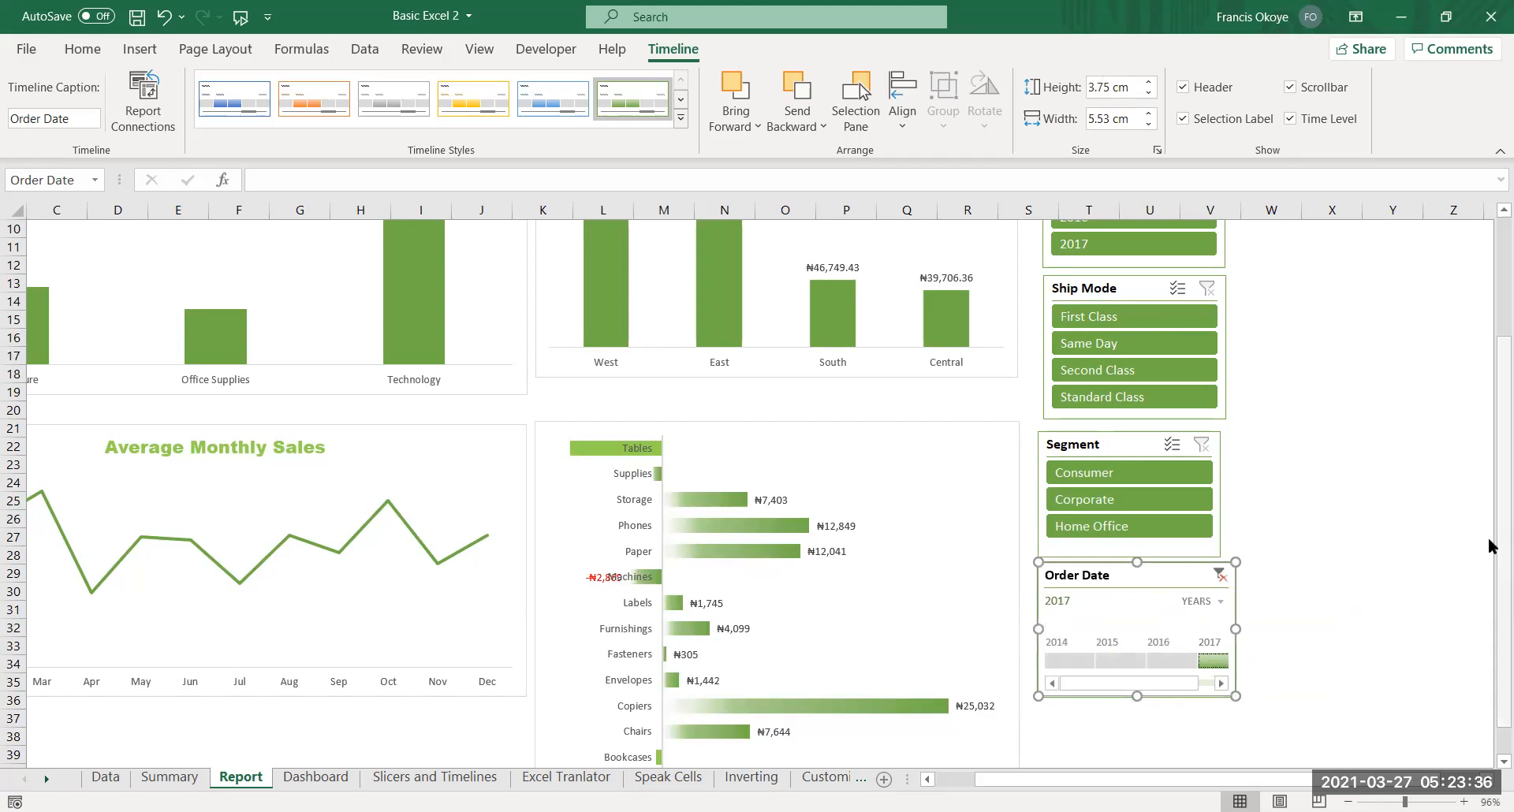
{"action": "scroll", "coordinate": [1491, 545], "scroll_direction": "up", "scroll_amount": 2}
{"action": "left_click_drag", "start_coordinate": [1186, 671], "coordinate": [1378, 284]}
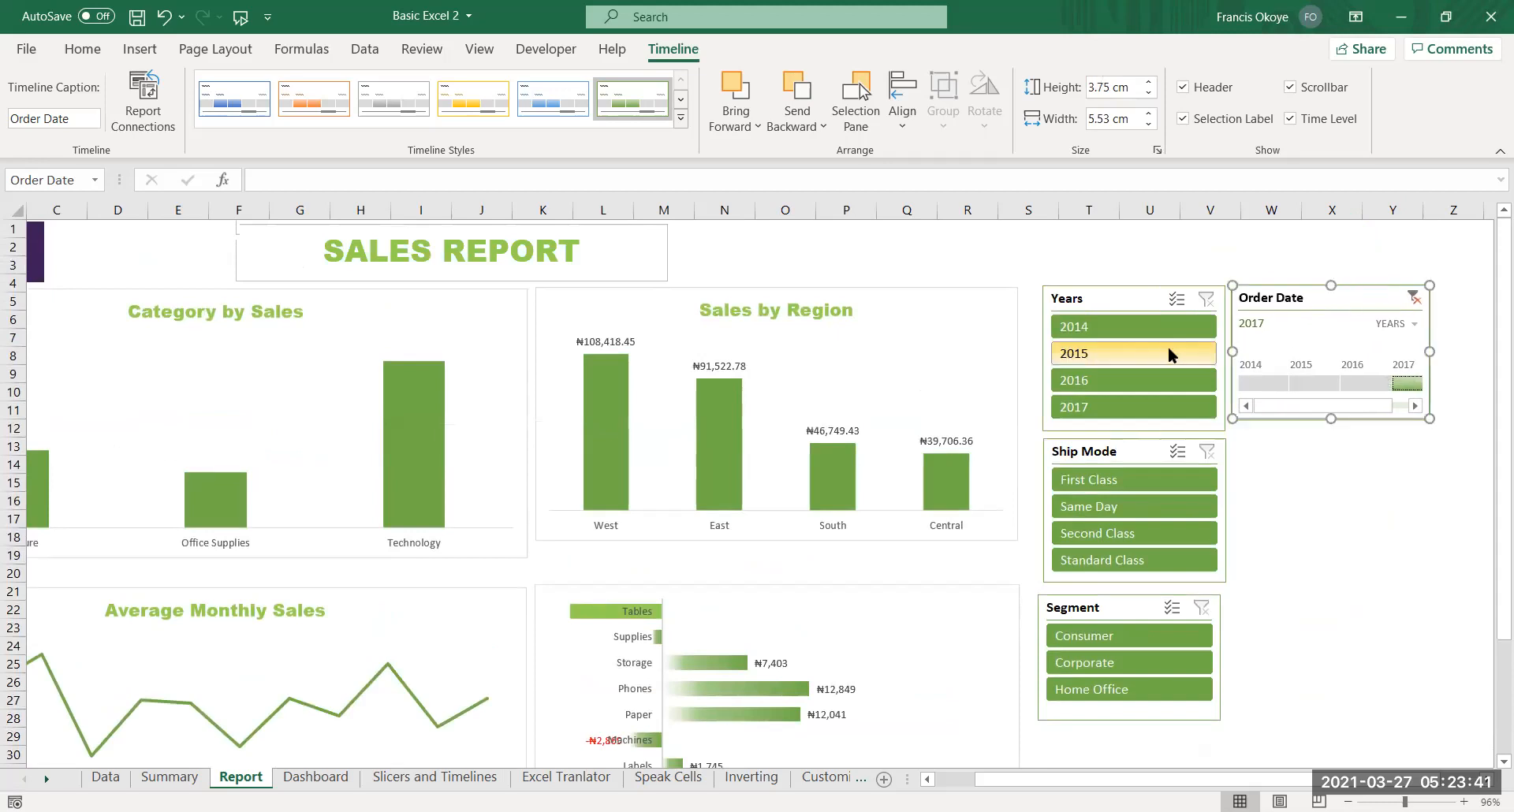
Compare the Years slicer set to 2014 with the Order Date timeline set to 2014 and 2017
{"action": "left_click", "coordinate": [1256, 385]}
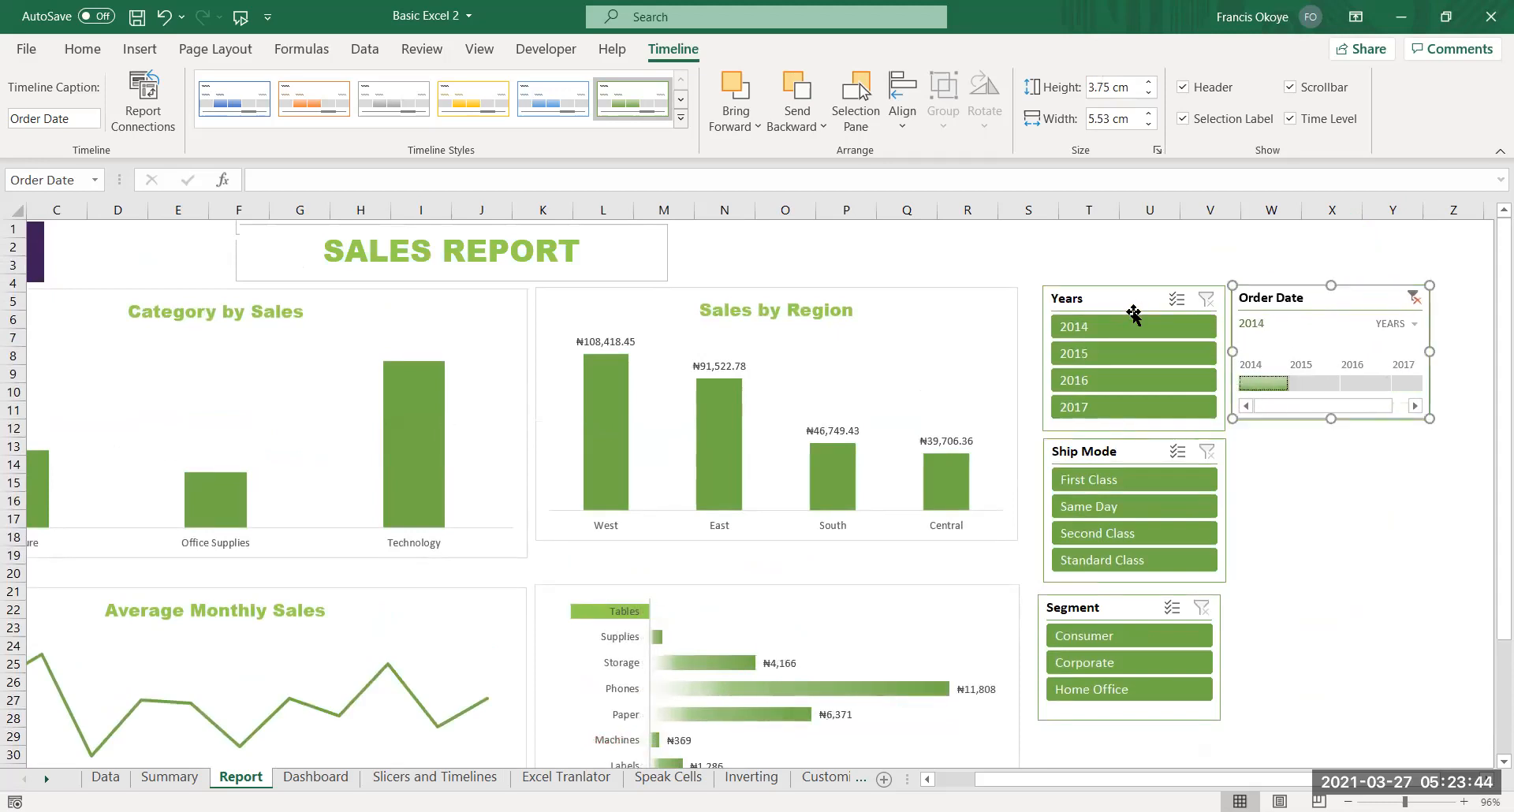
{"action": "left_click_drag", "start_coordinate": [1262, 381], "coordinate": [1404, 380]}
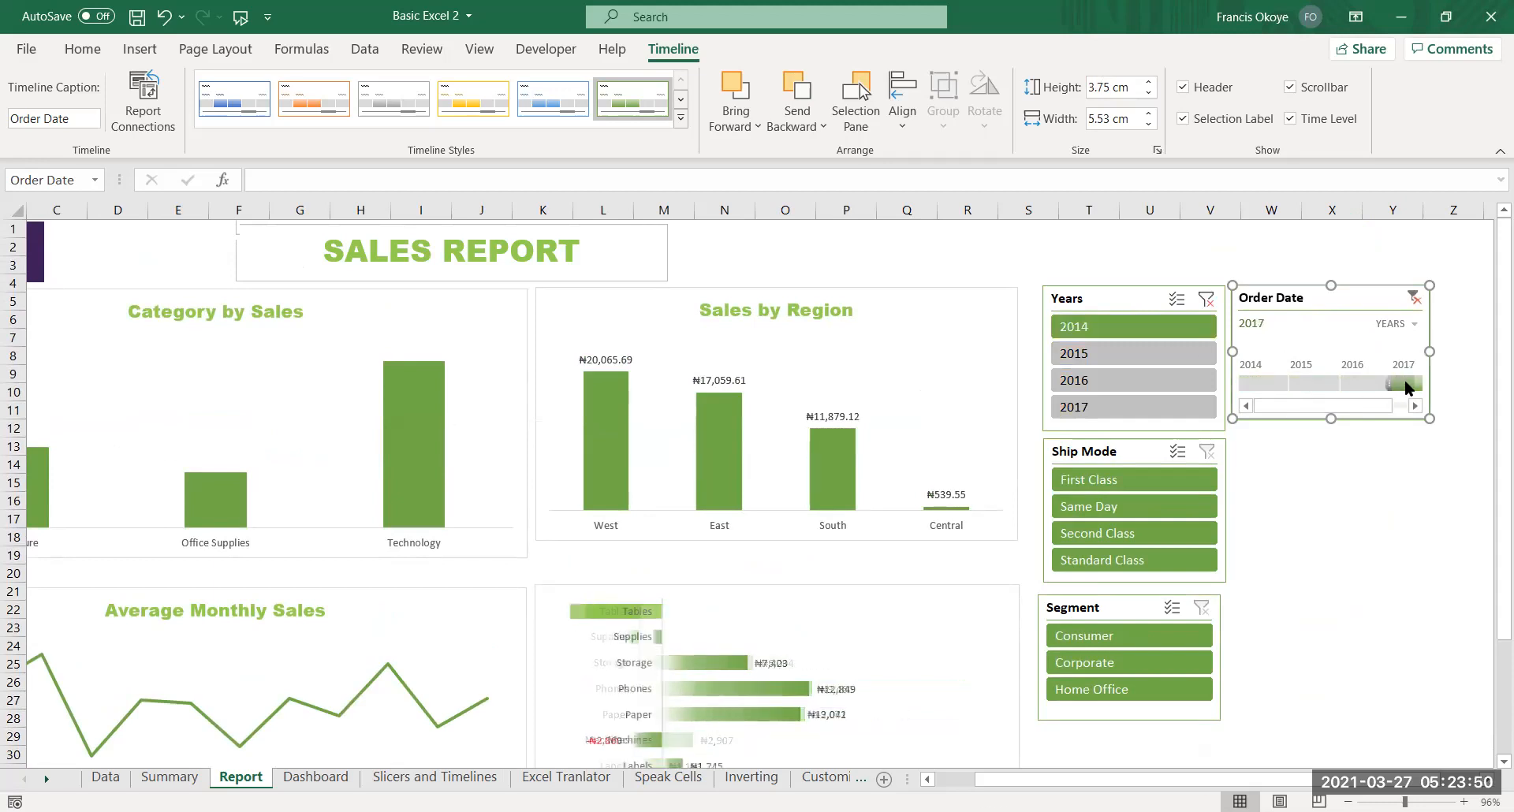
{"action": "left_click", "coordinate": [1332, 501]}
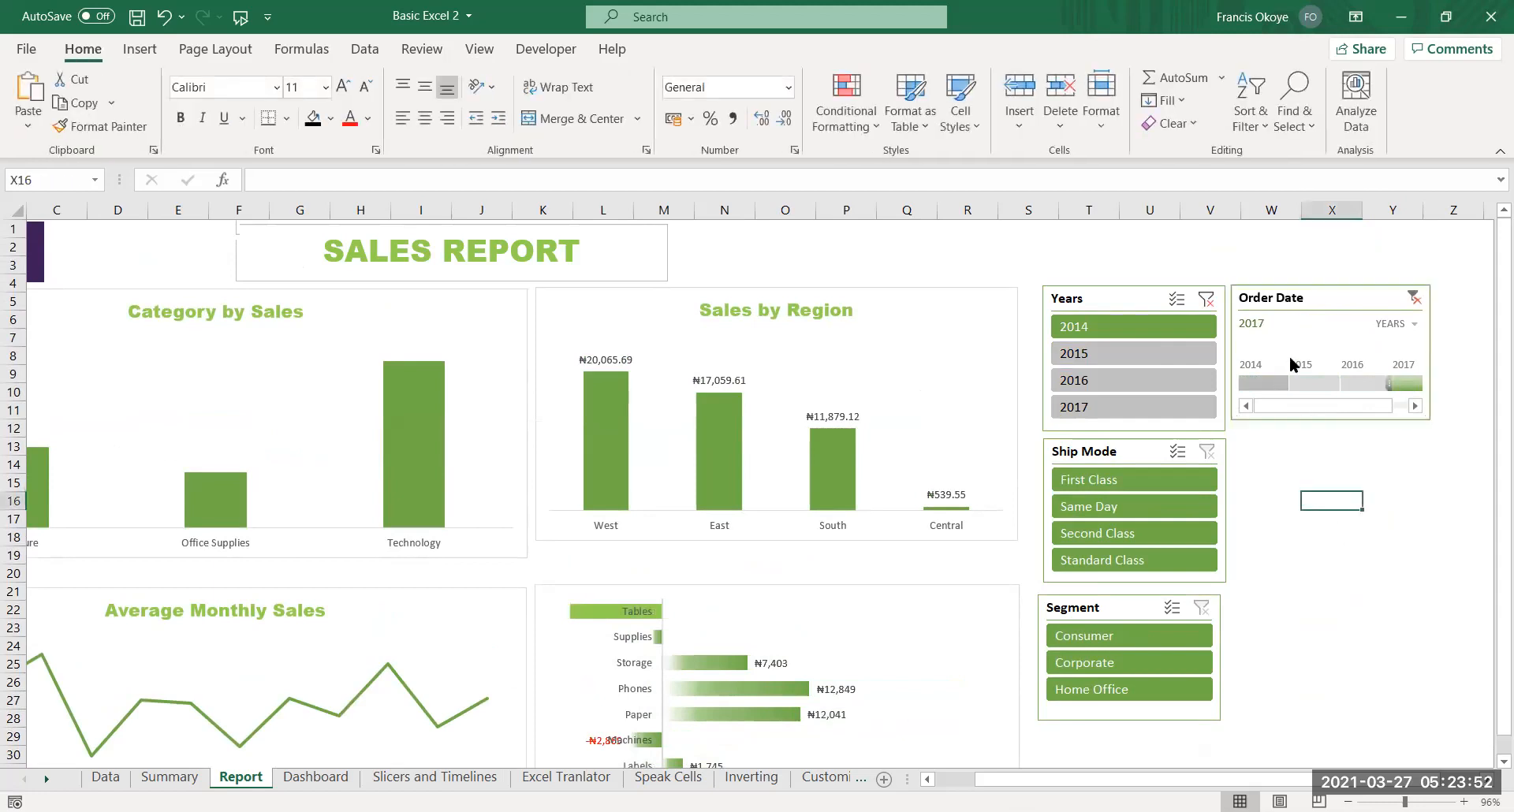
Set the Order Date timeline's time level to months and filter through individual months of early 2016
{"action": "left_click", "coordinate": [1413, 324]}
{"action": "left_click", "coordinate": [1408, 405]}
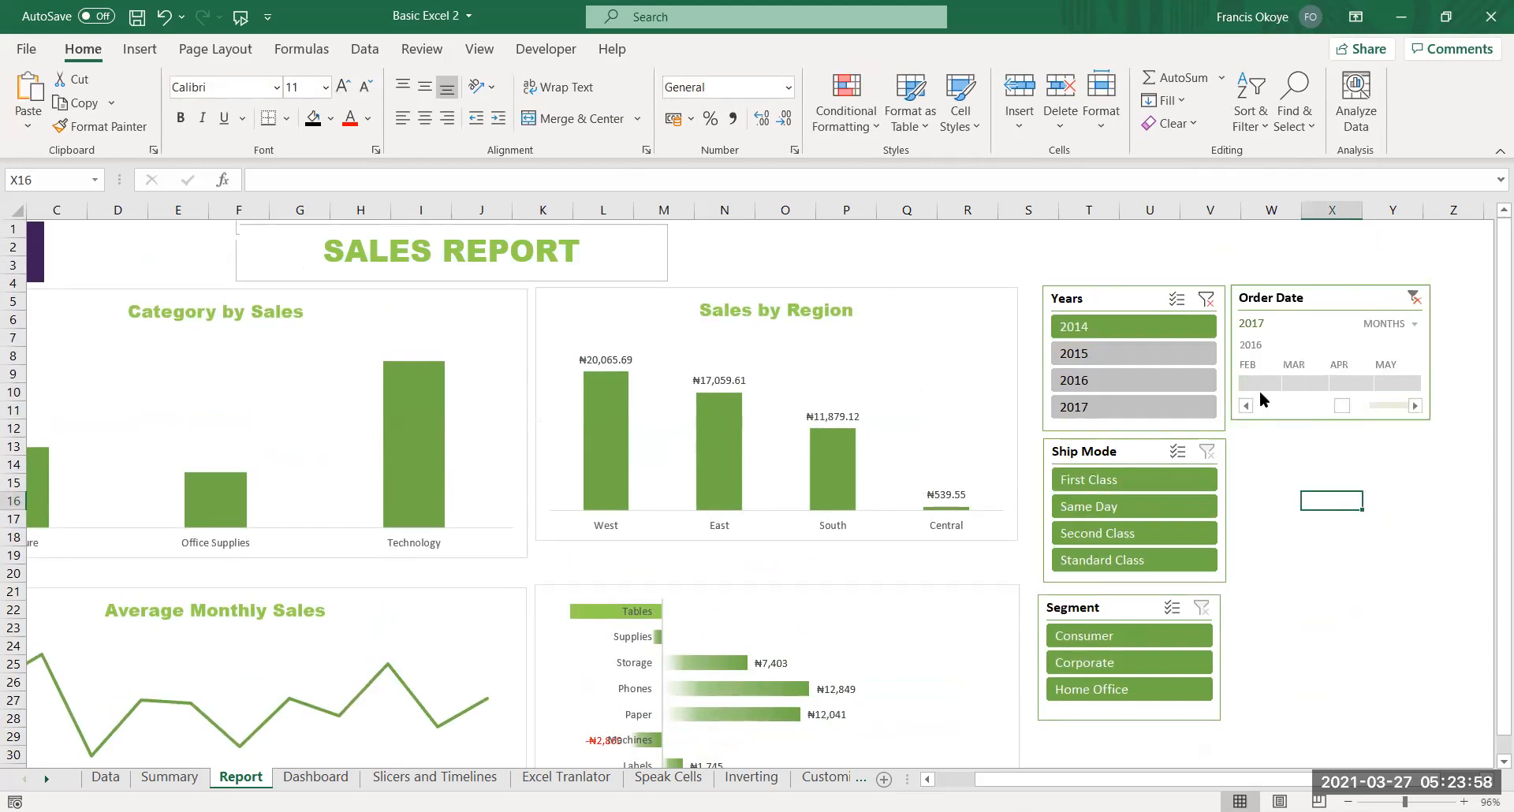
{"action": "left_click", "coordinate": [1246, 380]}
{"action": "left_click", "coordinate": [1304, 380]}
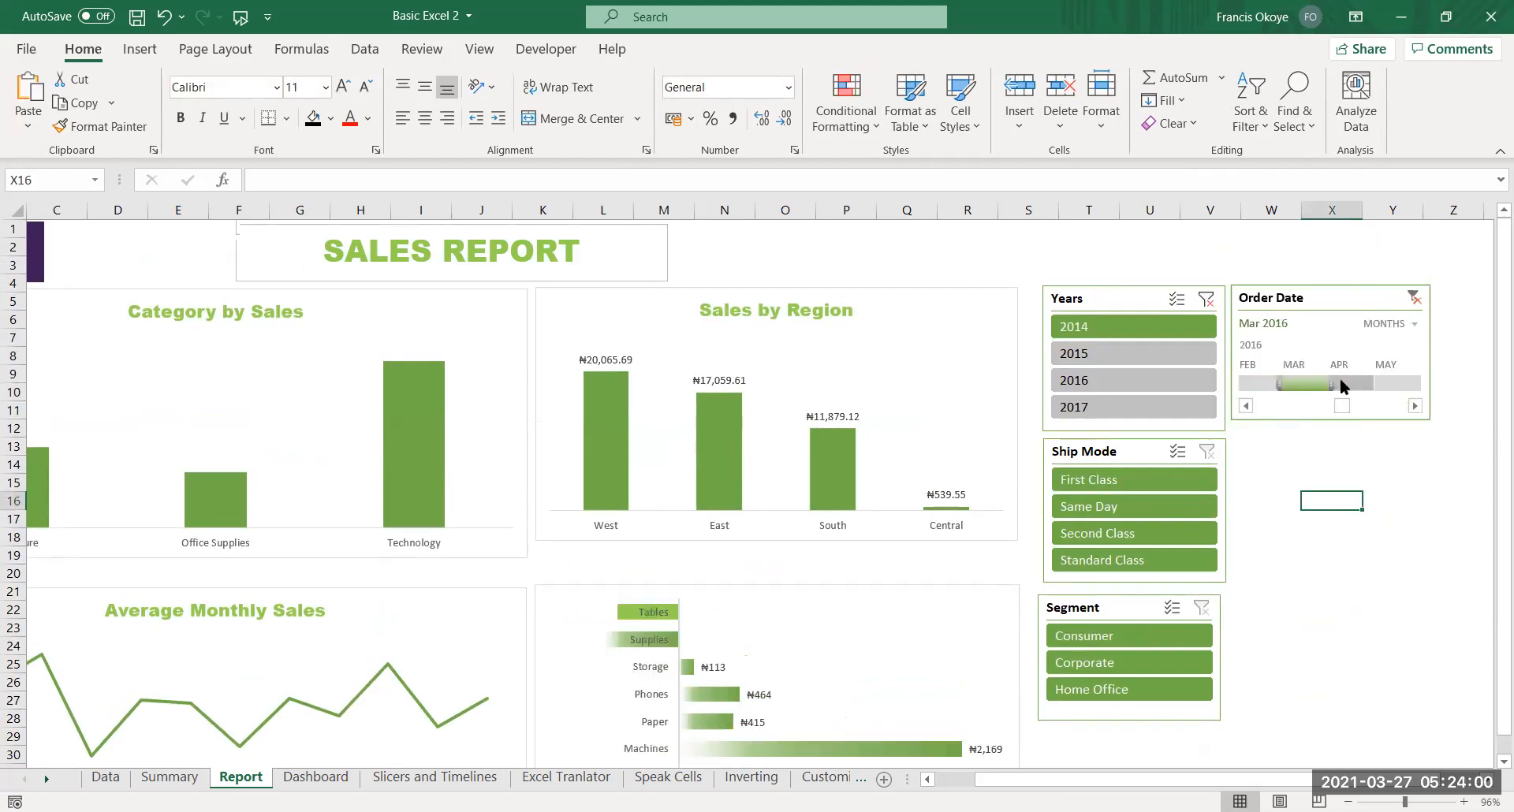
{"action": "left_click", "coordinate": [1341, 380]}
Filter the Order Date timeline to February 2017 and clear its filter
{"action": "left_click", "coordinate": [1389, 401]}
{"action": "left_click", "coordinate": [1389, 401]}
{"action": "left_click", "coordinate": [1389, 401]}
{"action": "left_click", "coordinate": [1375, 381]}
{"action": "left_click", "coordinate": [1384, 380]}
{"action": "left_click_drag", "start_coordinate": [1373, 404], "coordinate": [1230, 399]}
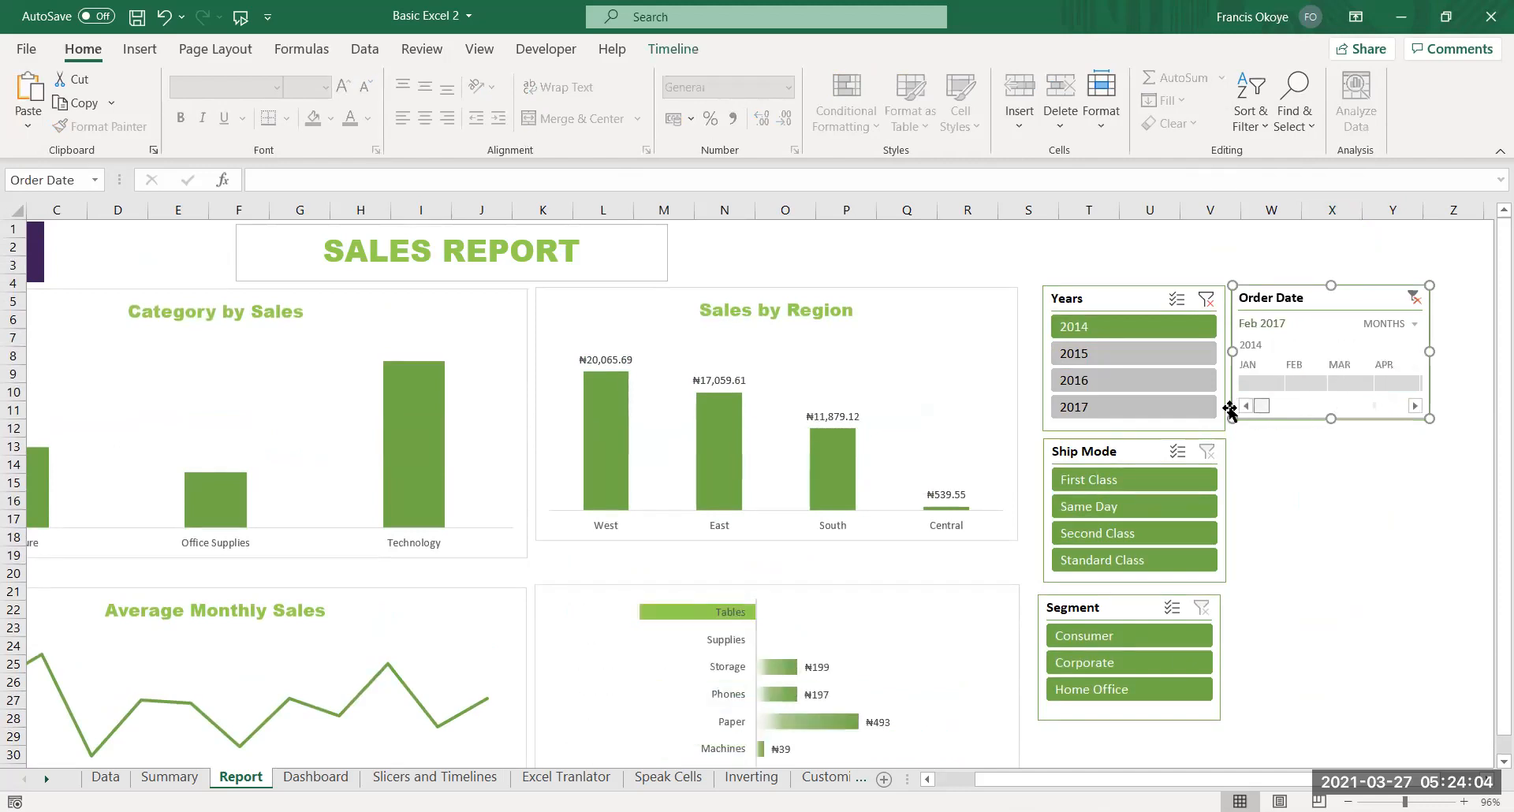
{"action": "left_click", "coordinate": [1414, 299]}
{"action": "left_click", "coordinate": [1337, 553]}
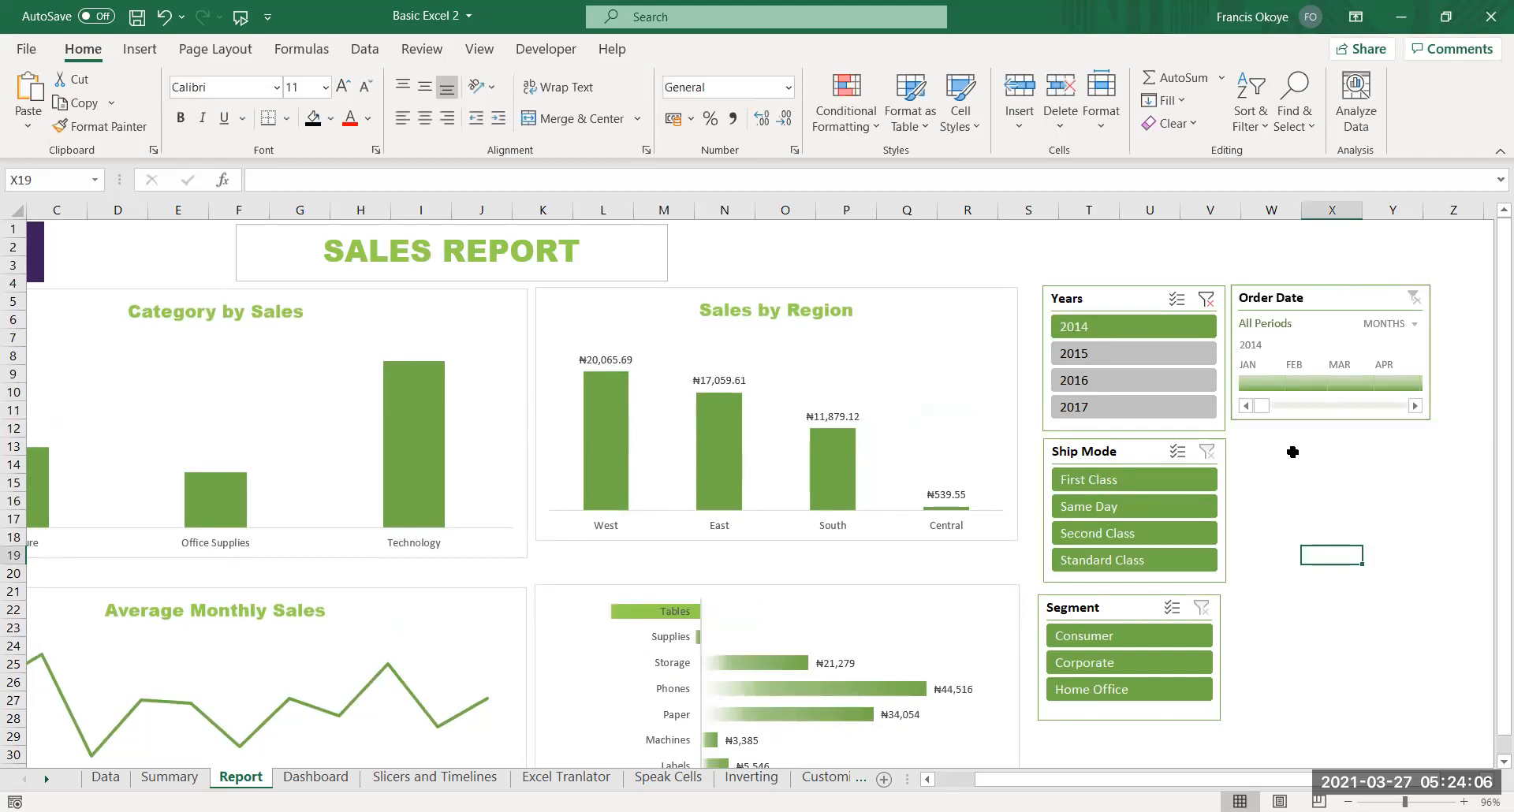
Try to fit the Order Date timeline above the Sales by Region chart, making it shorter and wider
{"action": "scroll", "coordinate": [1160, 783], "scroll_direction": "left", "scroll_amount": 2}
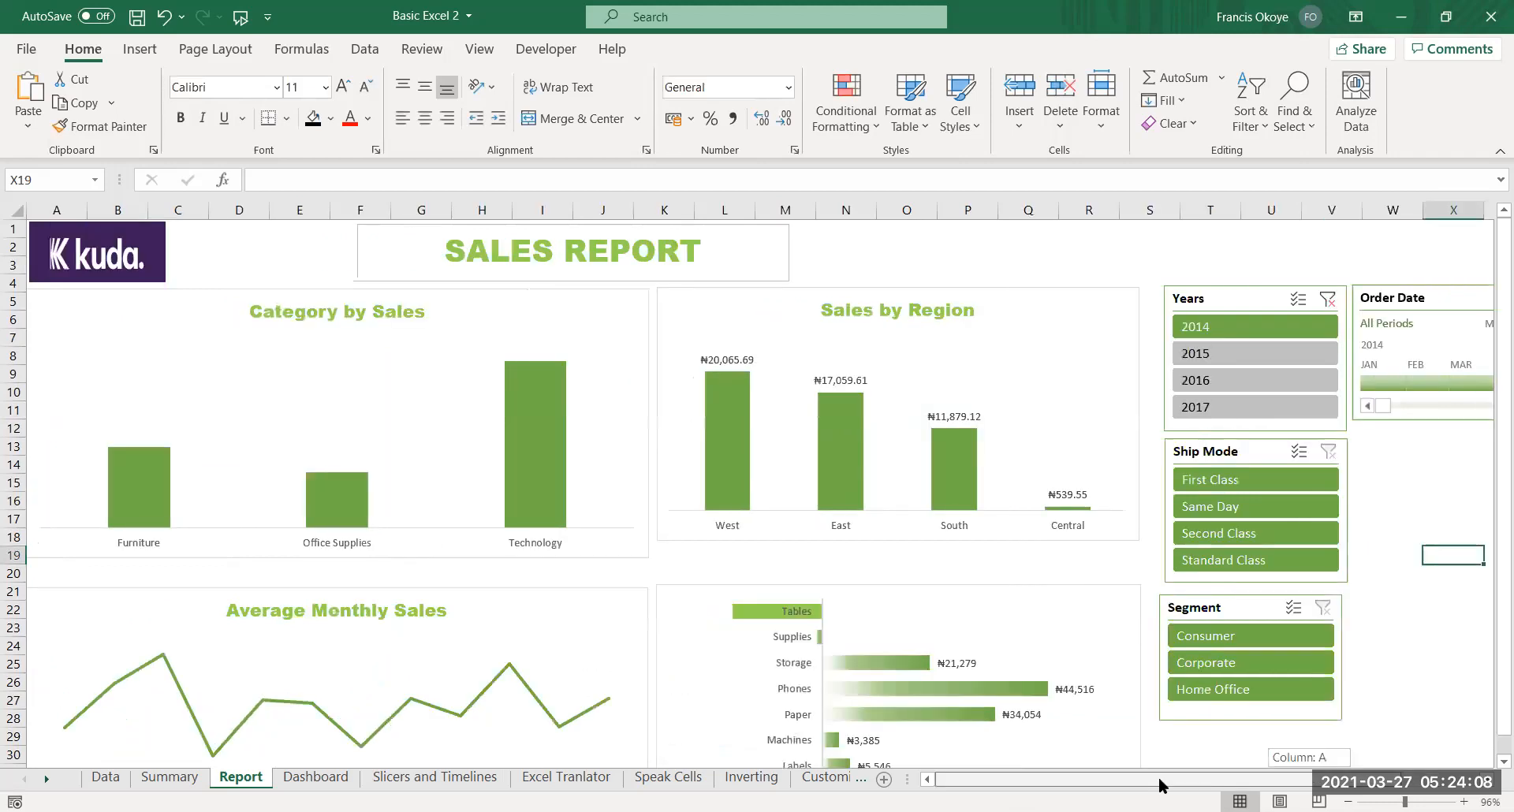
{"action": "left_click_drag", "start_coordinate": [1148, 783], "coordinate": [1066, 789]}
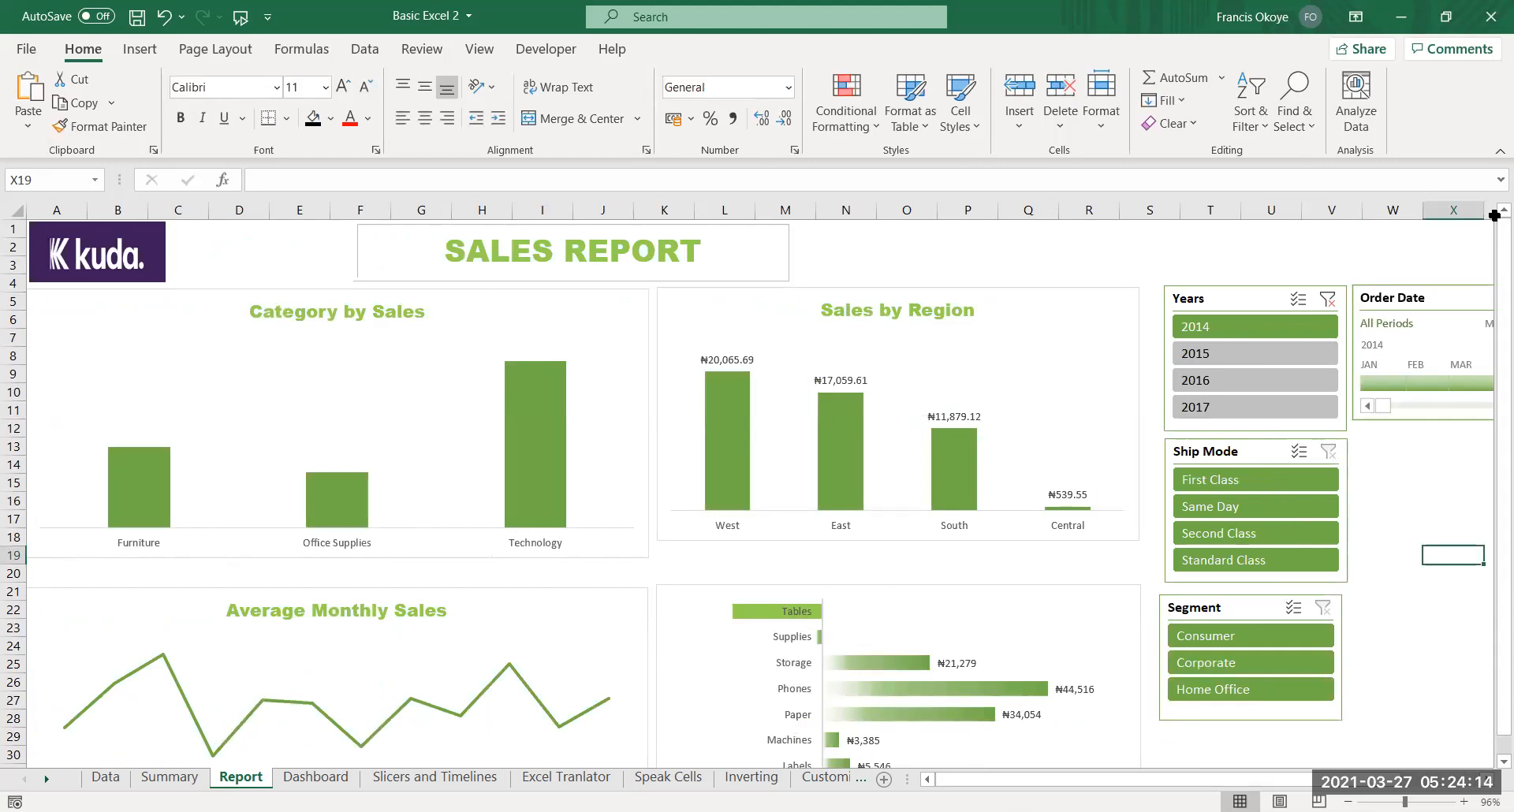
{"action": "left_click_drag", "start_coordinate": [1439, 284], "coordinate": [956, 230]}
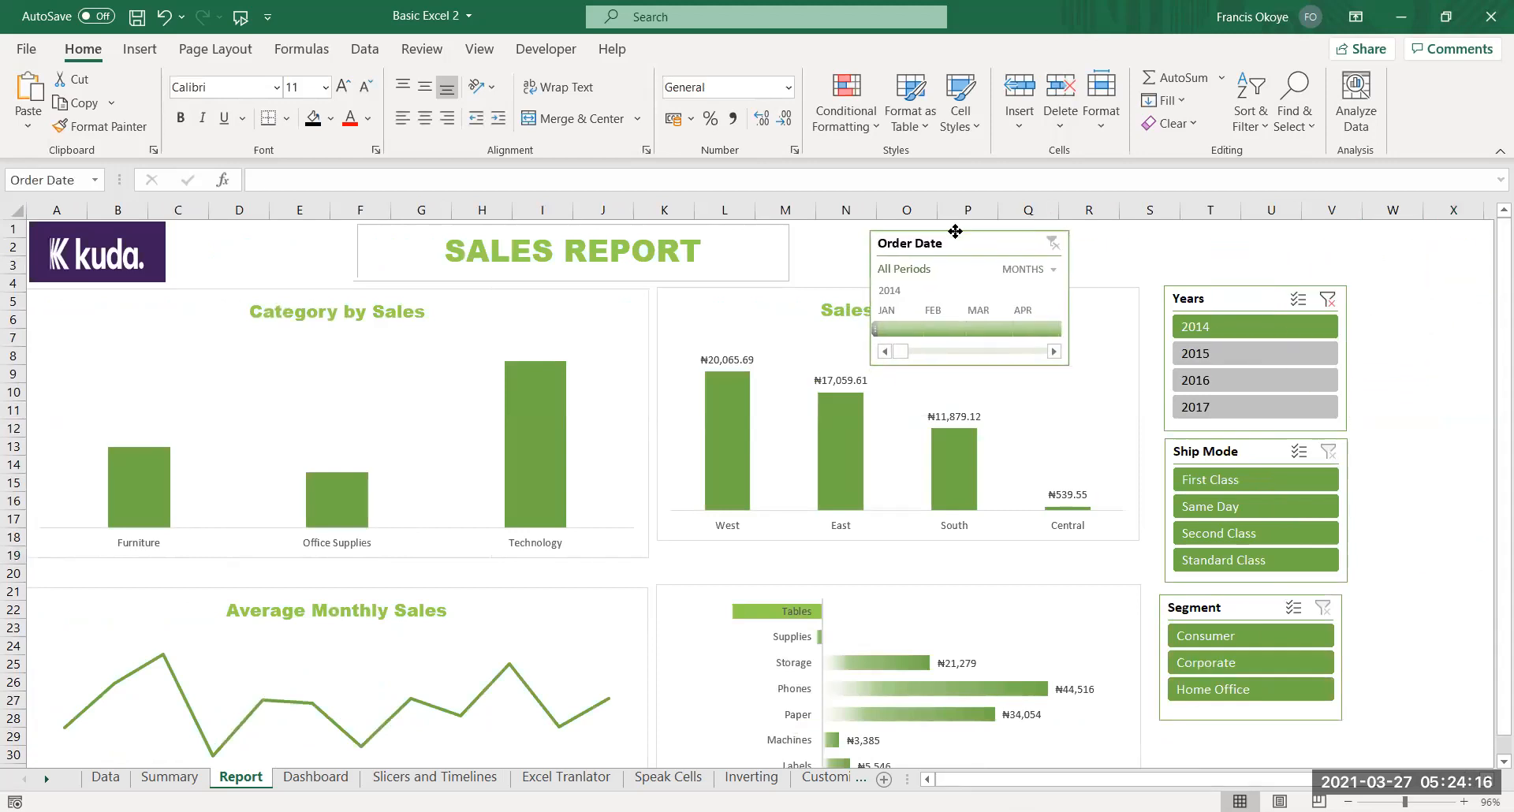
{"action": "left_click_drag", "start_coordinate": [971, 363], "coordinate": [970, 289]}
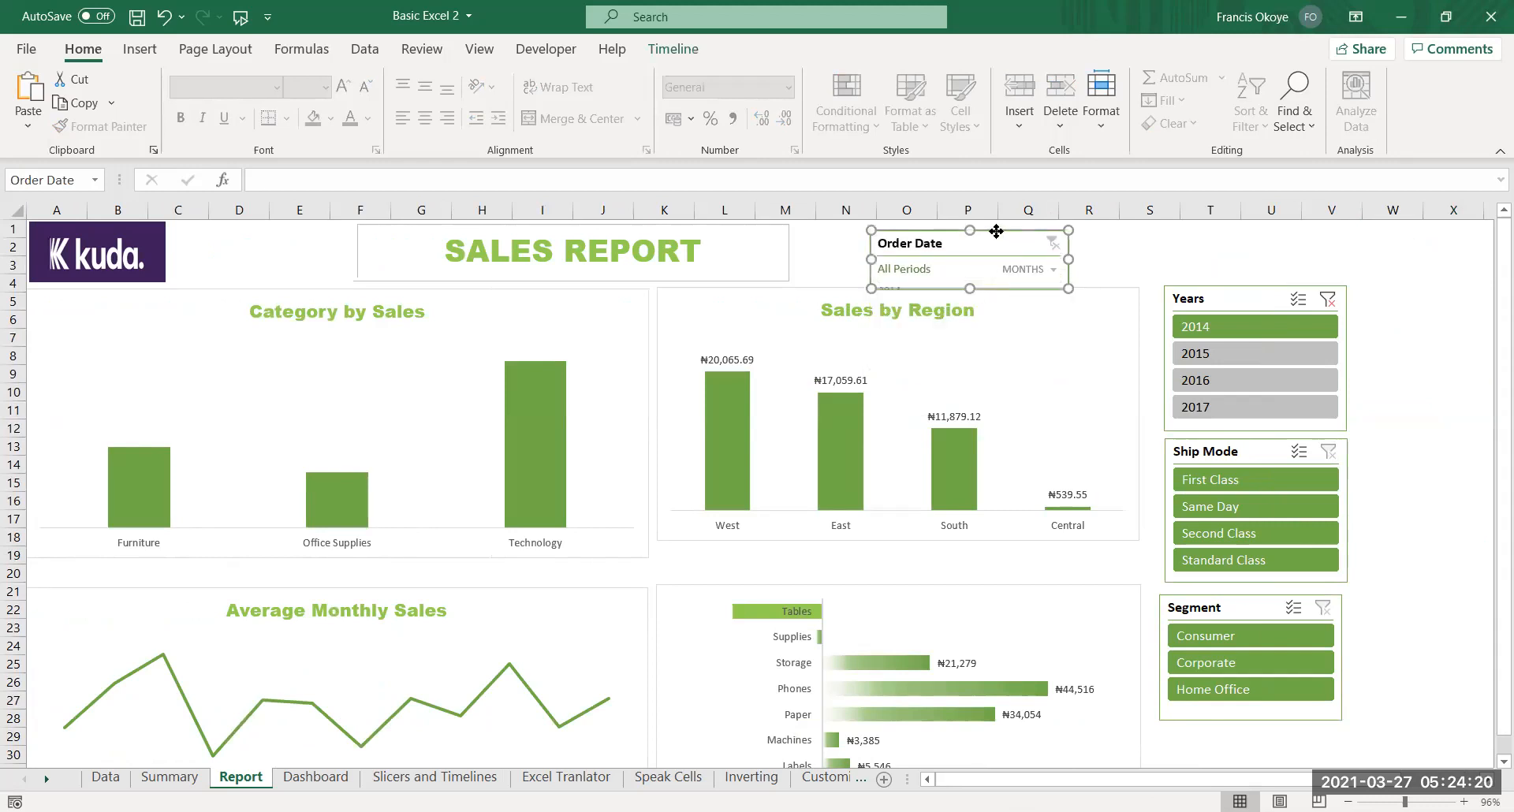
{"action": "left_click_drag", "start_coordinate": [971, 299], "coordinate": [970, 319]}
{"action": "left_click_drag", "start_coordinate": [1065, 264], "coordinate": [1221, 253]}
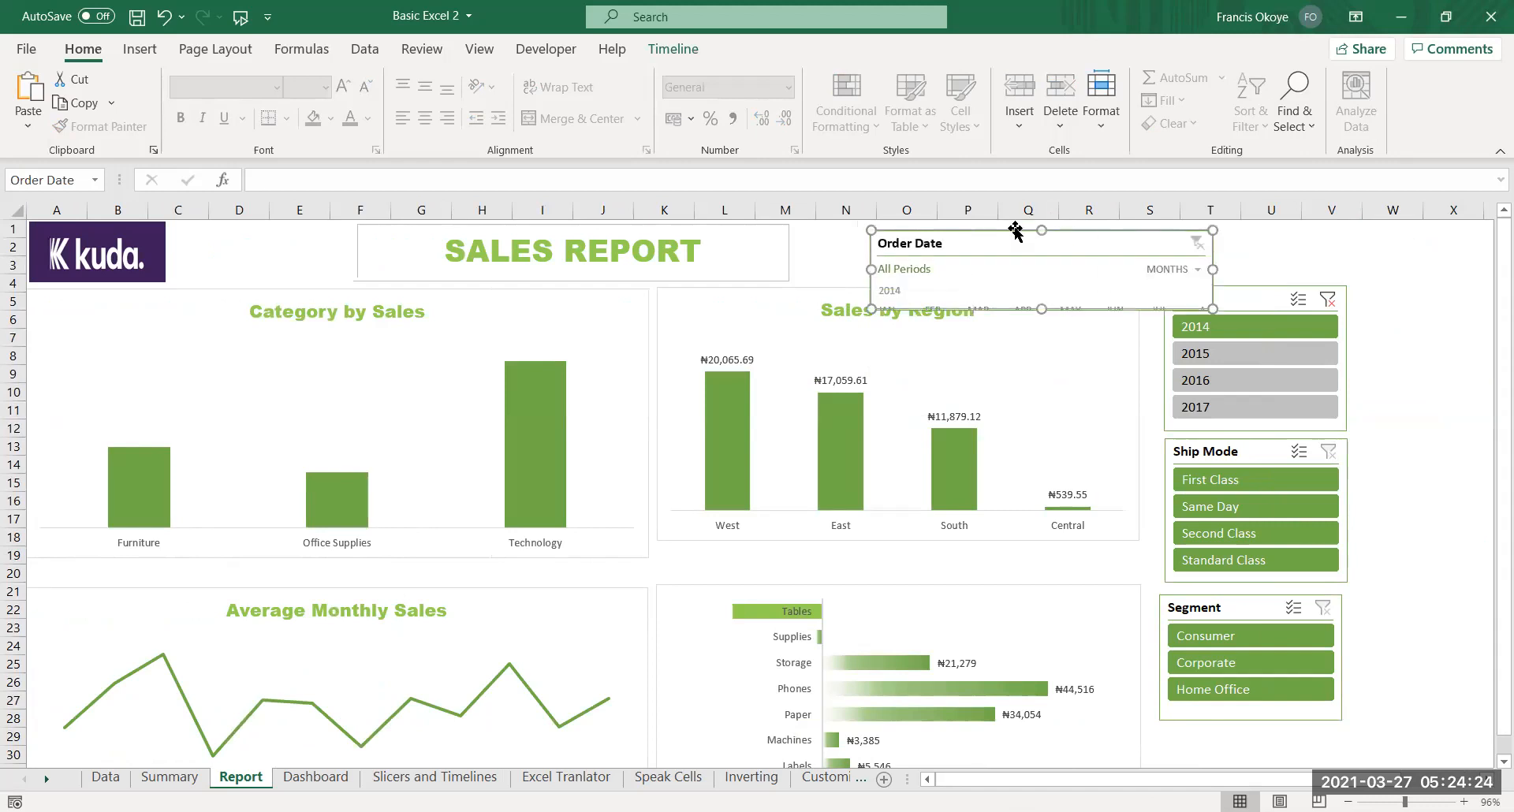
Place the Order Date timeline beside the Years slicer and make it just tall enough to show its month bar
{"action": "left_click_drag", "start_coordinate": [1001, 230], "coordinate": [1483, 290]}
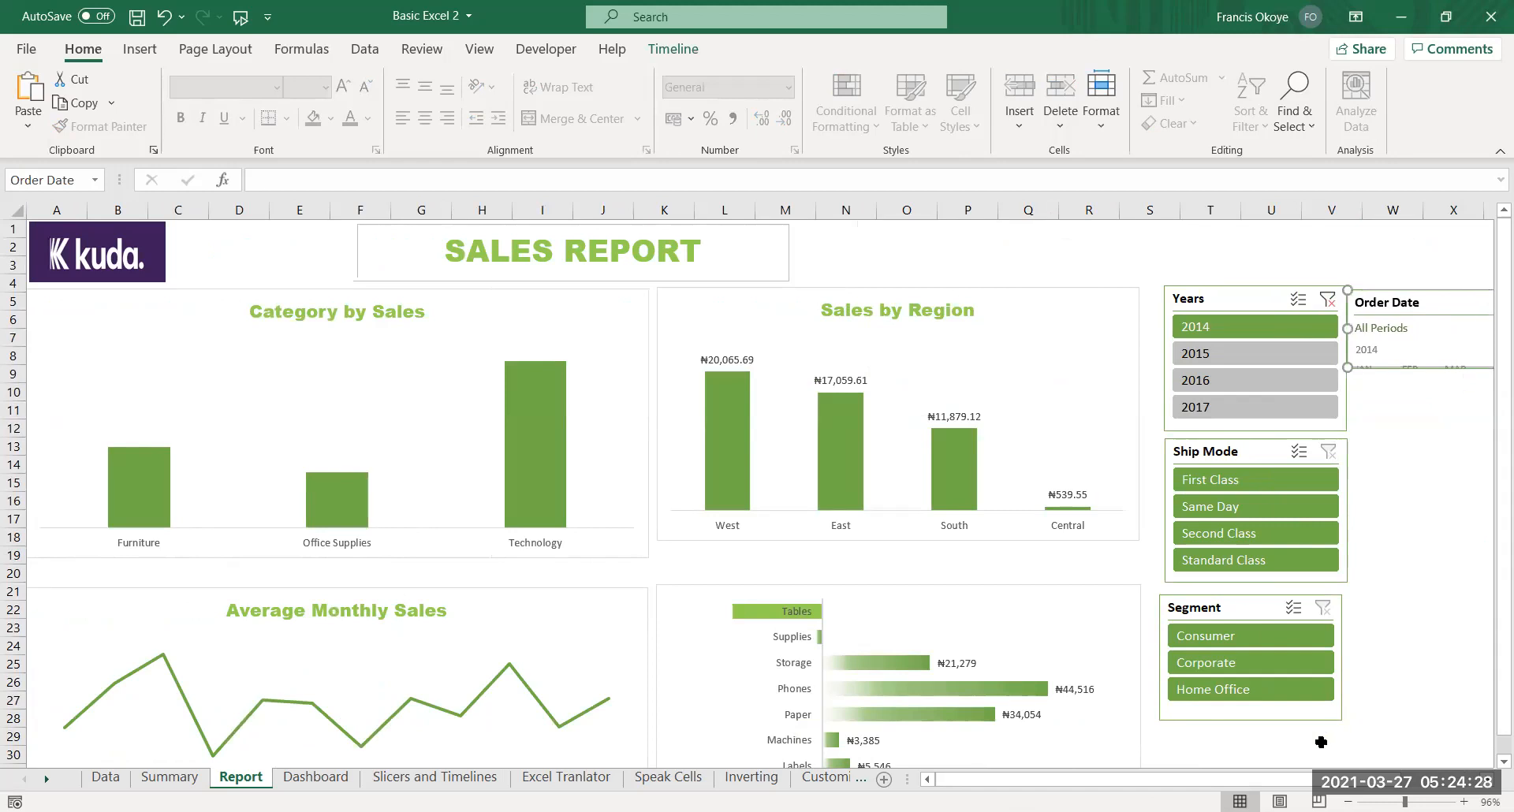
{"action": "scroll", "coordinate": [1298, 787], "scroll_direction": "right", "scroll_amount": 2}
{"action": "left_click_drag", "start_coordinate": [1274, 366], "coordinate": [1274, 396]}
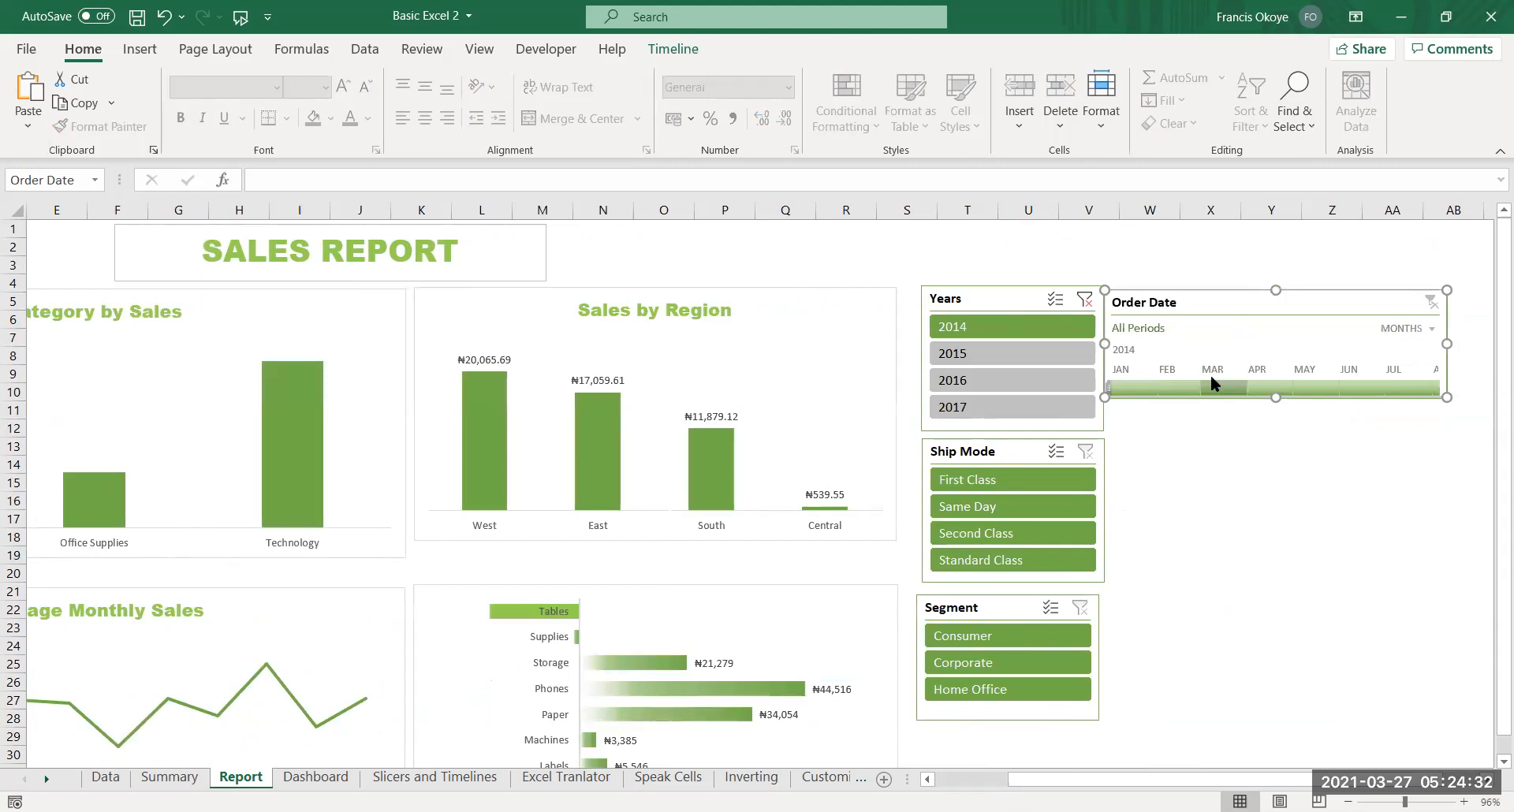
Filter the Order Date timeline to single months of 2014, ending with January
{"action": "left_click", "coordinate": [1212, 385]}
{"action": "left_click", "coordinate": [1139, 383]}
{"action": "left_click", "coordinate": [1266, 573]}
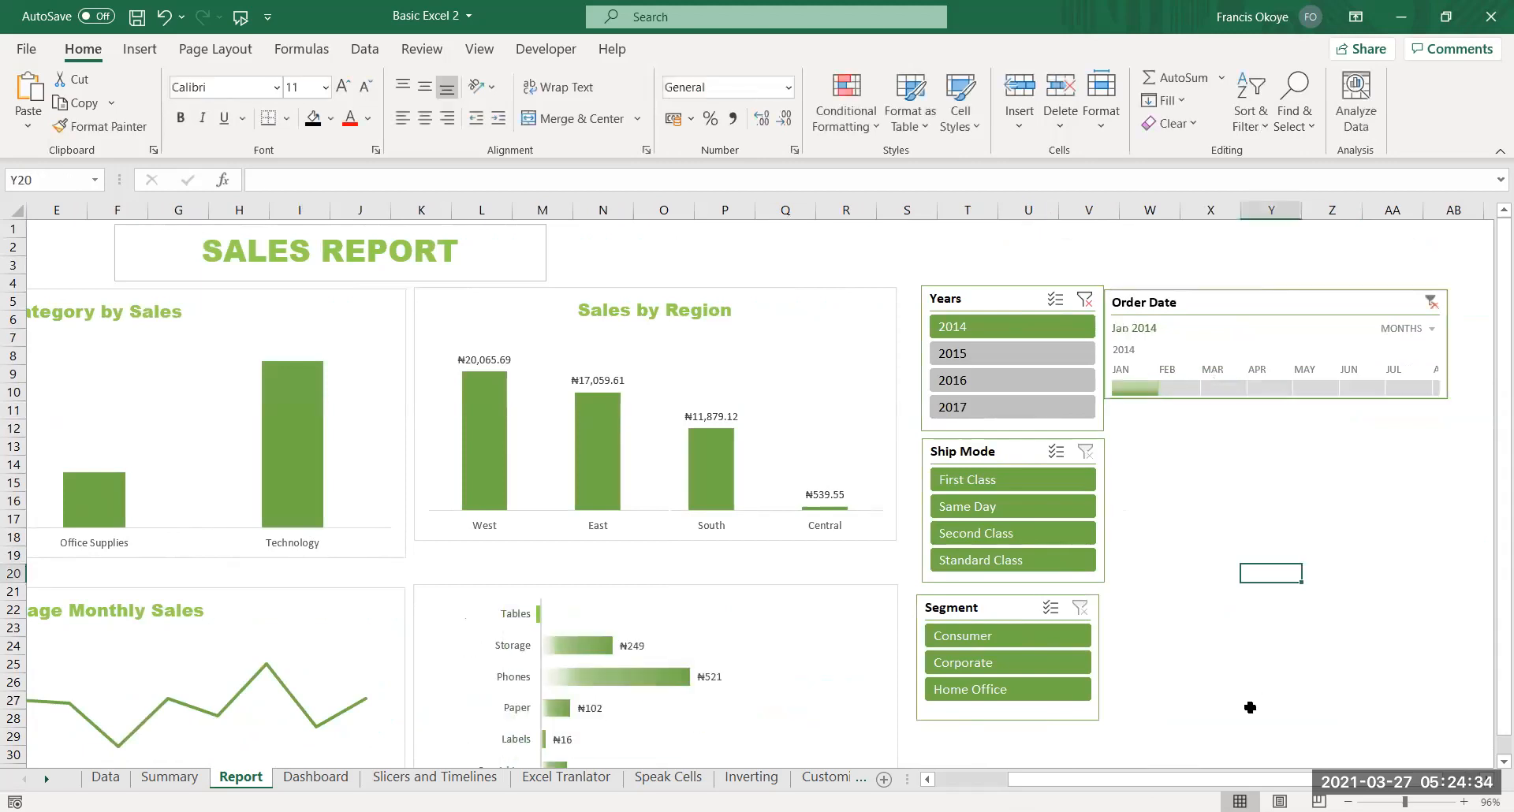
Place the Order Date timeline directly below the Segment slicer on the Report sheet
{"action": "left_click_drag", "start_coordinate": [1404, 780], "coordinate": [1331, 781]}
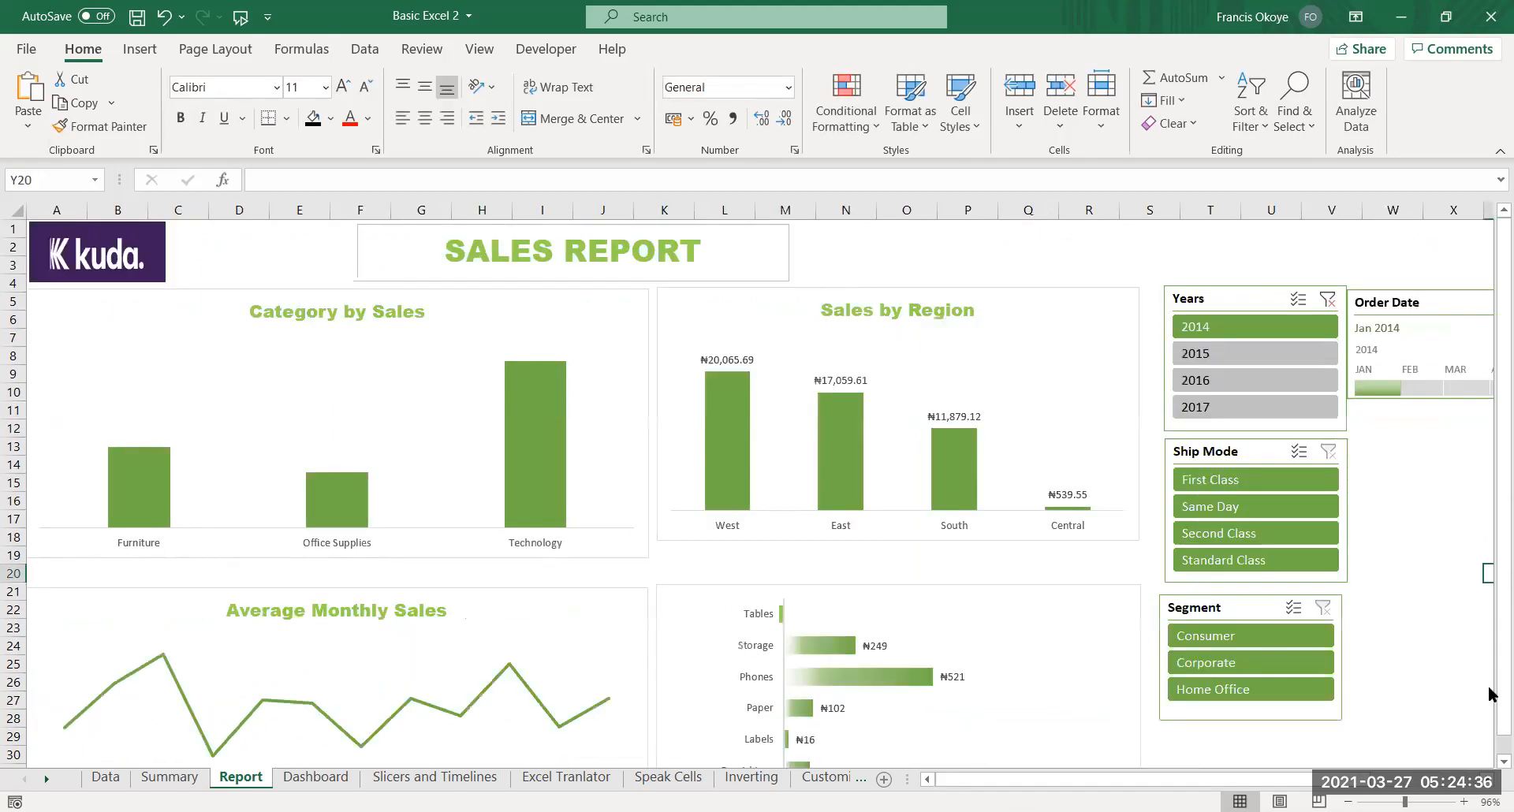
{"action": "left_click", "coordinate": [1349, 802]}
{"action": "left_click", "coordinate": [1349, 802]}
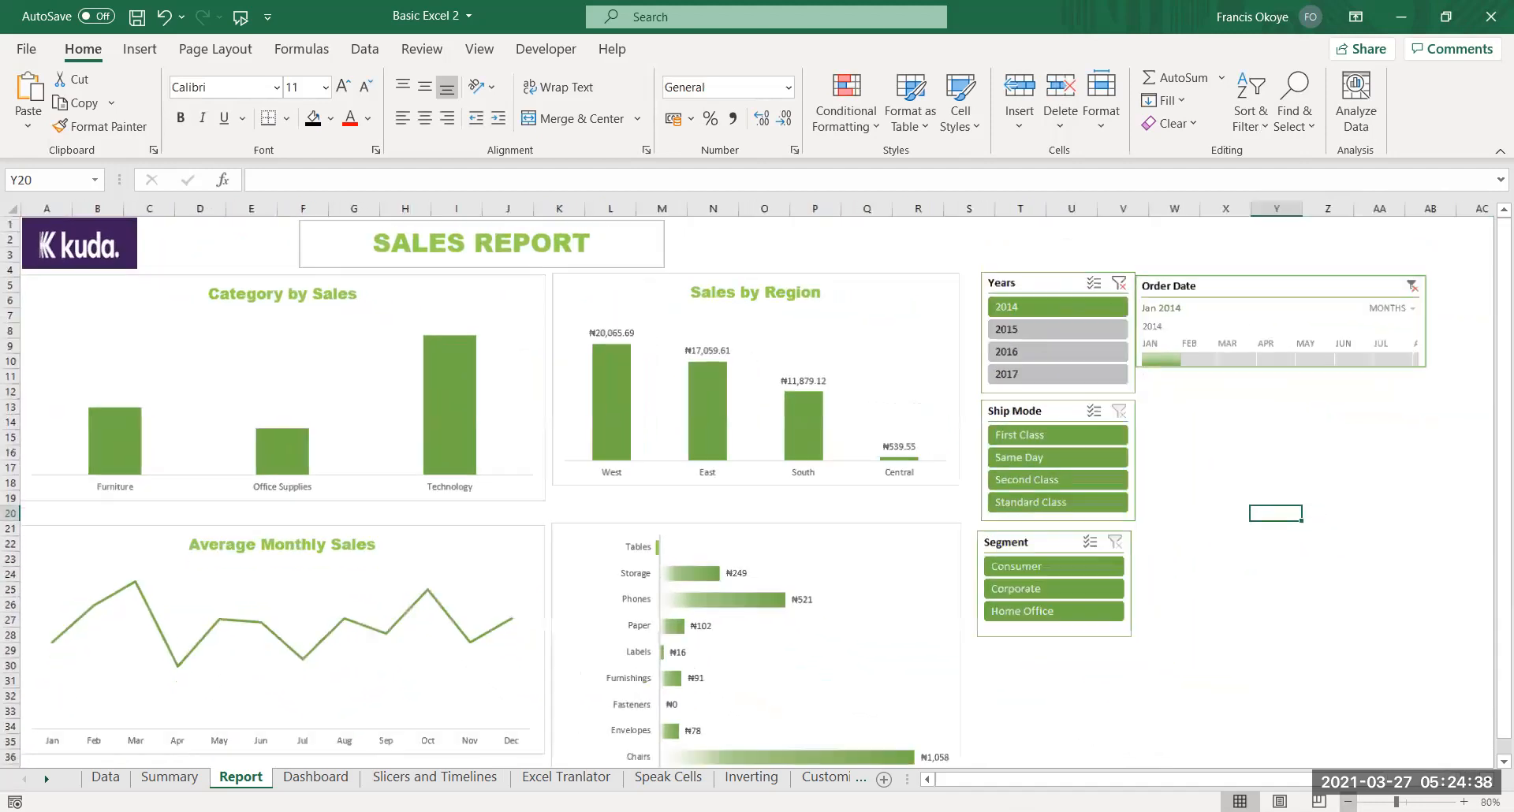
{"action": "left_click", "coordinate": [1349, 802]}
{"action": "left_click", "coordinate": [103, 779]}
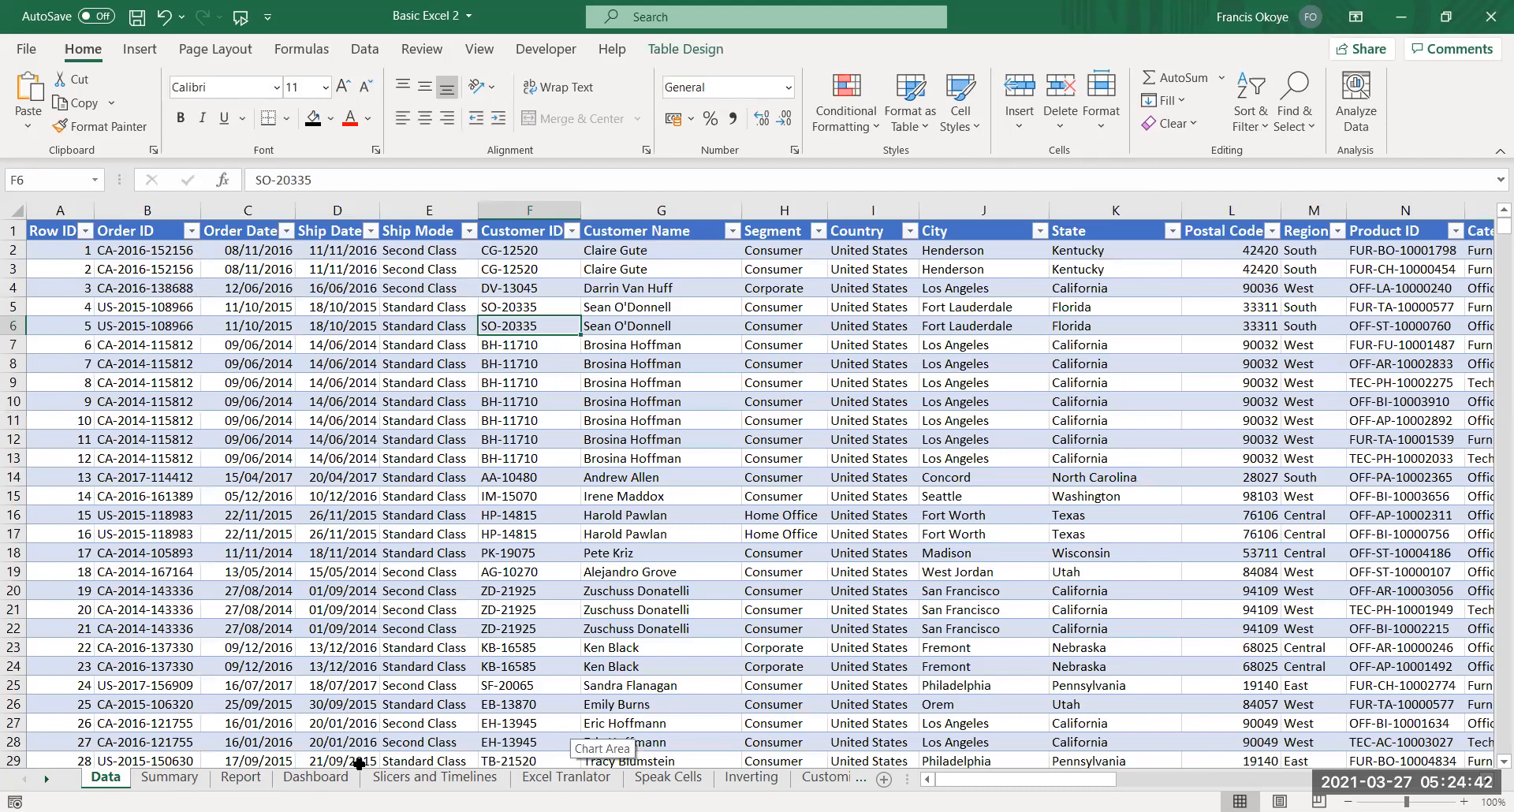
{"action": "left_click", "coordinate": [256, 778]}
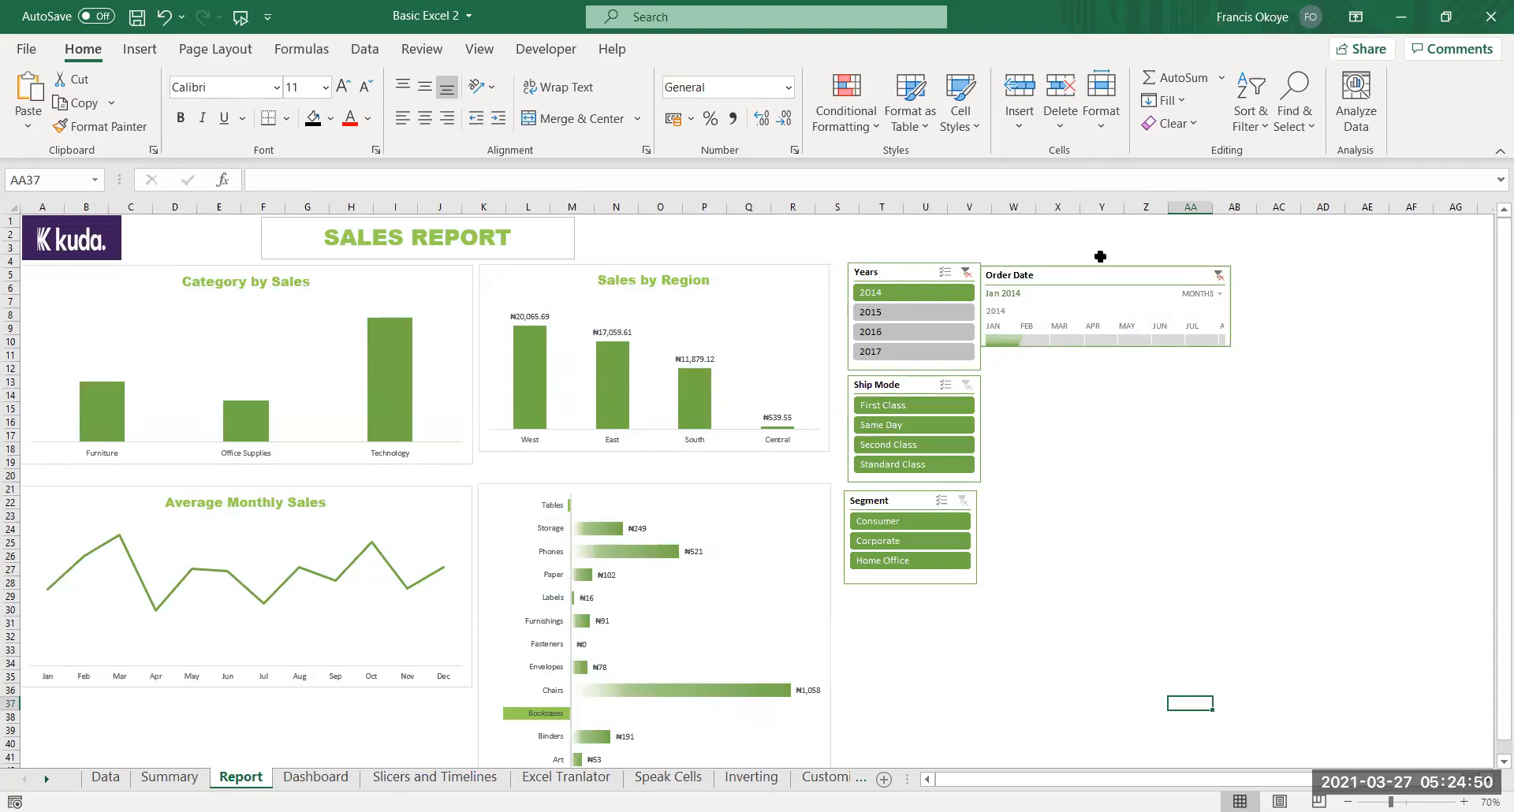
{"action": "left_click_drag", "start_coordinate": [1100, 274], "coordinate": [954, 602]}
{"action": "left_click", "coordinate": [1087, 502]}
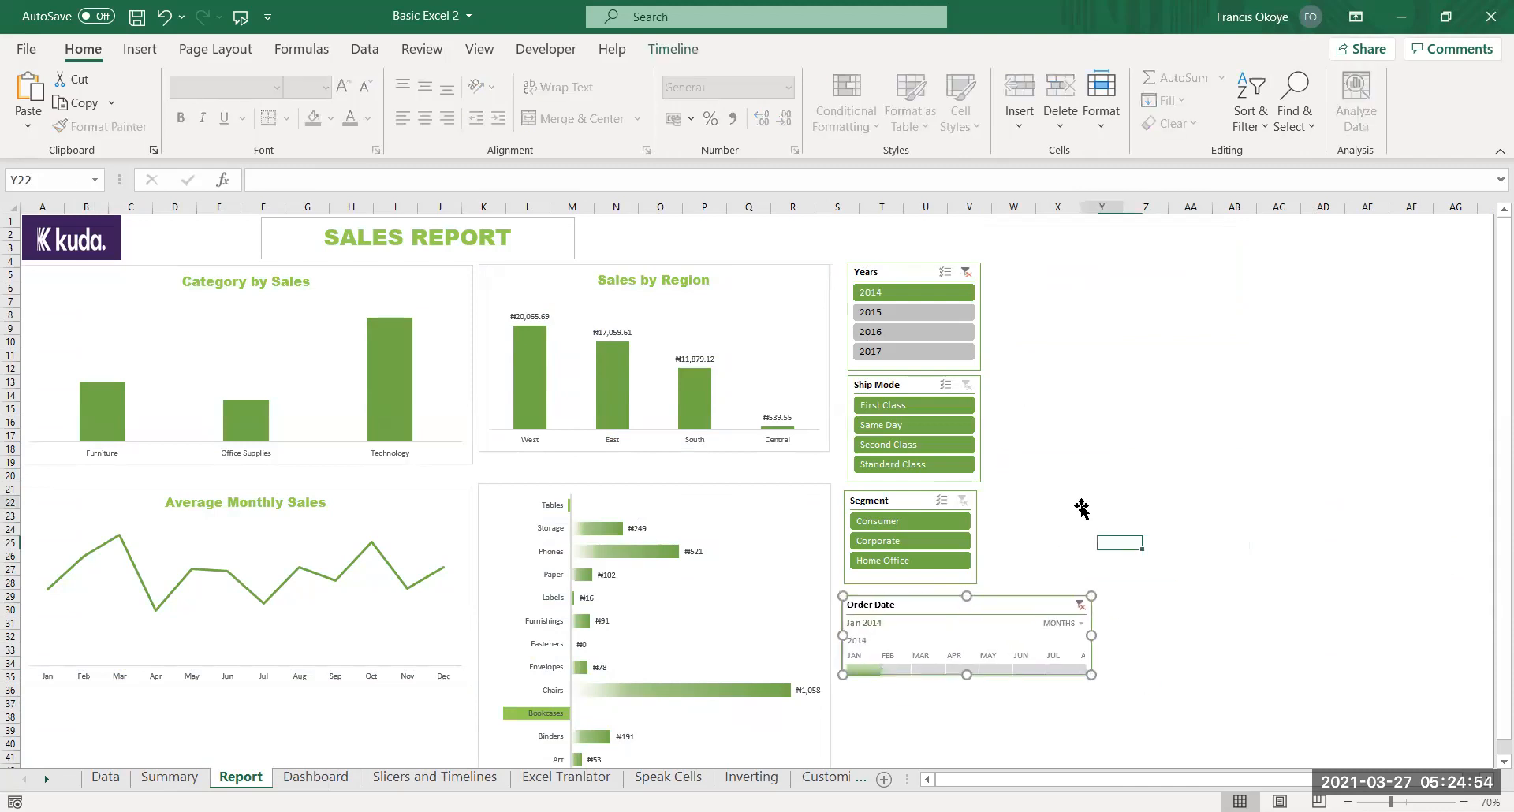
{"action": "left_click", "coordinate": [1279, 408]}
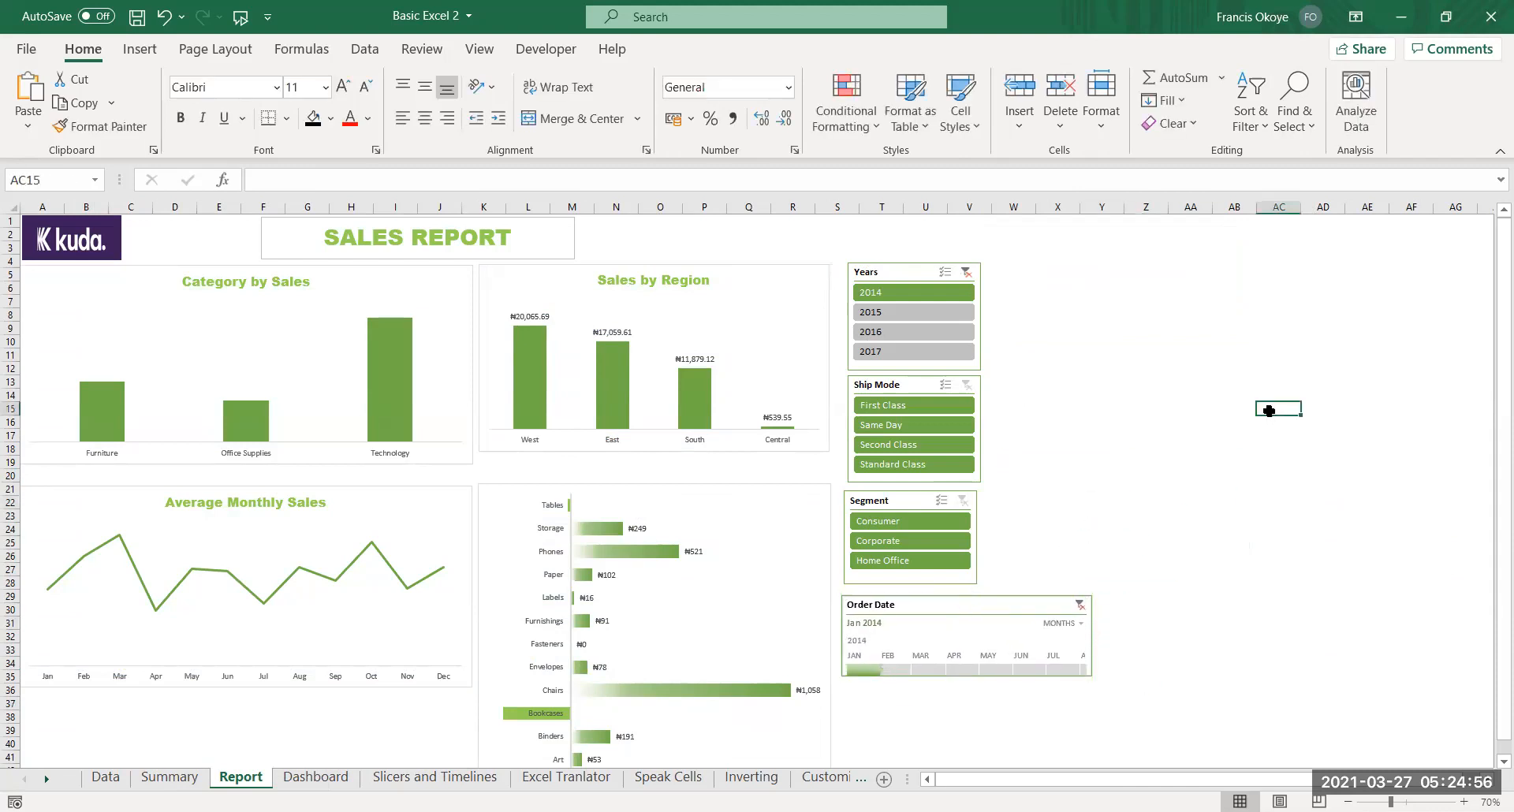
Filter the report to the Corporate segment, July 2014 on the timeline and Same Day ship mode, with the Years slicer cleared
{"action": "left_click_drag", "start_coordinate": [912, 542], "coordinate": [960, 557]}
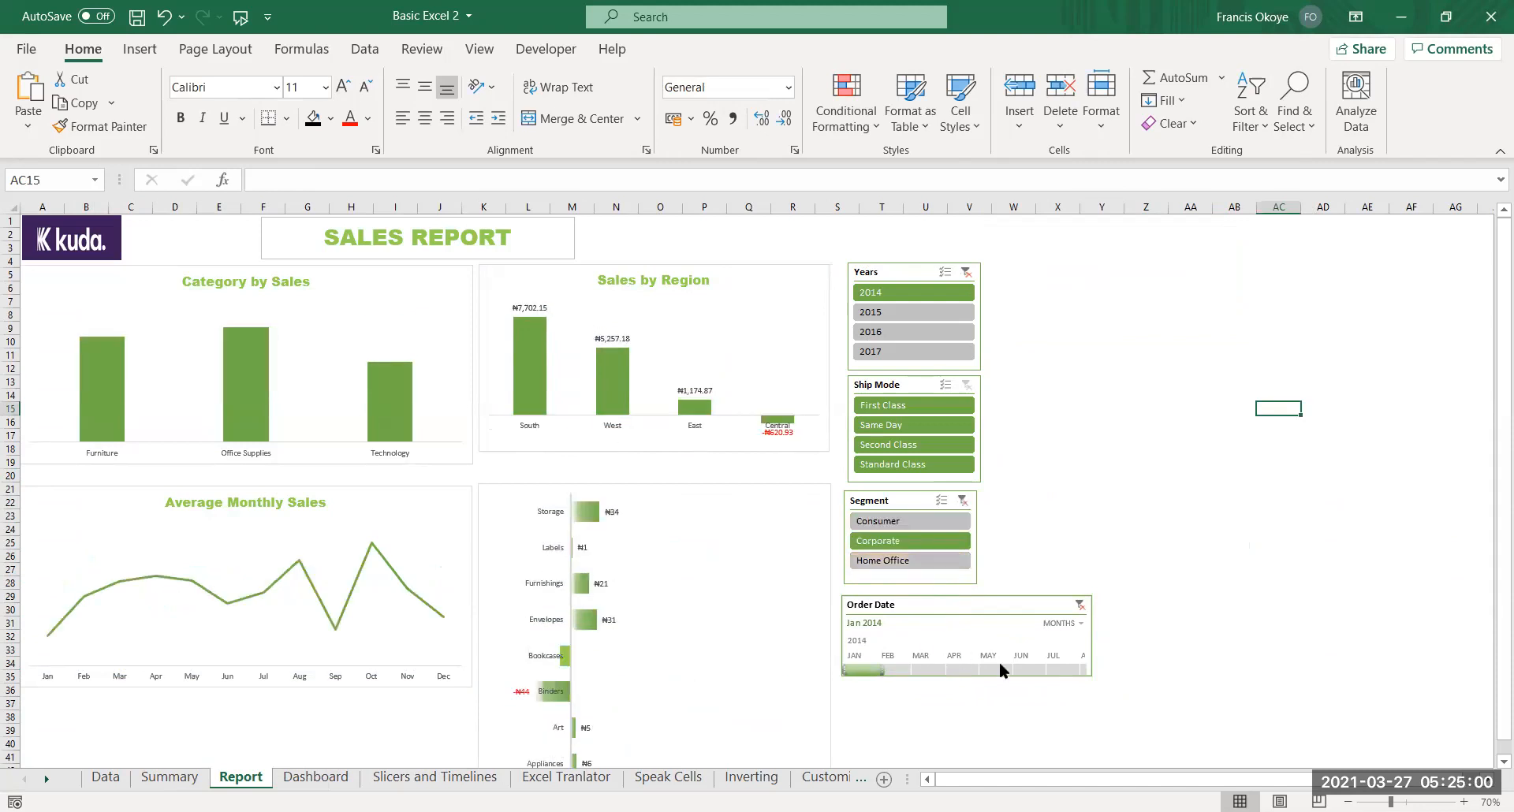
{"action": "left_click", "coordinate": [1064, 669]}
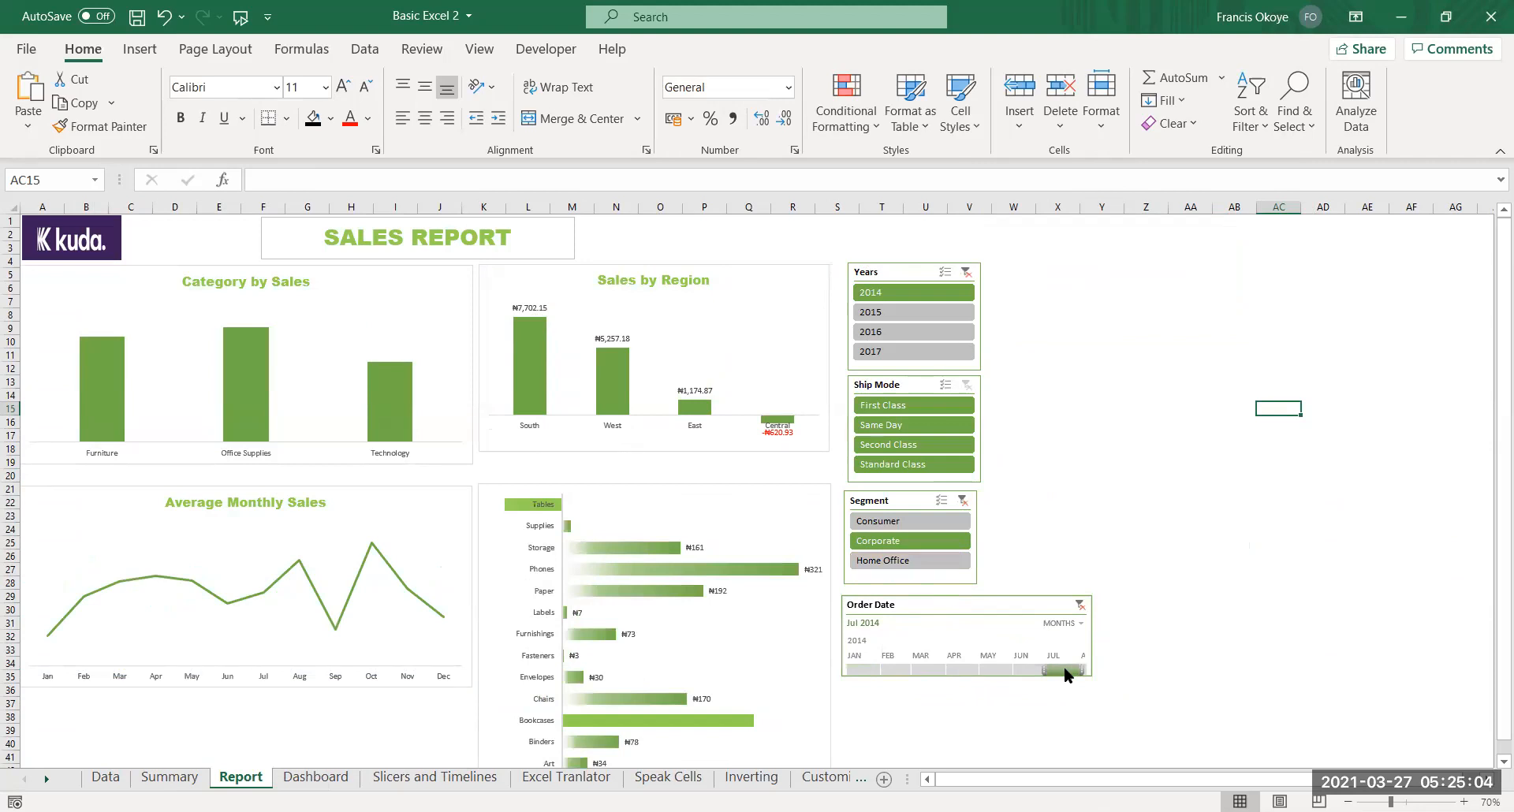
{"action": "left_click", "coordinate": [966, 272]}
{"action": "left_click", "coordinate": [888, 429]}
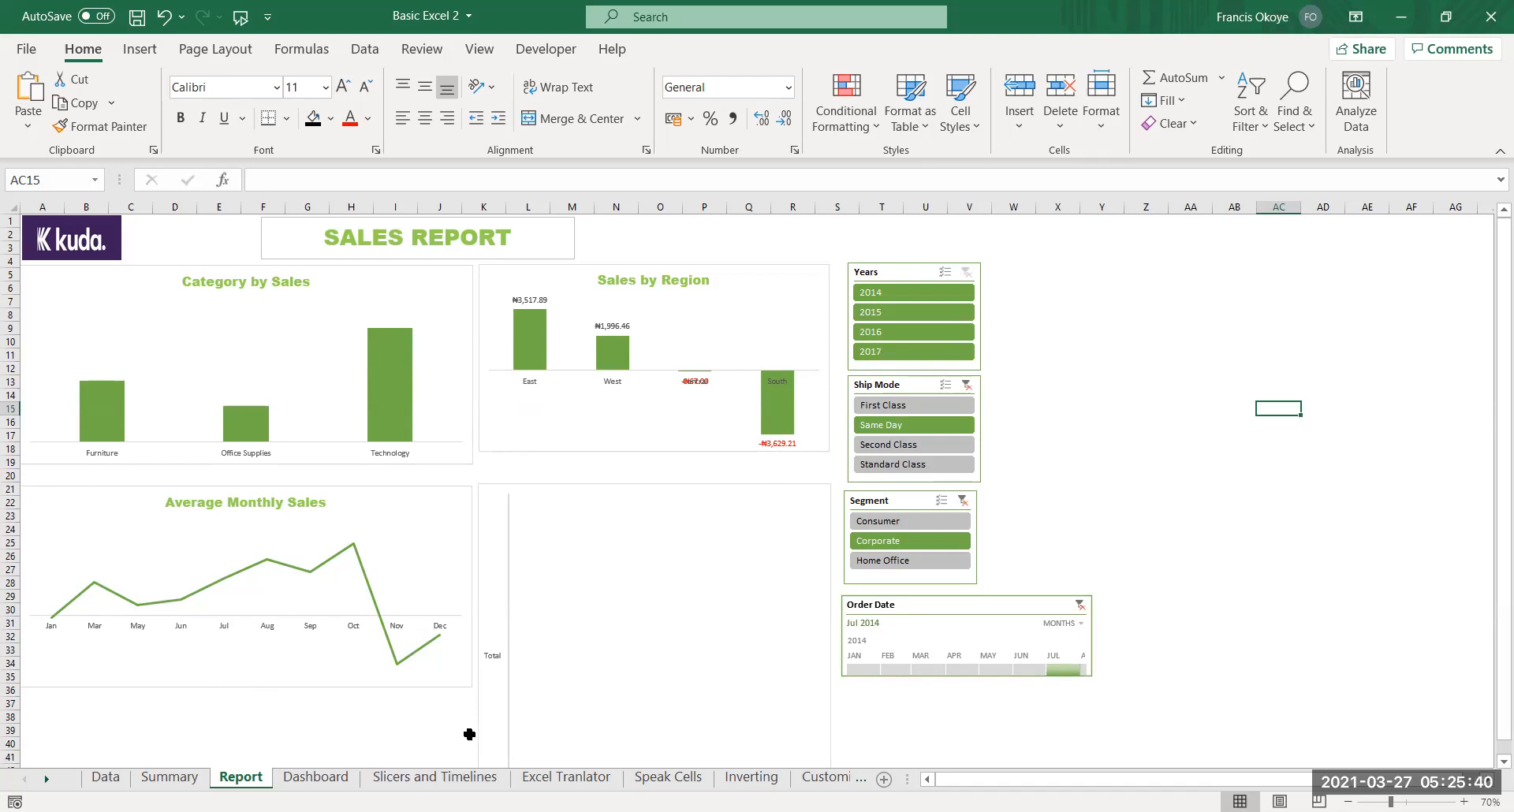
{"action": "left_click", "coordinate": [1169, 661]}
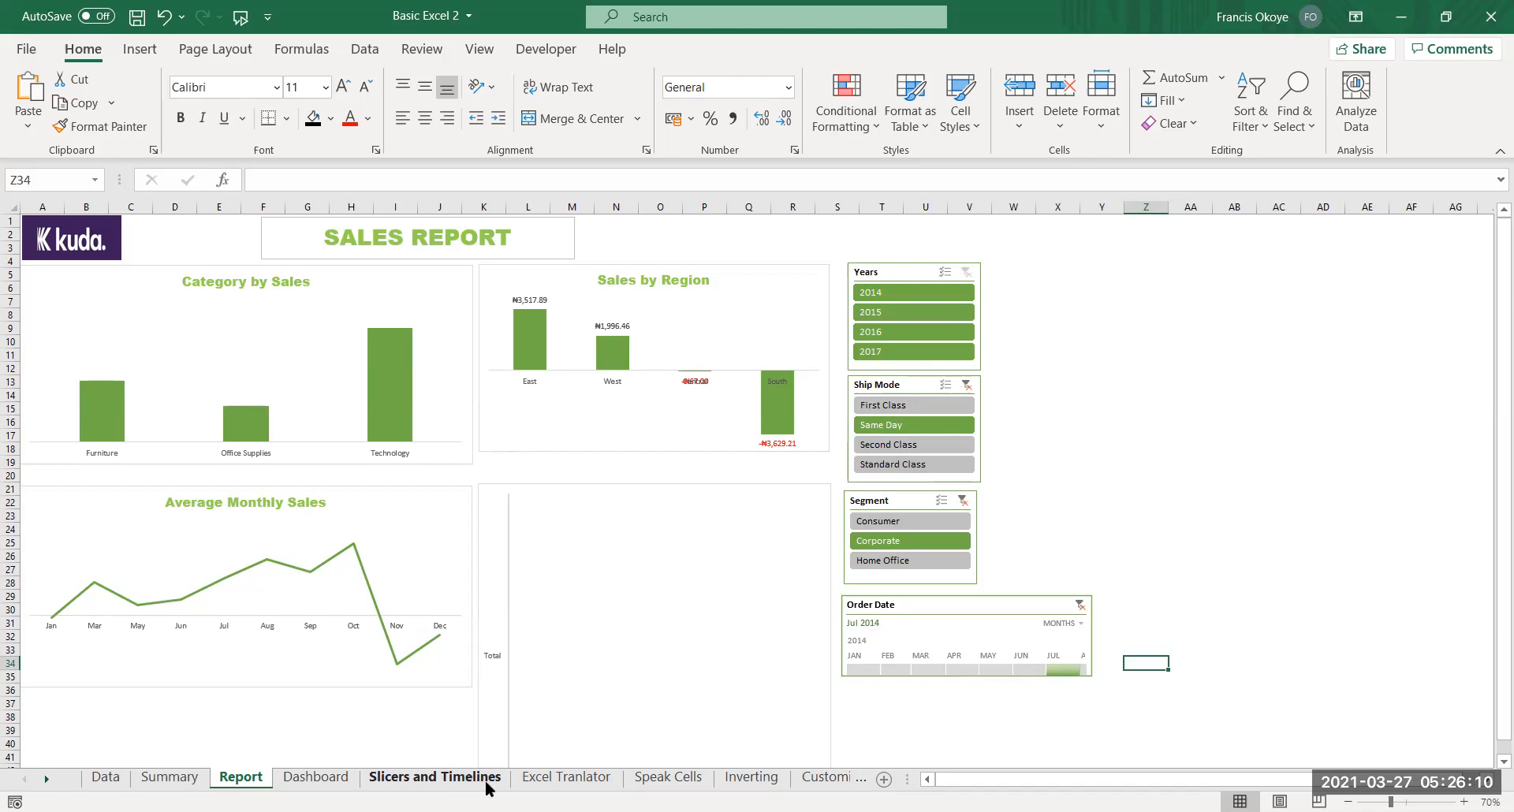
{"action": "left_click", "coordinate": [806, 573]}
{"action": "left_click", "coordinate": [1053, 487]}
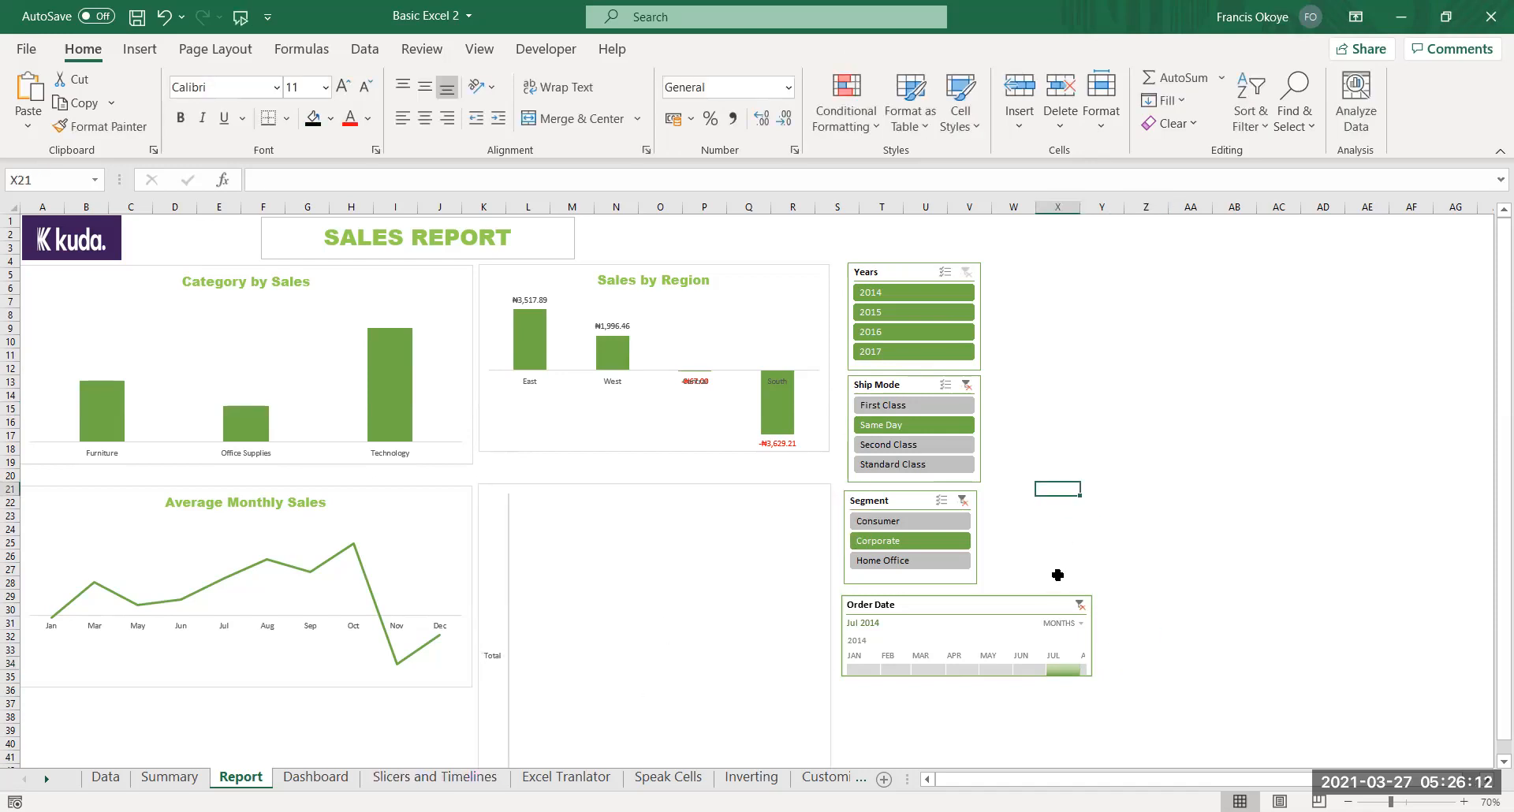
Clear the filters on the Order Date timeline and the Segment and Ship Mode slicers
{"action": "left_click", "coordinate": [1080, 605]}
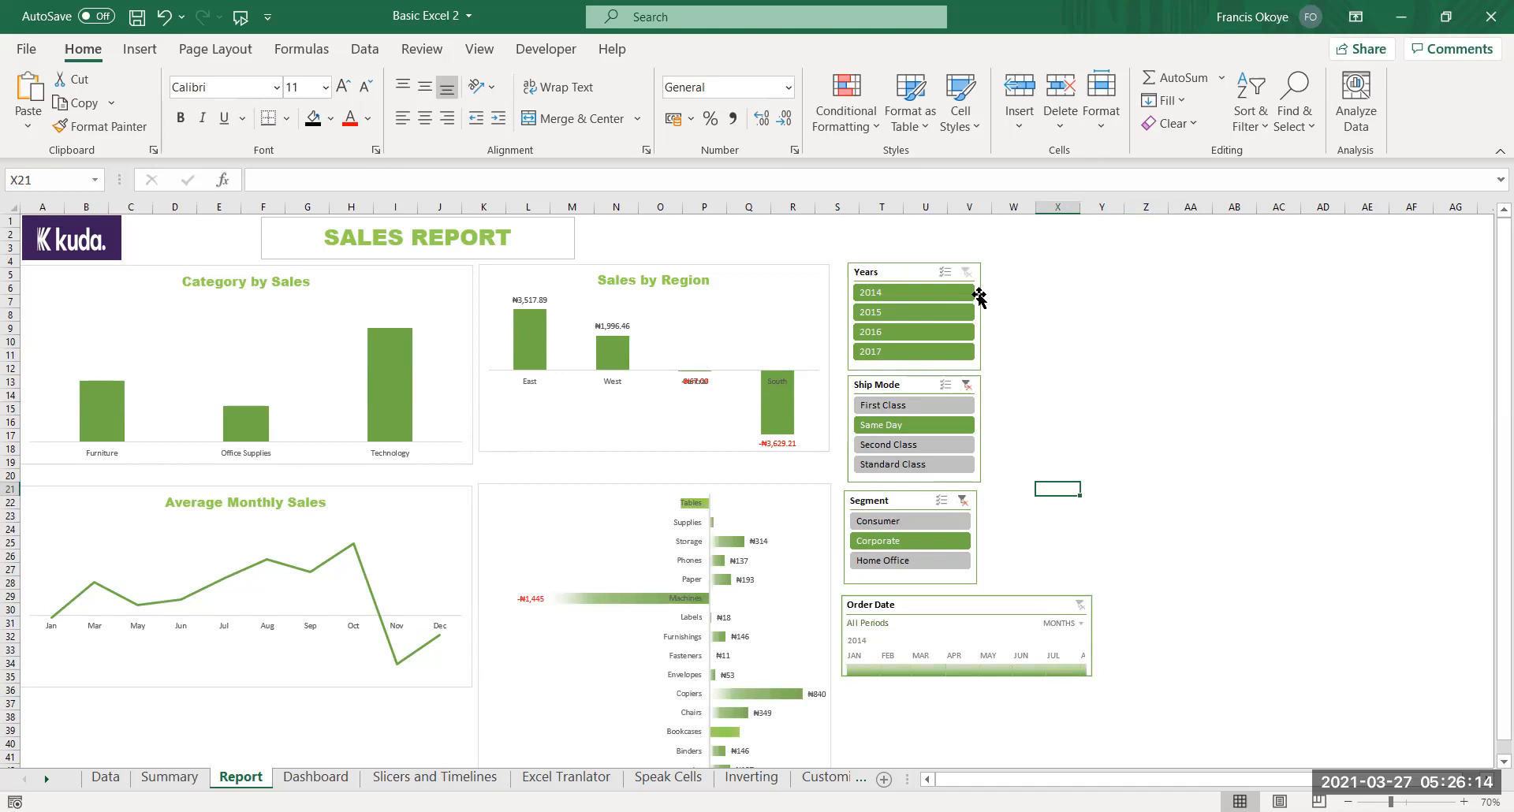
{"action": "left_click", "coordinate": [963, 501]}
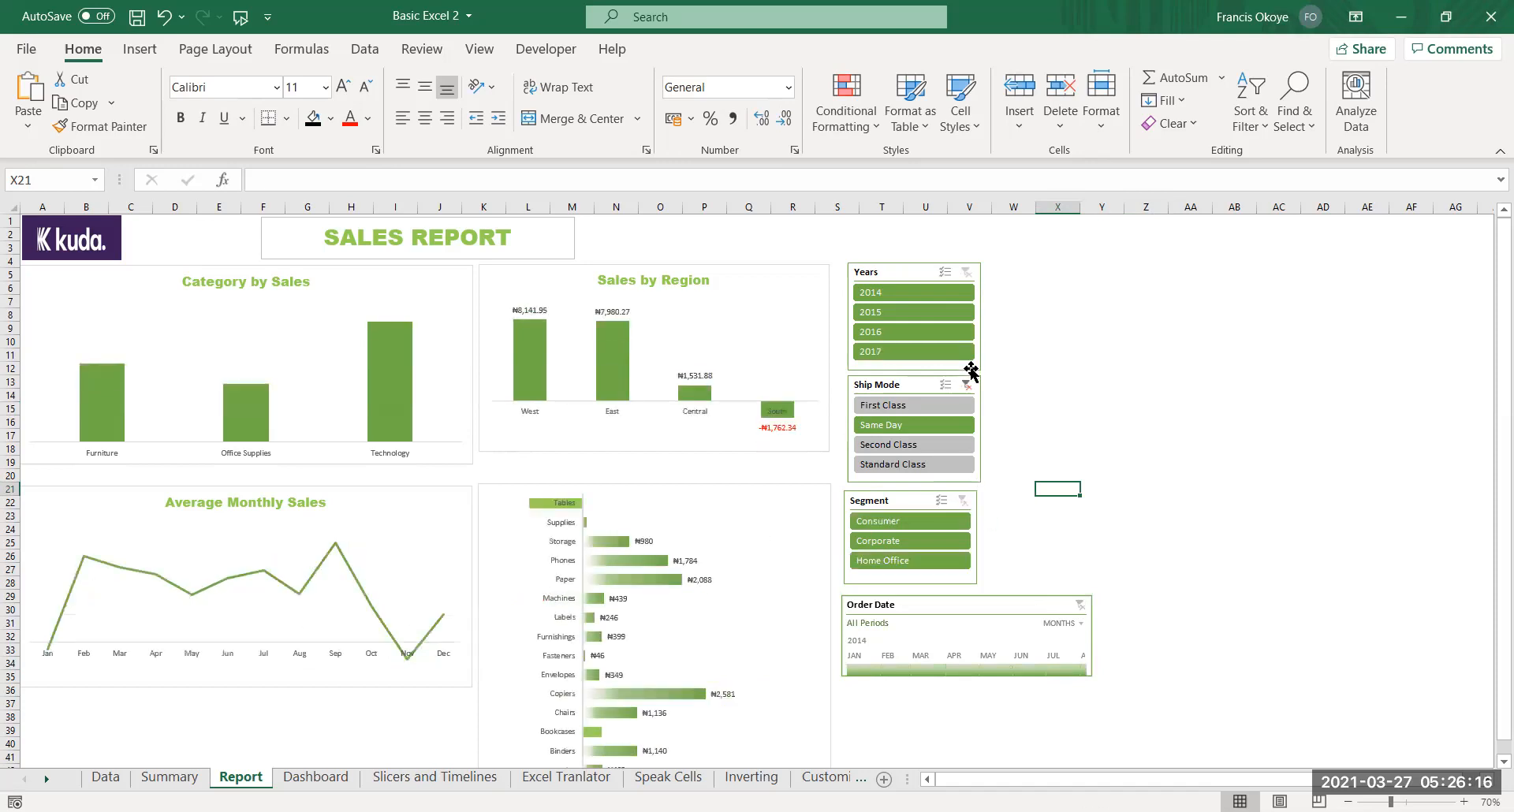
{"action": "left_click", "coordinate": [967, 386]}
{"action": "left_click", "coordinate": [1165, 471]}
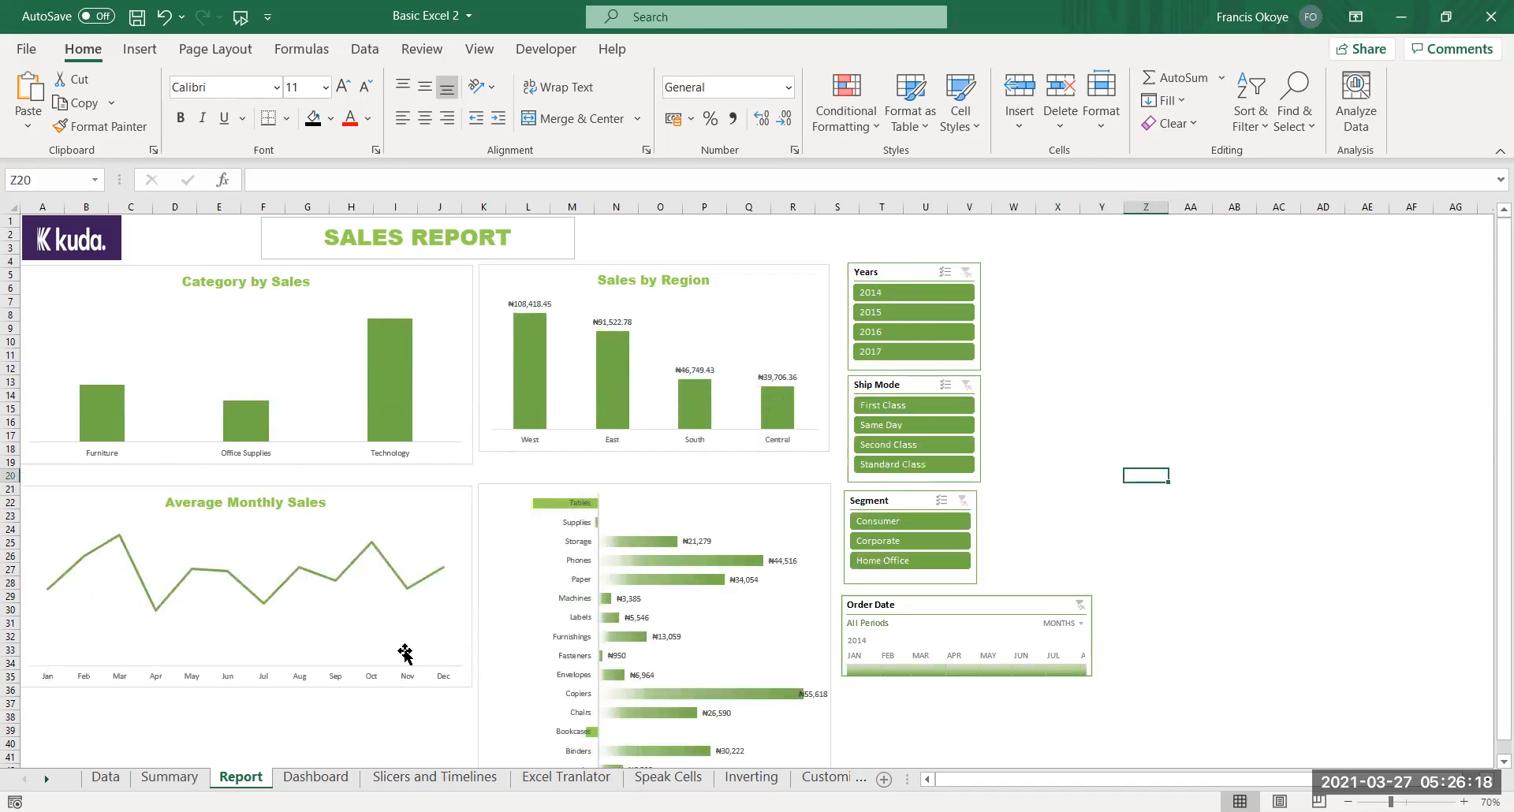
Look over the Dashboard and Slicers and Timelines sheets, and open the topic list on the Excel Tranlator sheet
{"action": "left_click", "coordinate": [316, 777]}
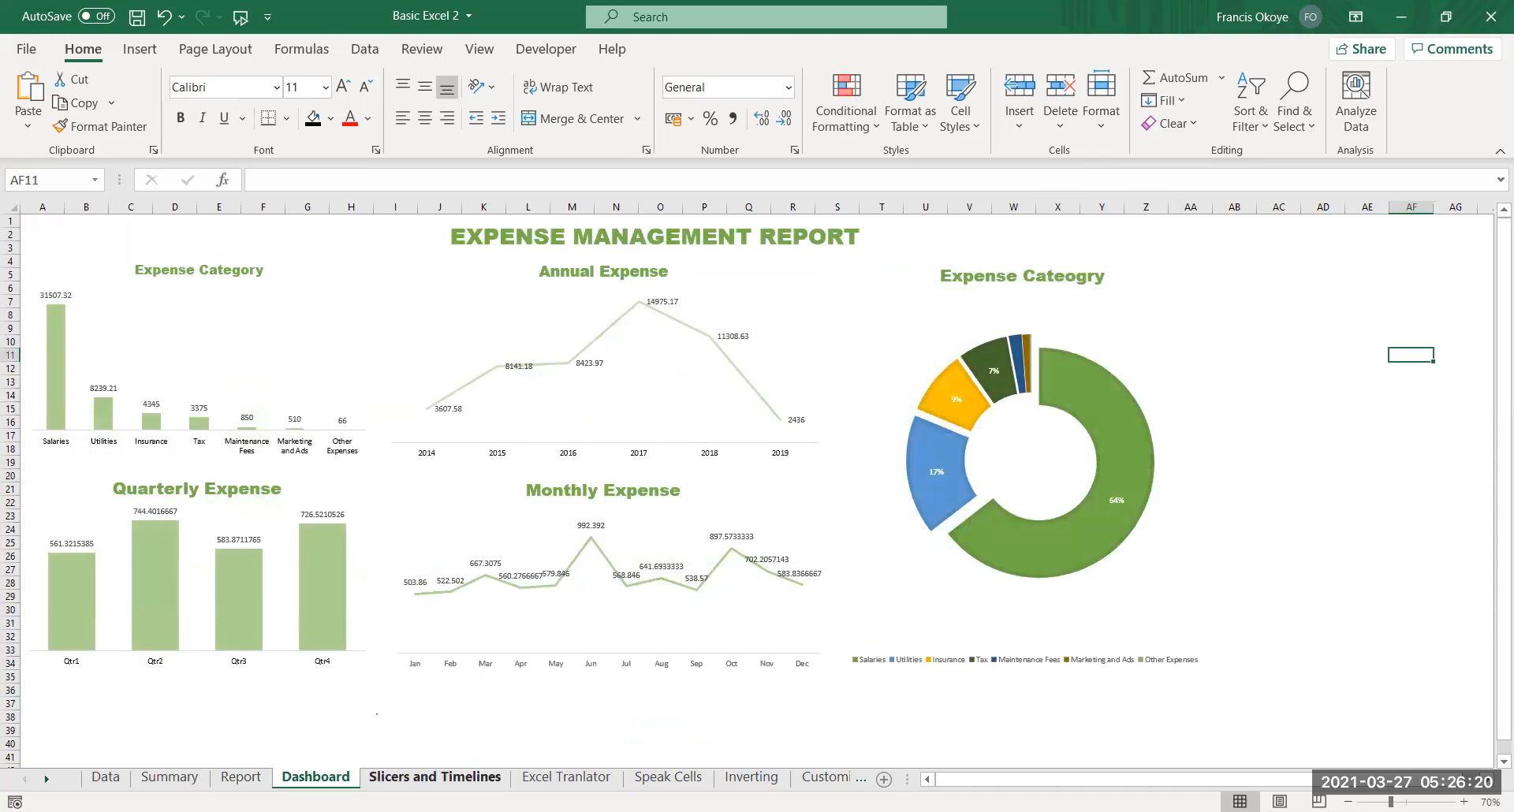
{"action": "left_click", "coordinate": [497, 780]}
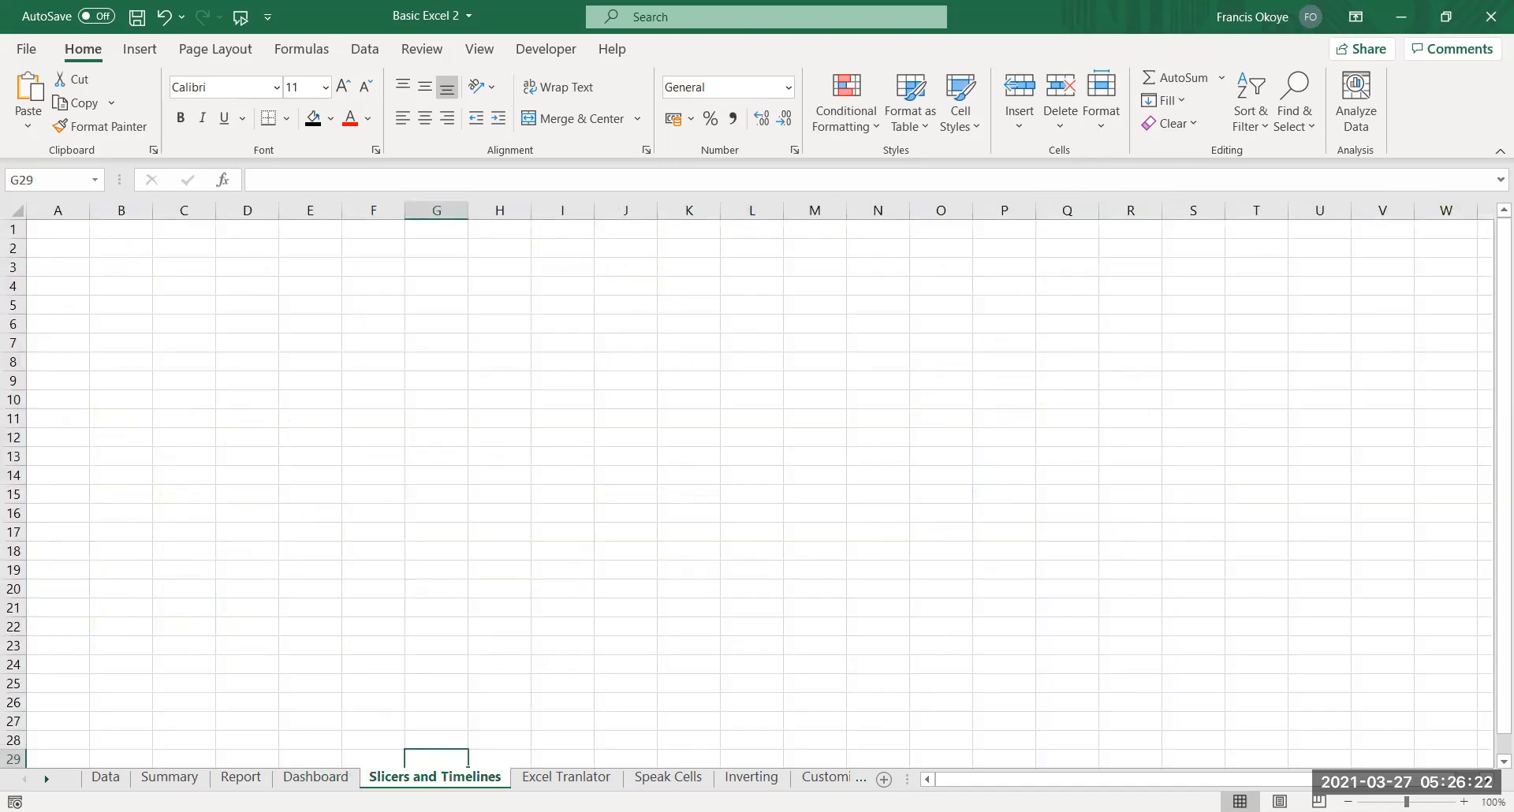
{"action": "left_click", "coordinate": [591, 779]}
{"action": "left_click", "coordinate": [267, 251]}
{"action": "left_click", "coordinate": [370, 387]}
{"action": "left_click", "coordinate": [495, 555]}
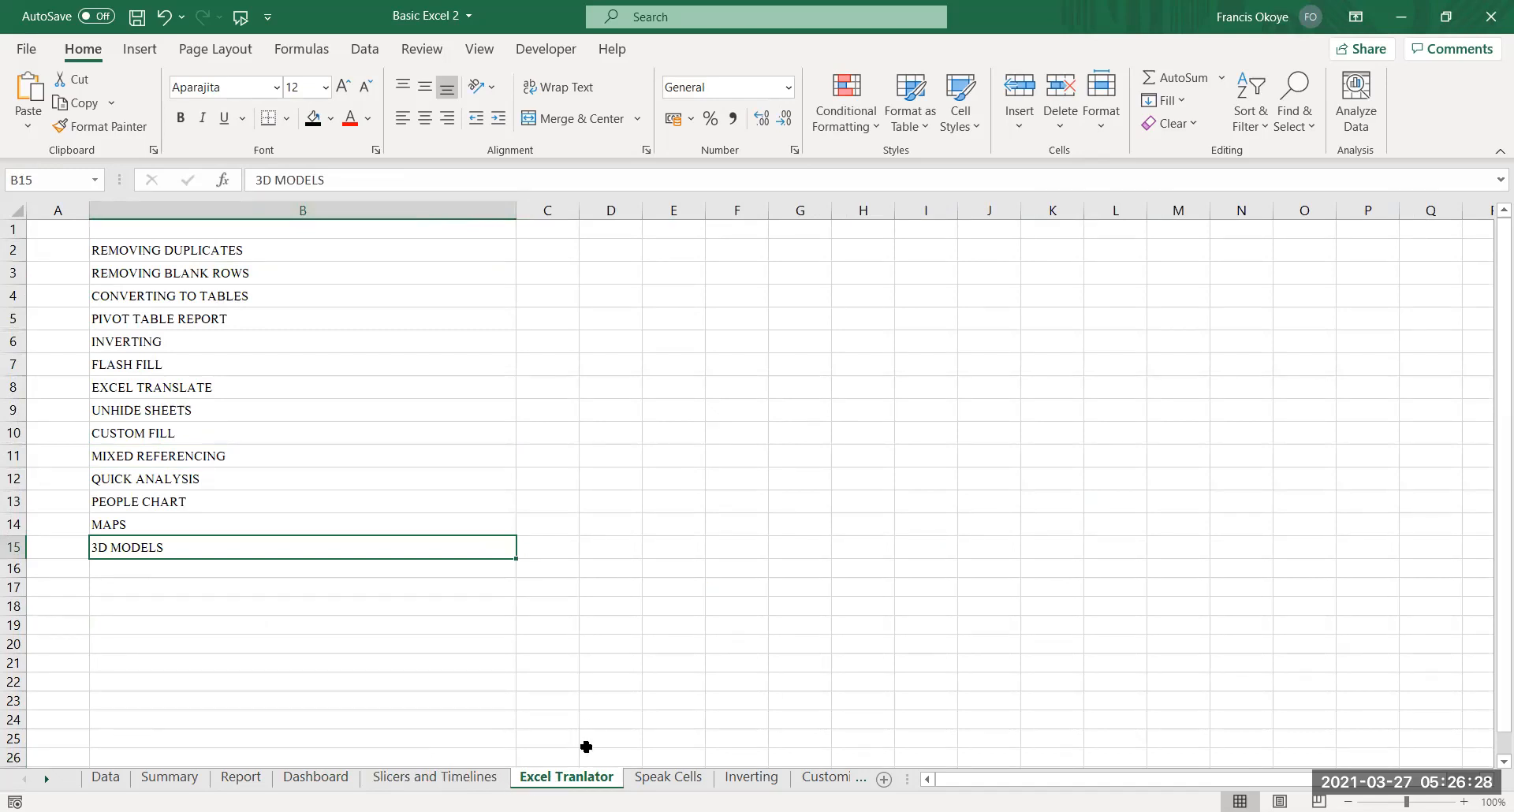
Try to translate the topic list in B2:B15 with the Translator, retry loading it once, and close it
{"action": "left_click", "coordinate": [305, 246]}
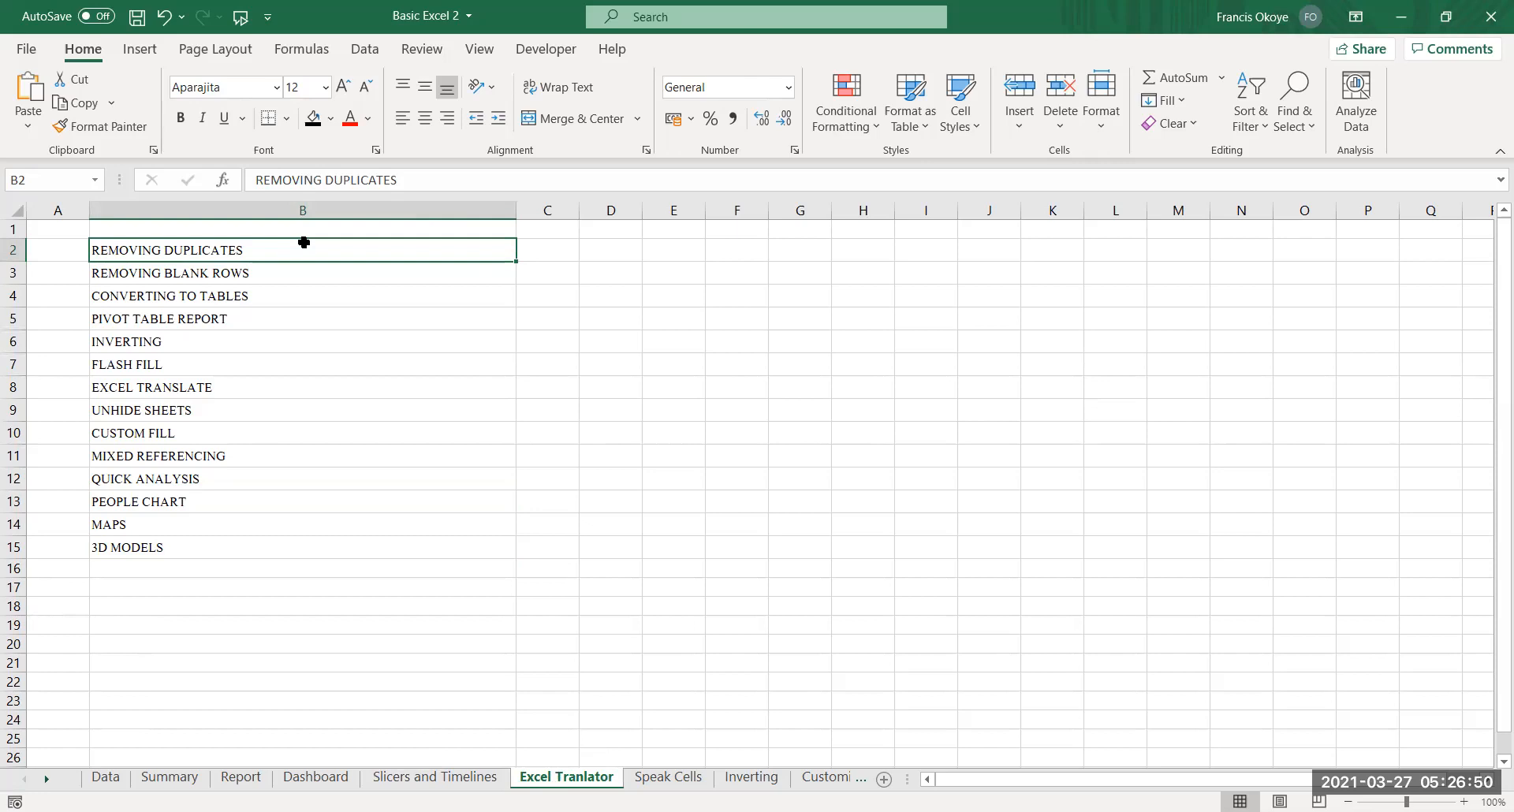
{"action": "key", "text": "ctrl+shift+Up"}
{"action": "key", "text": "Down"}
{"action": "key", "text": "Up"}
{"action": "key", "text": "ctrl+shift+Down"}
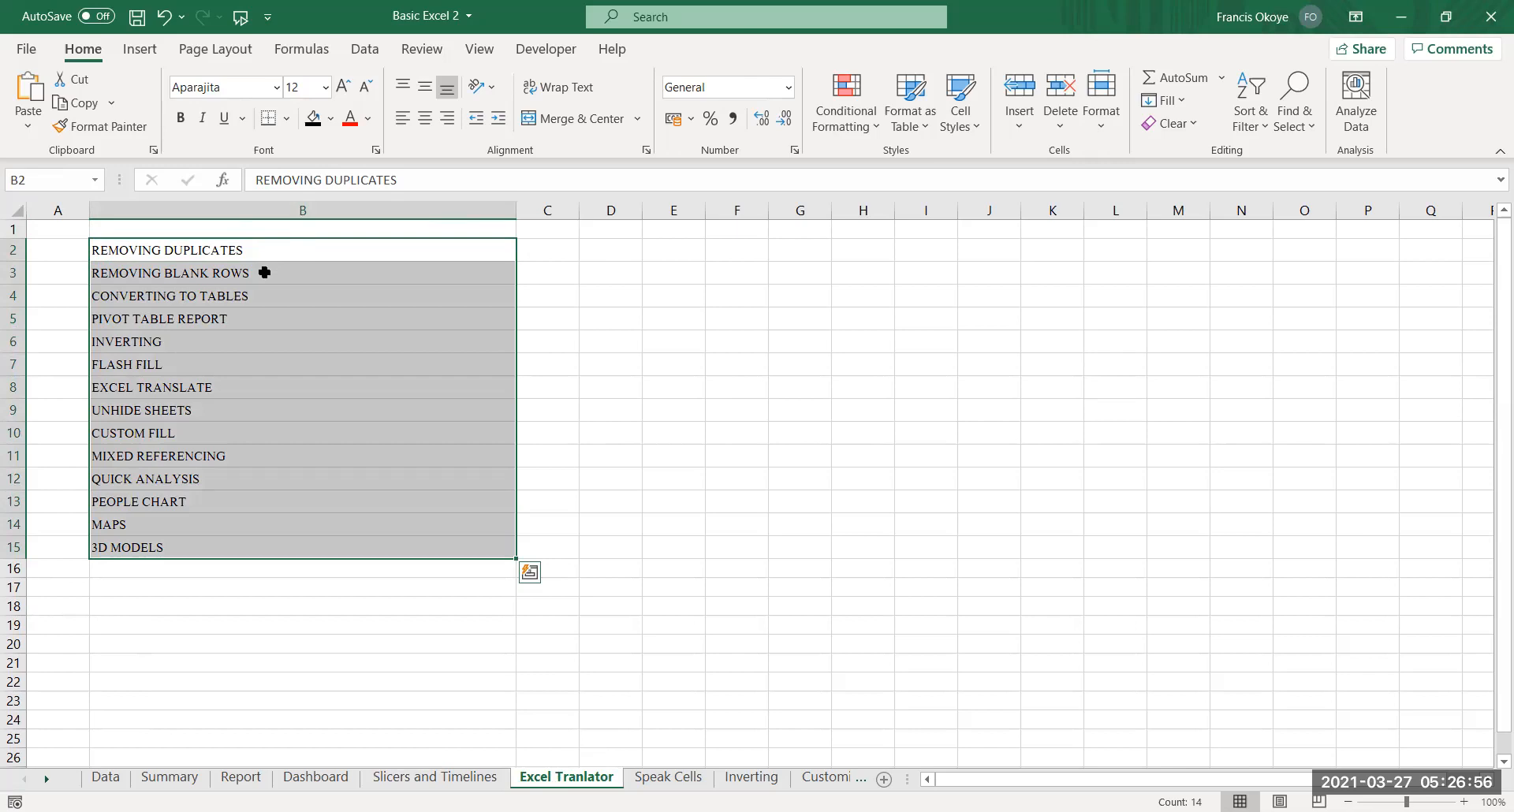
{"action": "key", "text": "Up"}
{"action": "key", "text": "Down"}
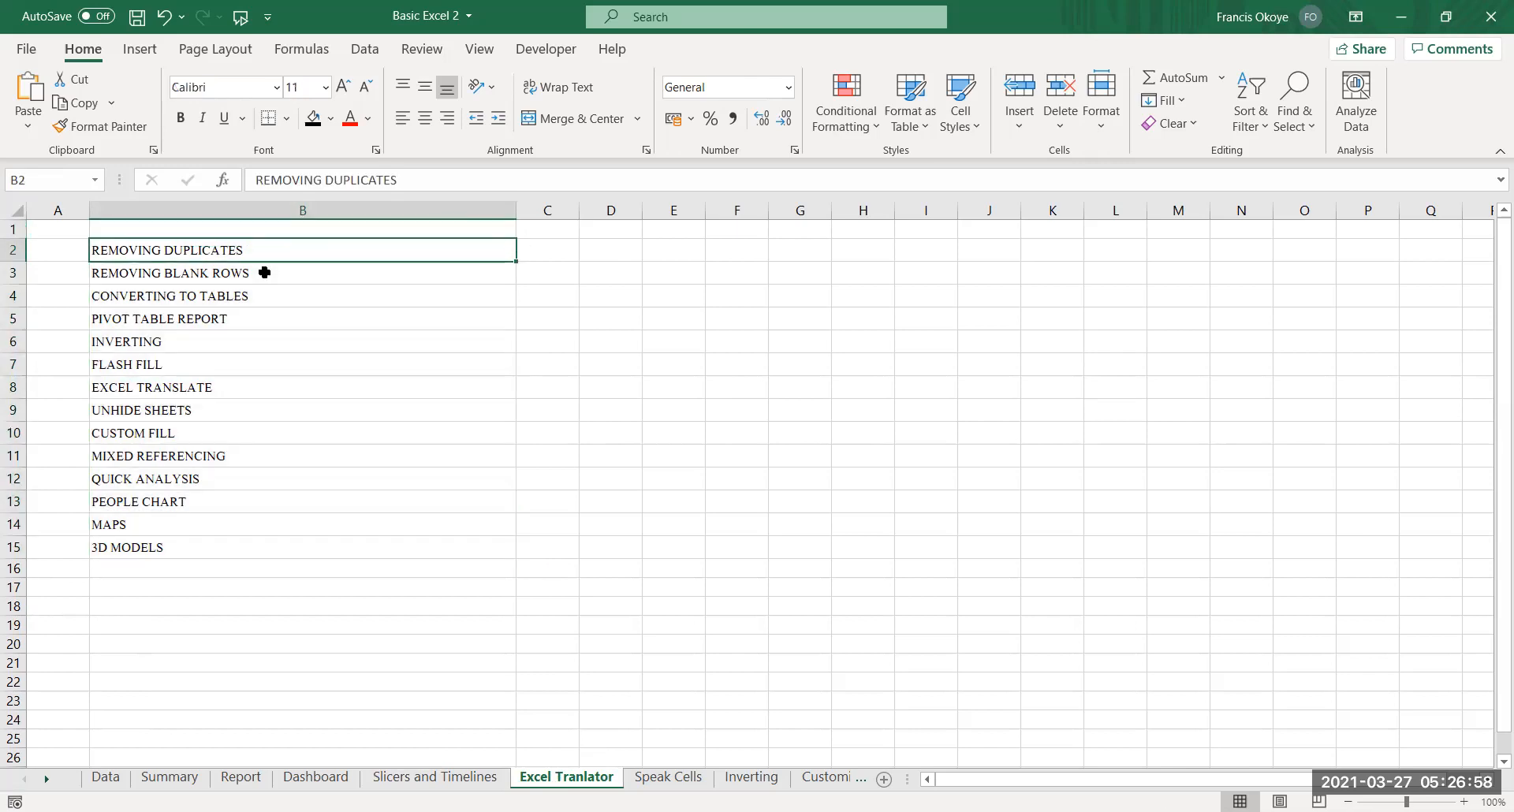
{"action": "key", "text": "ctrl+shift+Down"}
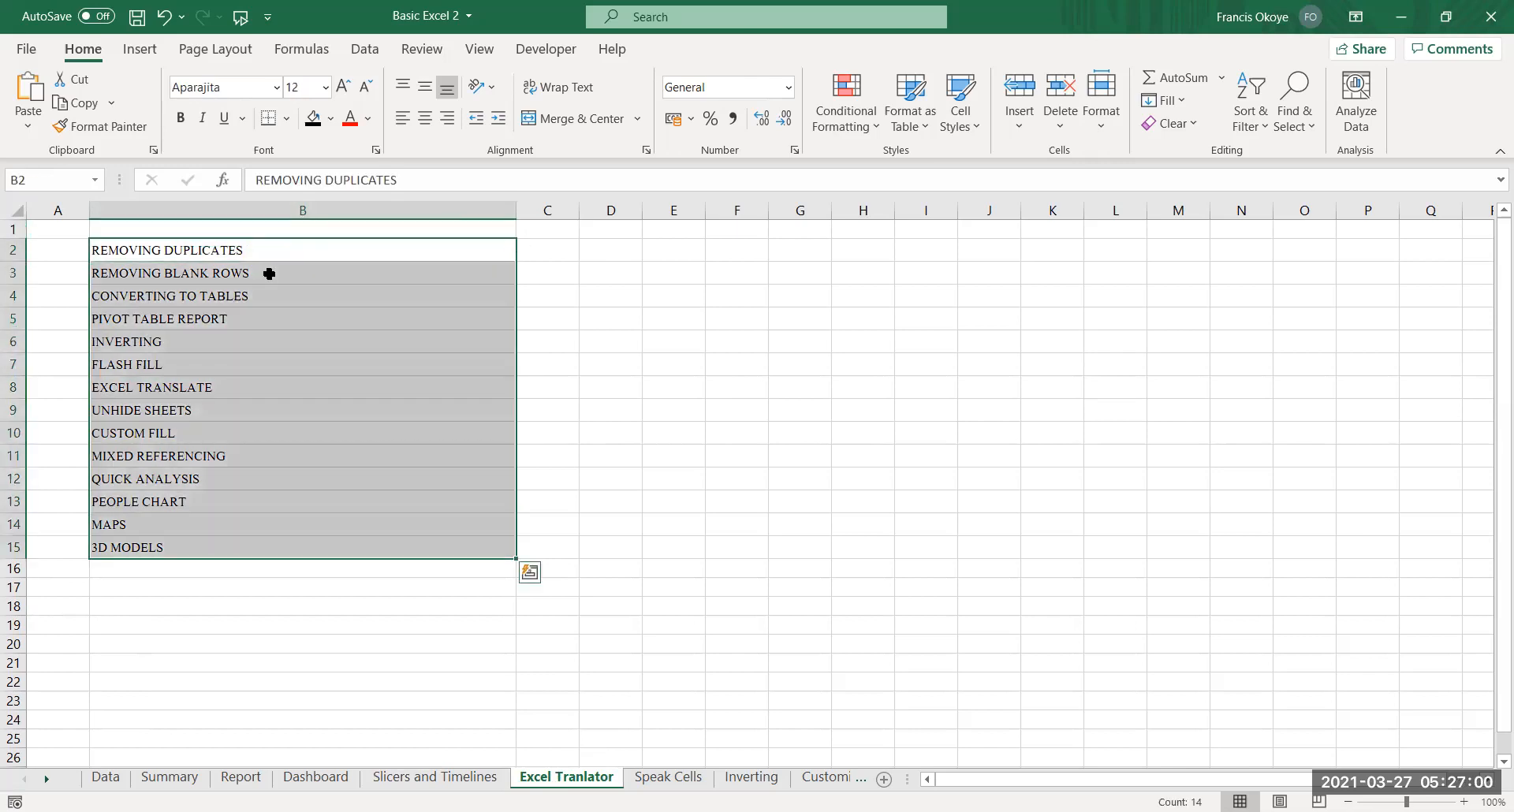
{"action": "right_click", "coordinate": [313, 333]}
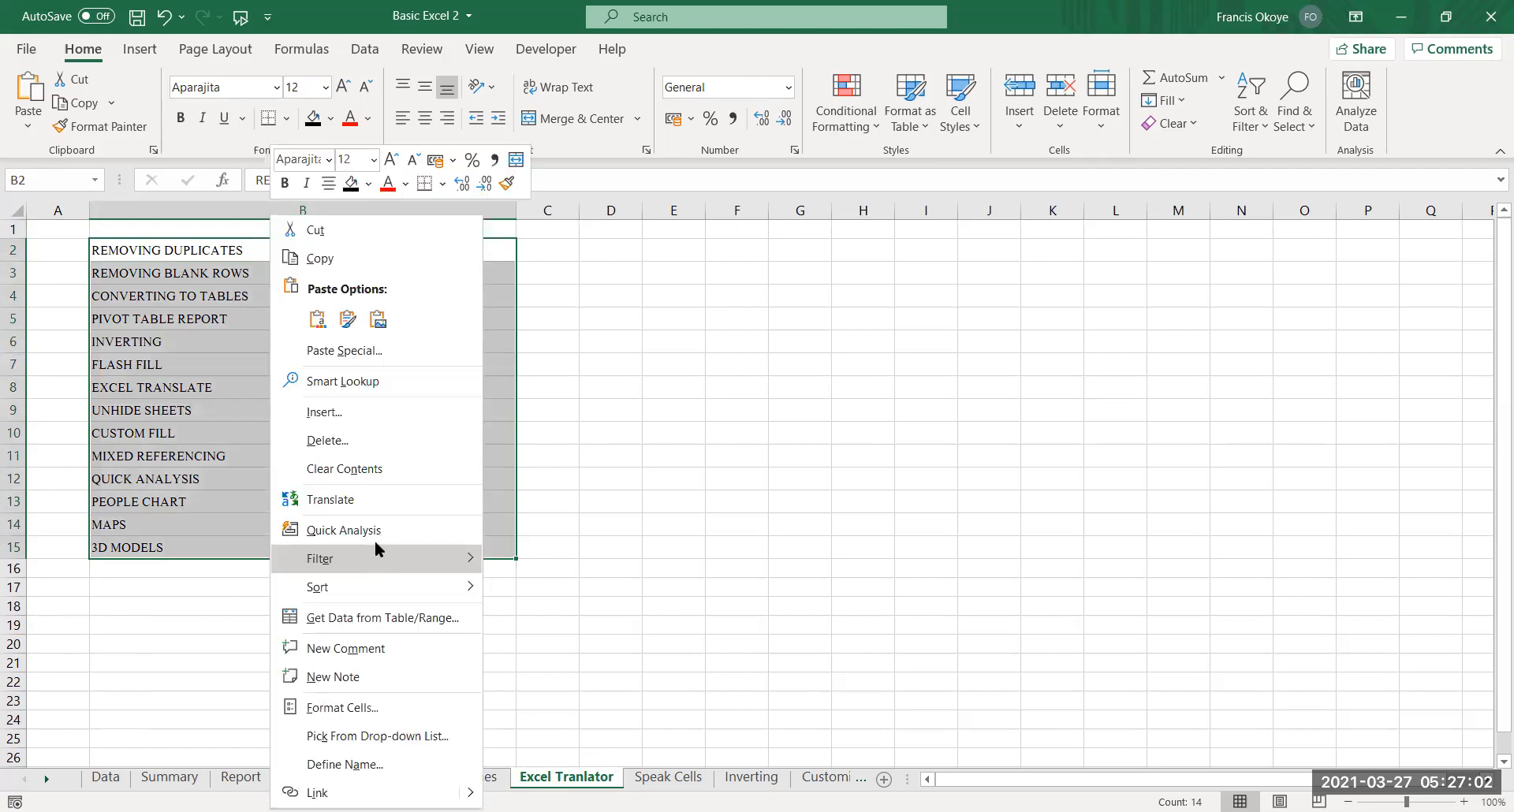
{"action": "left_click", "coordinate": [386, 500]}
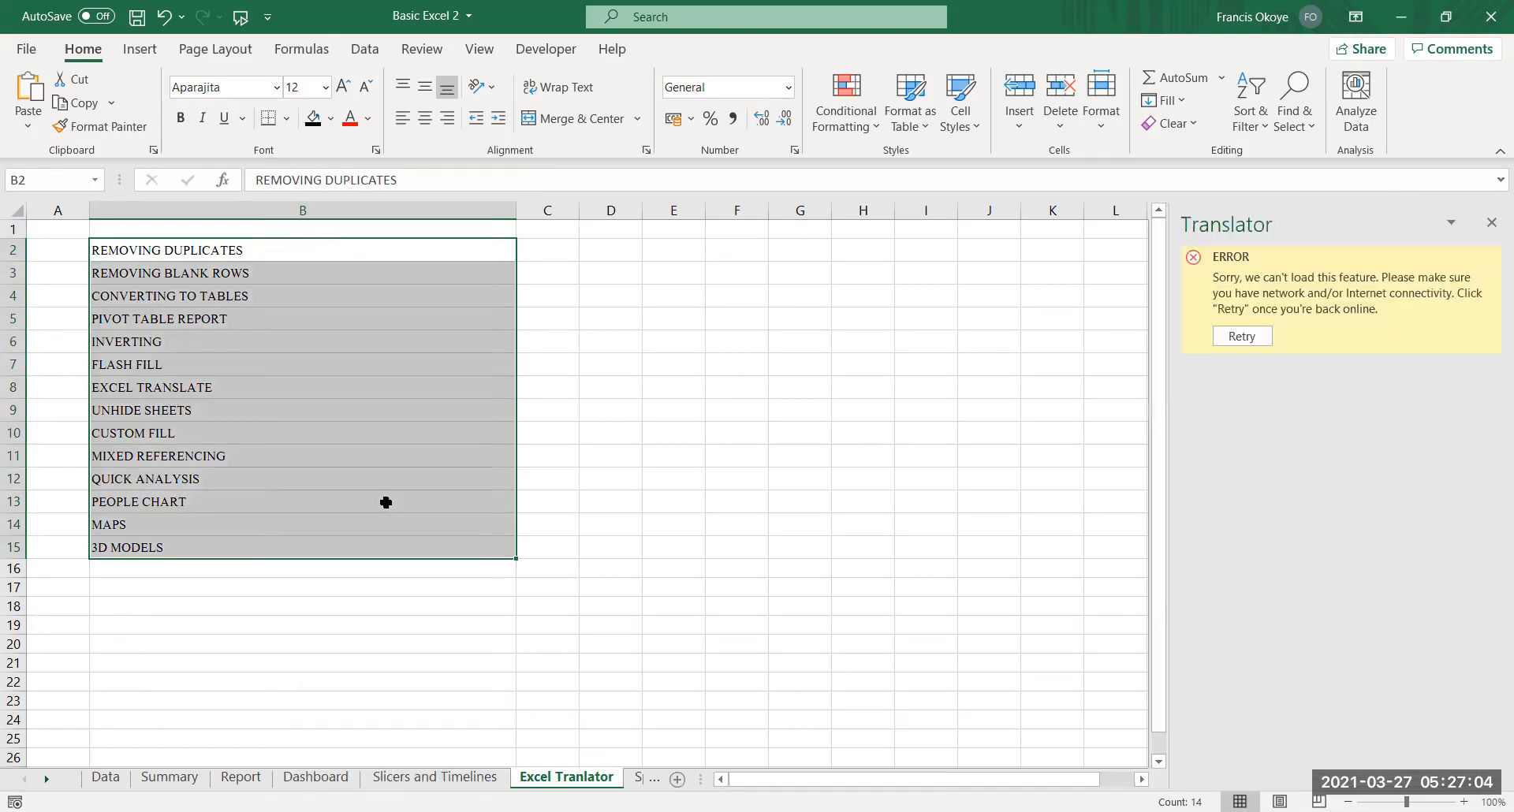
{"action": "left_click", "coordinate": [1246, 337]}
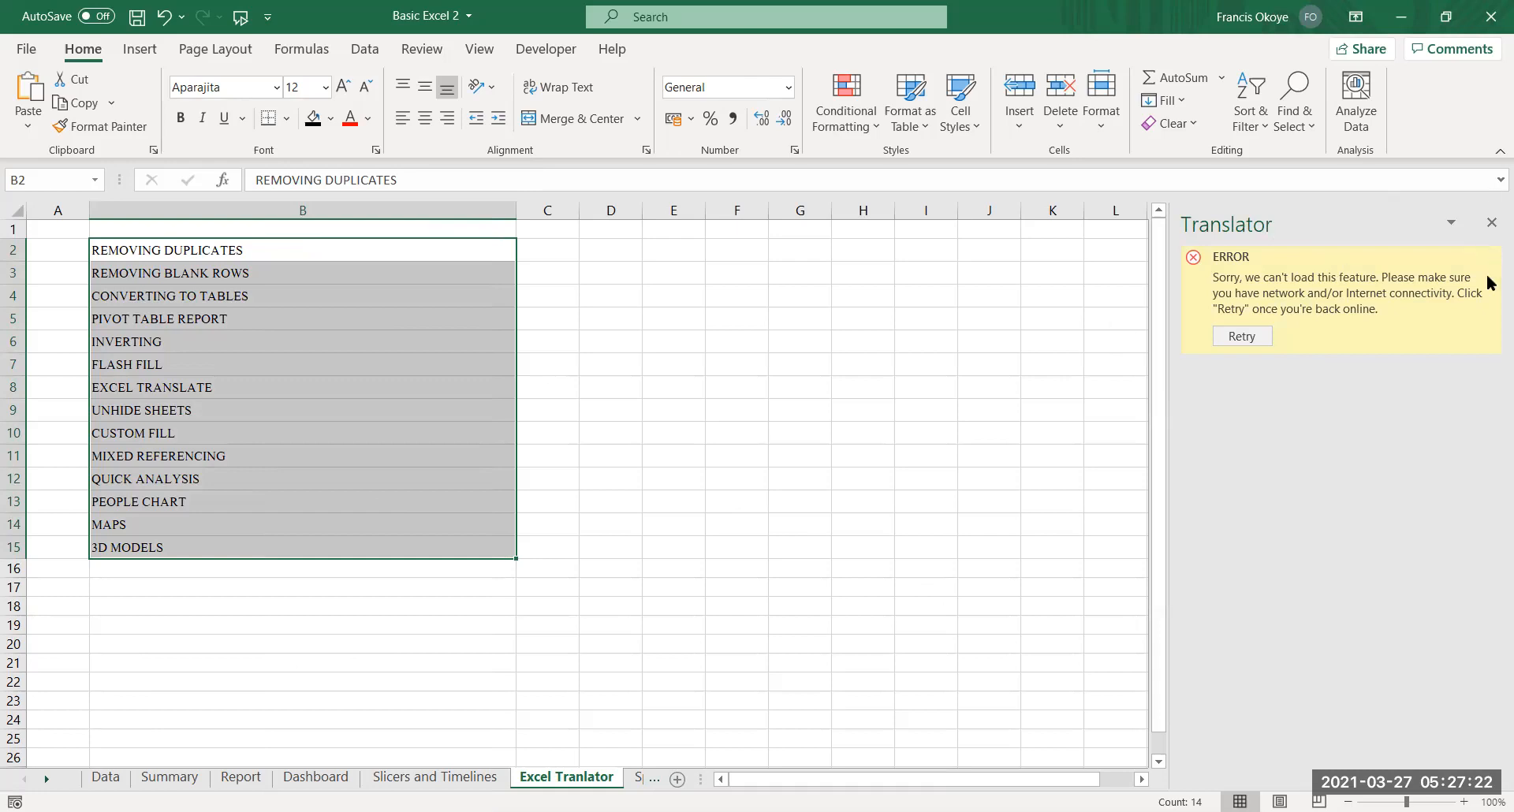
{"action": "left_click", "coordinate": [1491, 225]}
Reselect B2:B15 from REMOVING DUPLICATES to 3D MODELS, attempt the translation again with another retry, and close the Translator
{"action": "left_click", "coordinate": [926, 456]}
{"action": "left_click", "coordinate": [547, 409]}
{"action": "left_click", "coordinate": [310, 265]}
{"action": "left_click", "coordinate": [311, 251]}
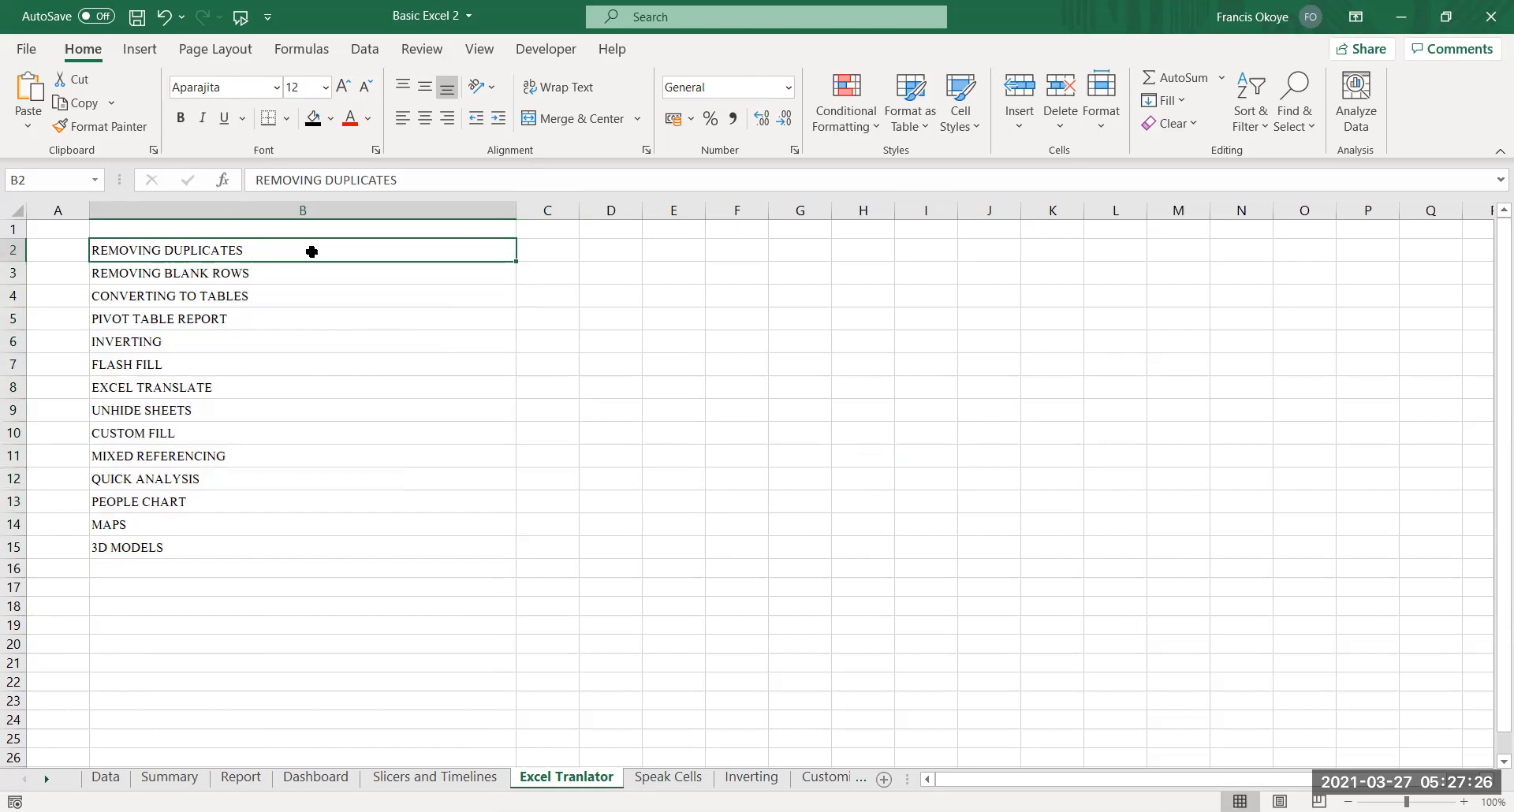
{"action": "key", "text": "shift+Down"}
{"action": "key", "text": "shift+Down"}
{"action": "key", "text": "shift+Down"}
{"action": "key", "text": "shift+Down"}
{"action": "key", "text": "shift+Down"}
{"action": "key", "text": "shift+Down"}
{"action": "key", "text": "shift+Down"}
{"action": "key", "text": "shift+Down"}
{"action": "key", "text": "shift+Down"}
{"action": "key", "text": "shift+Down"}
{"action": "key", "text": "shift+Down"}
{"action": "key", "text": "shift+Down"}
{"action": "key", "text": "shift+Down"}
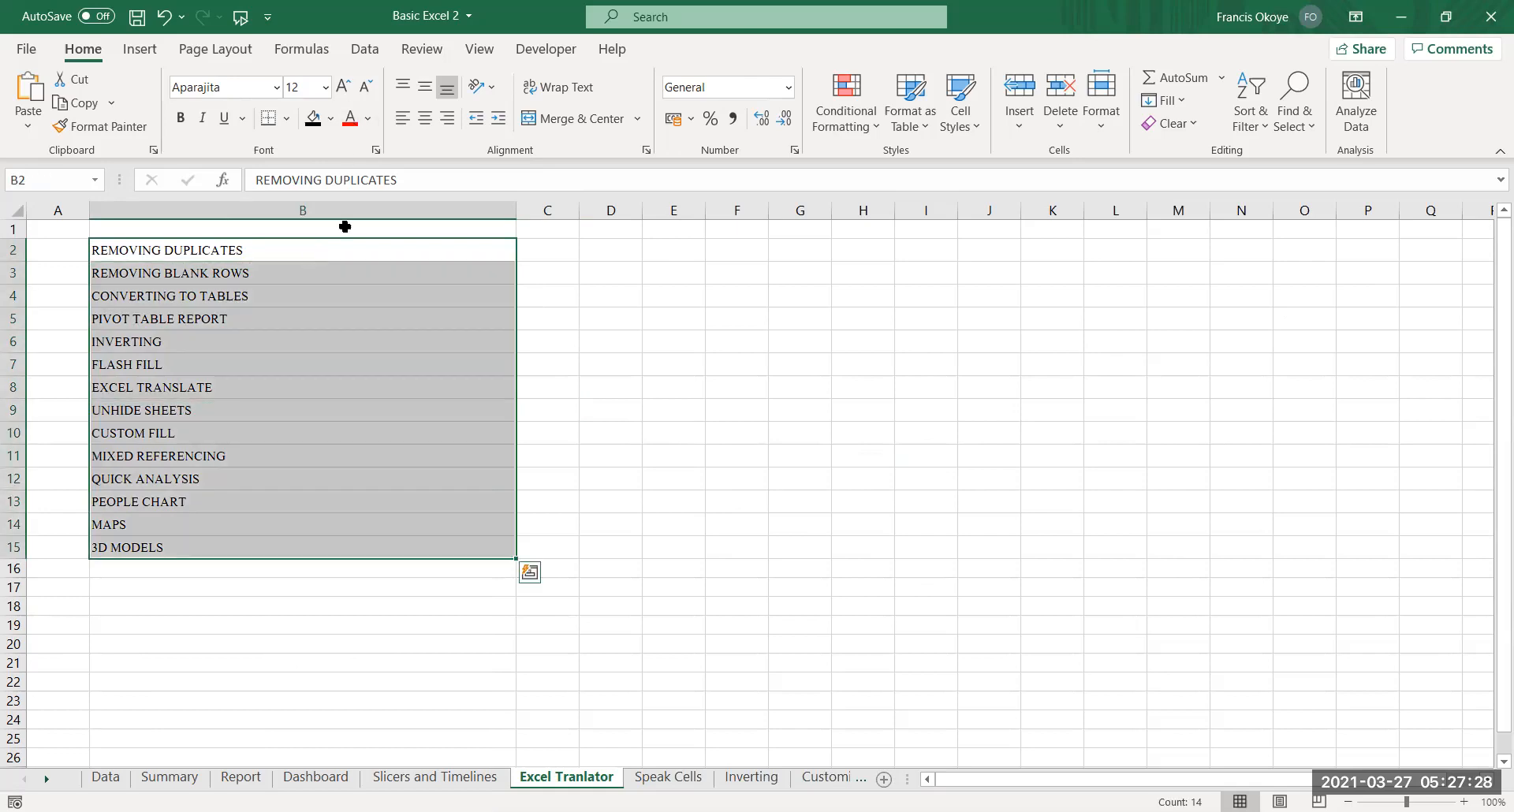
{"action": "right_click", "coordinate": [348, 250]}
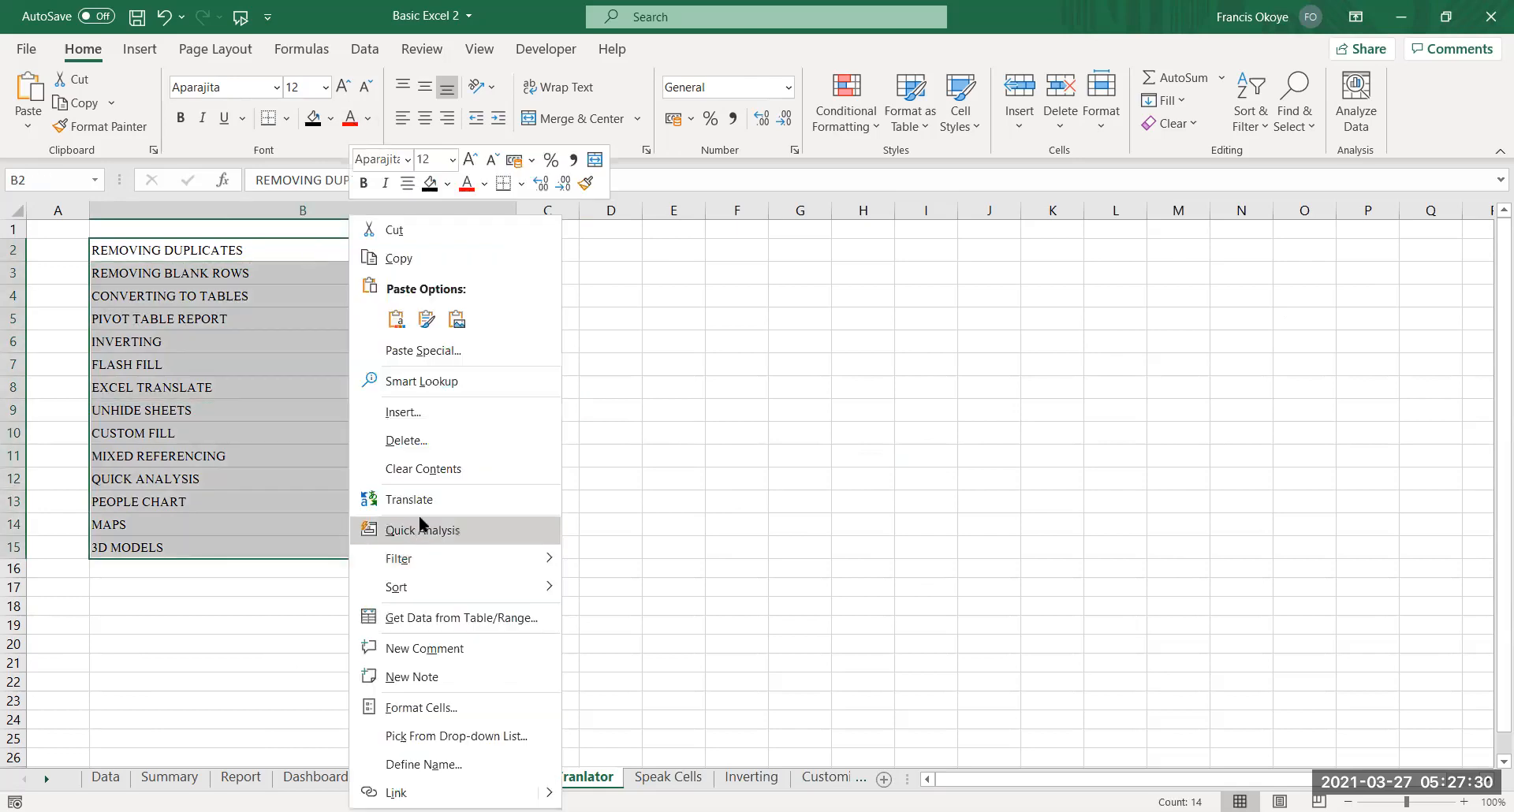
{"action": "left_click", "coordinate": [424, 501]}
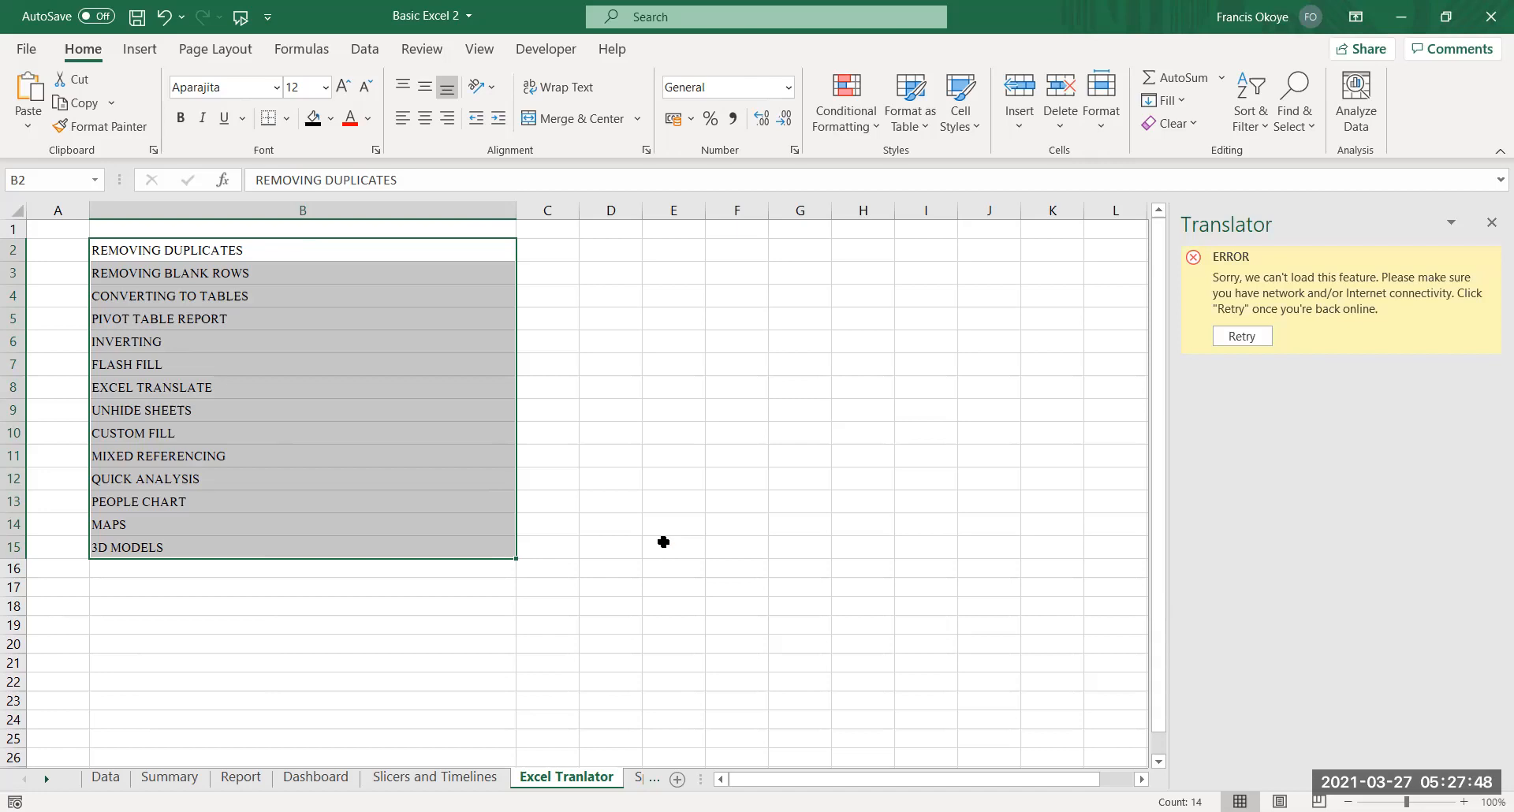
{"action": "left_click", "coordinate": [1240, 337]}
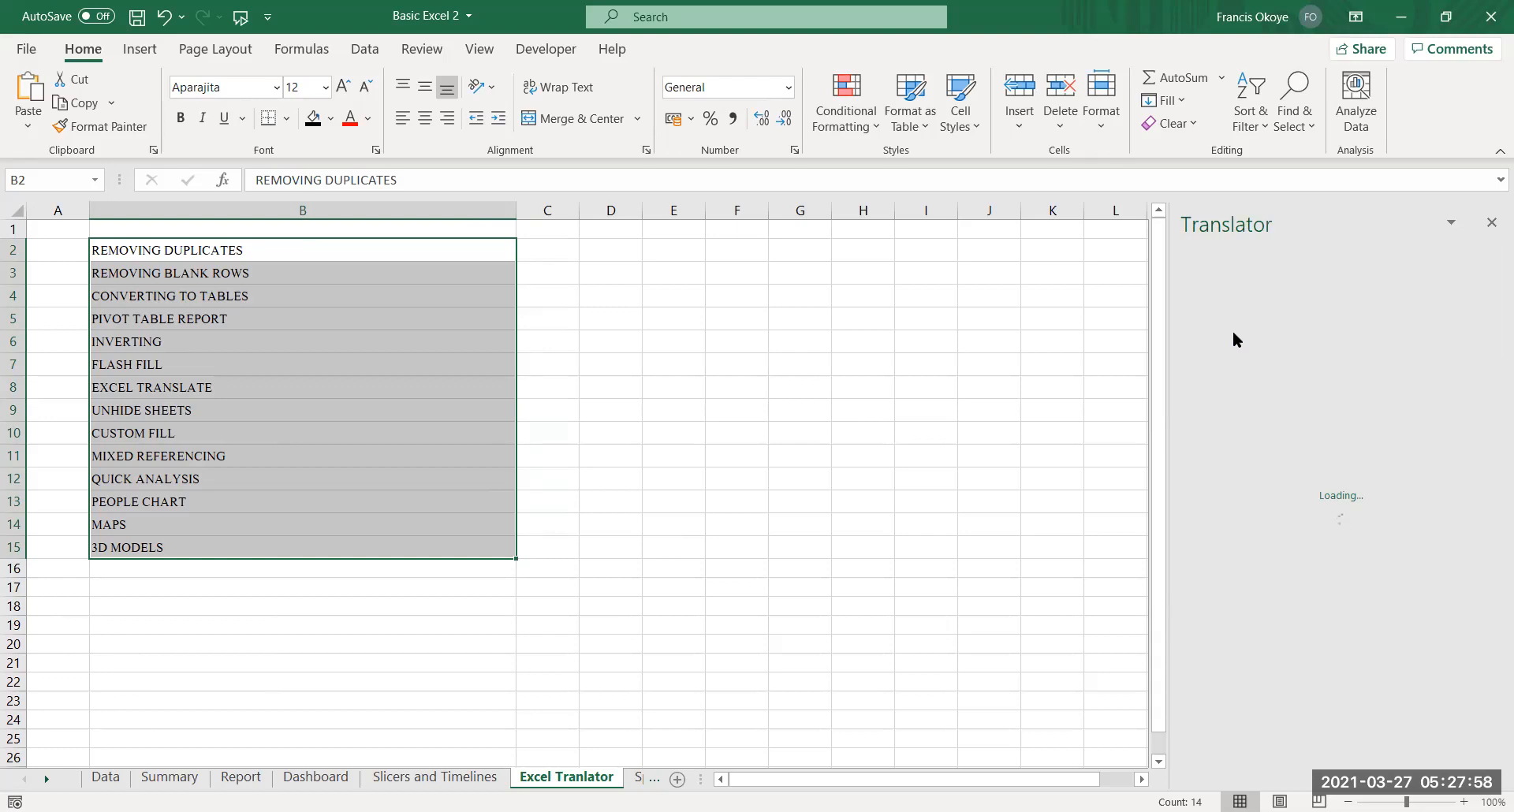
{"action": "left_click", "coordinate": [1492, 223]}
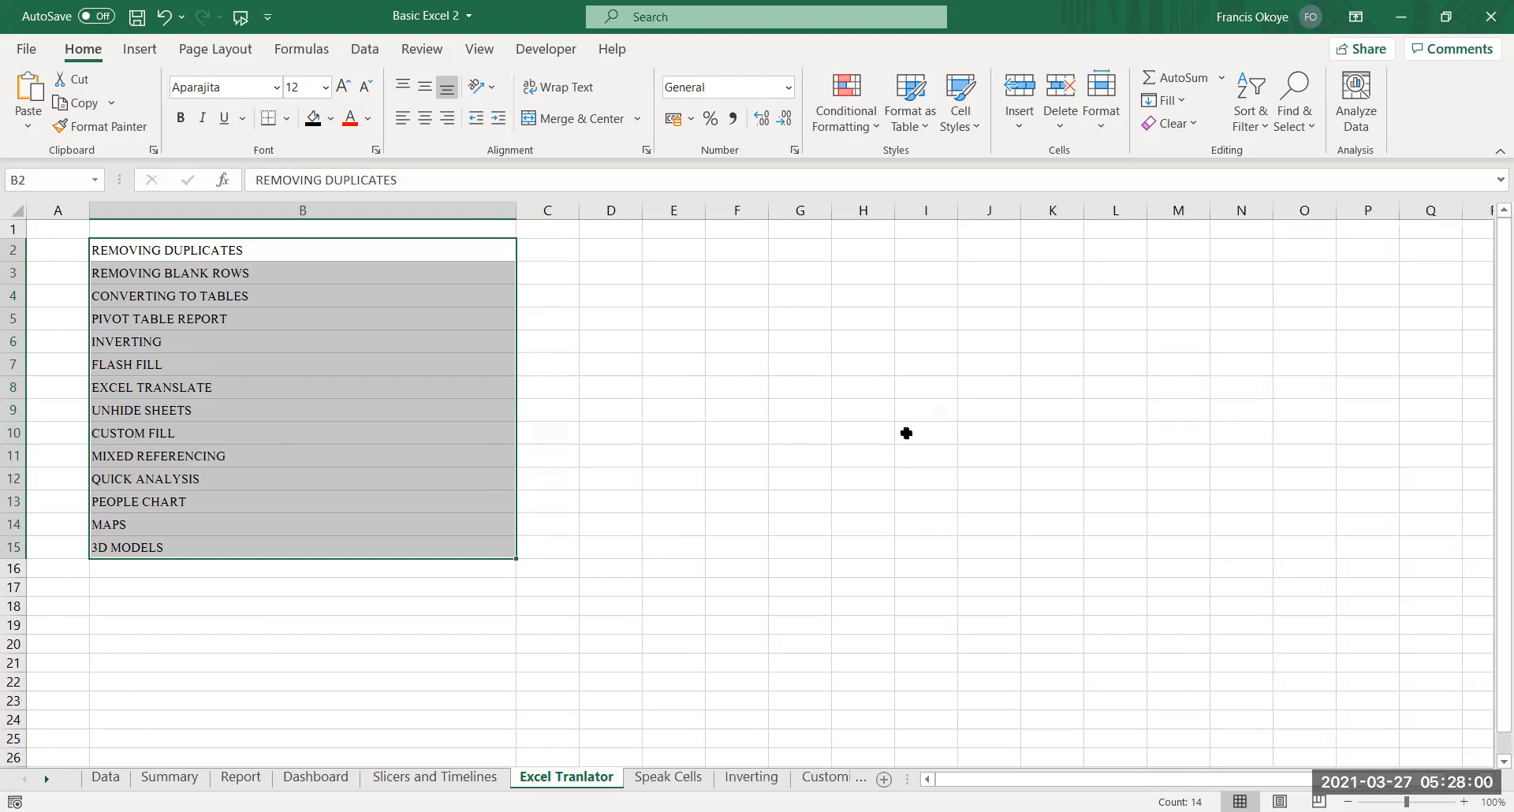
{"action": "left_click", "coordinate": [404, 435]}
{"action": "left_click", "coordinate": [240, 251]}
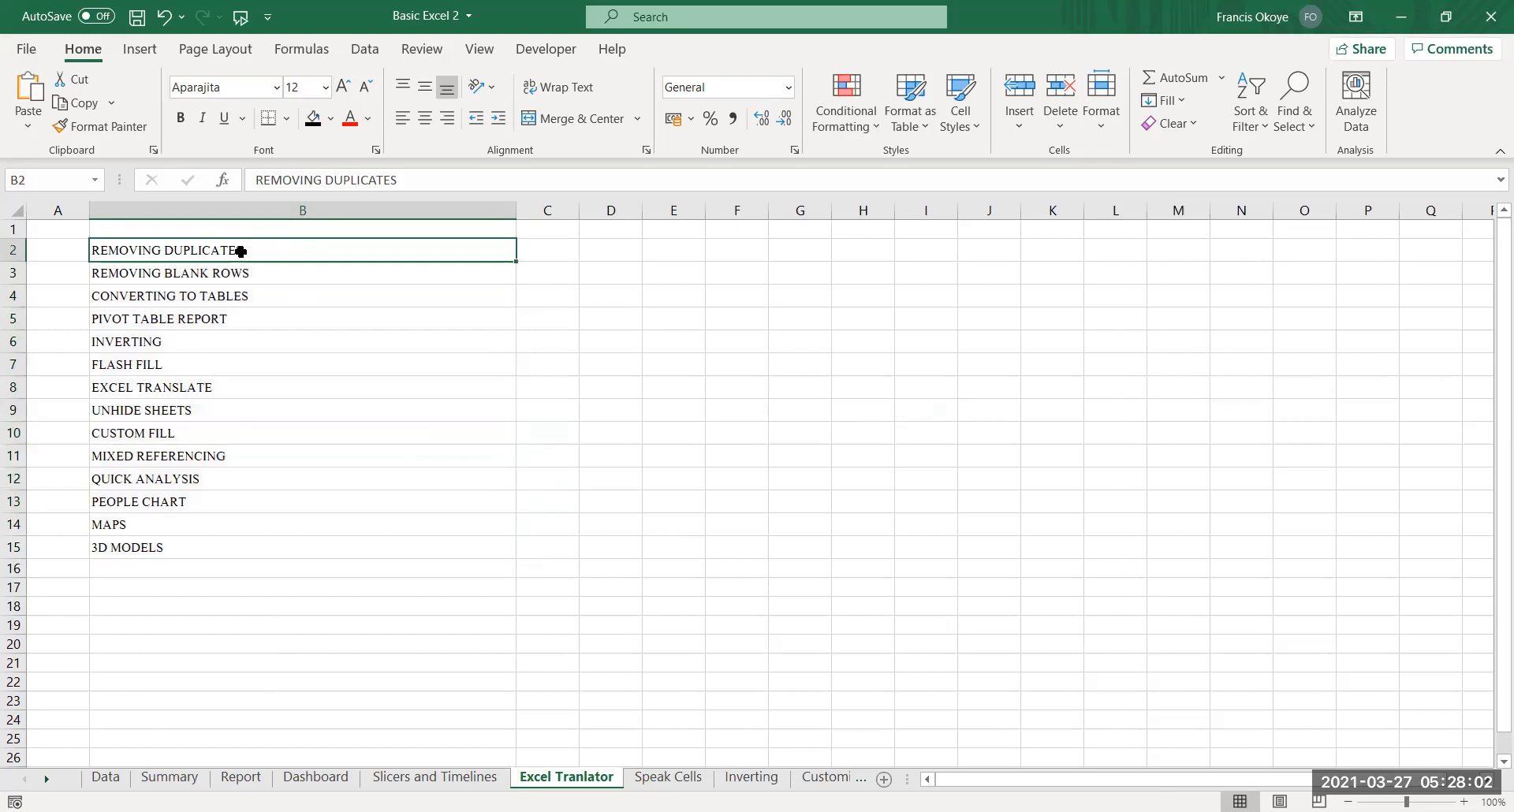
{"action": "left_click_drag", "start_coordinate": [240, 251], "coordinate": [240, 359]}
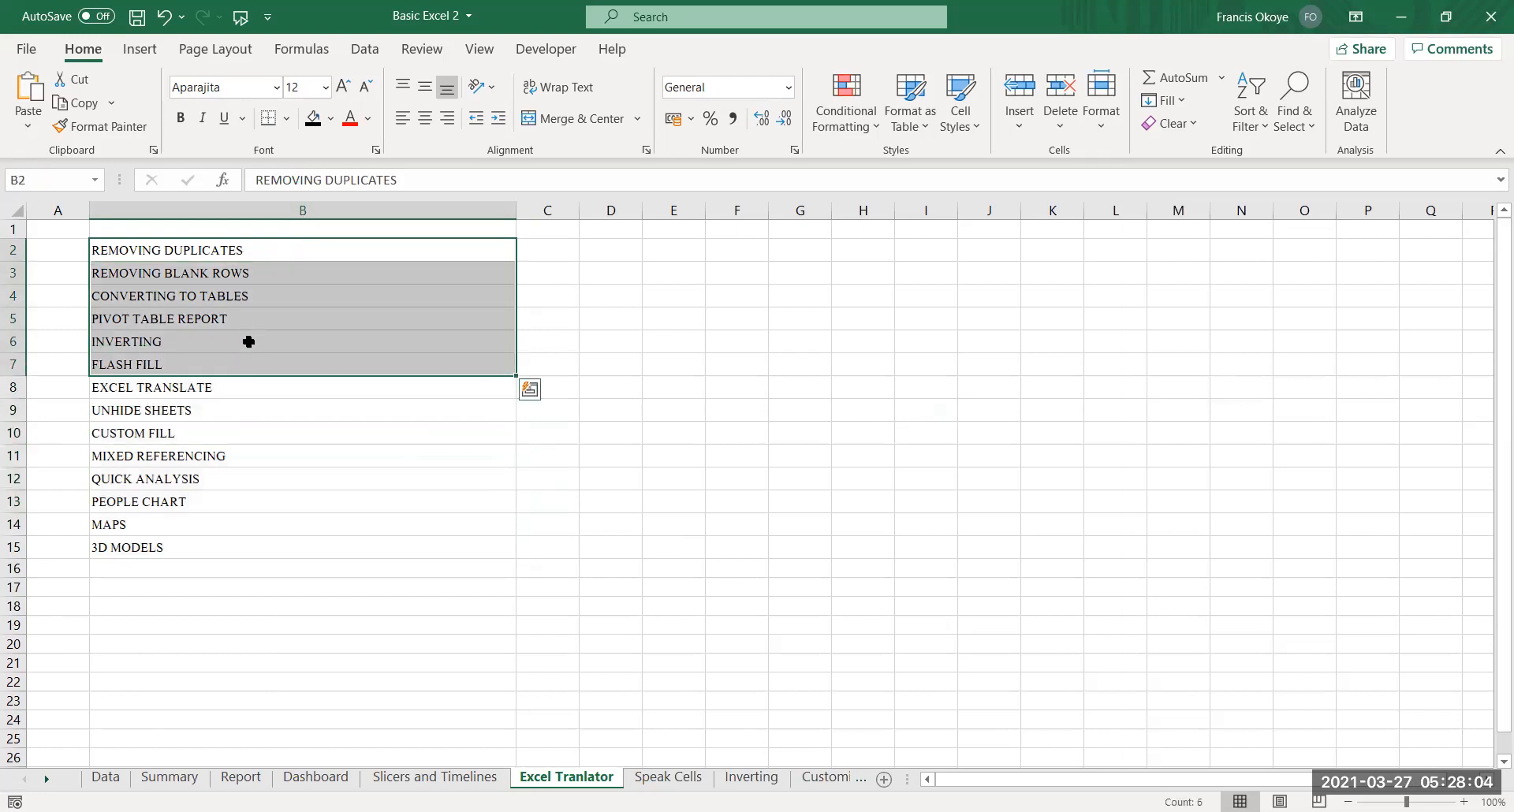
{"action": "right_click", "coordinate": [249, 342]}
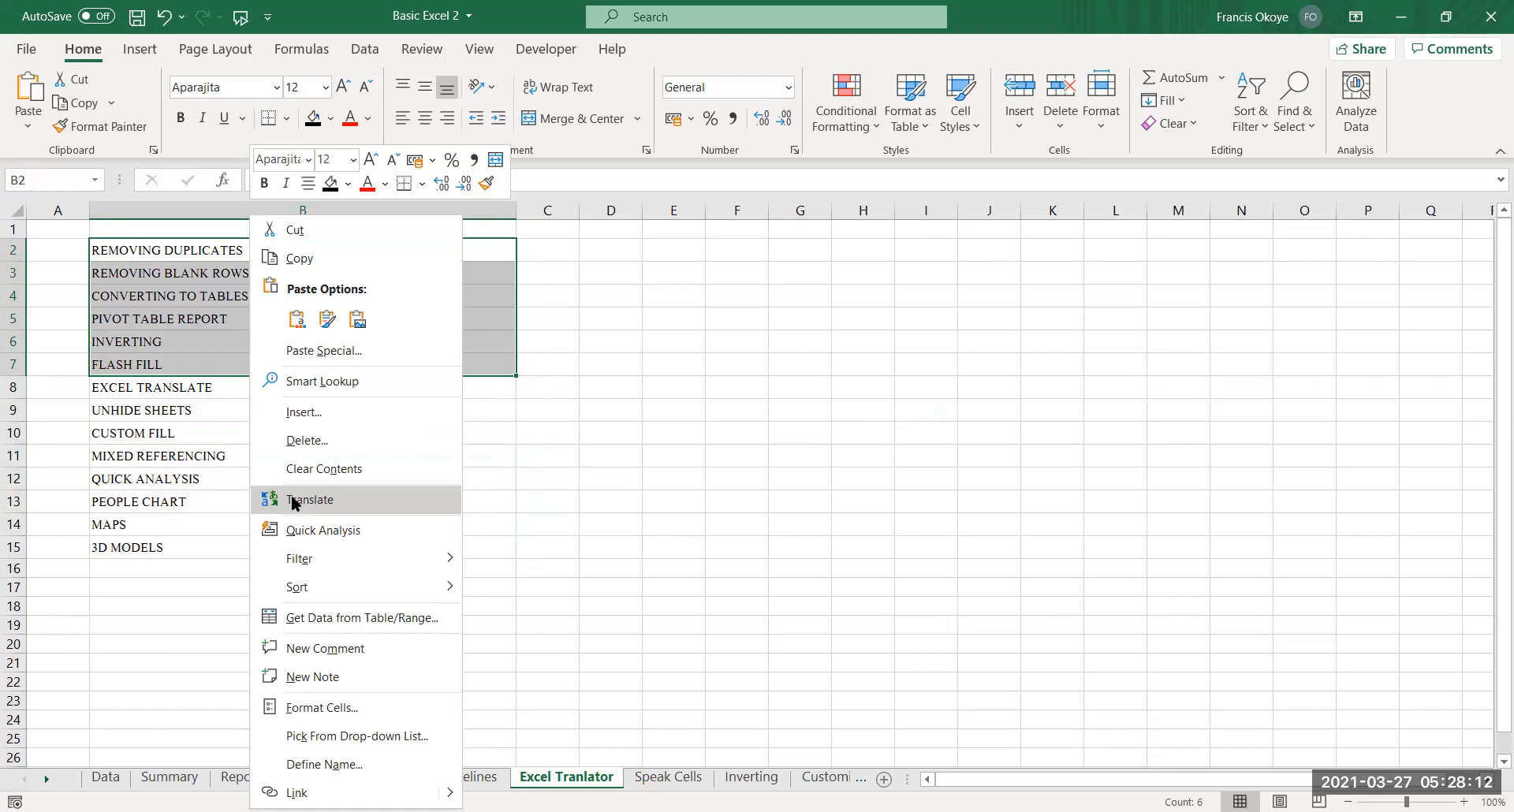
{"action": "left_click", "coordinate": [607, 461]}
{"action": "left_click", "coordinate": [444, 760]}
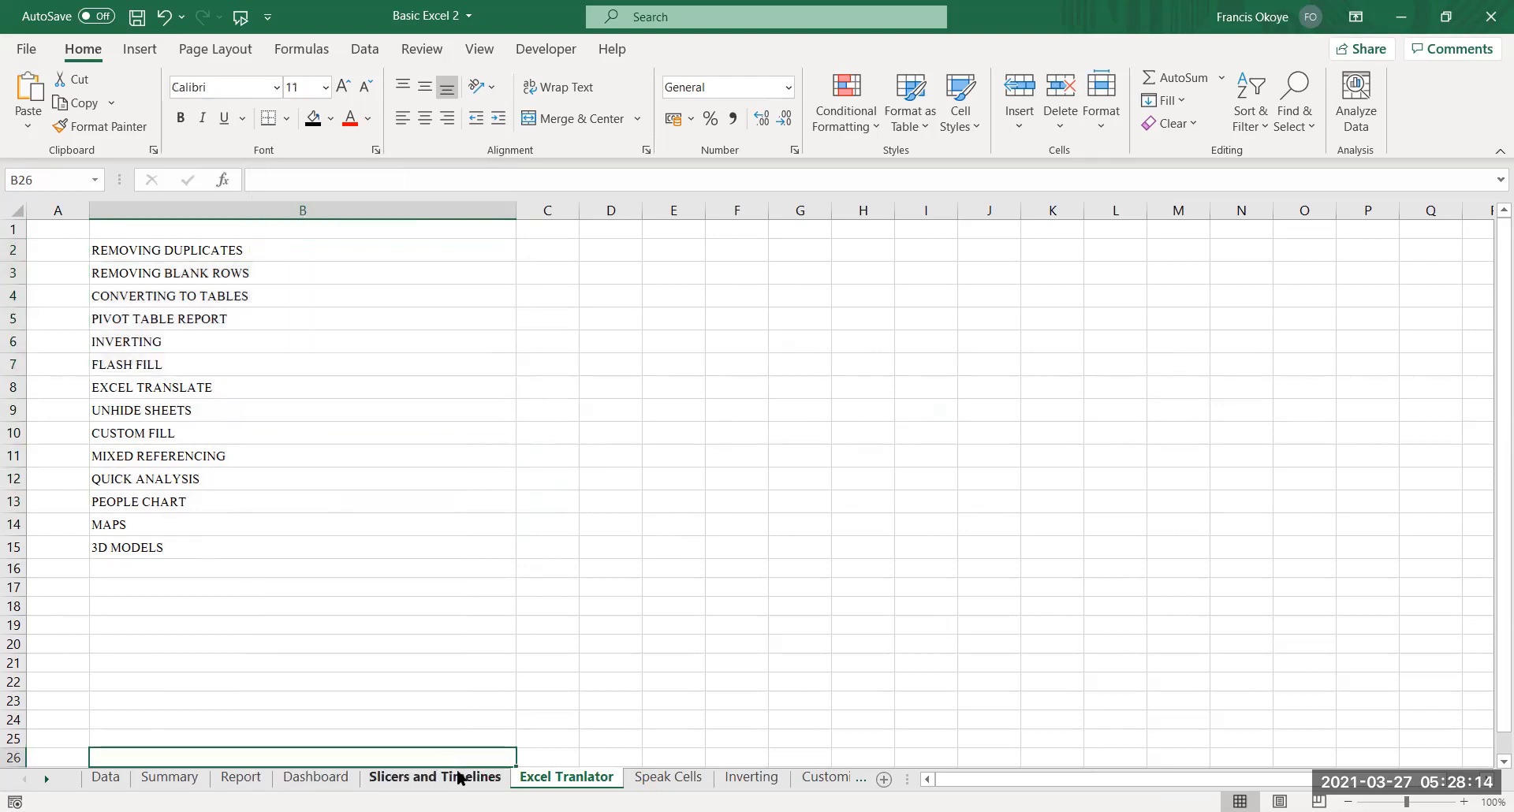
{"action": "left_click", "coordinate": [423, 525]}
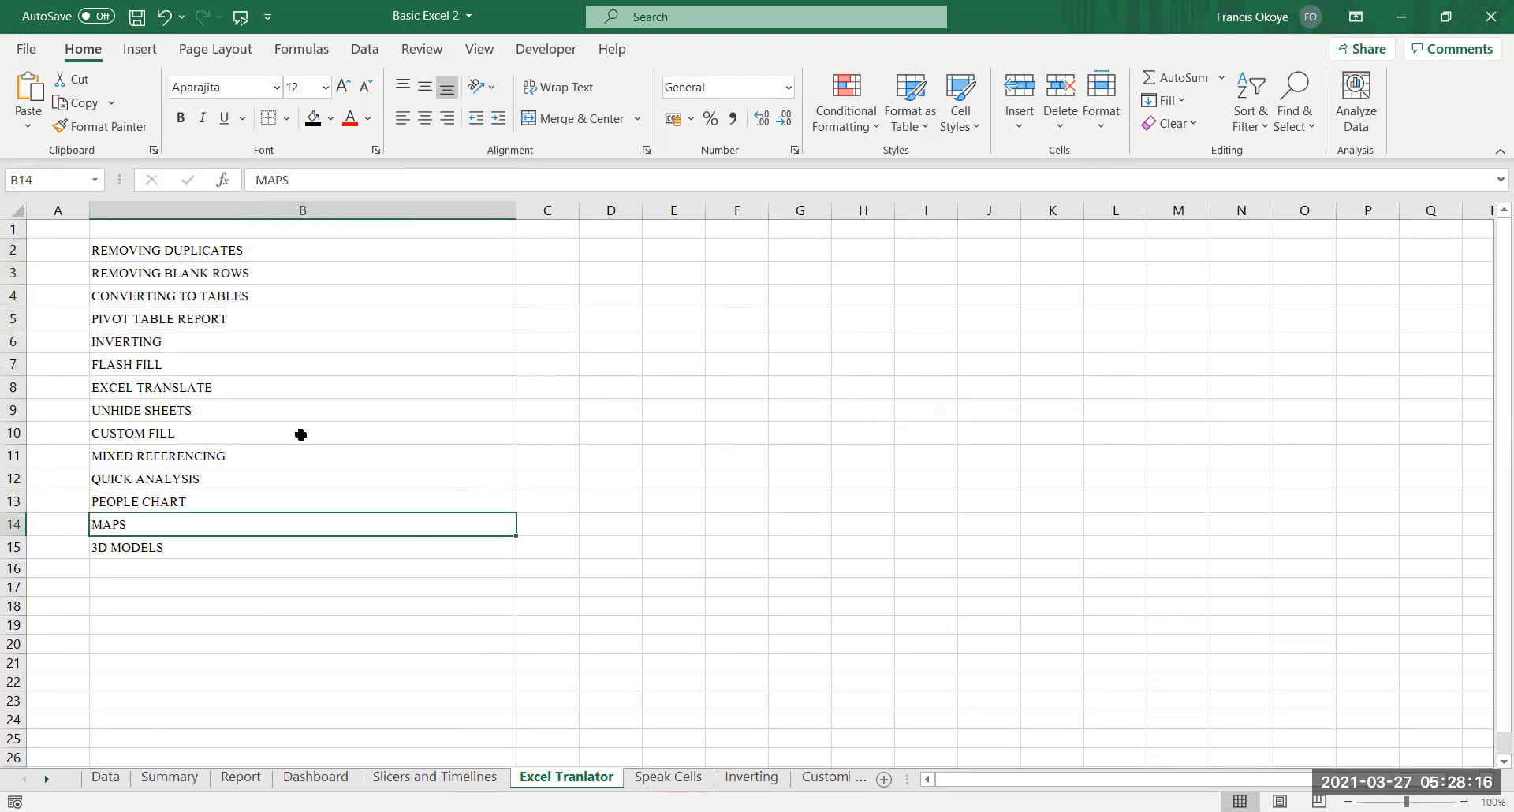
Try to translate the topic names in B2:B6 of the Excel Tranlator sheet, and close the workbook window
{"action": "left_click", "coordinate": [206, 254]}
{"action": "left_click_drag", "start_coordinate": [209, 310], "coordinate": [221, 341]}
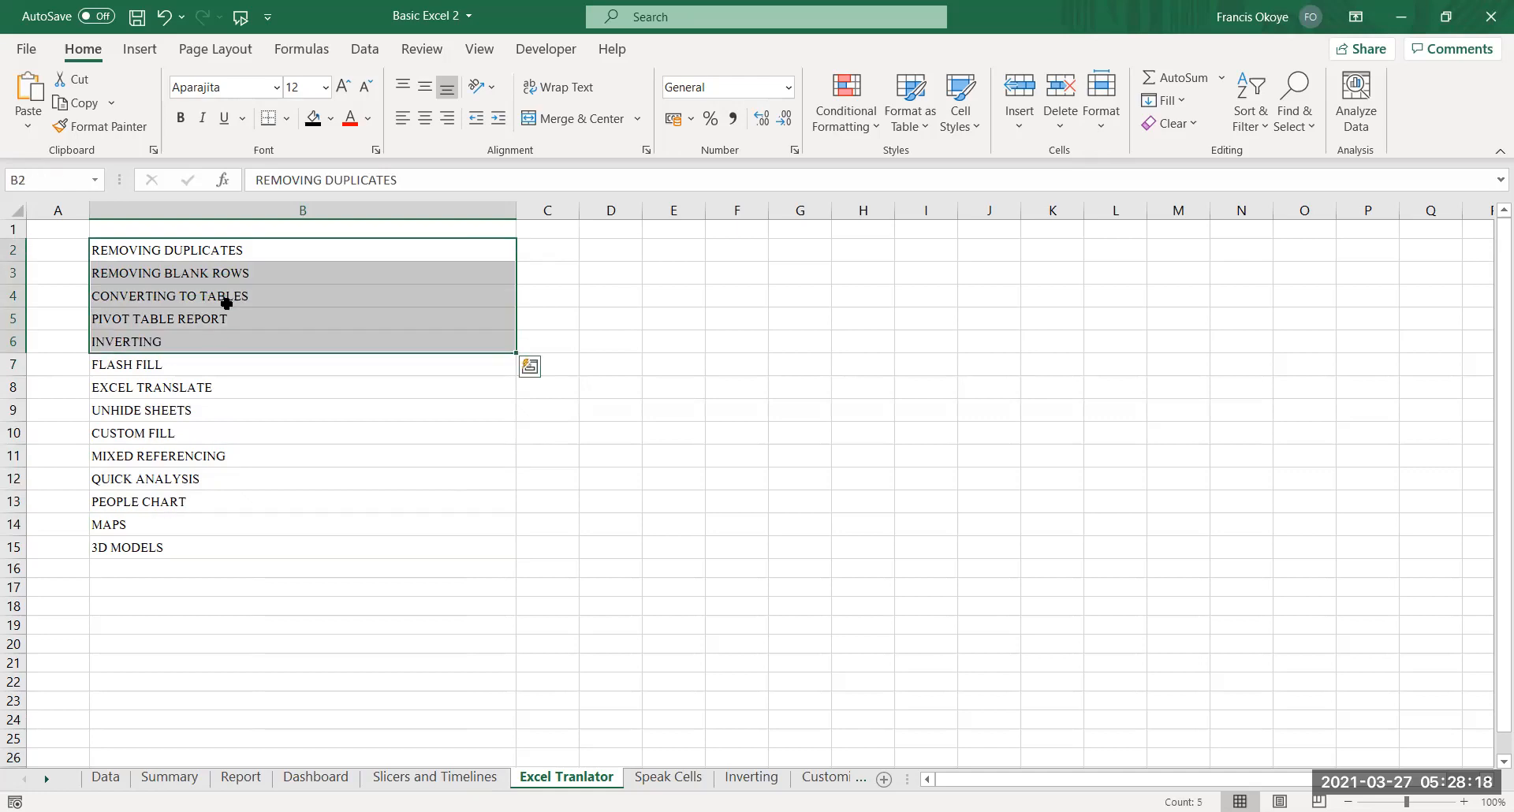
{"action": "right_click", "coordinate": [227, 303]}
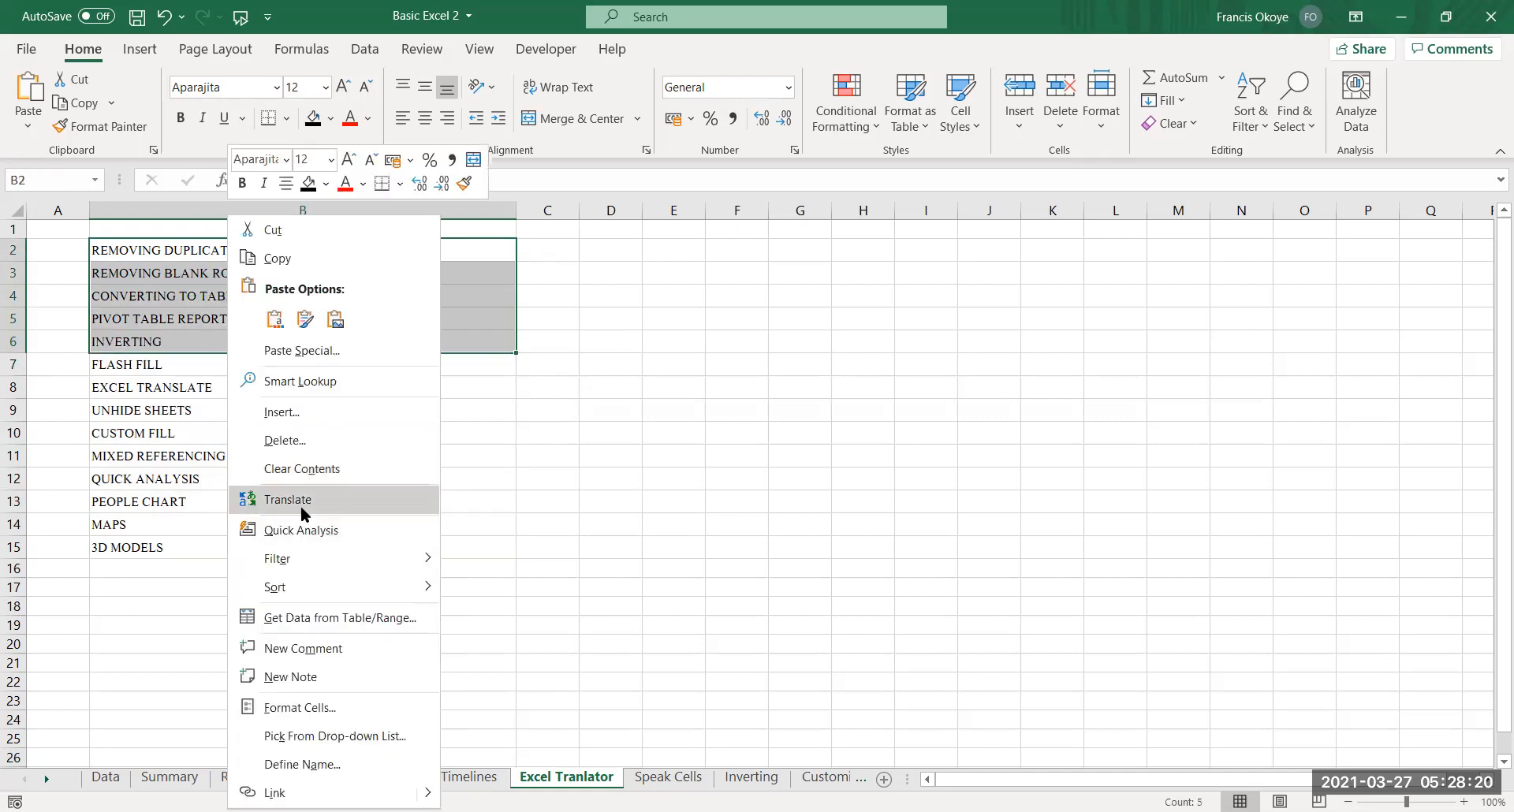
{"action": "left_click", "coordinate": [301, 507]}
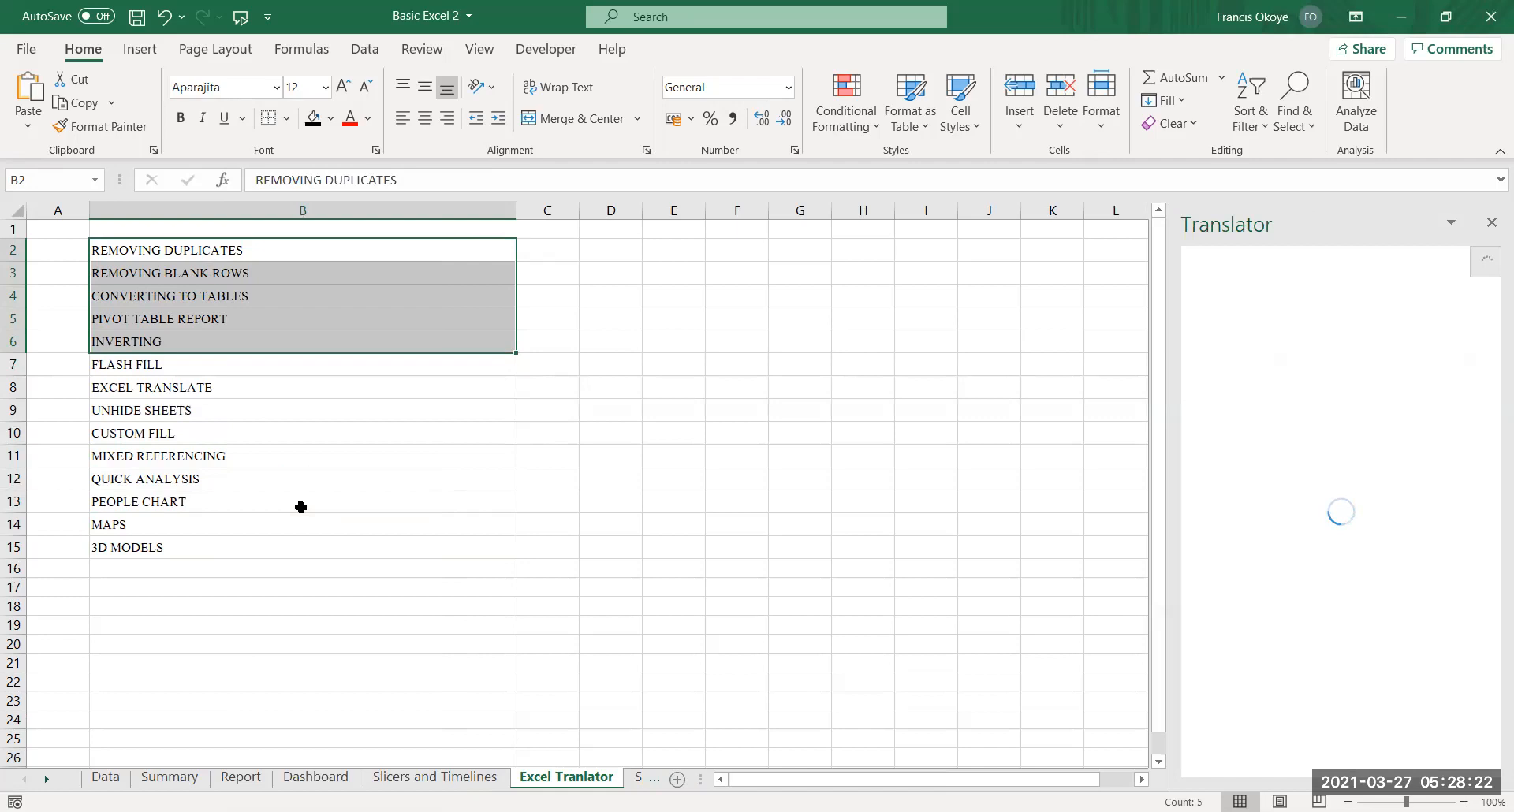
{"action": "left_click", "coordinate": [396, 460]}
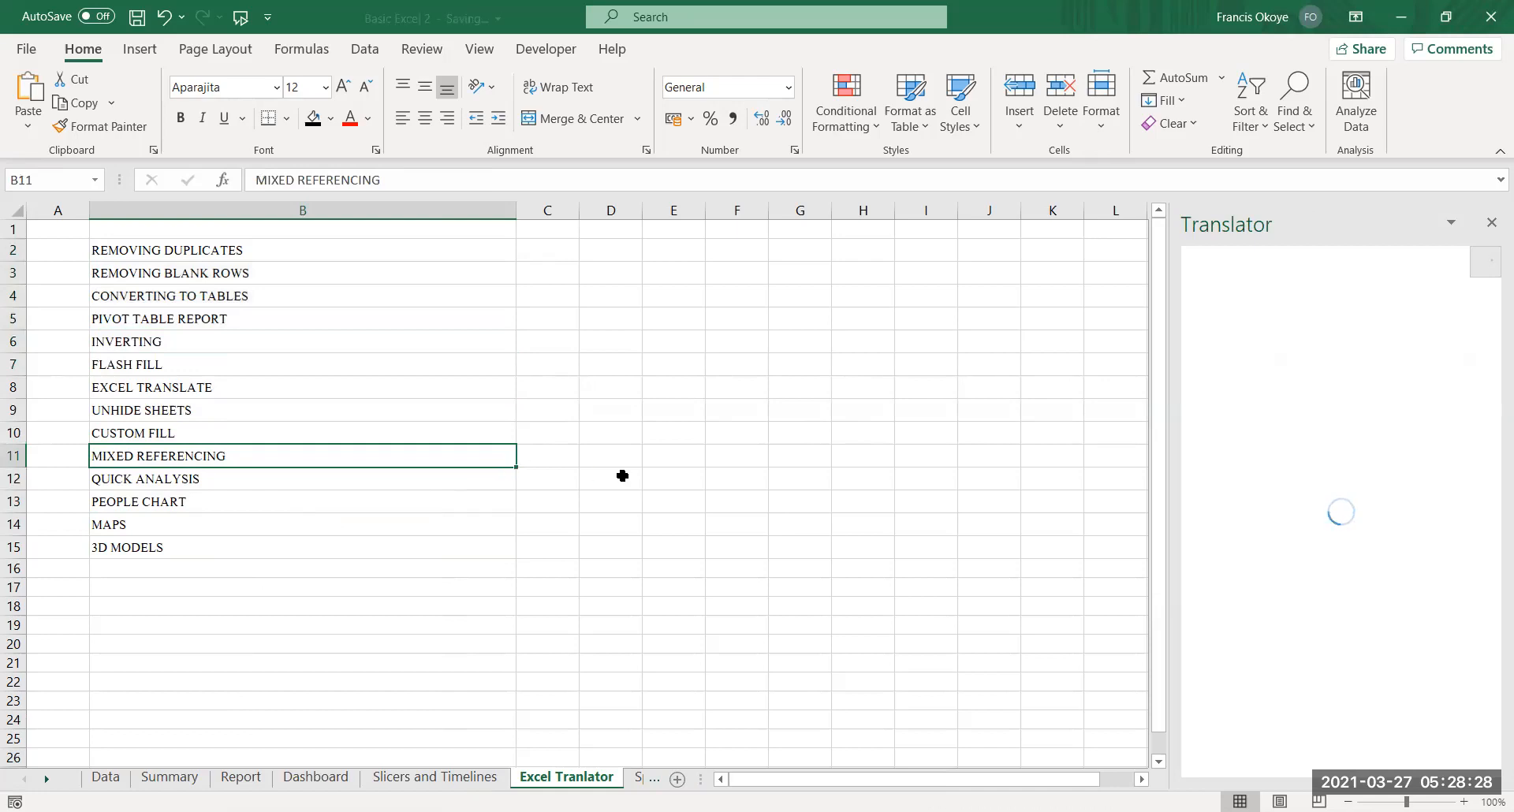
{"action": "left_click", "coordinate": [1491, 15]}
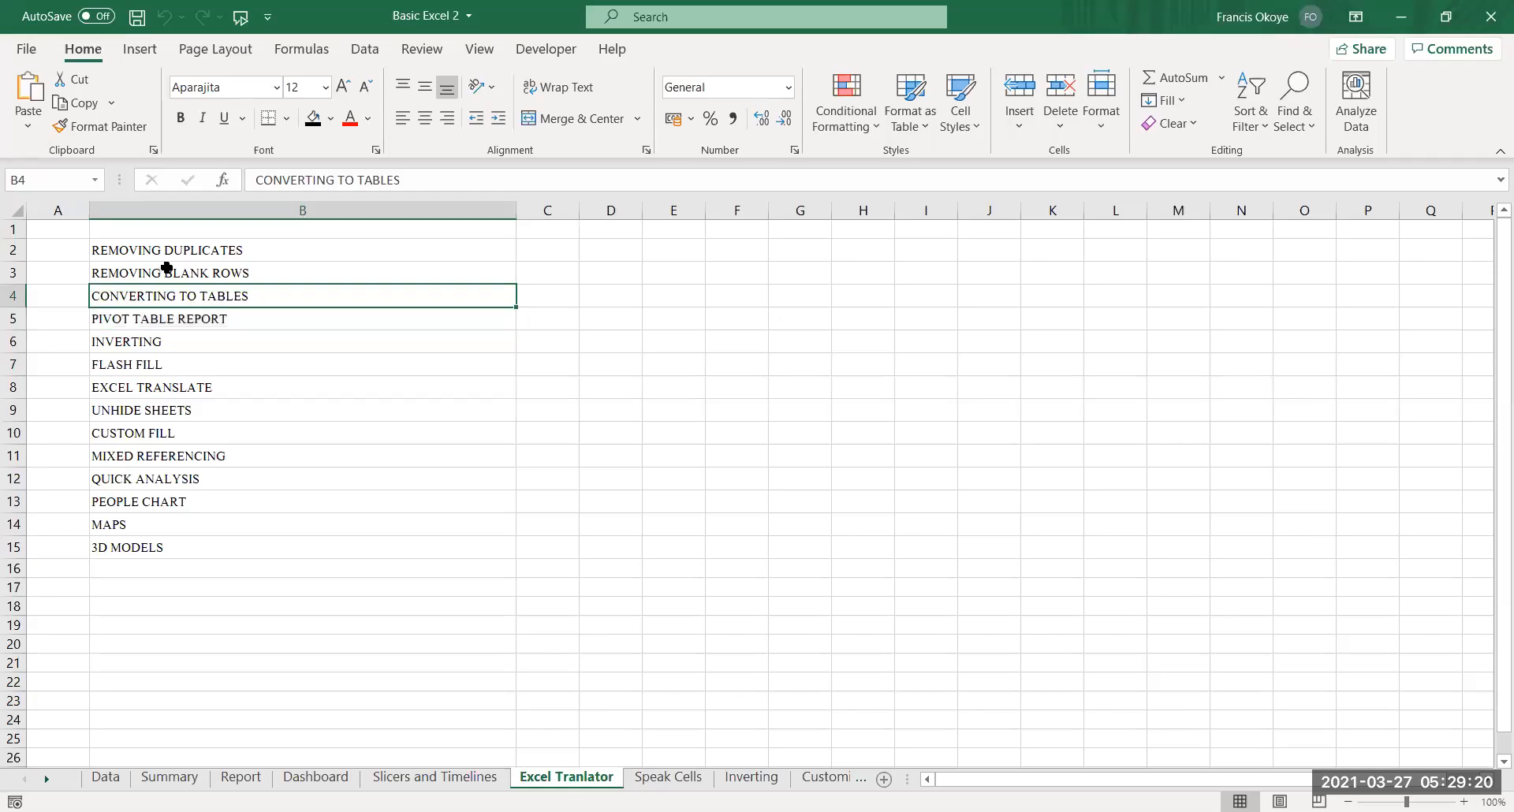
Try to translate the topic names in B2:B10, retry loading the Translator, and close it
{"action": "left_click_drag", "start_coordinate": [174, 251], "coordinate": [181, 424]}
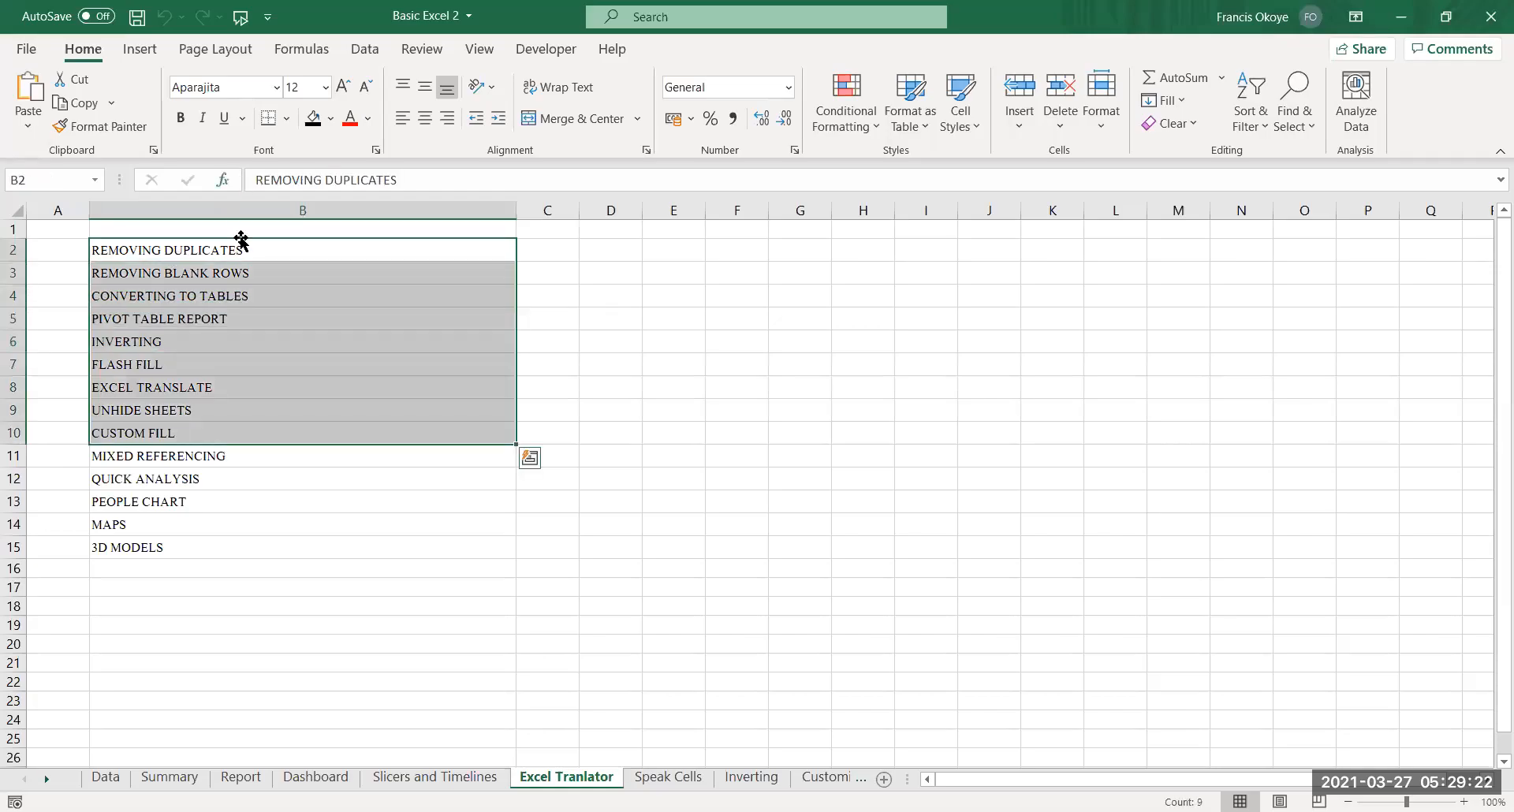
{"action": "right_click", "coordinate": [304, 508]}
{"action": "left_click", "coordinate": [303, 506]}
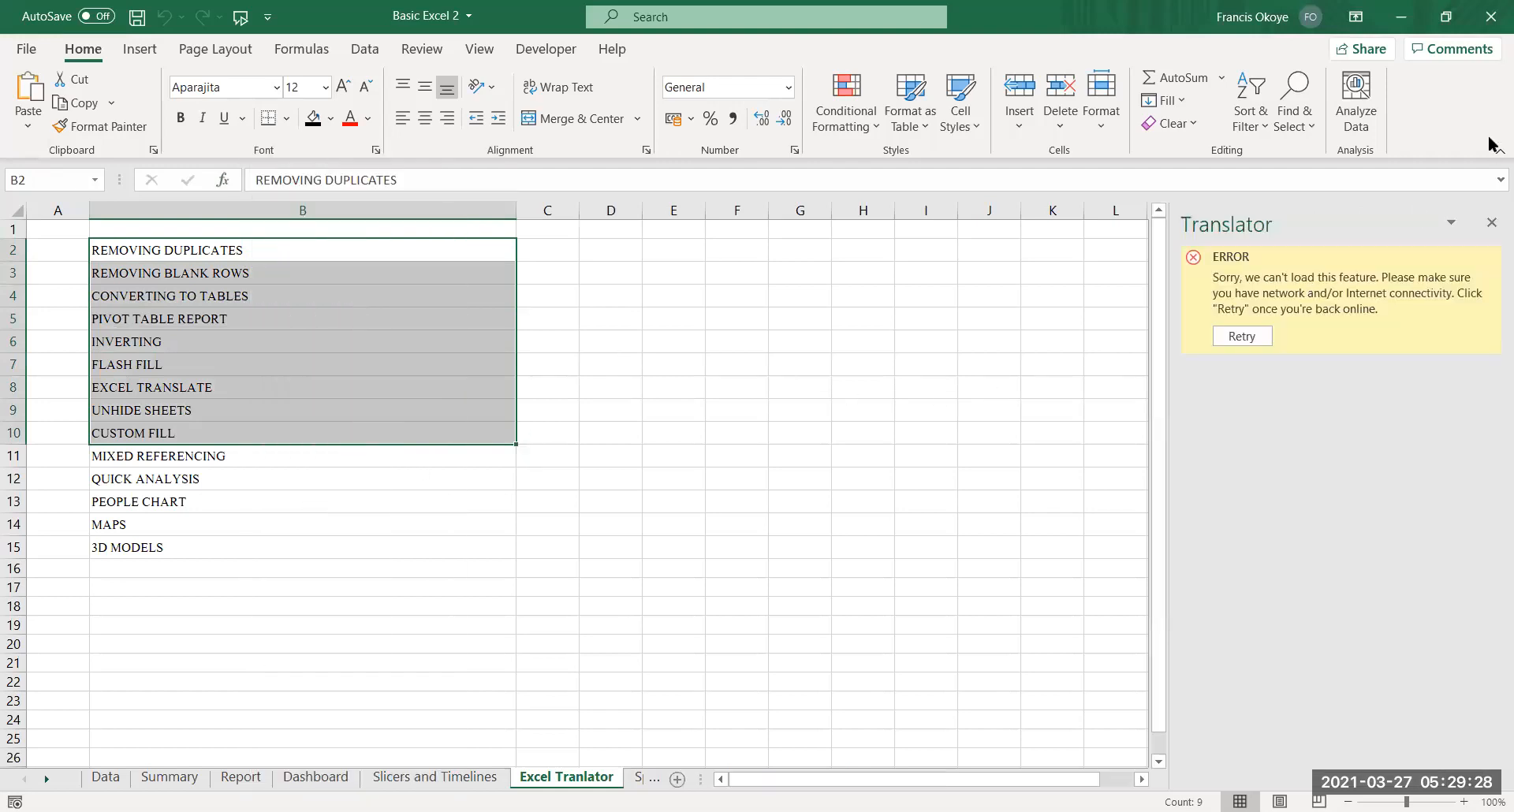
{"action": "left_click", "coordinate": [1454, 221]}
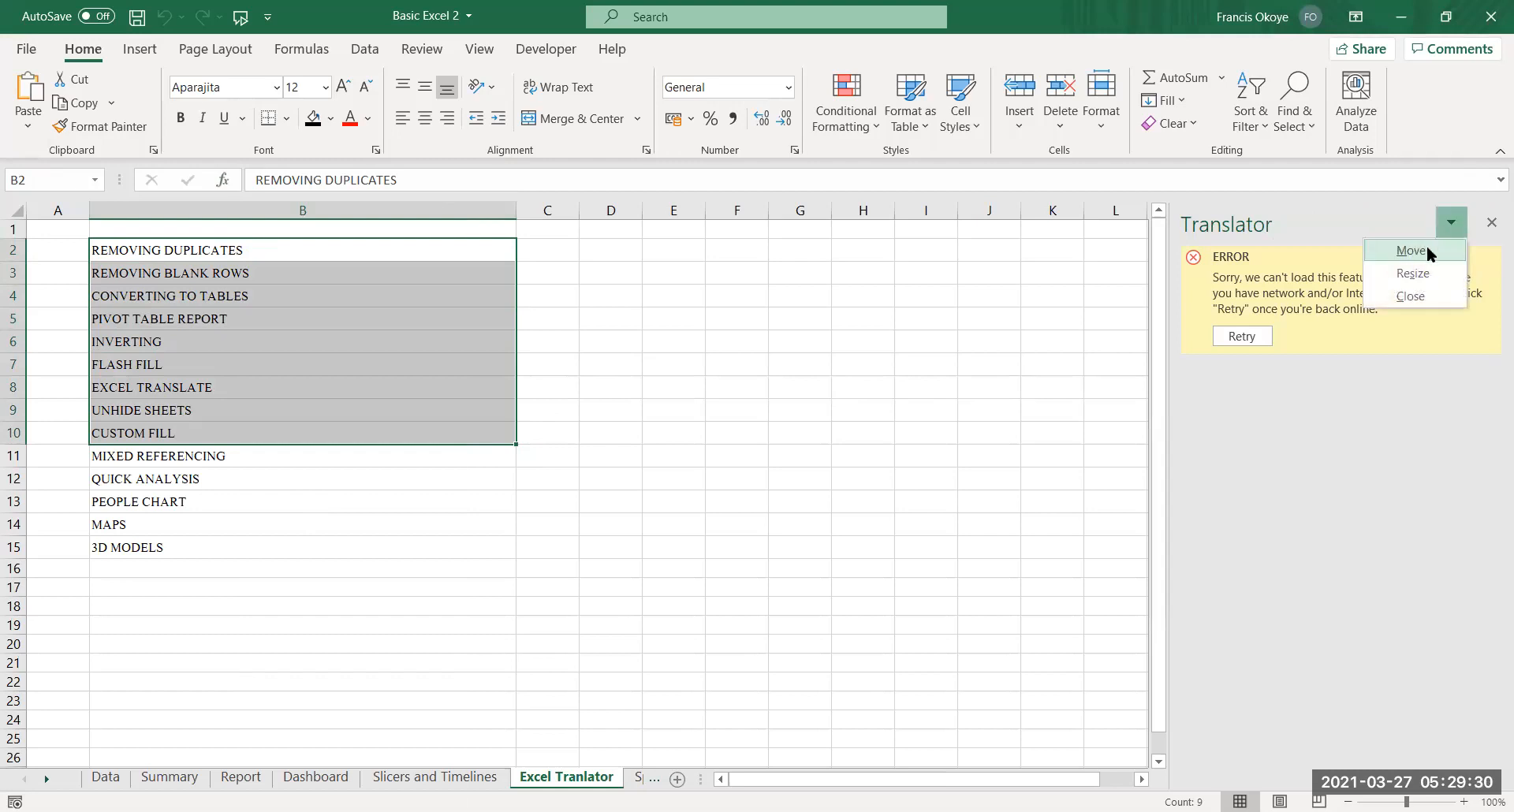
{"action": "left_click", "coordinate": [1260, 338]}
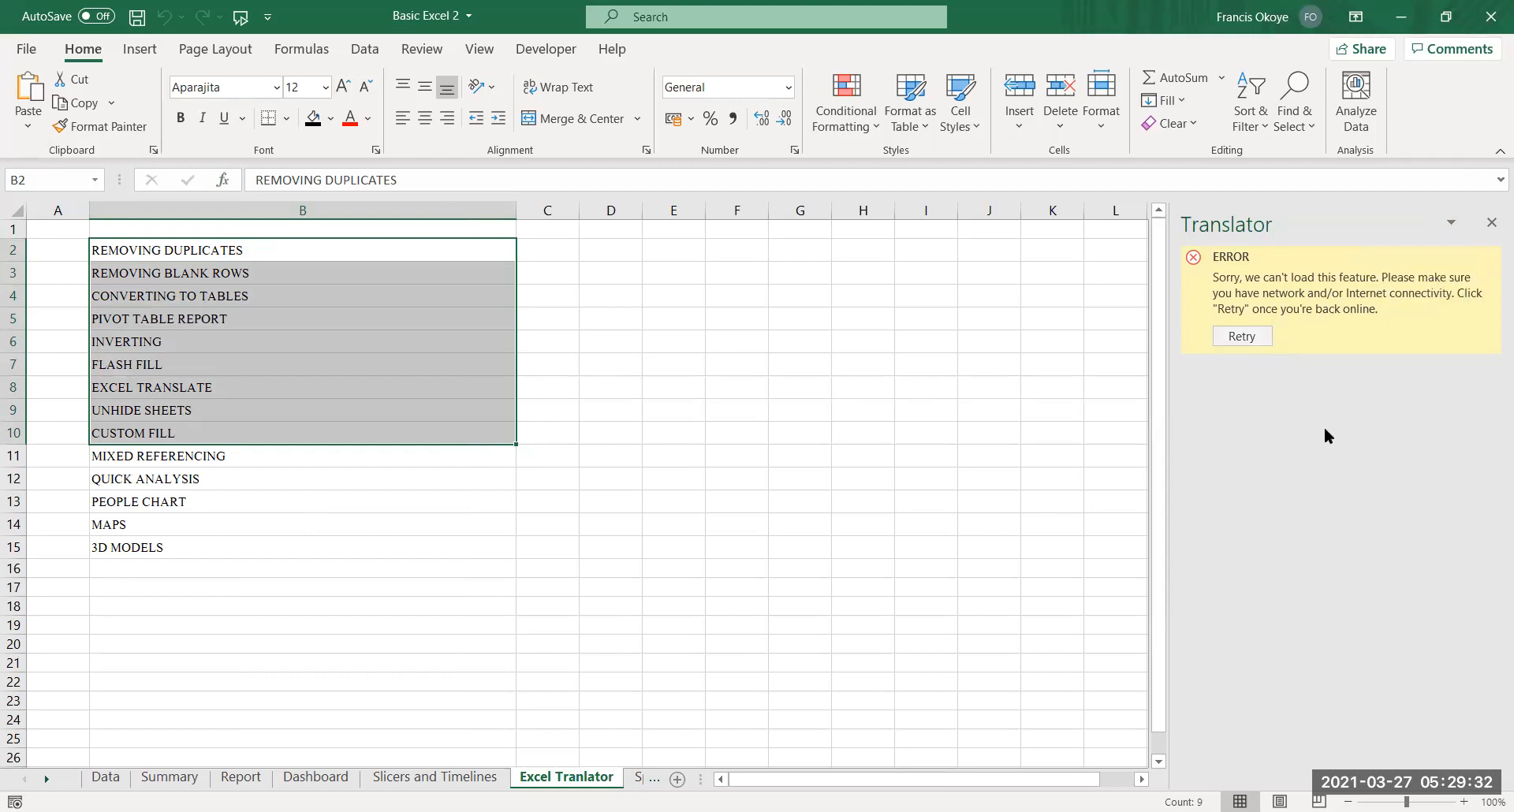
{"action": "left_click", "coordinate": [1492, 223]}
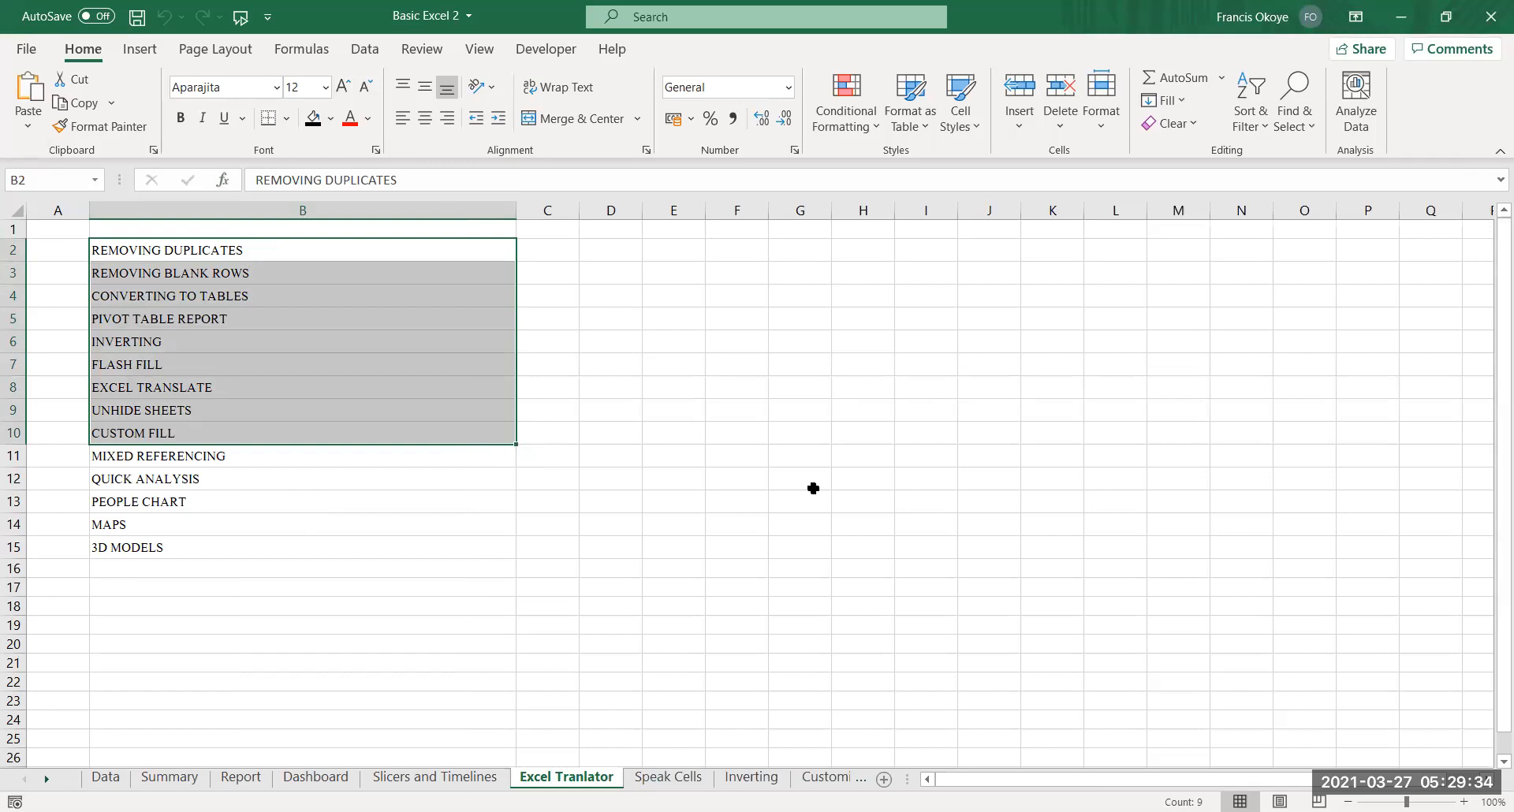
Try to translate the topic names in B8:B15
{"action": "left_click", "coordinate": [309, 511]}
{"action": "left_click_drag", "start_coordinate": [193, 388], "coordinate": [207, 544]}
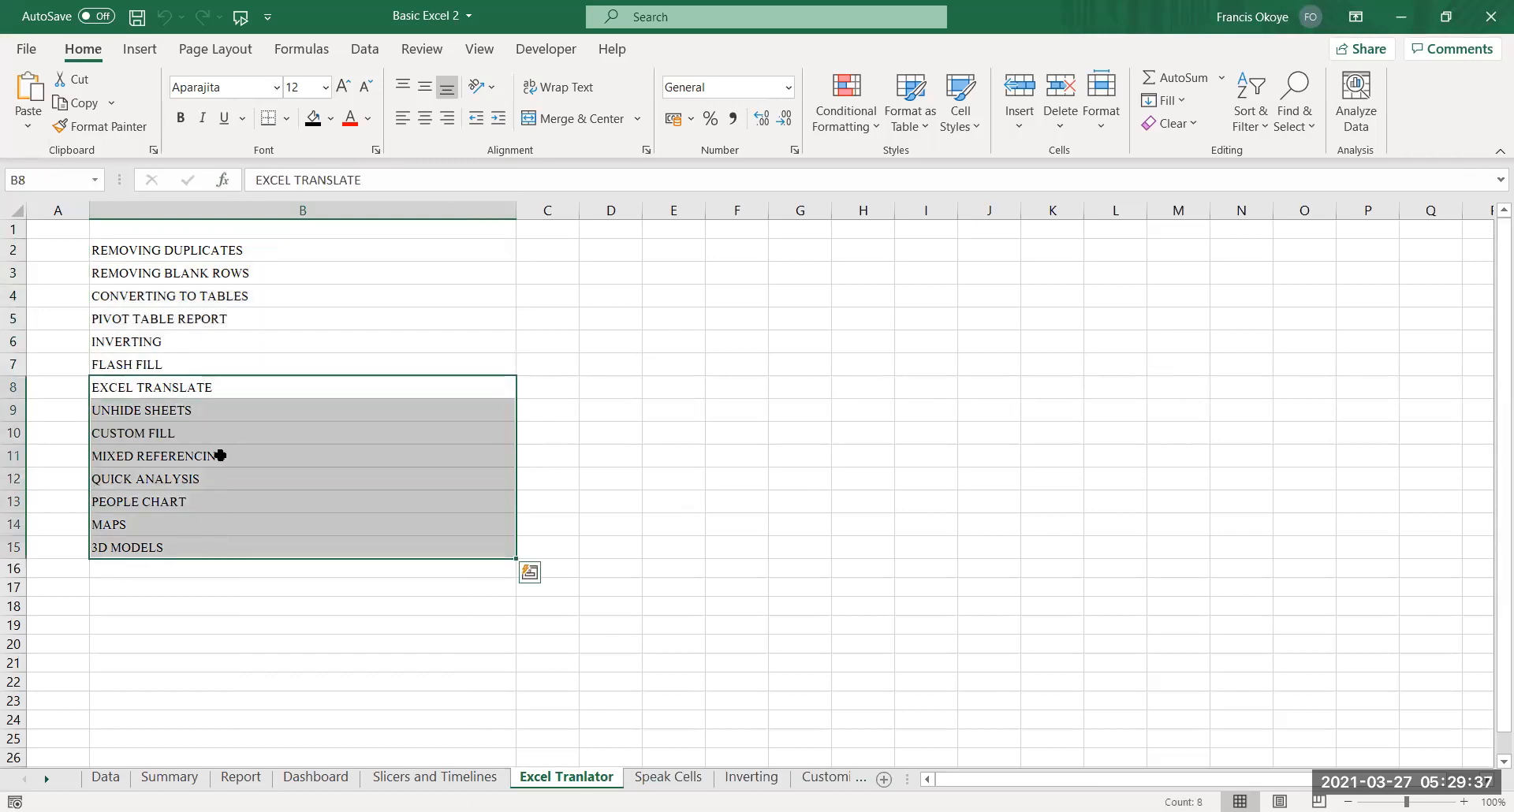
{"action": "right_click", "coordinate": [244, 388]}
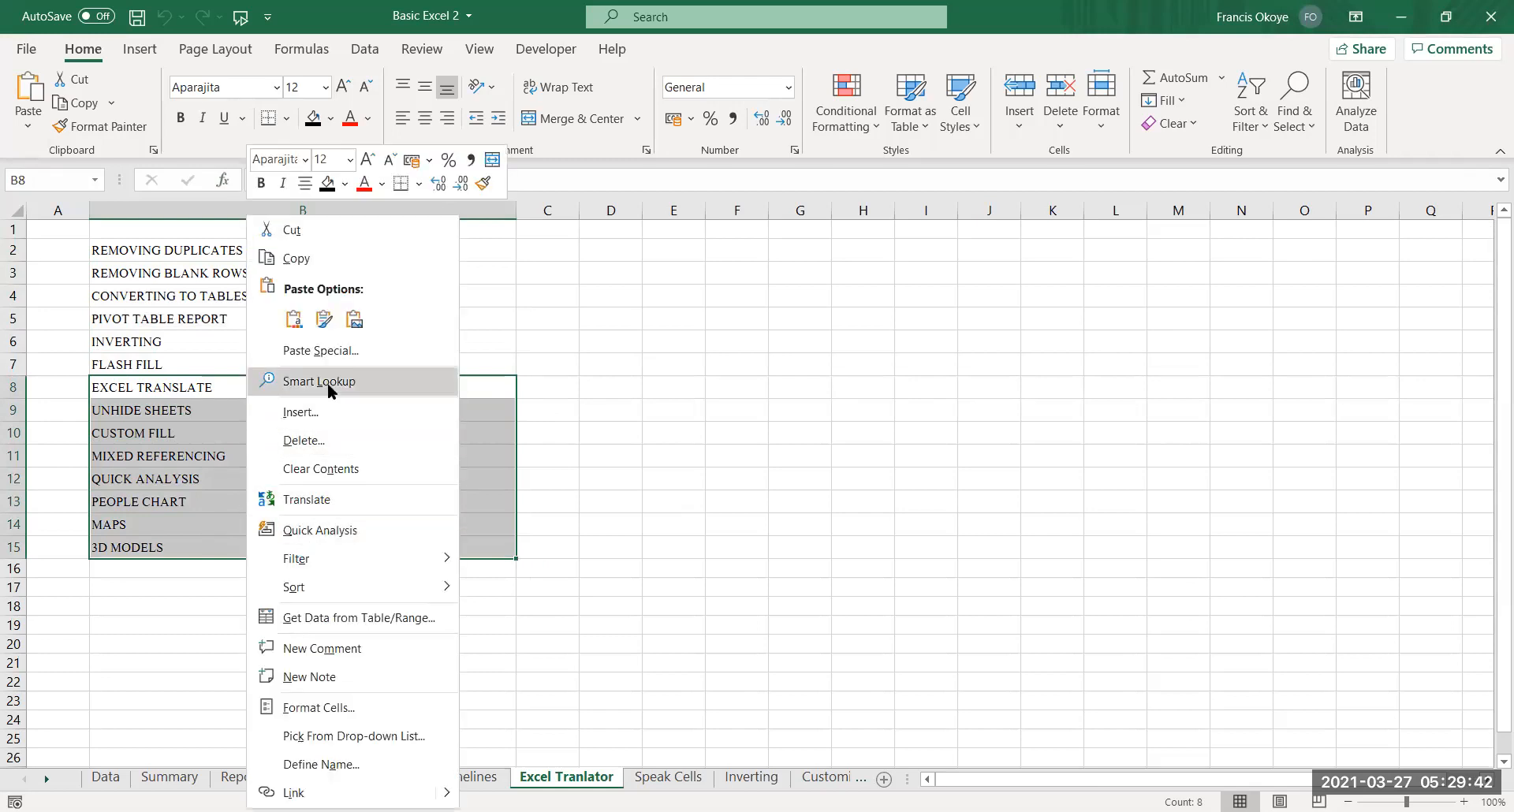
{"action": "left_click", "coordinate": [352, 497]}
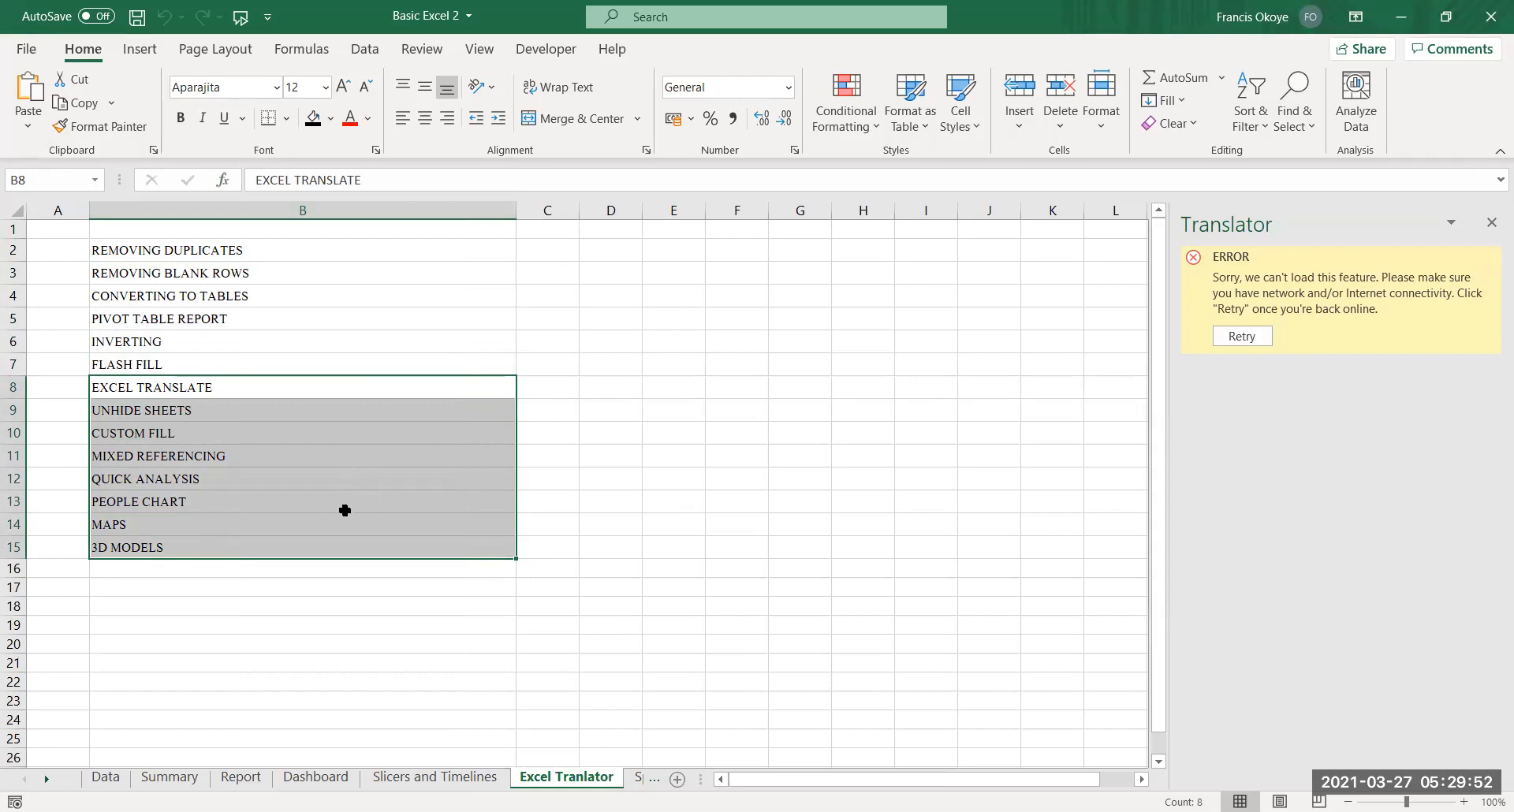
{"action": "left_click", "coordinate": [638, 462]}
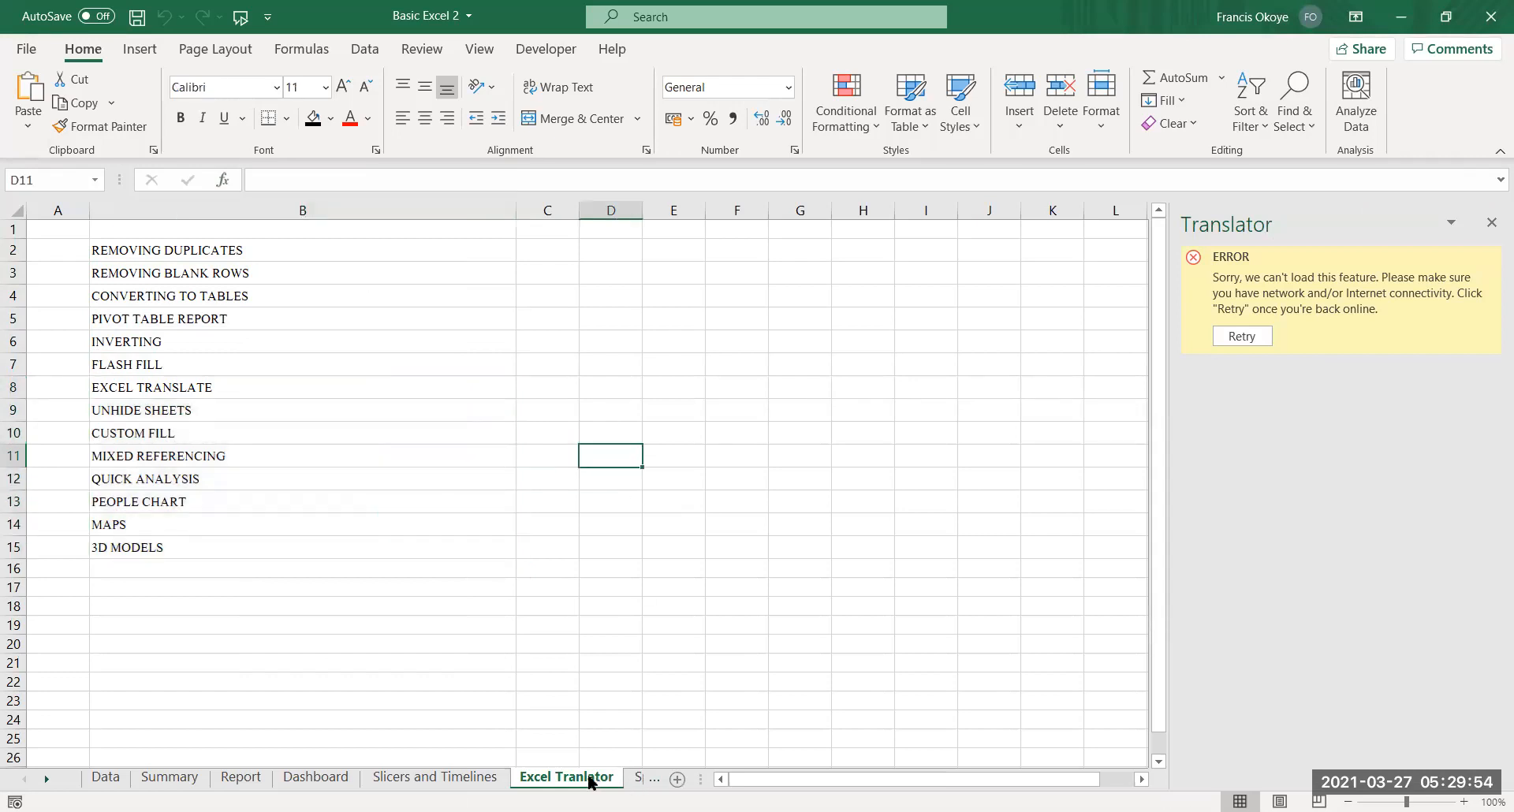
Try to translate the whole topic list in B2:B15, retry loading the Translator, and close it
{"action": "left_click", "coordinate": [209, 341]}
{"action": "left_click_drag", "start_coordinate": [205, 248], "coordinate": [195, 547]}
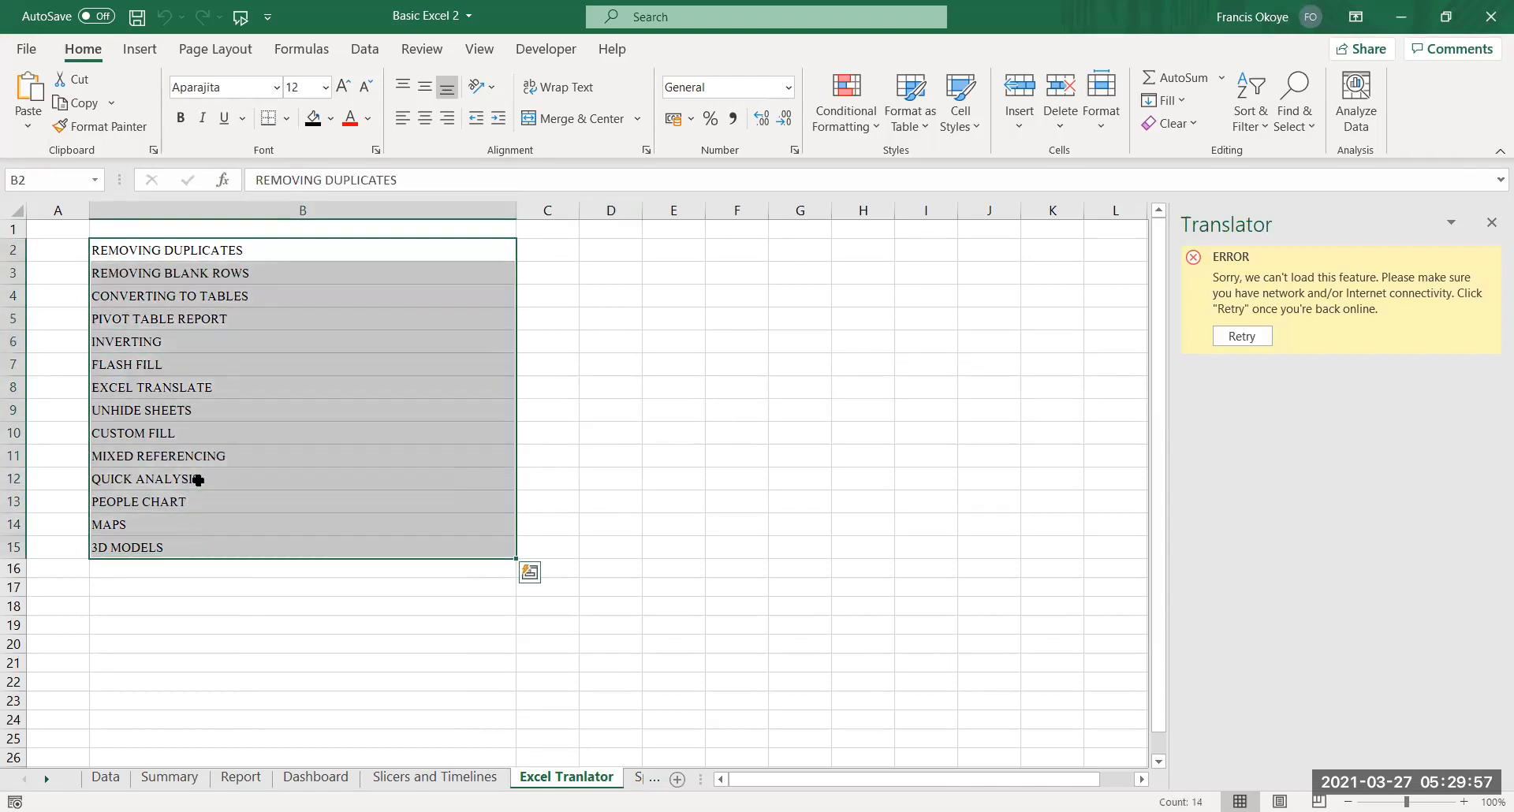
{"action": "right_click", "coordinate": [238, 303]}
{"action": "left_click", "coordinate": [319, 499]}
{"action": "left_click", "coordinate": [1245, 335]}
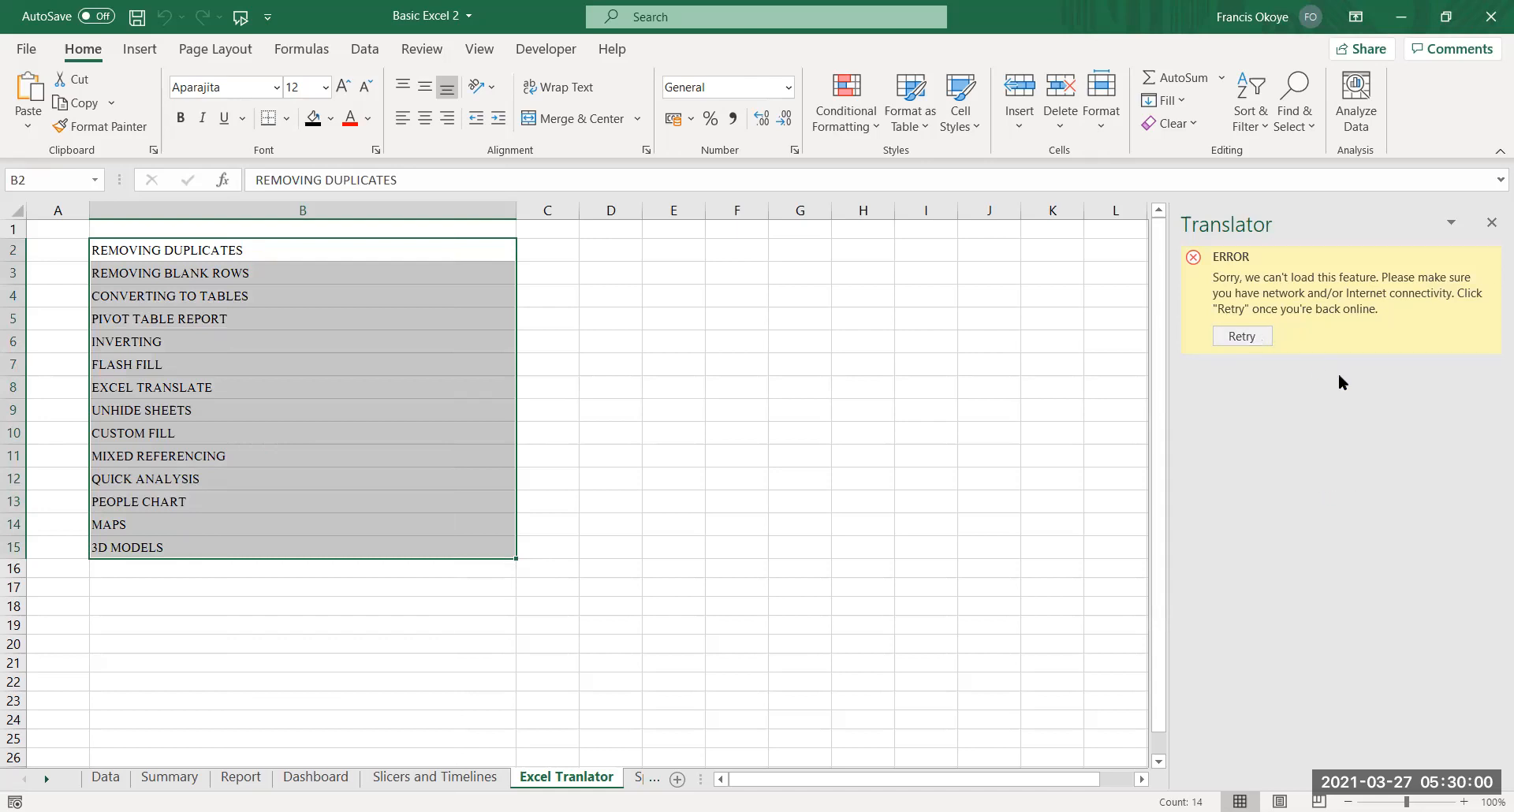
{"action": "left_click", "coordinate": [1258, 334]}
{"action": "left_click", "coordinate": [1492, 223]}
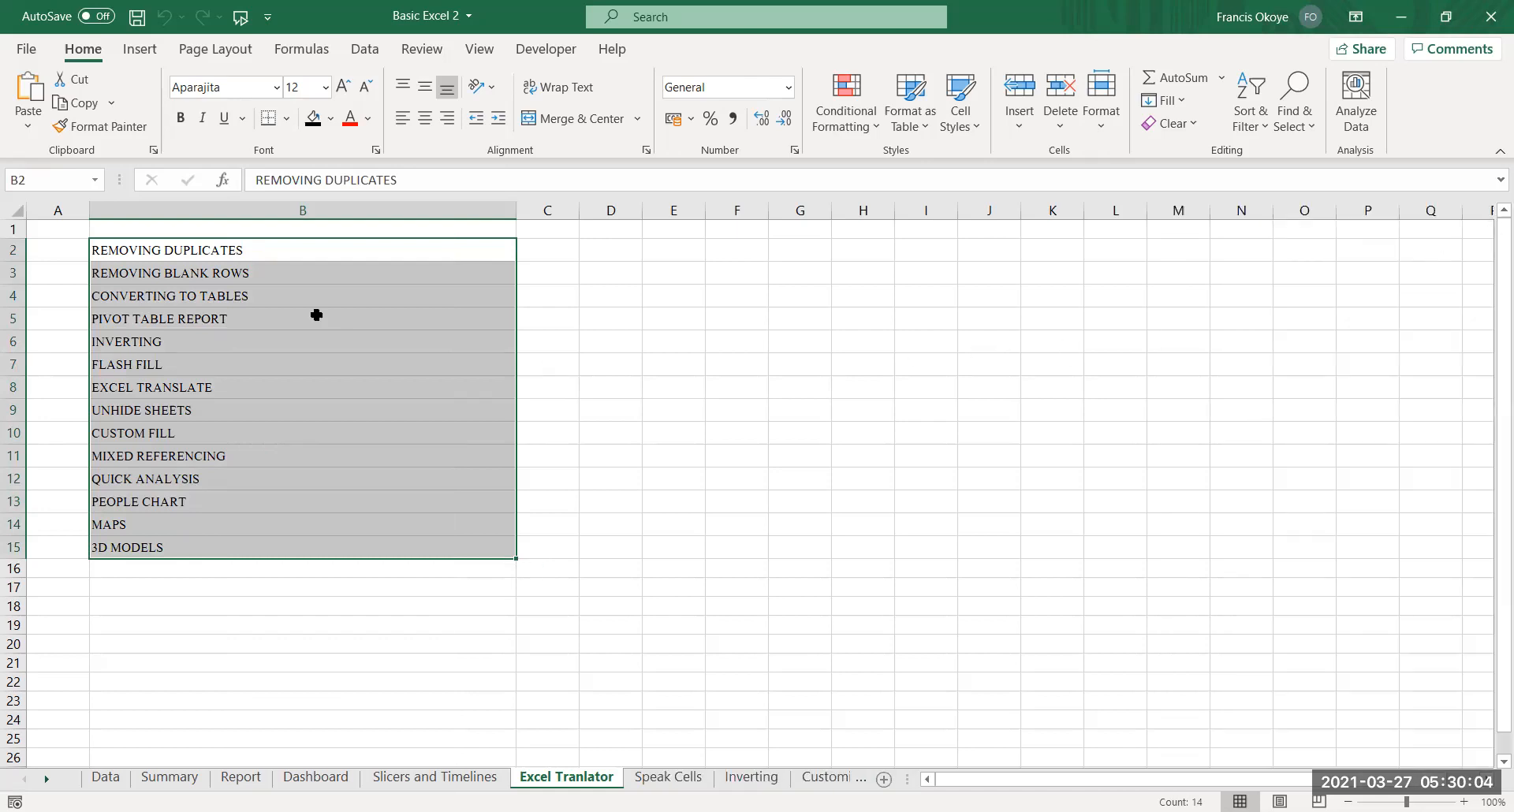
Try once more to translate the topic list in B2:B15
{"action": "right_click", "coordinate": [379, 423]}
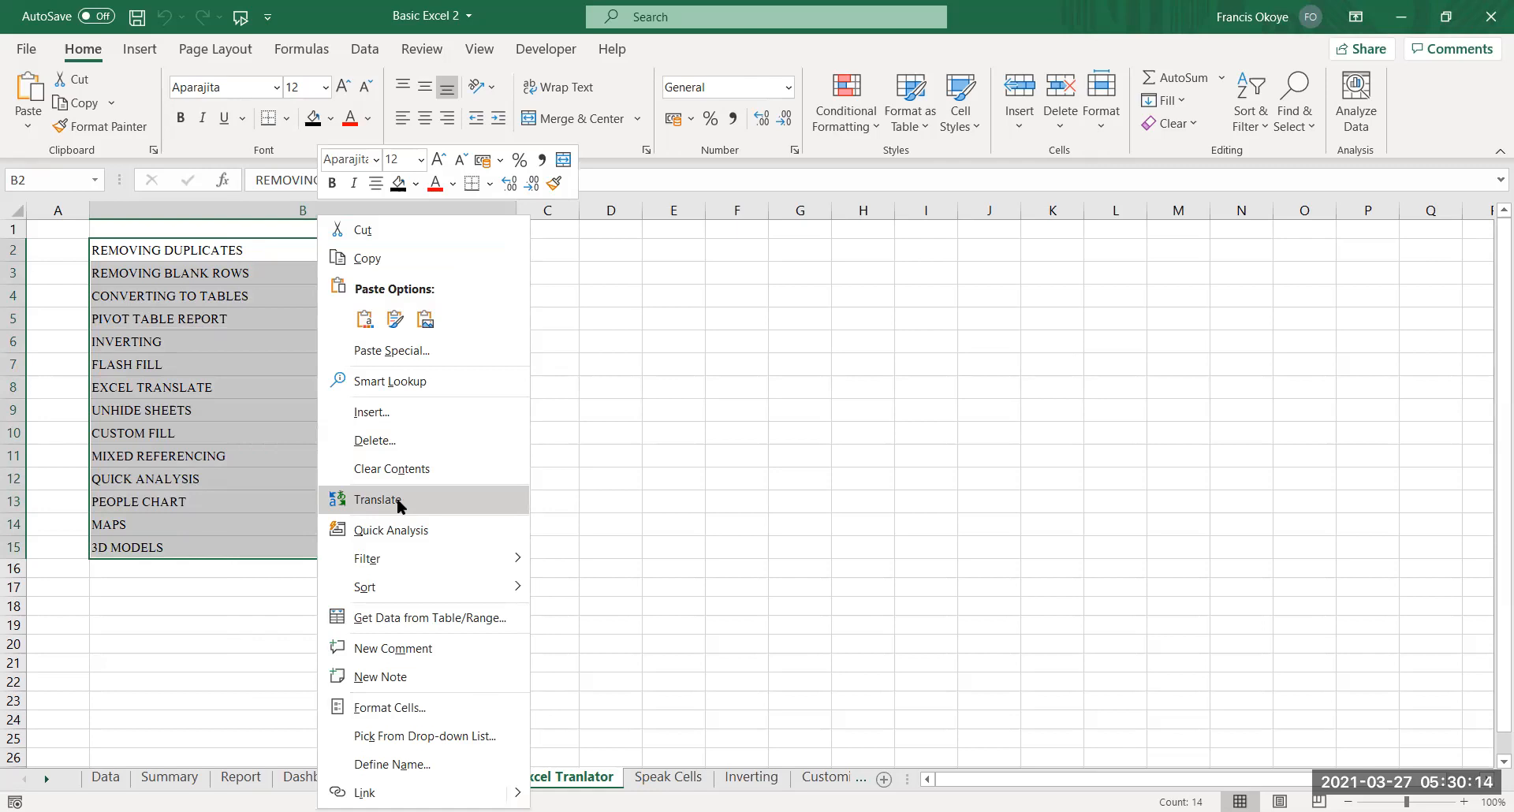
{"action": "left_click", "coordinate": [377, 499]}
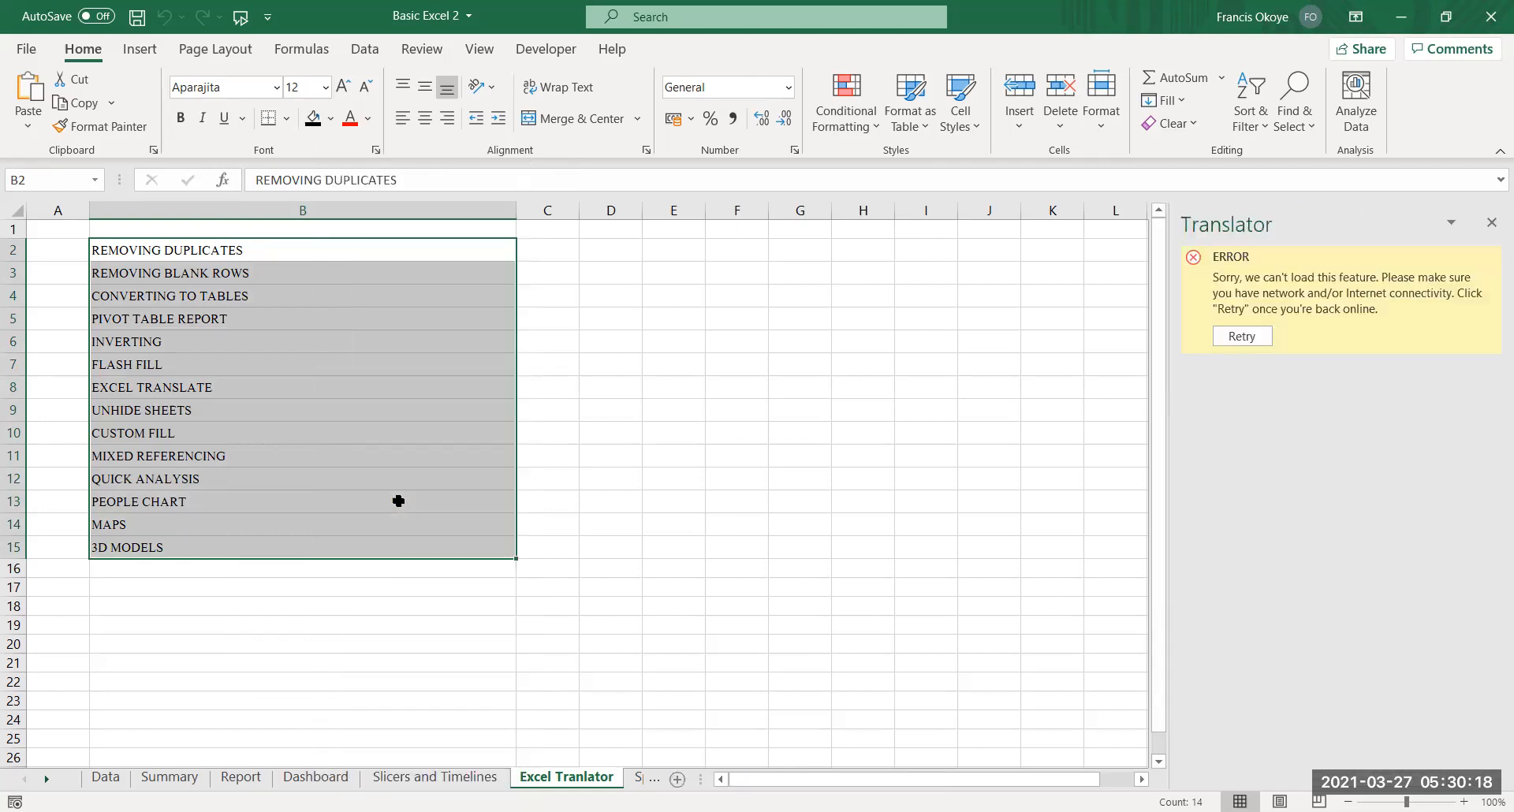
{"action": "left_click", "coordinate": [574, 565]}
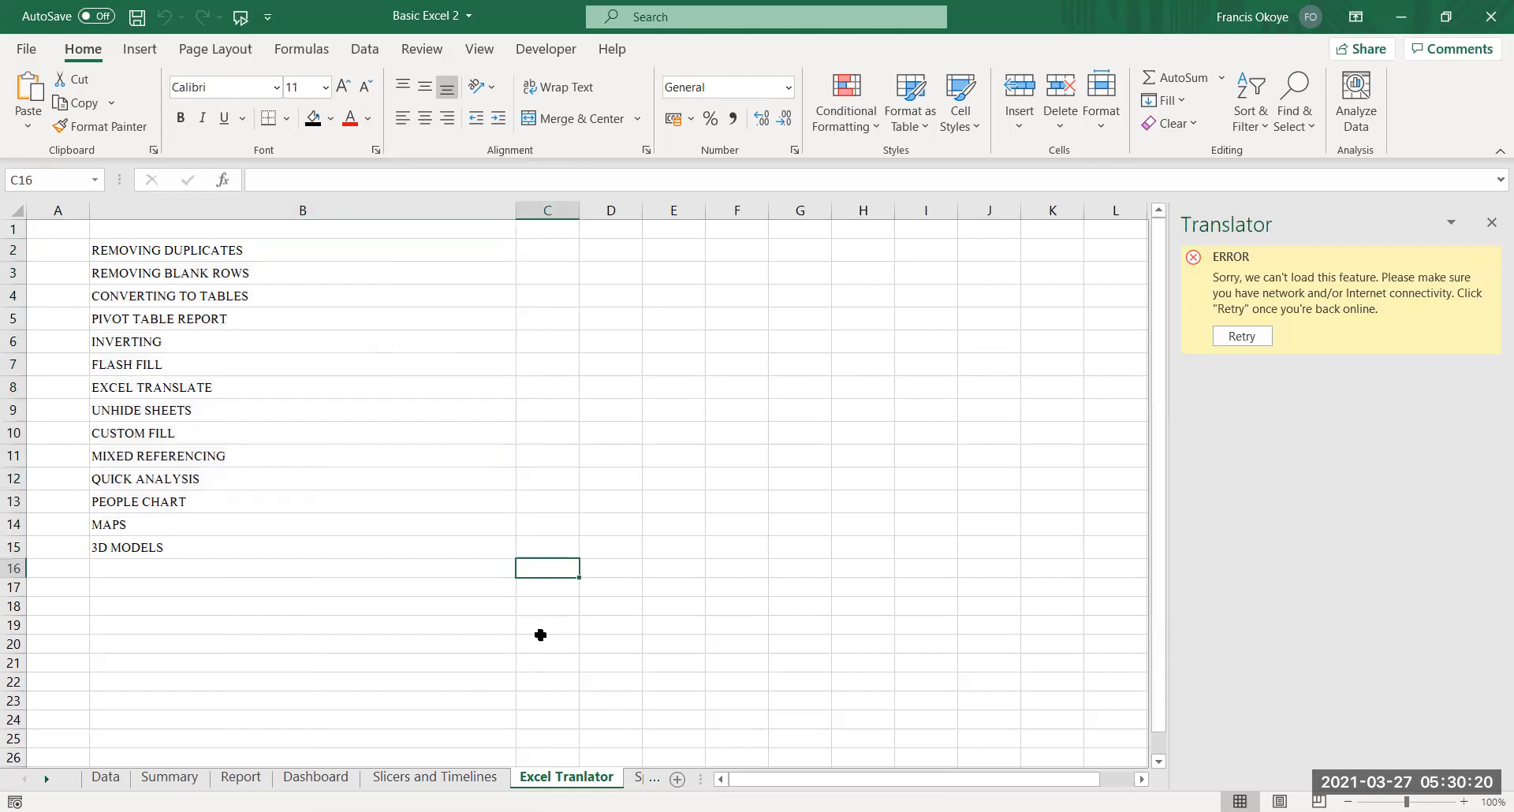
Switch to the Speak Cells sheet and close the Translator
{"action": "left_click", "coordinate": [653, 779]}
{"action": "left_click", "coordinate": [631, 780]}
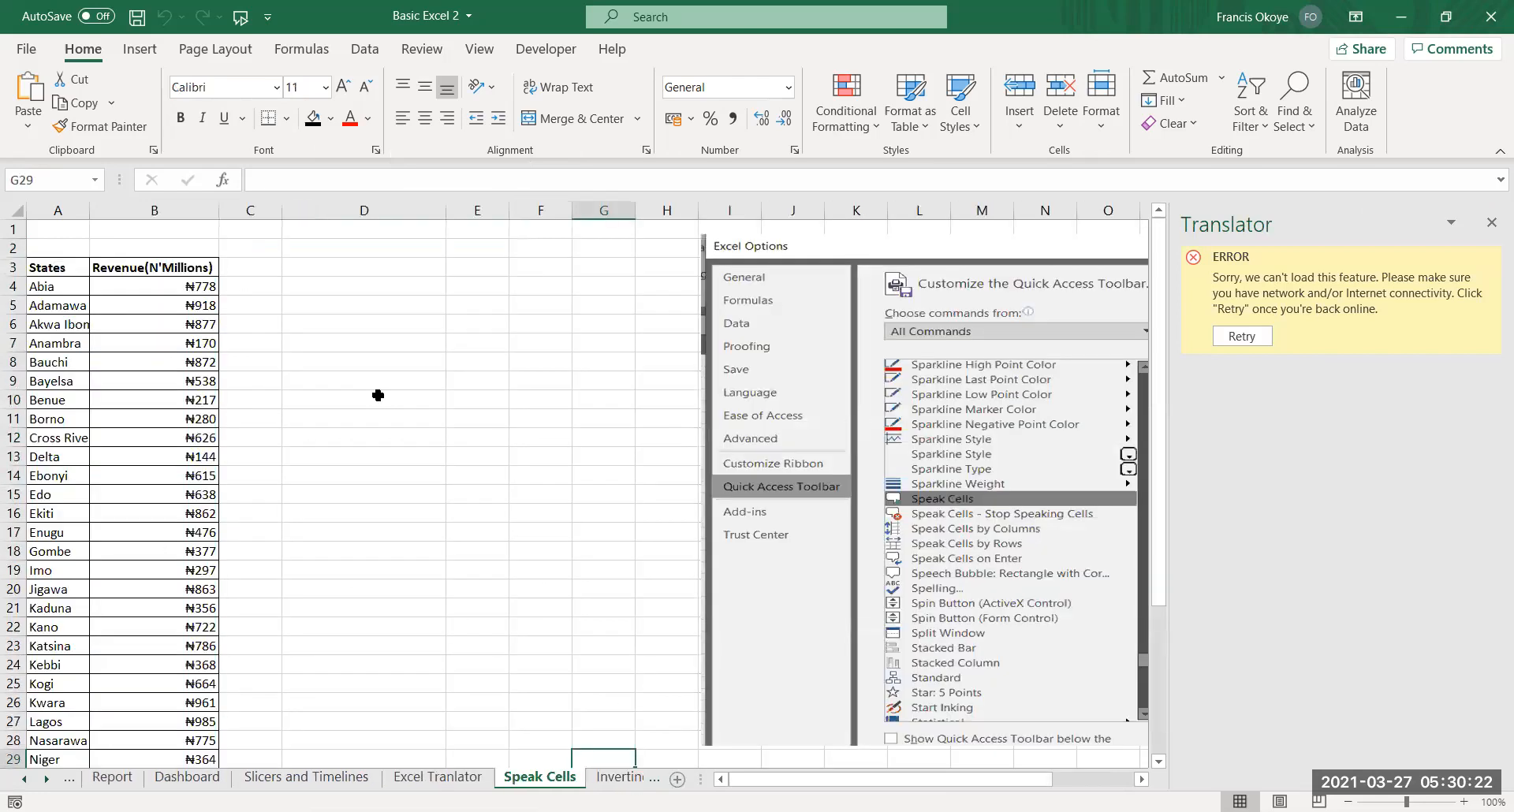
{"action": "left_click", "coordinate": [379, 396]}
{"action": "left_click", "coordinate": [1491, 224]}
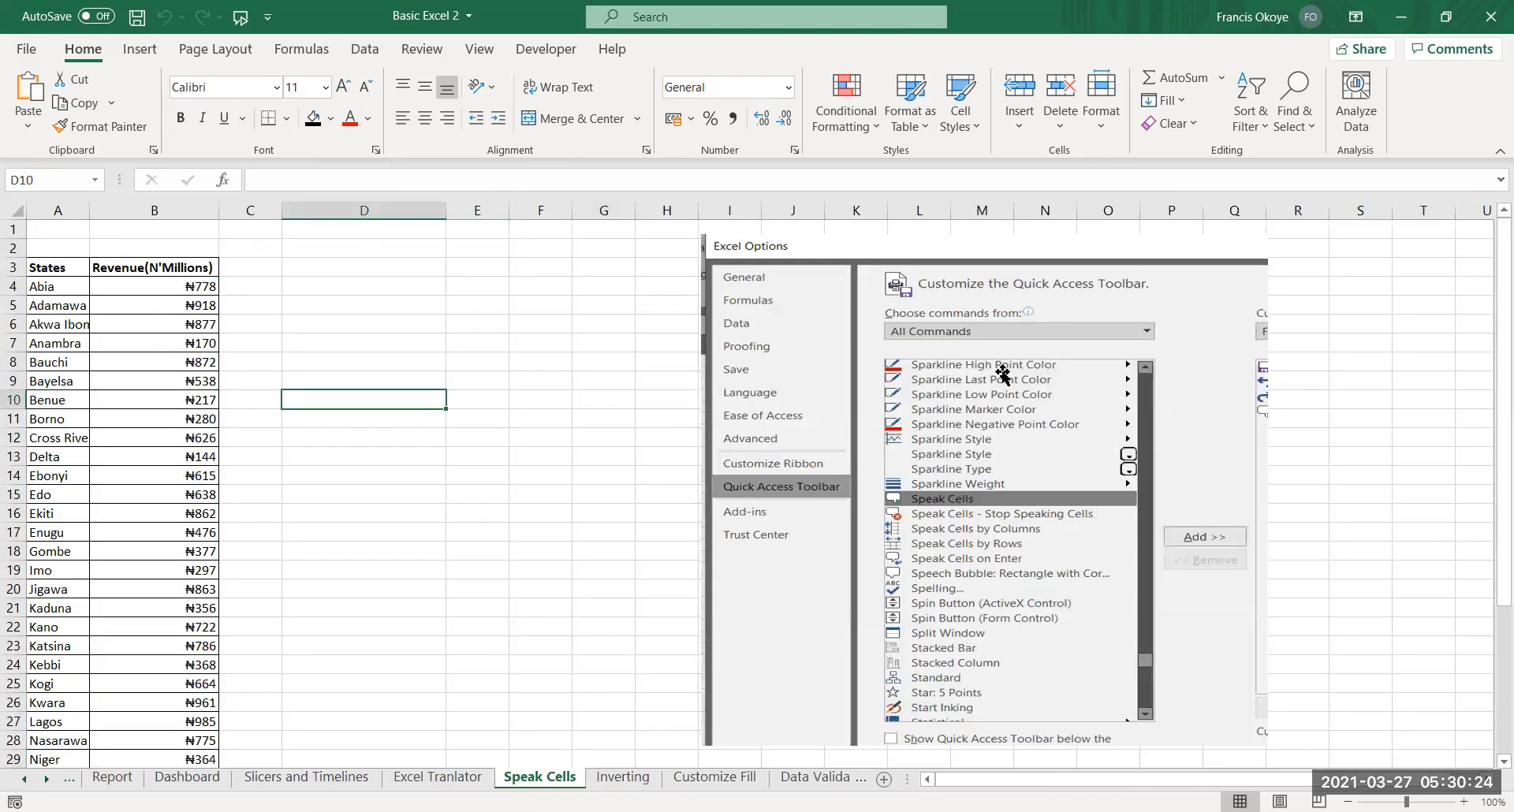
Step through the state names in column A from Abia down to Bauchi
{"action": "left_click", "coordinate": [234, 305]}
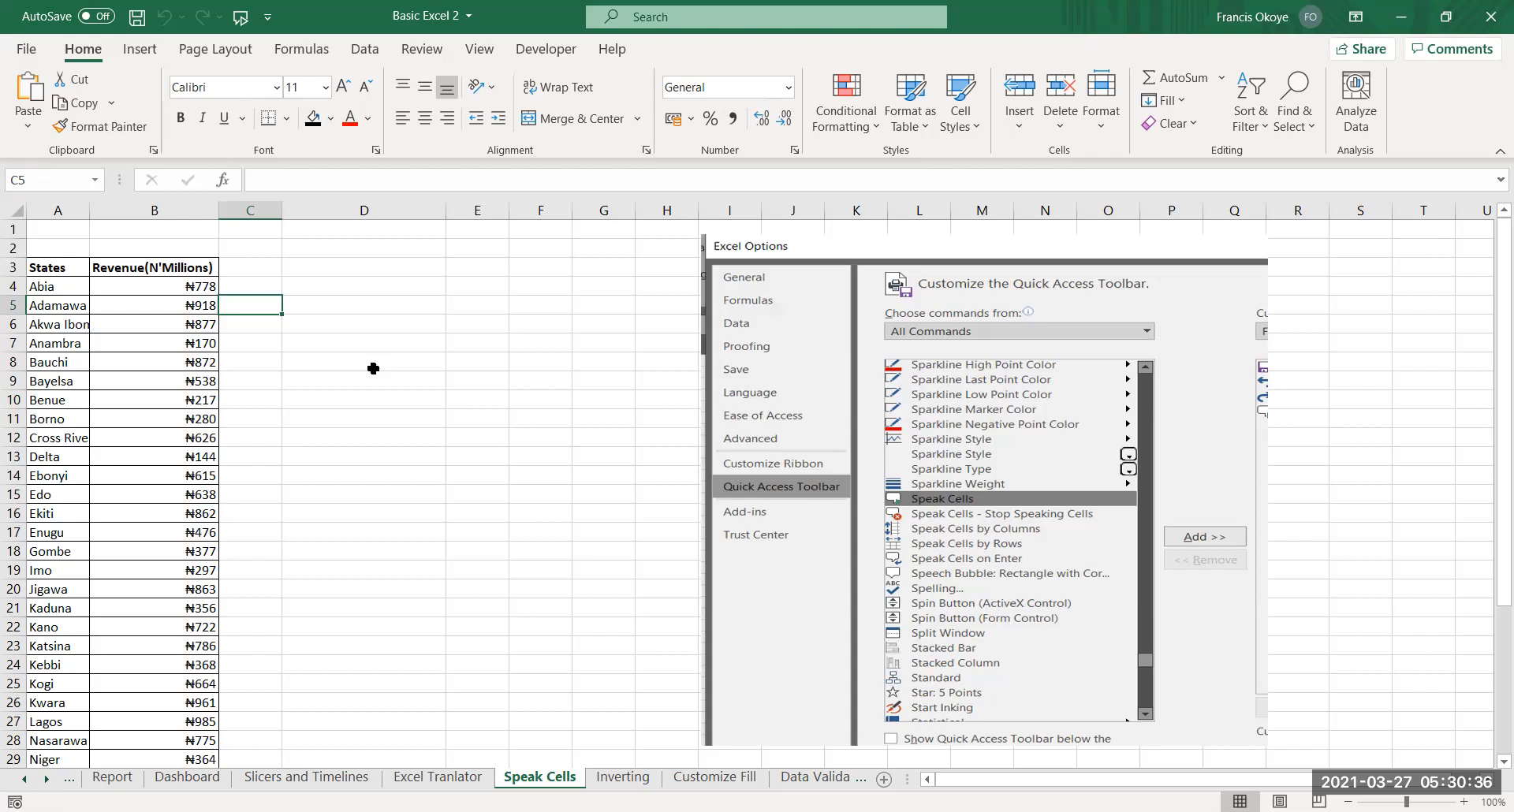
{"action": "key", "text": "Left"}
{"action": "key", "text": "Left"}
{"action": "key", "text": "Up"}
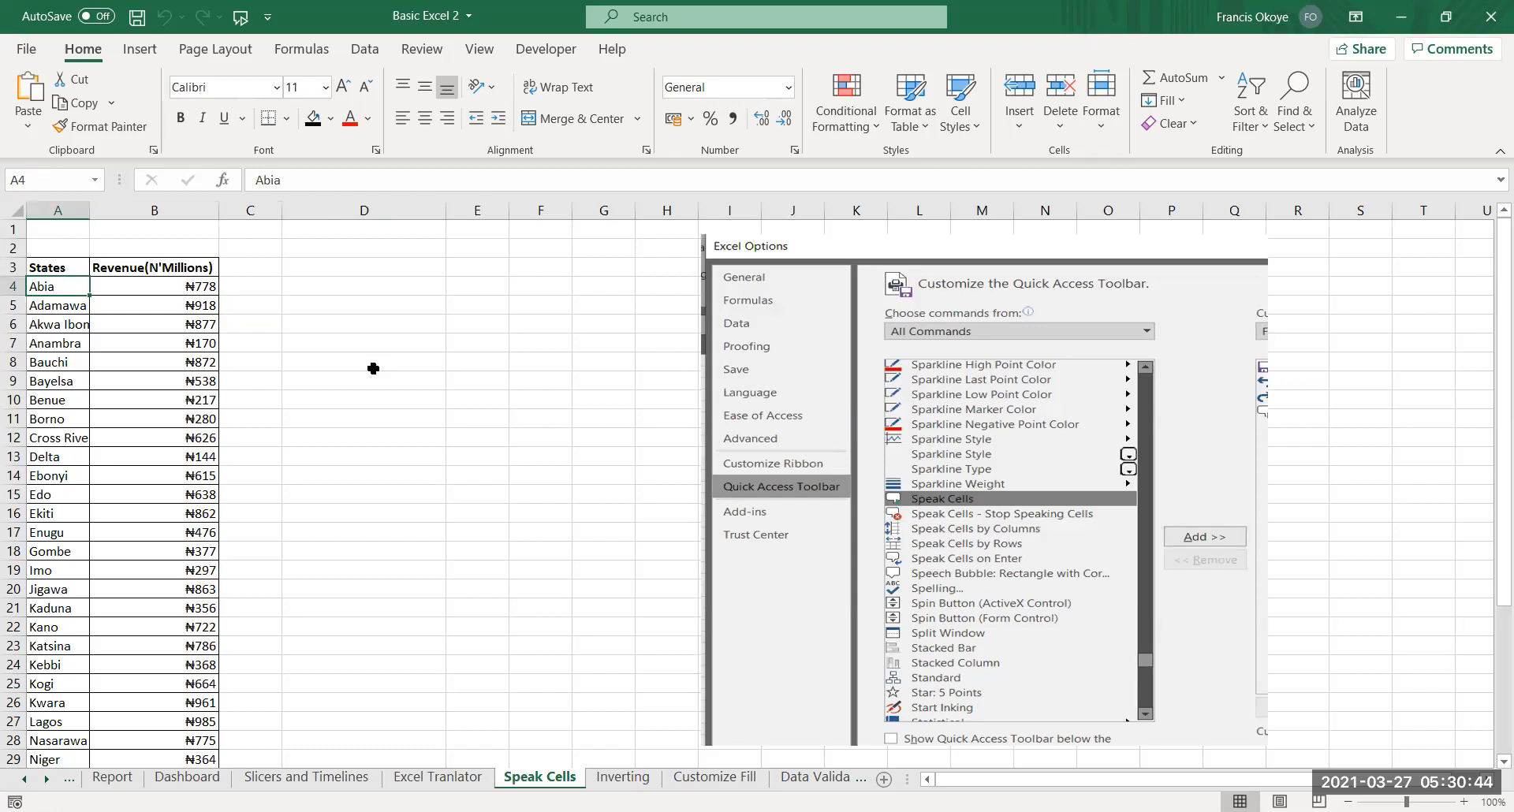
{"action": "key", "text": "Return"}
{"action": "key", "text": "Up"}
{"action": "key", "text": "Down"}
{"action": "key", "text": "Down"}
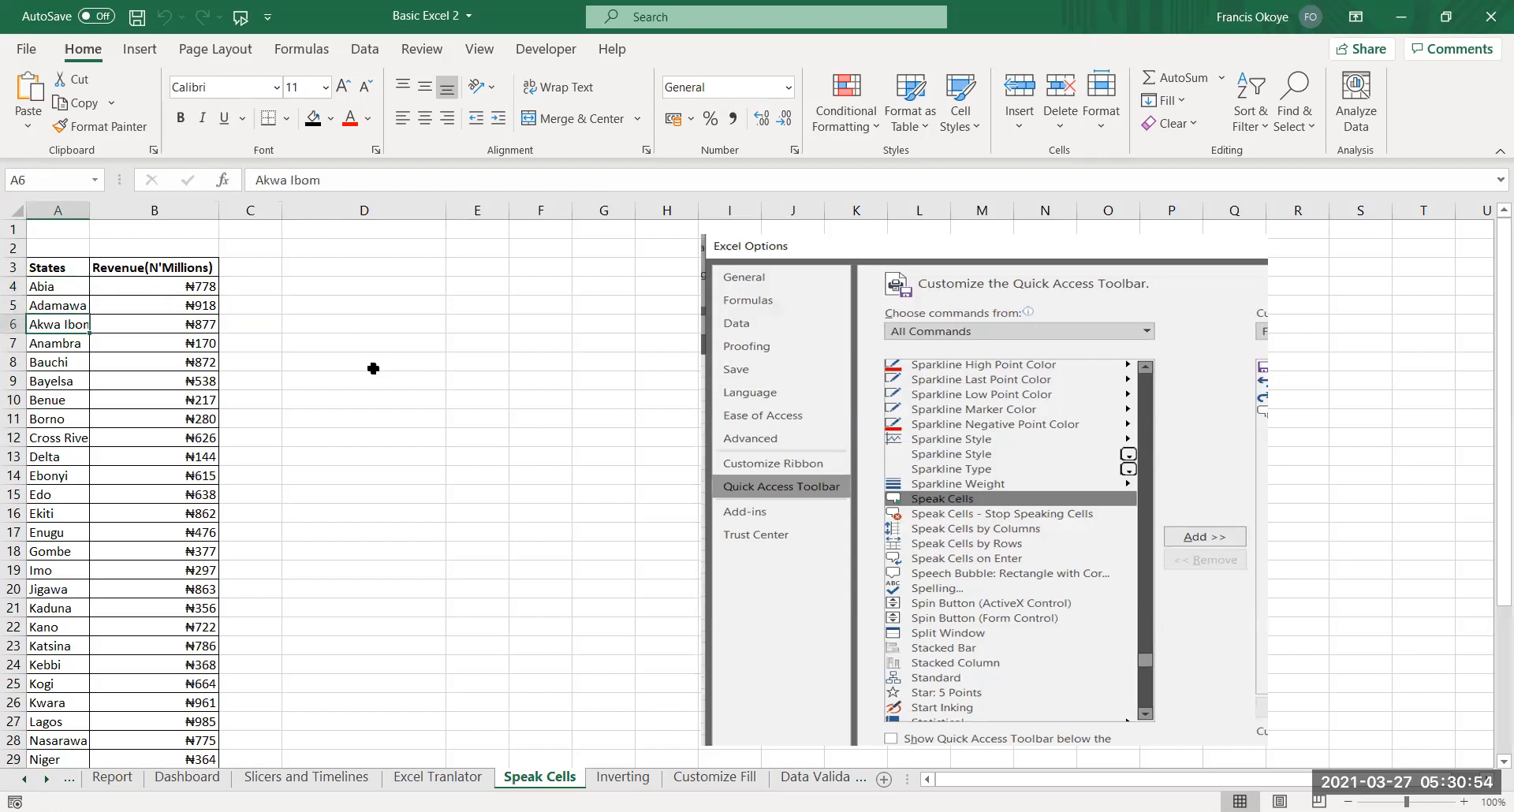
{"action": "key", "text": "Down"}
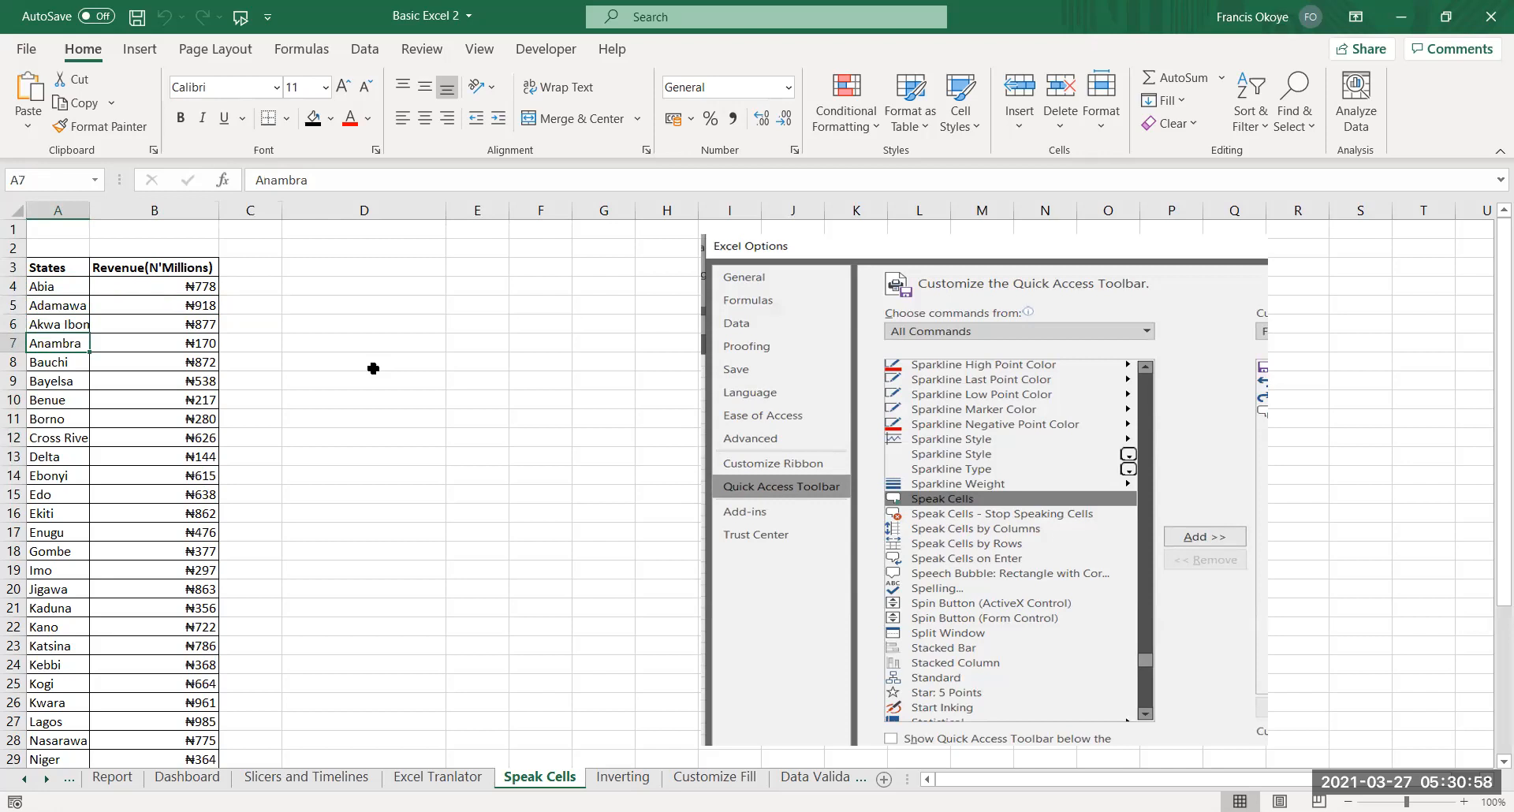
{"action": "key", "text": "Down"}
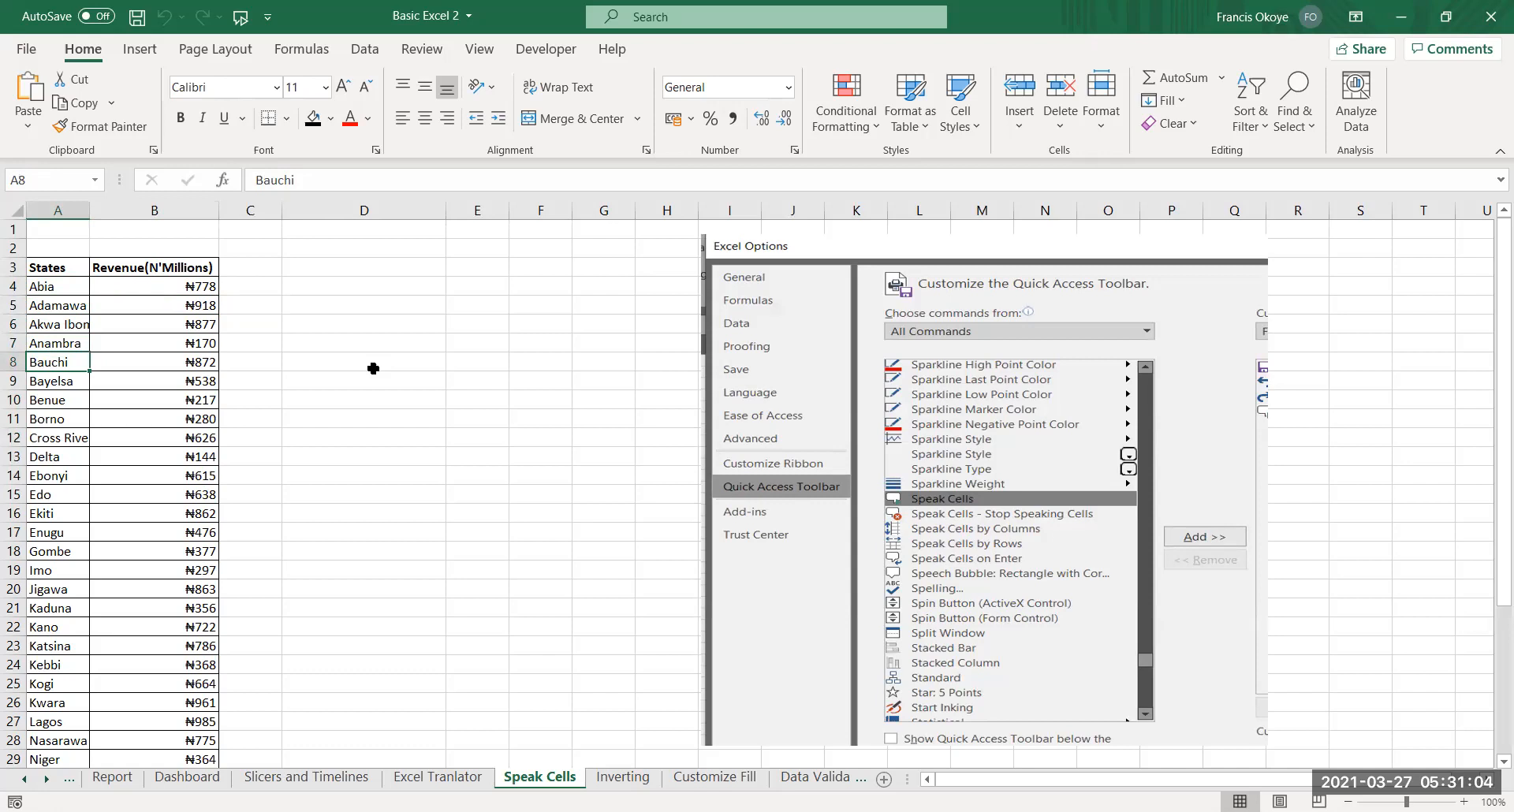
Have the state and revenue data in A4:B40 read aloud with Speak Cells, and stop the reading partway
{"action": "key", "text": "Up"}
{"action": "key", "text": "Up"}
{"action": "key", "text": "Up"}
{"action": "key", "text": "Up"}
{"action": "key", "text": "shift+Right"}
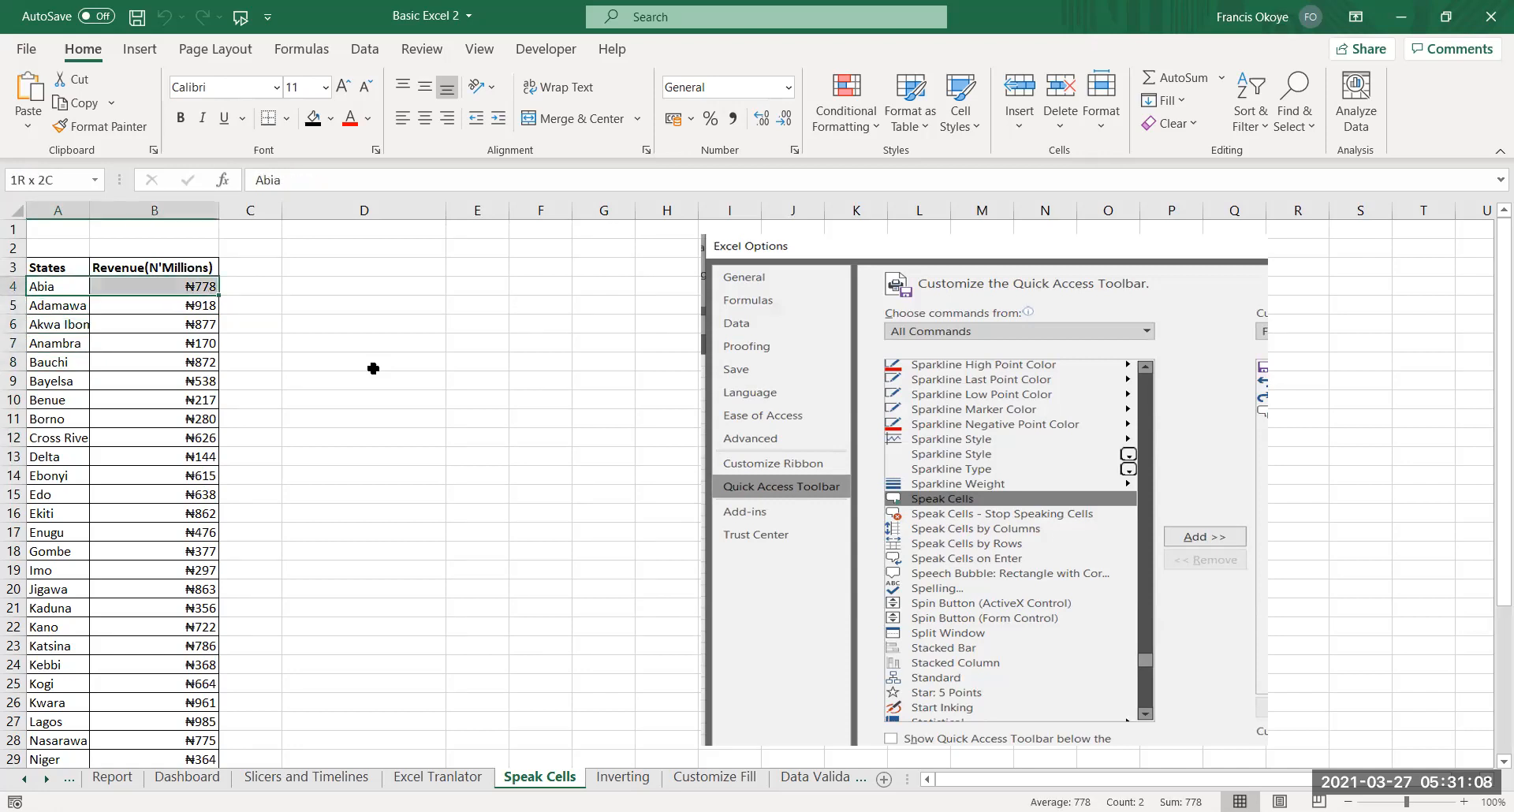
{"action": "key", "text": "ctrl+shift+Down"}
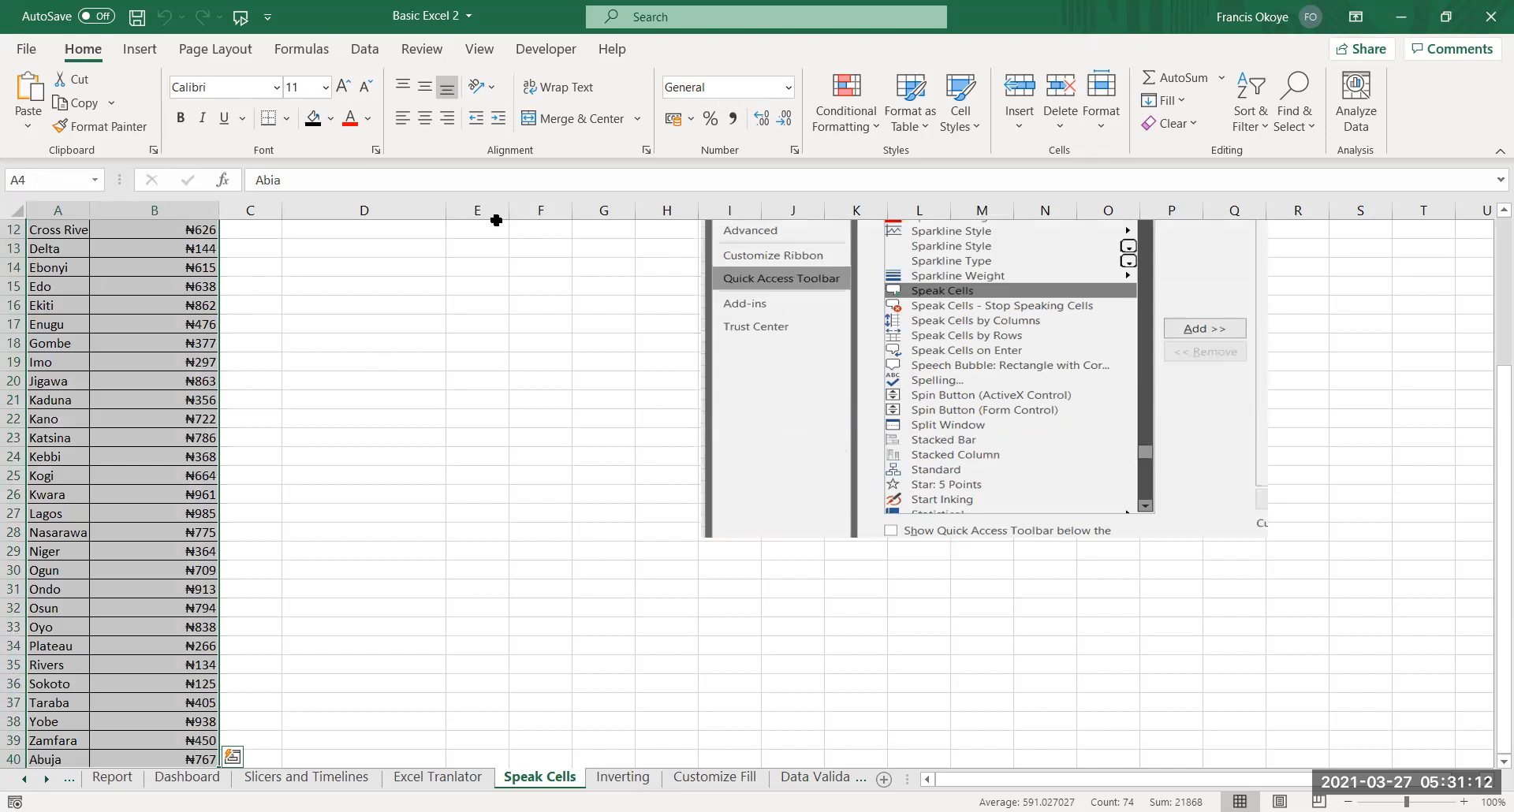
{"action": "left_click", "coordinate": [240, 19]}
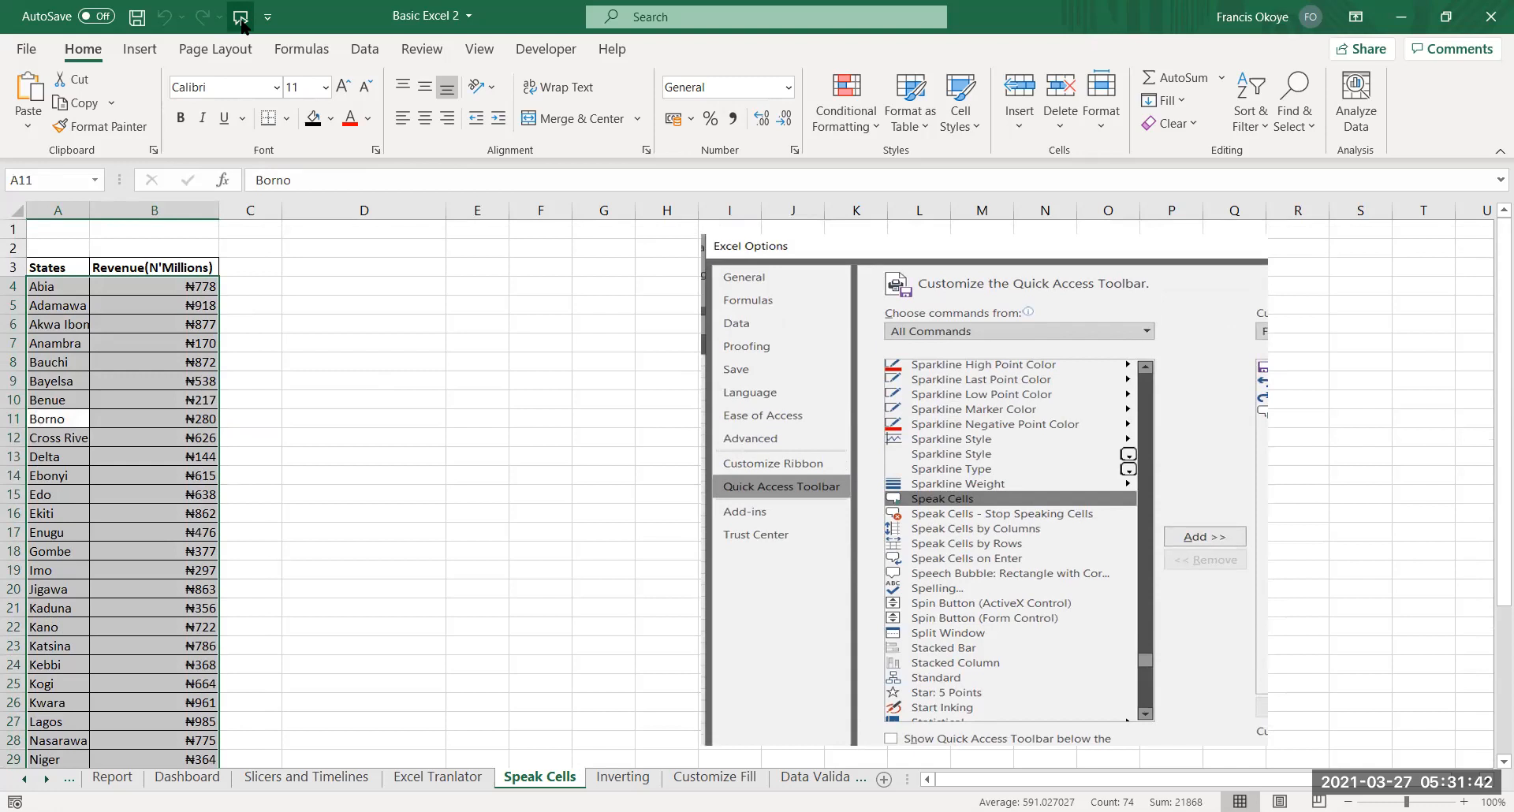
{"action": "left_click", "coordinate": [240, 17]}
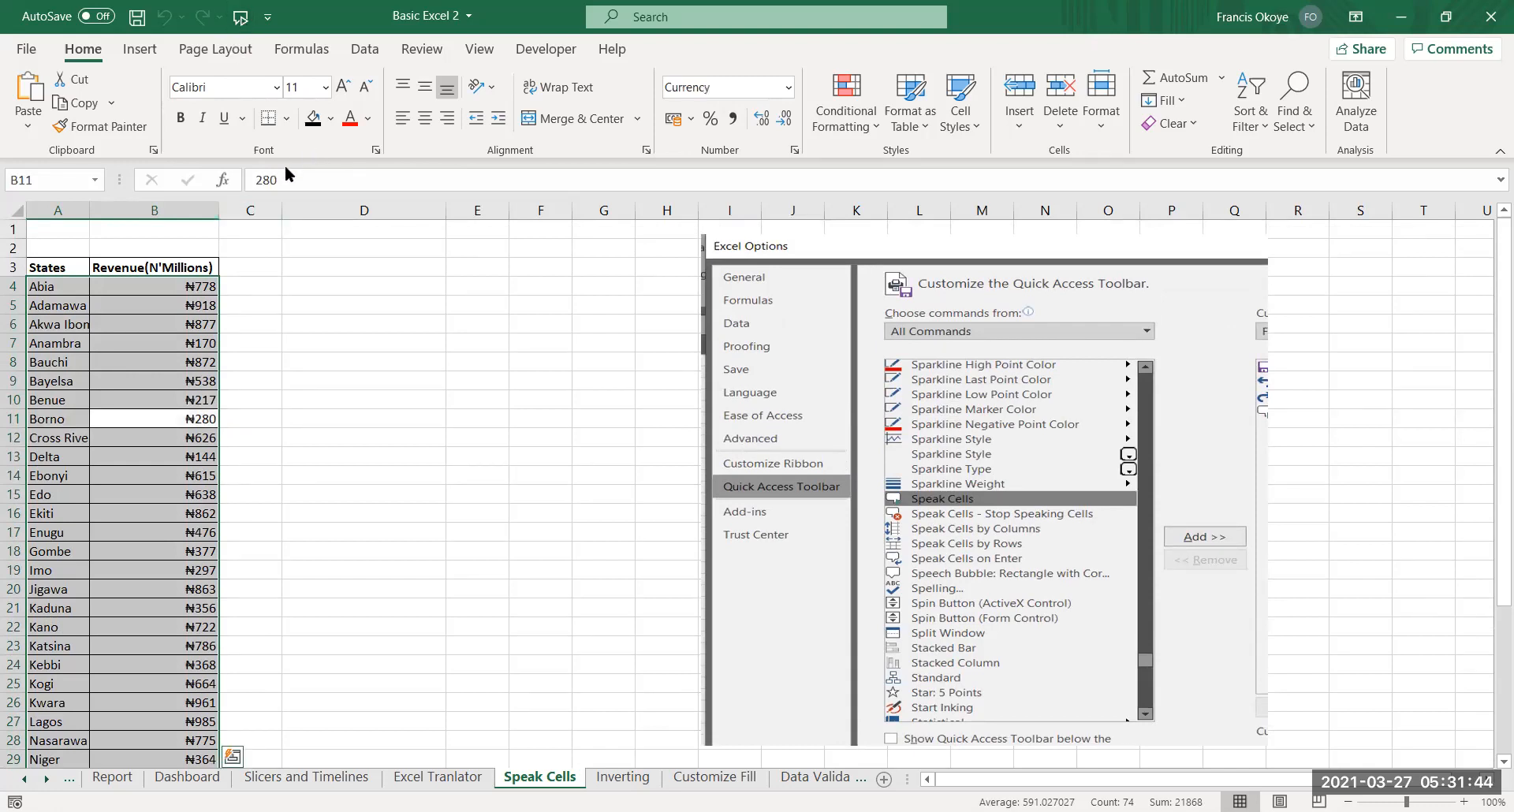
{"action": "left_click", "coordinate": [291, 327]}
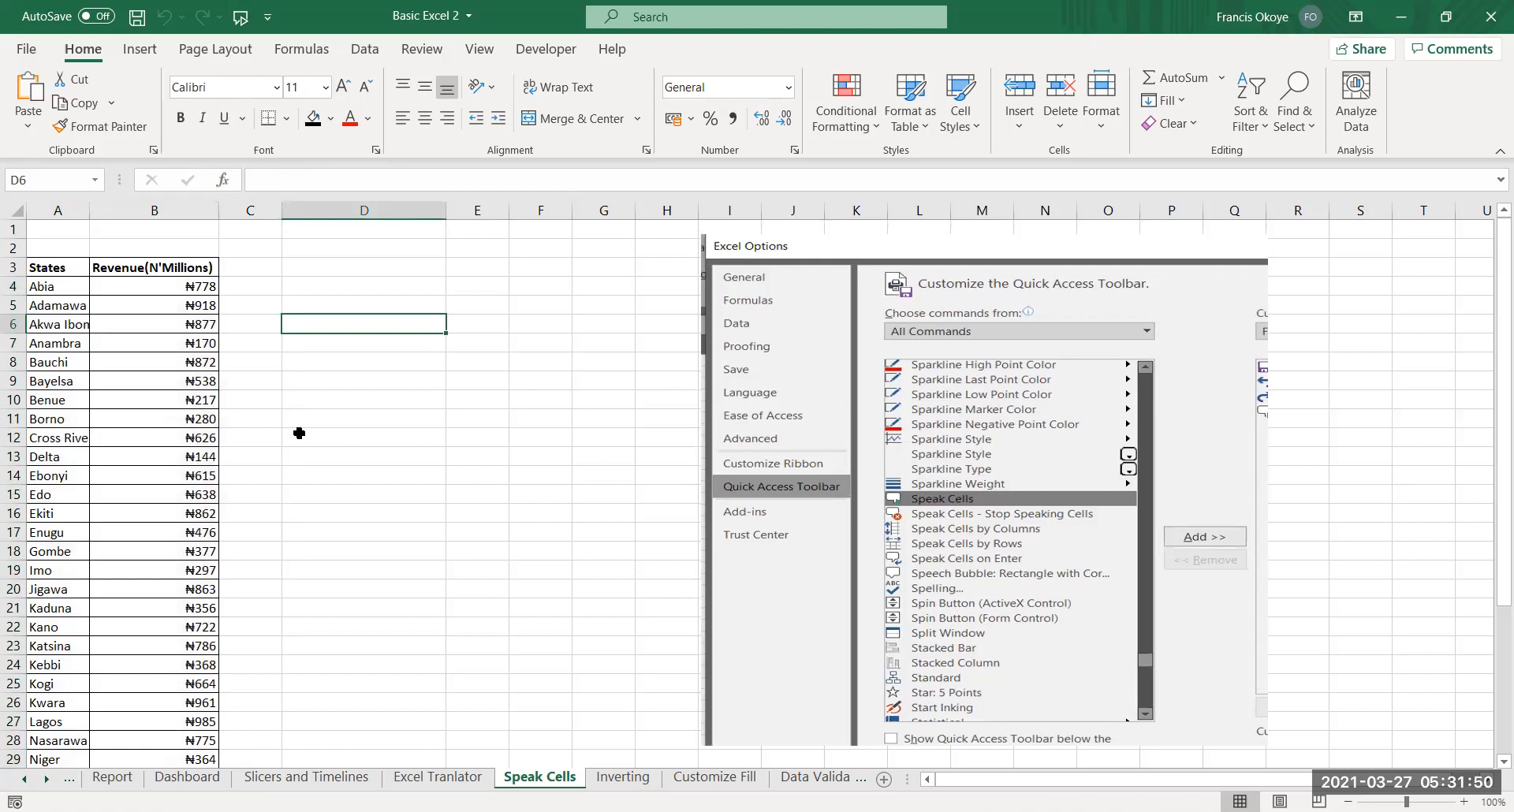
{"action": "left_click", "coordinate": [189, 436]}
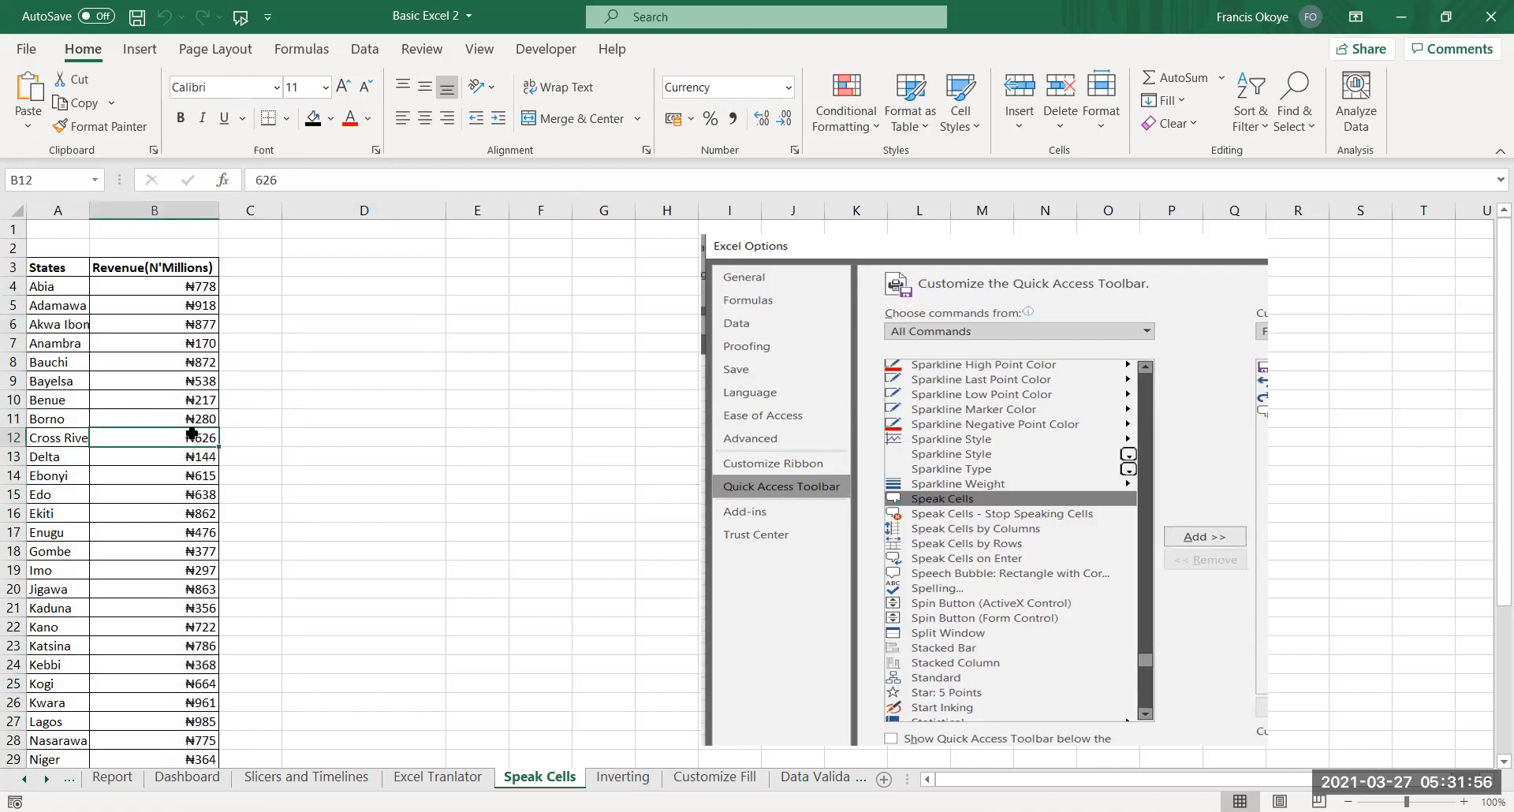
{"action": "left_click", "coordinate": [352, 377]}
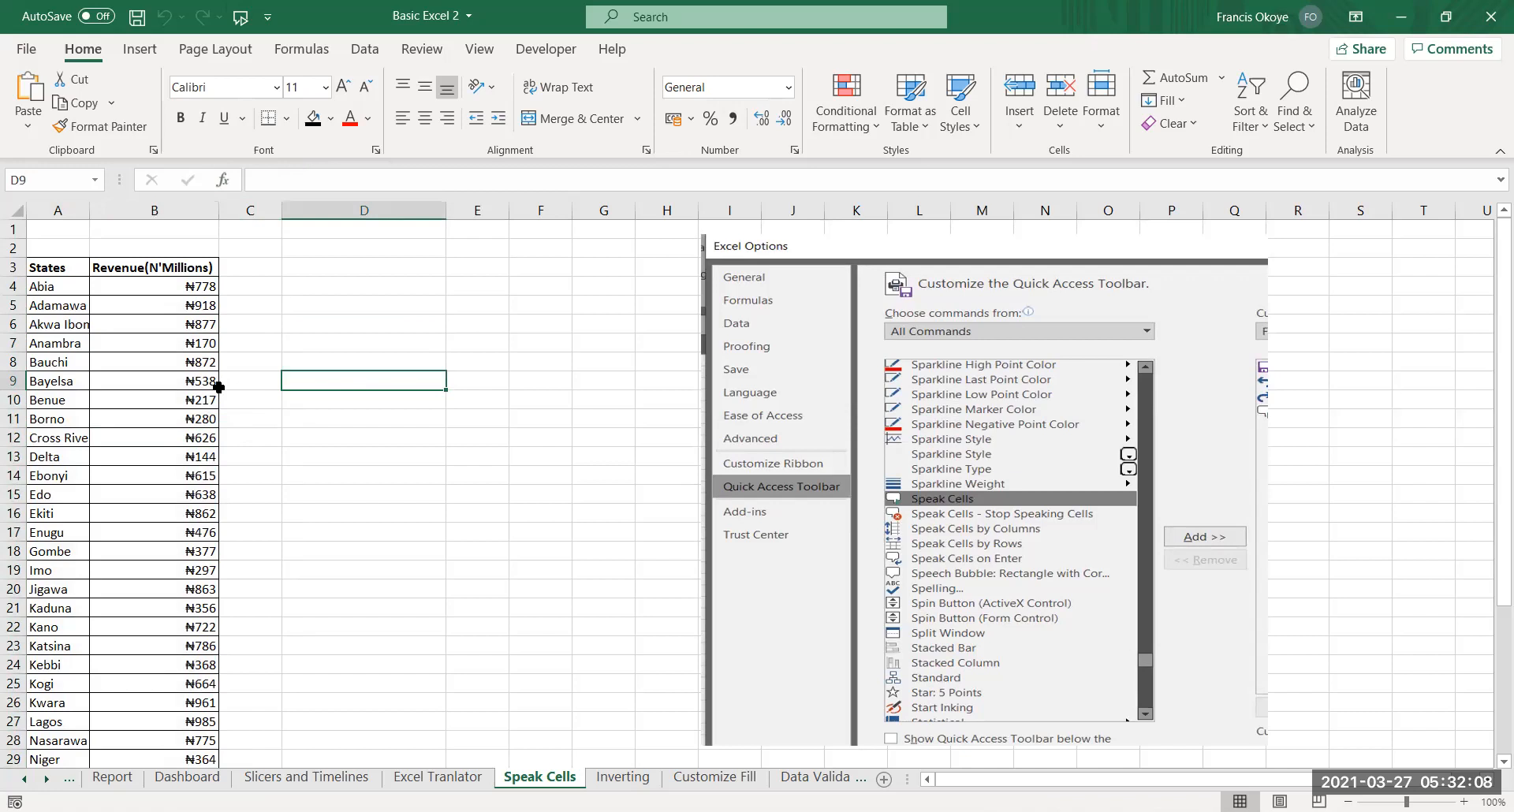
Enter a short sample sentence saying that a named person is a boy in cell D4
{"action": "double_click", "coordinate": [380, 291]}
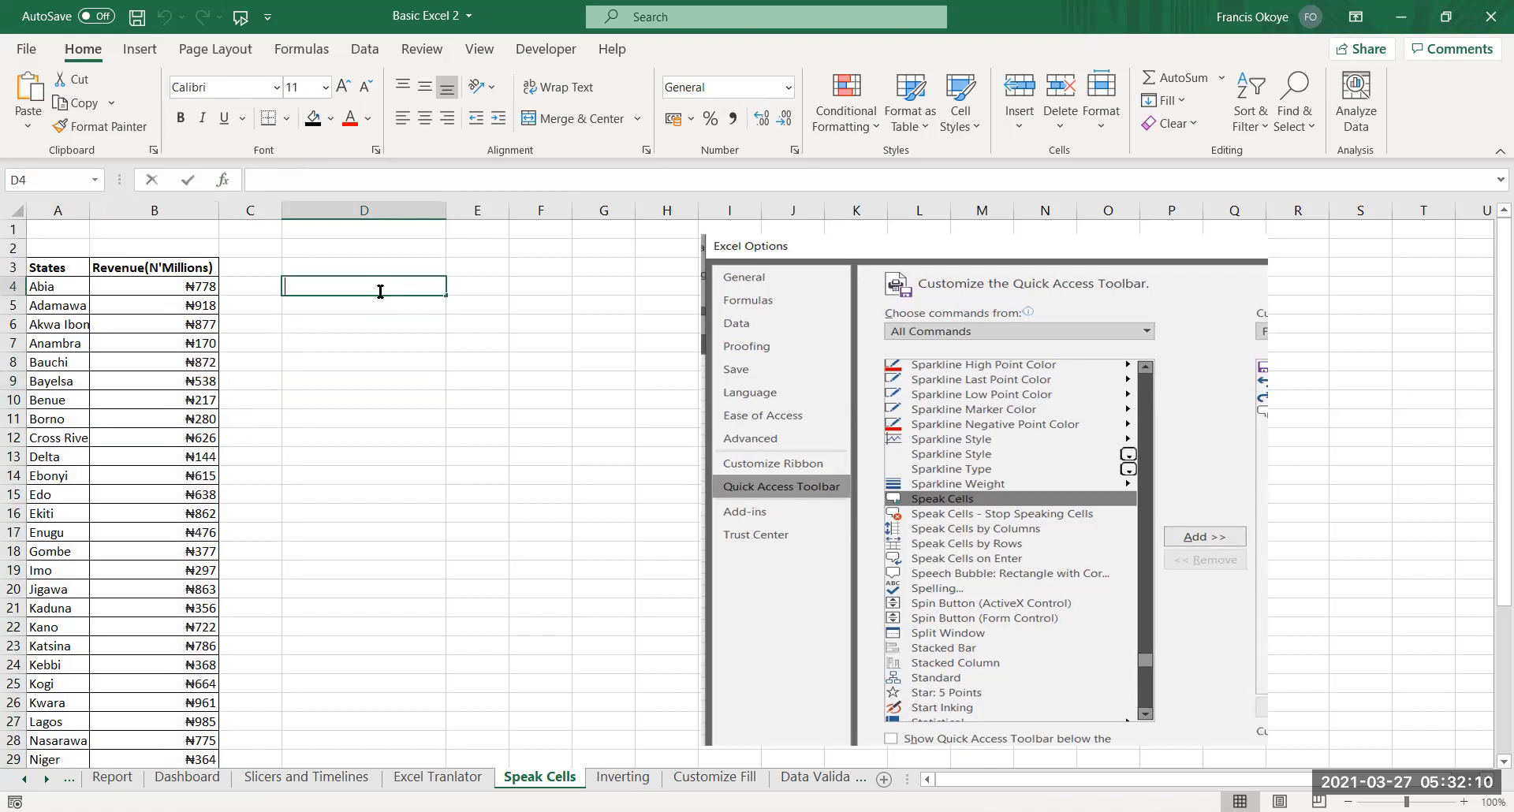
{"action": "type", "text": "Thi"}
{"action": "key", "text": "BackSpace"}
{"action": "key", "text": "BackSpace"}
{"action": "key", "text": "BackSpace"}
{"action": "type", "text": "Francis is a Boy"}
{"action": "key", "text": "Return"}
{"action": "left_click", "coordinate": [380, 291]}
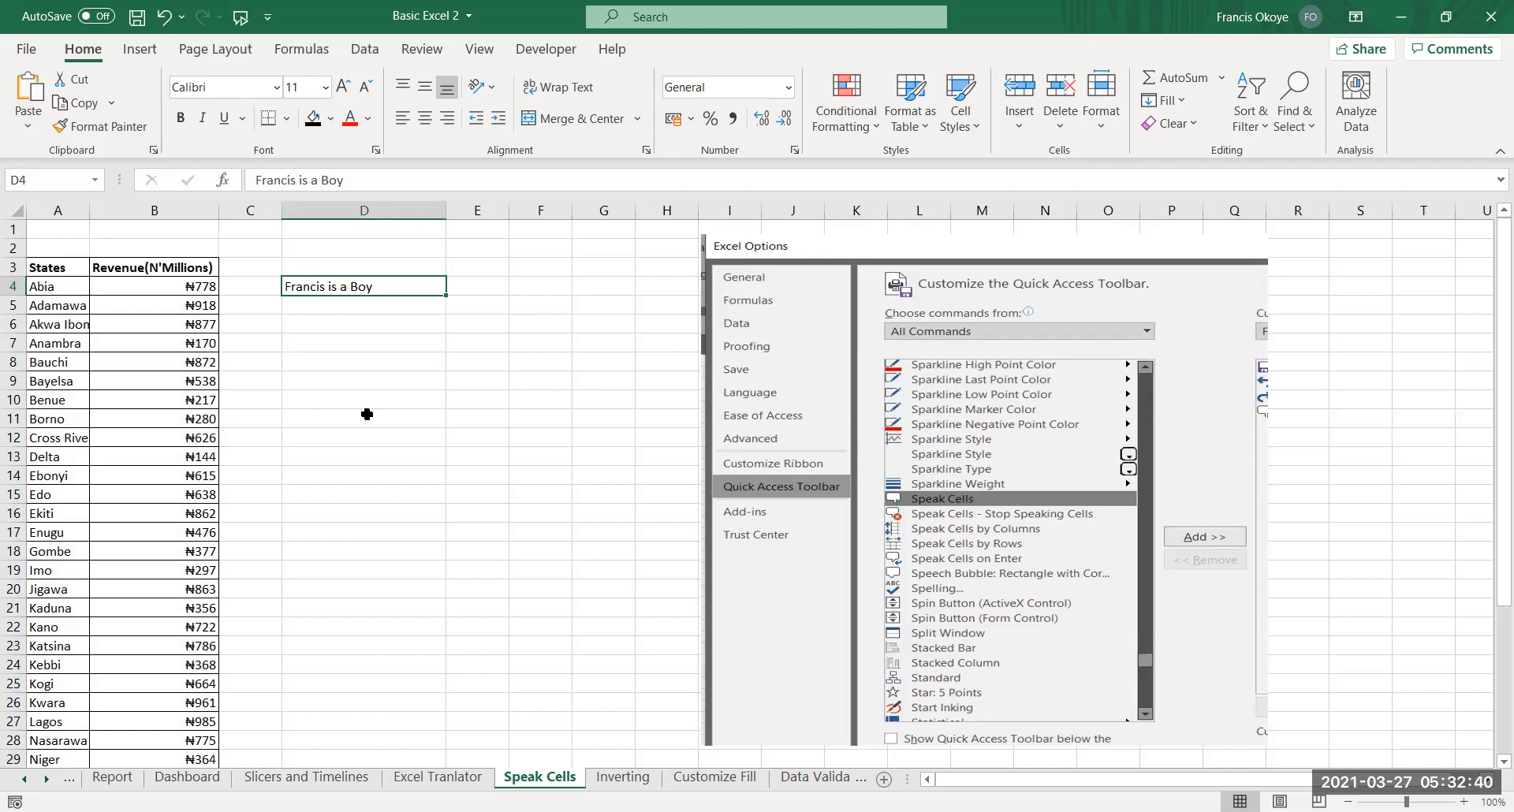
{"action": "key", "text": "Return"}
{"action": "left_click", "coordinate": [341, 500]}
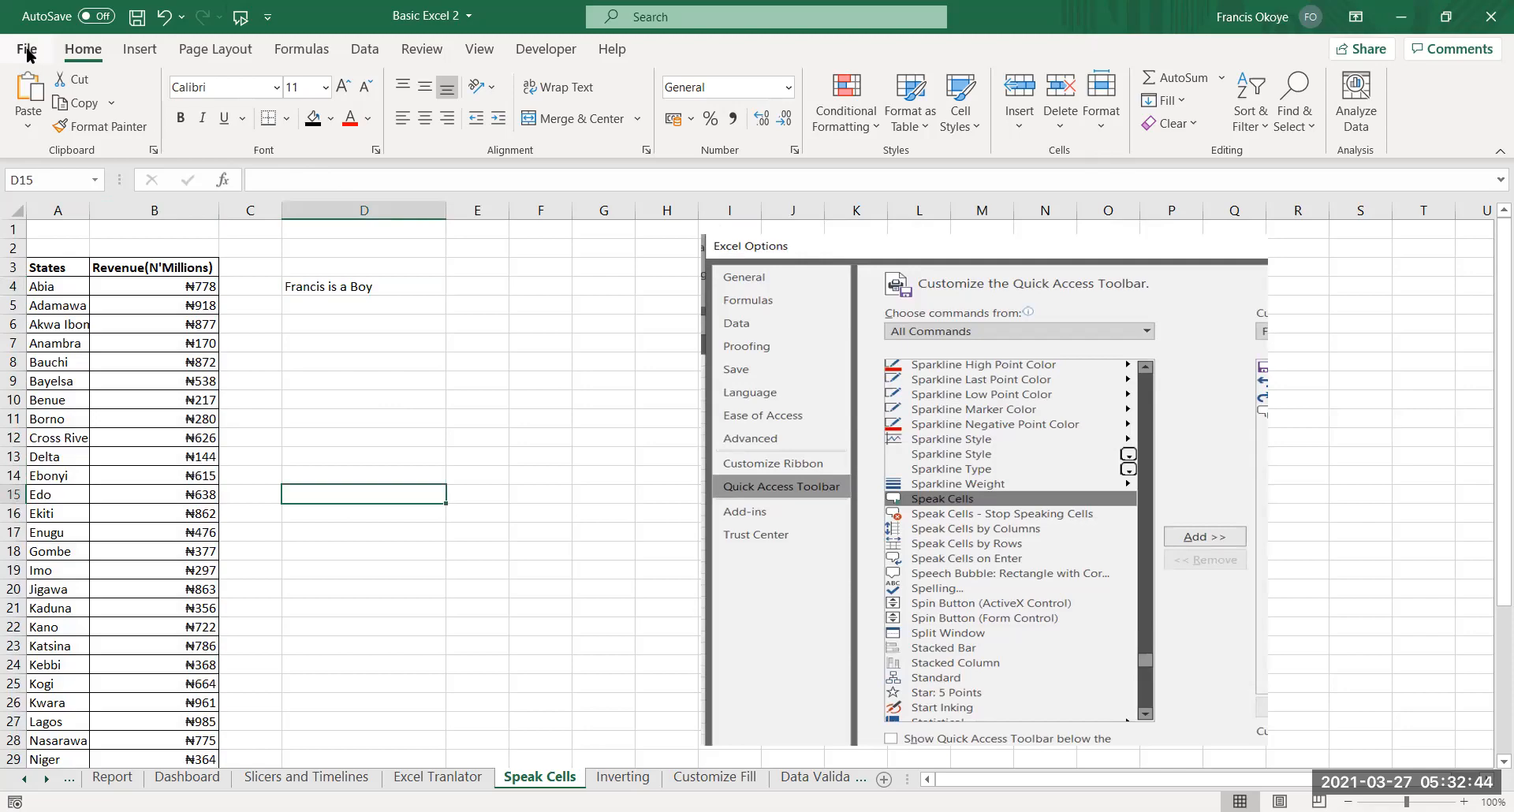
Open the Excel Options and compare the Customize Ribbon page with the Quick Access Toolbar page
{"action": "left_click", "coordinate": [28, 52]}
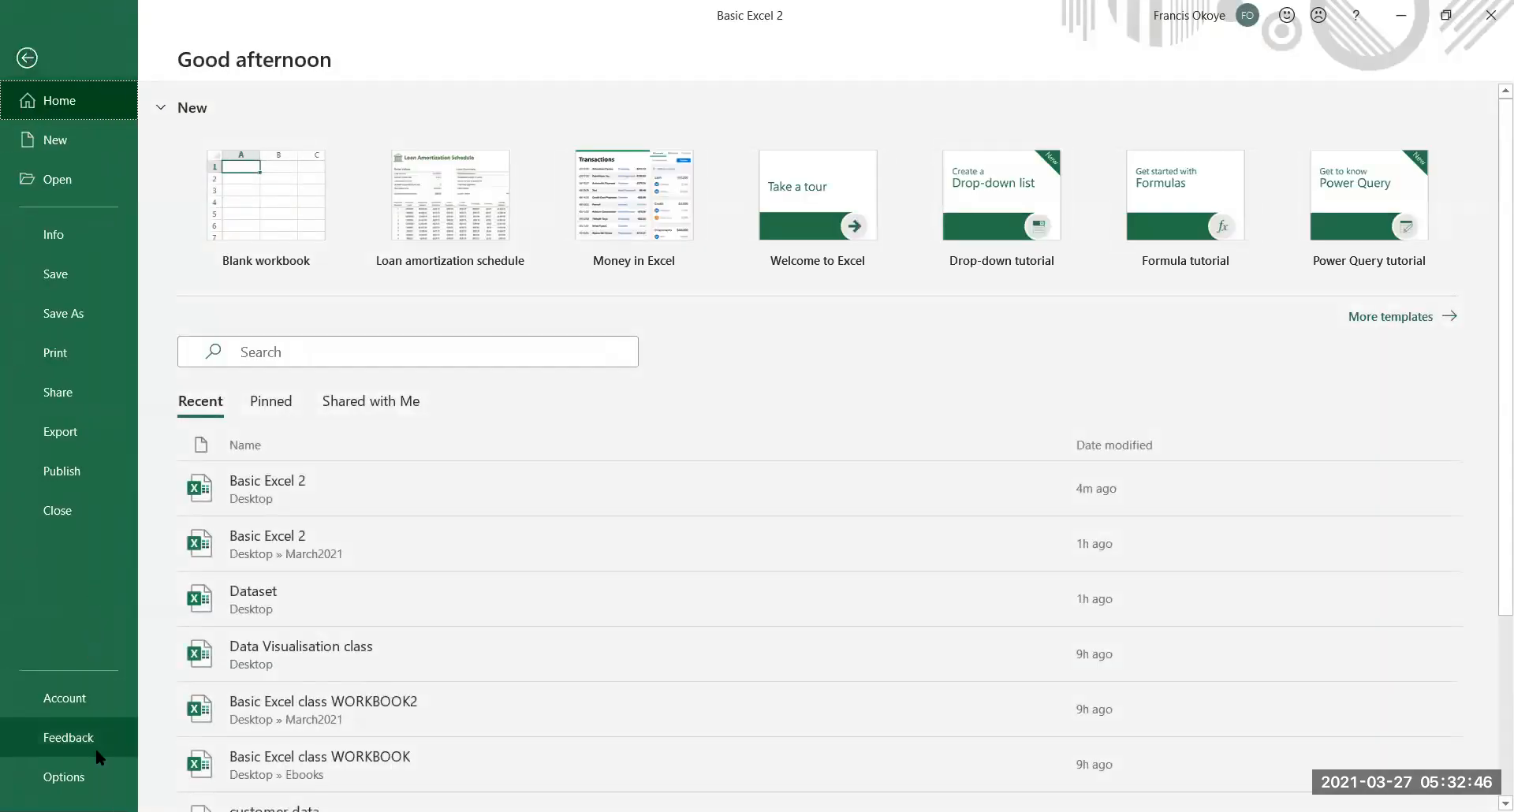
{"action": "left_click", "coordinate": [83, 774]}
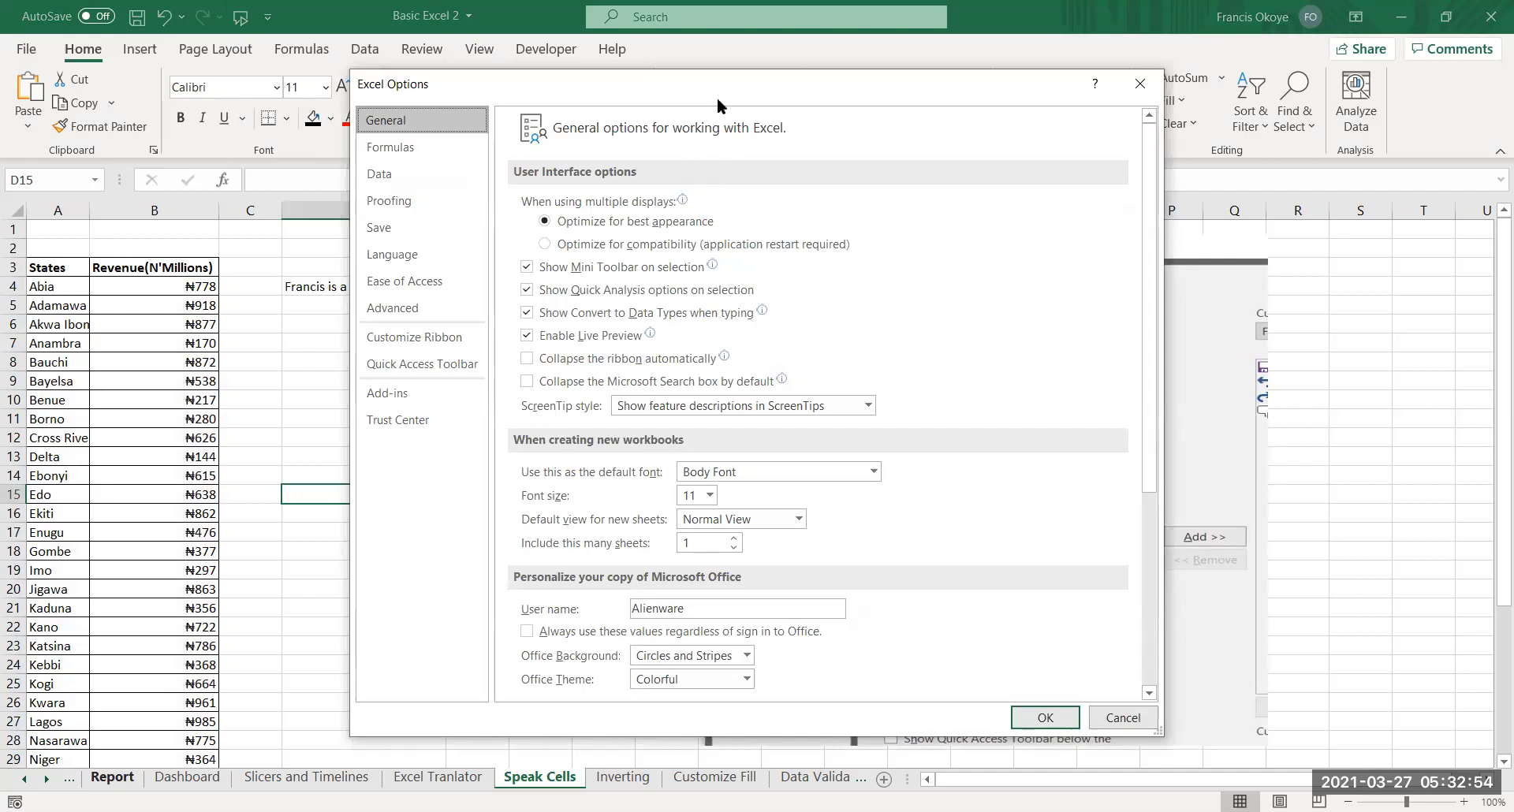
{"action": "left_click_drag", "start_coordinate": [717, 97], "coordinate": [703, 208]}
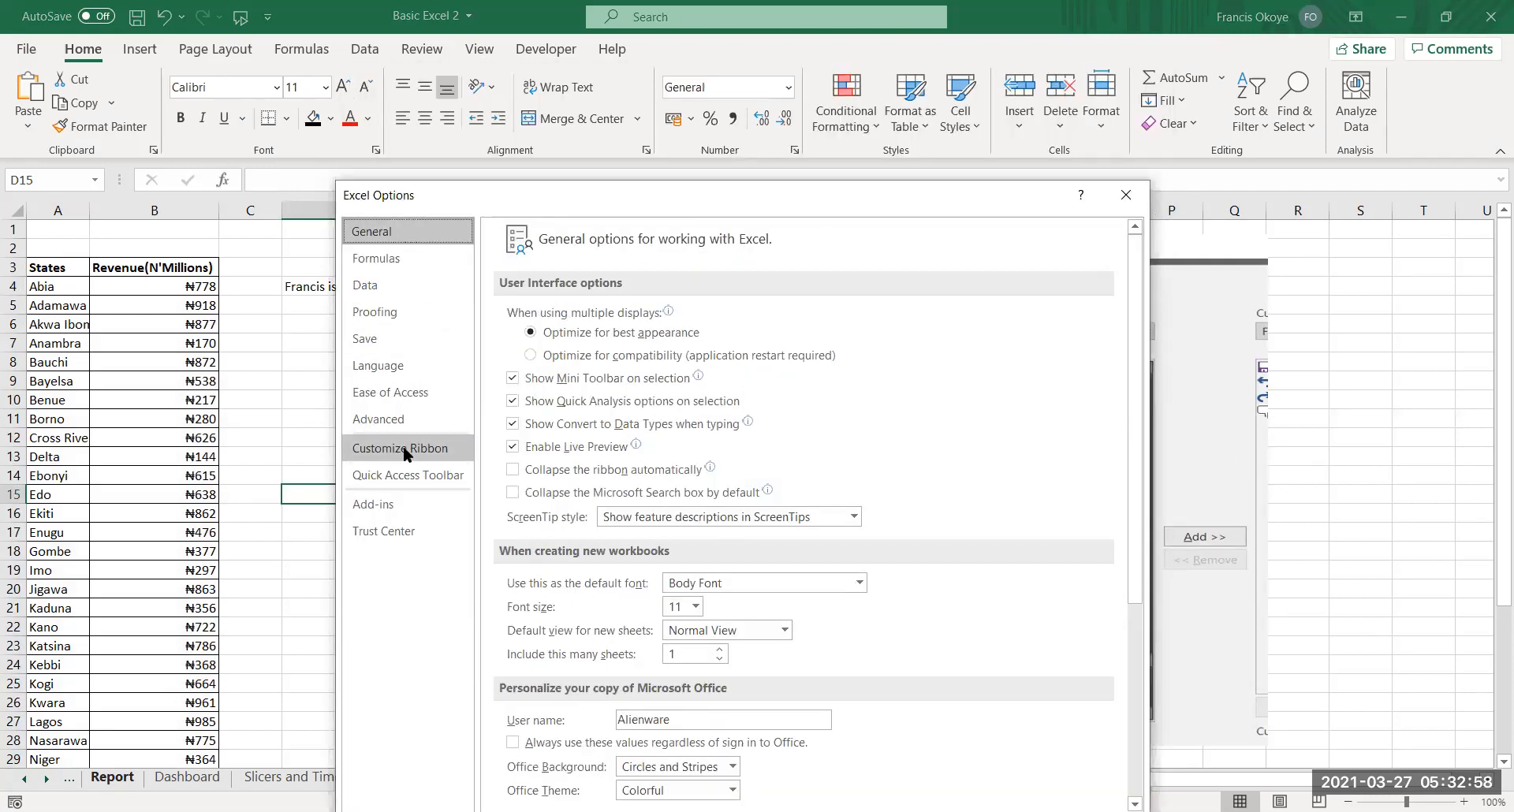
{"action": "left_click", "coordinate": [409, 418]}
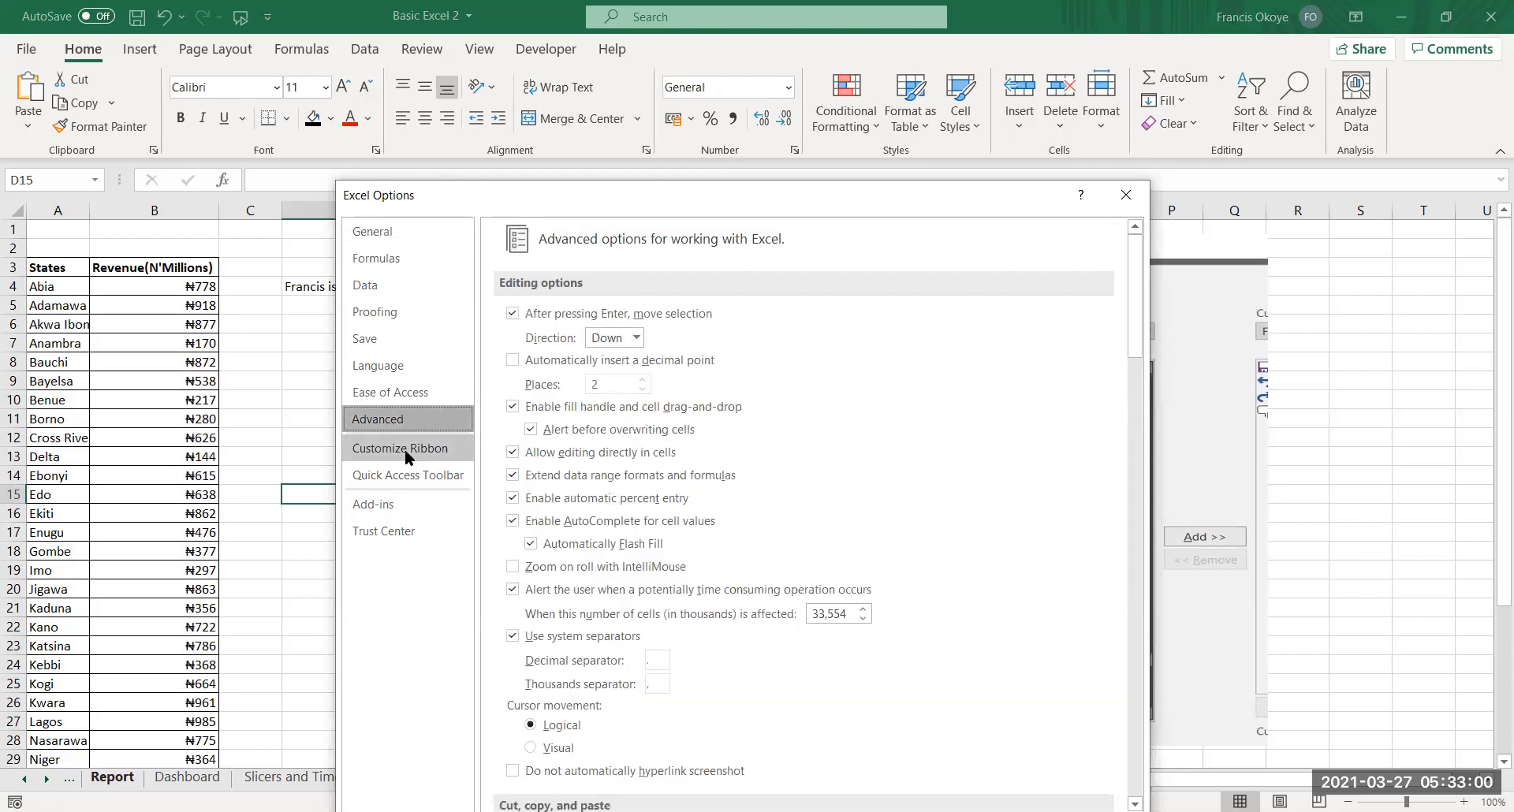
{"action": "left_click", "coordinate": [405, 448]}
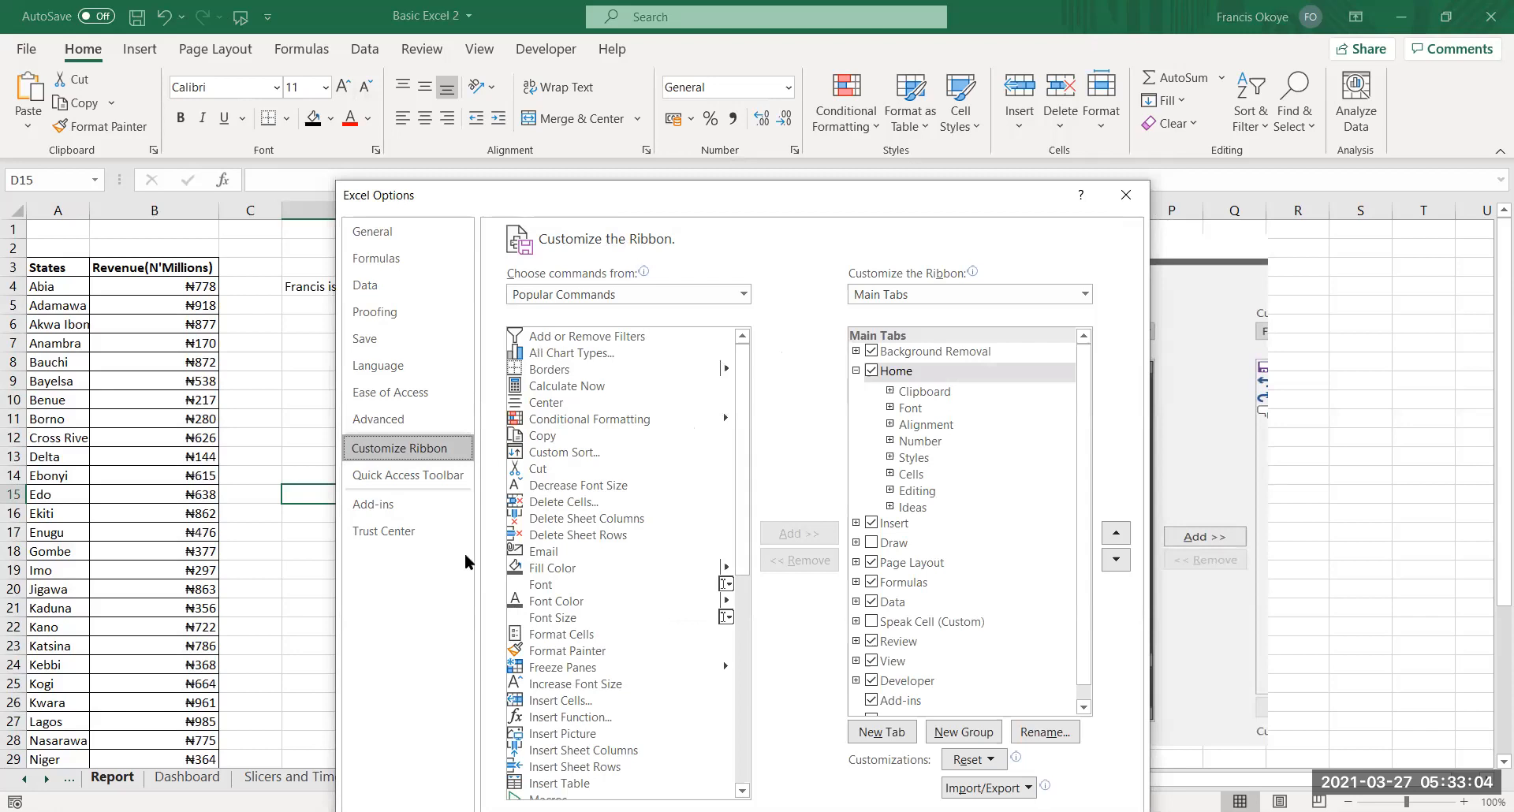
{"action": "left_click", "coordinate": [424, 475]}
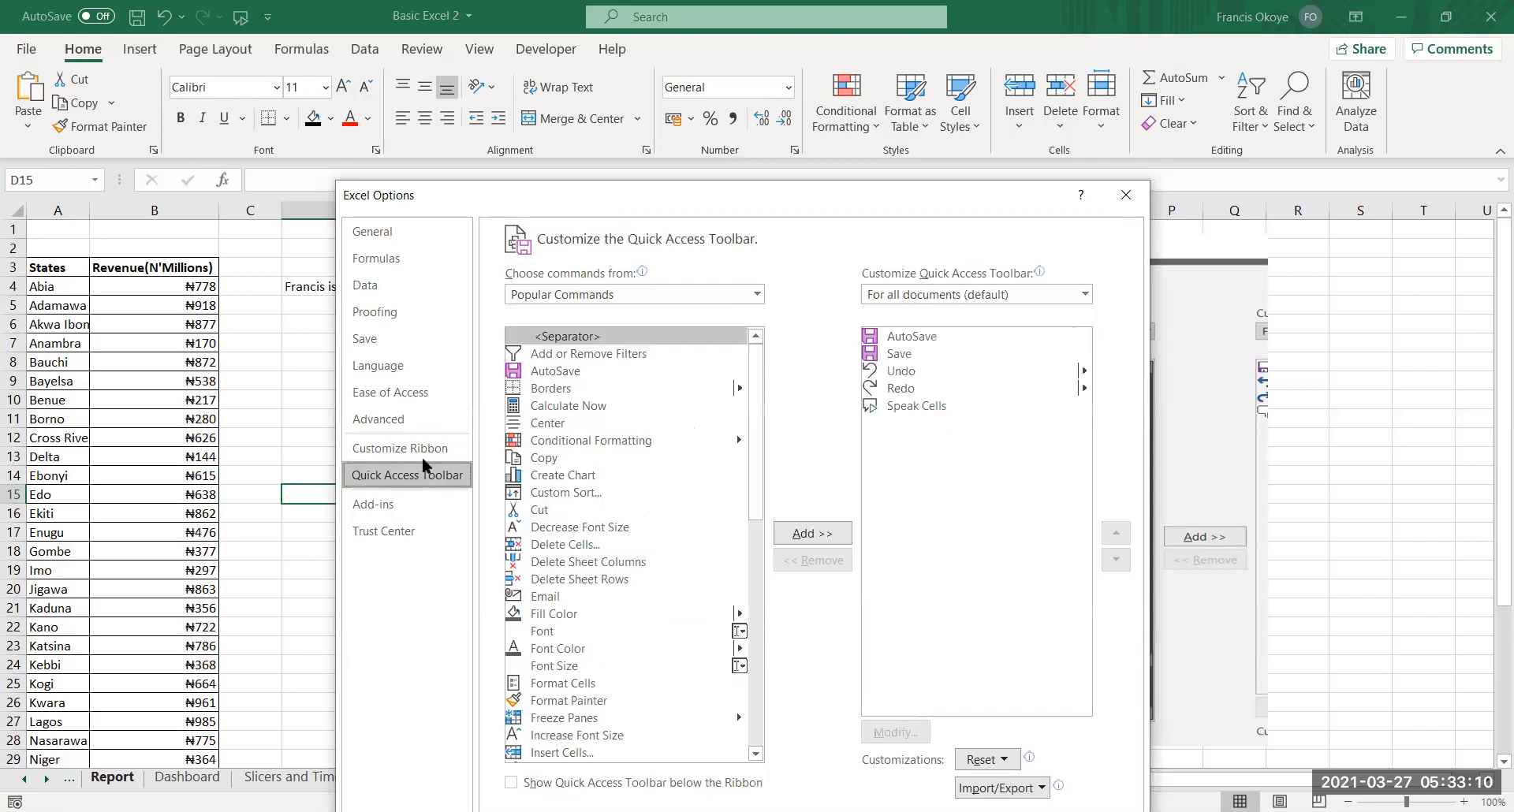
{"action": "left_click", "coordinate": [422, 438]}
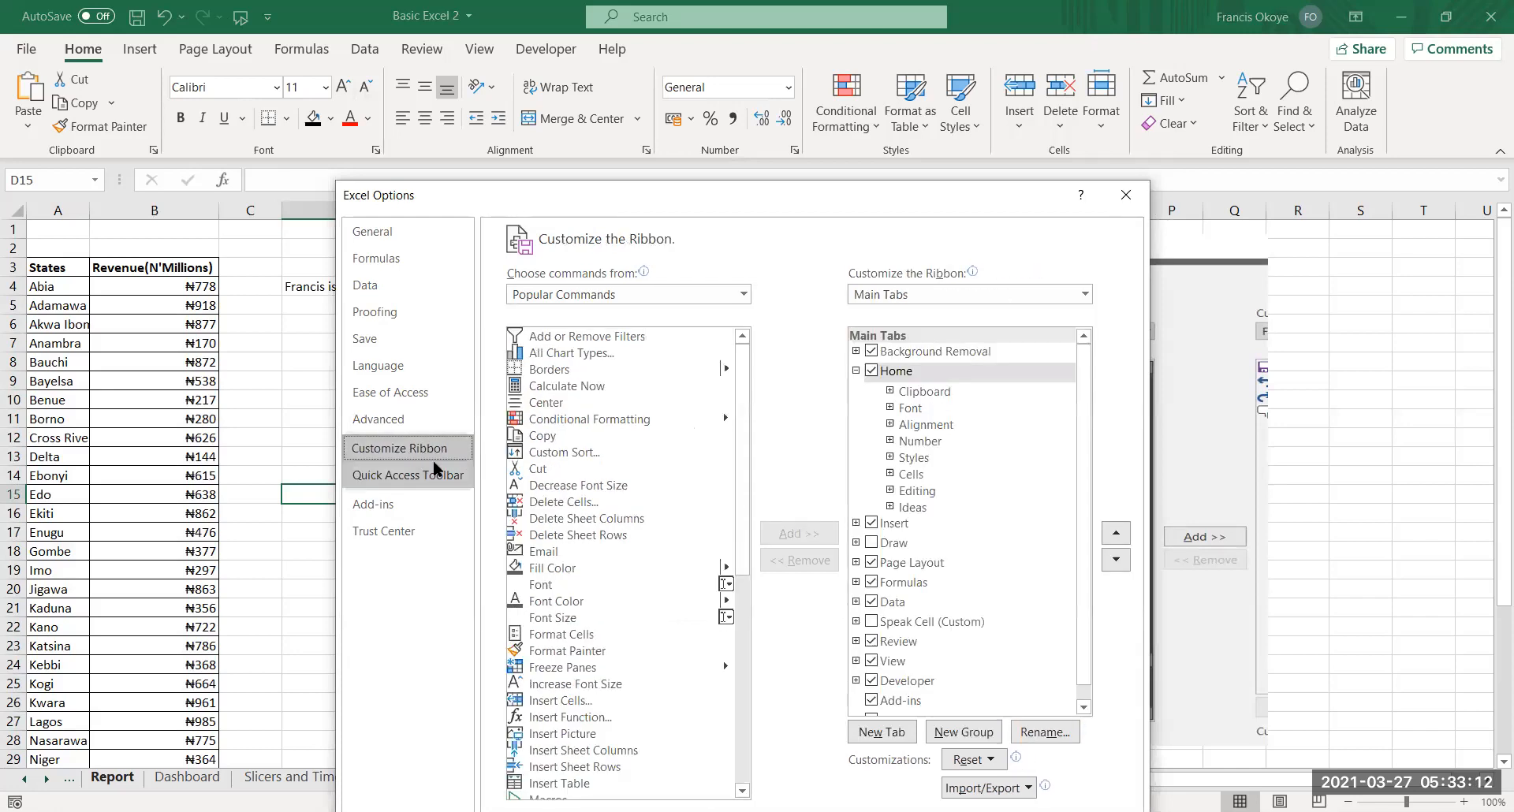
{"action": "left_click", "coordinate": [385, 478]}
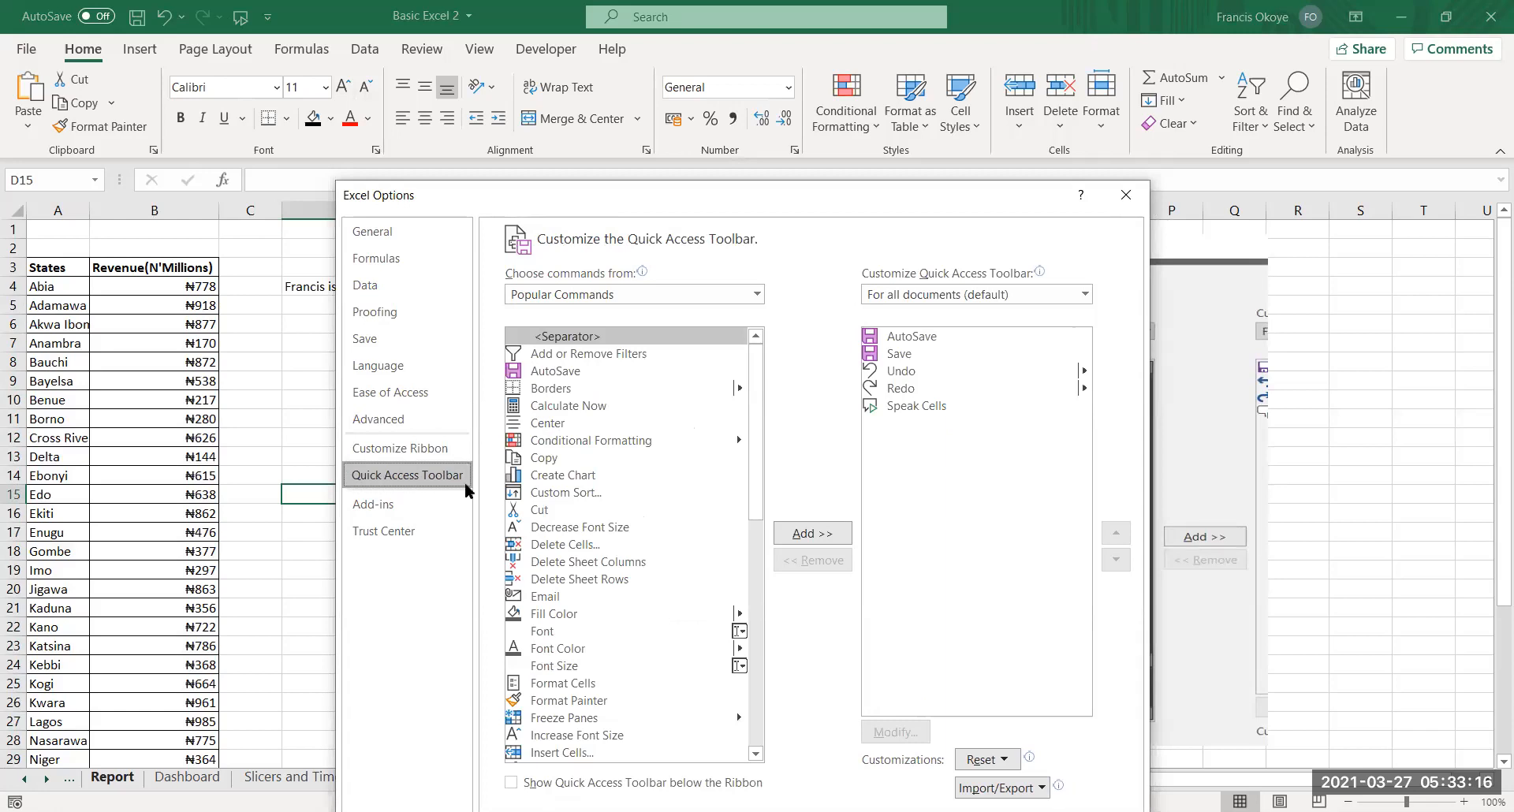
{"action": "left_click", "coordinate": [401, 446]}
{"action": "left_click", "coordinate": [399, 480]}
{"action": "left_click", "coordinate": [396, 447]}
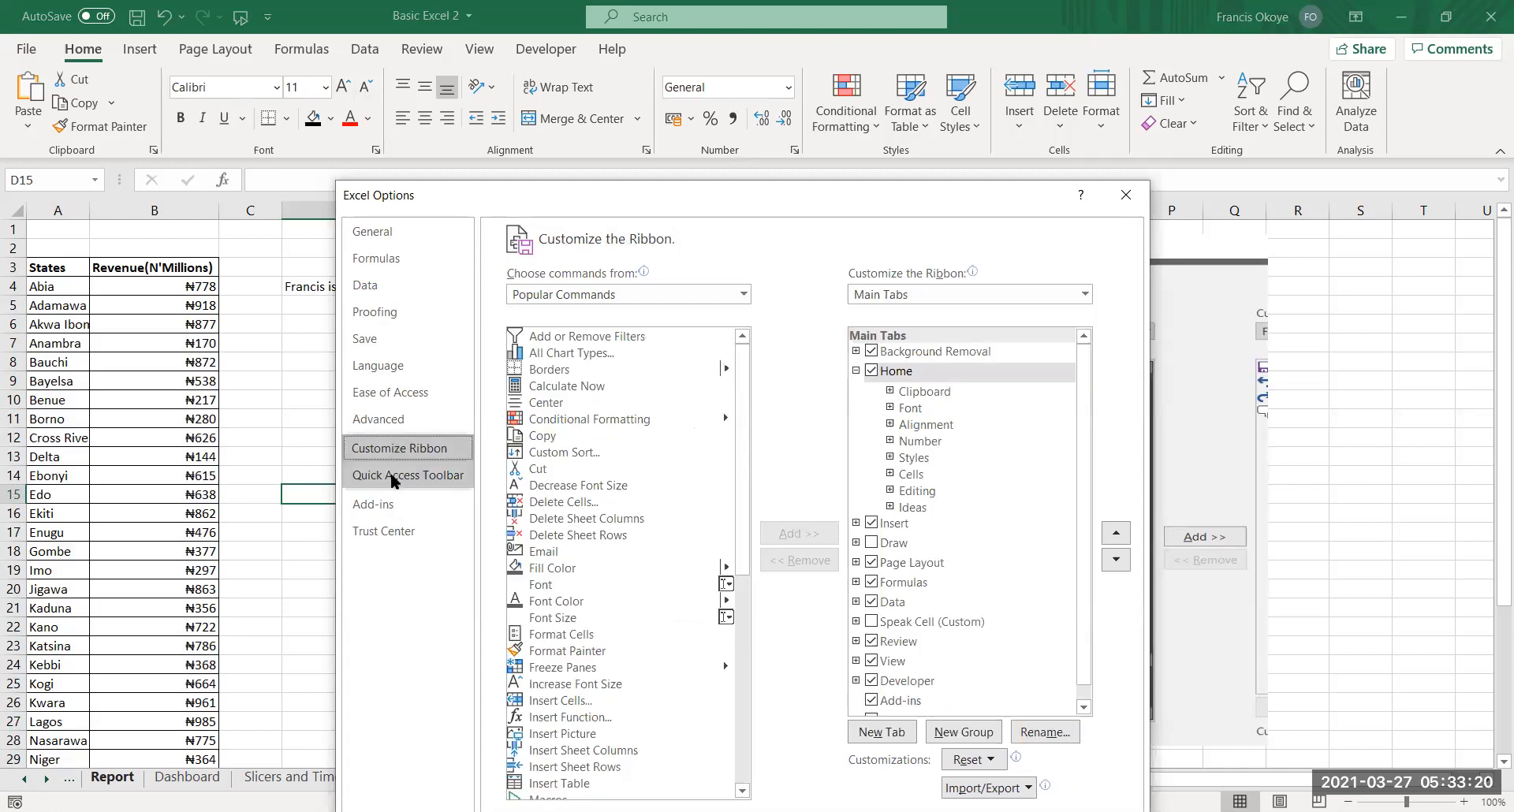
{"action": "left_click", "coordinate": [399, 476]}
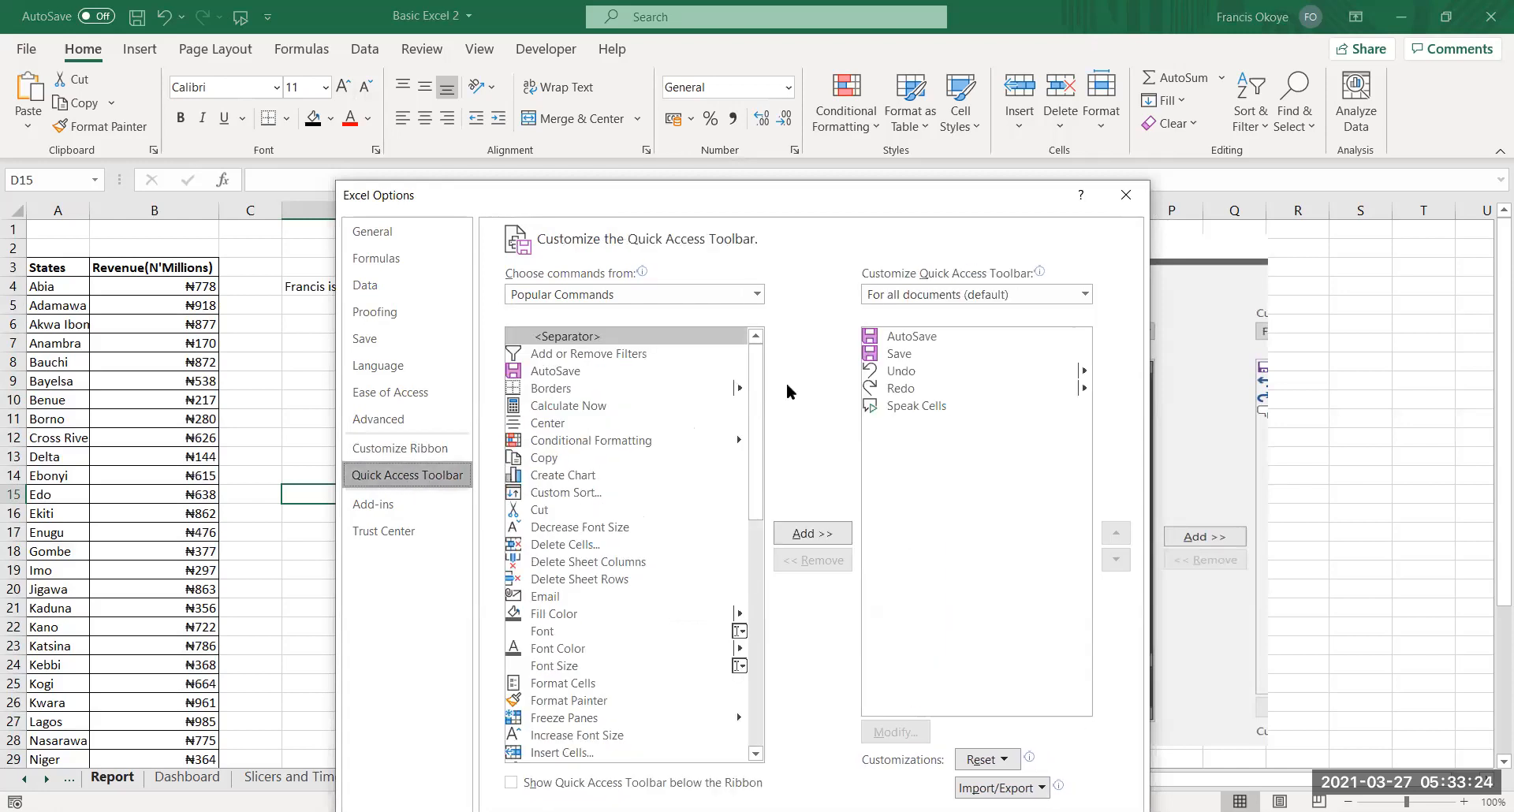
Reopen the Excel Options at the Quick Access Toolbar page and show All Commands as the command source
{"action": "left_click_drag", "start_coordinate": [758, 368], "coordinate": [702, 259]}
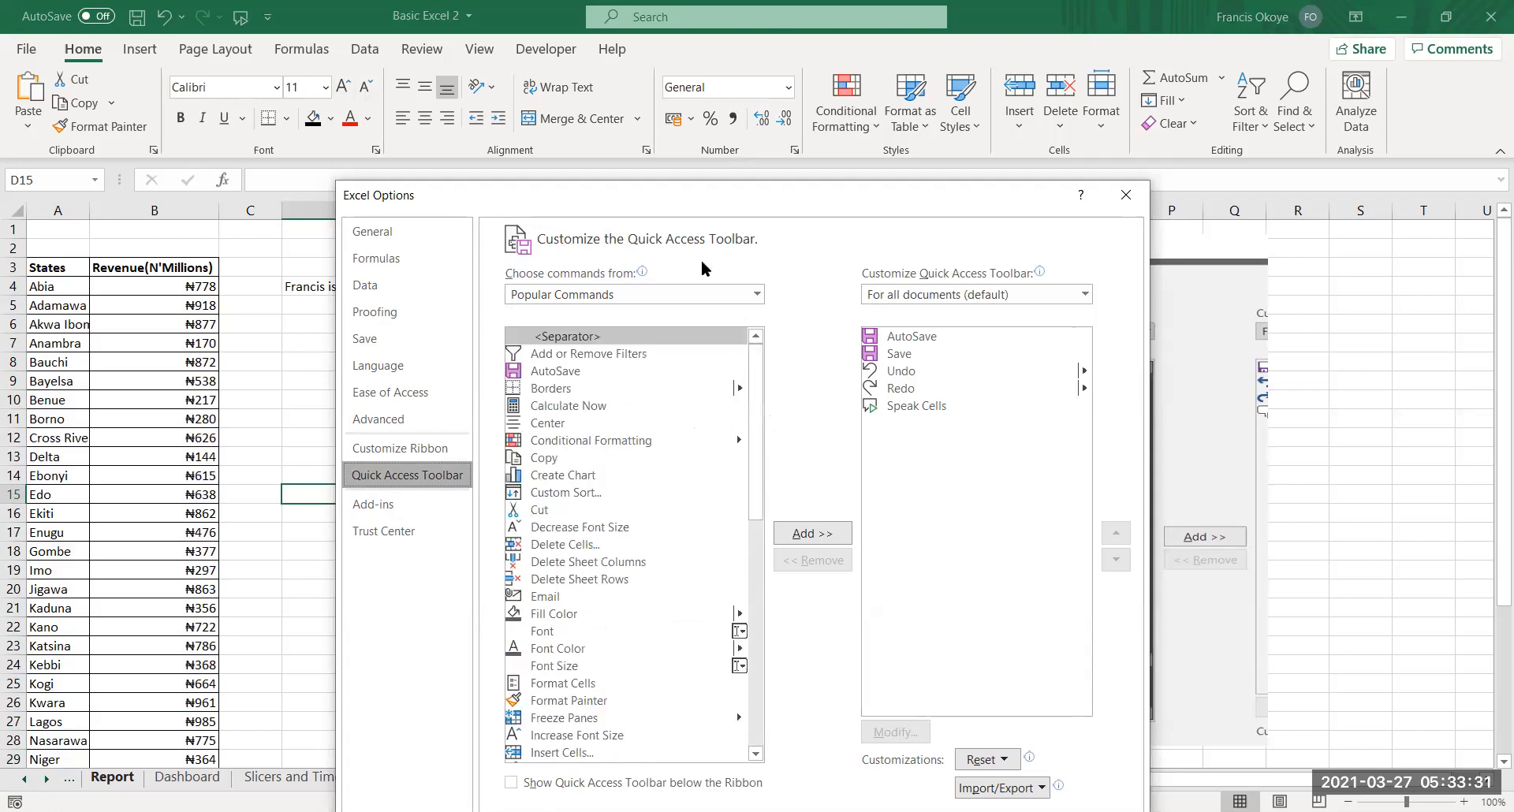
{"action": "left_click", "coordinate": [664, 291]}
{"action": "left_click", "coordinate": [600, 353]}
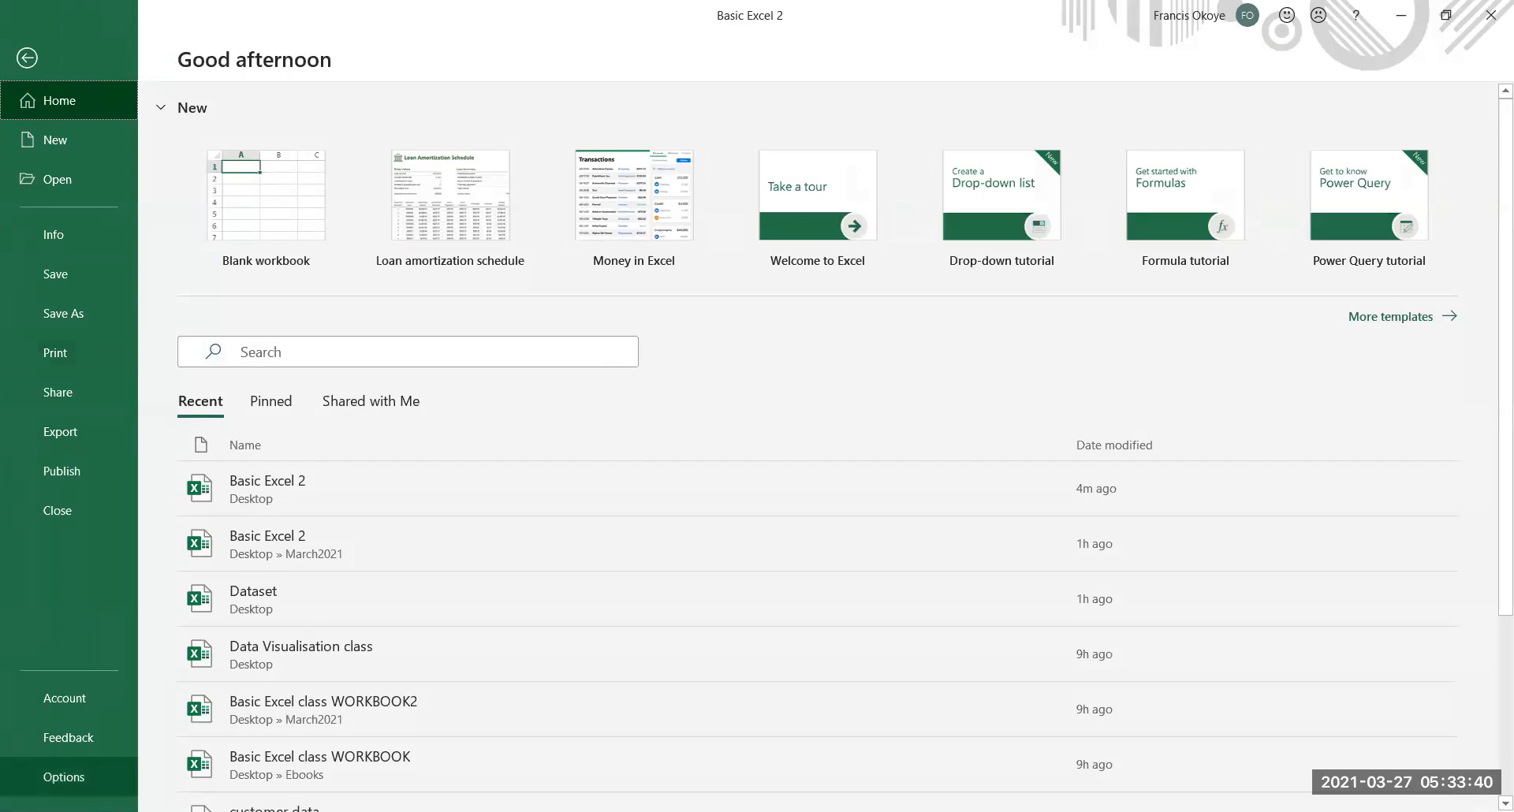
{"action": "left_click", "coordinate": [111, 769]}
{"action": "left_click", "coordinate": [442, 360]}
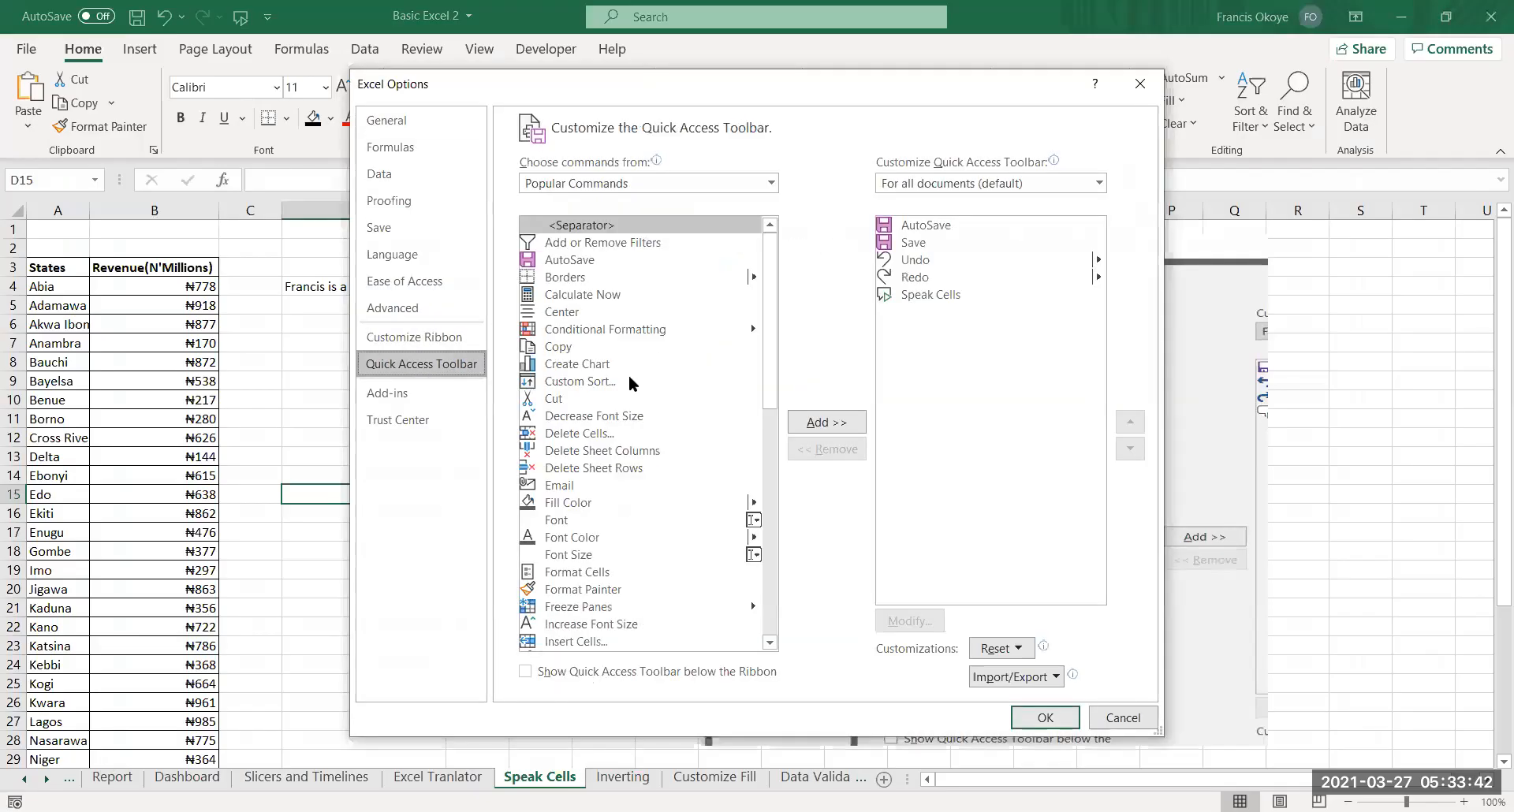
{"action": "left_click", "coordinate": [707, 186]}
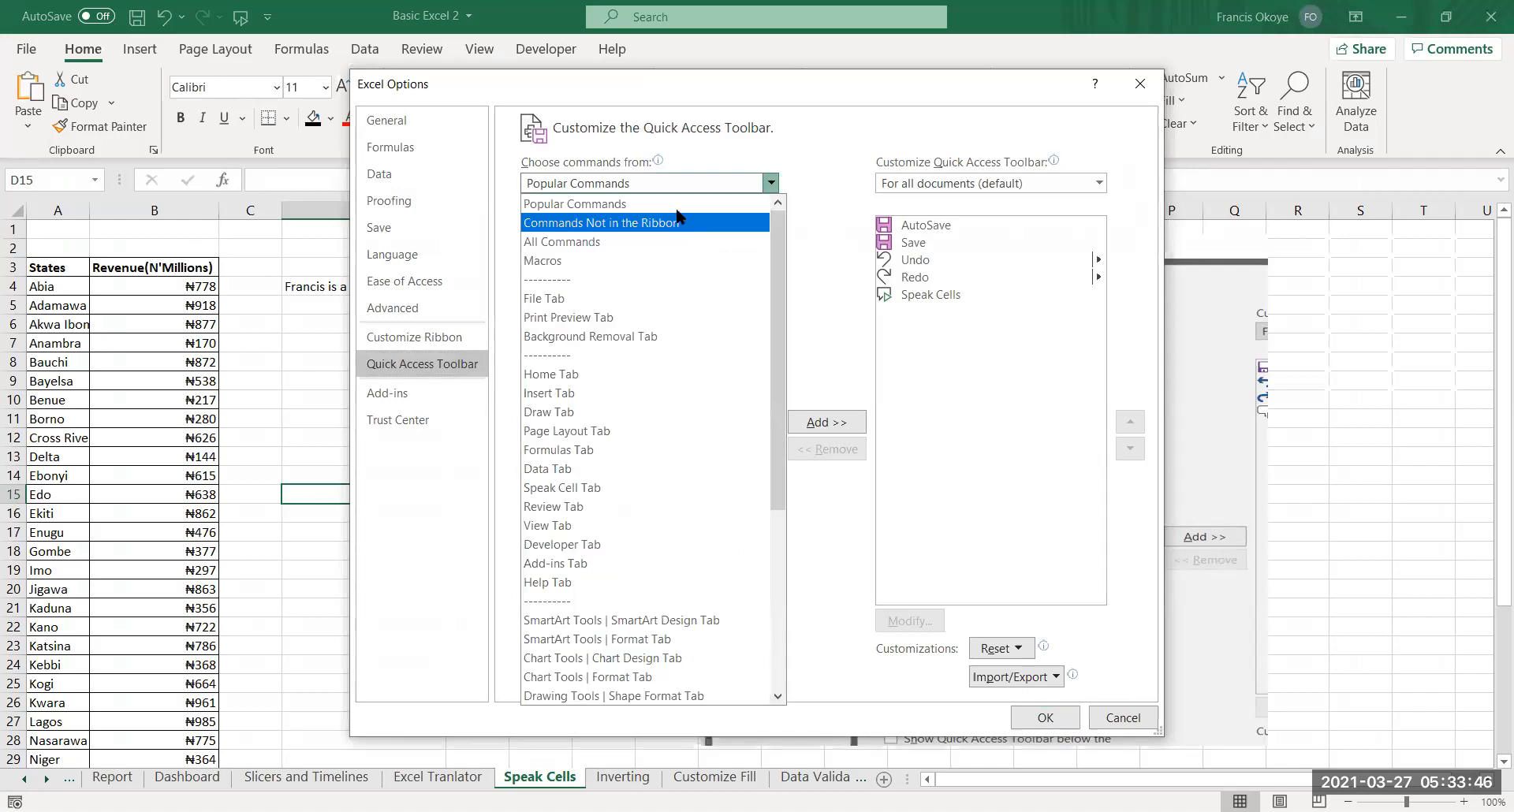
{"action": "left_click", "coordinate": [743, 244]}
Look through the commands starting with S in the full command list for Speak Cells
{"action": "left_click_drag", "start_coordinate": [768, 252], "coordinate": [769, 446]}
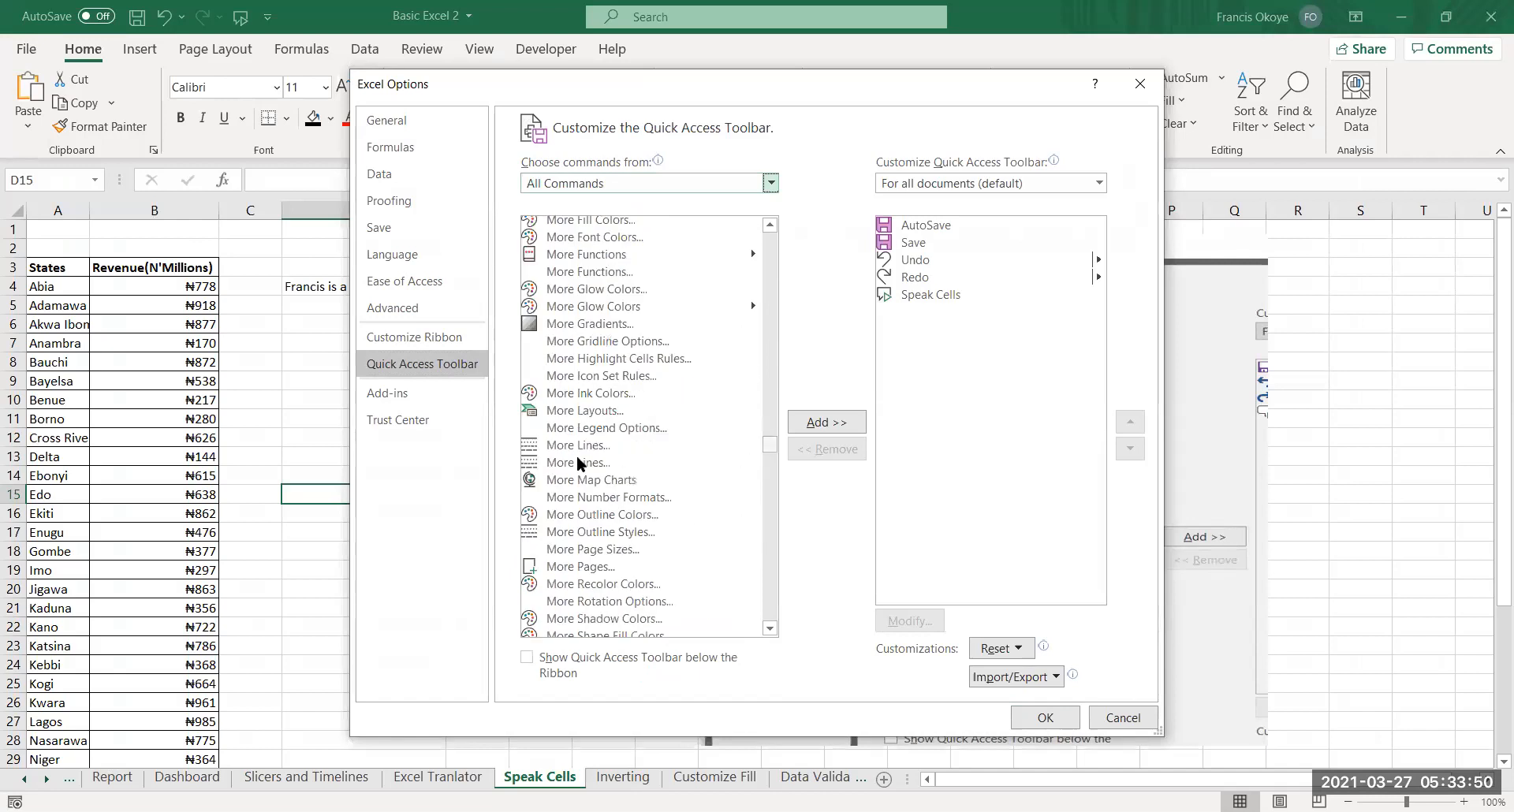
{"action": "left_click", "coordinate": [573, 463]}
{"action": "key", "text": "s"}
{"action": "key", "text": "s"}
{"action": "key", "text": "s"}
{"action": "key", "text": "s"}
{"action": "key", "text": "s"}
{"action": "key", "text": "s"}
{"action": "key", "text": "s"}
{"action": "key", "text": "s"}
{"action": "key", "text": "s"}
{"action": "key", "text": "s"}
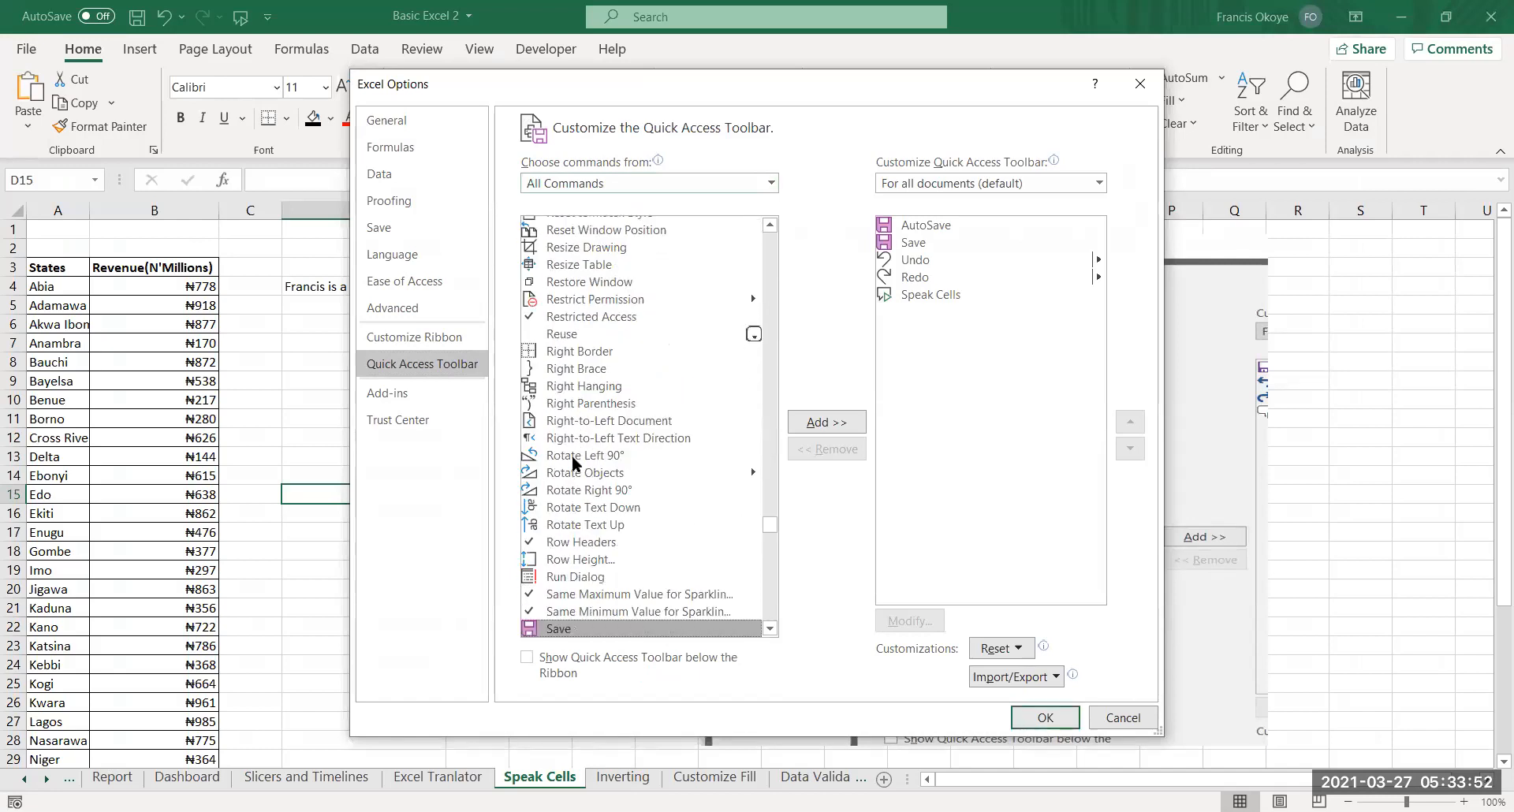
{"action": "key", "text": "s"}
{"action": "key", "text": "s"}
{"action": "key", "text": "s"}
{"action": "key", "text": "s"}
{"action": "key", "text": "s"}
{"action": "key", "text": "s"}
{"action": "key", "text": "s"}
{"action": "key", "text": "s"}
{"action": "key", "text": "s"}
{"action": "key", "text": "s"}
{"action": "key", "text": "s"}
{"action": "key", "text": "s"}
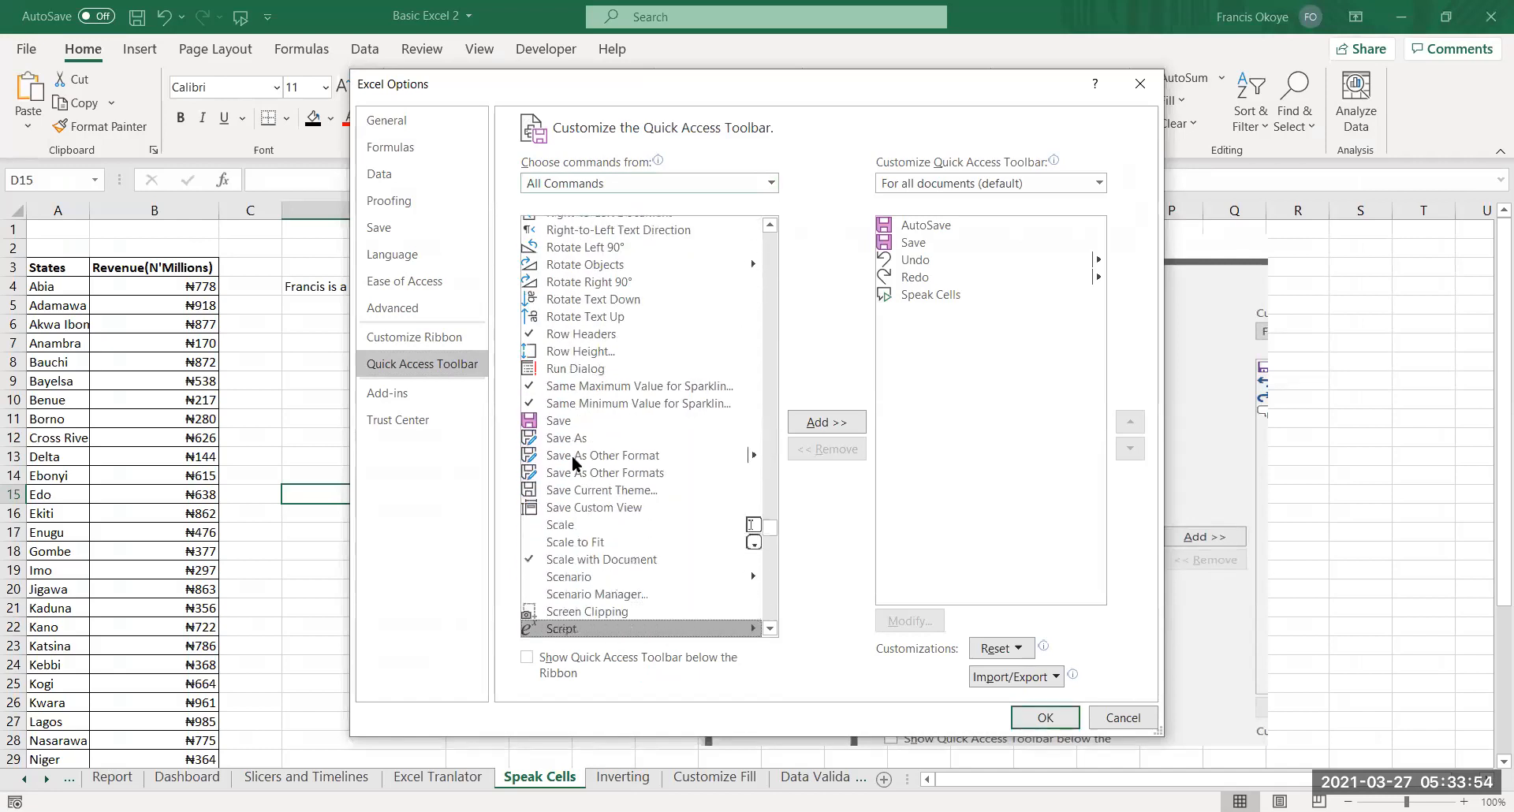
{"action": "key", "text": "s"}
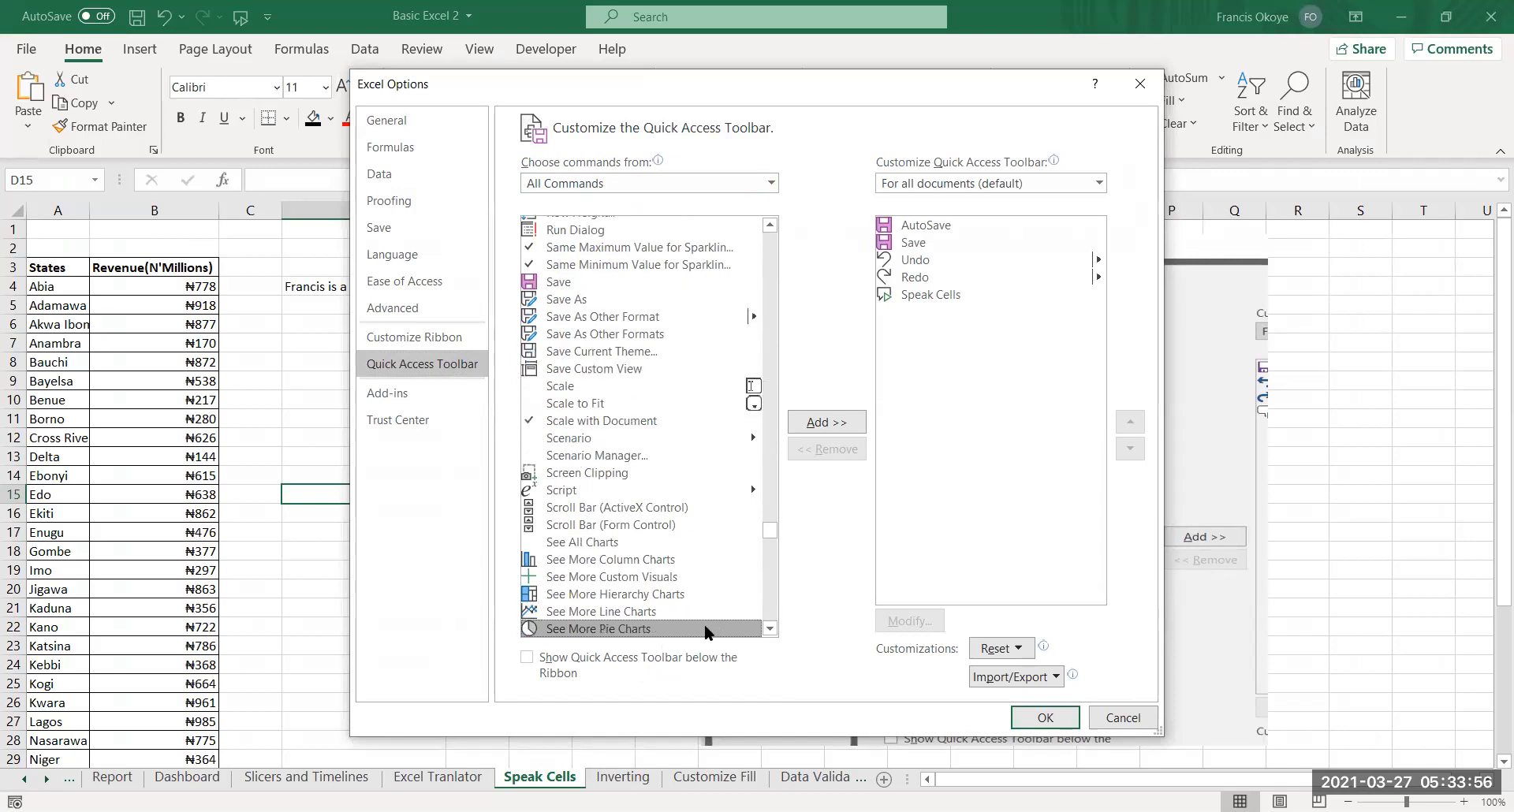
{"action": "scroll", "coordinate": [771, 521], "scroll_direction": "up", "scroll_amount": 8}
{"action": "left_click_drag", "start_coordinate": [769, 524], "coordinate": [766, 452]}
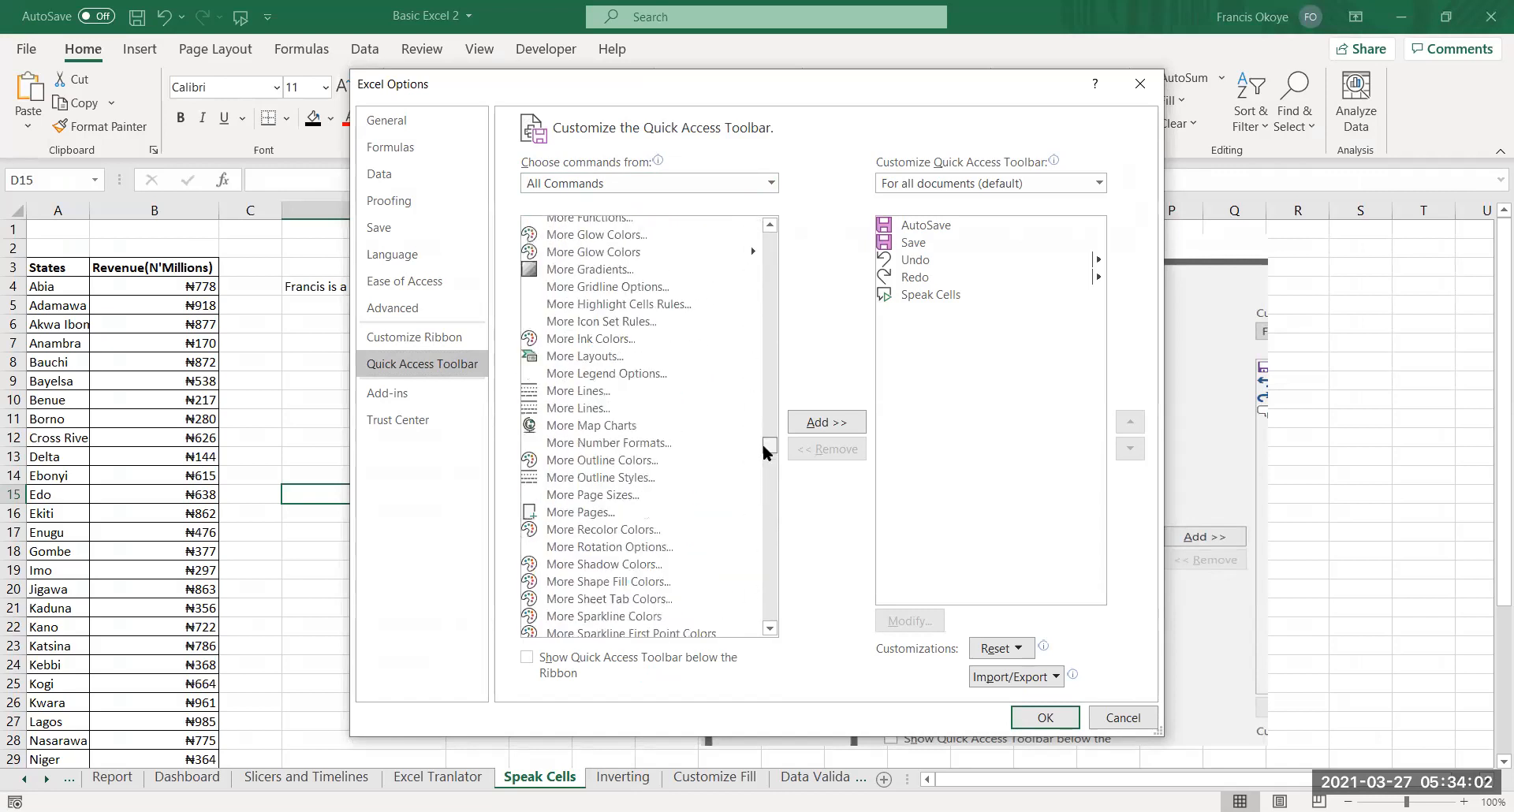
{"action": "left_click", "coordinate": [612, 425]}
{"action": "key", "text": "s"}
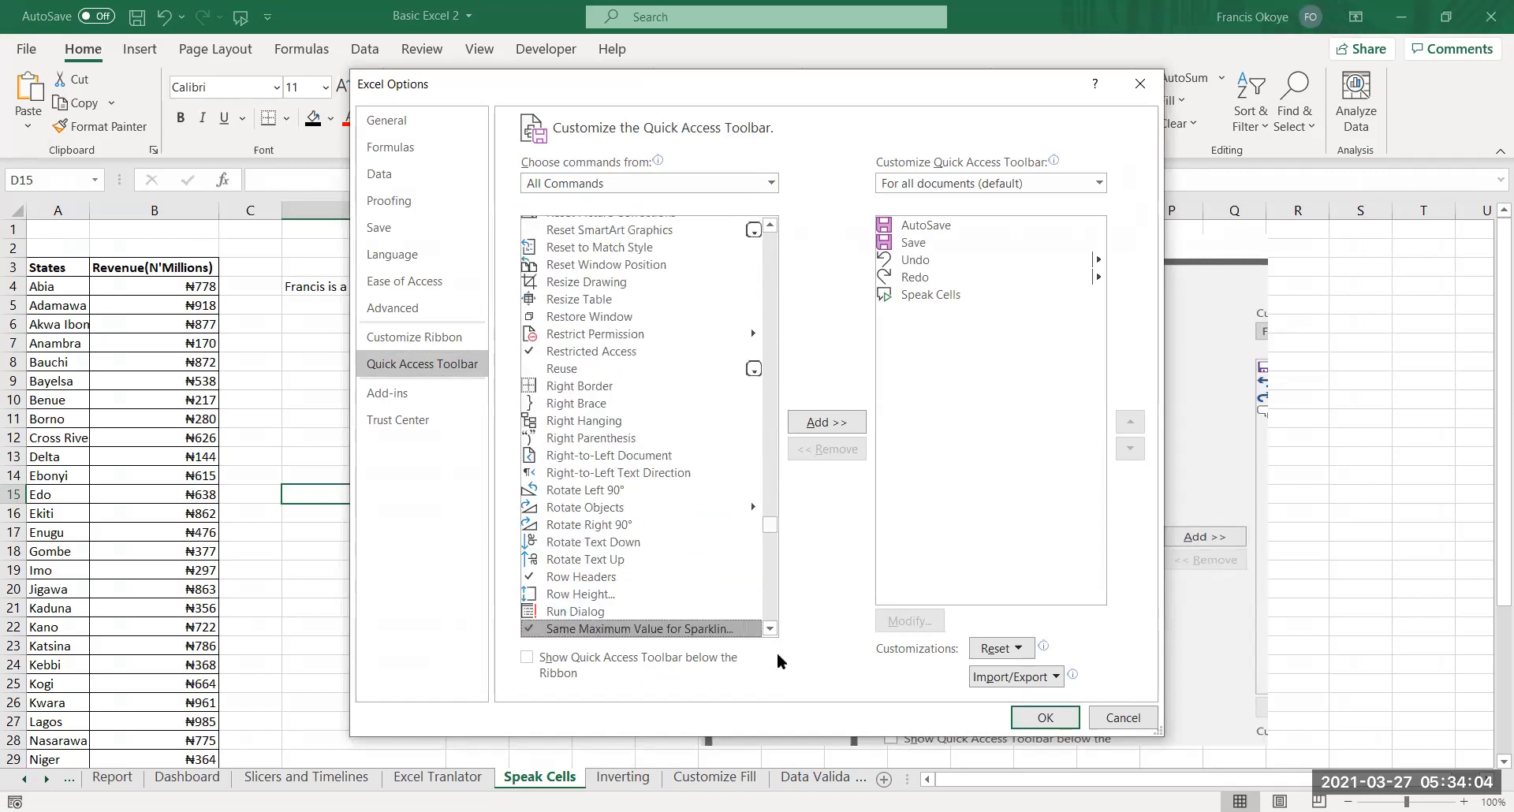
{"action": "left_click", "coordinate": [770, 608]}
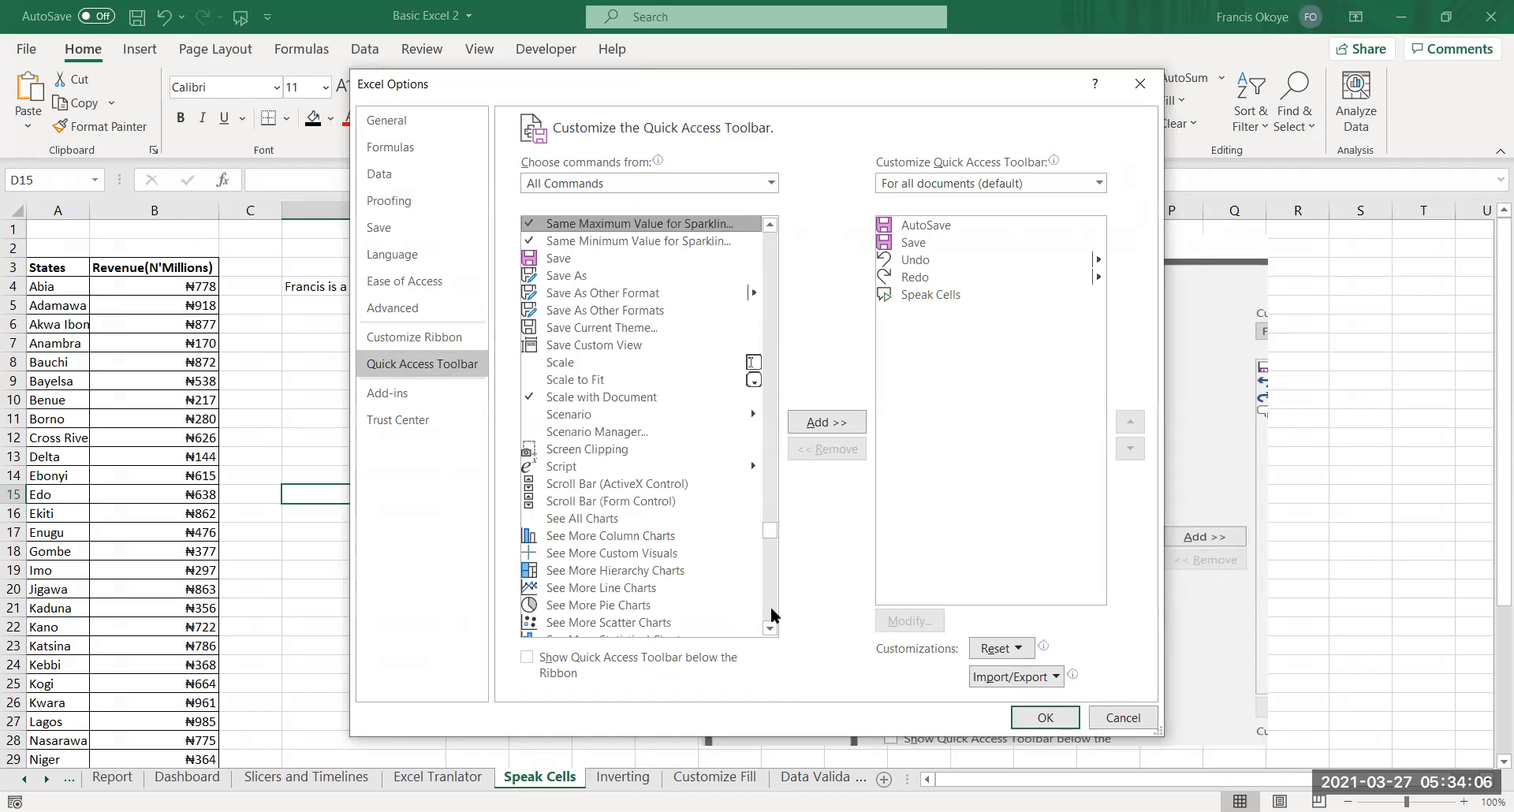
{"action": "left_click", "coordinate": [770, 607]}
{"action": "left_click", "coordinate": [770, 608]}
{"action": "left_click", "coordinate": [770, 607]}
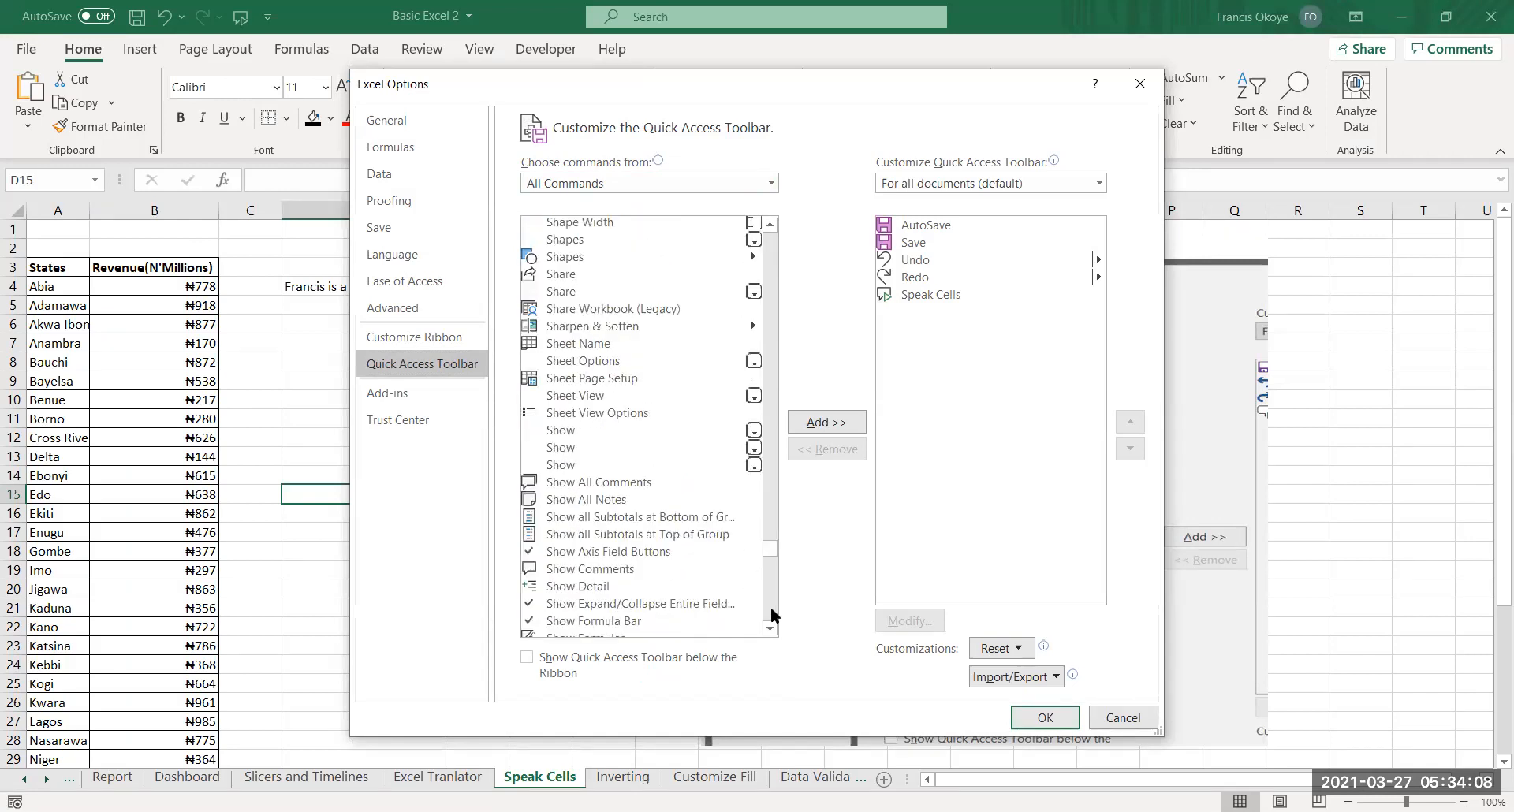
{"action": "left_click", "coordinate": [770, 608]}
{"action": "left_click", "coordinate": [769, 608]}
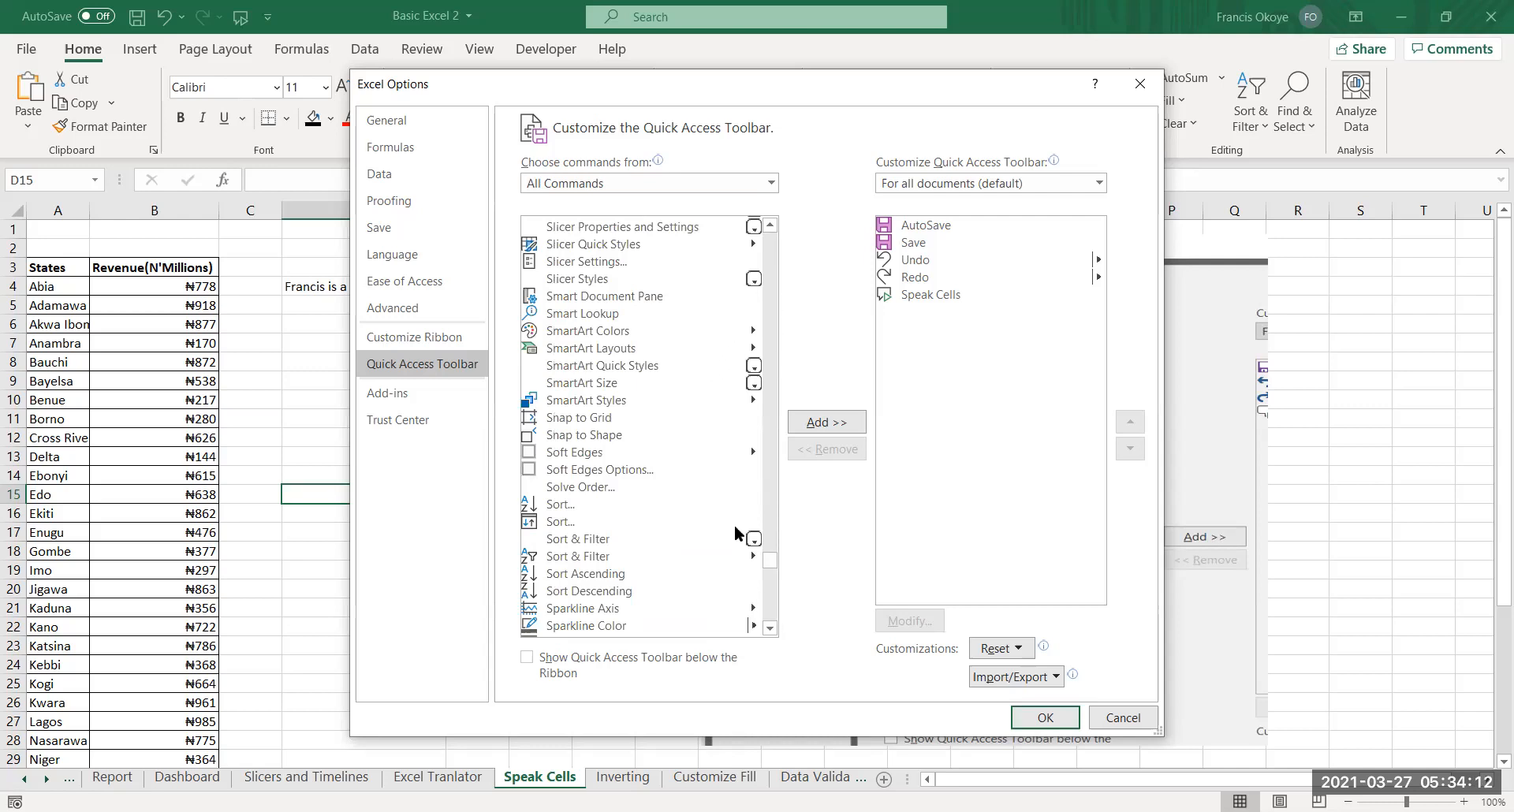
{"action": "left_click_drag", "start_coordinate": [764, 628], "coordinate": [764, 626]}
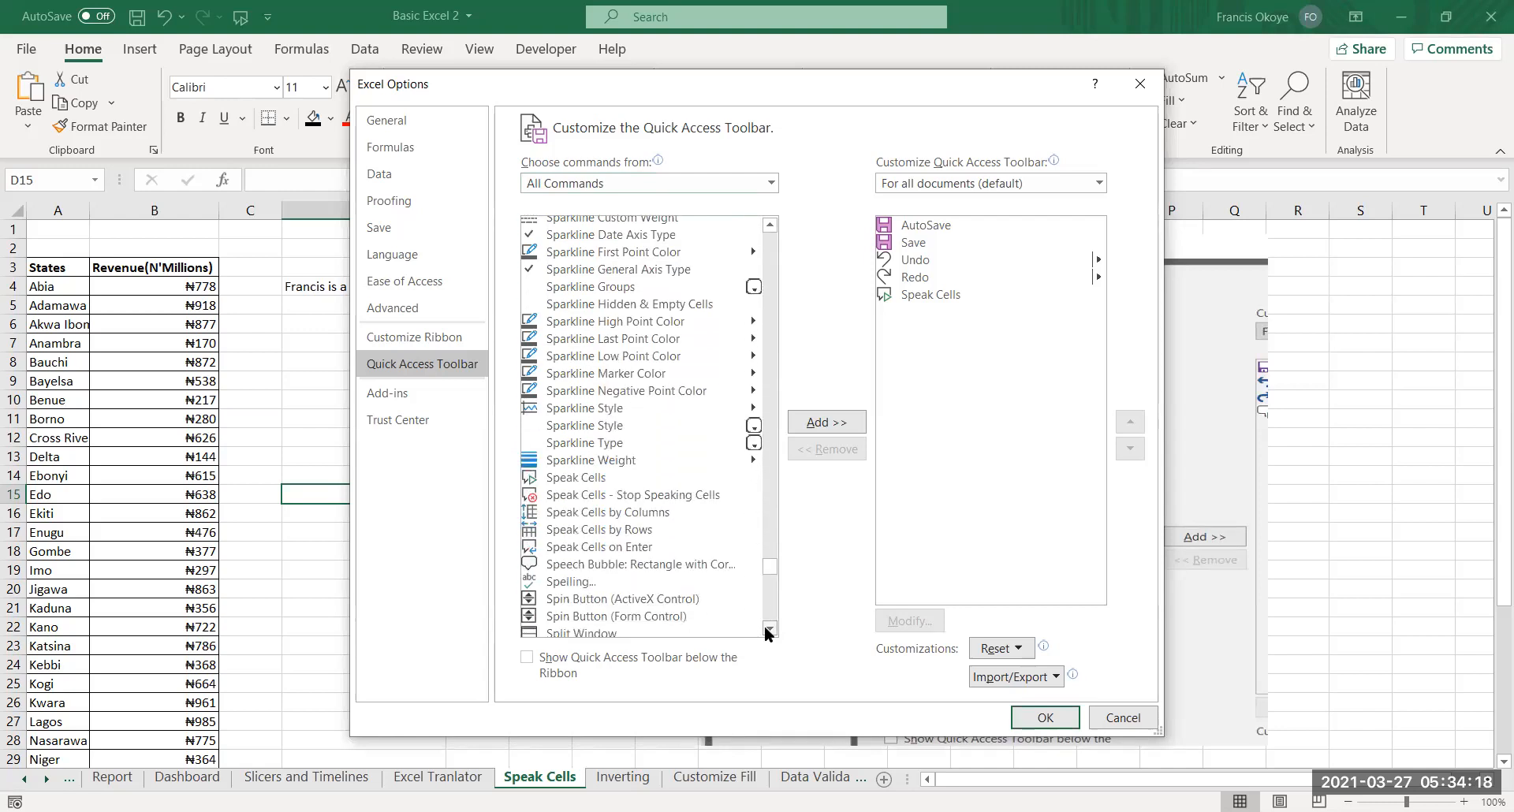
Try to add Speak Cells to the Quick Access Toolbar, then cancel the options and return to cell D4
{"action": "left_click", "coordinate": [587, 481]}
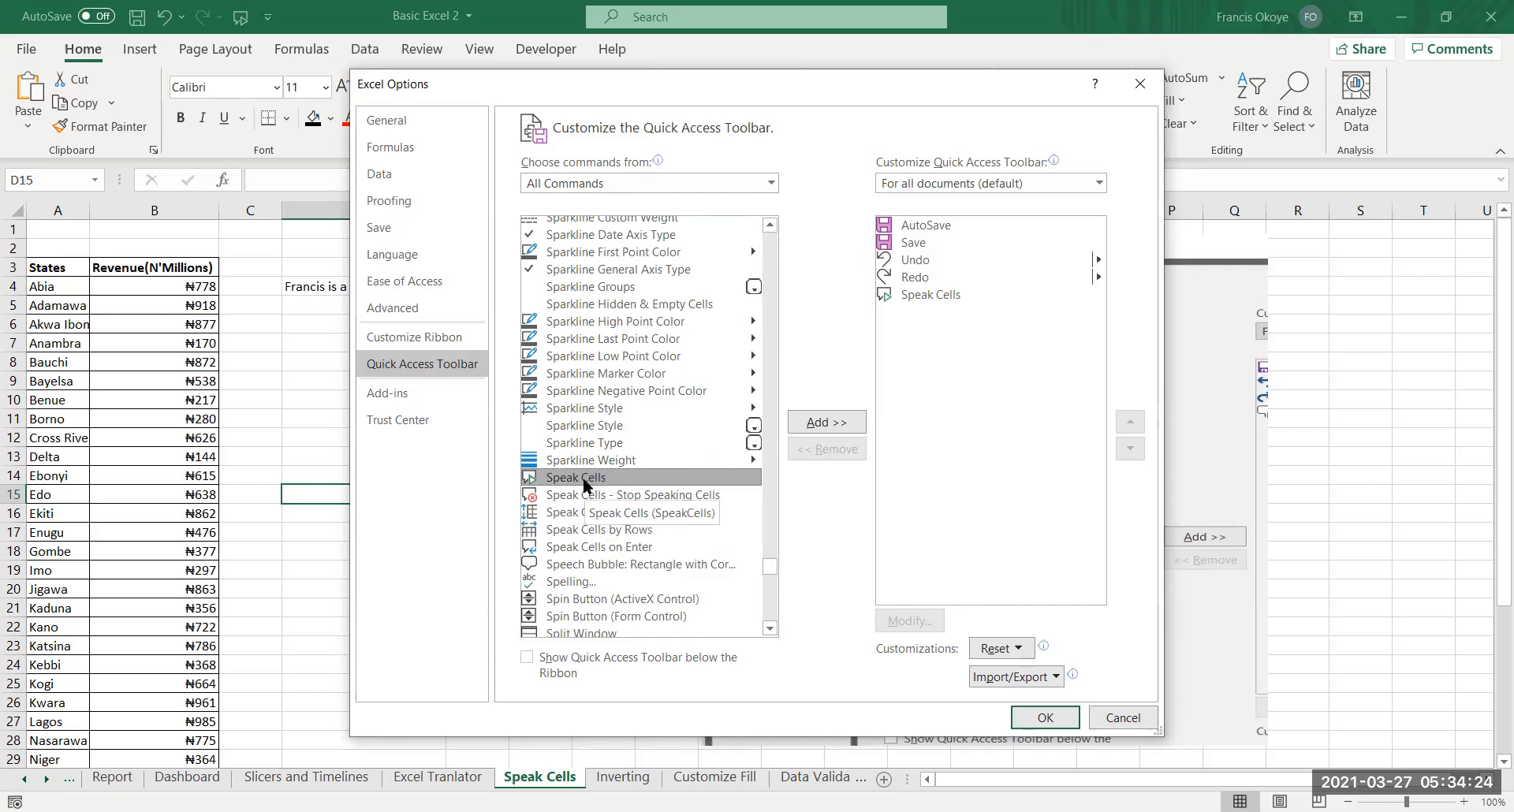
{"action": "left_click", "coordinate": [804, 420]}
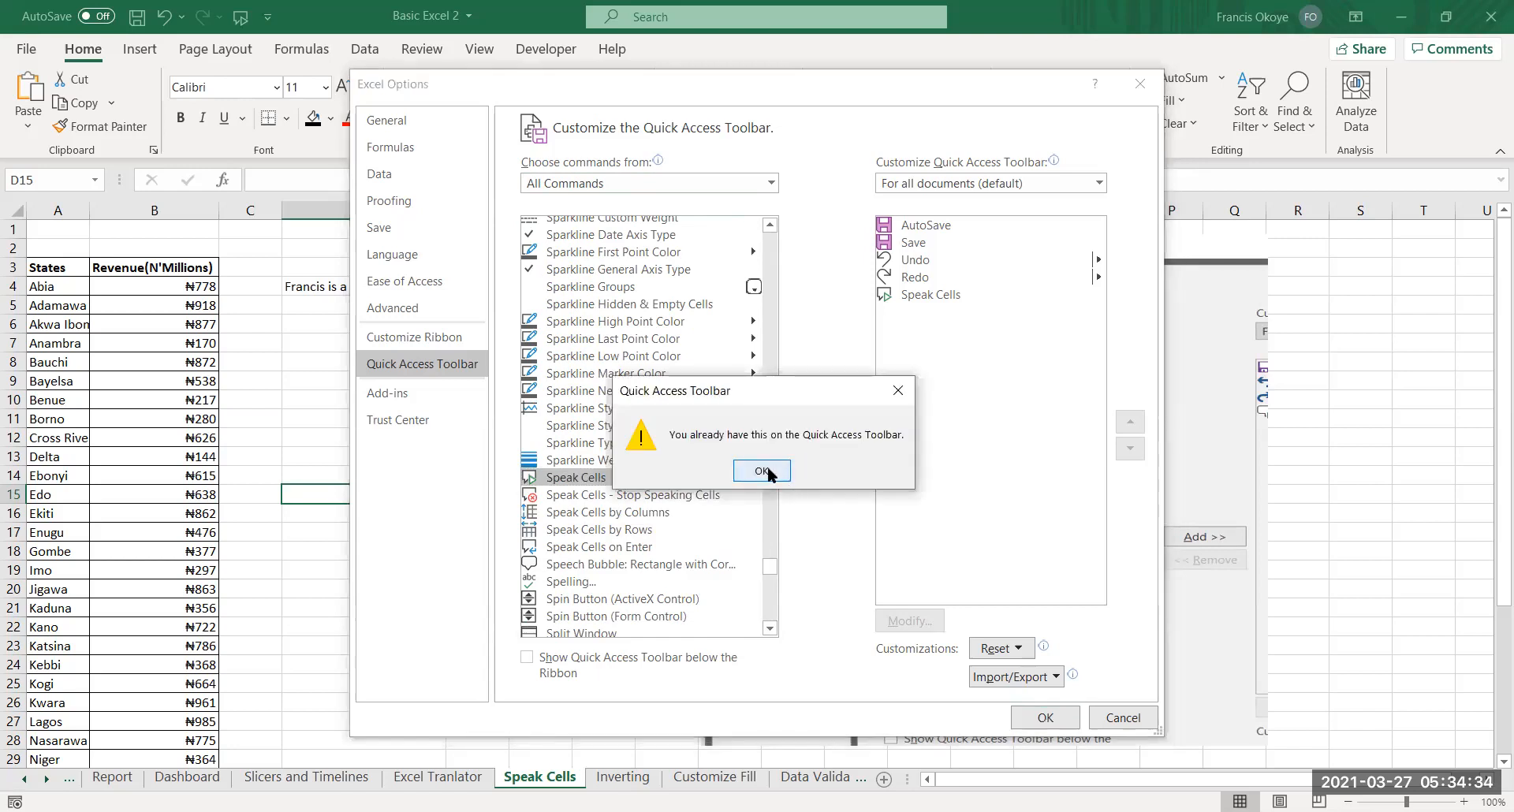
{"action": "left_click", "coordinate": [768, 469]}
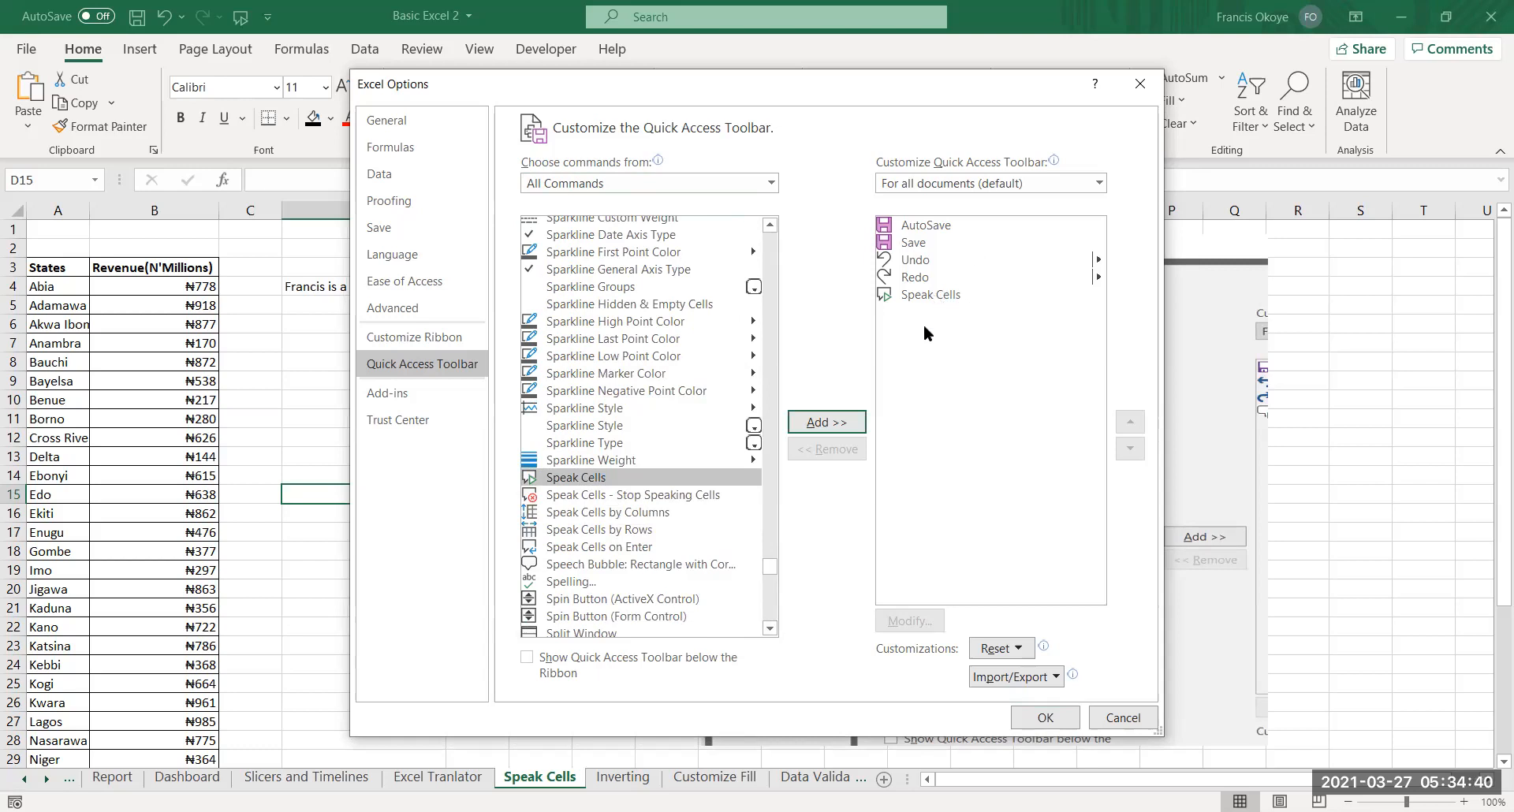
{"action": "left_click", "coordinate": [812, 420]}
{"action": "left_click", "coordinate": [578, 460]}
{"action": "left_click", "coordinate": [587, 478]}
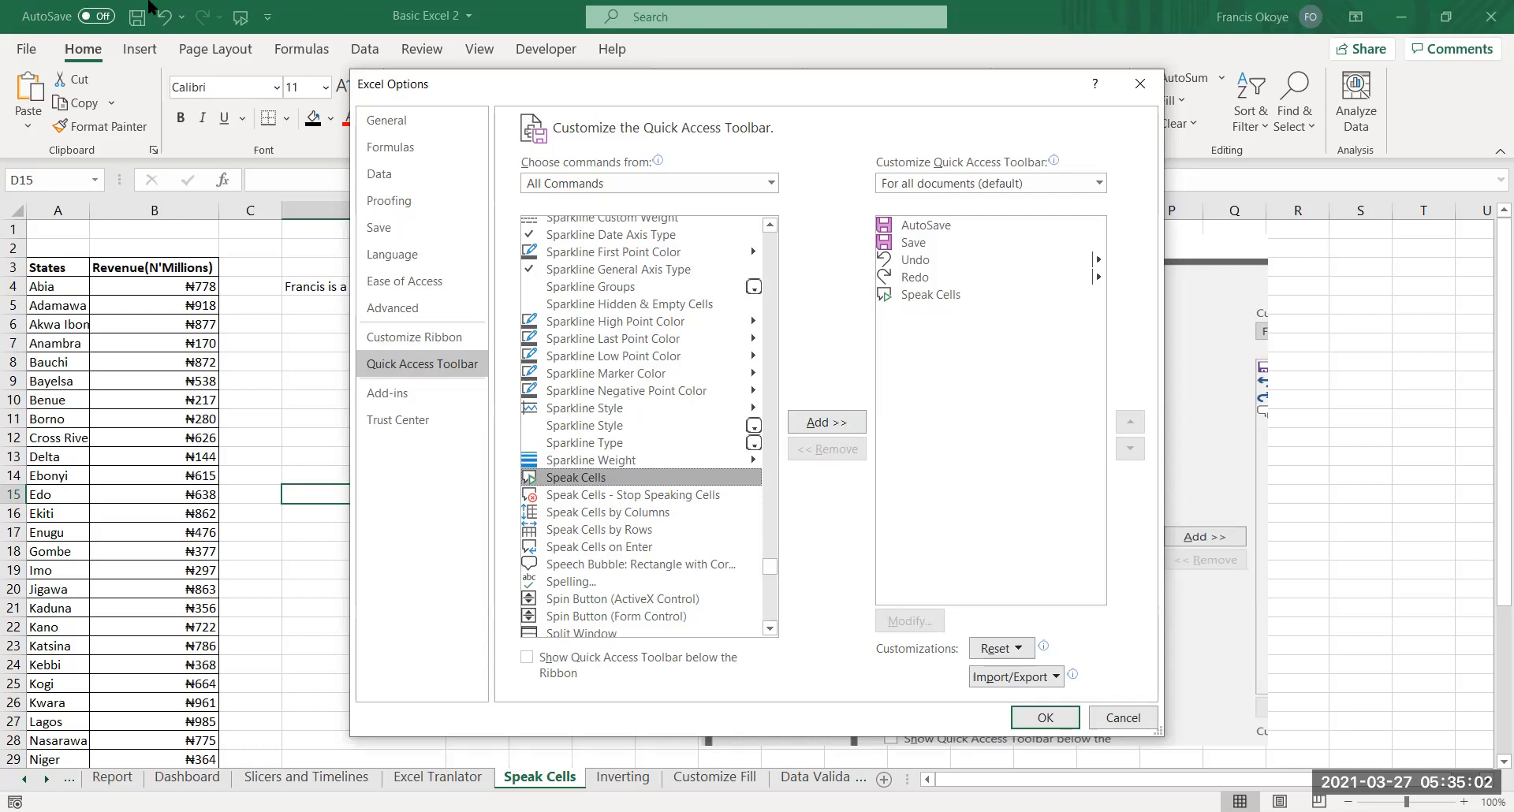
{"action": "left_click", "coordinate": [1124, 717]}
{"action": "left_click", "coordinate": [296, 287]}
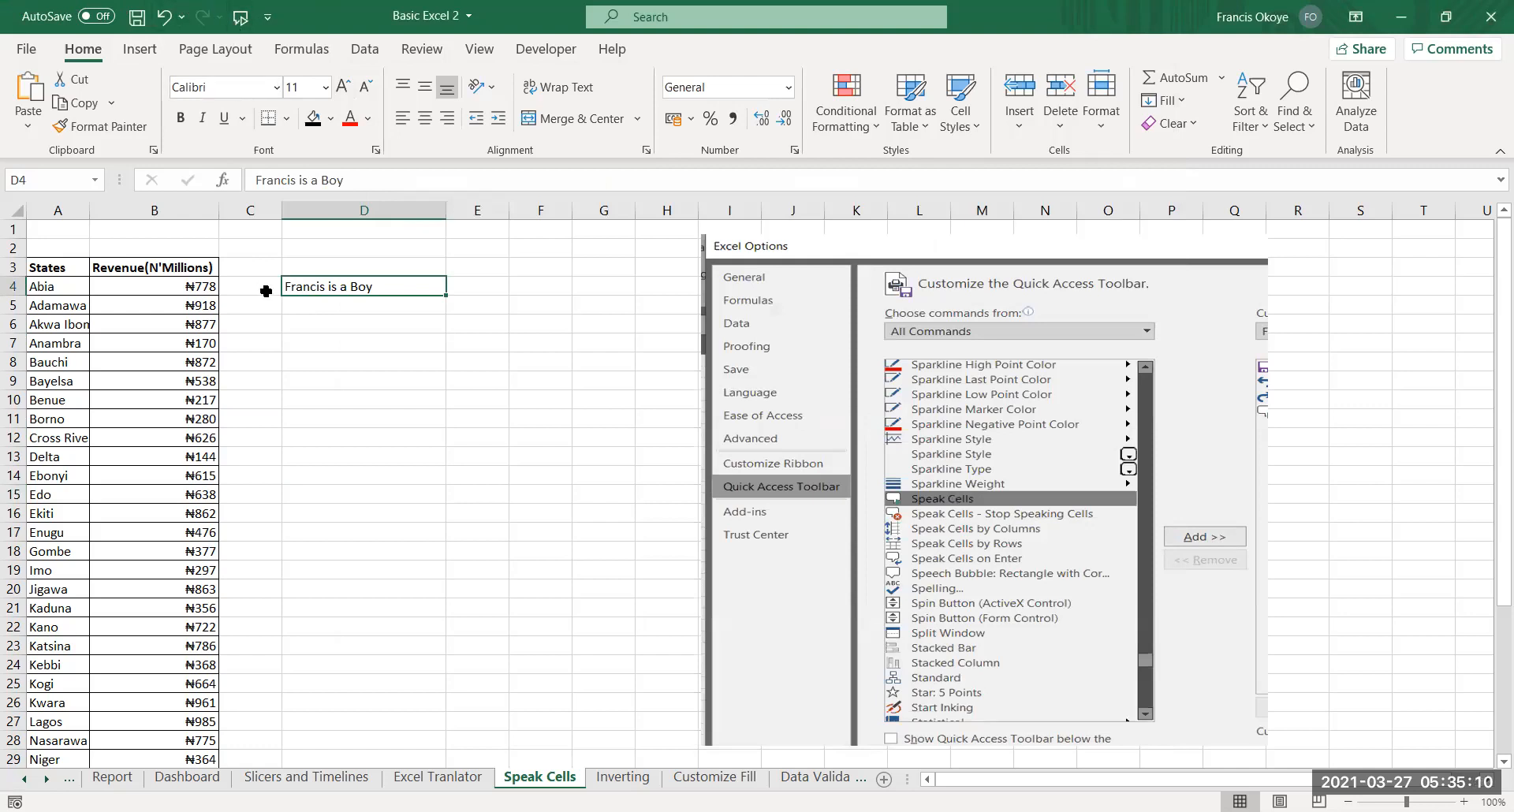
Switch from the Speak Cells worksheet to the Inverting worksheet
{"action": "left_click", "coordinate": [350, 325]}
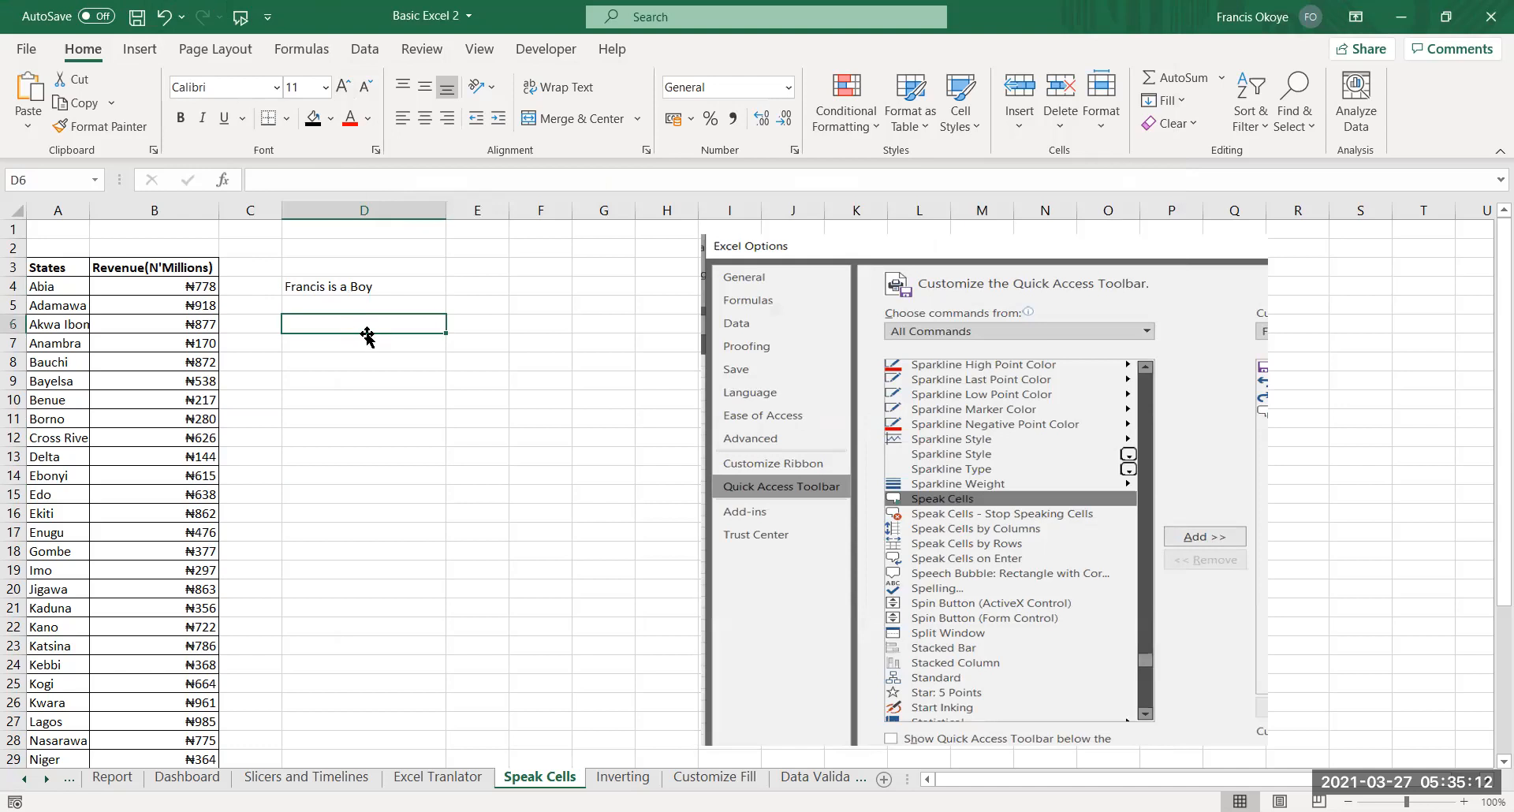
{"action": "left_click", "coordinate": [367, 289]}
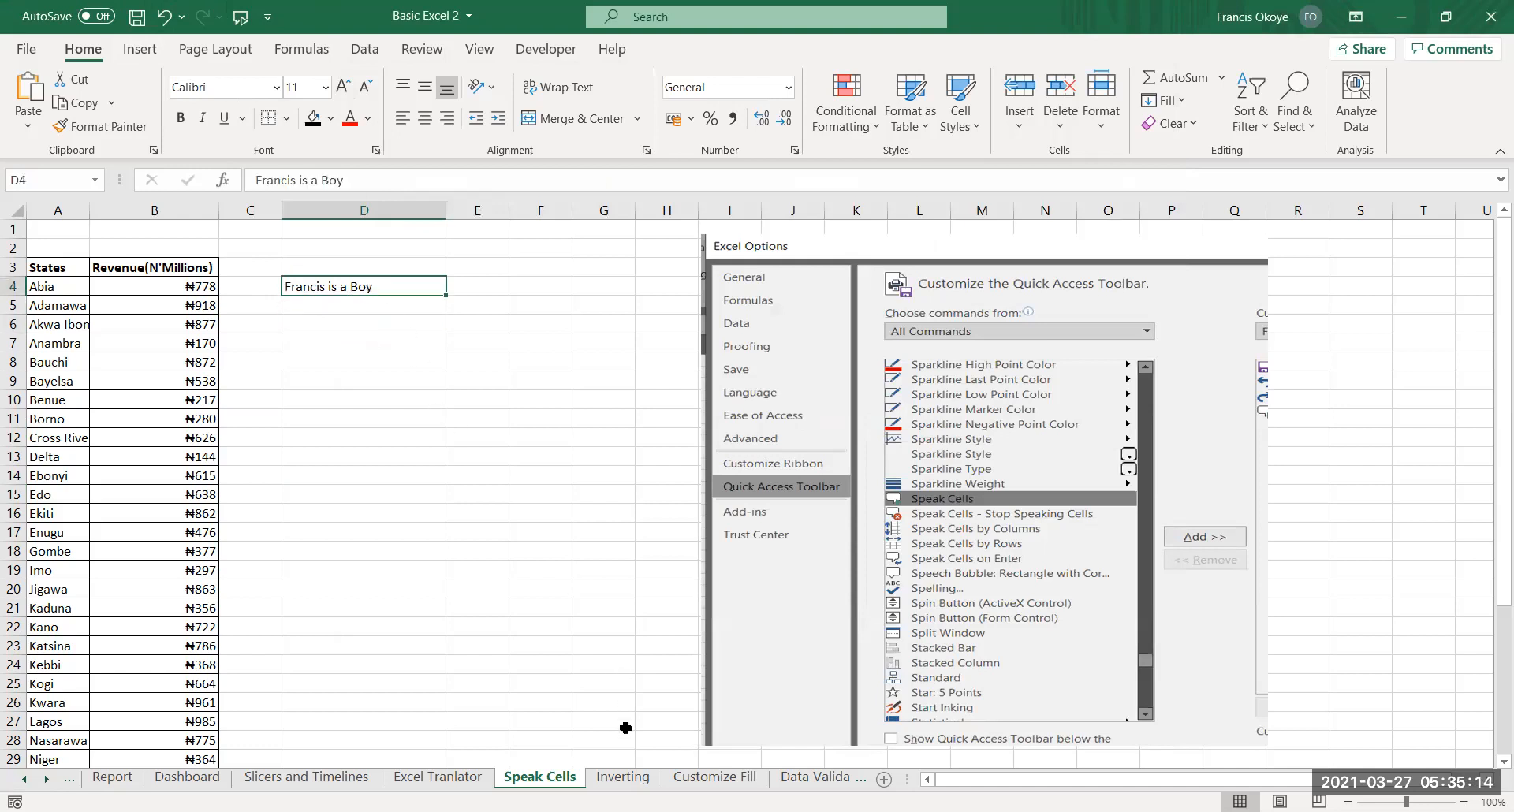
{"action": "left_click", "coordinate": [628, 780]}
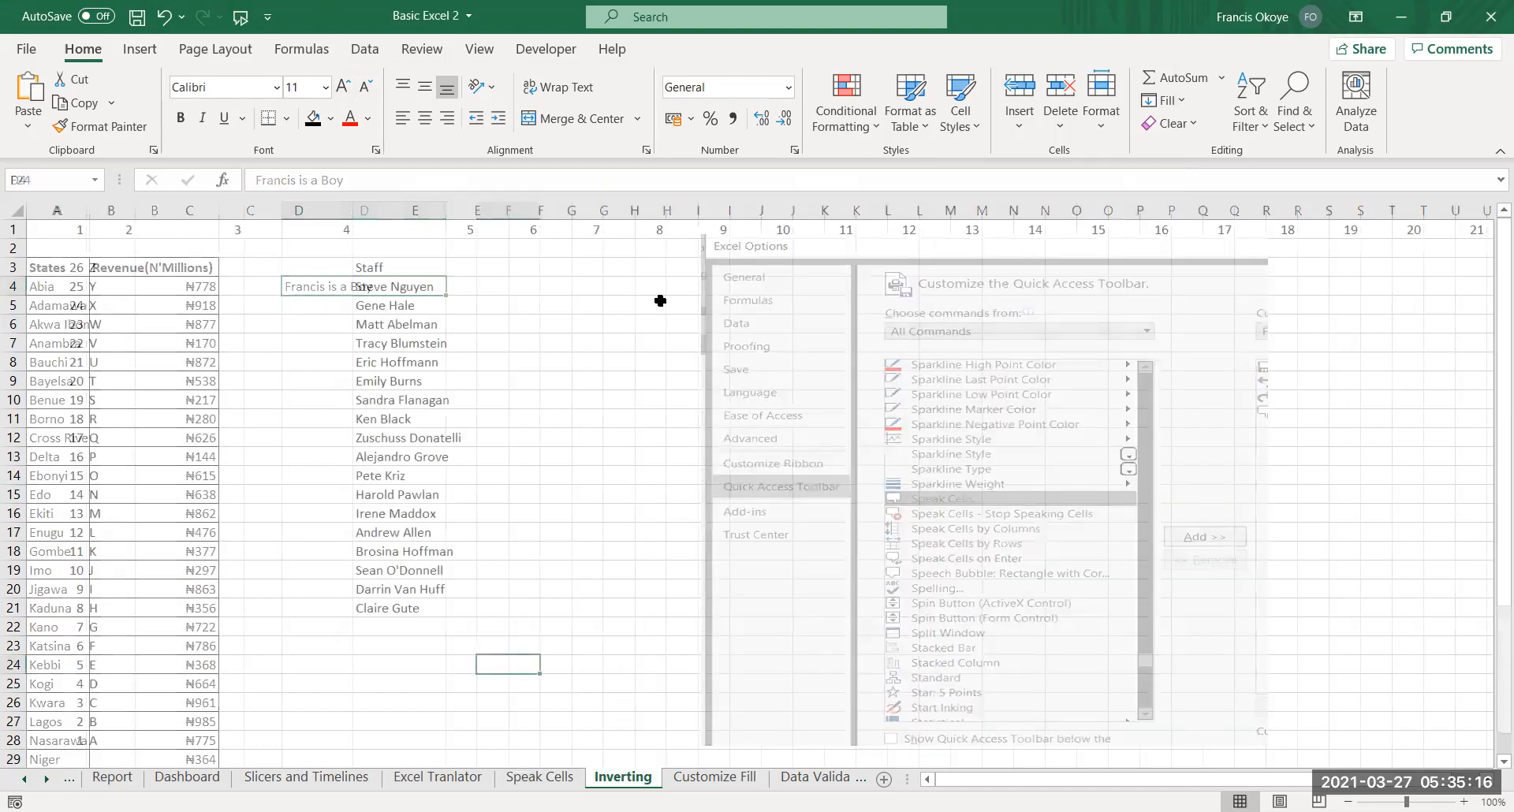
Copy the horizontal numbers 1 to 26 from row 1 and paste them into row 3 starting at J3
{"action": "left_click", "coordinate": [129, 286]}
{"action": "left_click", "coordinate": [137, 246]}
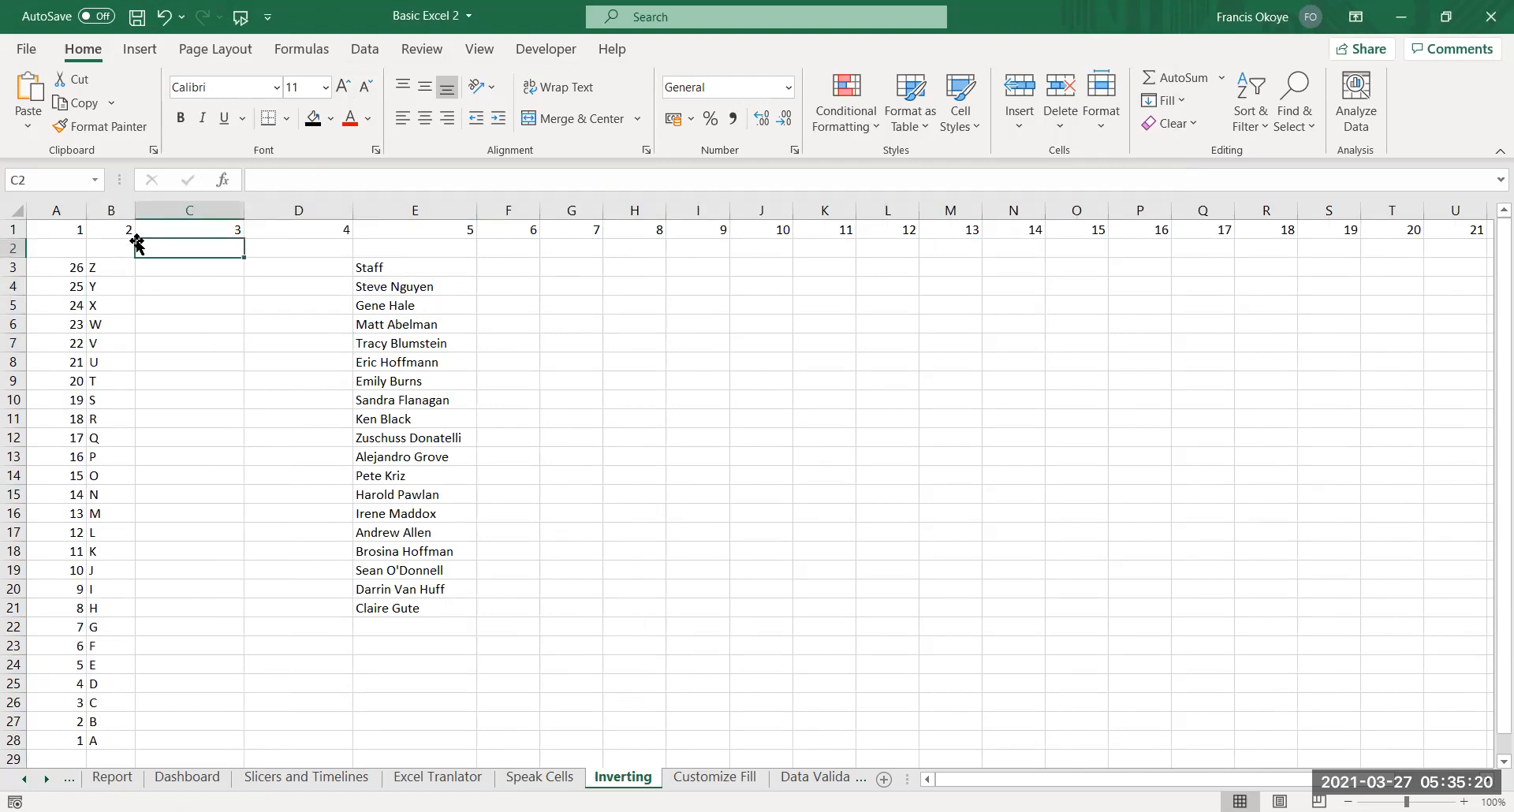
{"action": "key", "text": "Up"}
{"action": "key", "text": "Home"}
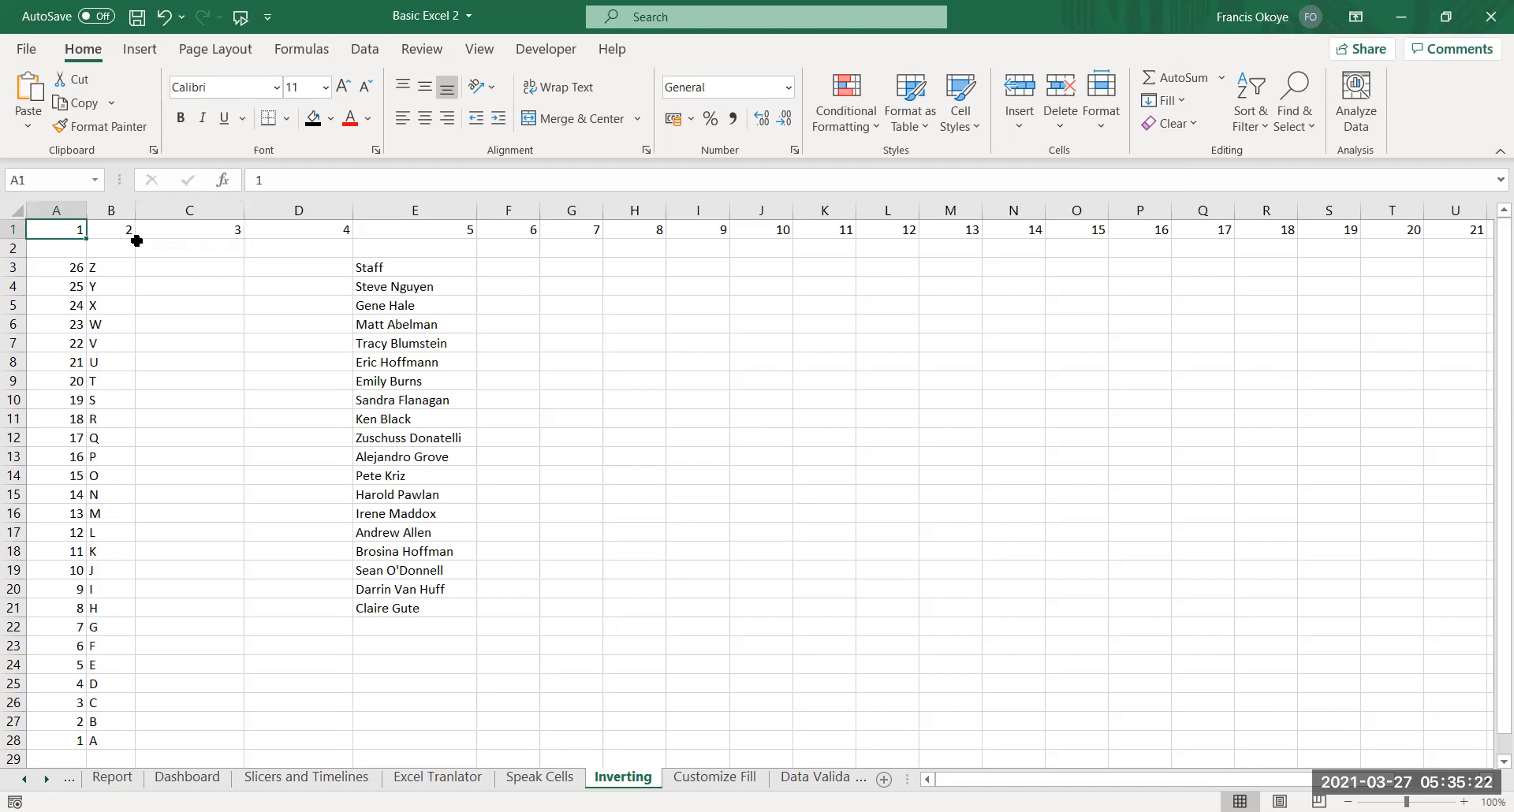
{"action": "key", "text": "ctrl+shift+Right"}
{"action": "key", "text": "ctrl+c"}
{"action": "key", "text": "Right"}
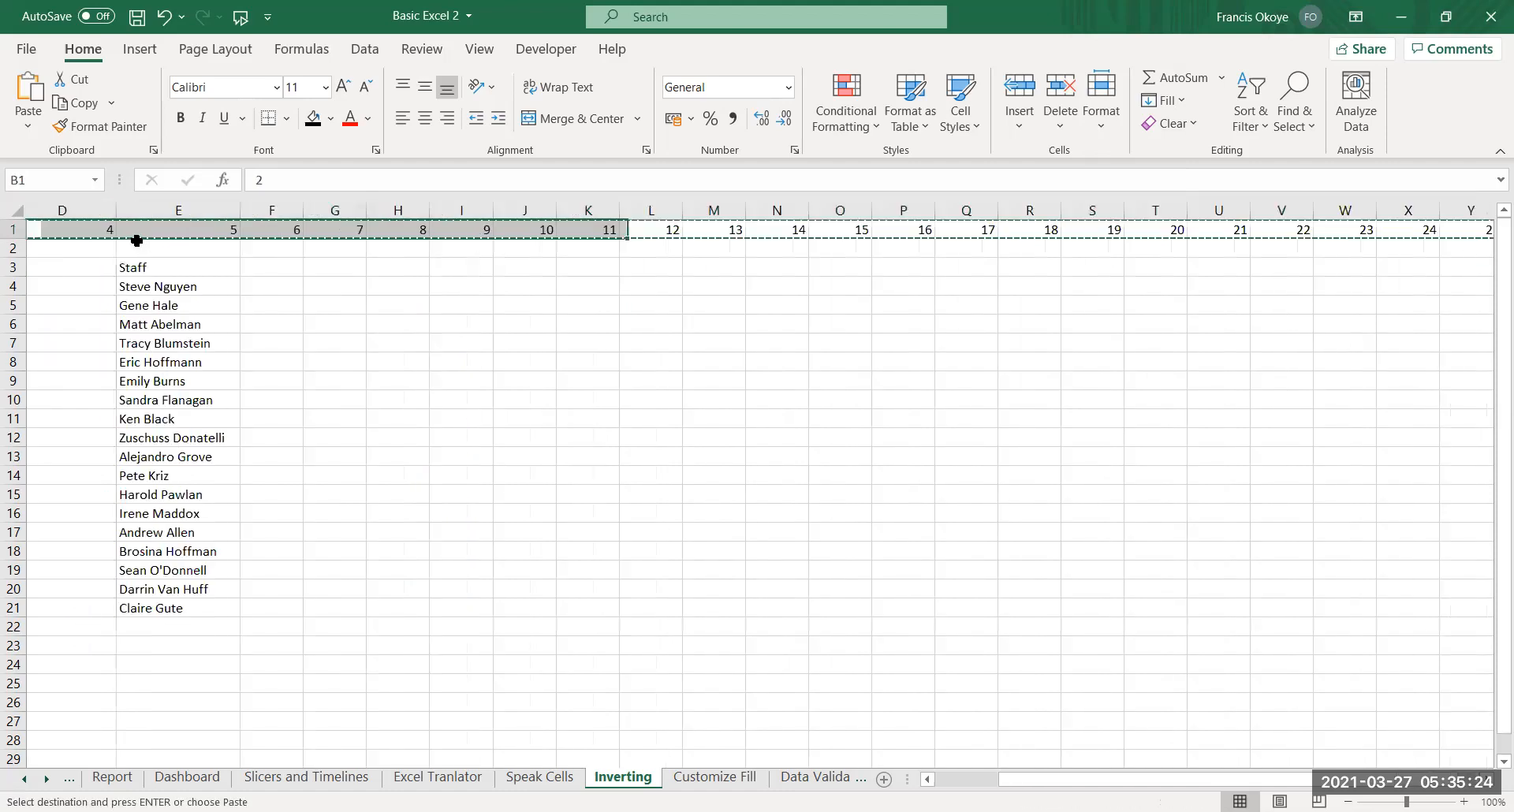
{"action": "key", "text": "Down"}
{"action": "key", "text": "Right"}
{"action": "key", "text": "ctrl+Right"}
{"action": "key", "text": "ctrl+Left"}
{"action": "key", "text": "Down"}
{"action": "key", "text": "Right"}
{"action": "key", "text": "Right"}
{"action": "key", "text": "Right"}
{"action": "key", "text": "Right"}
{"action": "key", "text": "Right"}
{"action": "key", "text": "Right"}
{"action": "key", "text": "Right"}
{"action": "key", "text": "Right"}
{"action": "key", "text": "Right"}
{"action": "key", "text": "ctrl+v"}
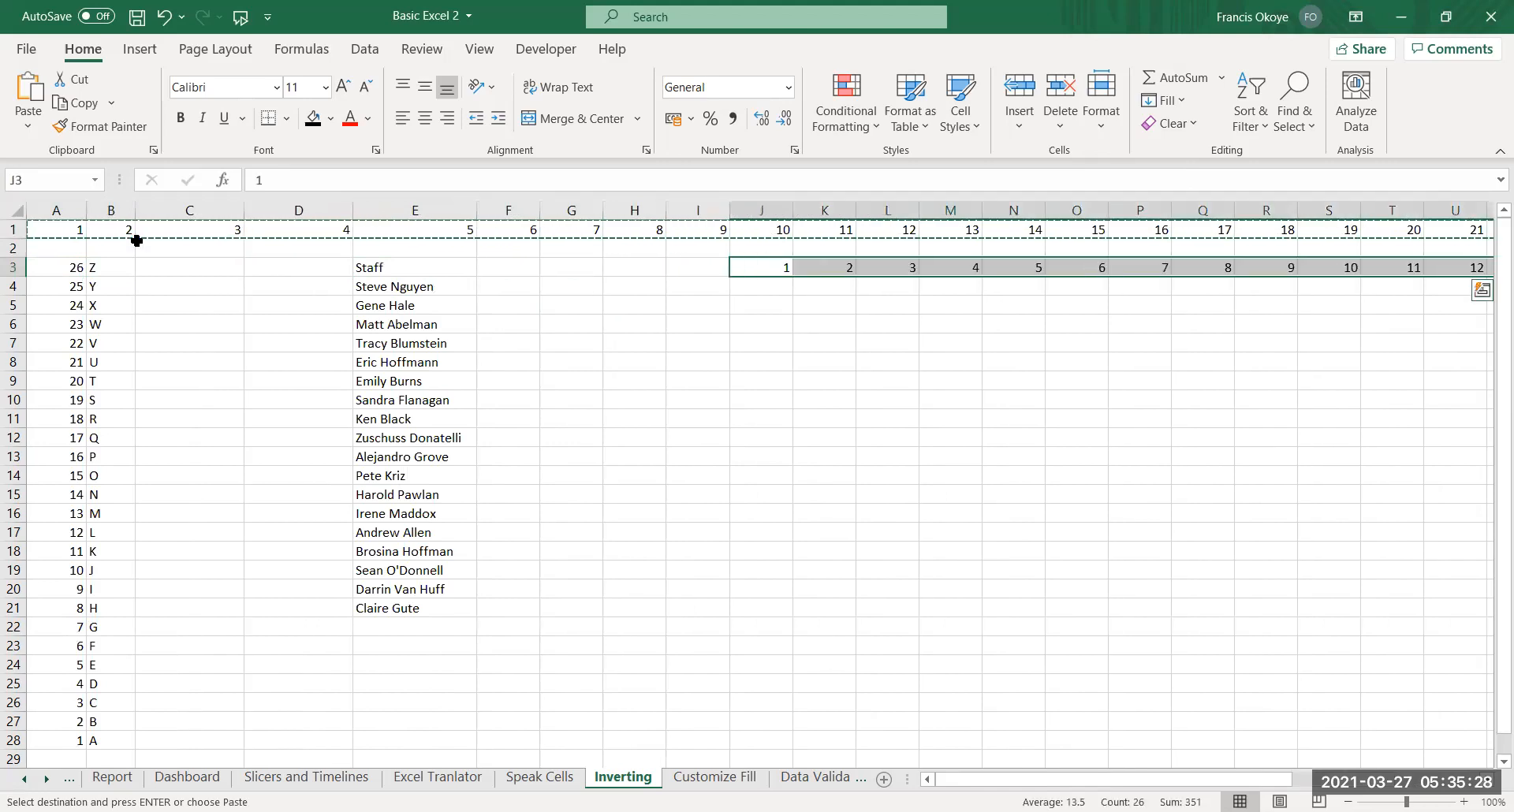
{"action": "key", "text": "Left"}
{"action": "key", "text": "Escape"}
Extend the pasted row 3 number series from its last two values up to 40 in cell AW3
{"action": "key", "text": "Right"}
{"action": "key", "text": "Right"}
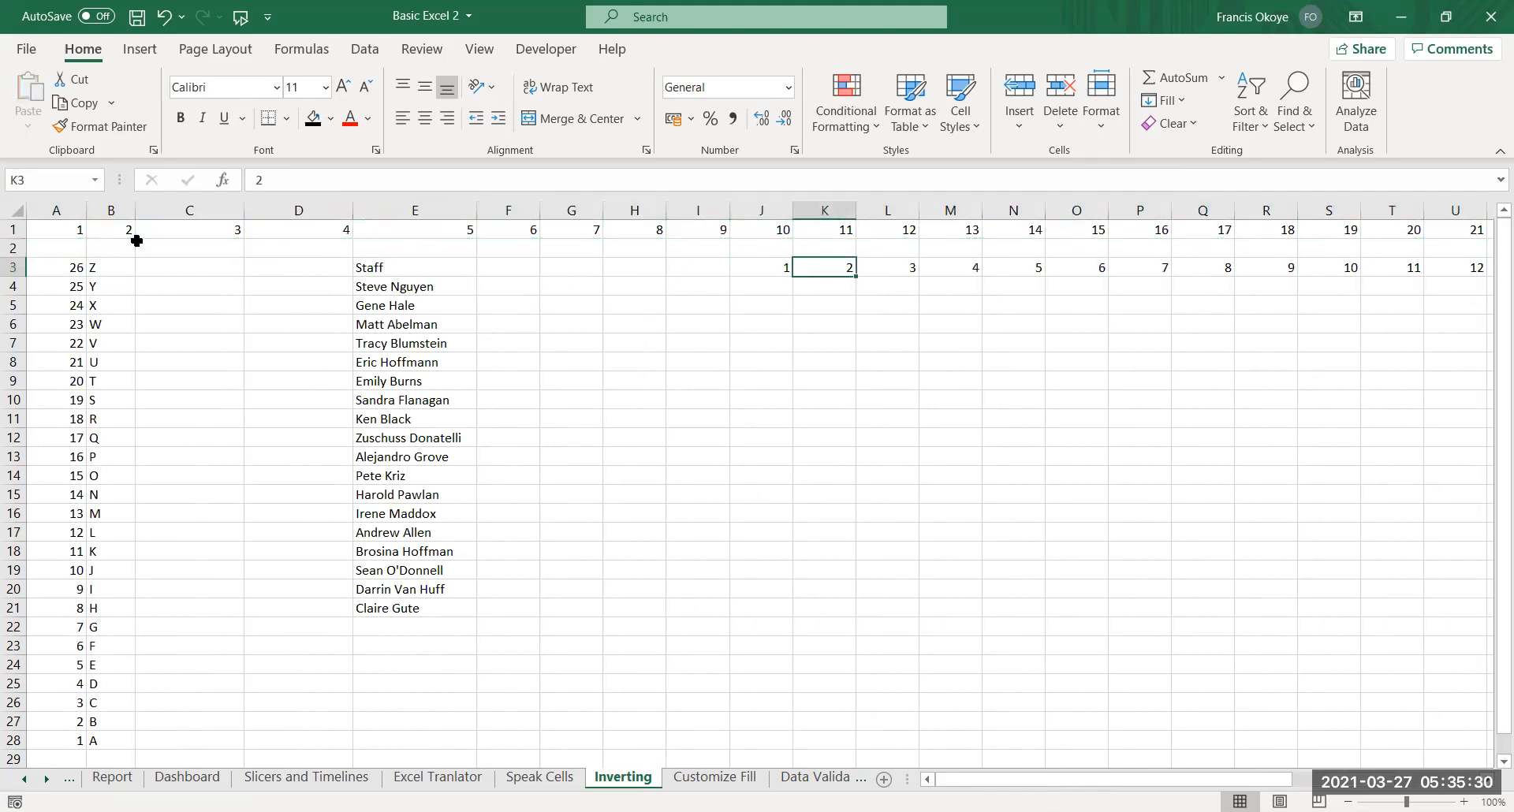
{"action": "key", "text": "ctrl+Right"}
{"action": "key", "text": "ctrl+Left"}
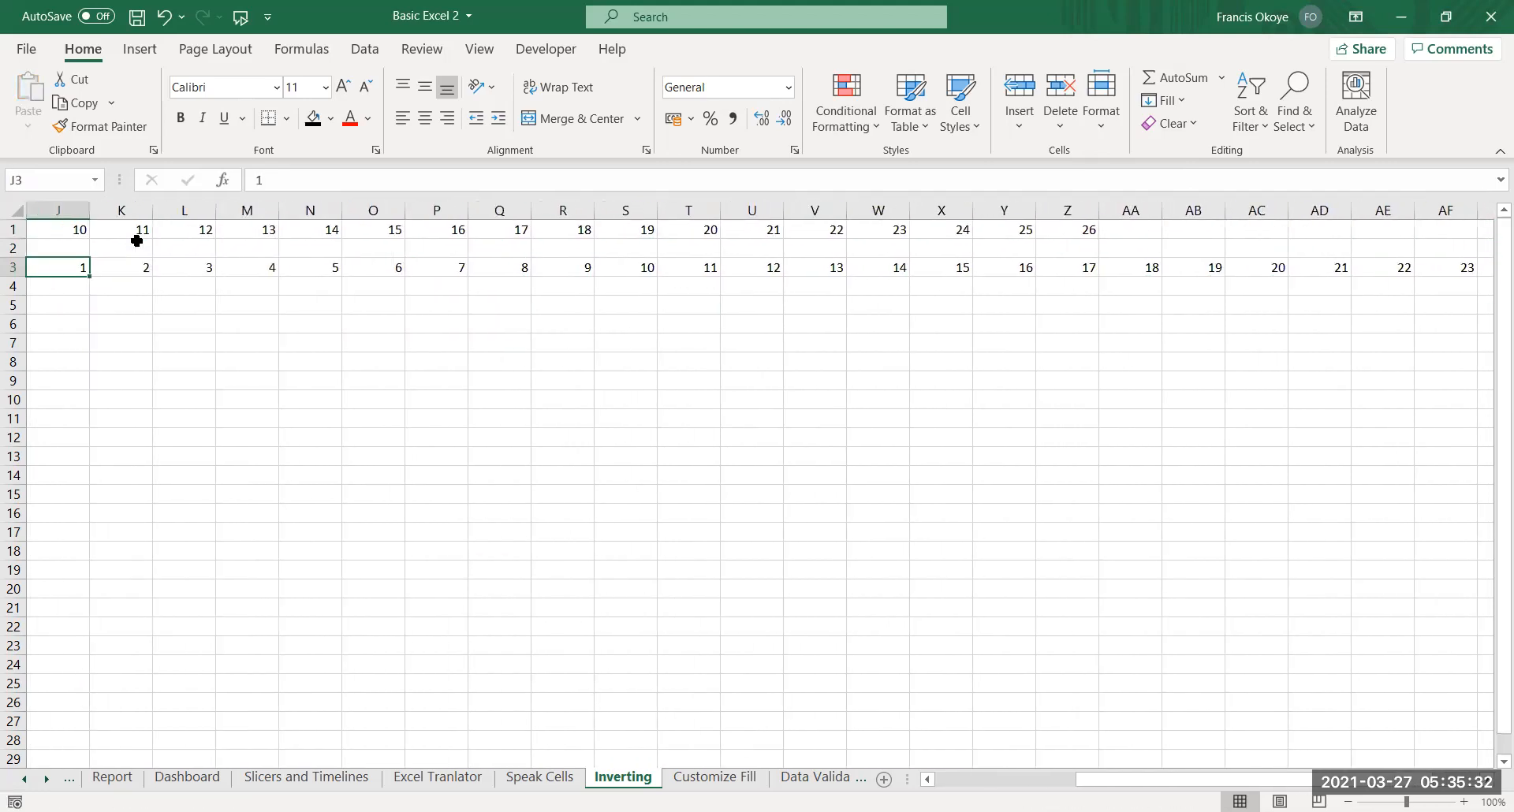
{"action": "key", "text": "Right"}
{"action": "key", "text": "Right"}
{"action": "key", "text": "Right"}
{"action": "key", "text": "Right"}
{"action": "key", "text": "Right"}
{"action": "key", "text": "Right"}
{"action": "key", "text": "Right"}
{"action": "key", "text": "Right"}
{"action": "key", "text": "Right"}
{"action": "key", "text": "Right"}
{"action": "key", "text": "Right"}
{"action": "key", "text": "Right"}
{"action": "key", "text": "Right"}
{"action": "key", "text": "Right"}
{"action": "key", "text": "Right"}
{"action": "key", "text": "Right"}
{"action": "key", "text": "Right"}
{"action": "key", "text": "Right"}
{"action": "key", "text": "Right"}
{"action": "key", "text": "Right"}
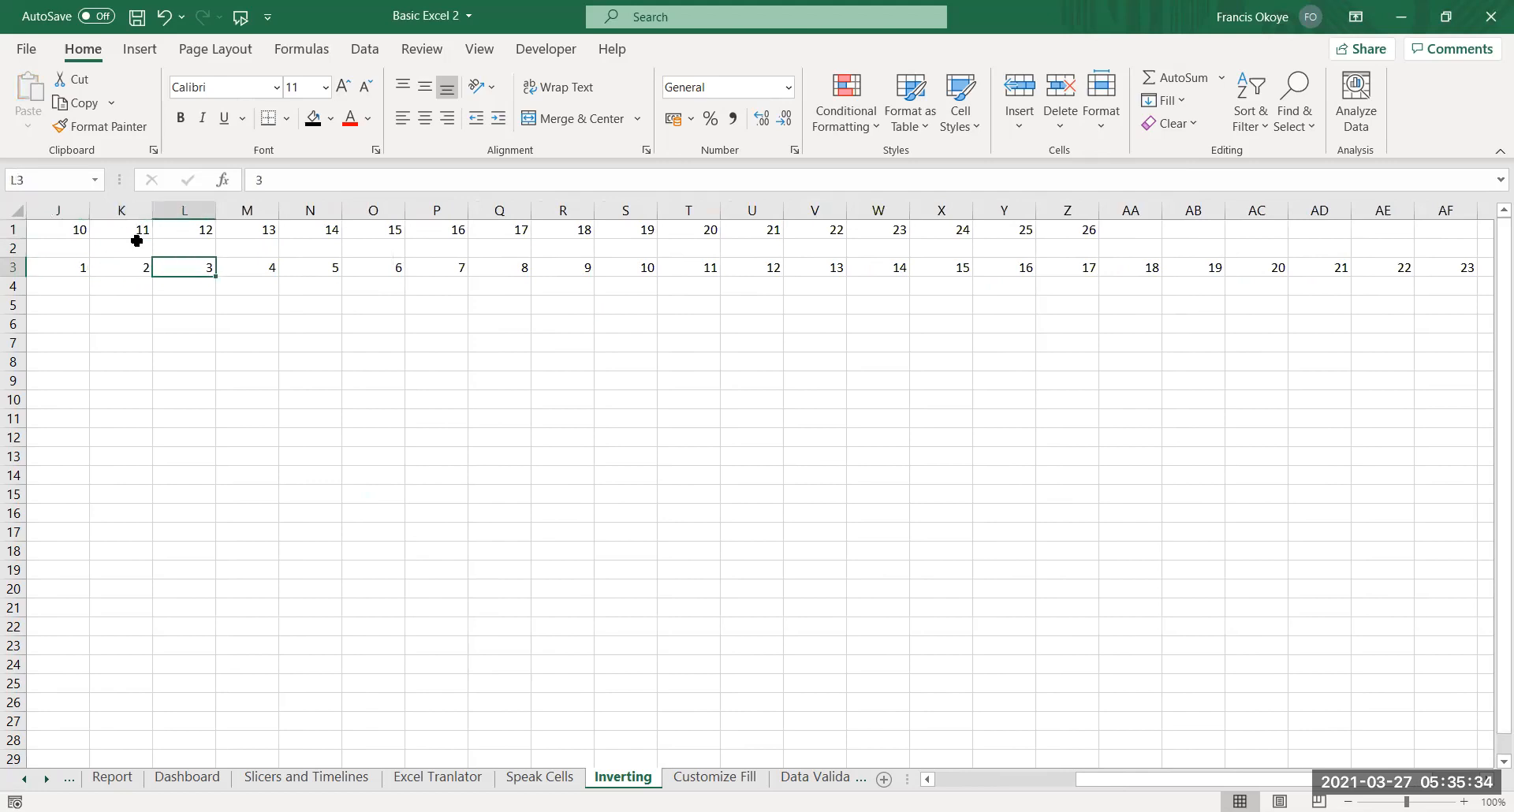
{"action": "key", "text": "shift+Right"}
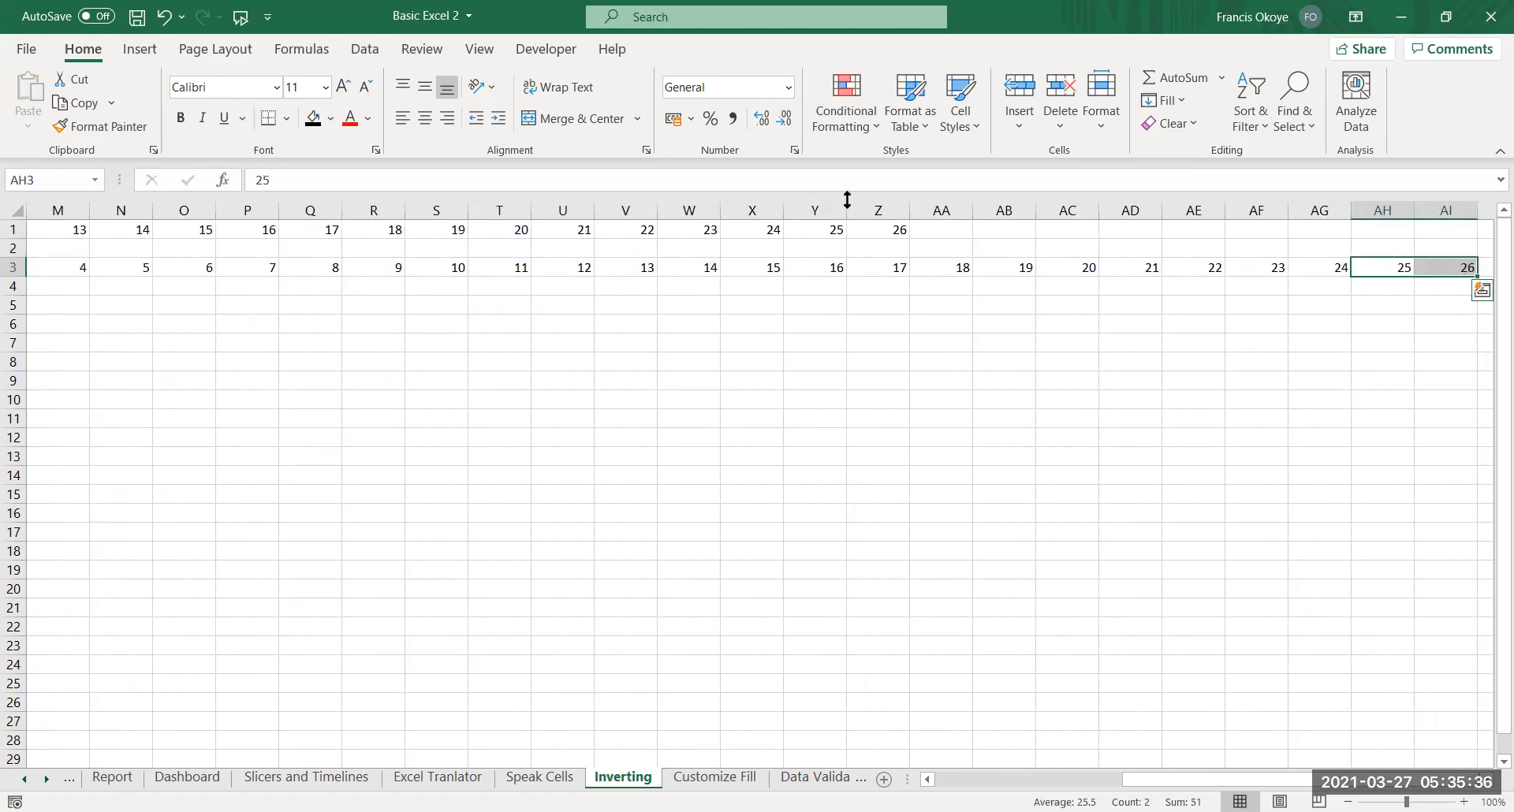
{"action": "left_click_drag", "start_coordinate": [1477, 273], "coordinate": [1468, 418]}
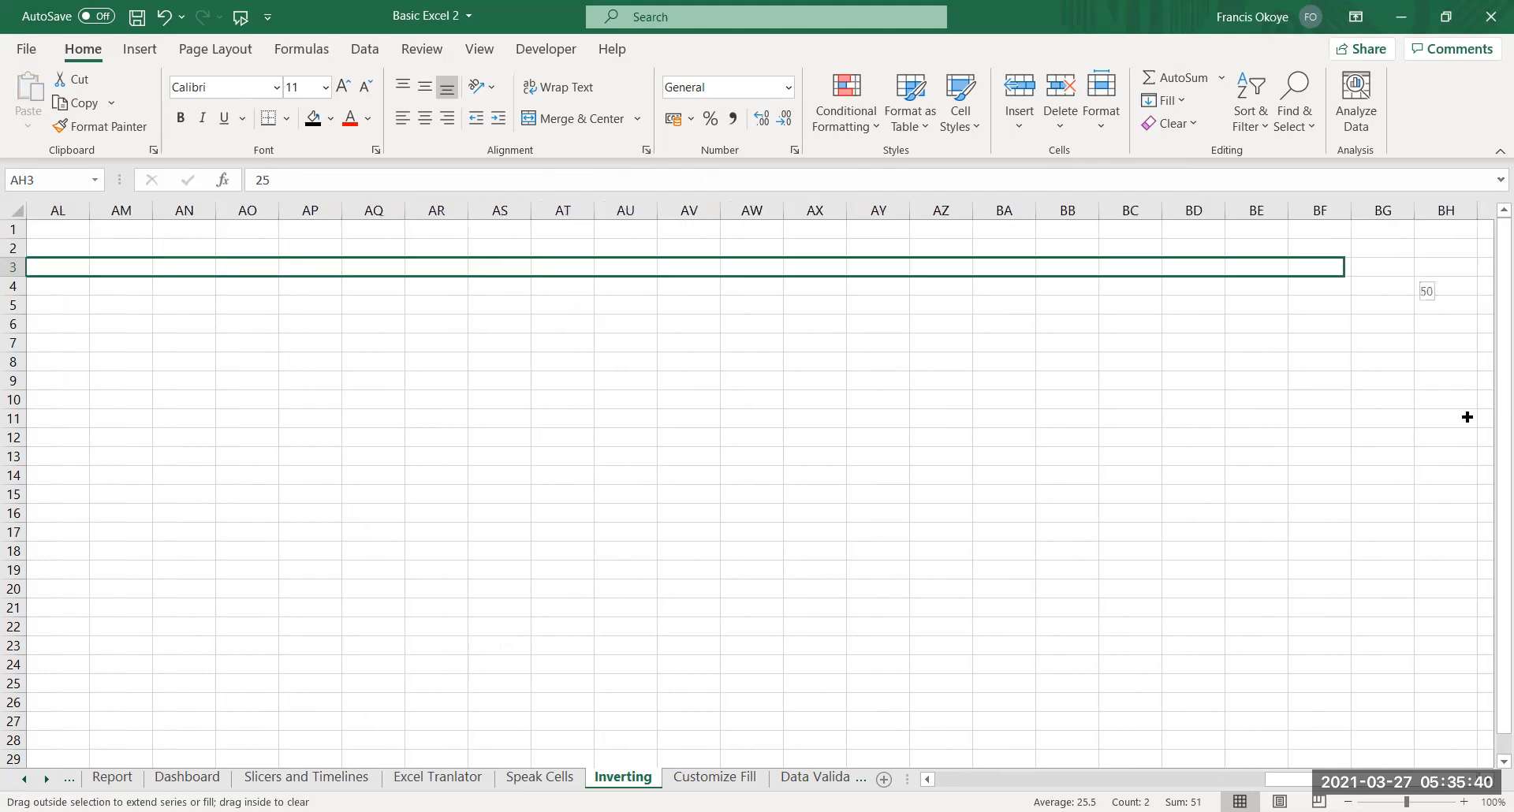
{"action": "left_click_drag", "start_coordinate": [1468, 417], "coordinate": [750, 466]}
{"action": "left_click", "coordinate": [686, 261]}
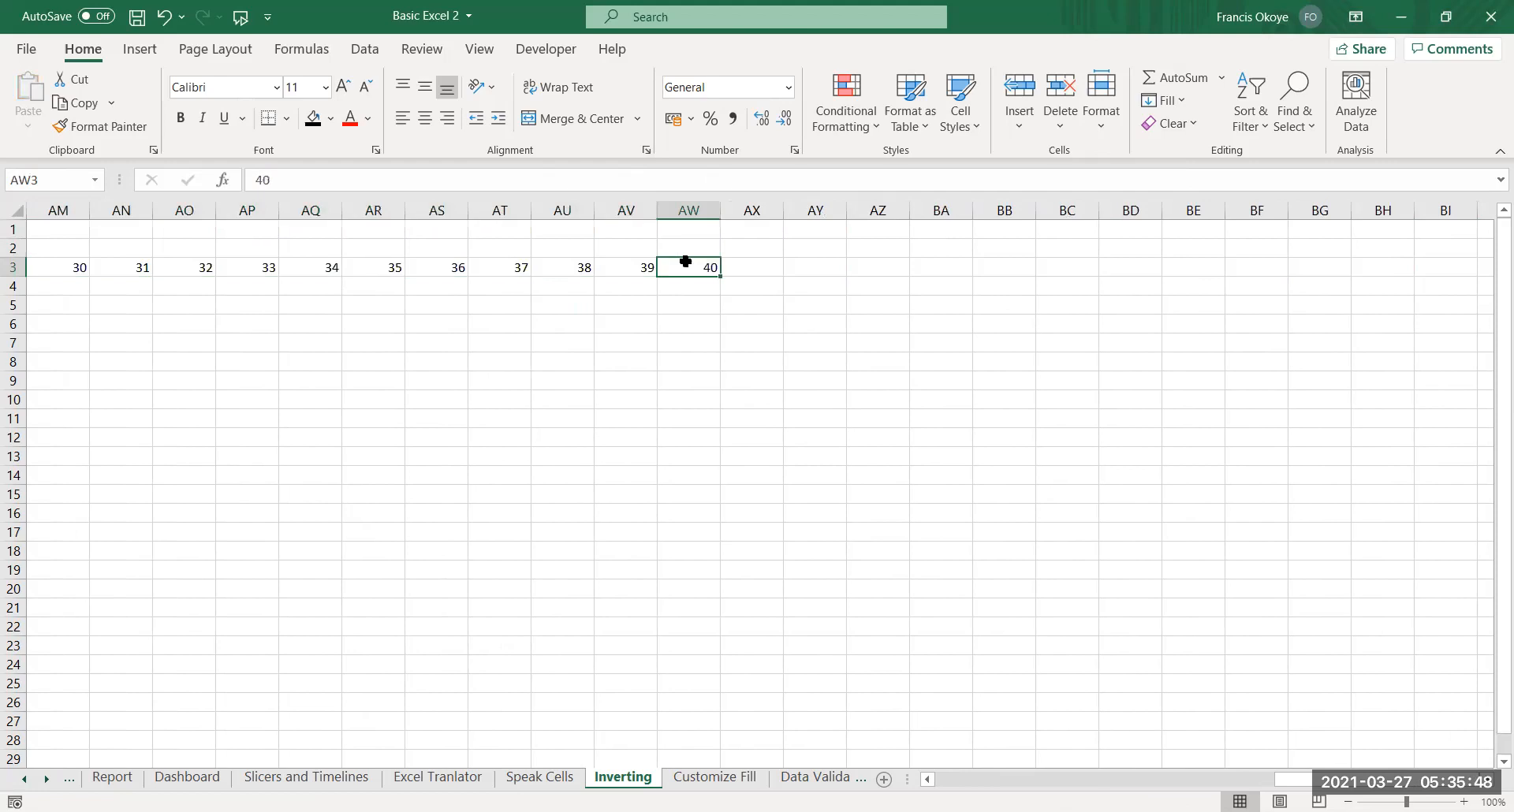
Enter 1 in J5 and 2 in J6, and fill the series down column J to 26
{"action": "key", "text": "ctrl+Left"}
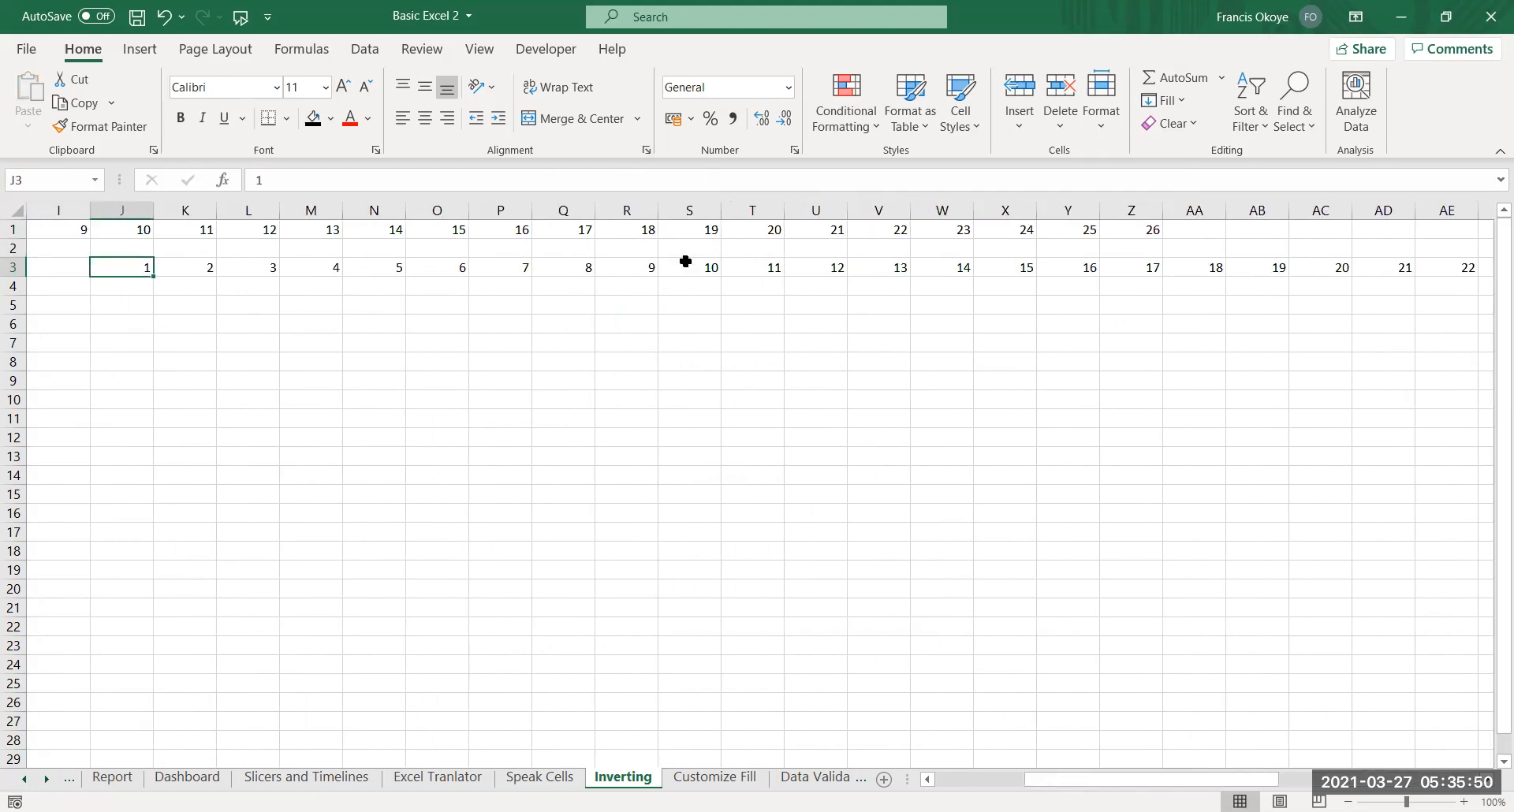
{"action": "key", "text": "Down"}
{"action": "key", "text": "Down"}
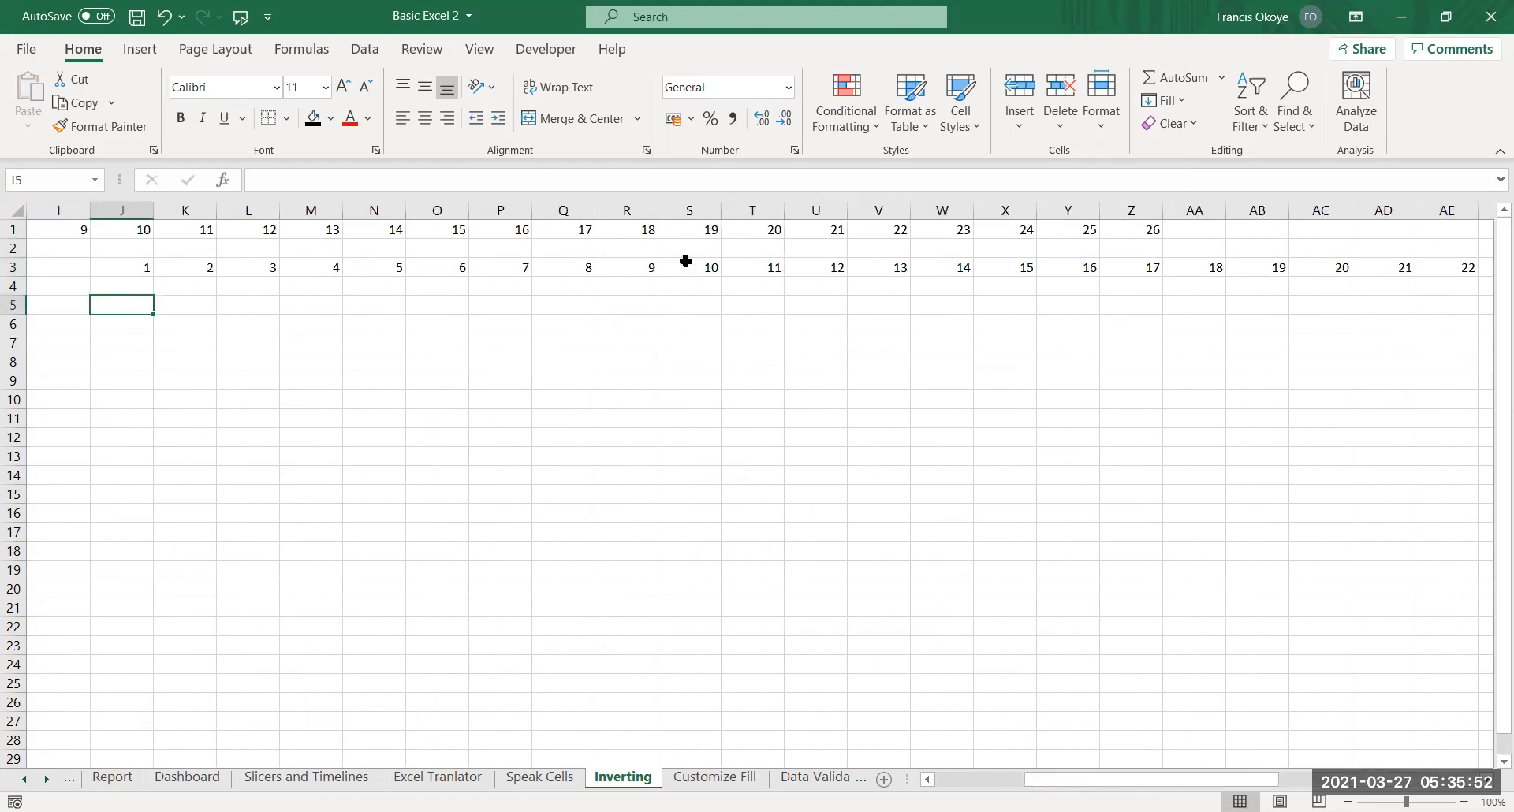
{"action": "type", "text": "1"}
{"action": "key", "text": "Return"}
{"action": "type", "text": "2"}
{"action": "key", "text": "Up"}
{"action": "key", "text": "shift+Down"}
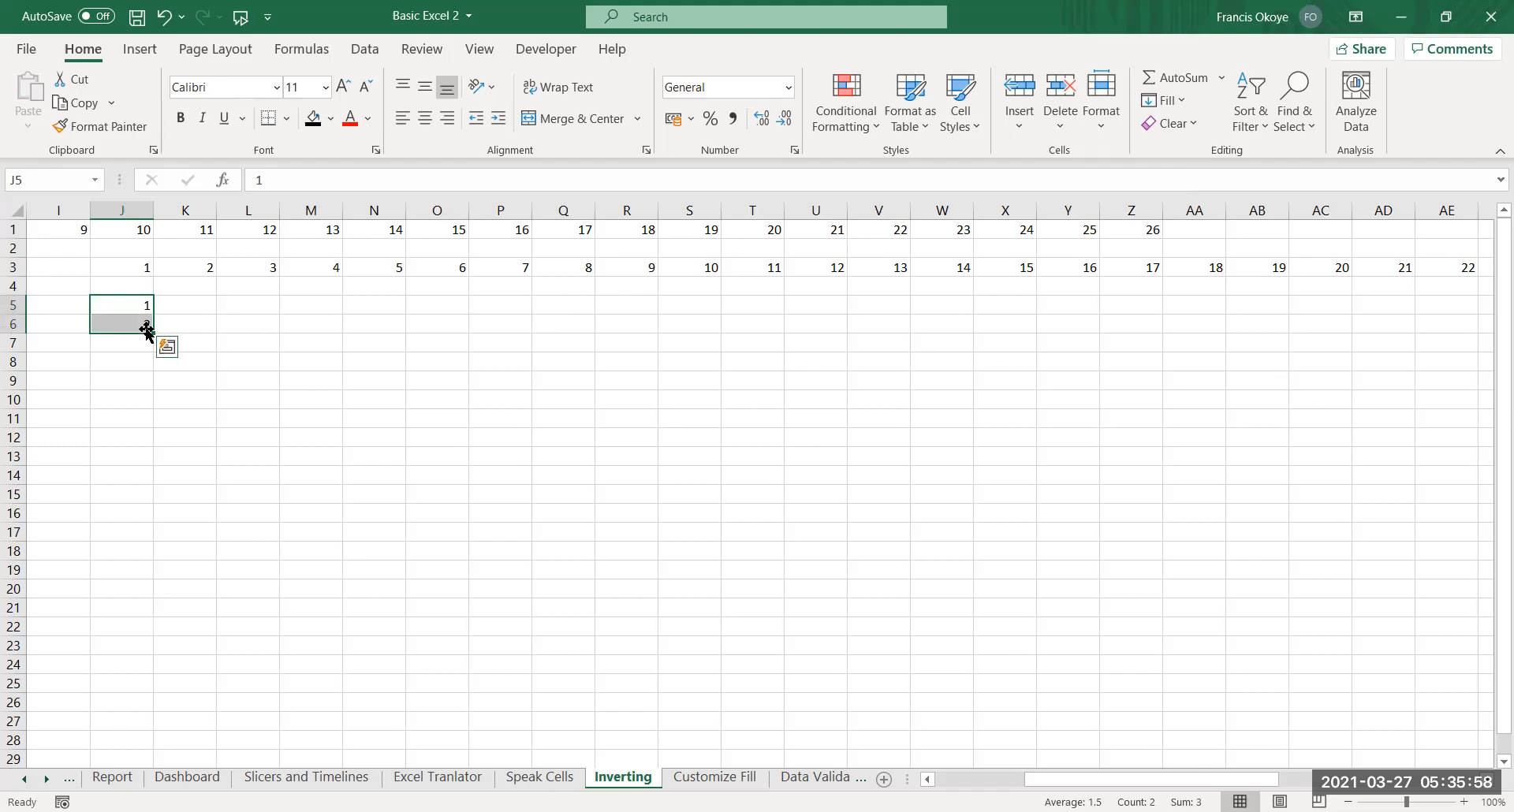
{"action": "left_click_drag", "start_coordinate": [147, 331], "coordinate": [150, 764]}
{"action": "scroll", "coordinate": [286, 350], "scroll_direction": "down", "scroll_amount": 1}
{"action": "left_click", "coordinate": [285, 347]}
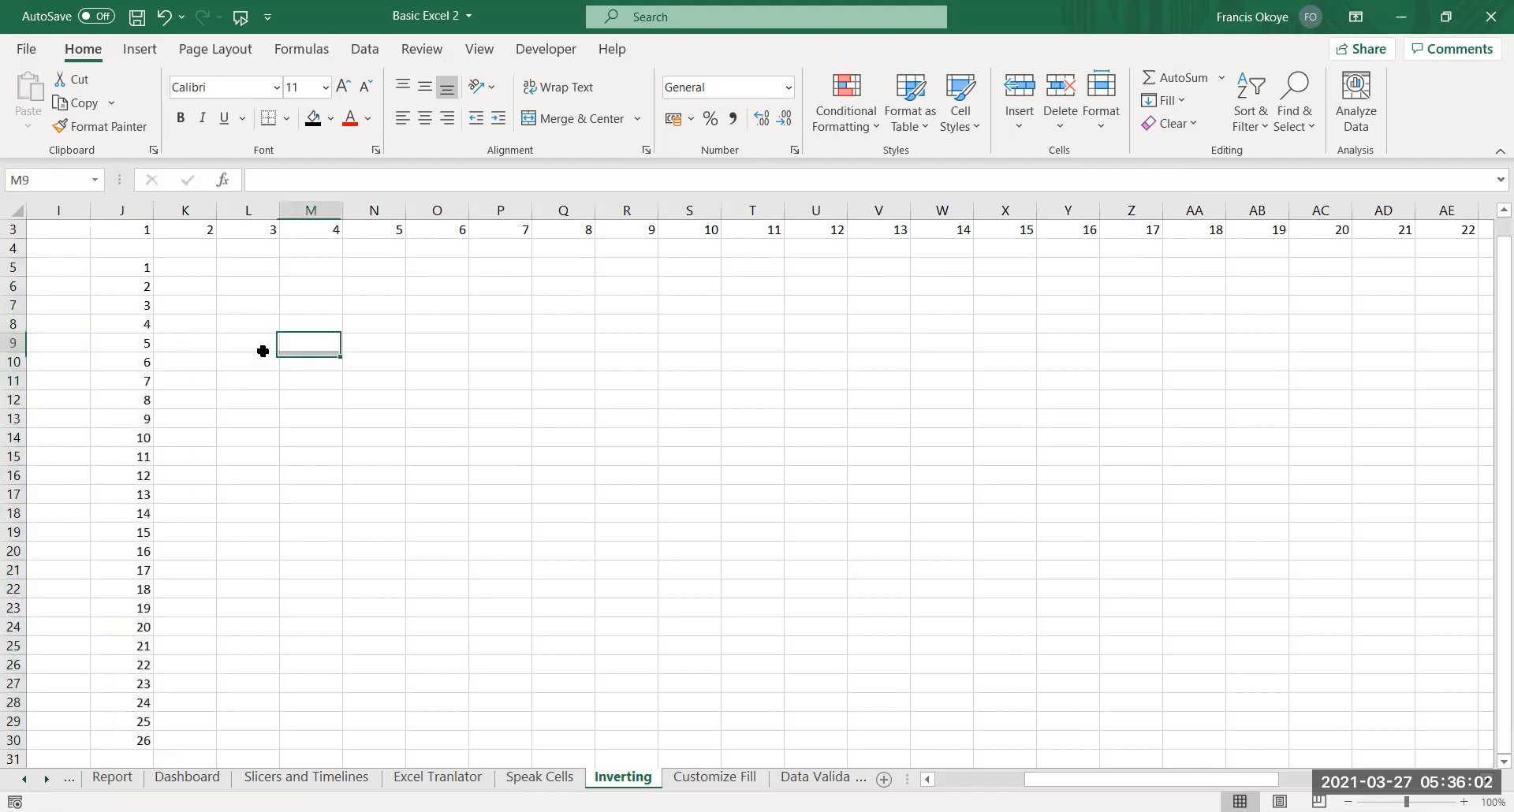
Compare the horizontal number series in row 3 with the vertical series in column J from end to end
{"action": "left_click", "coordinate": [149, 243]}
{"action": "left_click", "coordinate": [151, 237]}
{"action": "key", "text": "Right"}
{"action": "key", "text": "Right"}
{"action": "key", "text": "Right"}
{"action": "key", "text": "Right"}
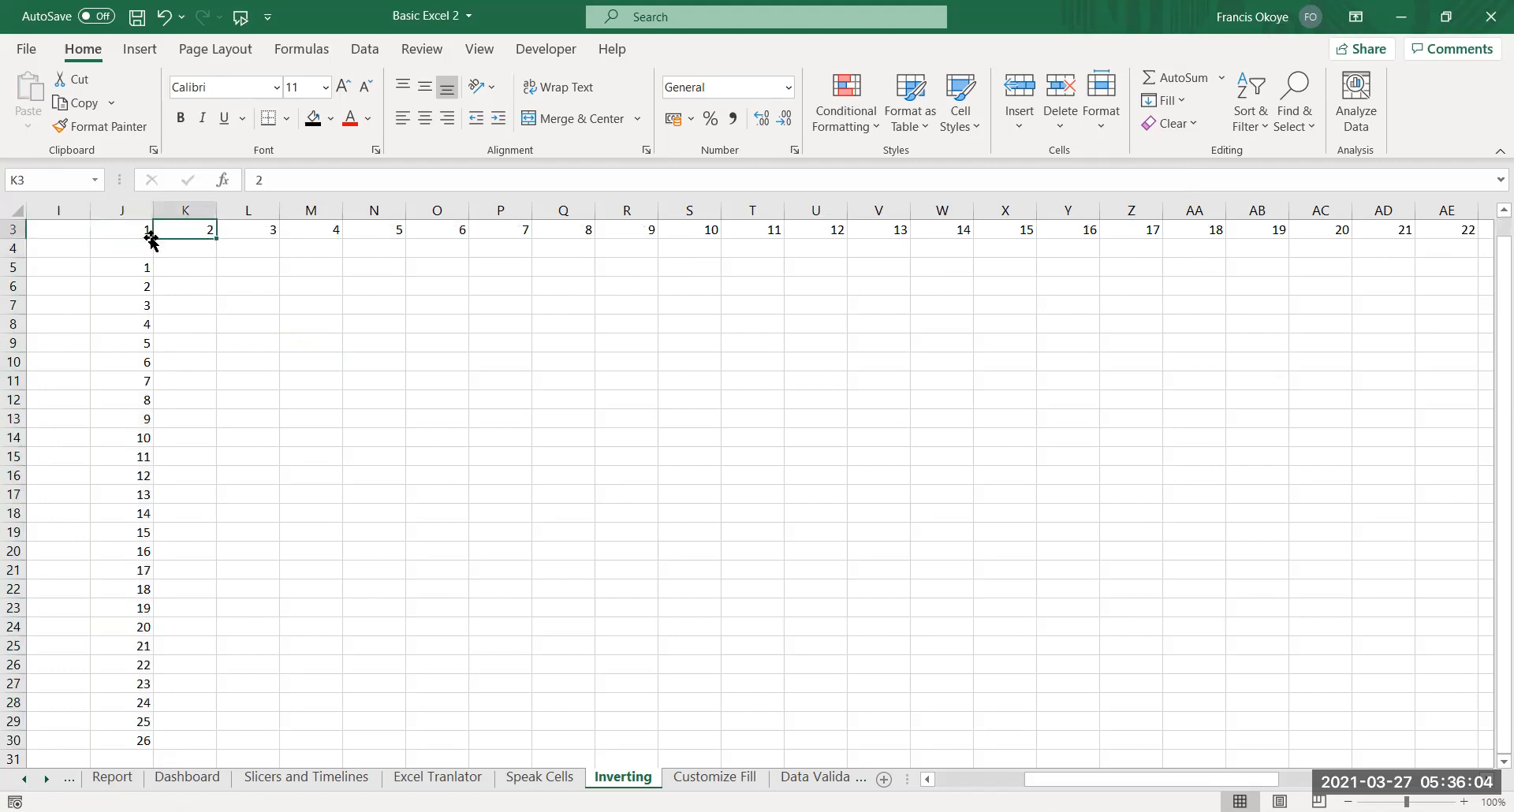
{"action": "key", "text": "ctrl+Right"}
{"action": "key", "text": "ctrl+Left"}
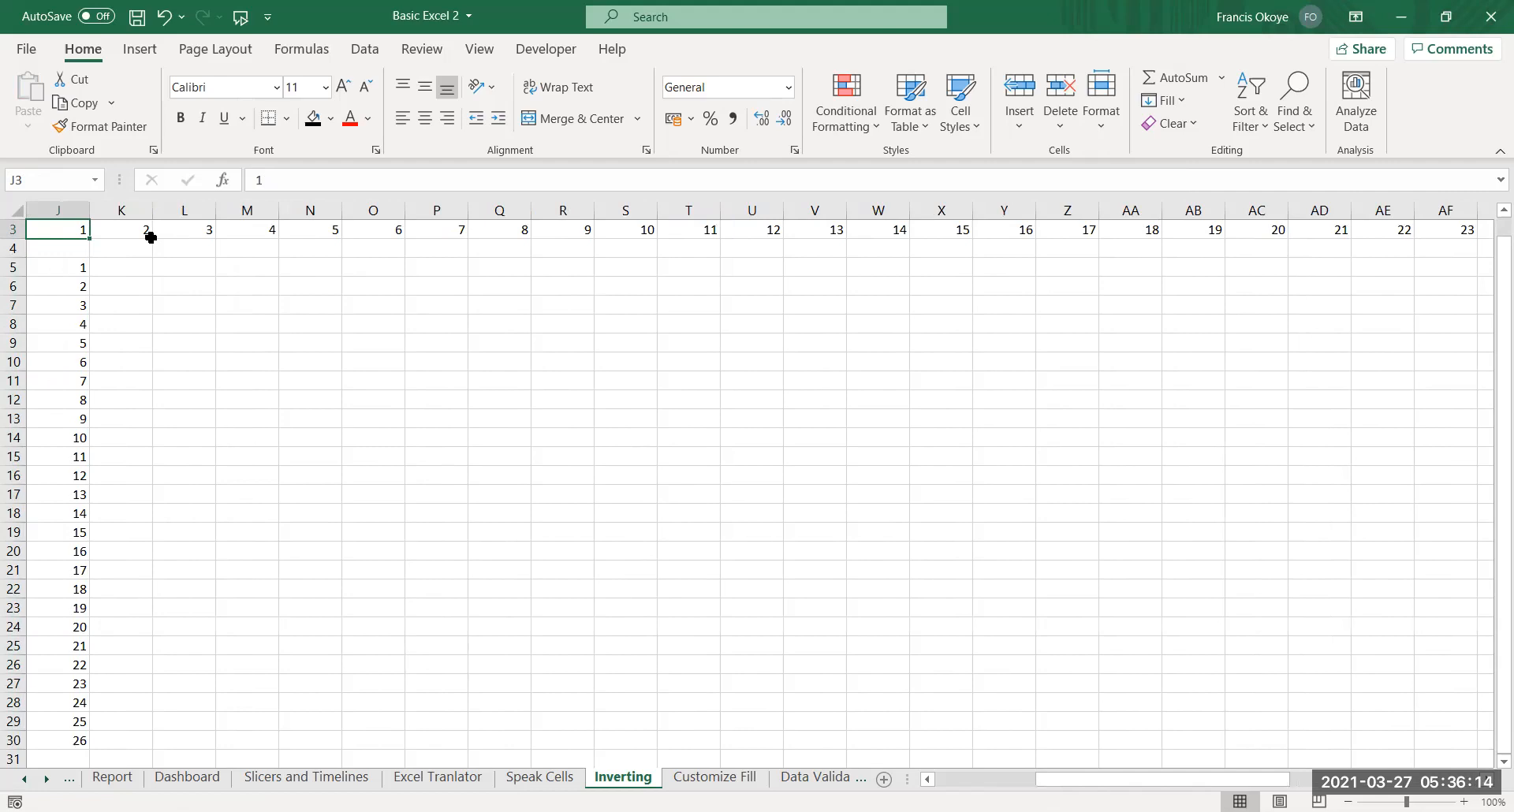
{"action": "key", "text": "ctrl+Right"}
{"action": "key", "text": "ctrl+Left"}
{"action": "left_click", "coordinate": [152, 242]}
{"action": "key", "text": "Left"}
{"action": "key", "text": "Down"}
{"action": "key", "text": "ctrl+Down"}
{"action": "key", "text": "ctrl+Up"}
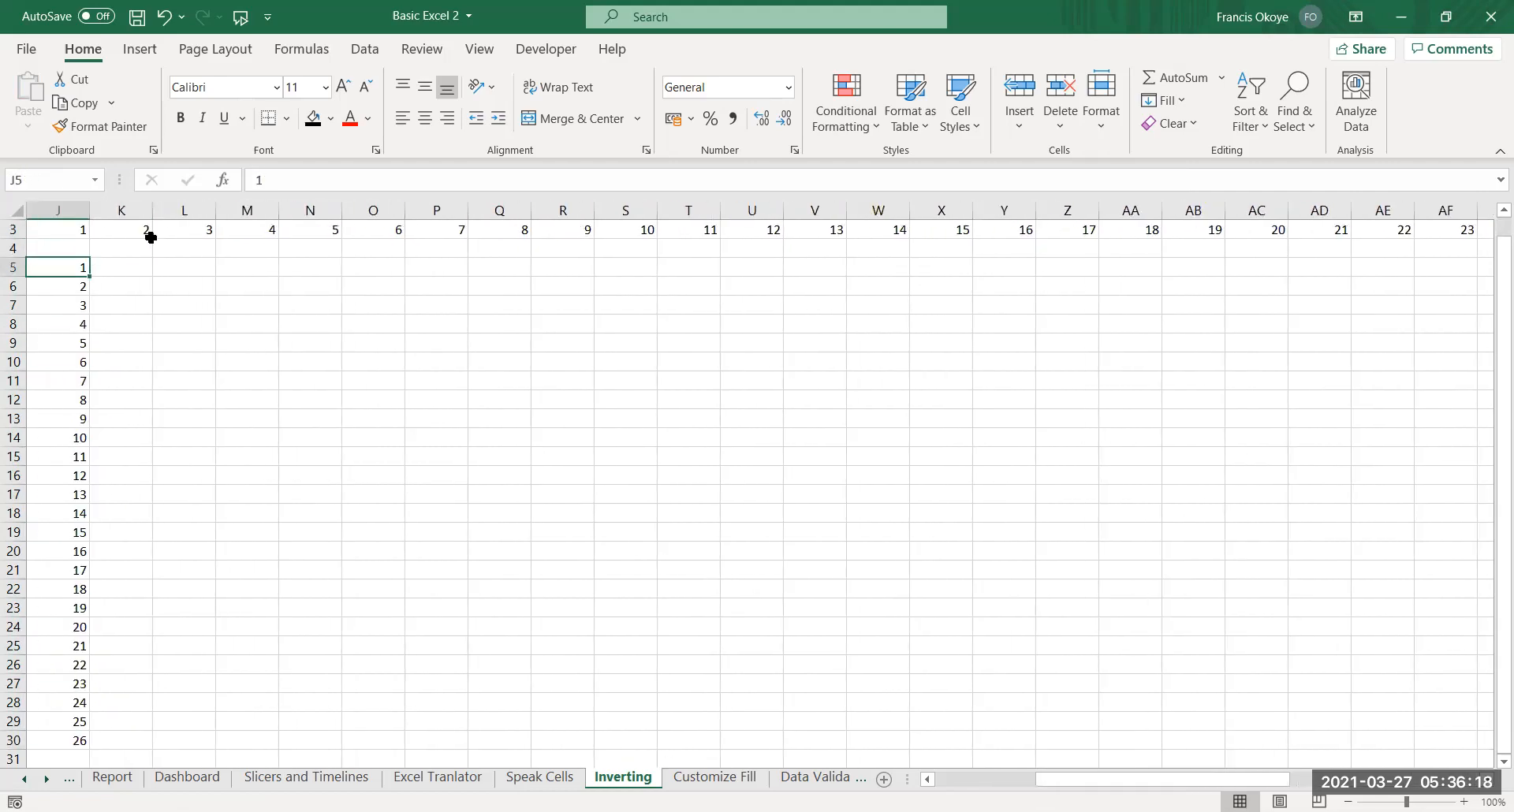
{"action": "key", "text": "Up"}
{"action": "key", "text": "Right"}
{"action": "key", "text": "Up"}
{"action": "key", "text": "Left"}
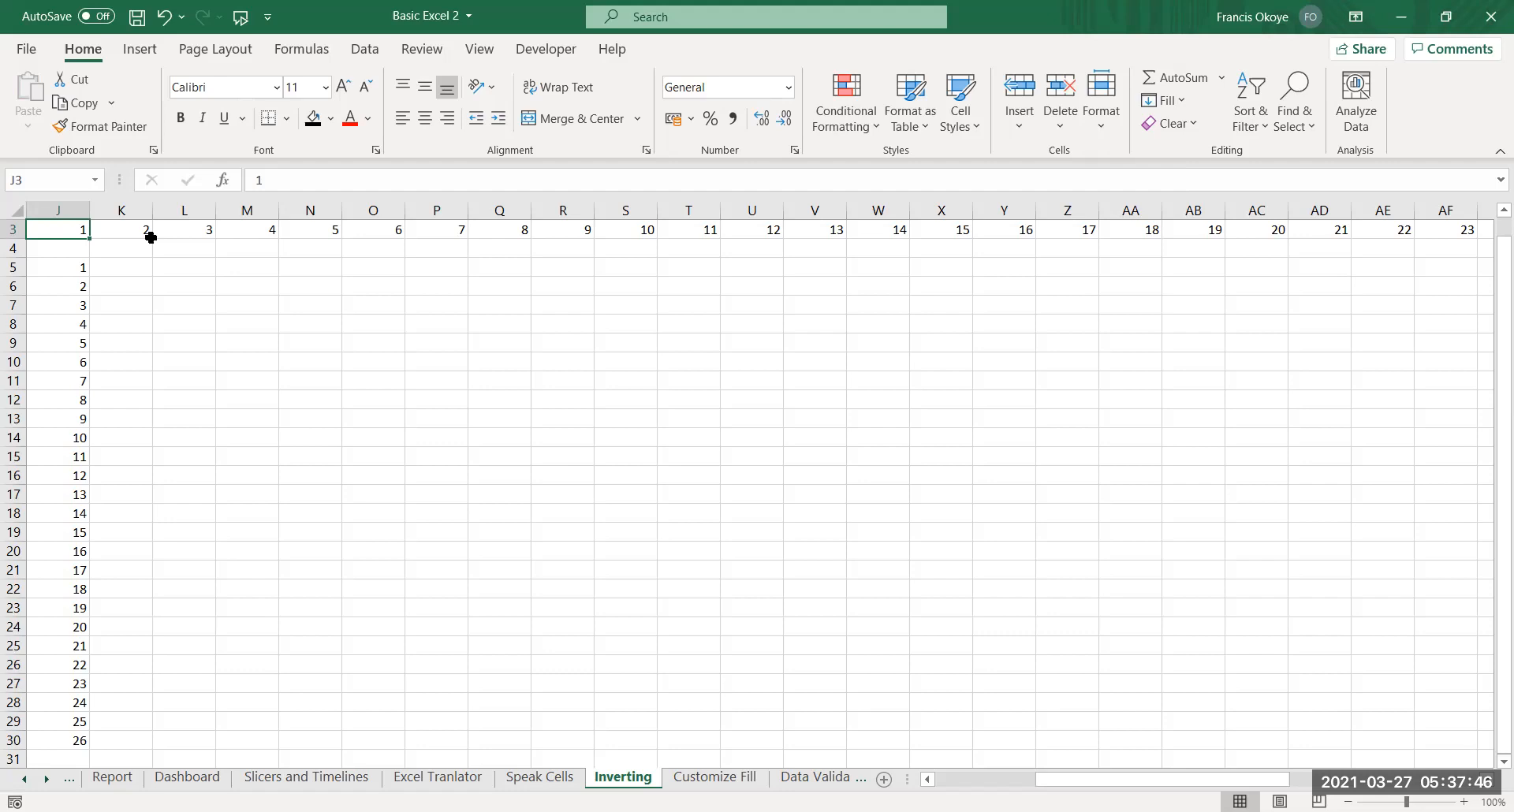
Clear the vertical number series in column J from J5 downward
{"action": "key", "text": "Down"}
{"action": "key", "text": "Down"}
{"action": "key", "text": "ctrl+shift+Down"}
{"action": "key", "text": "Delete"}
{"action": "key", "text": "Up"}
{"action": "key", "text": "Up"}
{"action": "key", "text": "Up"}
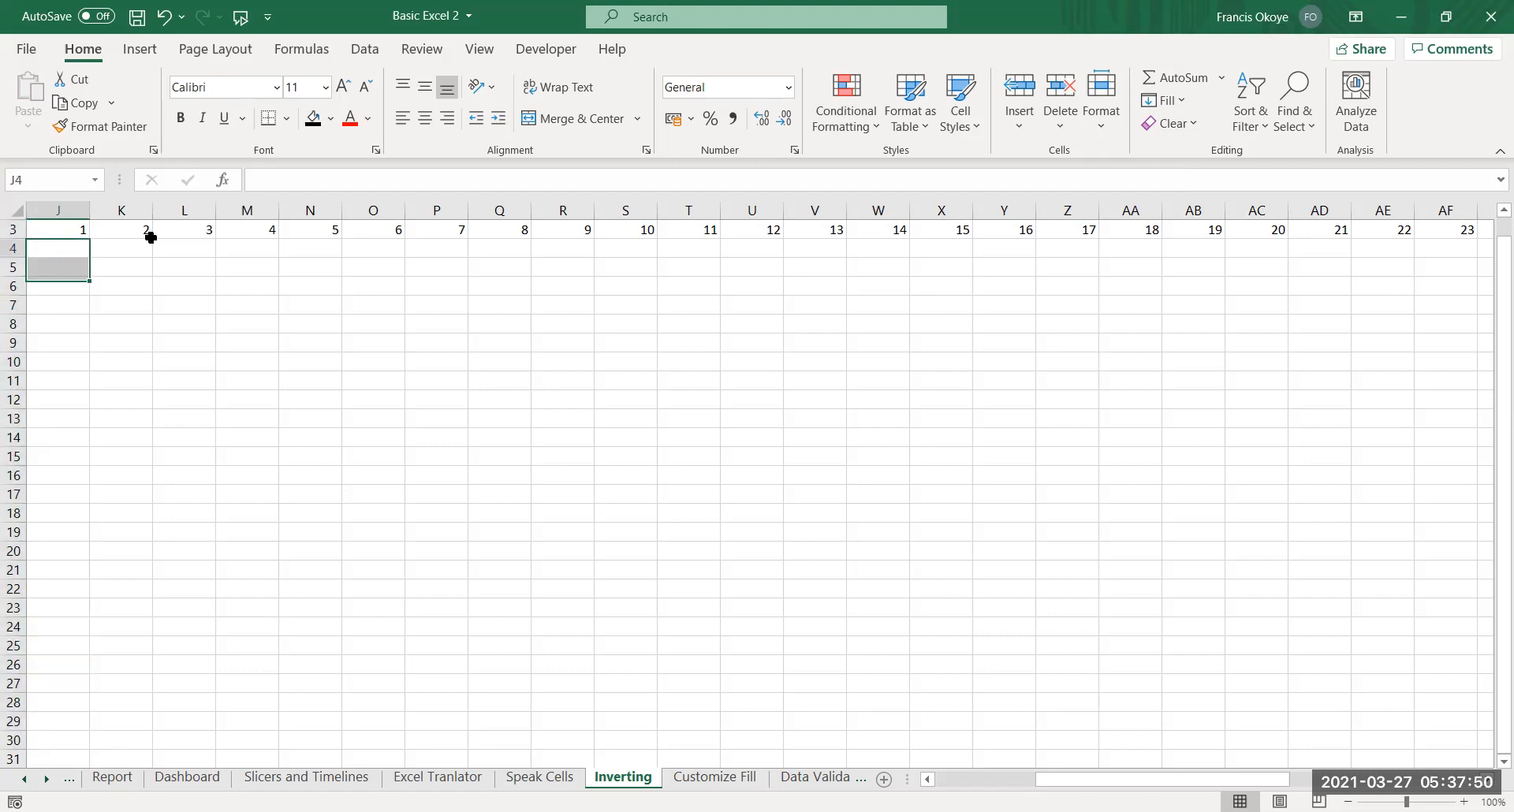
Clear the horizontal number series in row 3 from J3 onward and return to cell A1
{"action": "key", "text": "Down"}
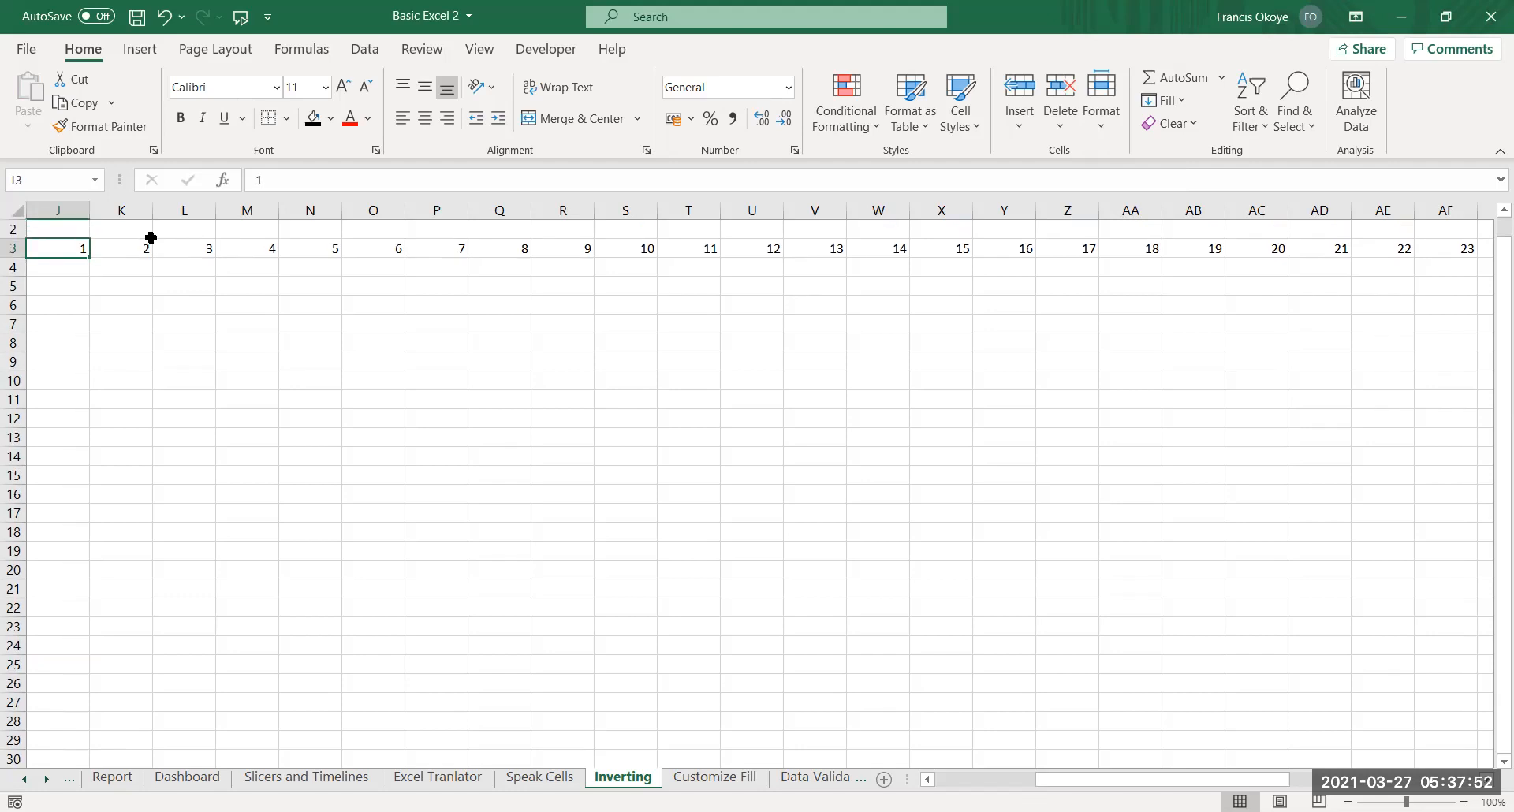
{"action": "key", "text": "ctrl+shift+Right"}
{"action": "key", "text": "Delete"}
{"action": "key", "text": "Left"}
{"action": "key", "text": "ctrl+Left"}
{"action": "key", "text": "ctrl+Left"}
{"action": "key", "text": "ctrl+Left"}
{"action": "key", "text": "ctrl+Up"}
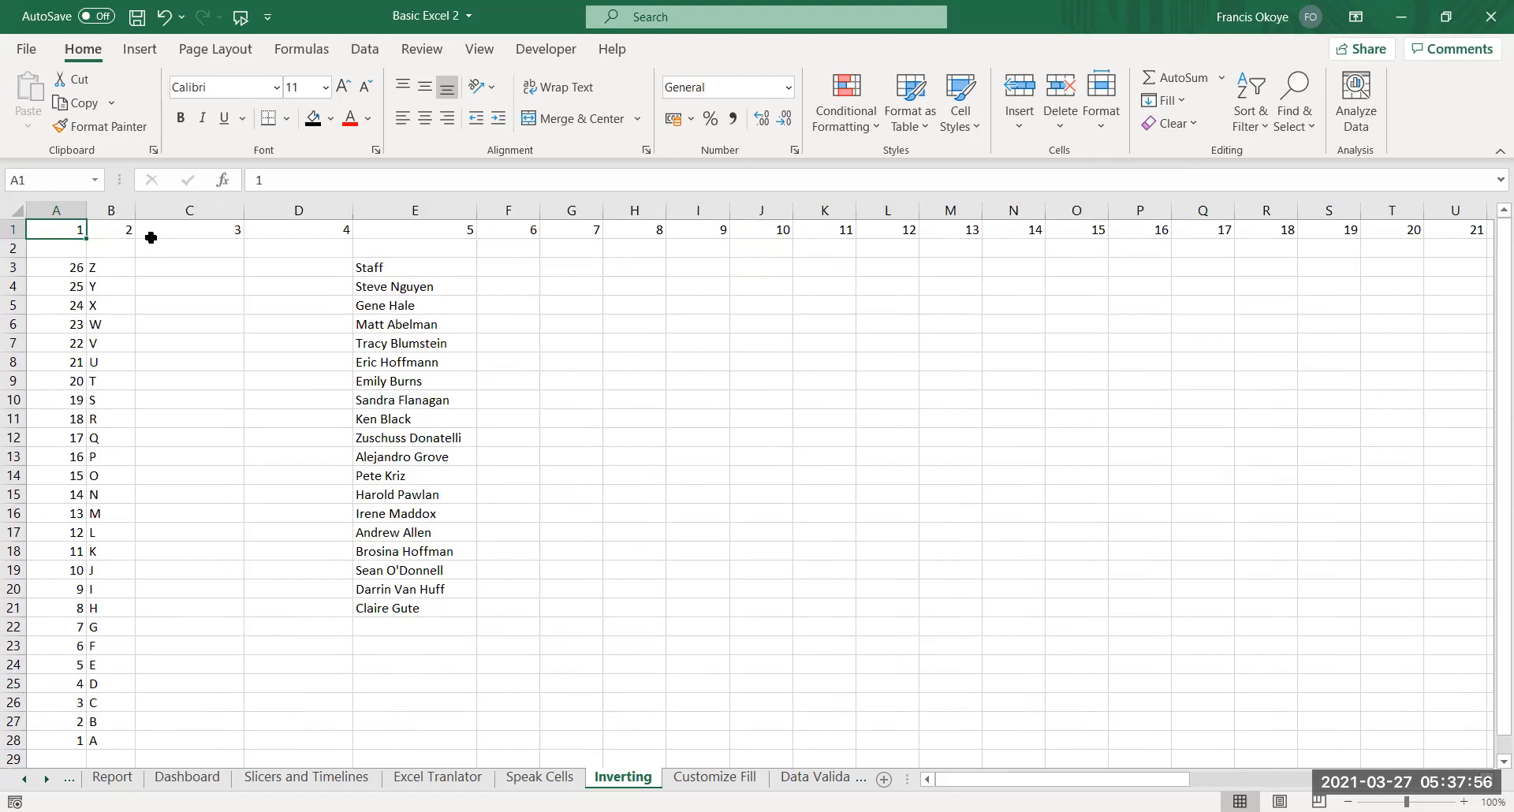
{"action": "key", "text": "ctrl+shift+Right"}
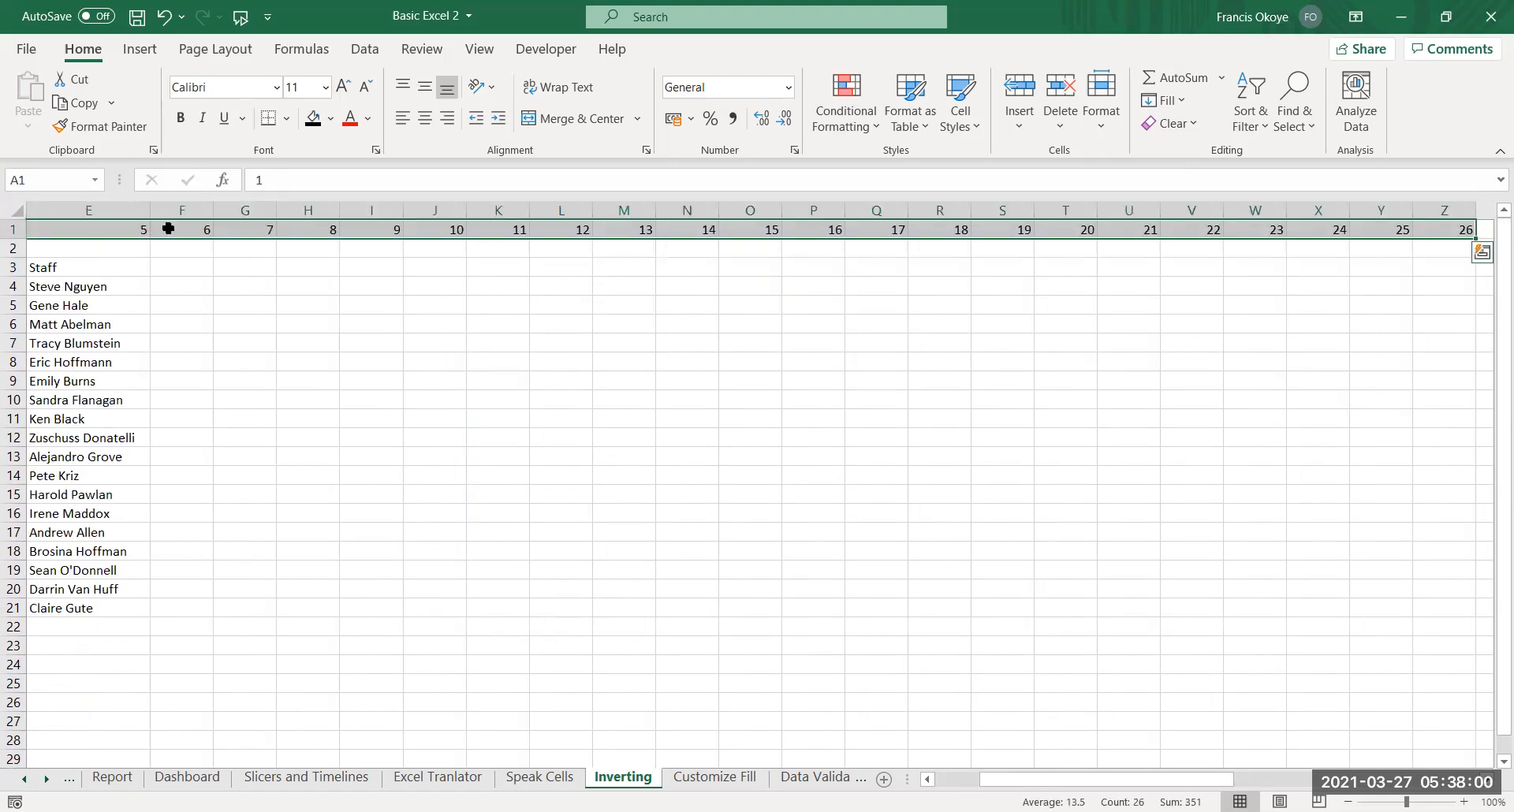
{"action": "right_click", "coordinate": [168, 229]}
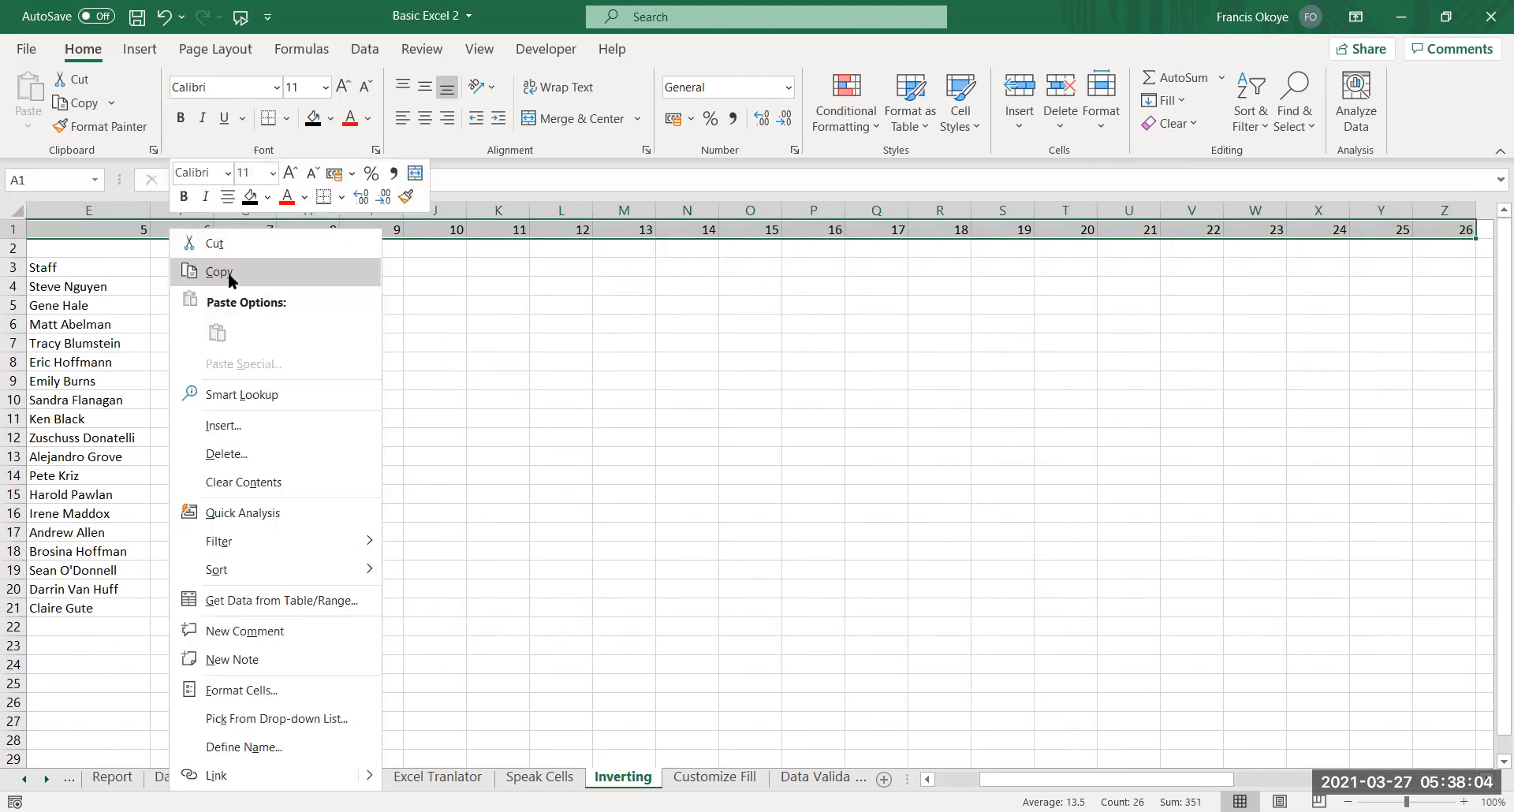
{"action": "left_click", "coordinate": [303, 265]}
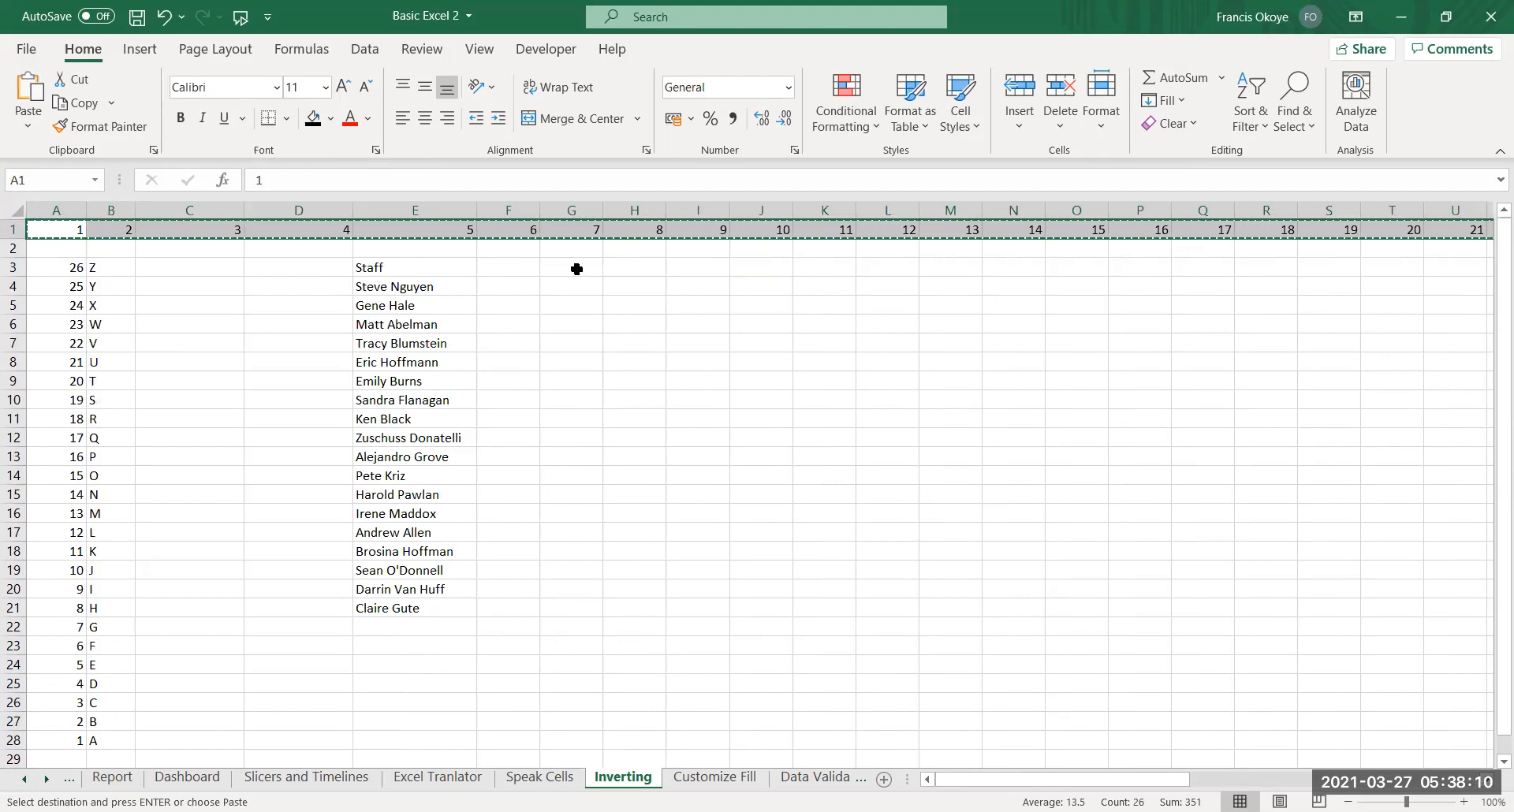
{"action": "key", "text": "Escape"}
Copy the numbers in A1:Z1 and paste them transposed as a vertical list starting at H4
{"action": "left_click", "coordinate": [75, 246]}
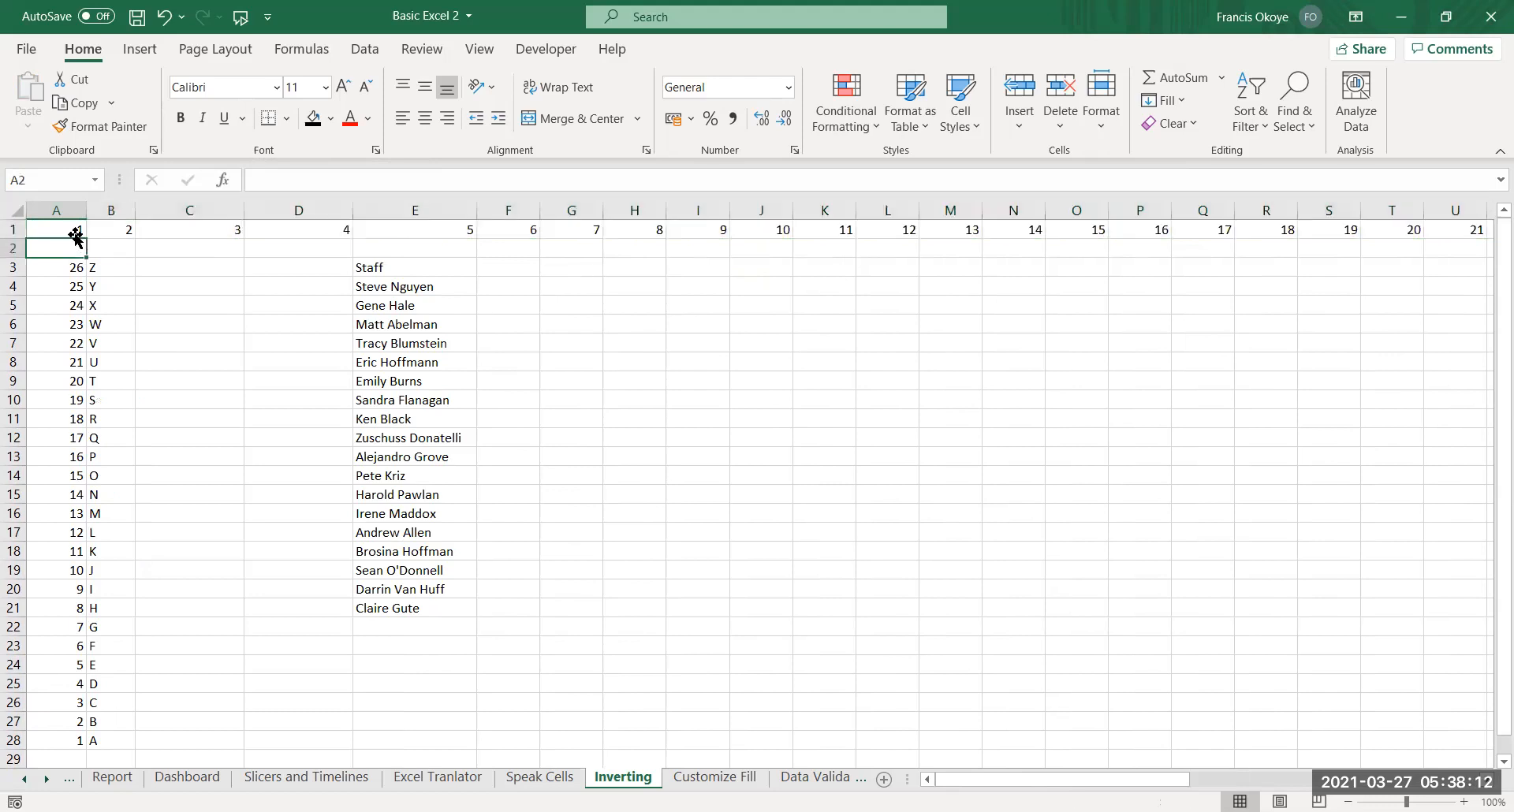
{"action": "left_click", "coordinate": [79, 229]}
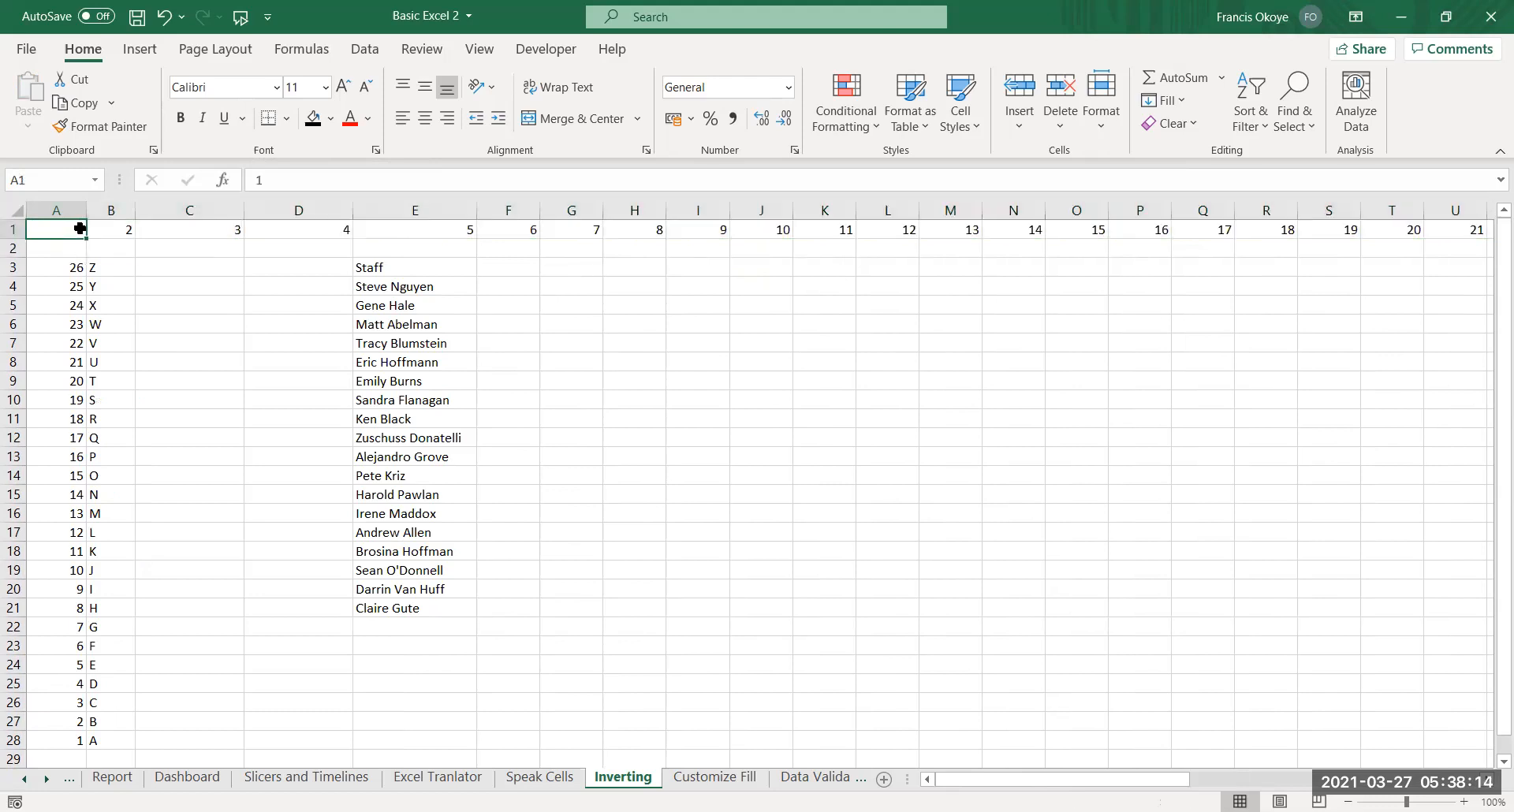
{"action": "key", "text": "ctrl+shift+Right"}
{"action": "key", "text": "ctrl+c"}
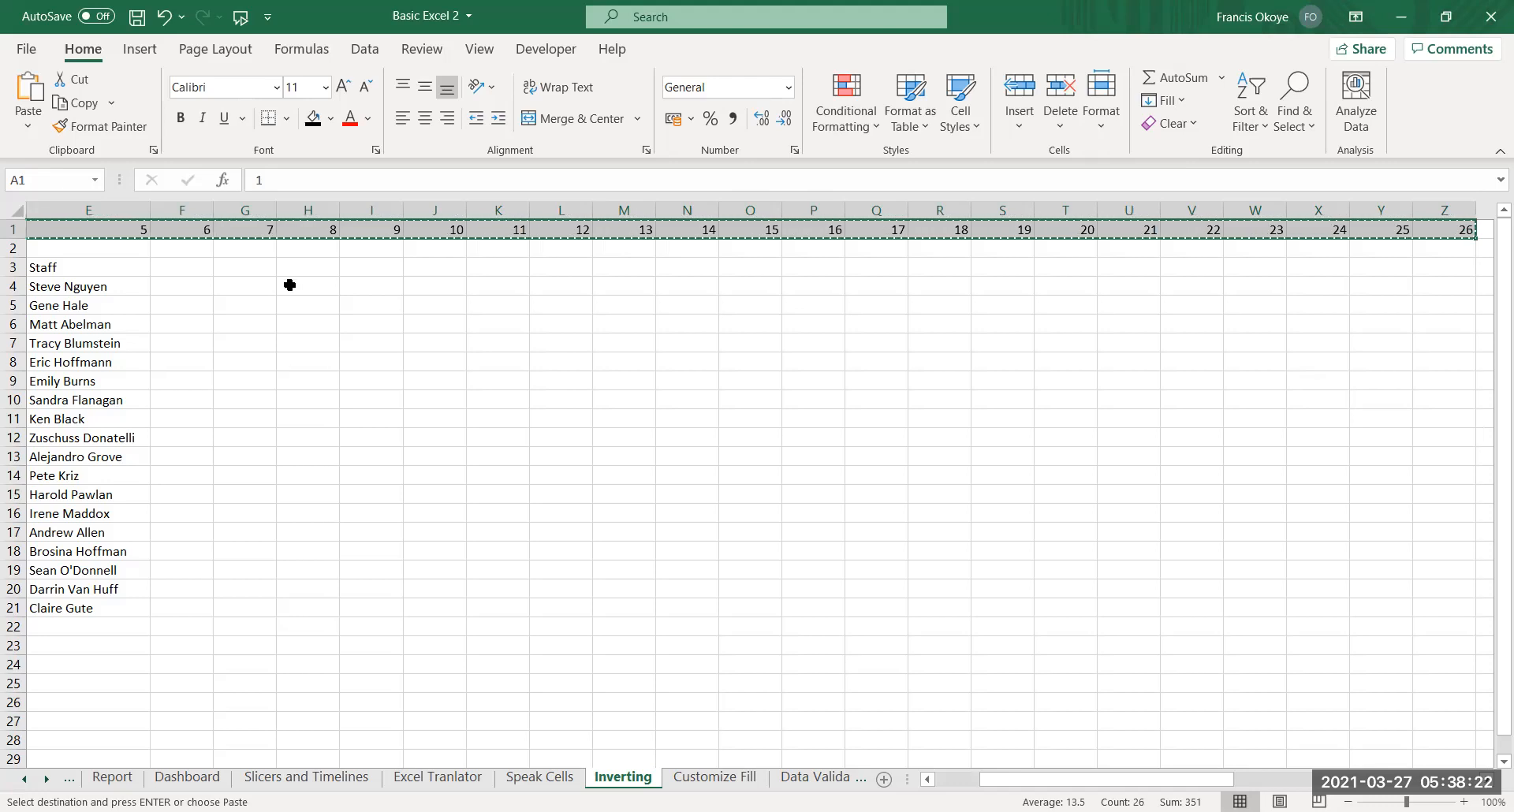
{"action": "left_click", "coordinate": [293, 285]}
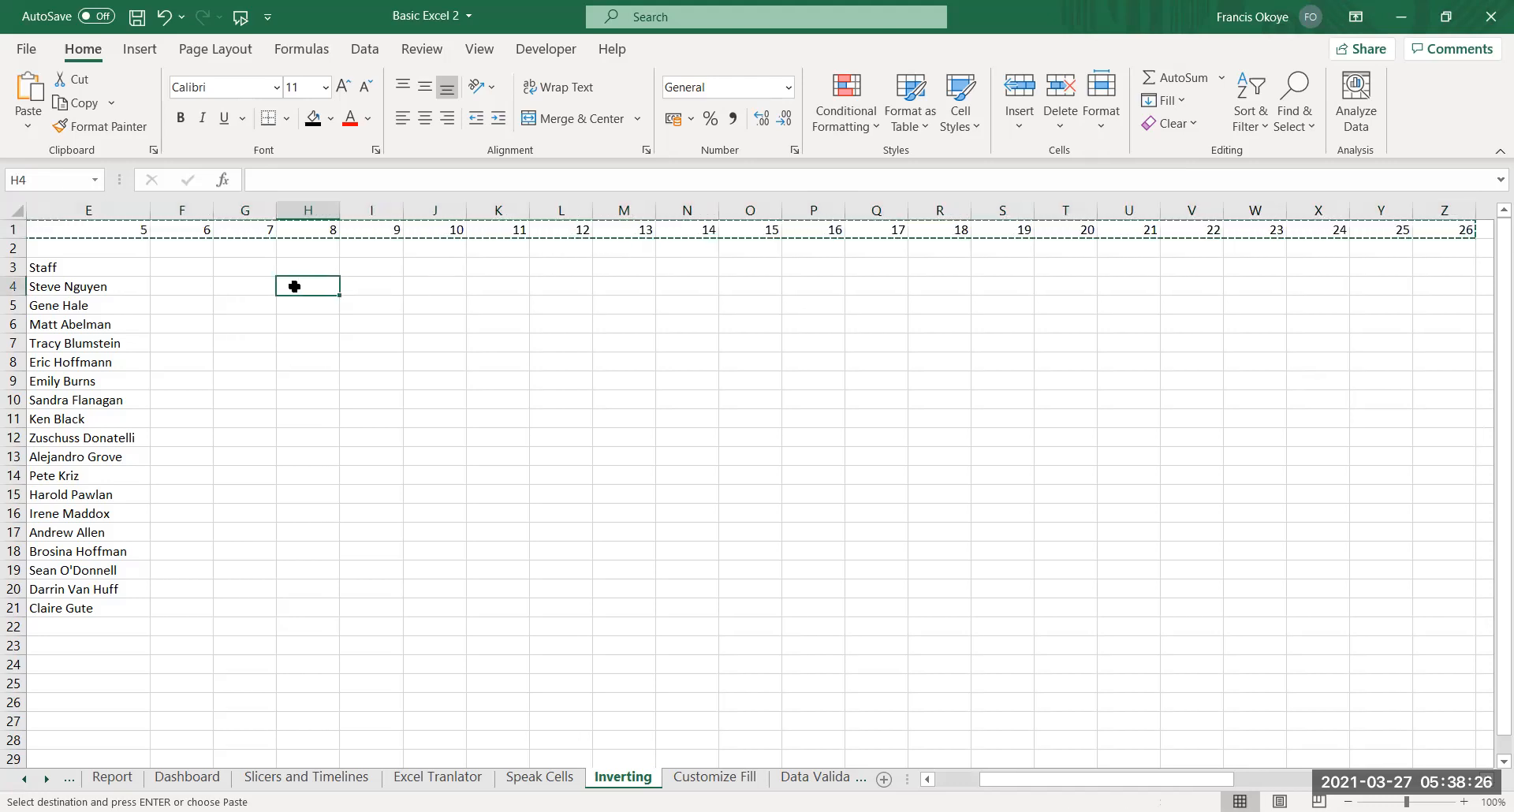
{"action": "right_click", "coordinate": [294, 286]}
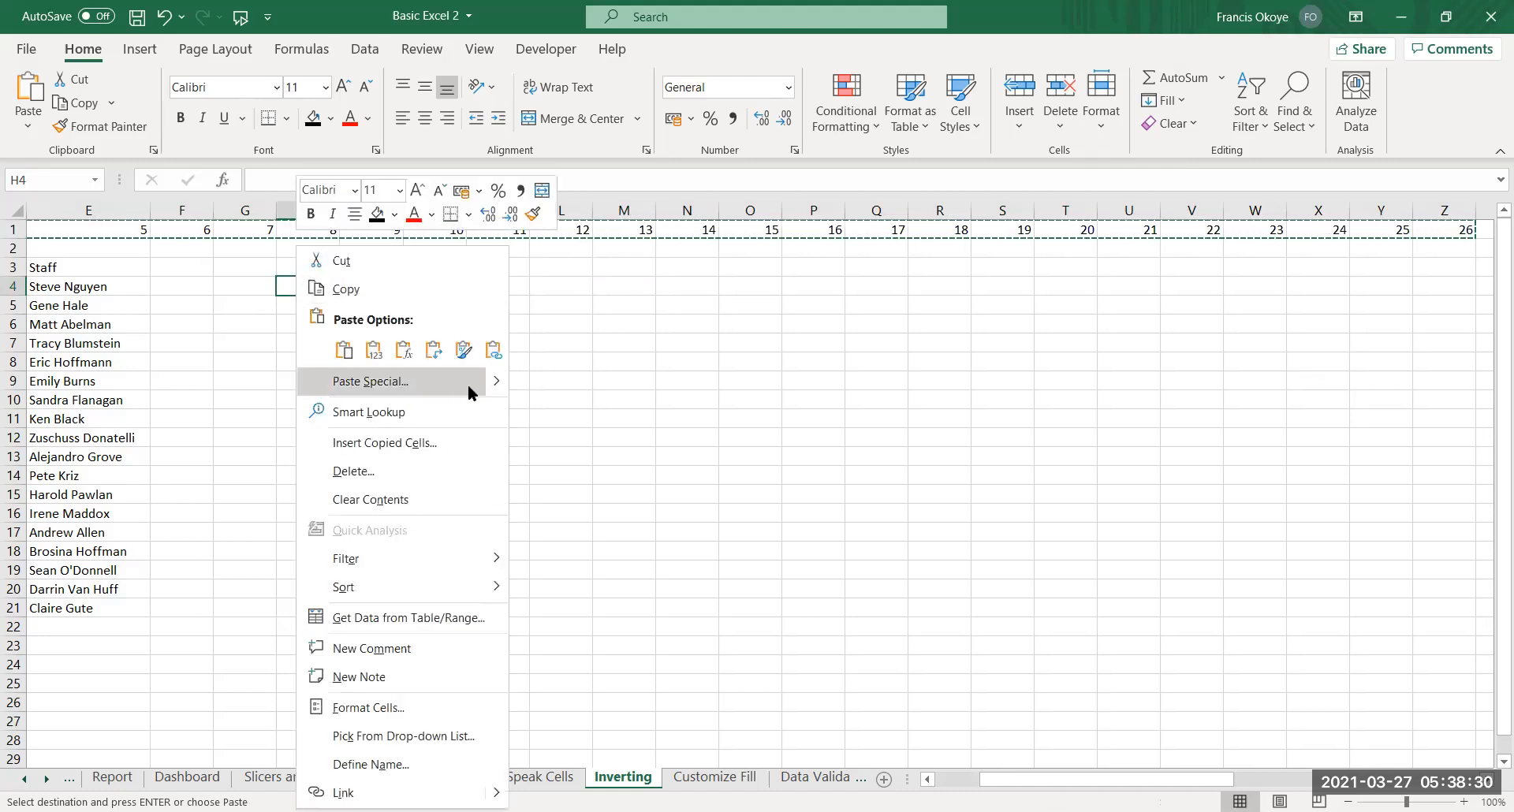
{"action": "mouse_move", "coordinate": [494, 383]}
{"action": "mouse_move", "coordinate": [495, 387]}
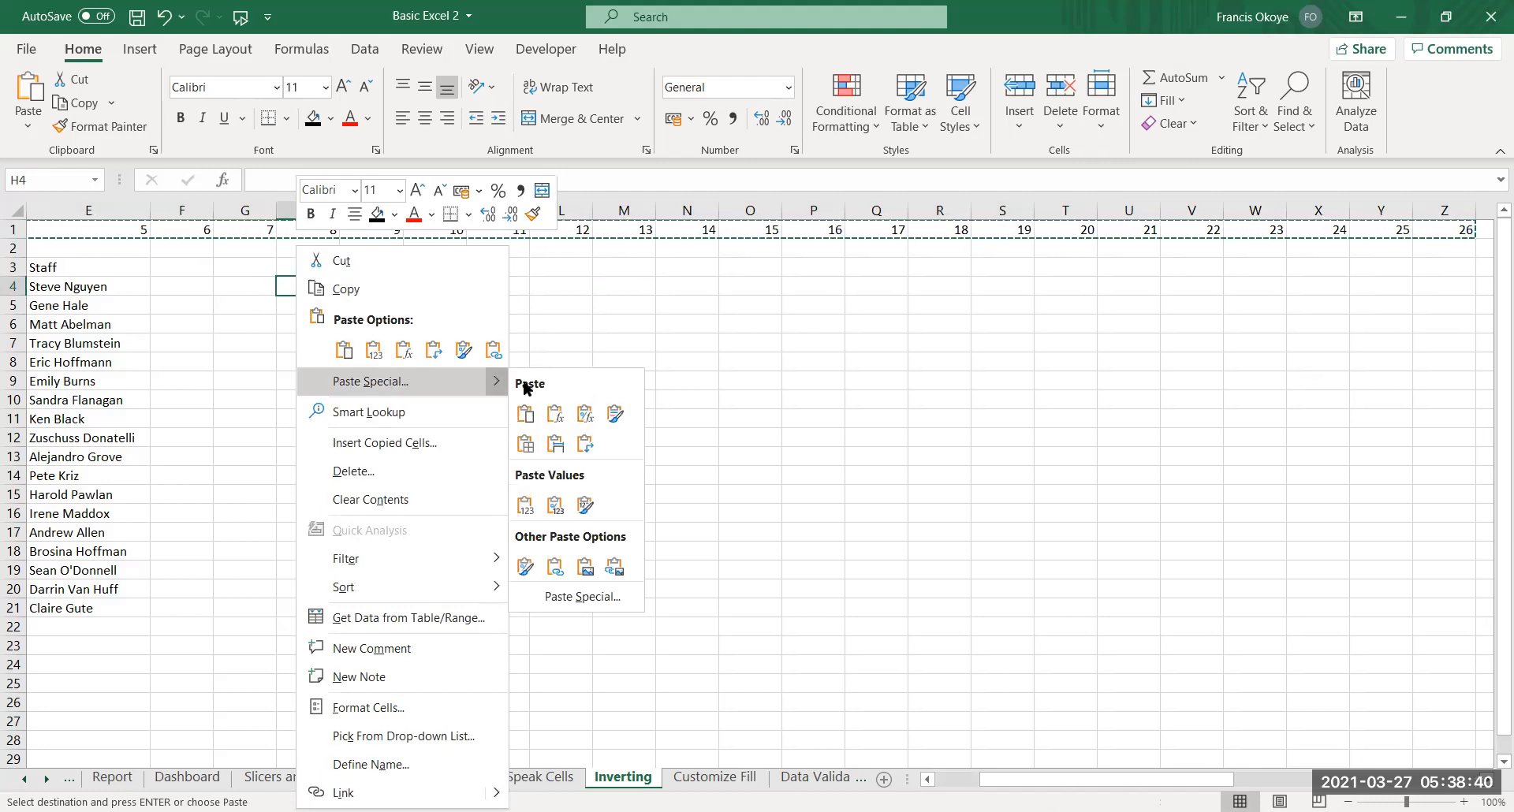
{"action": "left_click", "coordinate": [546, 412]}
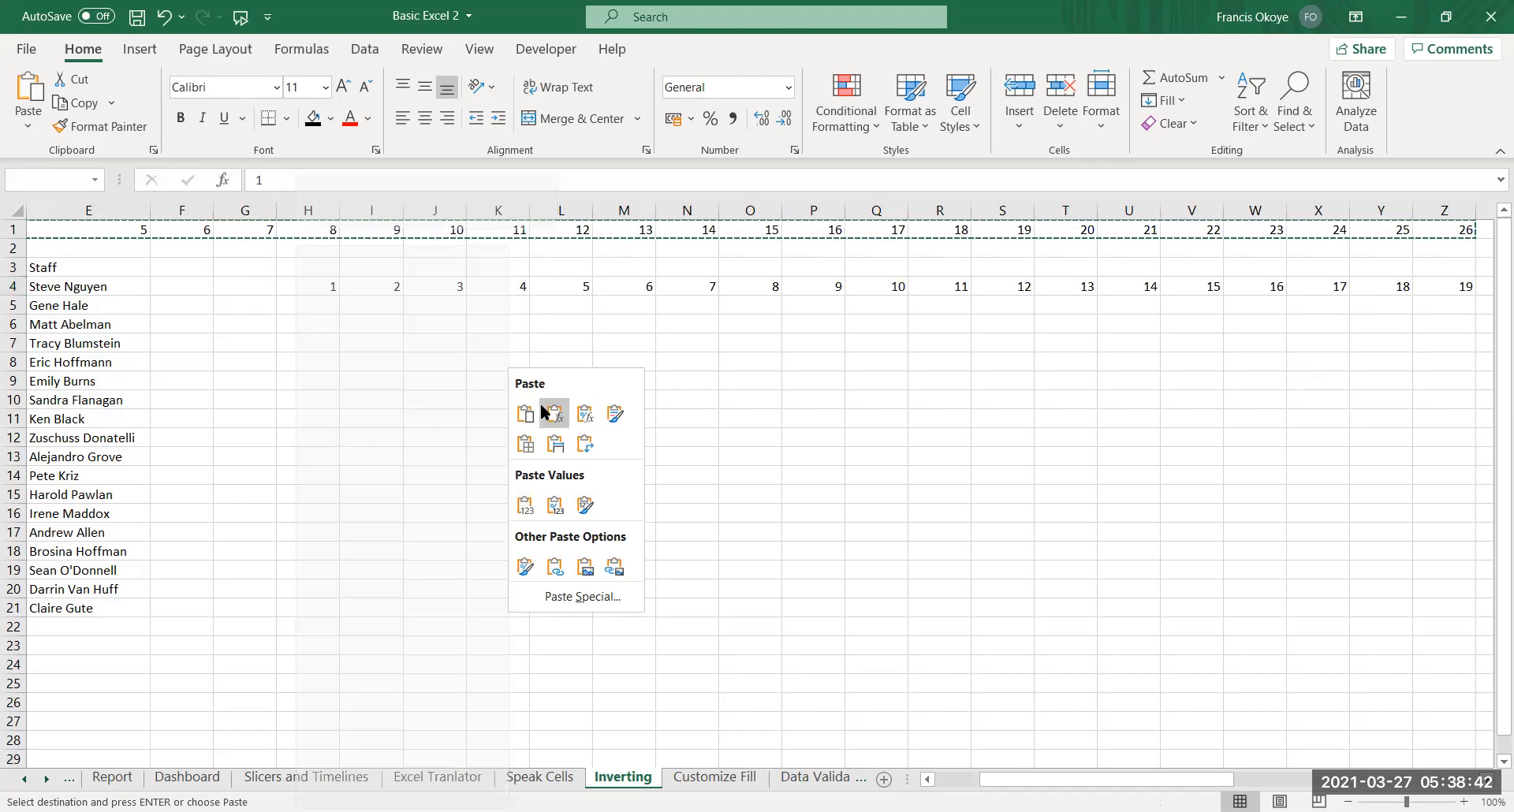
{"action": "left_click", "coordinate": [585, 447]}
{"action": "left_click", "coordinate": [357, 320]}
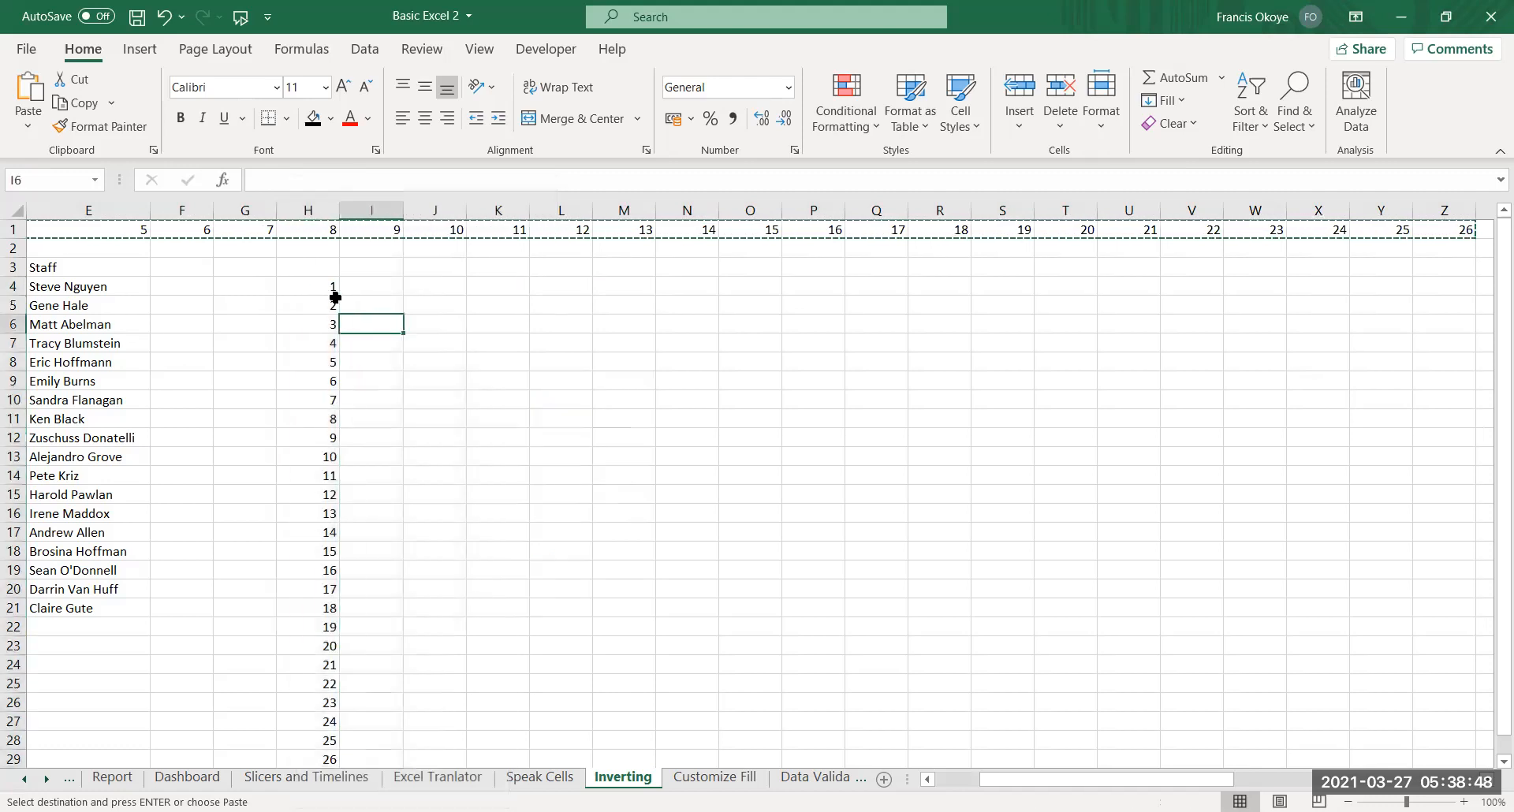
Undo the transposed paste of the number list starting at H4
{"action": "left_click", "coordinate": [330, 286]}
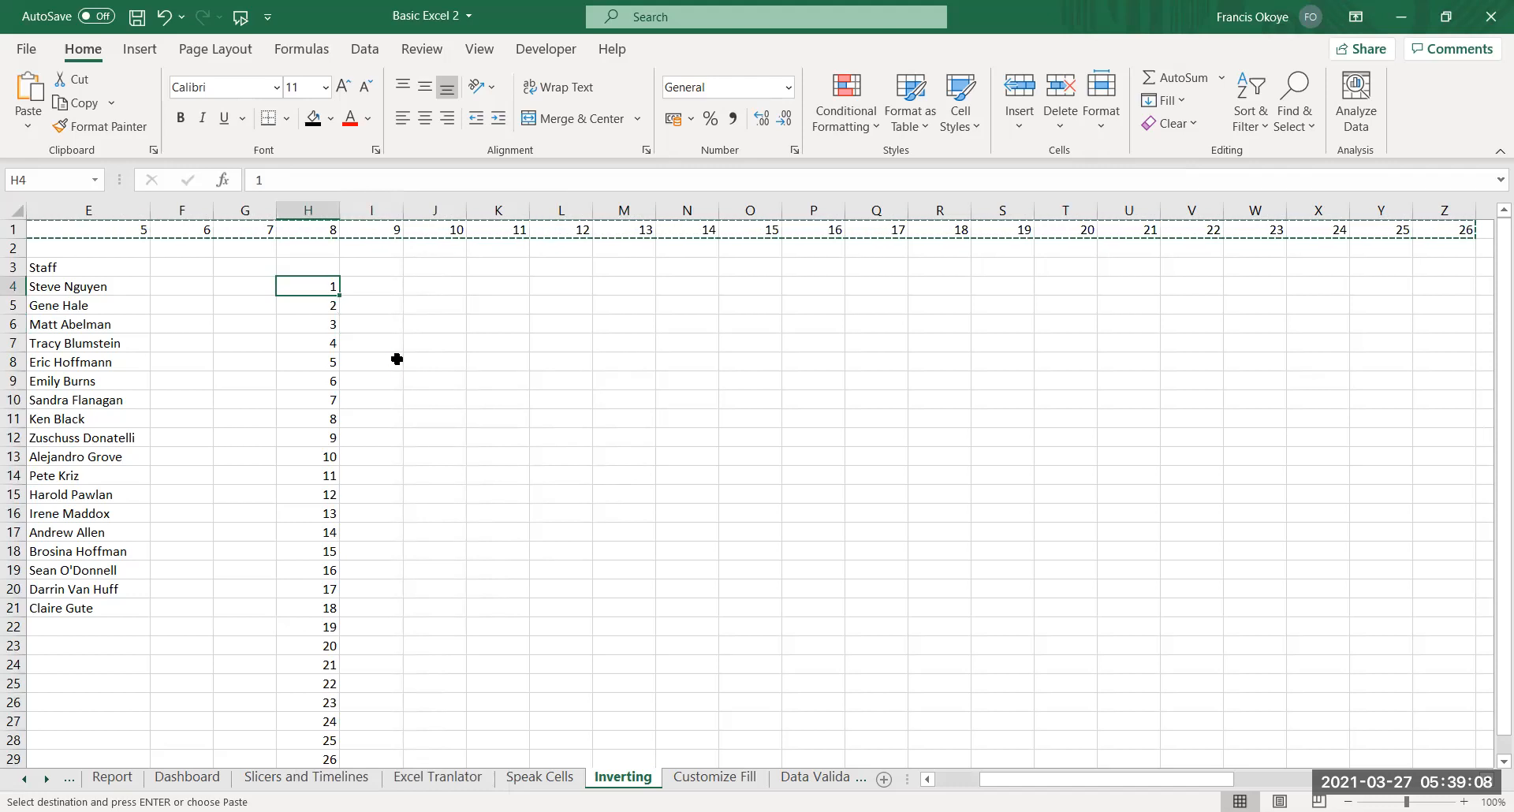
{"action": "key", "text": "ctrl+z"}
Enter the letters A, B, C, D and E horizontally across I5:M5
{"action": "key", "text": "Down"}
{"action": "key", "text": "Right"}
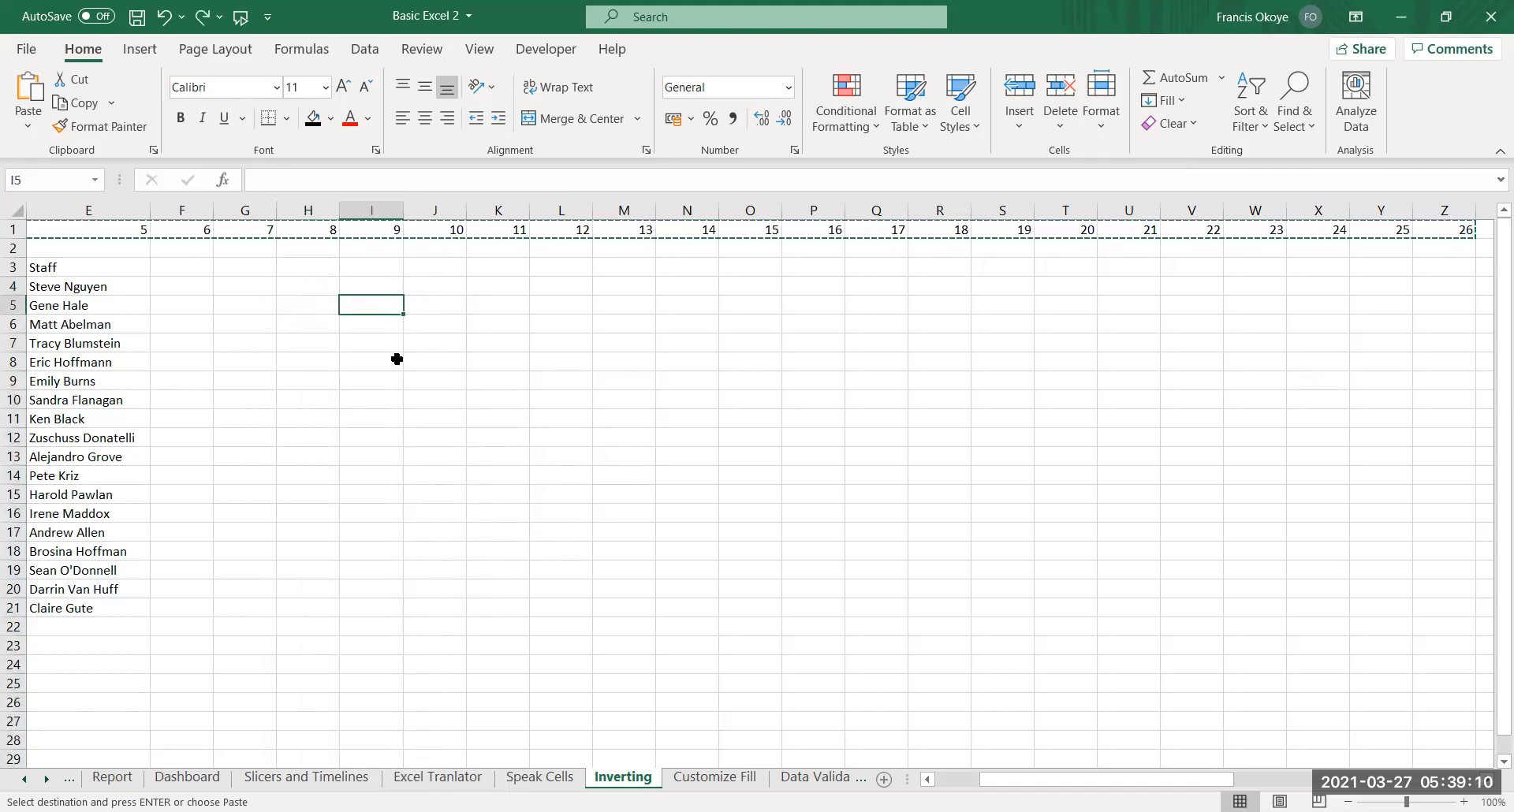
{"action": "type", "text": "A"}
{"action": "key", "text": "Tab"}
{"action": "type", "text": "B"}
{"action": "key", "text": "Left"}
{"action": "key", "text": "Right"}
{"action": "key", "text": "Right"}
{"action": "type", "text": "C"}
{"action": "key", "text": "Tab"}
{"action": "type", "text": "D"}
{"action": "key", "text": "Tab"}
{"action": "type", "text": "E"}
{"action": "key", "text": "Tab"}
Copy the letters in I5:M5 and paste them transposed as a vertical list starting at I8
{"action": "key", "text": "Left"}
{"action": "key", "text": "Left"}
{"action": "key", "text": "Left"}
{"action": "key", "text": "Left"}
{"action": "key", "text": "Left"}
{"action": "key", "text": "ctrl+shift+Right"}
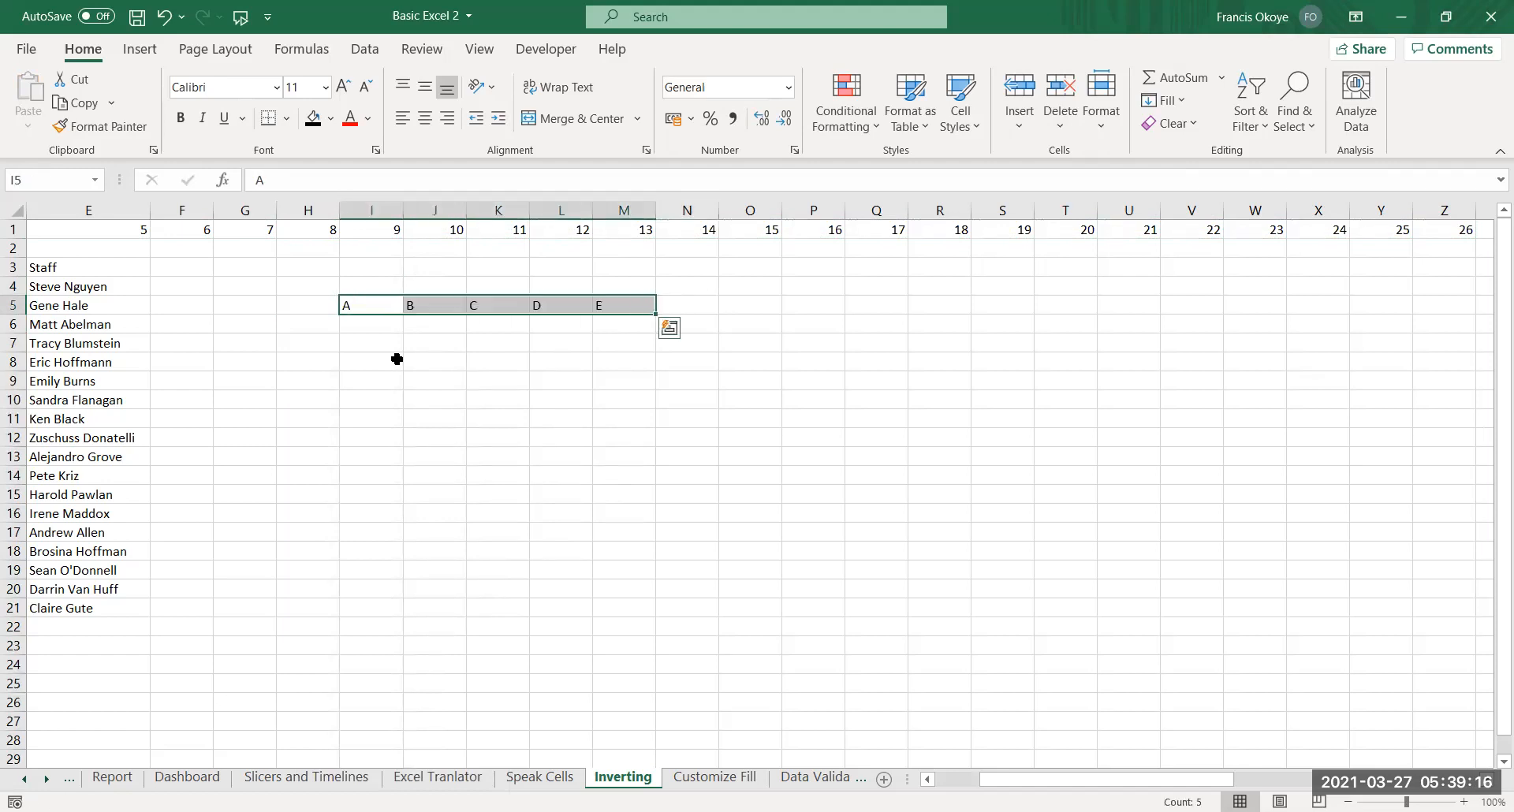
{"action": "key", "text": "ctrl+c"}
{"action": "left_click", "coordinate": [368, 364]}
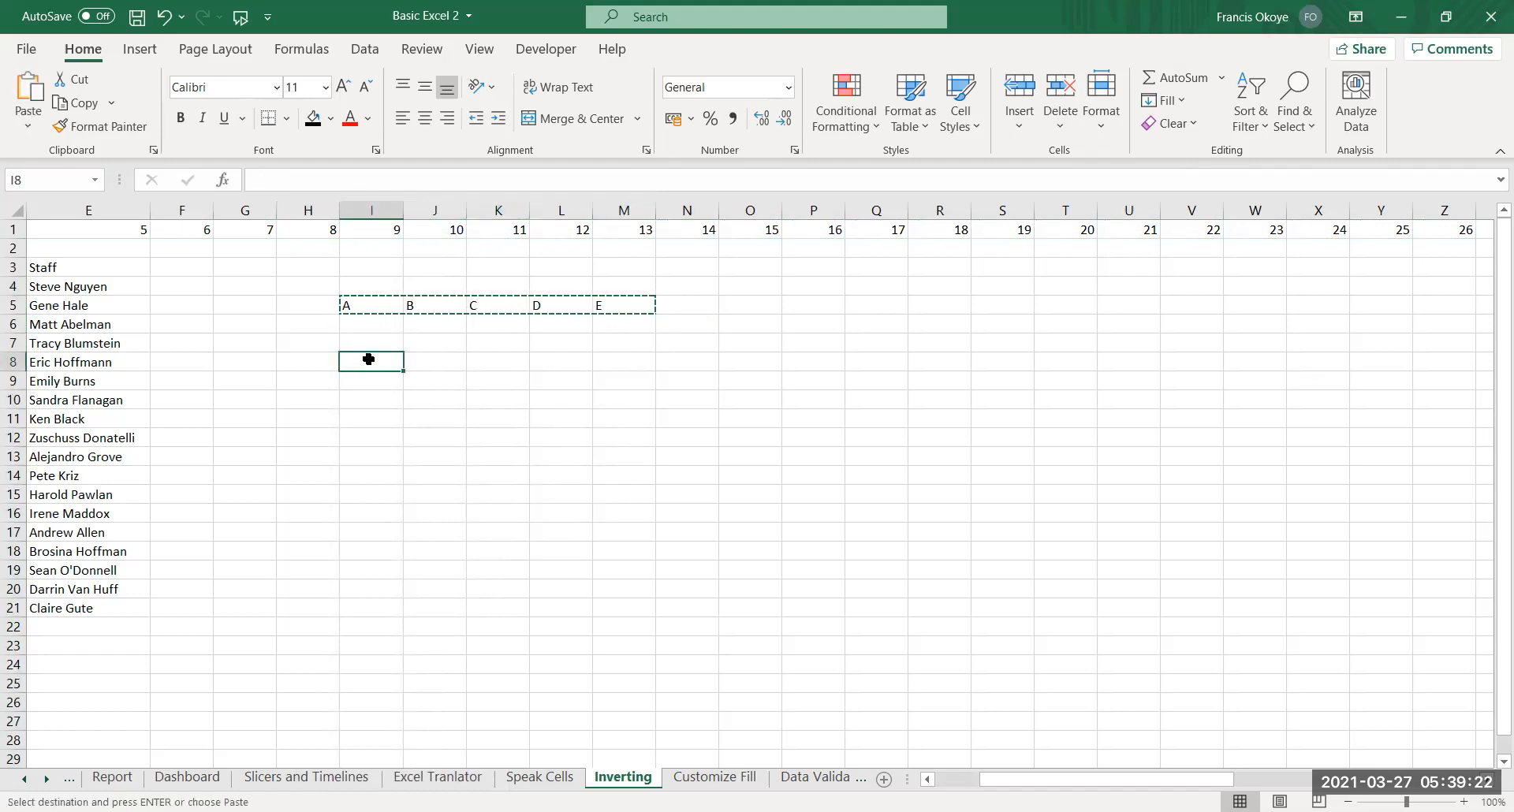
{"action": "right_click", "coordinate": [369, 360]}
{"action": "left_click", "coordinate": [507, 351]}
{"action": "left_click", "coordinate": [503, 508]}
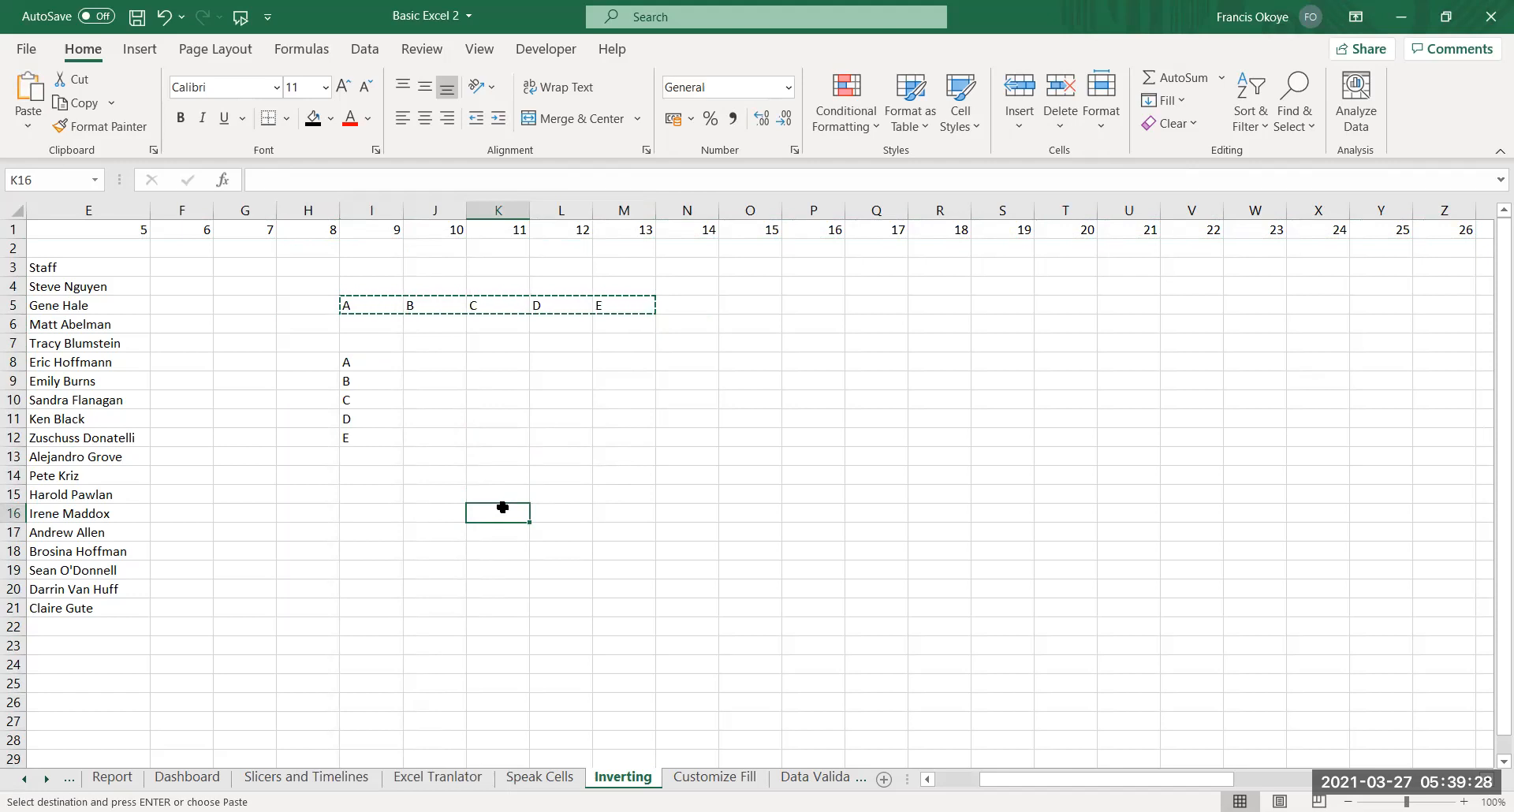
{"action": "key", "text": "Escape"}
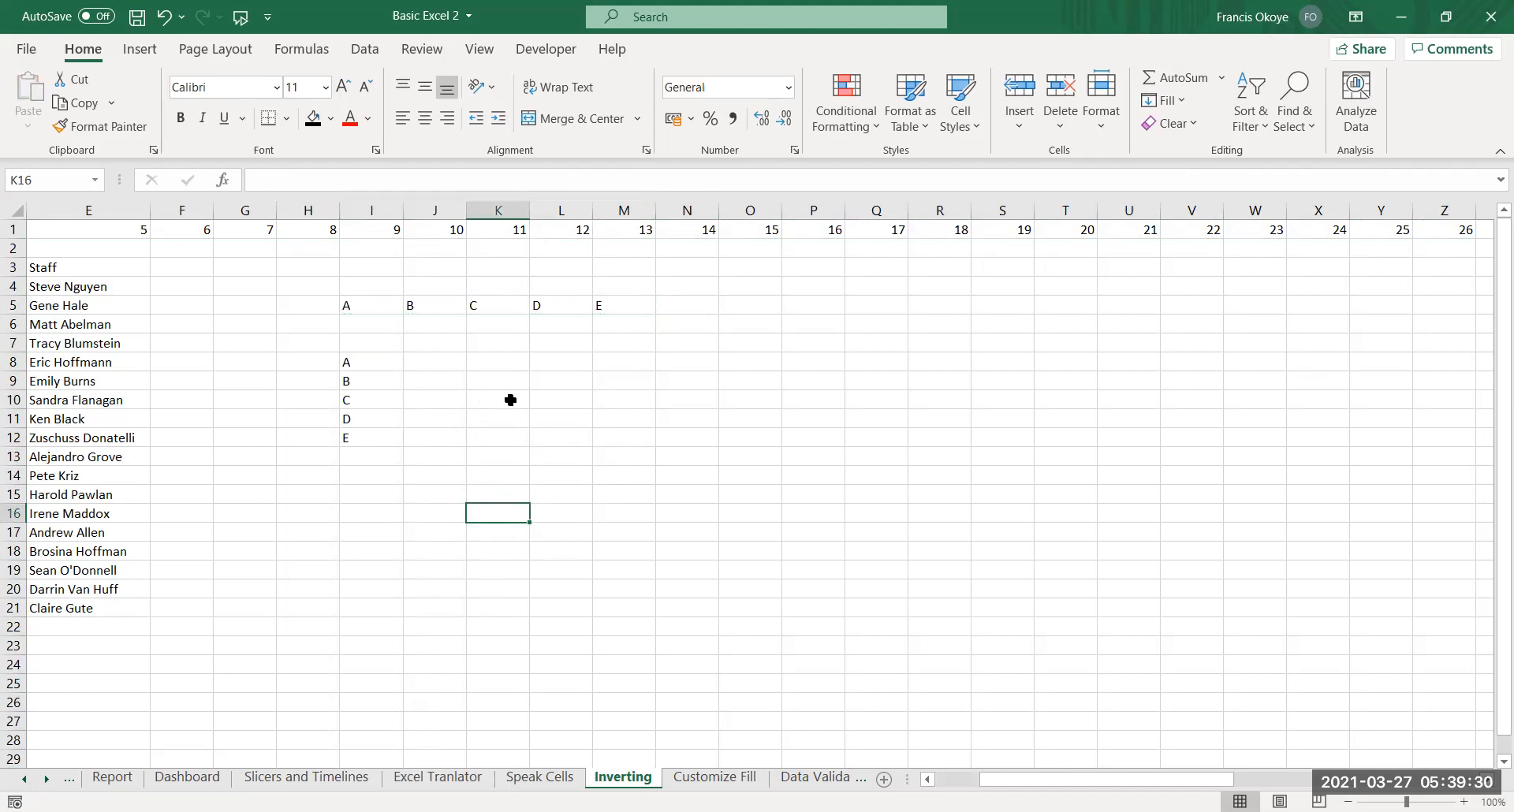
Copy I5:M5 again and paste it at J8 using Paste Special with the Transpose option
{"action": "left_click", "coordinate": [347, 325]}
{"action": "left_click", "coordinate": [349, 362]}
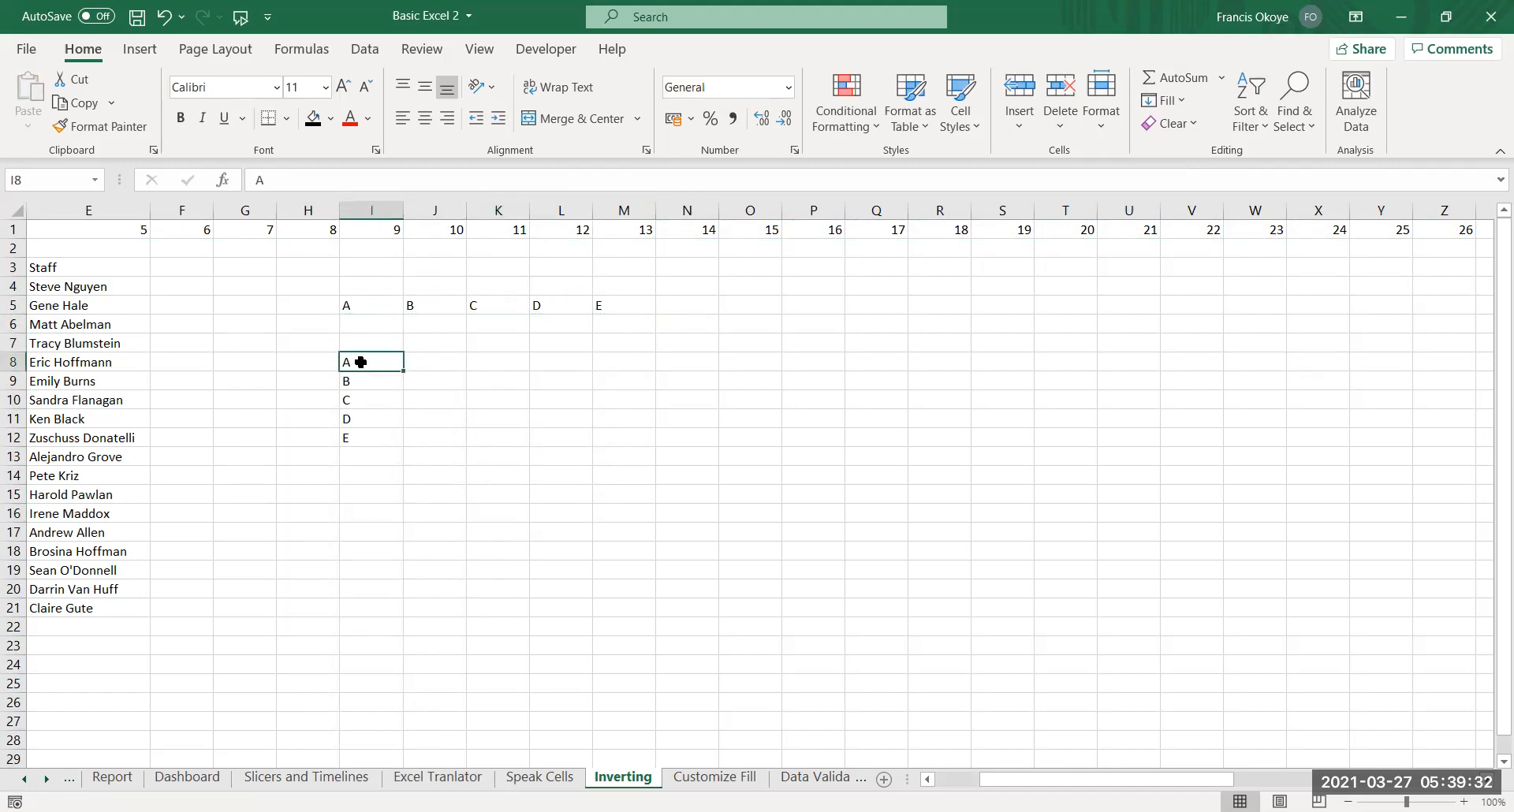
{"action": "left_click_drag", "start_coordinate": [347, 308], "coordinate": [602, 307]}
{"action": "key", "text": "ctrl+c"}
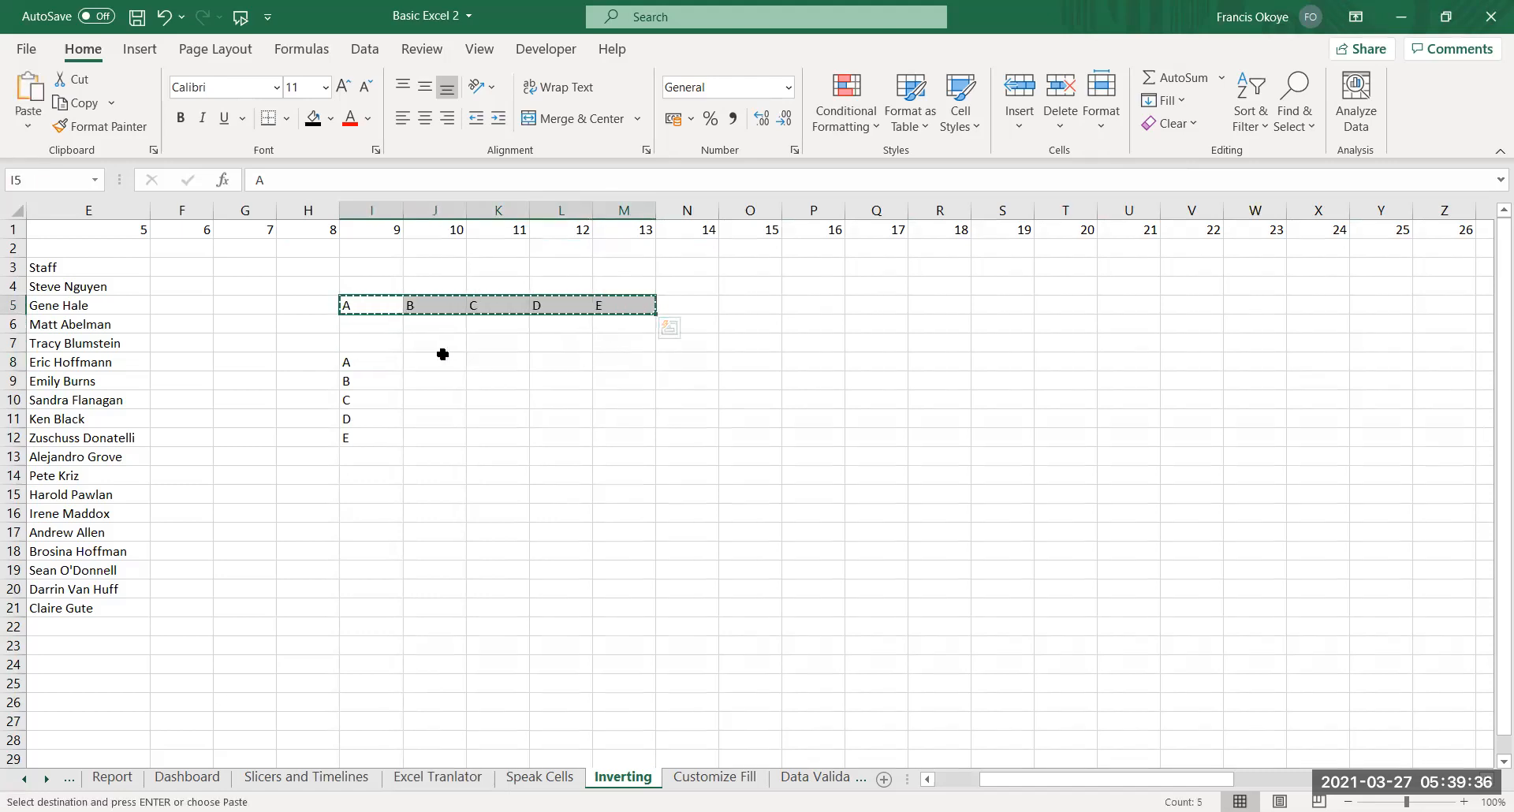
{"action": "left_click", "coordinate": [444, 361]}
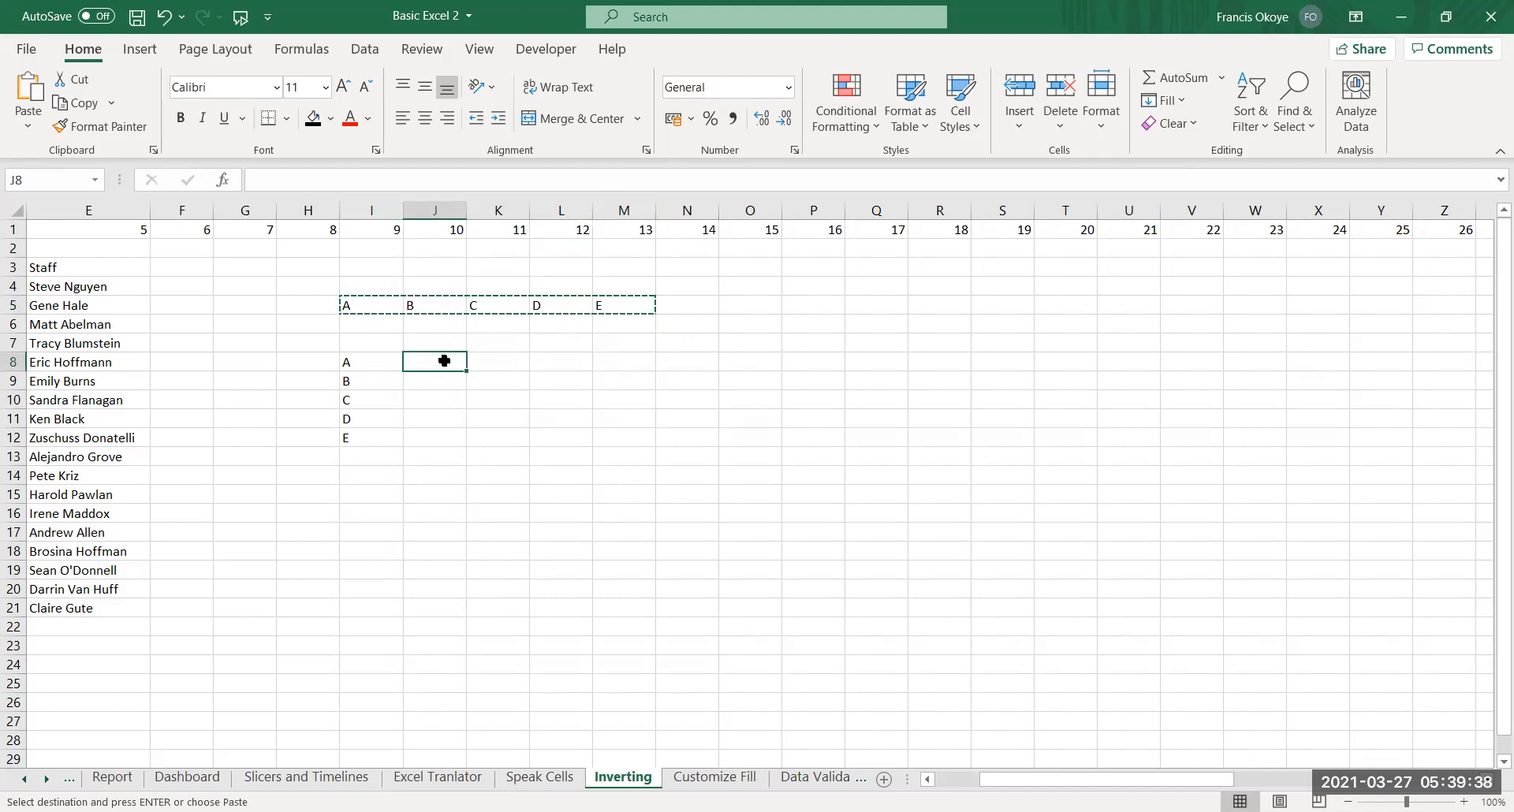
{"action": "key", "text": "ctrl+alt+v"}
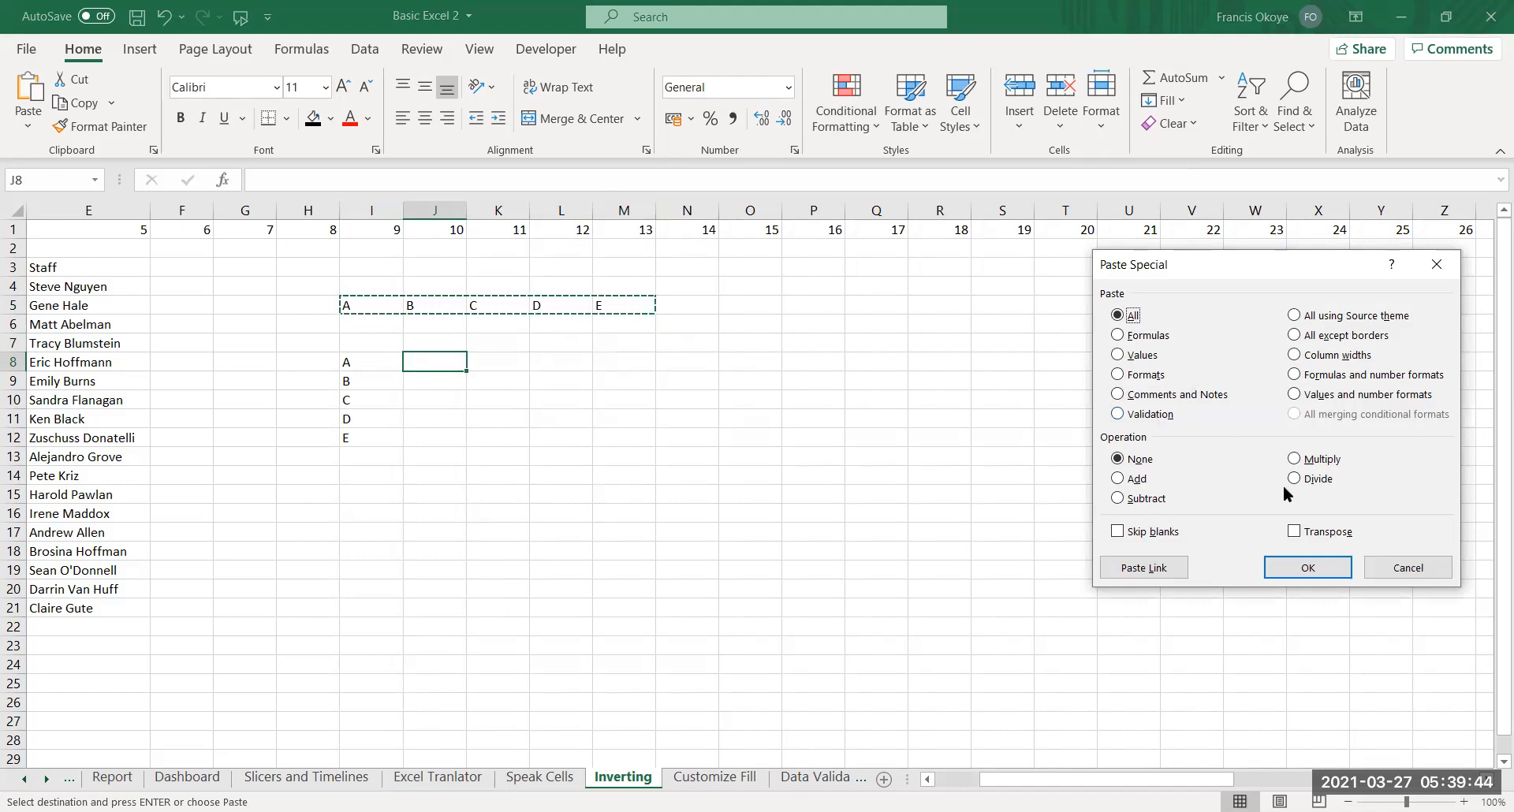
{"action": "left_click", "coordinate": [1293, 532]}
{"action": "left_click", "coordinate": [1306, 568]}
{"action": "left_click", "coordinate": [587, 493]}
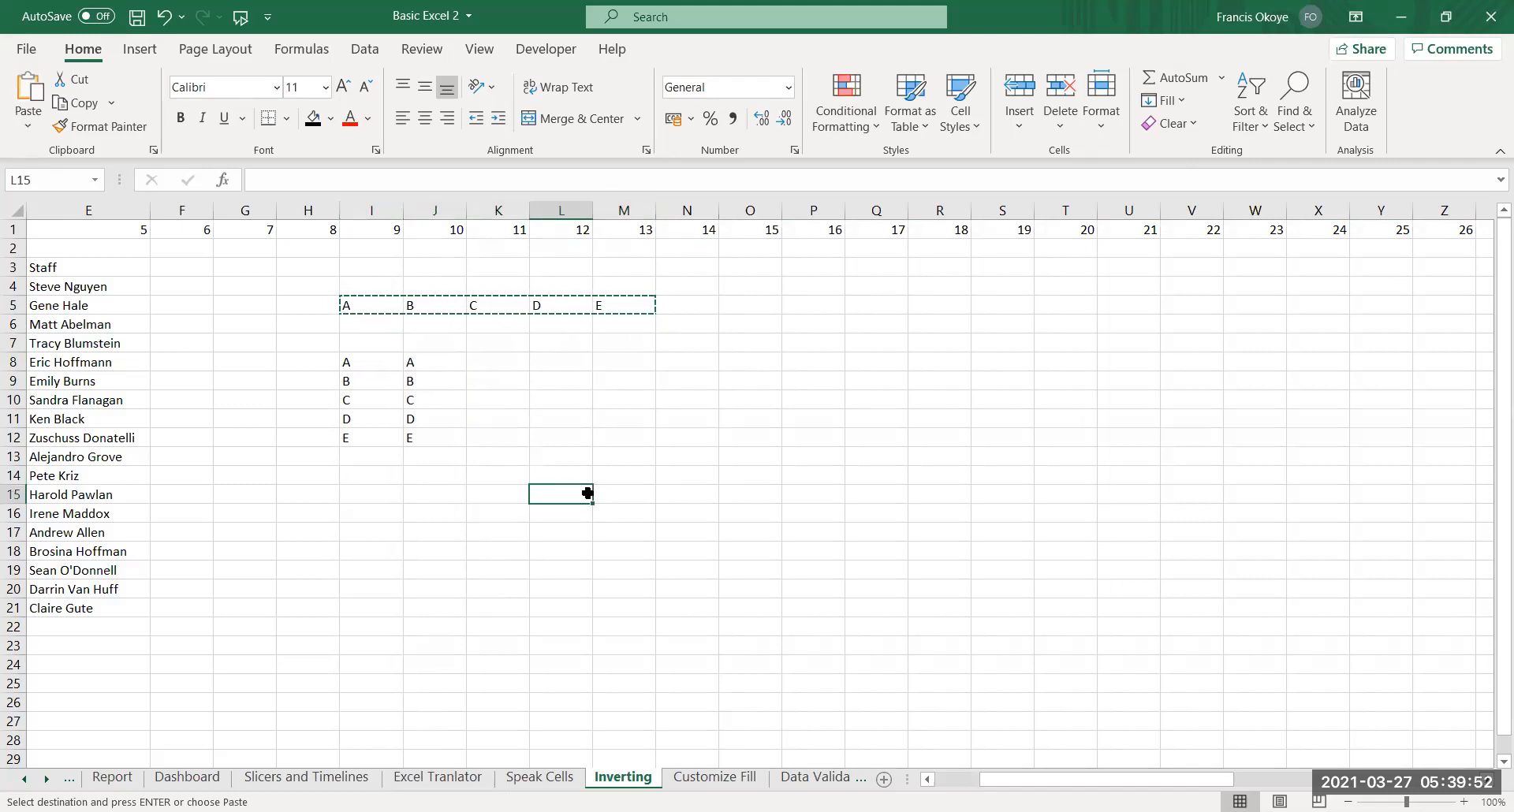
Try to paste the copied letters at K8 using Paste Special with Formats and Transpose
{"action": "left_click", "coordinate": [494, 377]}
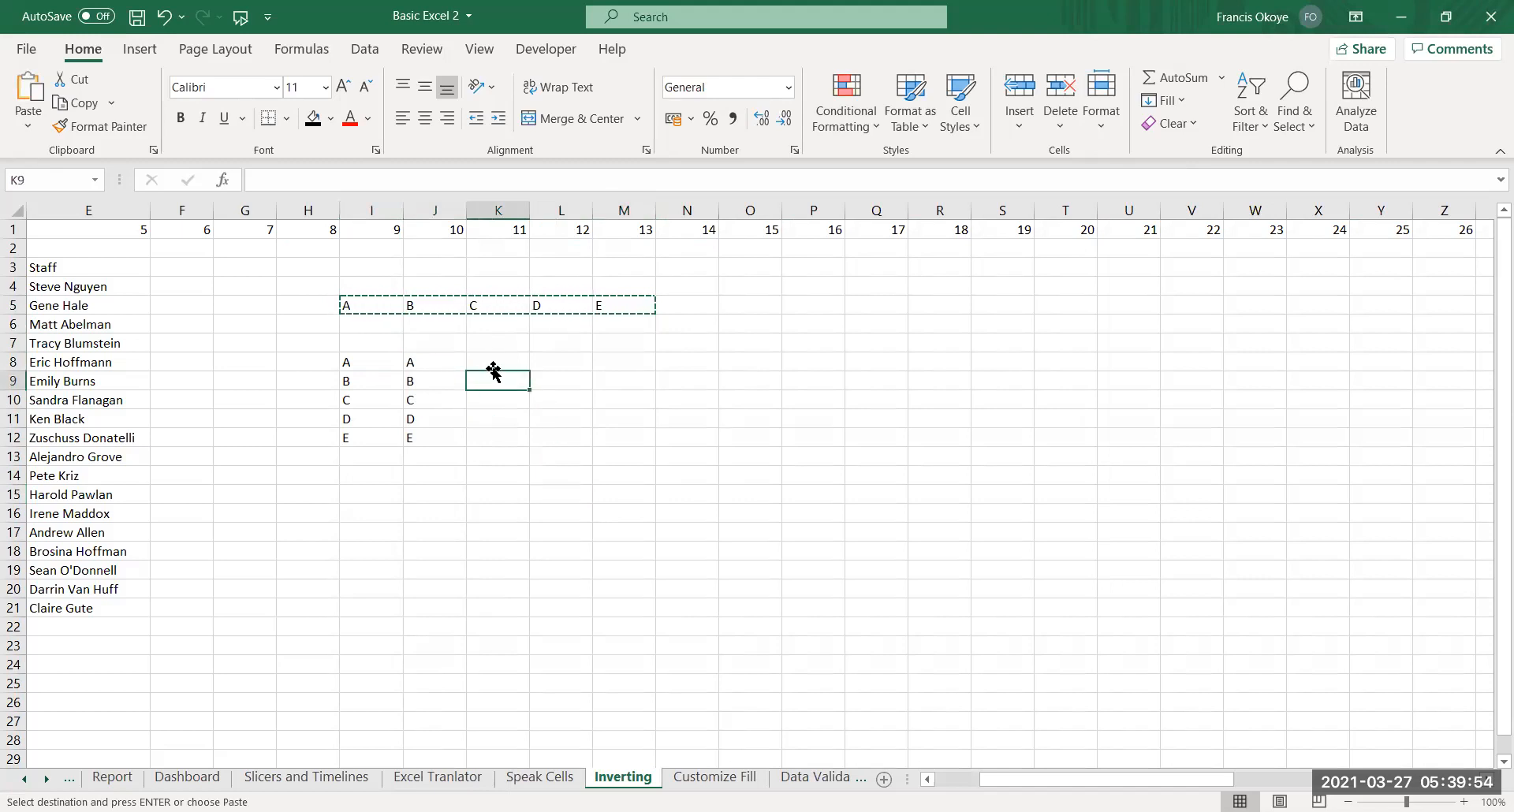
{"action": "left_click", "coordinate": [499, 360]}
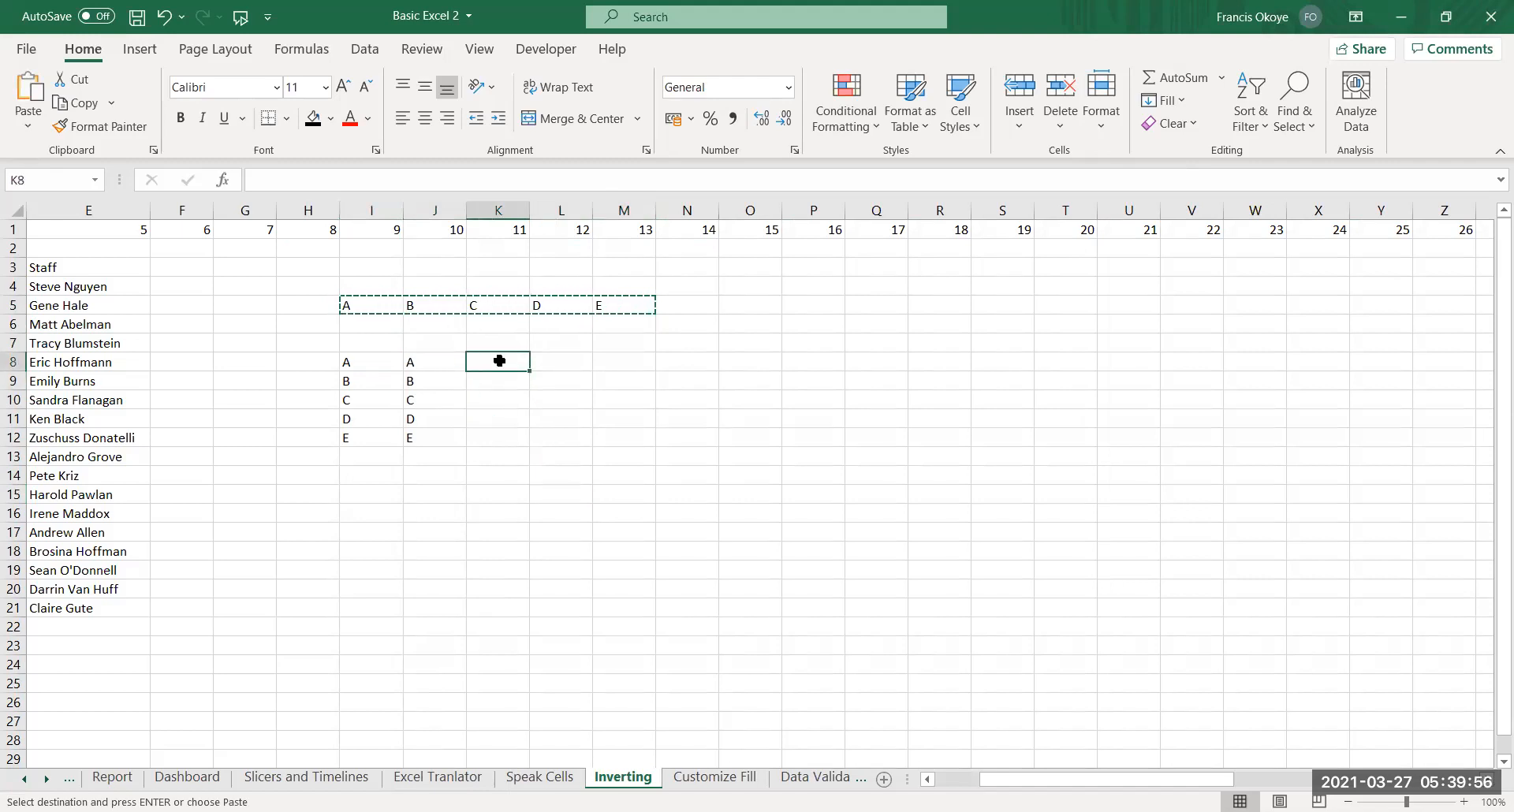
{"action": "key", "text": "ctrl+alt+v"}
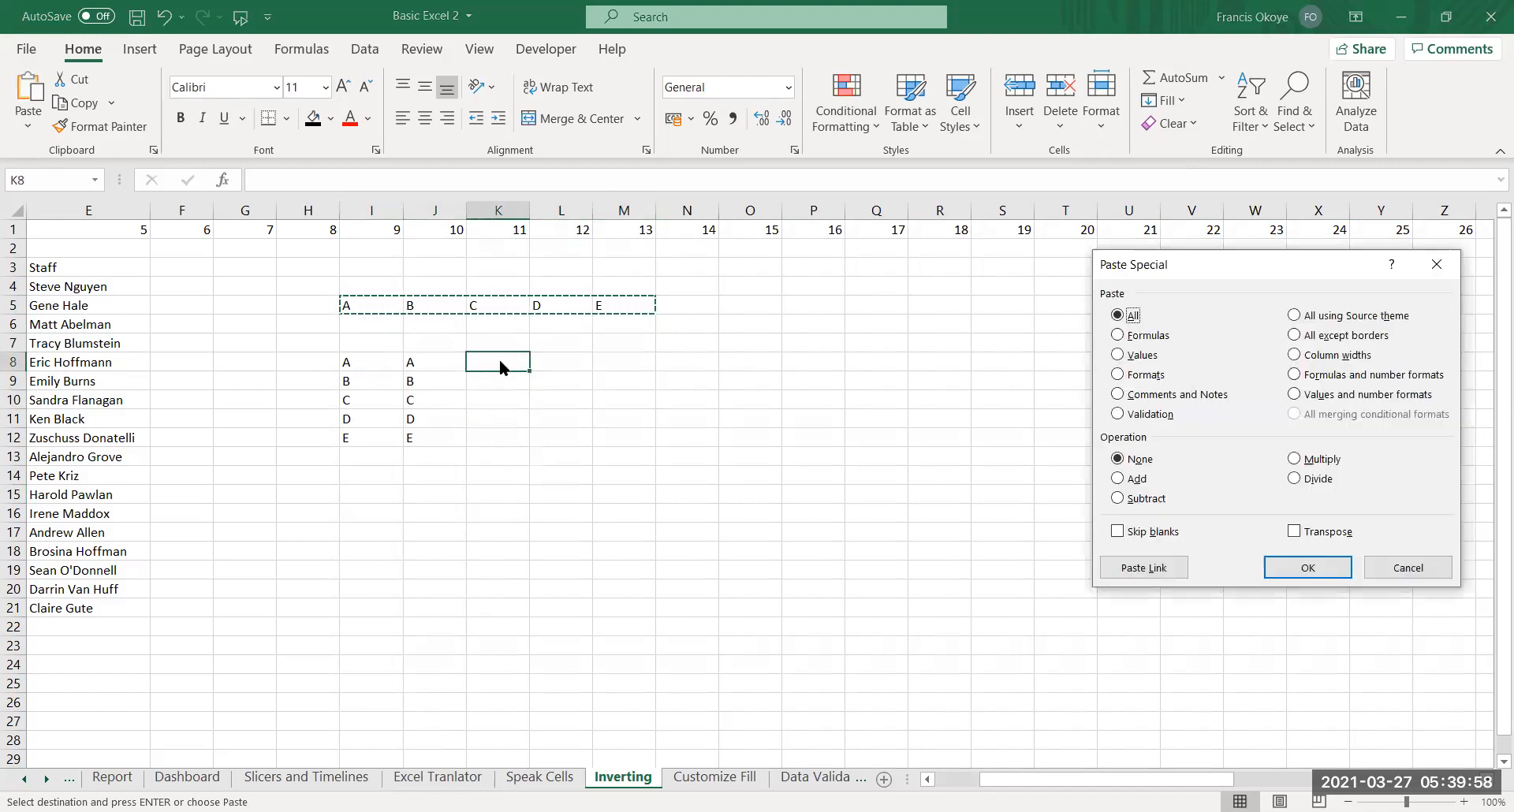
{"action": "key", "text": "t"}
{"action": "key", "text": "Tab"}
{"action": "key", "text": "Tab"}
{"action": "key", "text": "Tab"}
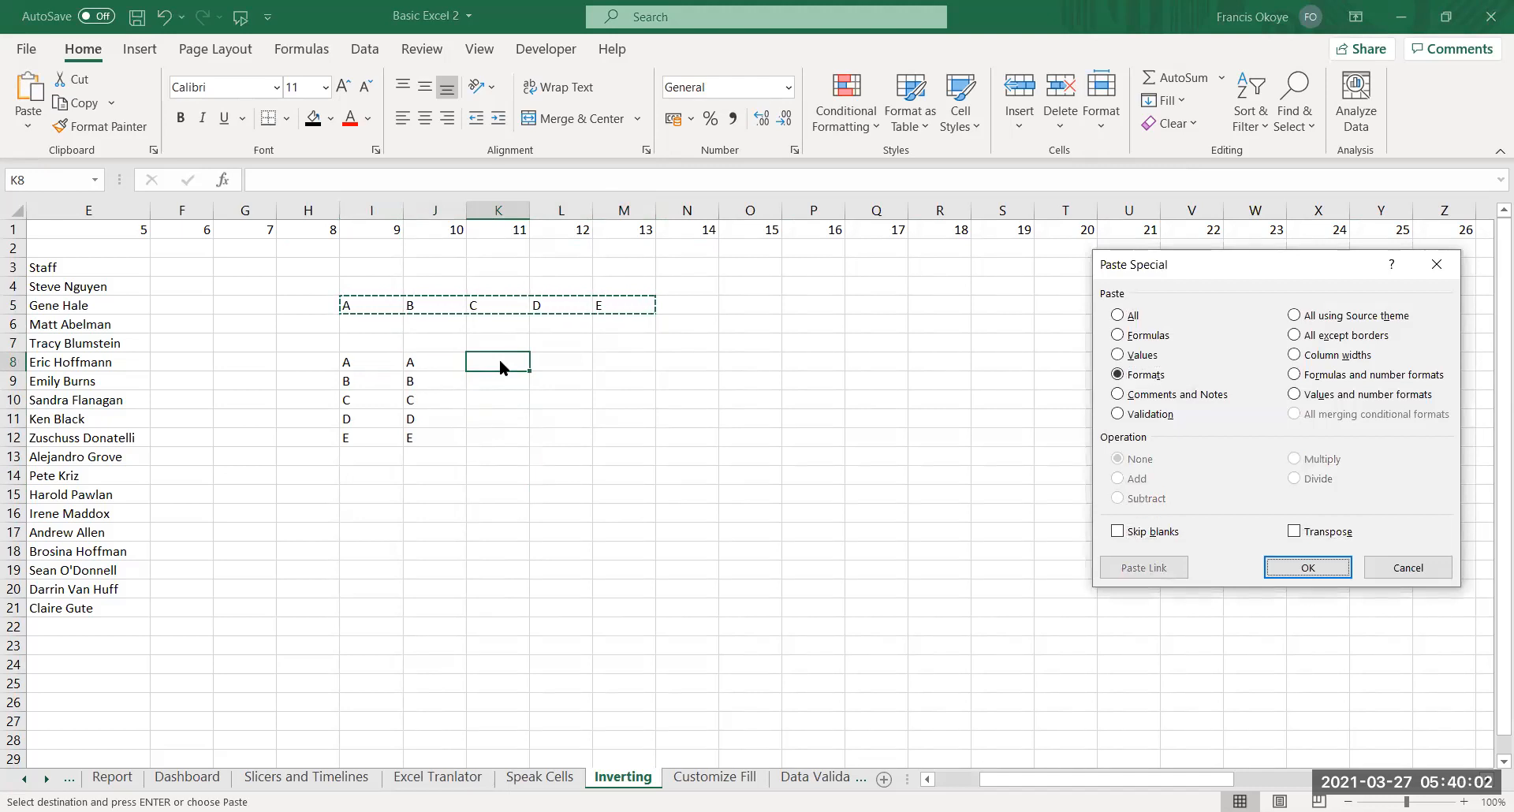
{"action": "left_click", "coordinate": [1300, 530]}
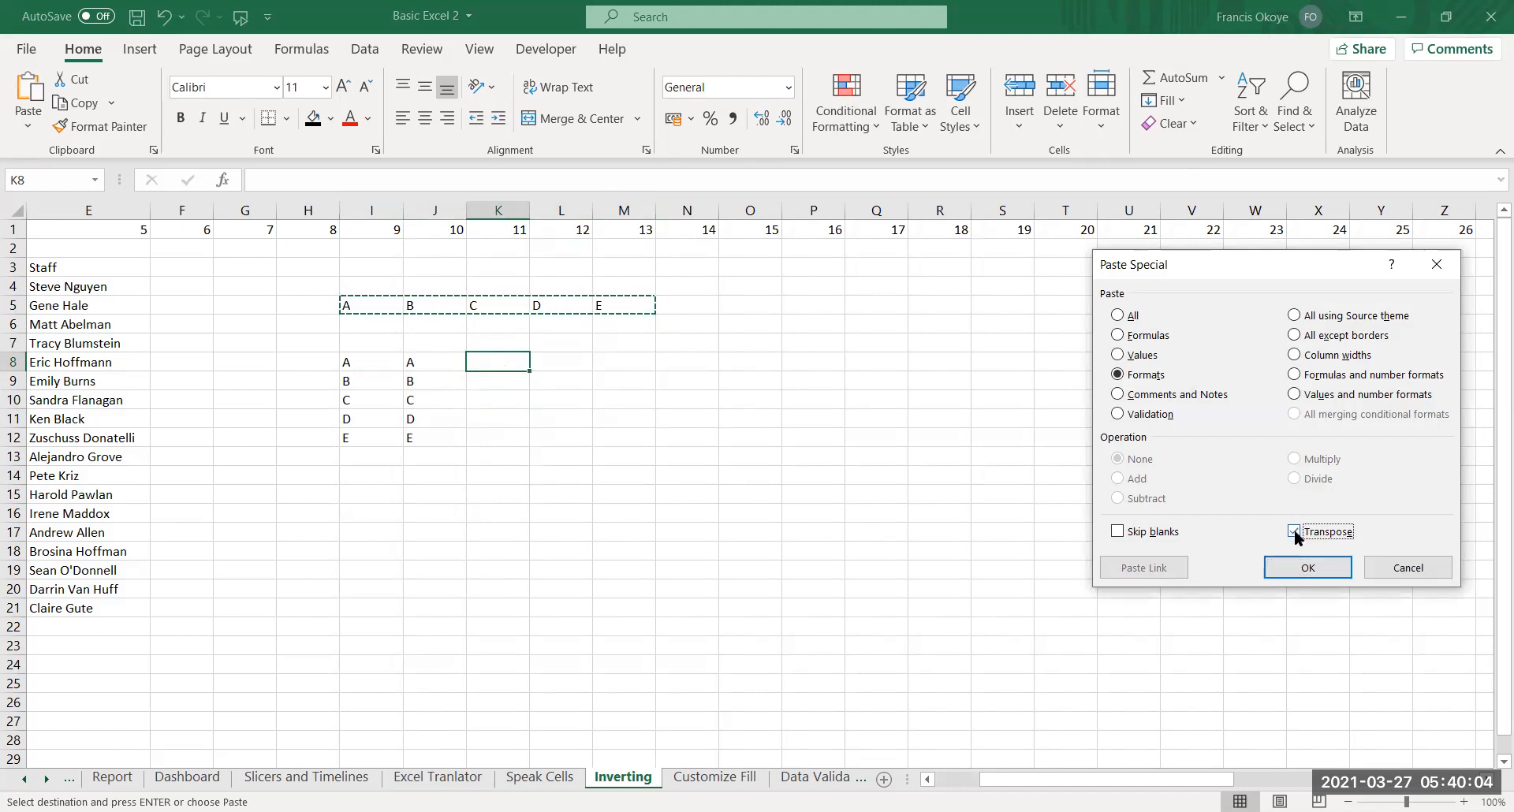
{"action": "key", "text": "Return"}
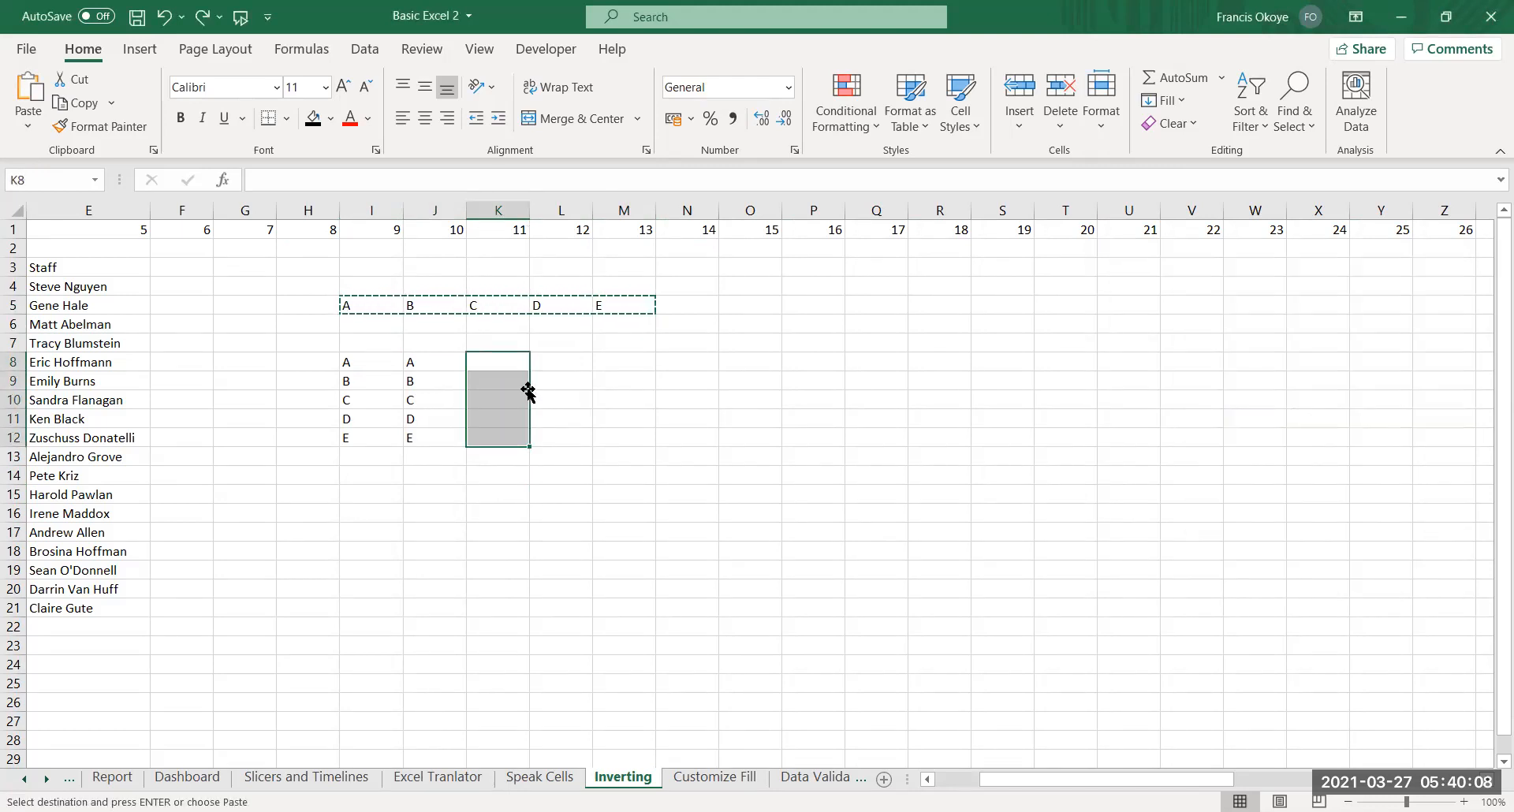
{"action": "key", "text": "Escape"}
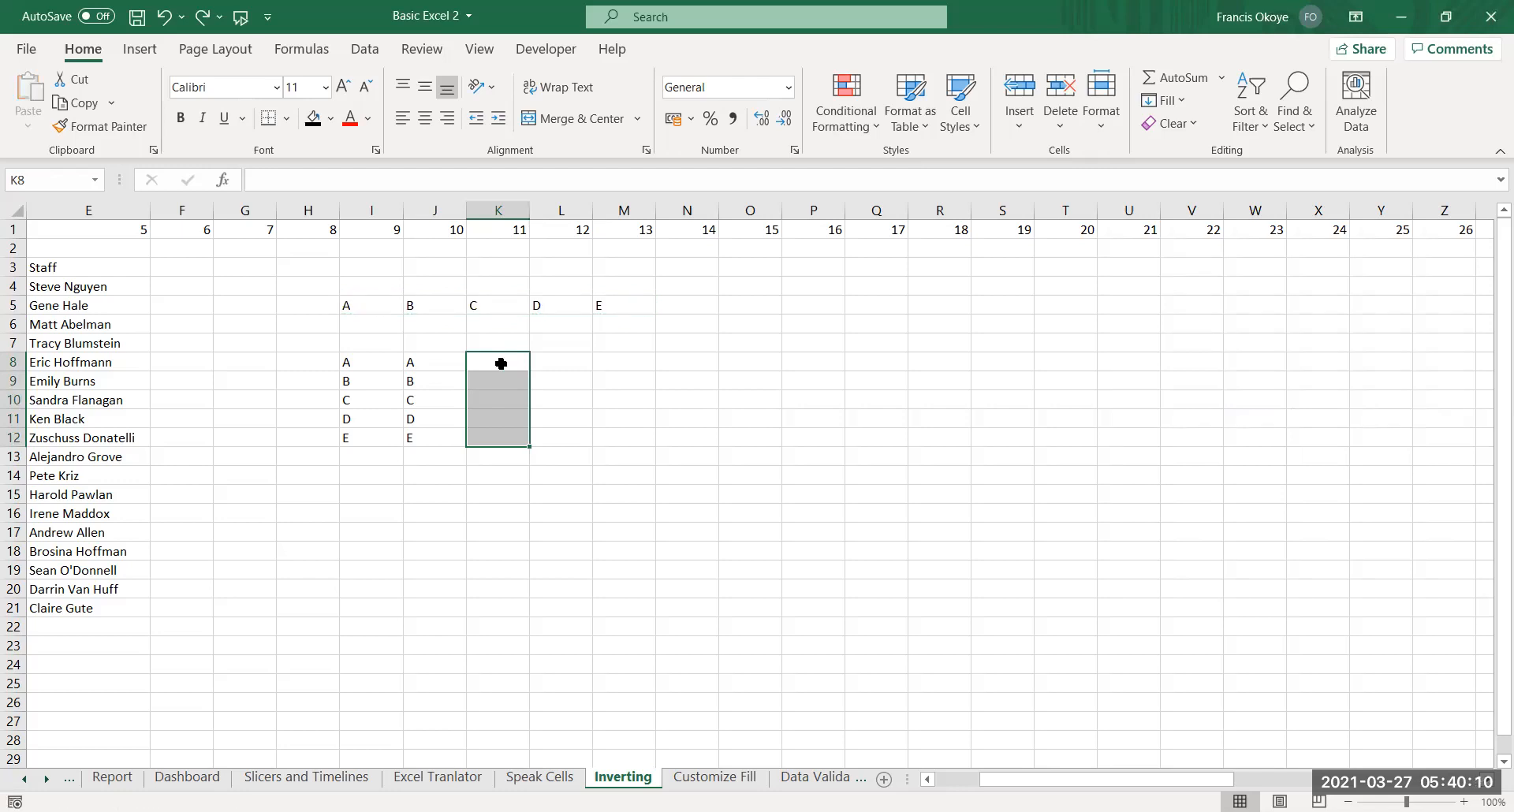
Copy I5:M5 and paste all of it transposed at K8 through Paste Special
{"action": "left_click", "coordinate": [369, 310]}
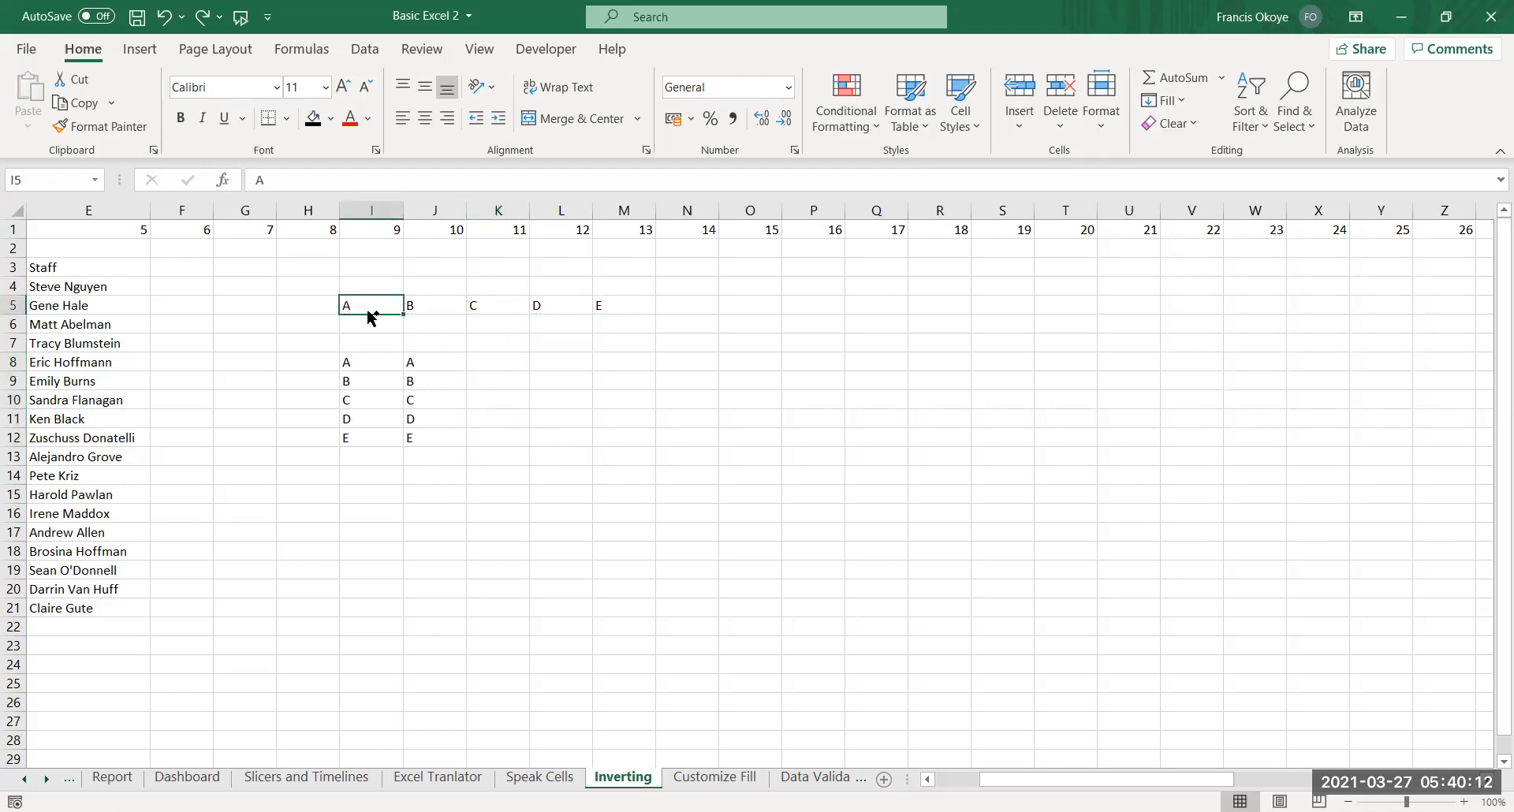
{"action": "key", "text": "ctrl+shift+Right"}
{"action": "key", "text": "ctrl+c"}
{"action": "left_click", "coordinate": [479, 356]}
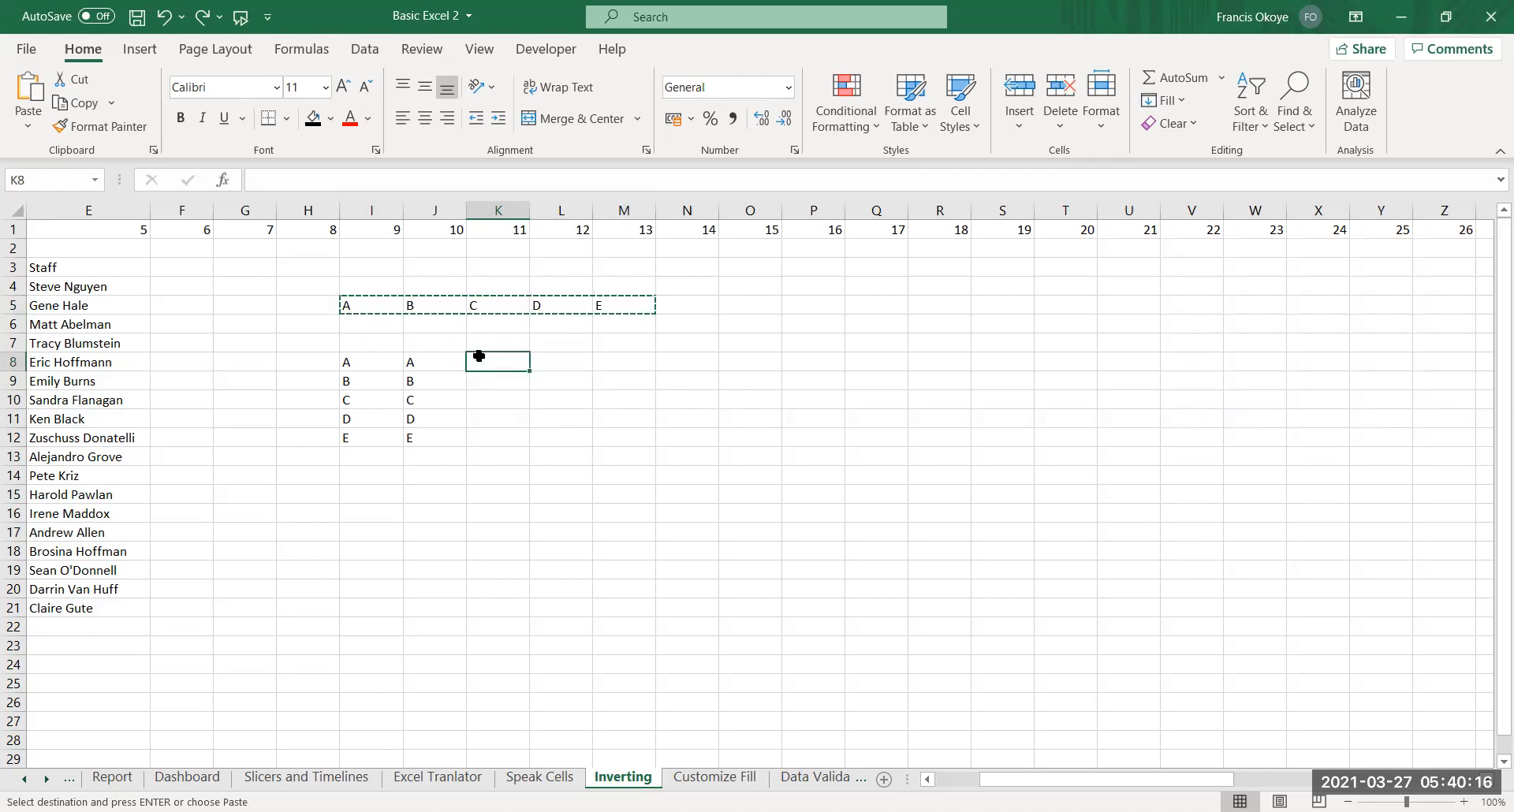
{"action": "key", "text": "ctrl+alt+v"}
{"action": "left_click", "coordinate": [1295, 532]}
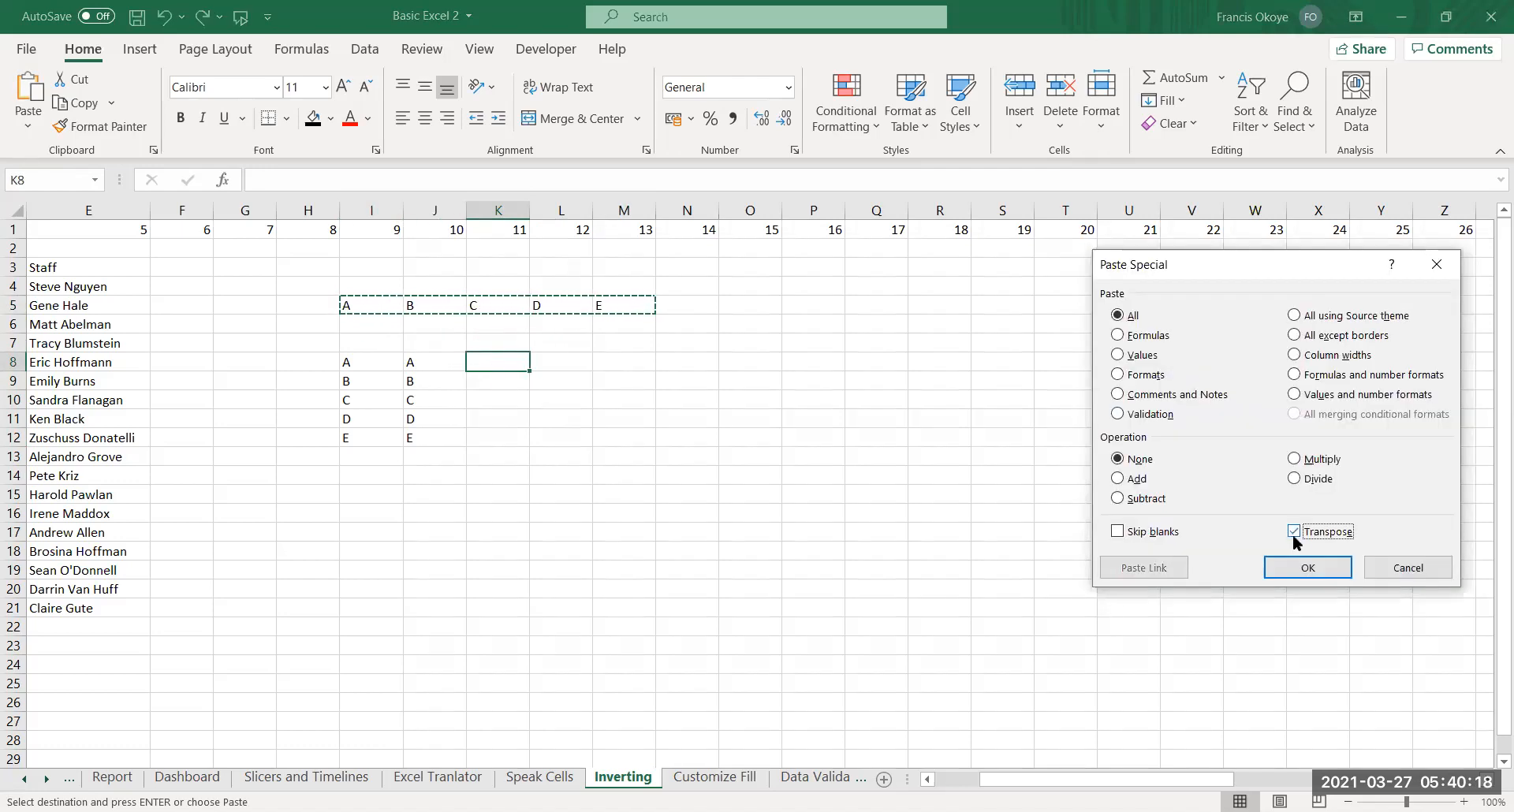
{"action": "left_click", "coordinate": [1296, 567]}
{"action": "double_click", "coordinate": [596, 644]}
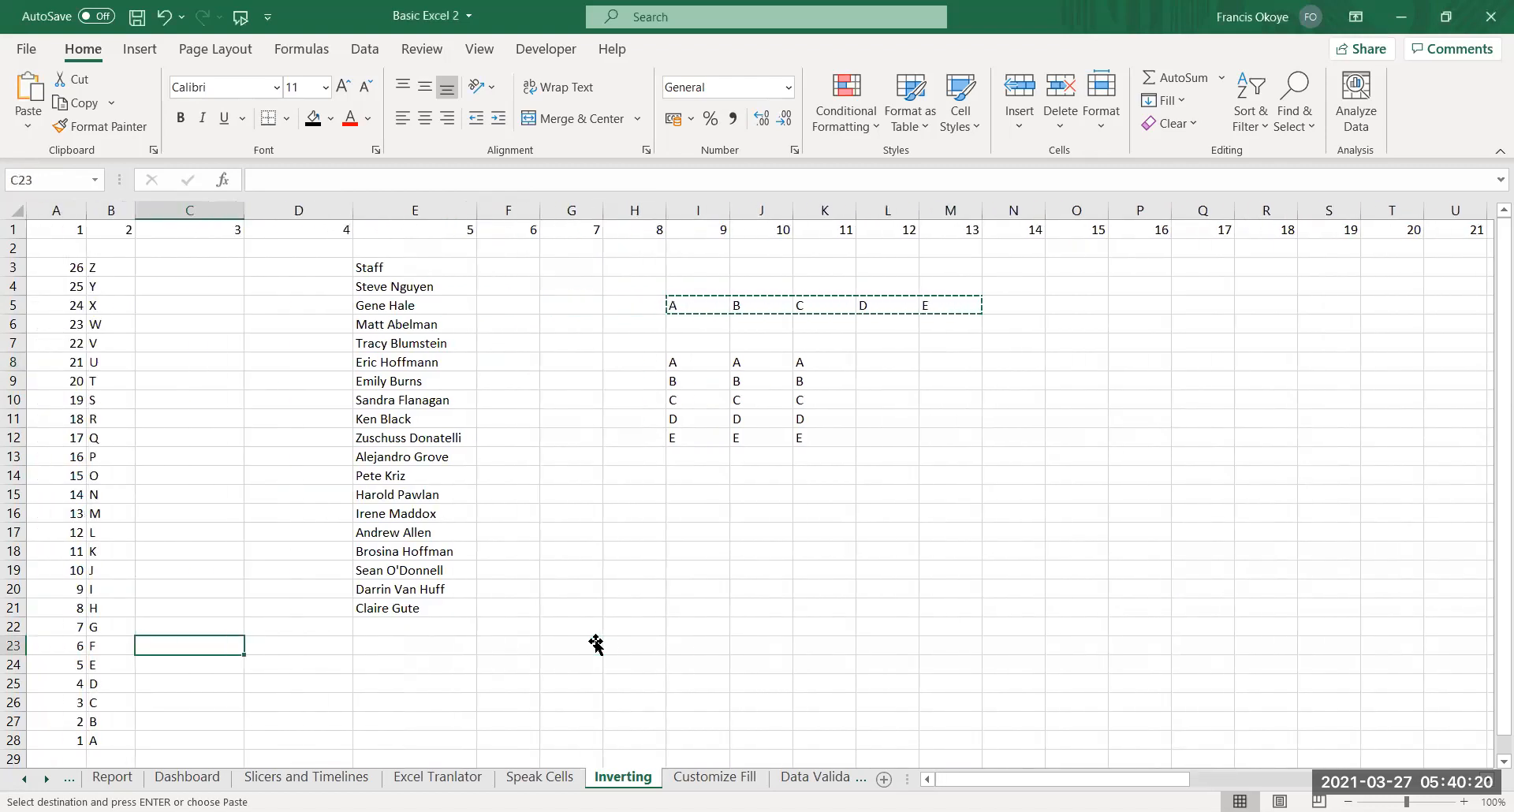
Clear the descending number series in A3:A28 and return to cell A1
{"action": "left_click", "coordinate": [755, 507]}
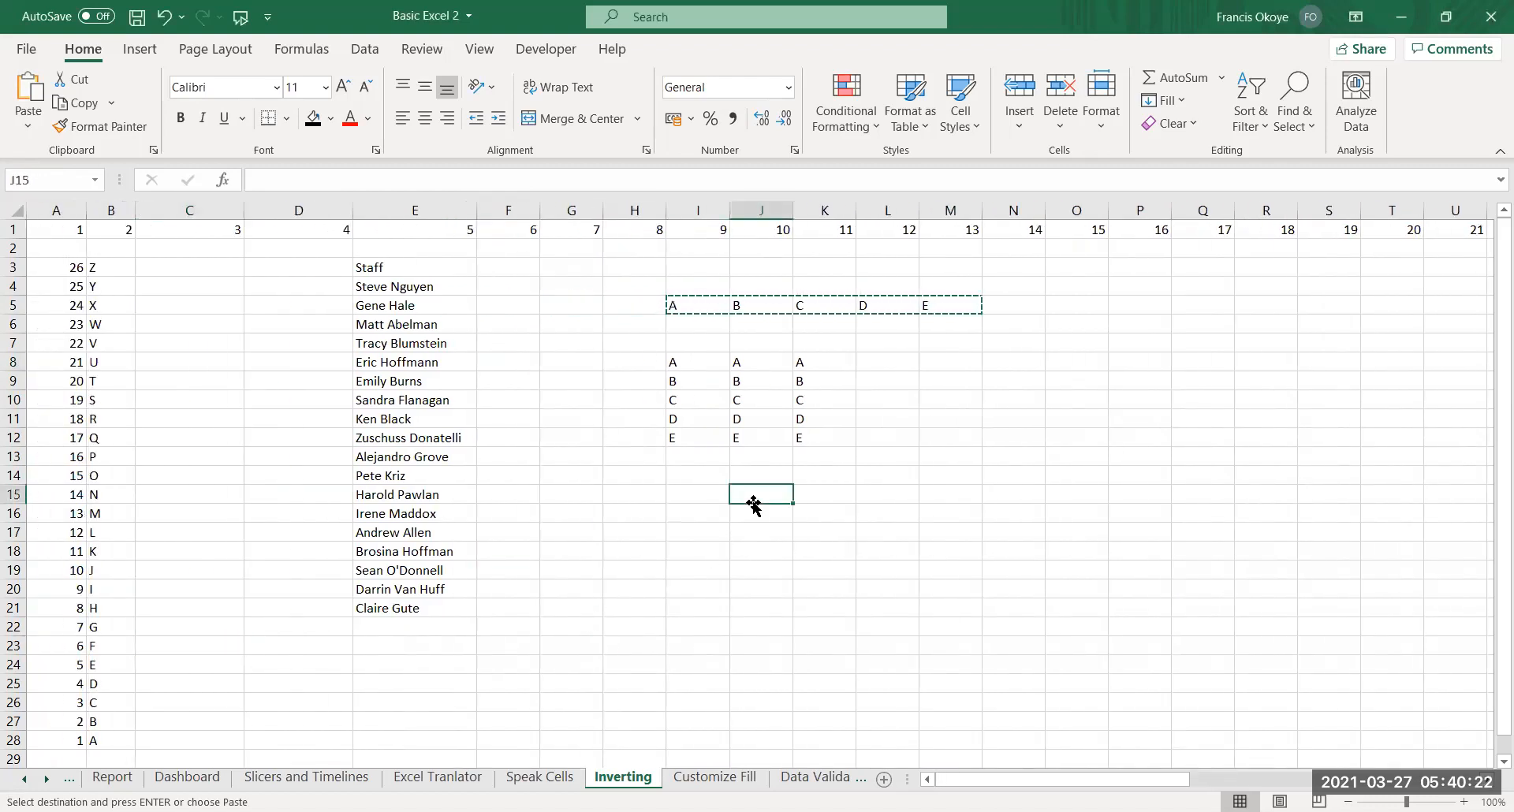
{"action": "key", "text": "Up"}
{"action": "key", "text": "Up"}
{"action": "key", "text": "Up"}
{"action": "key", "text": "Up"}
{"action": "key", "text": "Up"}
{"action": "key", "text": "Up"}
{"action": "key", "text": "Up"}
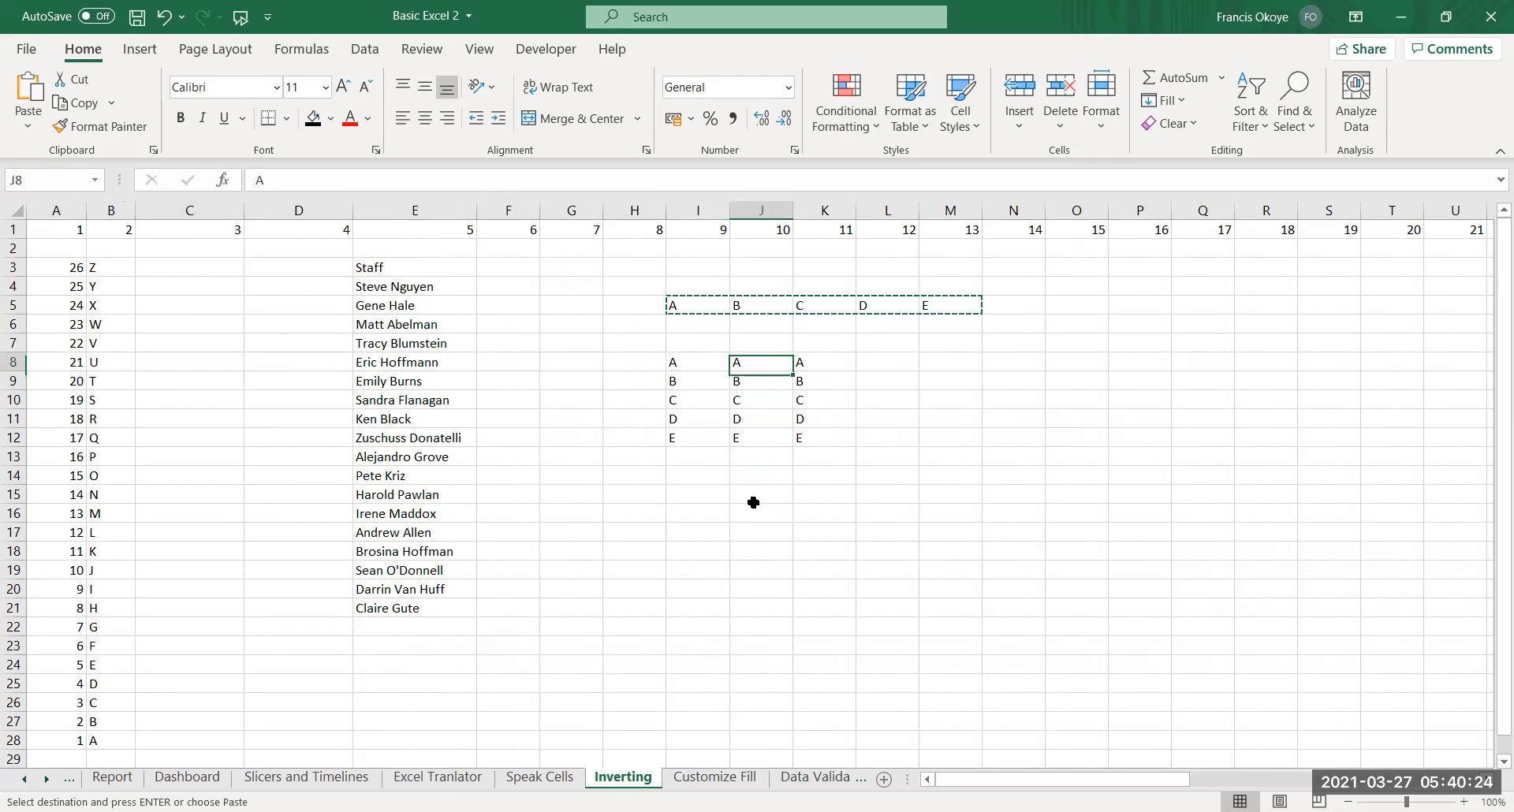
{"action": "key", "text": "Left"}
{"action": "key", "text": "Left"}
{"action": "key", "text": "Left"}
{"action": "key", "text": "Left"}
{"action": "key", "text": "Left"}
{"action": "key", "text": "Left"}
{"action": "key", "text": "Left"}
{"action": "key", "text": "Left"}
{"action": "key", "text": "Left"}
{"action": "key", "text": "Up"}
{"action": "key", "text": "Up"}
{"action": "key", "text": "Up"}
{"action": "key", "text": "Up"}
{"action": "key", "text": "Up"}
{"action": "key", "text": "ctrl+shift+Down"}
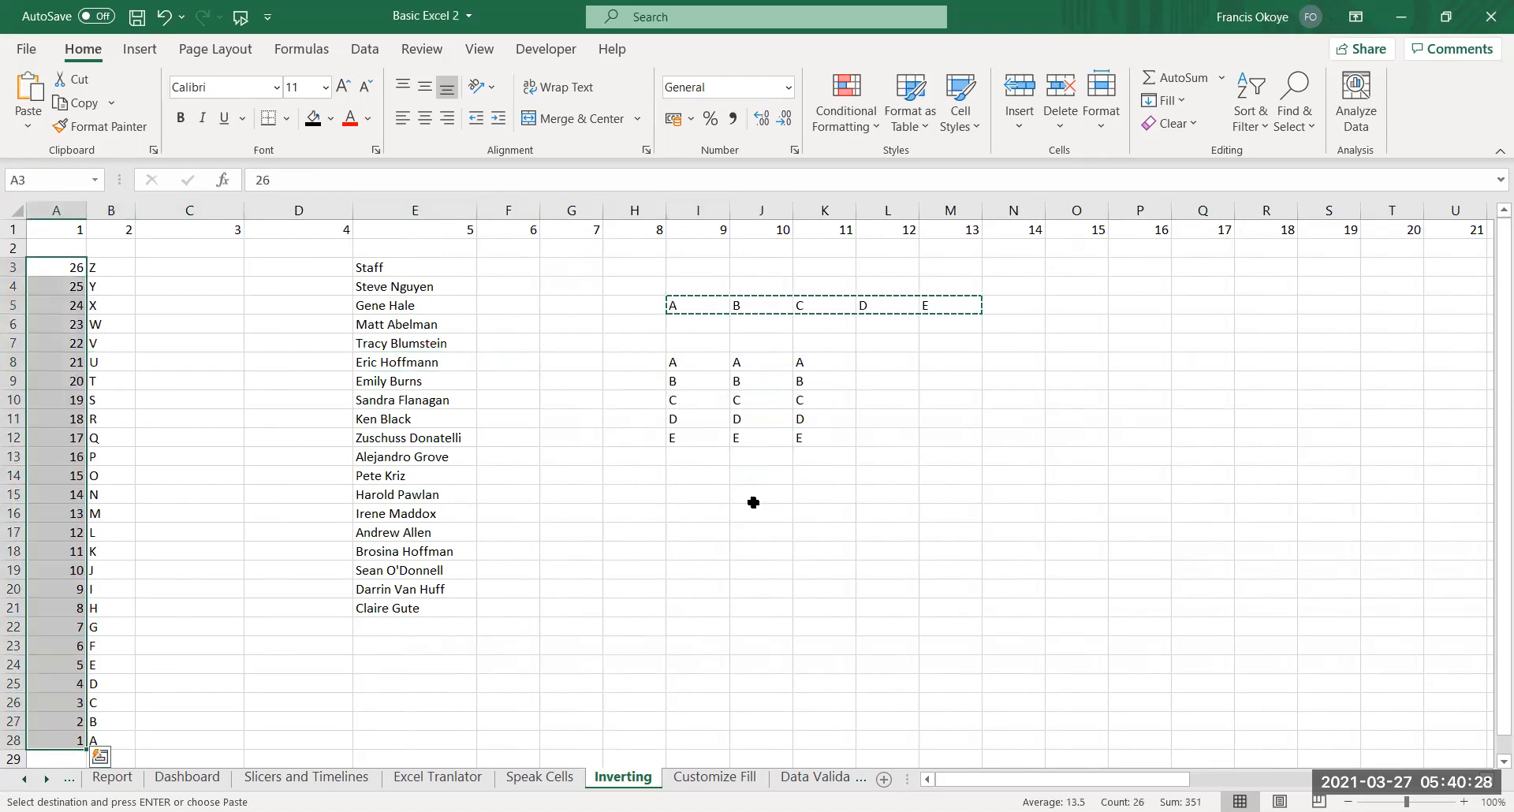
{"action": "key", "text": "Delete"}
{"action": "key", "text": "ctrl+Home"}
Enter the letters A, B, C, D and E vertically in C3:C7
{"action": "key", "text": "Down"}
{"action": "key", "text": "Right"}
{"action": "key", "text": "Down"}
{"action": "key", "text": "Down"}
{"action": "key", "text": "ctrl+Down"}
{"action": "key", "text": "ctrl+Up"}
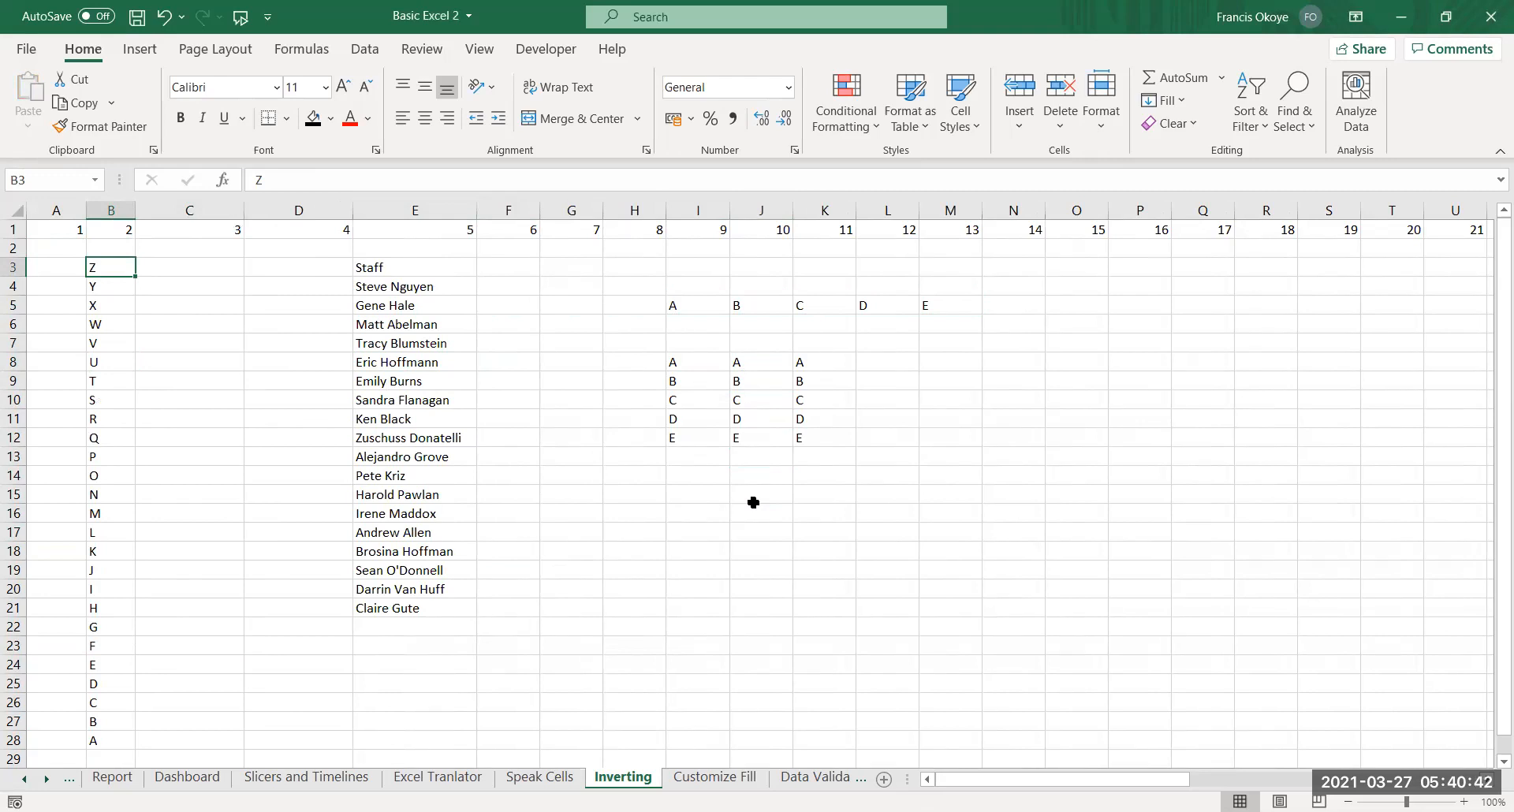
{"action": "type", "text": "A"}
{"action": "key", "text": "Escape"}
{"action": "key", "text": "Right"}
{"action": "type", "text": "A"}
{"action": "key", "text": "Return"}
{"action": "type", "text": "B"}
{"action": "key", "text": "Return"}
{"action": "type", "text": "C"}
{"action": "key", "text": "Return"}
{"action": "type", "text": "D"}
{"action": "key", "text": "Return"}
{"action": "type", "text": "E"}
{"action": "key", "text": "Return"}
Clear the letters entered in C3:C7
{"action": "key", "text": "Up"}
{"action": "key", "text": "Up"}
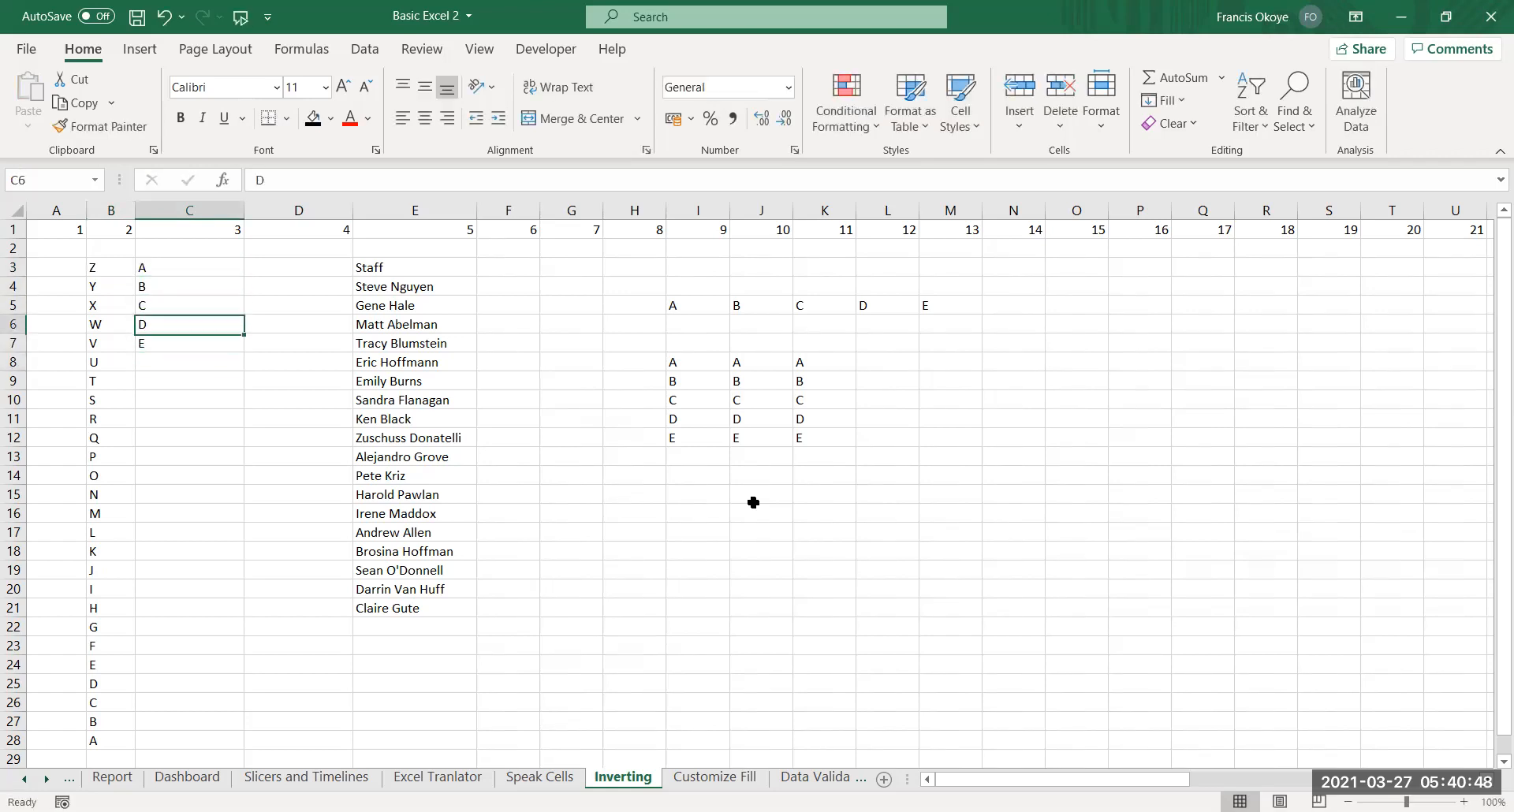
{"action": "key", "text": "ctrl+a"}
{"action": "key", "text": "Right"}
{"action": "key", "text": "Left"}
{"action": "key", "text": "Up"}
{"action": "key", "text": "Up"}
{"action": "key", "text": "Up"}
{"action": "key", "text": "ctrl+shift+Down"}
{"action": "key", "text": "Delete"}
Add the heading Names in B2 above the letters in column B
{"action": "key", "text": "Left"}
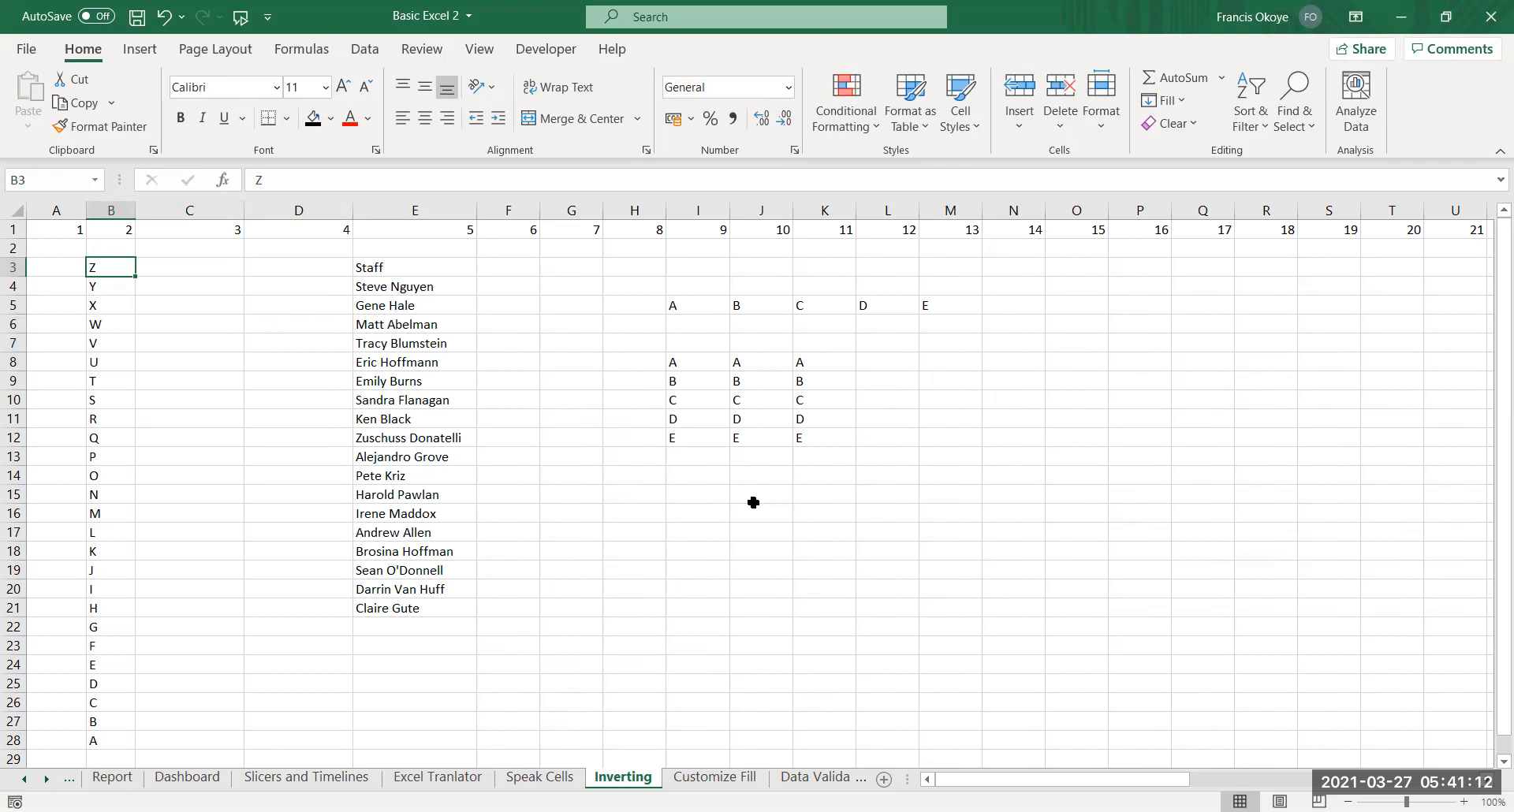
{"action": "key", "text": "ctrl+shift+Down"}
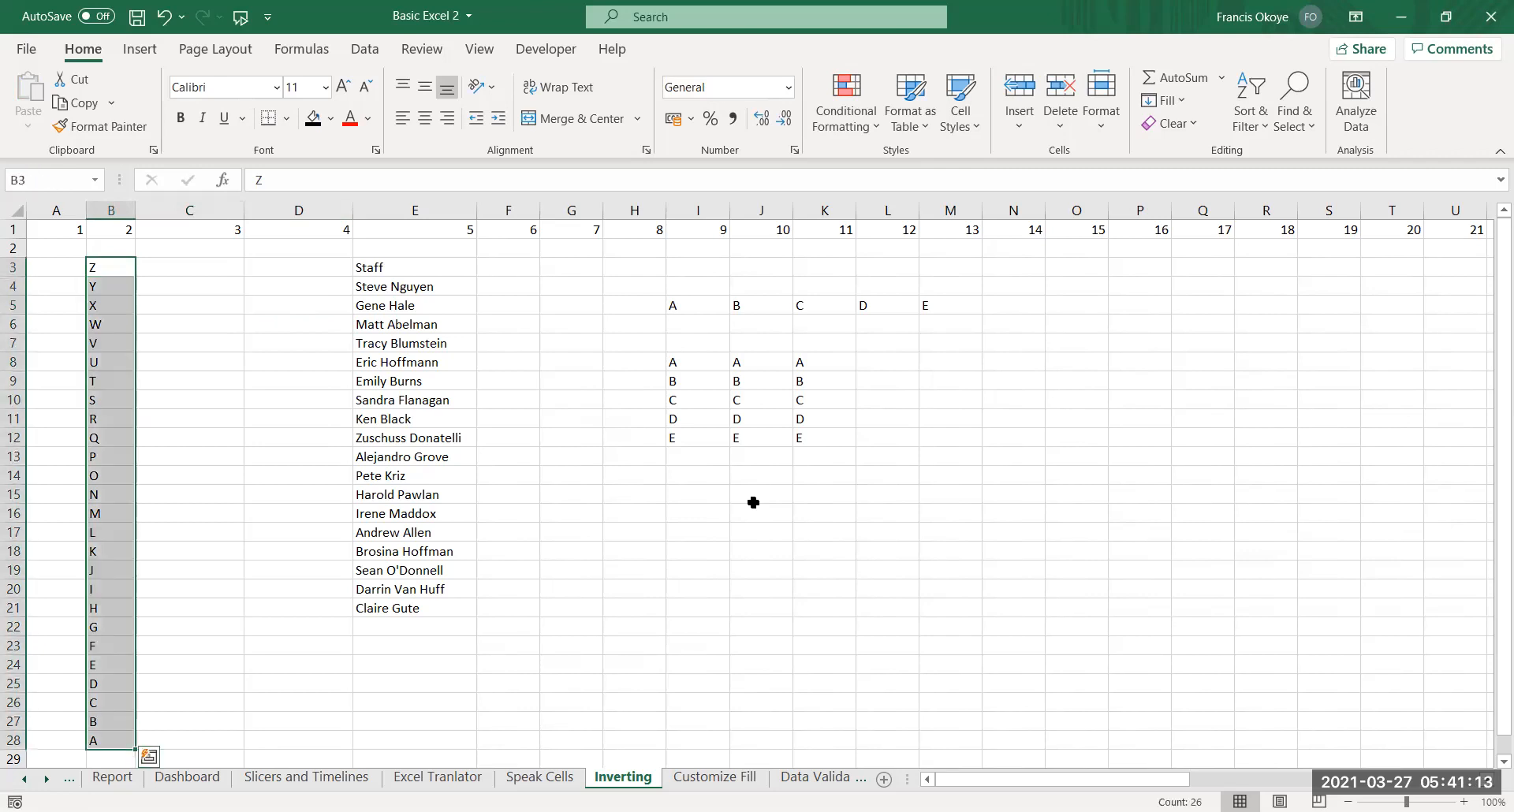
{"action": "left_click", "coordinate": [119, 251]}
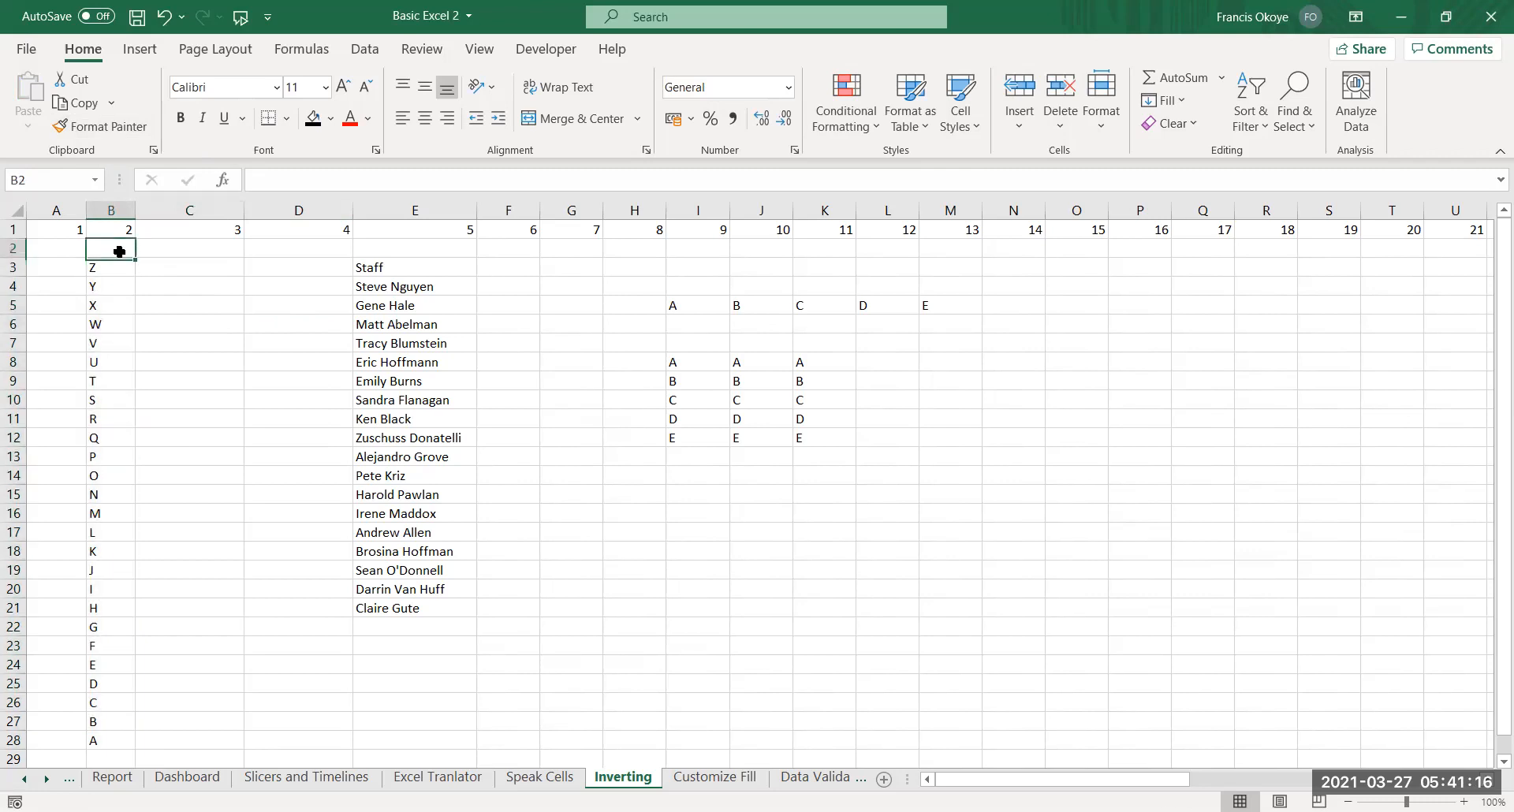
{"action": "type", "text": "Names"}
{"action": "key", "text": "Return"}
Try applying a filter from the Names heading in B2, then remove the filter again
{"action": "left_click", "coordinate": [119, 250]}
{"action": "key", "text": "ctrl+shift+Down"}
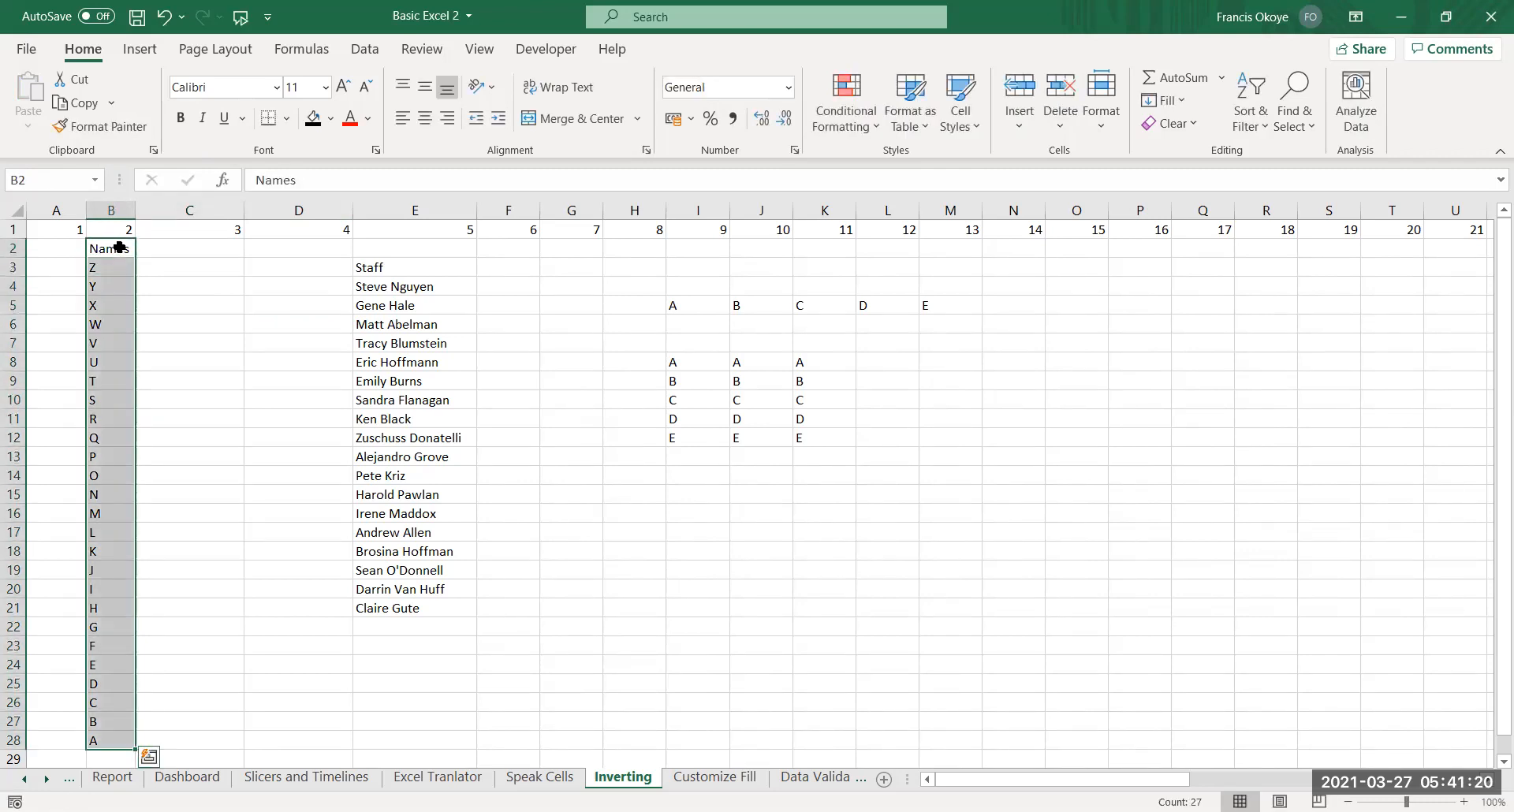
{"action": "left_click", "coordinate": [123, 247]}
{"action": "key", "text": "ctrl+shift+l"}
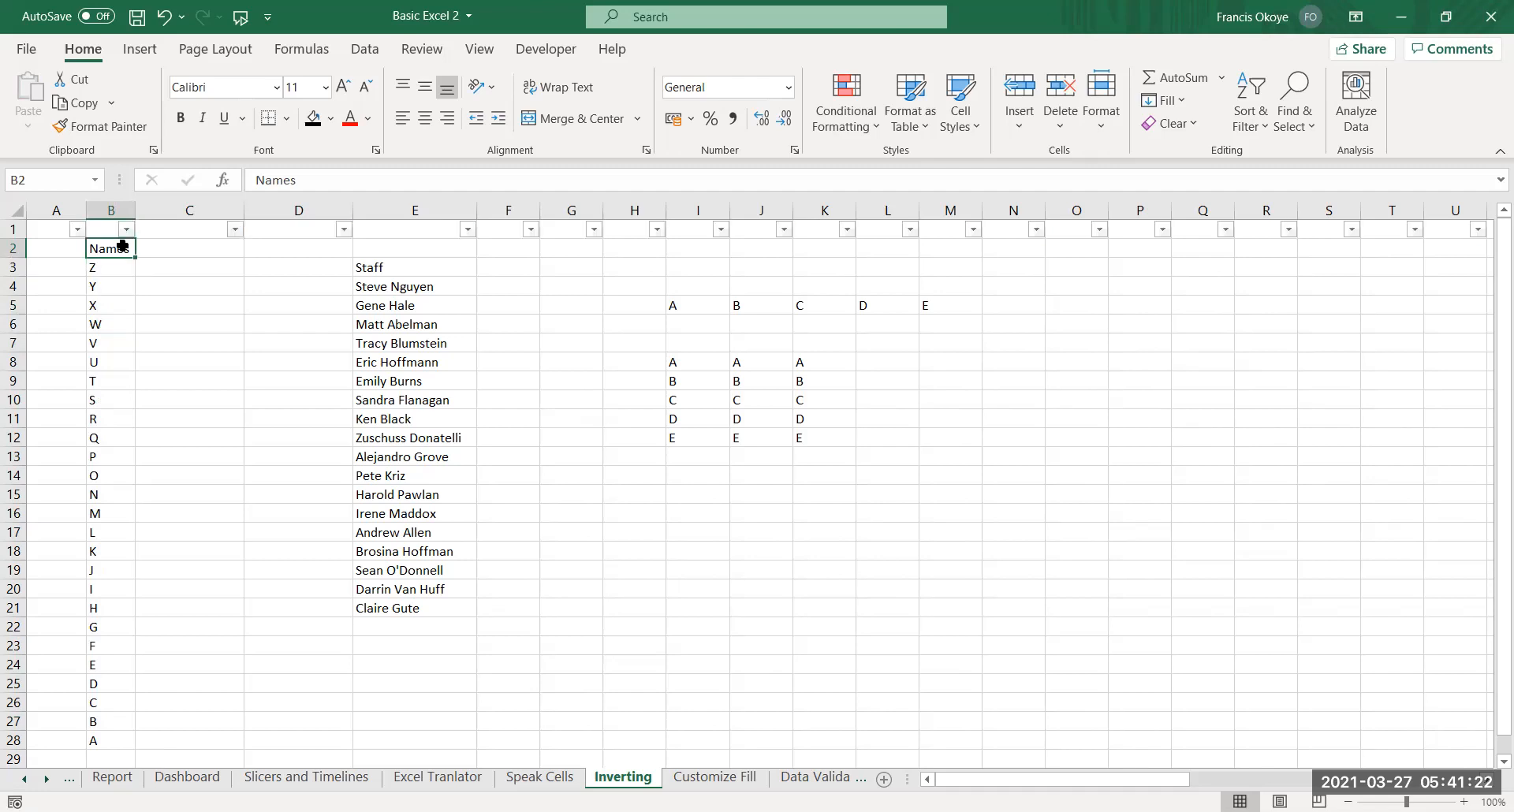
{"action": "key", "text": "ctrl+shift+l"}
Try sorting the letters in B3:B28 from A to Z with the selection expanded, then undo the sort
{"action": "left_click", "coordinate": [121, 262]}
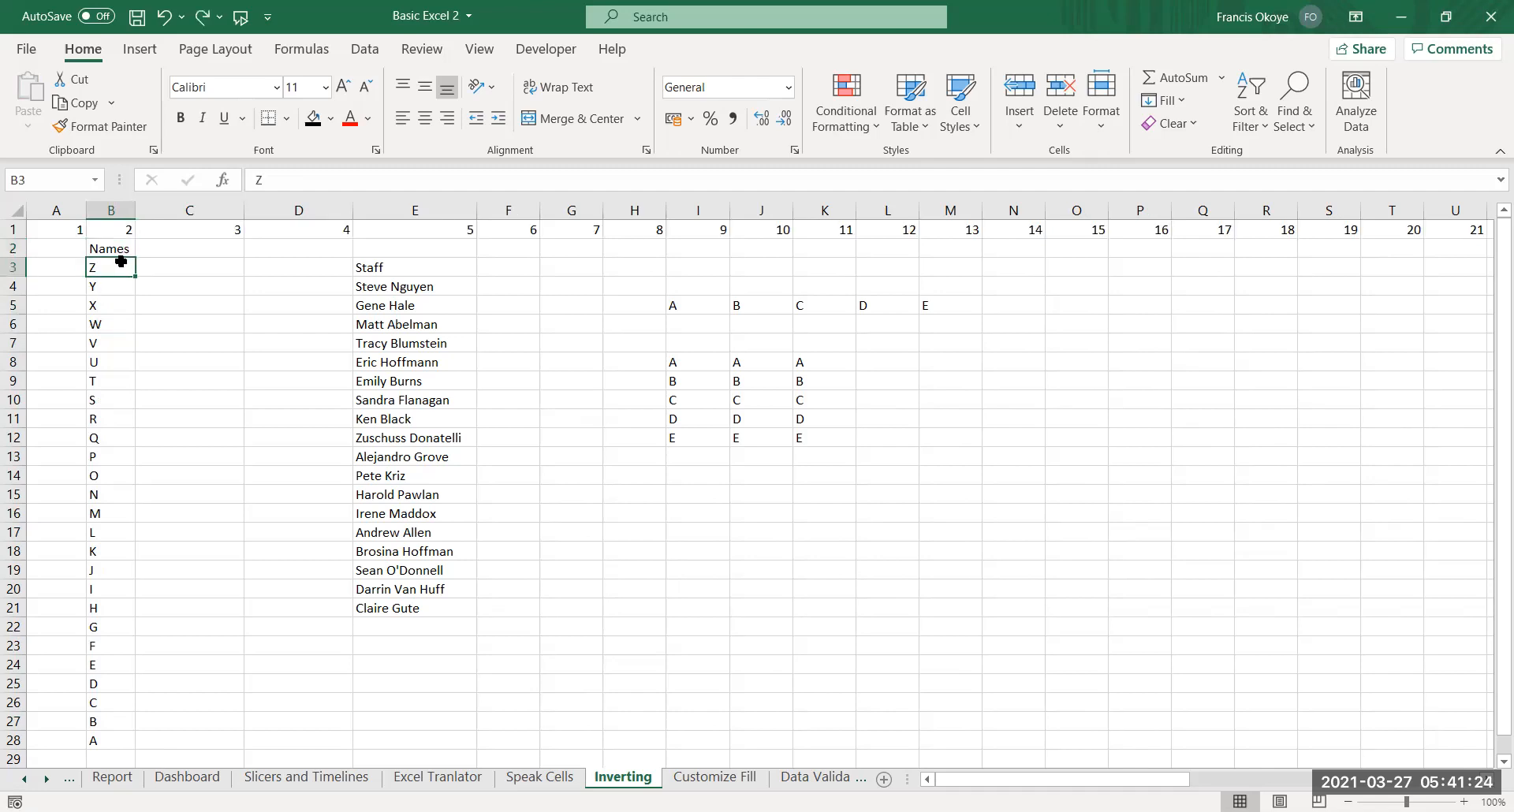
{"action": "key", "text": "ctrl+shift+Down"}
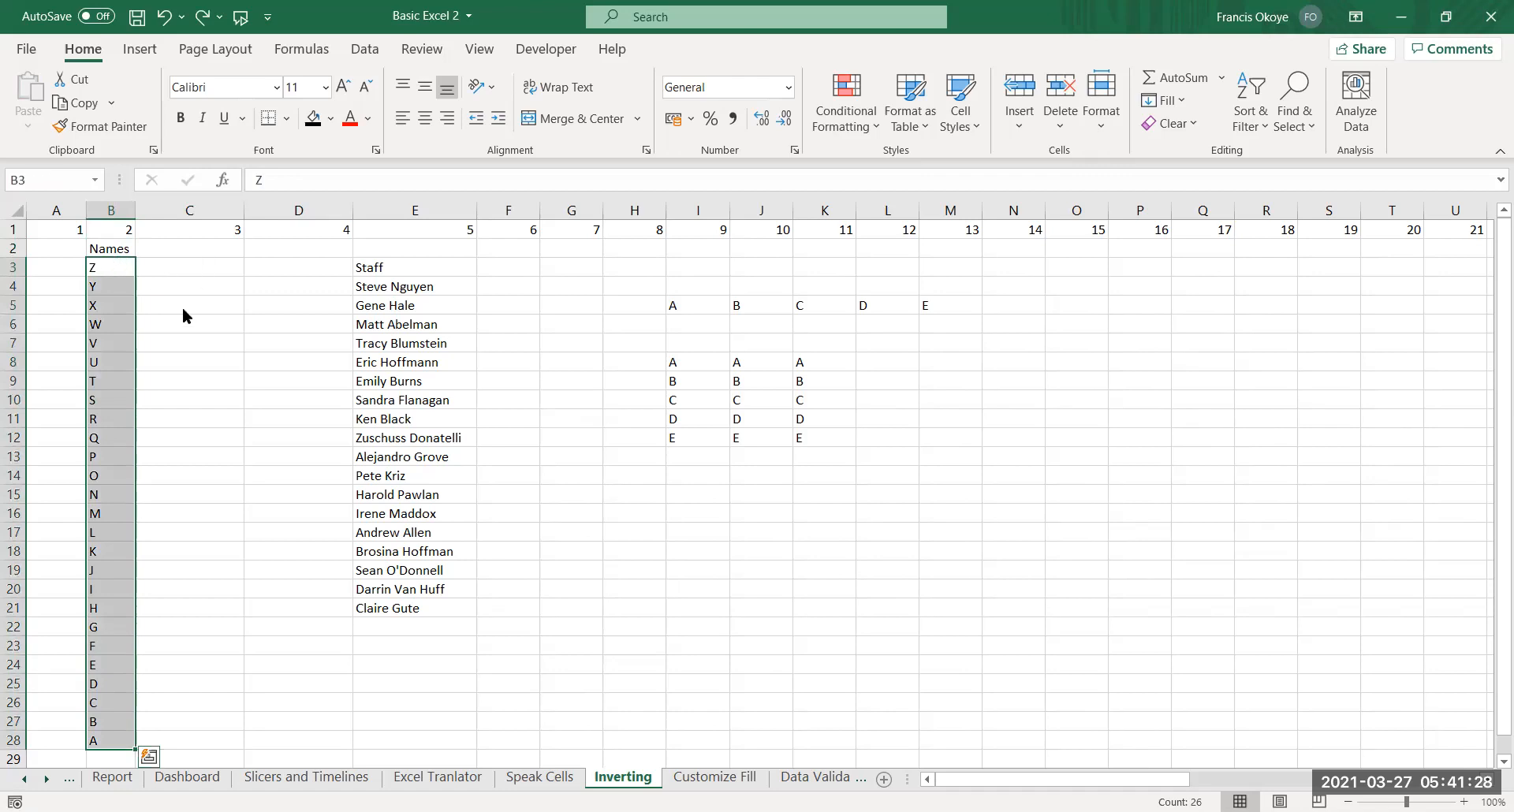
{"action": "right_click", "coordinate": [120, 316]}
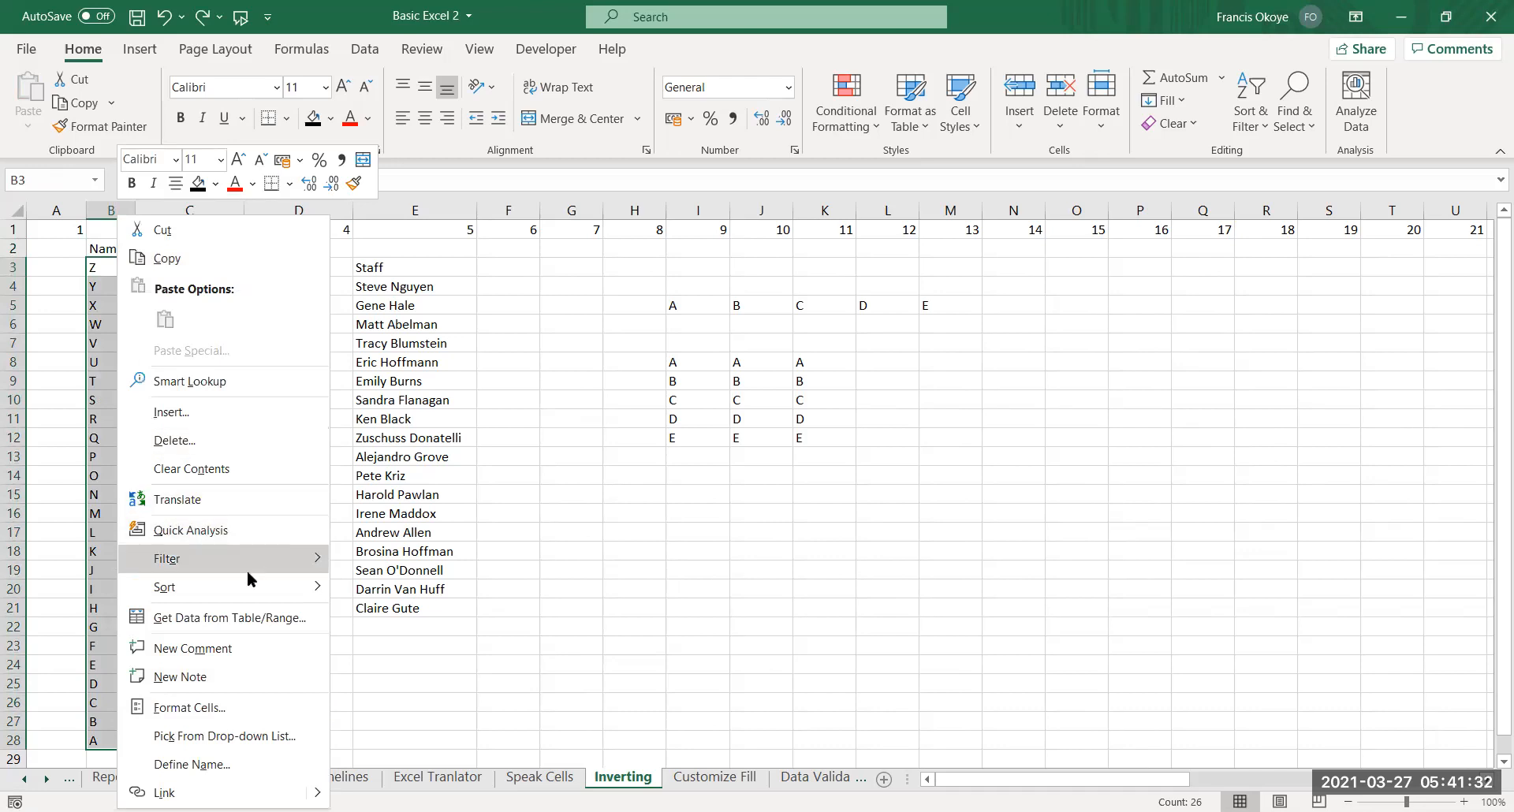
{"action": "left_click", "coordinate": [691, 571]}
{"action": "left_click", "coordinate": [1254, 120]}
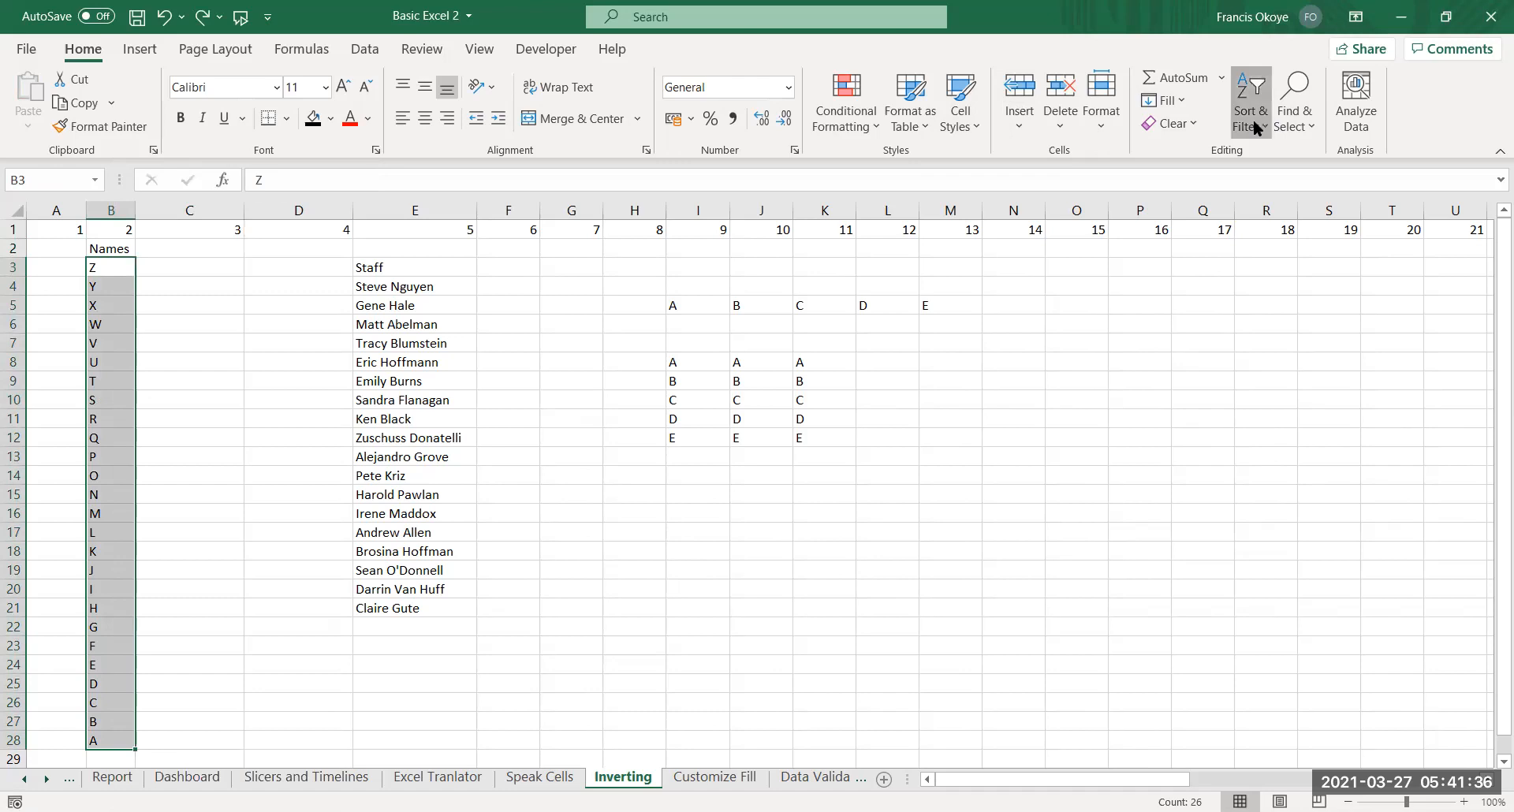
{"action": "left_click", "coordinate": [1286, 158]}
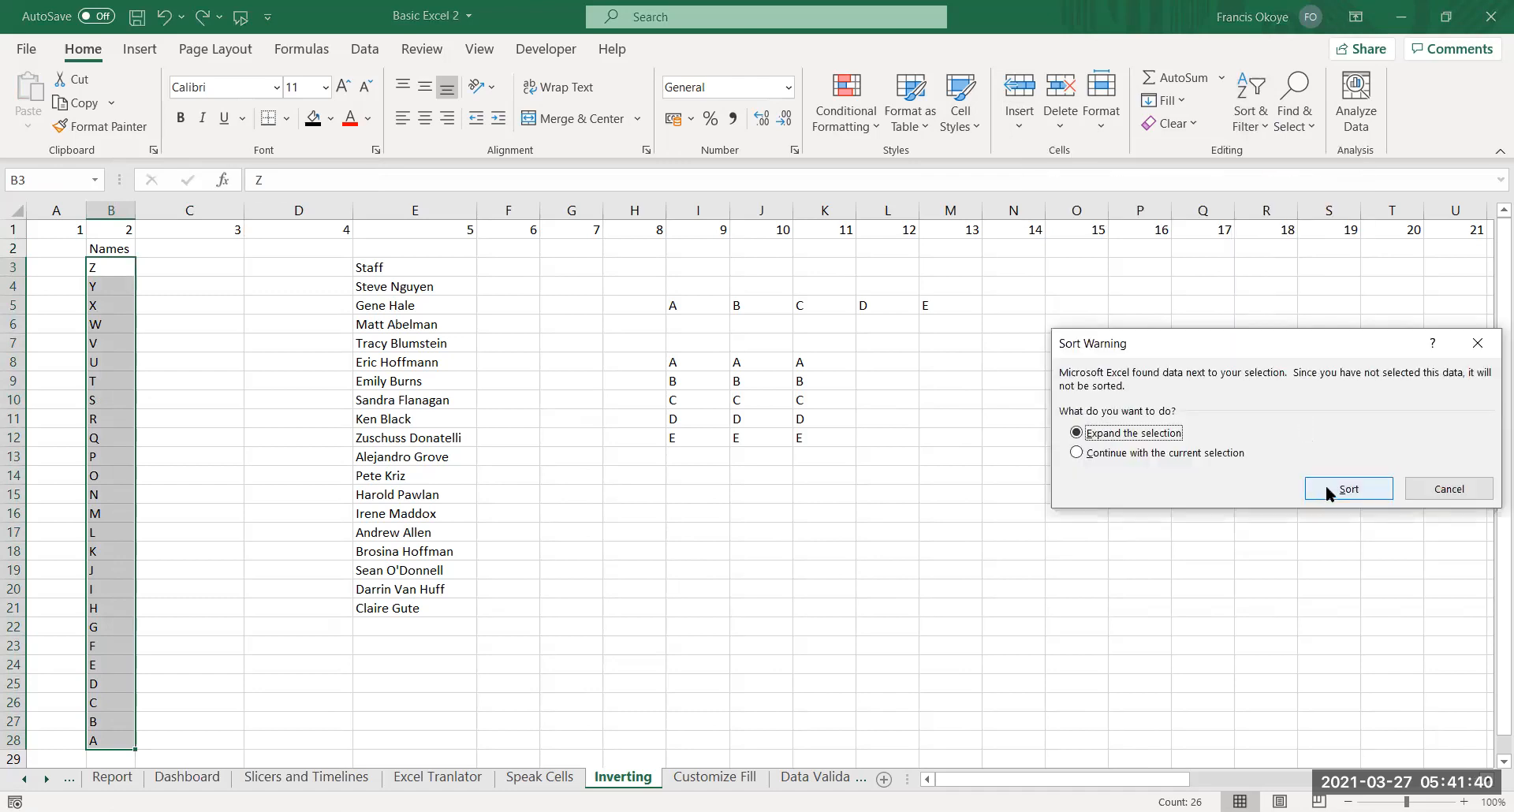
{"action": "left_click", "coordinate": [1327, 485]}
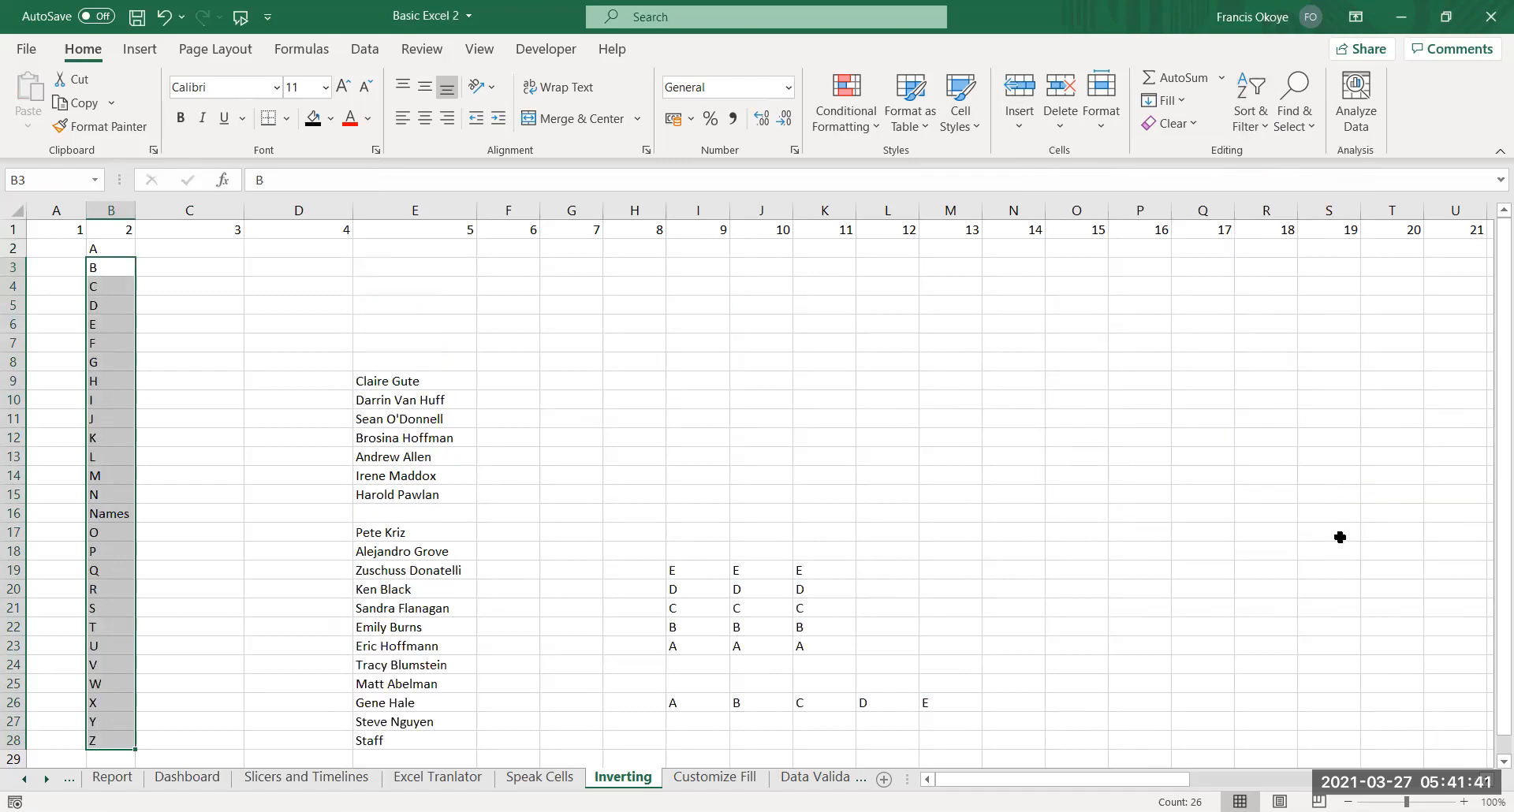
{"action": "left_click", "coordinate": [178, 375]}
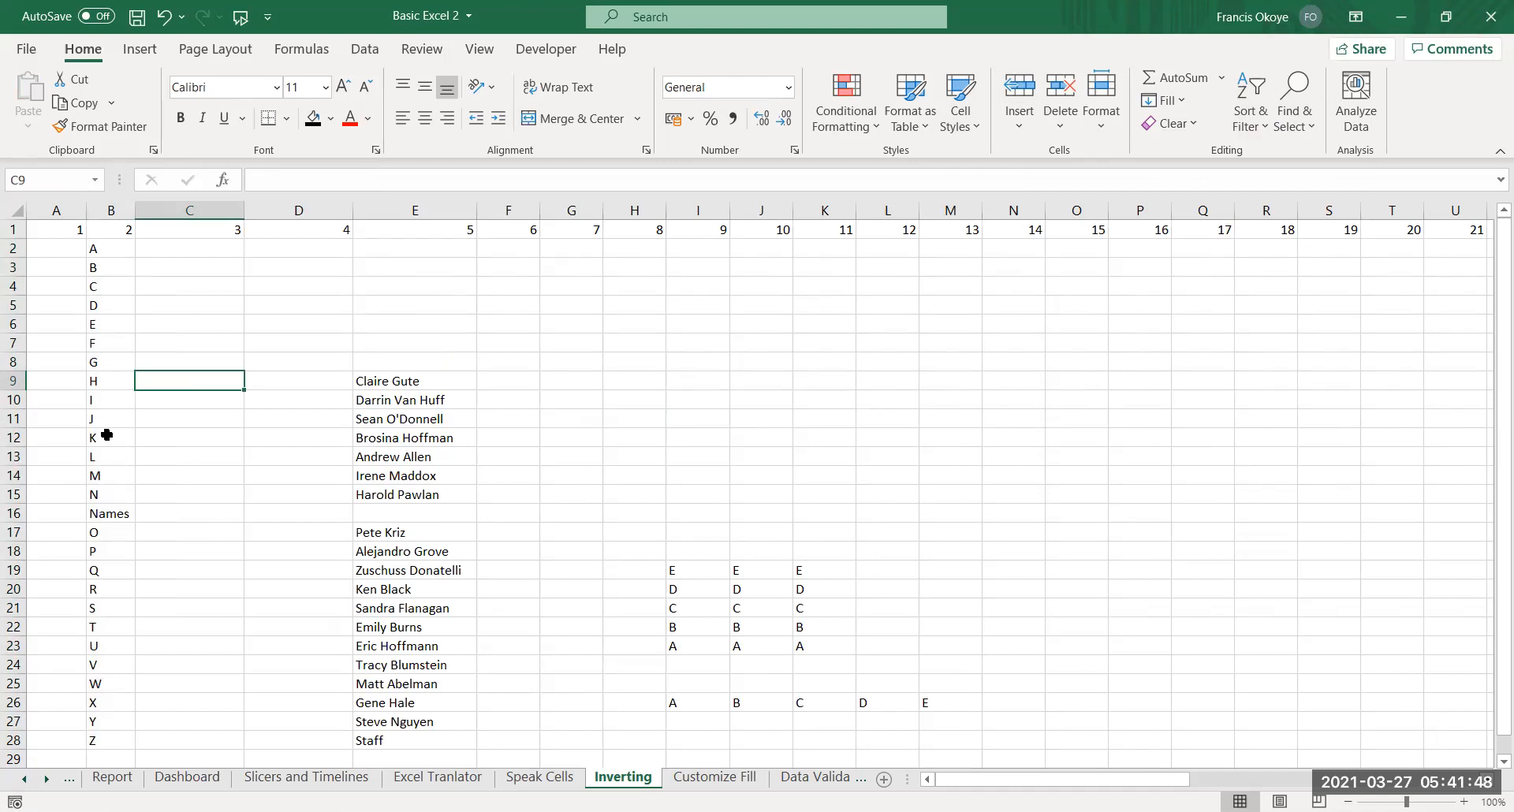
{"action": "key", "text": "ctrl+z"}
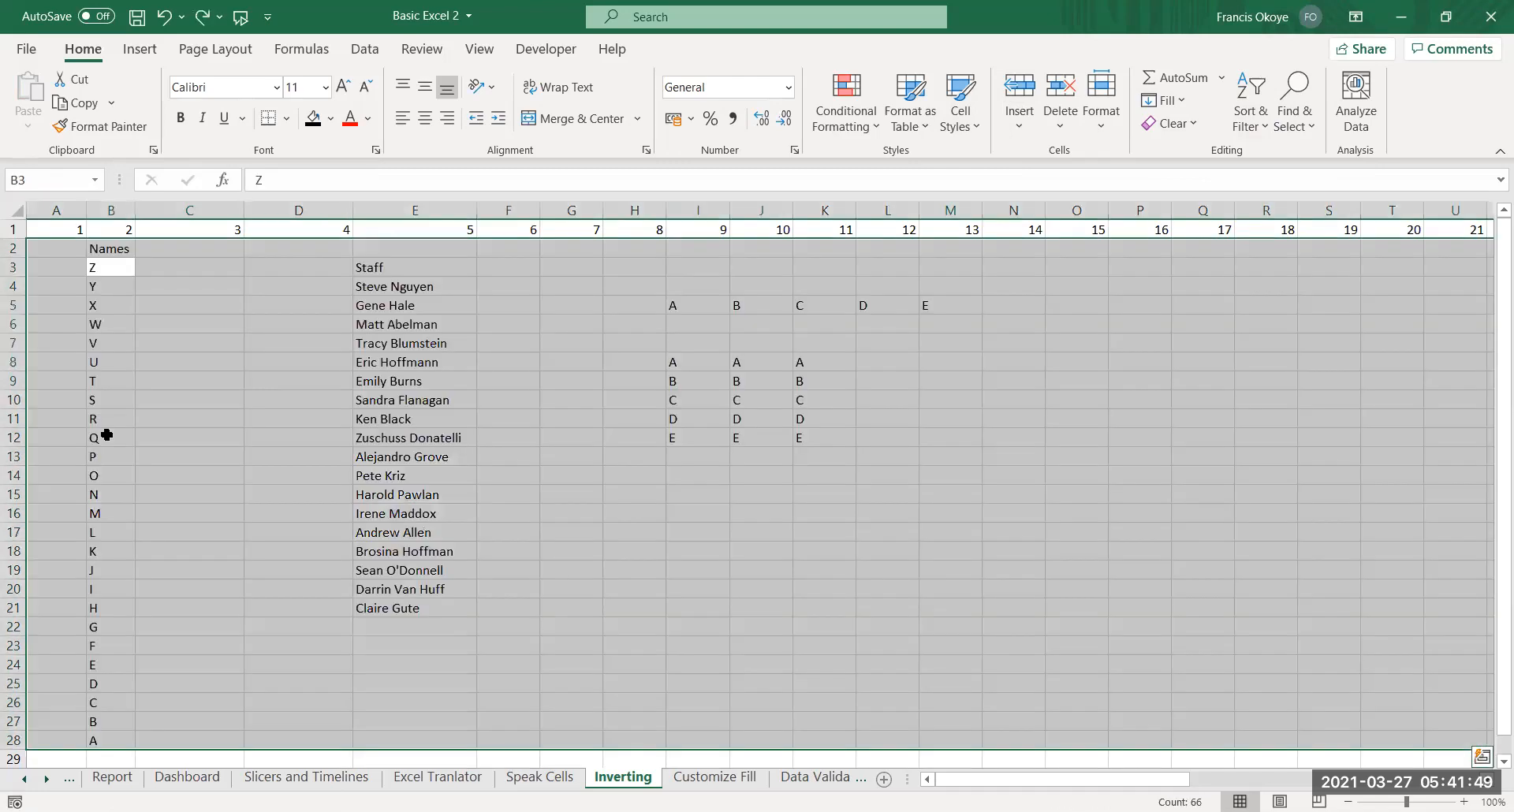
{"action": "left_click", "coordinate": [200, 361]}
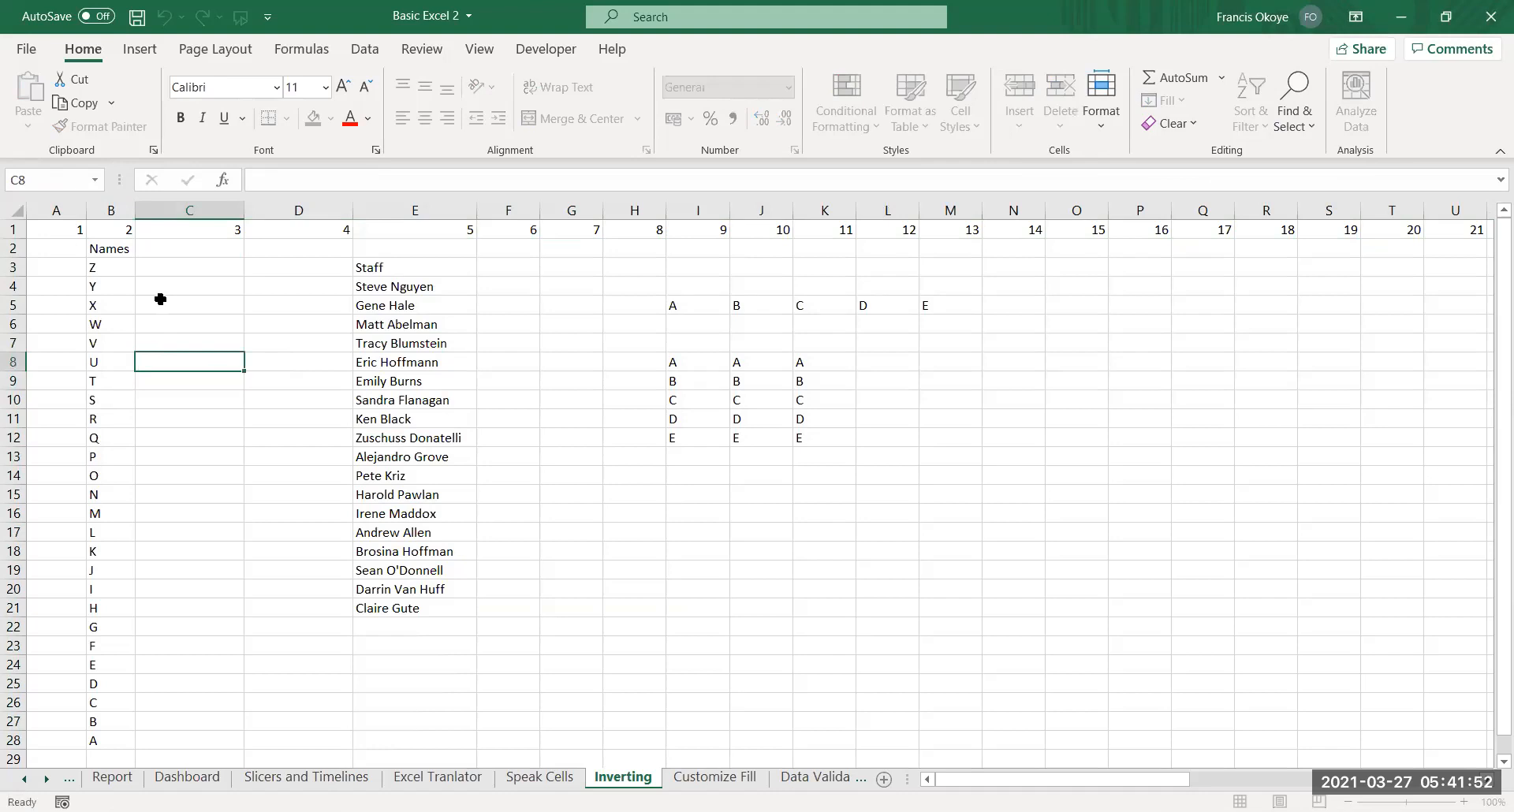
{"action": "left_click", "coordinate": [116, 284]}
{"action": "left_click", "coordinate": [121, 460]}
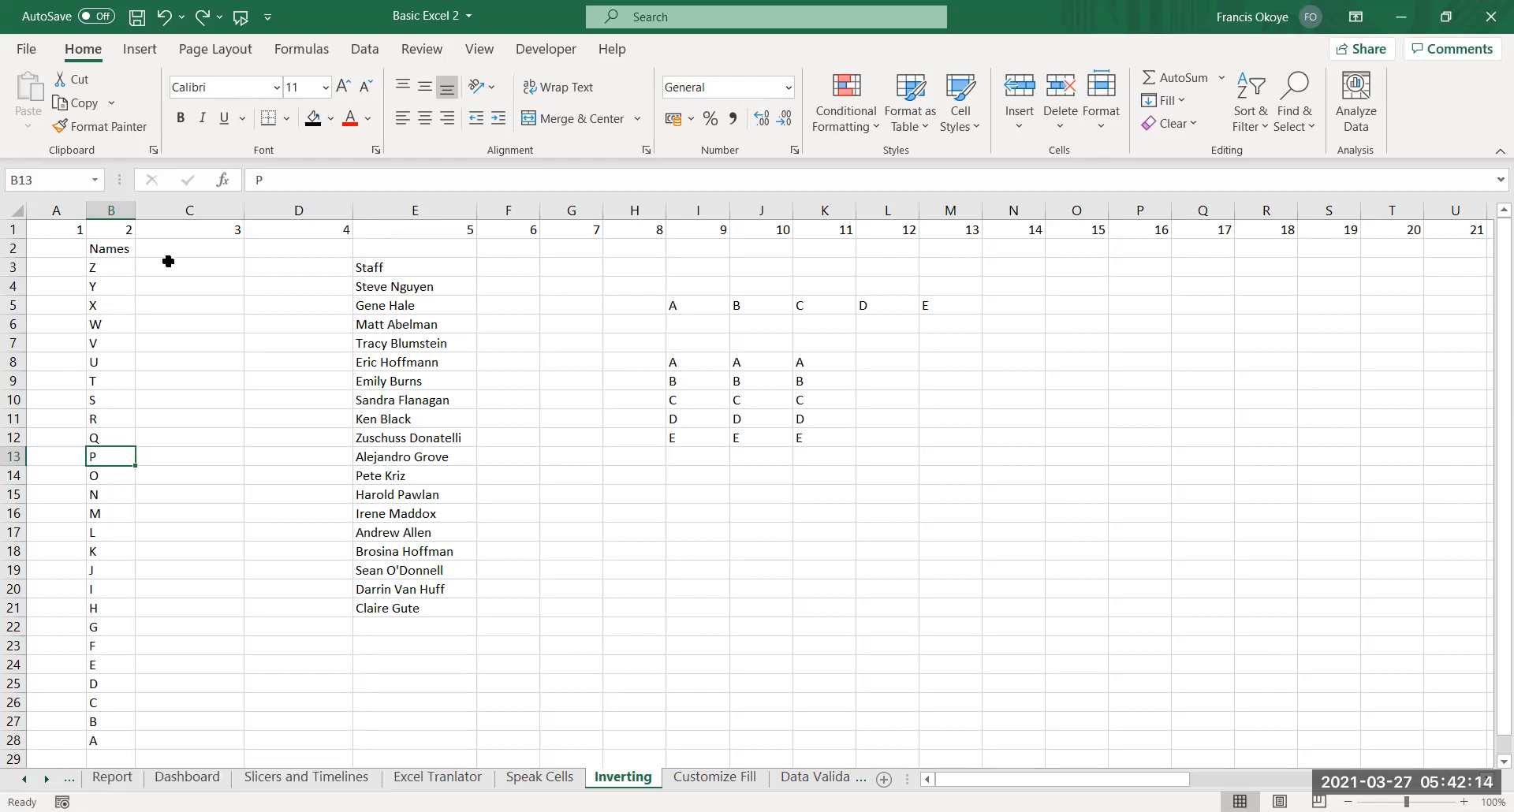
Number the letter list in A3:A28 by entering 1 and 2 and filling the series down to 26
{"action": "left_click", "coordinate": [61, 268]}
{"action": "type", "text": "1"}
{"action": "key", "text": "Return"}
{"action": "type", "text": "2"}
{"action": "key", "text": "Return"}
{"action": "left_click", "coordinate": [61, 269]}
{"action": "key", "text": "shift+Down"}
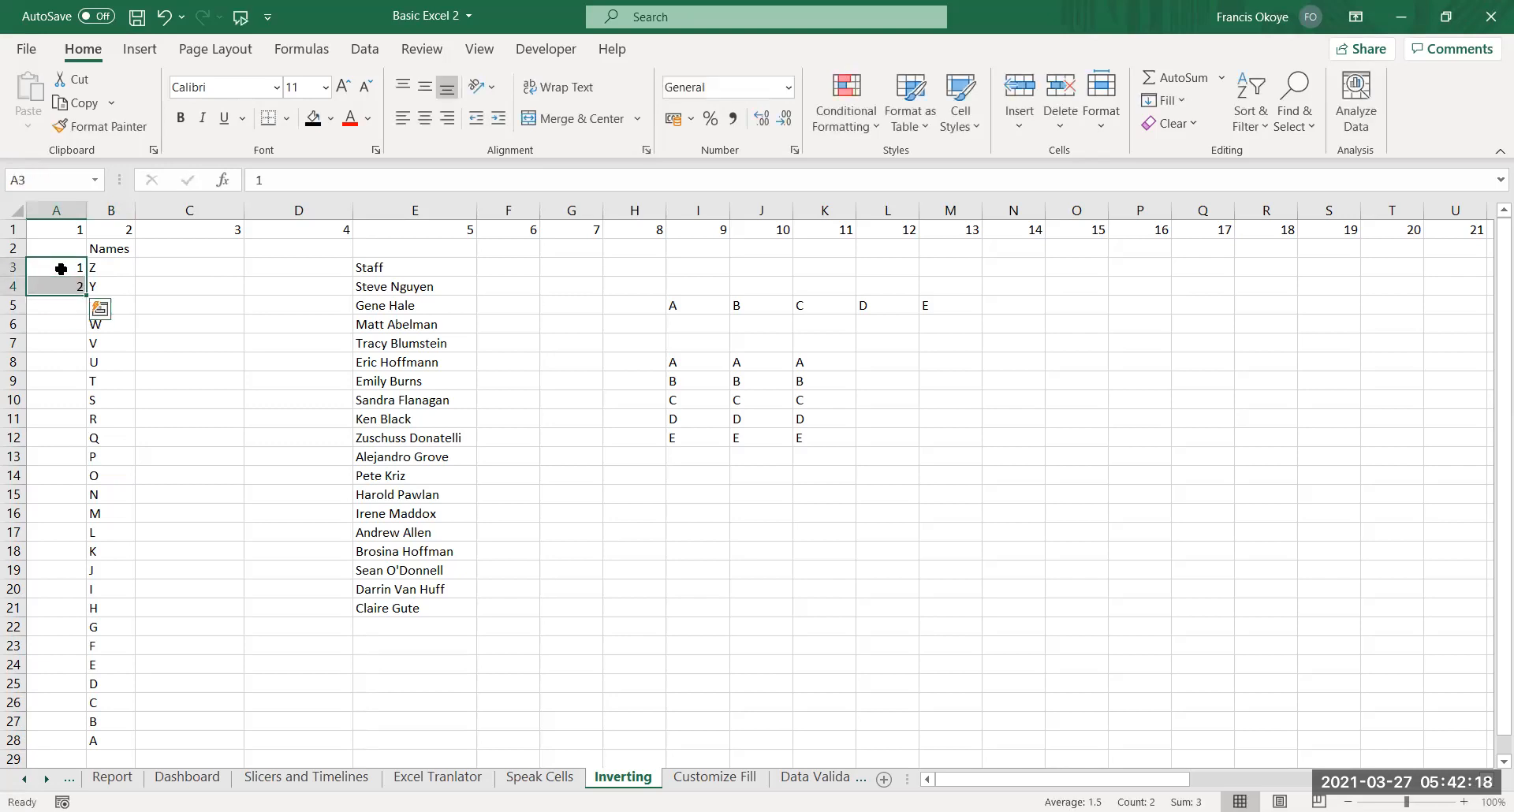
{"action": "double_click", "coordinate": [86, 299]}
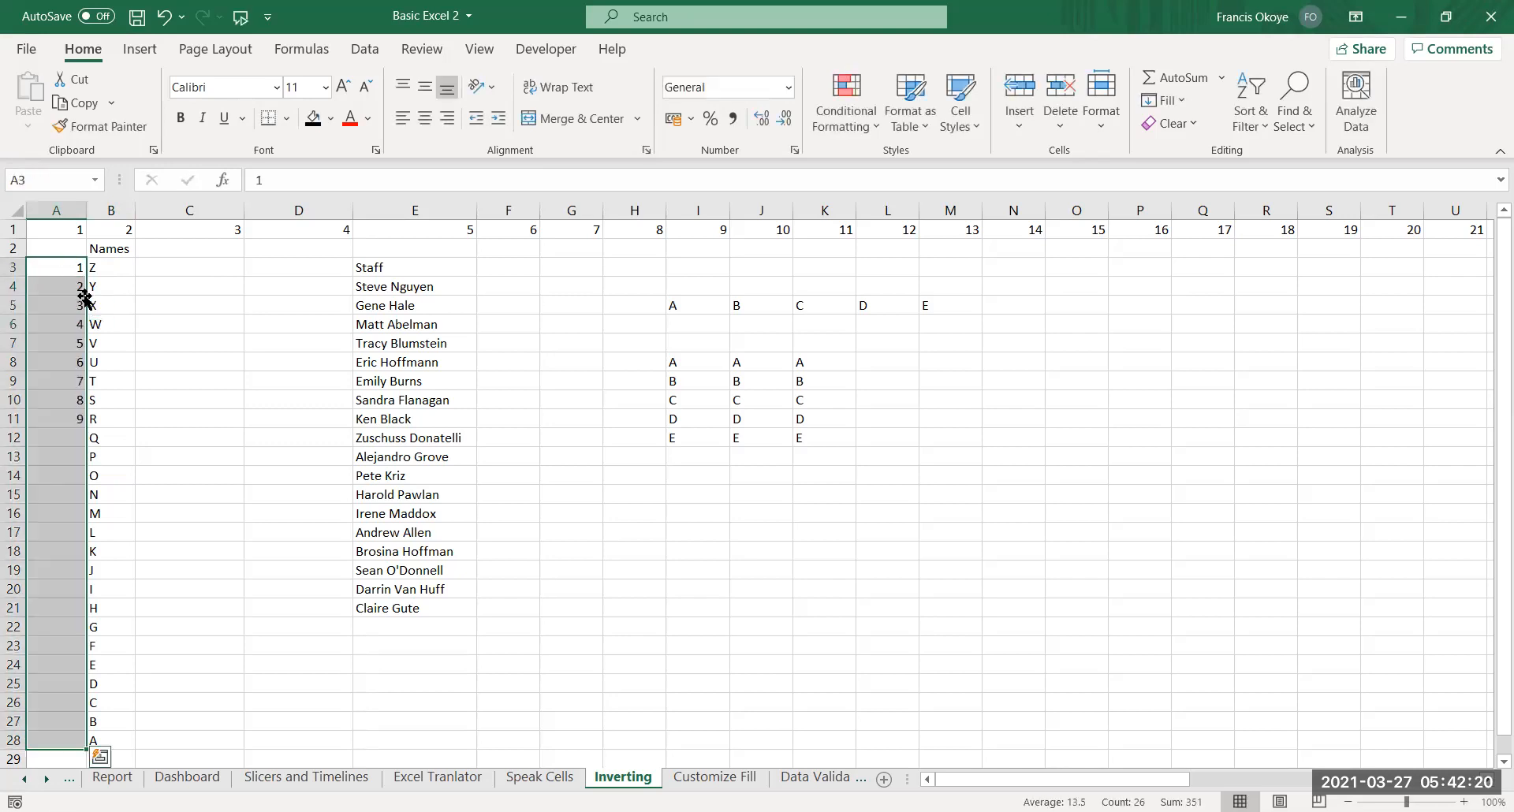
{"action": "left_click", "coordinate": [208, 669]}
Sort A3:B28 by the numbers in column A, first smallest to largest and then largest to smallest
{"action": "left_click_drag", "start_coordinate": [69, 268], "coordinate": [111, 750]}
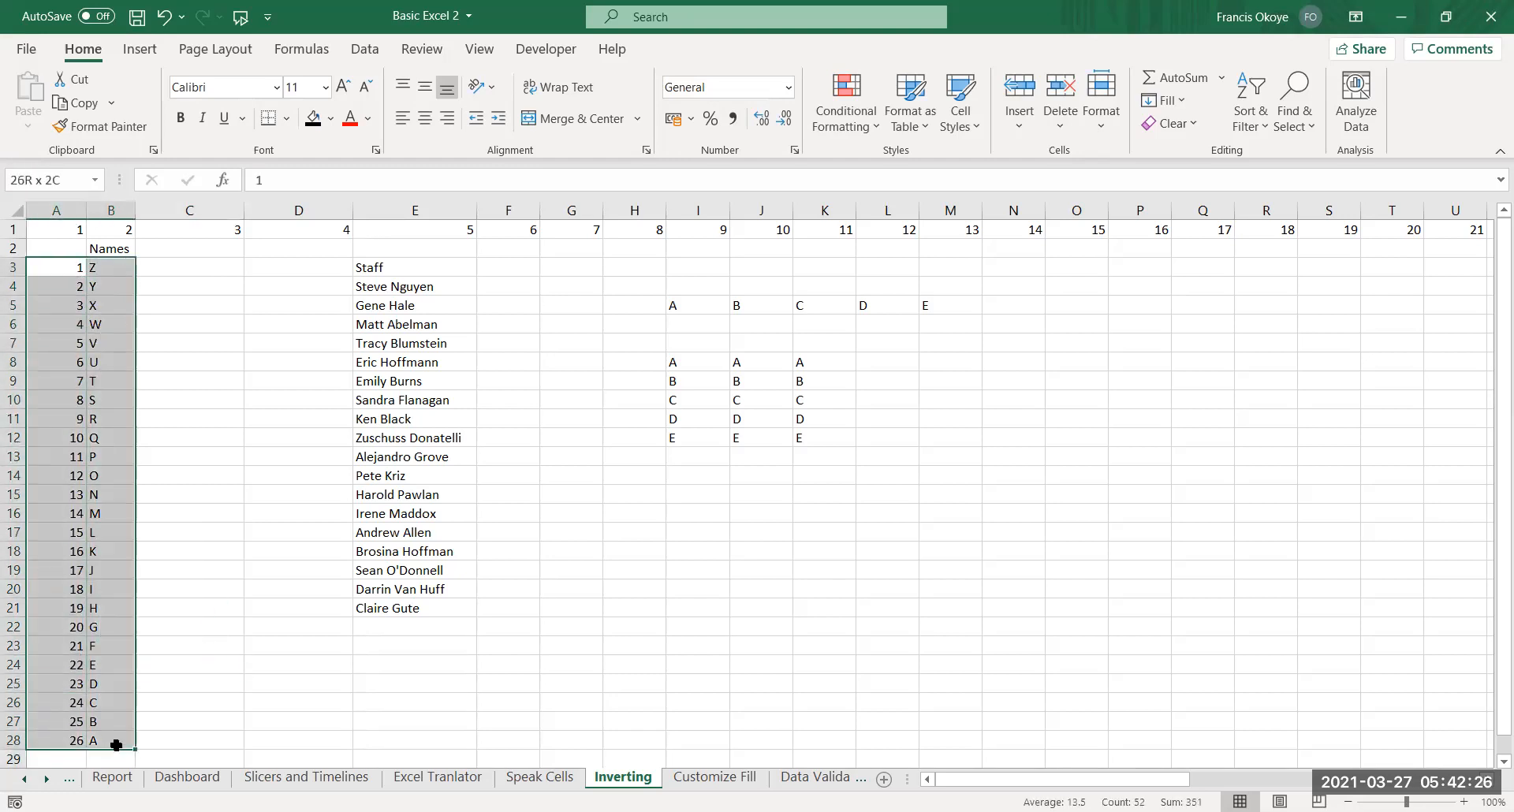
{"action": "right_click", "coordinate": [52, 266]}
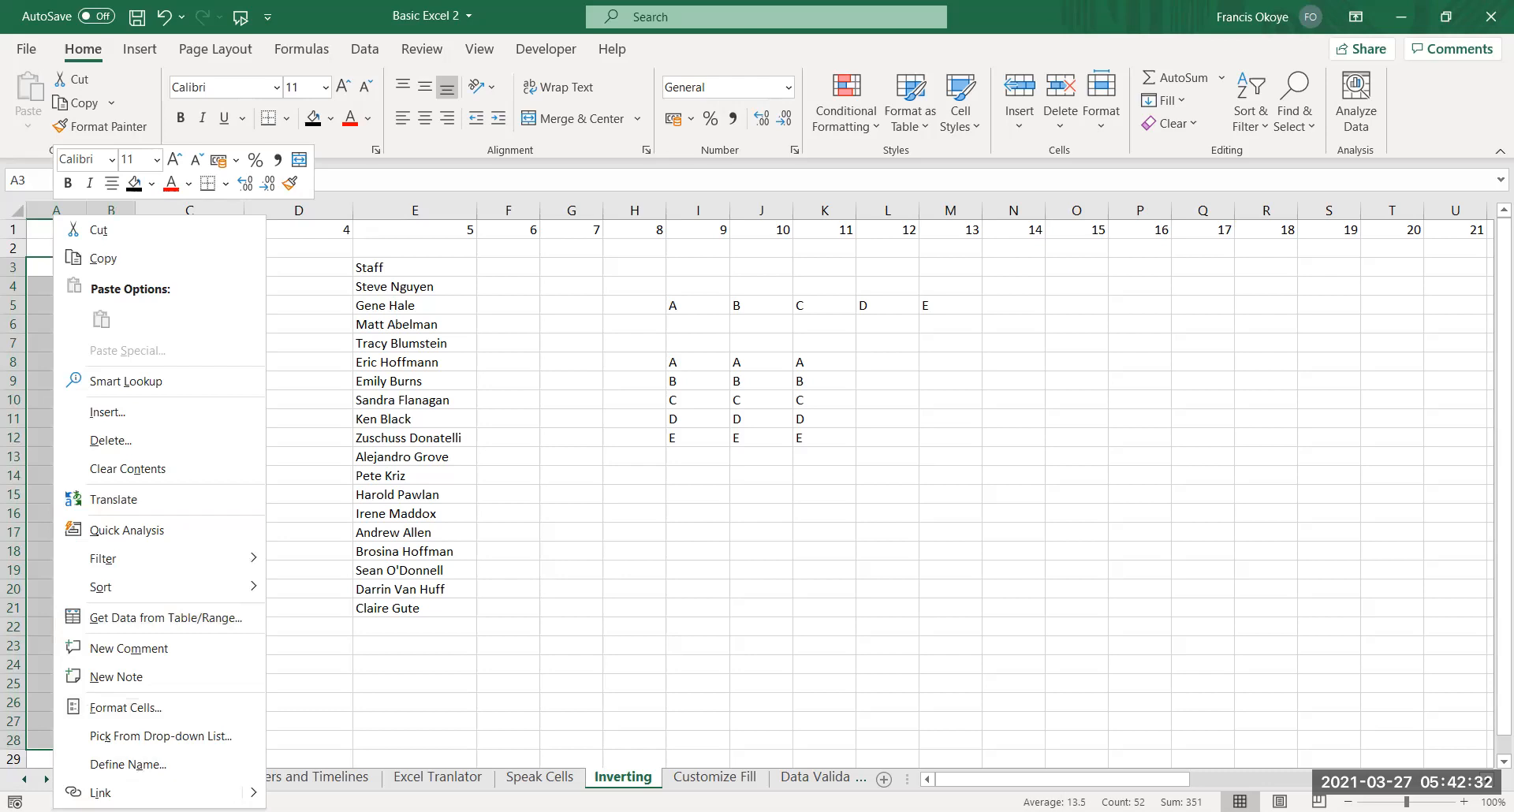
{"action": "mouse_move", "coordinate": [196, 579]}
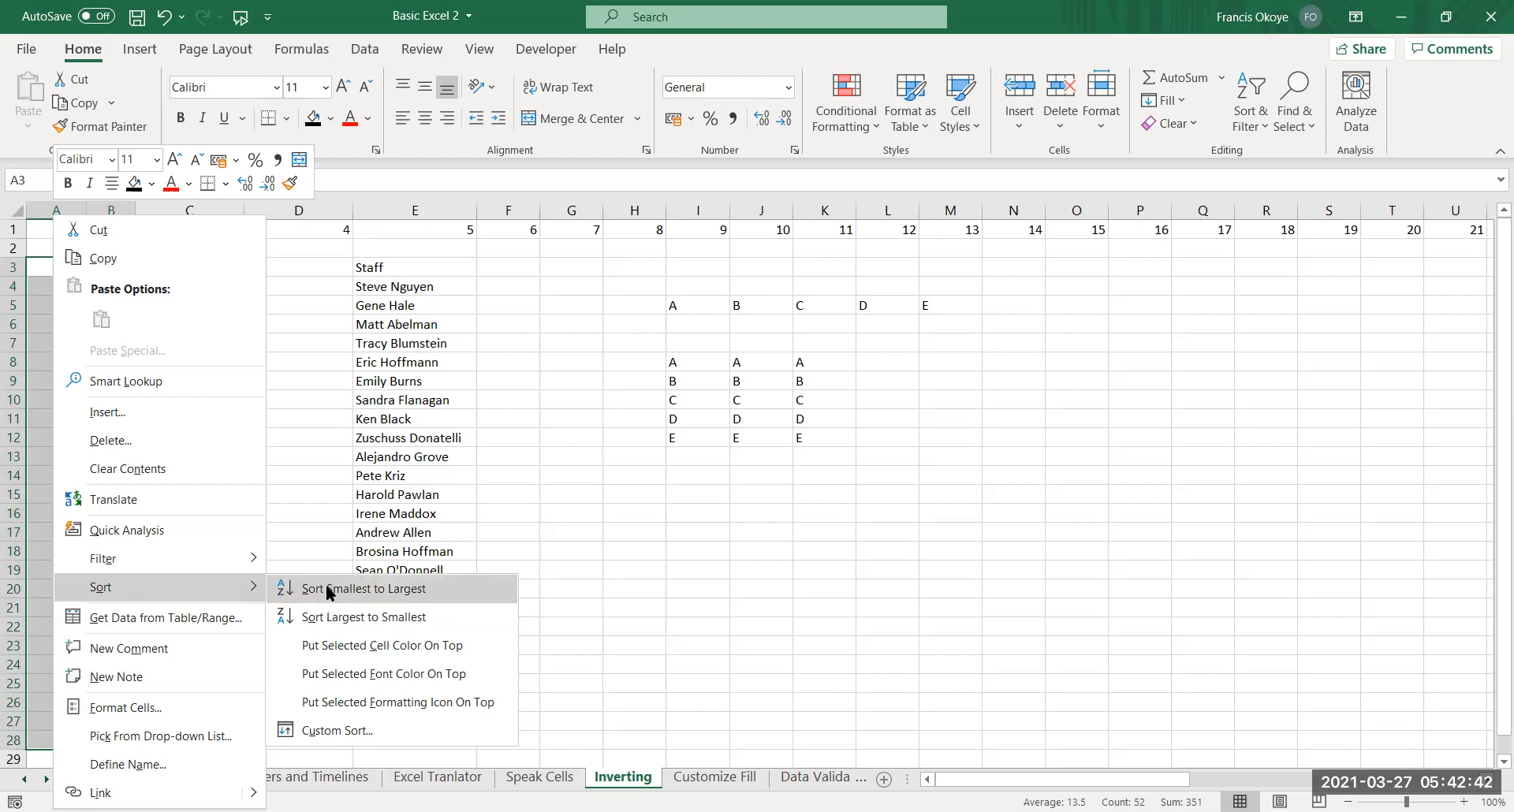
{"action": "left_click", "coordinate": [328, 593]}
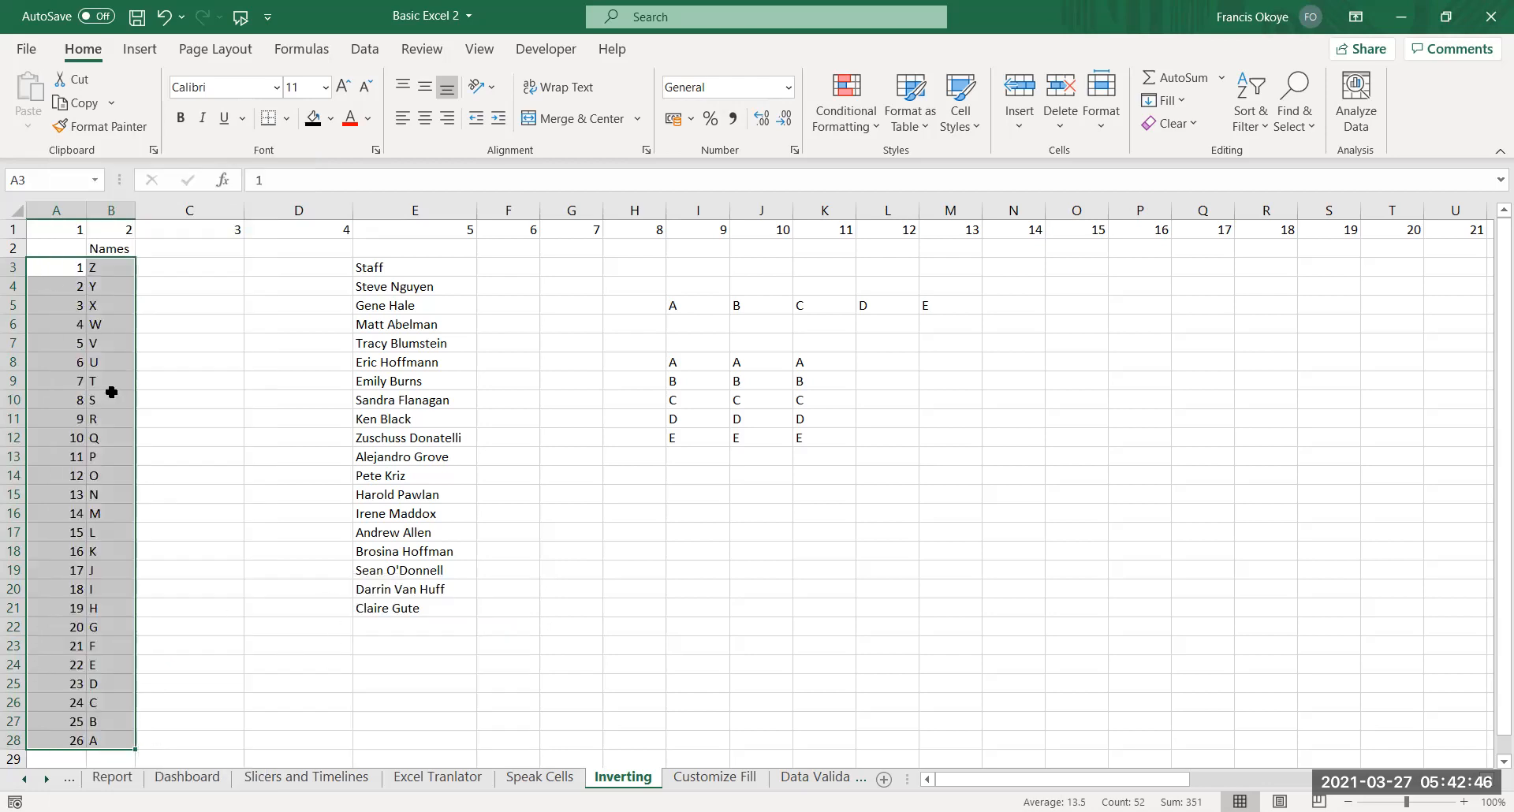
{"action": "right_click", "coordinate": [64, 263]}
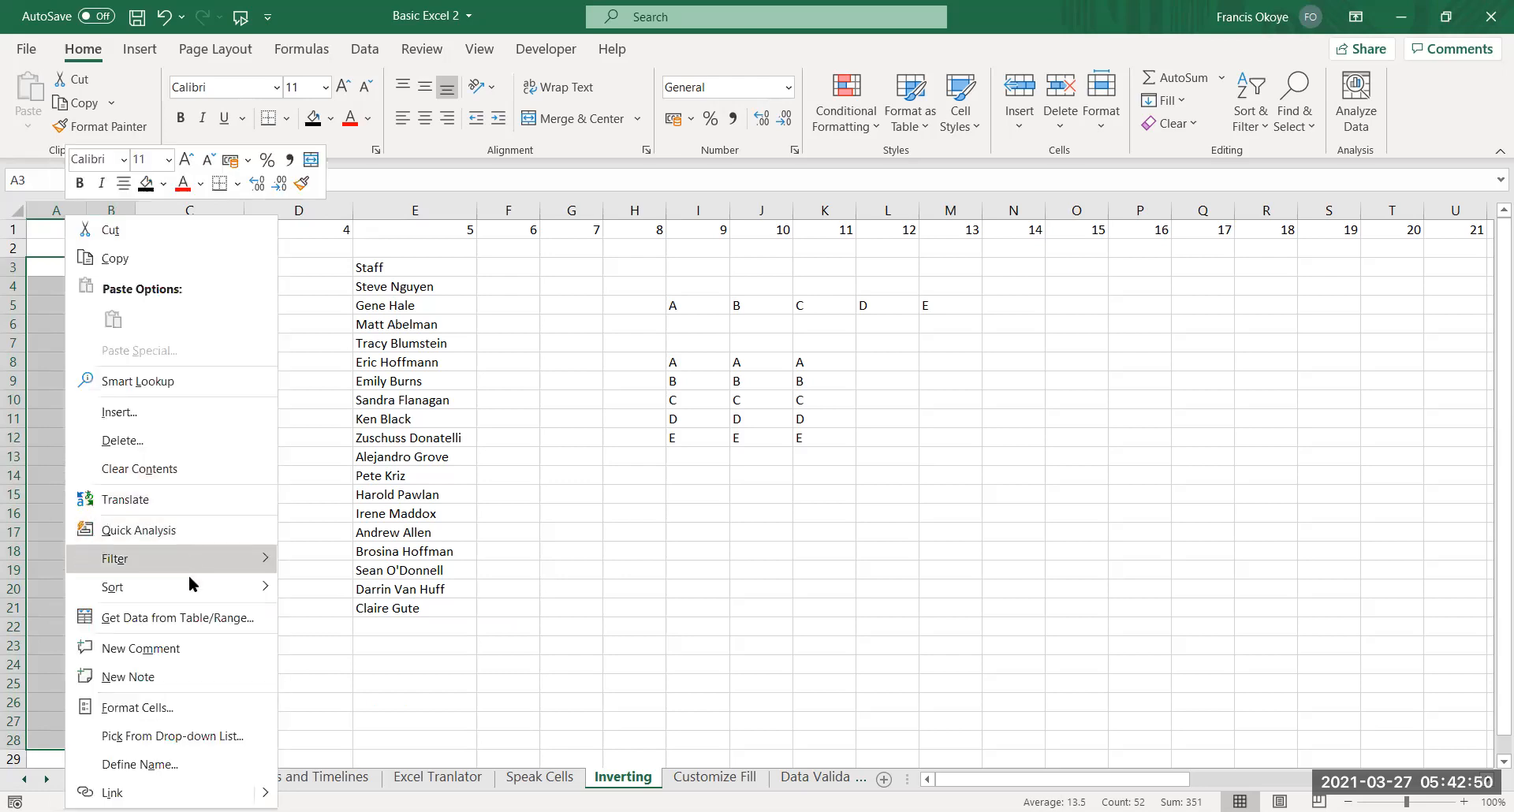
{"action": "left_click", "coordinate": [399, 622]}
{"action": "left_click", "coordinate": [189, 400]}
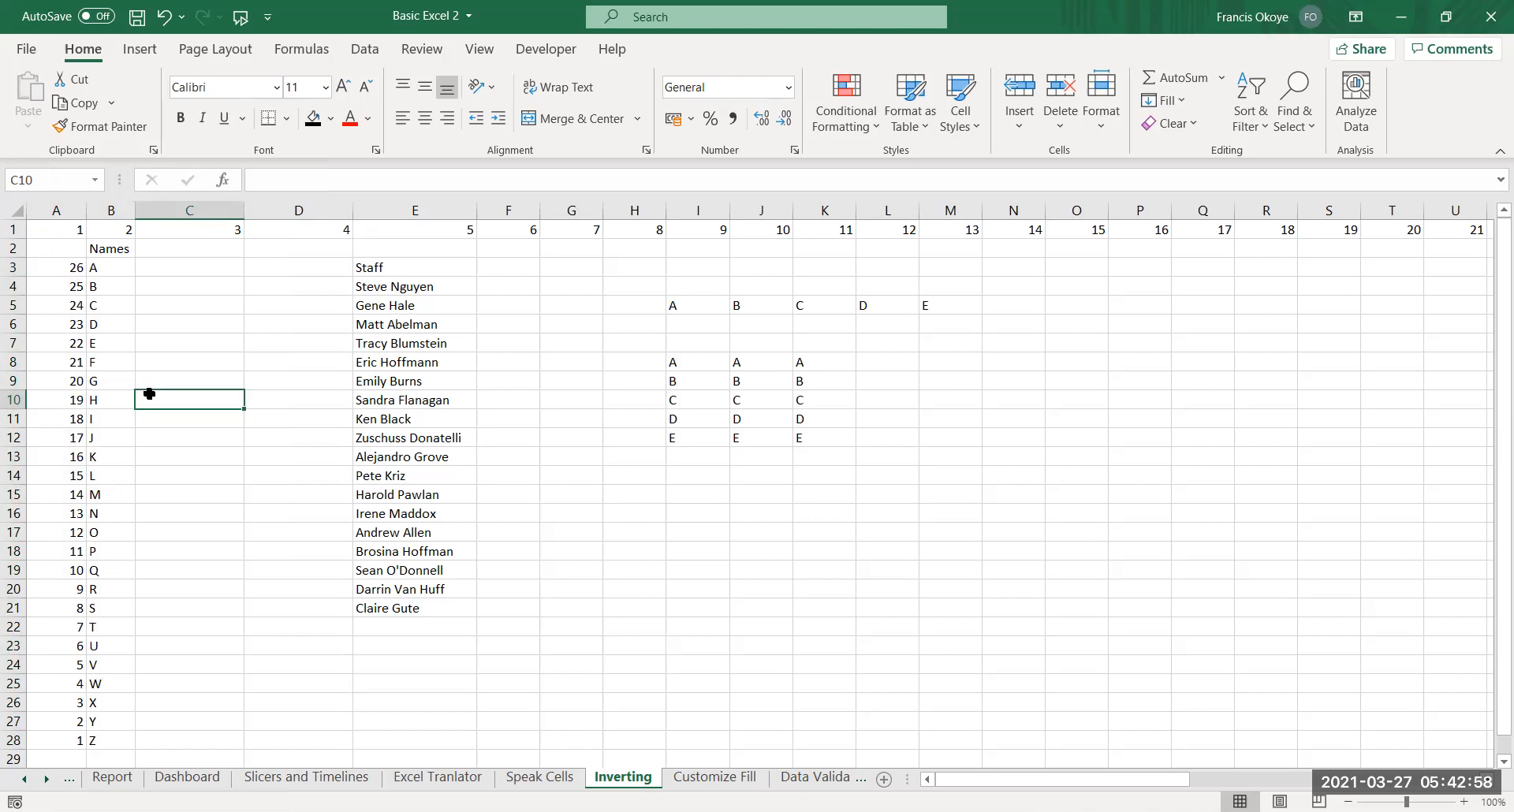
Number the staff list in D4:D21 by entering 1 and 2 and filling the series down to 18
{"action": "key", "text": "Right"}
{"action": "key", "text": "Up"}
{"action": "key", "text": "Up"}
{"action": "key", "text": "Up"}
{"action": "key", "text": "Up"}
{"action": "key", "text": "Up"}
{"action": "key", "text": "Up"}
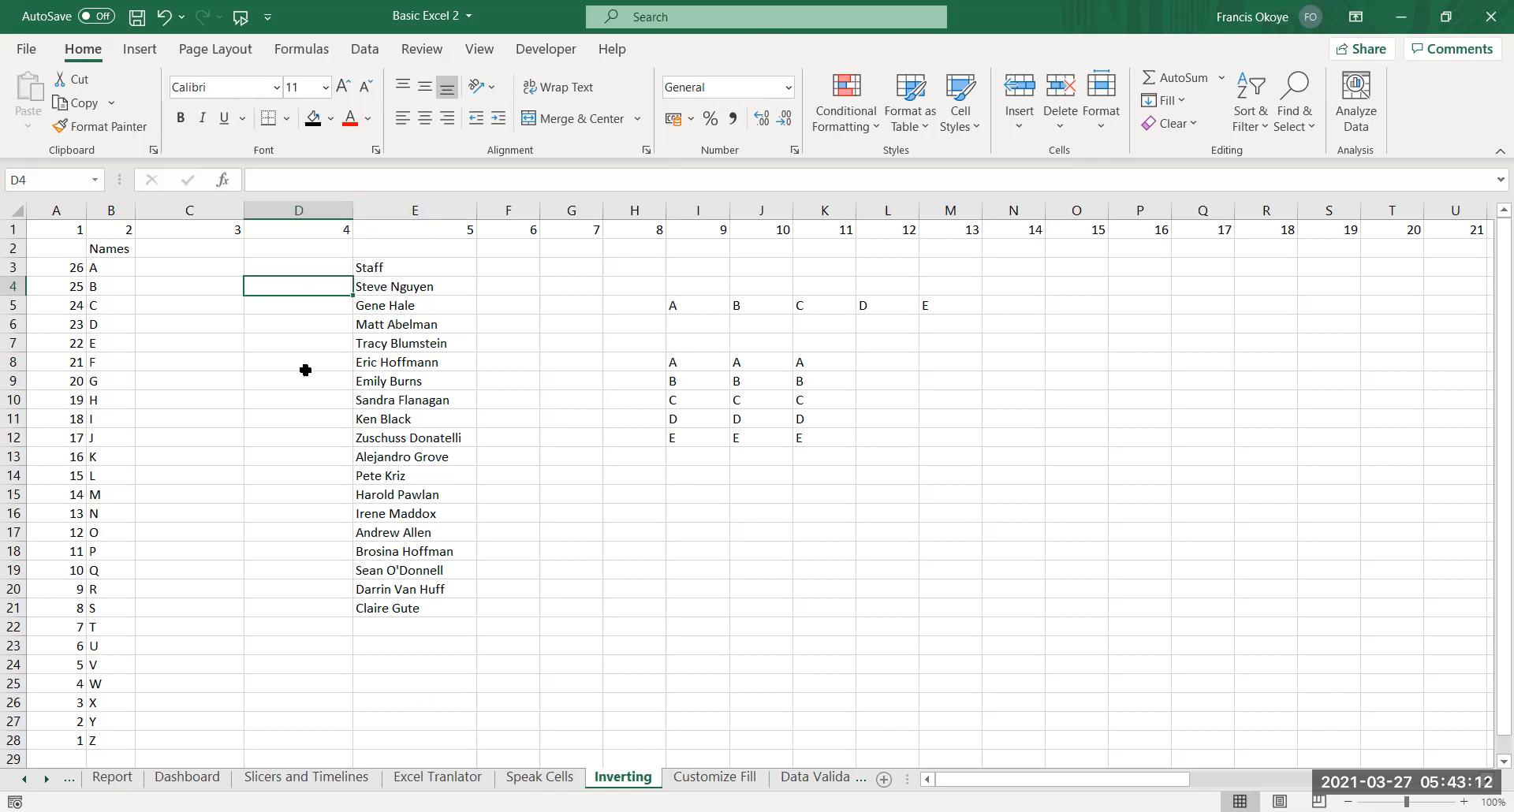
{"action": "type", "text": "1"}
{"action": "key", "text": "Down"}
{"action": "type", "text": "2"}
{"action": "key", "text": "Up"}
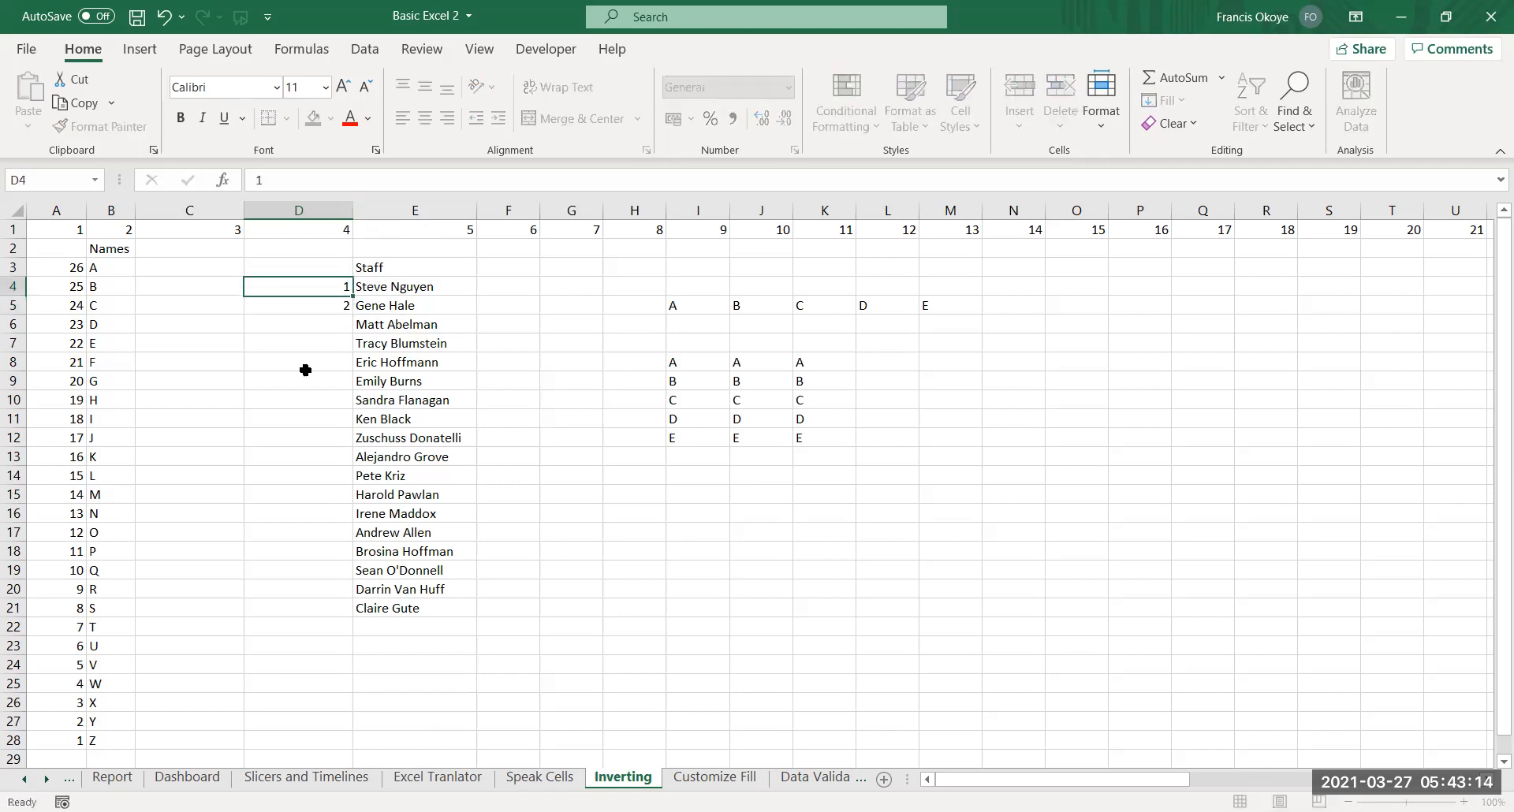
{"action": "key", "text": "shift+Down"}
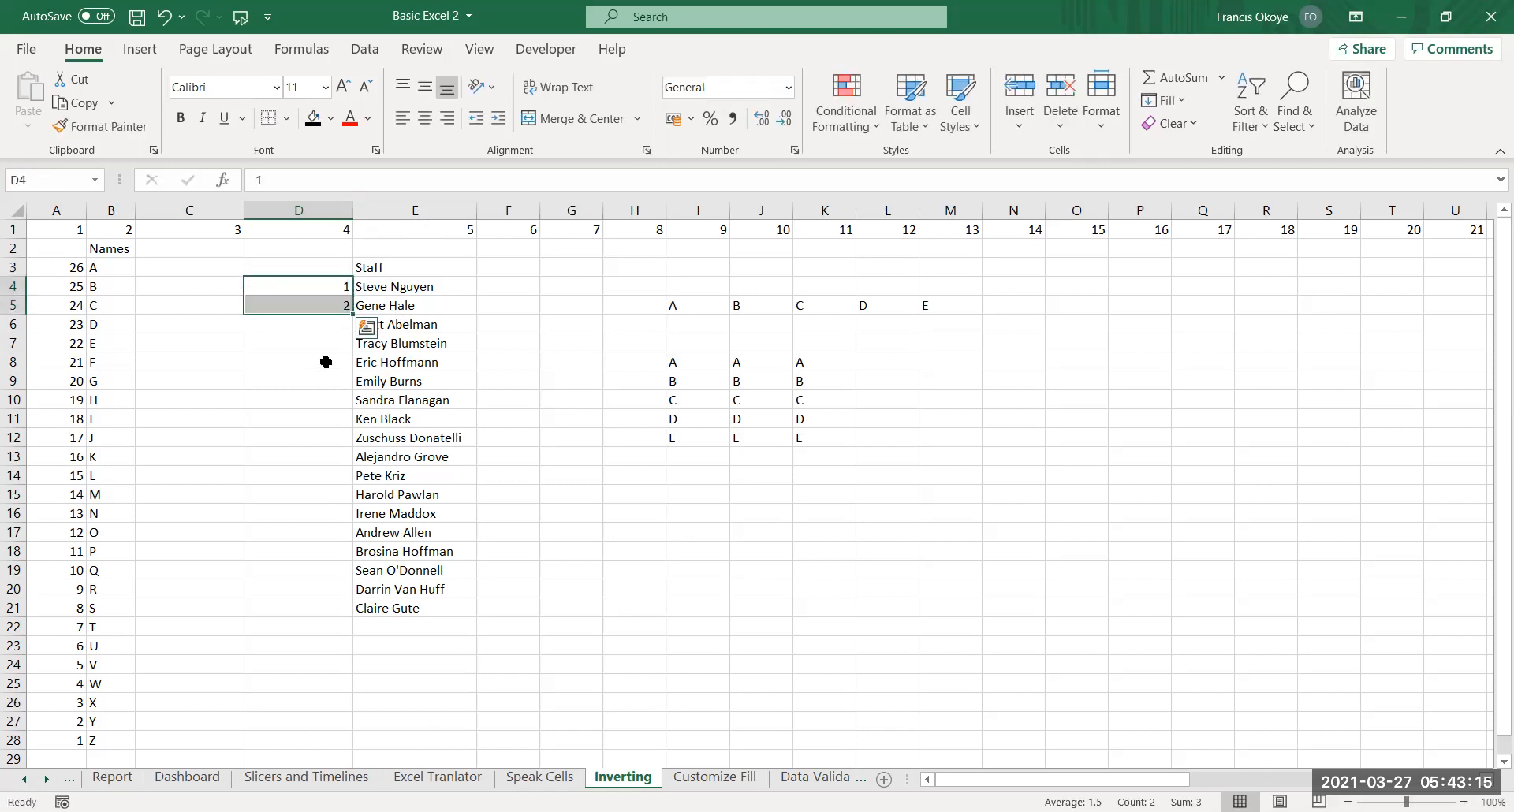
{"action": "double_click", "coordinate": [352, 314]}
Sort D4:E21 from largest to smallest by the numbers in column D to invert the staff list
{"action": "left_click", "coordinate": [337, 292]}
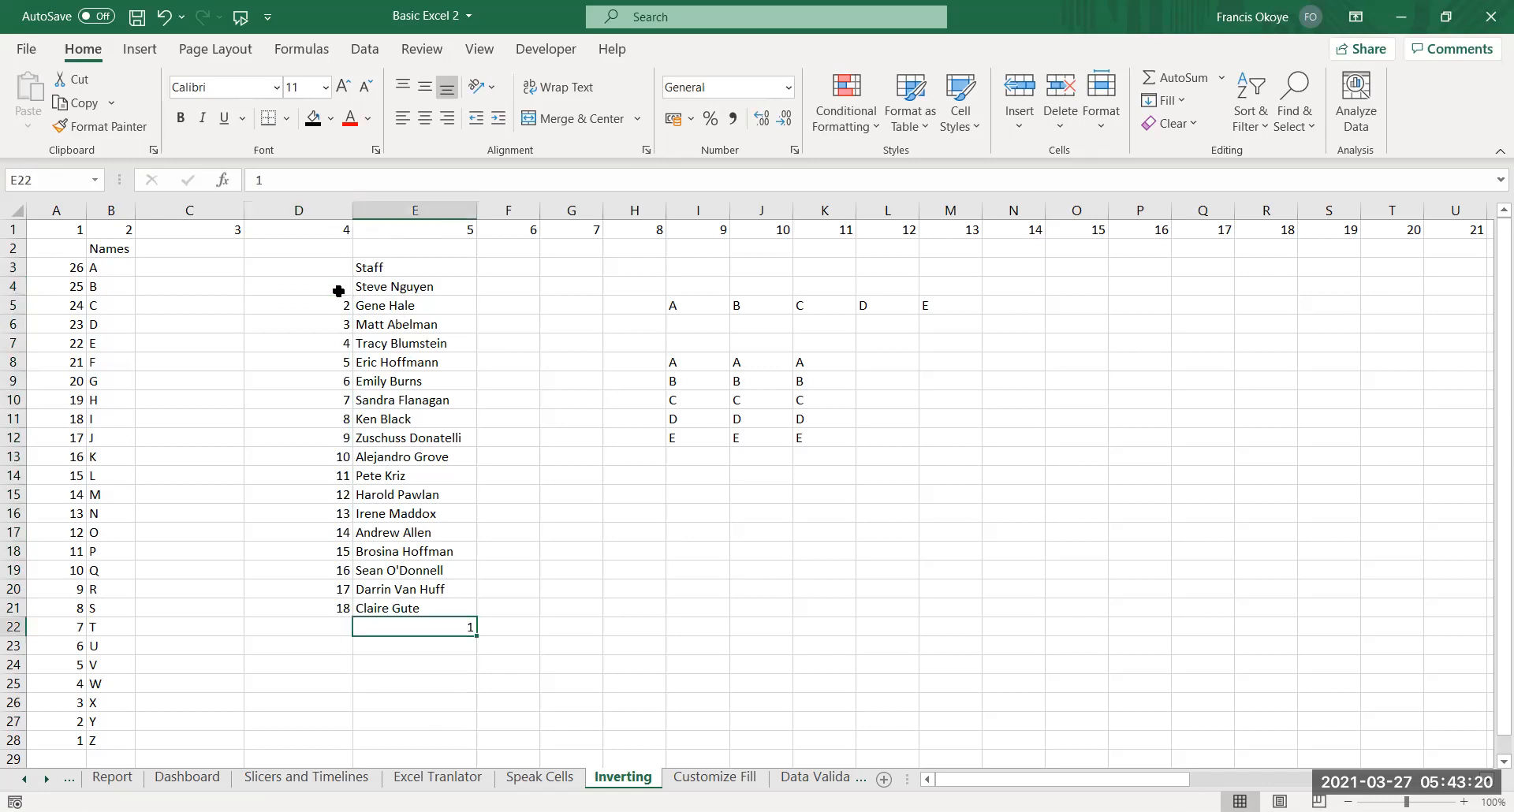
{"action": "key", "text": "shift+Right"}
{"action": "key", "text": "ctrl+shift+Down"}
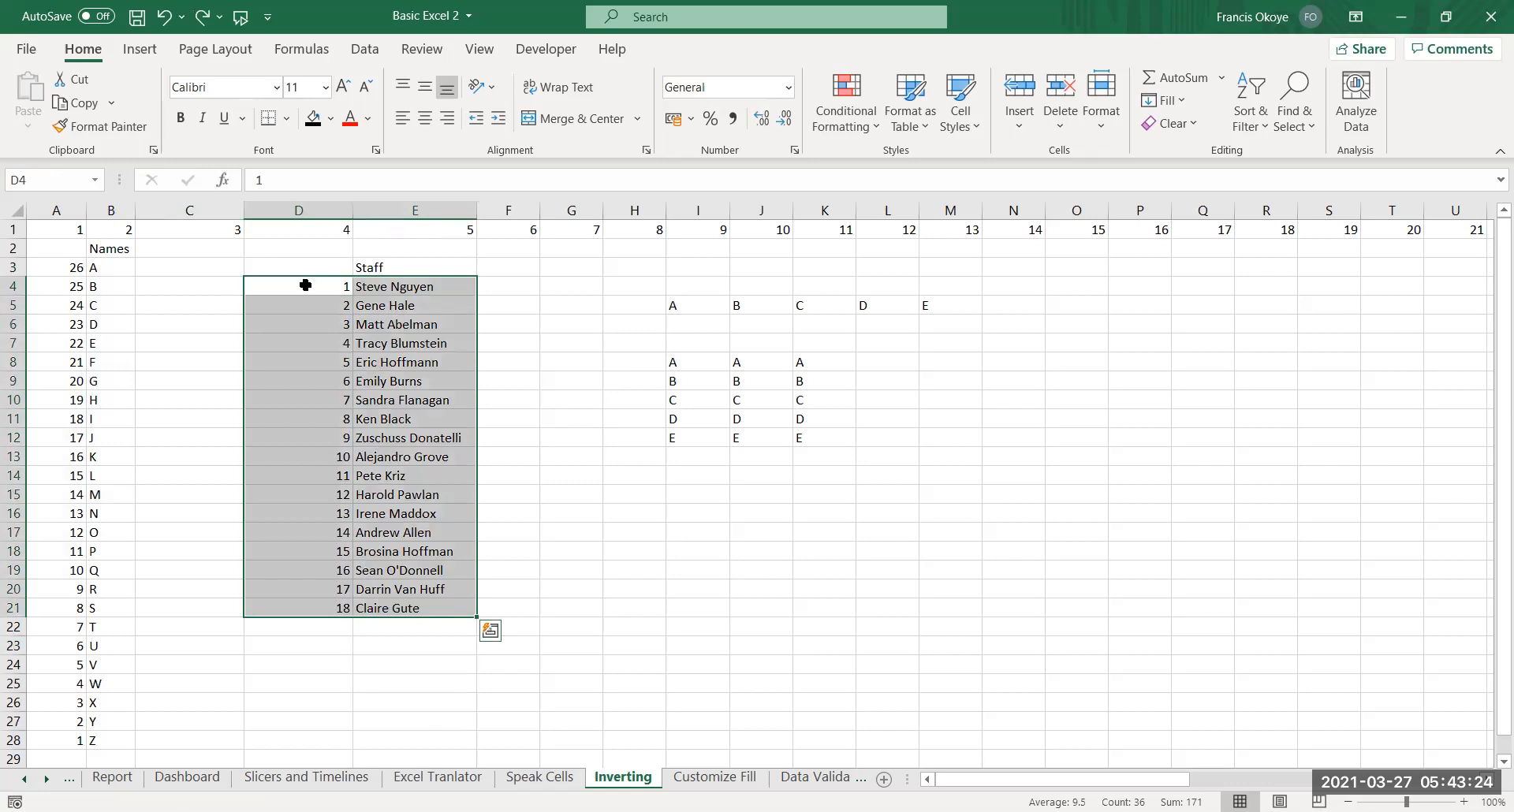
{"action": "right_click", "coordinate": [306, 286]}
{"action": "mouse_move", "coordinate": [400, 587]}
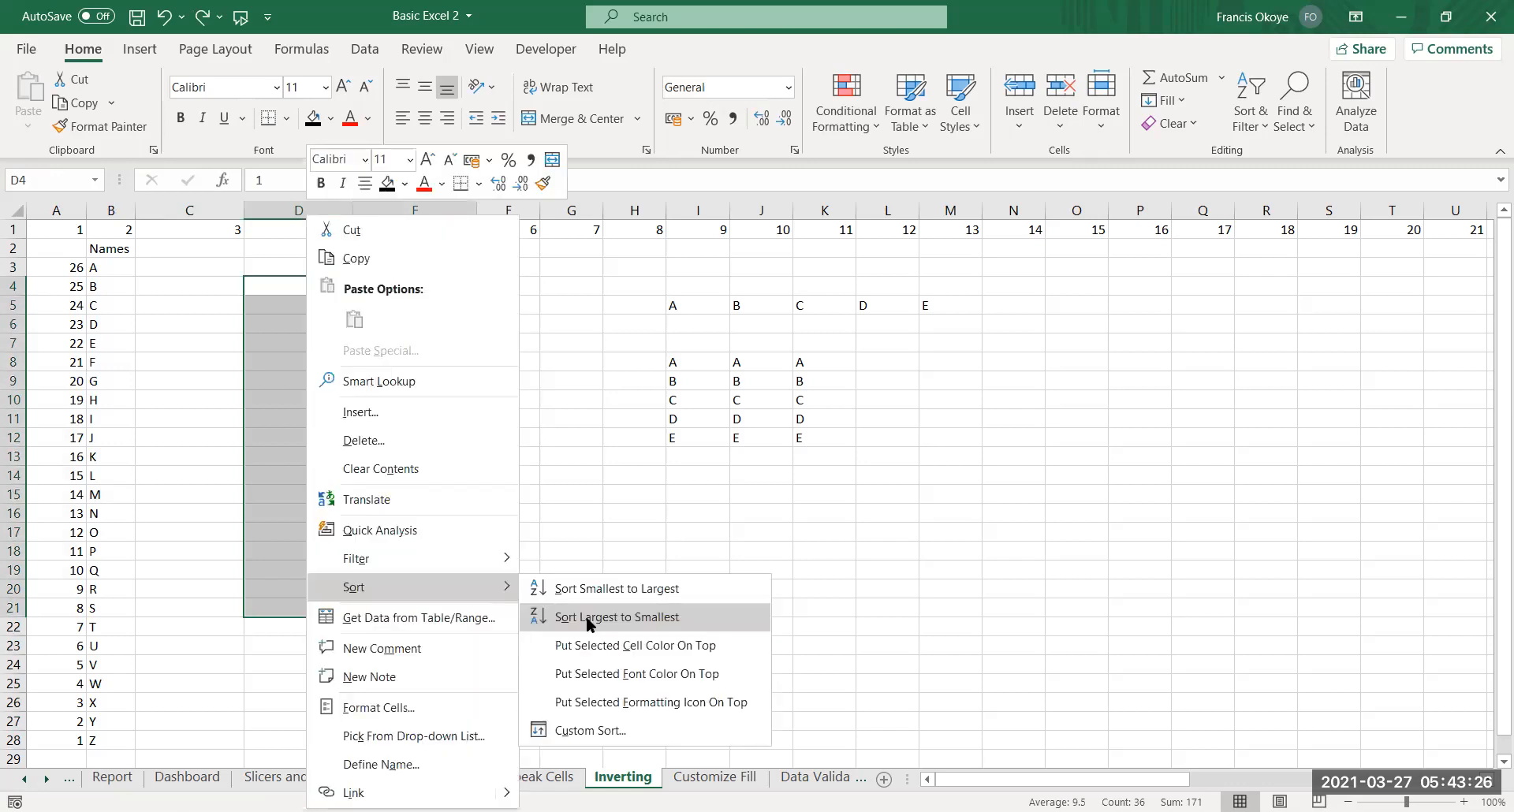
{"action": "left_click", "coordinate": [593, 618]}
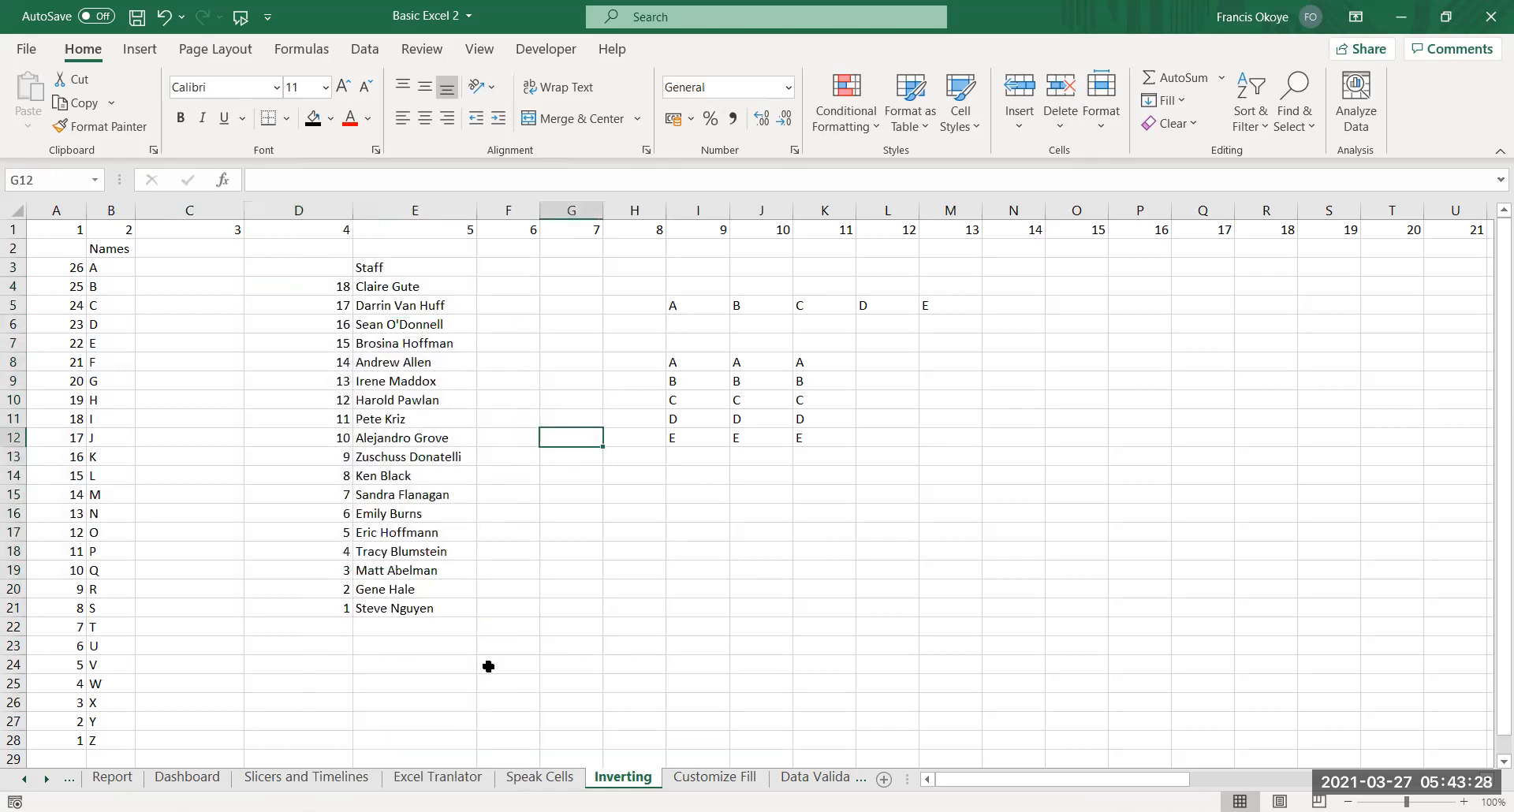
Clear the helper numbers from D4:D21 beside the staff list
{"action": "left_click", "coordinate": [324, 286]}
{"action": "key", "text": "ctrl+shift+Down"}
{"action": "key", "text": "Delete"}
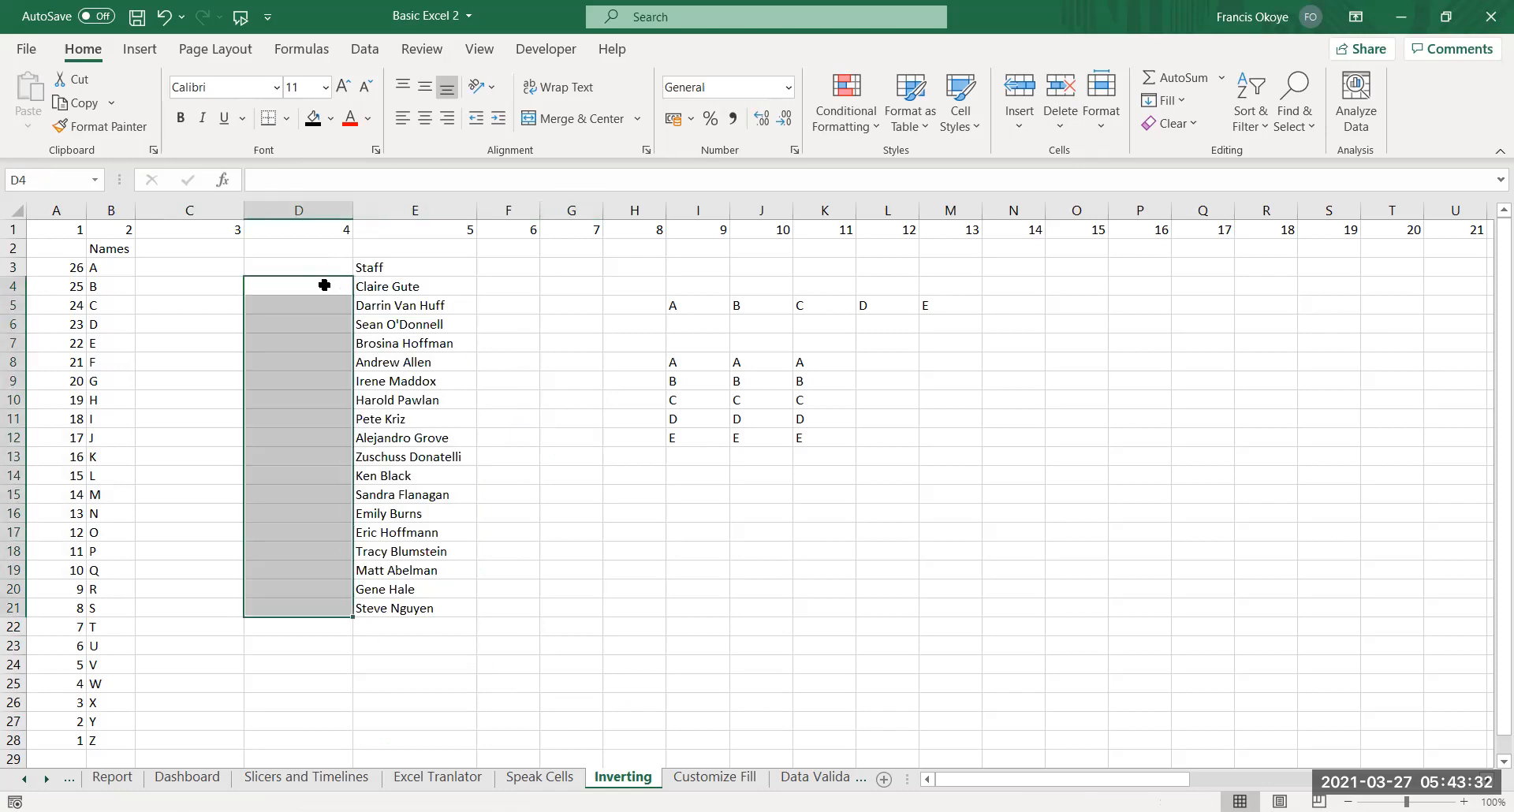
{"action": "left_click", "coordinate": [599, 552]}
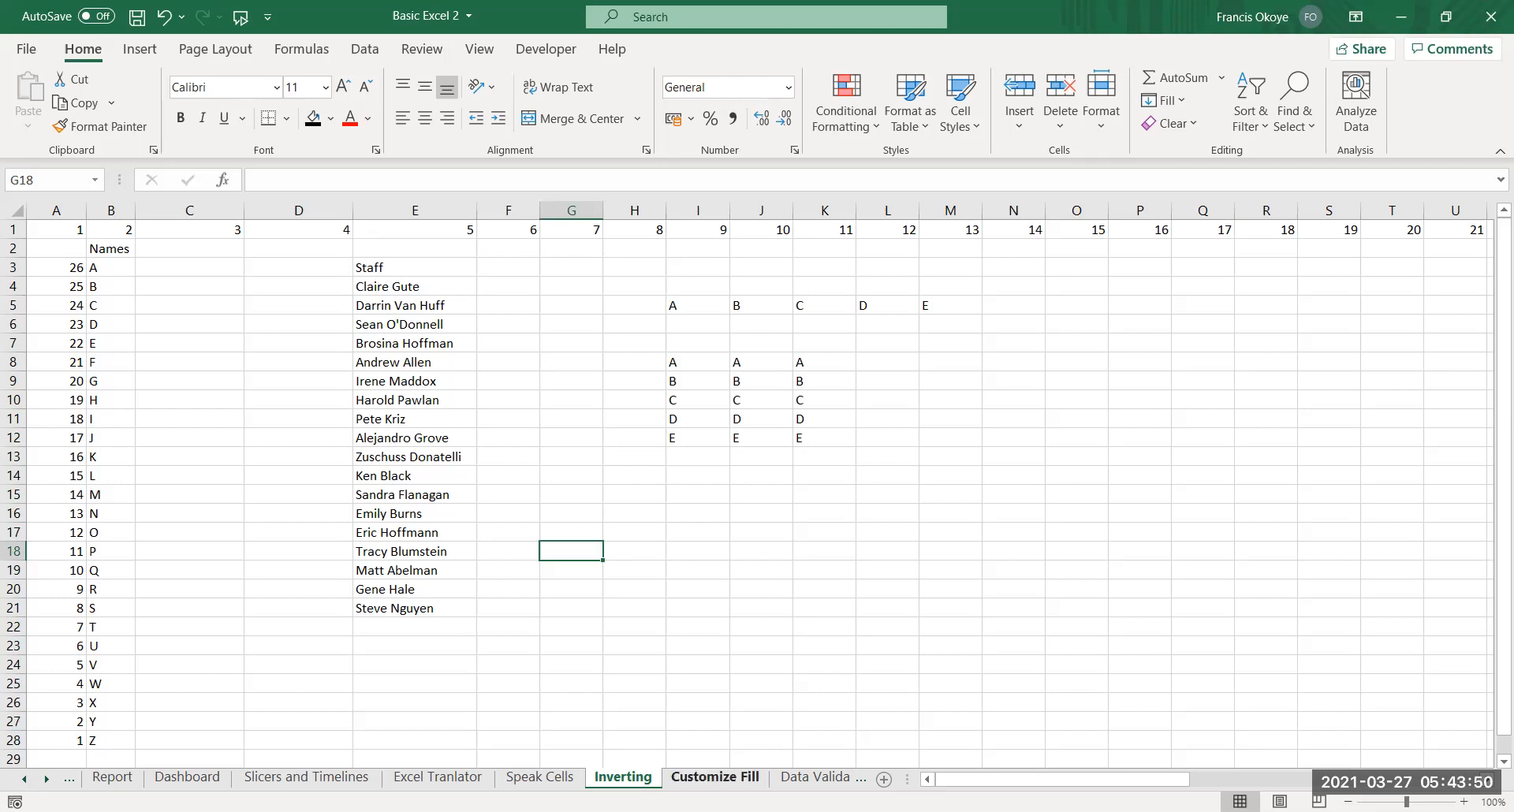
On the Customize Fill sheet, fill the weekdays from Monday in C2 down to Sunday in C8
{"action": "left_click", "coordinate": [304, 553]}
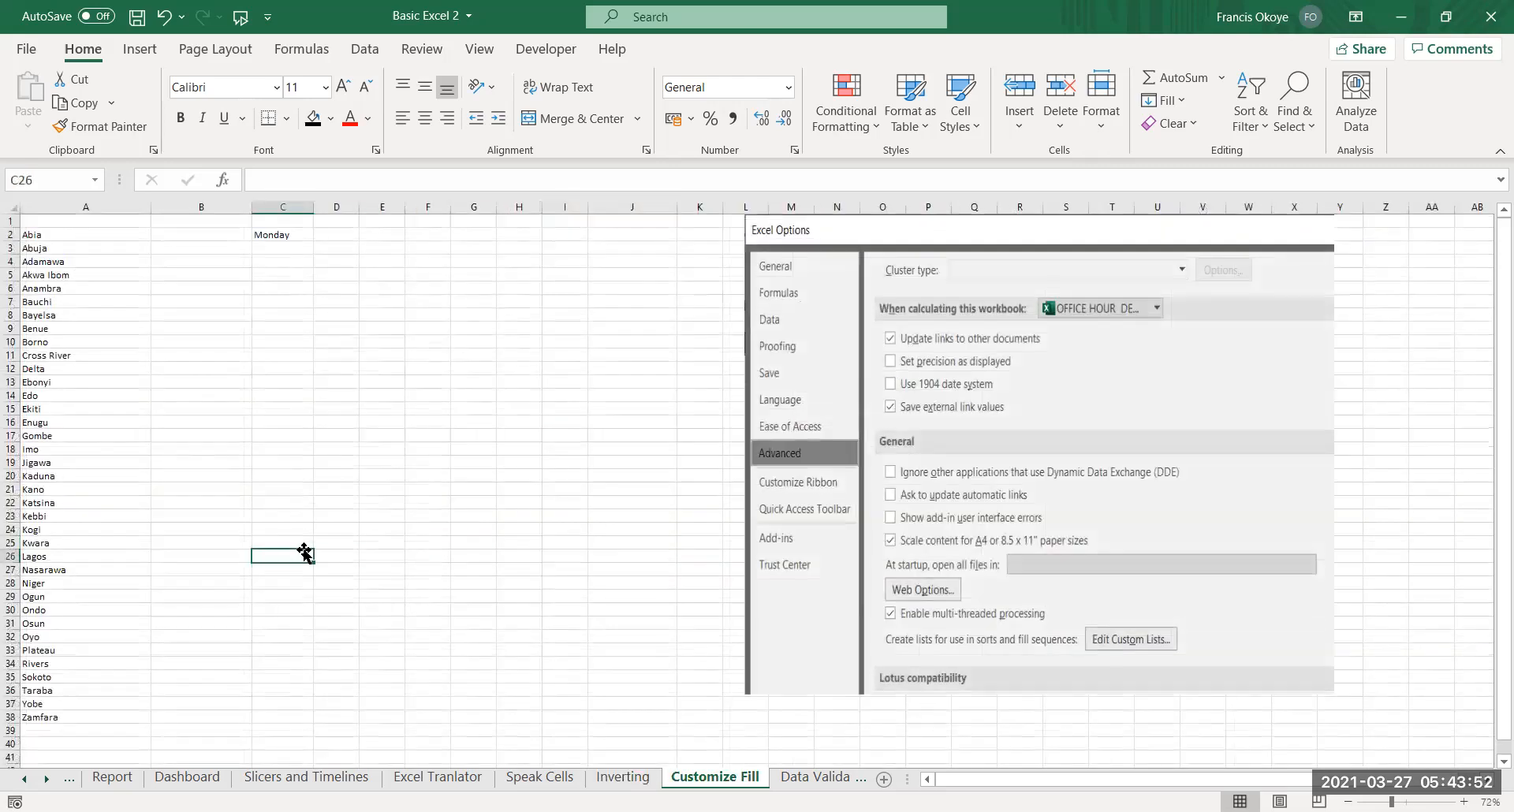
{"action": "left_click", "coordinate": [281, 236]}
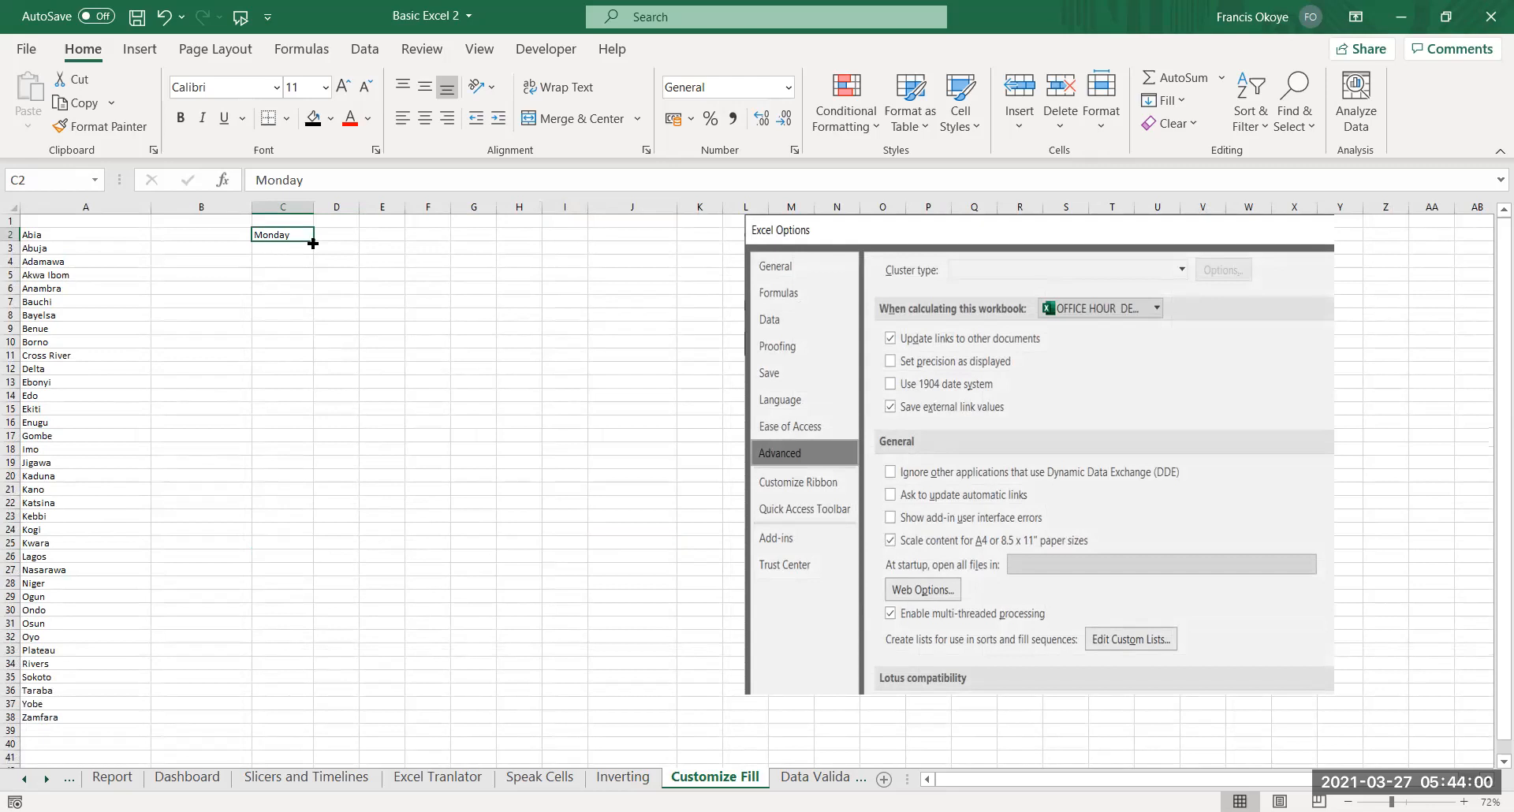
{"action": "left_click_drag", "start_coordinate": [315, 242], "coordinate": [311, 320]}
{"action": "left_click", "coordinate": [382, 373]}
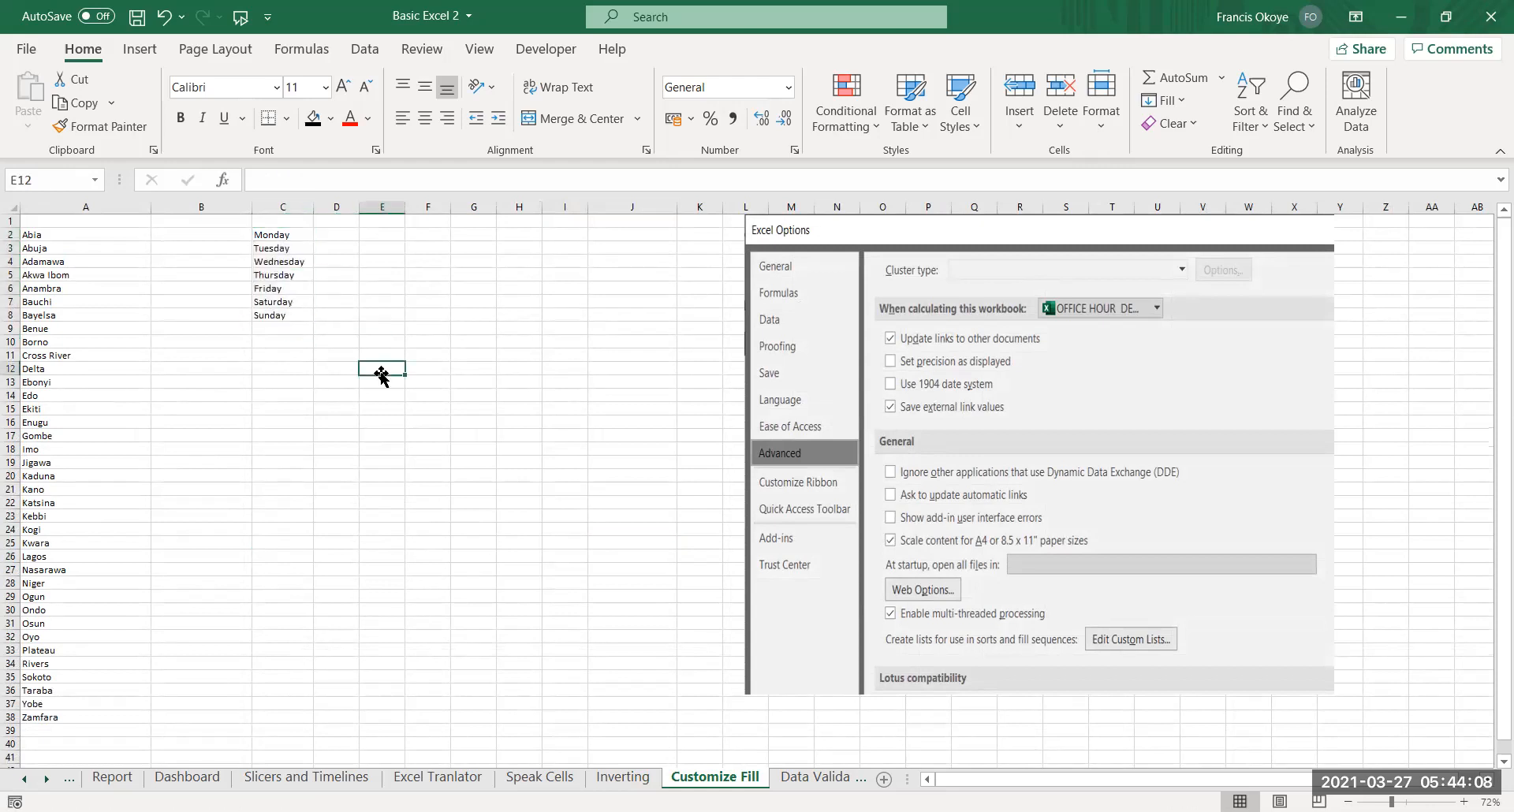
Open the Custom Lists editor from the Advanced section of Excel Options
{"action": "left_click", "coordinate": [26, 47]}
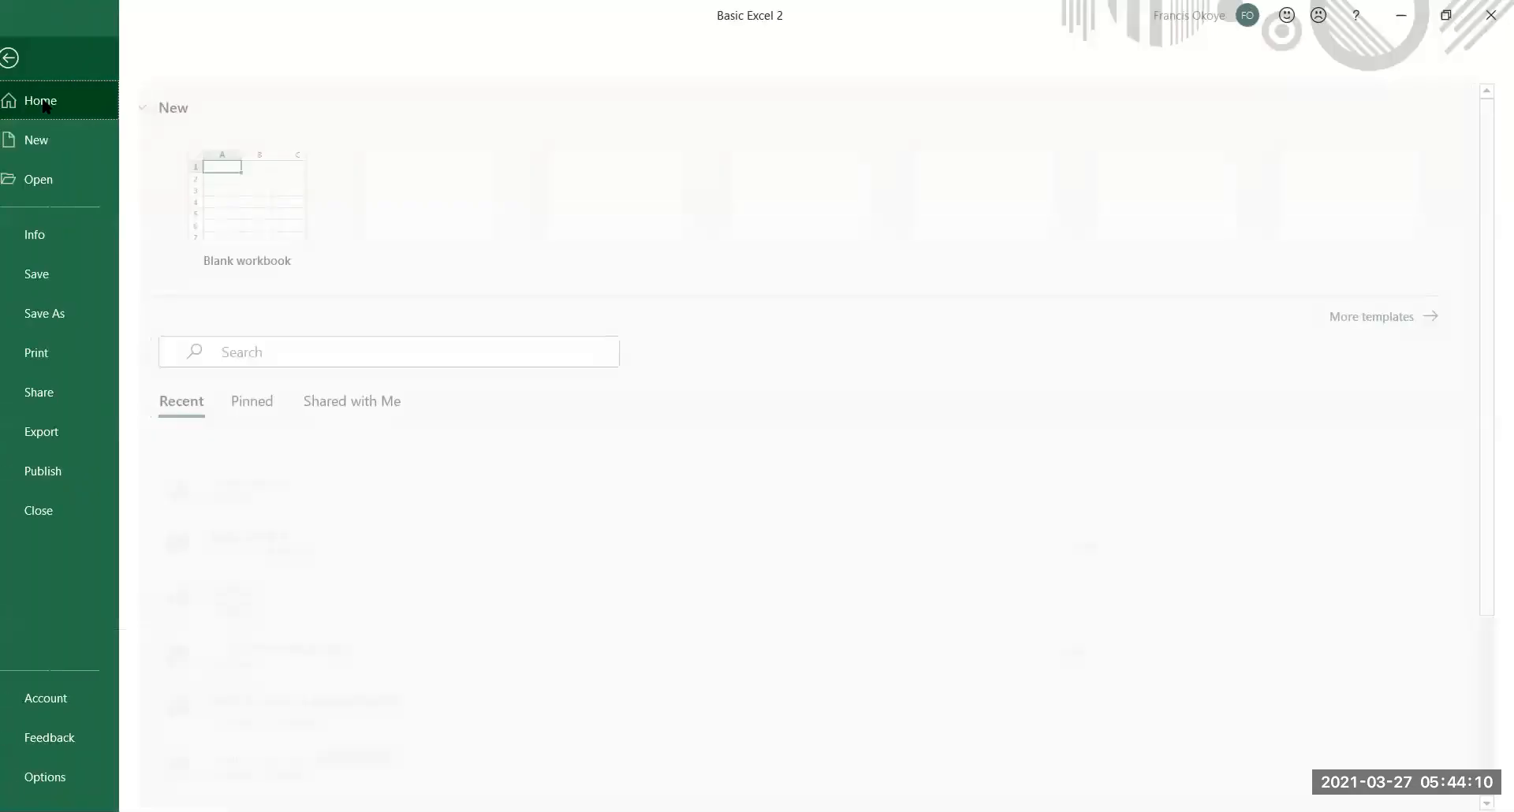
{"action": "left_click", "coordinate": [45, 776]}
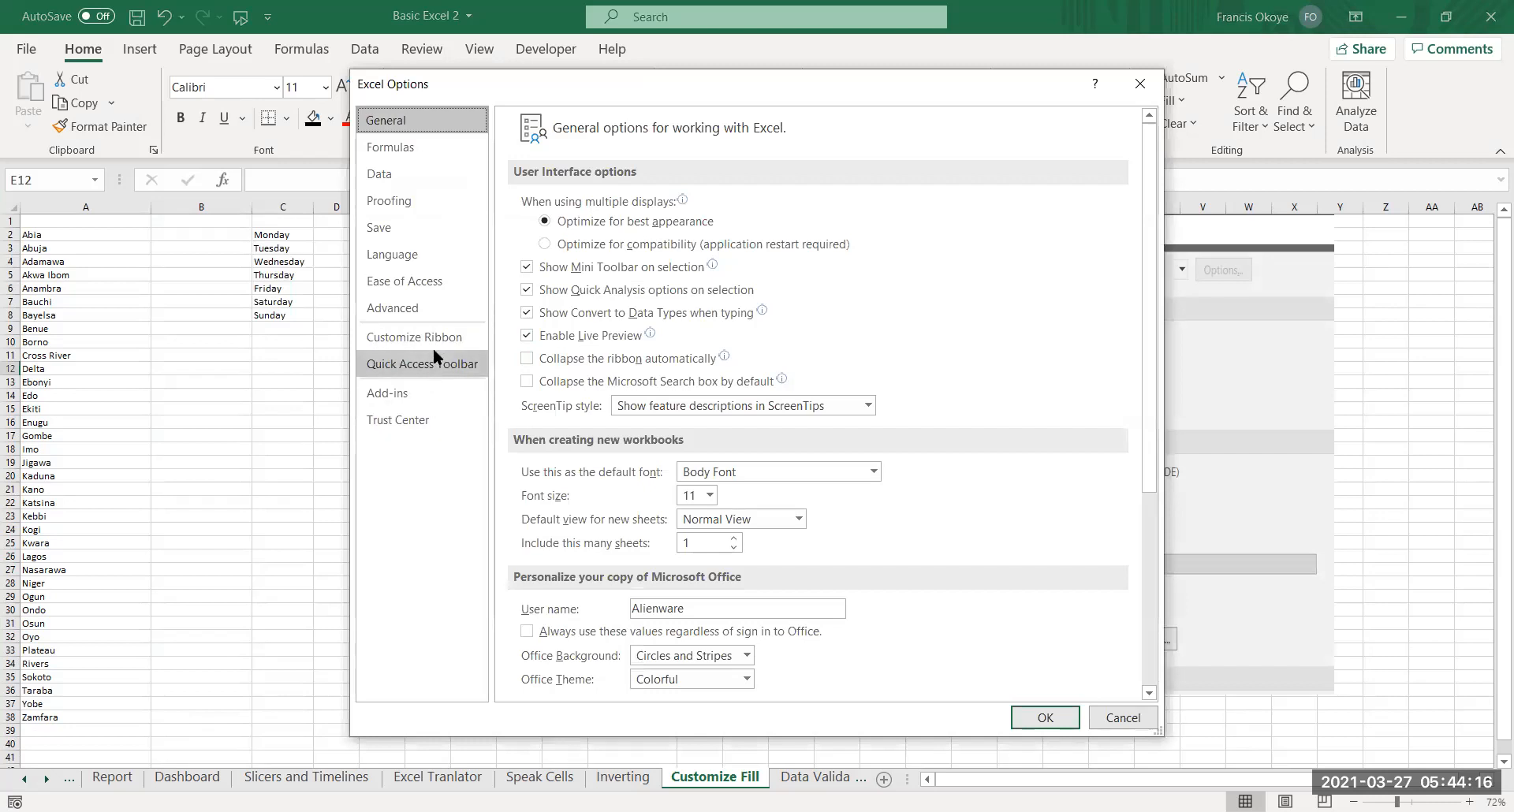
{"action": "left_click", "coordinate": [429, 304]}
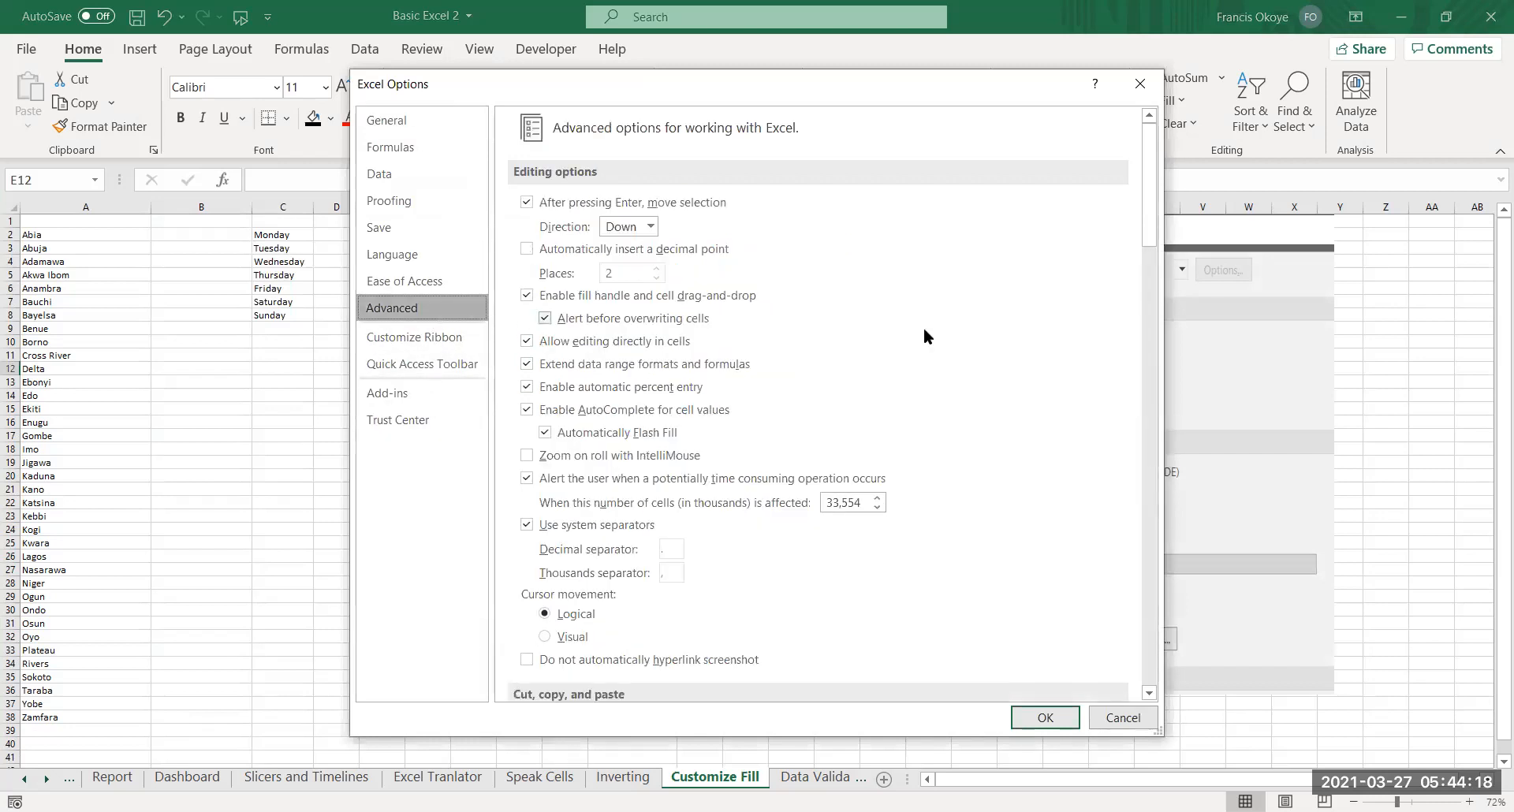
{"action": "left_click_drag", "start_coordinate": [1153, 138], "coordinate": [1149, 627]}
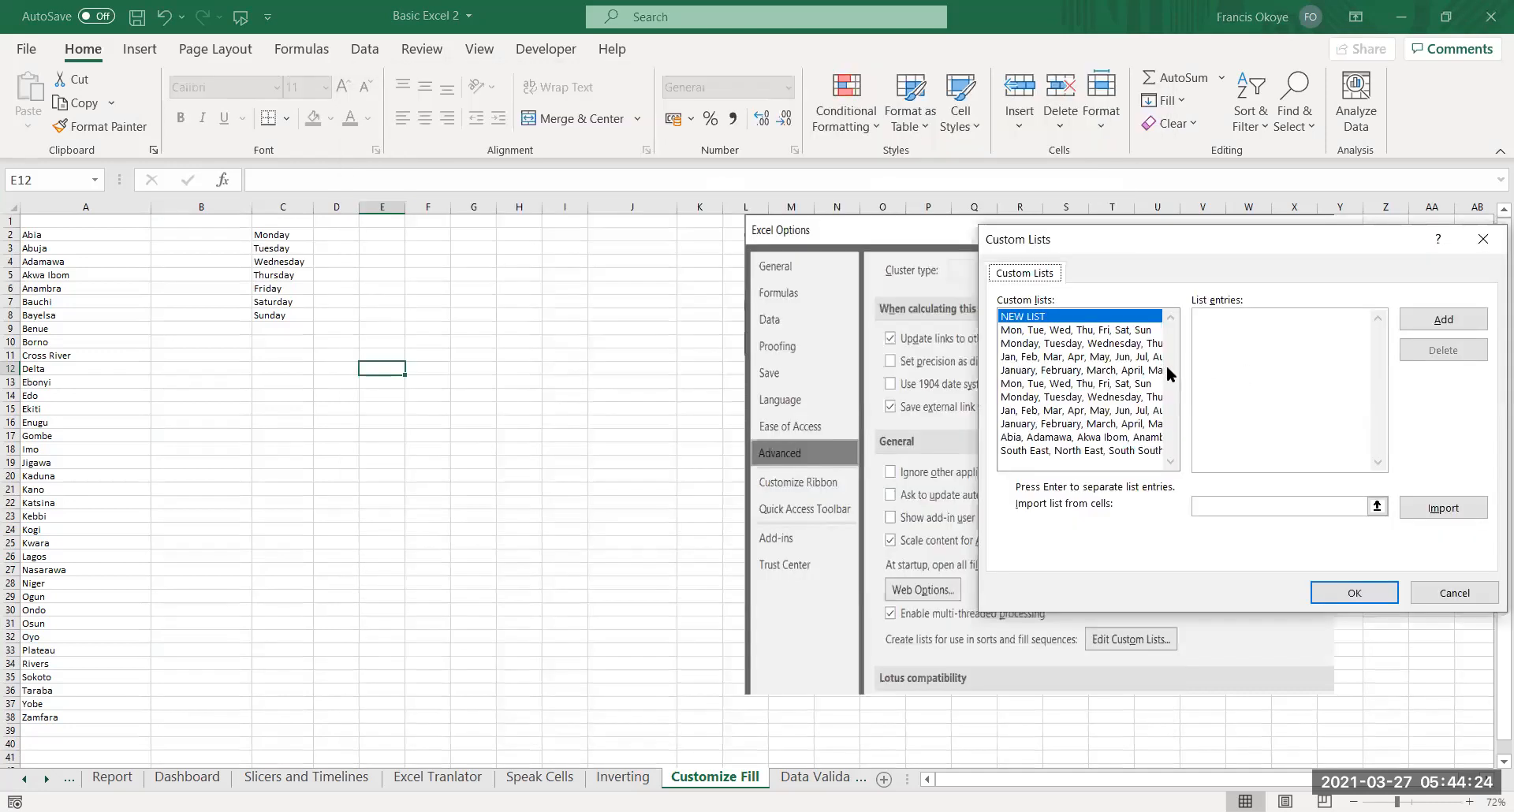
Select the custom list starting with Abia, Adamawa, Akwa Ibom and examine its entries
{"action": "left_click", "coordinate": [1091, 438]}
{"action": "key", "text": "Down"}
{"action": "key", "text": "Up"}
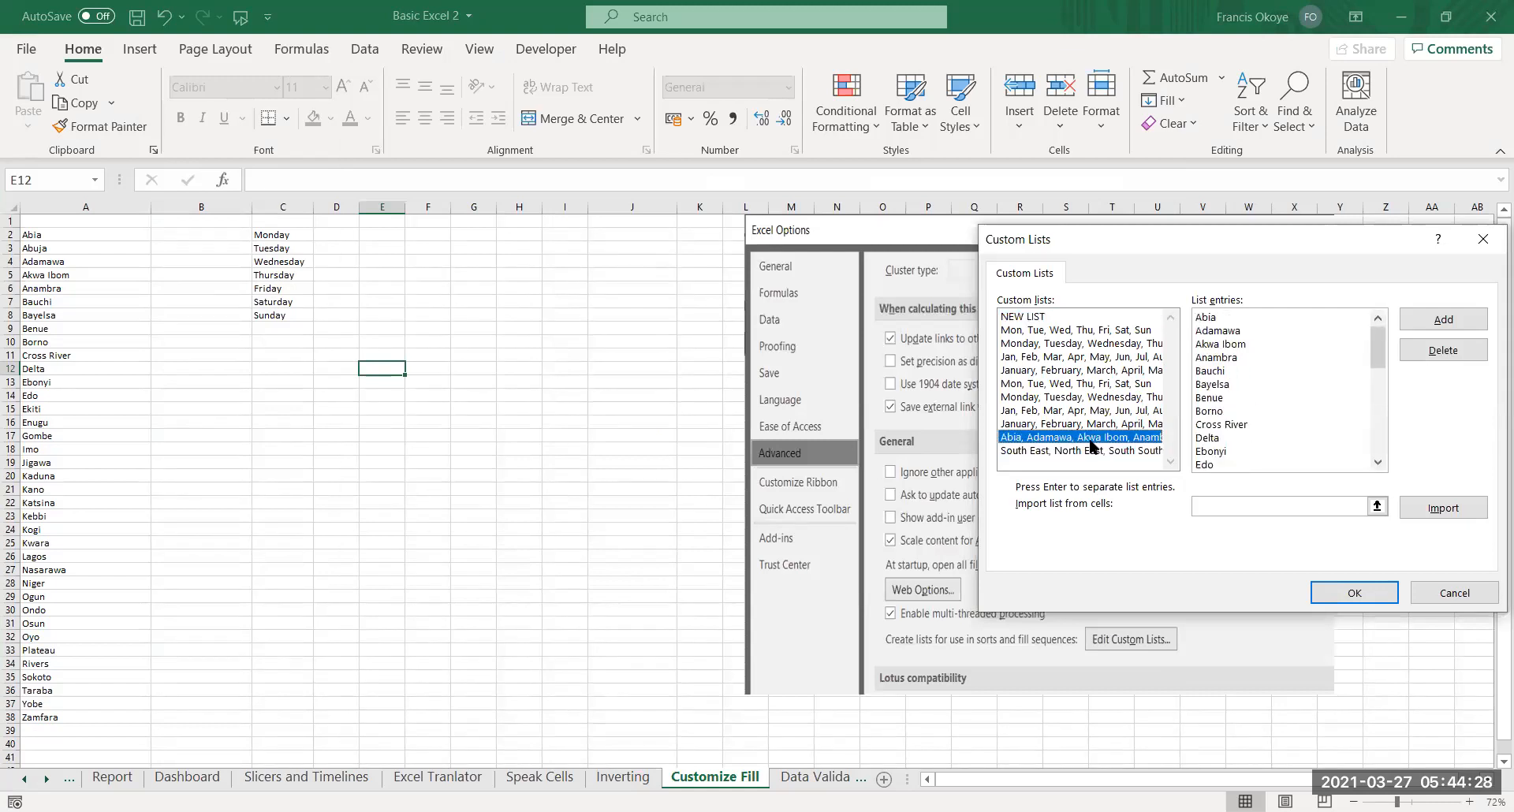
Delete the custom list starting with Abia, Adamawa, Akwa Ibom and close the Custom Lists and Excel Options dialogs
{"action": "left_click", "coordinate": [1472, 351]}
{"action": "left_click", "coordinate": [727, 471]}
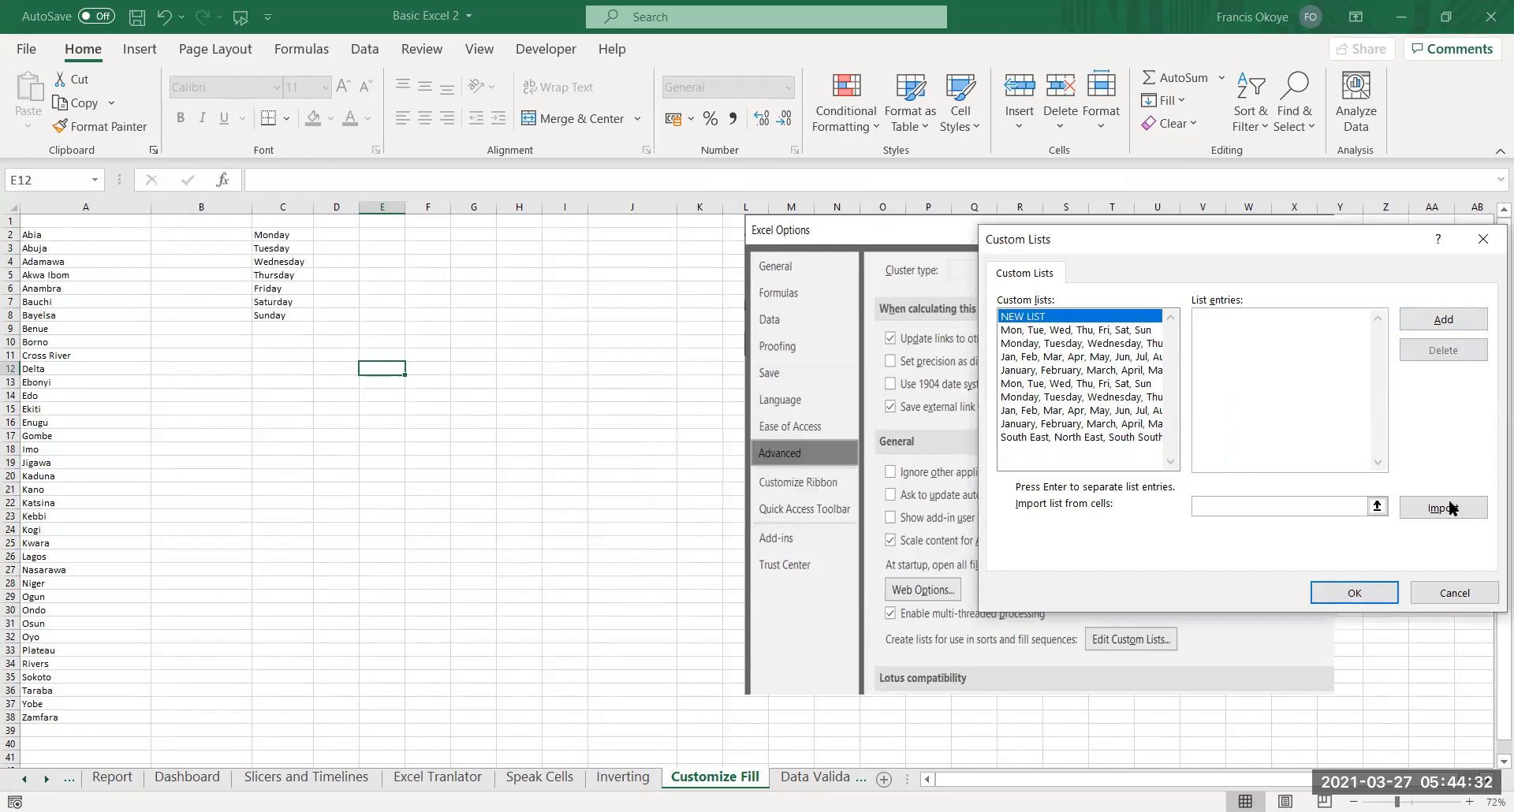
{"action": "left_click", "coordinate": [1380, 598]}
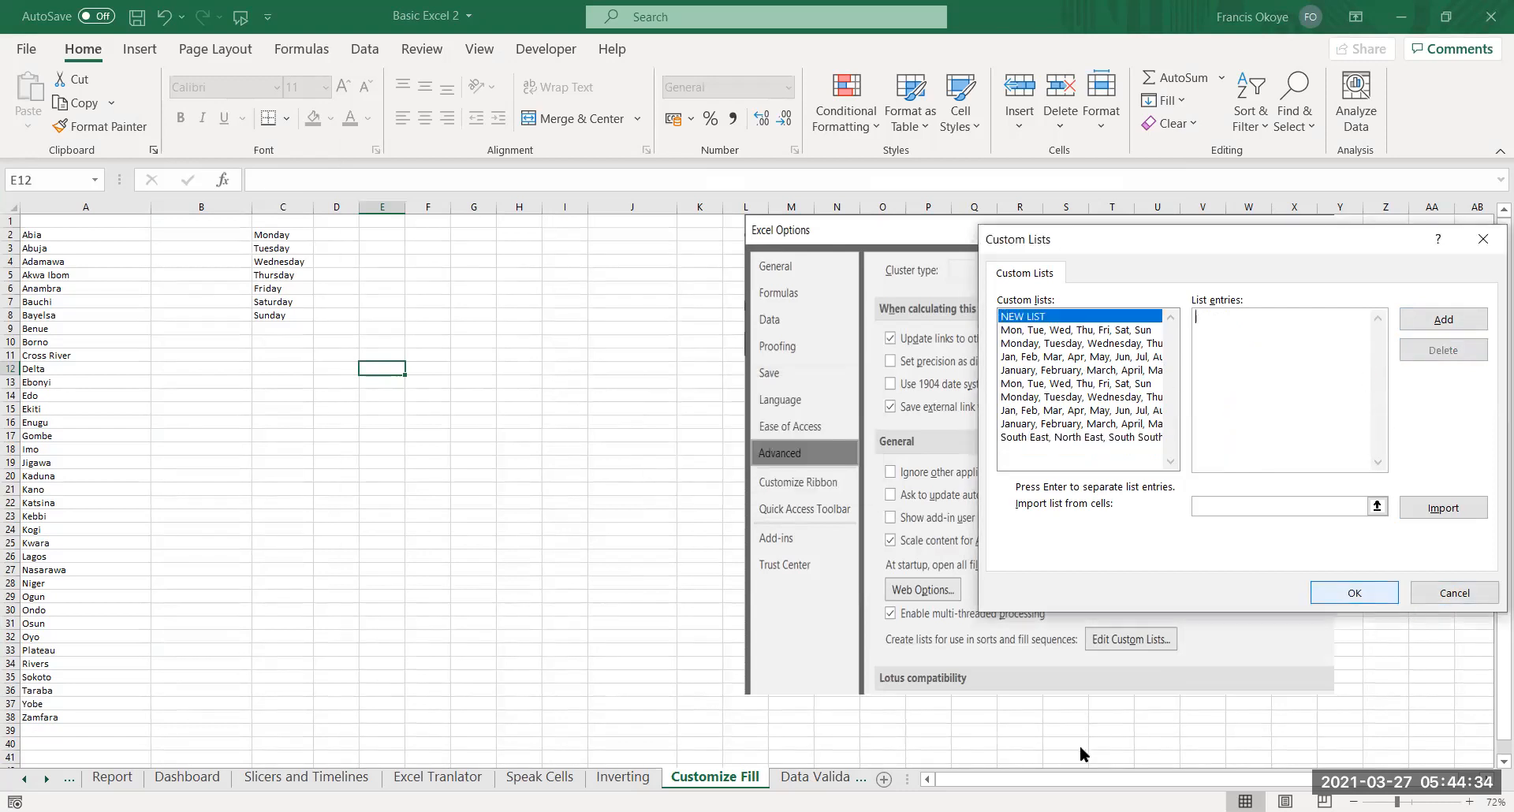
{"action": "left_click", "coordinate": [1125, 716]}
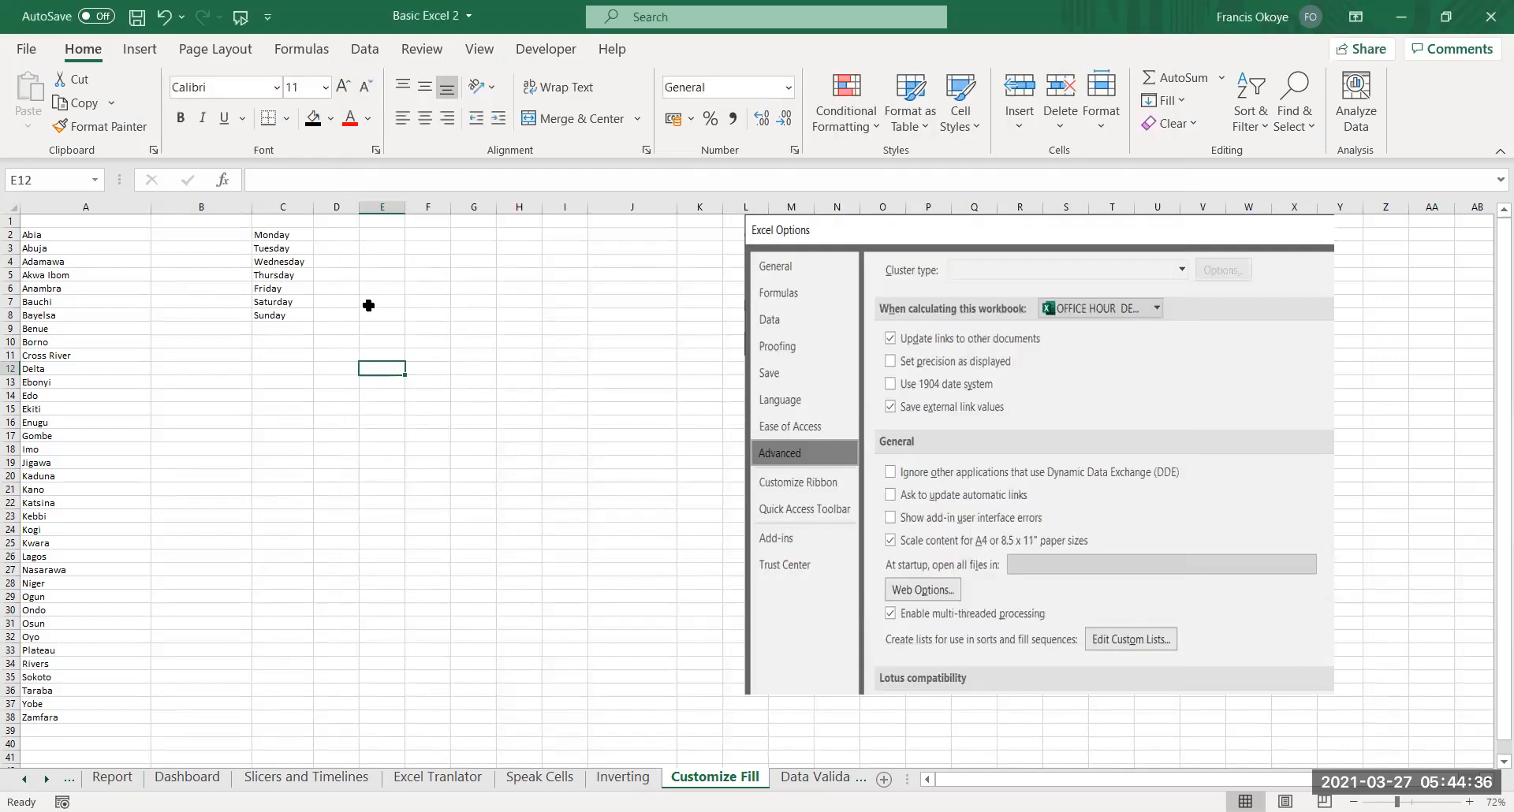
Enter Jan in D2 and fill the month abbreviations down to Dec in D13
{"action": "left_click", "coordinate": [339, 246]}
{"action": "type", "text": "Jan"}
{"action": "left_click", "coordinate": [345, 234]}
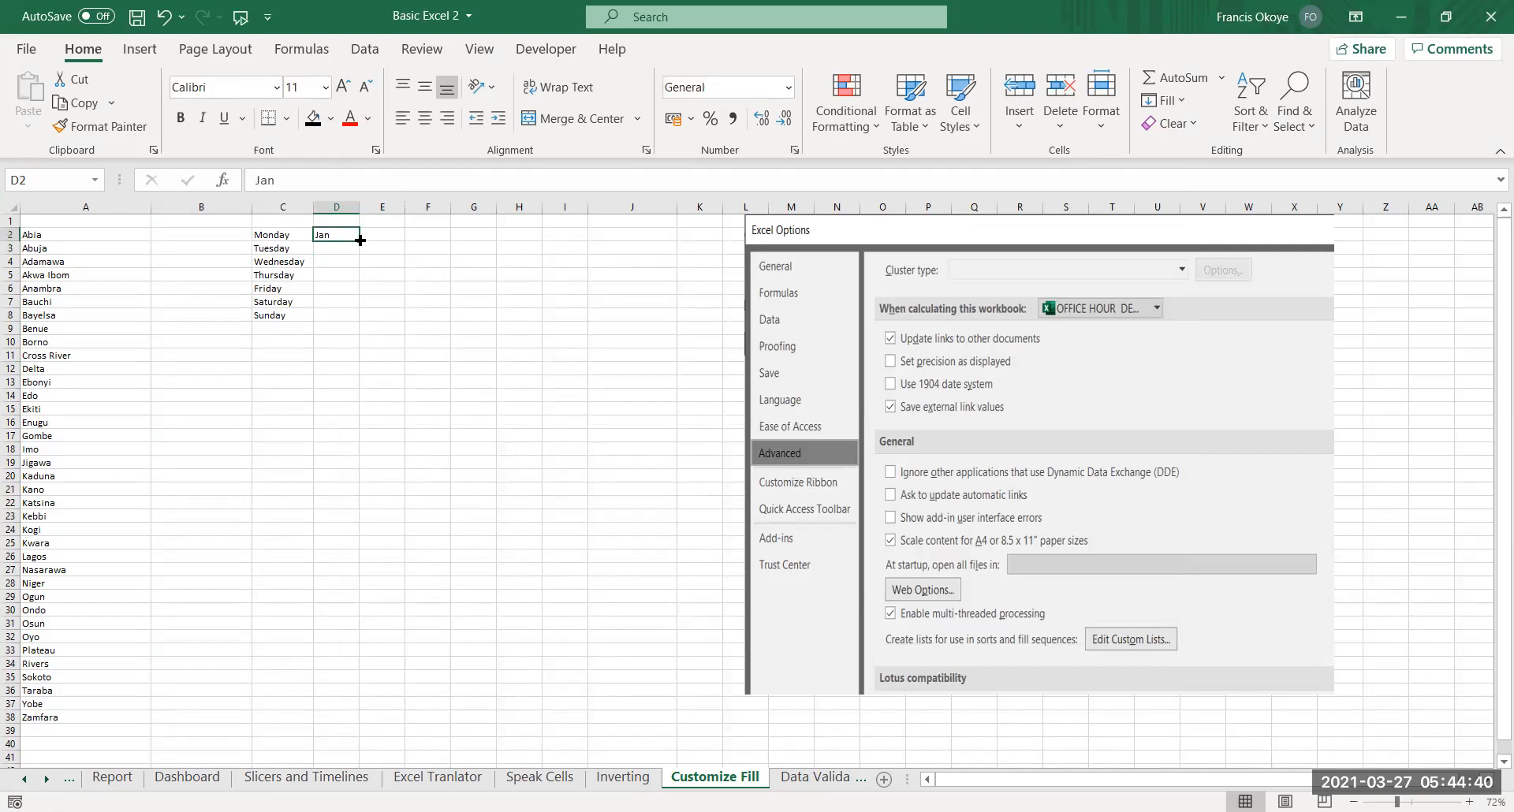
{"action": "left_click_drag", "start_coordinate": [359, 249], "coordinate": [336, 400]}
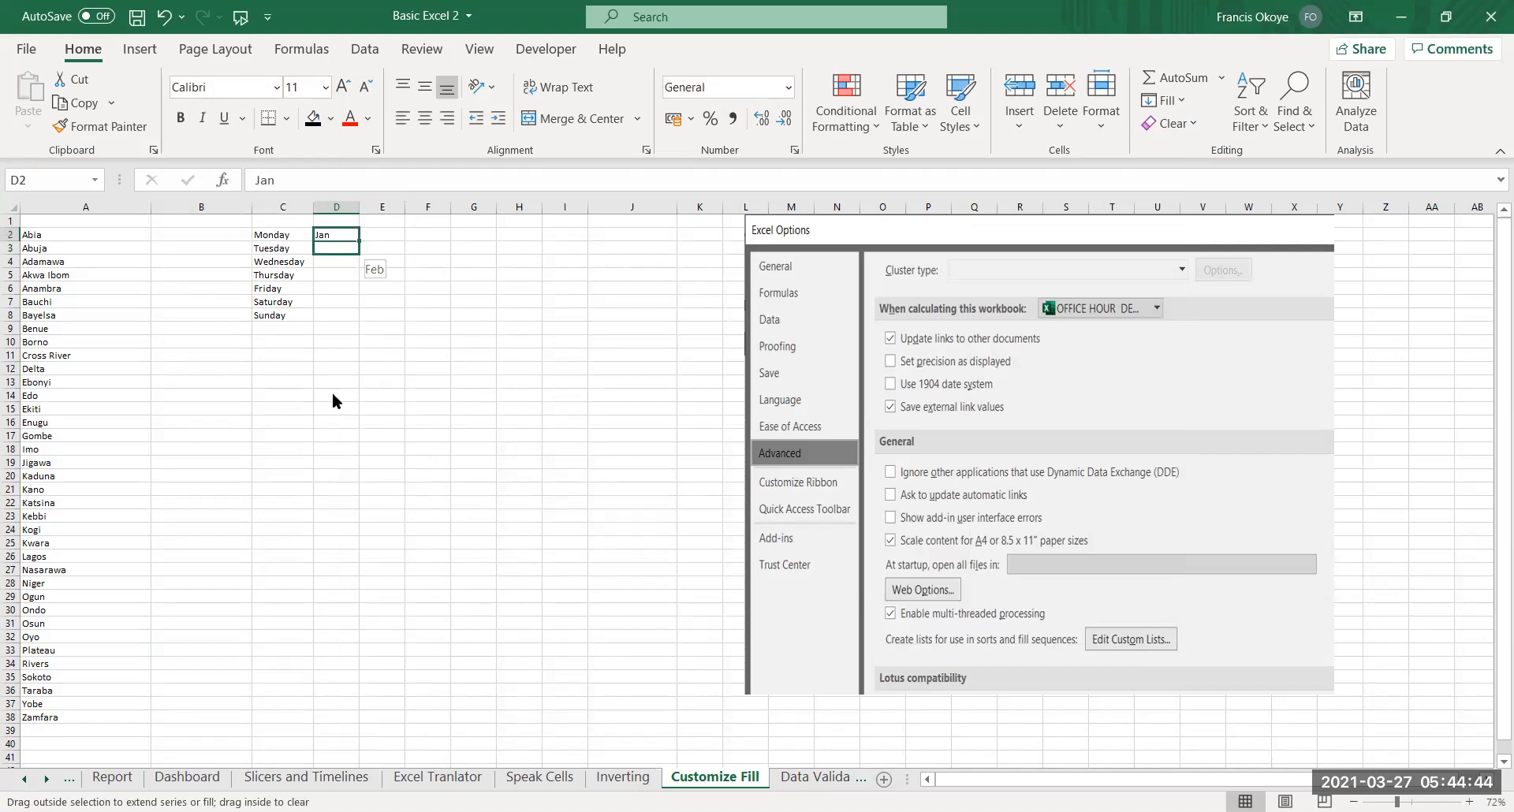
{"action": "left_click", "coordinate": [426, 430]}
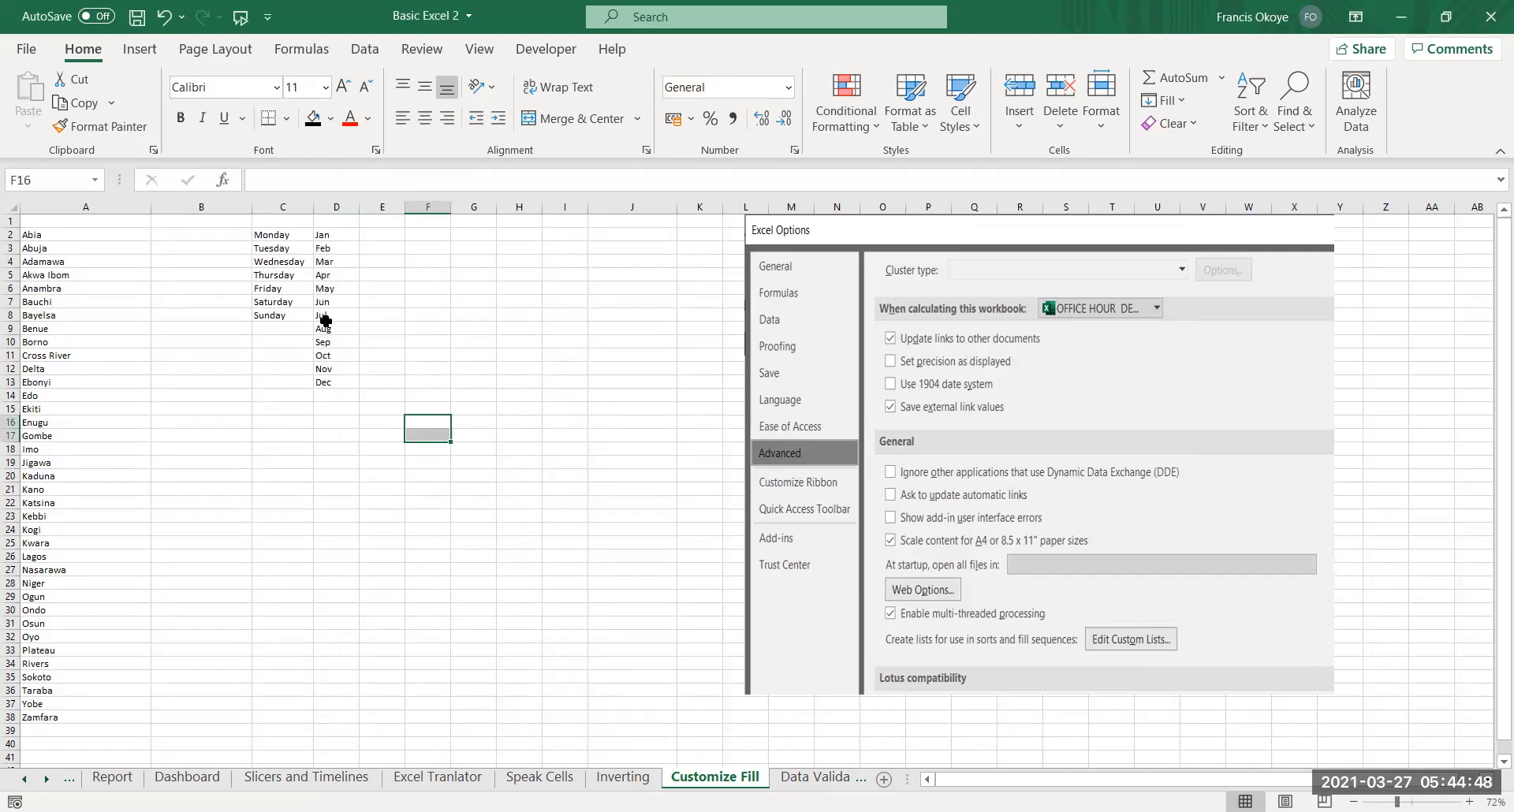
Enter Abia in F2 and try to fill the series of states down to F9
{"action": "left_click", "coordinate": [414, 235]}
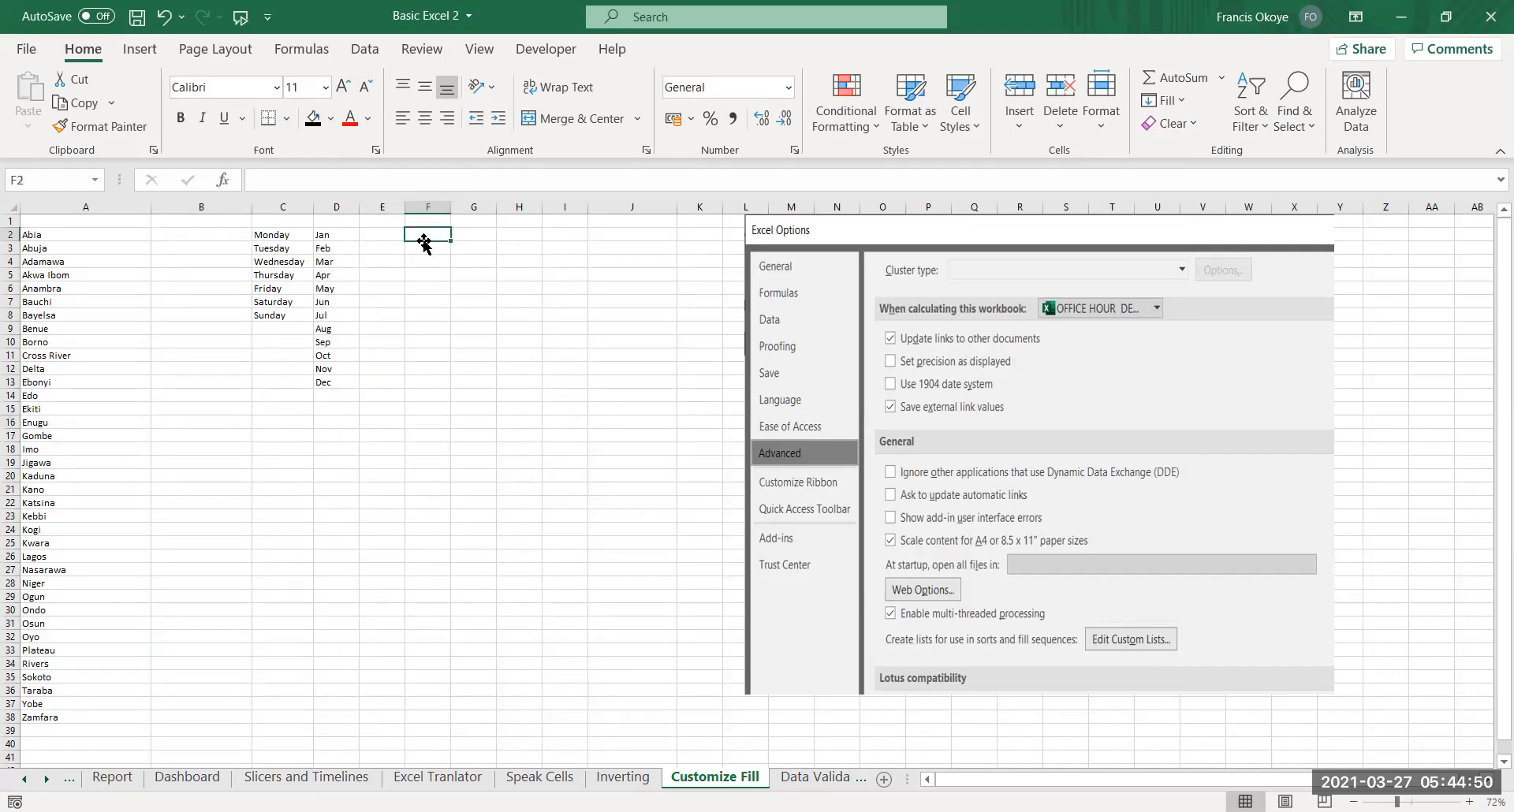
{"action": "type", "text": "Bia"}
{"action": "key", "text": "Return"}
{"action": "left_click", "coordinate": [442, 240]}
{"action": "type", "text": "Abia"}
{"action": "key", "text": "Return"}
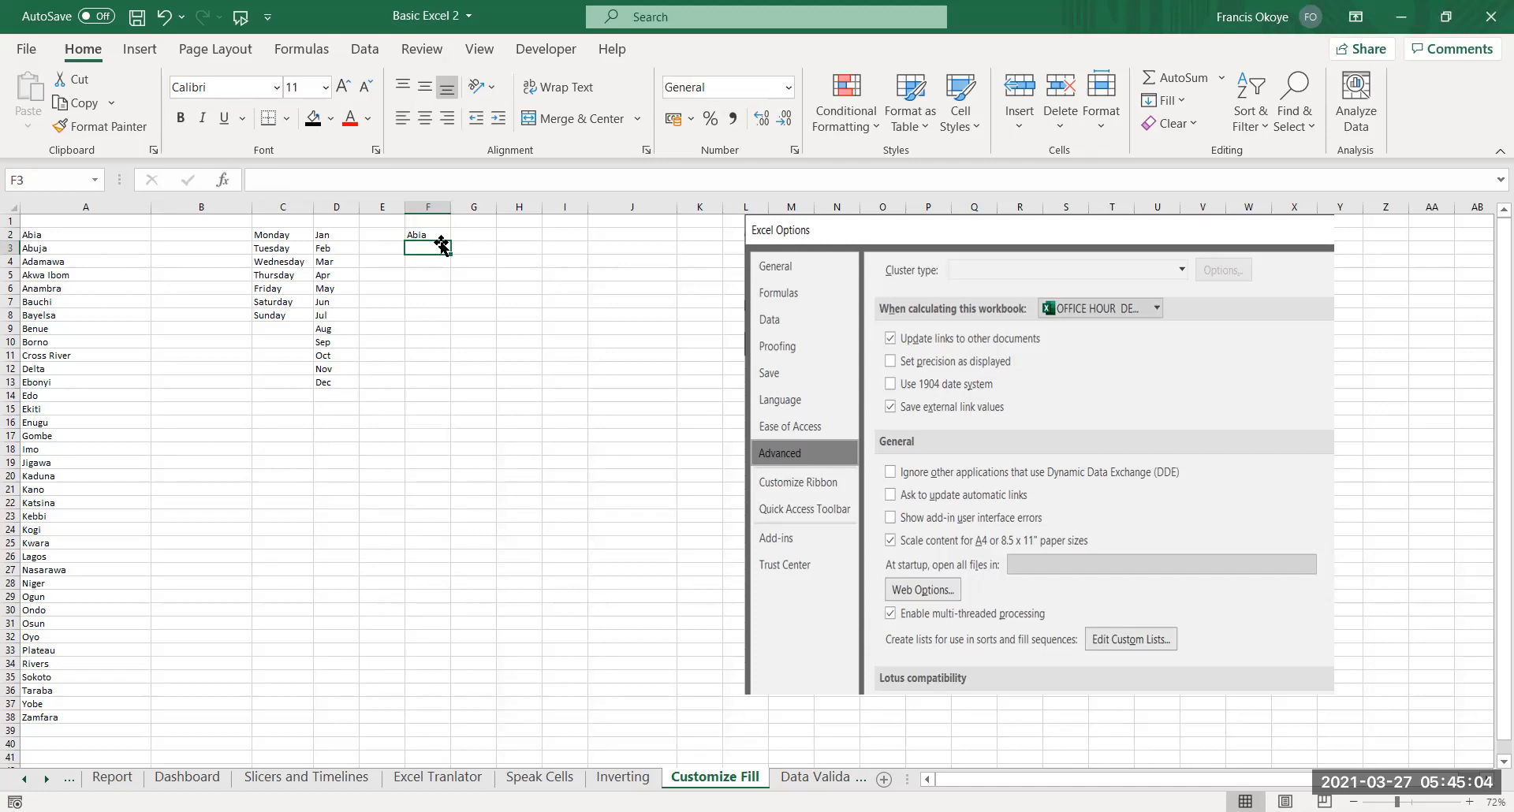
{"action": "left_click", "coordinate": [422, 234]}
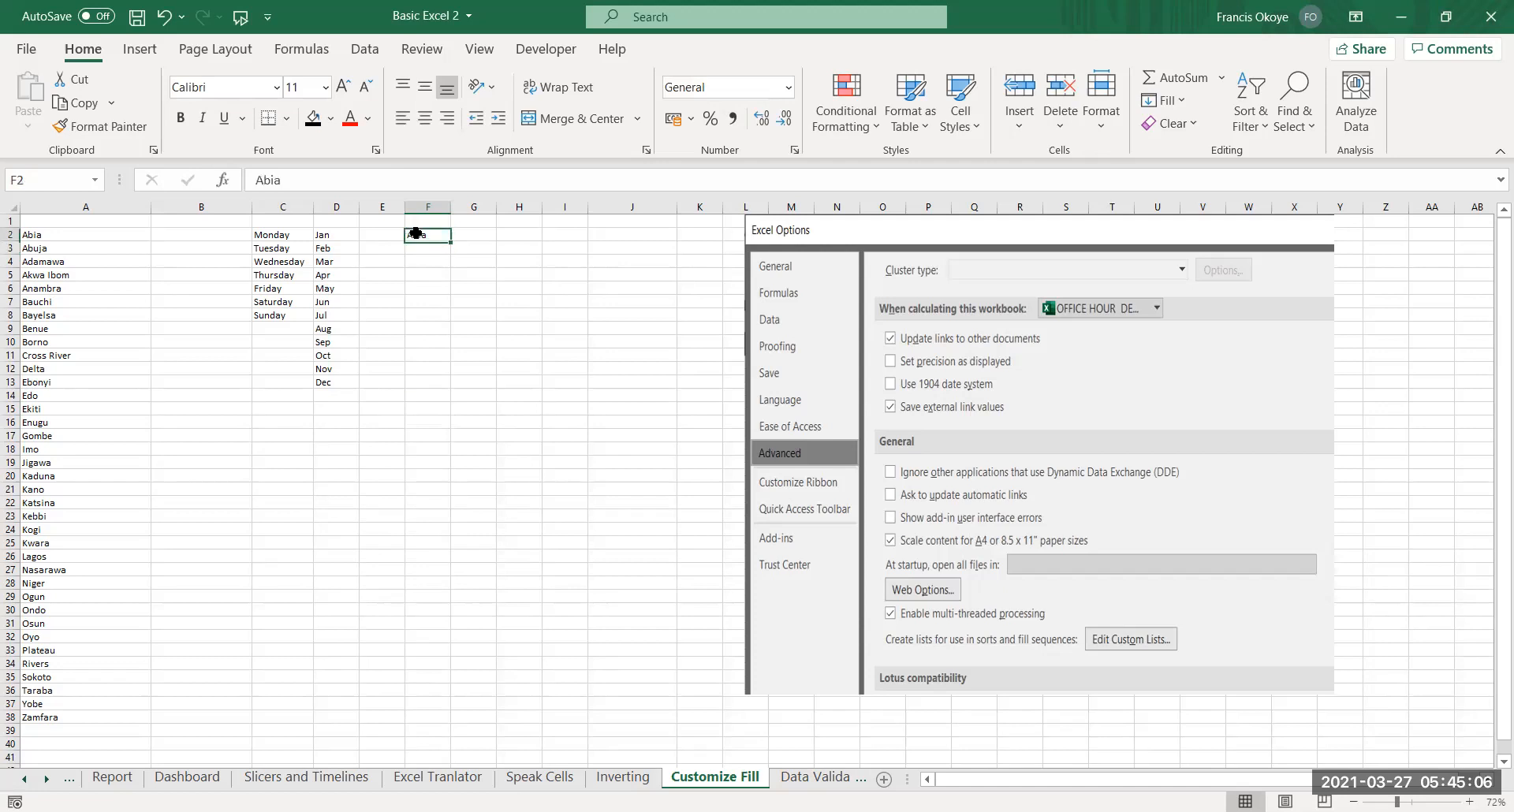
{"action": "left_click_drag", "start_coordinate": [450, 241], "coordinate": [451, 331]}
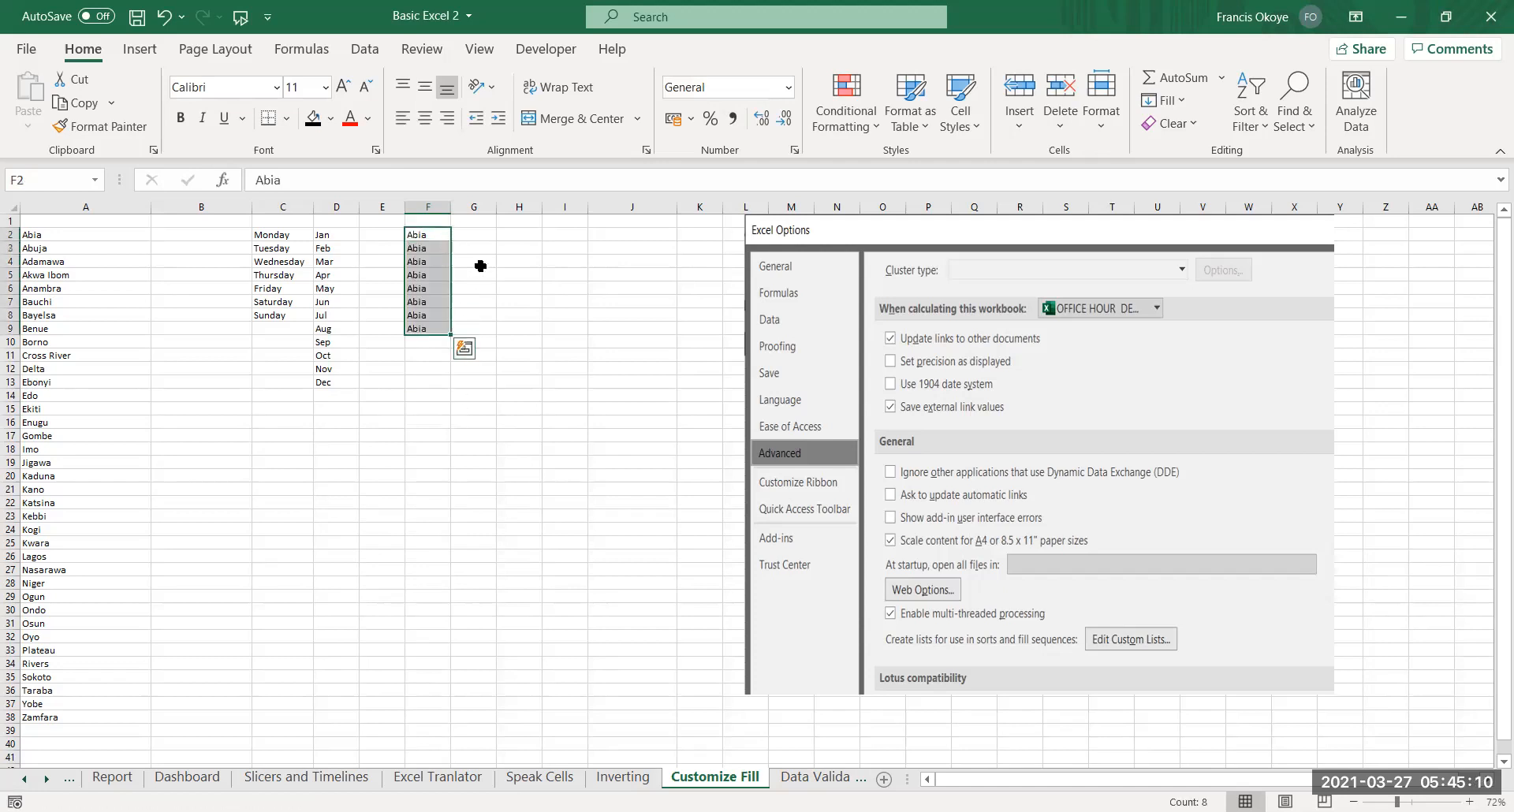
{"action": "left_click", "coordinate": [477, 261]}
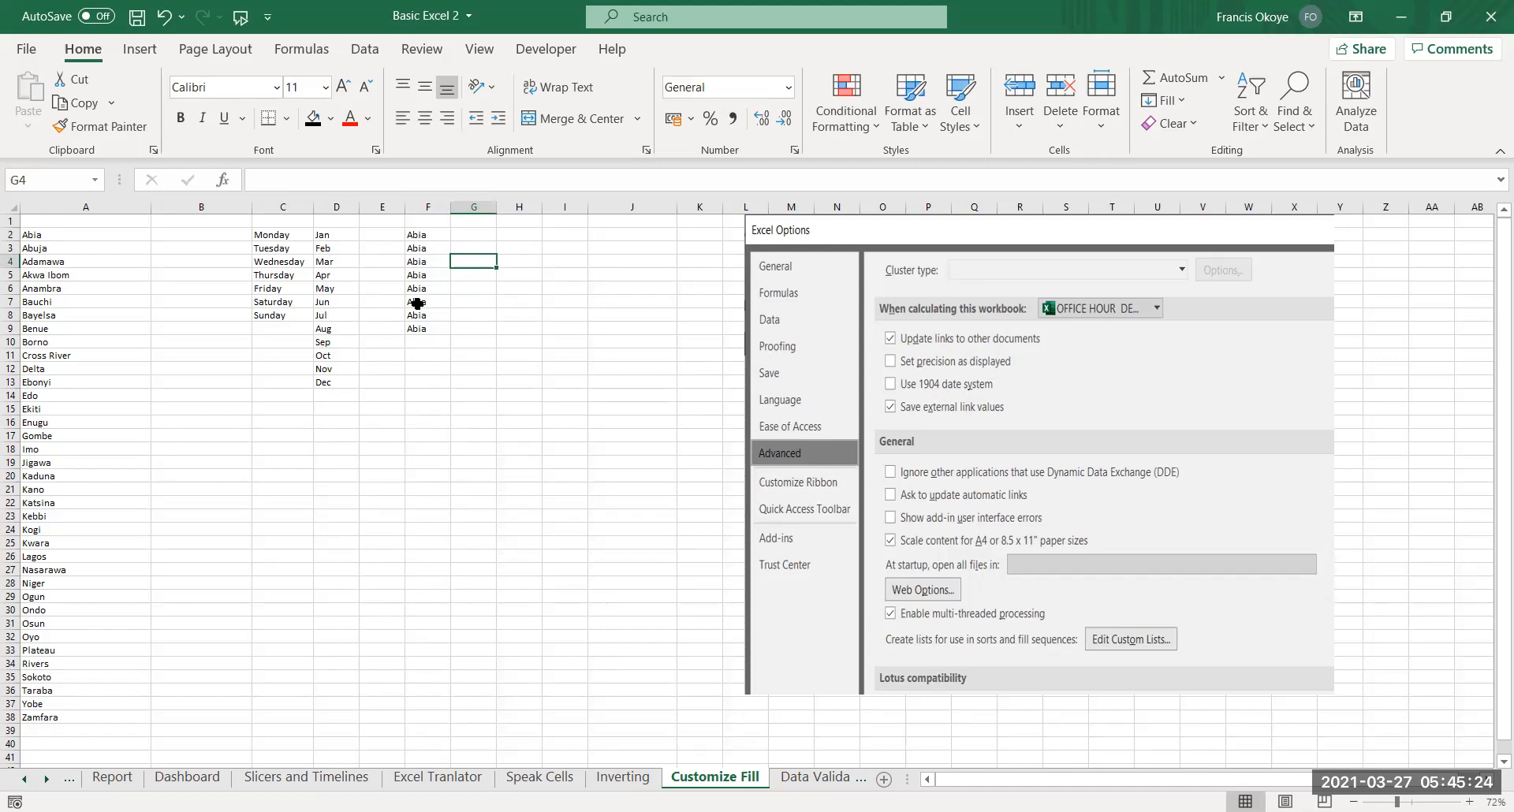
Clear the repeated Abia entries from F2:F9
{"action": "left_click_drag", "start_coordinate": [424, 236], "coordinate": [428, 324]}
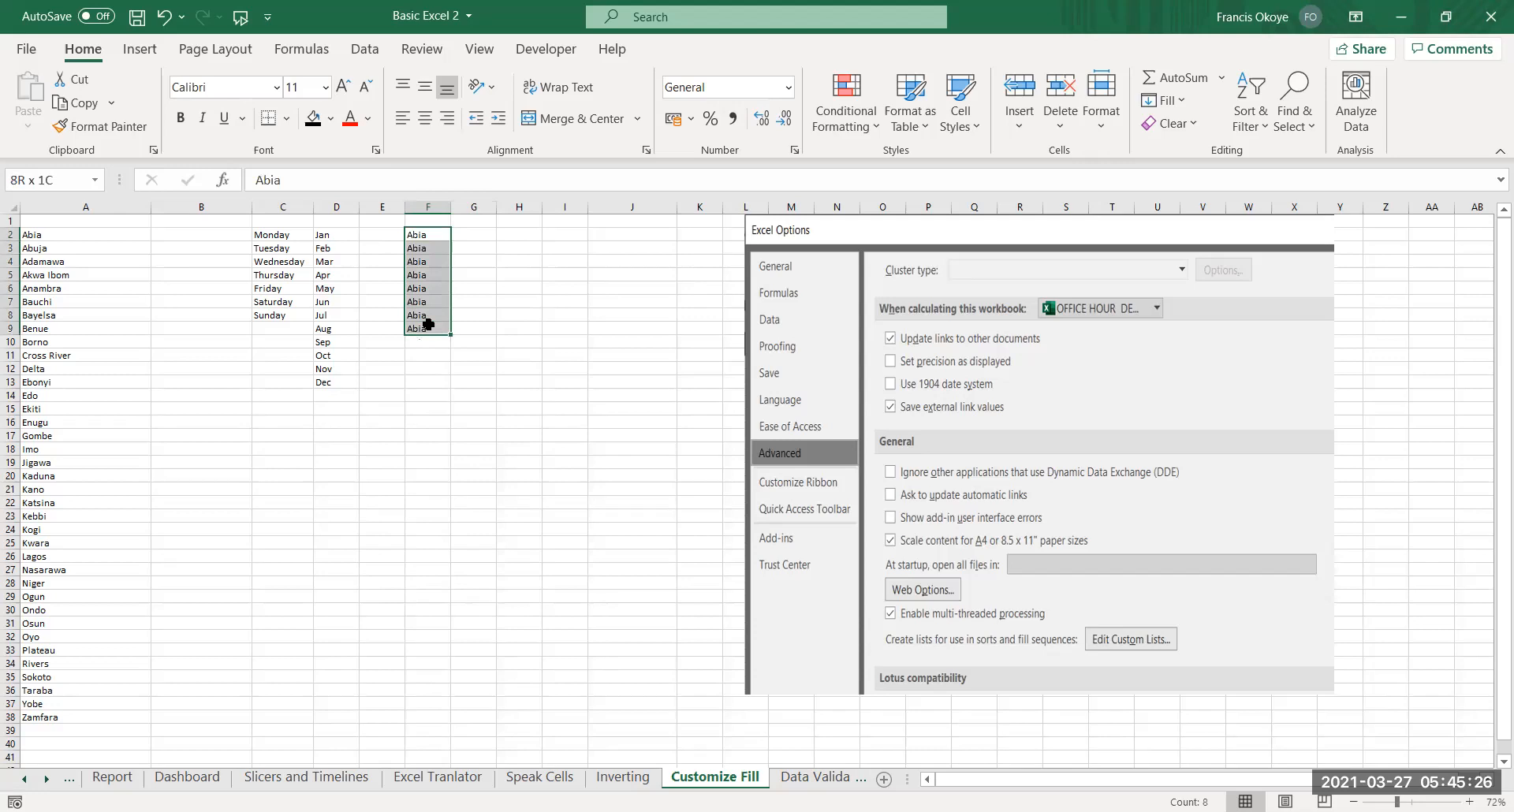
{"action": "key", "text": "Delete"}
{"action": "left_click", "coordinate": [426, 342]}
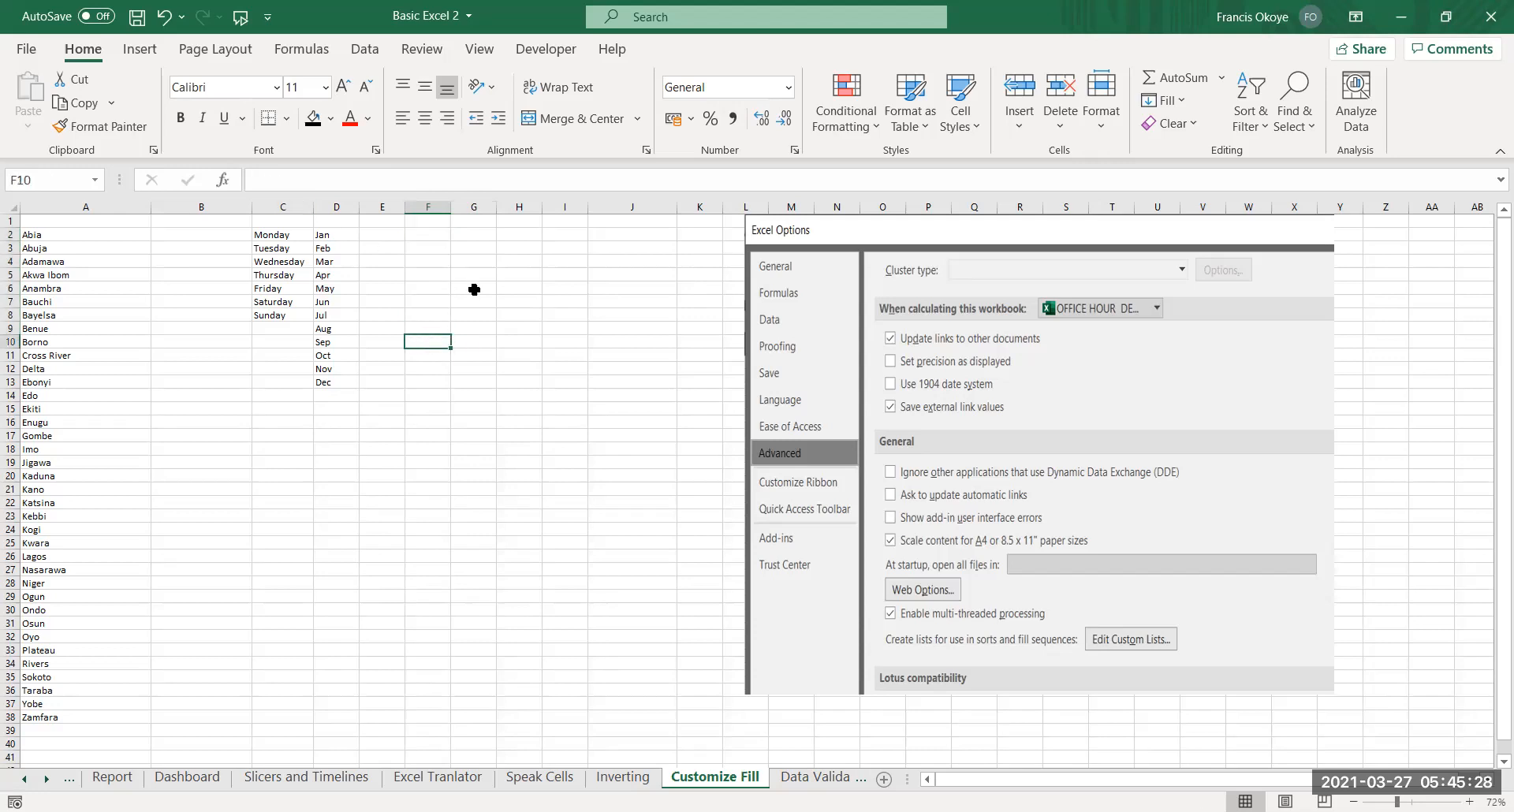
{"action": "left_click", "coordinate": [443, 247]}
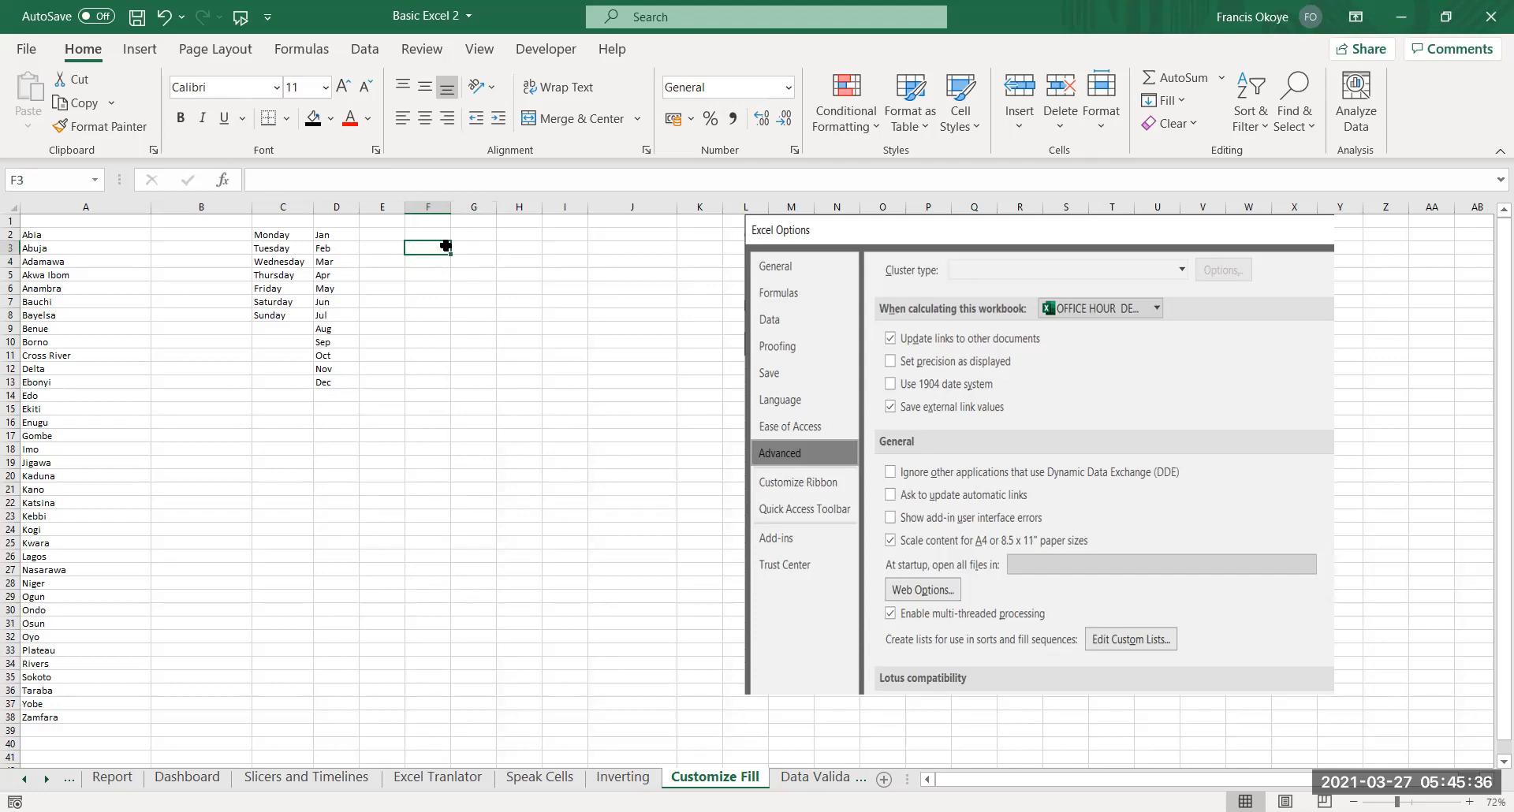
{"action": "left_click", "coordinate": [279, 226]}
{"action": "left_click", "coordinate": [329, 239]}
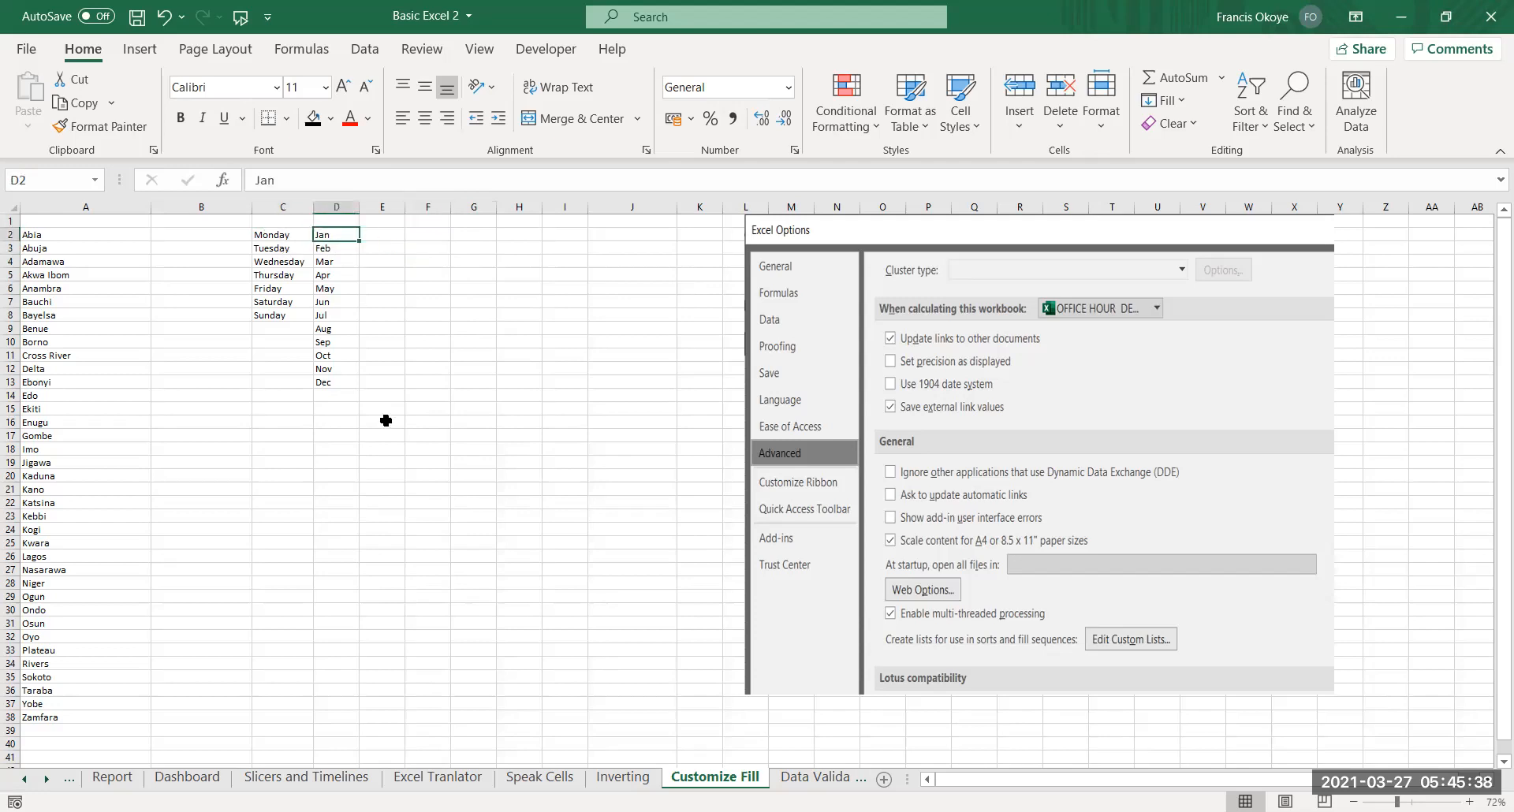
{"action": "left_click", "coordinate": [473, 329]}
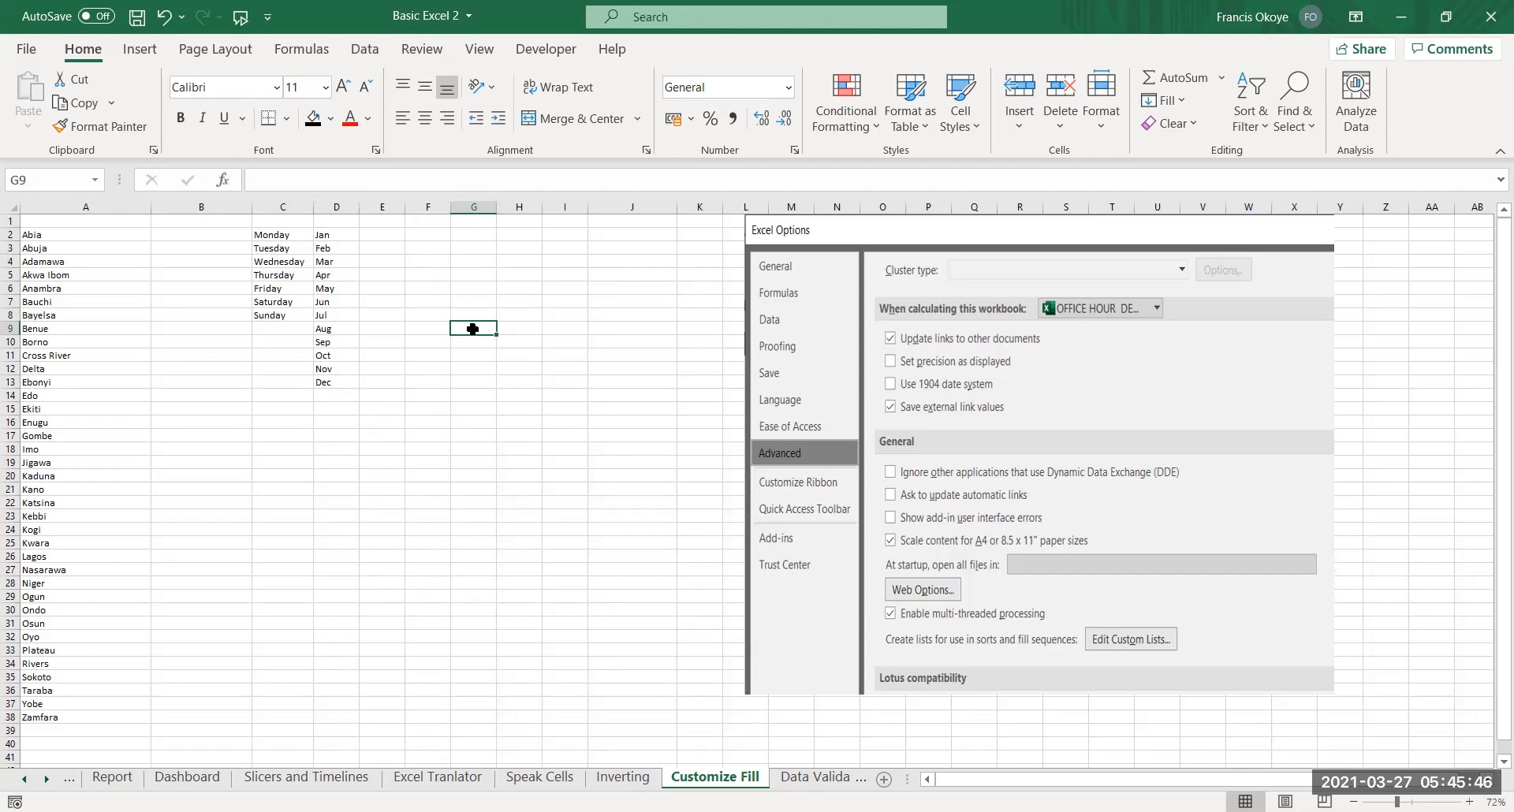
Select the full list of states in A2:A38, from Abia to Zamfara
{"action": "left_click", "coordinate": [69, 250]}
{"action": "key", "text": "ctrl+Down"}
{"action": "key", "text": "ctrl+Up"}
{"action": "key", "text": "ctrl+Down"}
{"action": "key", "text": "ctrl+Up"}
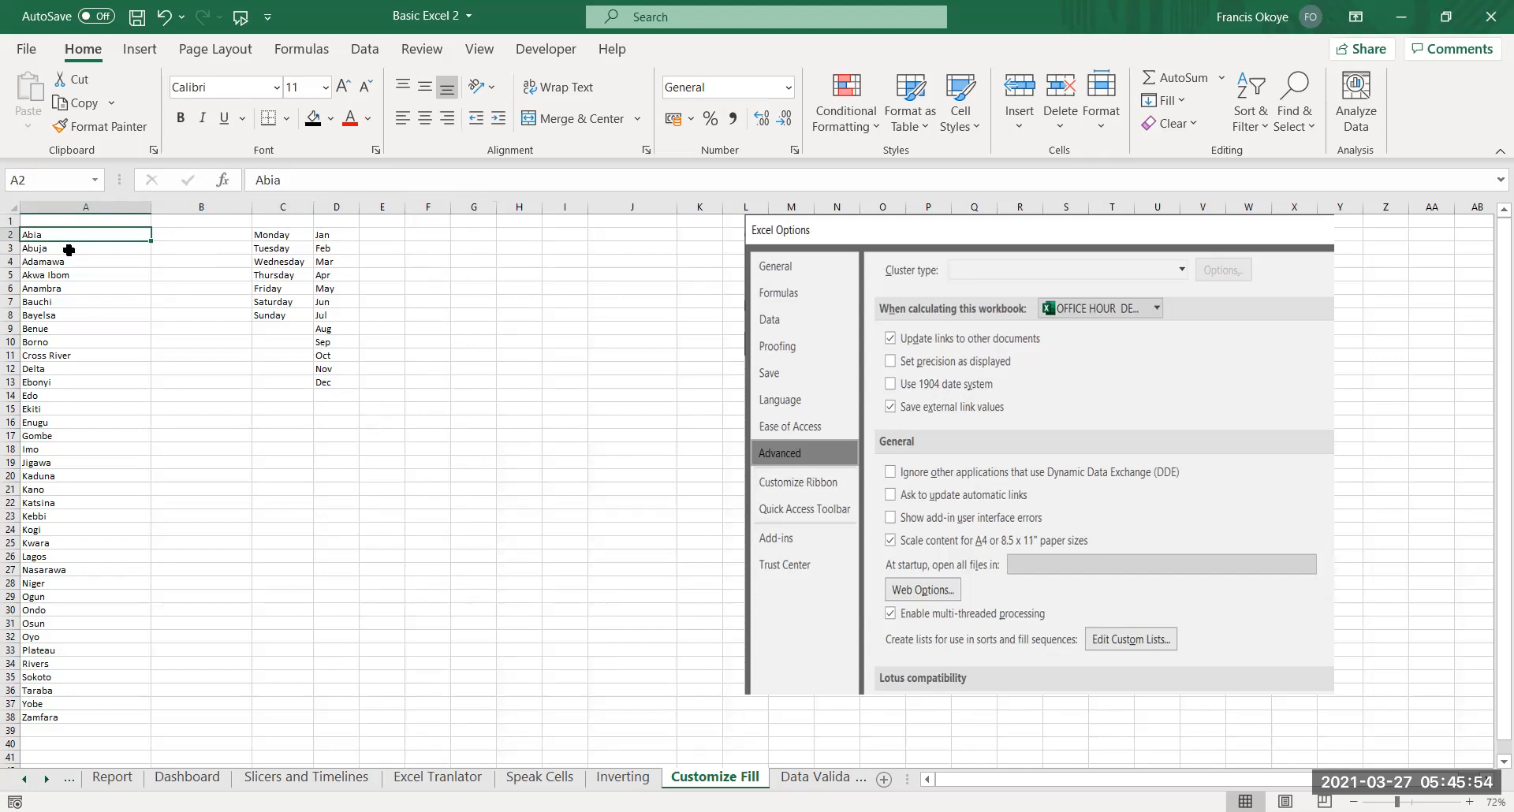
{"action": "key", "text": "ctrl+shift+Down"}
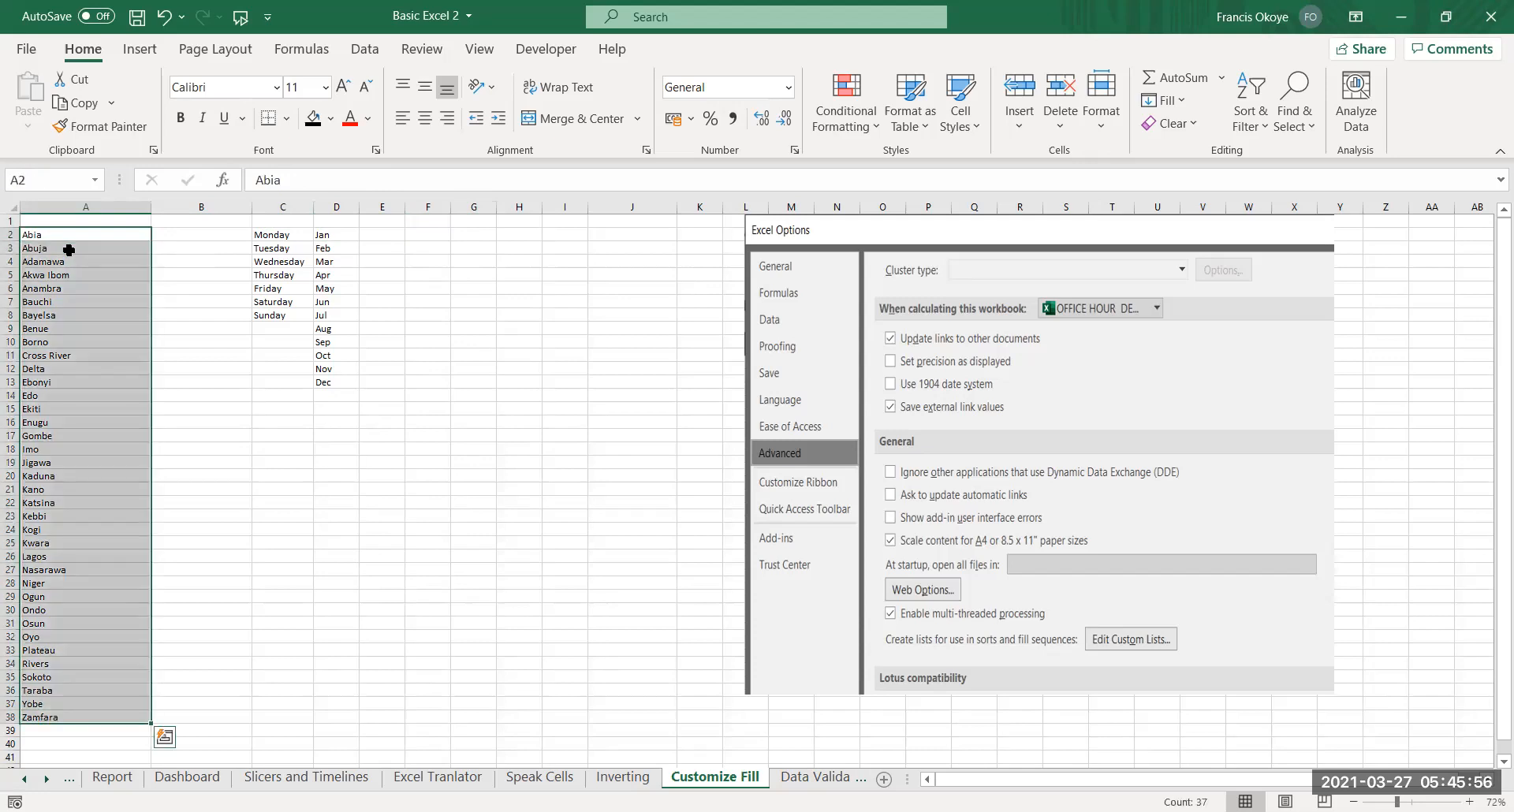
{"action": "left_click", "coordinate": [26, 53]}
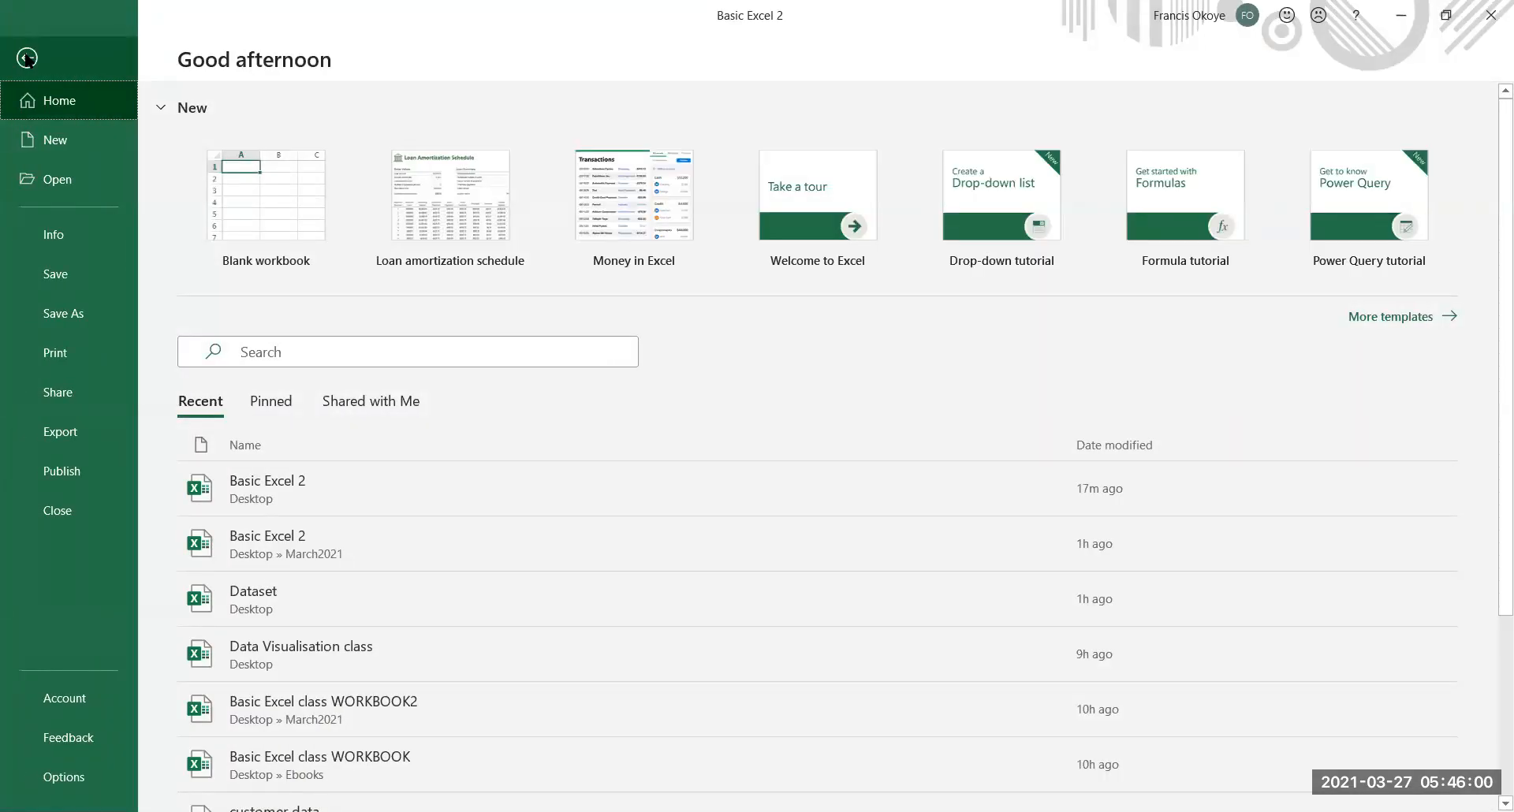
{"action": "left_click", "coordinate": [27, 57]}
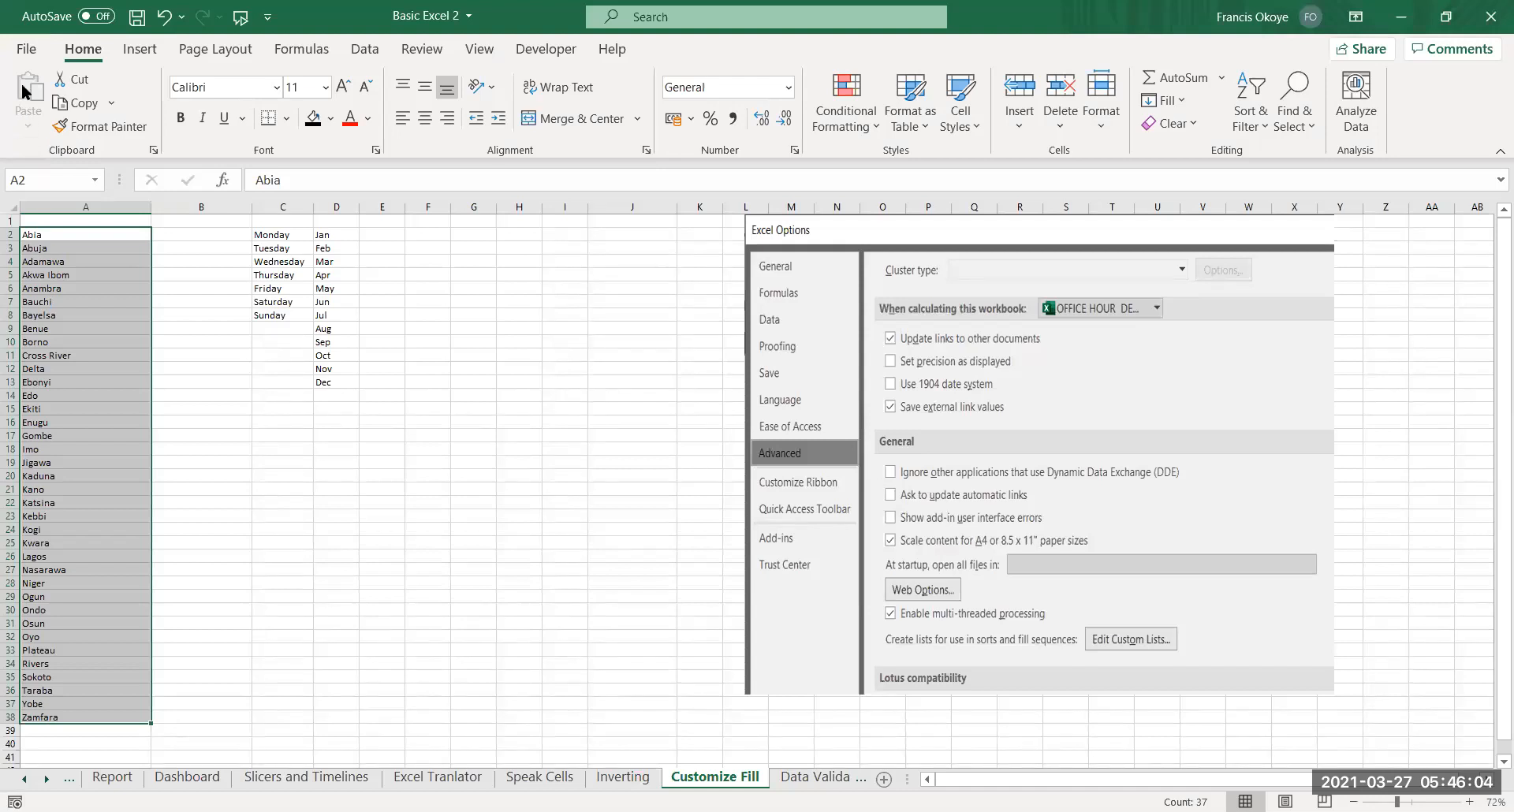
{"action": "left_click", "coordinate": [27, 48]}
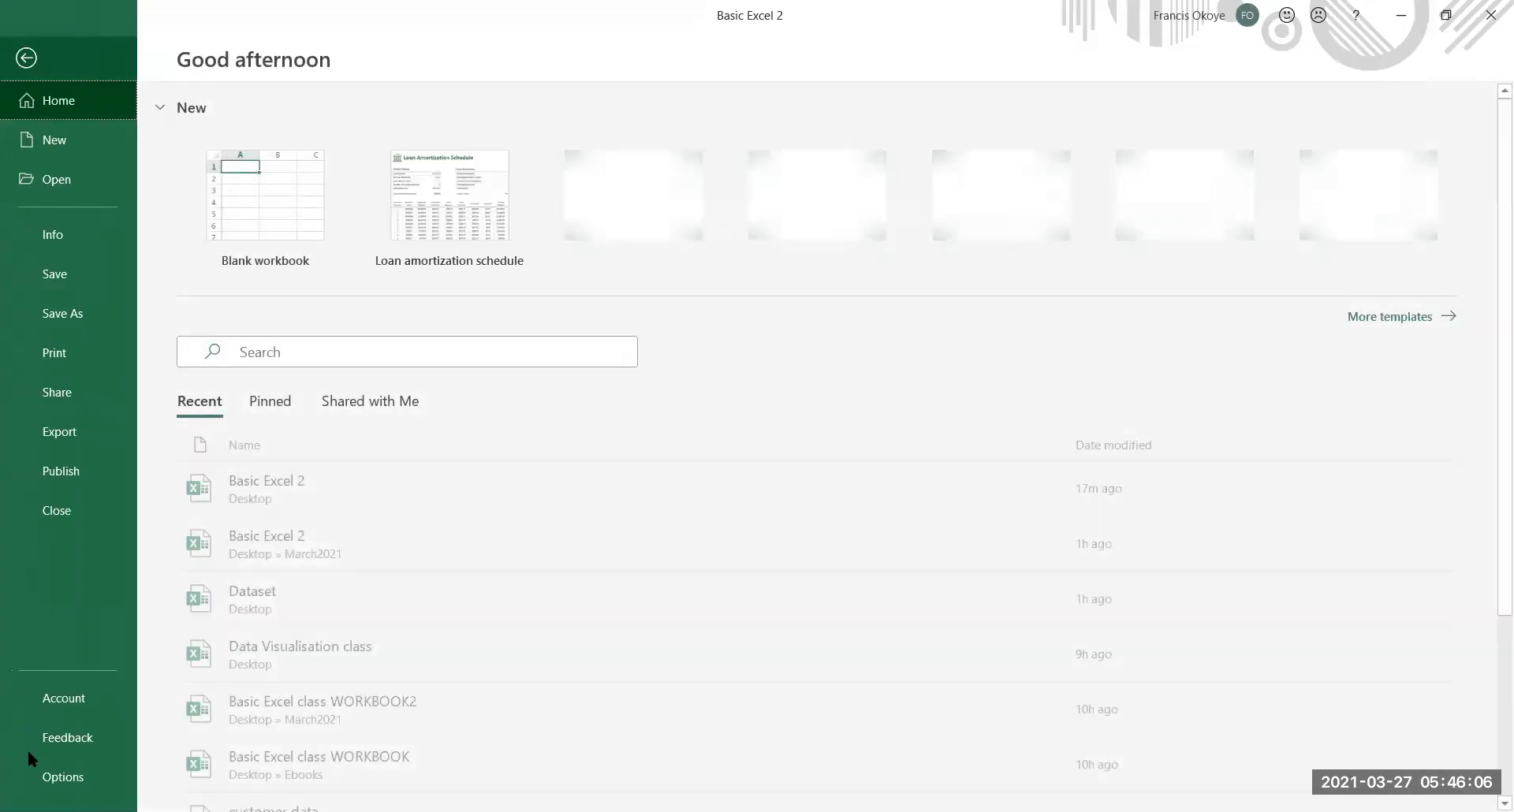
{"action": "left_click", "coordinate": [31, 769]}
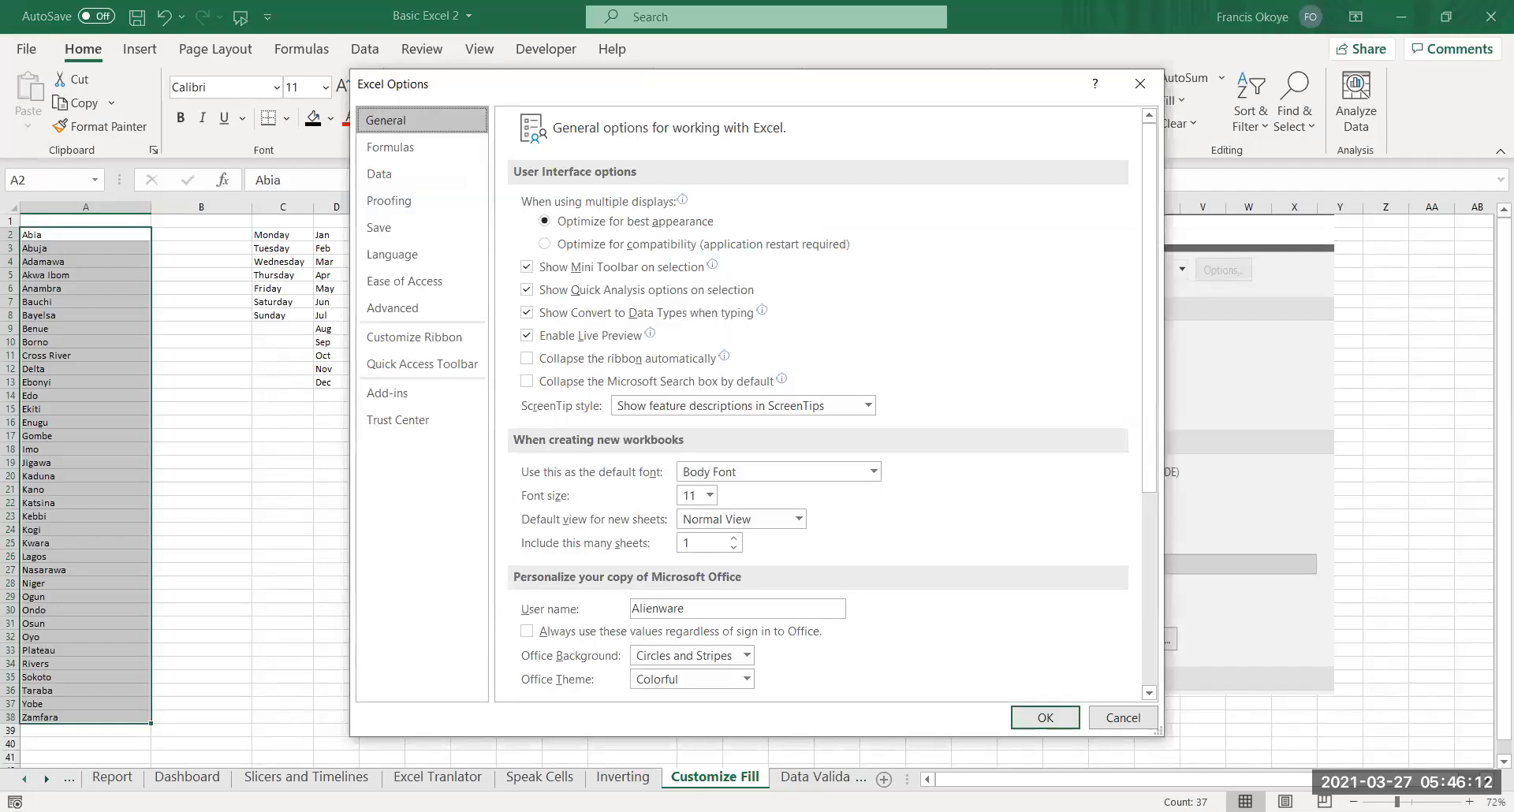
{"action": "left_click", "coordinate": [388, 309]}
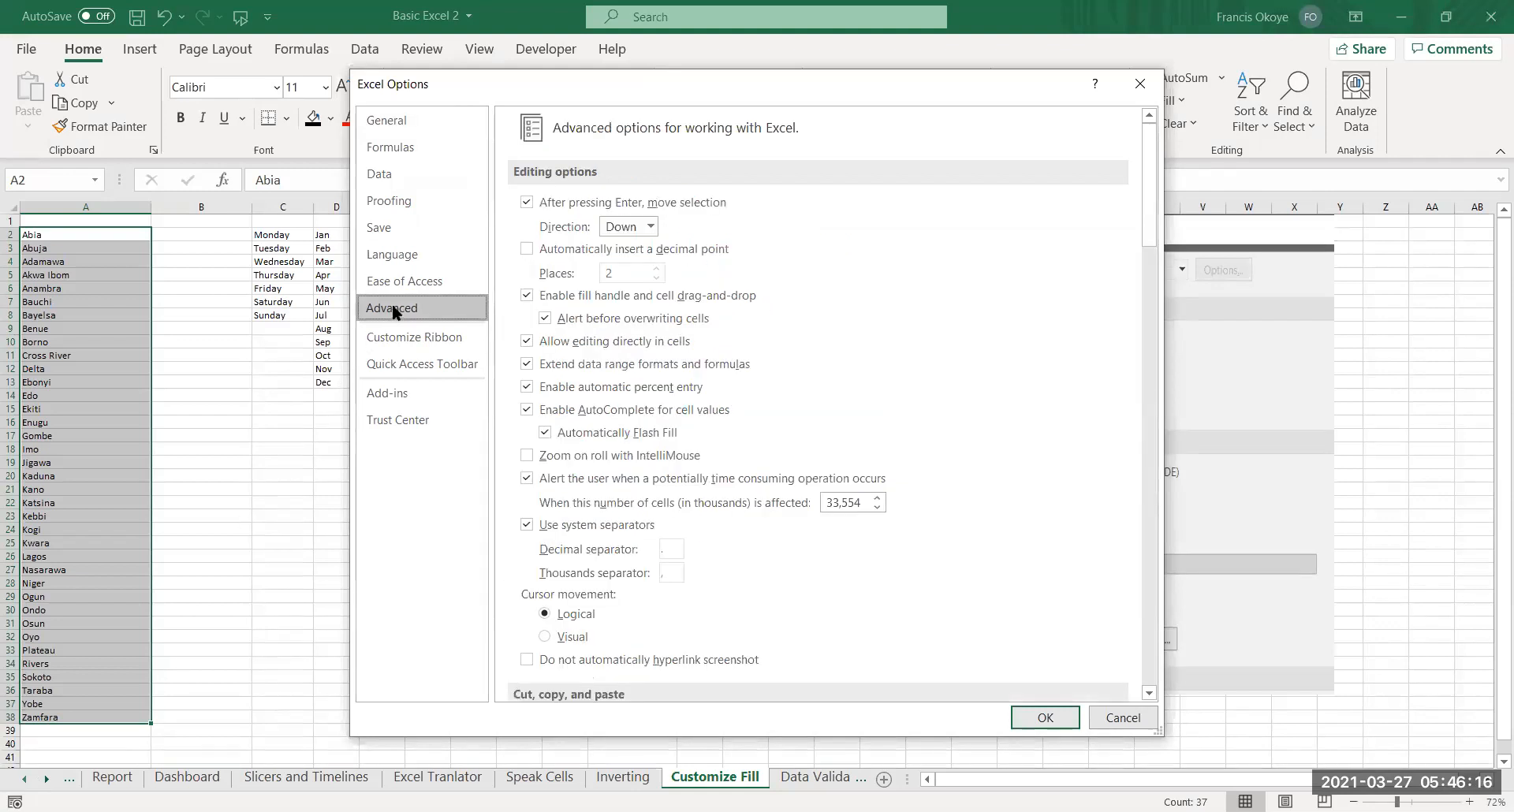
{"action": "left_click", "coordinate": [1123, 717]}
Try to add the states in A2:A38 as a custom list through Edit Custom Lists in the Advanced options
{"action": "left_click", "coordinate": [11, 47]}
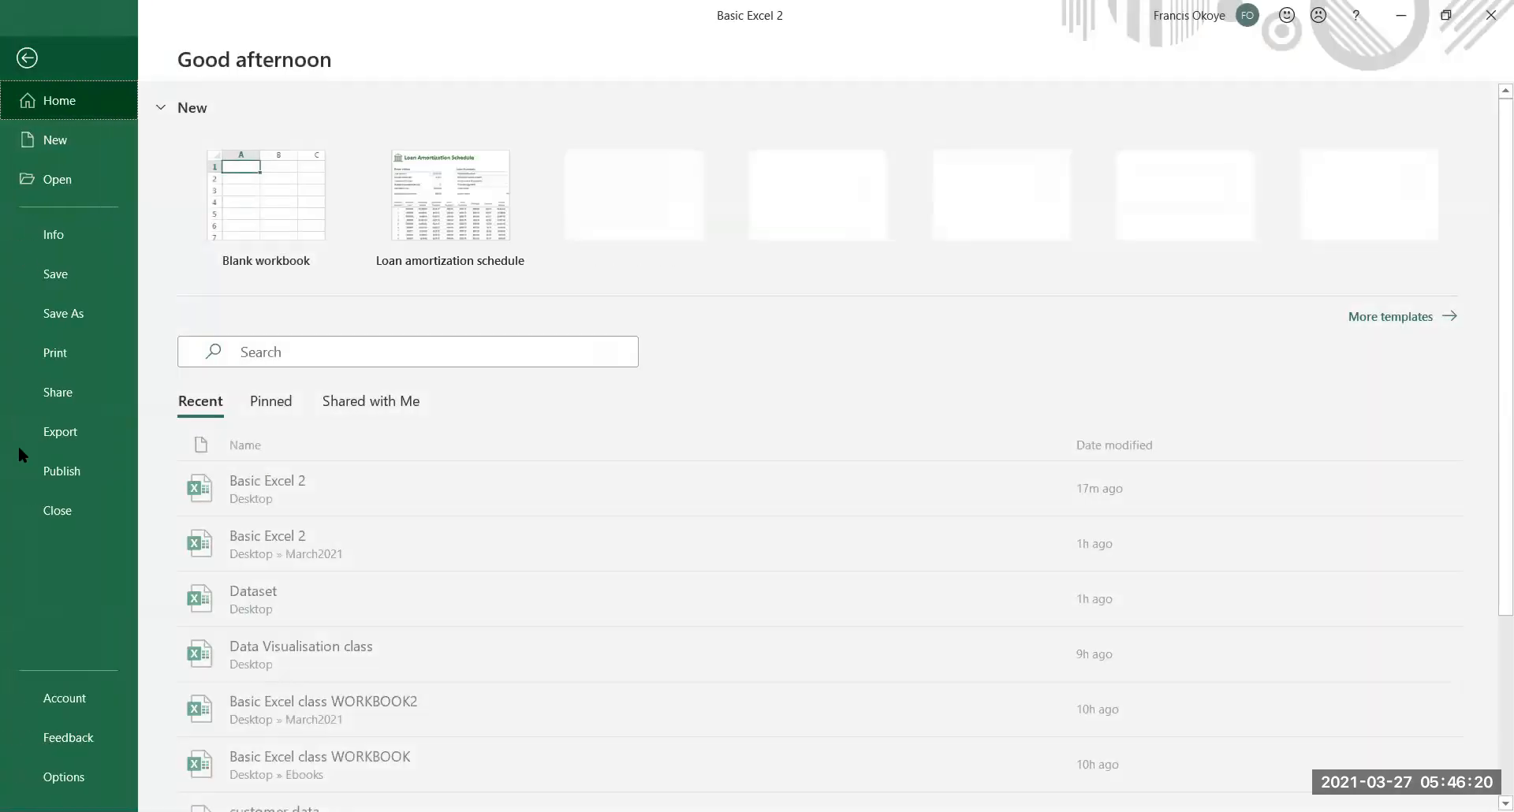
{"action": "left_click", "coordinate": [63, 777]}
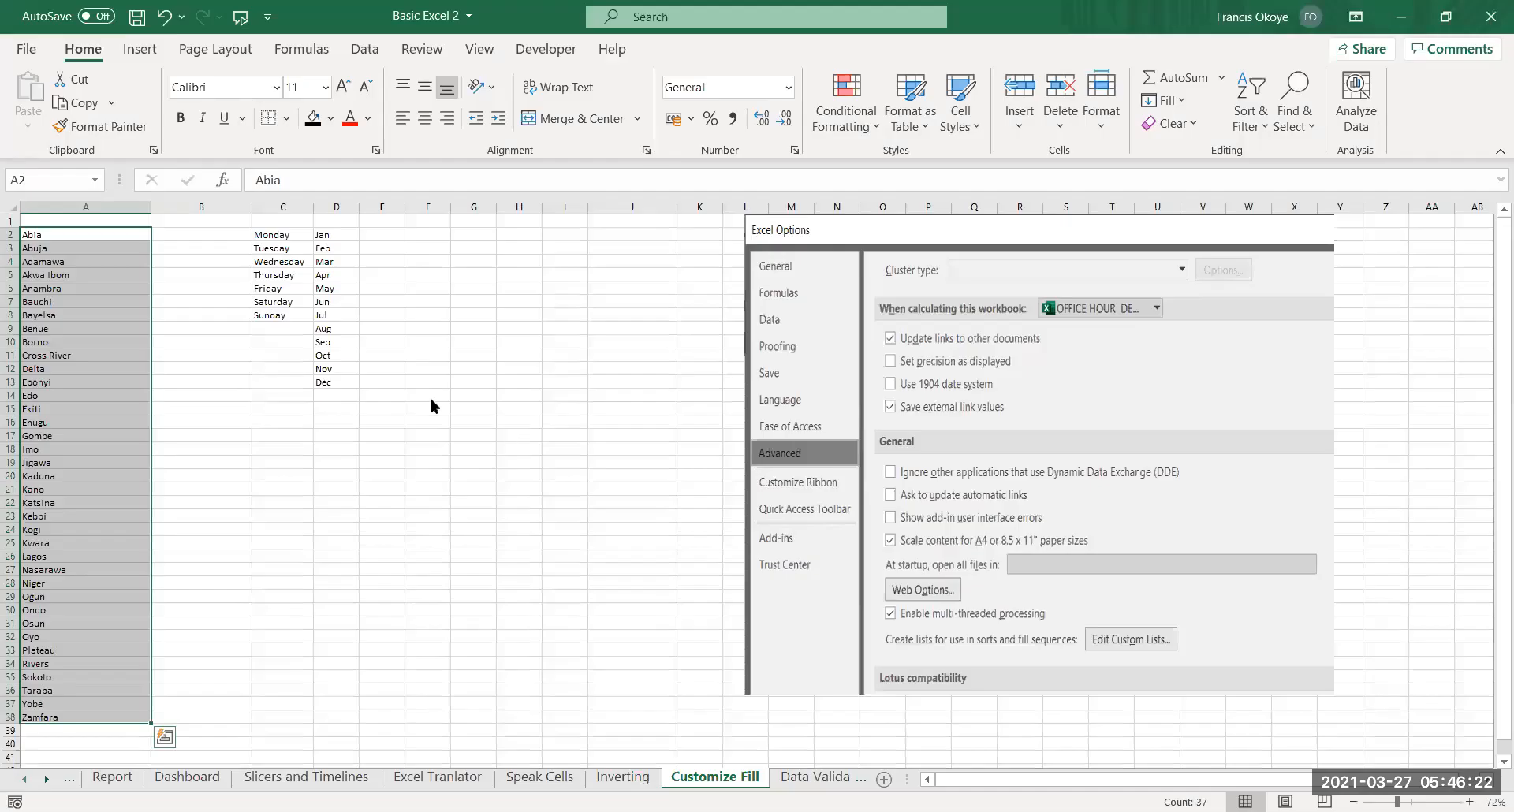
{"action": "left_click", "coordinate": [402, 311]}
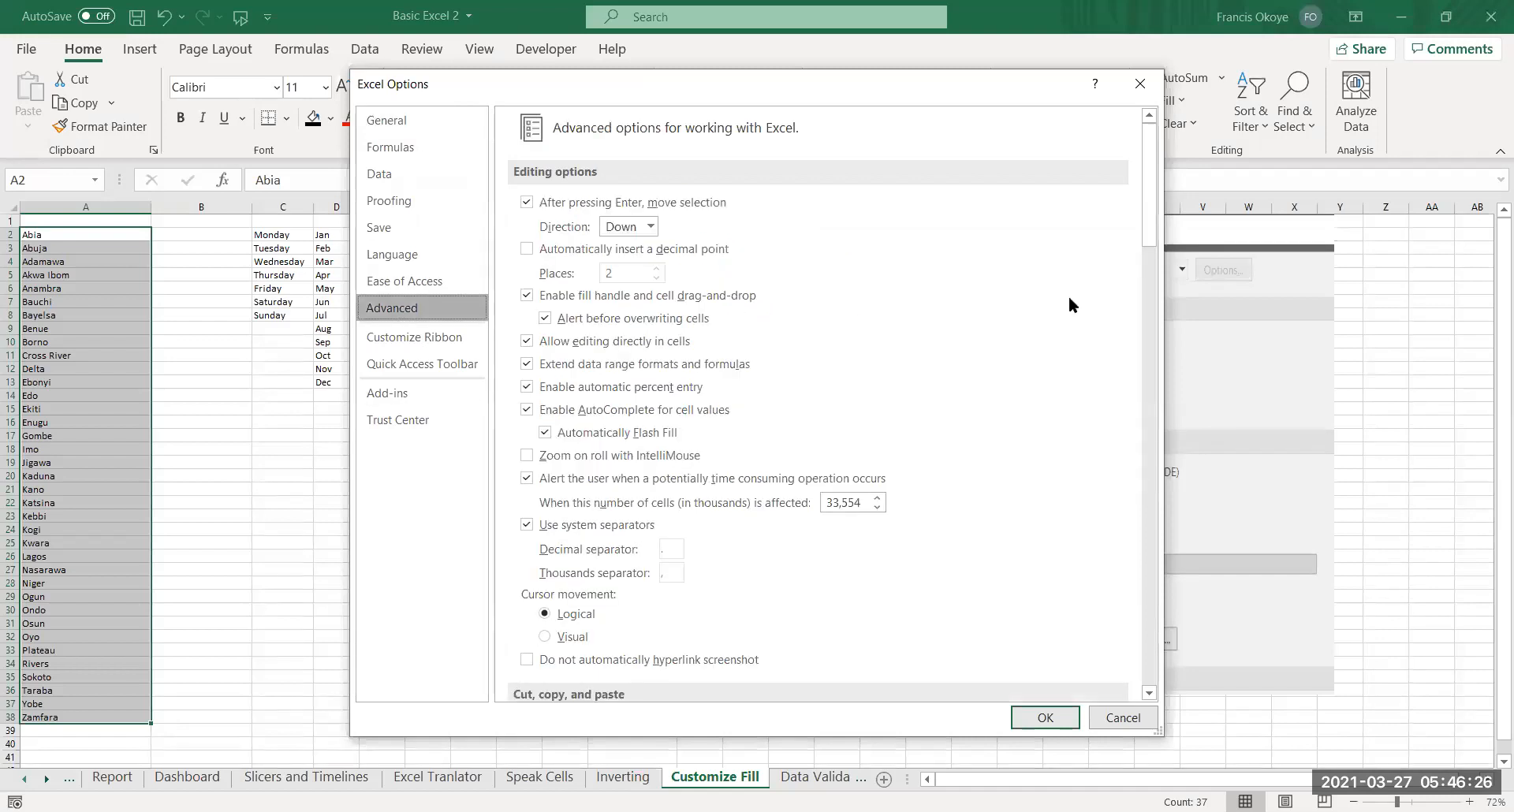
{"action": "left_click_drag", "start_coordinate": [1148, 206], "coordinate": [1125, 679]}
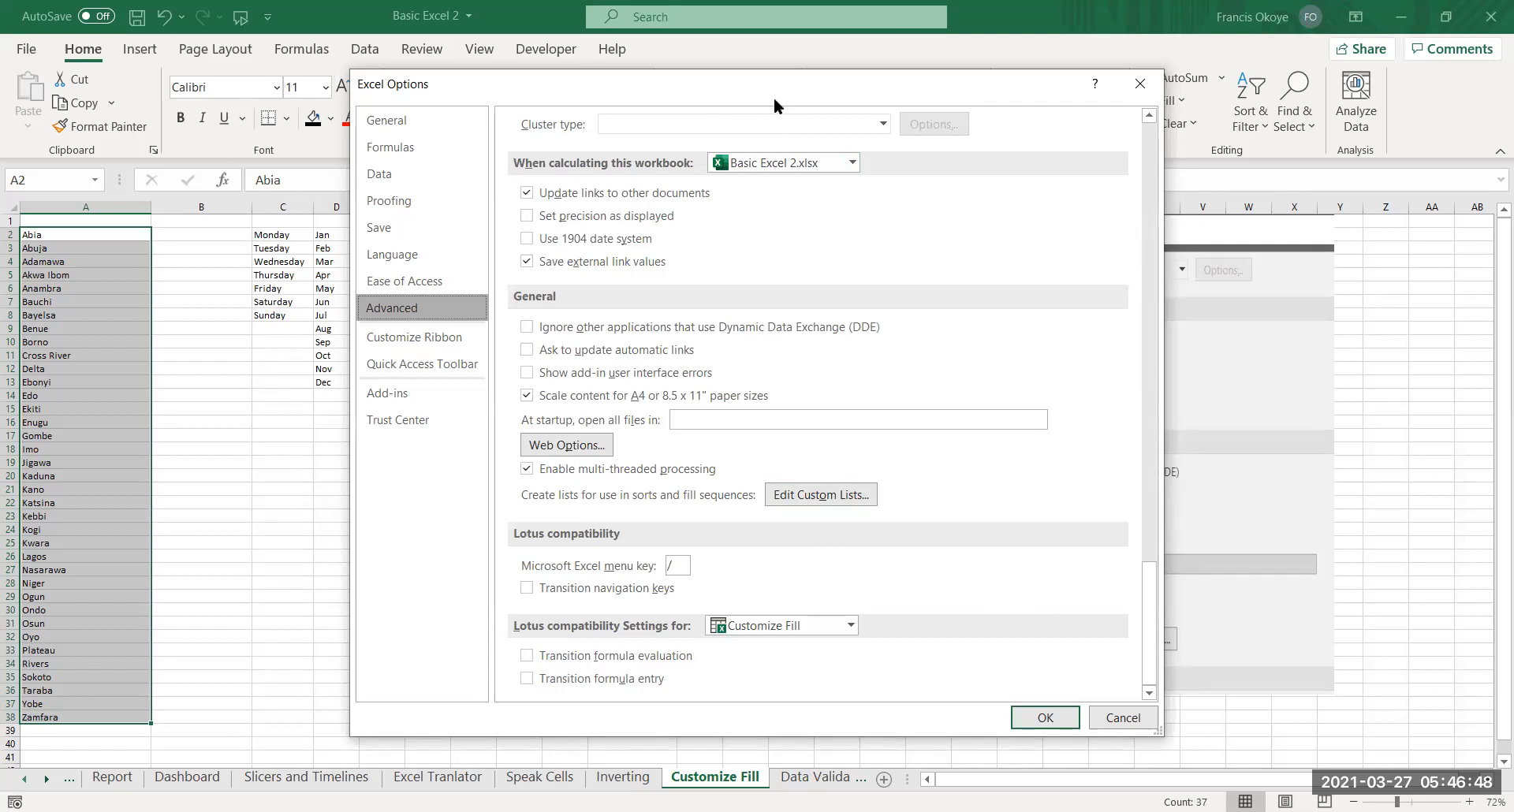
{"action": "left_click_drag", "start_coordinate": [774, 97], "coordinate": [422, 127]}
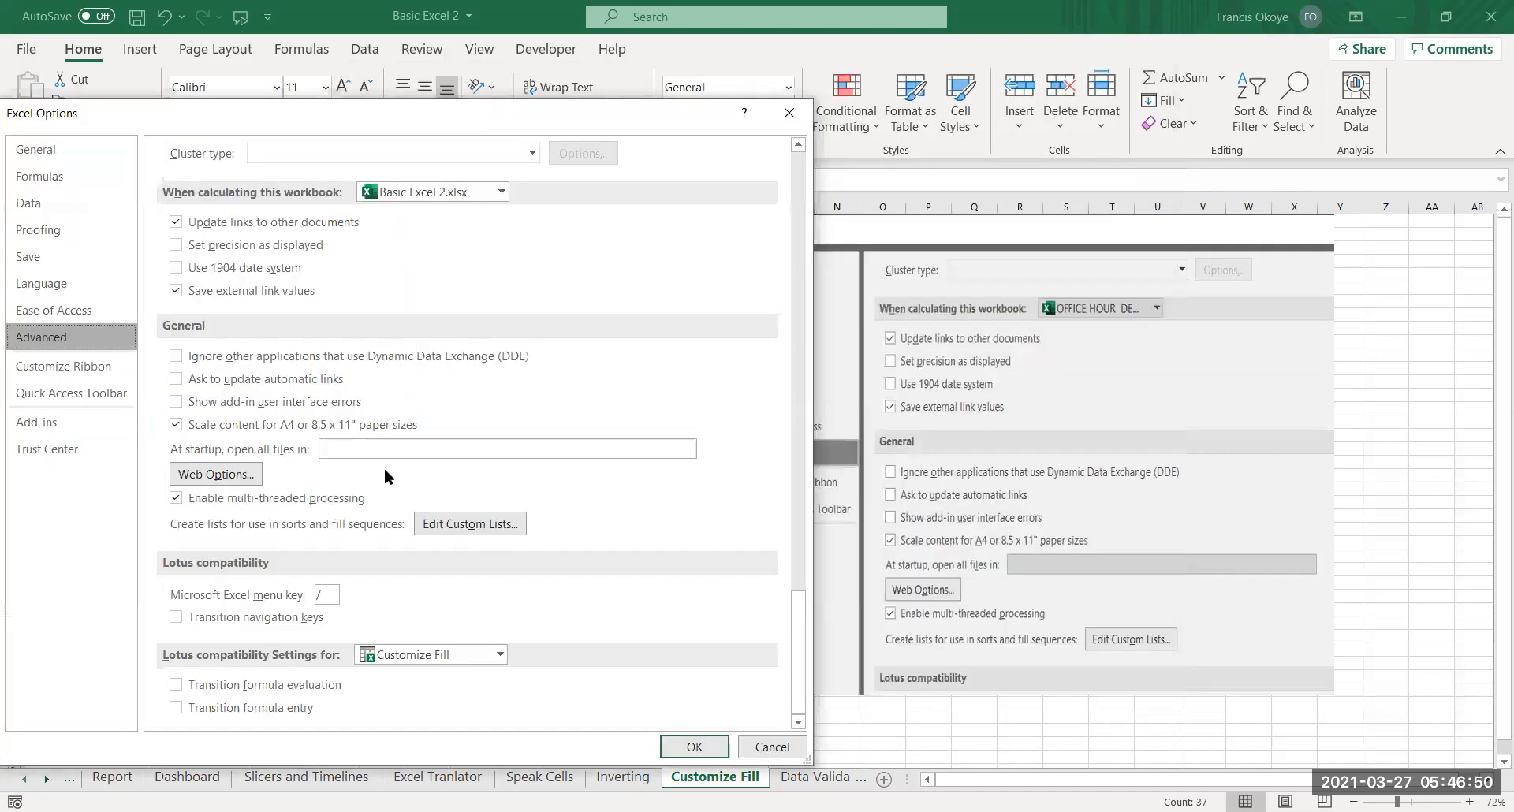
{"action": "left_click", "coordinate": [465, 527]}
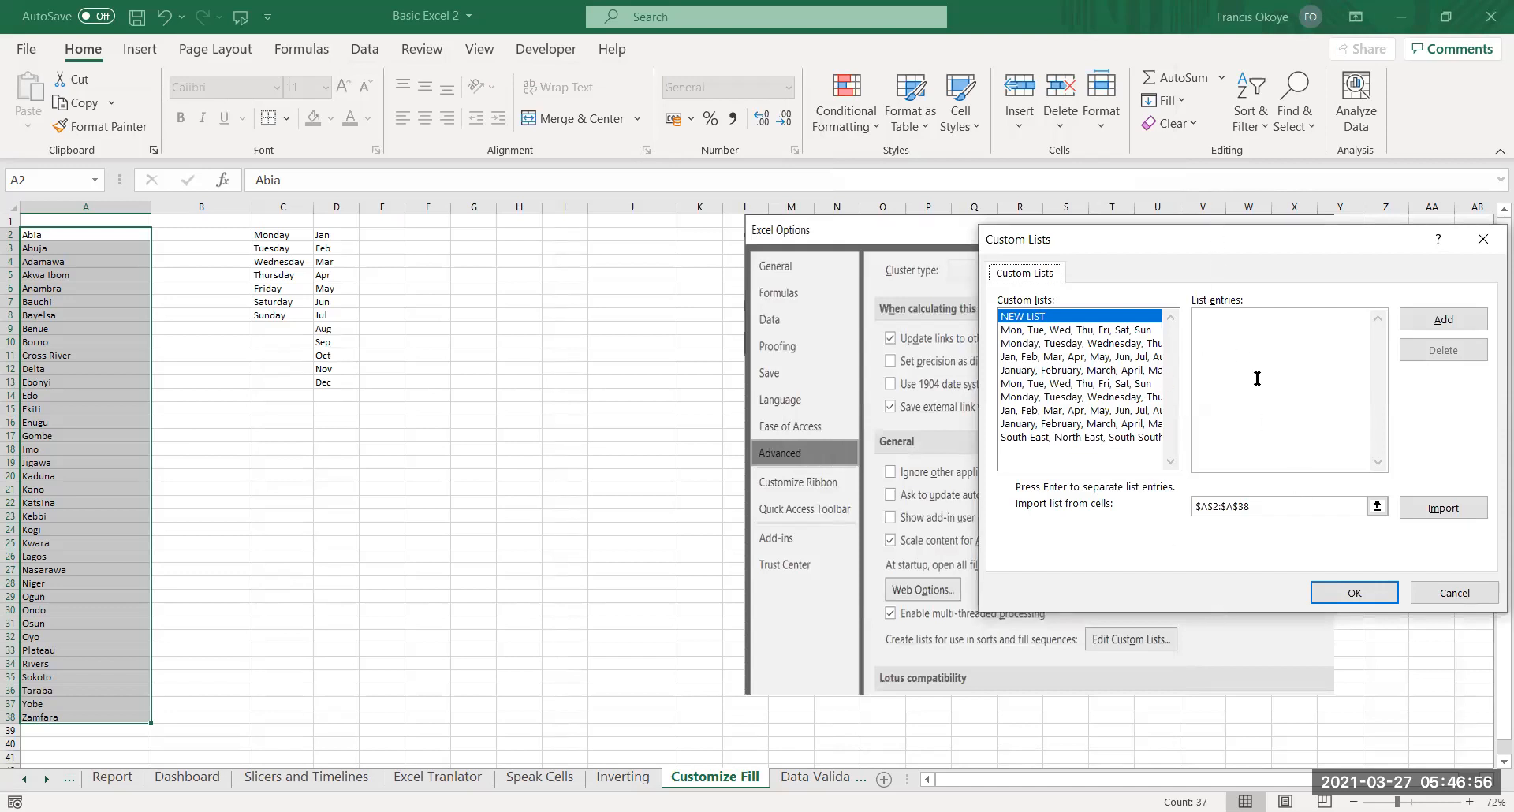
{"action": "left_click", "coordinate": [1336, 594]}
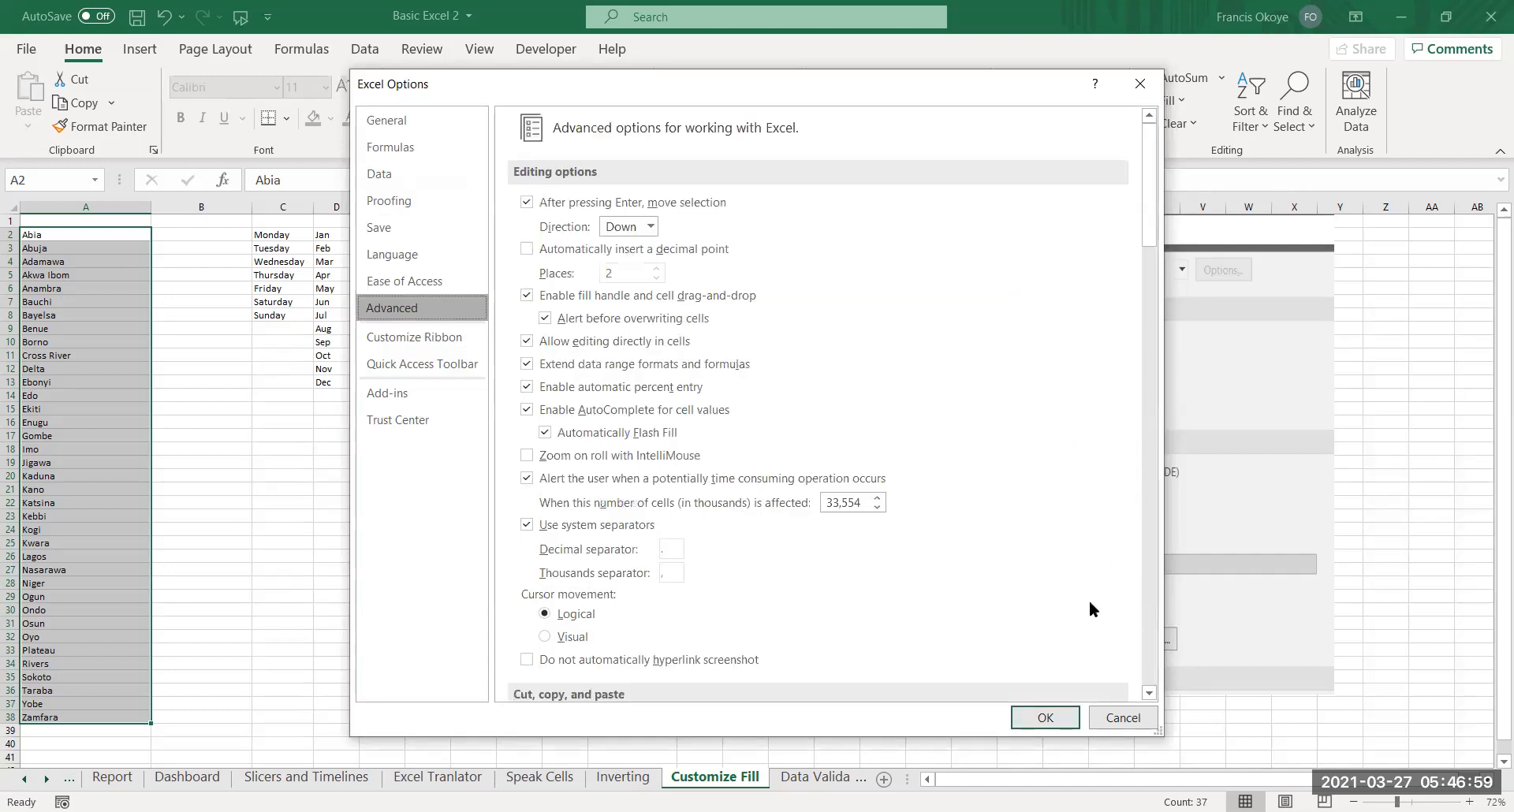
{"action": "left_click", "coordinate": [1043, 717]}
Enter Abia in G4 as the starting value for a fill of the states
{"action": "left_click", "coordinate": [470, 261]}
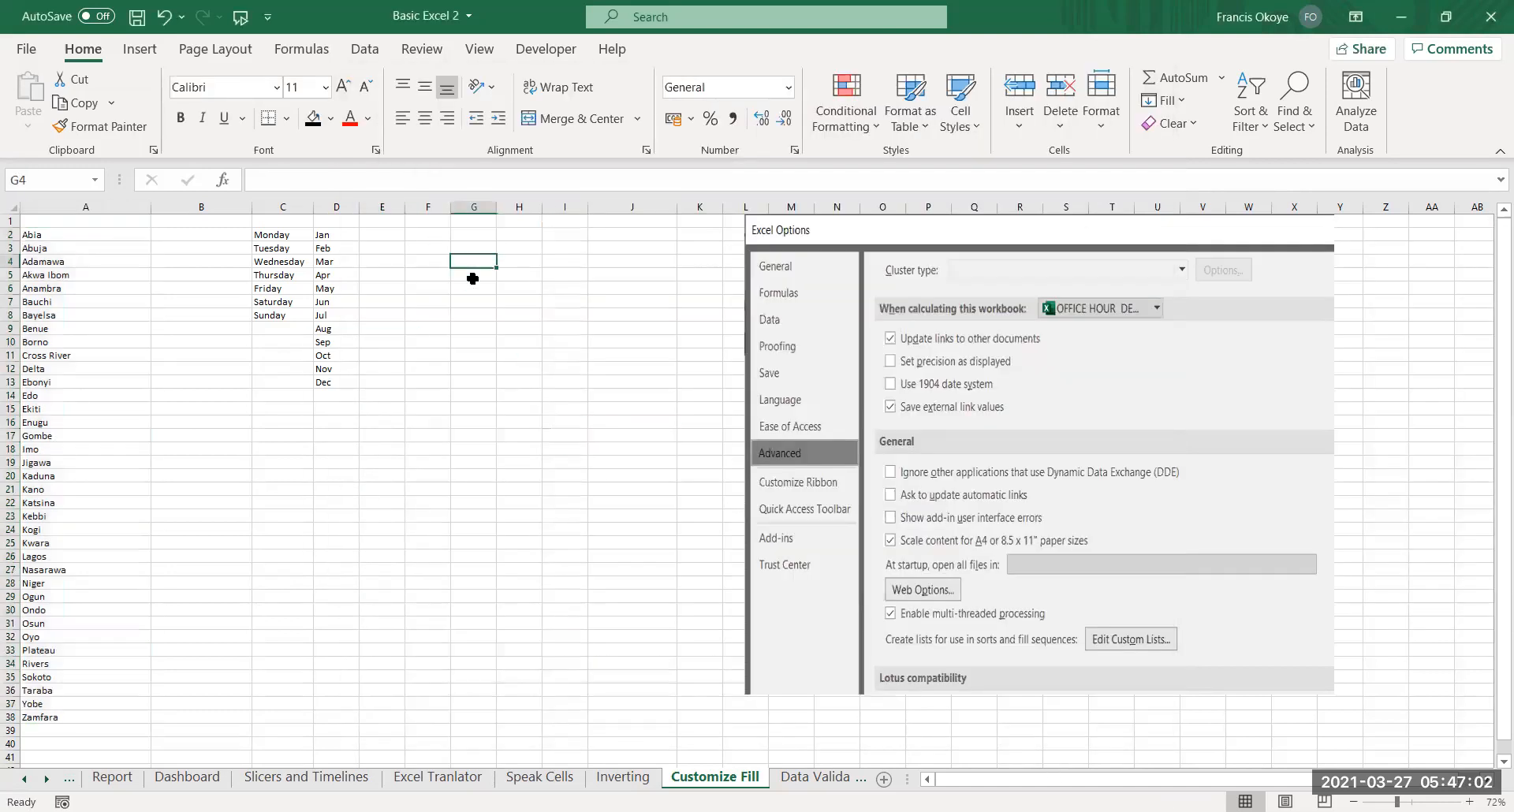
{"action": "type", "text": "Abia"}
{"action": "key", "text": "Return"}
{"action": "left_click", "coordinate": [477, 261]}
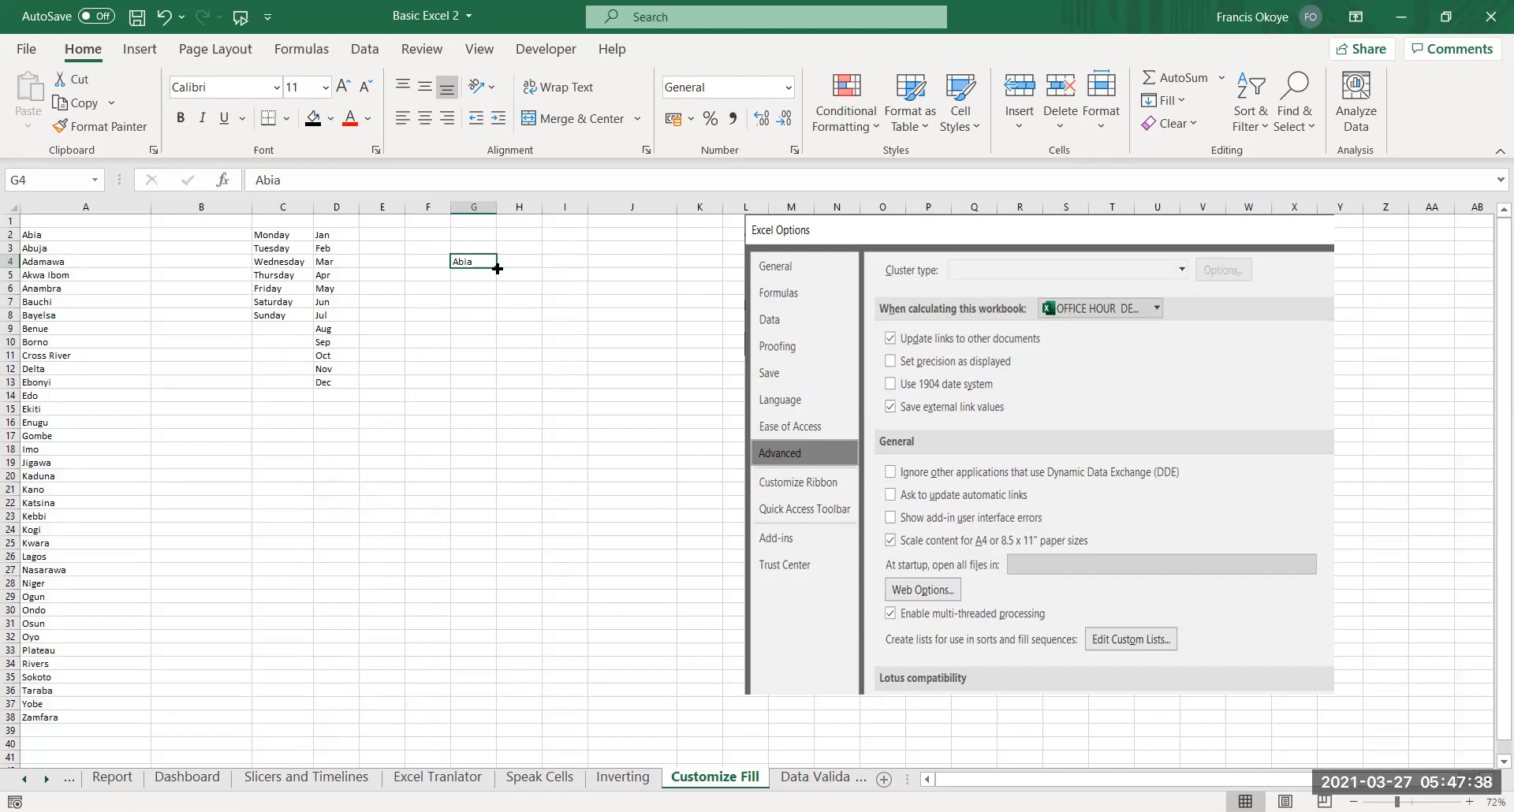
Try to fill the states down column G from Abia in G4, and undo both fills
{"action": "left_click_drag", "start_coordinate": [497, 269], "coordinate": [564, 788]}
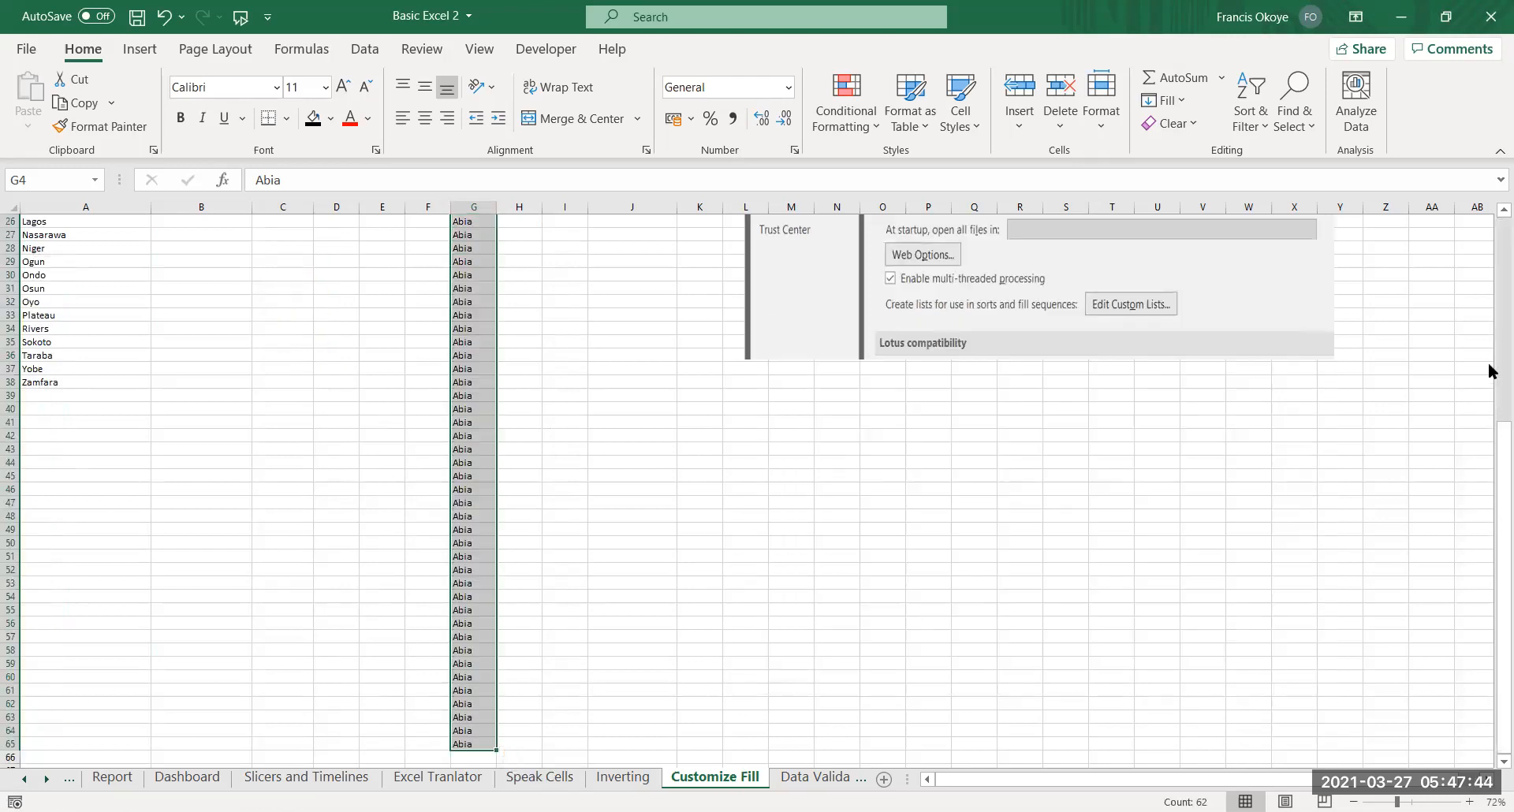
{"action": "scroll", "coordinate": [1490, 364], "scroll_direction": "up", "scroll_amount": 9}
{"action": "key", "text": "ctrl+z"}
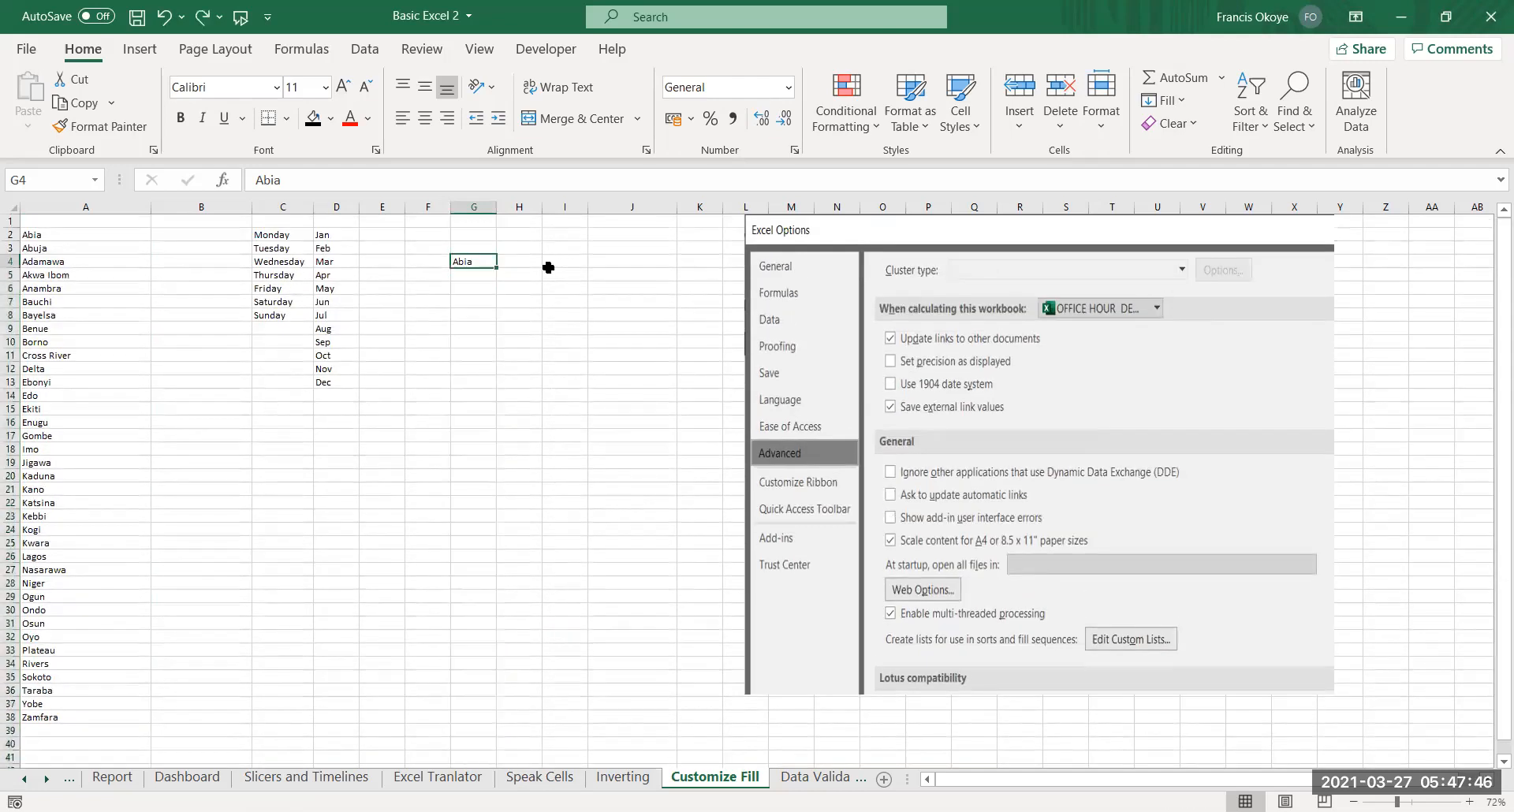
{"action": "left_click_drag", "start_coordinate": [498, 270], "coordinate": [489, 317]}
{"action": "key", "text": "ctrl+z"}
Select the states in A2:A38 and open the Custom Lists editor from the Advanced options
{"action": "left_click", "coordinate": [91, 238]}
{"action": "key", "text": "ctrl+shift+Down"}
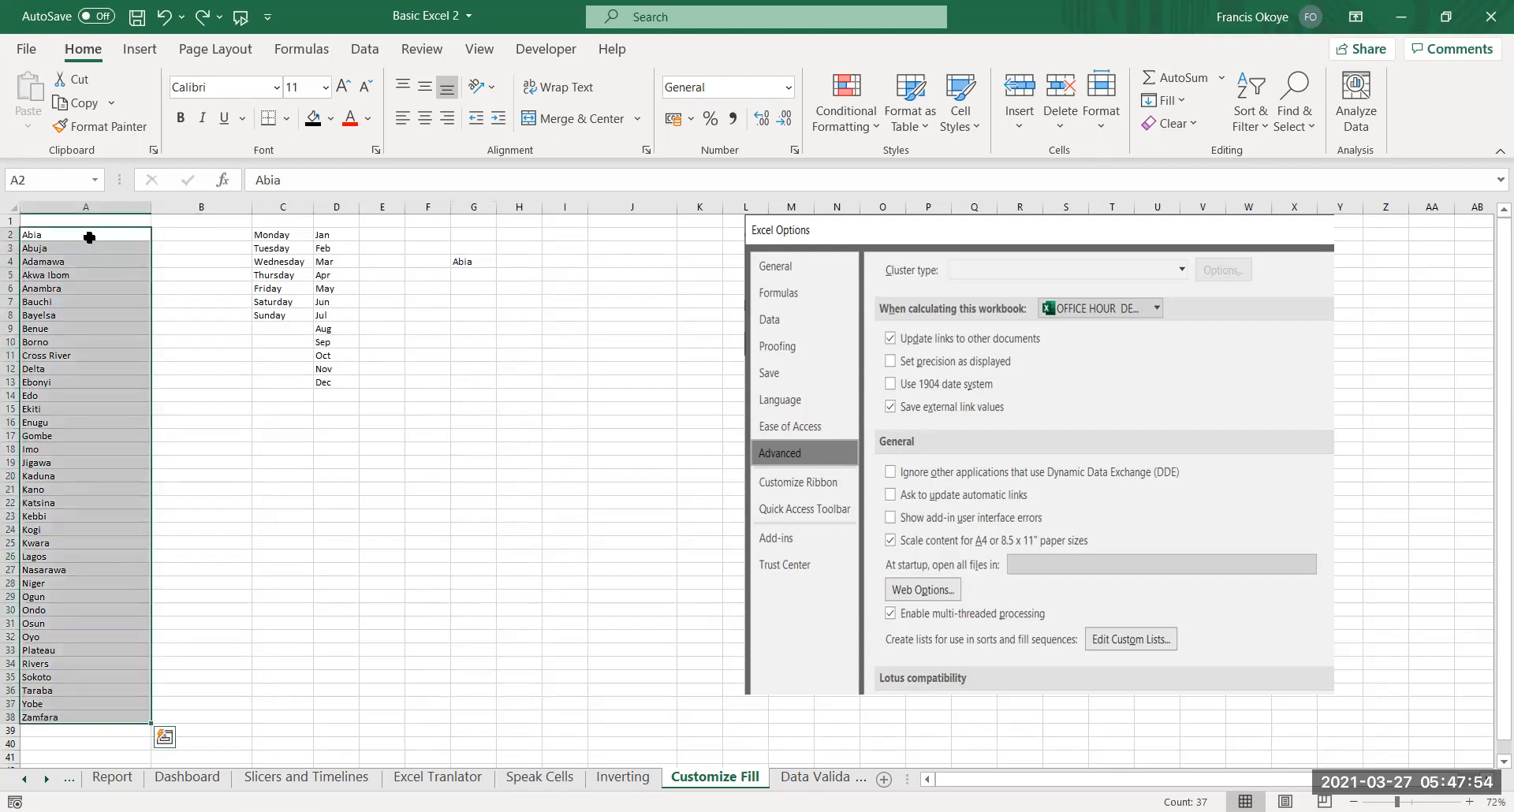
{"action": "left_click", "coordinate": [27, 55]}
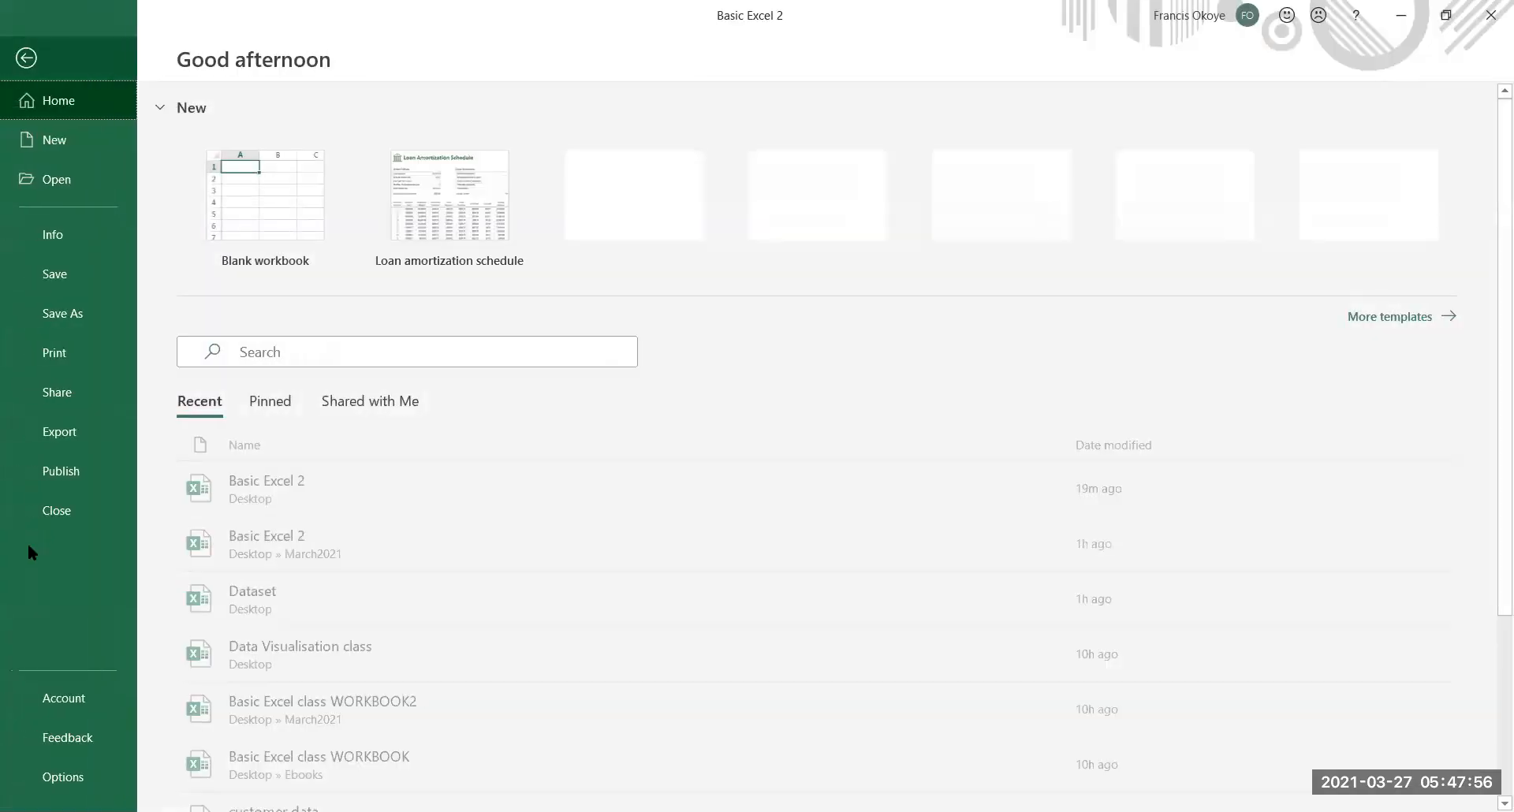
{"action": "left_click", "coordinate": [35, 777]}
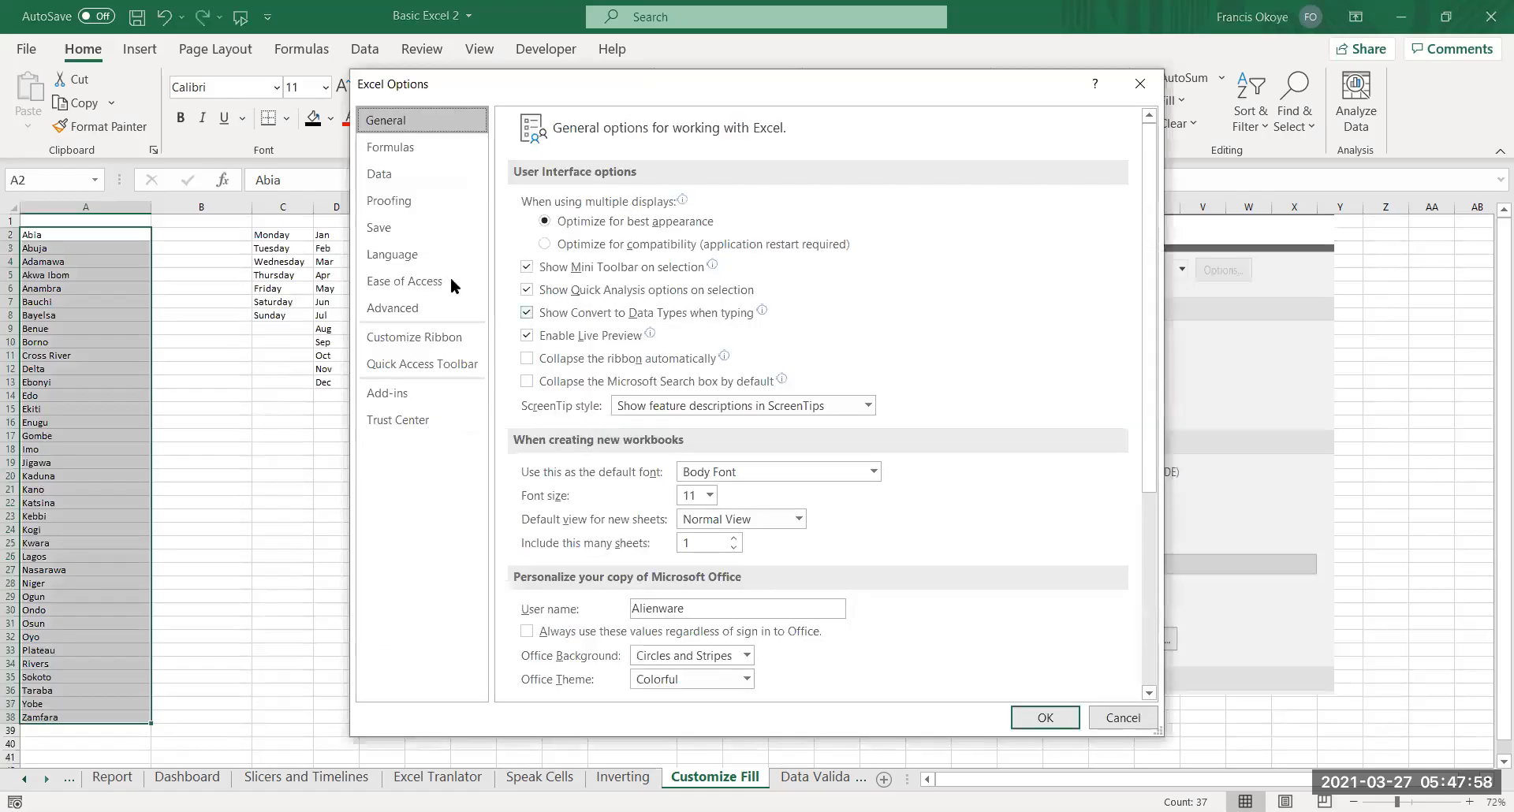
{"action": "left_click", "coordinate": [428, 307]}
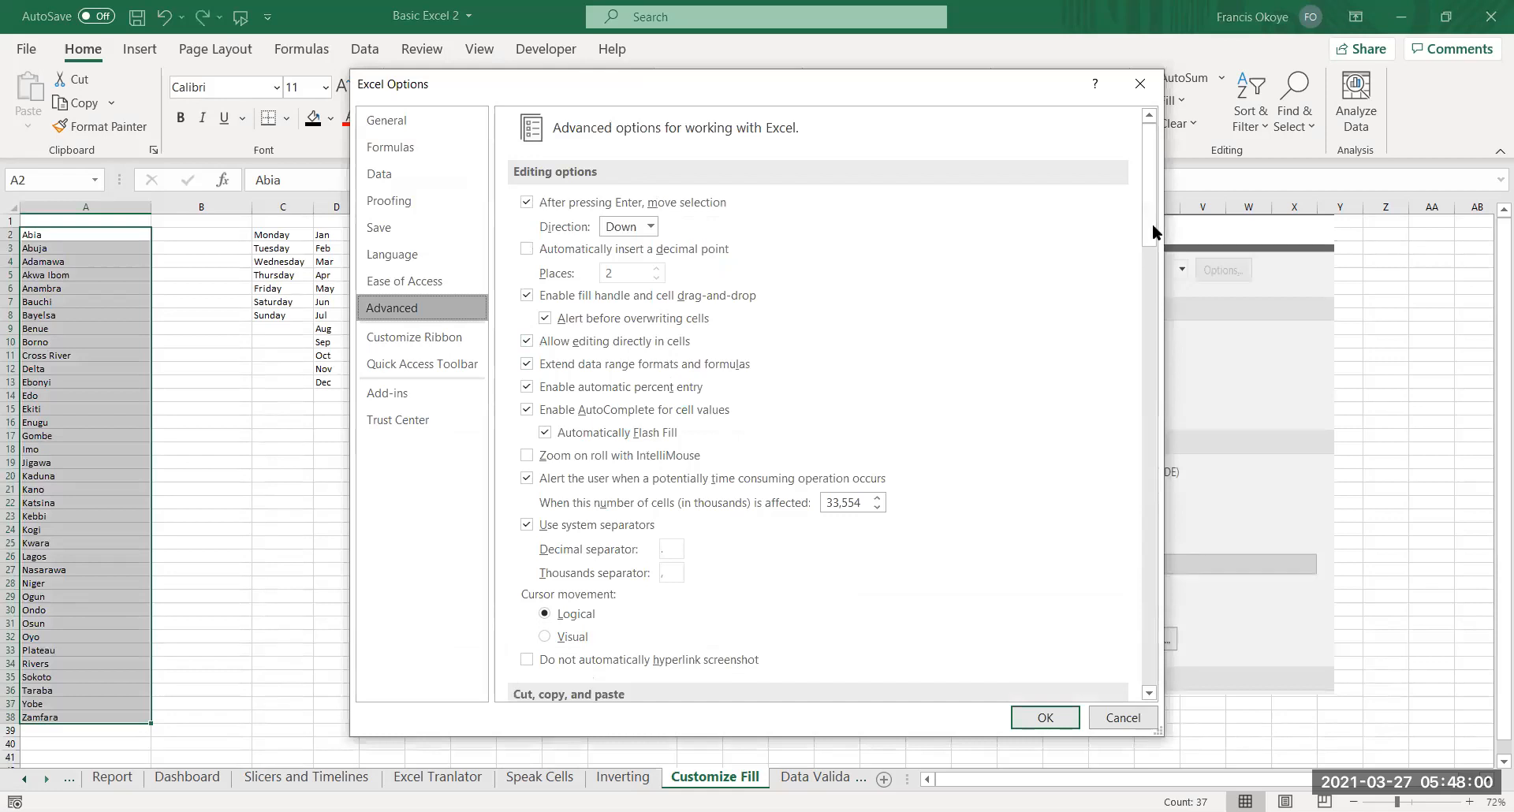
{"action": "left_click_drag", "start_coordinate": [1152, 253], "coordinate": [1145, 677]}
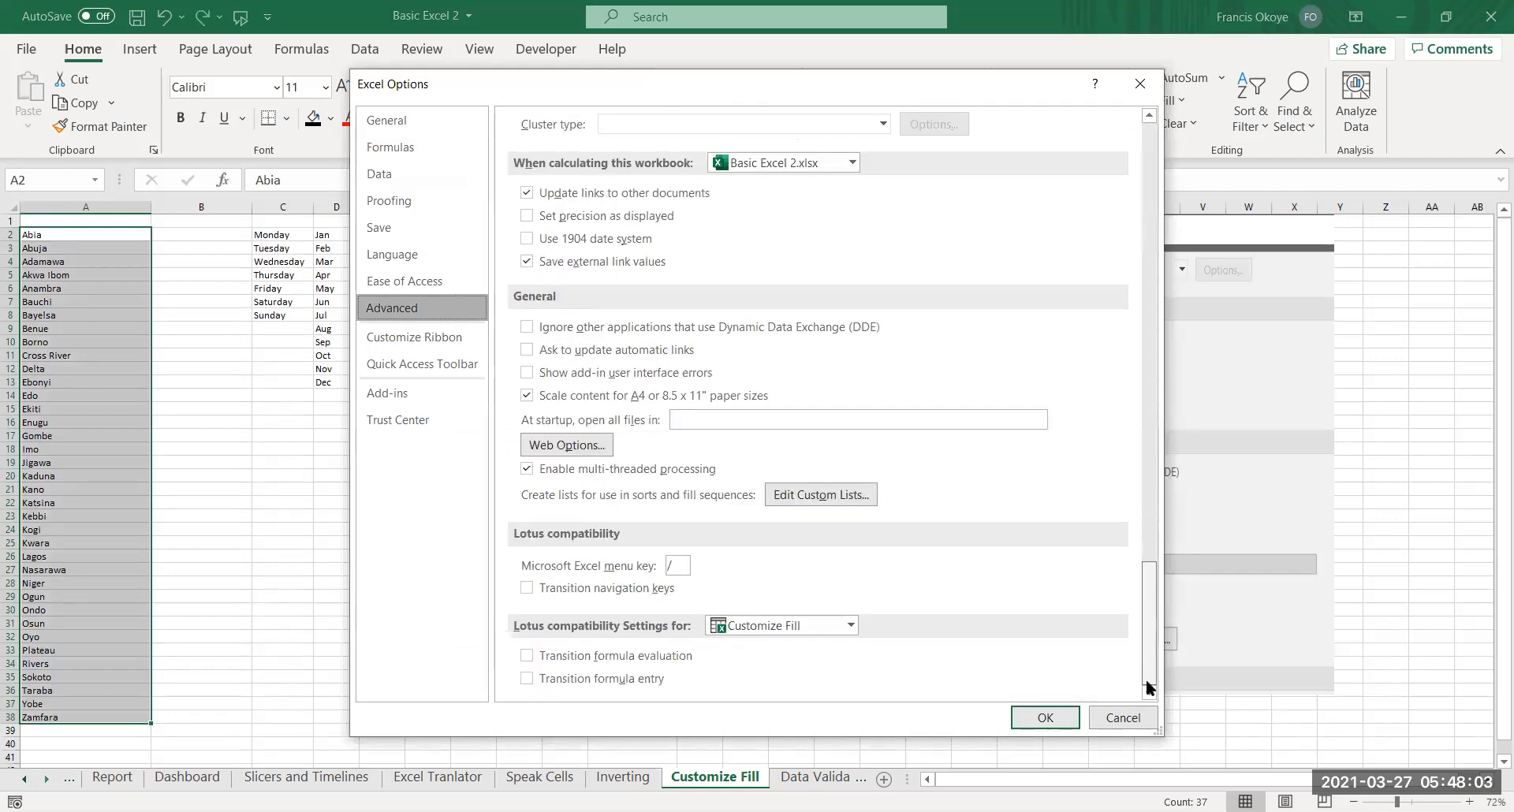
{"action": "left_click", "coordinate": [807, 493]}
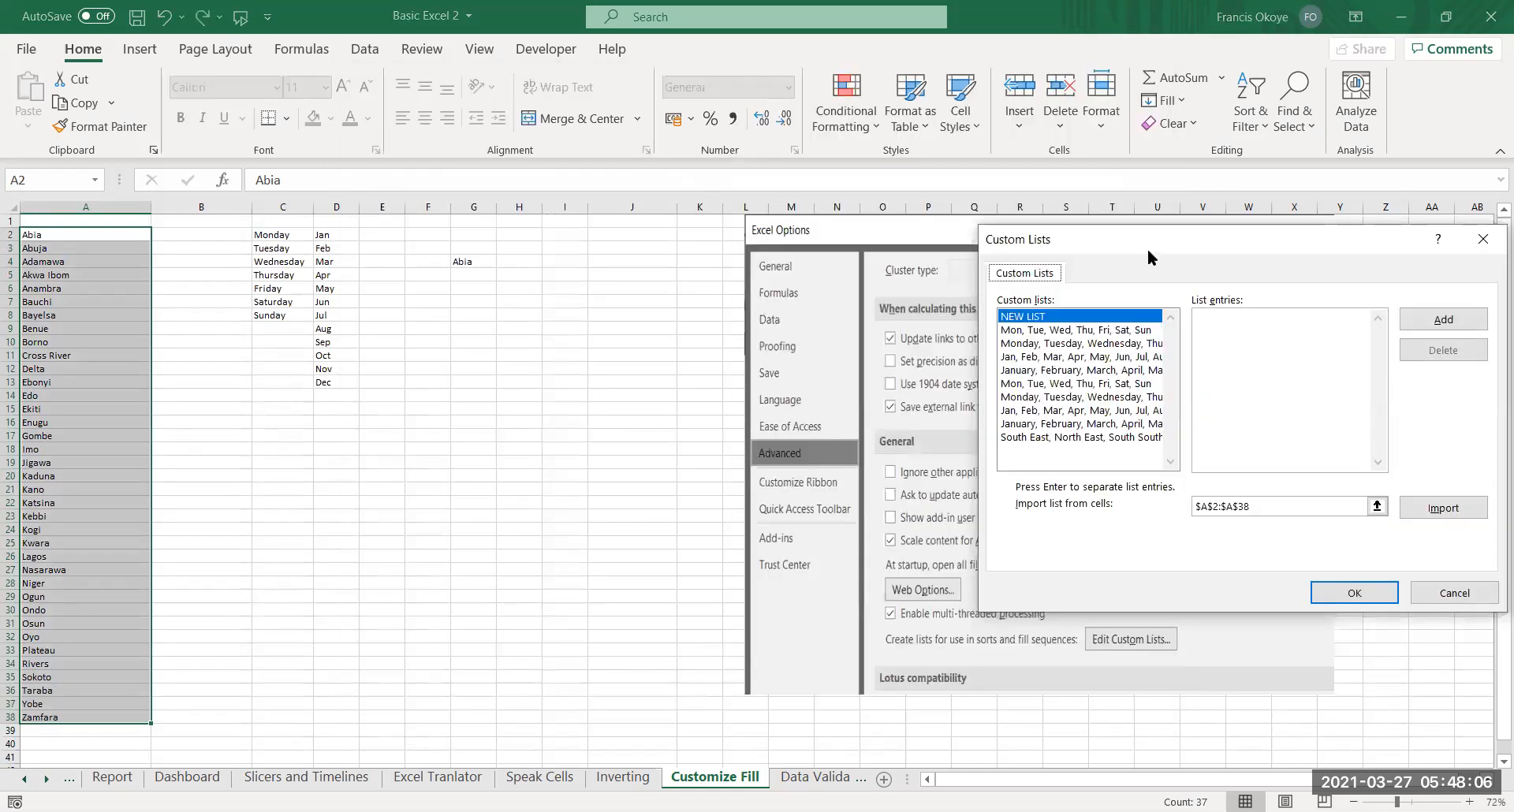
Import the range $A$2:$A$38 as a new custom list and accept the options
{"action": "left_click_drag", "start_coordinate": [1147, 248], "coordinate": [603, 277]}
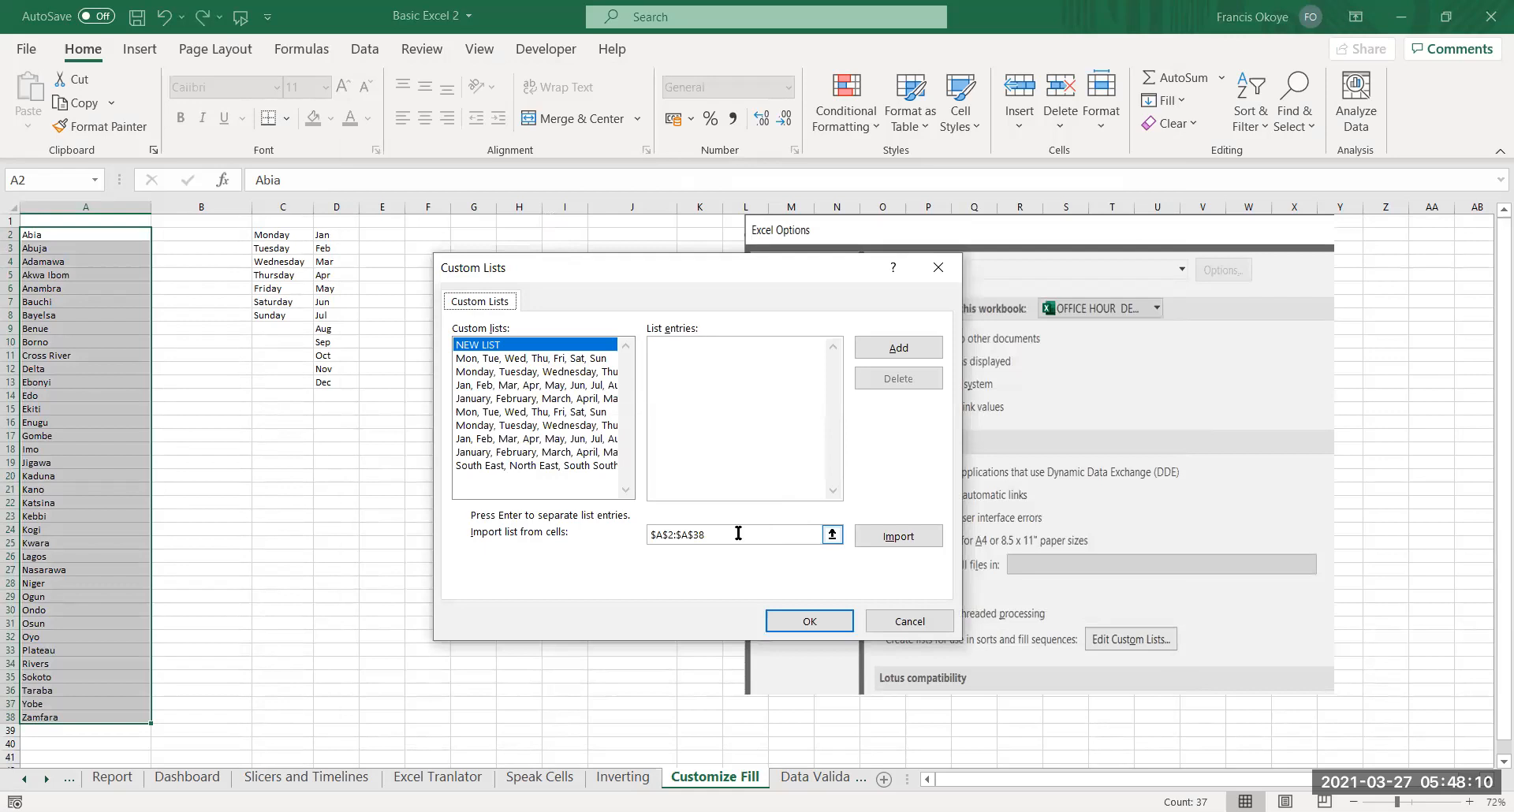
{"action": "left_click", "coordinate": [734, 528]}
{"action": "left_click", "coordinate": [734, 528]}
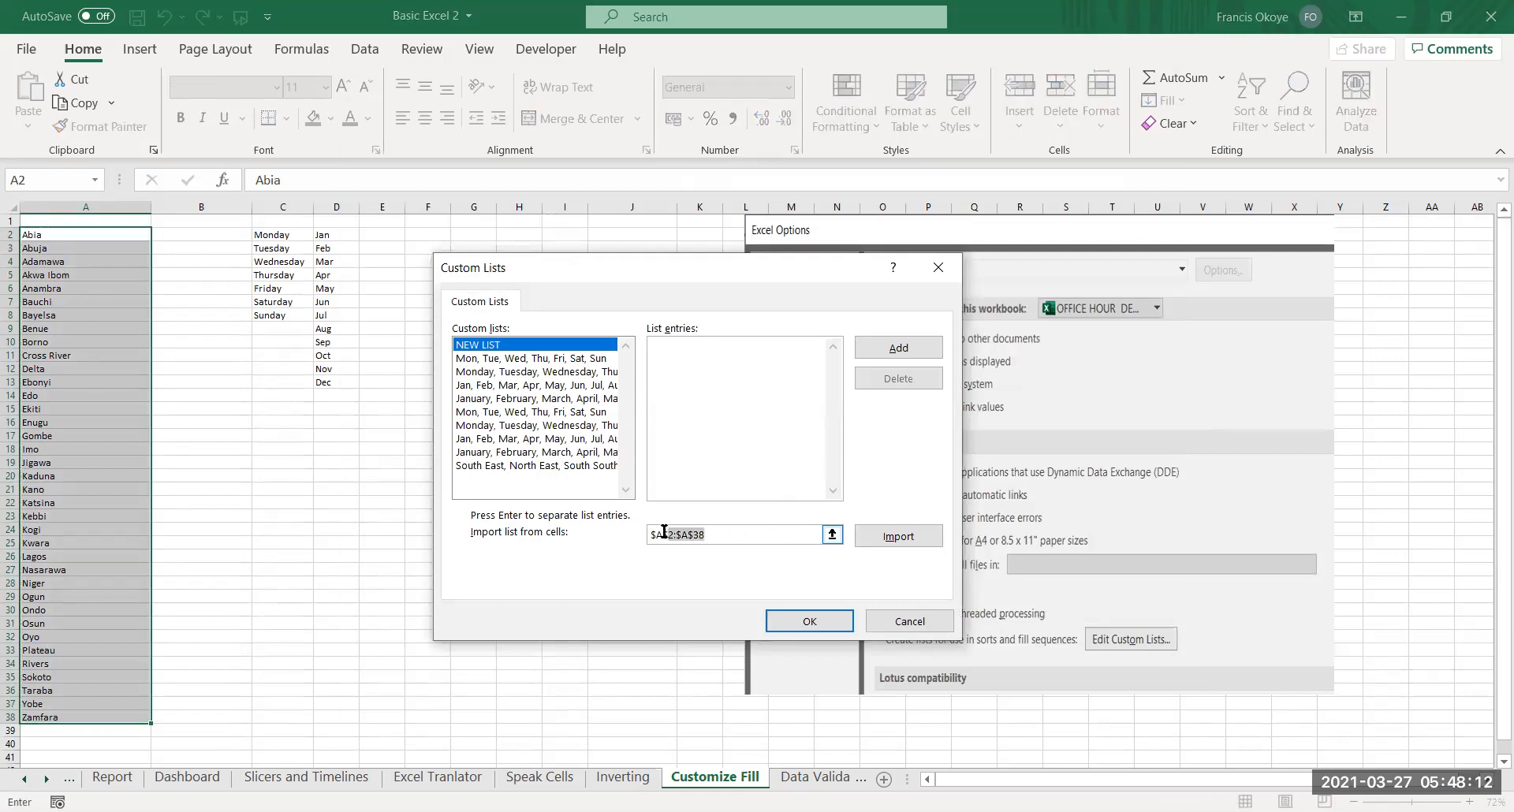
{"action": "left_click_drag", "start_coordinate": [751, 541], "coordinate": [604, 536]}
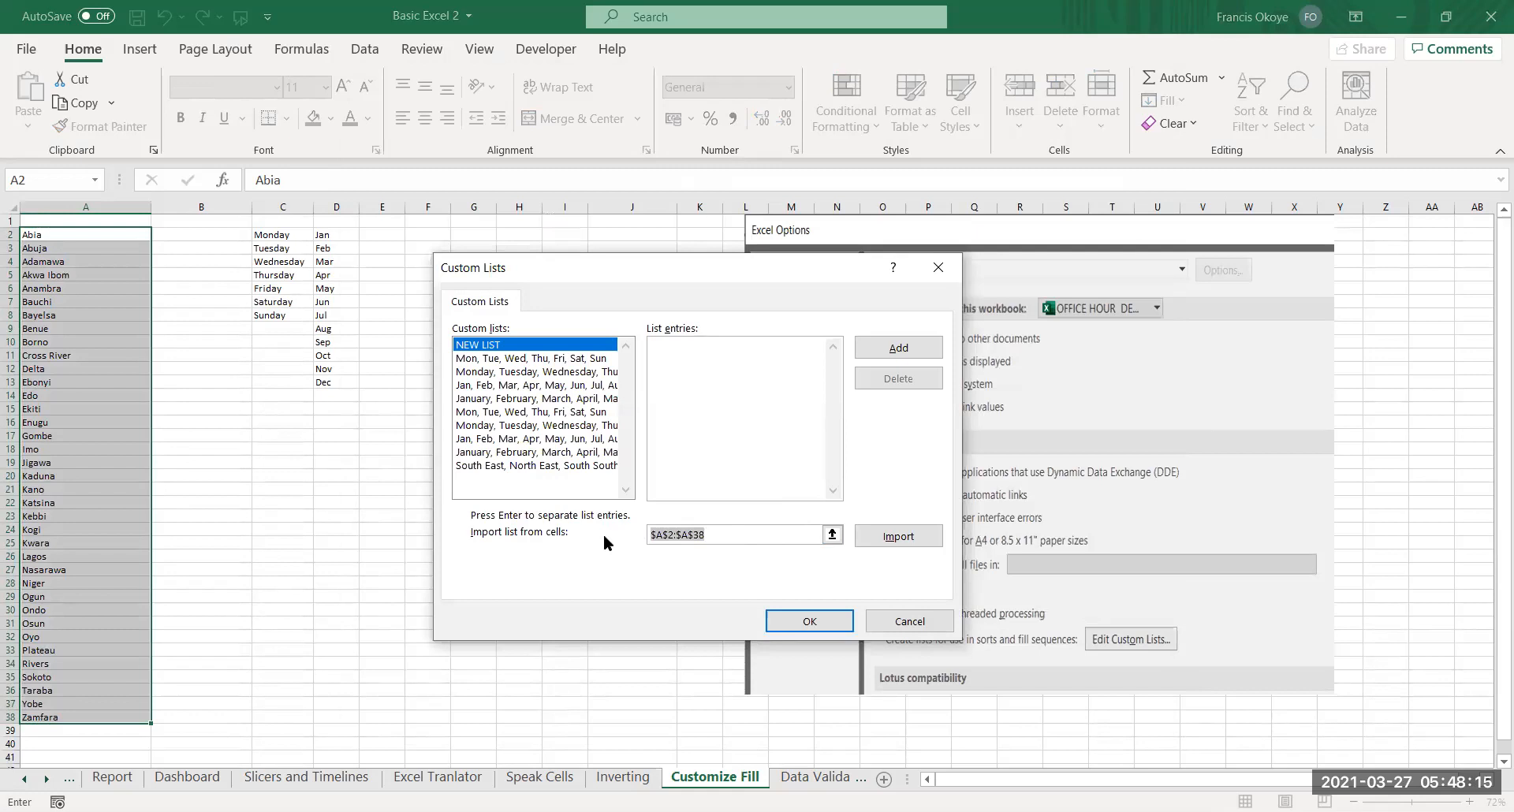
{"action": "left_click", "coordinate": [721, 539]}
{"action": "left_click", "coordinate": [897, 533]}
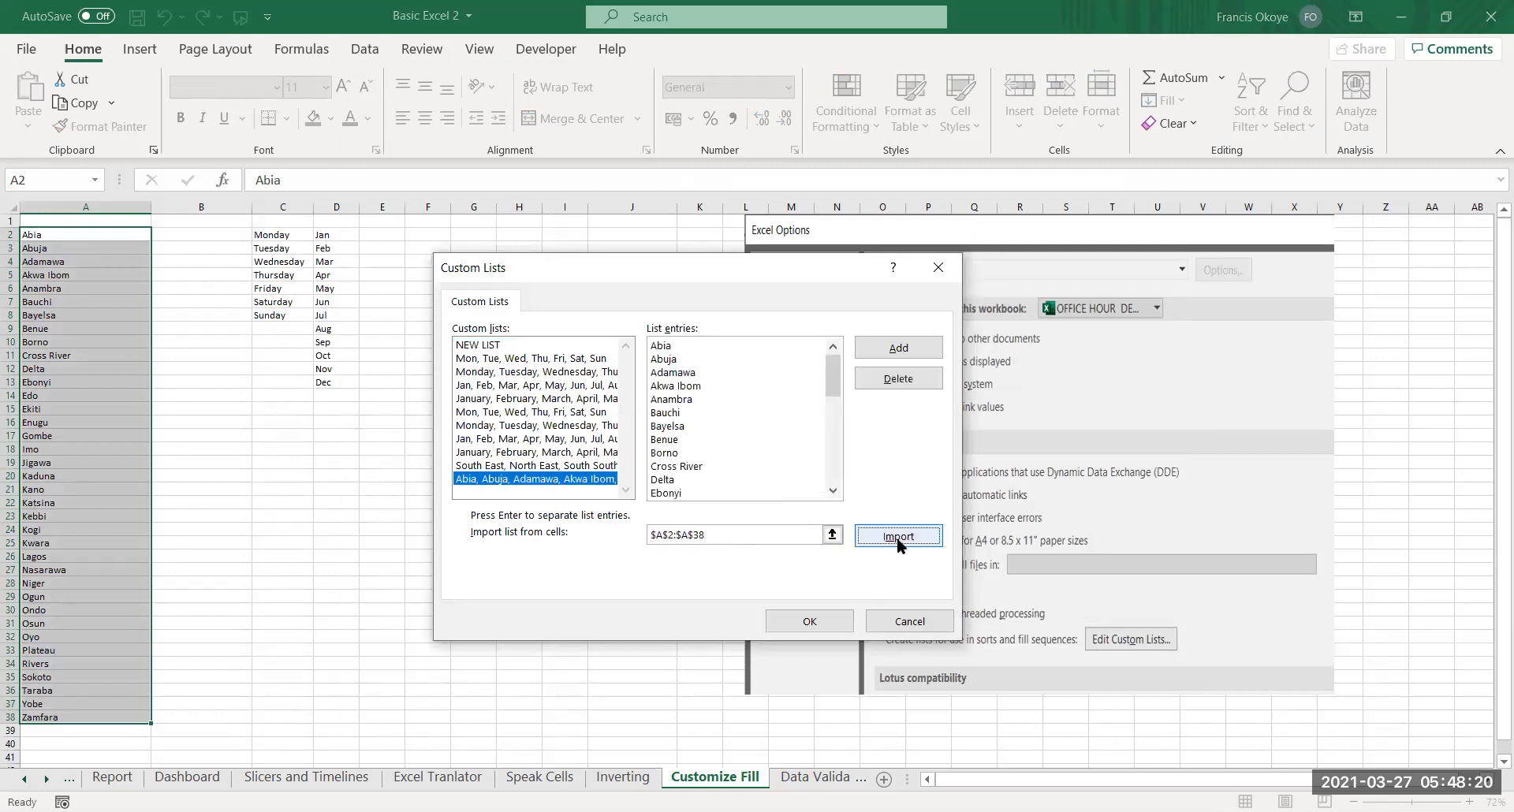
{"action": "left_click", "coordinate": [811, 621]}
{"action": "left_click", "coordinate": [1046, 718]}
Fill the states down column G from Abia in G4 to row 27
{"action": "left_click", "coordinate": [478, 263]}
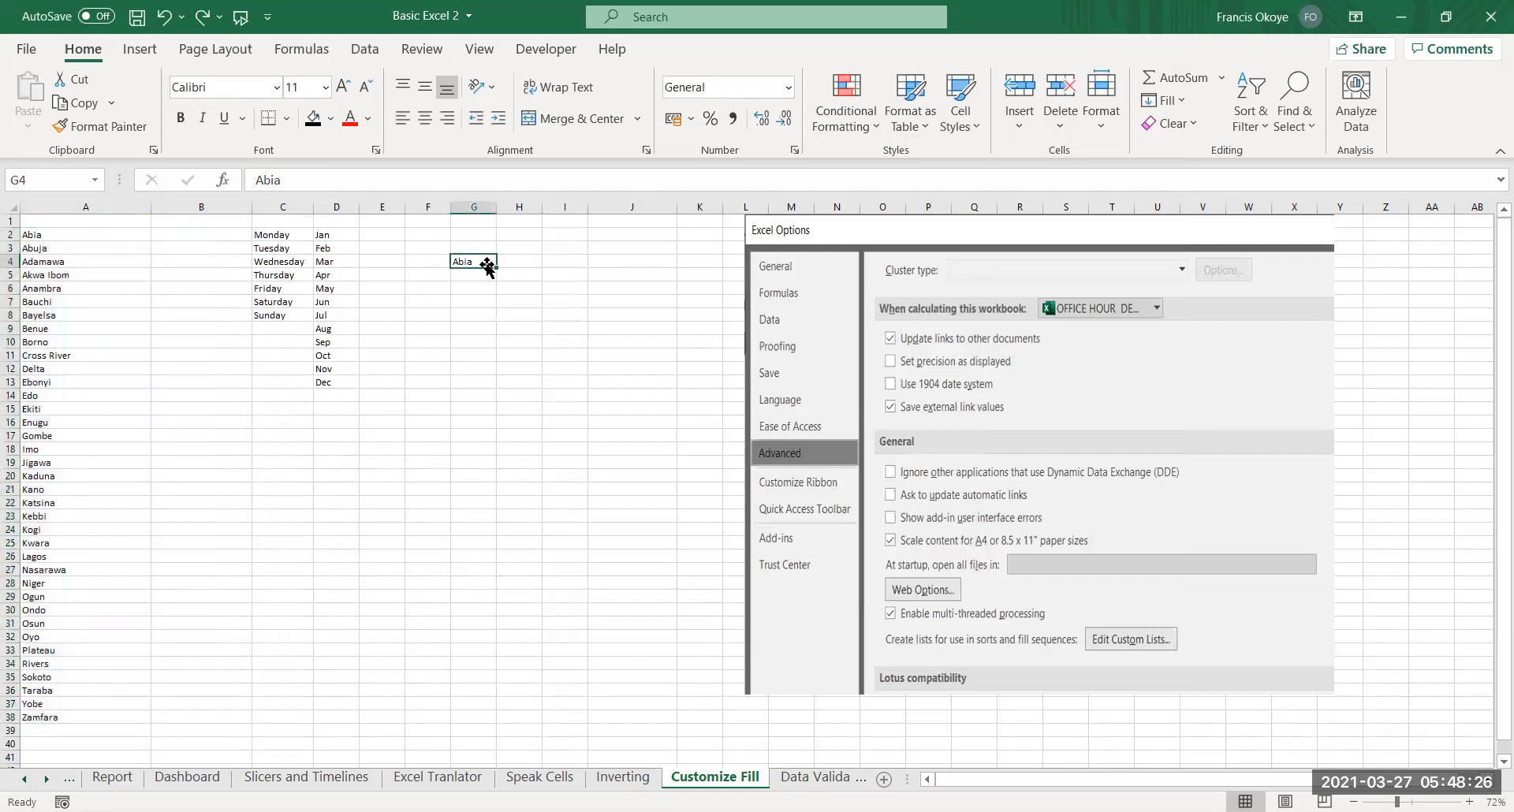
{"action": "left_click_drag", "start_coordinate": [496, 268], "coordinate": [477, 576]}
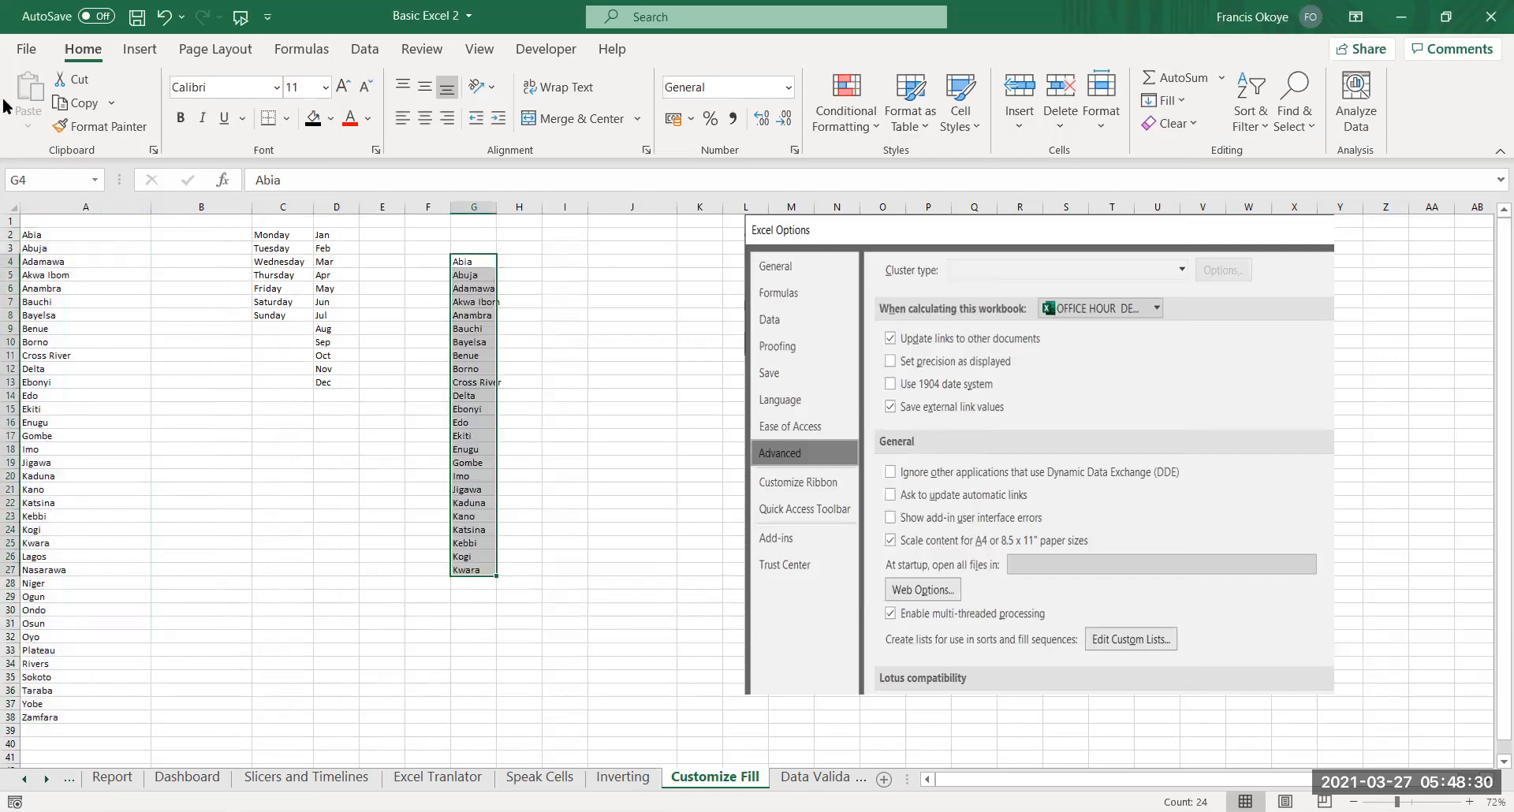
{"action": "left_click", "coordinate": [26, 55]}
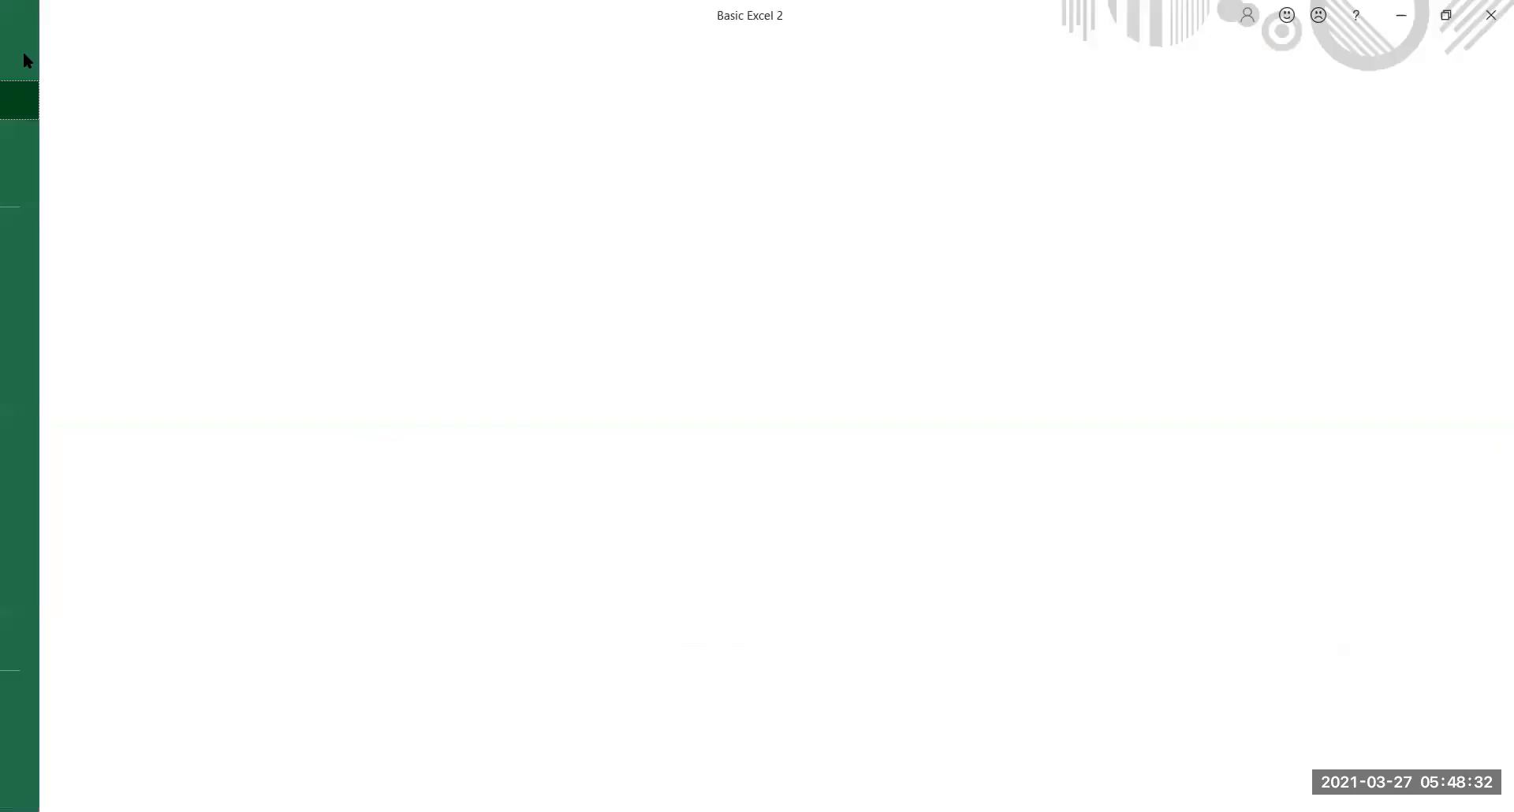
{"action": "left_click", "coordinate": [1491, 17]}
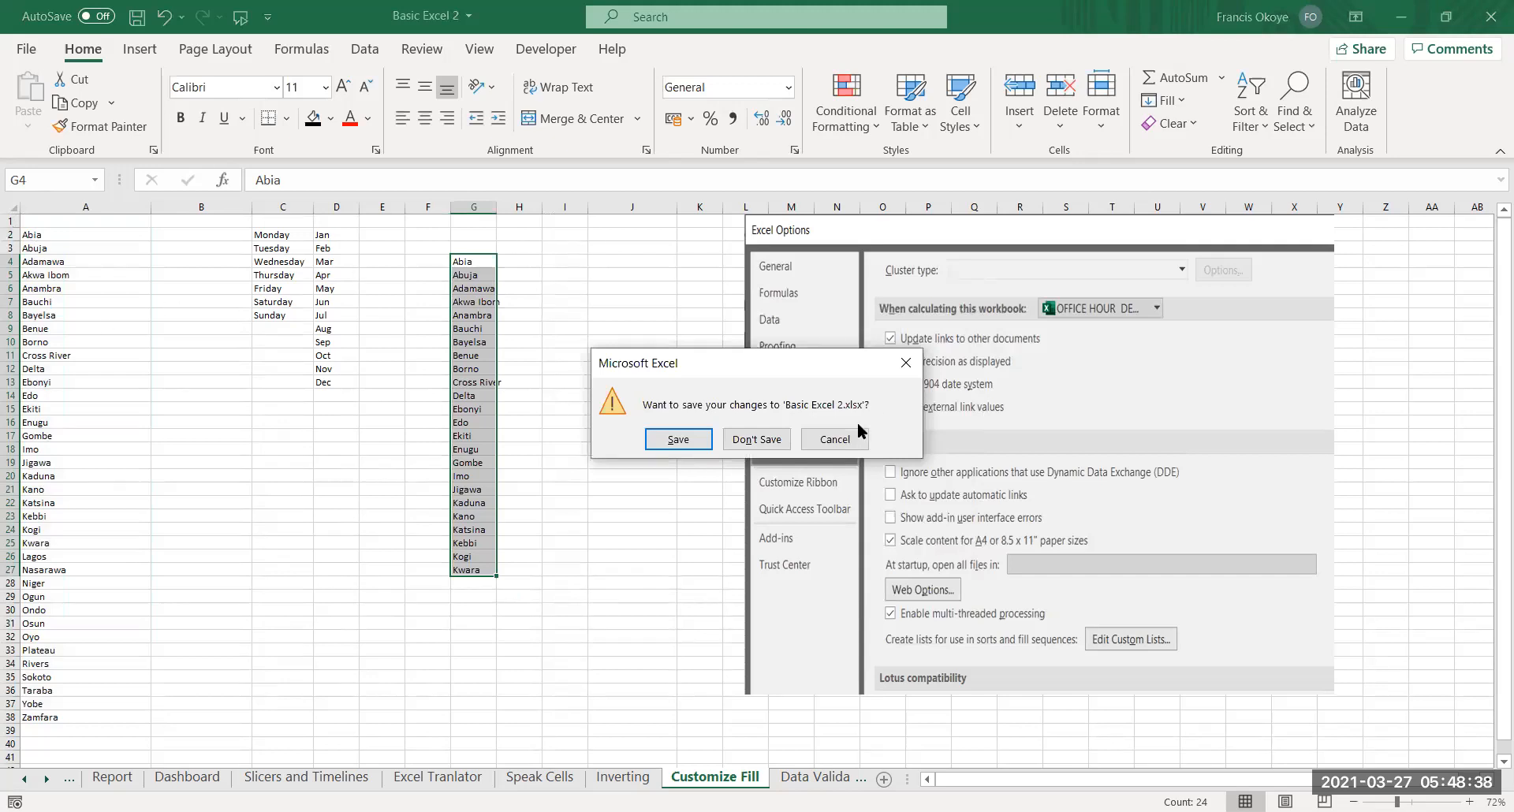
{"action": "left_click", "coordinate": [834, 440]}
{"action": "left_click", "coordinate": [42, 235]}
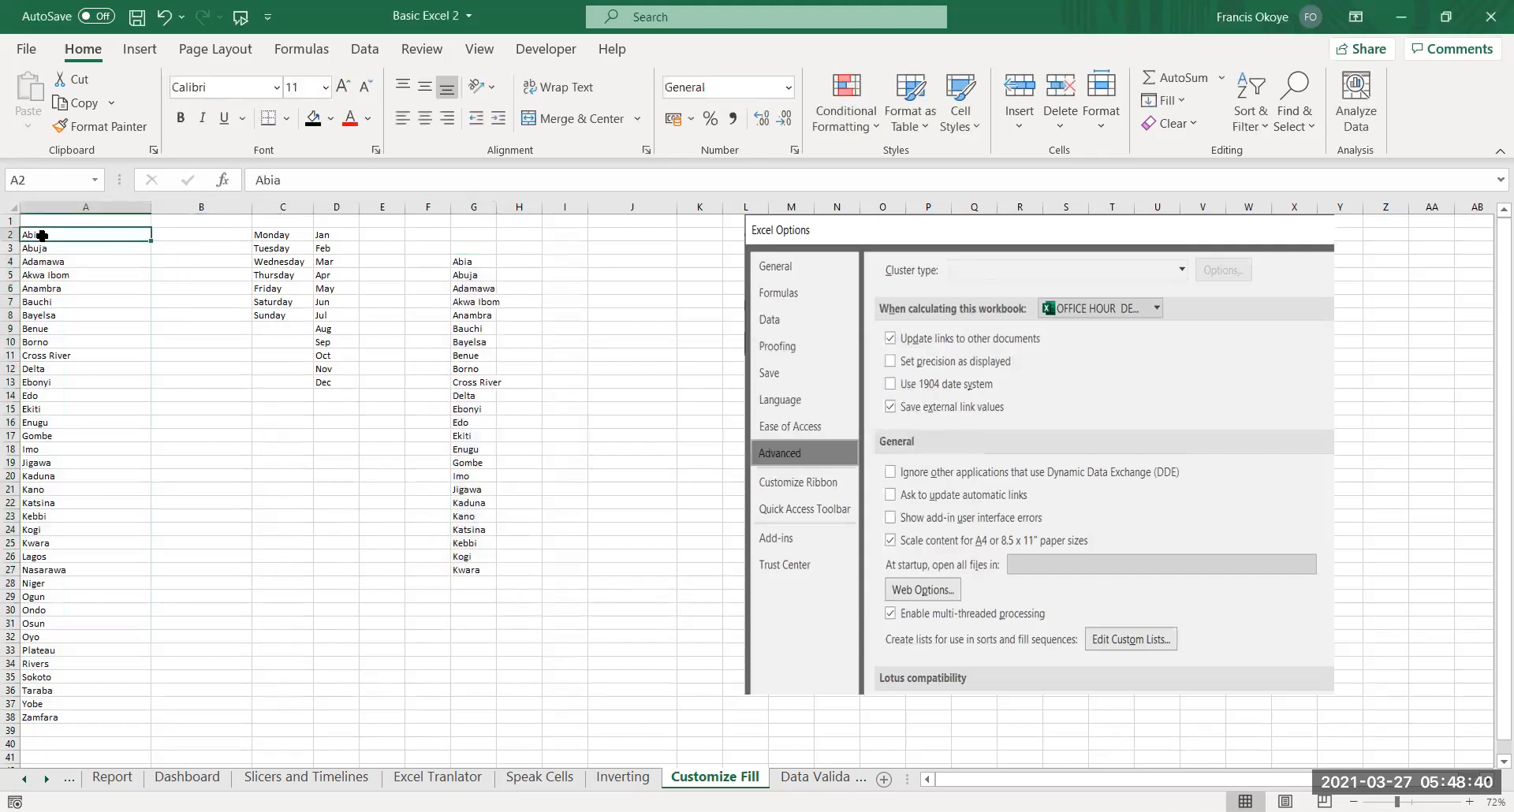
{"action": "key", "text": "ctrl+shift+Down"}
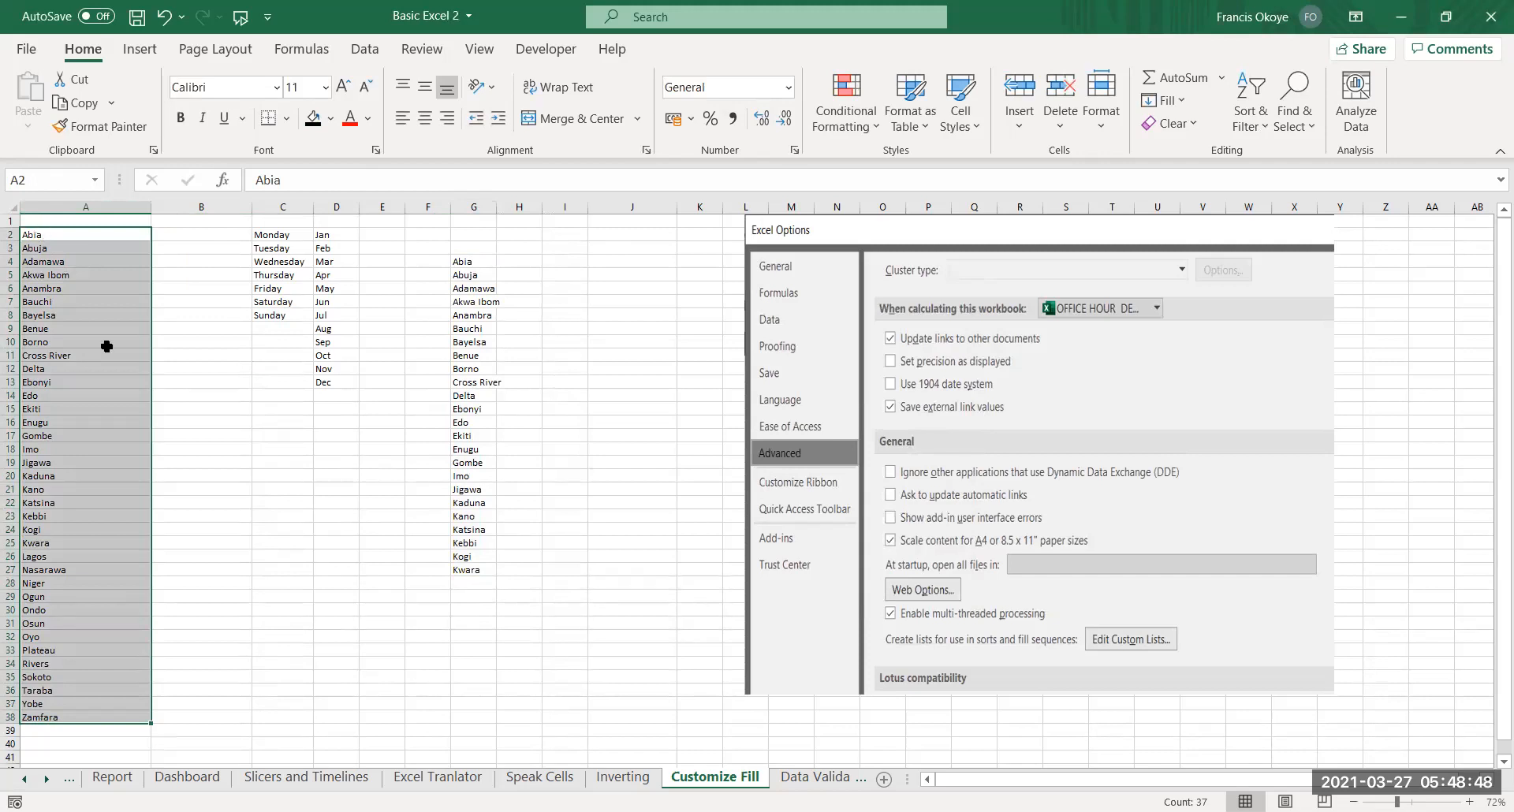
{"action": "left_click", "coordinate": [198, 445]}
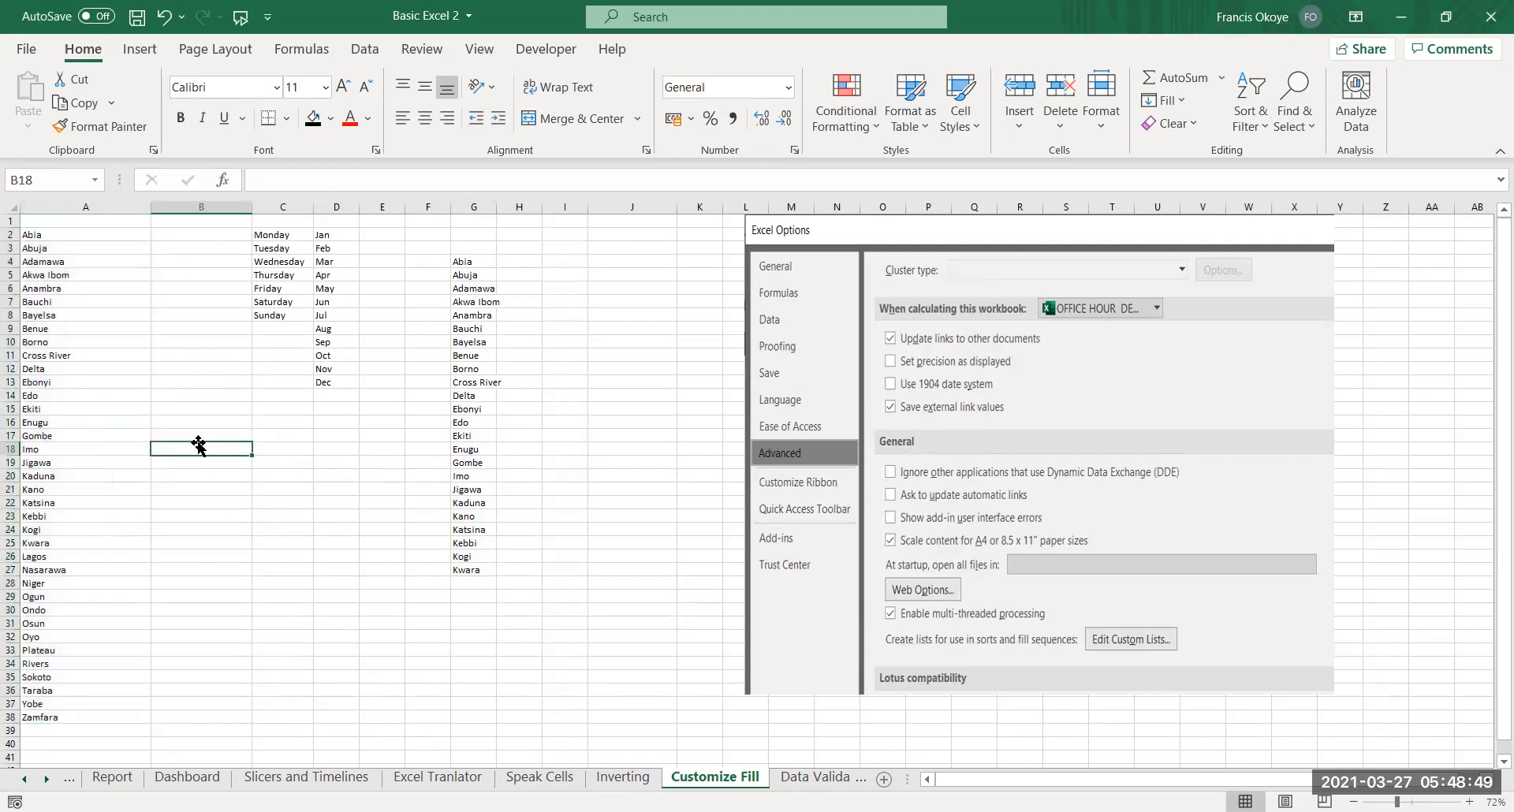
With the states in A2:A38 selected, review the Custom Lists editor and its import range, and close it without importing
{"action": "left_click", "coordinate": [73, 233]}
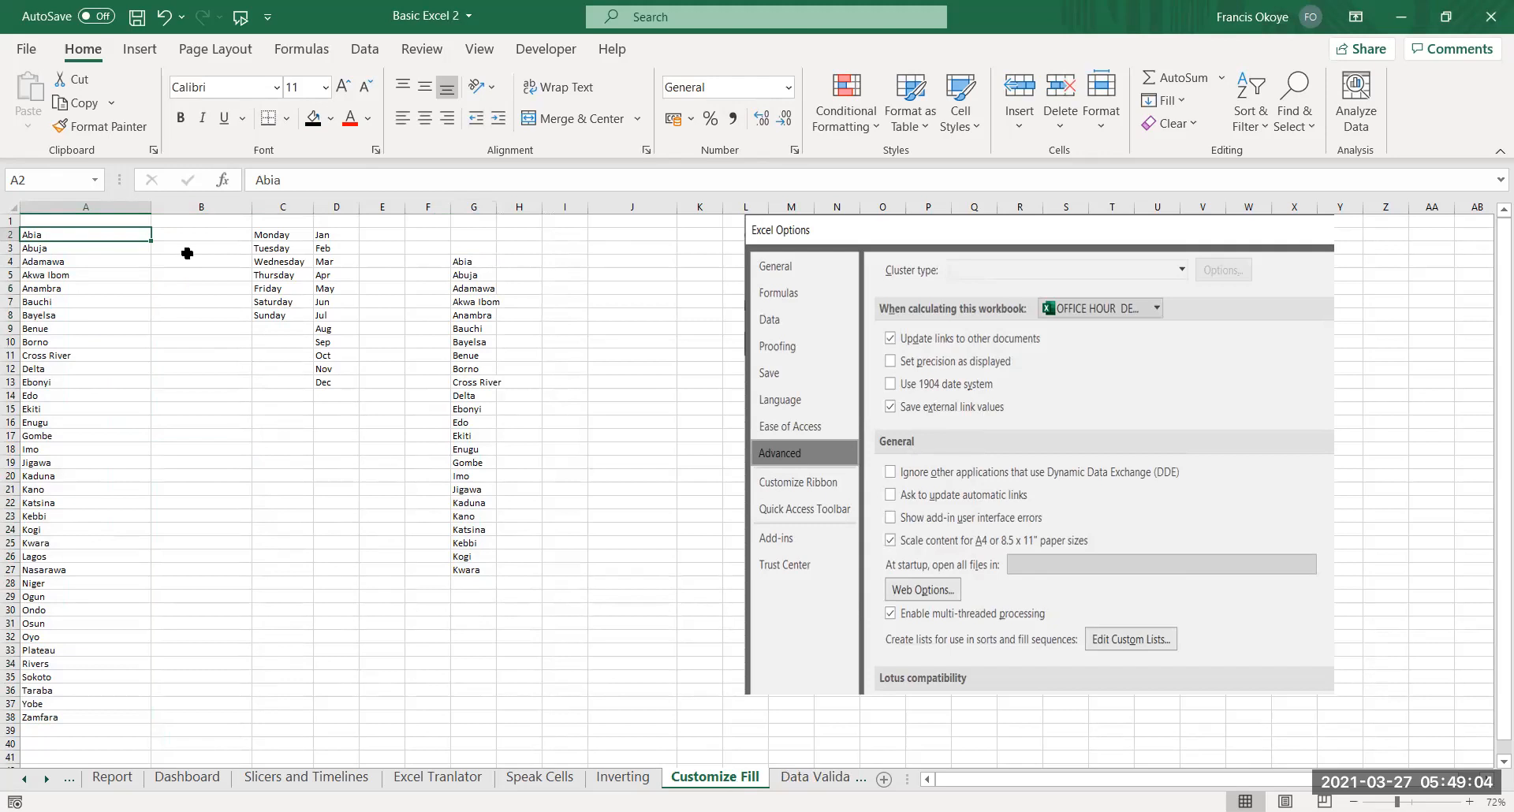
{"action": "key", "text": "ctrl+shift+Down"}
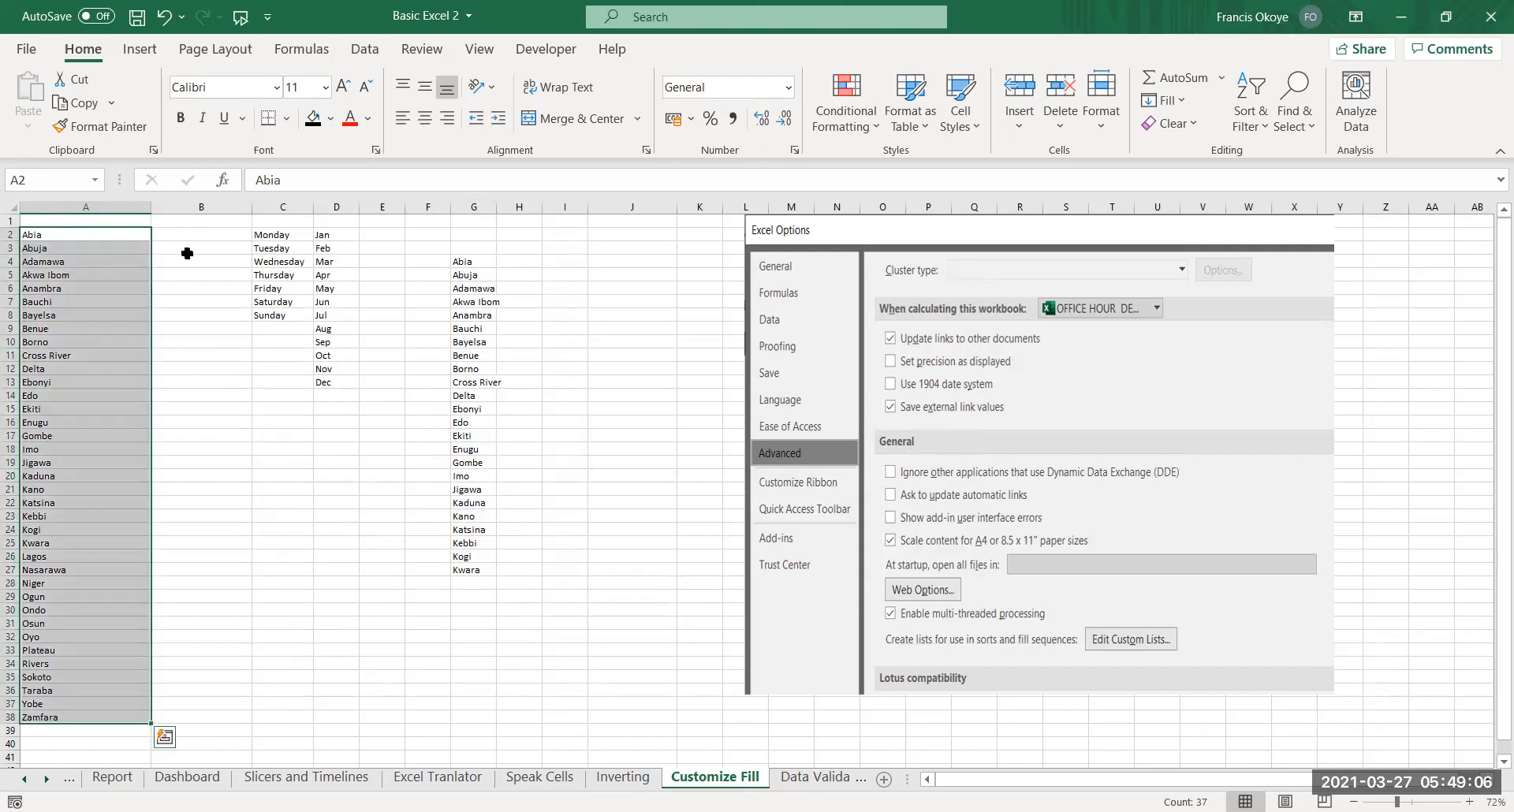
{"action": "left_click", "coordinate": [27, 48]}
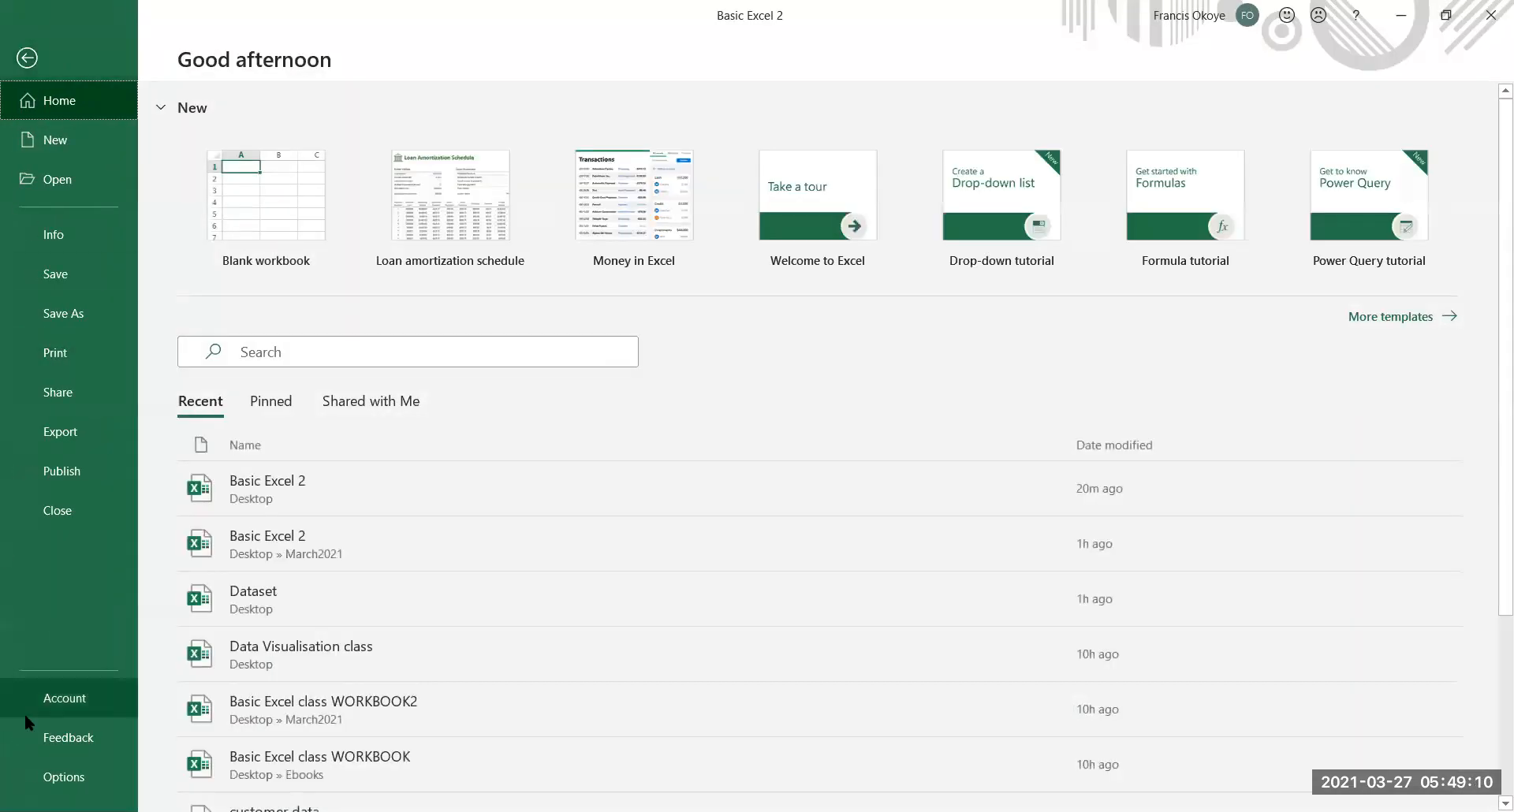
{"action": "left_click", "coordinate": [47, 779]}
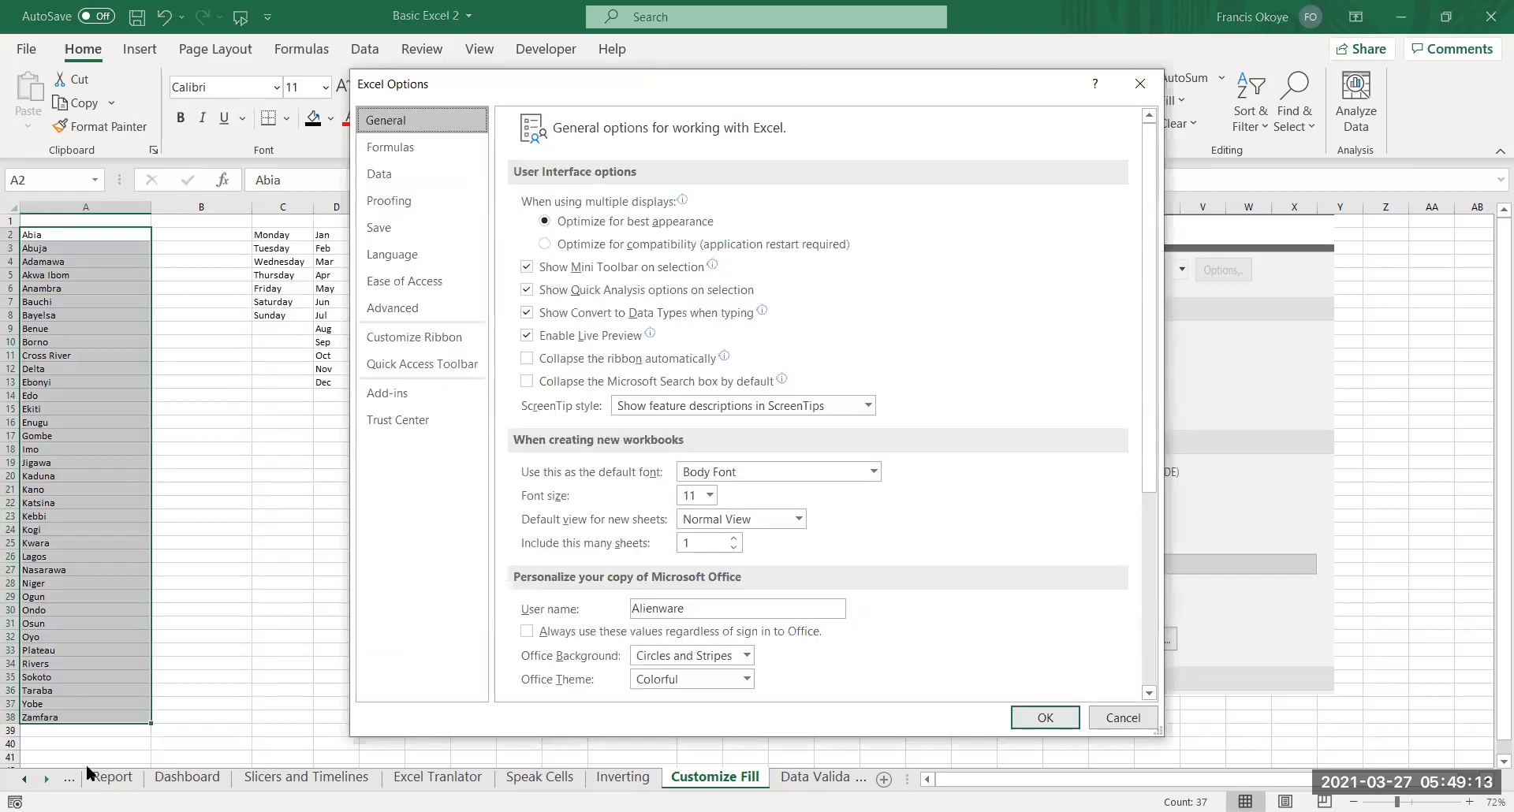
{"action": "left_click", "coordinate": [389, 309]}
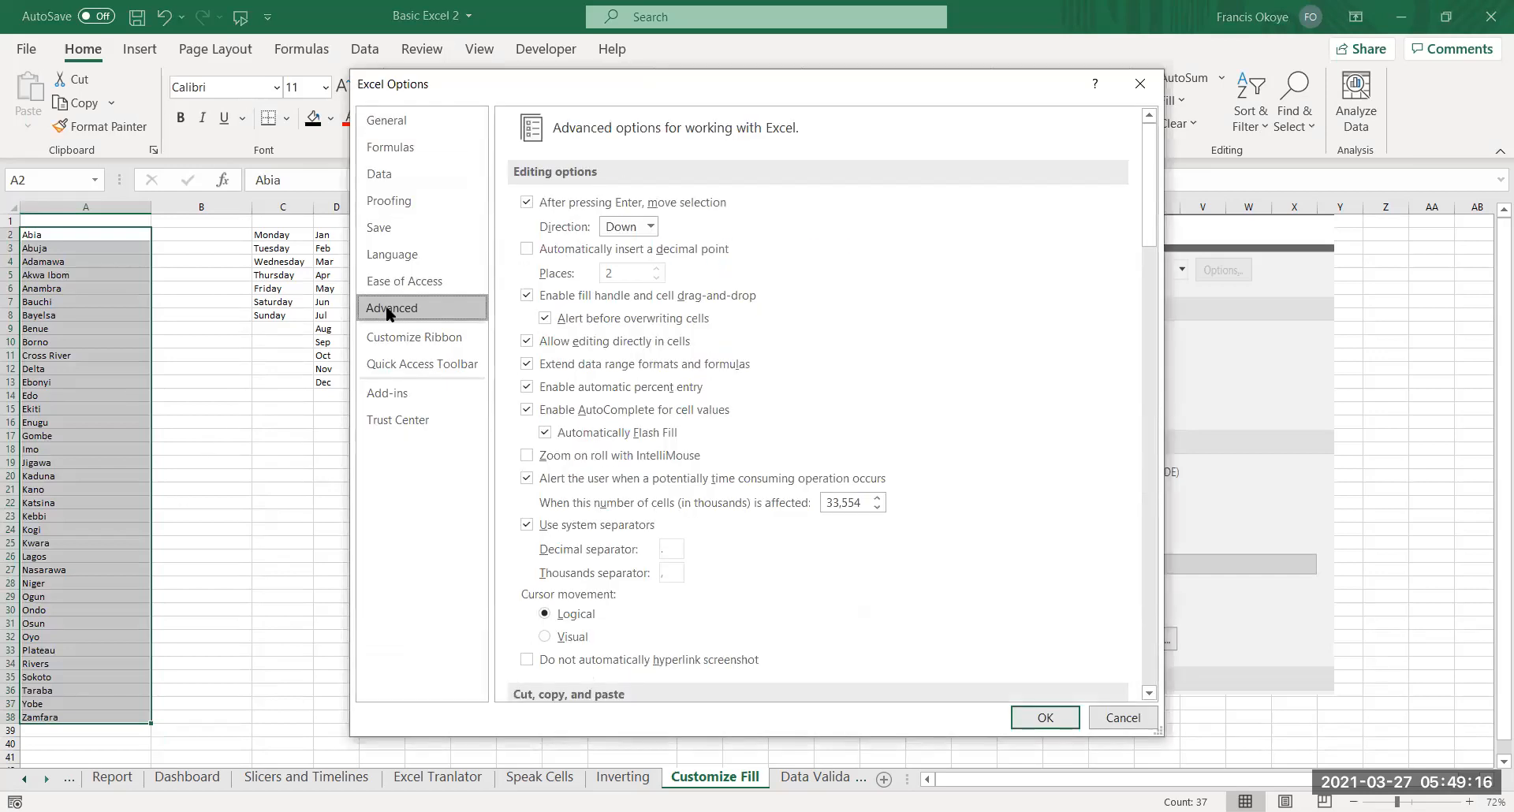
{"action": "left_click_drag", "start_coordinate": [1149, 196], "coordinate": [1147, 646]}
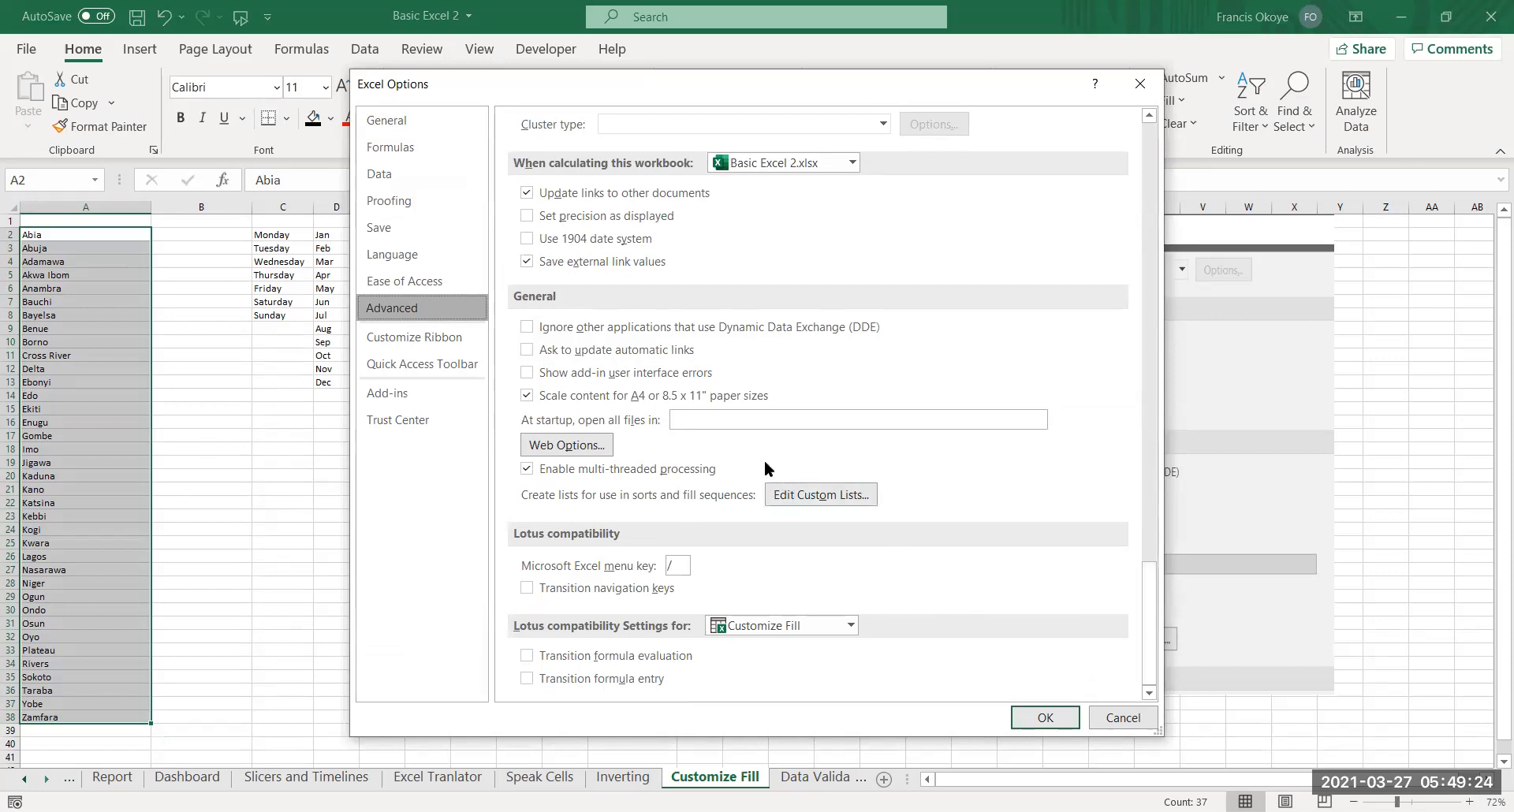
{"action": "left_click", "coordinate": [810, 496]}
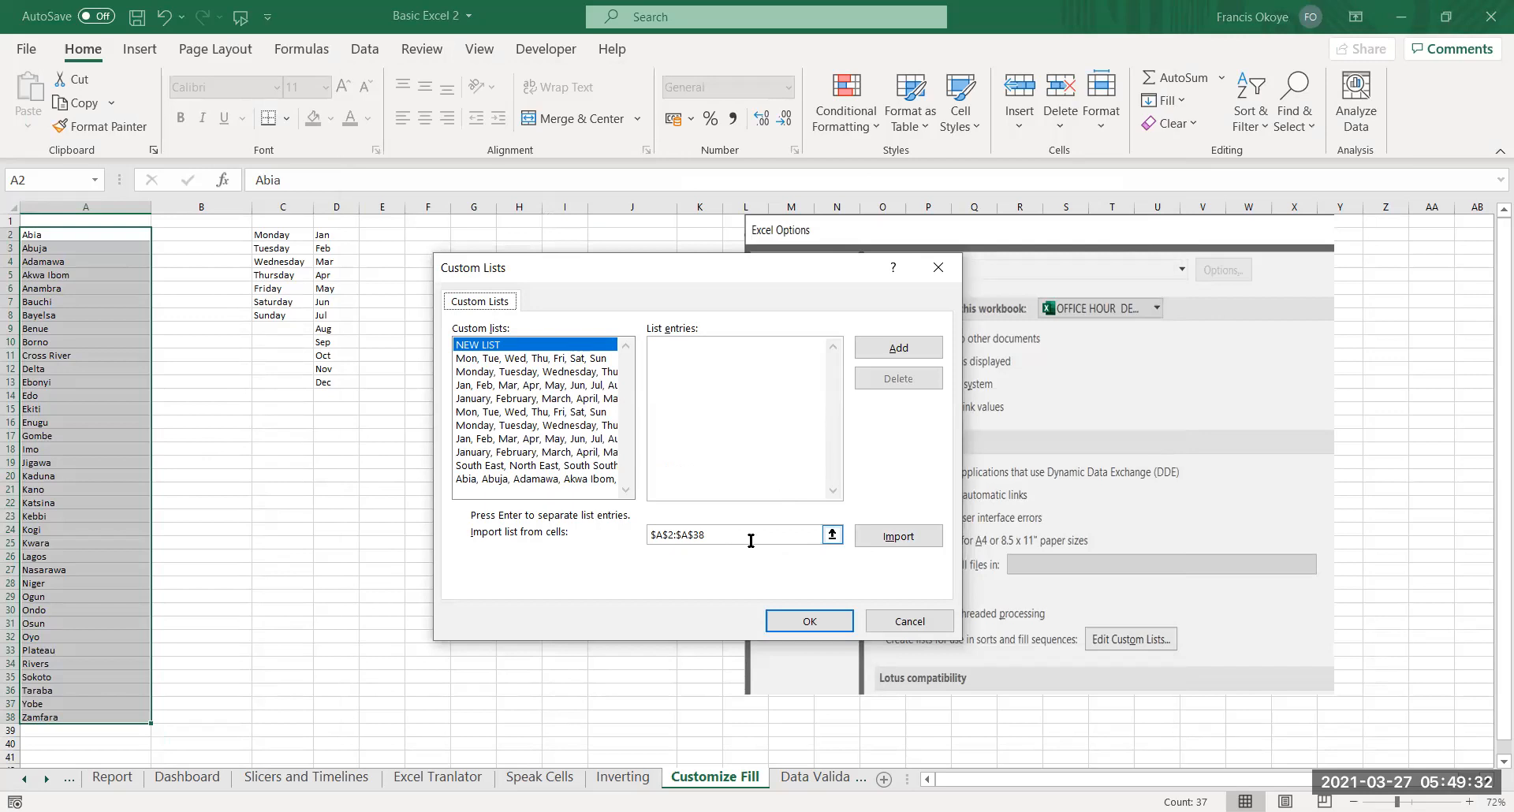
{"action": "left_click", "coordinate": [751, 541]}
{"action": "left_click", "coordinate": [755, 541]}
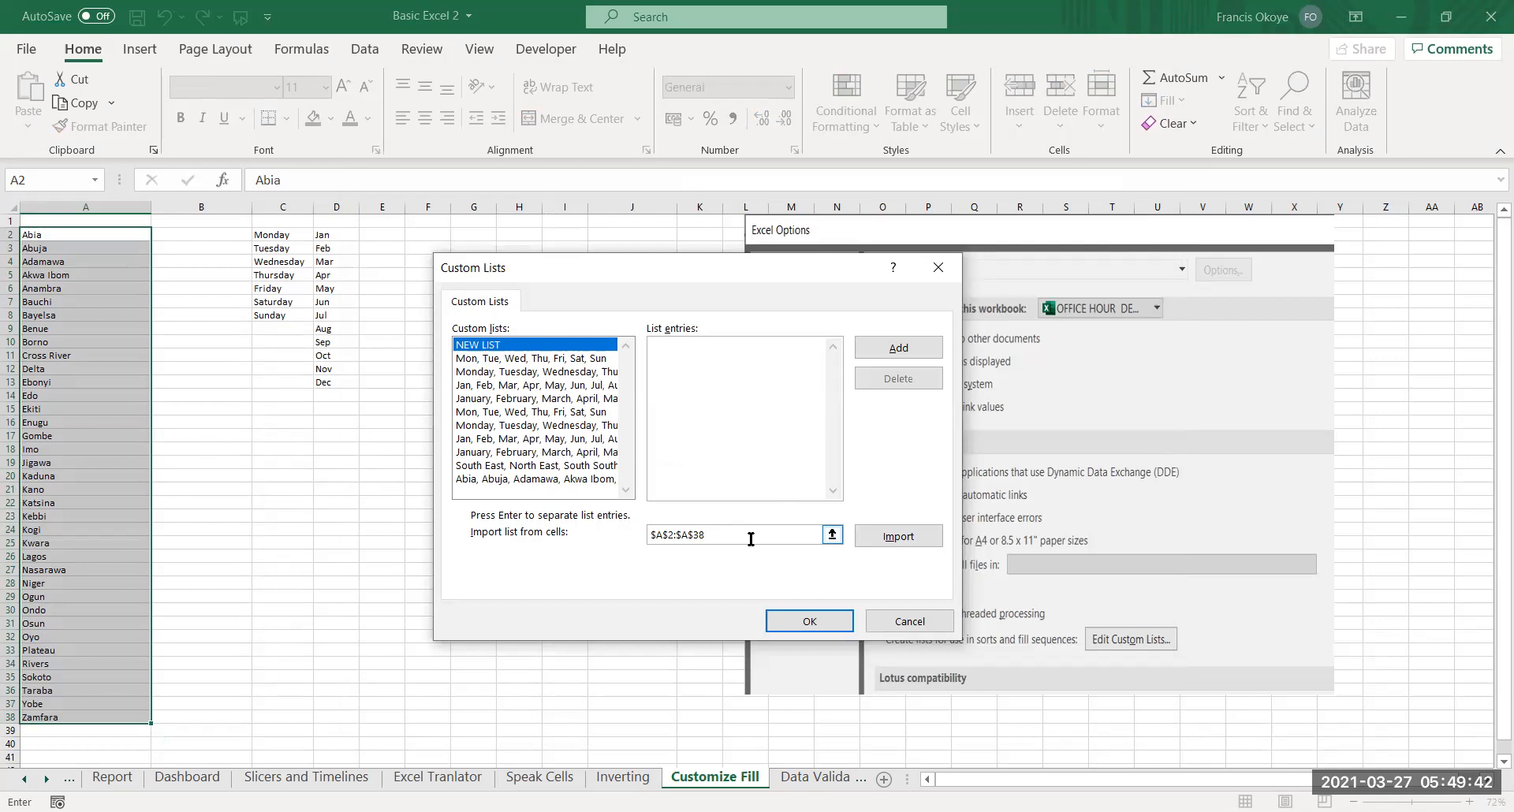
{"action": "left_click", "coordinate": [911, 622]}
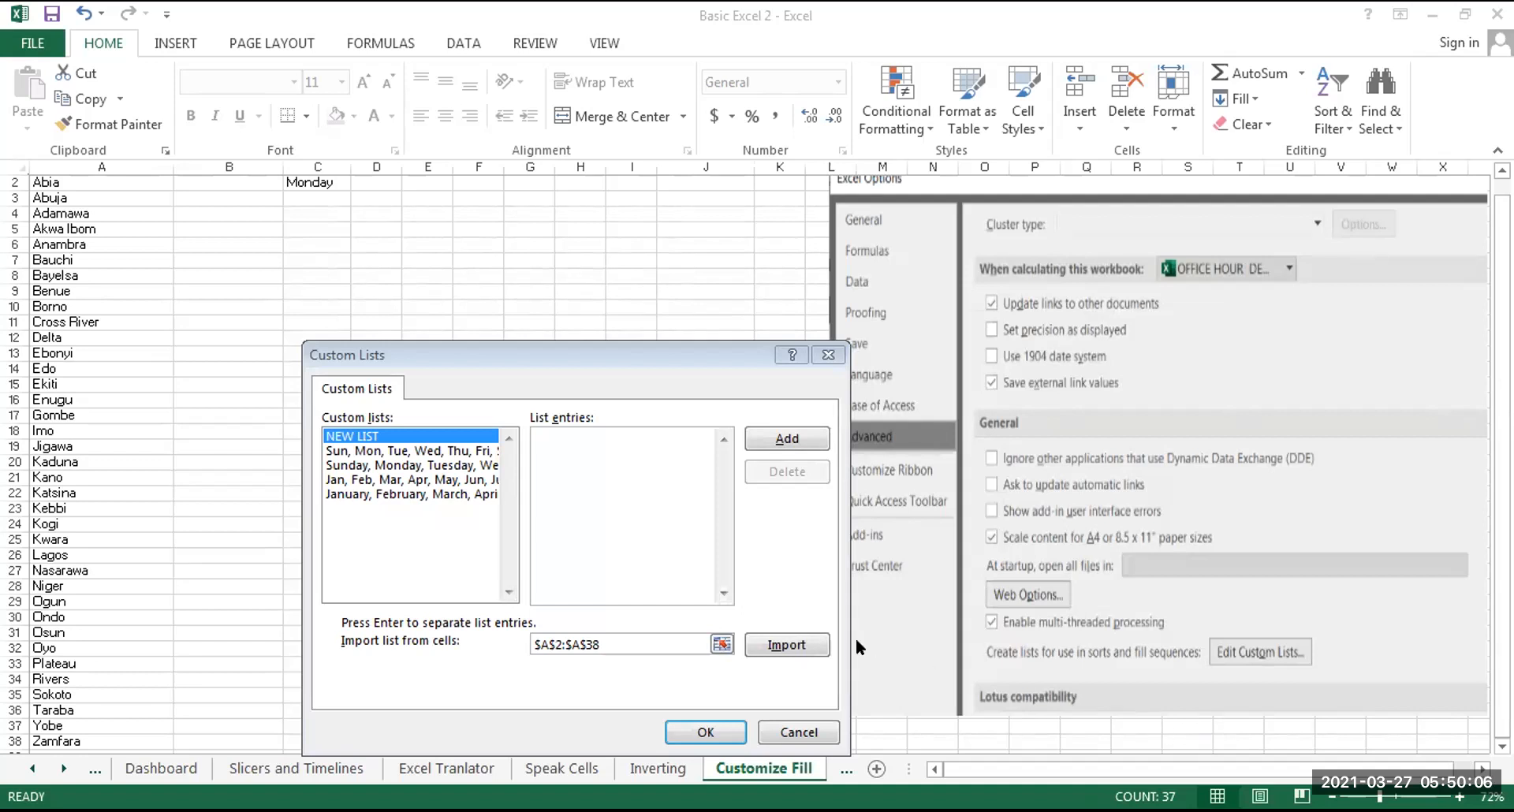
In the other shared Excel session, import $A$2:$A$38 as a custom list and accept the options
{"action": "left_click", "coordinate": [787, 646]}
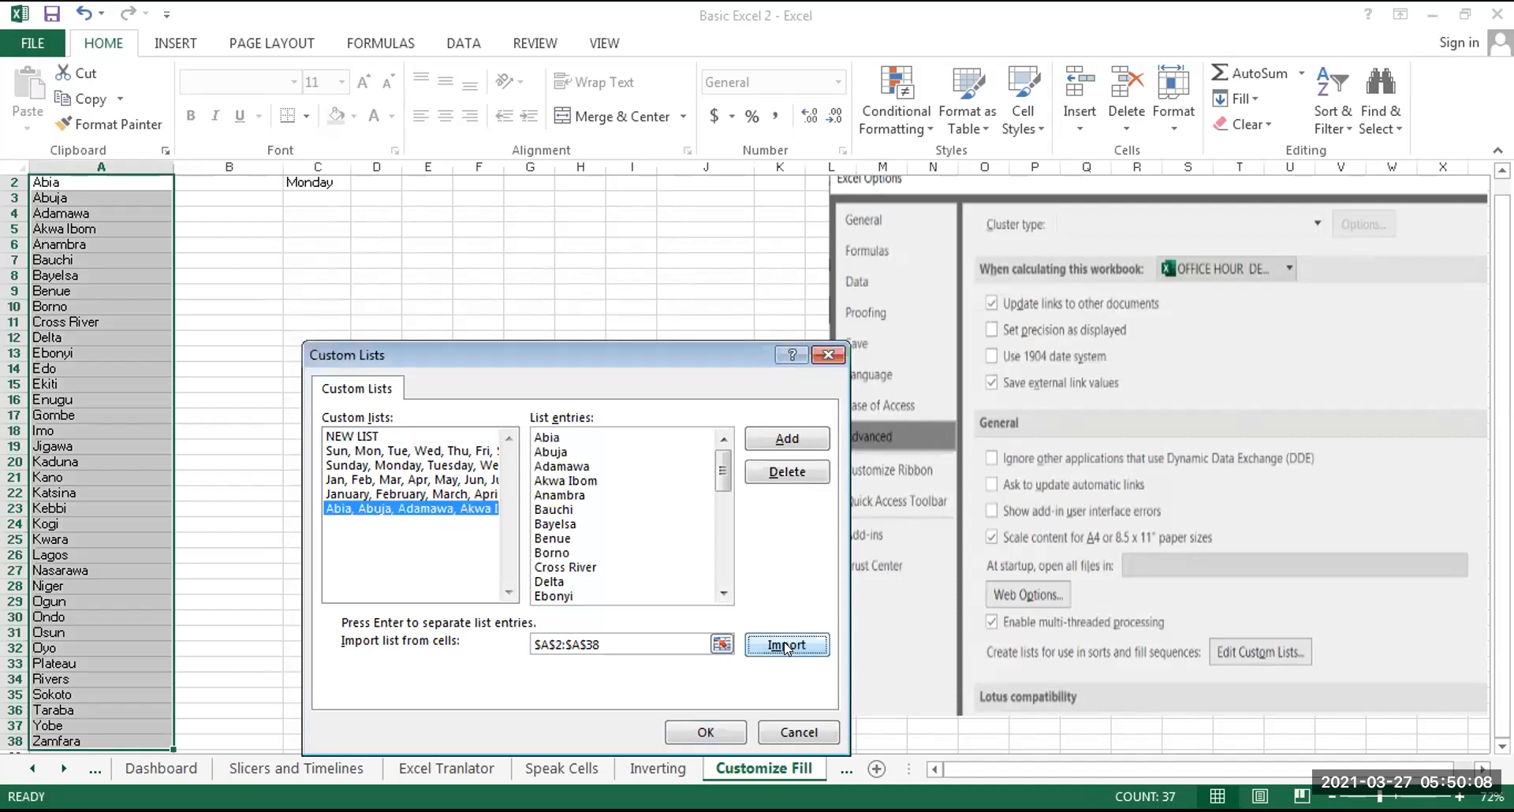
{"action": "left_click", "coordinate": [705, 731]}
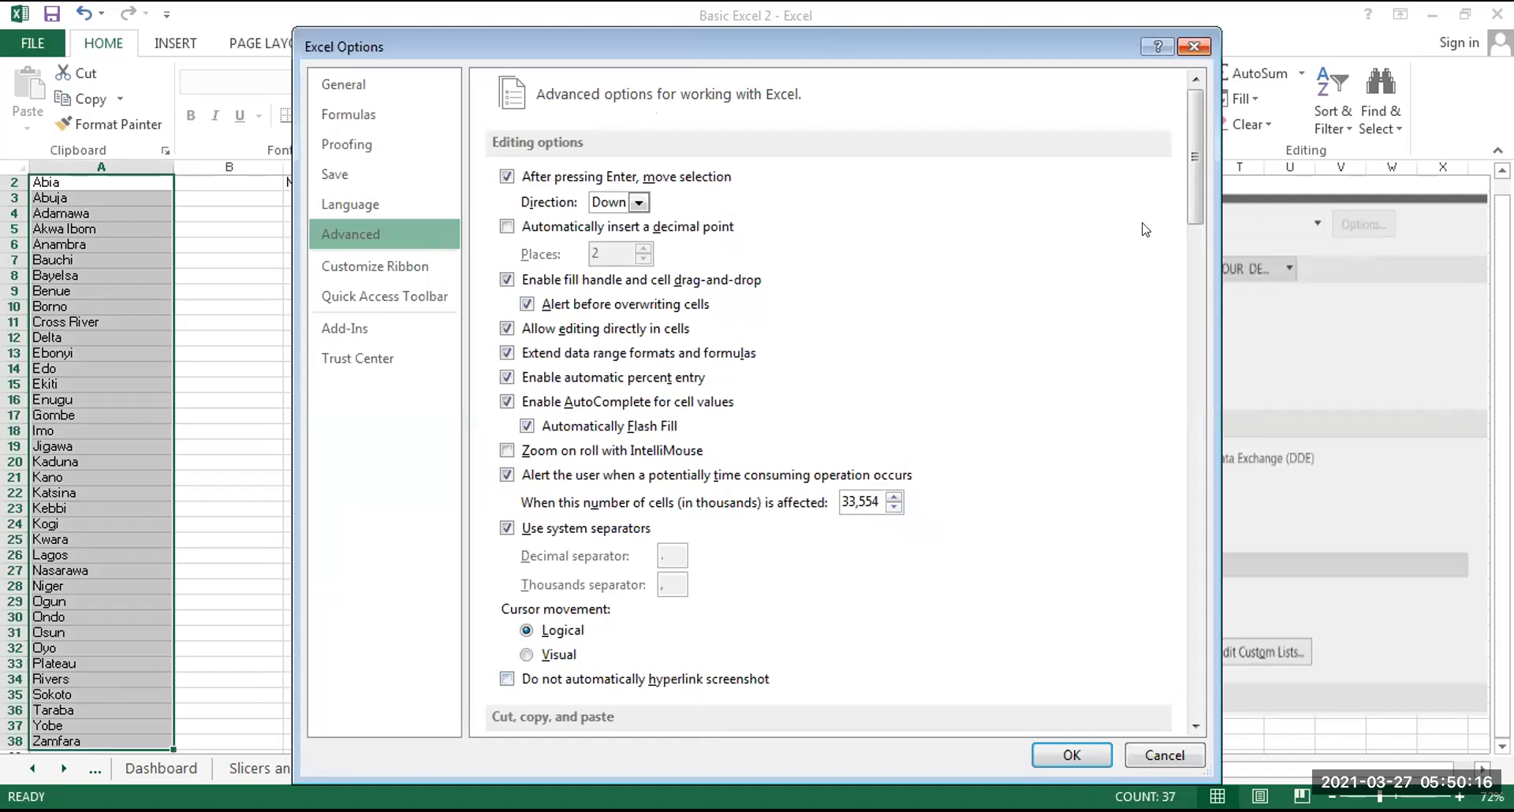
{"action": "left_click", "coordinate": [1059, 759]}
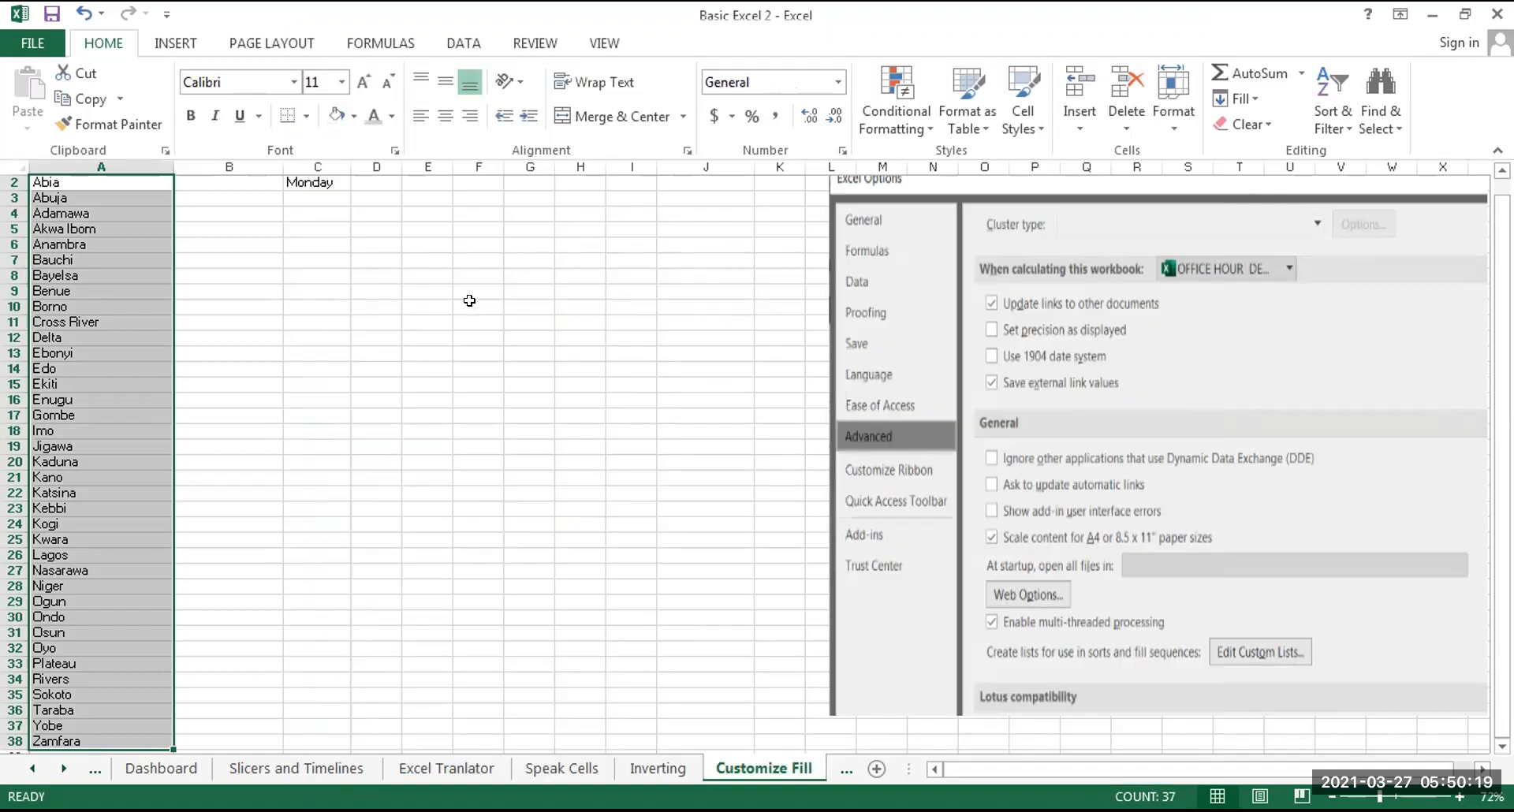
Enter Abia in D2 as the starting value for a fill of the states
{"action": "left_click", "coordinate": [384, 175]}
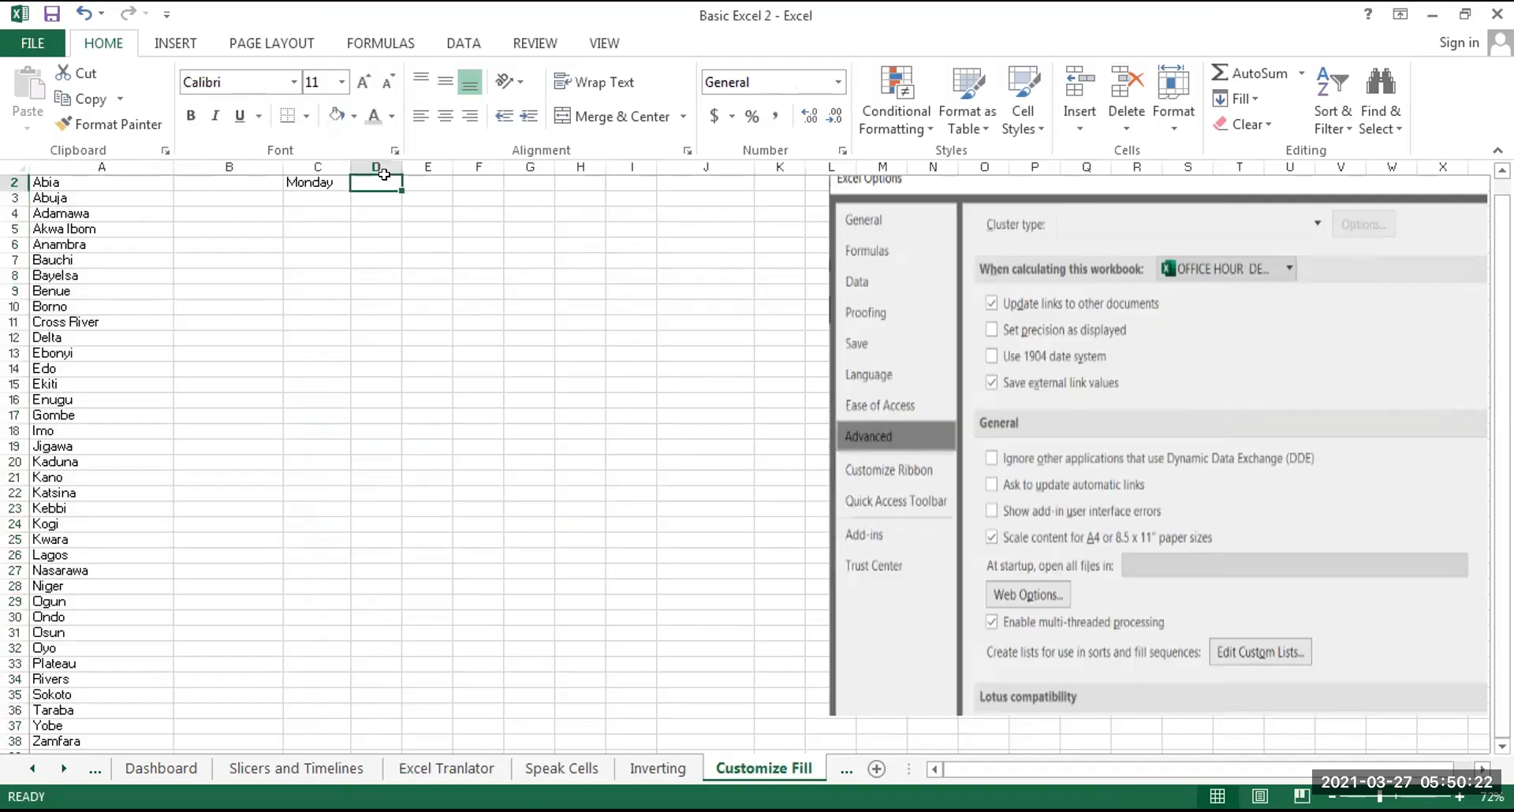
{"action": "key", "text": "ctrl+a"}
{"action": "left_click", "coordinate": [370, 176]}
{"action": "type", "text": "Abia"}
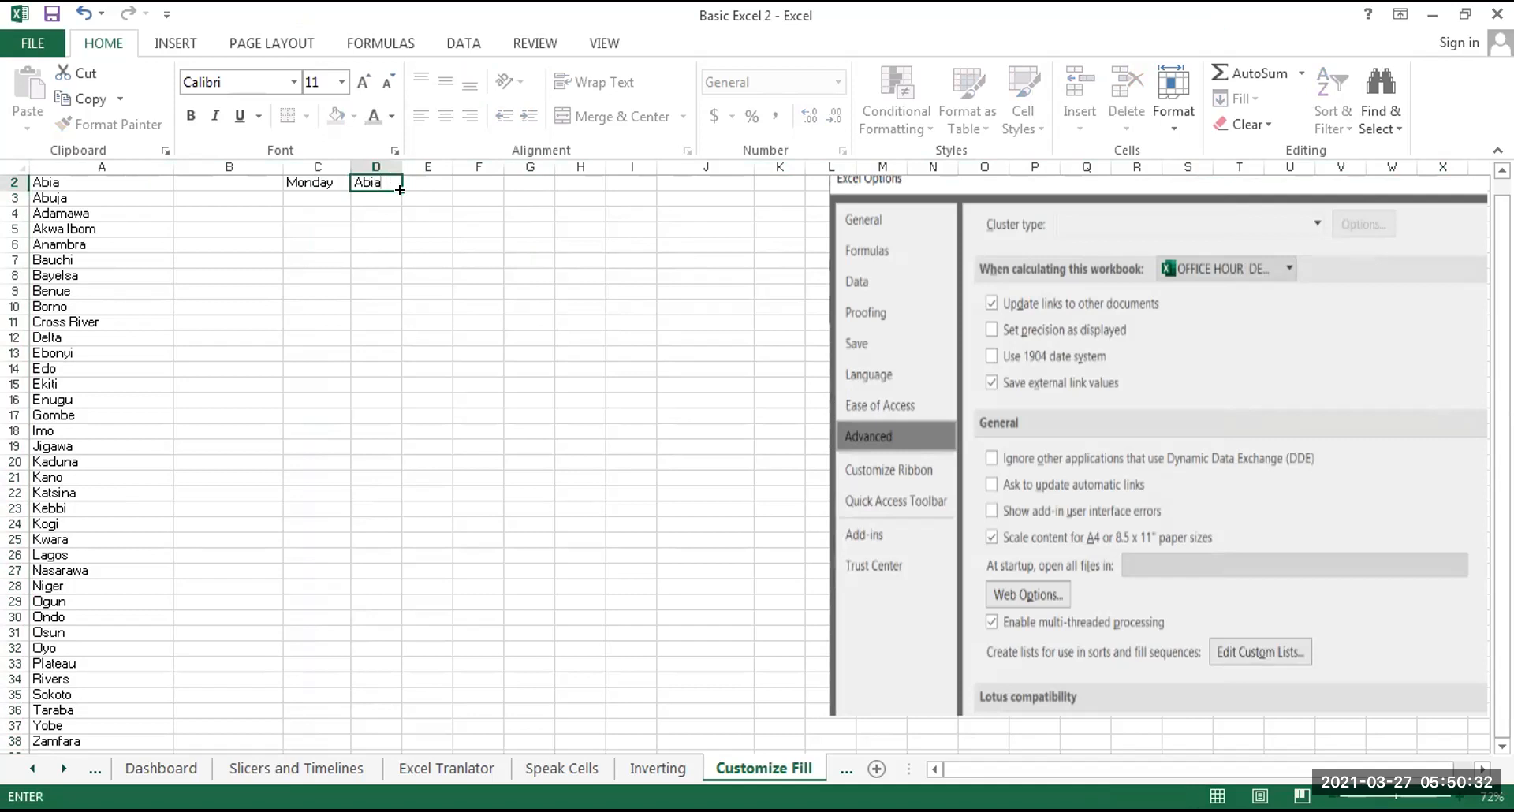
{"action": "key", "text": "Return"}
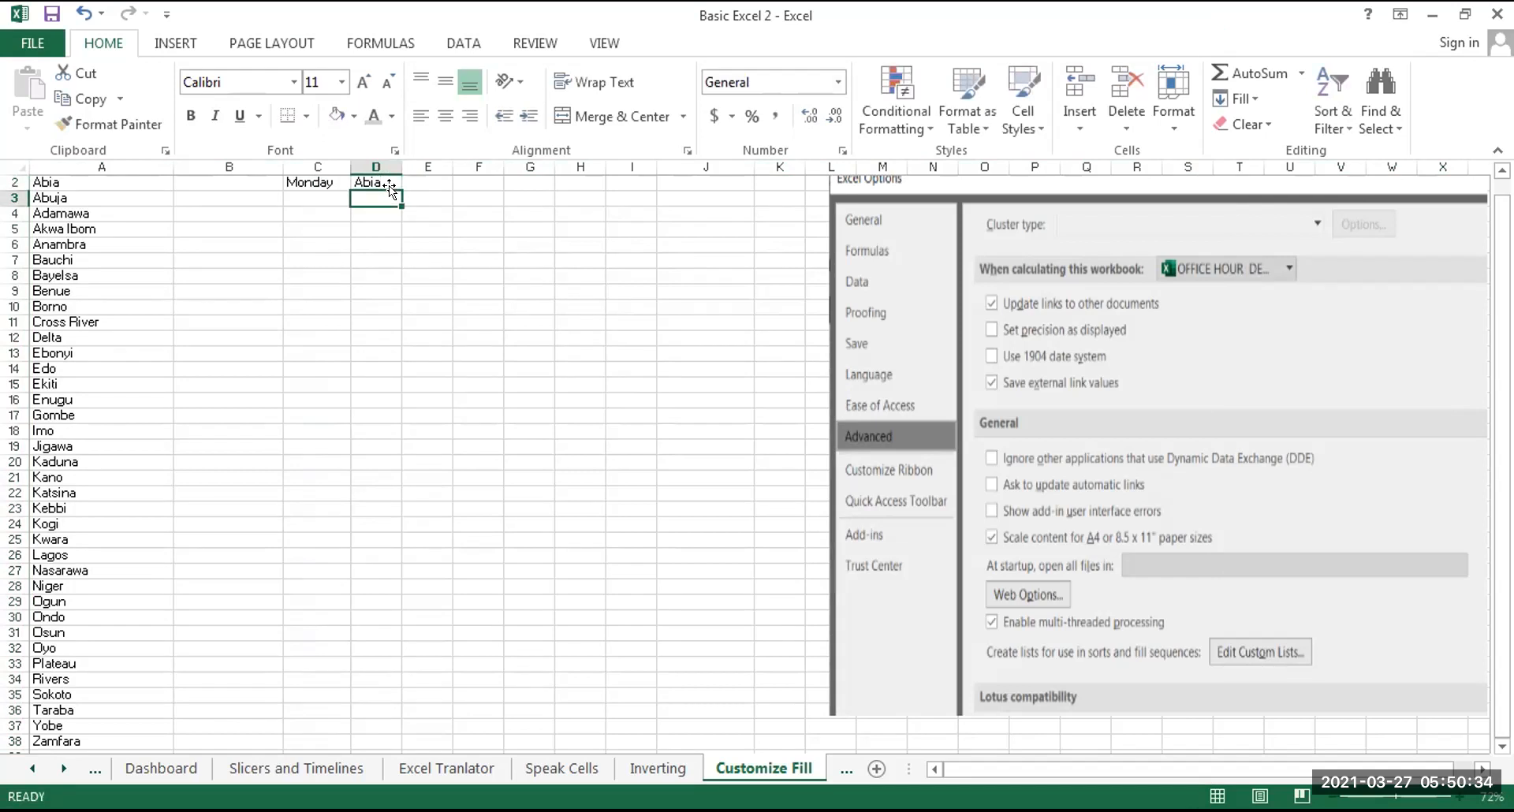
Fill the states down column D from Abia in D2
{"action": "left_click", "coordinate": [387, 178]}
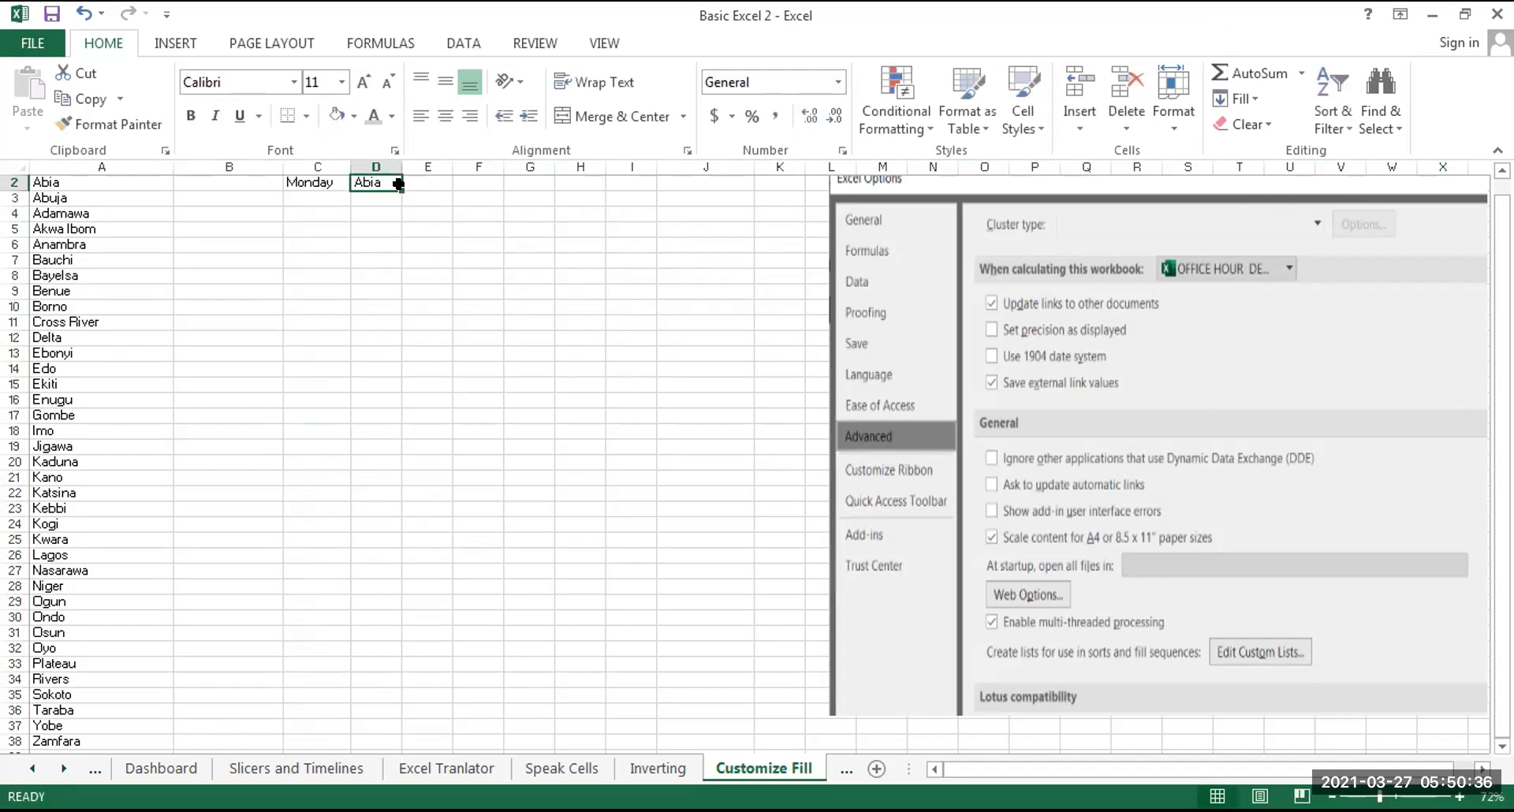
{"action": "left_click_drag", "start_coordinate": [397, 188], "coordinate": [401, 209]}
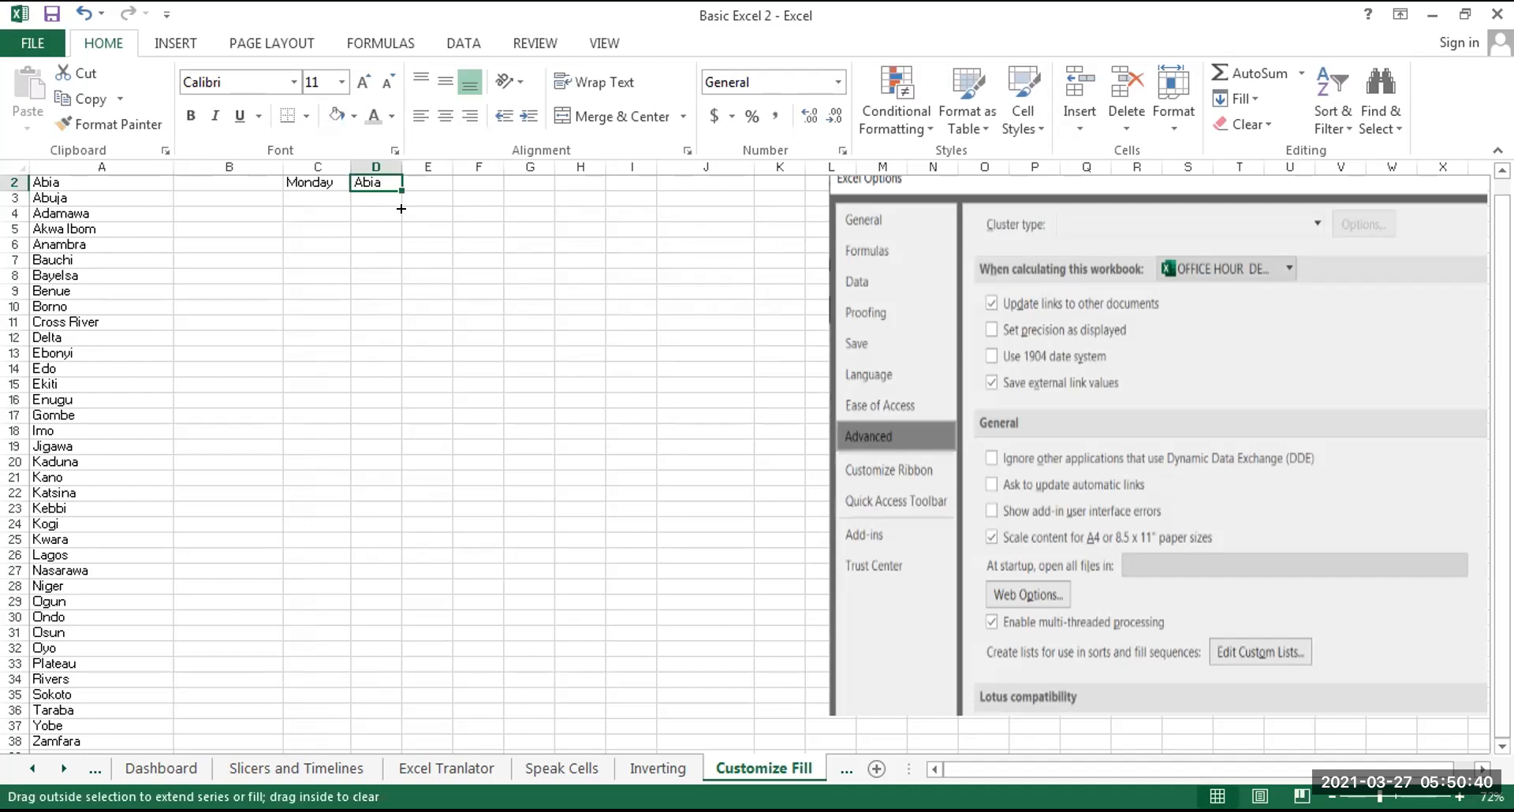
{"action": "left_click_drag", "start_coordinate": [402, 209], "coordinate": [399, 669]}
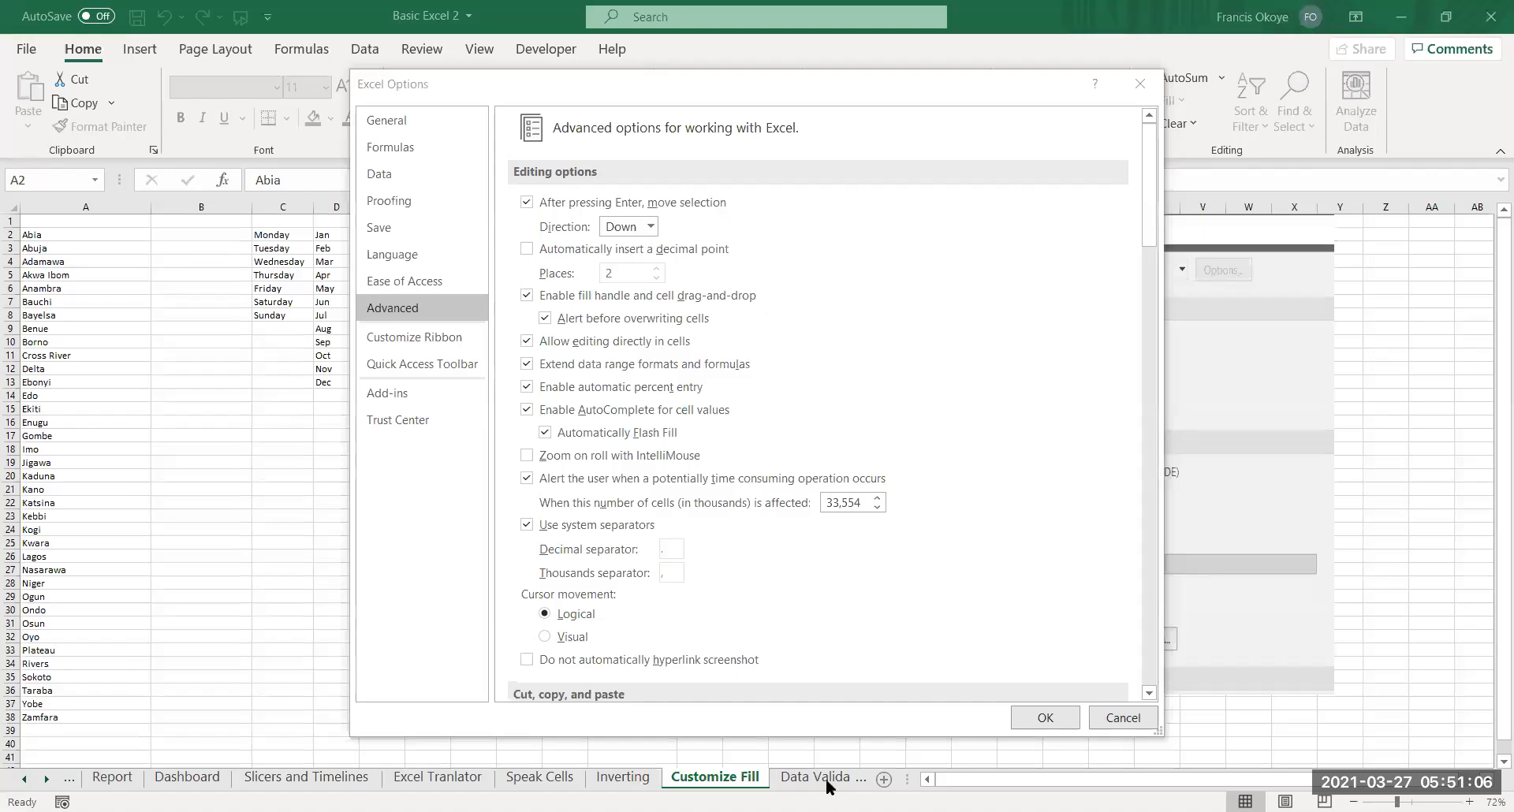
Accept and close the Excel options, and open the Data Validation sheet at cell B3
{"action": "left_click", "coordinate": [1024, 712]}
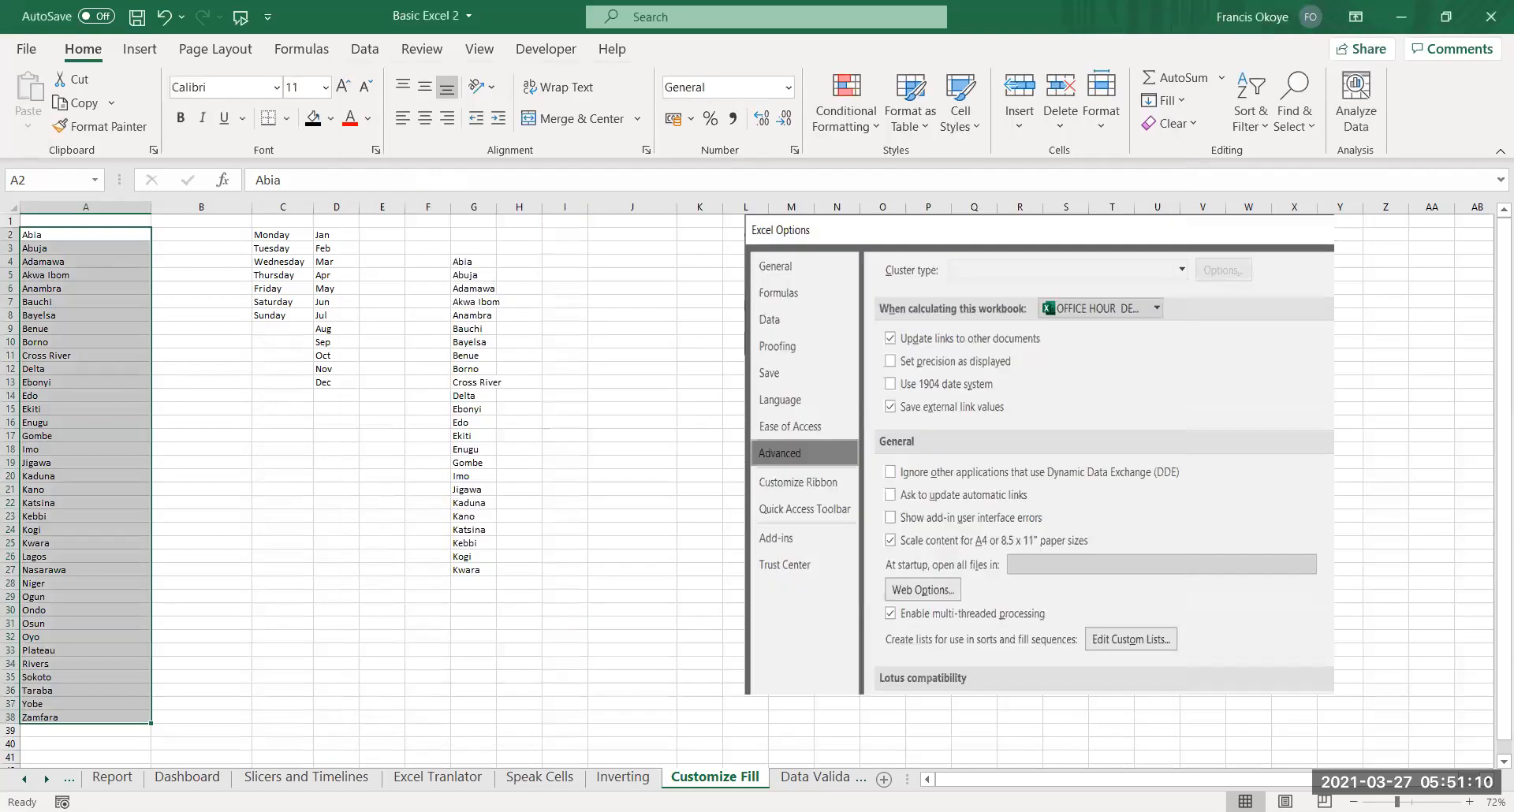
{"action": "key", "text": "alt+f"}
{"action": "key", "text": "t"}
{"action": "left_click", "coordinate": [820, 765]}
{"action": "left_click", "coordinate": [836, 781]}
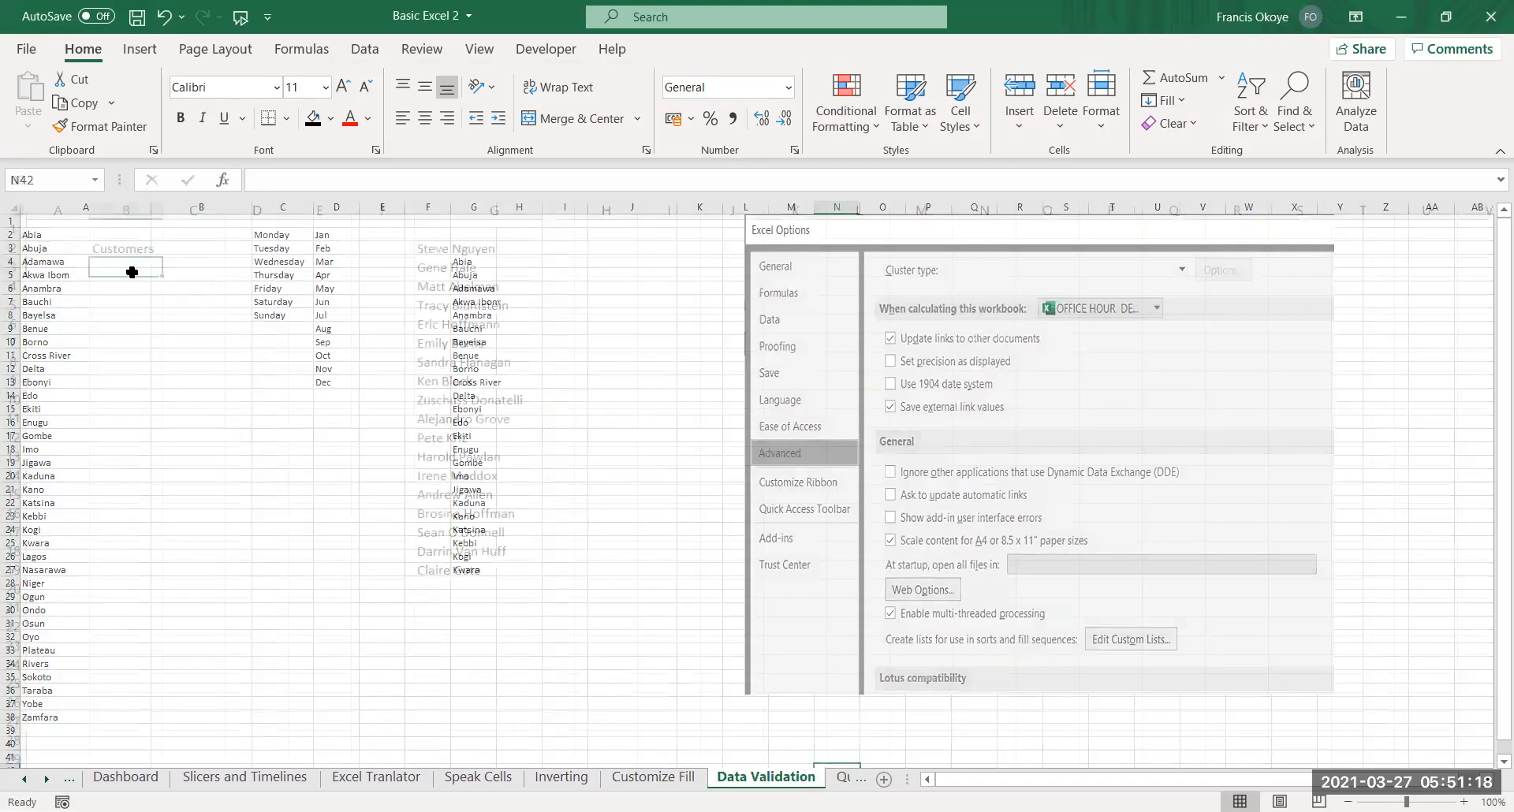
{"action": "left_click", "coordinate": [132, 265]}
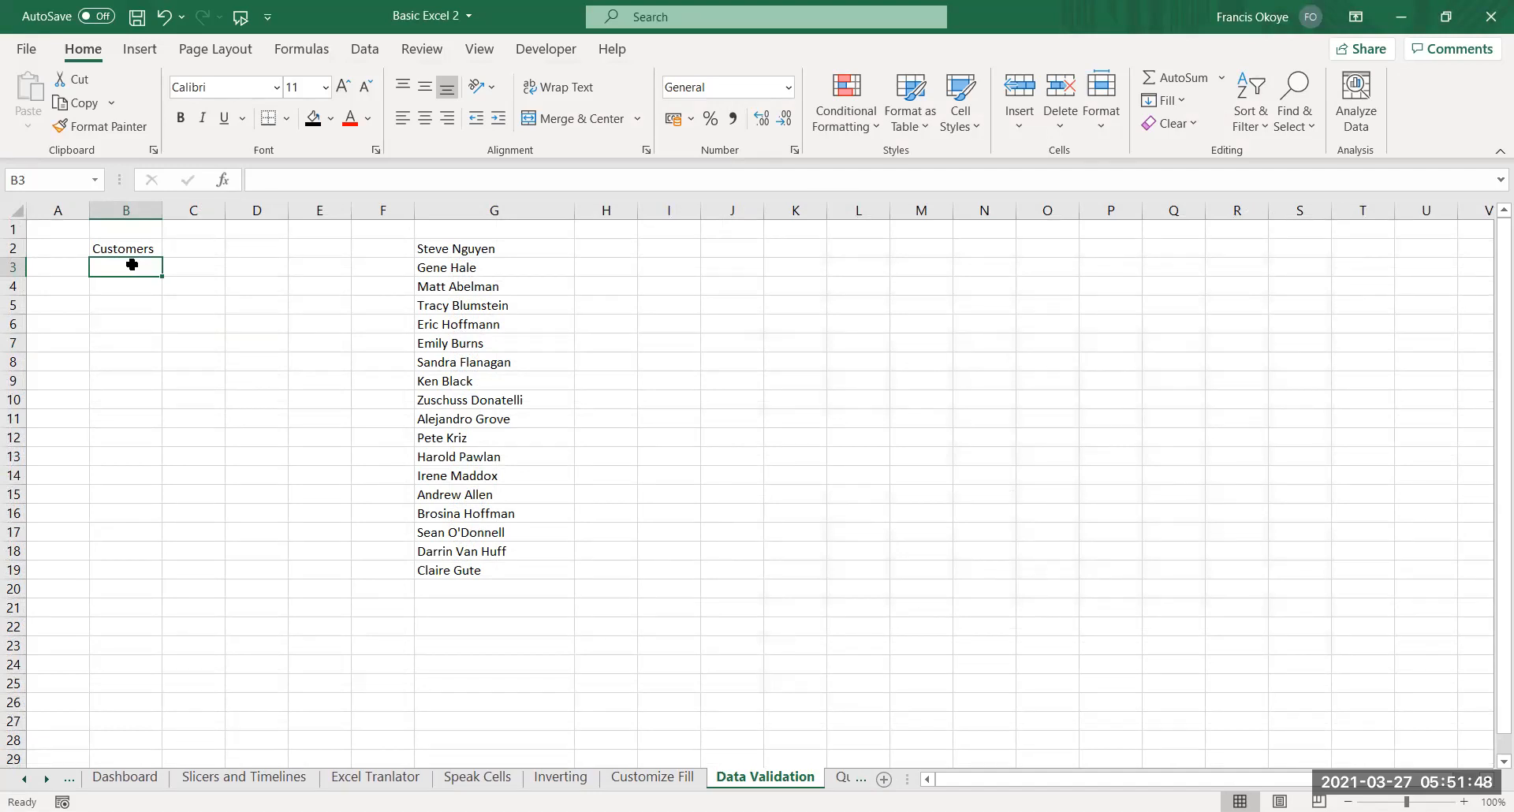
Enter the heading Sales in H1 and the heading Sales Rep in G1 above the list of names
{"action": "left_click", "coordinate": [623, 249]}
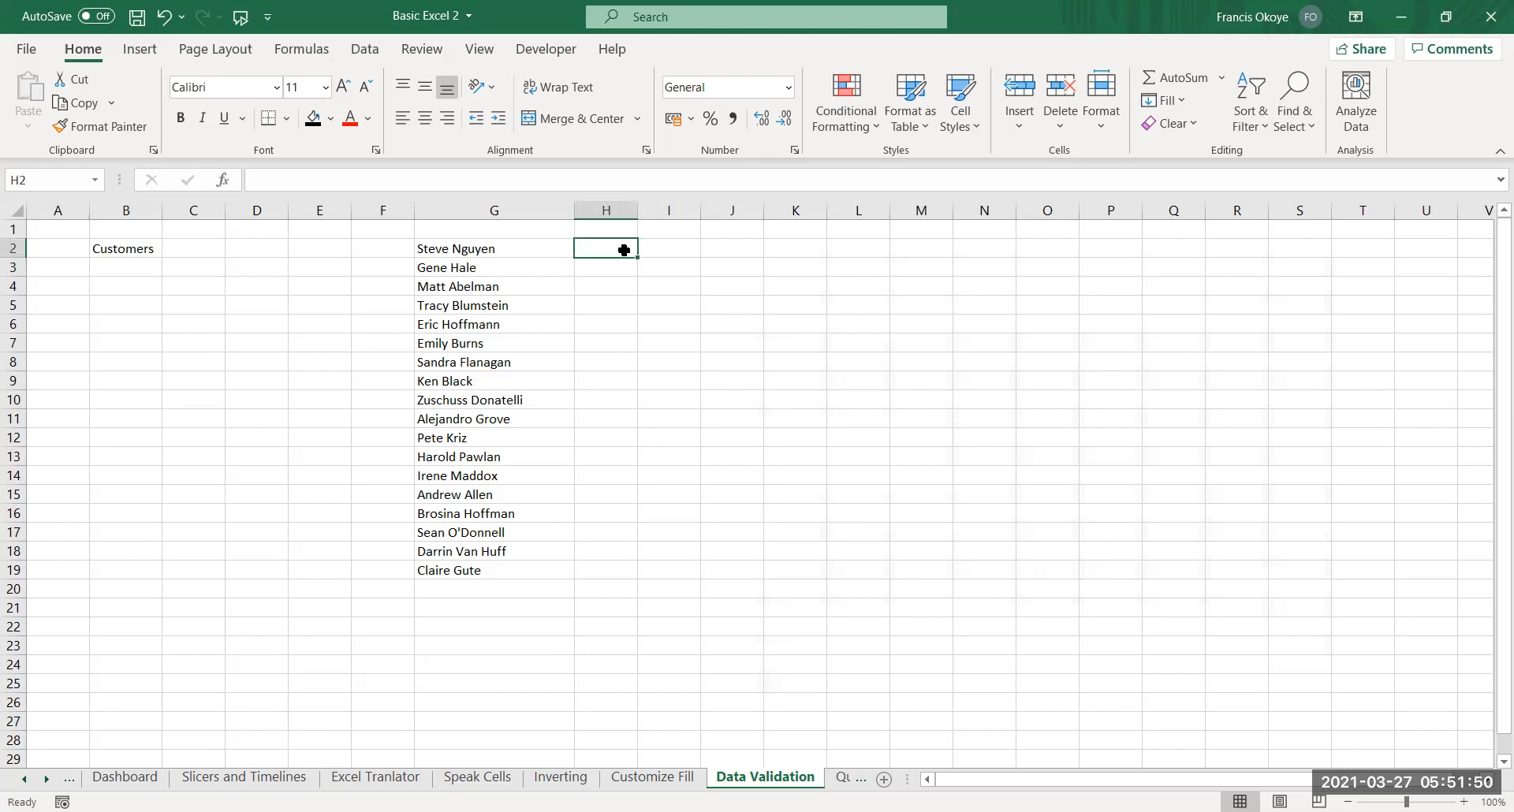
{"action": "left_click", "coordinate": [601, 230]}
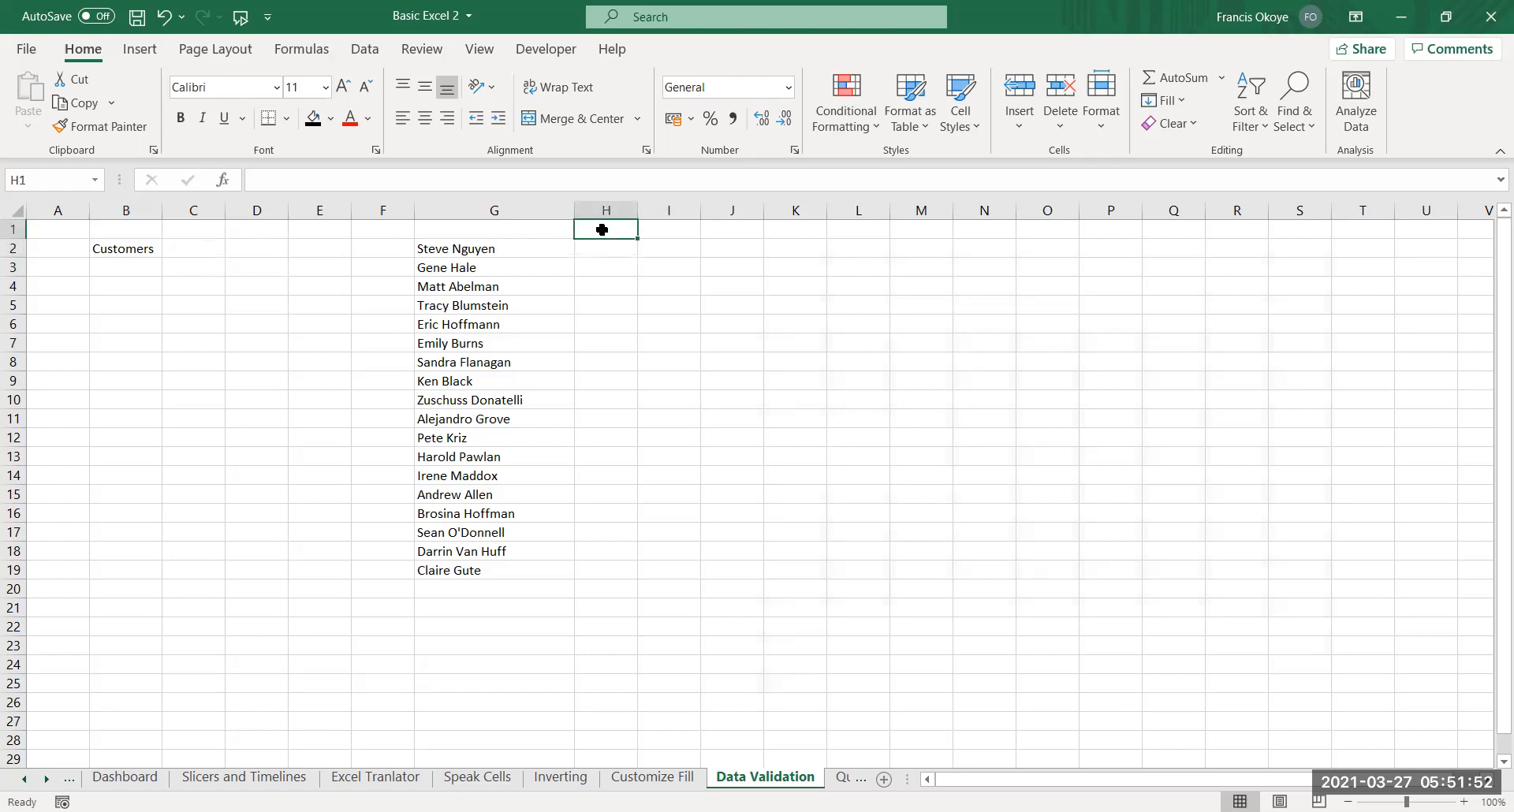
{"action": "type", "text": "Sales"}
{"action": "key", "text": "Up"}
{"action": "key", "text": "Left"}
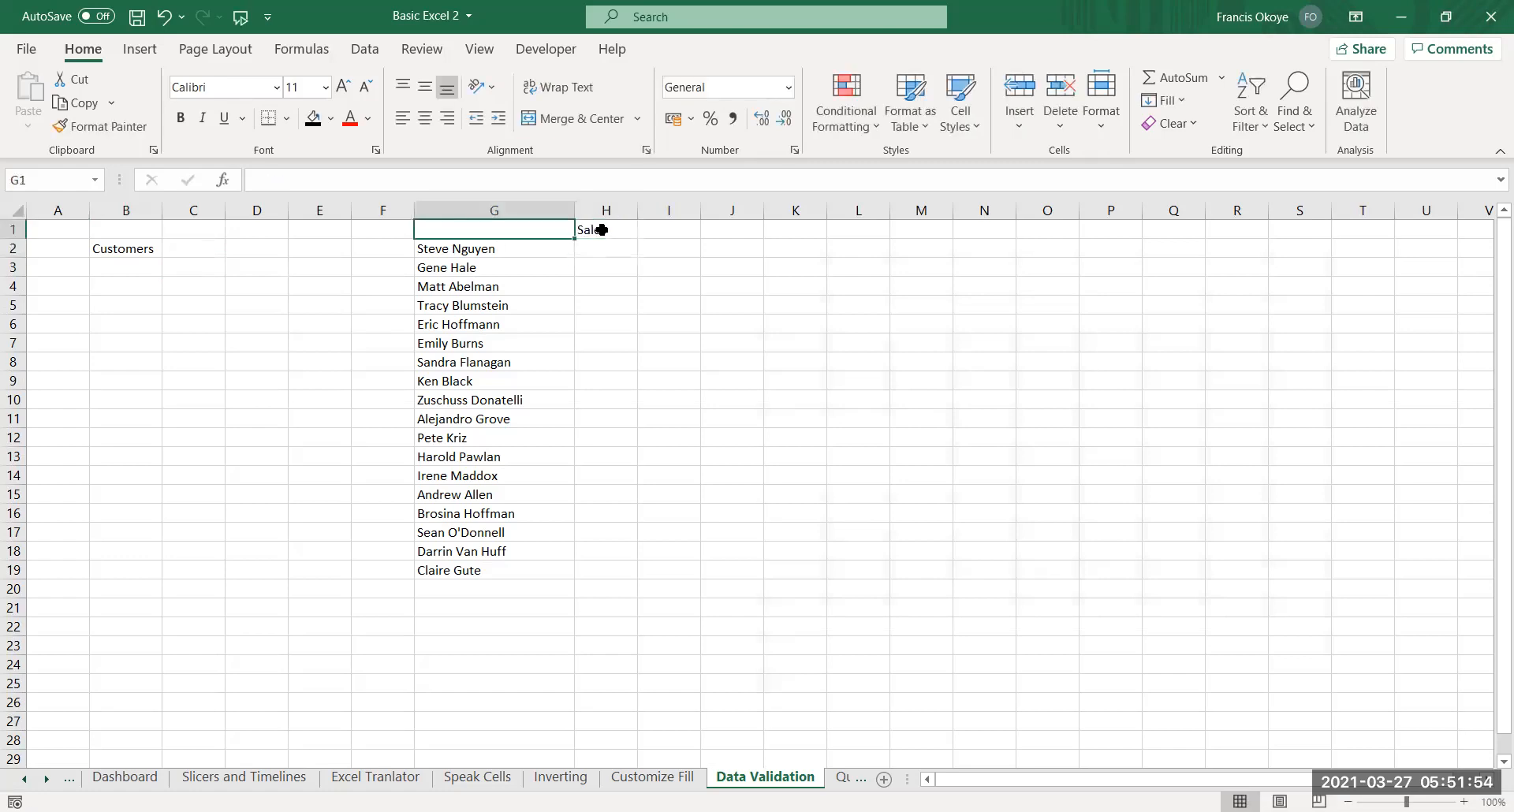
{"action": "type", "text": "Sale"}
{"action": "type", "text": "s r"}
{"action": "type", "text": "Rep"}
{"action": "key", "text": "Return"}
{"action": "key", "text": "Right"}
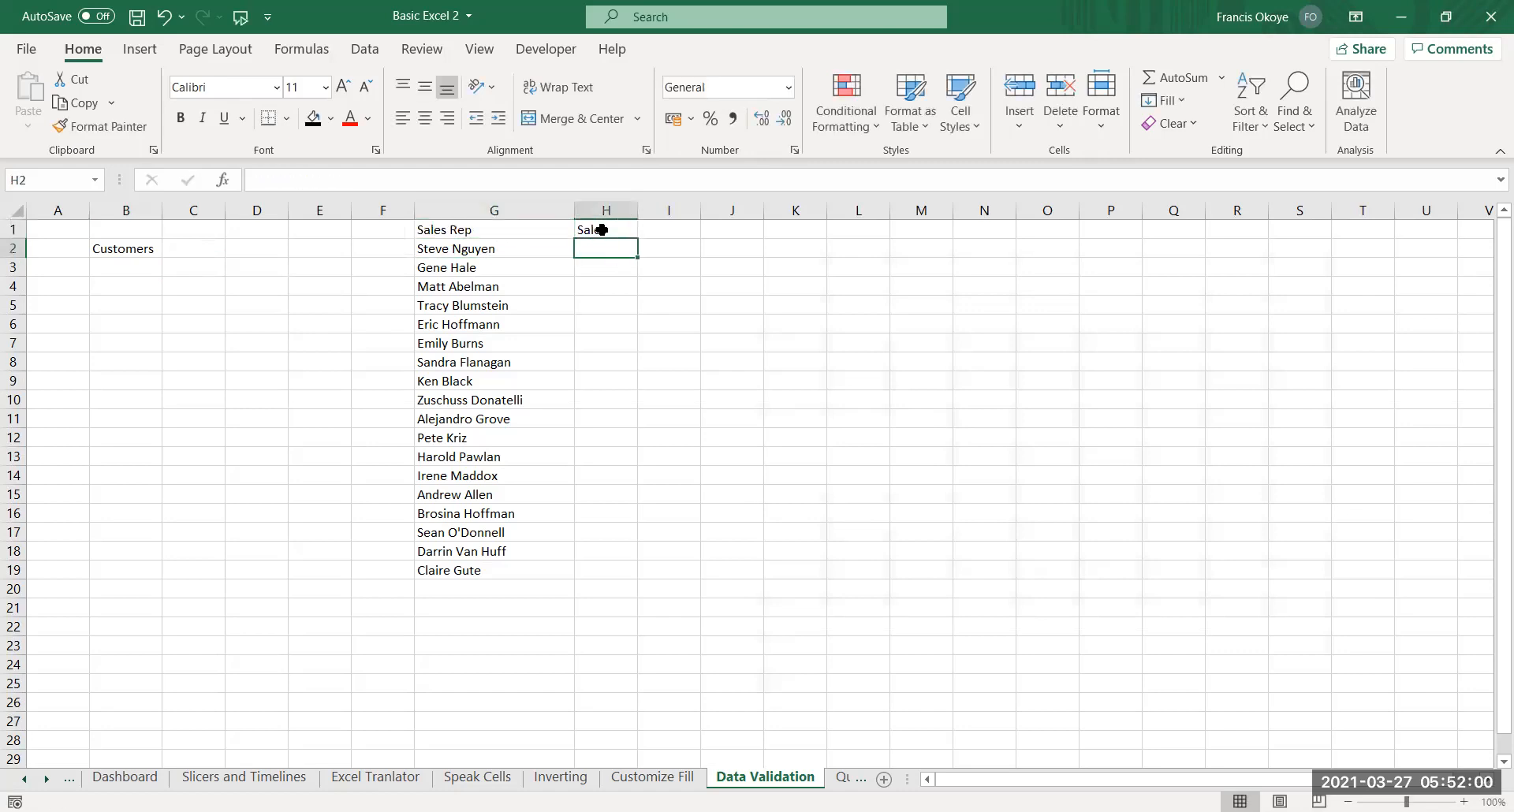
Enter =RANDBETWEEN(1000,10000) in H2 and fill it down to H19
{"action": "type", "text": "="}
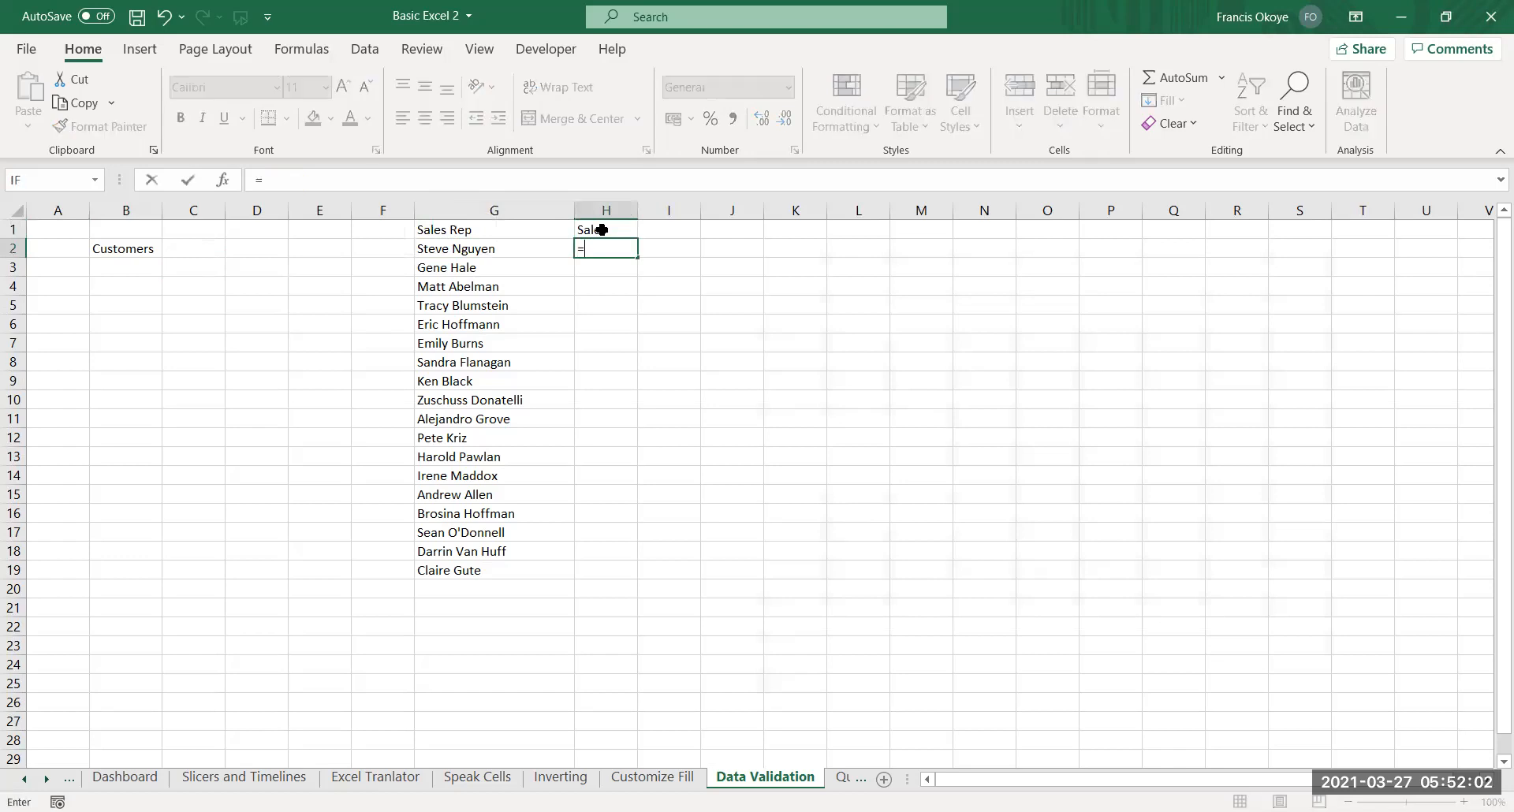
{"action": "type", "text": "rand"}
{"action": "double_click", "coordinate": [642, 302]}
{"action": "type", "text": "1000"}
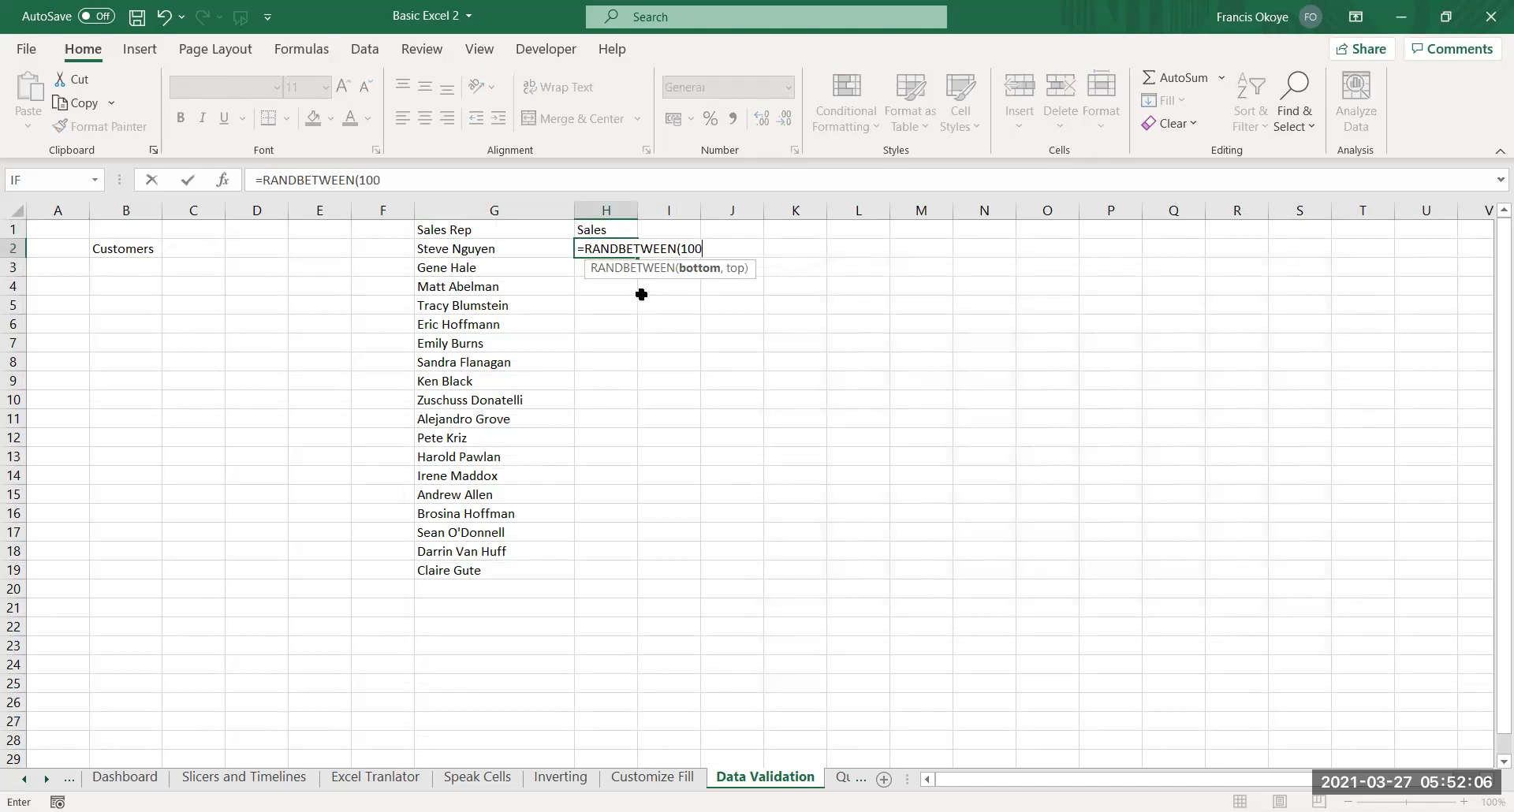
{"action": "type", "text": ",10000"}
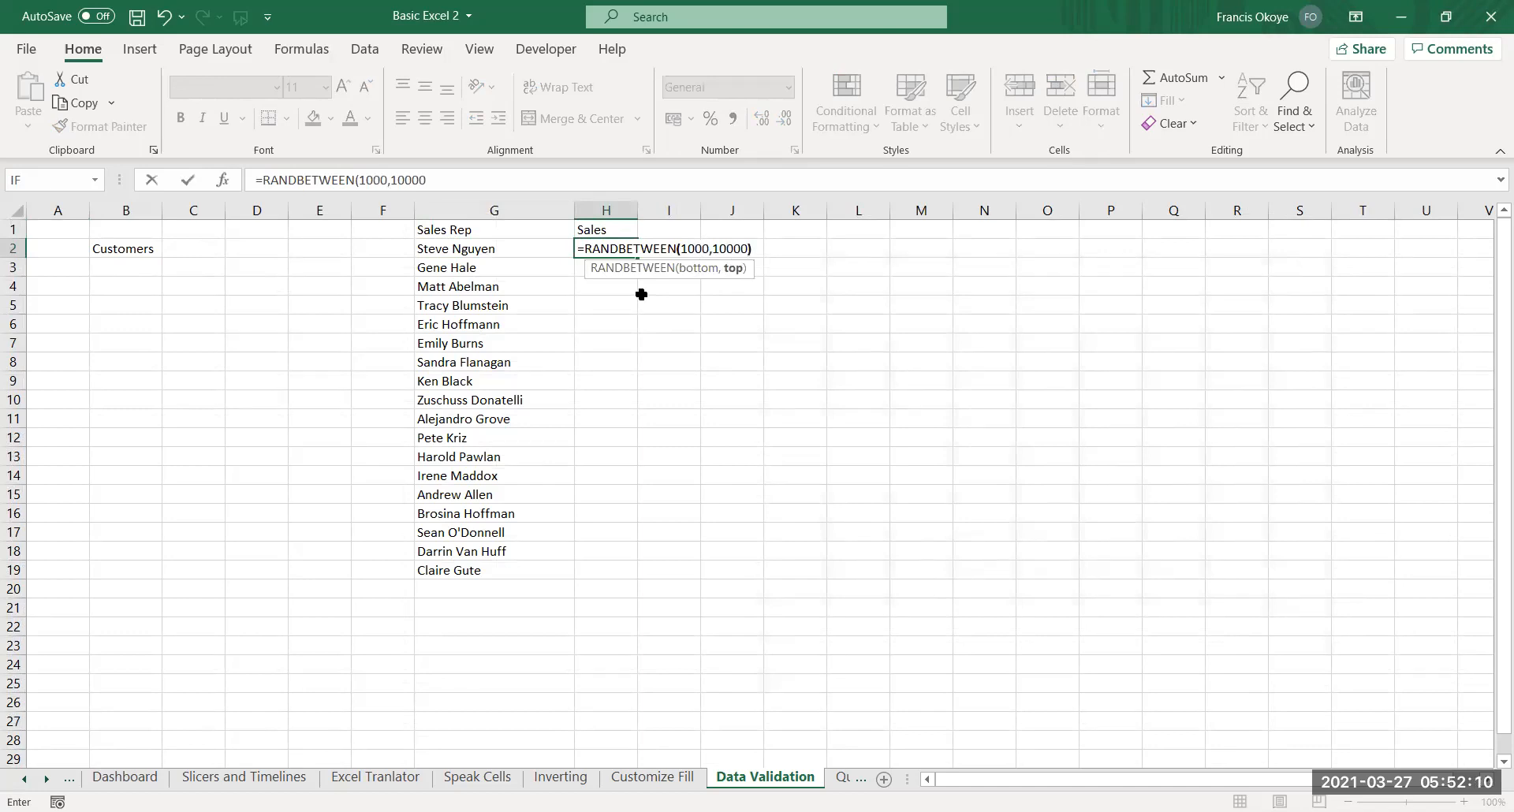
{"action": "type", "text": ")"}
{"action": "key", "text": "Return"}
{"action": "left_click", "coordinate": [612, 245]}
{"action": "left_click_drag", "start_coordinate": [626, 418], "coordinate": [623, 577]}
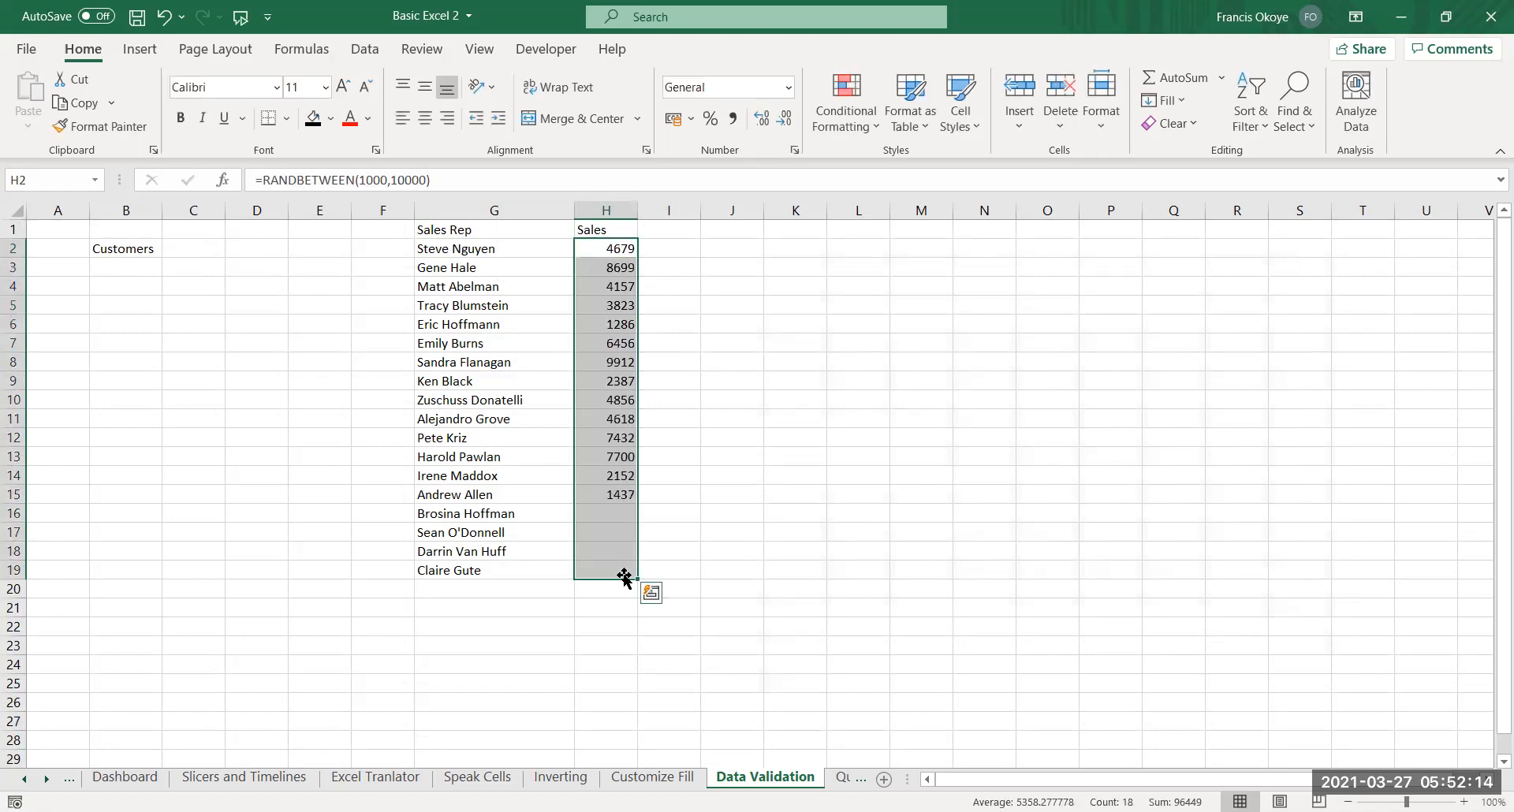
Replace the random formulas in H2:H19 with their values and format the cells as currency
{"action": "key", "text": "ctrl+c"}
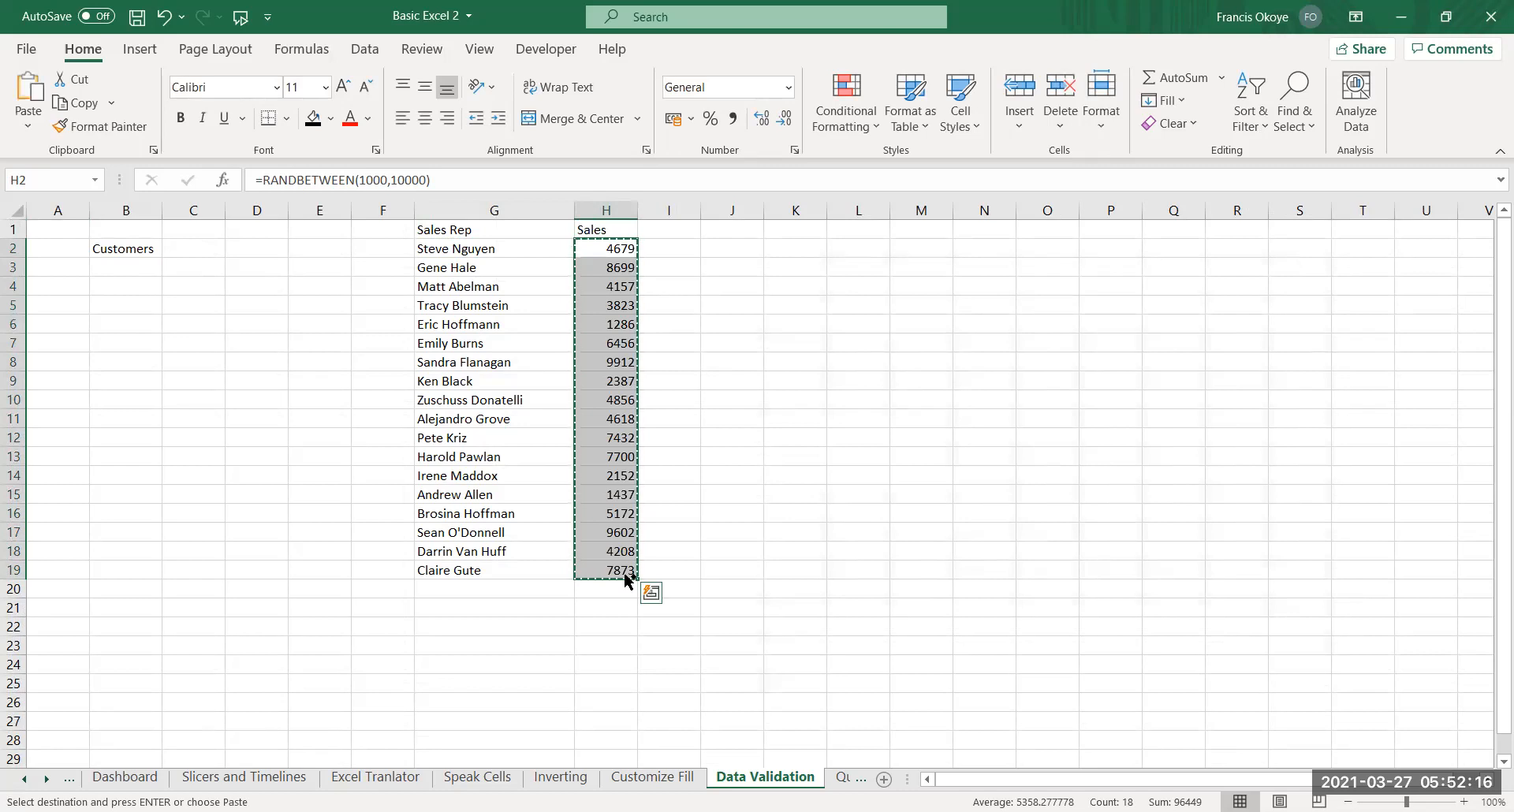
{"action": "key", "text": "ctrl+alt+v"}
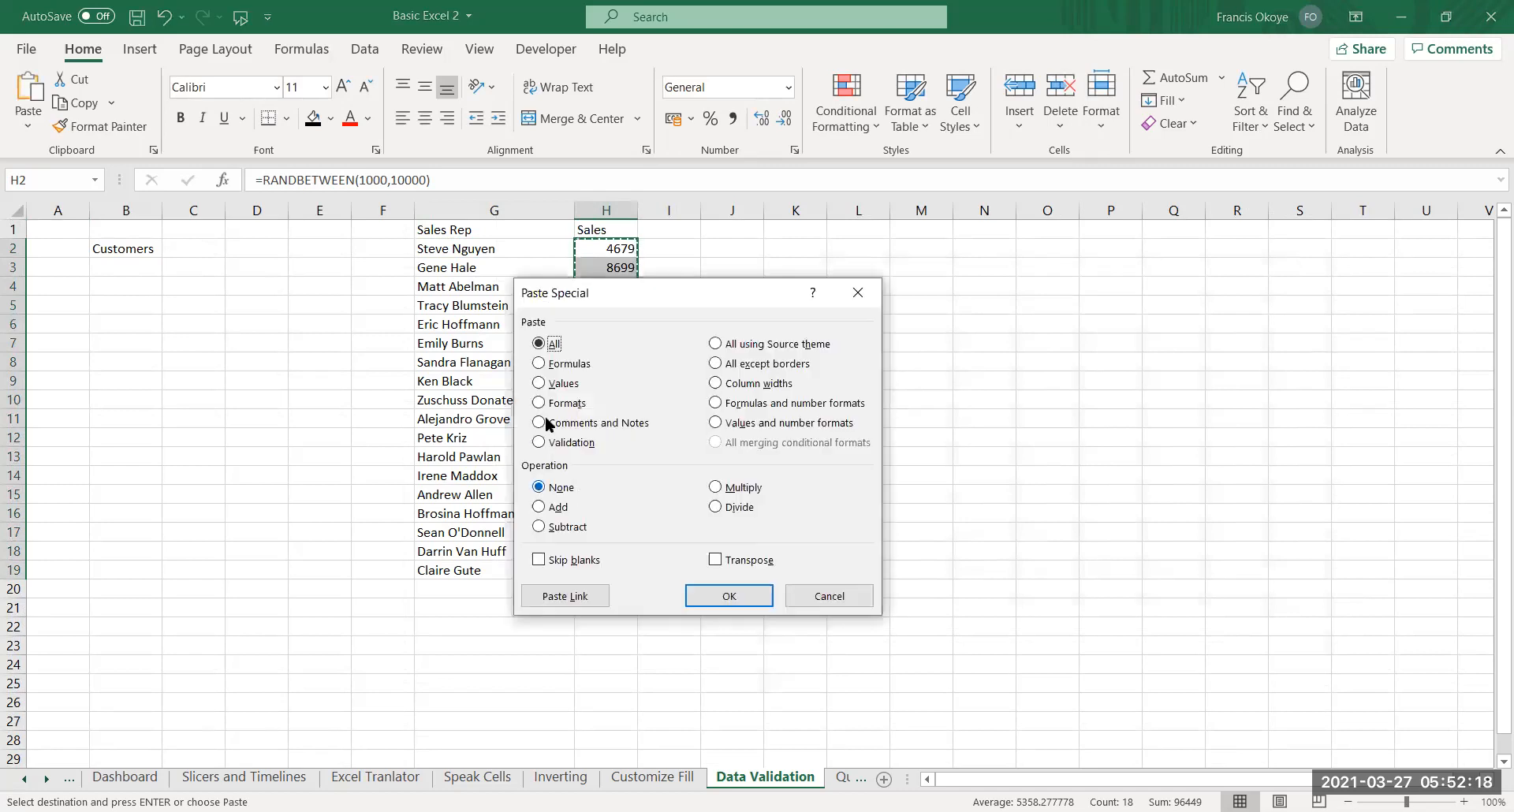
{"action": "left_click", "coordinate": [540, 383]}
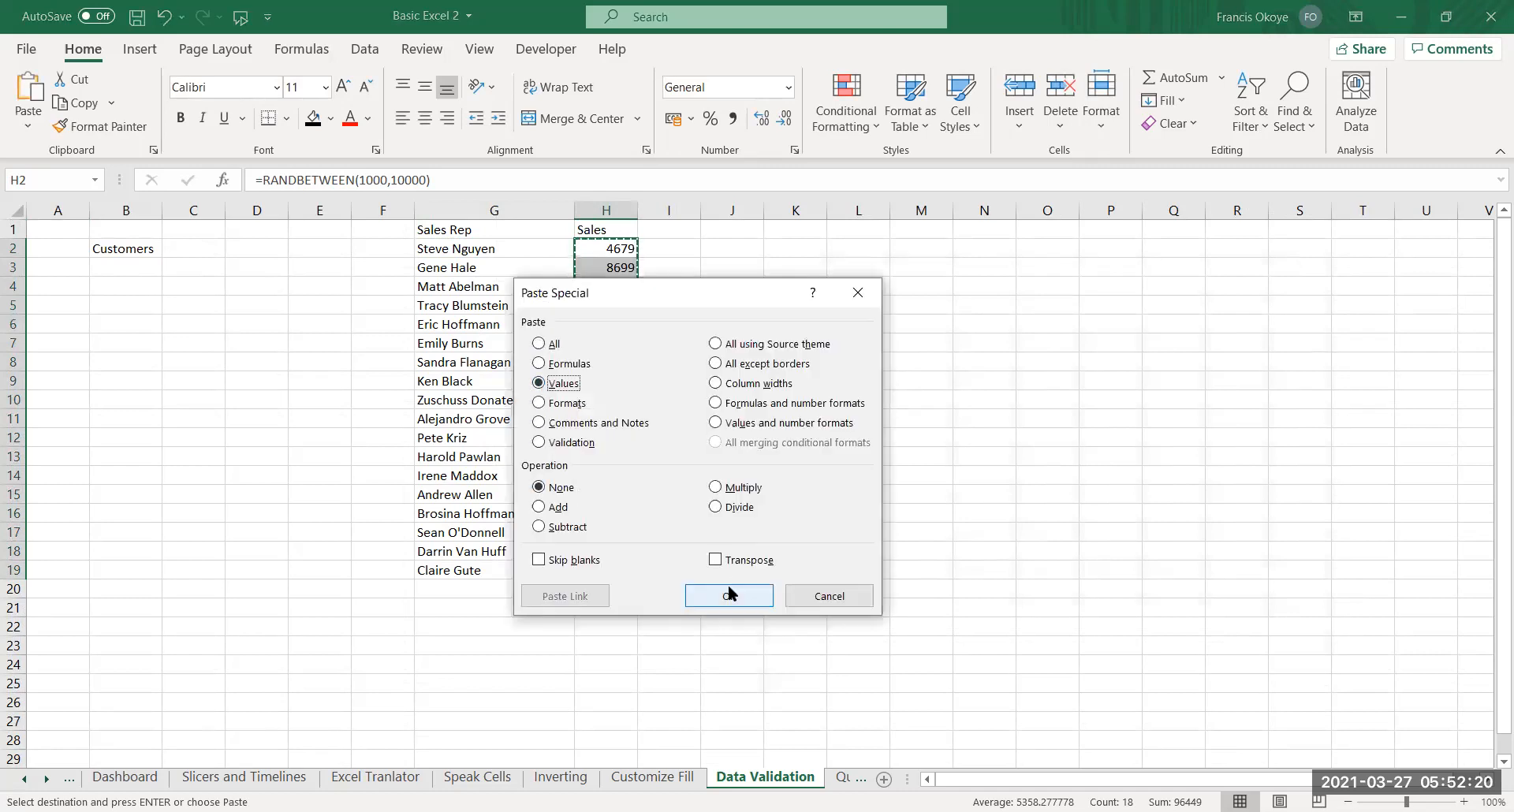
{"action": "left_click", "coordinate": [729, 593]}
{"action": "key", "text": "ctrl+shift+4"}
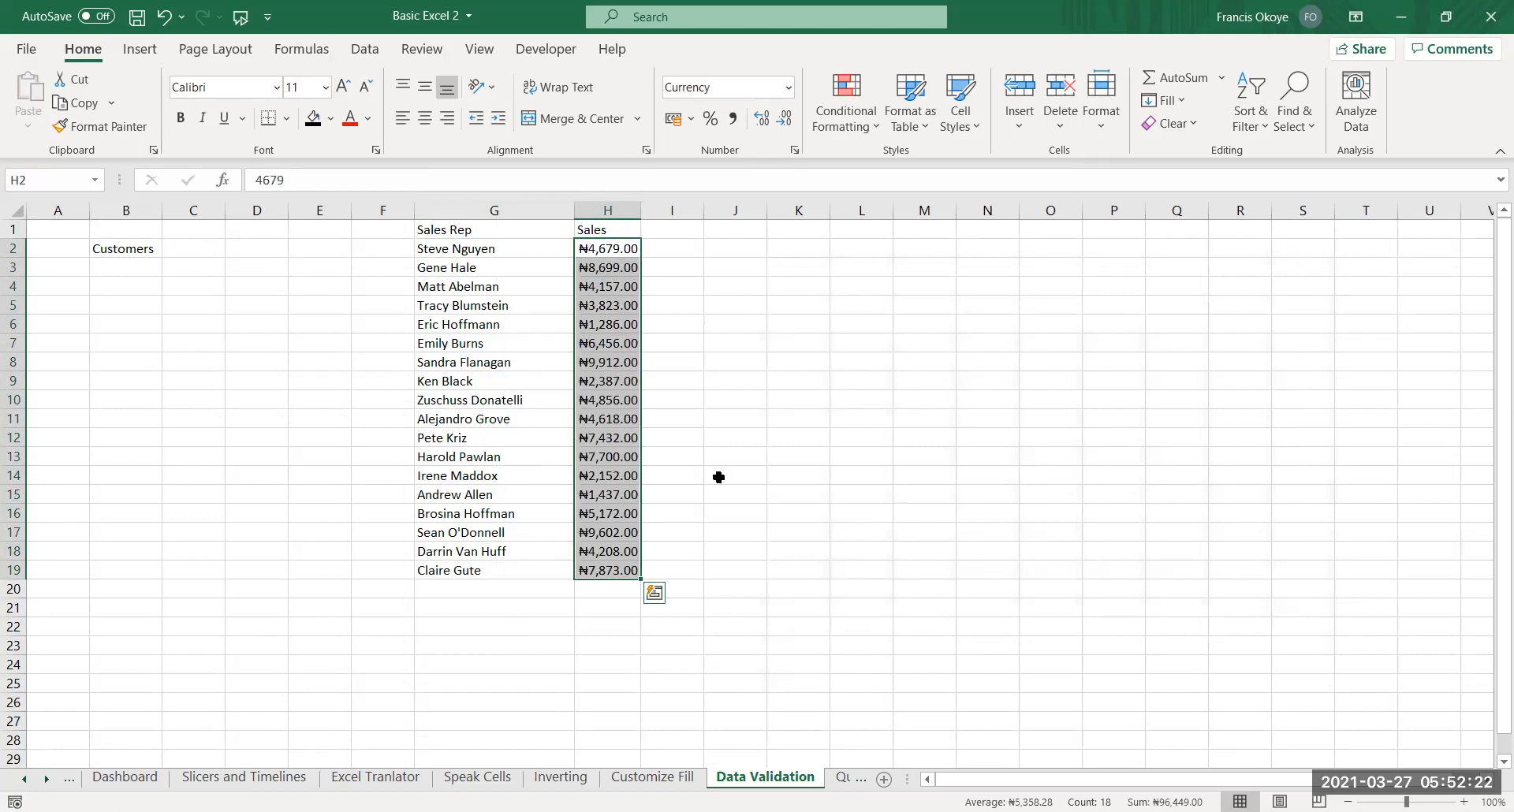
{"action": "left_click", "coordinate": [897, 416]}
{"action": "left_click", "coordinate": [637, 316]}
{"action": "left_click", "coordinate": [547, 284]}
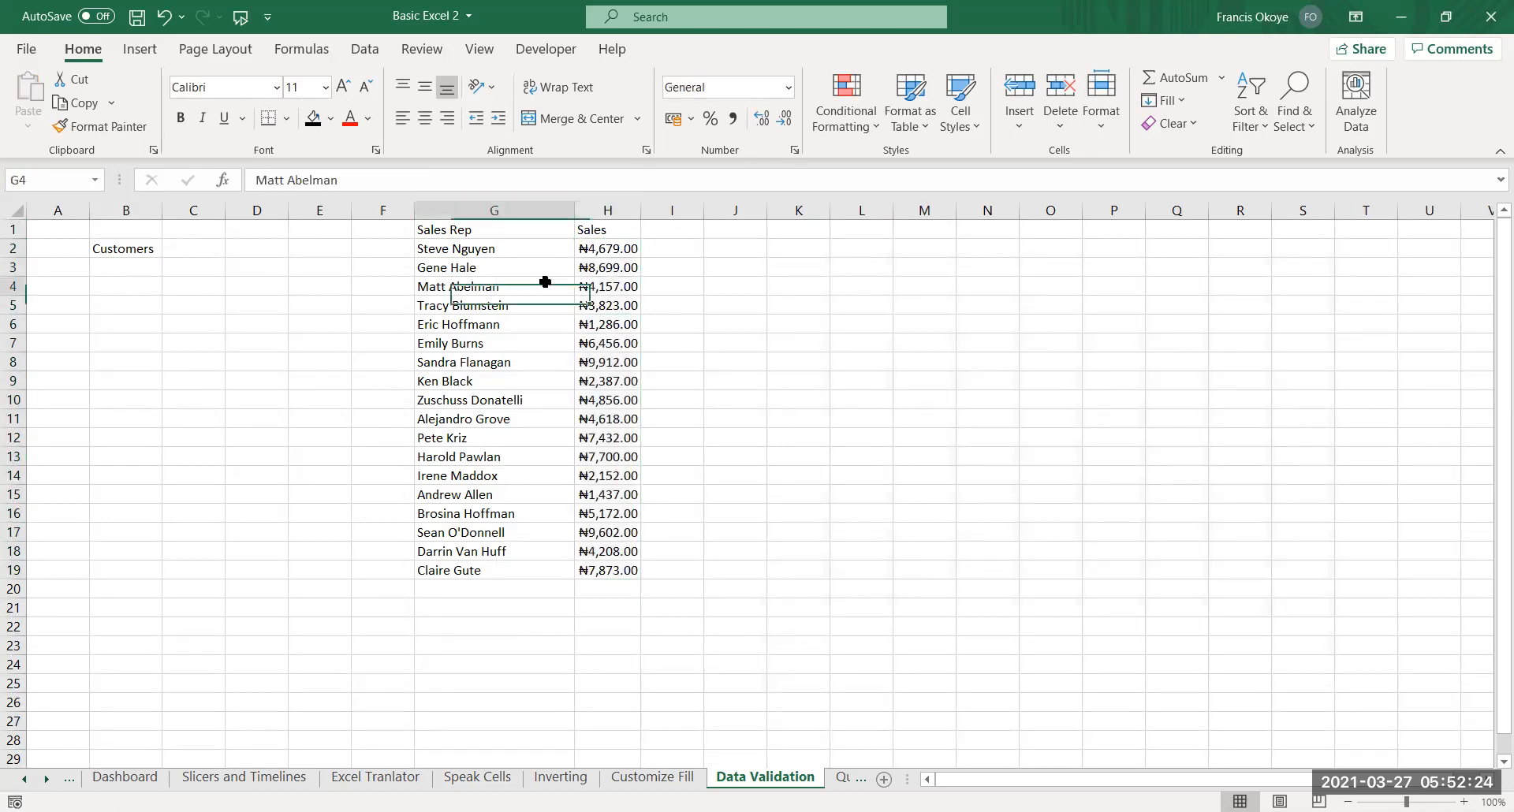
Change the Customers heading in B2 to Sales Rep
{"action": "left_click", "coordinate": [132, 250]}
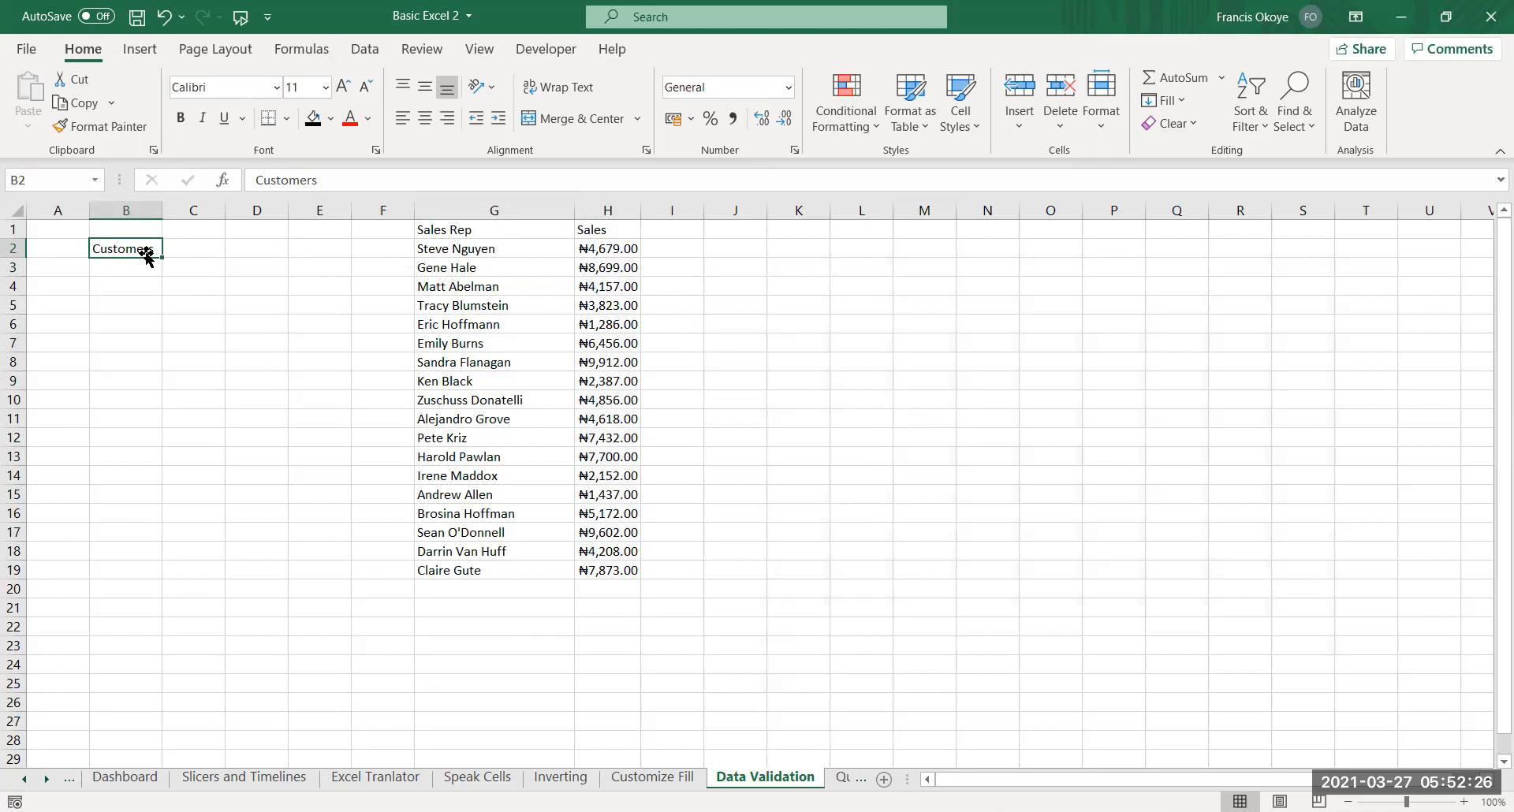
{"action": "type", "text": "Sales Rep"}
{"action": "key", "text": "Return"}
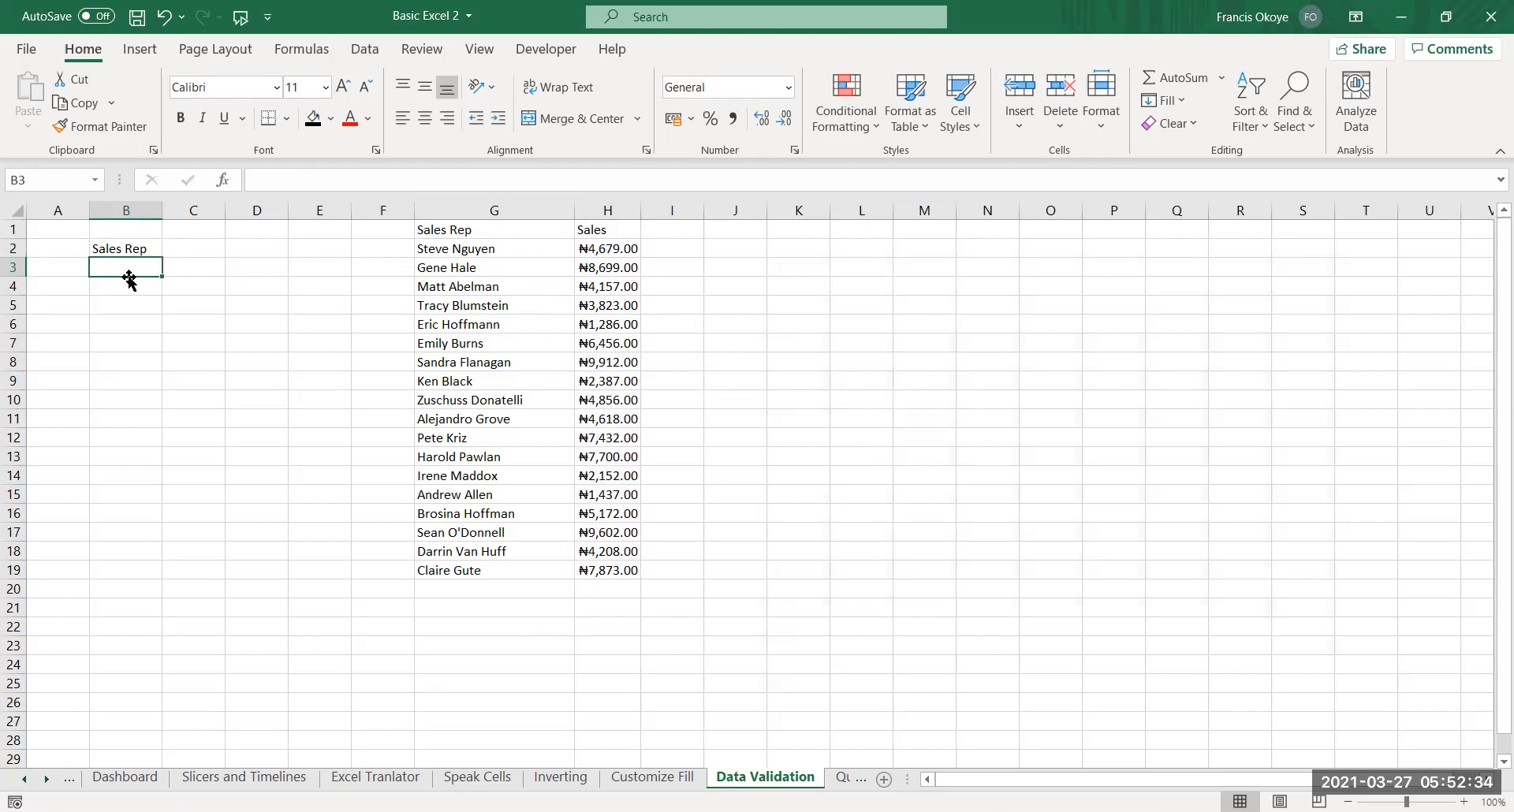
Enter a misspelled version of the first sales rep's name in B3 and widen column B to fit it
{"action": "type", "text": "Steve"}
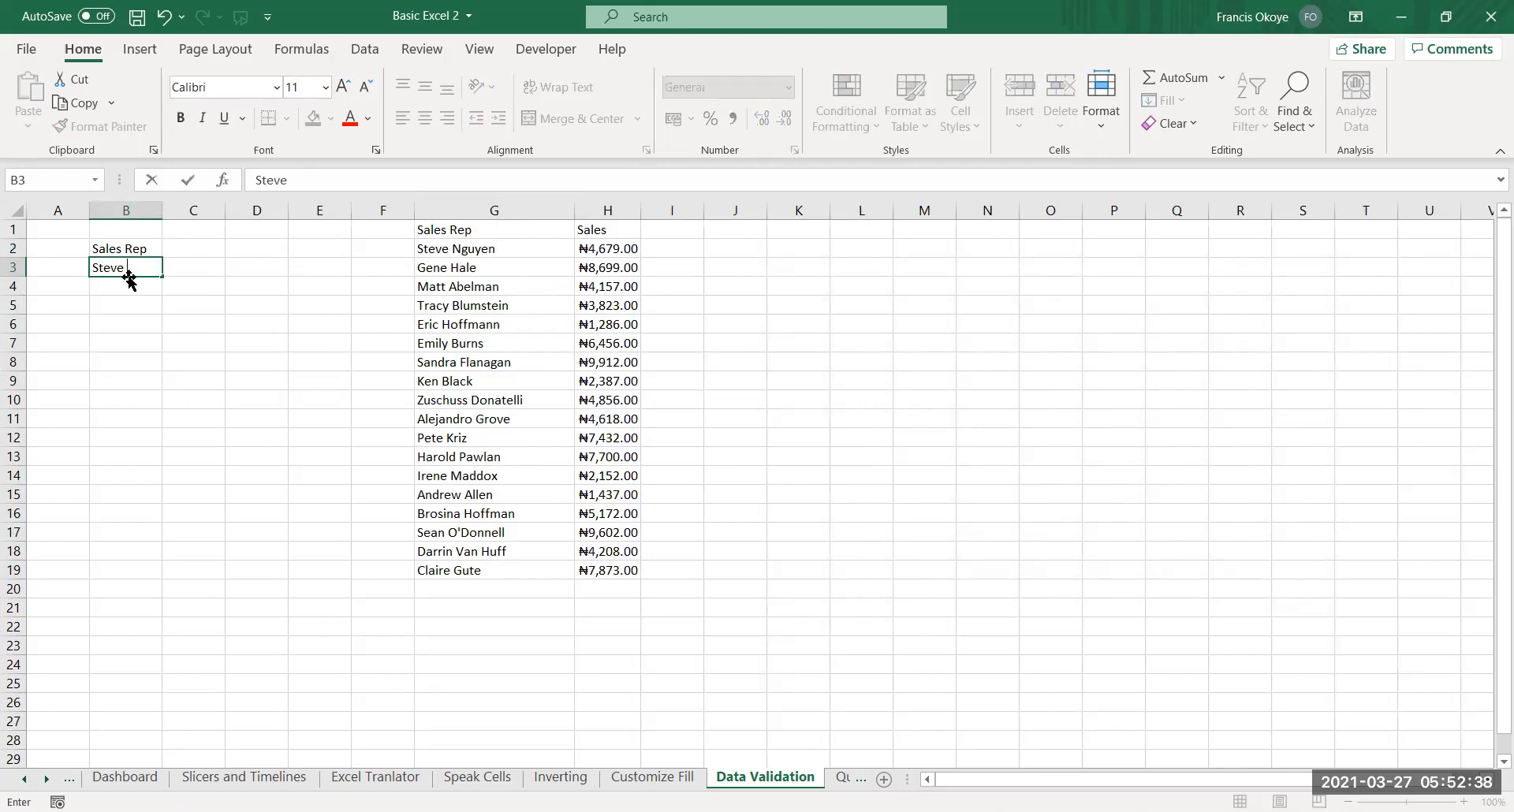
{"action": "type", "text": "  Nugen"}
{"action": "key", "text": "Return"}
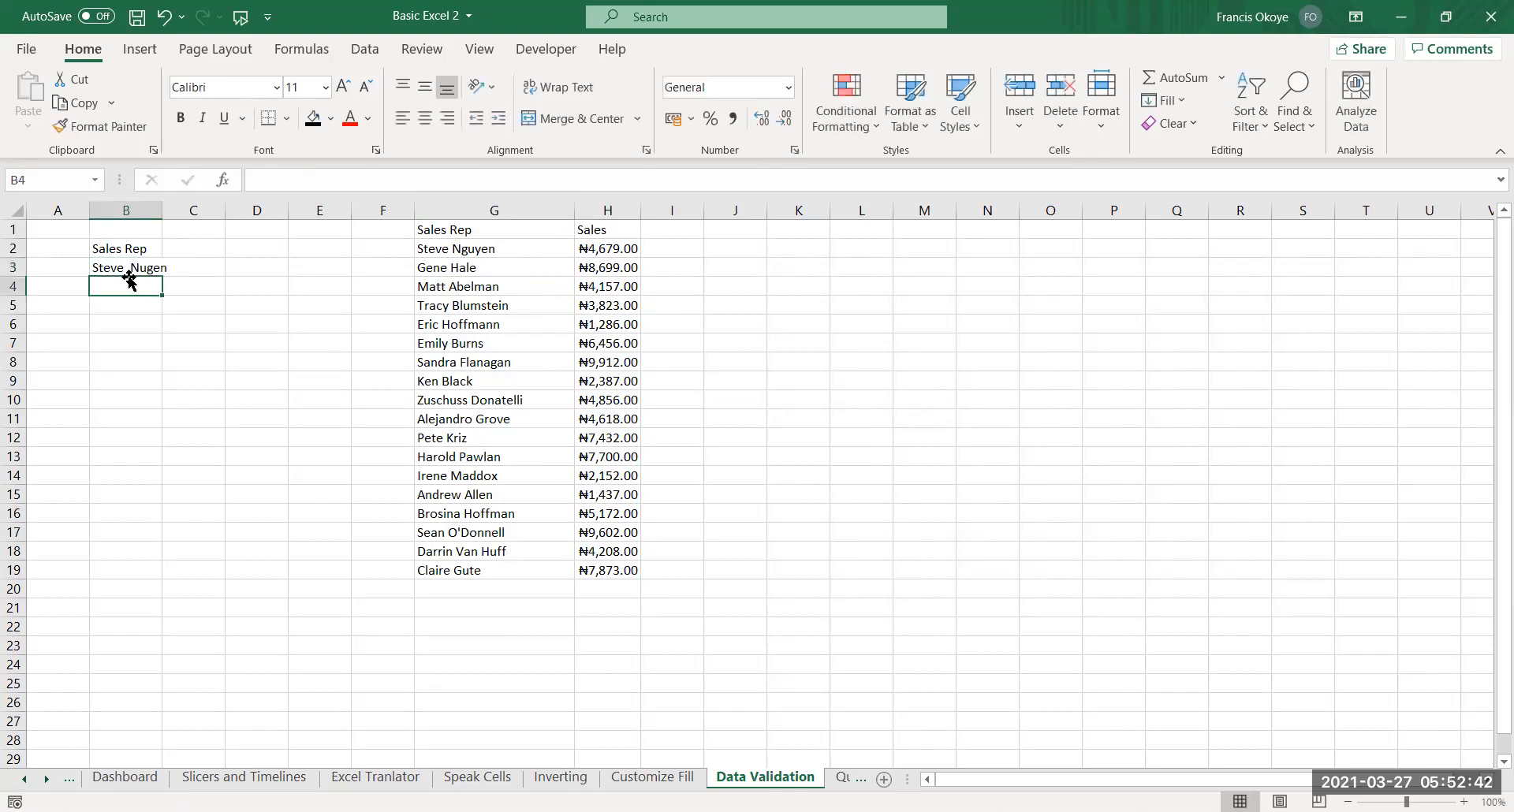
{"action": "left_click", "coordinate": [161, 224]}
{"action": "left_click", "coordinate": [149, 271]}
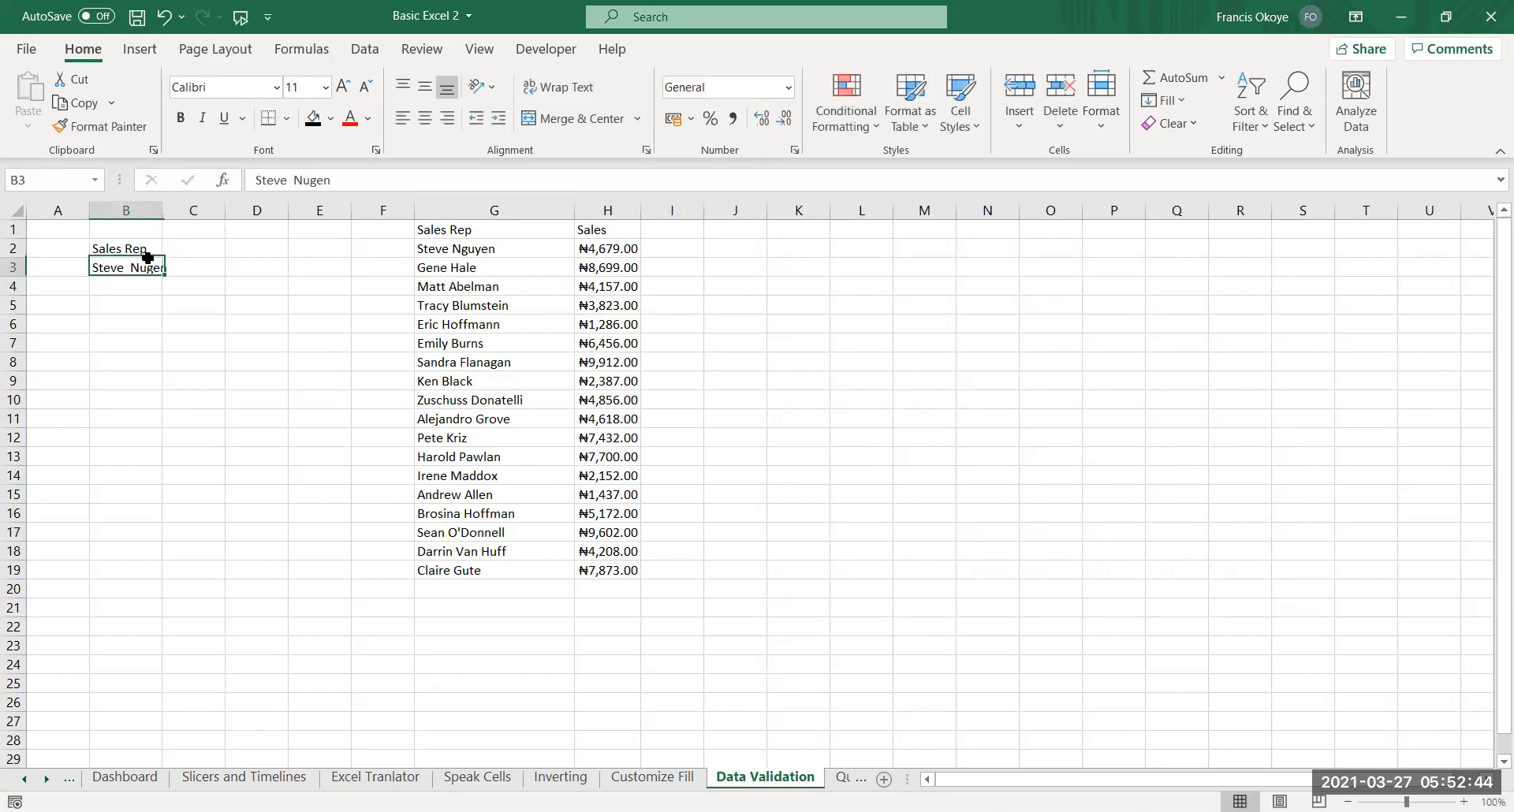
{"action": "left_click_drag", "start_coordinate": [160, 211], "coordinate": [206, 212]}
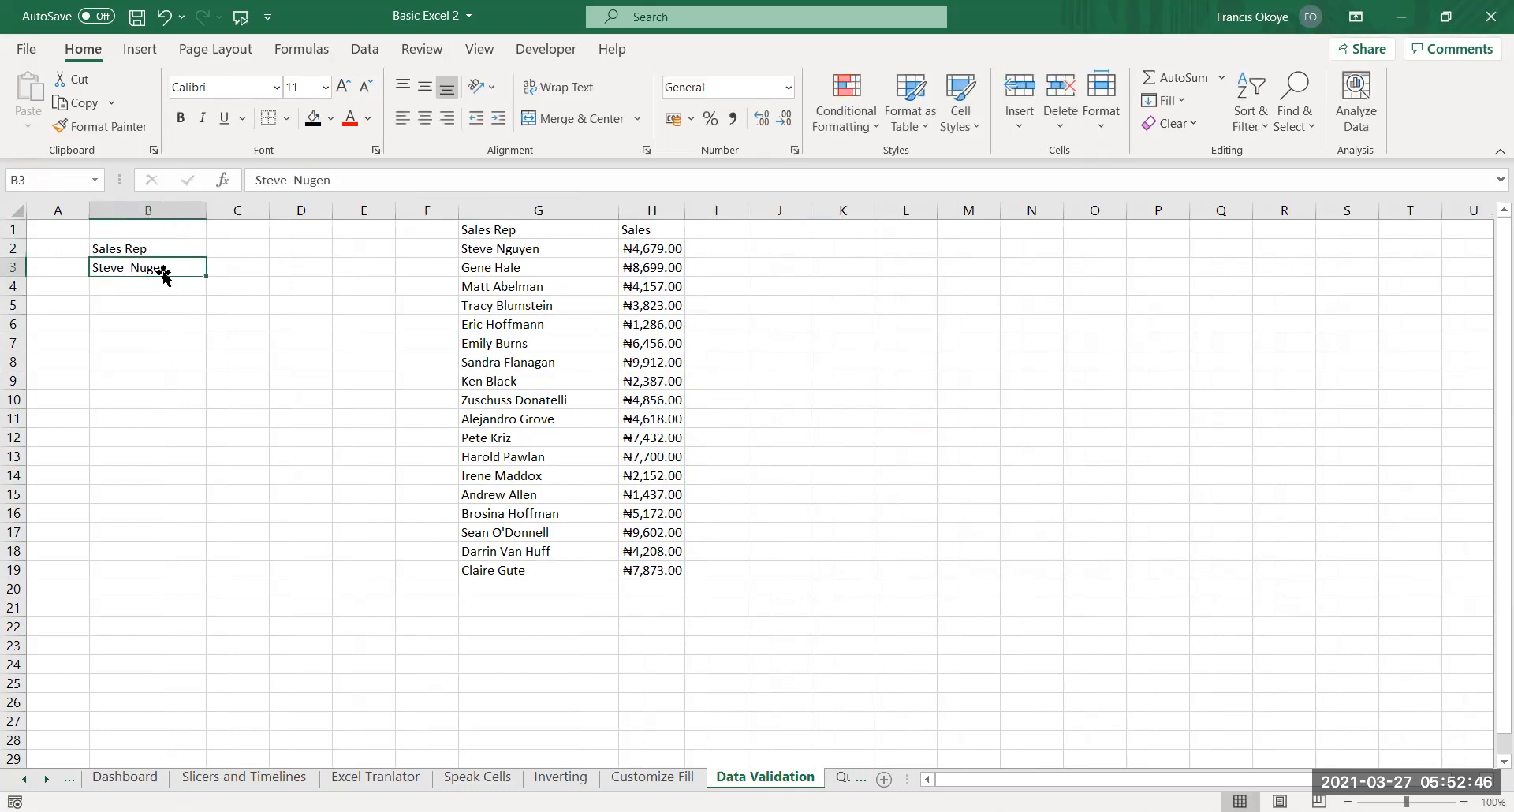
{"action": "left_click", "coordinate": [489, 253]}
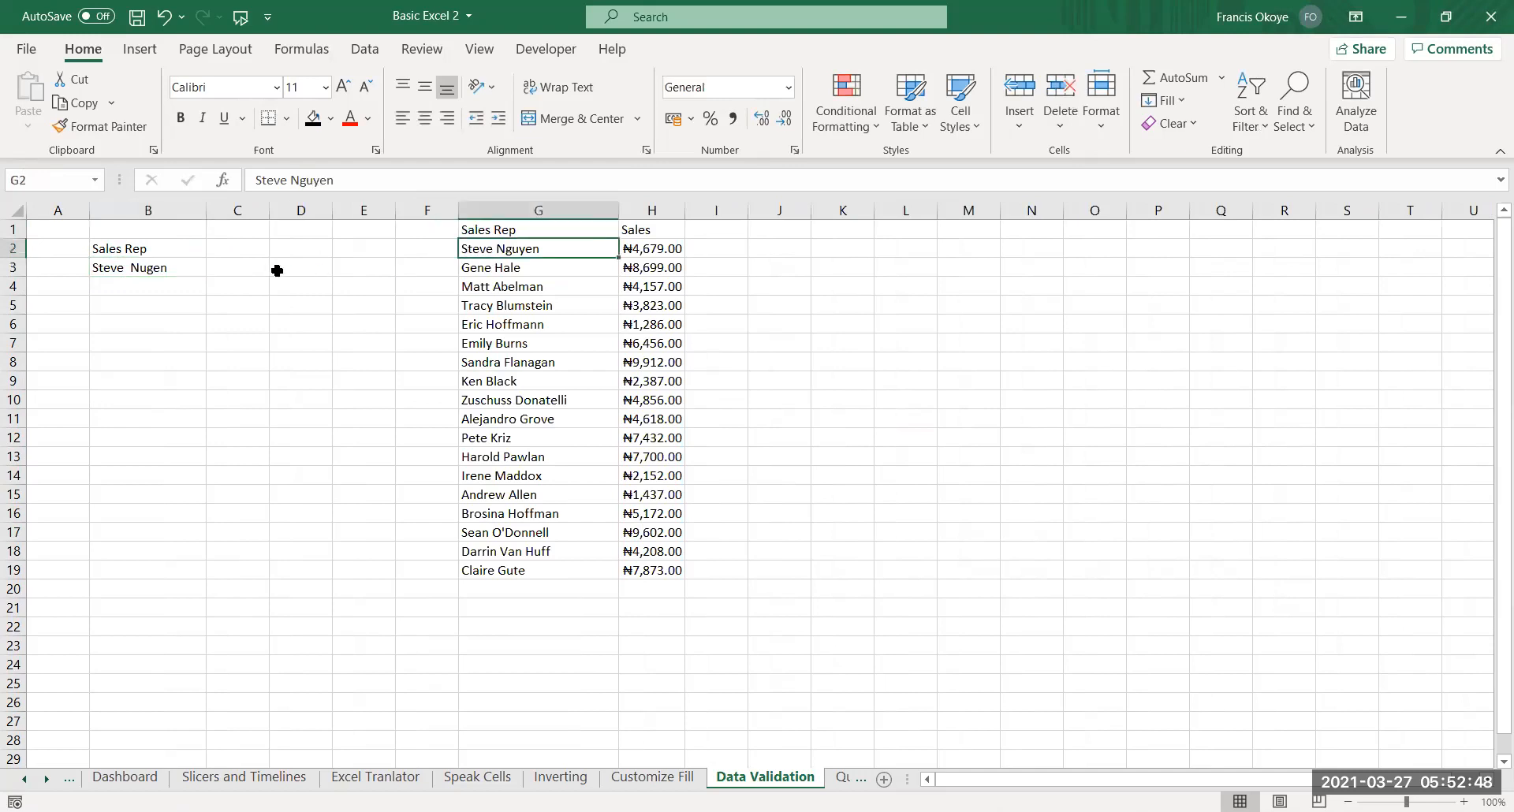
{"action": "left_click", "coordinate": [153, 273]}
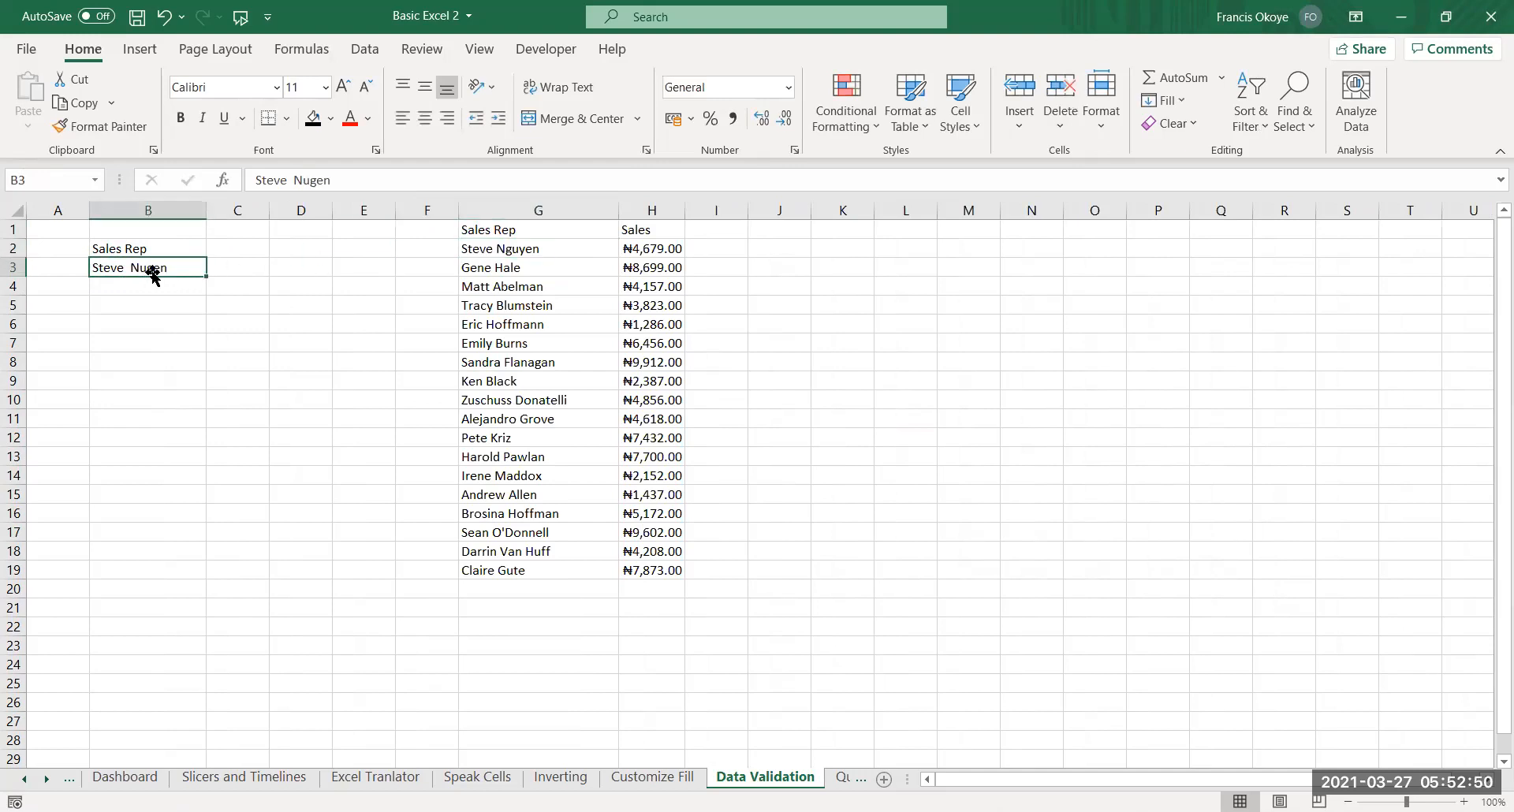
Enter misspelled versions of the second and third sales reps' names in B4 and B5
{"action": "left_click", "coordinate": [155, 289]}
{"action": "type", "text": "Gen"}
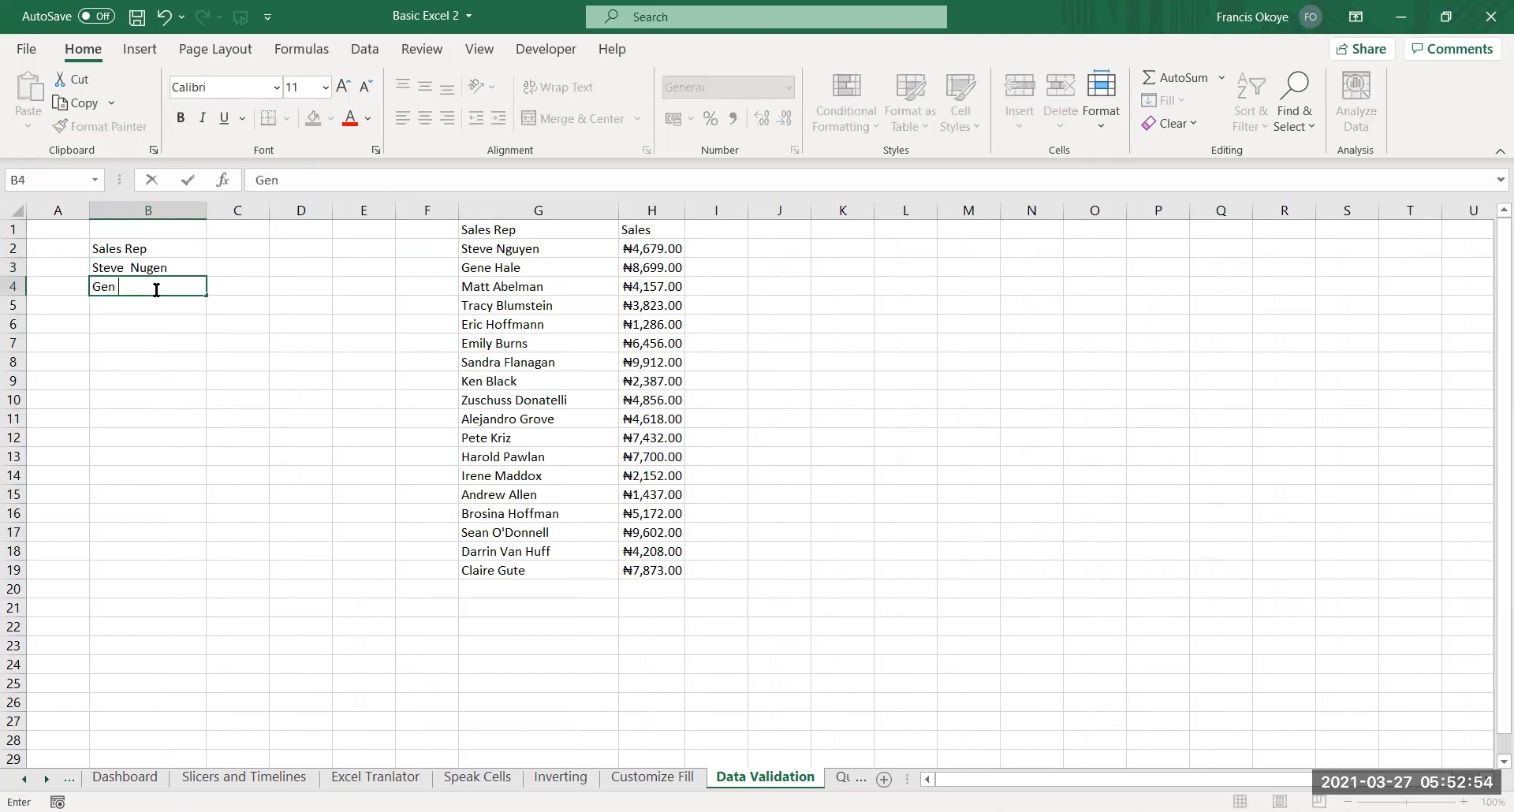
{"action": "type", "text": " Hal"}
{"action": "key", "text": "Return"}
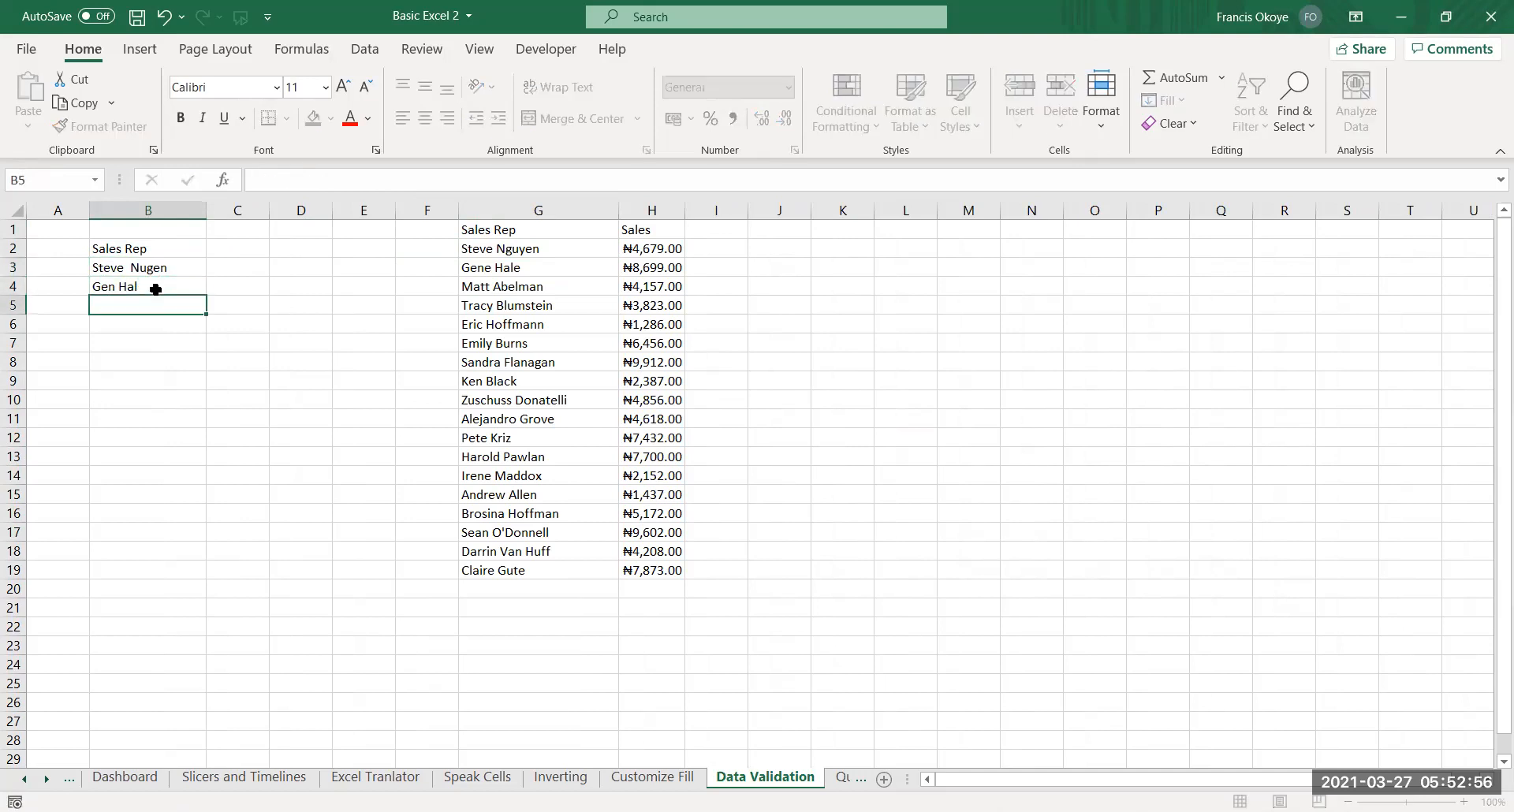
{"action": "left_click", "coordinate": [152, 287]}
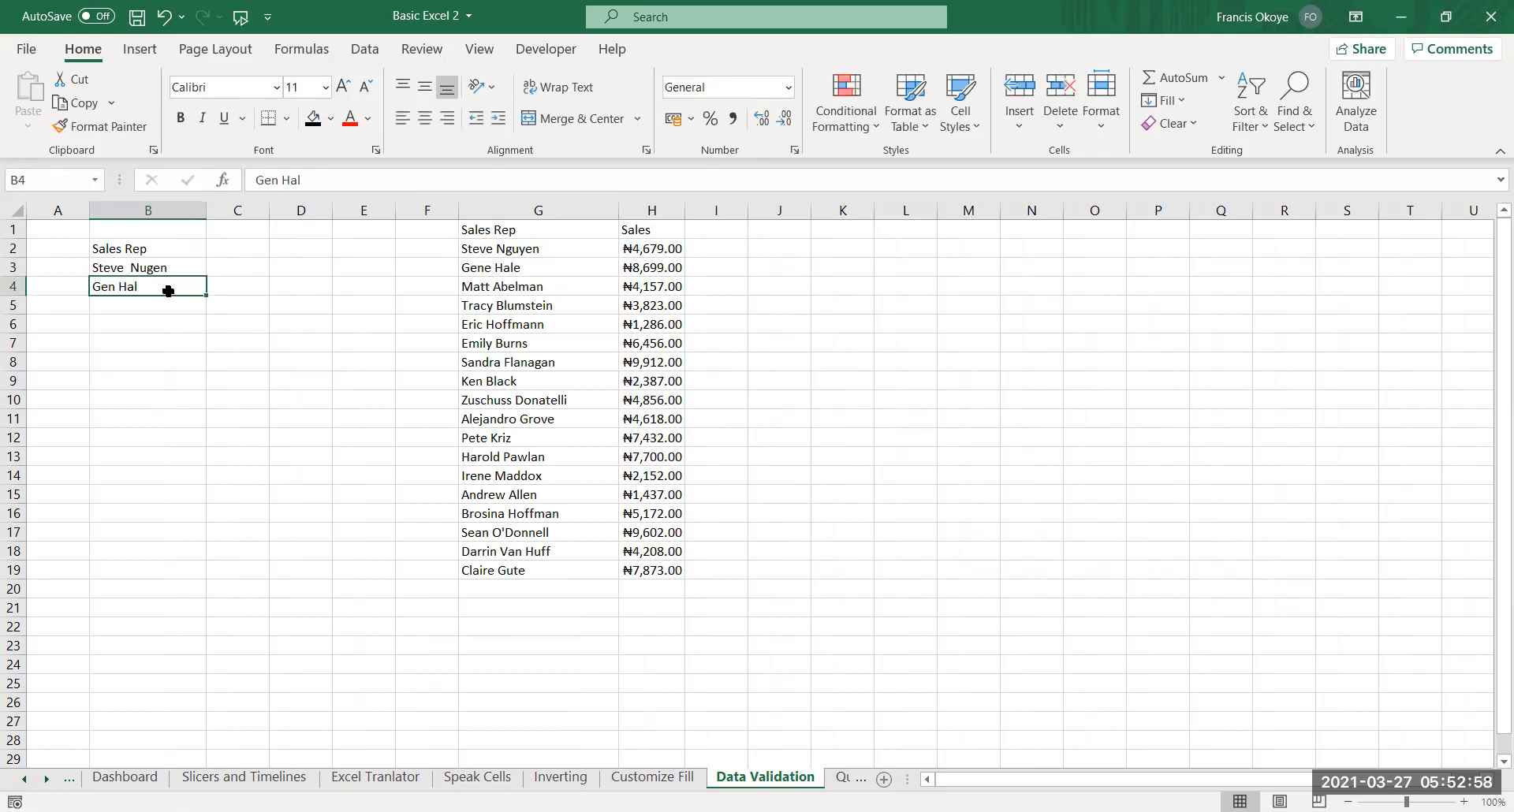
{"action": "left_click", "coordinate": [547, 267]}
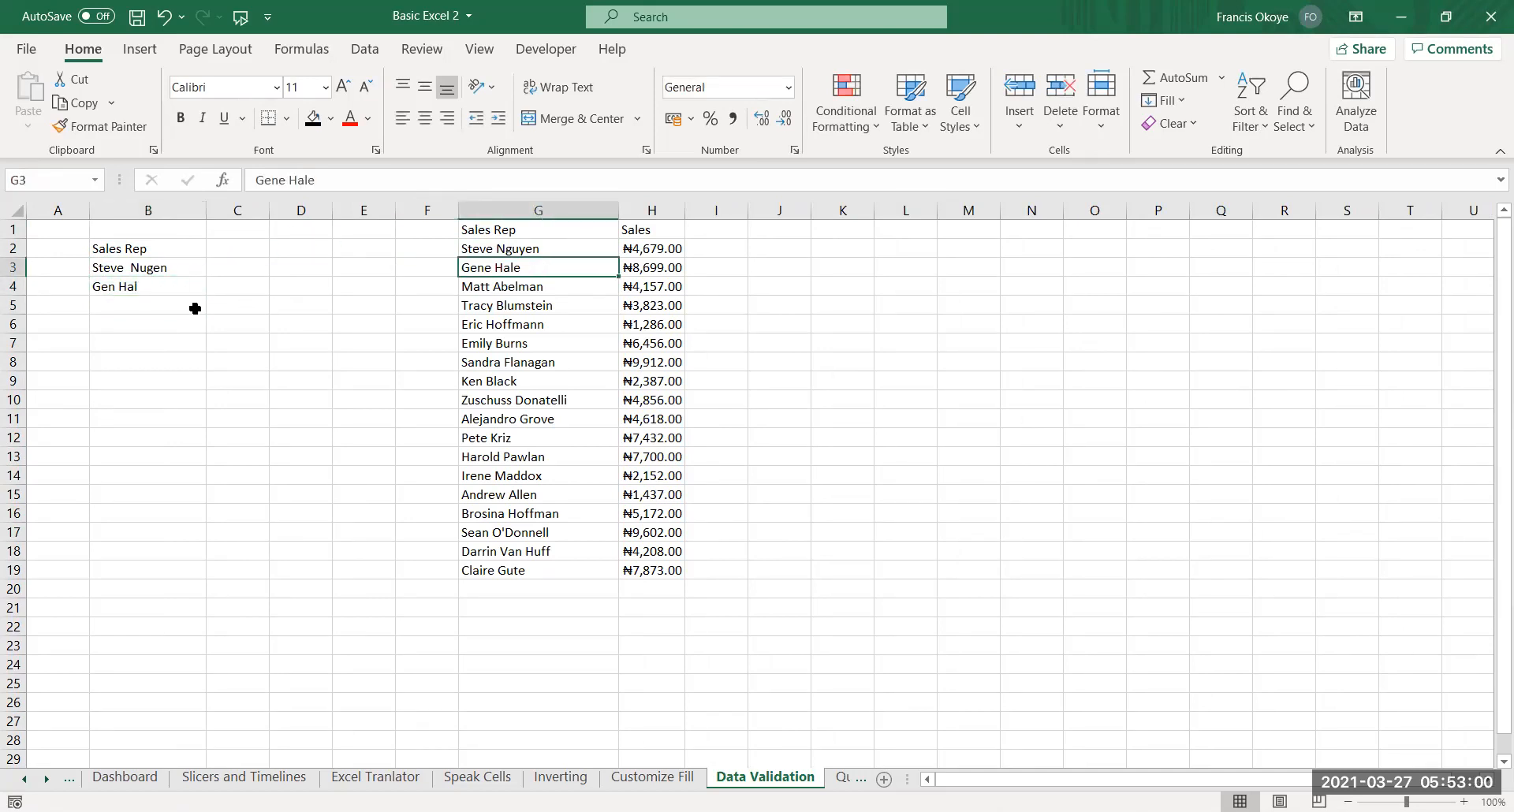
{"action": "left_click", "coordinate": [127, 306]}
{"action": "type", "text": "Mat"}
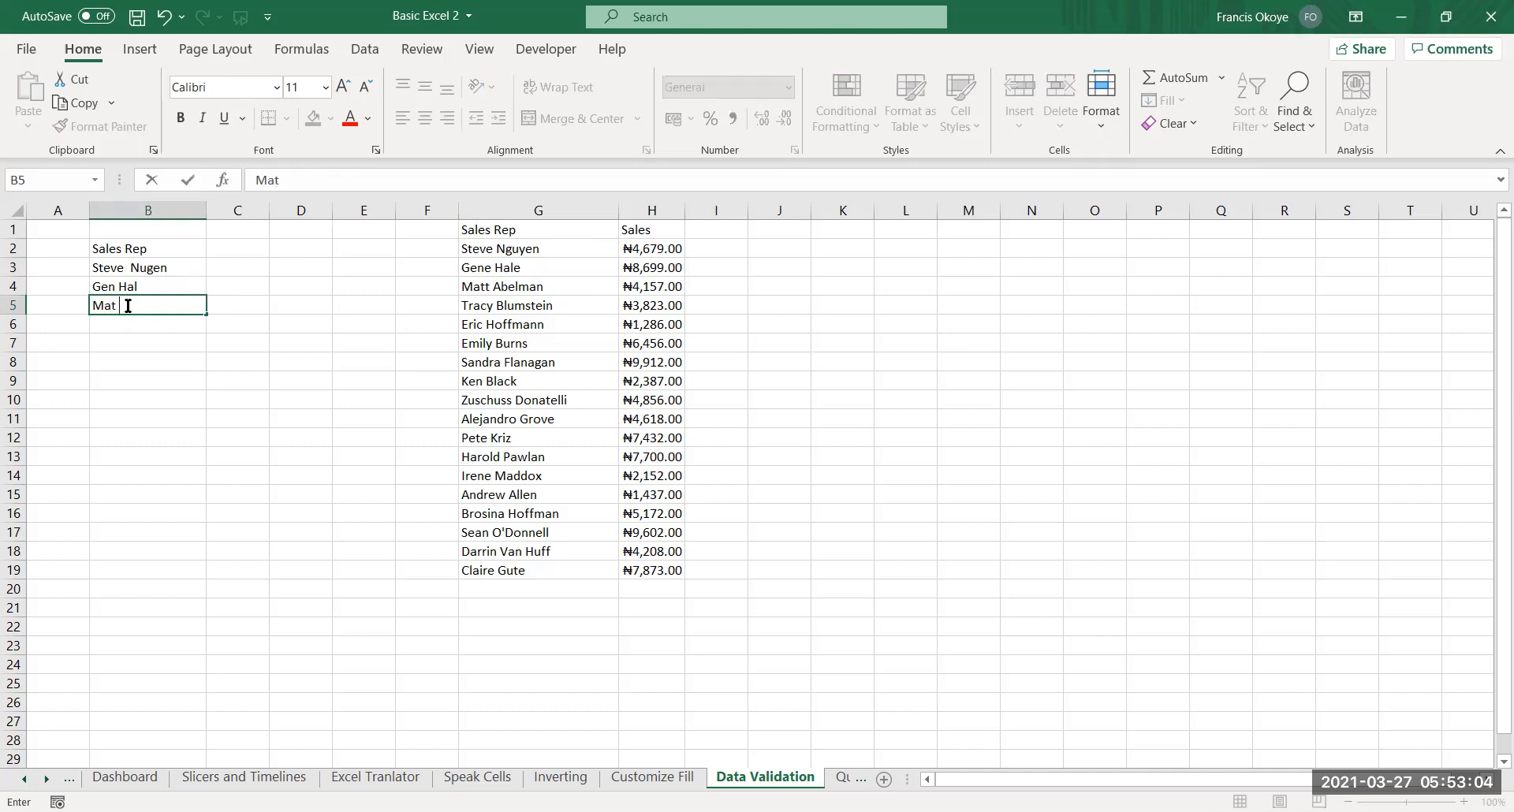
{"action": "type", "text": " Ablema"}
{"action": "key", "text": "Return"}
Begin a VLOOKUP formula in C3 that looks up B3 in the absolute range $G$2:$H$19
{"action": "left_click", "coordinate": [229, 286]}
{"action": "left_click", "coordinate": [228, 270]}
{"action": "type", "text": "="}
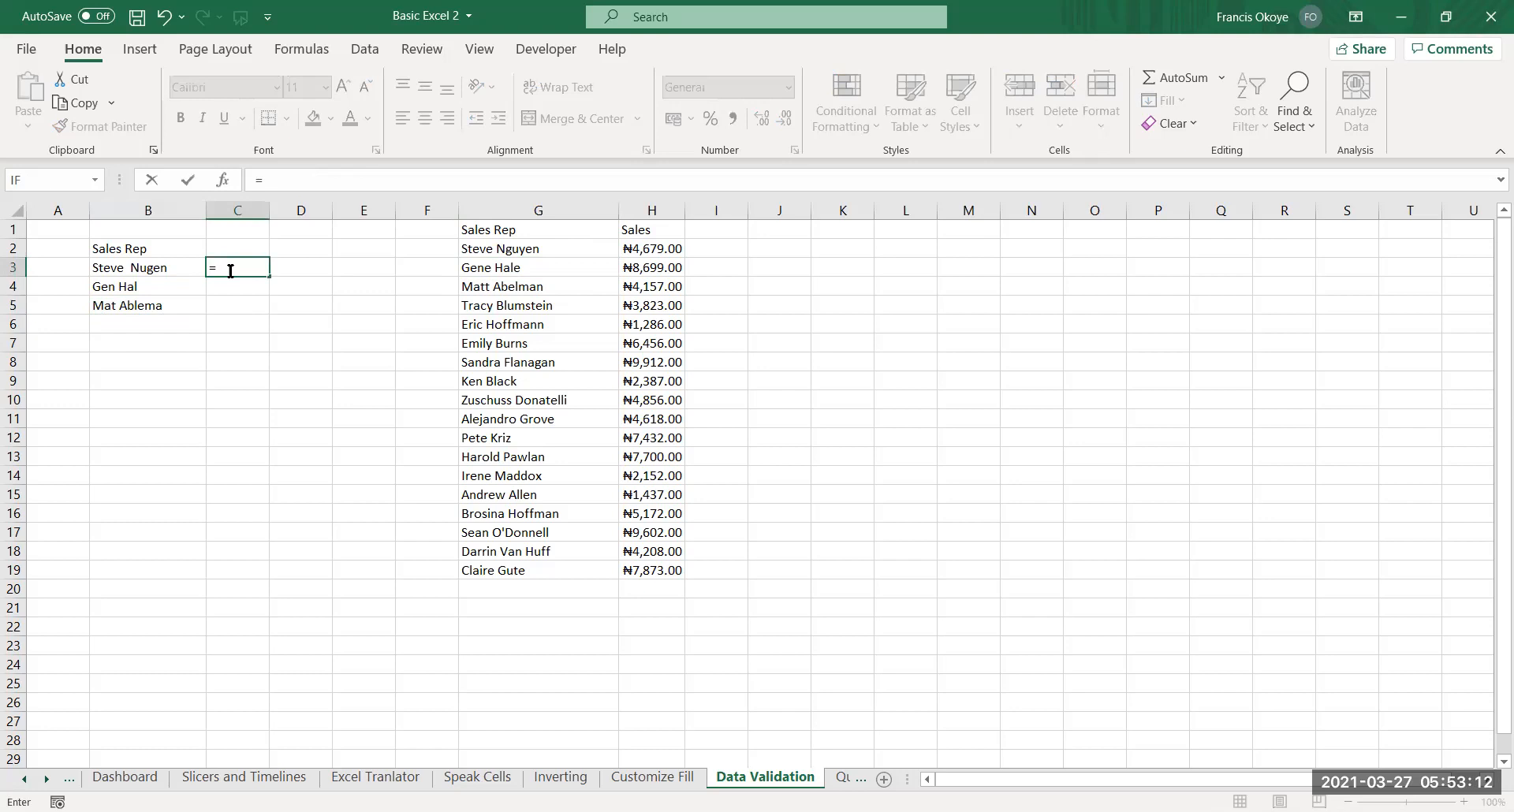
{"action": "type", "text": "vlookup"}
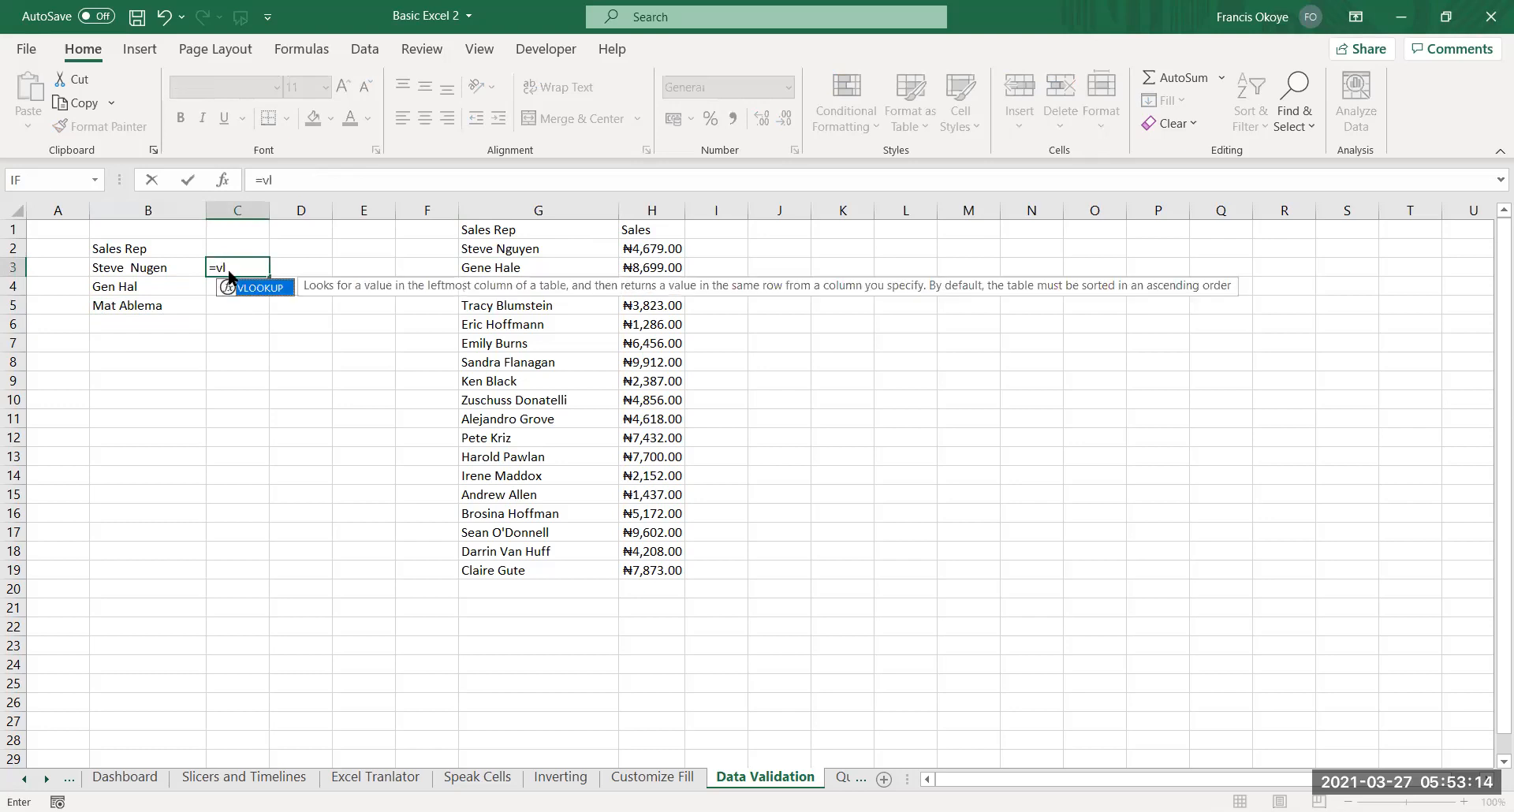
{"action": "key", "text": "Tab"}
{"action": "left_click", "coordinate": [153, 266]}
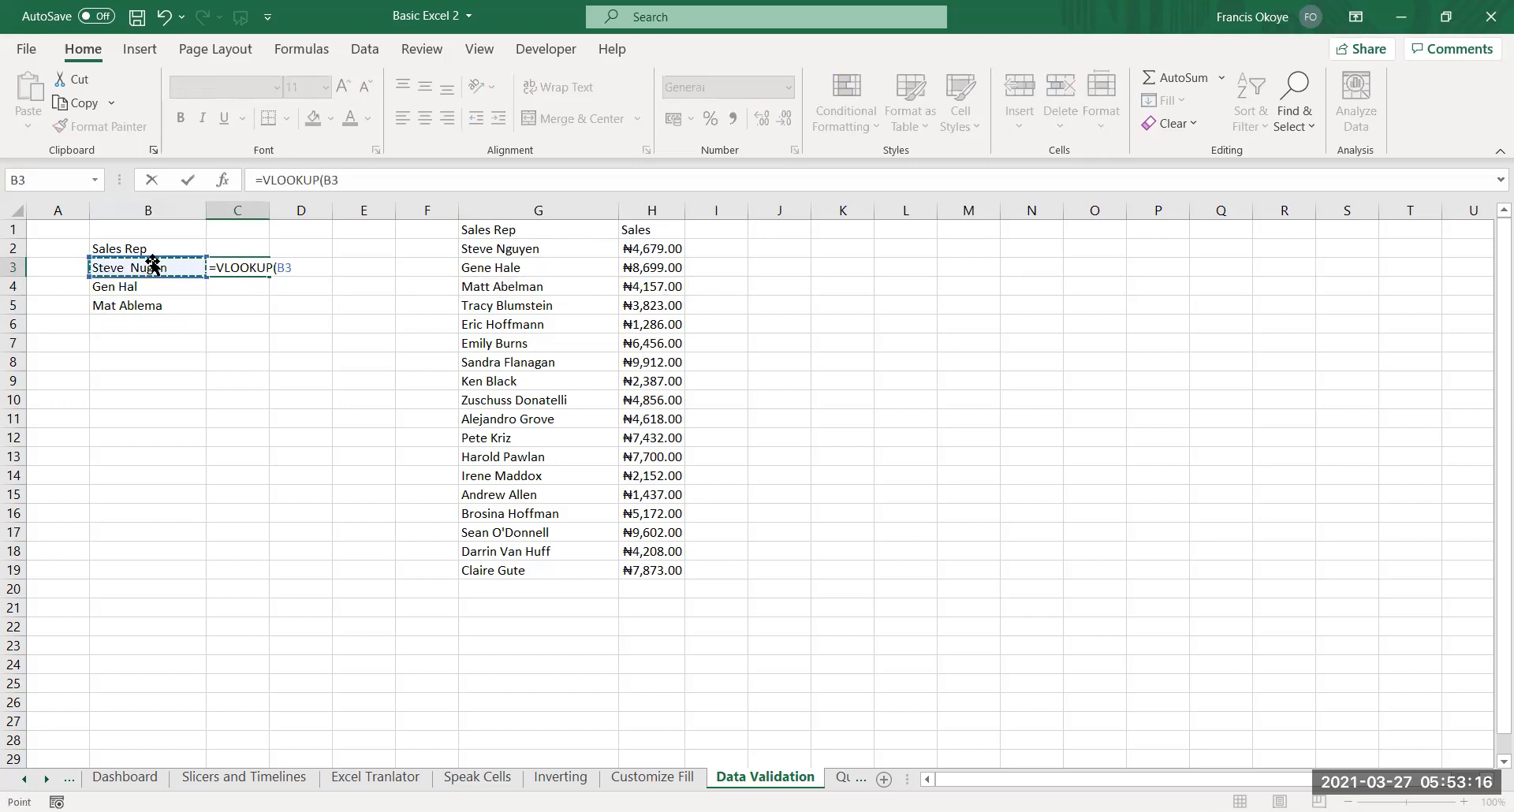
{"action": "type", "text": ","}
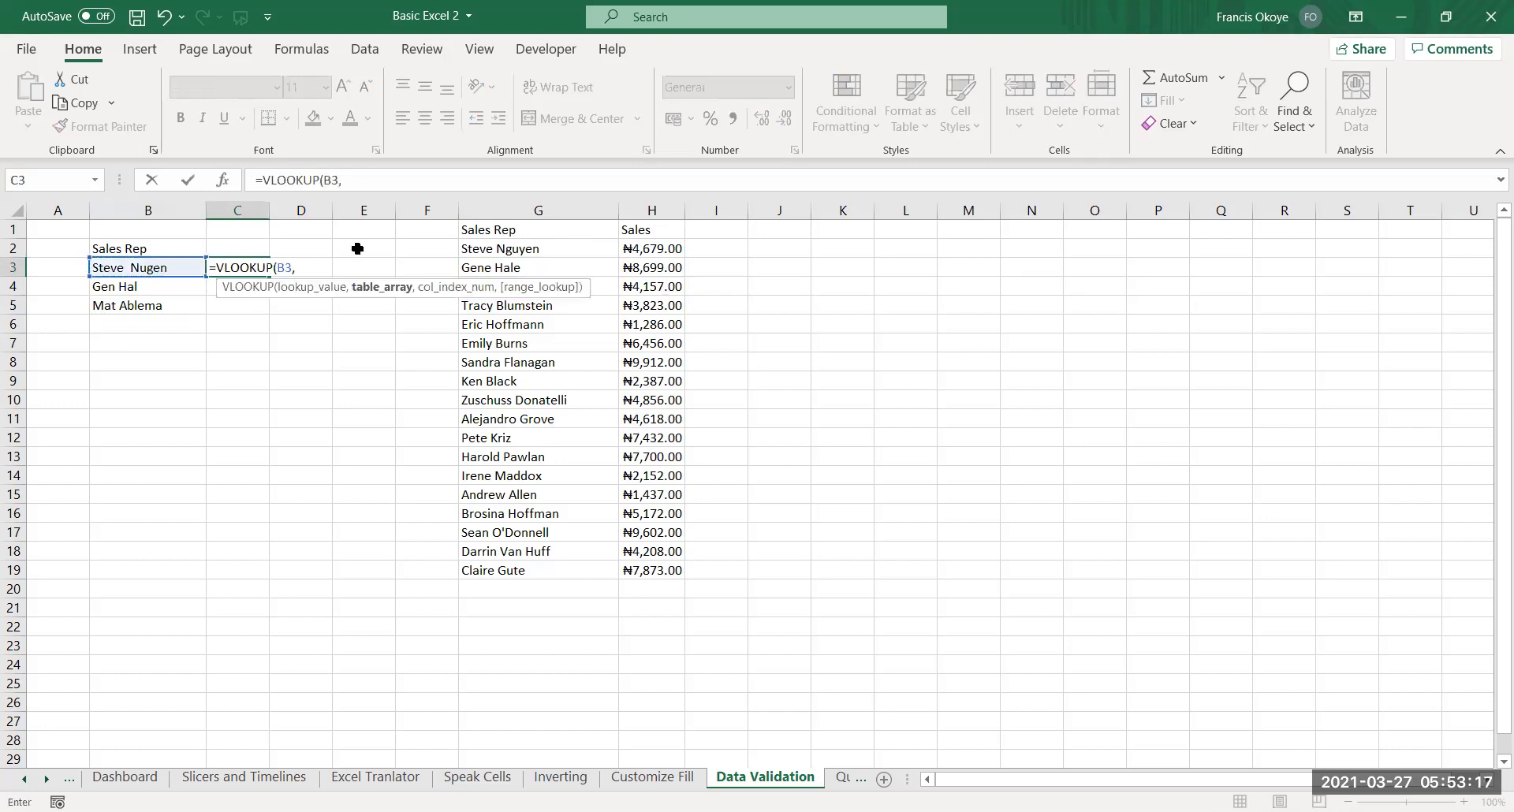
{"action": "left_click", "coordinate": [498, 246]}
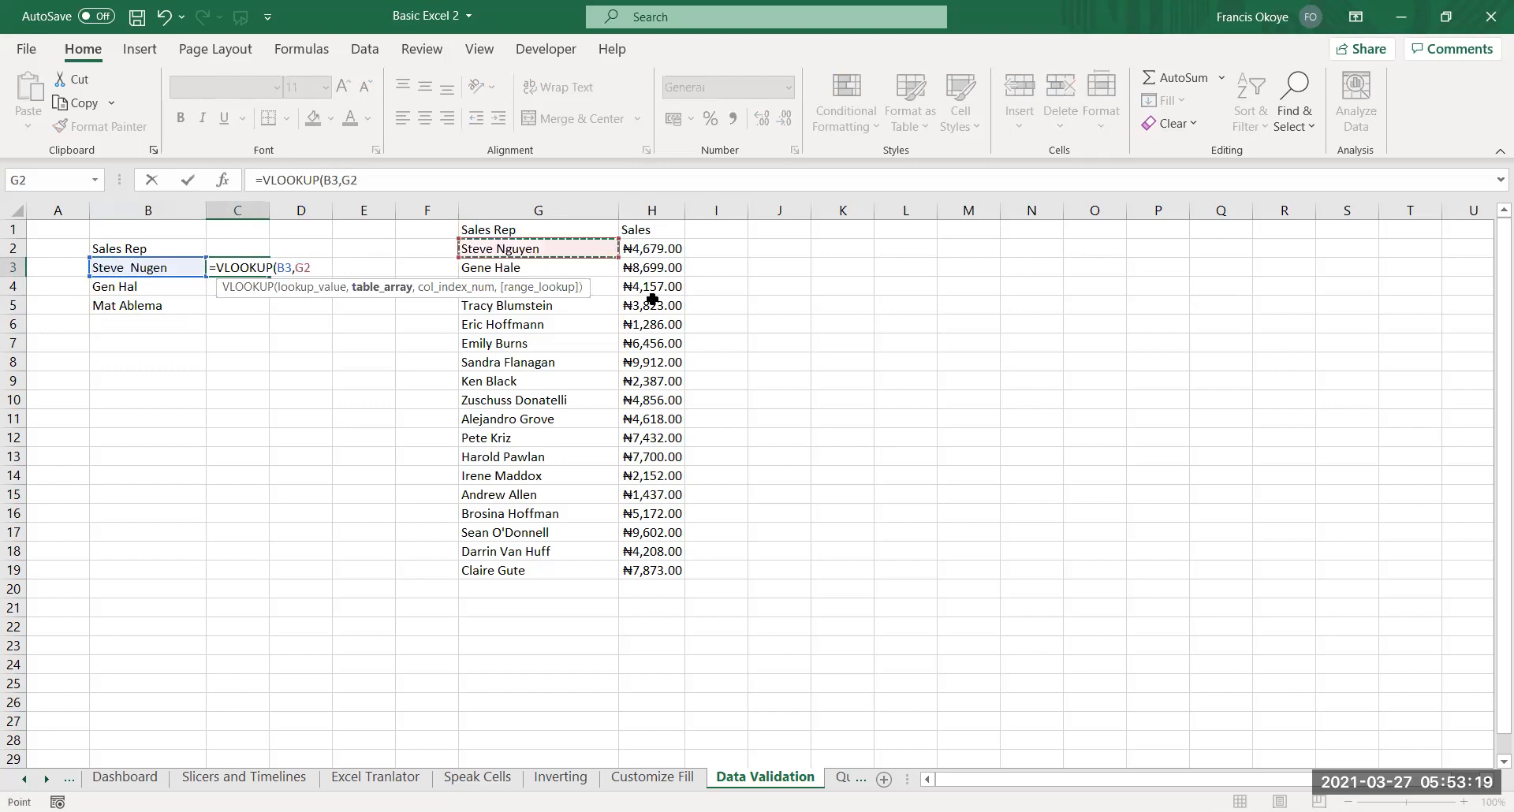
{"action": "left_click", "coordinate": [660, 569], "text": "shift"}
{"action": "key", "text": "F4"}
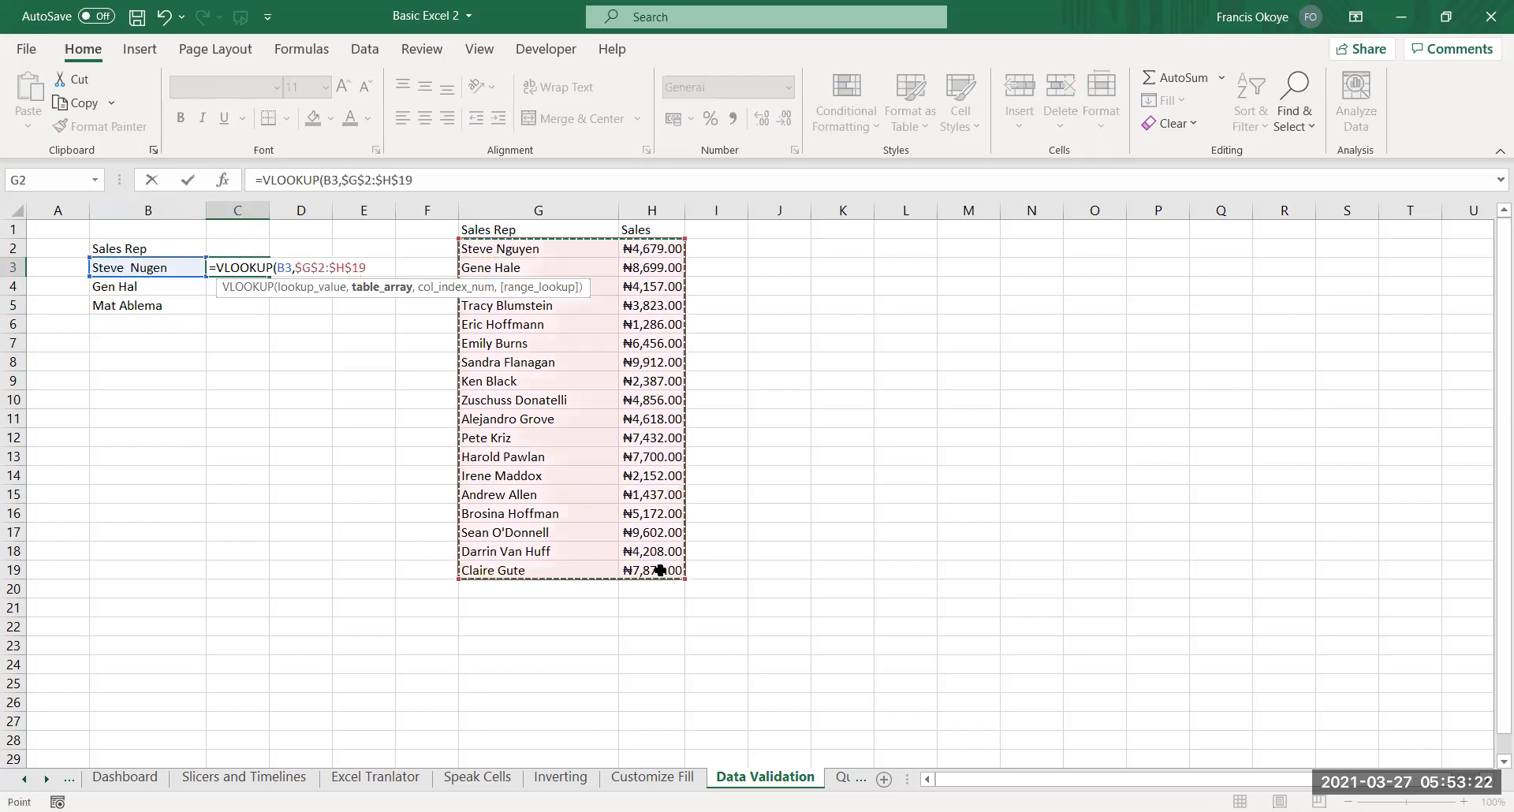
Complete the VLOOKUP formula in C3 with column index 2 and FALSE for an exact match
{"action": "type", "text": ","}
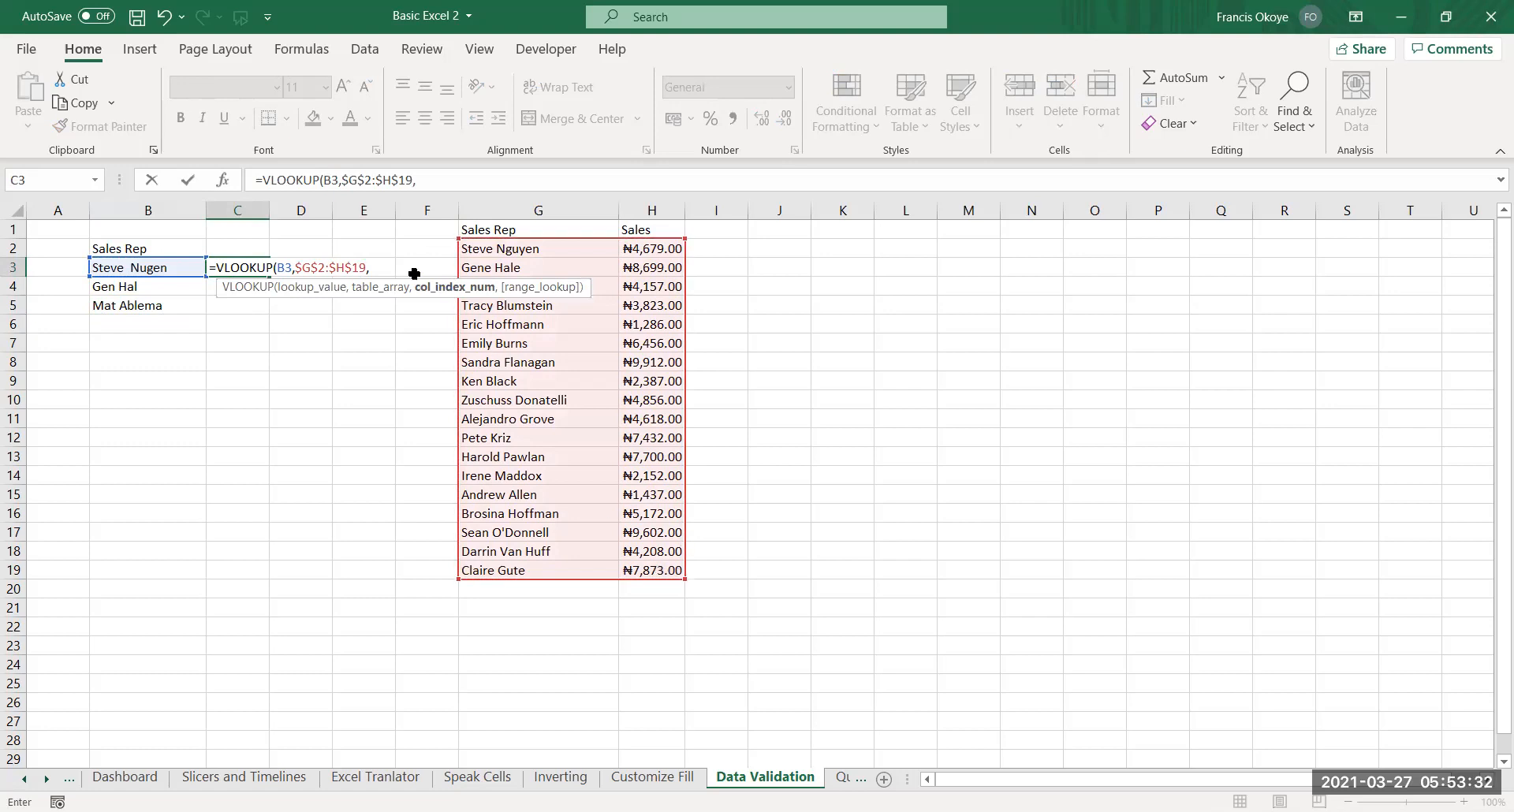
{"action": "left_click", "coordinate": [443, 183]}
{"action": "type", "text": "2"}
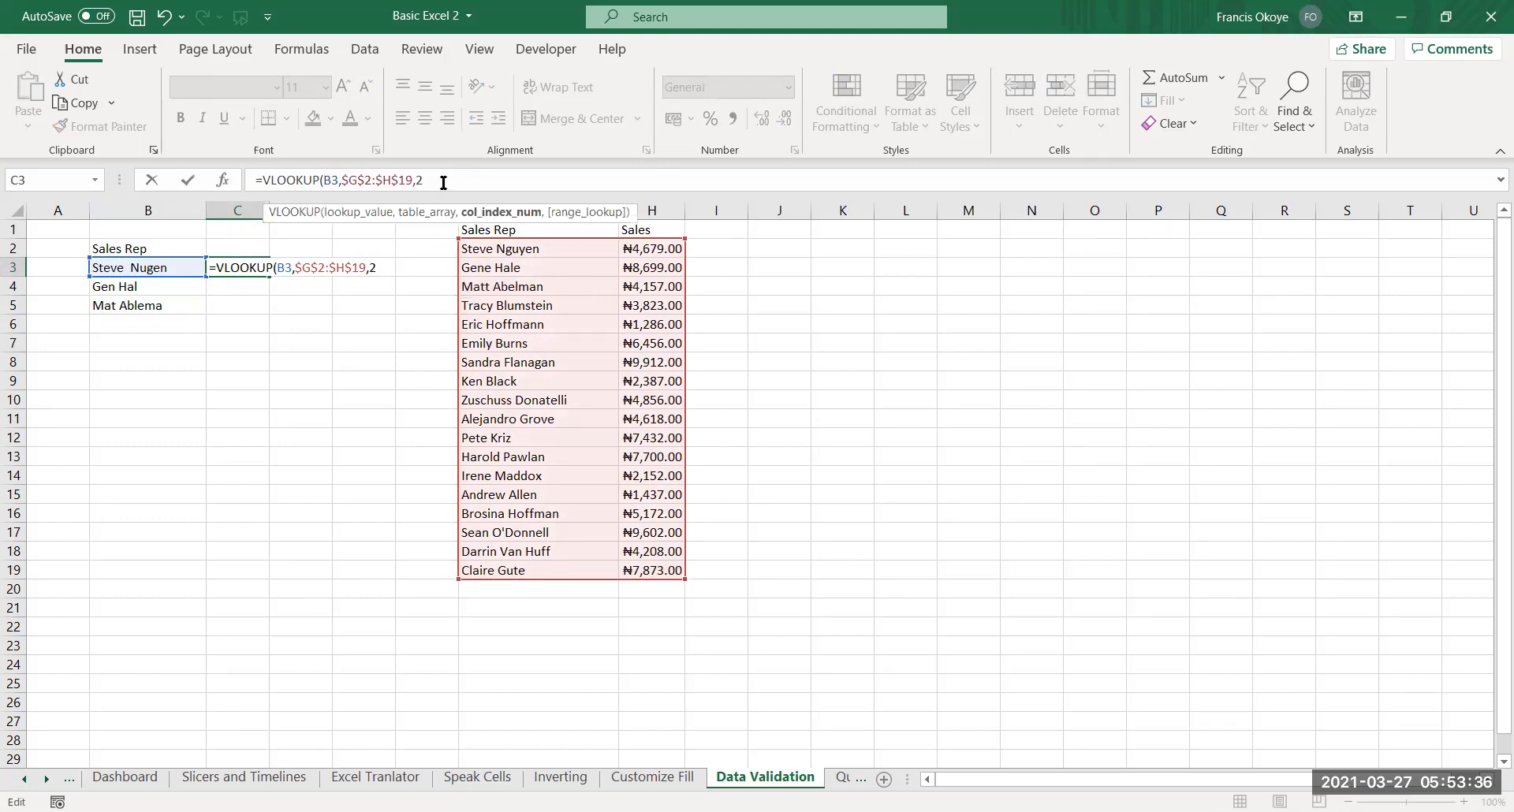
{"action": "type", "text": ","}
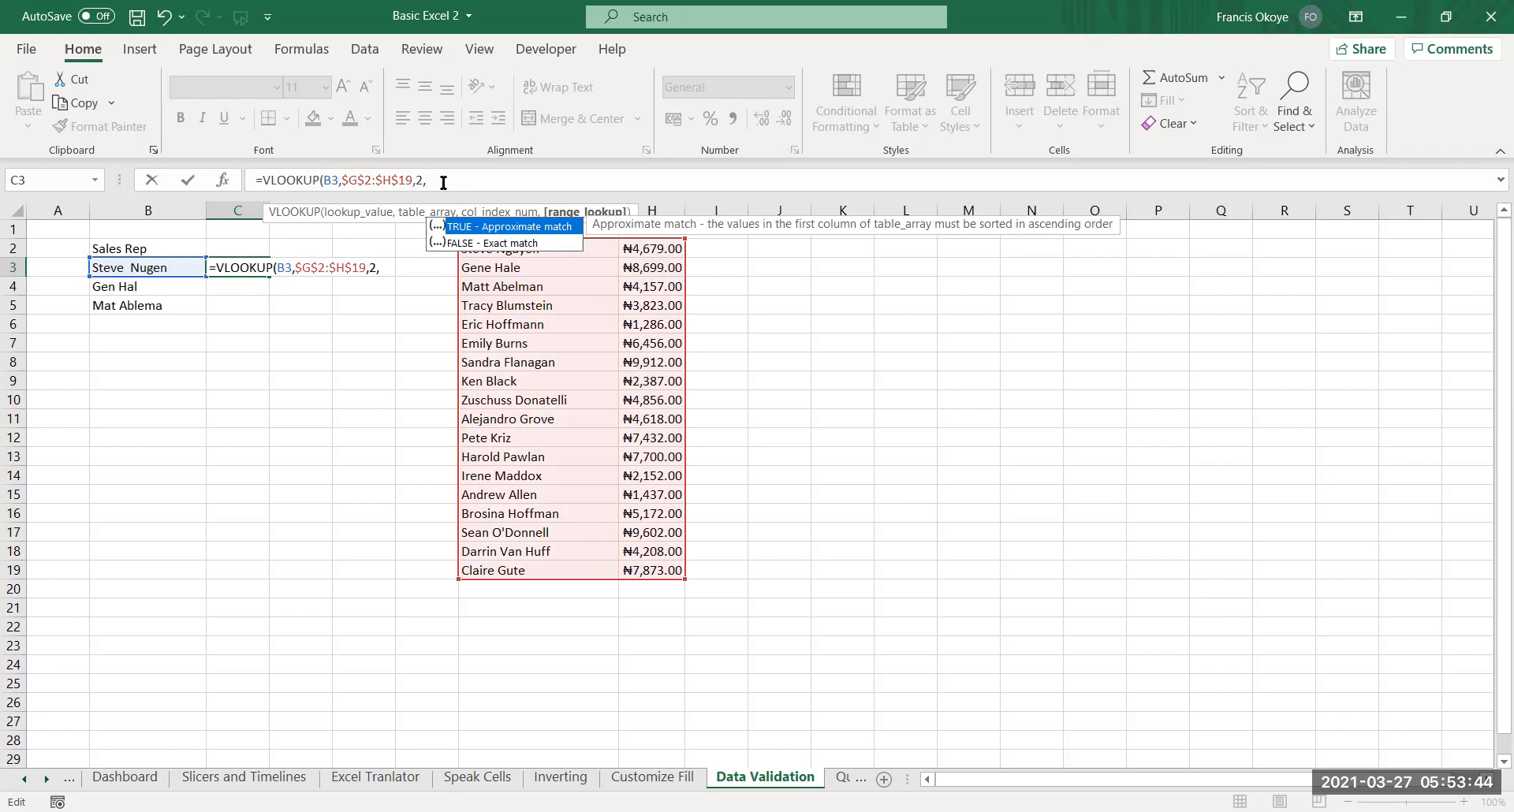
{"action": "double_click", "coordinate": [498, 243]}
{"action": "key", "text": "Return"}
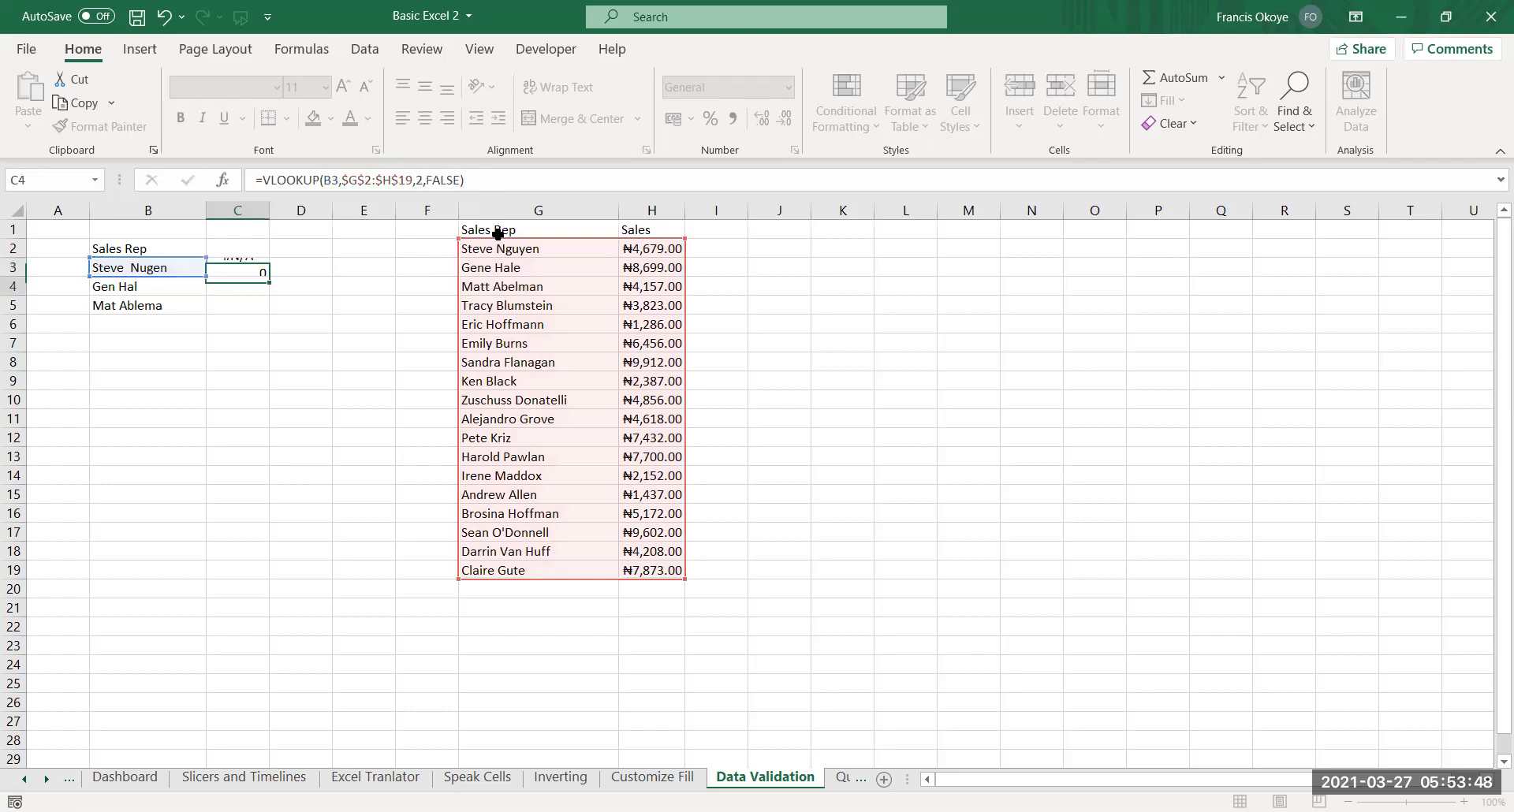
Fill the exact-match VLOOKUP formula from C3 down to C5
{"action": "left_click", "coordinate": [255, 266]}
{"action": "left_click_drag", "start_coordinate": [269, 276], "coordinate": [268, 309]}
{"action": "left_click", "coordinate": [236, 400]}
{"action": "left_click", "coordinate": [363, 248]}
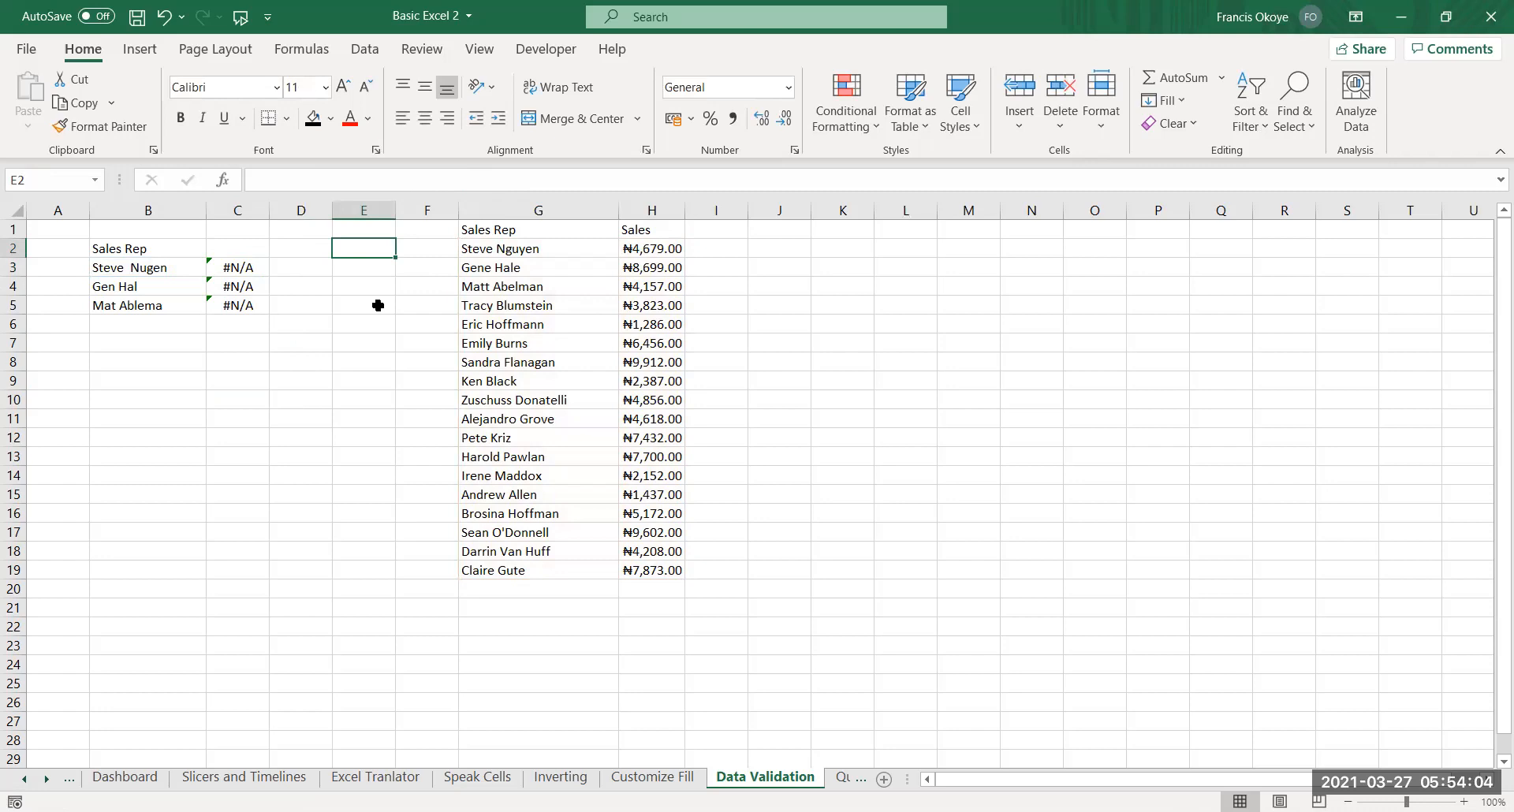
Change the range lookup argument of the VLOOKUP formula in C3 to TRUE for an approximate match
{"action": "double_click", "coordinate": [247, 269]}
{"action": "left_click", "coordinate": [250, 269]}
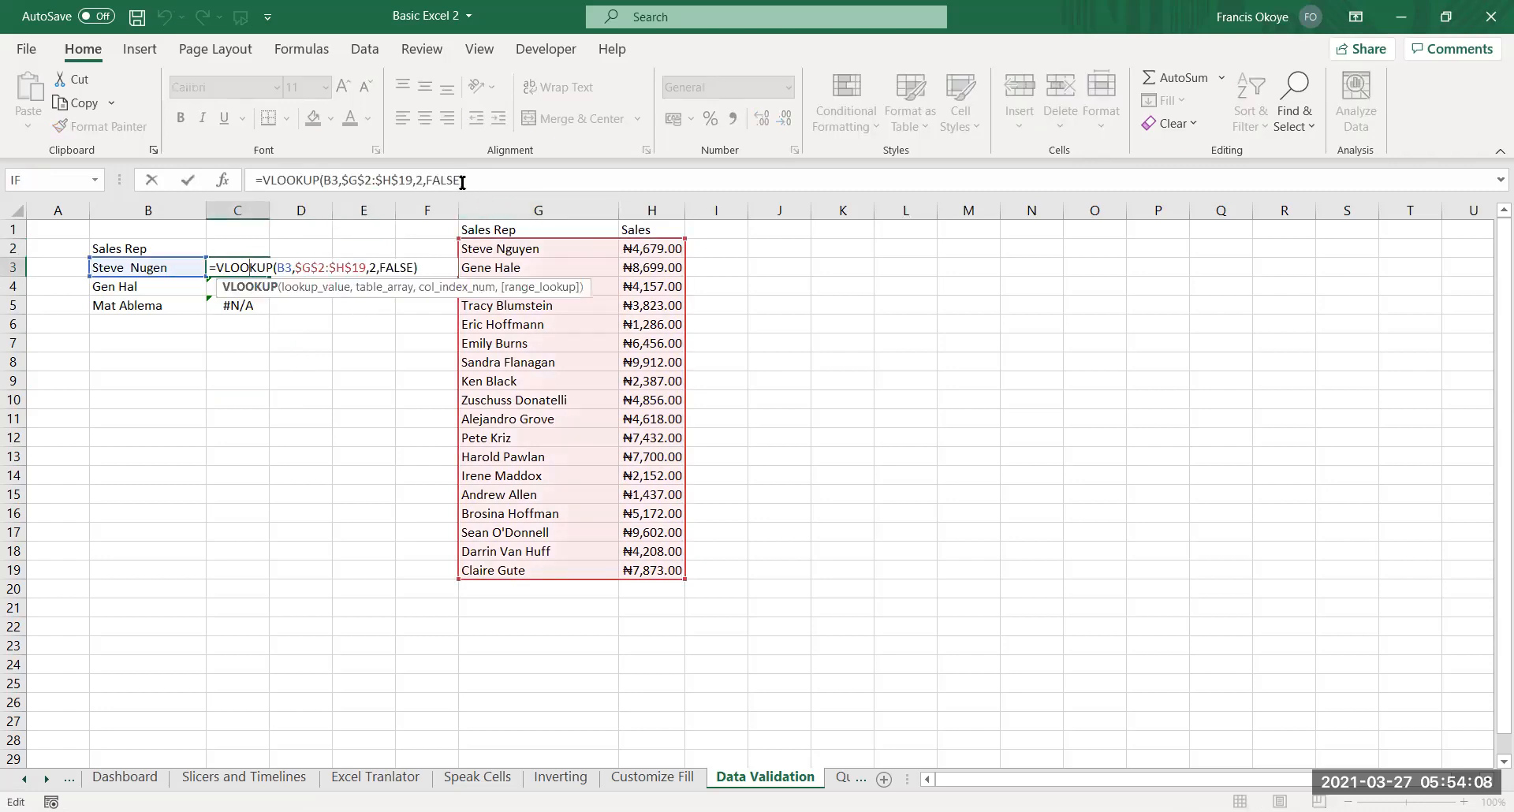
{"action": "left_click", "coordinate": [460, 181]}
{"action": "key", "text": "BackSpace"}
{"action": "key", "text": "BackSpace"}
{"action": "key", "text": "BackSpace"}
{"action": "key", "text": "BackSpace"}
{"action": "key", "text": "BackSpace"}
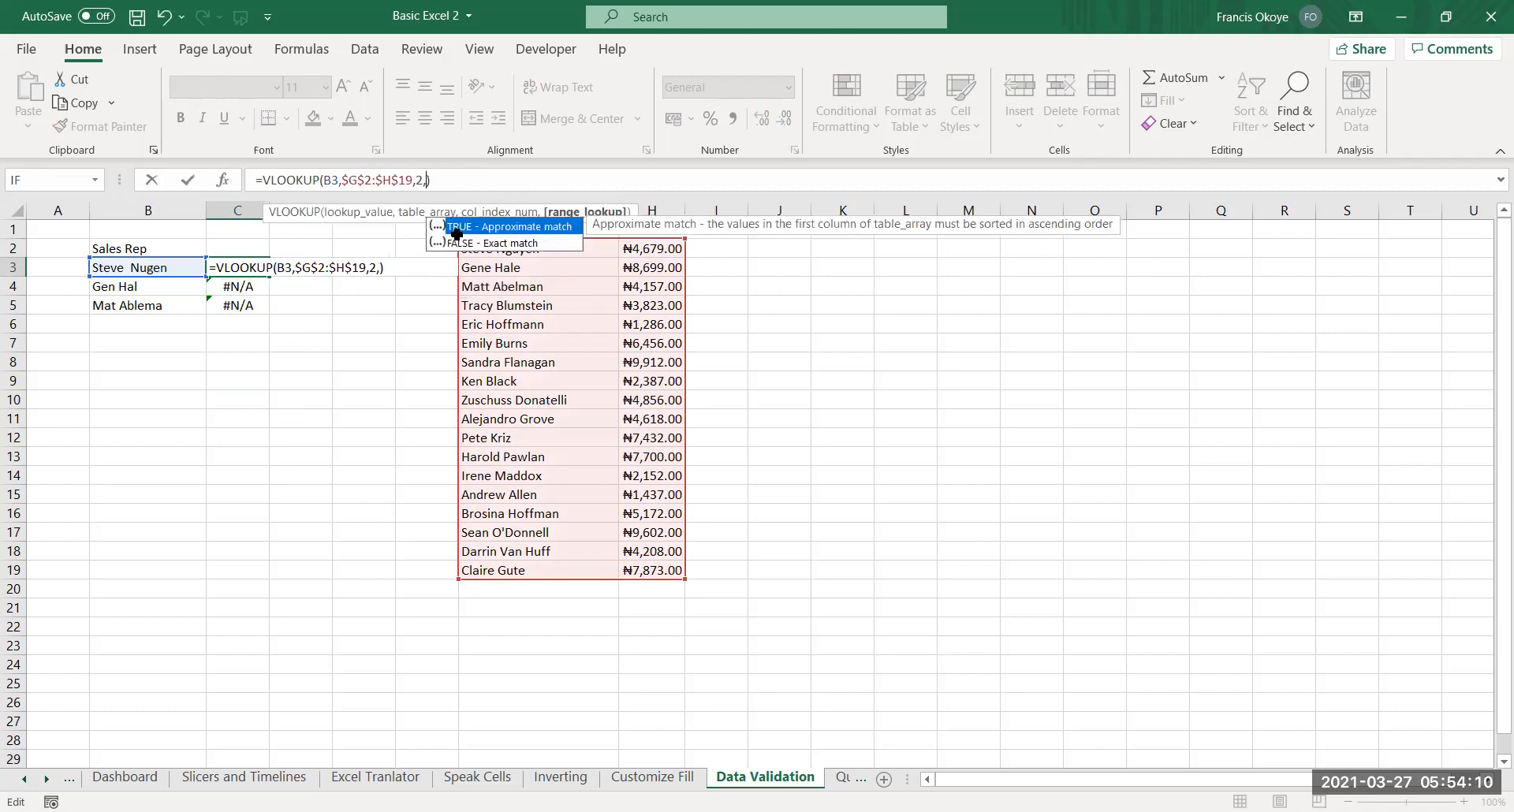
{"action": "key", "text": "BackSpace"}
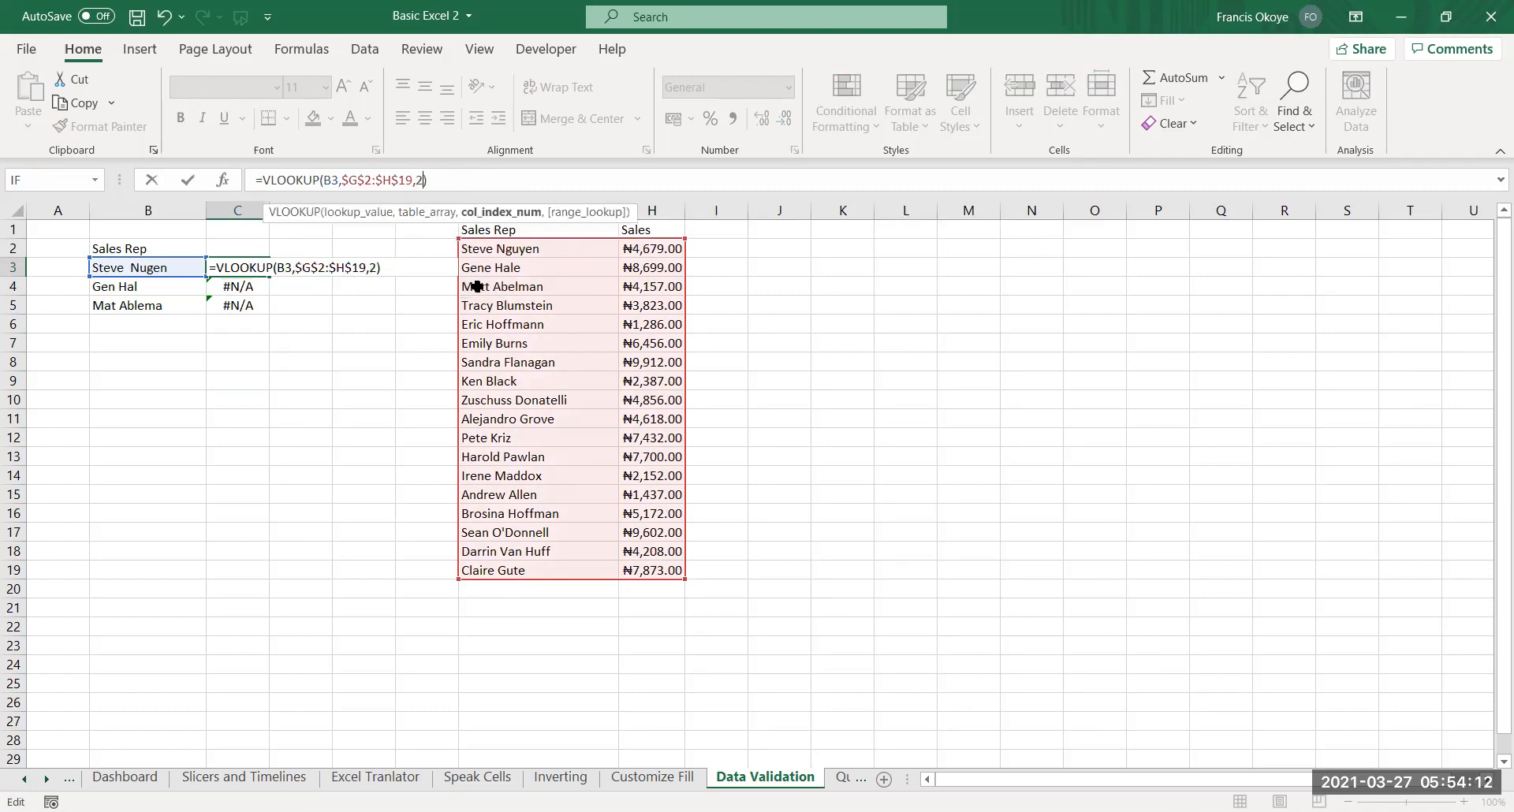
{"action": "type", "text": ","}
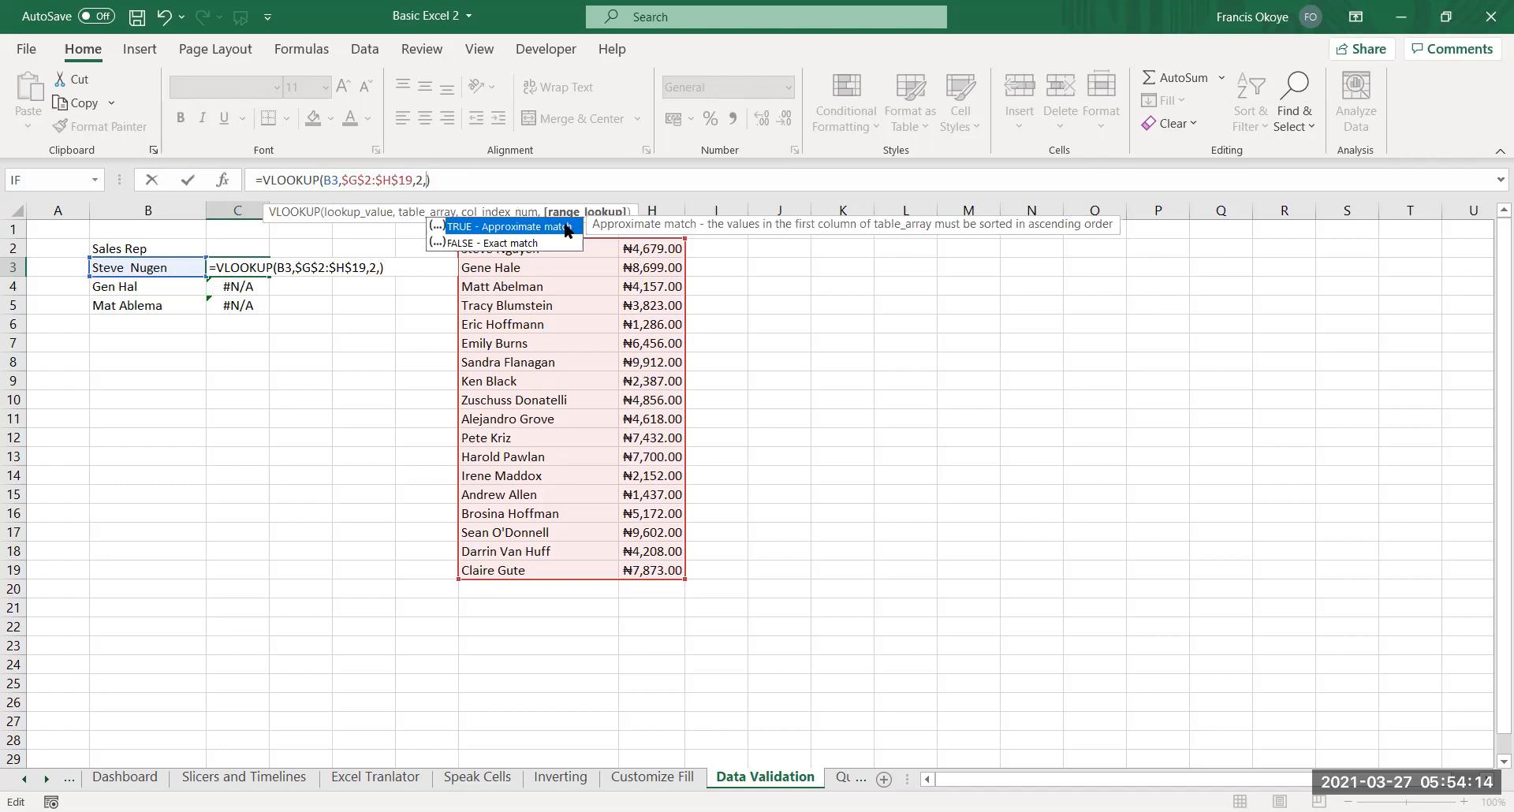
{"action": "double_click", "coordinate": [511, 227]}
{"action": "key", "text": "Return"}
Fill the approximate-match VLOOKUP formula from C3 down to C5
{"action": "key", "text": "Down"}
{"action": "left_click", "coordinate": [257, 265]}
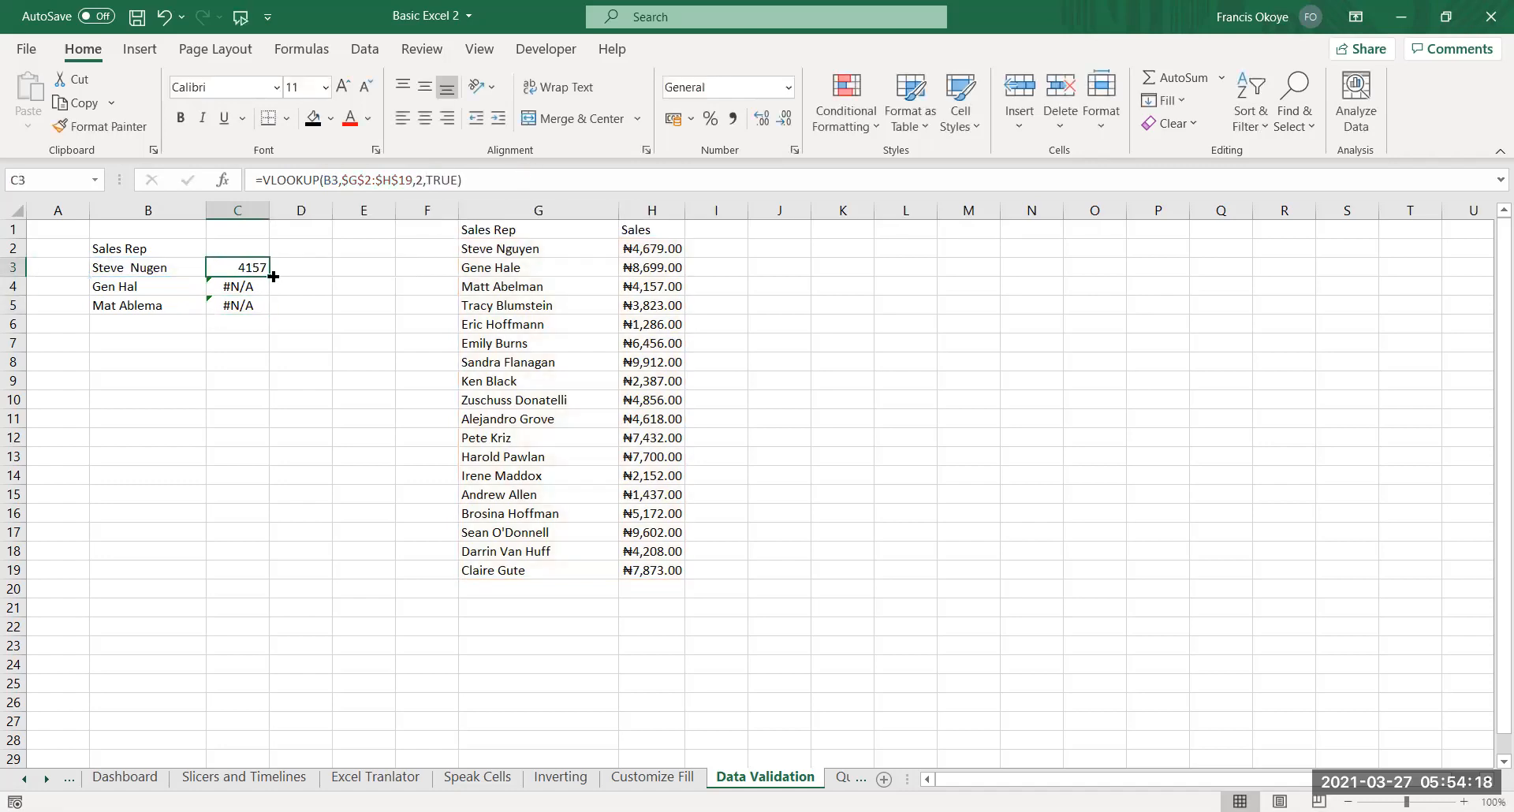
{"action": "left_click_drag", "start_coordinate": [270, 274], "coordinate": [245, 311]}
Inspect the approximate-match formulas in C3 and C5 and compare their results with the sales figures in column H
{"action": "double_click", "coordinate": [245, 265]}
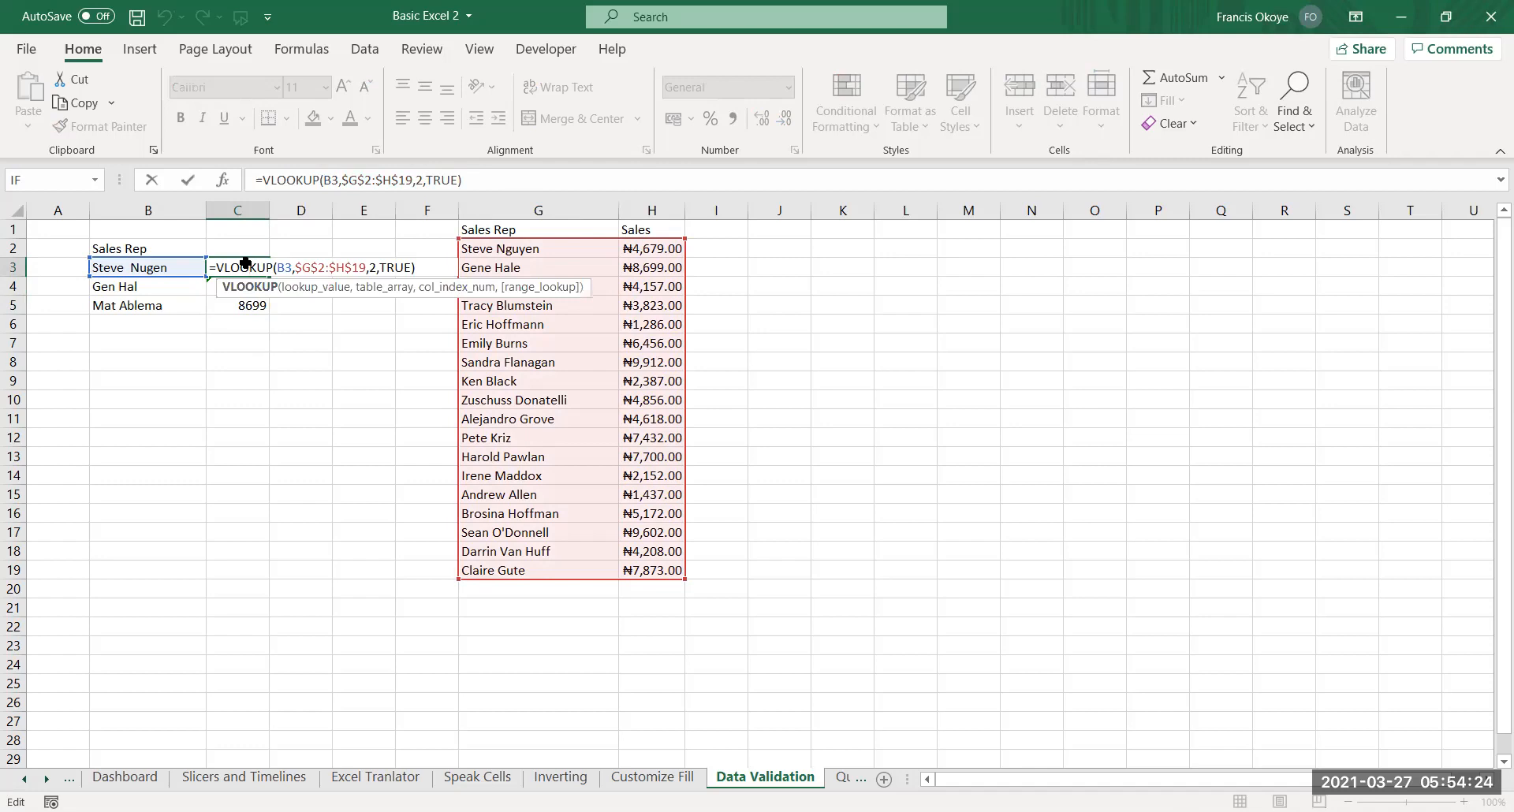
{"action": "key", "text": "Escape"}
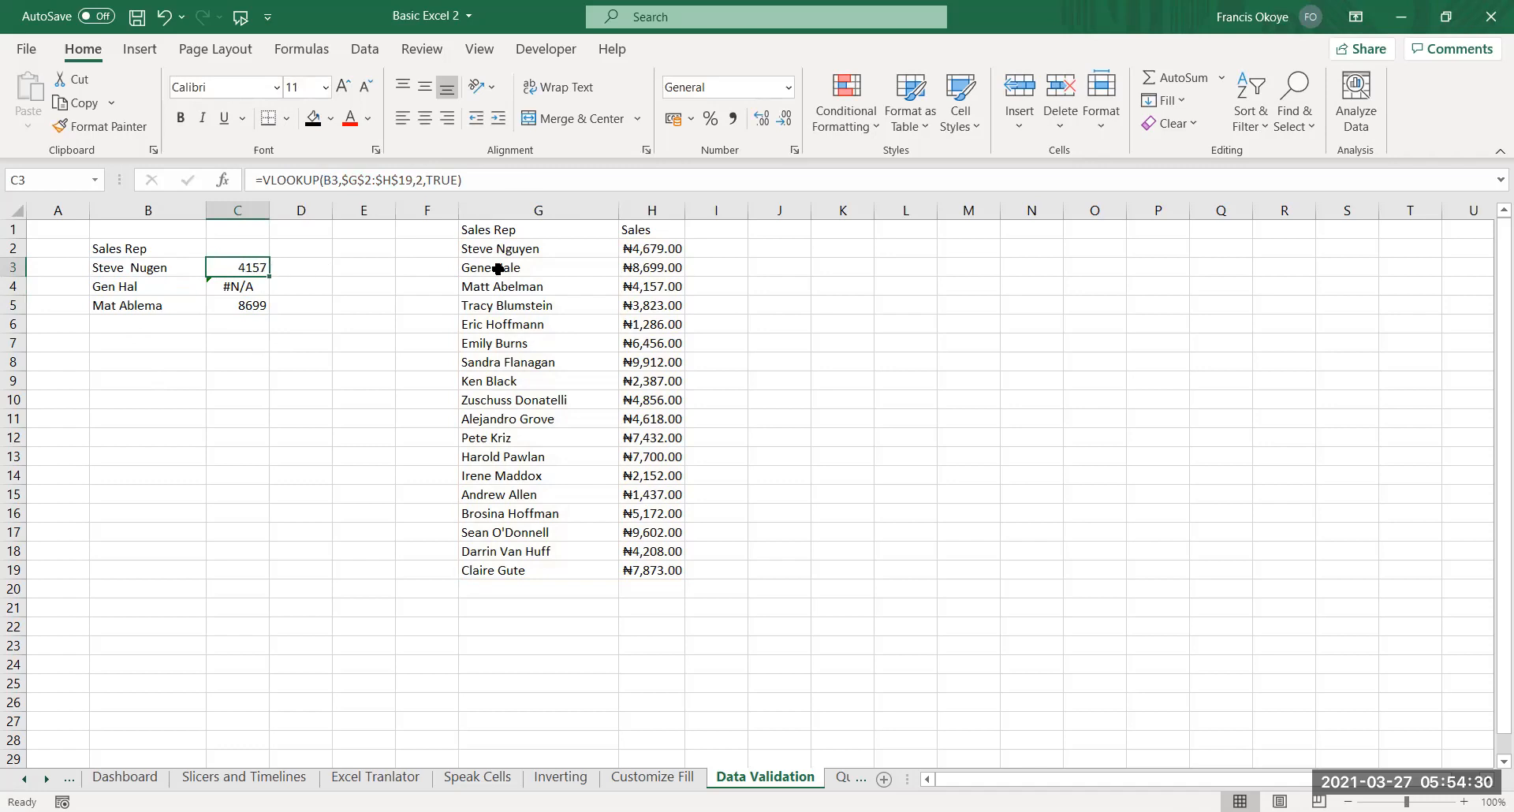
{"action": "left_click", "coordinate": [640, 285]}
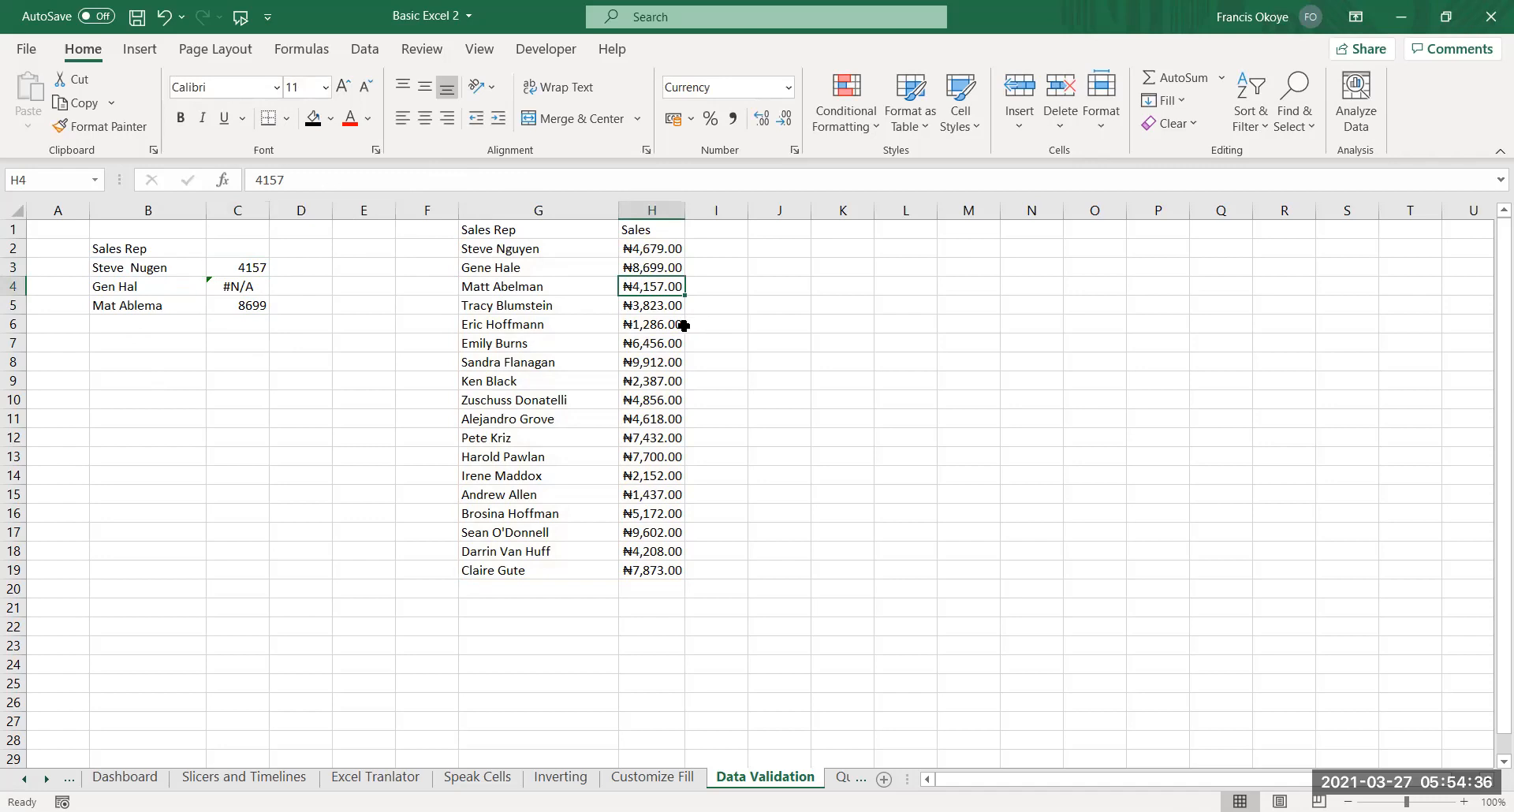
{"action": "double_click", "coordinate": [262, 302]}
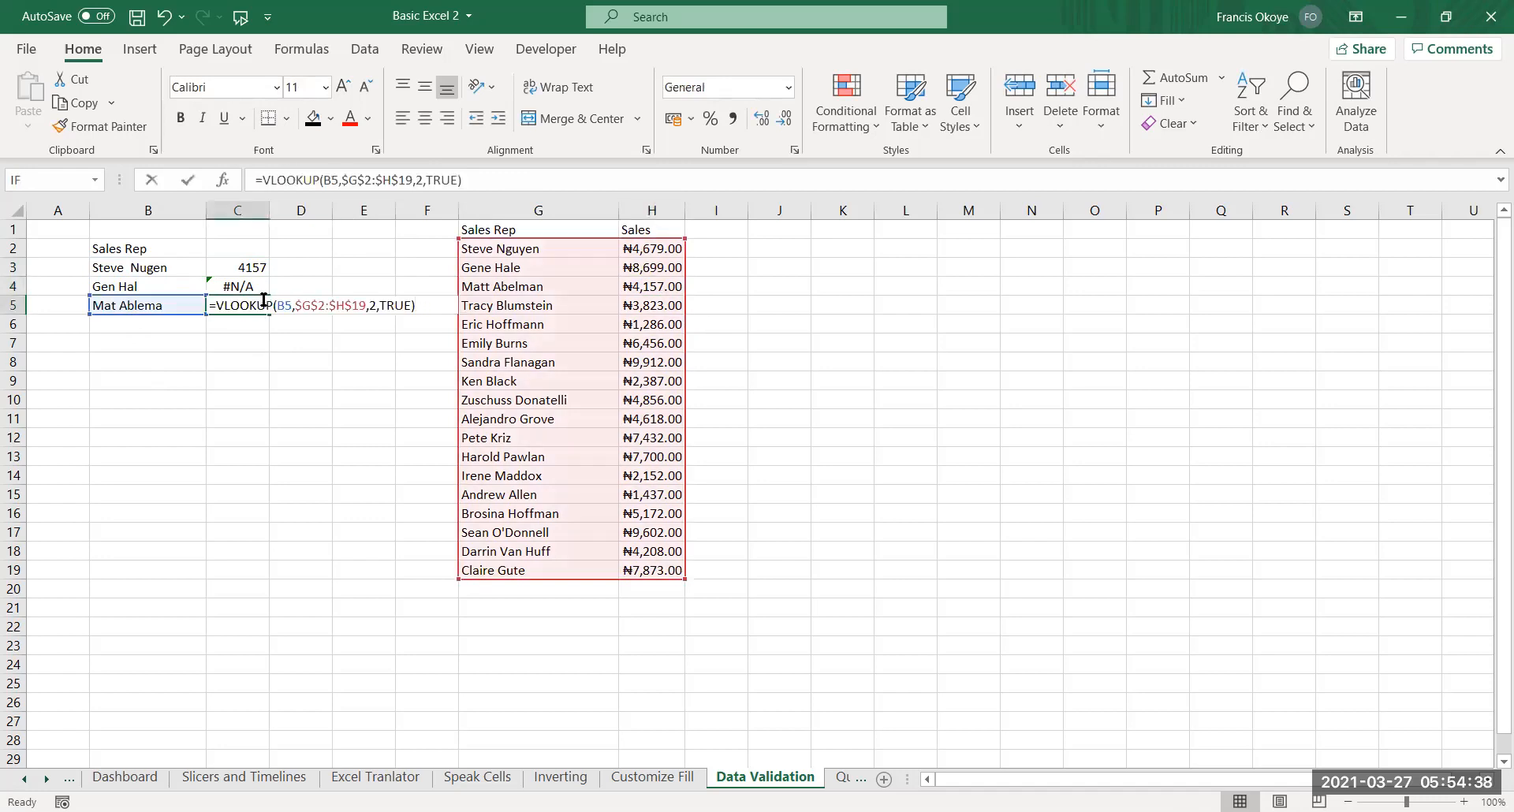
{"action": "key", "text": "Escape"}
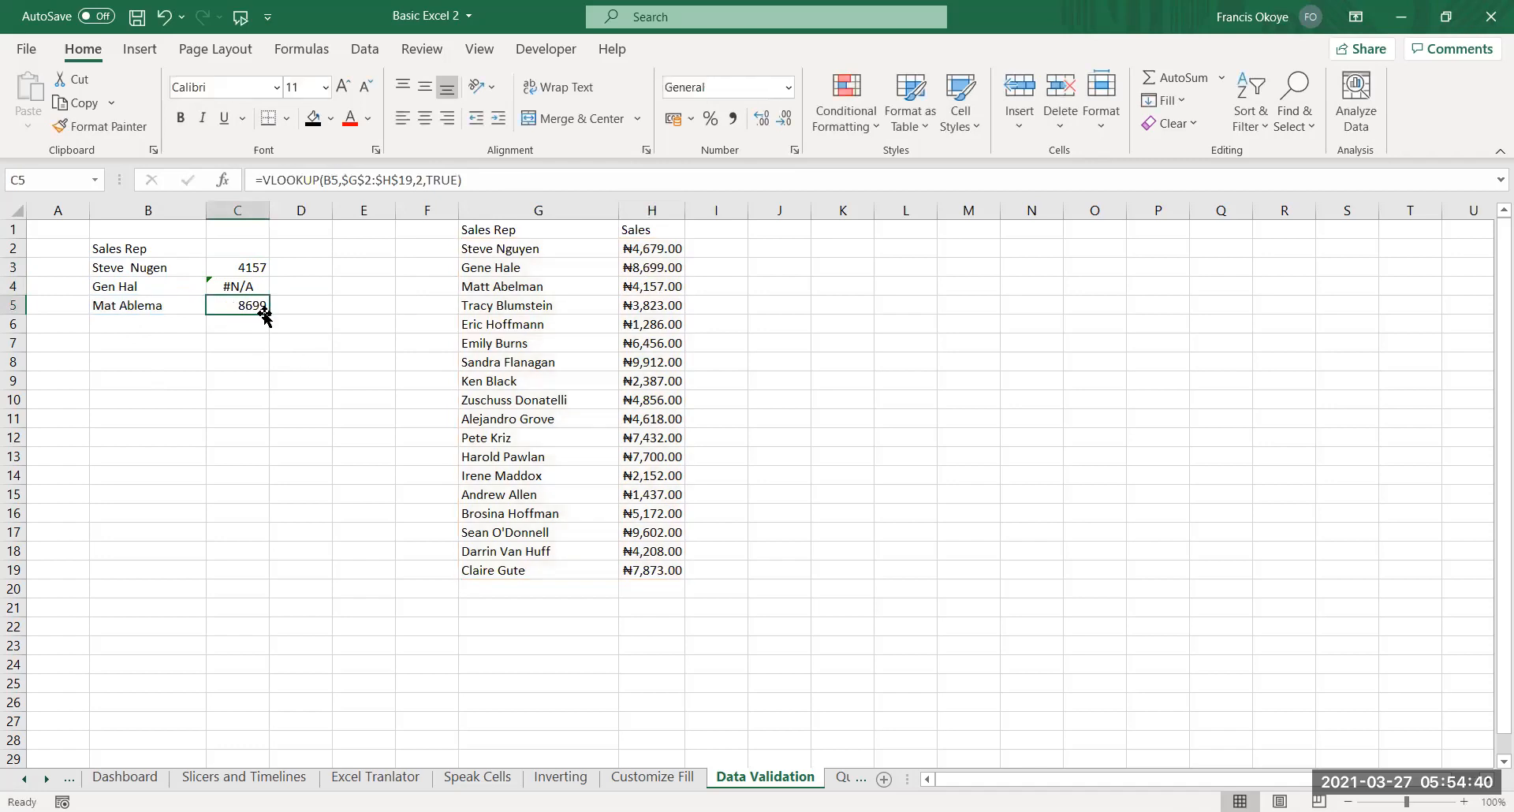
{"action": "left_click", "coordinate": [1490, 11]}
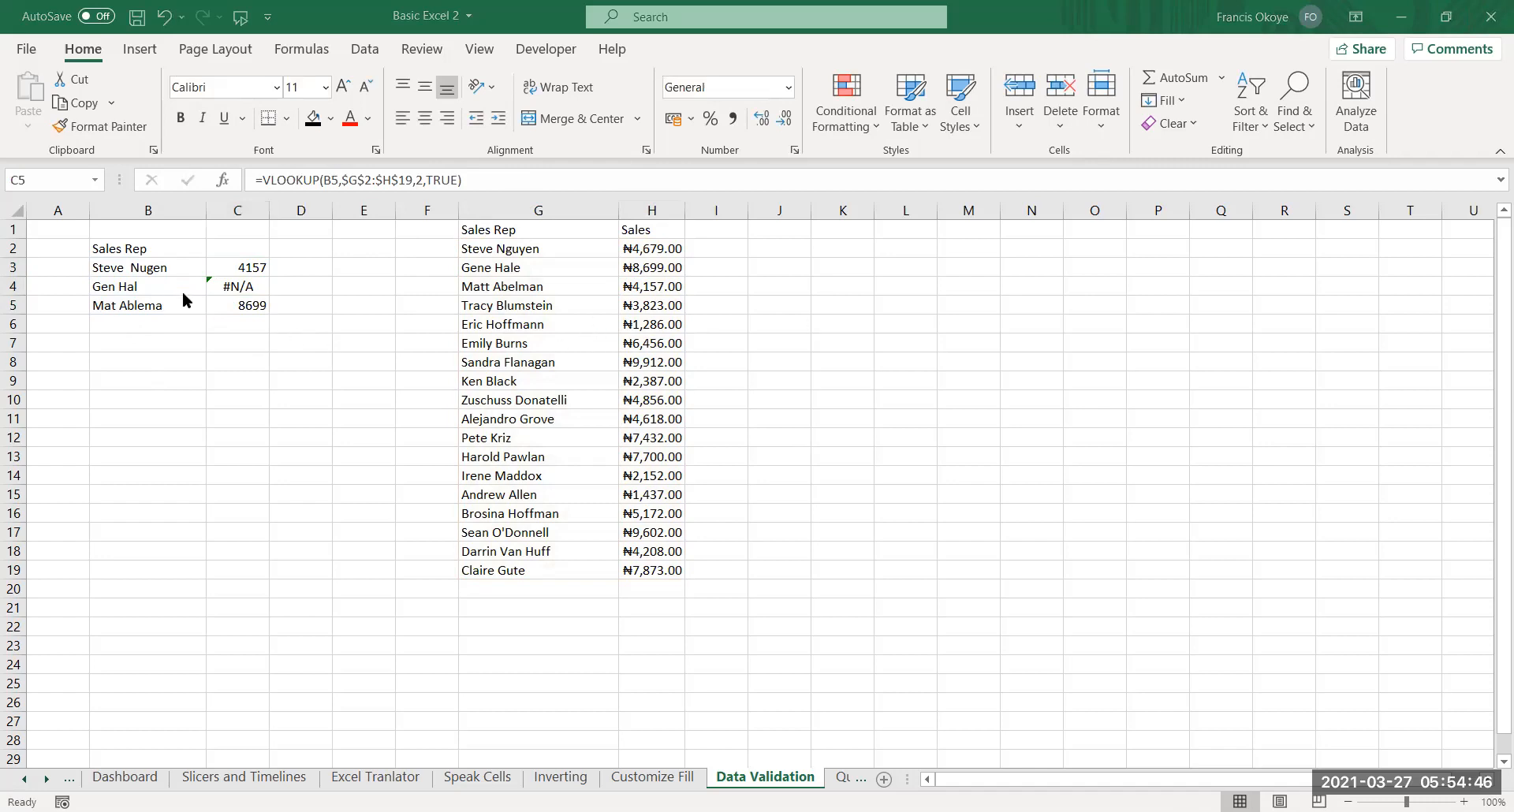
Clear the misspelled names and VLOOKUP formulas from B3:C5
{"action": "left_click", "coordinate": [164, 276]}
{"action": "key", "text": "shift+Right"}
{"action": "key", "text": "shift+Down"}
{"action": "key", "text": "shift+Down"}
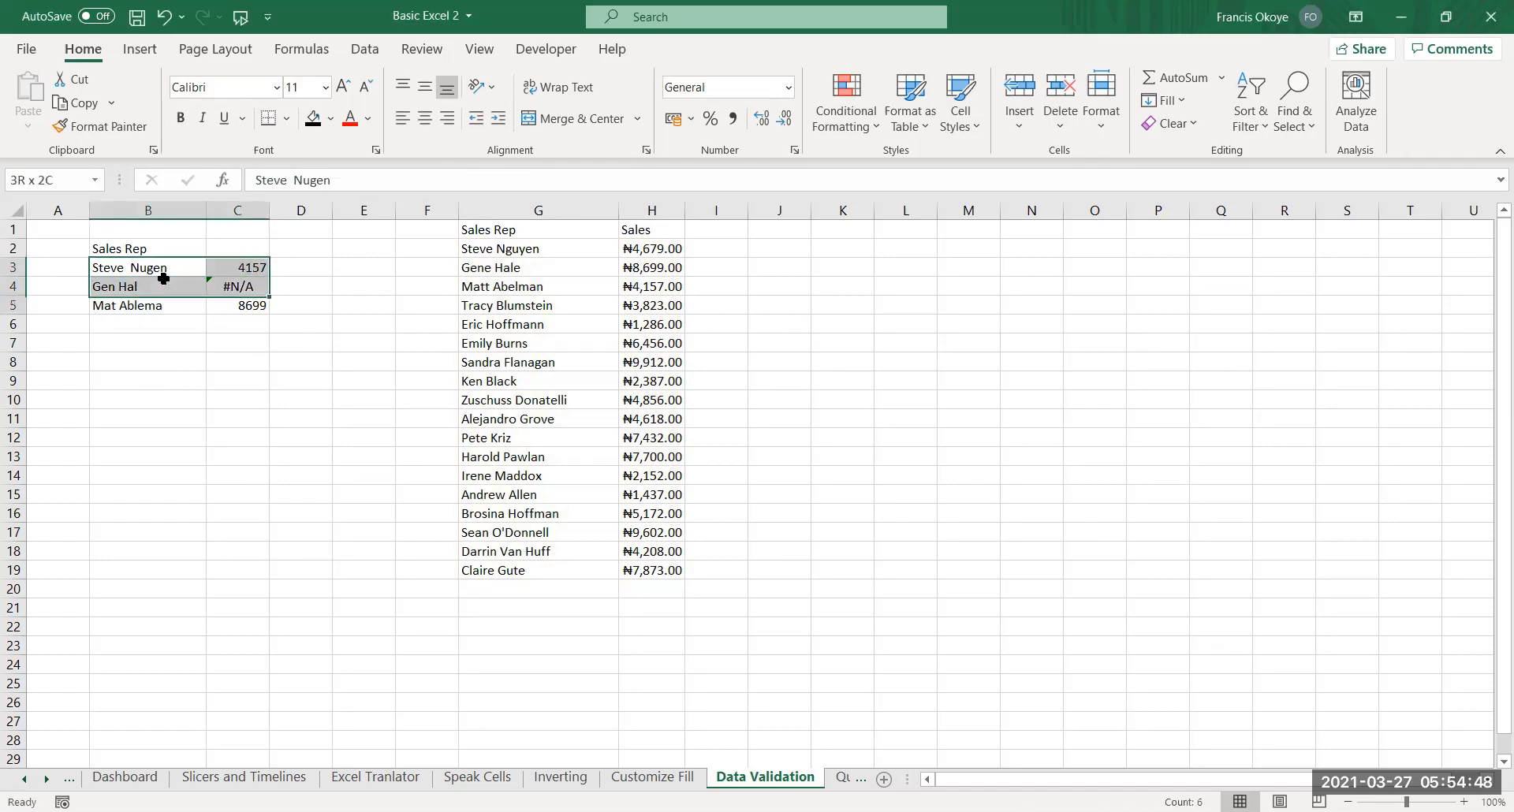
{"action": "key", "text": "BackSpace"}
{"action": "key", "text": "Escape"}
{"action": "key", "text": "Right"}
{"action": "key", "text": "Left"}
{"action": "key", "text": "shift+Right"}
{"action": "key", "text": "shift+Down"}
{"action": "key", "text": "shift+Down"}
{"action": "key", "text": "Delete"}
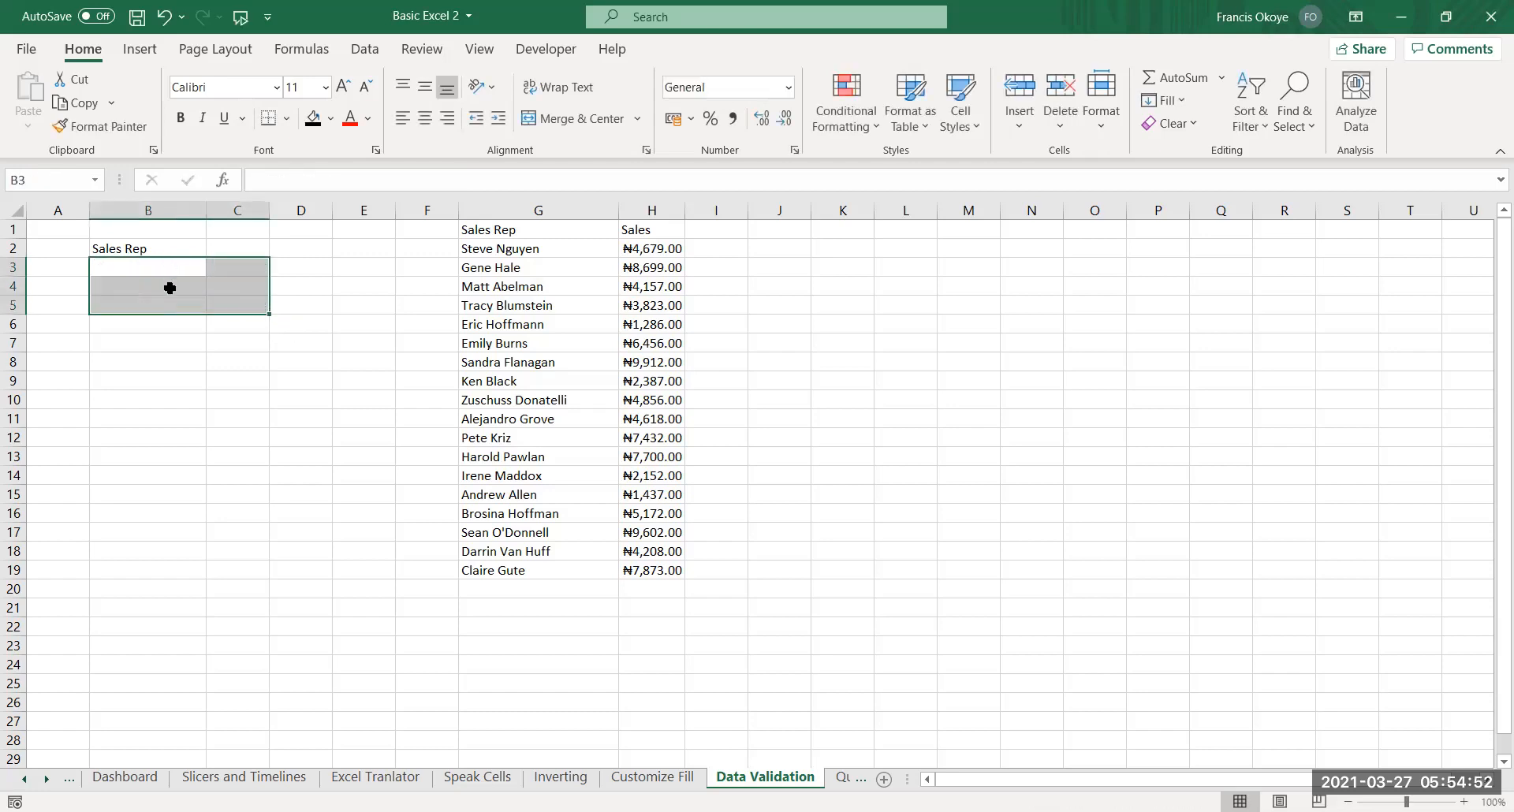
Start a data validation rule for B3 and set it to allow a List
{"action": "key", "text": "Down"}
{"action": "key", "text": "Down"}
{"action": "key", "text": "Up"}
{"action": "key", "text": "Up"}
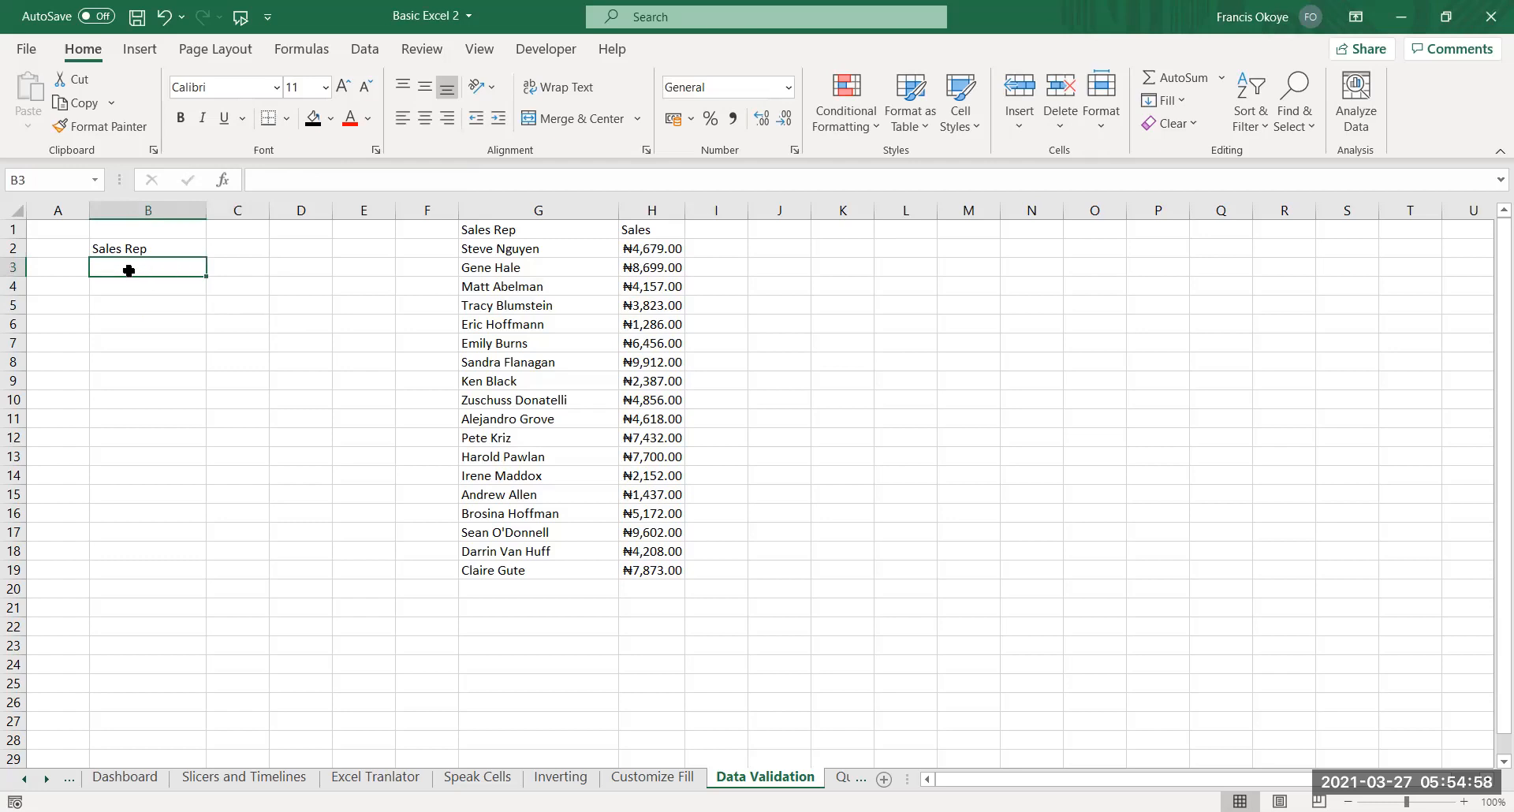
{"action": "left_click", "coordinate": [364, 49]}
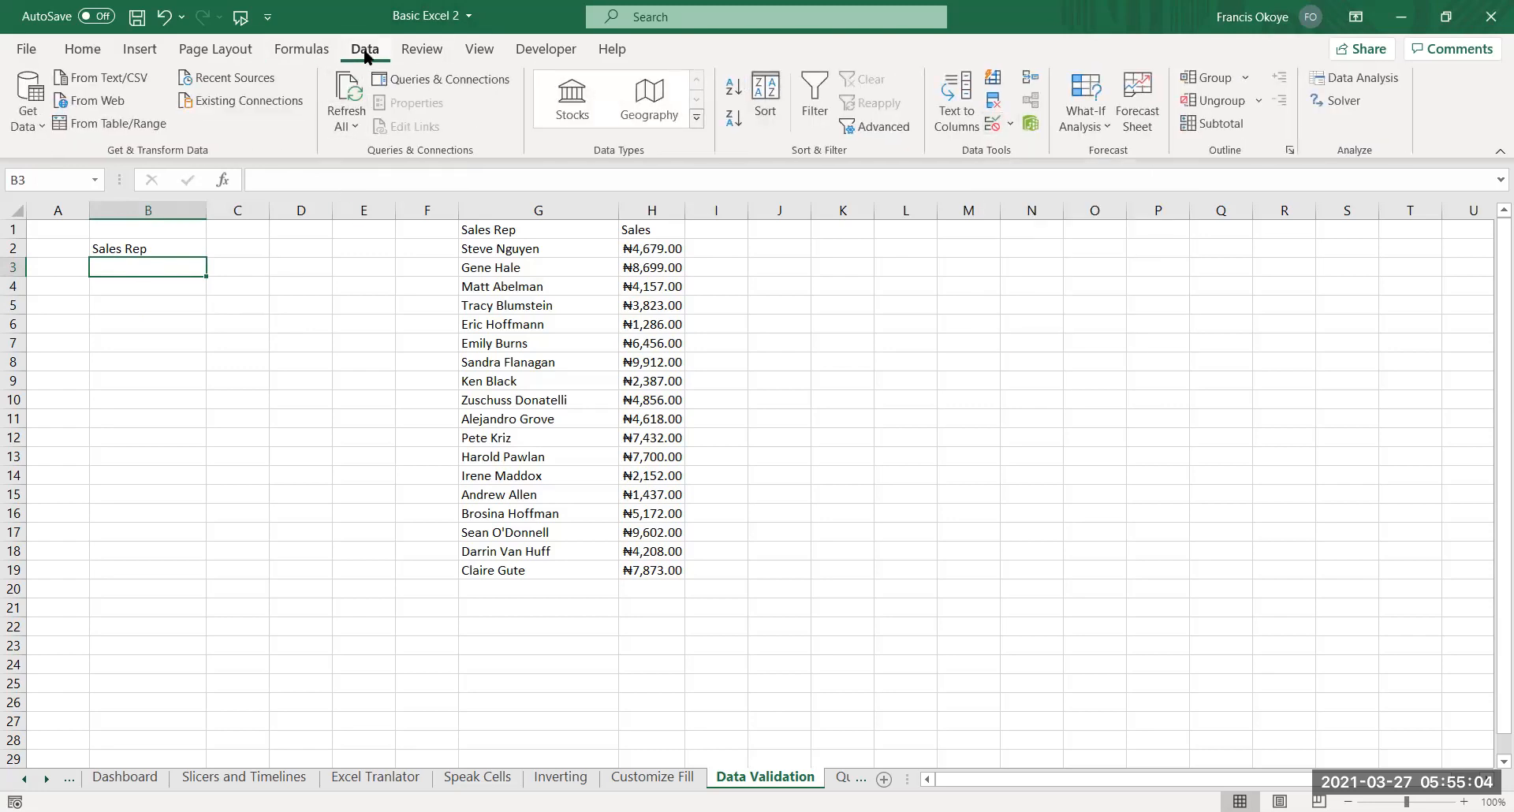
{"action": "left_click", "coordinate": [993, 125]}
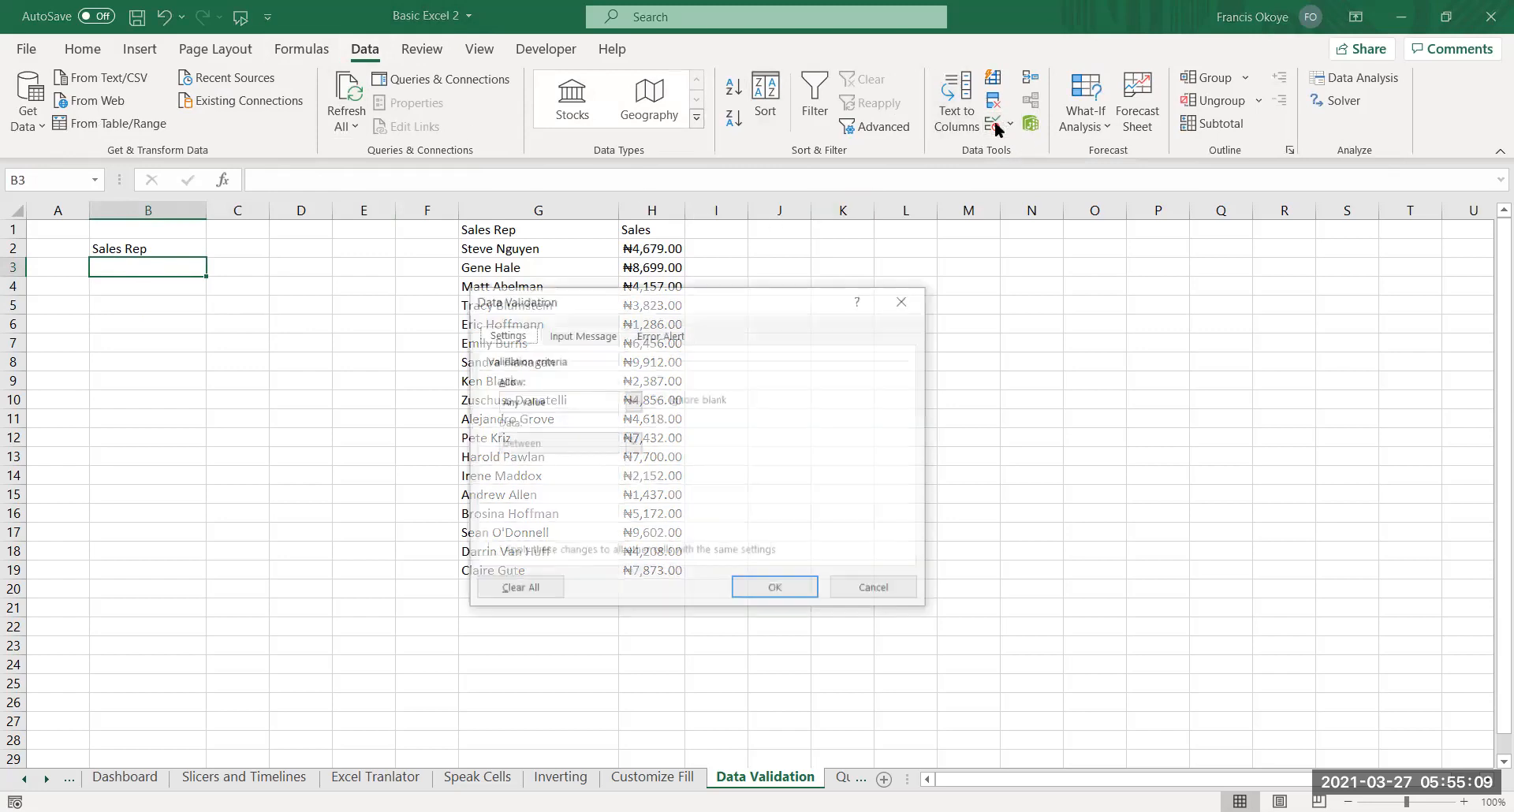
{"action": "left_click", "coordinate": [907, 296]}
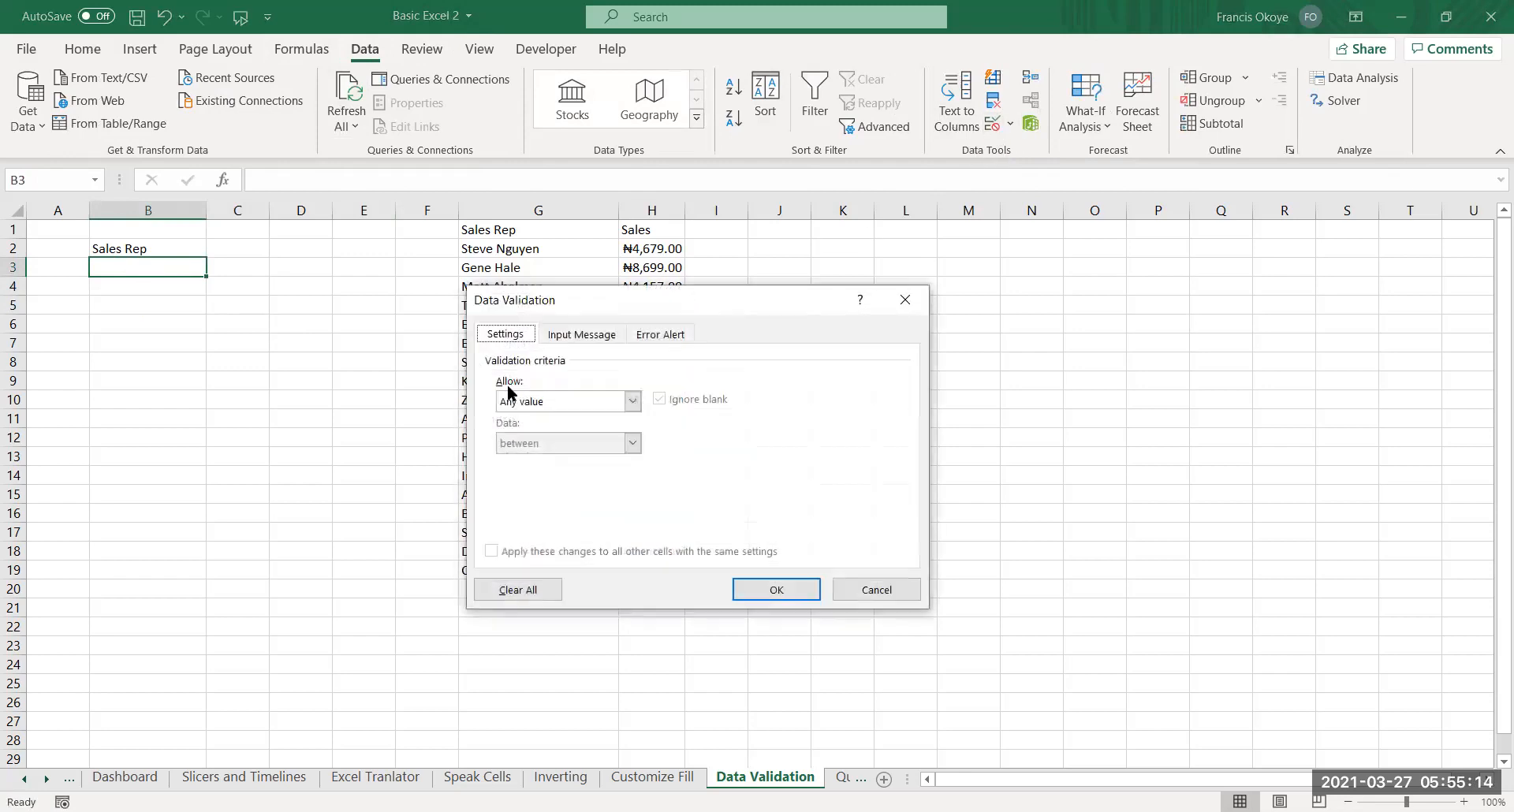
{"action": "left_click", "coordinate": [544, 402]}
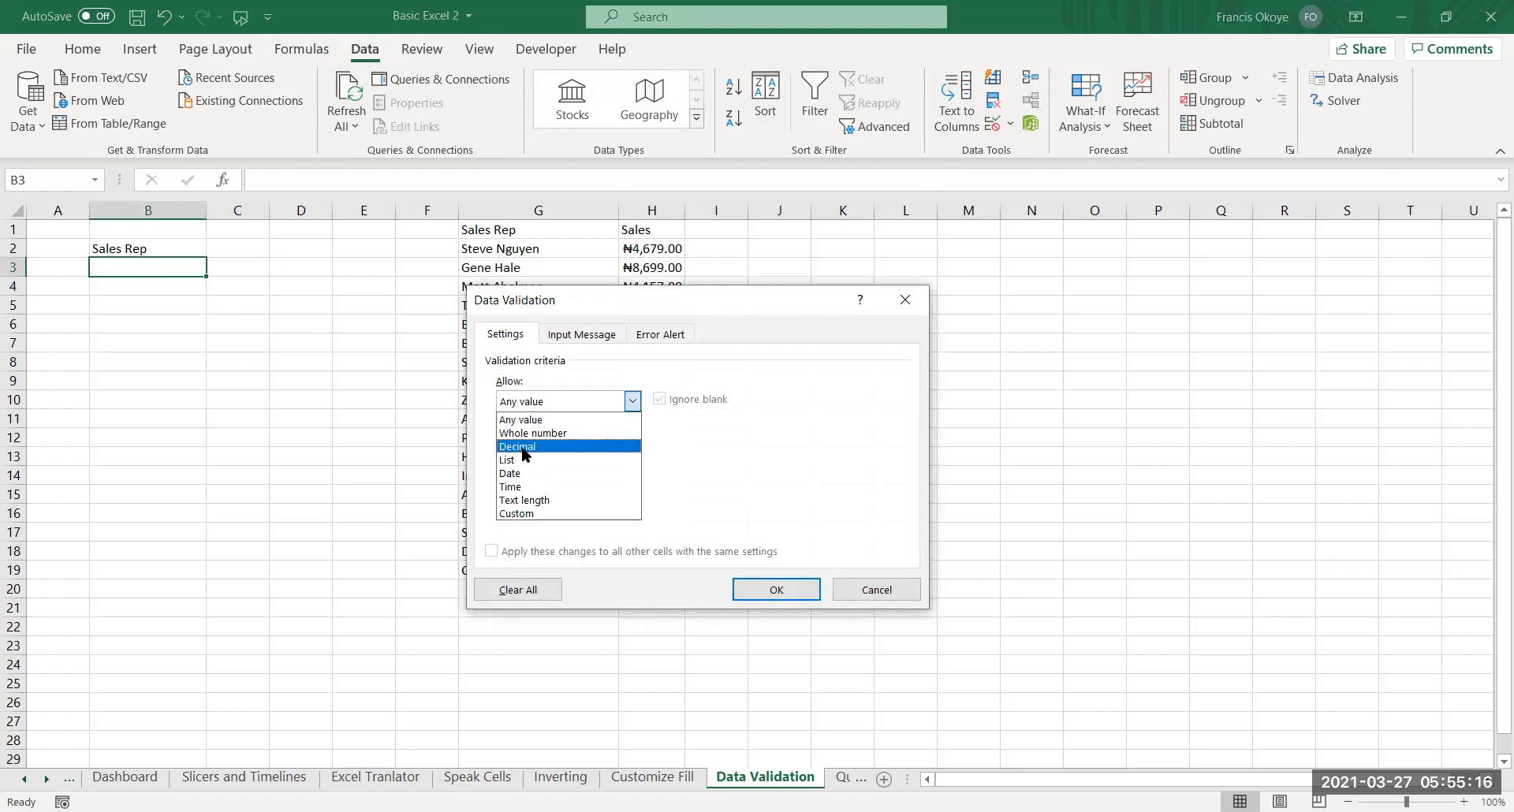
{"action": "left_click", "coordinate": [553, 402]}
{"action": "left_click", "coordinate": [554, 402]}
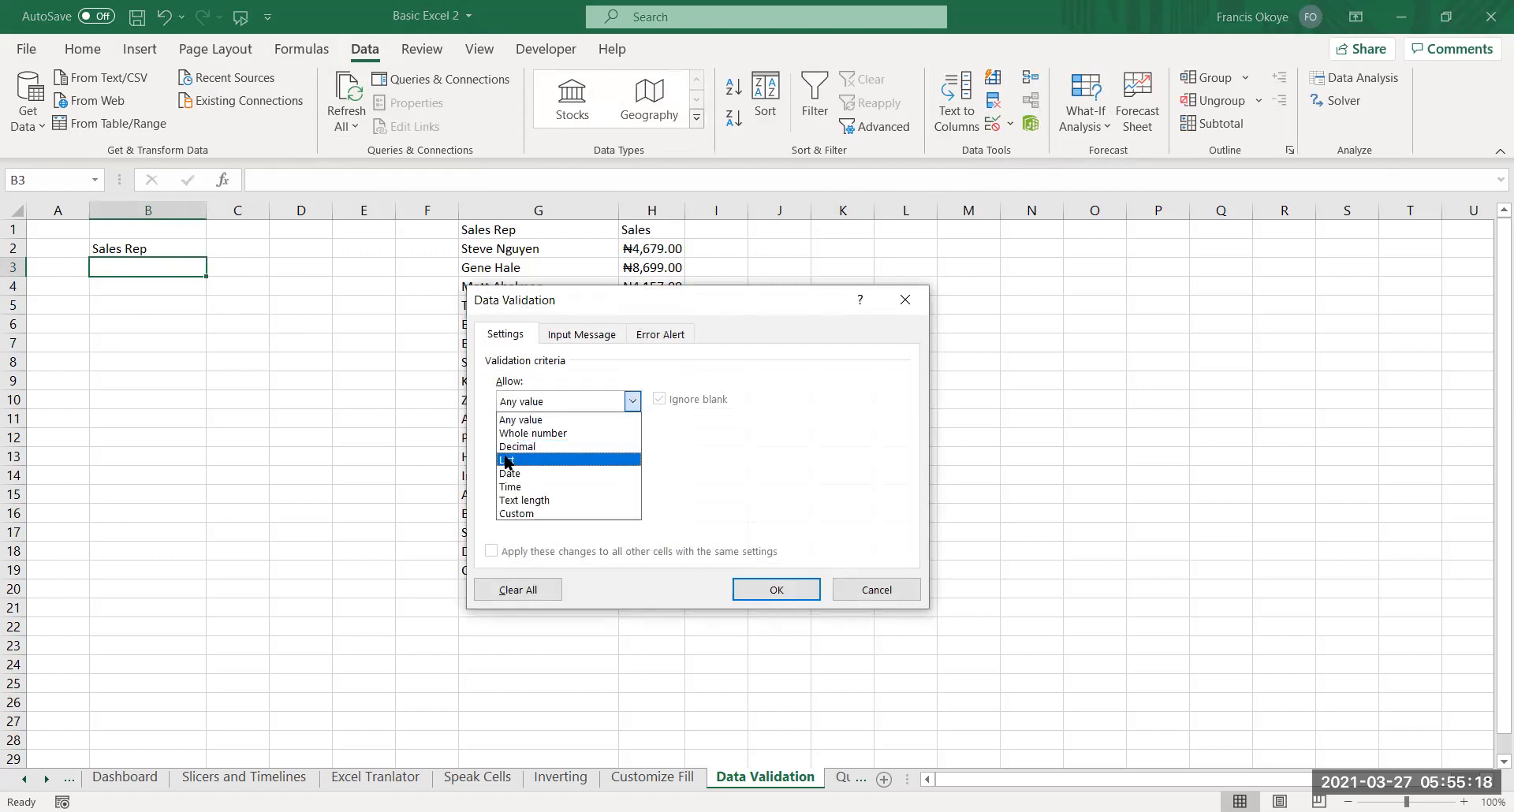
{"action": "left_click", "coordinate": [508, 459]}
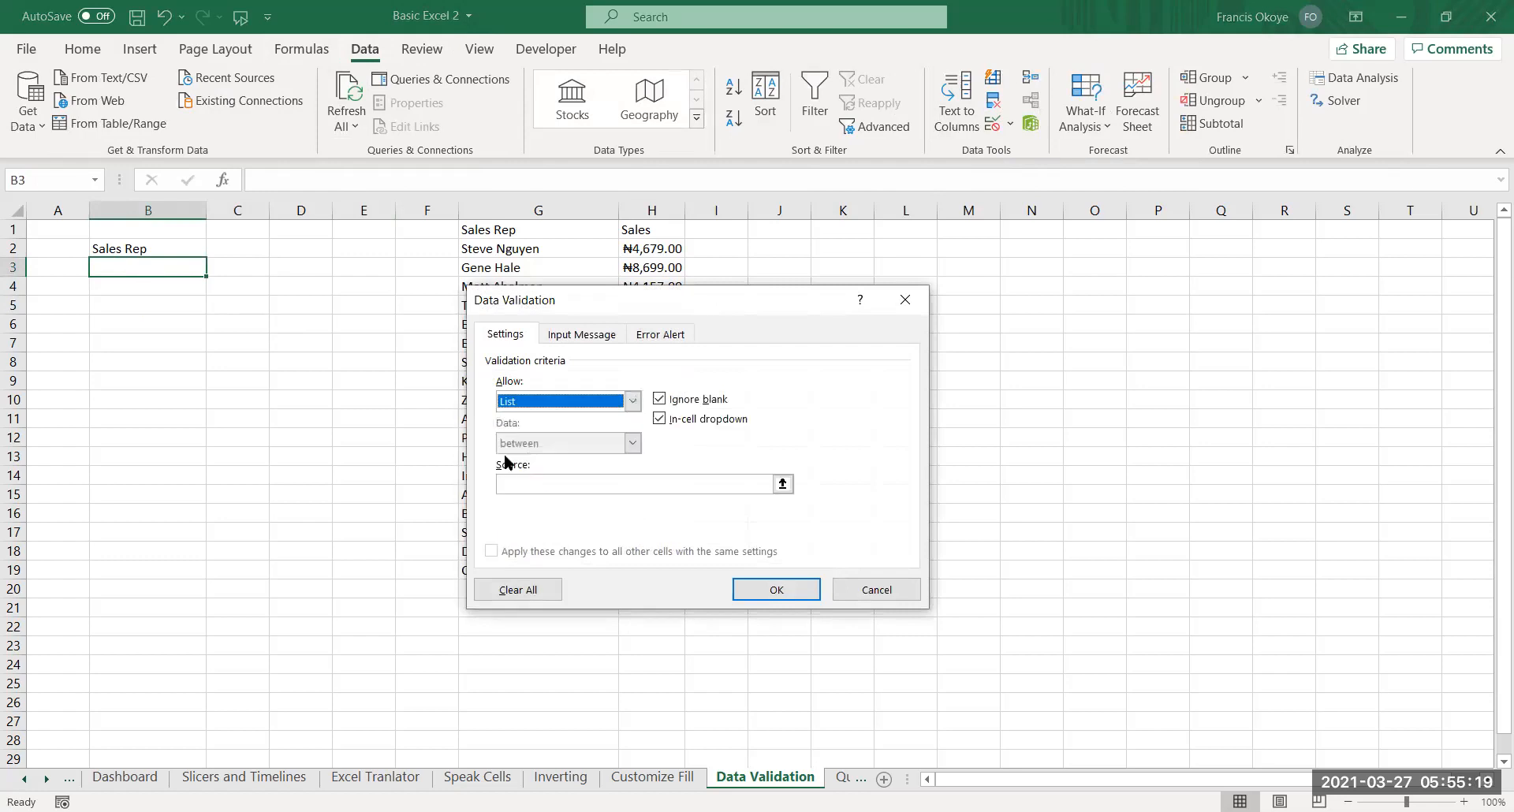
Set the list source to =$G$2:$G$19 and apply the validation rule to B3
{"action": "left_click", "coordinate": [667, 481]}
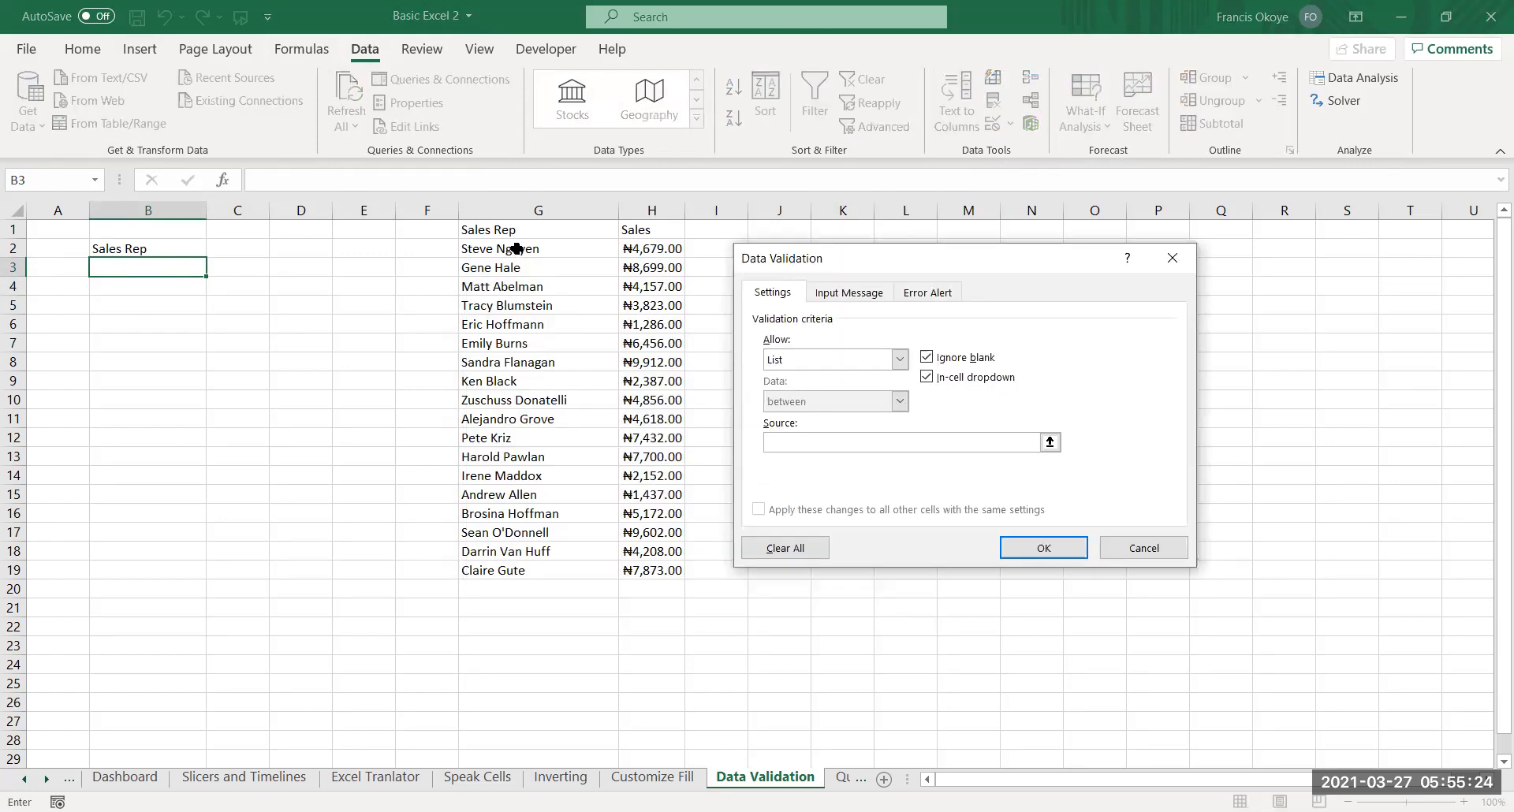
{"action": "left_click_drag", "start_coordinate": [516, 250], "coordinate": [513, 571]}
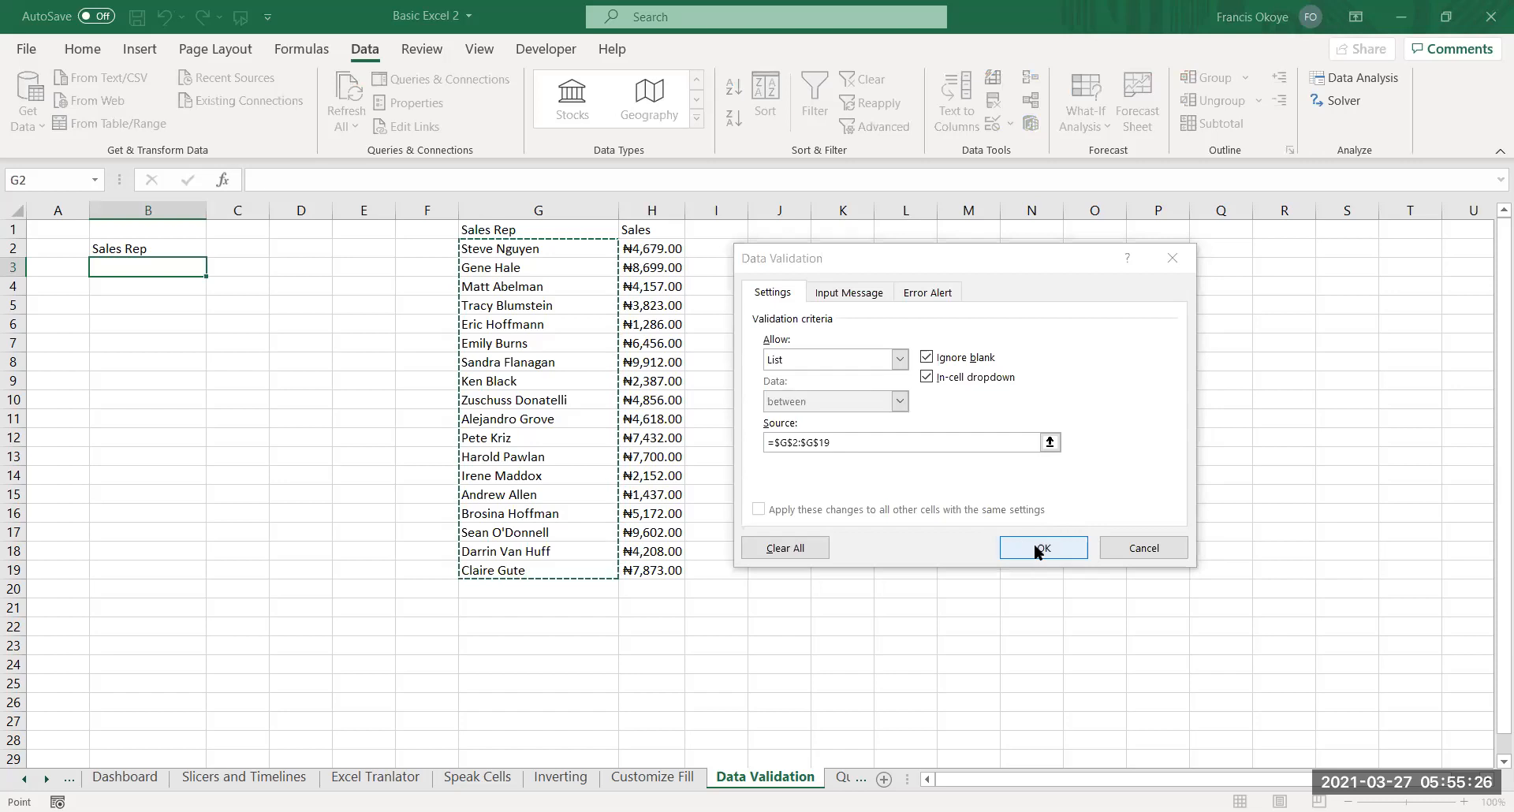
{"action": "left_click", "coordinate": [1034, 543]}
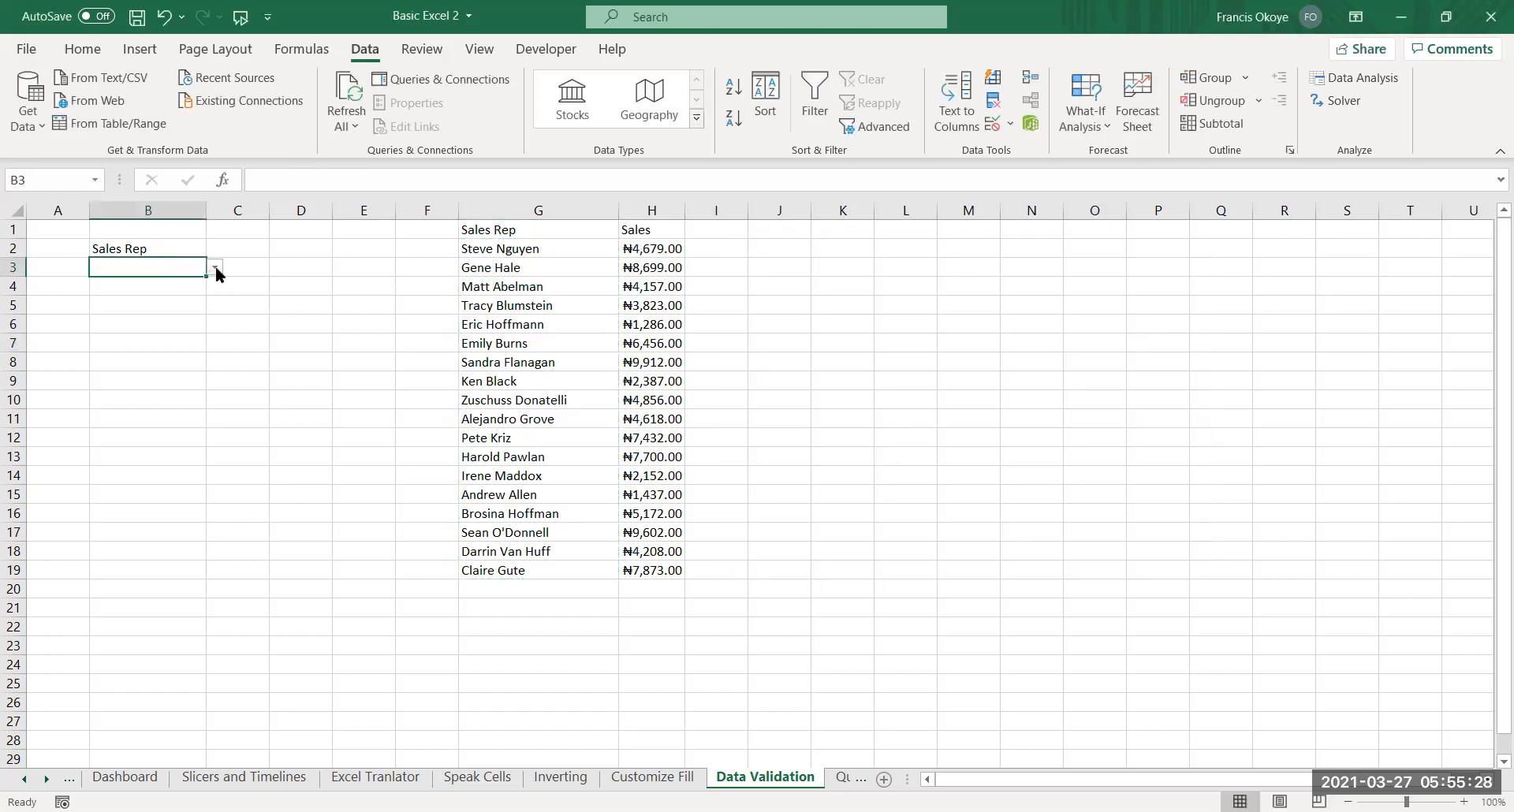
Try choosing a sales rep from the validation list in B3, and undo the entry and the single-cell validation rule
{"action": "left_click", "coordinate": [215, 266]}
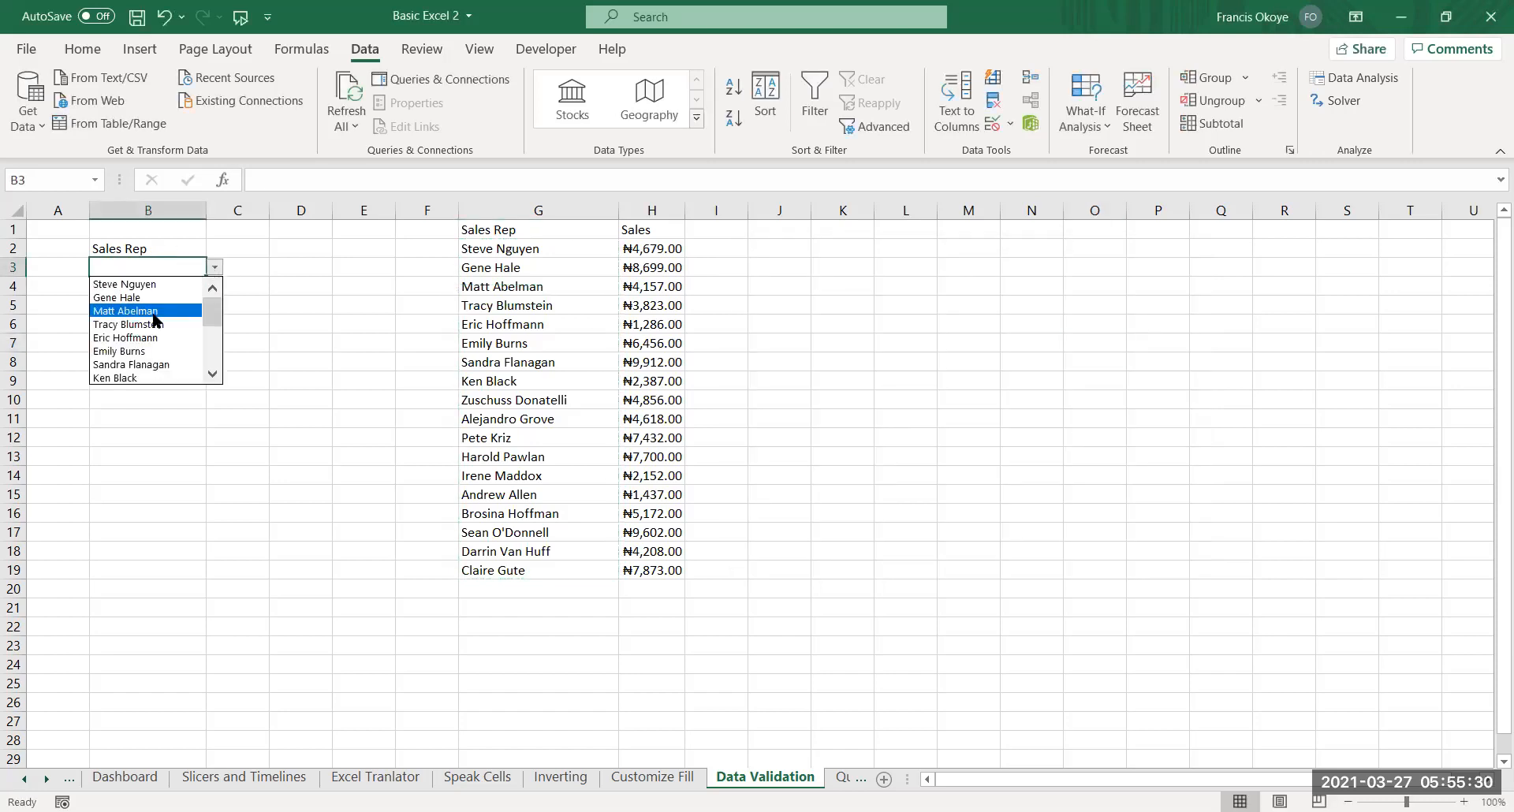
{"action": "left_click", "coordinate": [154, 315]}
{"action": "left_click", "coordinate": [183, 386]}
{"action": "left_click", "coordinate": [175, 289]}
{"action": "key", "text": "ctrl+z"}
Apply a List data validation rule to column B from B3 down to the last row, with G2:G19 as the source
{"action": "left_click", "coordinate": [182, 267]}
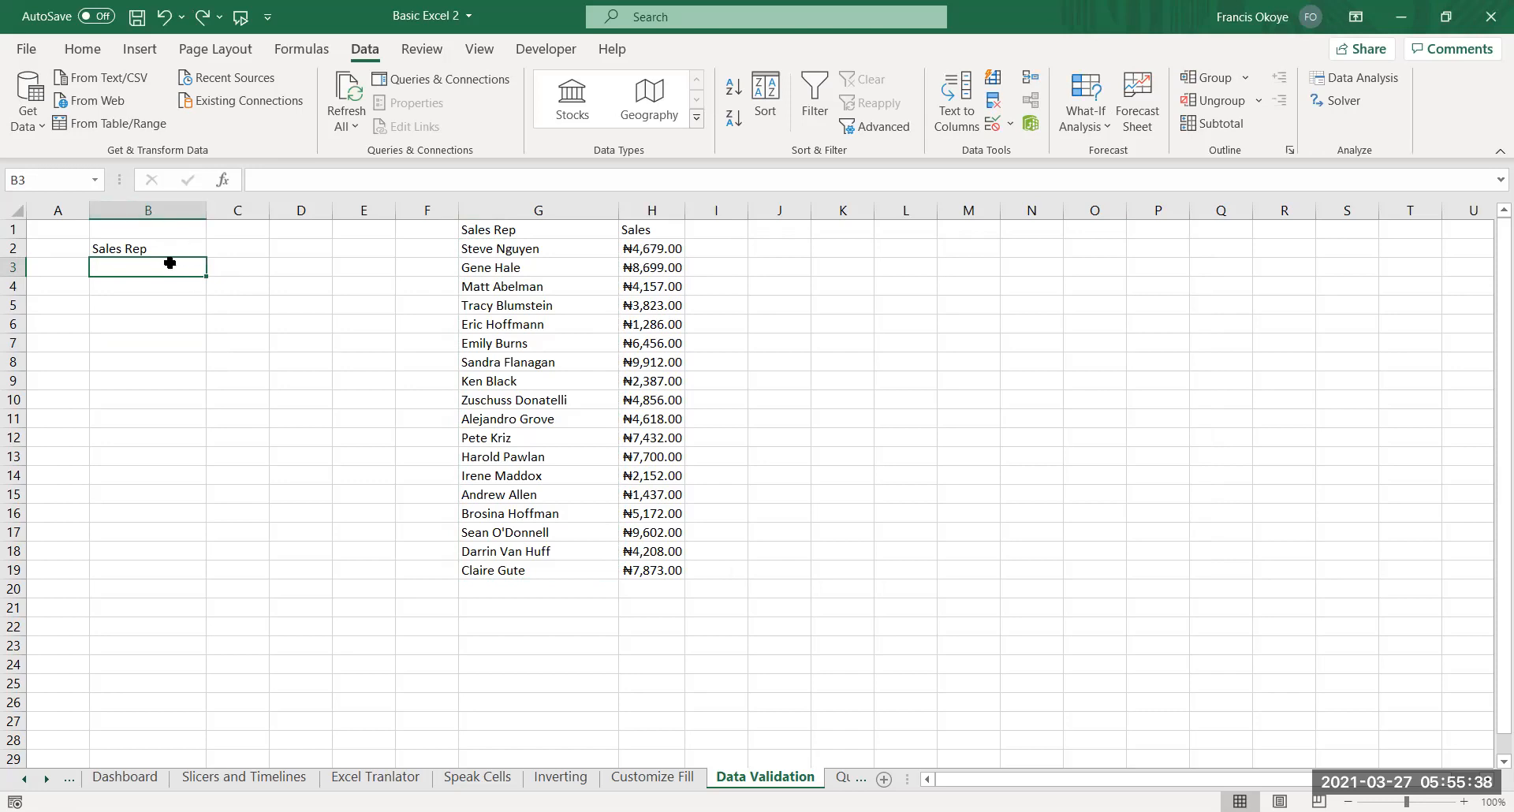
{"action": "key", "text": "ctrl+shift+Down"}
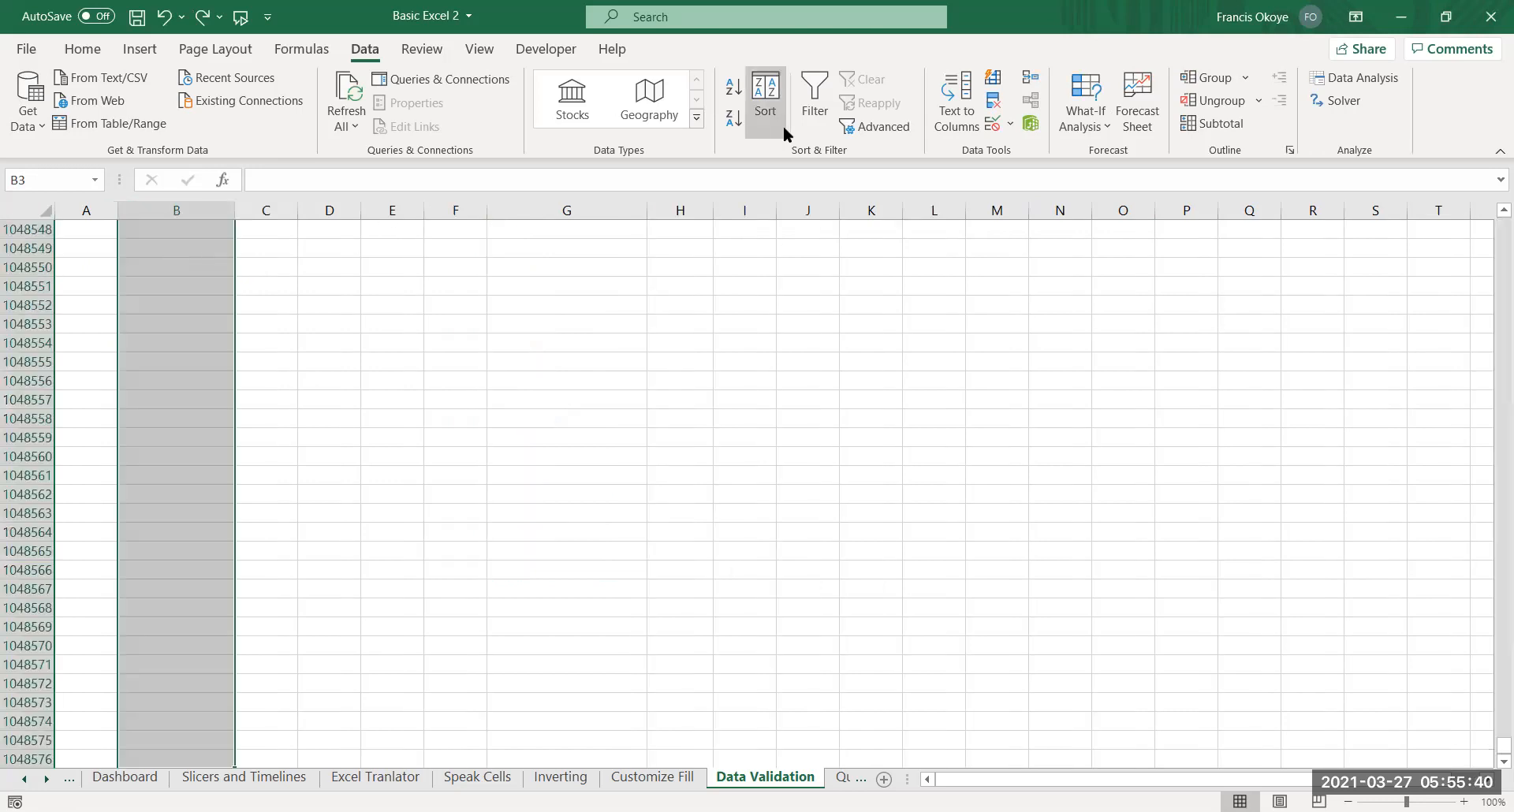
{"action": "left_click", "coordinate": [990, 123]}
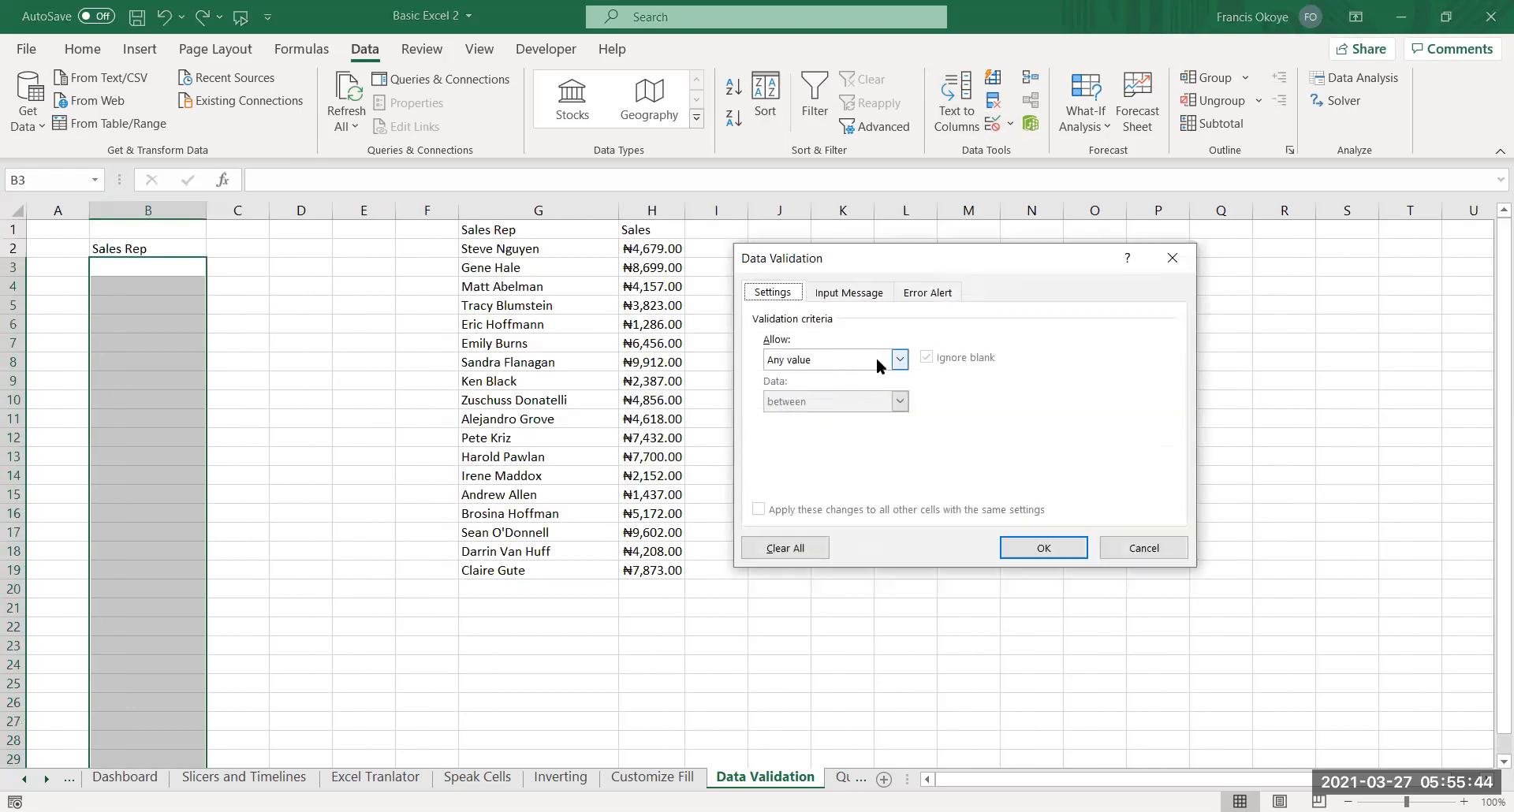
{"action": "left_click", "coordinate": [878, 366]}
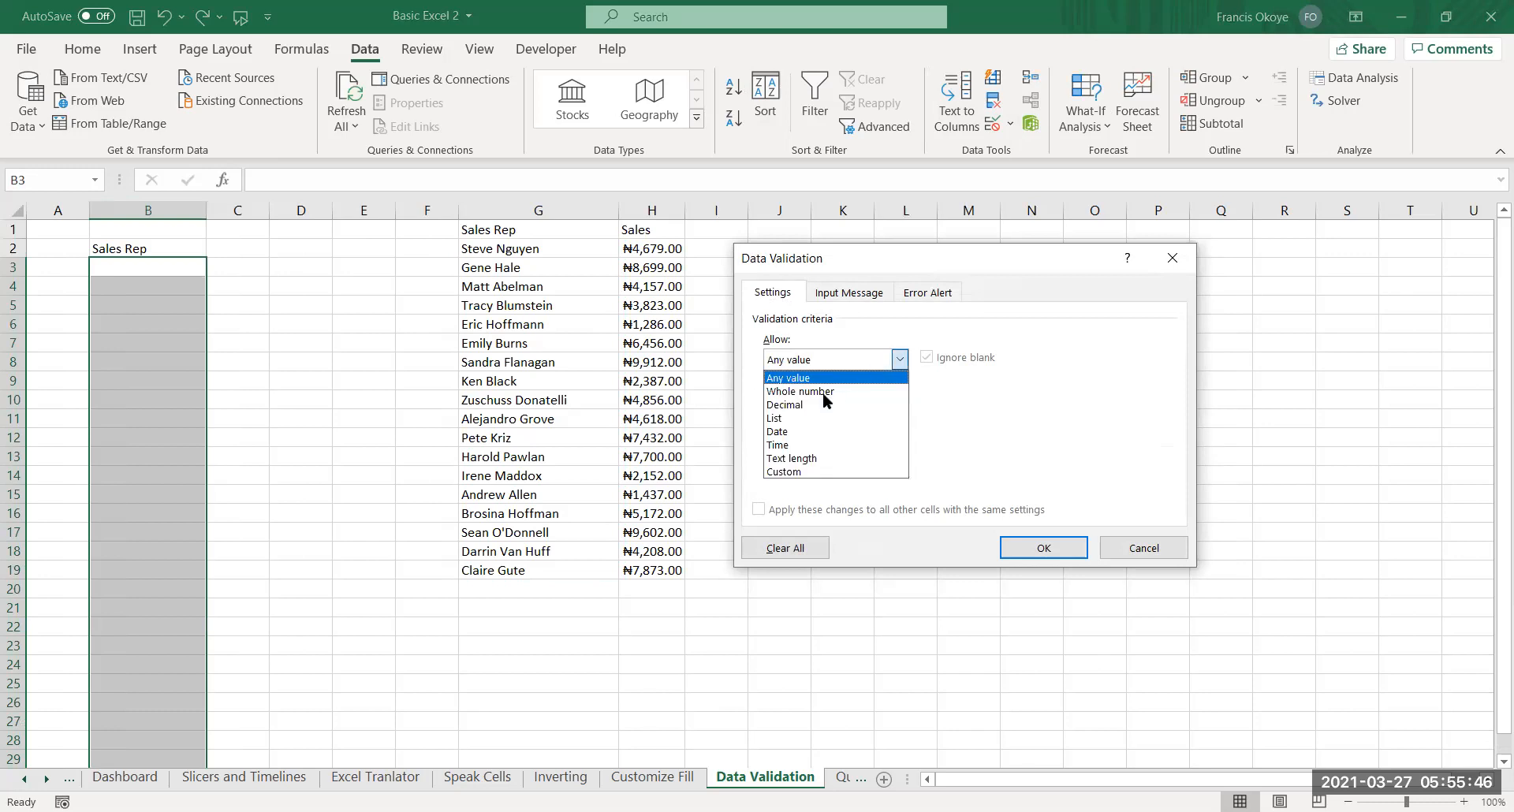
{"action": "left_click", "coordinate": [794, 419]}
{"action": "left_click", "coordinate": [901, 435]}
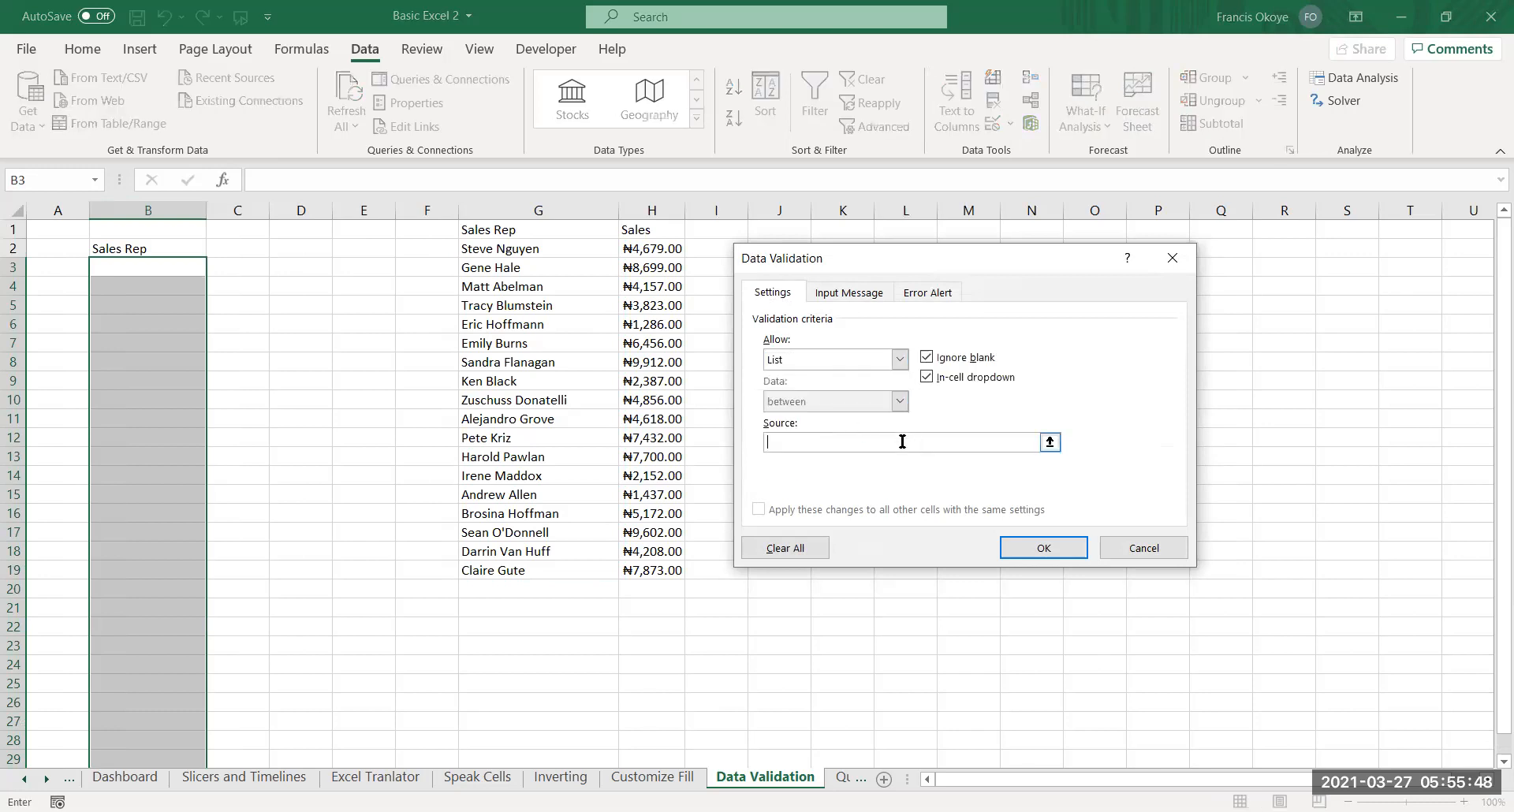
{"action": "left_click", "coordinate": [493, 250]}
{"action": "key", "text": "ctrl+shift+Down"}
{"action": "left_click", "coordinate": [1032, 546]}
Fill B3:B5 from their validation lists, choosing the sales rep from G3 for B3 and the one from G7 for B4 and B5
{"action": "left_click", "coordinate": [182, 267]}
{"action": "left_click", "coordinate": [215, 268]}
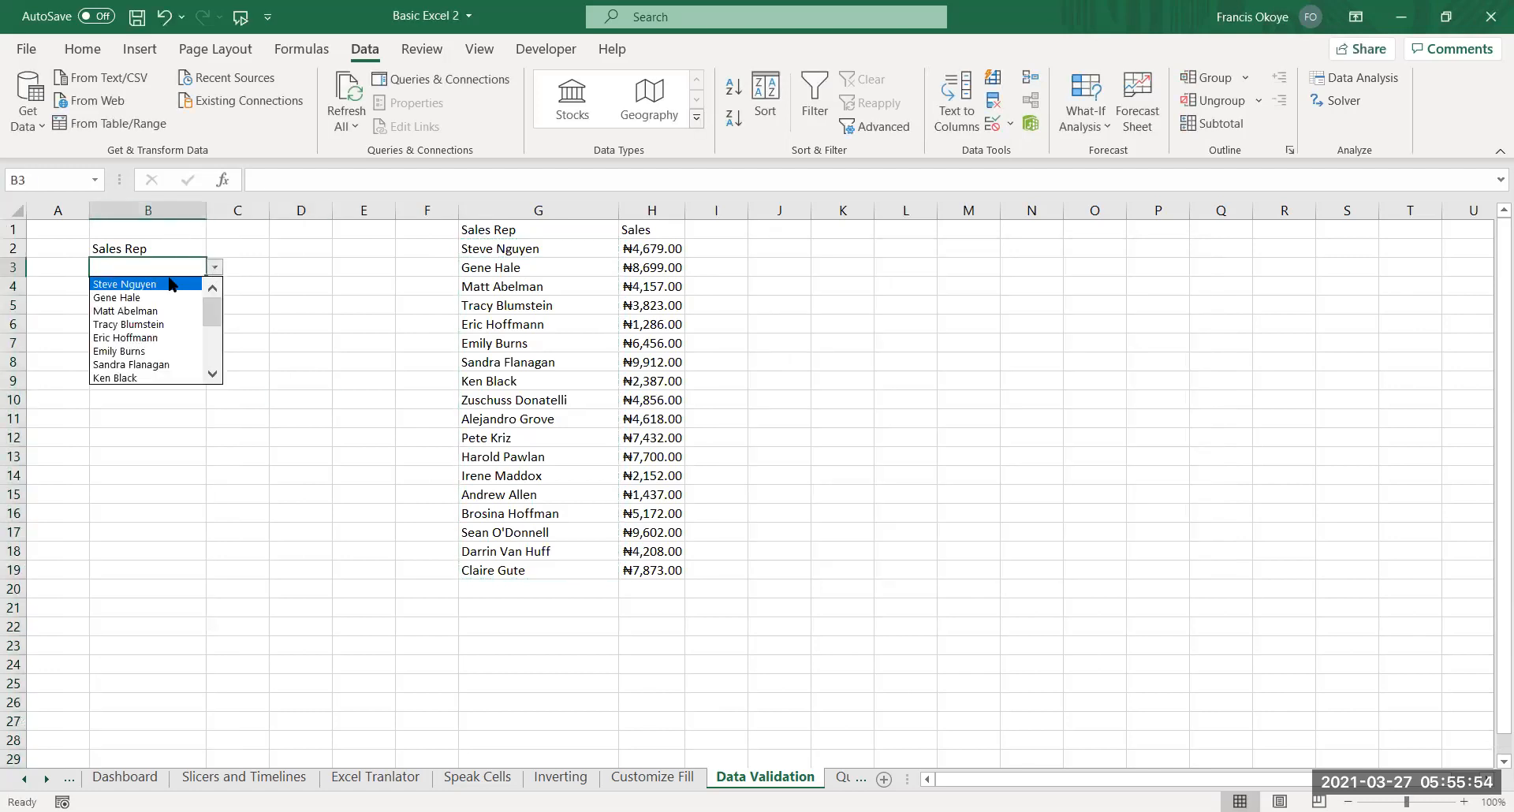
{"action": "left_click", "coordinate": [146, 298]}
{"action": "left_click", "coordinate": [166, 290]}
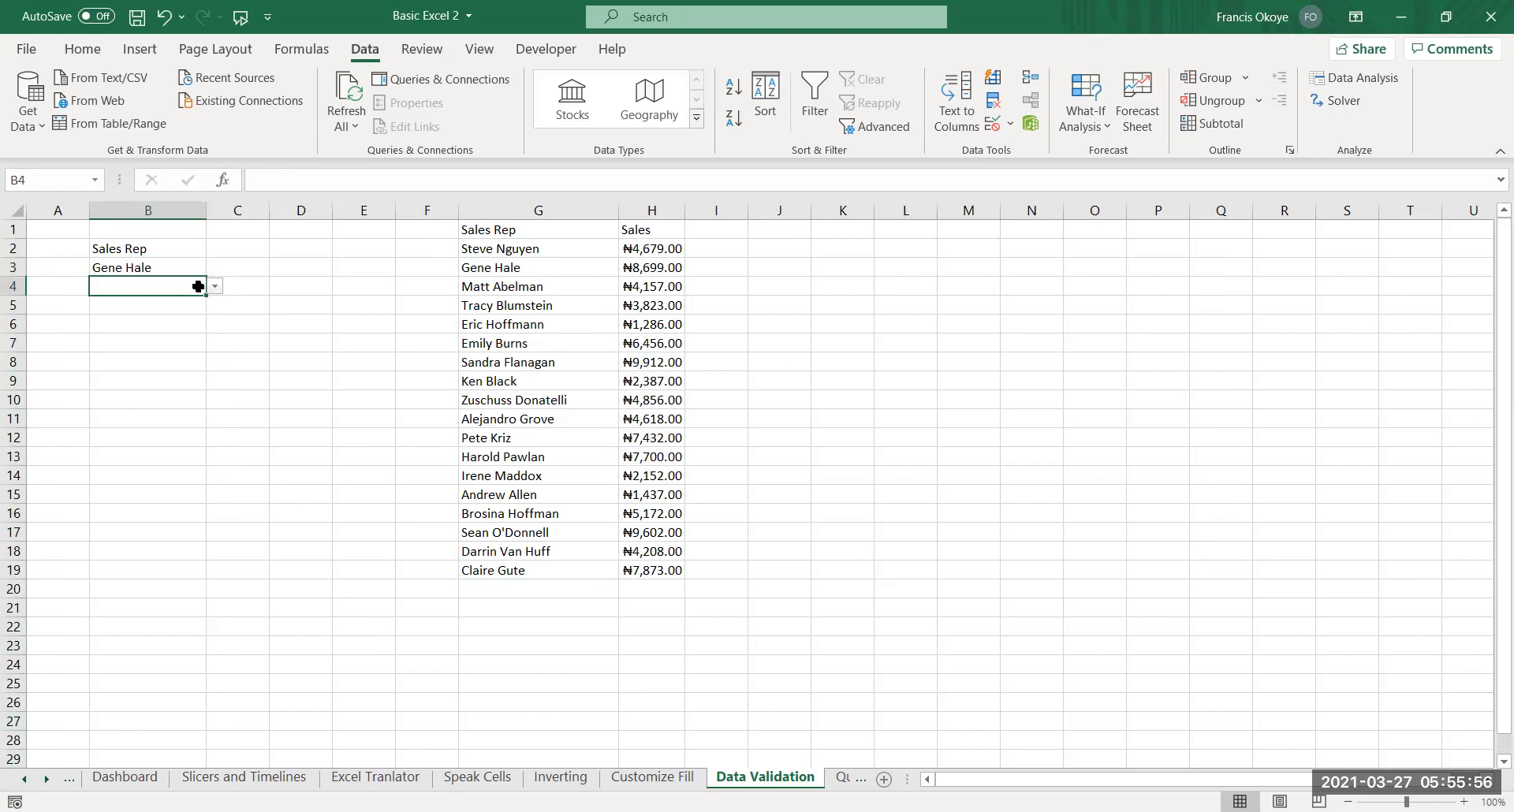
{"action": "left_click", "coordinate": [214, 286]}
{"action": "left_click", "coordinate": [154, 366]}
{"action": "left_click", "coordinate": [168, 313]}
{"action": "left_click", "coordinate": [215, 305]}
{"action": "left_click", "coordinate": [145, 386]}
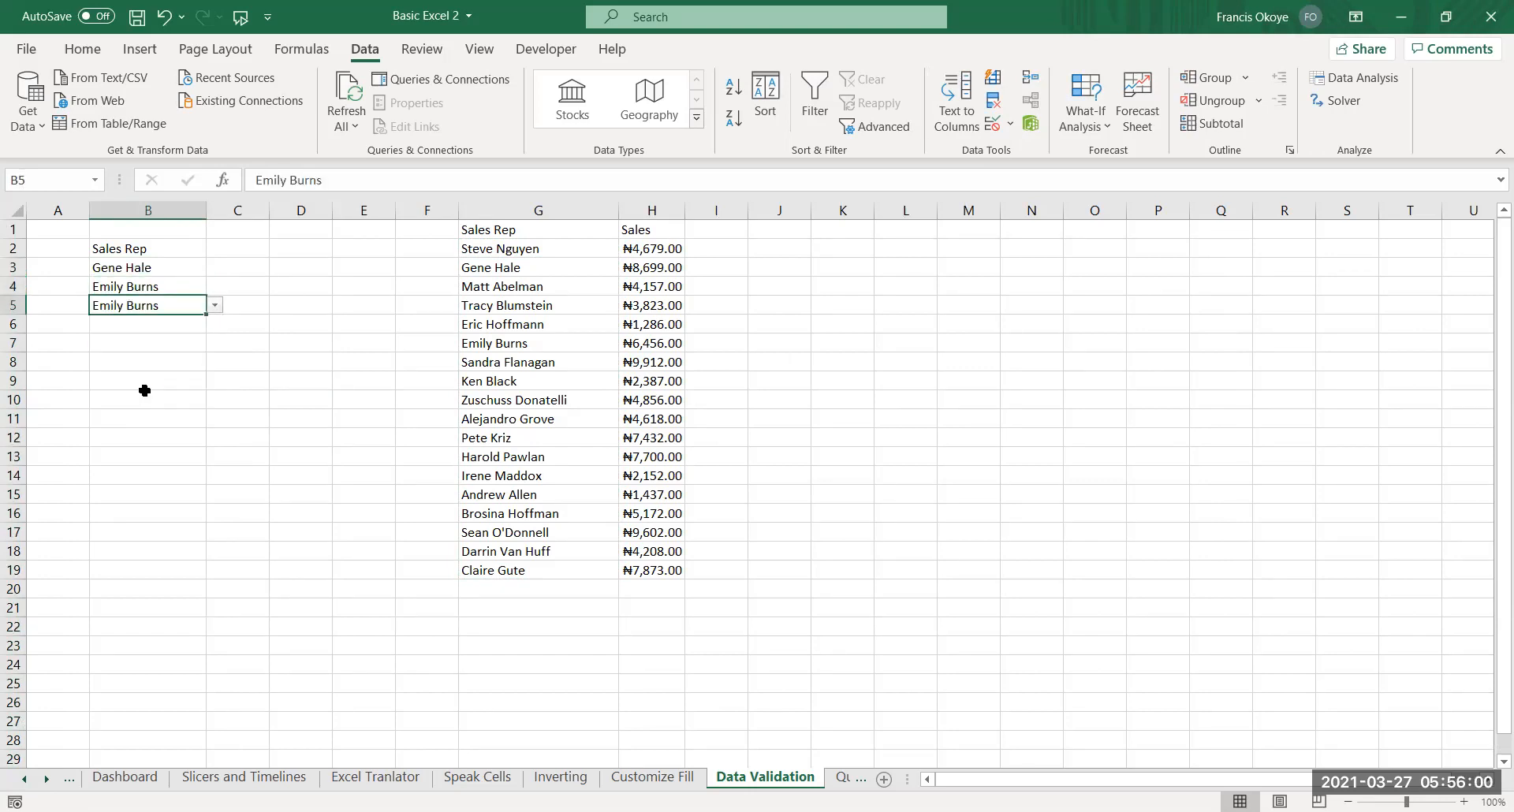
{"action": "left_click", "coordinate": [222, 381]}
Enter the exact-match formula =VLOOKUP(B3,$G$2:$H$19,2,FALSE) in C3 to look up the sales rep's sales
{"action": "left_click", "coordinate": [233, 265]}
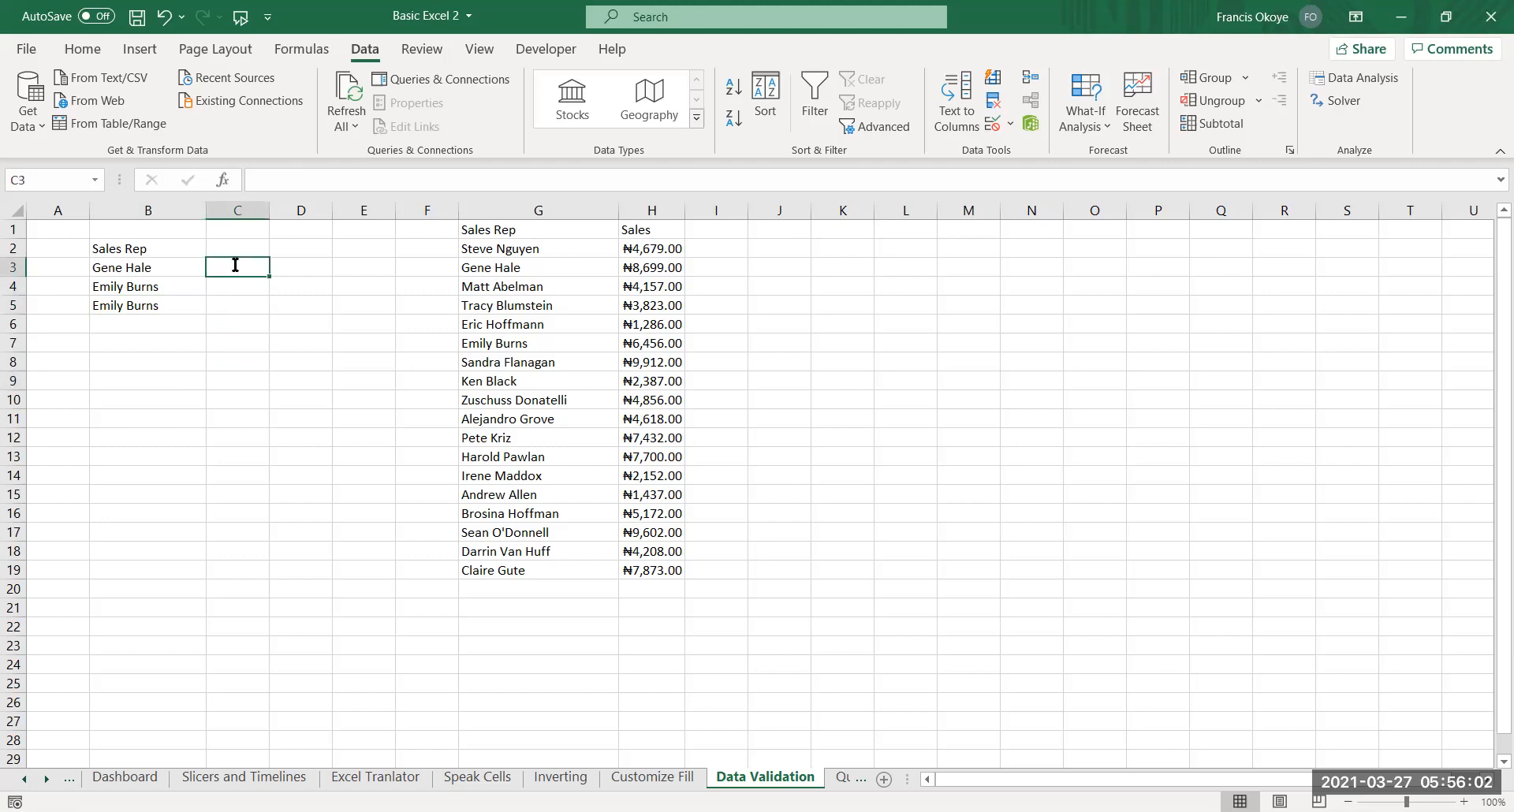
{"action": "type", "text": "=vlookup"}
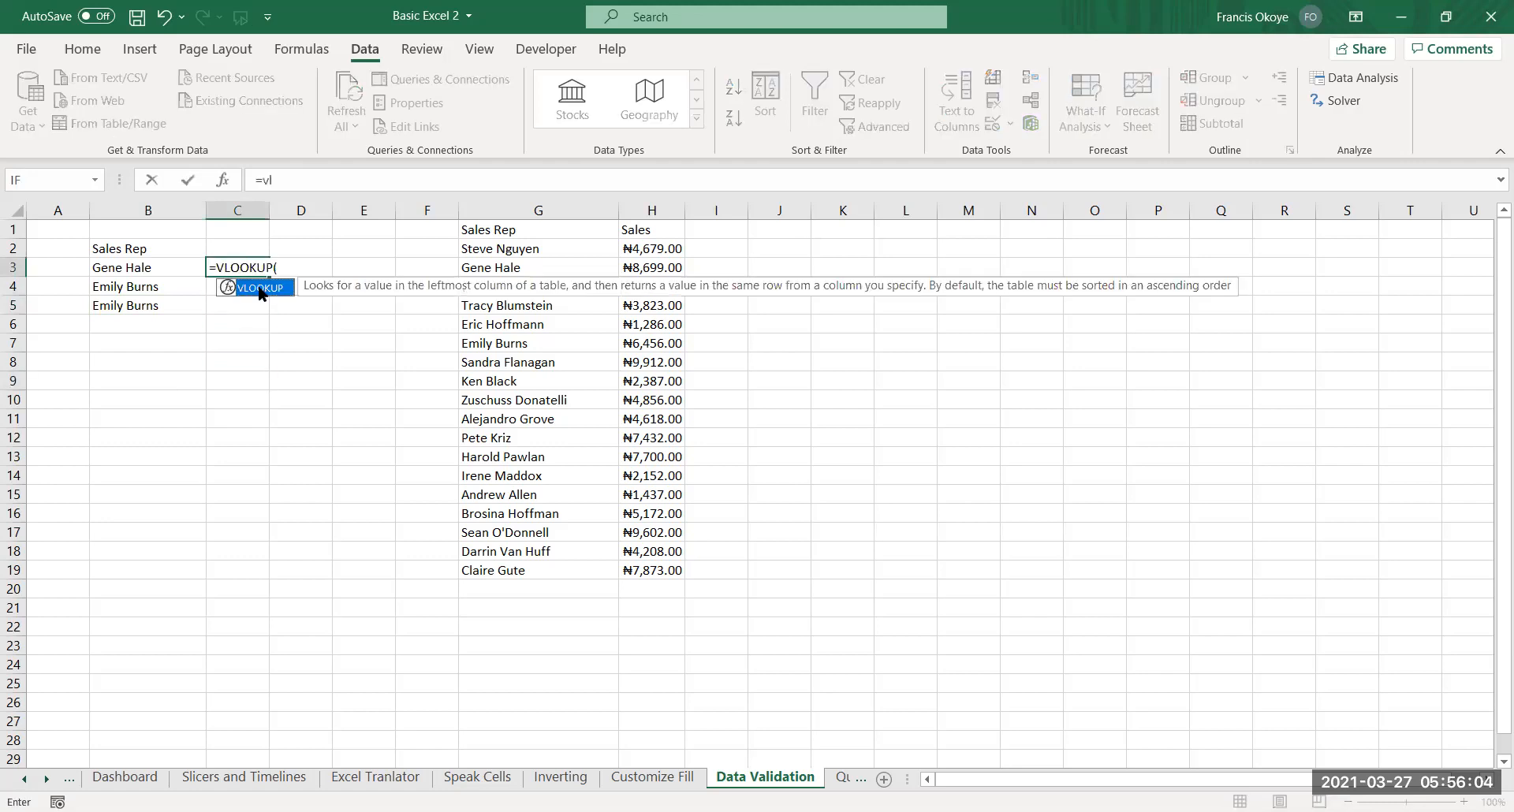
{"action": "key", "text": "Tab"}
{"action": "key", "text": "Left"}
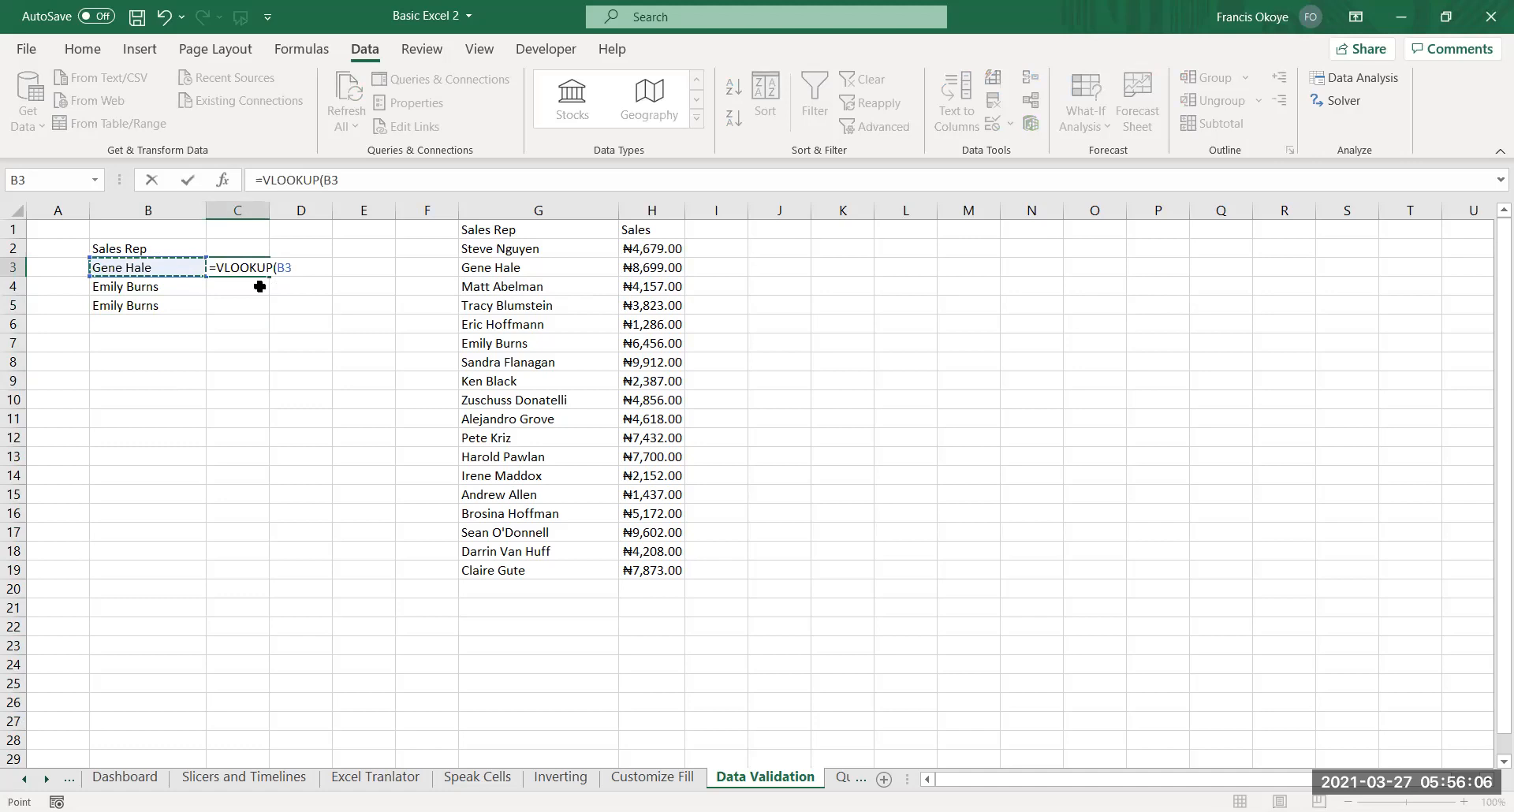
{"action": "type", "text": ","}
{"action": "left_click", "coordinate": [514, 248]}
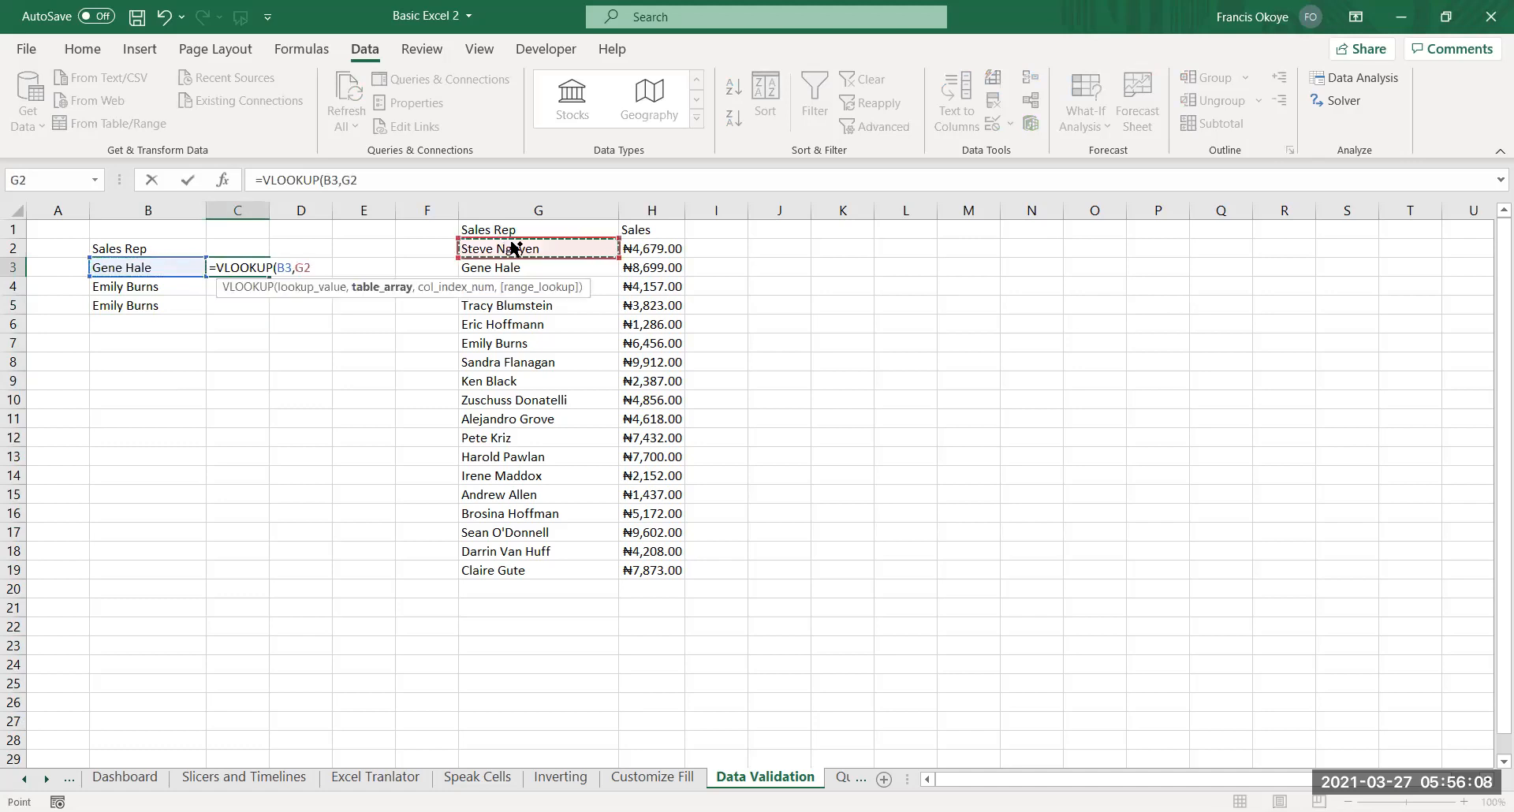
{"action": "key", "text": "ctrl+shift+Down"}
{"action": "key", "text": "ctrl+shift+Right"}
{"action": "key", "text": "F4"}
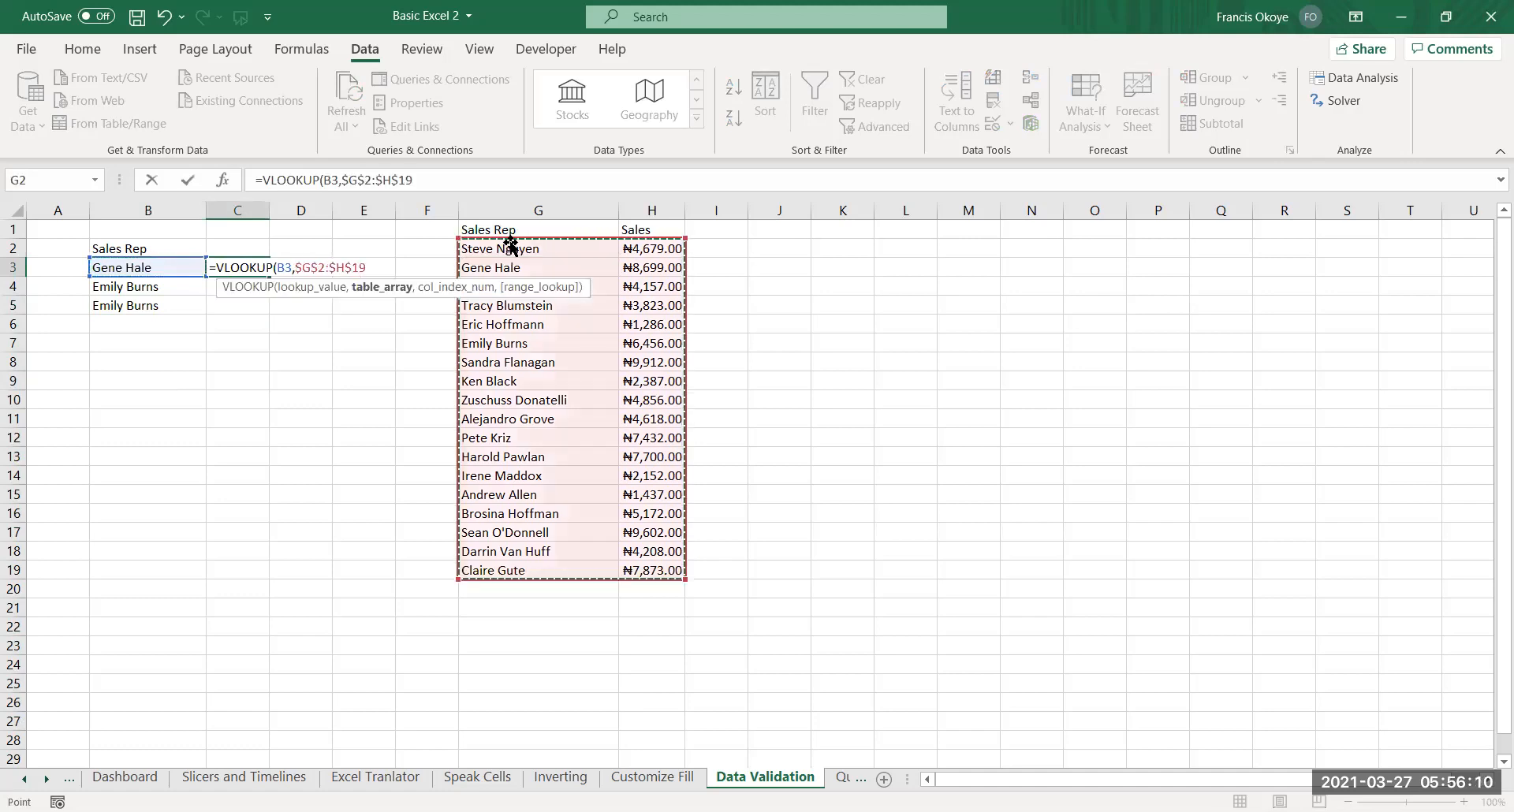
{"action": "type", "text": ",2"}
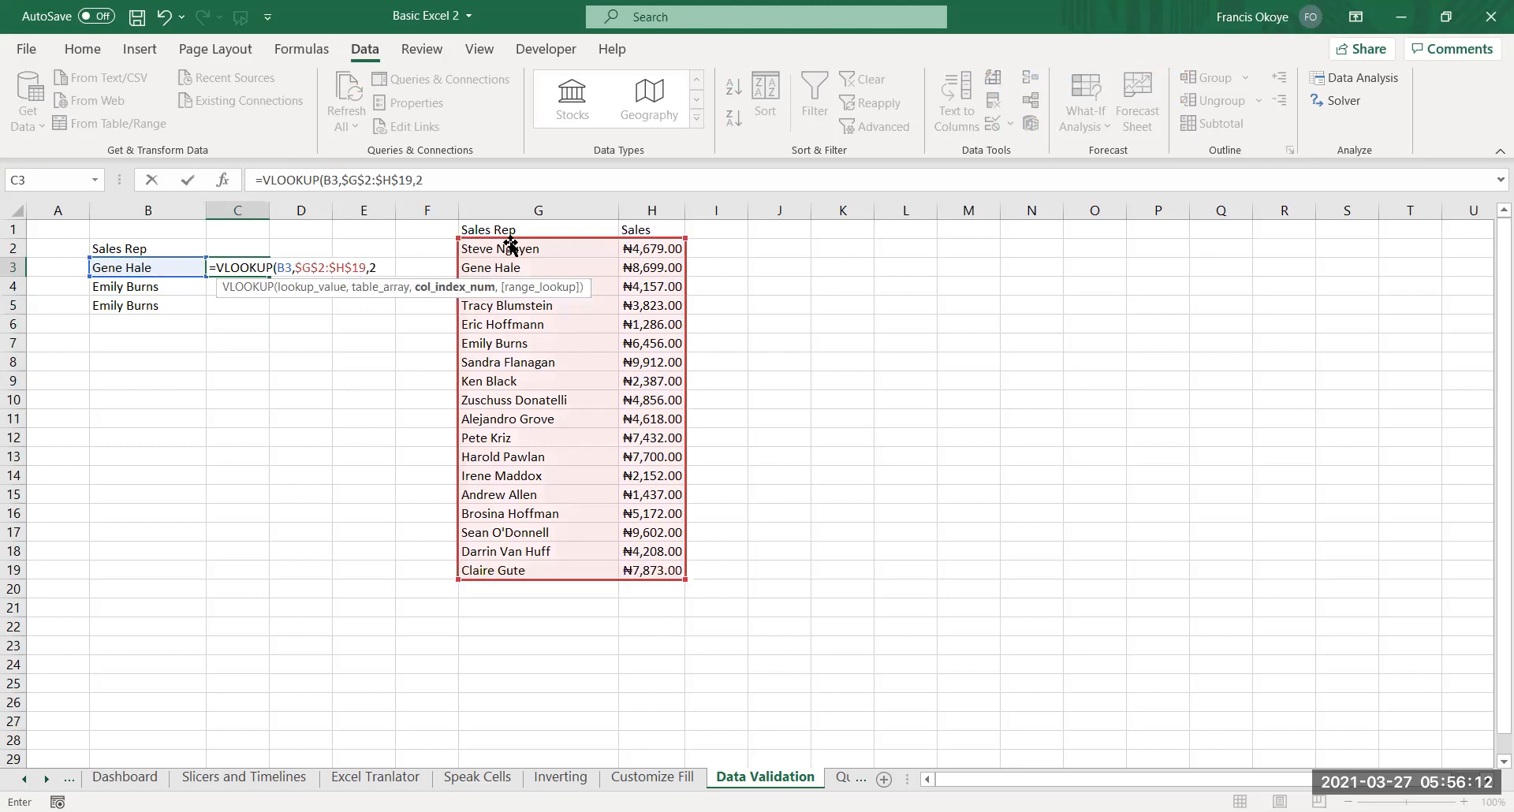
{"action": "type", "text": ","}
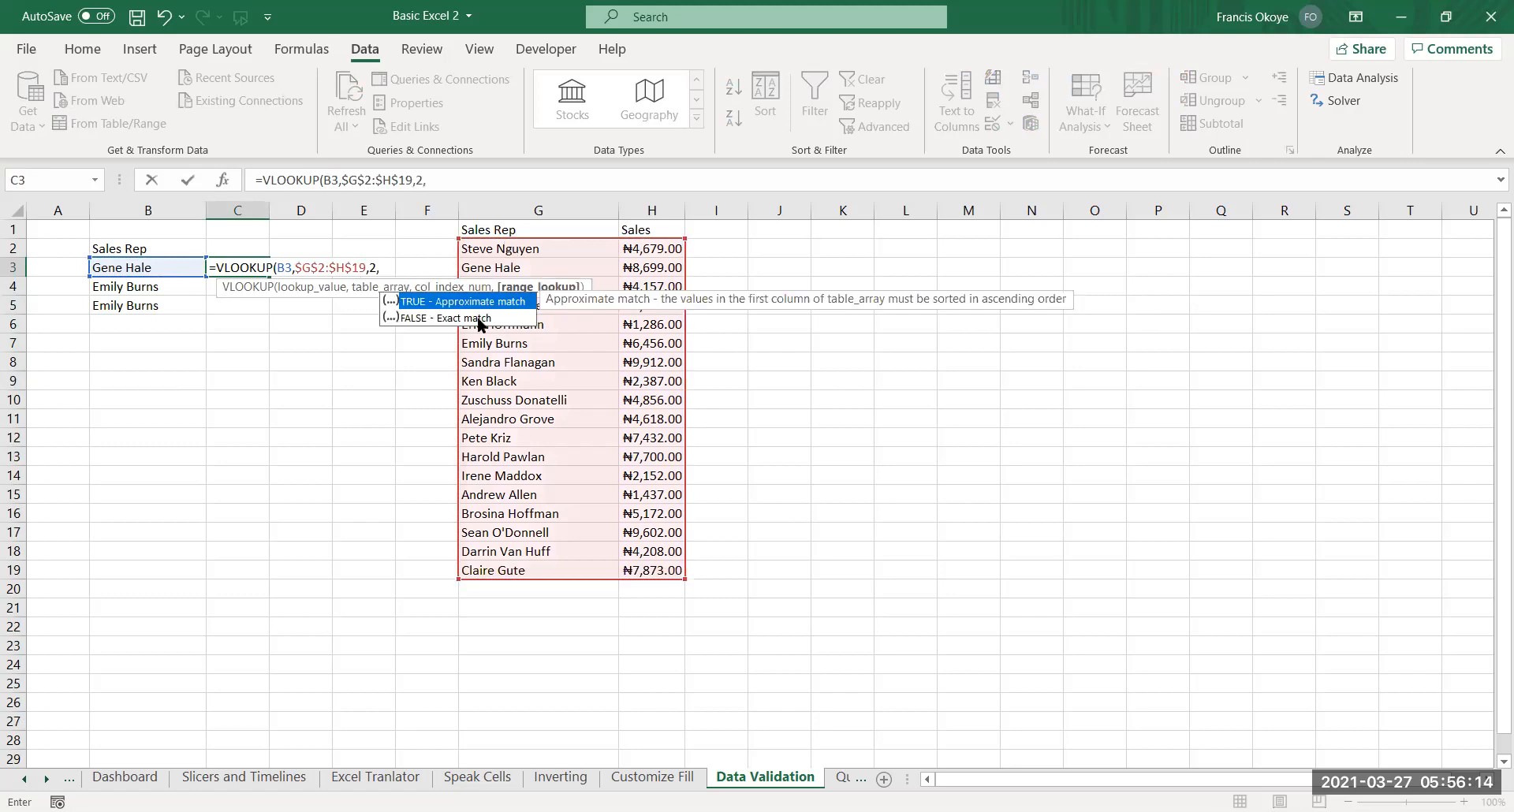
{"action": "double_click", "coordinate": [478, 319]}
{"action": "key", "text": "Return"}
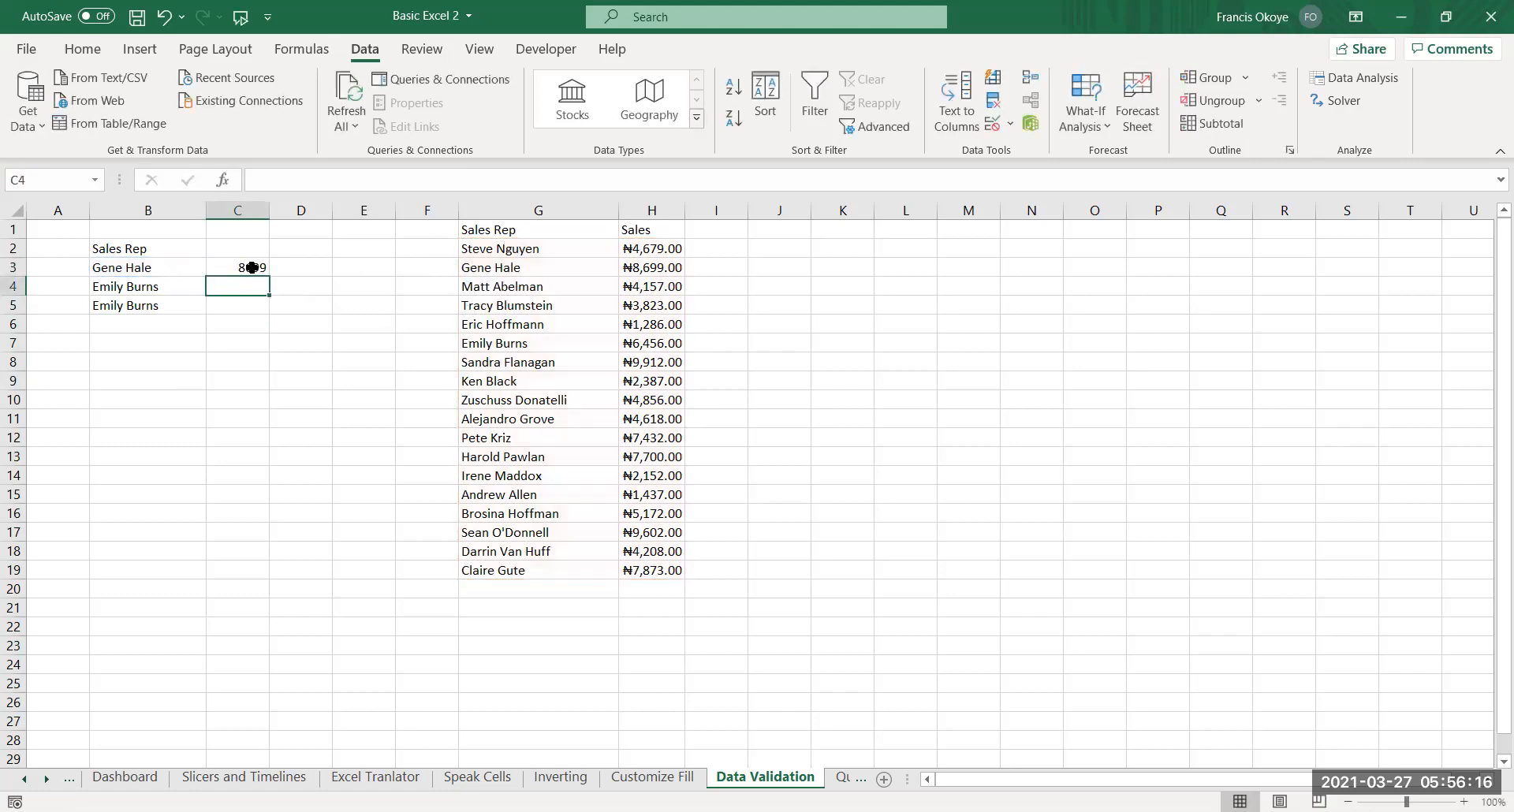
Fill the VLOOKUP formula from C3 down to C5
{"action": "left_click", "coordinate": [251, 268]}
{"action": "left_click_drag", "start_coordinate": [269, 277], "coordinate": [268, 313]}
{"action": "left_click", "coordinate": [323, 309]}
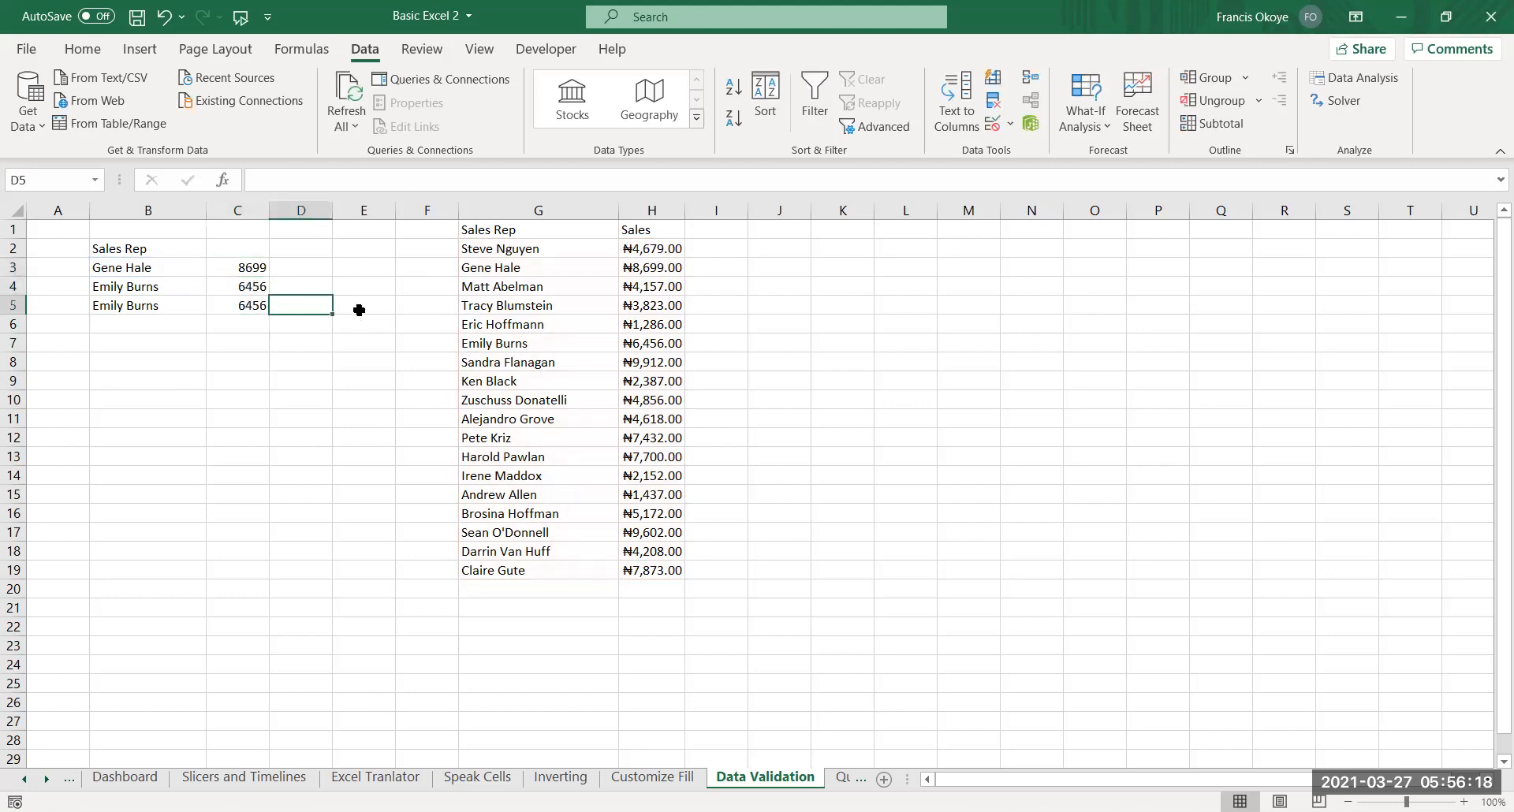